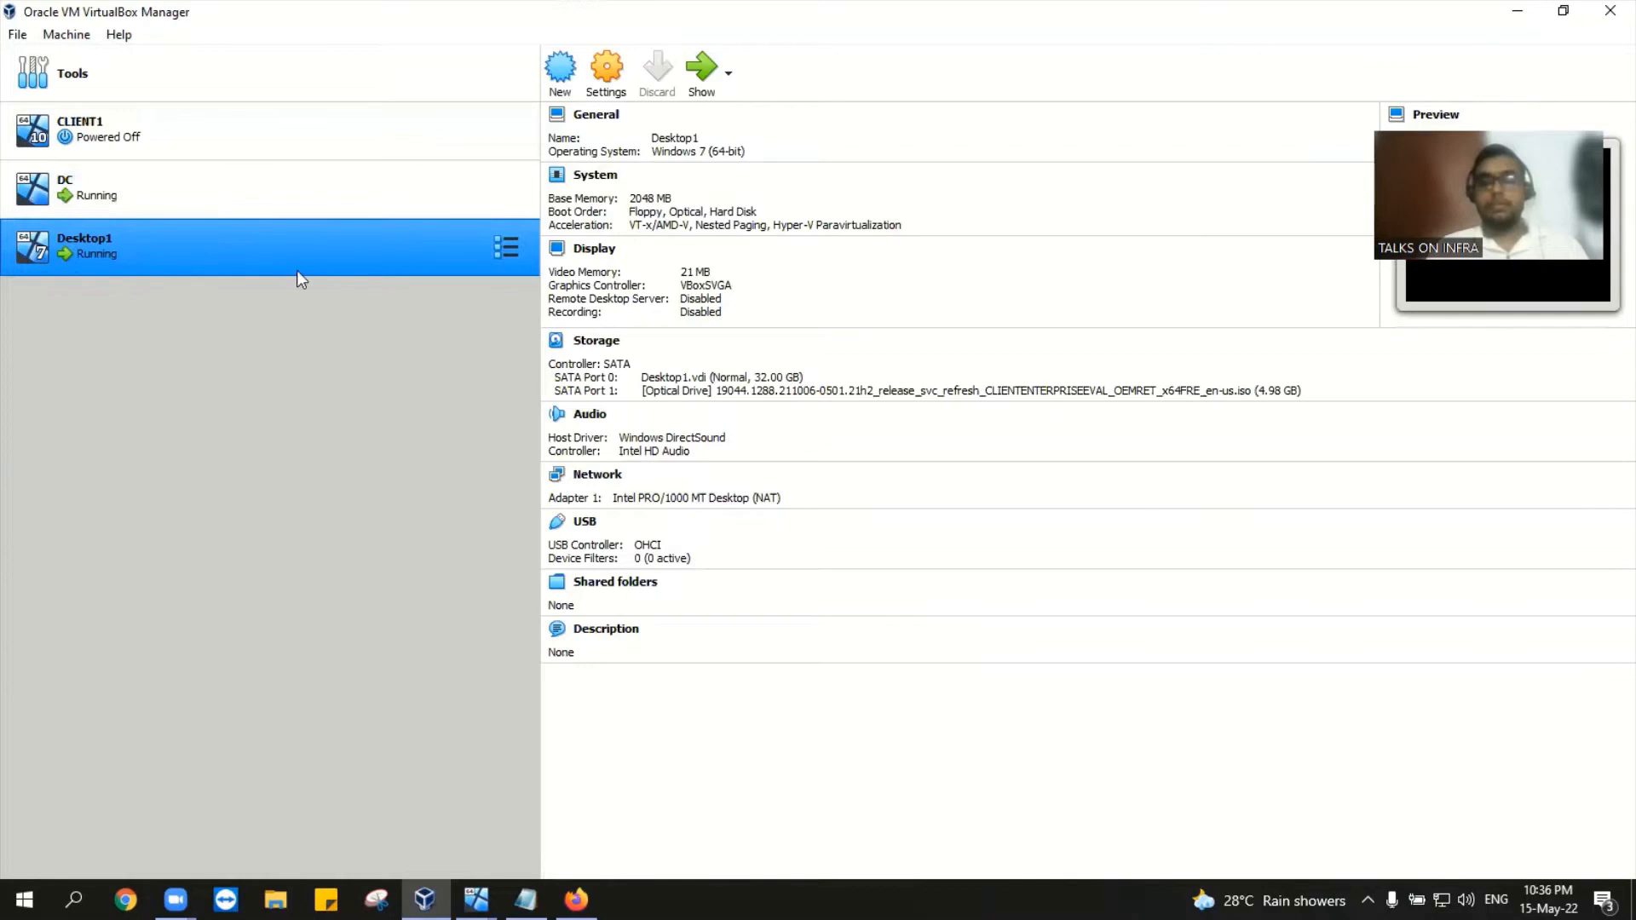
Step: Adjust the VirtualBox Manager selection so only Desktop1 remains selected
left_click(415, 191, "ctrl")
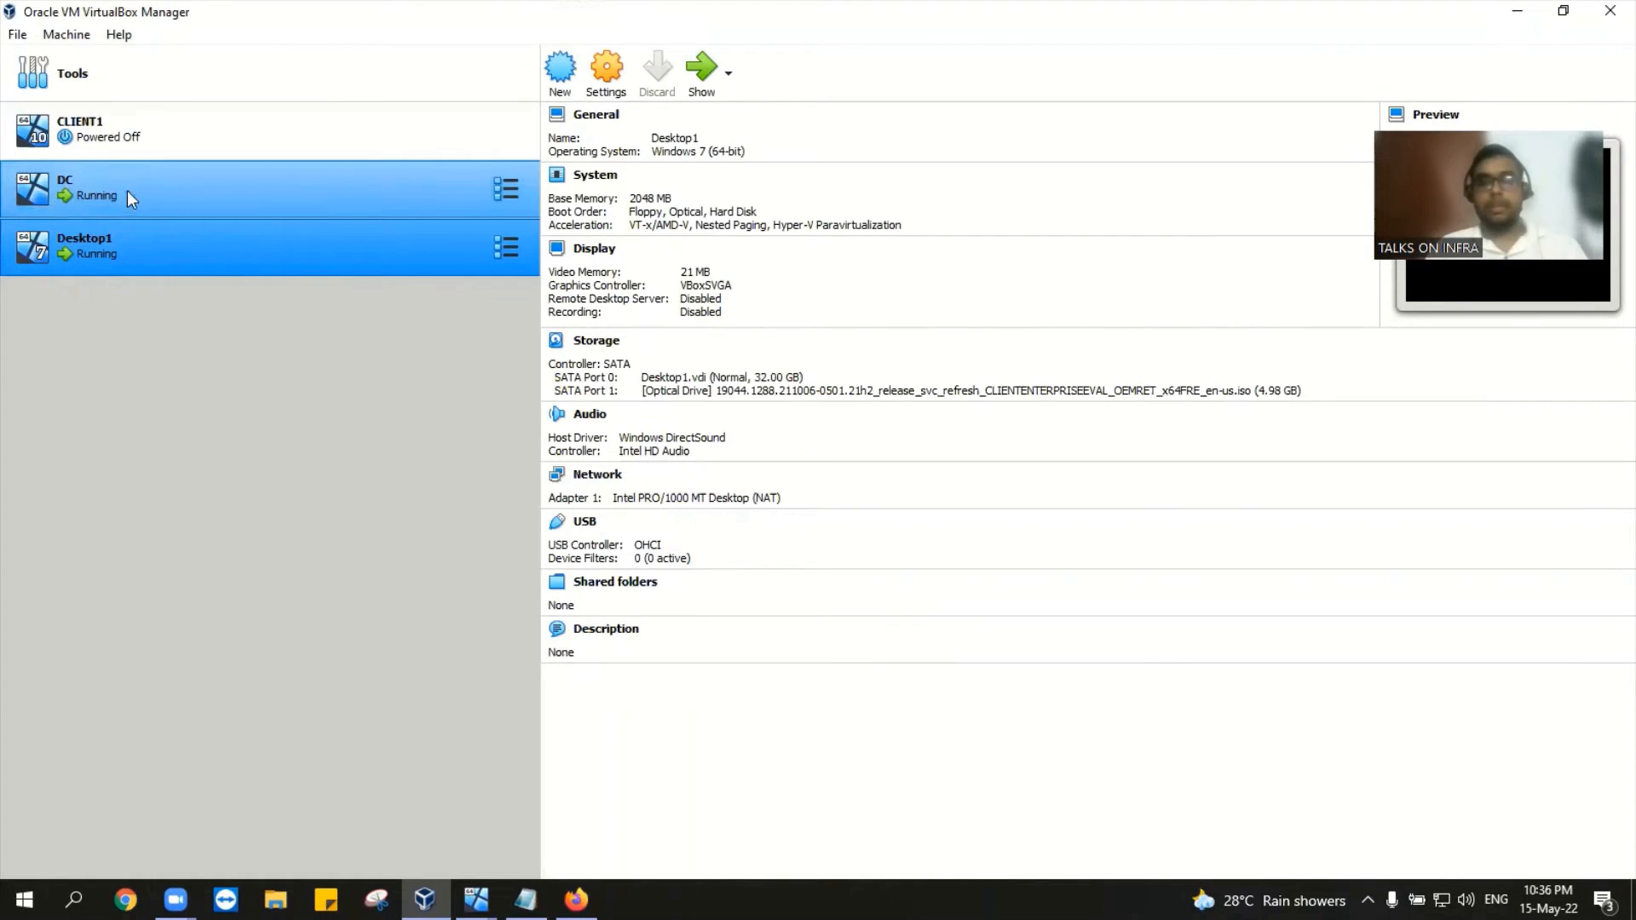
left_click(75, 200, "ctrl")
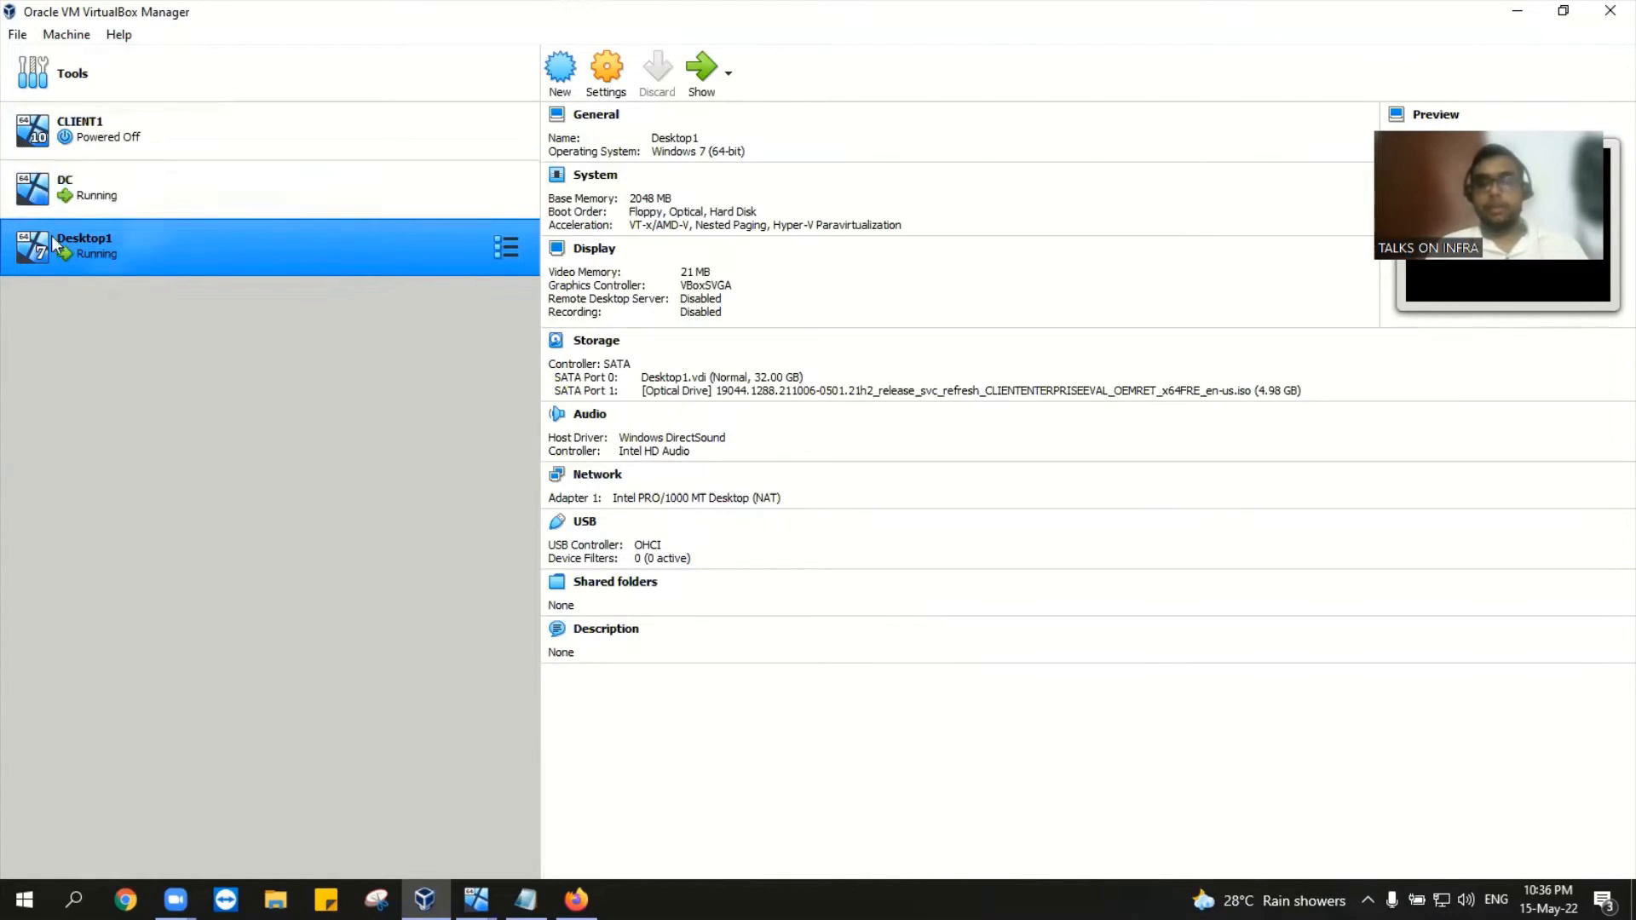
left_click(94, 204, "ctrl")
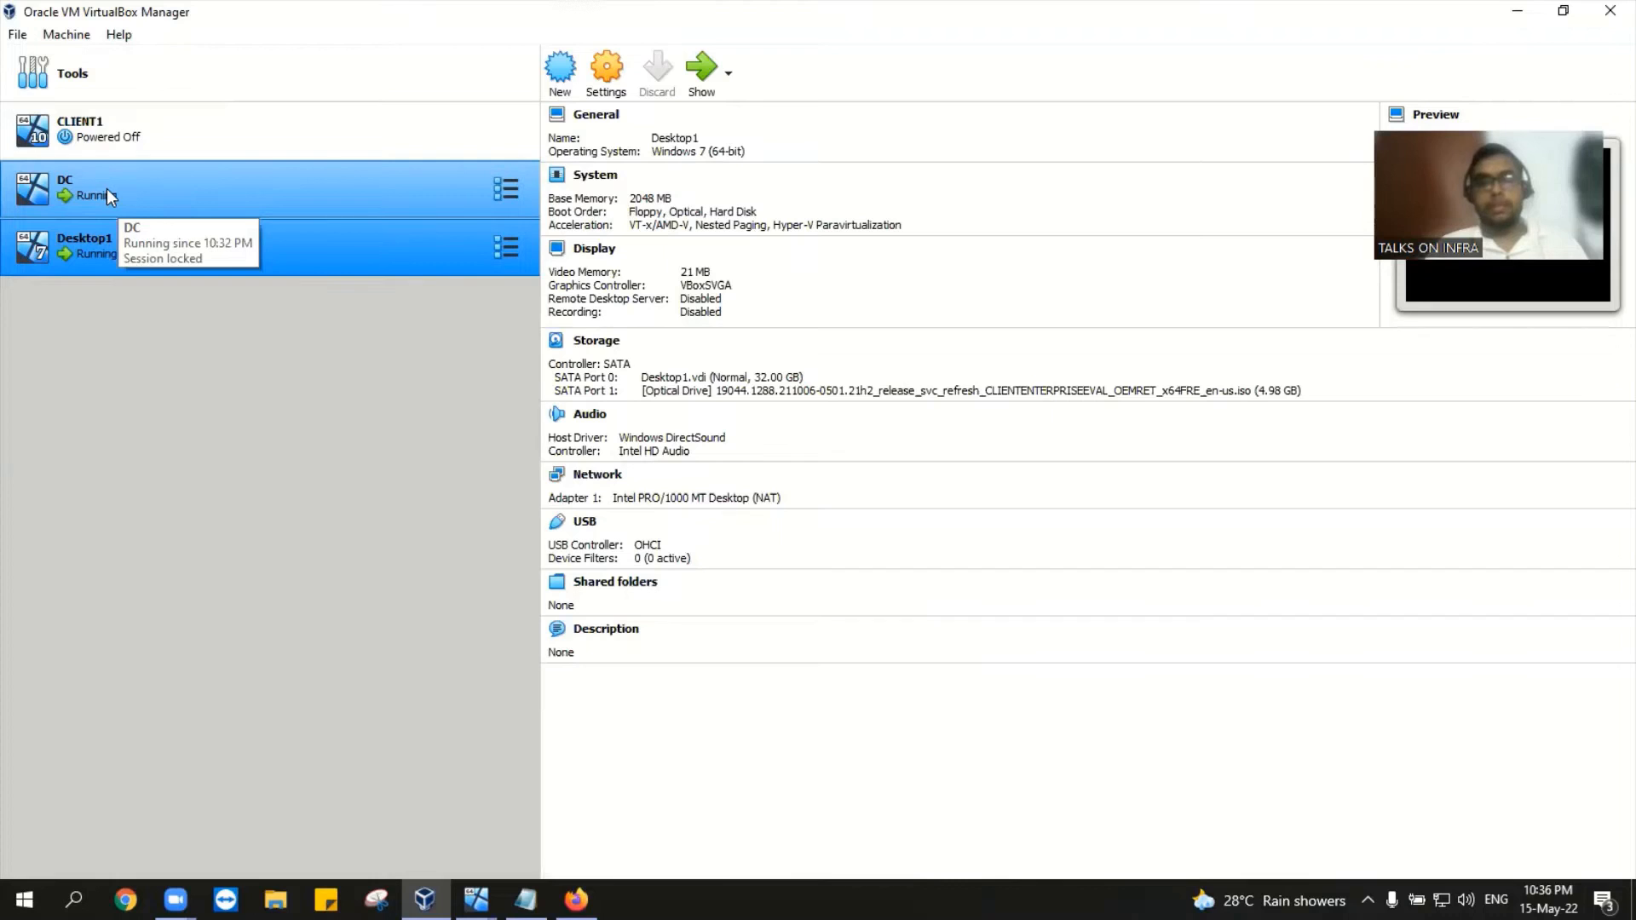
left_click(107, 192, "ctrl")
Step: Switch from the DC window to the running Desktop1 window via the taskbar previews
mouse_move(424, 898)
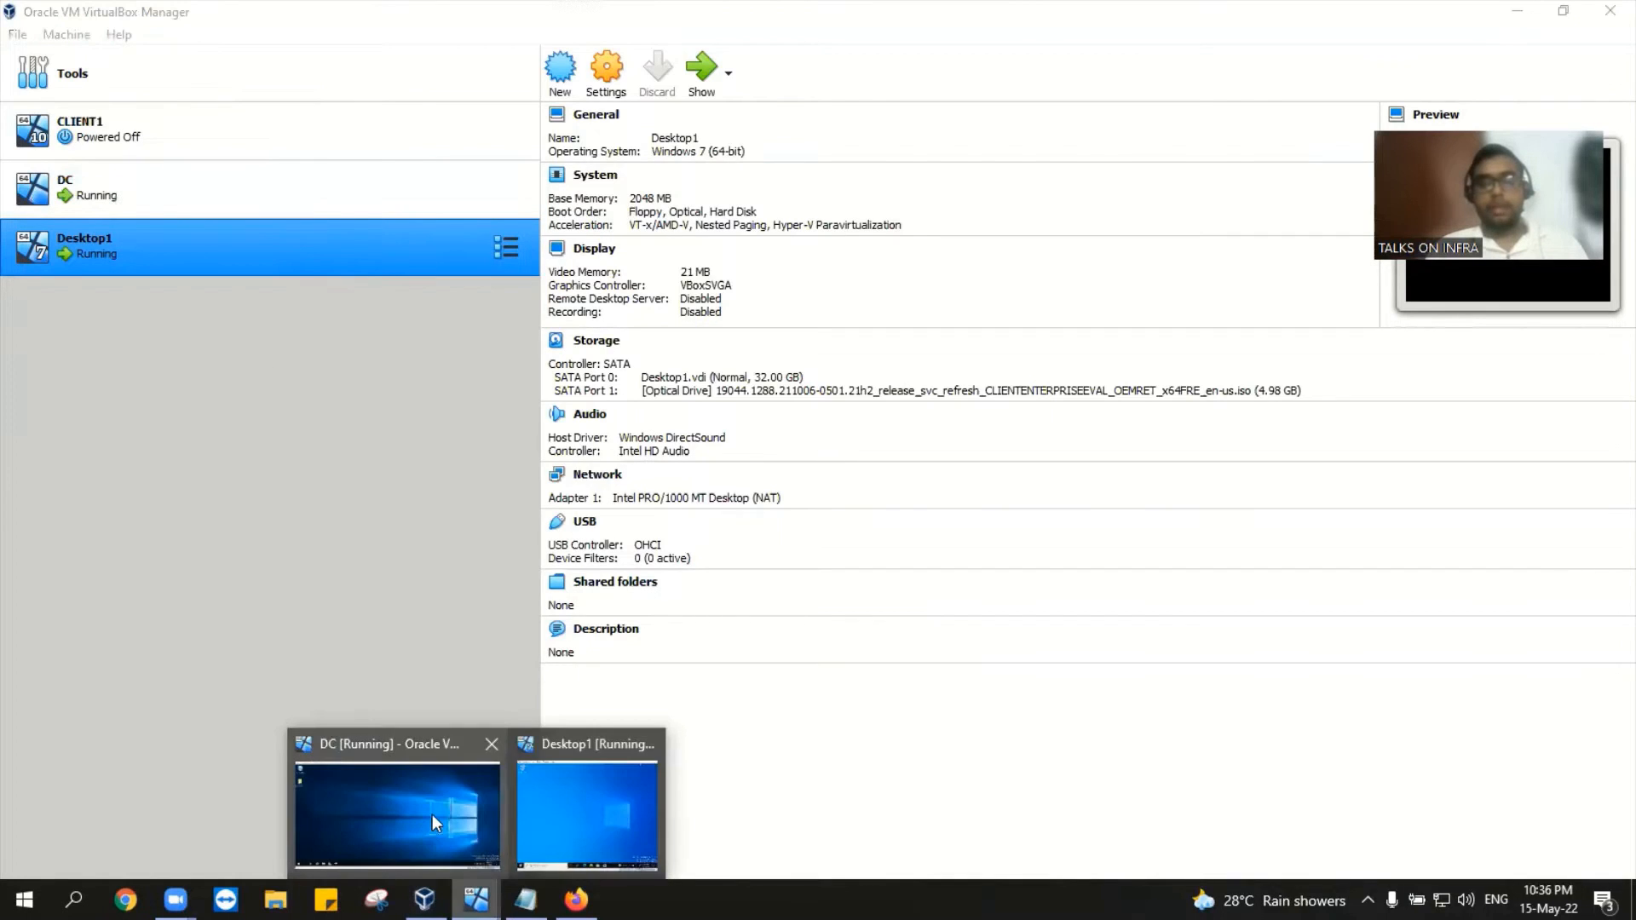
left_click(431, 814)
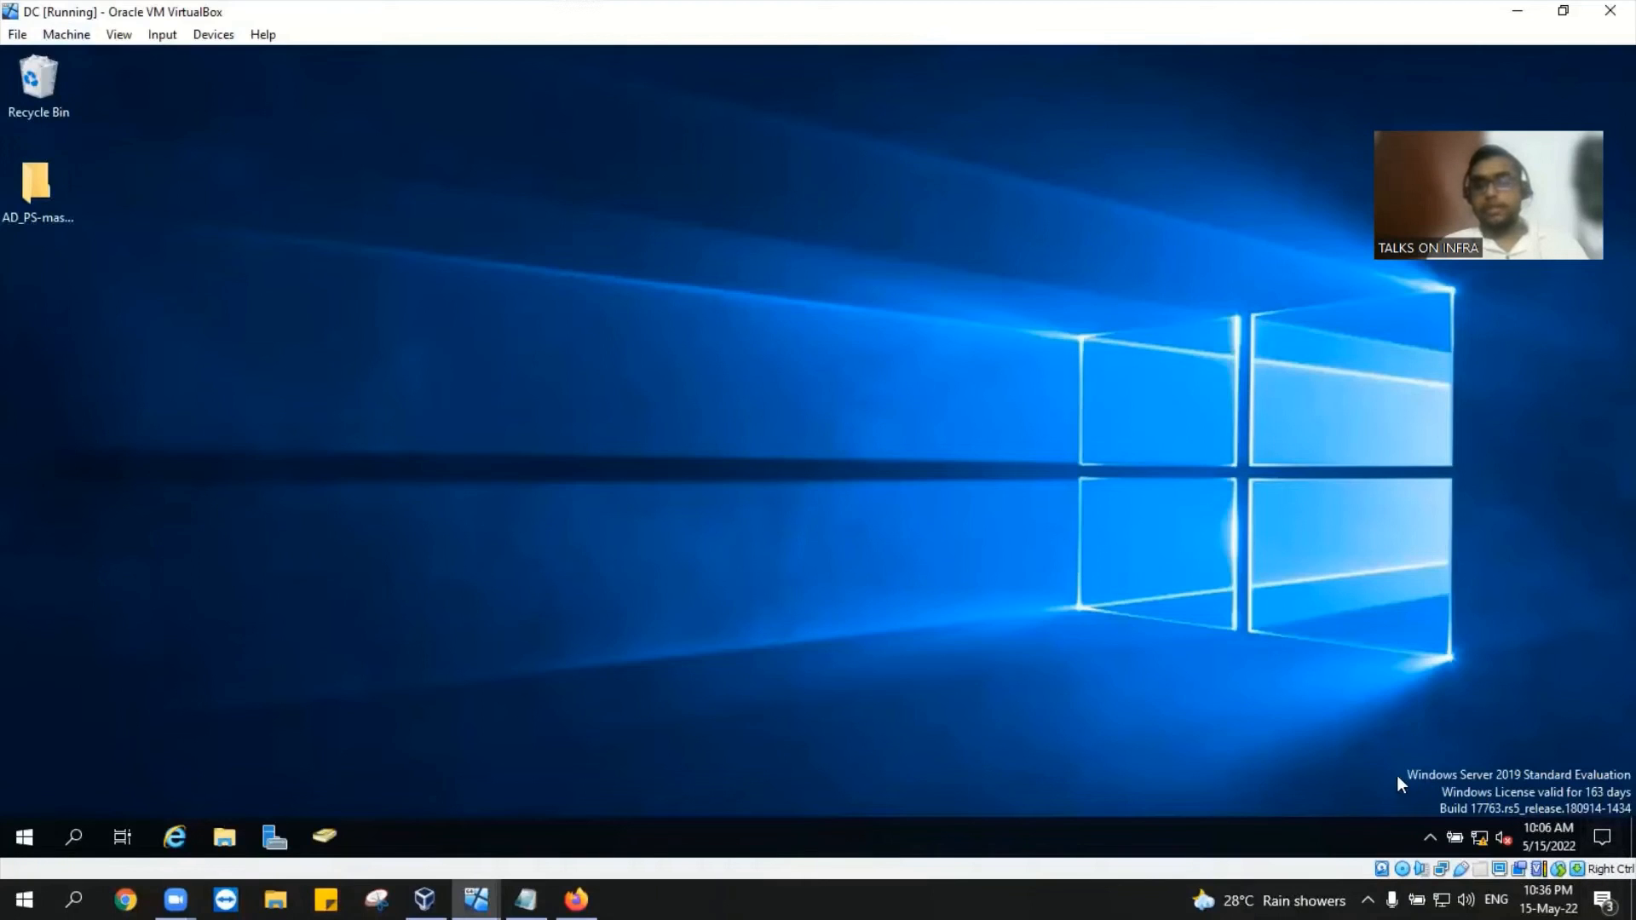
left_click_drag(1392, 755, 1605, 837)
left_click(476, 898)
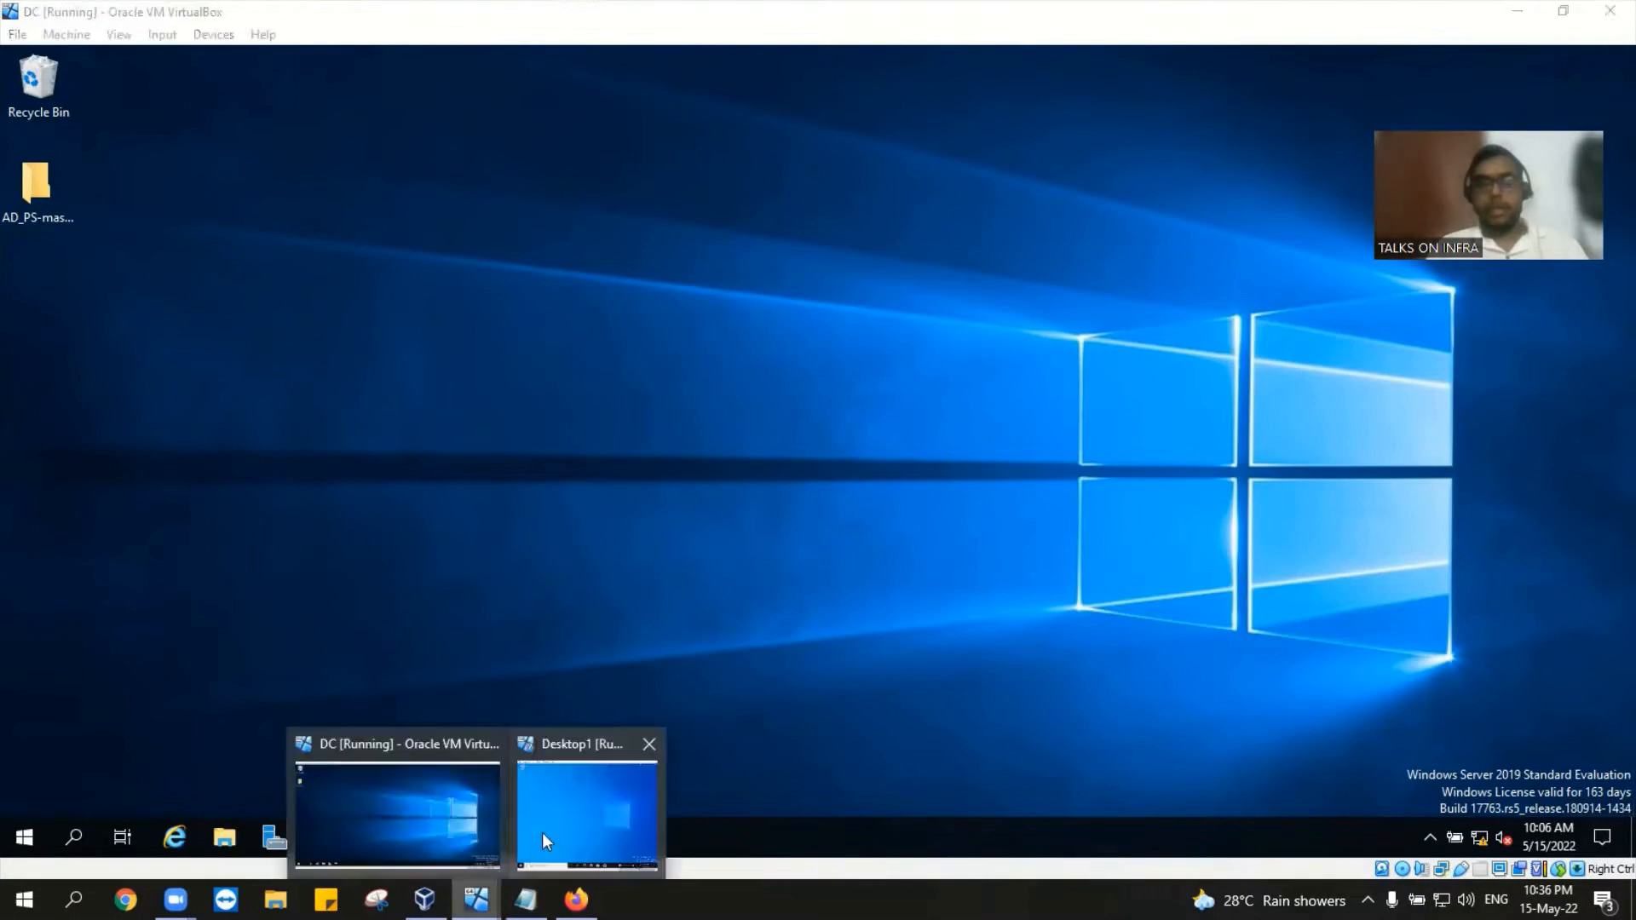
left_click(545, 840)
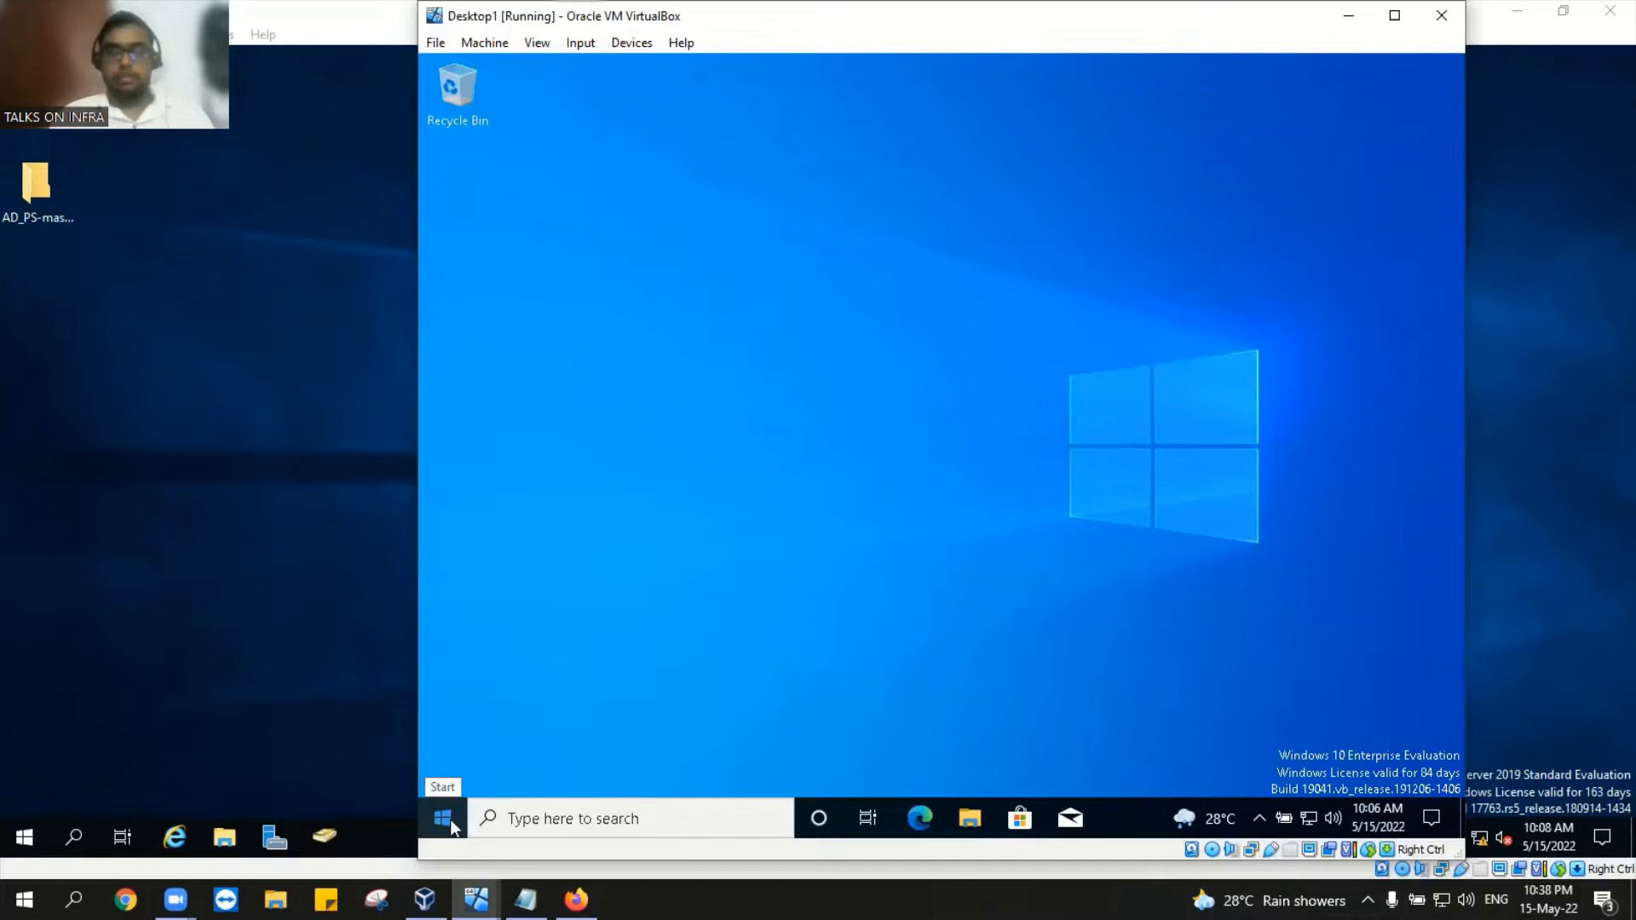
Step: Open Computer Management from This PC in Desktop1's File Explorer
left_click(966, 816)
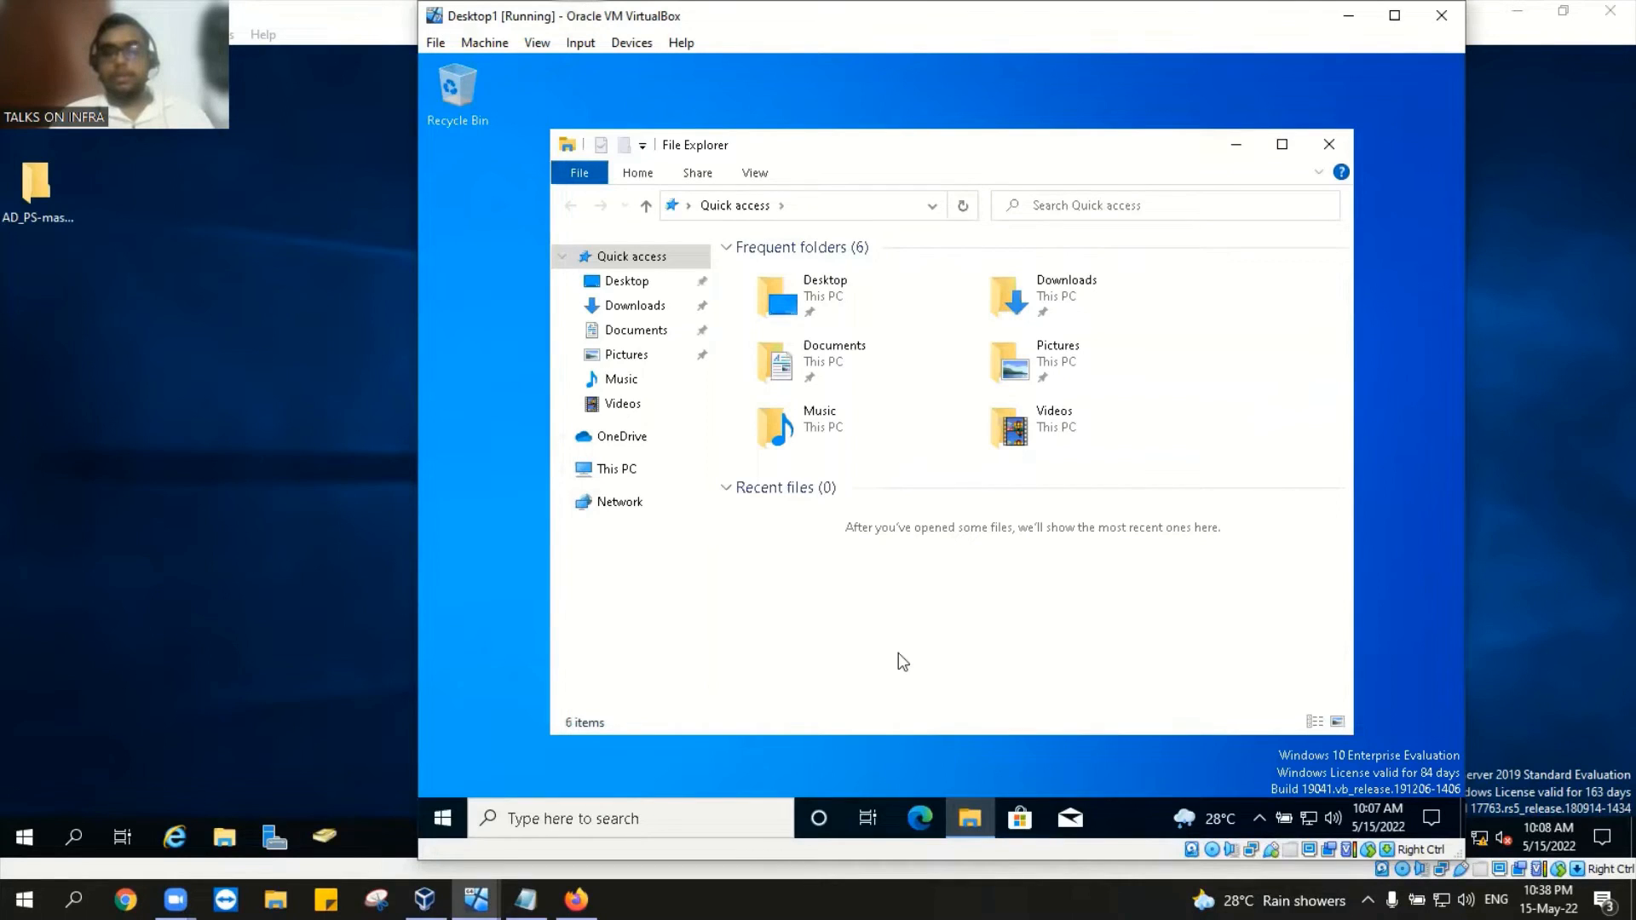
left_click(631, 477)
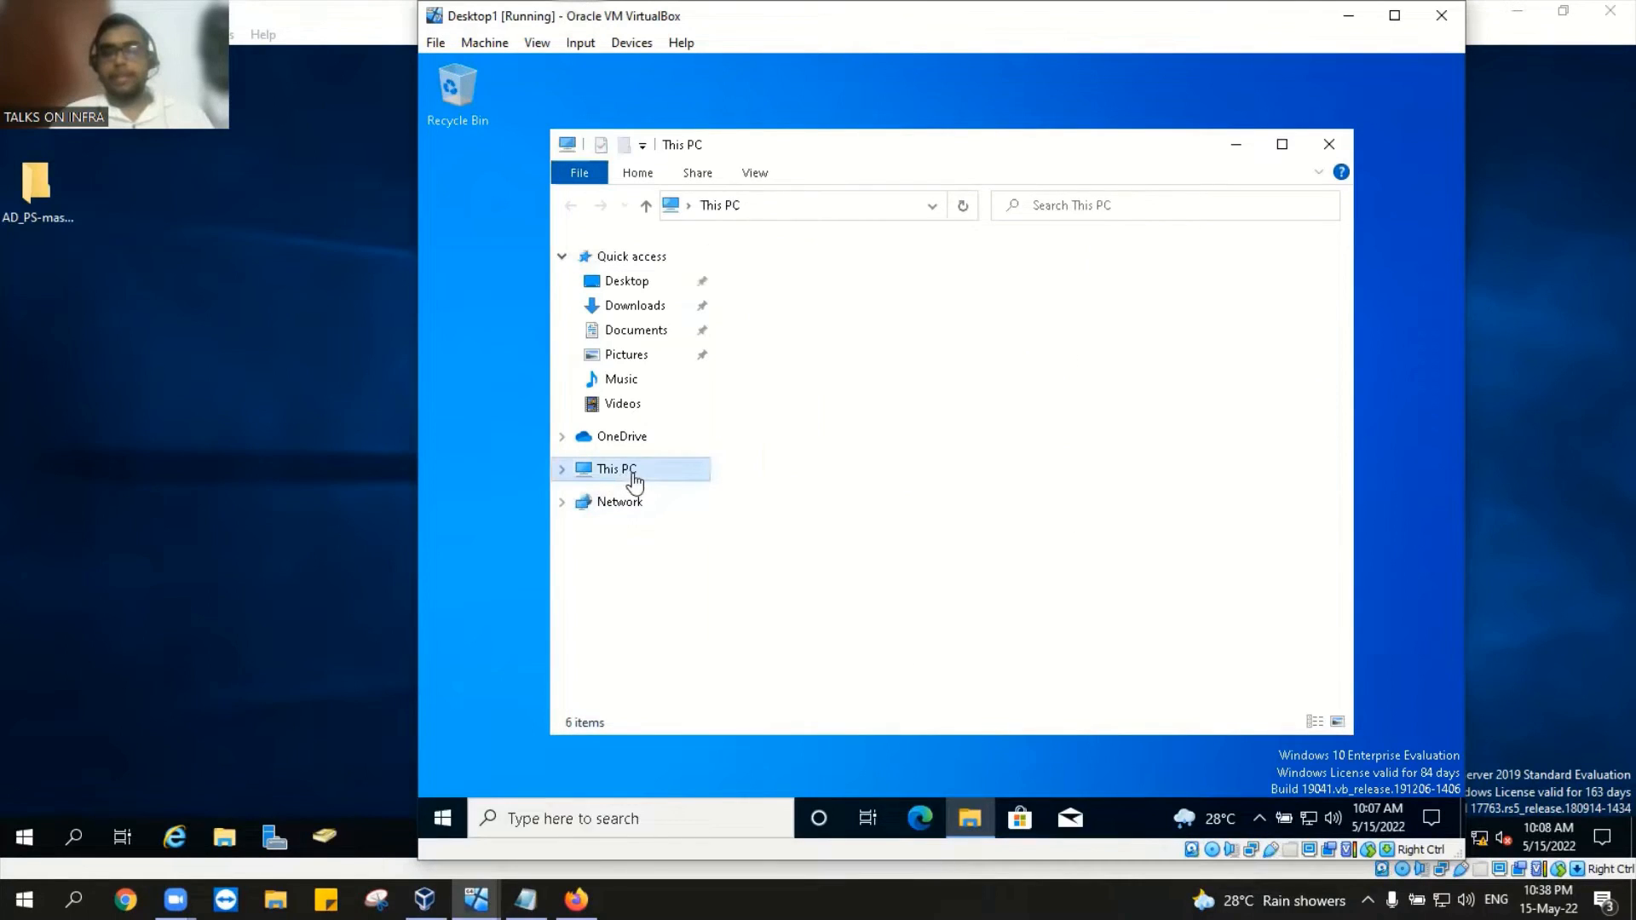
right_click(635, 483)
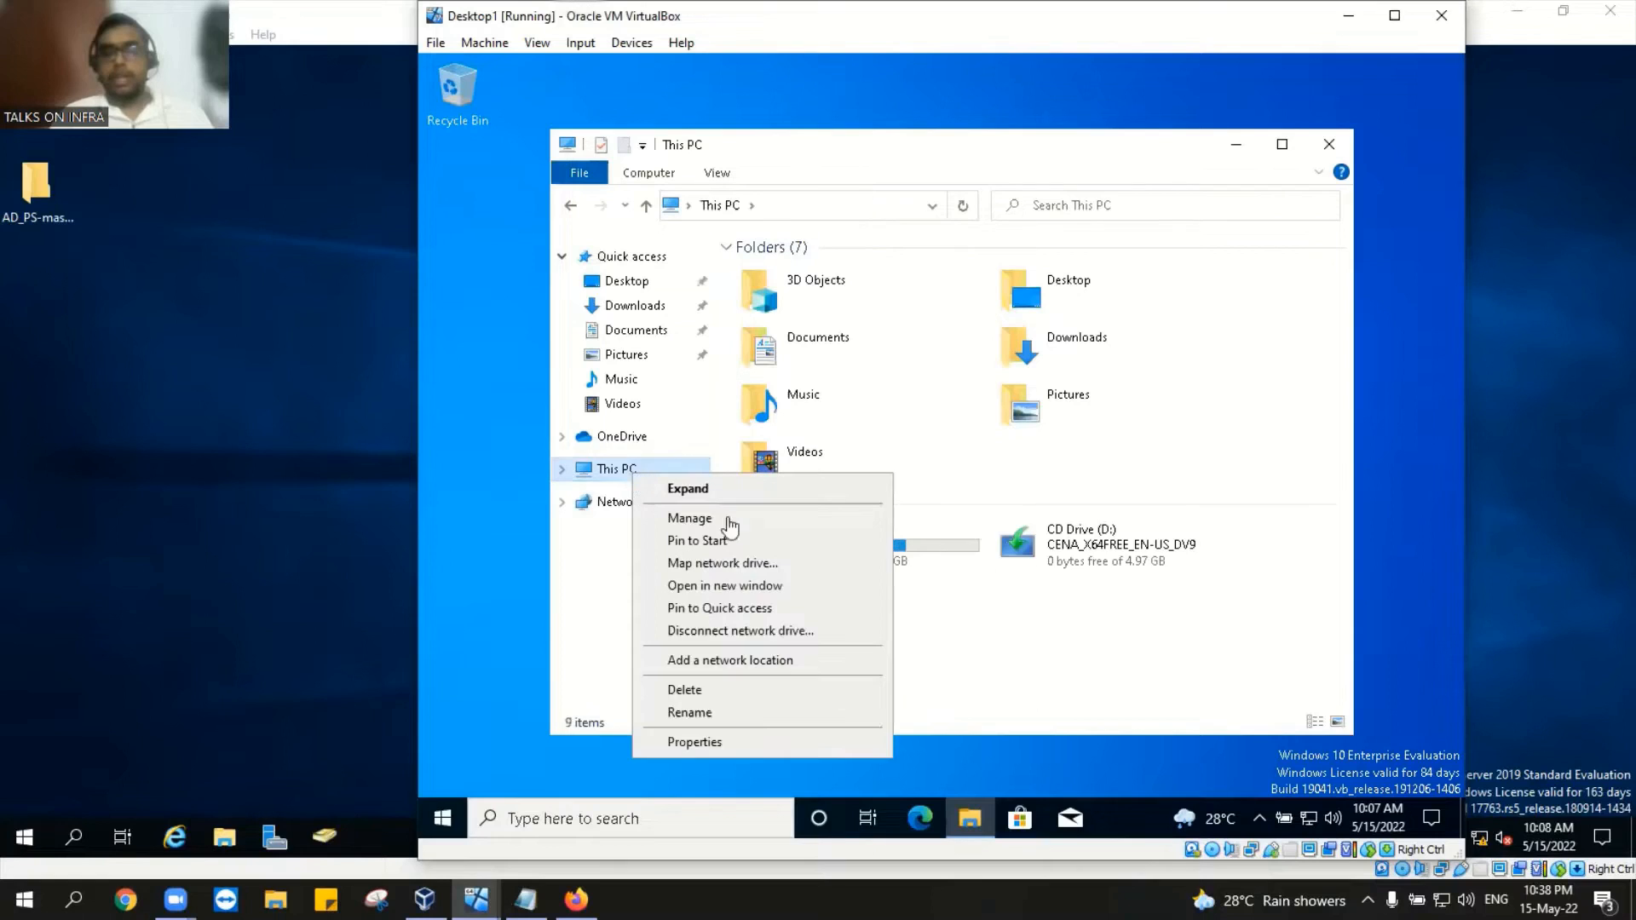
left_click(744, 523)
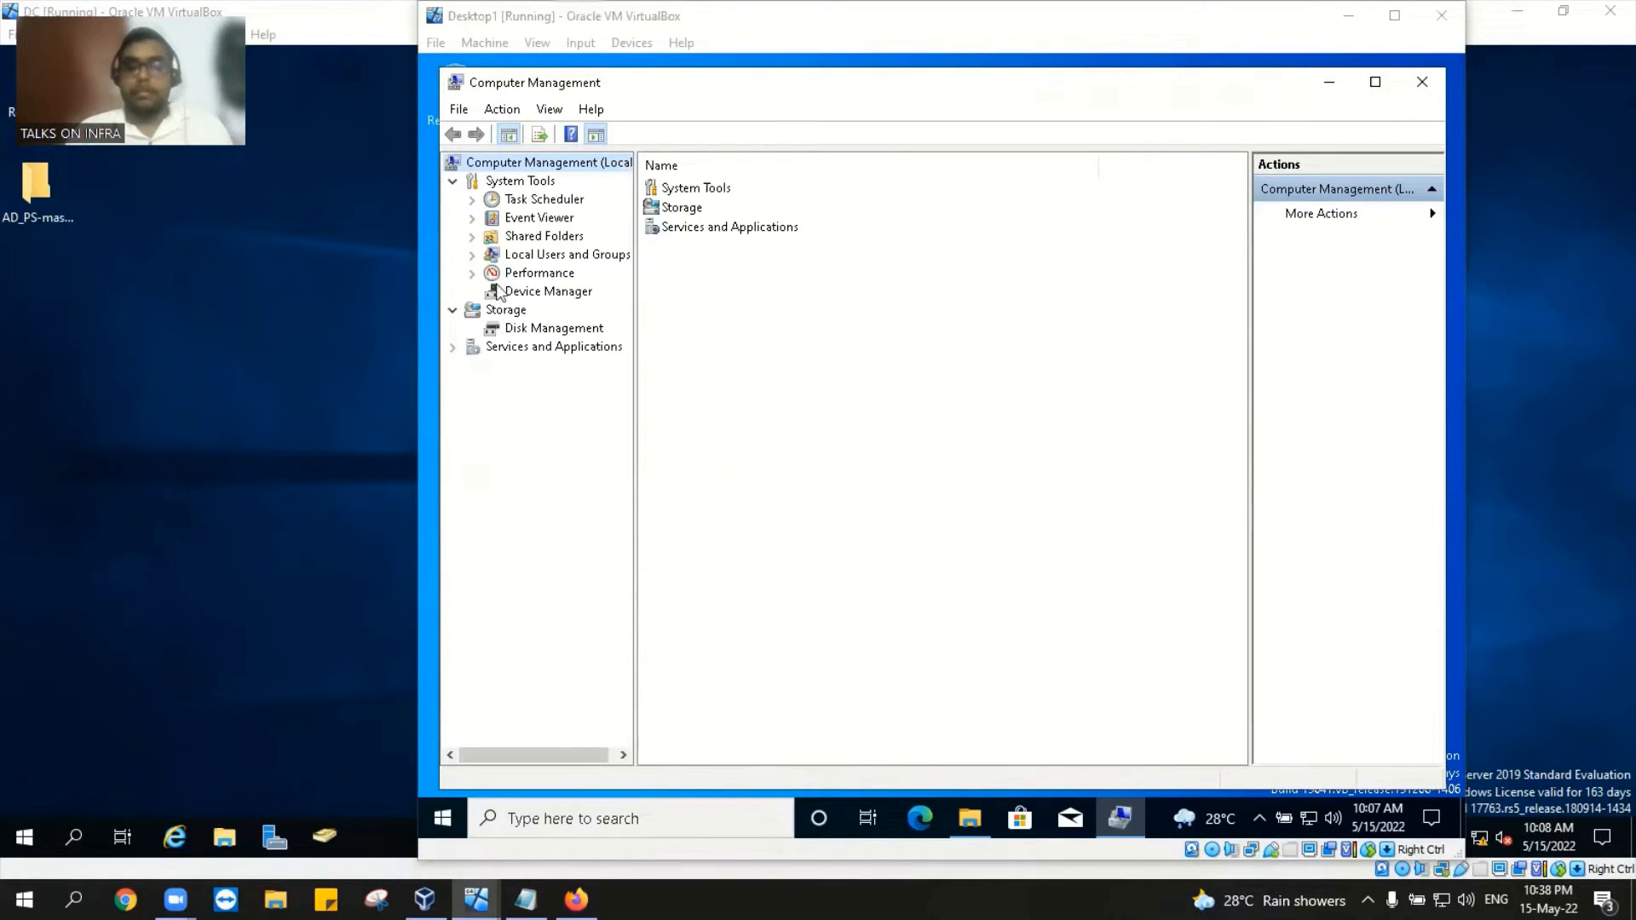
Step: Enable Desktop1's built-in Administrator account under Local Users and Groups > Users, then close Computer Management
left_click(472, 257)
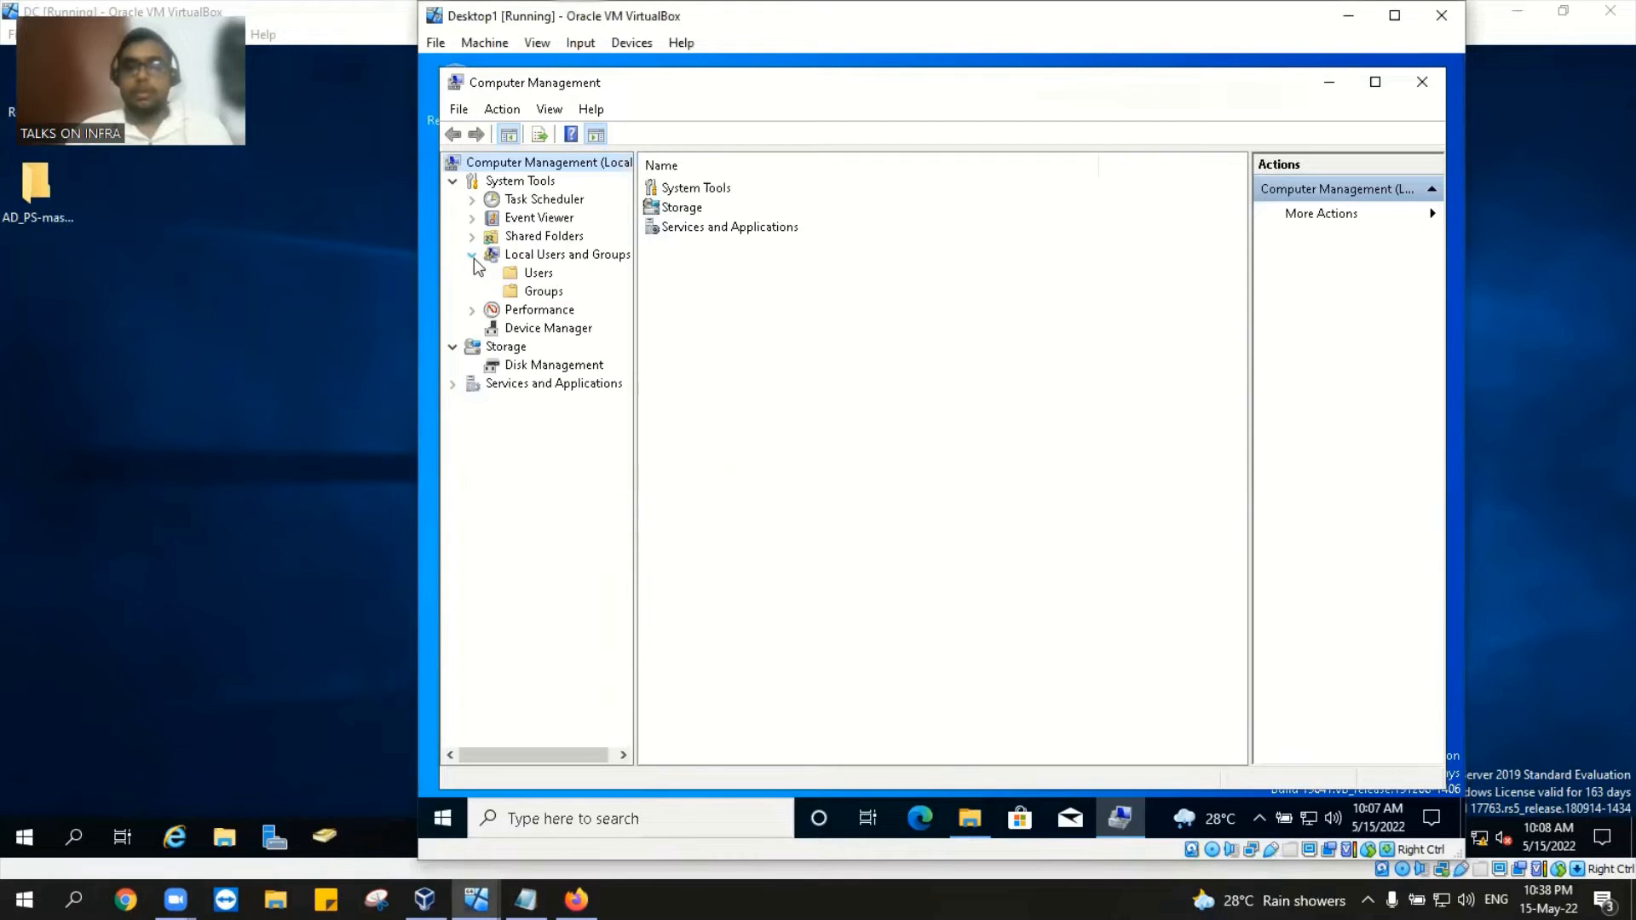
left_click(536, 274)
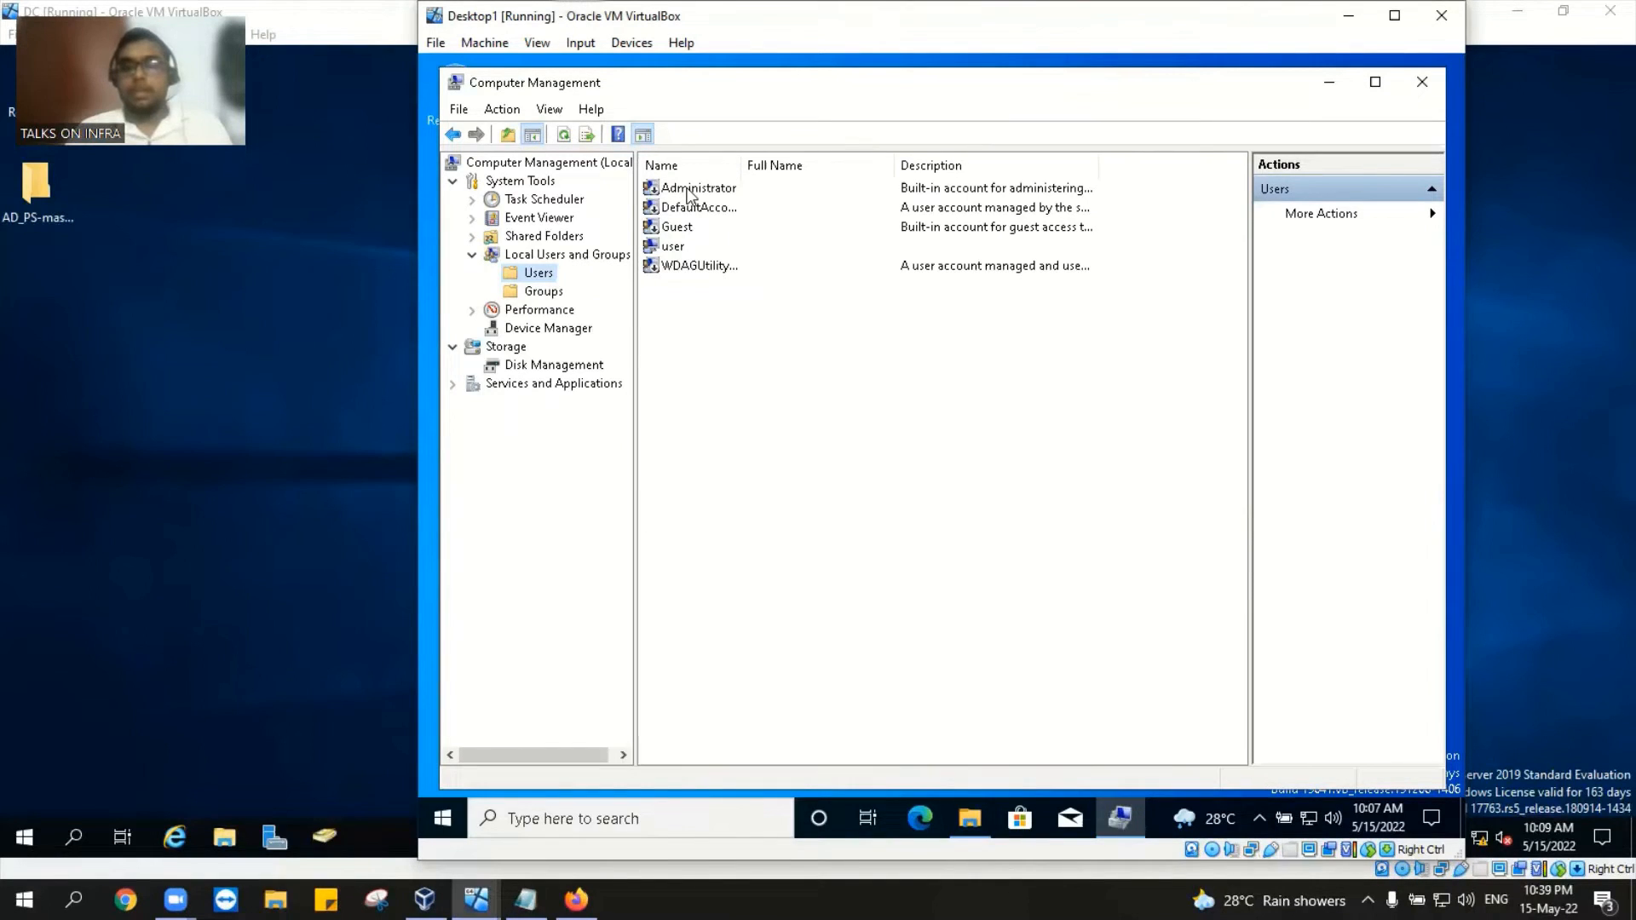
left_click(697, 189)
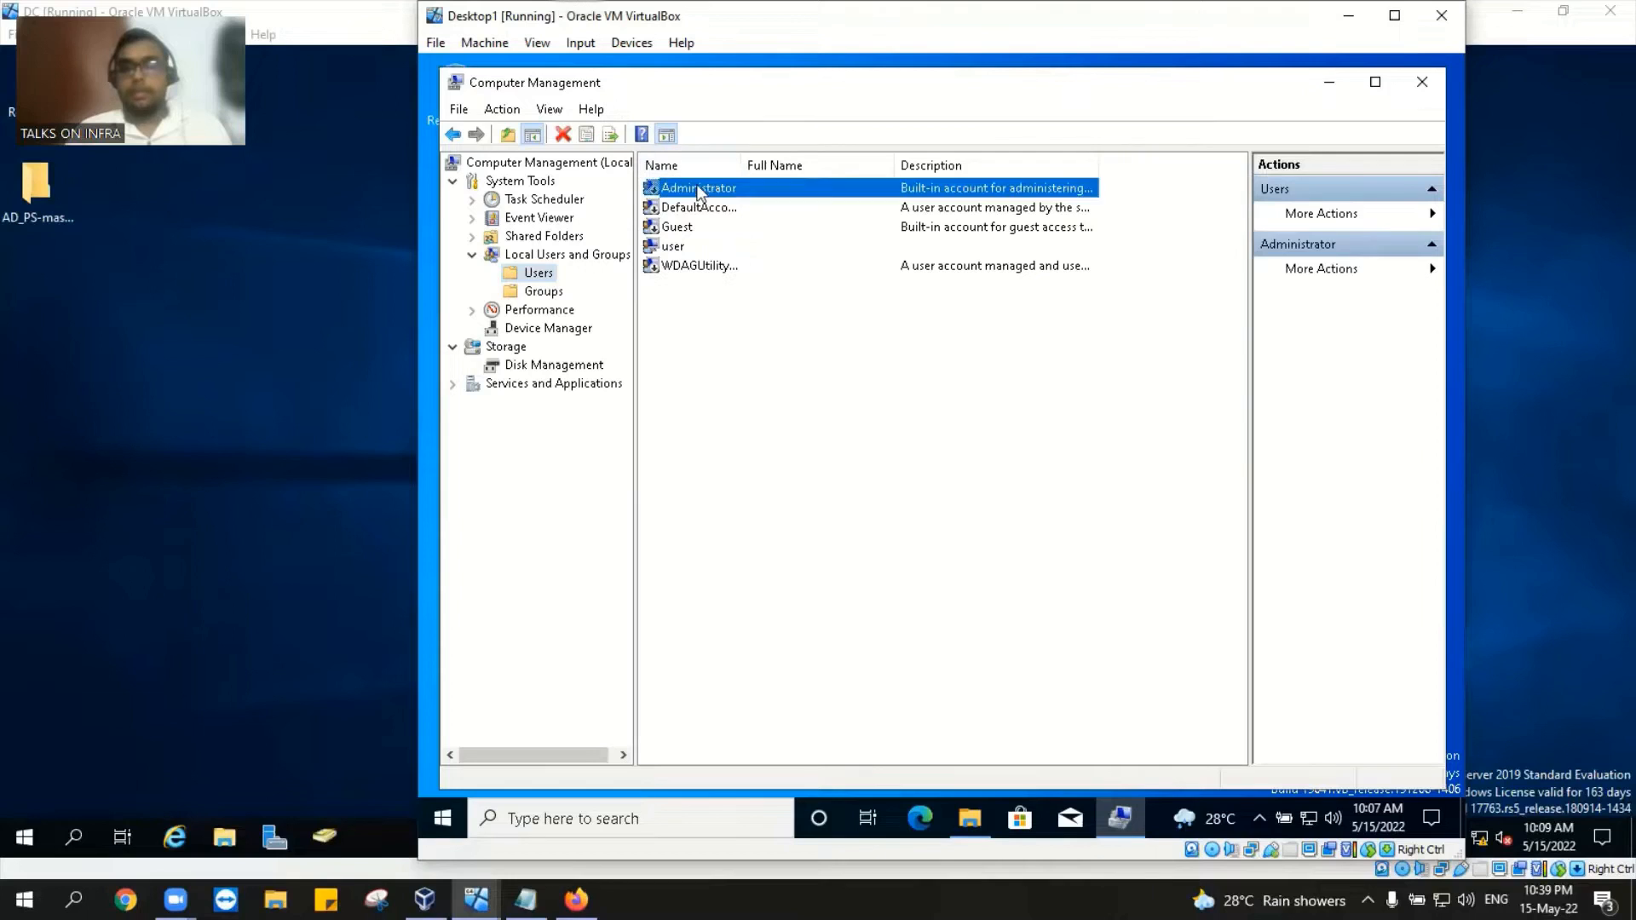
double_click(696, 189)
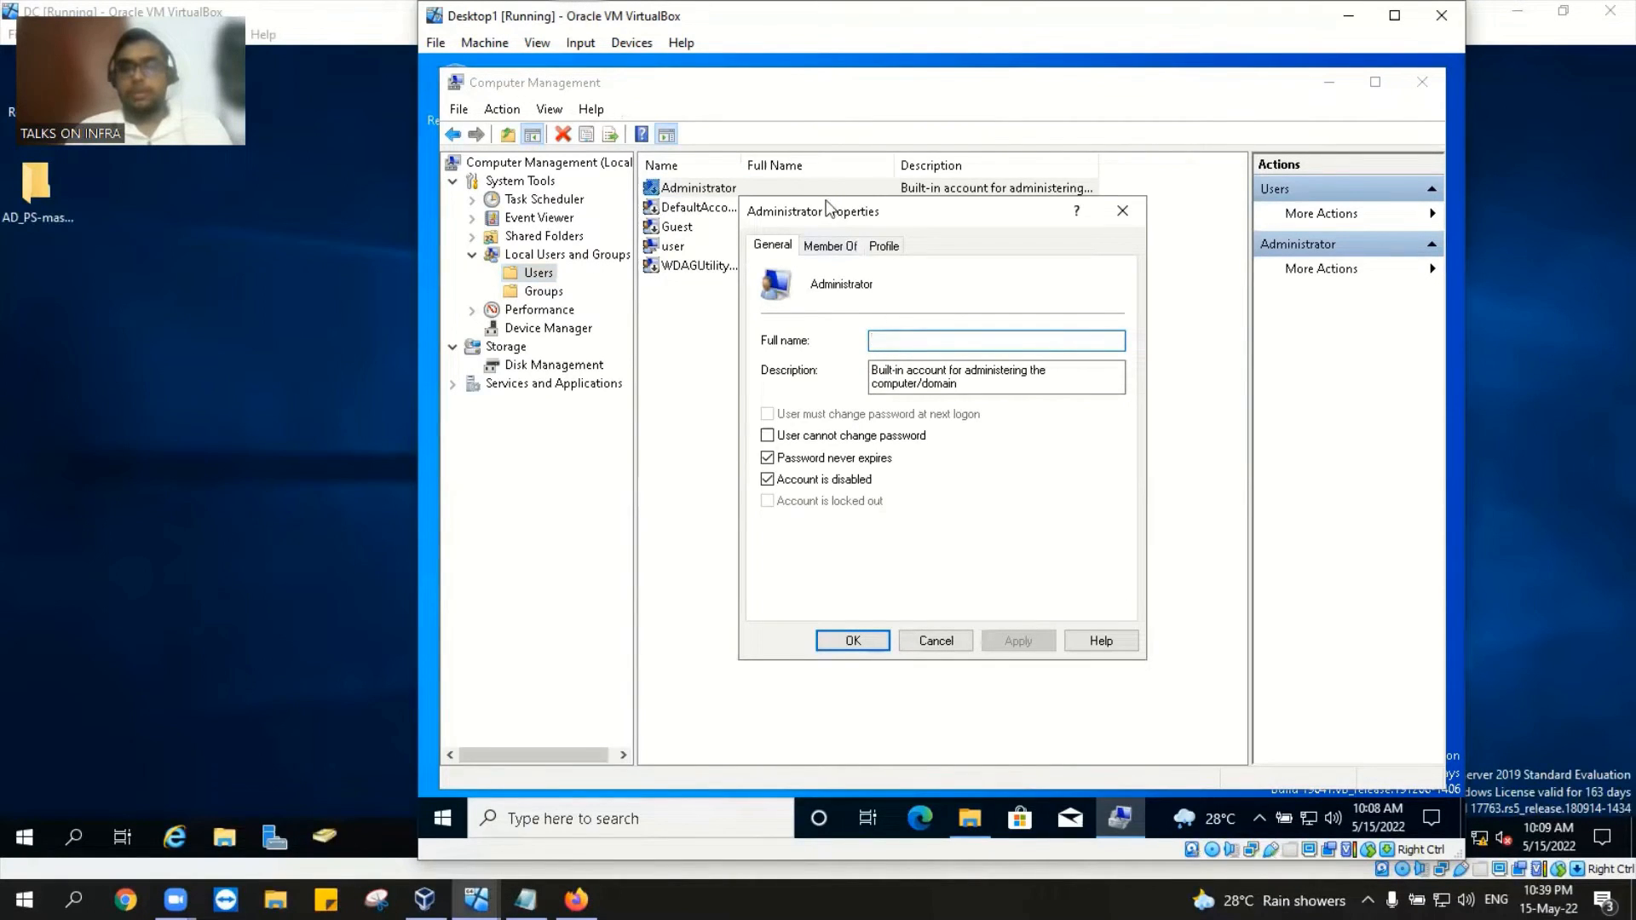
left_click(843, 480)
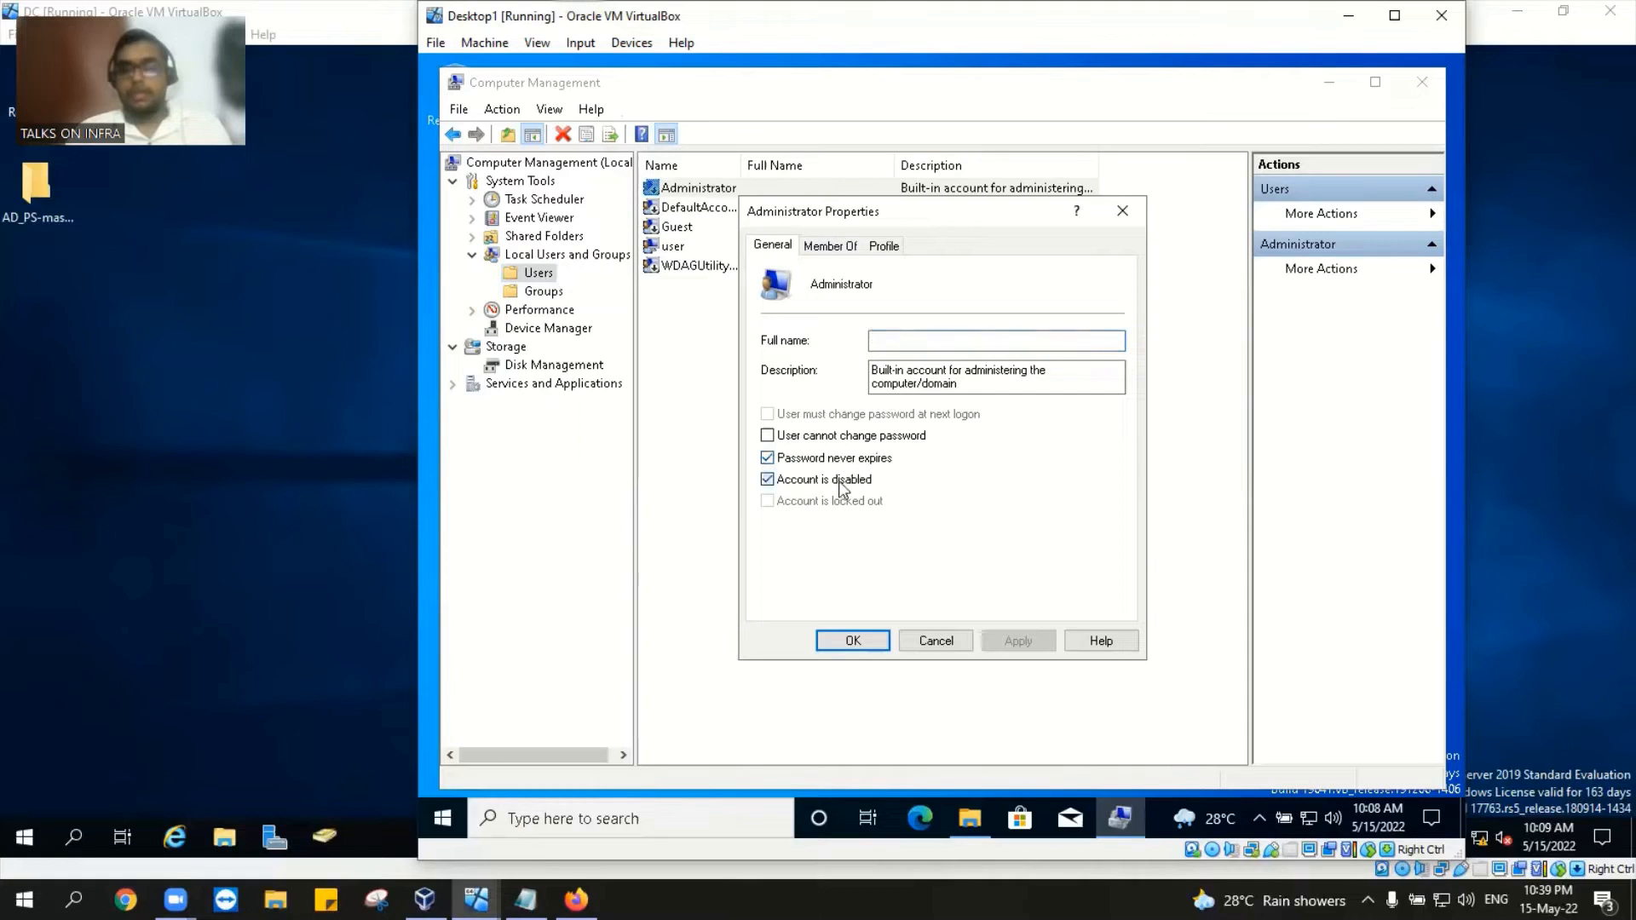
left_click(1030, 639)
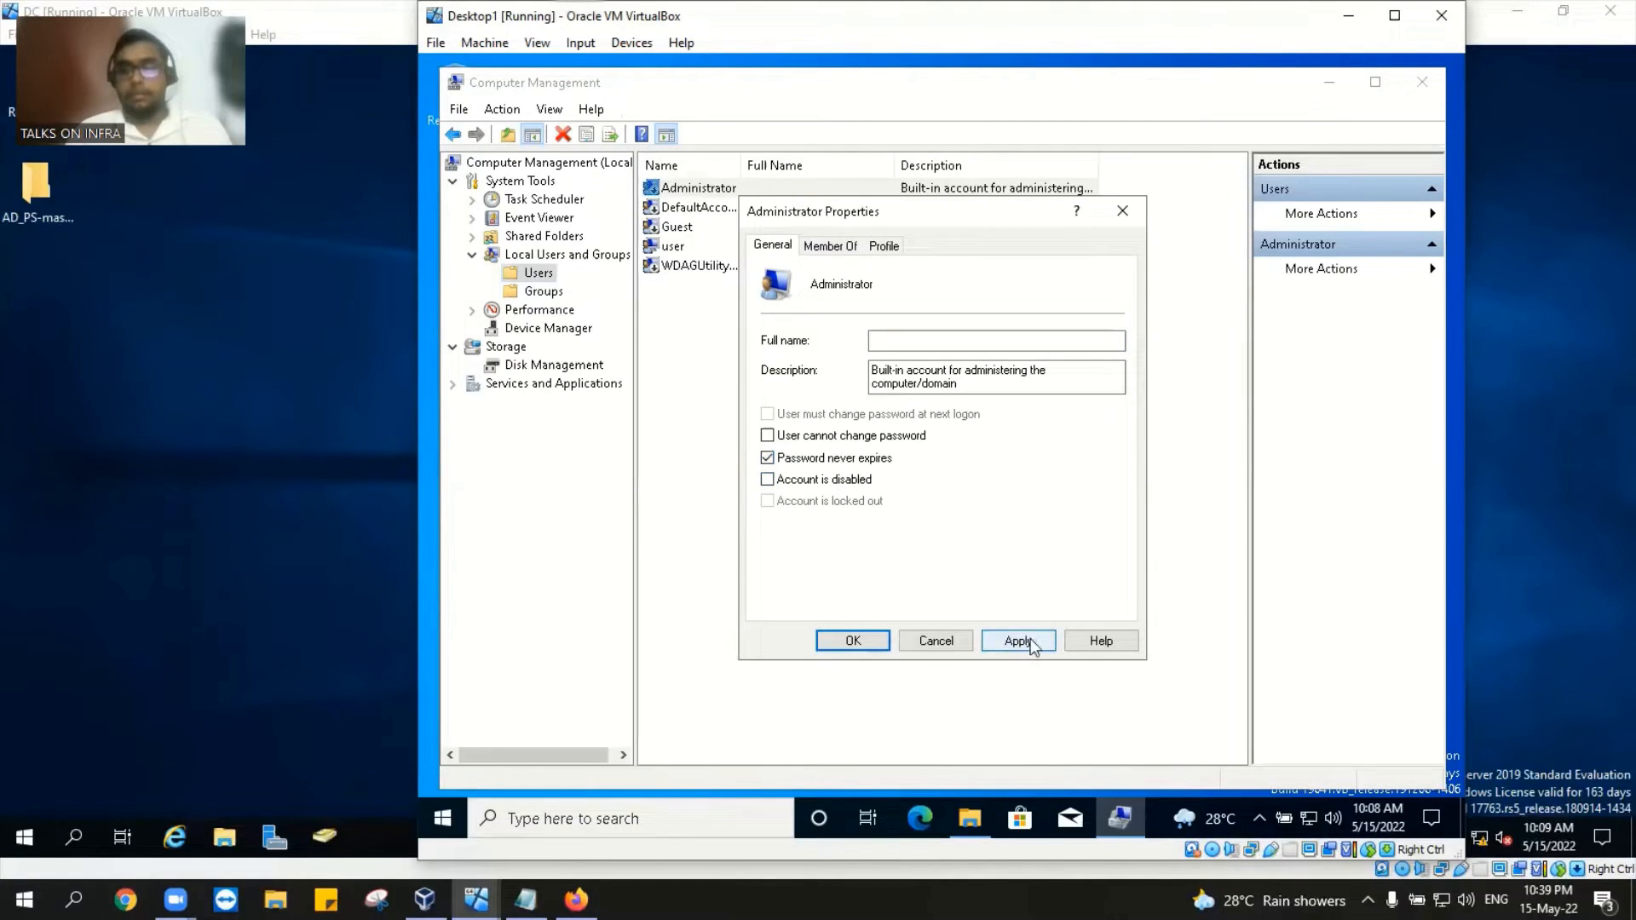
left_click(853, 640)
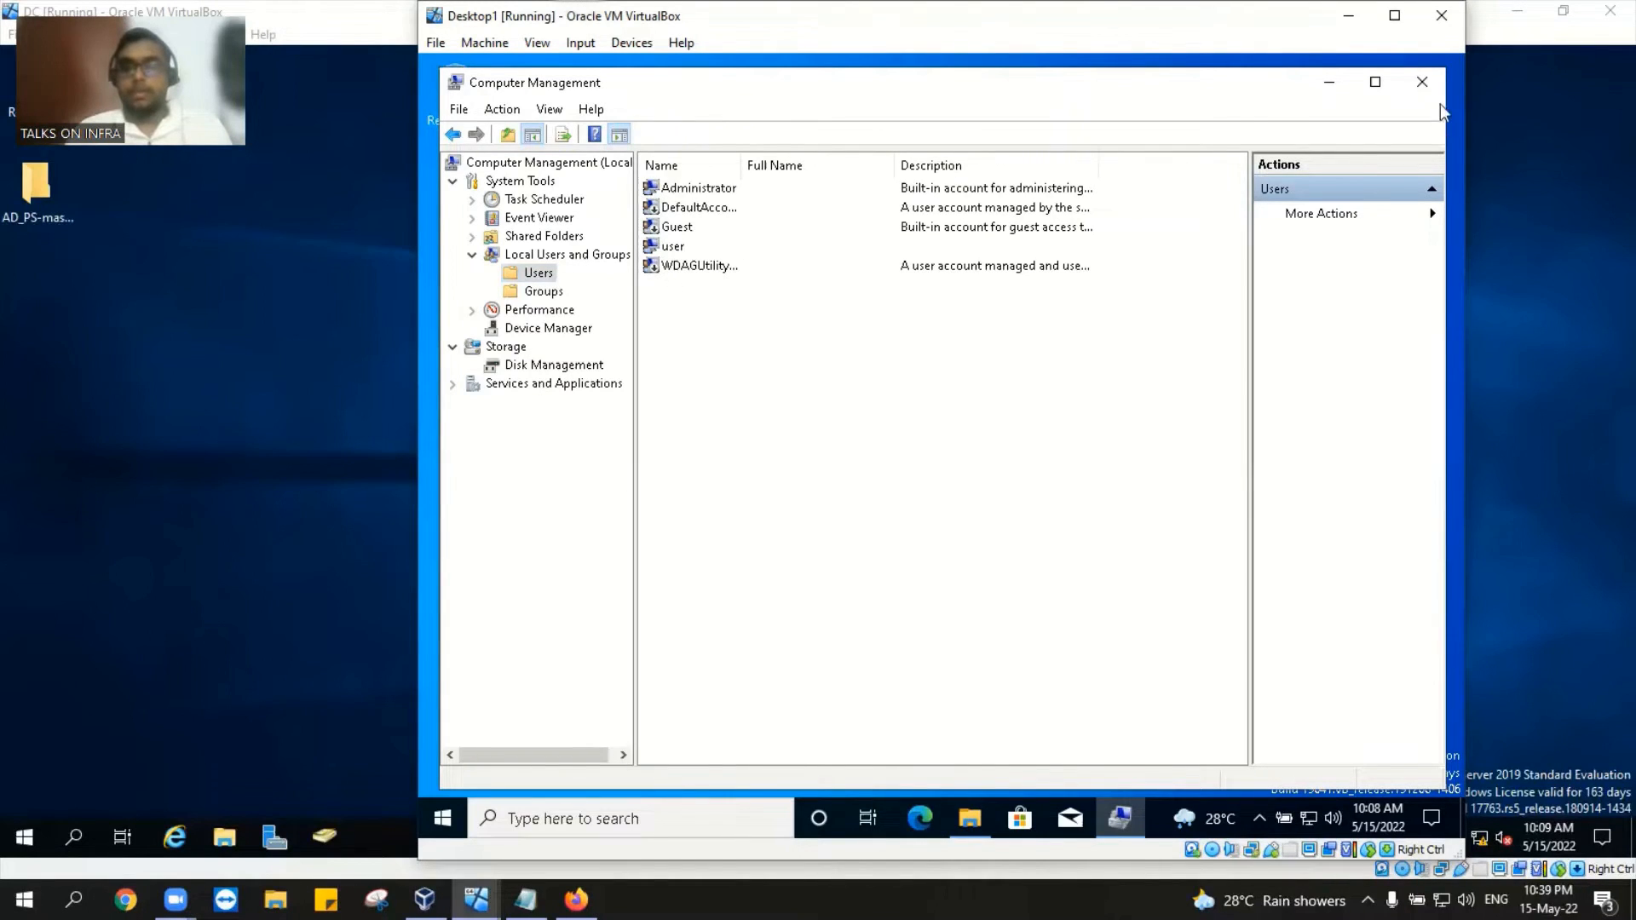
left_click(1423, 83)
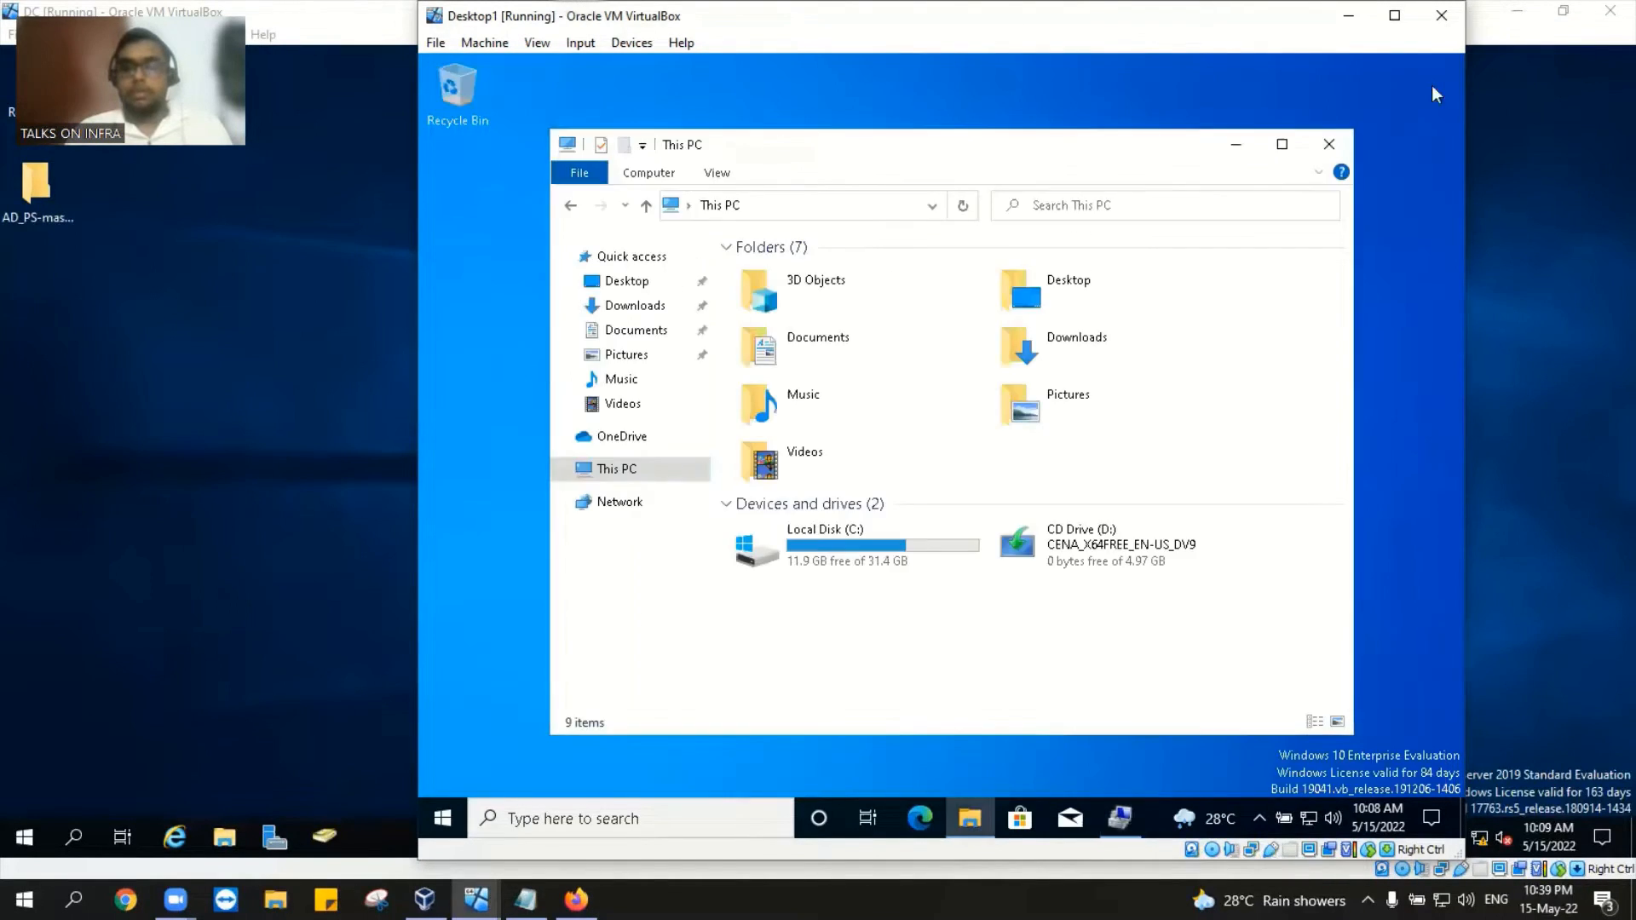
Step: Close File Explorer on Desktop1, cancelling the Close Virtual Machine prompt to keep it running
left_click(1329, 144)
left_click(1441, 15)
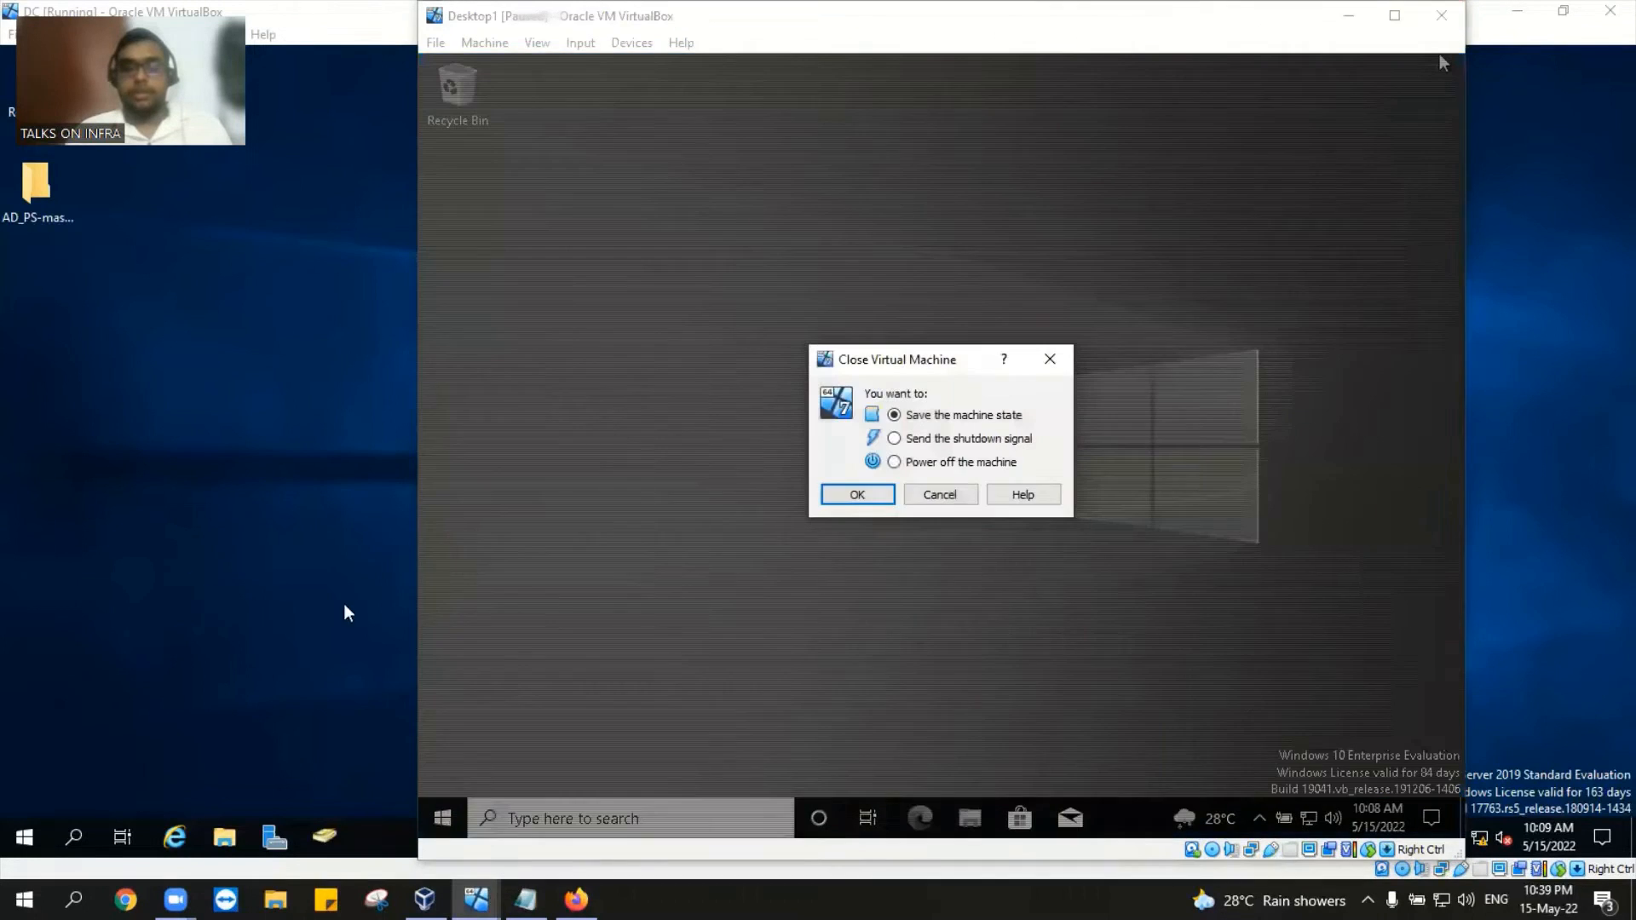
left_click(940, 494)
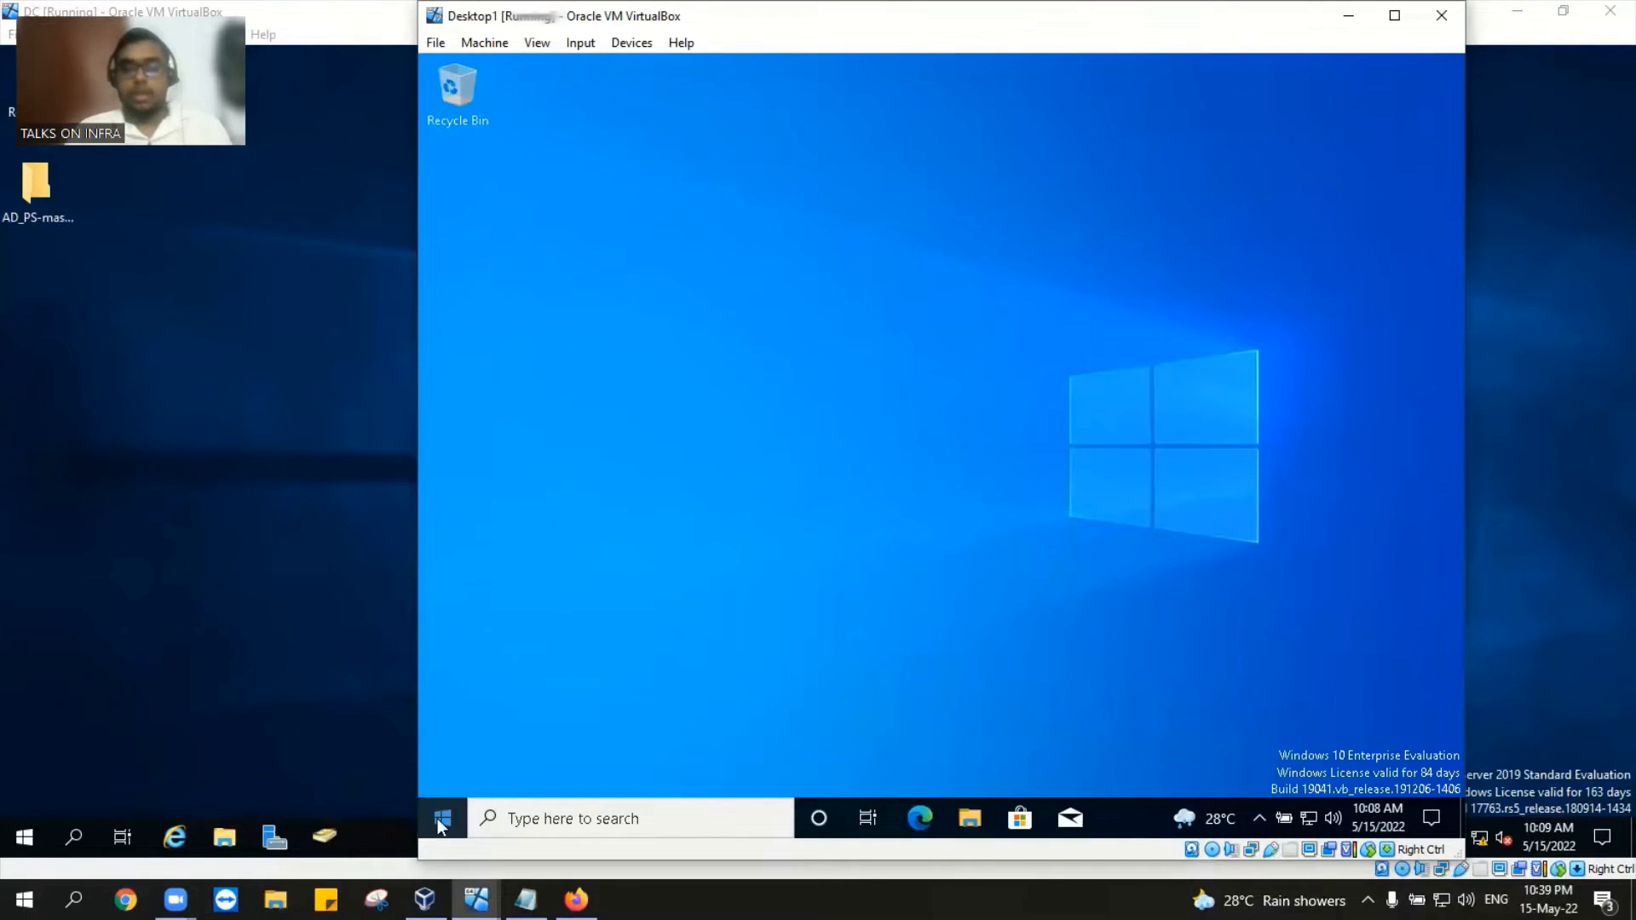
Step: Sign the current user out of Windows through the Start menu account options
left_click(438, 816)
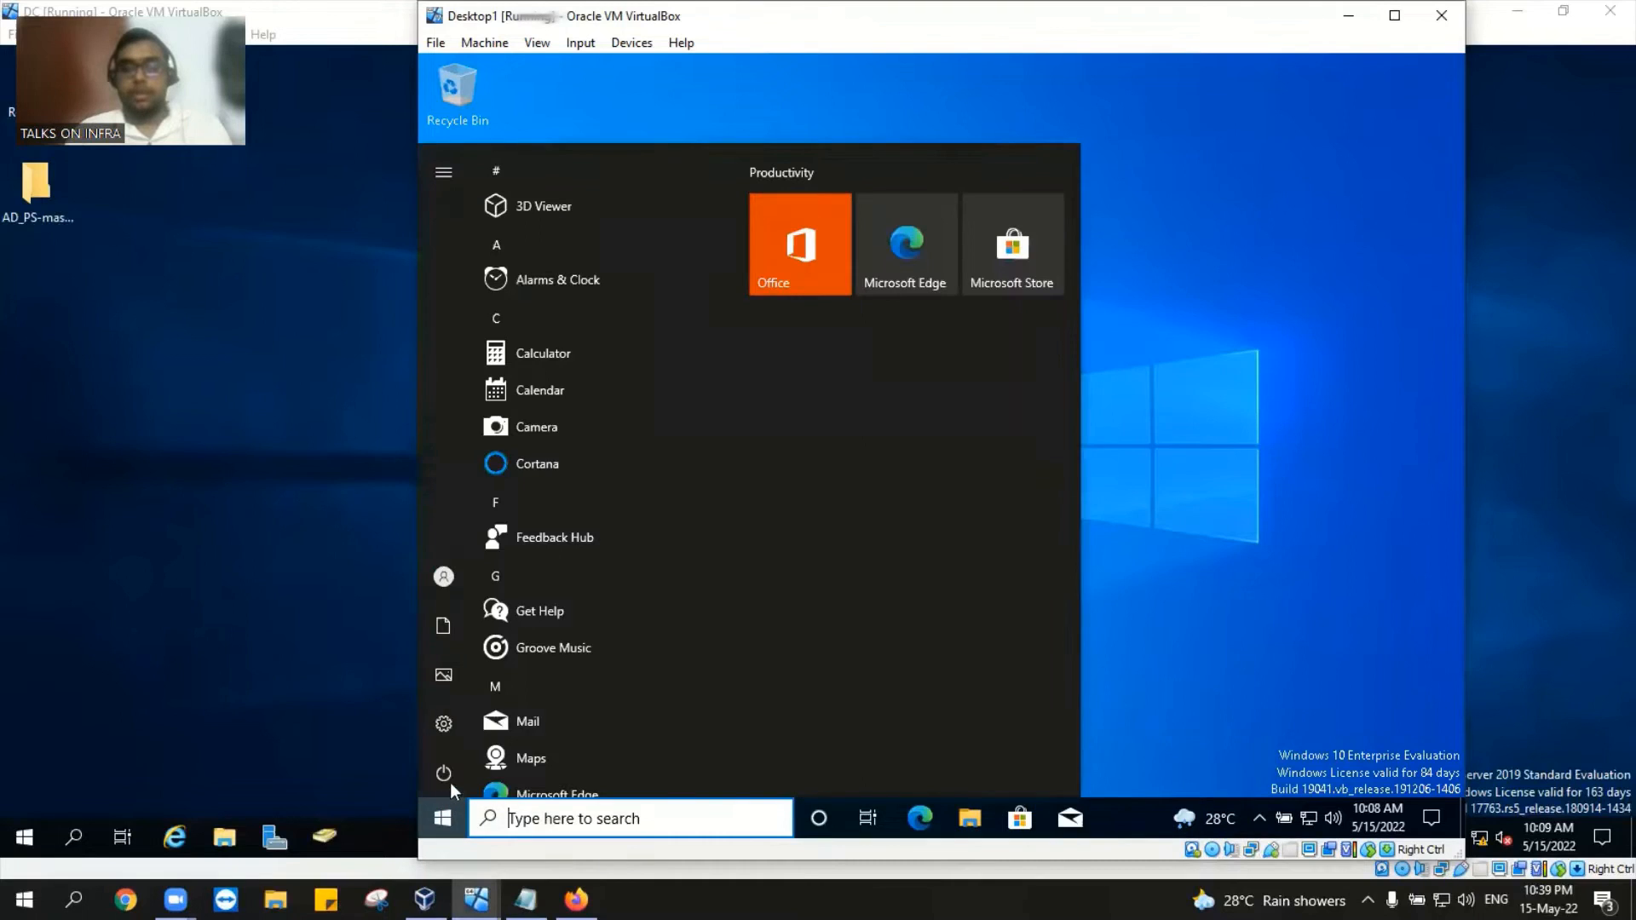
mouse_move(450, 655)
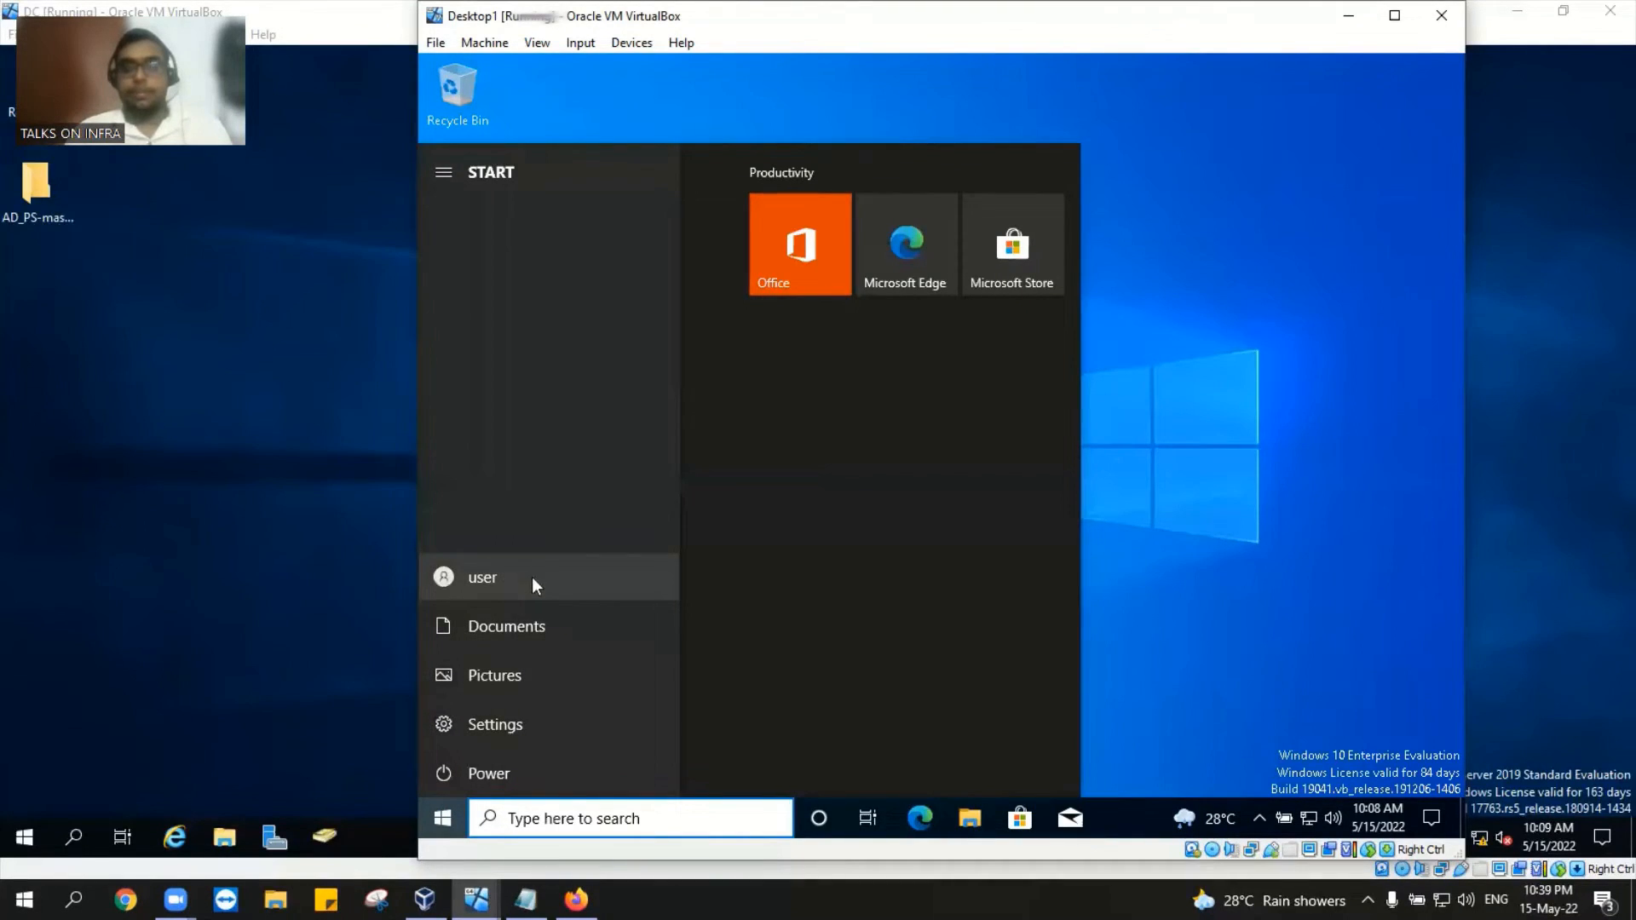
left_click(488, 579)
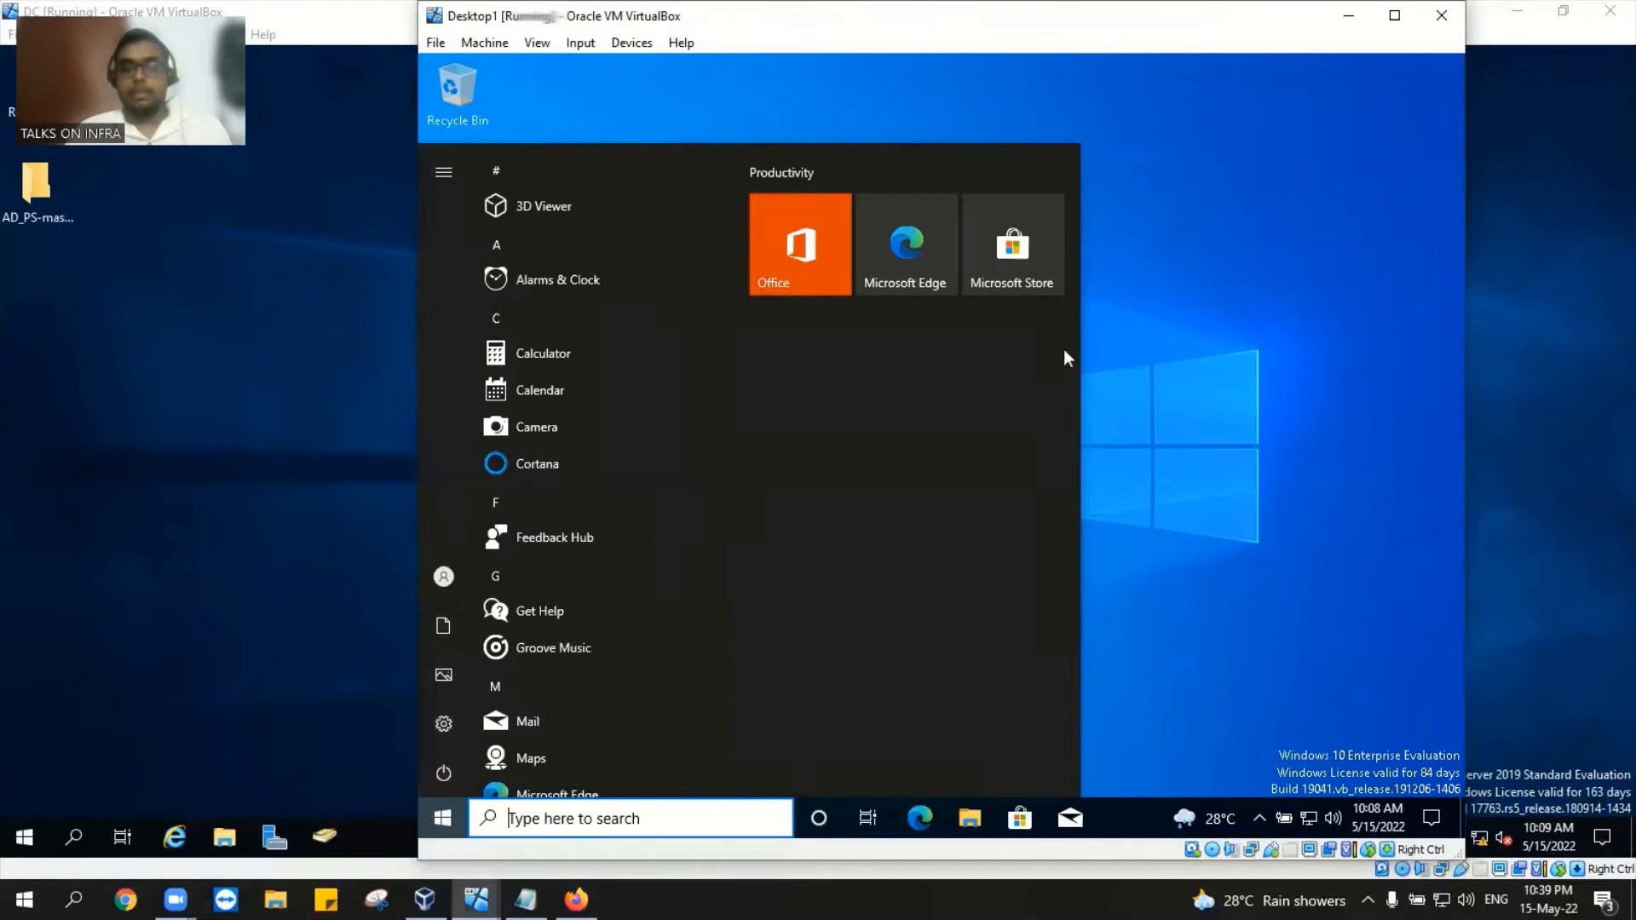
left_click(524, 481)
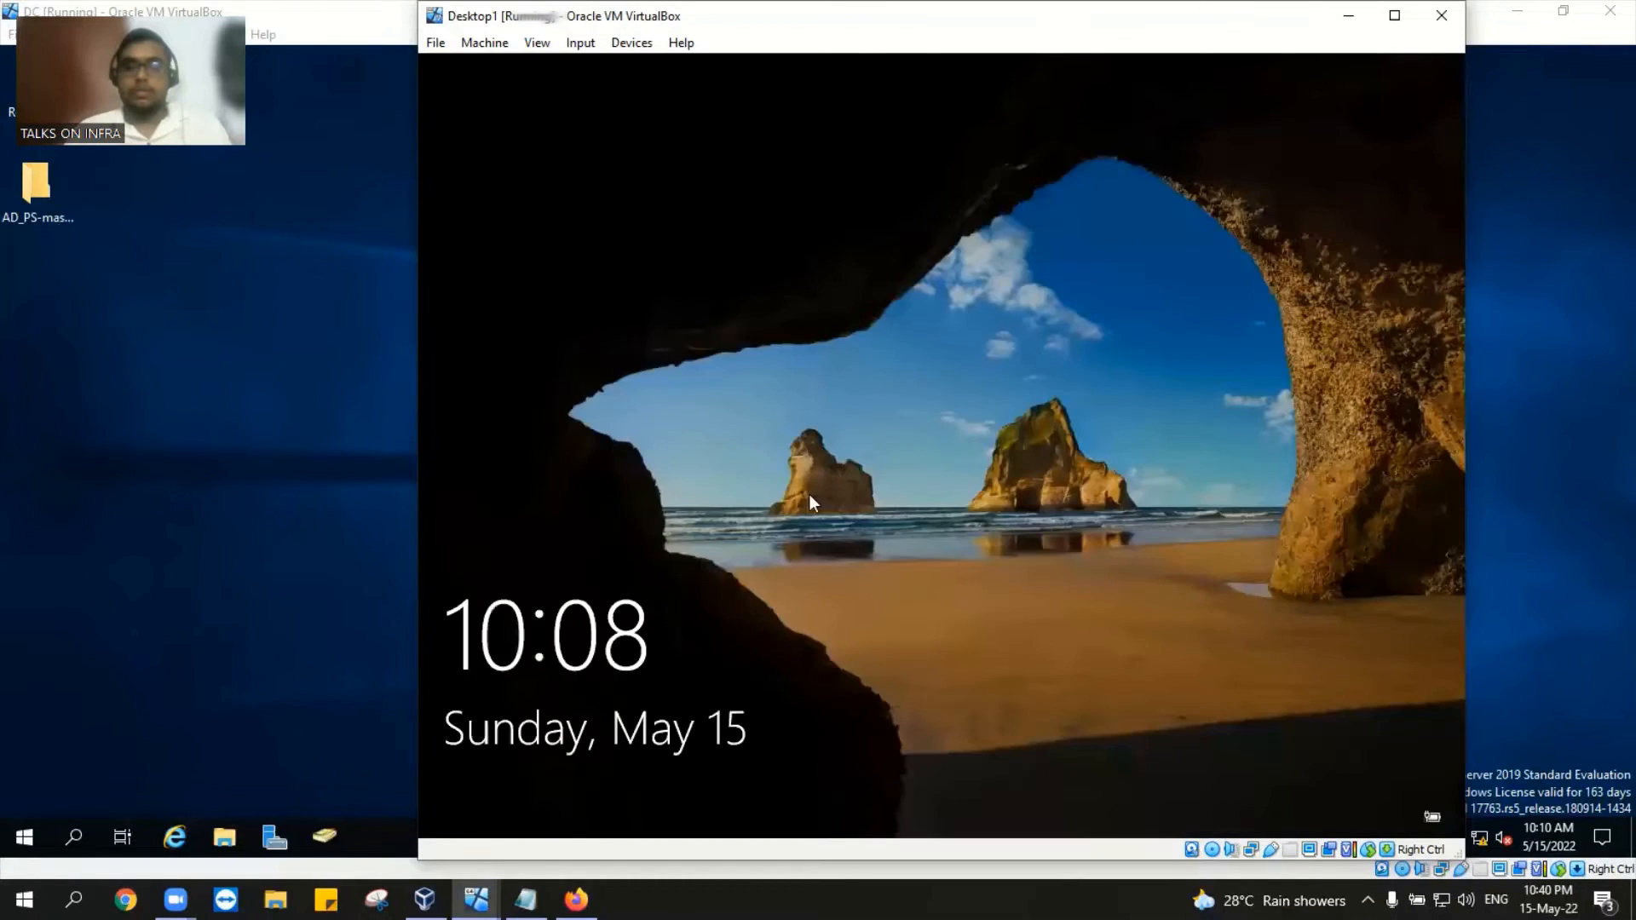
Step: Send Ctrl-Alt-Del from the Input > Keyboard menu and sign in to Desktop1 as Administrator
left_click(581, 43)
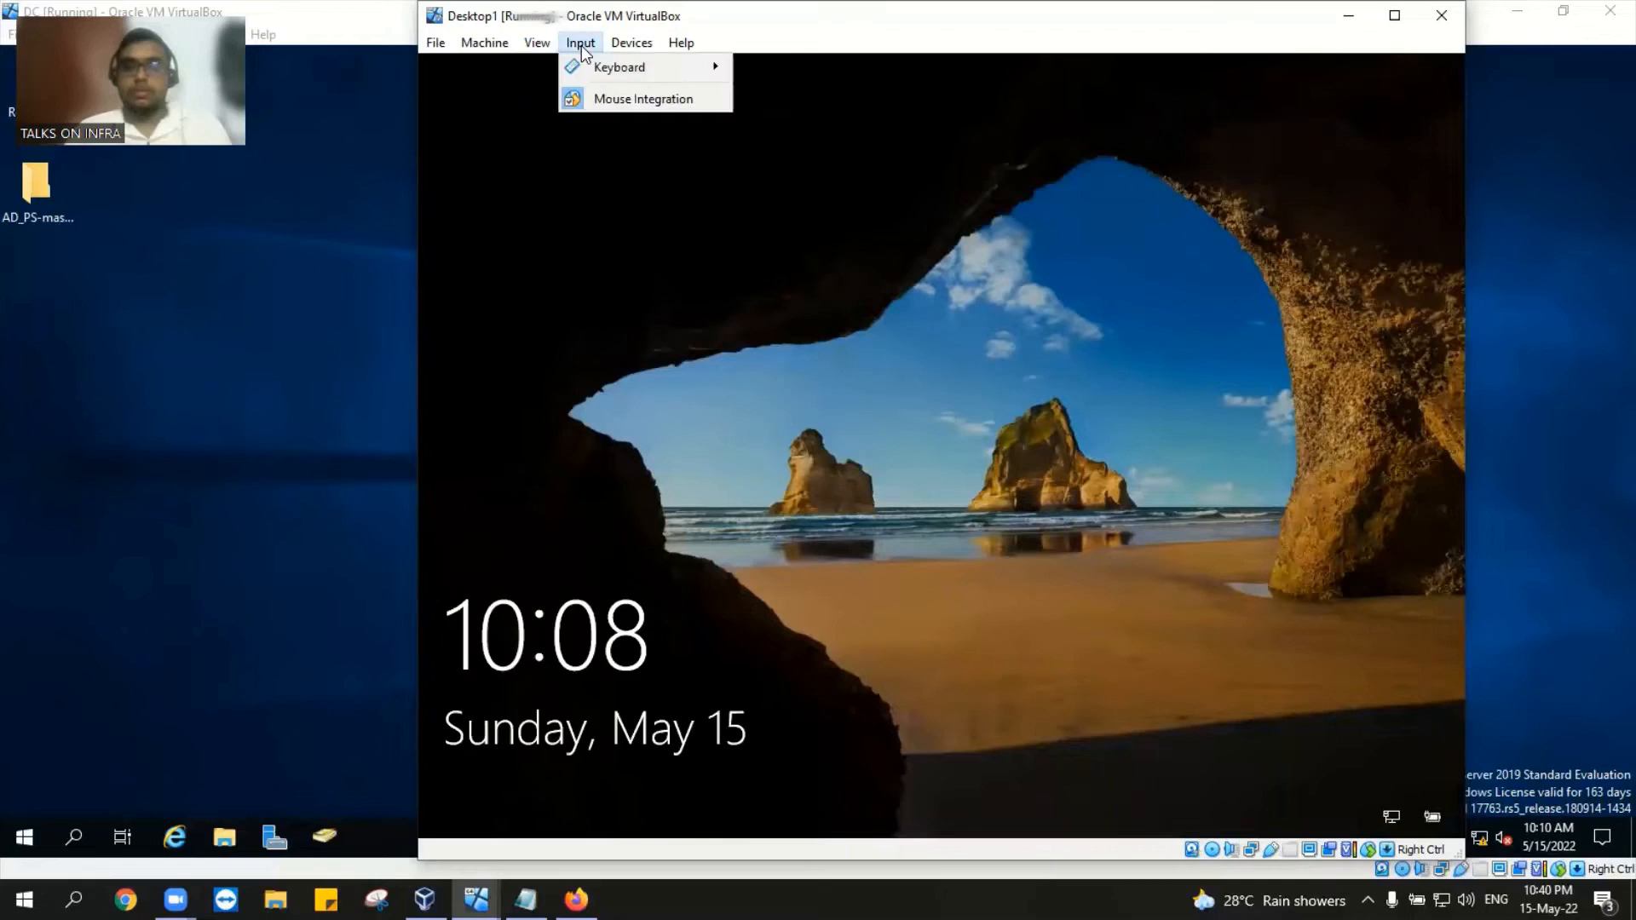
mouse_move(617, 65)
left_click(788, 125)
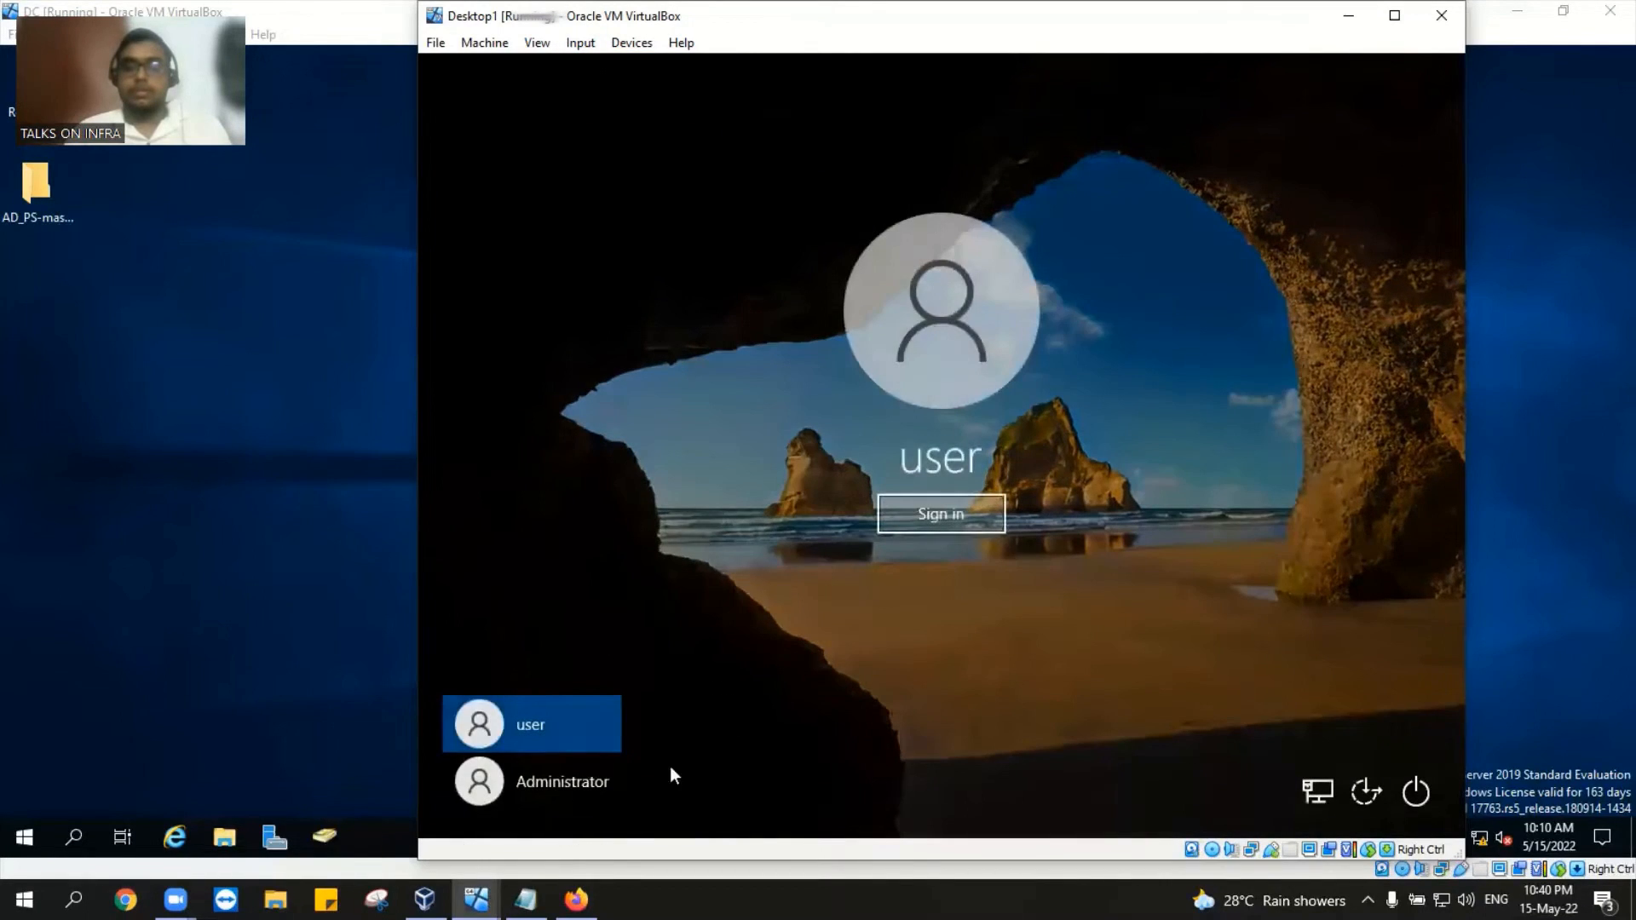
left_click(576, 780)
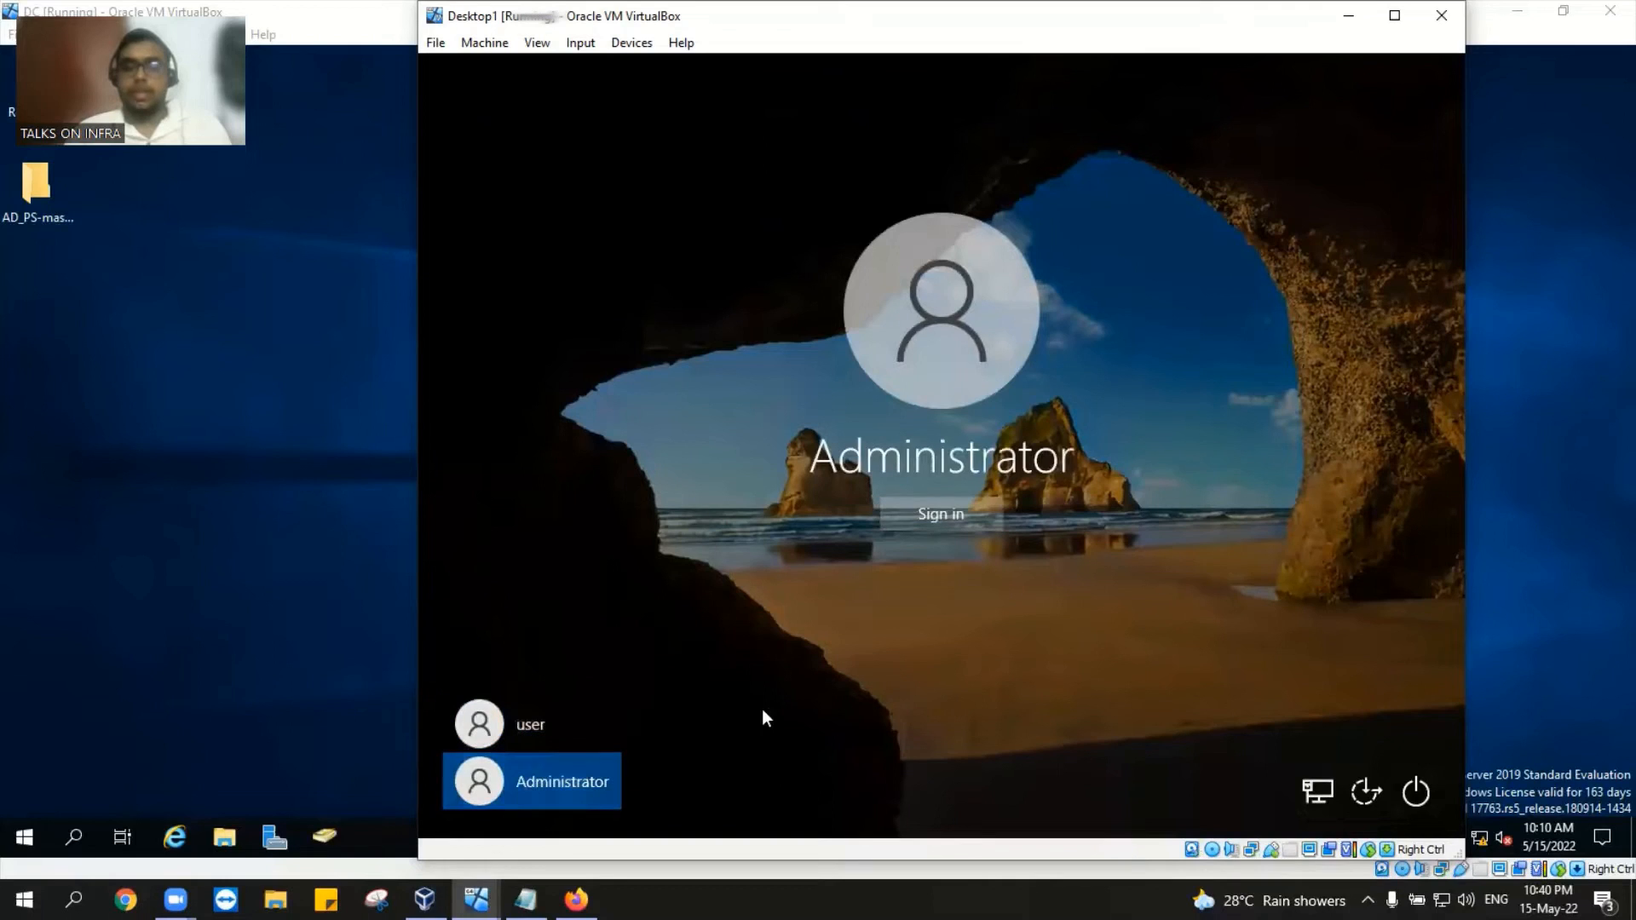
left_click(979, 515)
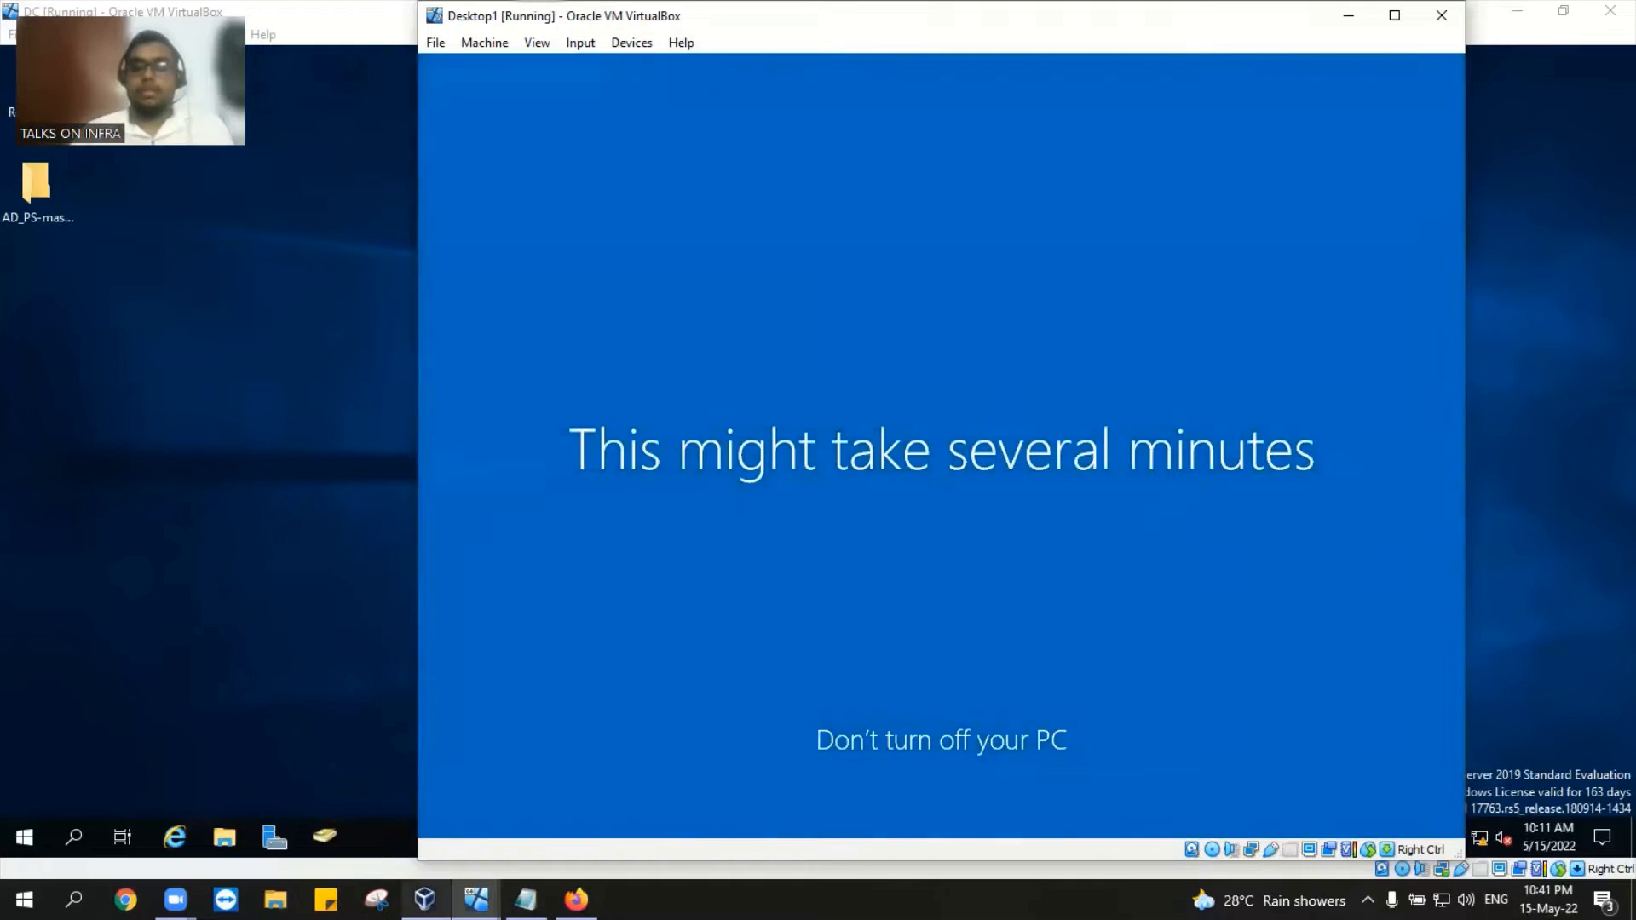
Step: Cycle through the DC, Desktop1 and VirtualBox Manager windows, ending on DC with its Start menu closed
mouse_move(424, 900)
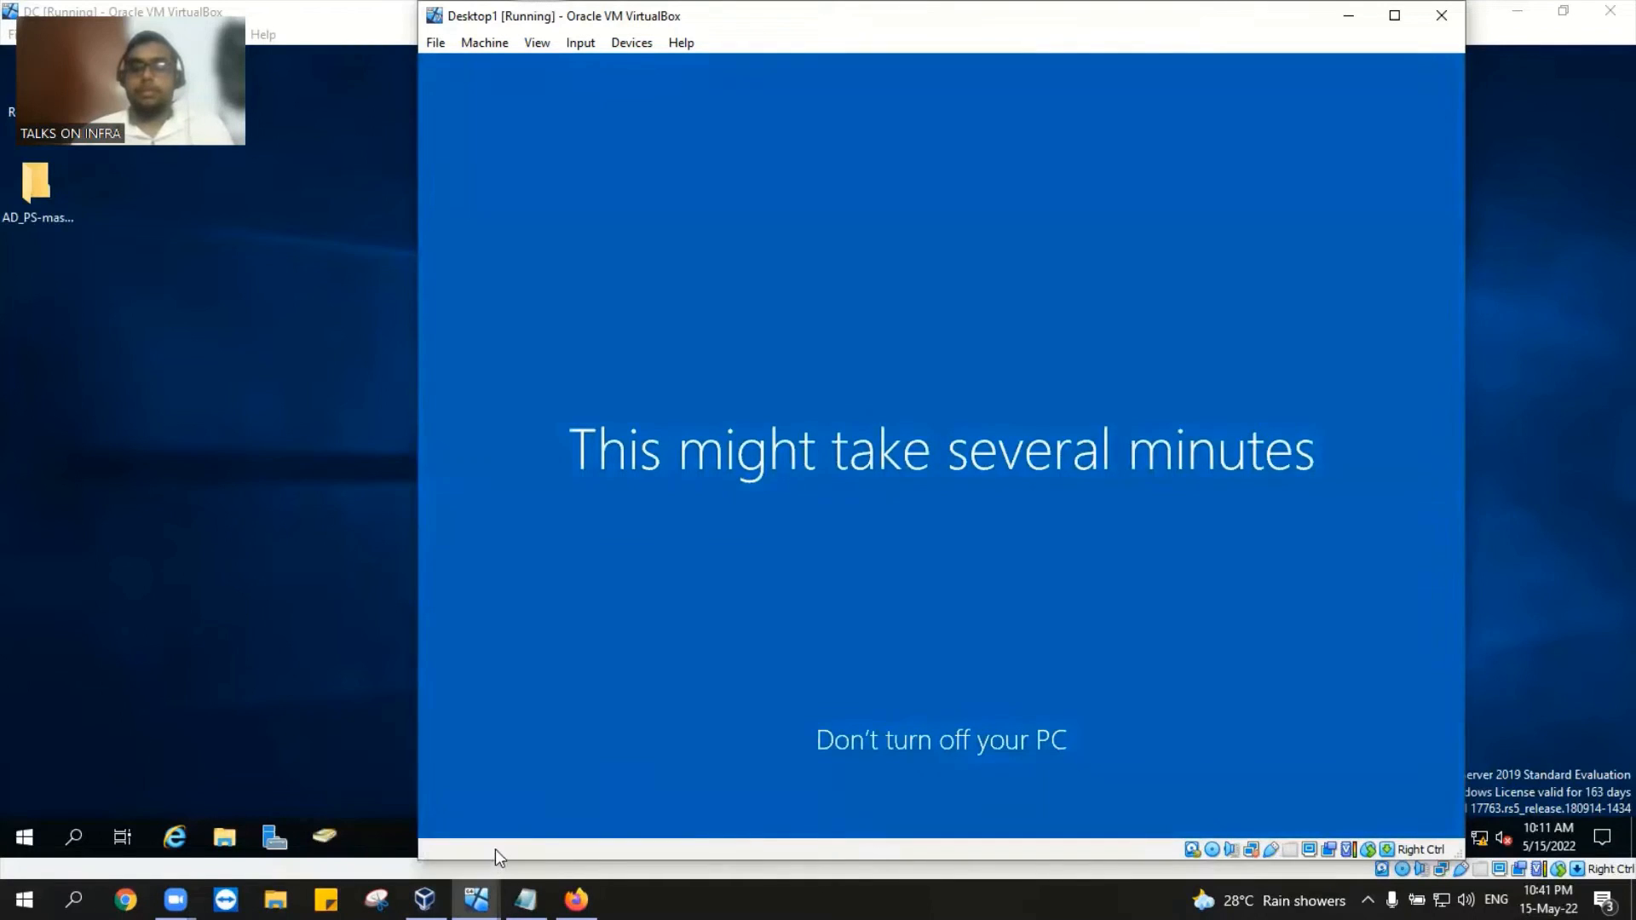
mouse_move(475, 900)
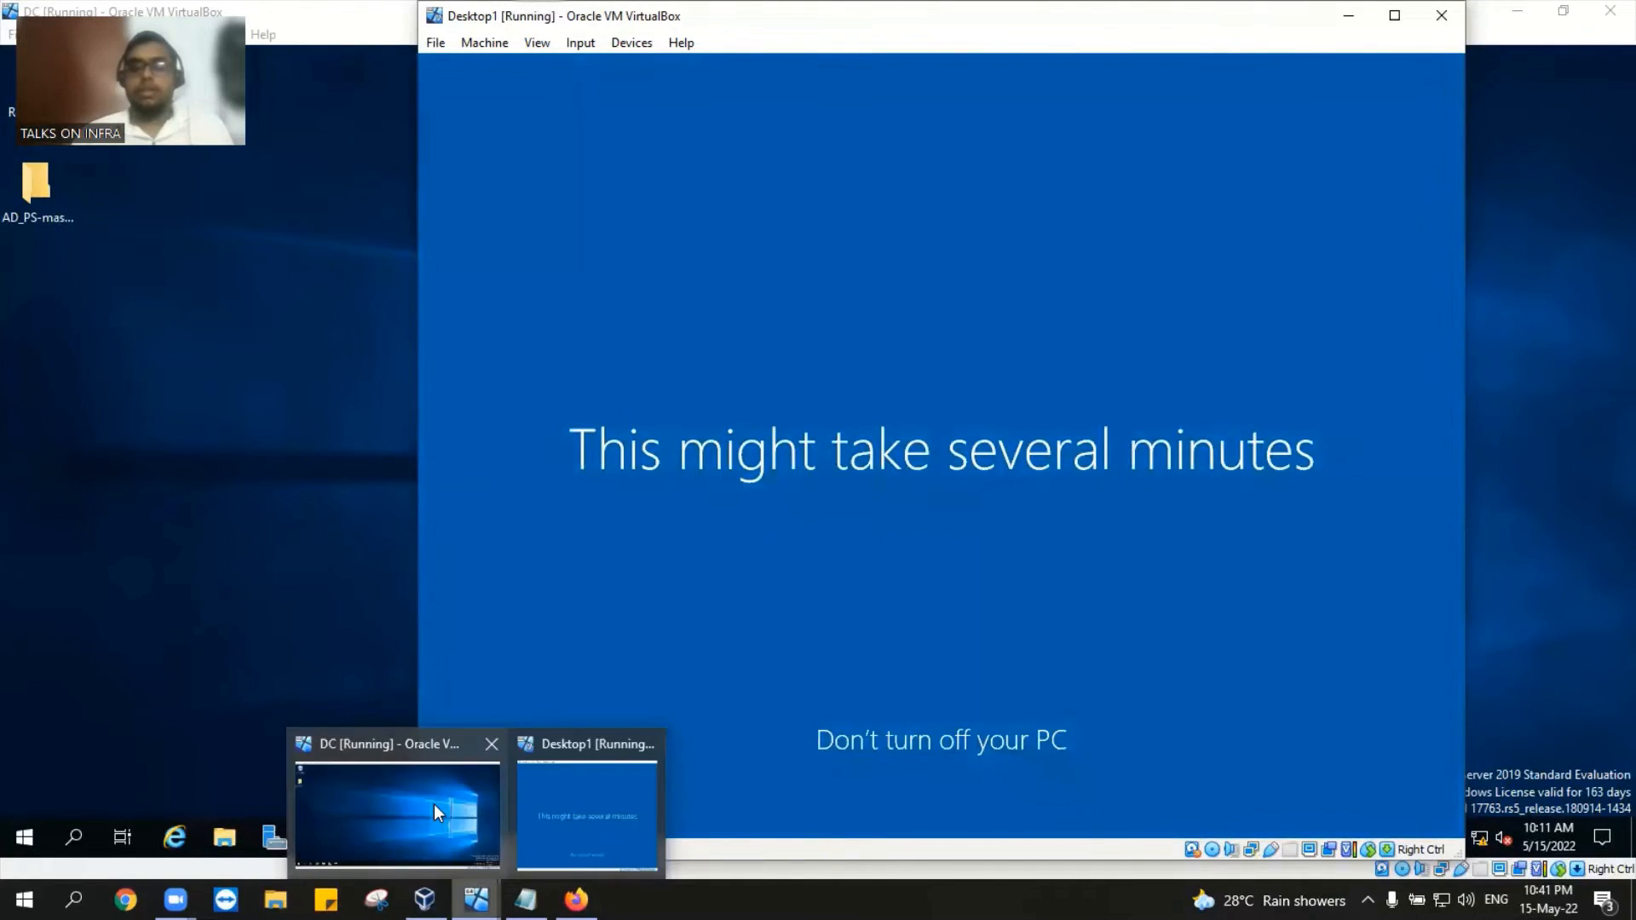
left_click(432, 804)
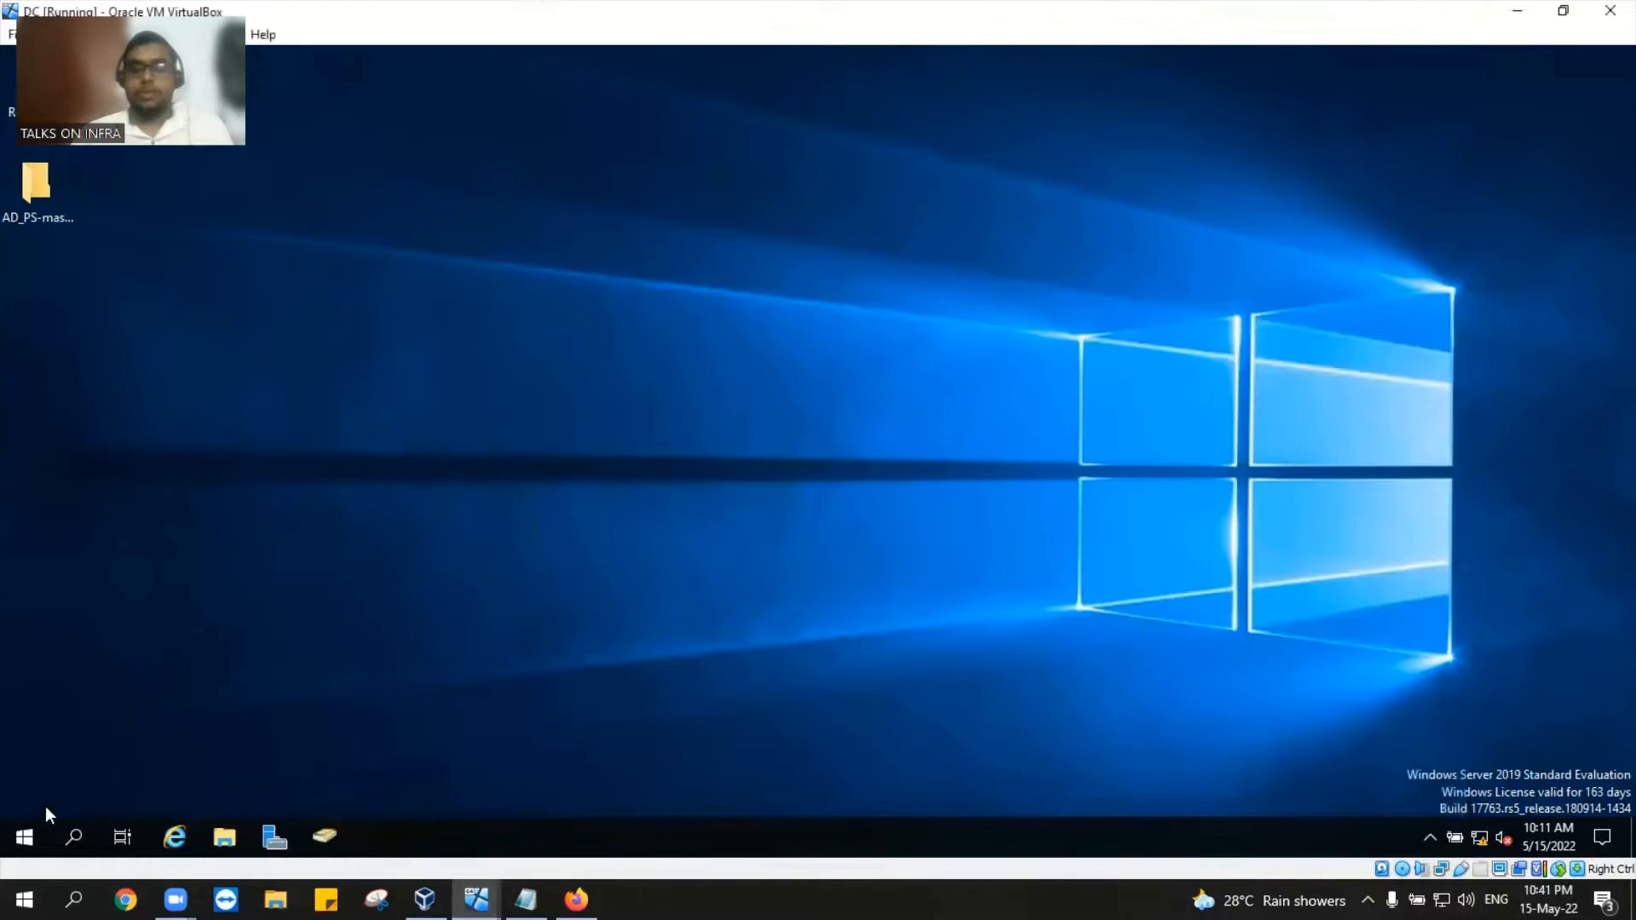
left_click(24, 837)
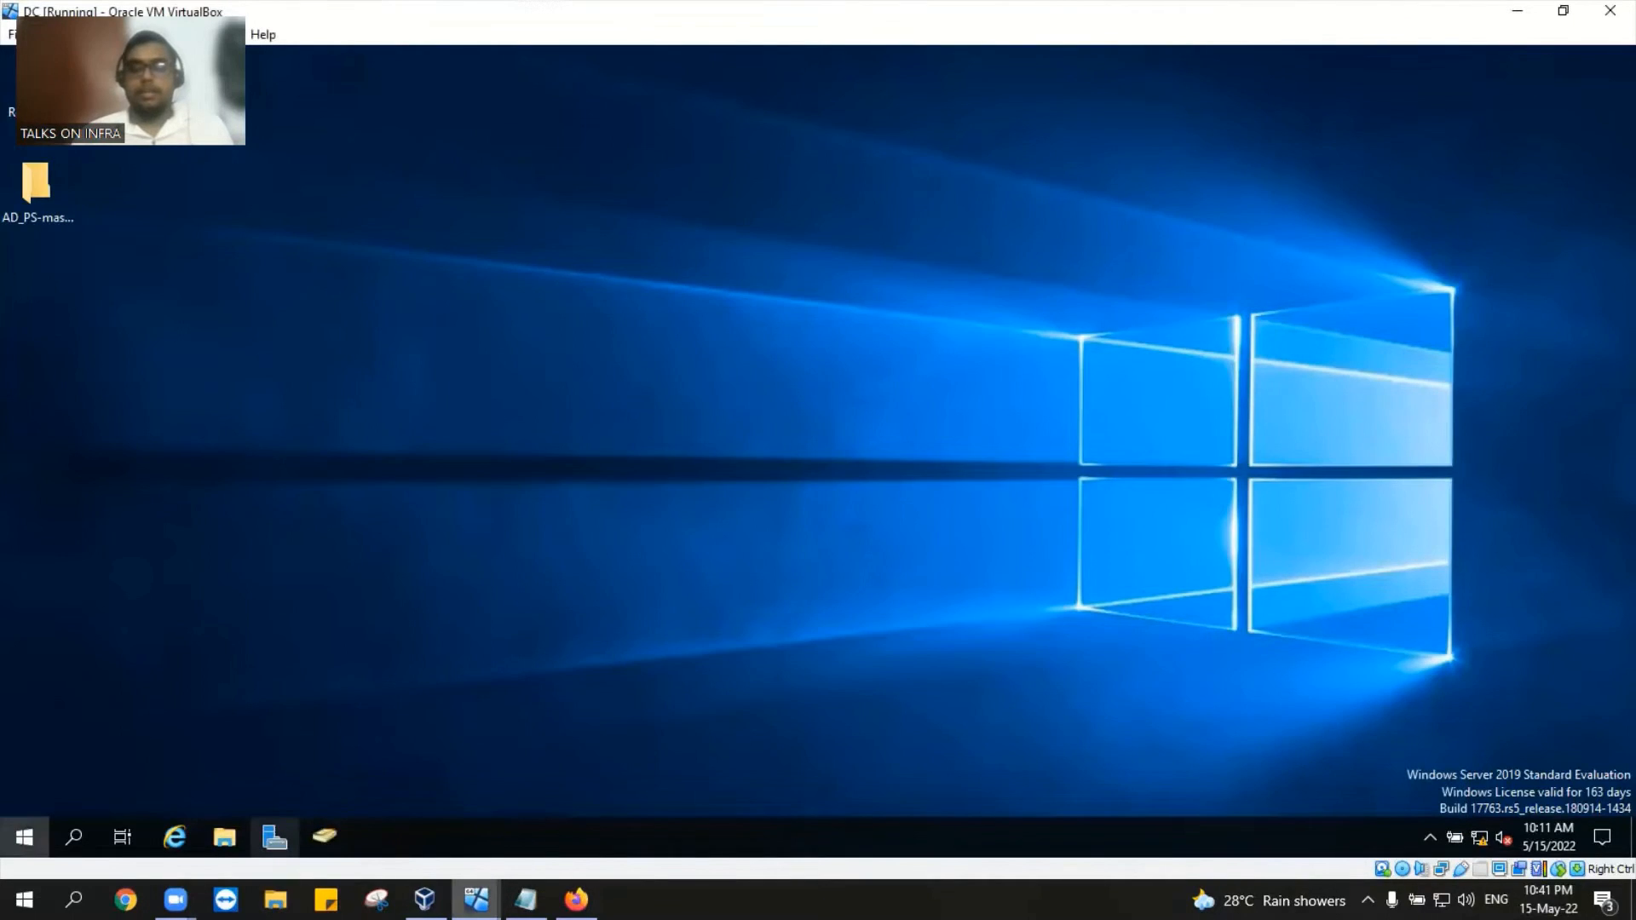
mouse_move(475, 899)
left_click(566, 804)
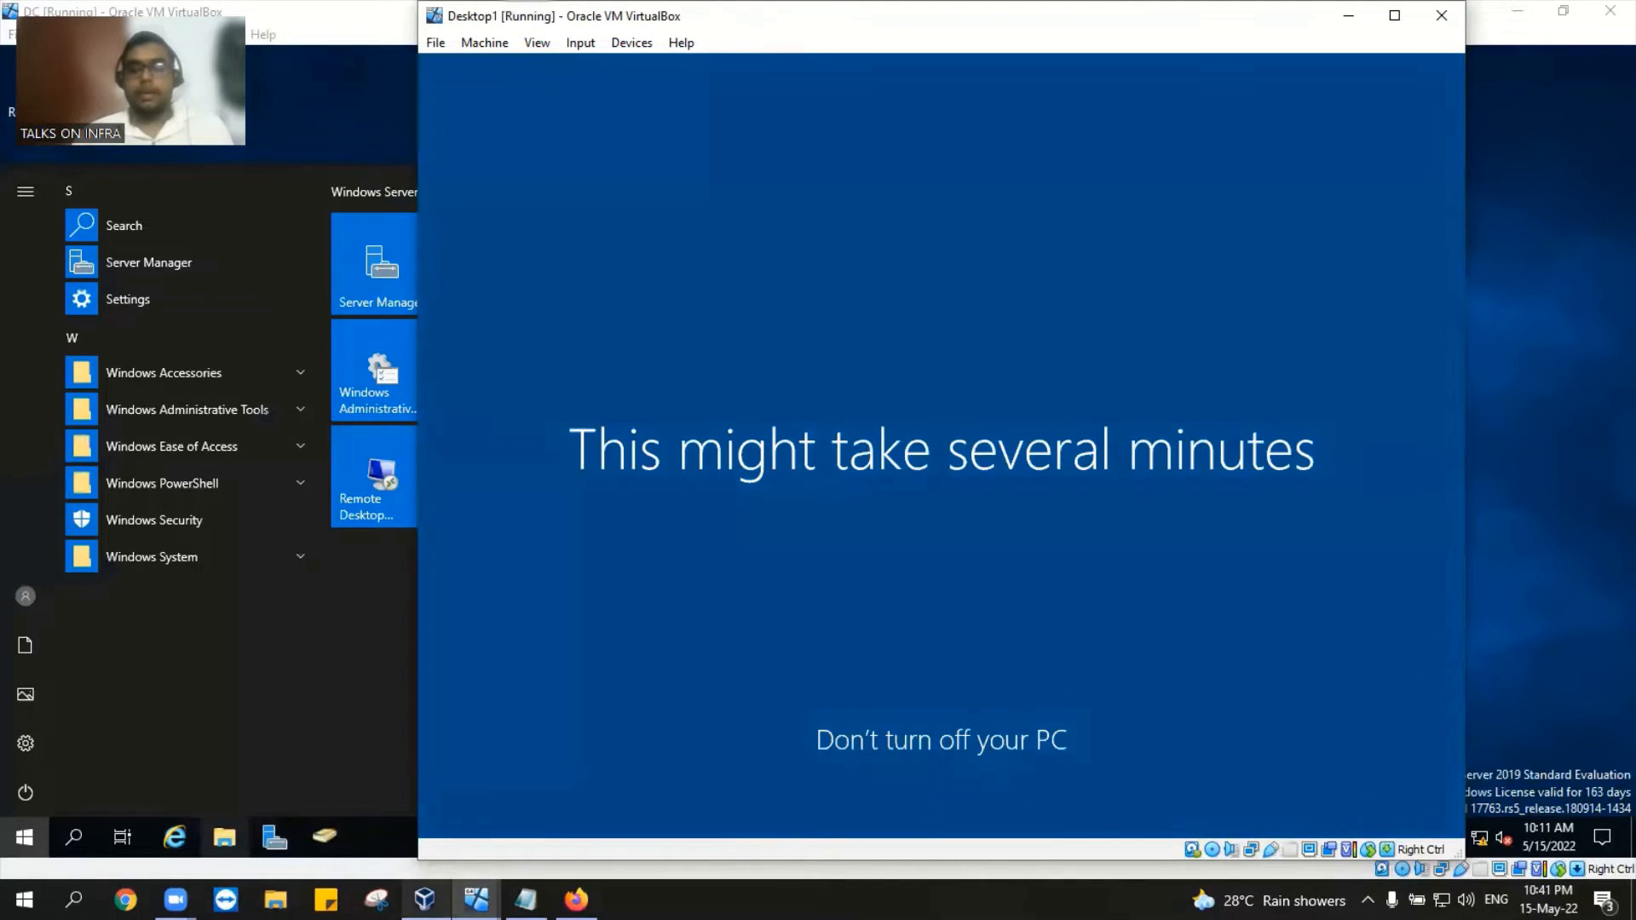
mouse_move(425, 899)
left_click(424, 817)
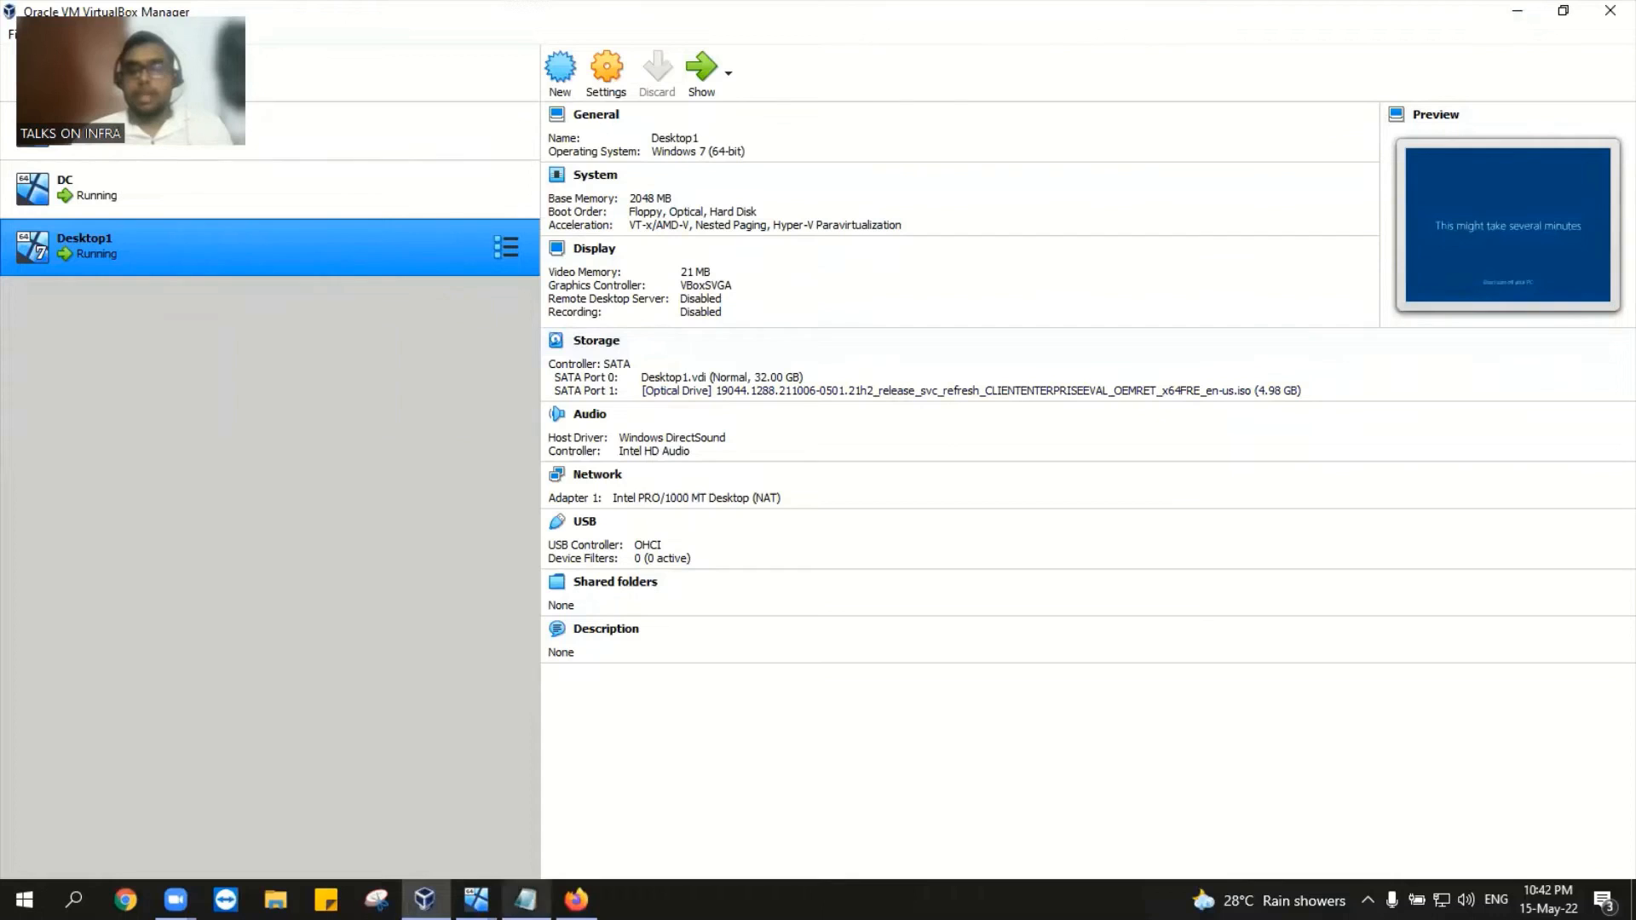
mouse_move(476, 900)
left_click(409, 808)
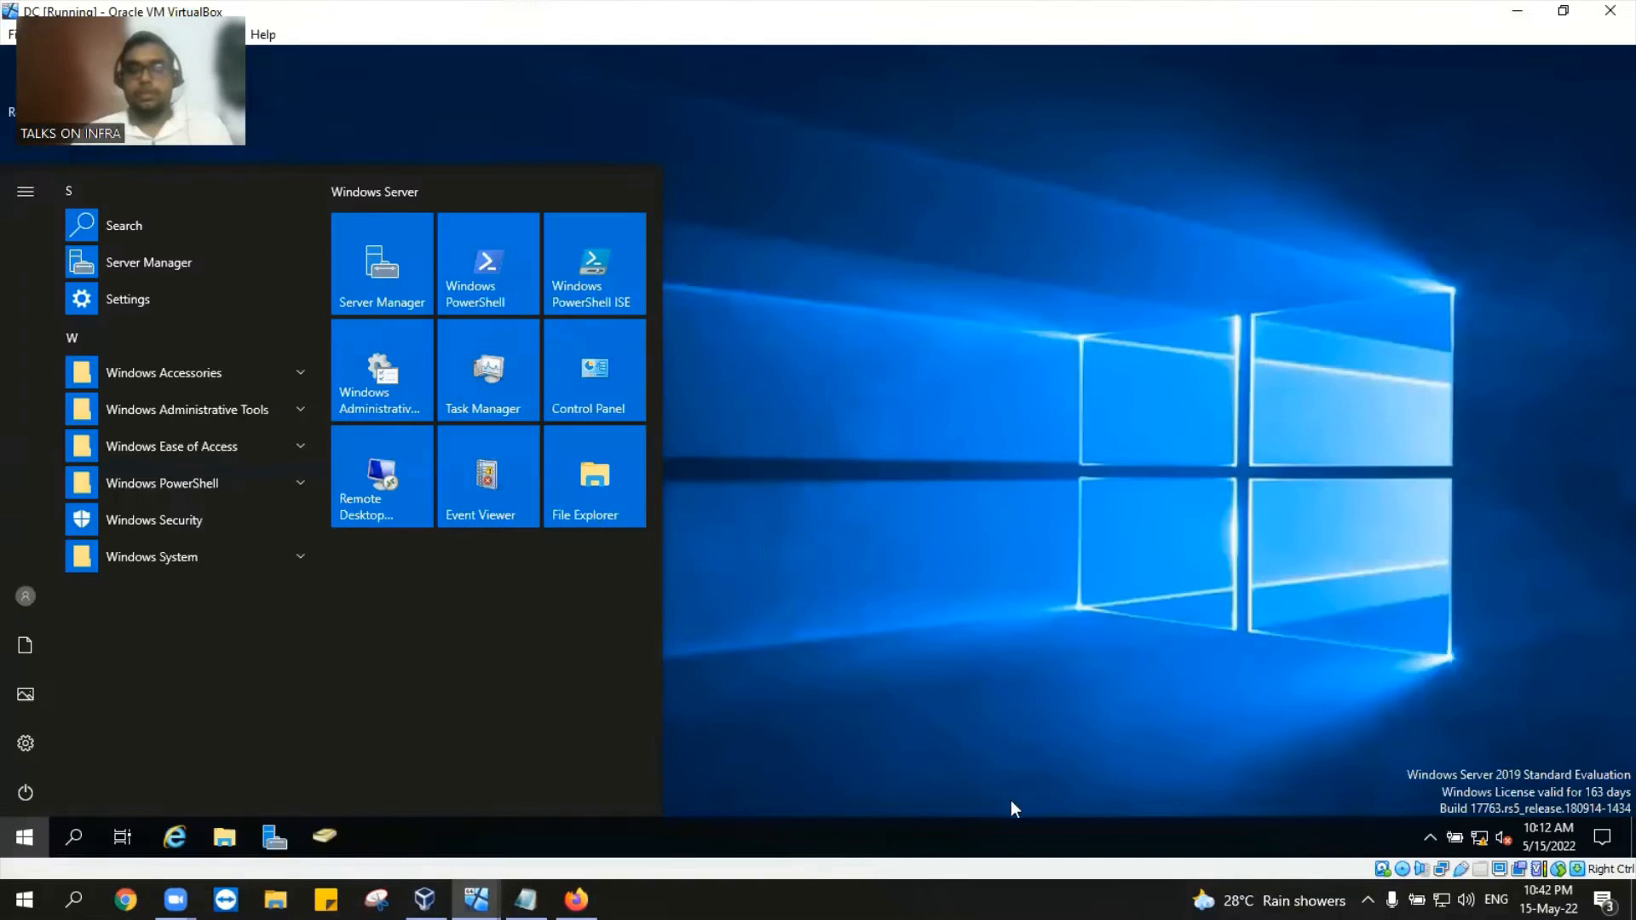
left_click(314, 839)
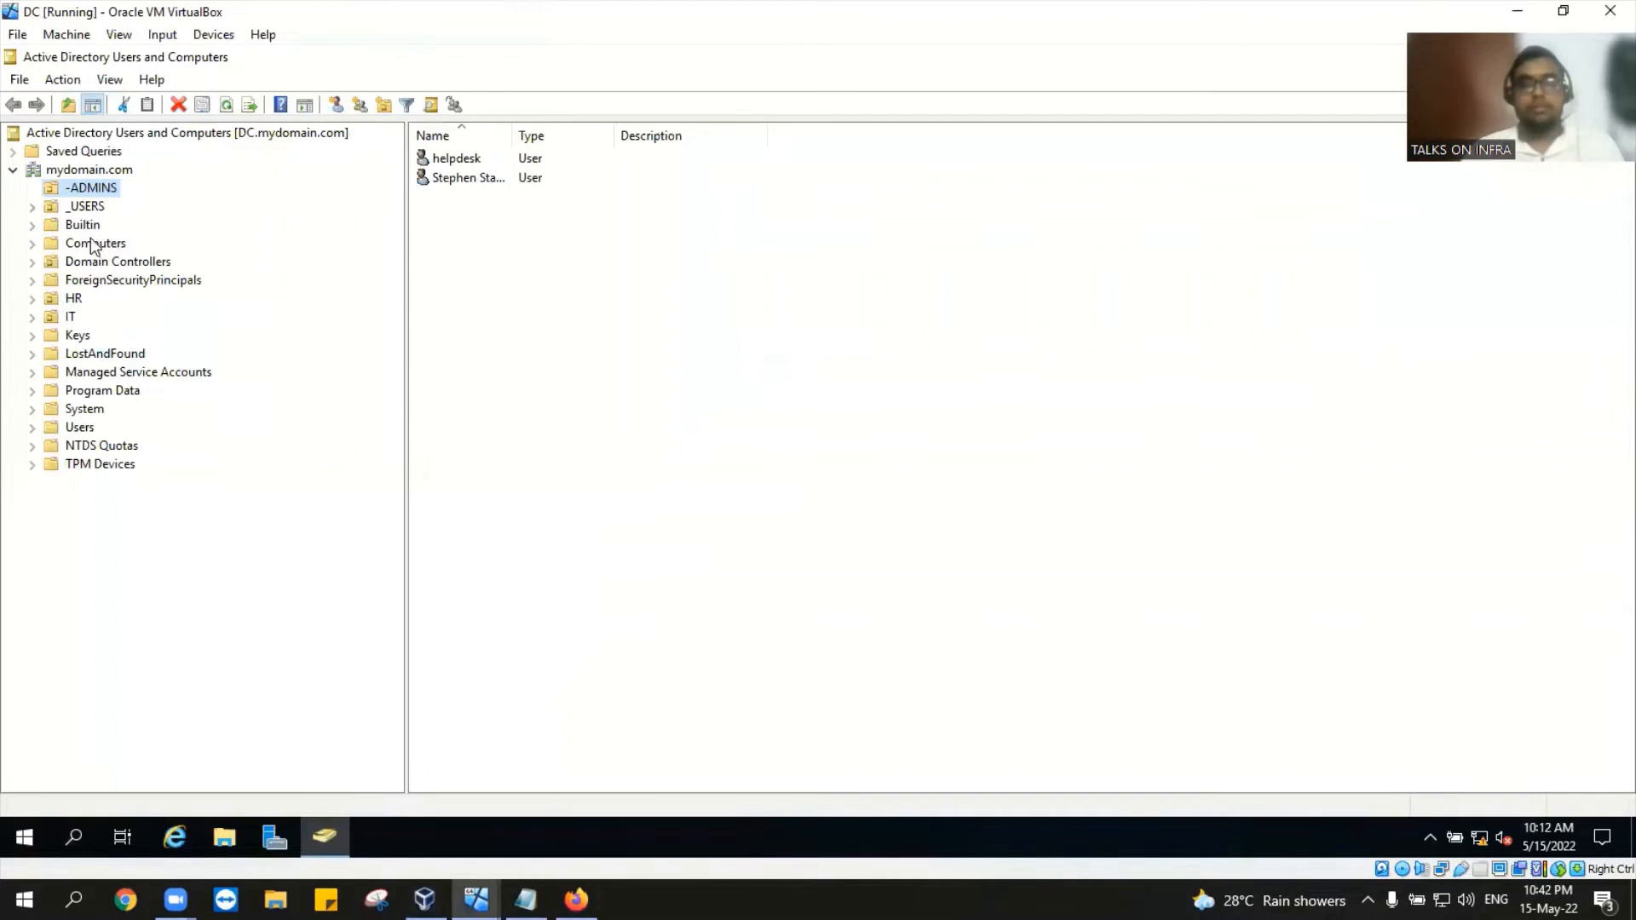
Step: Select mydomain.com in Active Directory Users and Computers and show its New submenu
left_click(86, 173)
right_click(86, 173)
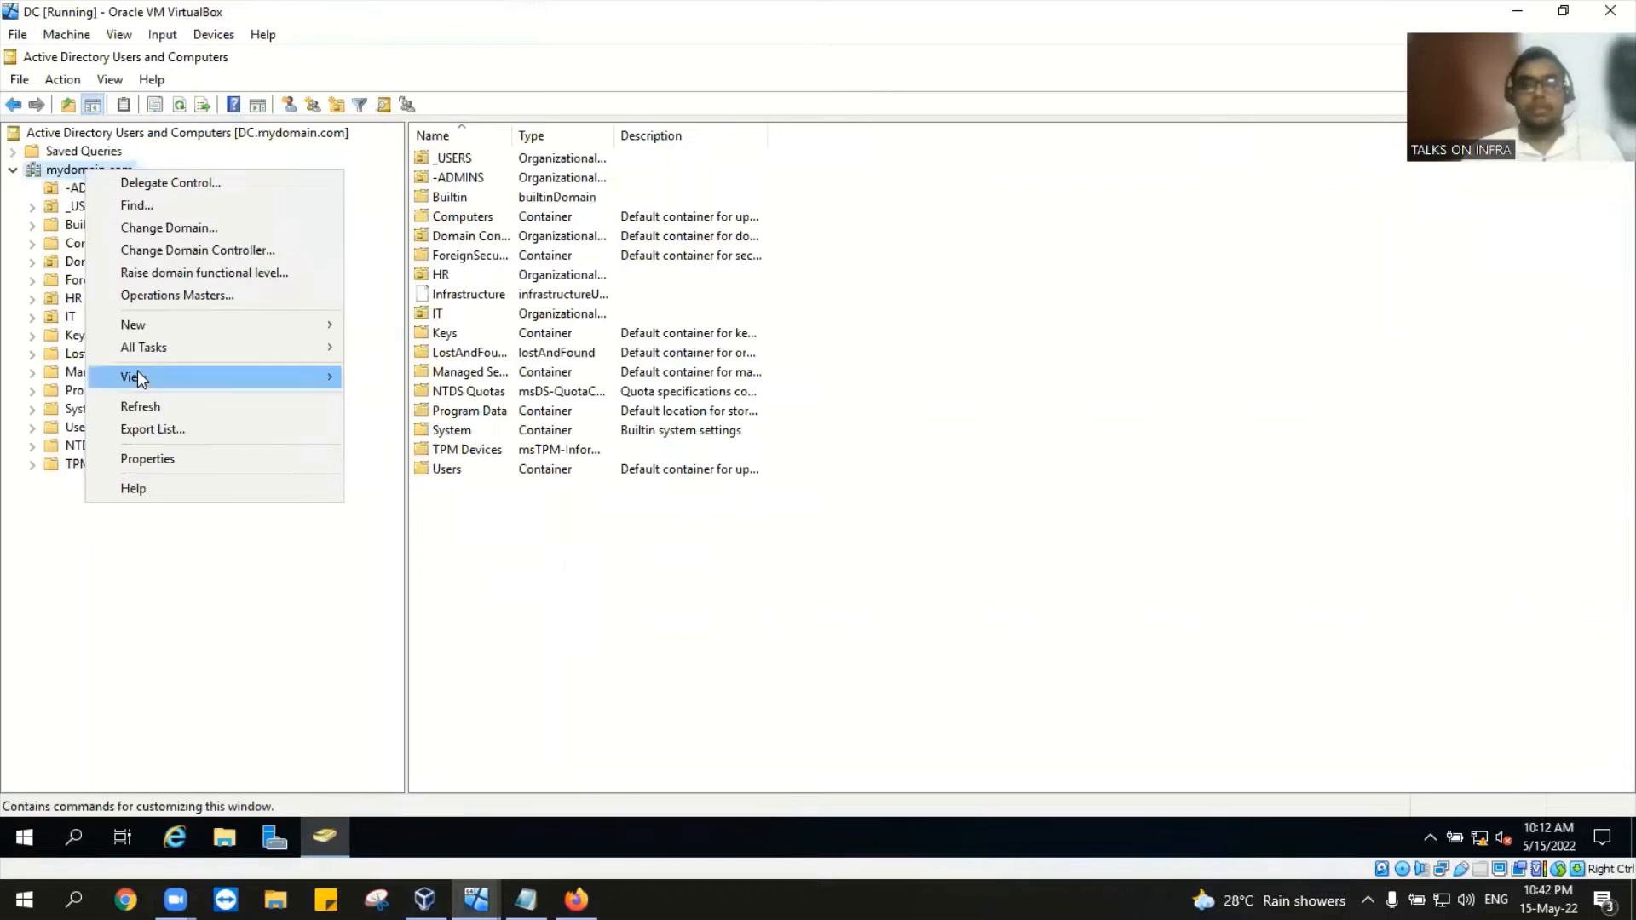
mouse_move(159, 327)
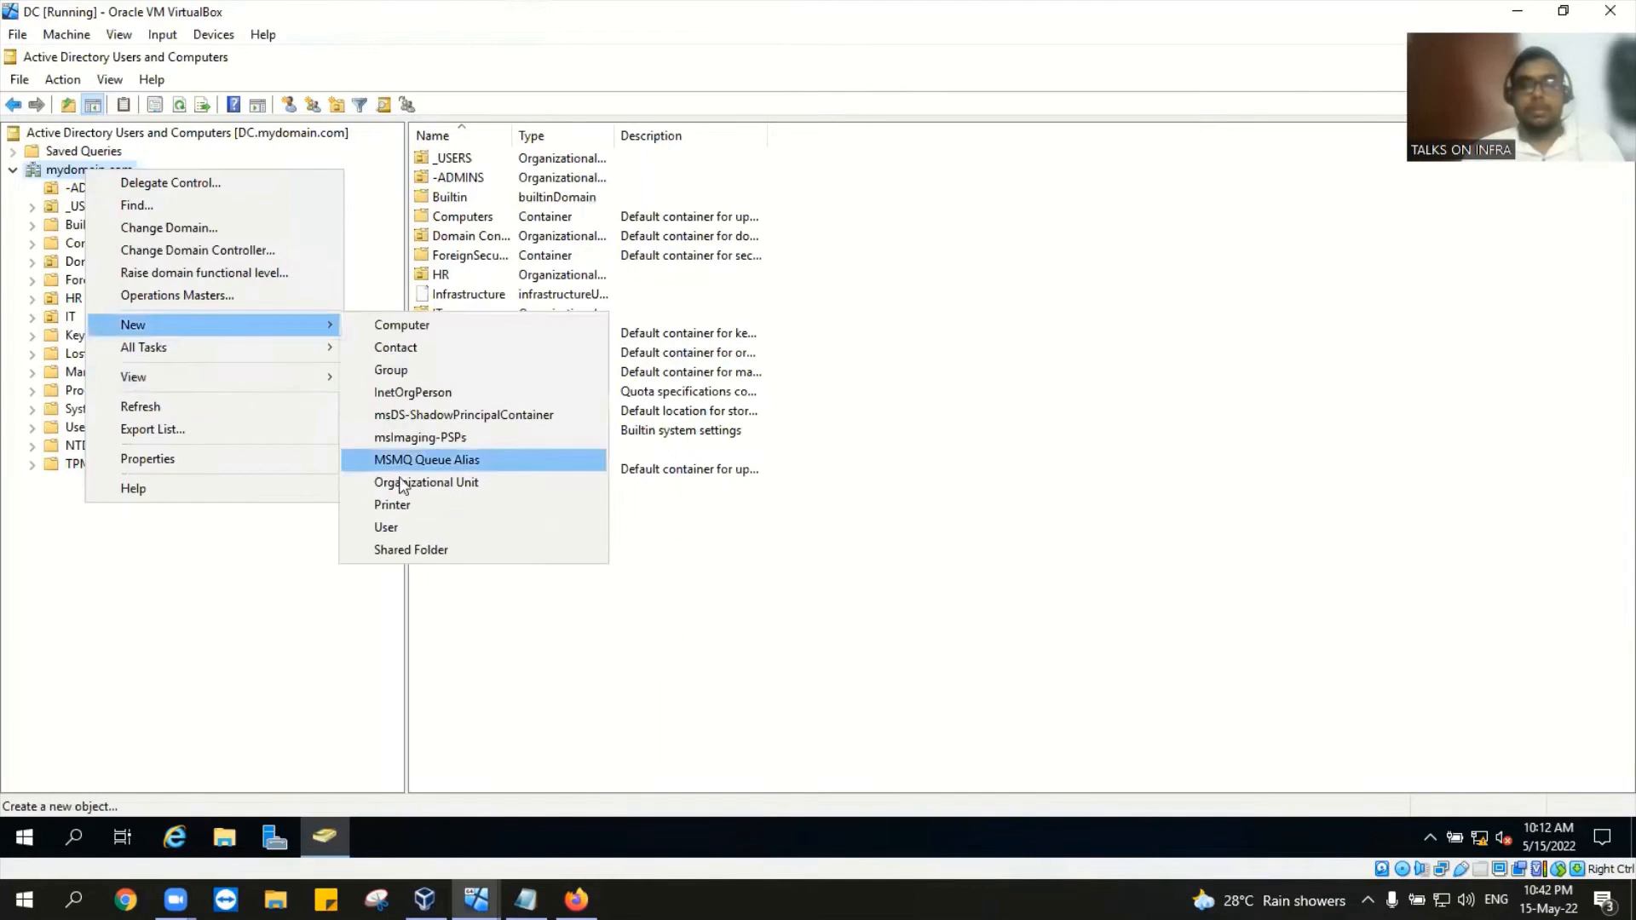
Step: Start a new mydomain.com user with first name 'jessy' and logon name 'jessy', then continue
left_click(398, 524)
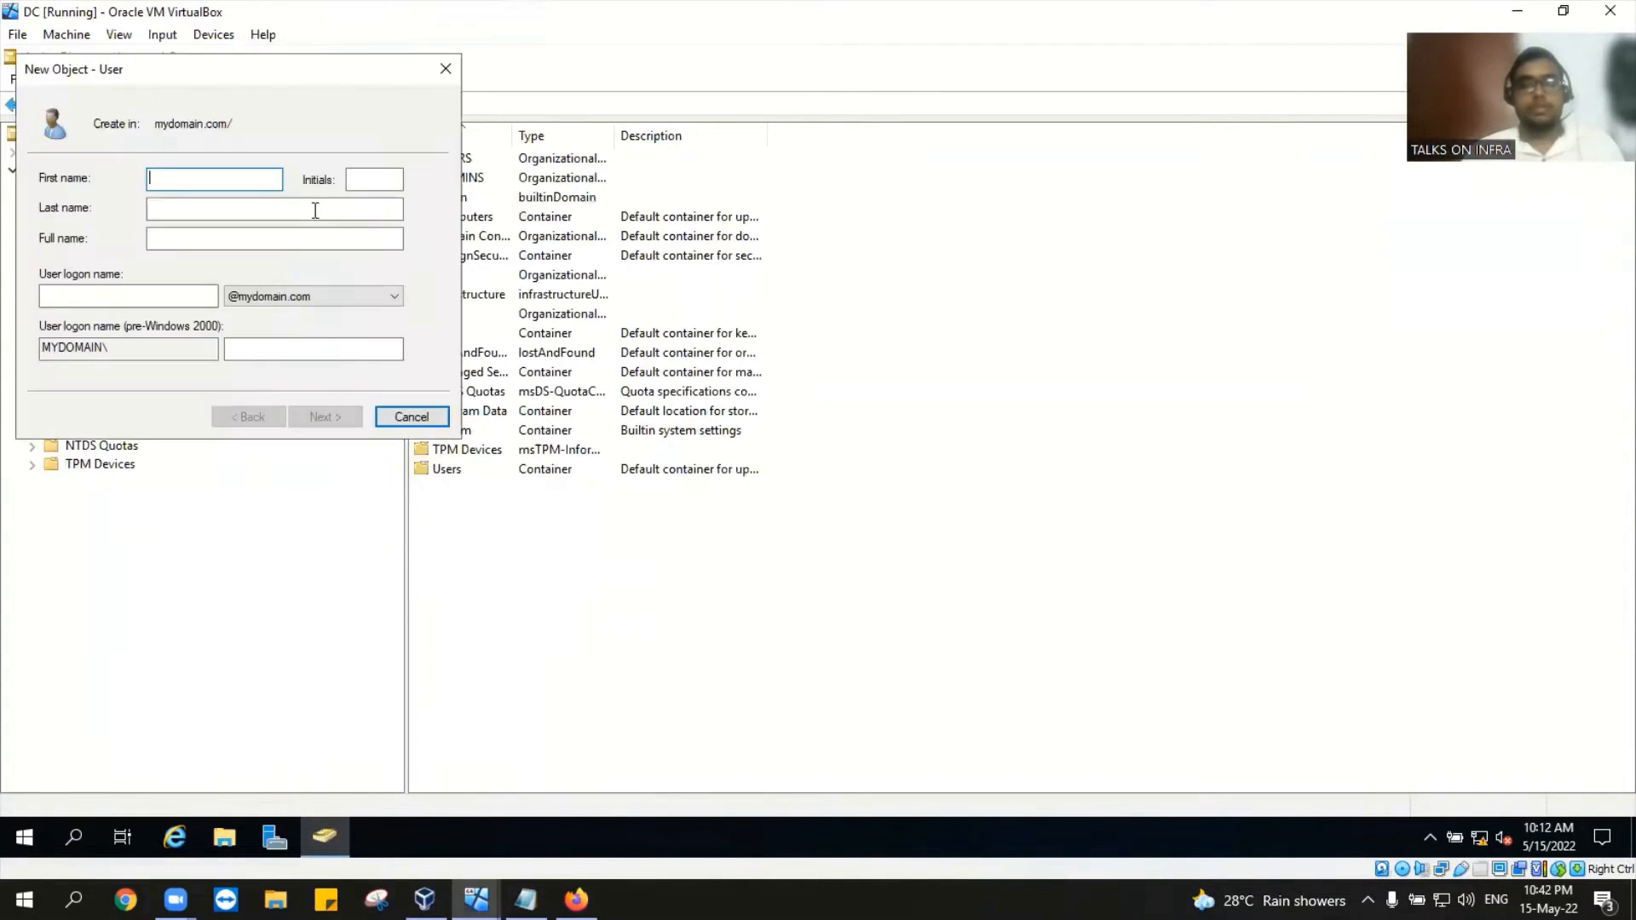
type("J")
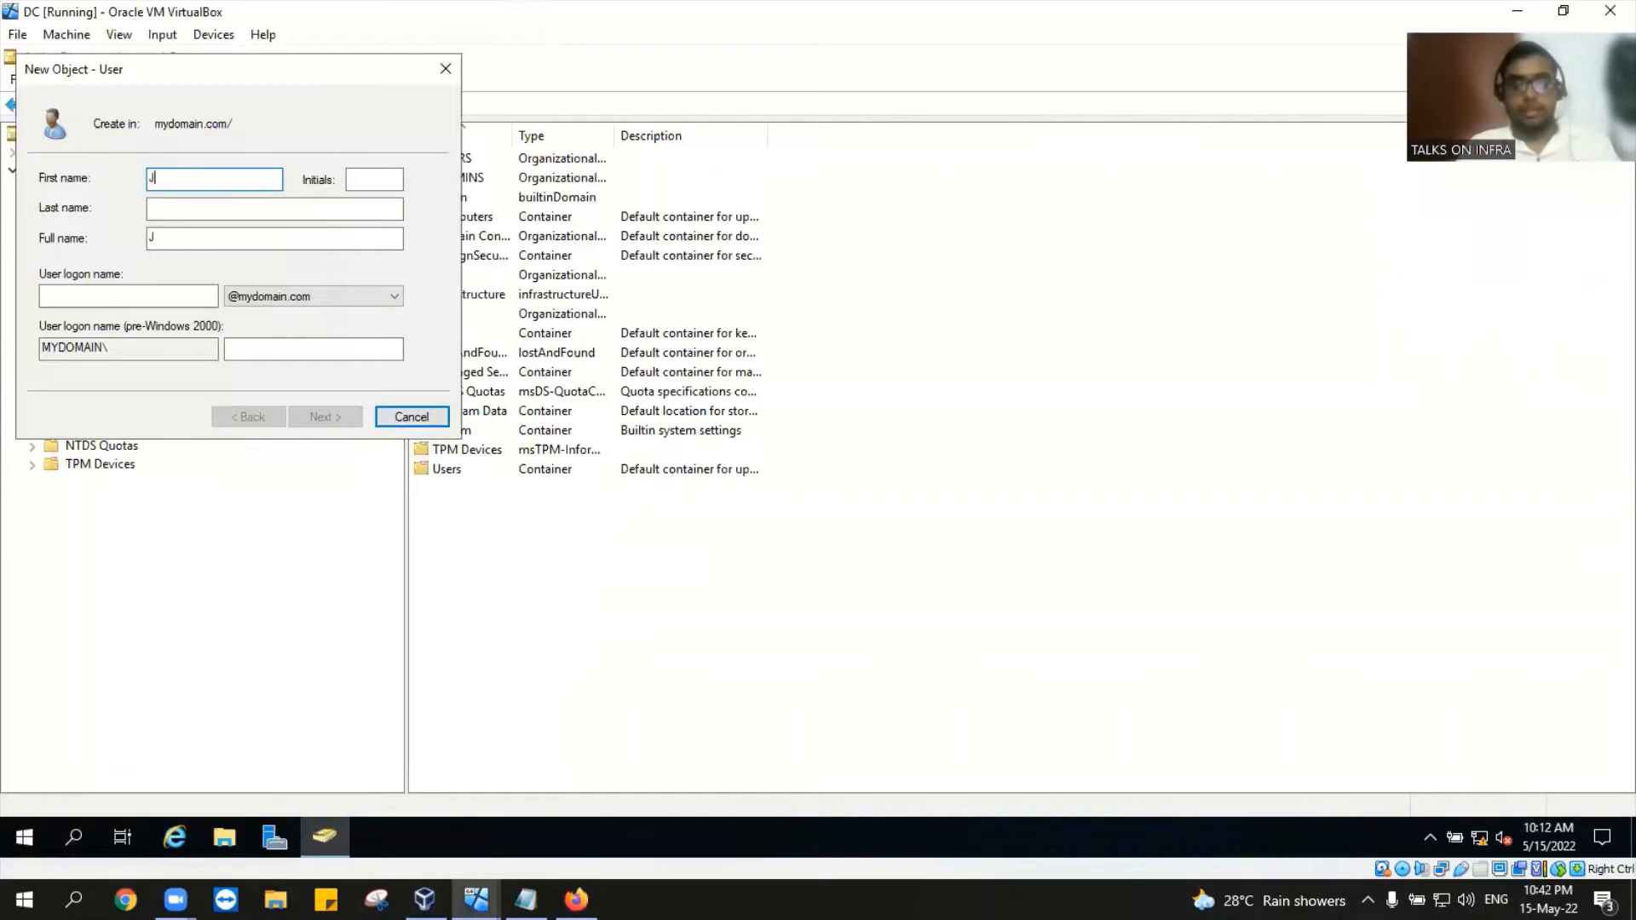
type("essy")
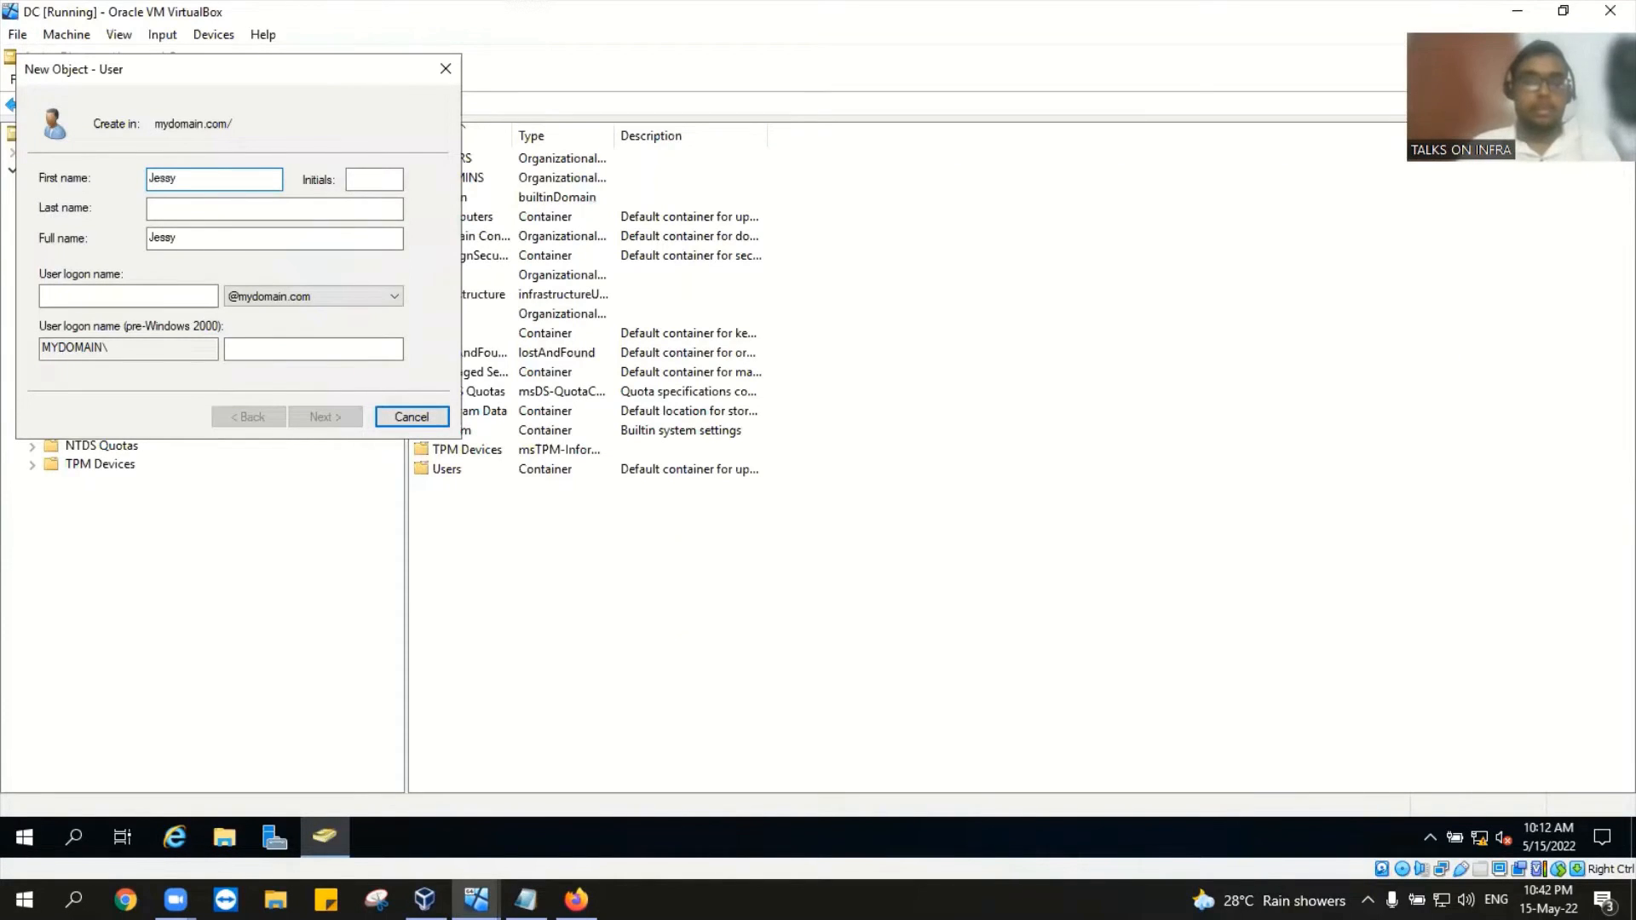
left_click(148, 289)
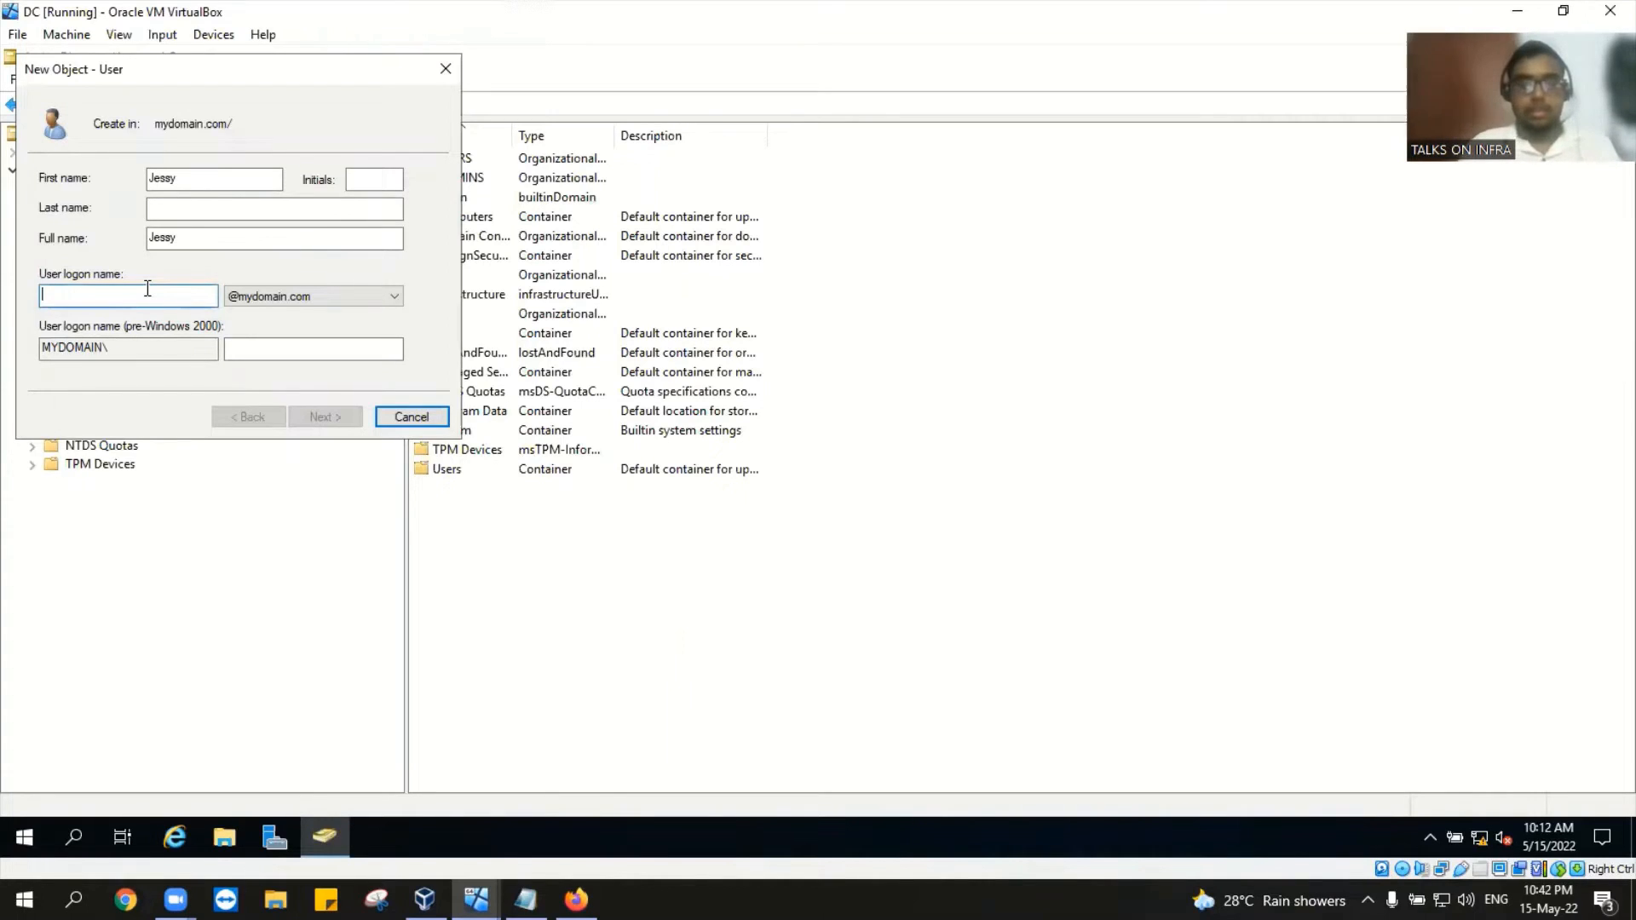
left_click(157, 169)
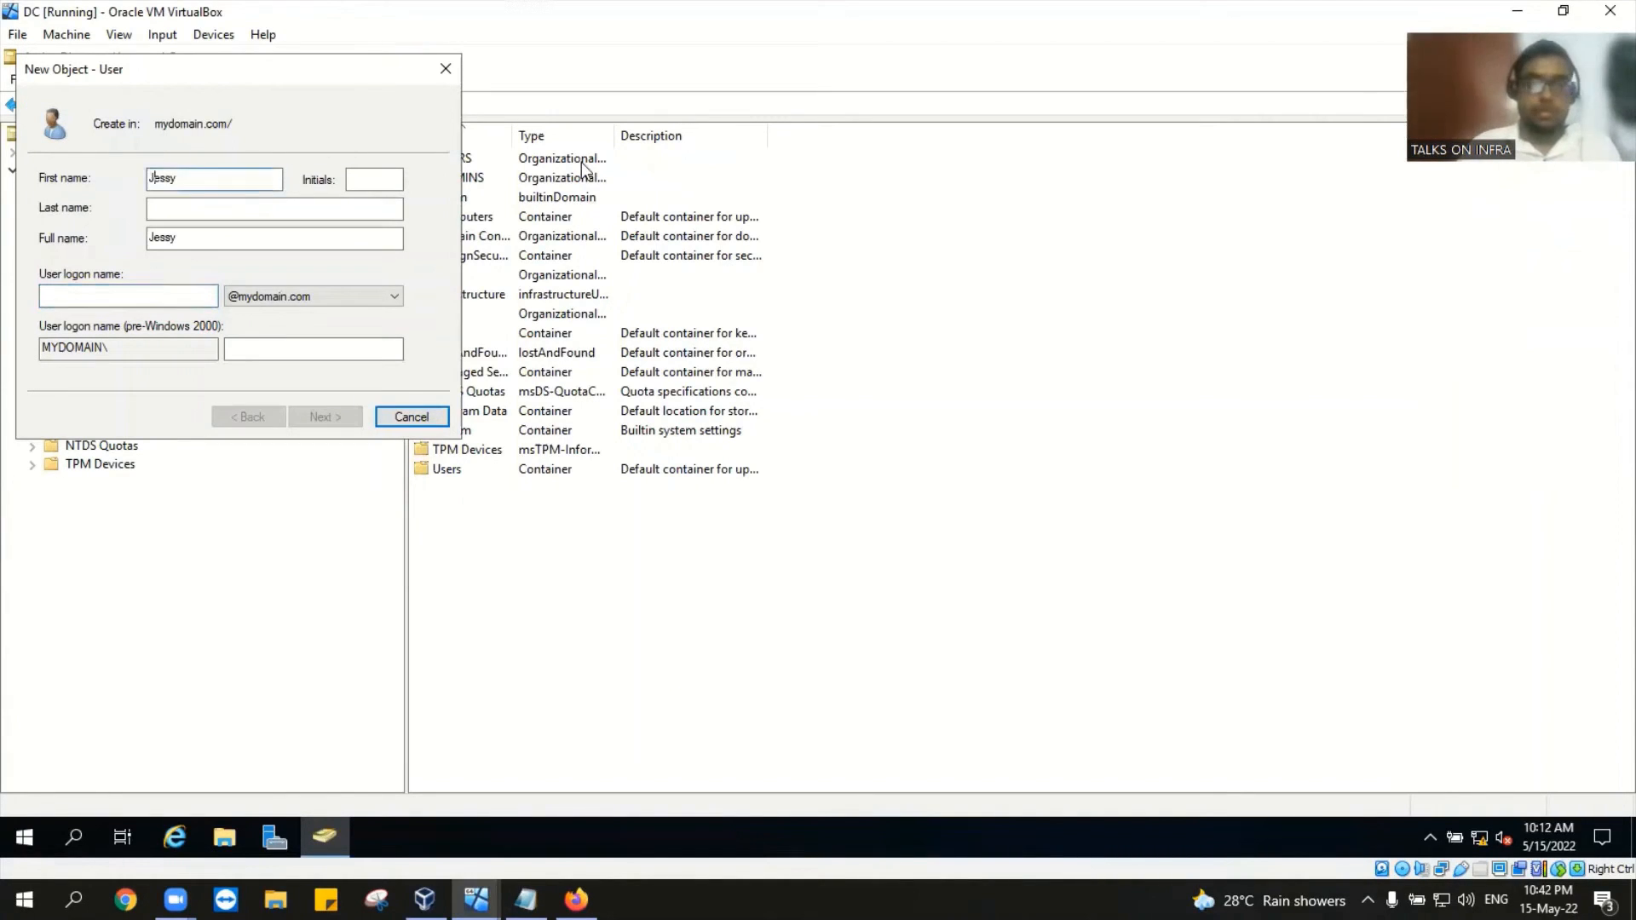
key("BackSpace")
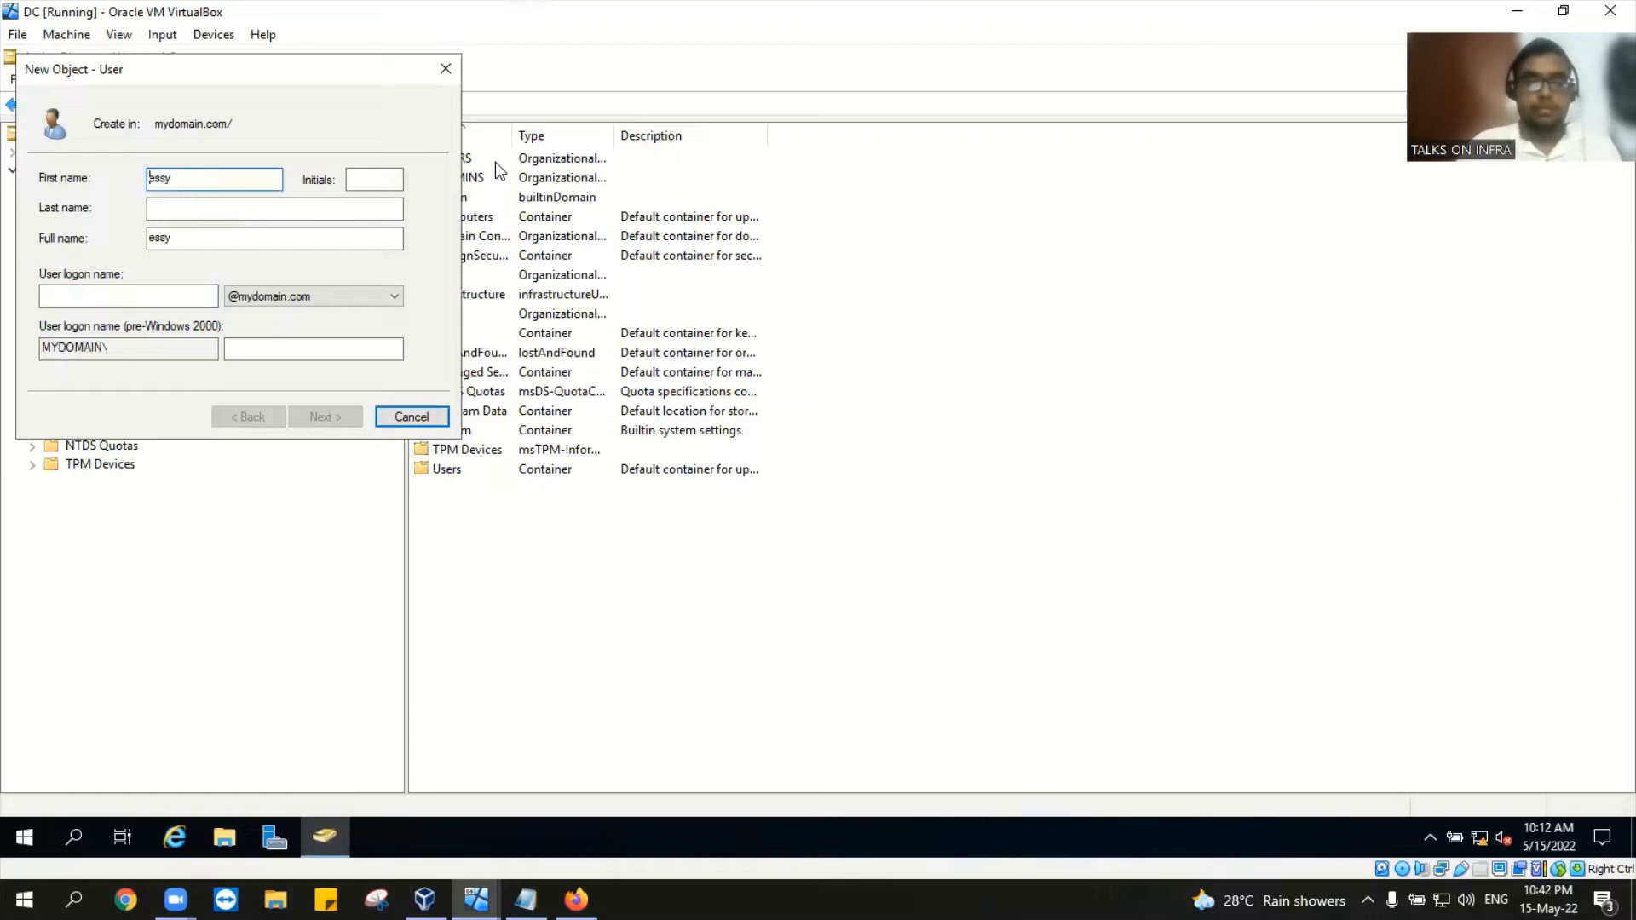
type("j")
left_click(122, 300)
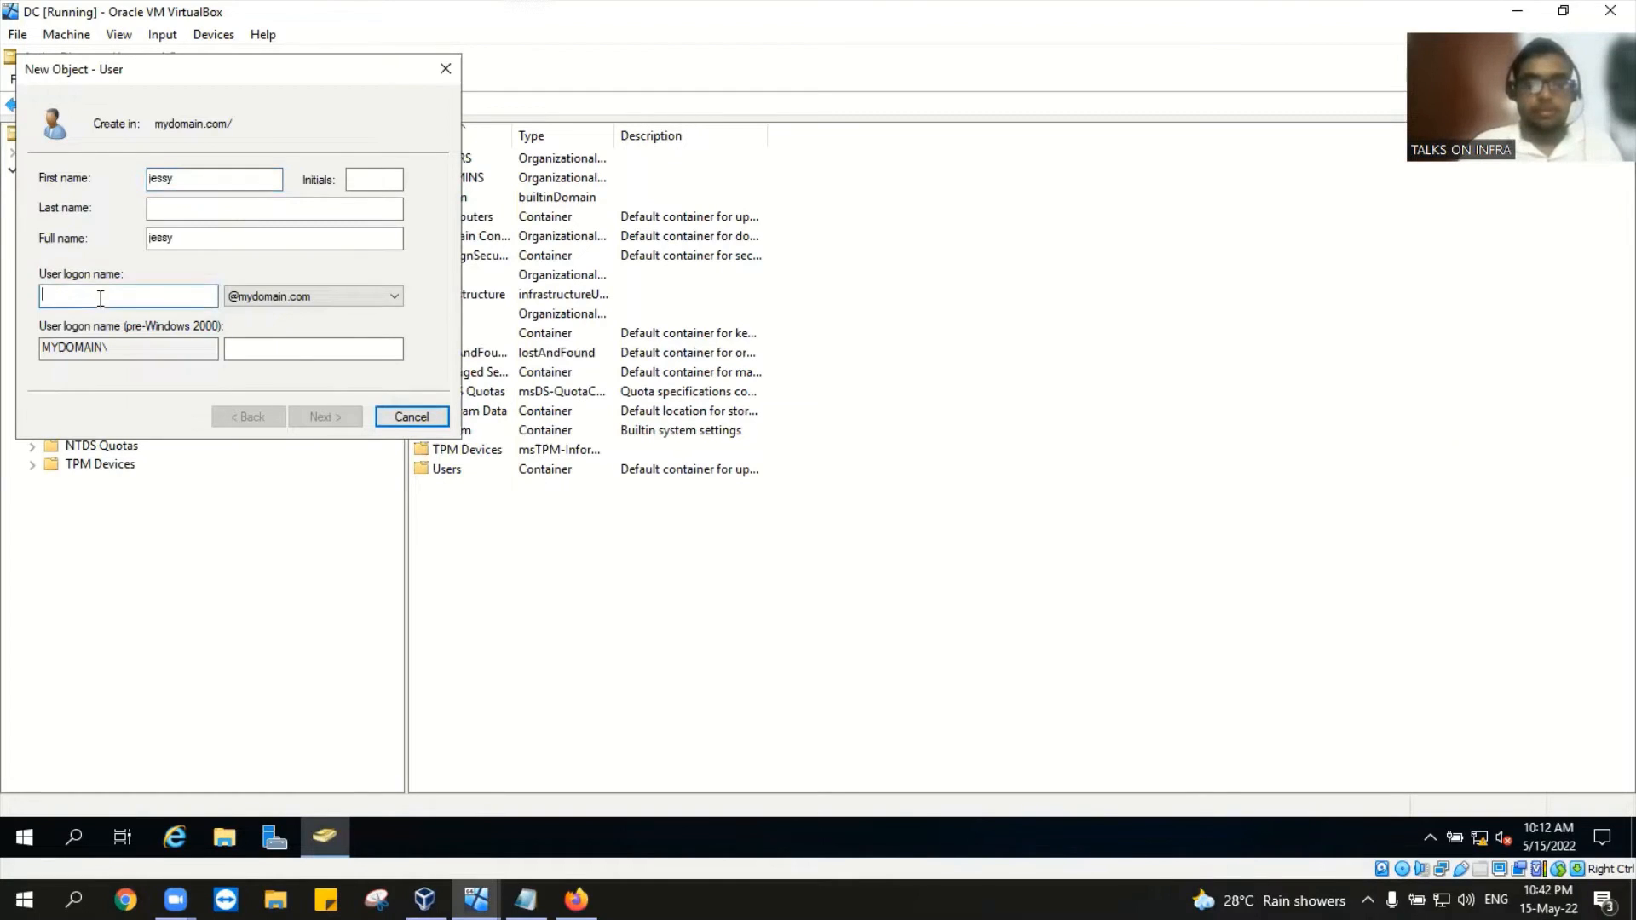
type("jessy")
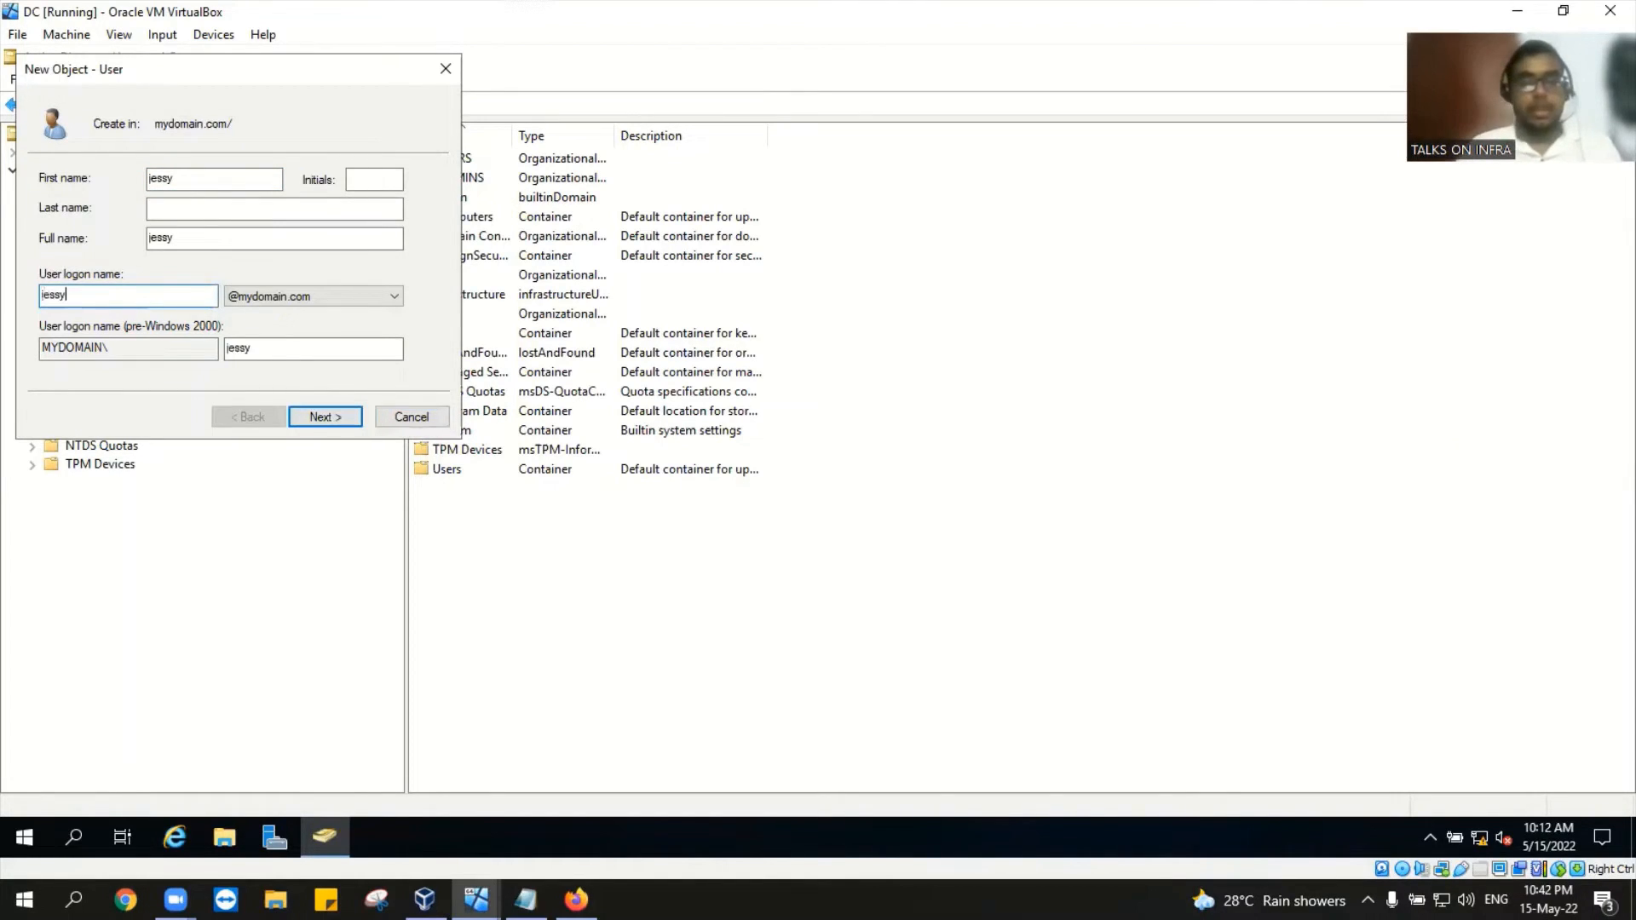
left_click(311, 420)
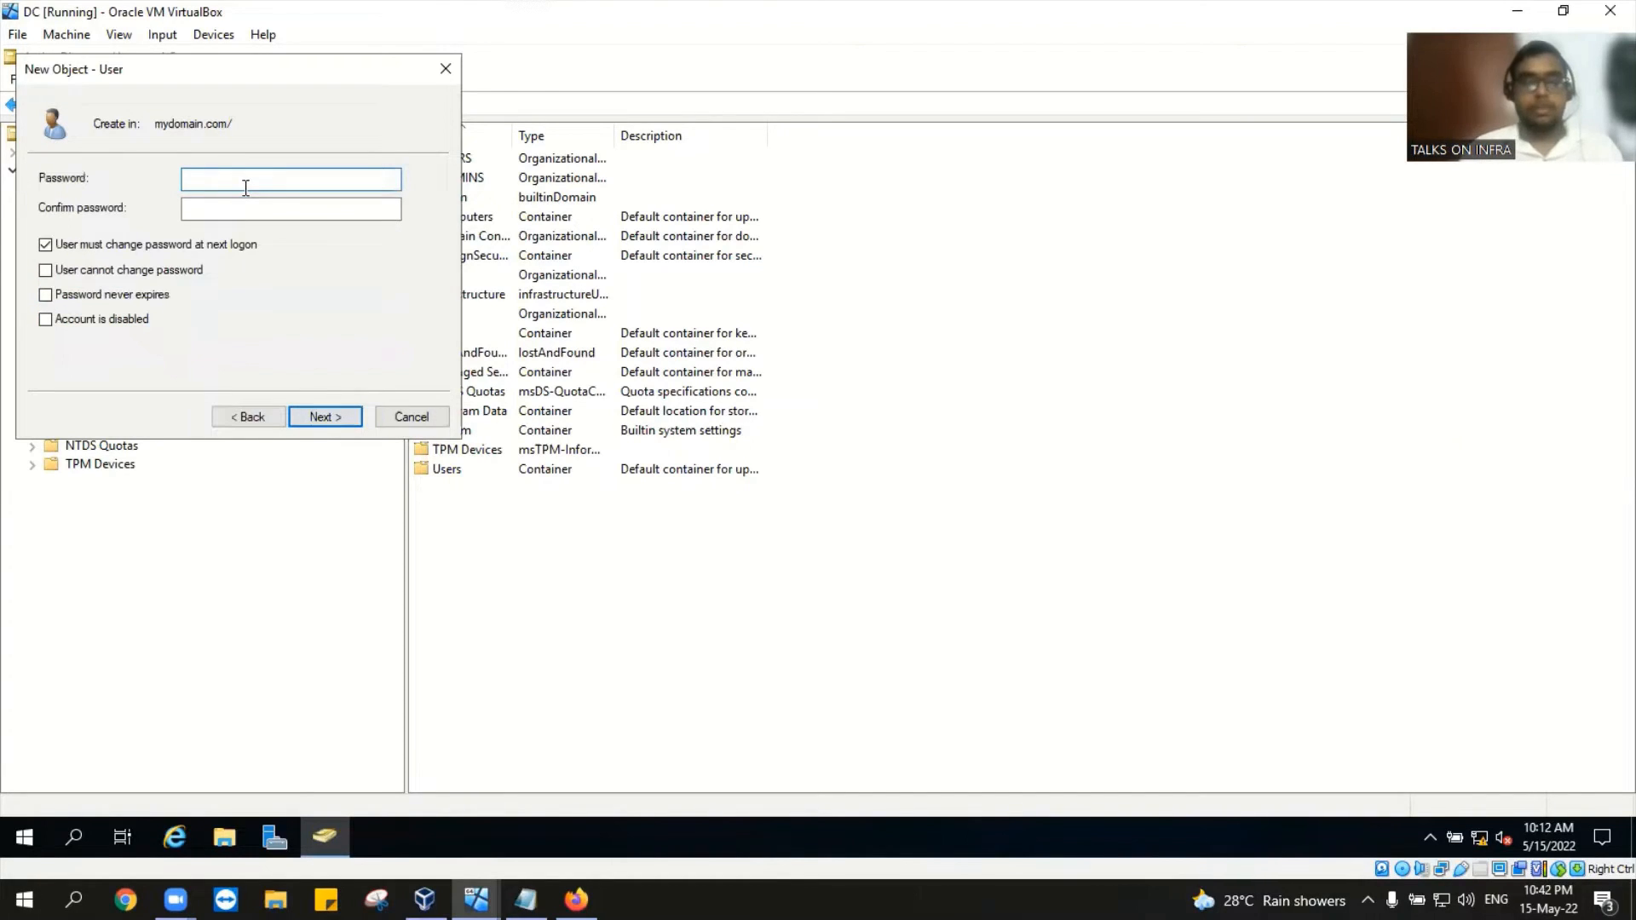
Step: Enter and confirm the new user's password in the wizard
type("Pas")
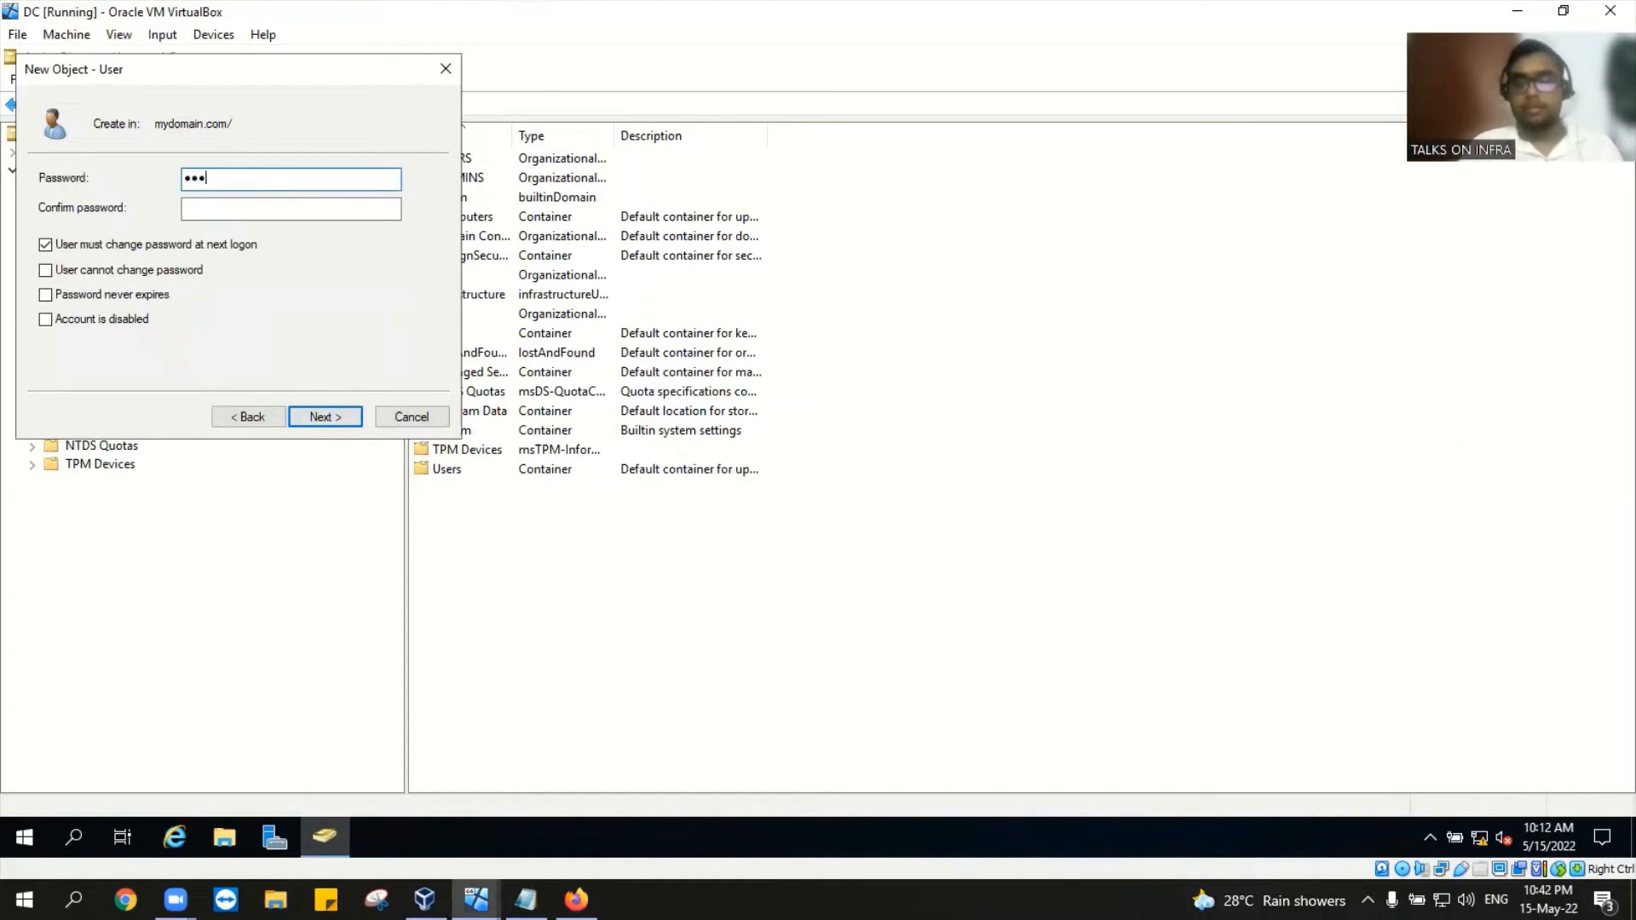
type("sw")
key("BackSpace")
key("BackSpace")
key("BackSpace")
key("BackSpace")
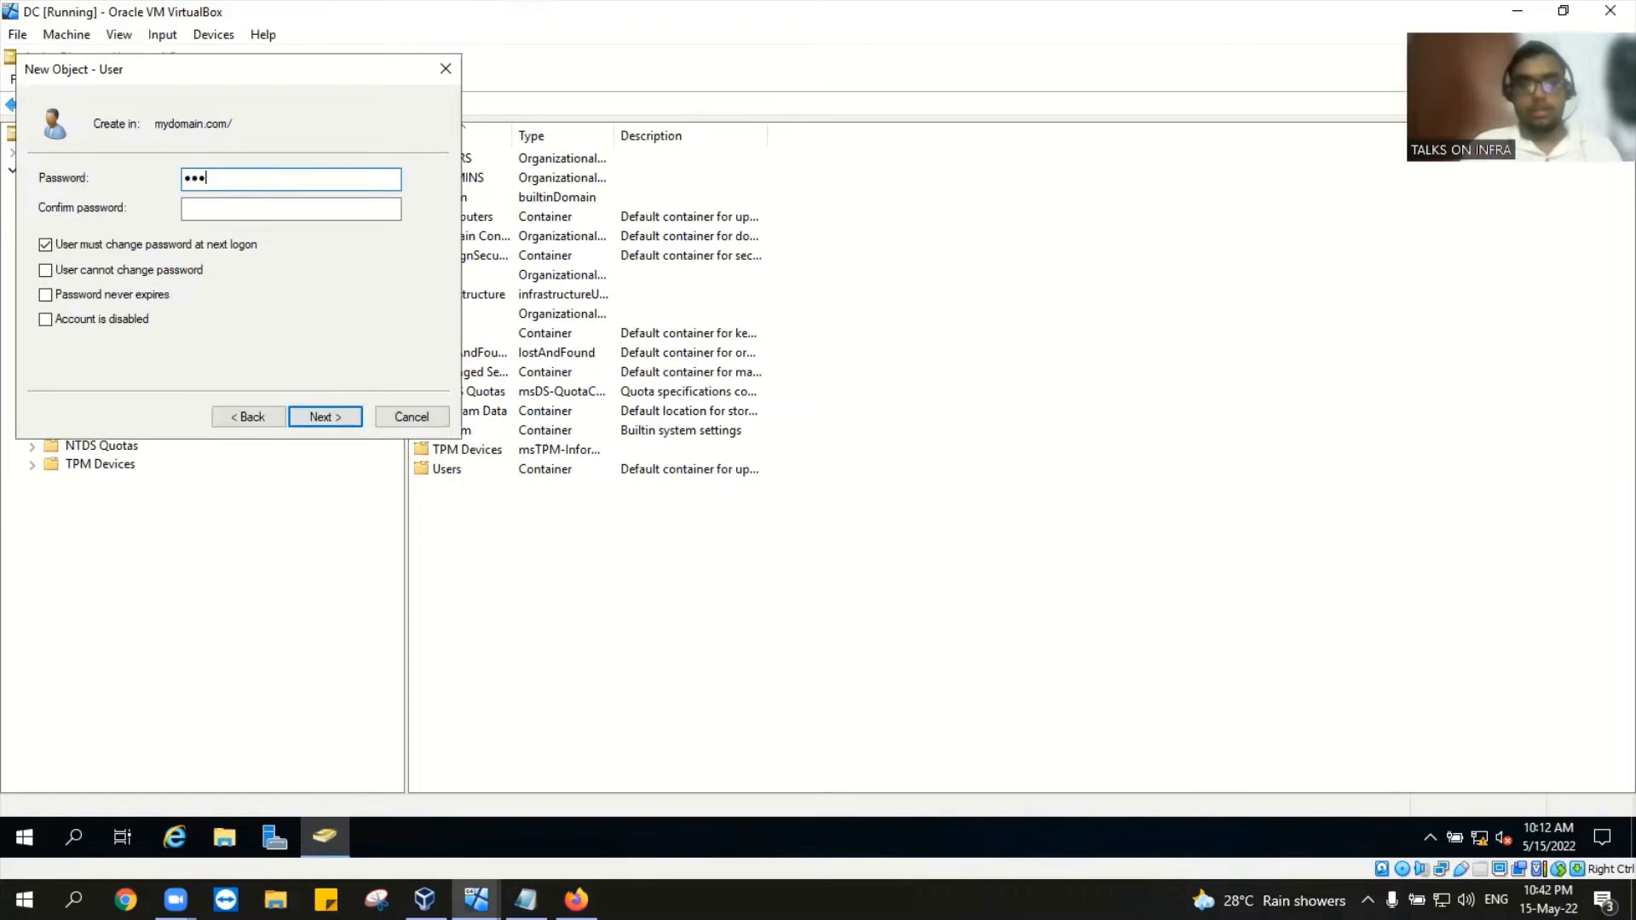
type("a")
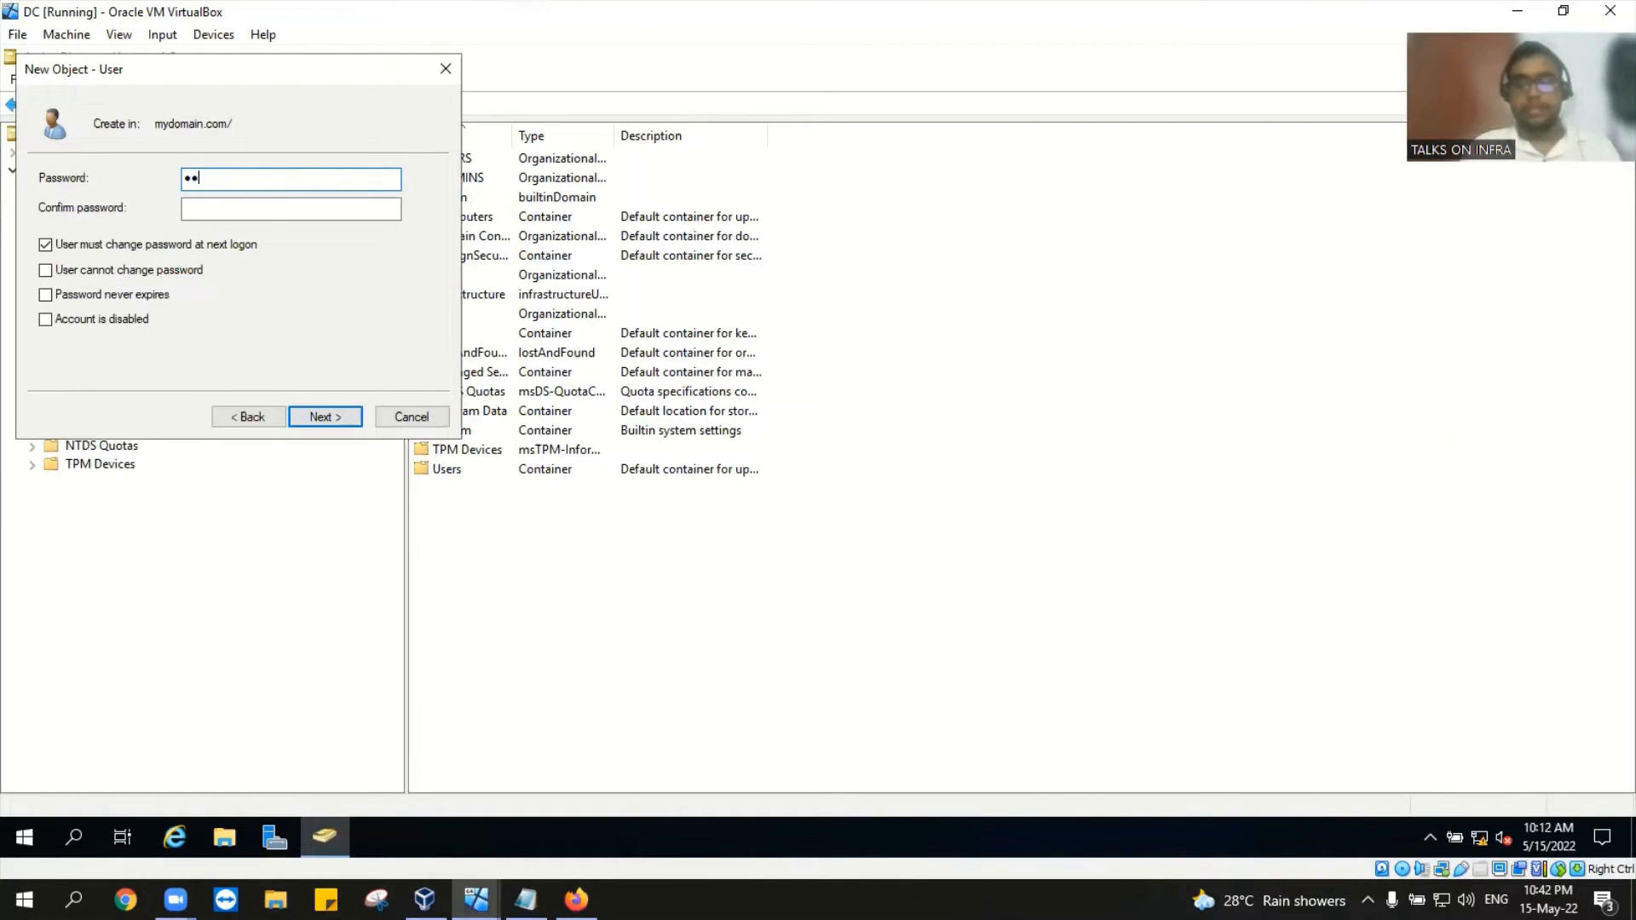
type("ssw0")
type("•")
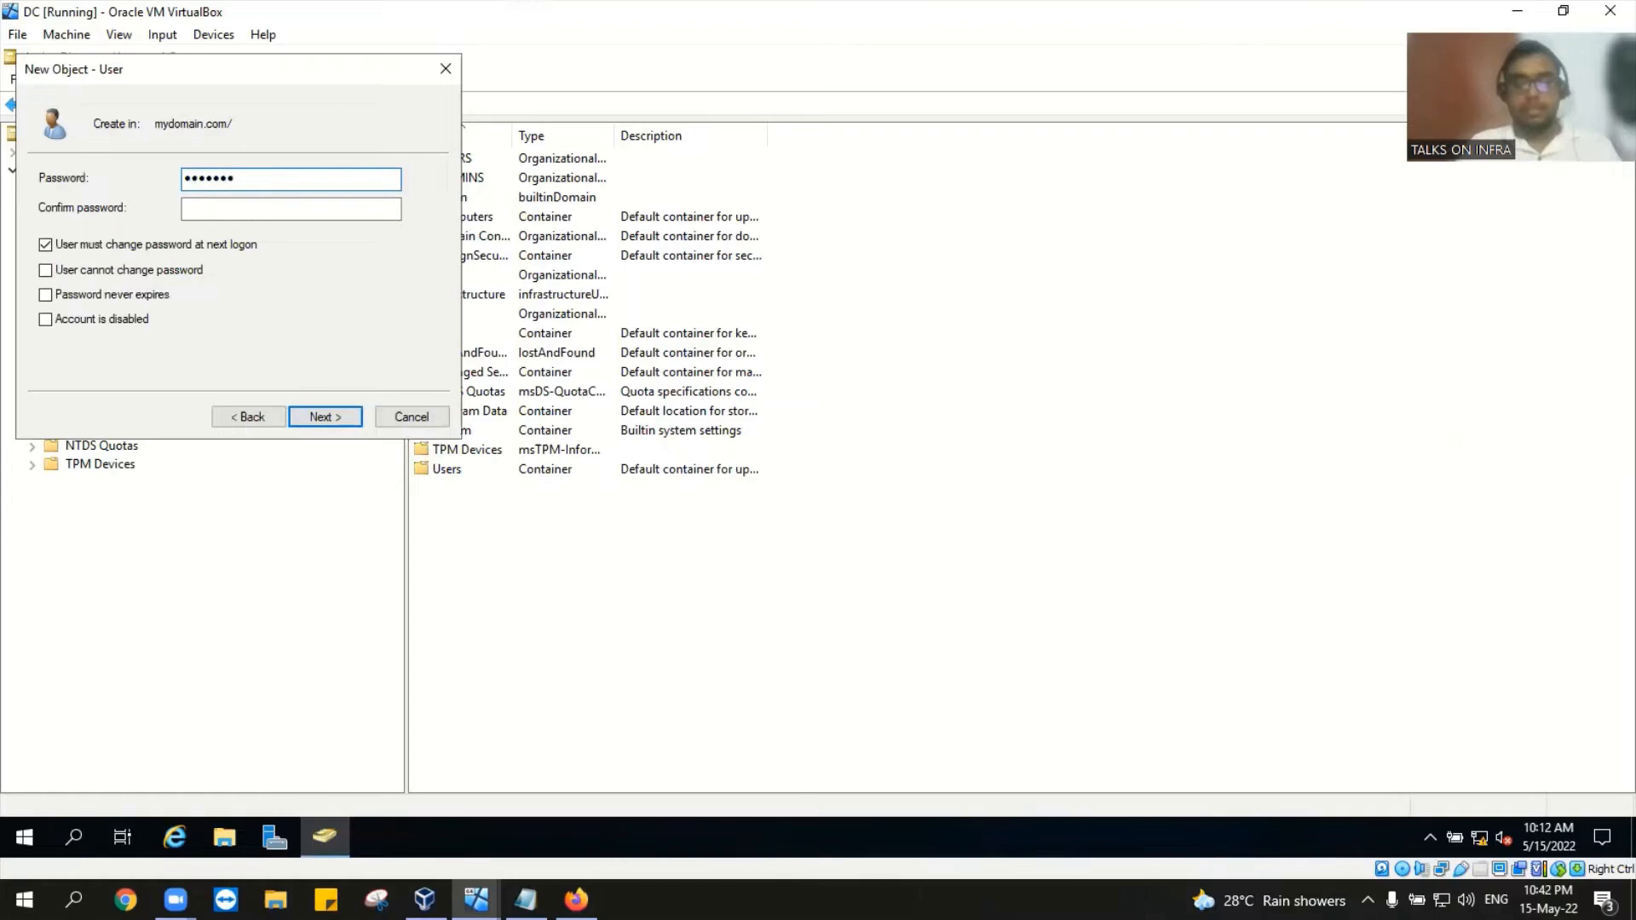
type("••••")
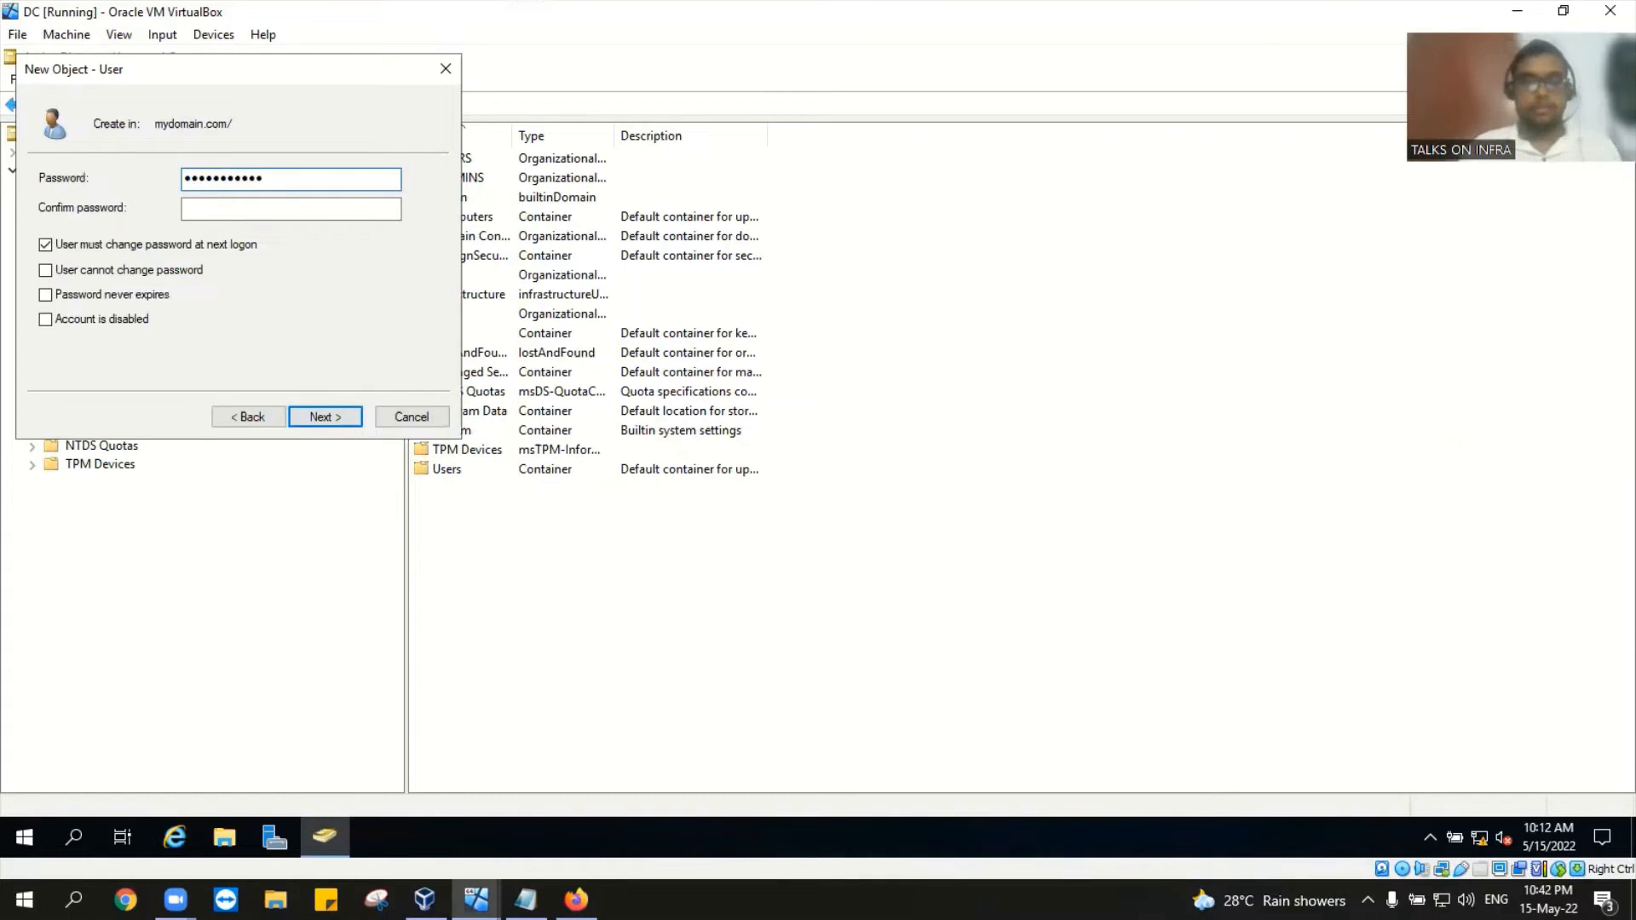
left_click(337, 212)
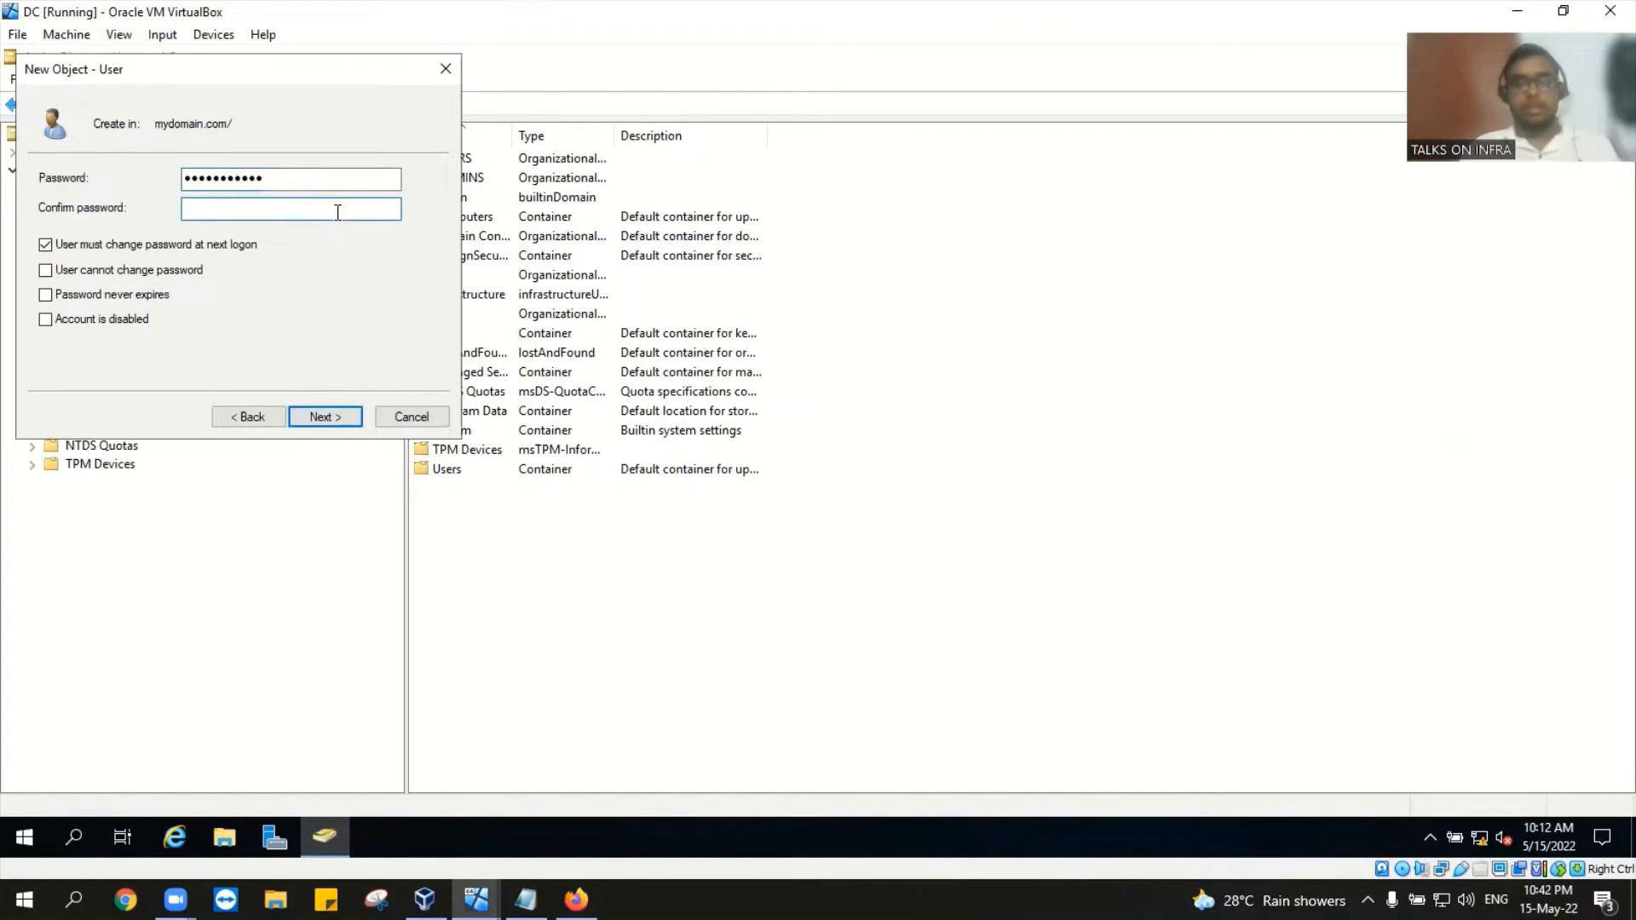
type("••••")
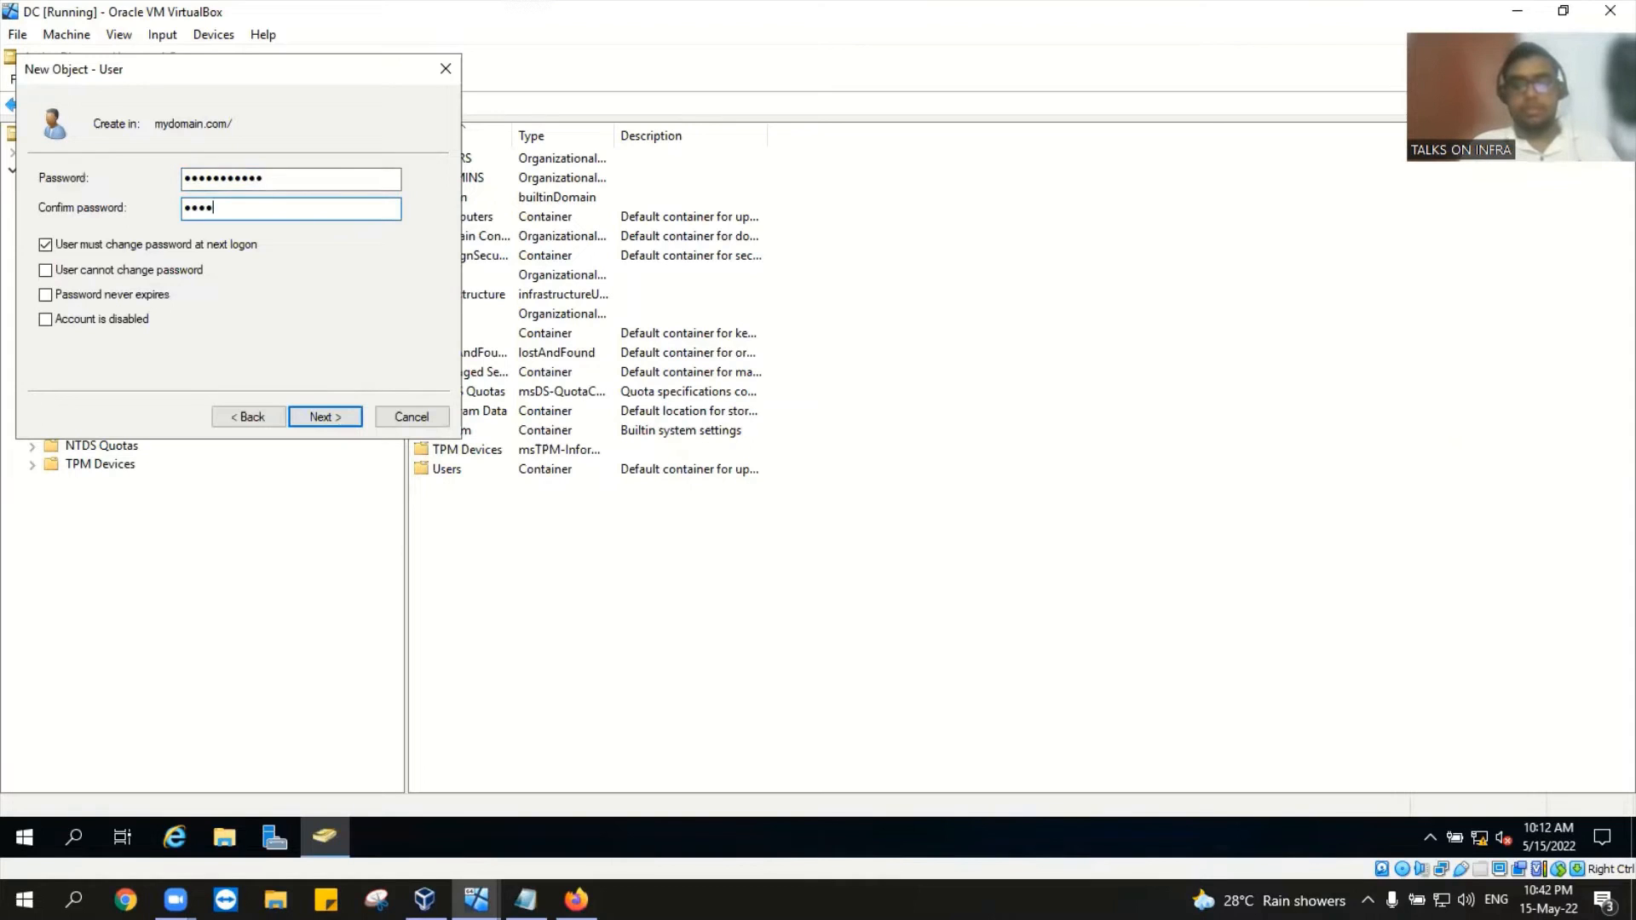
type("•••")
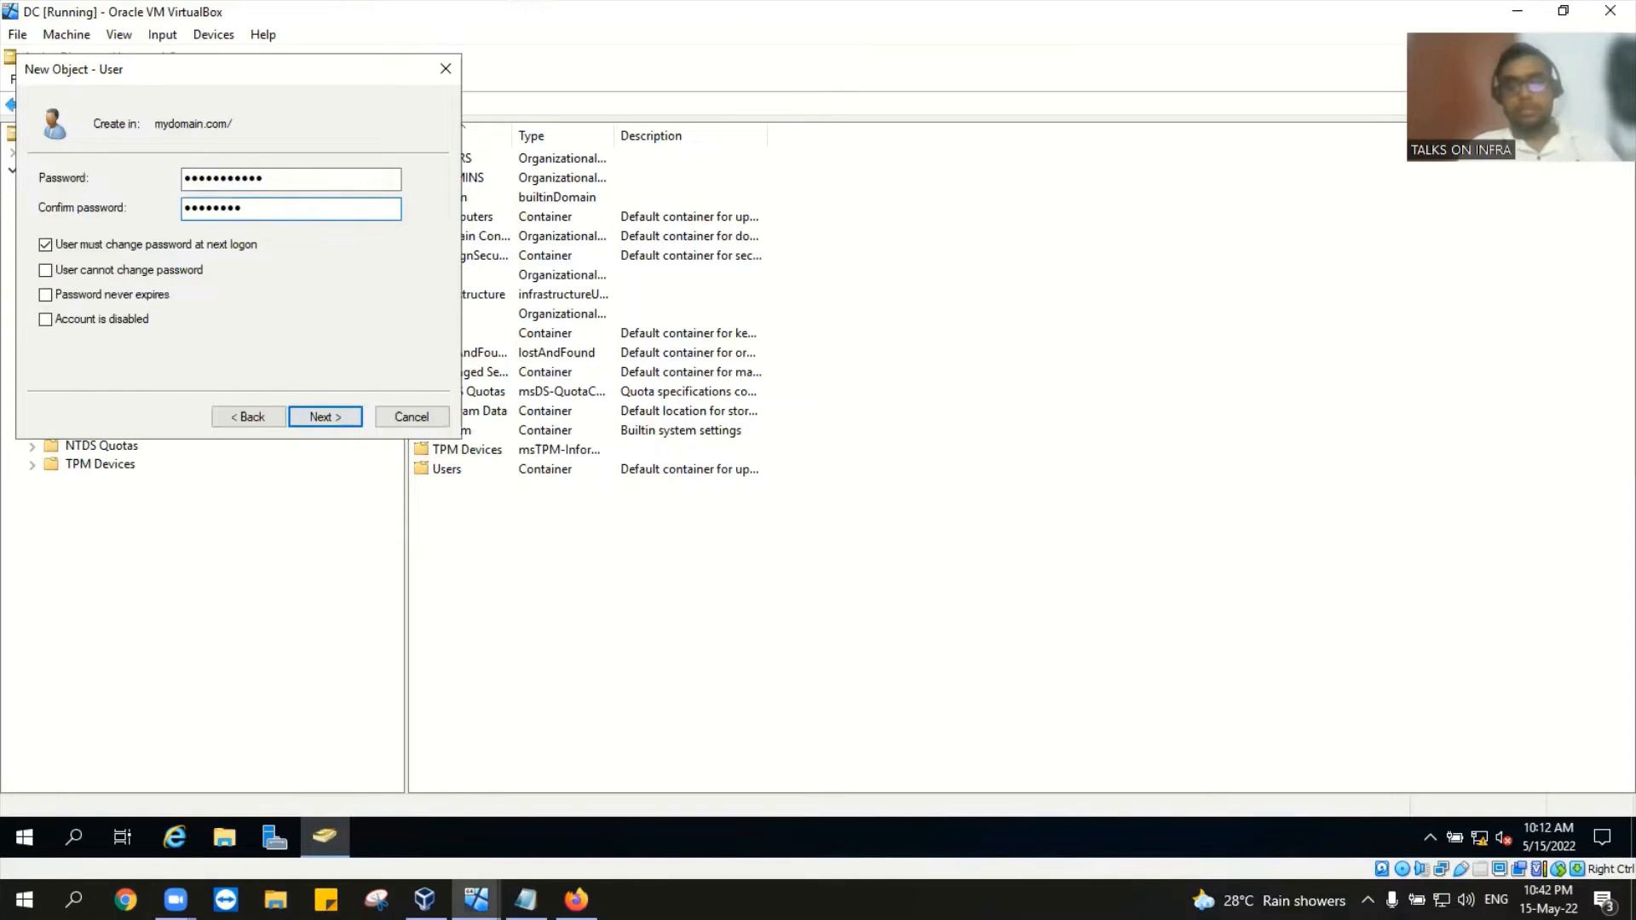
type("••••")
key("Return")
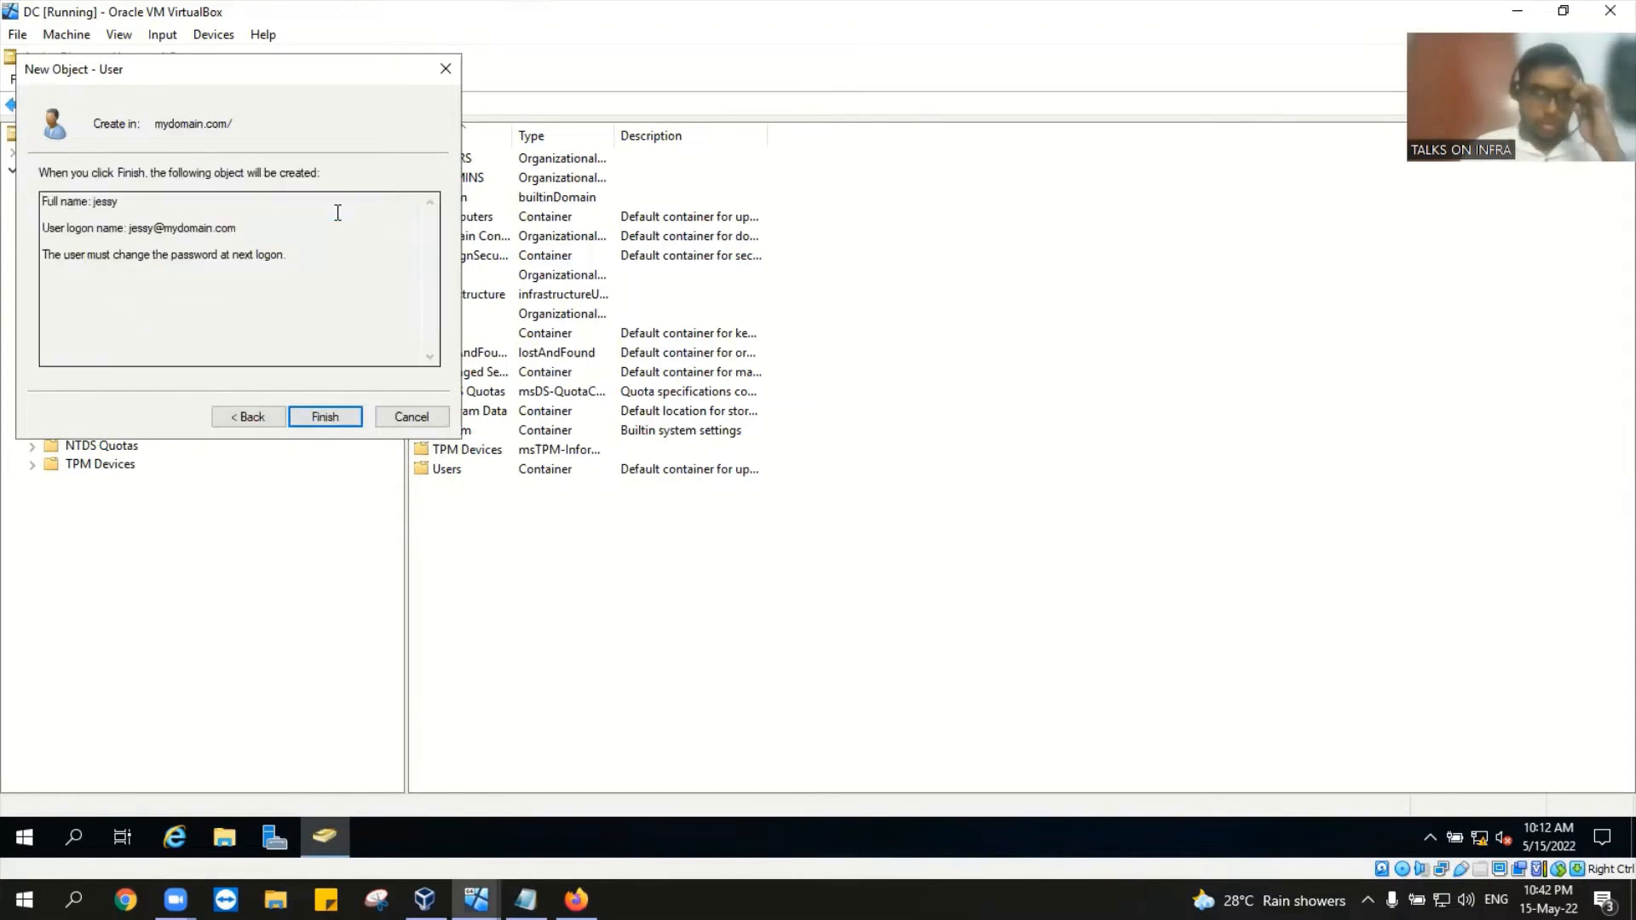
Step: Set jessy's password to never expire and finish creating the user
left_click(243, 416)
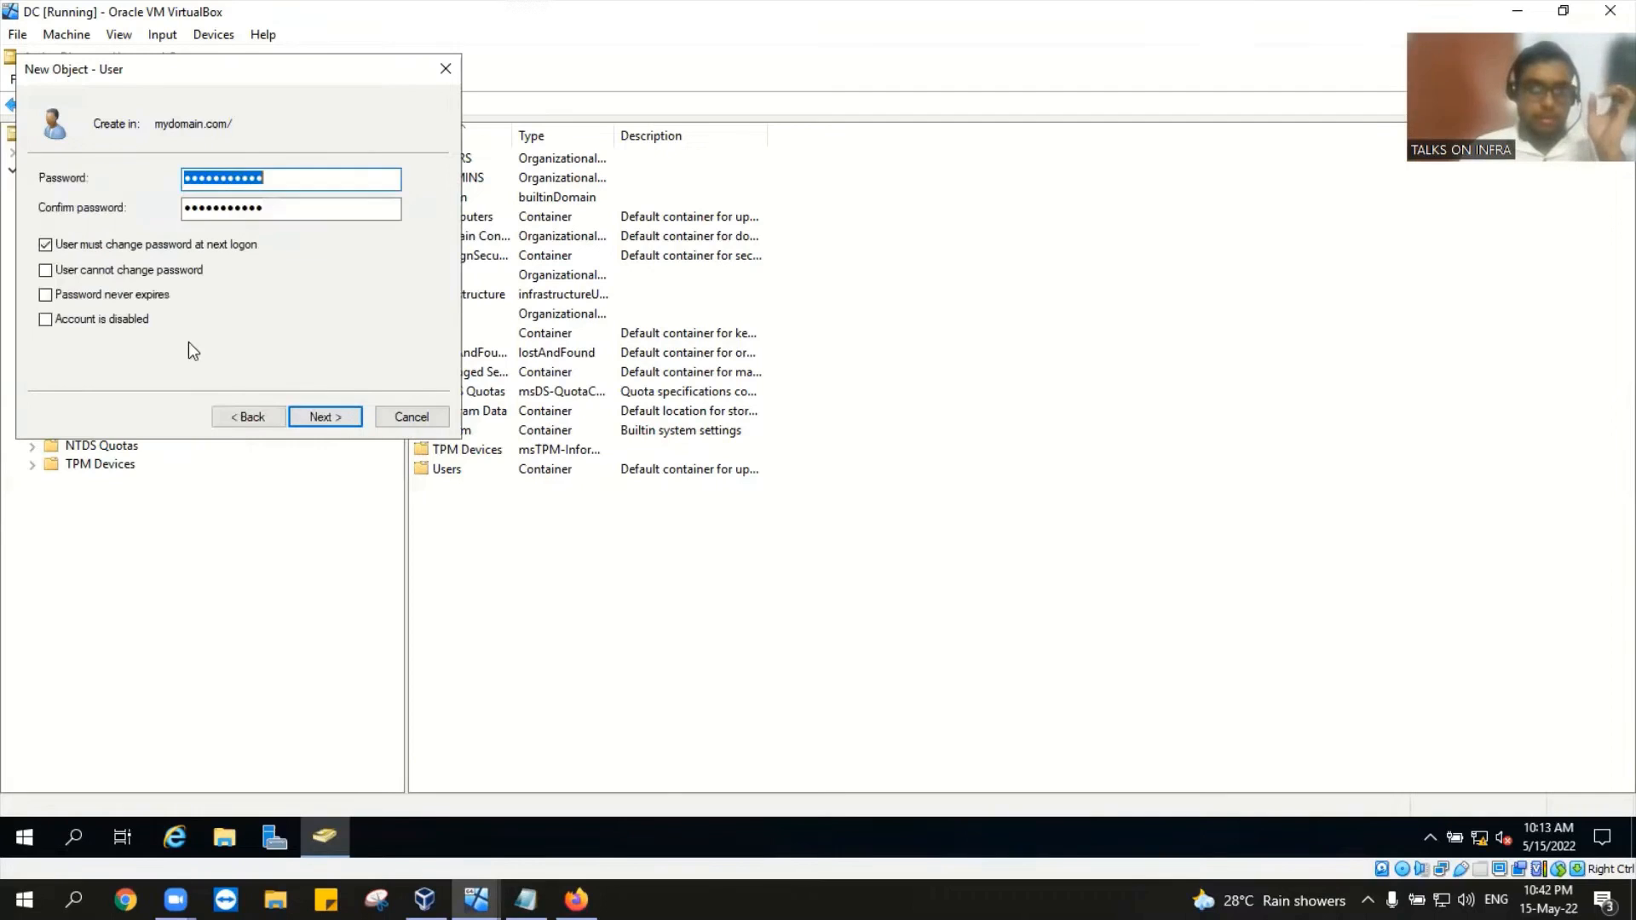
left_click(95, 296)
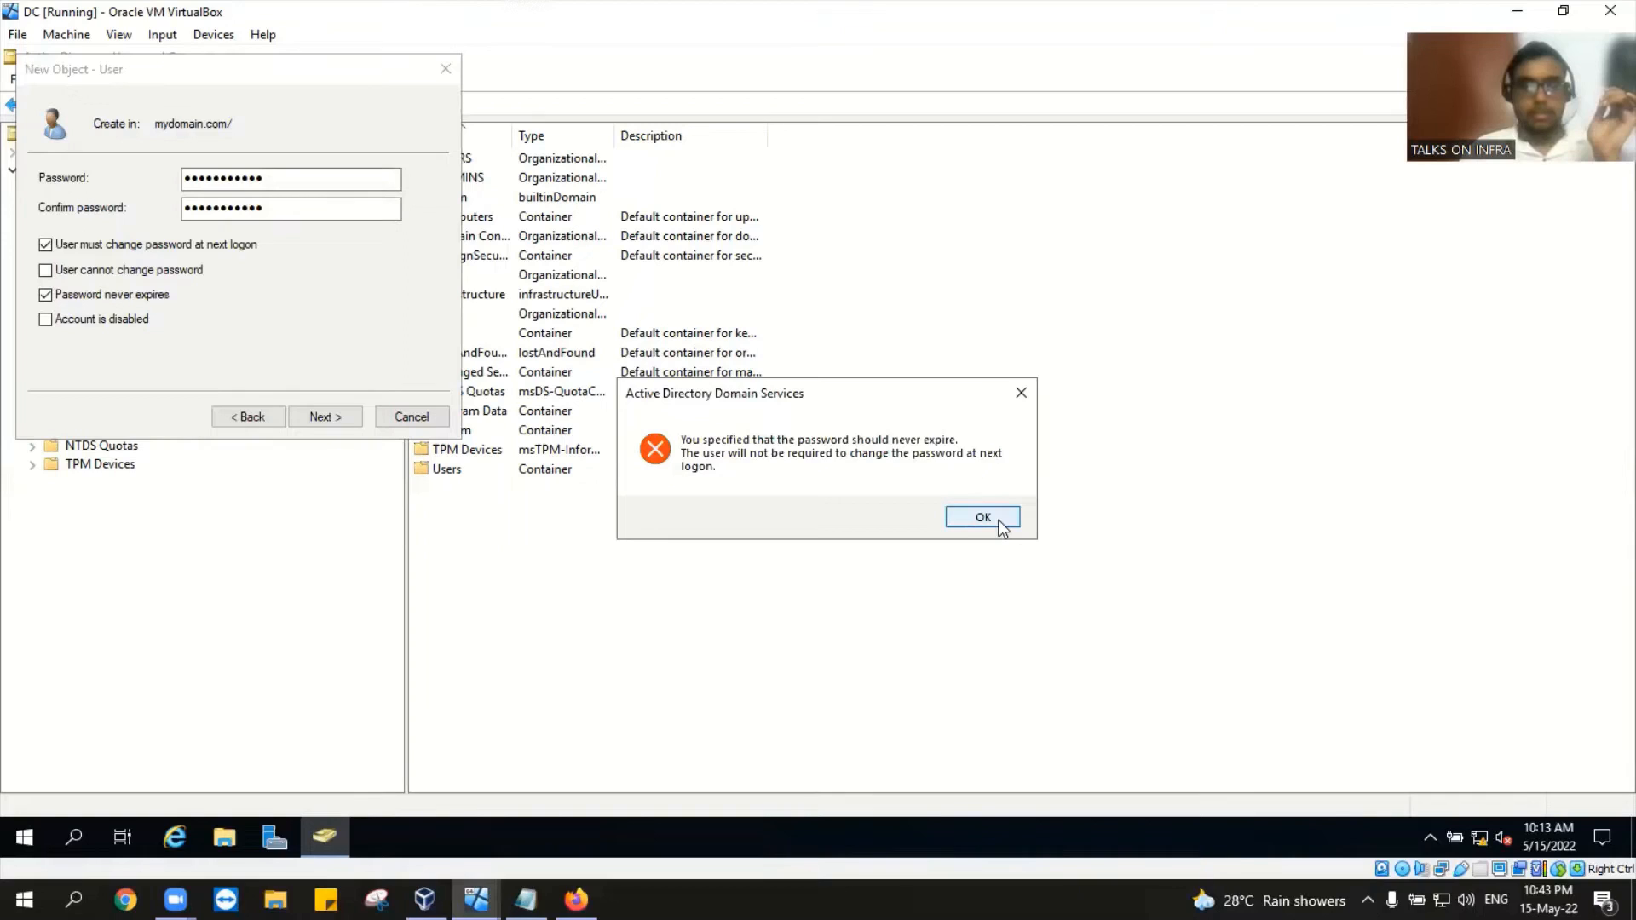
left_click(982, 518)
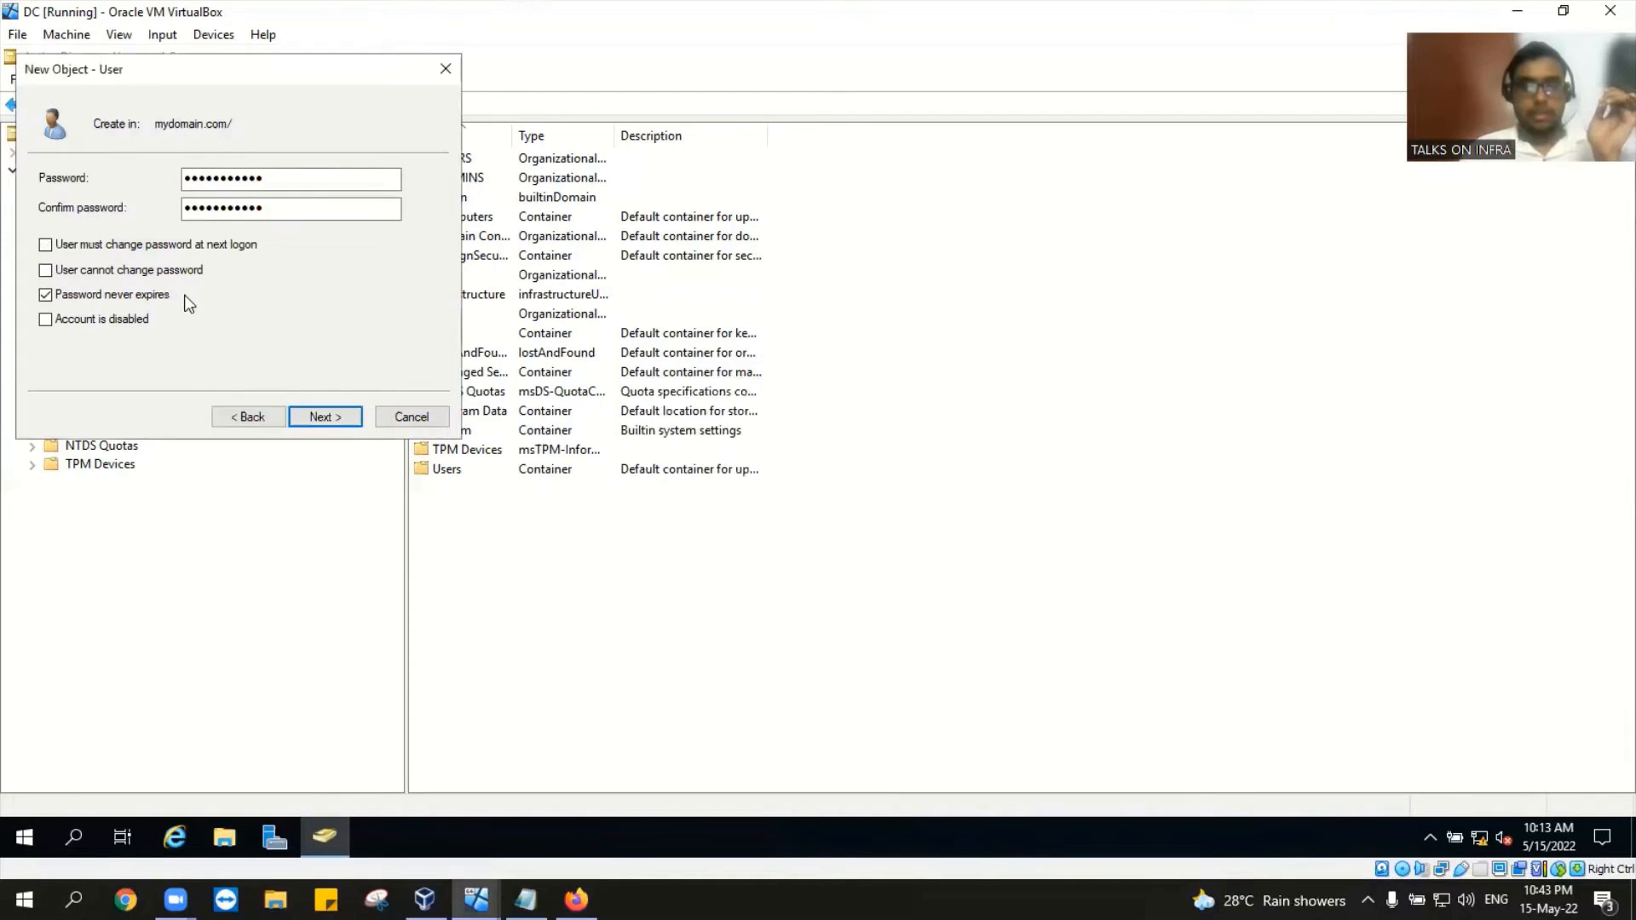
left_click(310, 417)
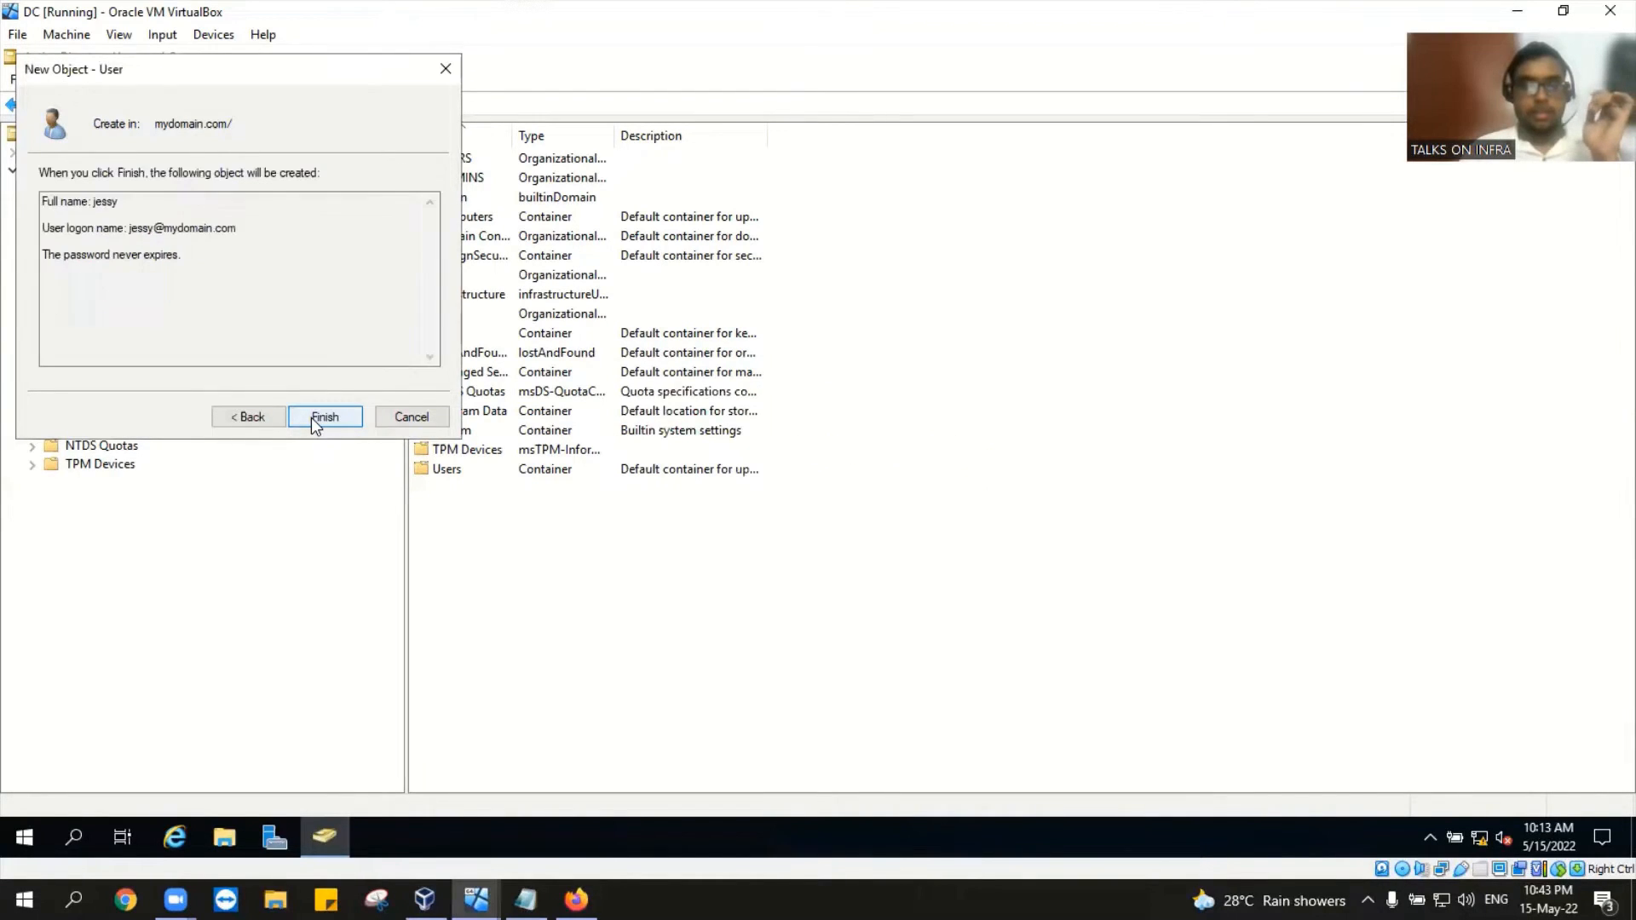
left_click(310, 417)
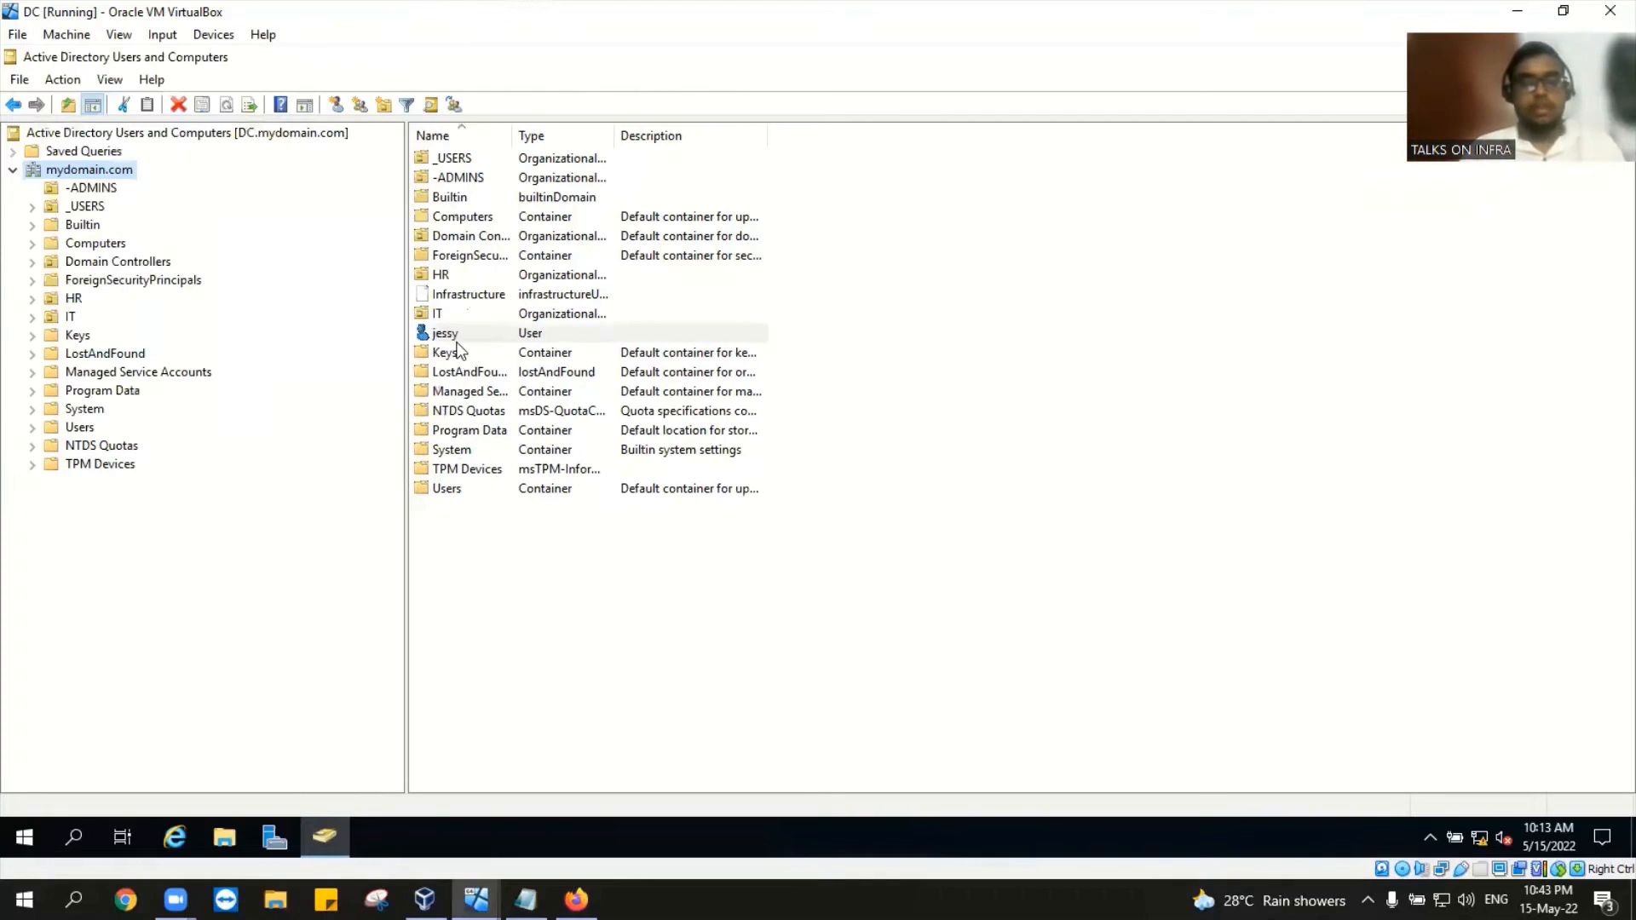
Step: Drag helpdesk1 out of the HR unit onto the IT OU and confirm the move warning
left_click(73, 299)
left_click(464, 164)
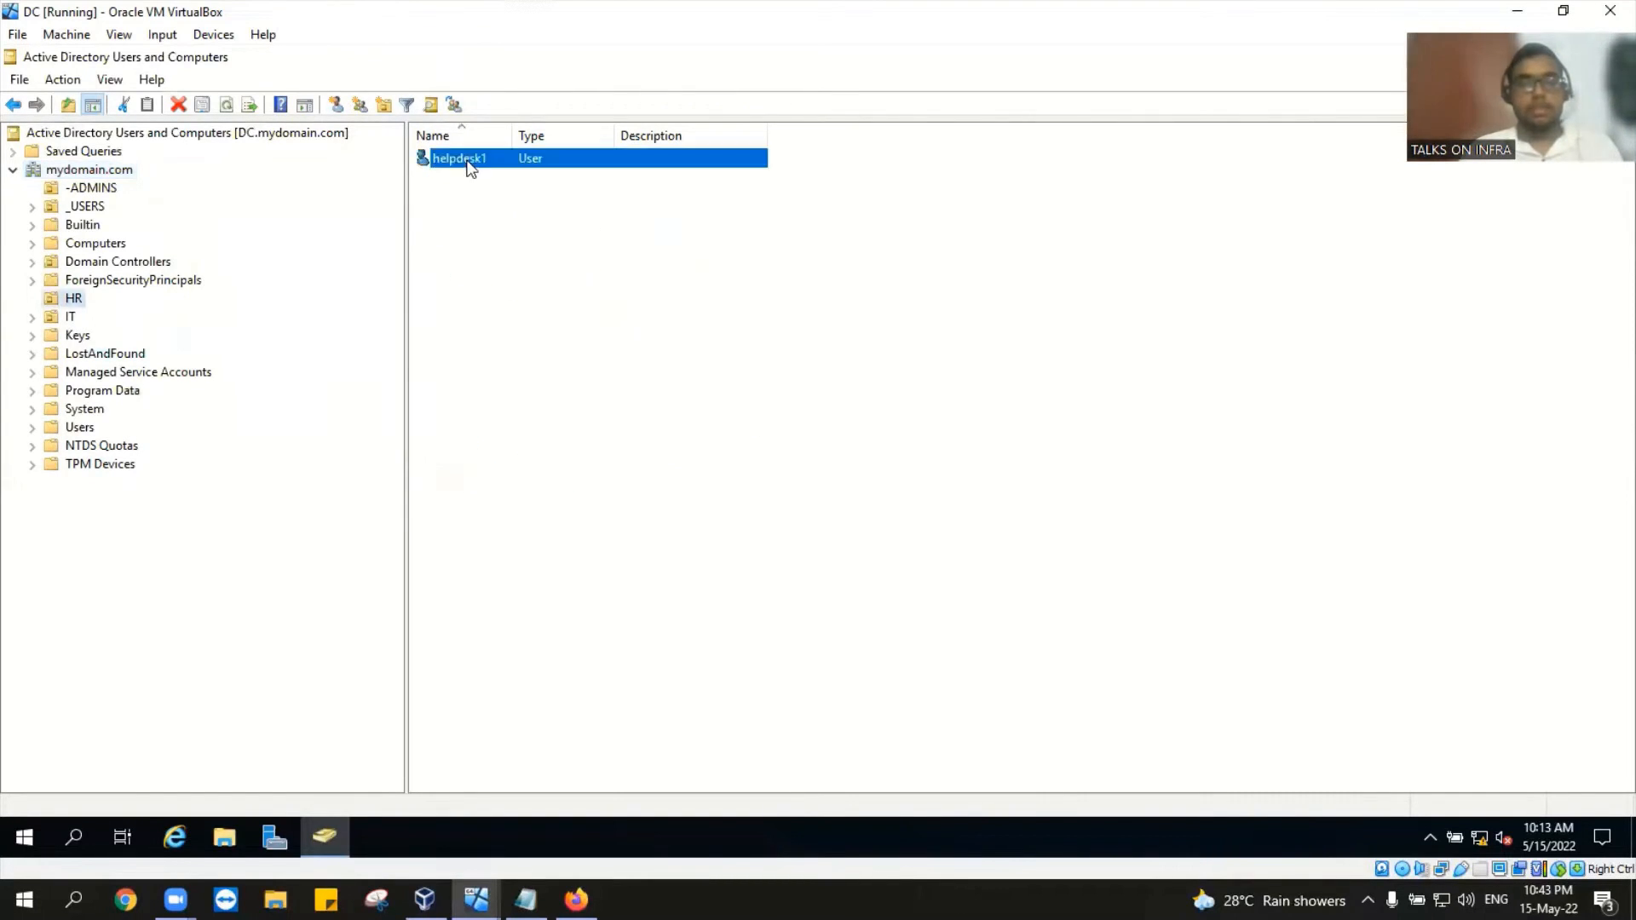
key("shift+F10")
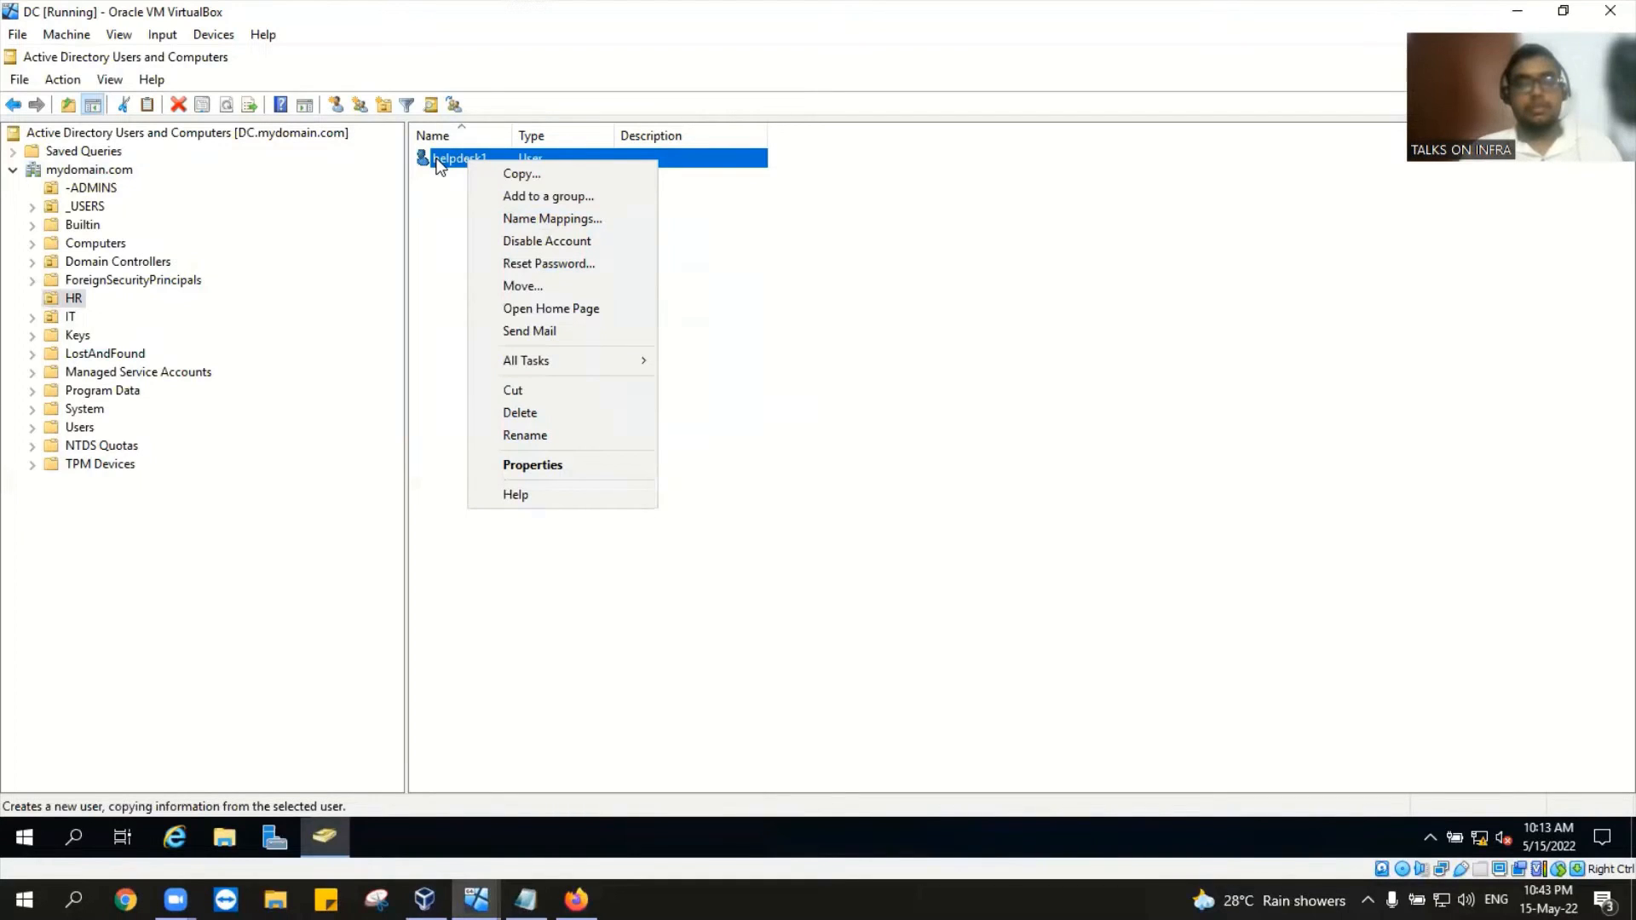
key("Escape")
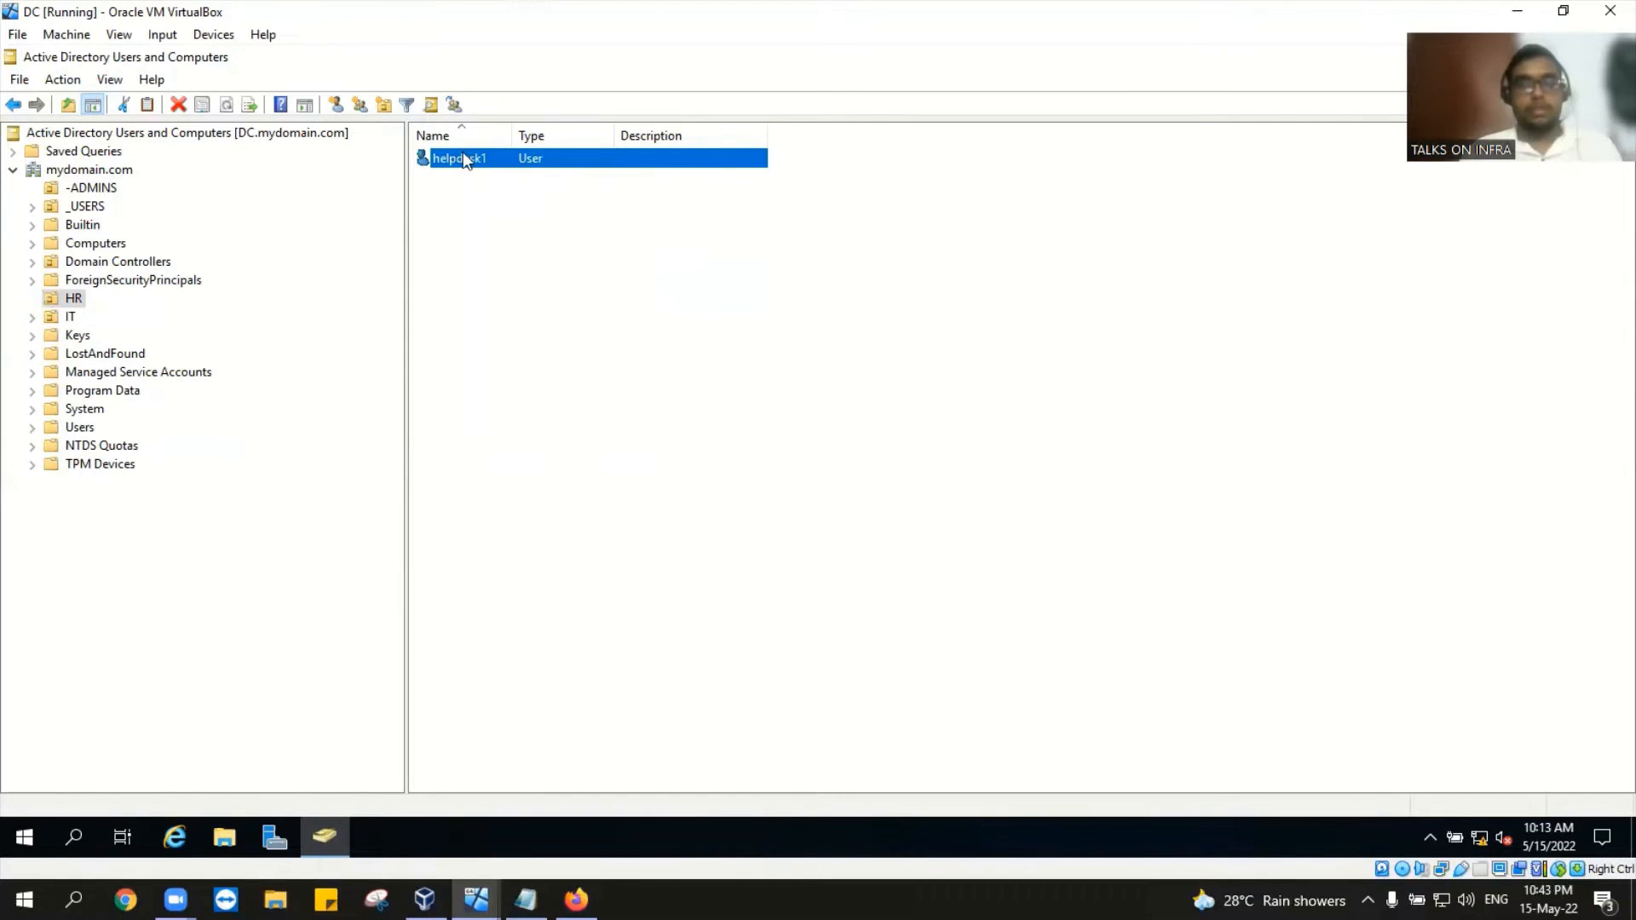
left_click_drag(462, 155, 164, 299)
left_click_drag(72, 324, 74, 300)
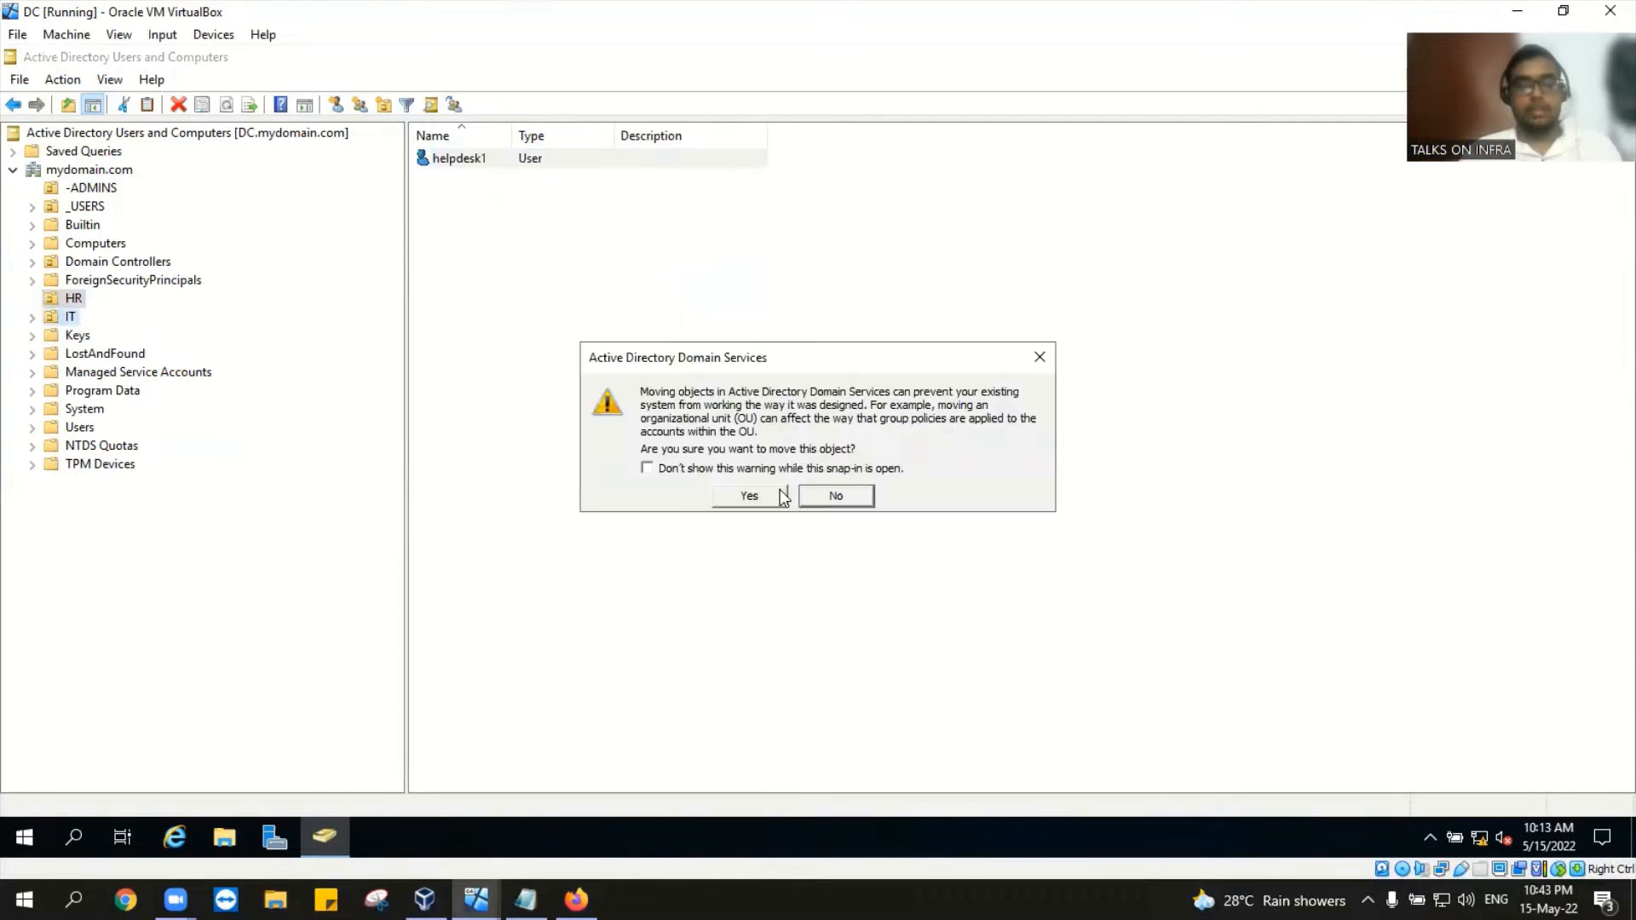
left_click(780, 494)
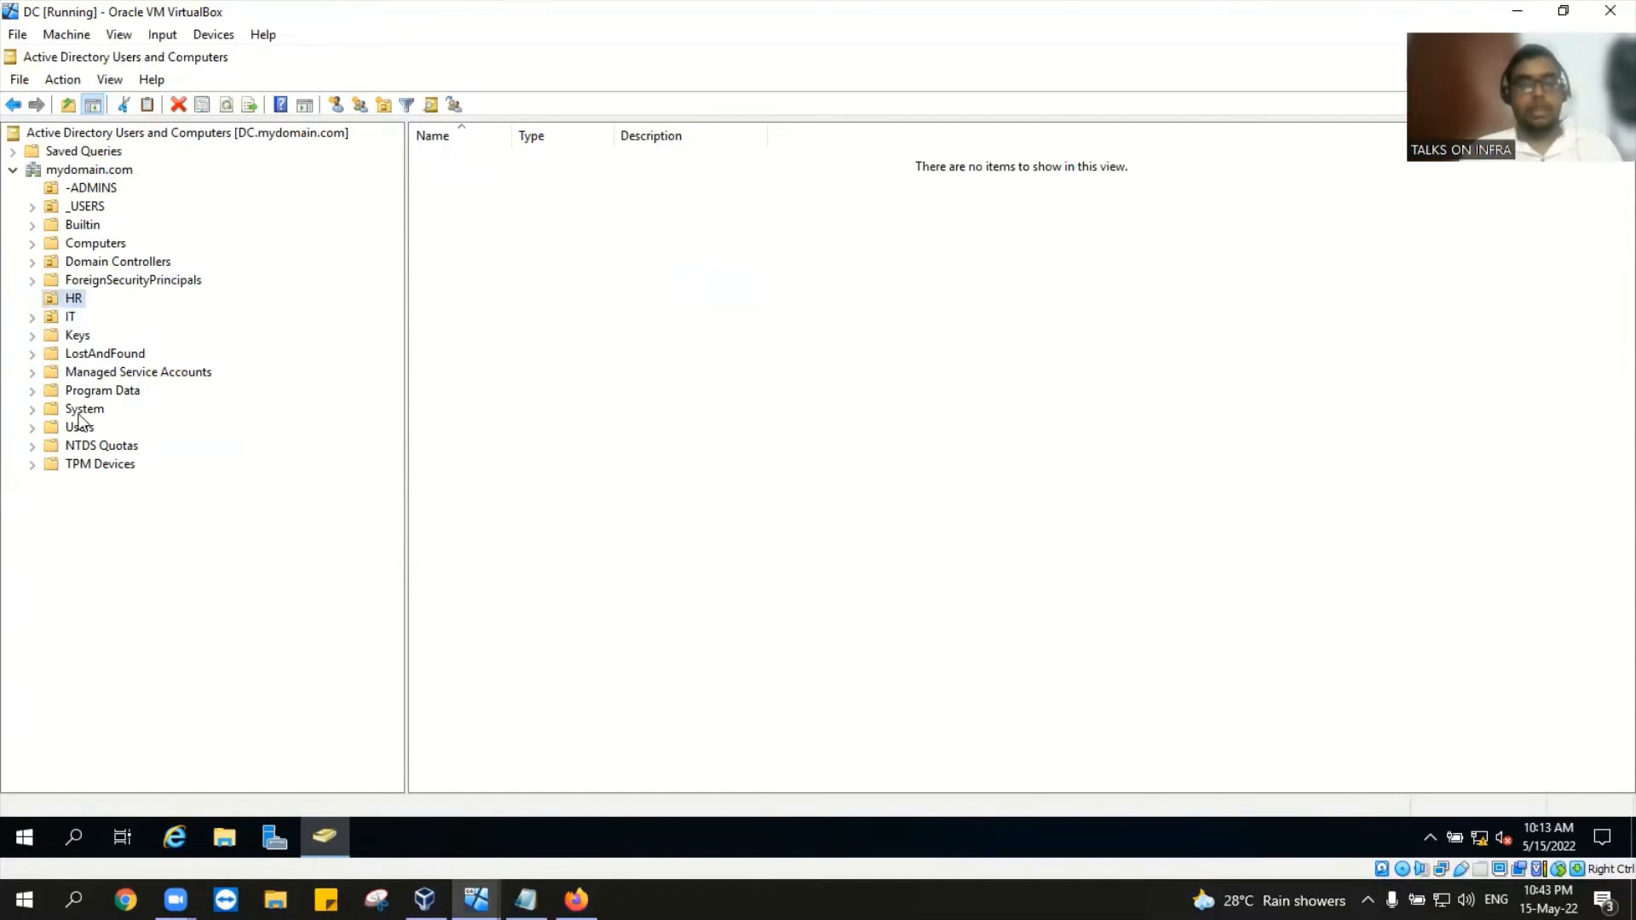
Step: Drag user jessy from the mydomain.com root onto the HR OU, confirm, and verify jessy appears there
left_click(104, 170)
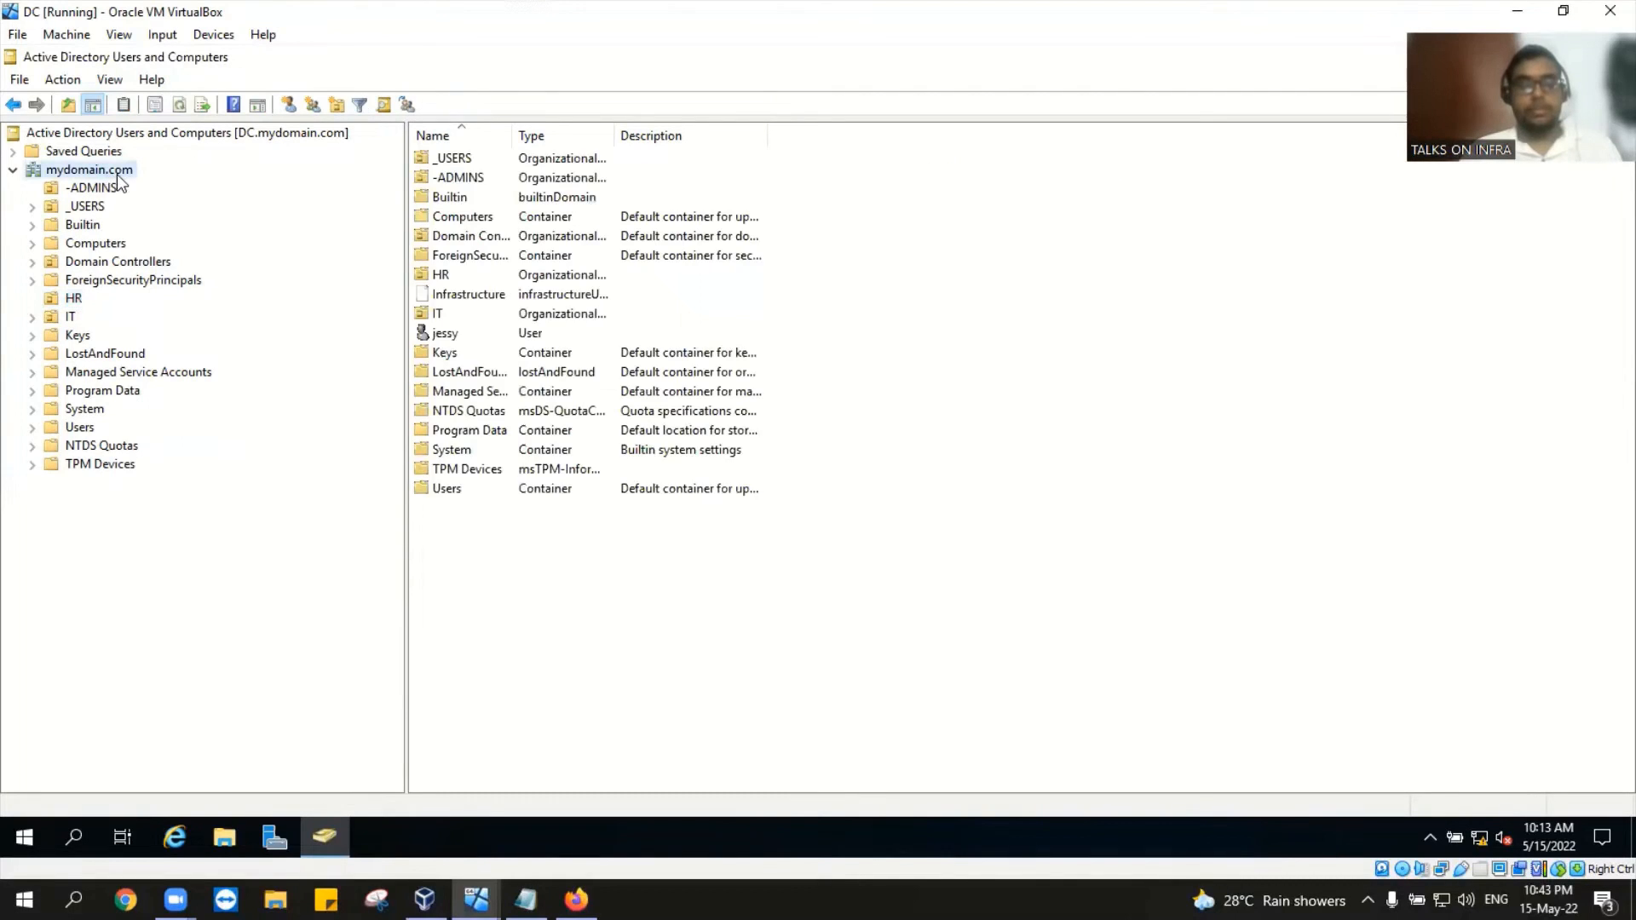
left_click(483, 336)
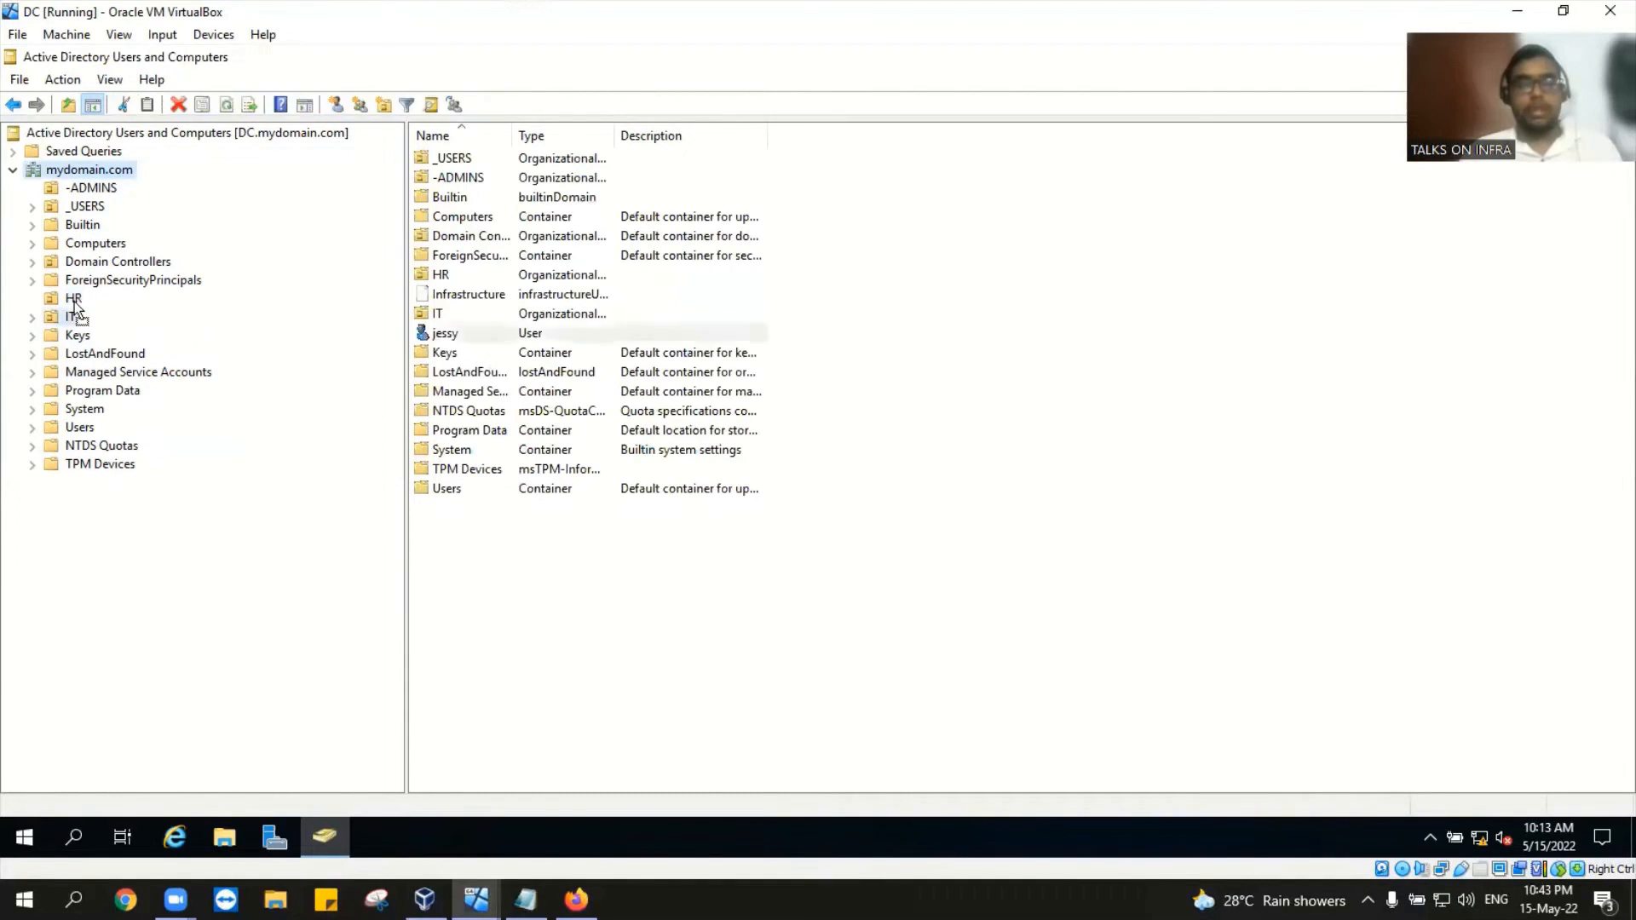
left_click_drag(75, 309, 73, 300)
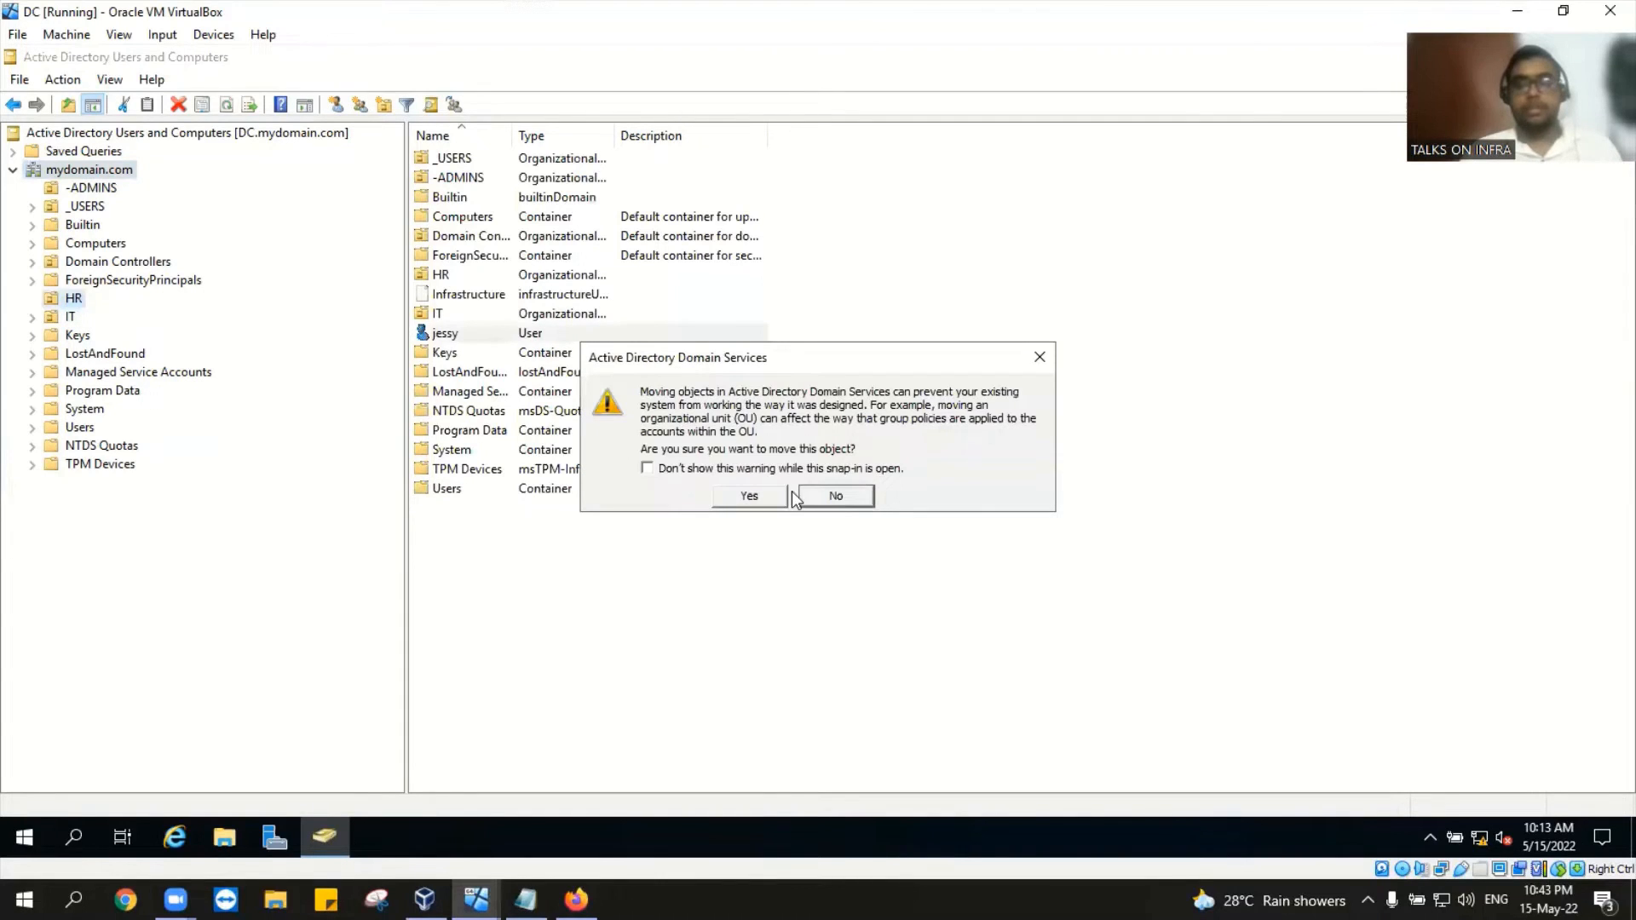
left_click(749, 496)
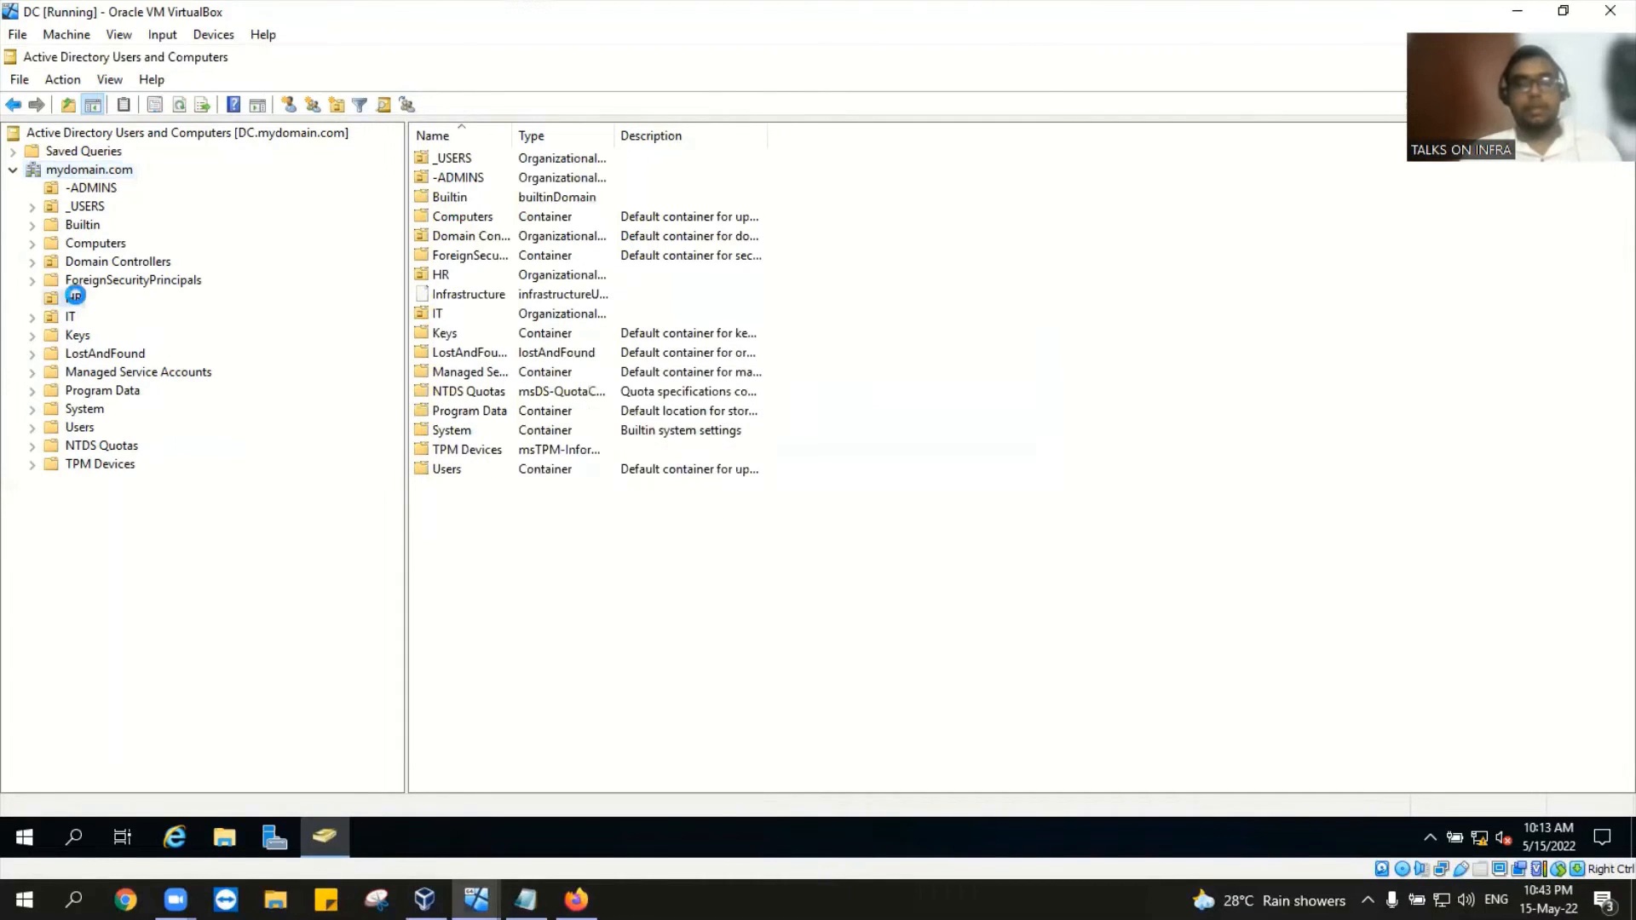
left_click(511, 159)
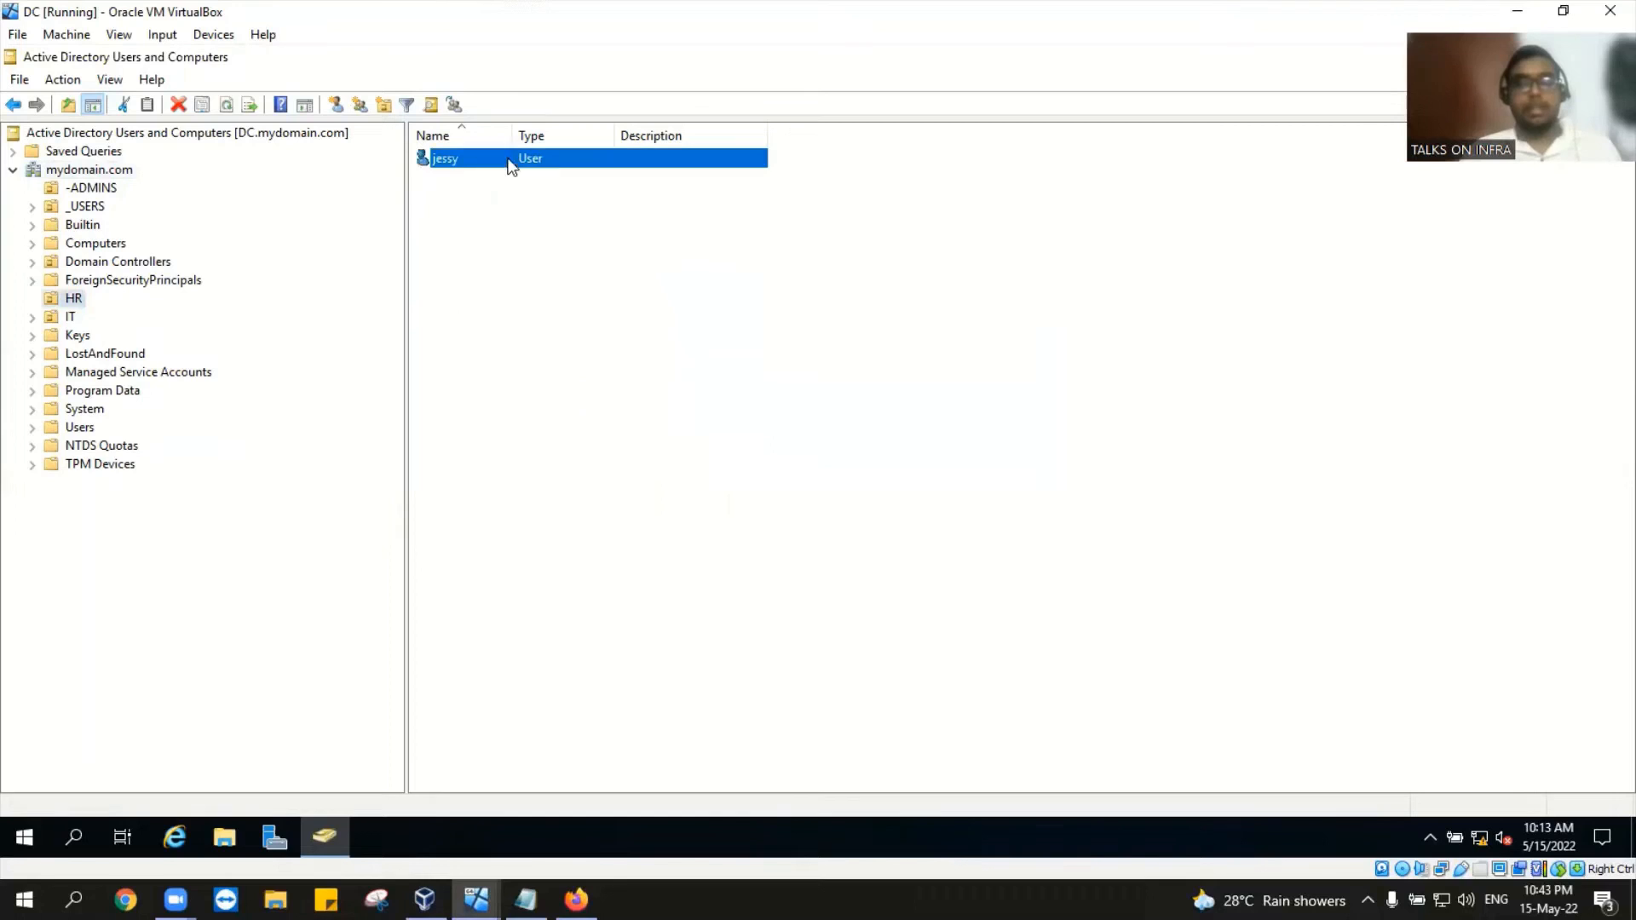
left_click(110, 79)
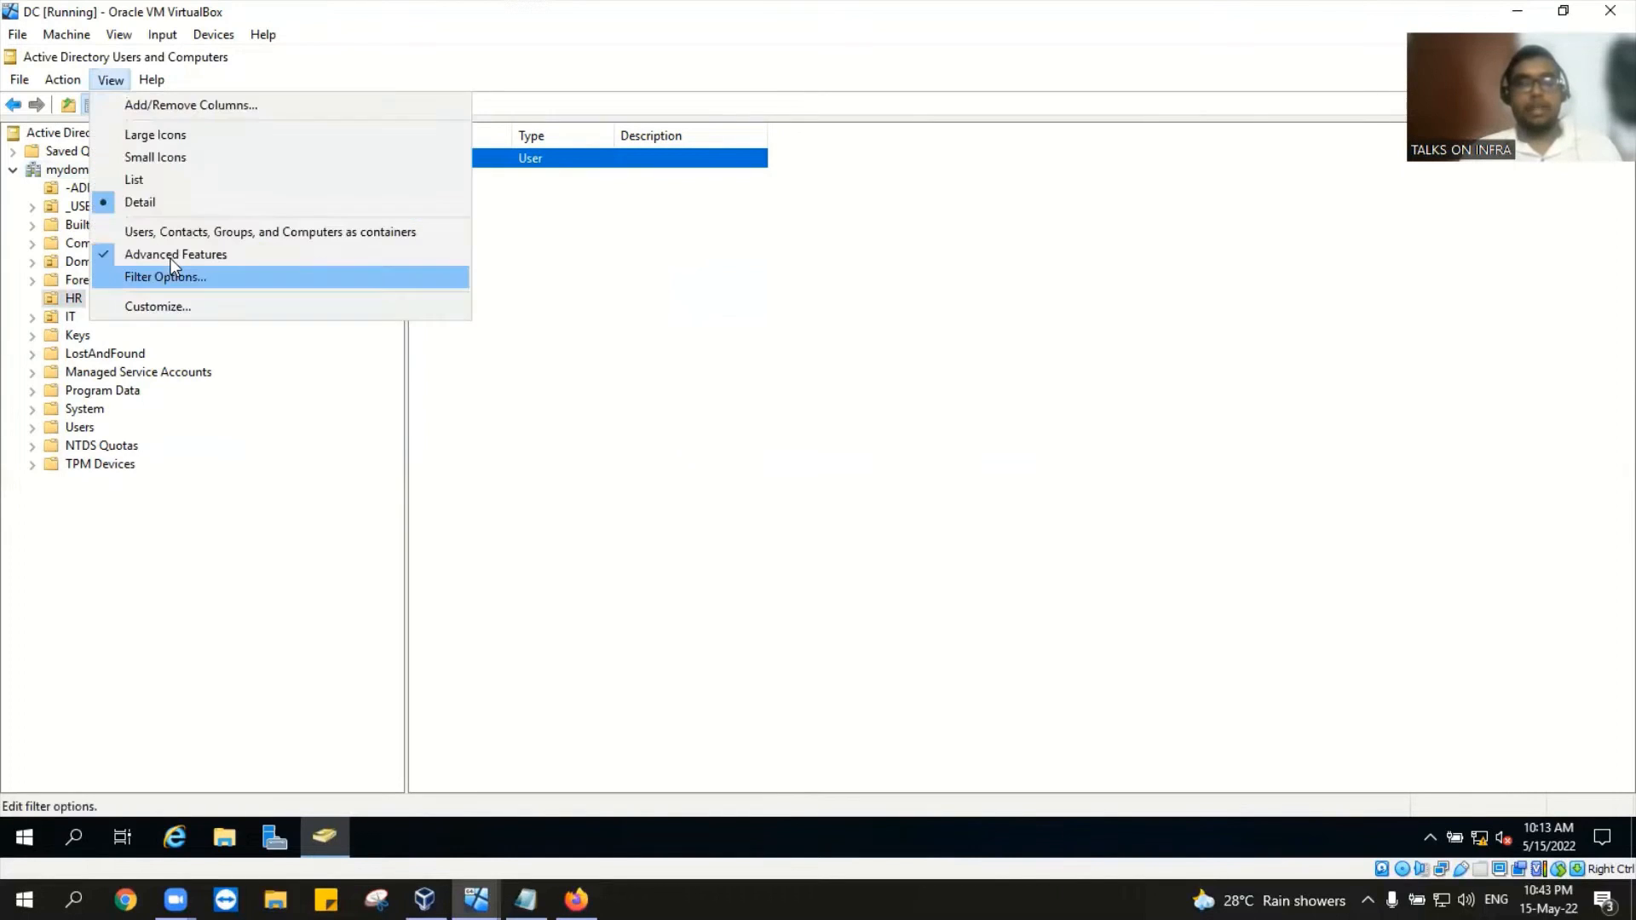
Step: Open jessy's properties and scroll through the full list of directory attributes
right_click(576, 161)
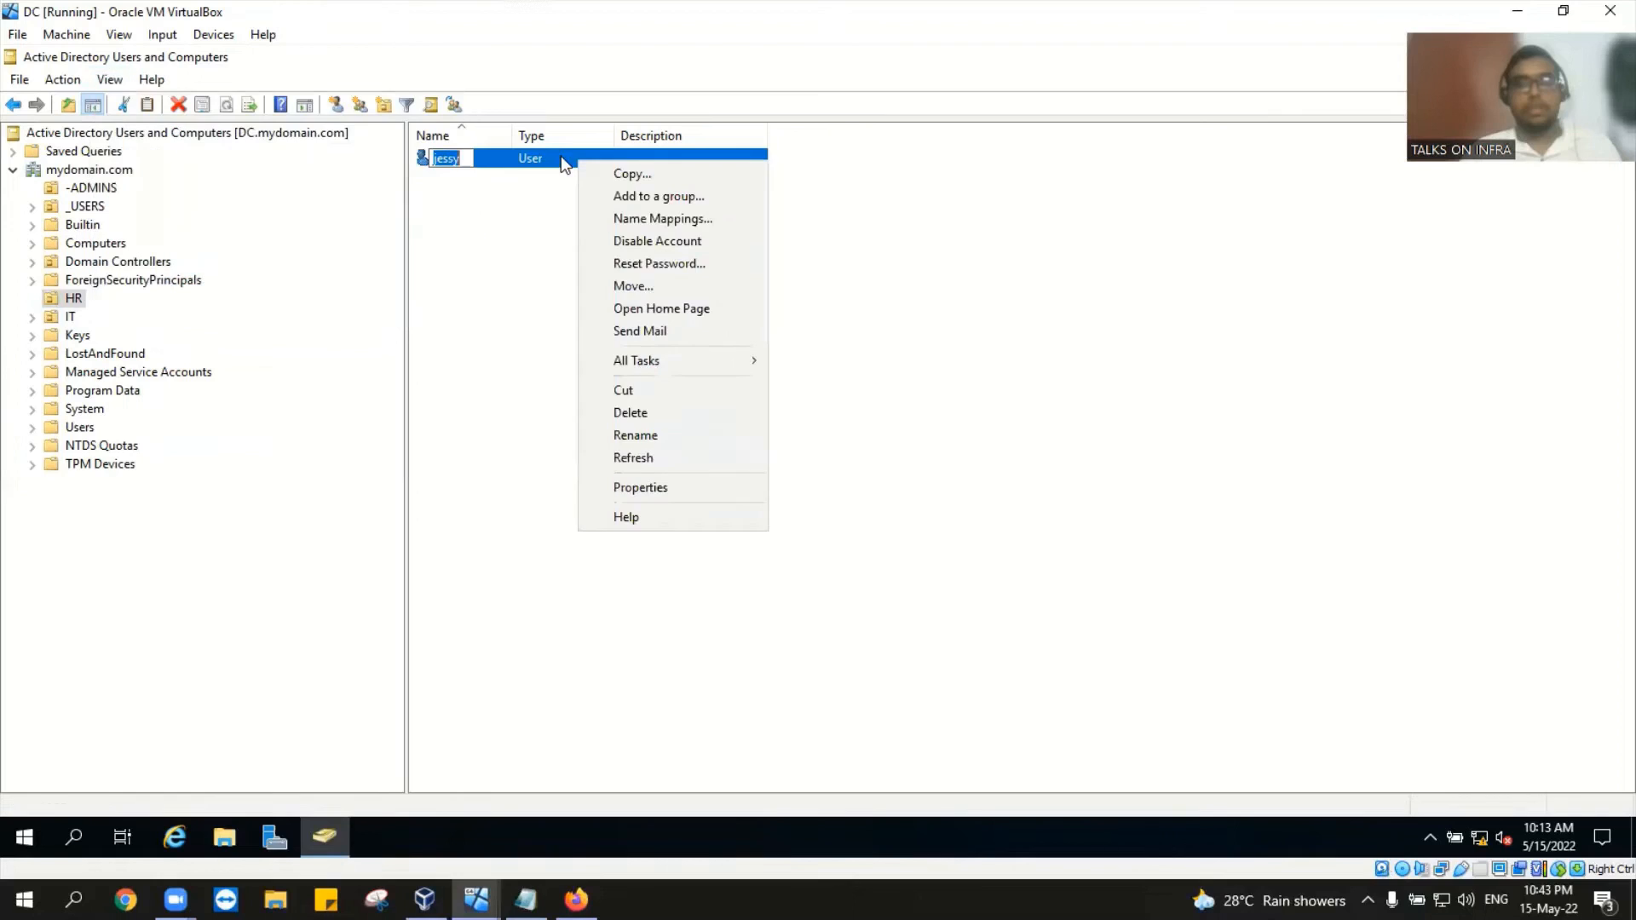
left_click(654, 489)
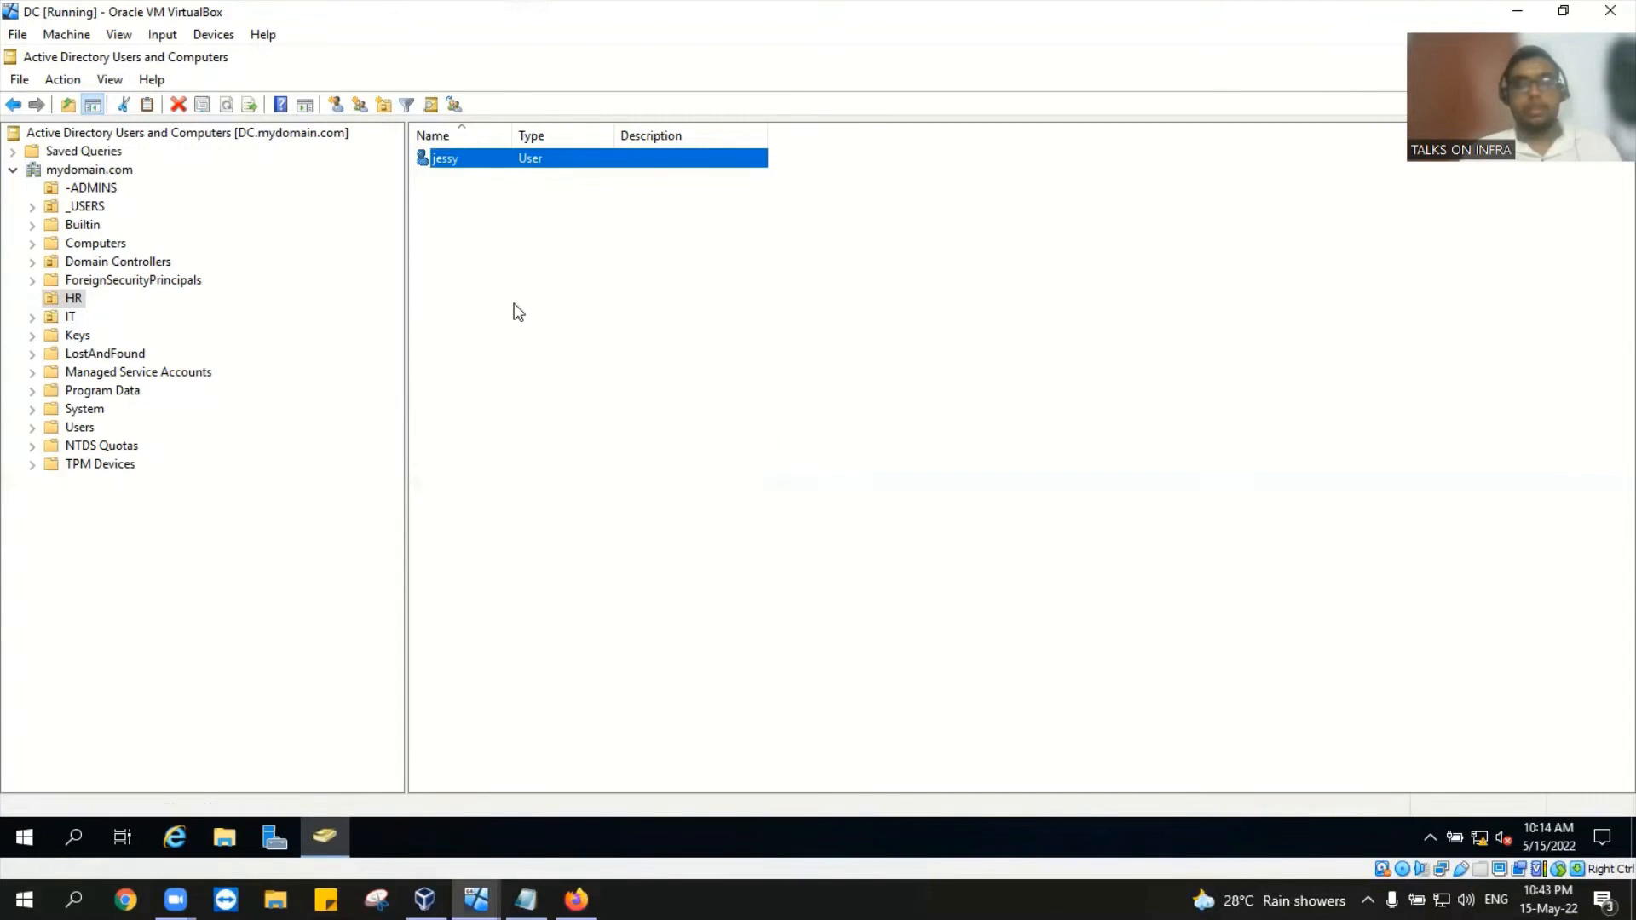
right_click(510, 159)
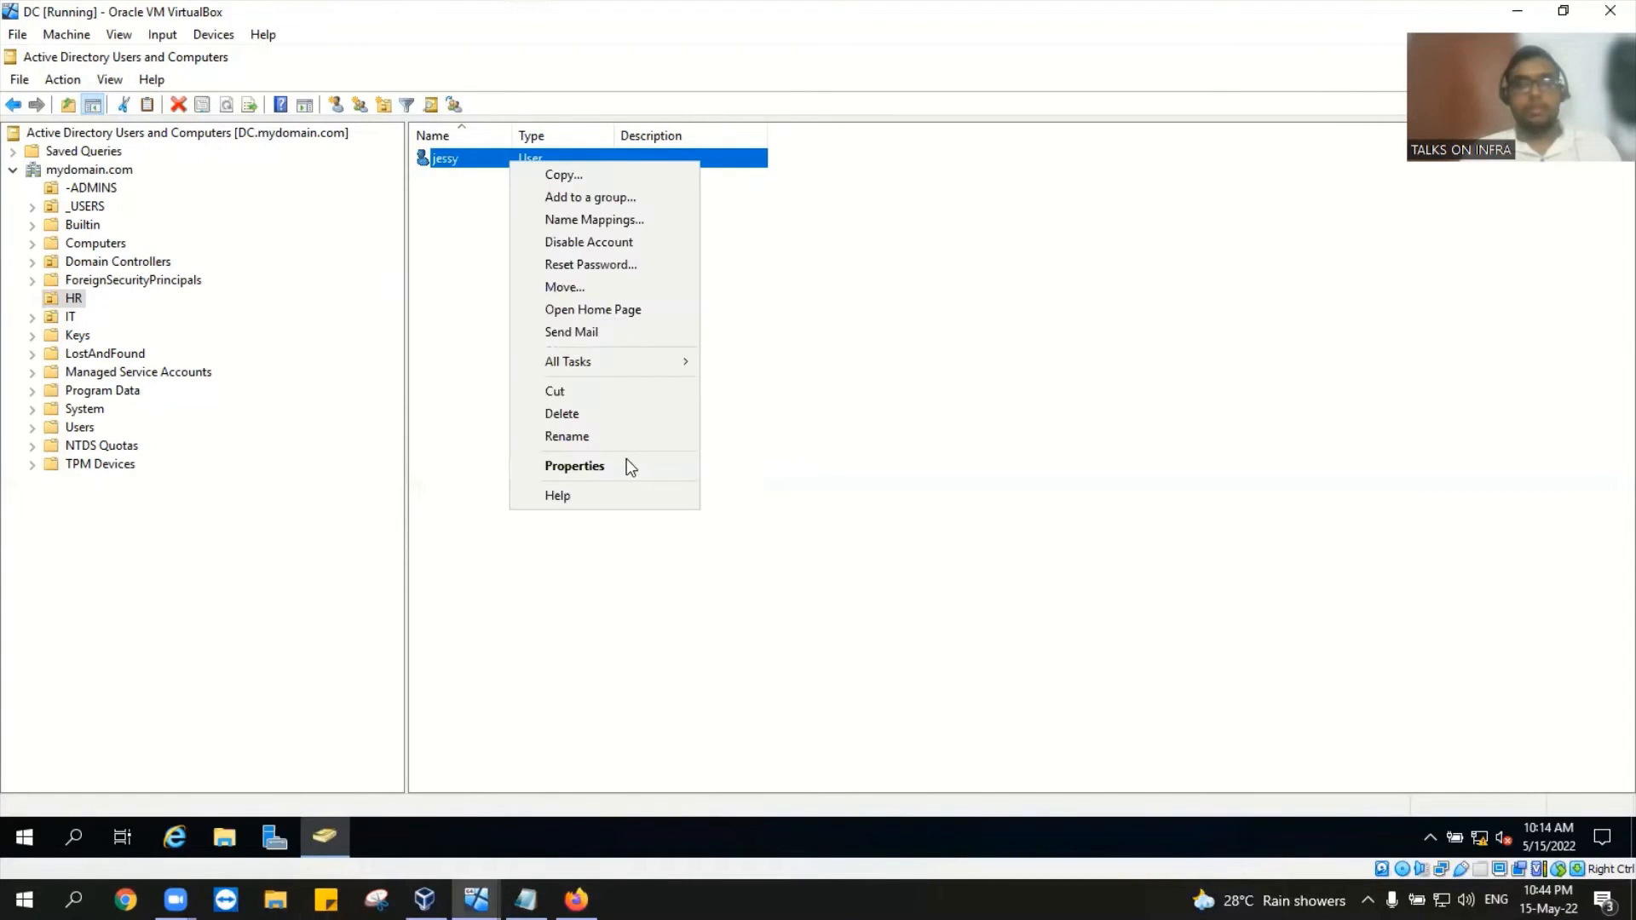
left_click(626, 465)
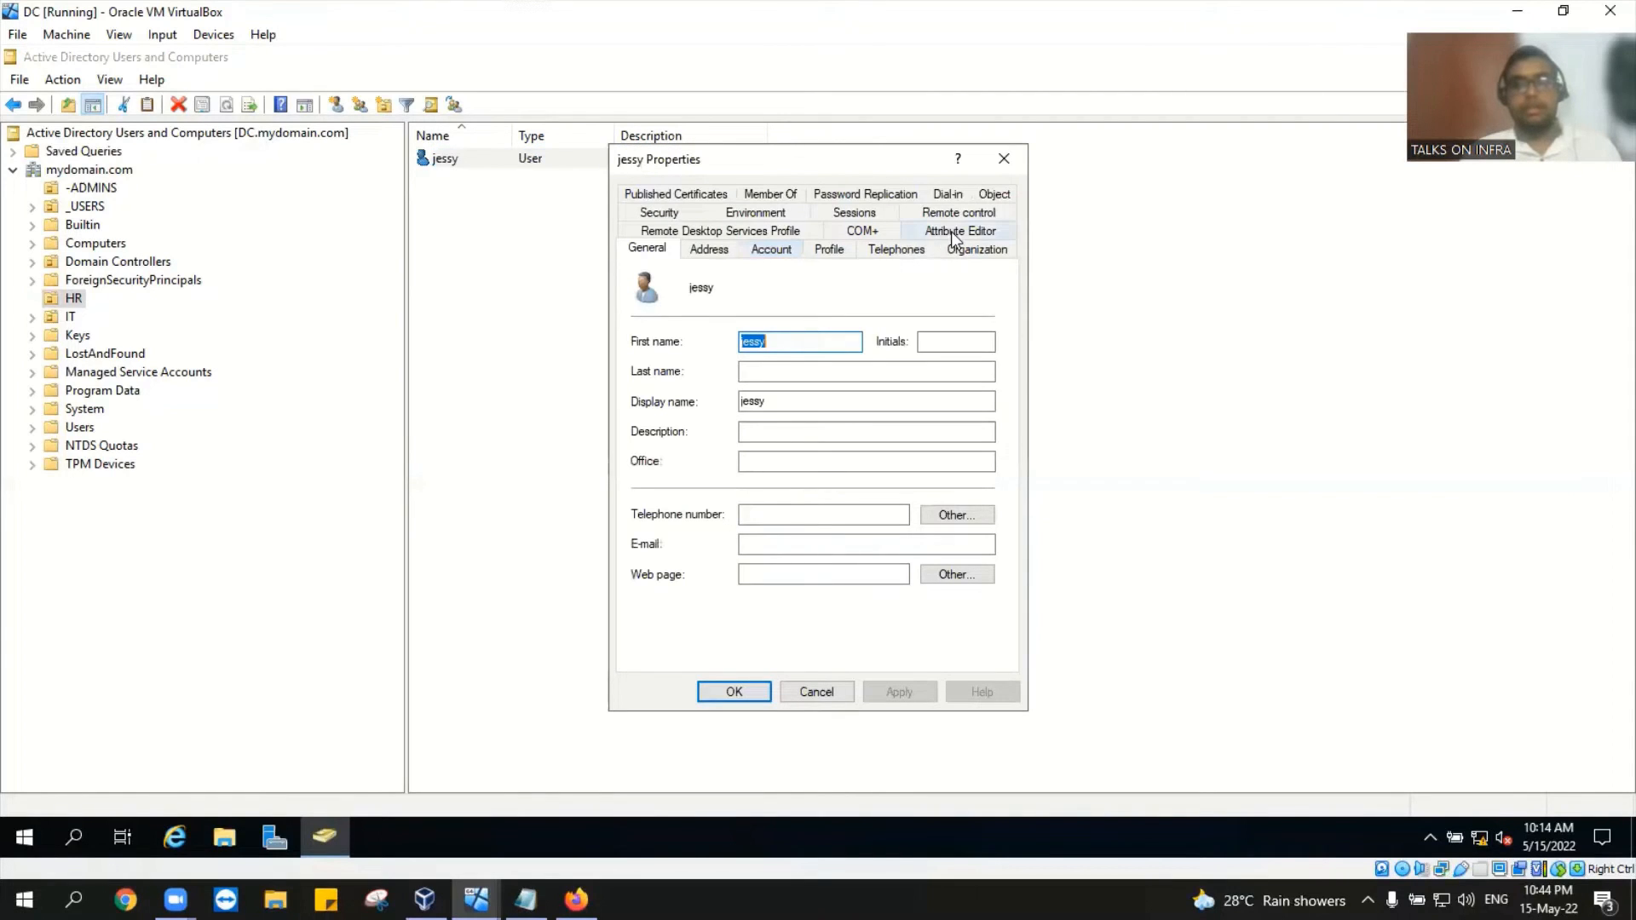
left_click(951, 231)
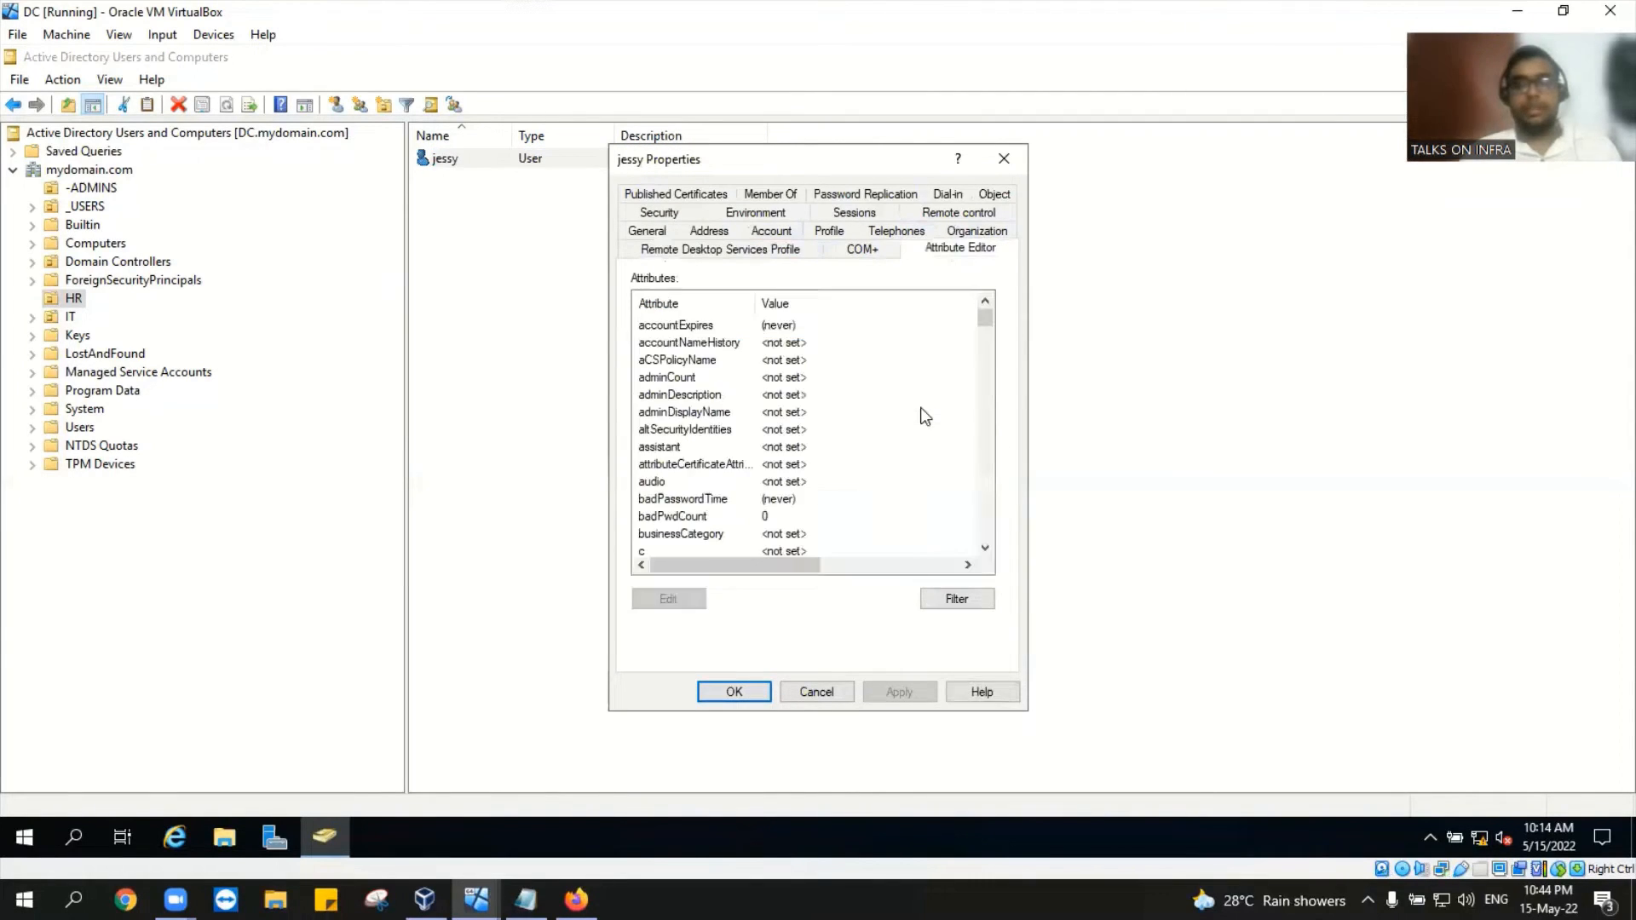
scroll(930, 453, "down", 2)
scroll(934, 464, "down", 2)
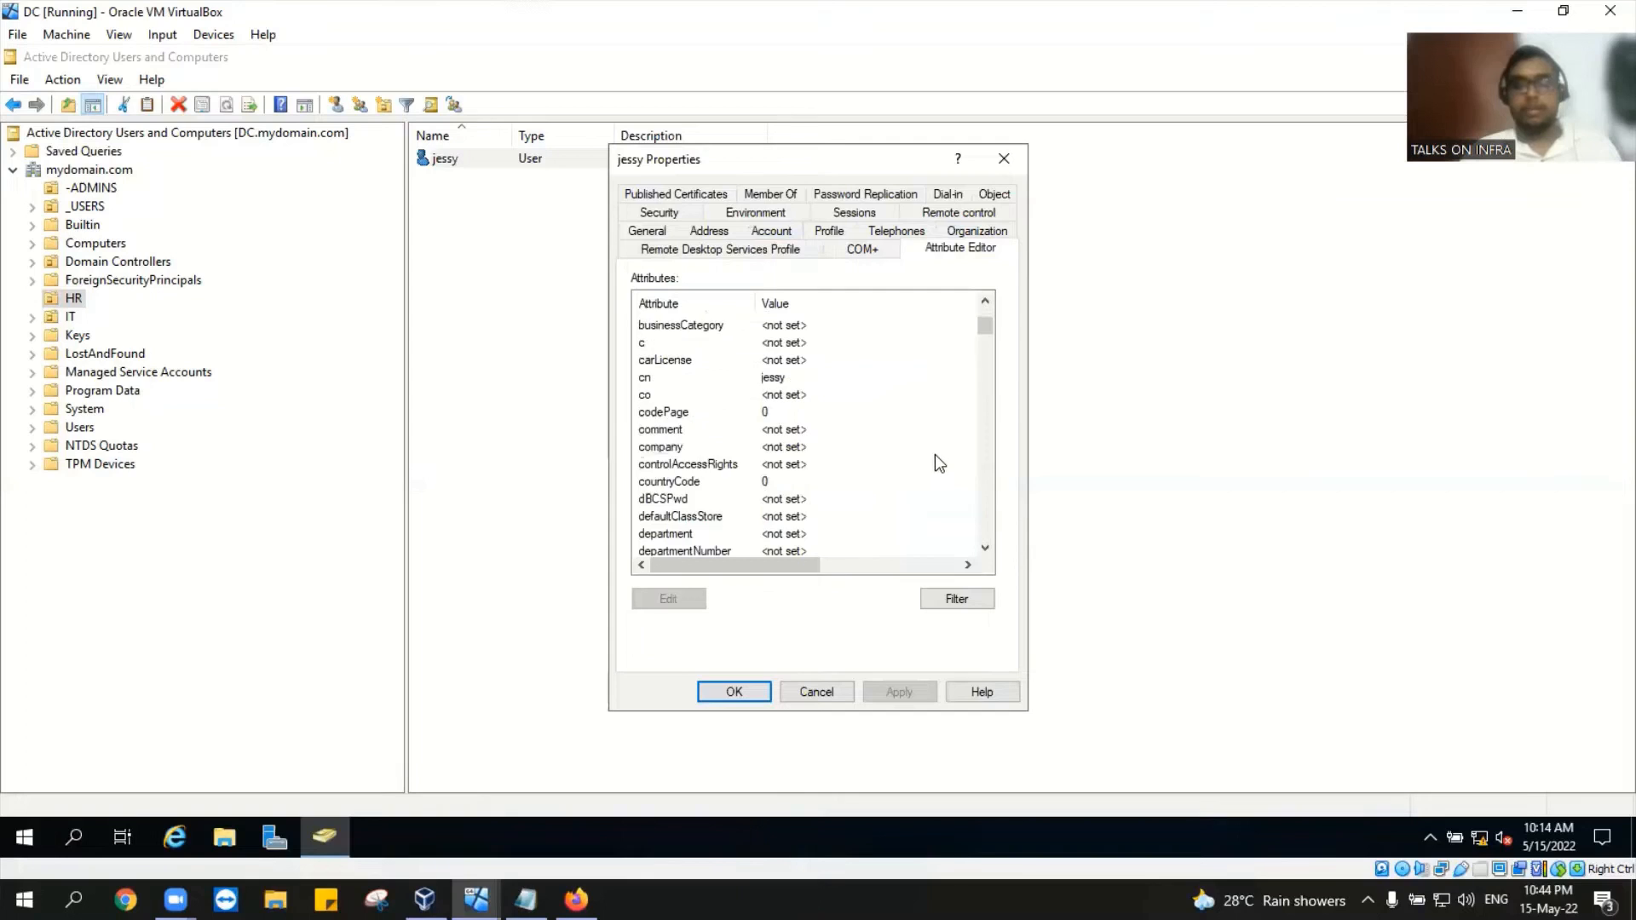
scroll(934, 453, "down", 3)
scroll(937, 460, "down", 3)
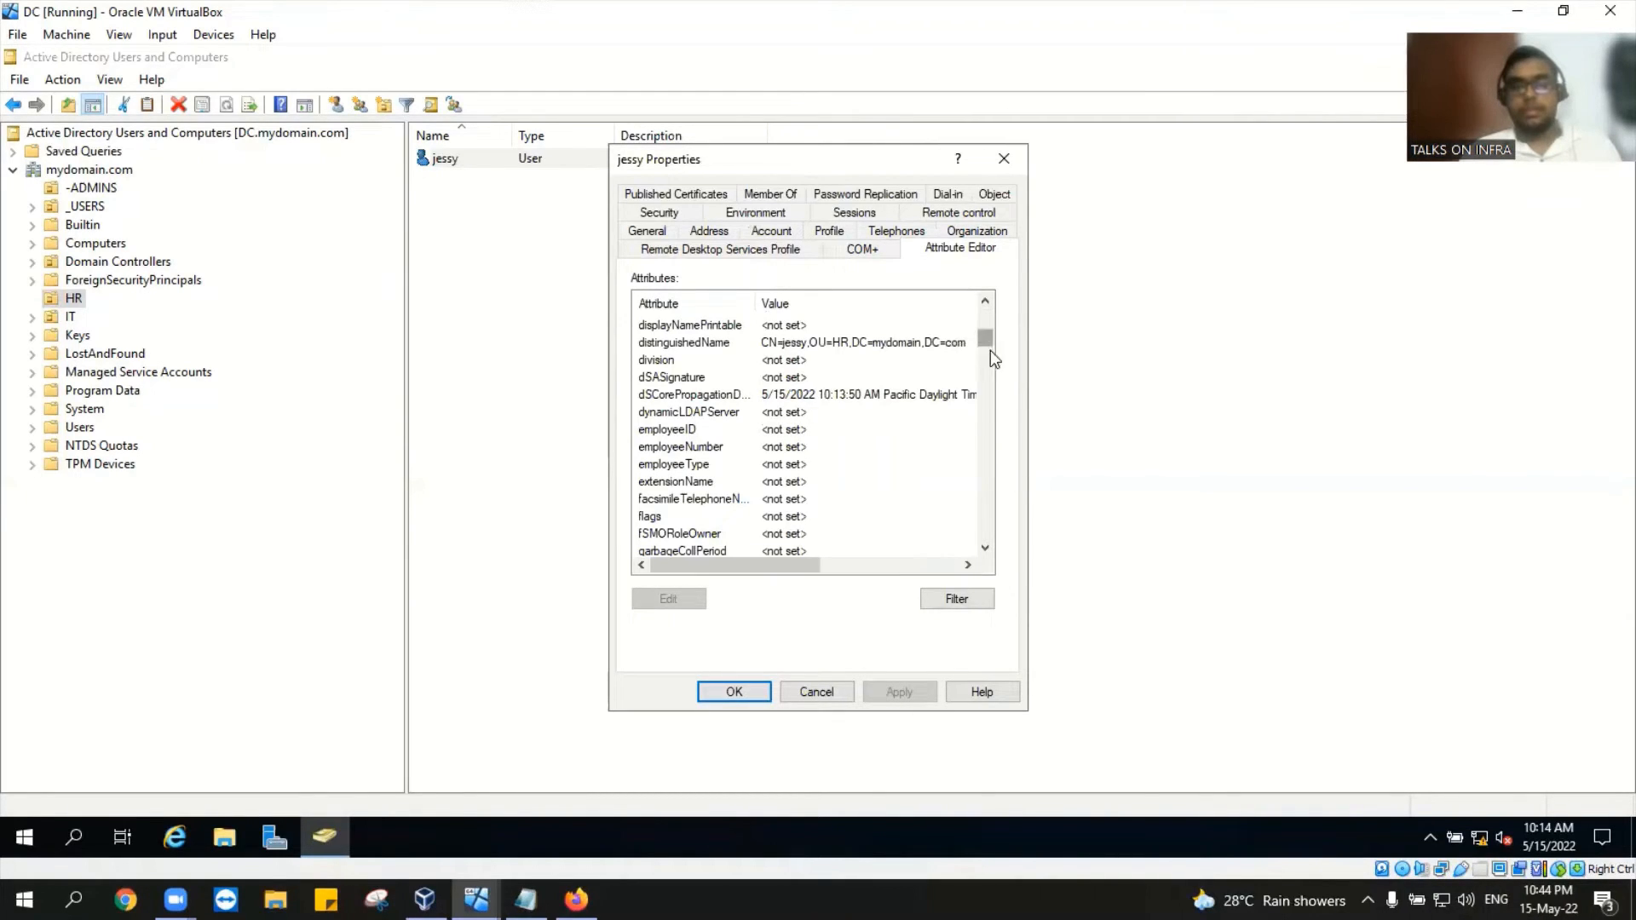
scroll(824, 449, "down", 10)
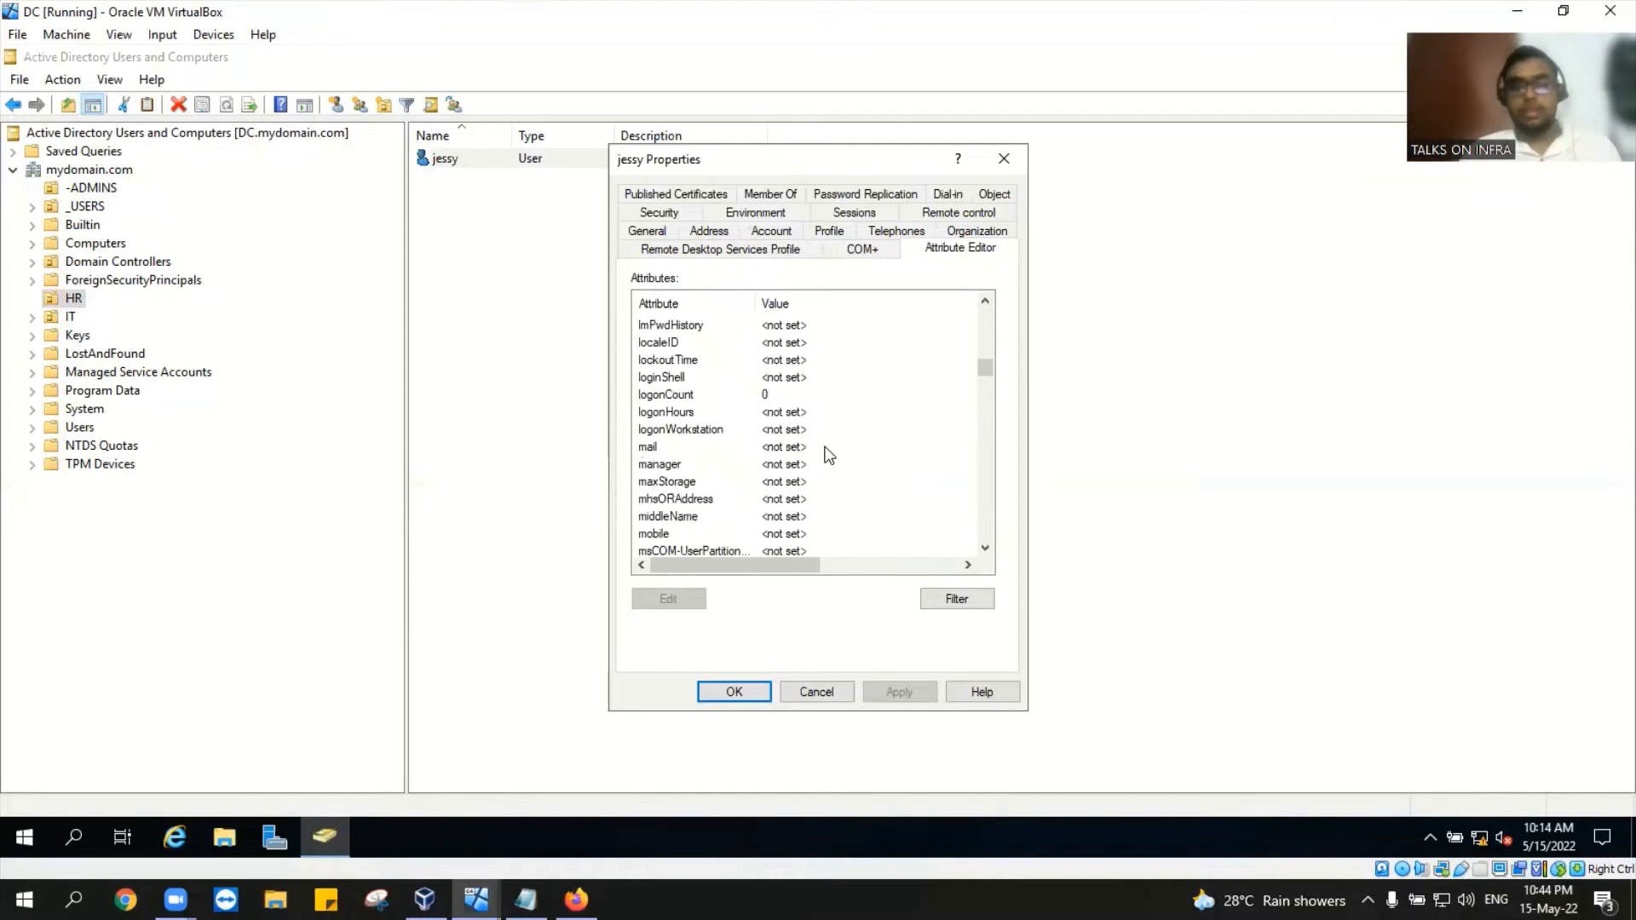
scroll(812, 435, "down", 4)
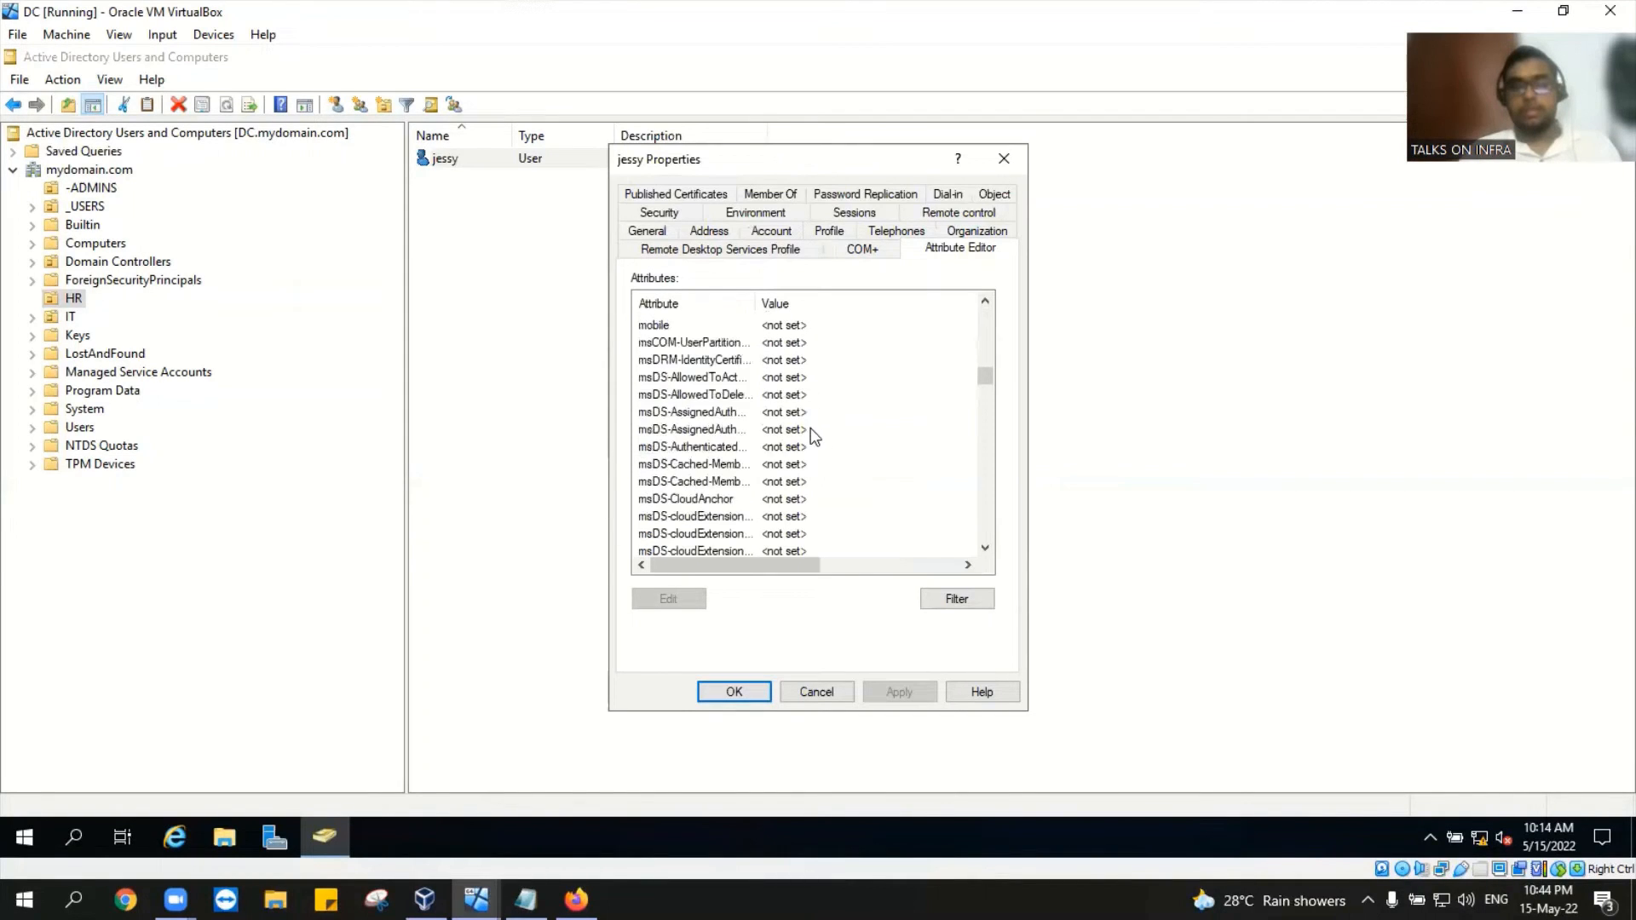
scroll(811, 441, "down", 8)
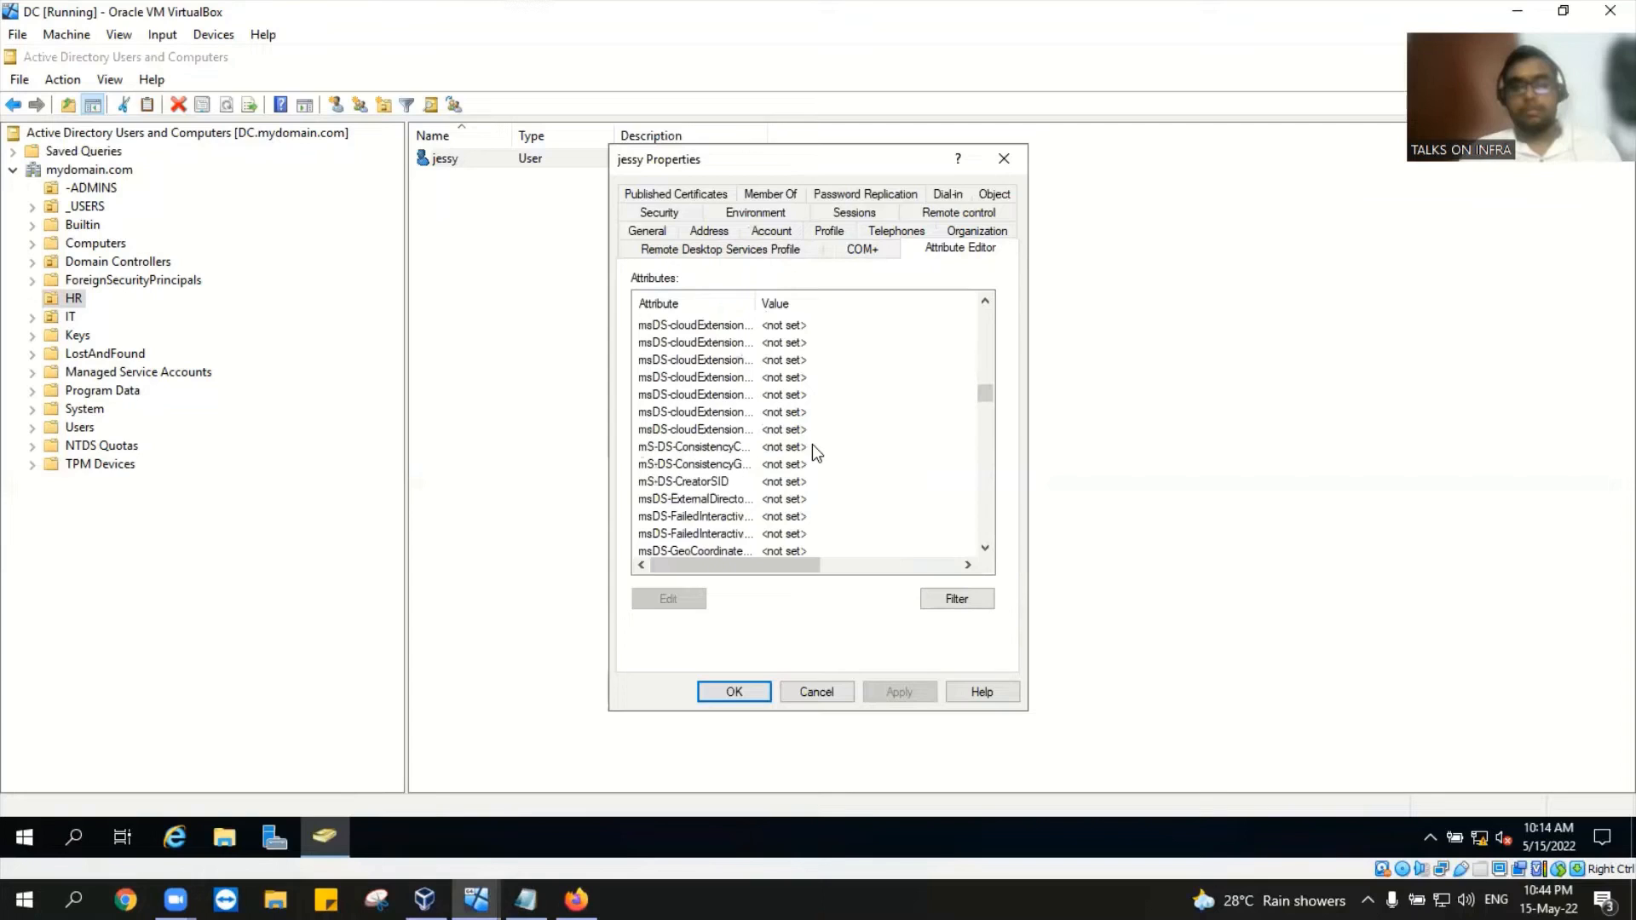
scroll(813, 460, "down", 10)
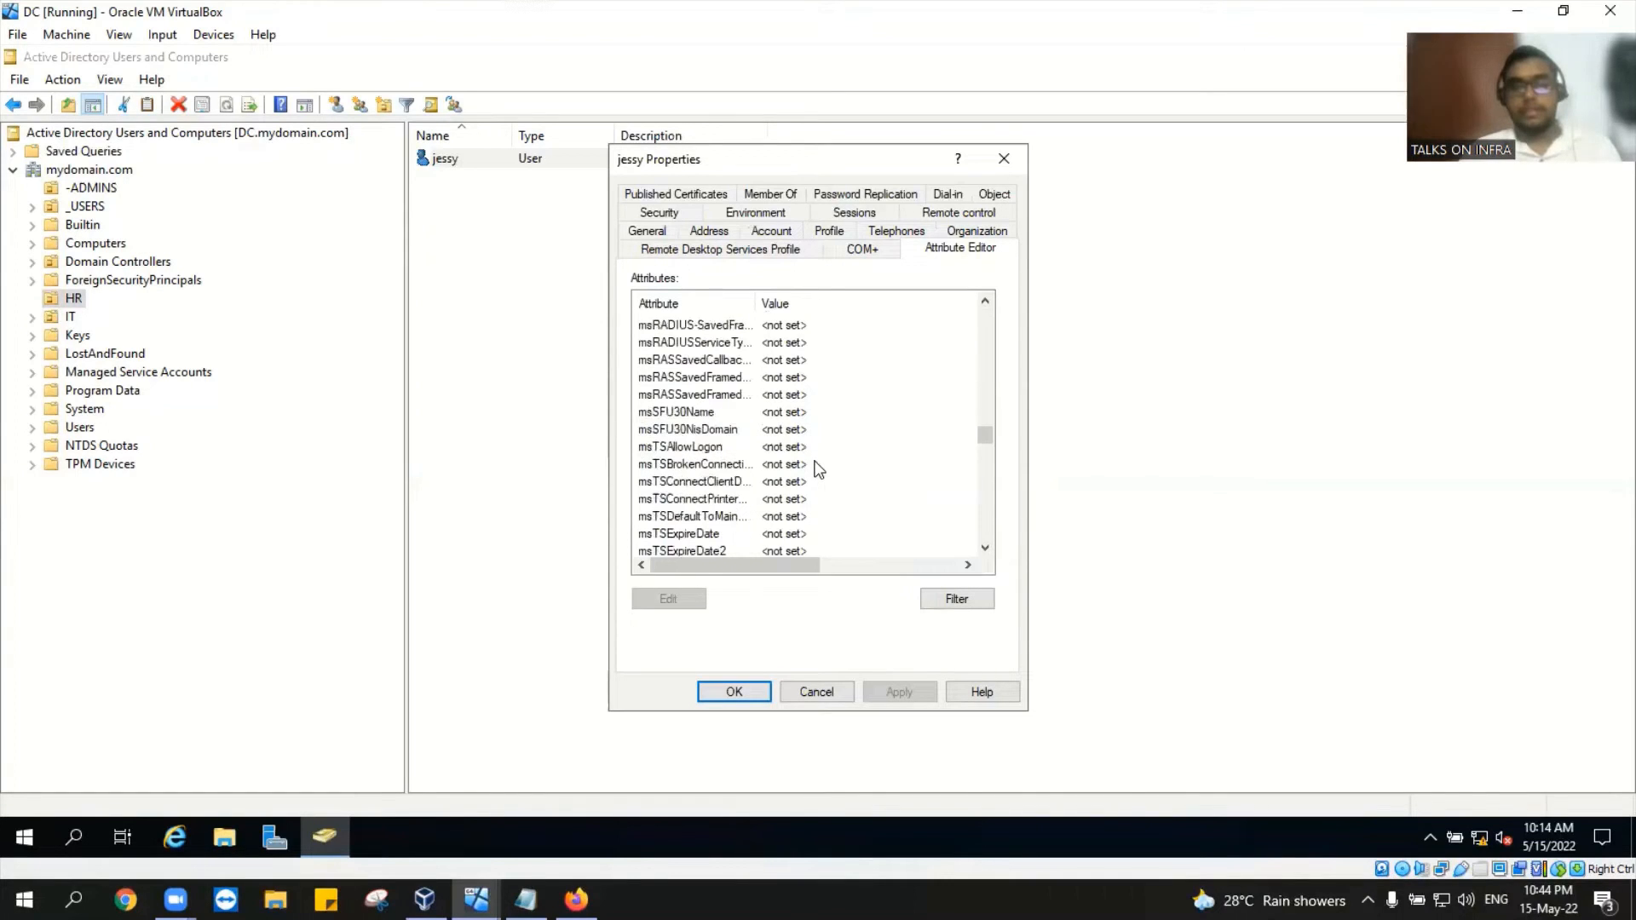
scroll(818, 511, "down", 8)
scroll(819, 494, "down", 10)
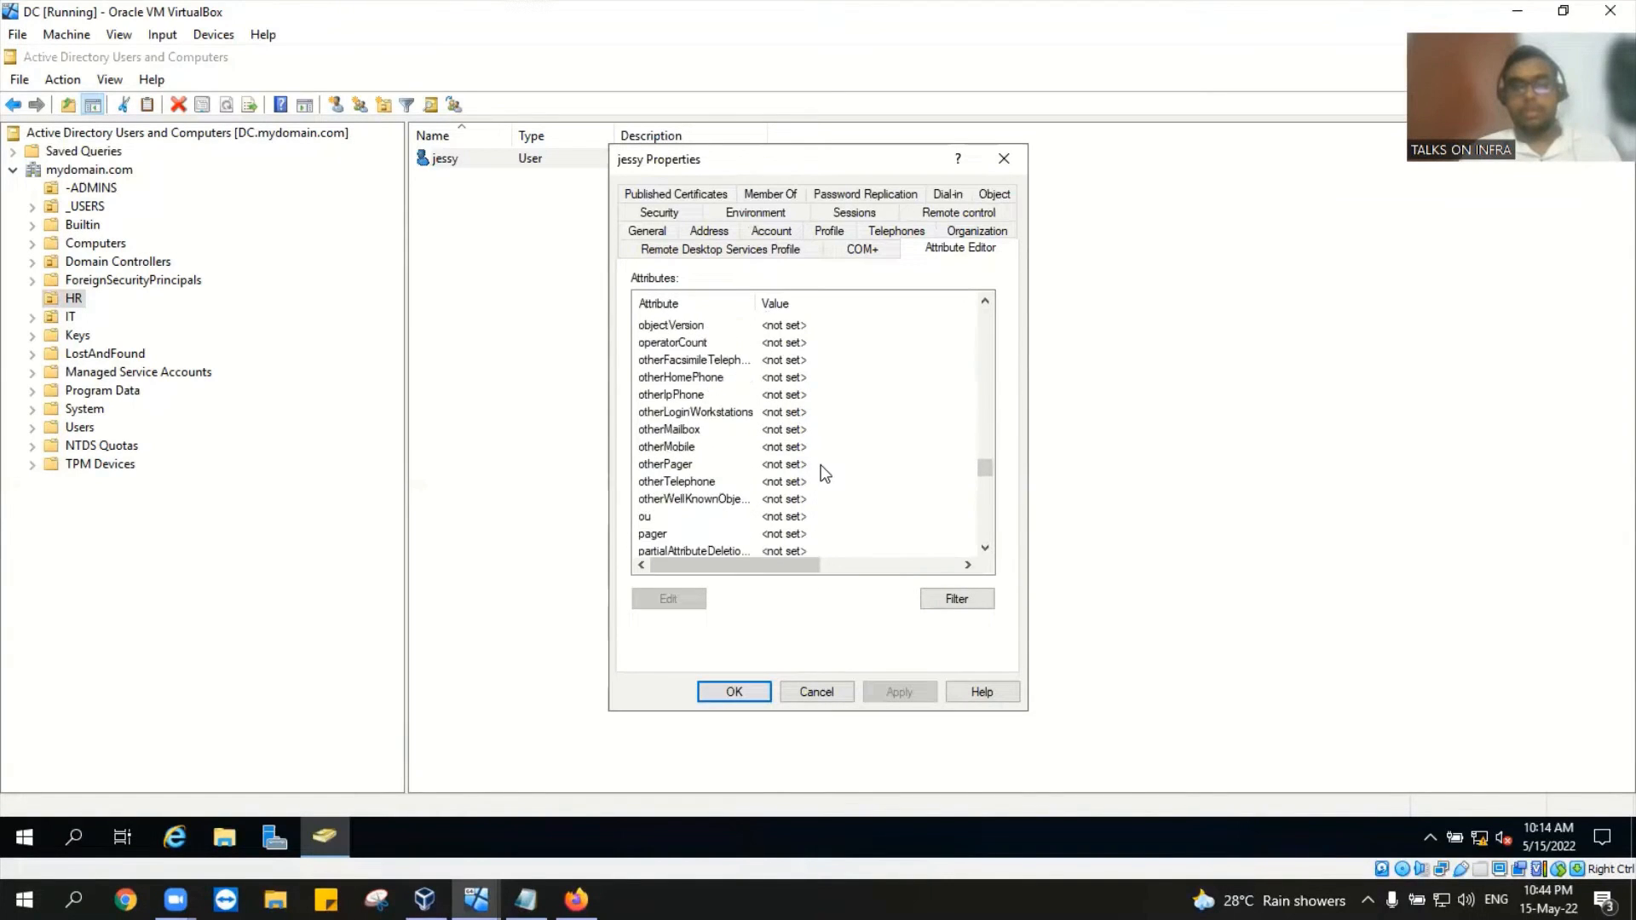
scroll(820, 463, "up", 4)
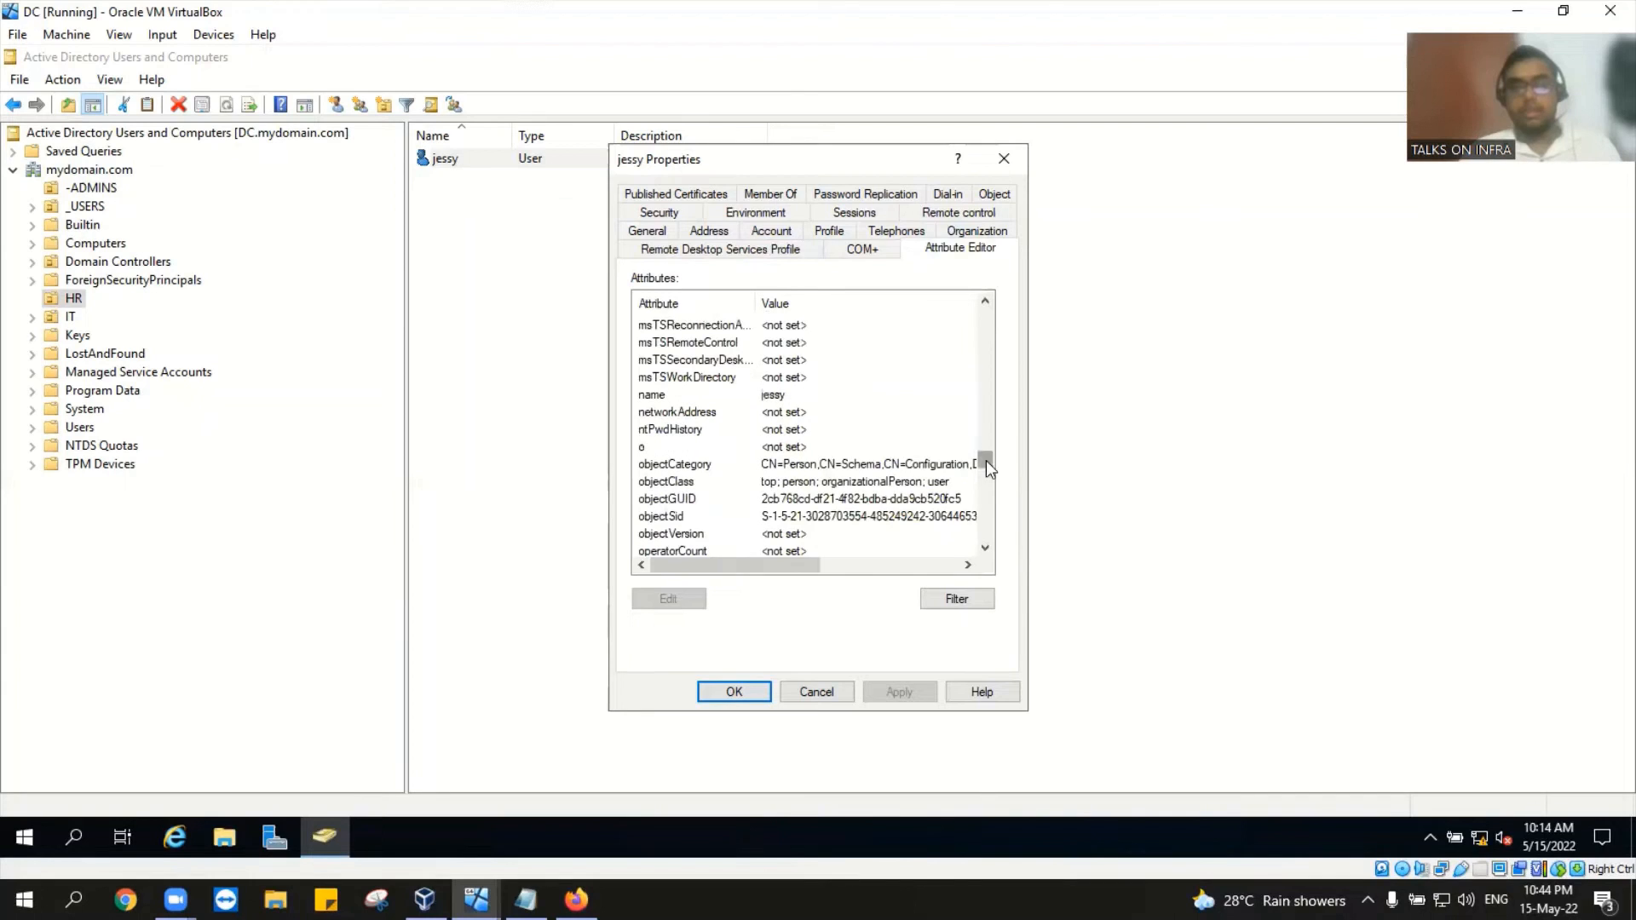
left_click(986, 379)
left_click_drag(986, 366, 986, 362)
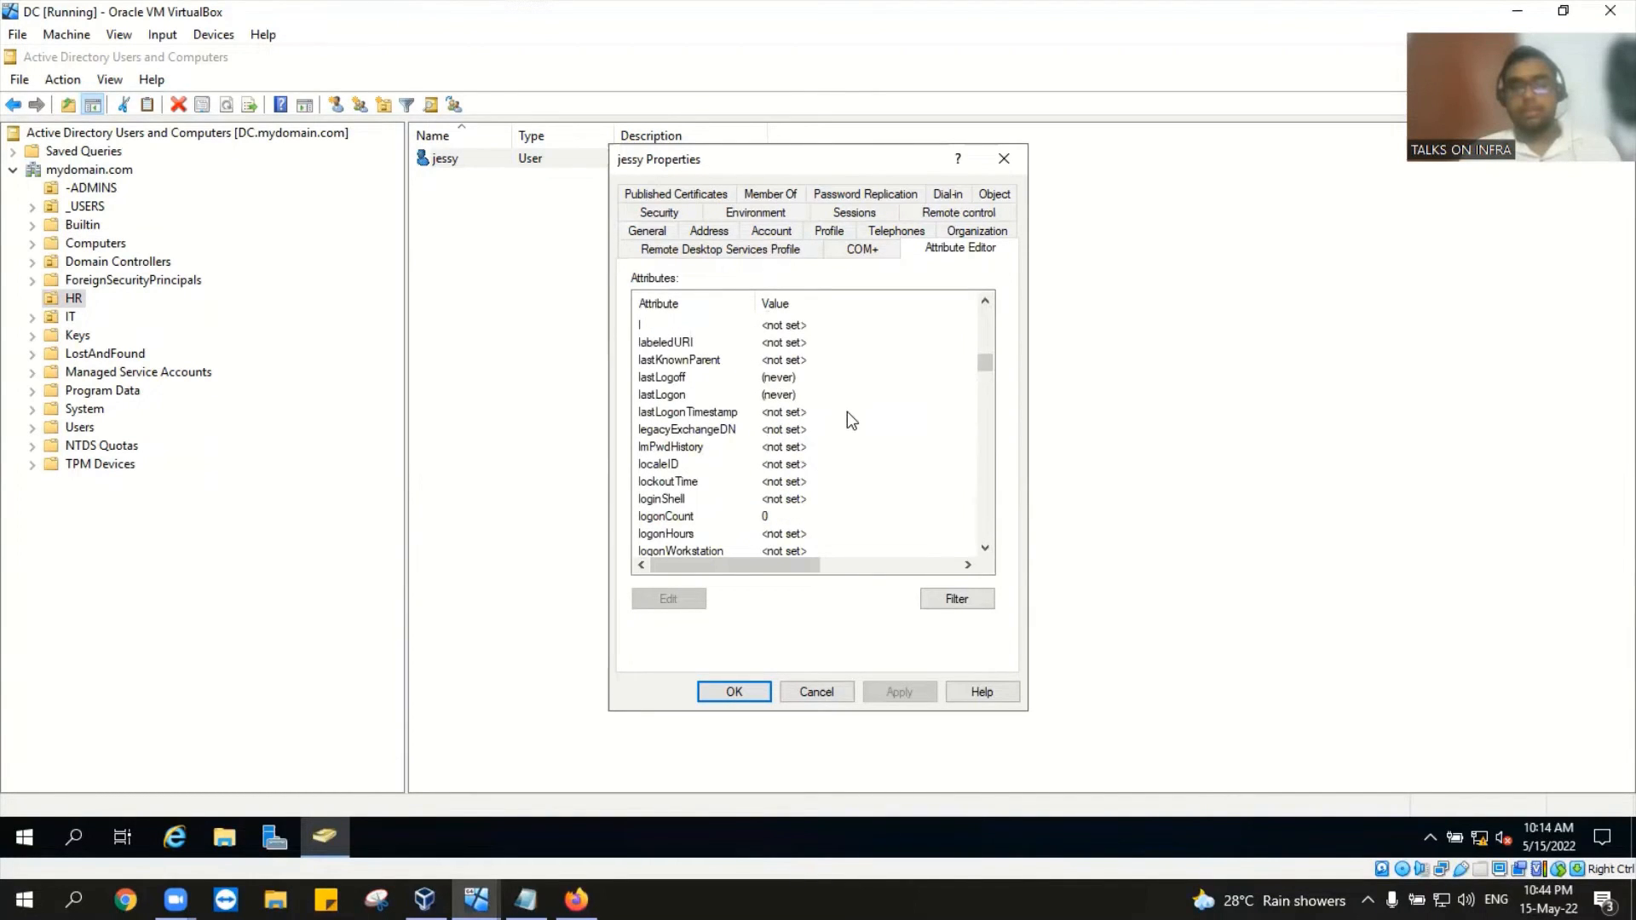
scroll(846, 411, "up", 10)
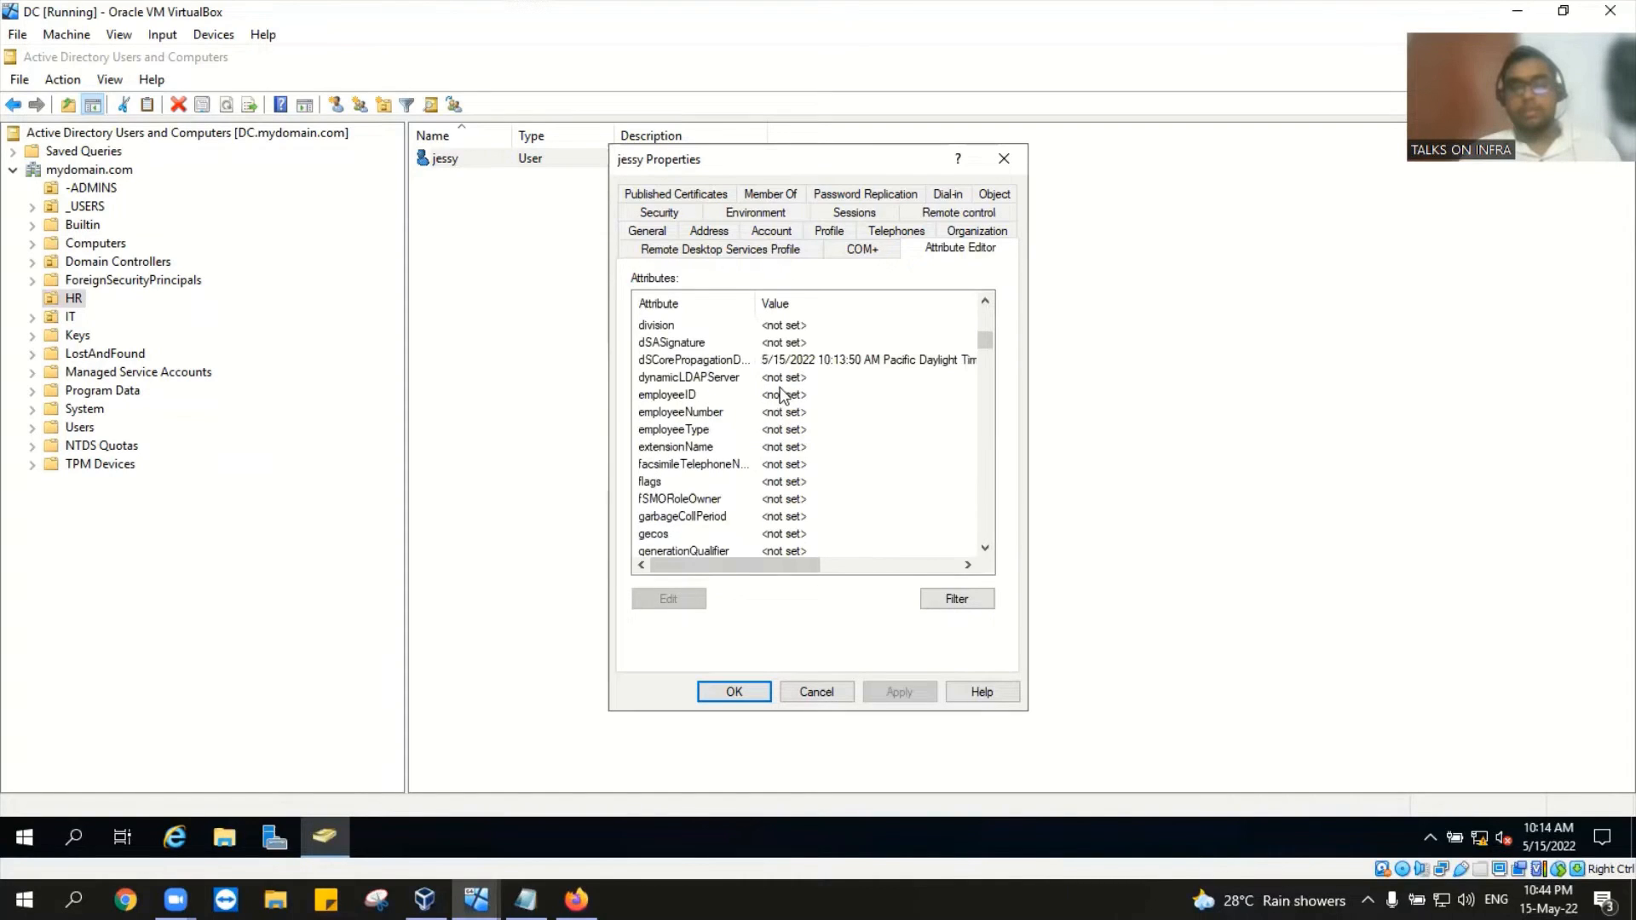
scroll(827, 419, "up", 4)
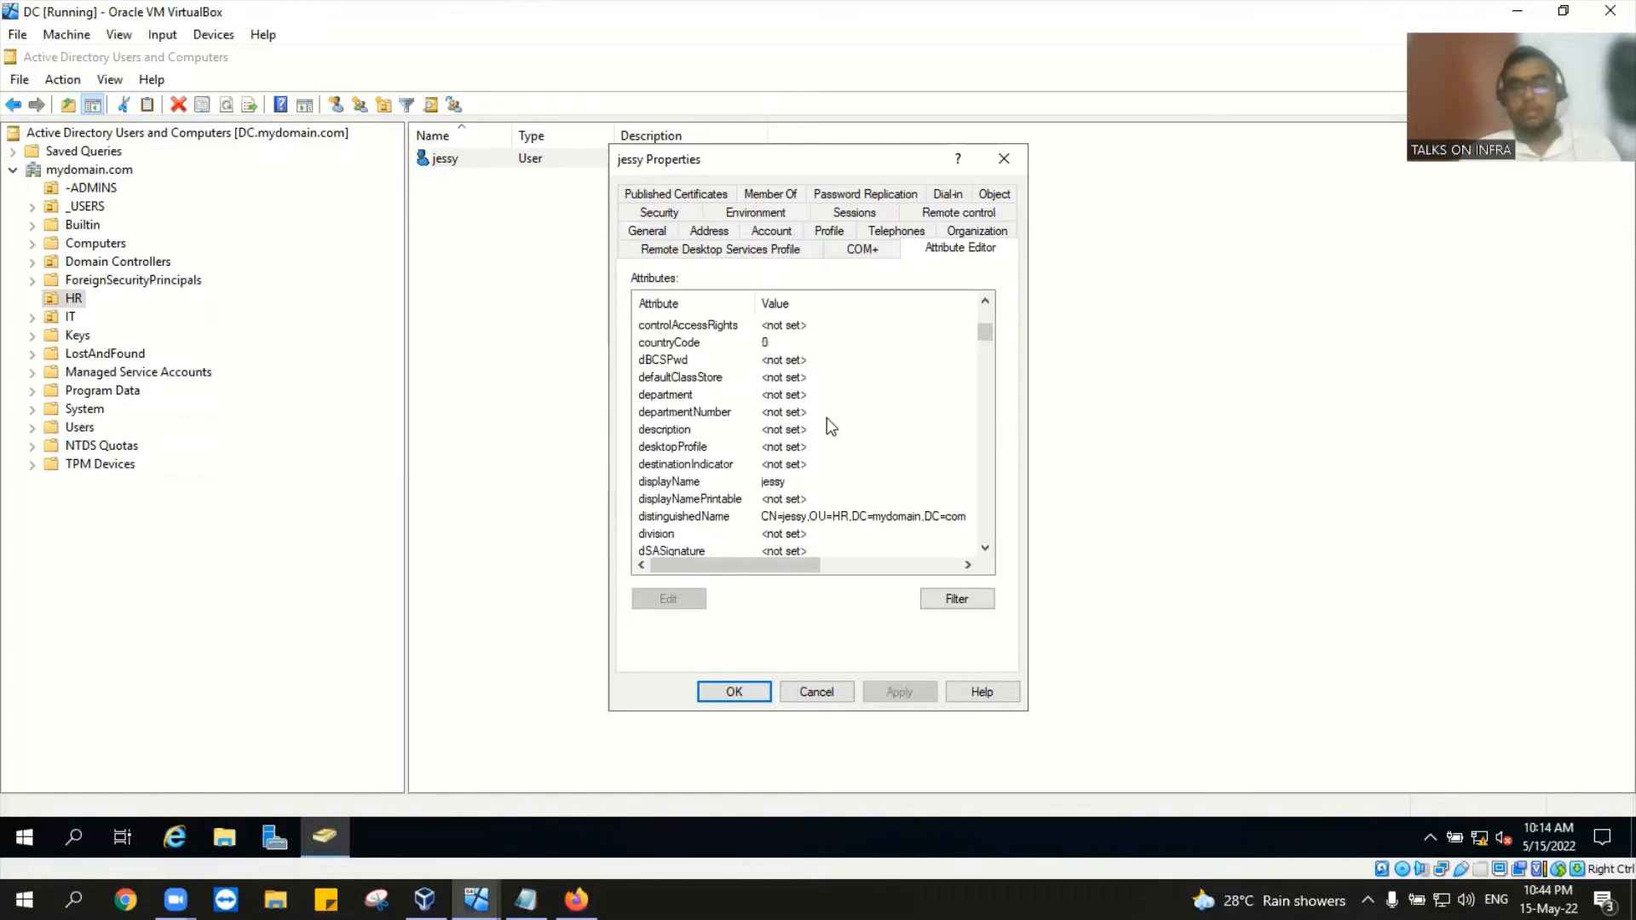
scroll(827, 419, "up", 7)
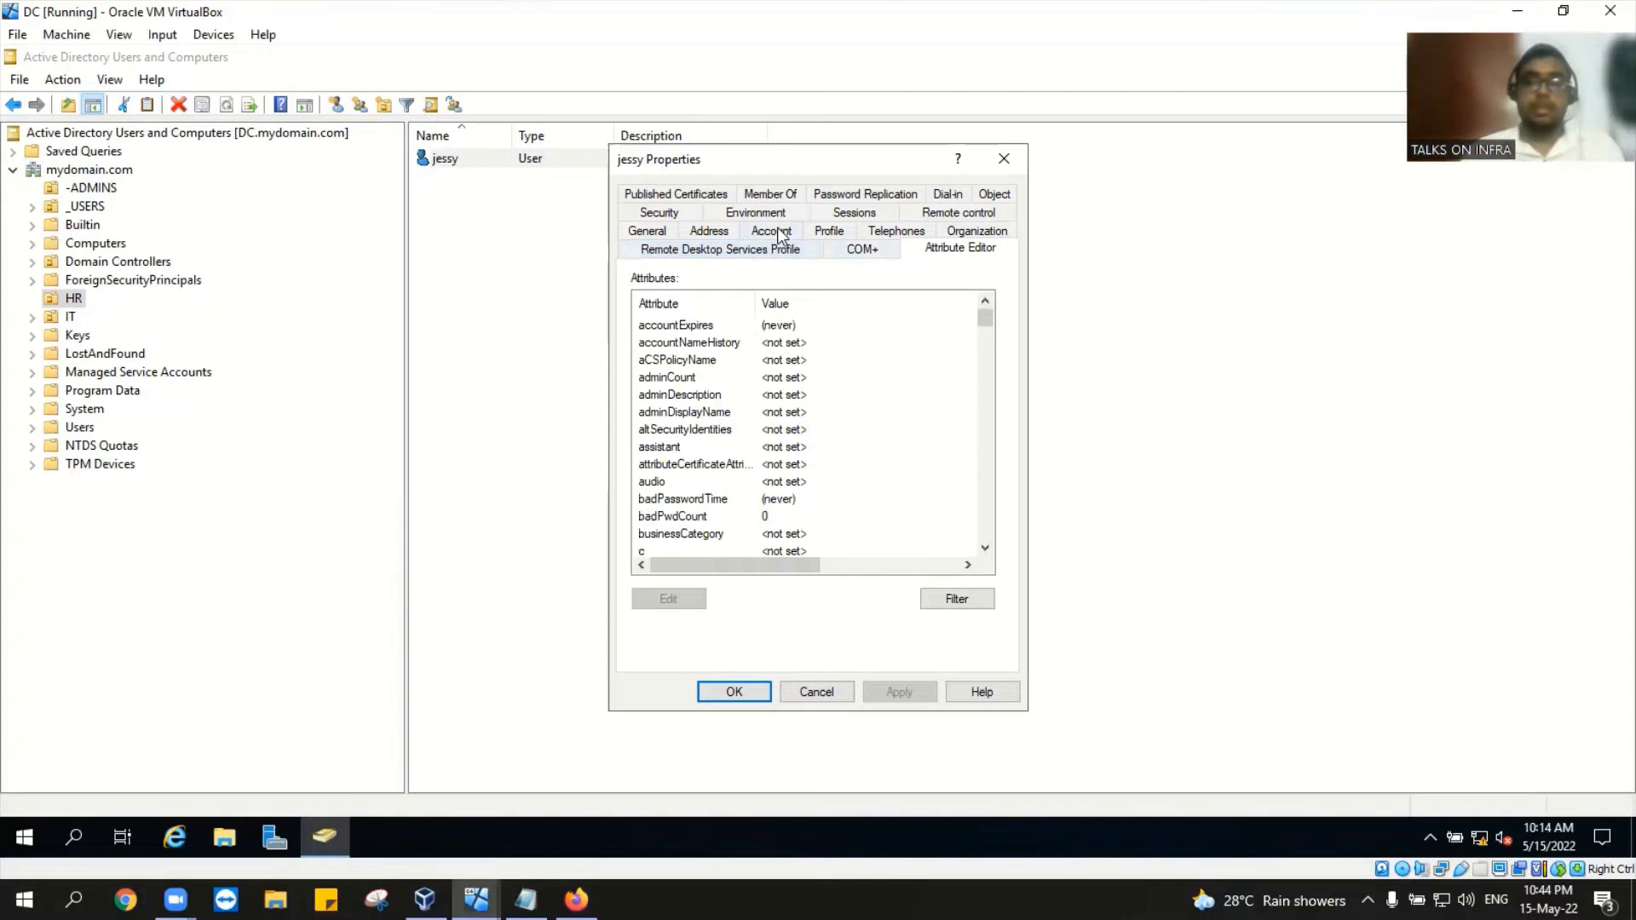
Step: Check jessy's Account, General, Address and Object tabs, then cancel without changes
left_click(778, 232)
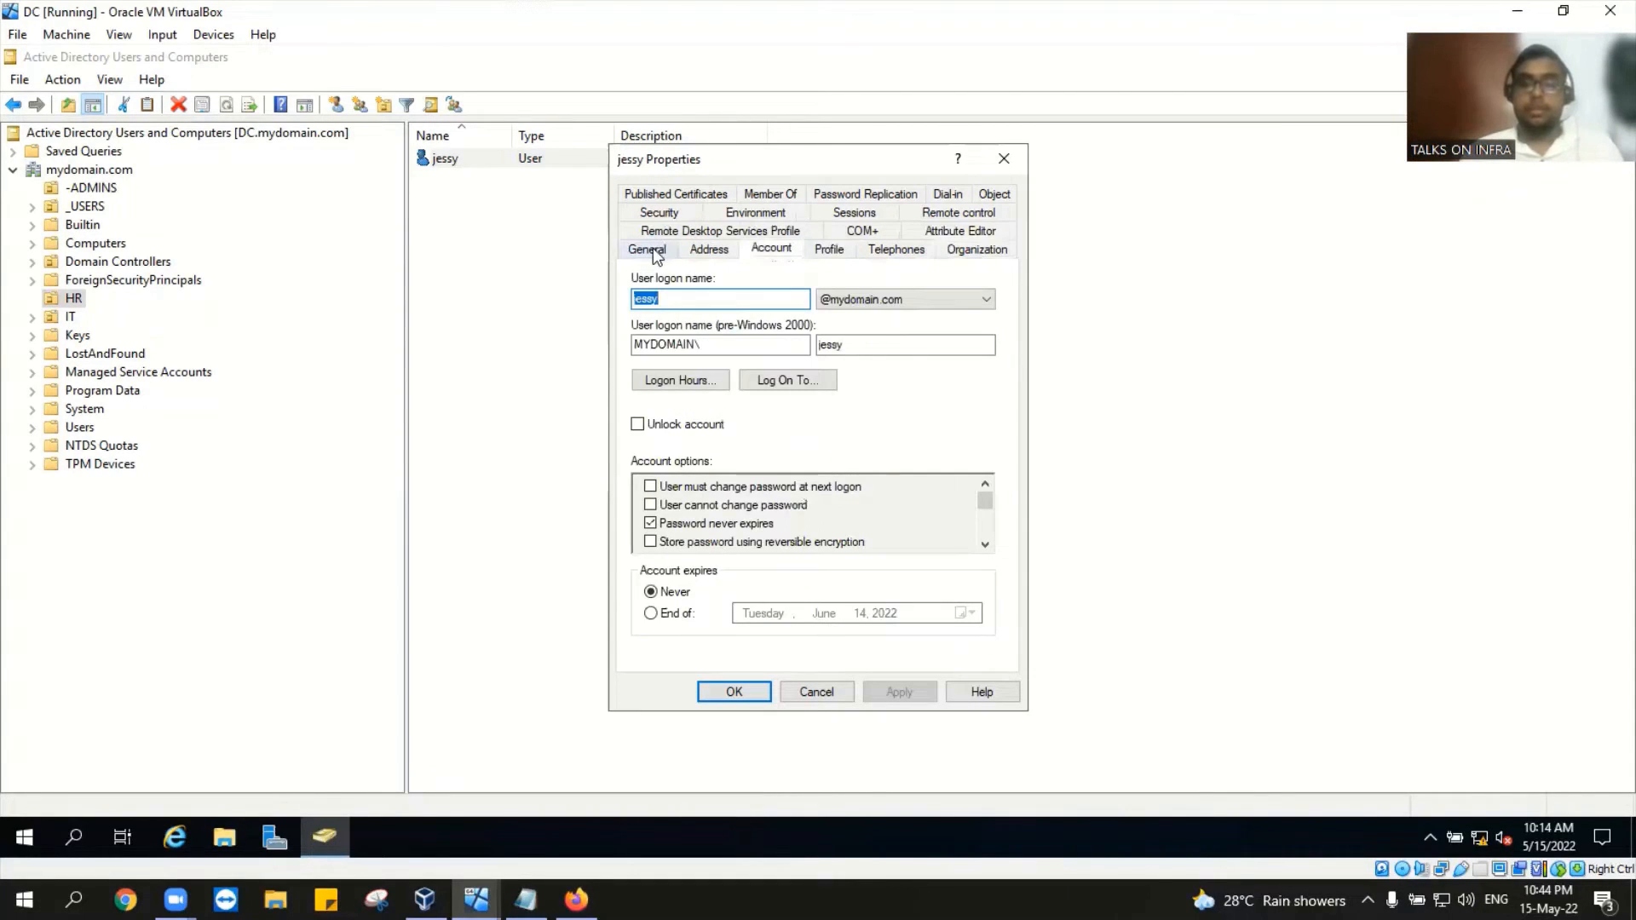
left_click(653, 248)
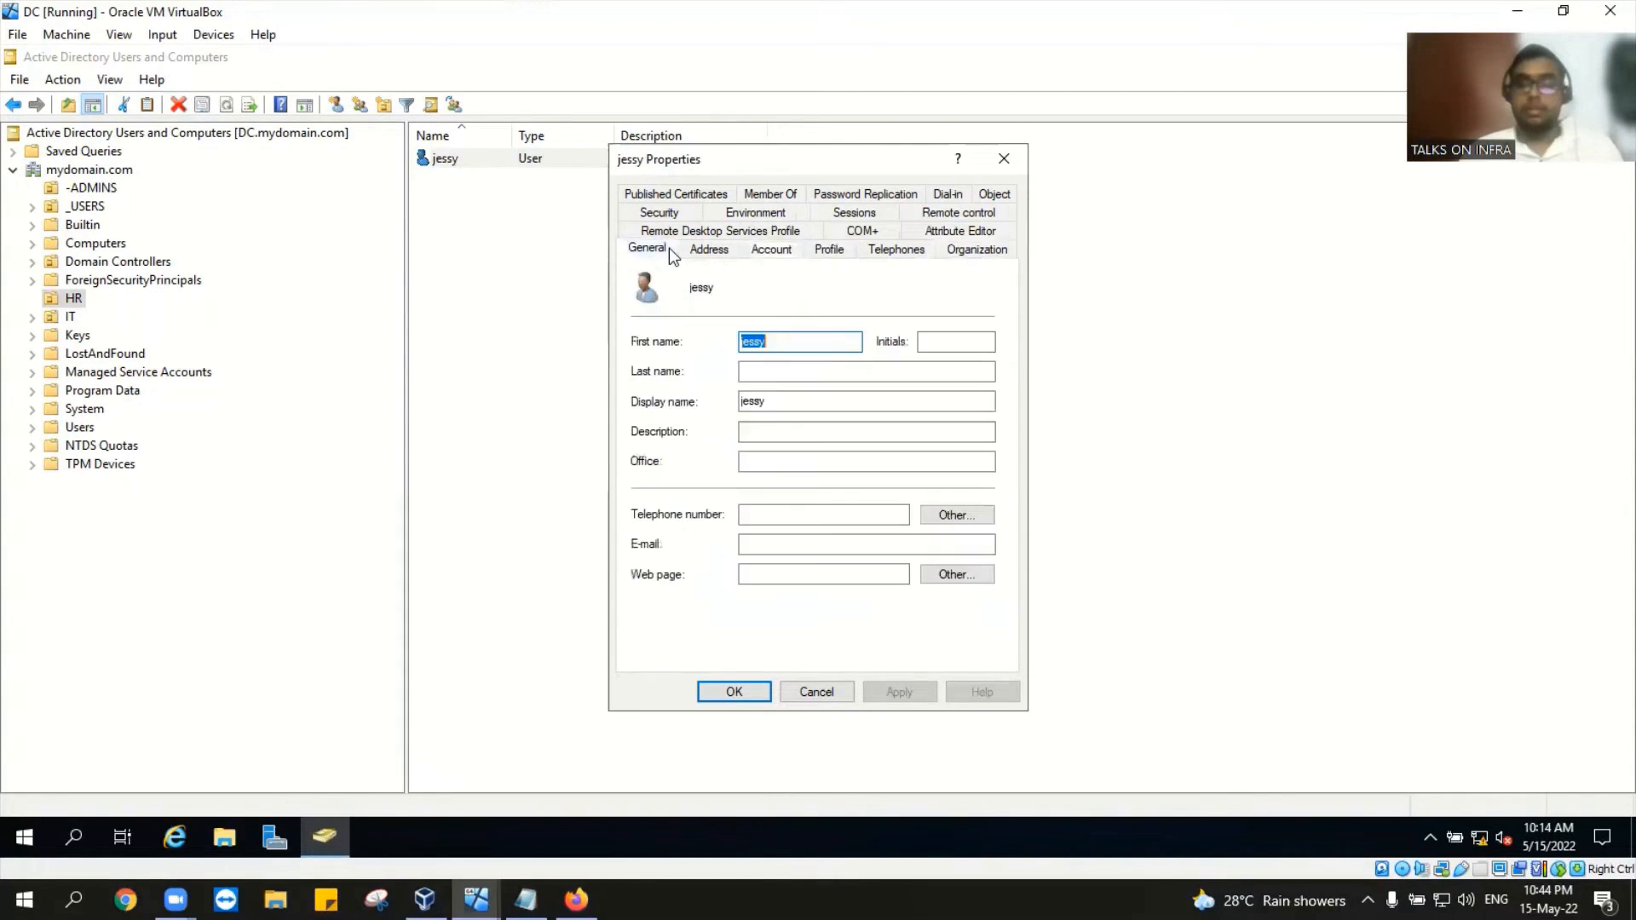
left_click(734, 248)
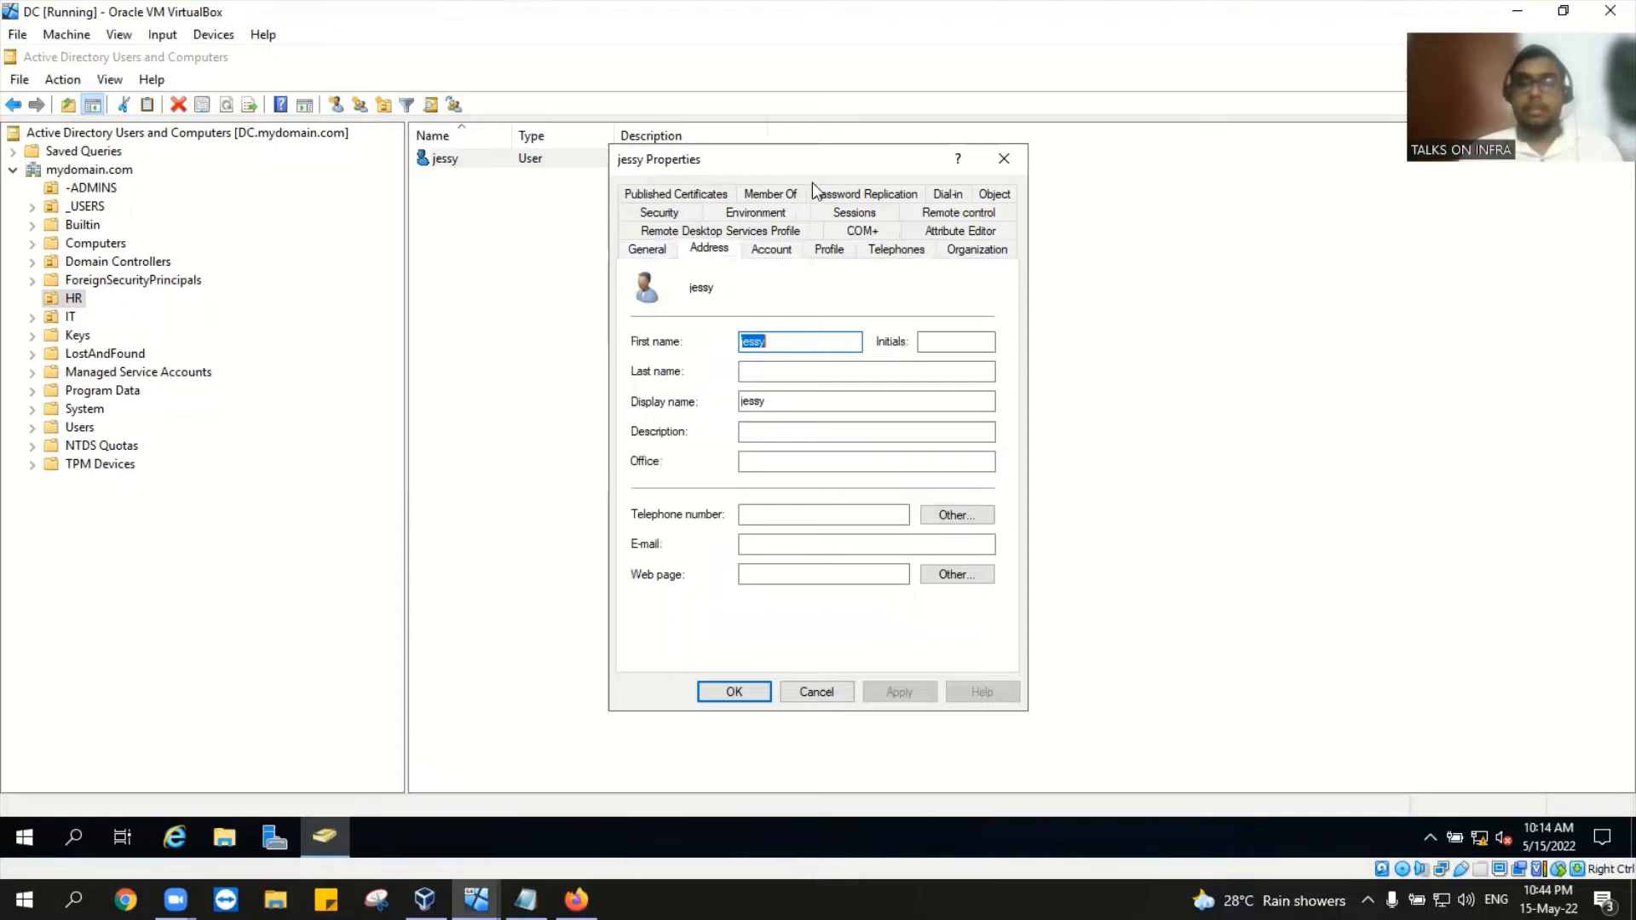
left_click(1010, 197)
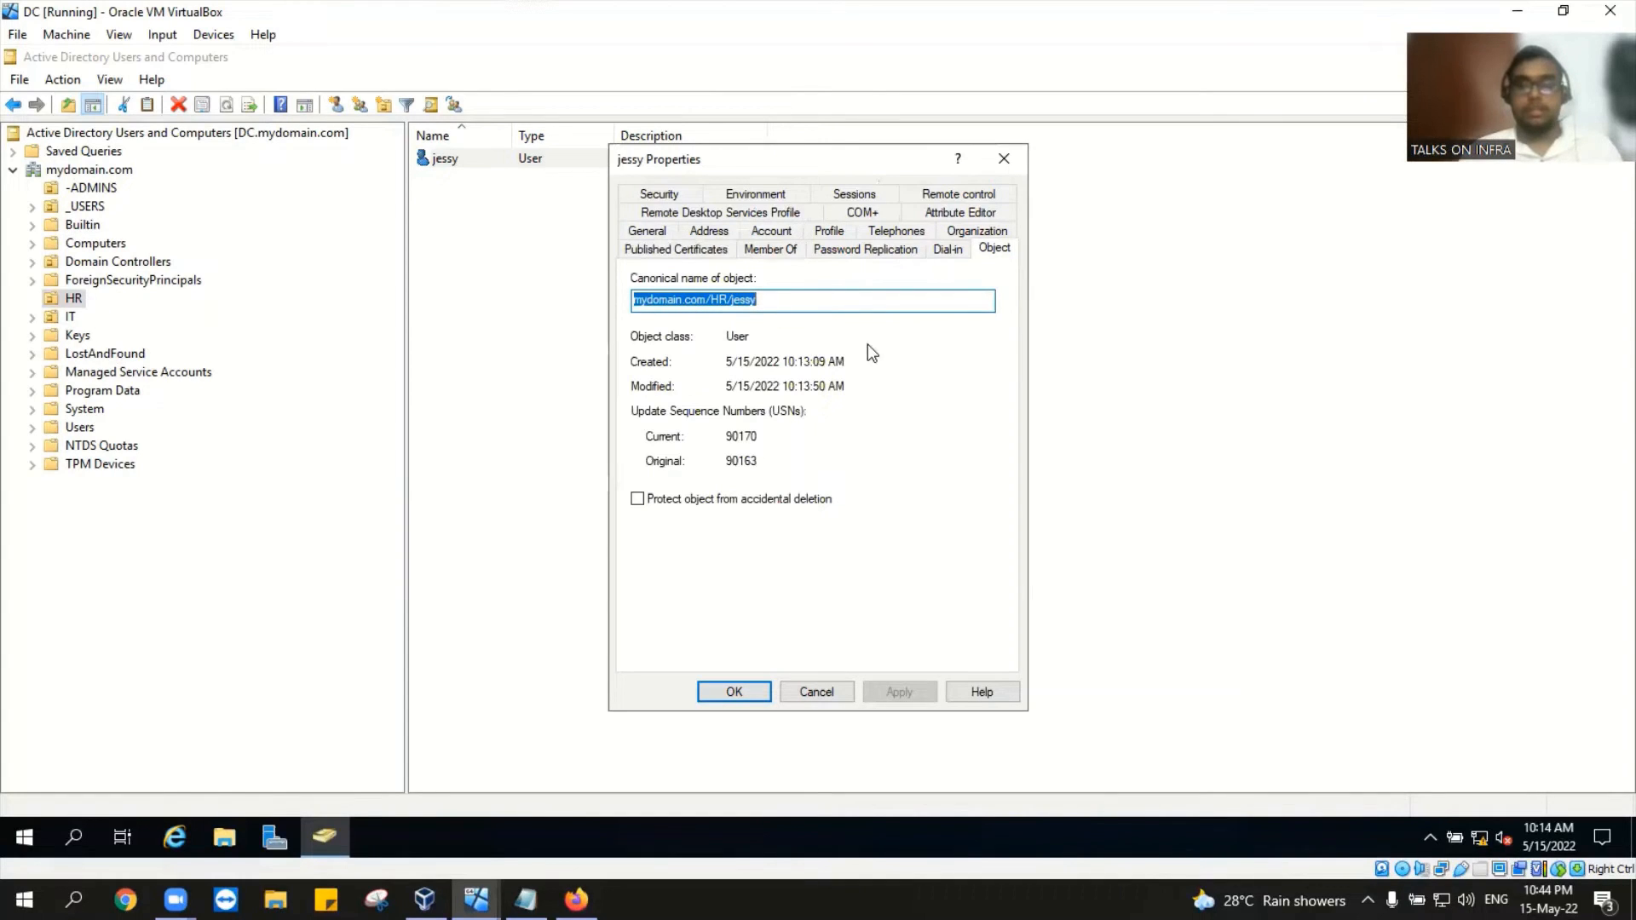
left_click(836, 688)
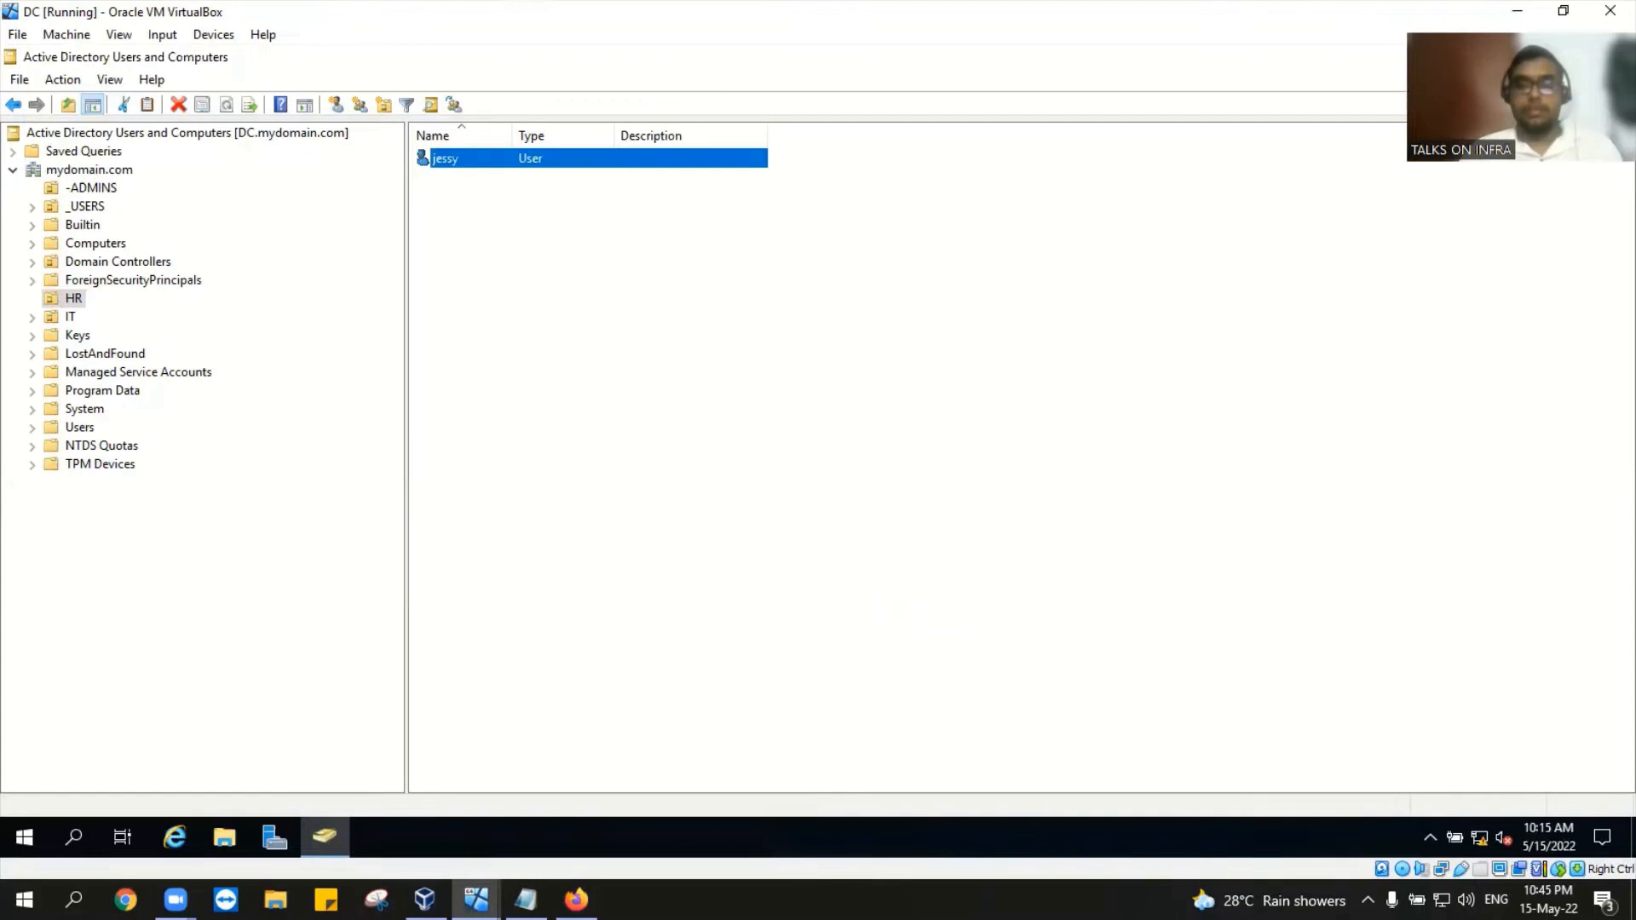
Step: Check the Desktop1 window, minimize it, and list mydomain.com's contents on the DC
key("alt+Tab")
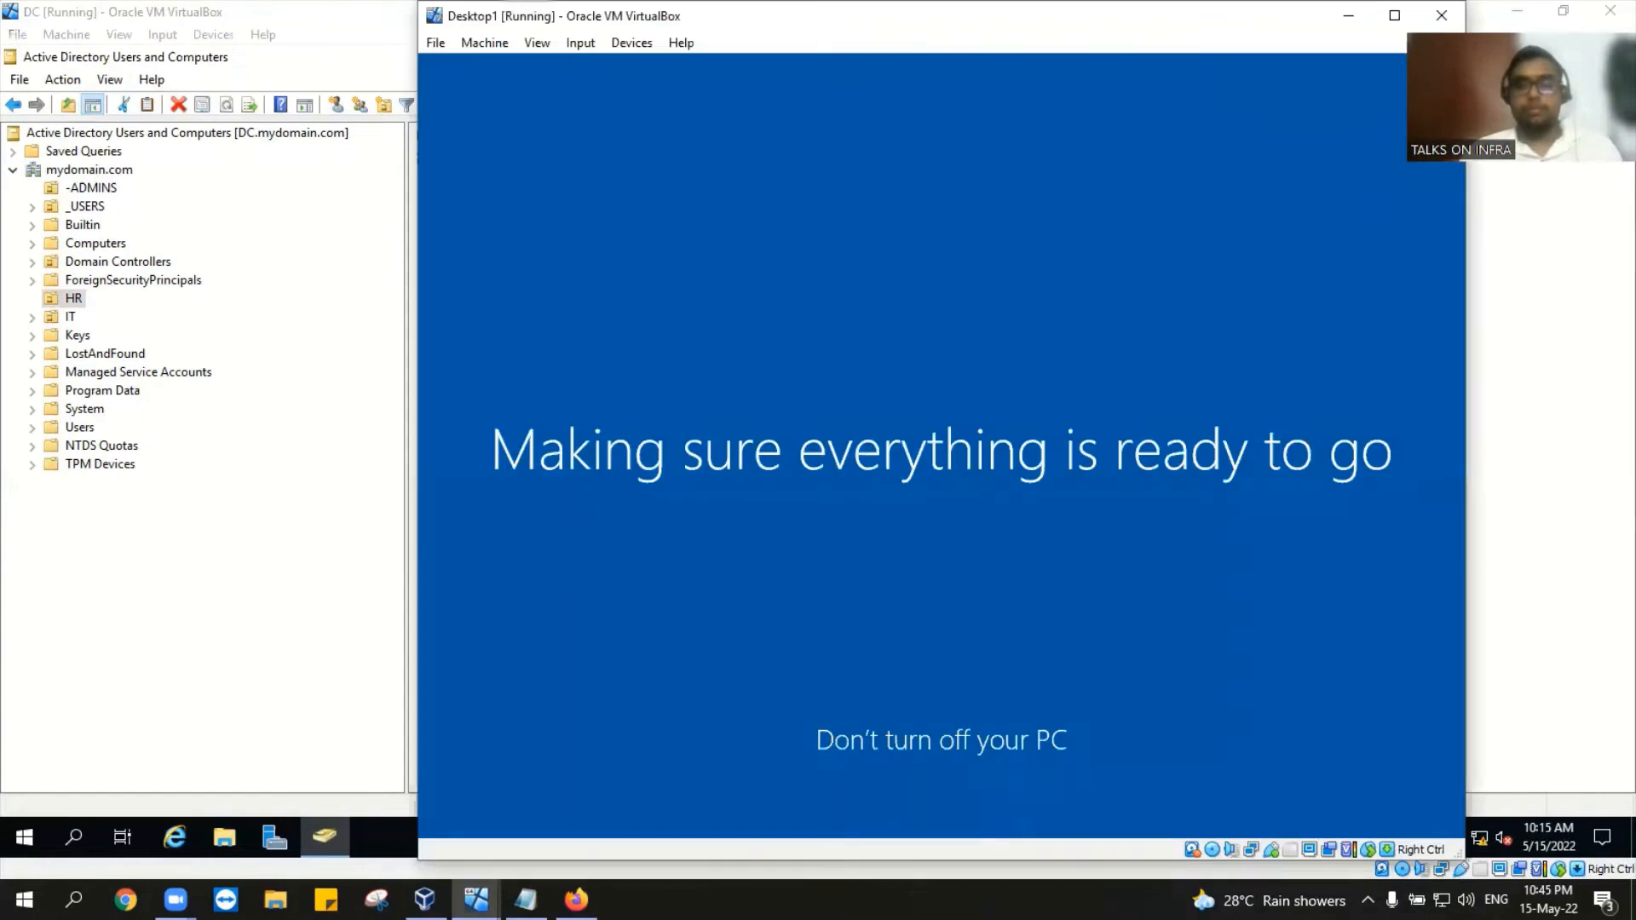
left_click(1349, 17)
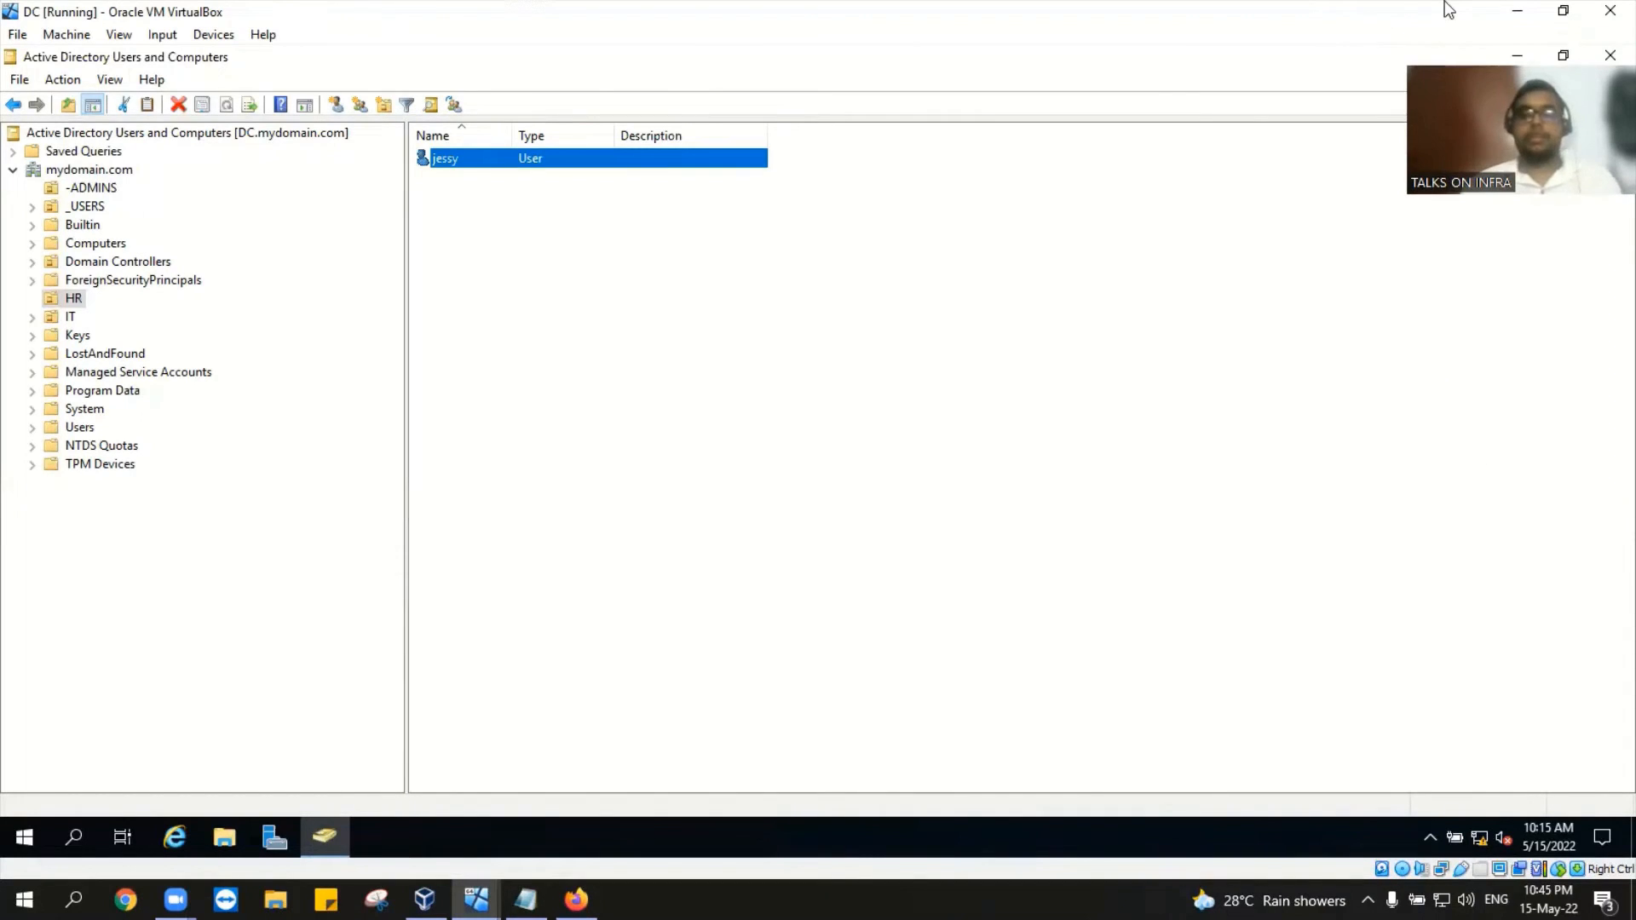
left_click(92, 170)
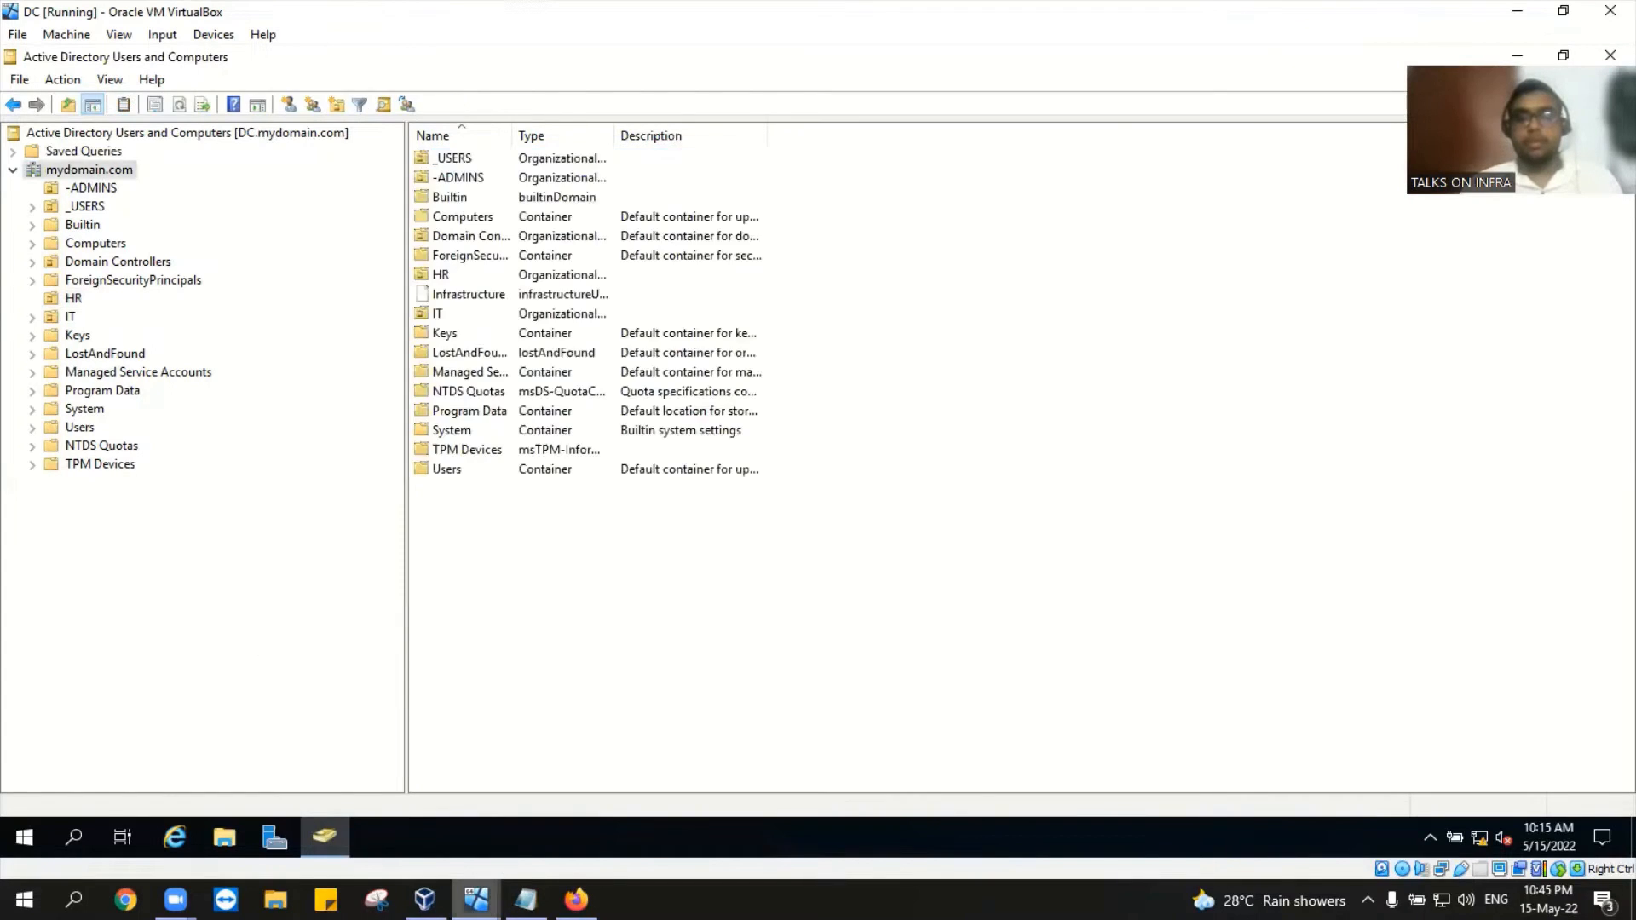
left_click(477, 900)
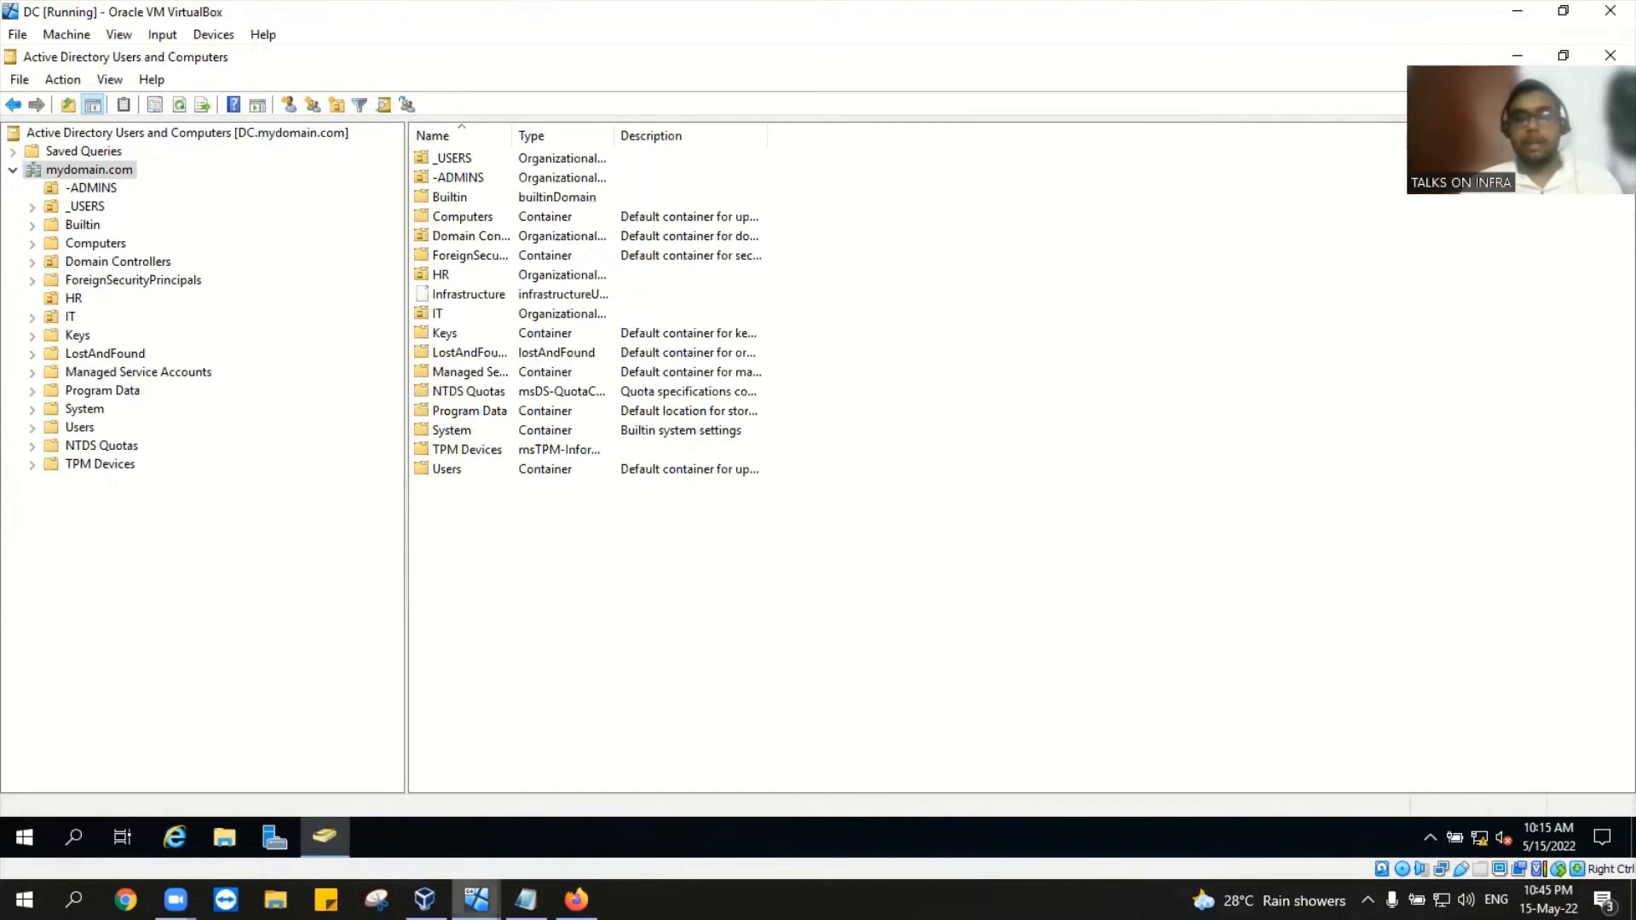
mouse_move(475, 899)
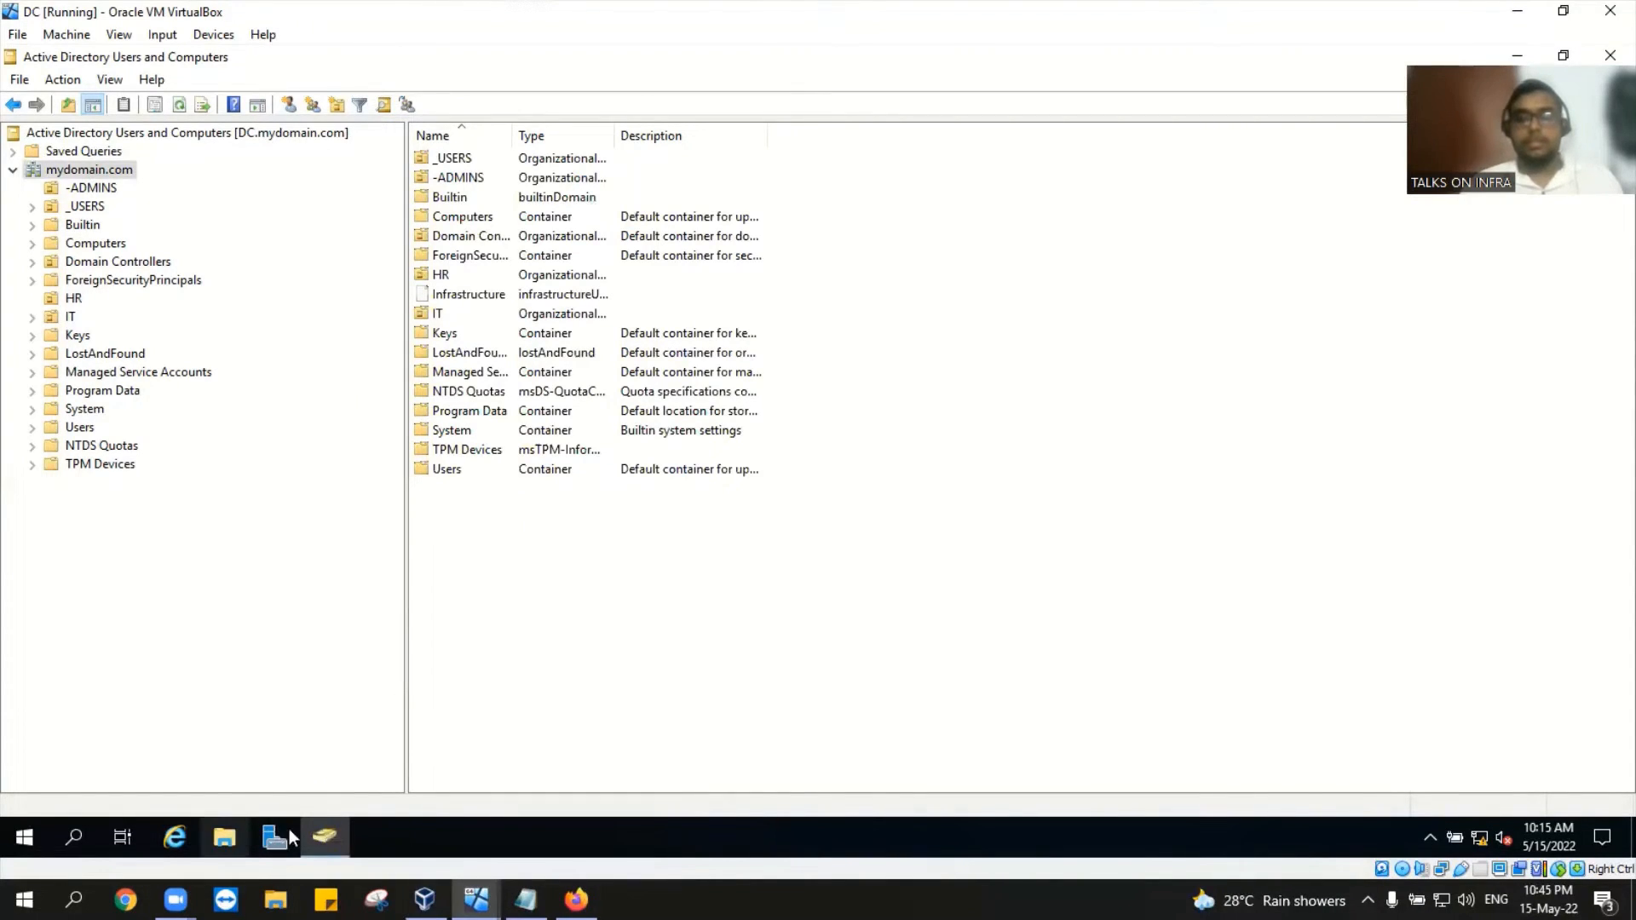
Step: Open Command Prompt on the DC and run ipconfig to show 172.16.0.1 and 10.1.10.2
left_click(85, 839)
type("c")
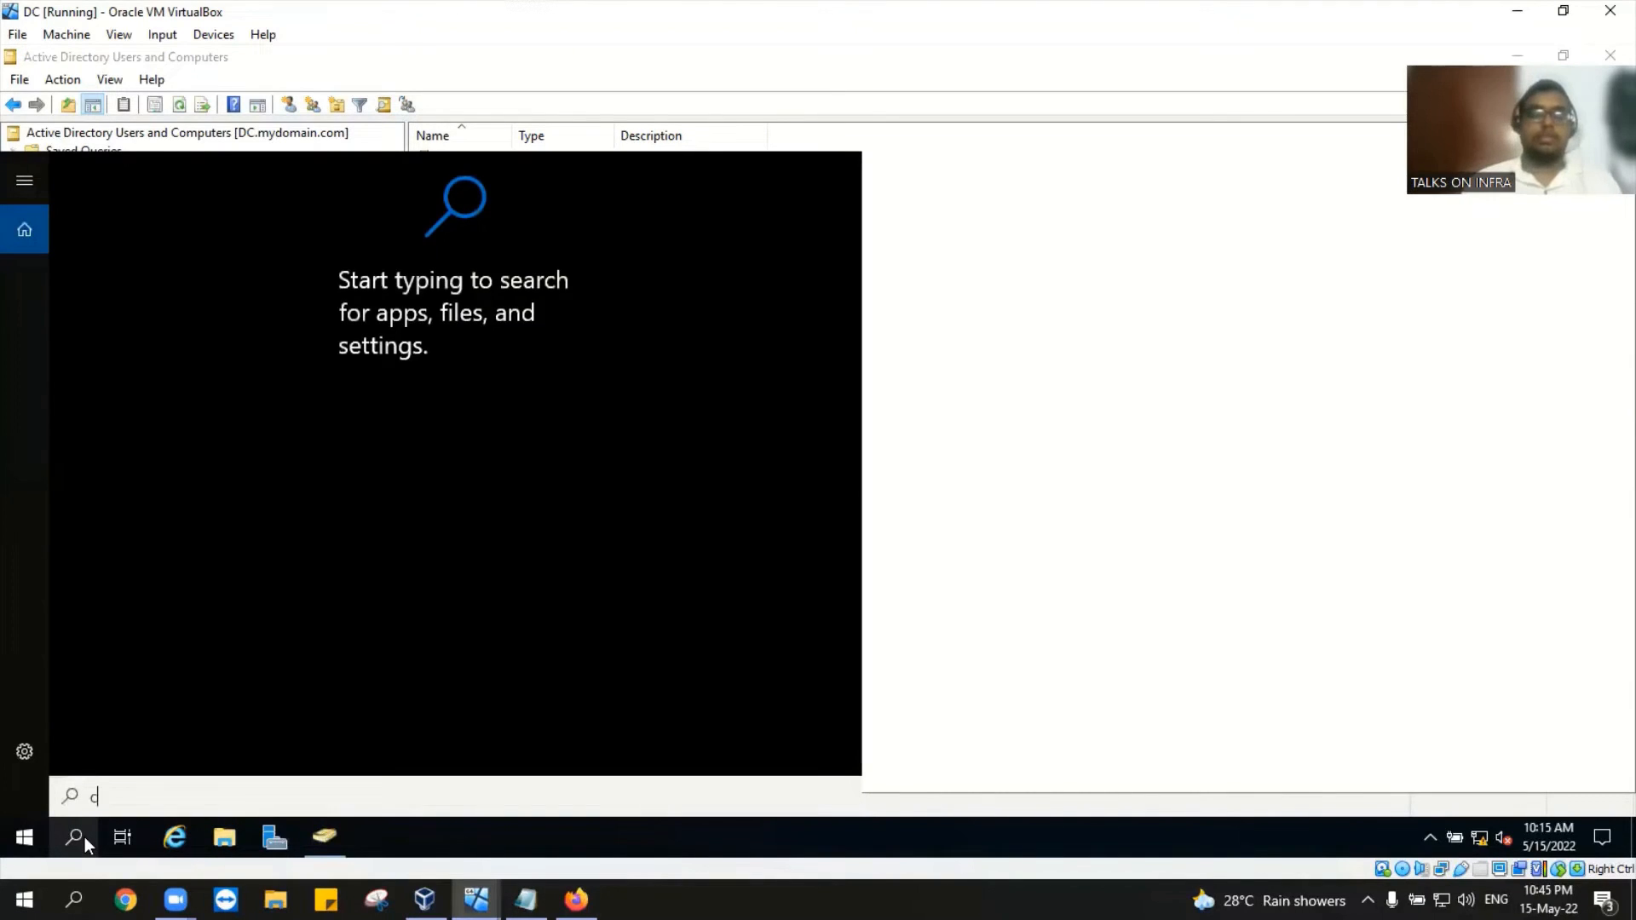
type("md")
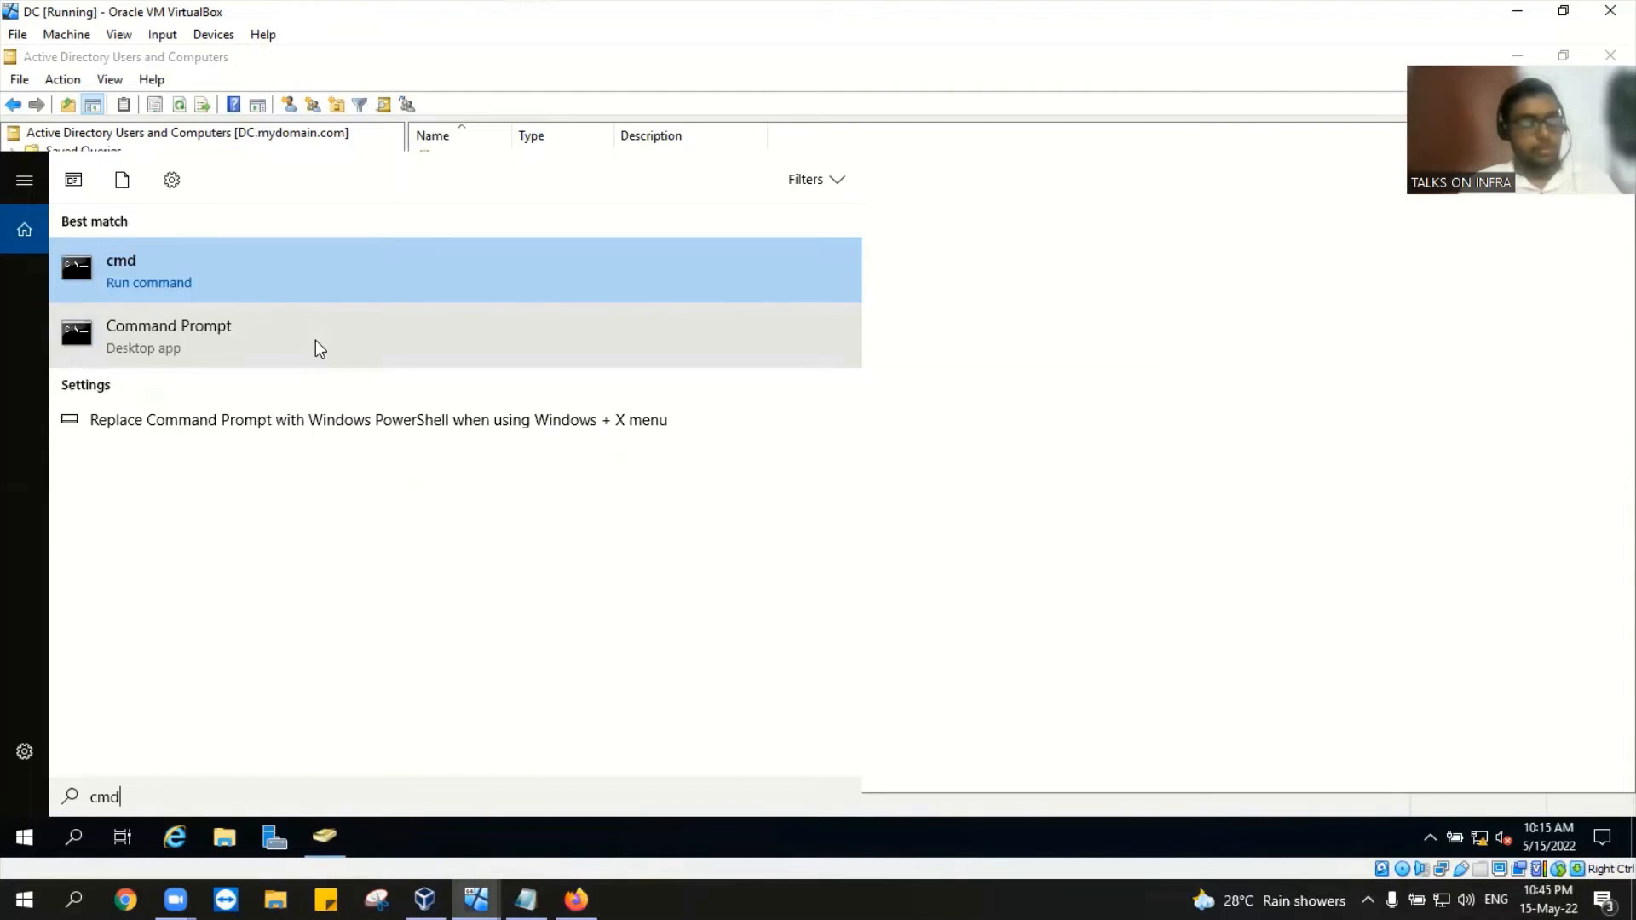
left_click(303, 260)
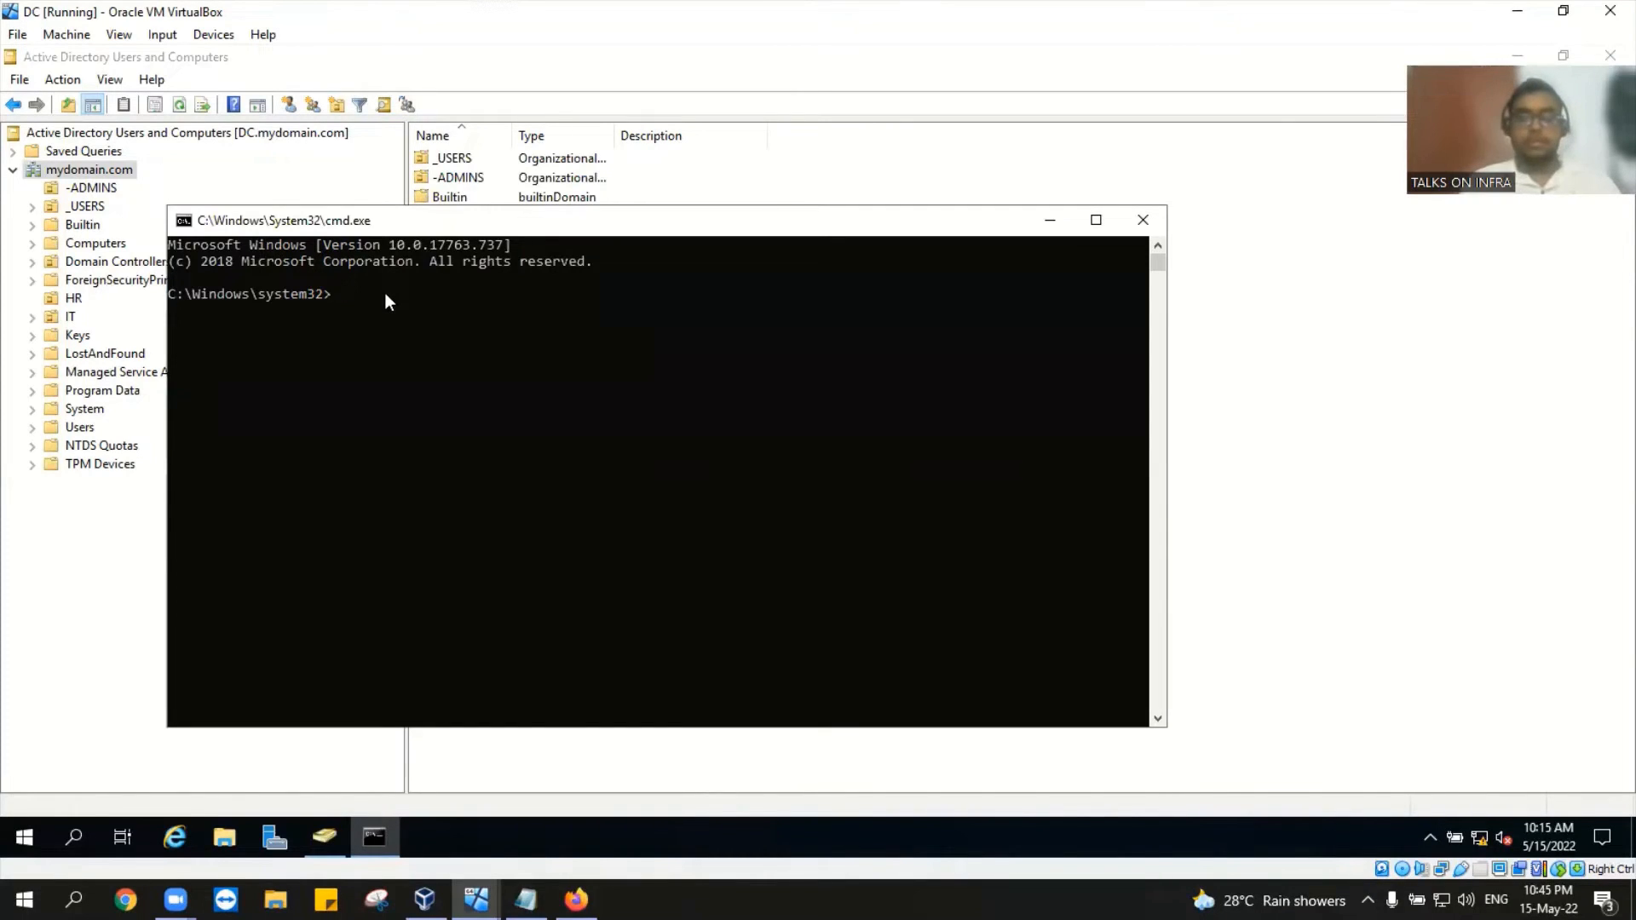
type("ipco")
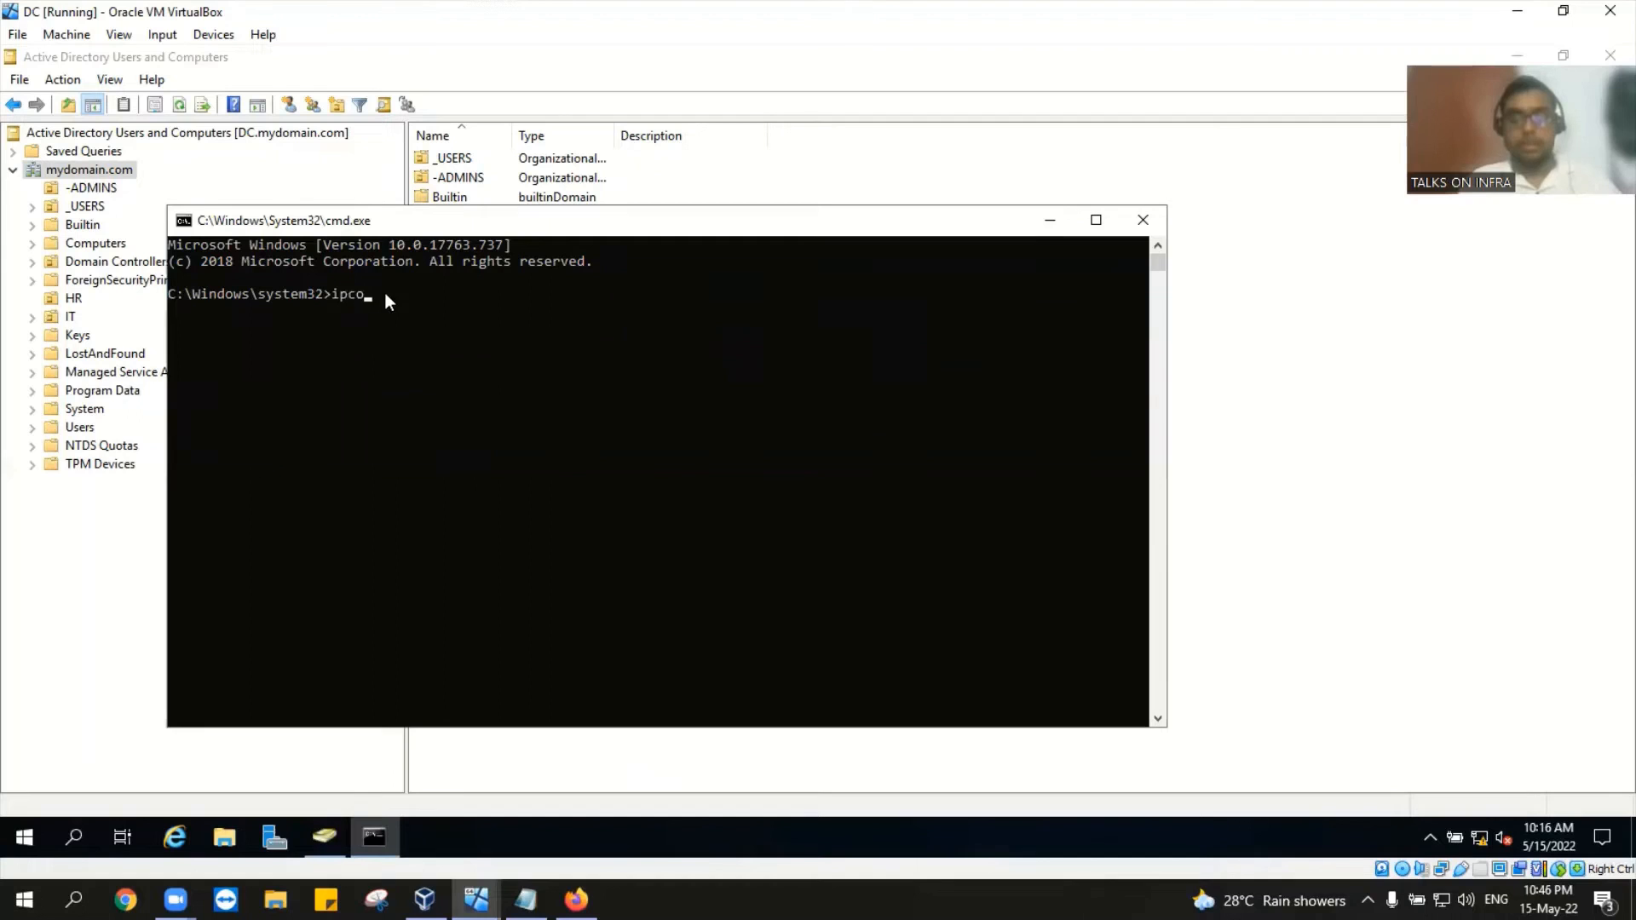
type("nfig")
key("Return")
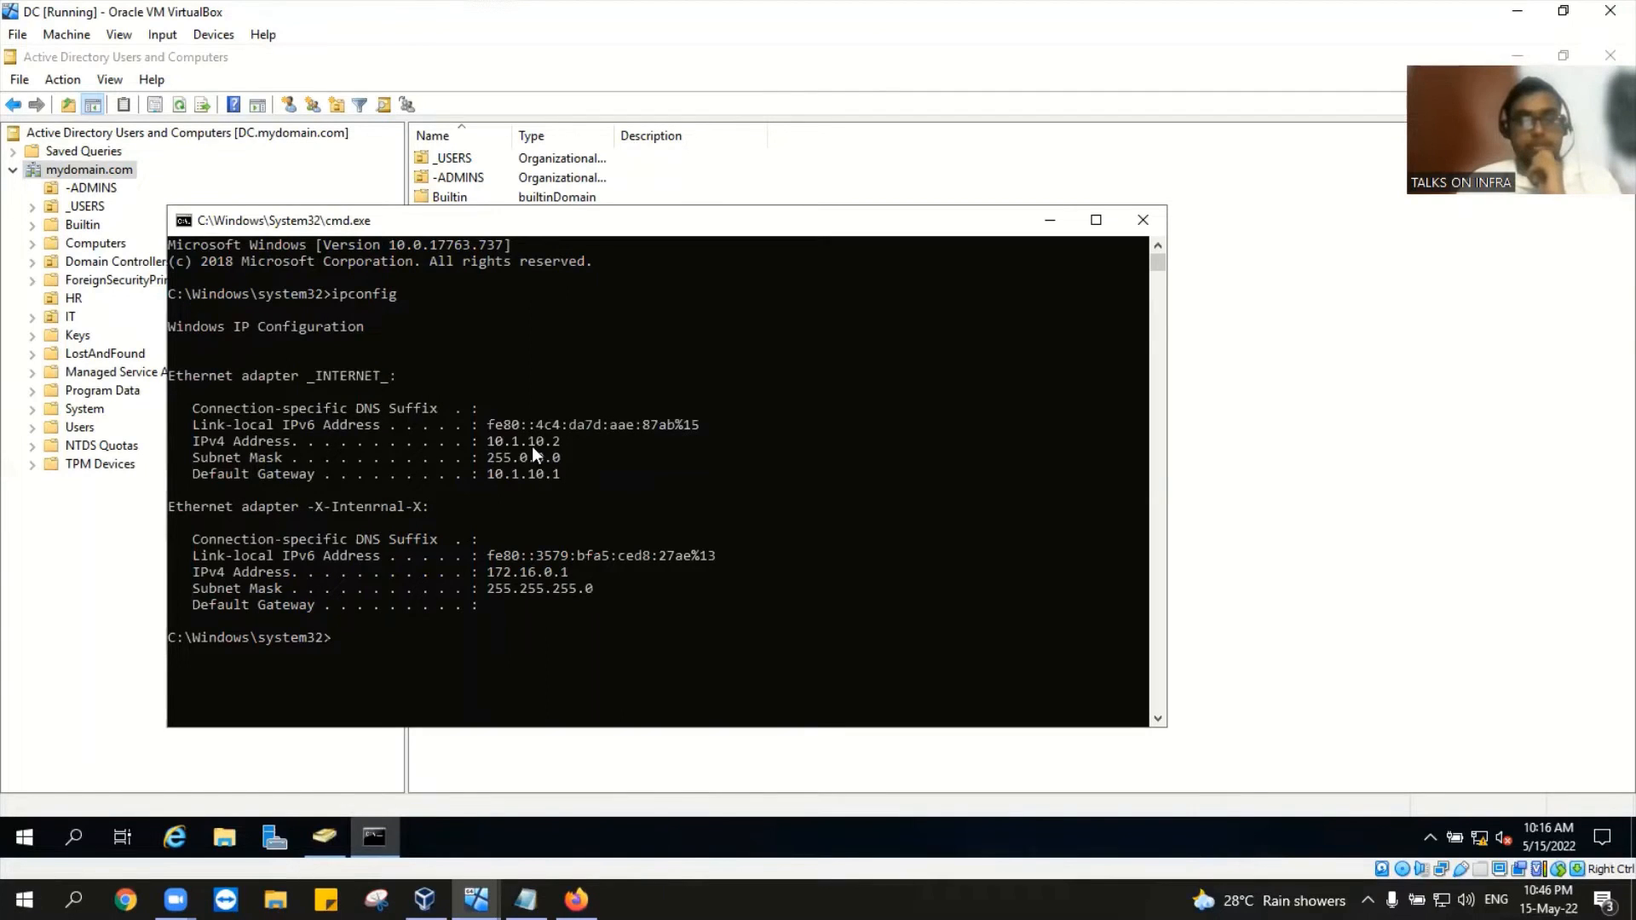
Step: Close the command prompt and reach the network adapter settings via Control Panel's Network and Sharing Center
left_click(1142, 223)
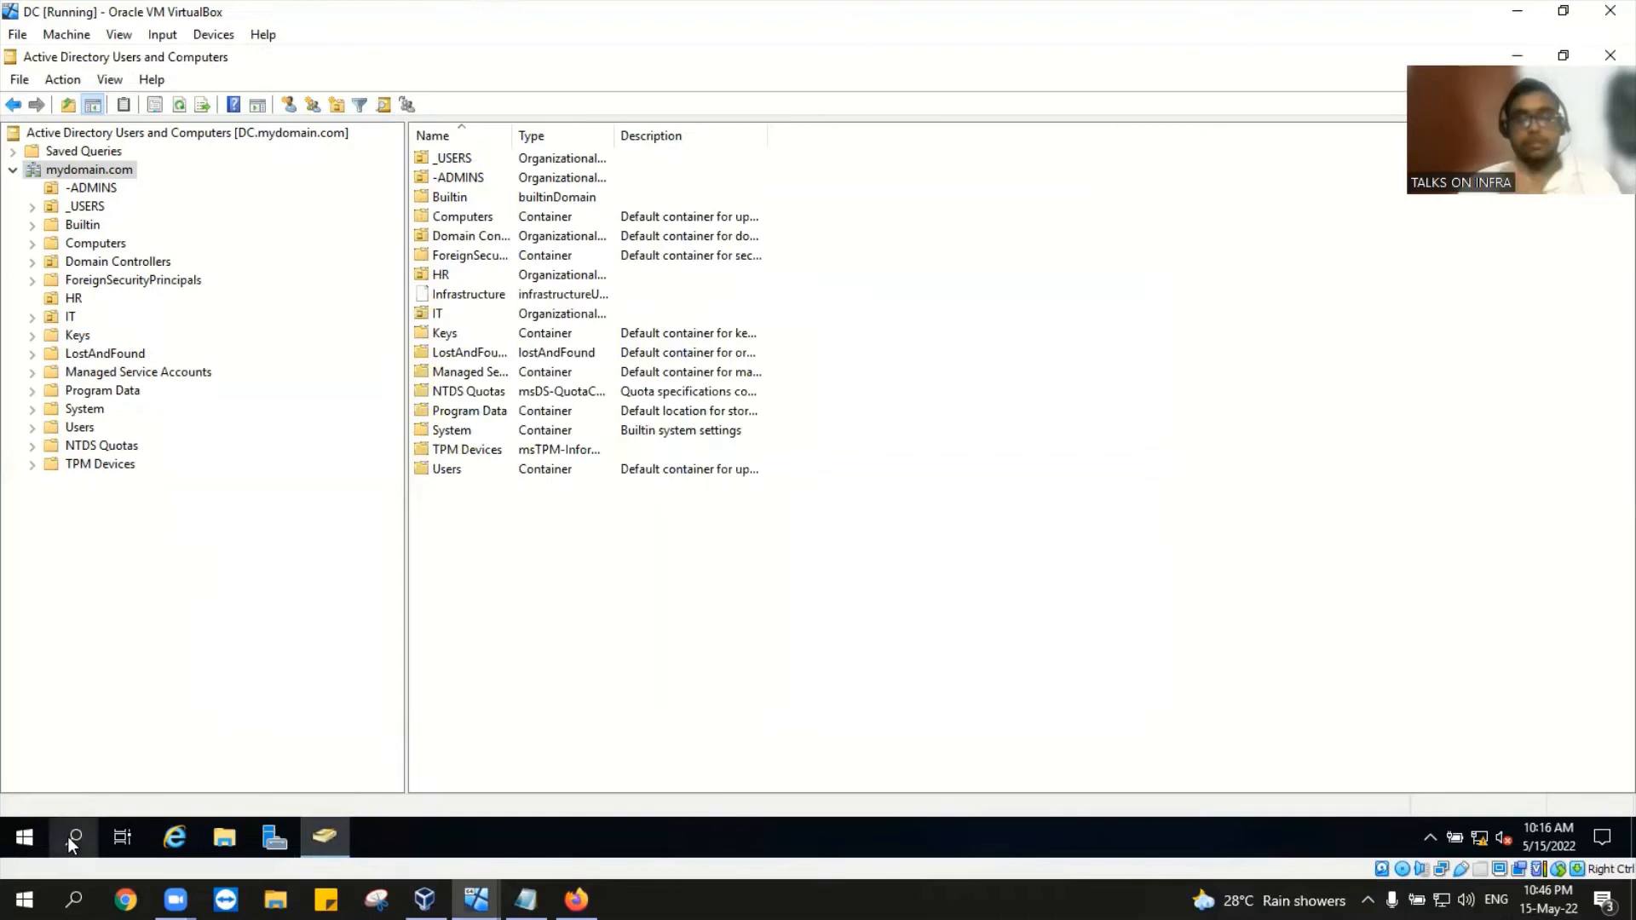
left_click(70, 837)
type("control")
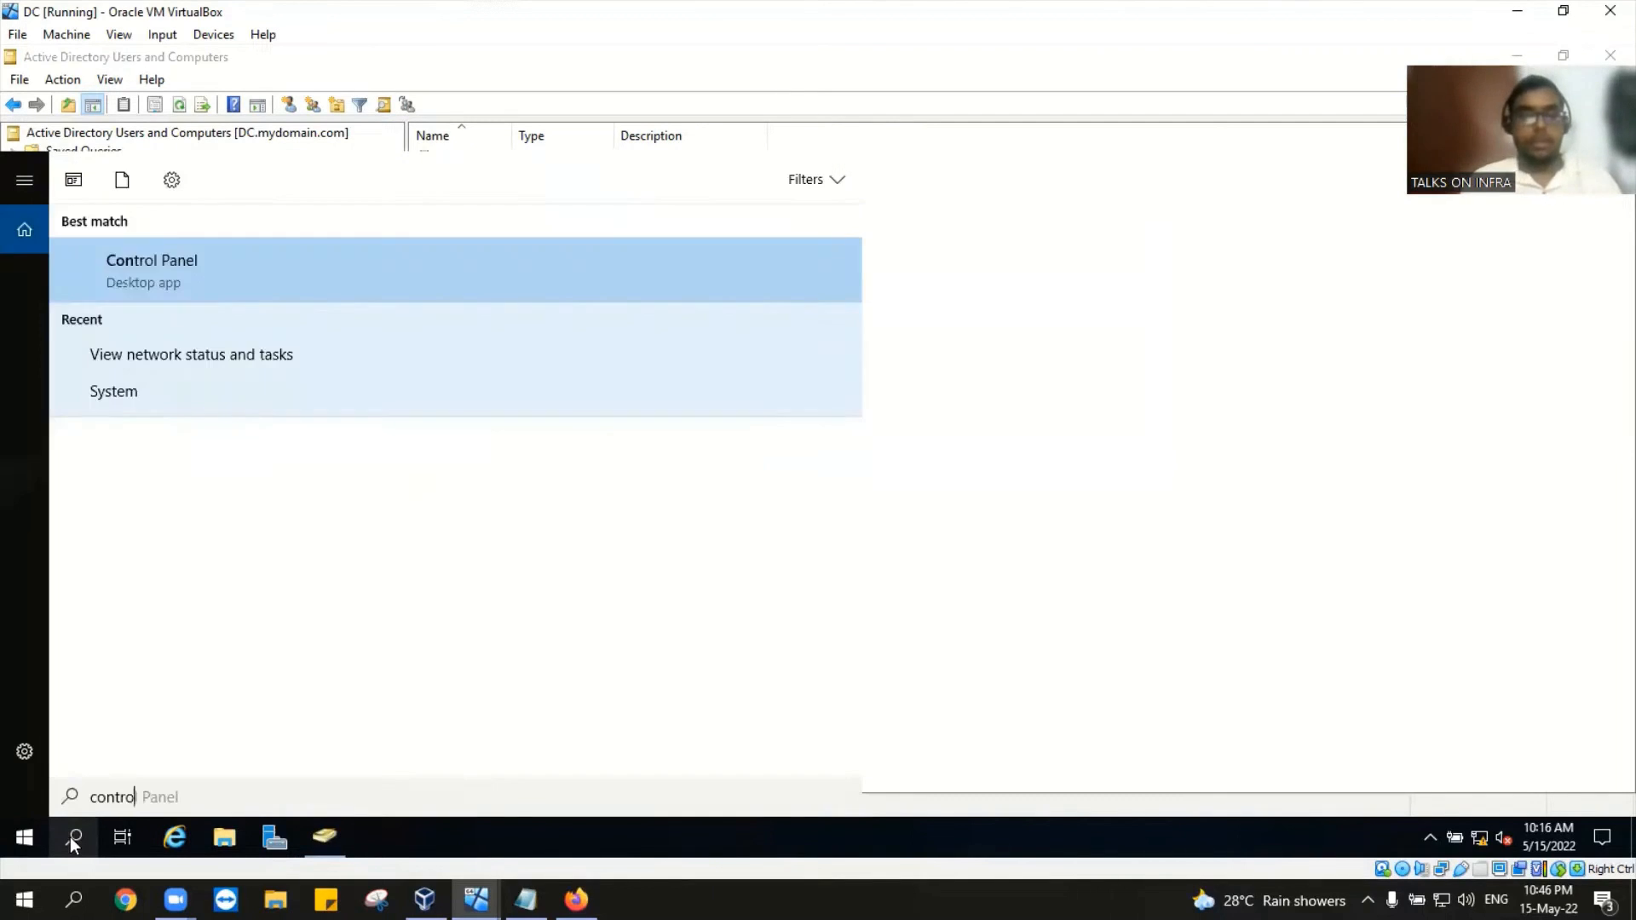
left_click(259, 266)
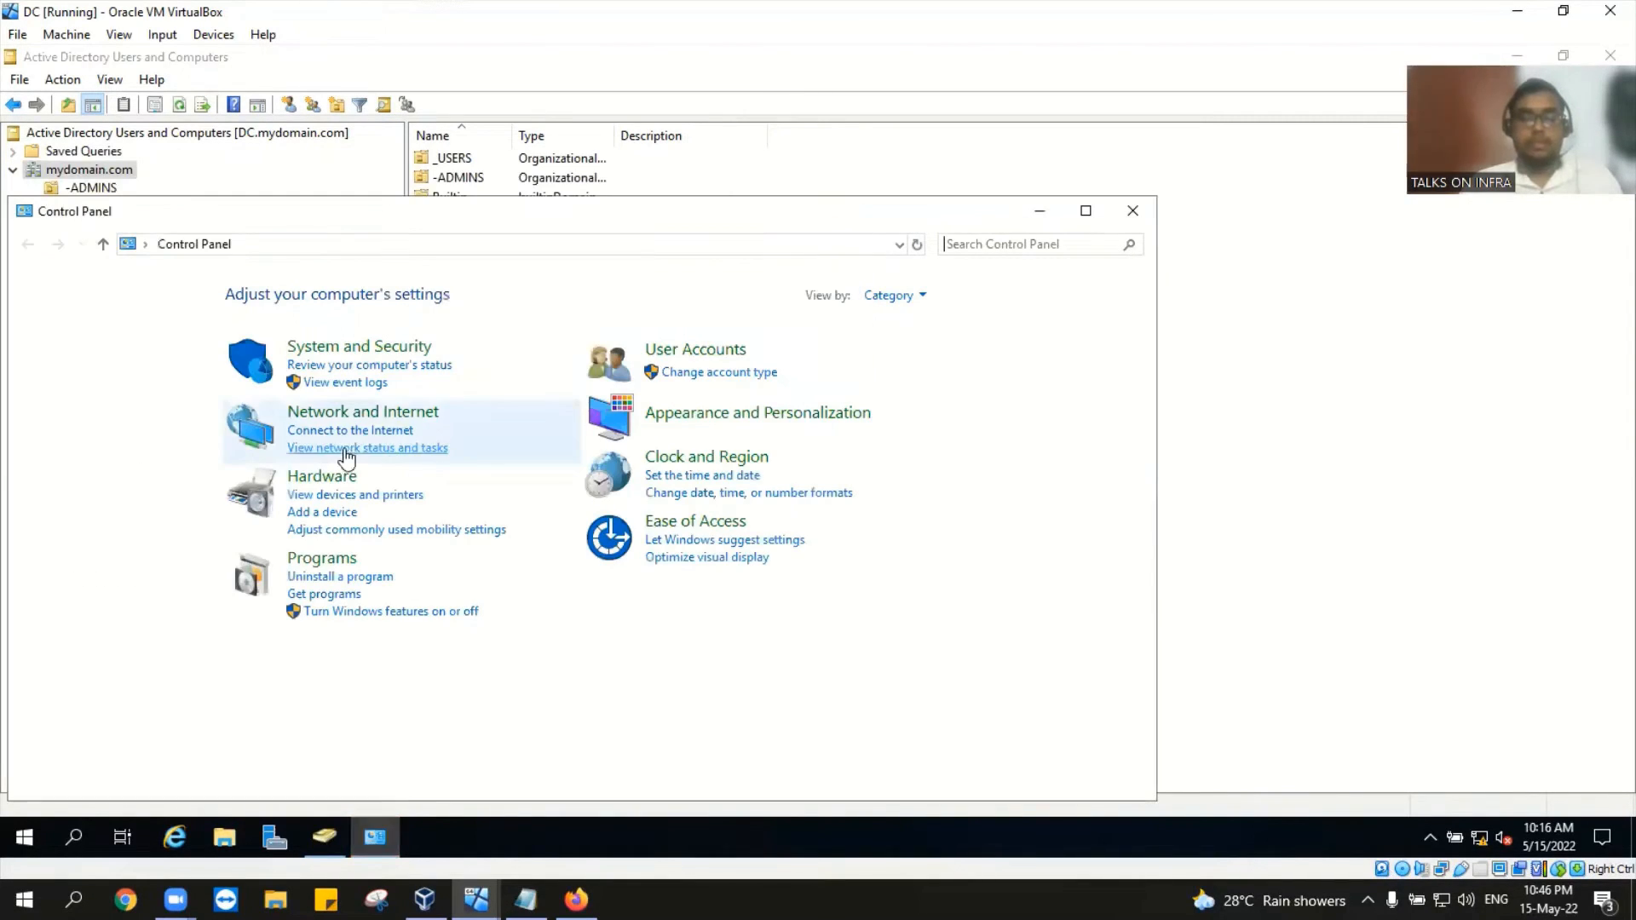
left_click(351, 446)
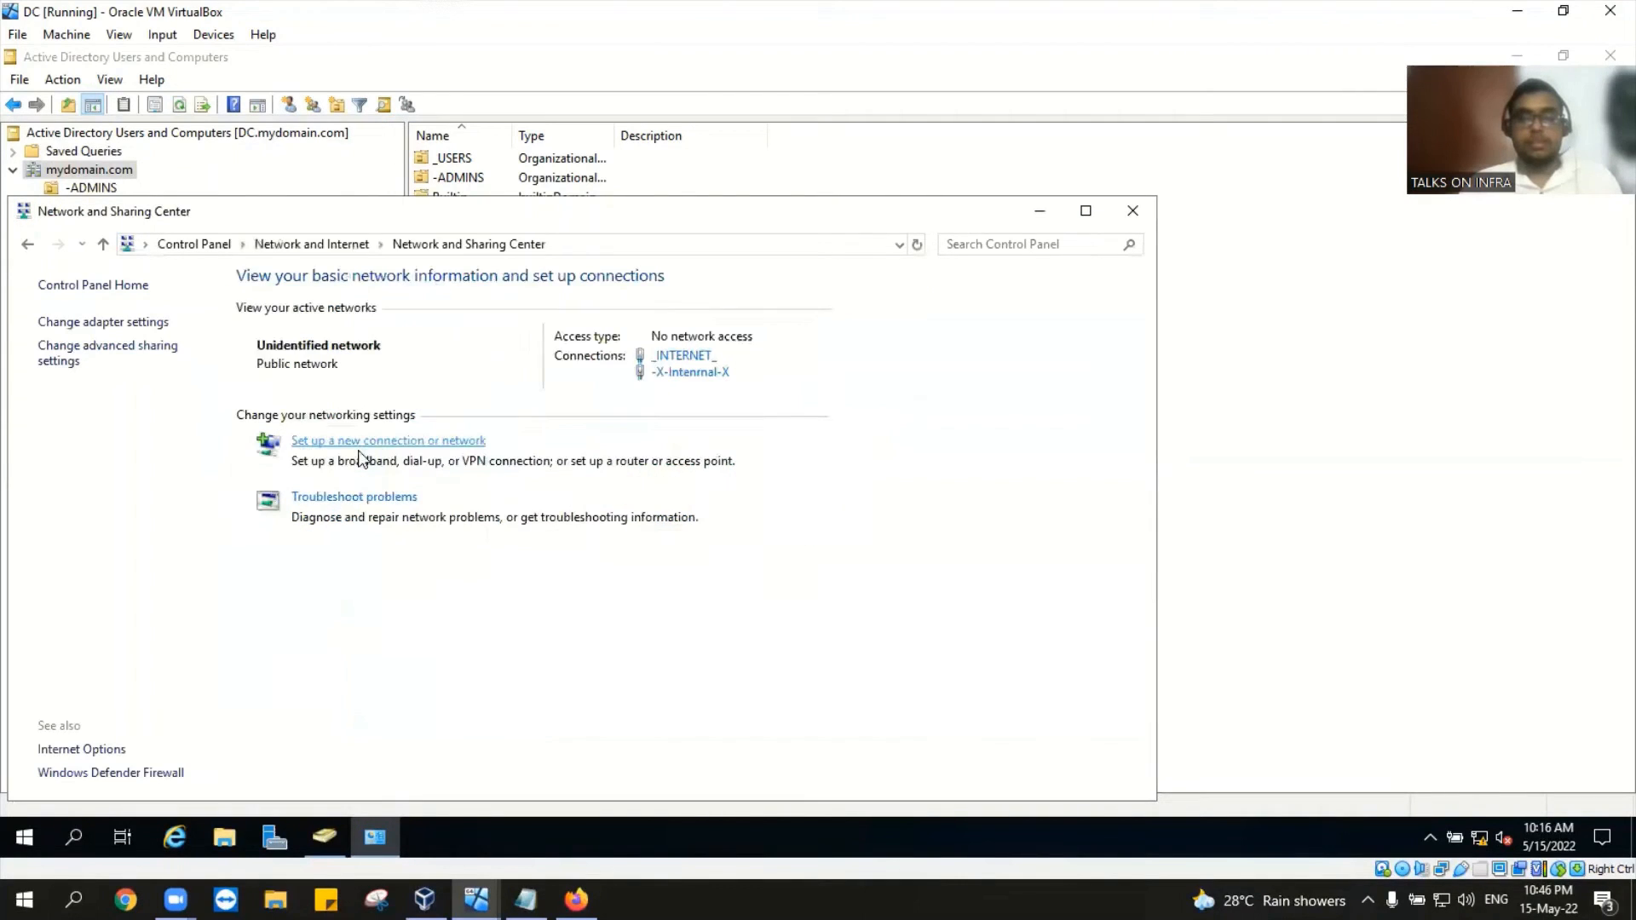
left_click(122, 323)
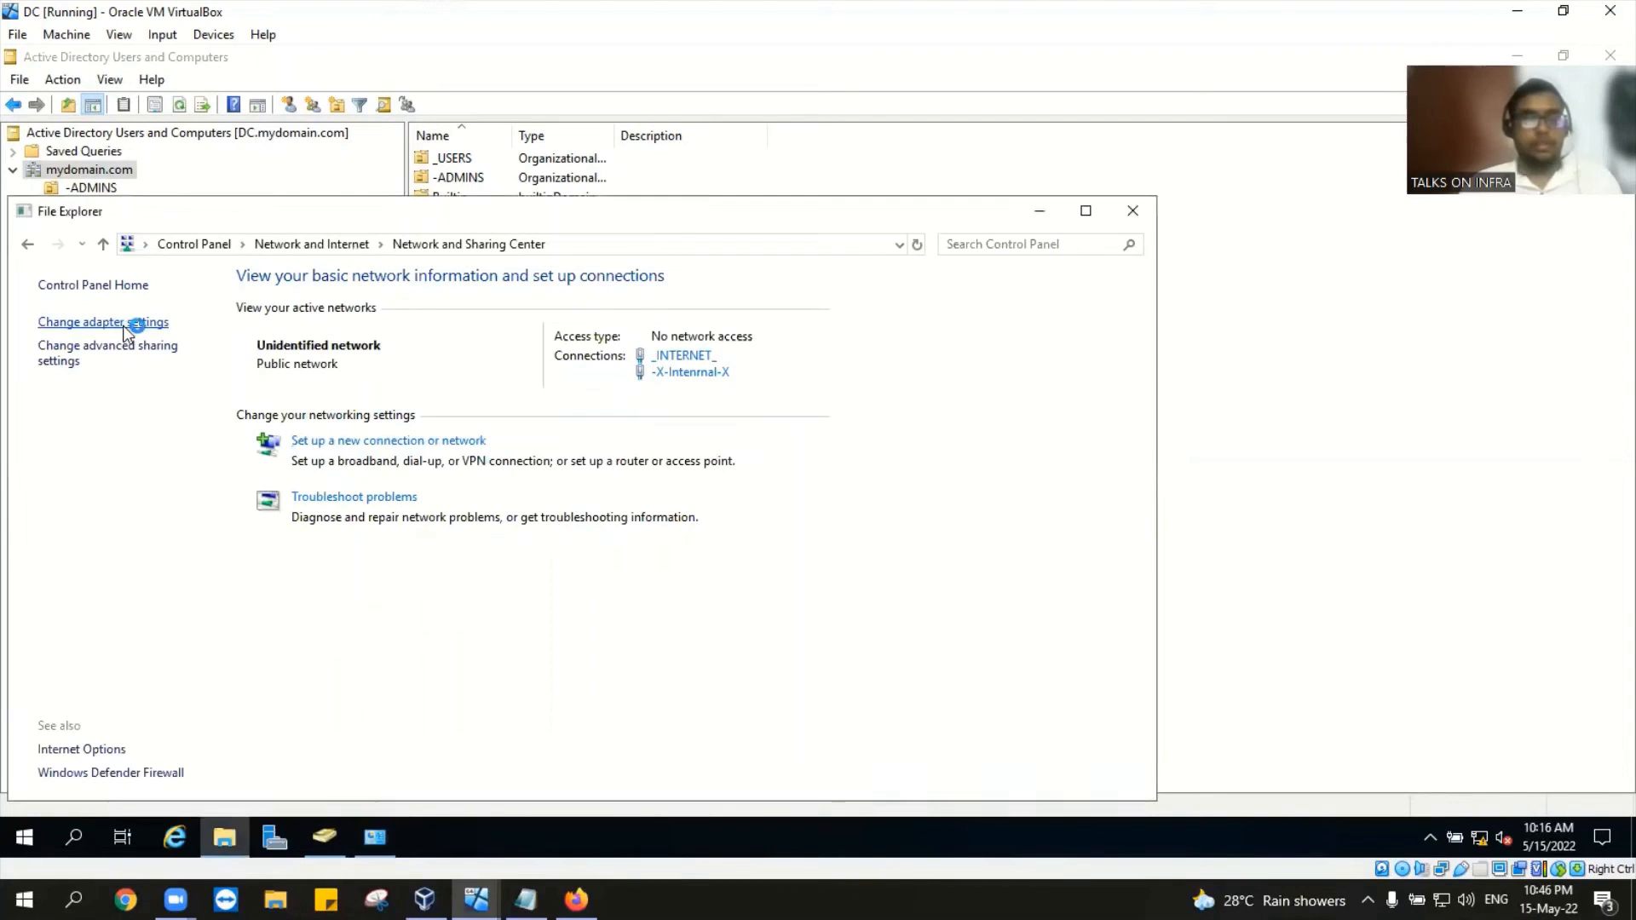
Step: Open the _INTERNET_ adapter's TCP/IPv4 properties showing static IP 10.1.10.2, mask 255.0.0.0
left_click(118, 348)
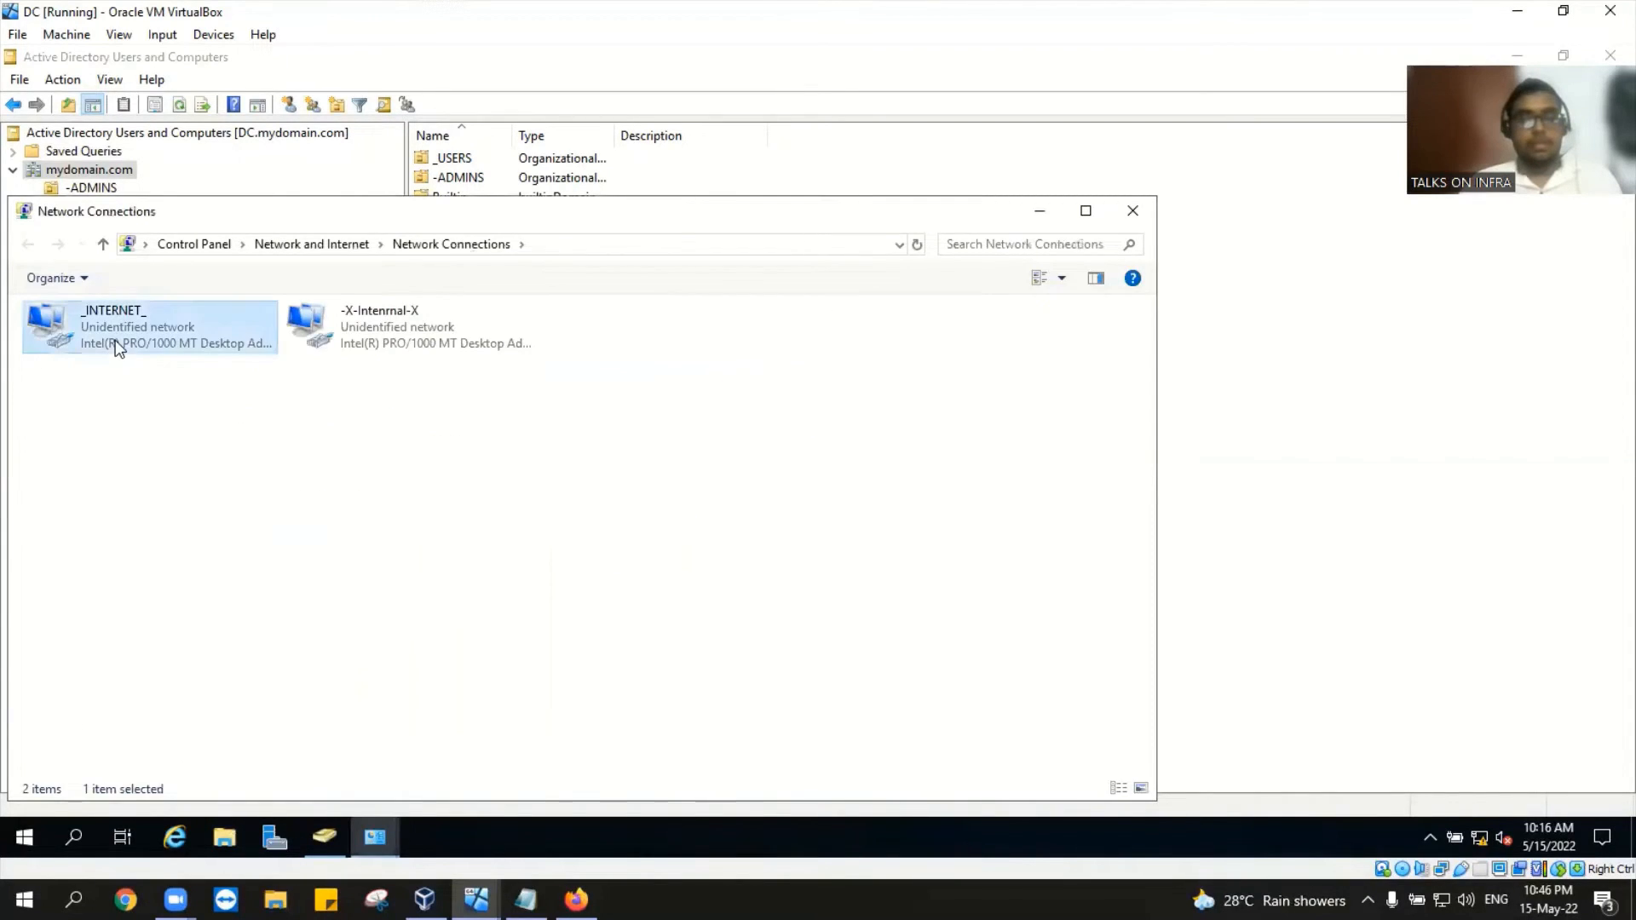
right_click(116, 342)
left_click(164, 535)
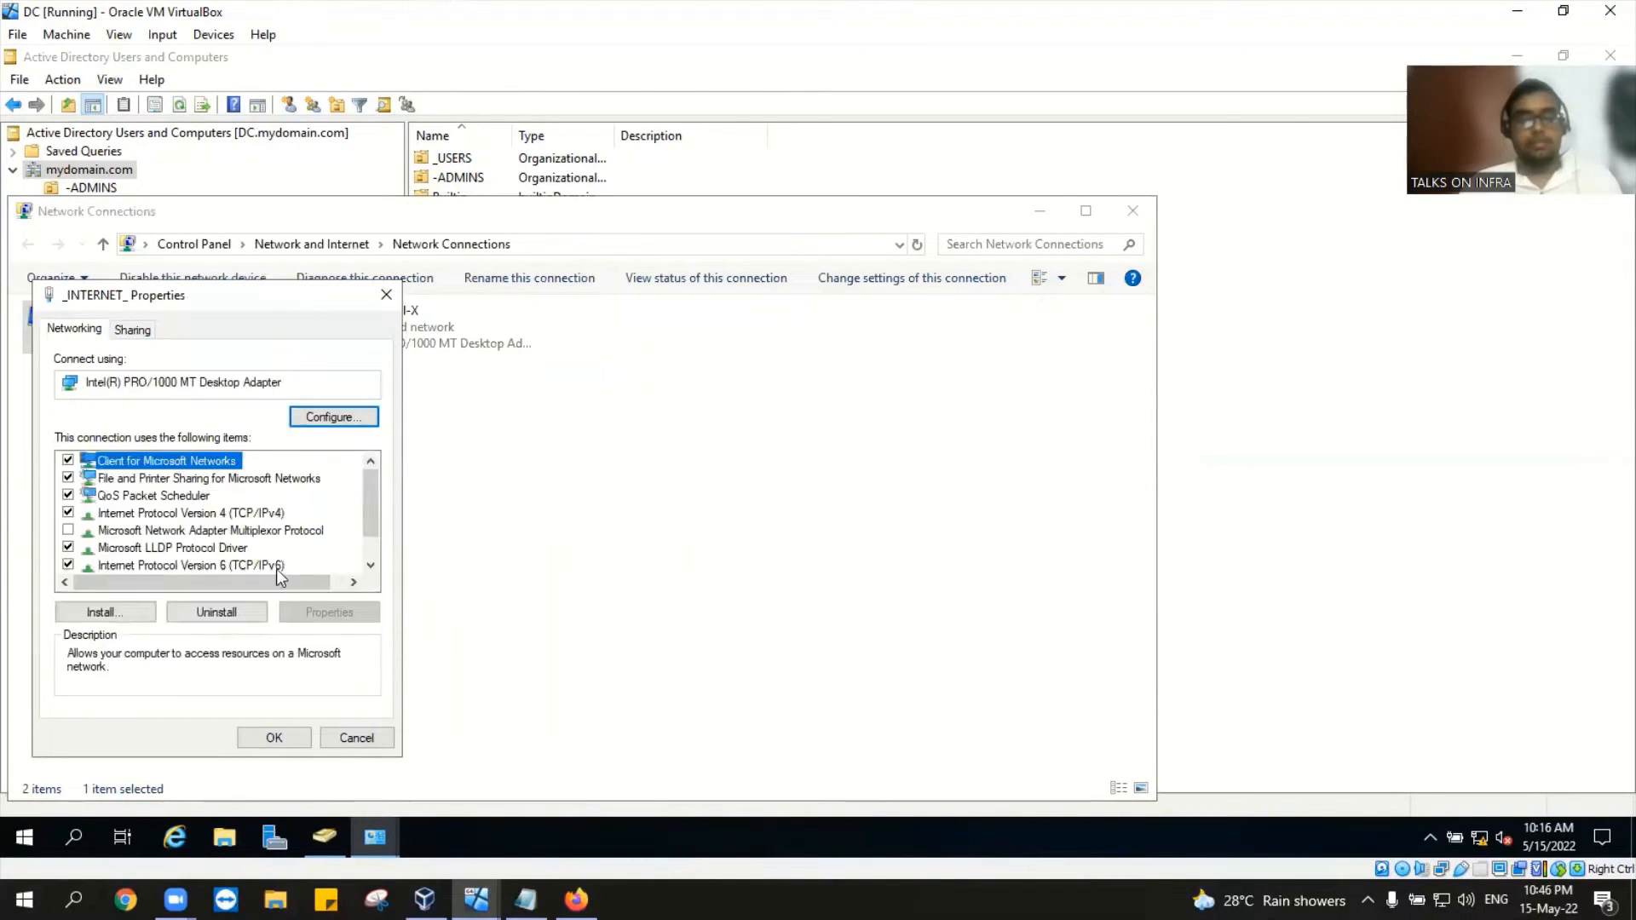
double_click(267, 513)
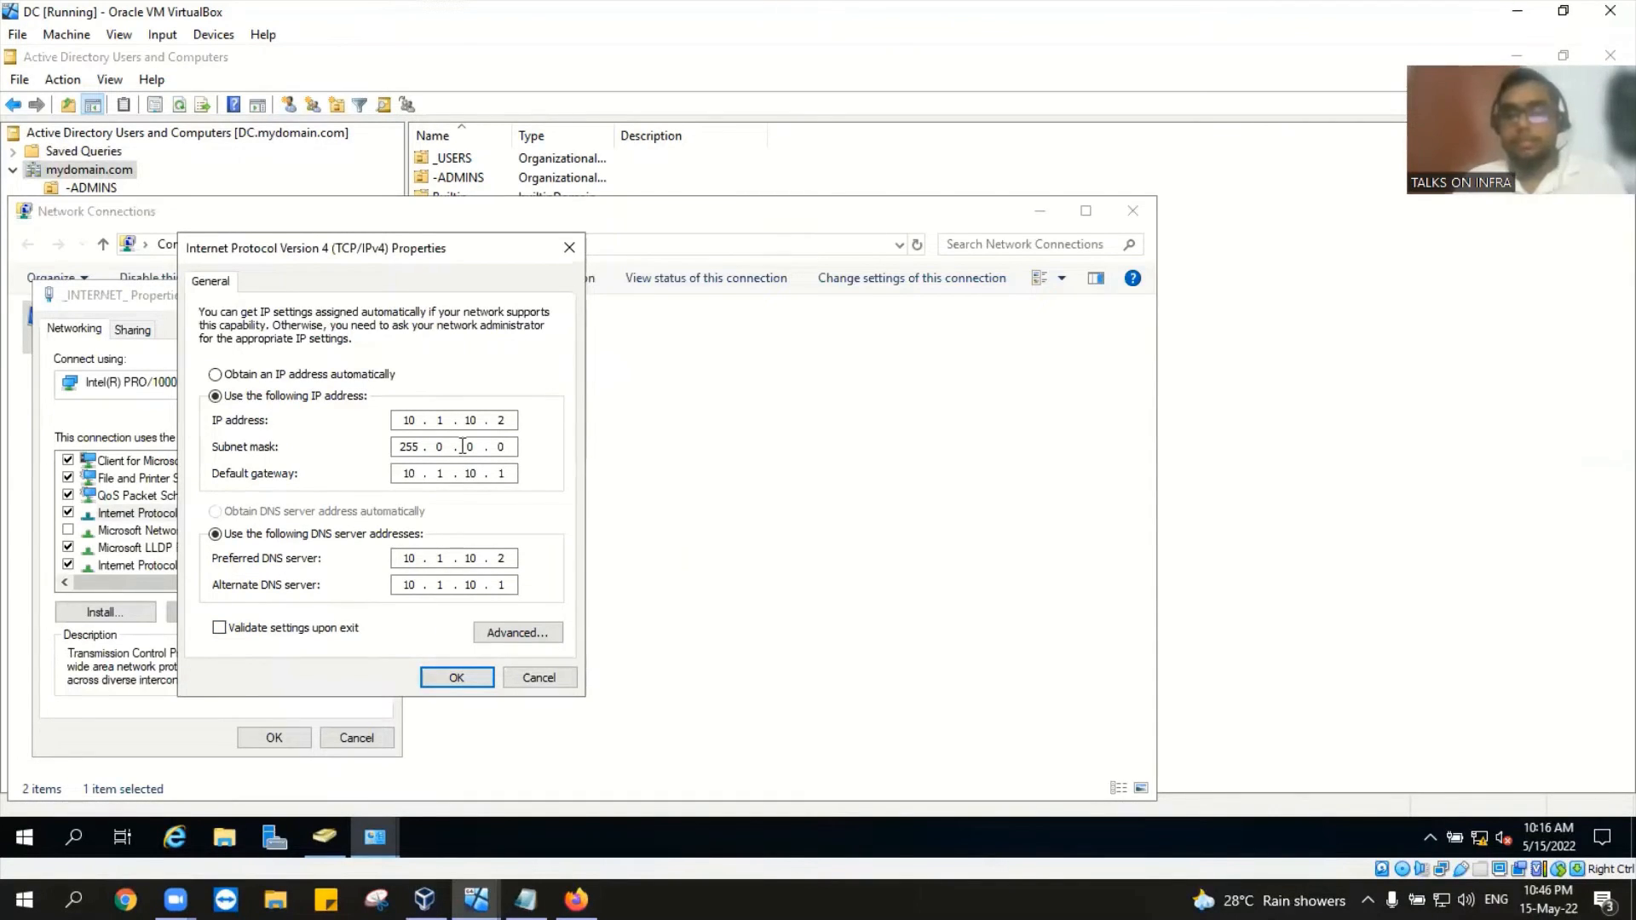
Step: Turn off Desktop1's Advertising ID, Inking, Location and Tailored experiences privacy options, then minimize it
mouse_move(476, 899)
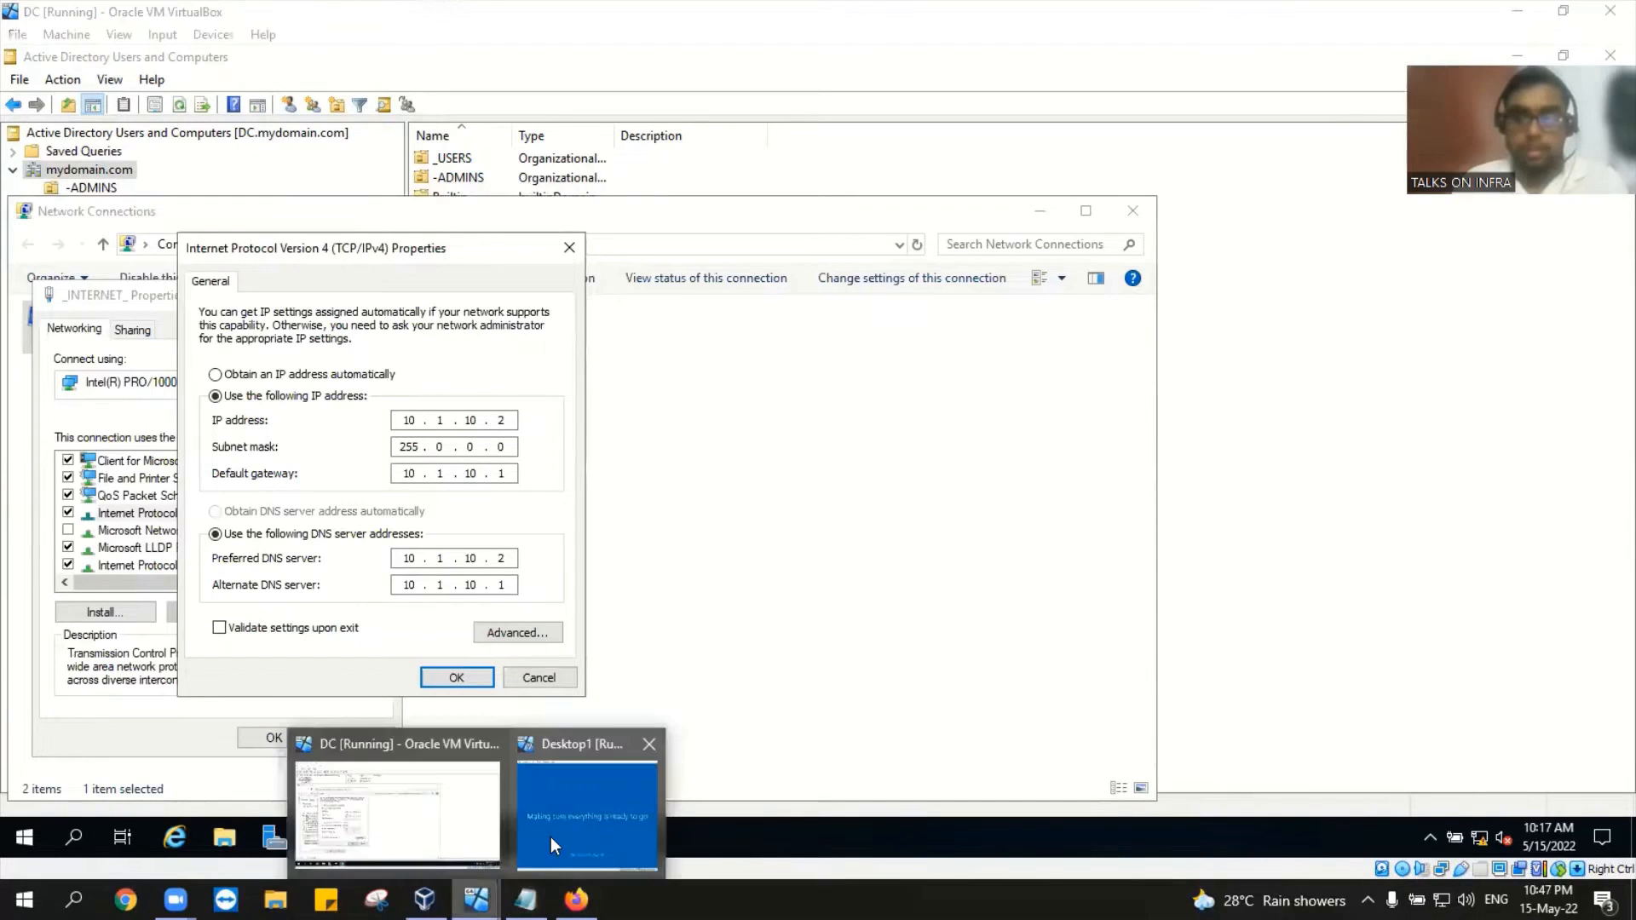
left_click(550, 836)
left_click(958, 680)
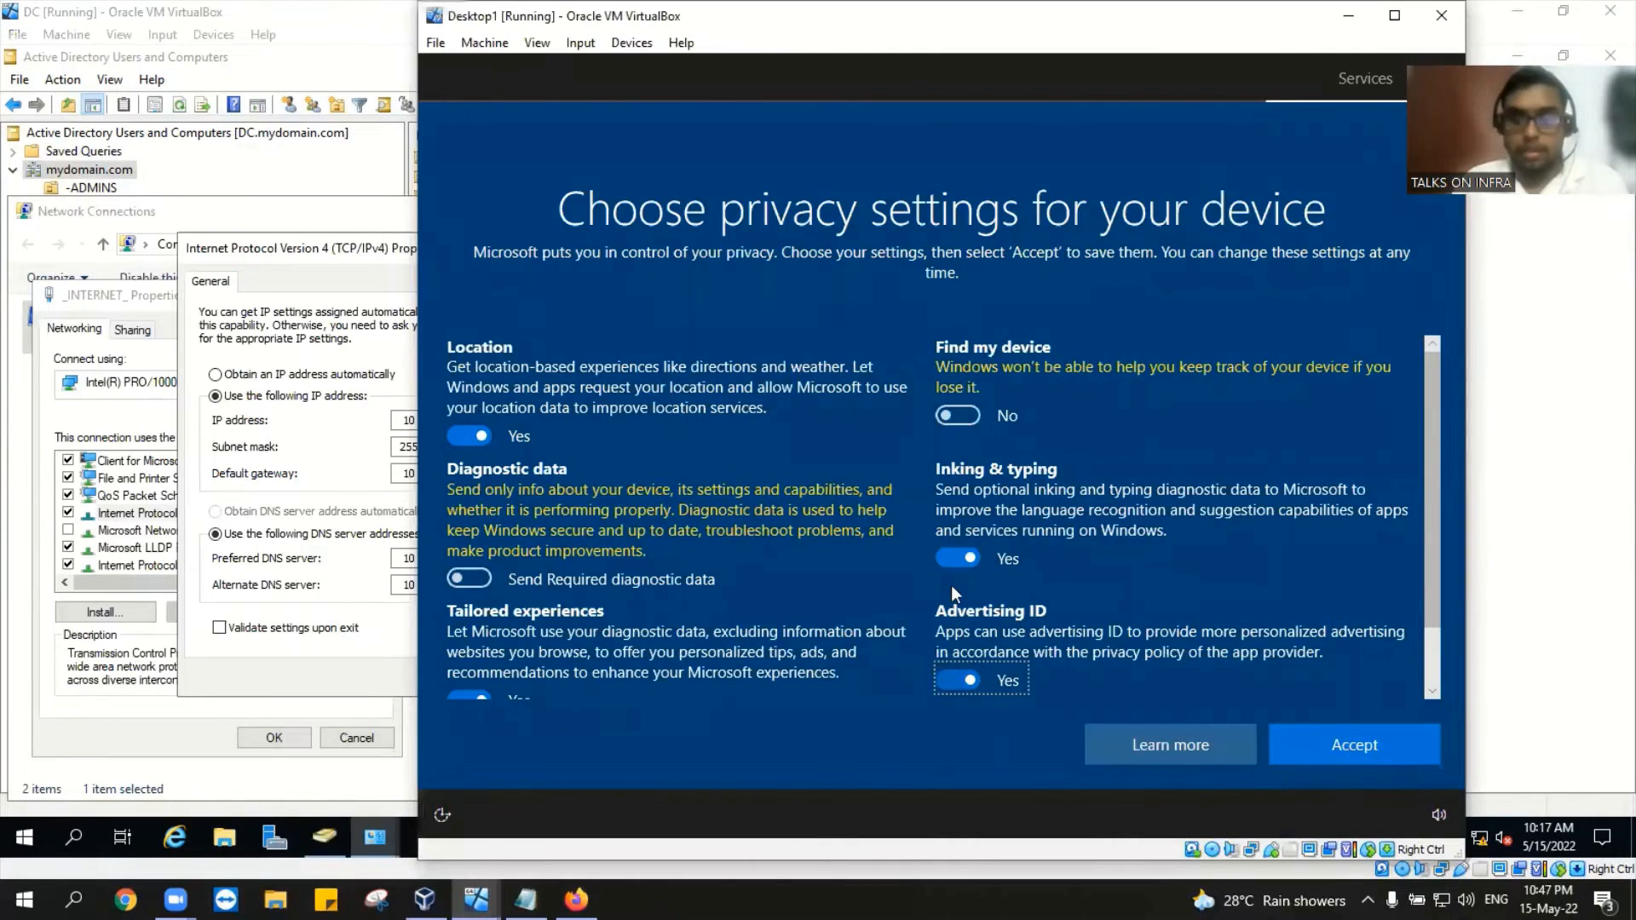
left_click(955, 559)
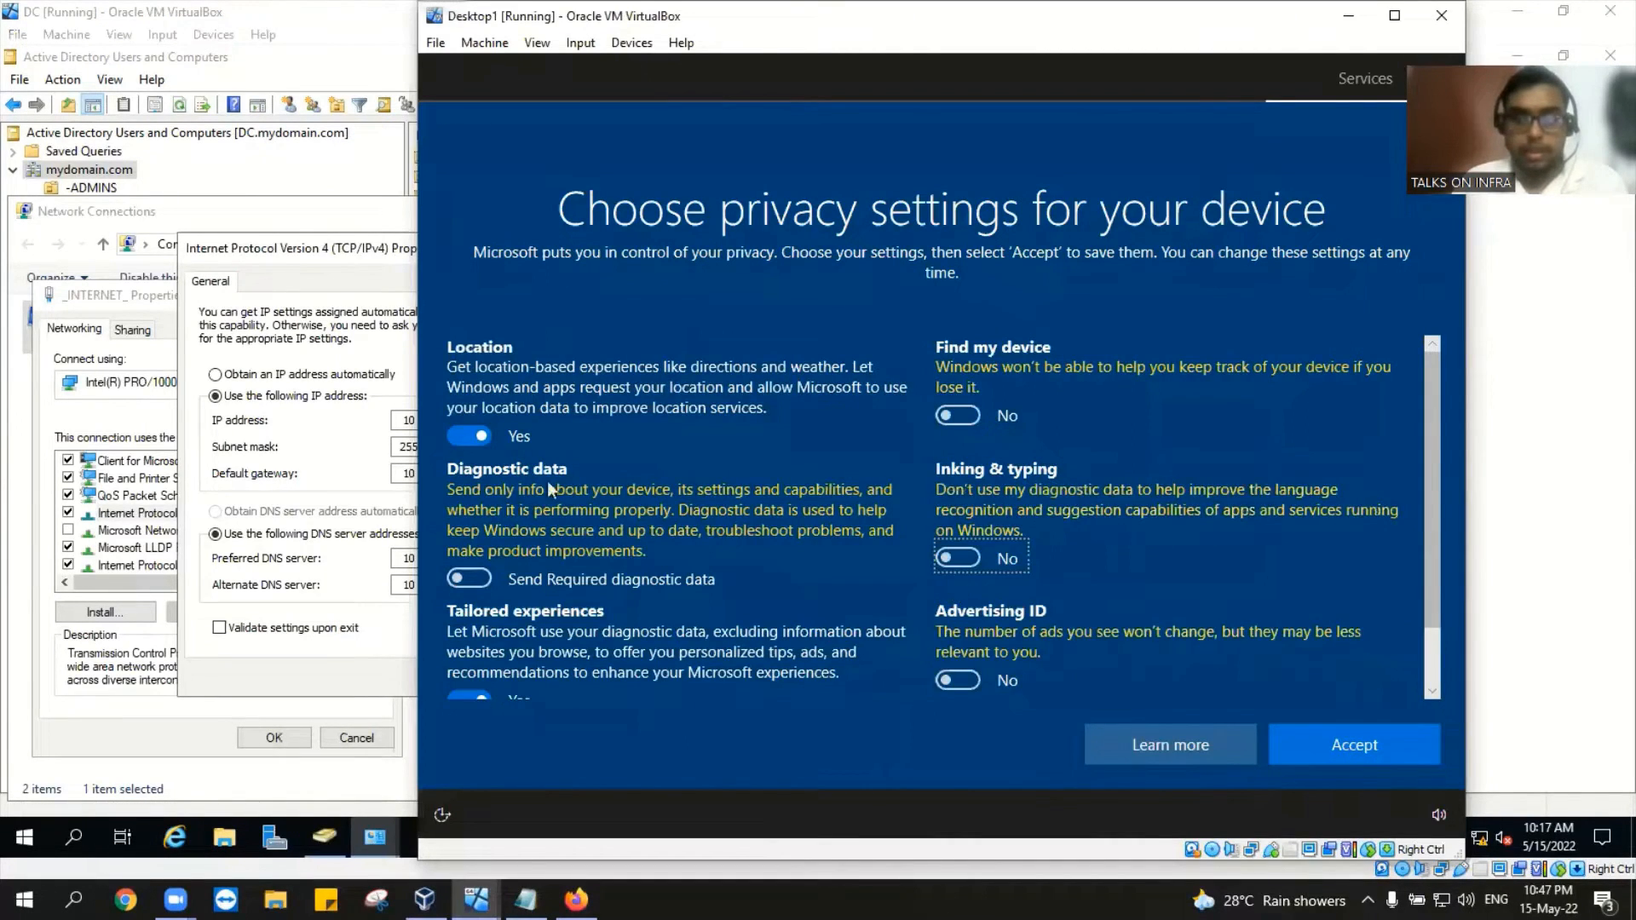
left_click(464, 430)
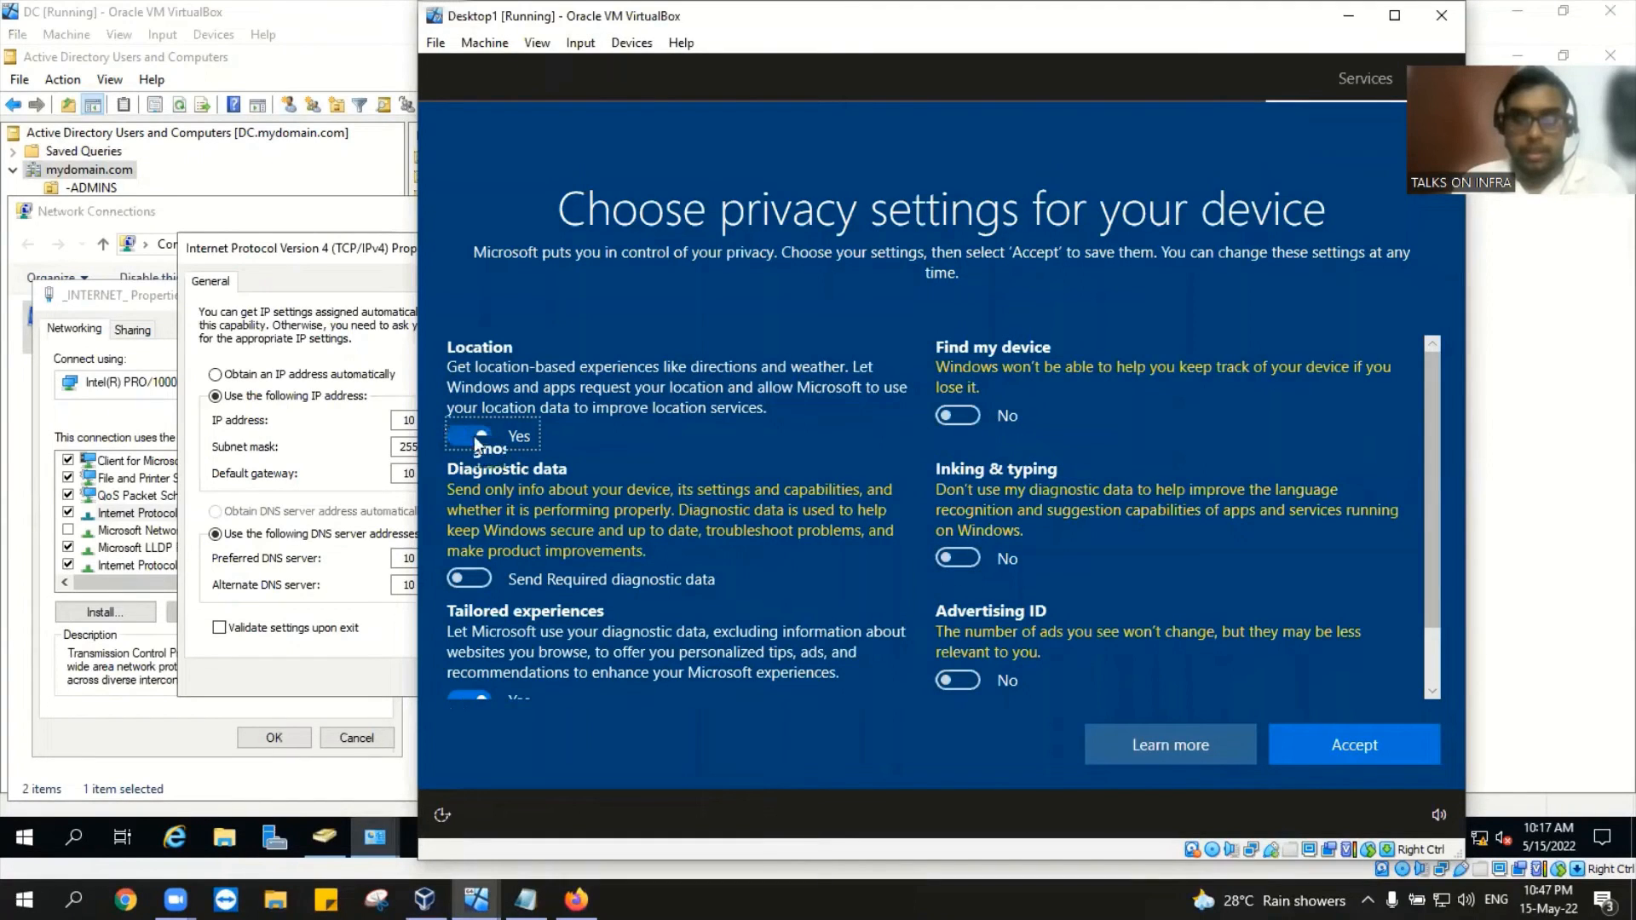
left_click(472, 681)
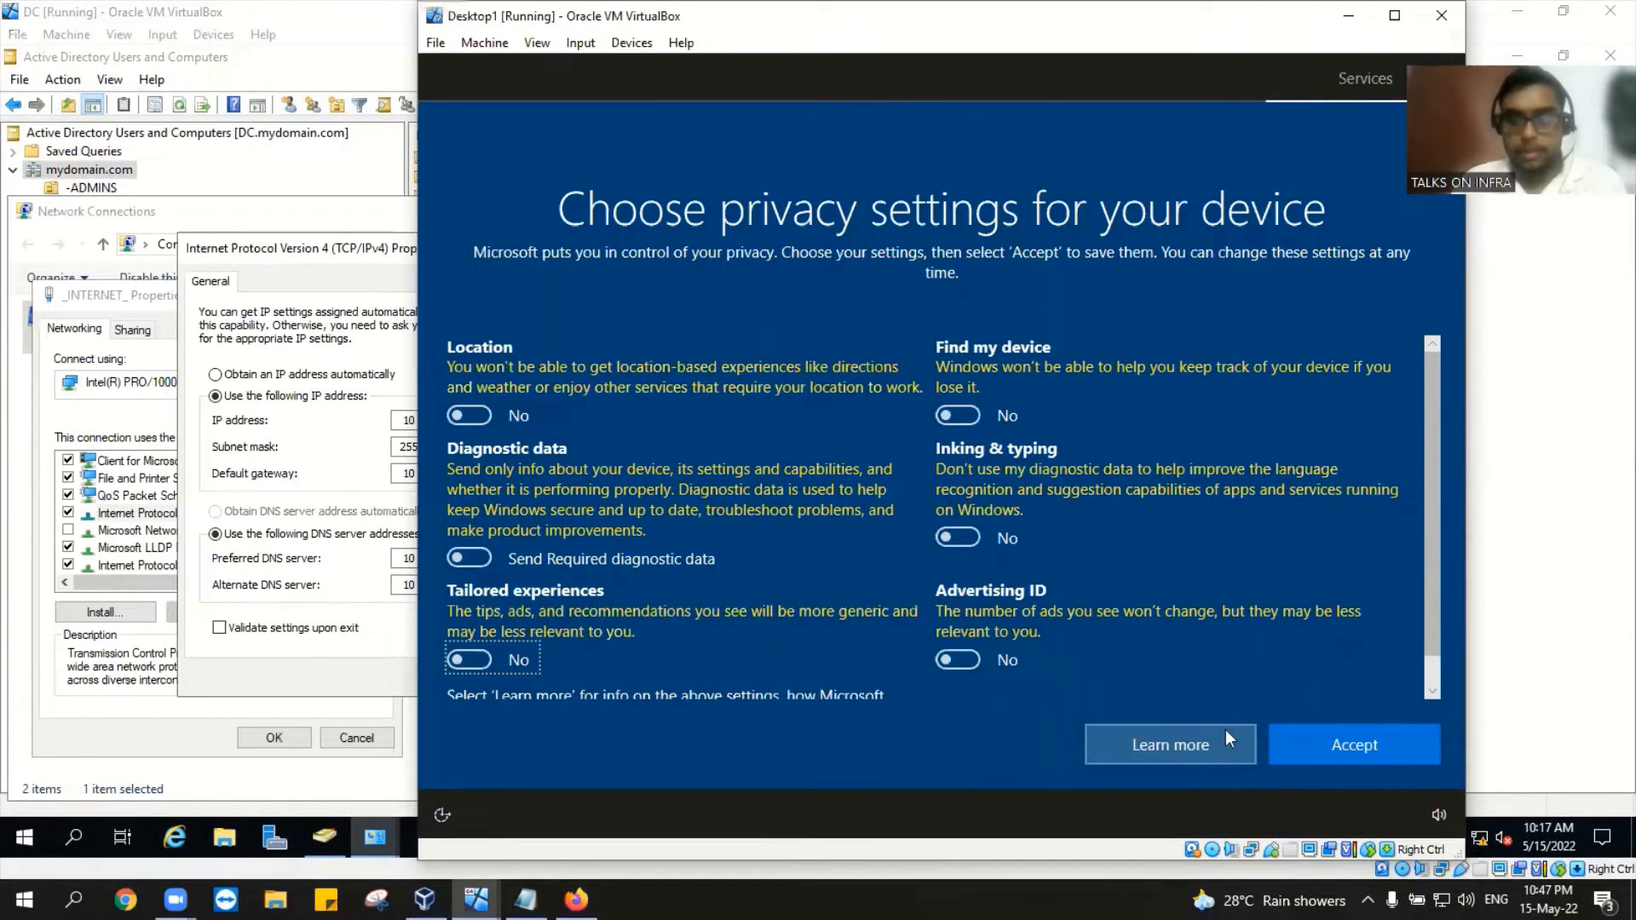
left_click(1358, 743)
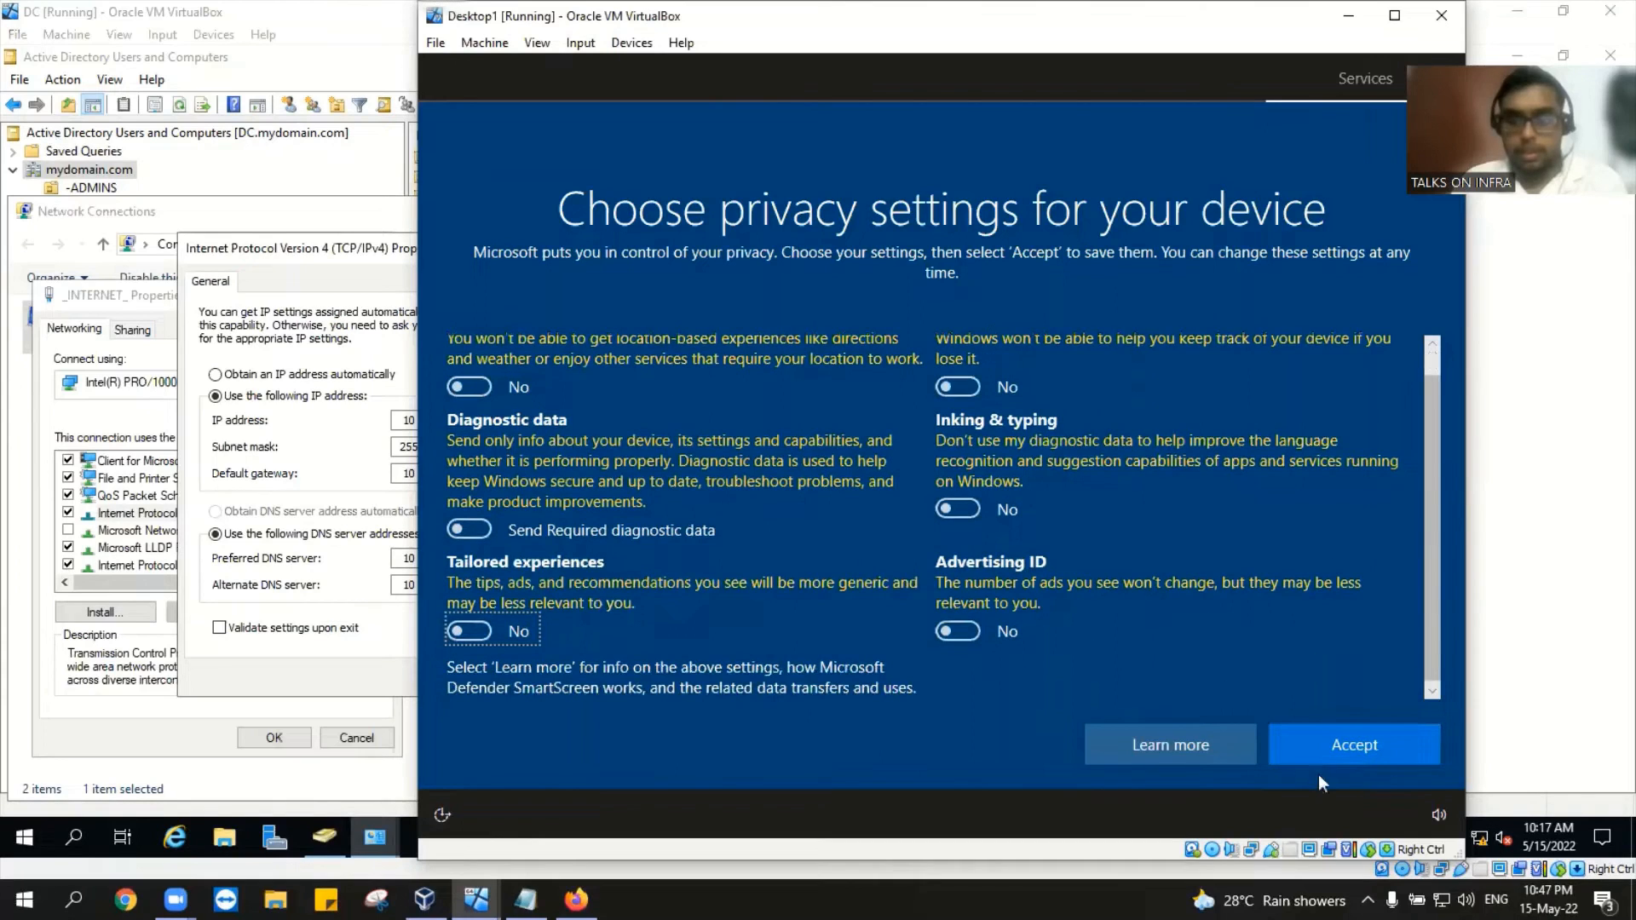
left_click(1330, 759)
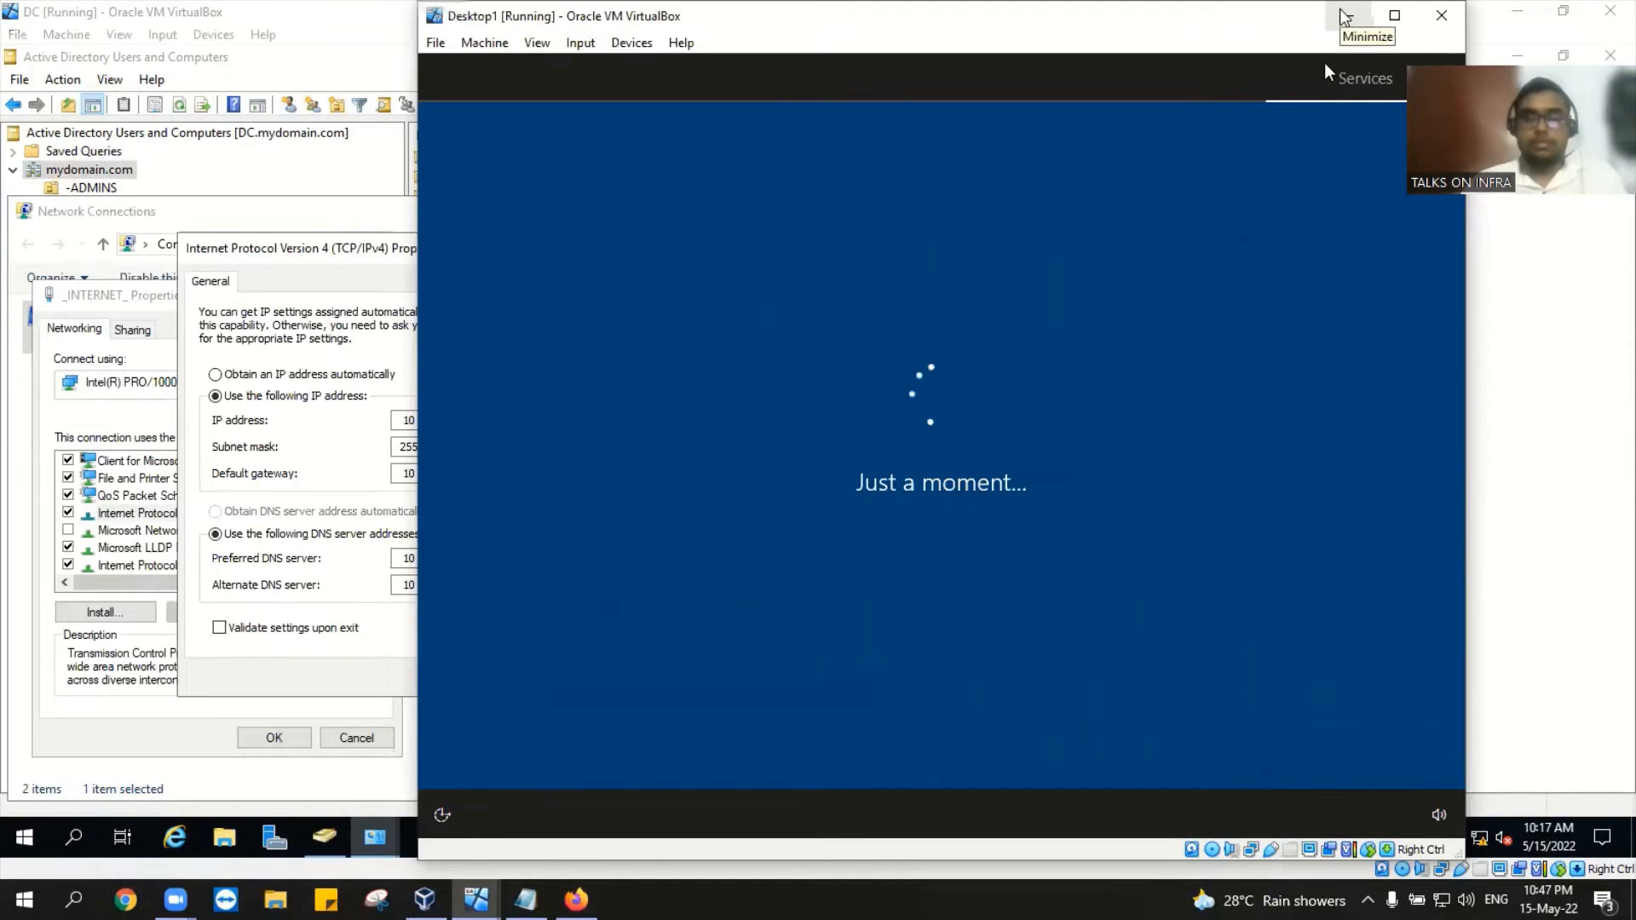
left_click(1345, 15)
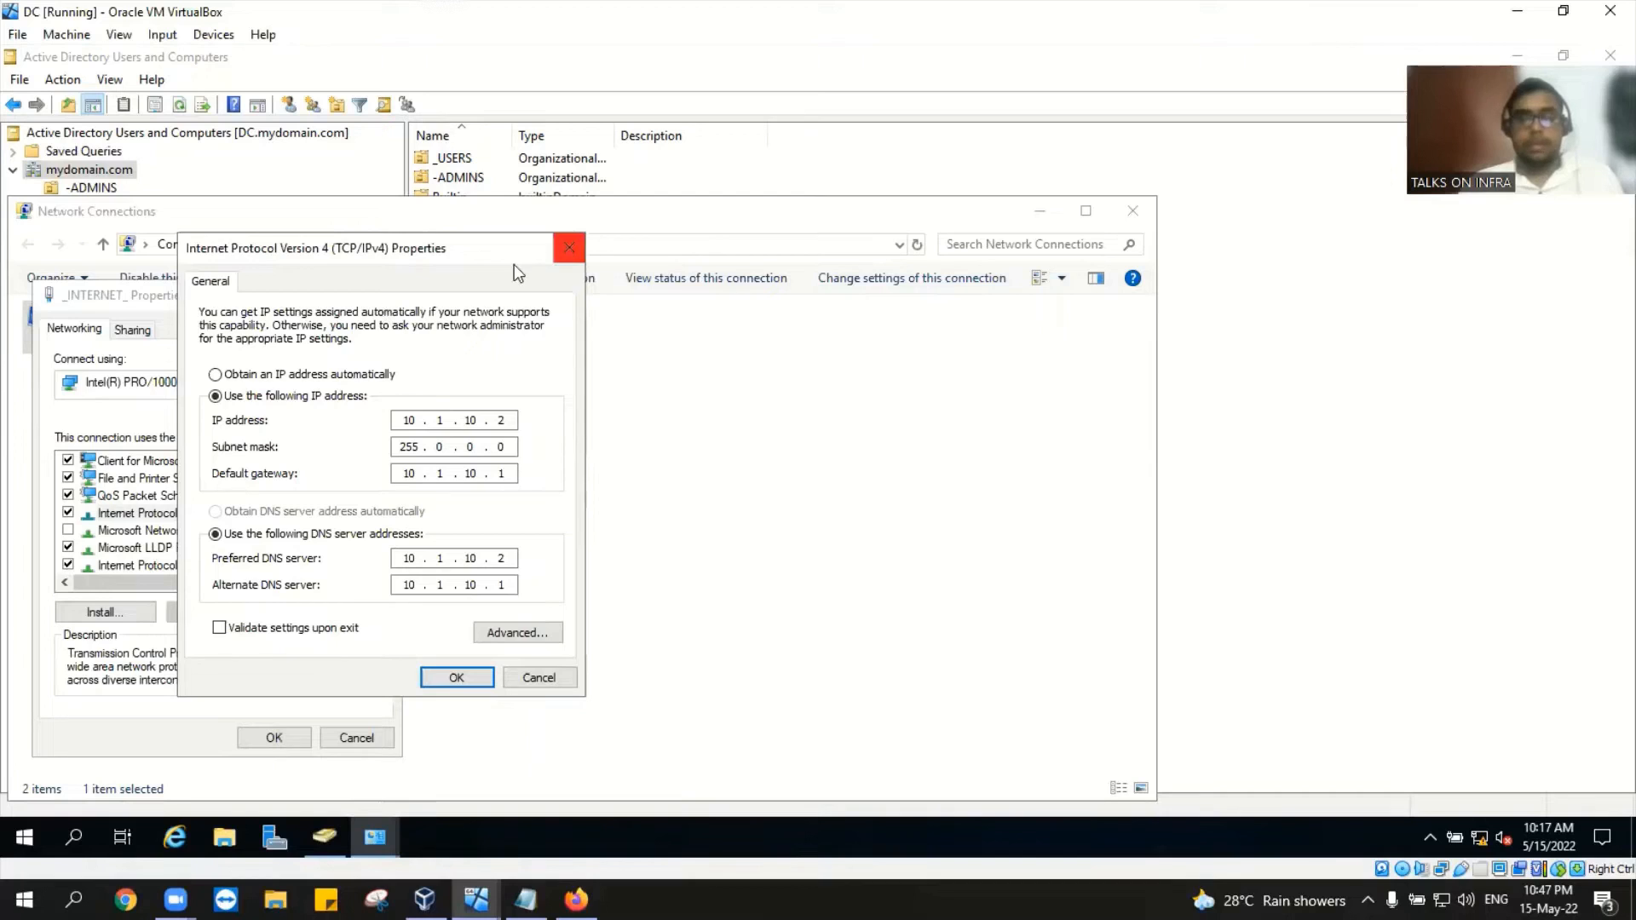
Step: Cancel the TCP/IPv4 and _INTERNET_ properties, then close Network Connections and Network and Sharing Center
left_click(557, 251)
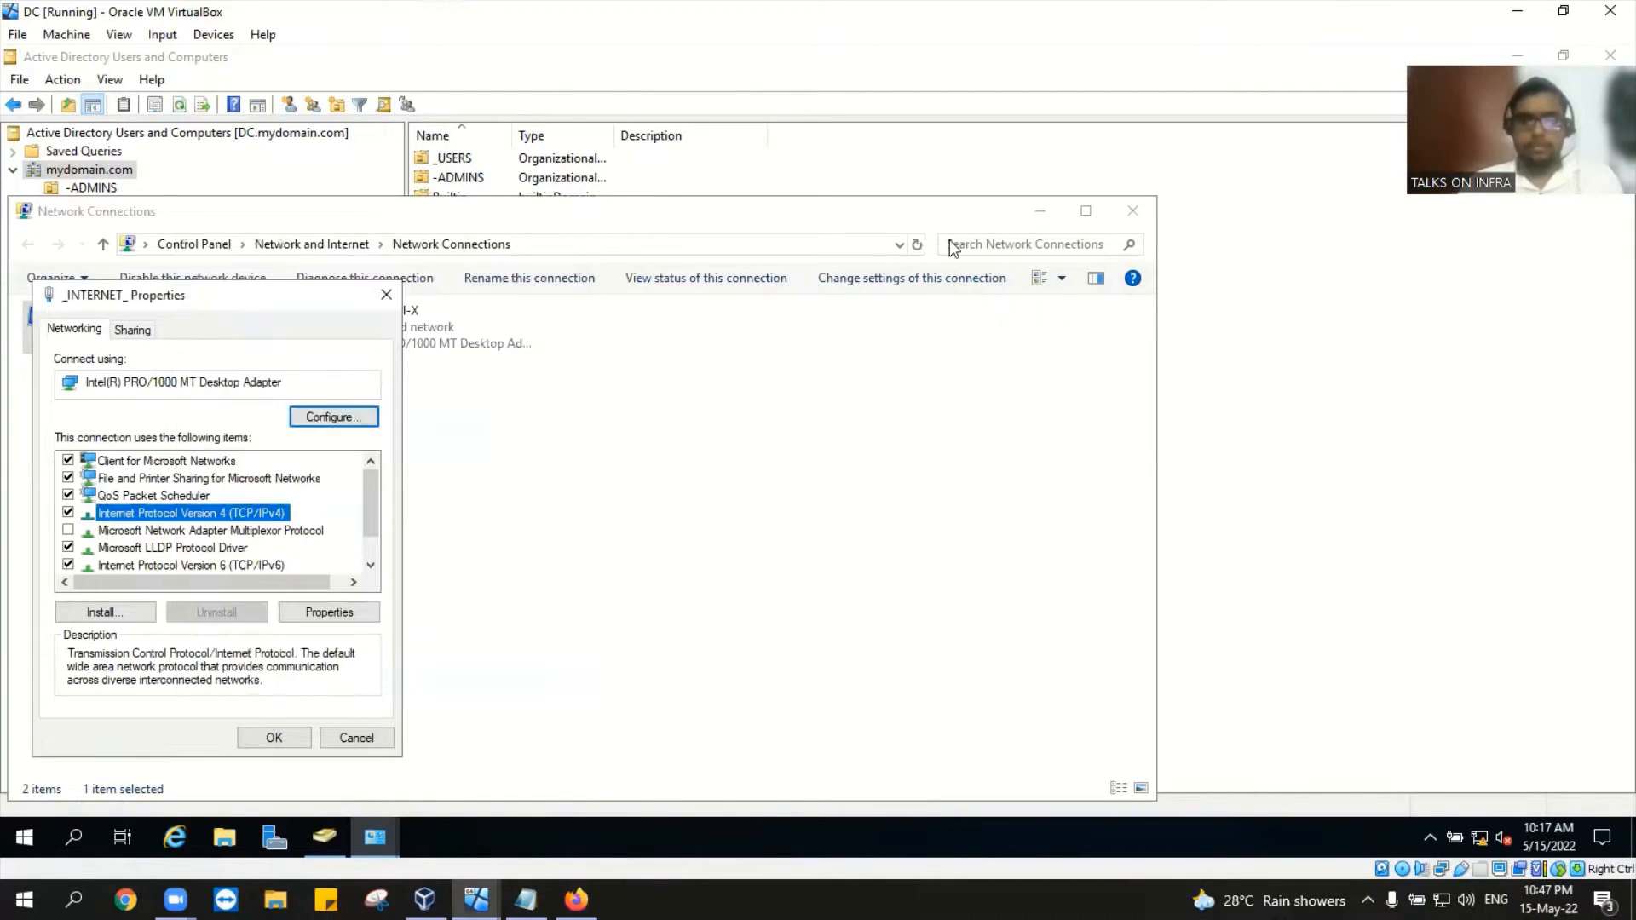
left_click(386, 294)
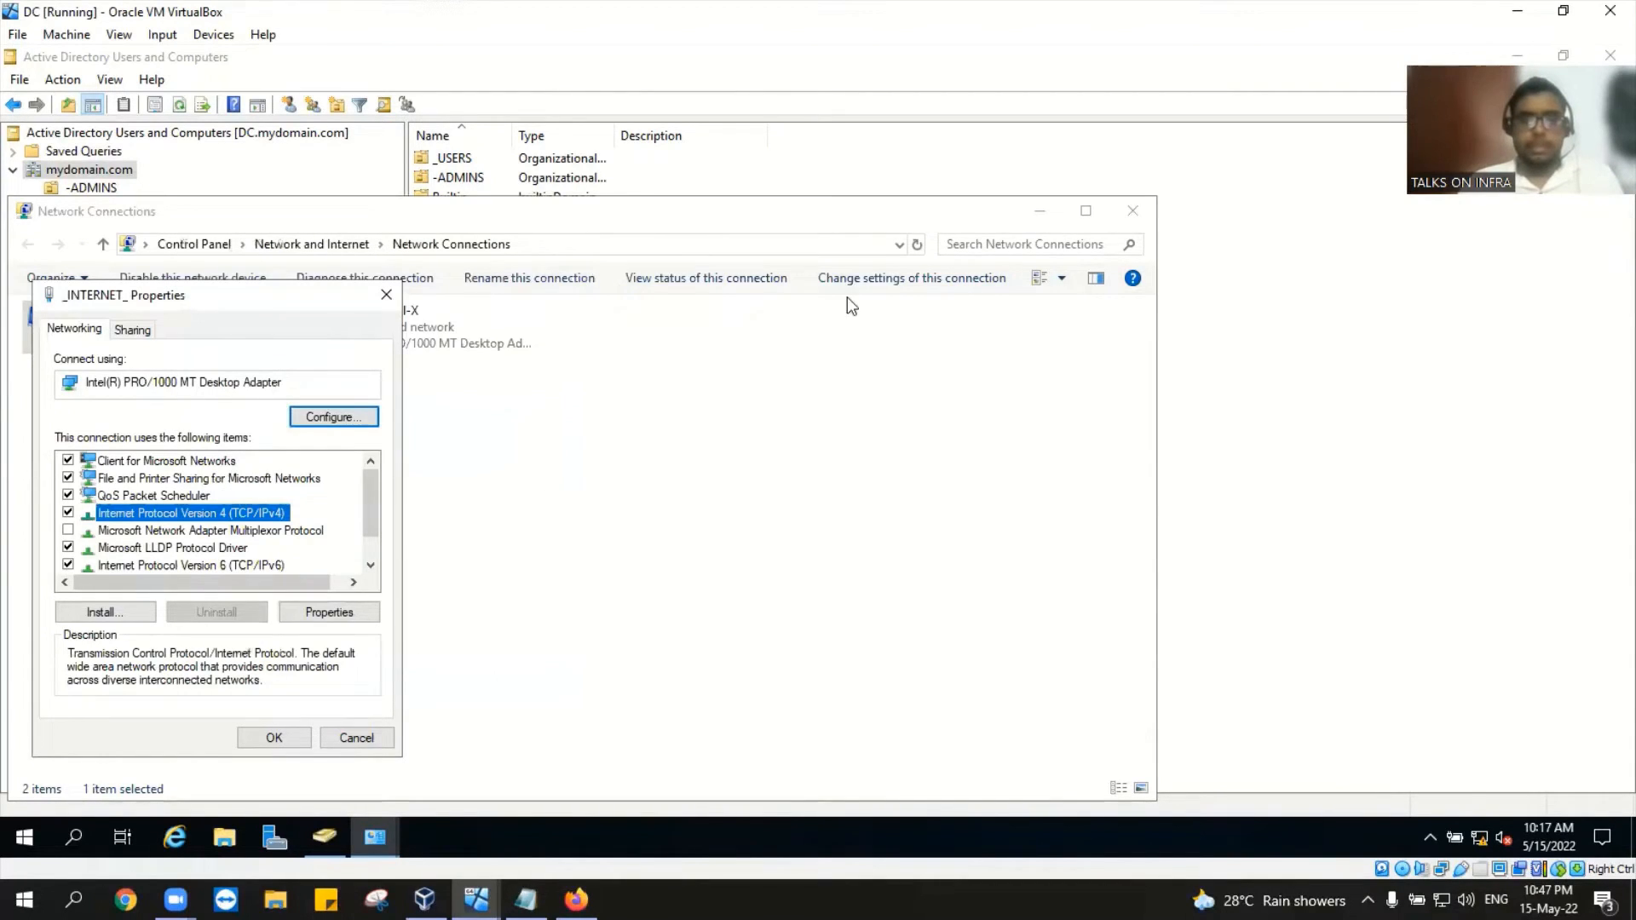
left_click(1133, 213)
left_click(1131, 213)
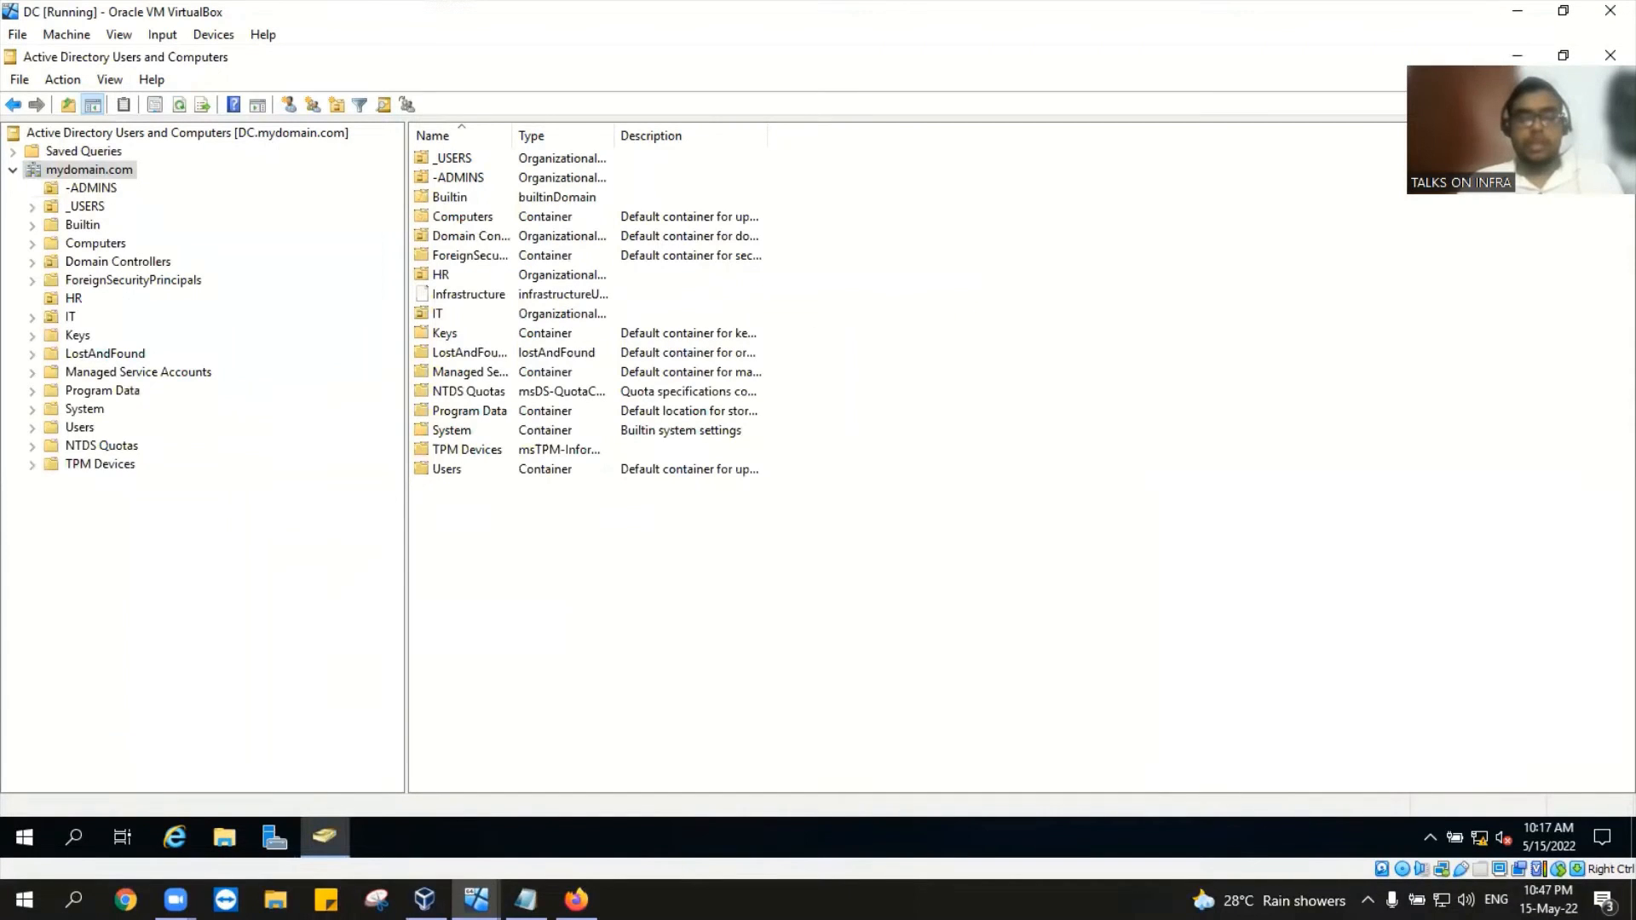
mouse_move(476, 899)
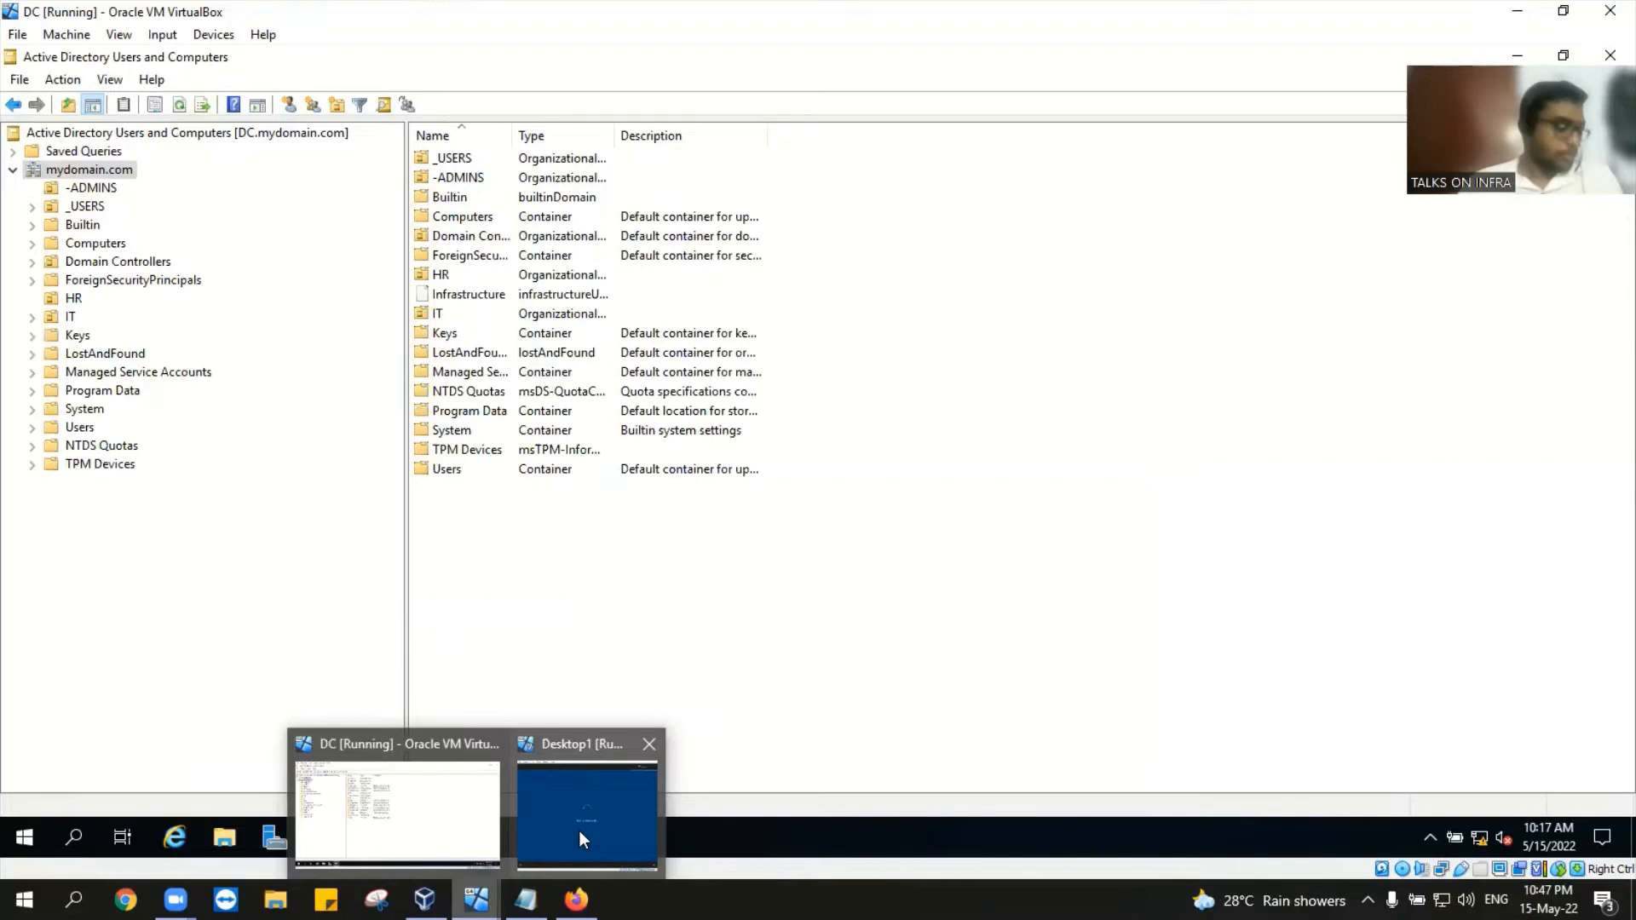
Step: Restore Desktop1, shift its window left, retry the failed Windows setup twice, then minimize it
left_click(581, 832)
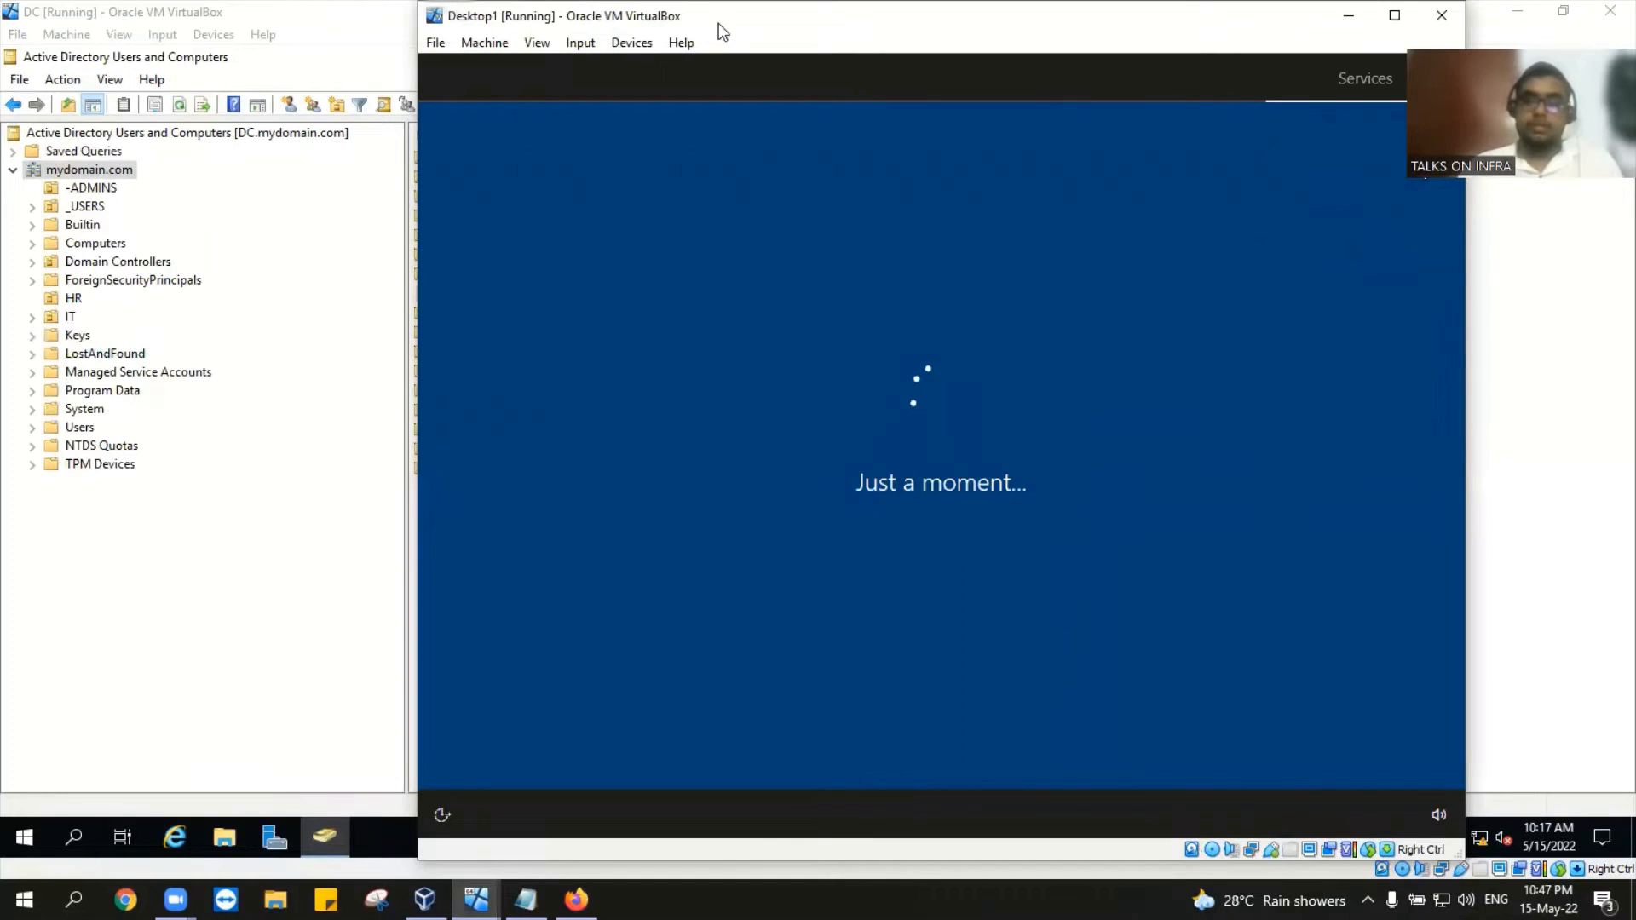
left_click_drag(609, 12, 496, 13)
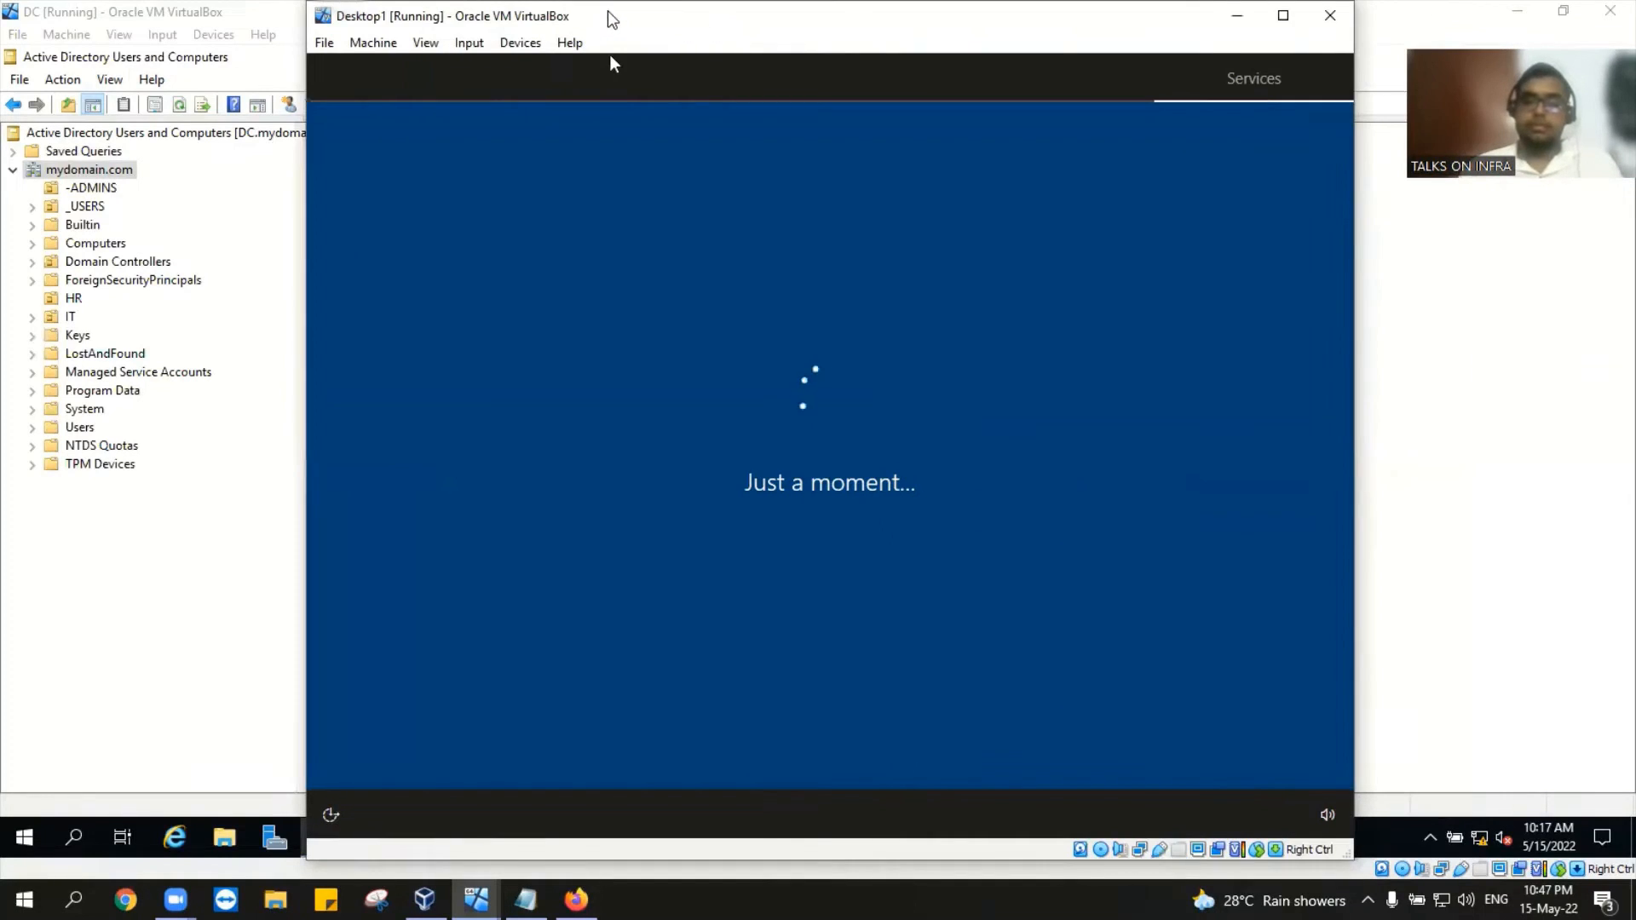
left_click_drag(606, 10, 605, 11)
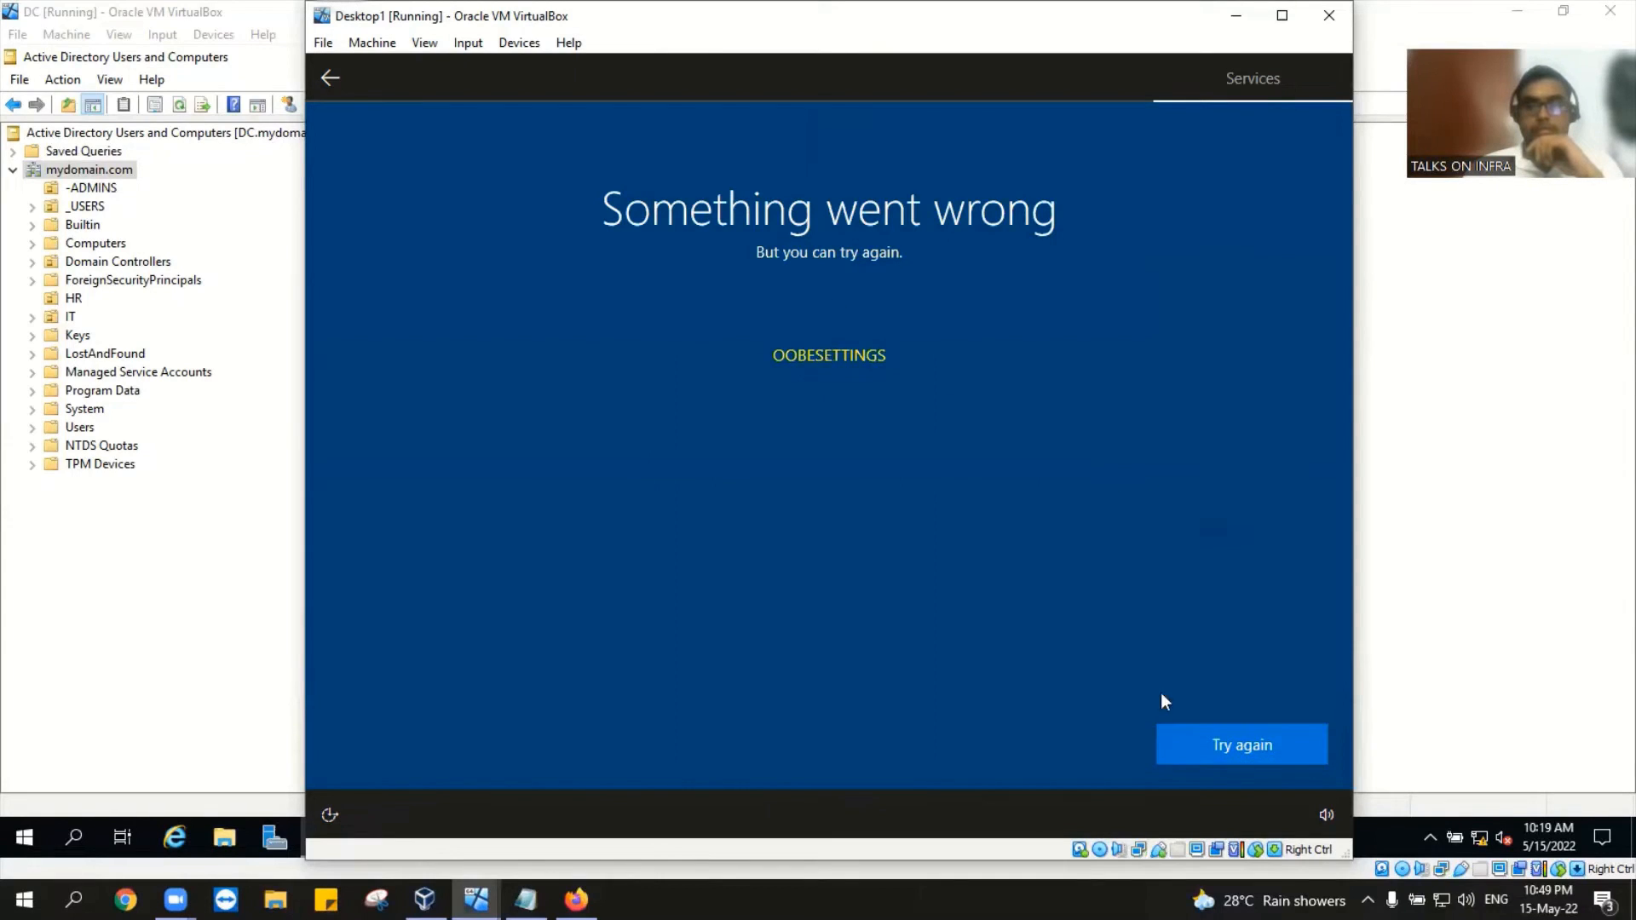
left_click(1248, 749)
left_click(1261, 729)
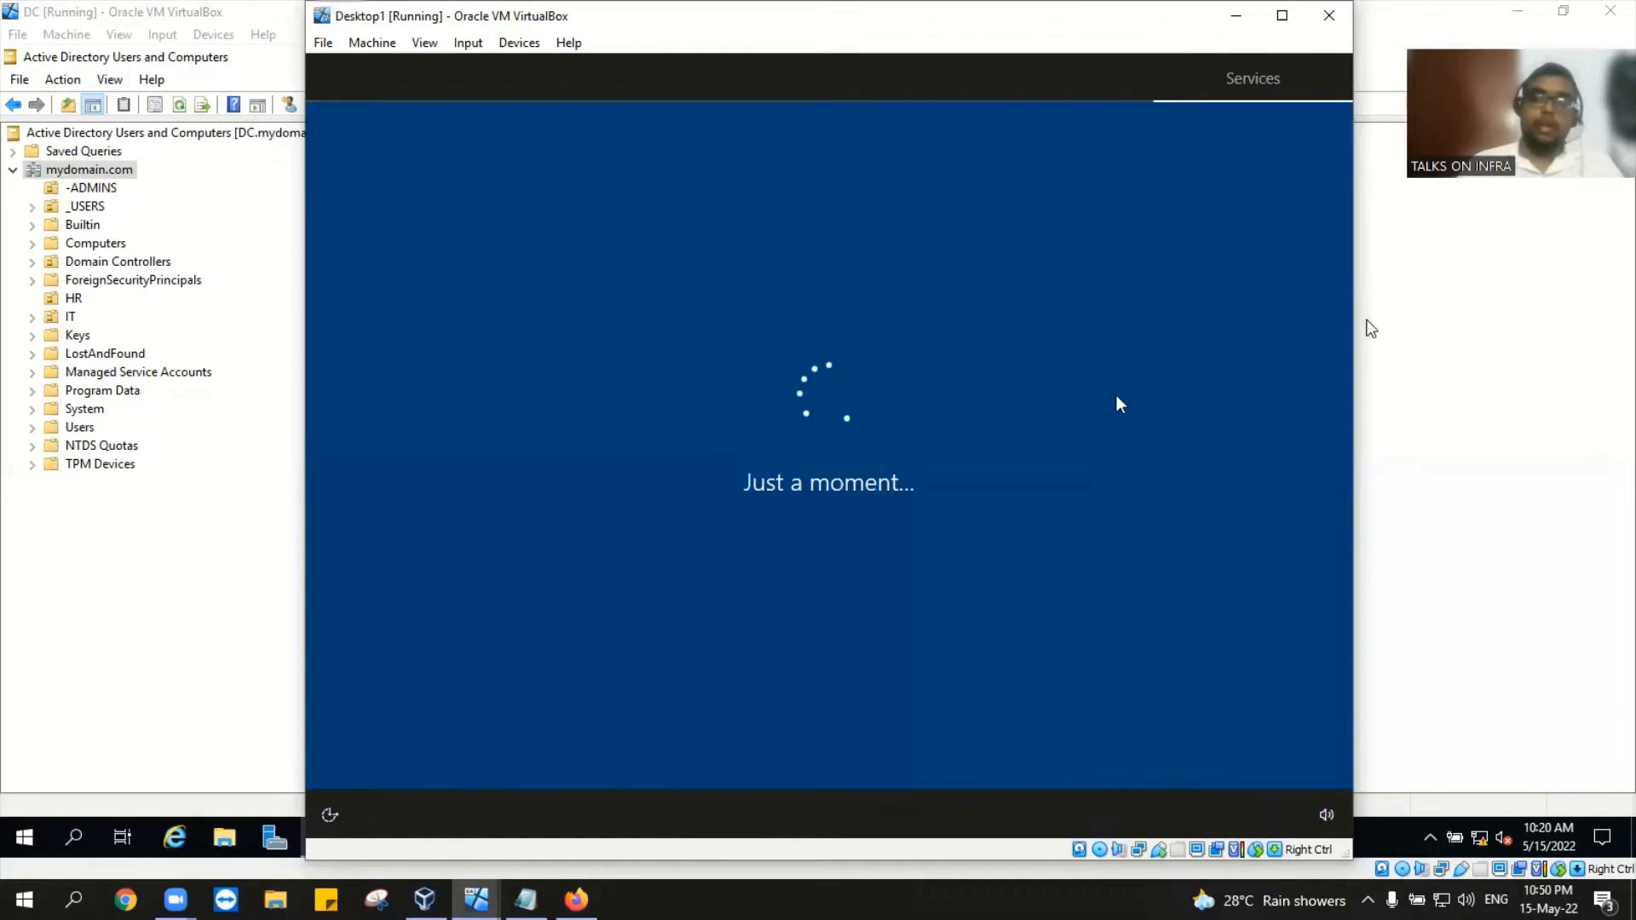
left_click(1237, 16)
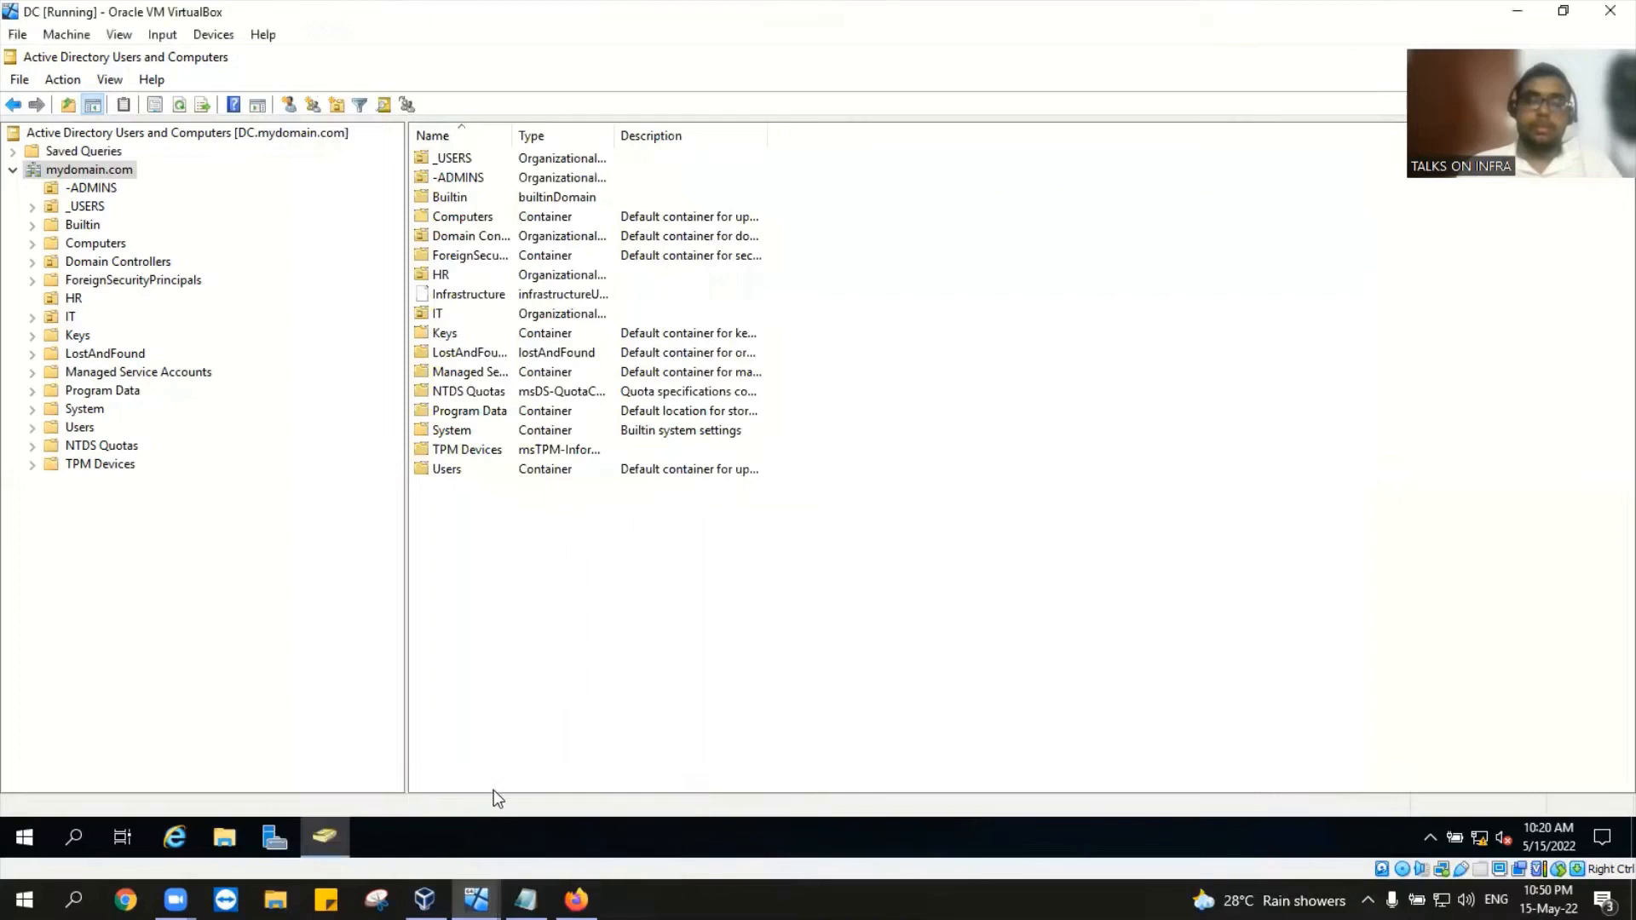
Step: Start CLIENT1 from VirtualBox Manager, minimize Desktop1, and dismiss CLIENT1's keyboard auto-capture notice
left_click(453, 800)
left_click(172, 113)
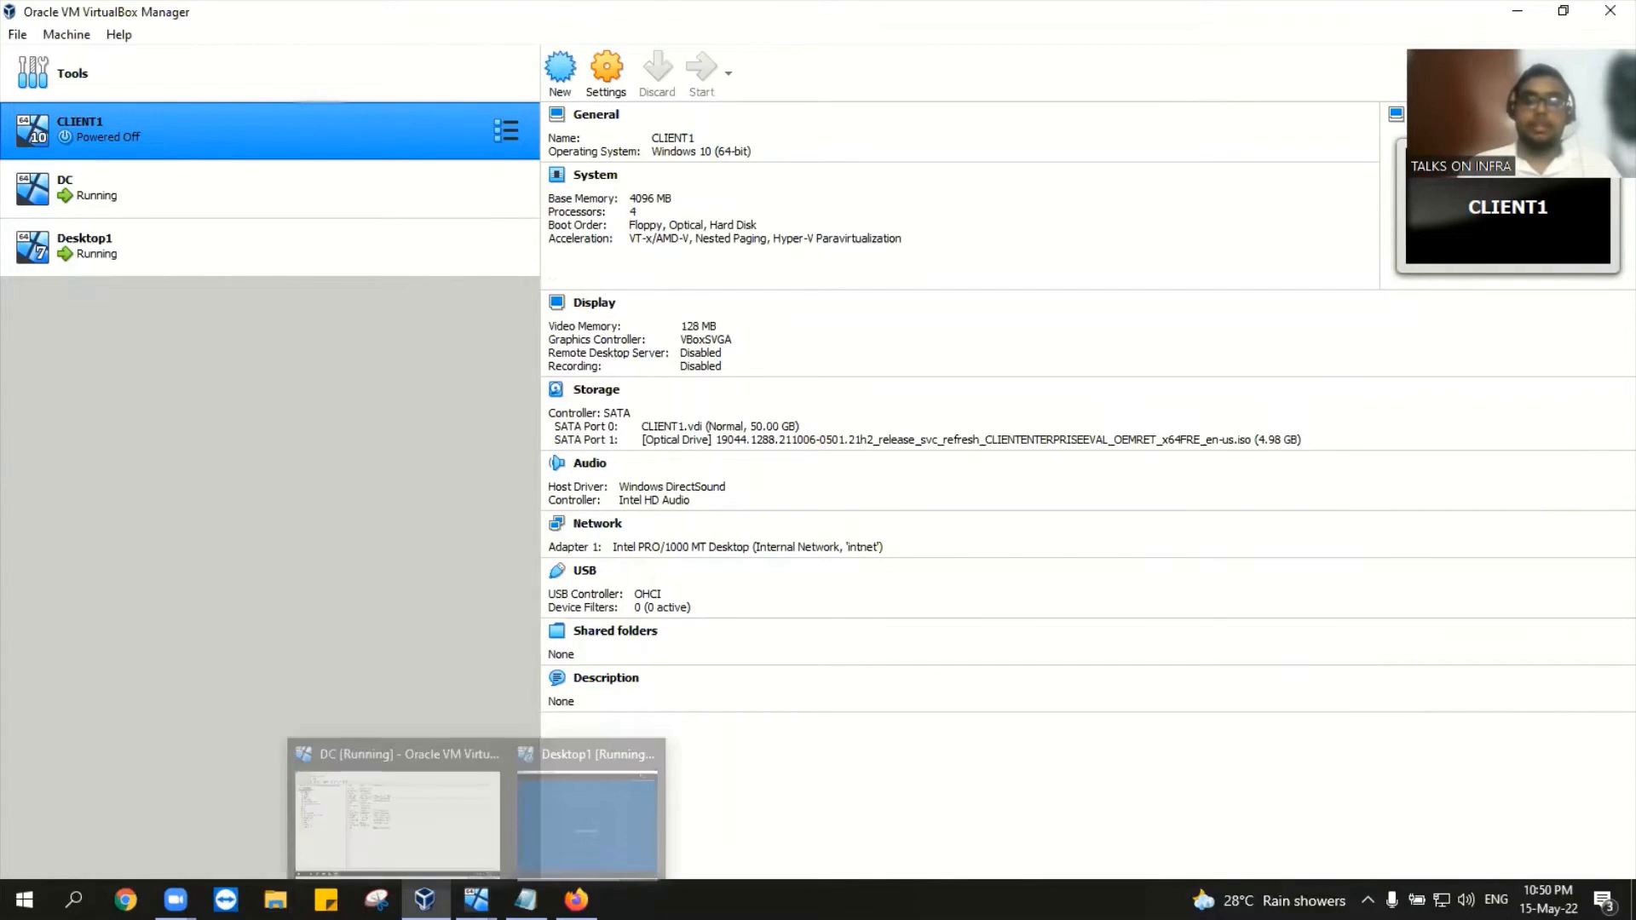
mouse_move(476, 898)
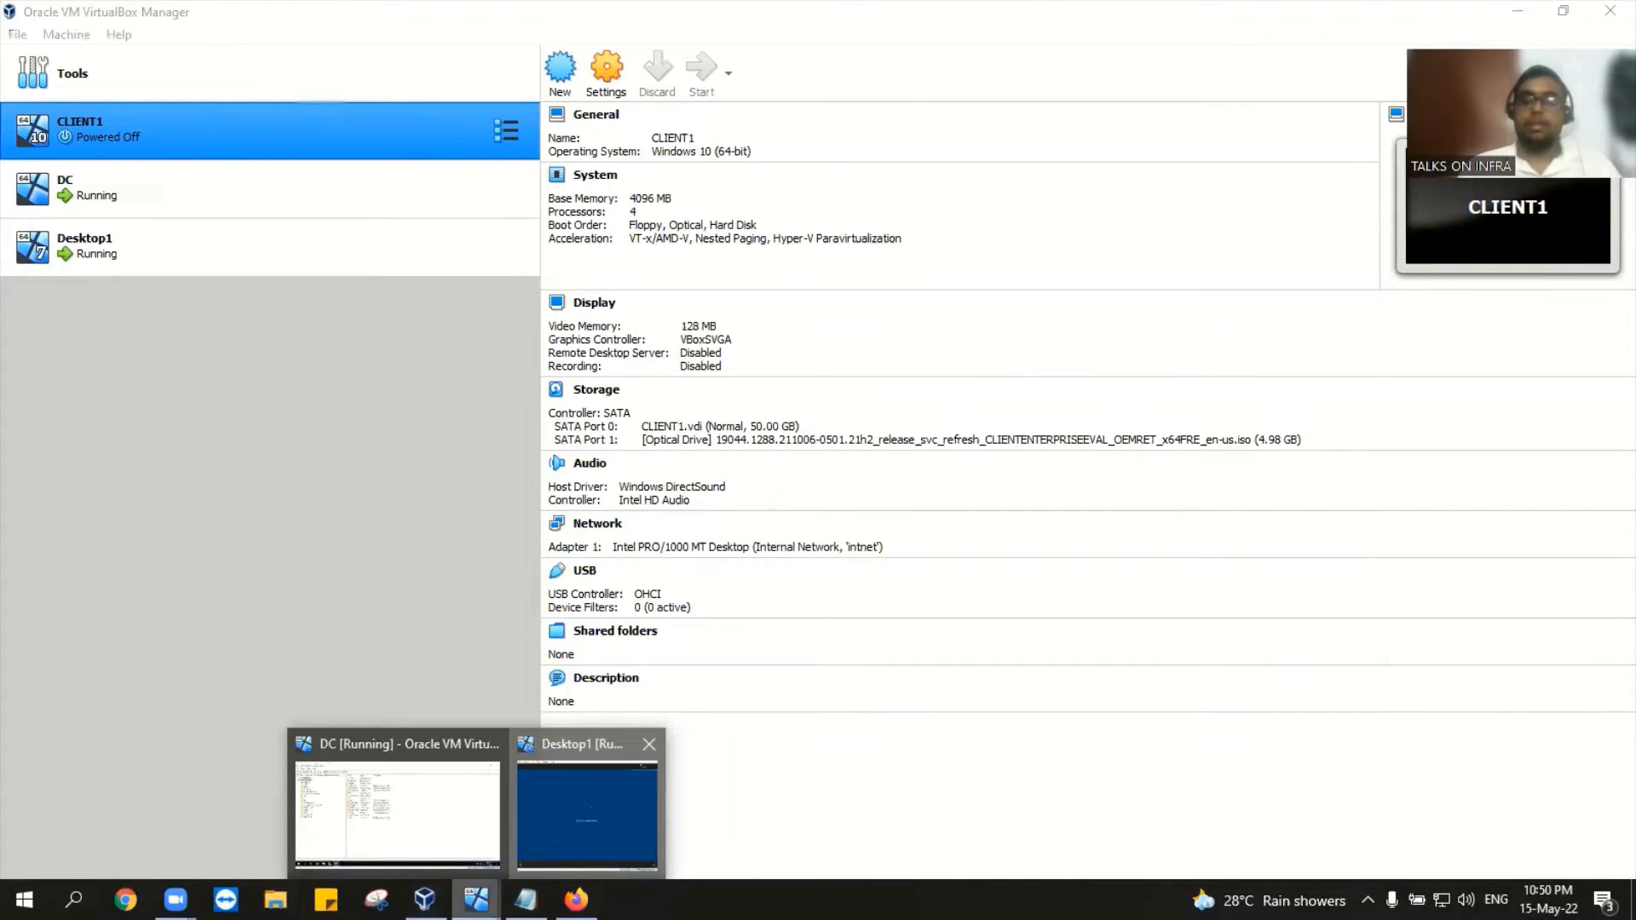
left_click(581, 792)
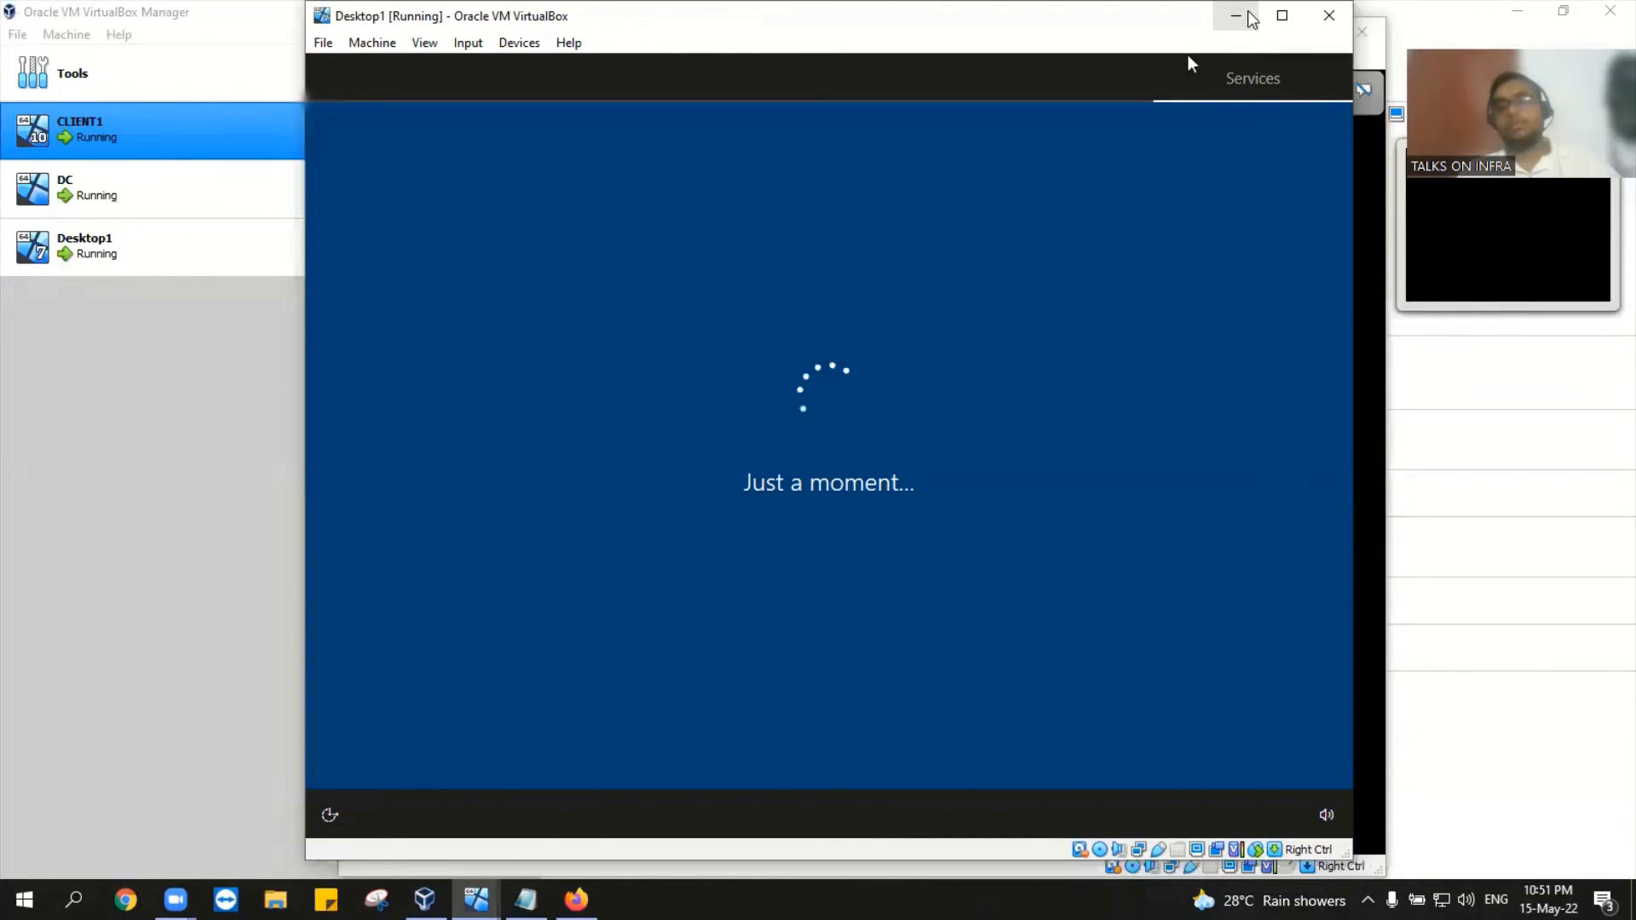
left_click(1252, 17)
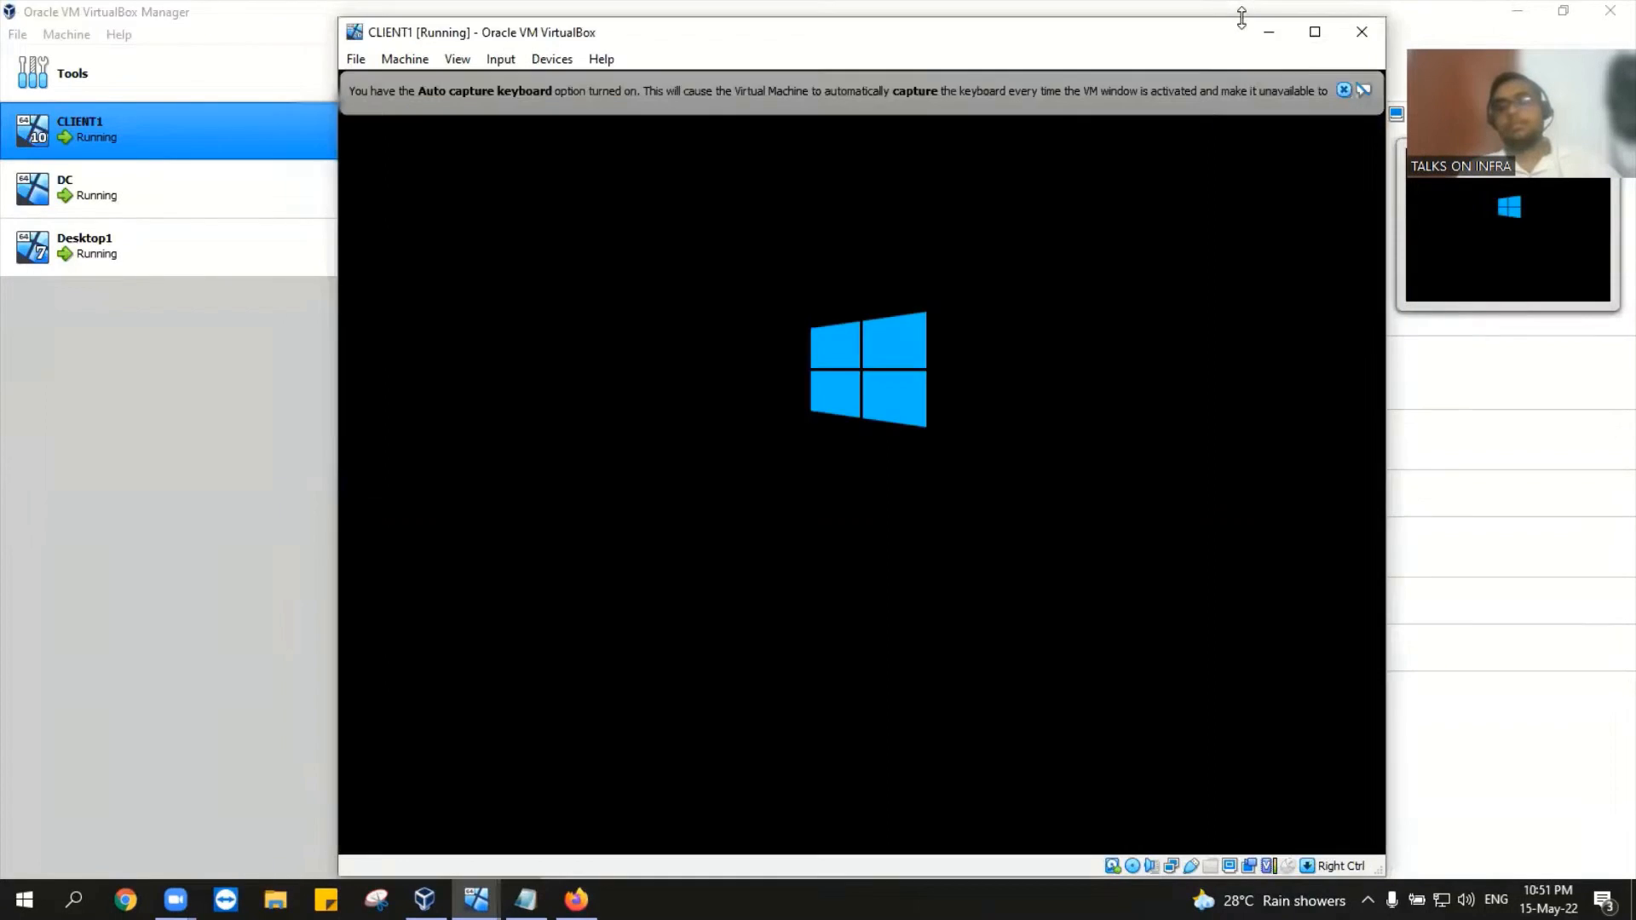
left_click(1342, 90)
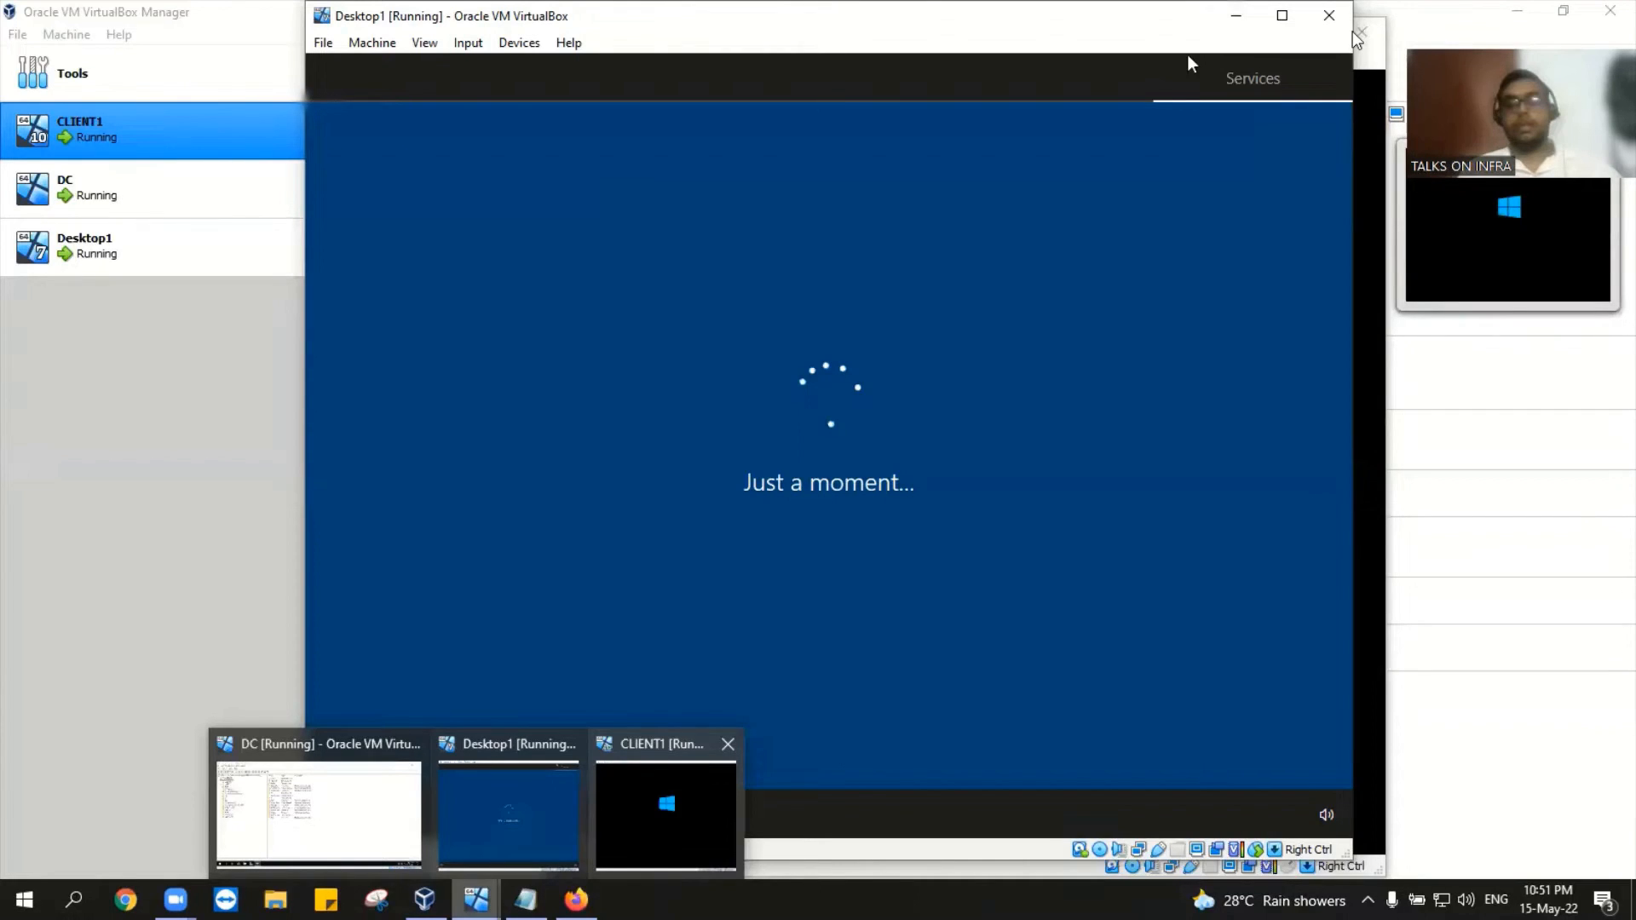
left_click(1358, 41)
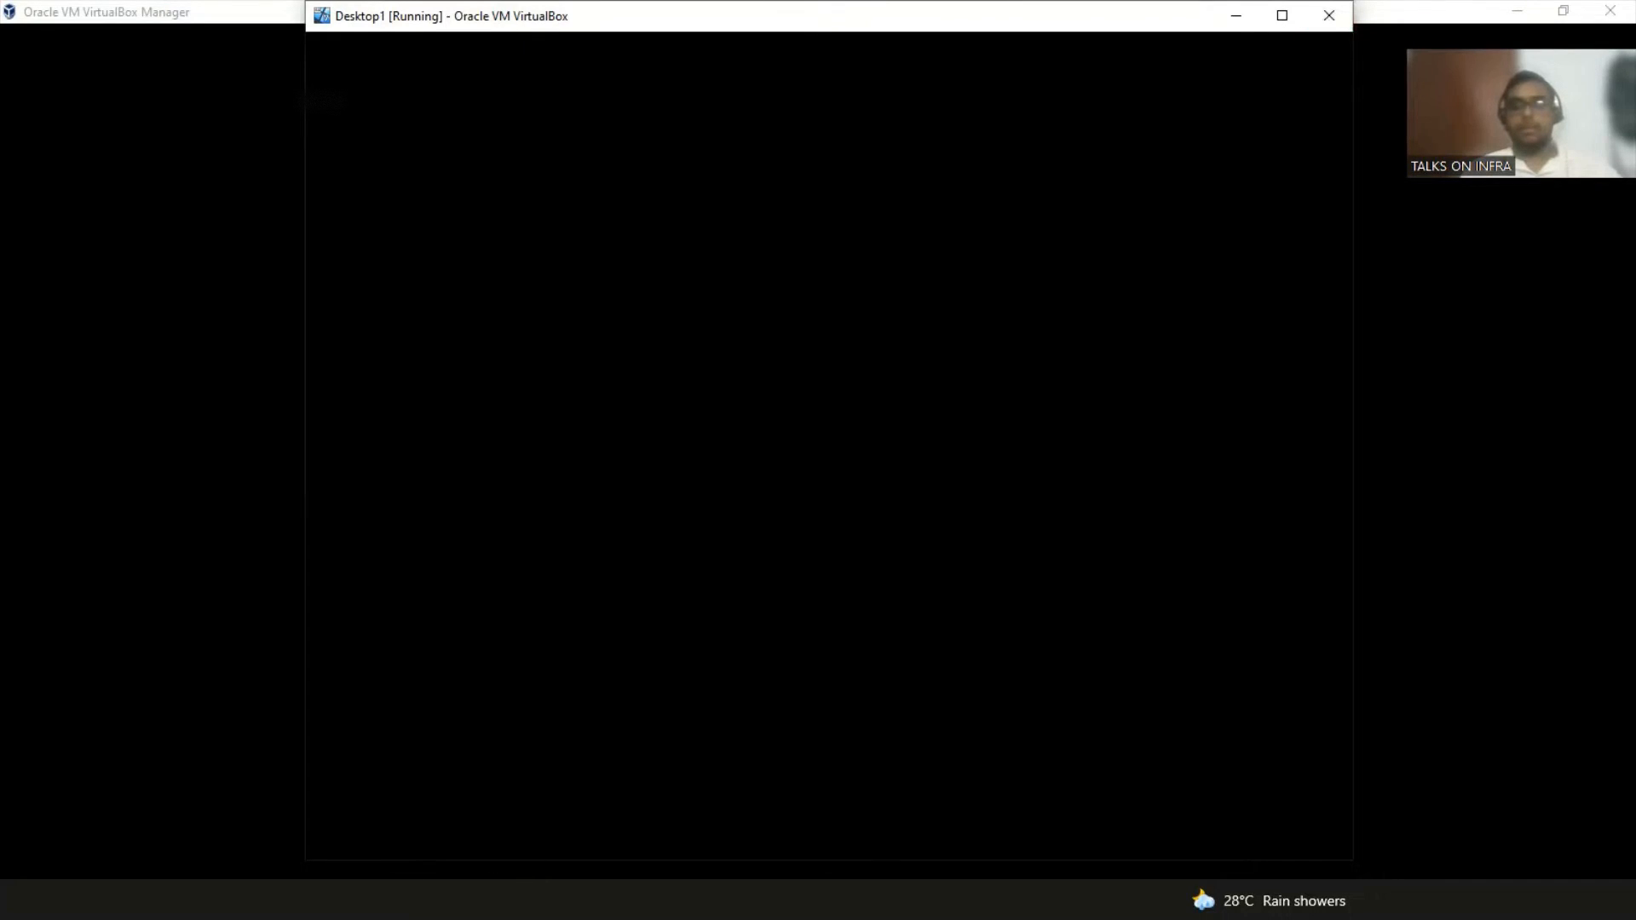
Step: Cancel closing Desktop1 so it keeps running, then minimize the VirtualBox Manager and DC windows
left_click(1322, 17)
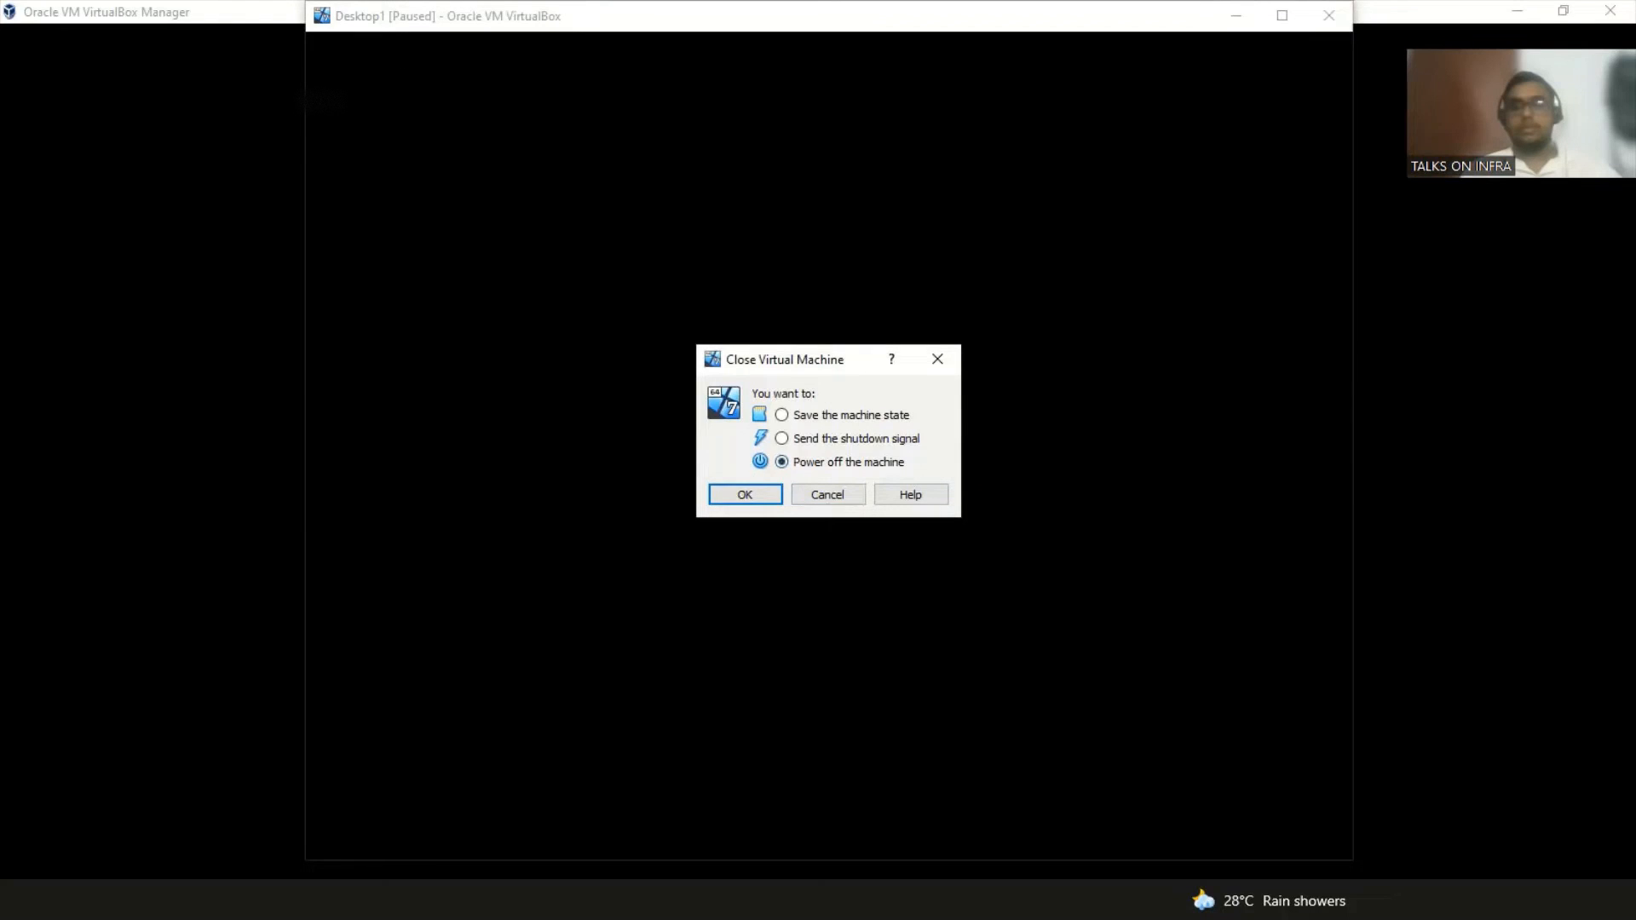
left_click(828, 495)
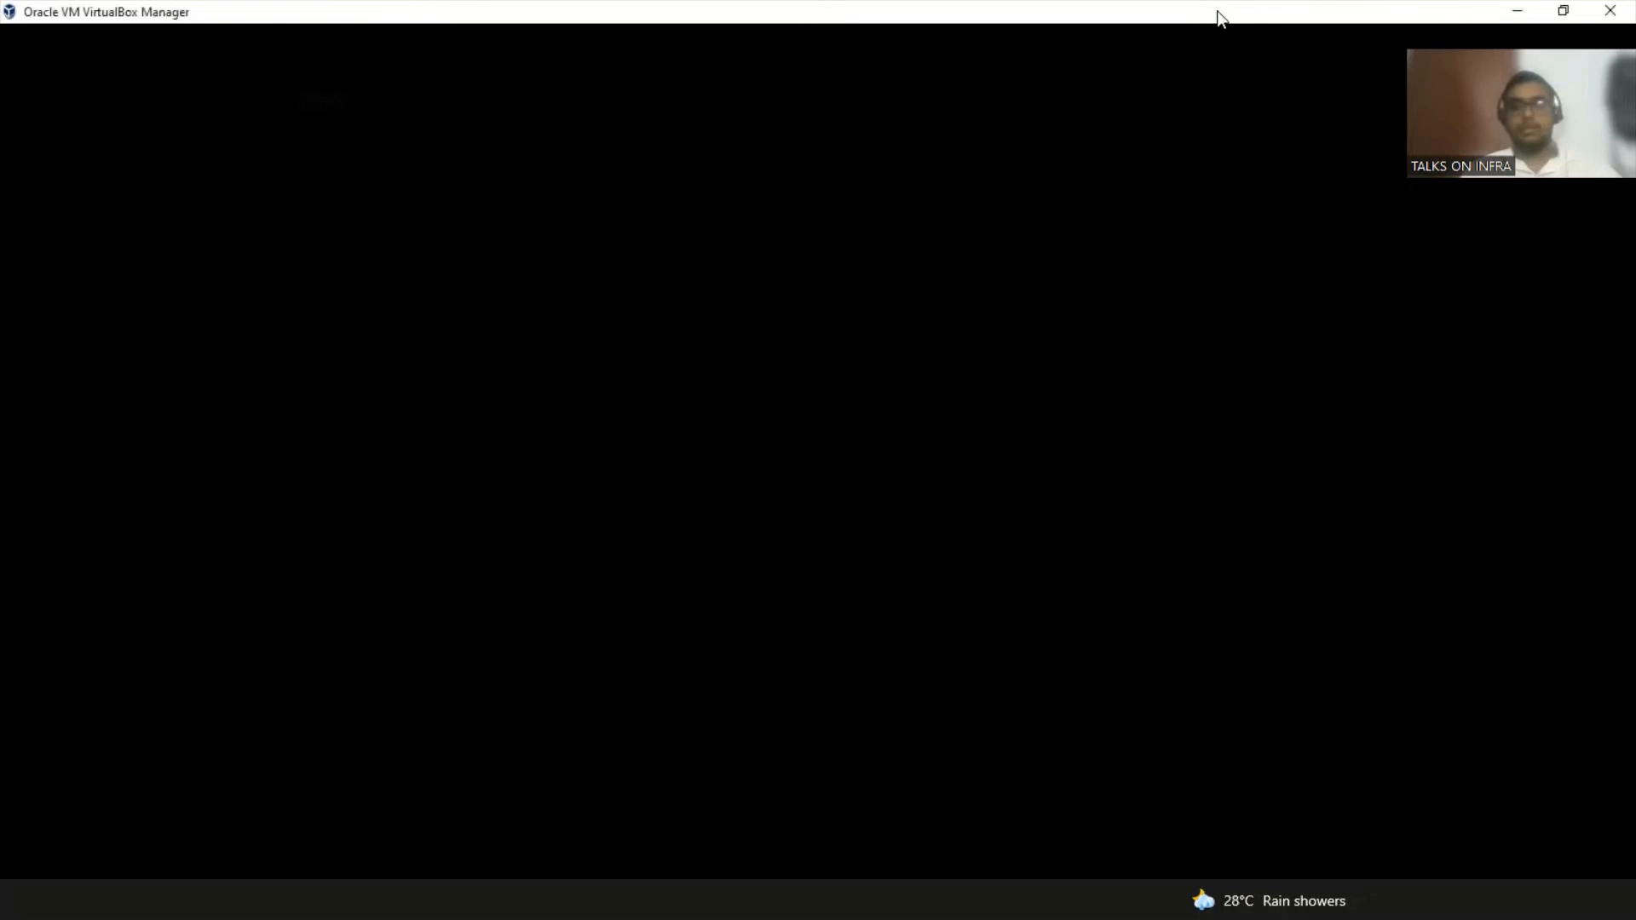
left_click(1518, 10)
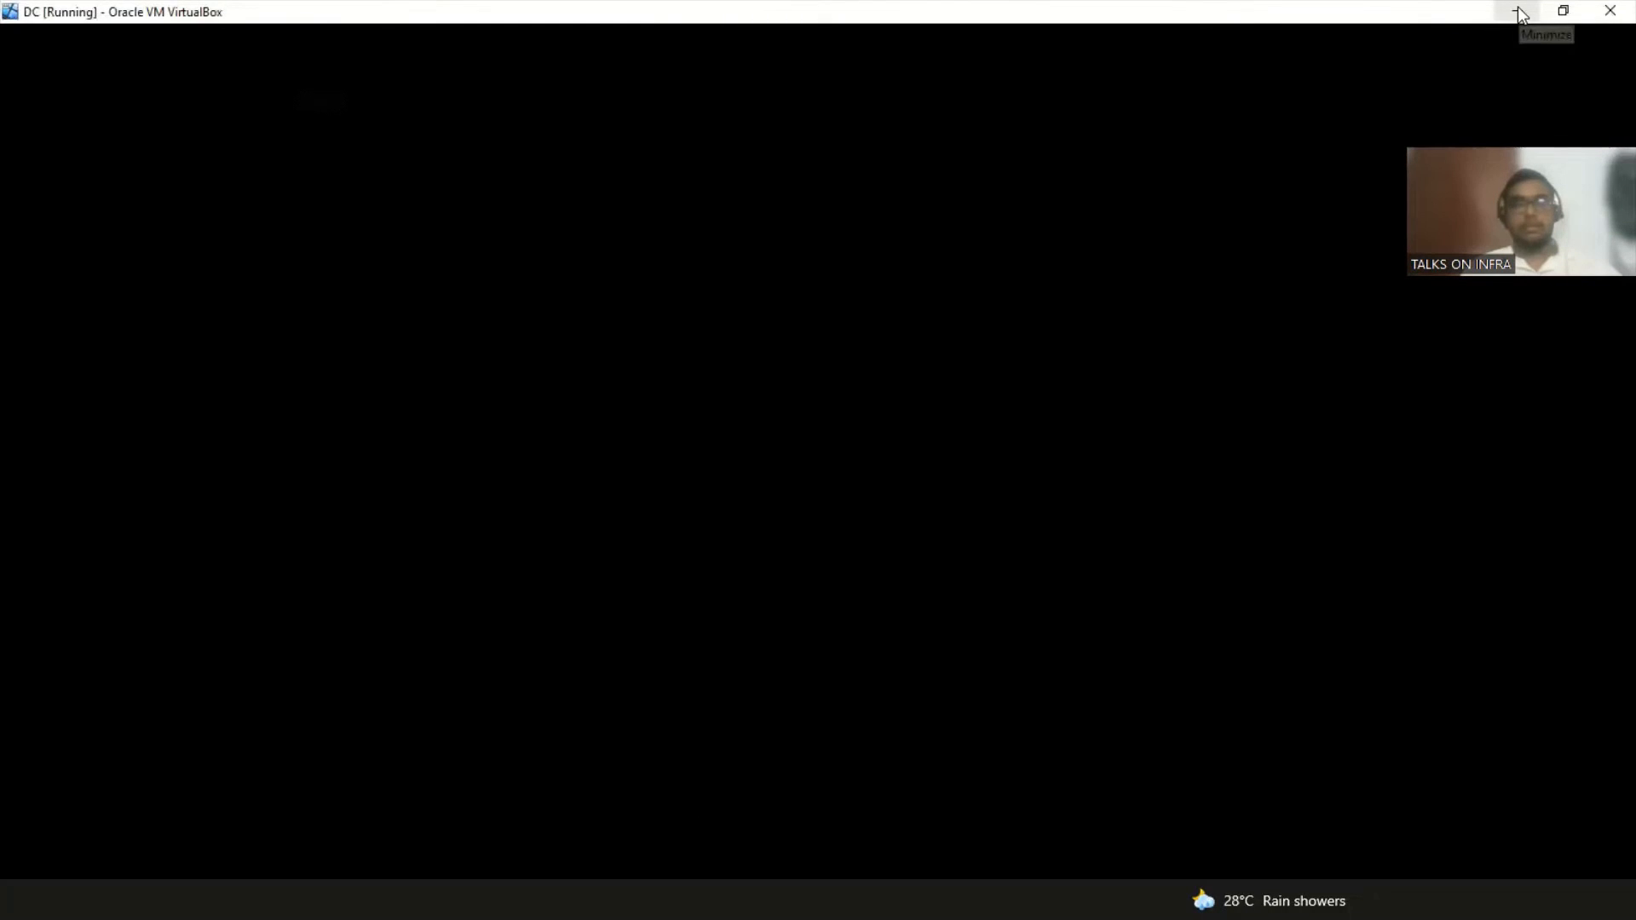
left_click(1519, 12)
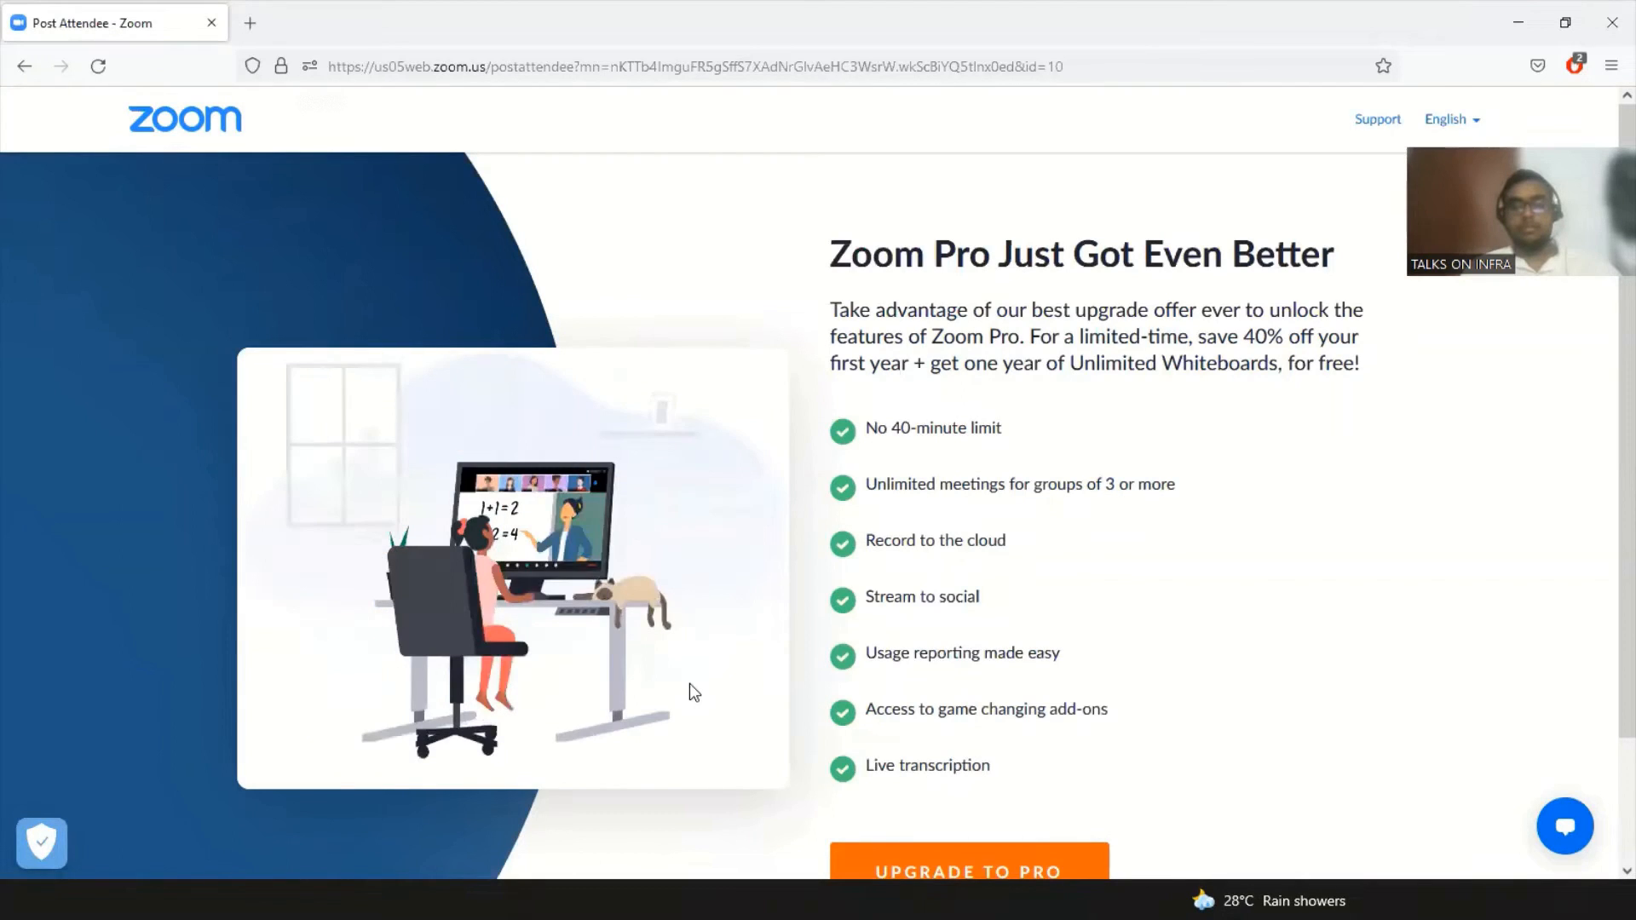
Step: Look over Zoom's post-meeting Pro offer page, then switch to the Notepad IP and DNS notes
scroll(696, 692, "down", 2)
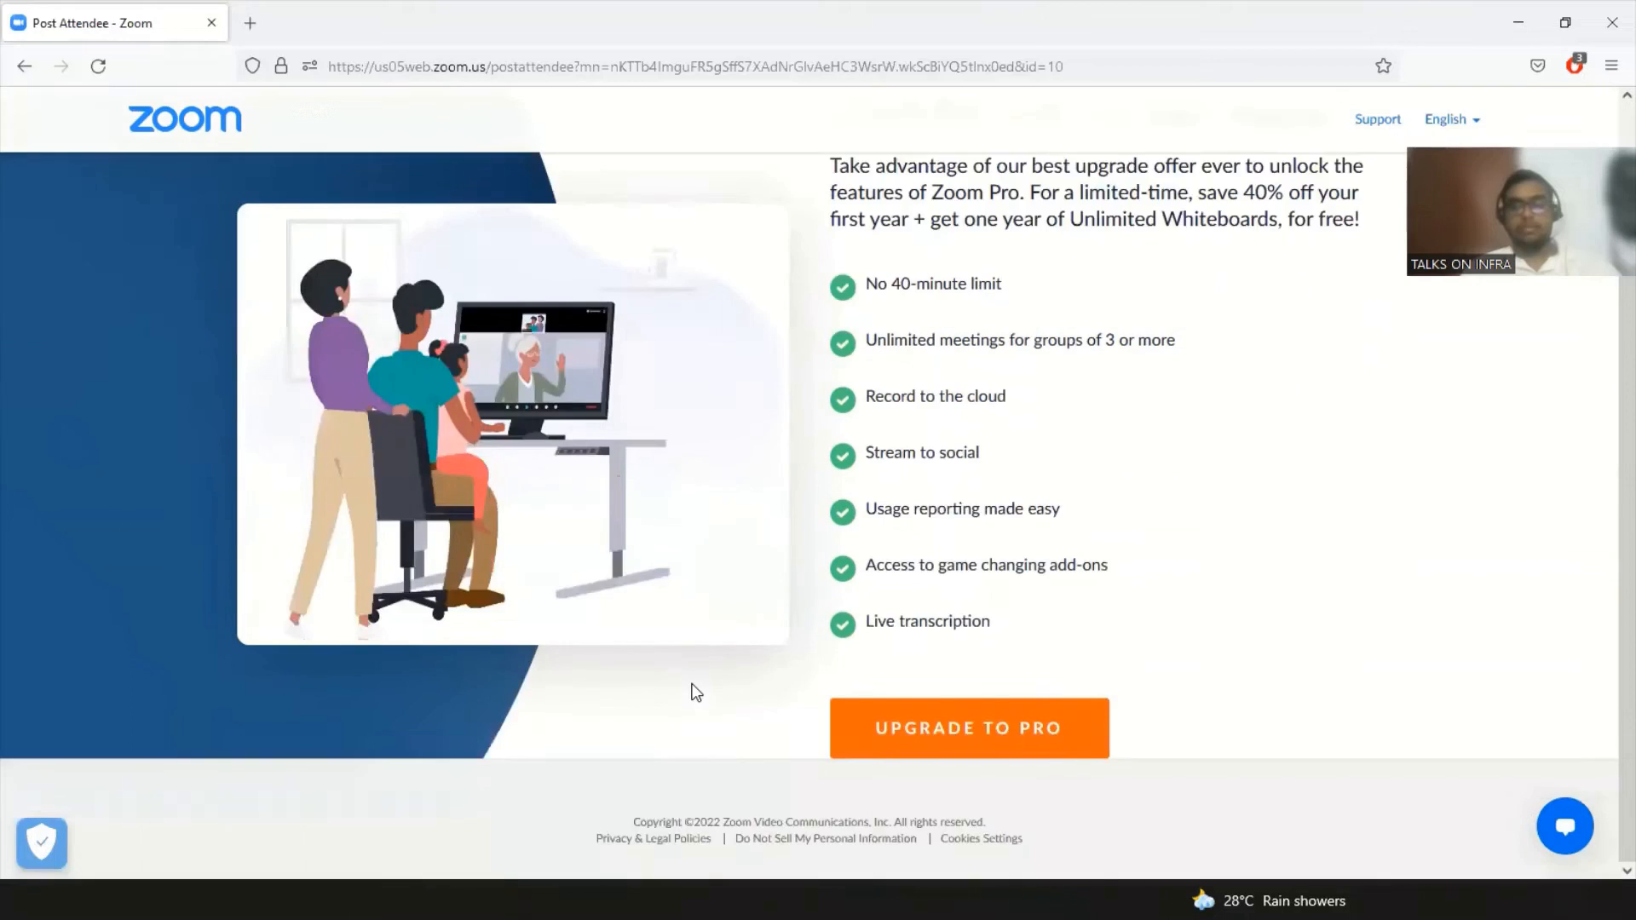
scroll(696, 692, "up", 2)
scroll(693, 694, "down", 2)
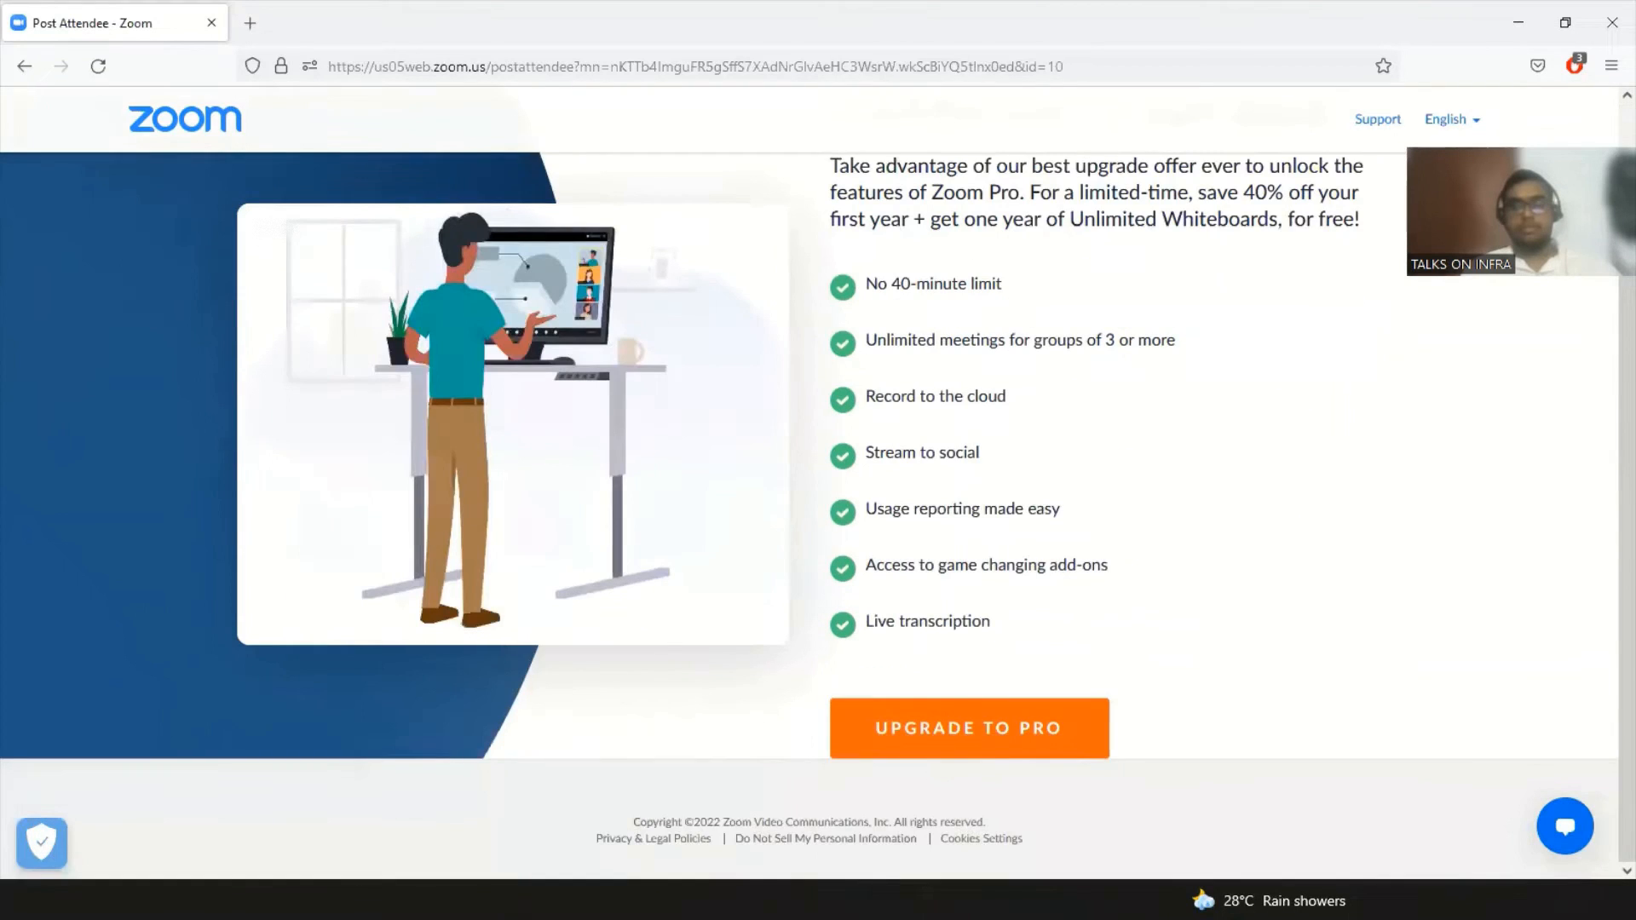
double_click(1364, 712)
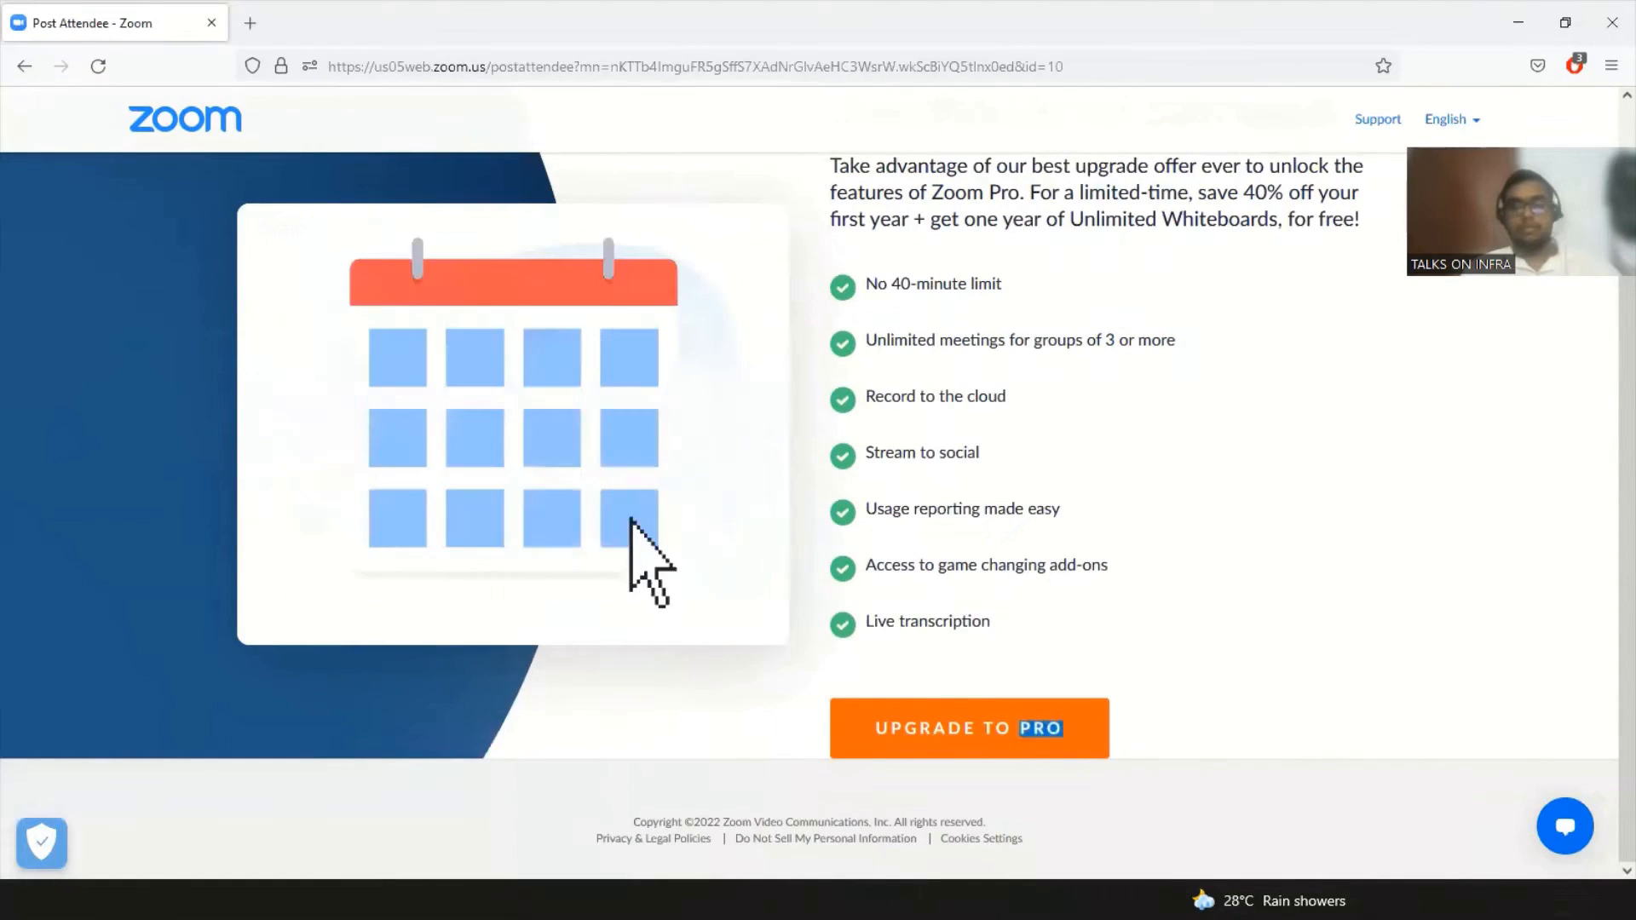
left_click(775, 901)
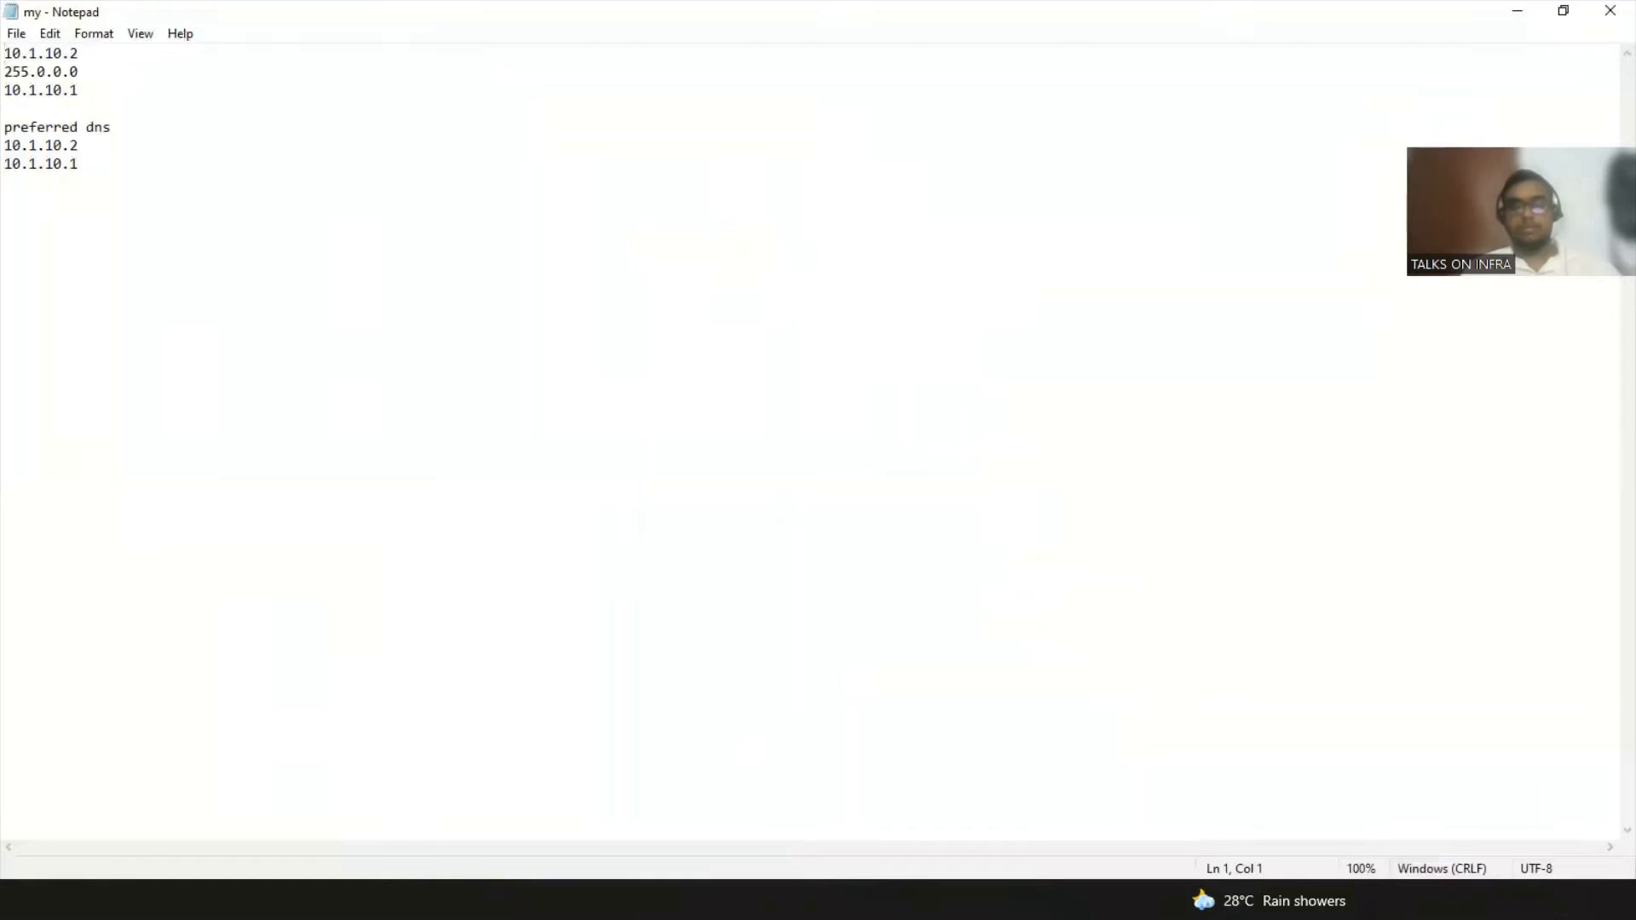
Step: Minimize both the Notepad IP/DNS notes and the Firefox window showing Zoom's page
left_click(476, 900)
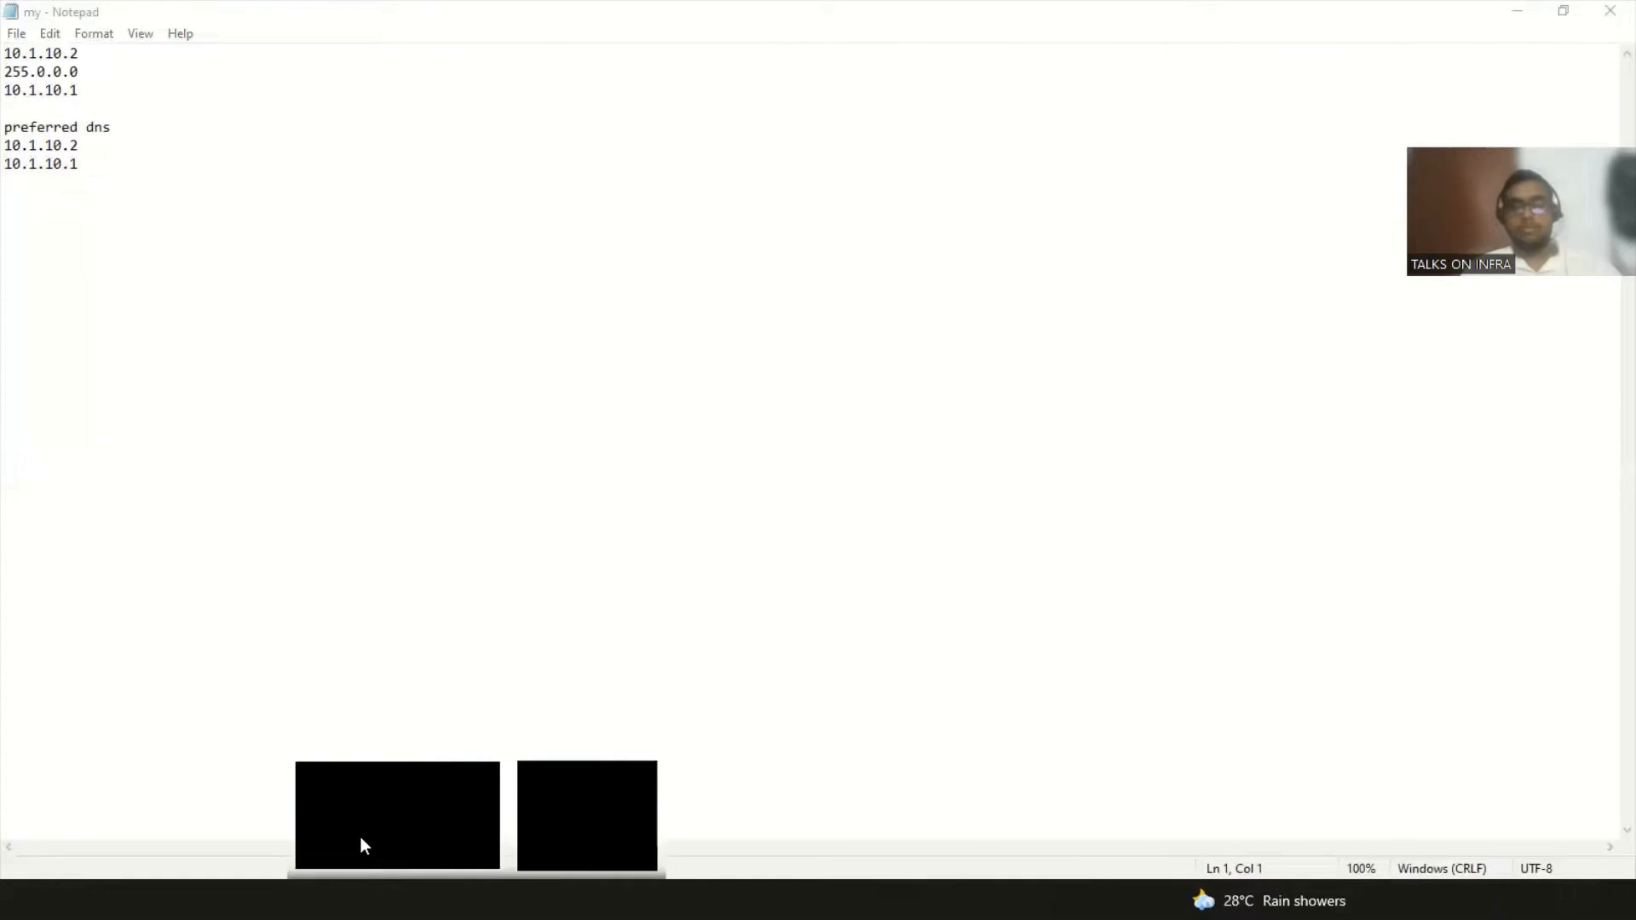
left_click(1526, 12)
left_click(1525, 15)
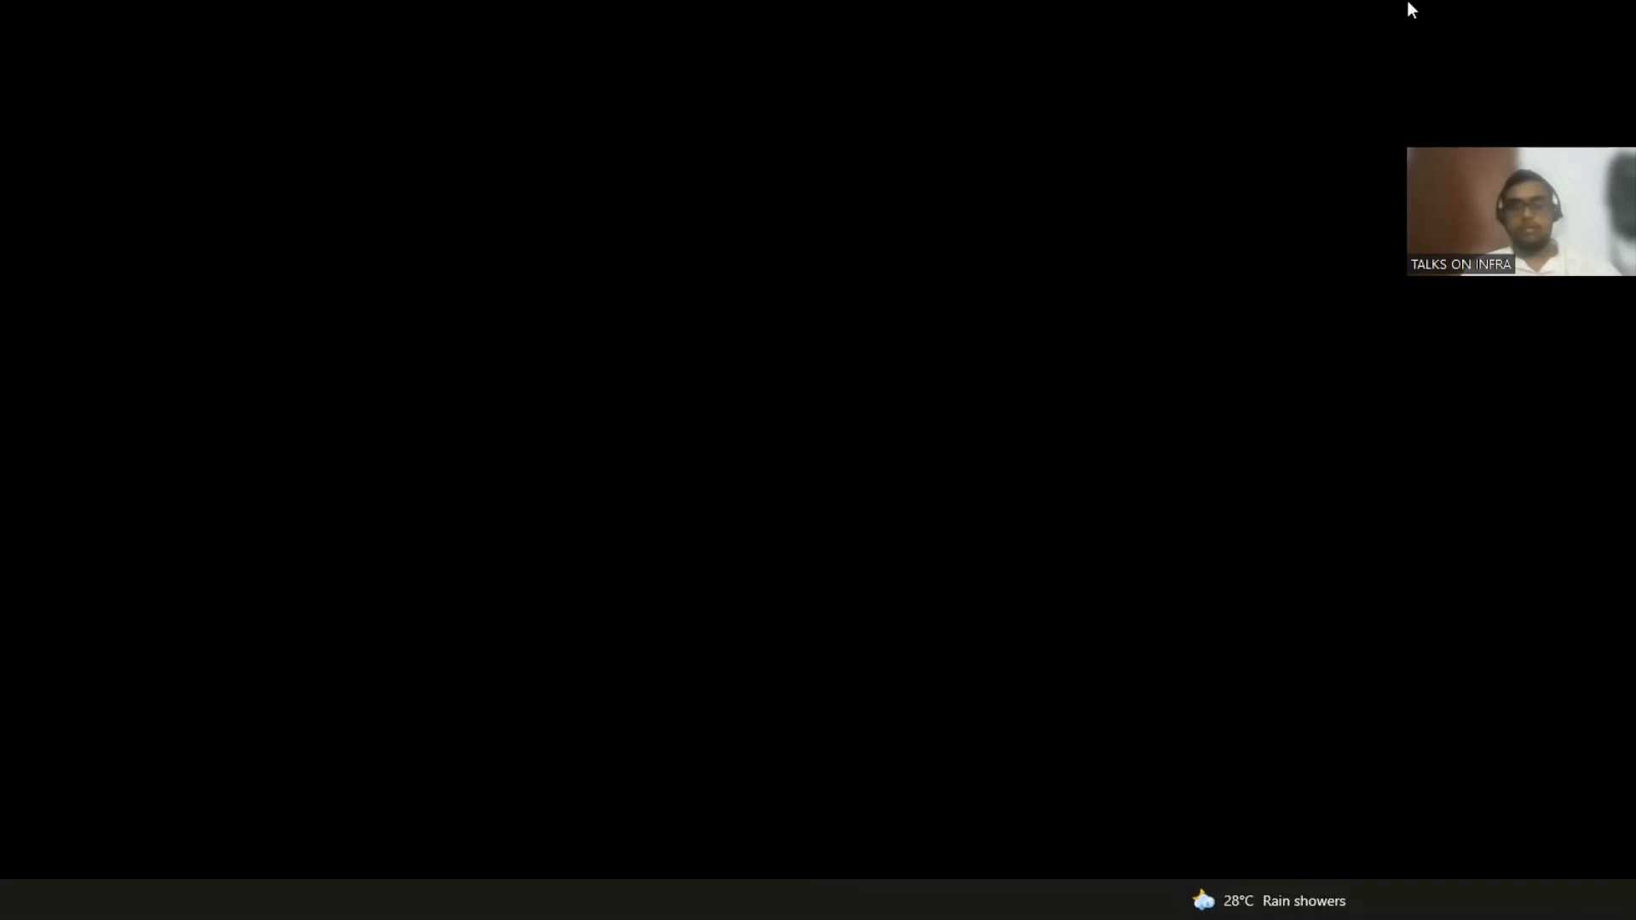
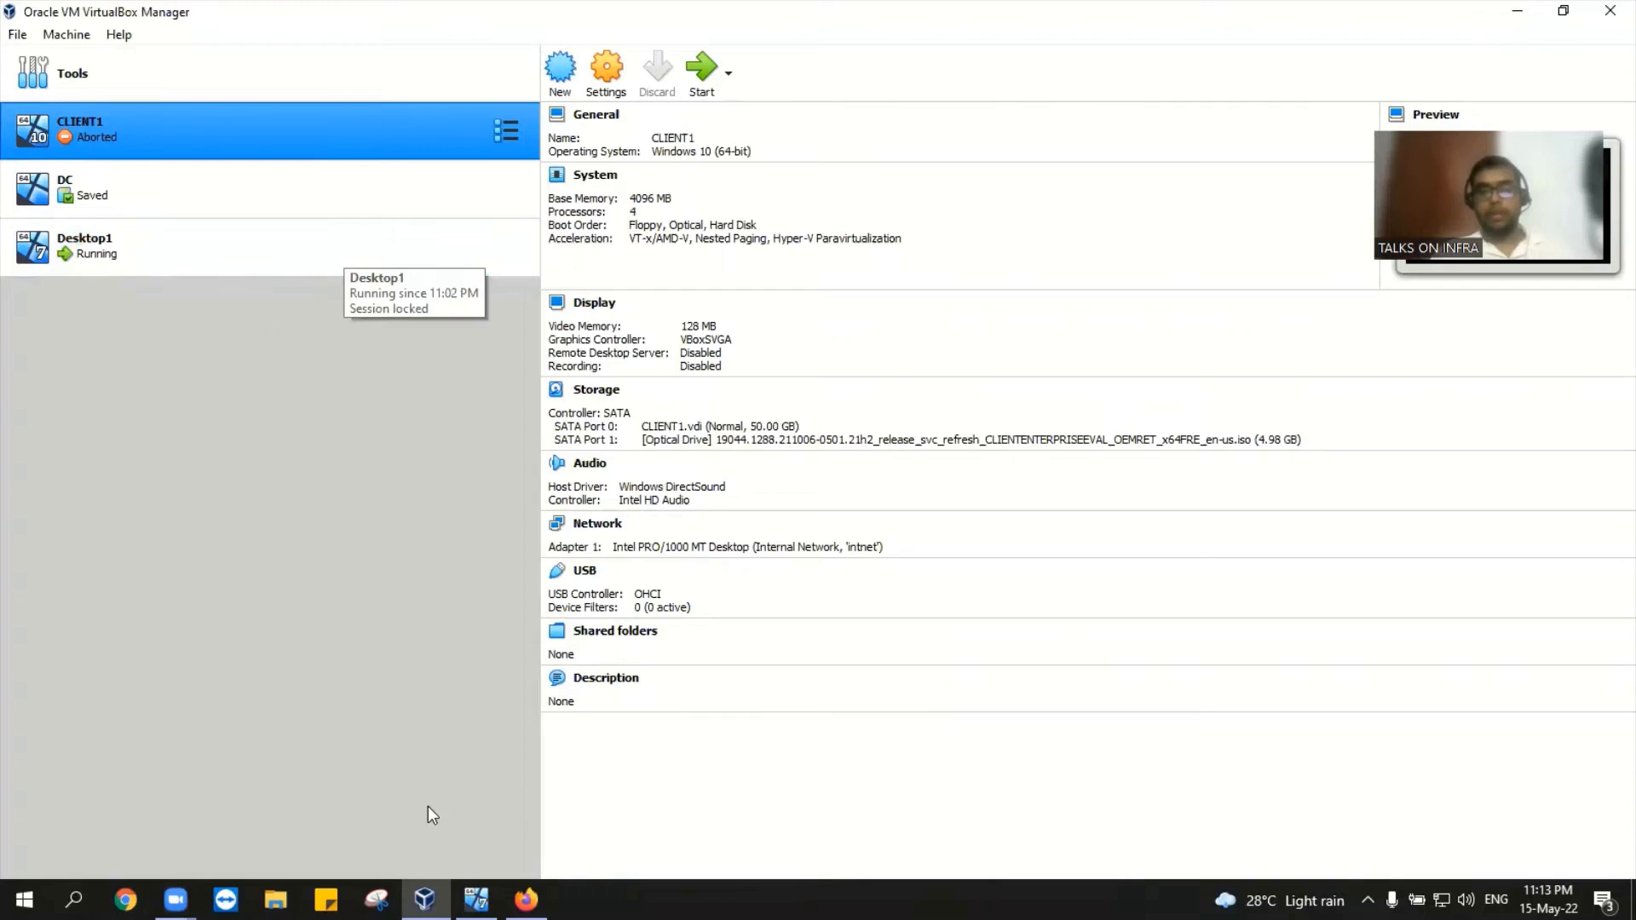
Step: Bring the Desktop1 VM to the front and open File Explorer at Quick access in the guest
left_click(476, 899)
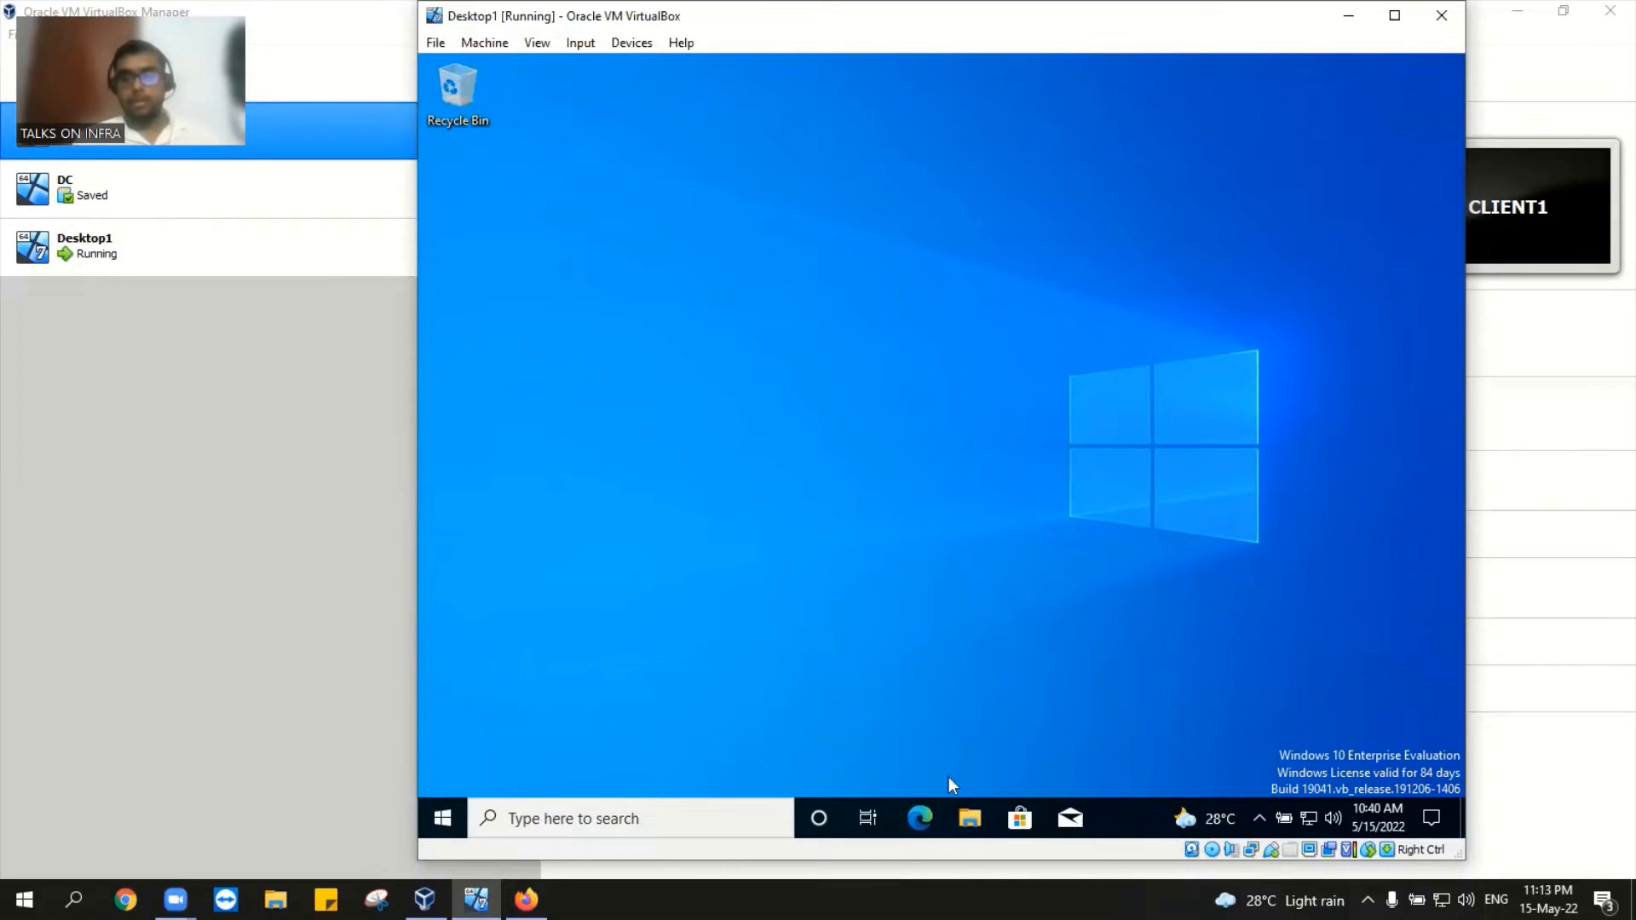
left_click(967, 820)
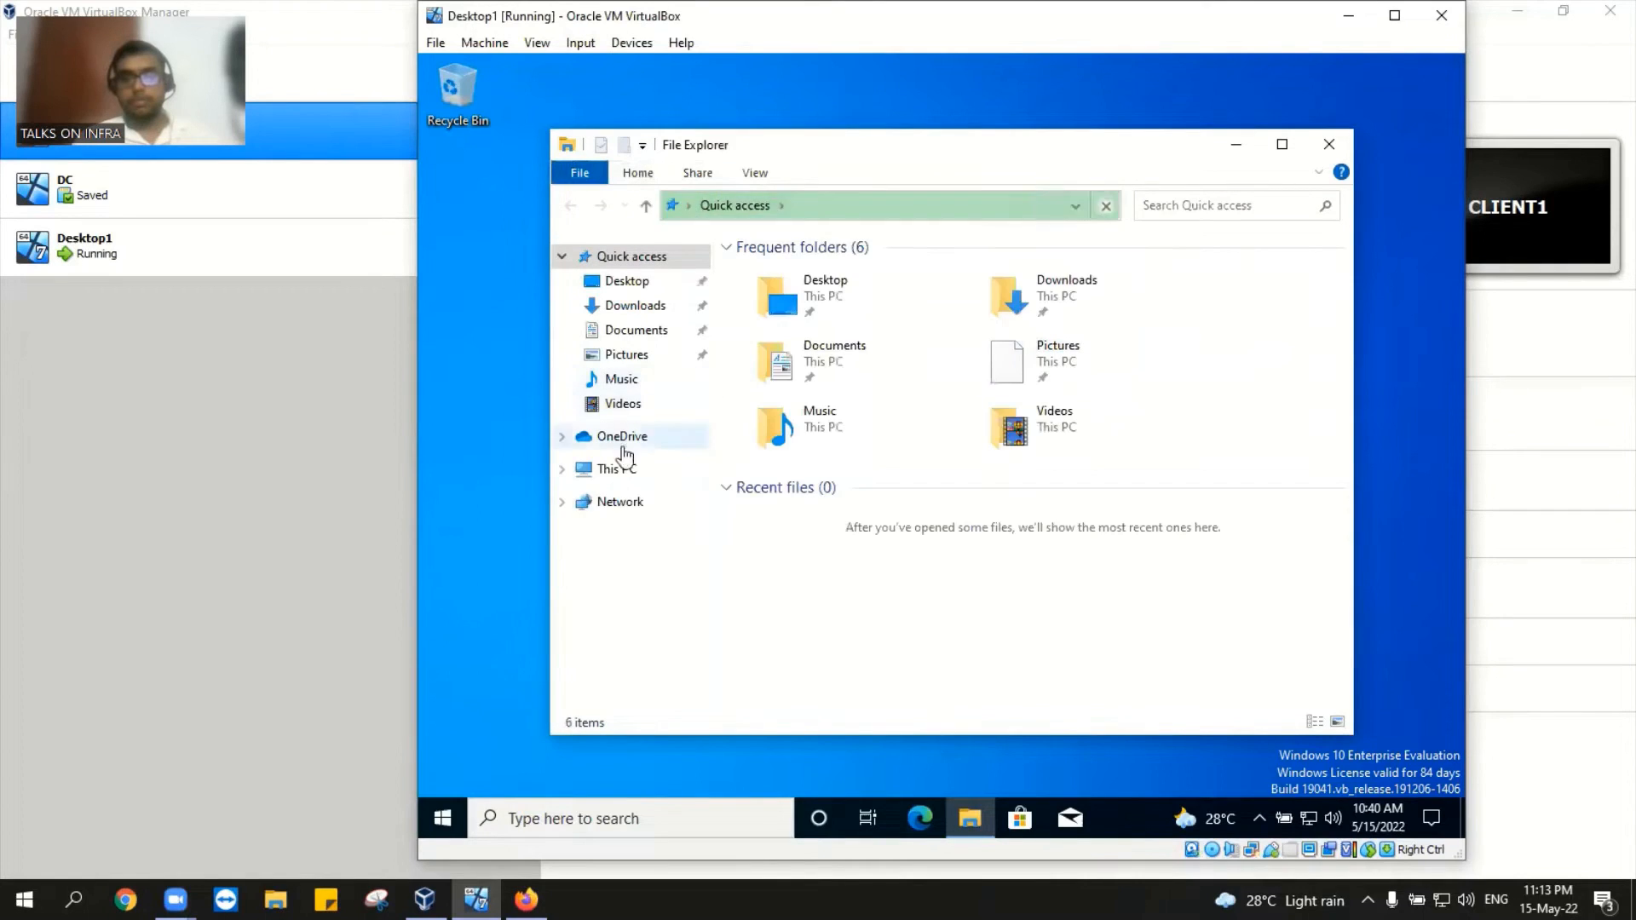
Step: Open Computer Management from This PC and list the local user accounts
left_click(610, 477)
right_click(610, 477)
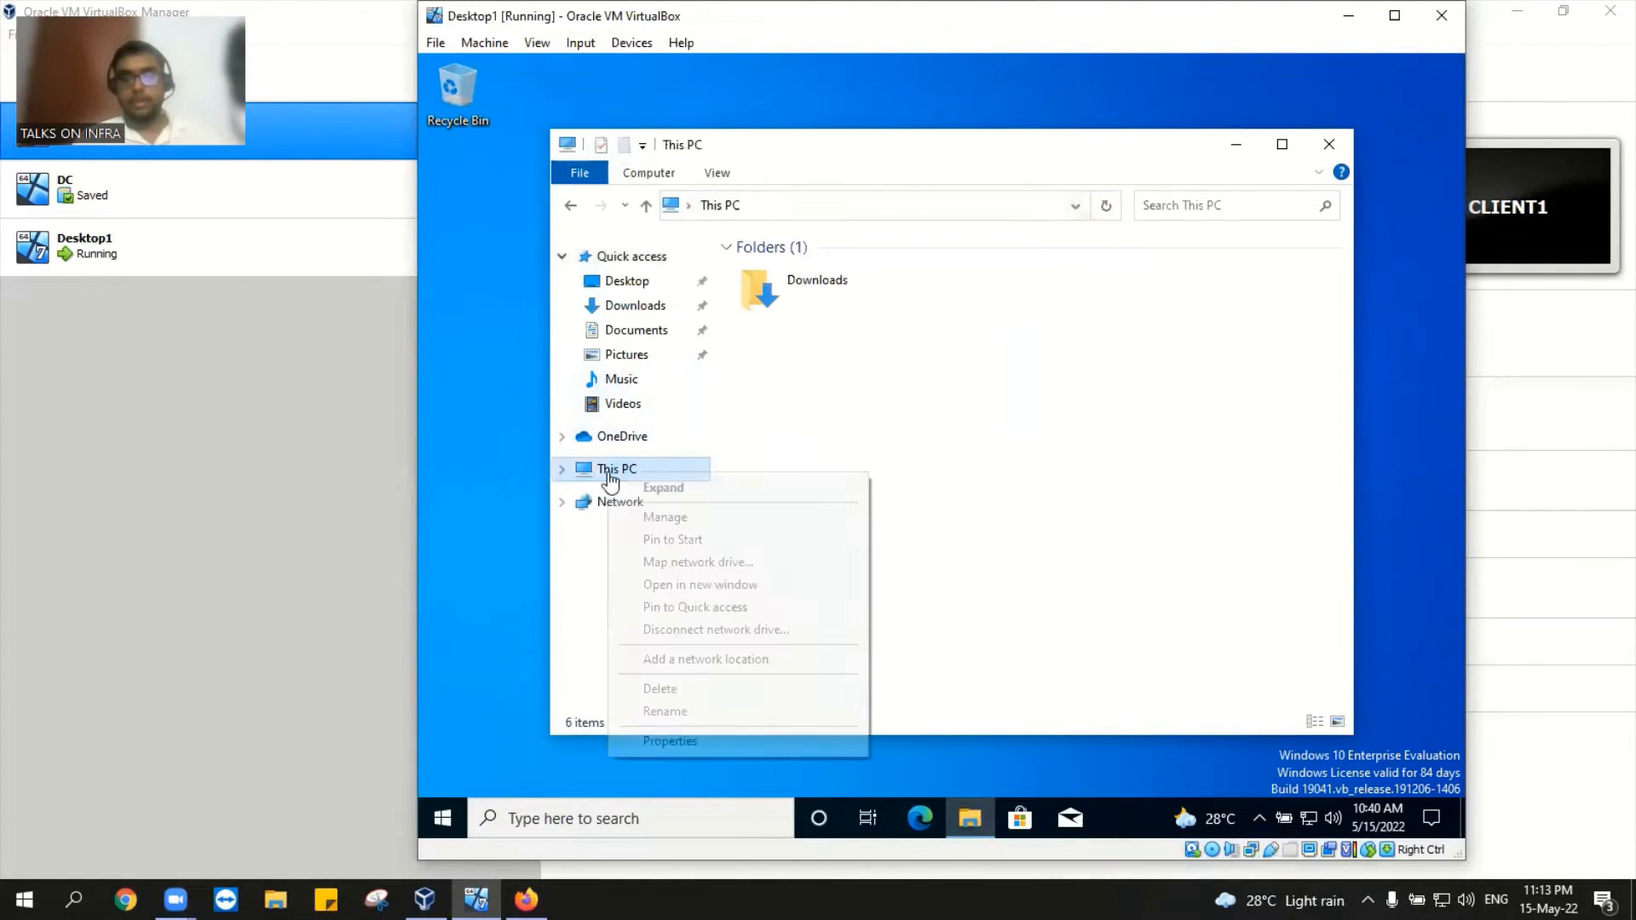
left_click(664, 517)
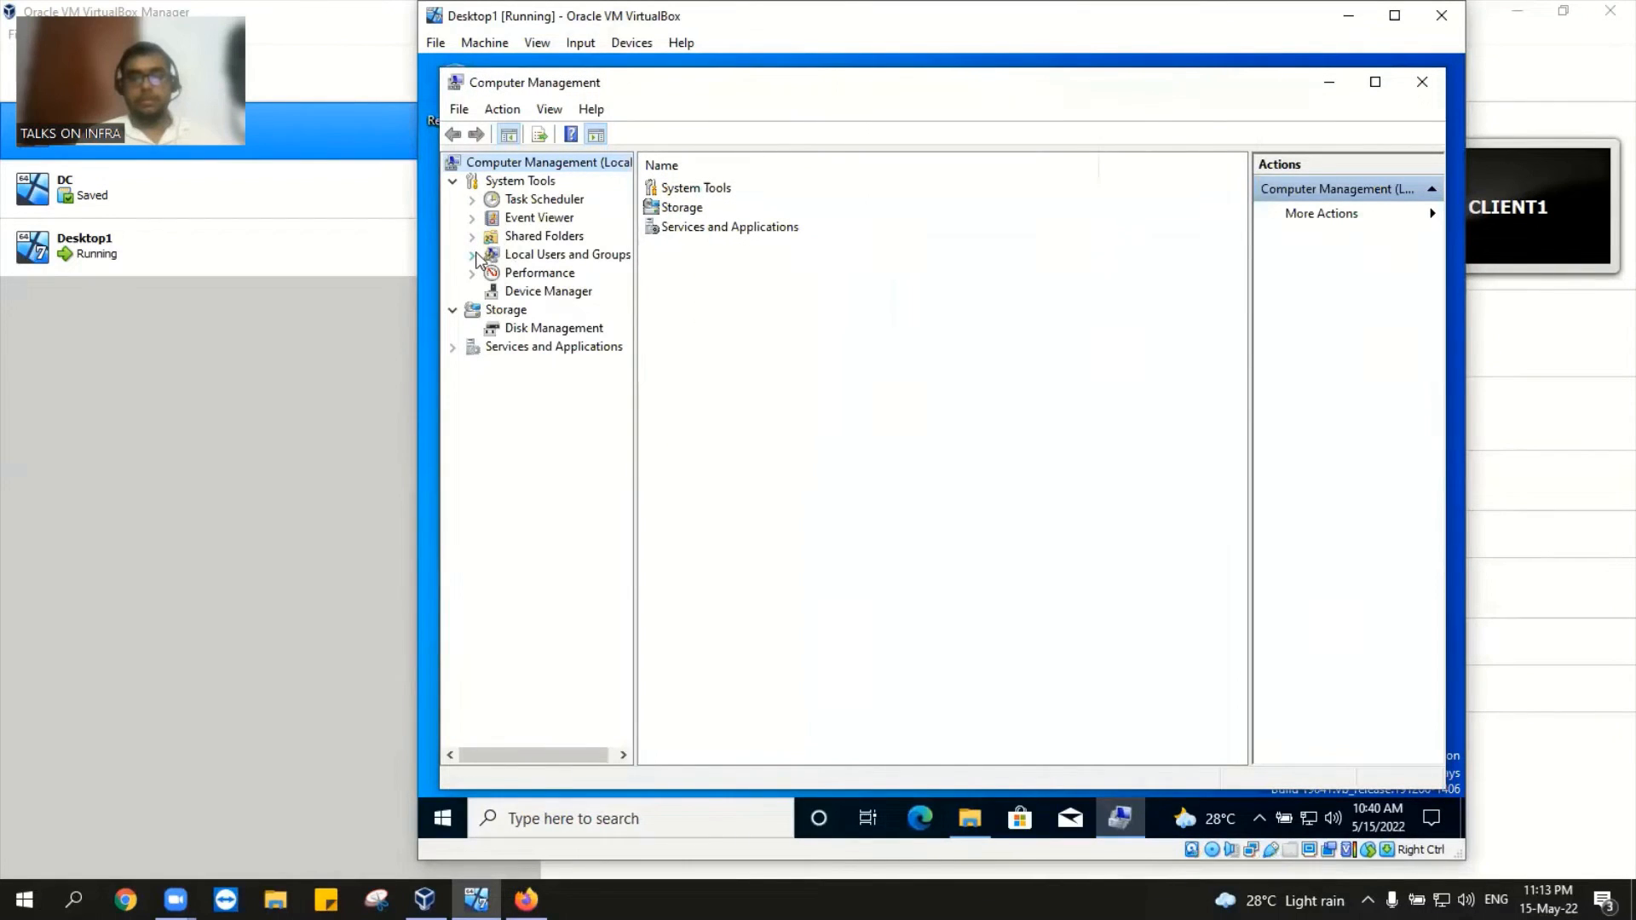
left_click(473, 255)
left_click(545, 279)
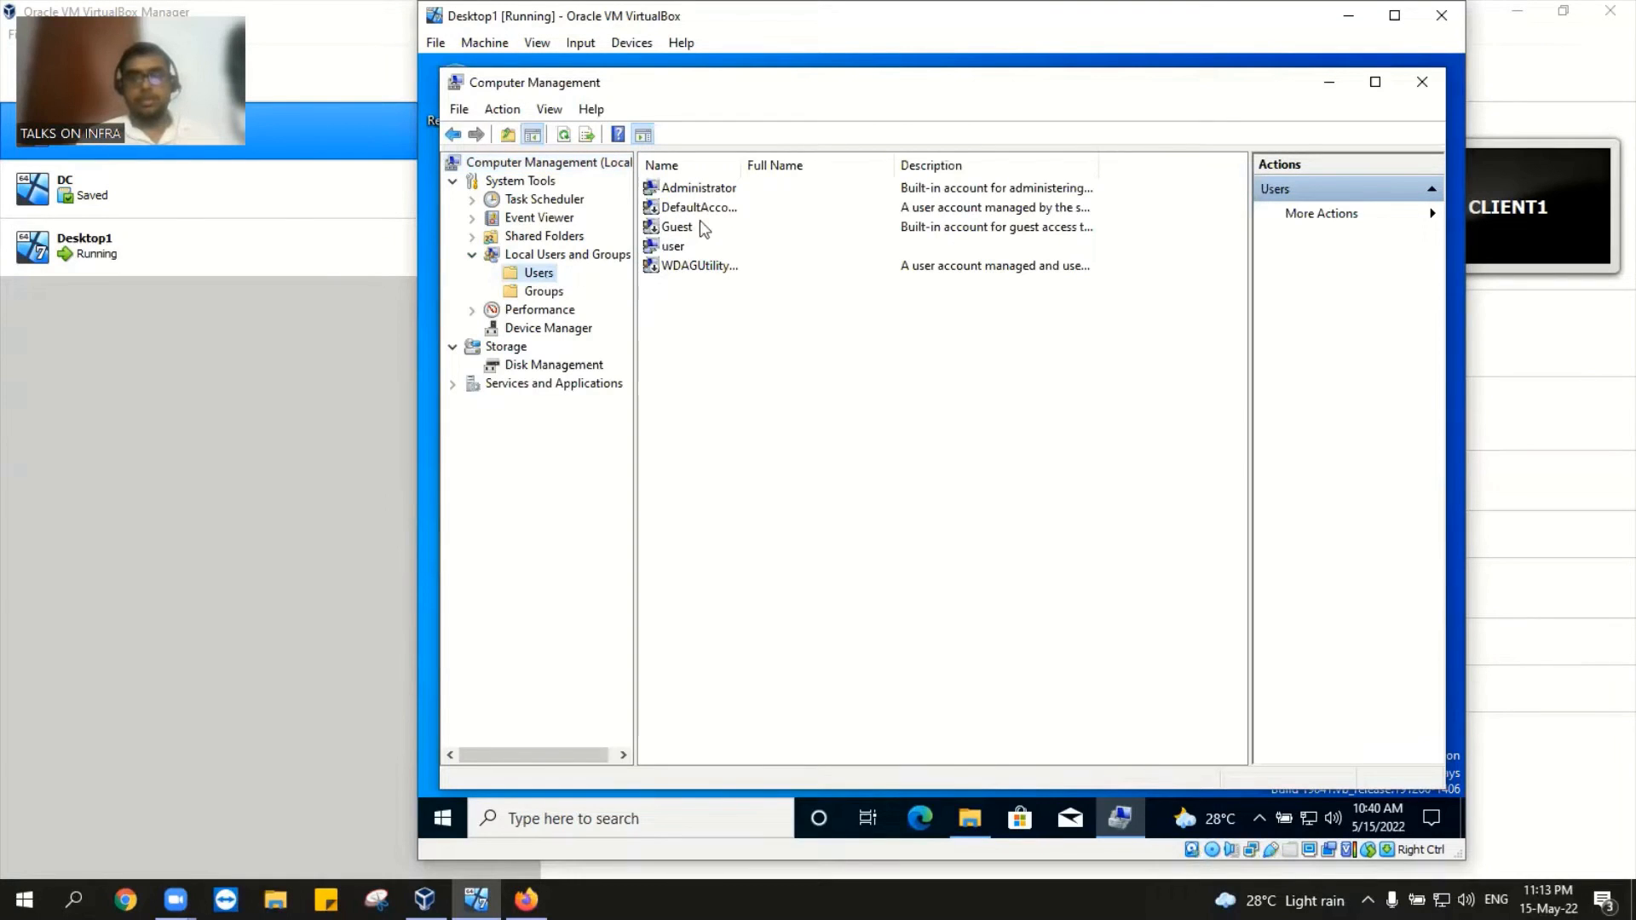
Step: Try deleting the Guest account, dismiss the built-in account error, and close Computer Management
left_click(701, 226)
right_click(699, 224)
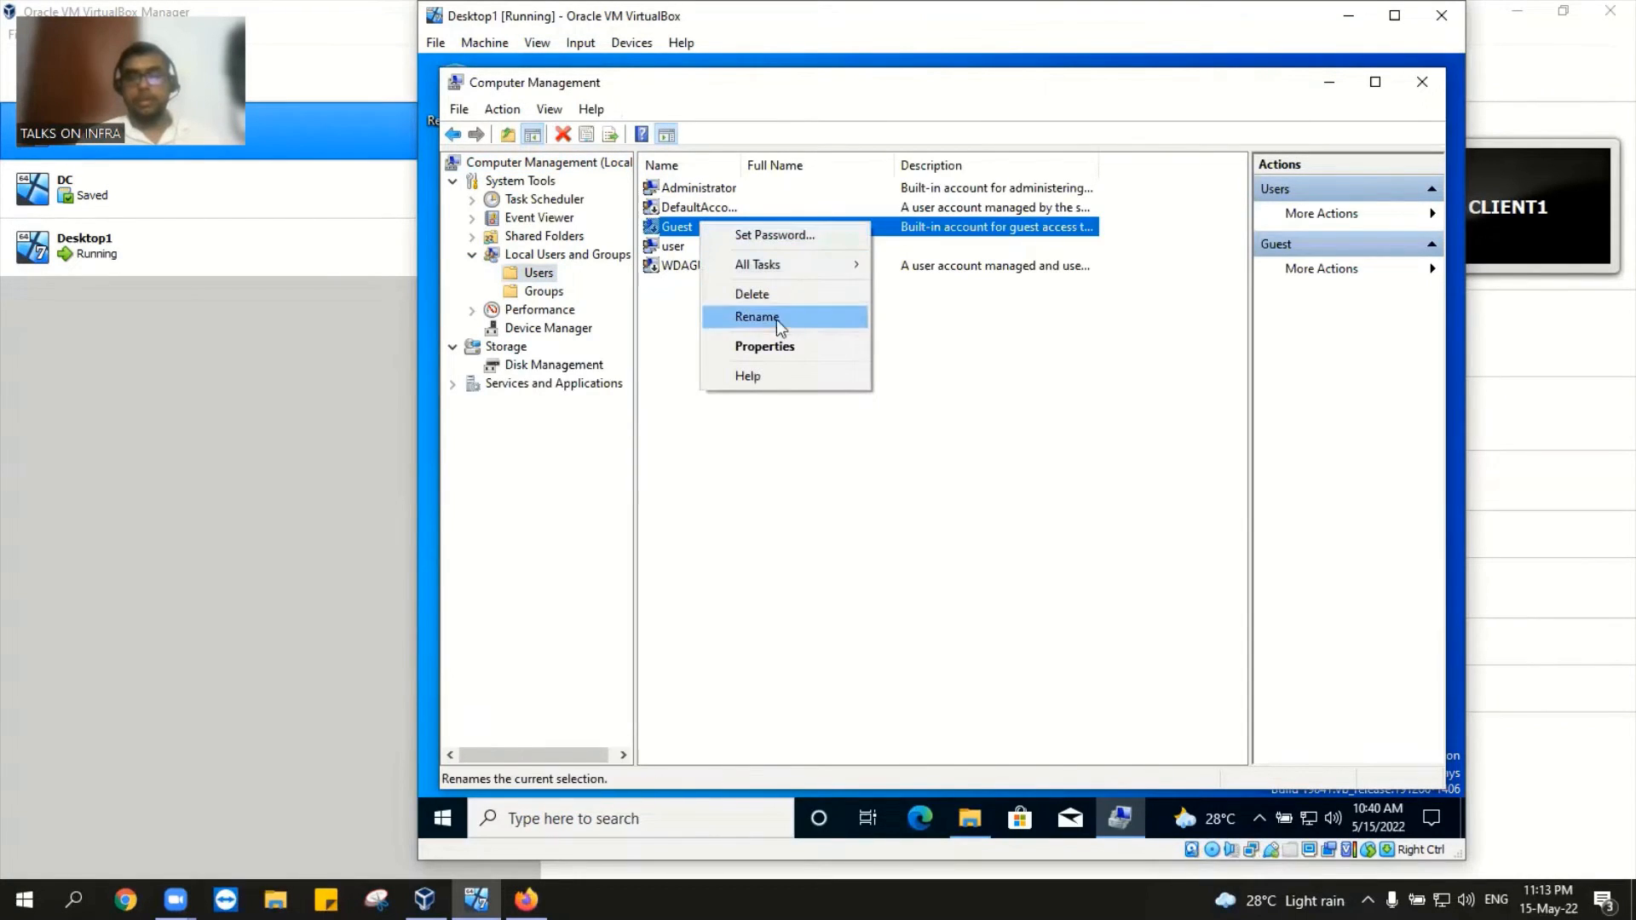
left_click(793, 293)
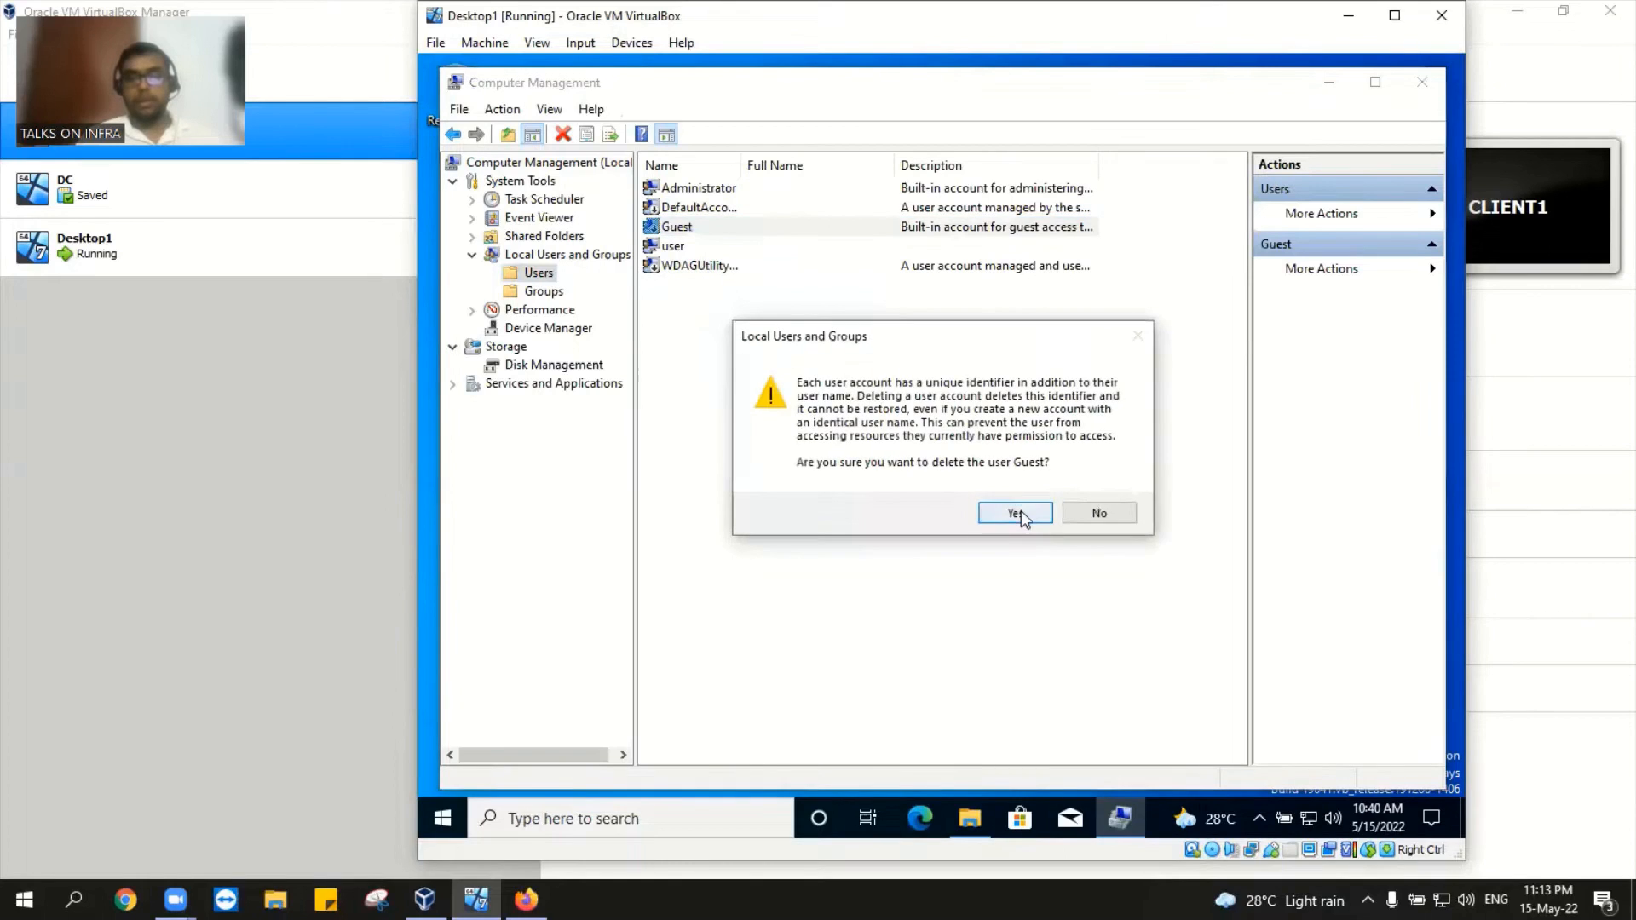
left_click(1018, 509)
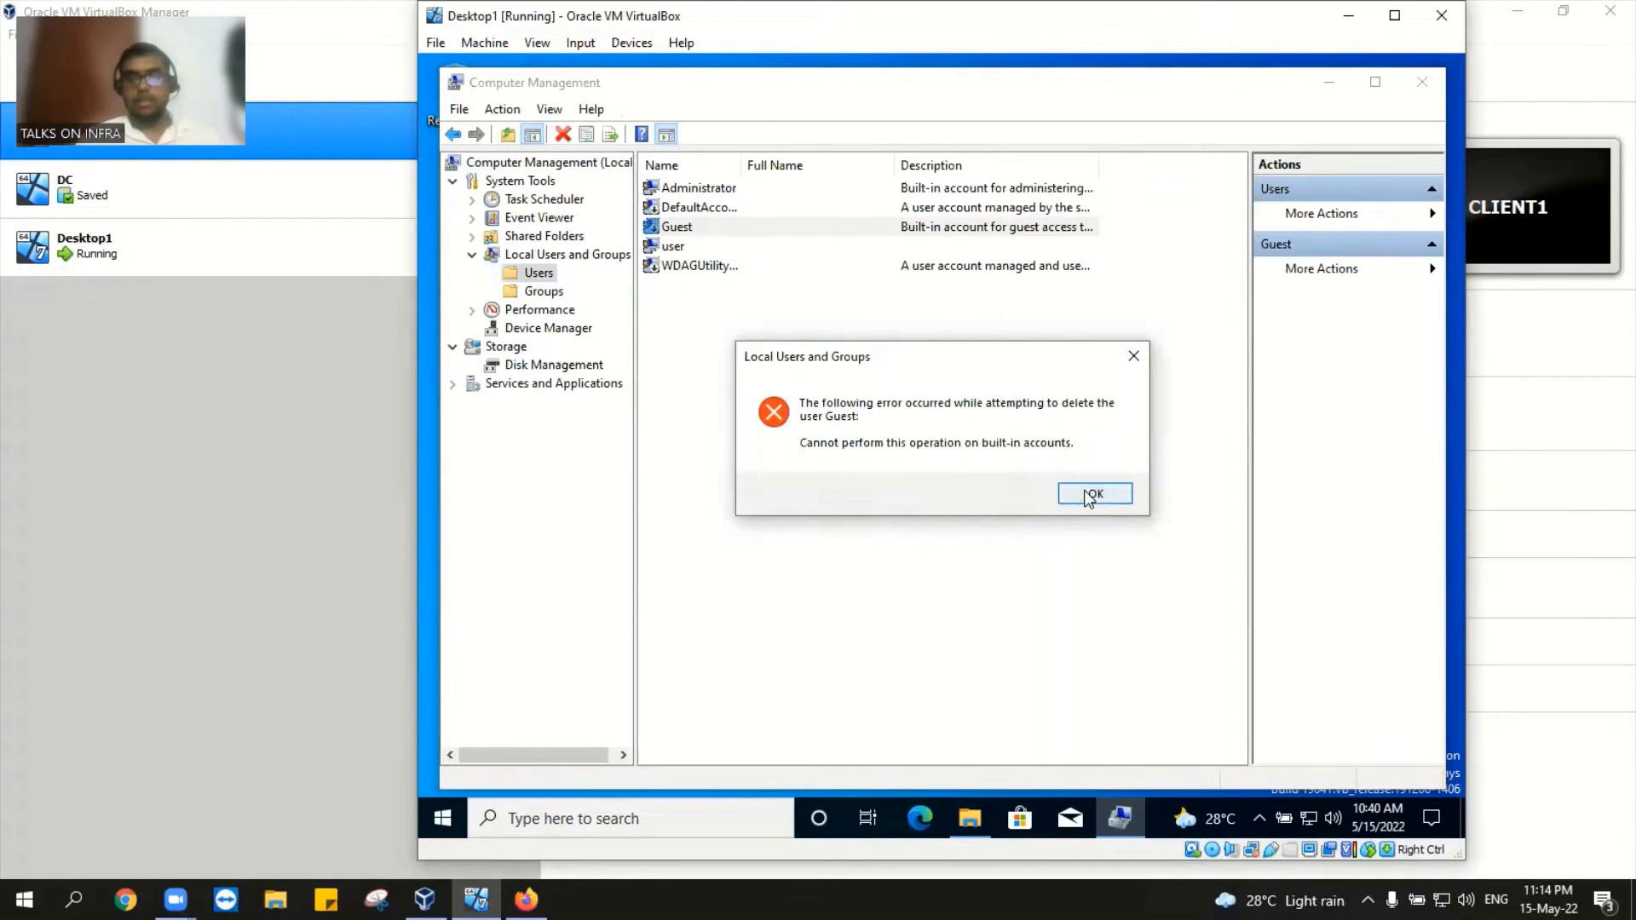
left_click(1092, 494)
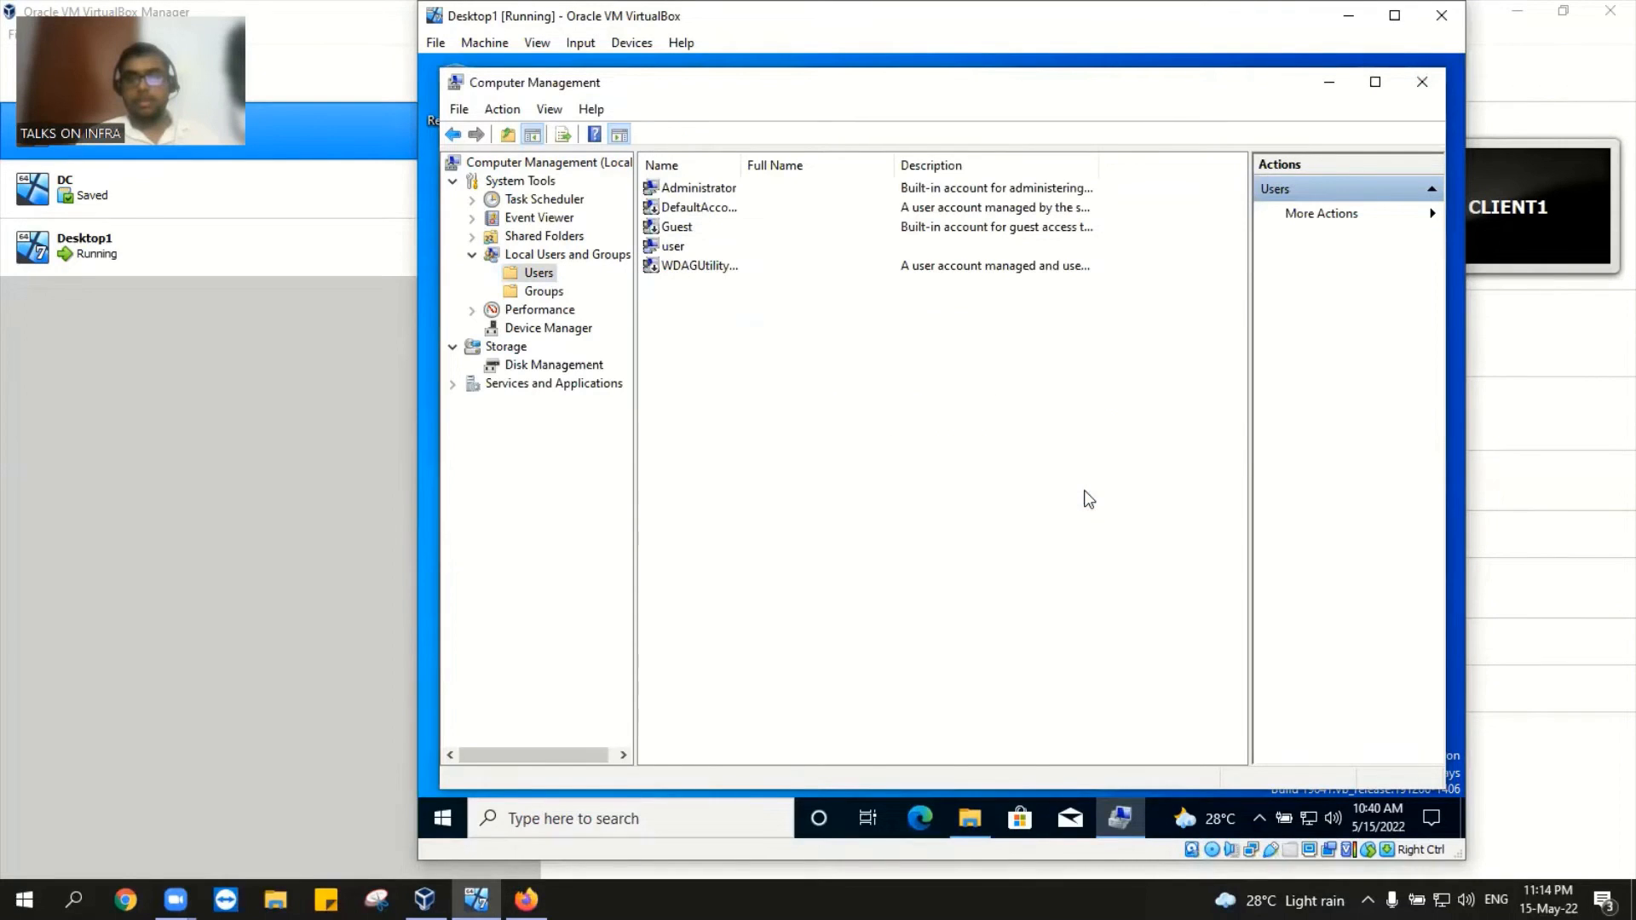
left_click(710, 246)
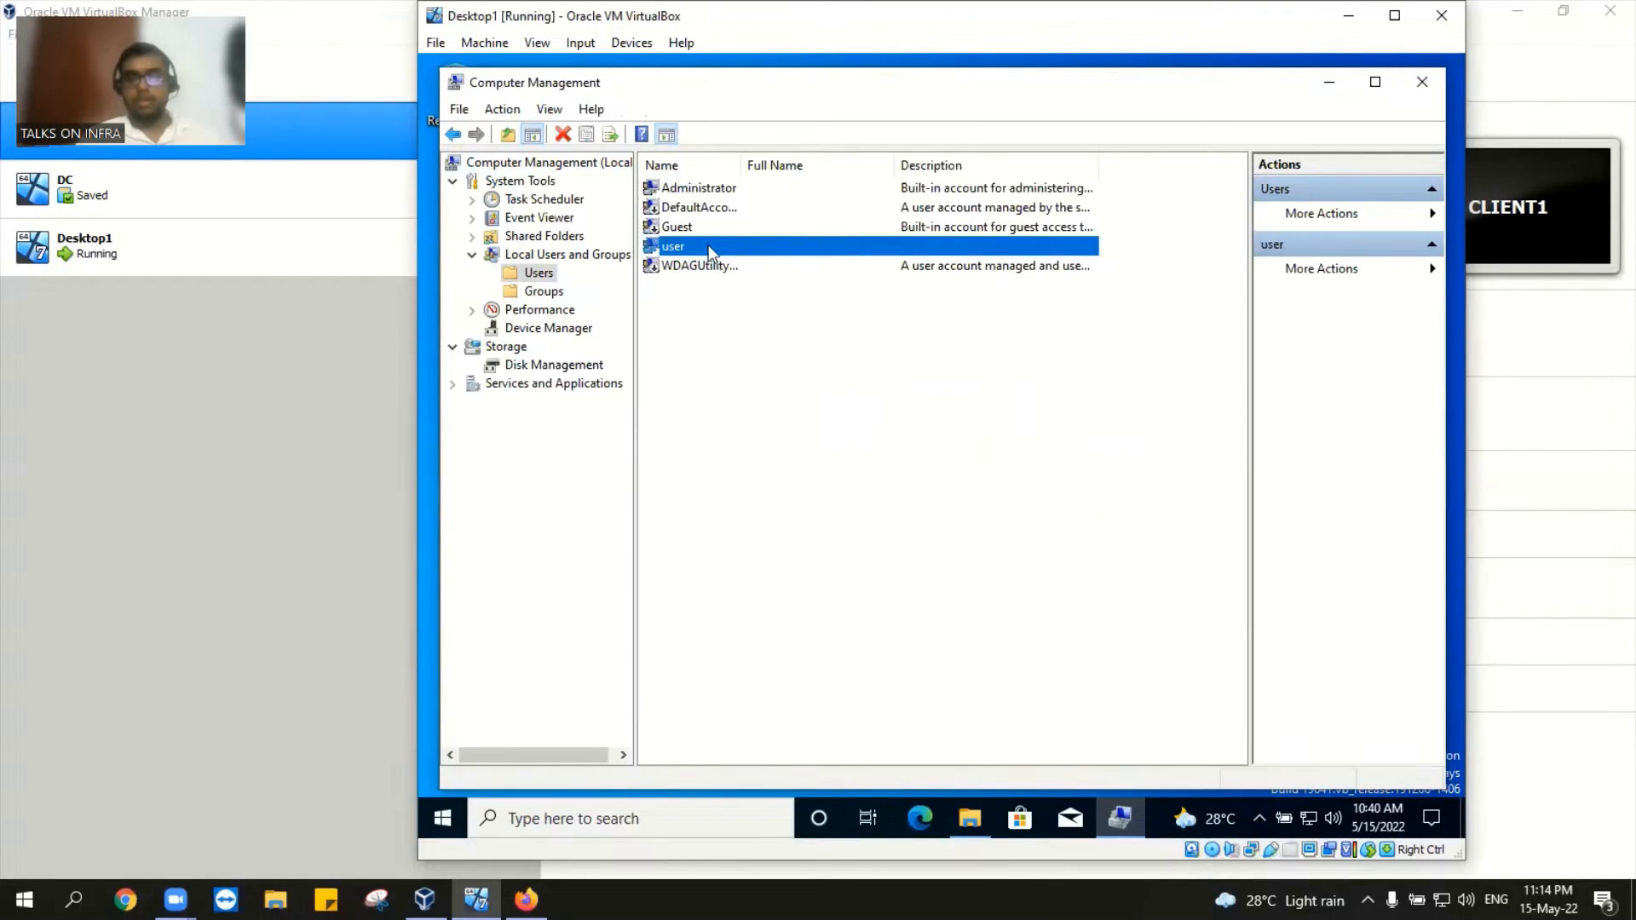
left_click(1411, 90)
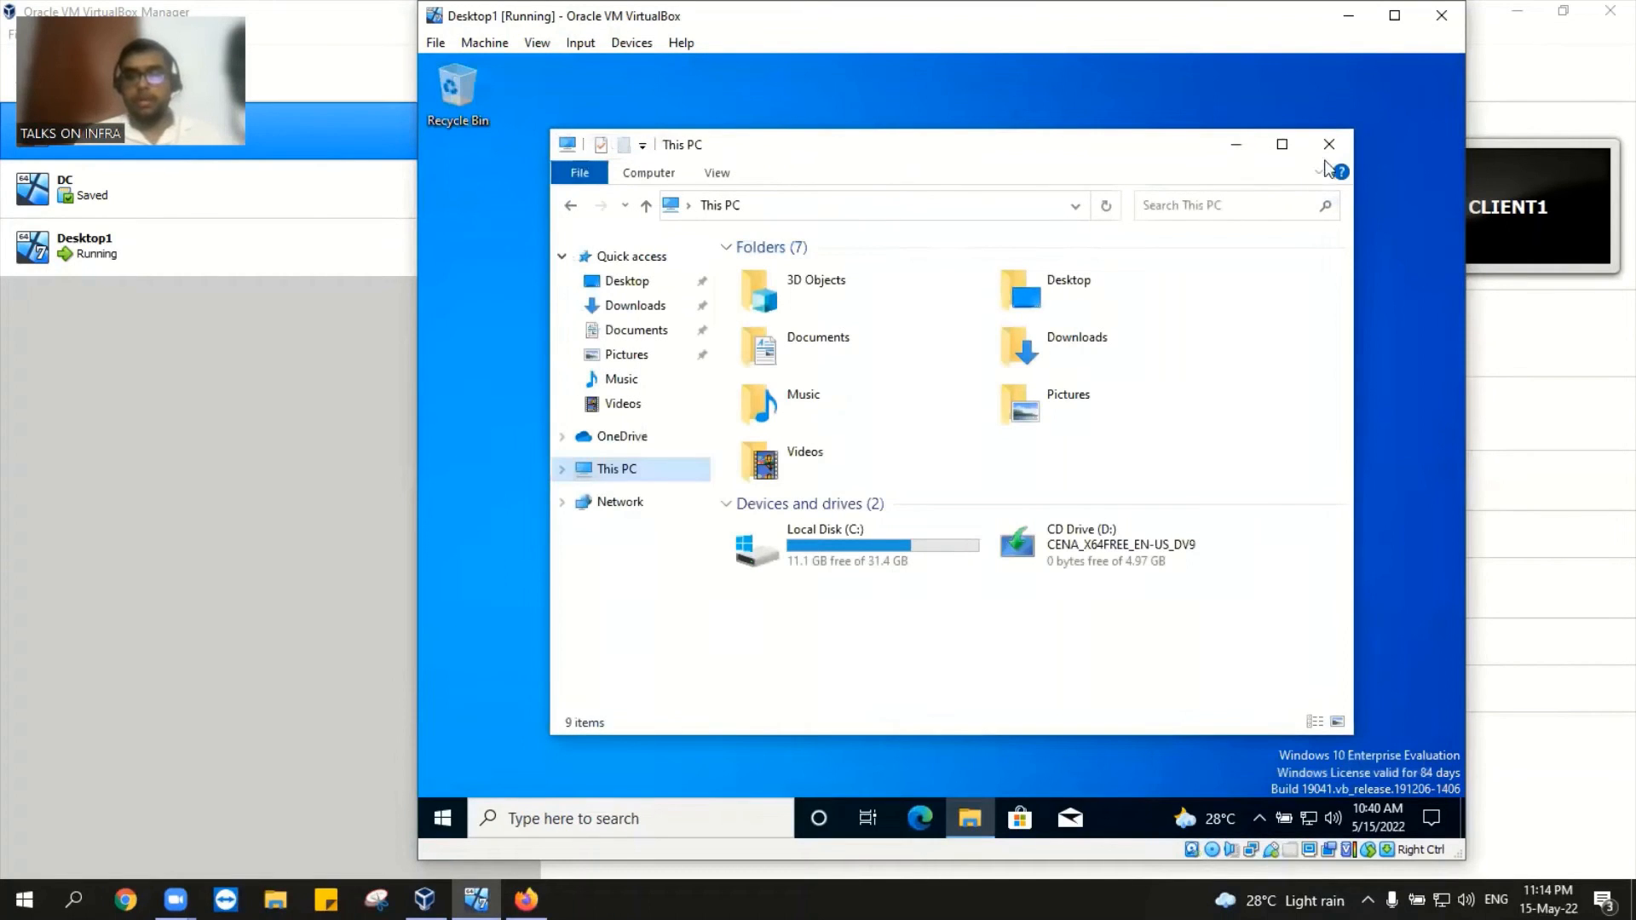
Step: Close the This PC window and refresh the empty guest desktop
left_click(1329, 145)
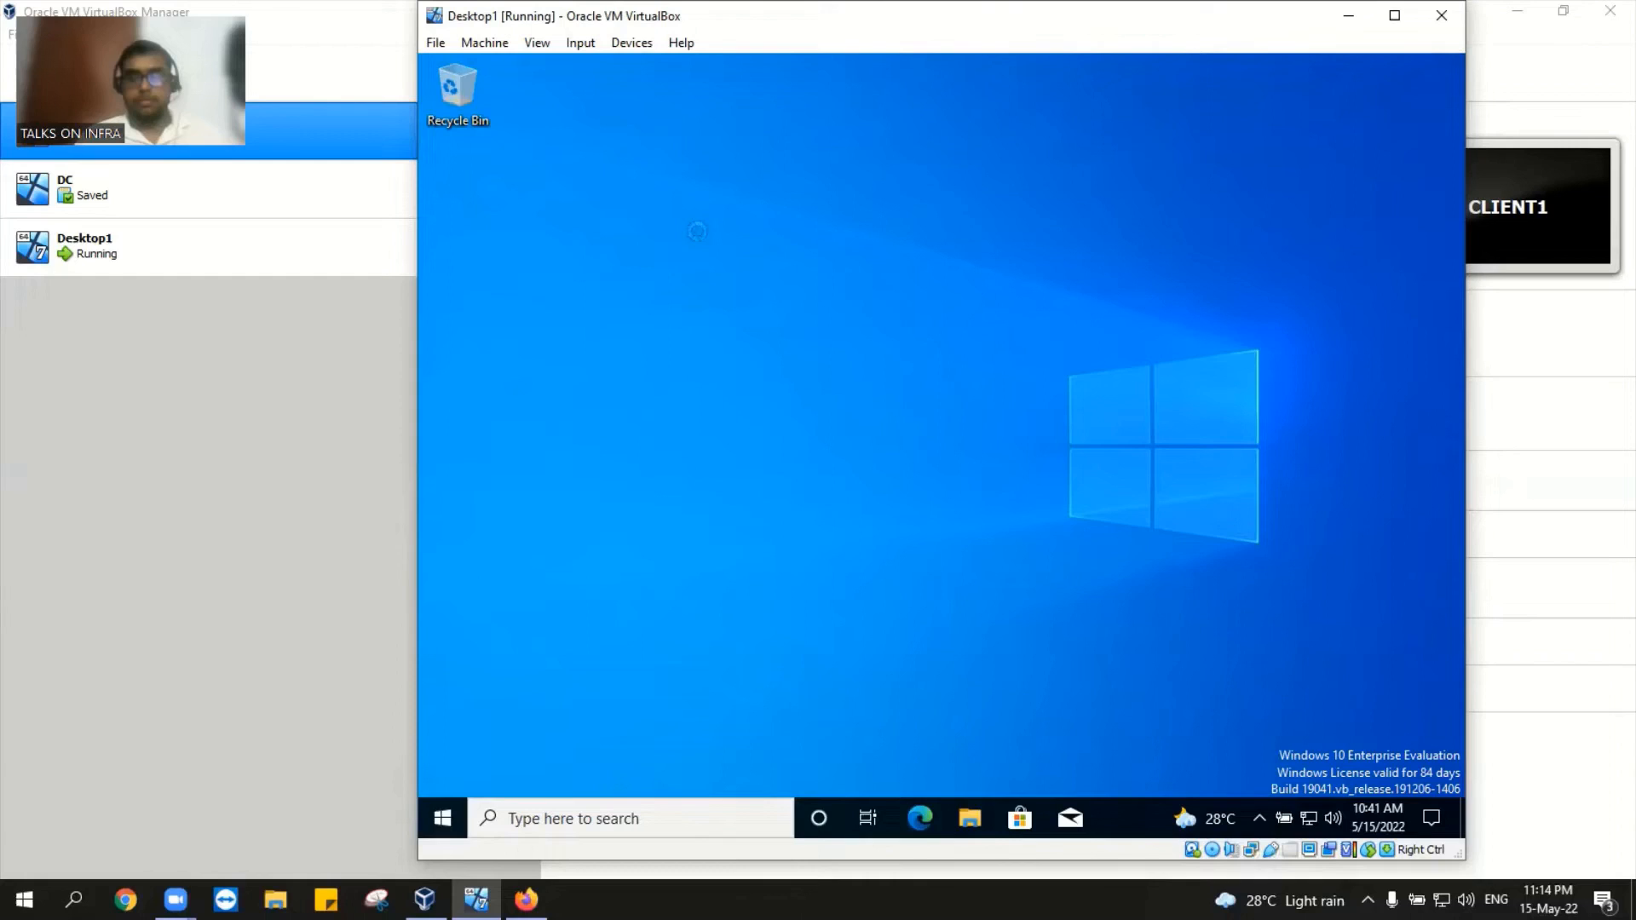
right_click(697, 231)
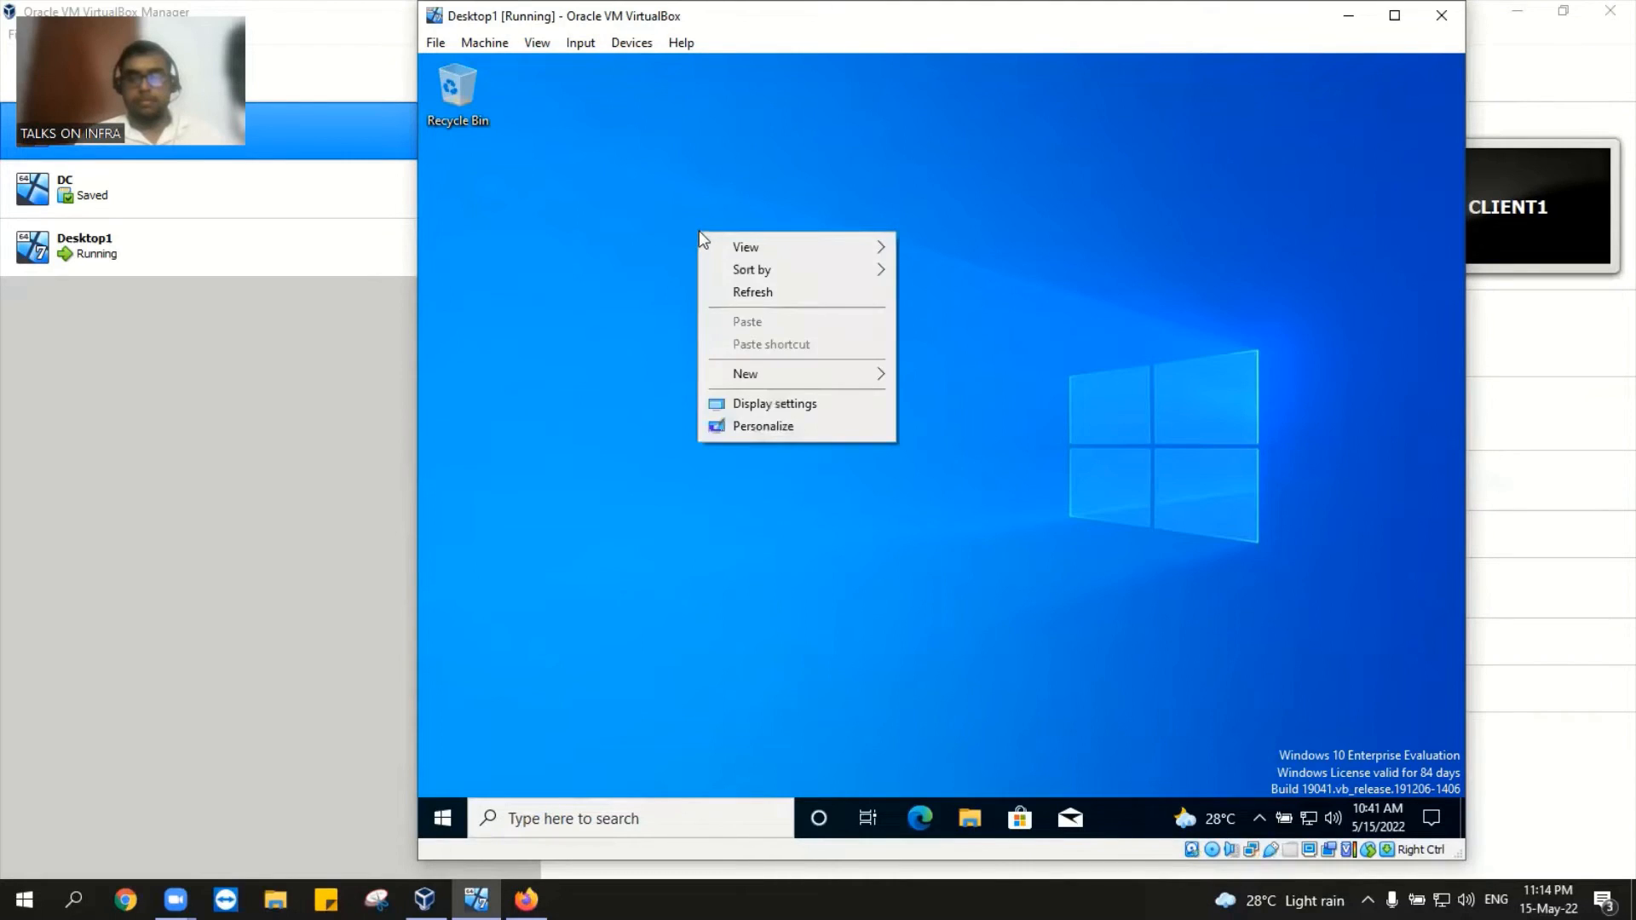
left_click(769, 299)
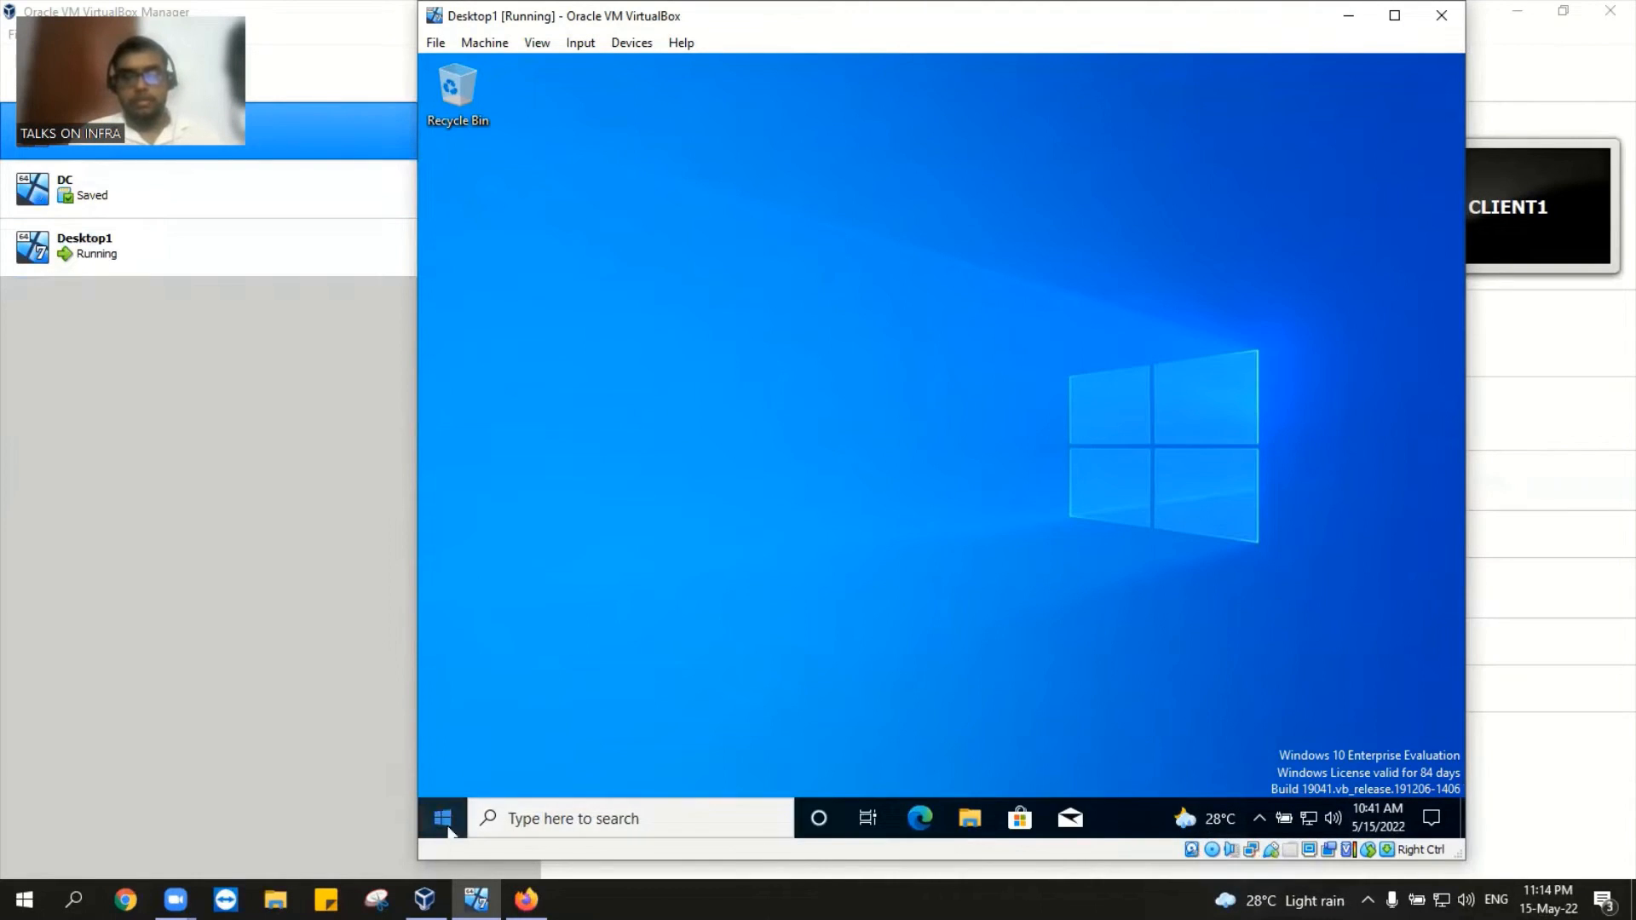
Step: Open the system About page through This PC's Properties in the guest
left_click(971, 818)
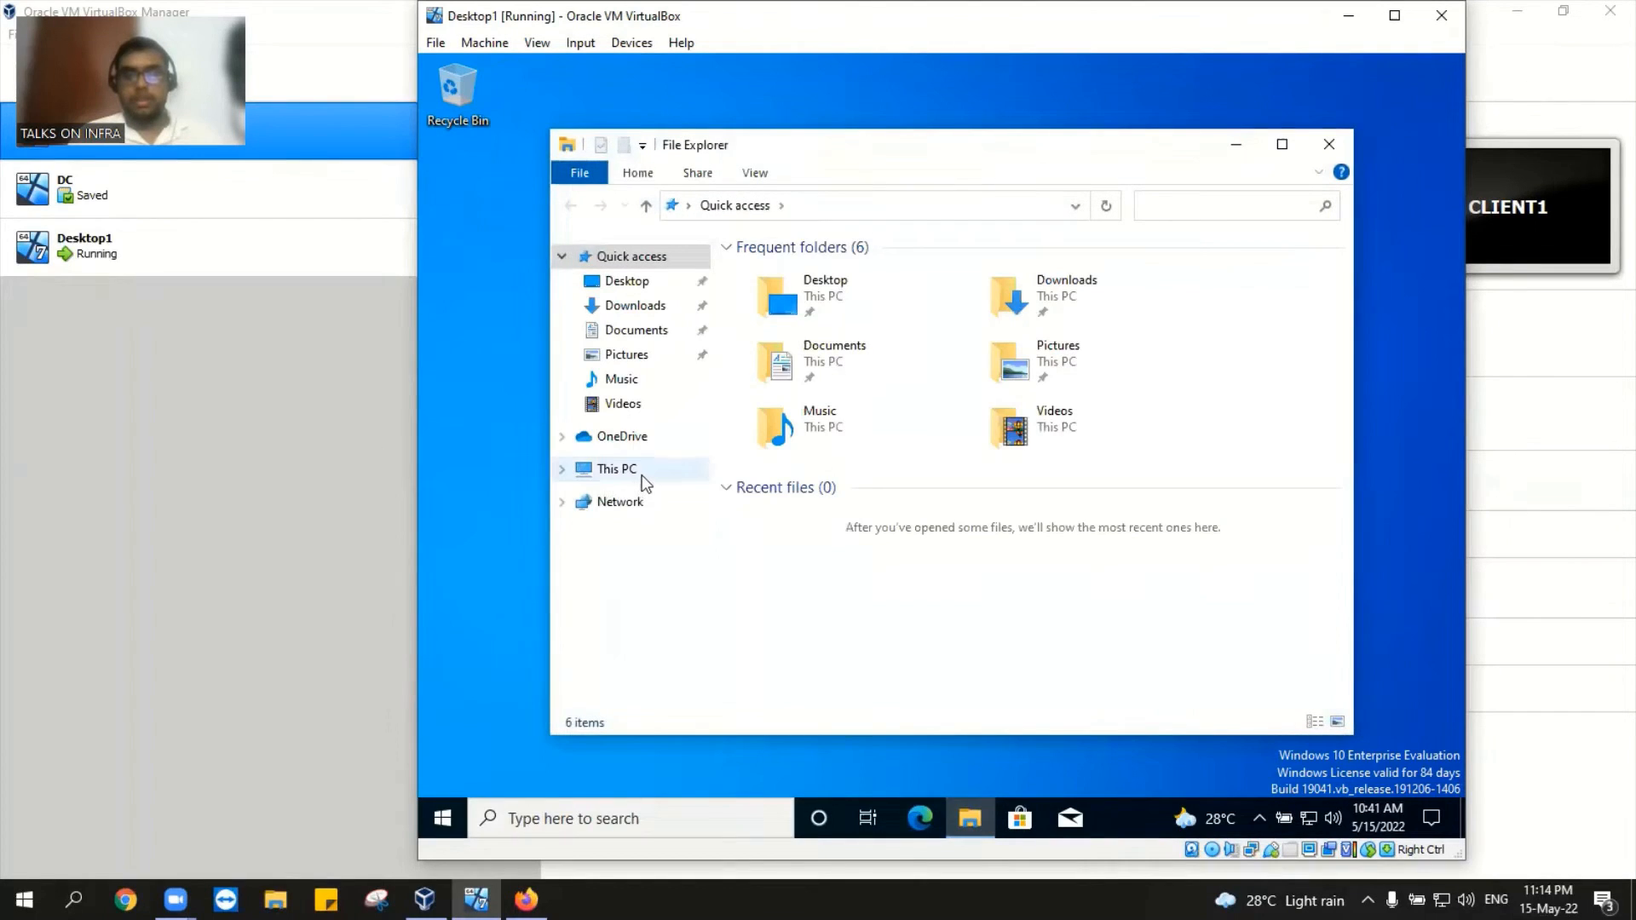
left_click(641, 472)
right_click(641, 469)
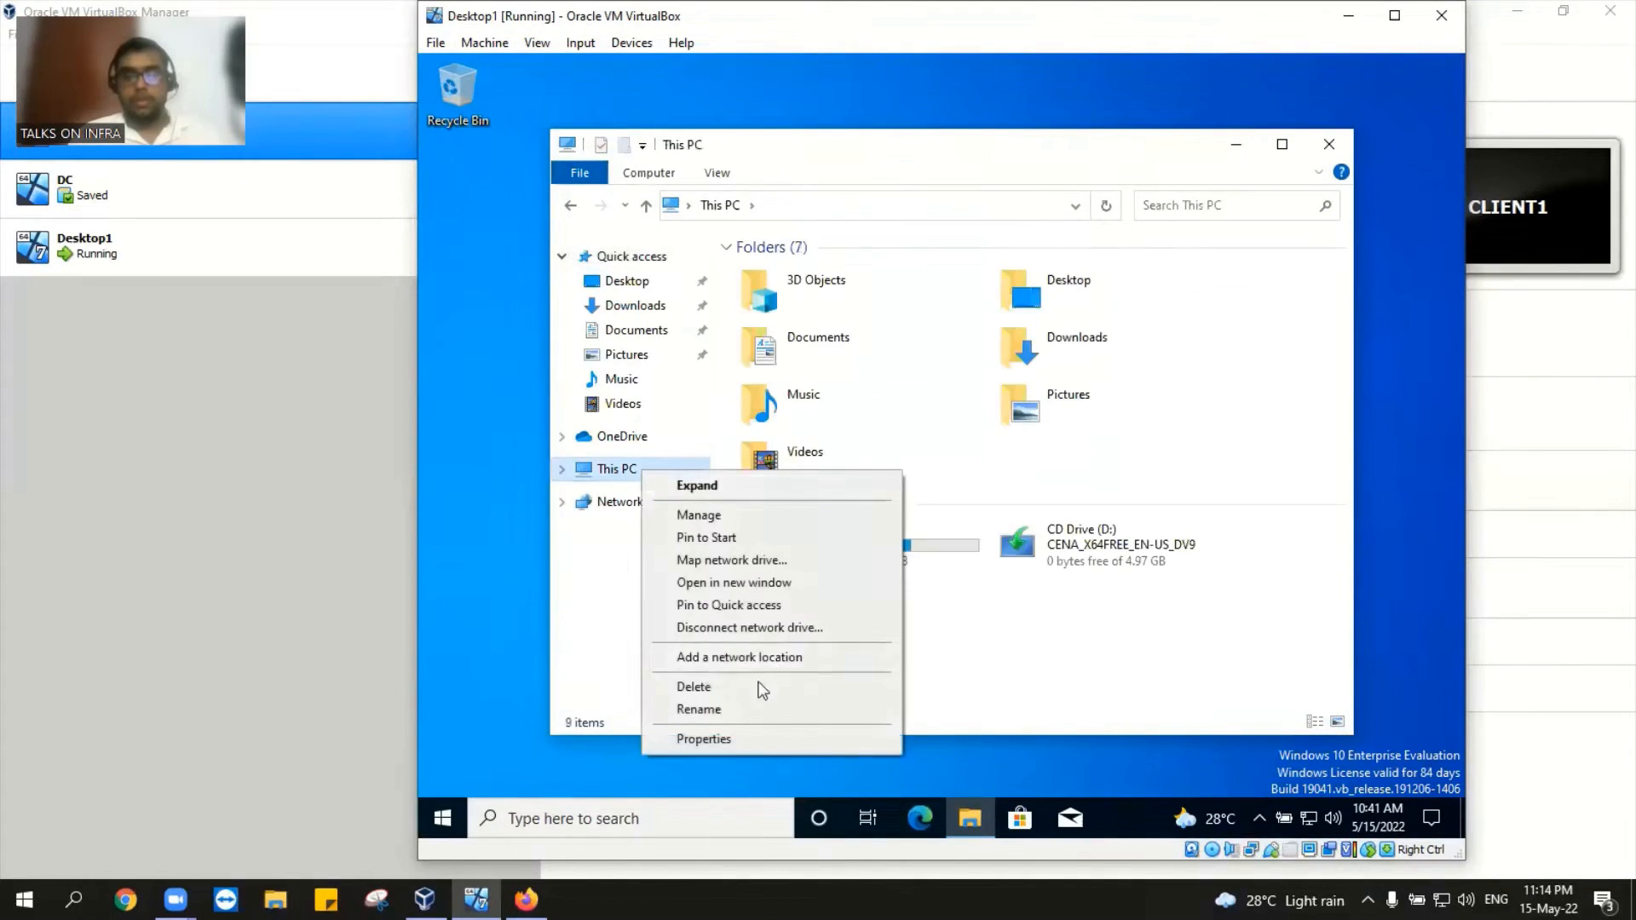
left_click(785, 750)
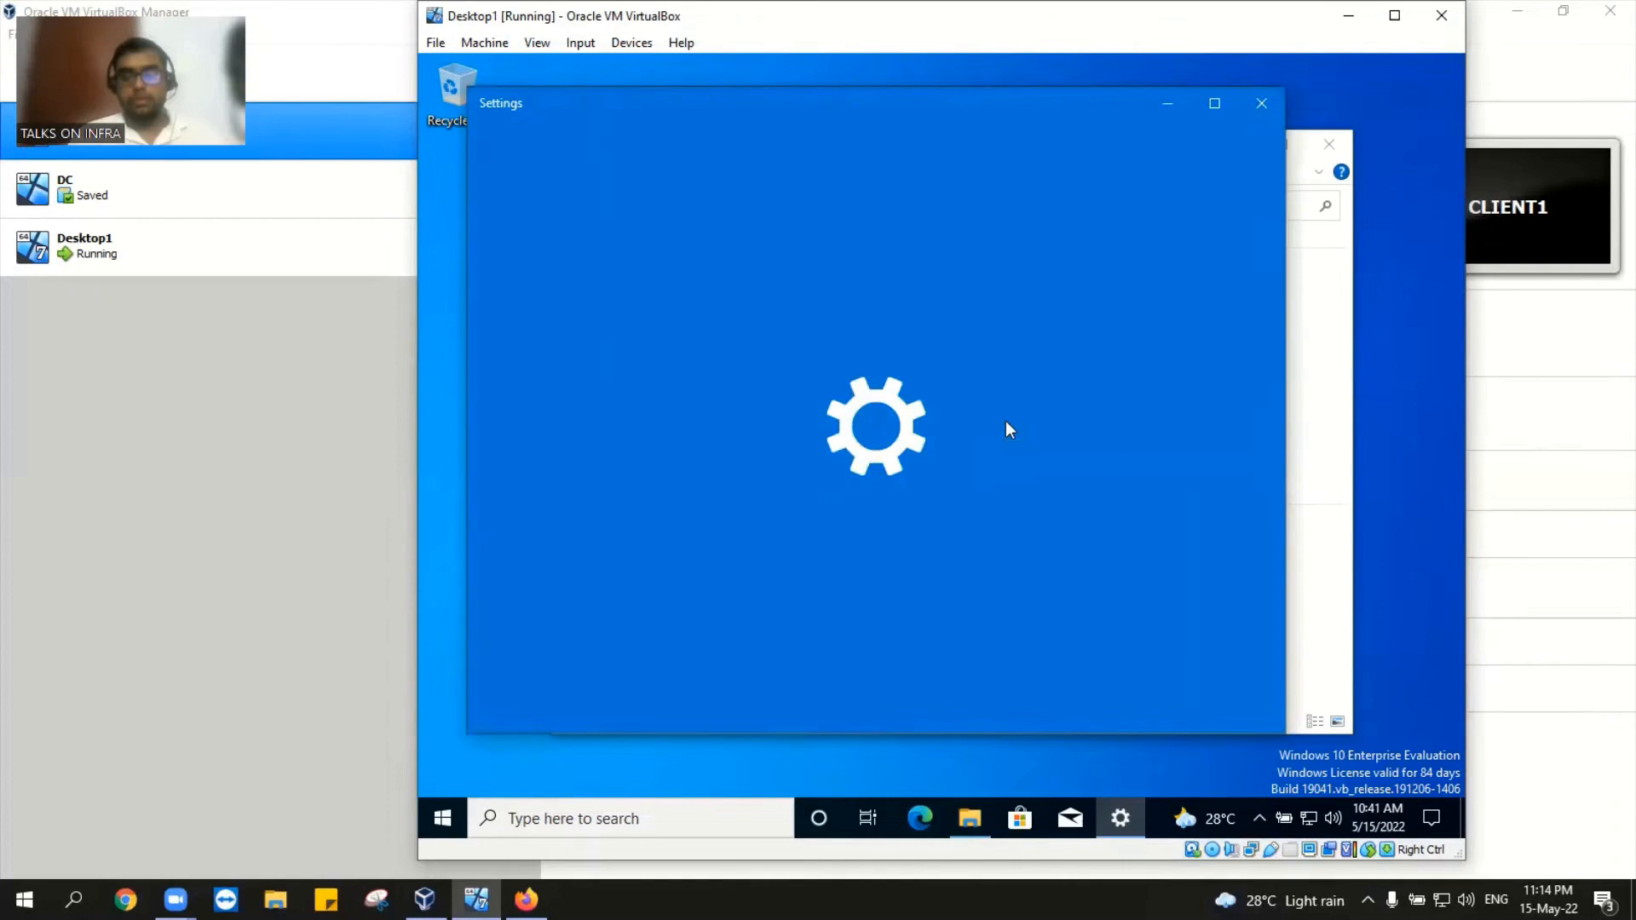
scroll(1010, 432, "down", 1)
scroll(1010, 432, "down", 10)
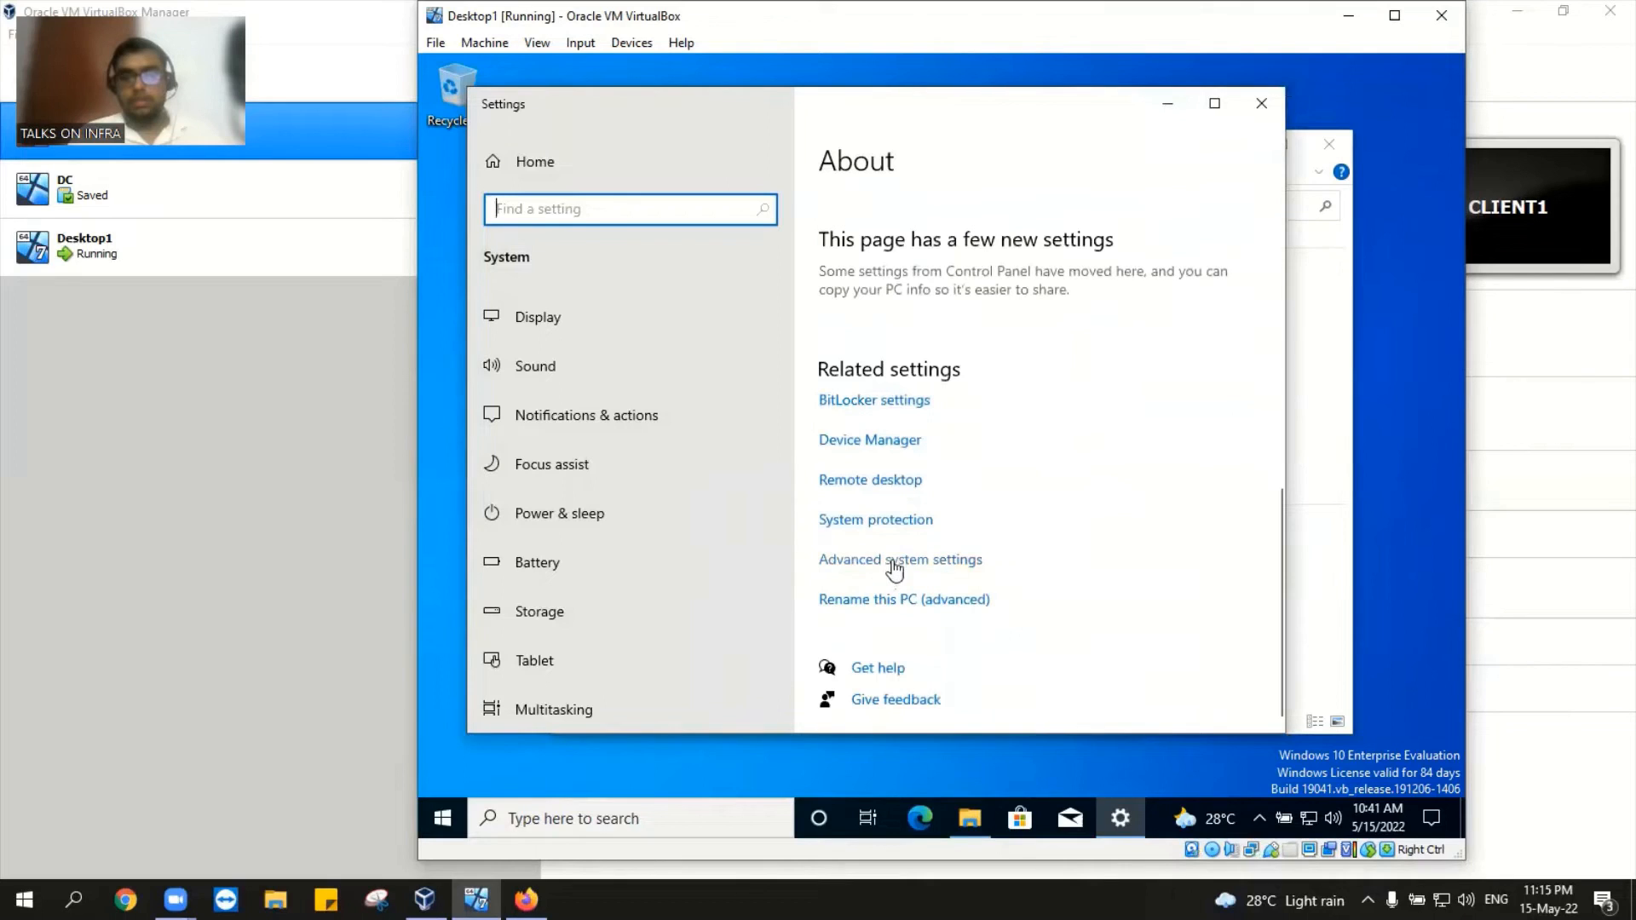
Step: Set visual effects to Adjust for best performance and close System Properties
left_click(894, 563)
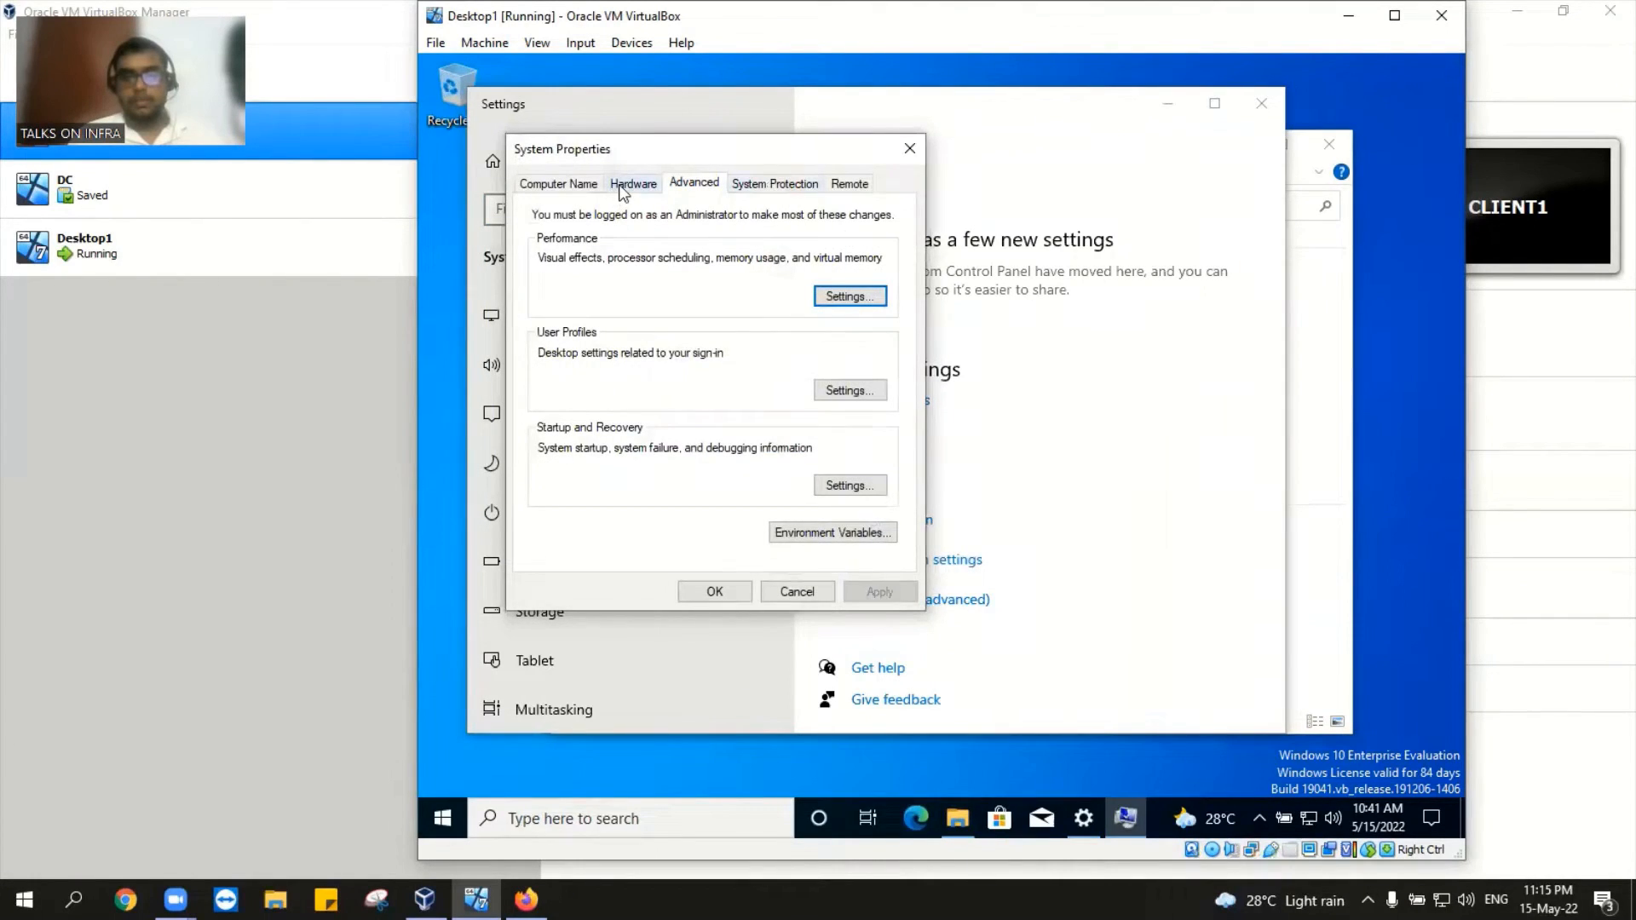
left_click(826, 297)
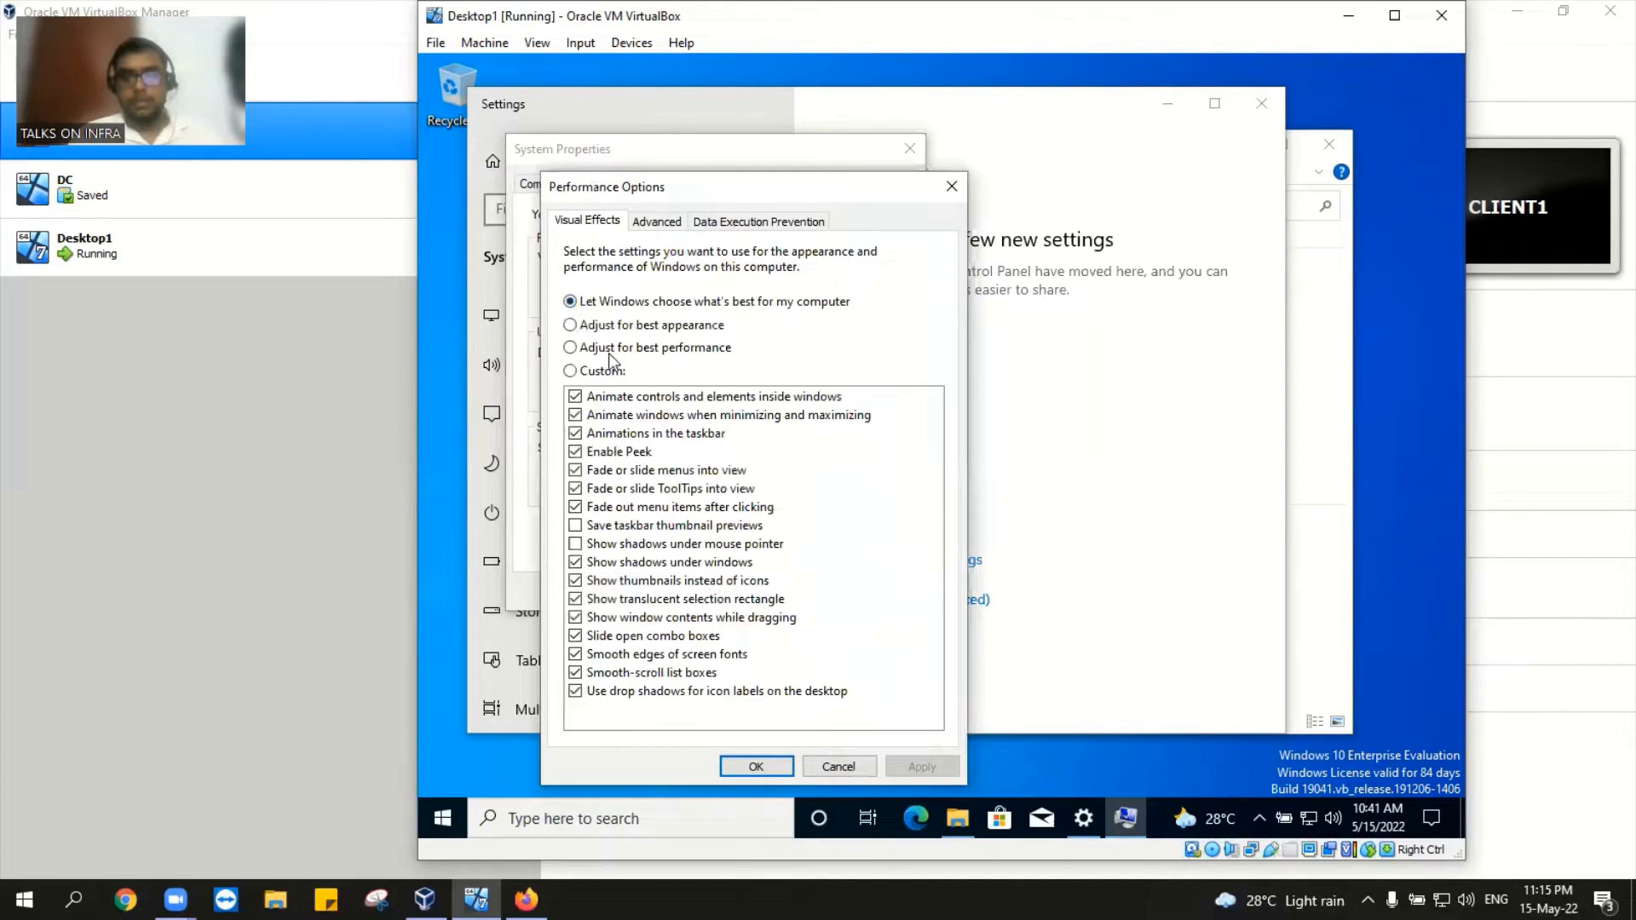
left_click(609, 350)
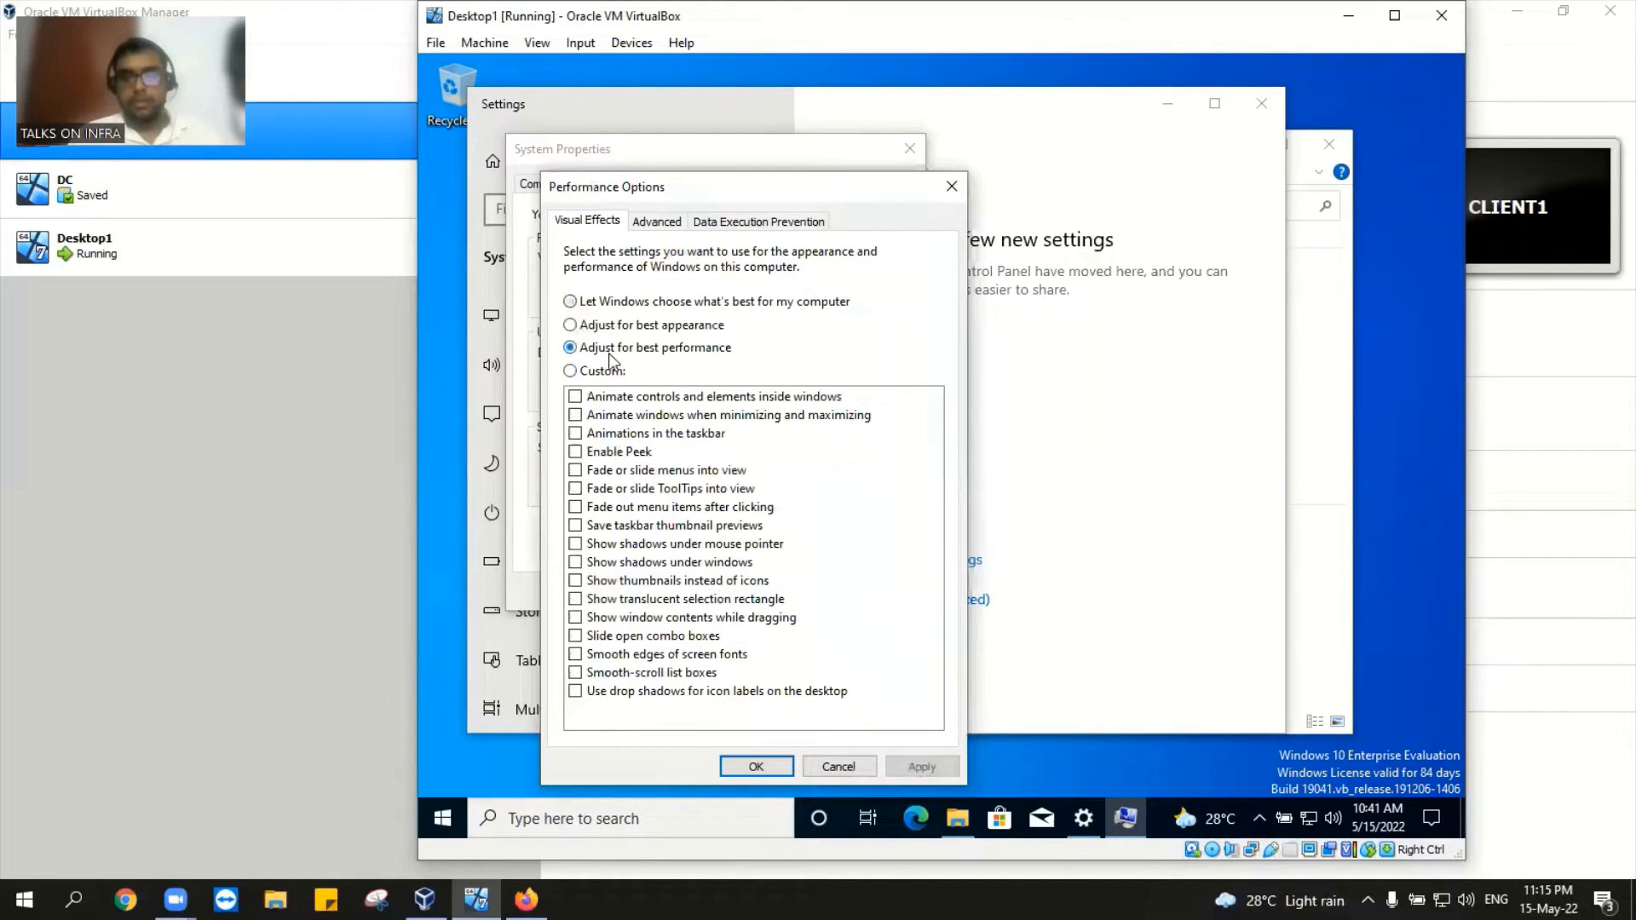
left_click(752, 765)
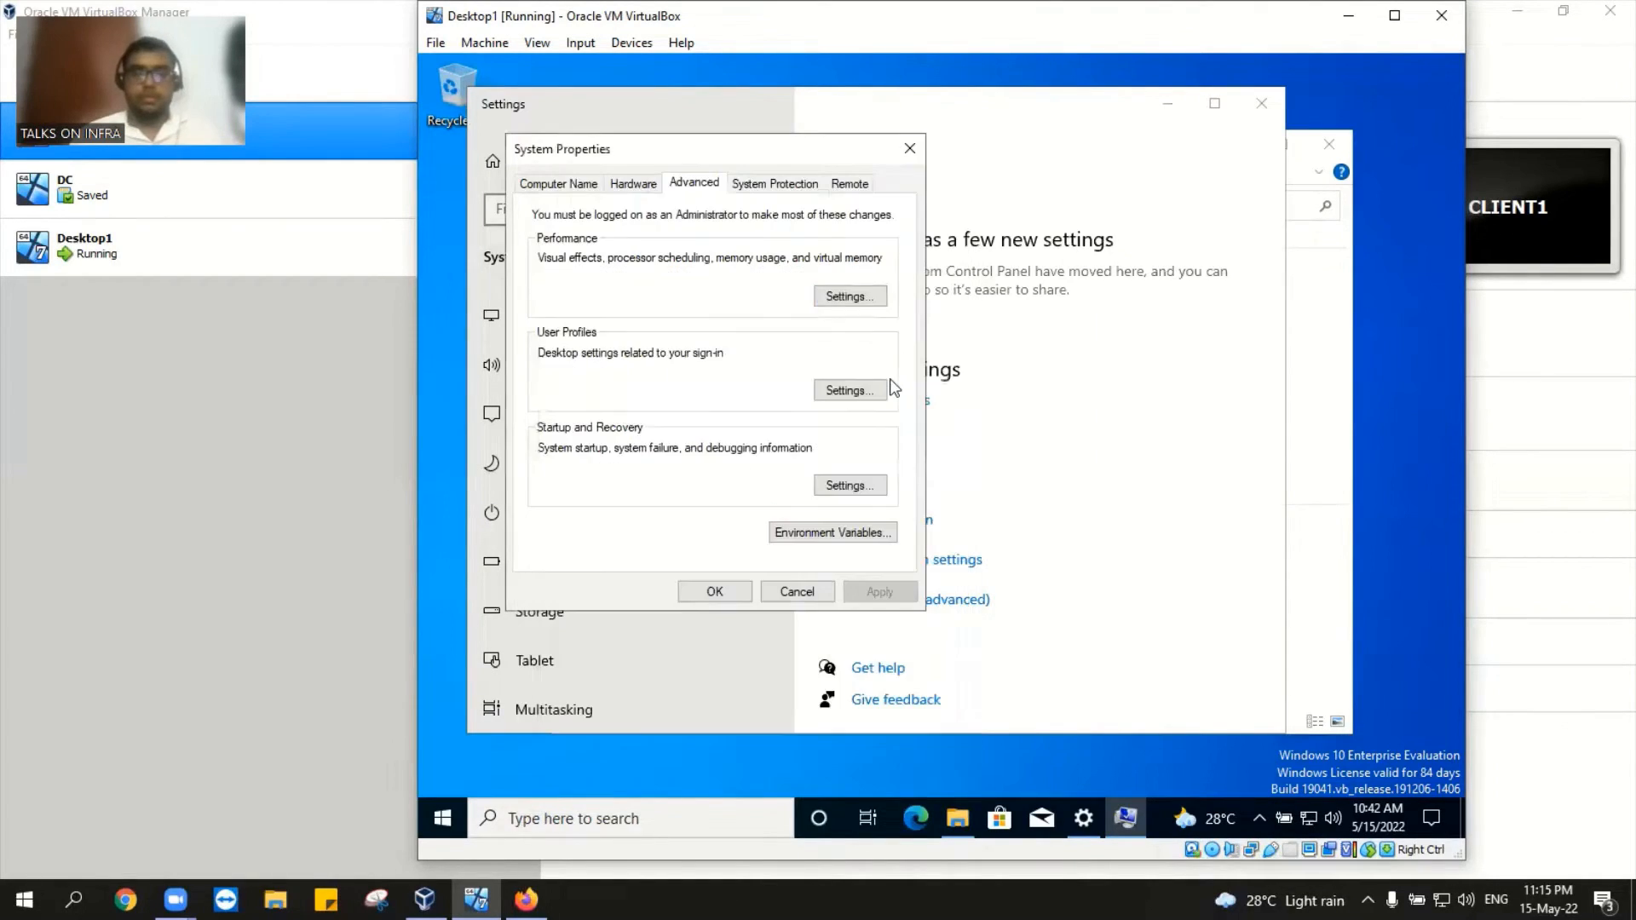
left_click(909, 149)
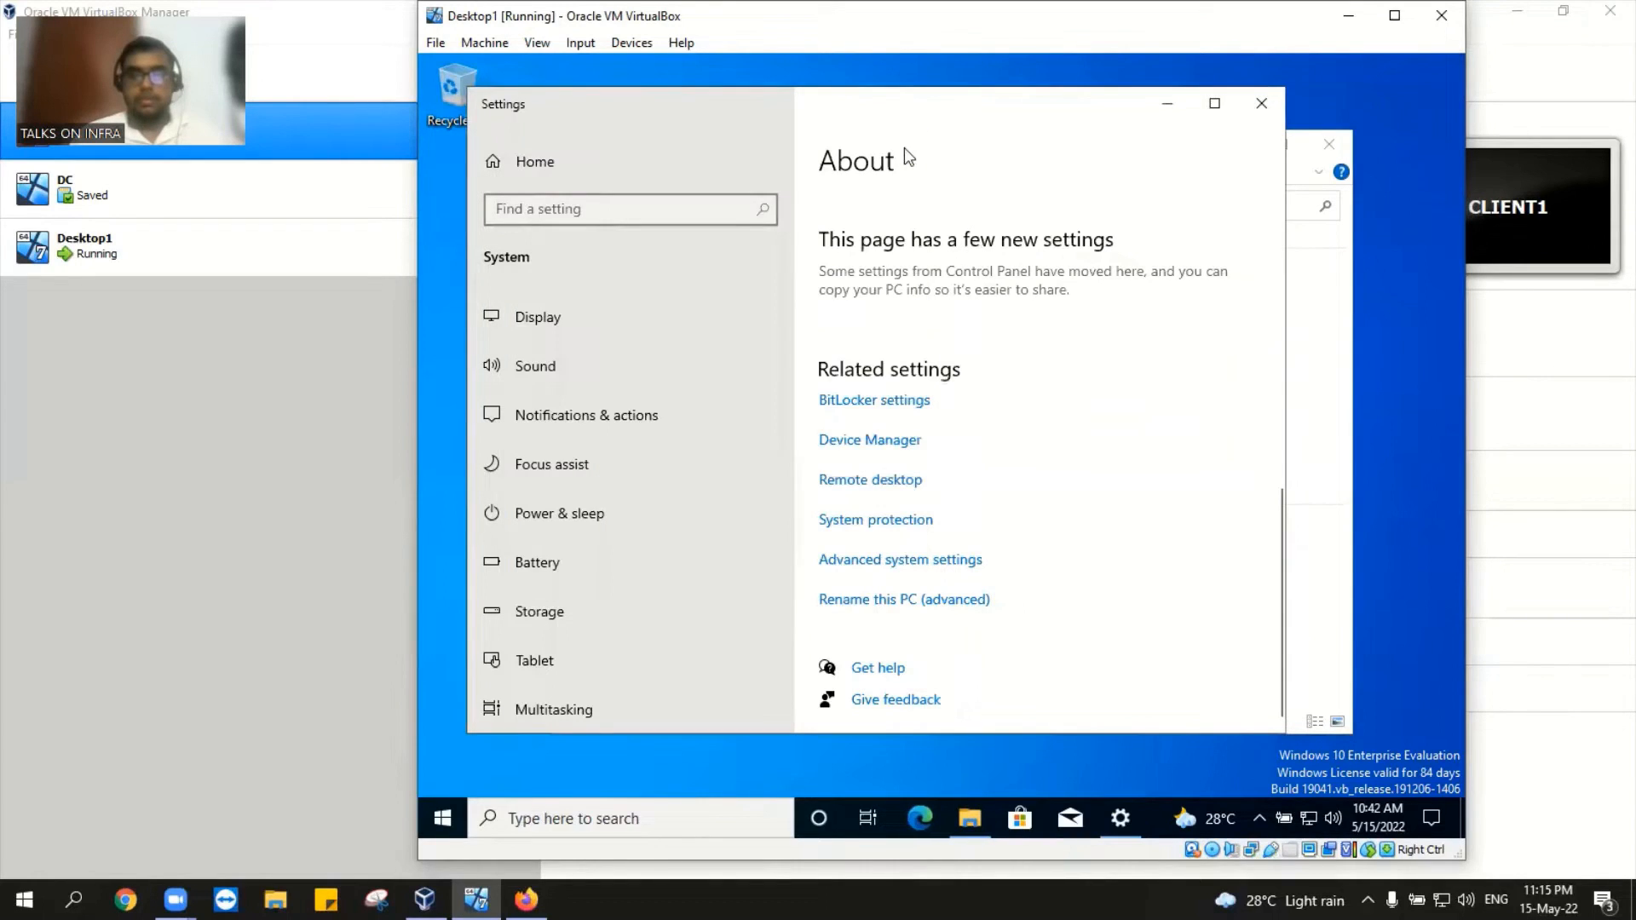
Step: Close the guest's Settings and This PC windows and refresh the guest desktop
left_click(1263, 105)
left_click(1327, 147)
right_click(1002, 216)
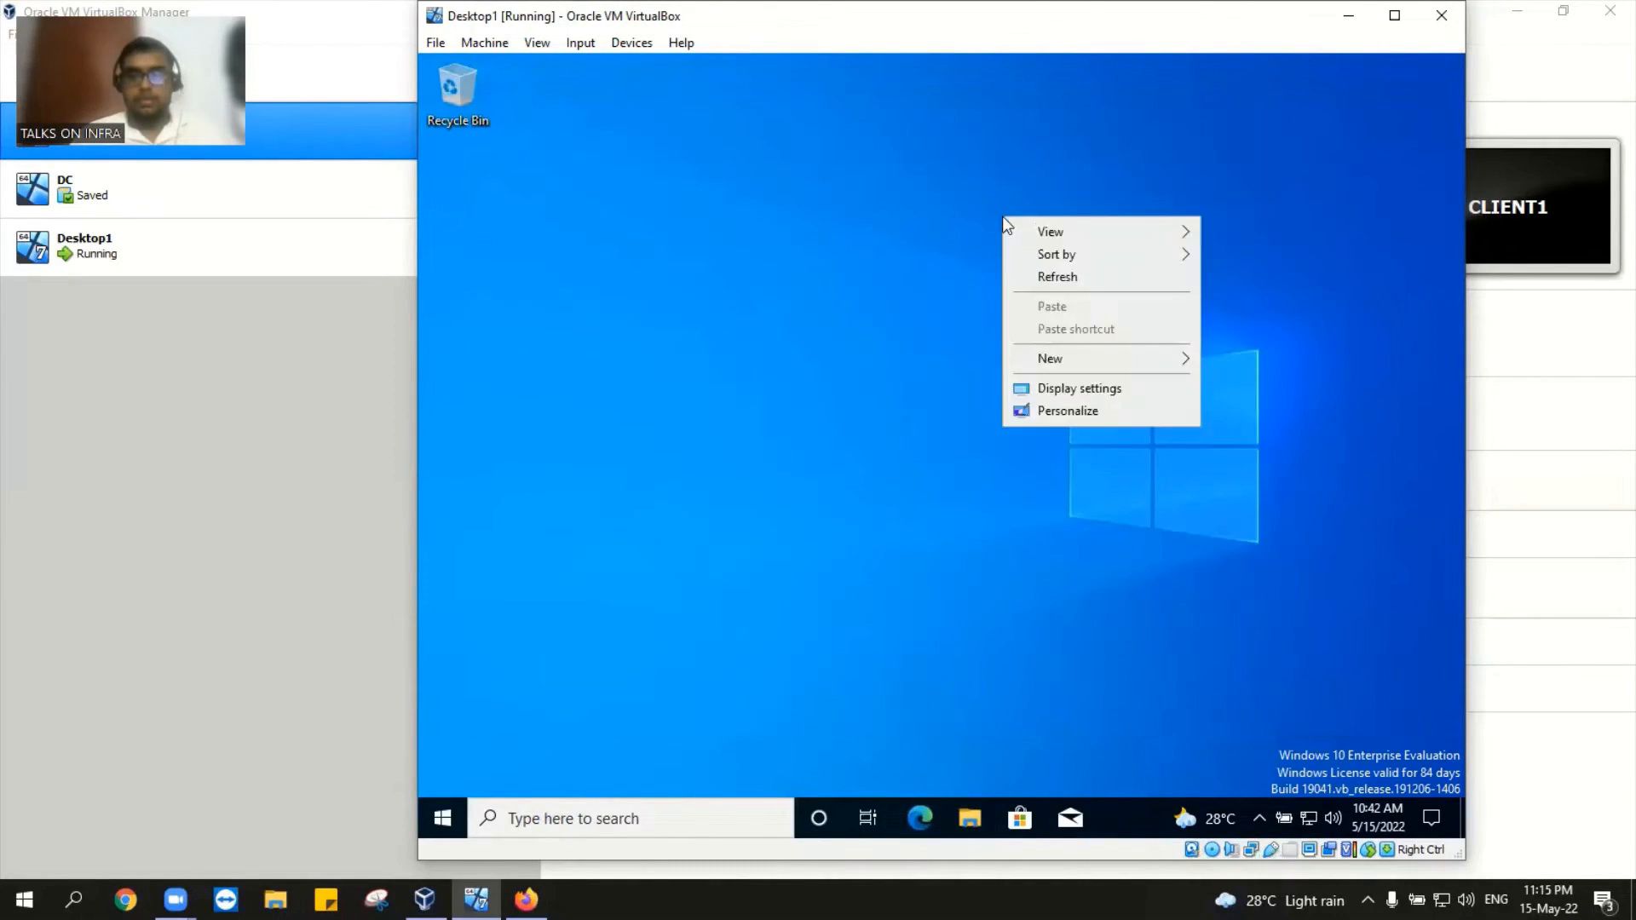
left_click(1073, 277)
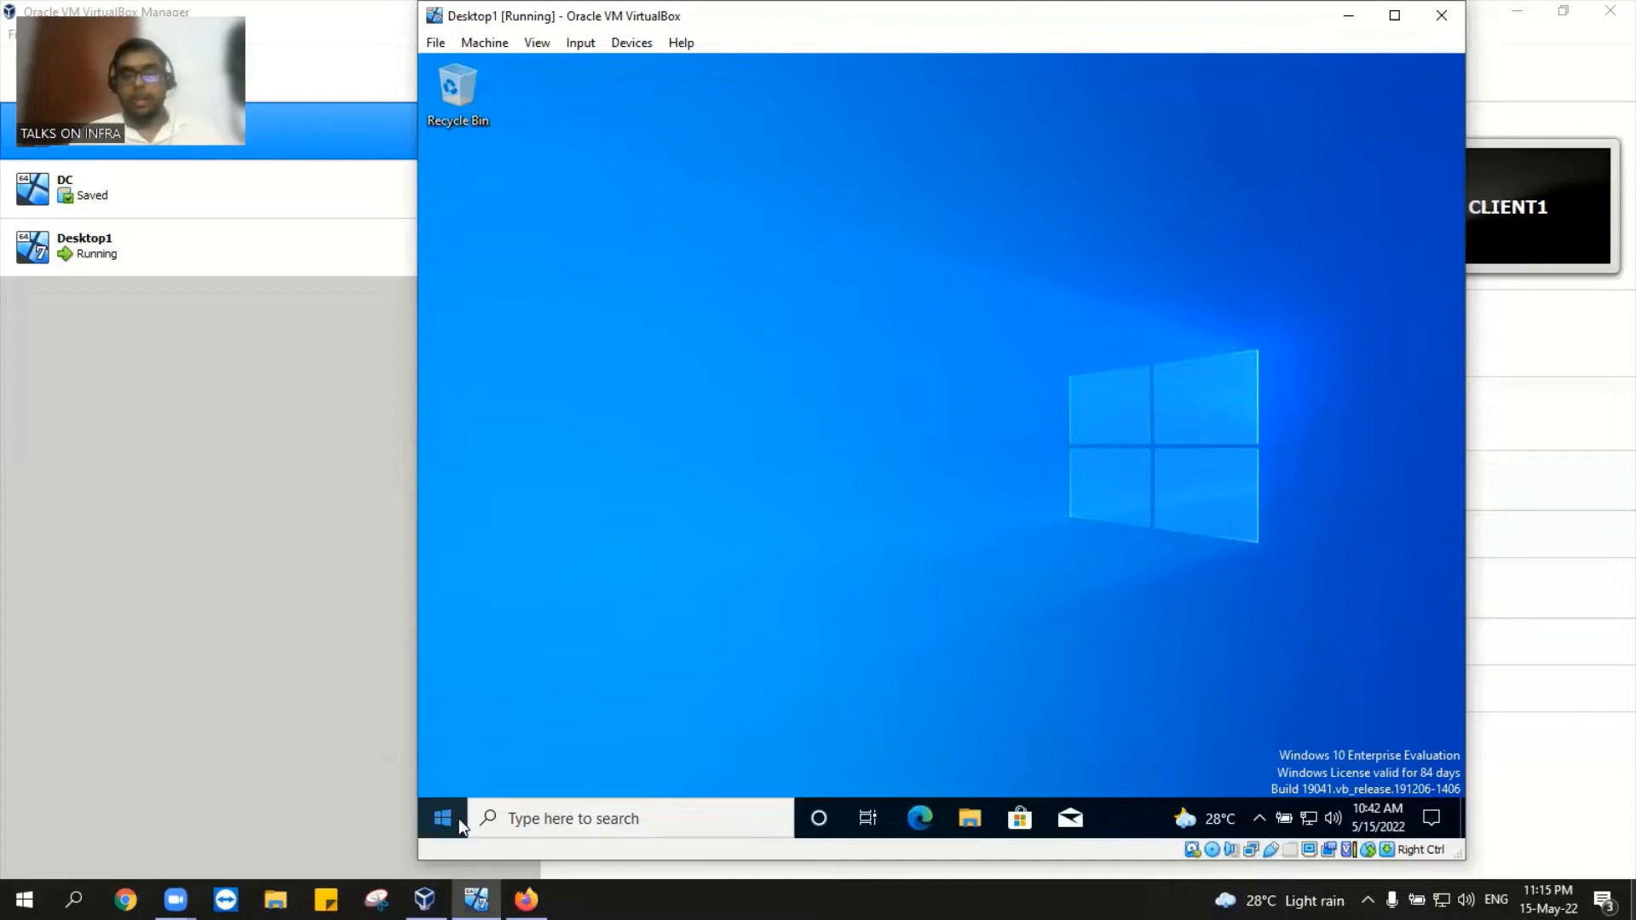
Step: From the host desktop, open the 'my' notes in Notepad, review them maximized, then minimize
left_click(1633, 903)
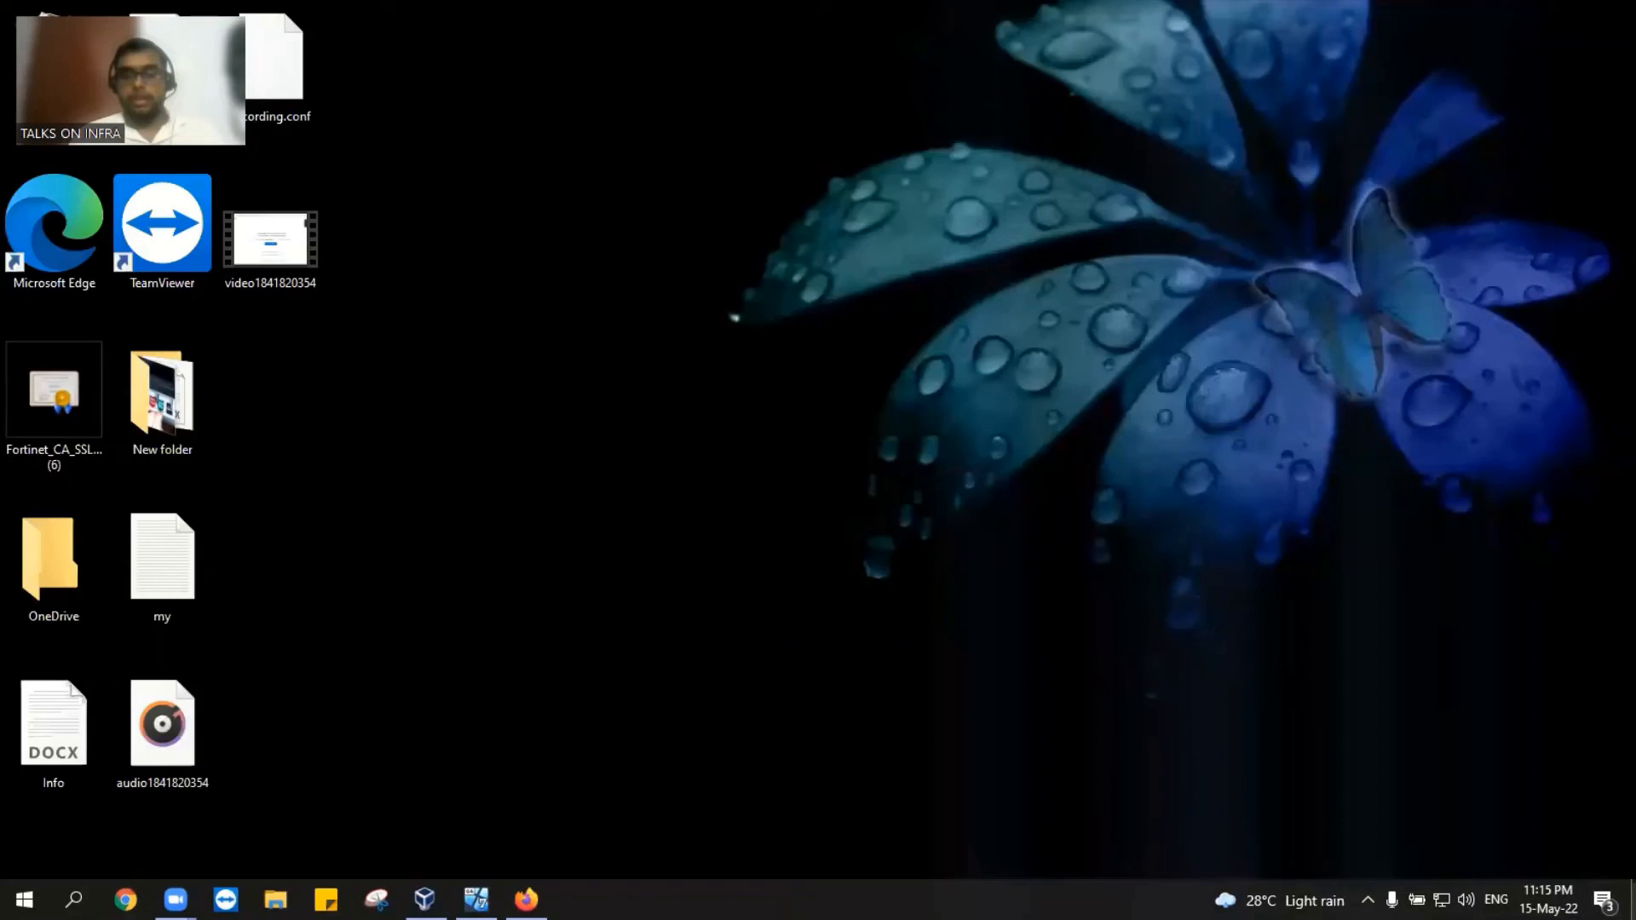
double_click(193, 570)
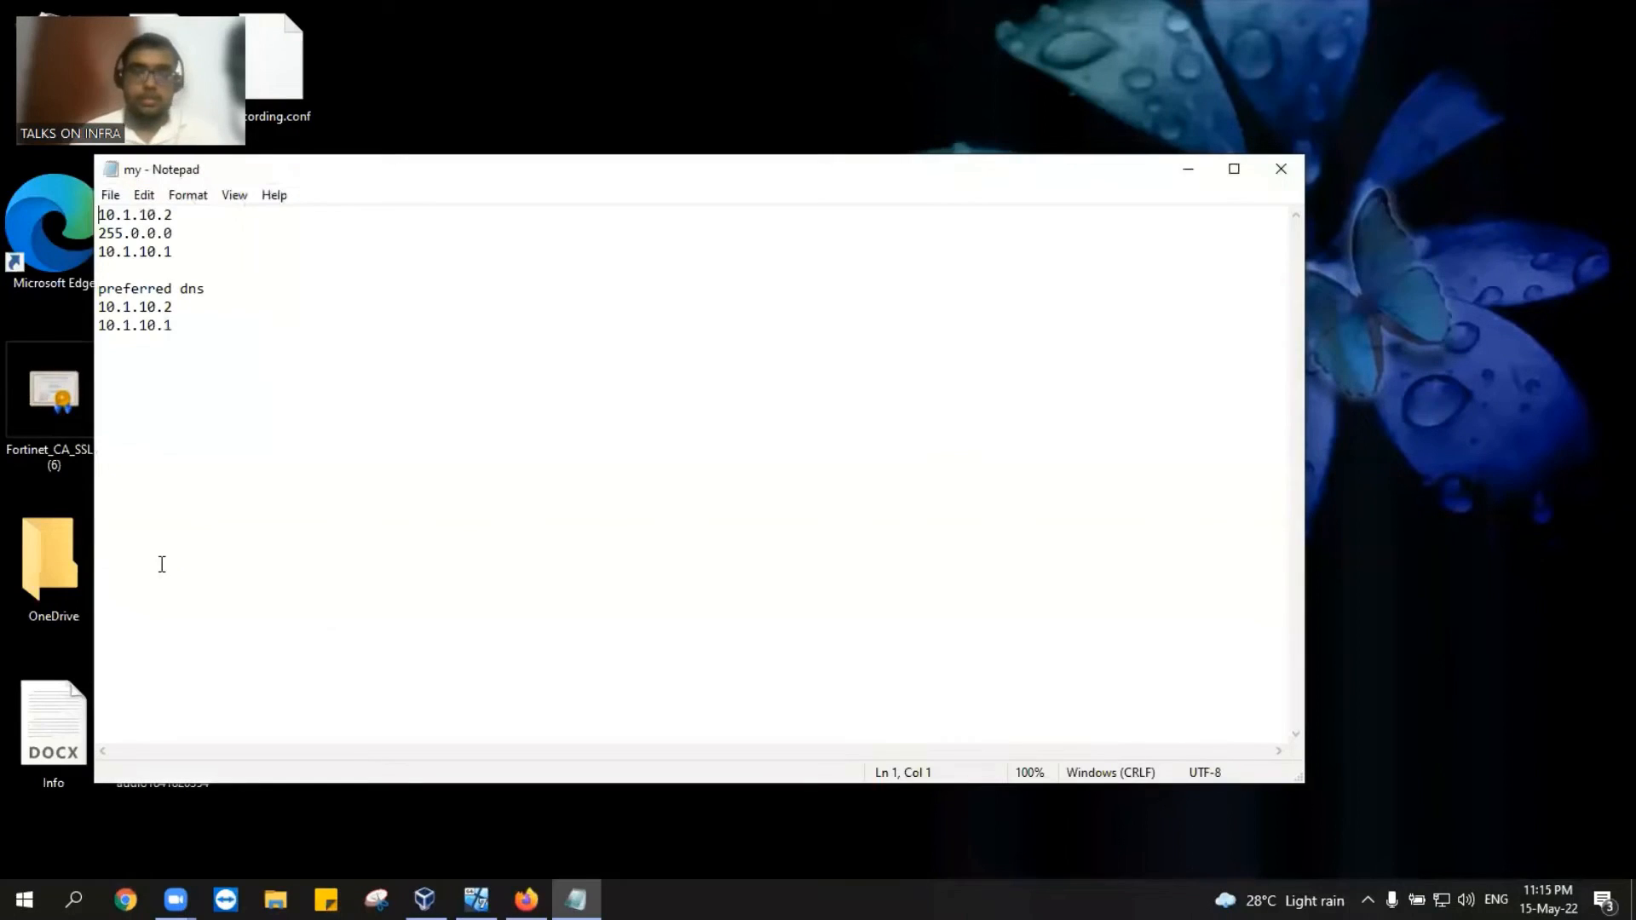
left_click(1233, 169)
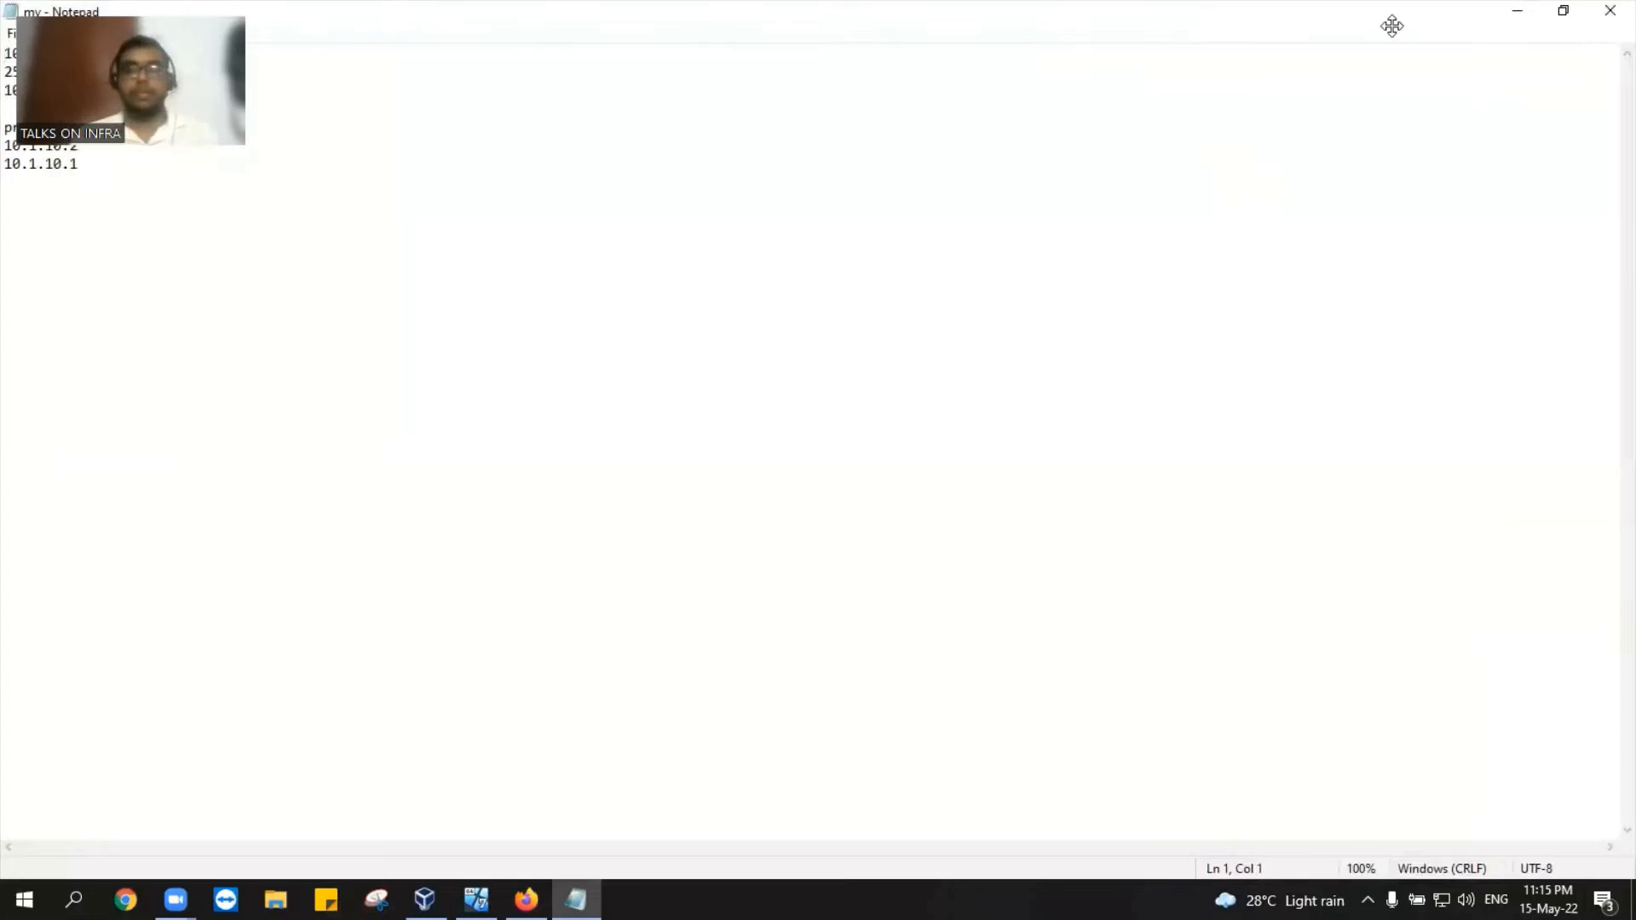
left_click(1517, 10)
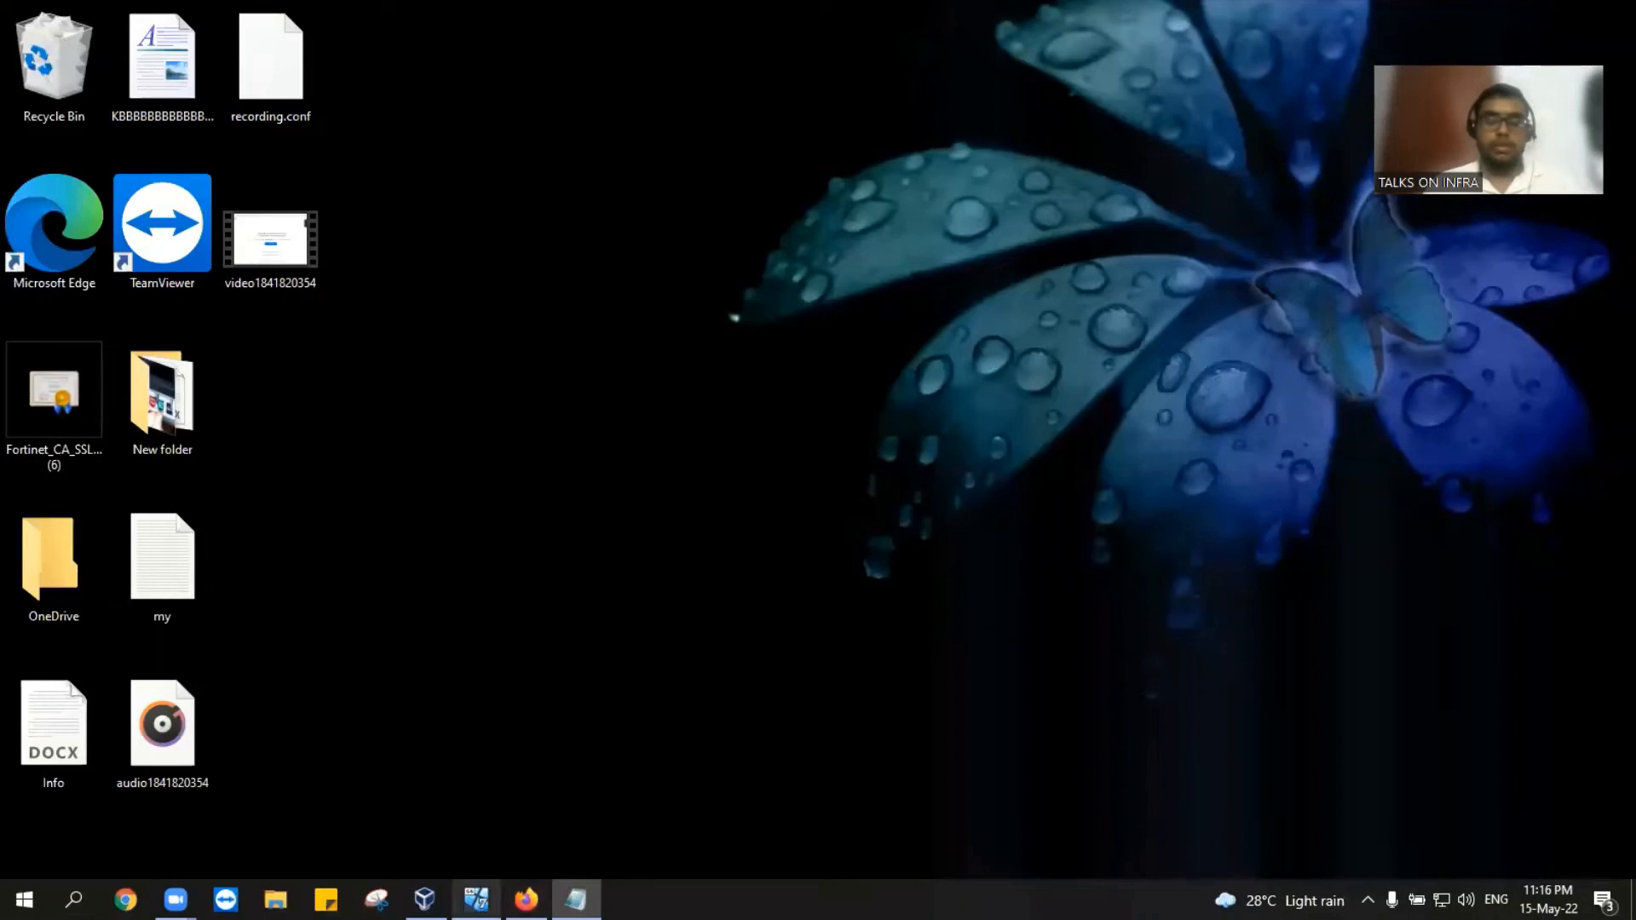
Step: Switch between the Desktop1 VM and VirtualBox Manager, ending with Desktop1 in front
mouse_move(476, 899)
left_click(508, 837)
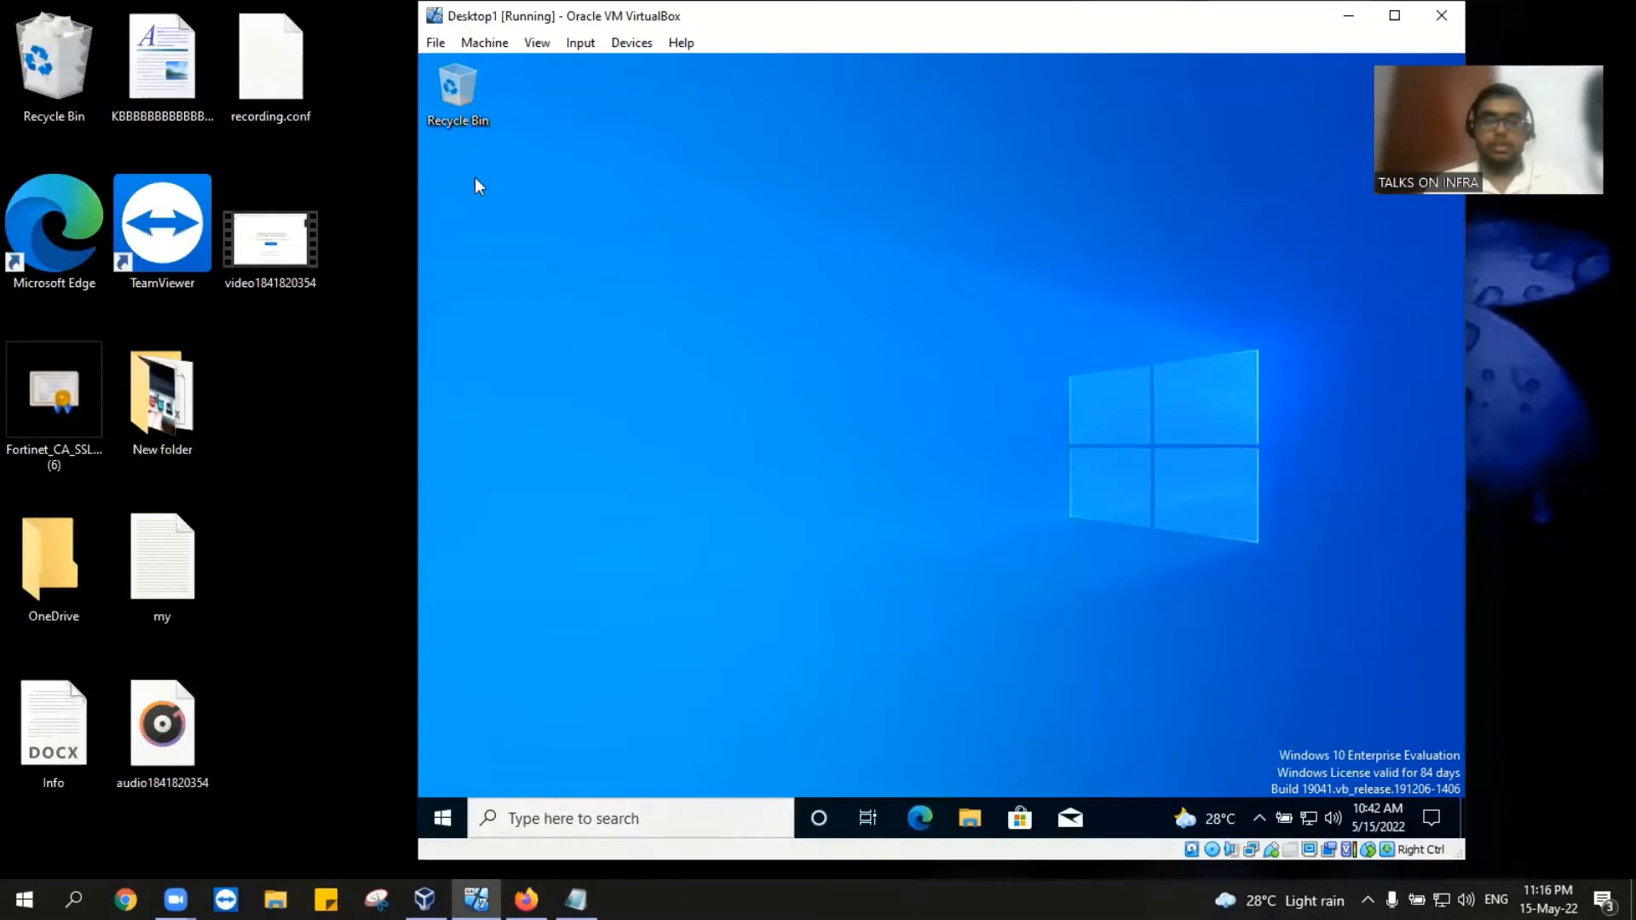
mouse_move(425, 898)
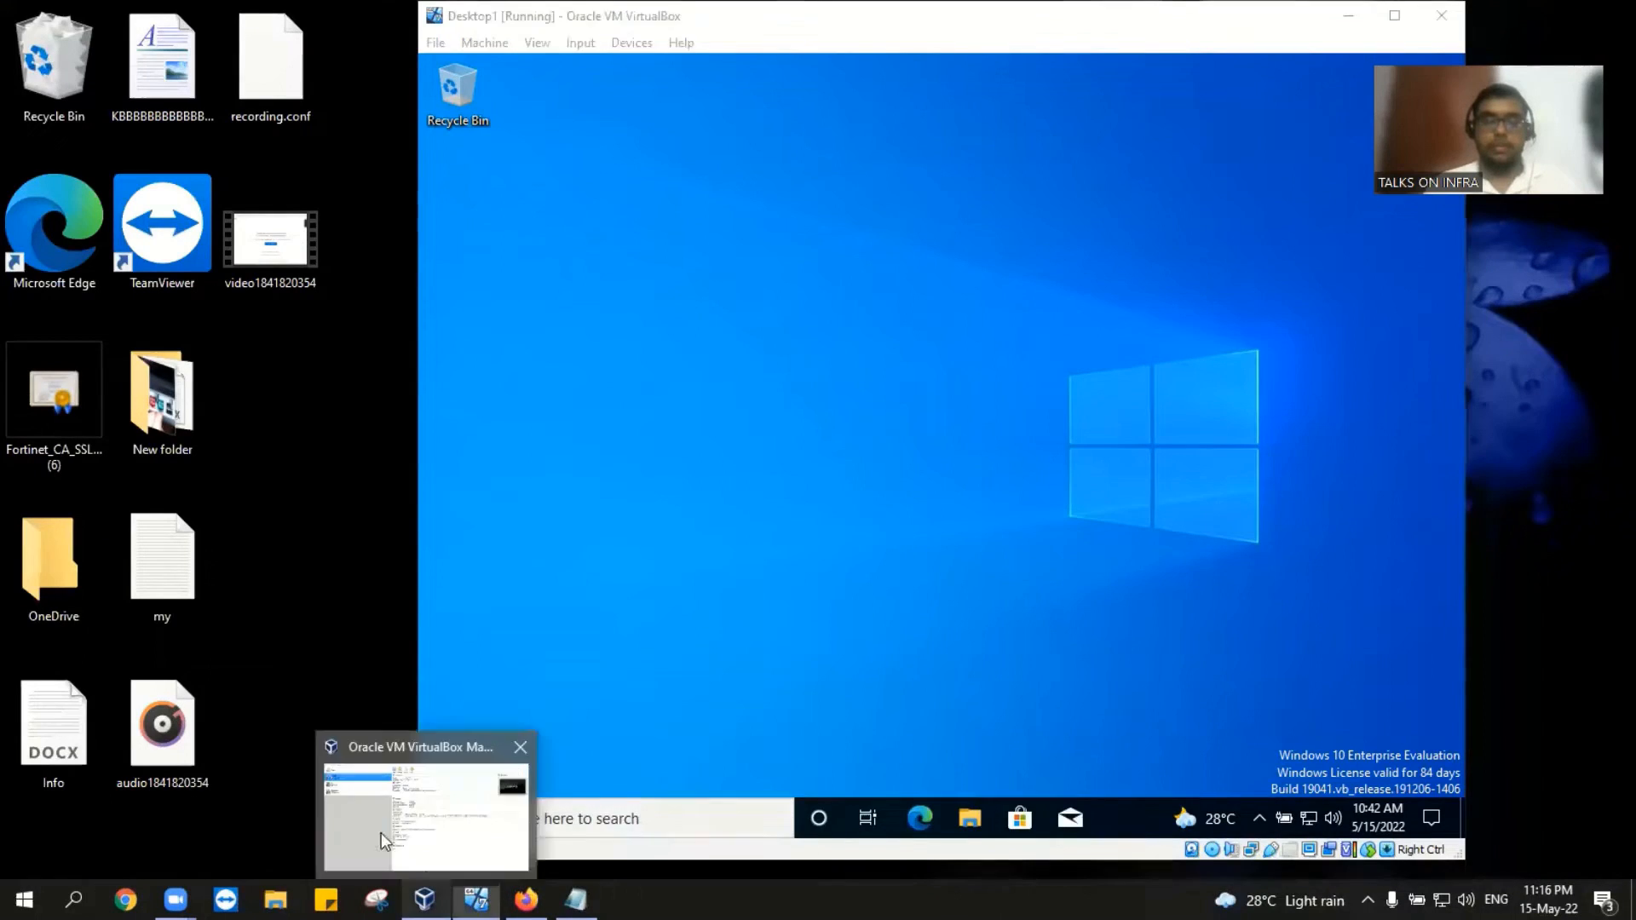
left_click(381, 831)
mouse_move(476, 899)
left_click(528, 826)
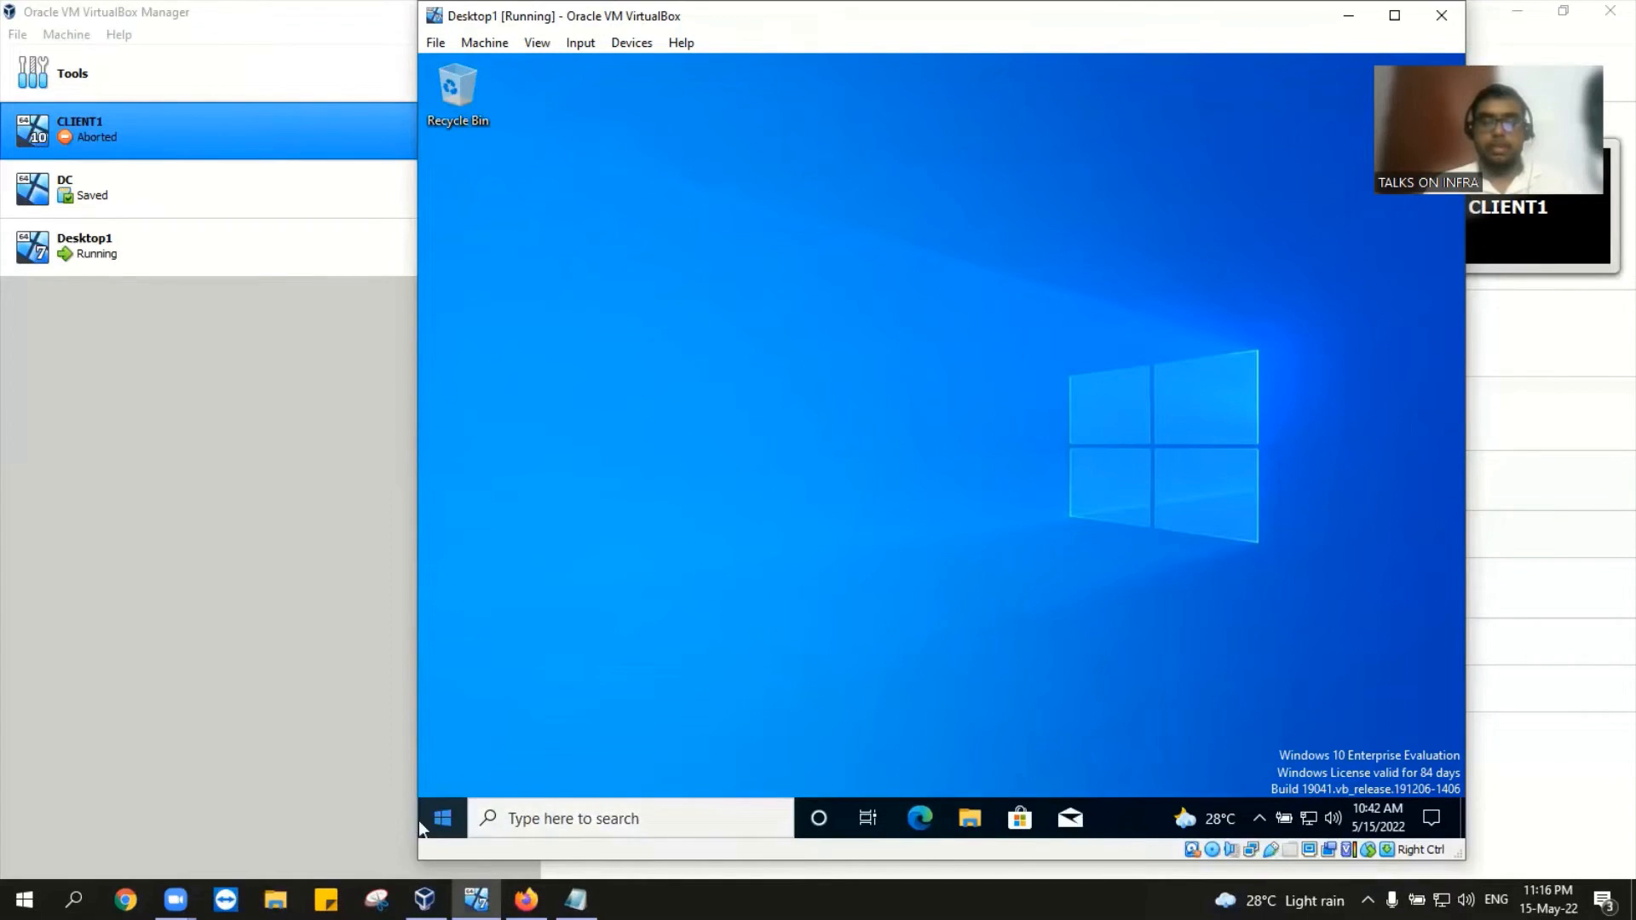
Step: Search 'control' in the Desktop1 guest and open Control Panel from the results
left_click(554, 818)
type("control")
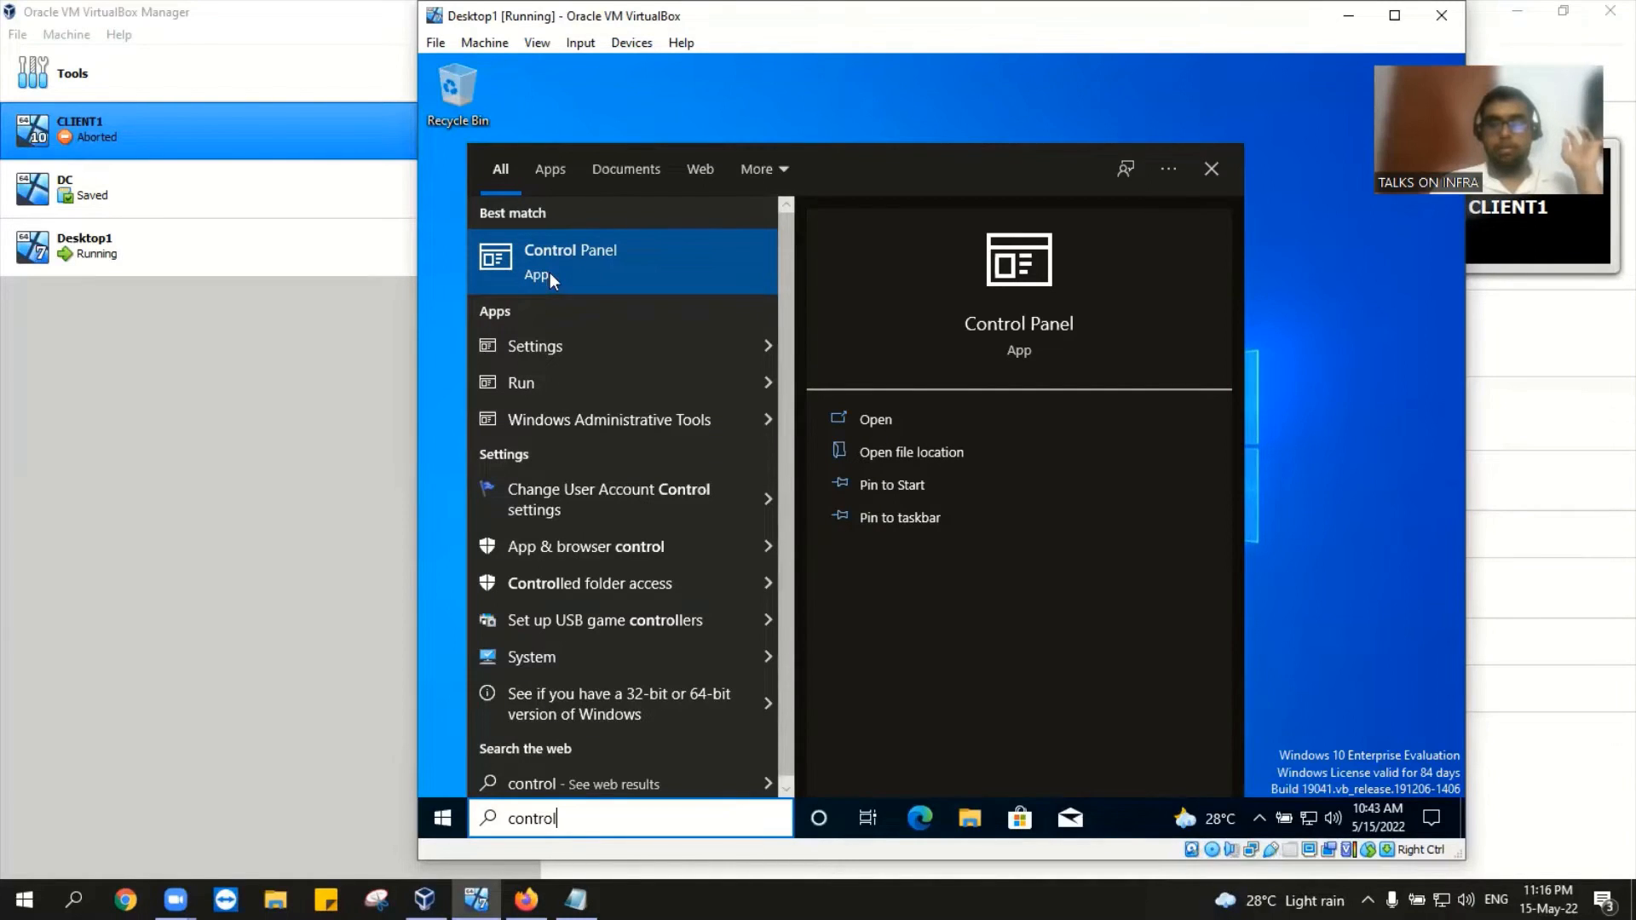
left_click(550, 272)
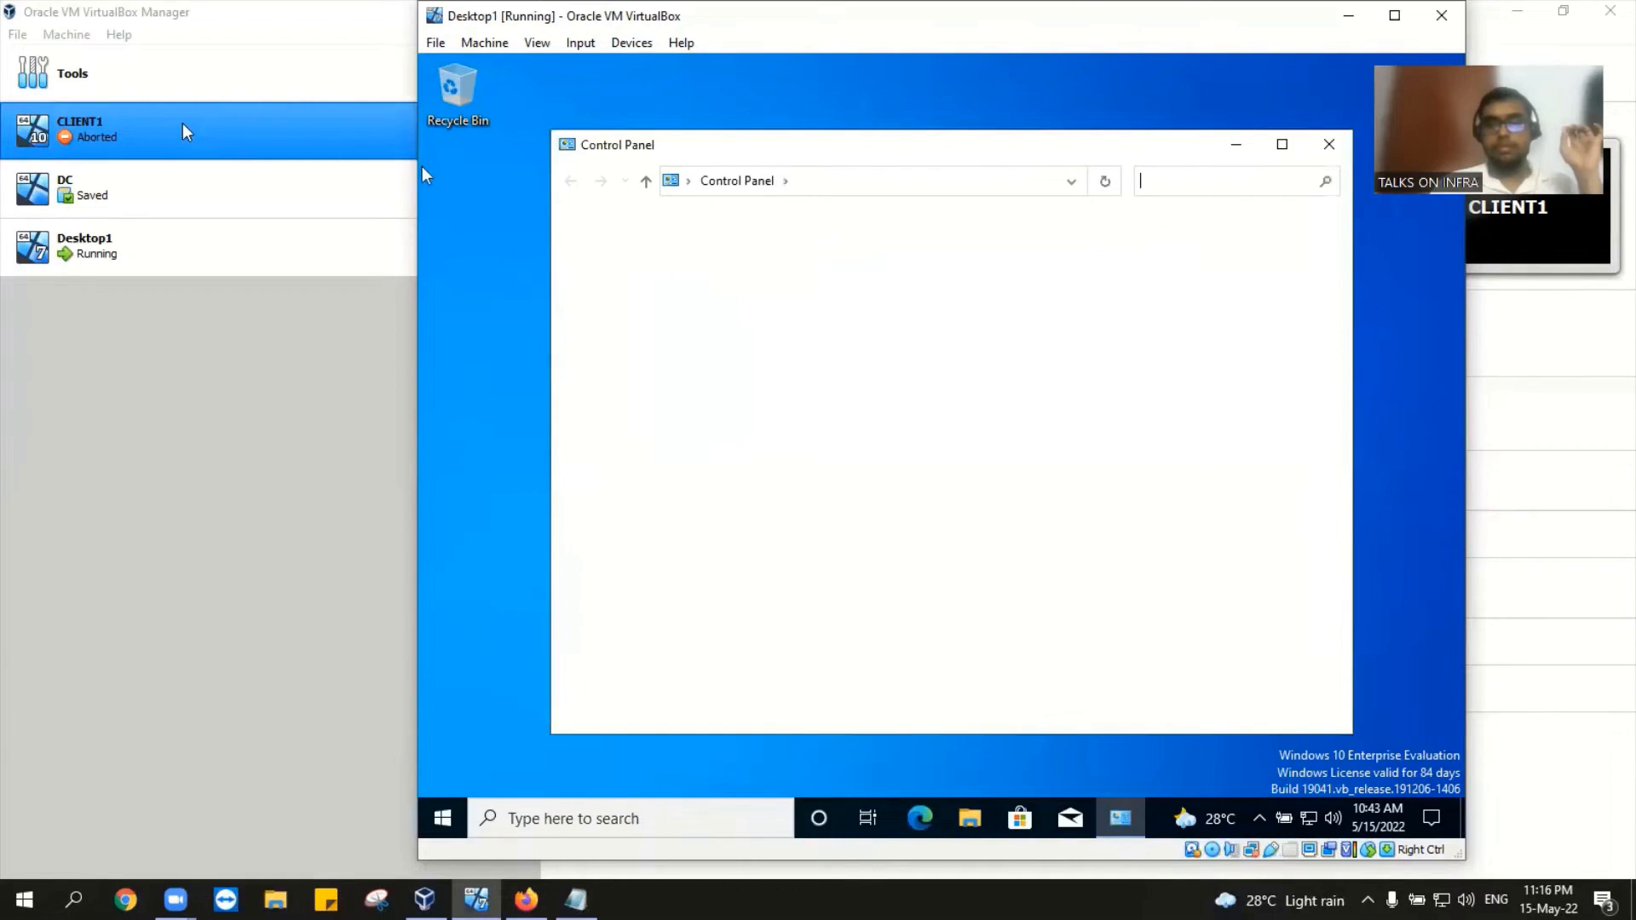
Step: Remove CLIENT1 with all its files, start the DC machine, and return to Desktop1
right_click(181, 129)
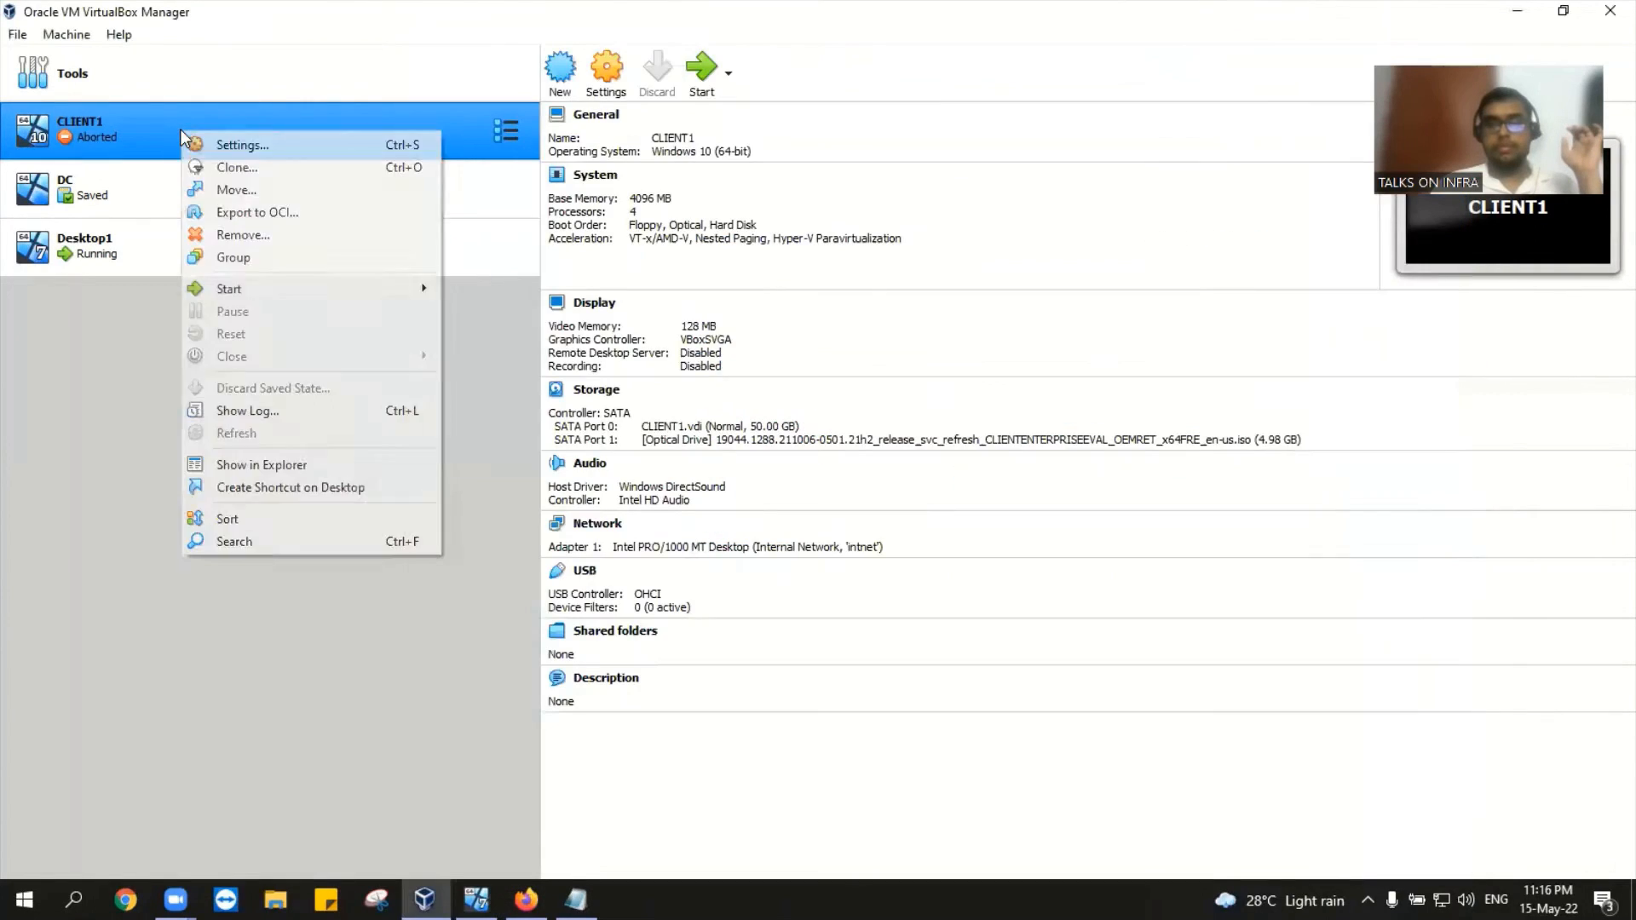
left_click(300, 238)
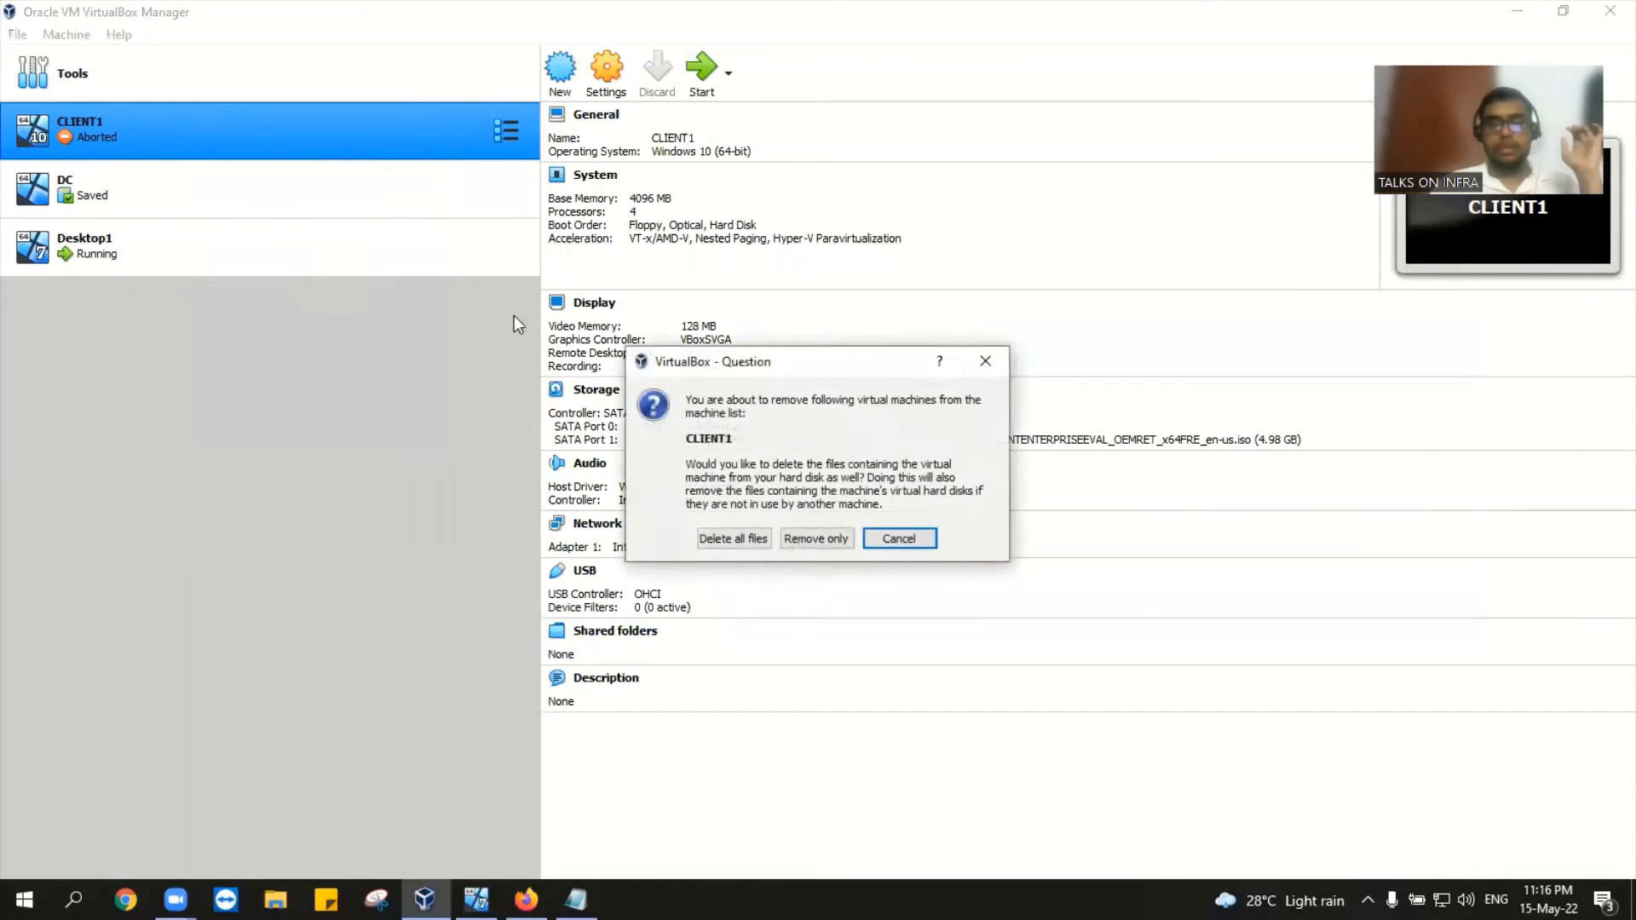
left_click(744, 536)
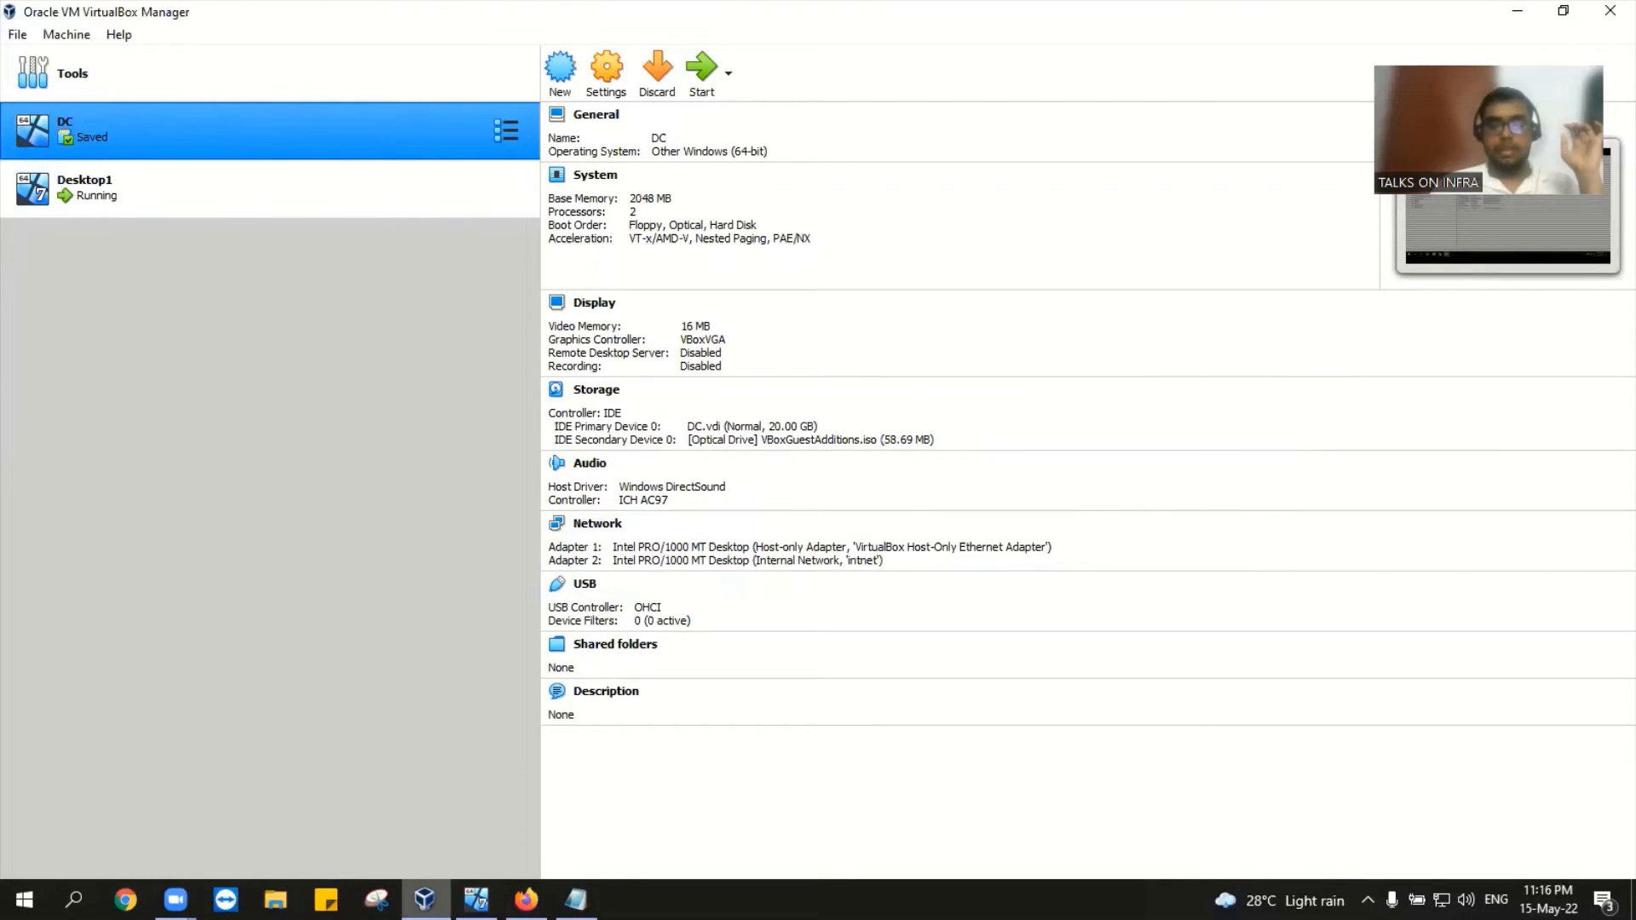
double_click(235, 130)
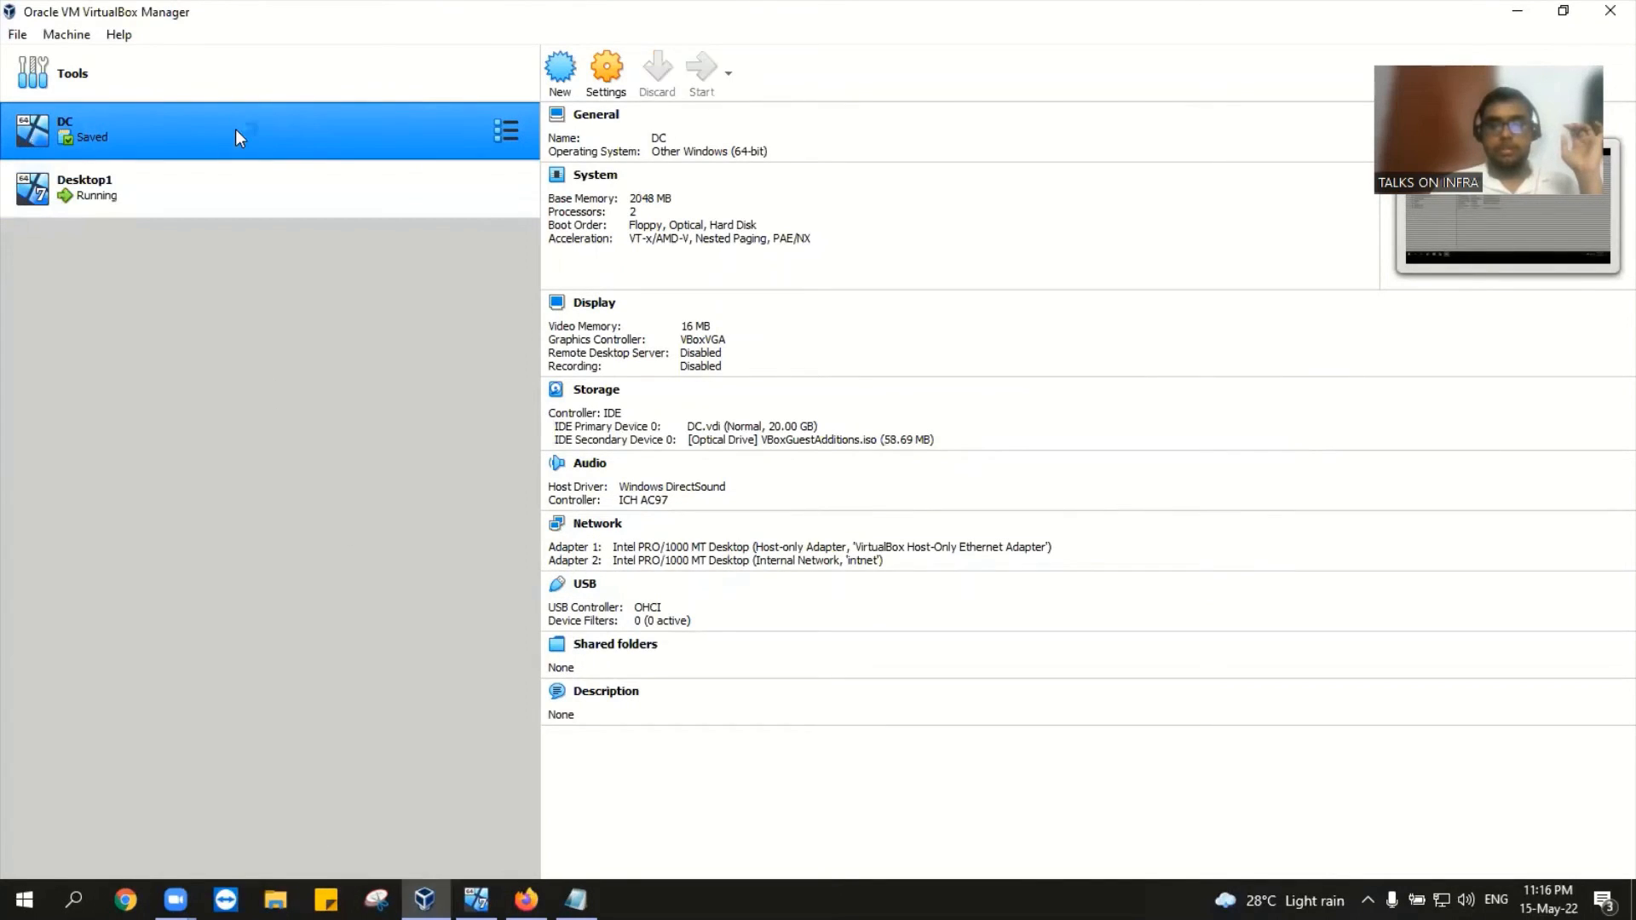
left_click(476, 900)
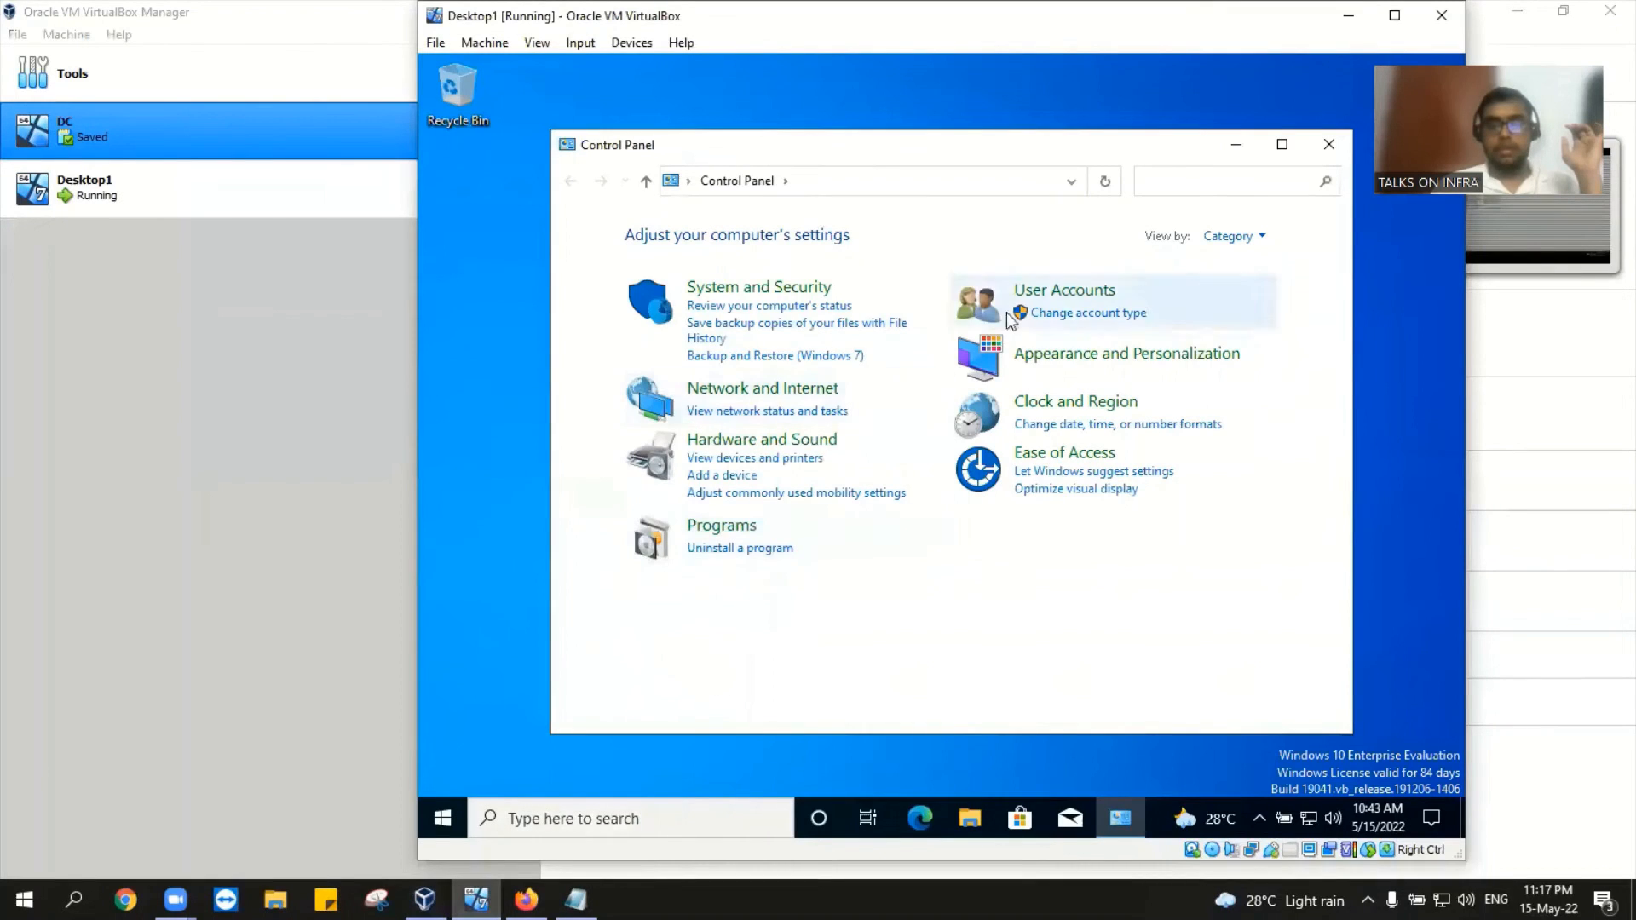
Step: Open the Ethernet adapter's IPv4 properties, choose Use the following IP address, then view the Notepad notes
left_click(738, 414)
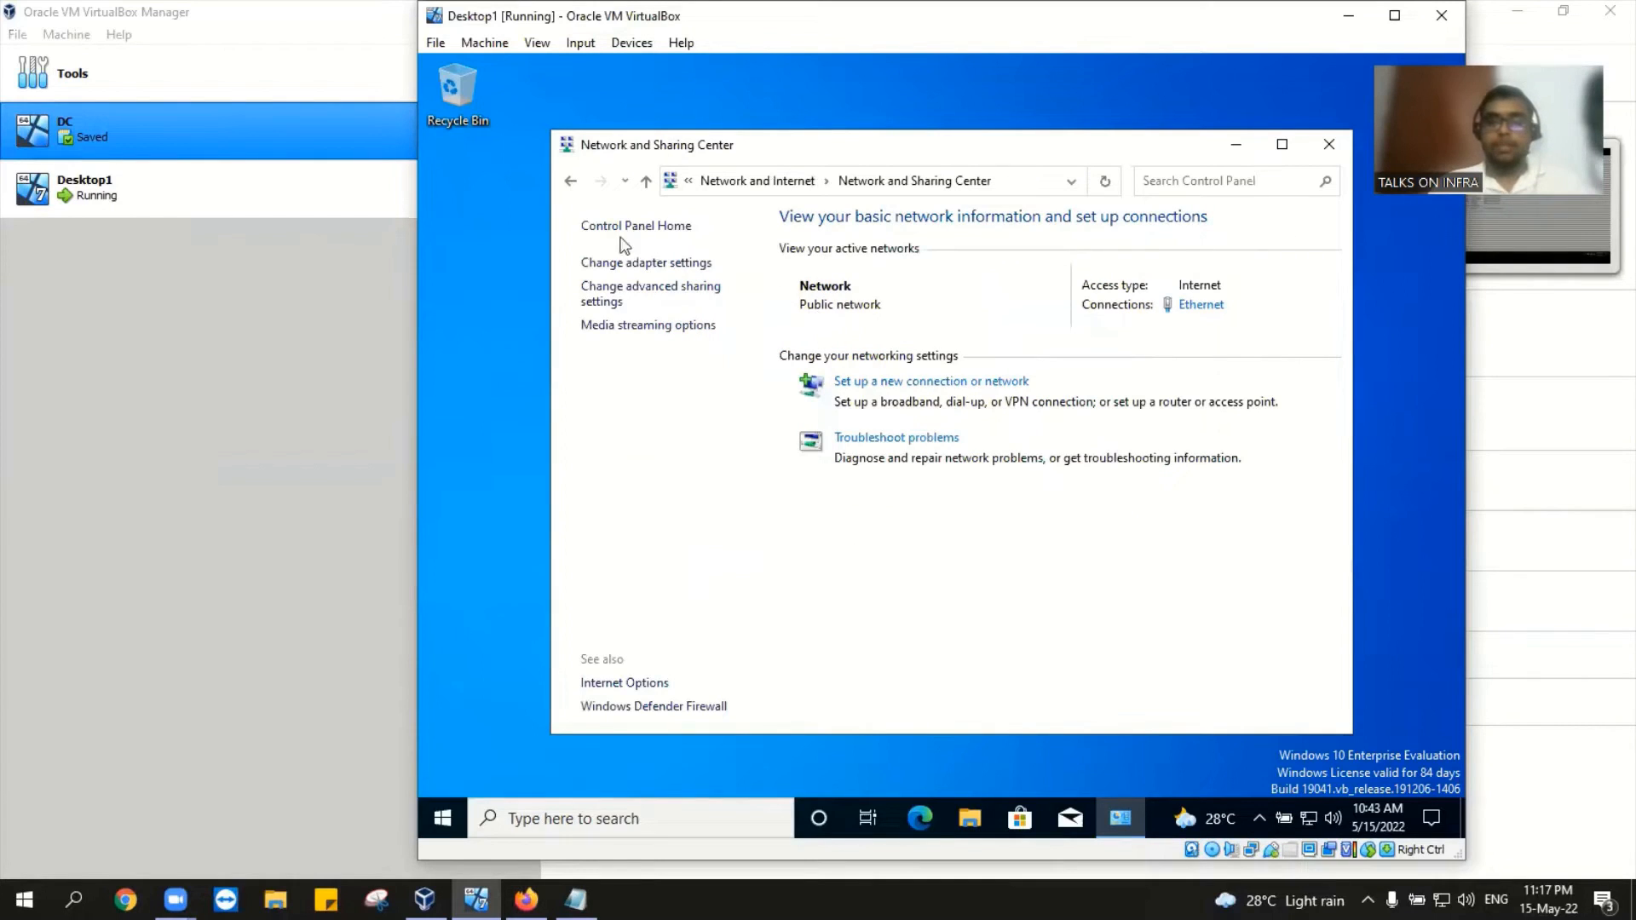
left_click(614, 266)
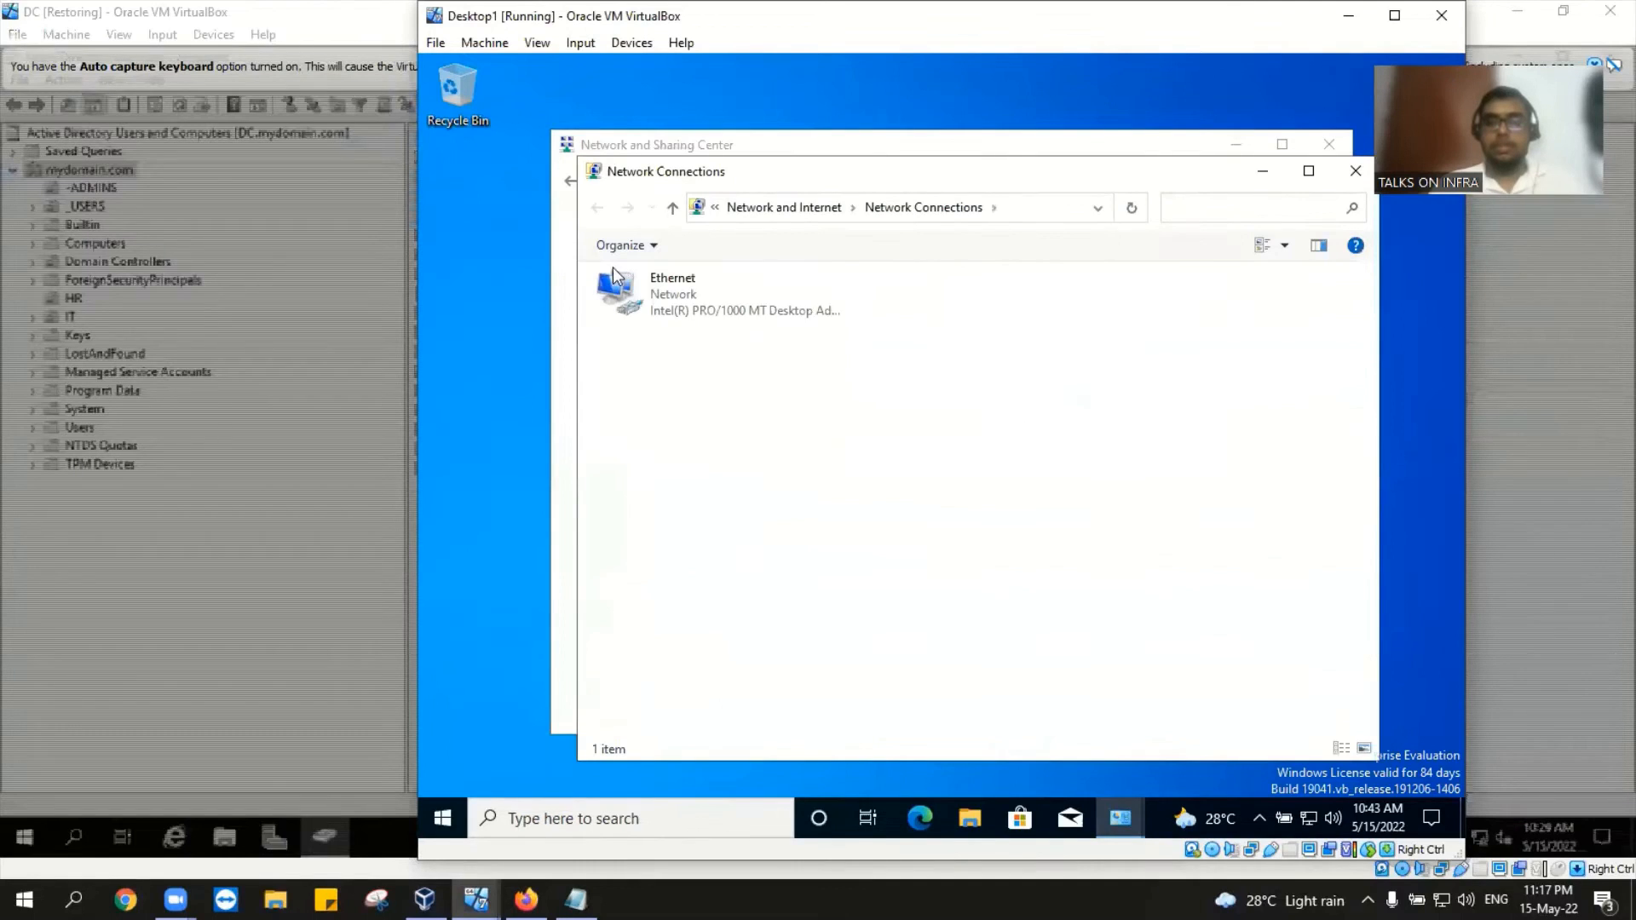
left_click(695, 308)
right_click(695, 308)
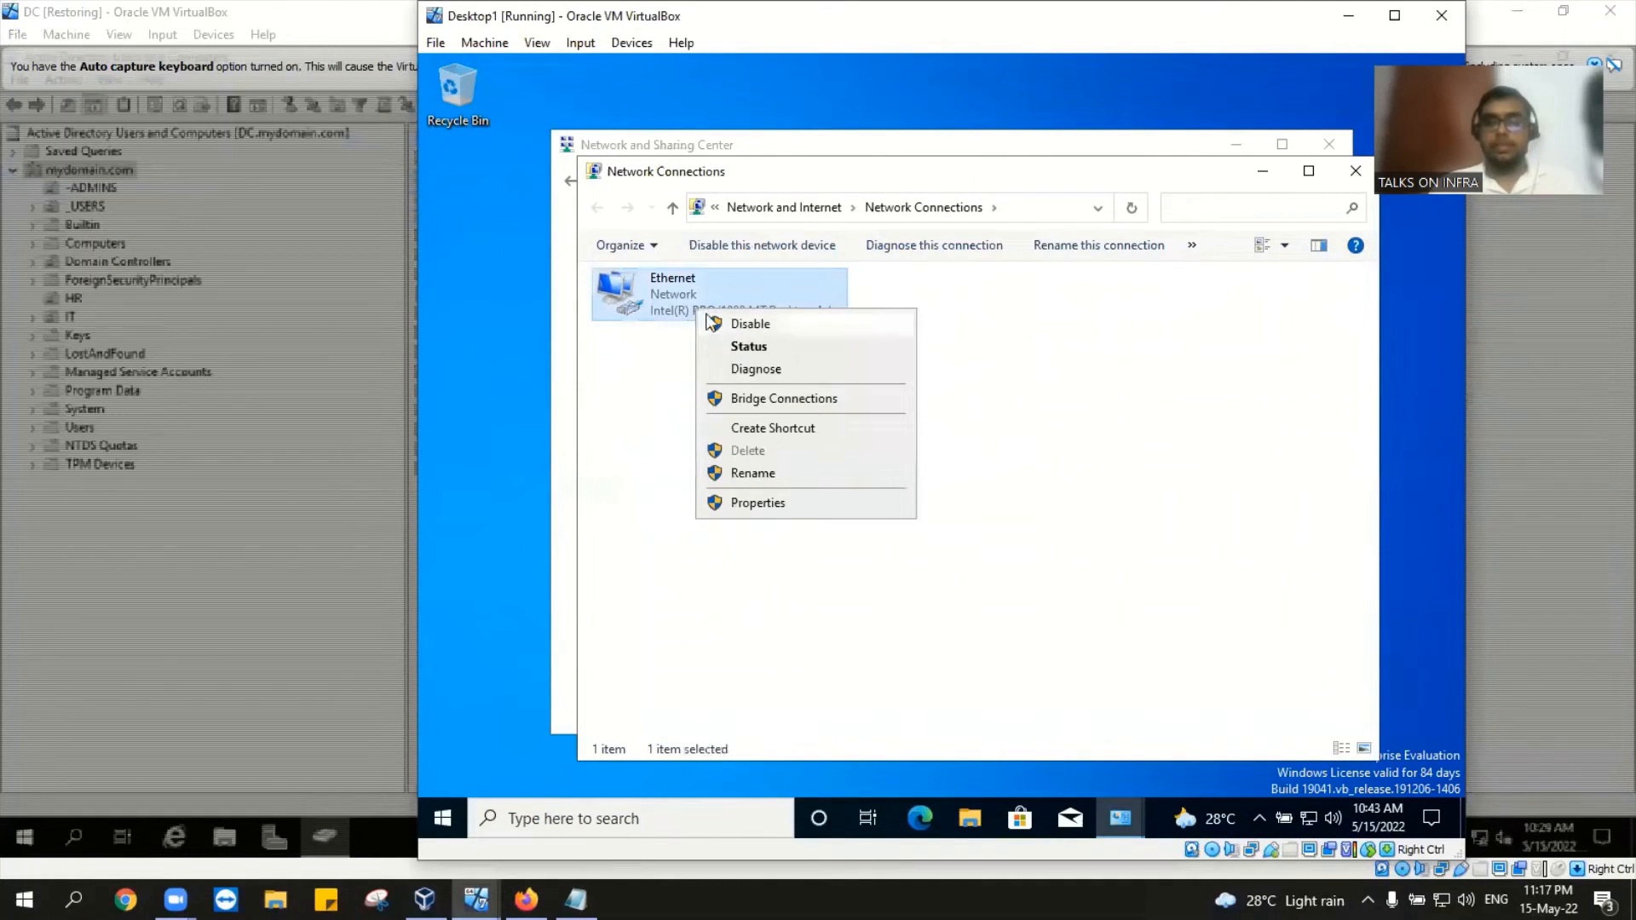
left_click(797, 508)
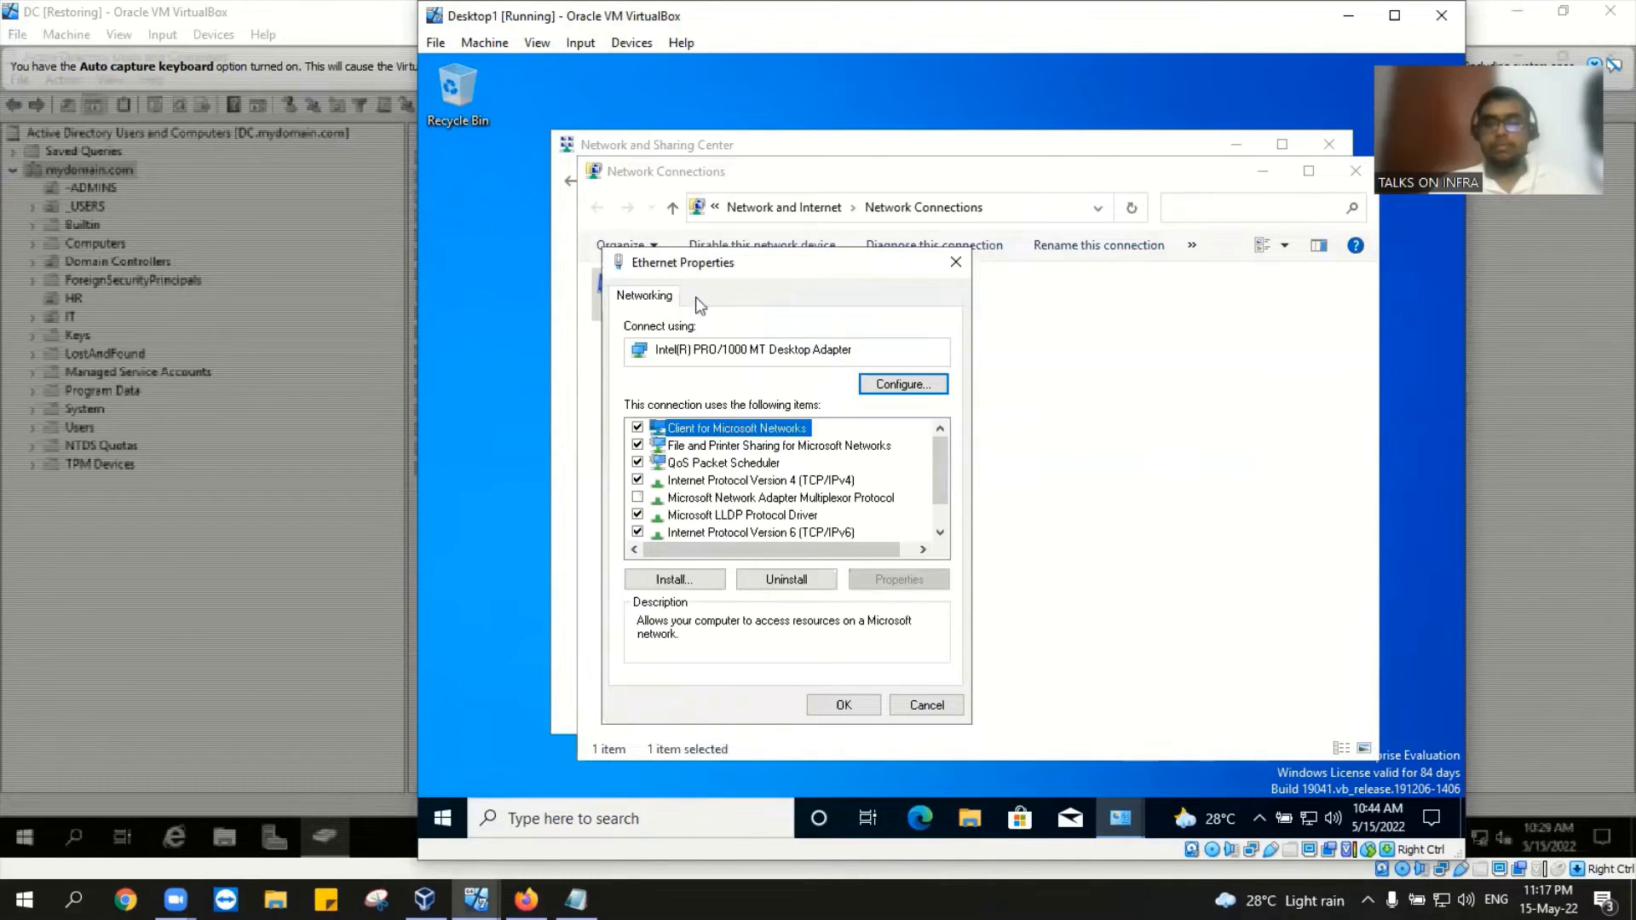
double_click(736, 482)
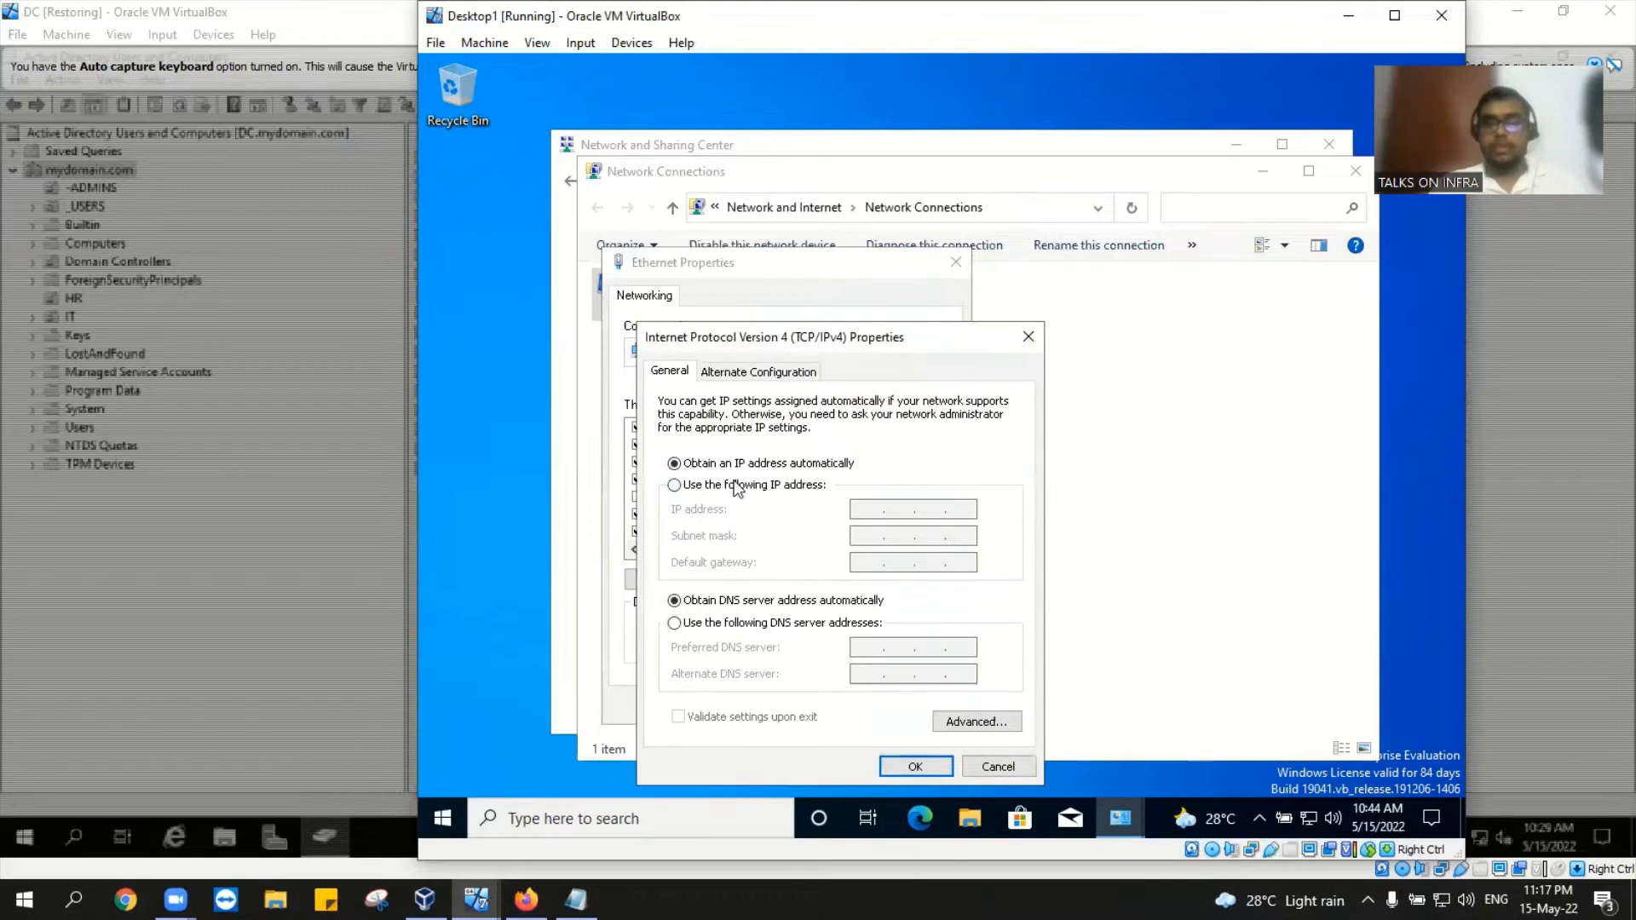
left_click(734, 483)
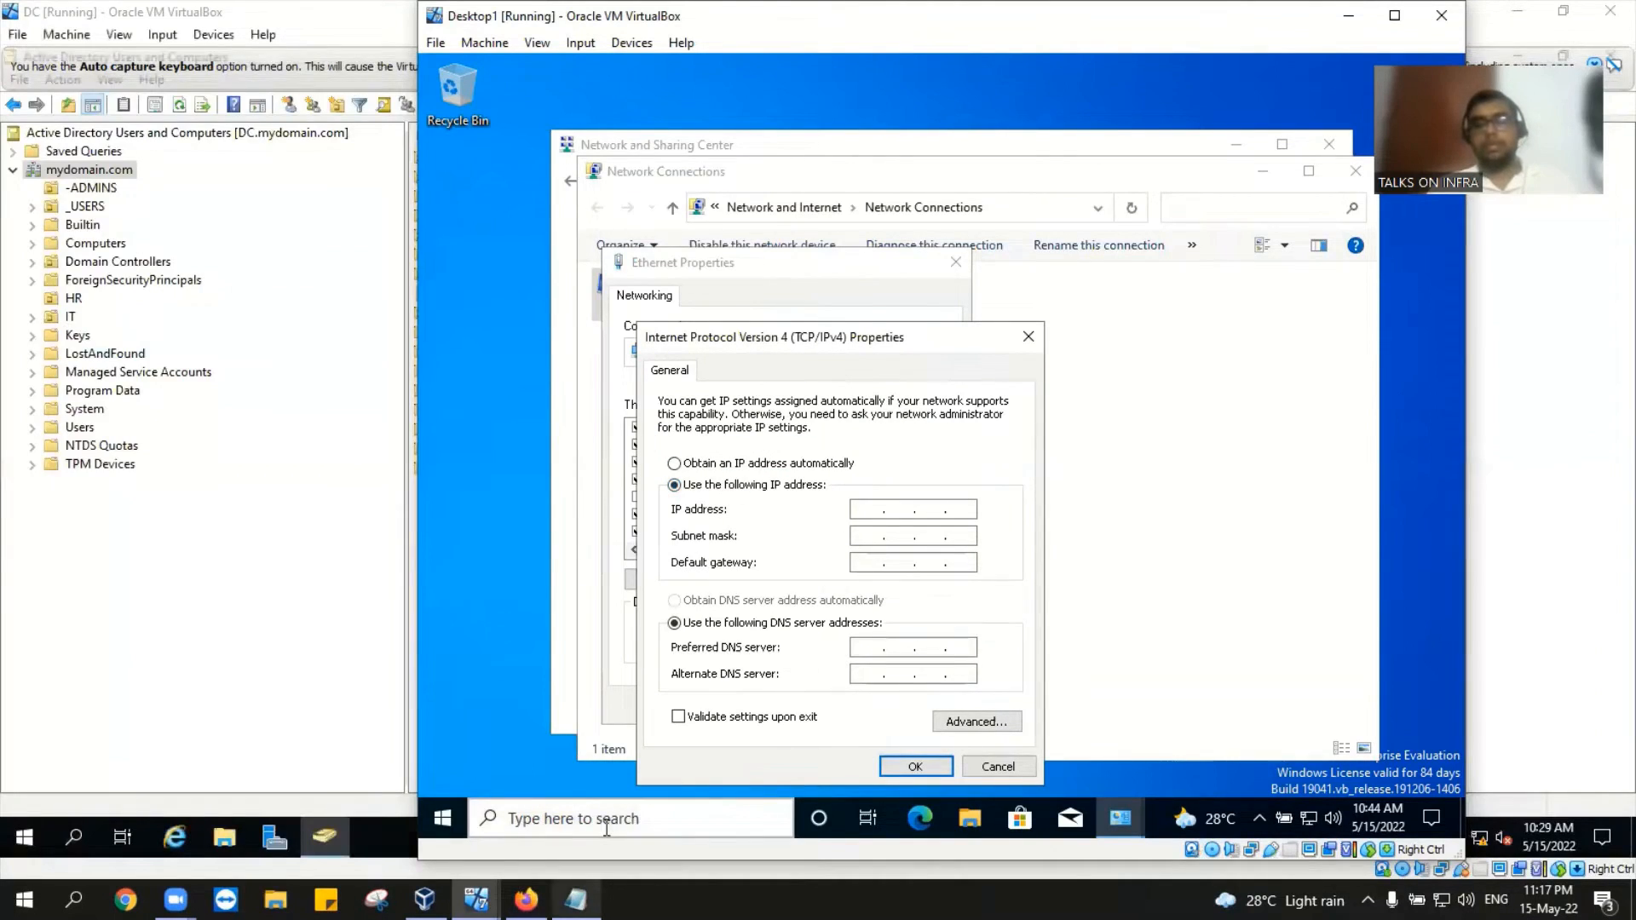
left_click(576, 900)
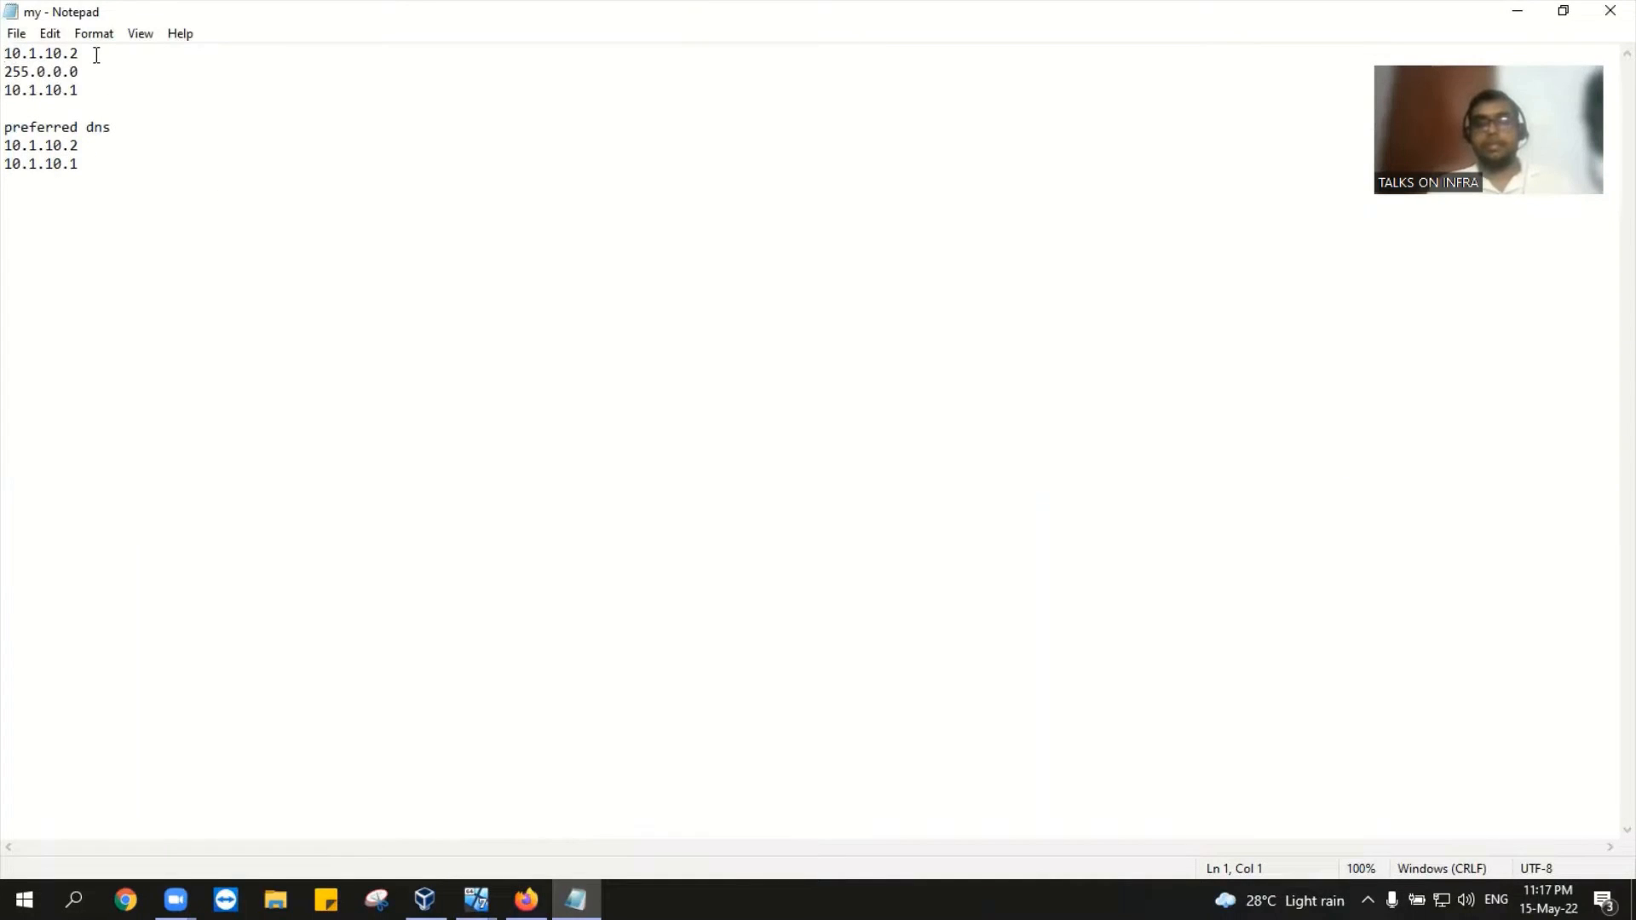
Step: Select the gateway 10.1.10.1 and DNS addresses in the notes, then bring up the DC VM
left_click_drag(96, 54, 10, 94)
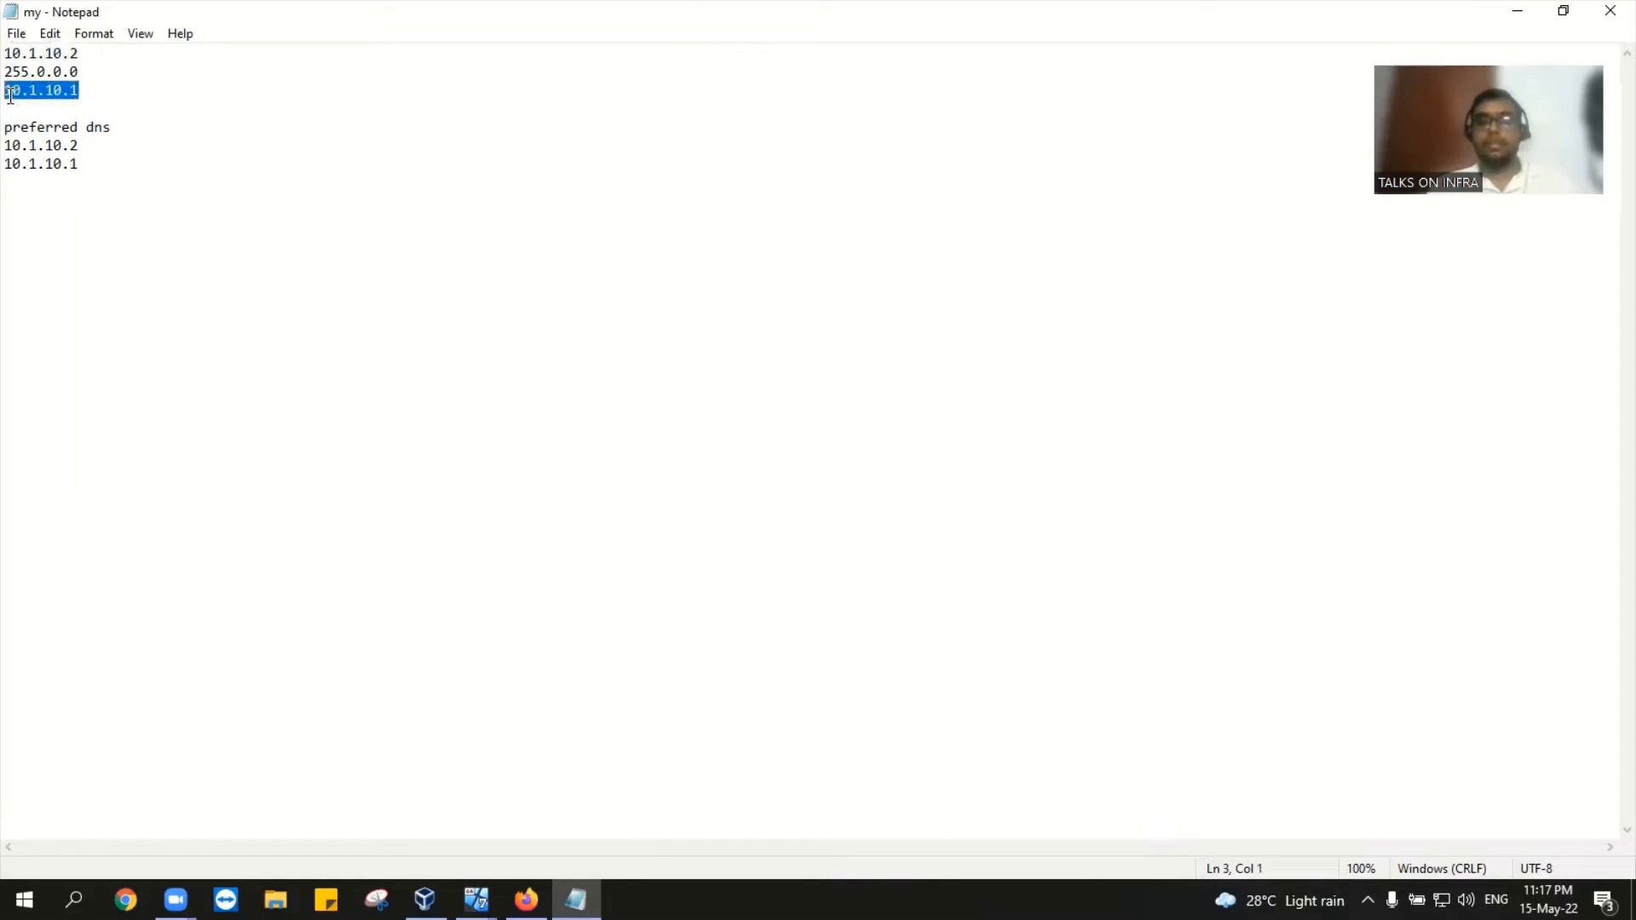
left_click(16, 102)
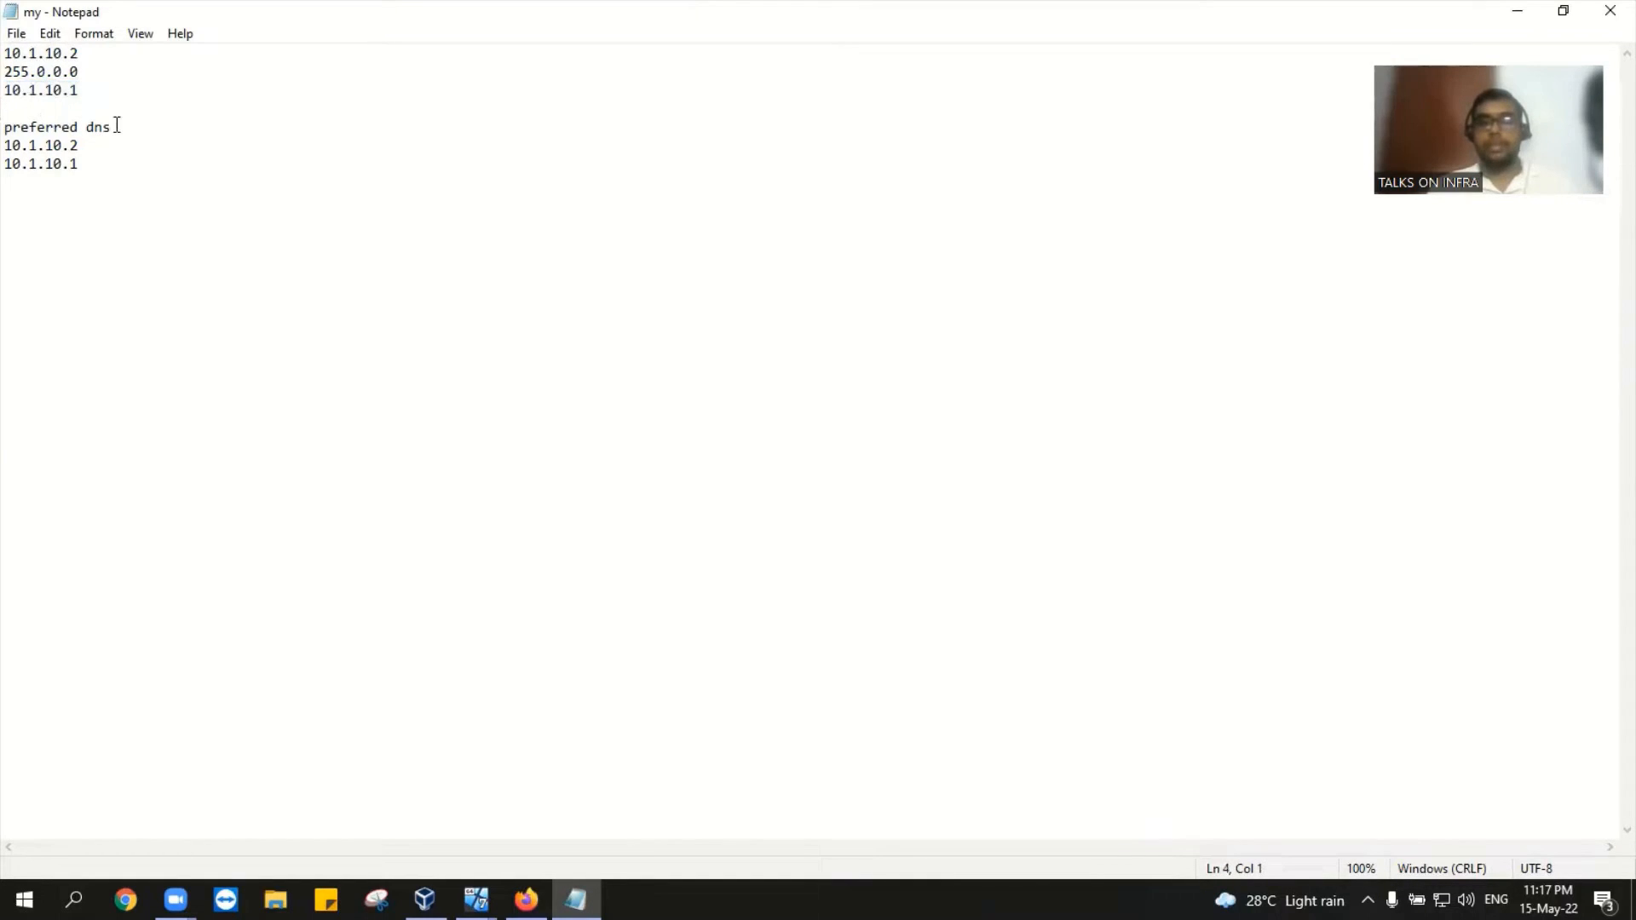
left_click_drag(117, 126, 10, 147)
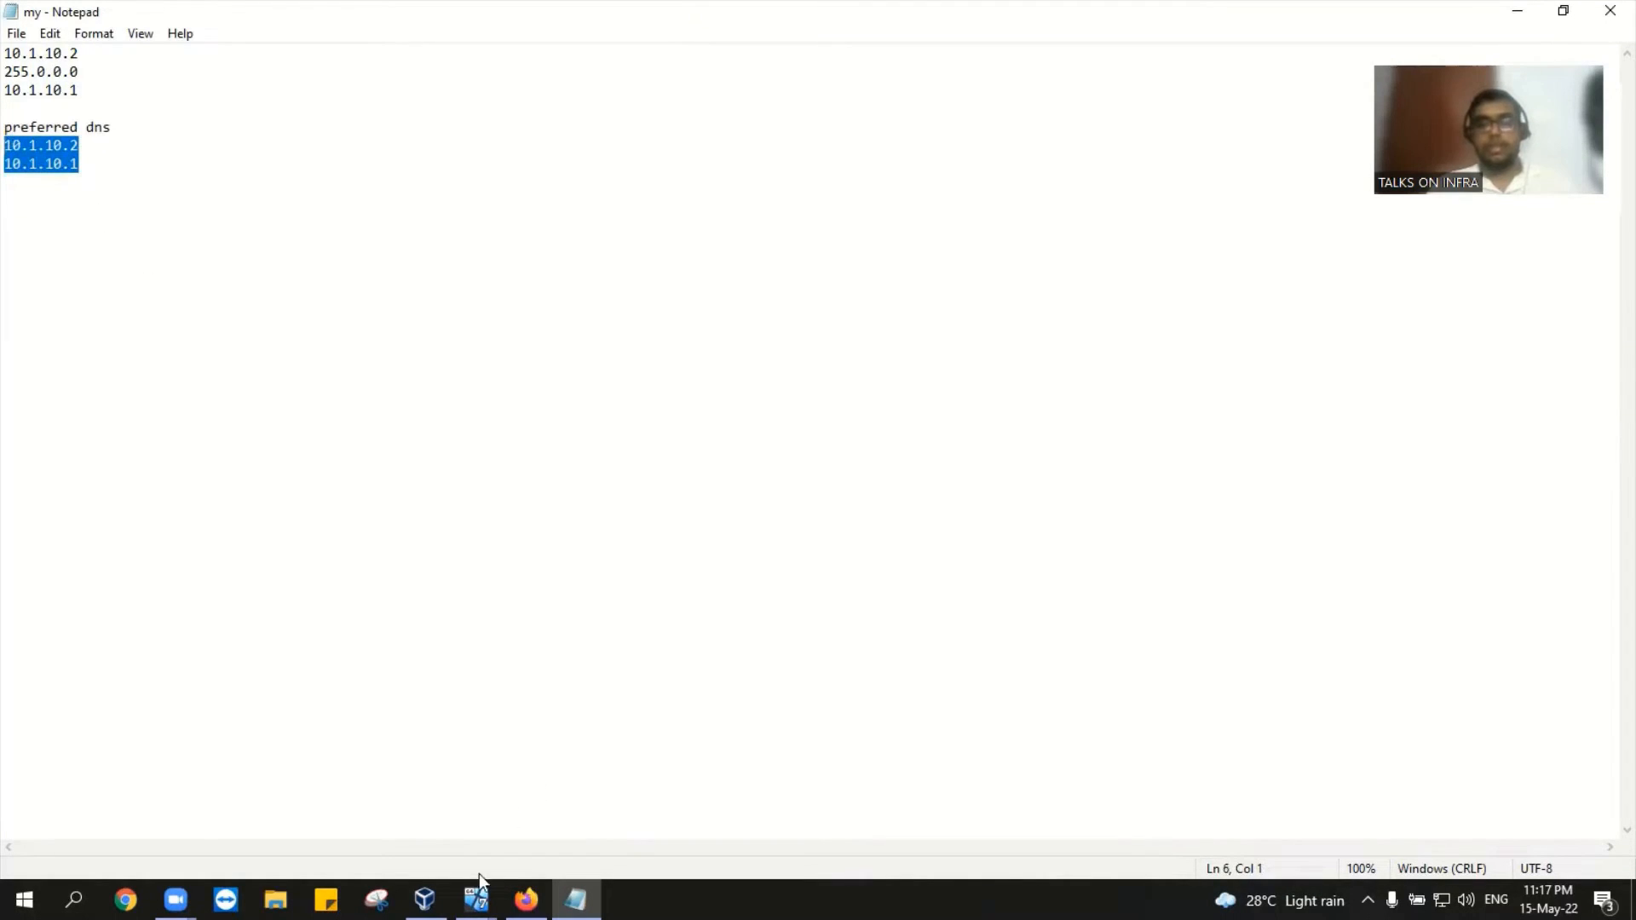
mouse_move(424, 900)
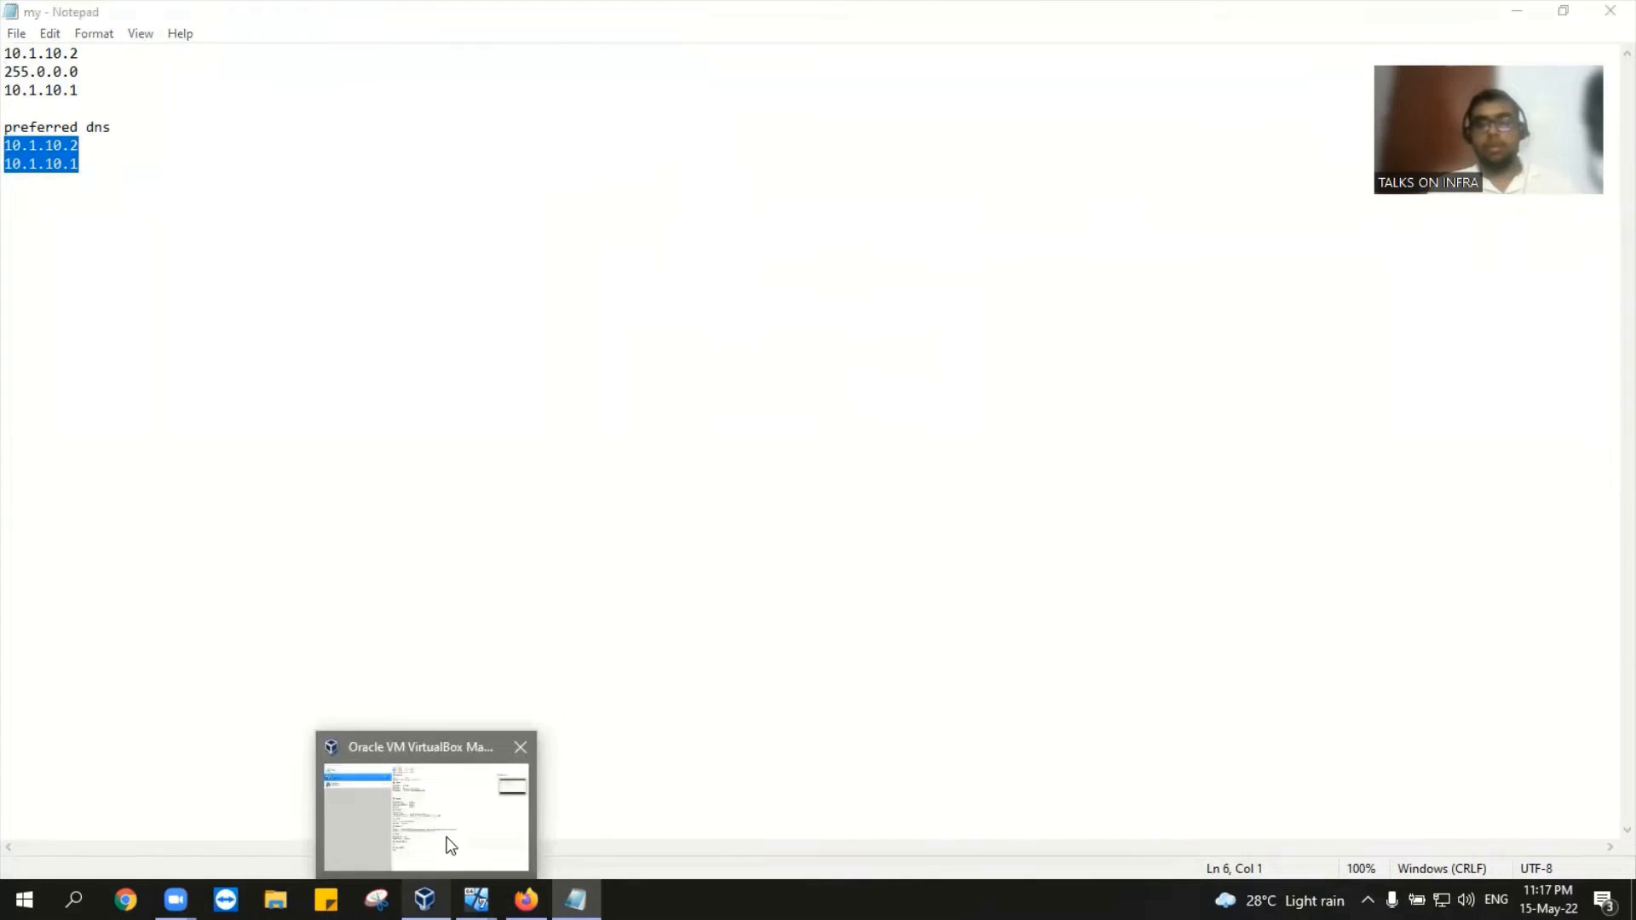
left_click(445, 844)
mouse_move(476, 900)
left_click(559, 816)
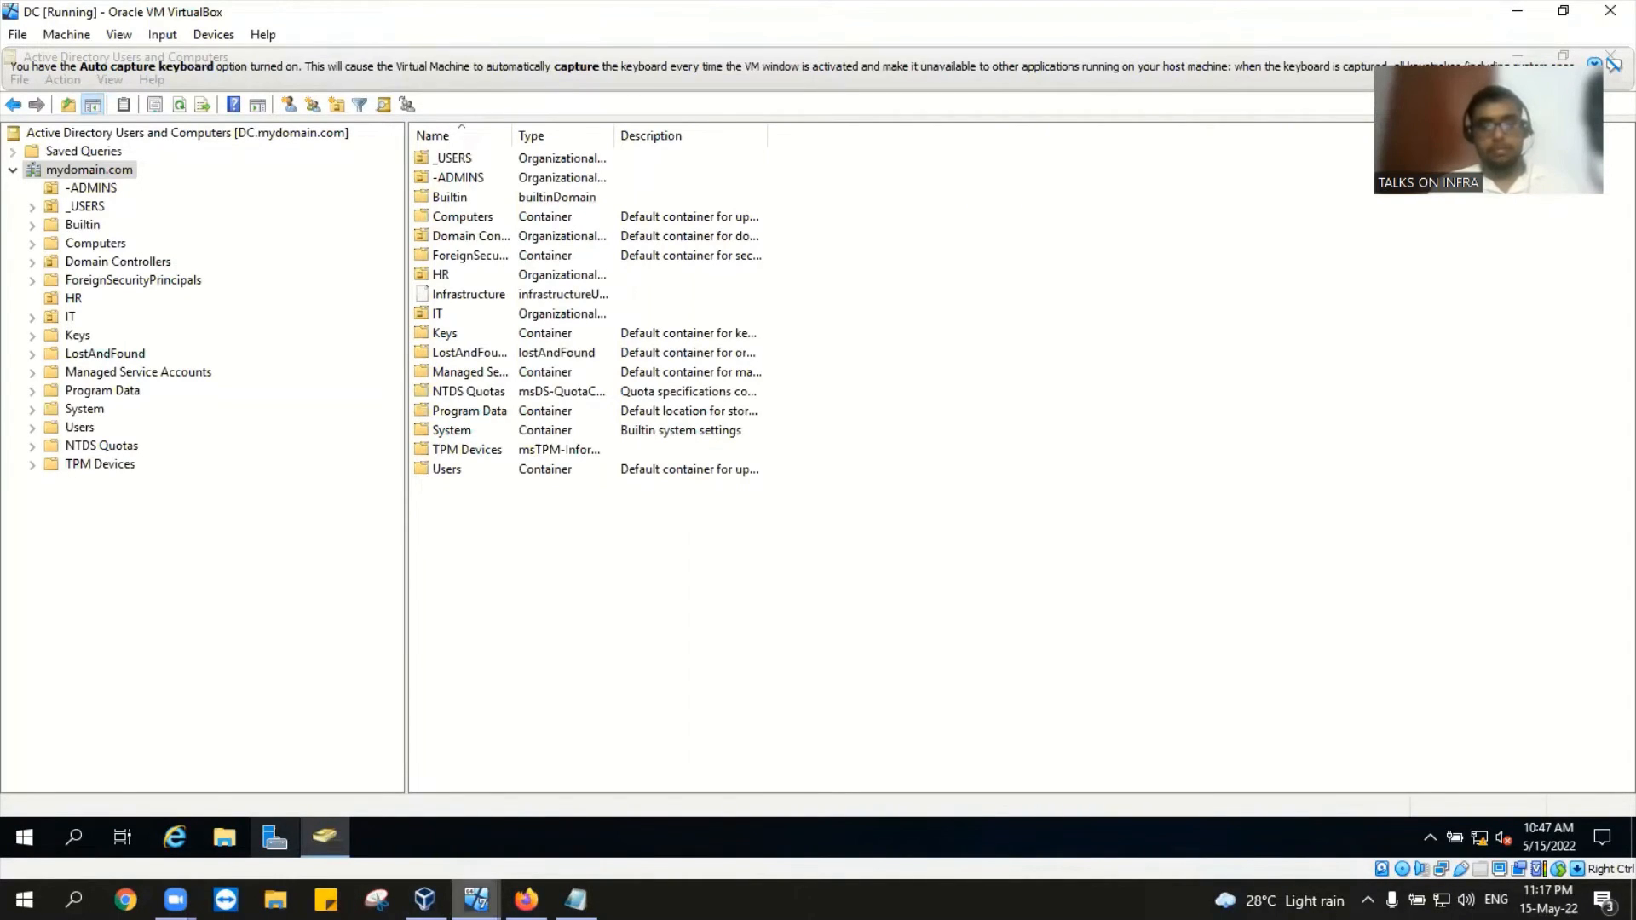
mouse_move(475, 900)
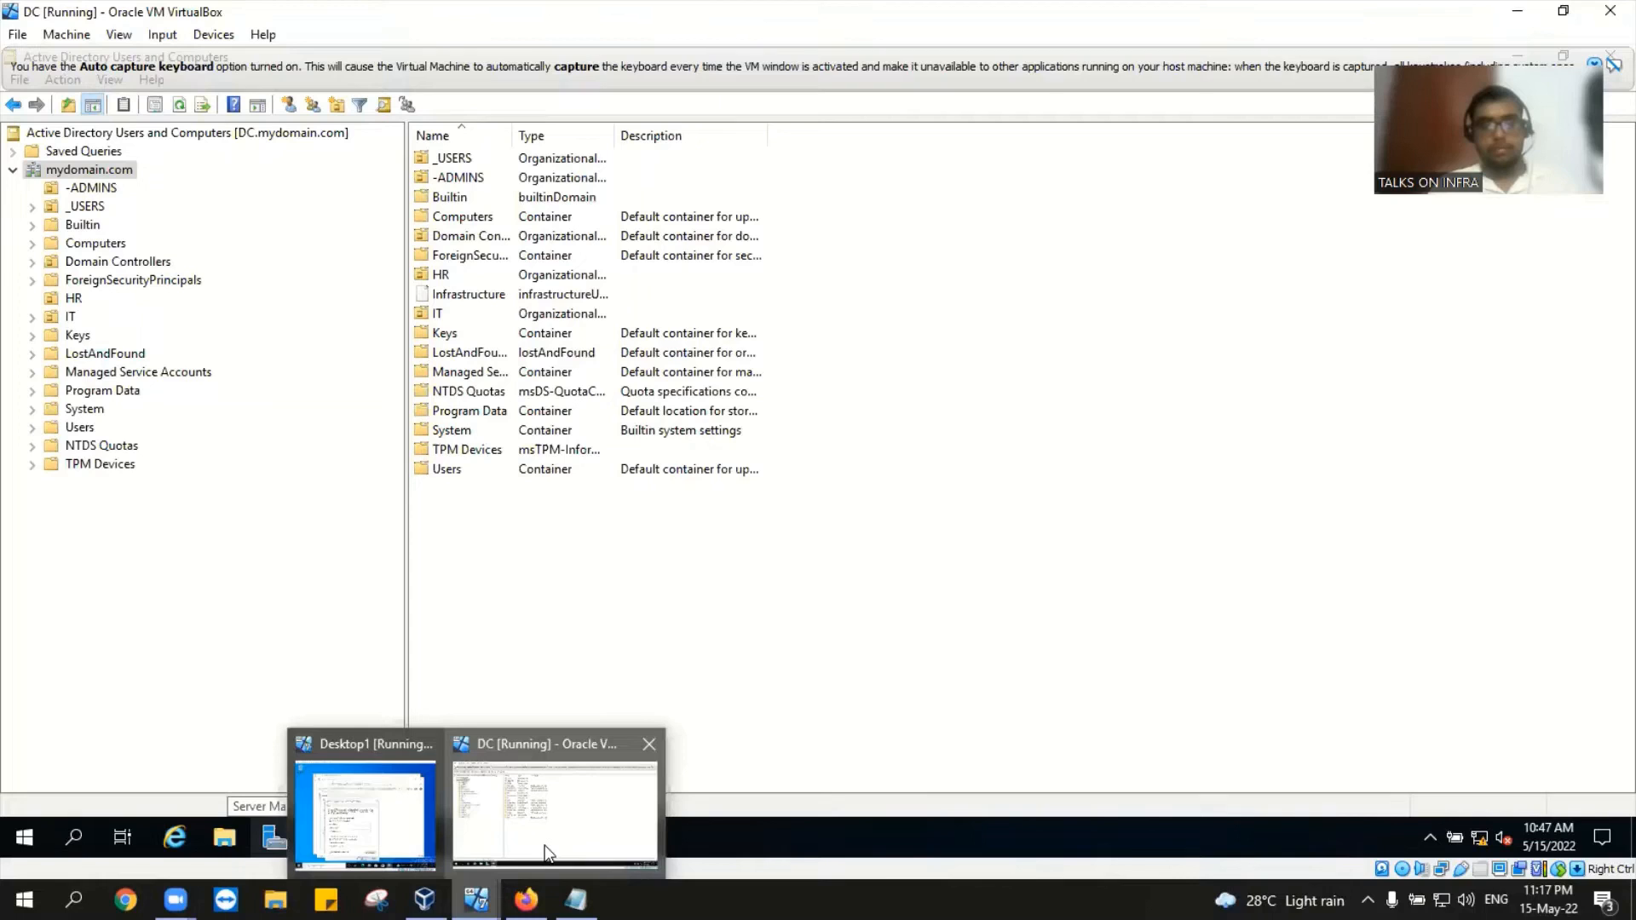
Step: Enter IP 10.1.10.3, subnet mask 255.0.0.0 and gateway 10.1.10.1, checking the Notepad notes
left_click(367, 815)
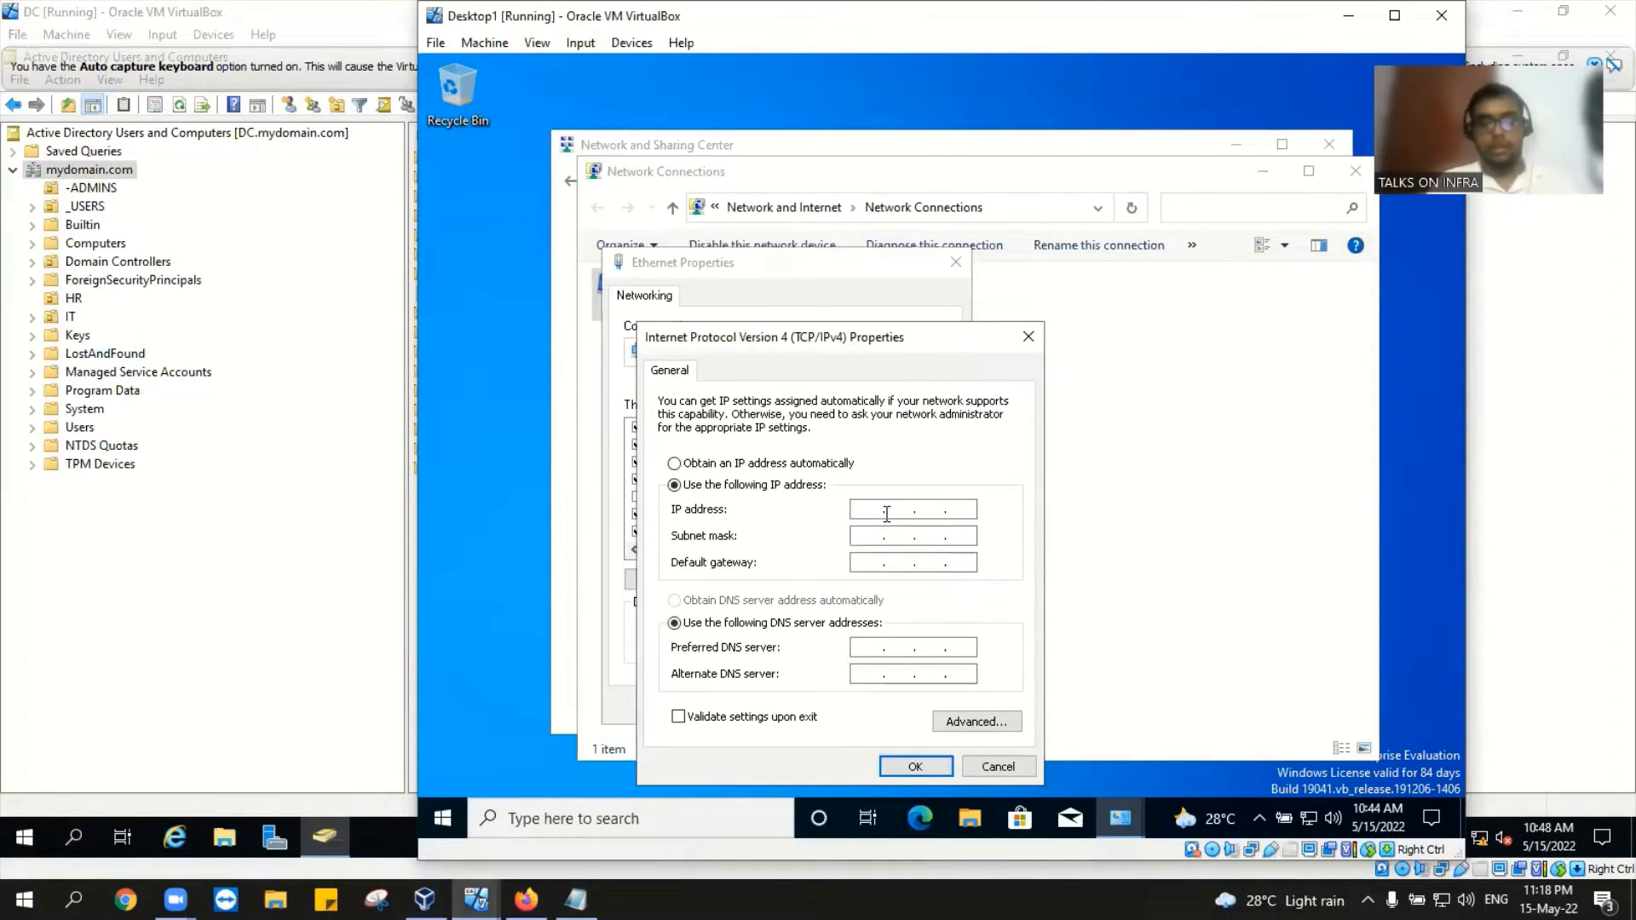
type("10")
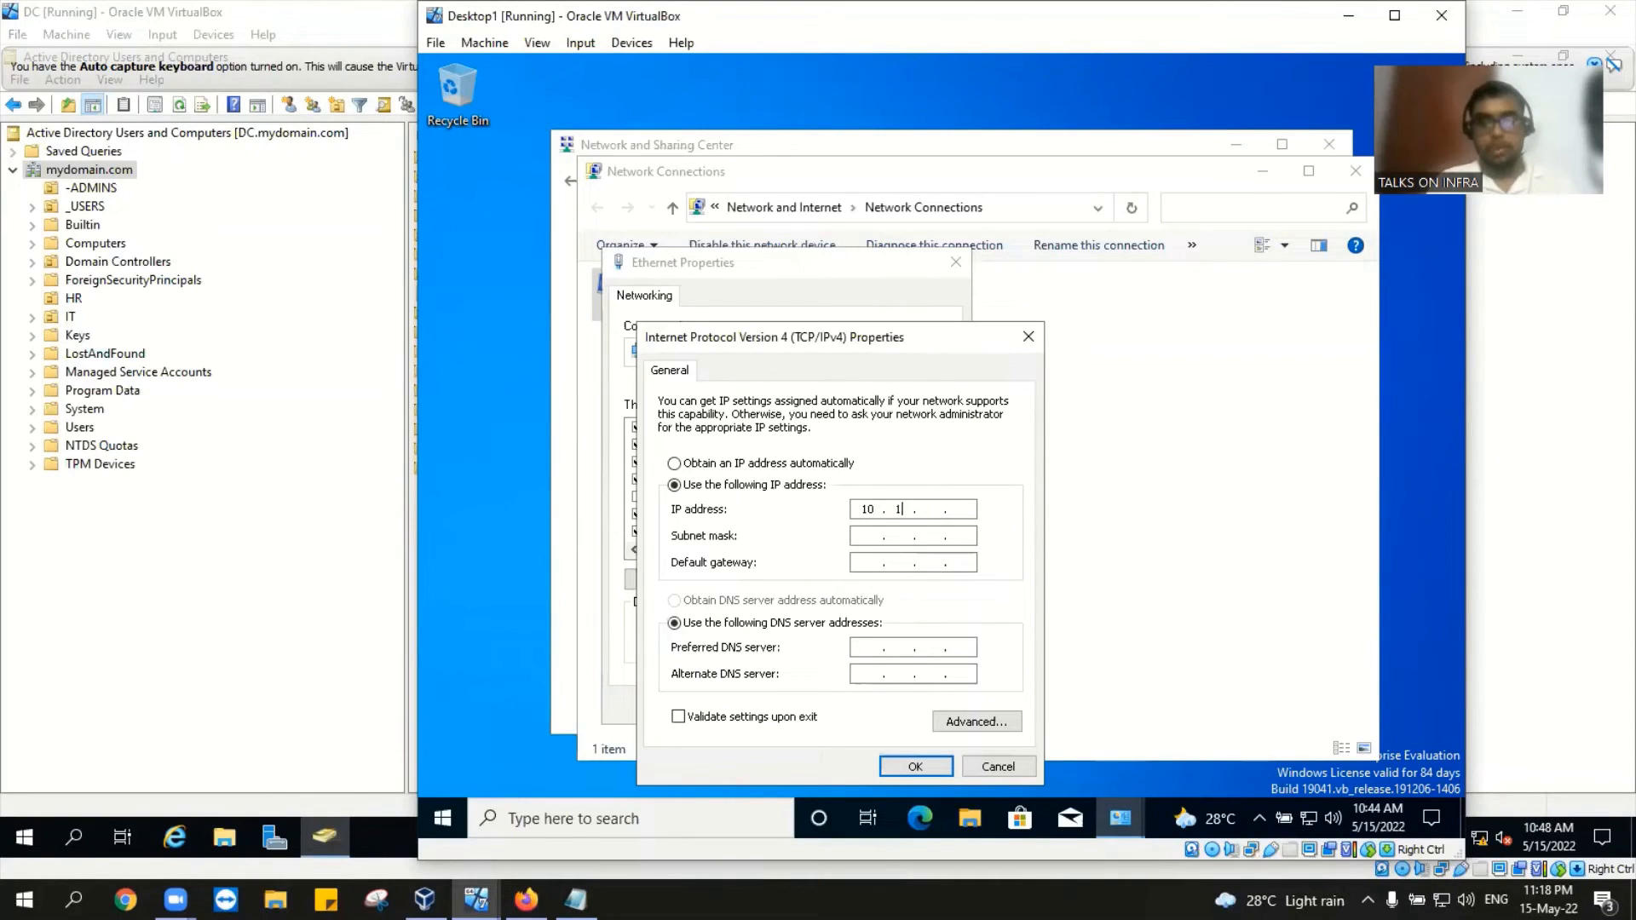
type(".1.10.3")
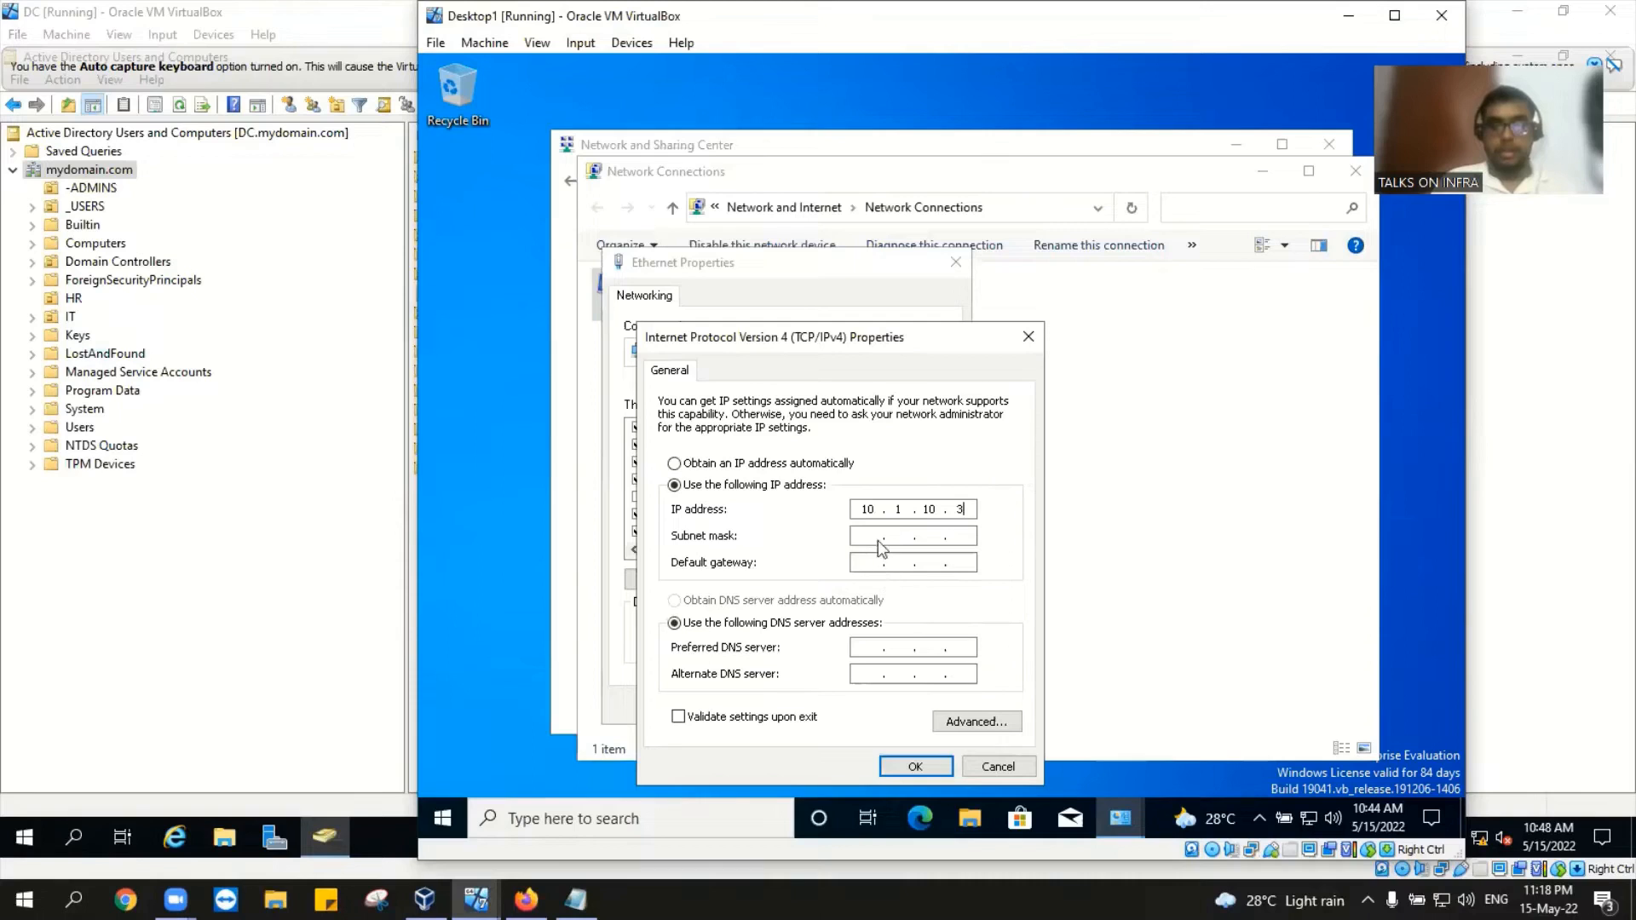
left_click(877, 537)
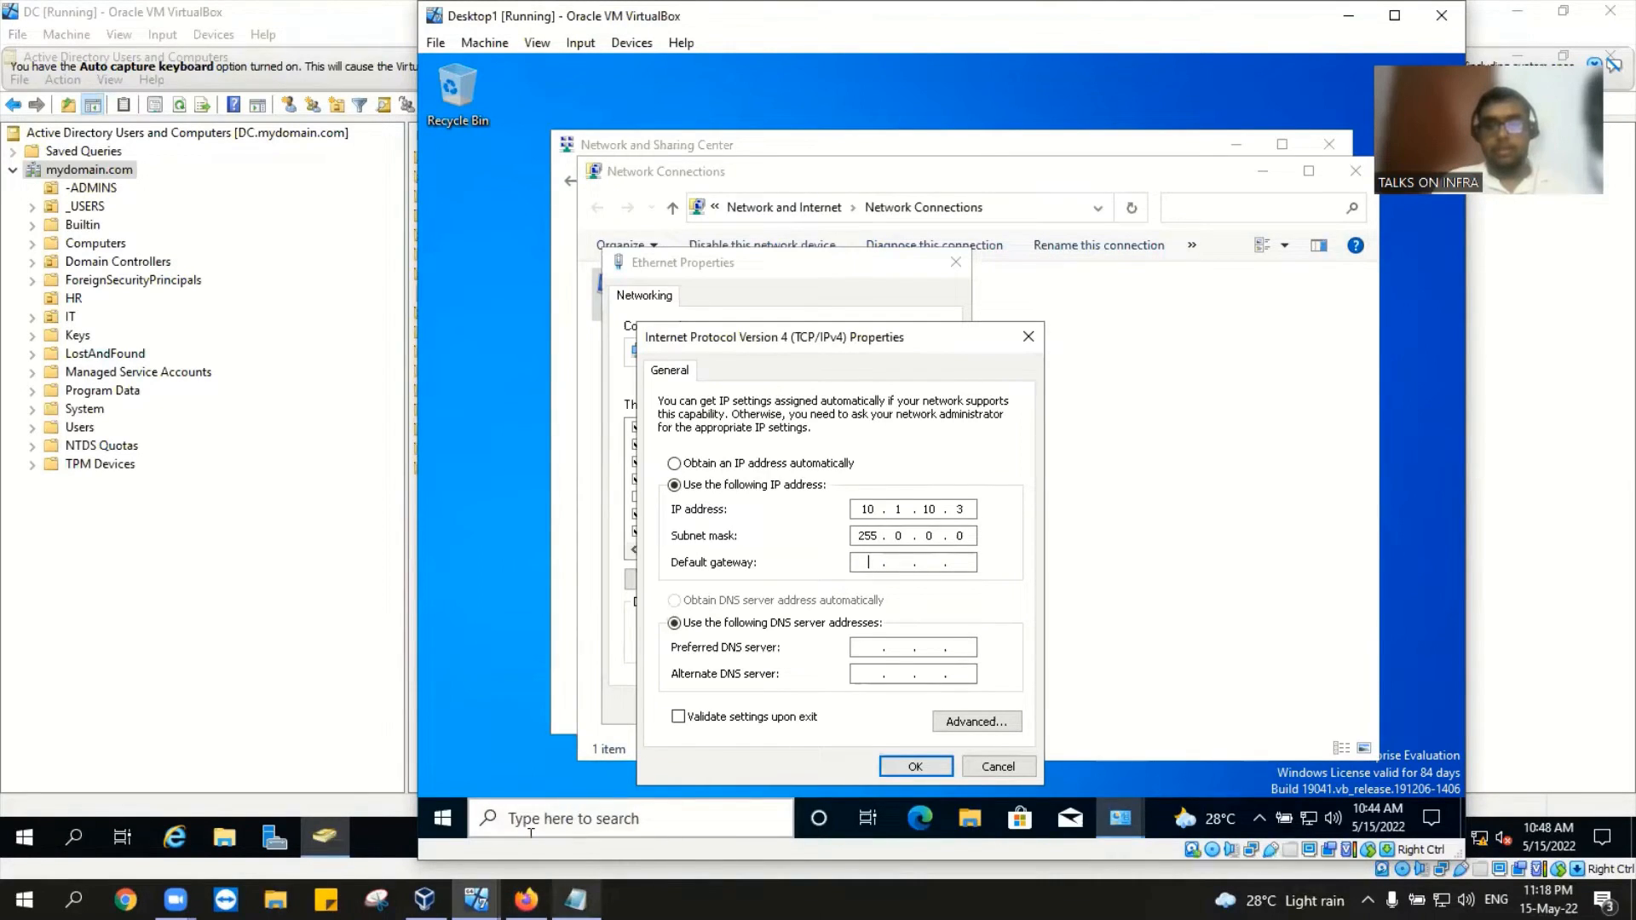
mouse_move(576, 899)
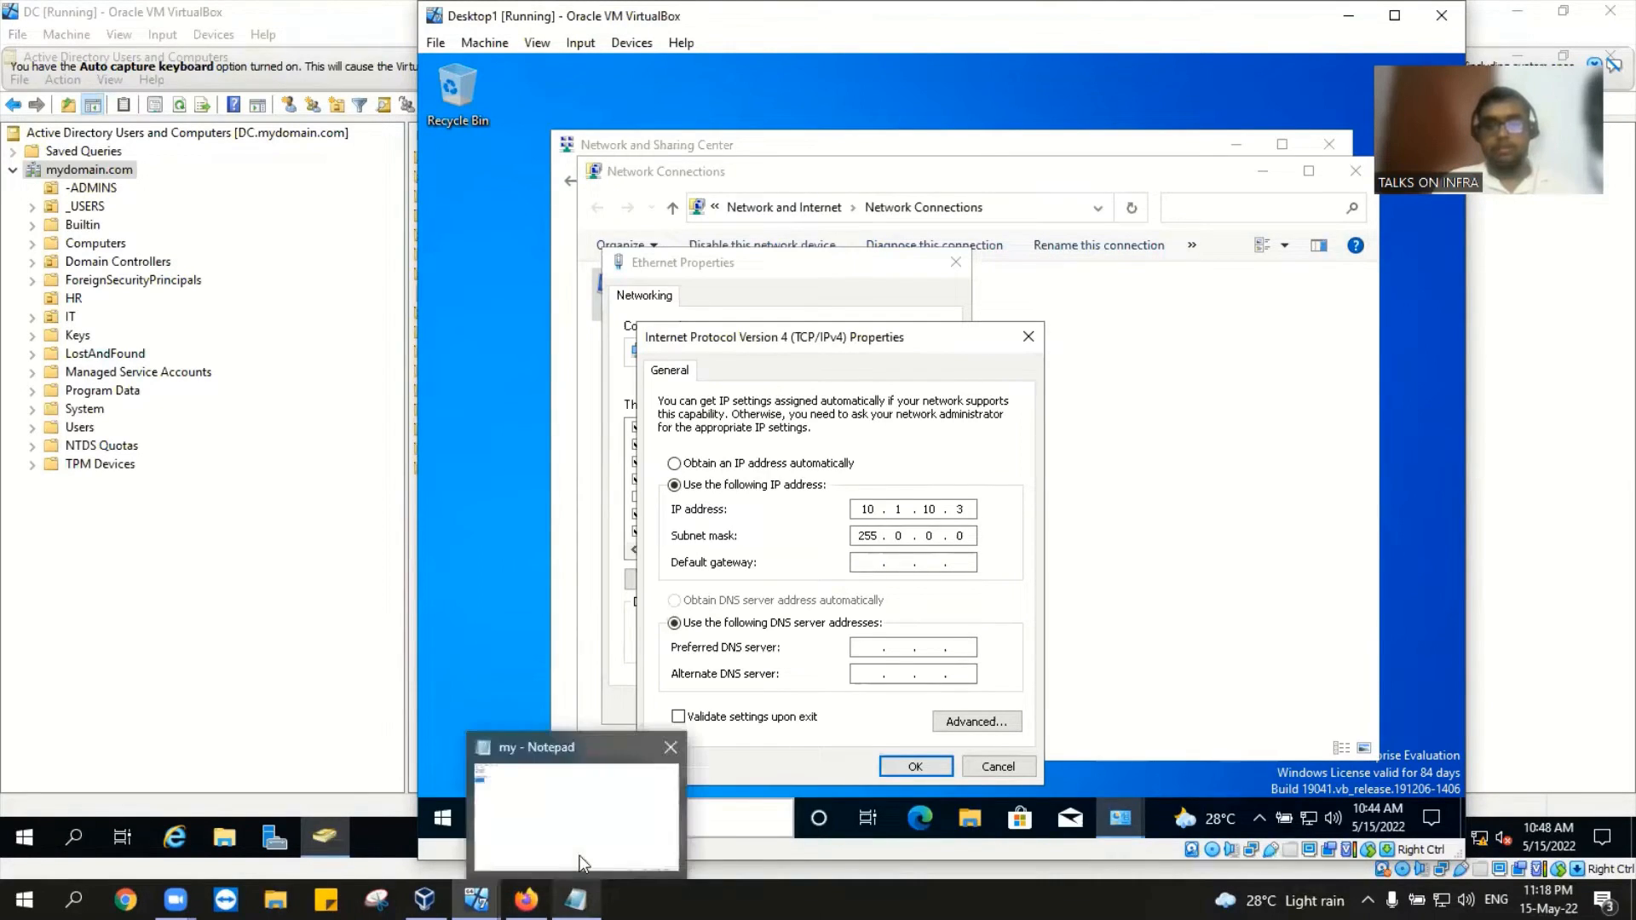
left_click(602, 813)
key("alt+Tab")
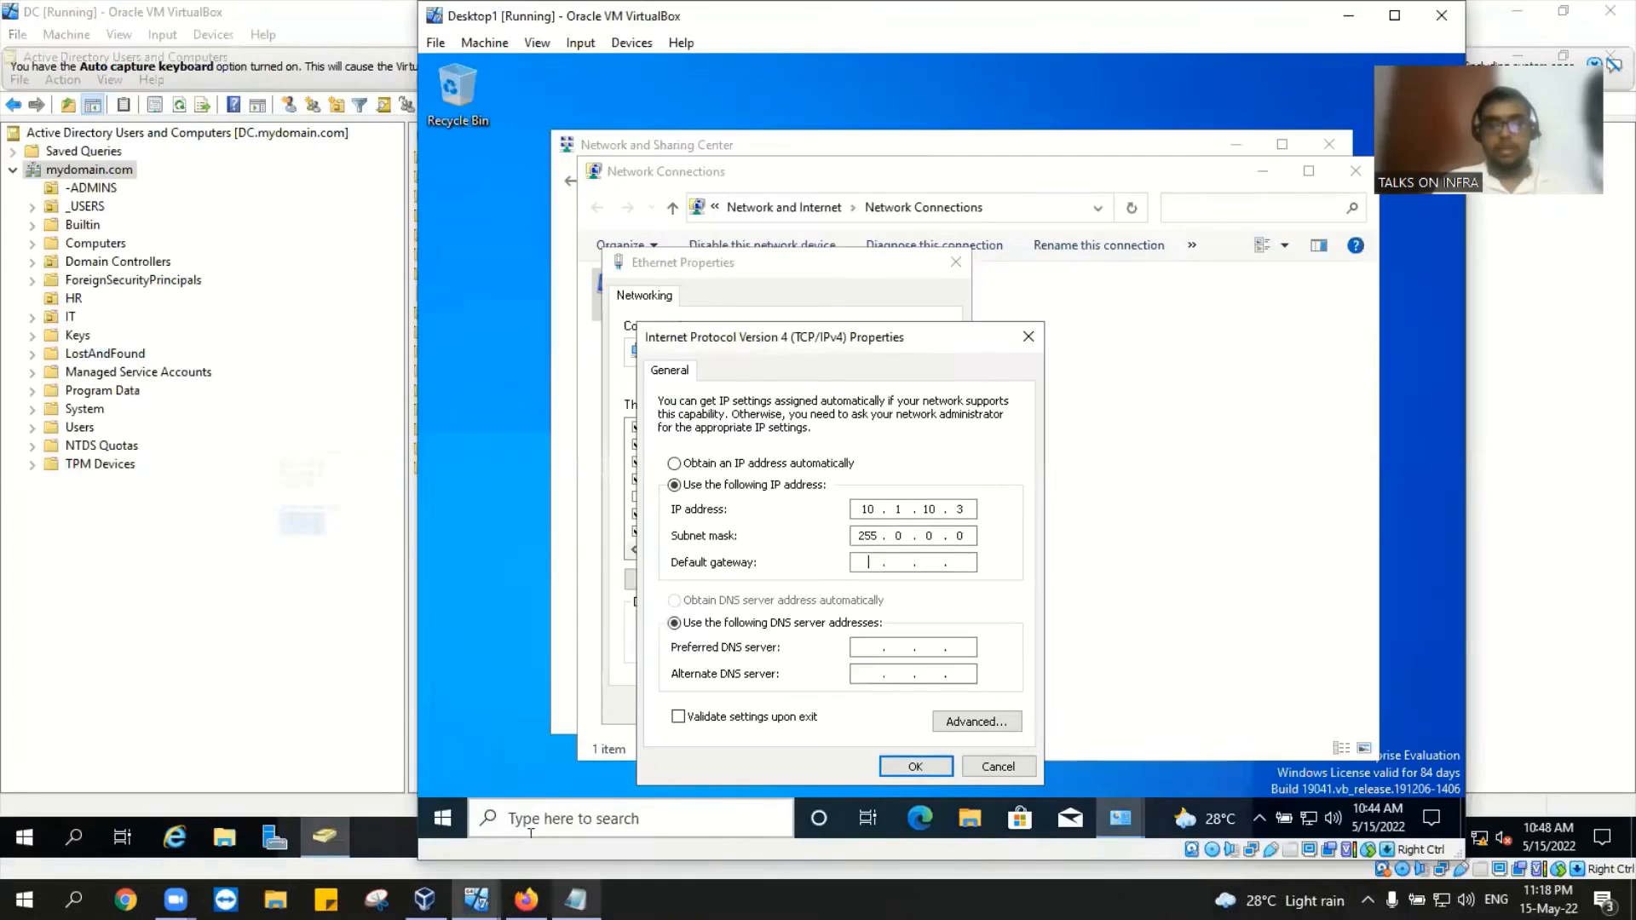
type("10")
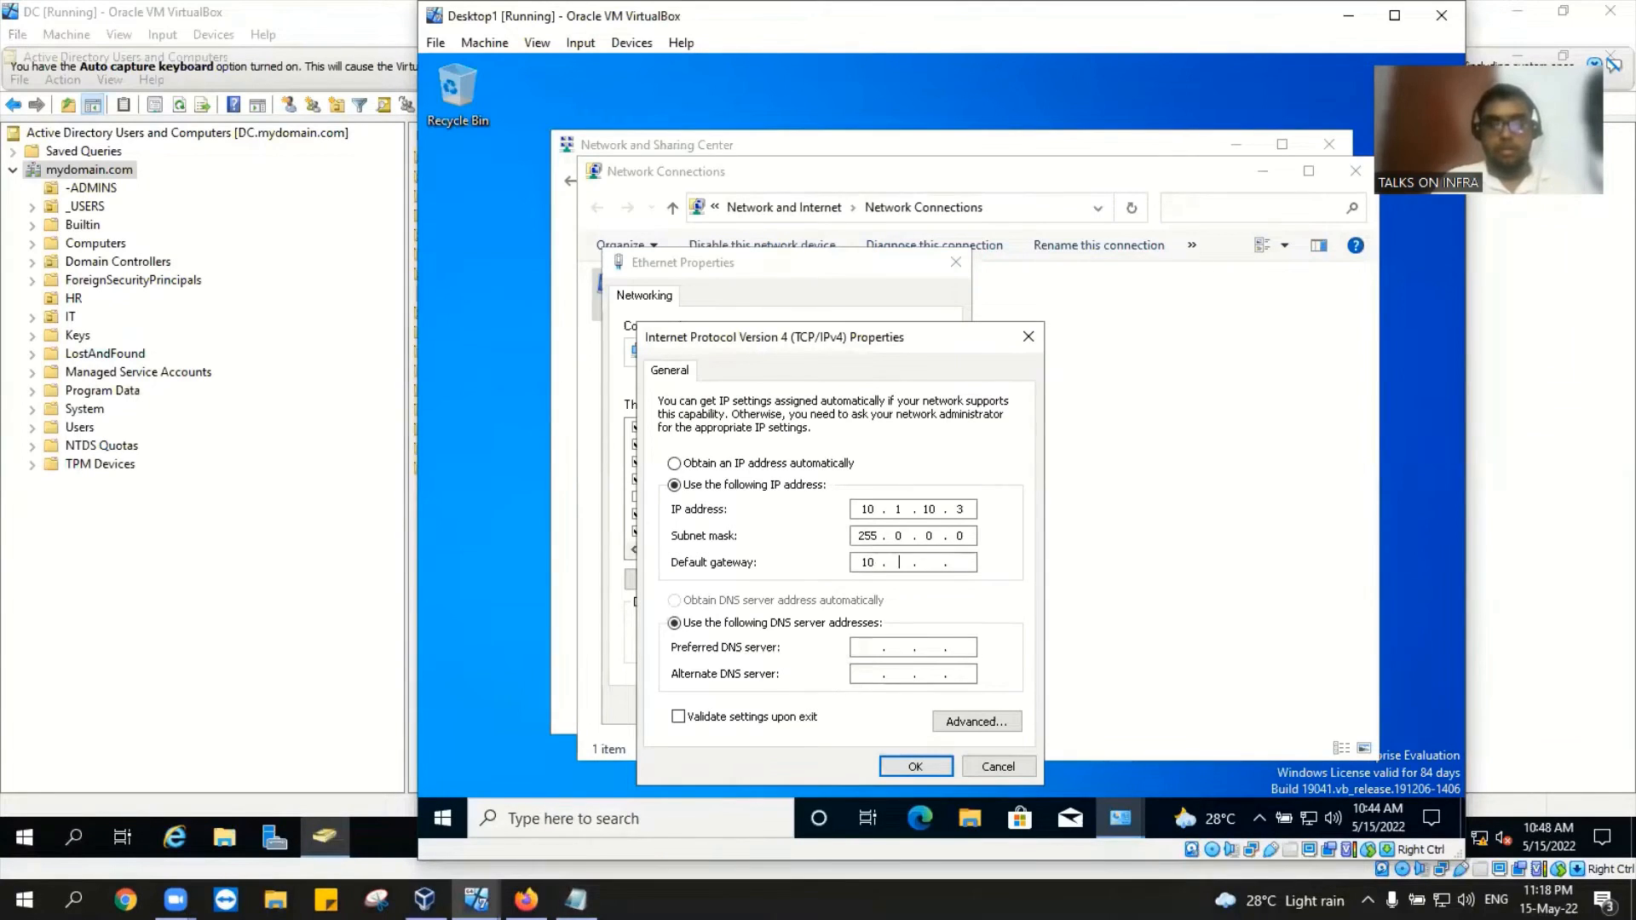
type(".1")
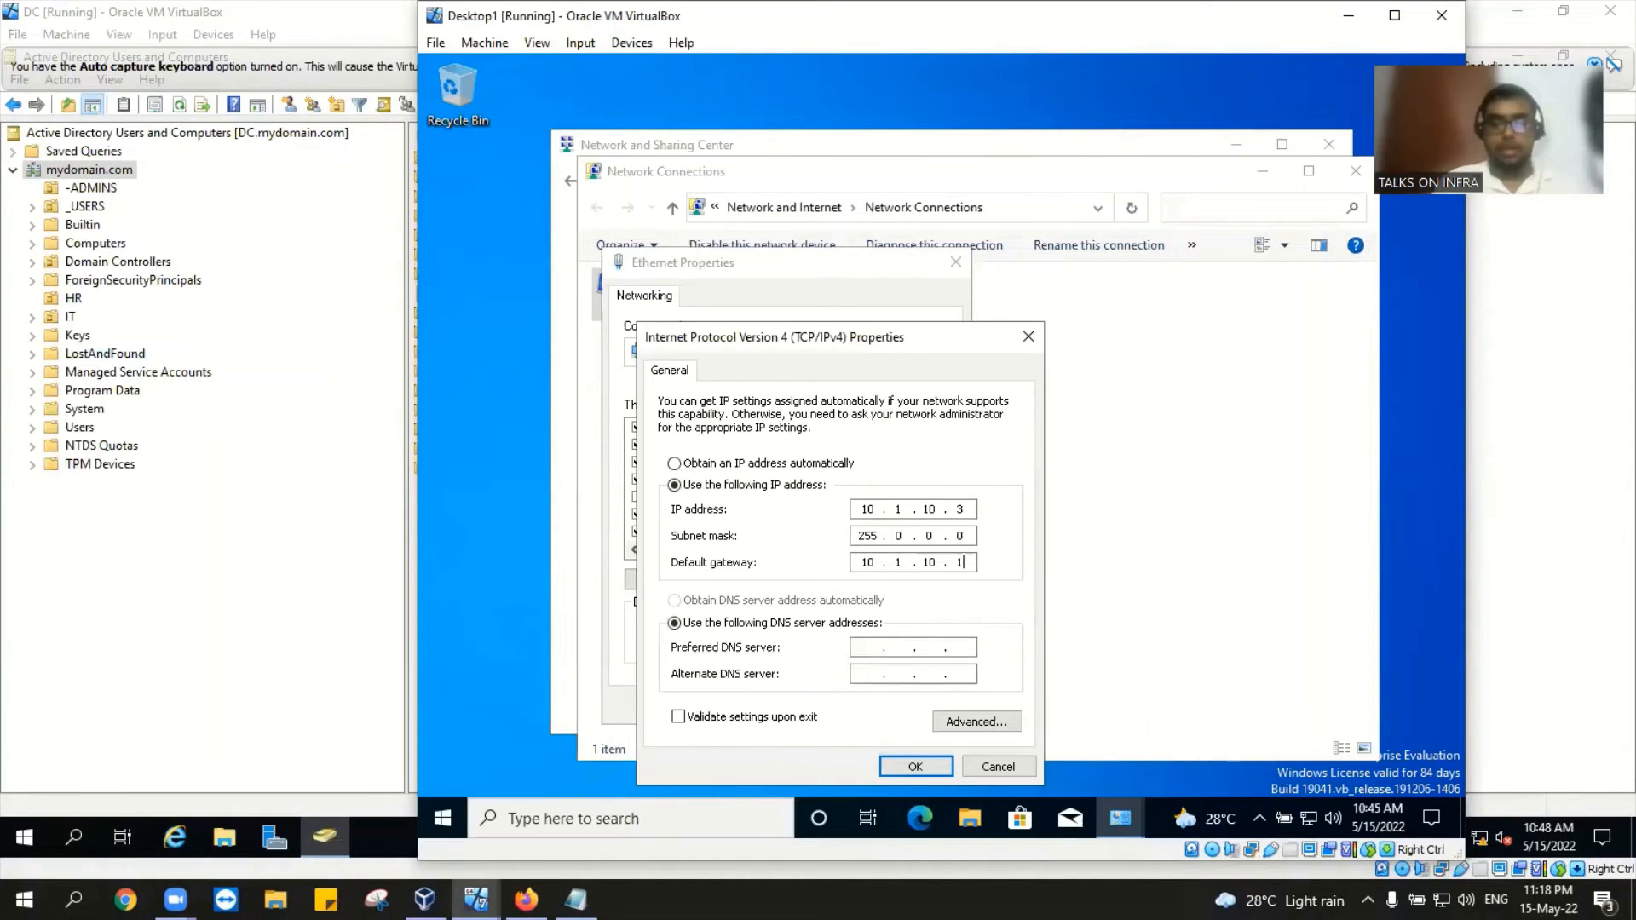
key("alt+Tab")
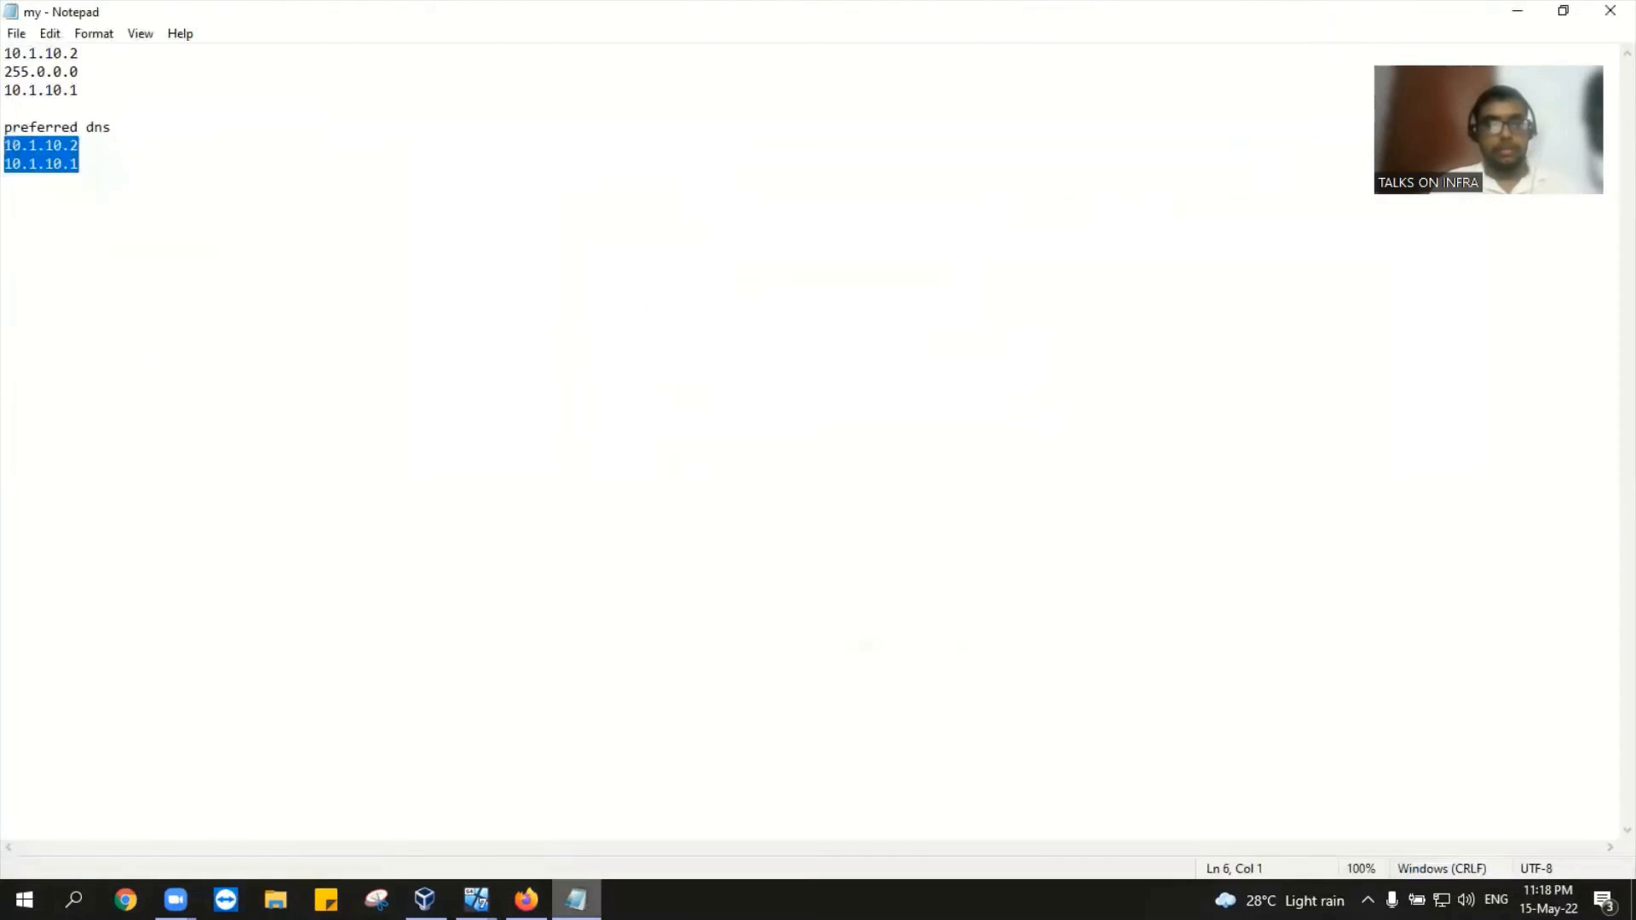
key("alt+Tab")
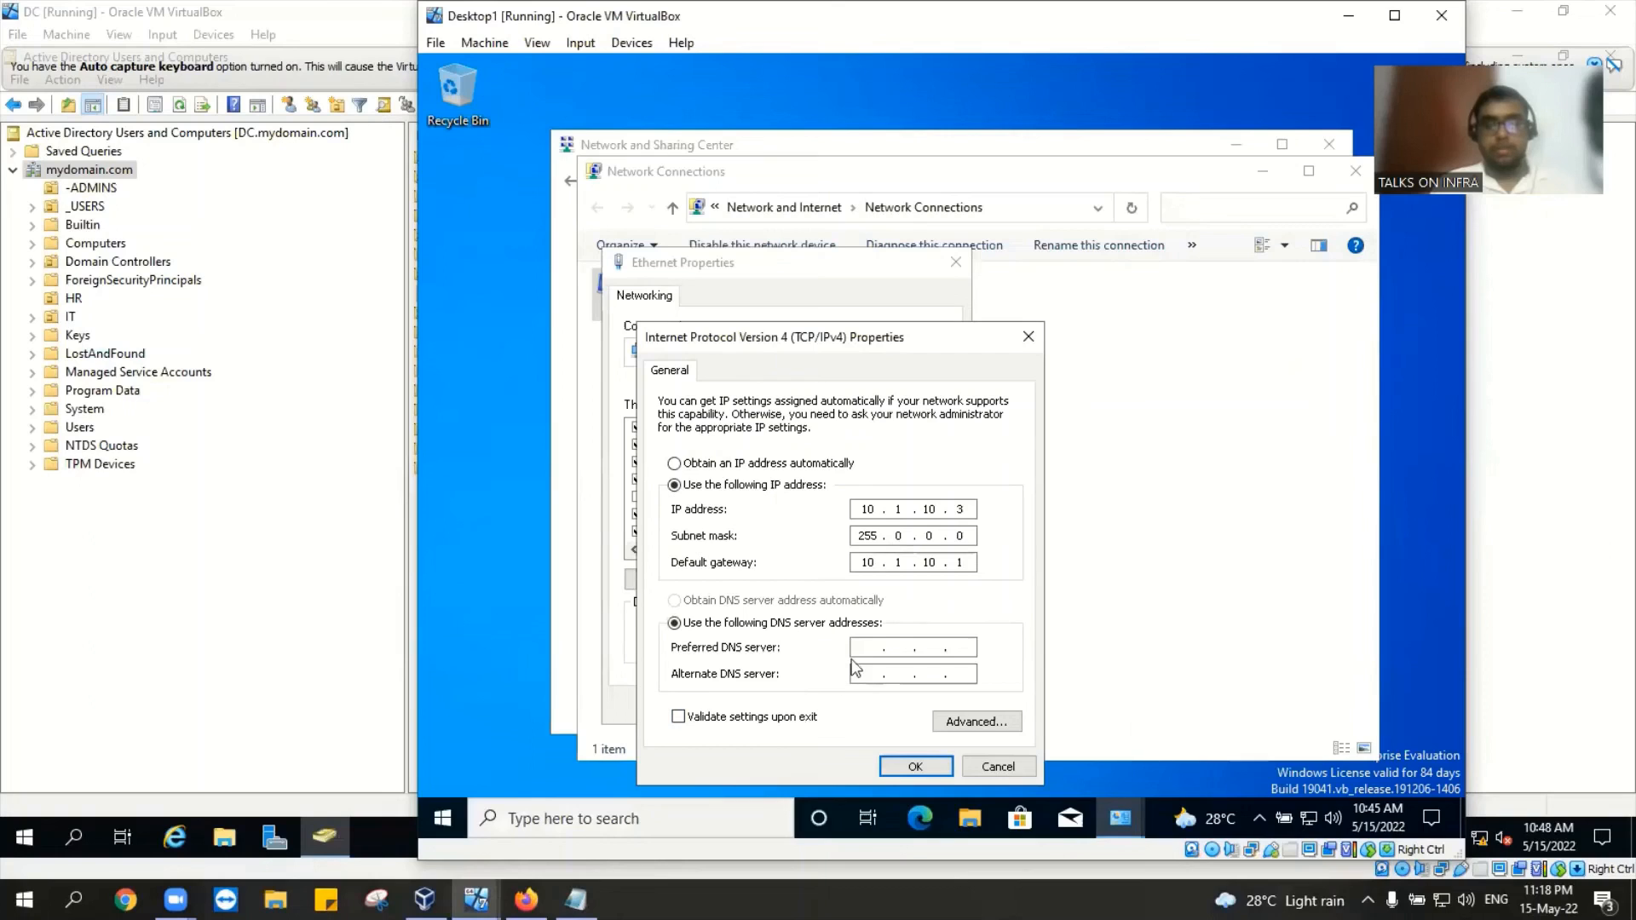
Step: Enter 10.1.10.2 as preferred and 10.1.10.1 as alternate DNS server in IPv4 Properties, and save
left_click(873, 648)
type("10")
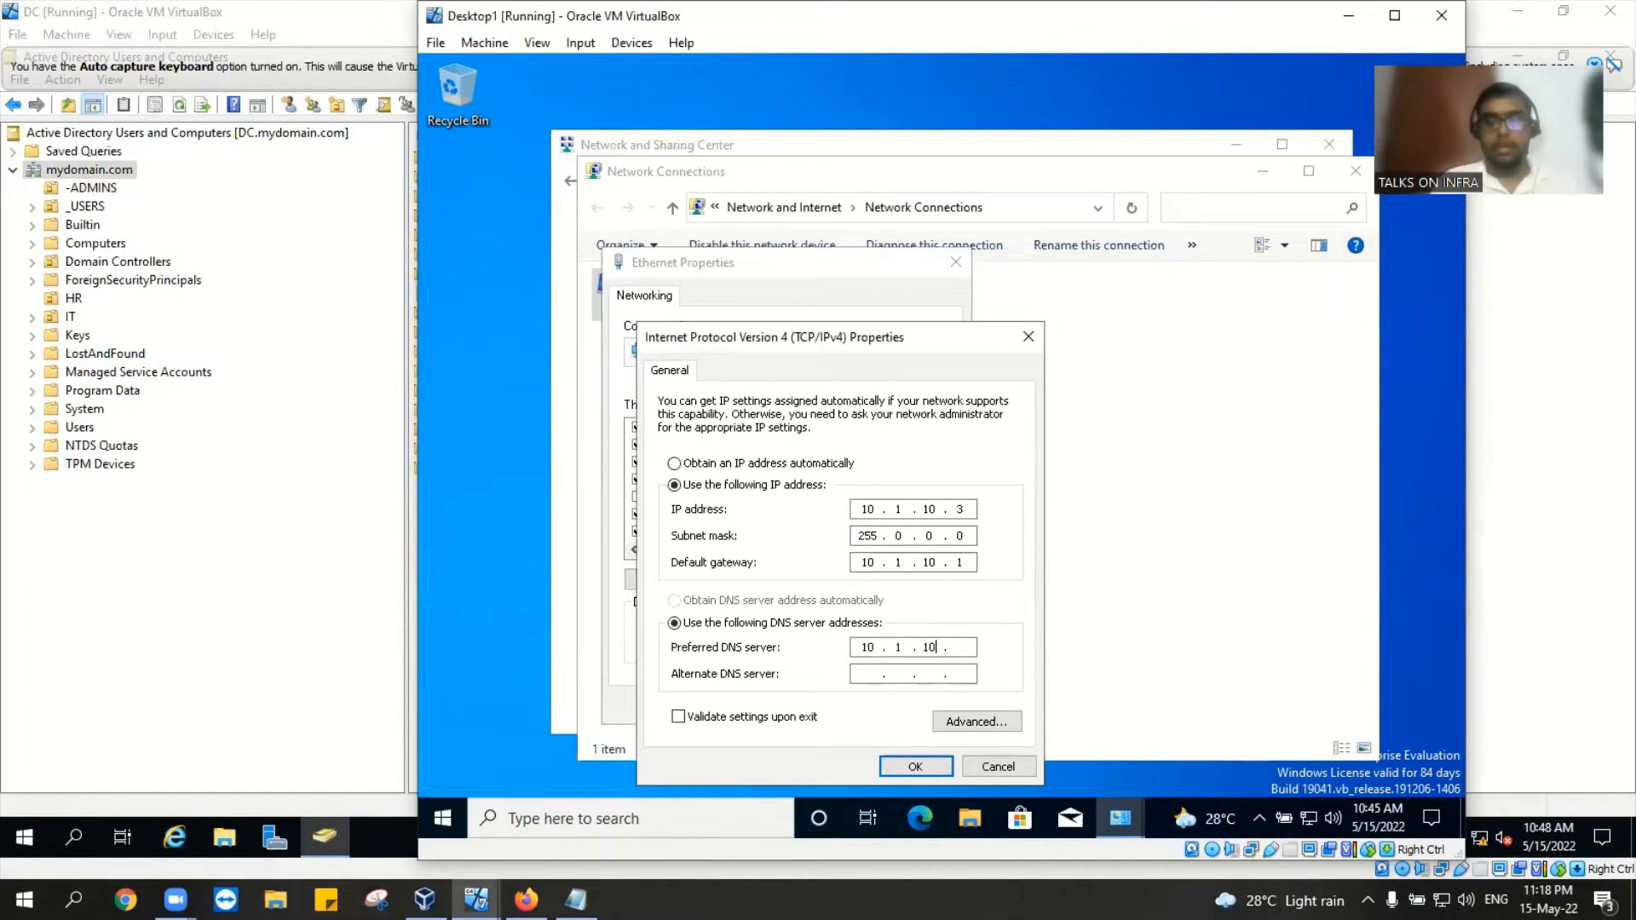
type(".1.10.2")
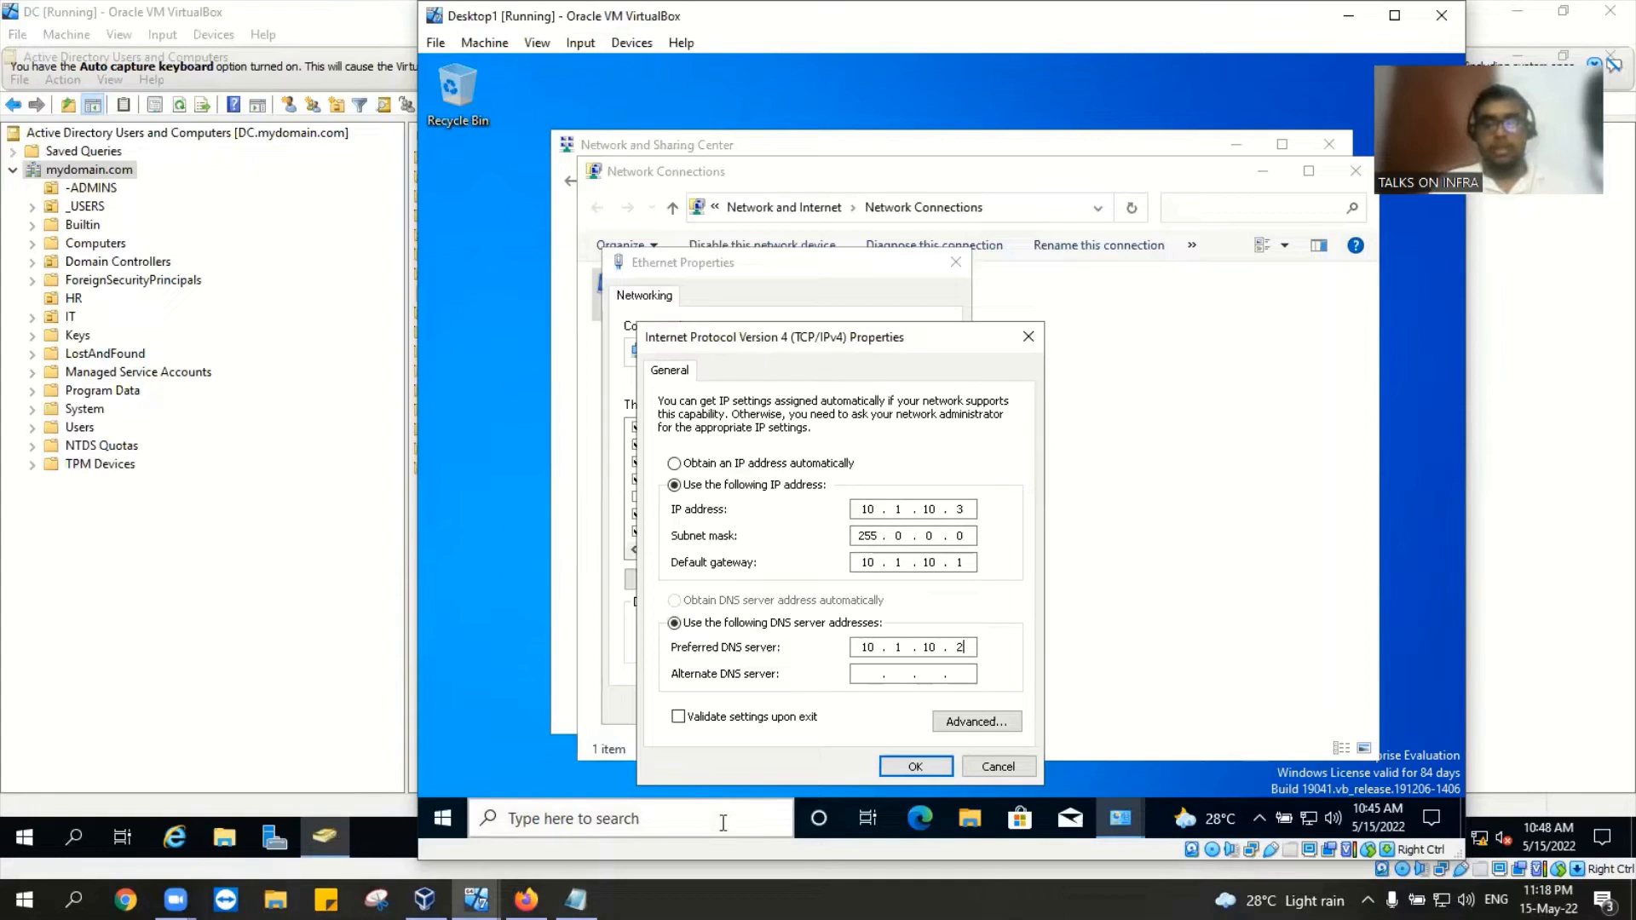
key("alt+Tab")
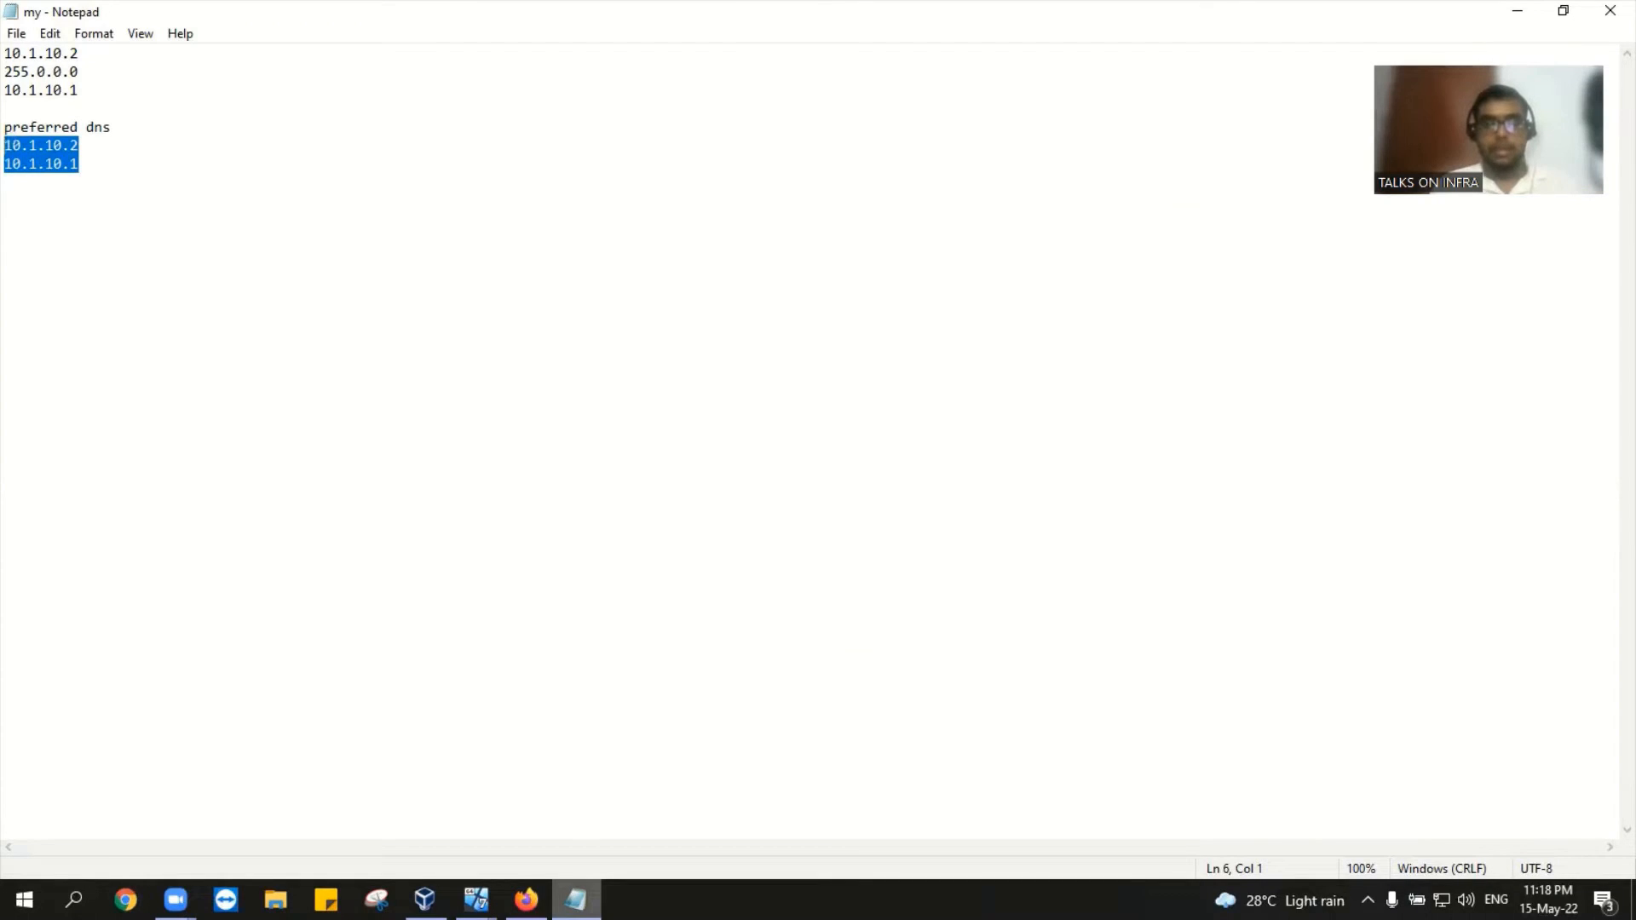
key("alt+Tab")
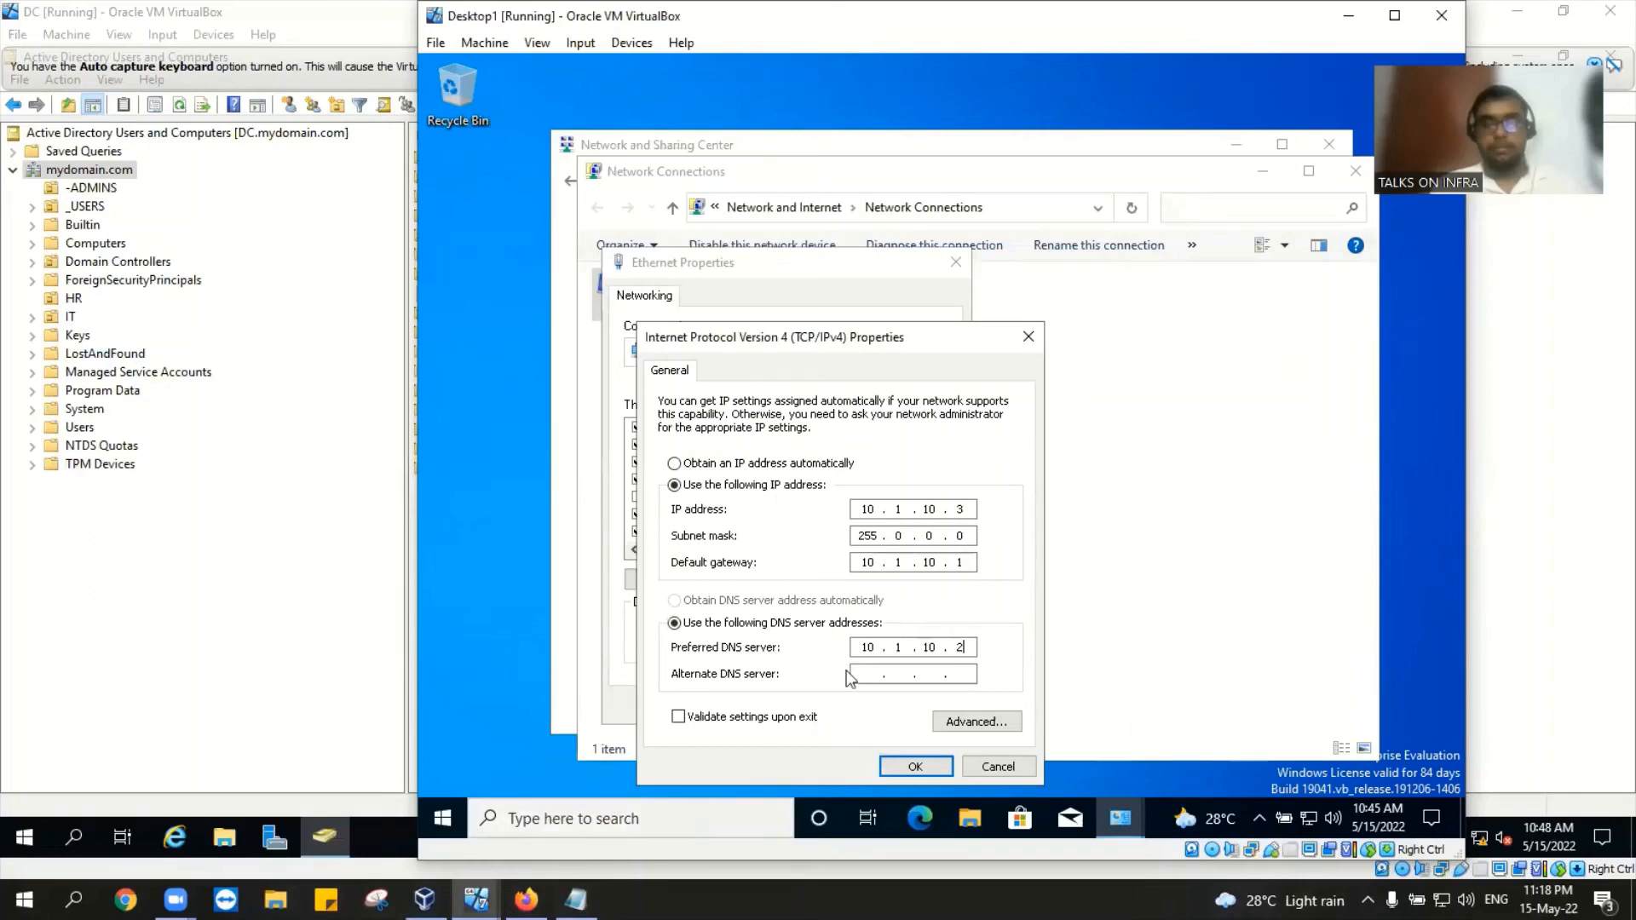
left_click(873, 674)
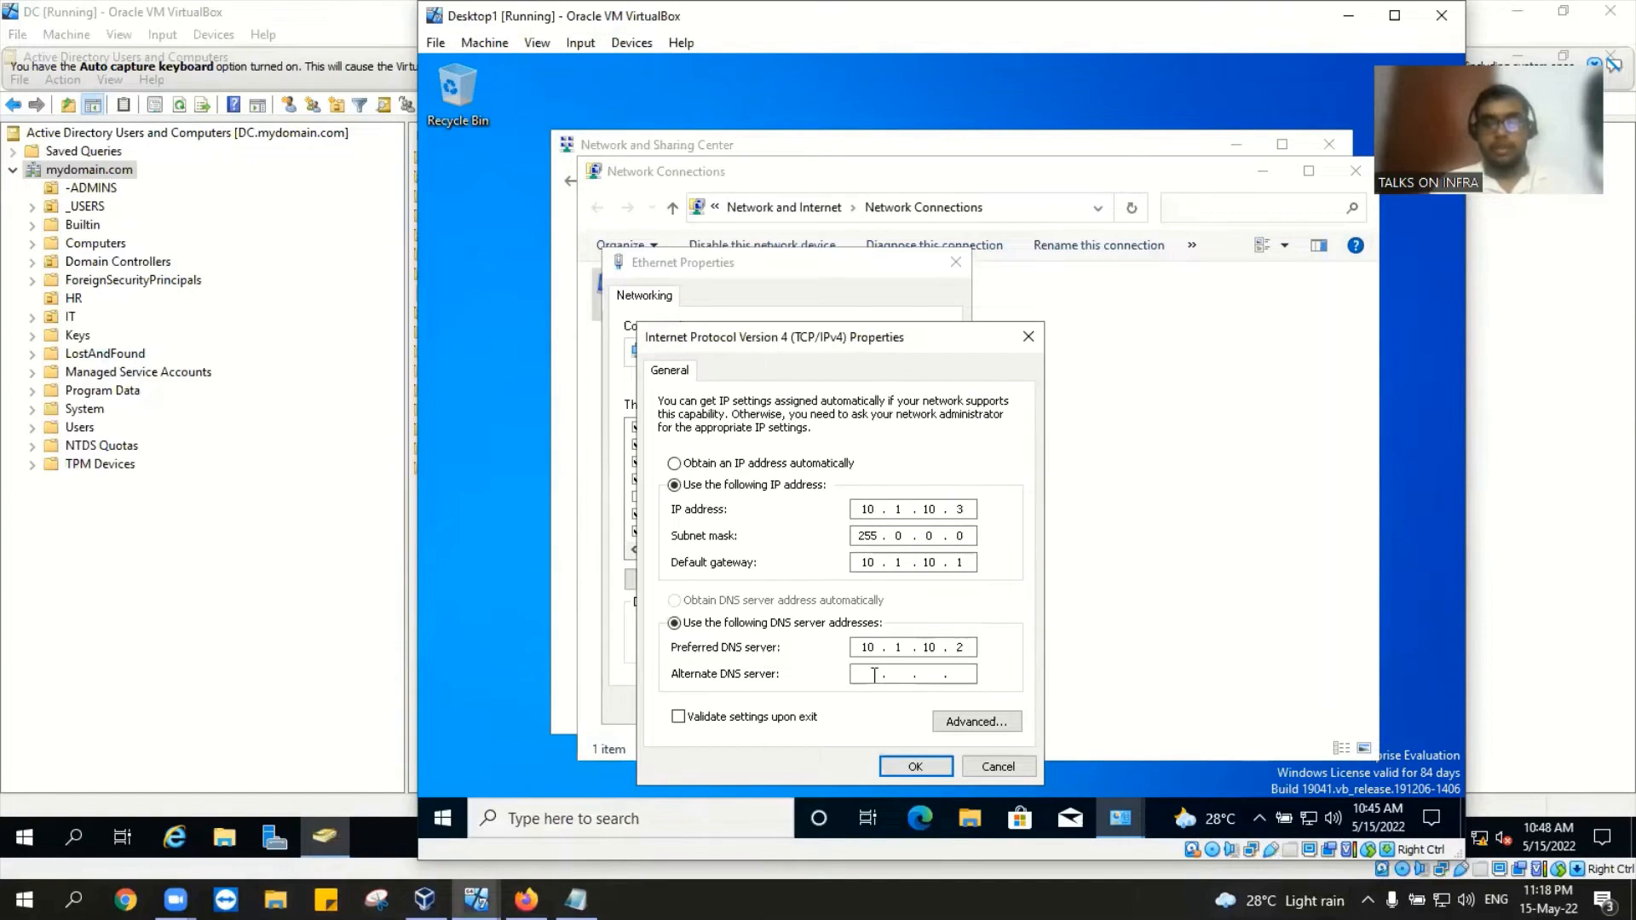
type("10 . 1 .  .")
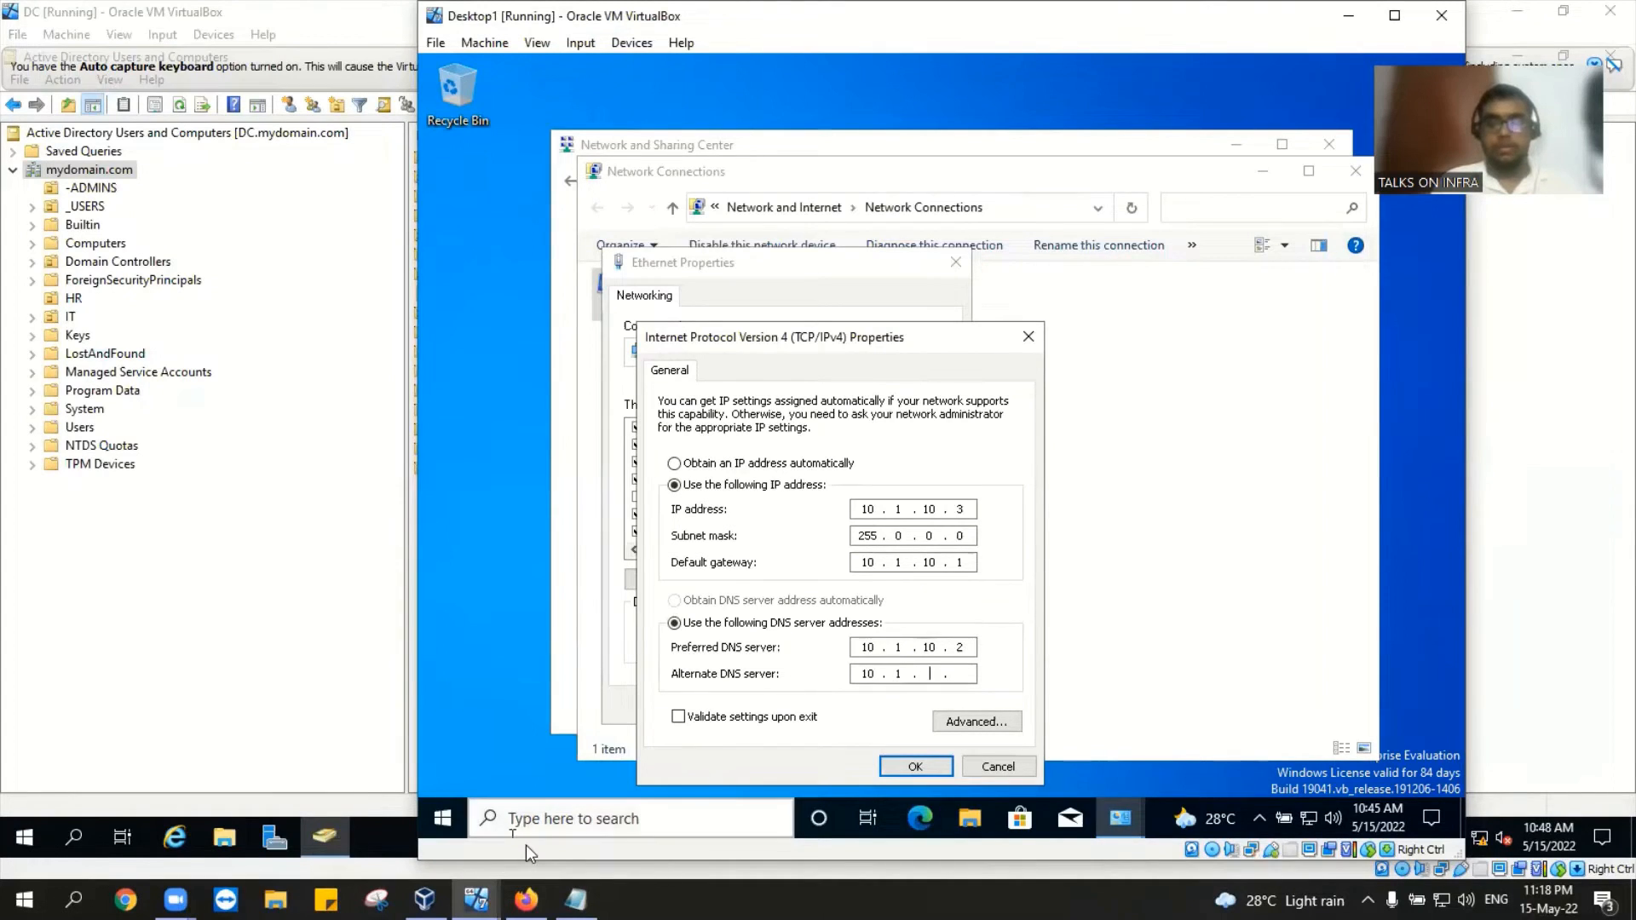
left_click(576, 899)
left_click(576, 900)
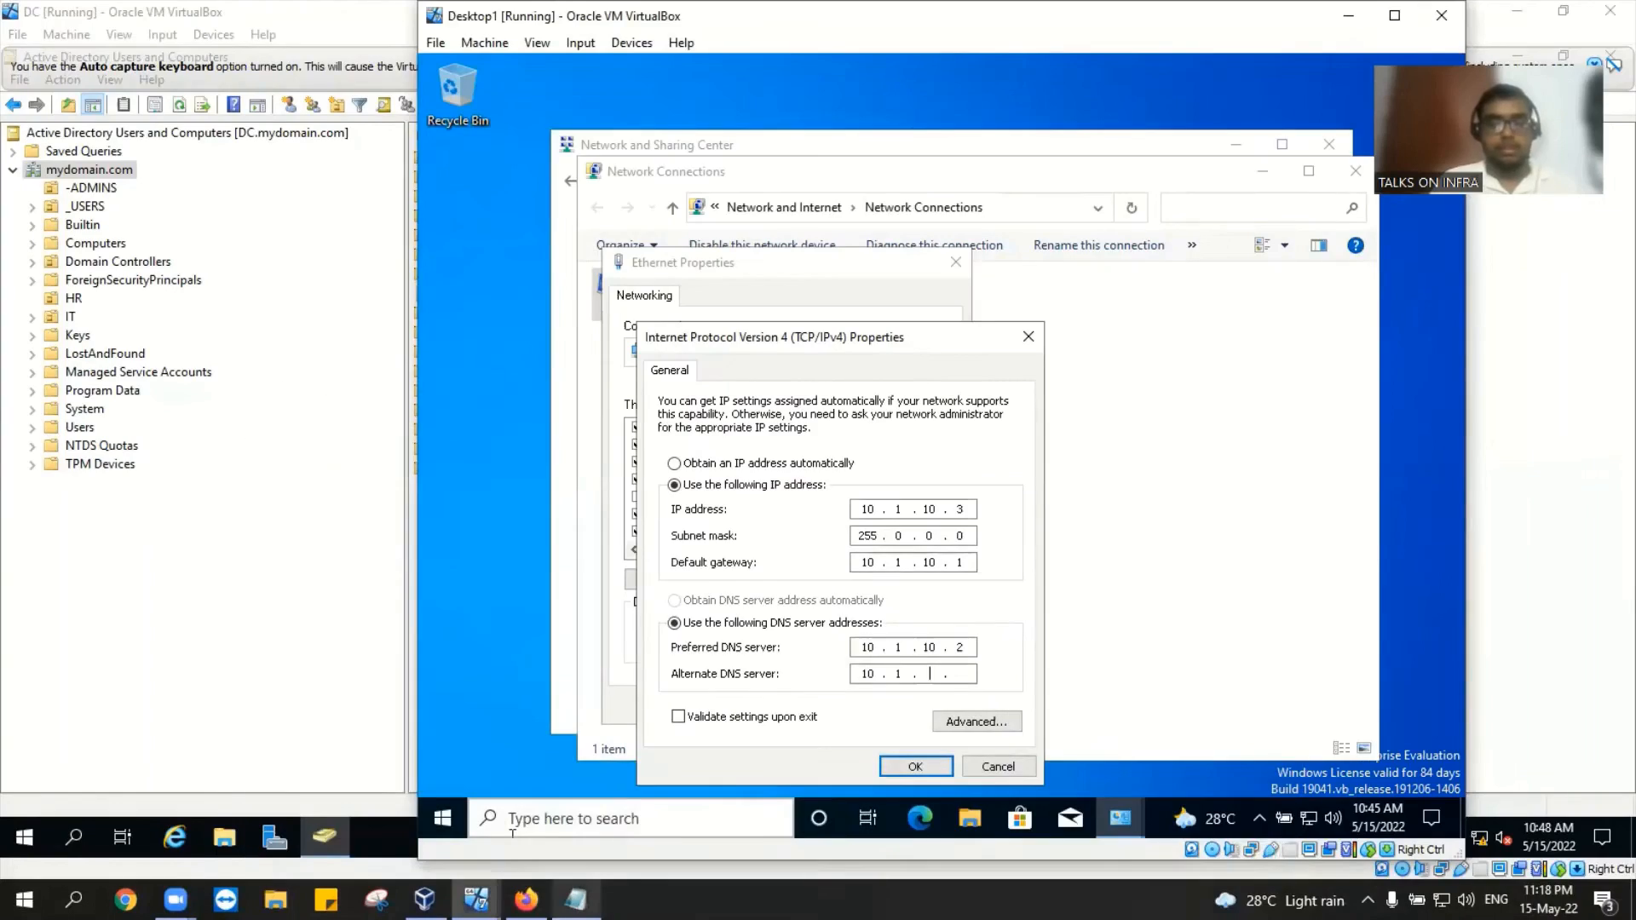
type("10 ")
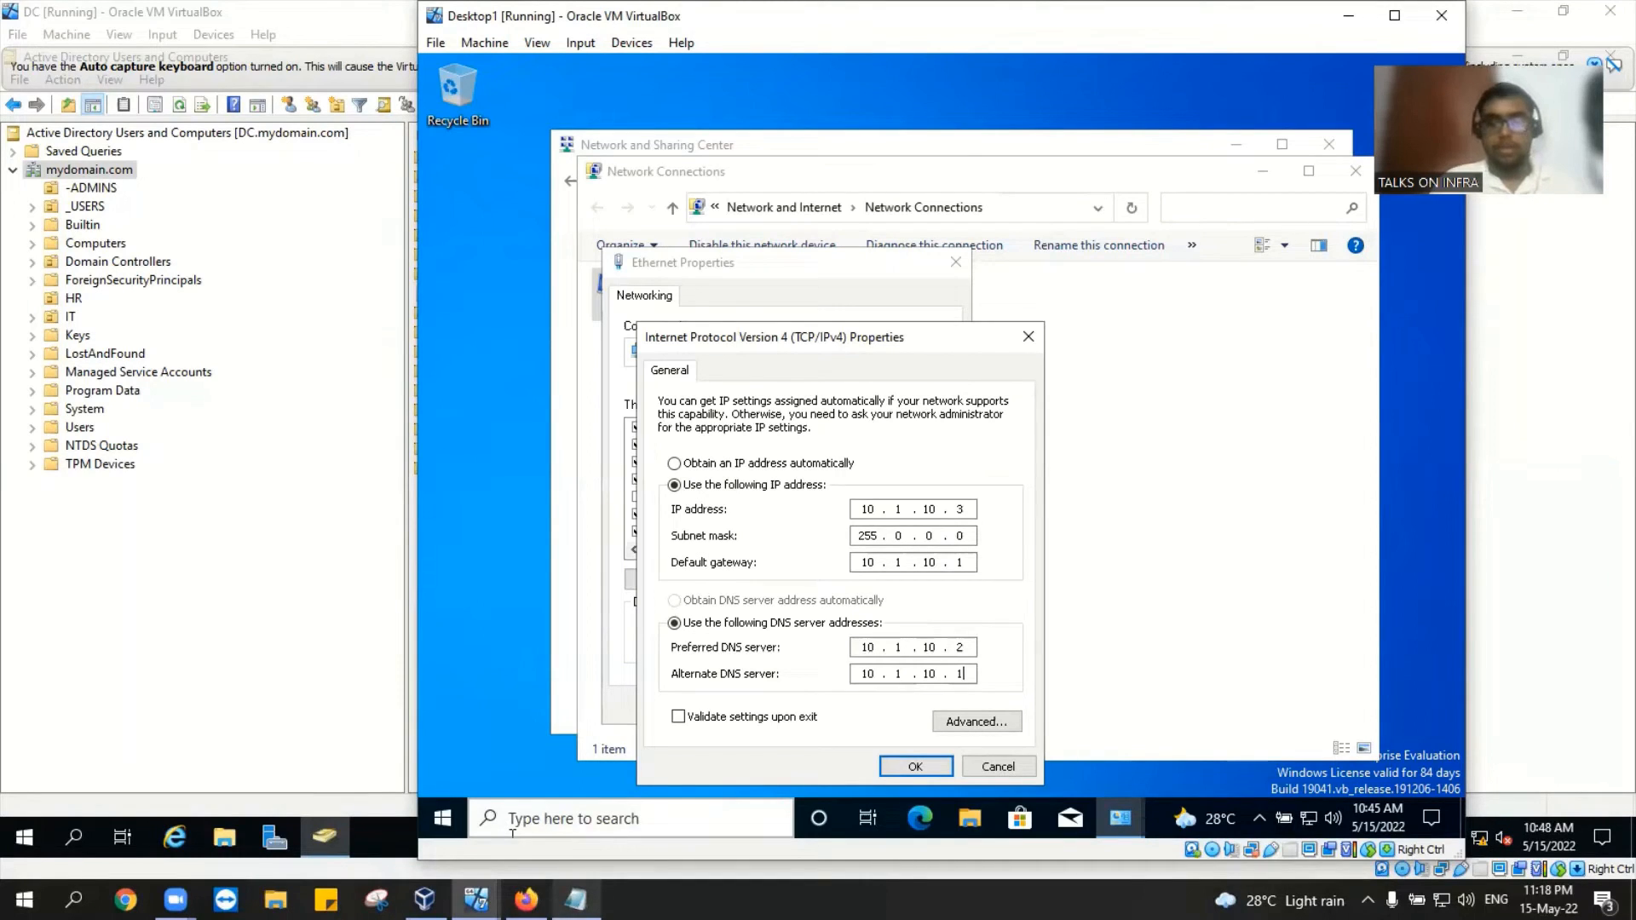
type(". 1")
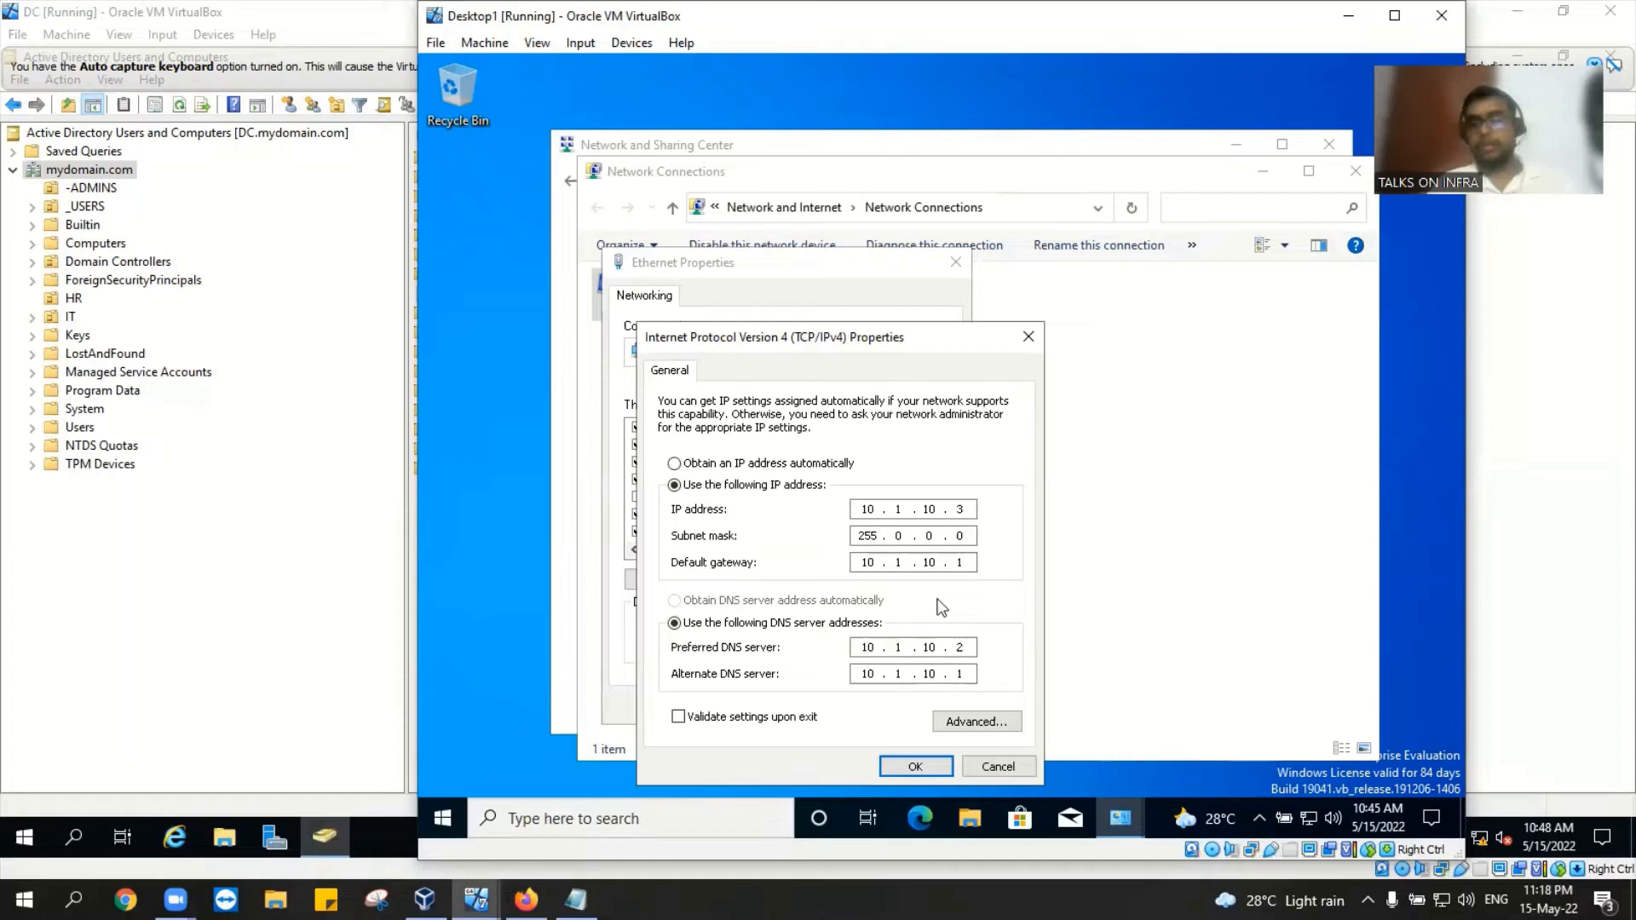
left_click(933, 770)
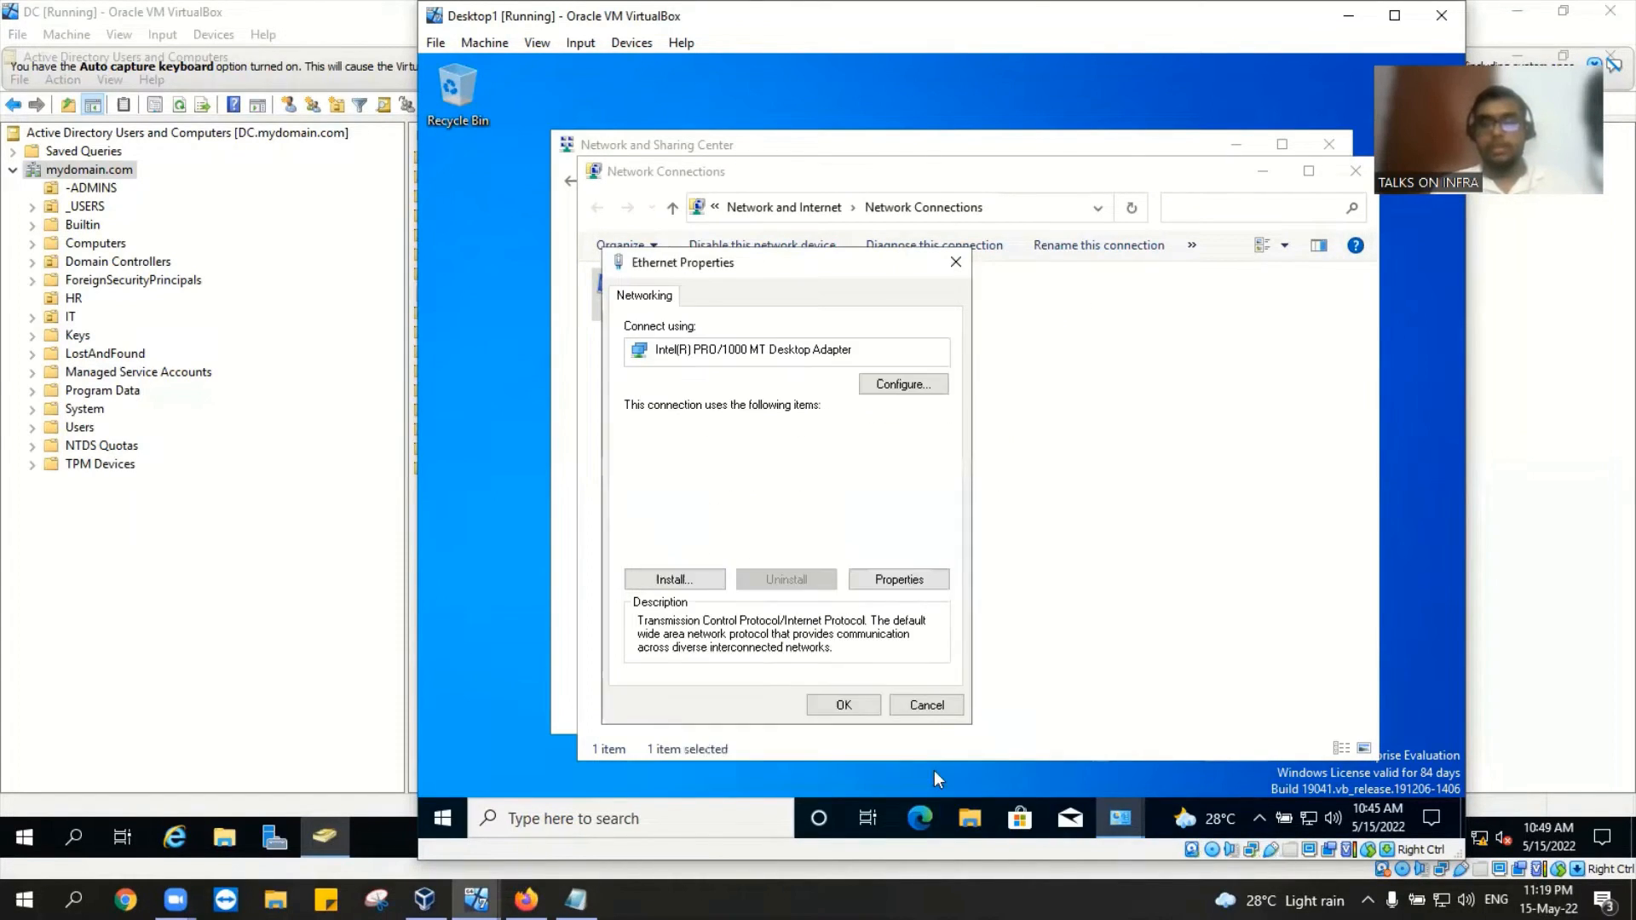
Step: Apply the Ethernet adapter properties and close Network Connections and the Network and Sharing Center
left_click(848, 706)
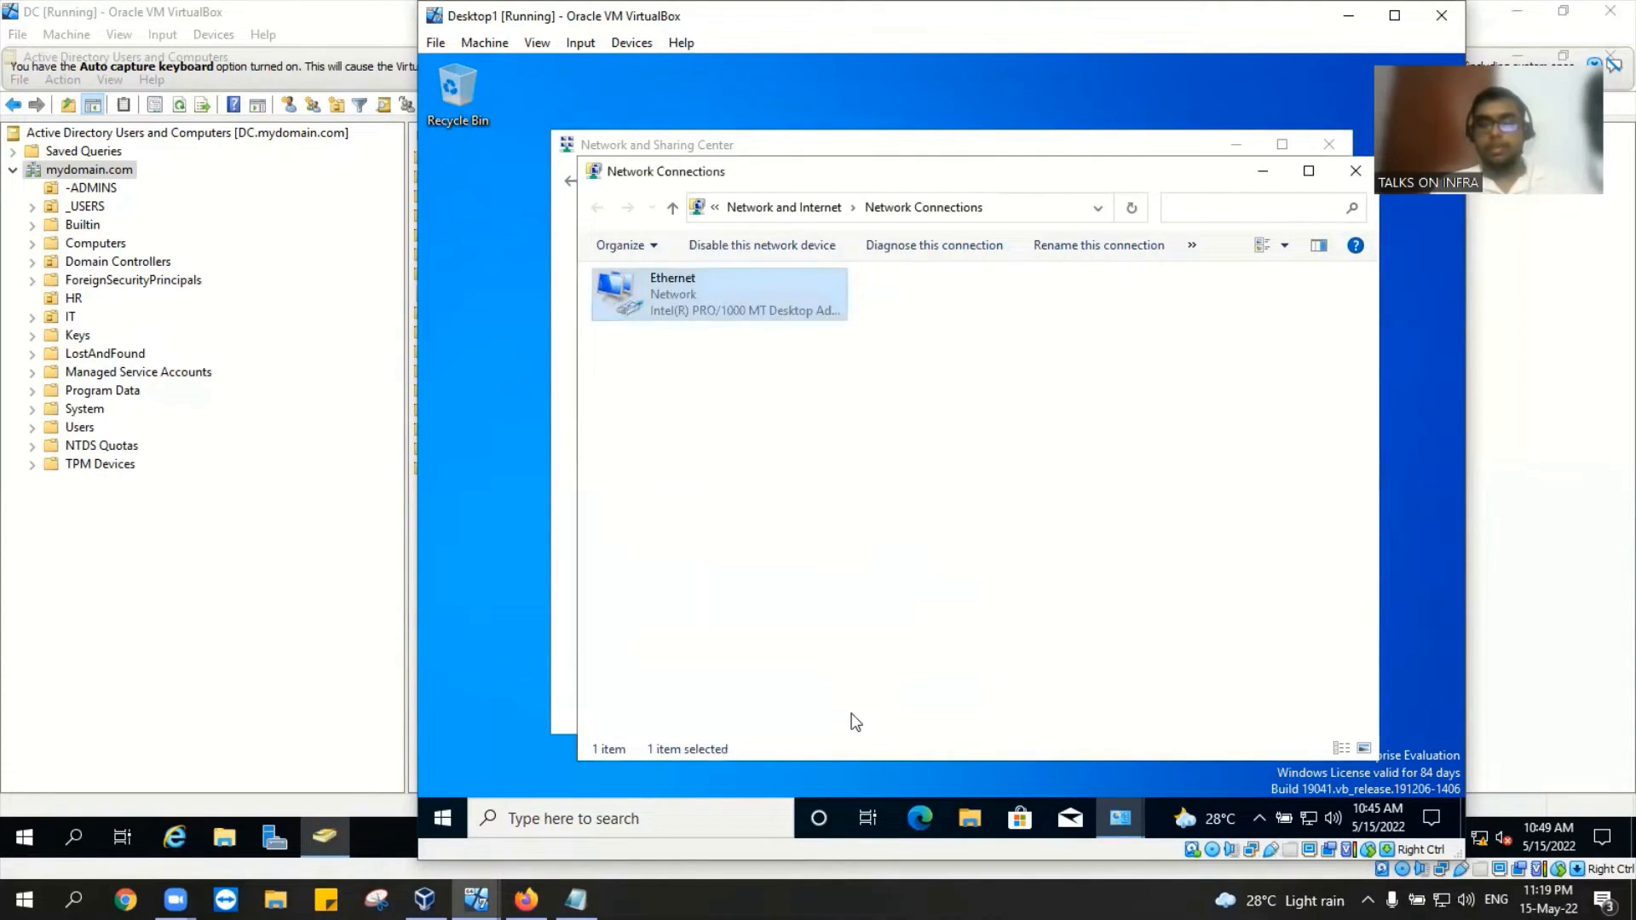
left_click(1359, 170)
left_click(1334, 141)
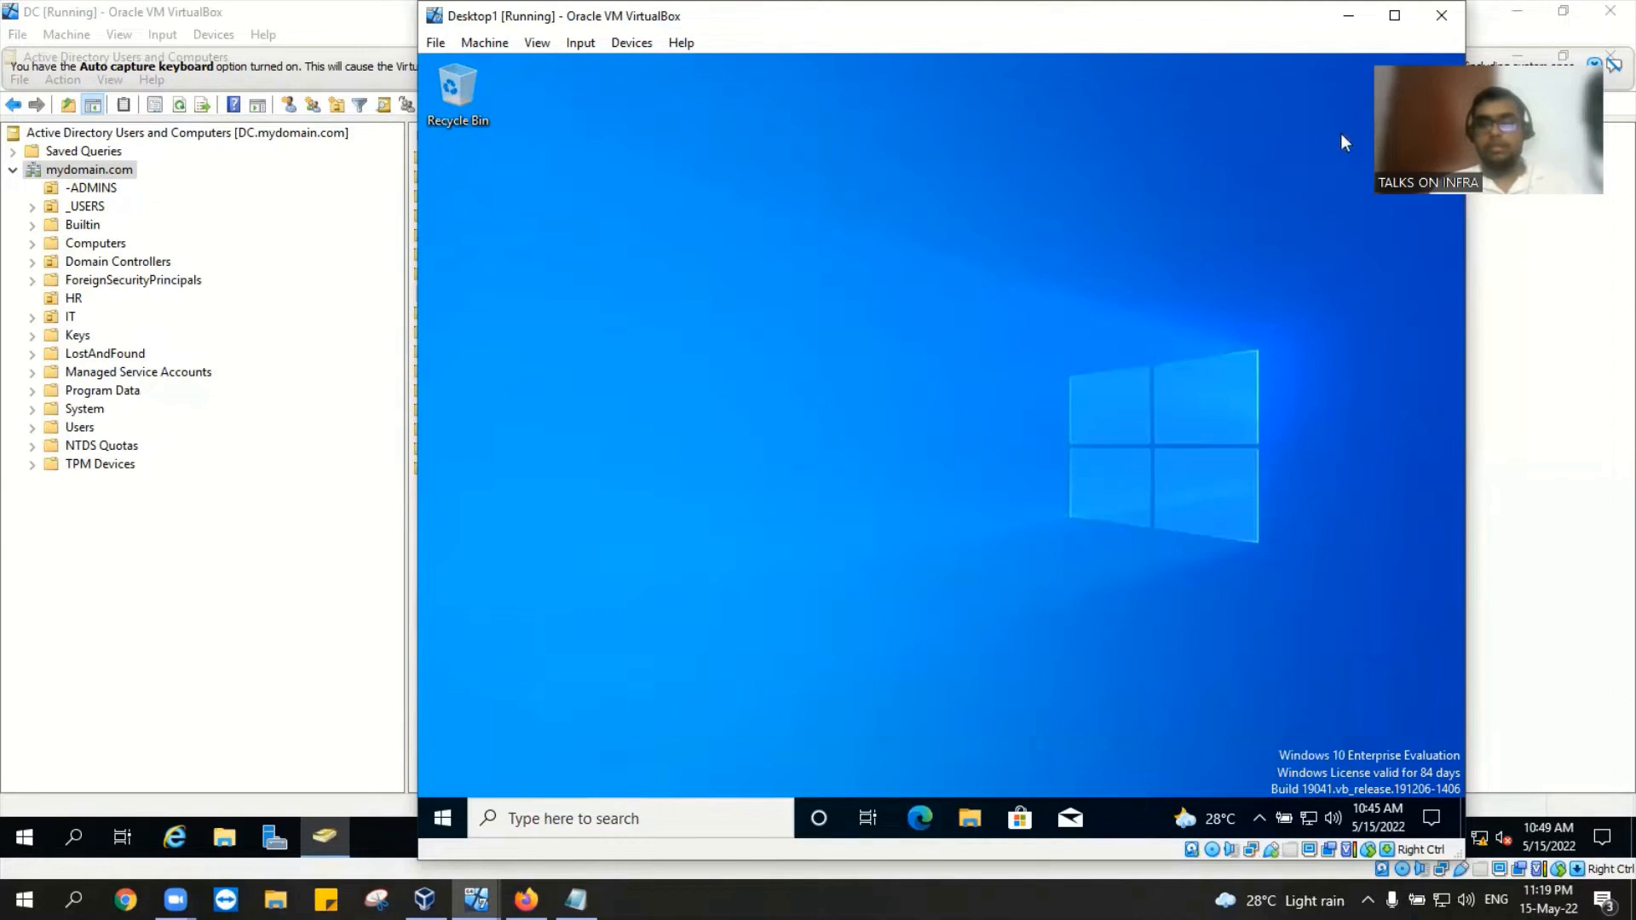
Step: Run ipconfig and ipconfig /all in Command Prompt to verify the static IP and DNS, then close it
left_click(545, 821)
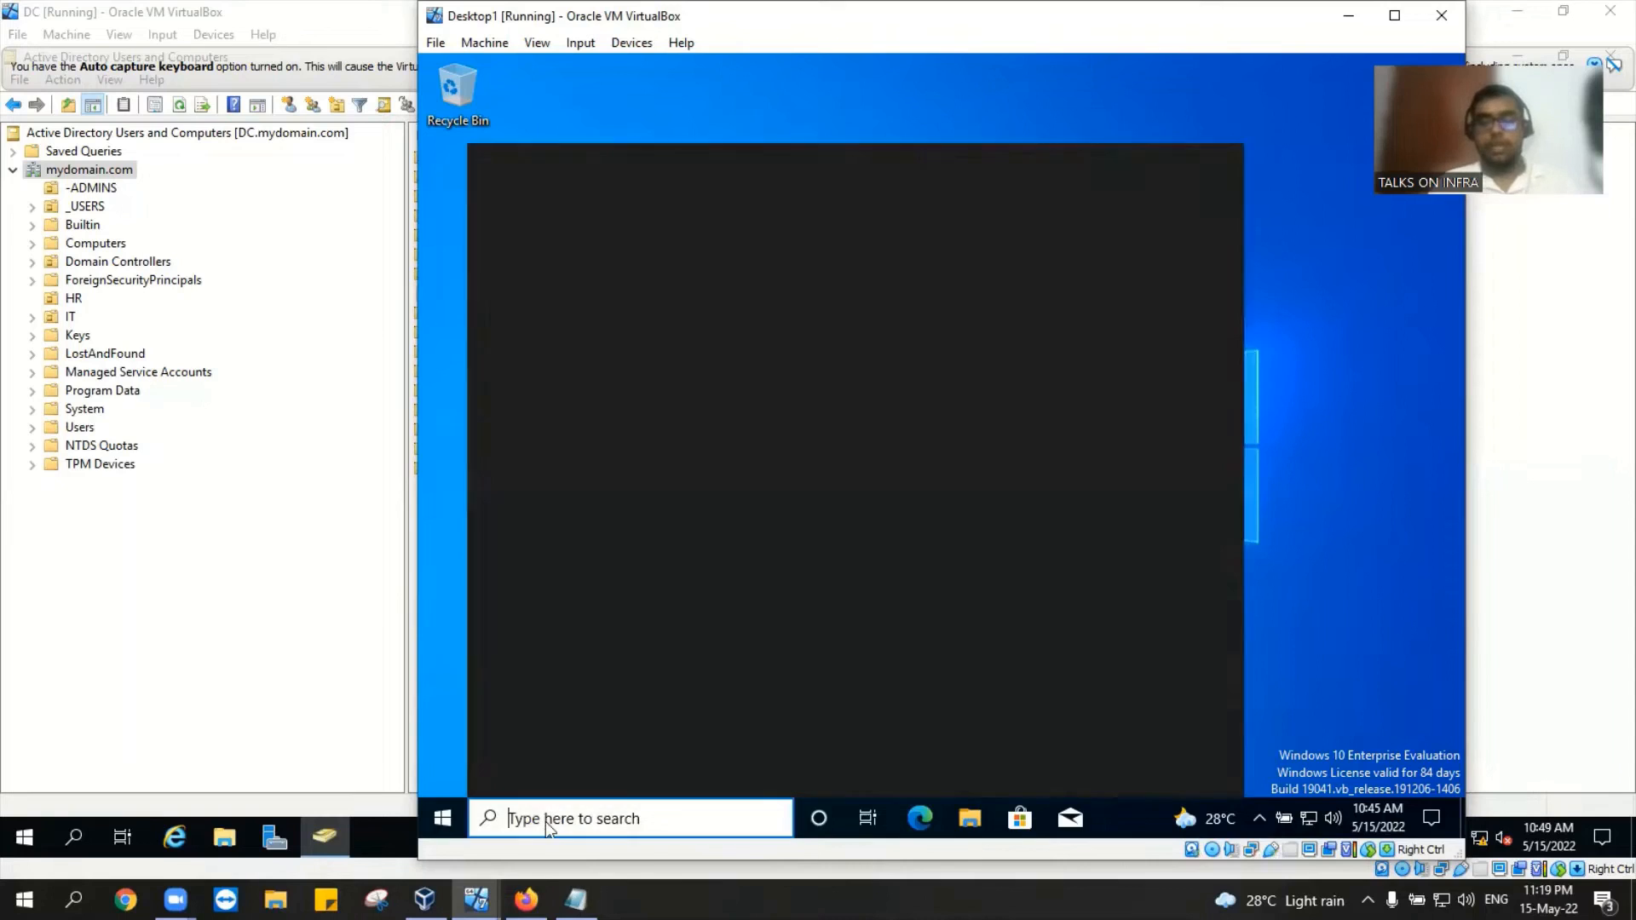
type("cmd")
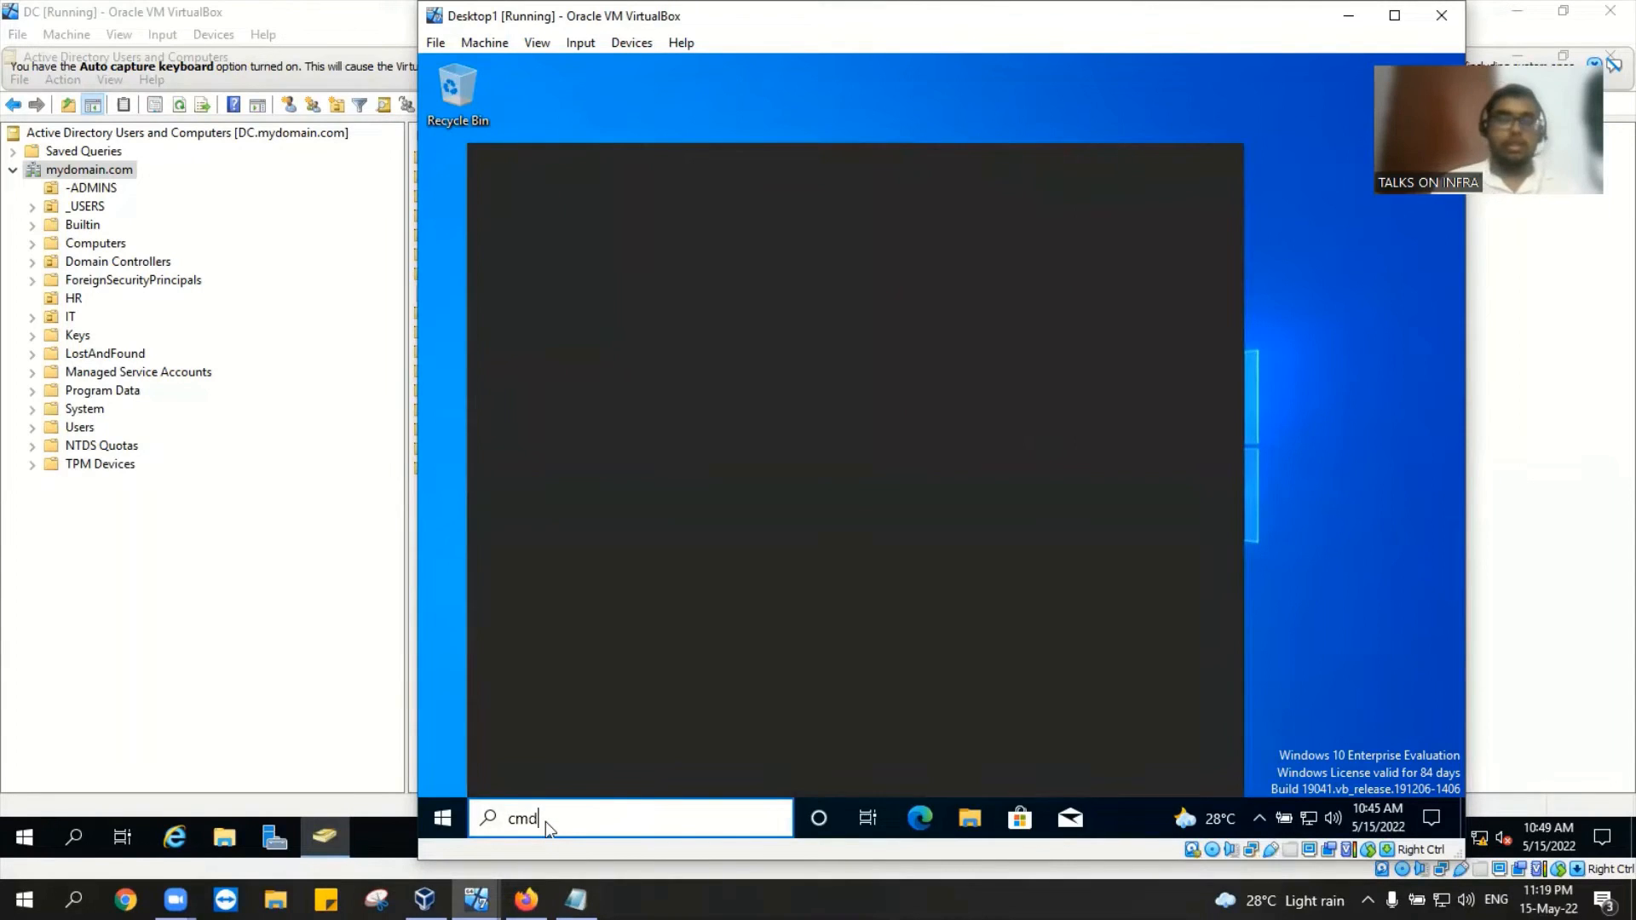
key("Return")
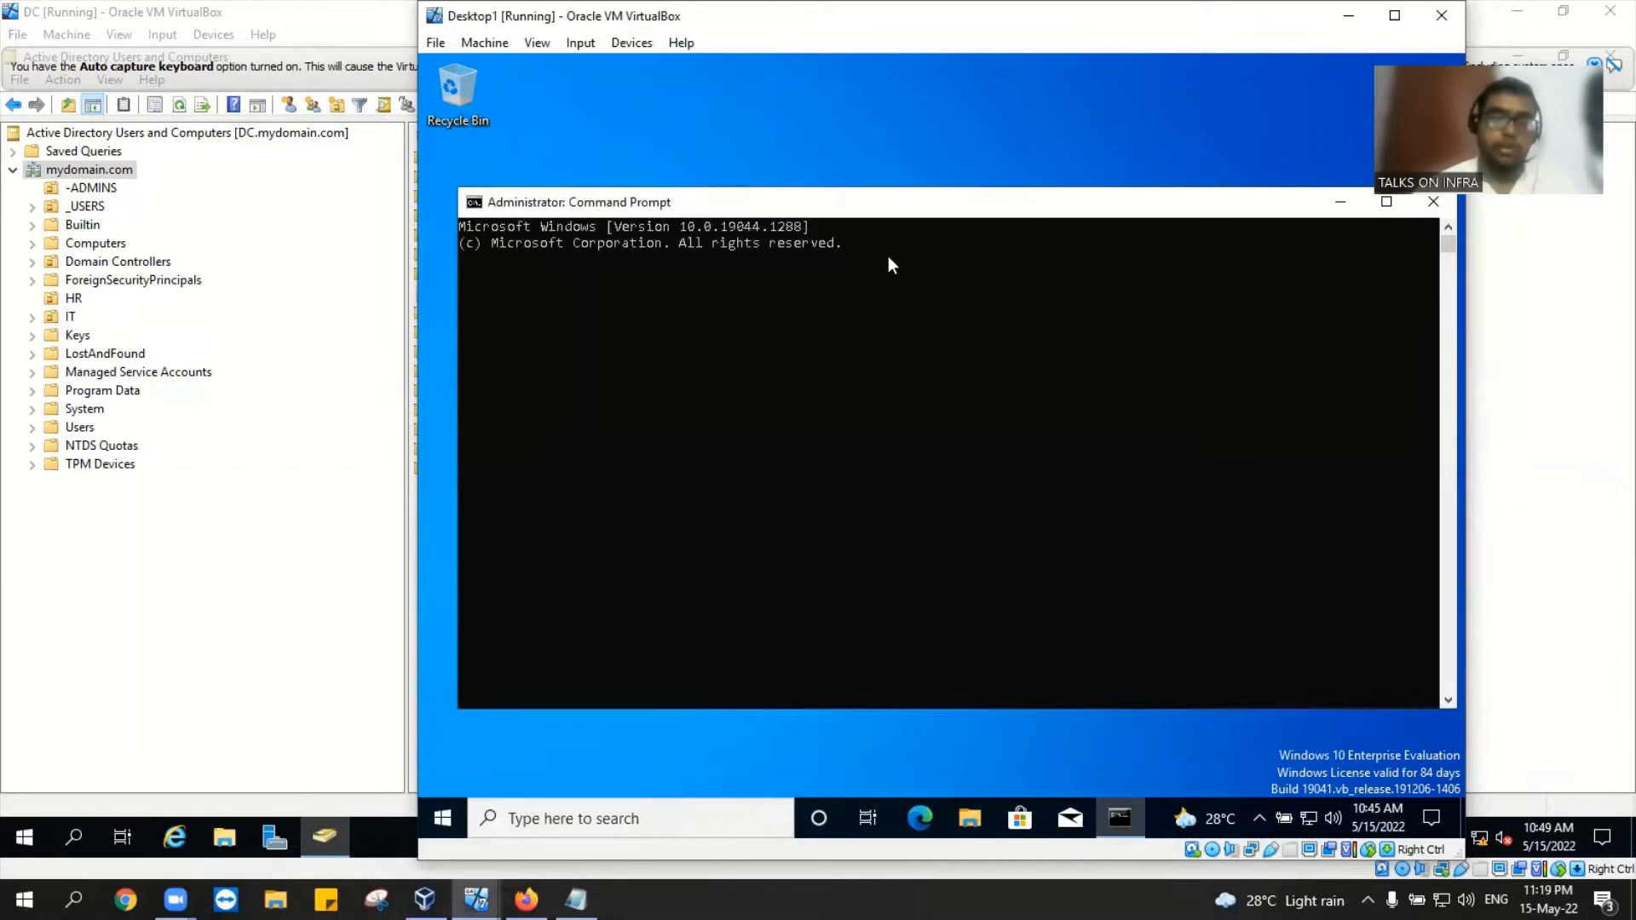
type("ip")
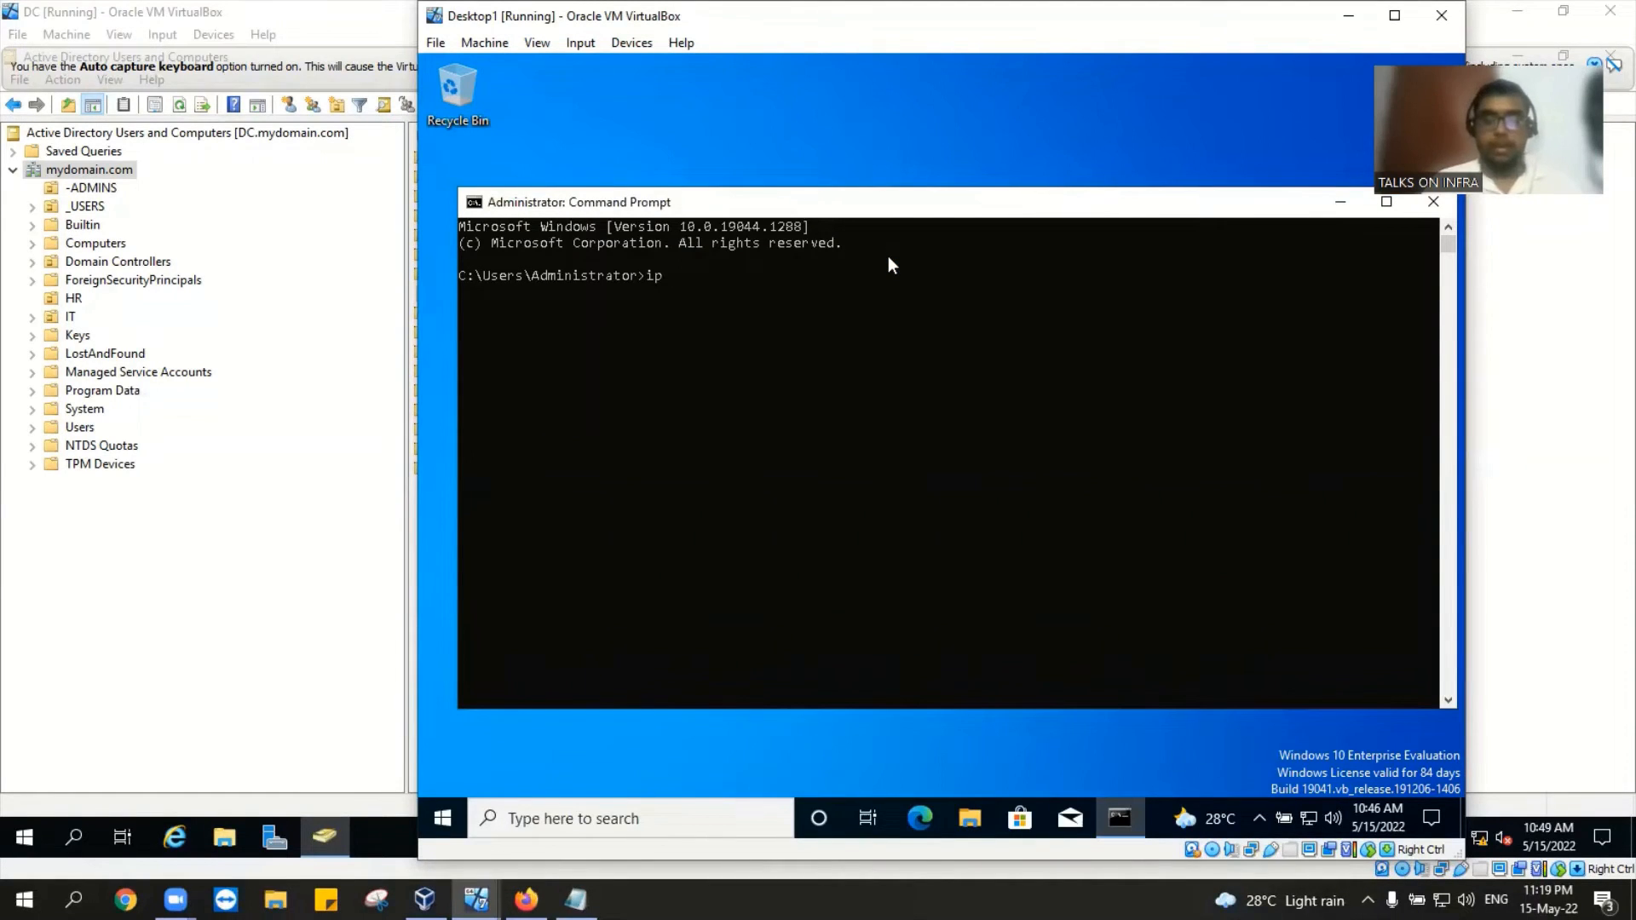
type("config")
key("Return")
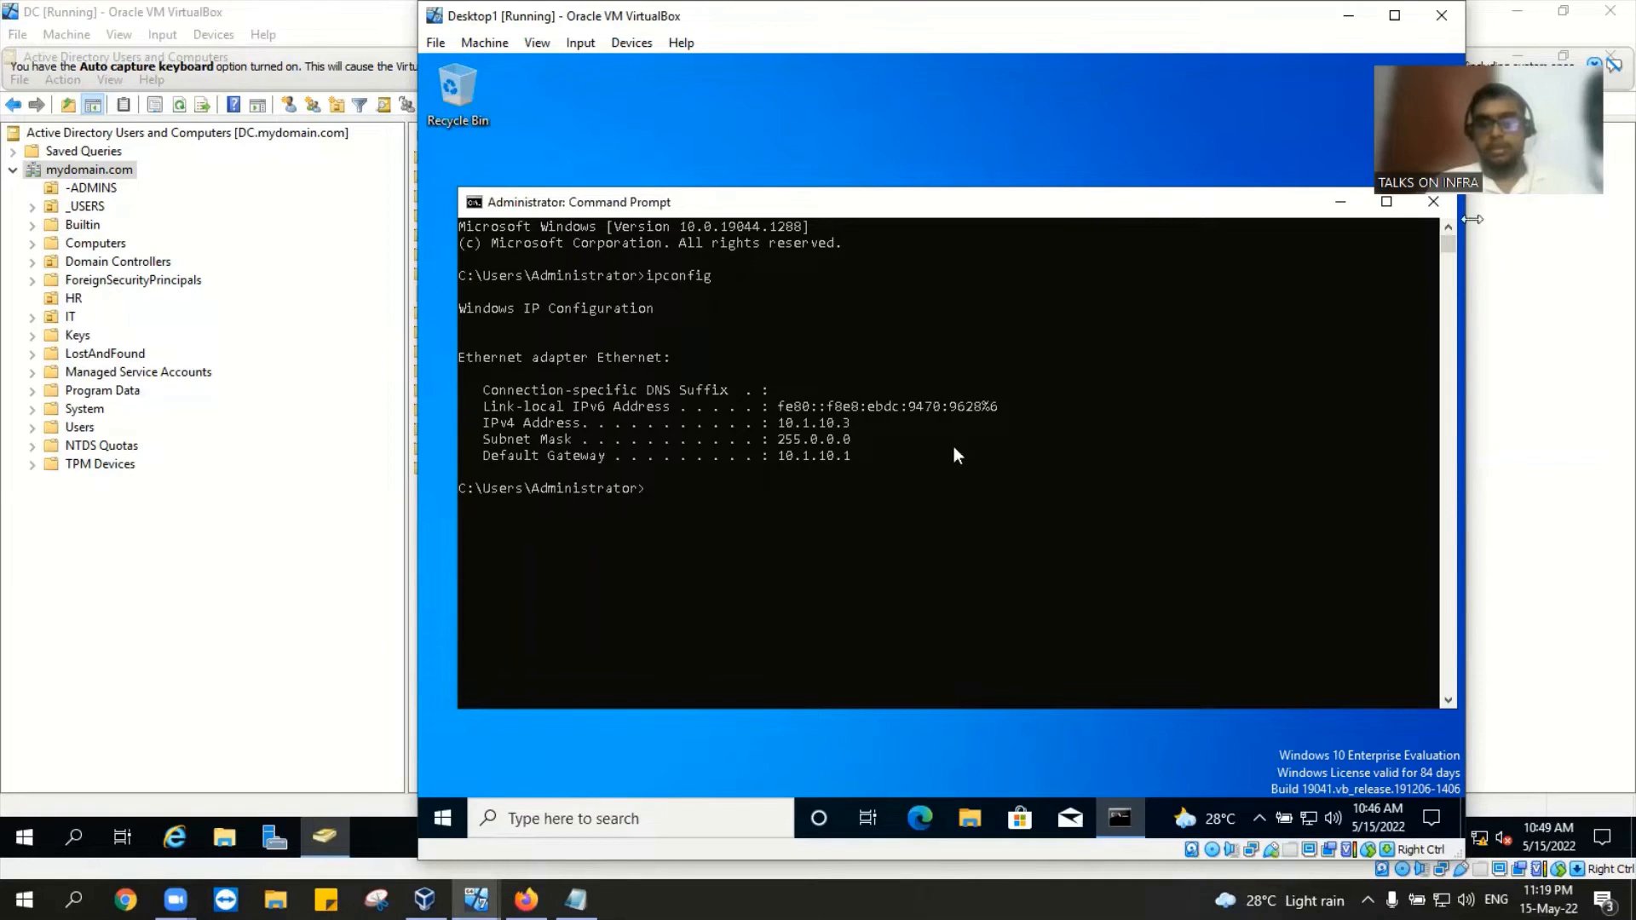
left_click_drag(1188, 201, 1124, 215)
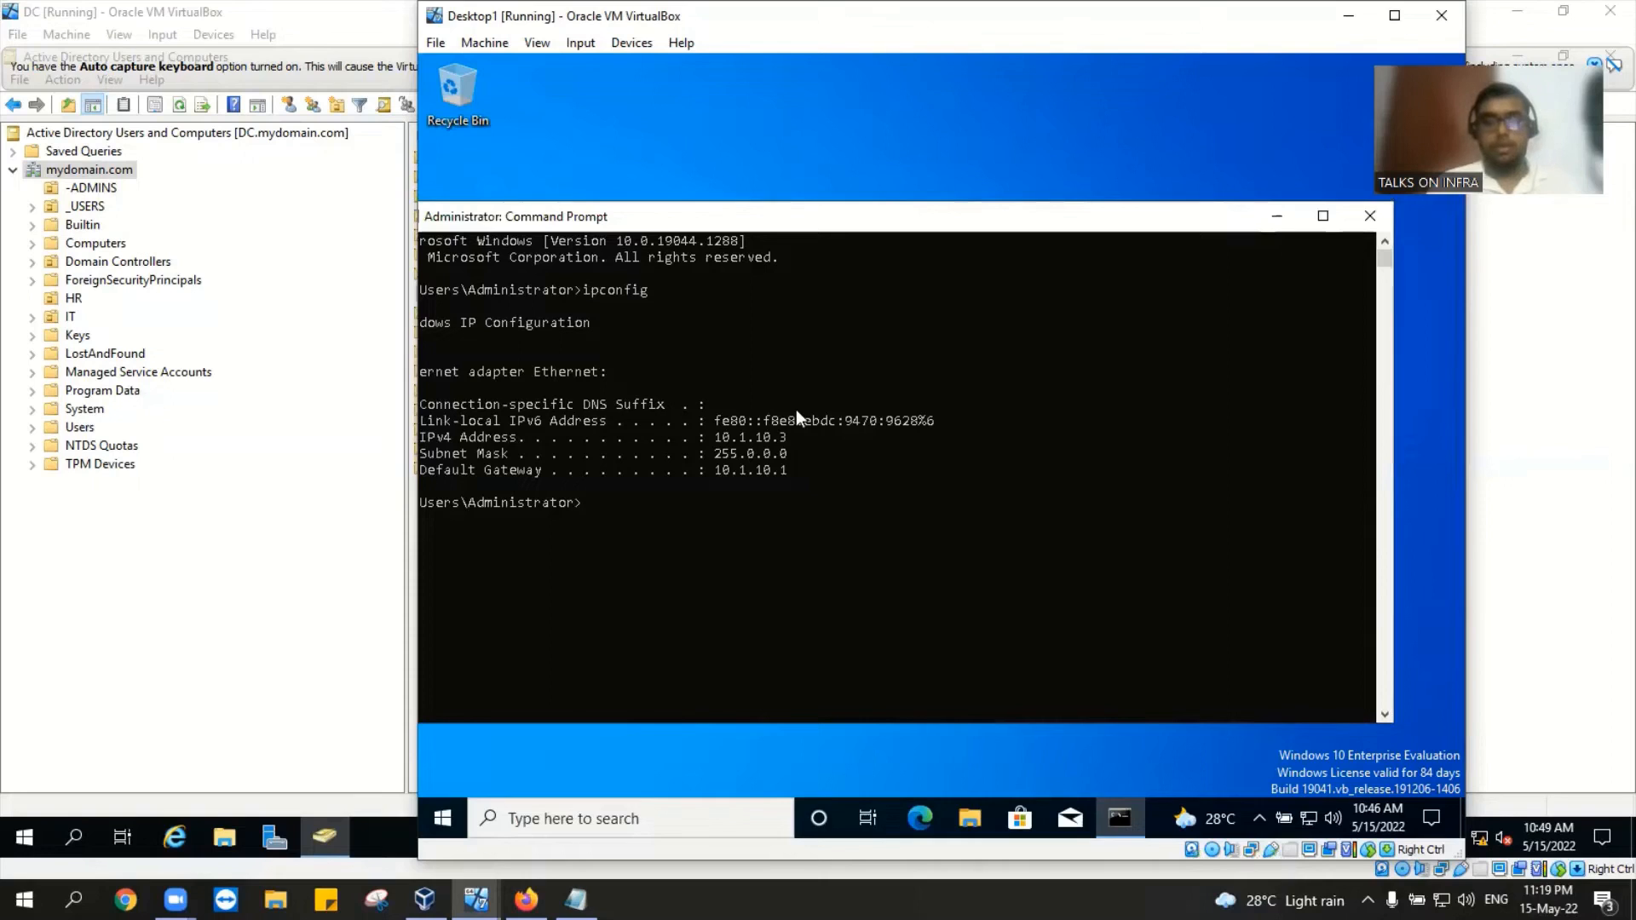
type("i")
type("pco")
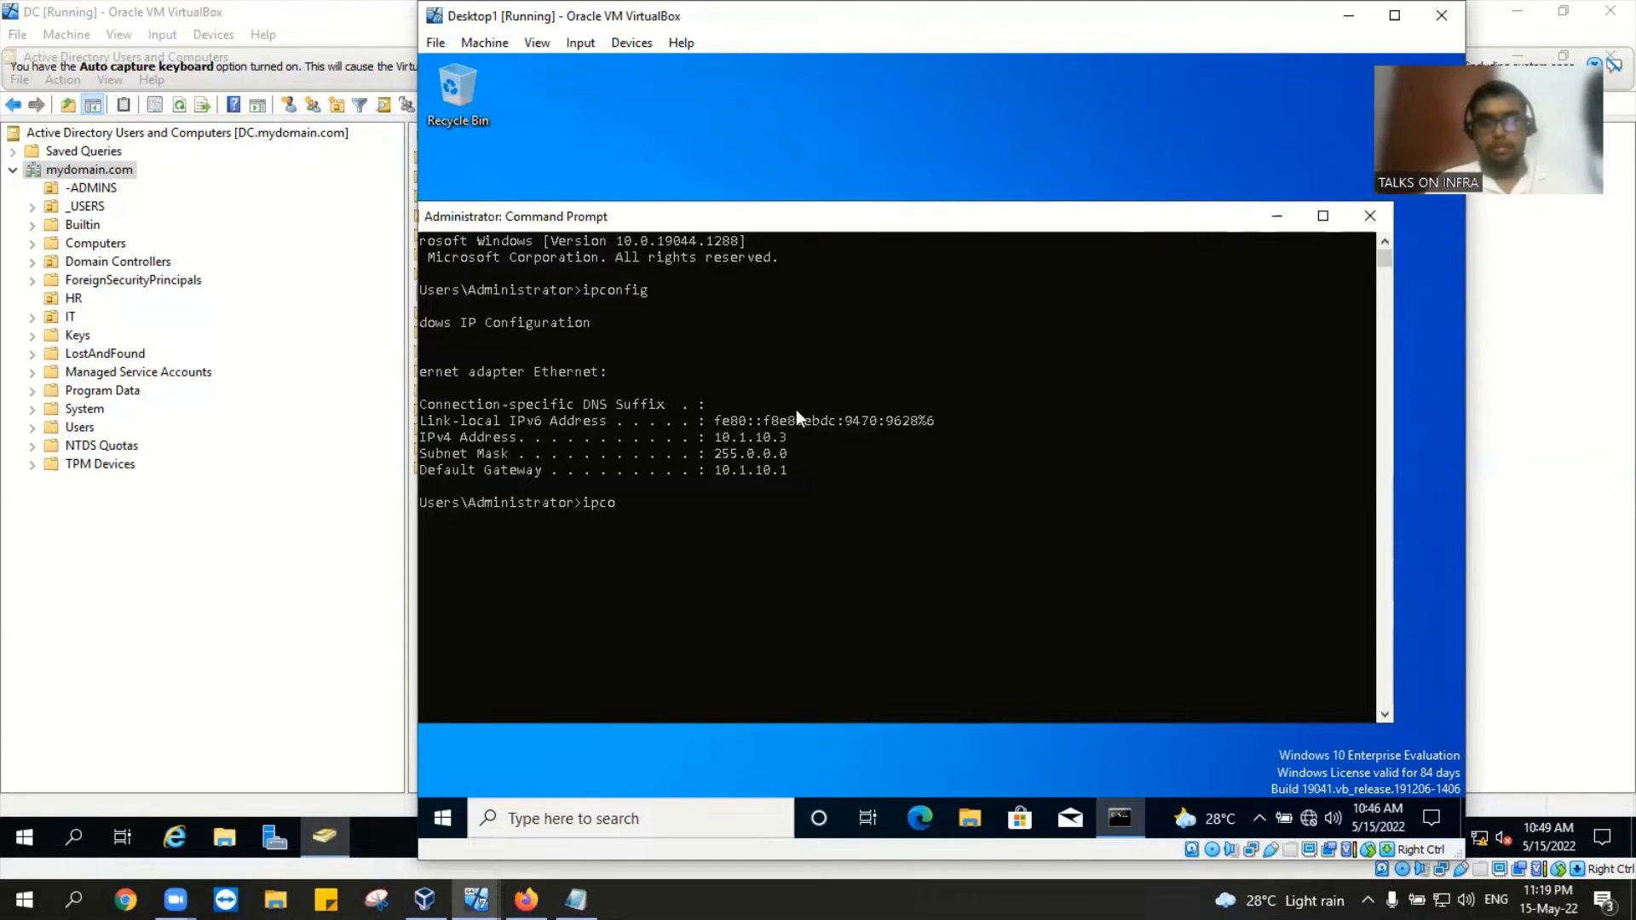
type("nfig /all")
key("Return")
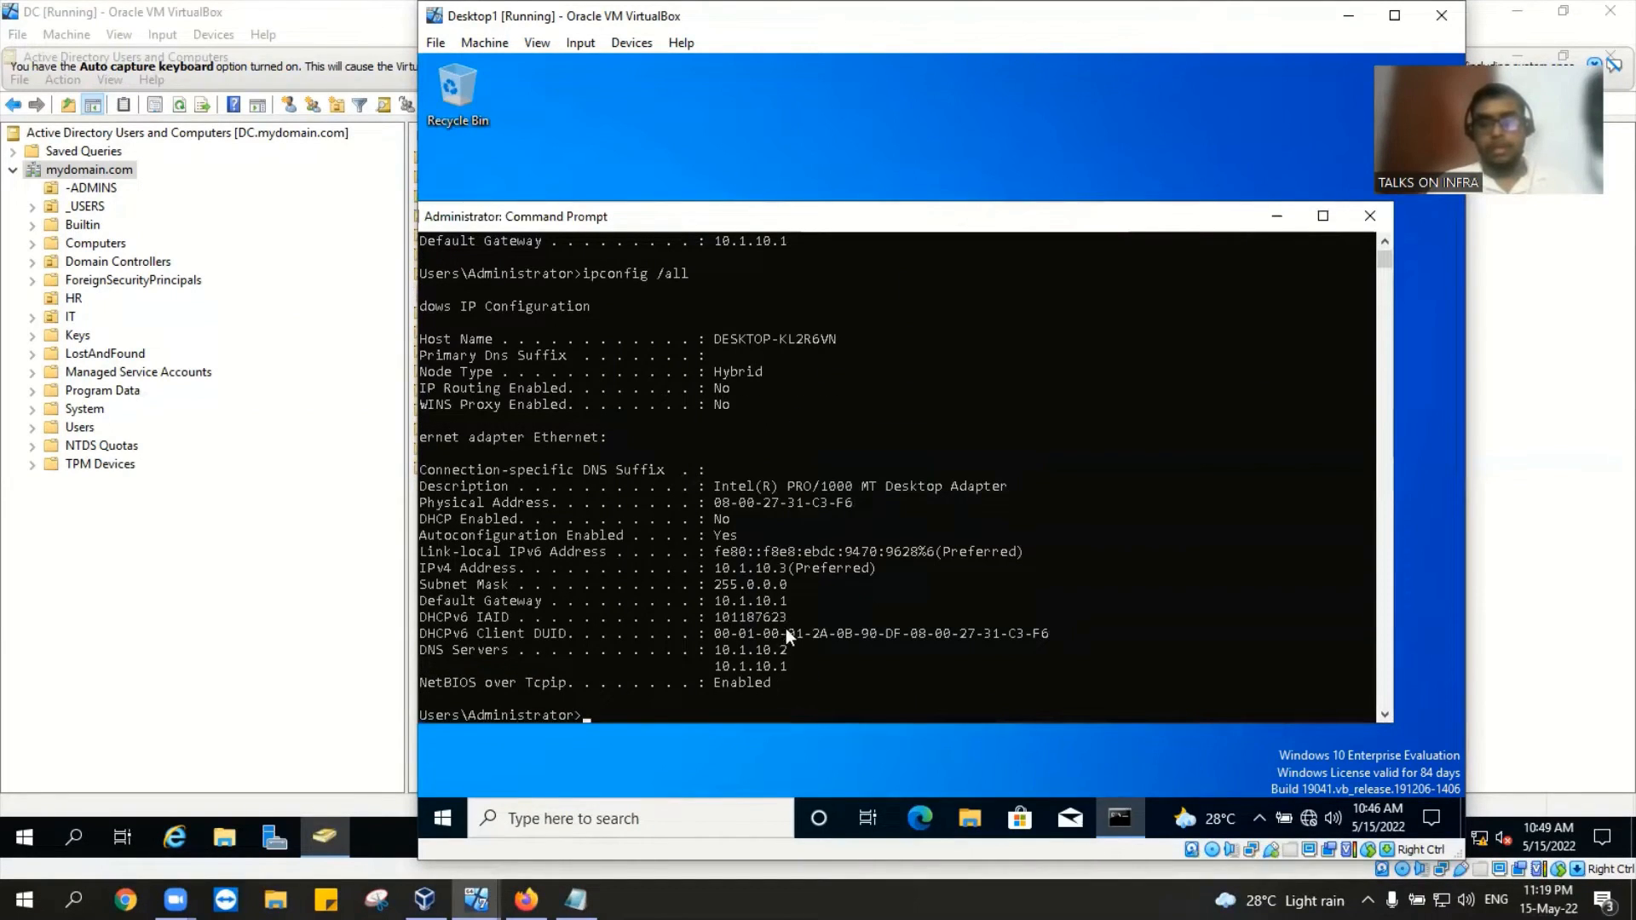
scroll(786, 627, "down", 2)
scroll(786, 627, "up", 7)
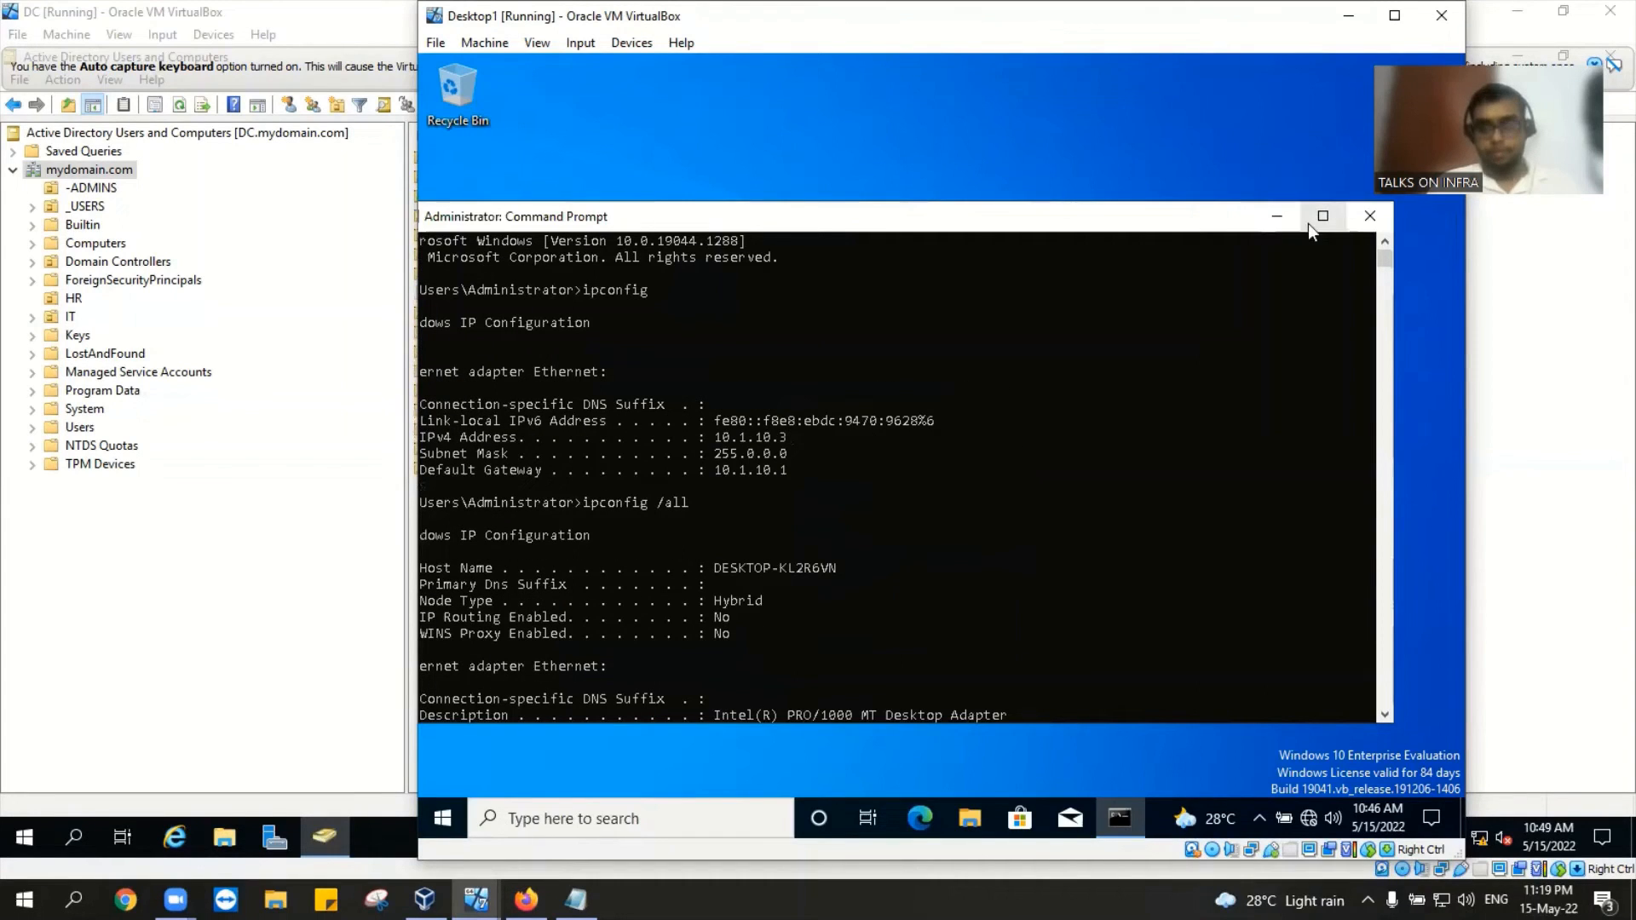
left_click(1365, 218)
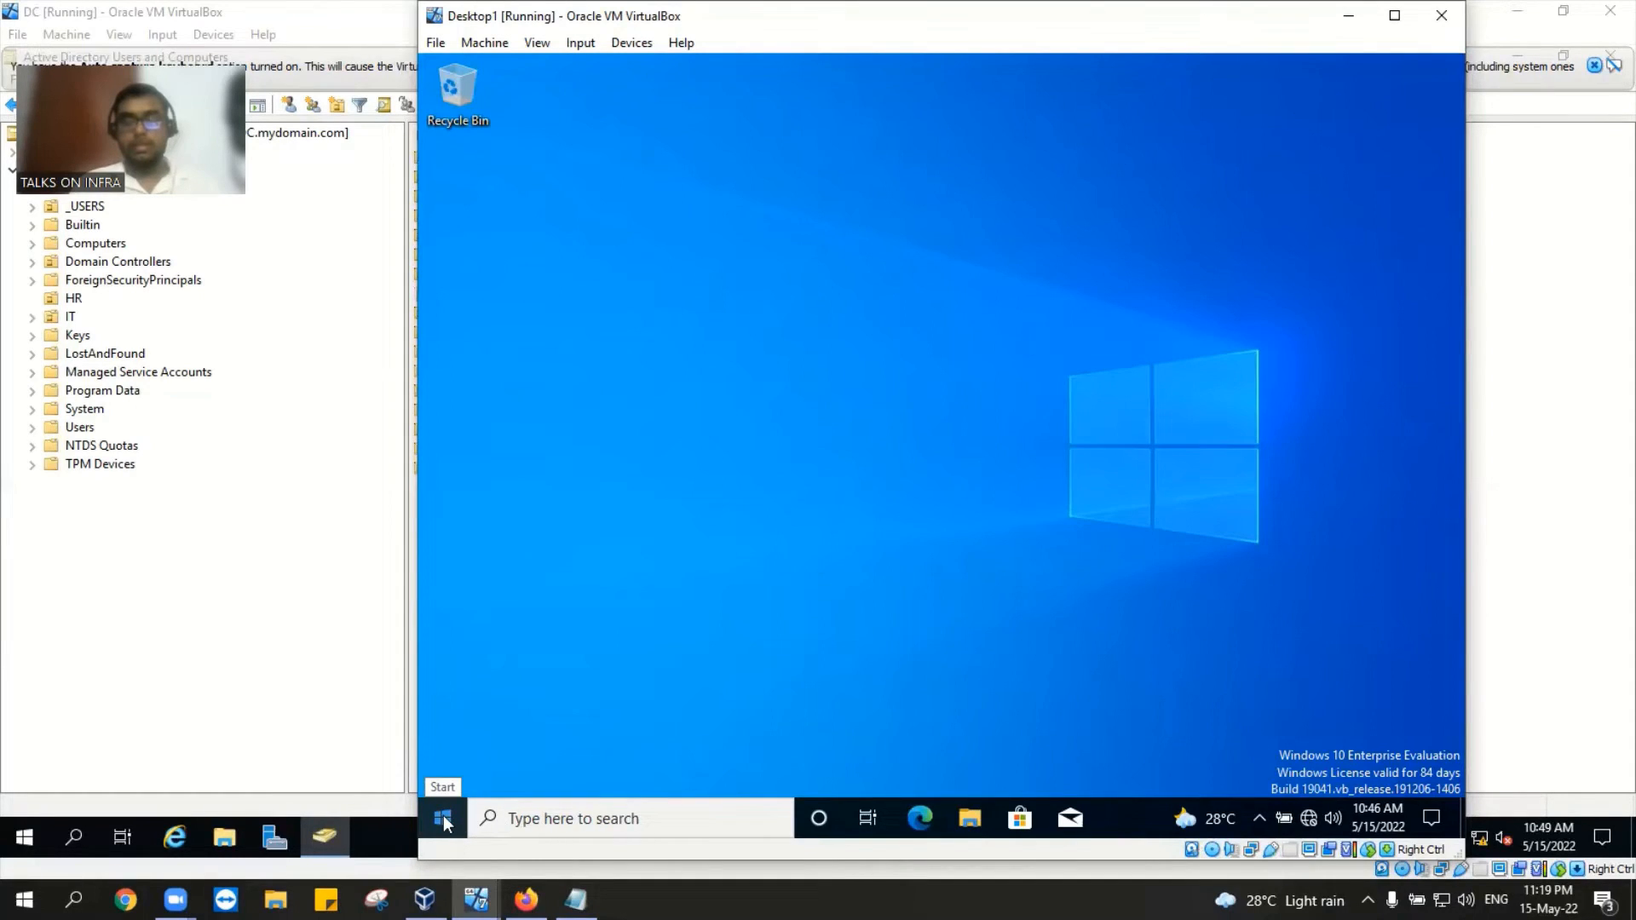
Step: Open This PC's Properties from File Explorer to view the About page for DESKTOP-KL2R6VN
left_click(970, 828)
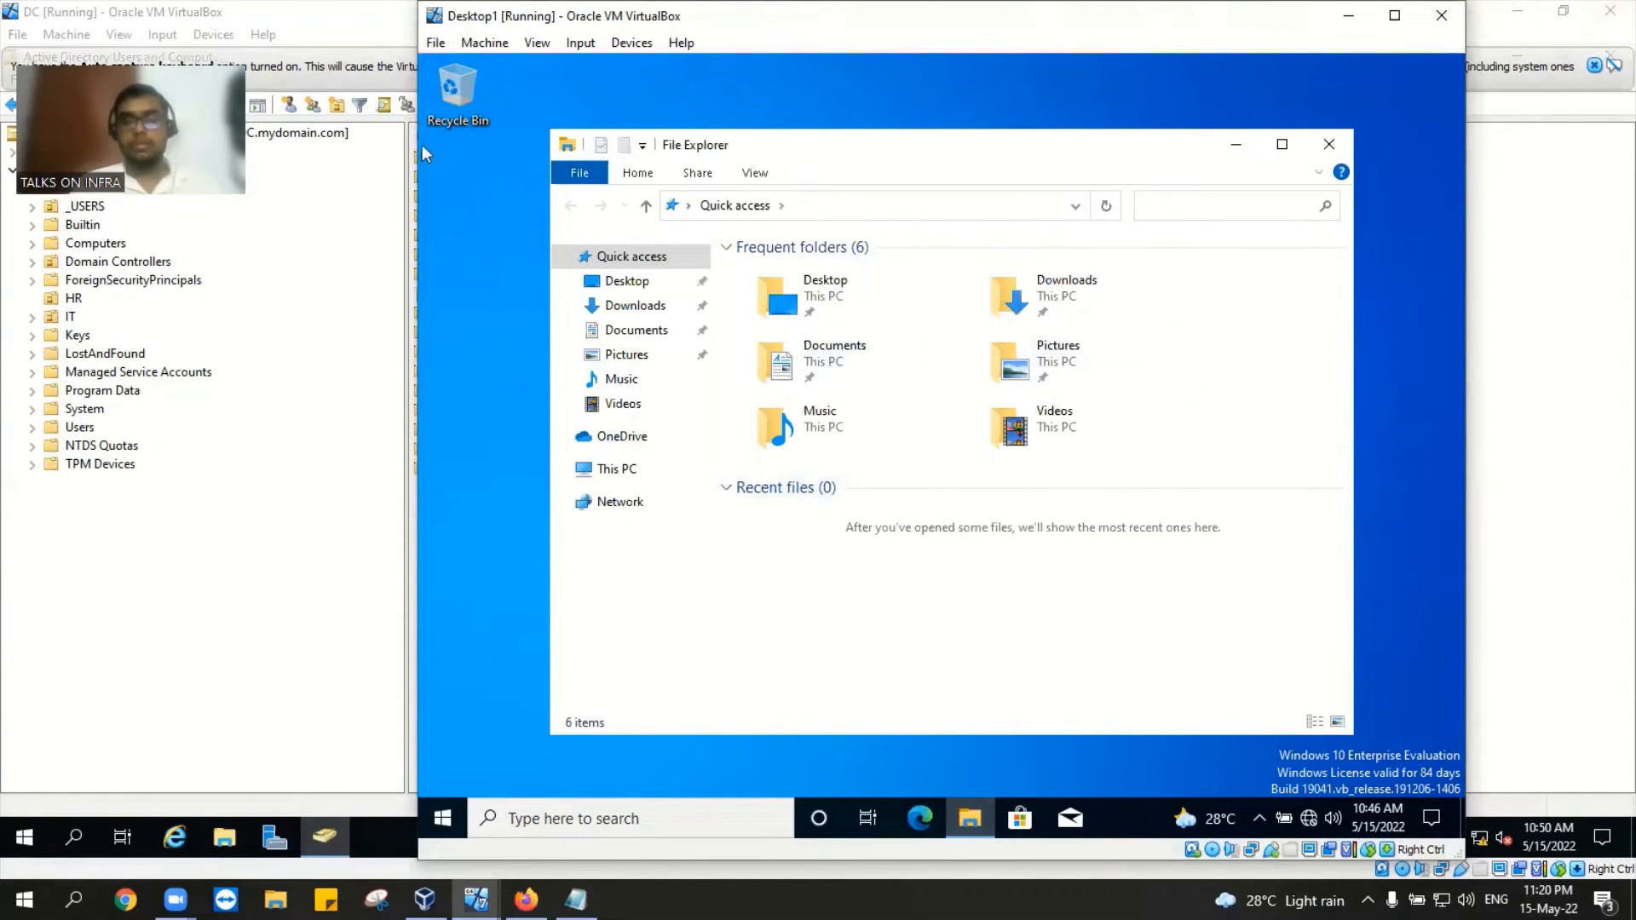
left_click(627, 470)
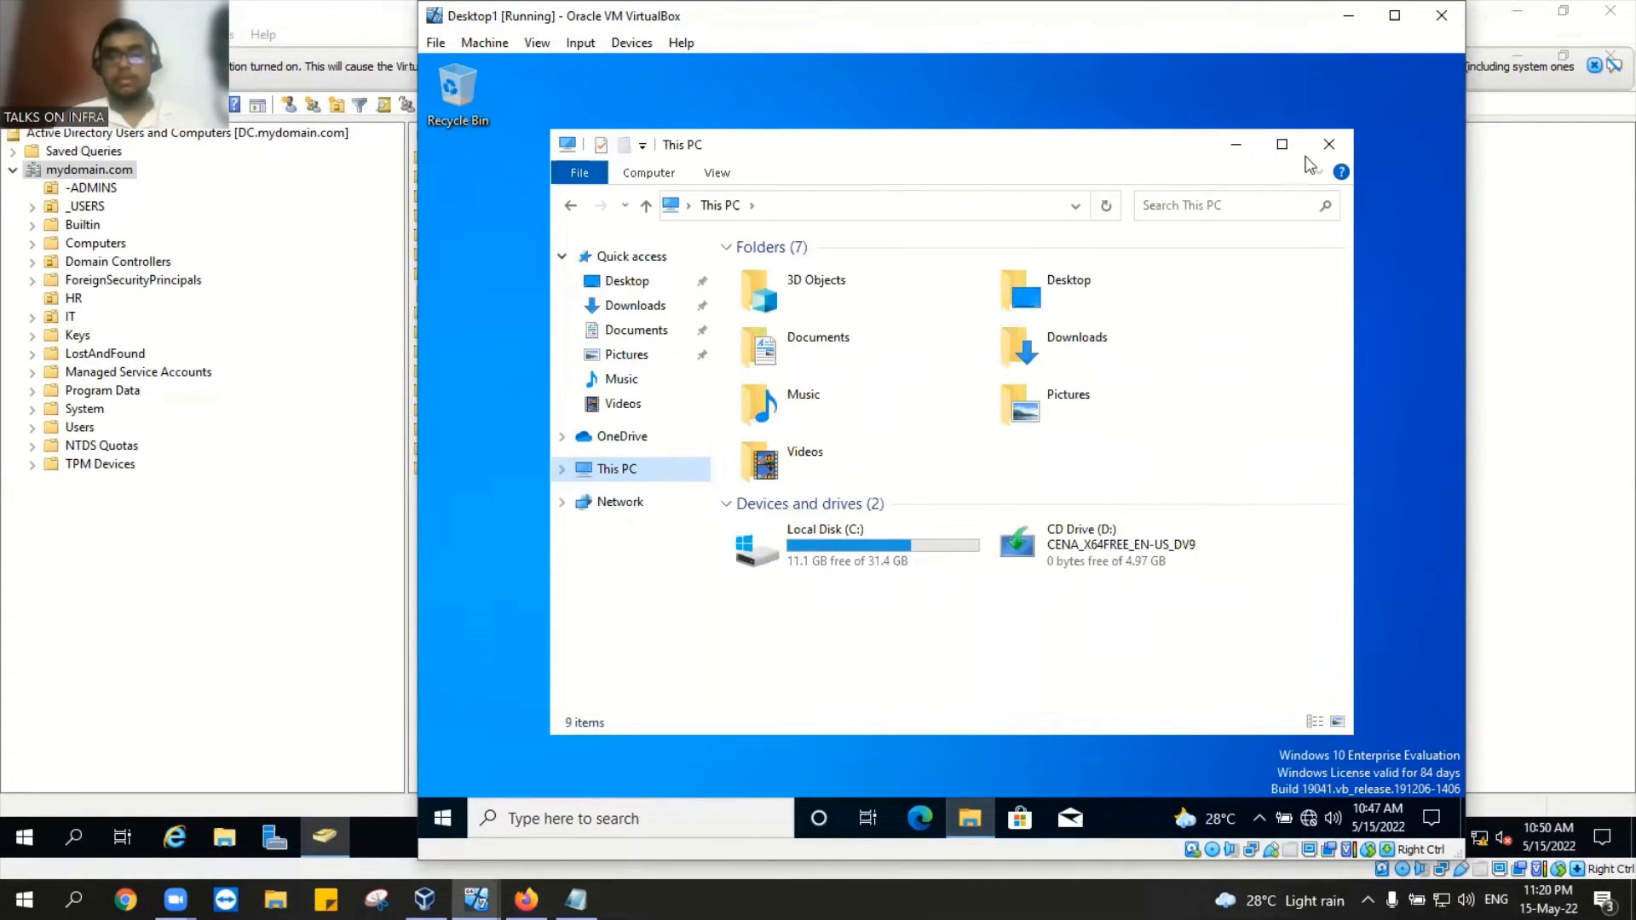
right_click(620, 468)
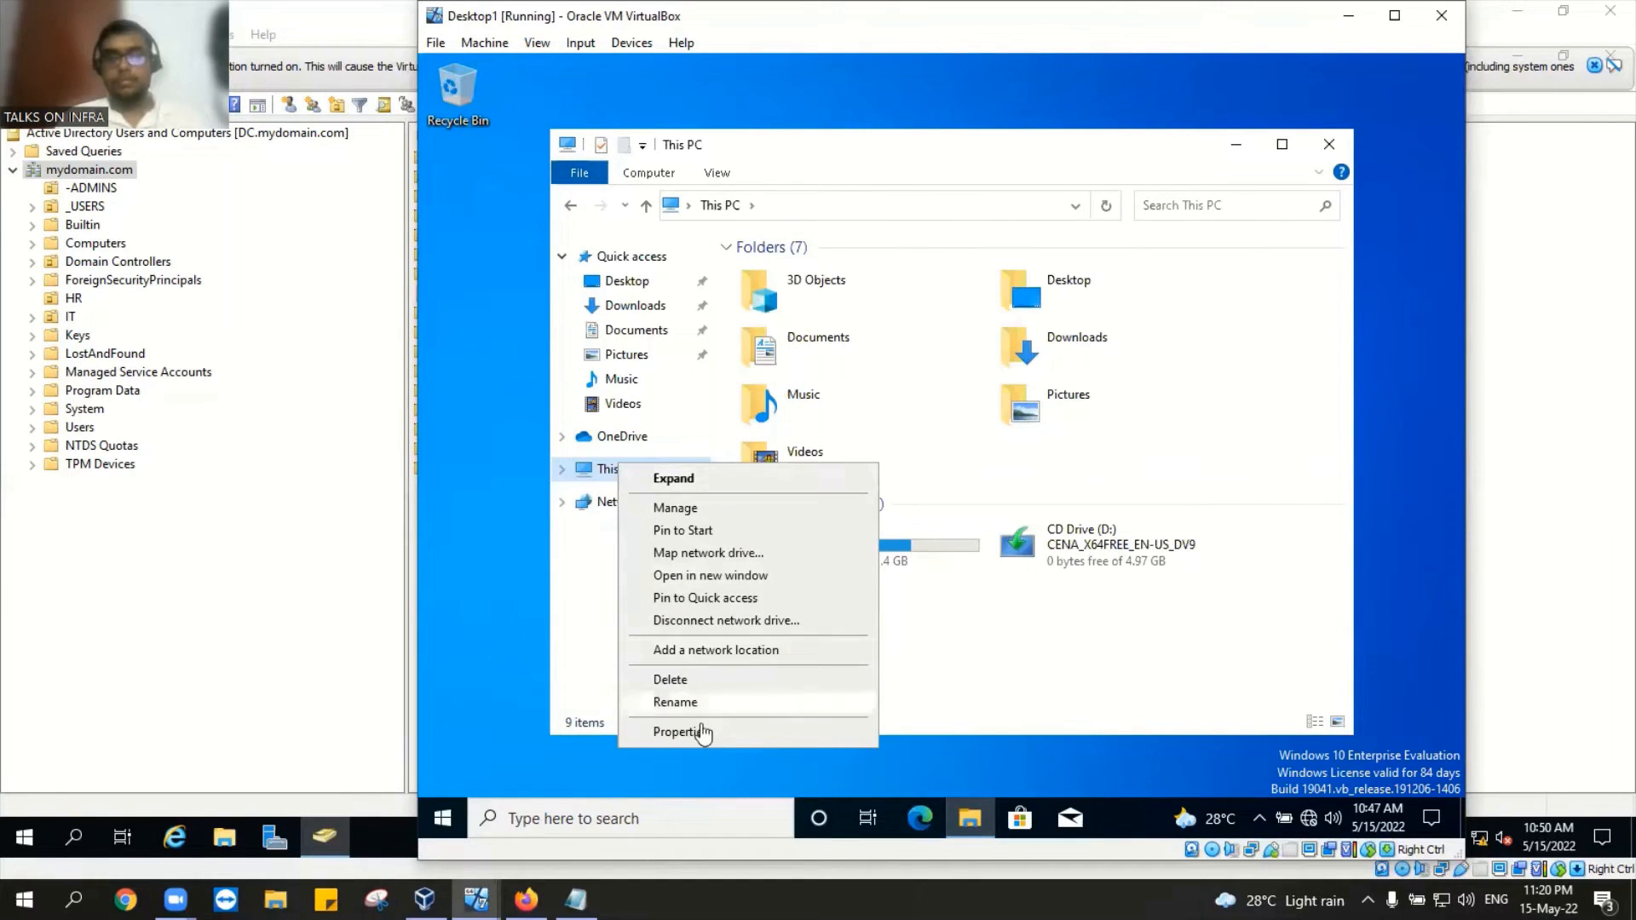
left_click(729, 734)
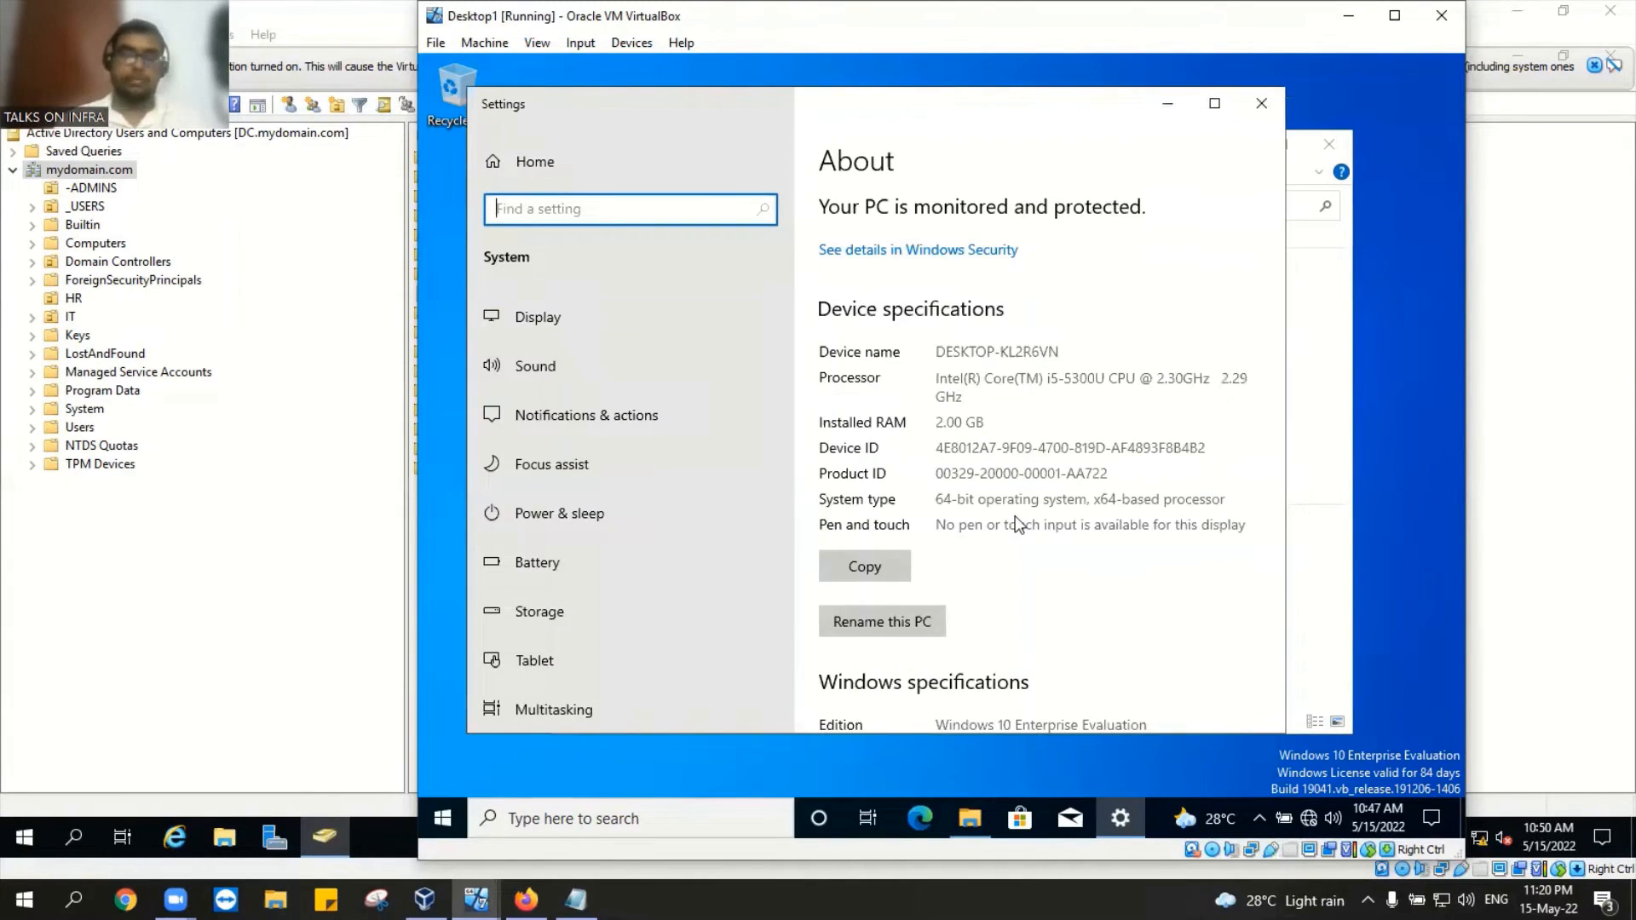
Step: Open Advanced system settings in the System Properties dialog
scroll(1015, 515, "down", 10)
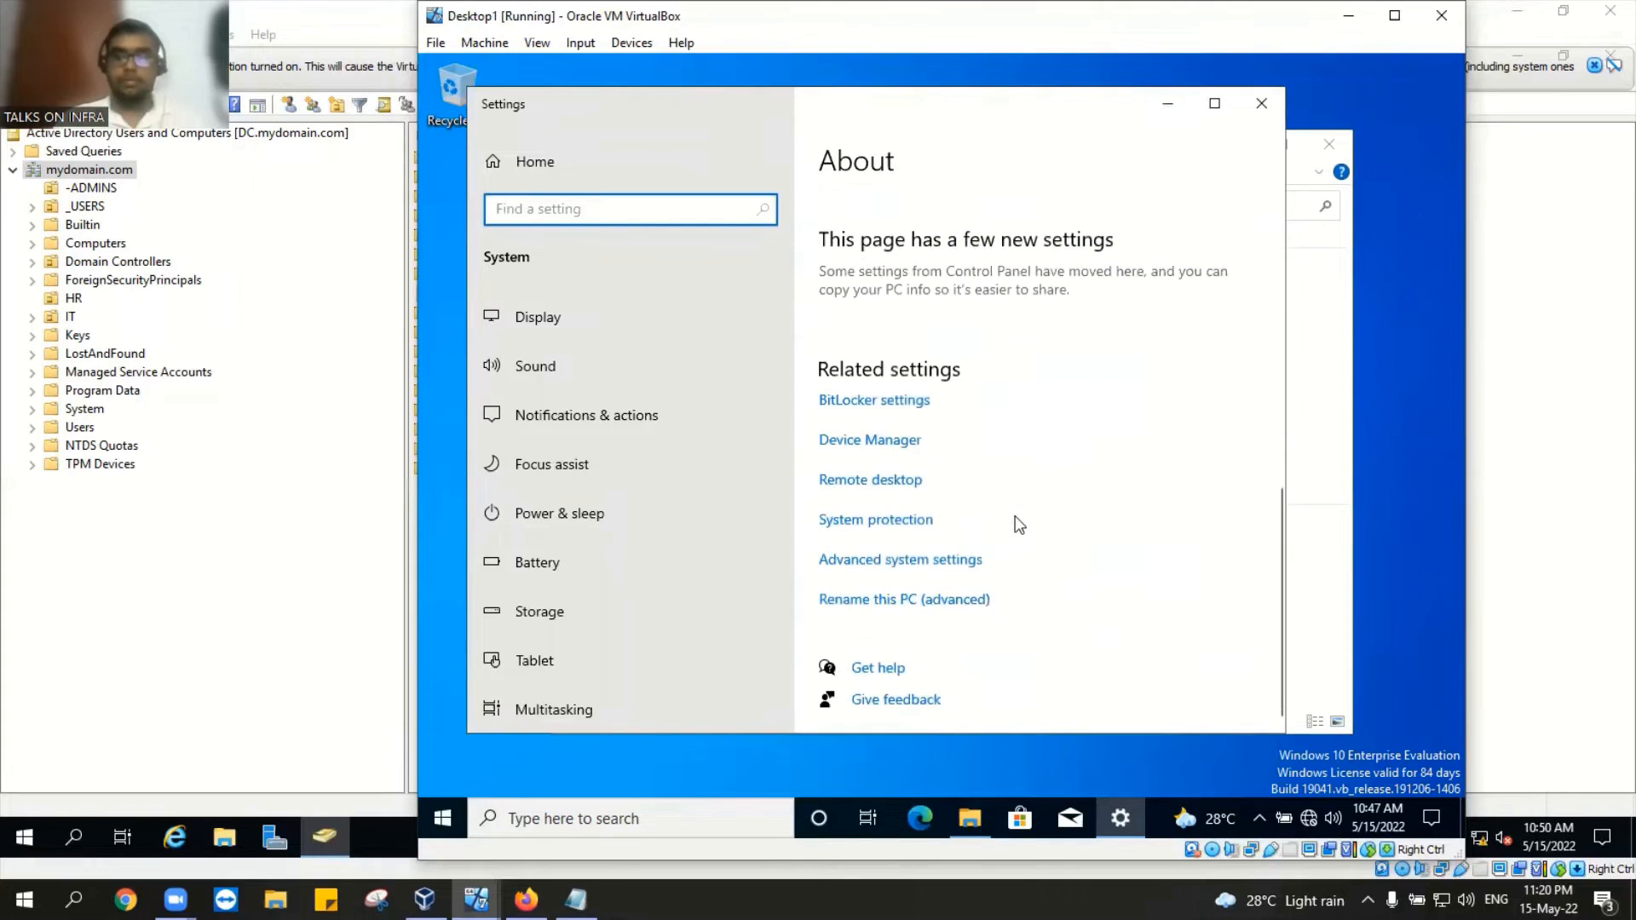
left_click(895, 564)
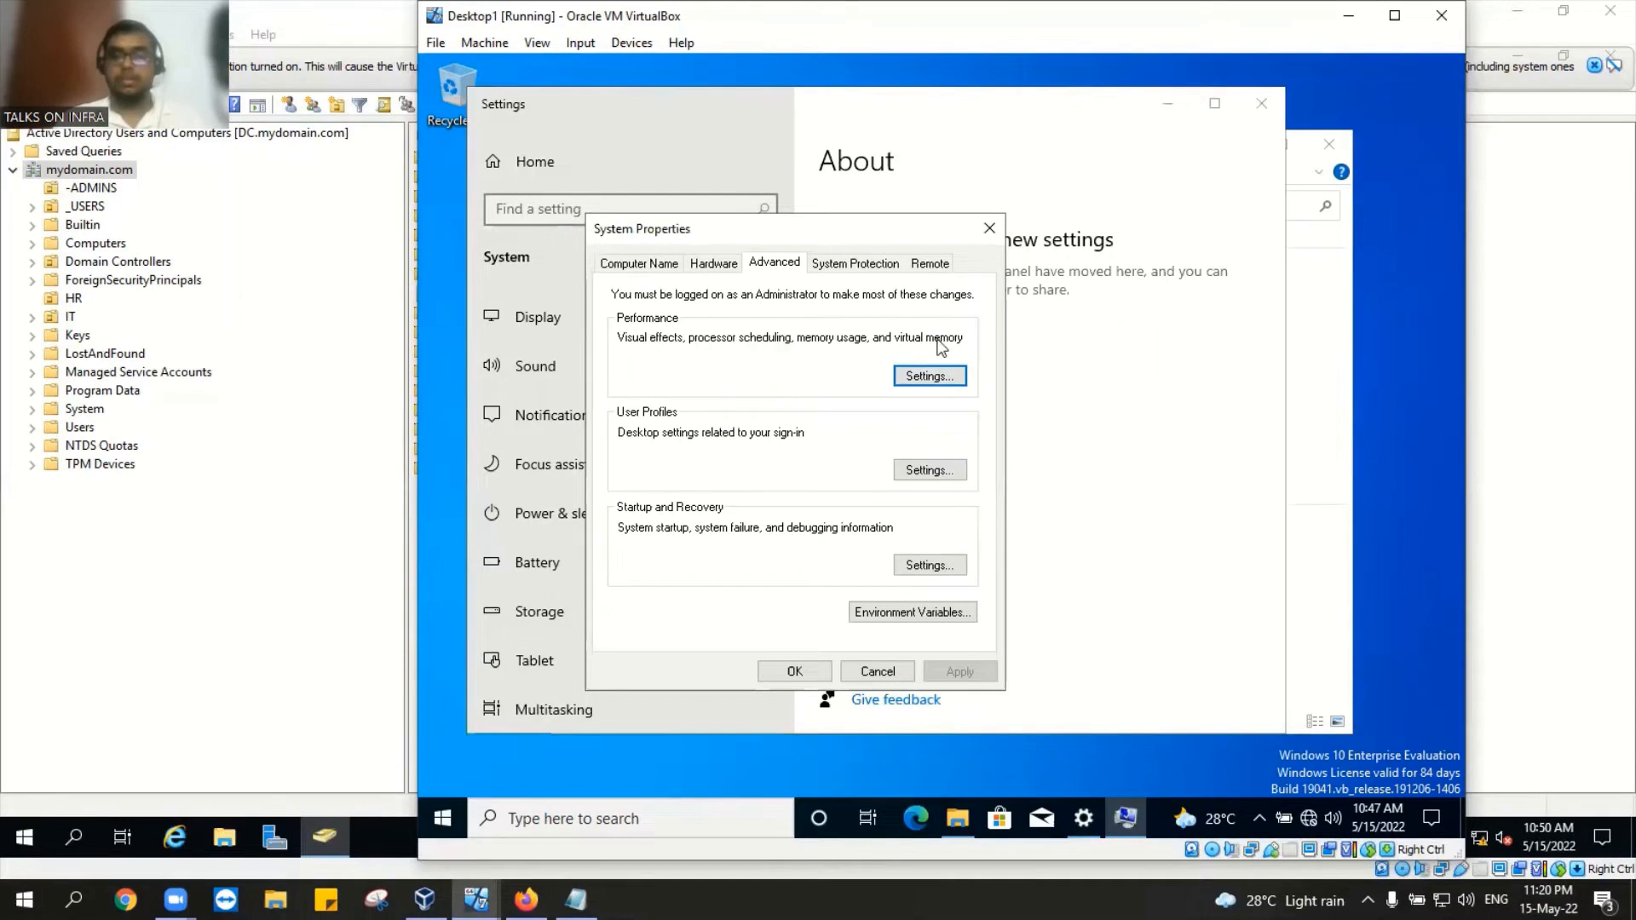
left_click(937, 570)
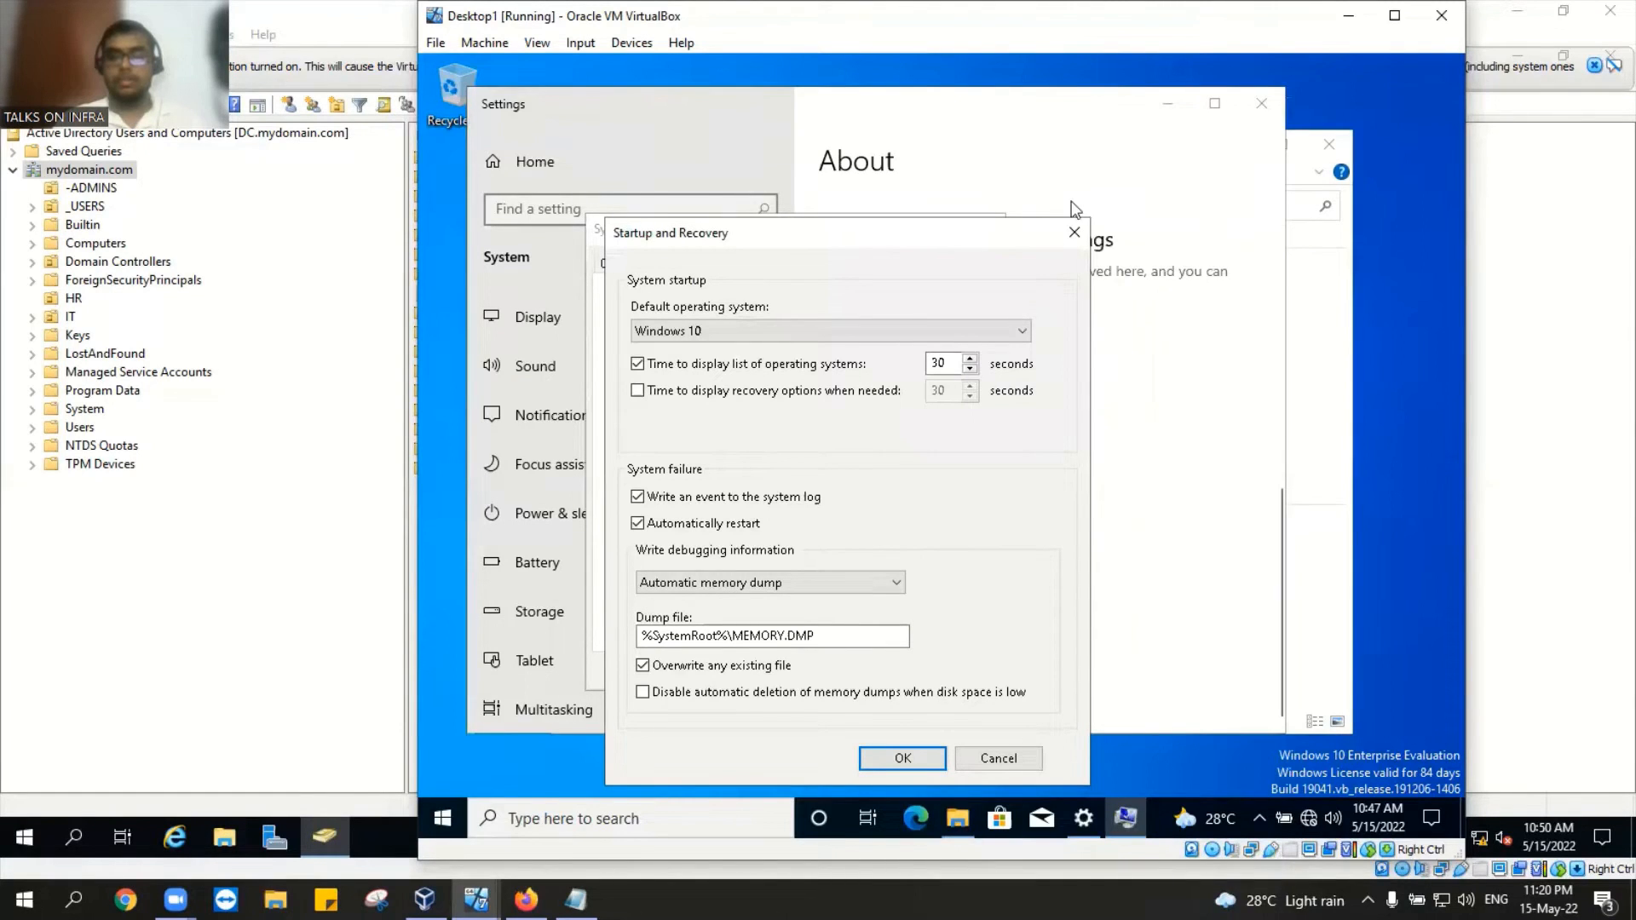
left_click(1072, 247)
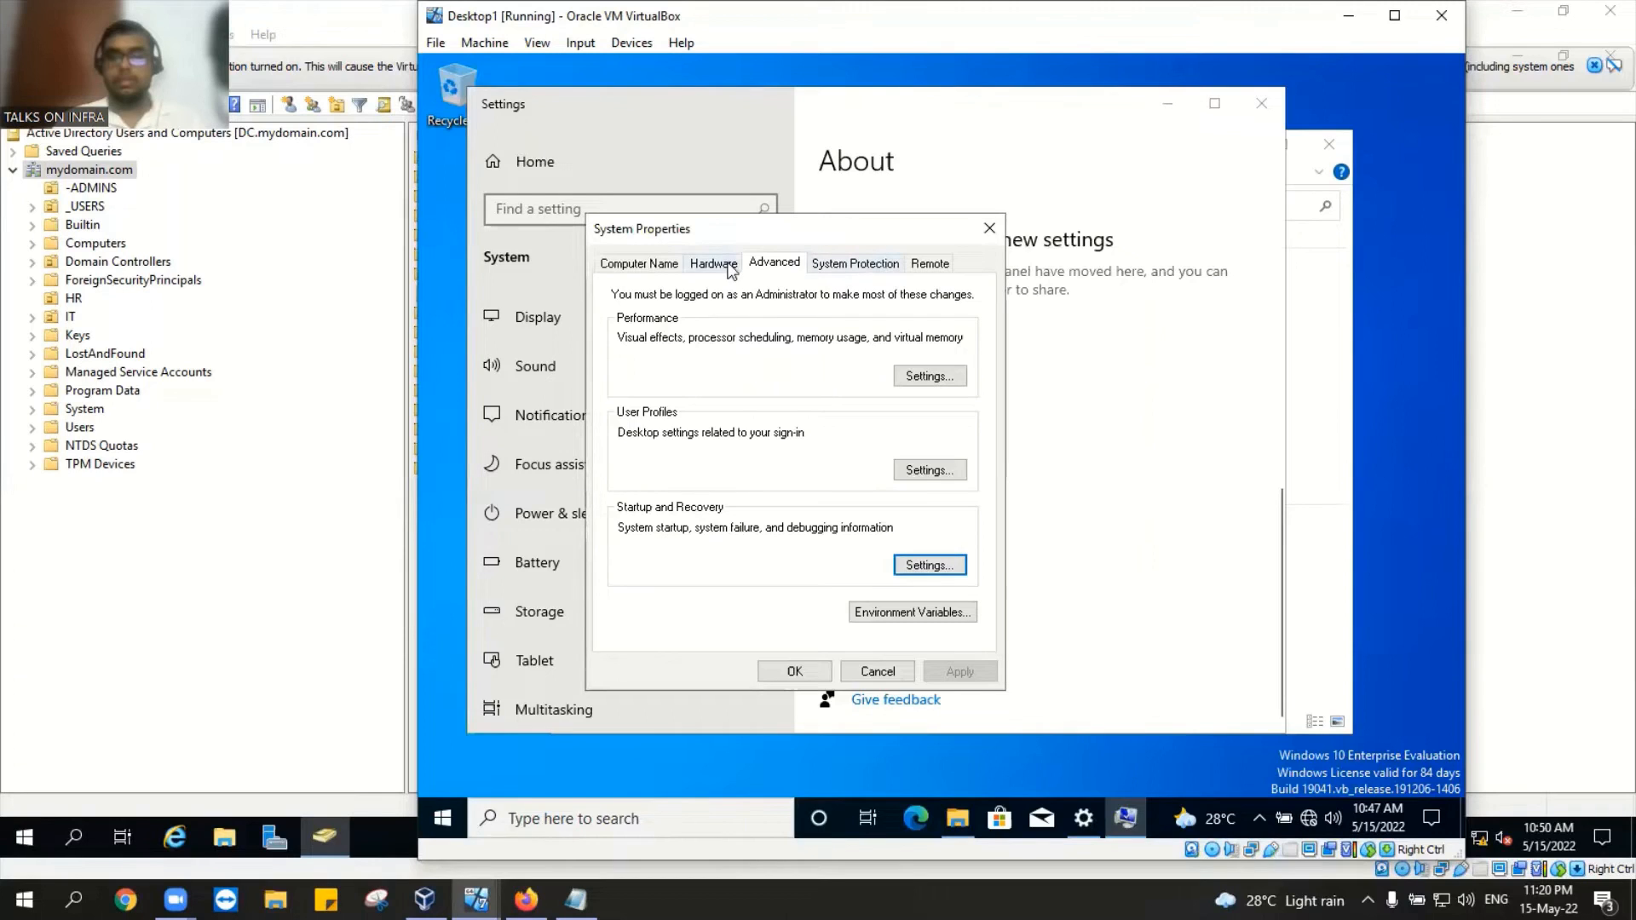
Step: On the Computer Name tab's Change dialog, erase the current name DESKTOP-KL2R6VN
left_click(661, 266)
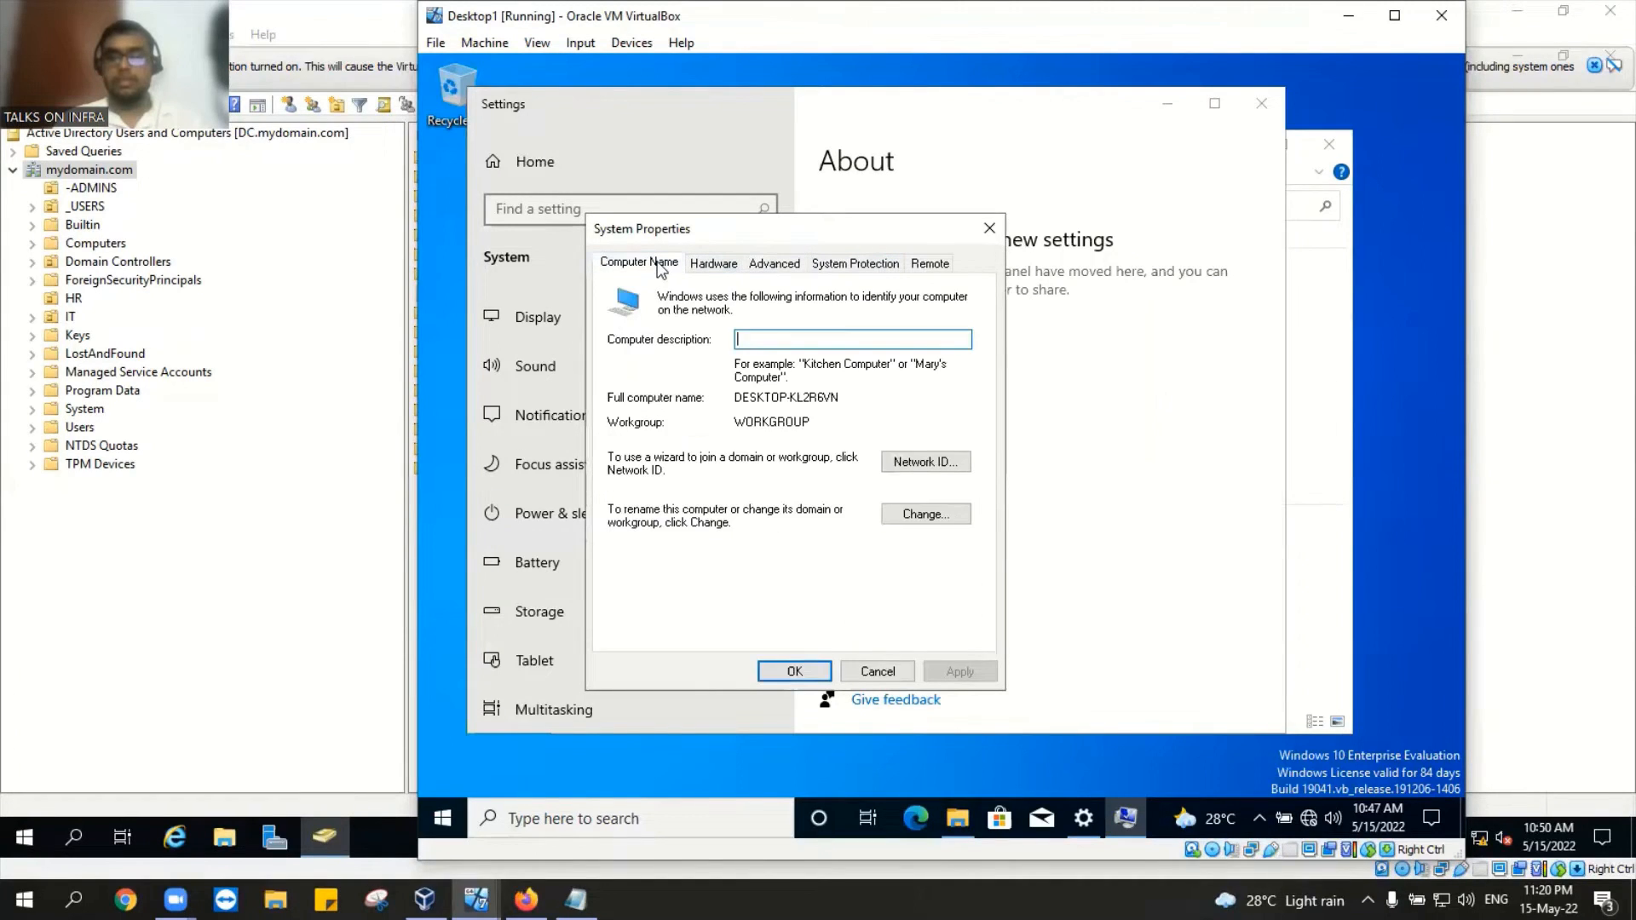
left_click(914, 514)
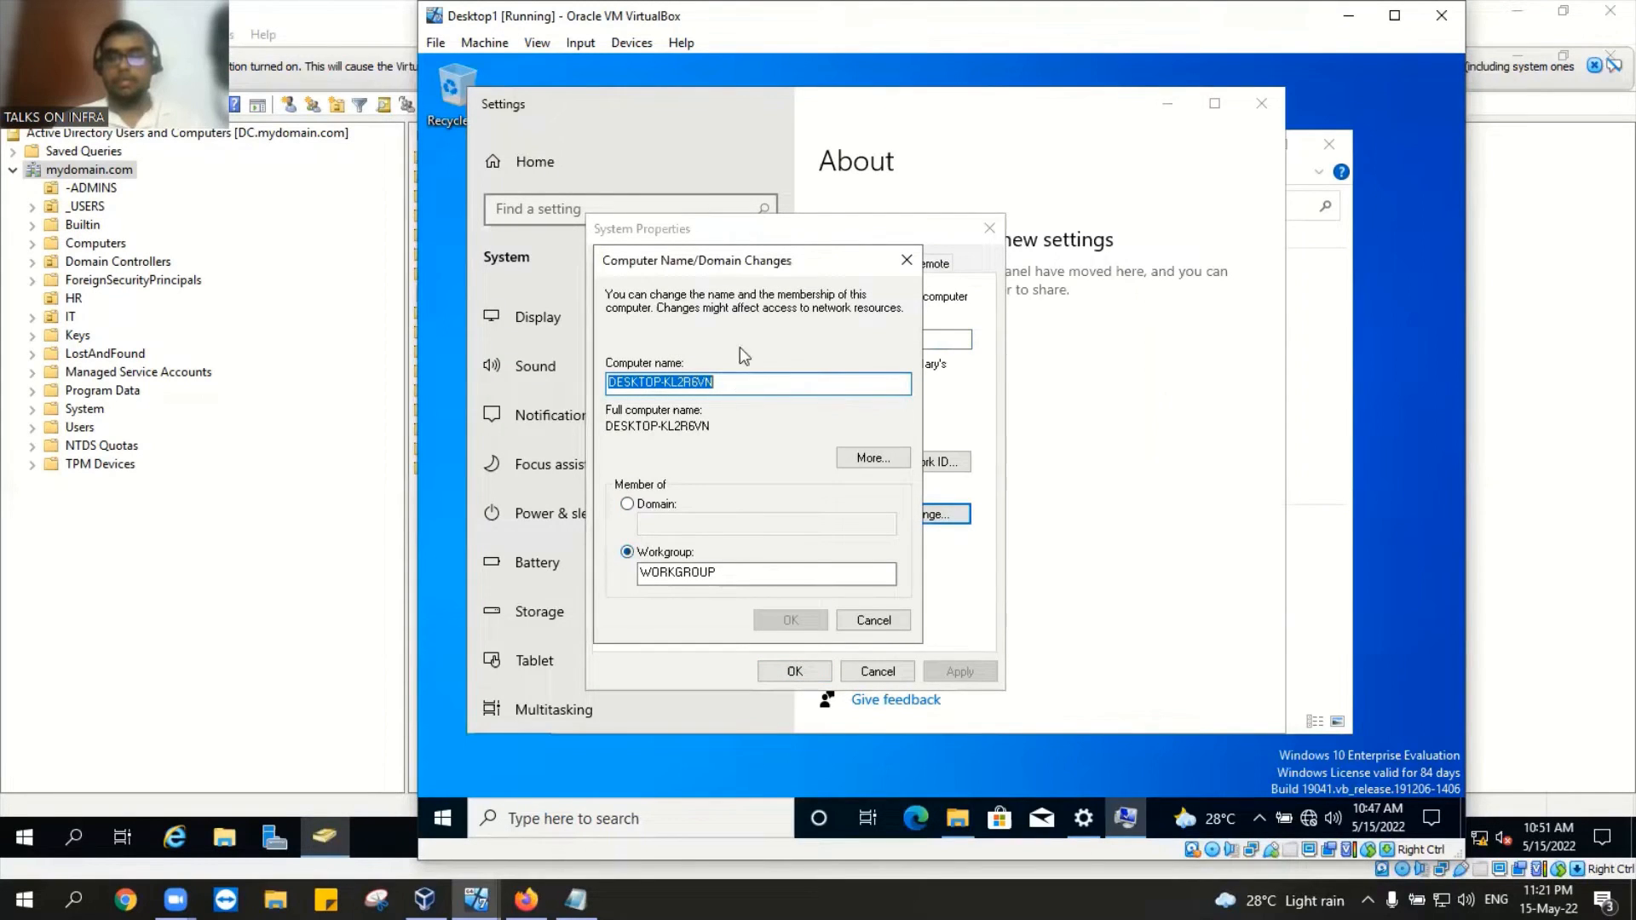
left_click(741, 386)
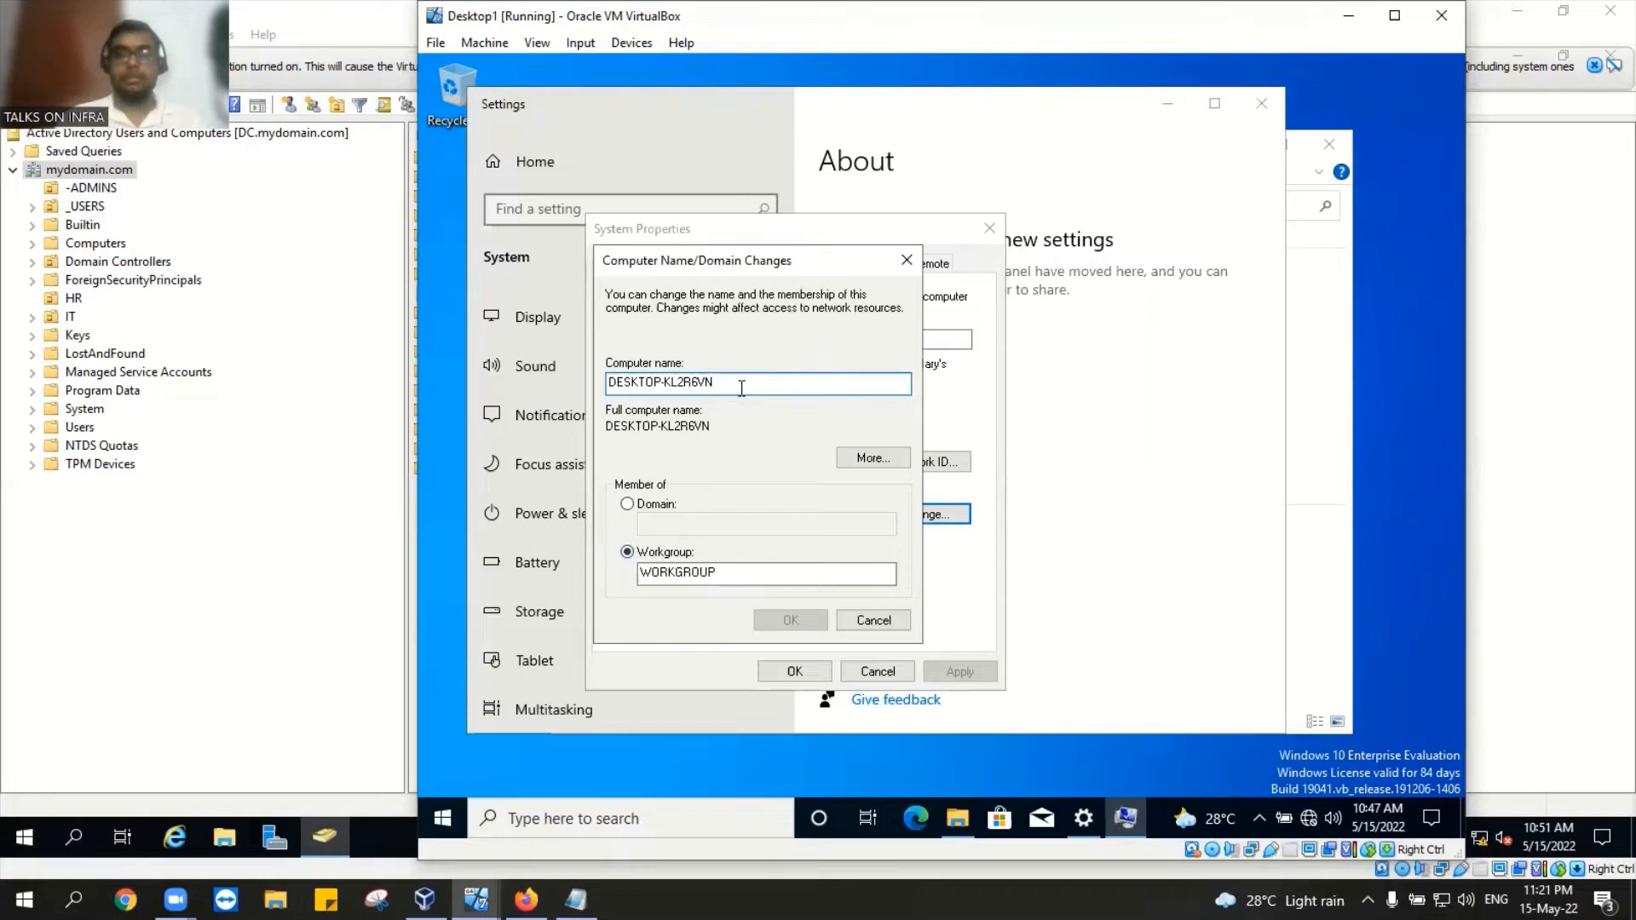
key("BackSpace")
key("BackSpace")
key("BackSpace")
key("BackSpace")
key("BackSpace")
key("BackSpace")
key("BackSpace")
key("BackSpace")
key("BackSpace")
key("BackSpace")
key("BackSpace")
key("BackSpace")
key("BackSpace")
key("BackSpace")
key("BackSpace")
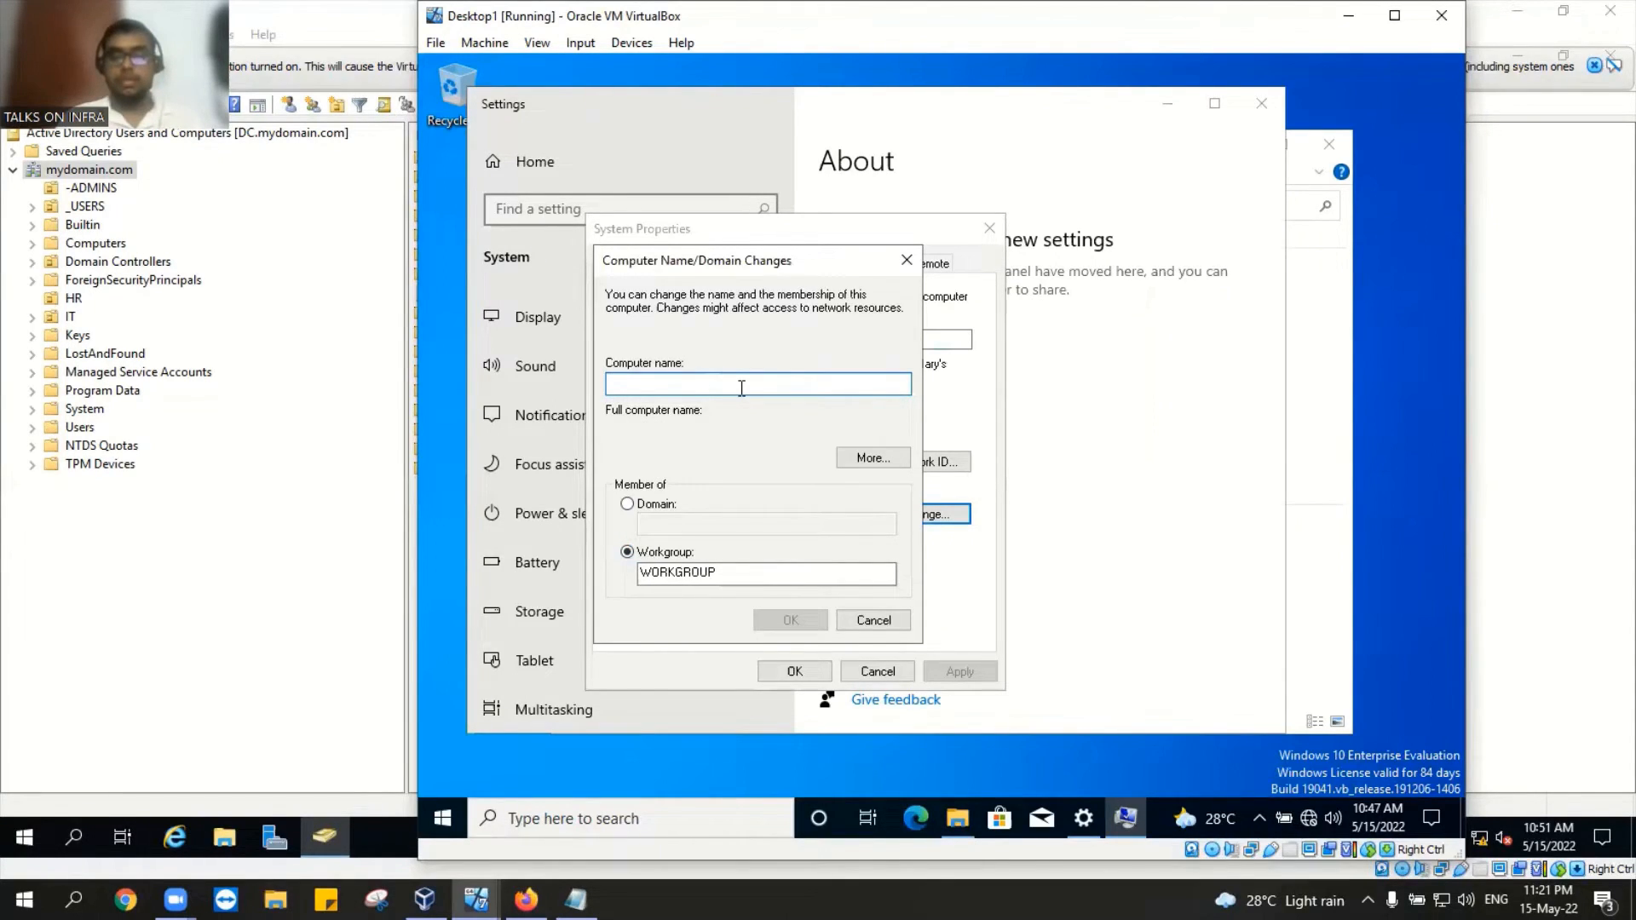
Step: Rename the computer to DESKTOP1, acknowledge the restart notice, and close System Properties
type("DES")
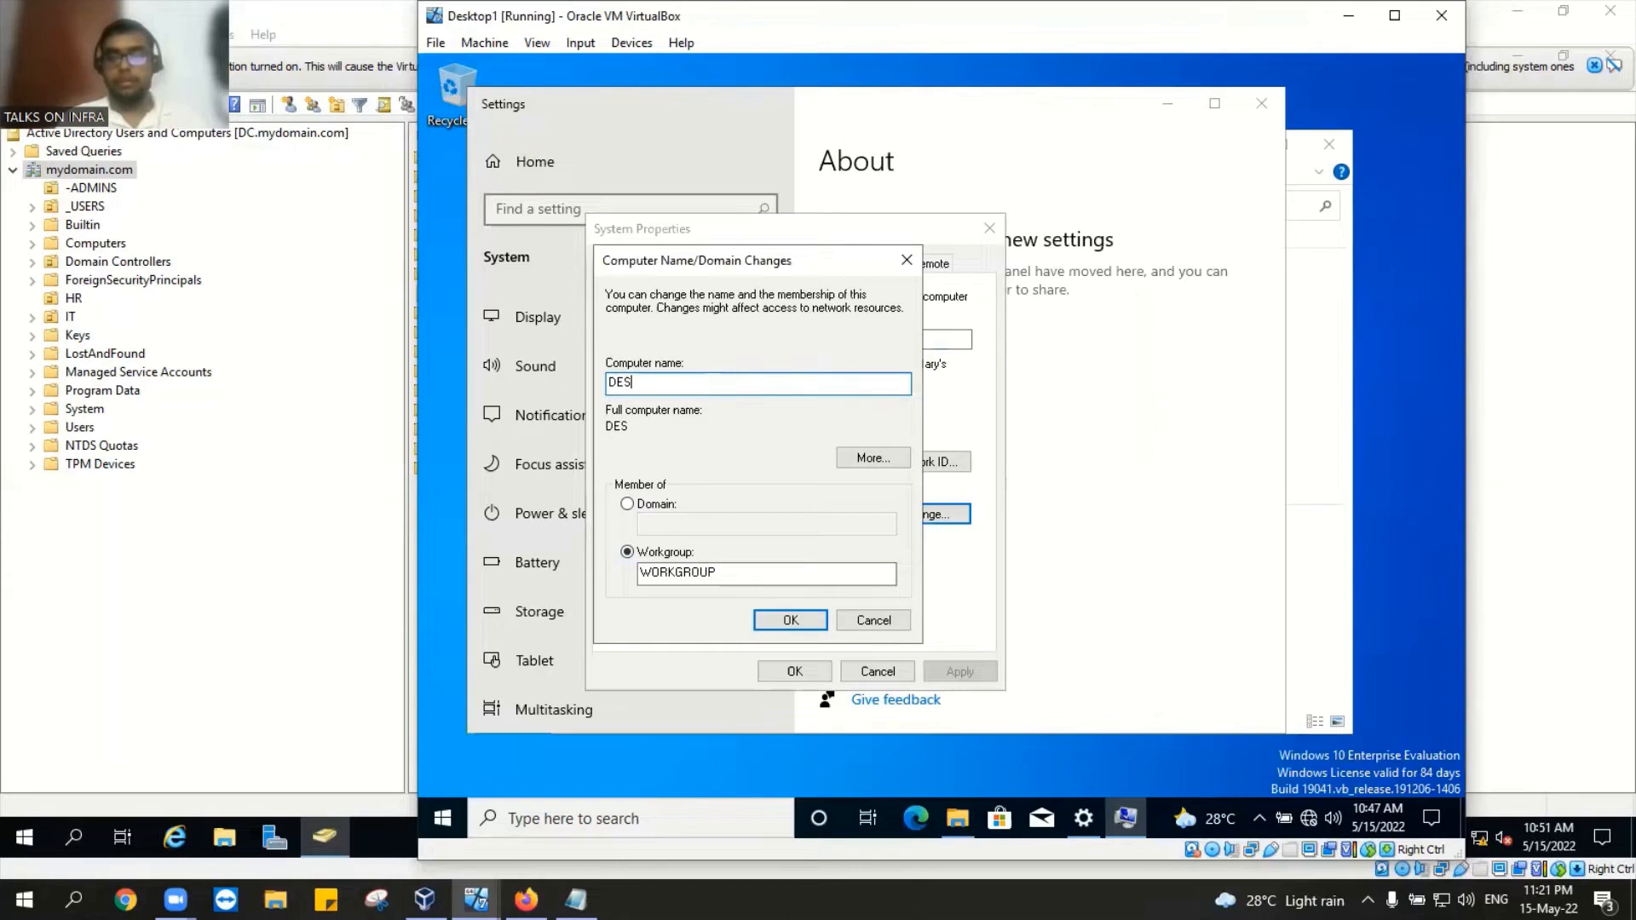
type("KTOP1")
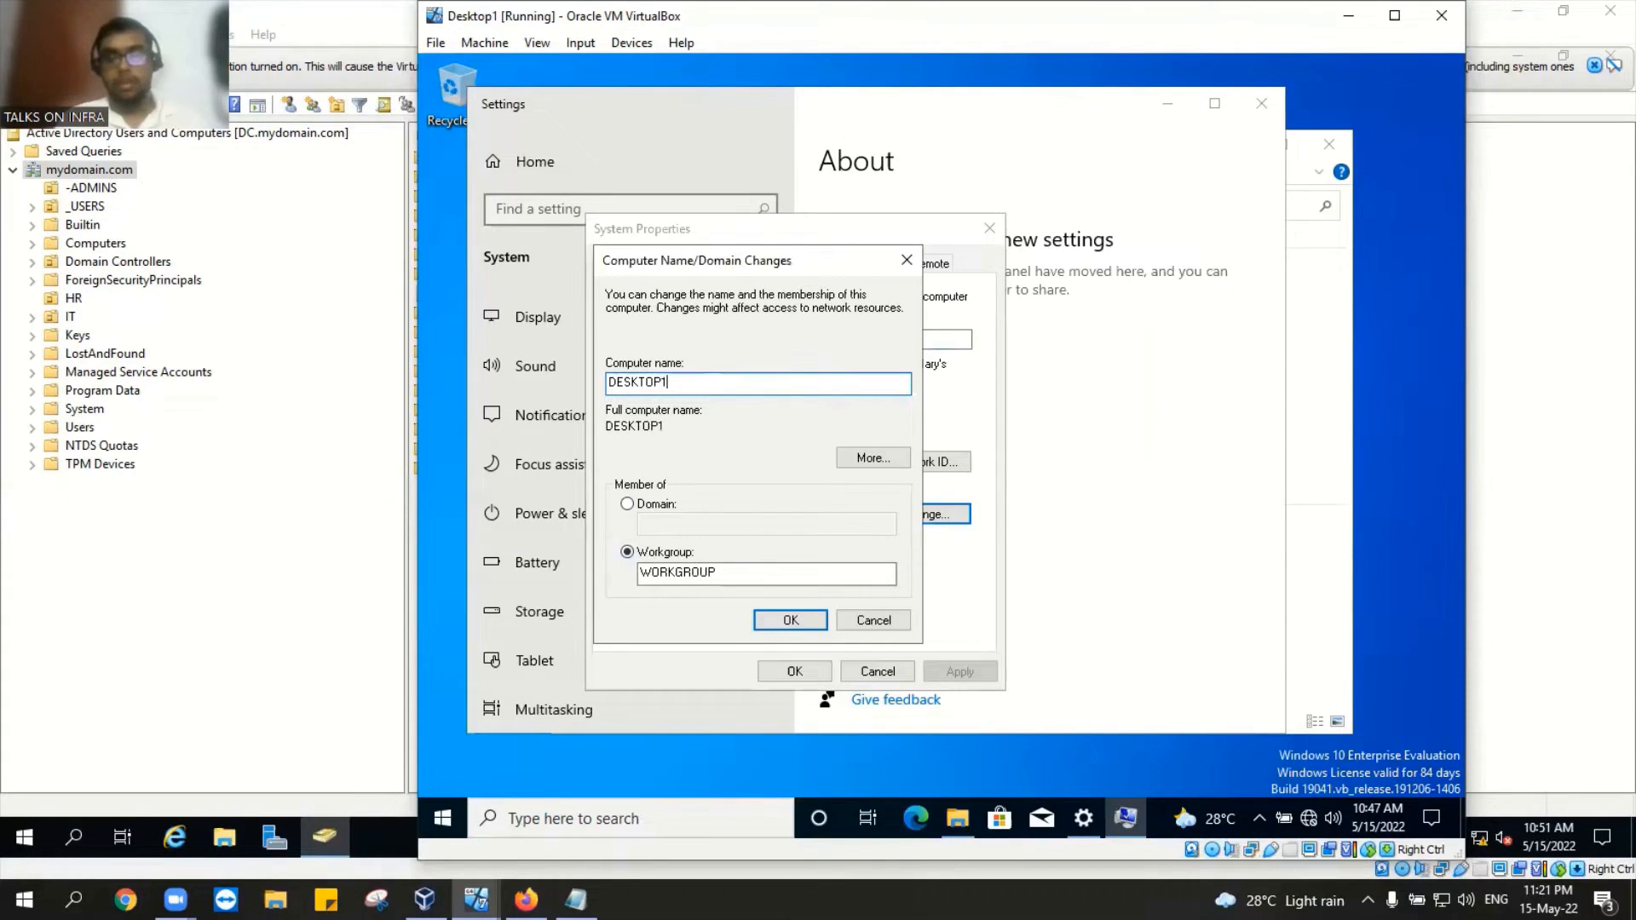
left_click(788, 621)
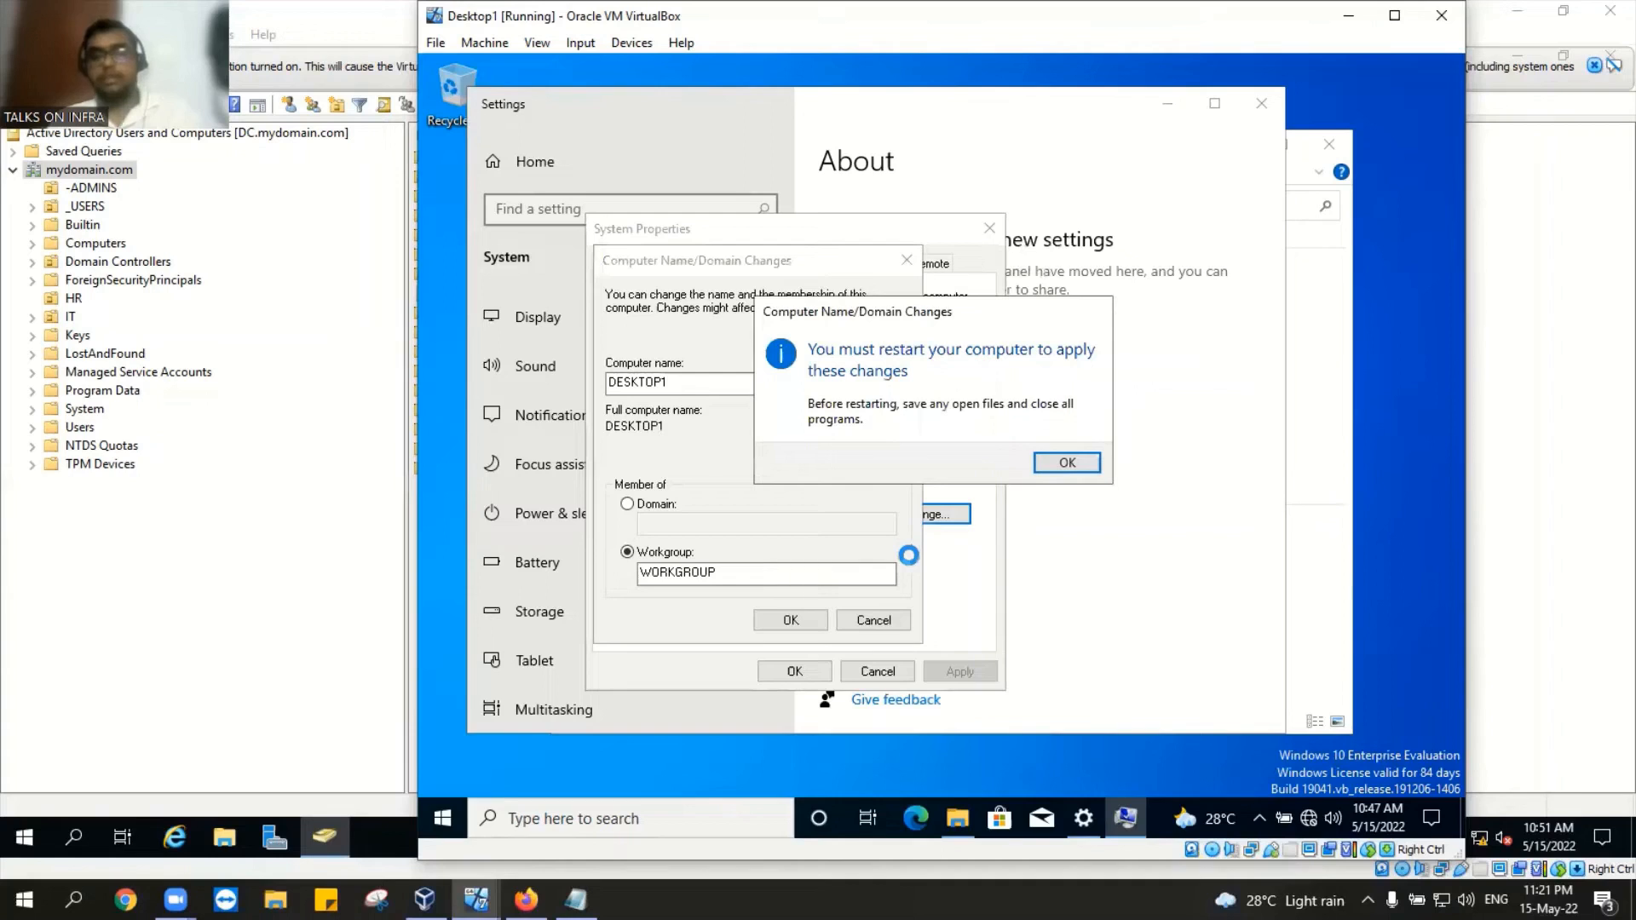
left_click(1068, 462)
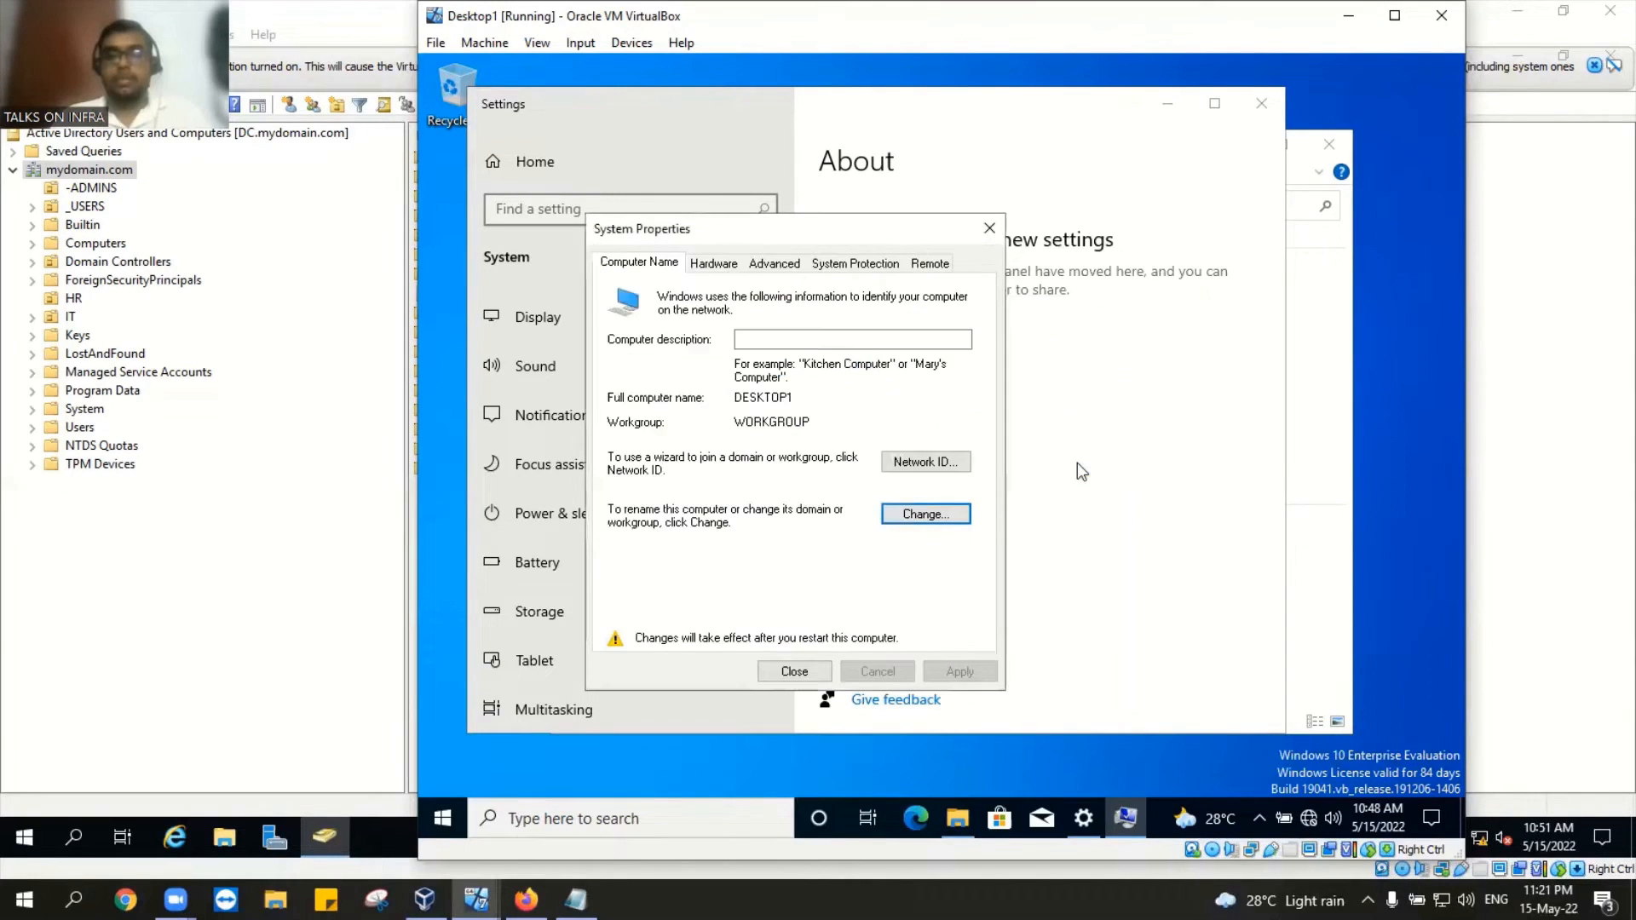
left_click(796, 671)
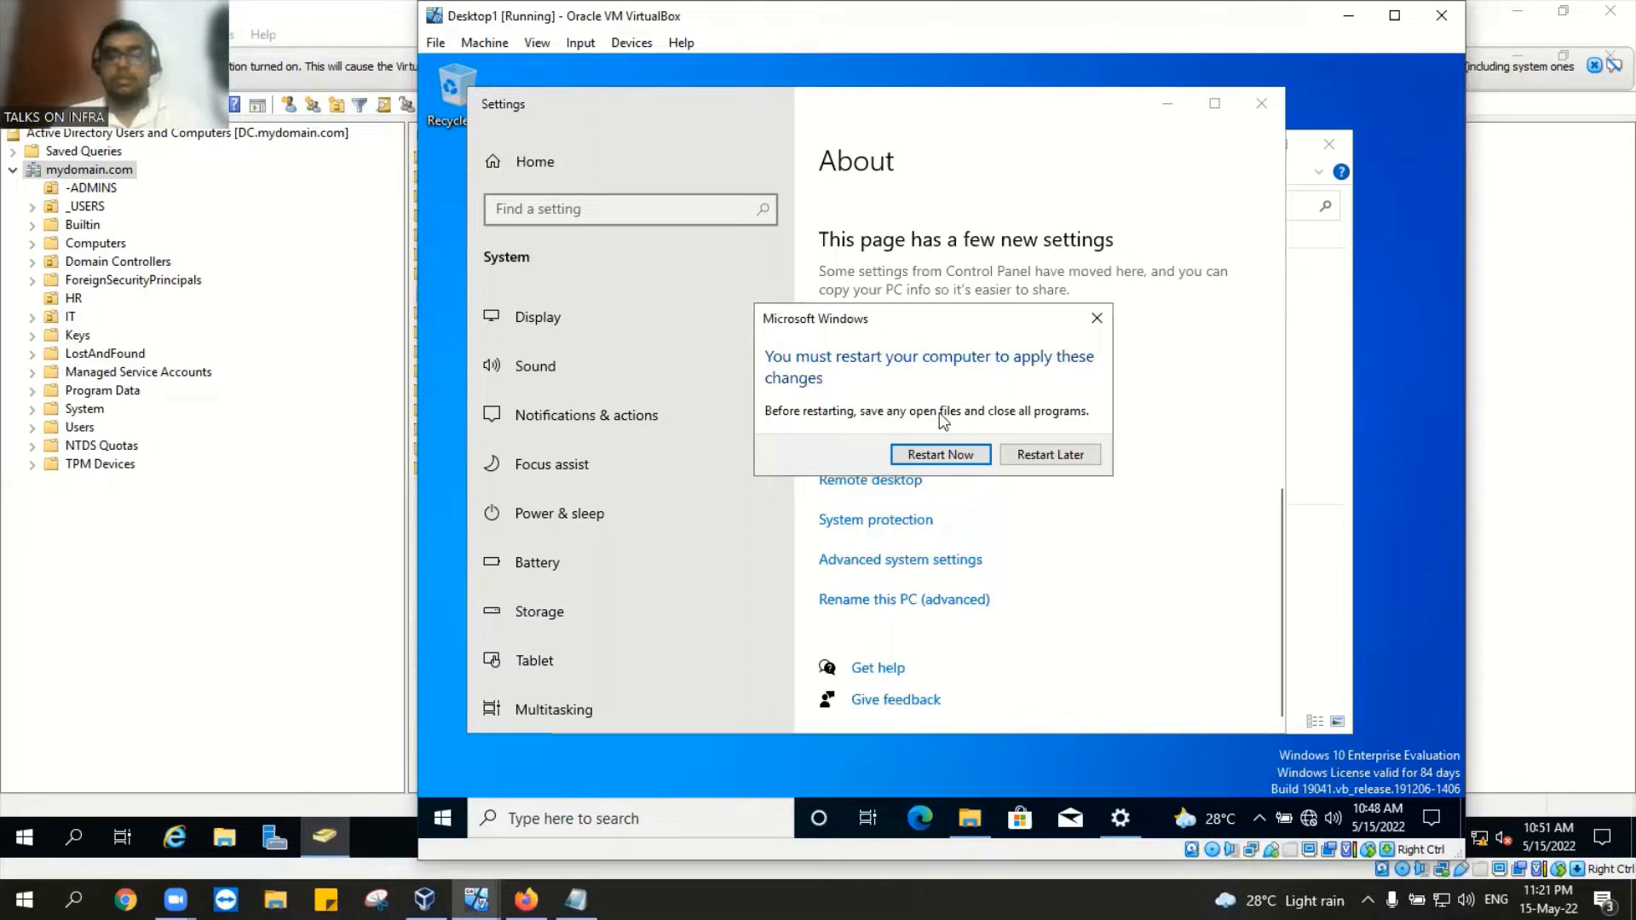
Step: Restart Desktop1 now and minimize its VirtualBox window
left_click(940, 455)
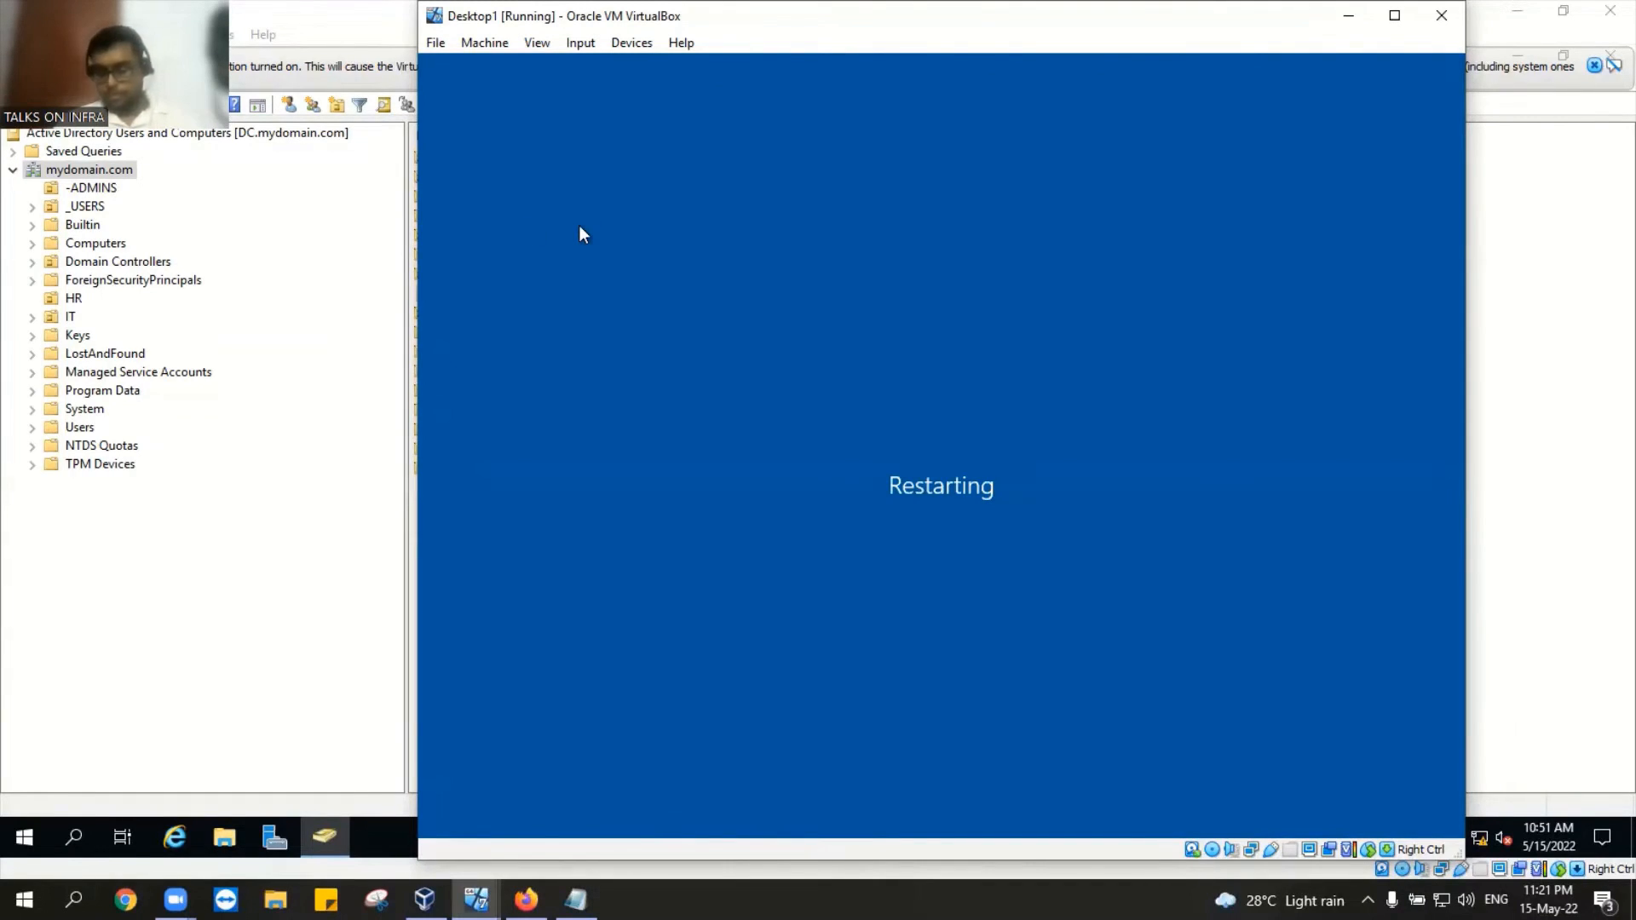
left_click(484, 890)
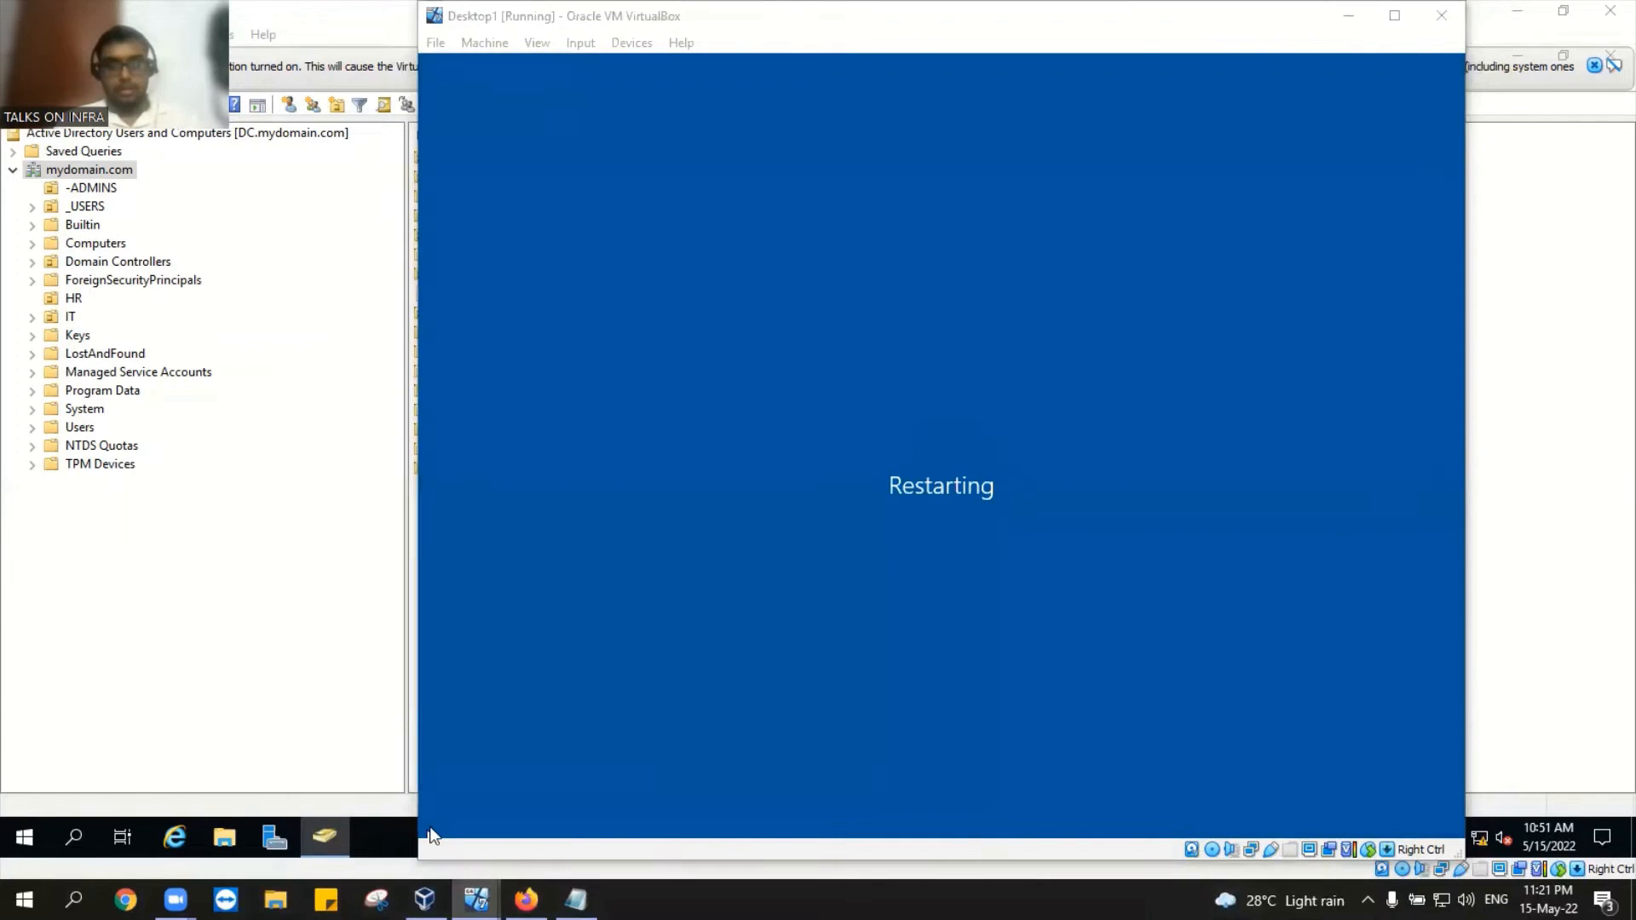
left_click(389, 811)
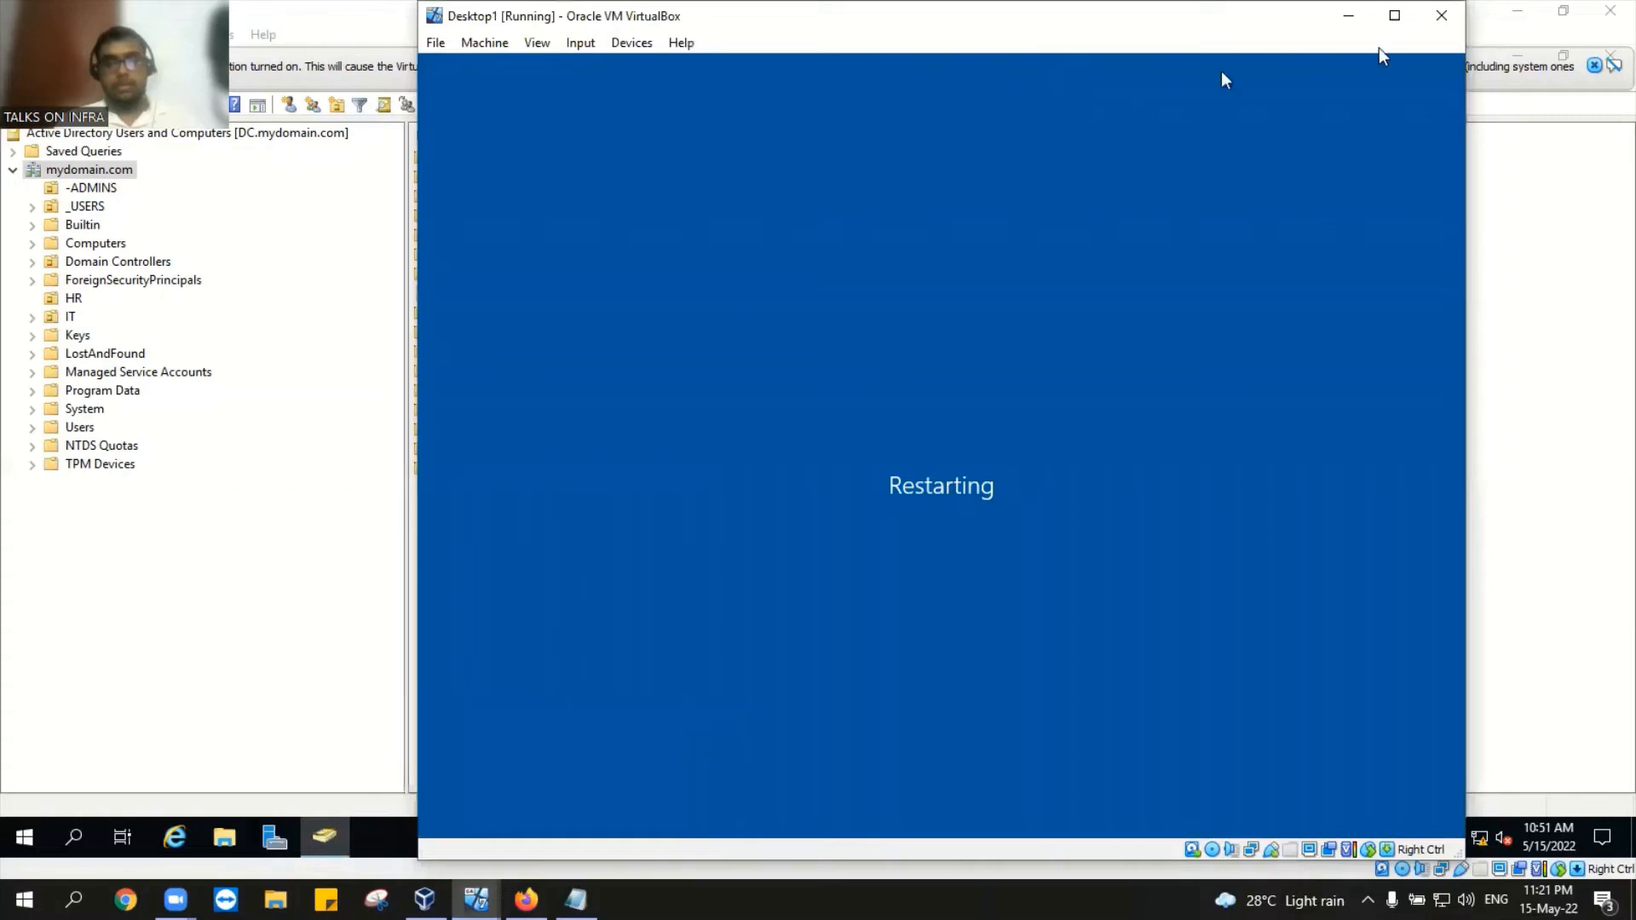
left_click(1347, 16)
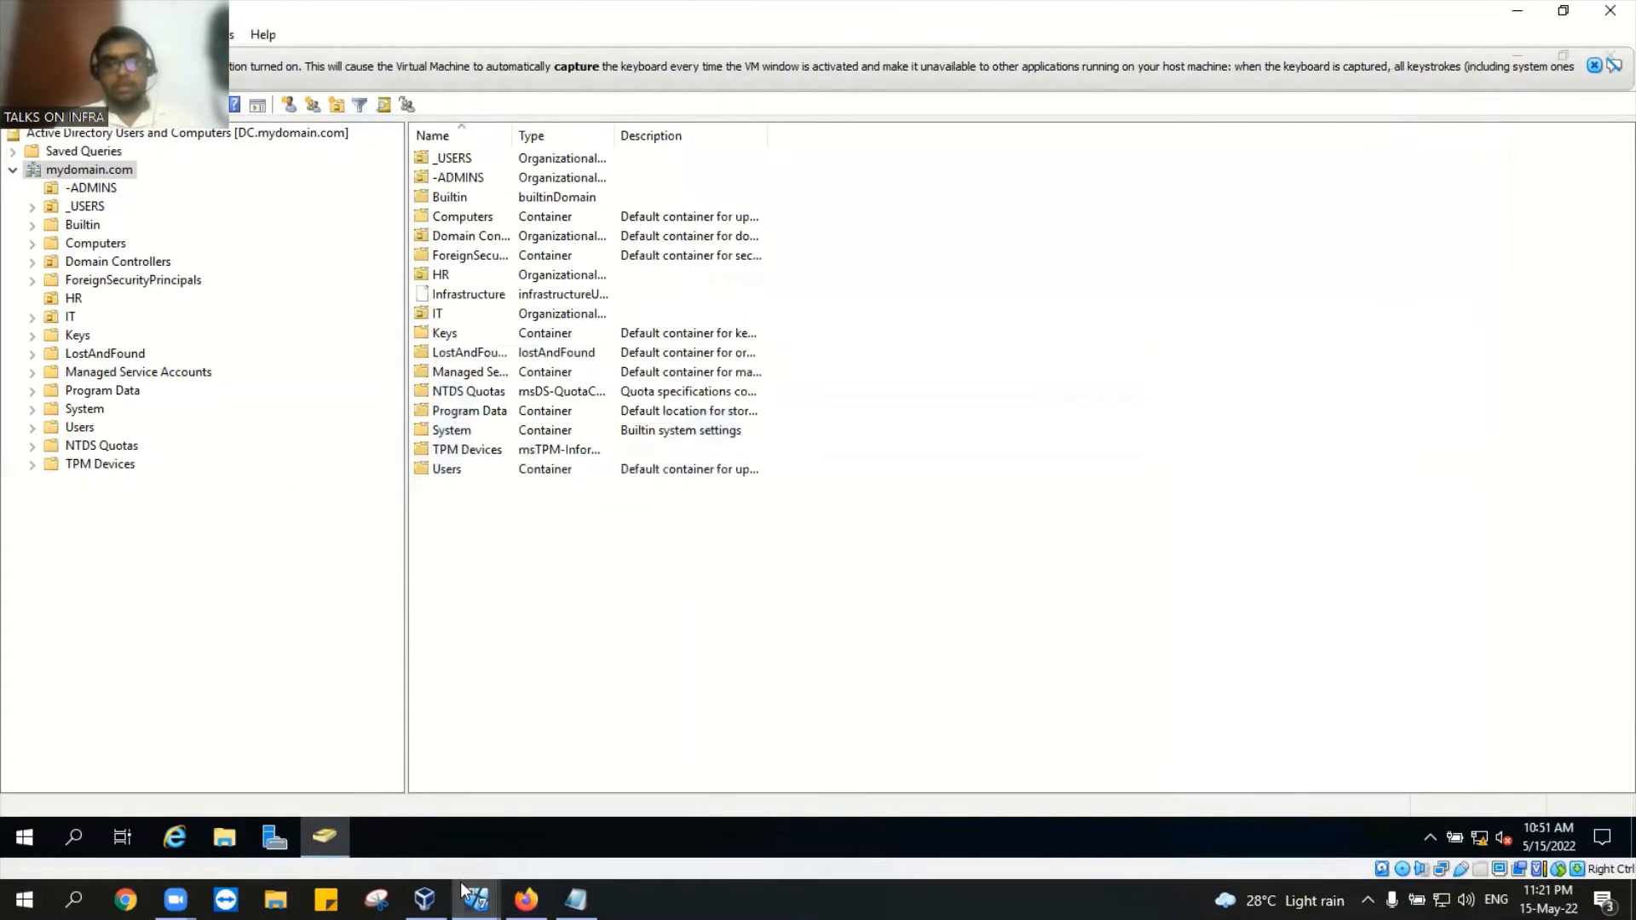
Step: Dismiss the keyboard capture notice, refresh the DC desktop, and return to the Active Directory console
mouse_move(476, 899)
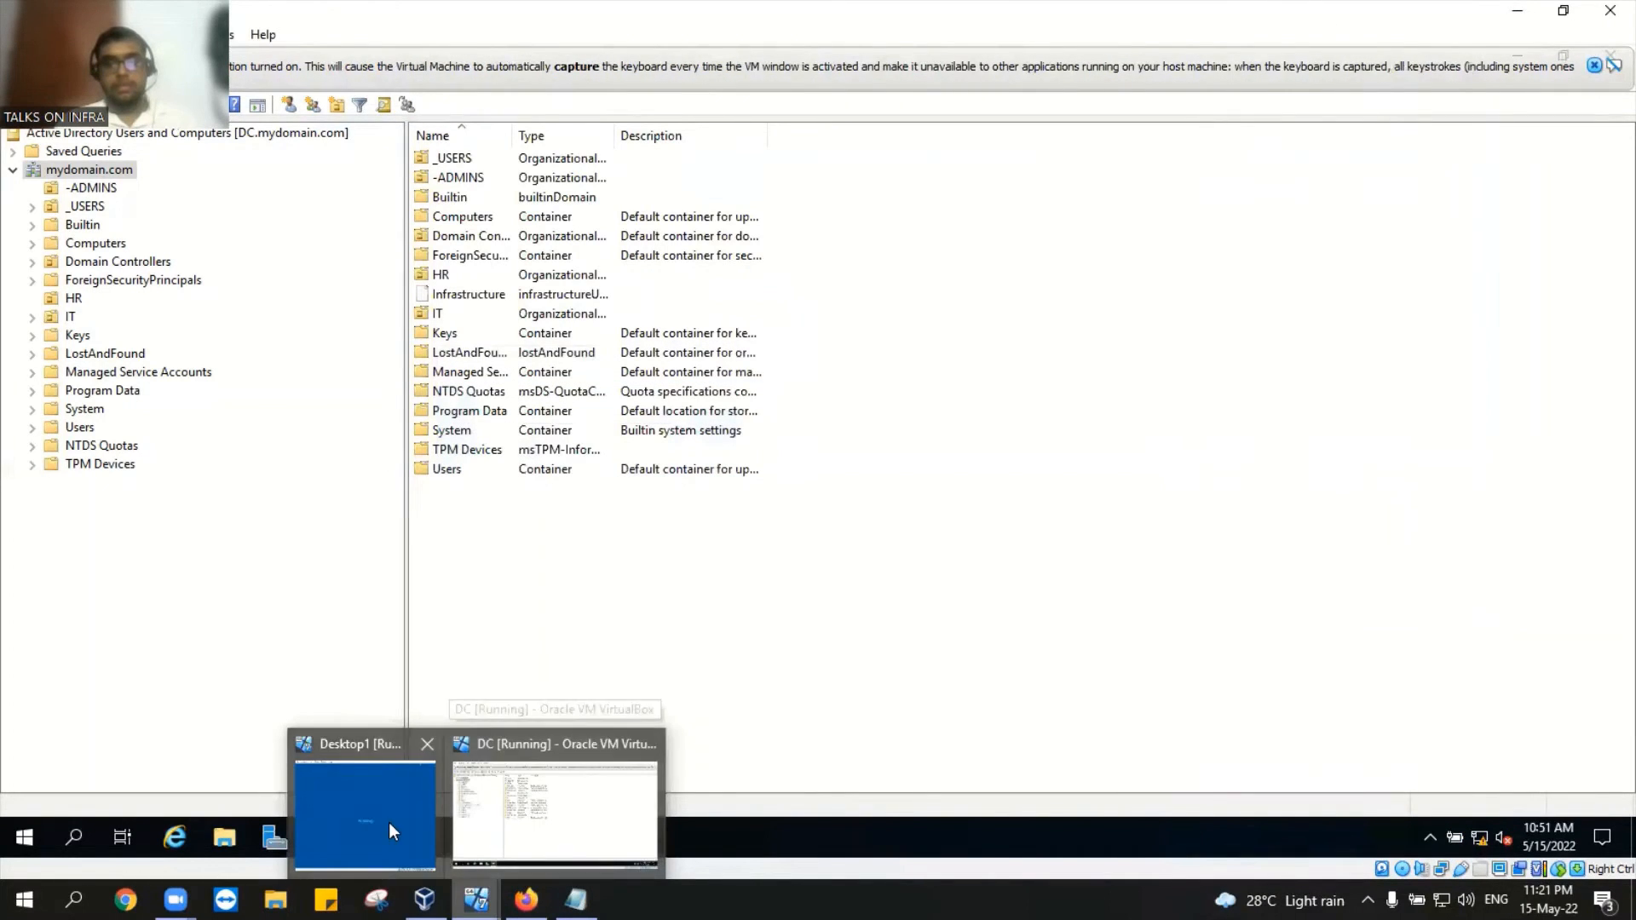
left_click(1593, 65)
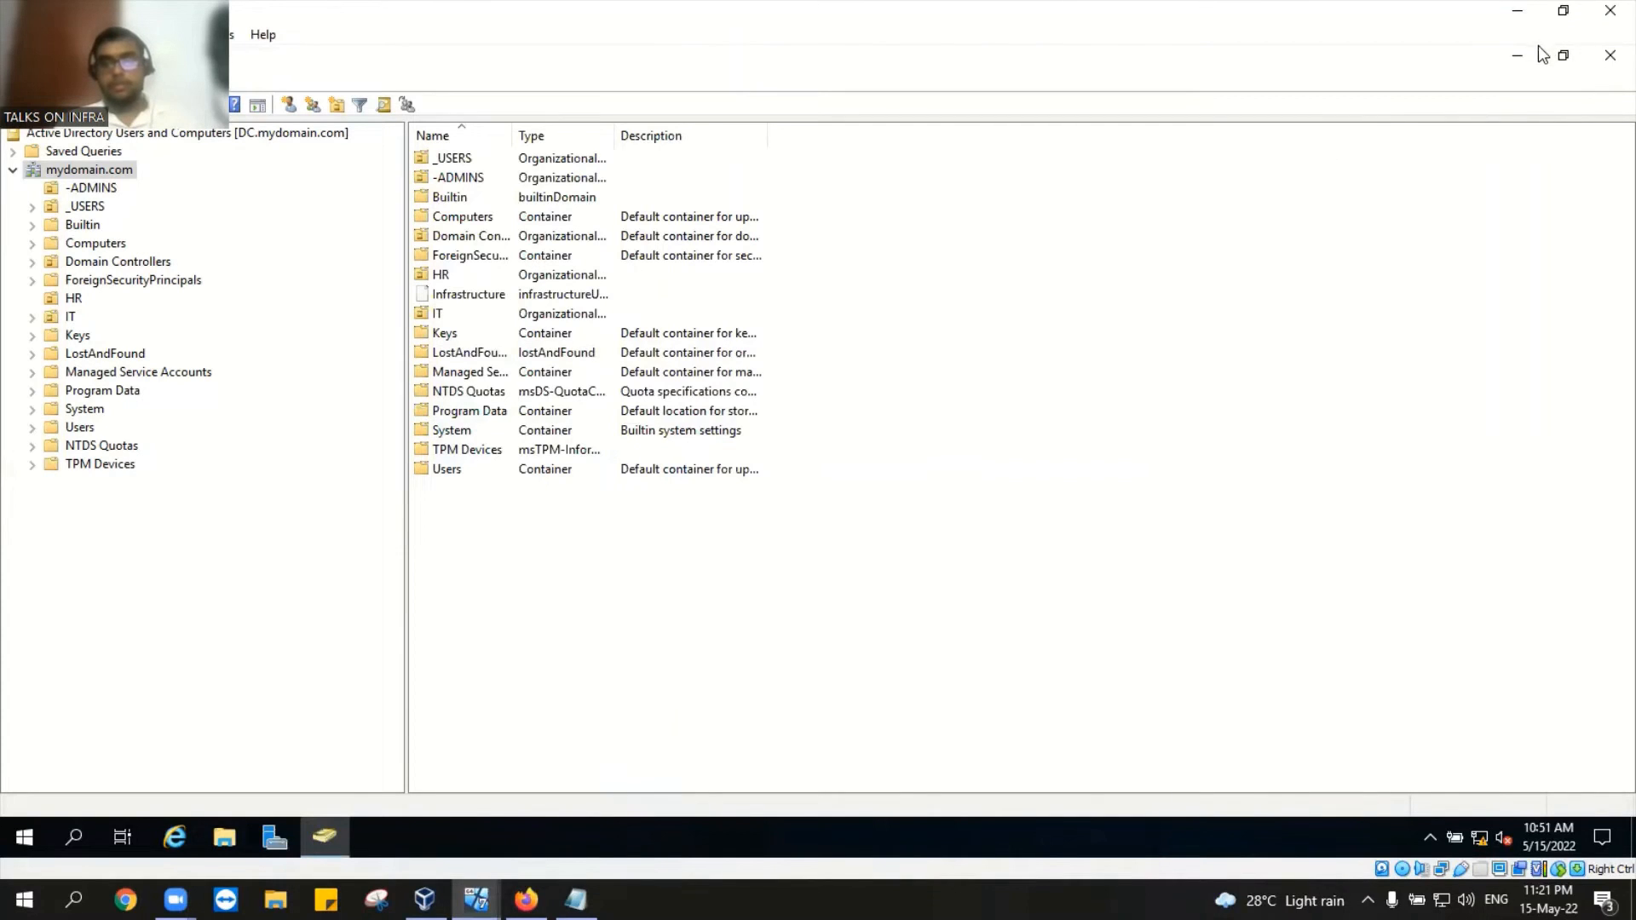
left_click(1608, 58)
right_click(688, 320)
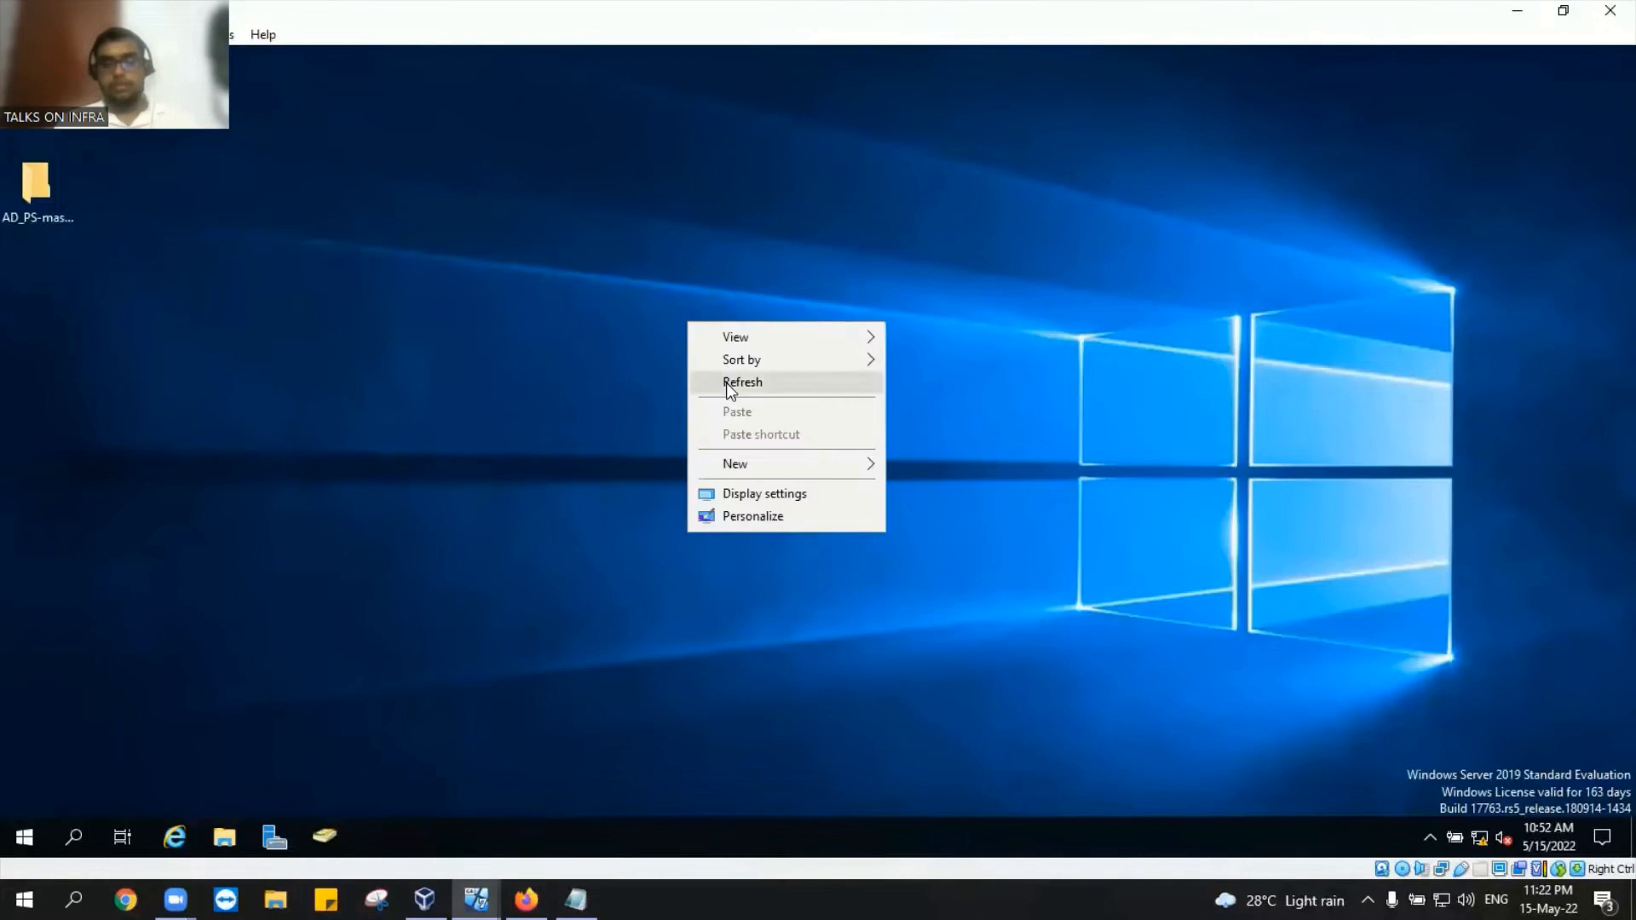
left_click(722, 381)
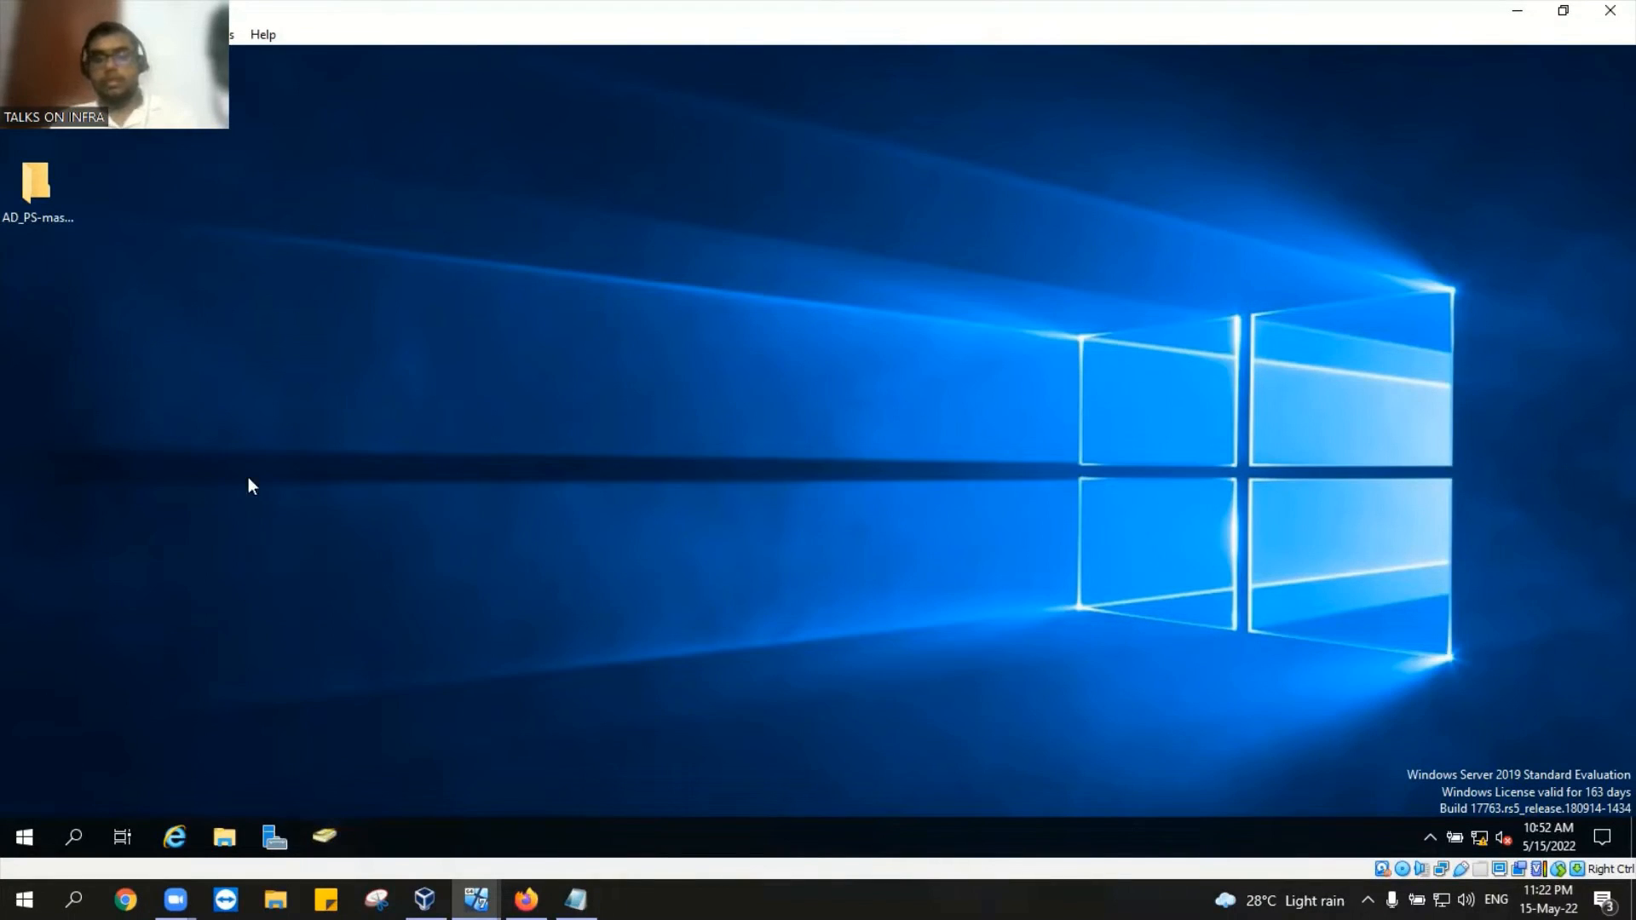
left_click(477, 900)
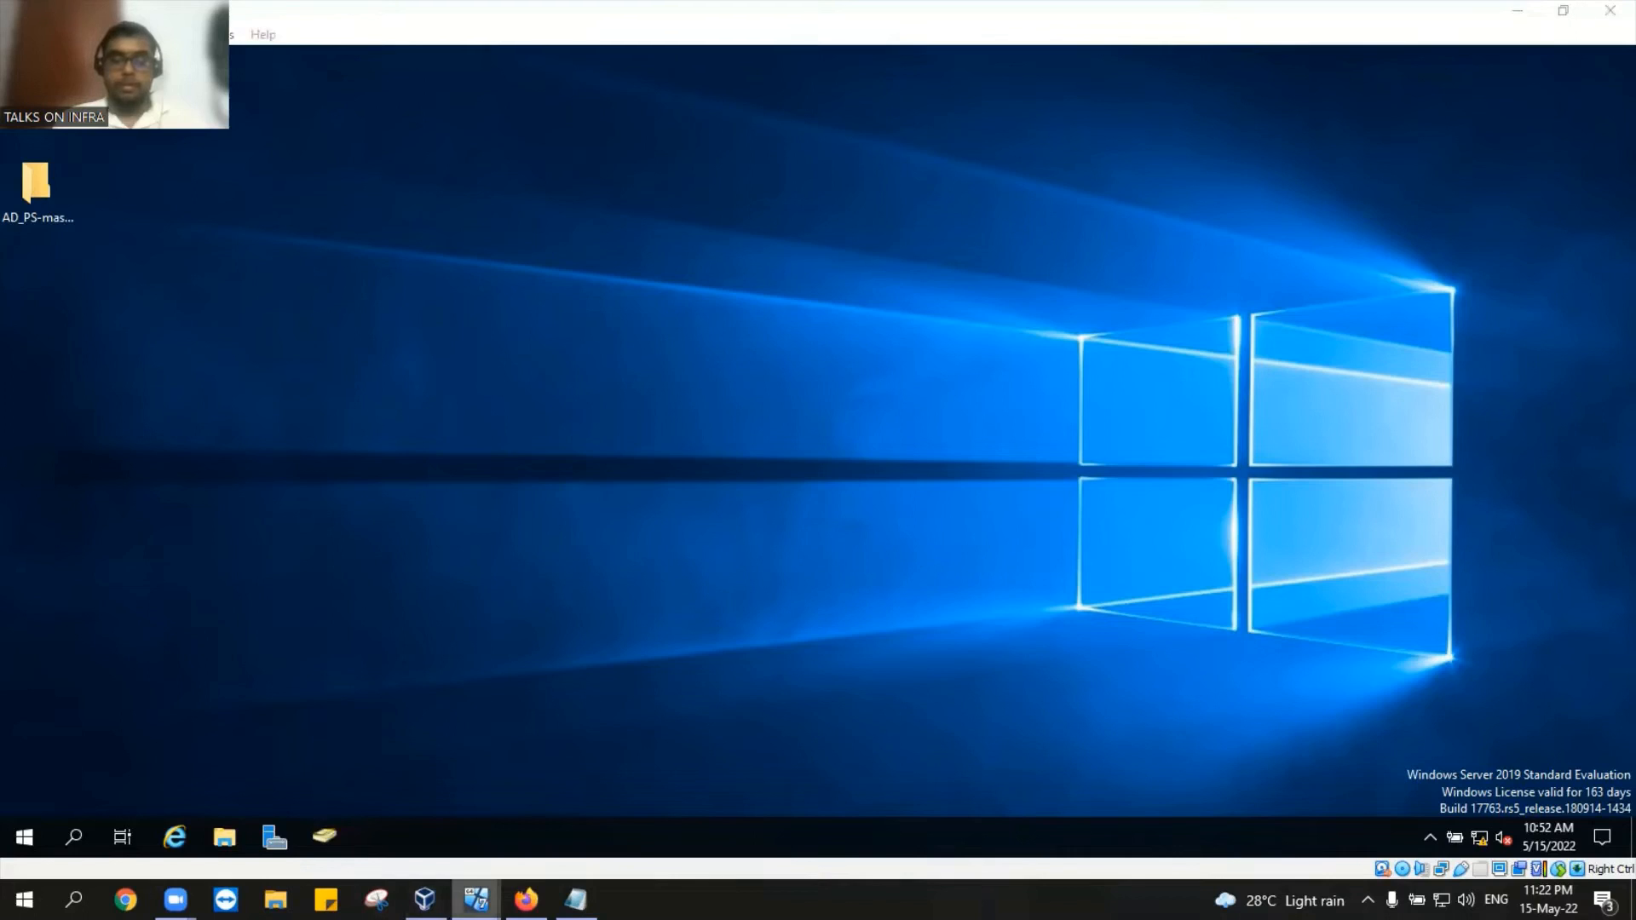
left_click(376, 832)
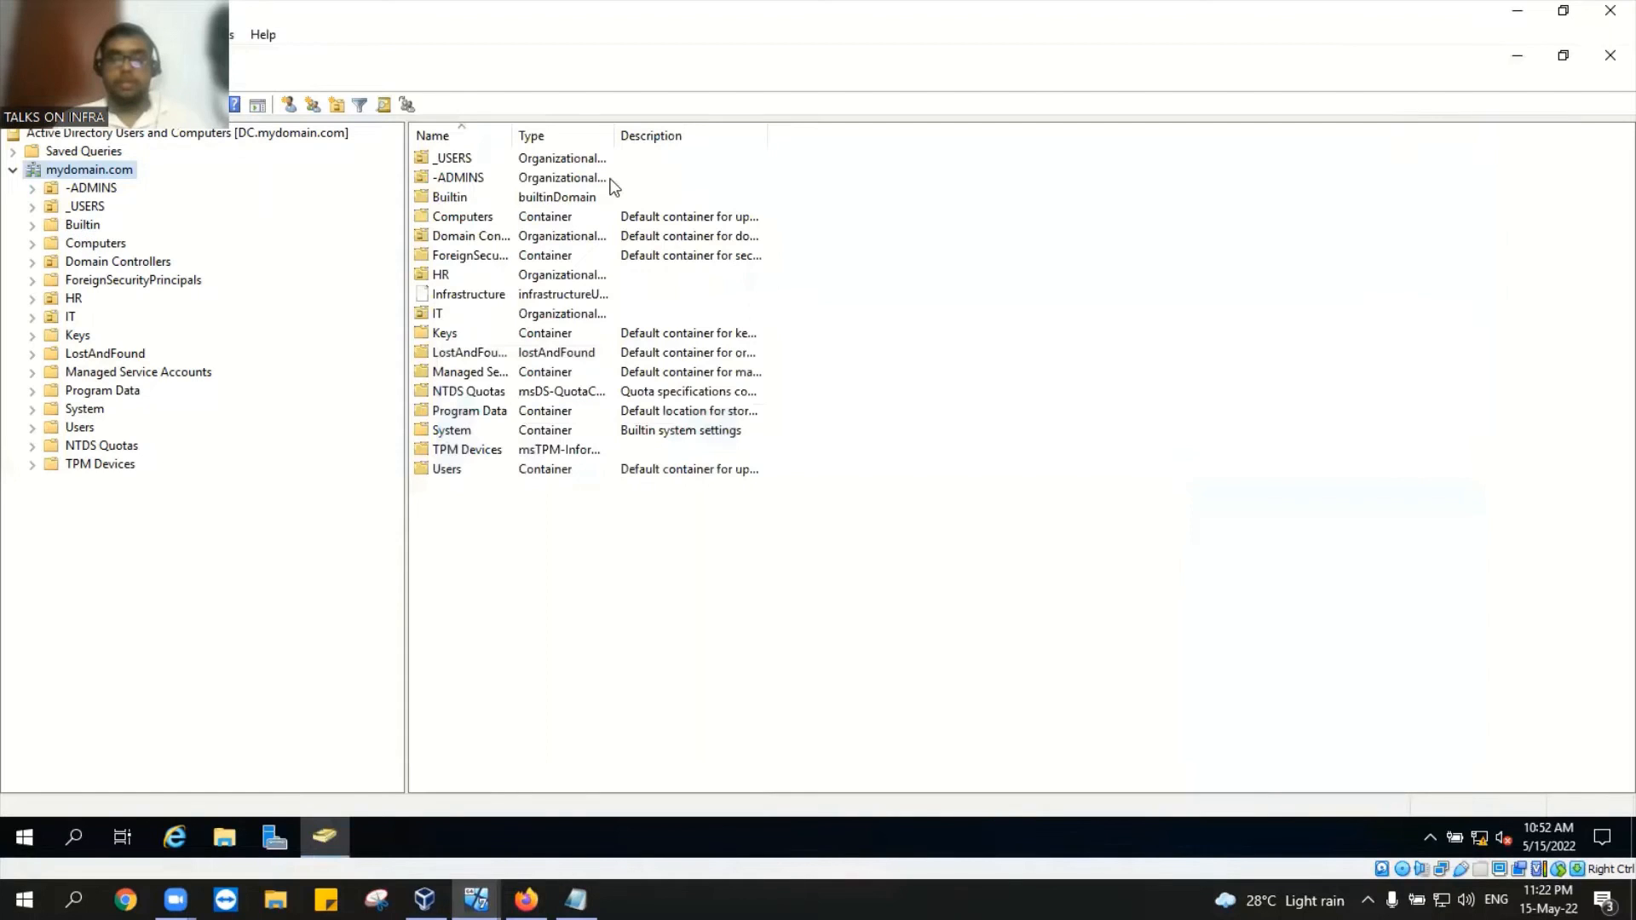
Step: Delete the CLIENT1 computer account from the Computers container and minimize the console
double_click(461, 216)
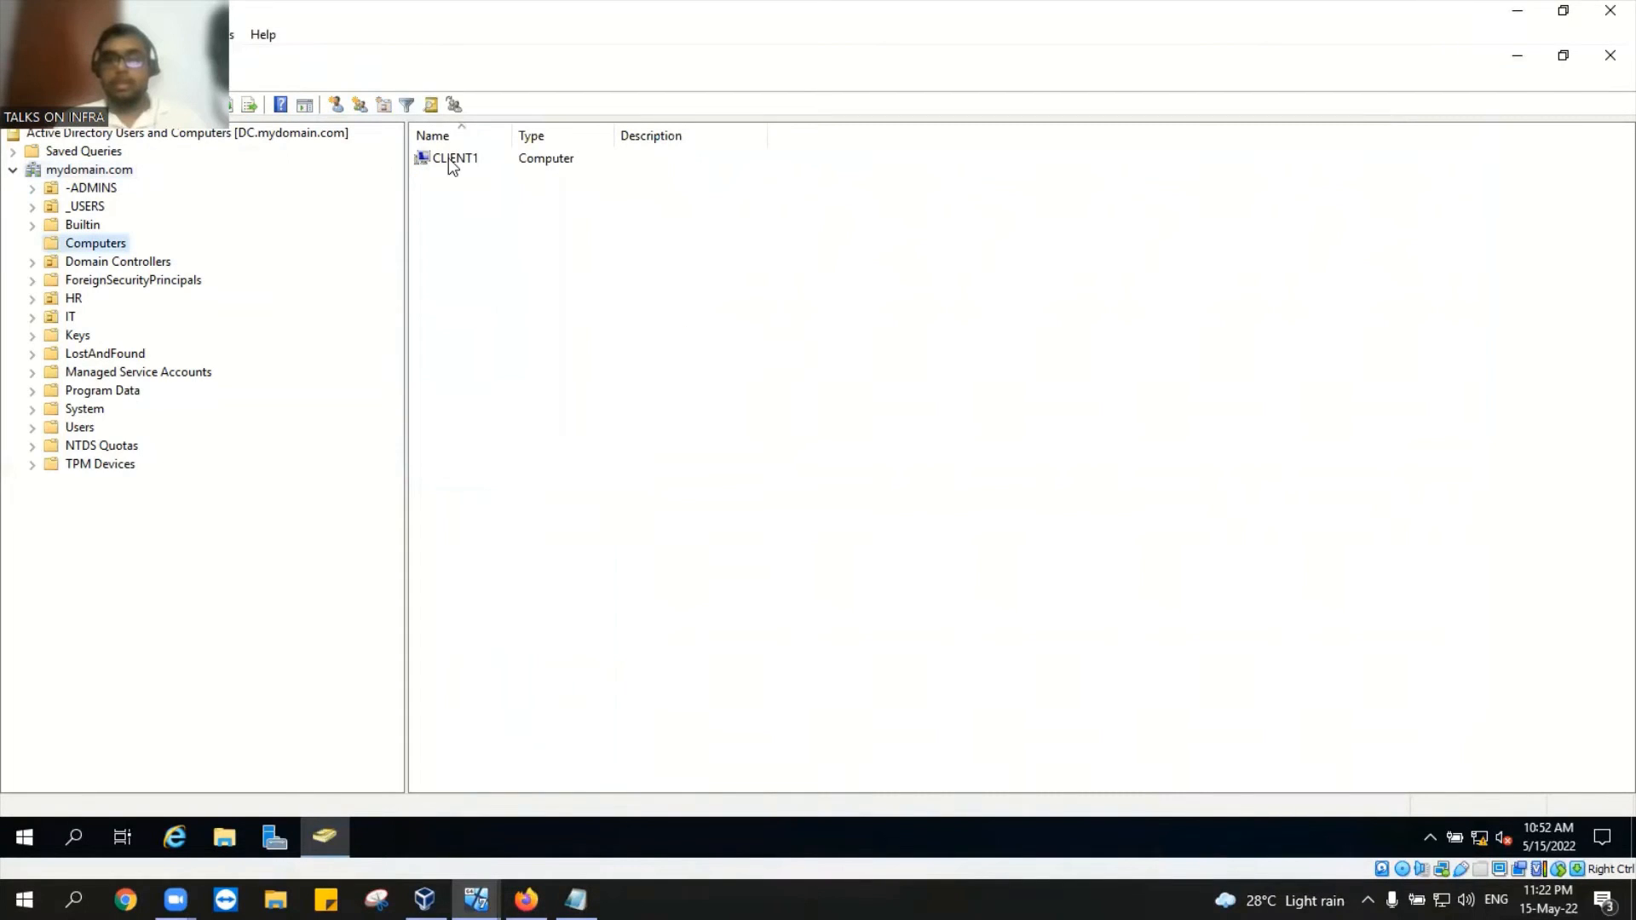
right_click(449, 160)
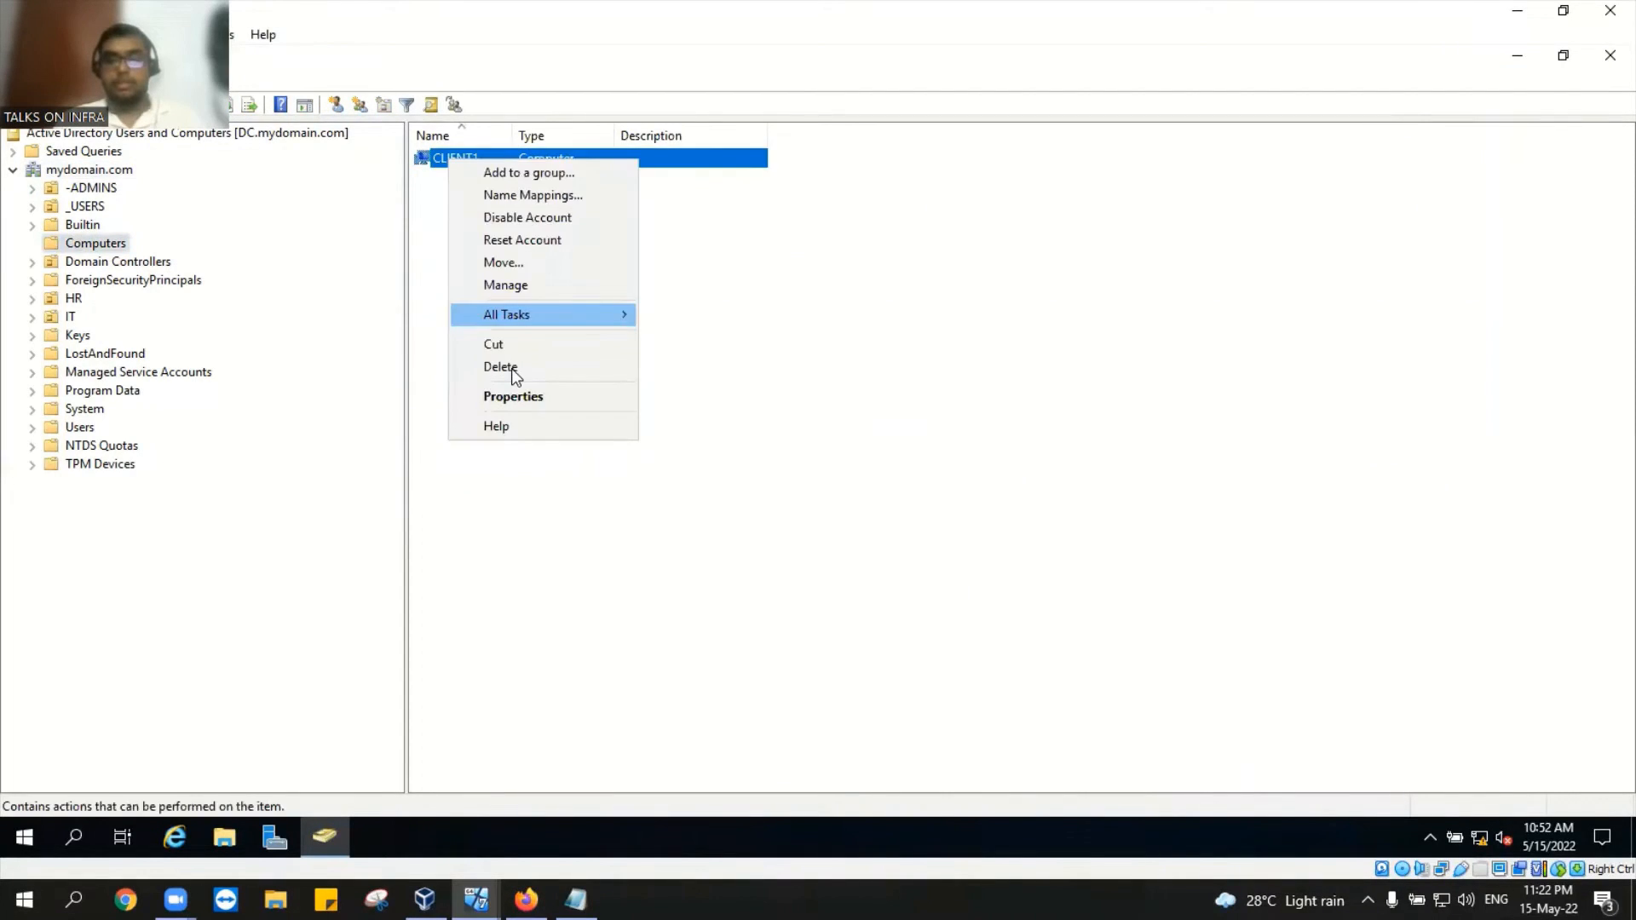
left_click(514, 370)
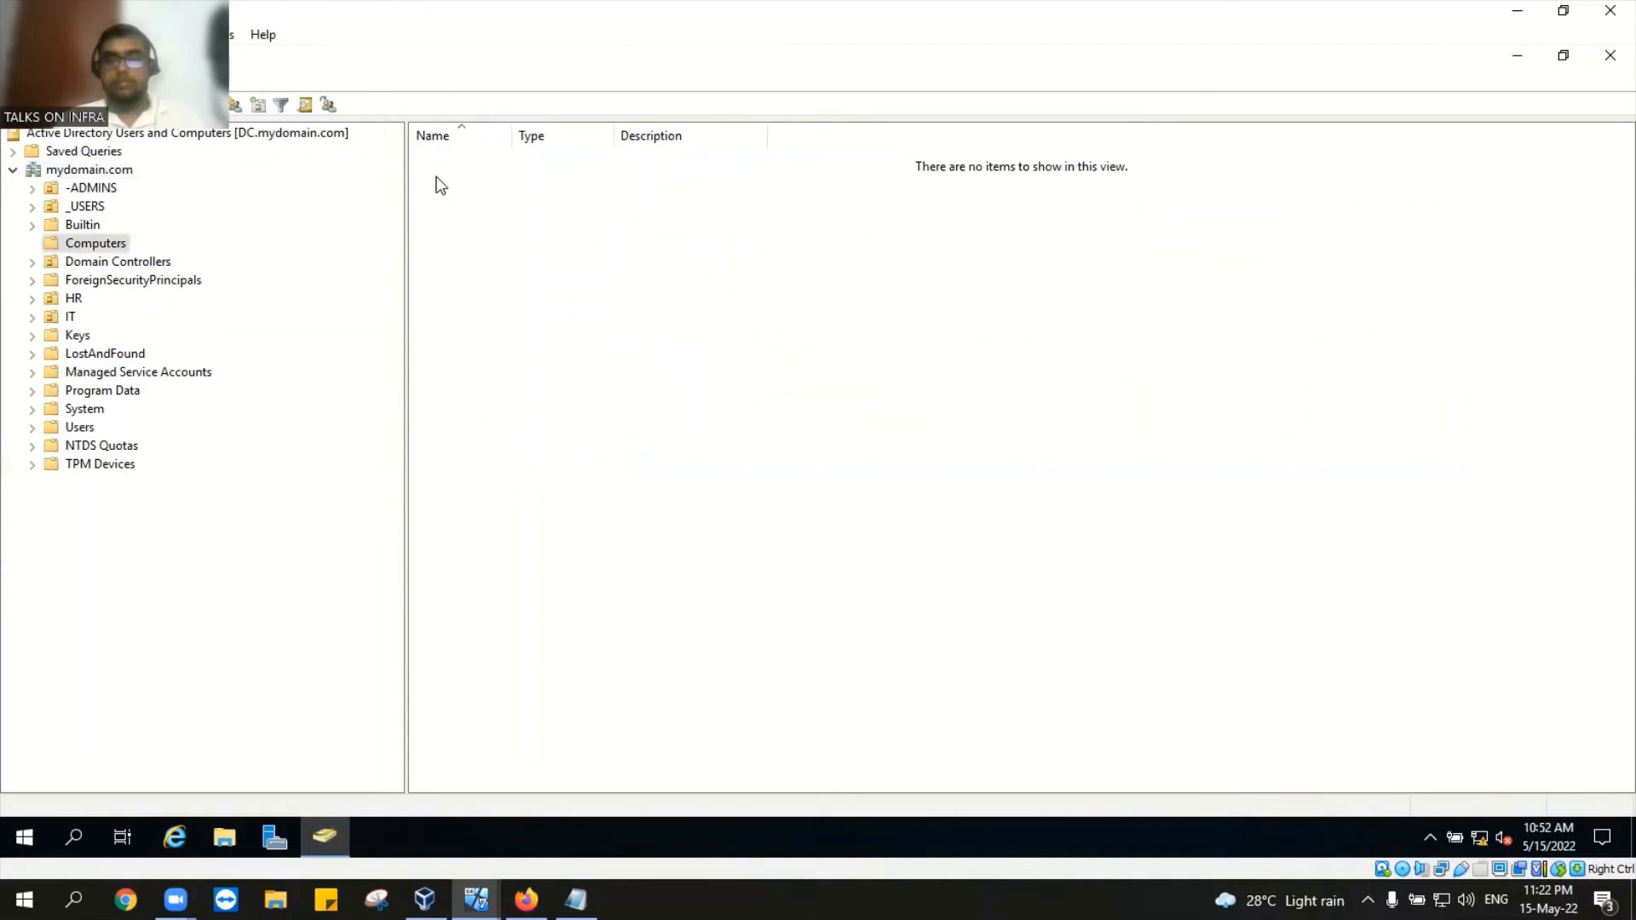
left_click(1518, 58)
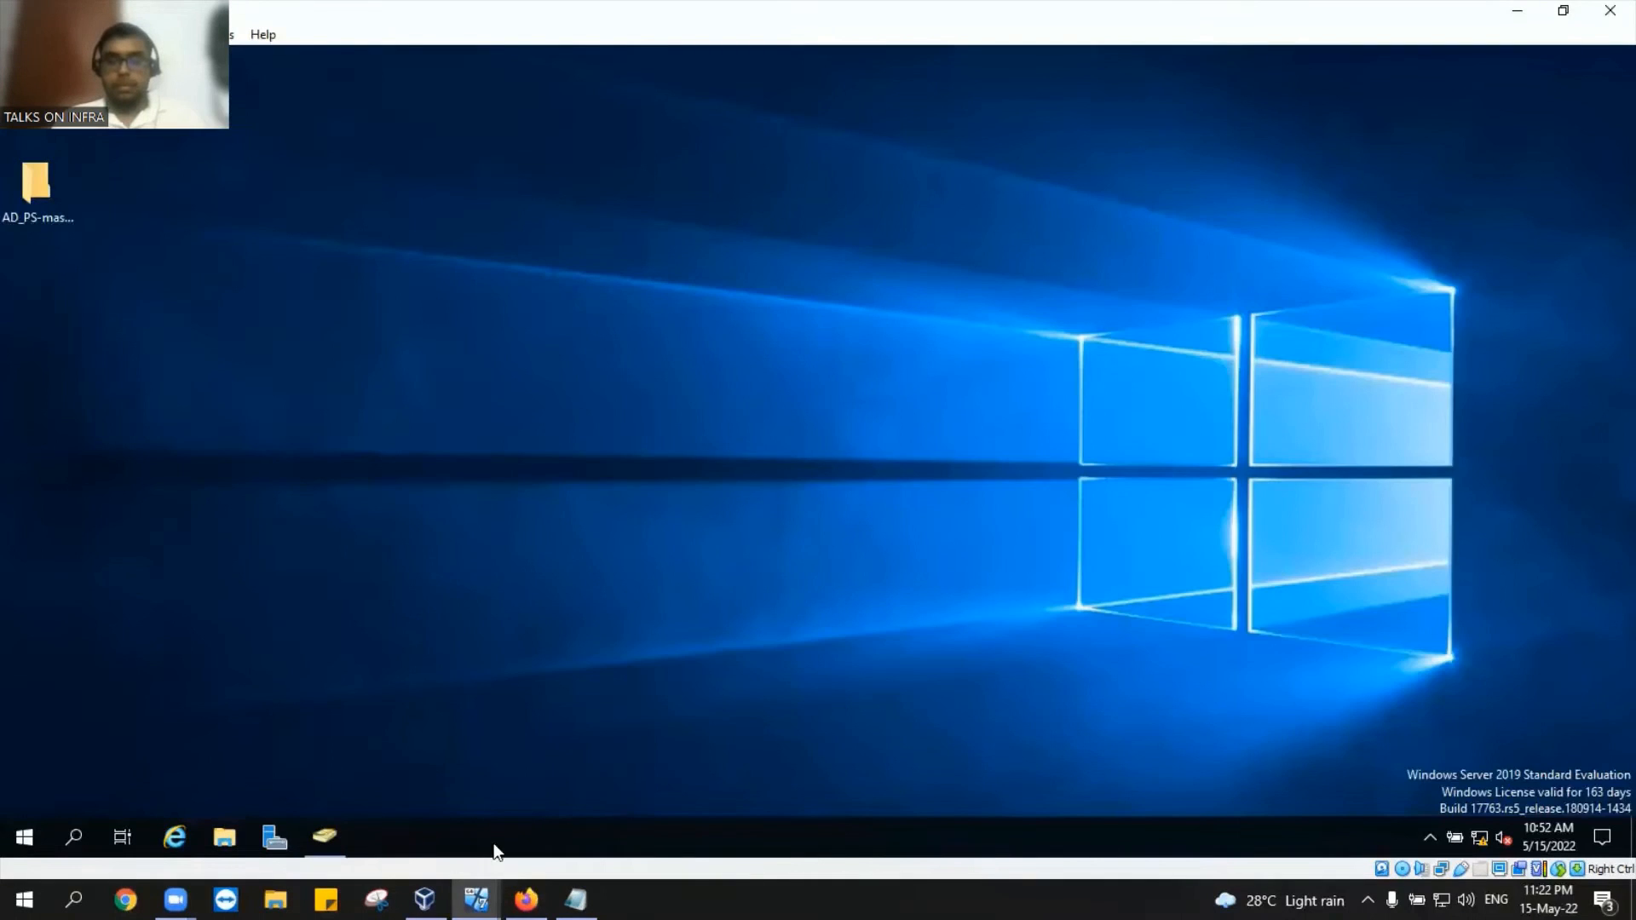
Step: Bring the Desktop1 VM window forward and dismiss its notifications while it reboots and signs in
left_click(398, 815)
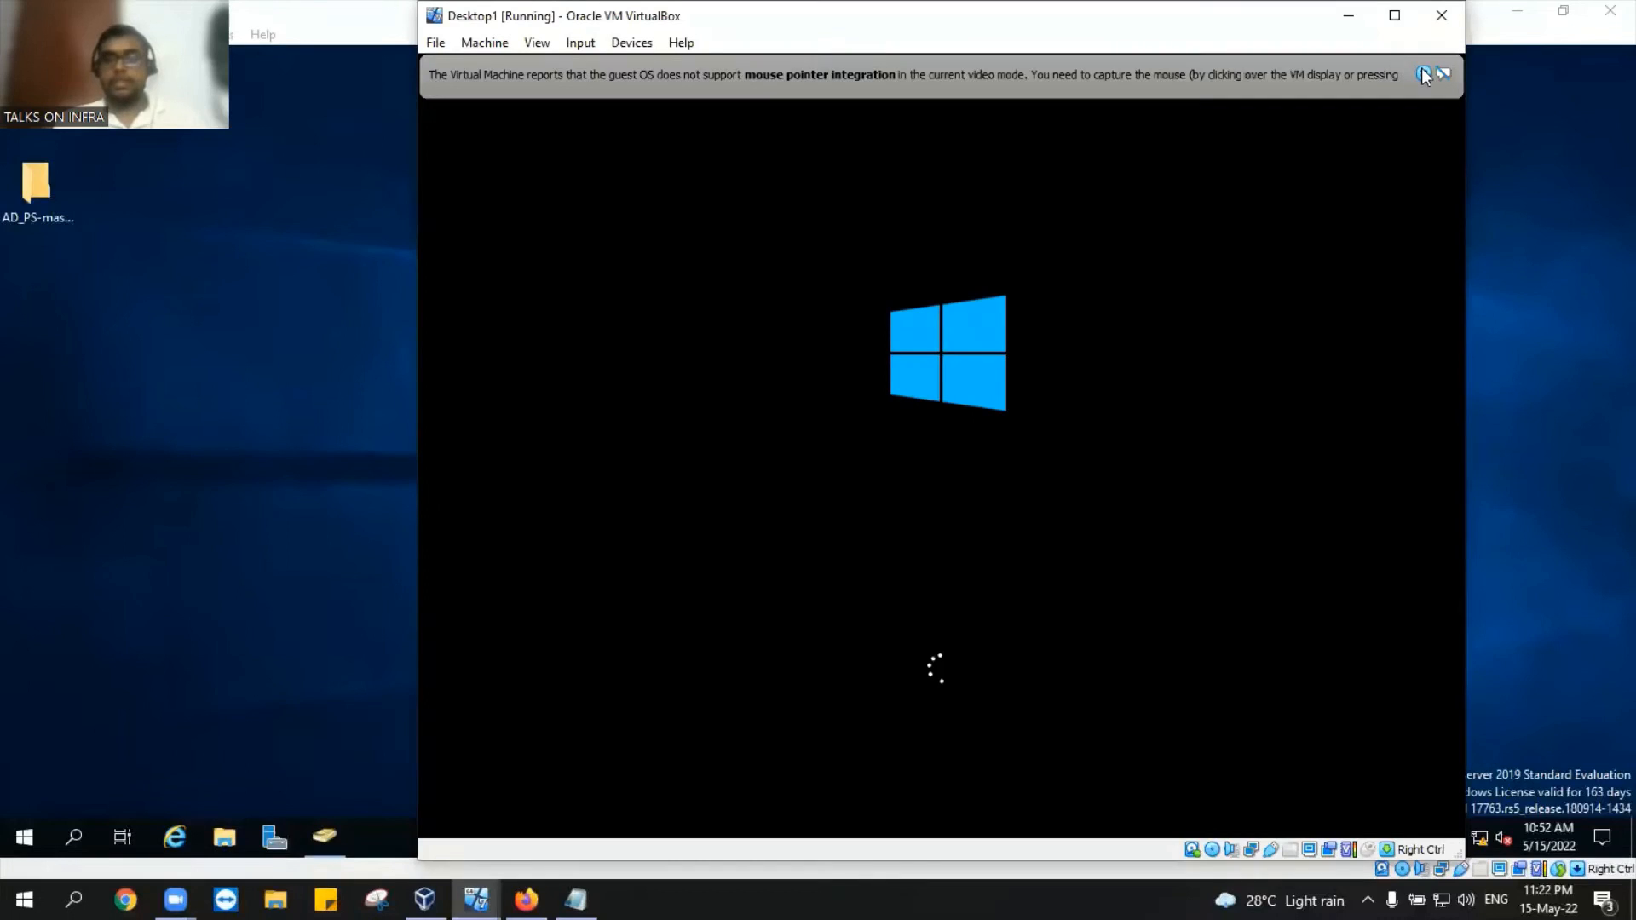
left_click(1424, 75)
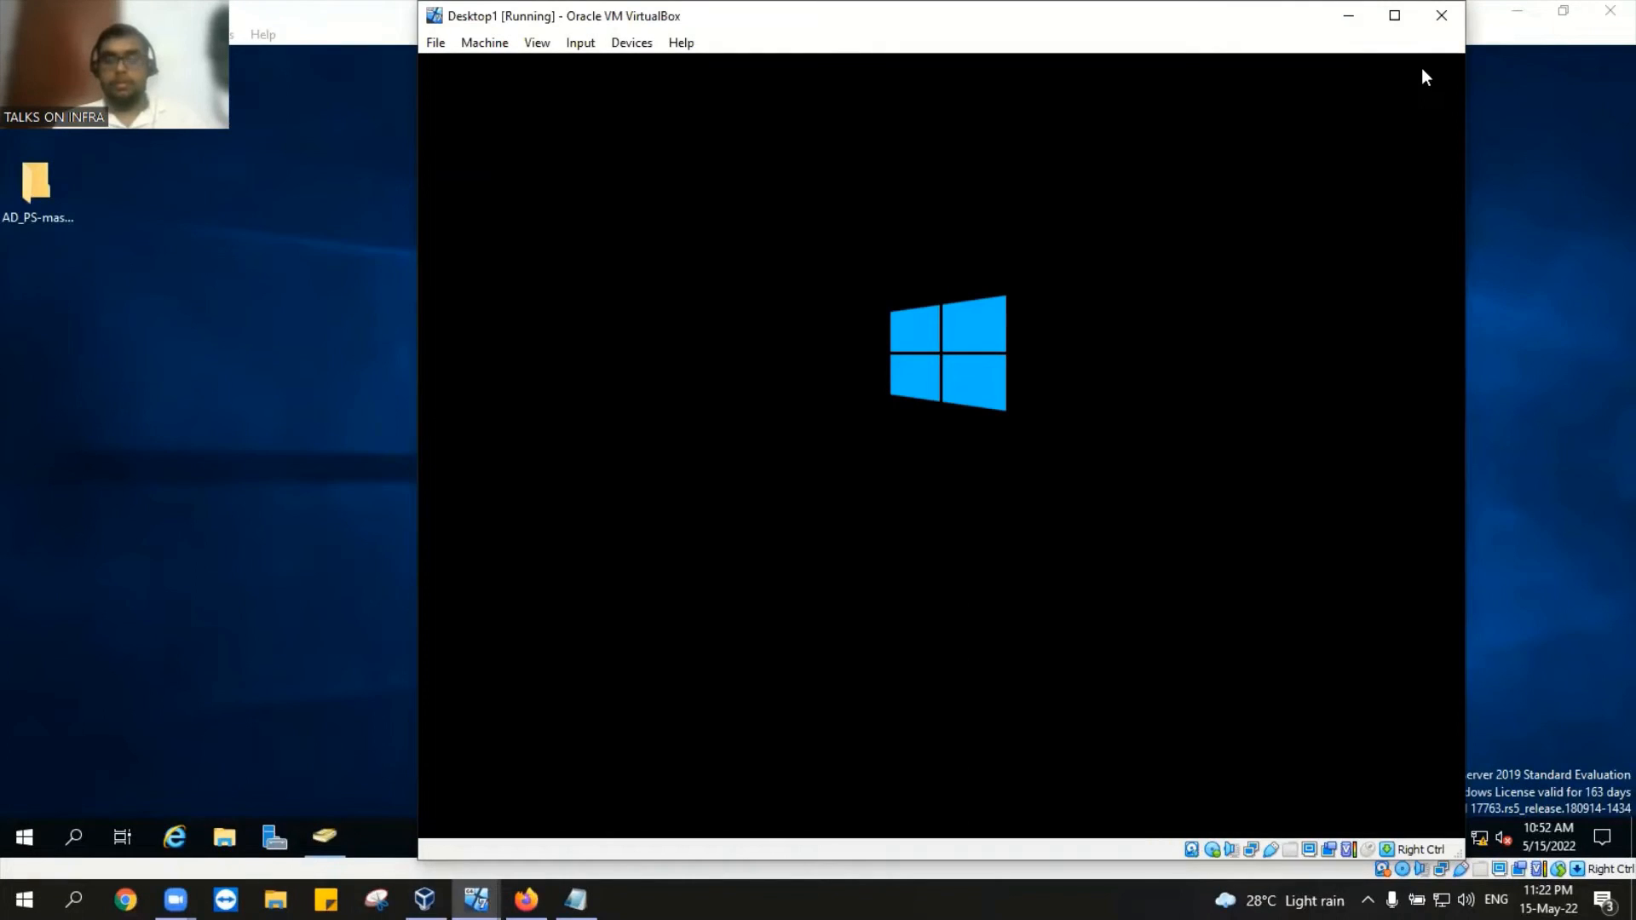
left_click(1423, 75)
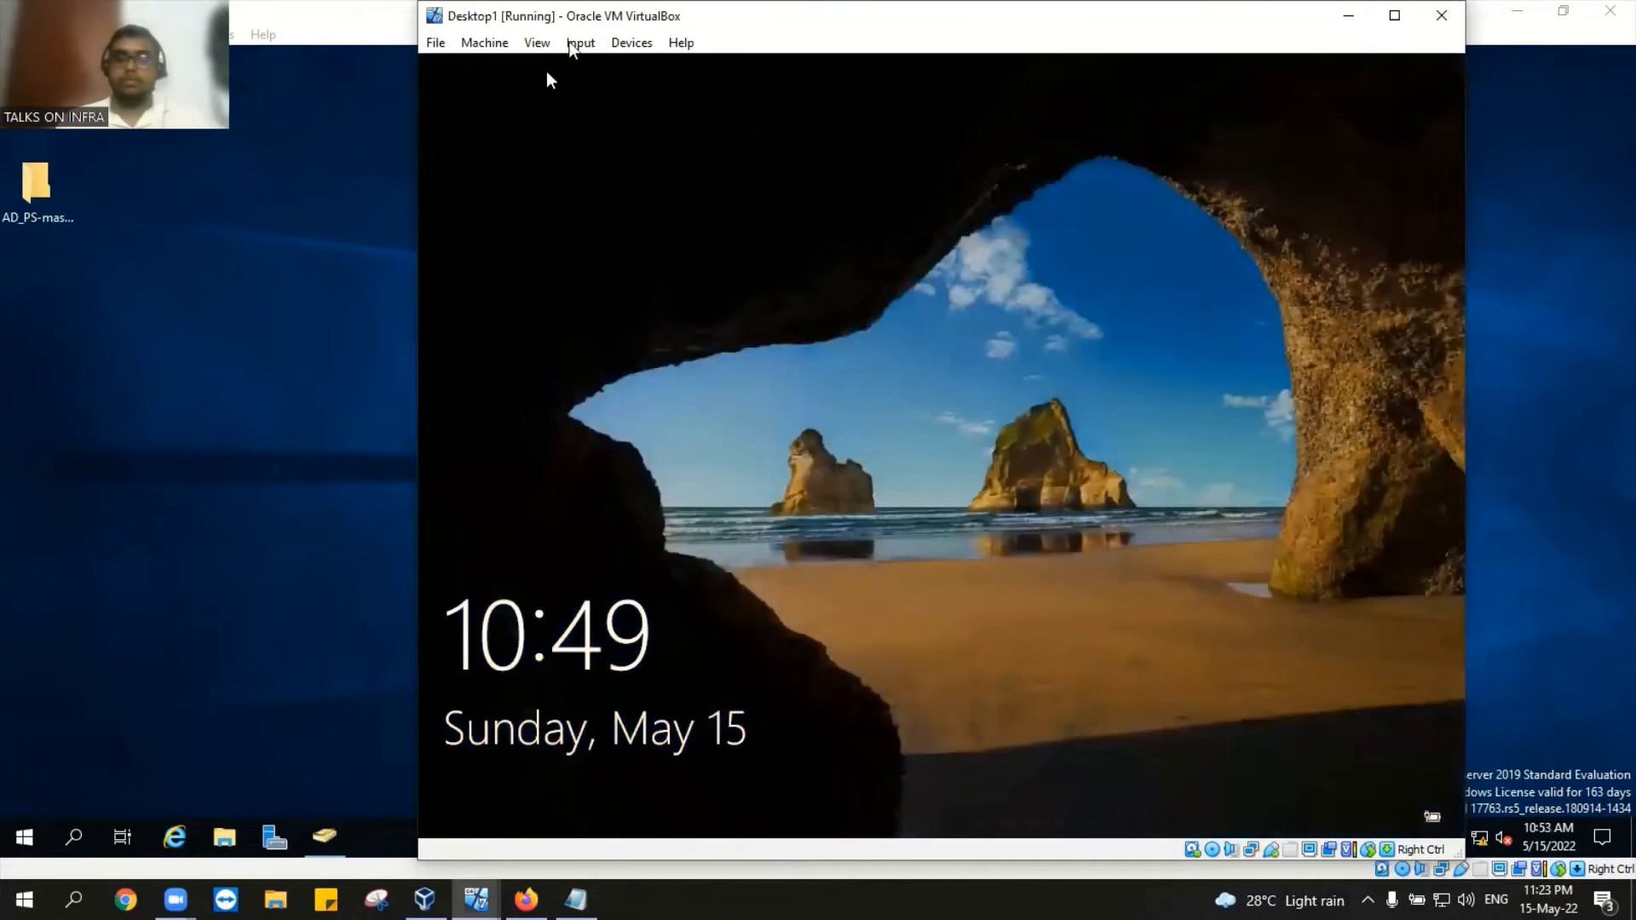
left_click(573, 44)
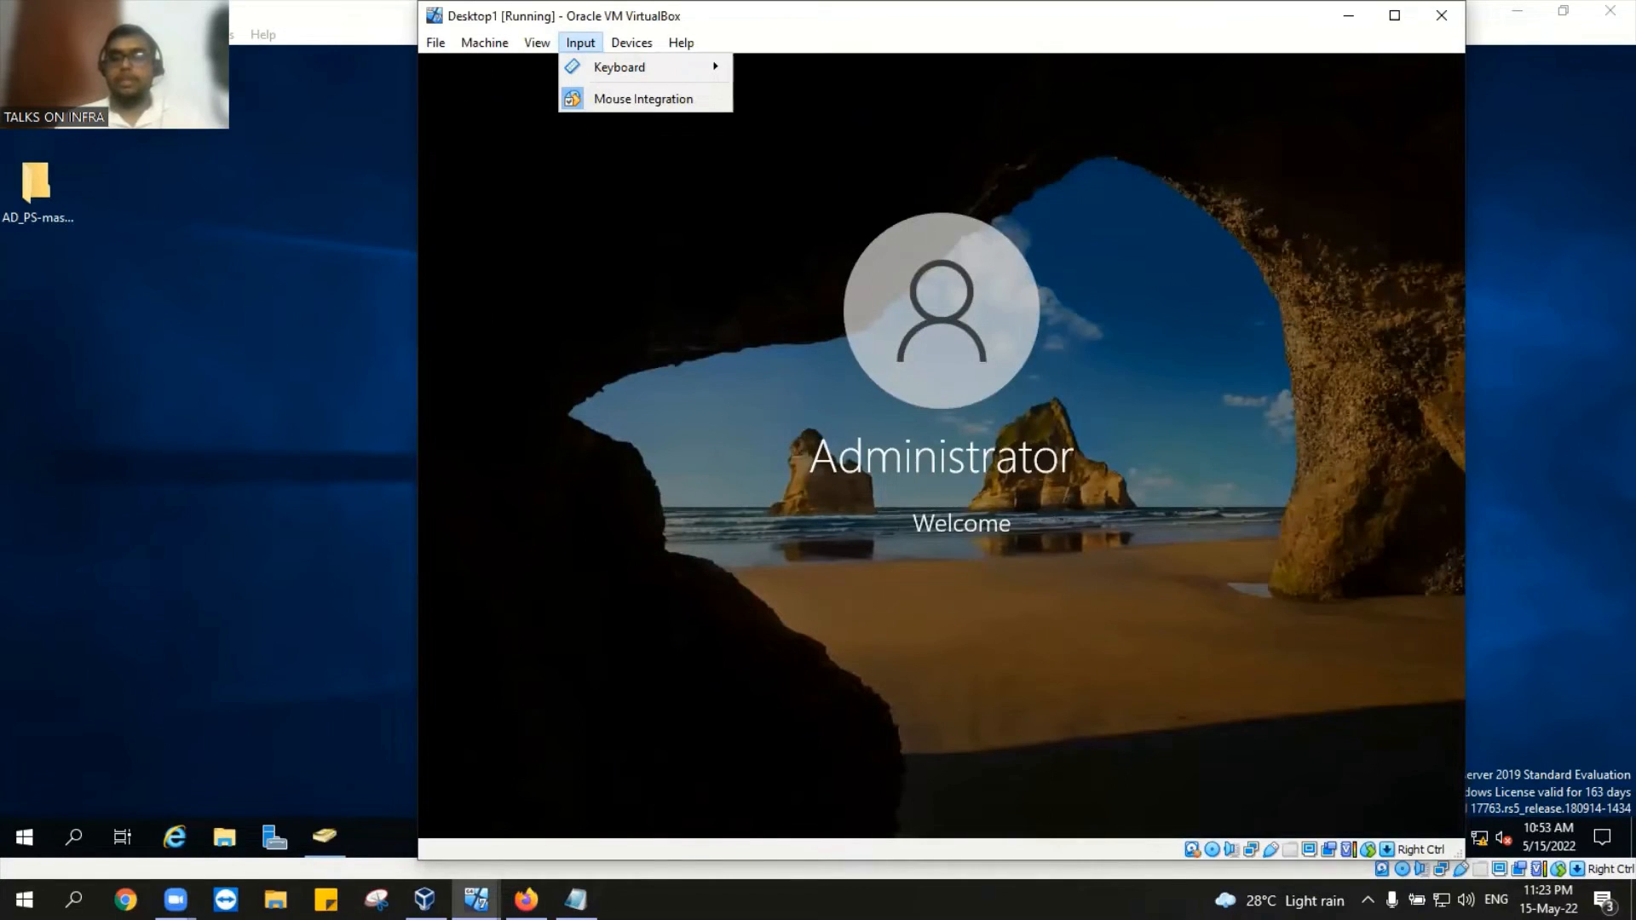
left_click(1053, 518)
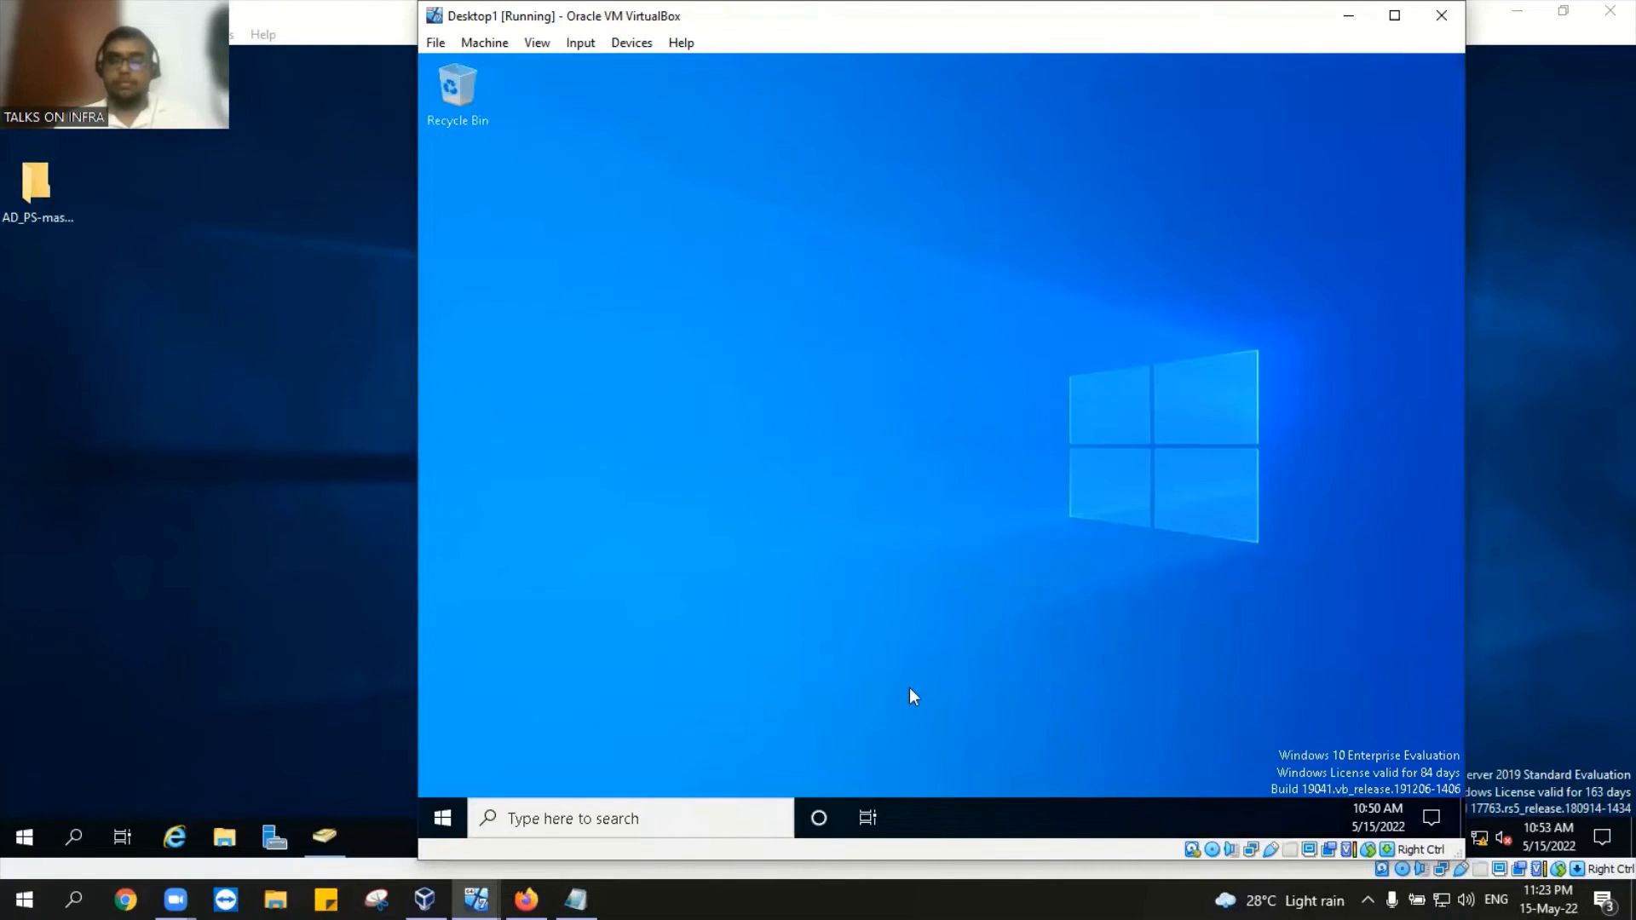
Step: Refresh the Desktop1 guest desktop and move its window to the right
right_click(795, 248)
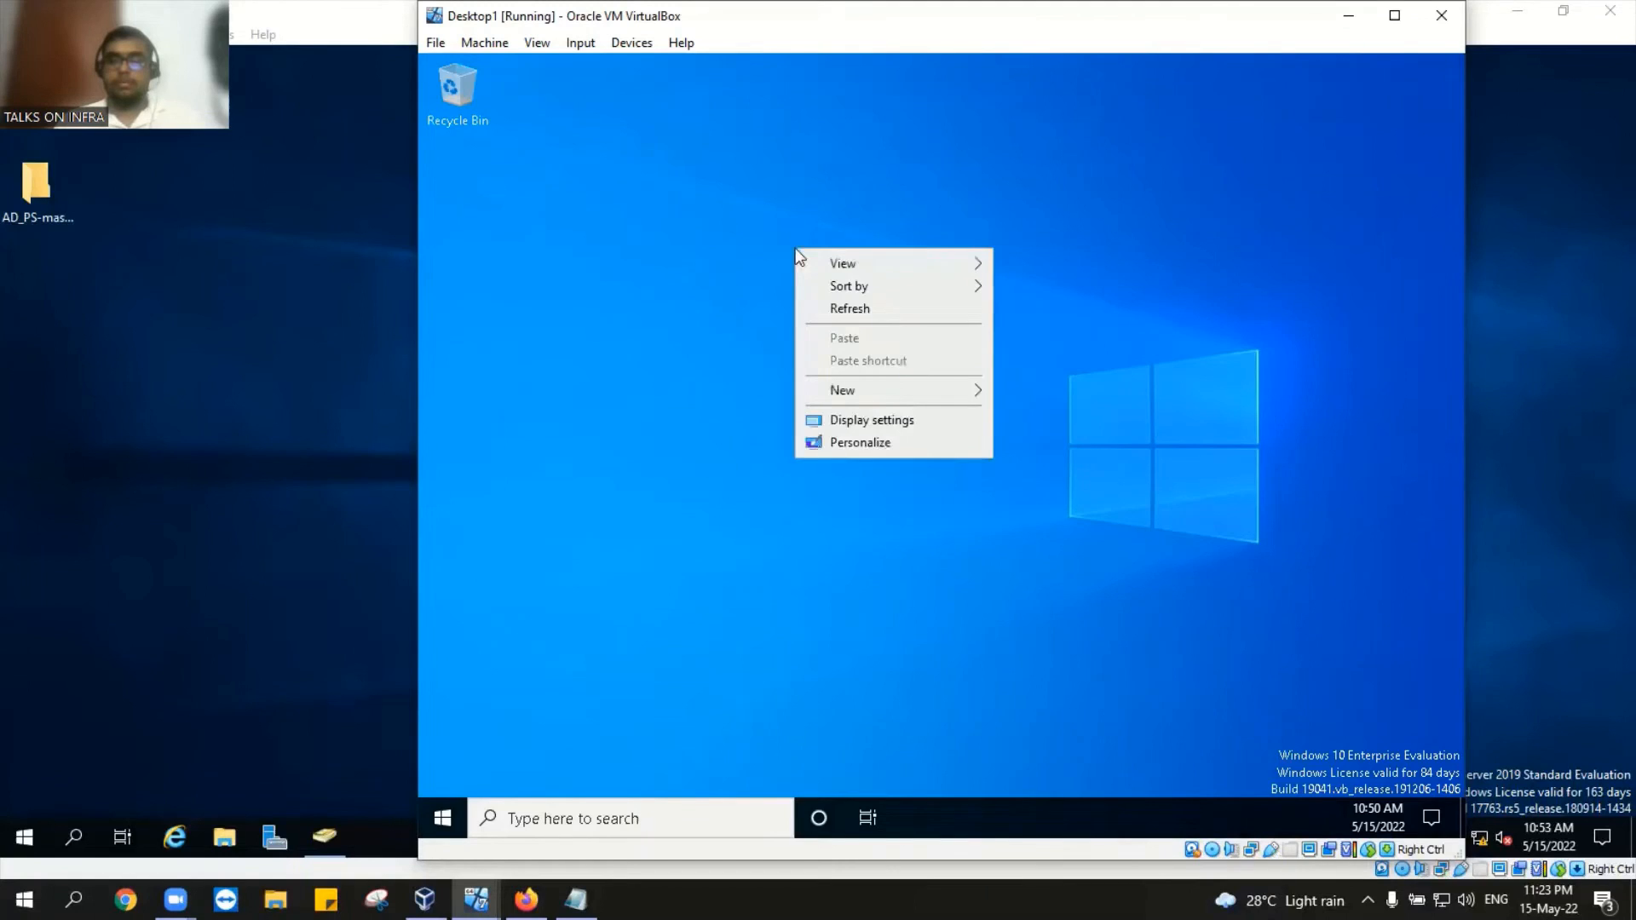
left_click(824, 310)
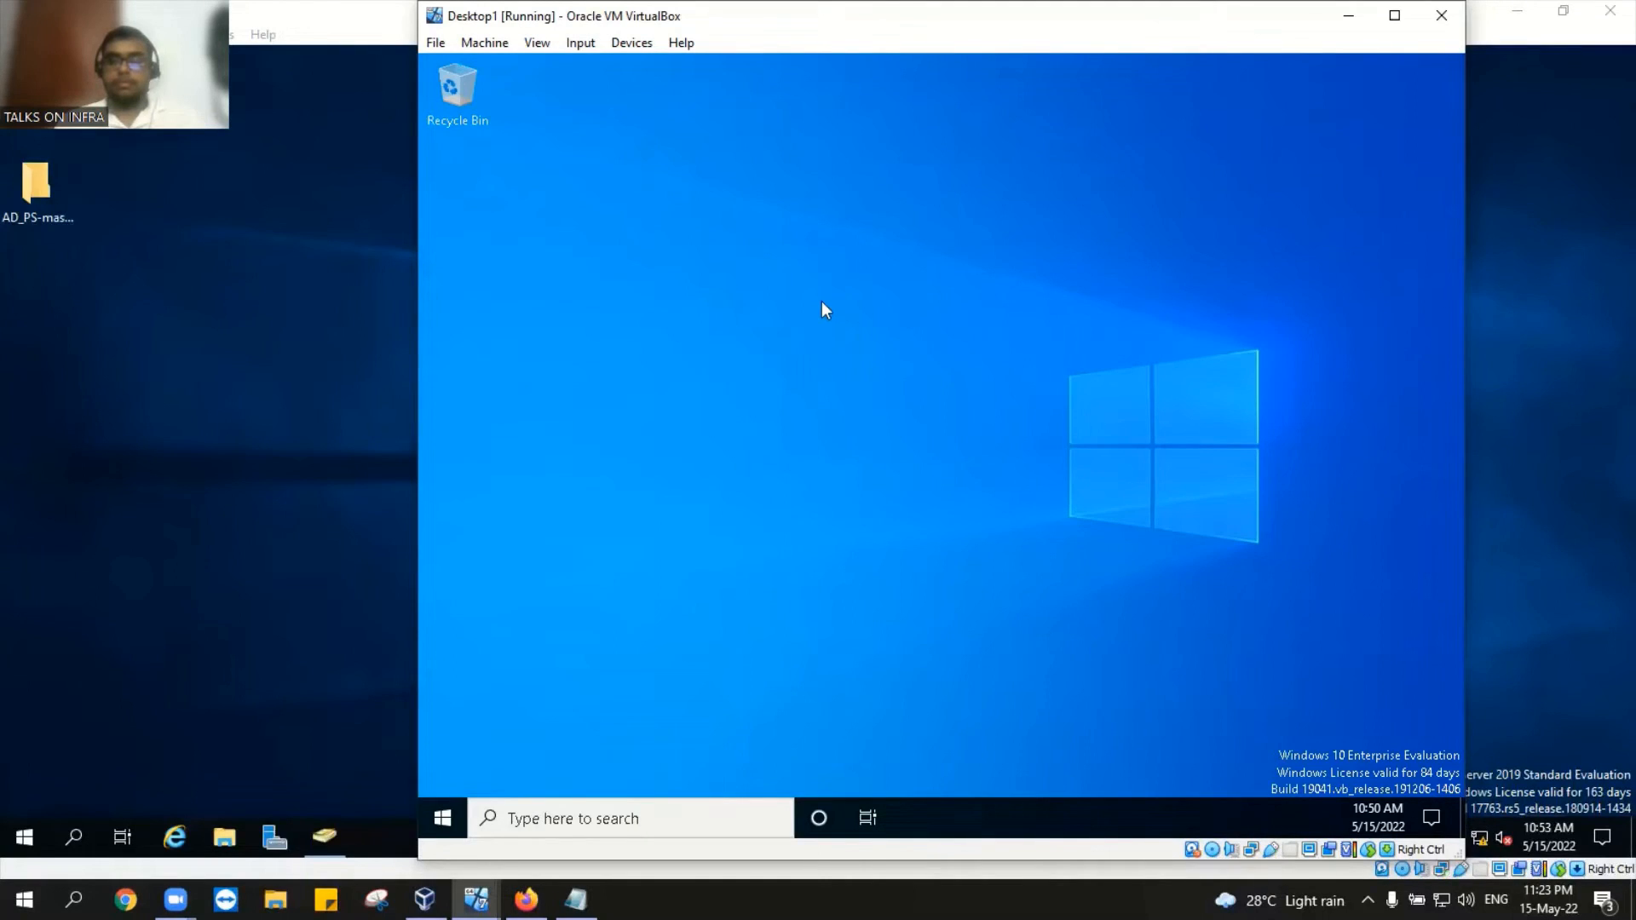
right_click(831, 187)
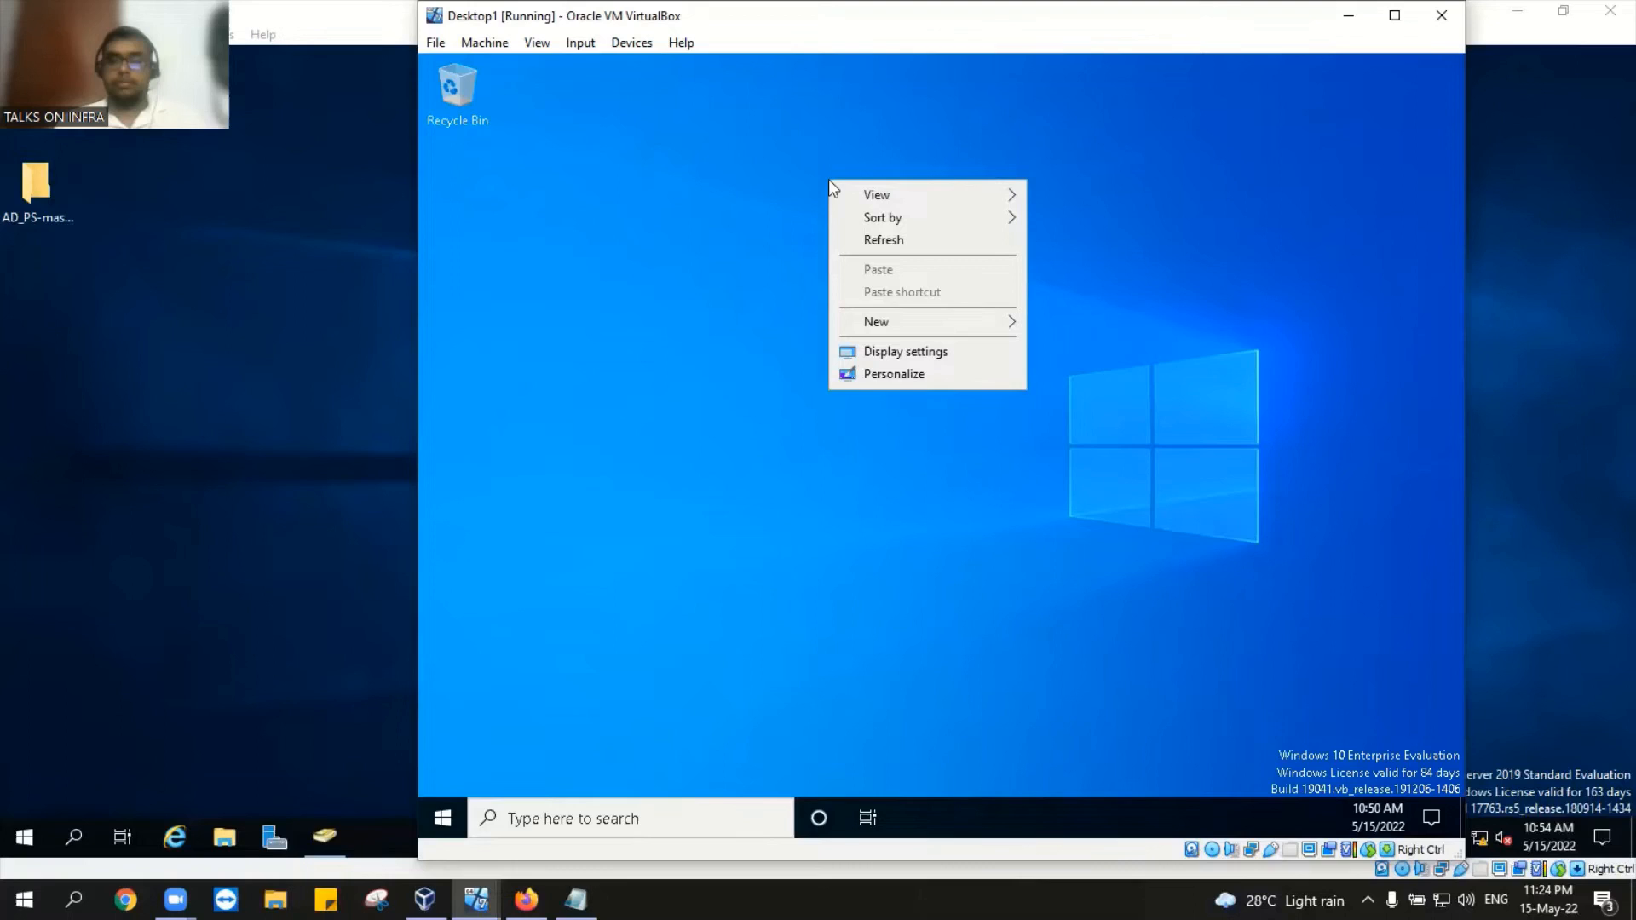
left_click(871, 242)
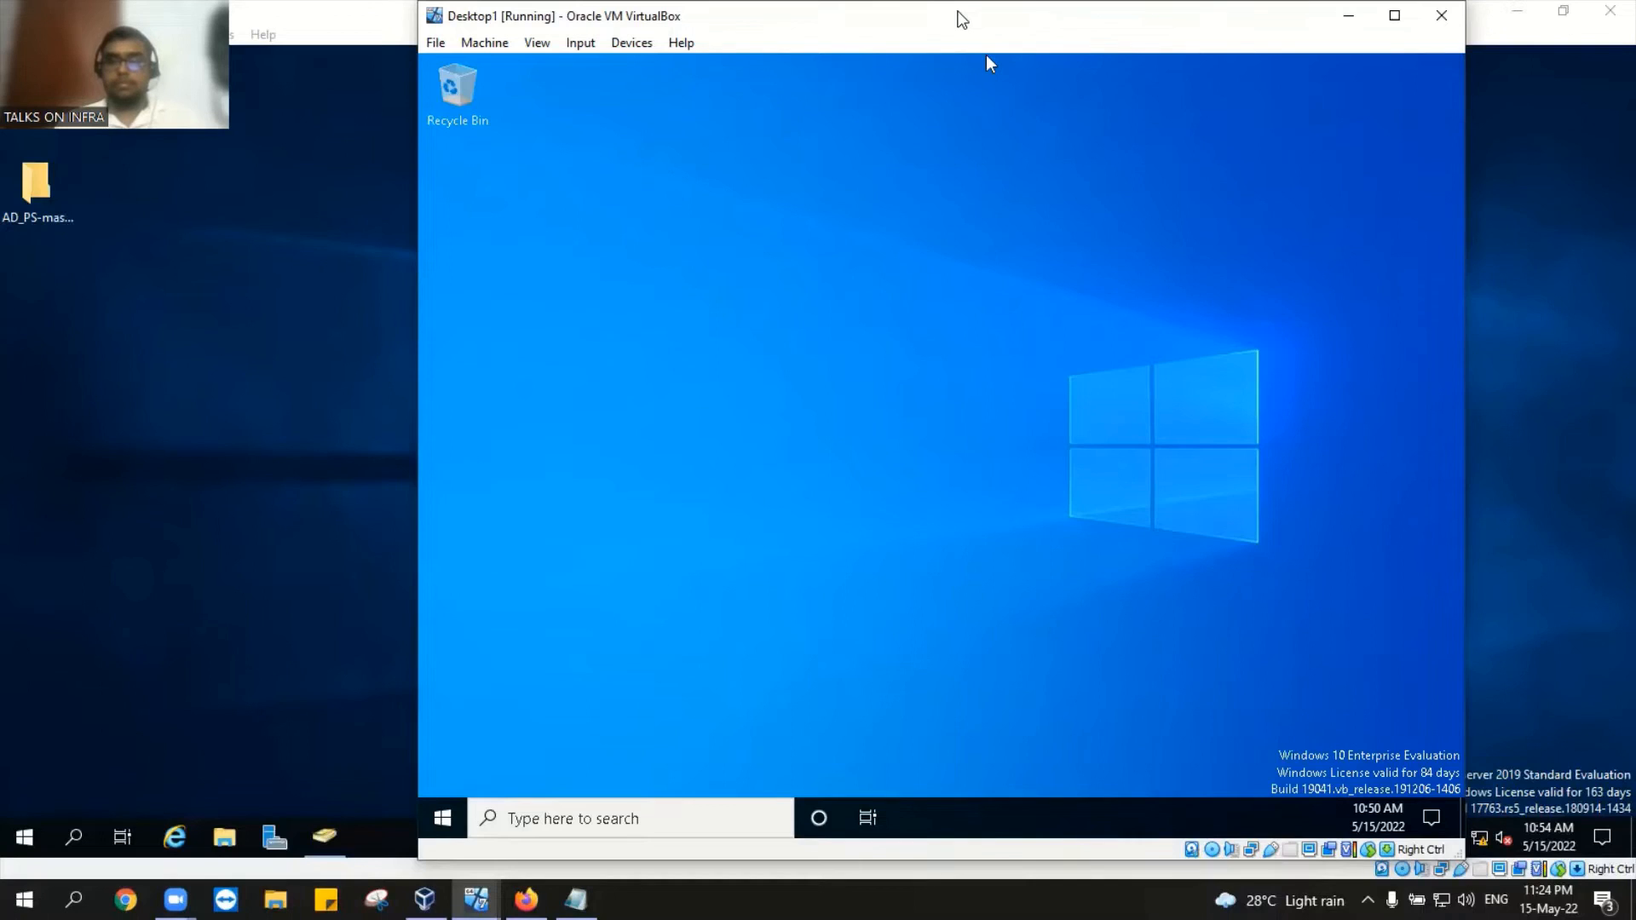
double_click(961, 19)
left_click(1562, 12)
left_click_drag(1057, 19, 1261, 23)
Step: Refresh the guest desktop again, then switch to the domain controller's Active Directory console
right_click(841, 268)
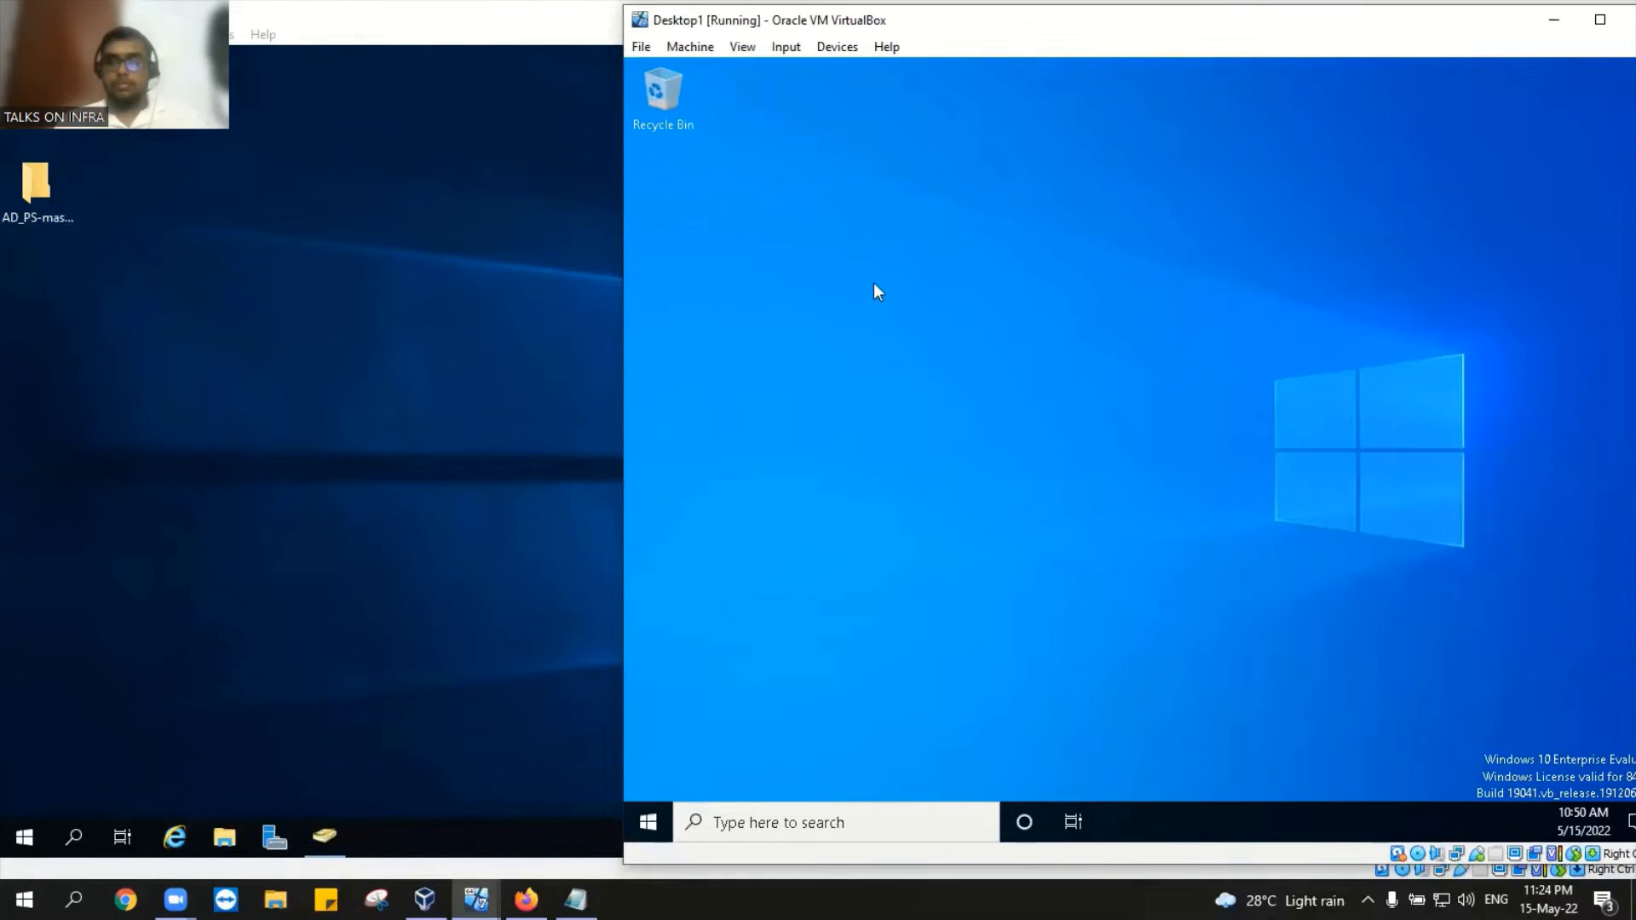
left_click(905, 329)
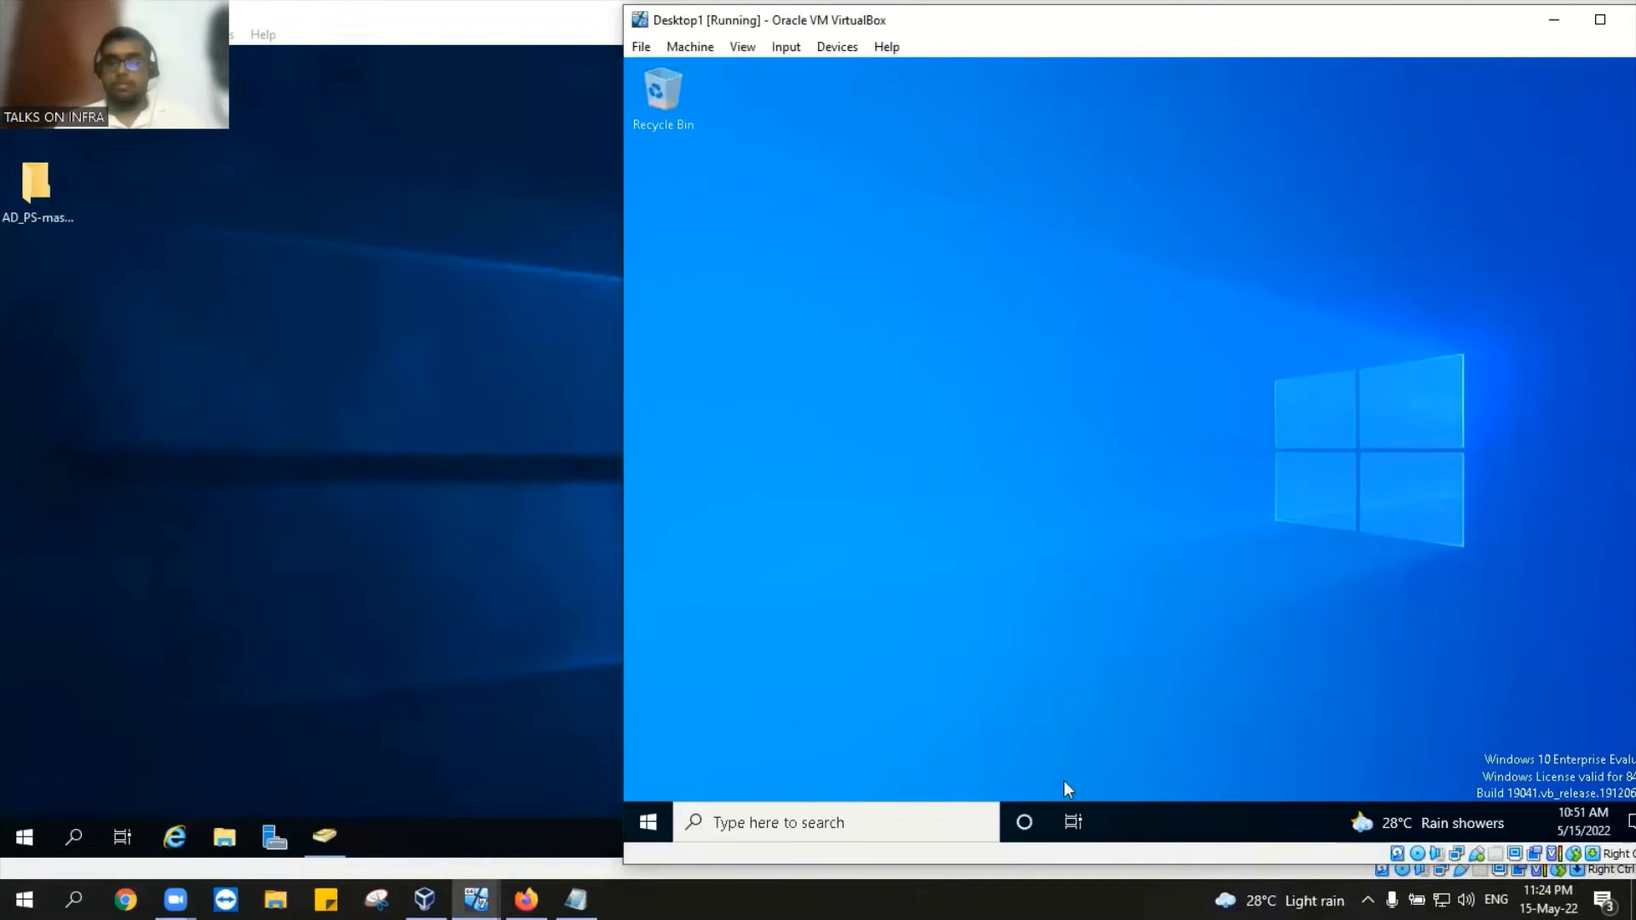
key("super")
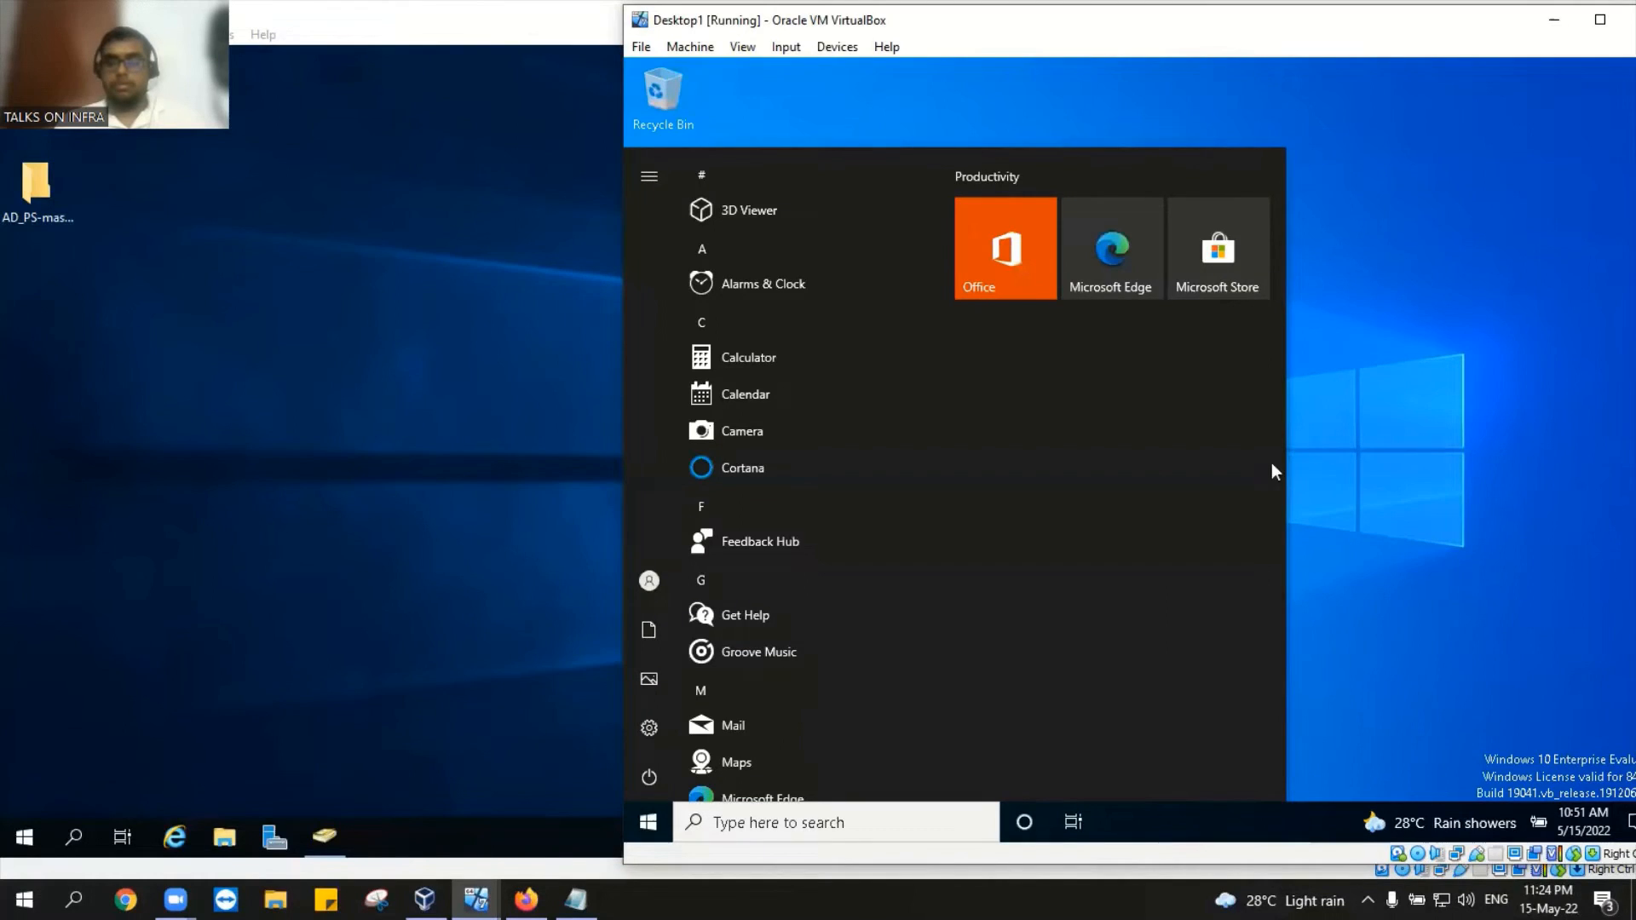
left_click(1363, 465)
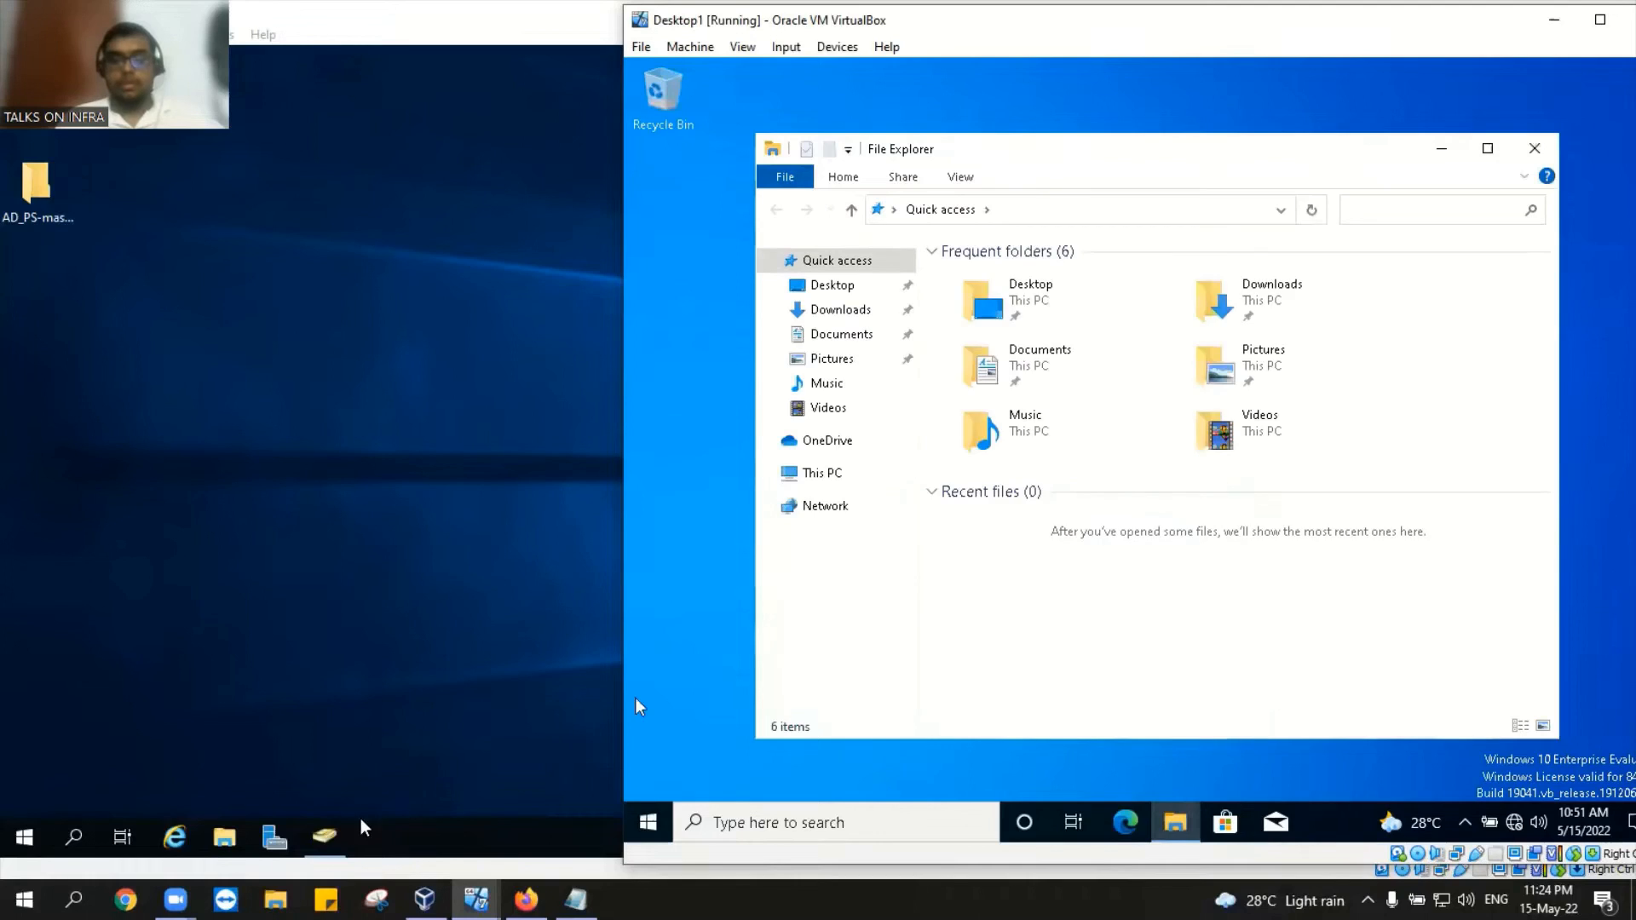
left_click(333, 831)
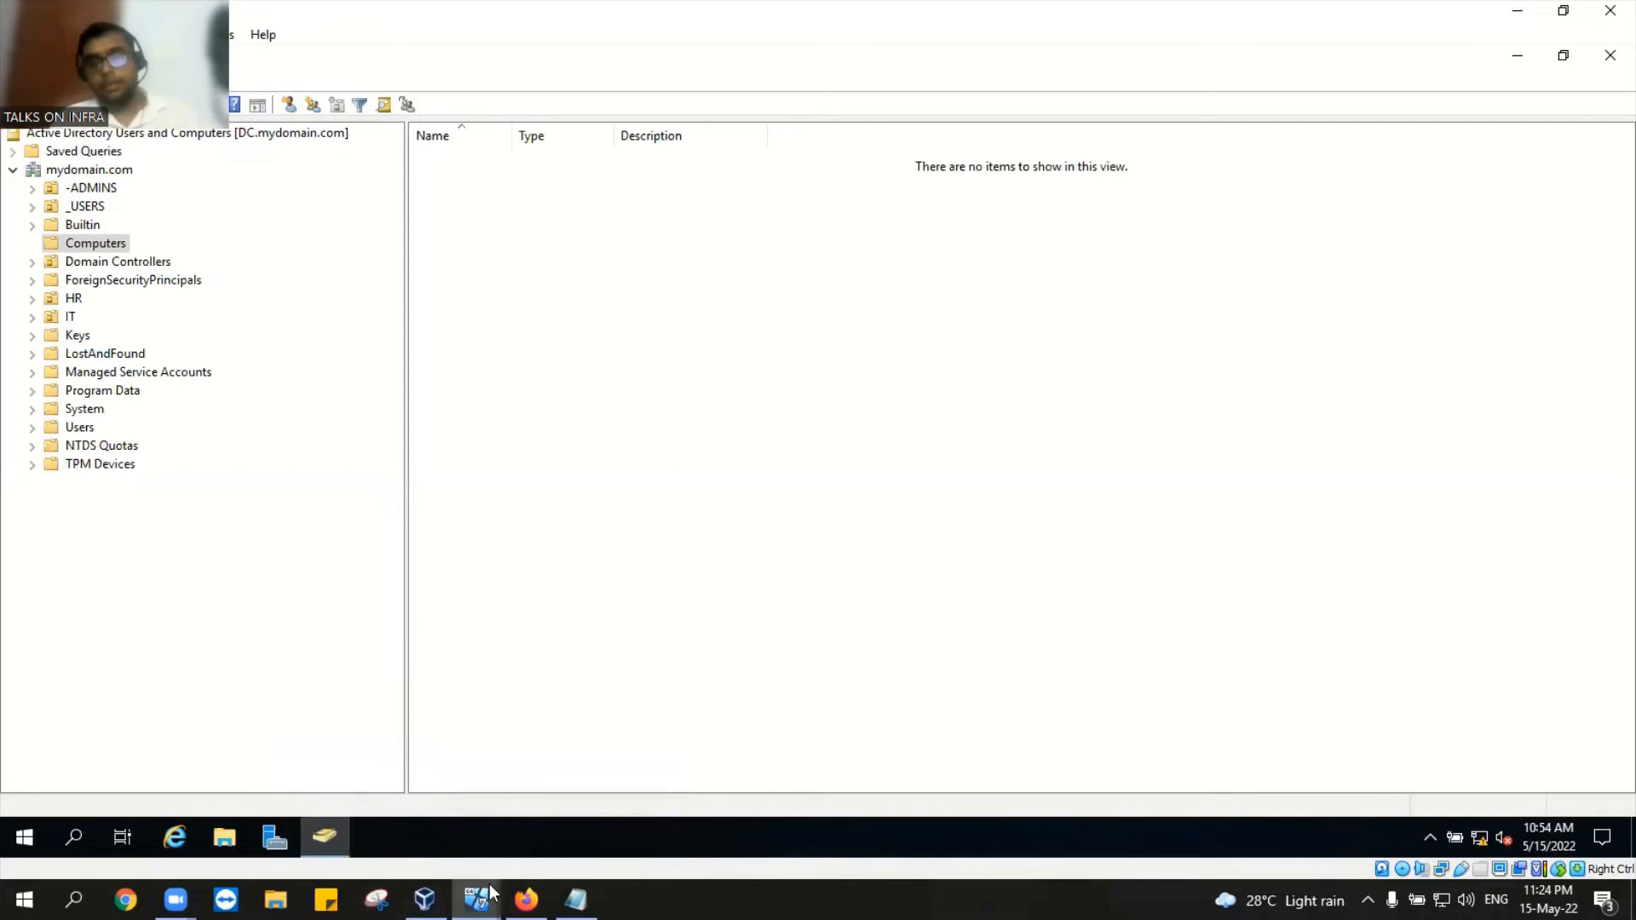
Step: Bring Desktop1 forward and open This PC's Properties, confirming the device name DESKTOP1
mouse_move(477, 896)
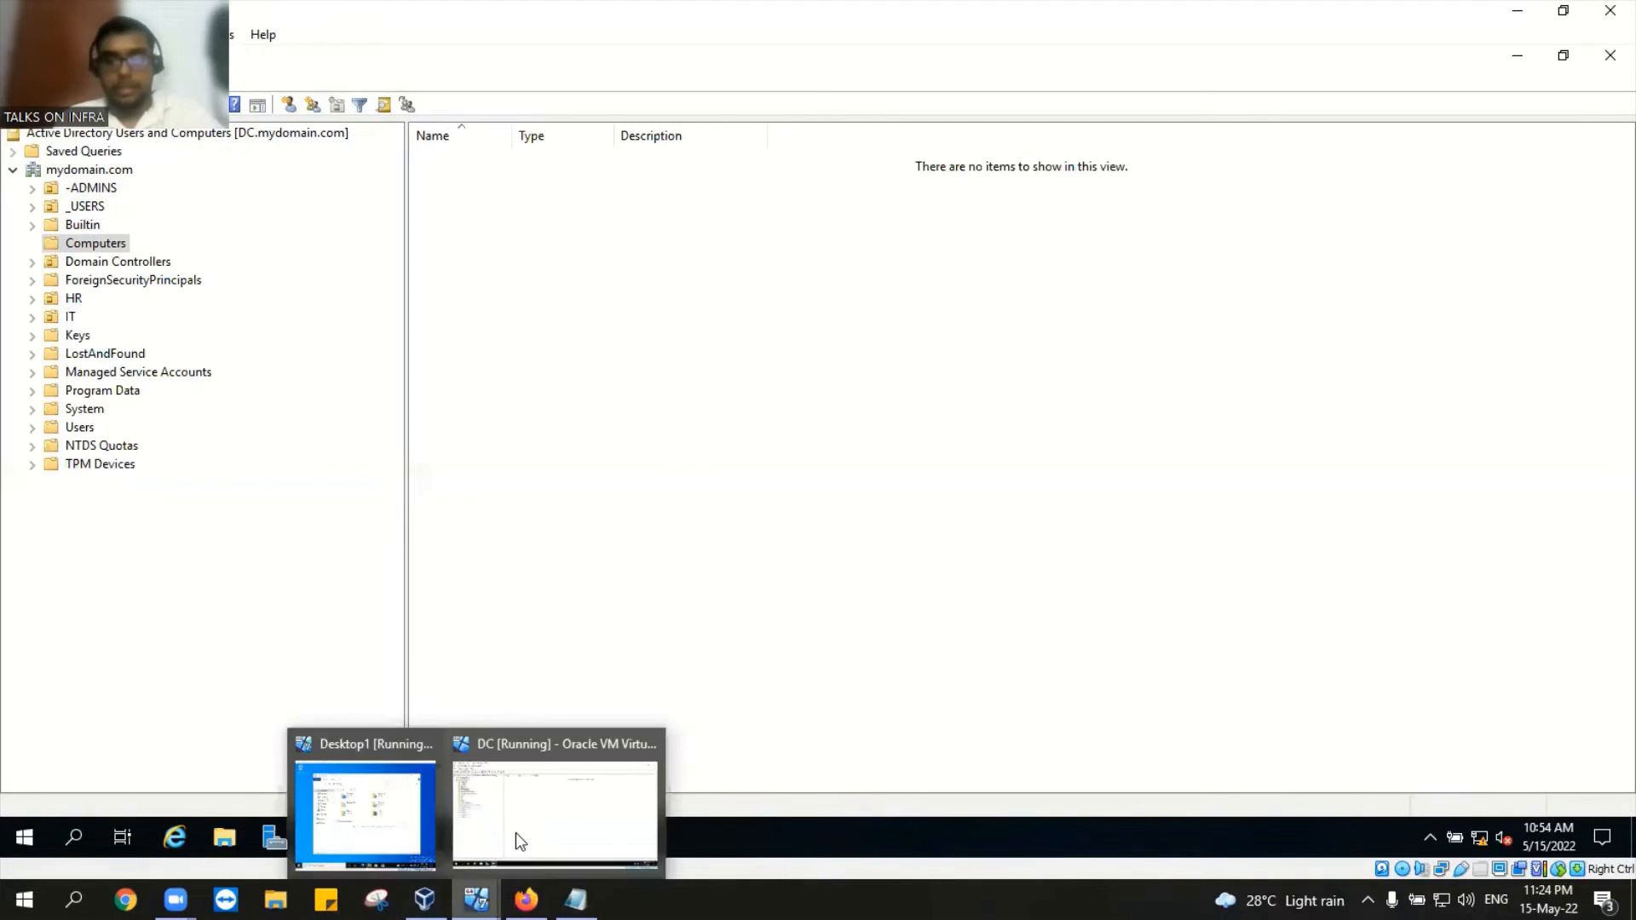
left_click(371, 795)
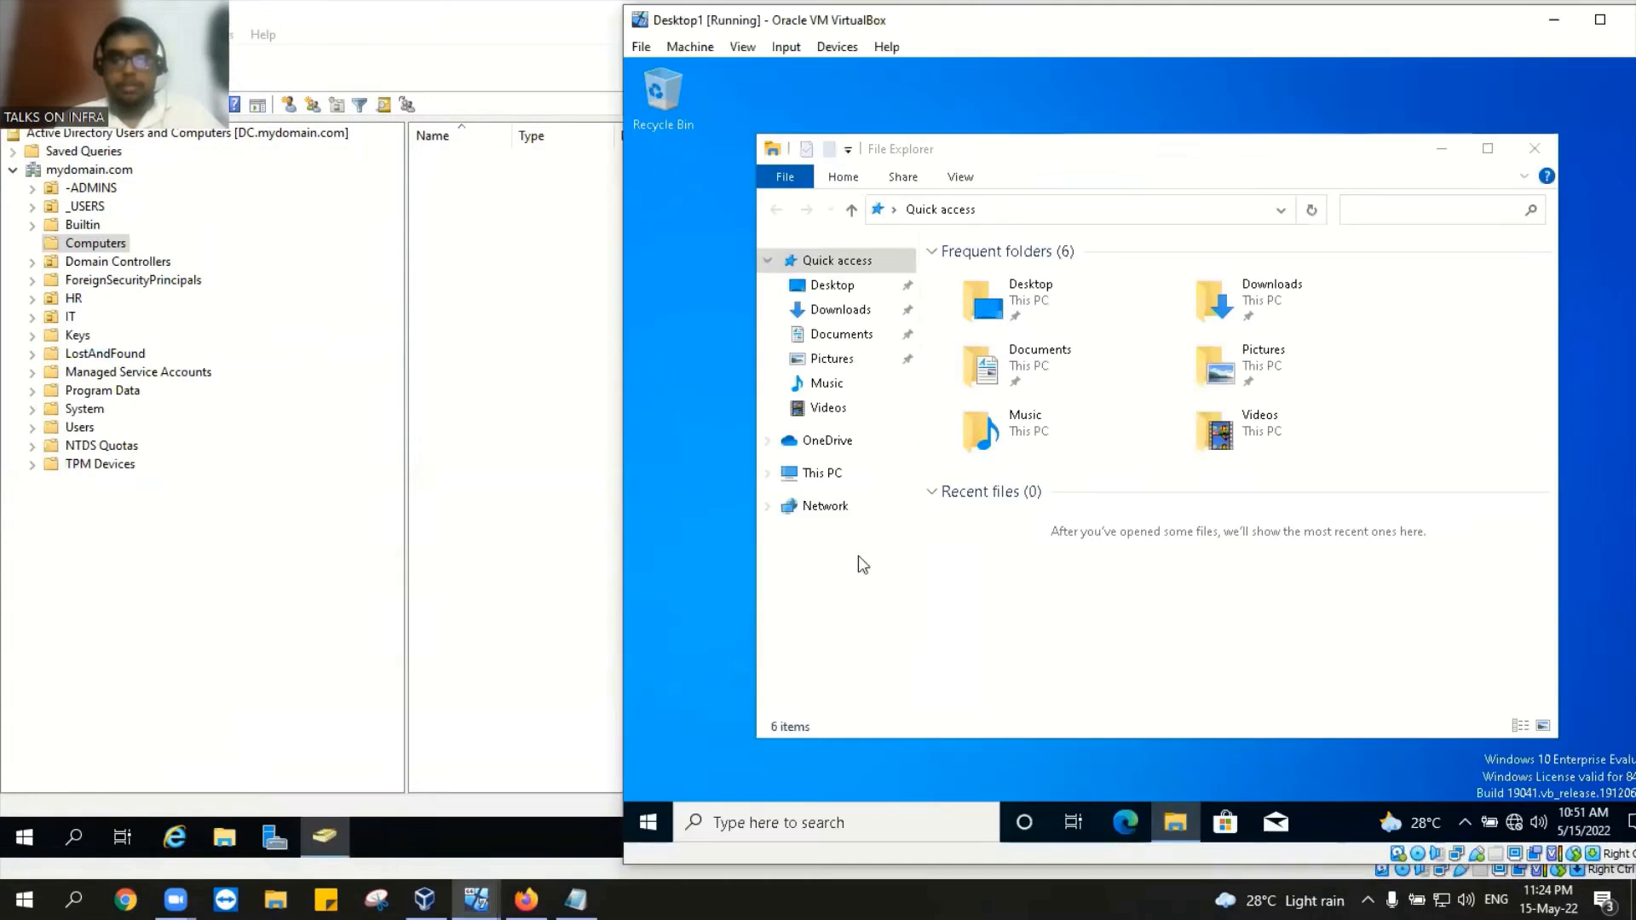
left_click(837, 473)
right_click(838, 475)
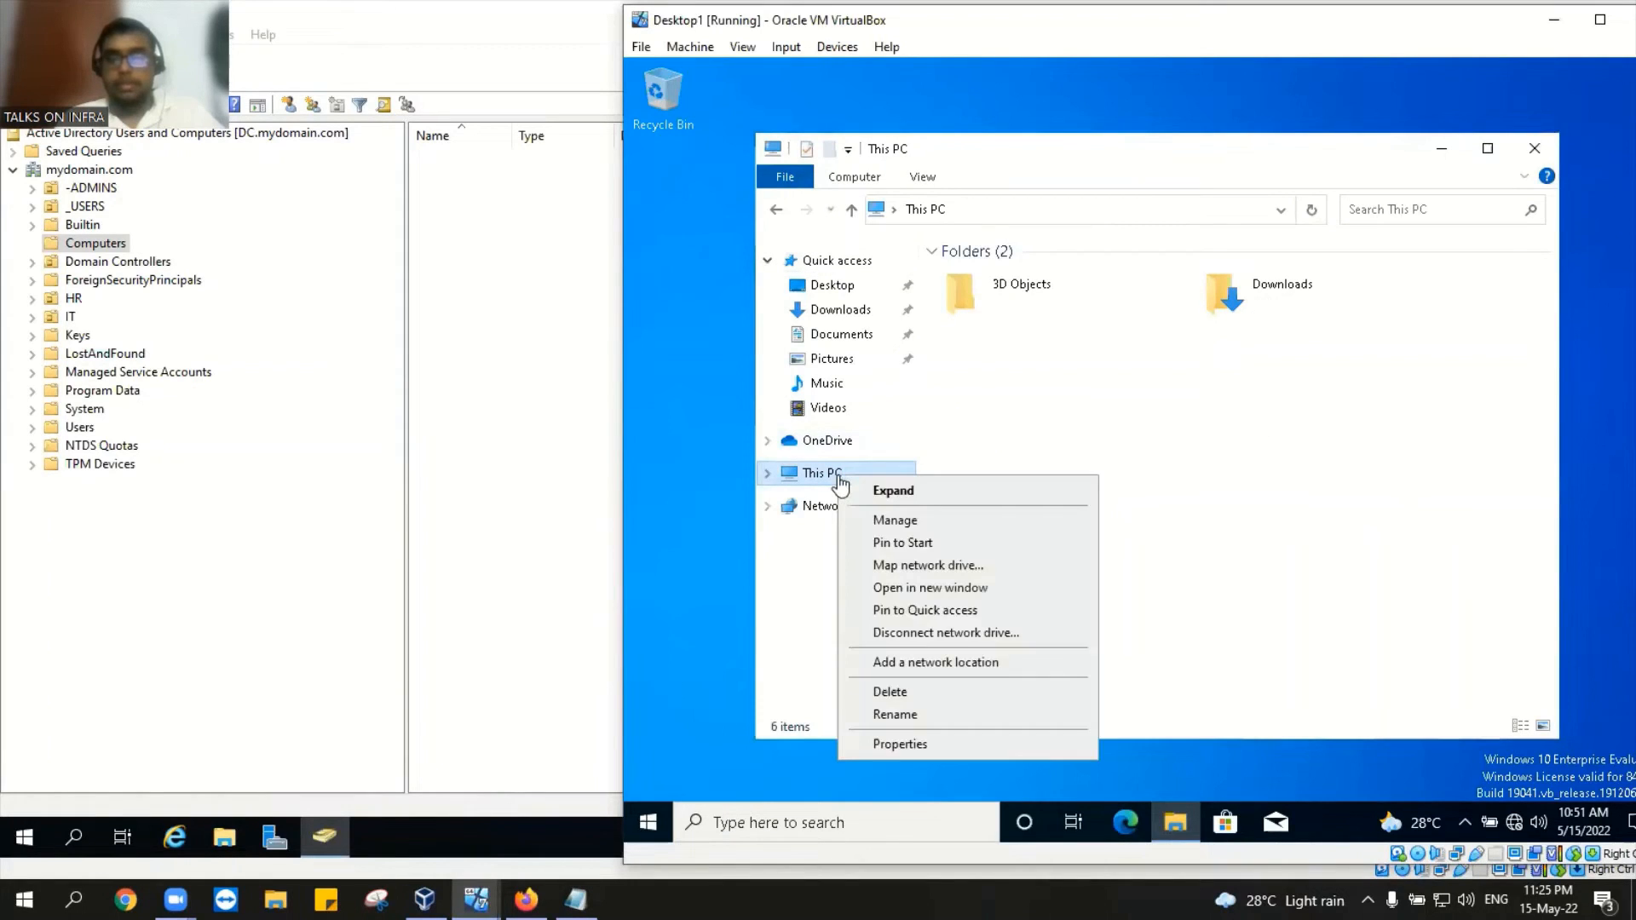
left_click(908, 746)
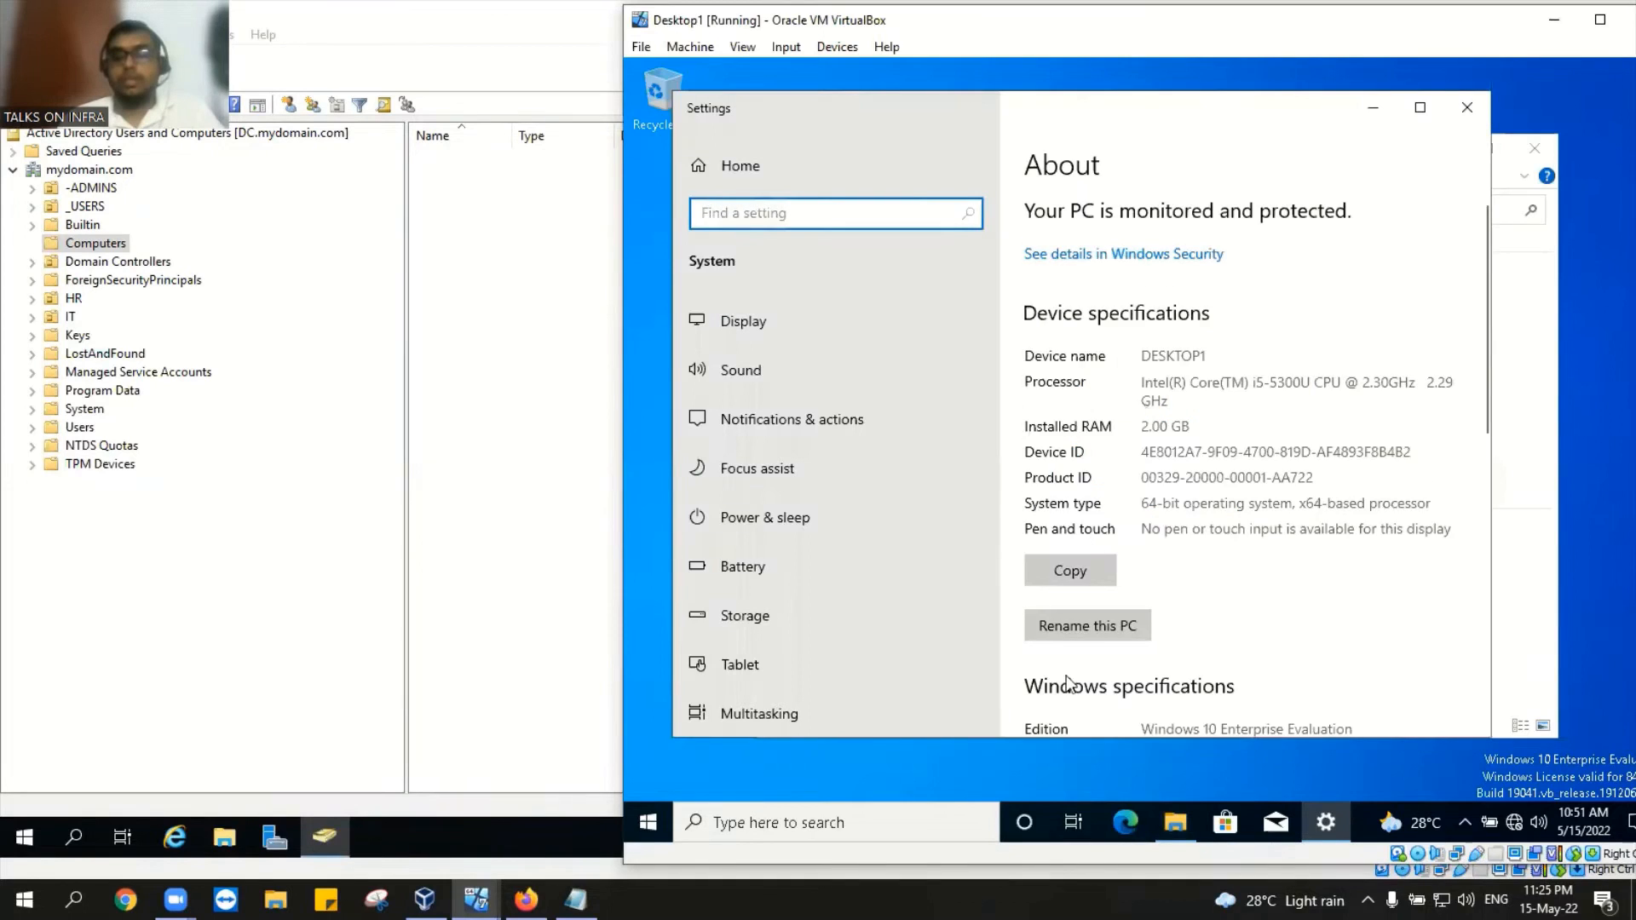
scroll(1140, 401, "down", 10)
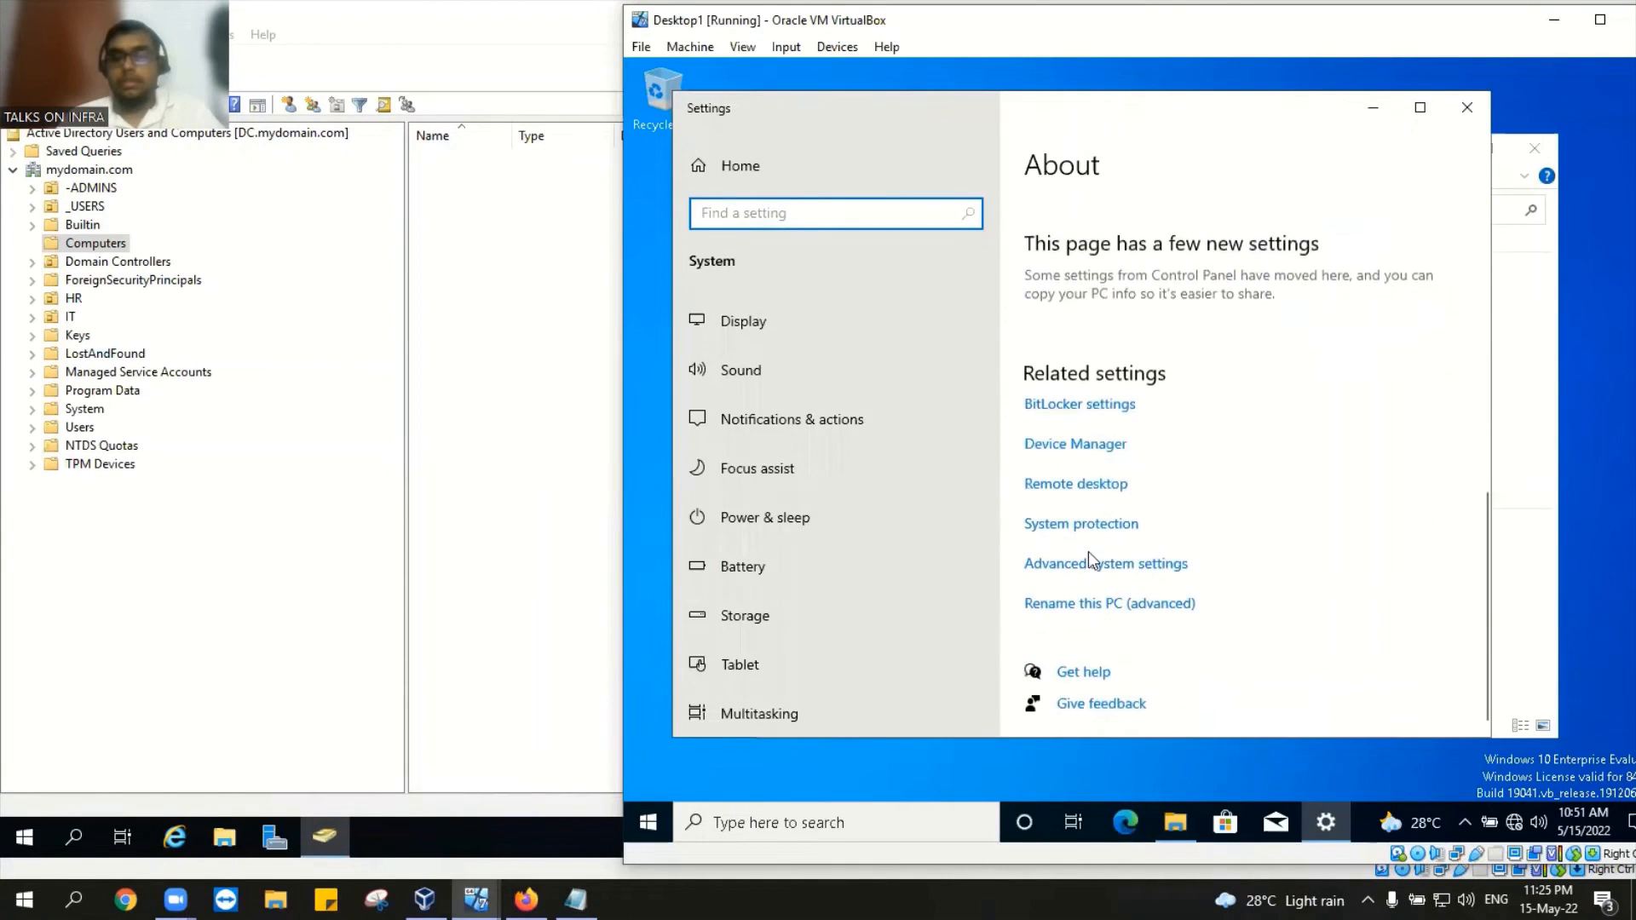
left_click(1094, 571)
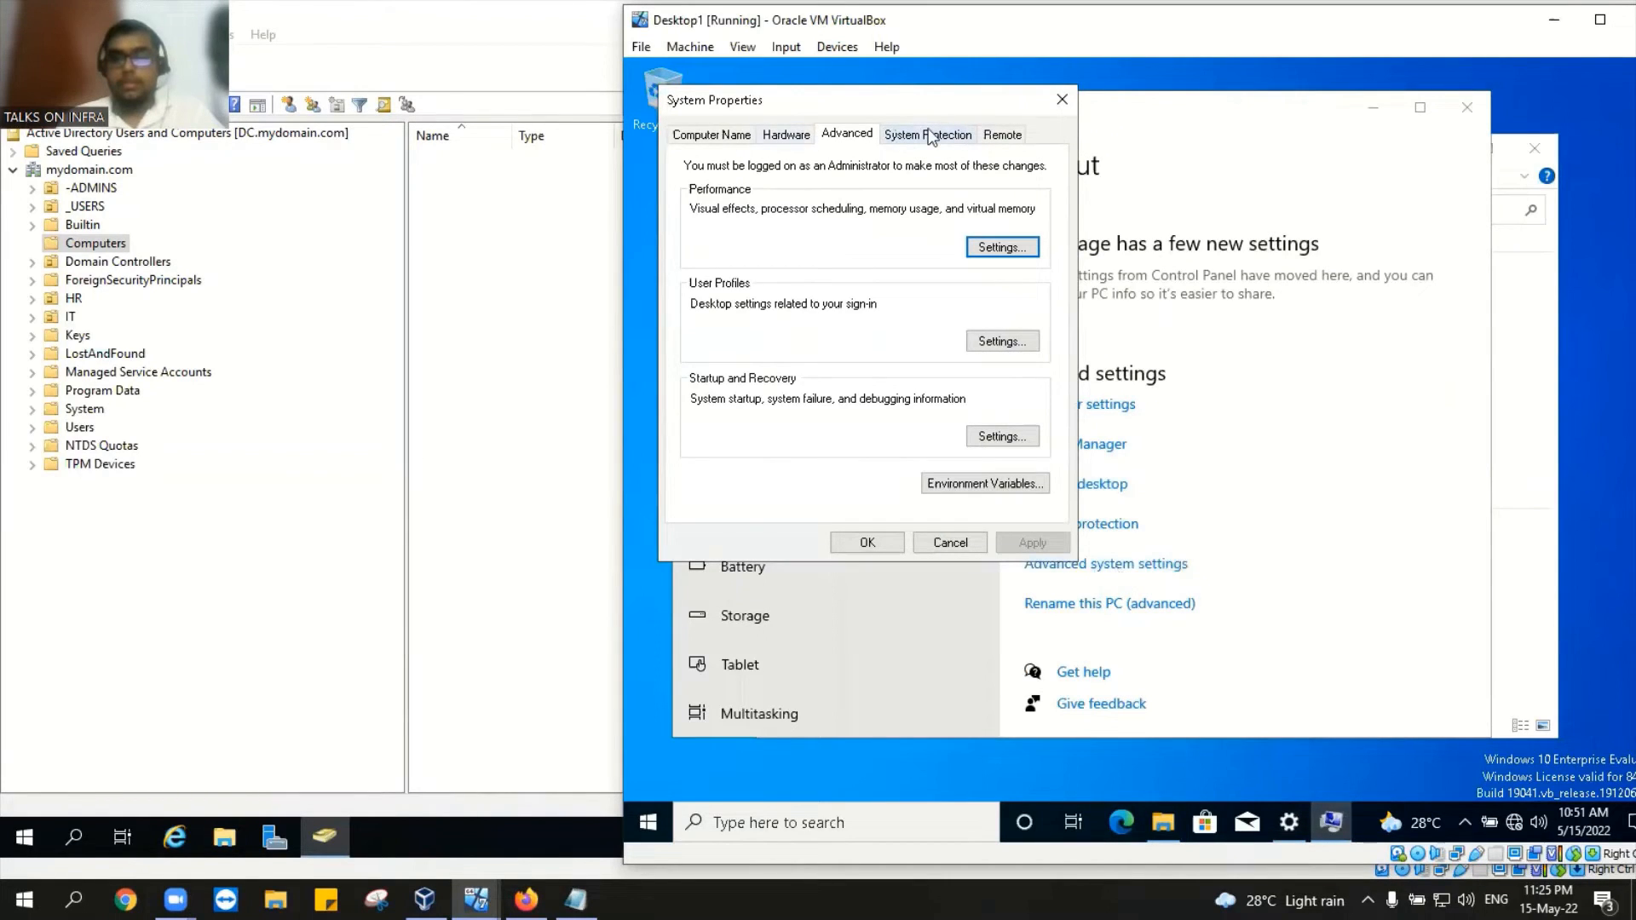
left_click(930, 136)
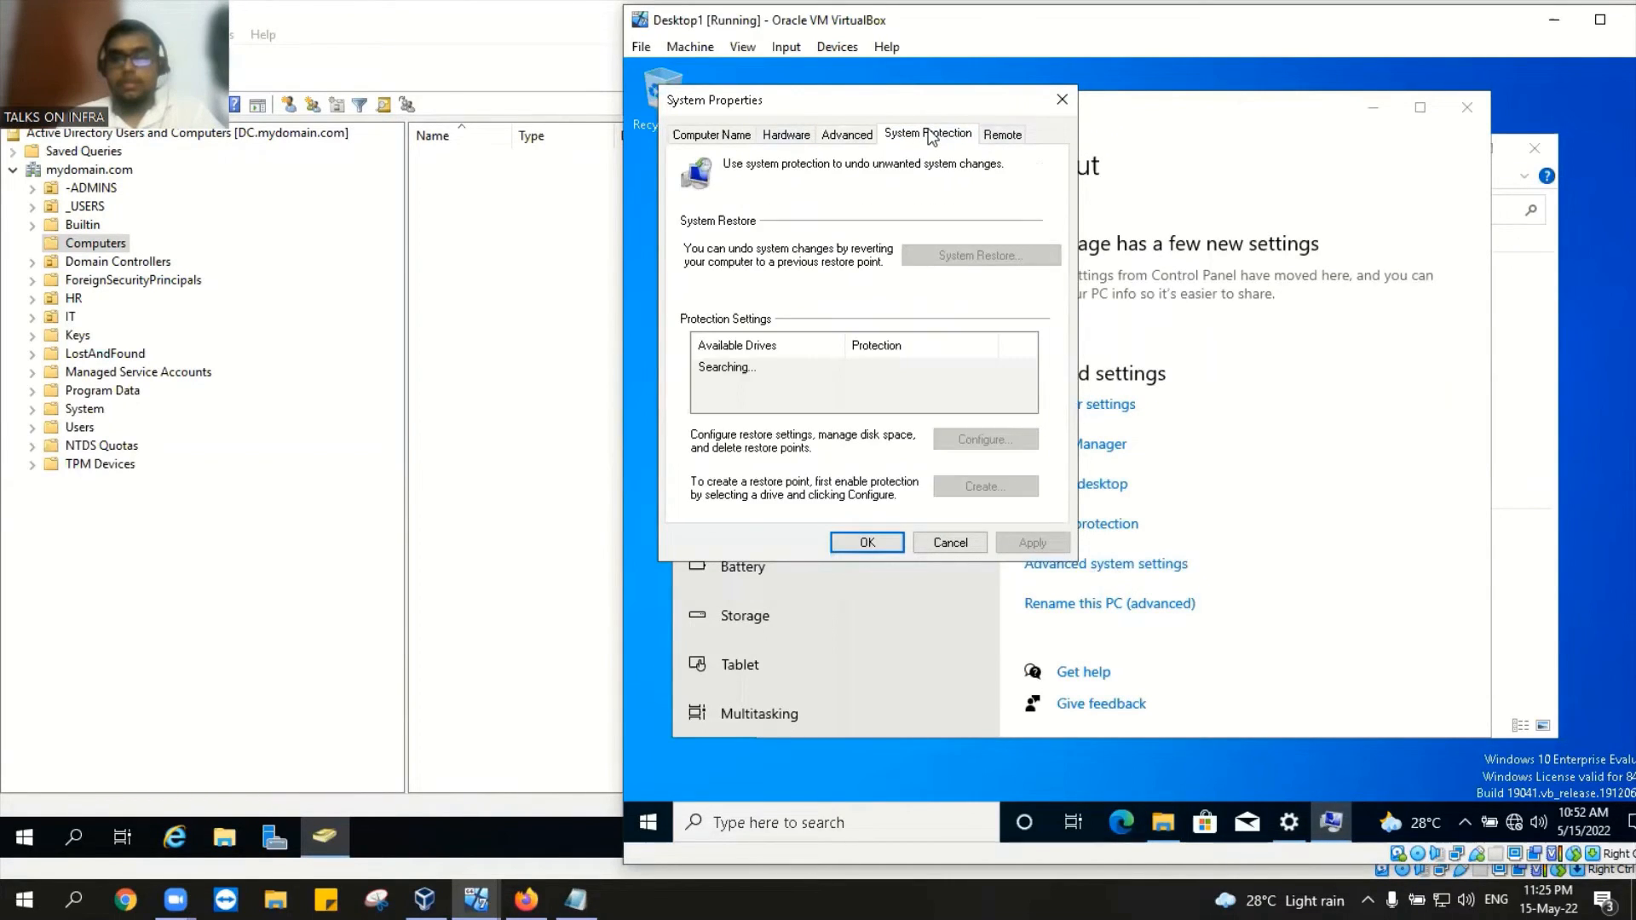
left_click(727, 136)
left_click(920, 136)
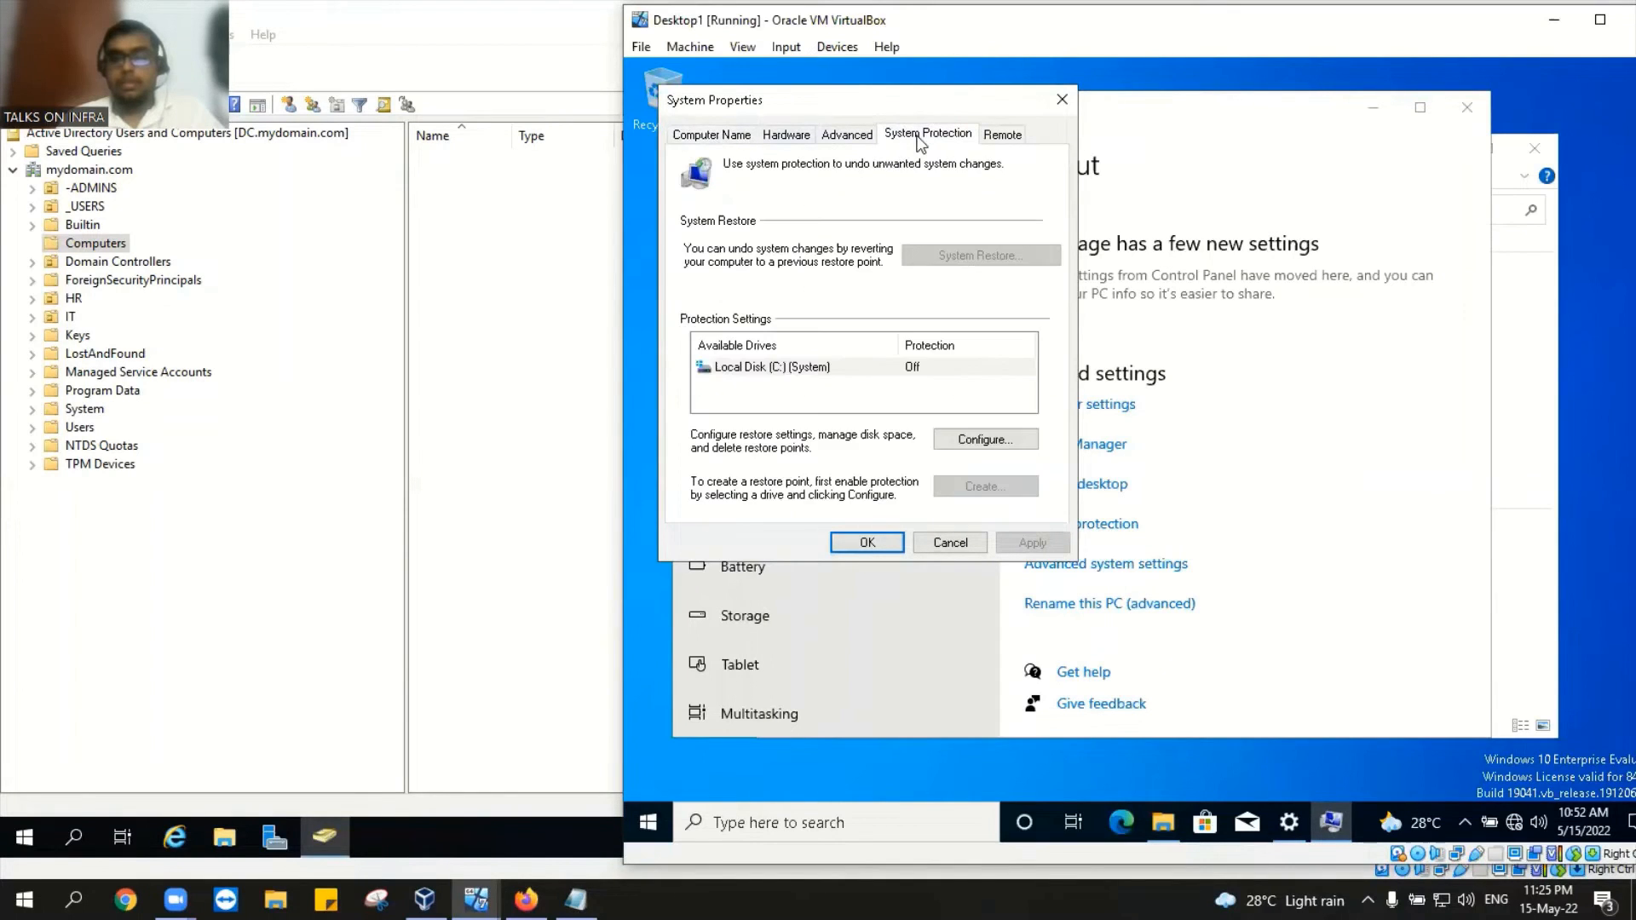
left_click(705, 135)
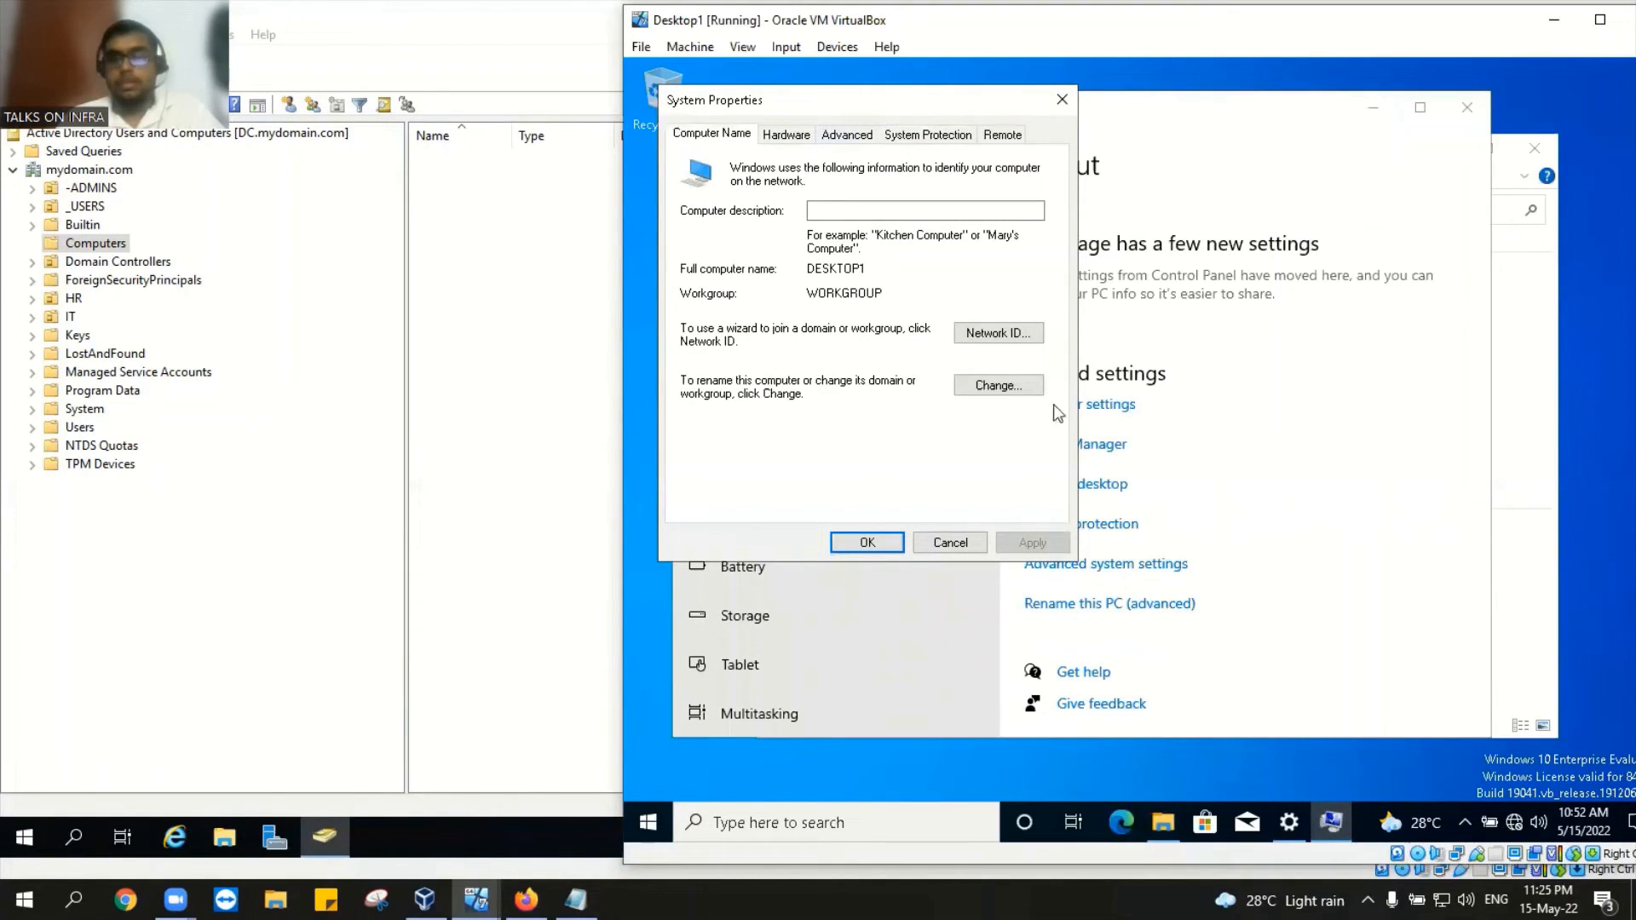
left_click(1020, 390)
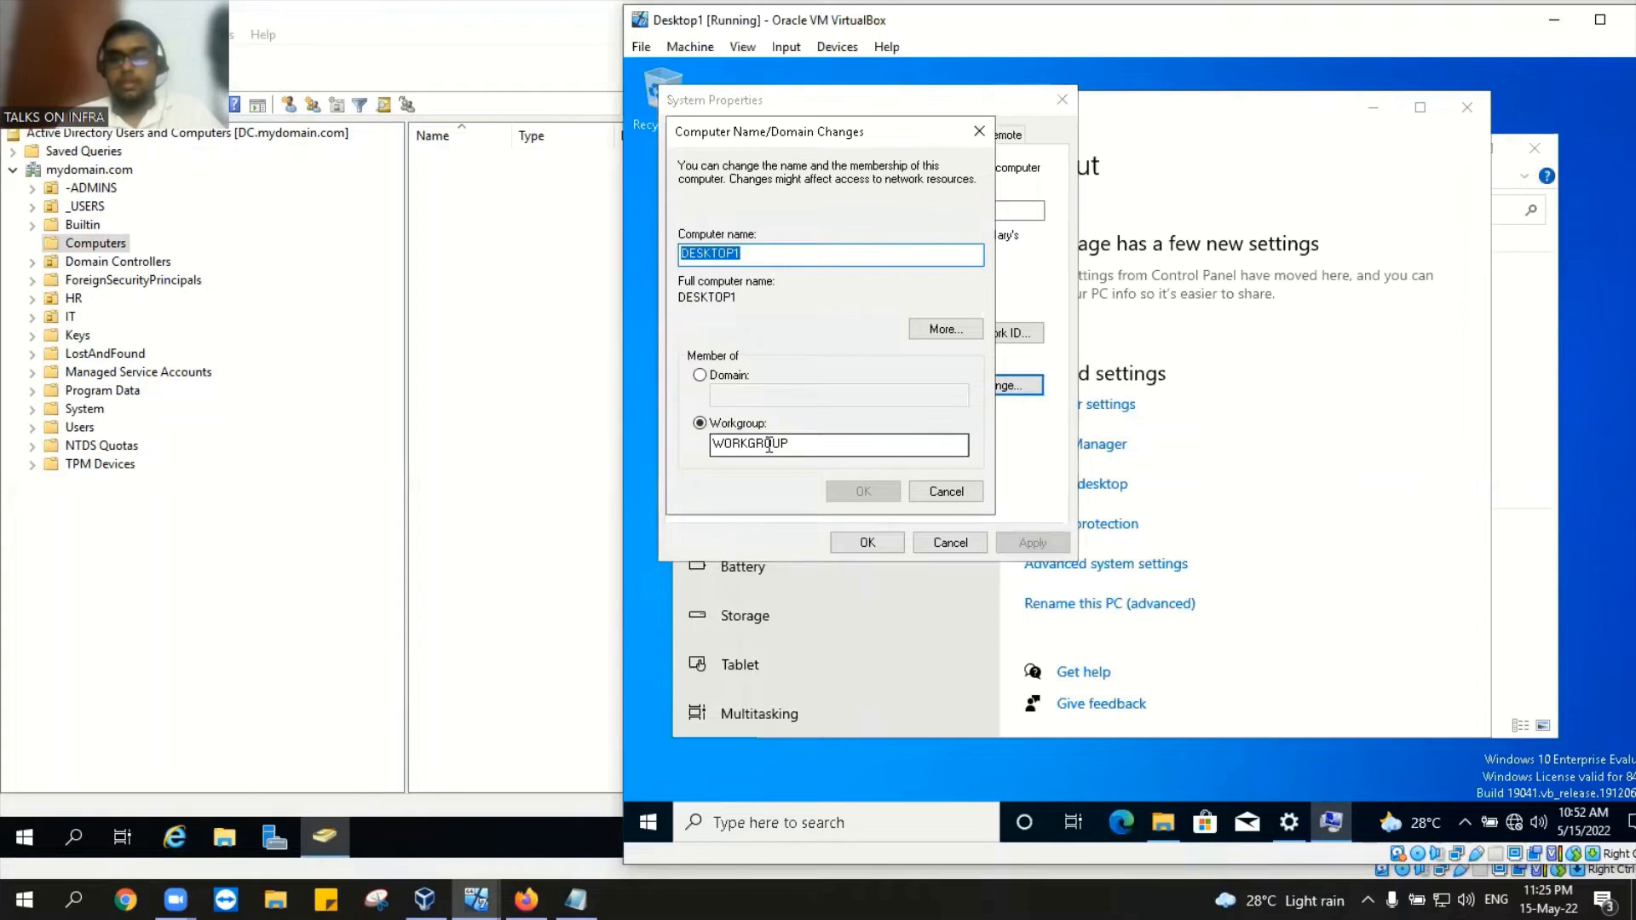
left_click(702, 375)
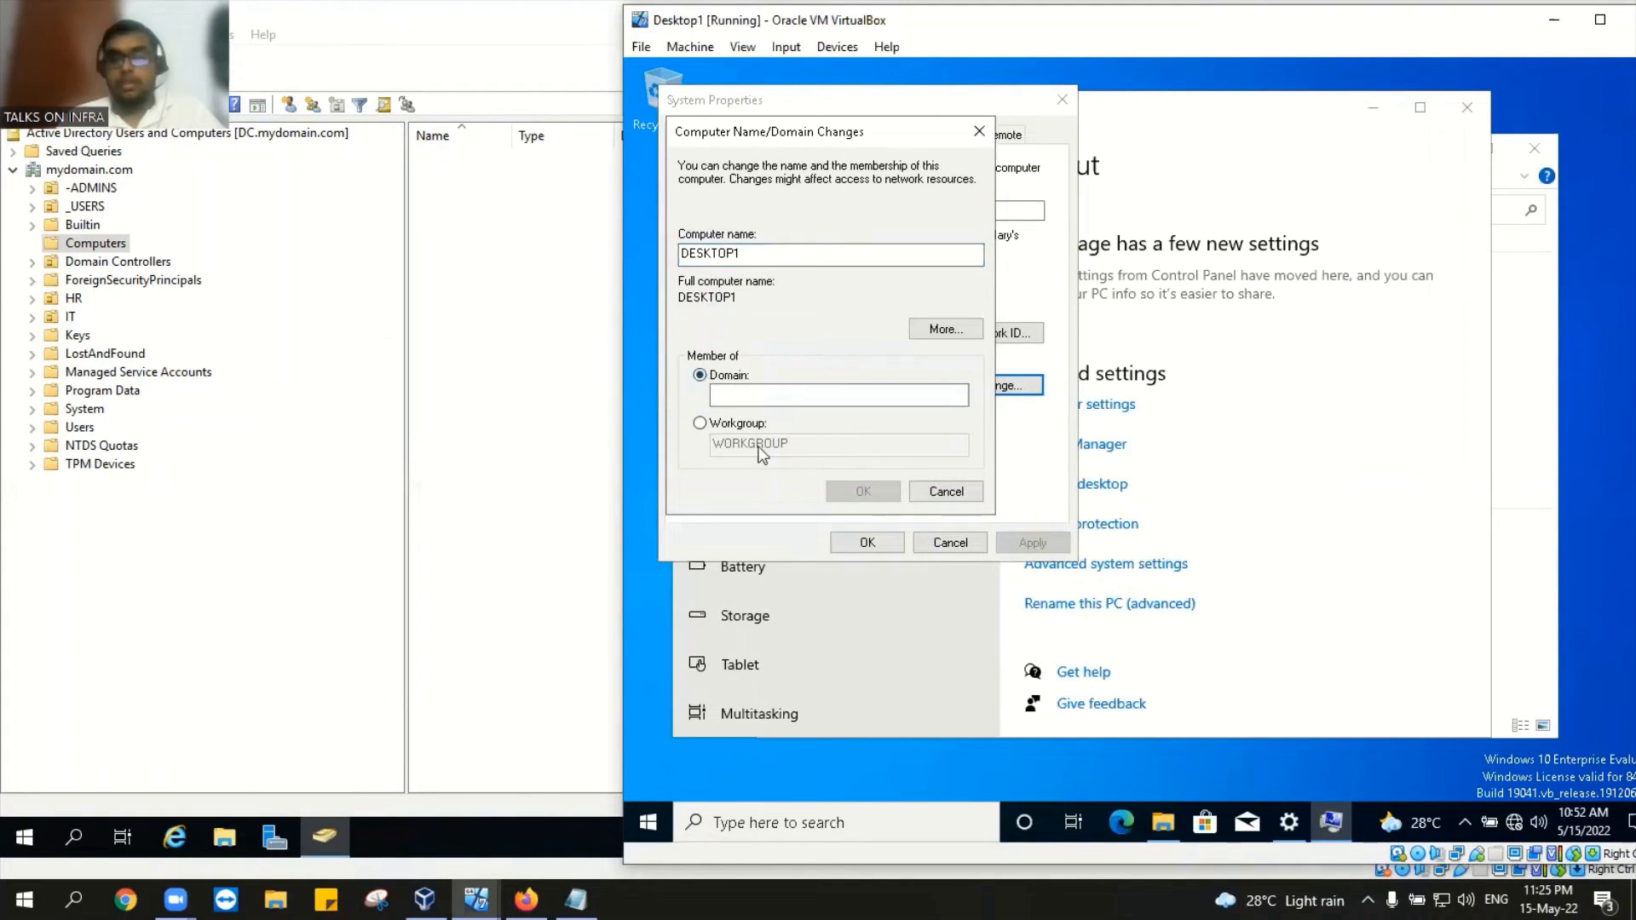
left_click(761, 396)
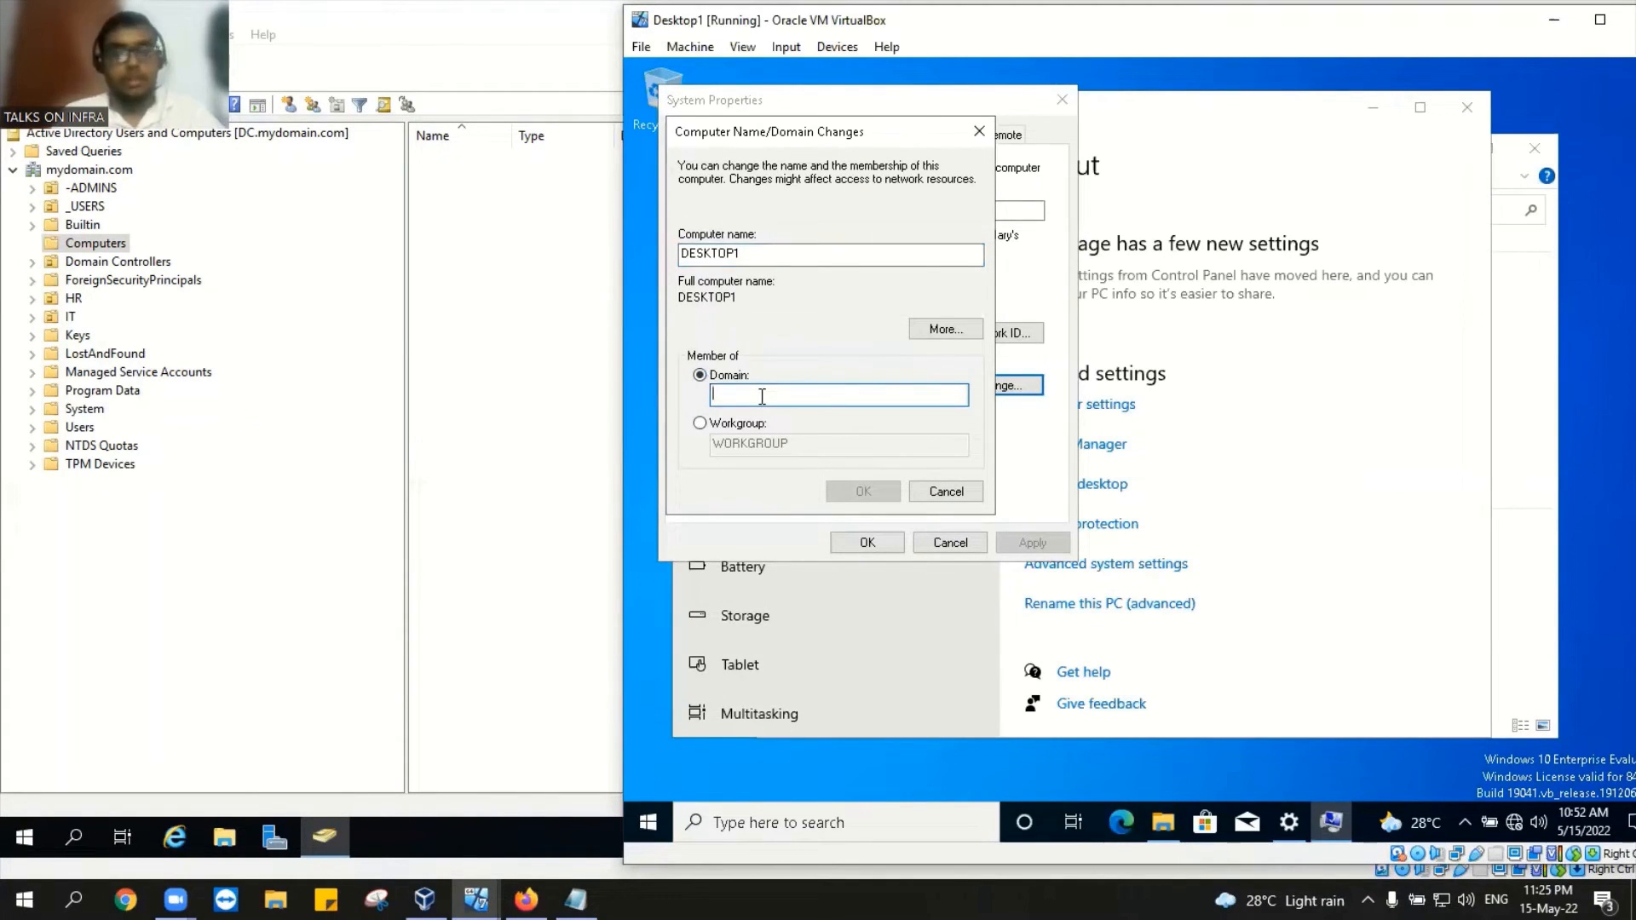
type("myd")
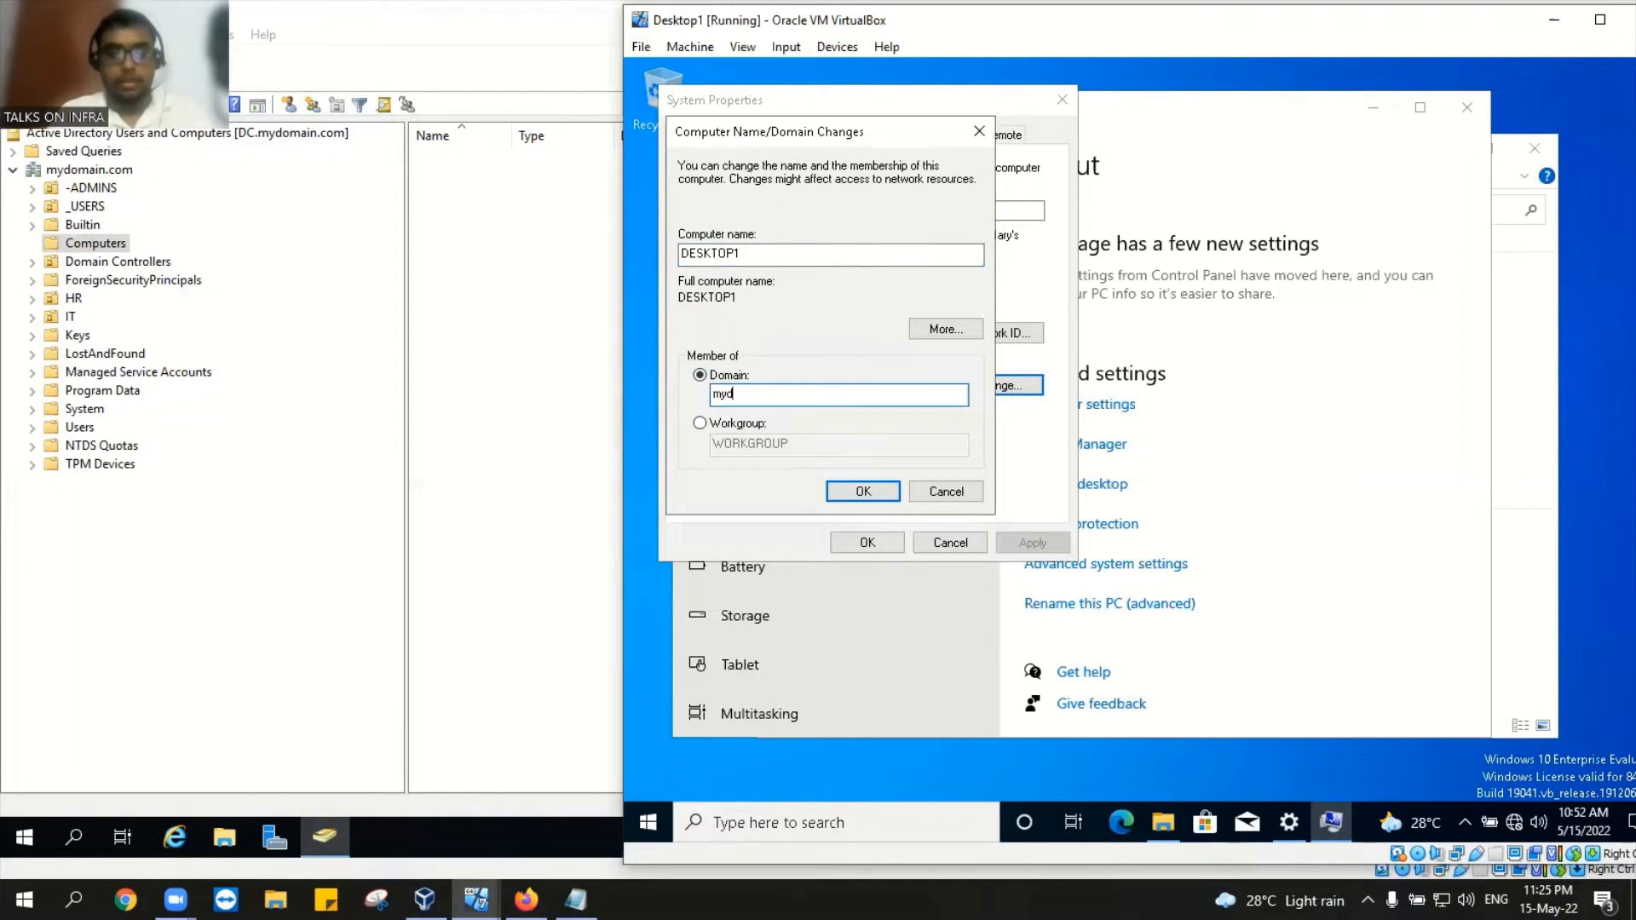
type("om")
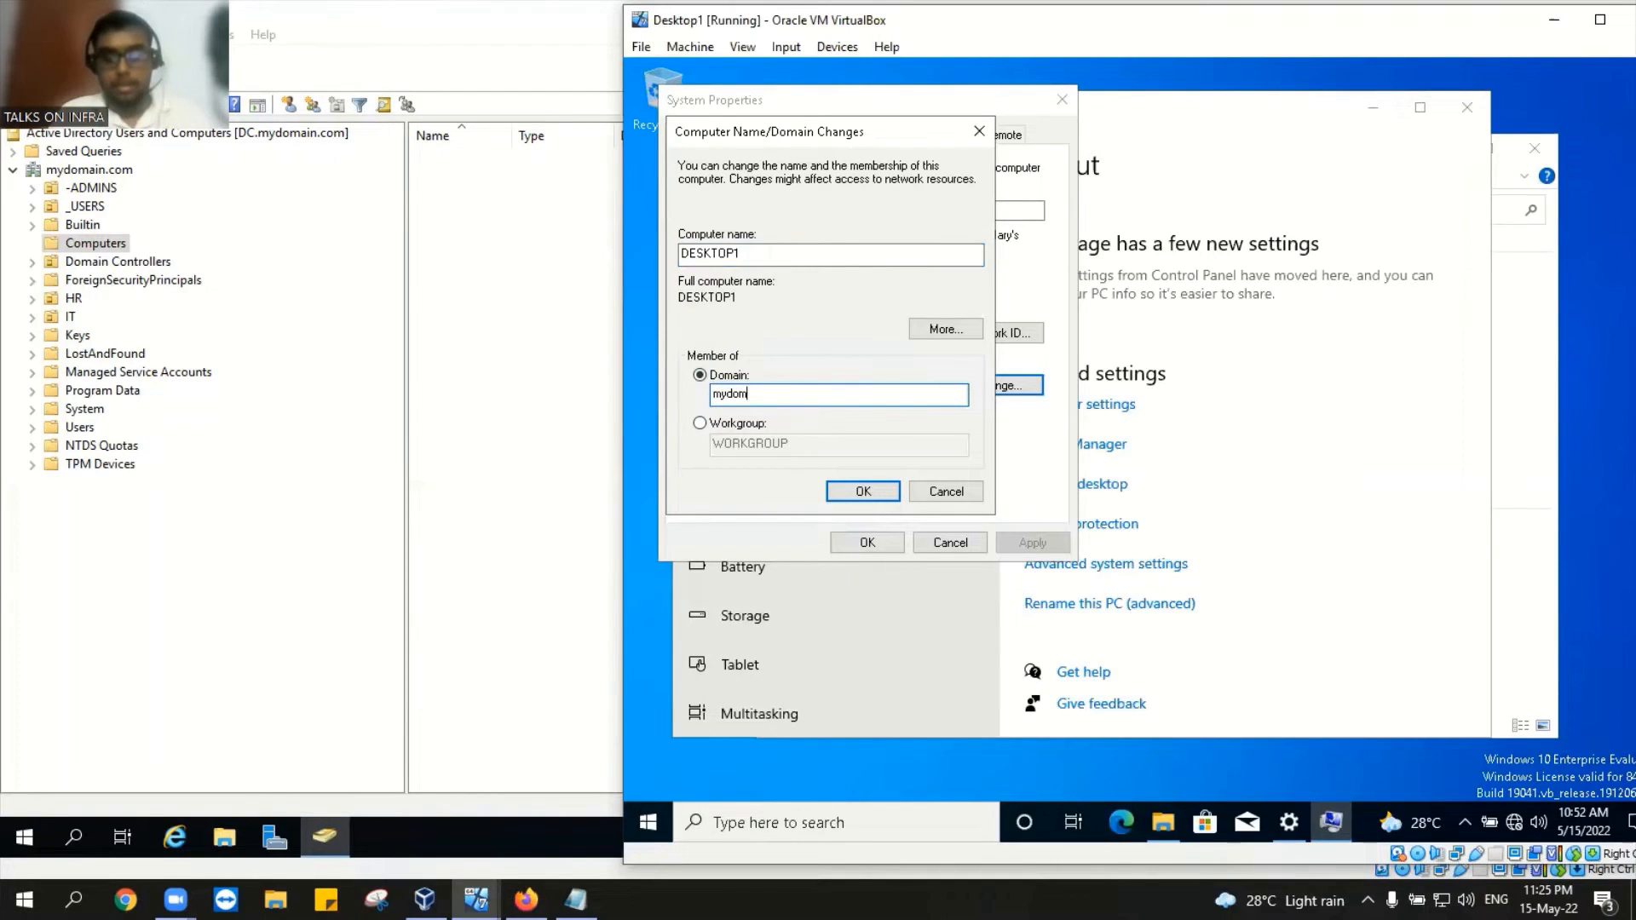
type("ain.com")
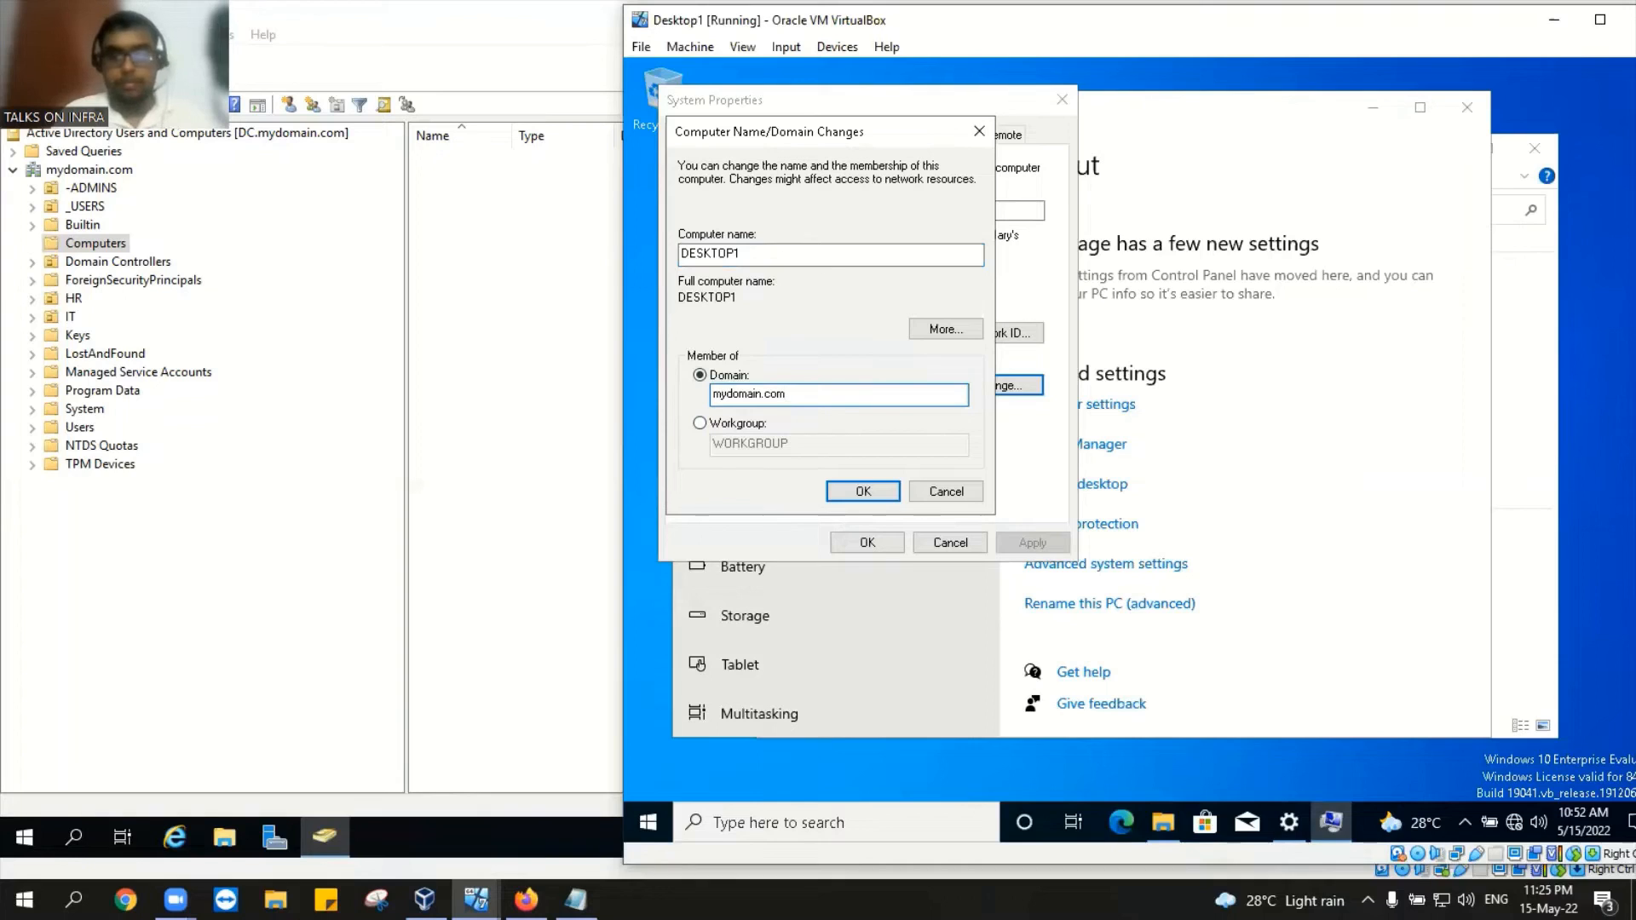
left_click(865, 490)
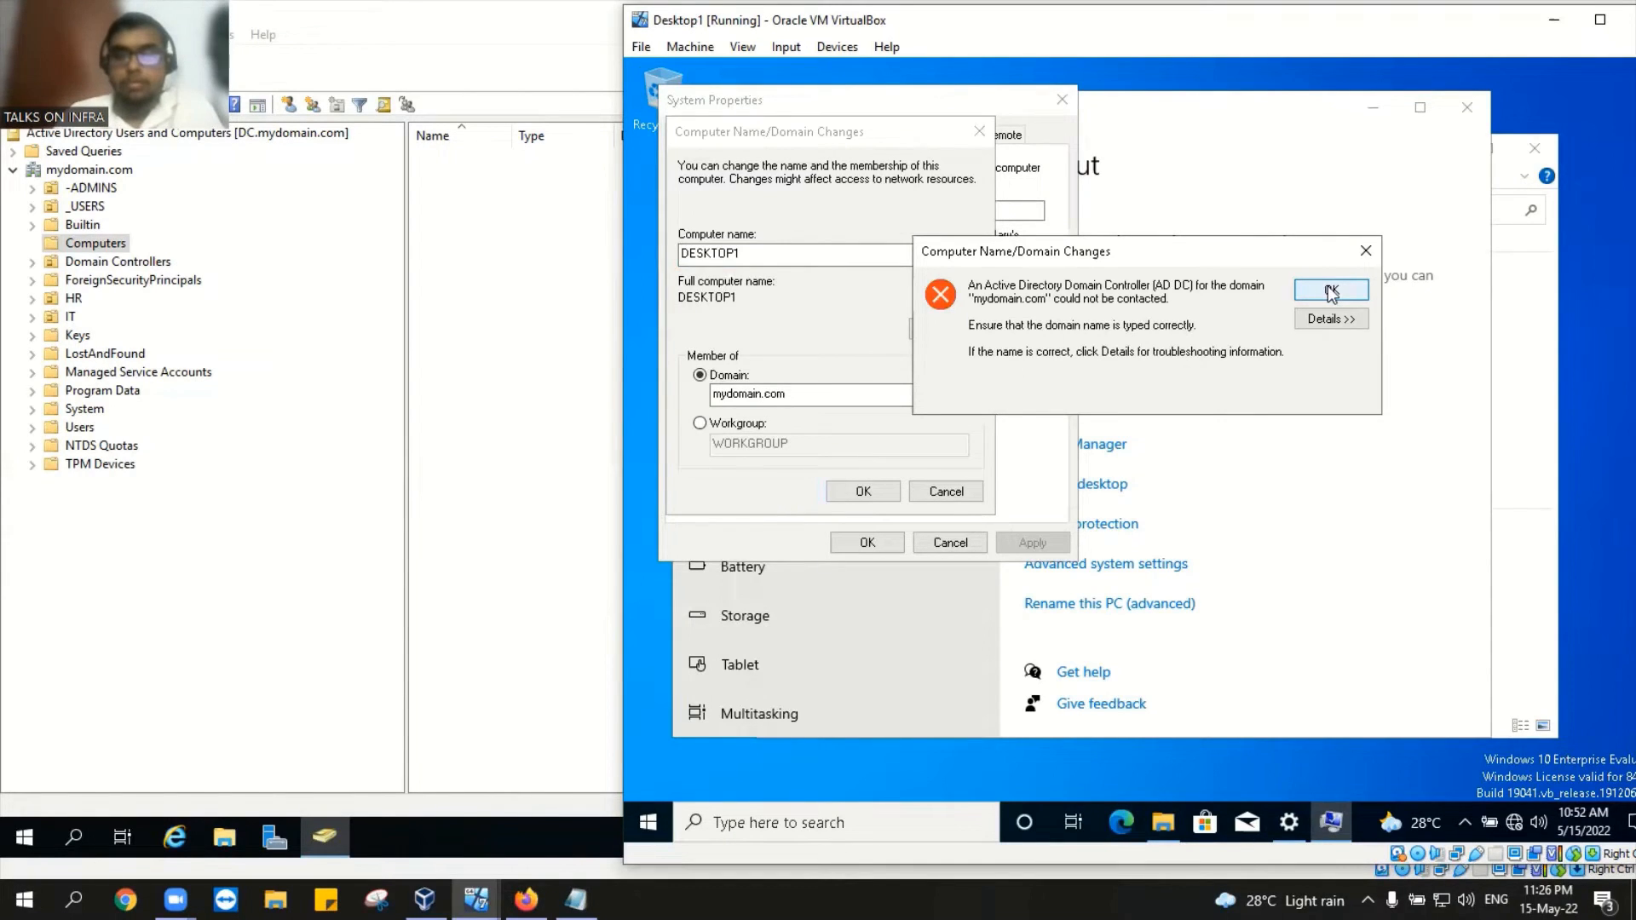
left_click(1330, 292)
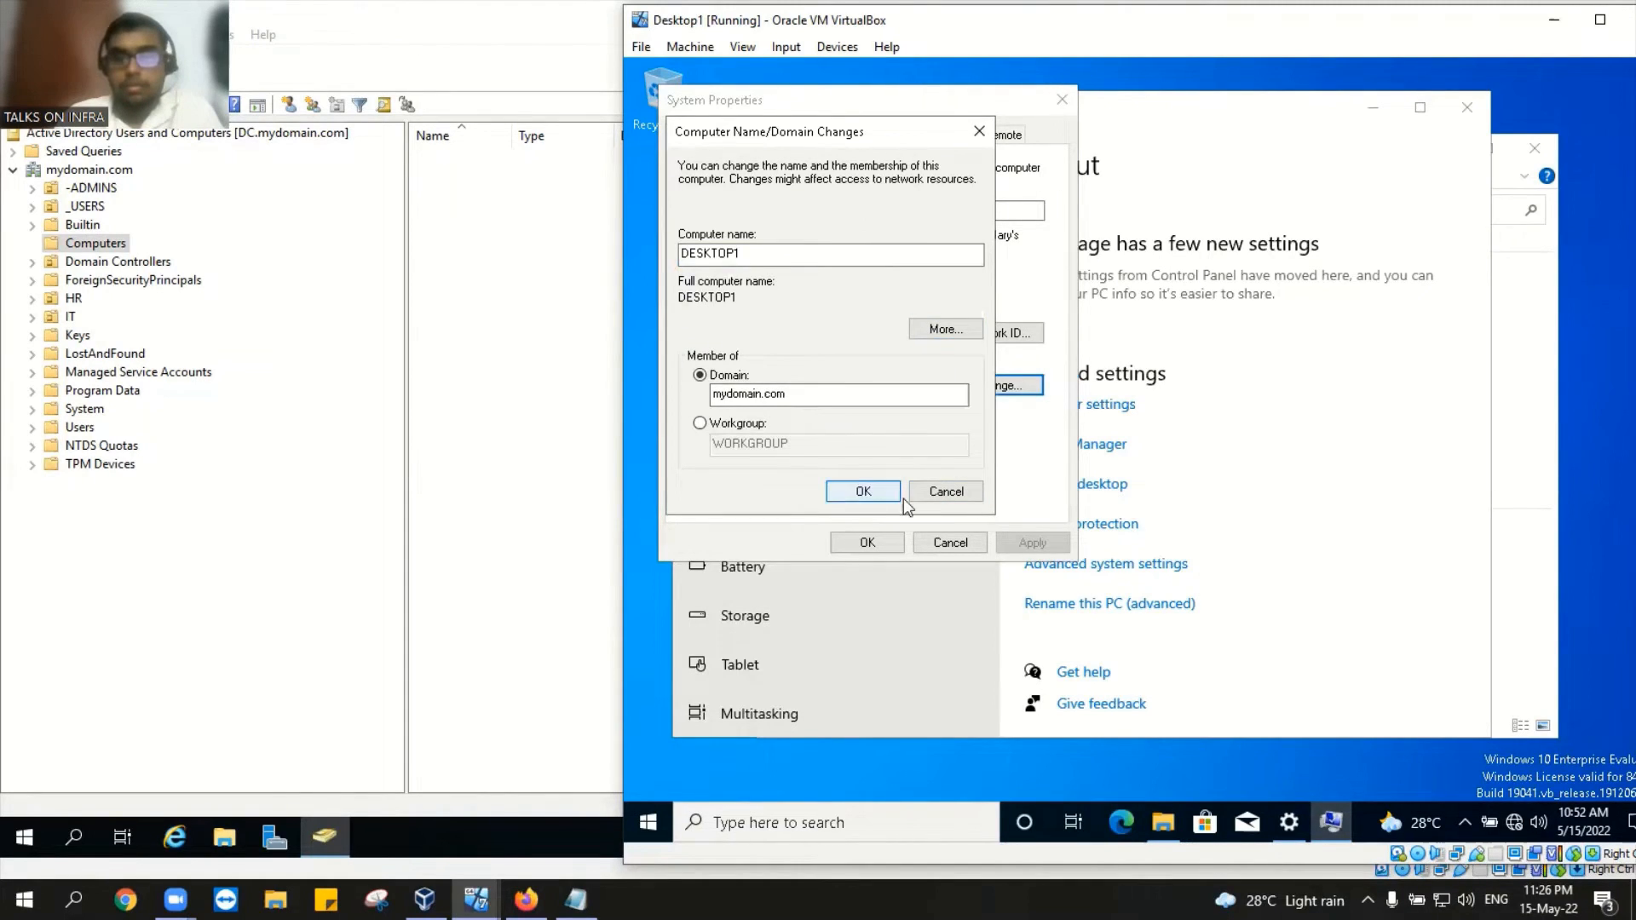
left_click(937, 493)
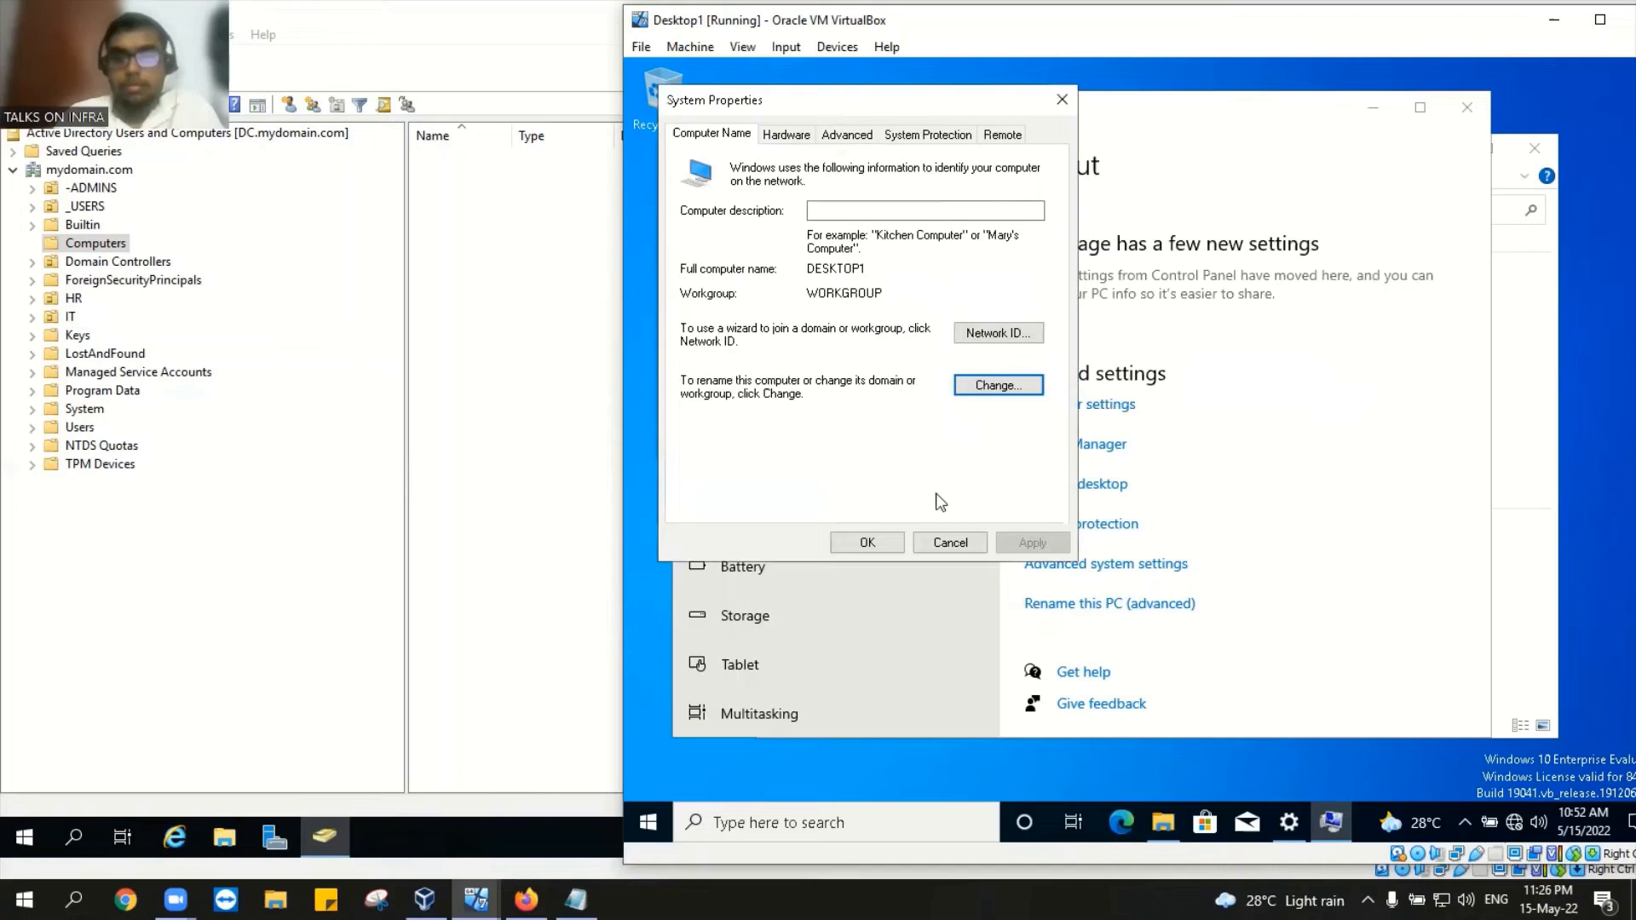
left_click(1062, 99)
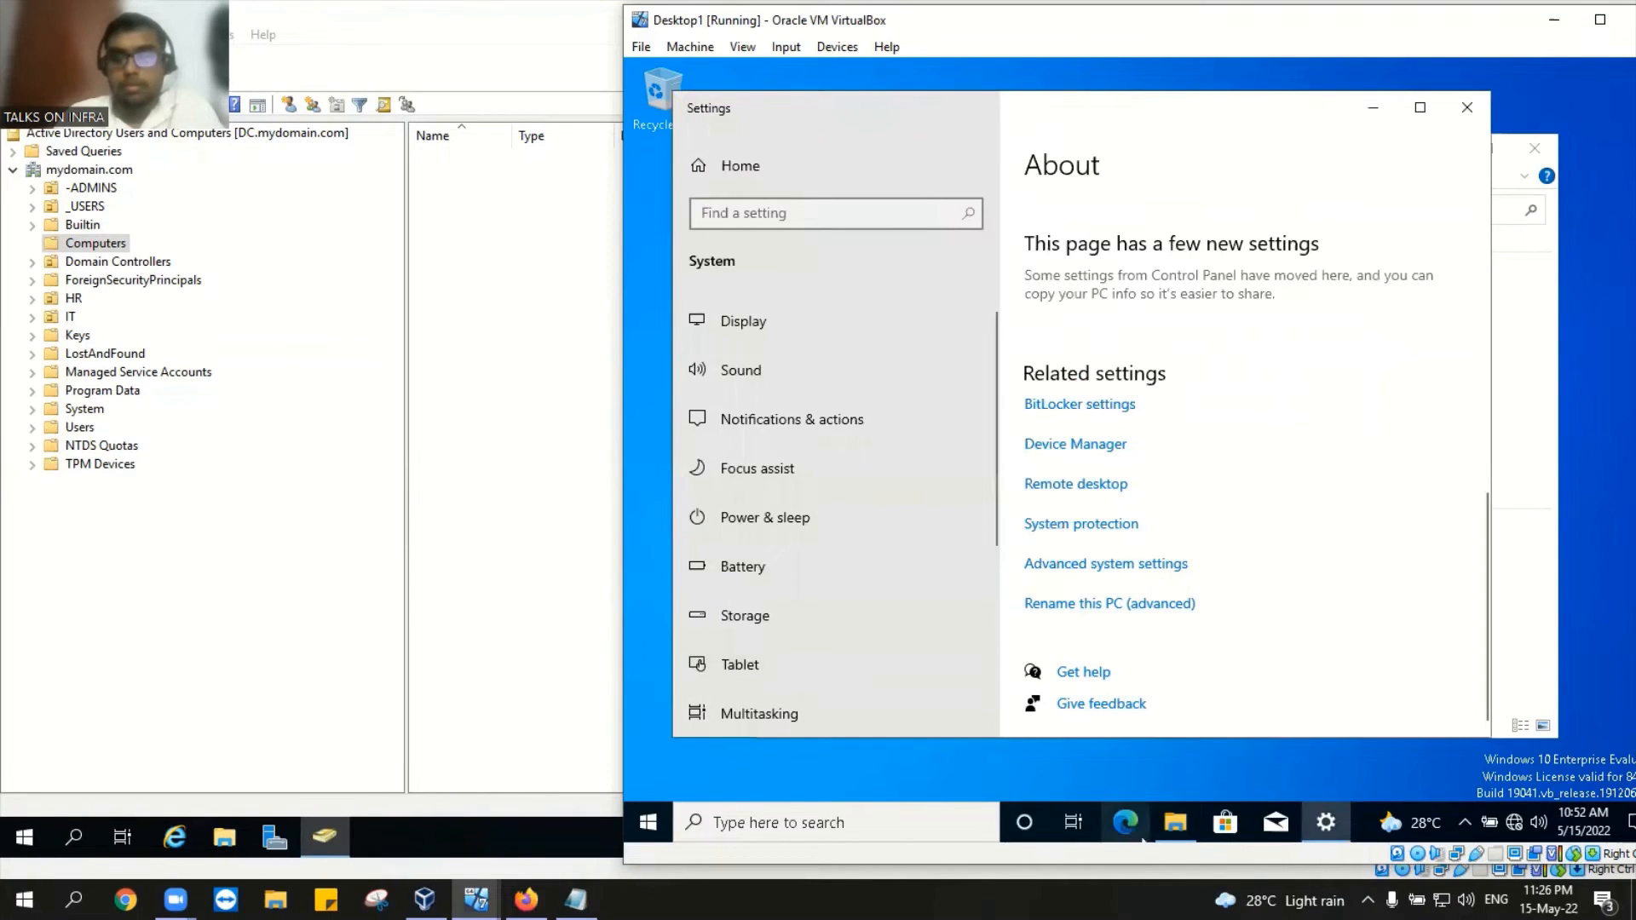
Step: Bring up Desktop1's Start menu with its search box from the taskbar
mouse_move(1515, 832)
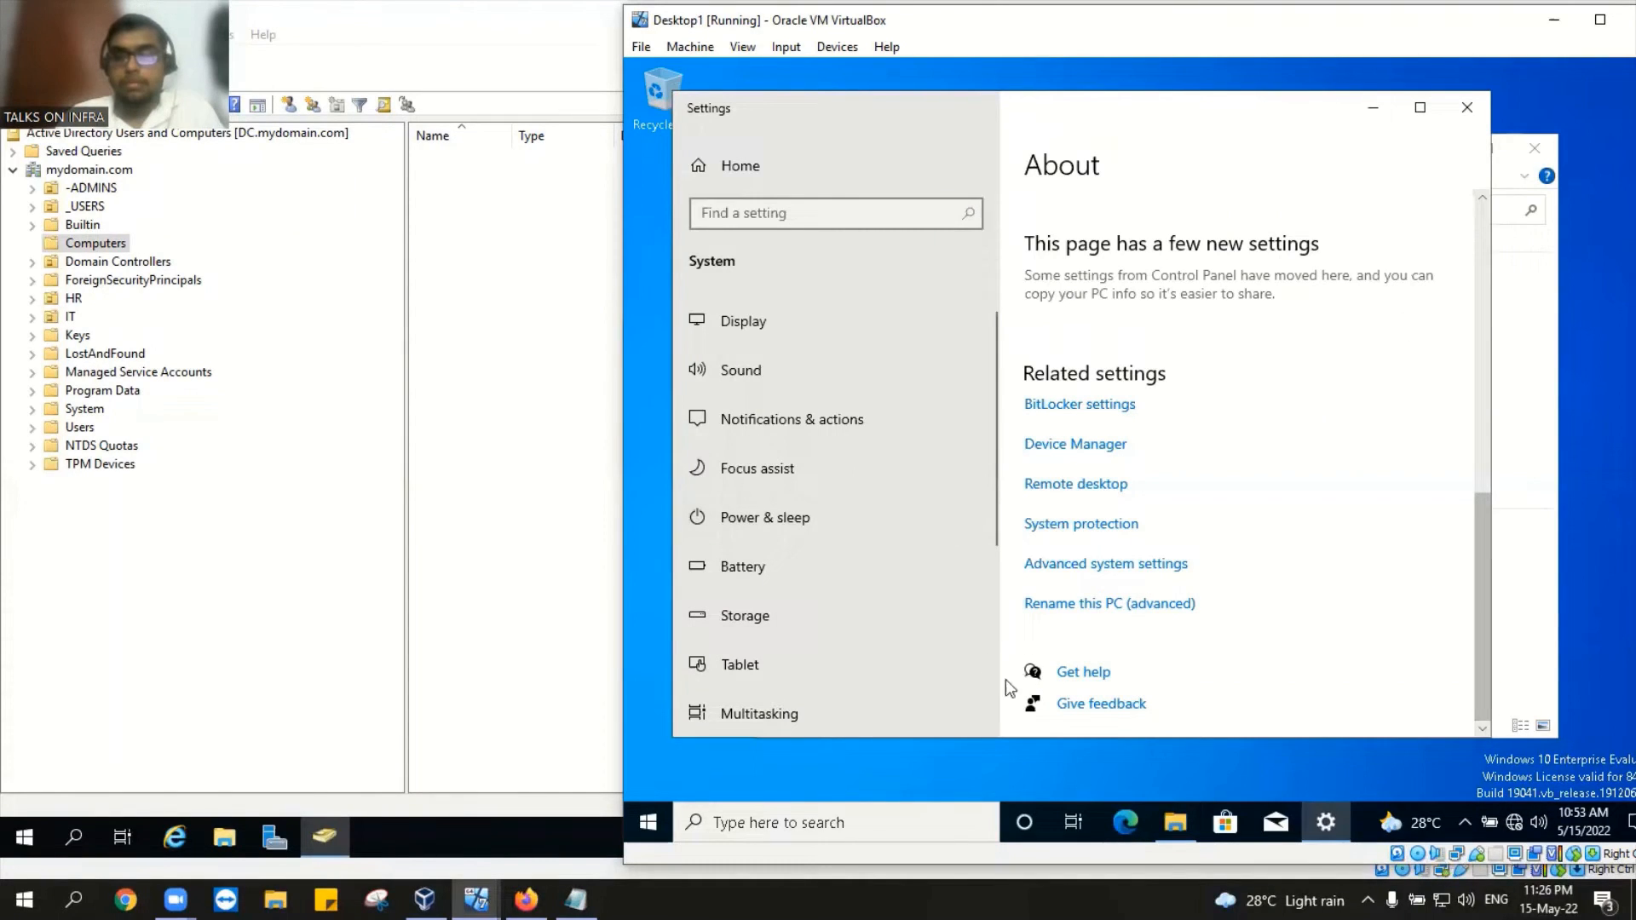
left_click(648, 823)
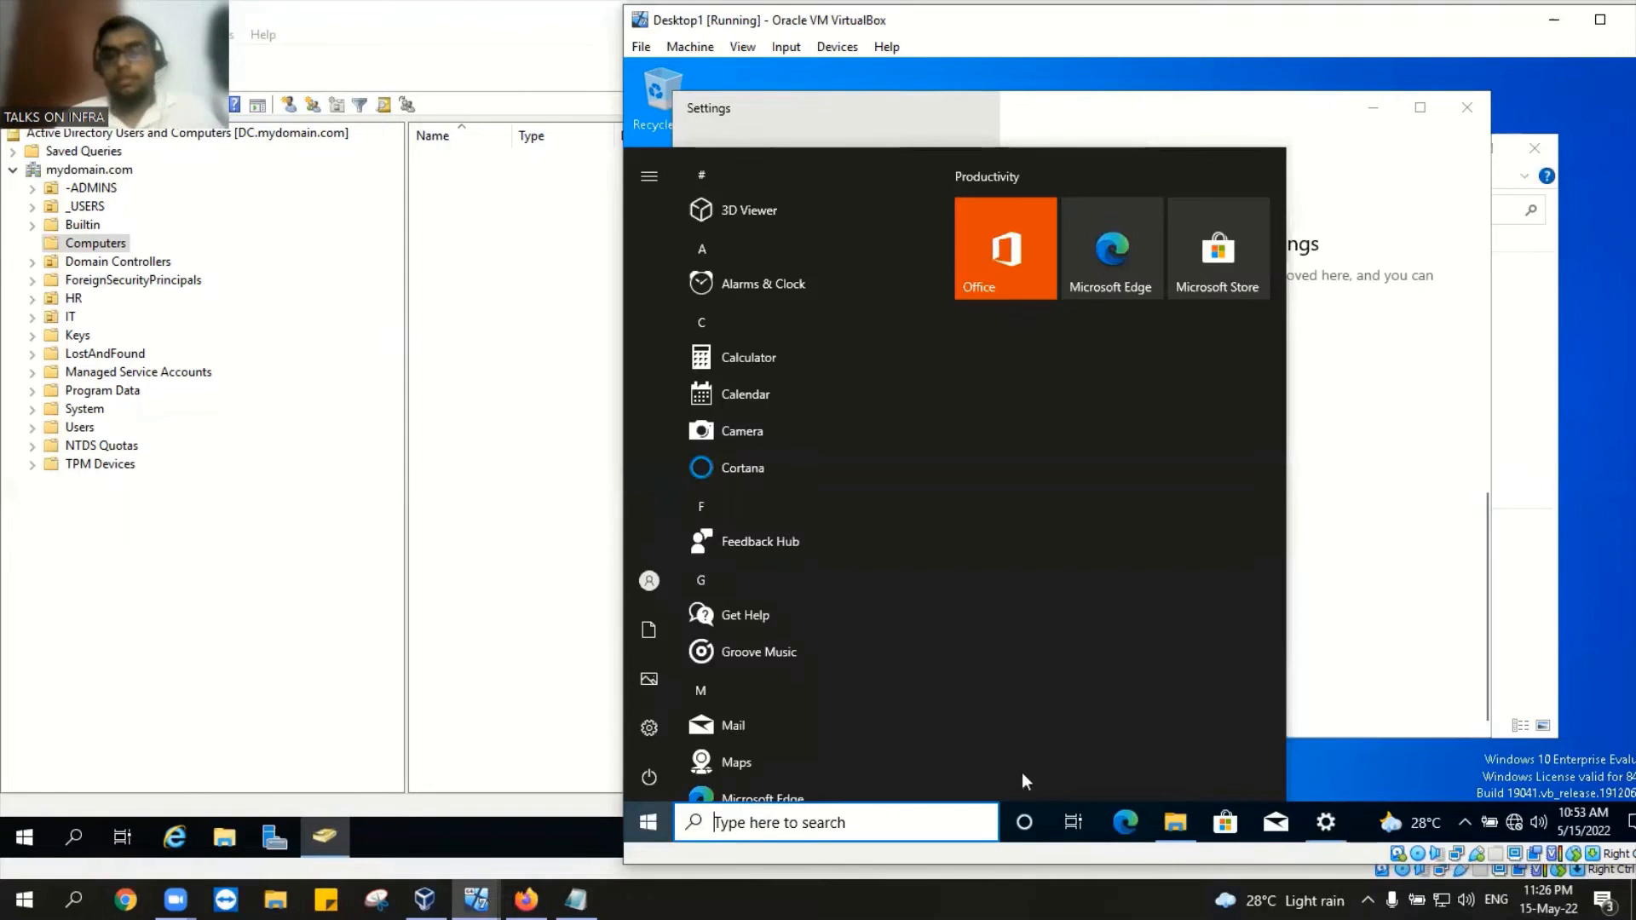
left_click(1336, 515)
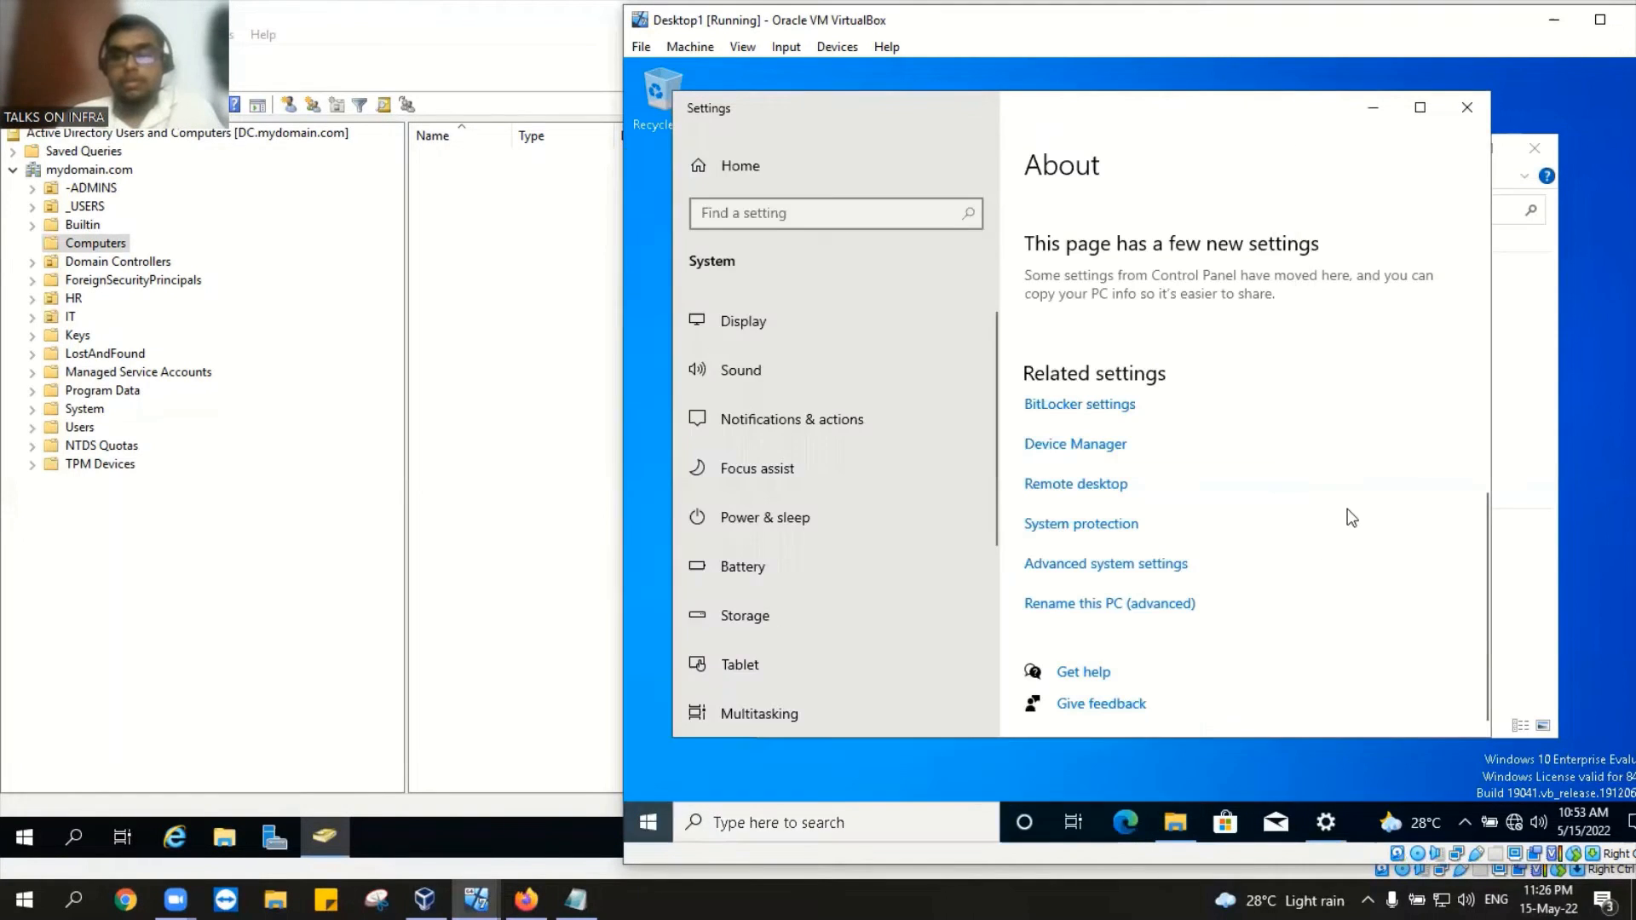
left_click(828, 826)
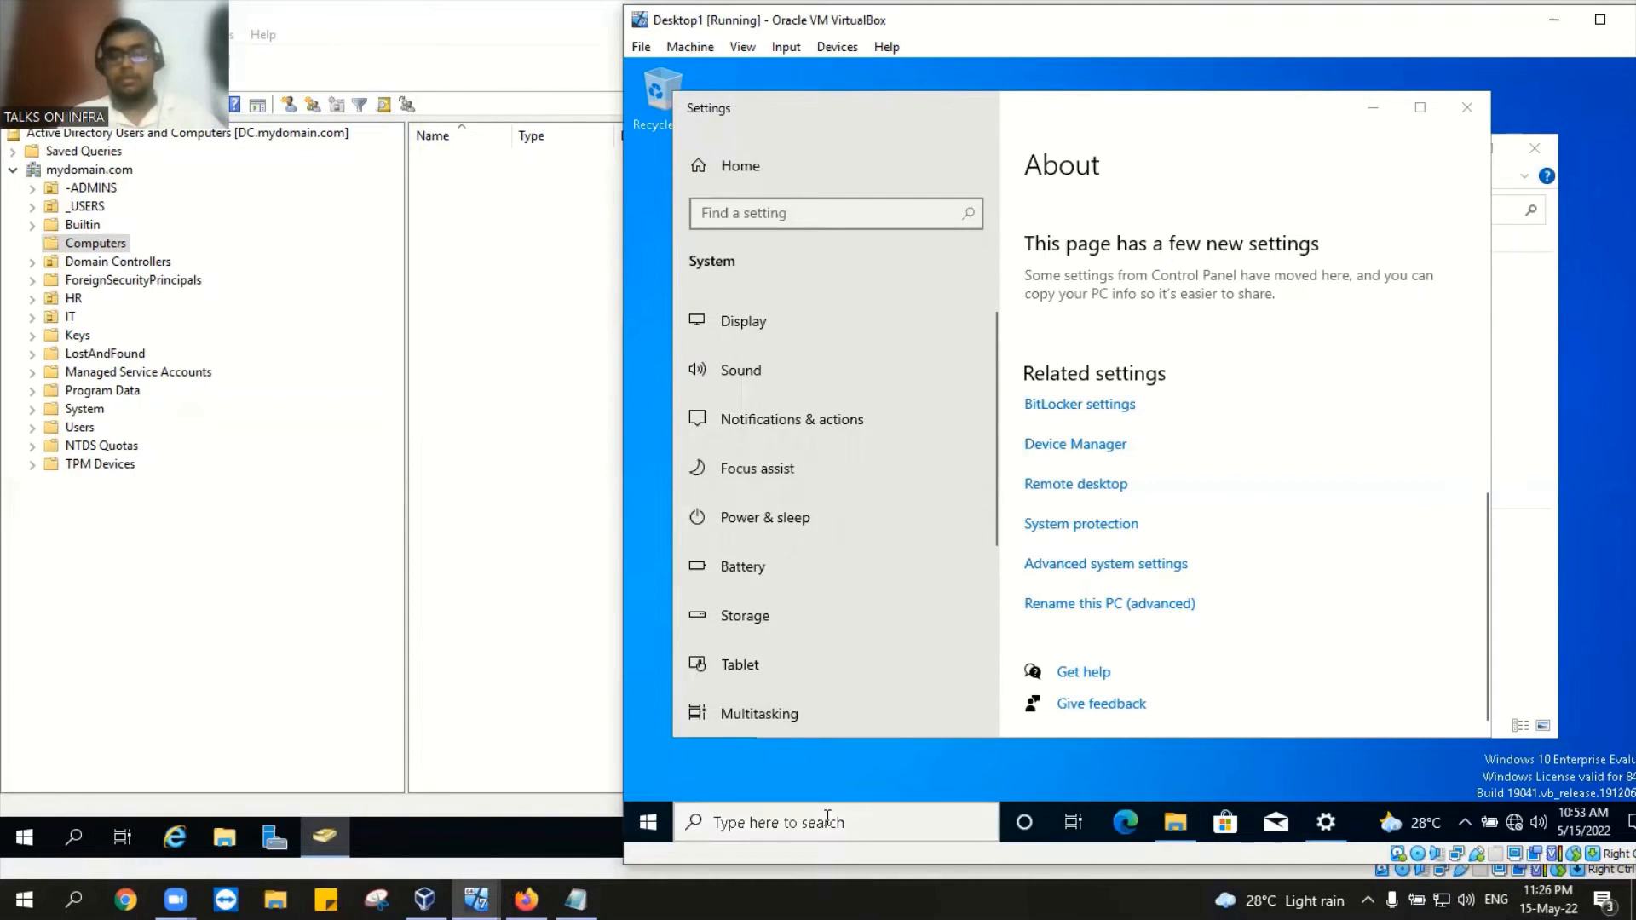
left_click(826, 817)
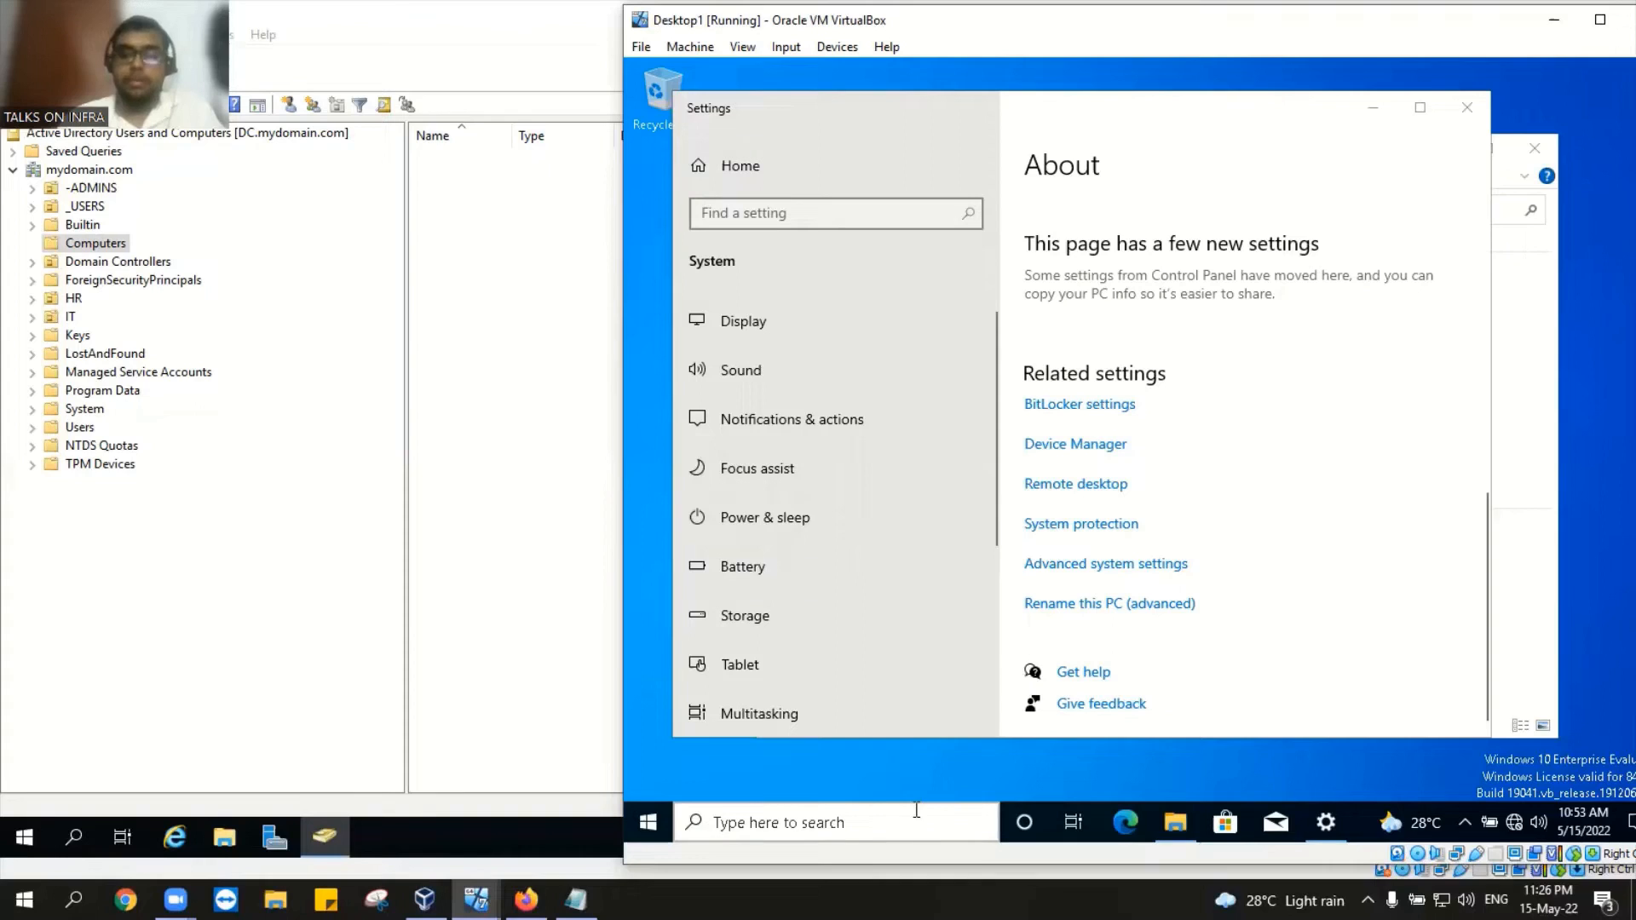
left_click(726, 820)
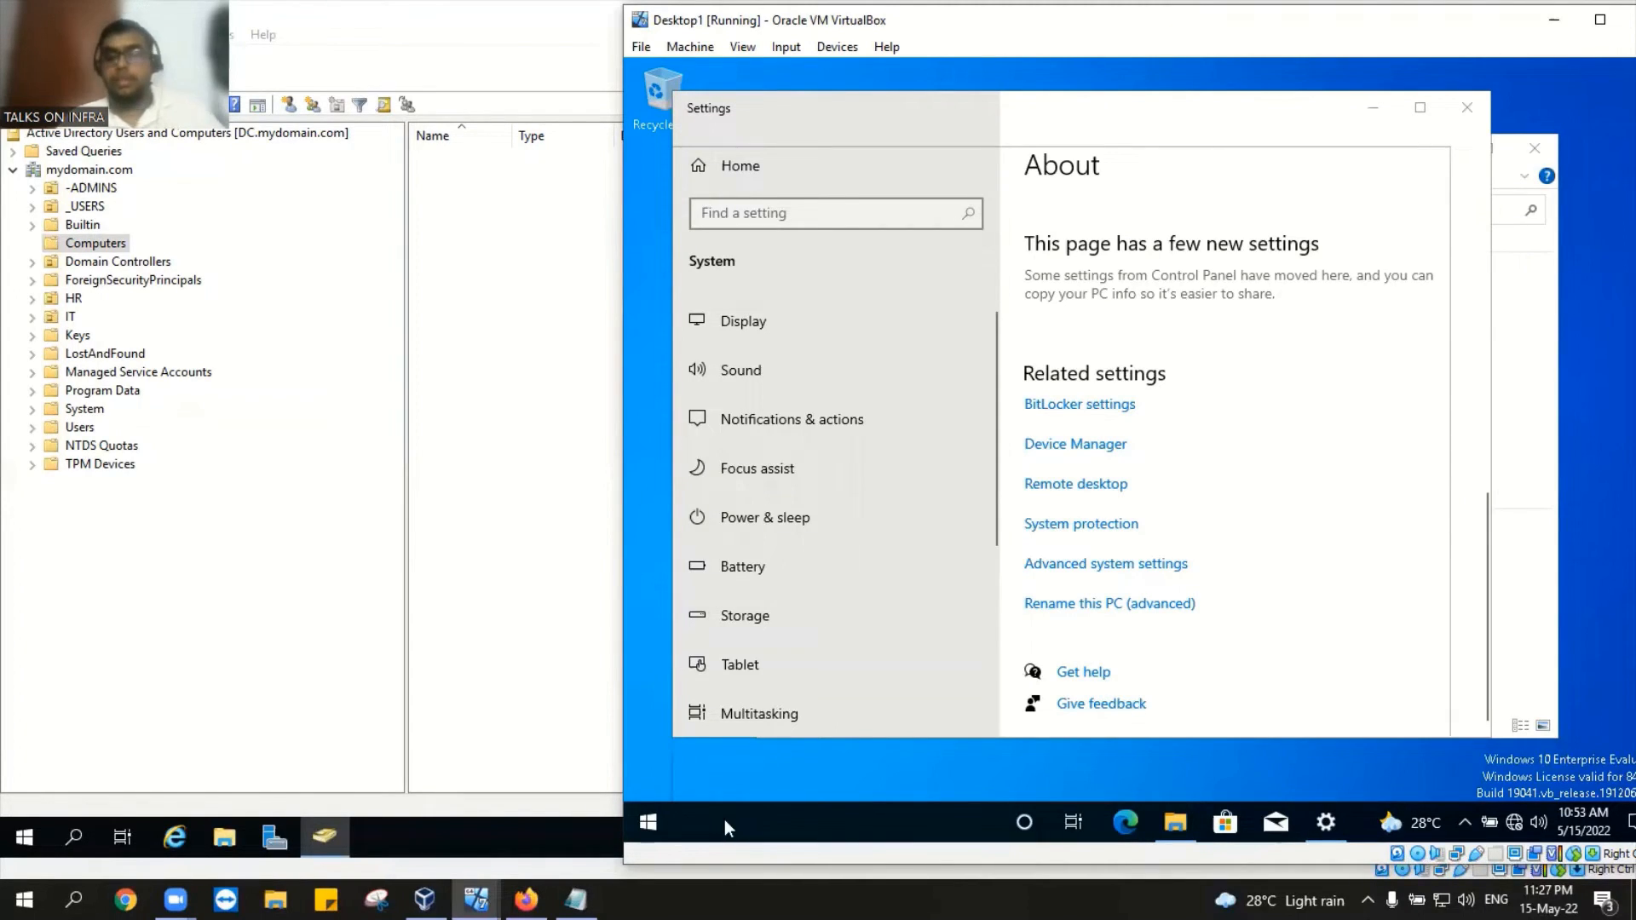
left_click(631, 820)
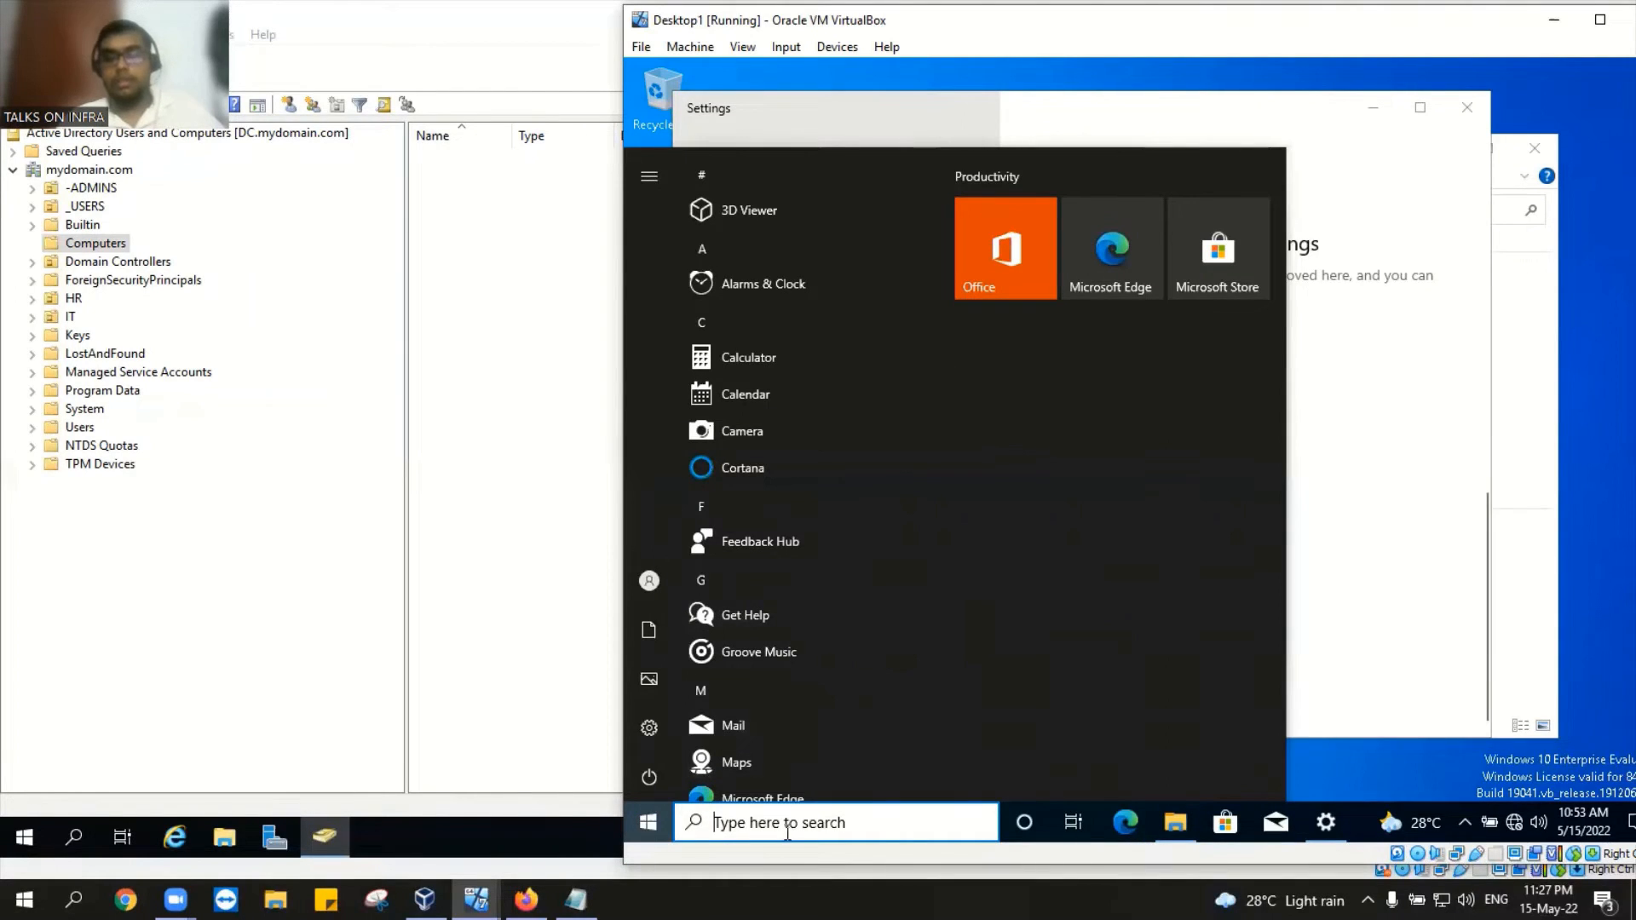
Step: Search 'fire' to open the advanced firewall console and review the Windows Defender Firewall properties
type("f")
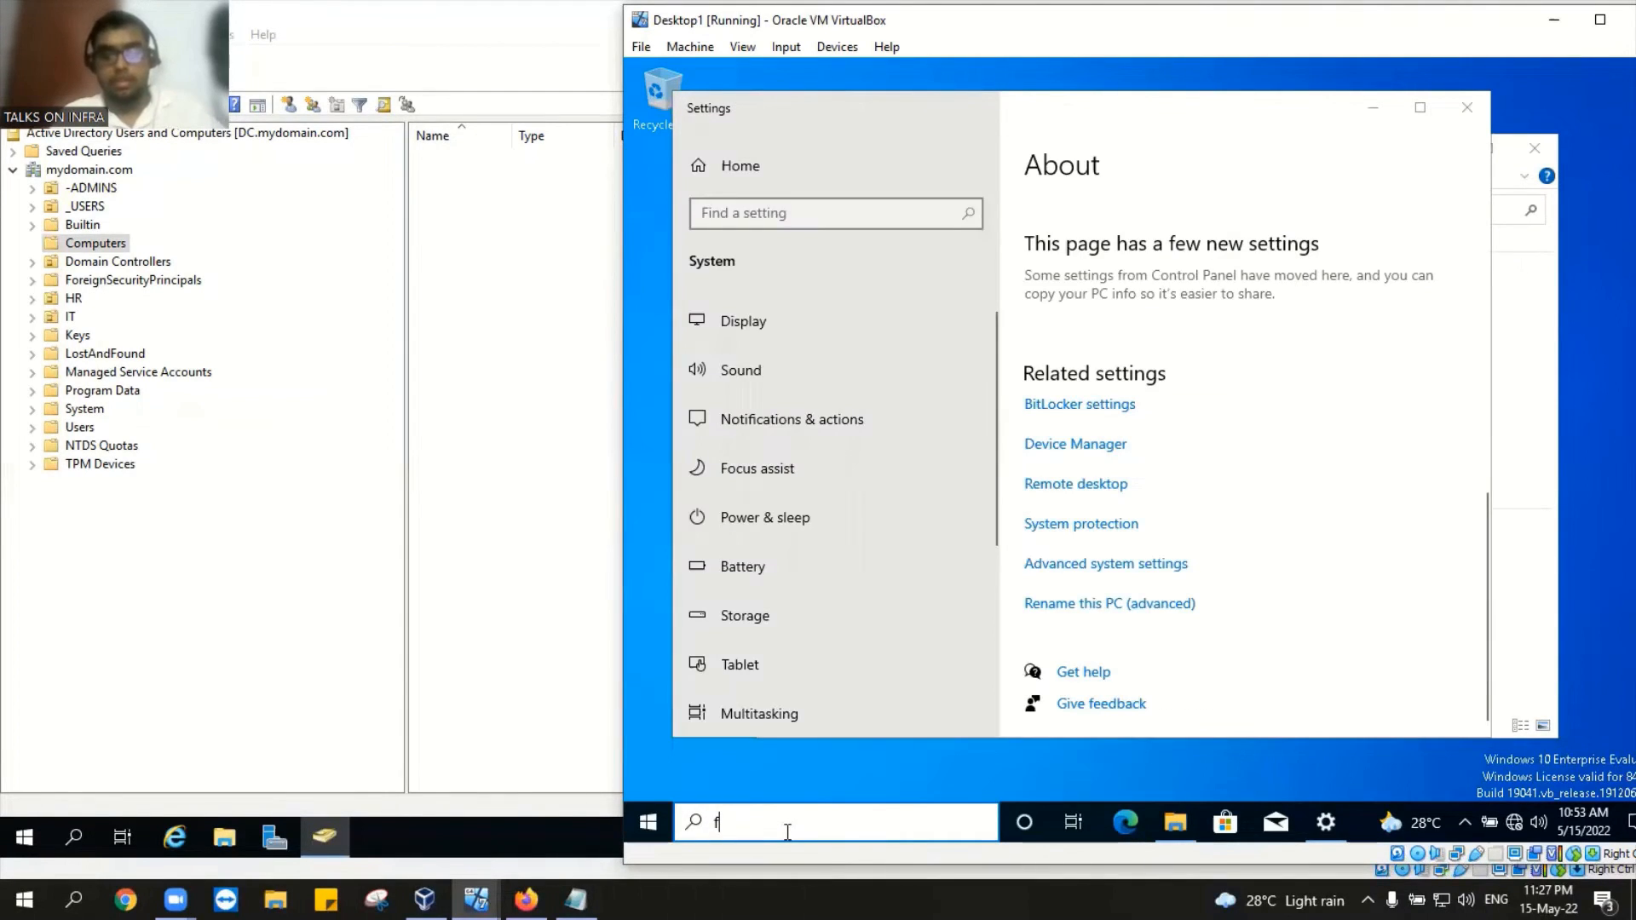
type("ire")
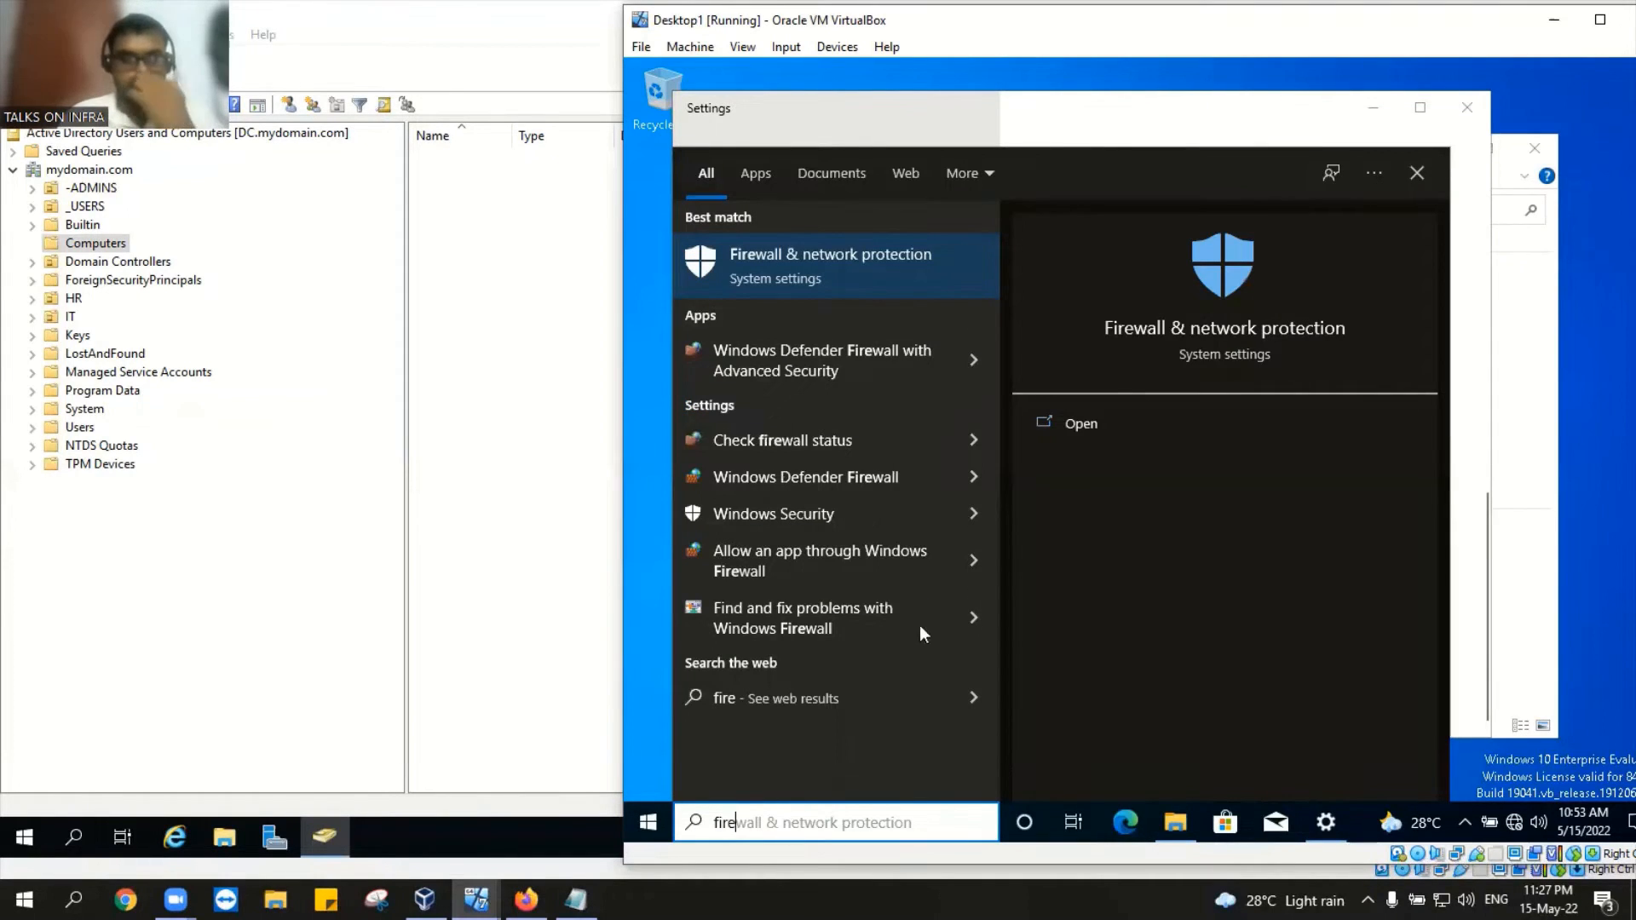
left_click(877, 338)
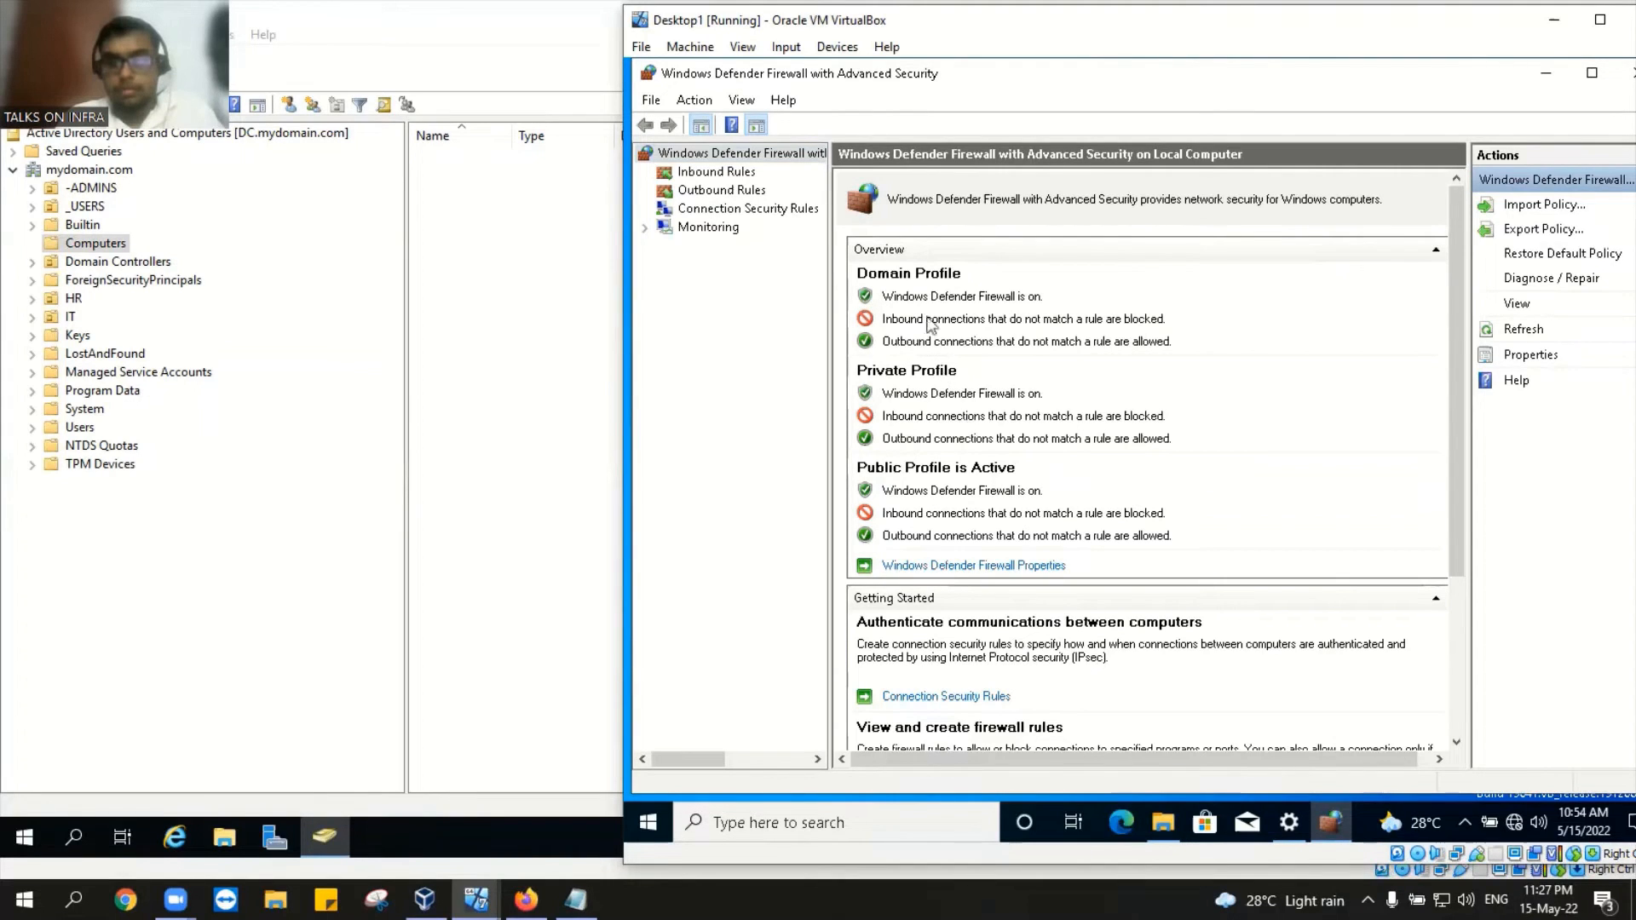
scroll(933, 324, "down", 3)
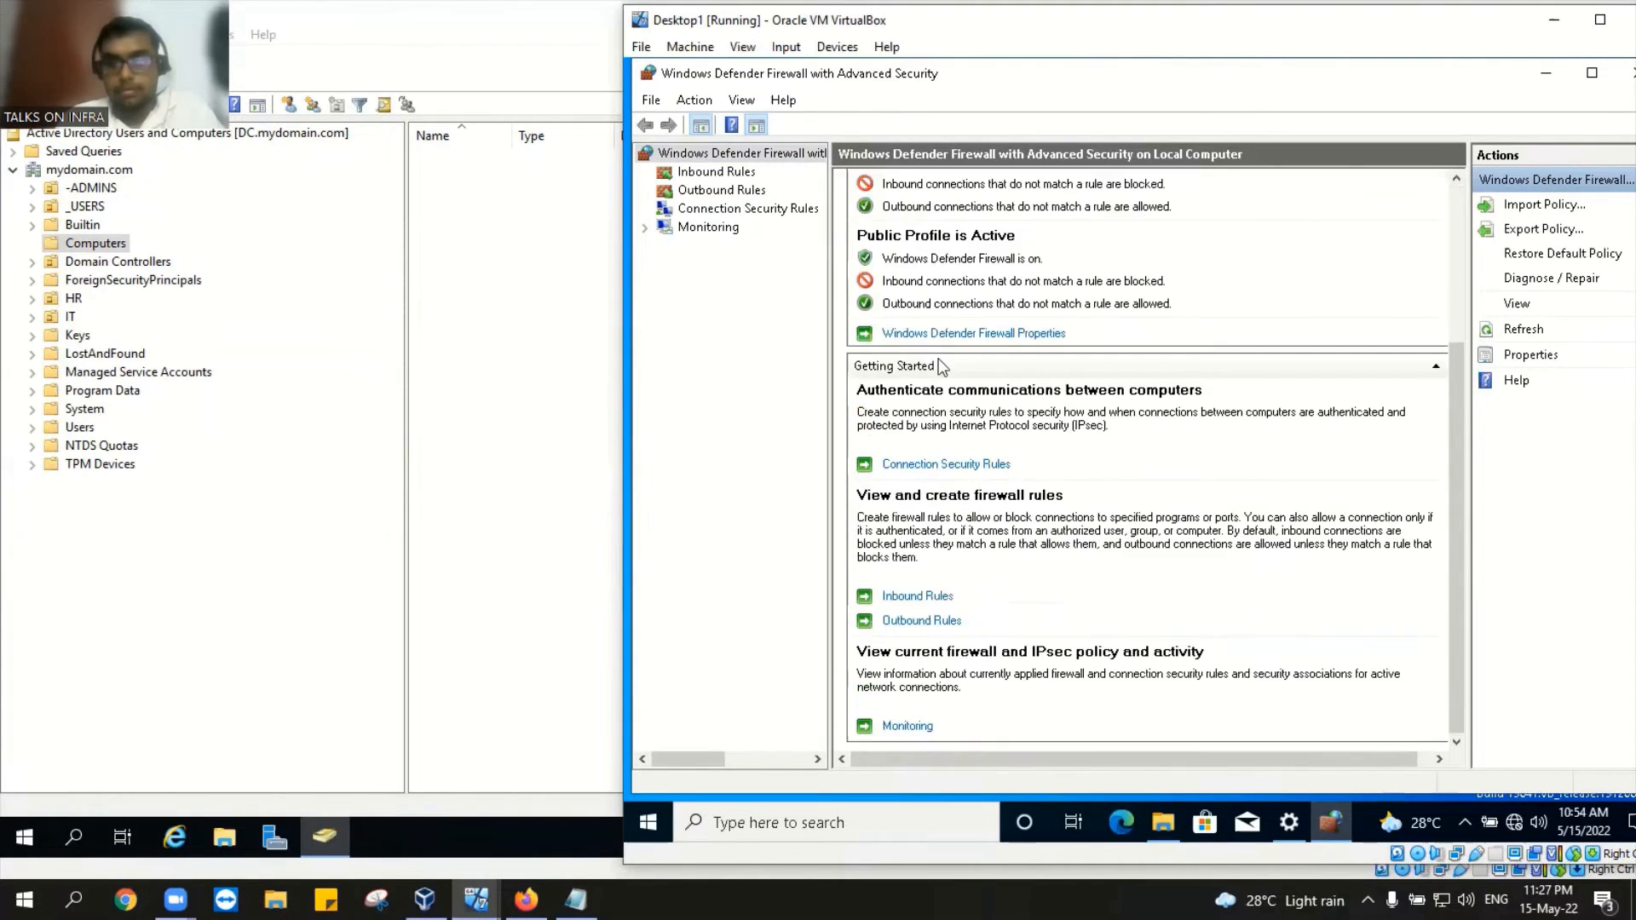
scroll(940, 365, "up", 3)
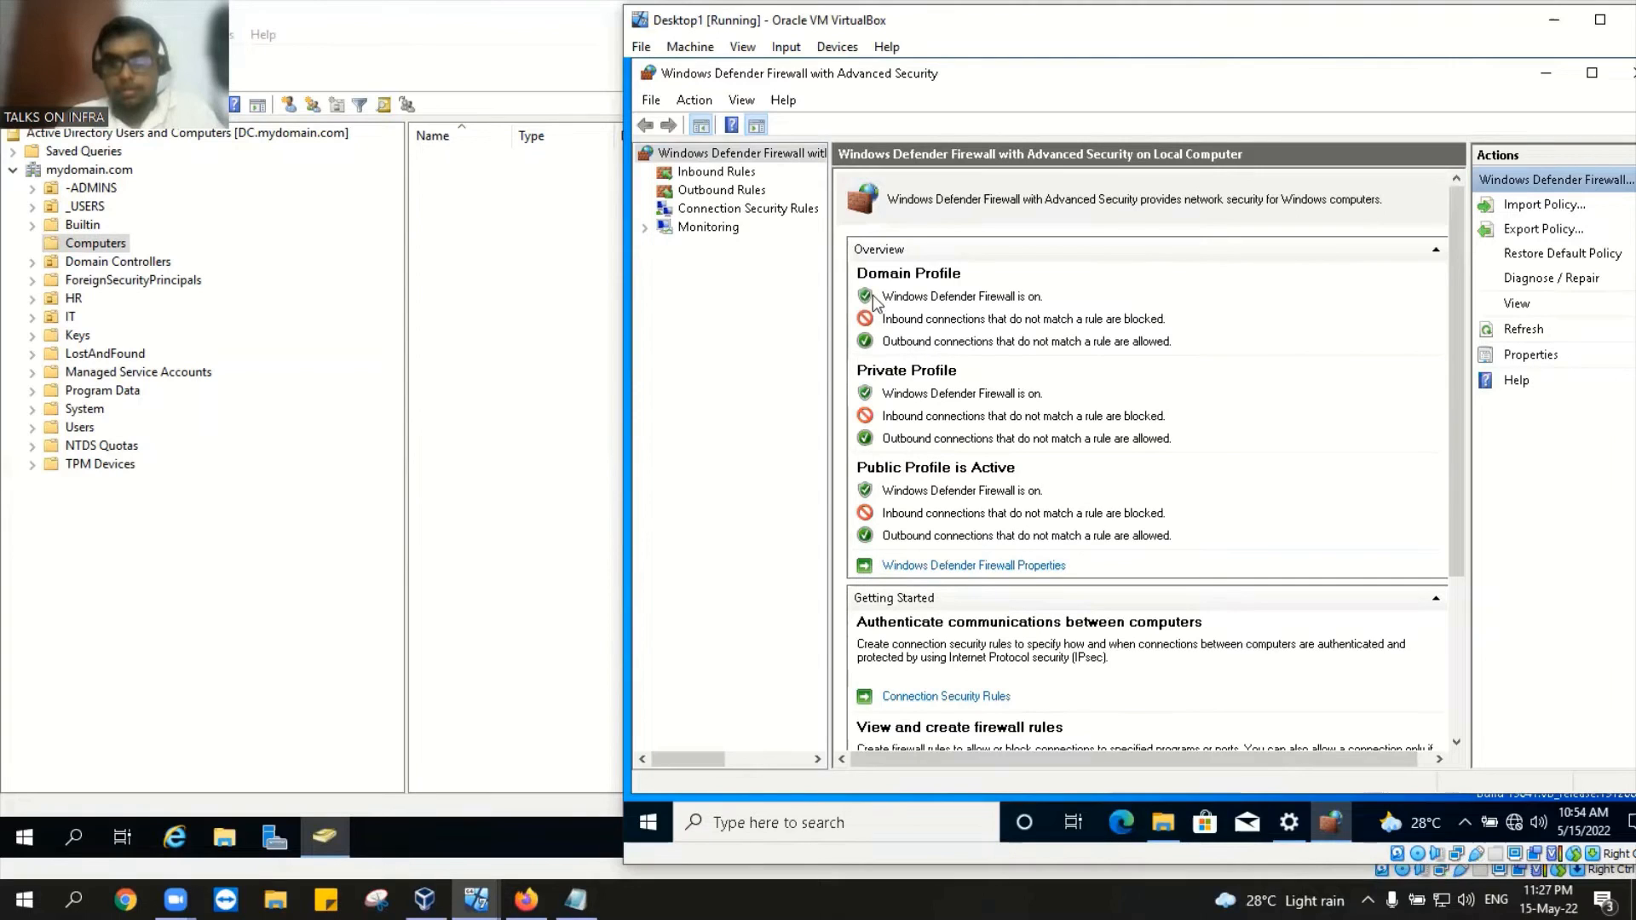
left_click(914, 567)
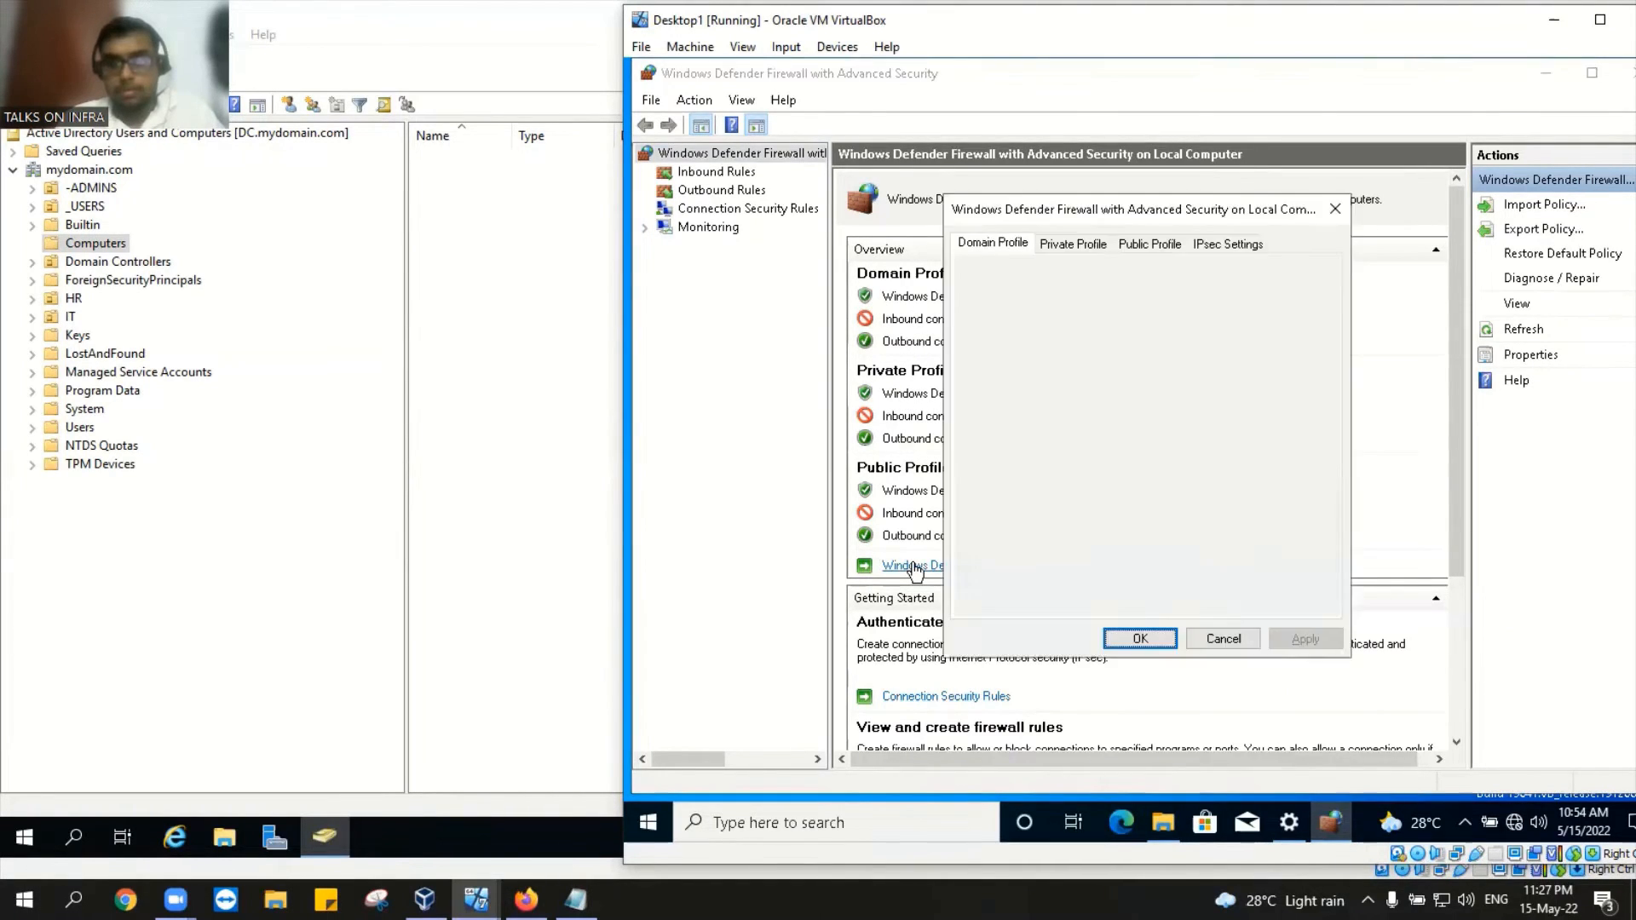
left_click(1334, 209)
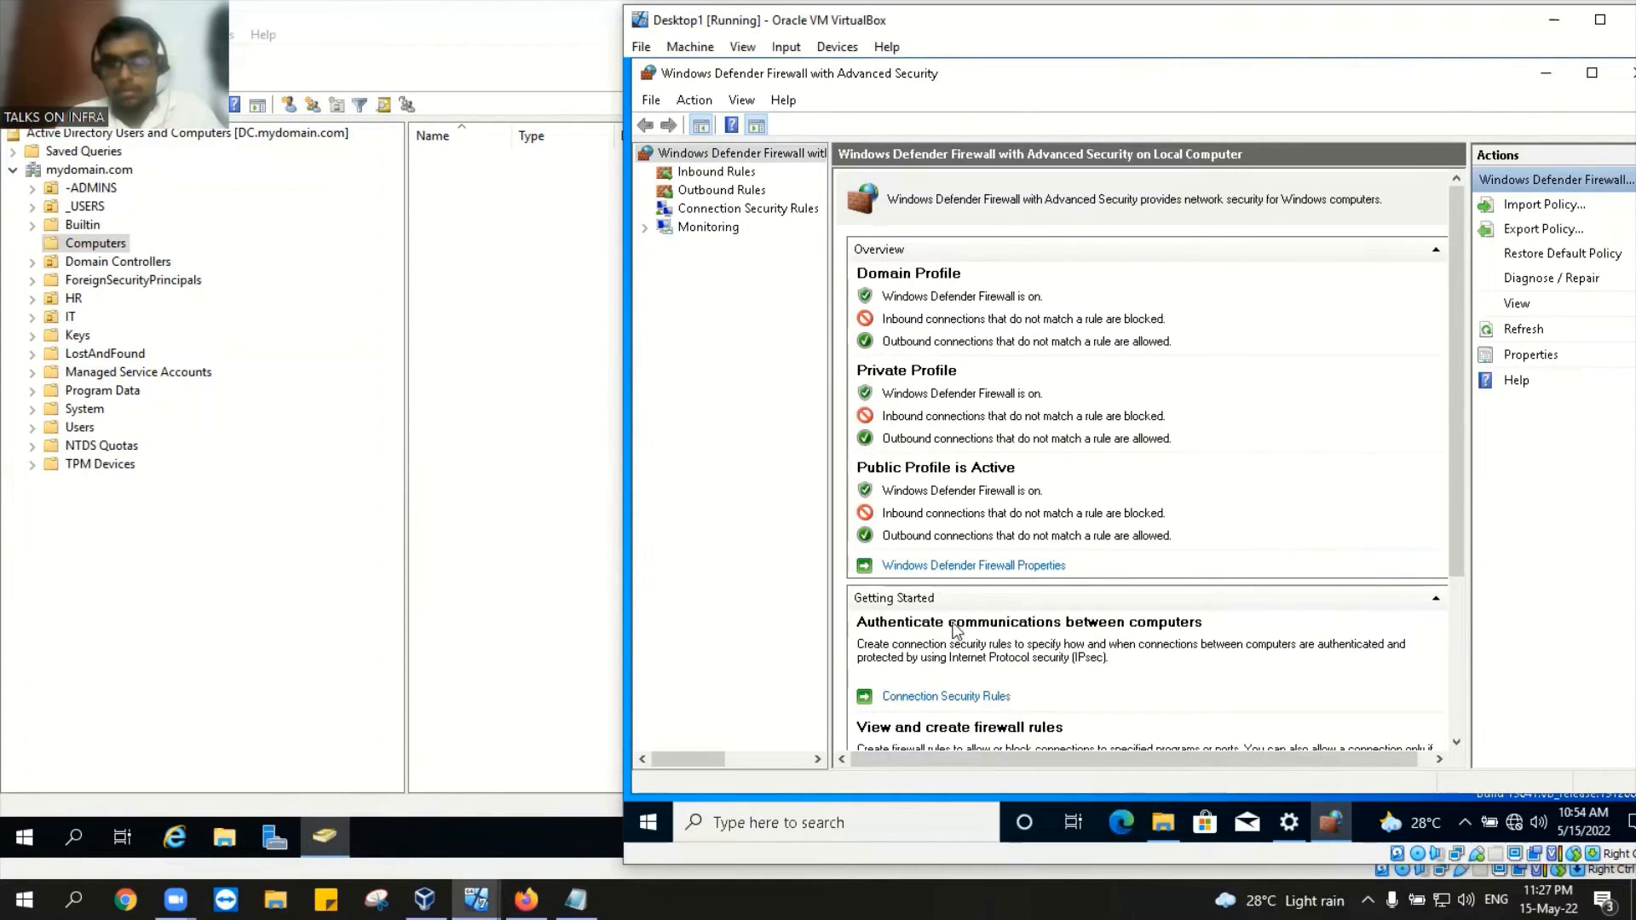
Step: Recheck that all three firewall profiles are on, view Outbound Rules, then close the console
scroll(980, 622, "down", 3)
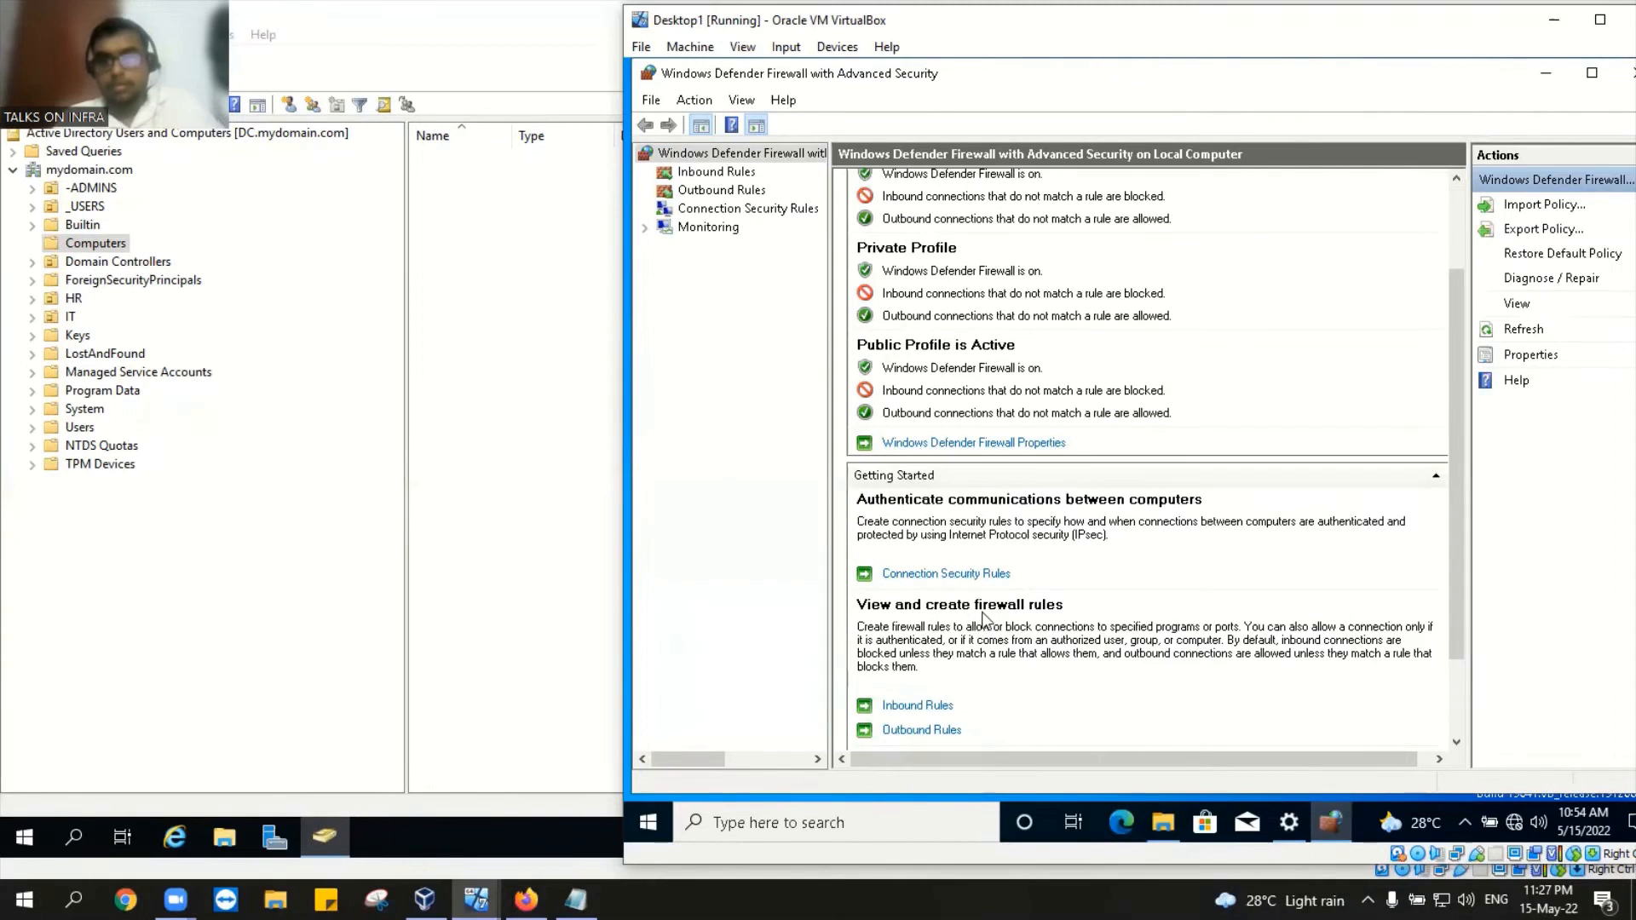
scroll(1176, 475, "down", 4)
scroll(1179, 487, "up", 8)
scroll(1180, 488, "down", 5)
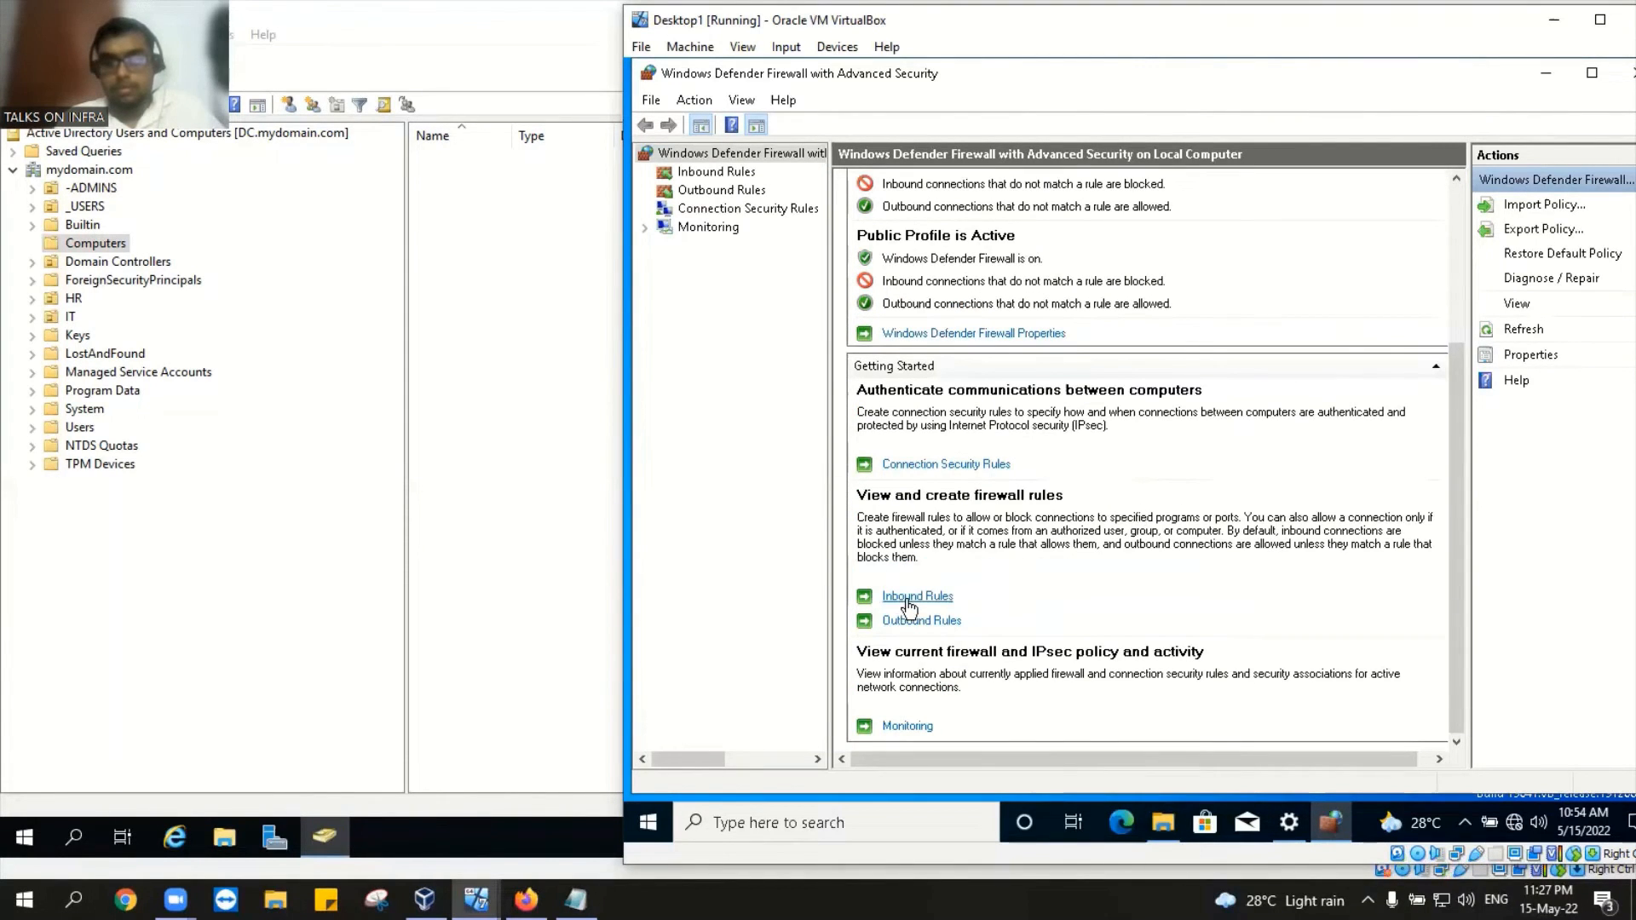
scroll(1018, 516, "up", 5)
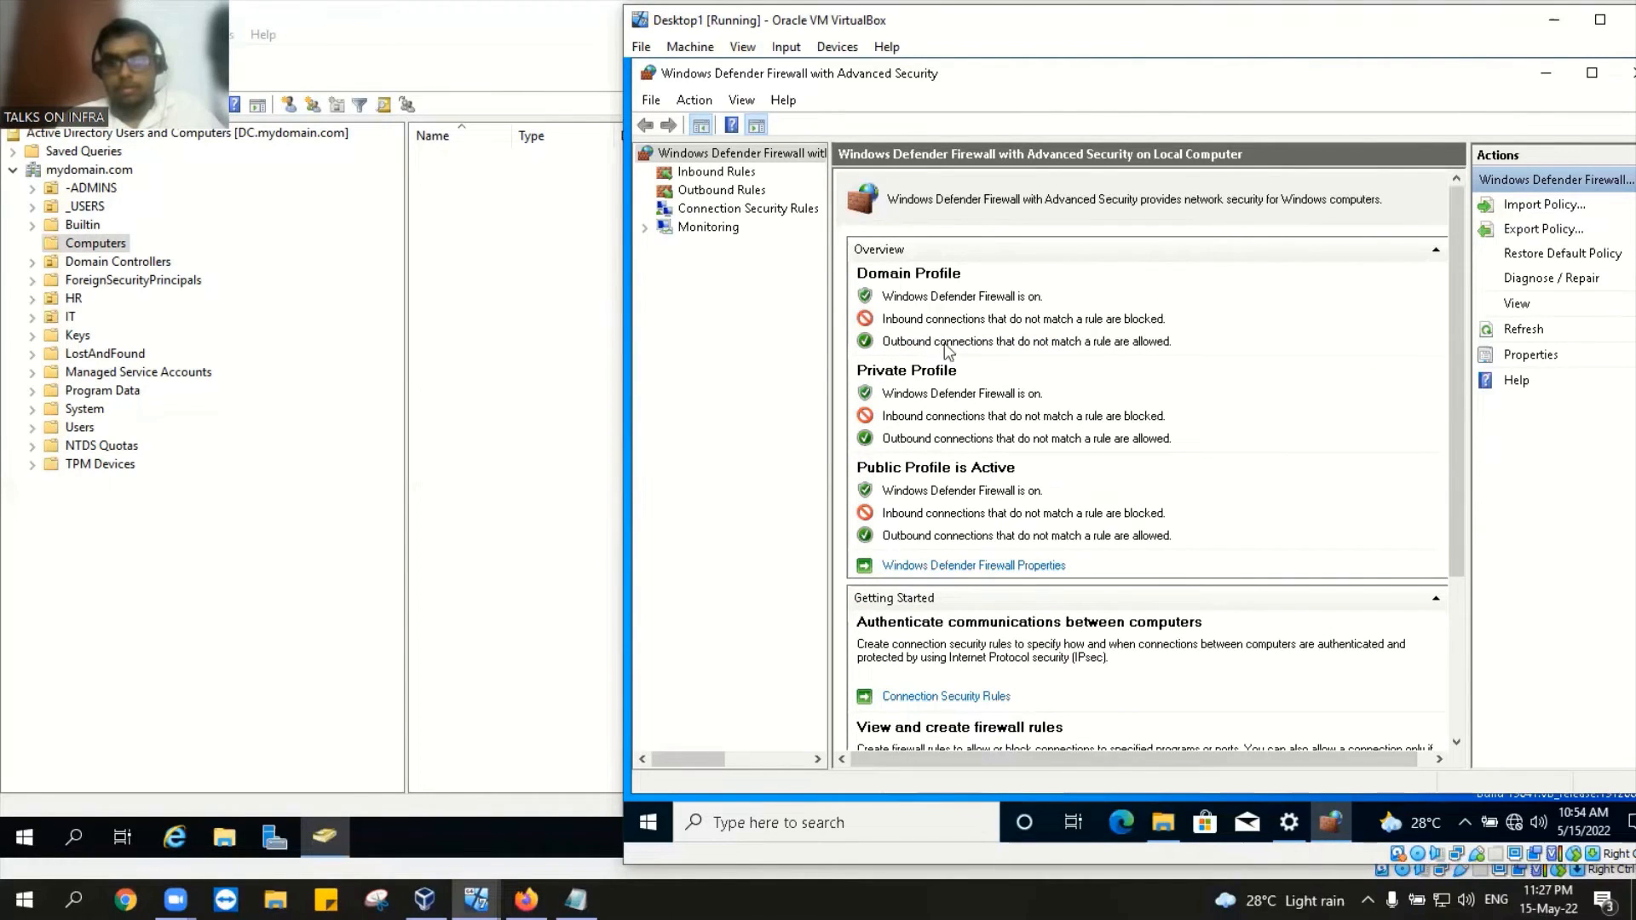
left_click(916, 567)
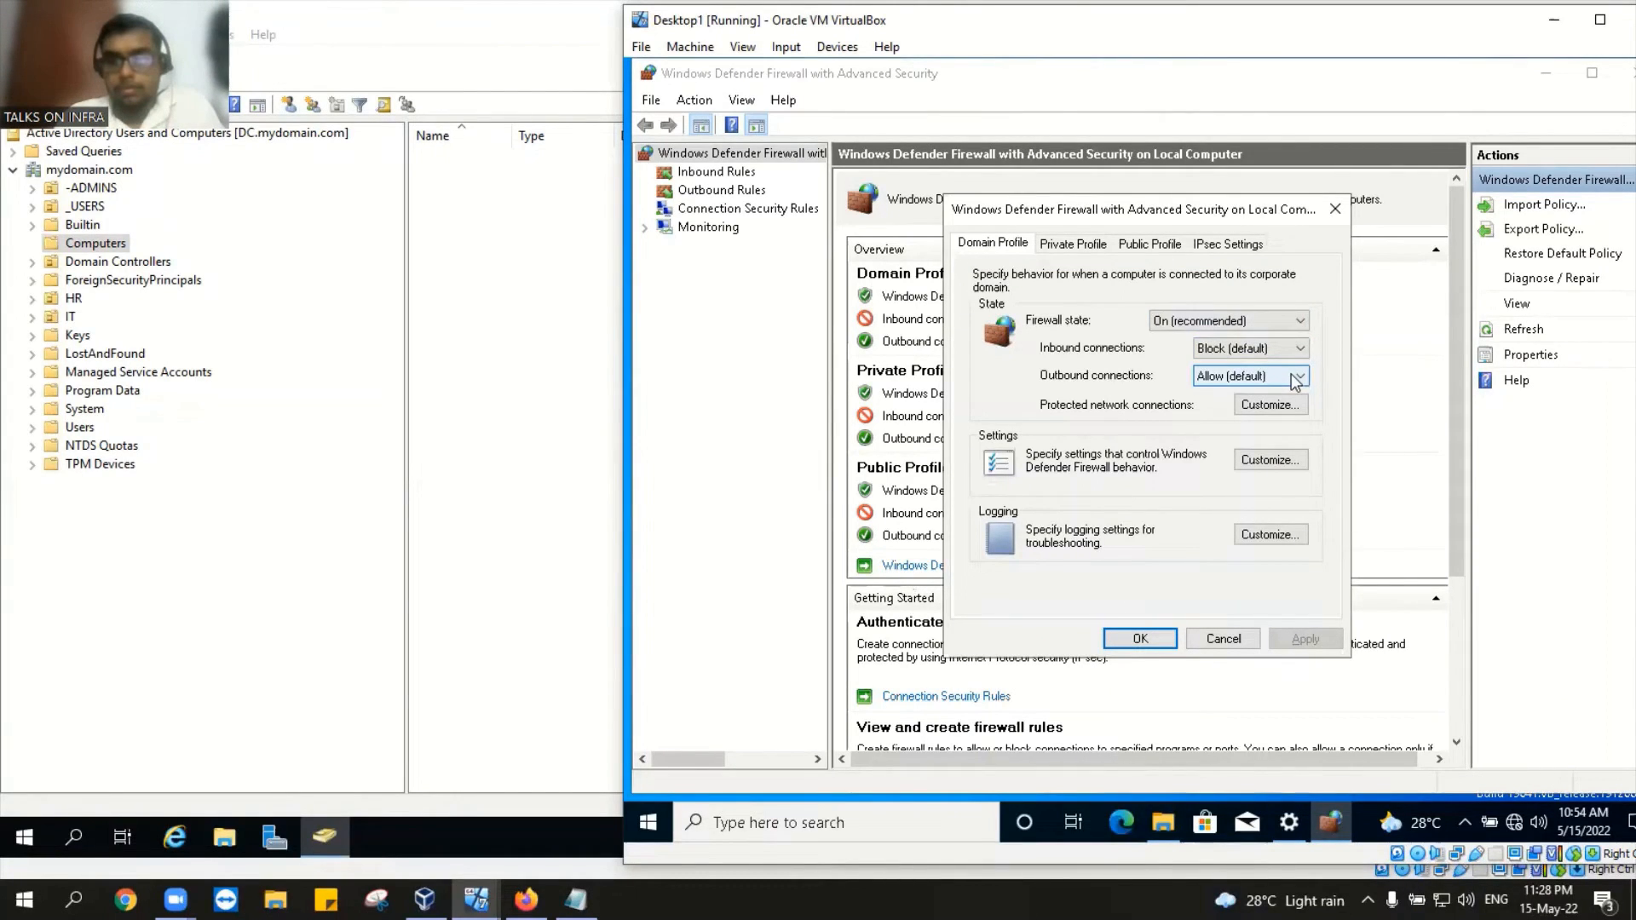
left_click(1334, 210)
scroll(1355, 223, "down", 5)
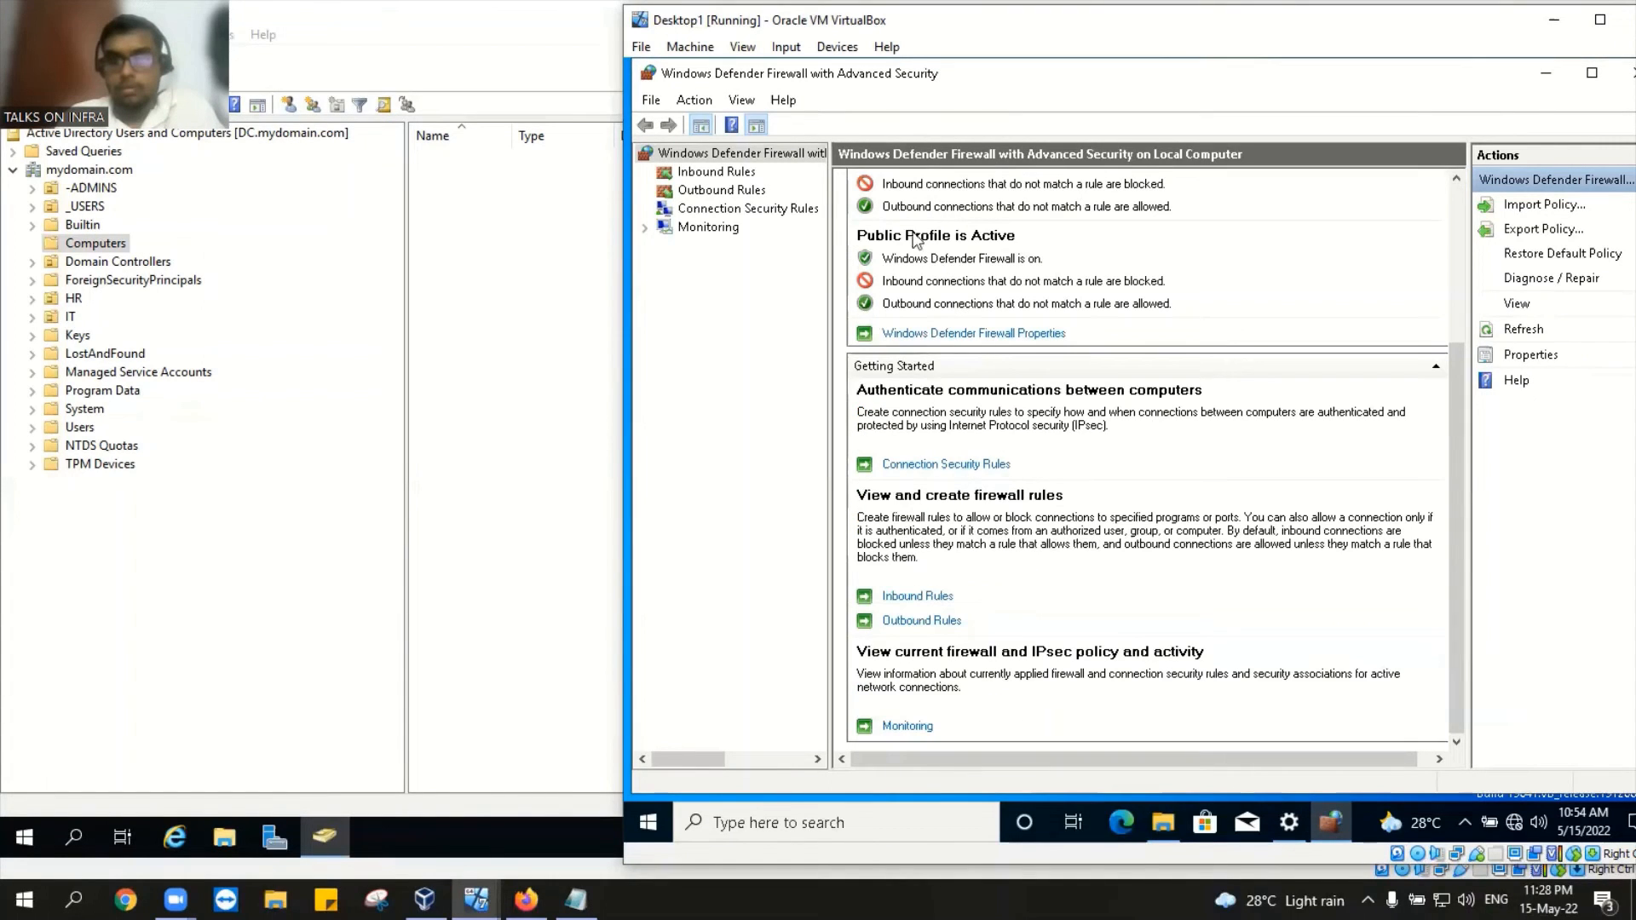
scroll(923, 587, "up", 5)
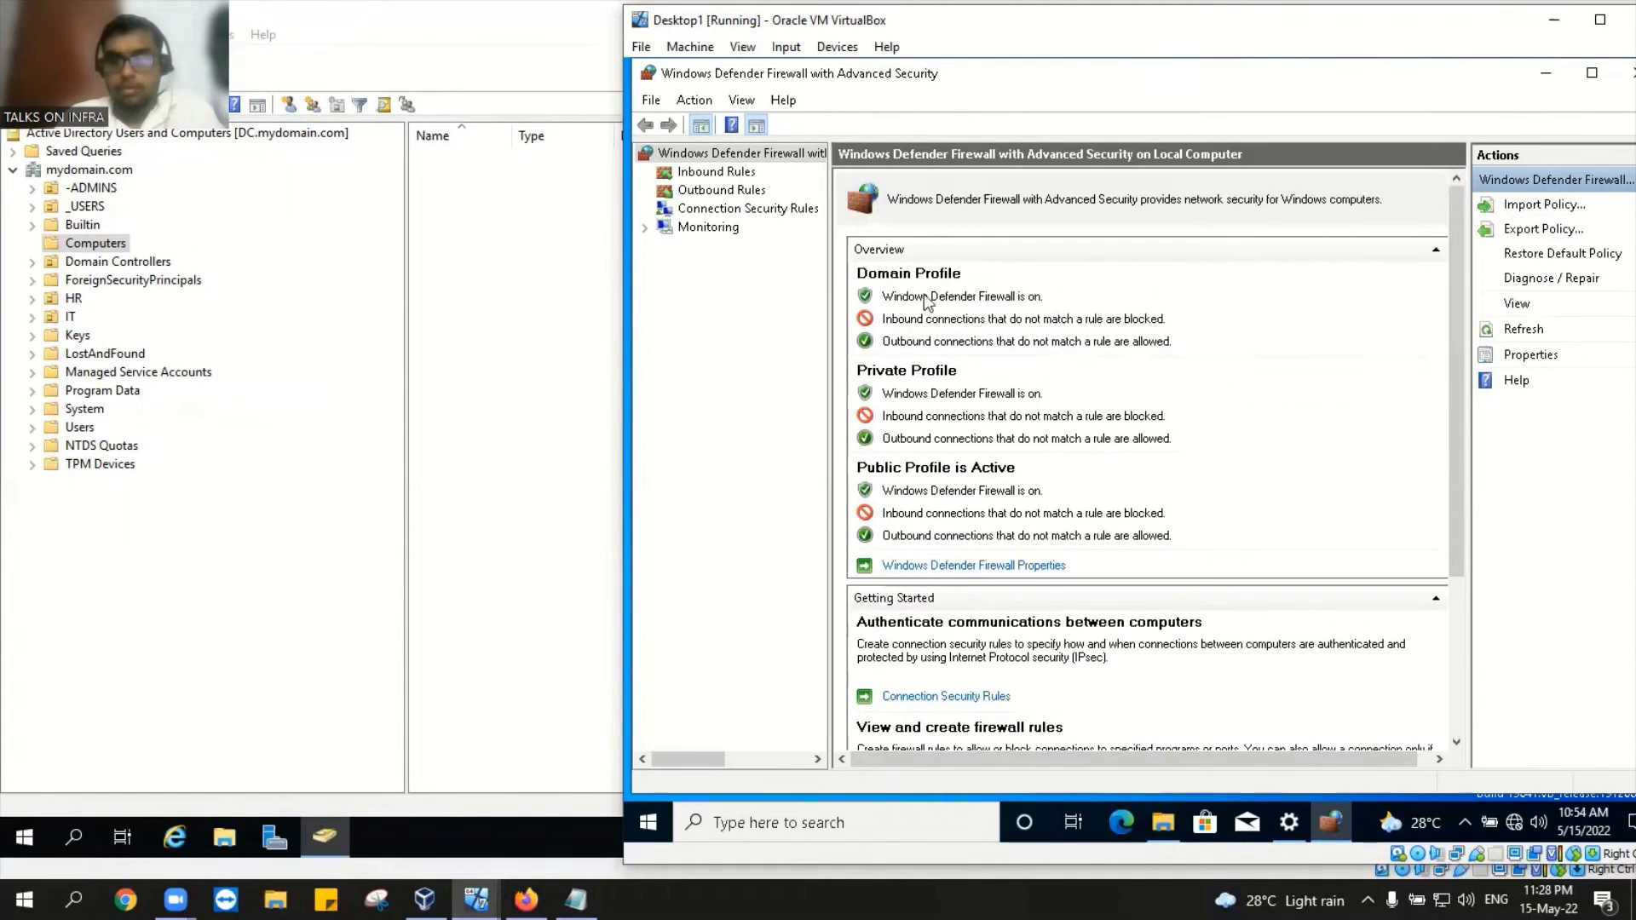
left_click(730, 190)
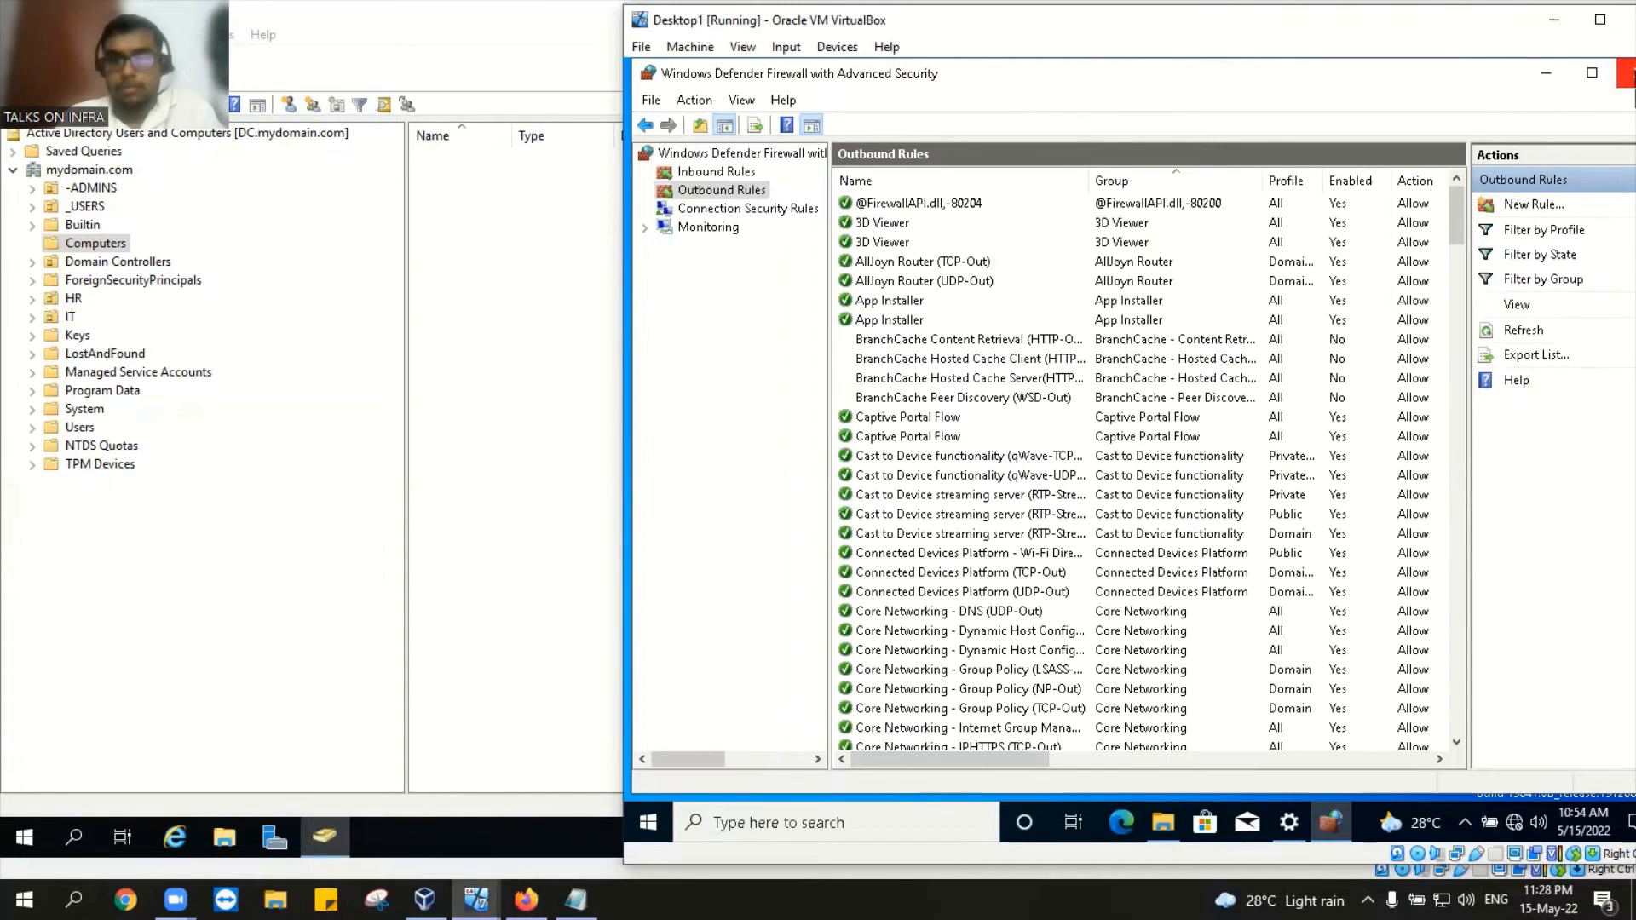
left_click(1627, 73)
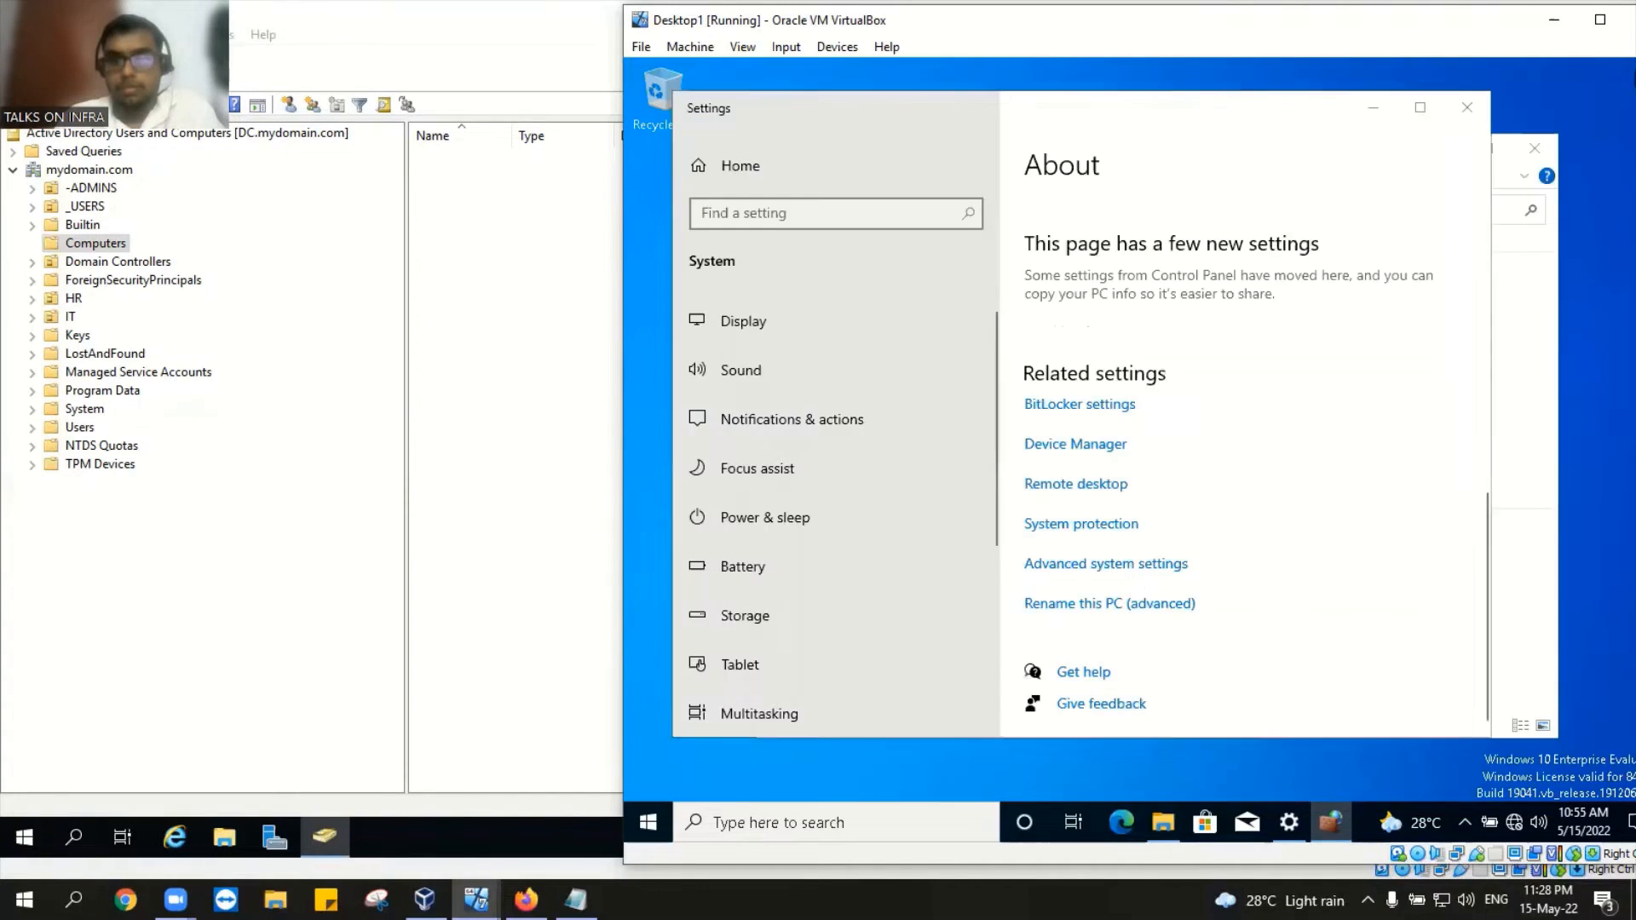
left_click(668, 831)
left_click(718, 827)
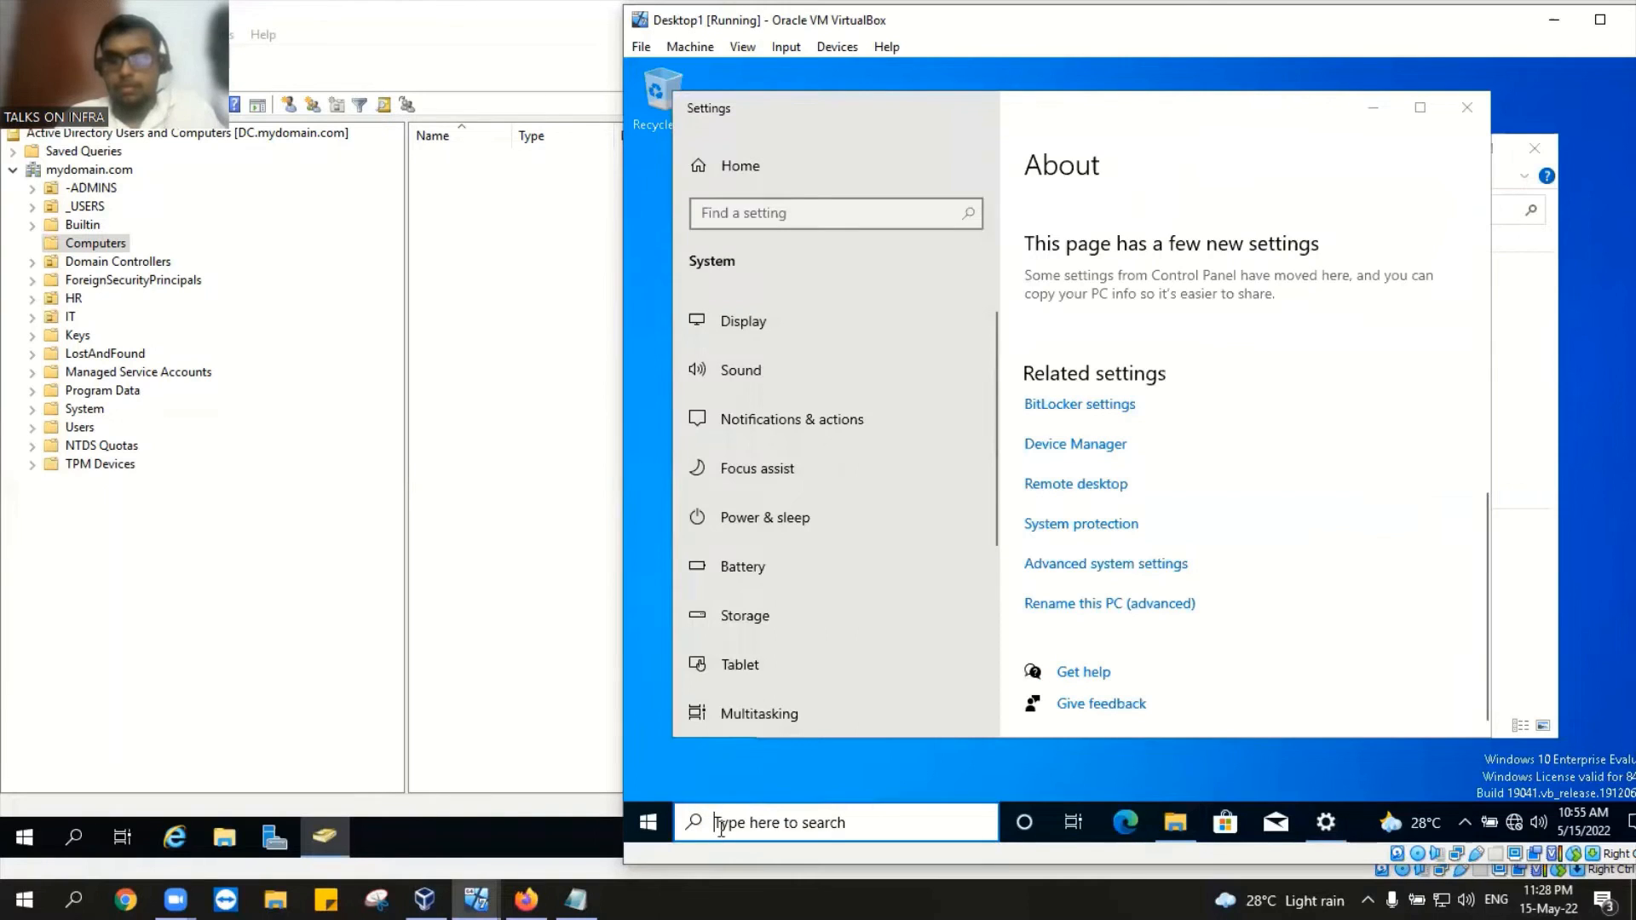
left_click(649, 826)
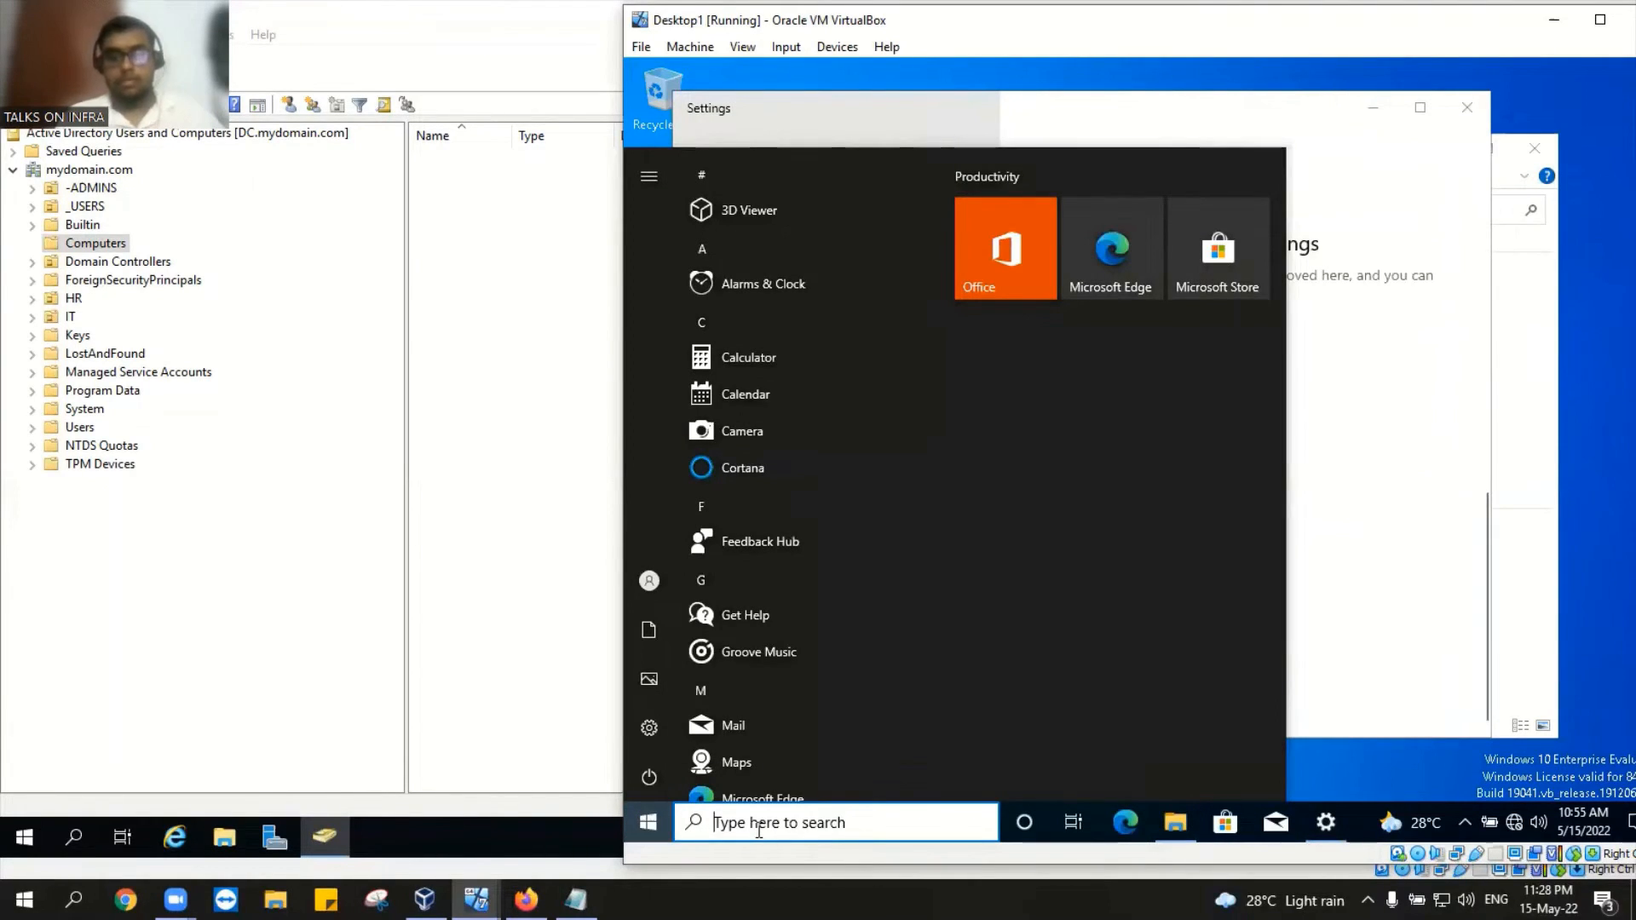
type("firewall")
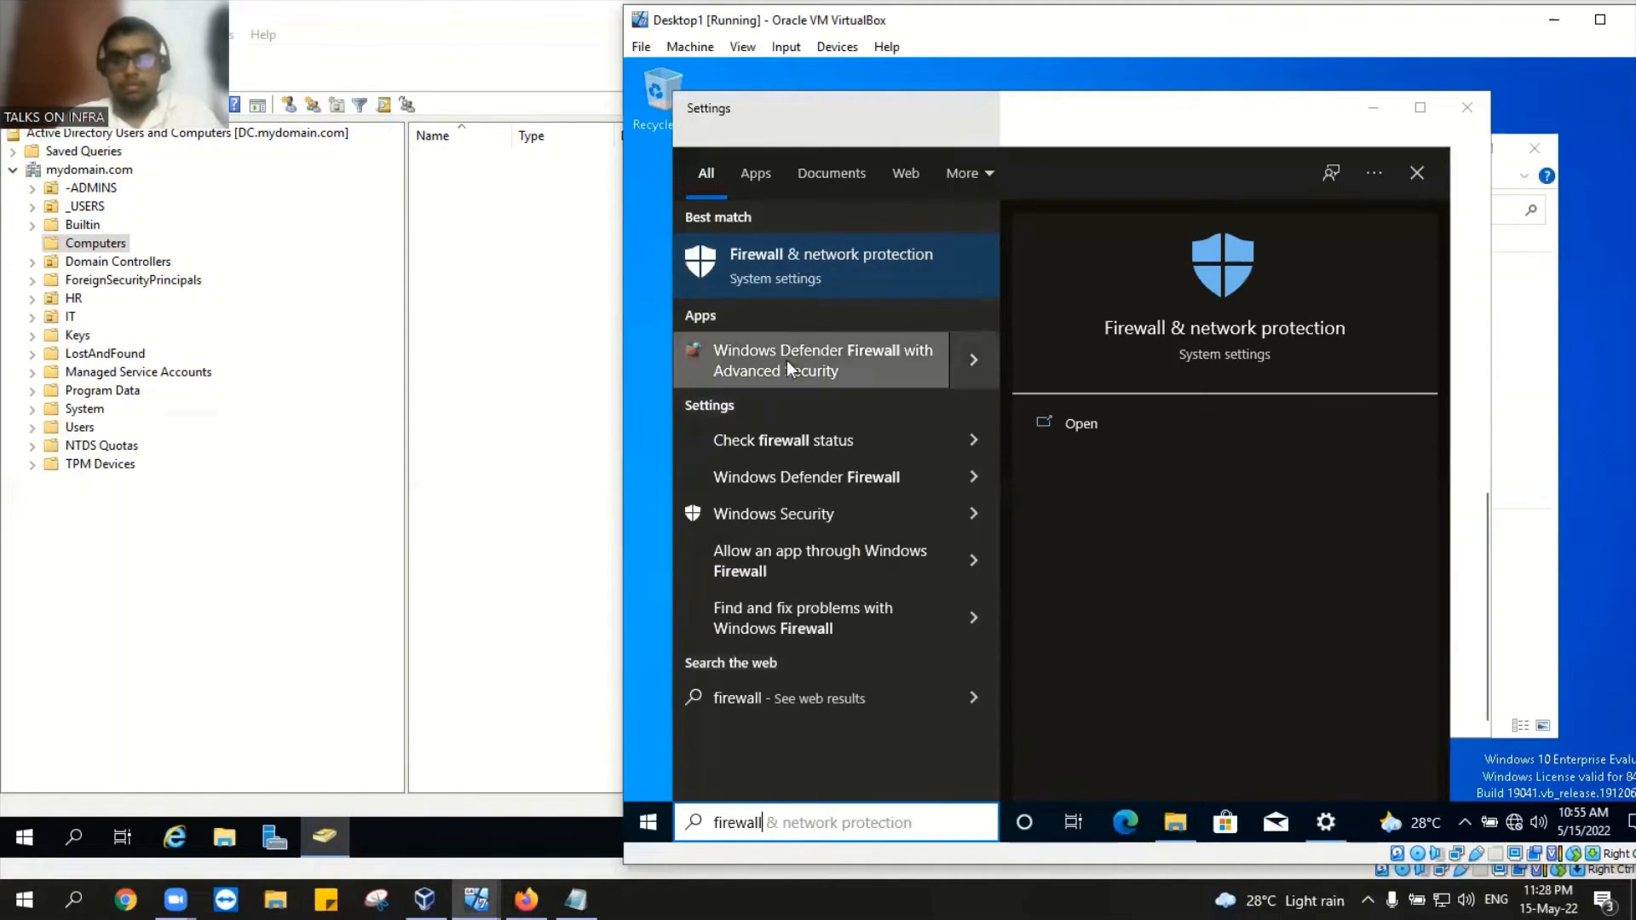
left_click(829, 249)
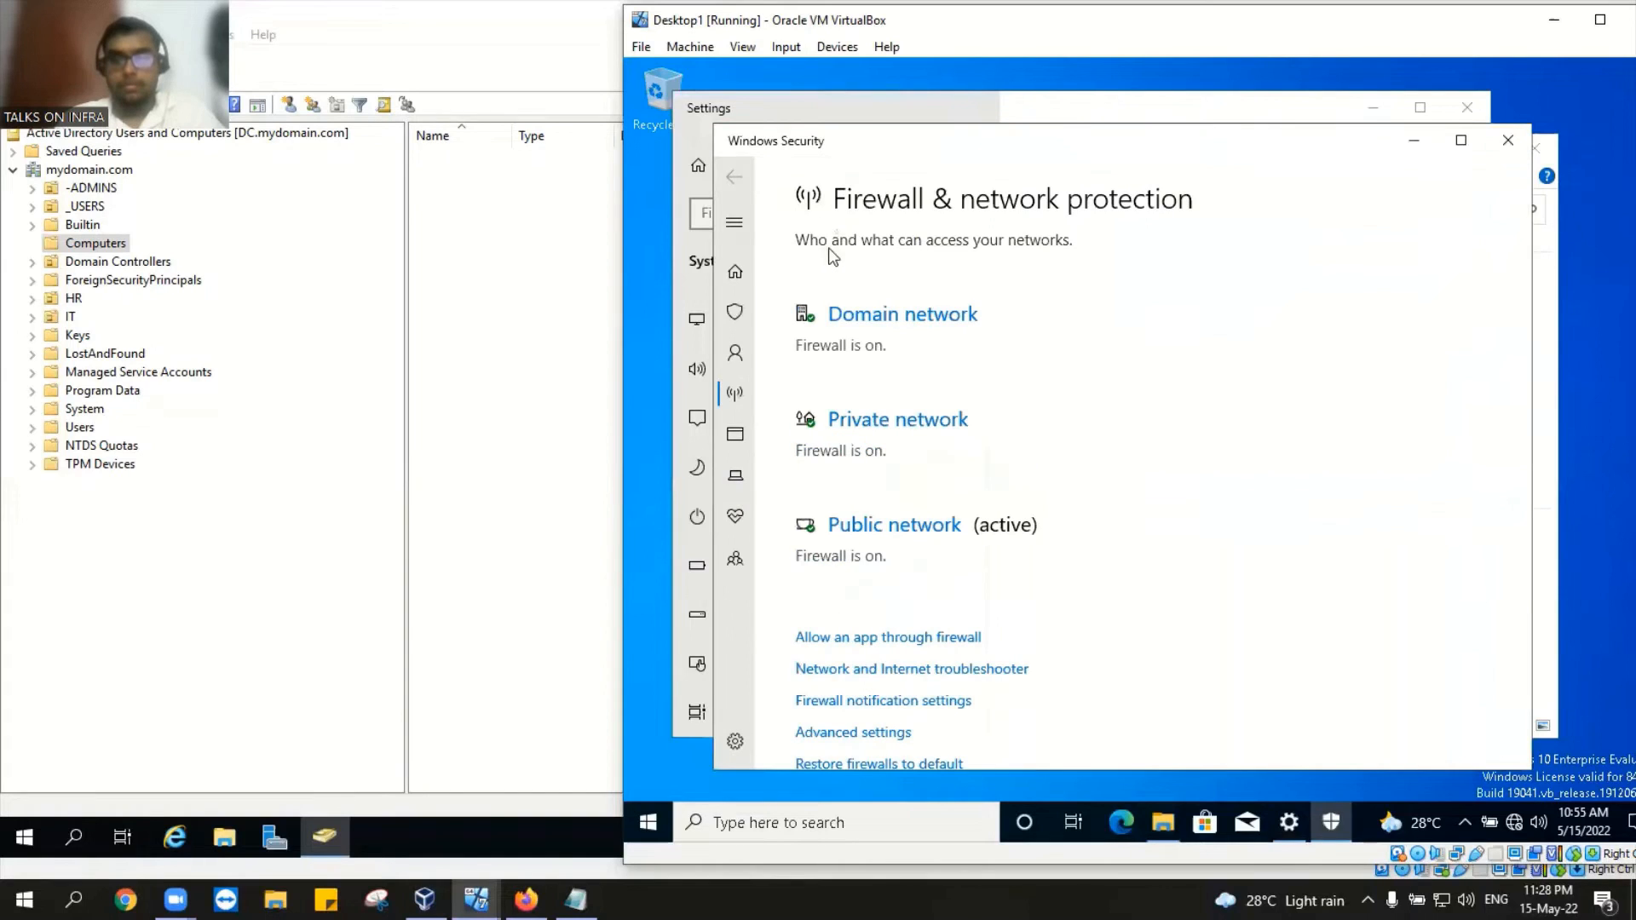
left_click(875, 417)
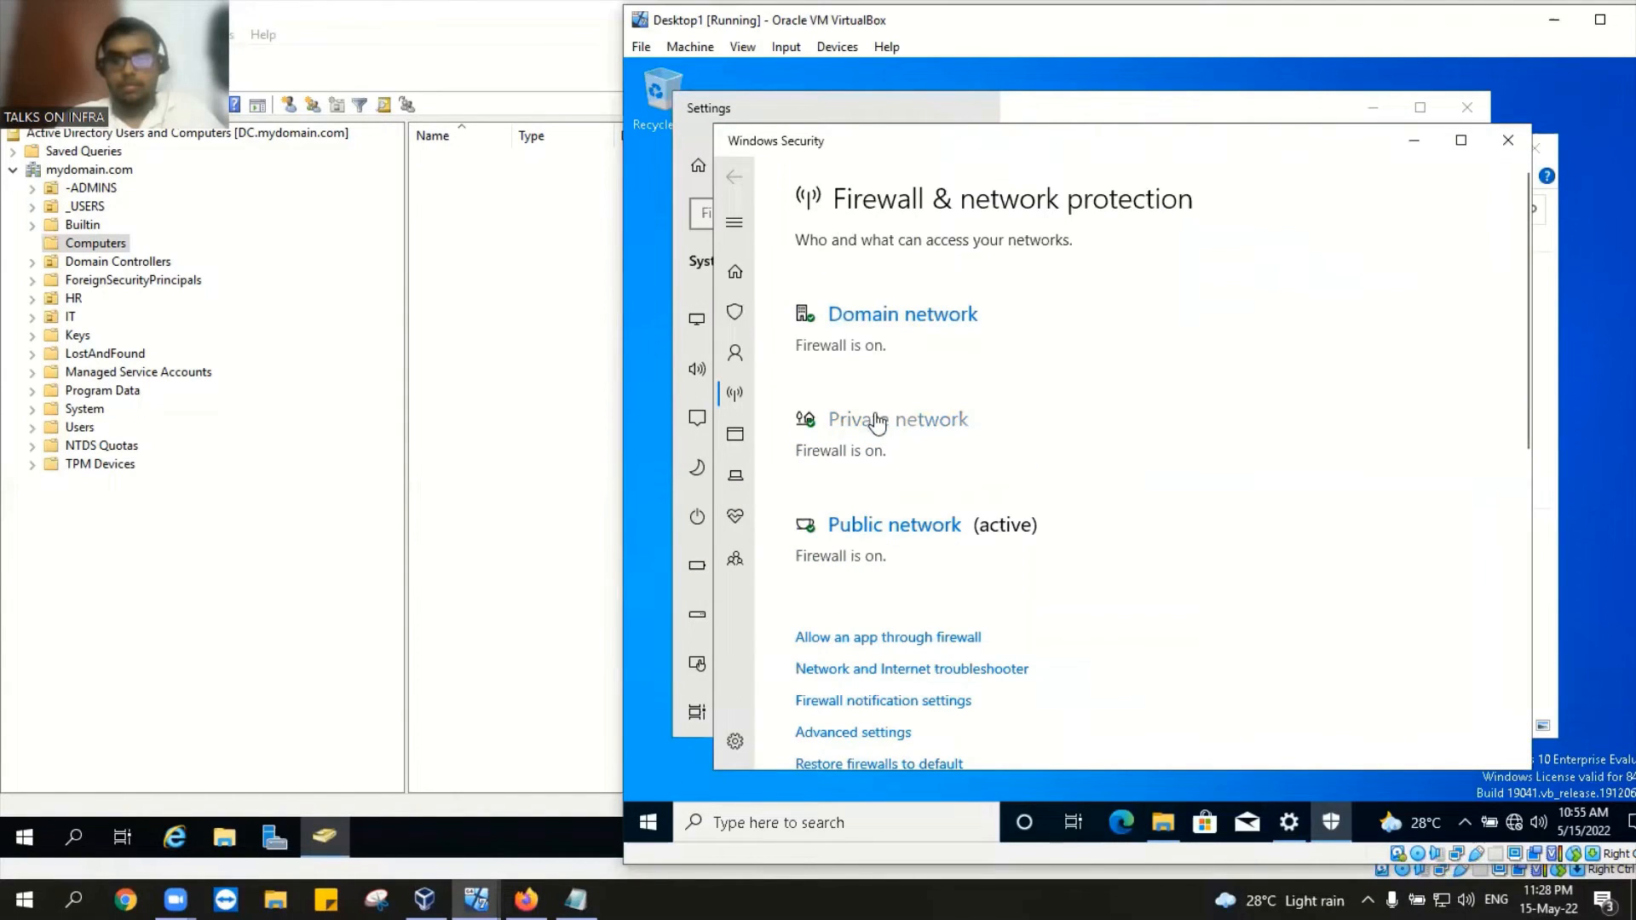
left_click(822, 550)
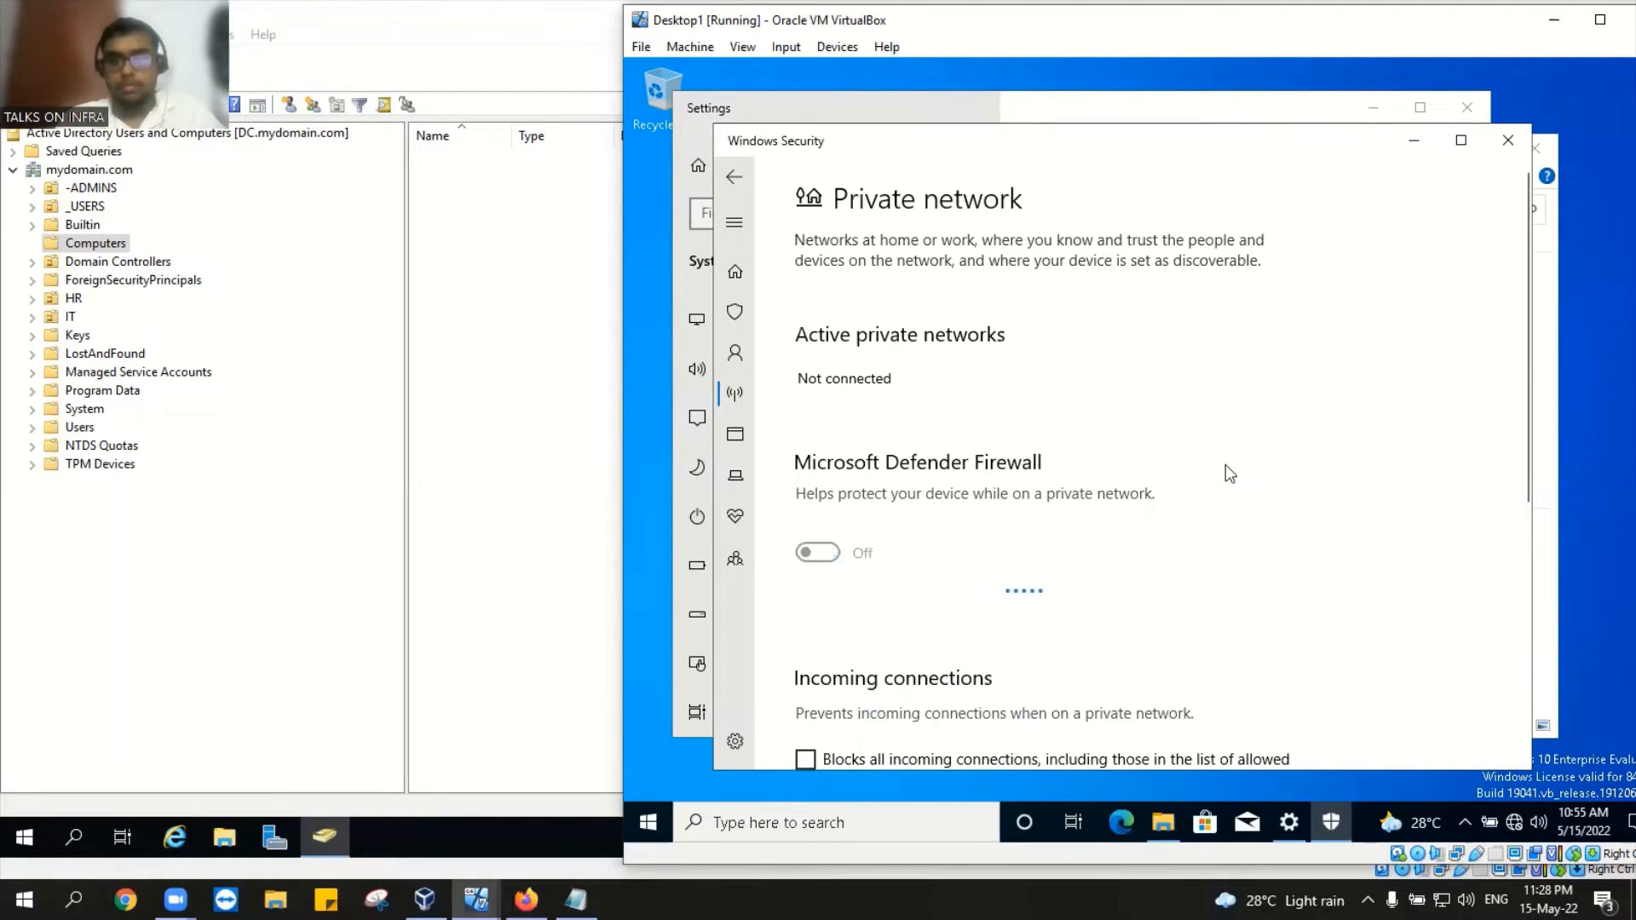
scroll(1230, 467, "down", 5)
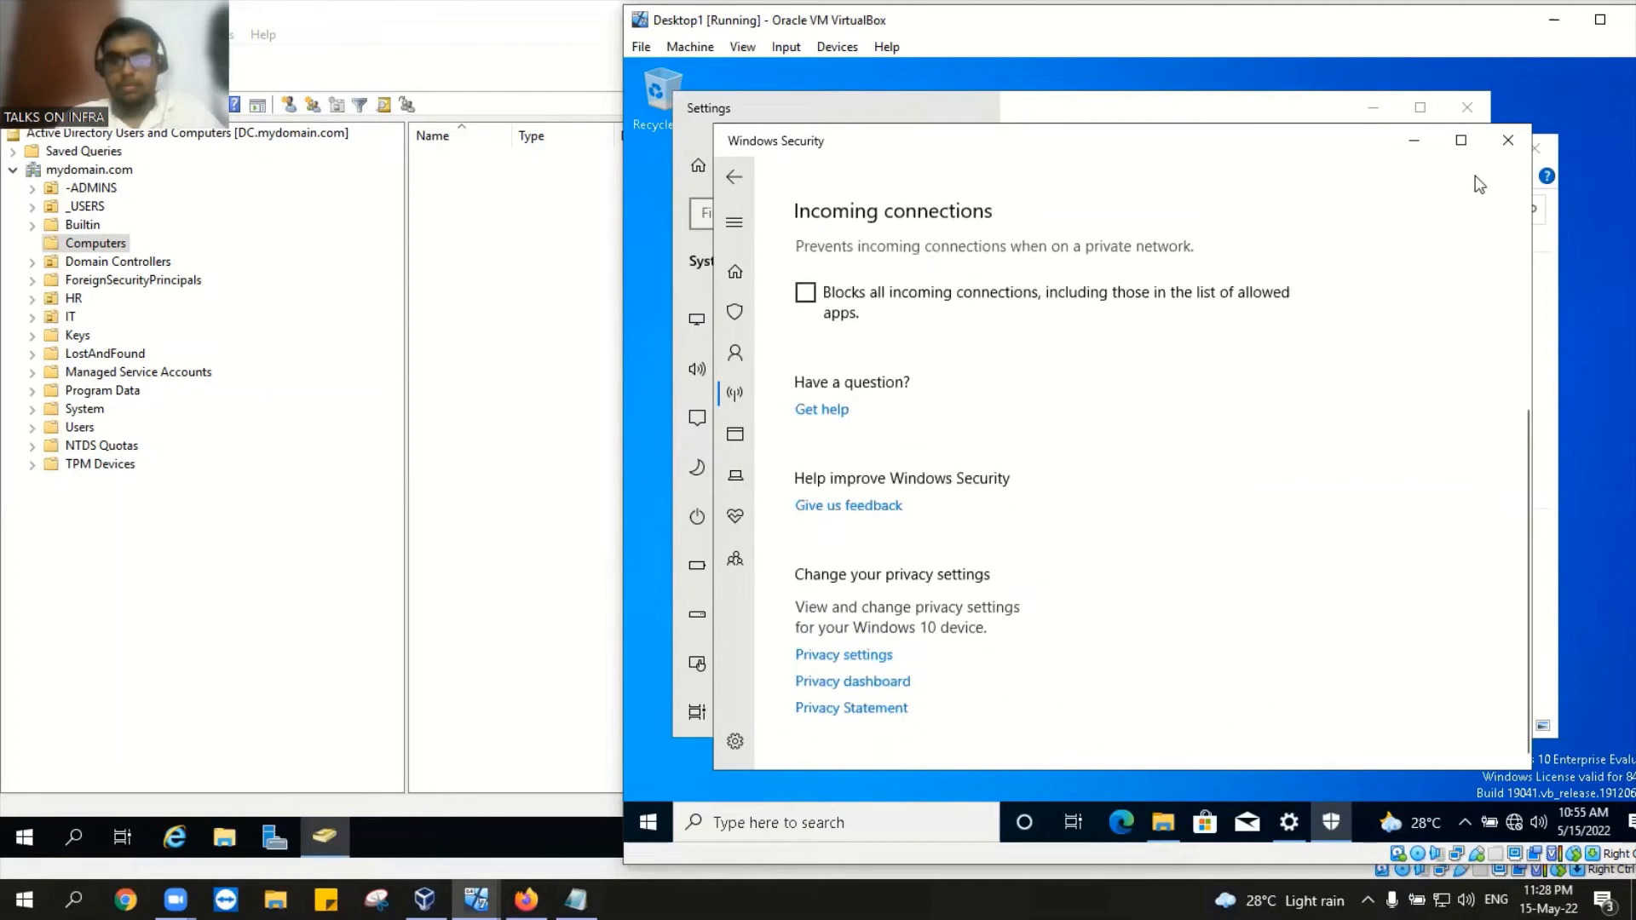
left_click(1505, 145)
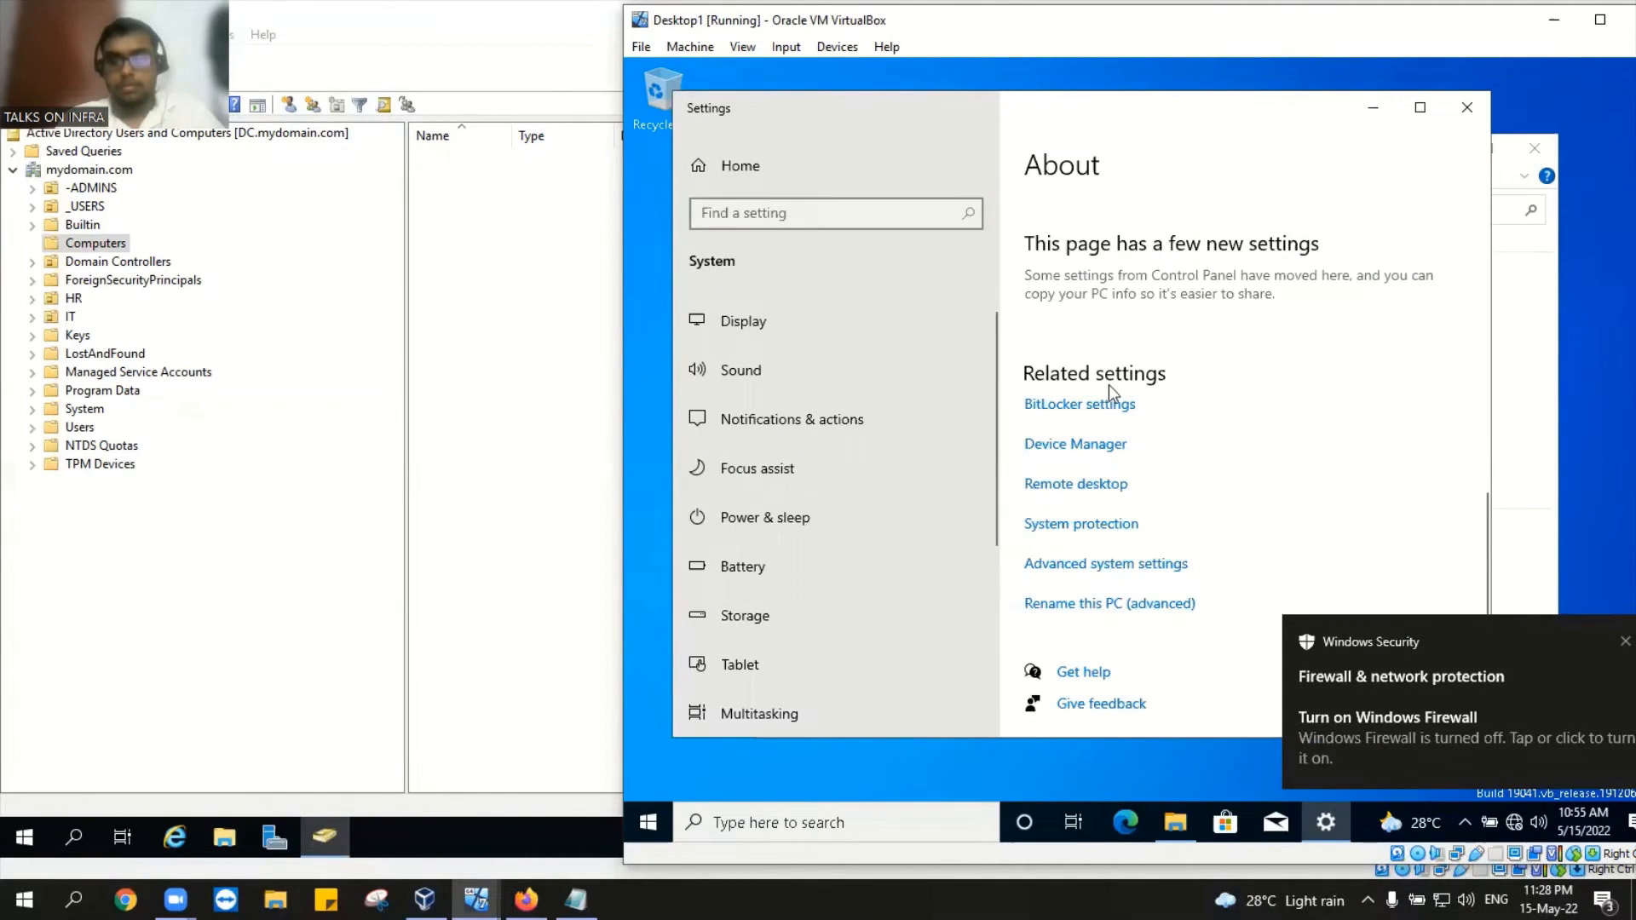
Step: Request to join Desktop1 to the domain mydomain.com through Computer Name/Domain Changes
left_click(638, 830)
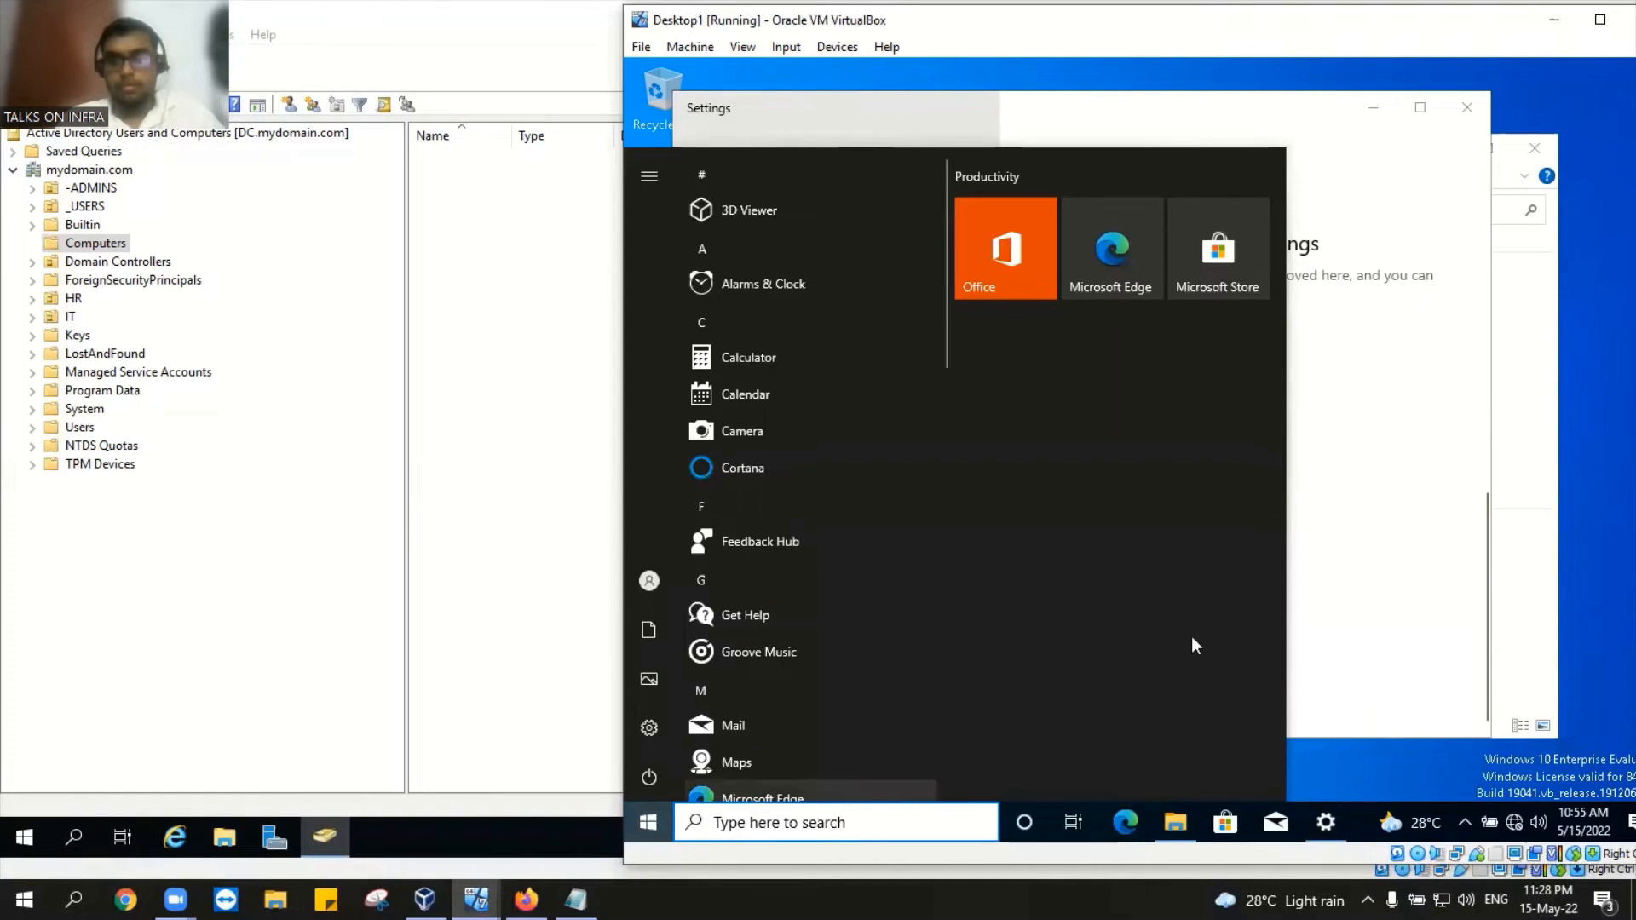
left_click(1462, 92)
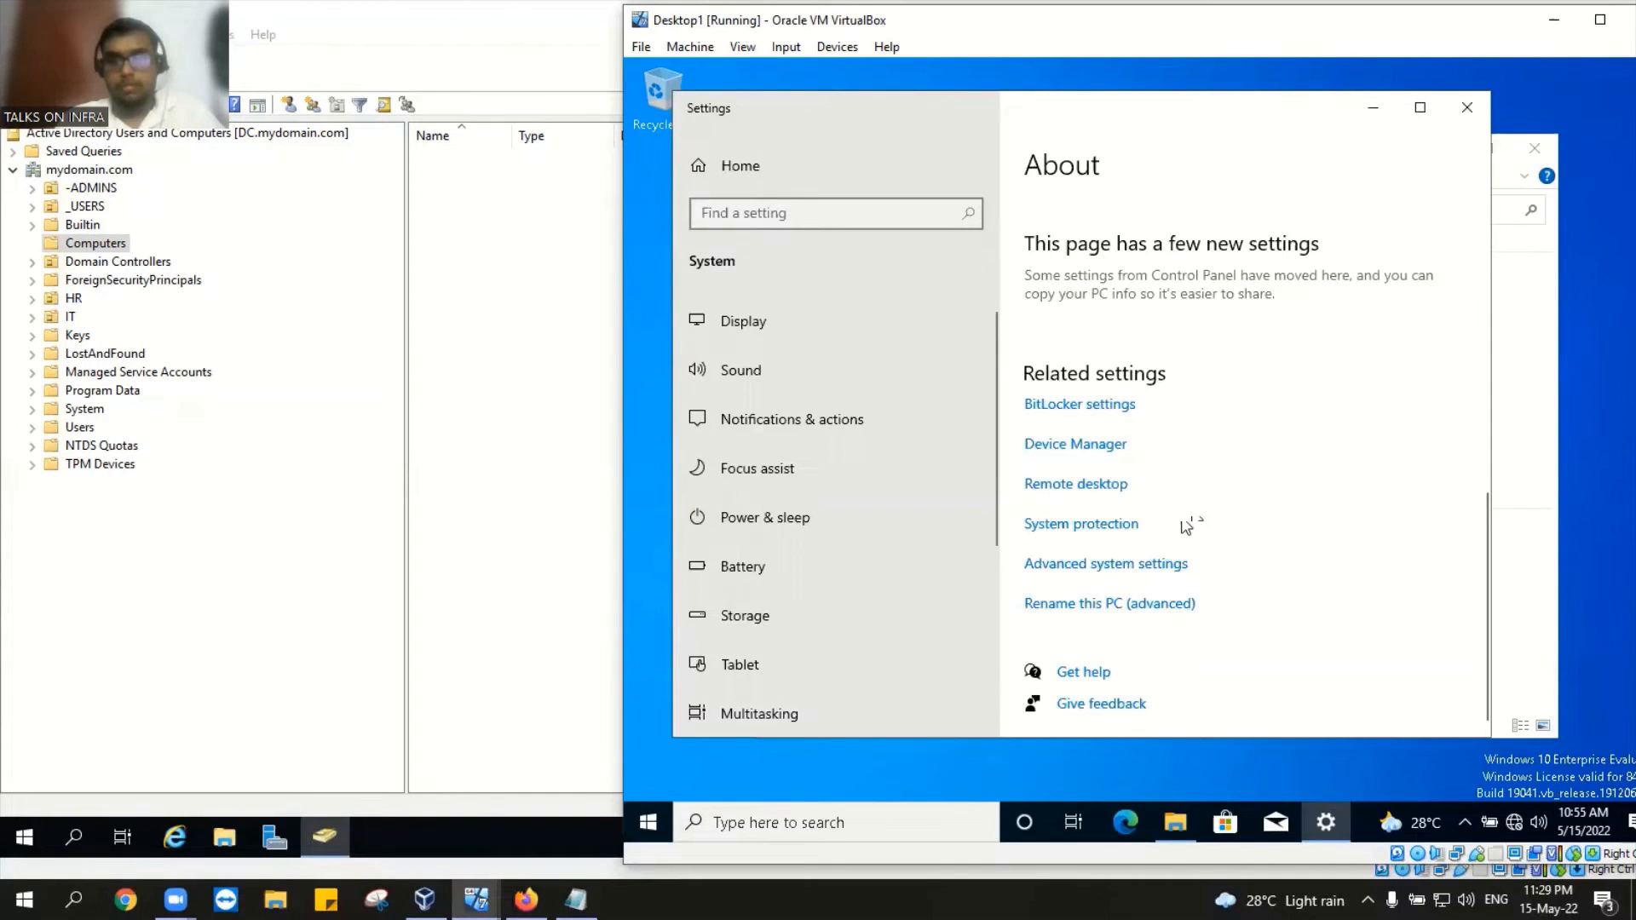
left_click(1150, 565)
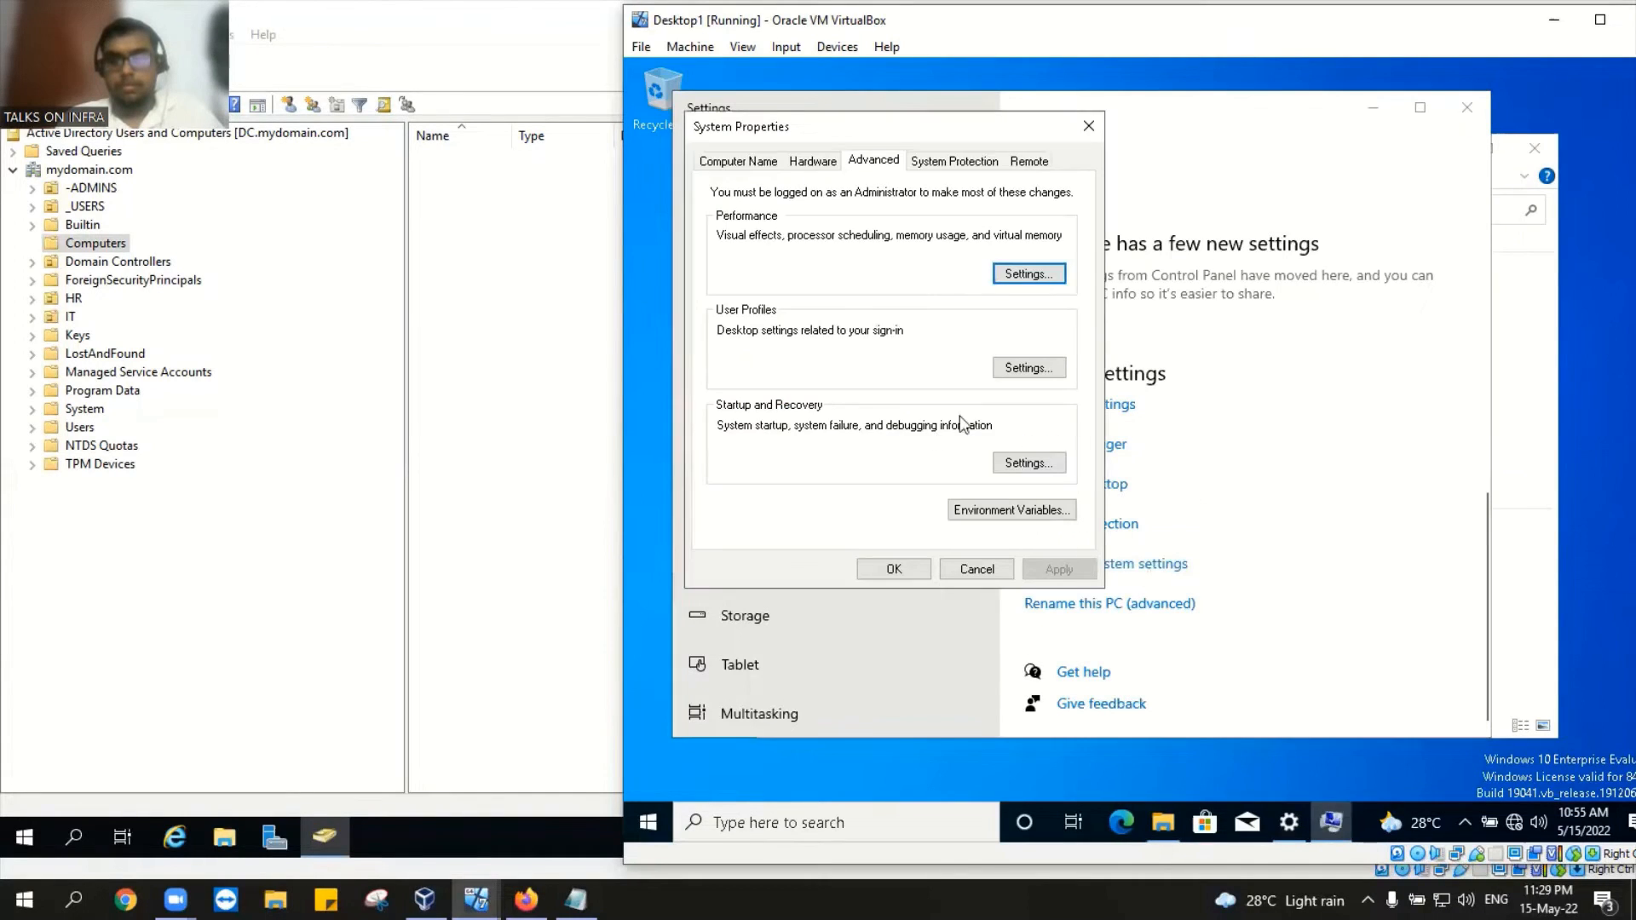
left_click(725, 162)
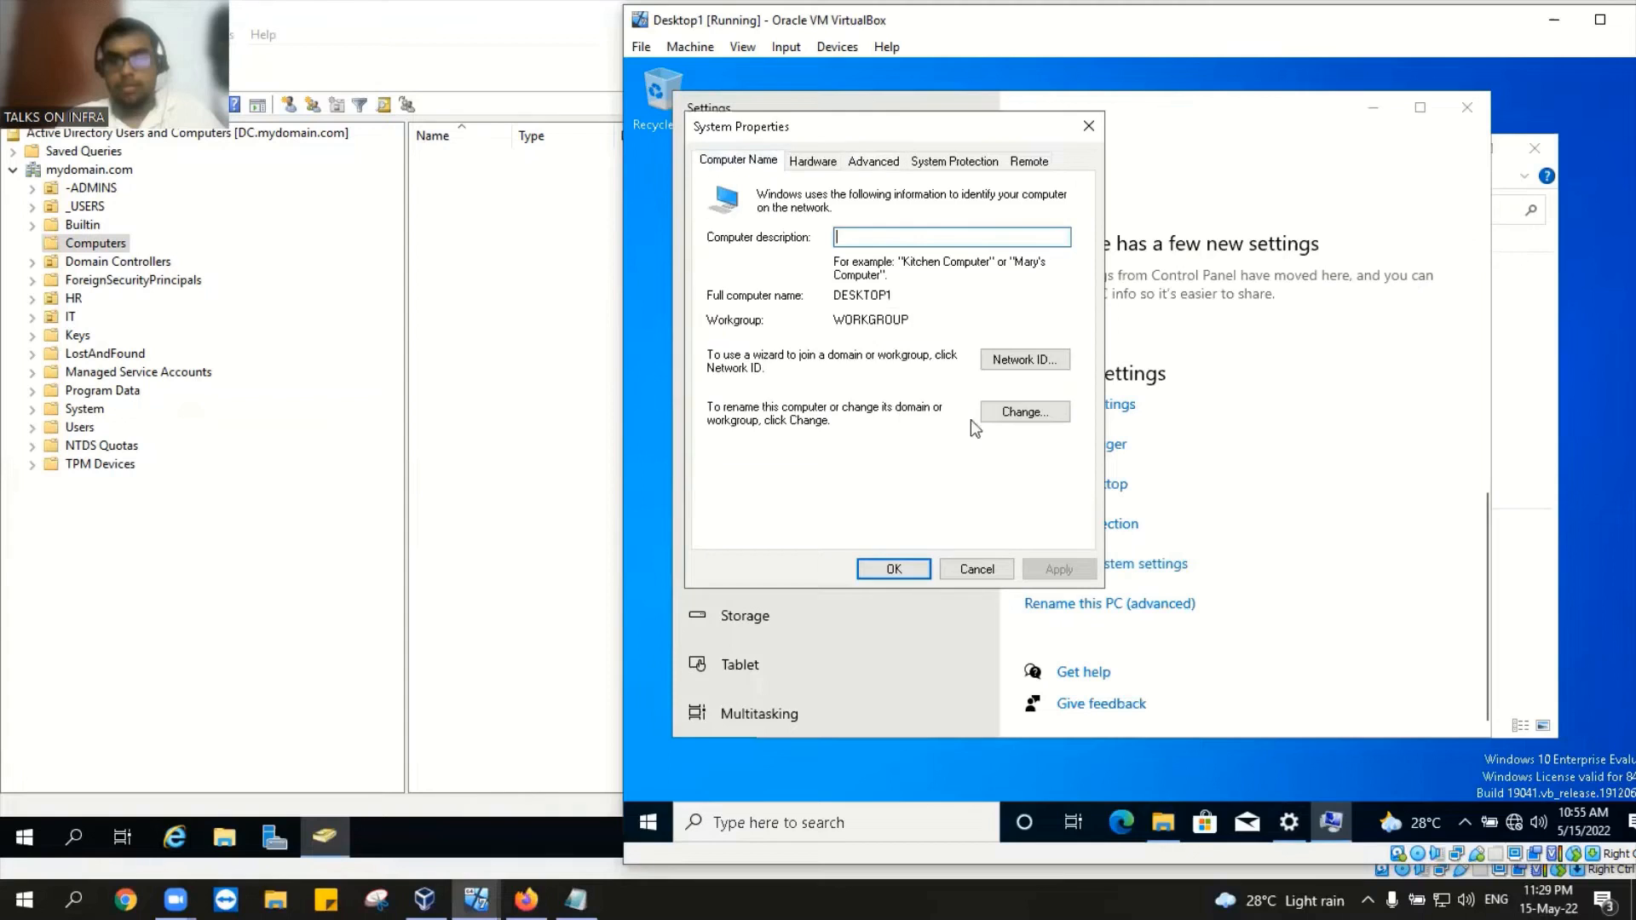
left_click(1026, 412)
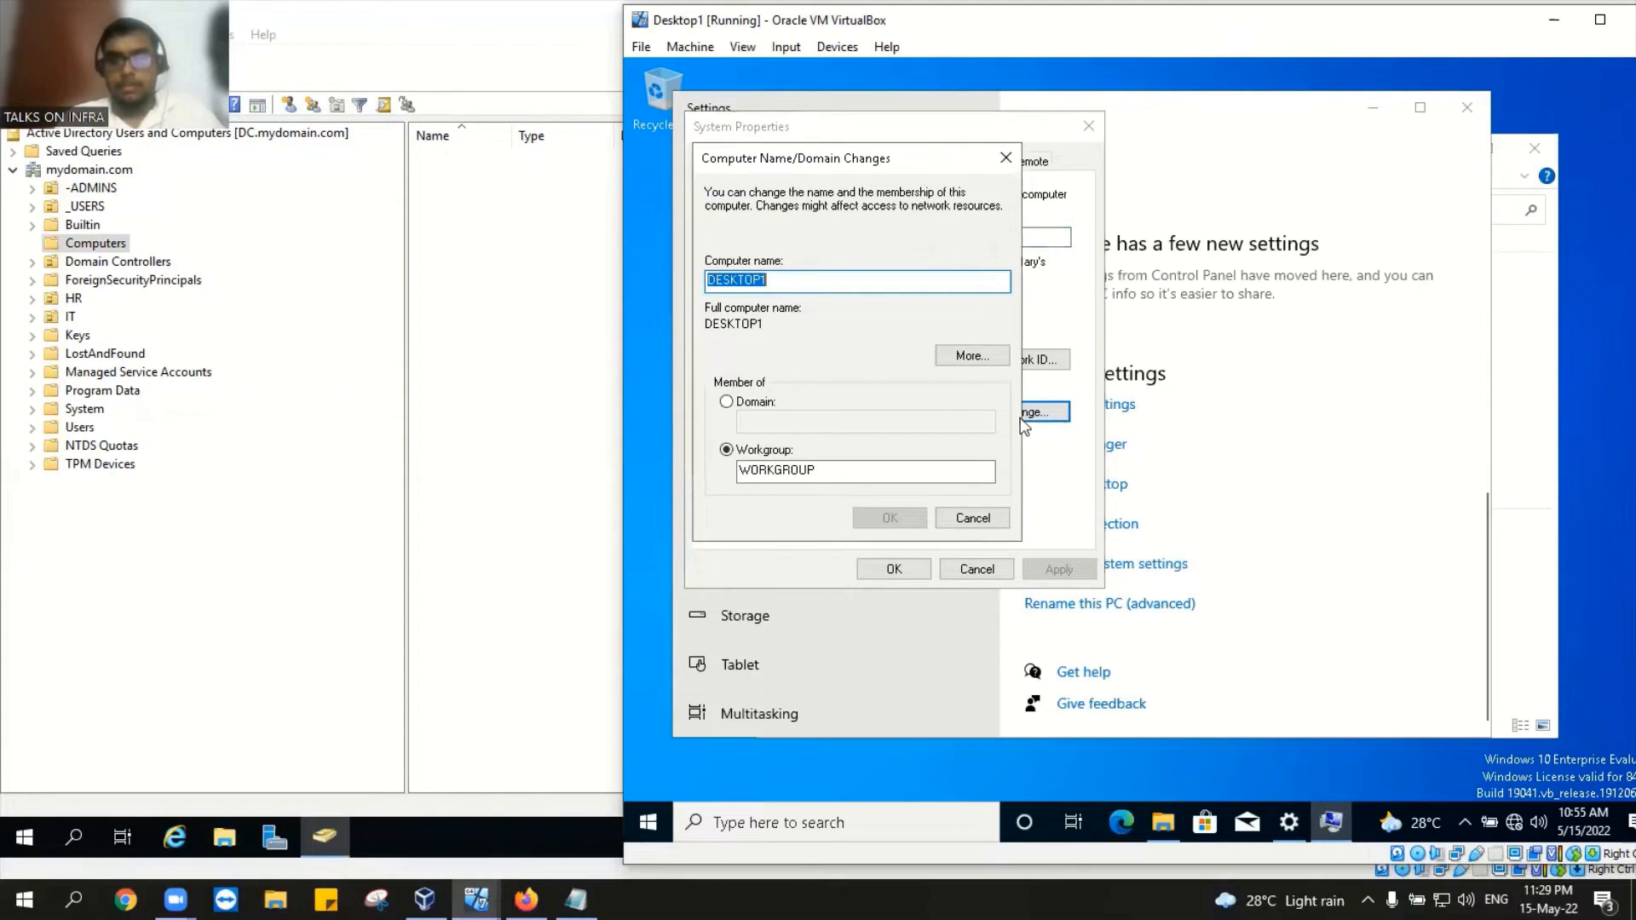
left_click(725, 401)
left_click(767, 420)
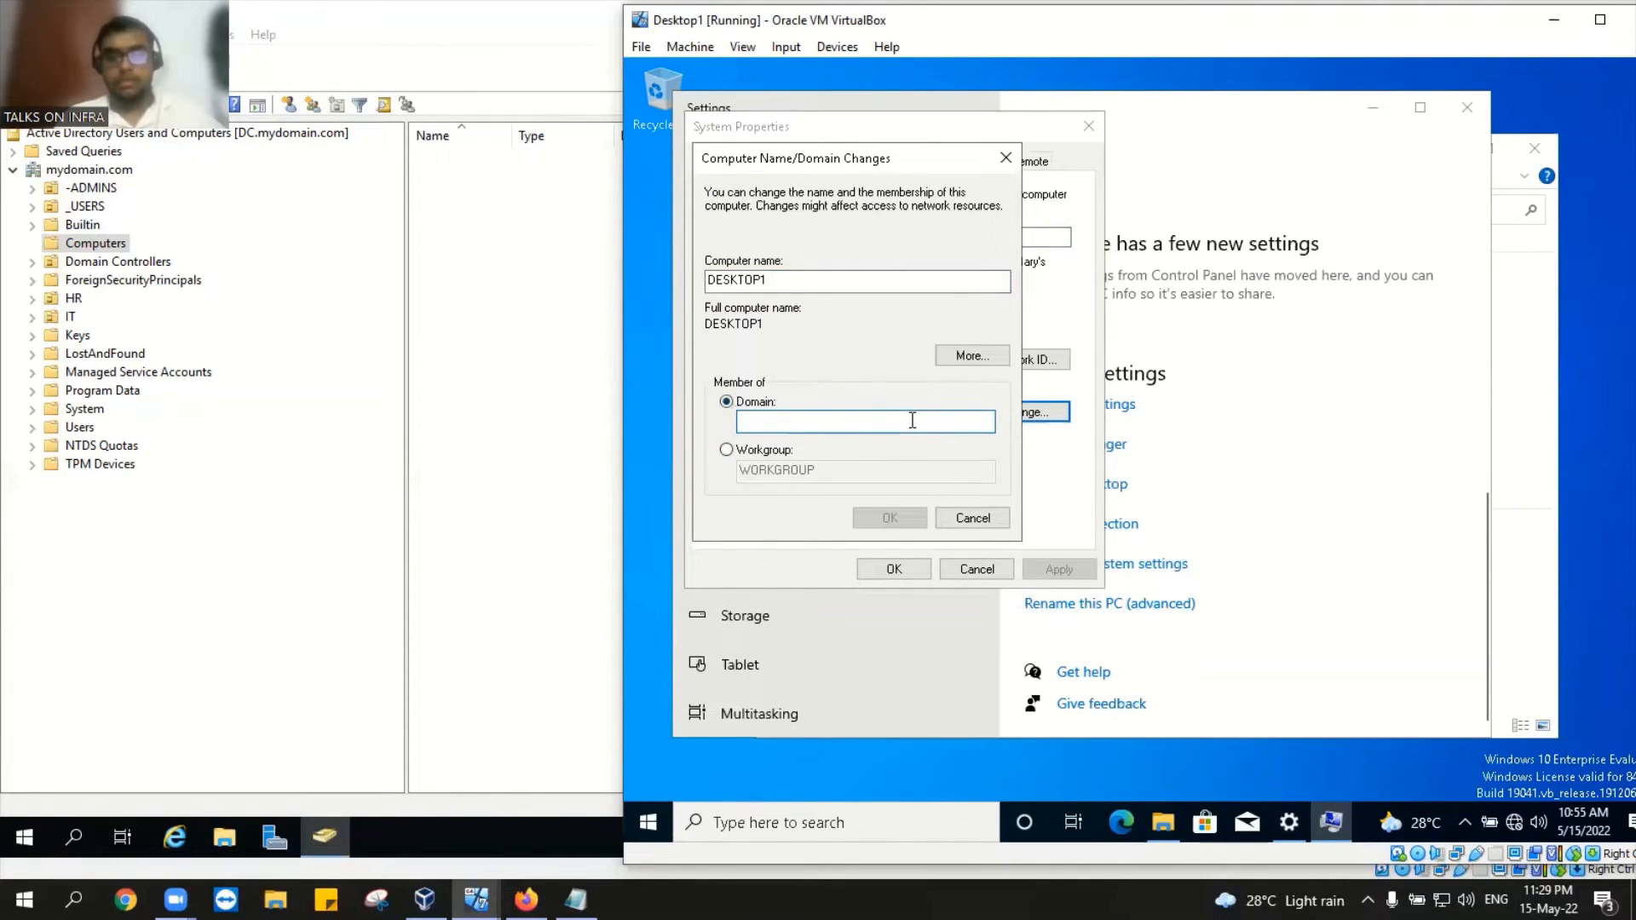
type("my")
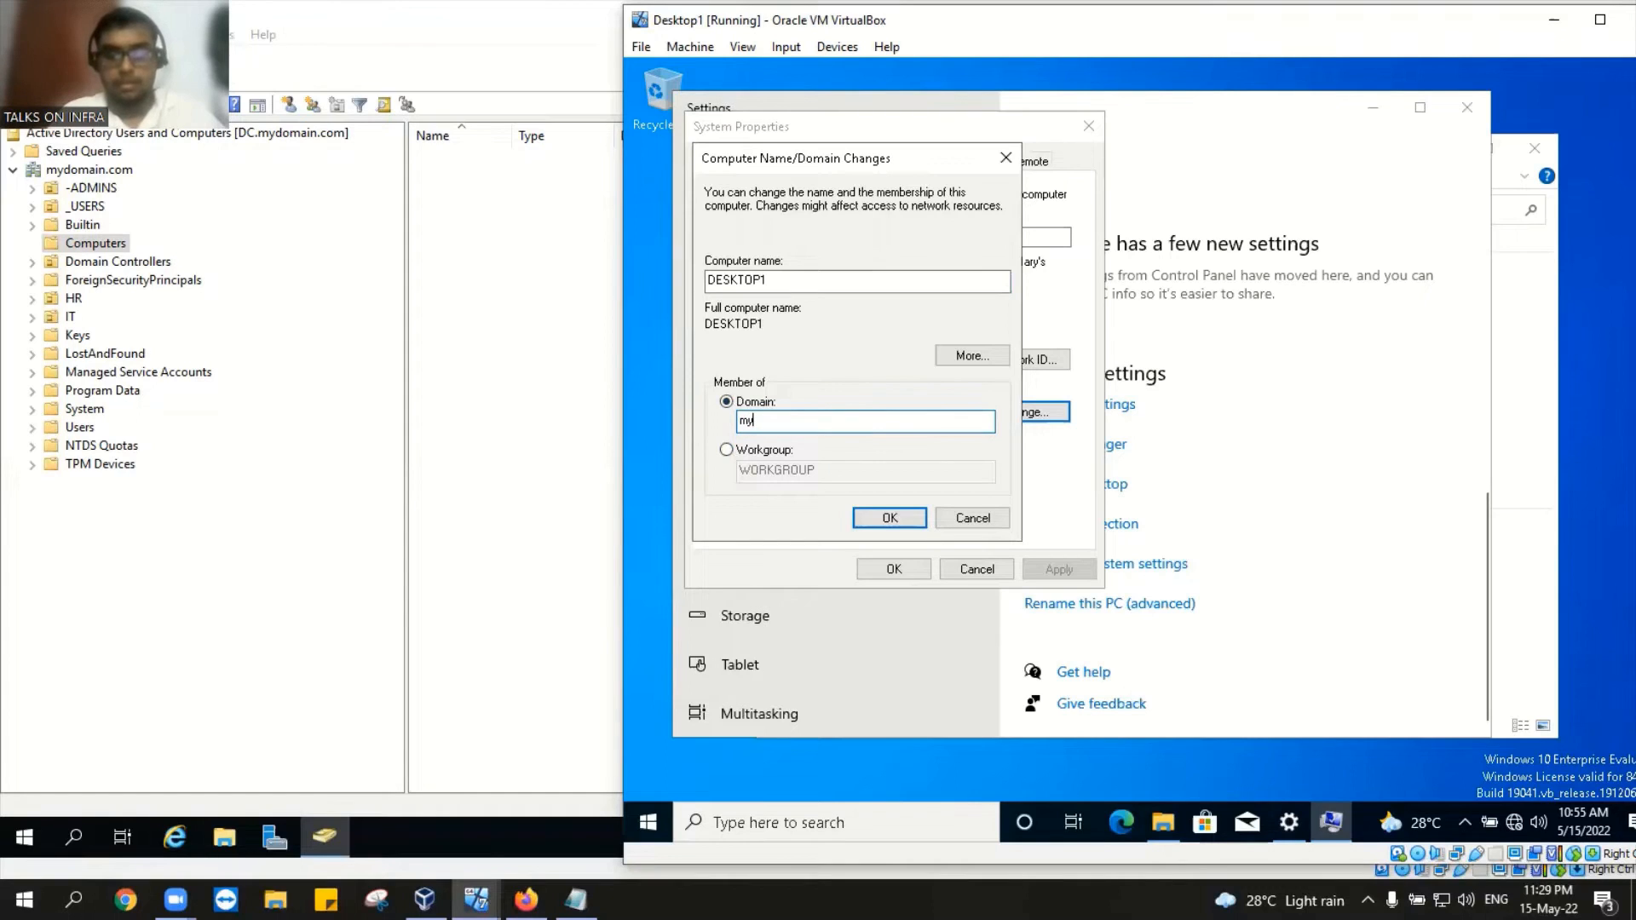
type("dom")
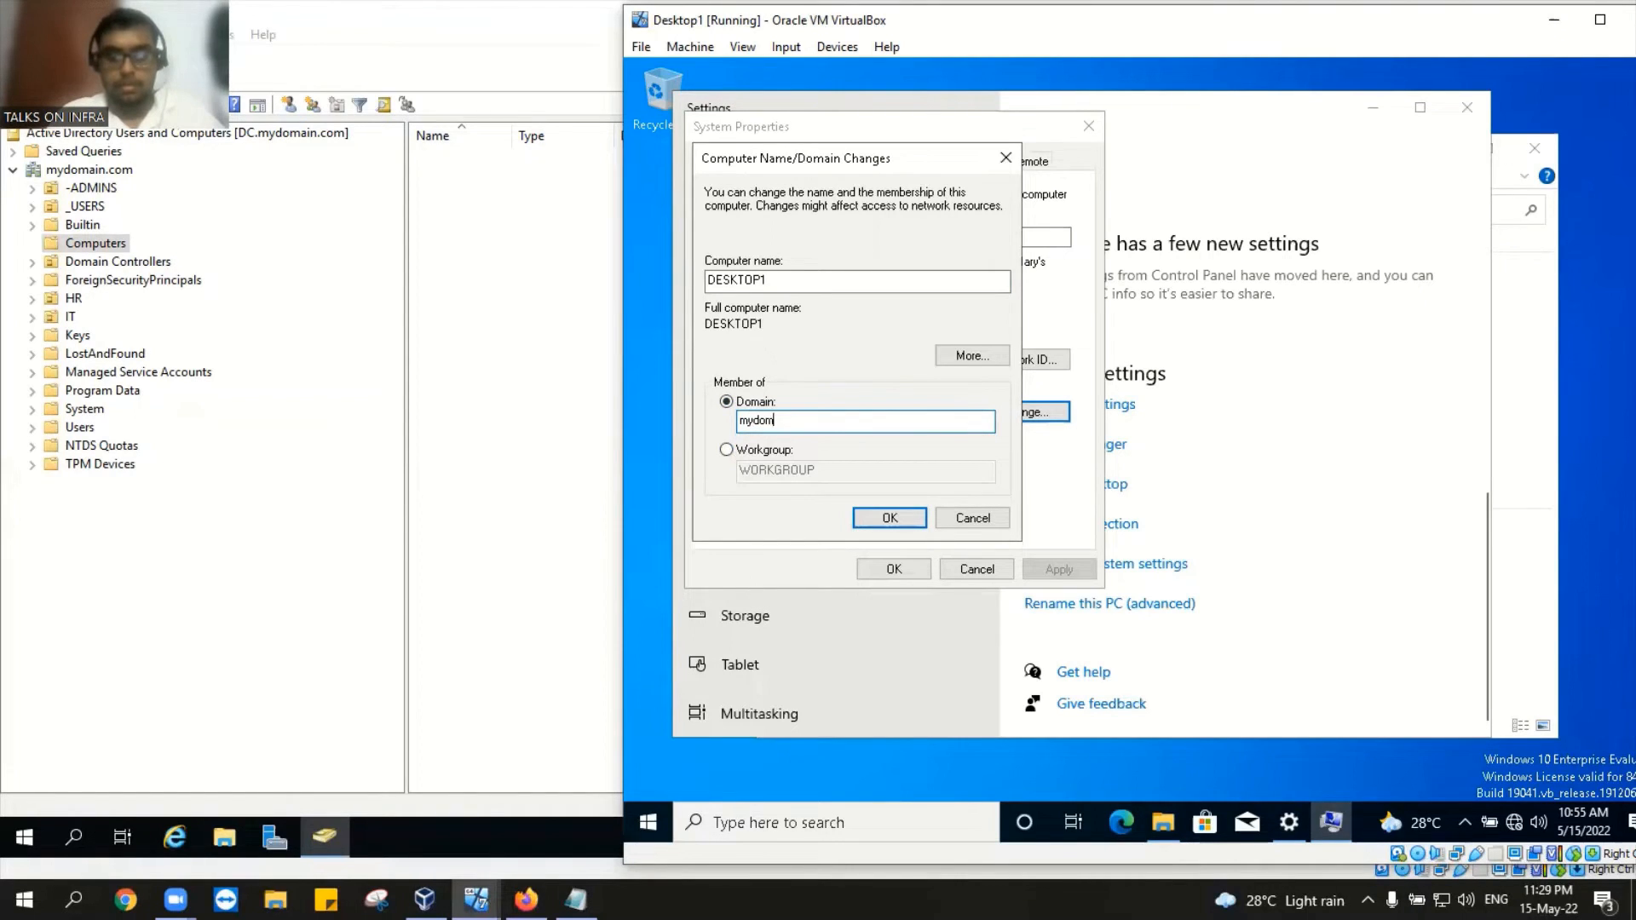
type("ain.com")
left_click(898, 516)
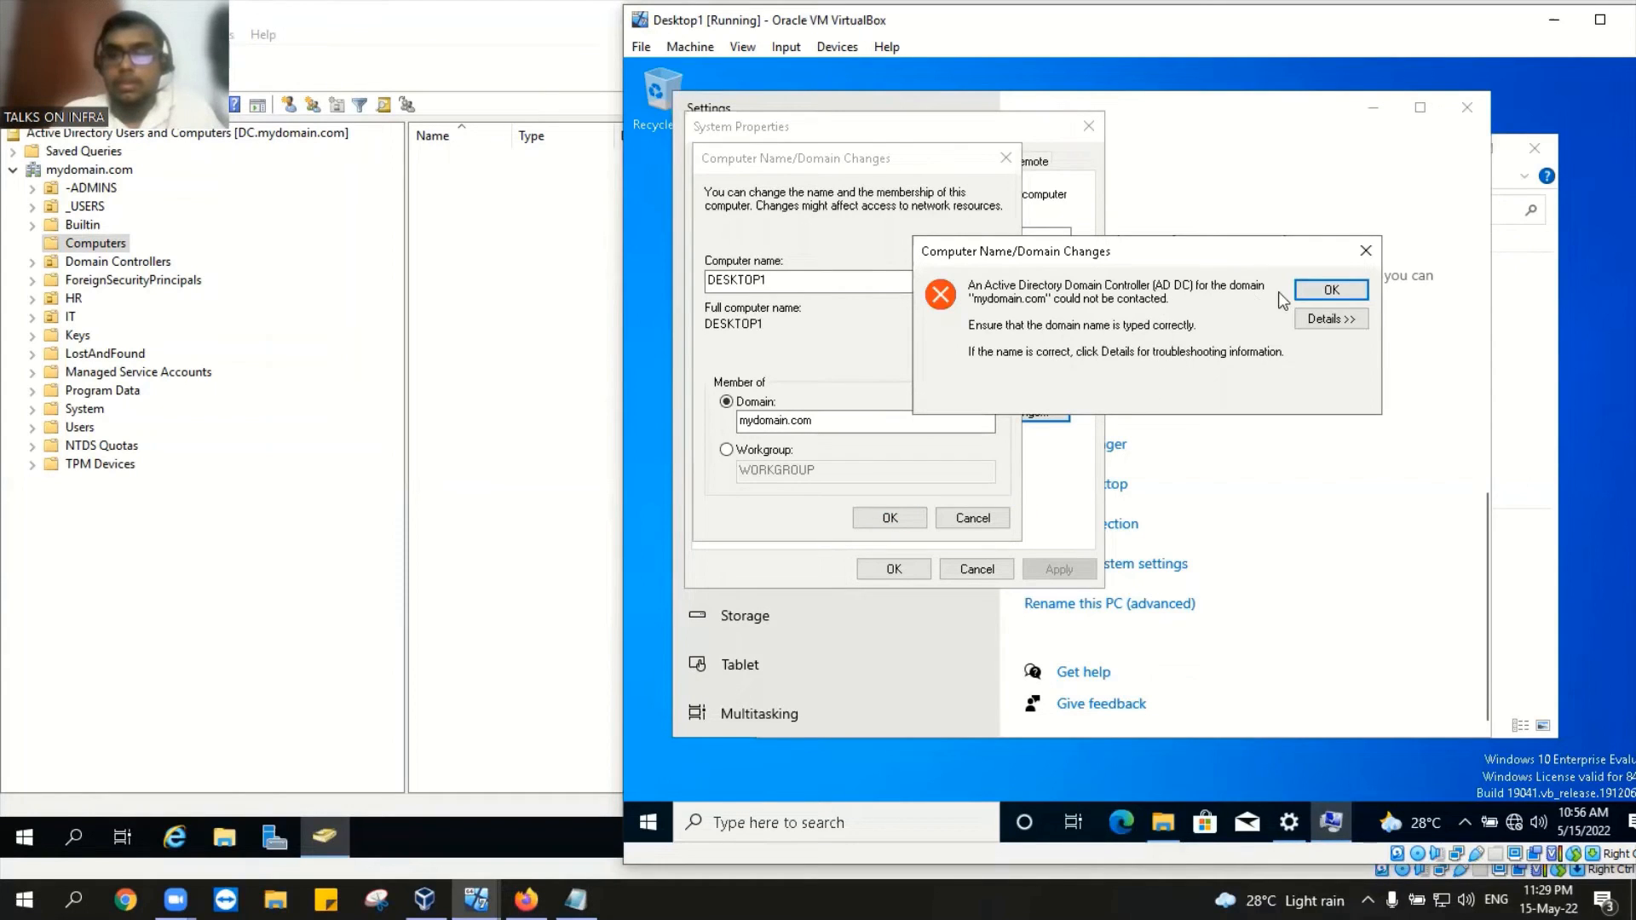
Step: Dismiss the domain-controller-not-found error, close the dialogs, and search 'cmd' on the DC
left_click(1331, 290)
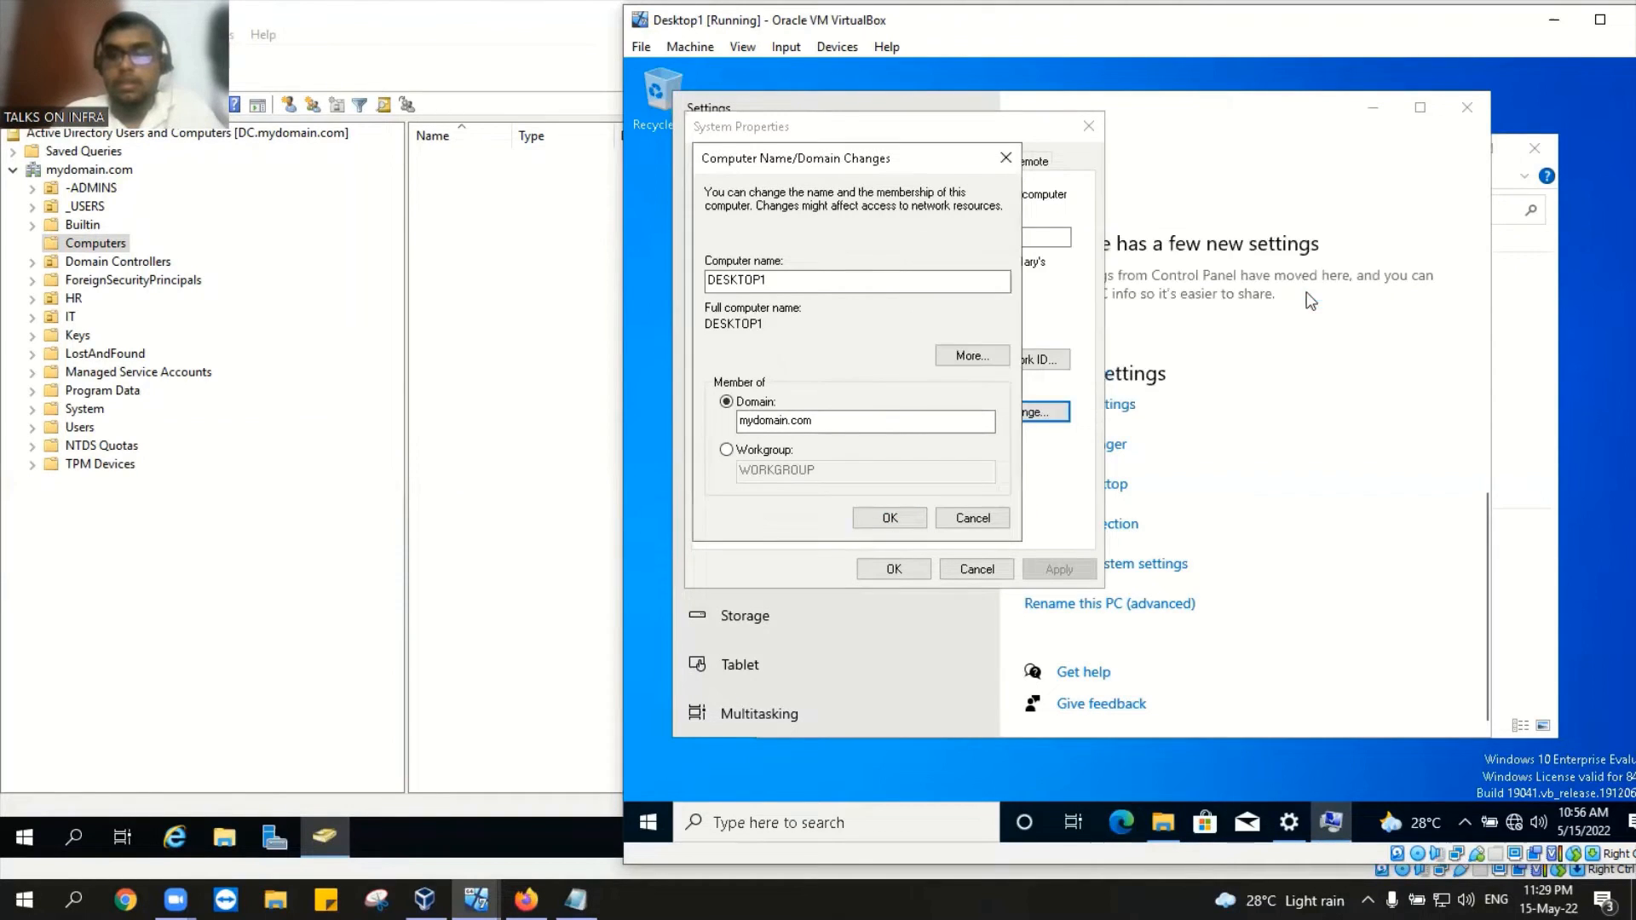
left_click(1011, 162)
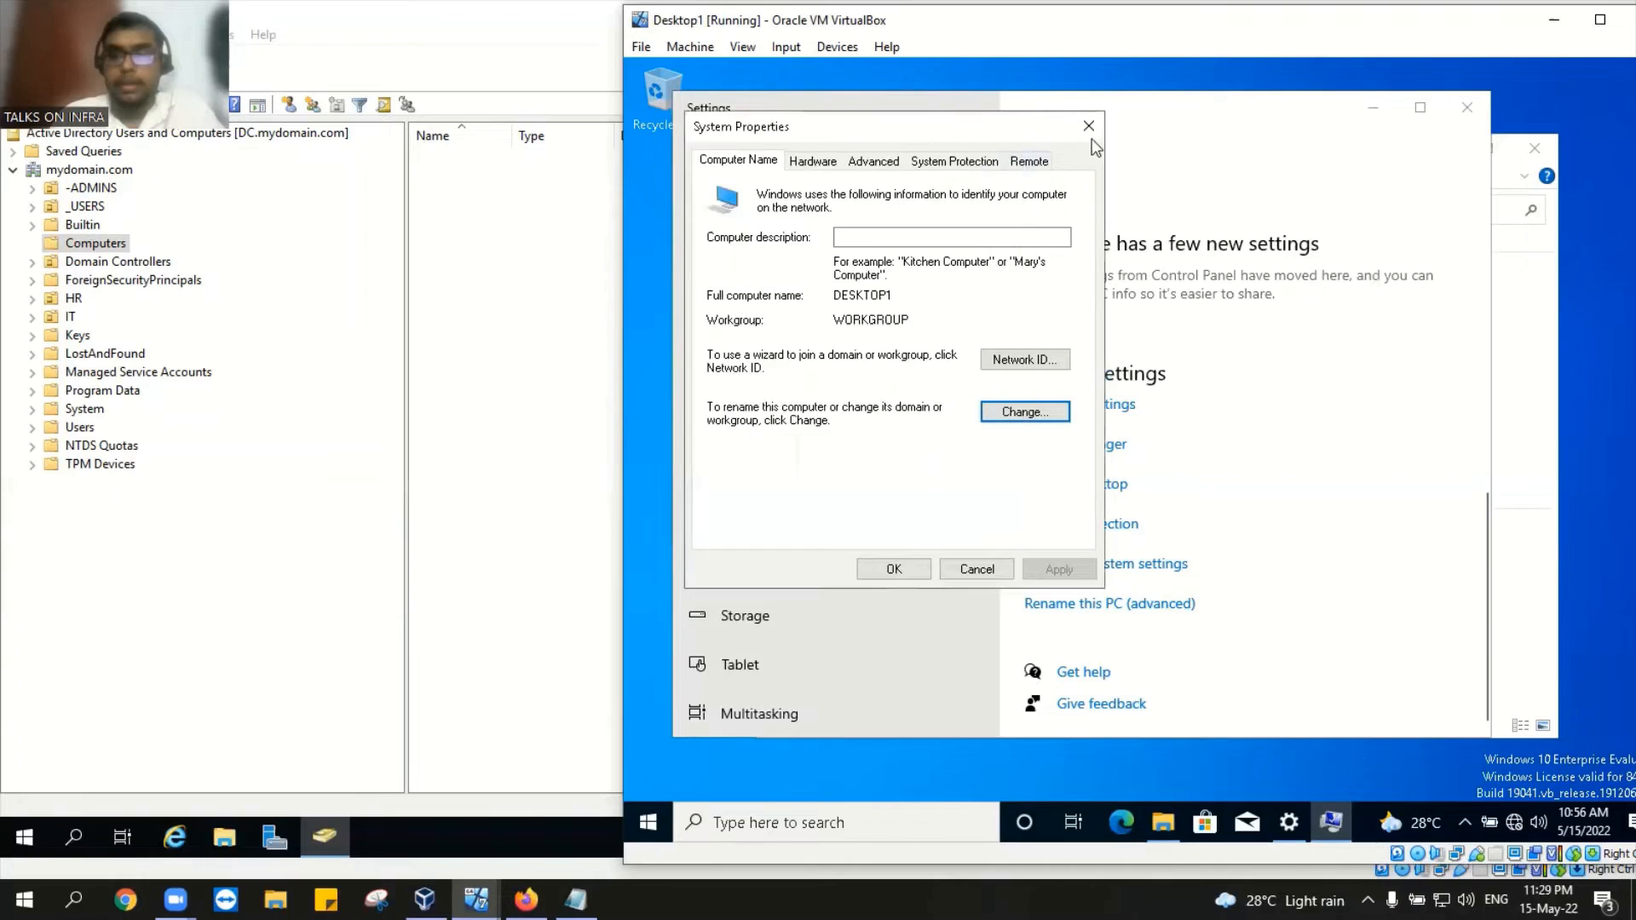
left_click(1088, 126)
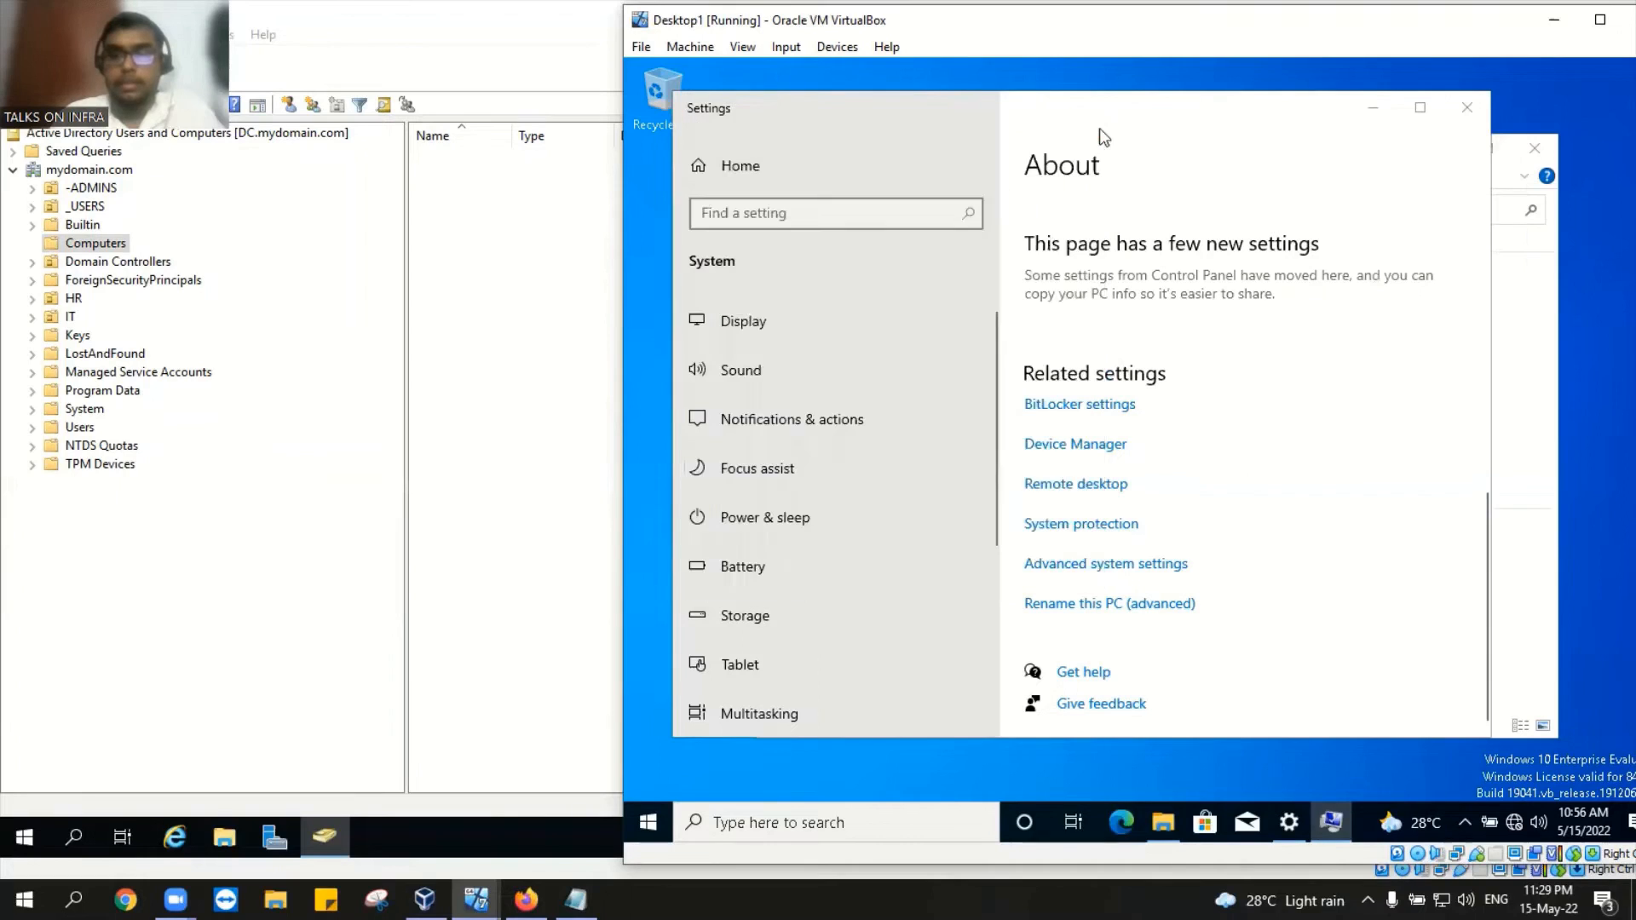
left_click(73, 837)
type("cmd")
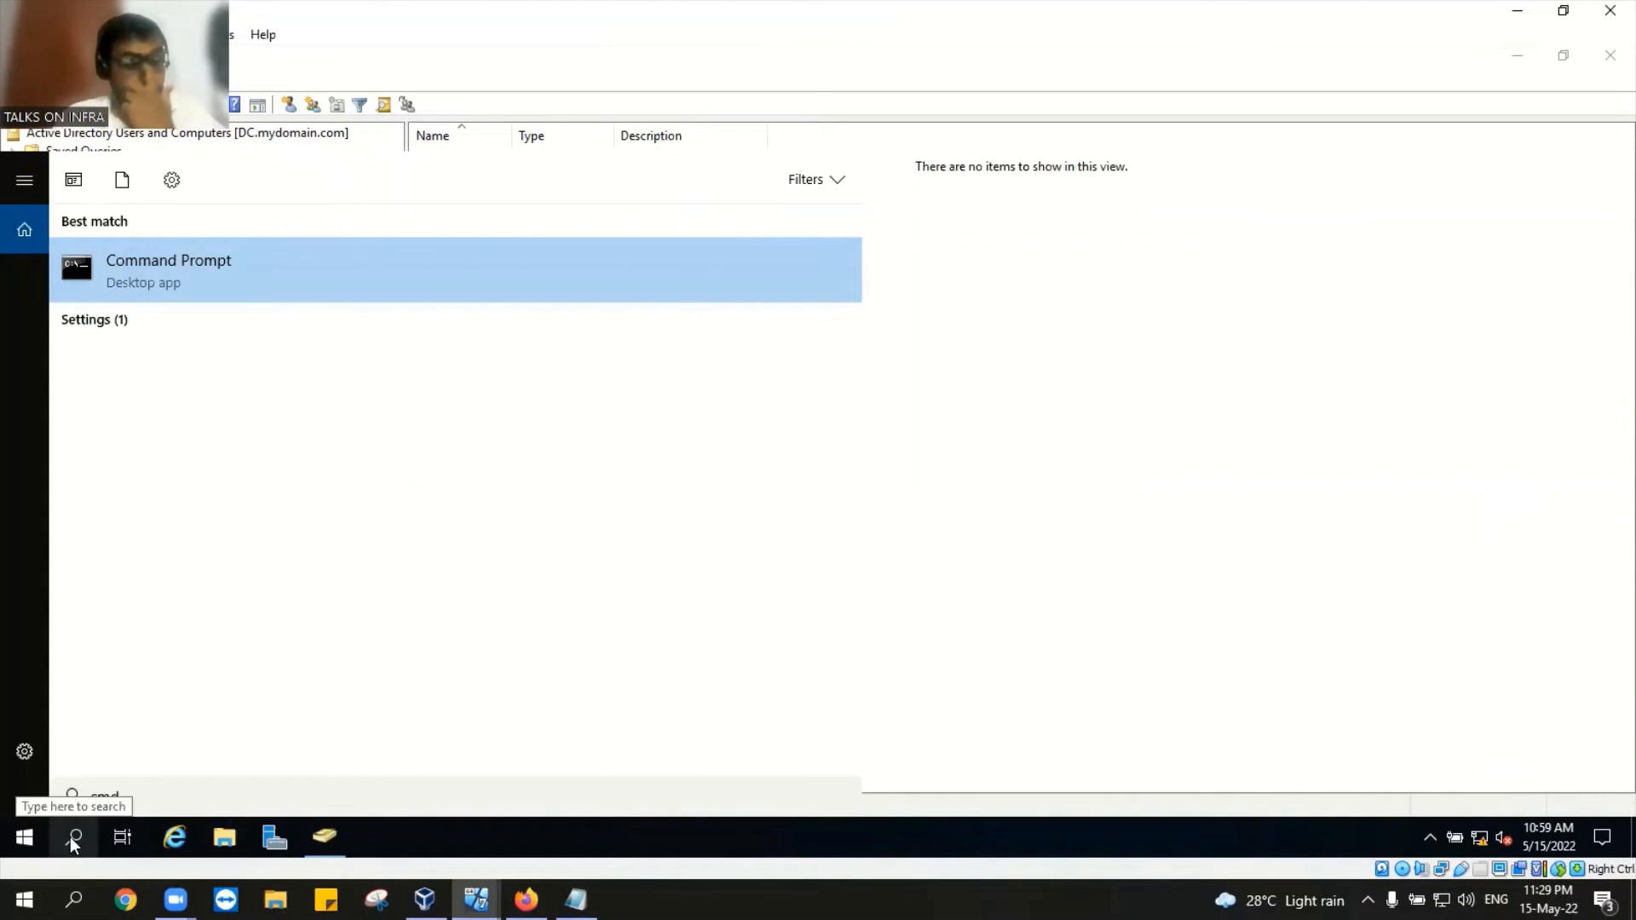
Step: Replace the cmd search on the DC with a 'control panel' search and launch Control Panel
left_click(70, 836)
left_click(72, 836)
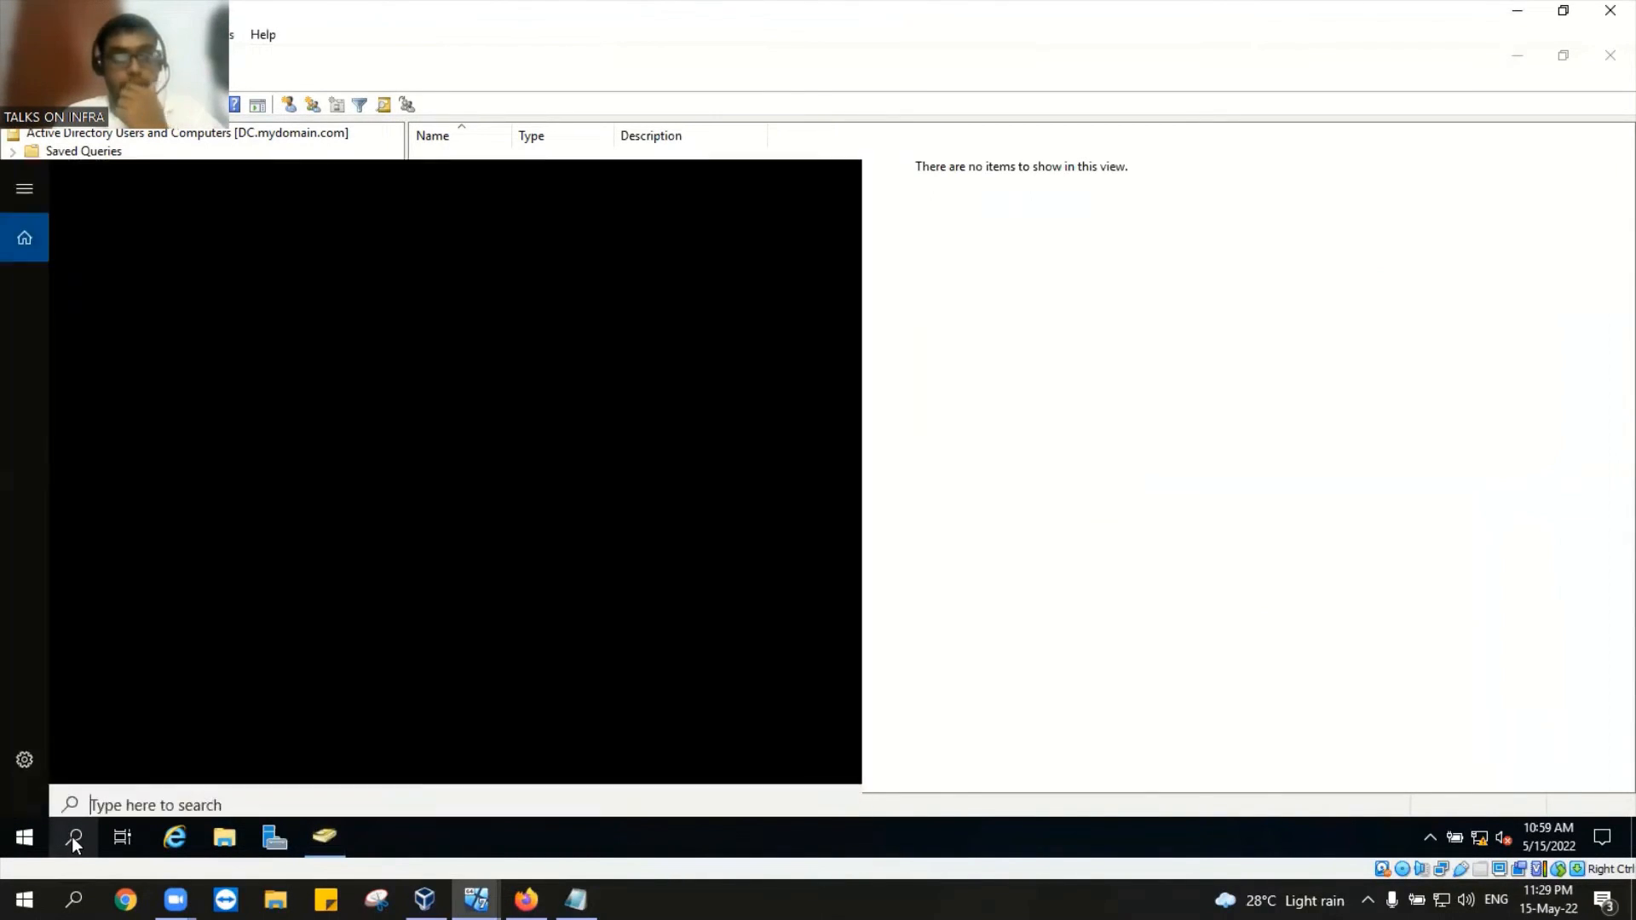
type("con")
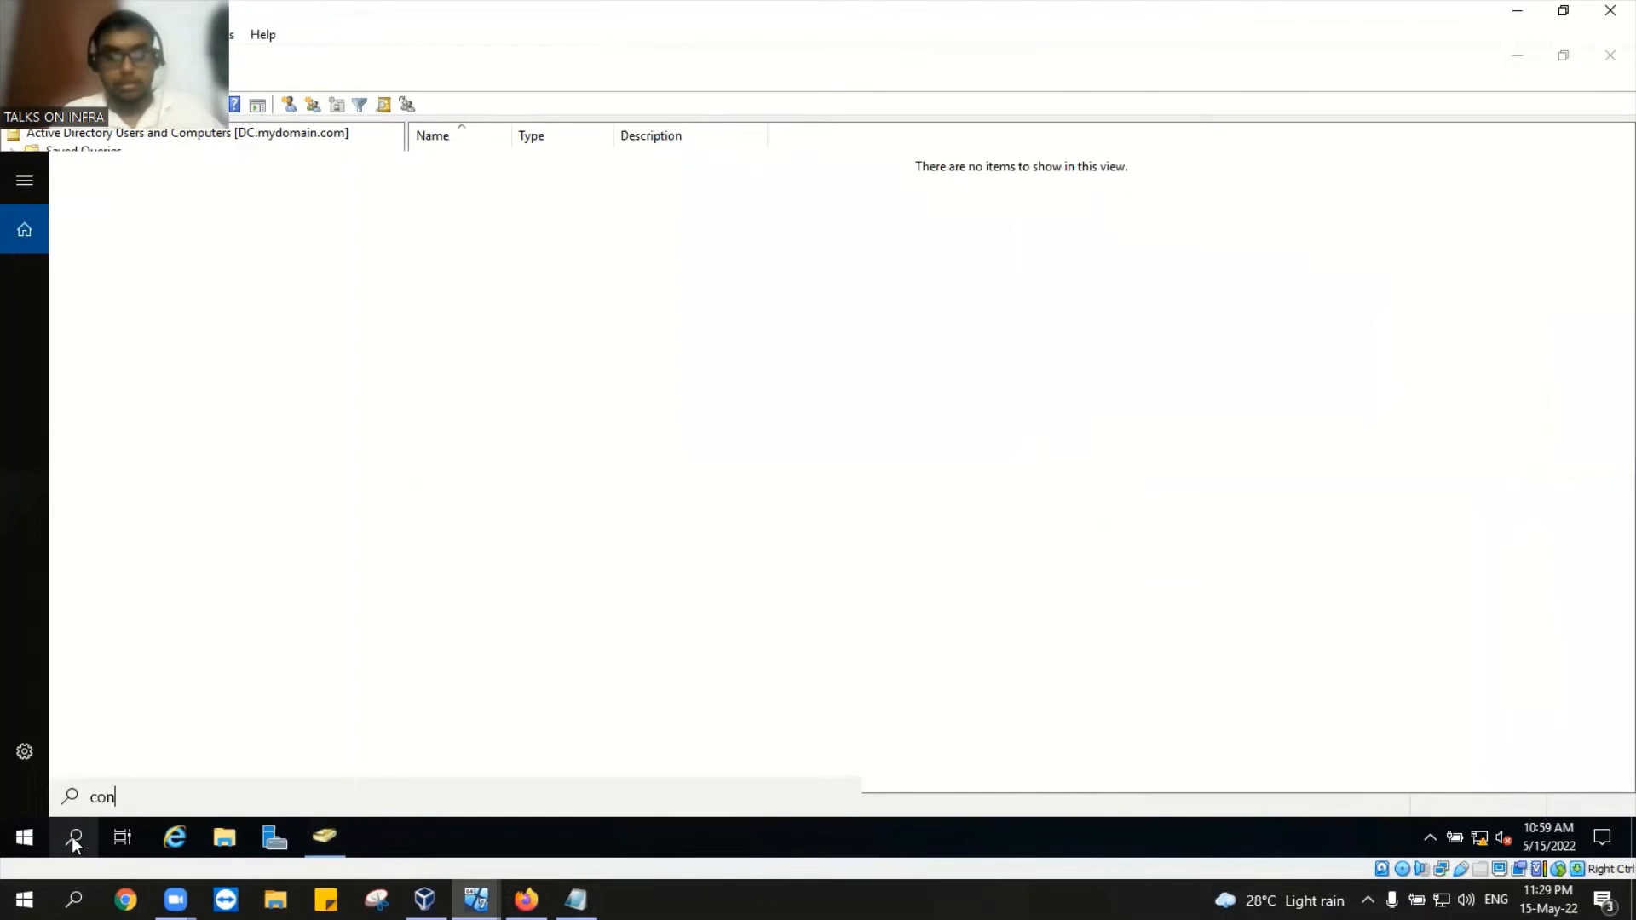
type("trol panel")
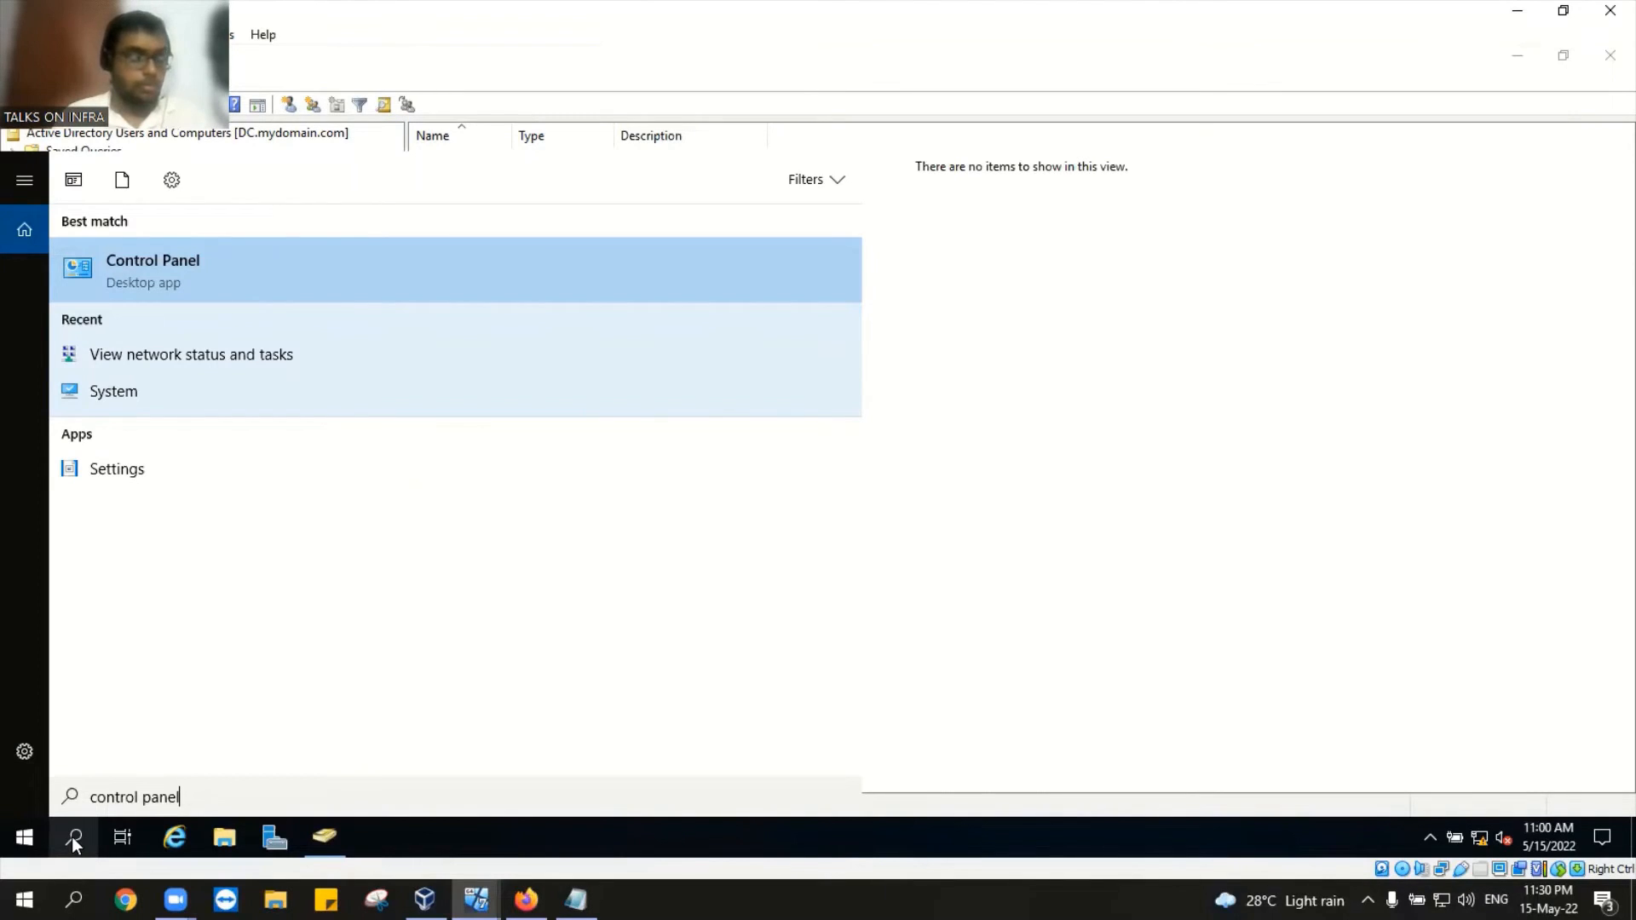
left_click(244, 297)
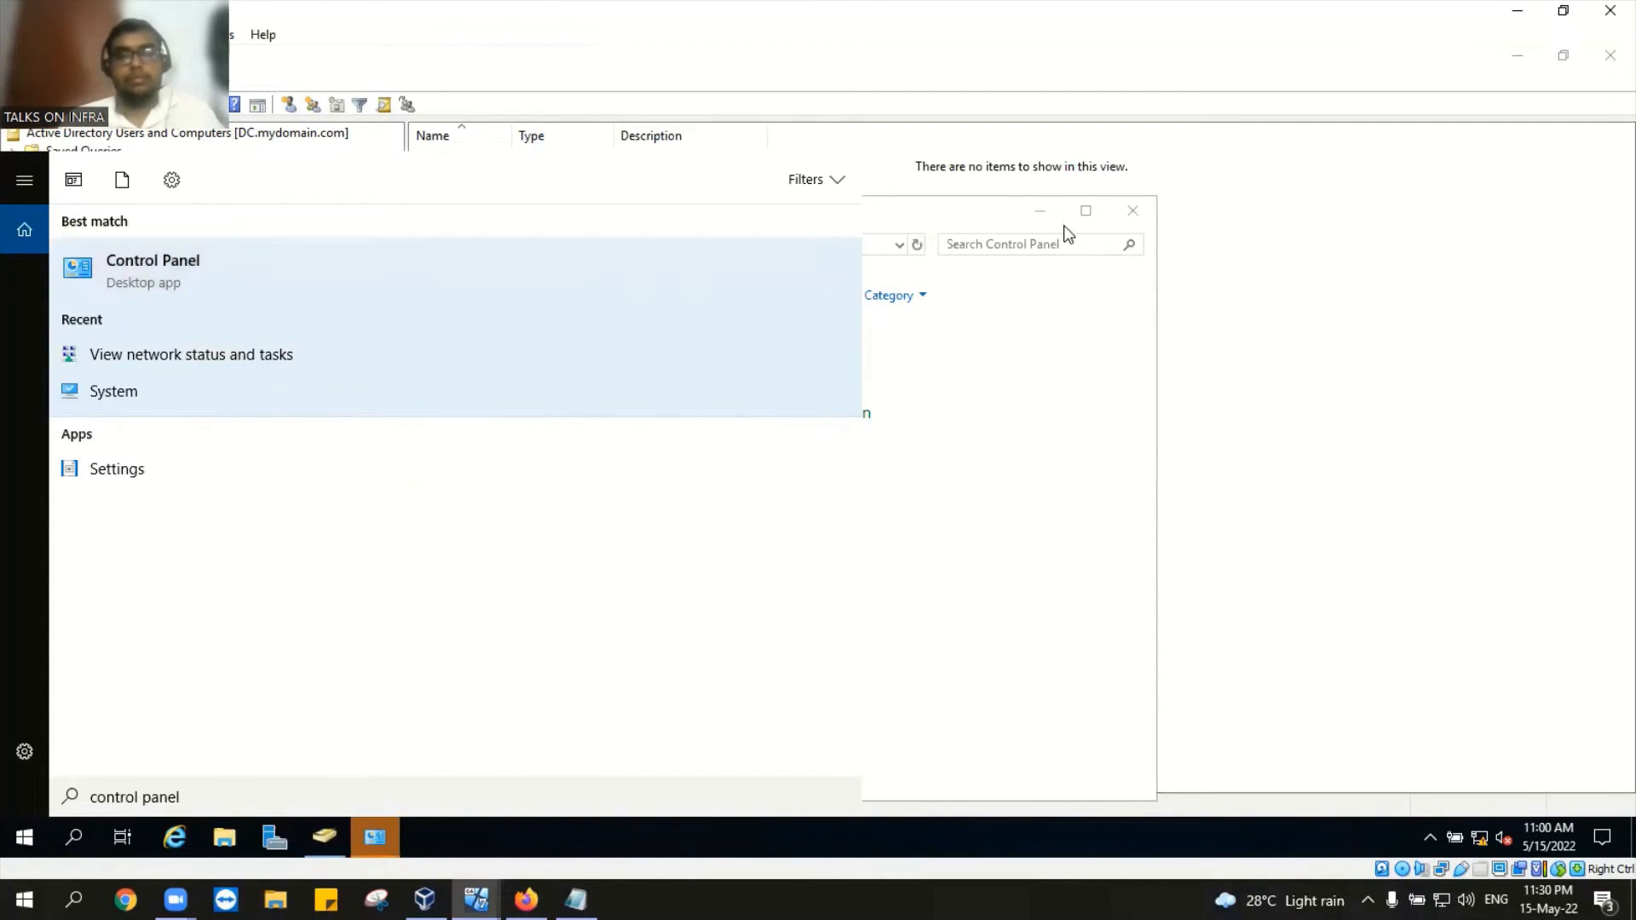
Step: Display the DC's _INTERNET_ adapter IPv4 settings: IP 10.1.10.2, DNS 10.1.10.2 and 10.1.10.1
left_click(1084, 211)
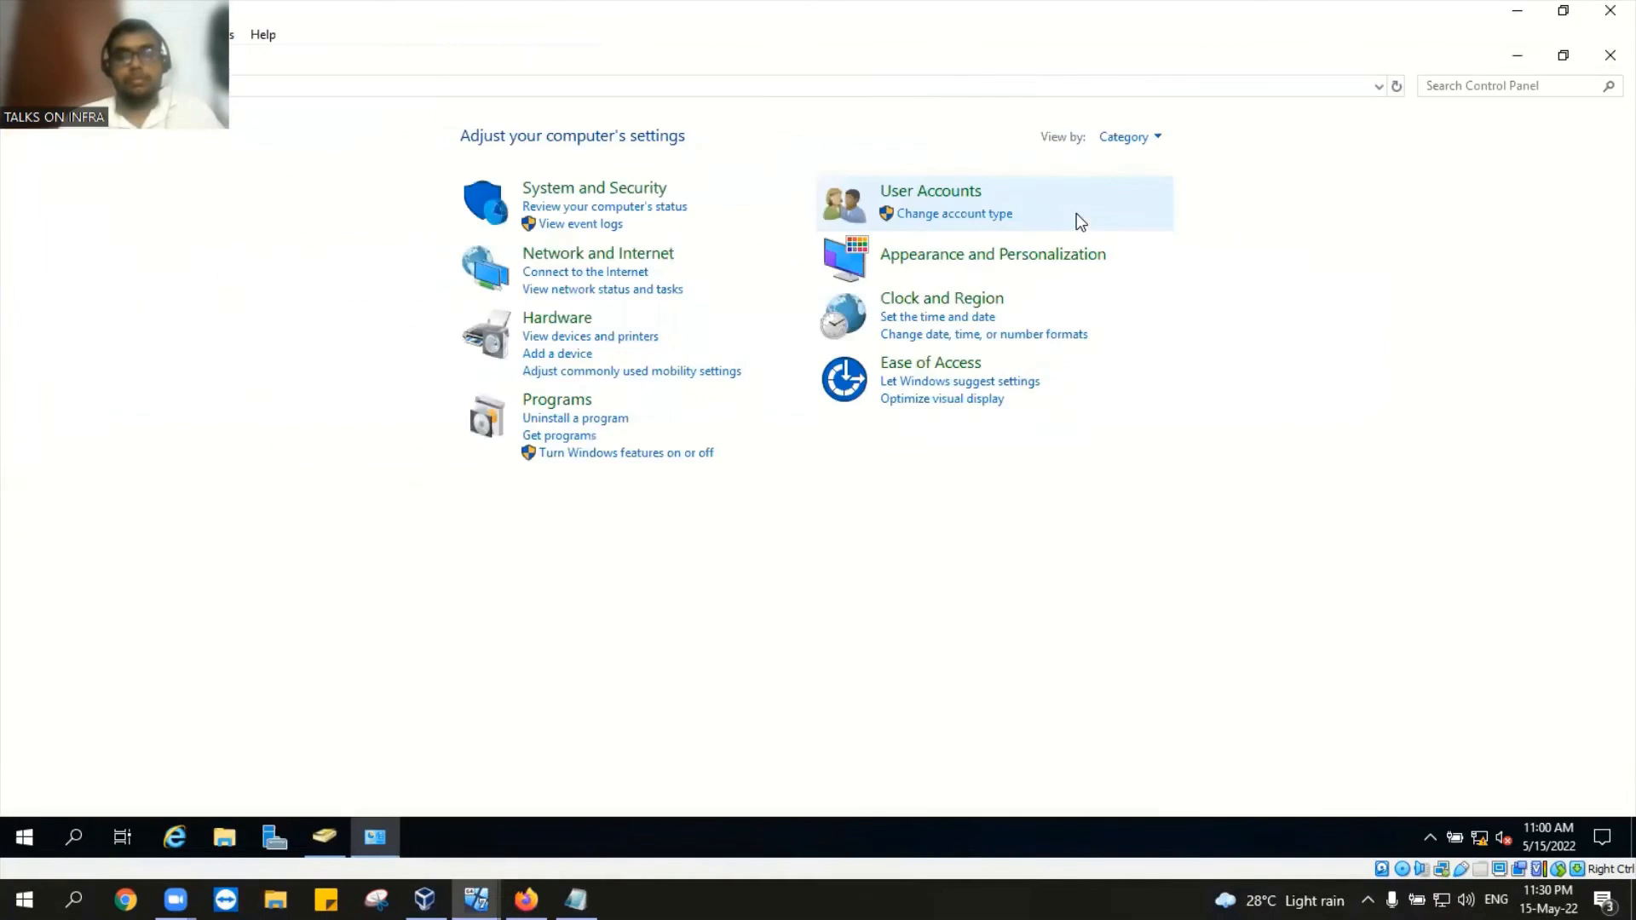
left_click(639, 291)
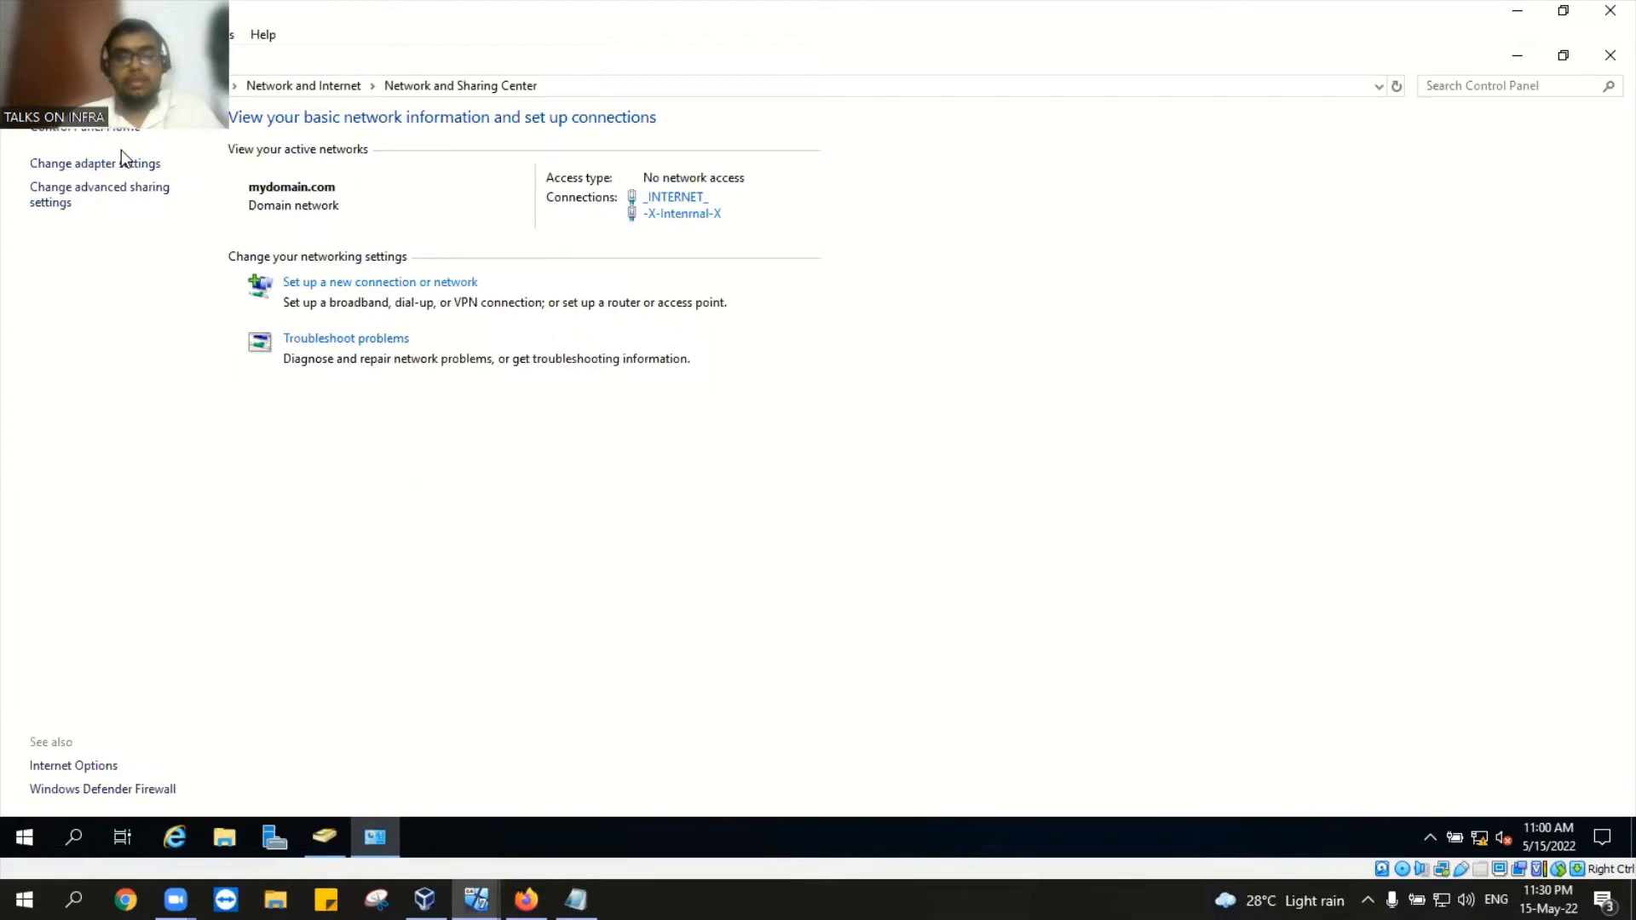
left_click(95, 163)
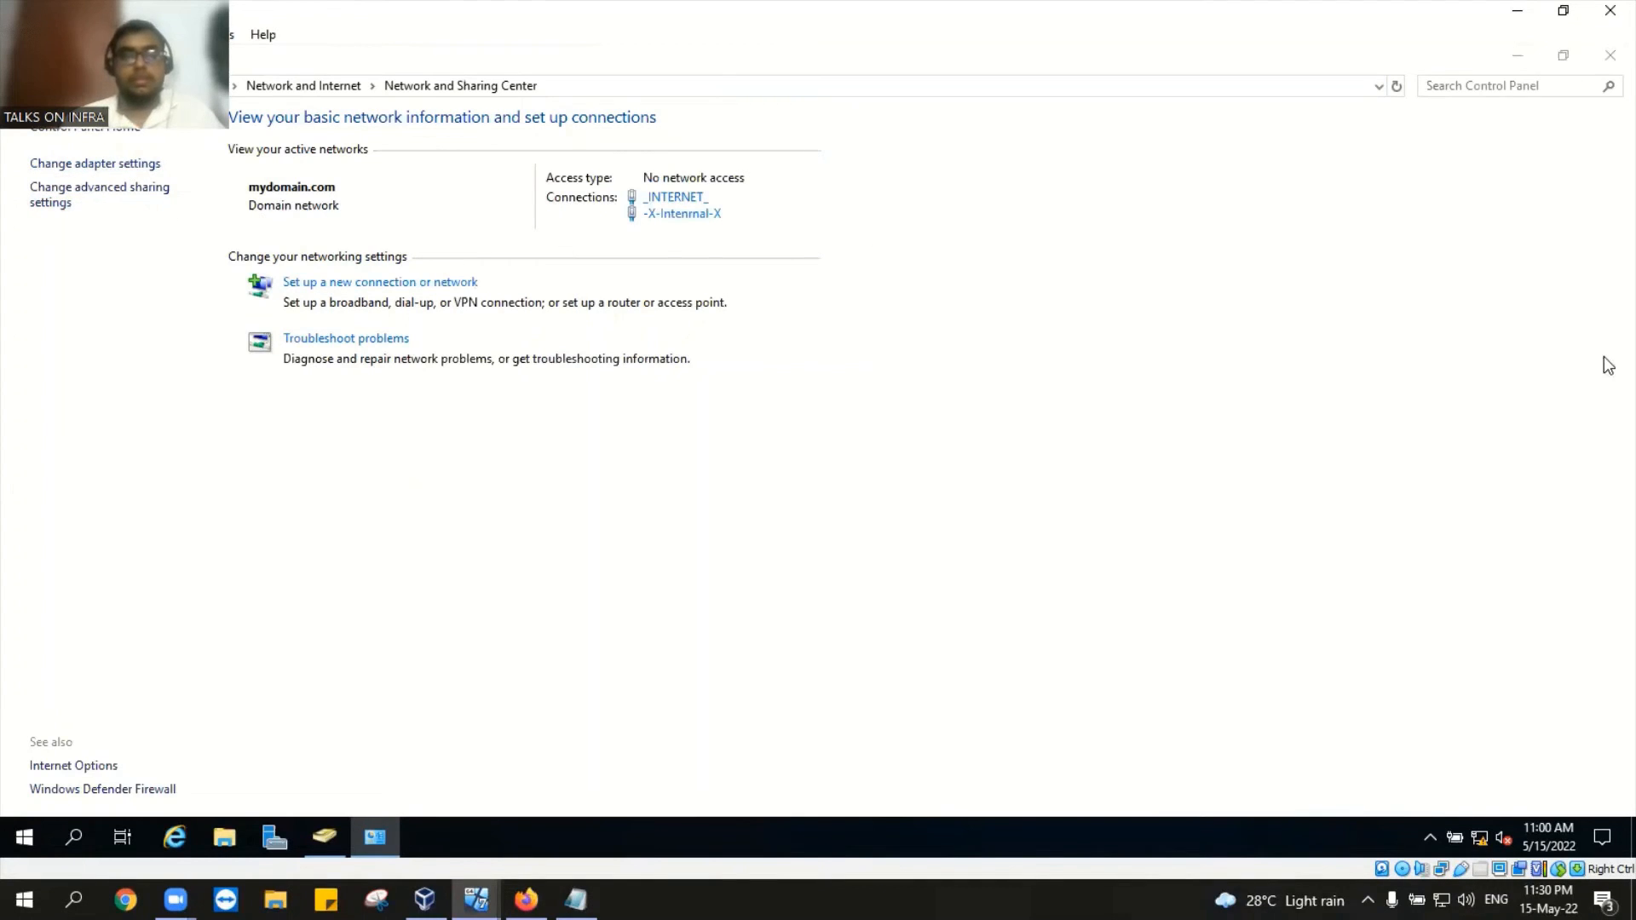
right_click(86, 330)
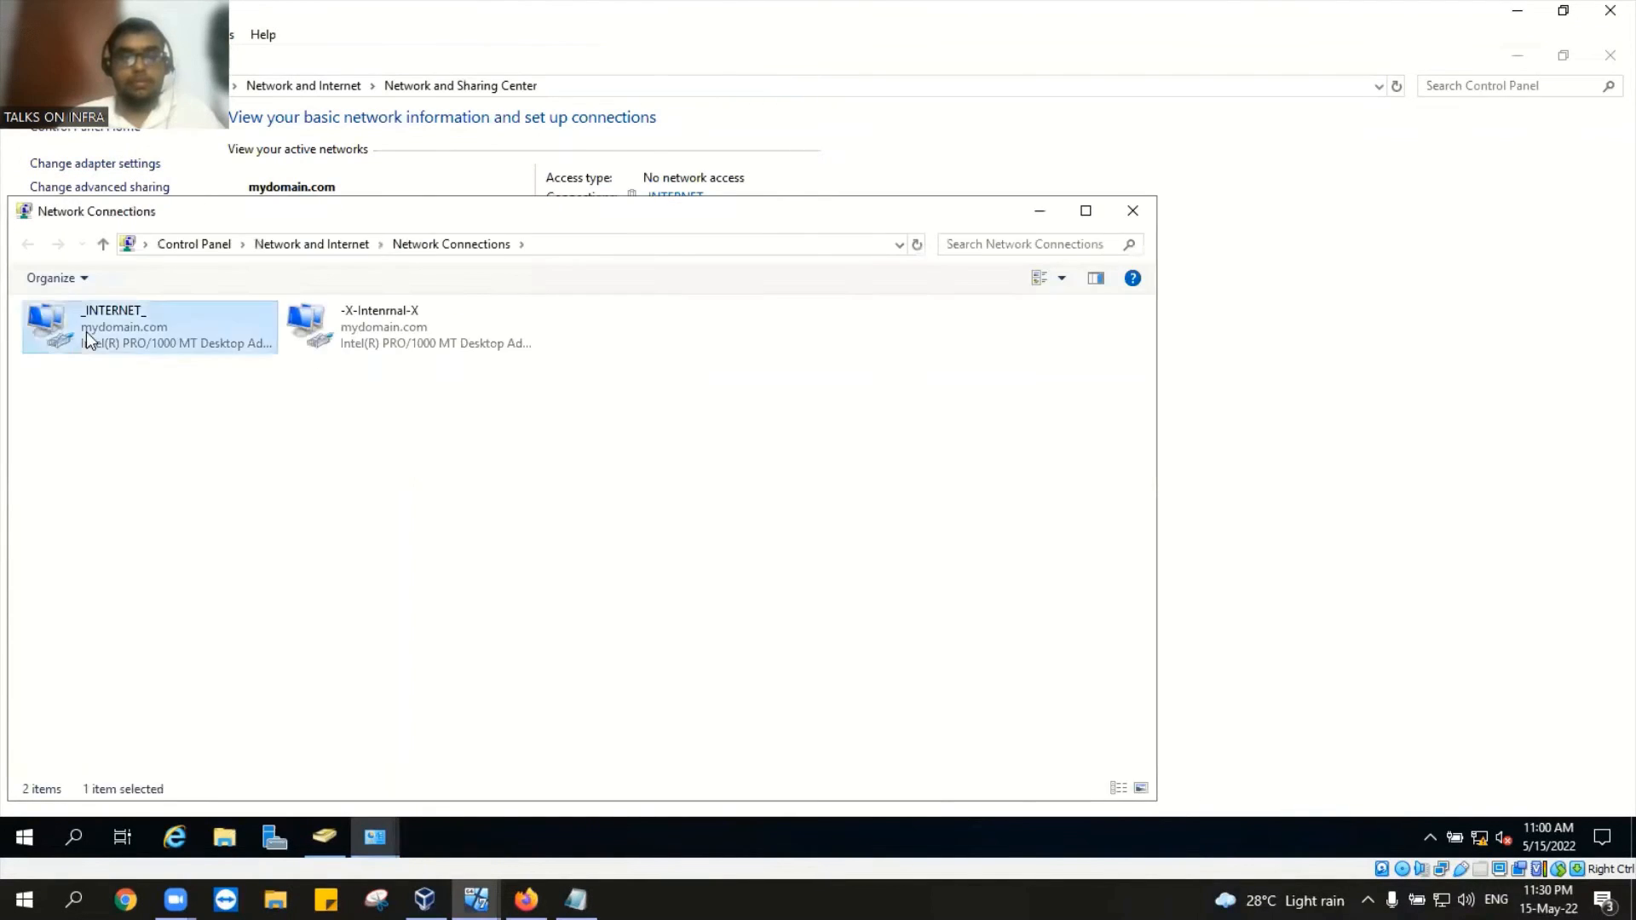
left_click(150, 526)
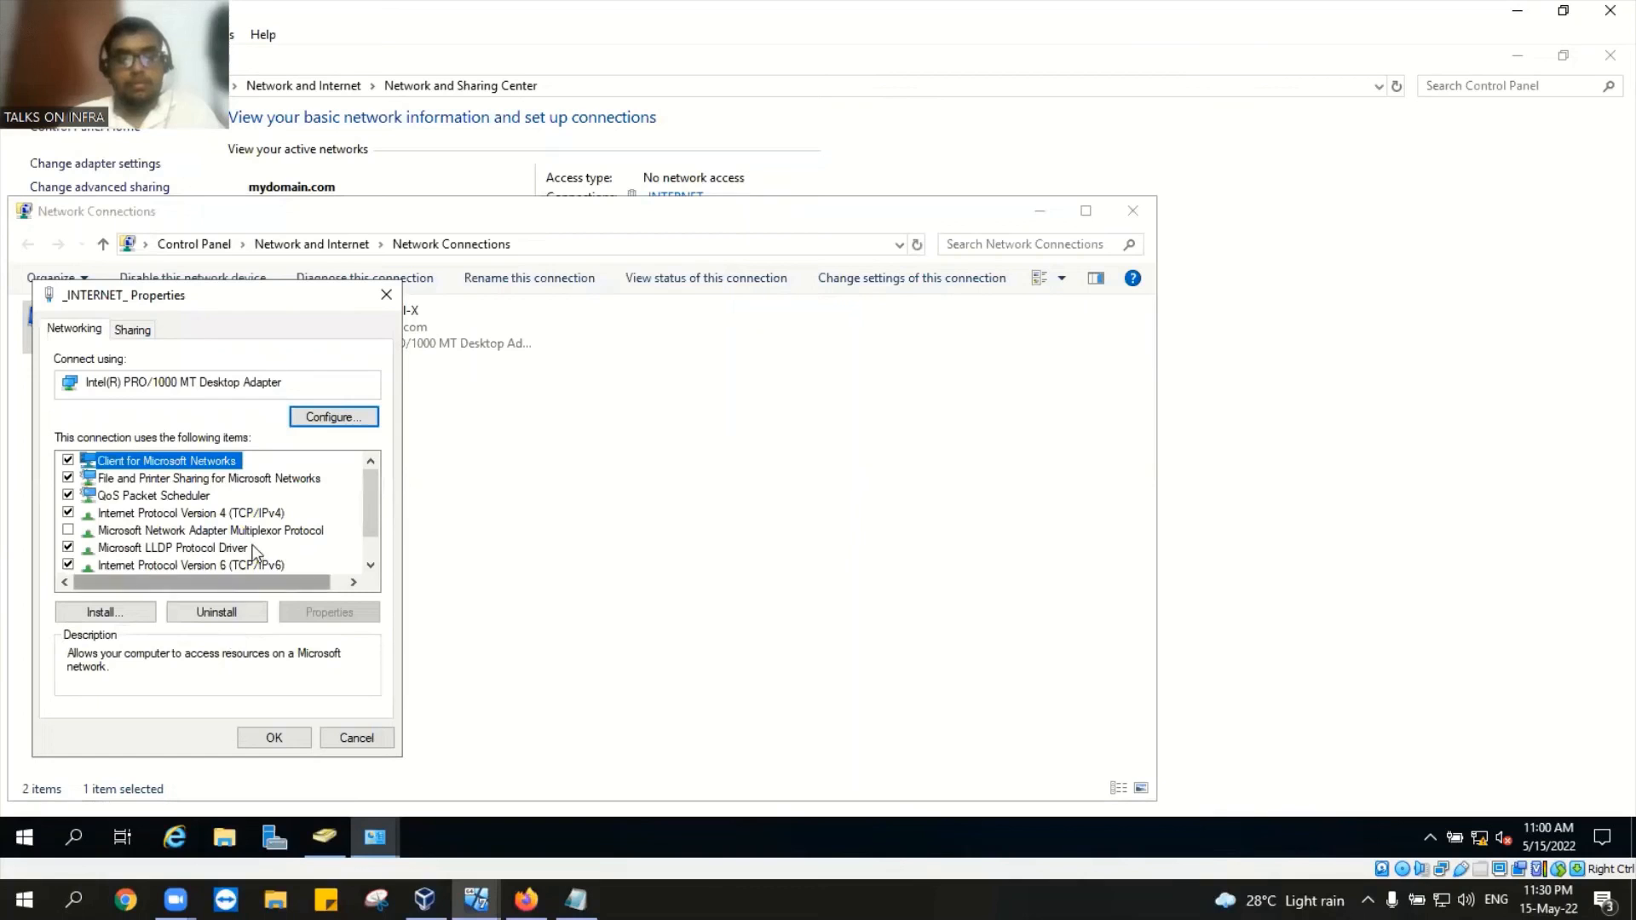
double_click(263, 513)
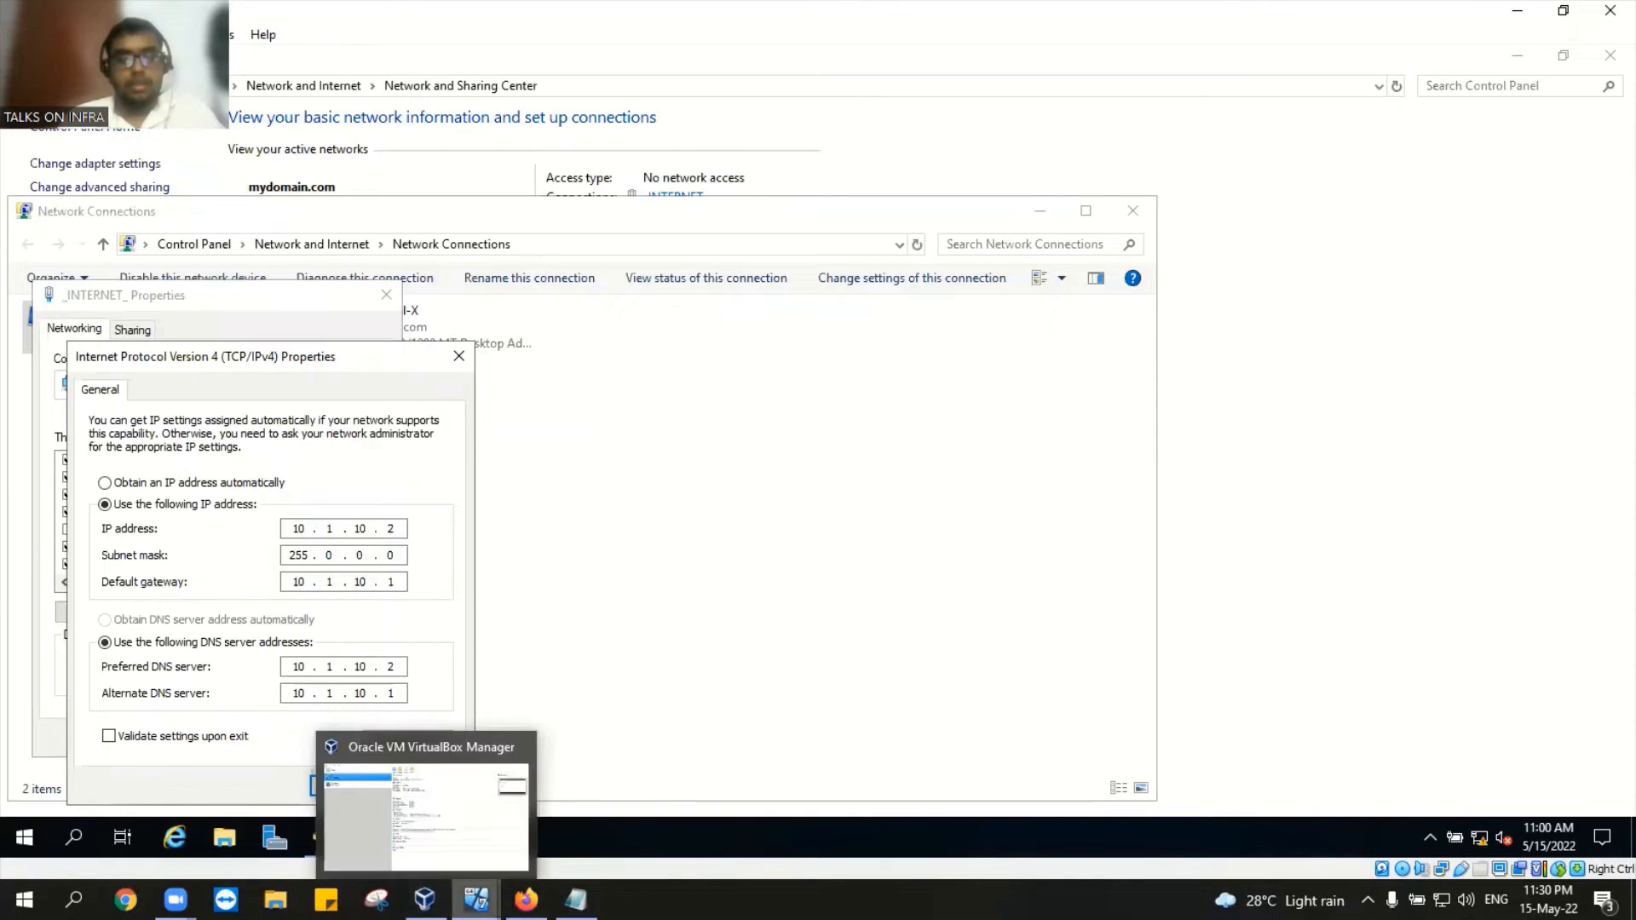
mouse_move(475, 899)
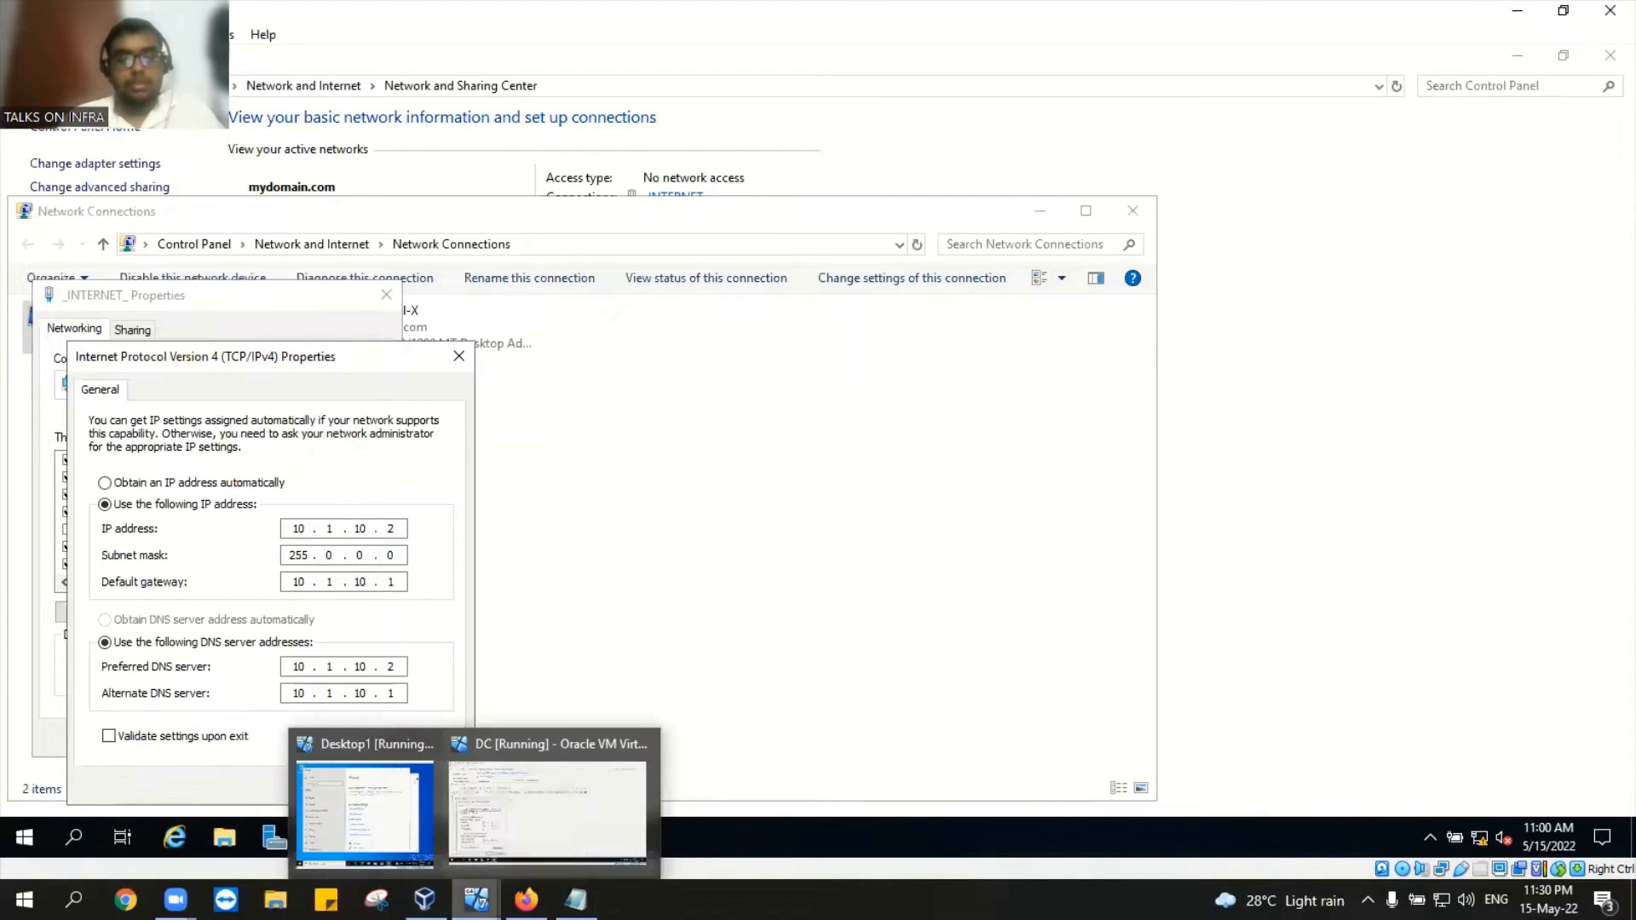
Step: Close Desktop1's Settings app and the DC's IPv4 and _INTERNET_ adapter properties dialogs
left_click(391, 851)
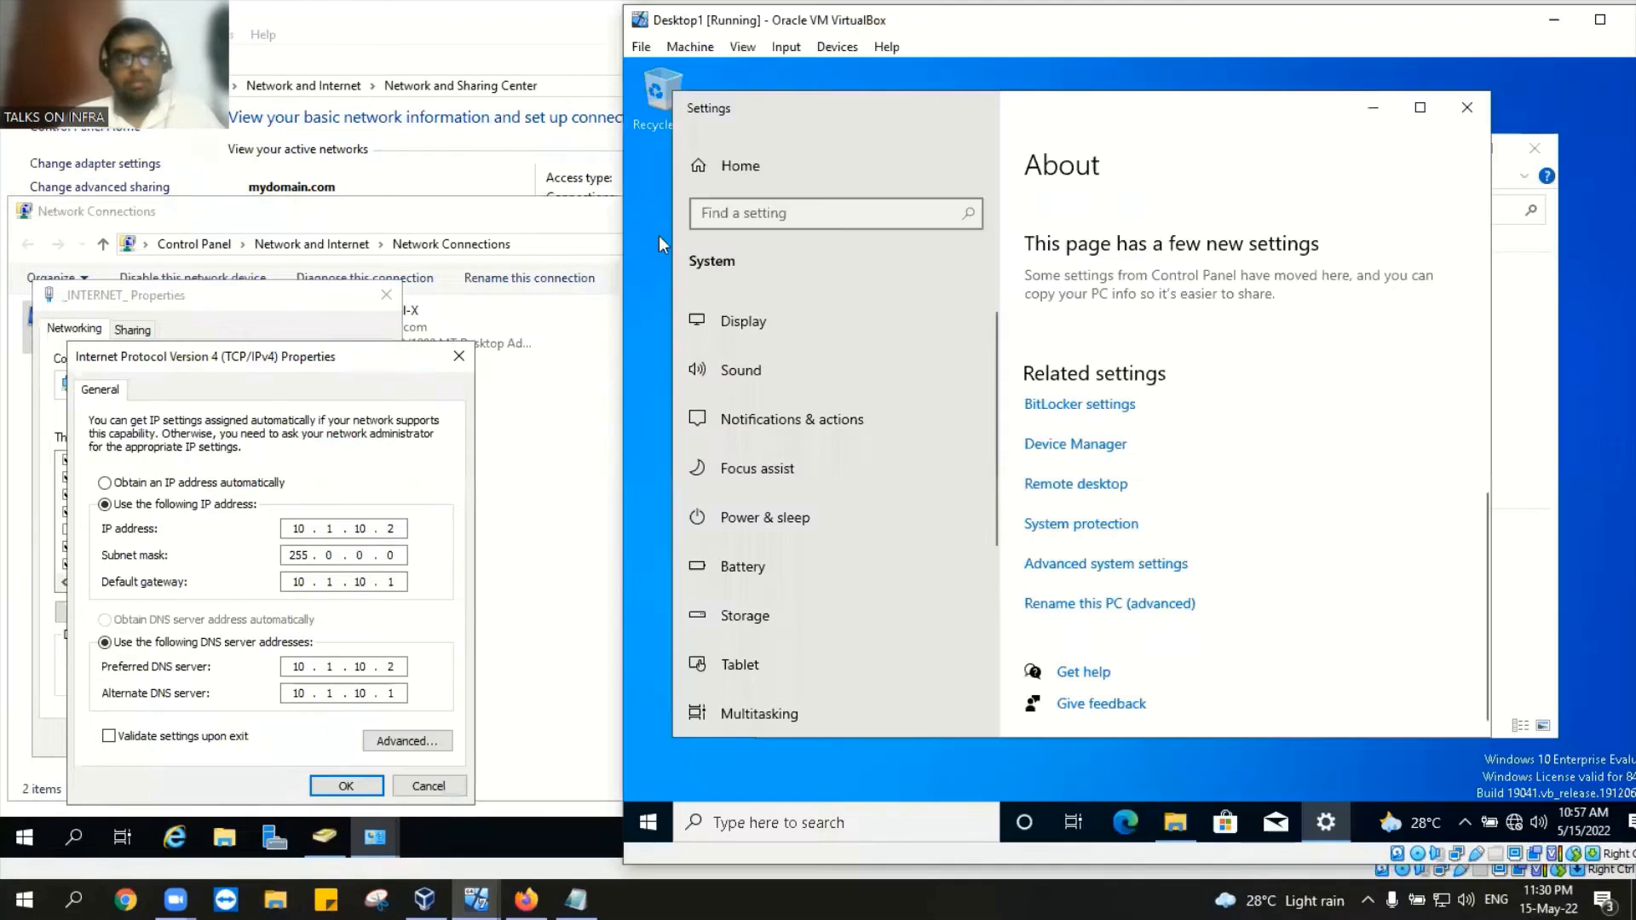
left_click(1467, 115)
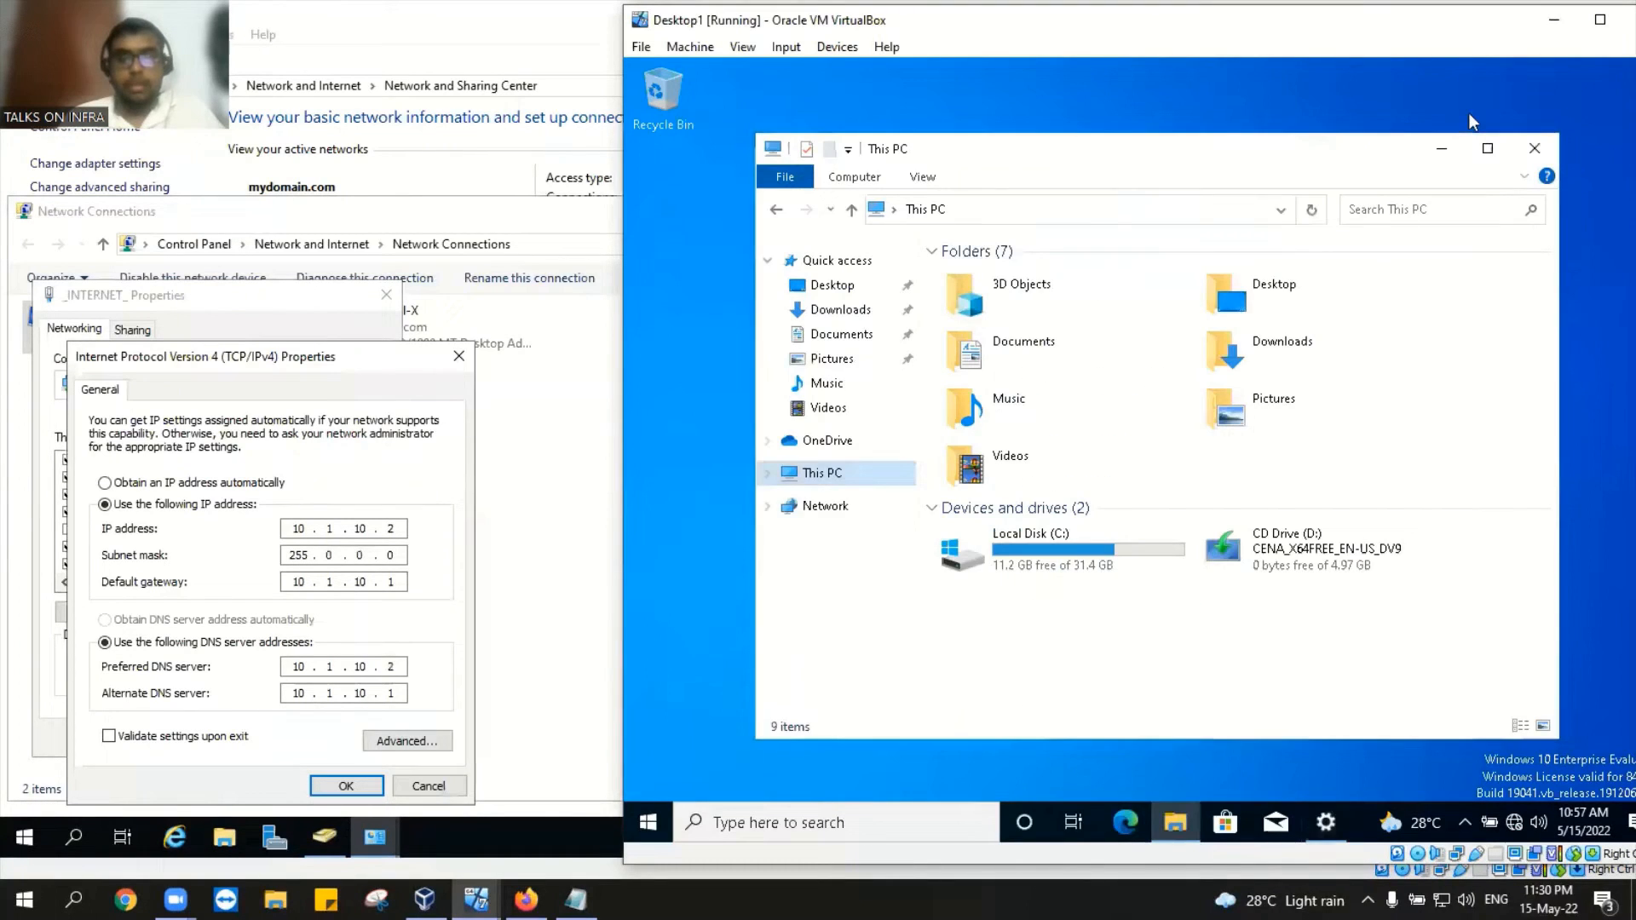
left_click(452, 363)
left_click(386, 294)
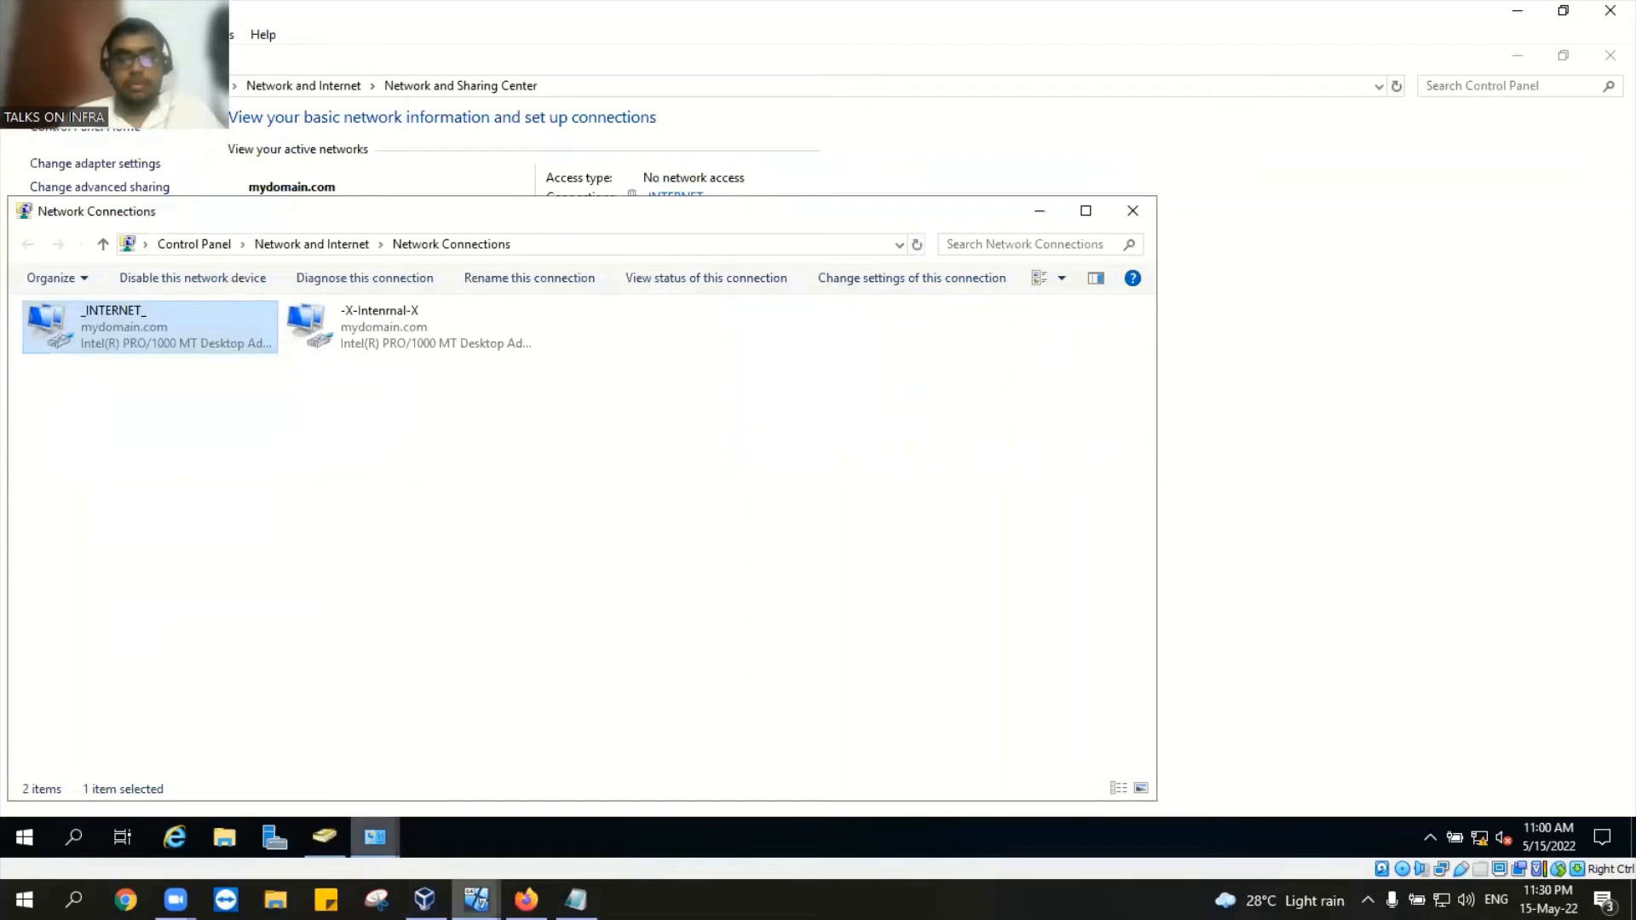
Step: Switch Desktop1's Adapter 1 from NAT to Host-only Adapter and save the network settings
mouse_move(476, 899)
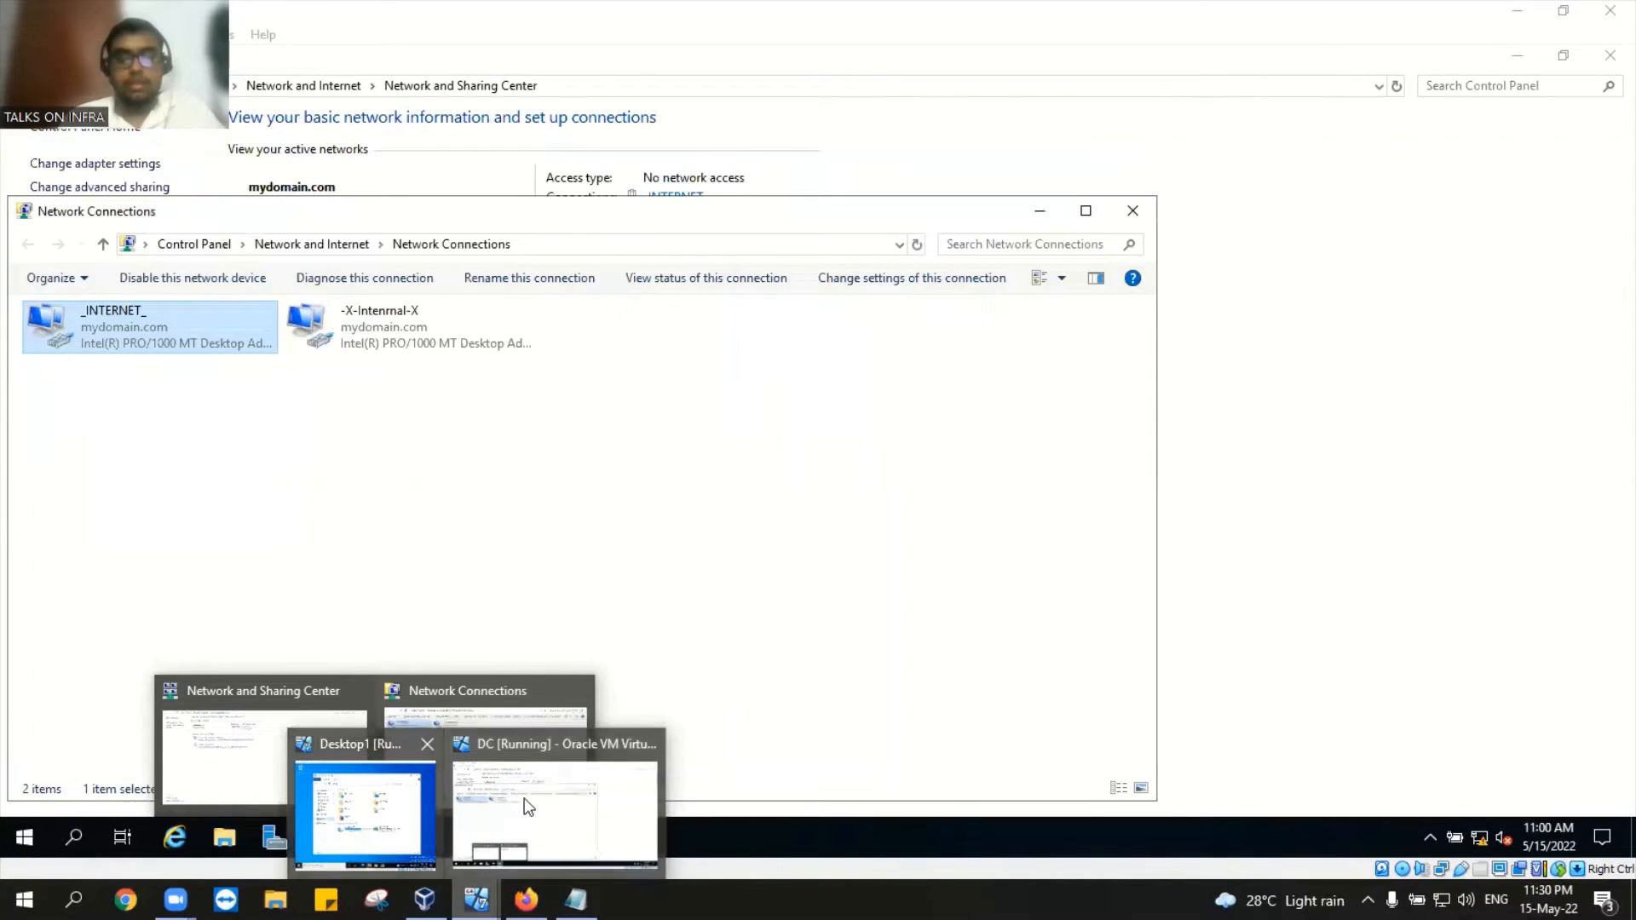
left_click(340, 805)
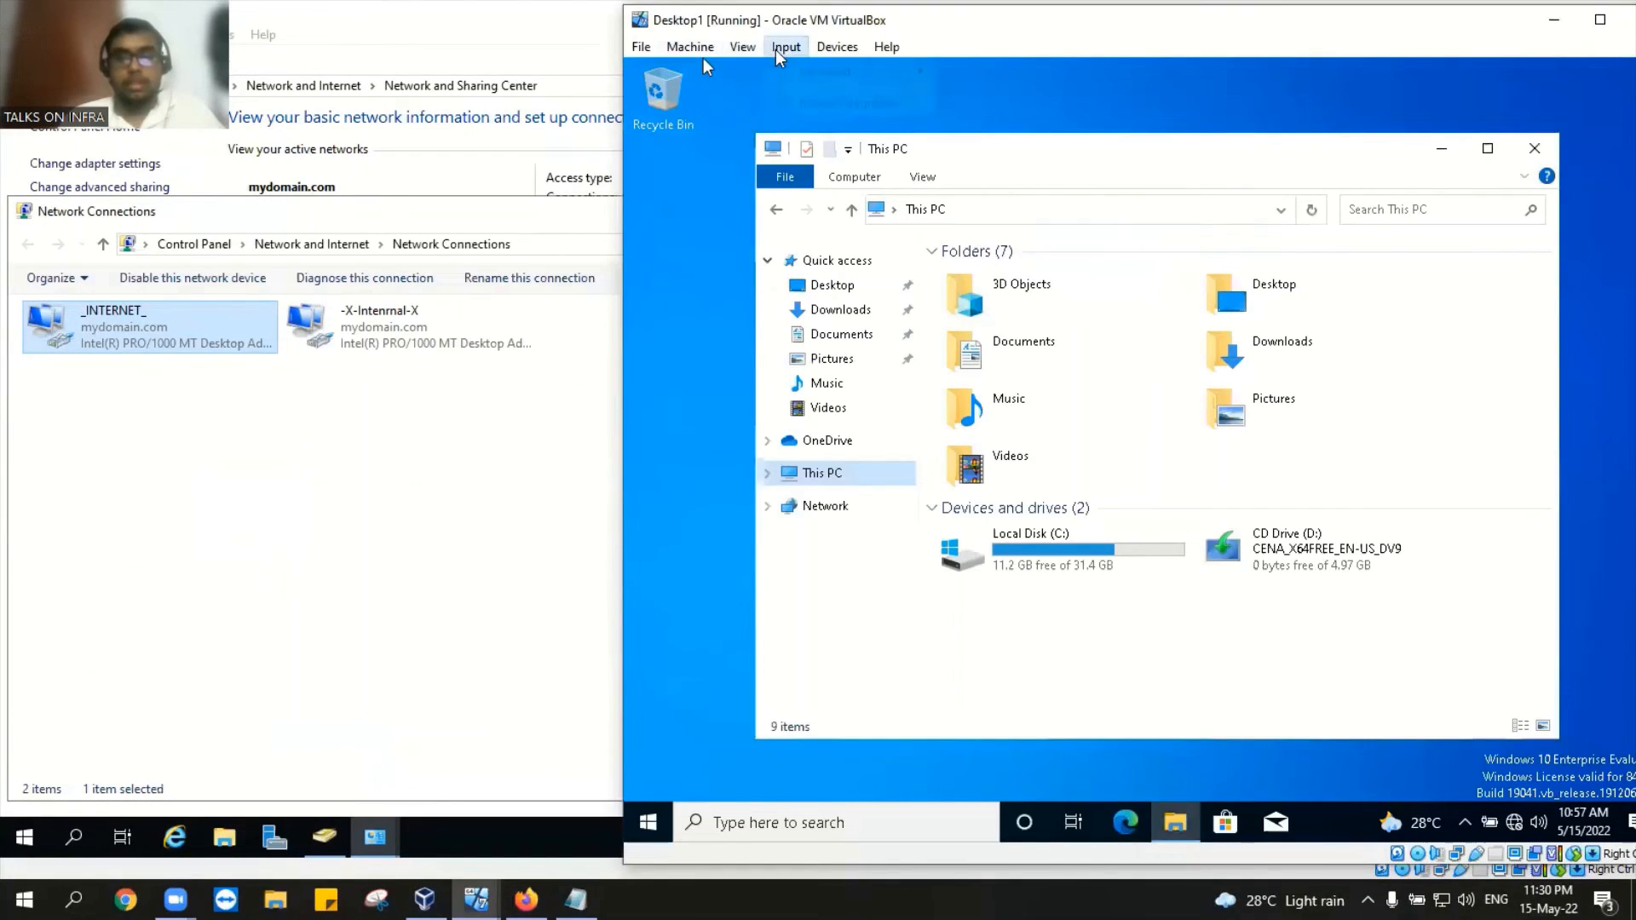
mouse_move(831, 71)
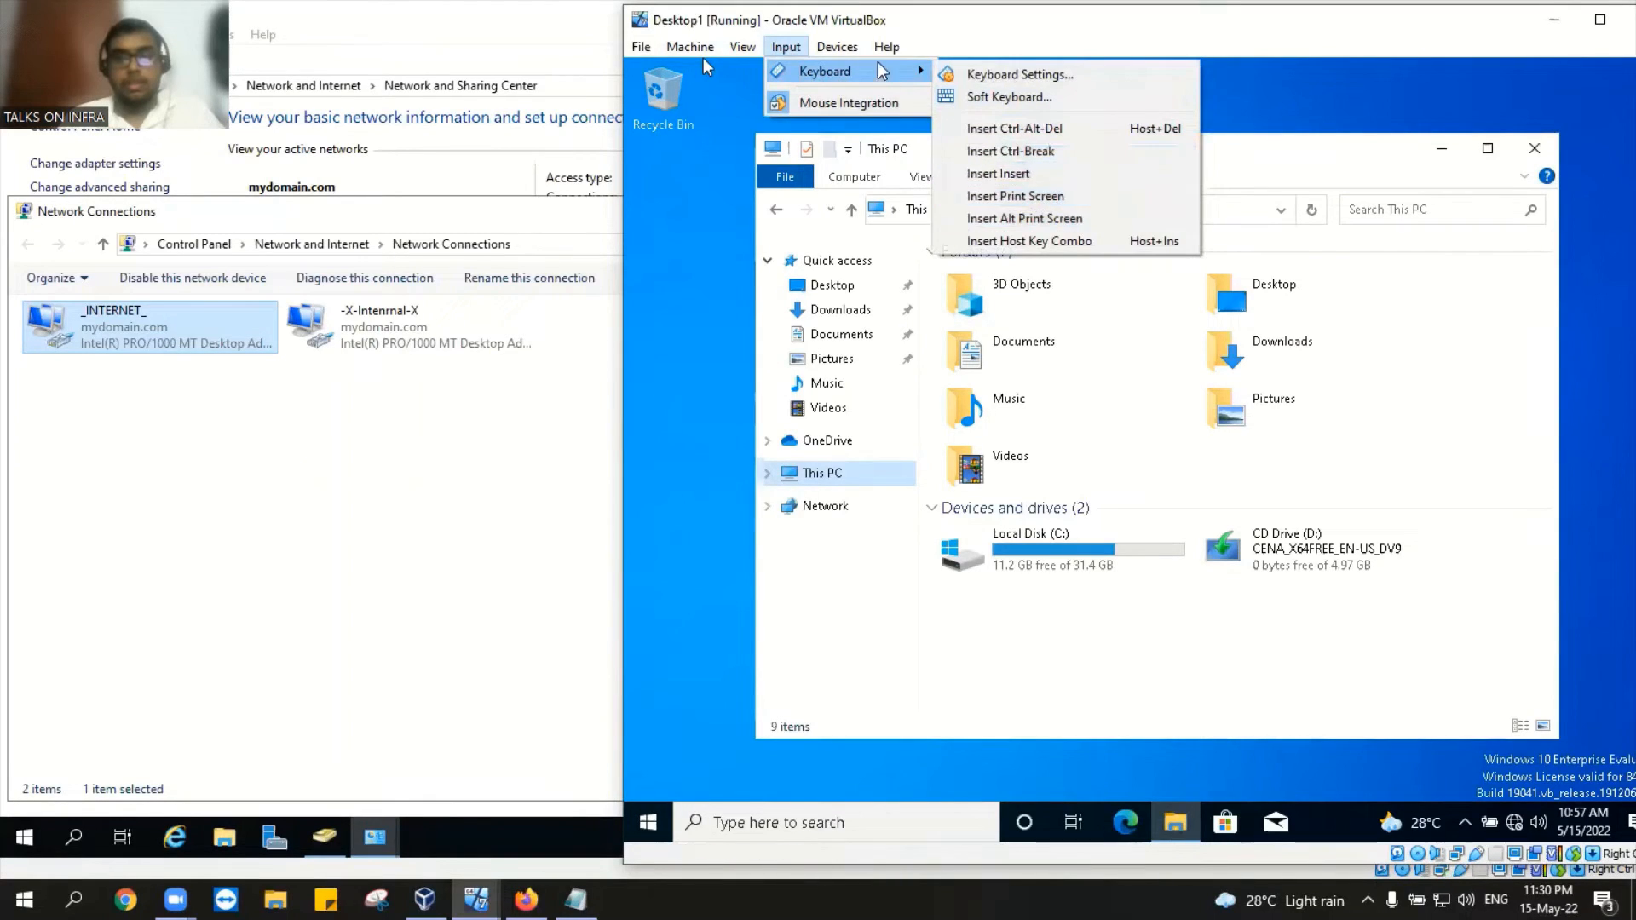
mouse_move(910, 121)
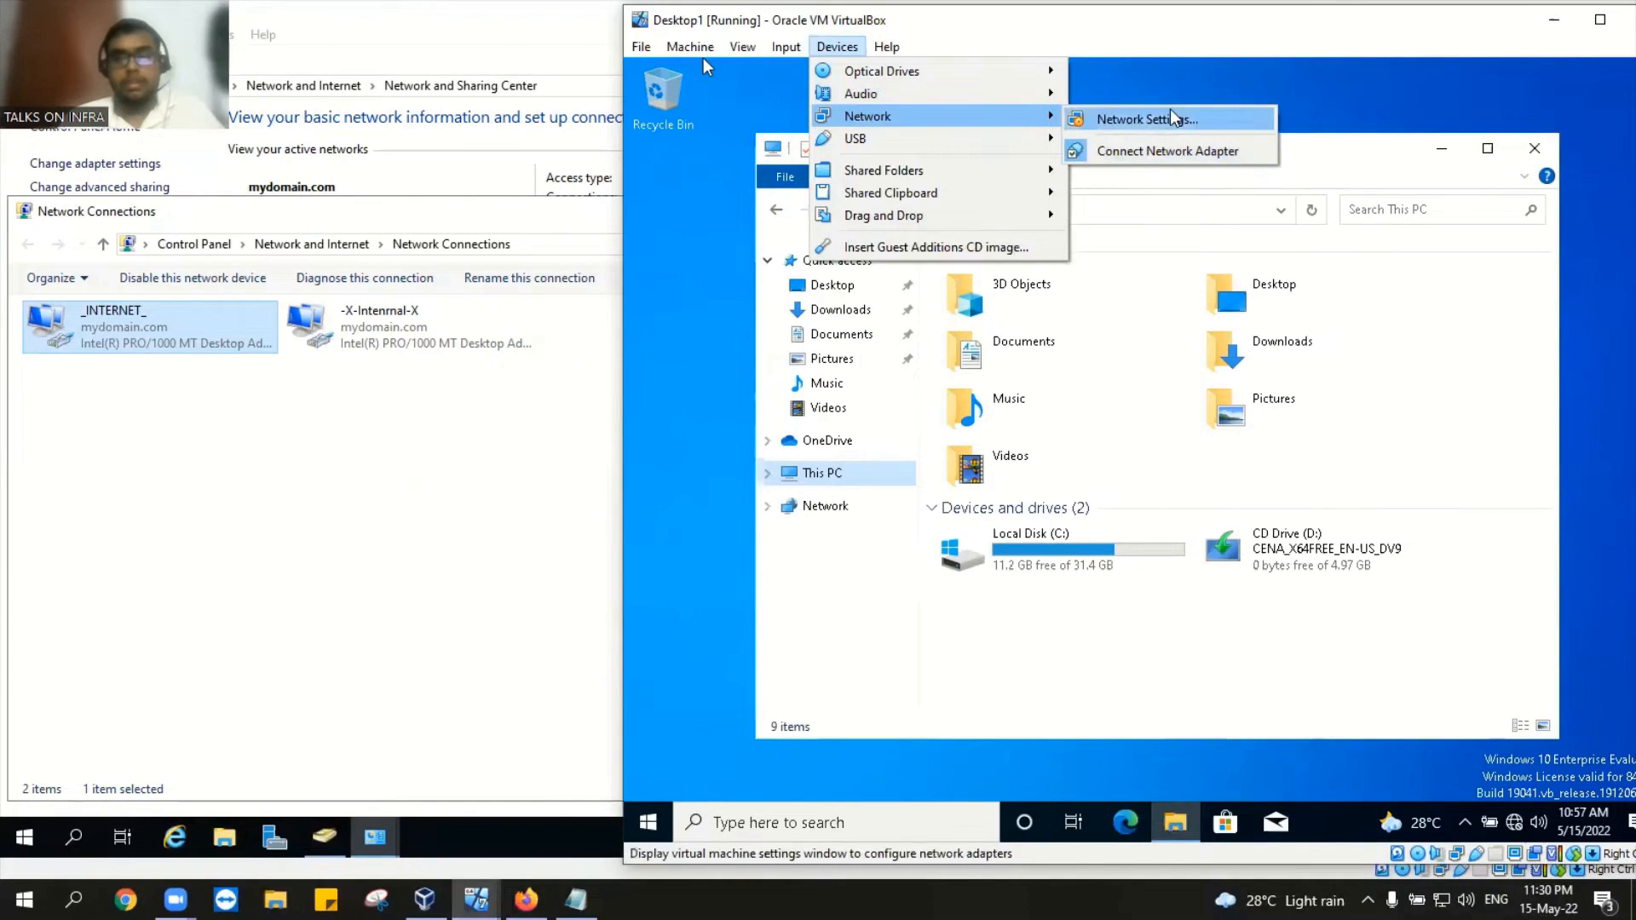
left_click(1174, 120)
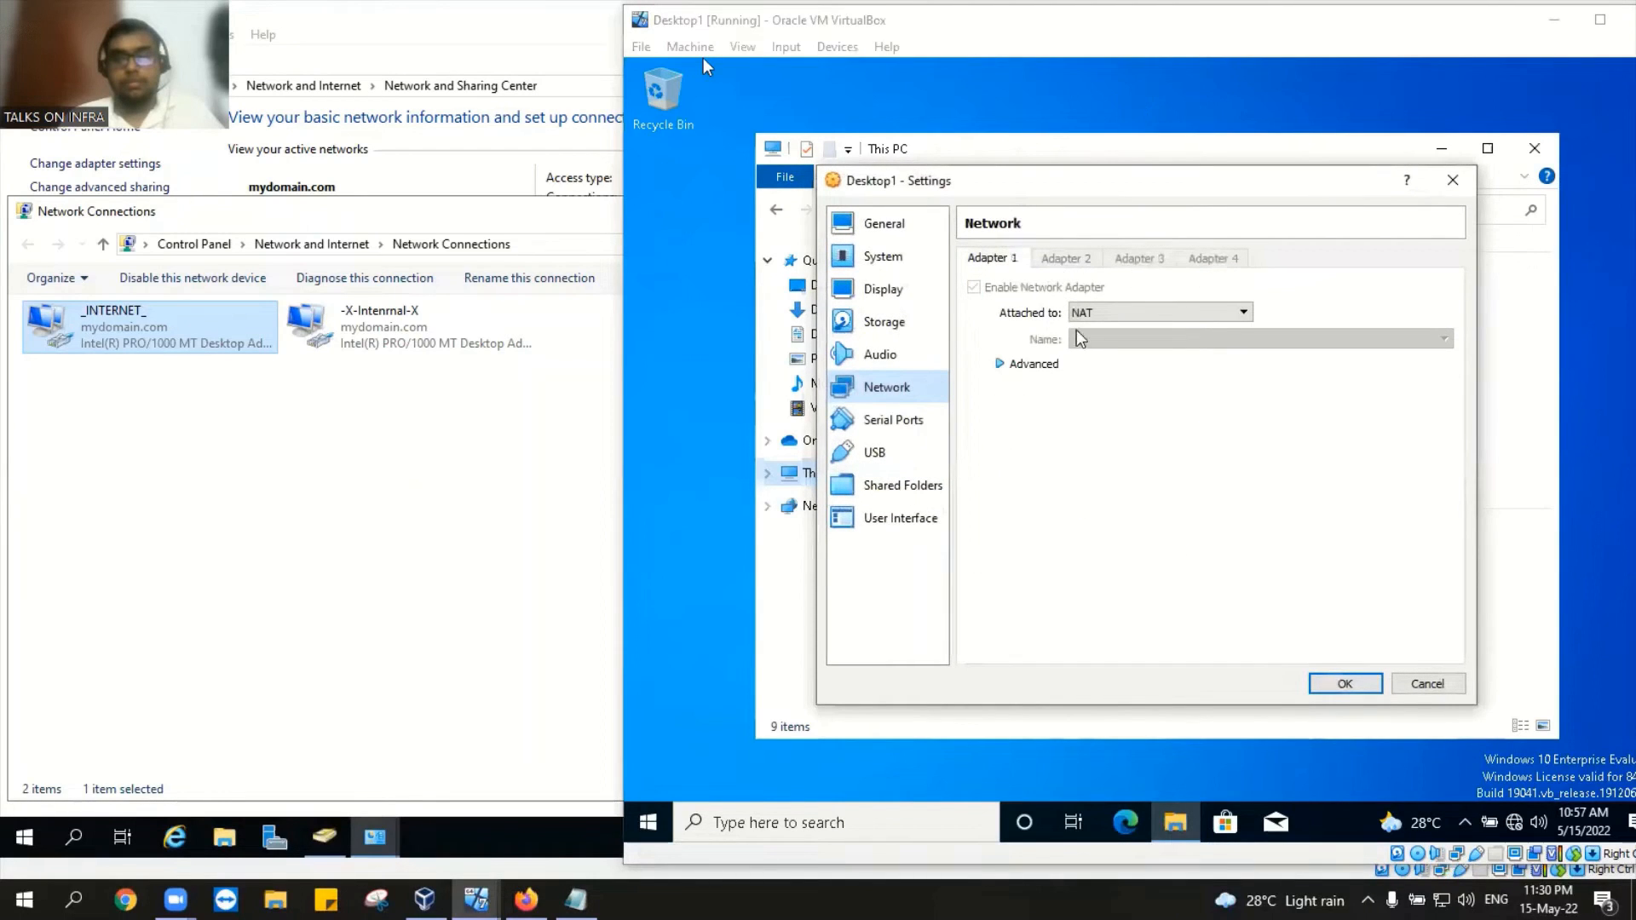
left_click(1116, 313)
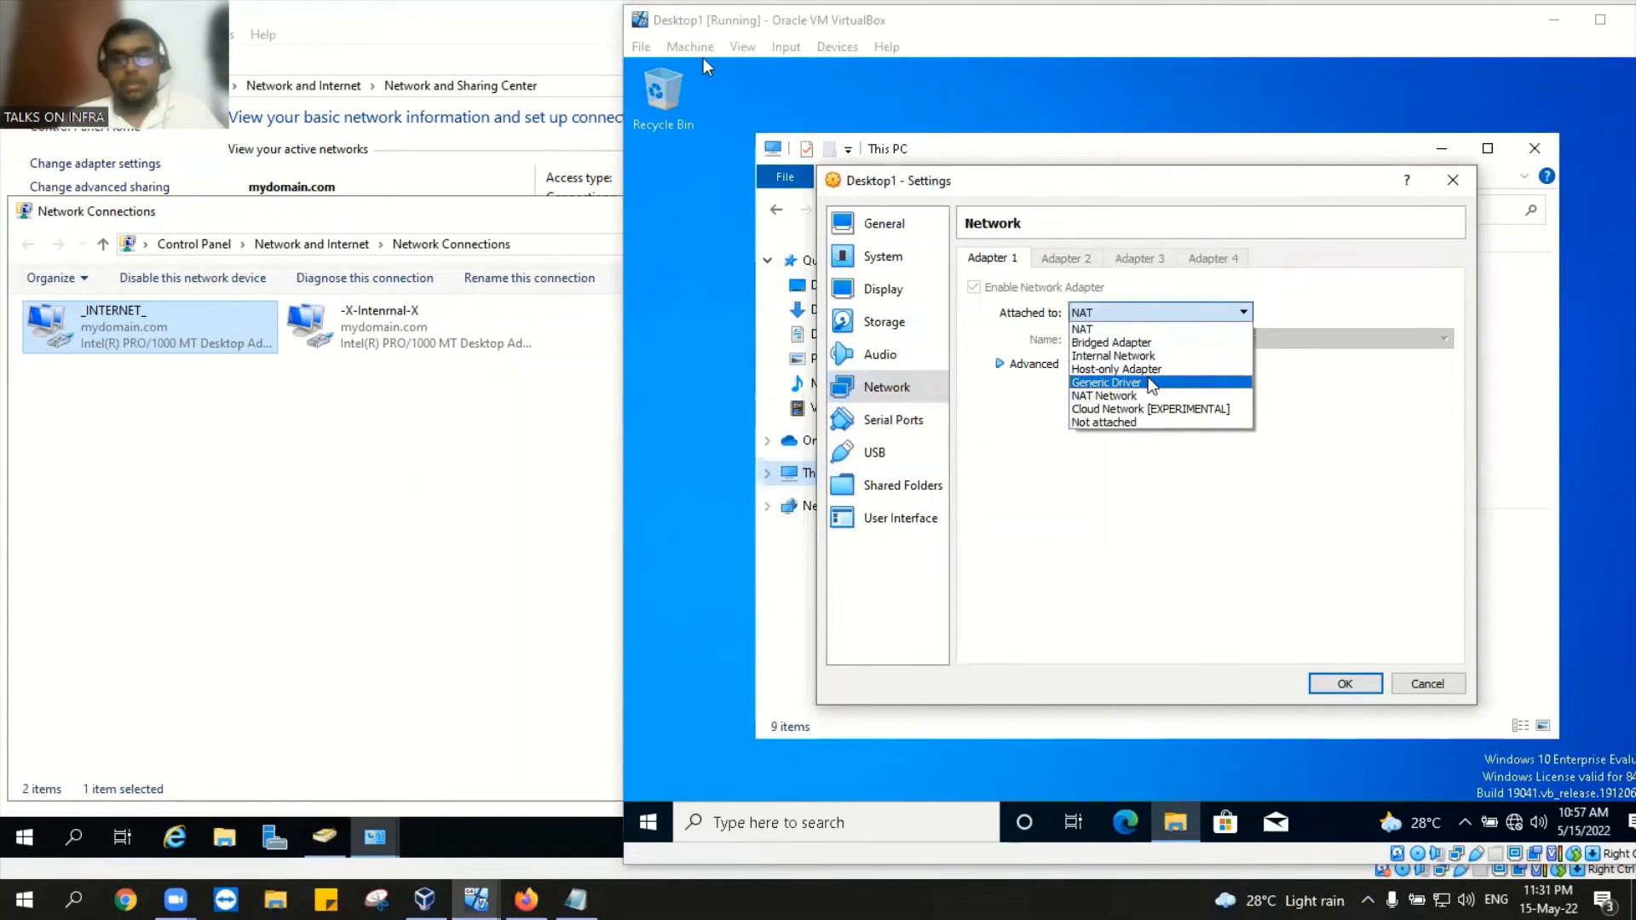
left_click(1156, 370)
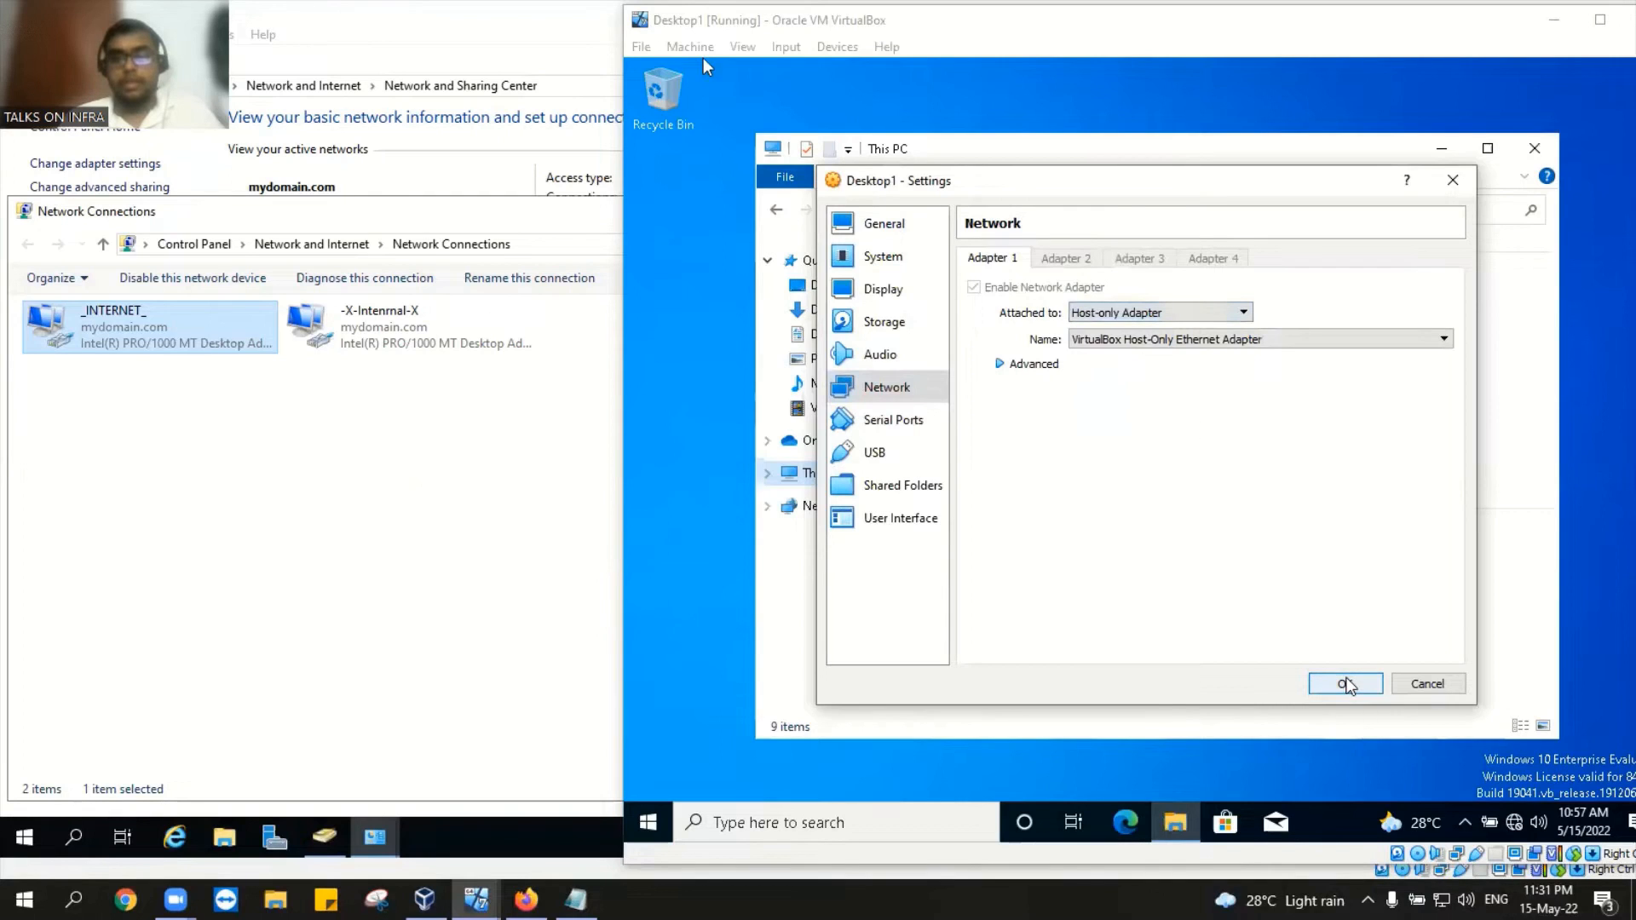
left_click(1346, 684)
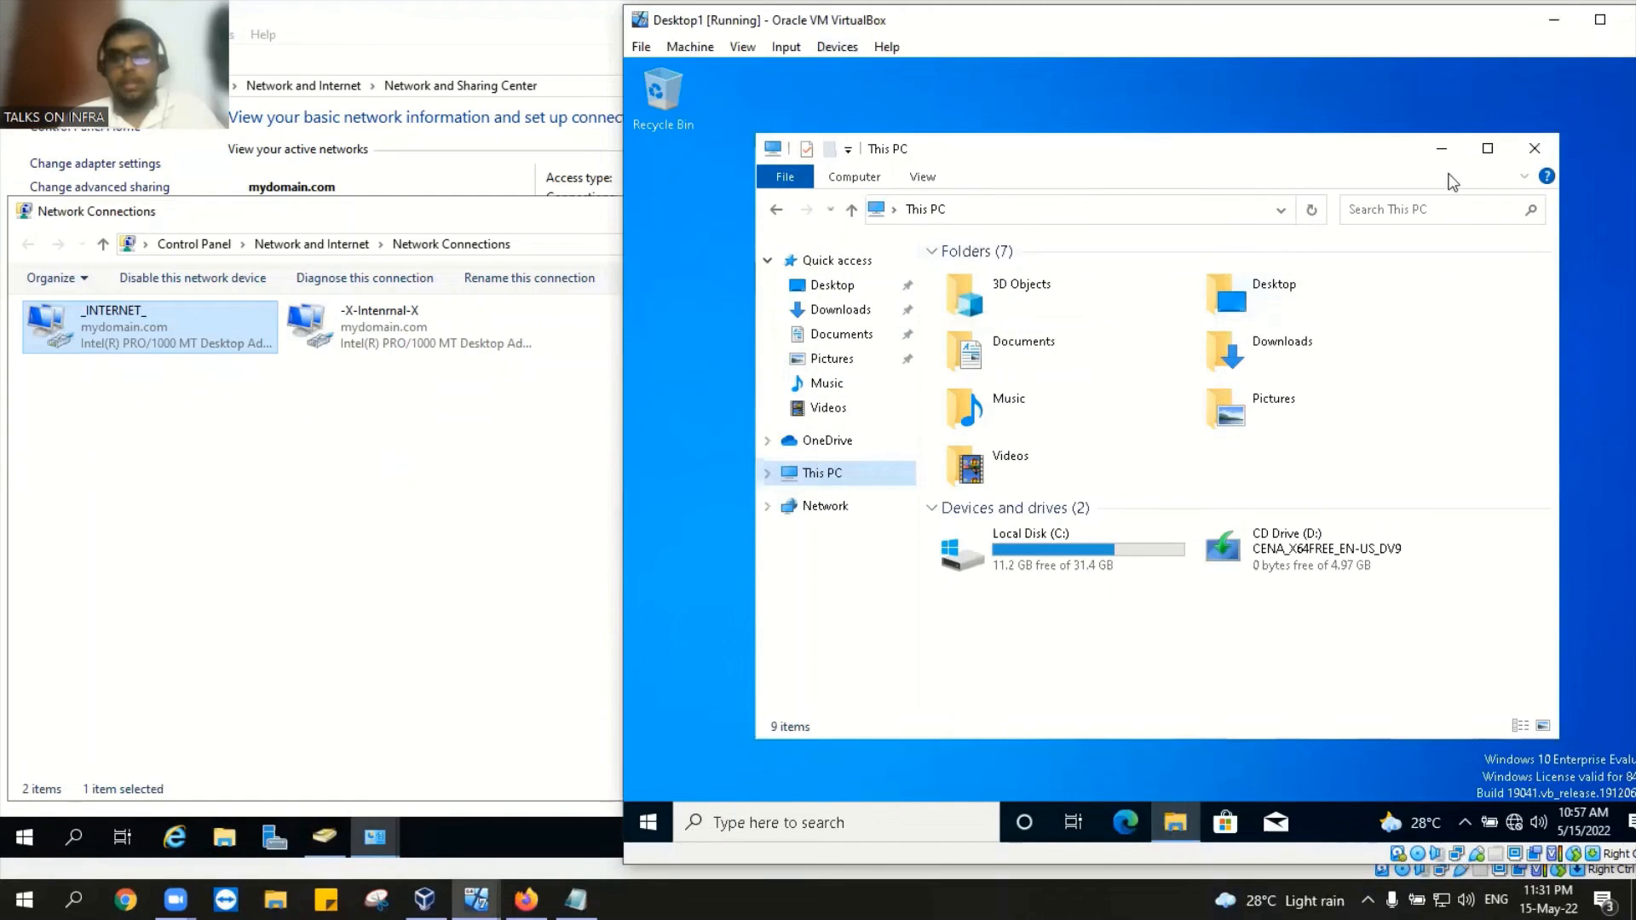
Step: Open This PC's Properties in Desktop1 and reach Advanced system settings from the About page
left_click(1533, 149)
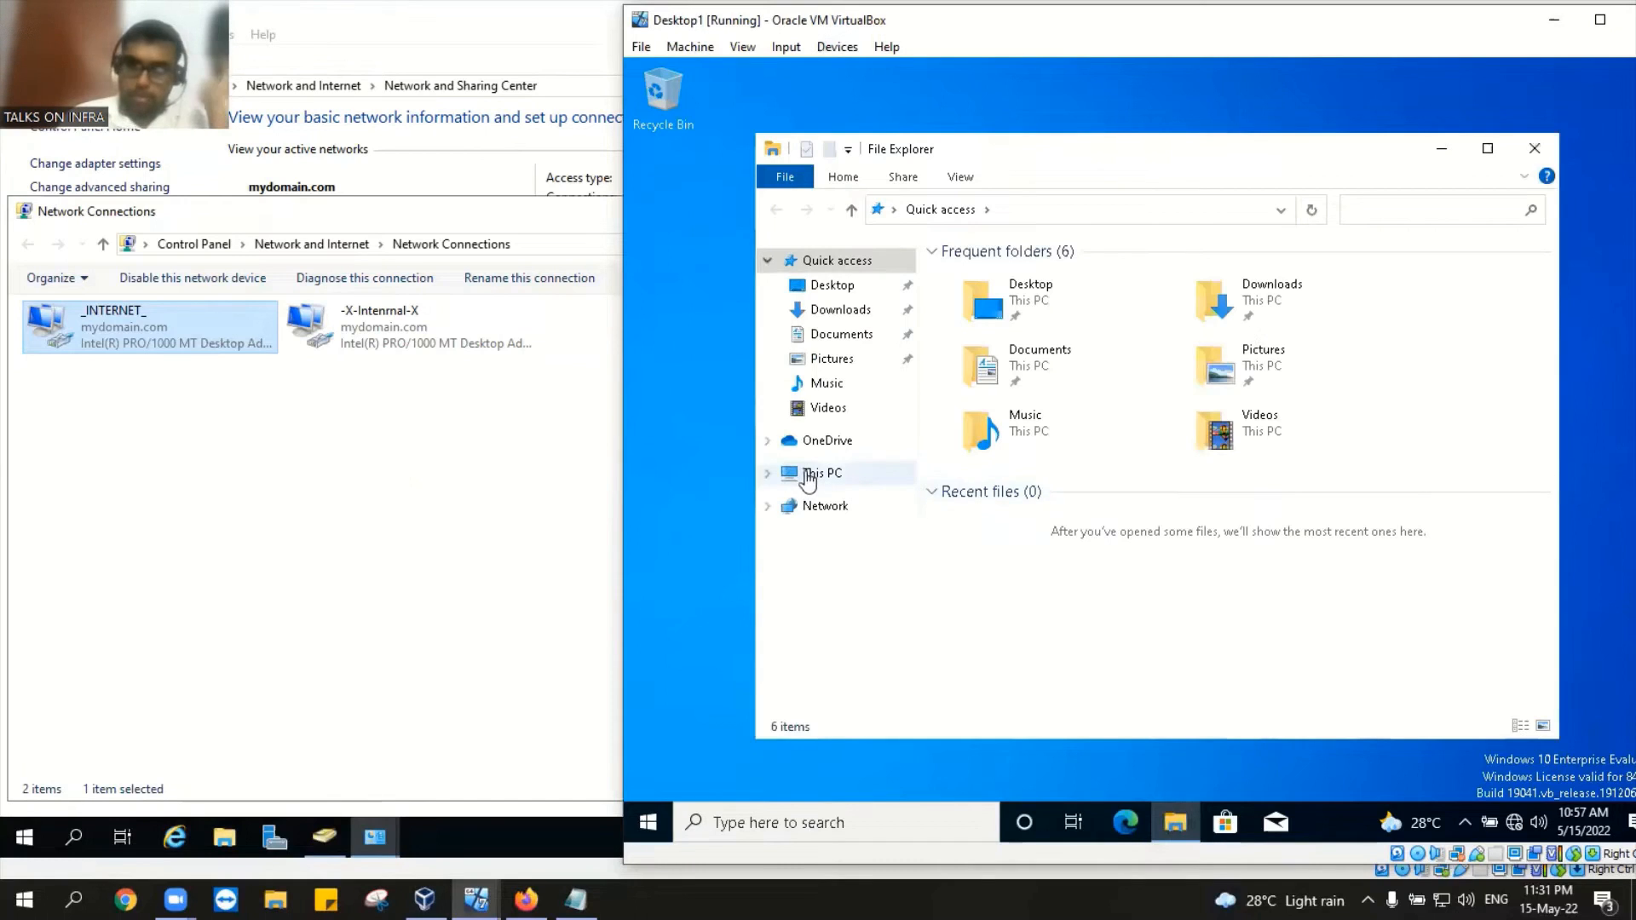
left_click(808, 476)
right_click(807, 476)
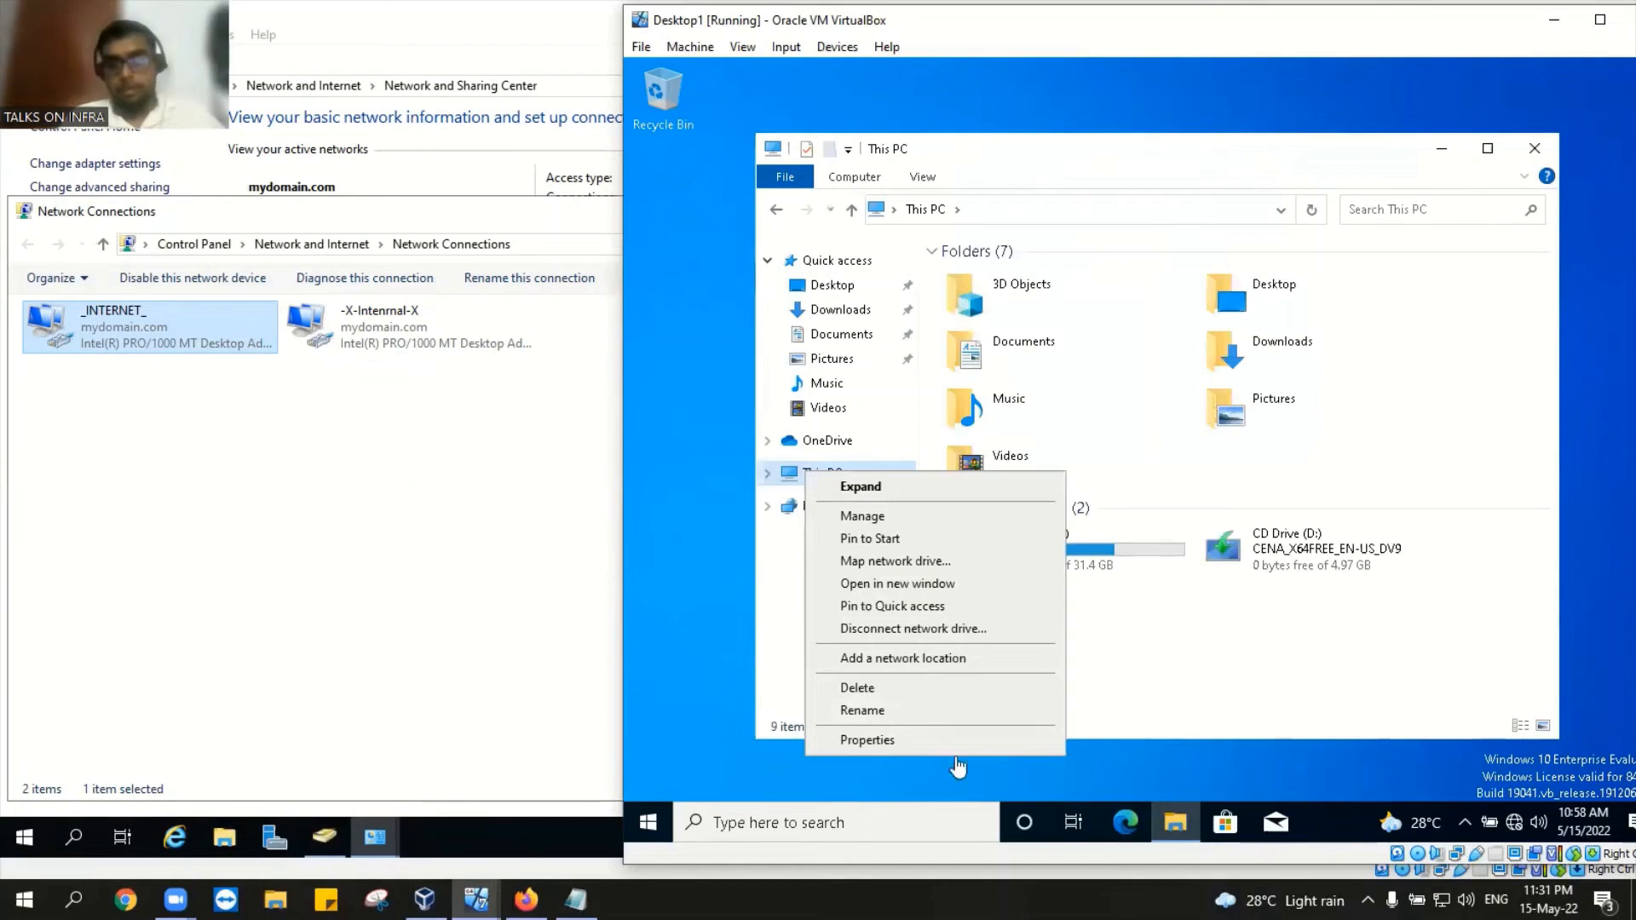
left_click(965, 741)
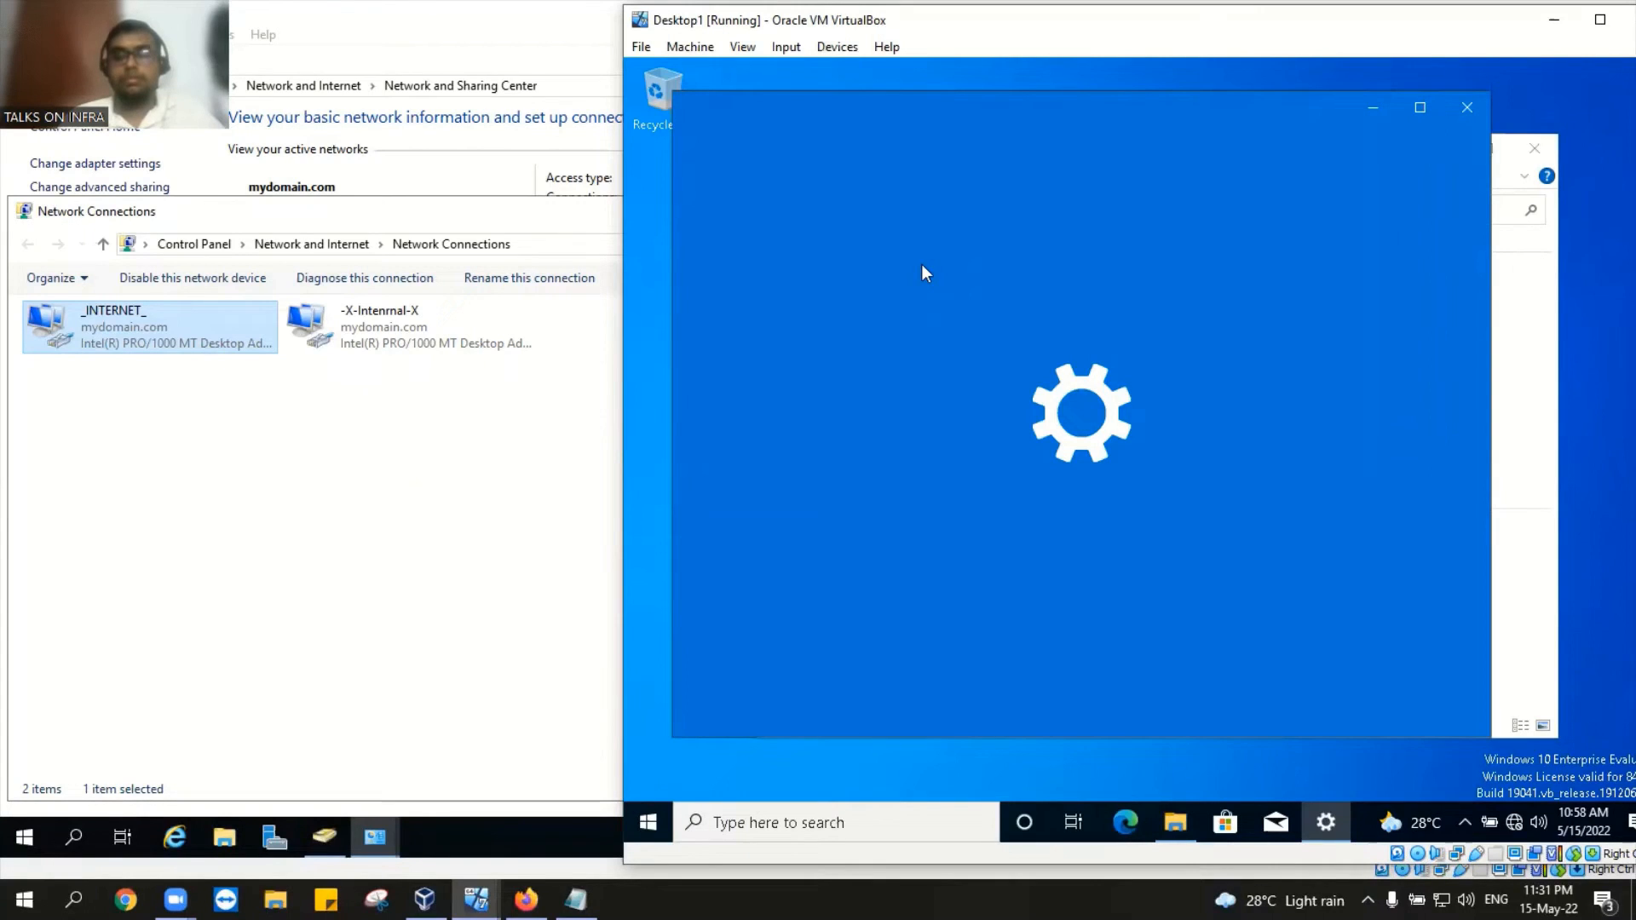
scroll(850, 443, "down", 3)
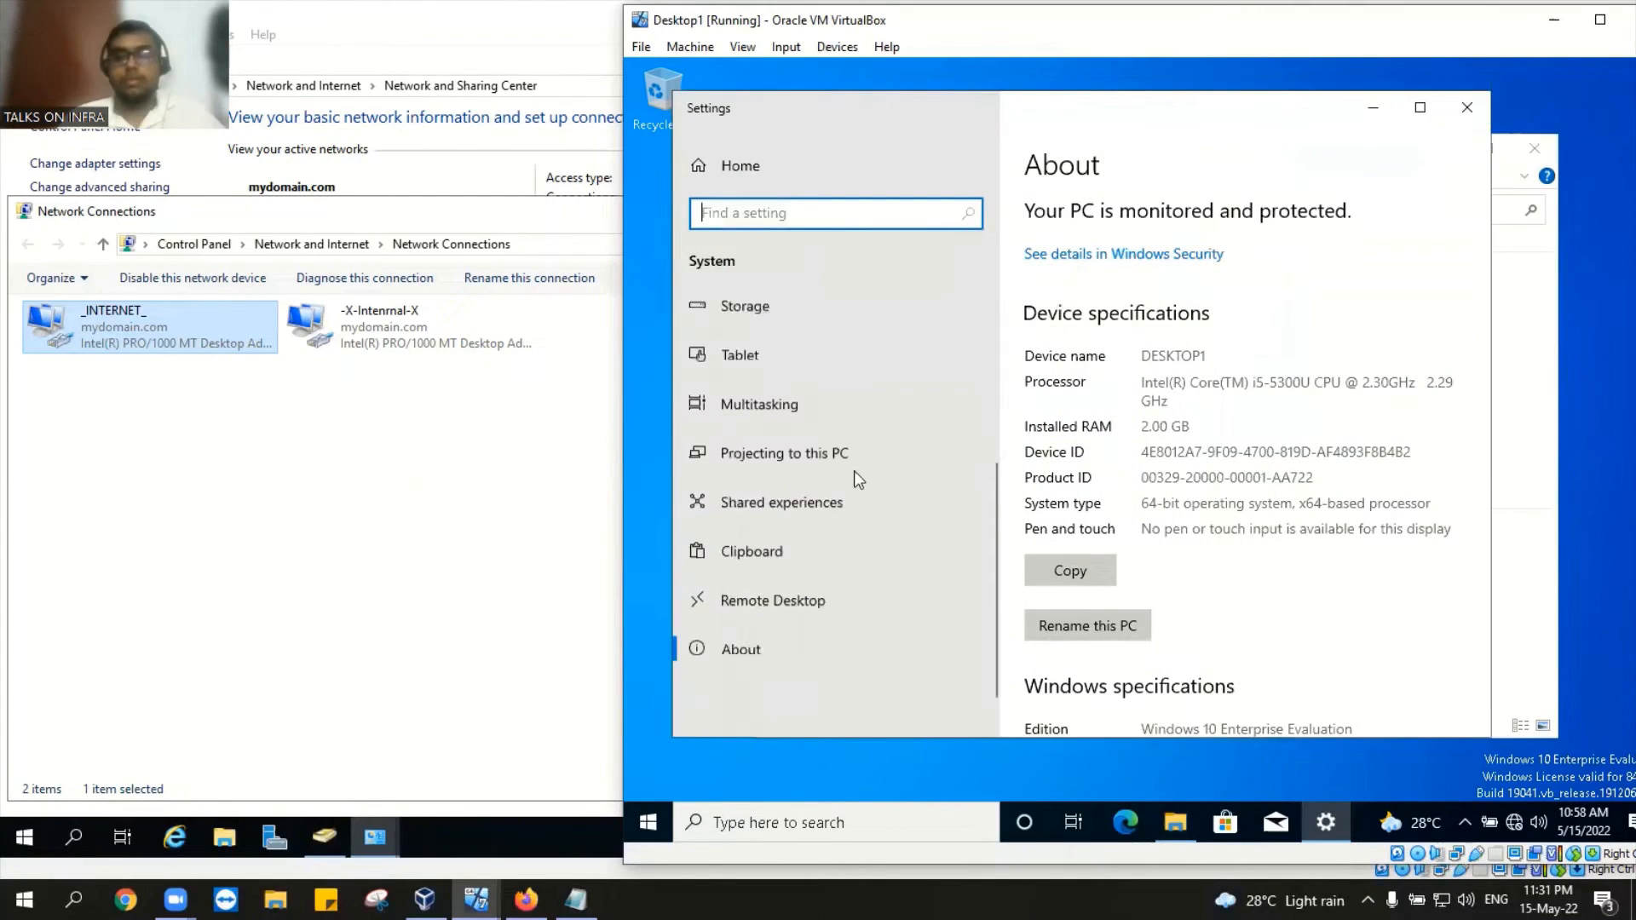
scroll(854, 470, "down", 1)
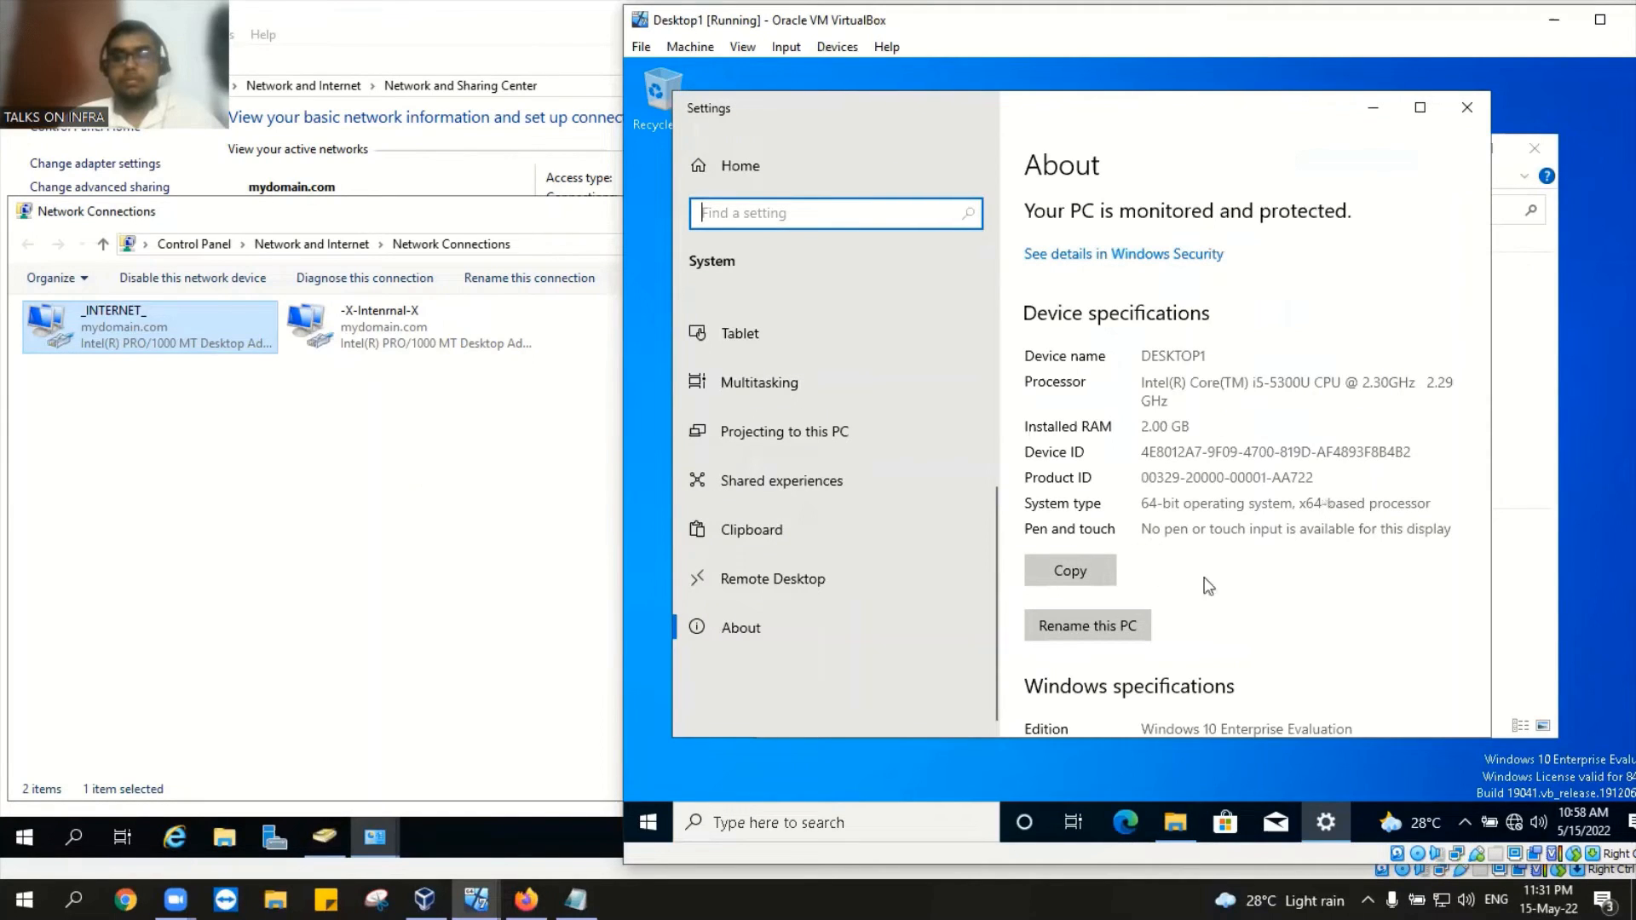
scroll(954, 407, "up", 2)
scroll(1176, 289, "down", 1)
scroll(1177, 323, "down", 5)
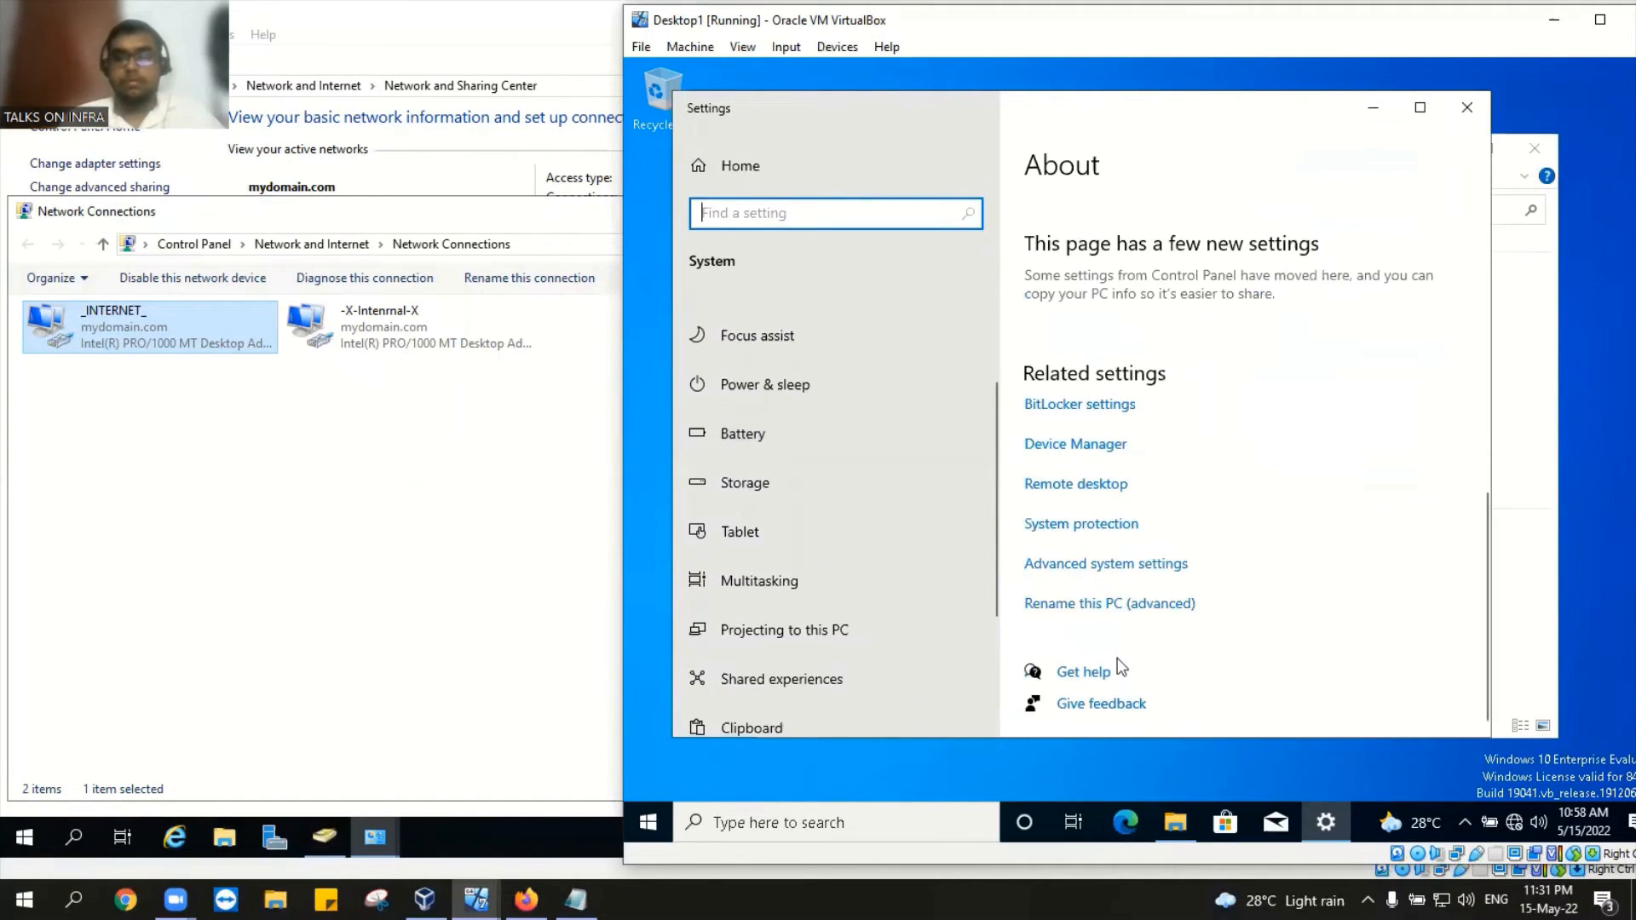
left_click(1118, 565)
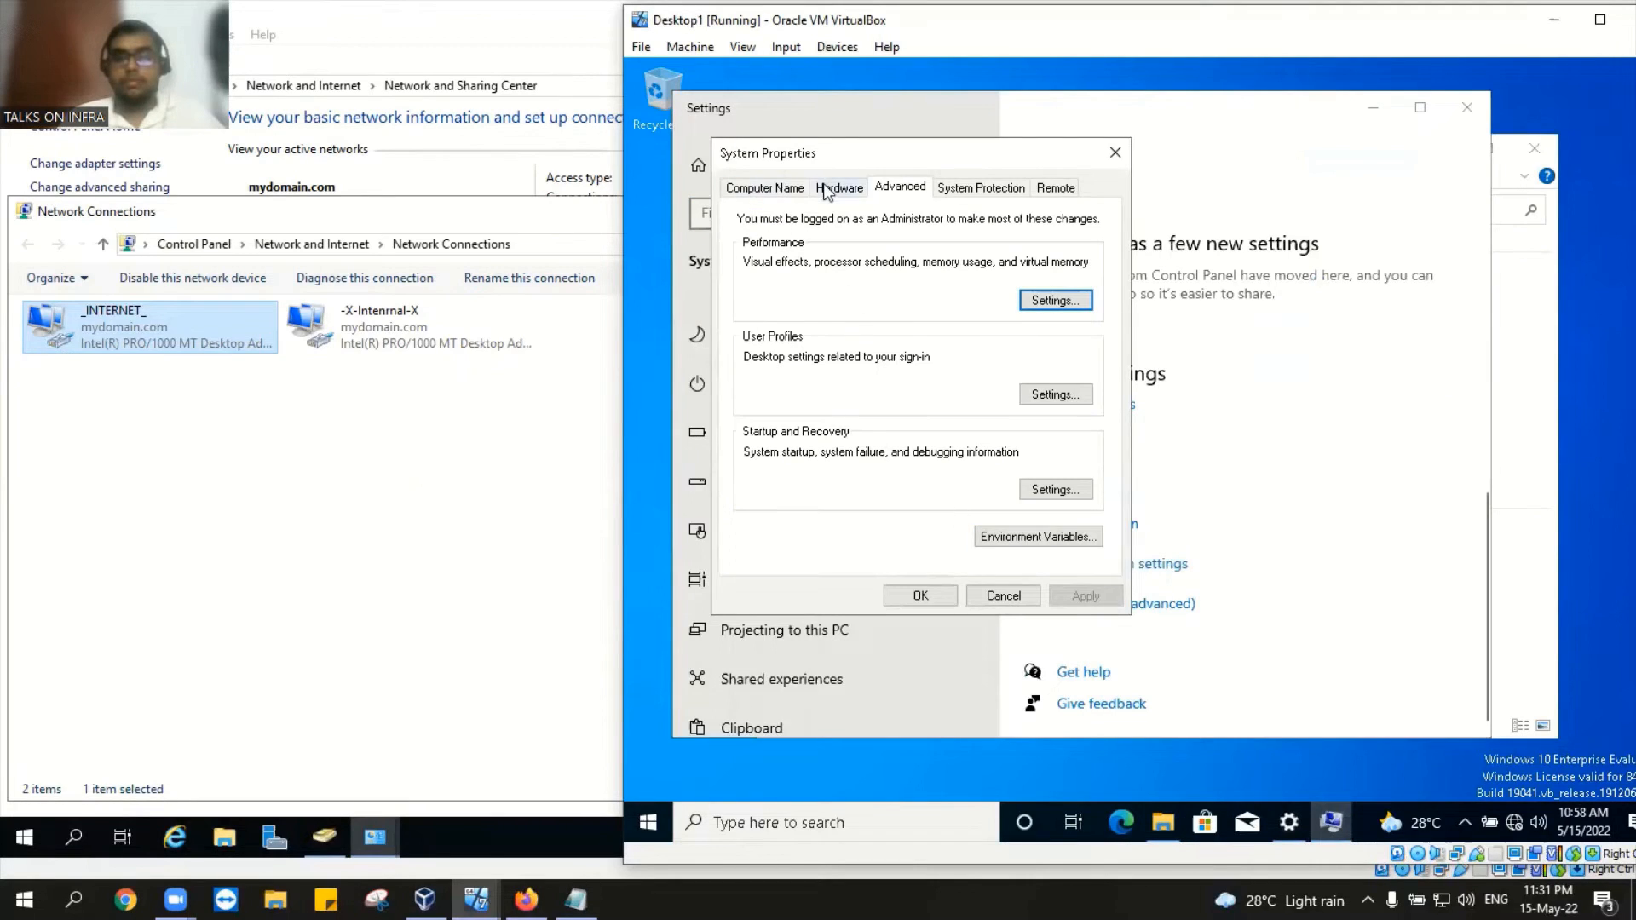
Step: Set Desktop1 to be a member of Domain mydomain.com in Computer Name/Domain Changes and submit
left_click(790, 187)
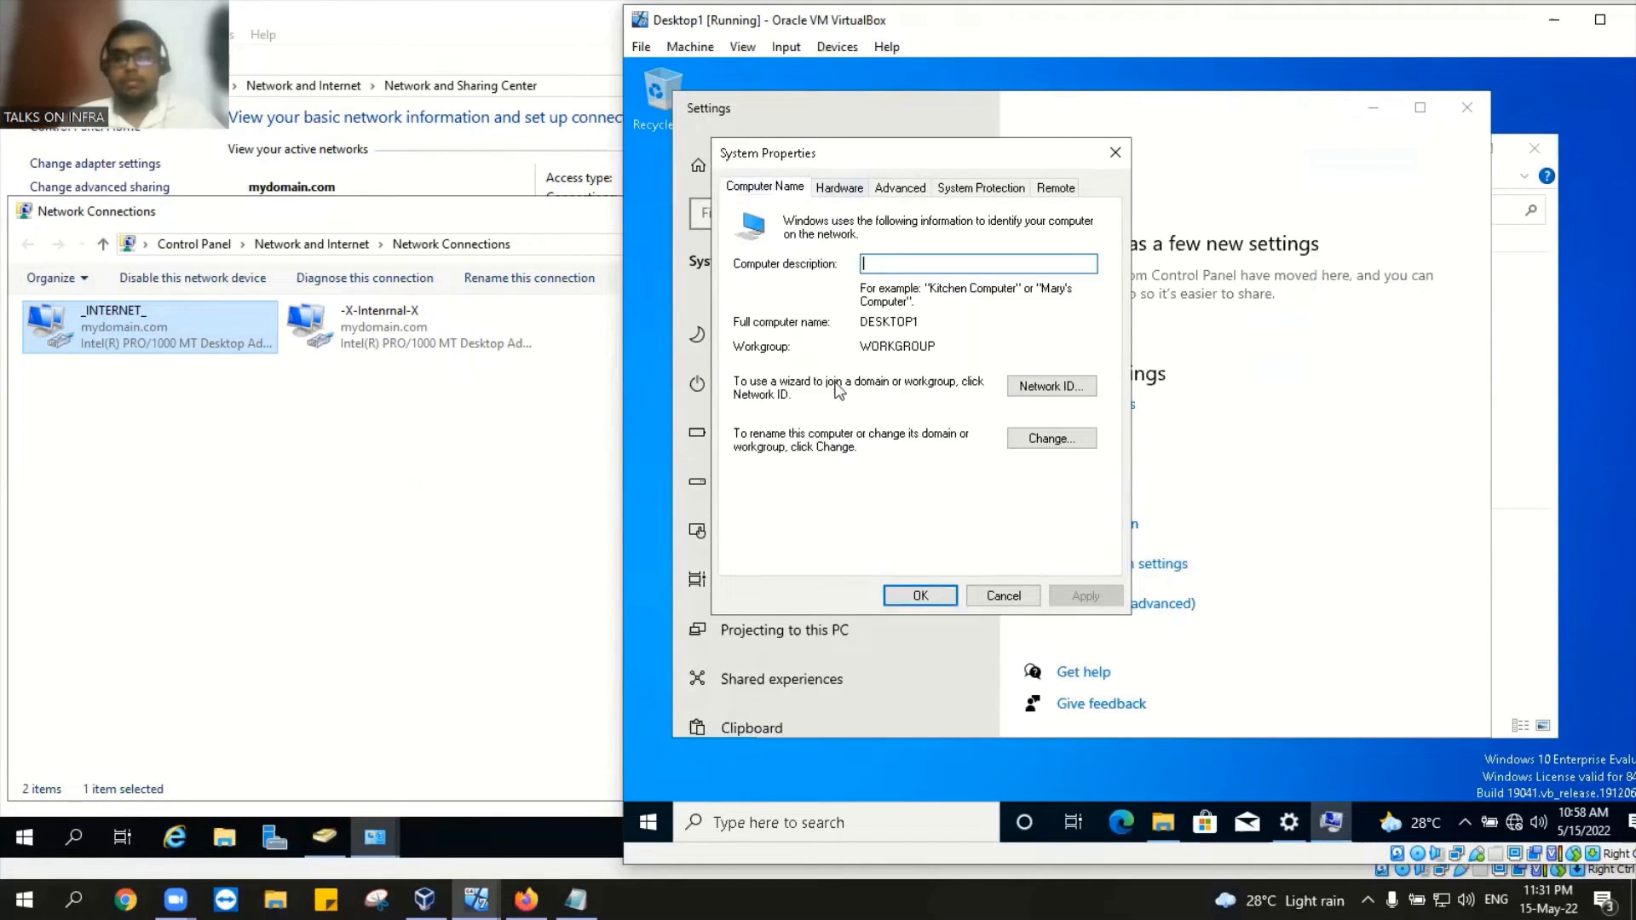
left_click(1053, 439)
left_click(755, 429)
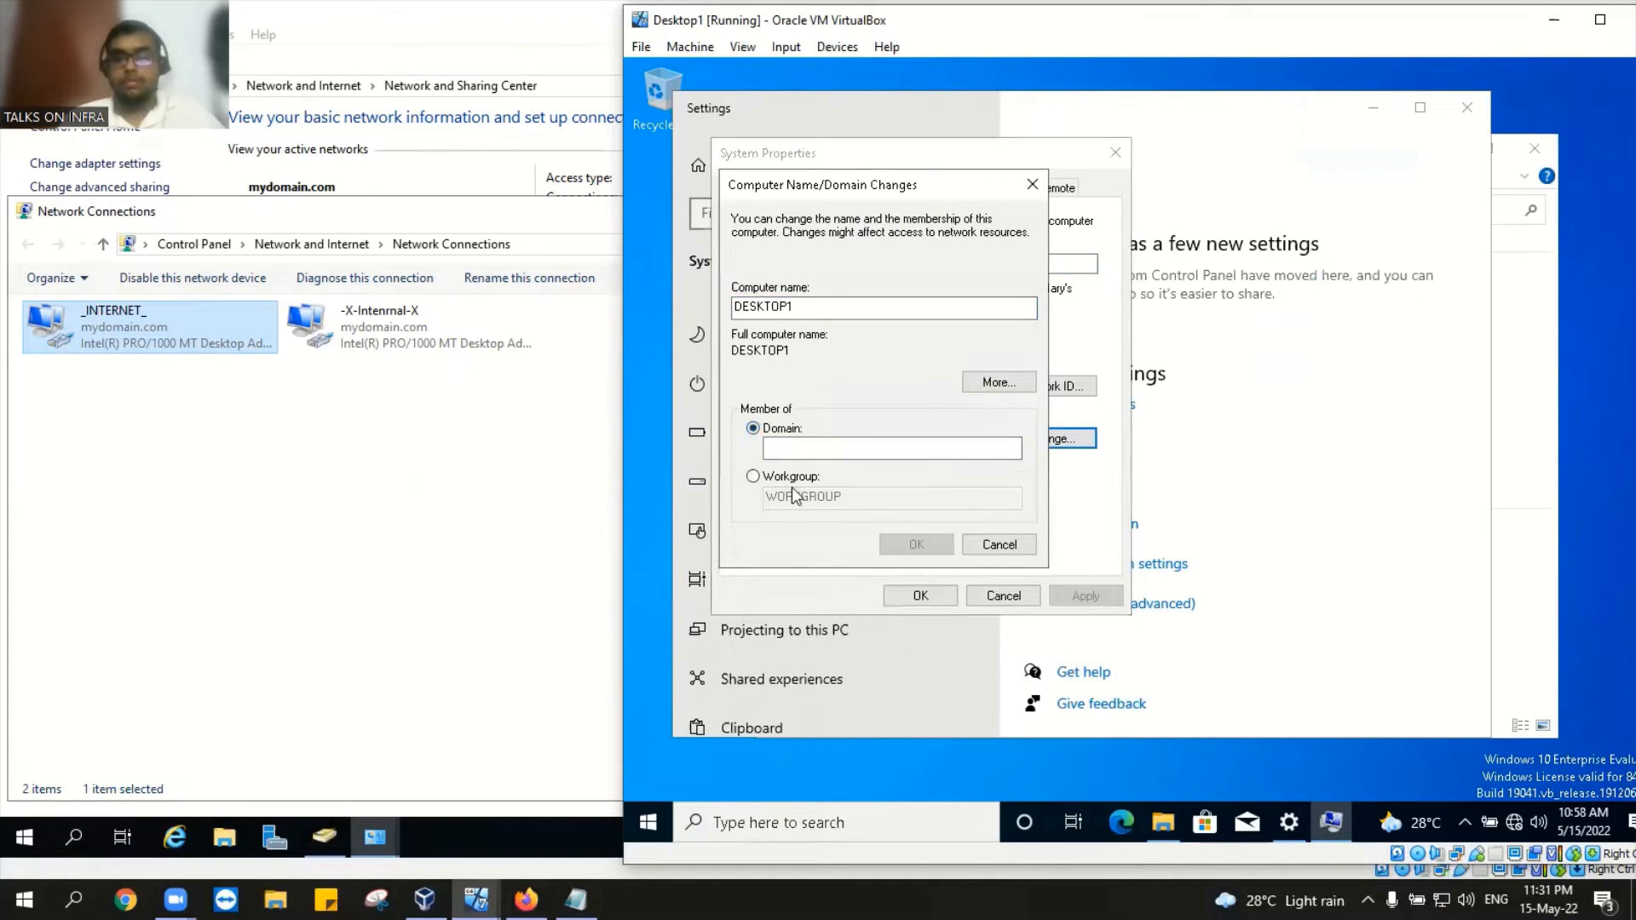
type("my")
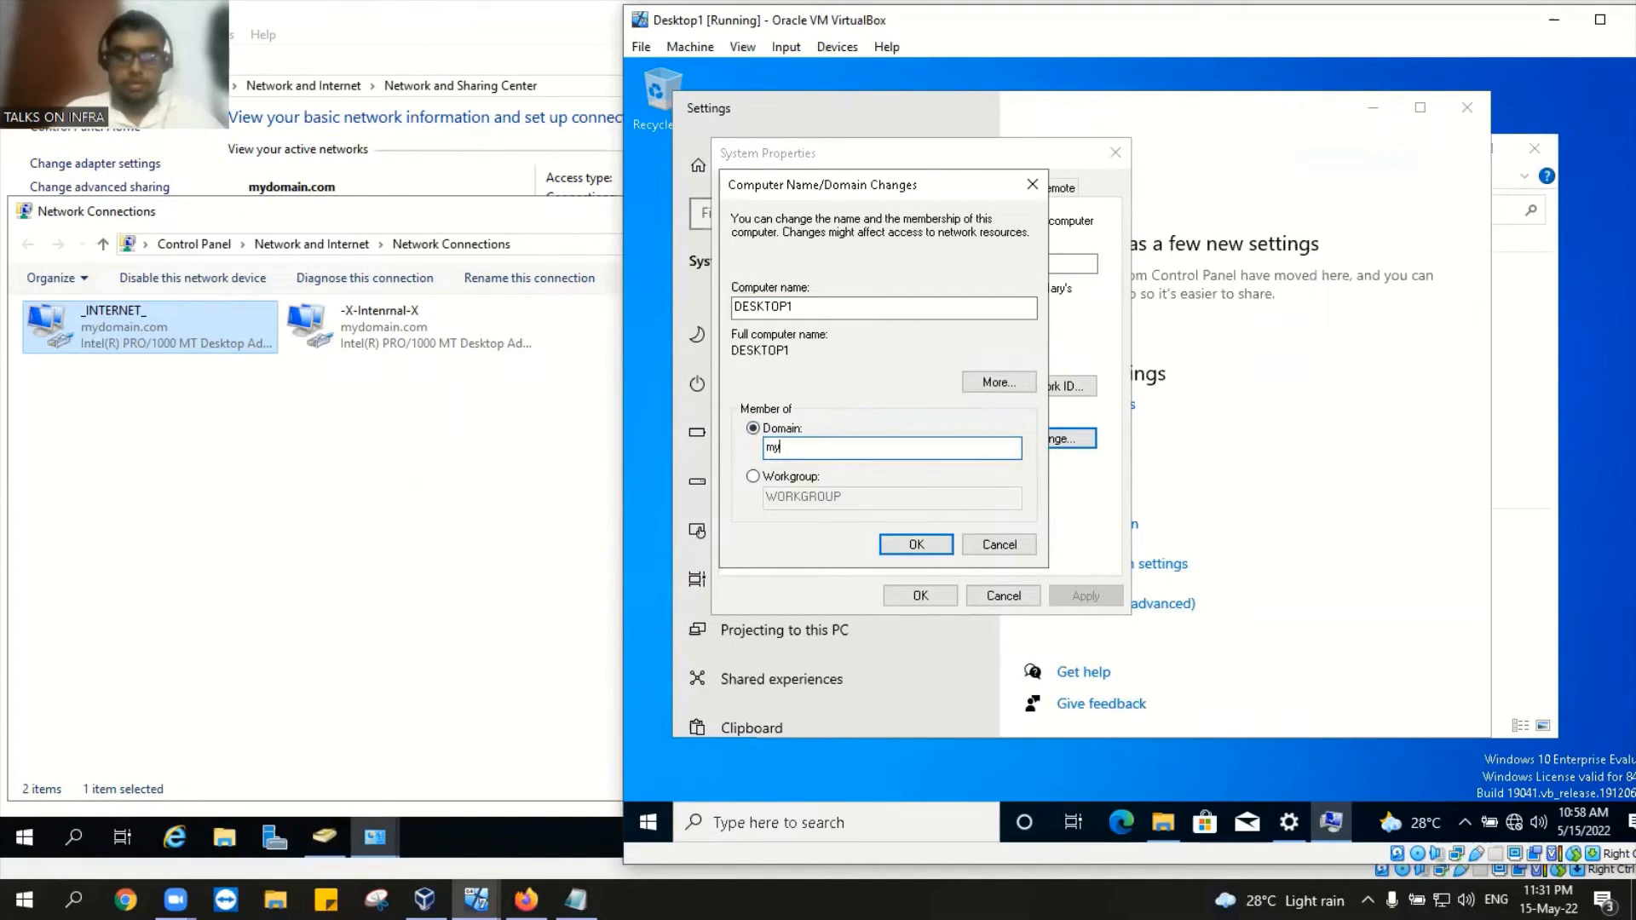
type("domain.com")
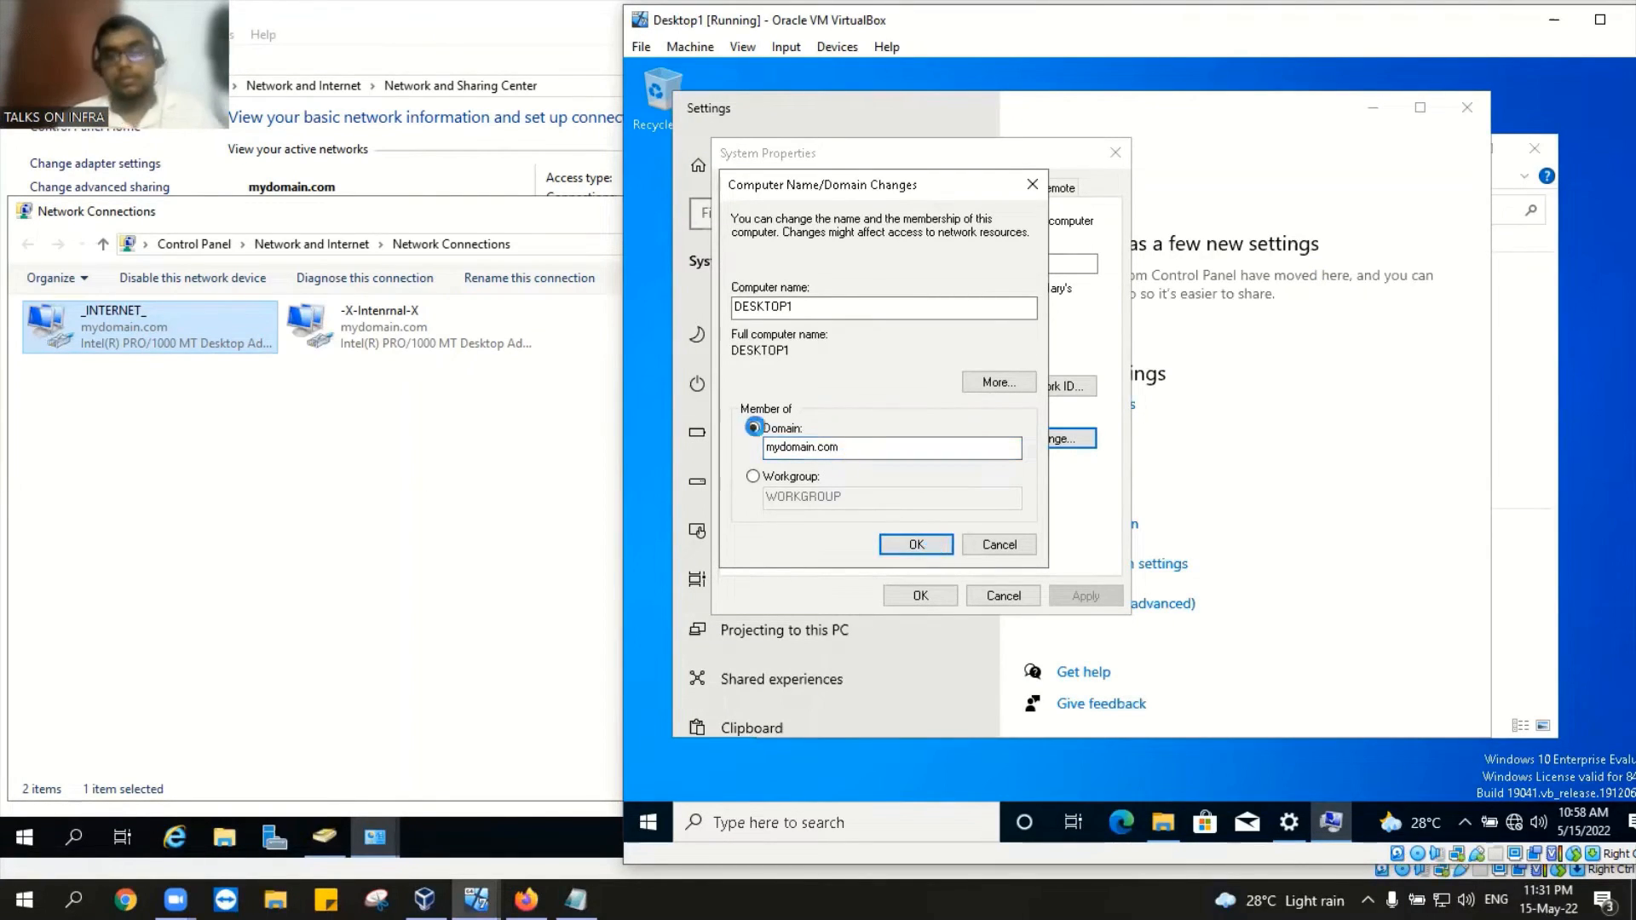
left_click(888, 545)
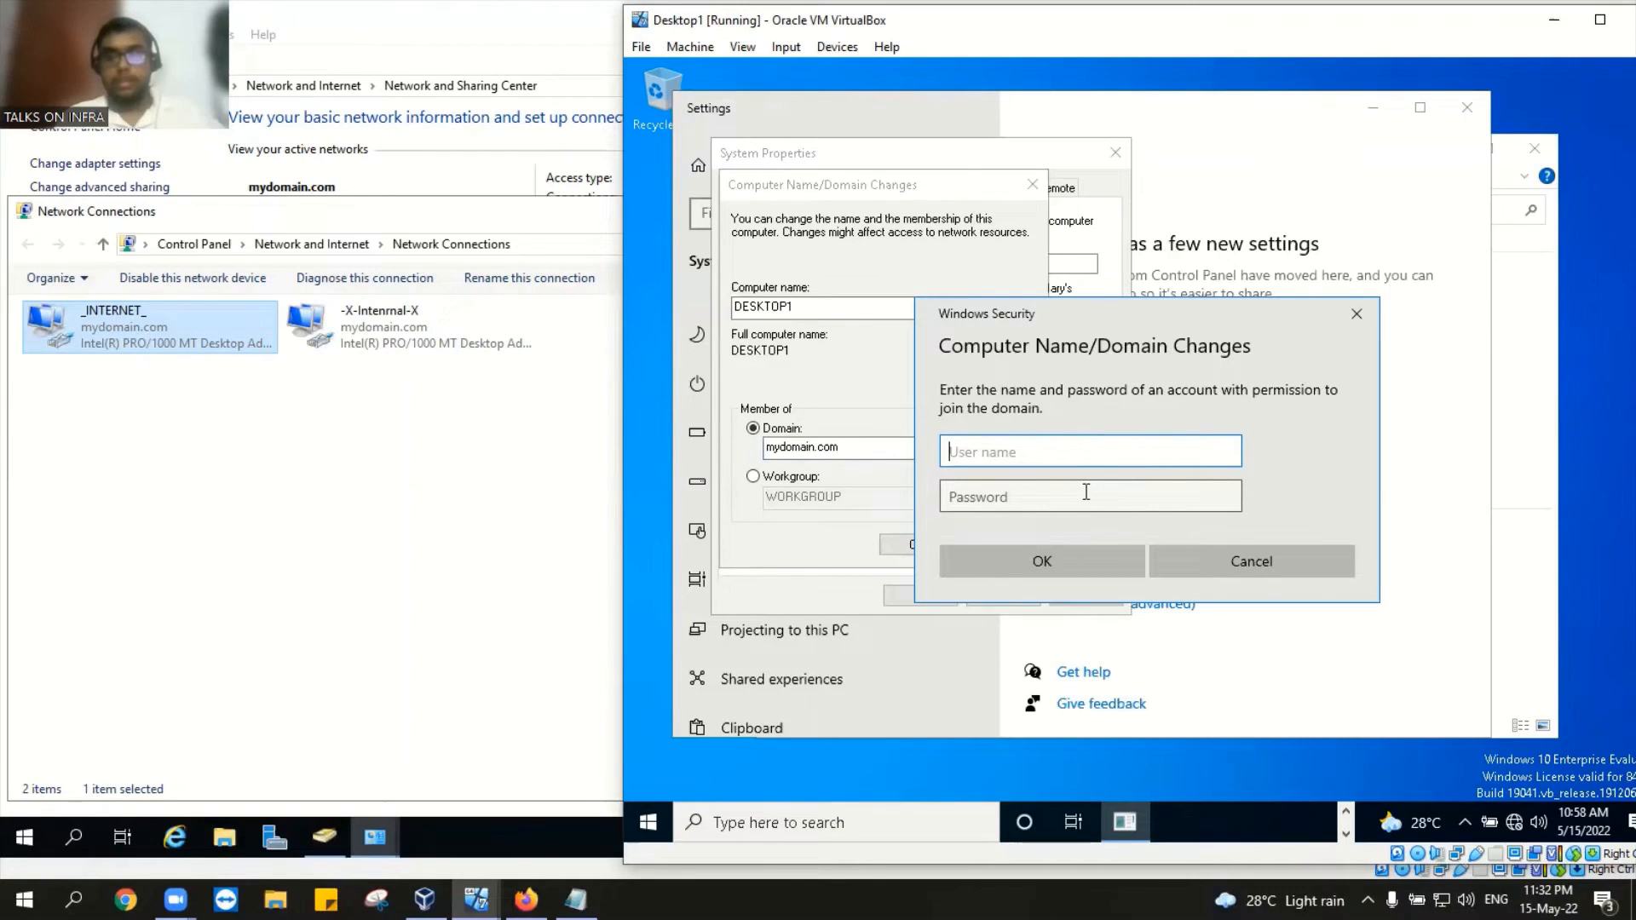
Step: Enter the helpdesk account's user name and its password in the Windows Security prompt
type("H")
key("BackSpace")
key("BackSpace")
key("BackSpace")
type("help")
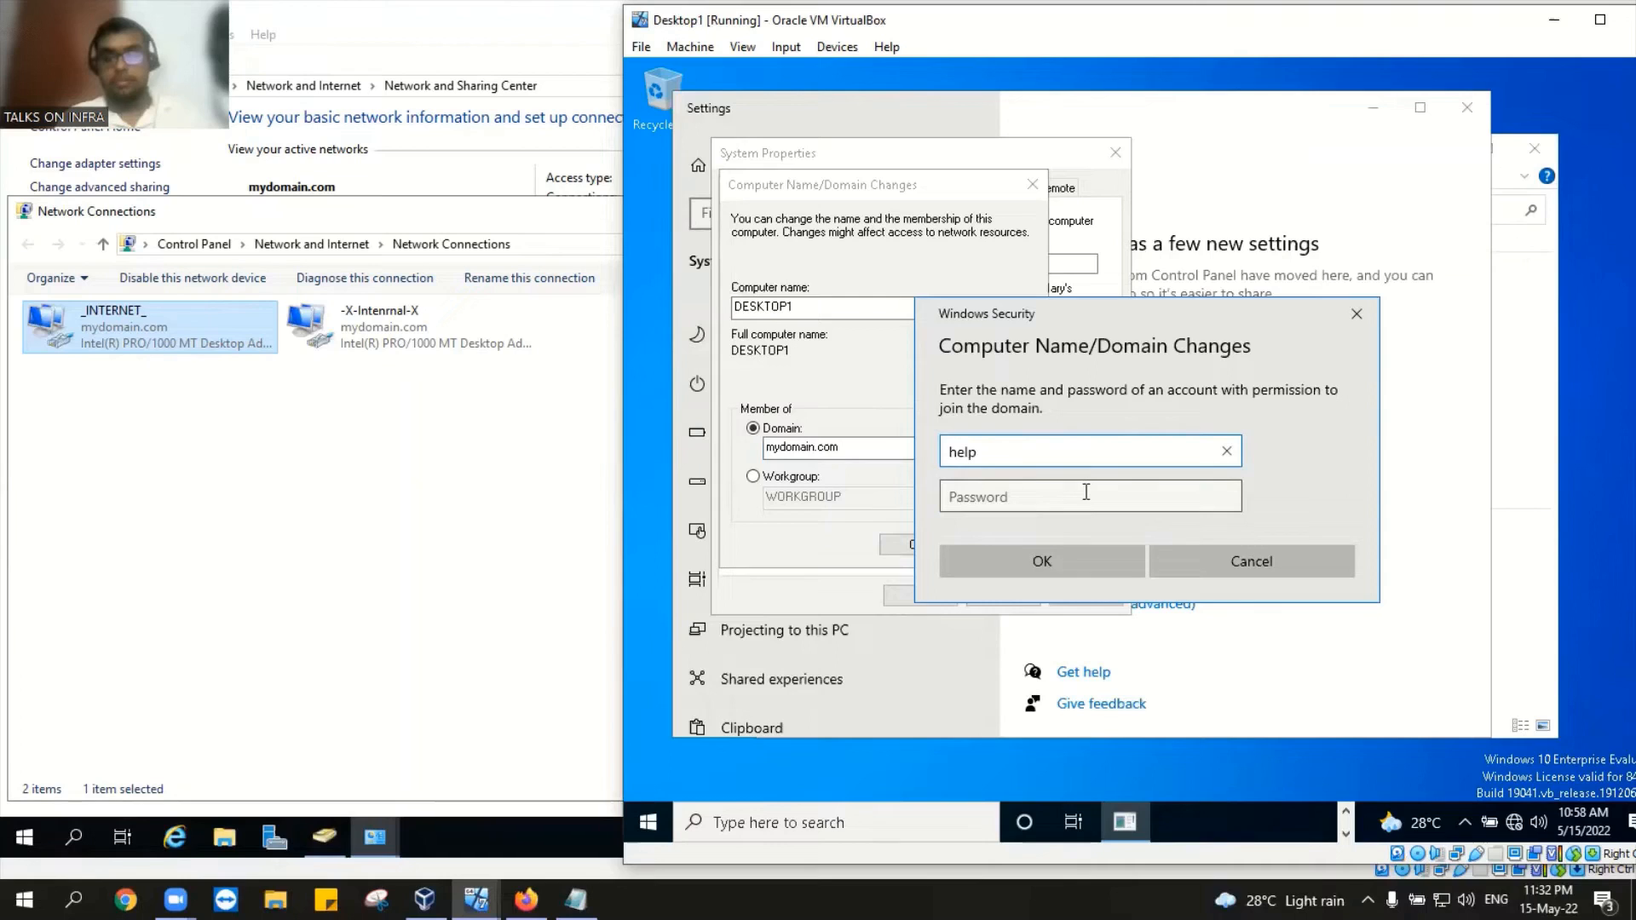
type("de")
key("BackSpace")
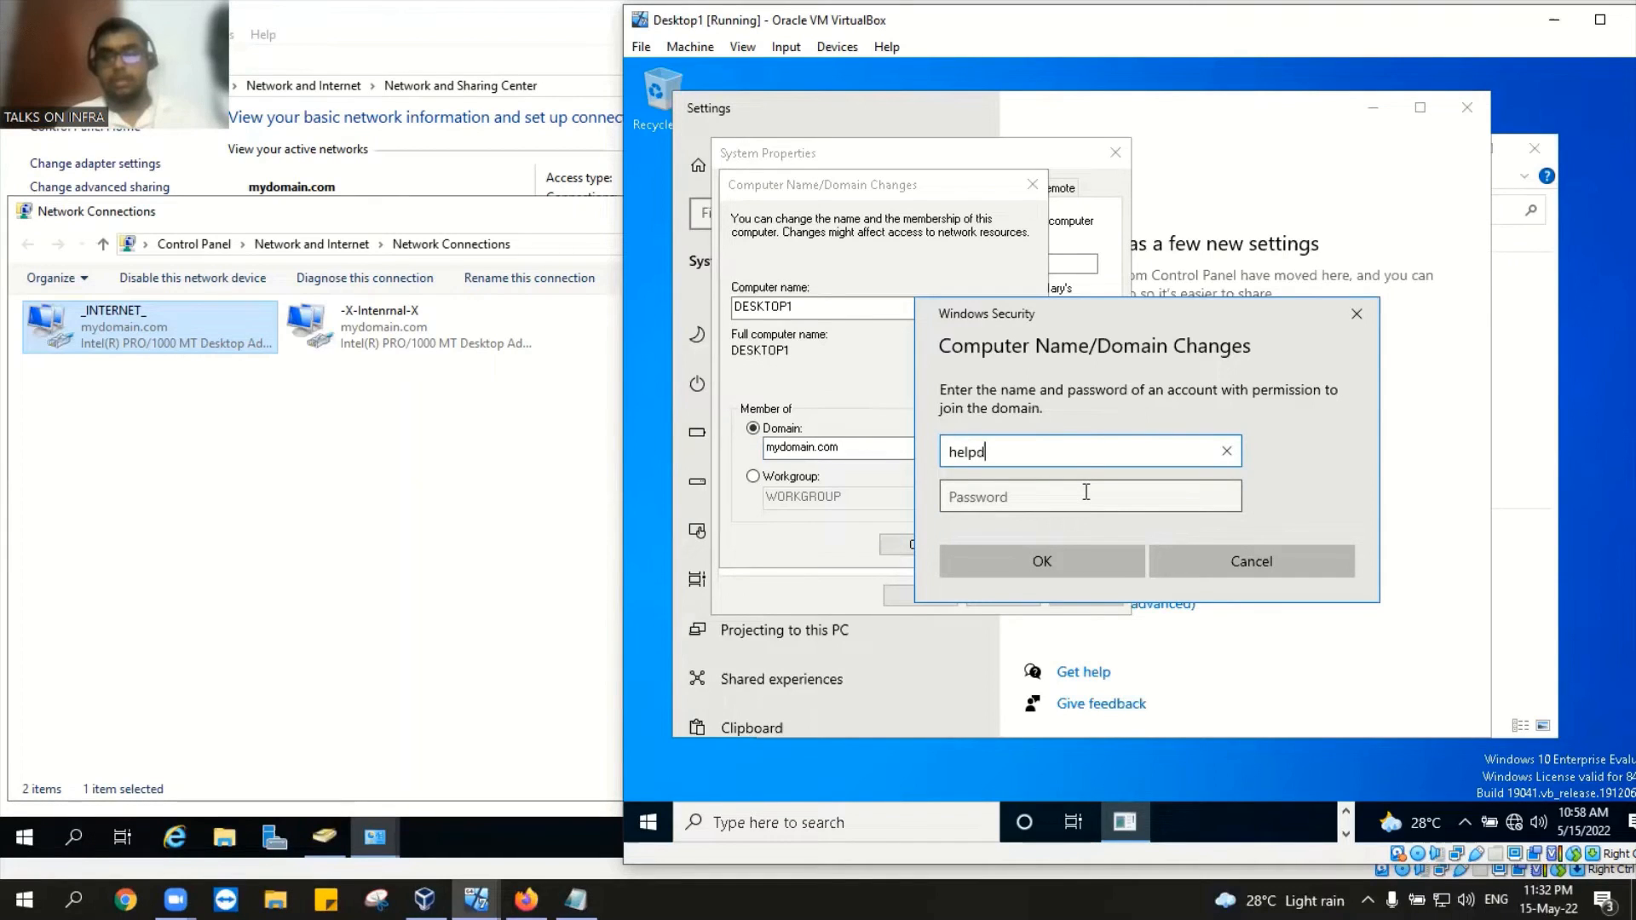
key("BackSpace")
key("BackSpace")
key("BackSpace")
key("BackSpace")
key("BackSpace")
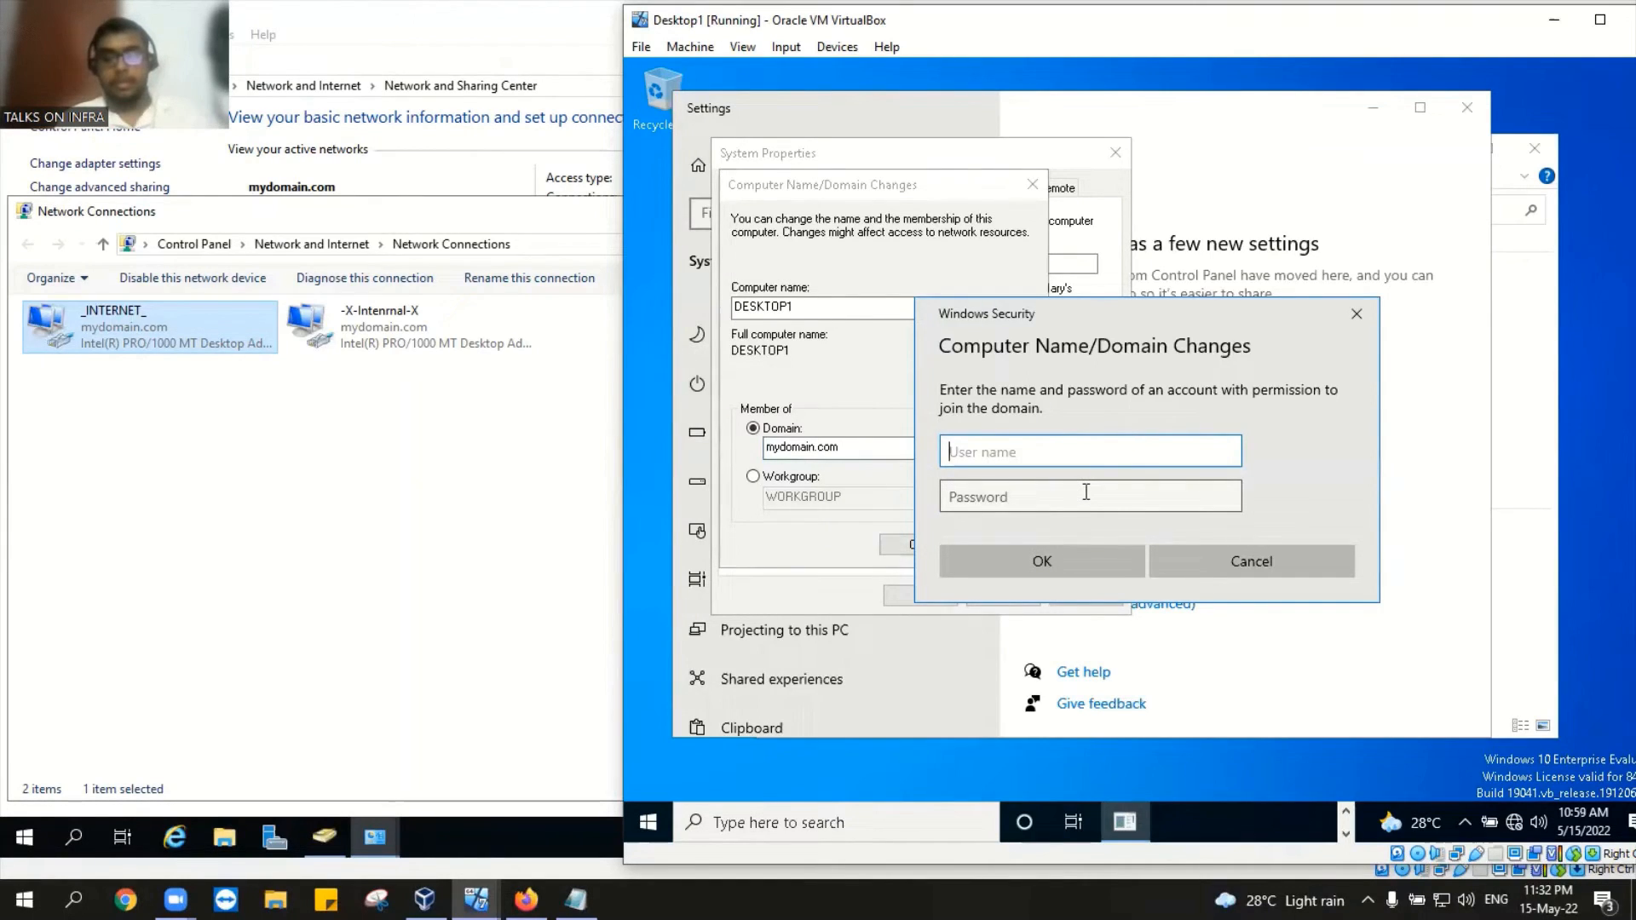
type("je")
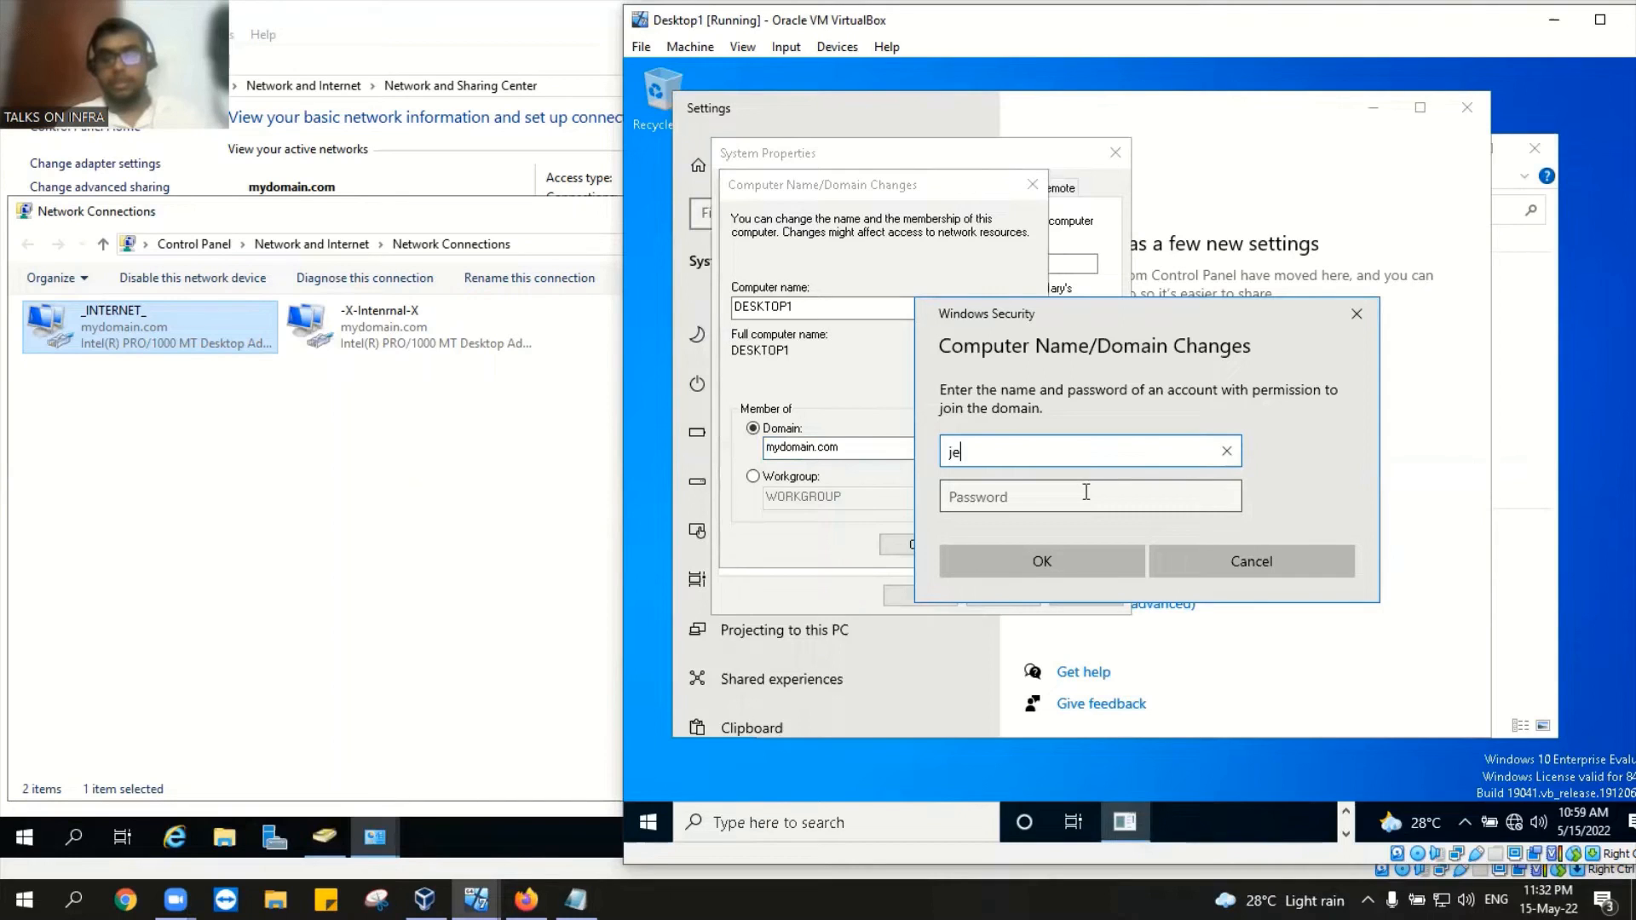
key("BackSpace")
type("helpdesk")
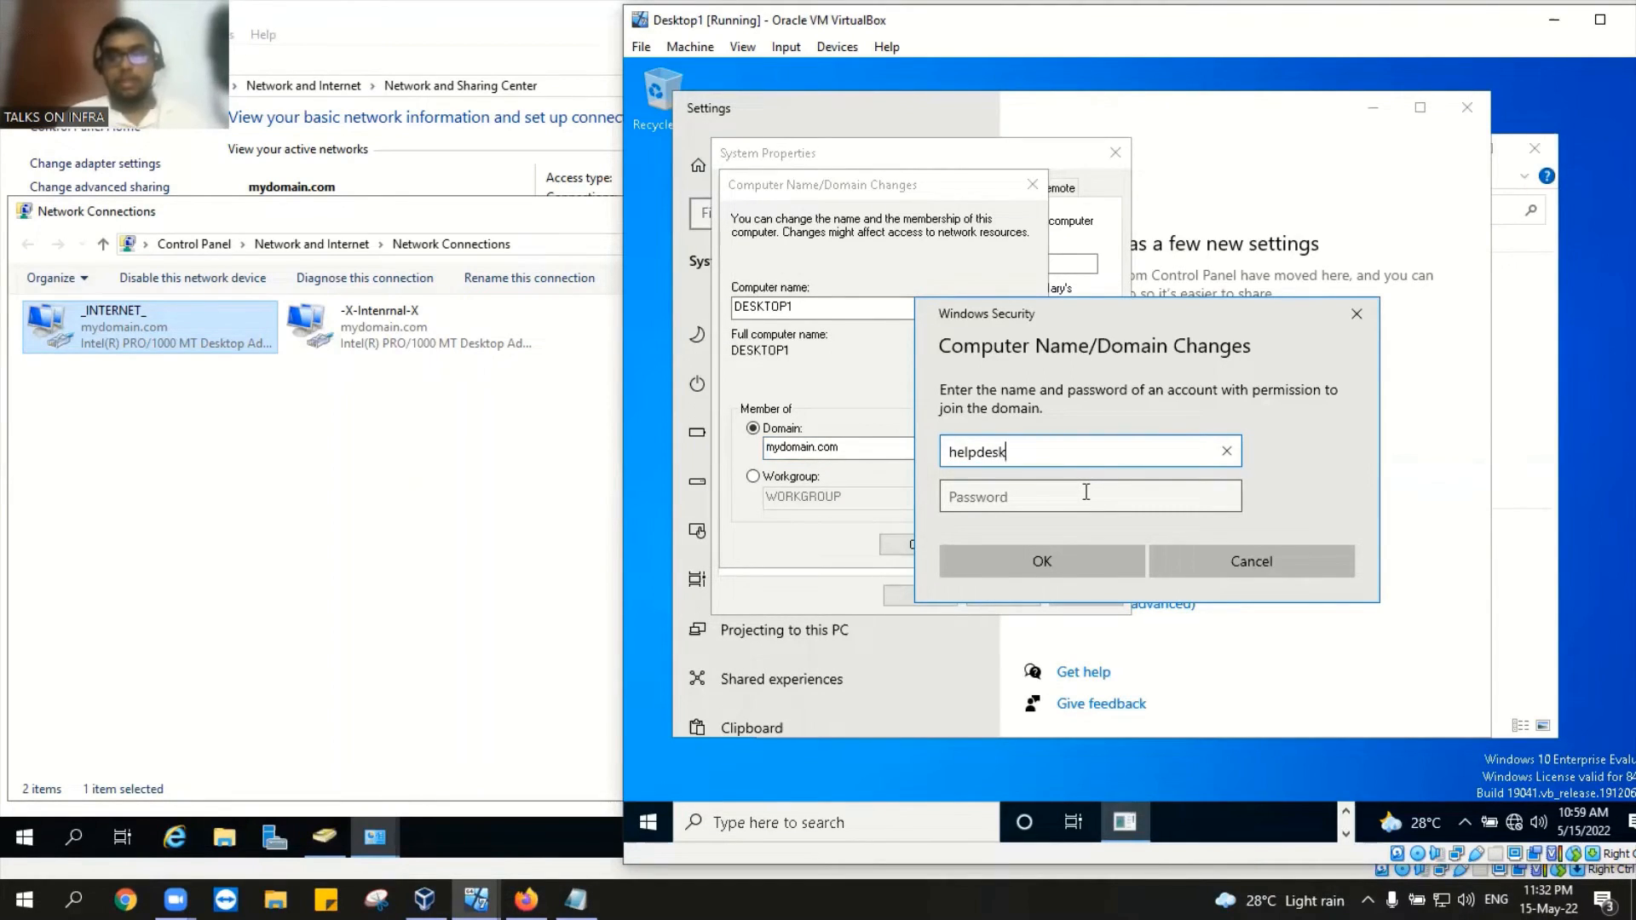
key("Tab")
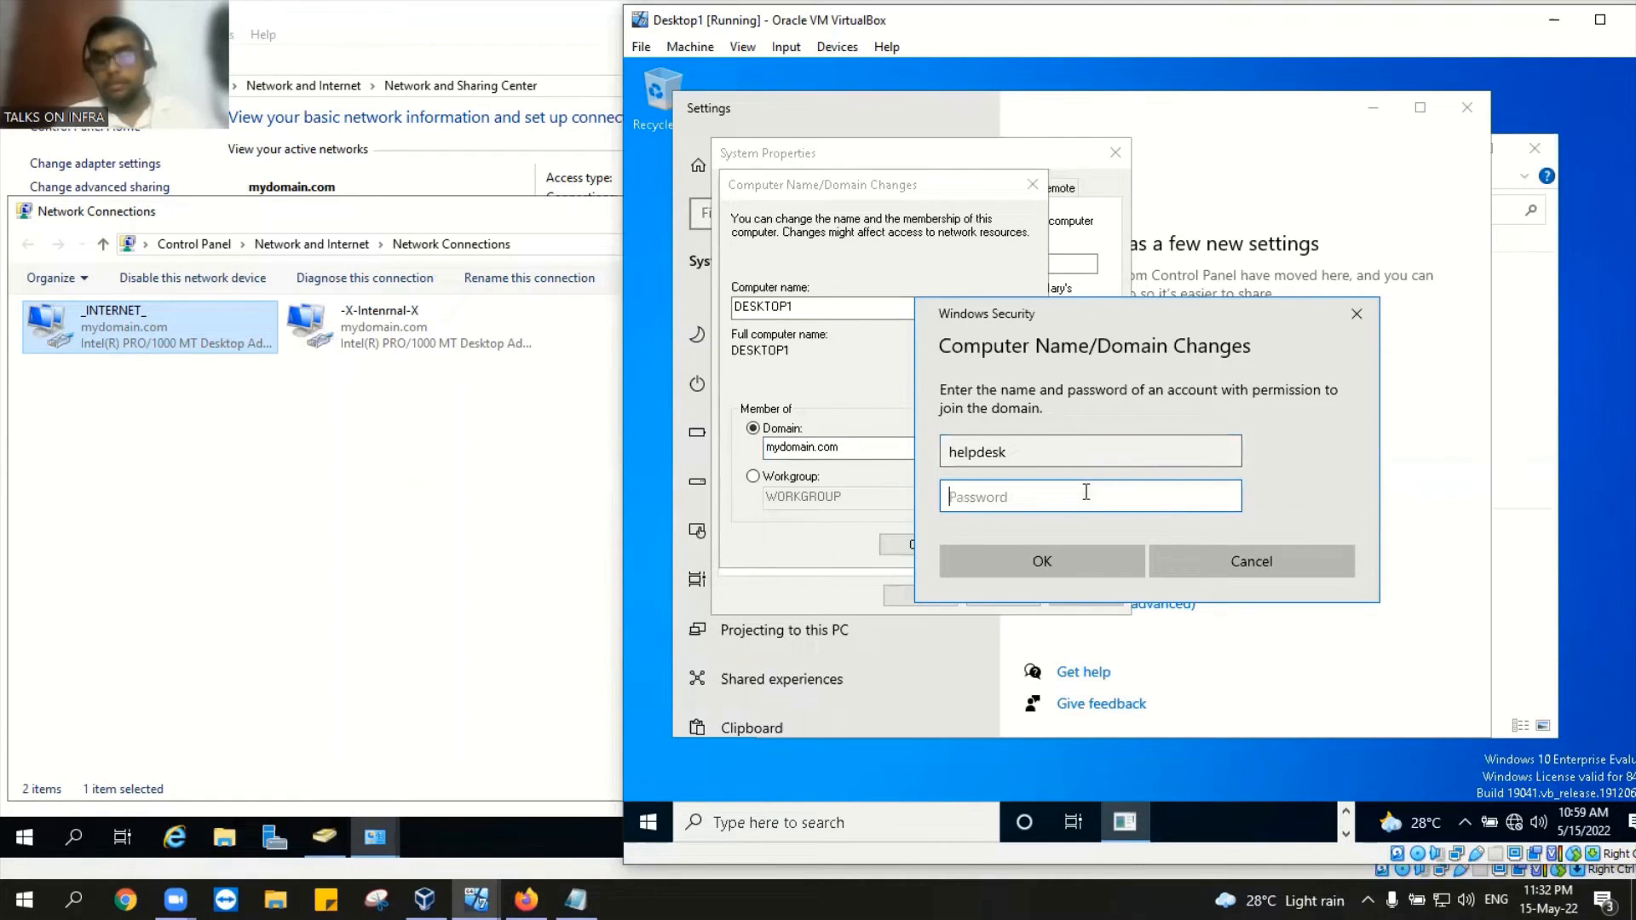
type("P")
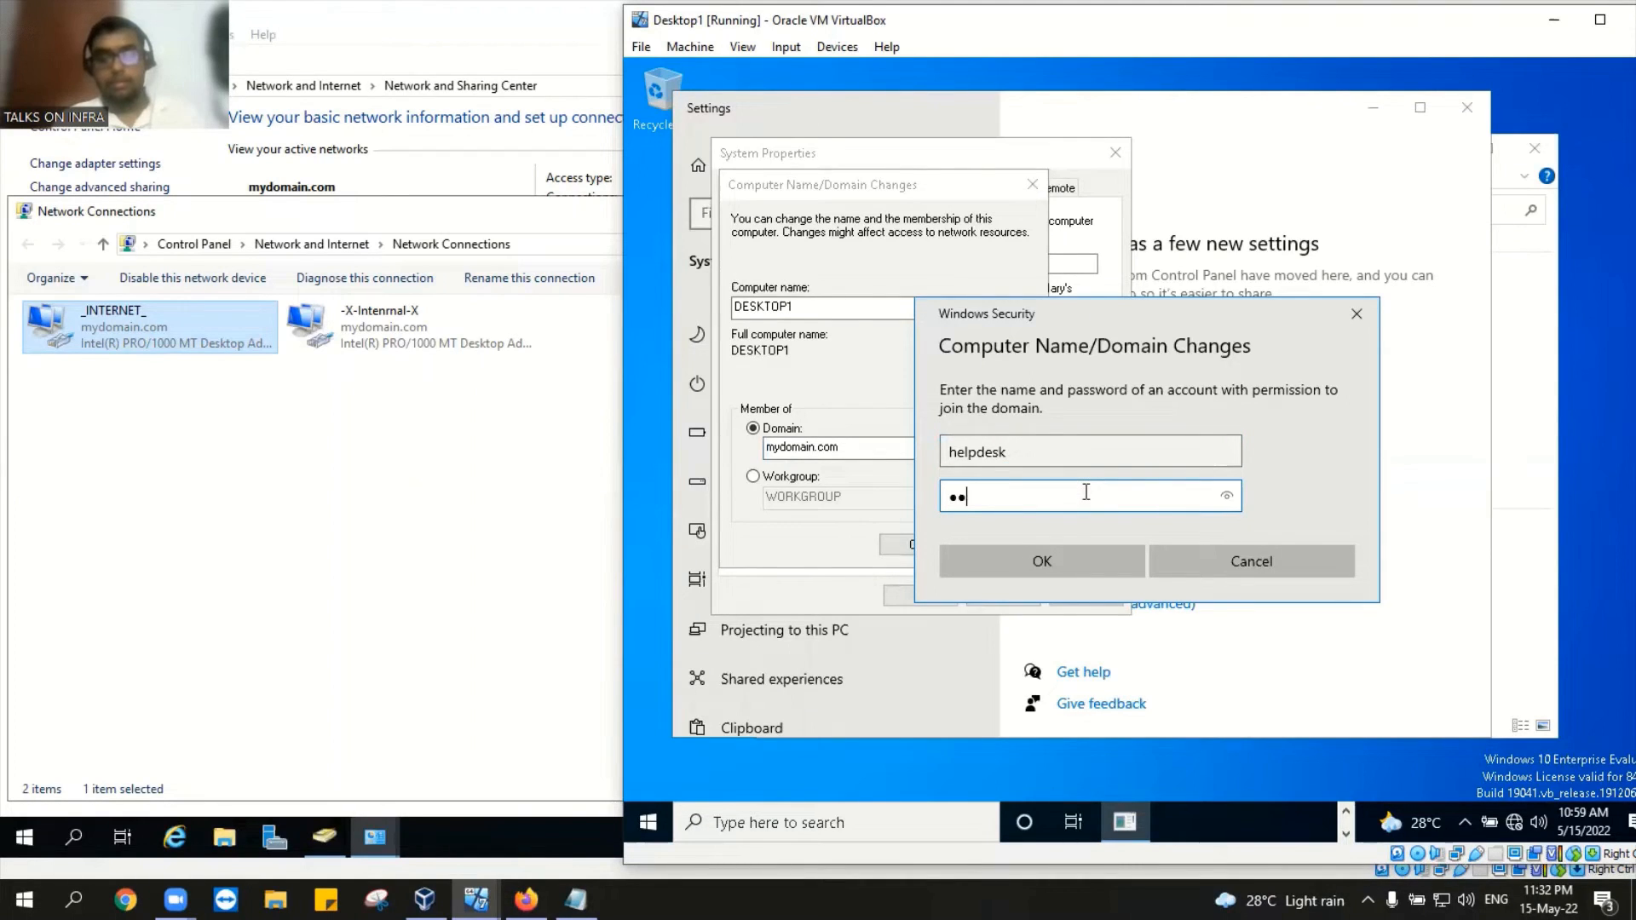
type("••••••••••")
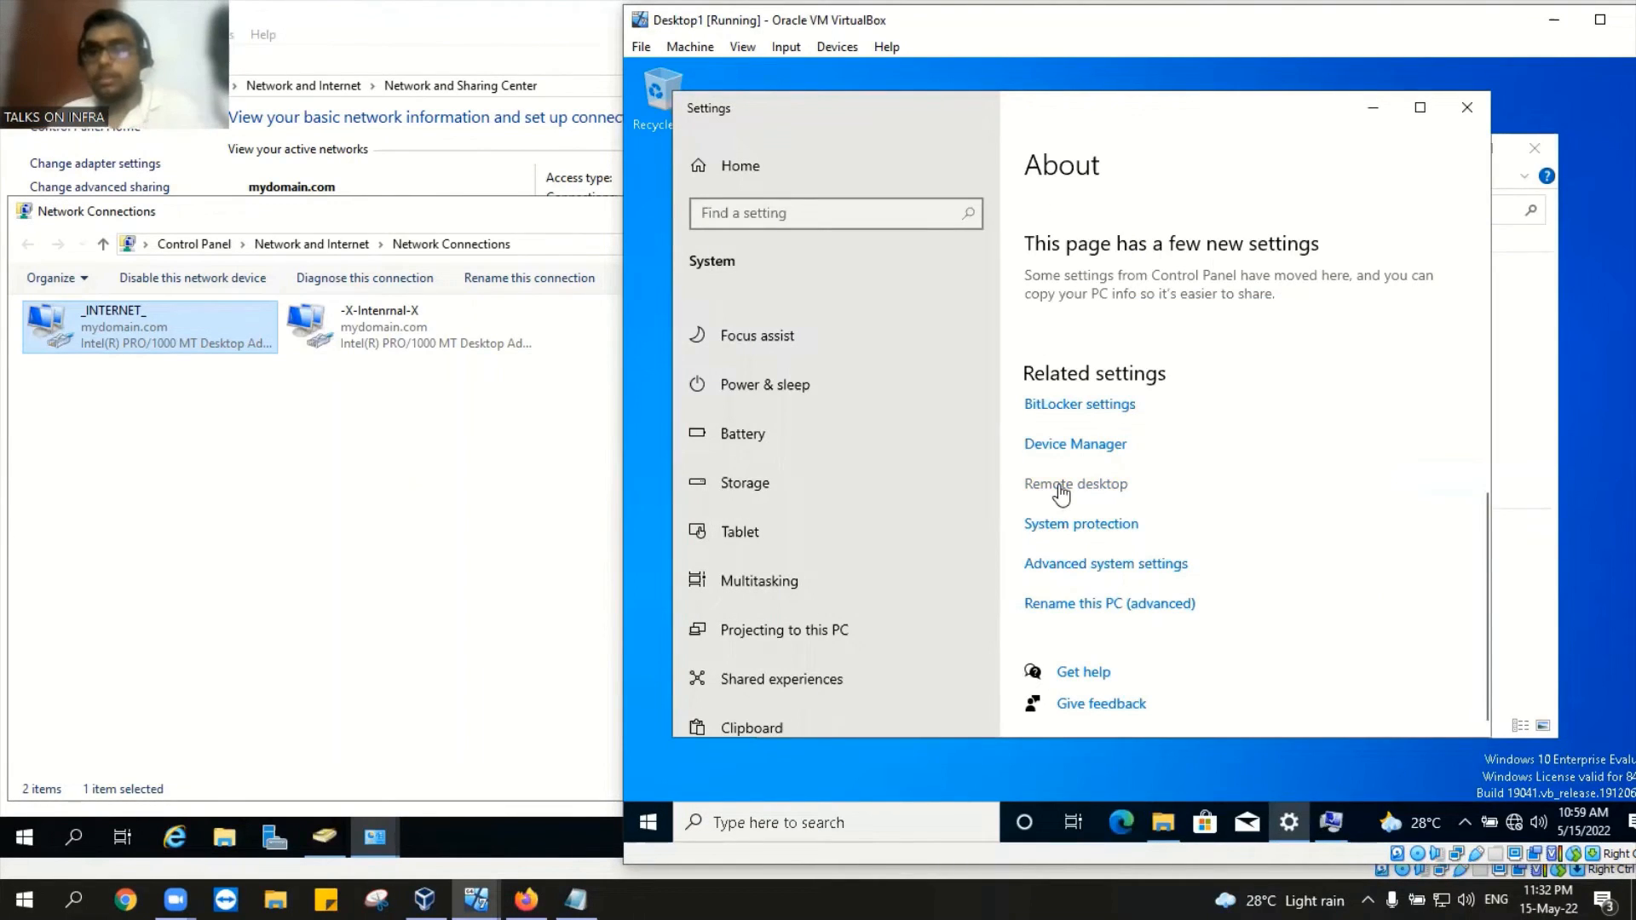
Step: Close the Settings, This PC and DC network windows, then view ADUC's empty Computers container
left_click(1465, 108)
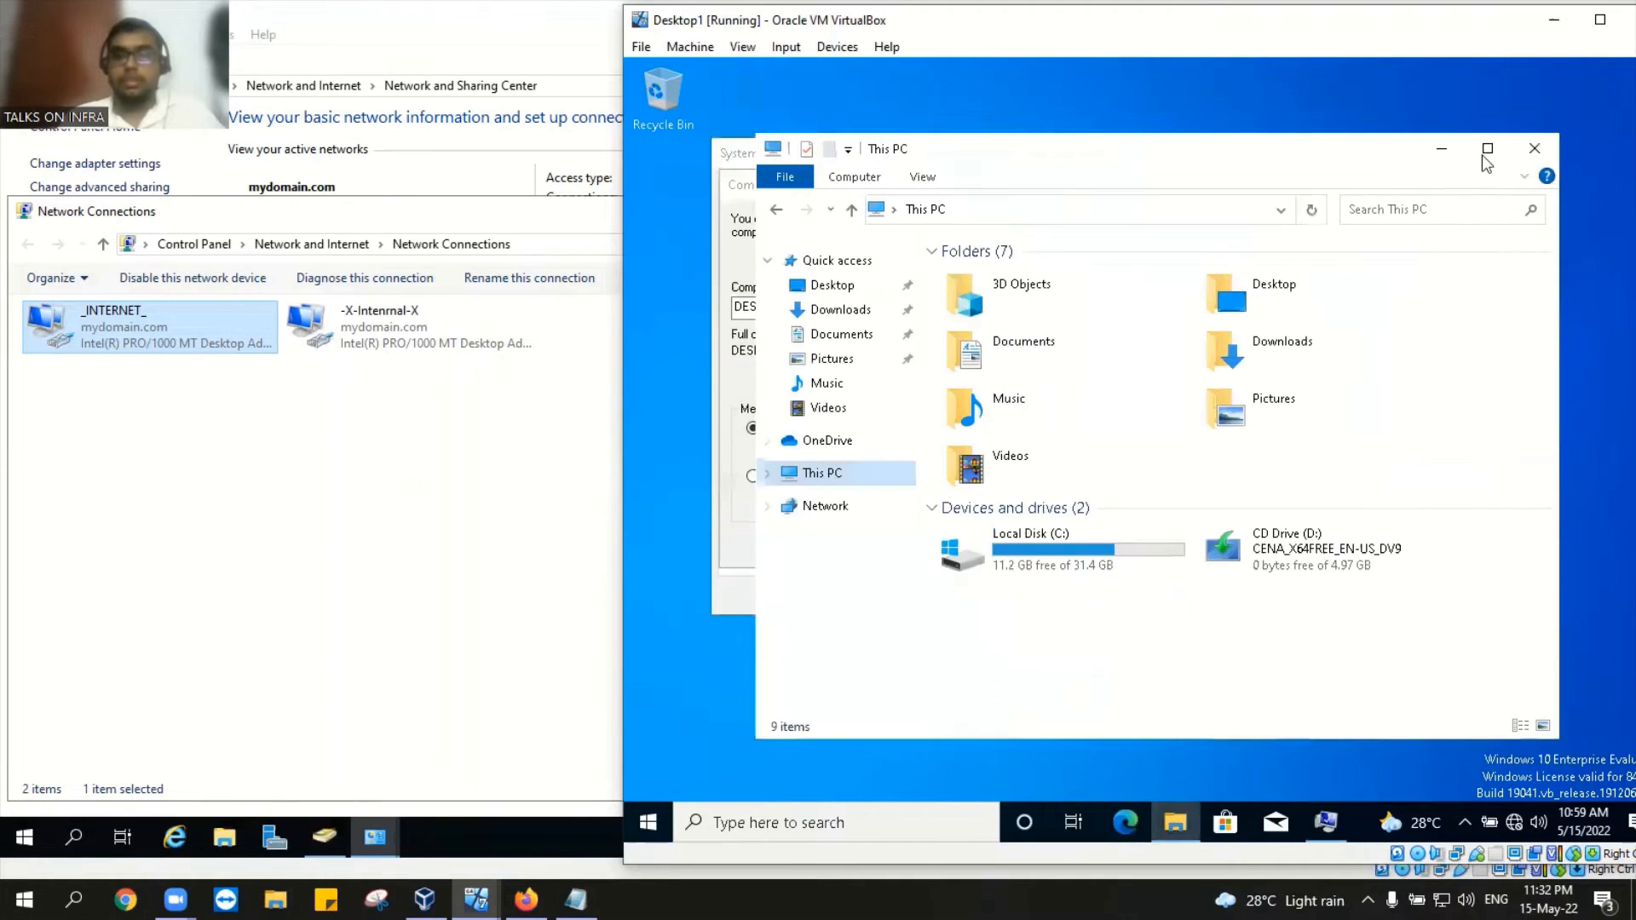
left_click(1534, 150)
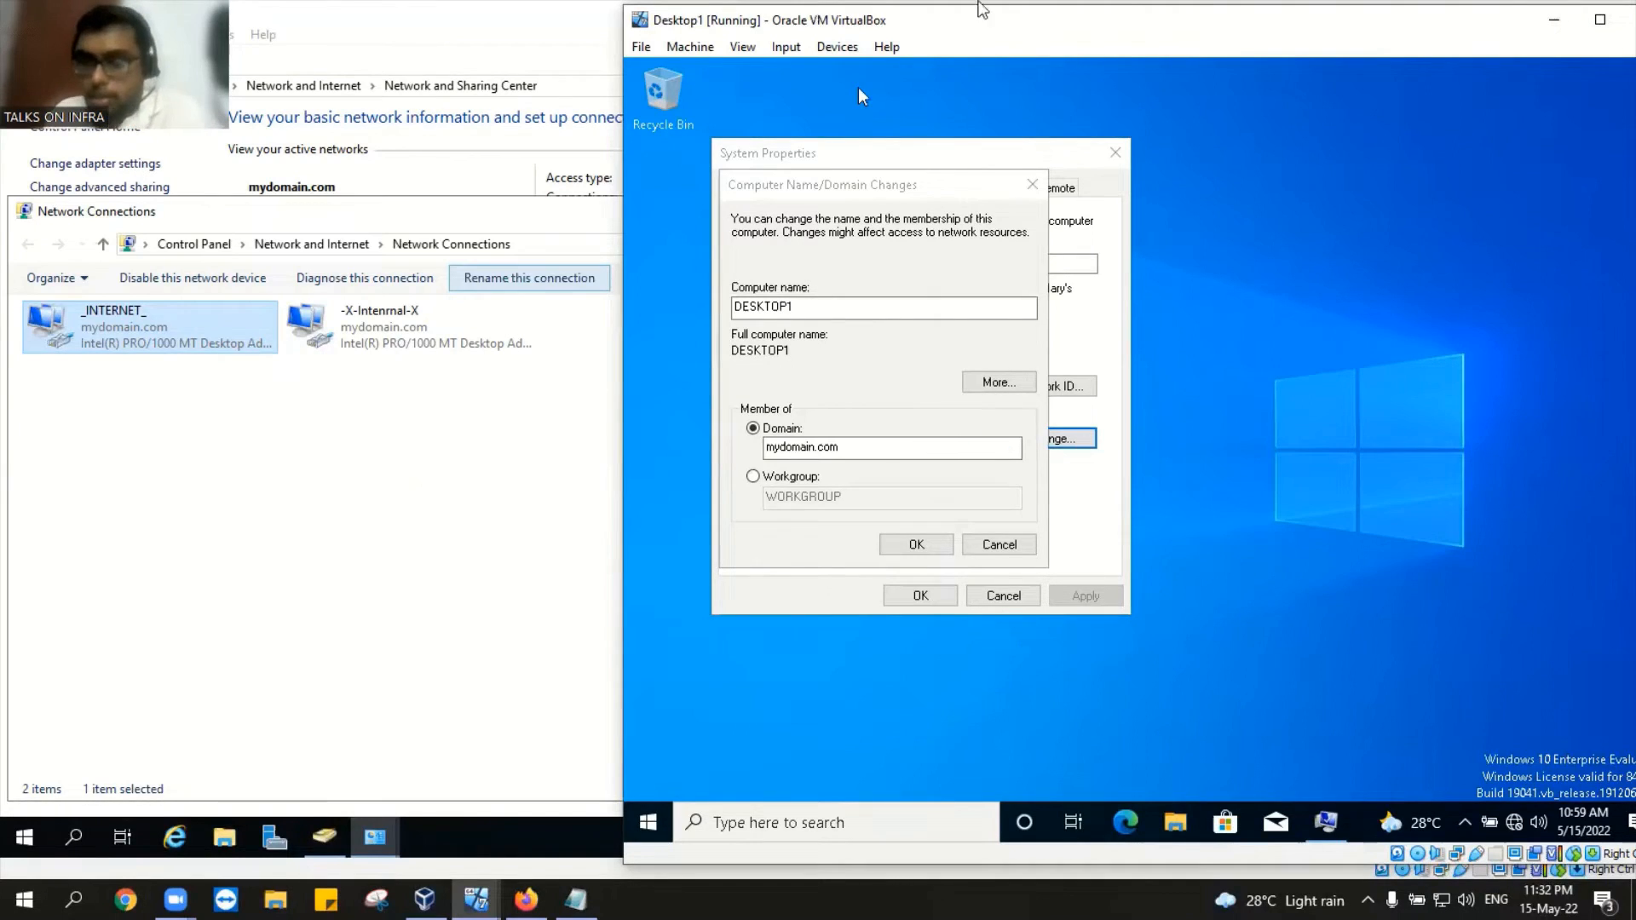
left_click(1554, 20)
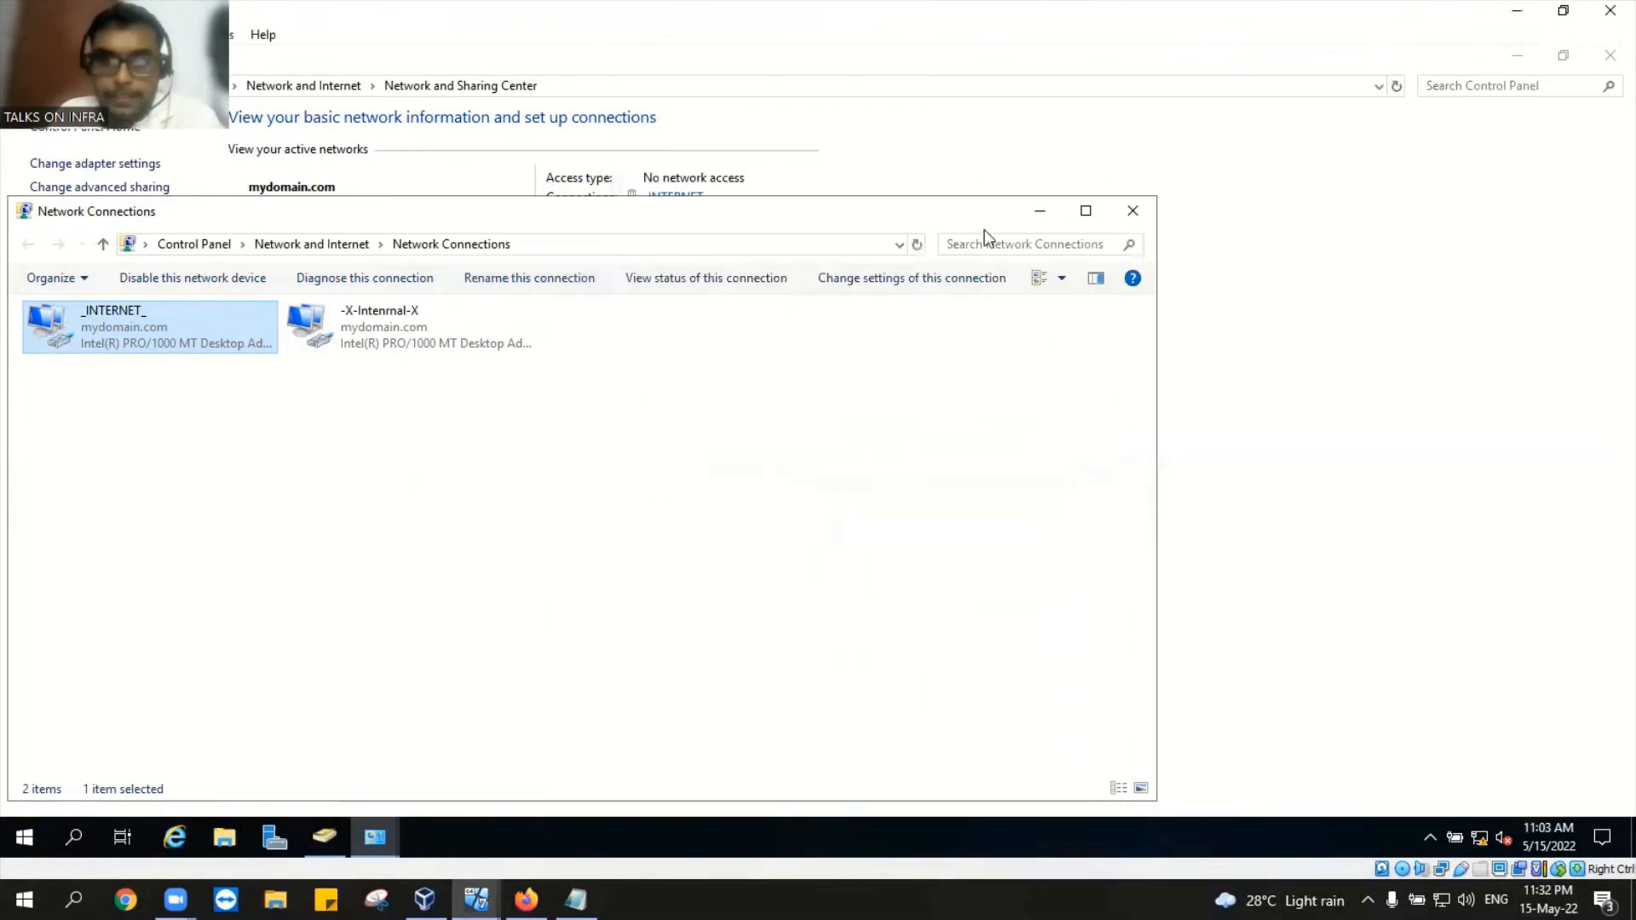
left_click(1117, 214)
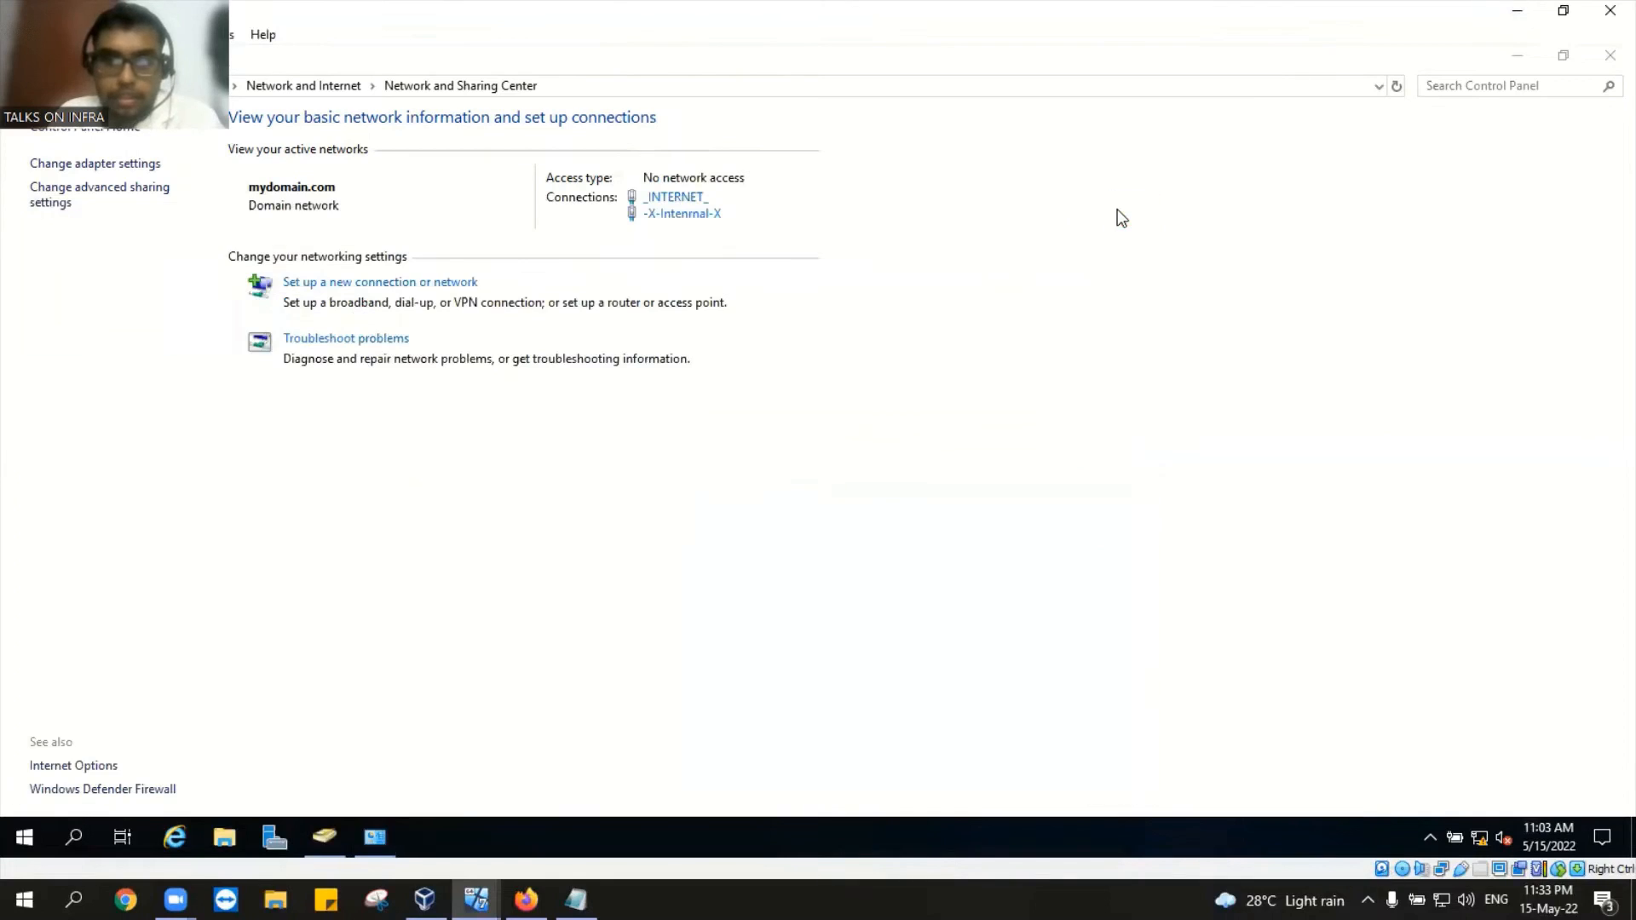
left_click(1608, 58)
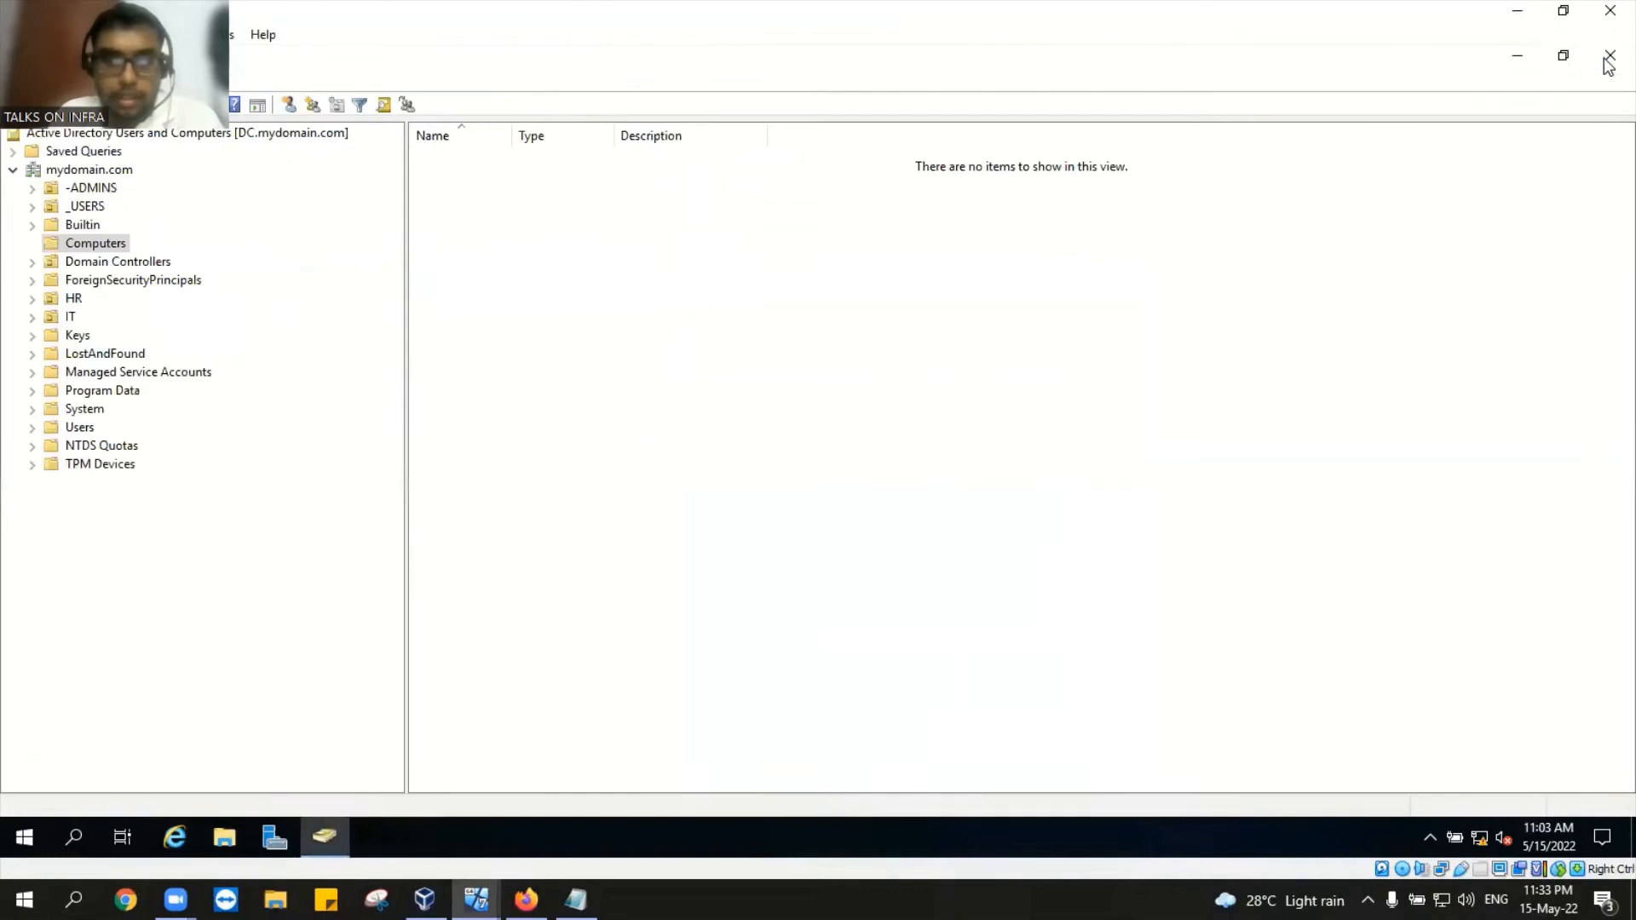
left_click(118, 247)
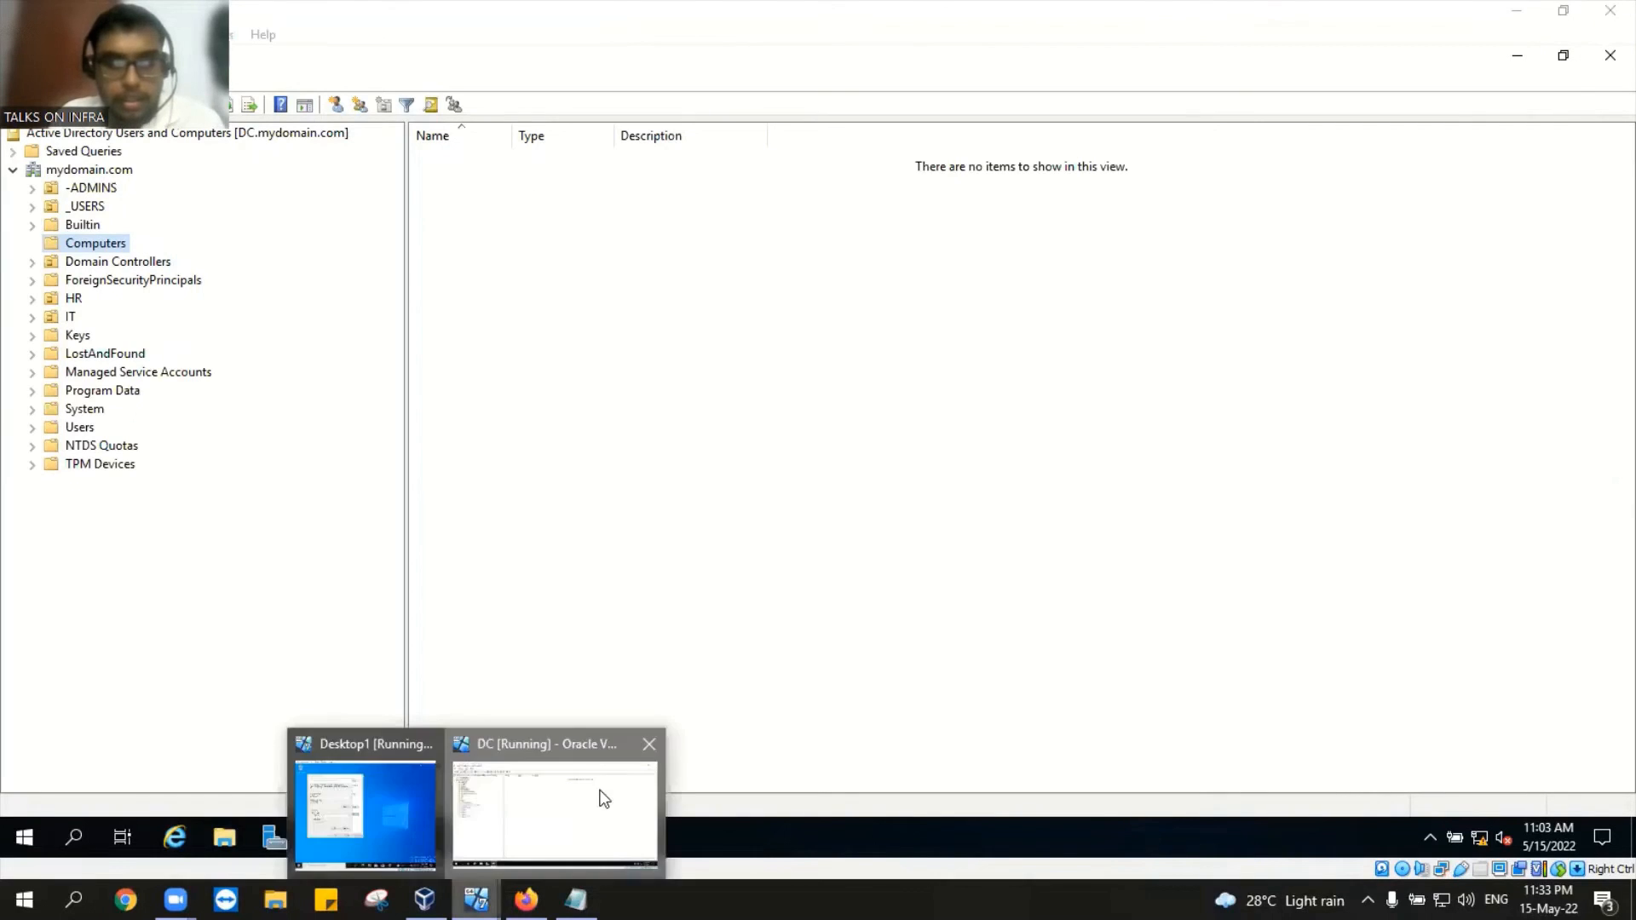
Step: Bring the Desktop1 VM to the front and dismiss the incorrect user name or password error
left_click(586, 782)
mouse_move(424, 898)
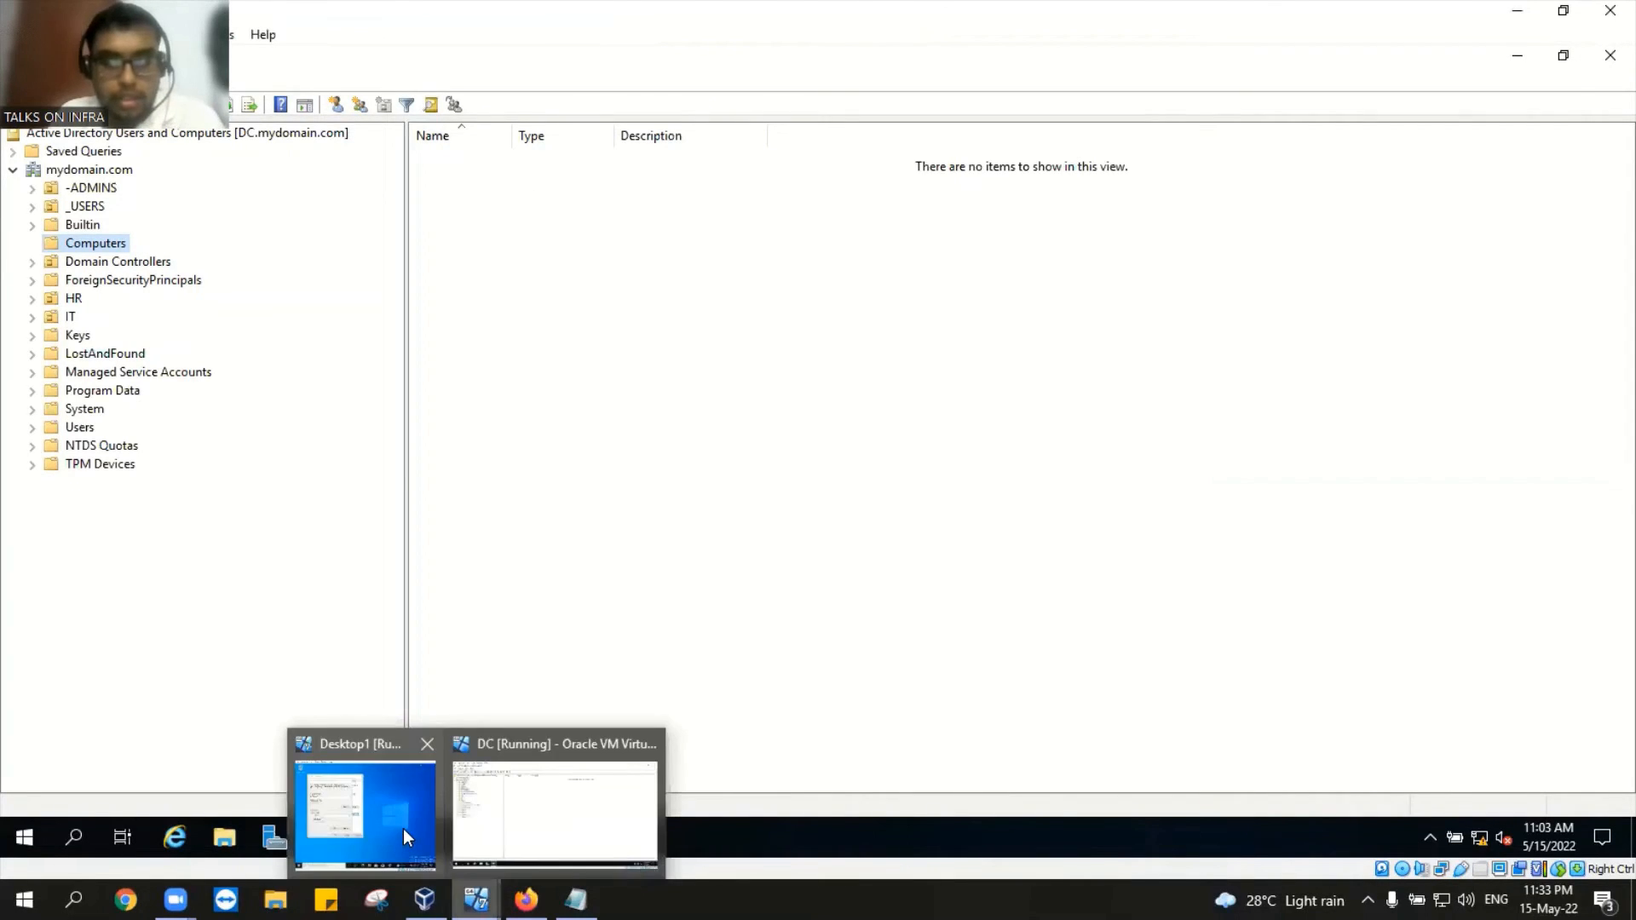
left_click(402, 821)
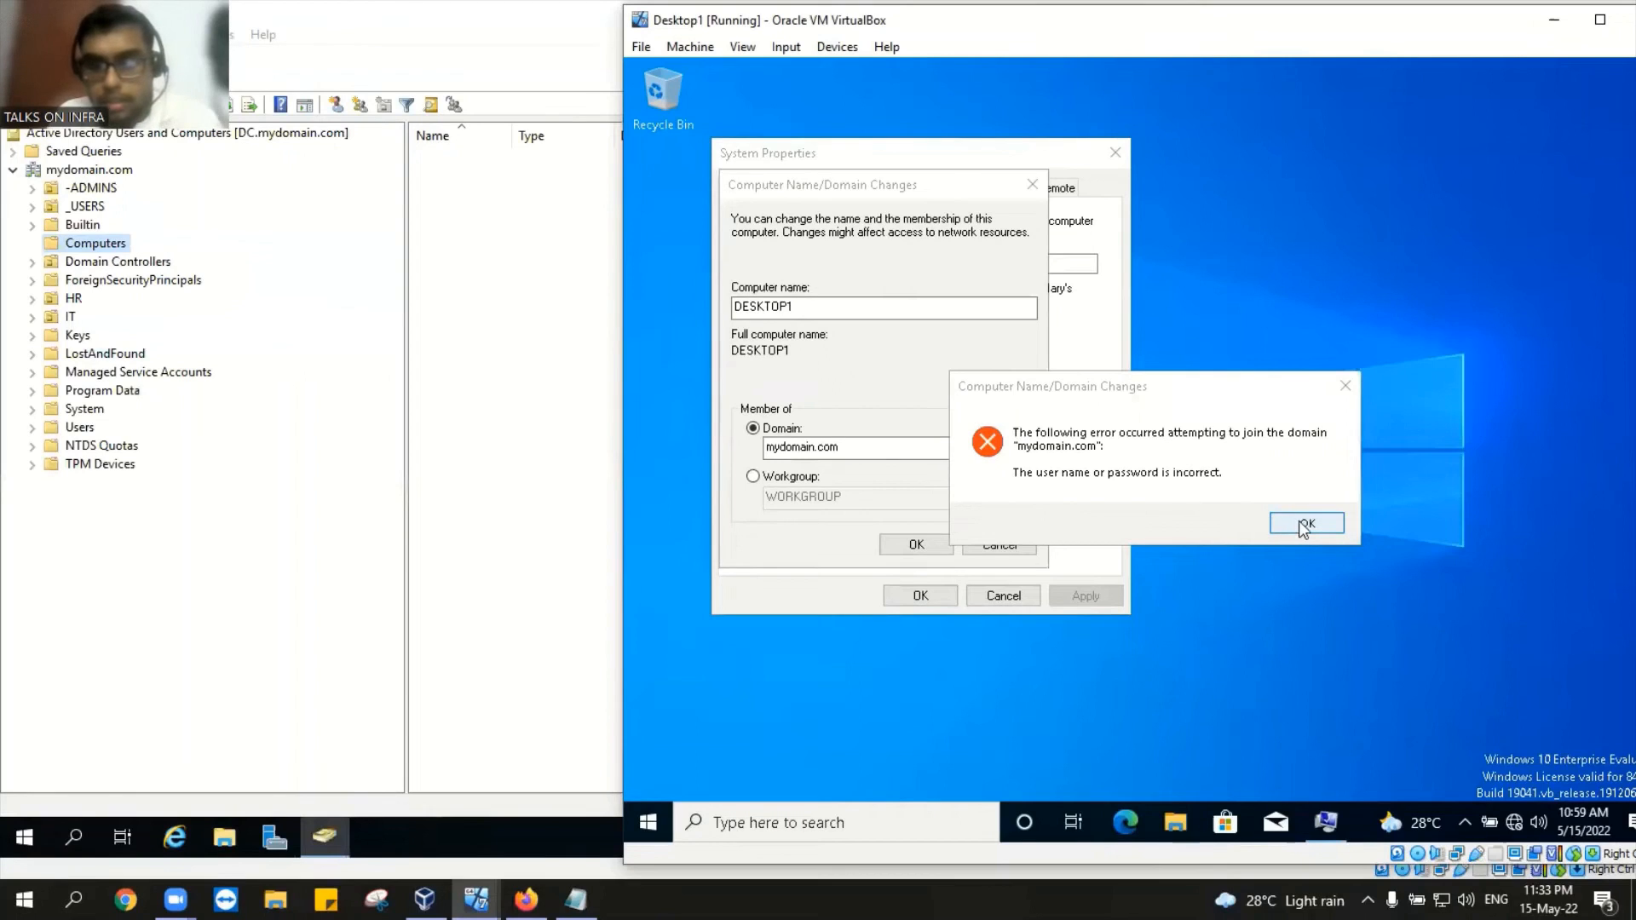
left_click(1302, 525)
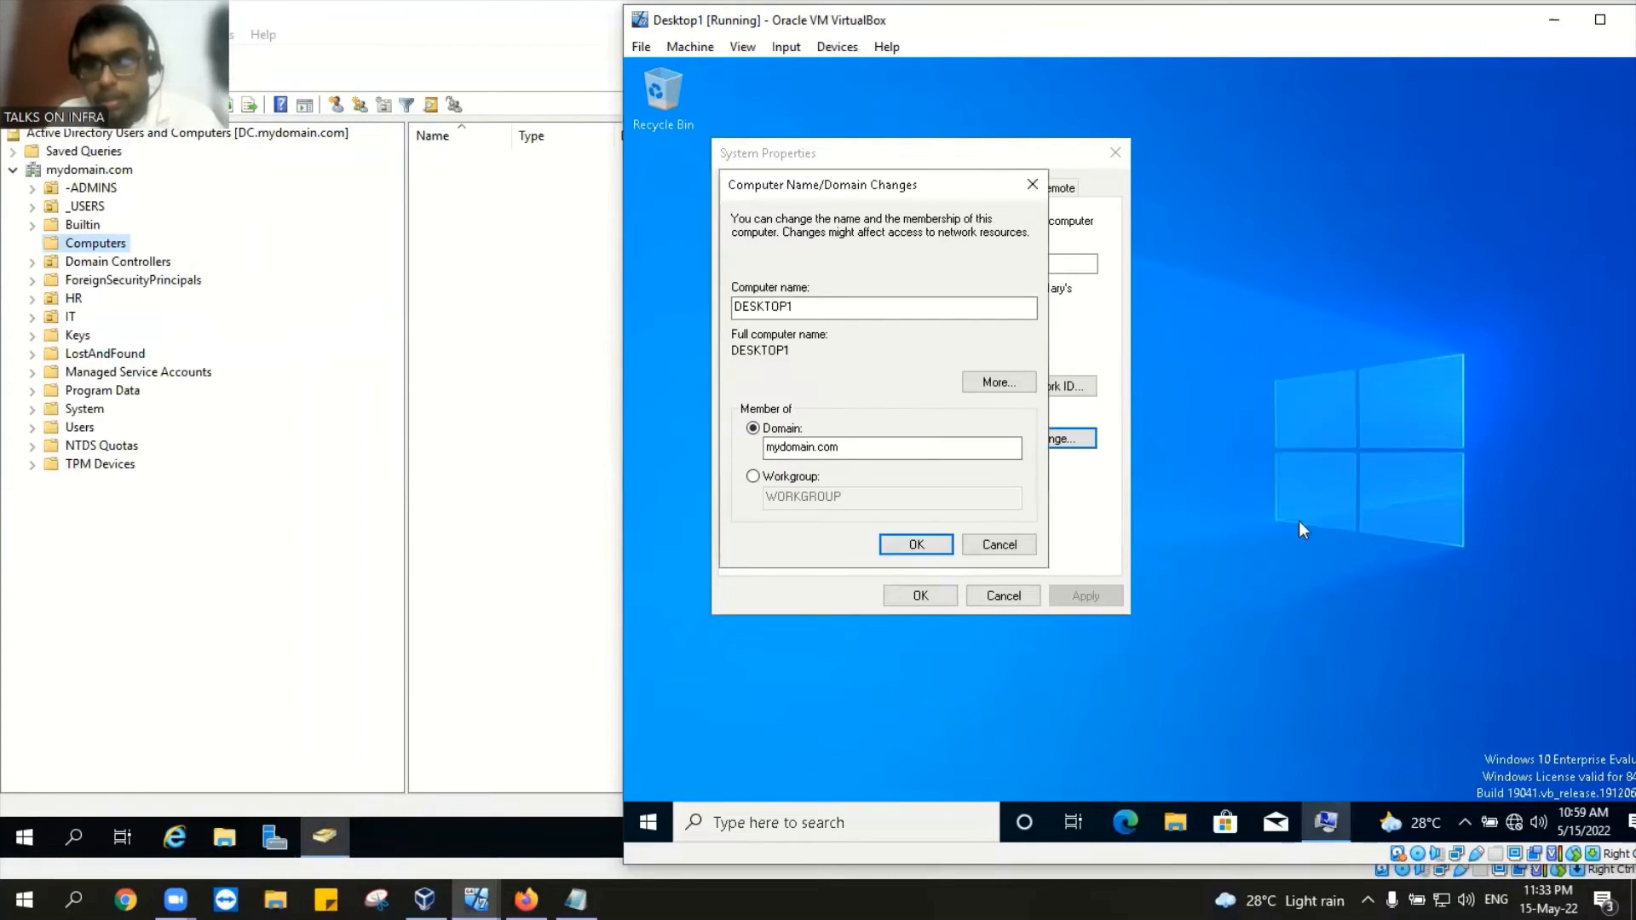
Step: Retry joining mydomain.com and submit the domain user's name and password
left_click(920, 546)
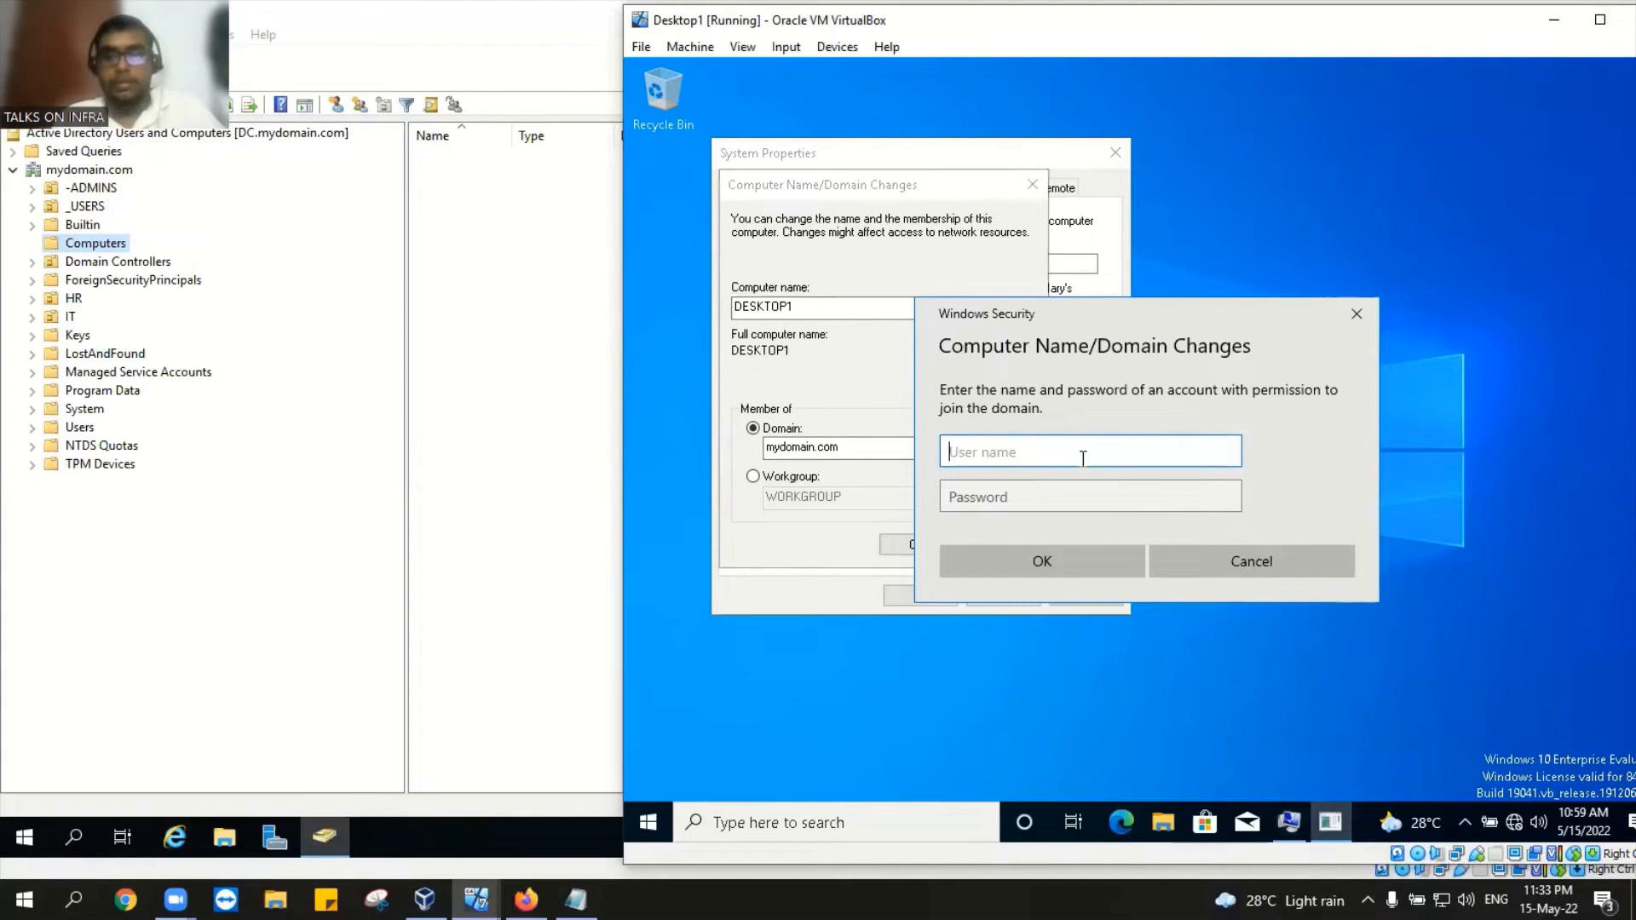
type("jessy")
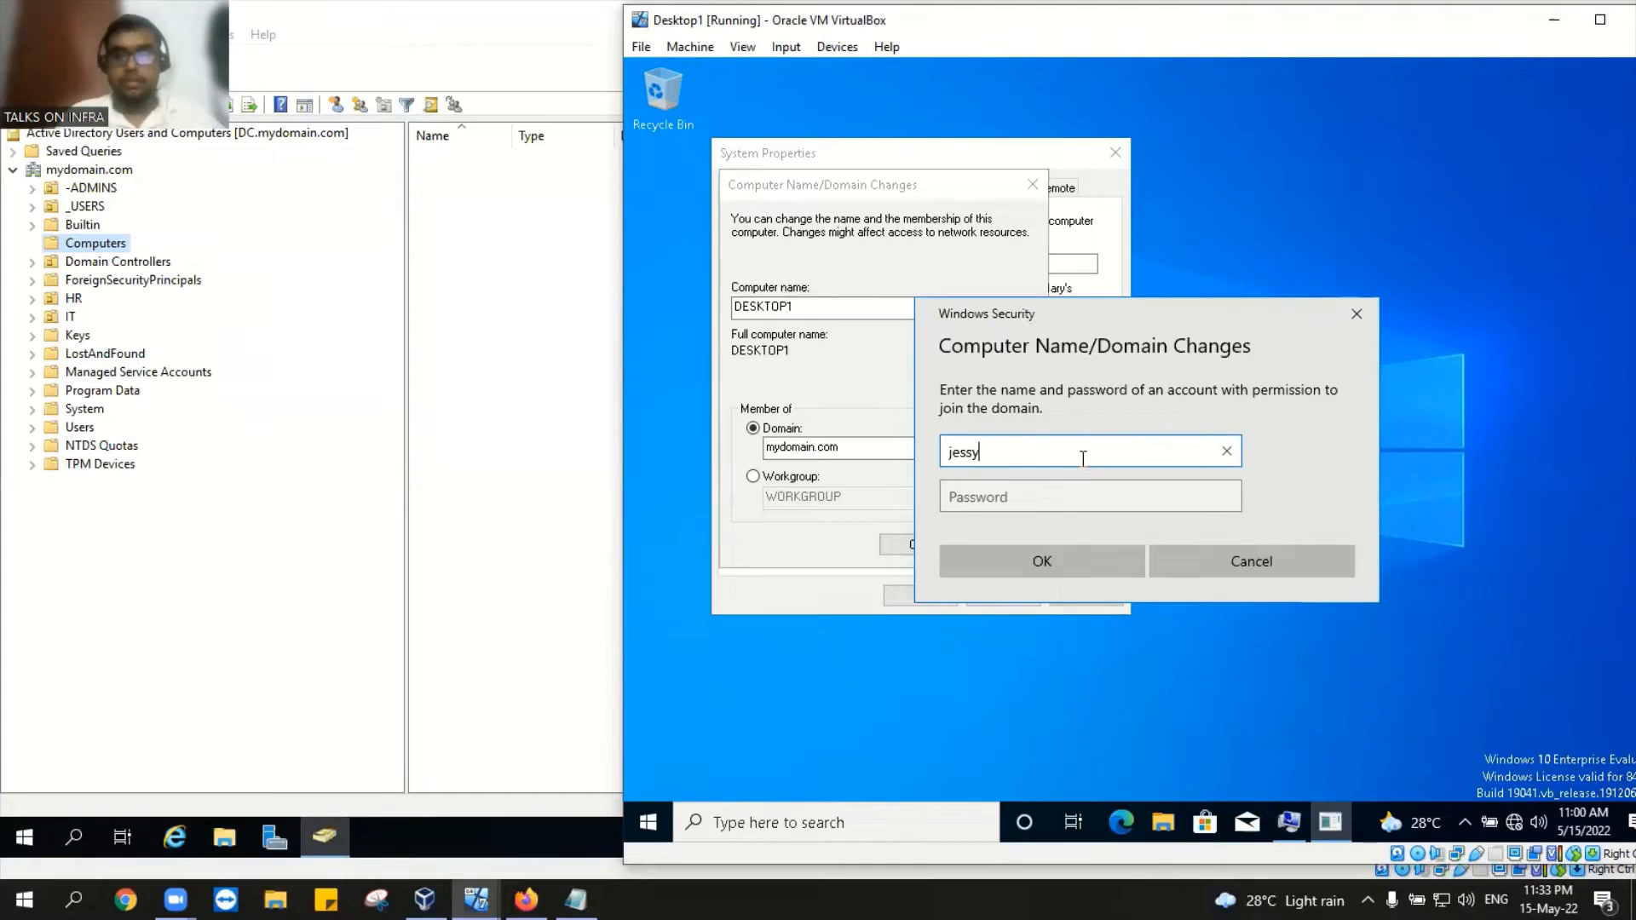
left_click(1075, 496)
type("****")
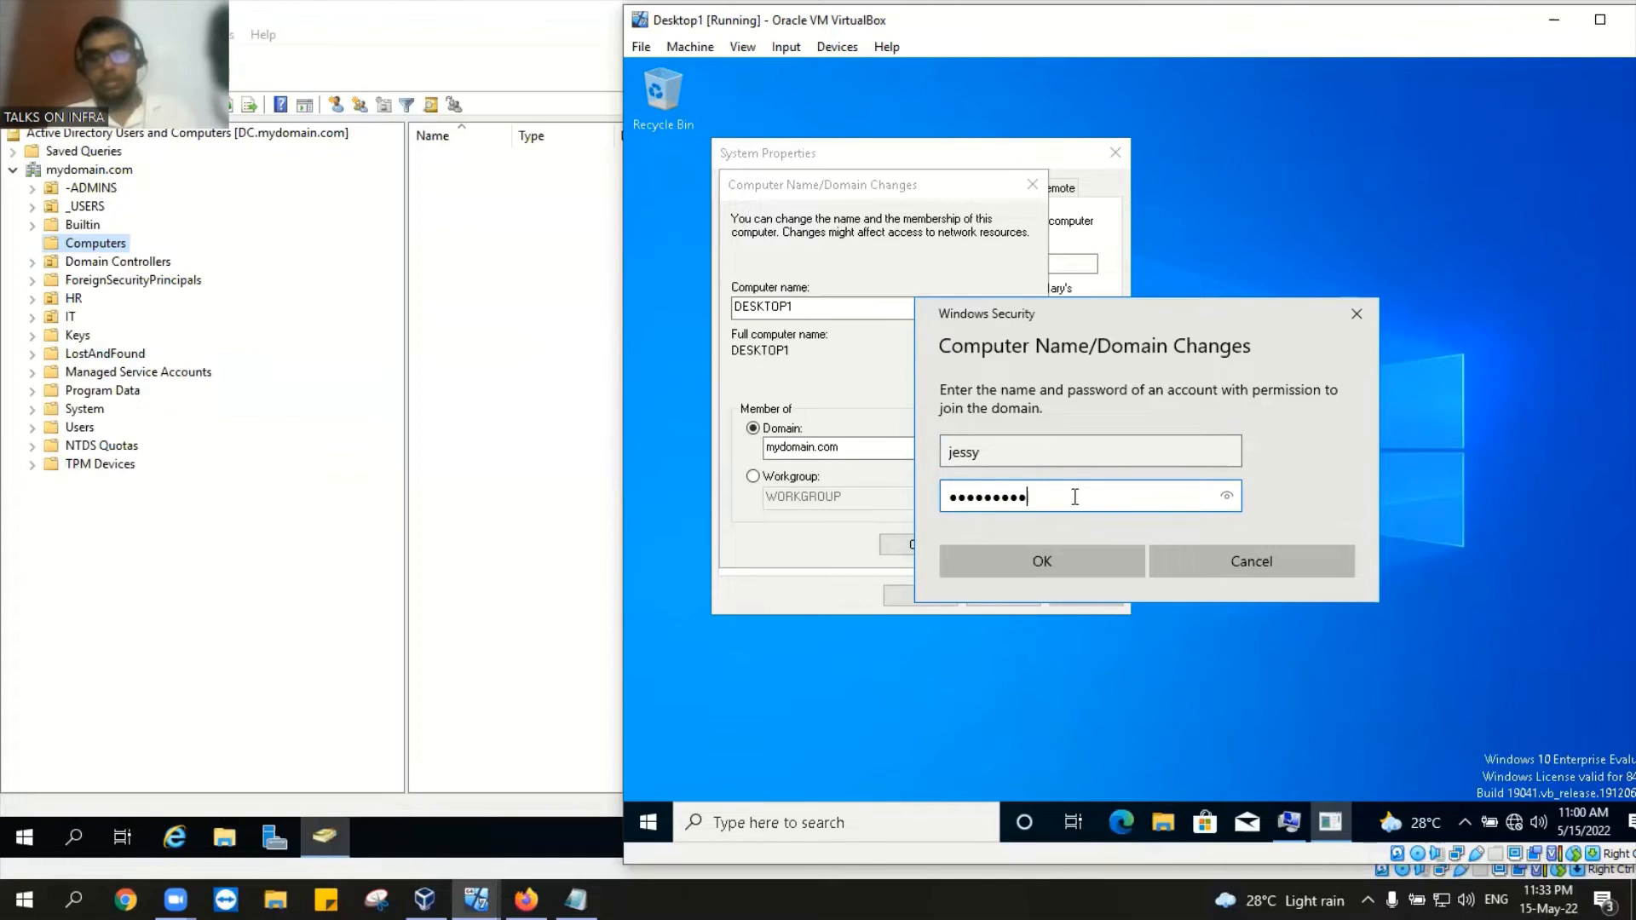
type("*******")
key("Return")
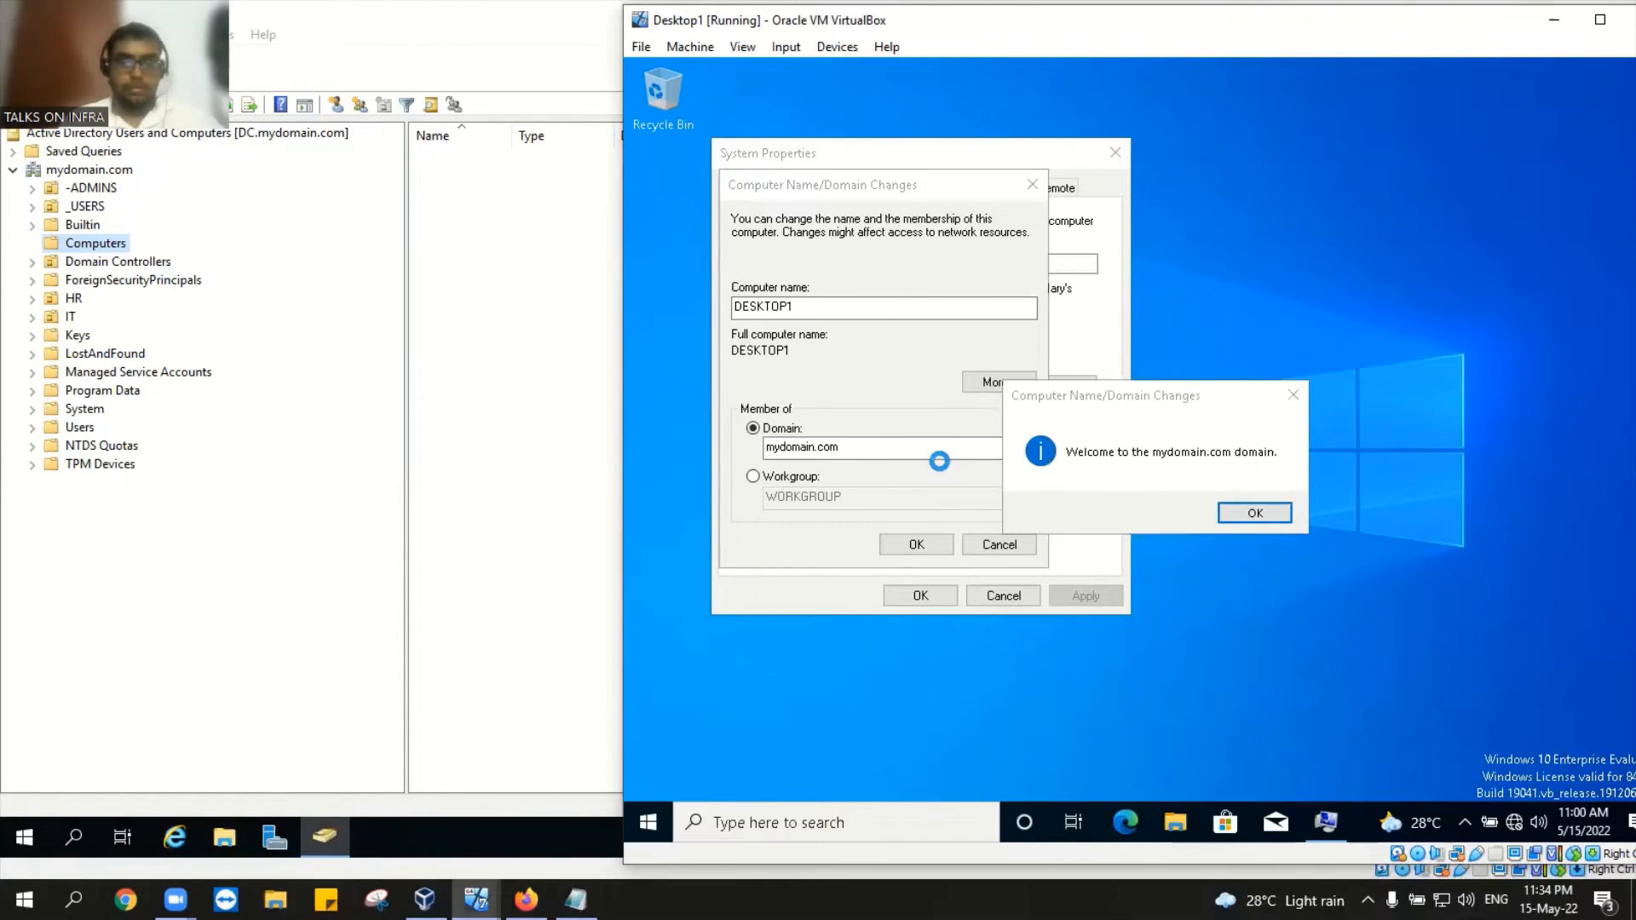
Step: Acknowledge the welcome-to-mydomain.com and restart-required messages, then close System Properties
left_click(1239, 514)
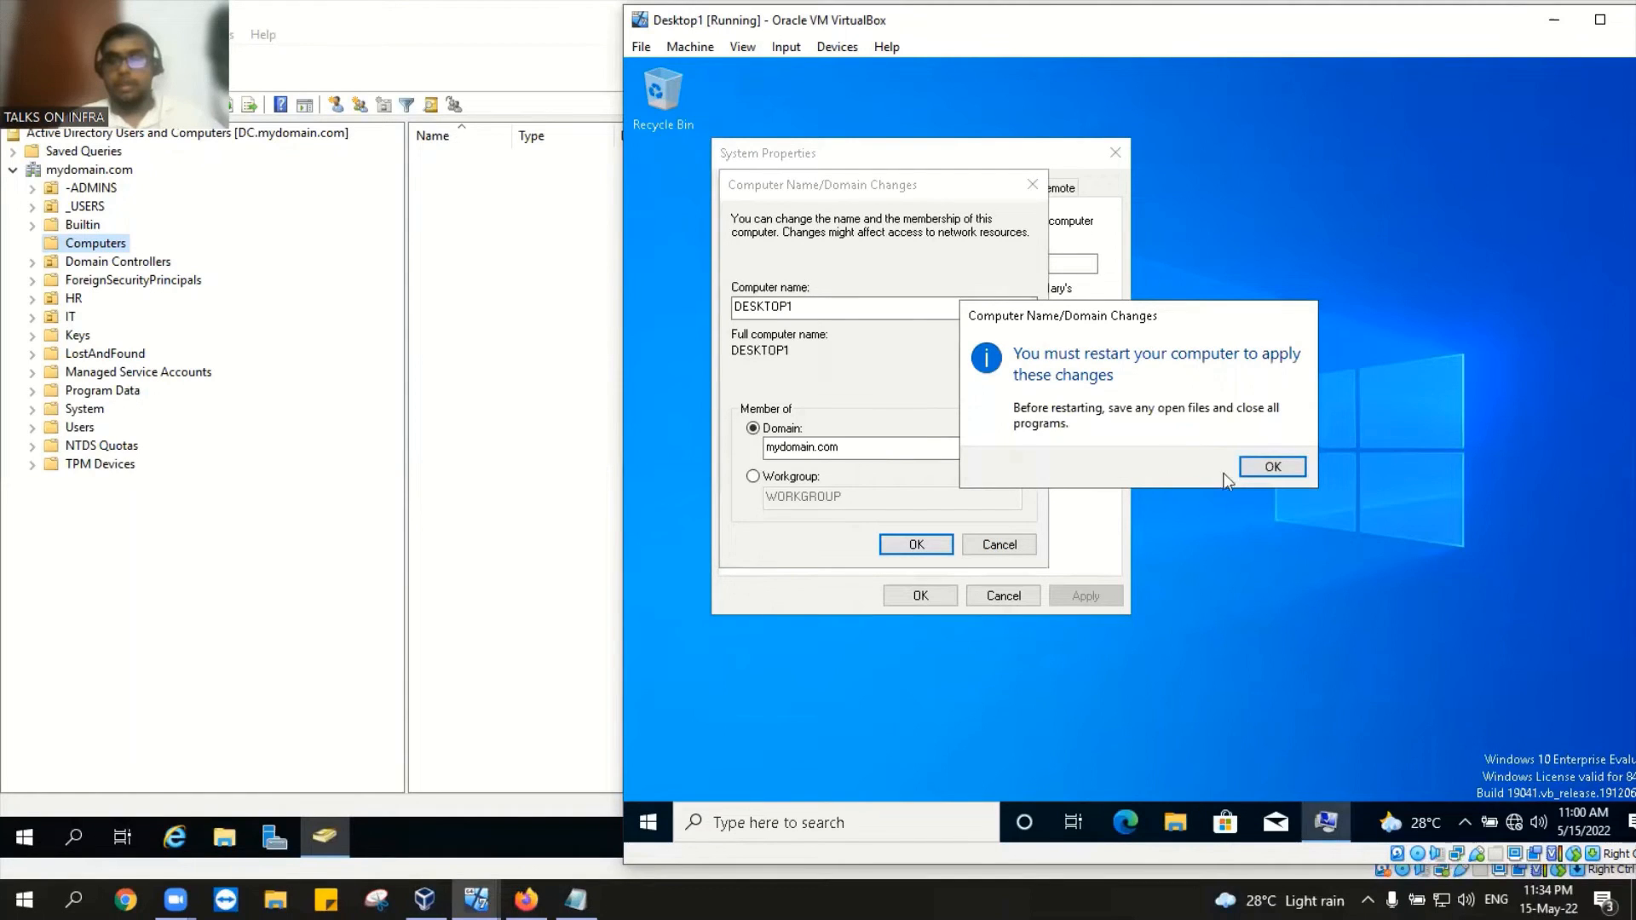
left_click(1271, 468)
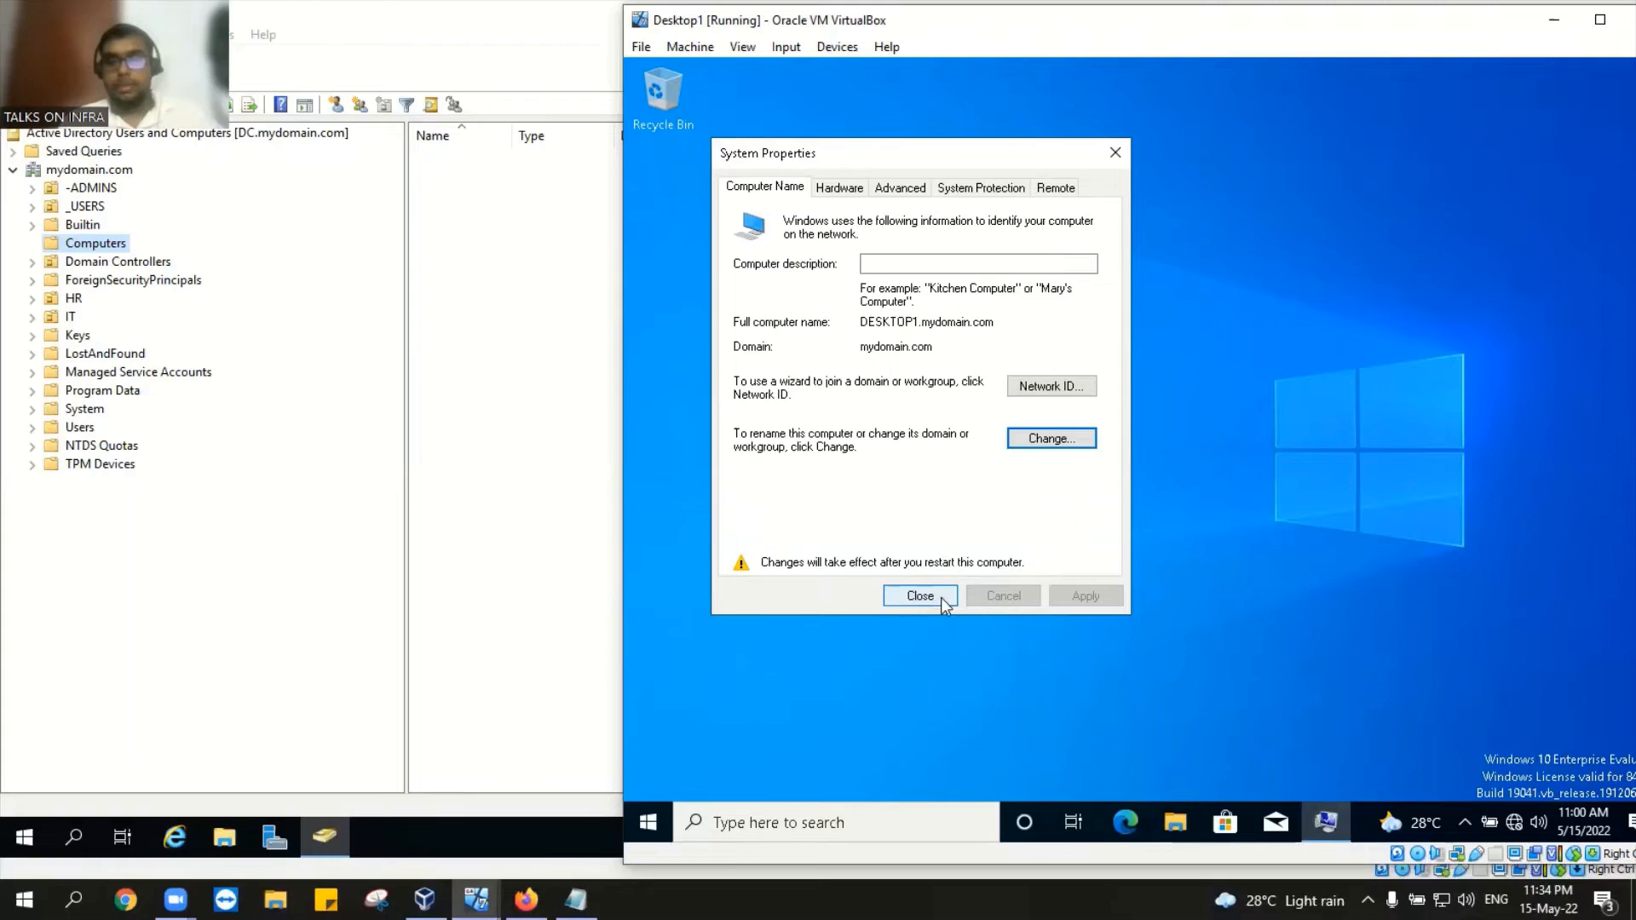
left_click(918, 595)
Step: Restart Desktop1 now and browse the DC's Builtin, Computers and Domain Controllers containers
left_click(1188, 466)
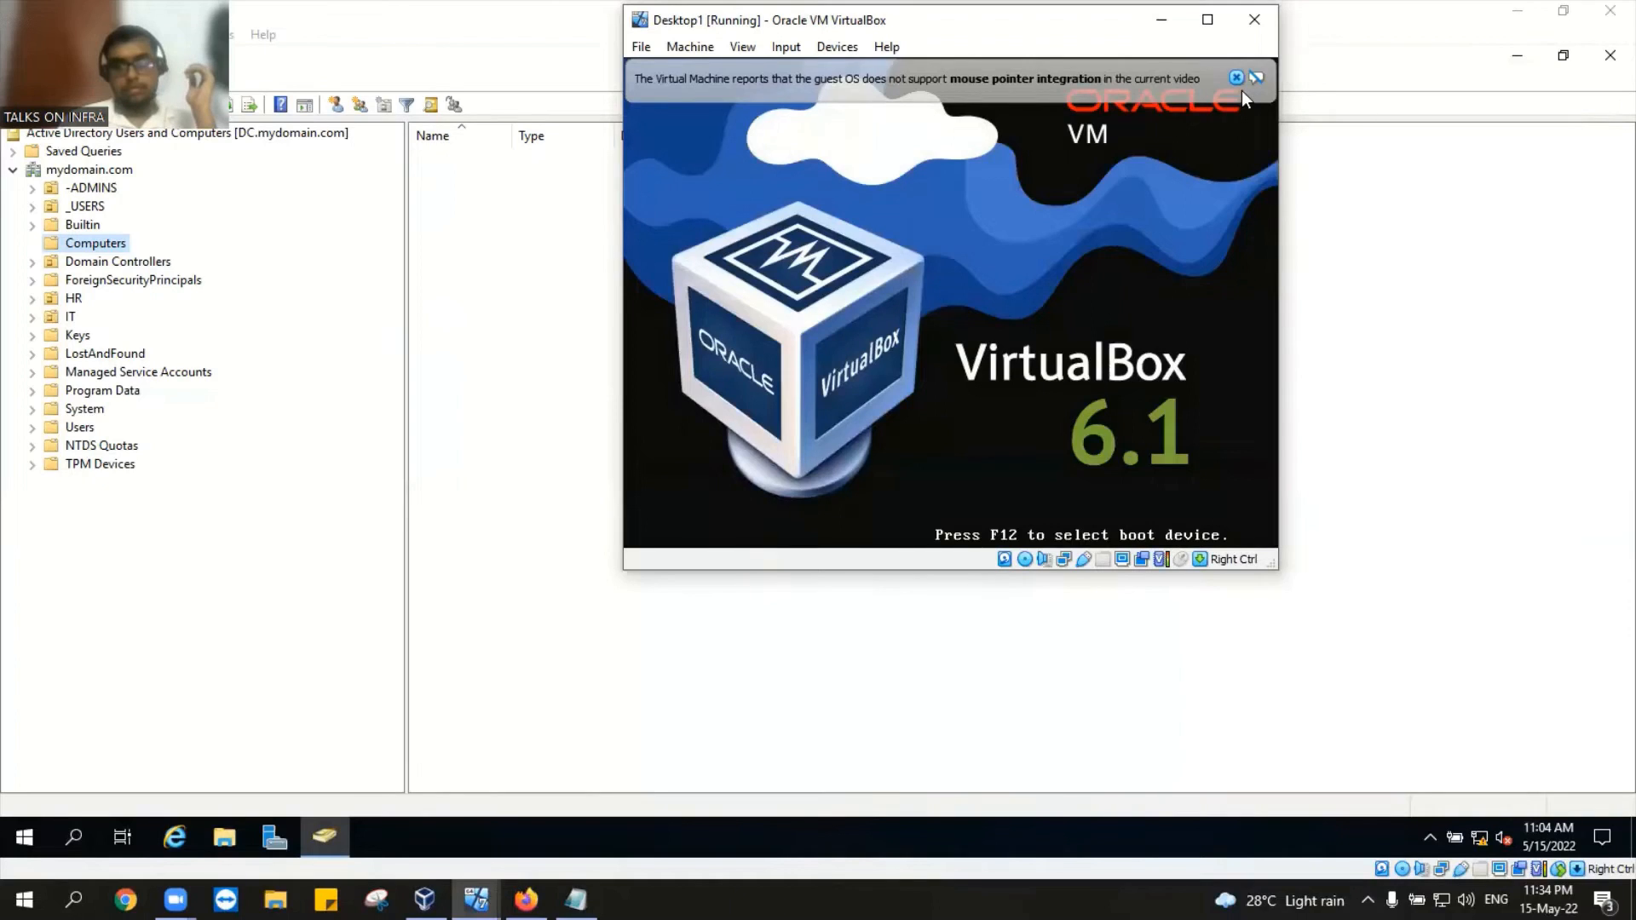
left_click(106, 247)
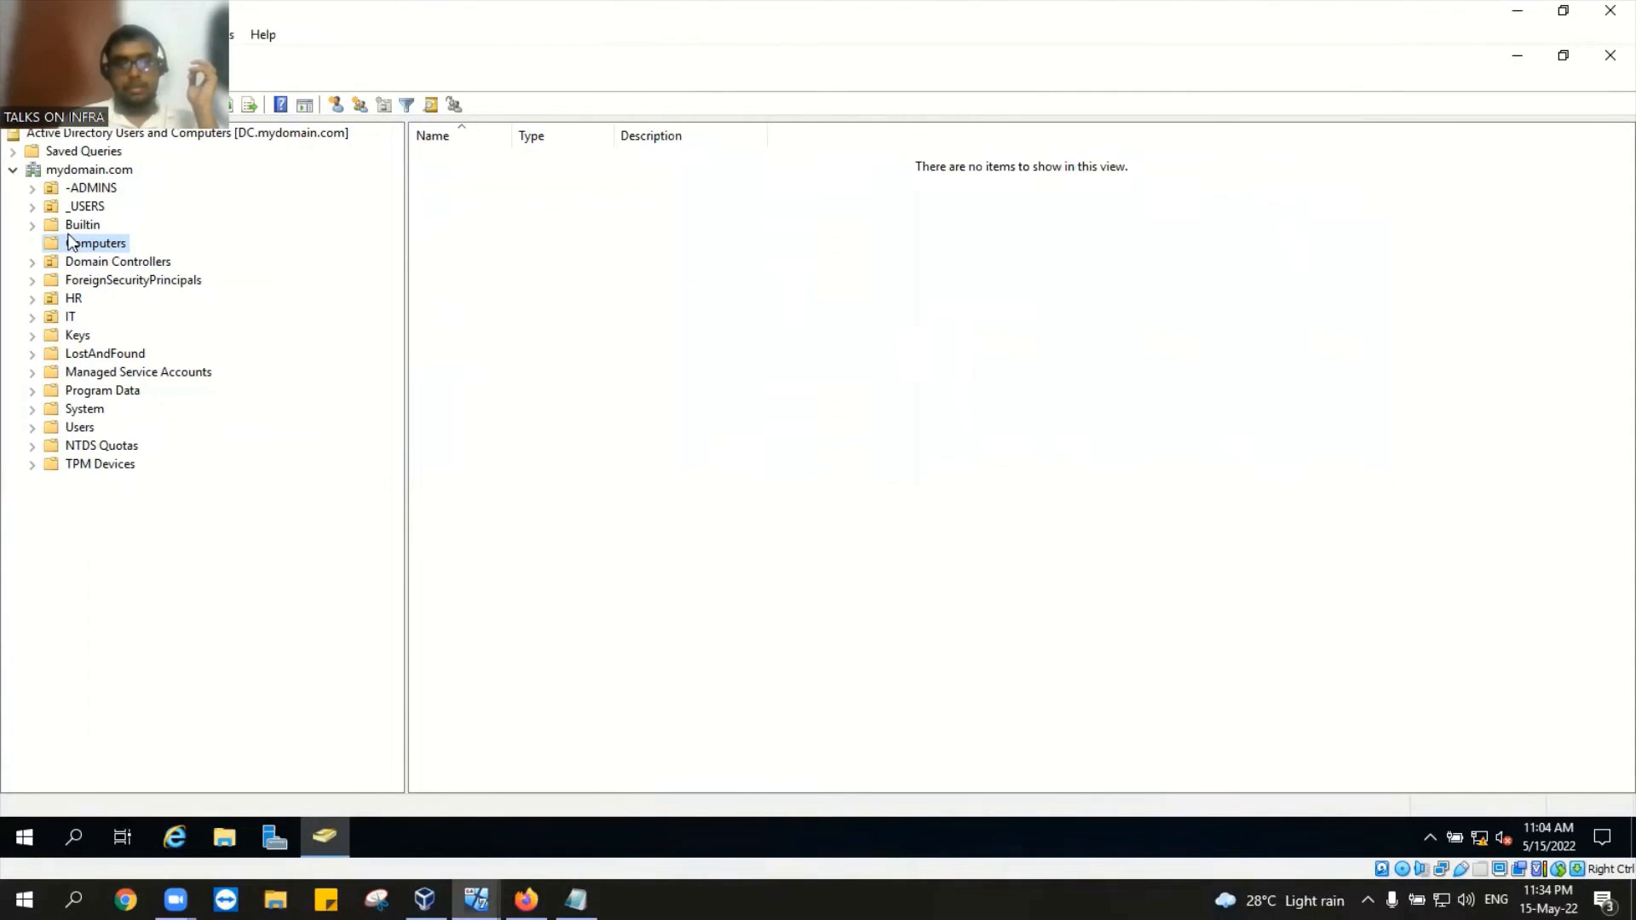
left_click(71, 225)
left_click(91, 246)
left_click(100, 262)
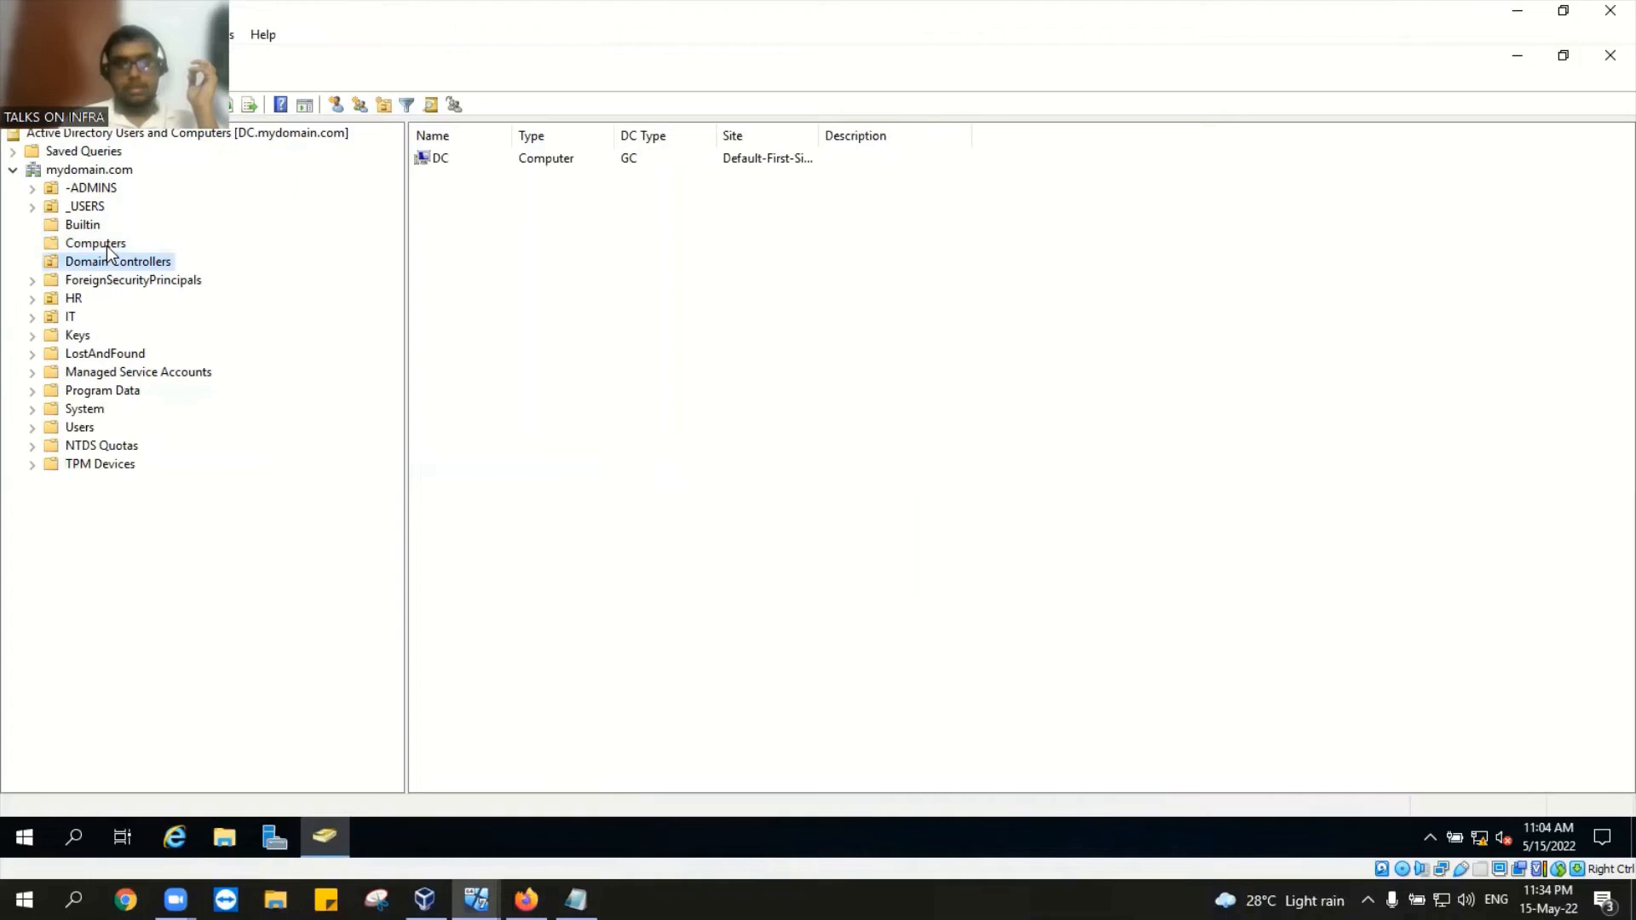
Step: Check the Computers container for Desktop1, finding it still empty, and select the DC entry
left_click(107, 247)
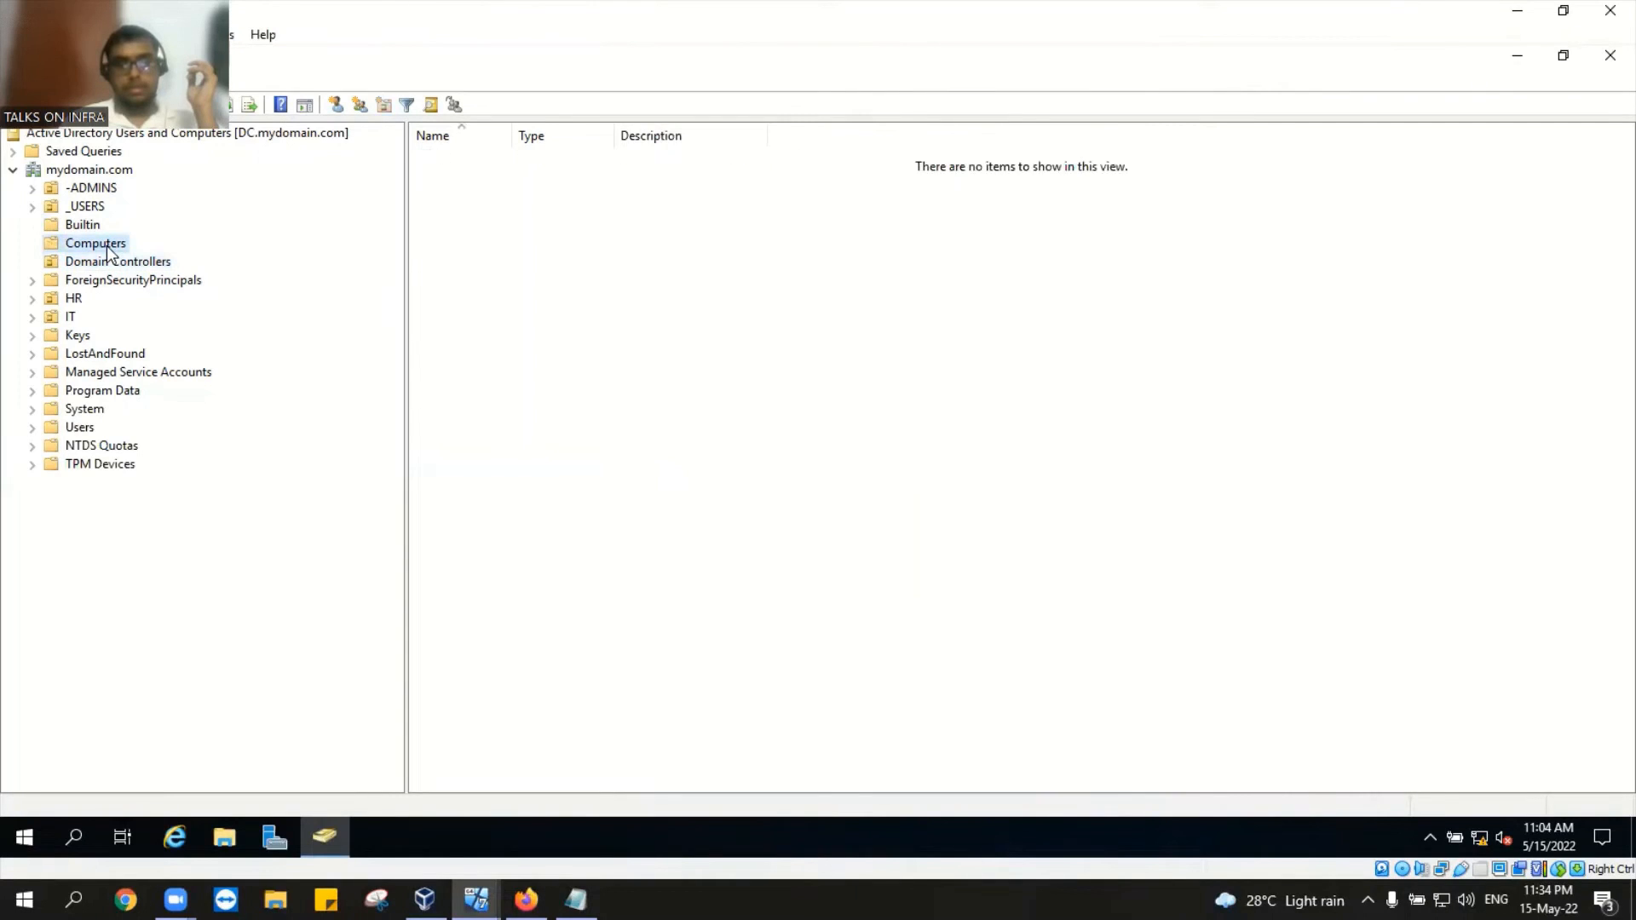
left_click(121, 264)
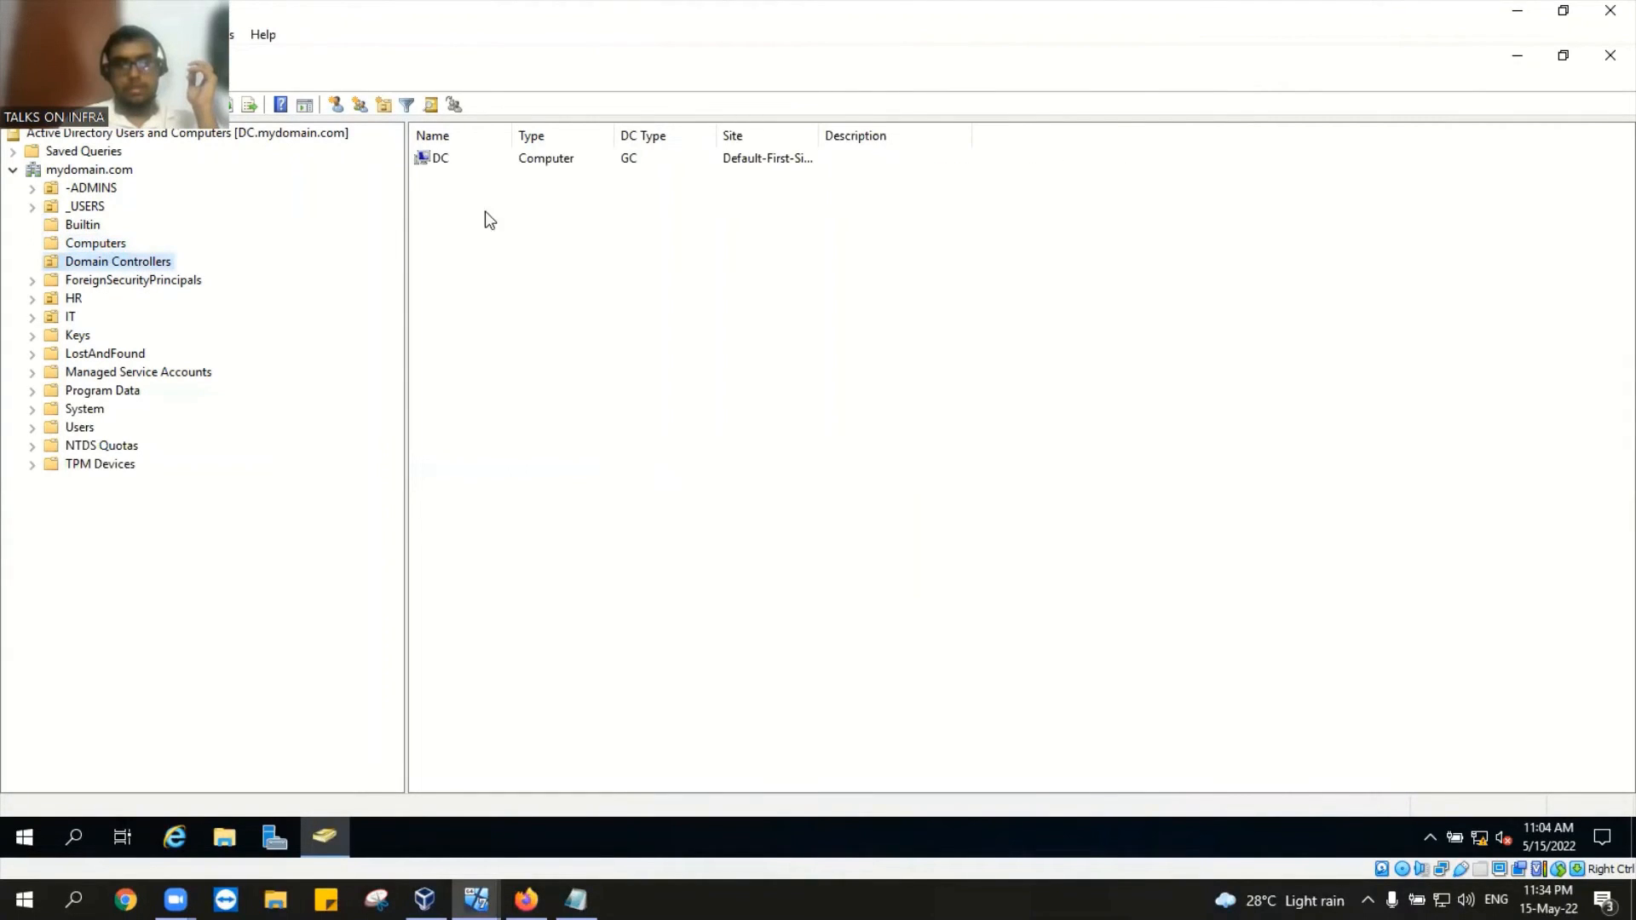
left_click(533, 164)
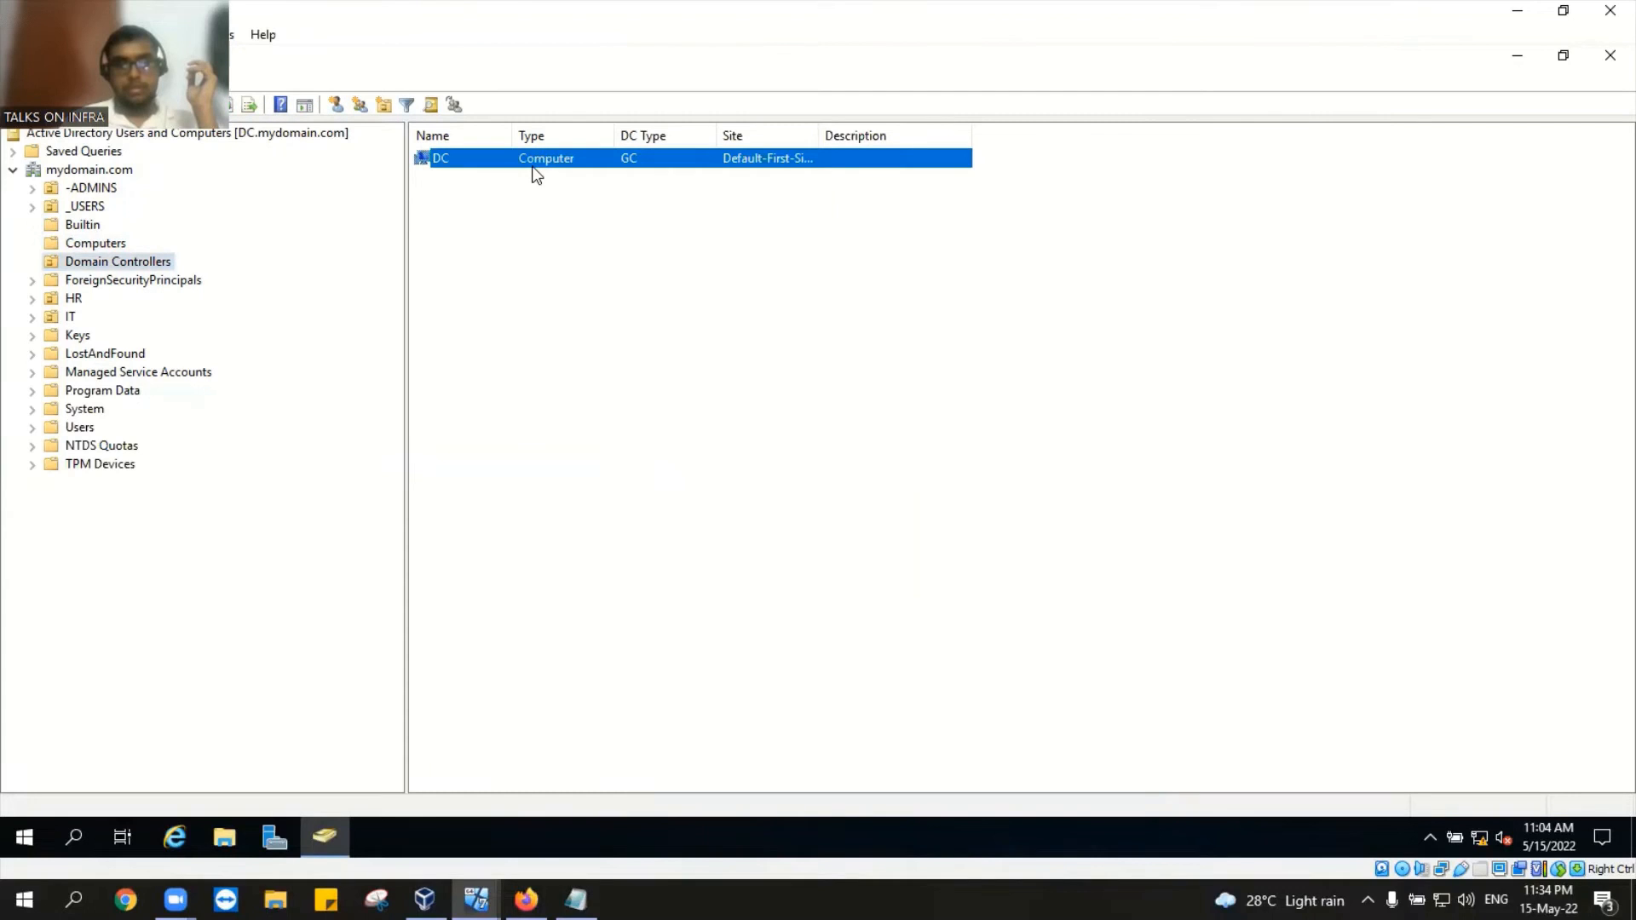
left_click(107, 245)
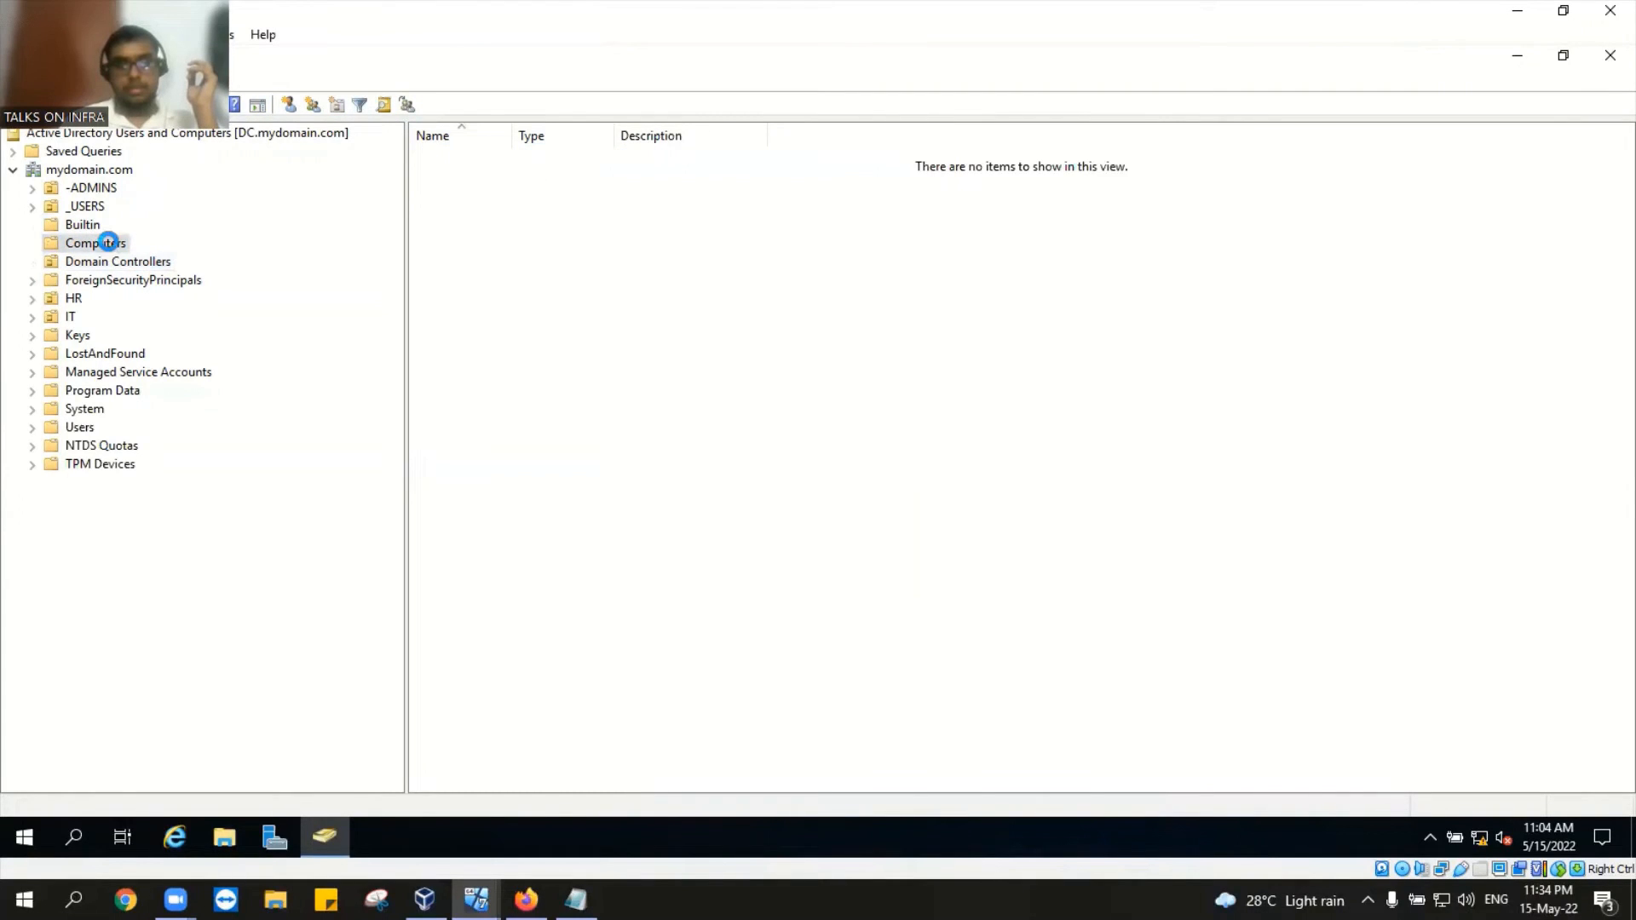
right_click(109, 246)
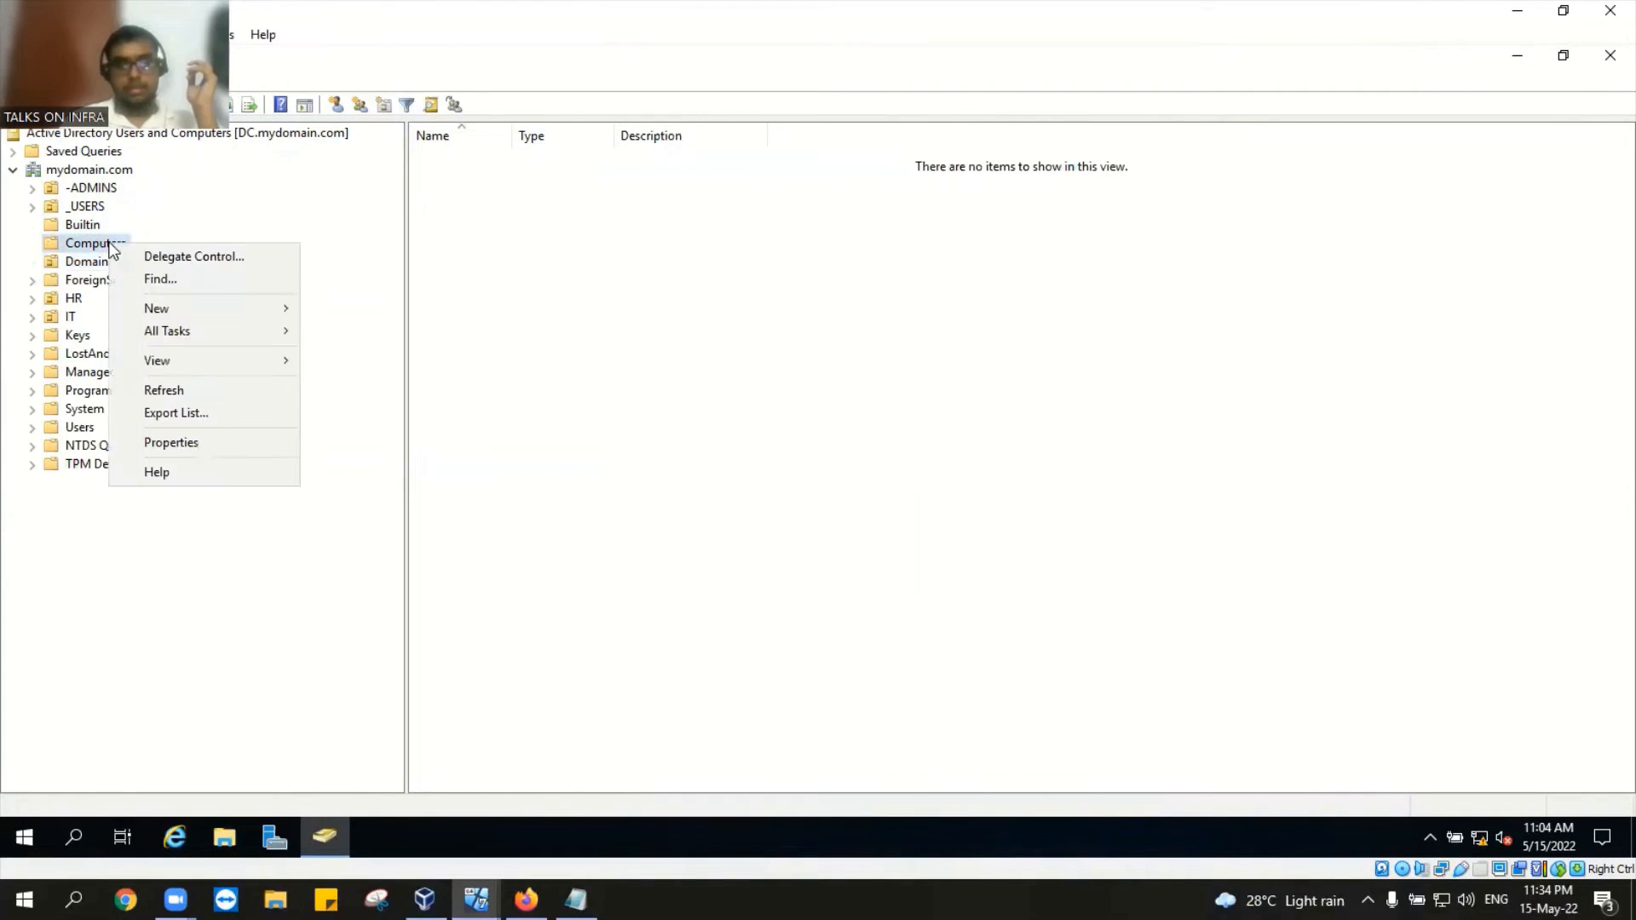
left_click(651, 400)
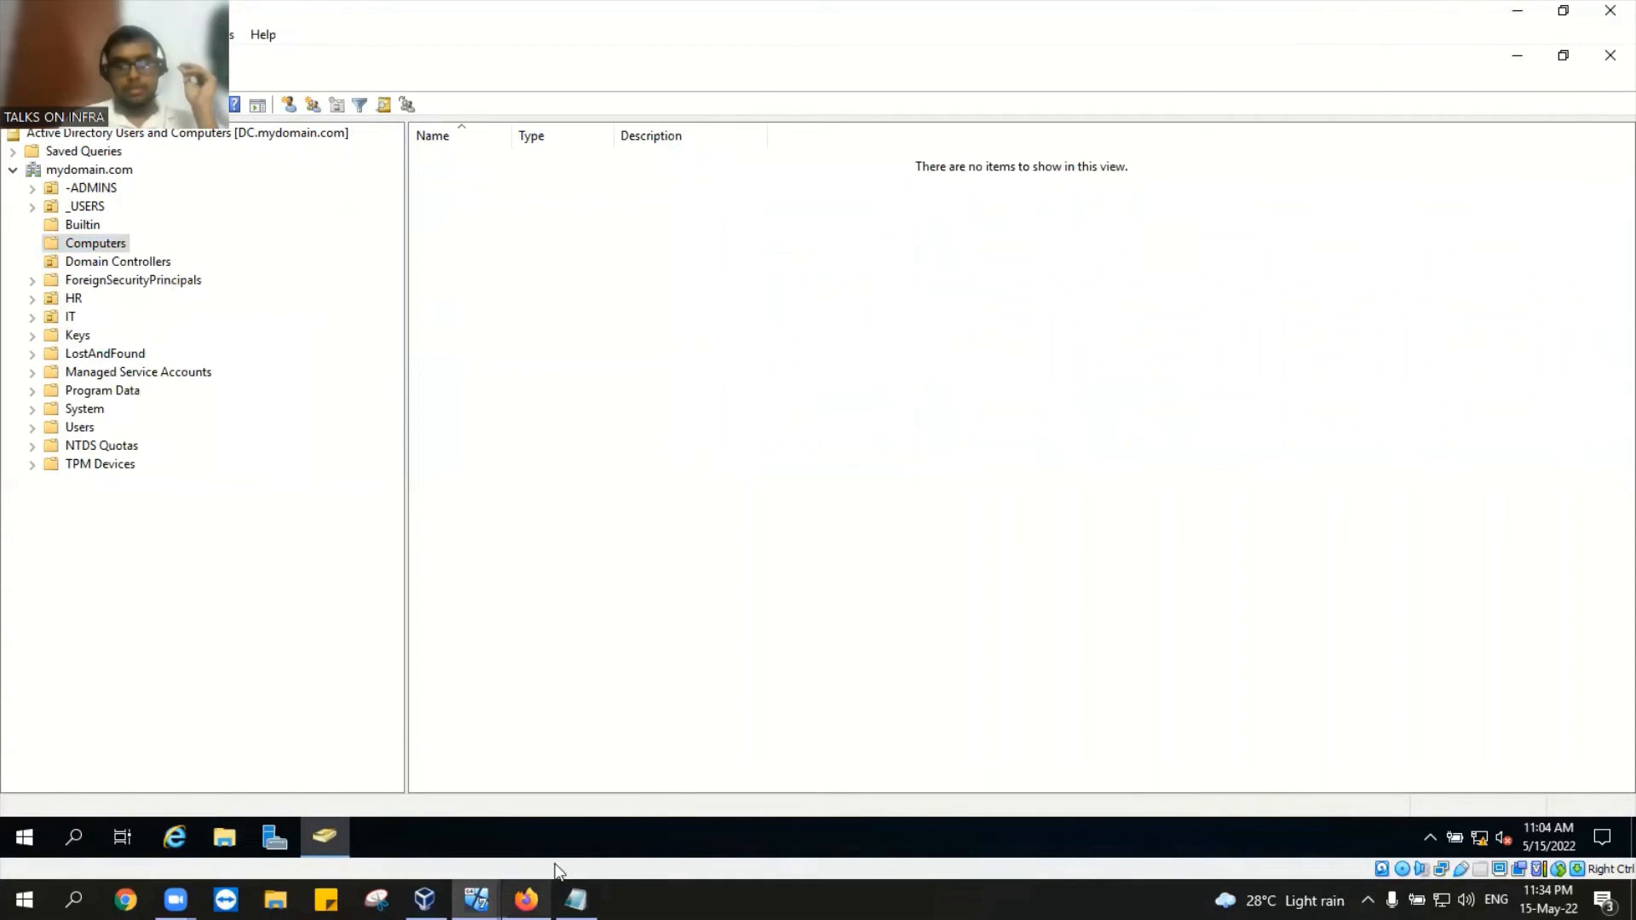
mouse_move(526, 899)
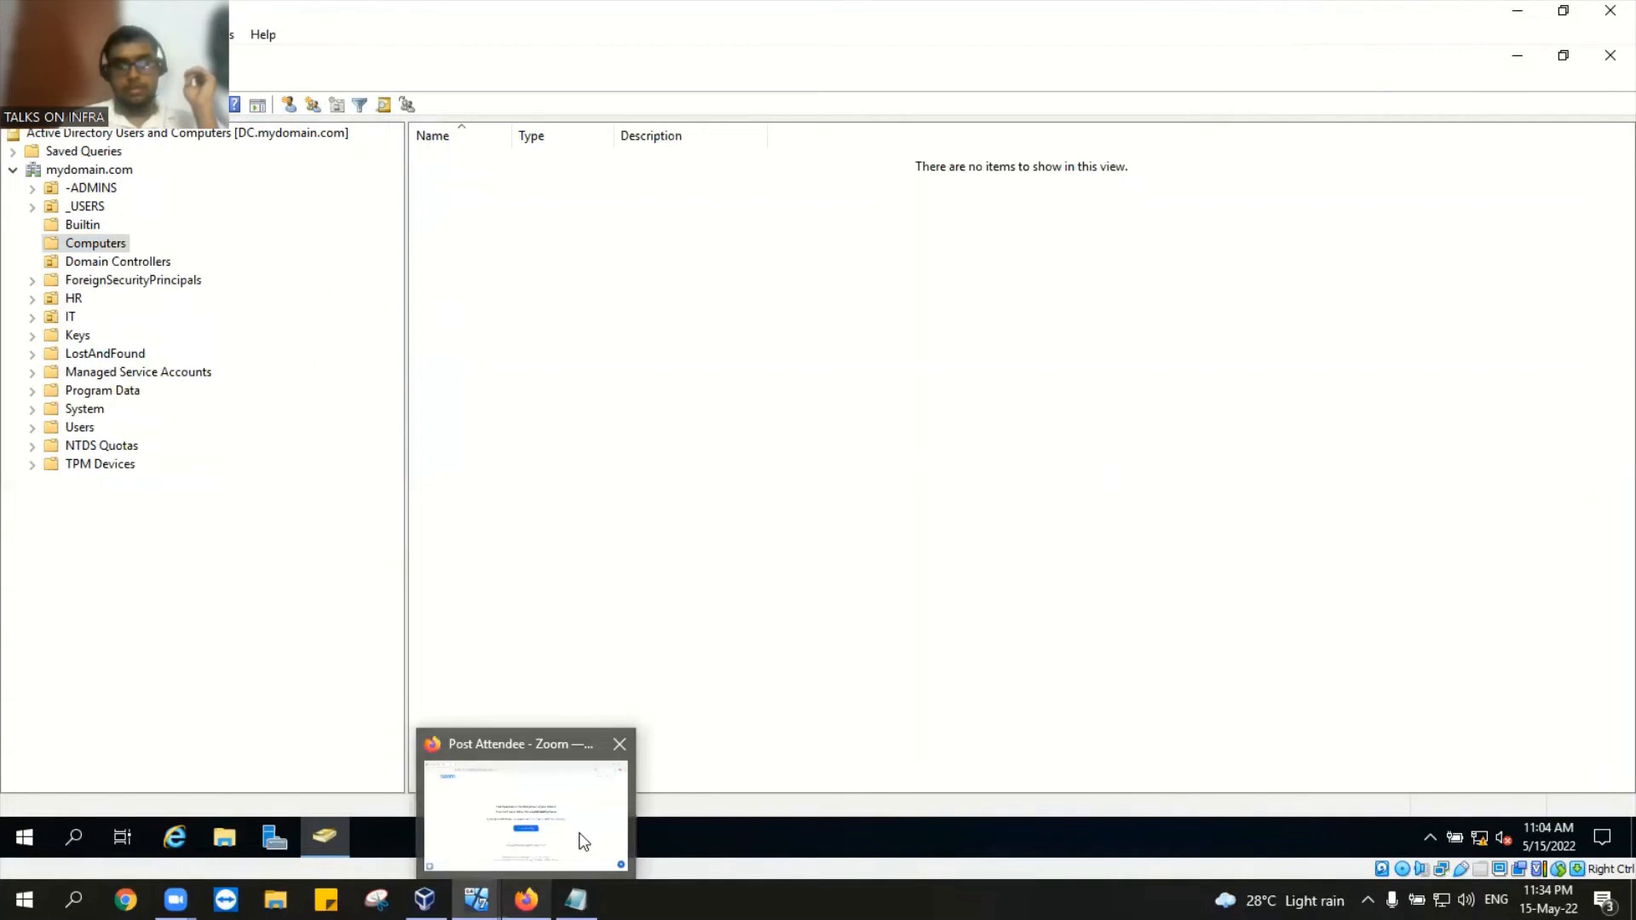
Step: Bring the booting Desktop1 window forward and dismiss its pointer integration notice
mouse_move(476, 898)
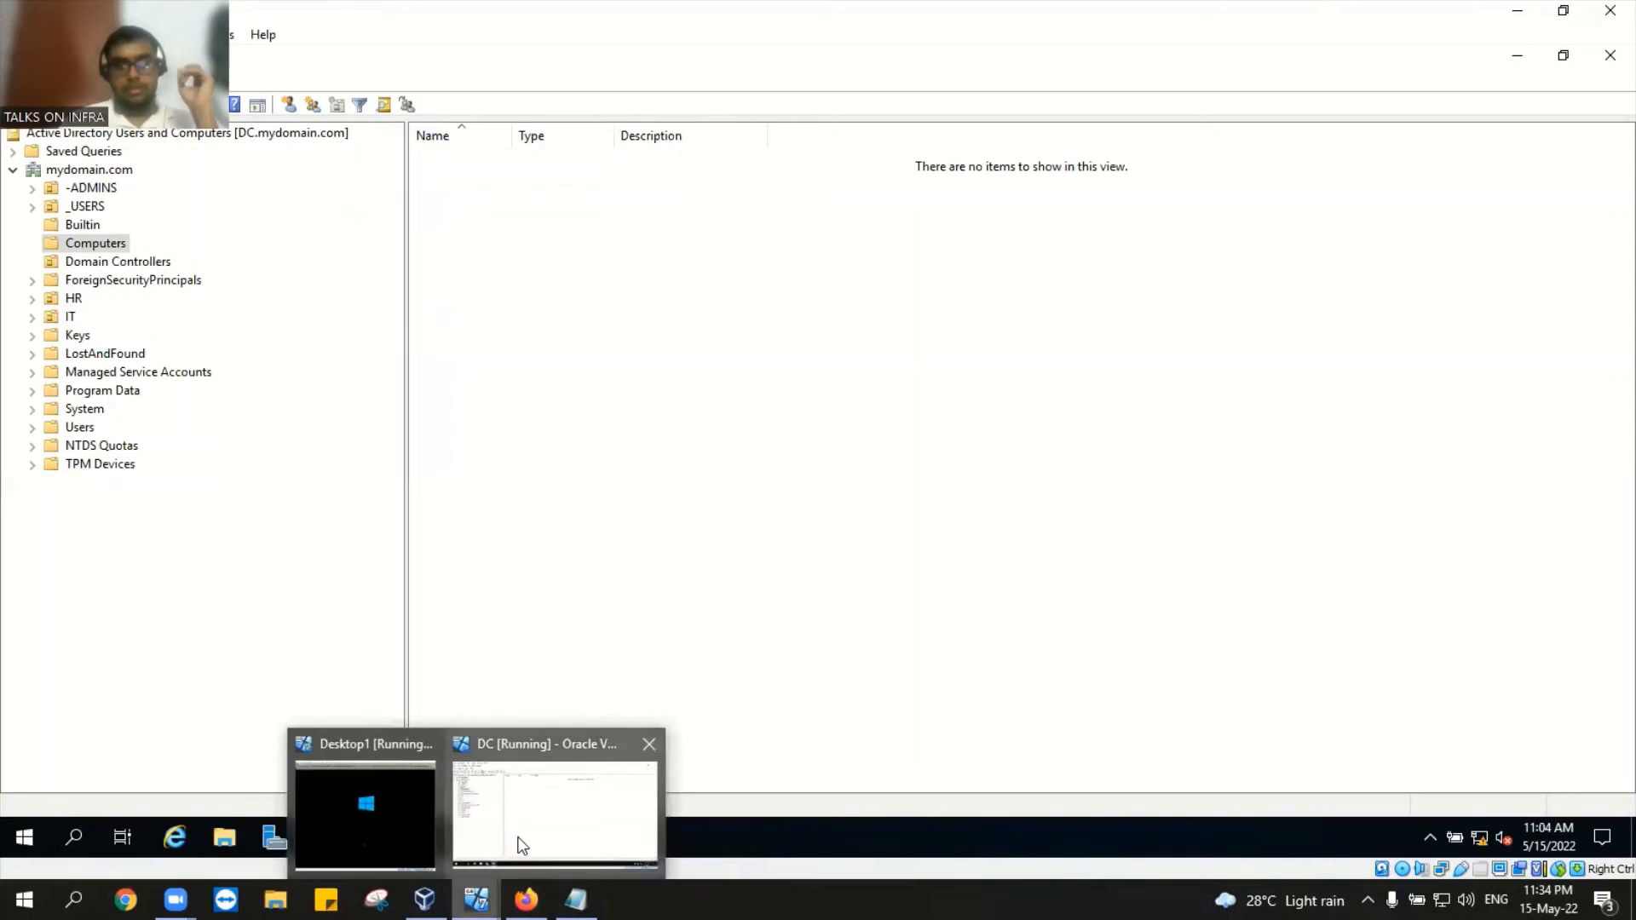
left_click(519, 838)
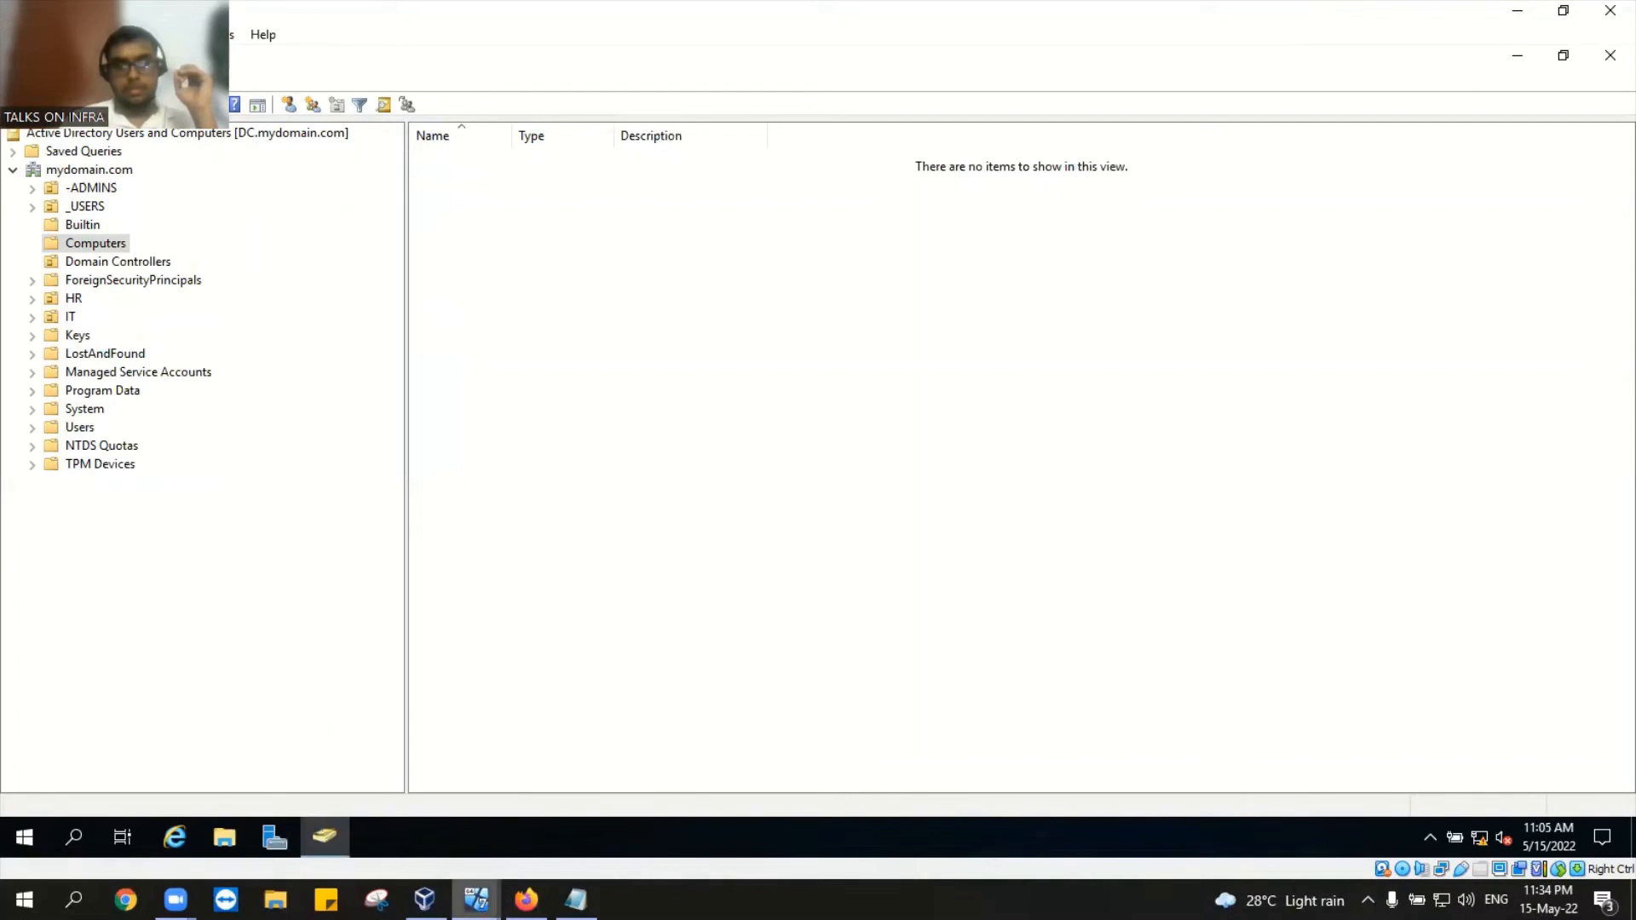
mouse_move(476, 898)
left_click(389, 796)
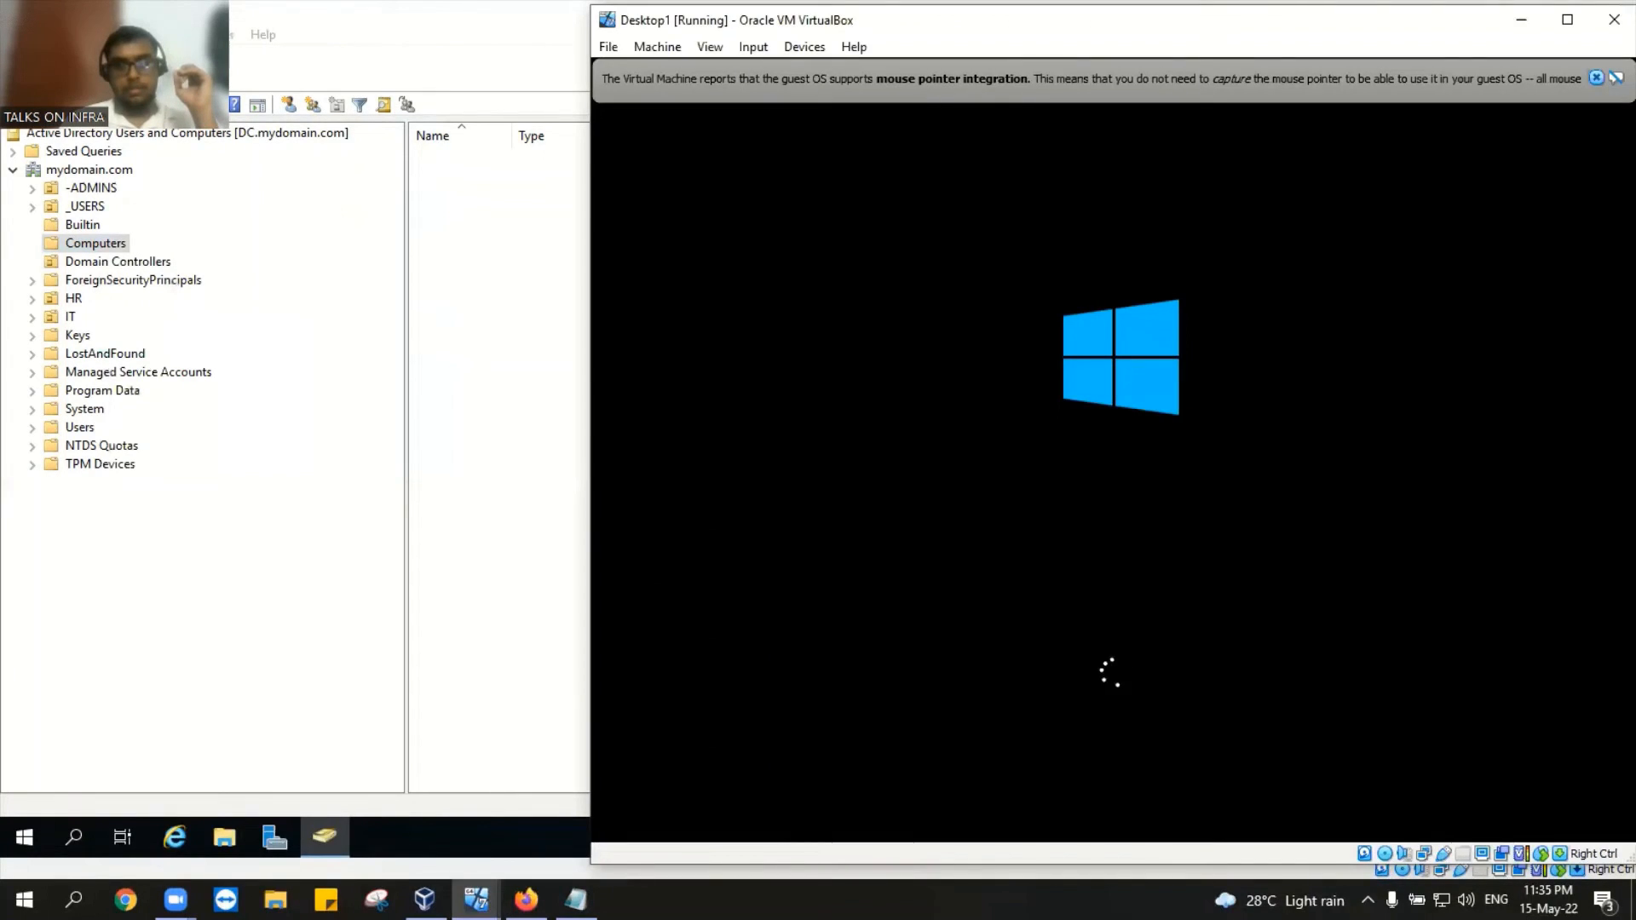
left_click(1596, 78)
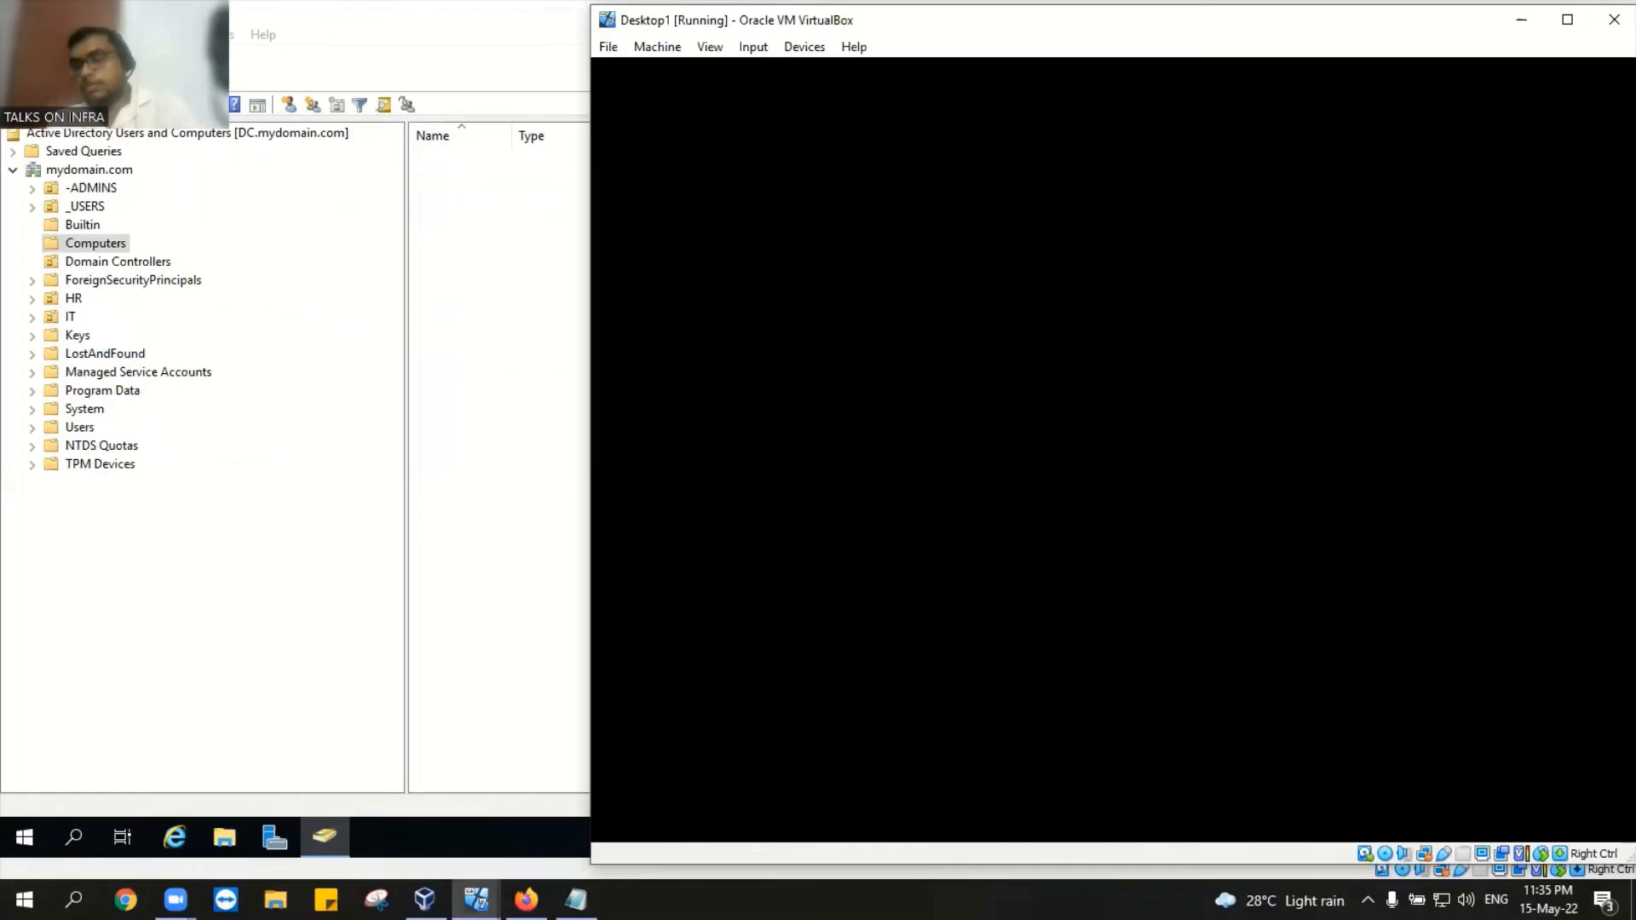
Step: Send Ctrl-Alt-Del to Desktop1 via Input > Keyboard, then switch to VirtualBox Manager
left_click(748, 47)
mouse_move(872, 75)
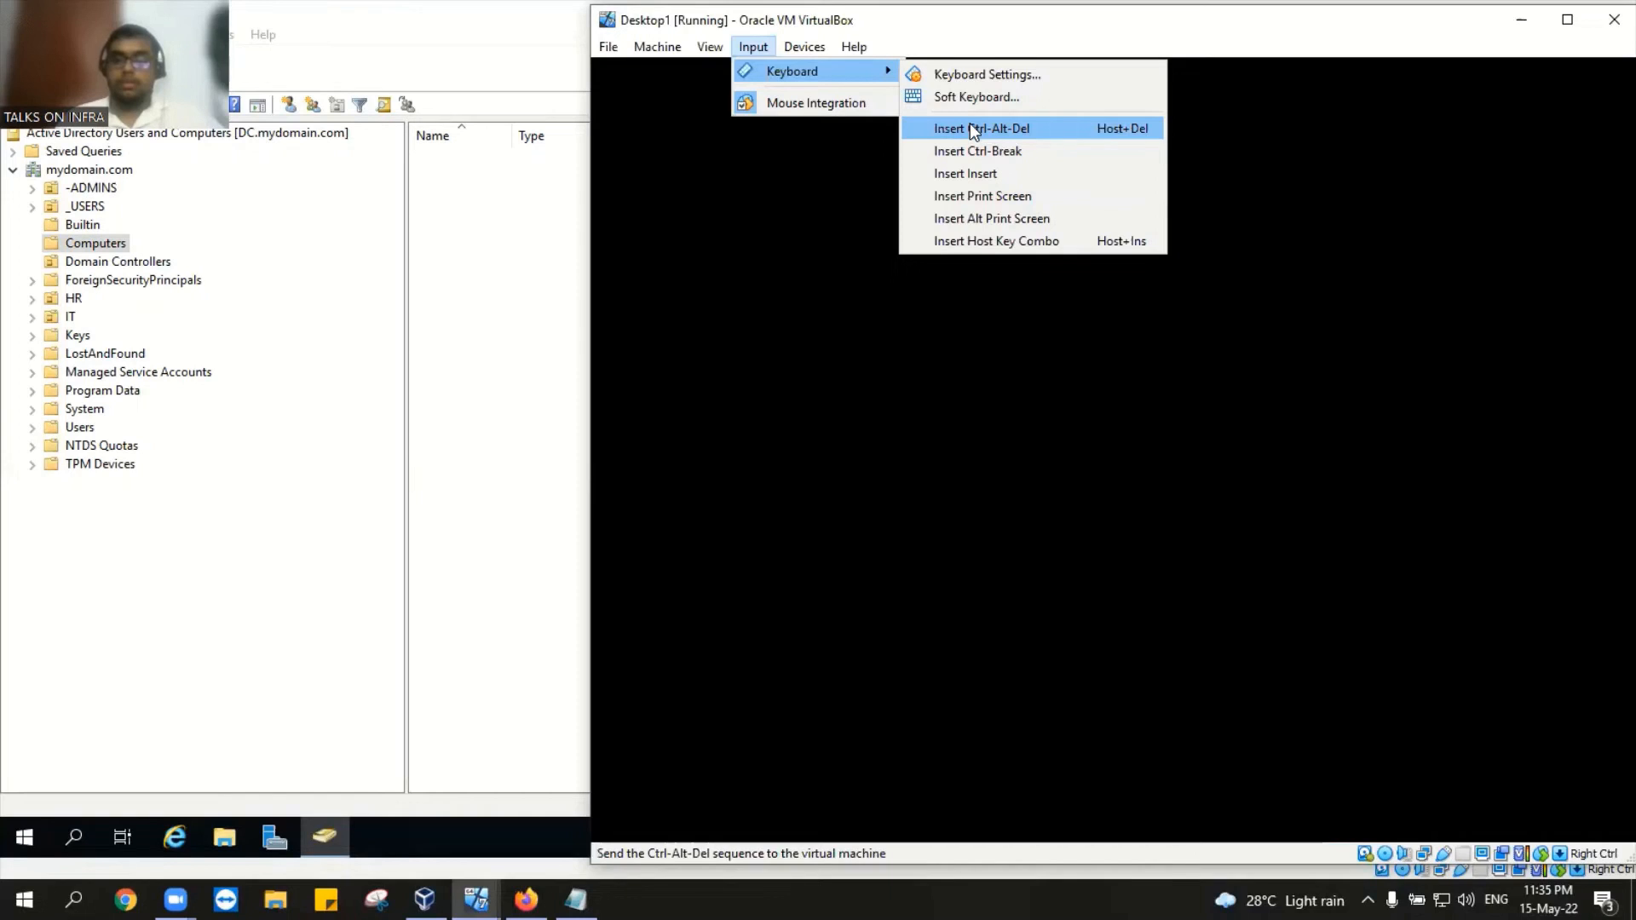
left_click(970, 128)
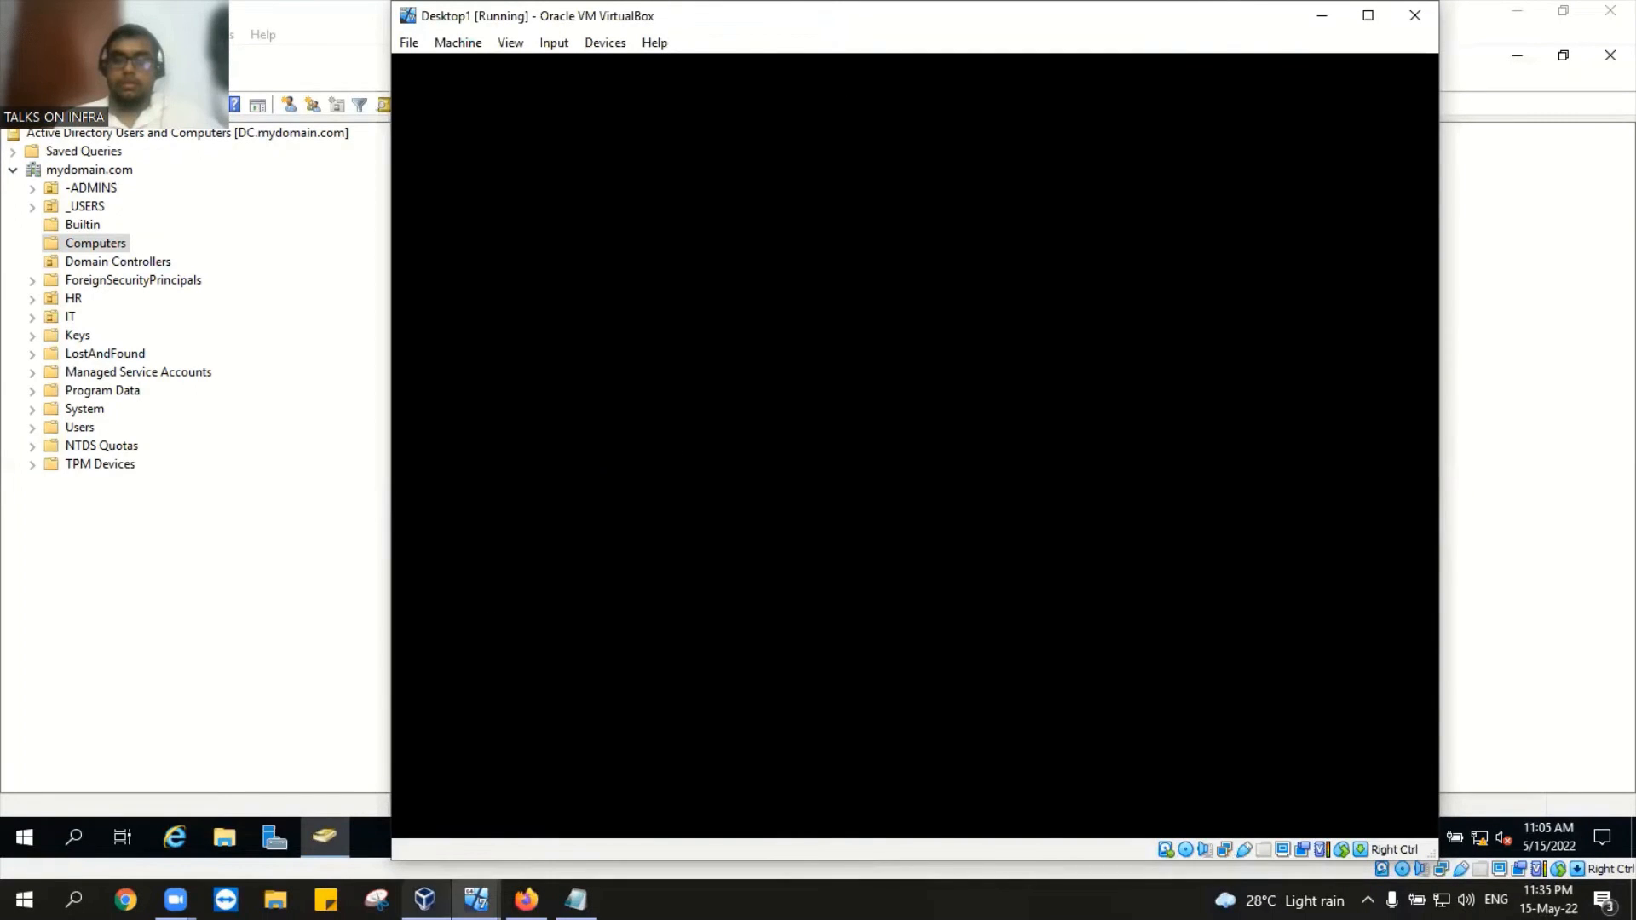
mouse_move(425, 900)
left_click(433, 801)
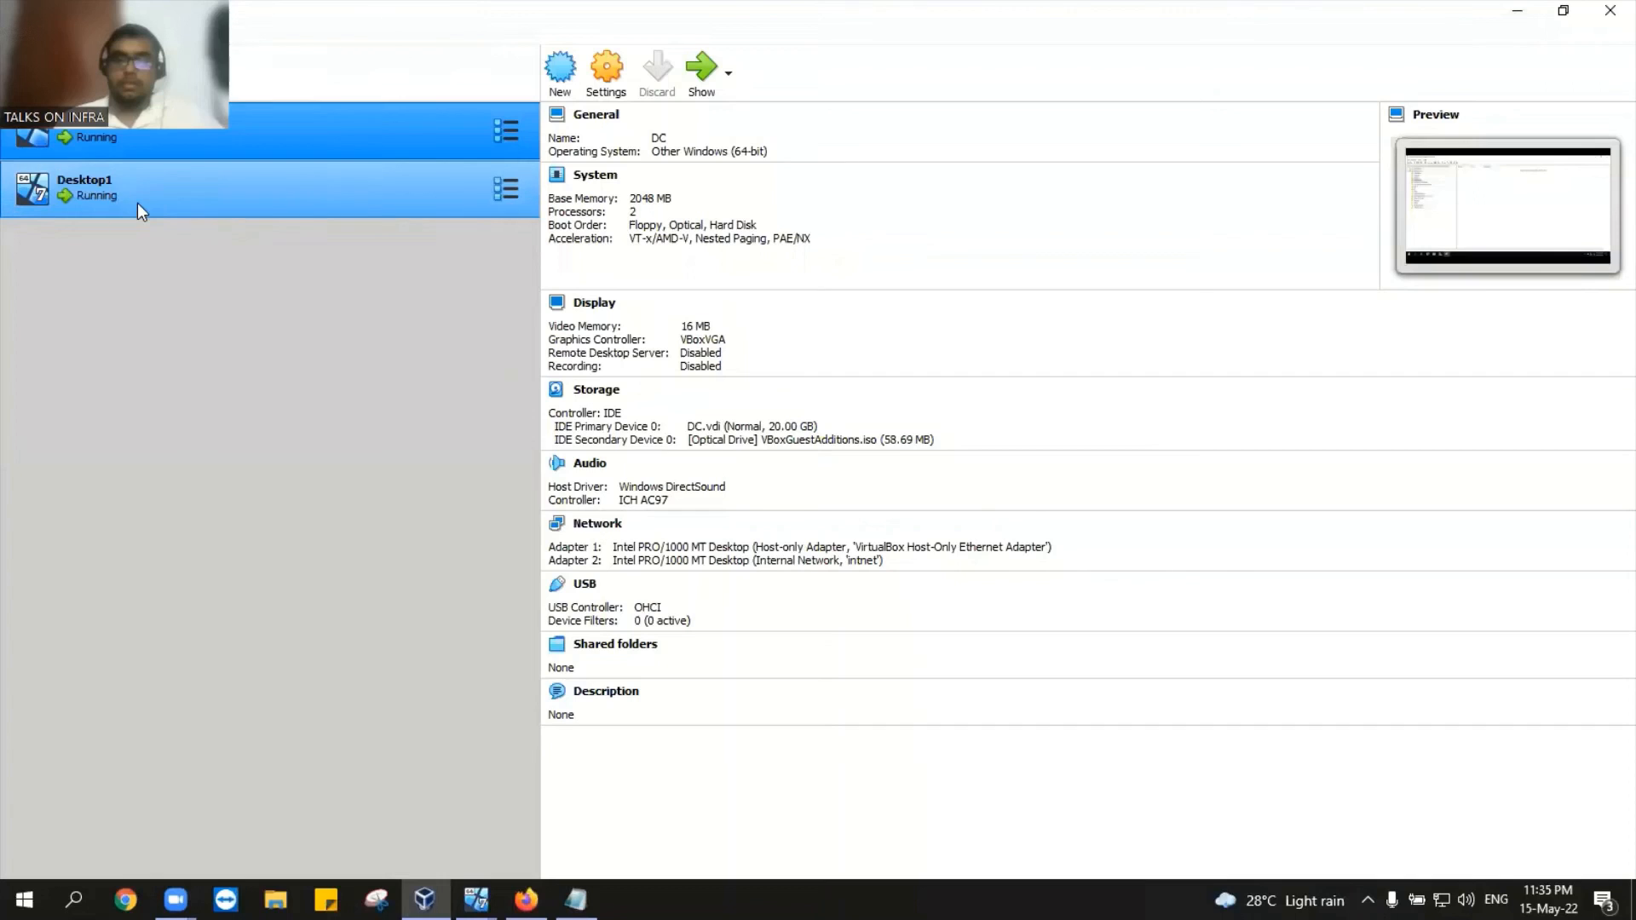
mouse_move(475, 900)
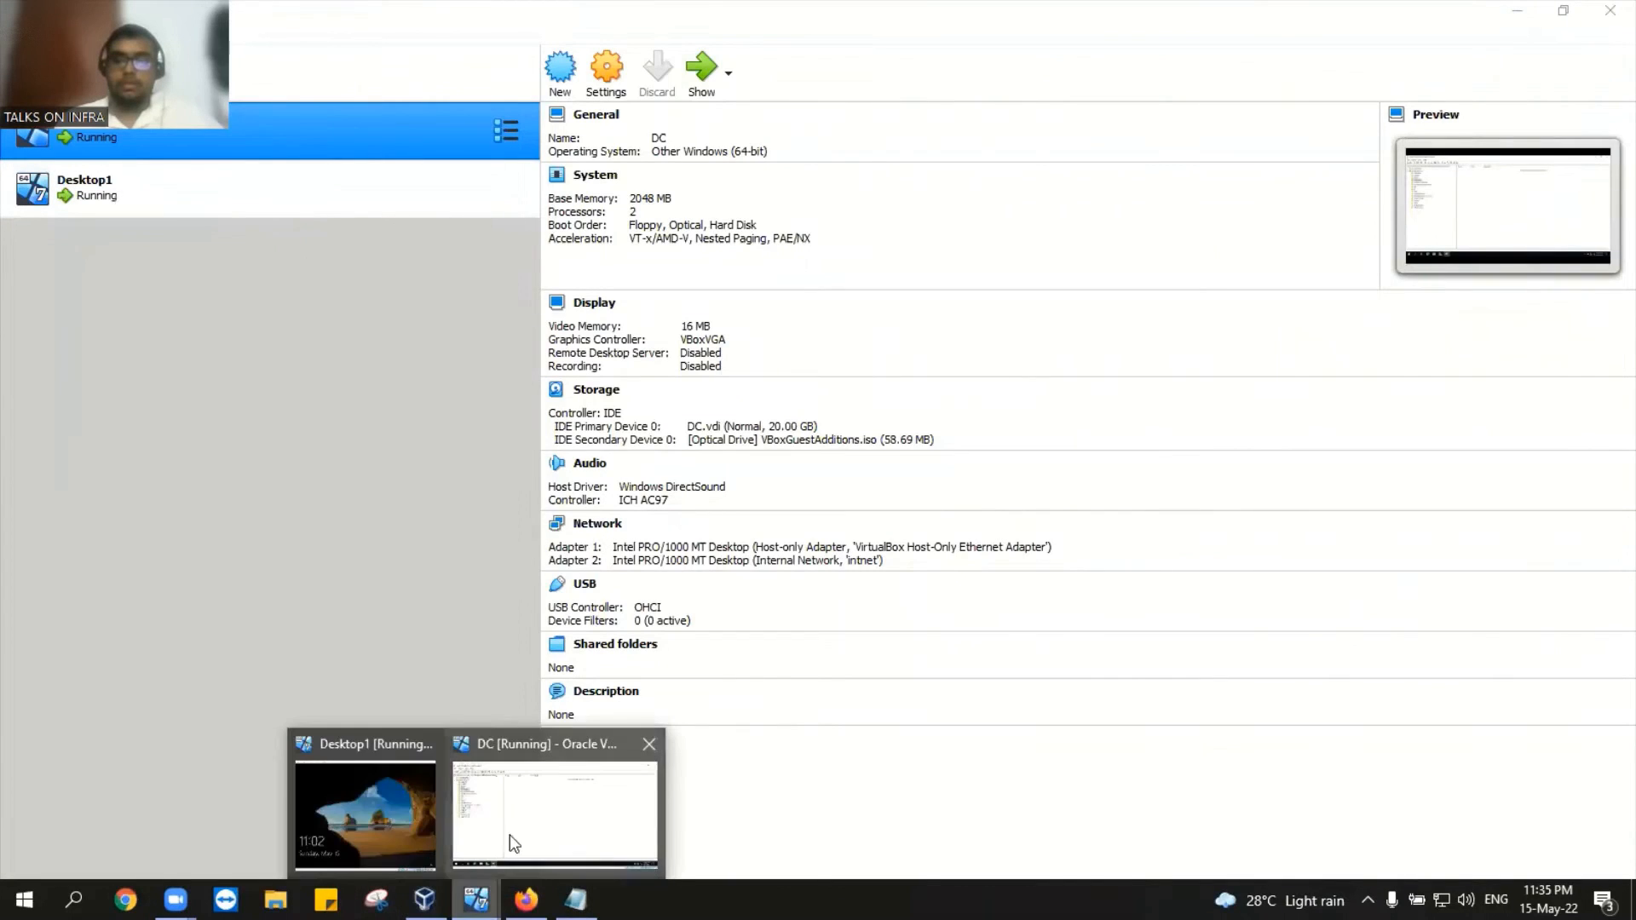
Step: On Desktop1, sign in through Other user with the domain user's credentials, then minimize the window
left_click(337, 817)
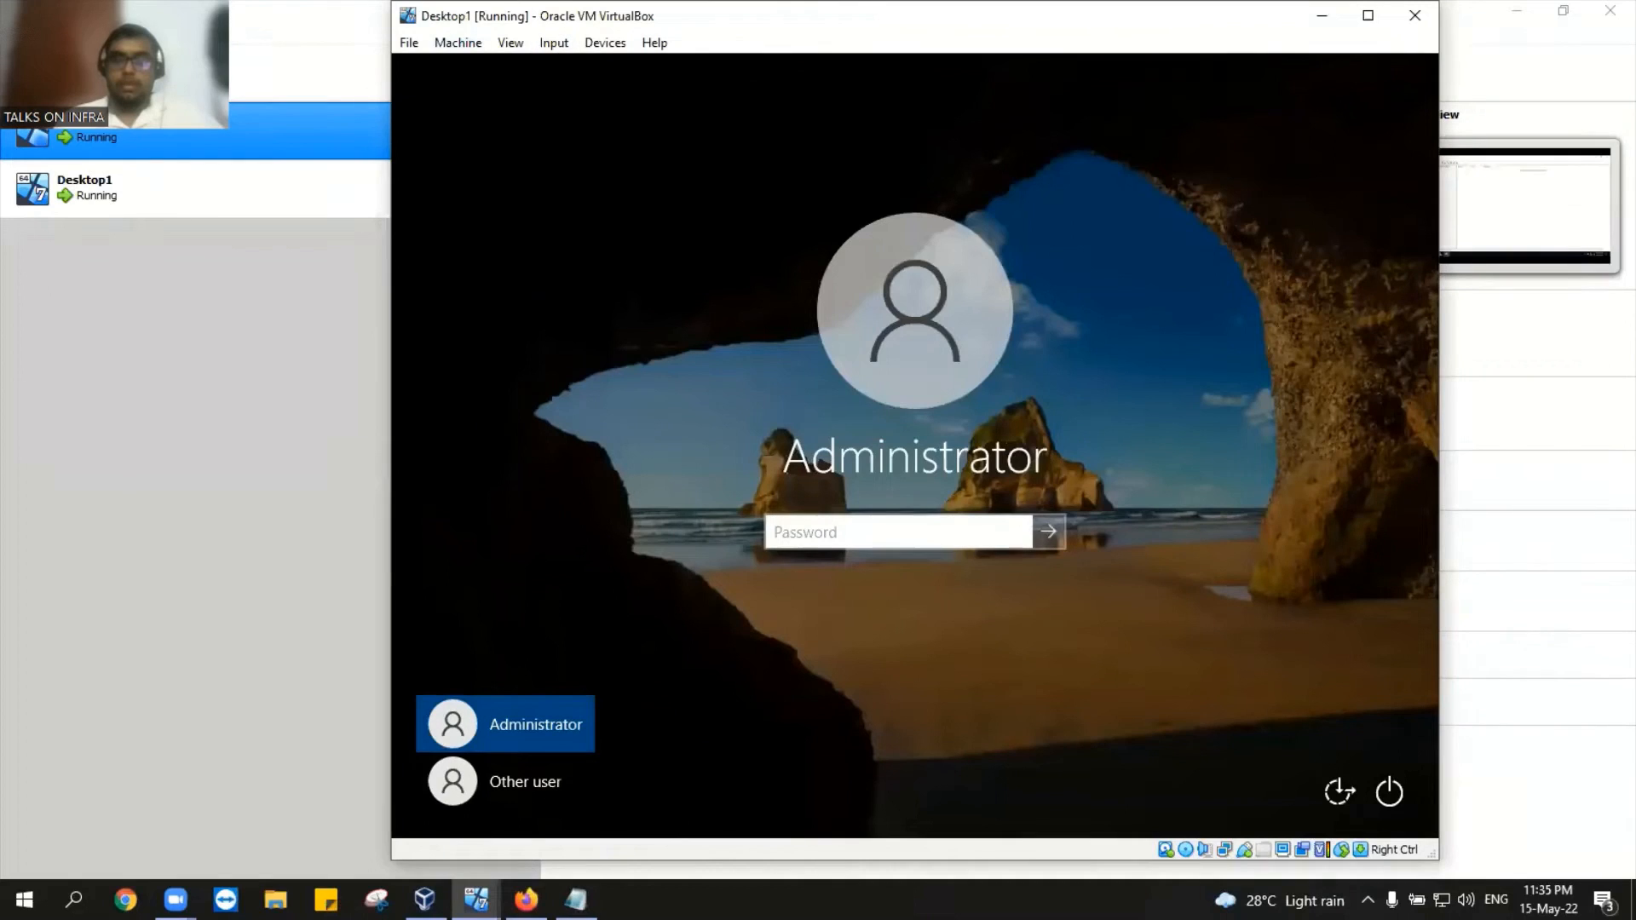
left_click(519, 798)
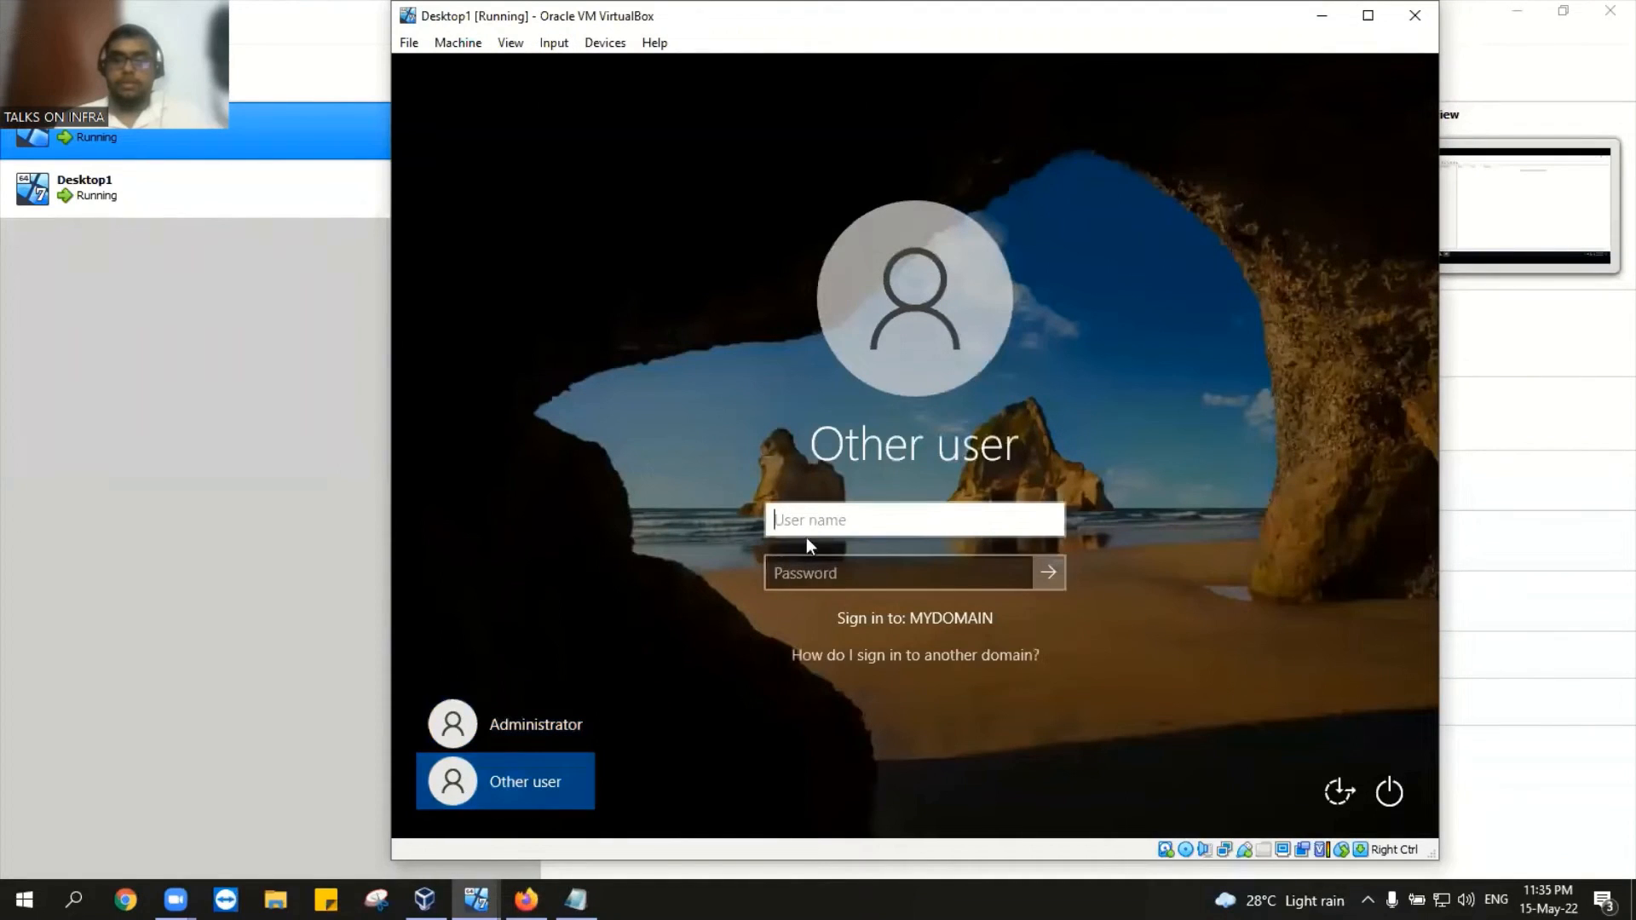
type("j")
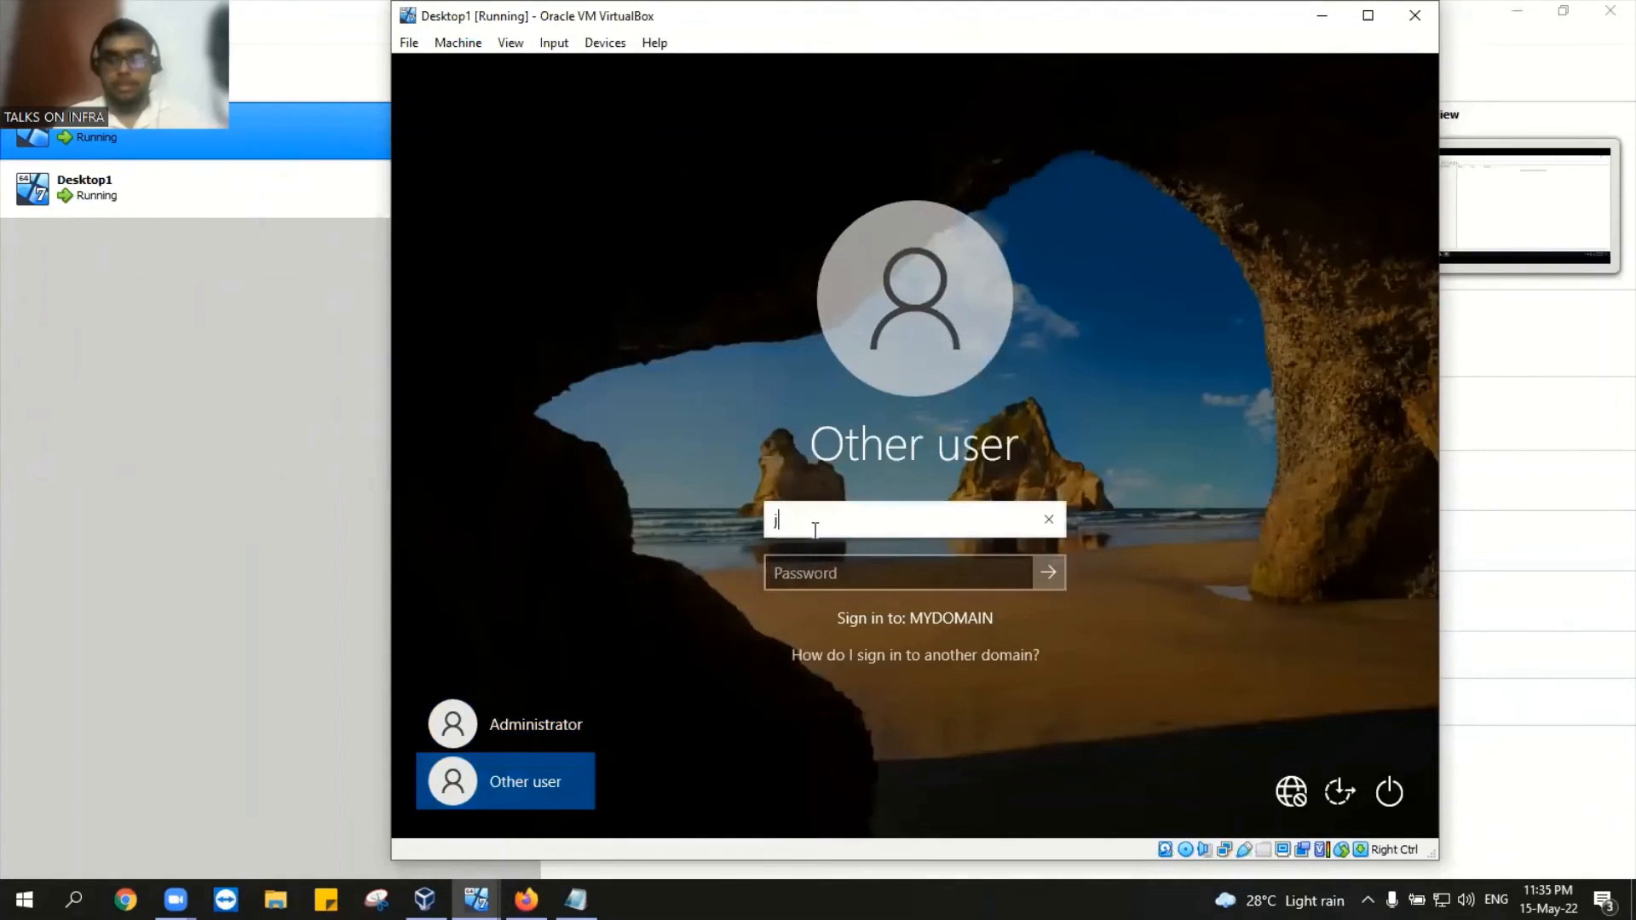
type("essy")
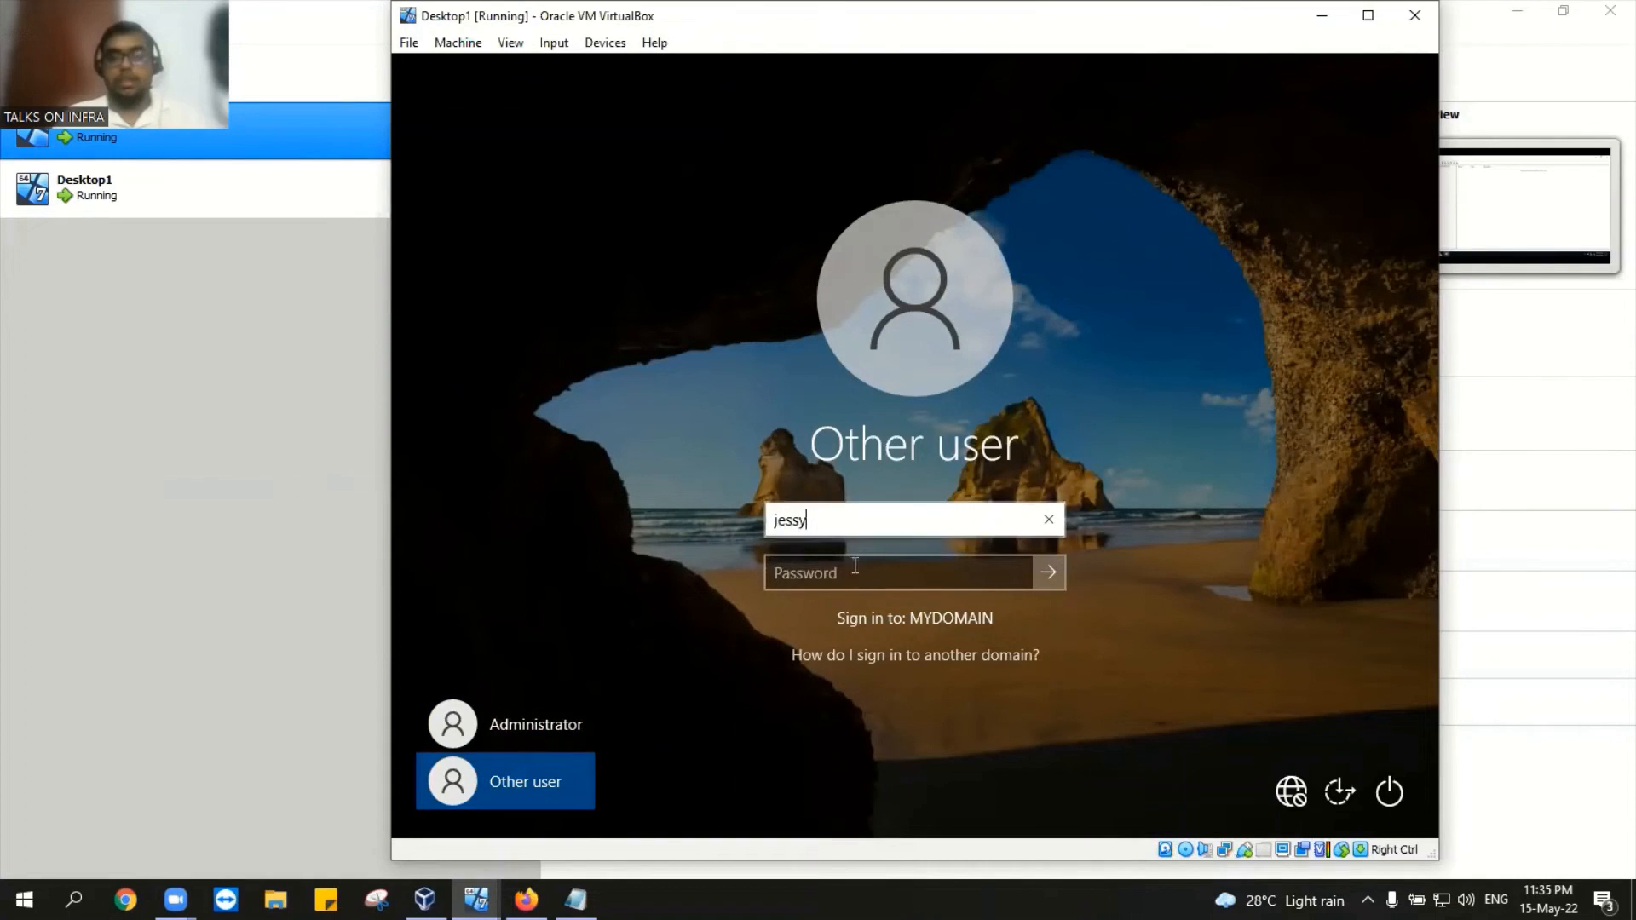
left_click(855, 574)
type("•••")
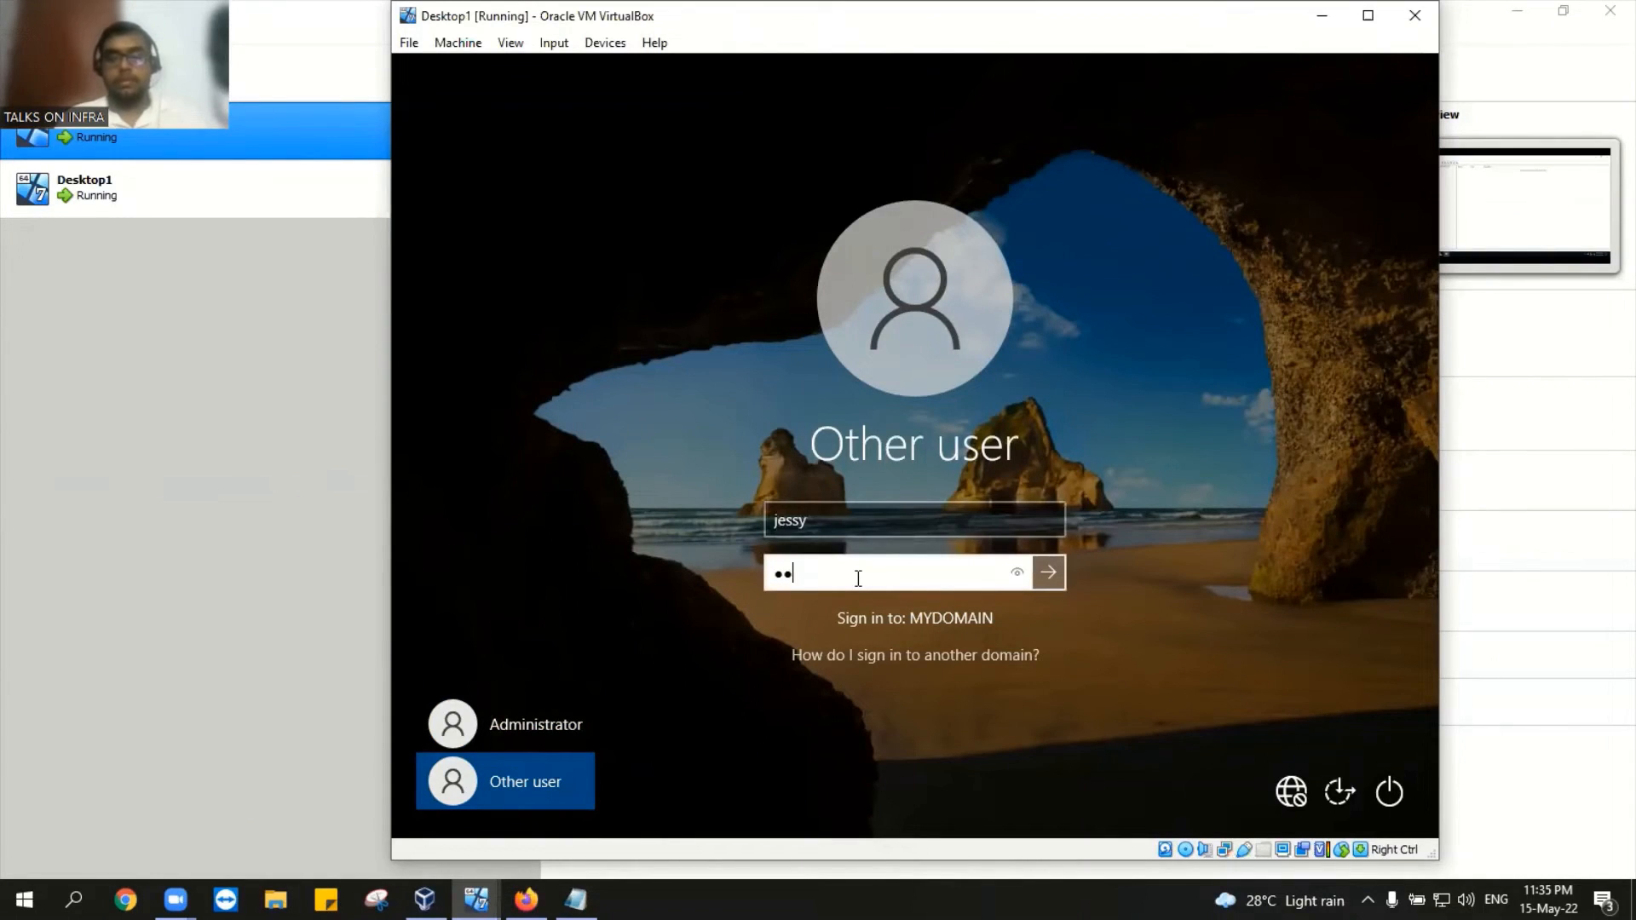
type("••••")
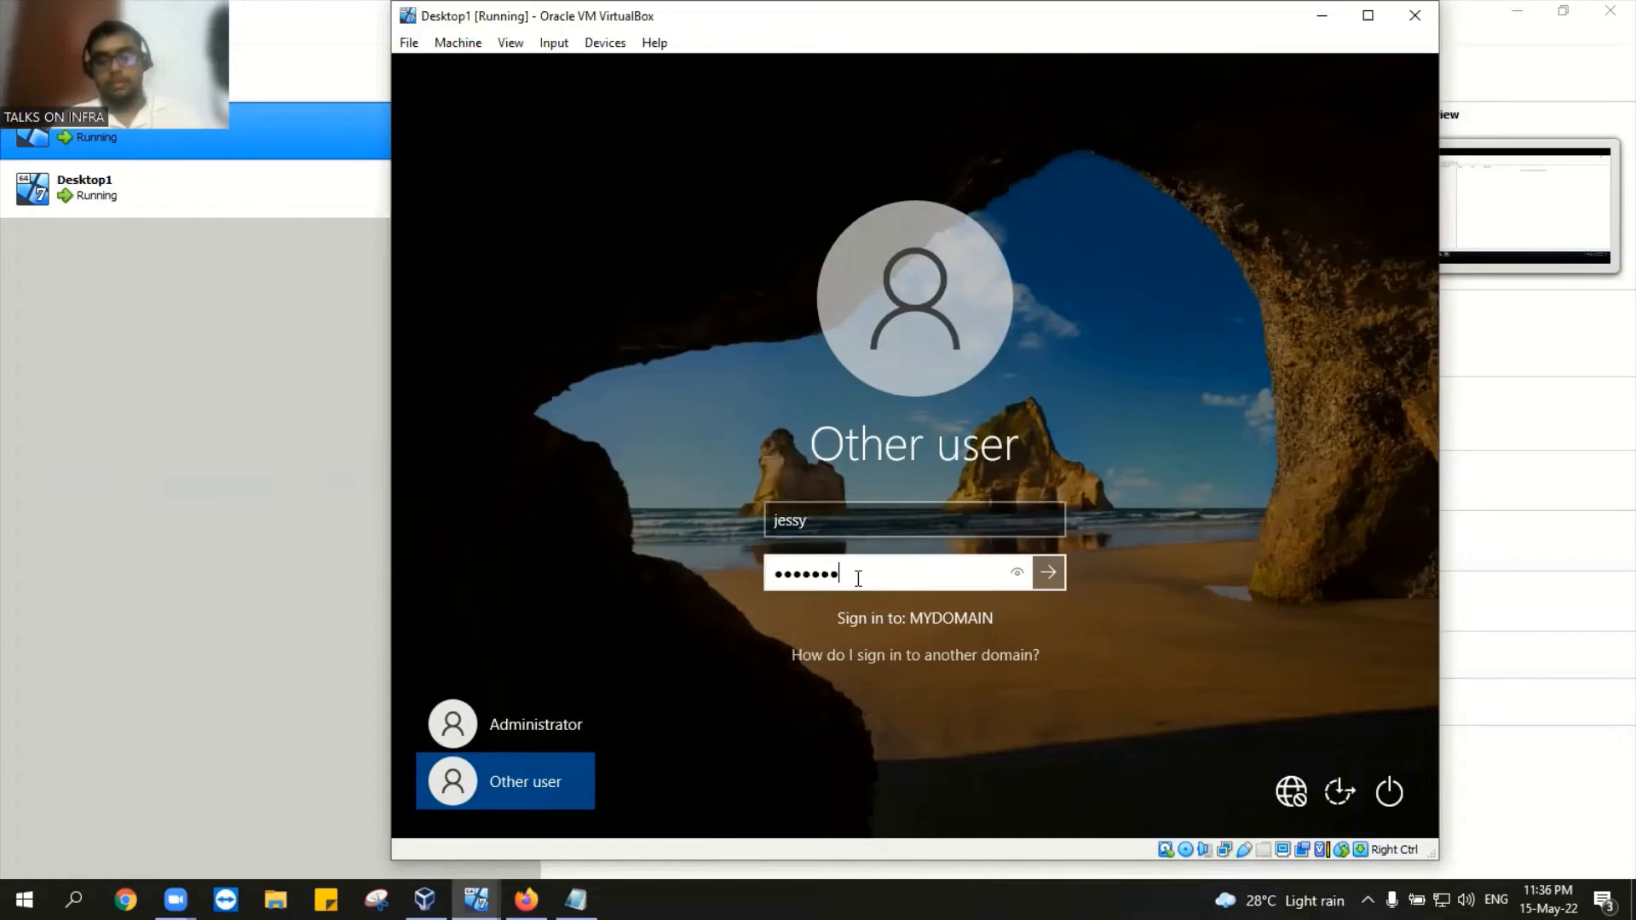
type("••")
key("Return")
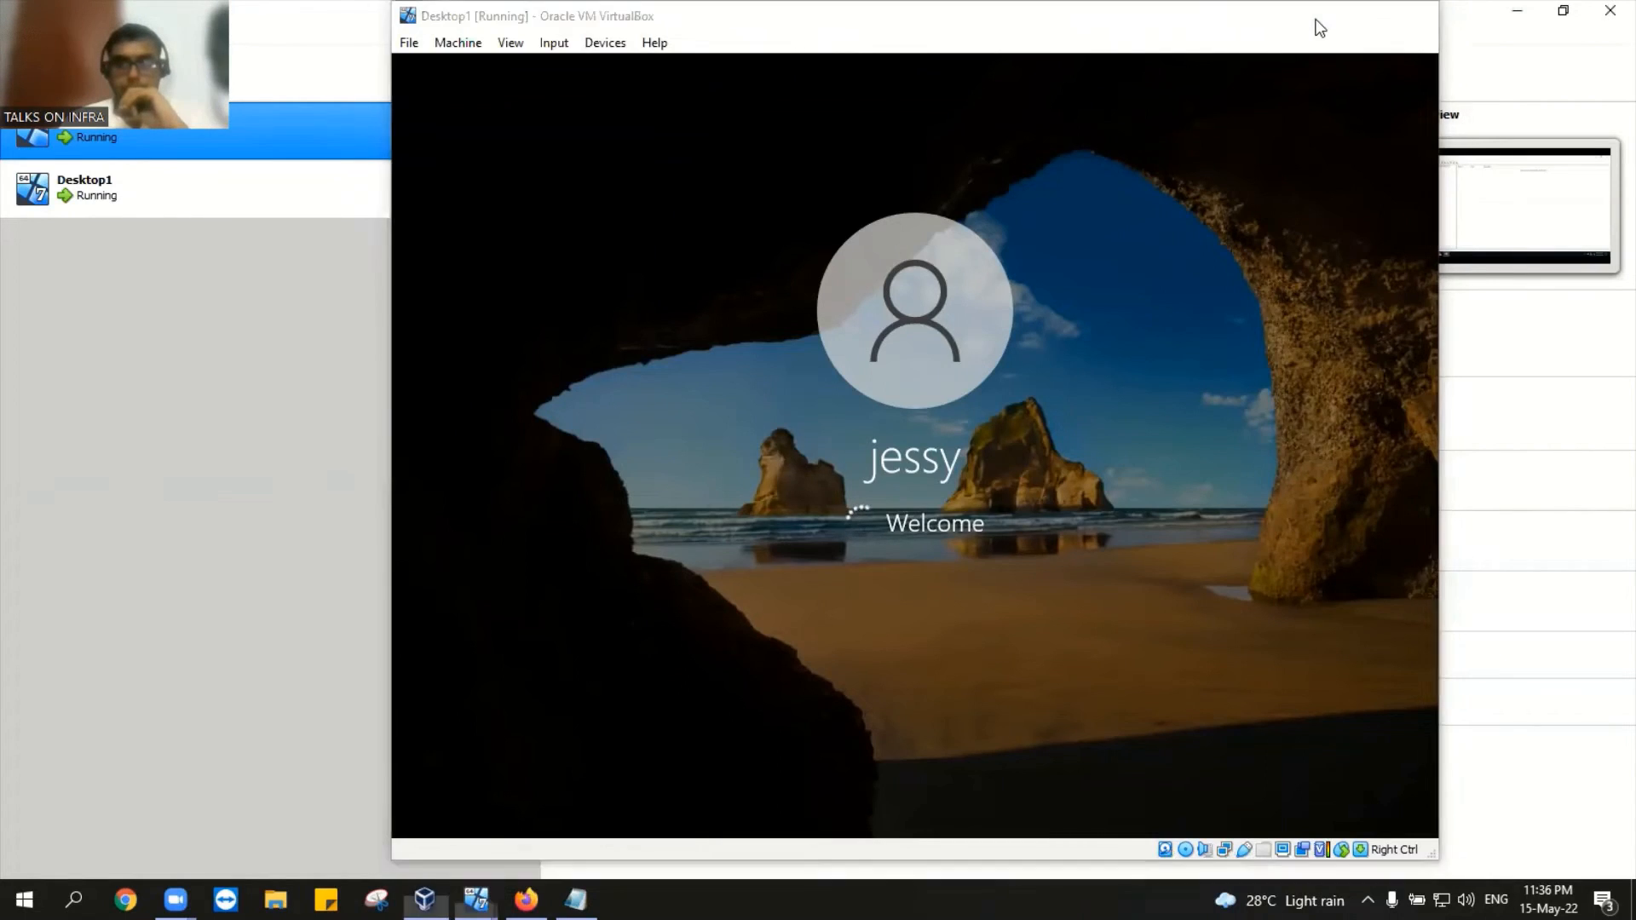
left_click(1321, 15)
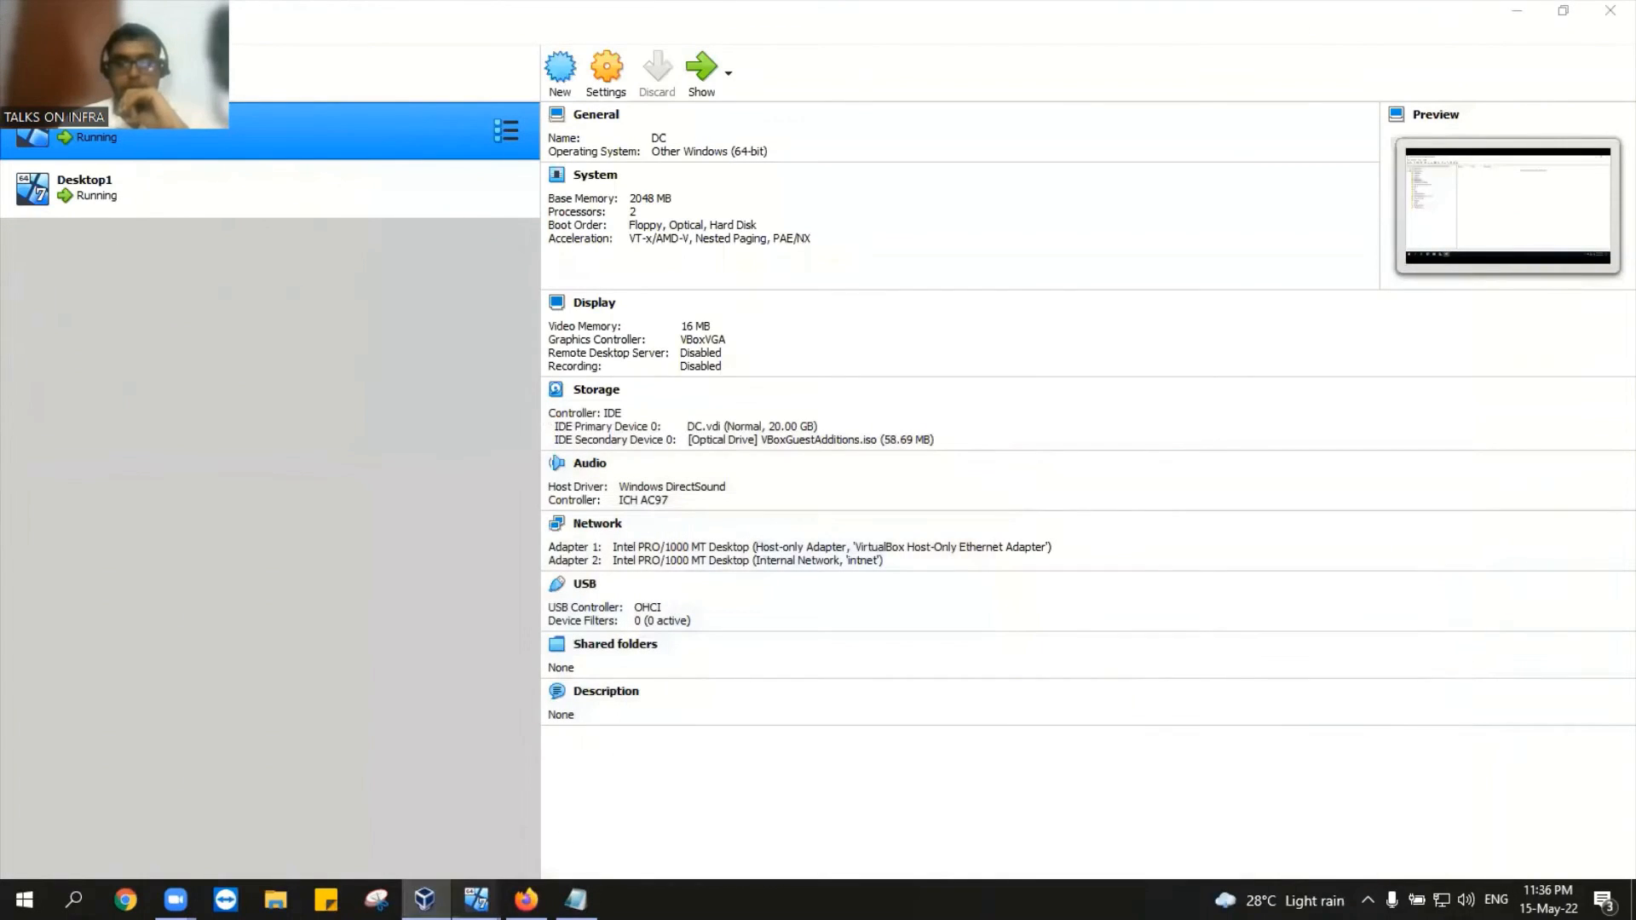
Step: On the DC, browse the Computers, Builtin and Domain Controllers containers in Active Directory
mouse_move(475, 899)
left_click(553, 818)
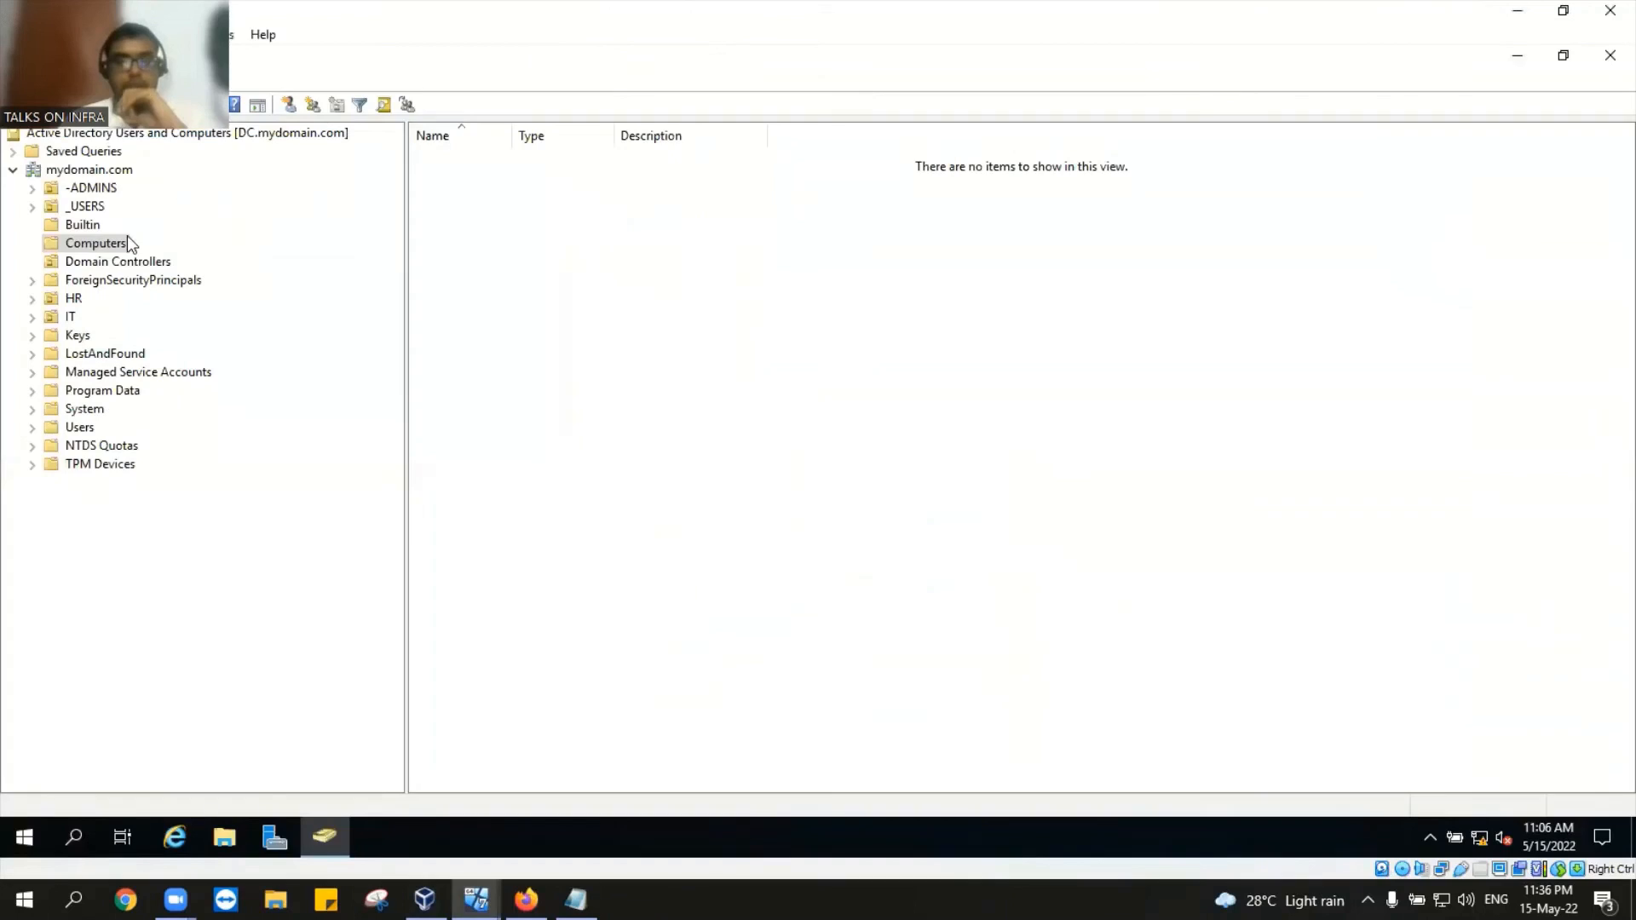
left_click(128, 261)
left_click(108, 245)
left_click(82, 227)
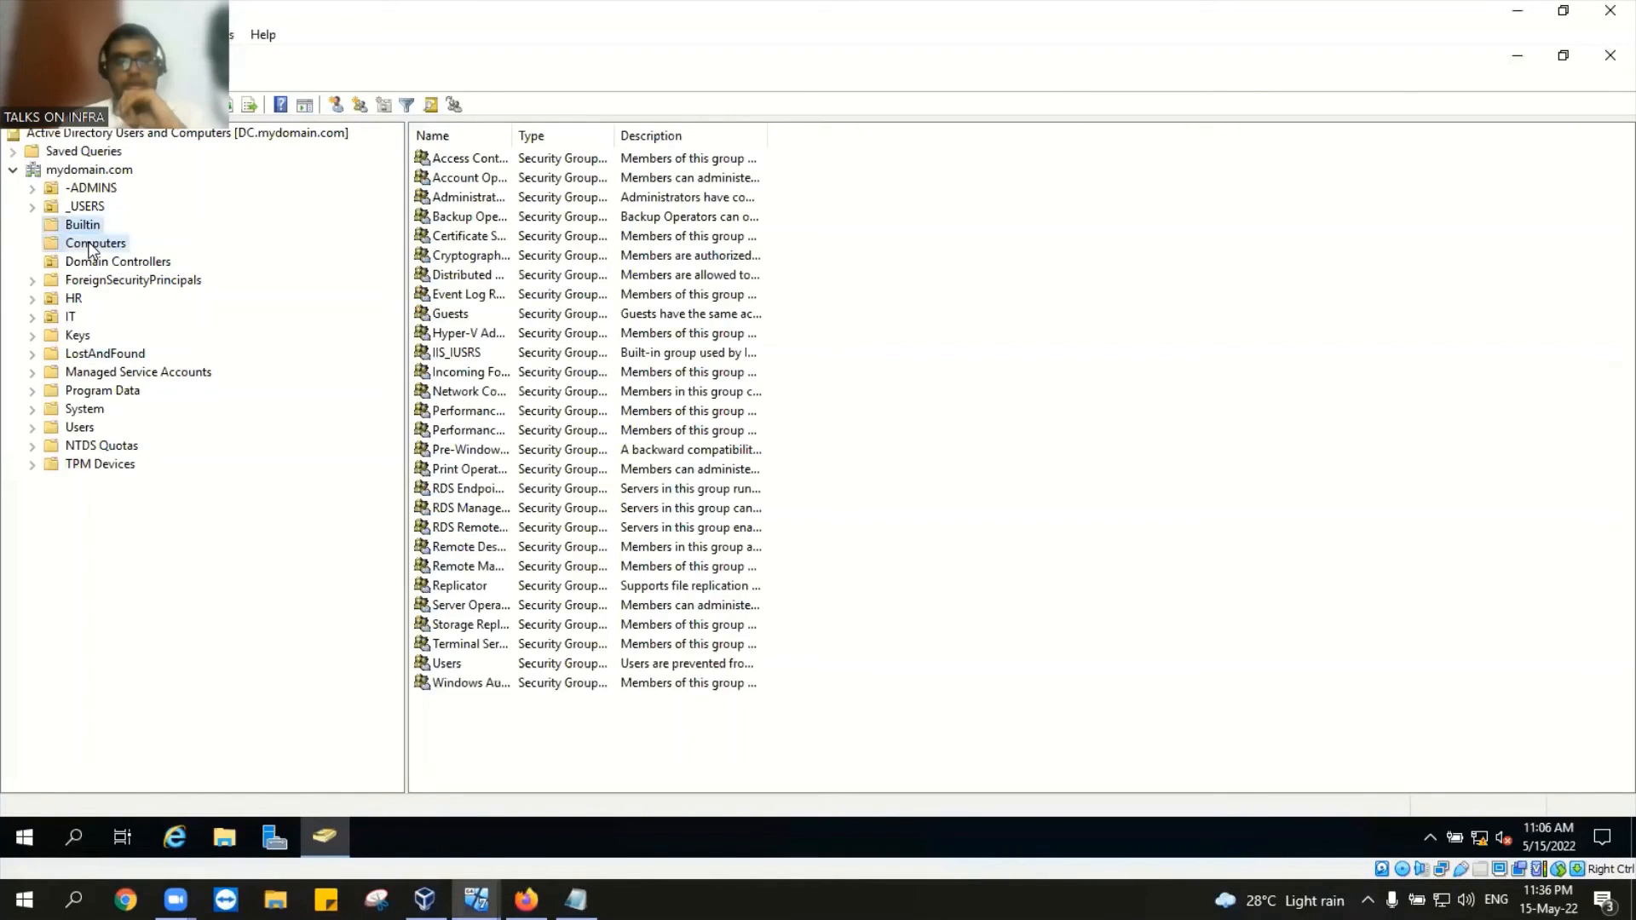
left_click(92, 246)
left_click(97, 259)
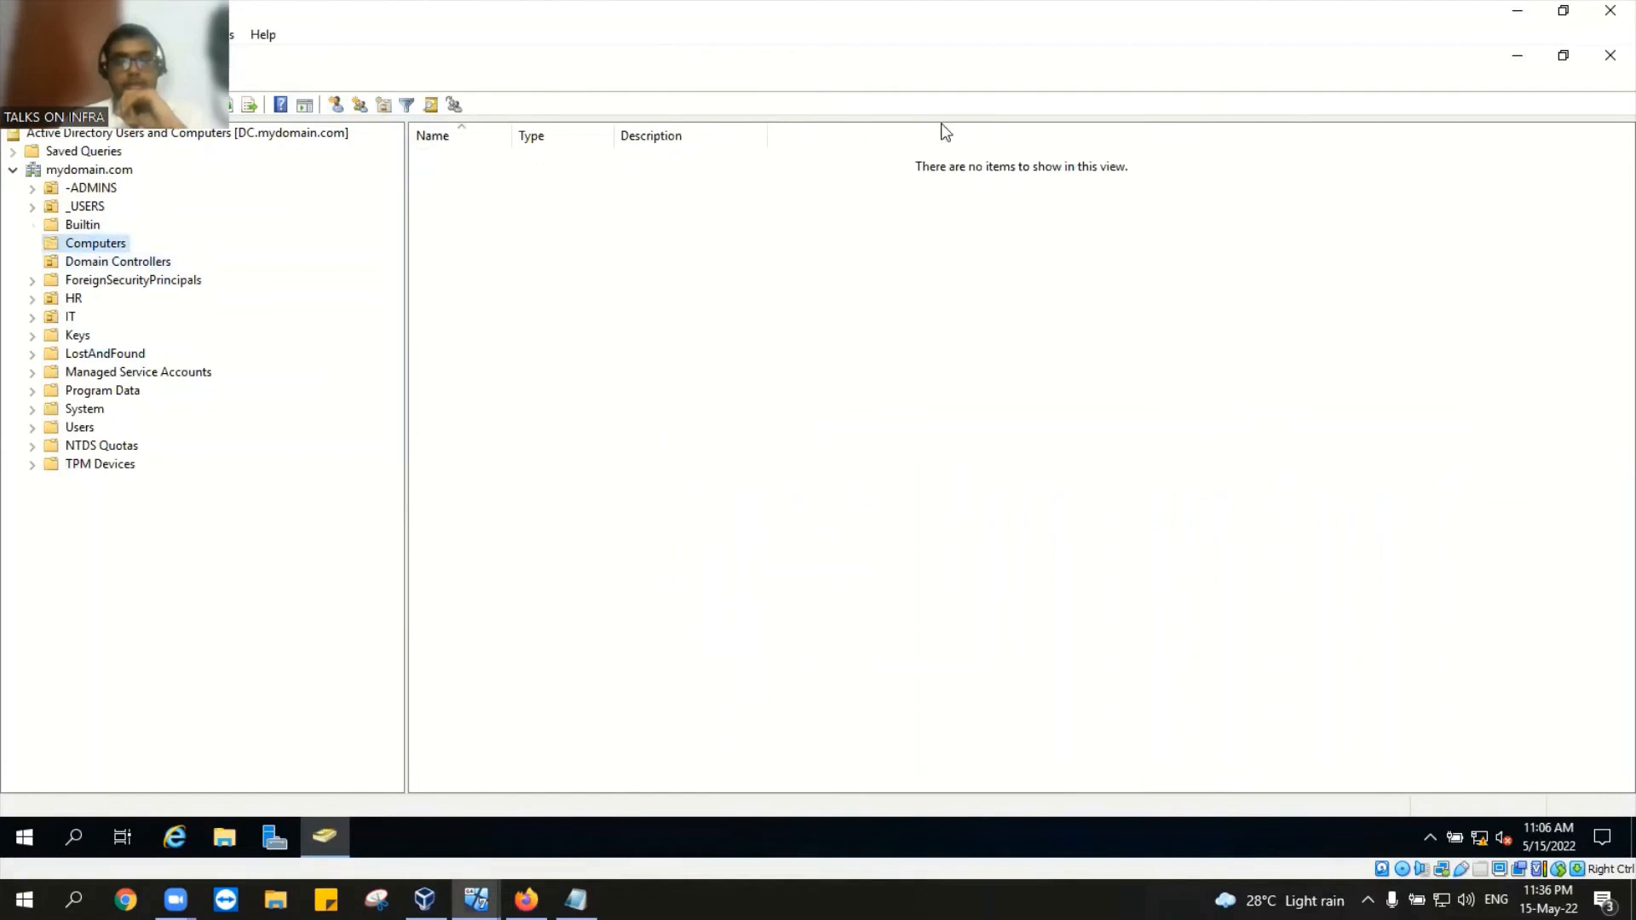
Step: Refresh the console view, select the newly listed DESKTOP1 computer, then return to the Desktop1 VM
left_click(1608, 55)
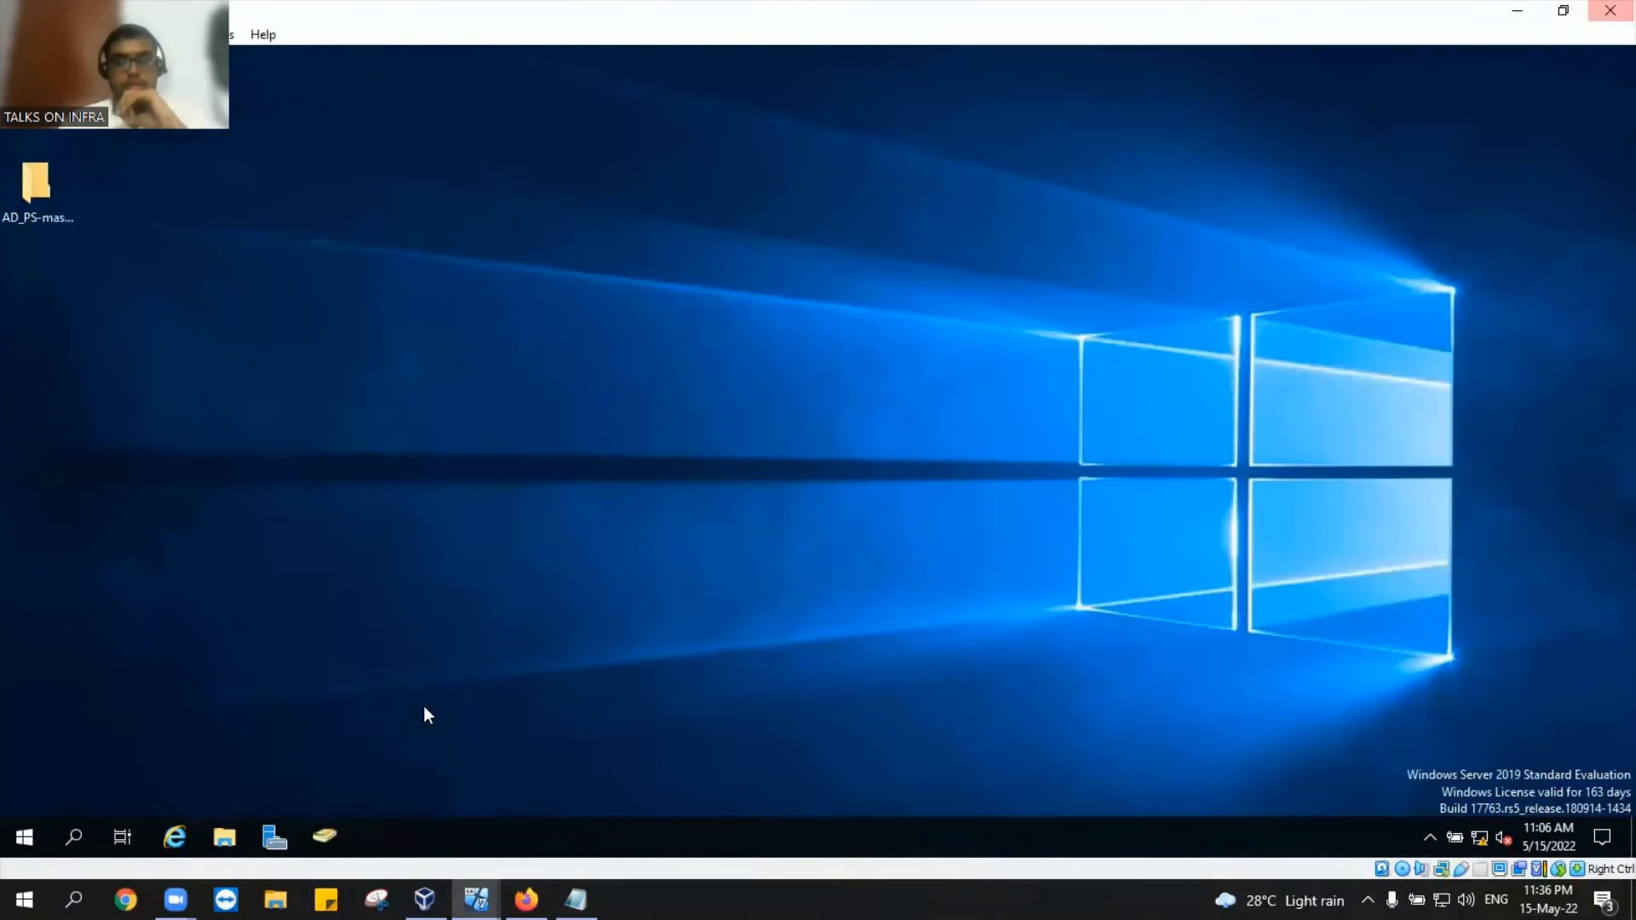
left_click(327, 816)
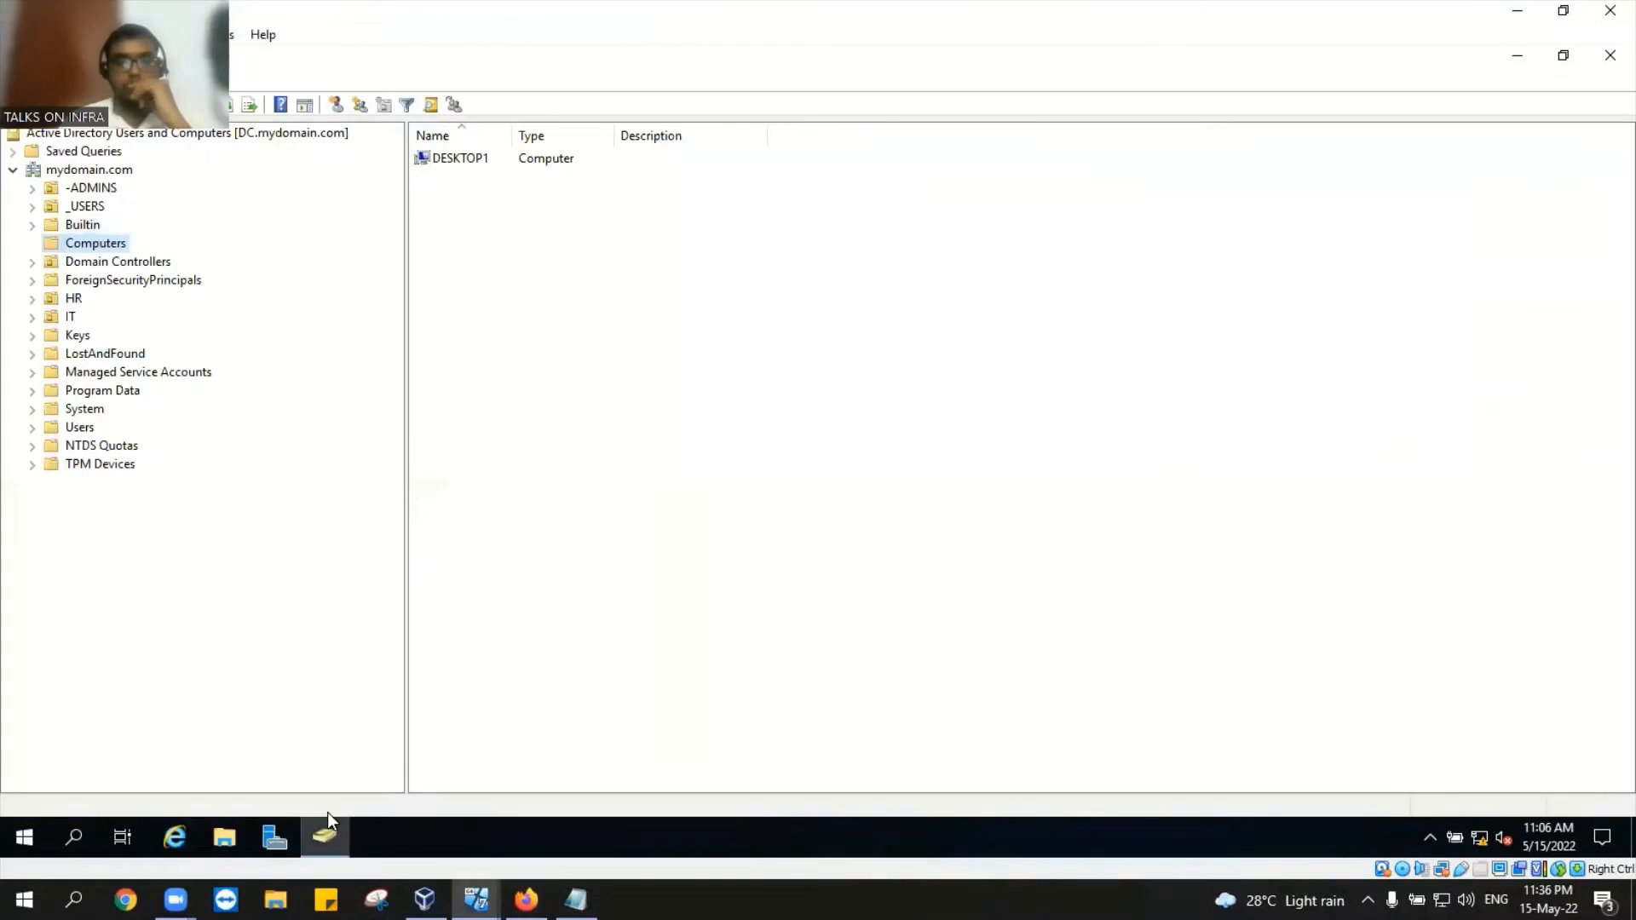
left_click(477, 160)
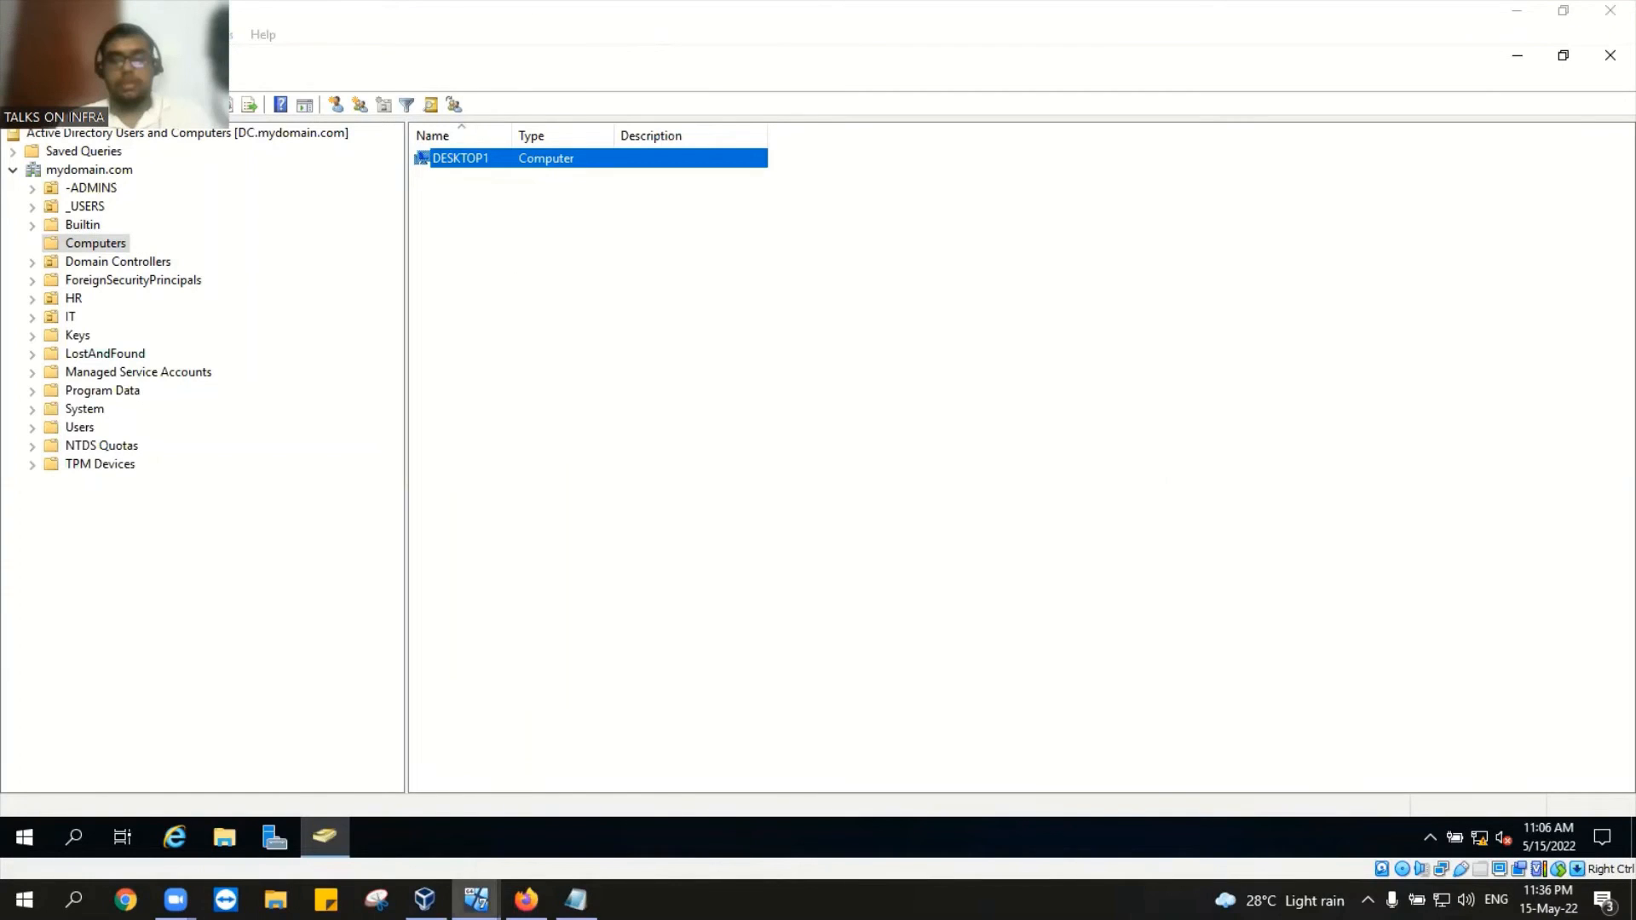
mouse_move(424, 899)
left_click(375, 801)
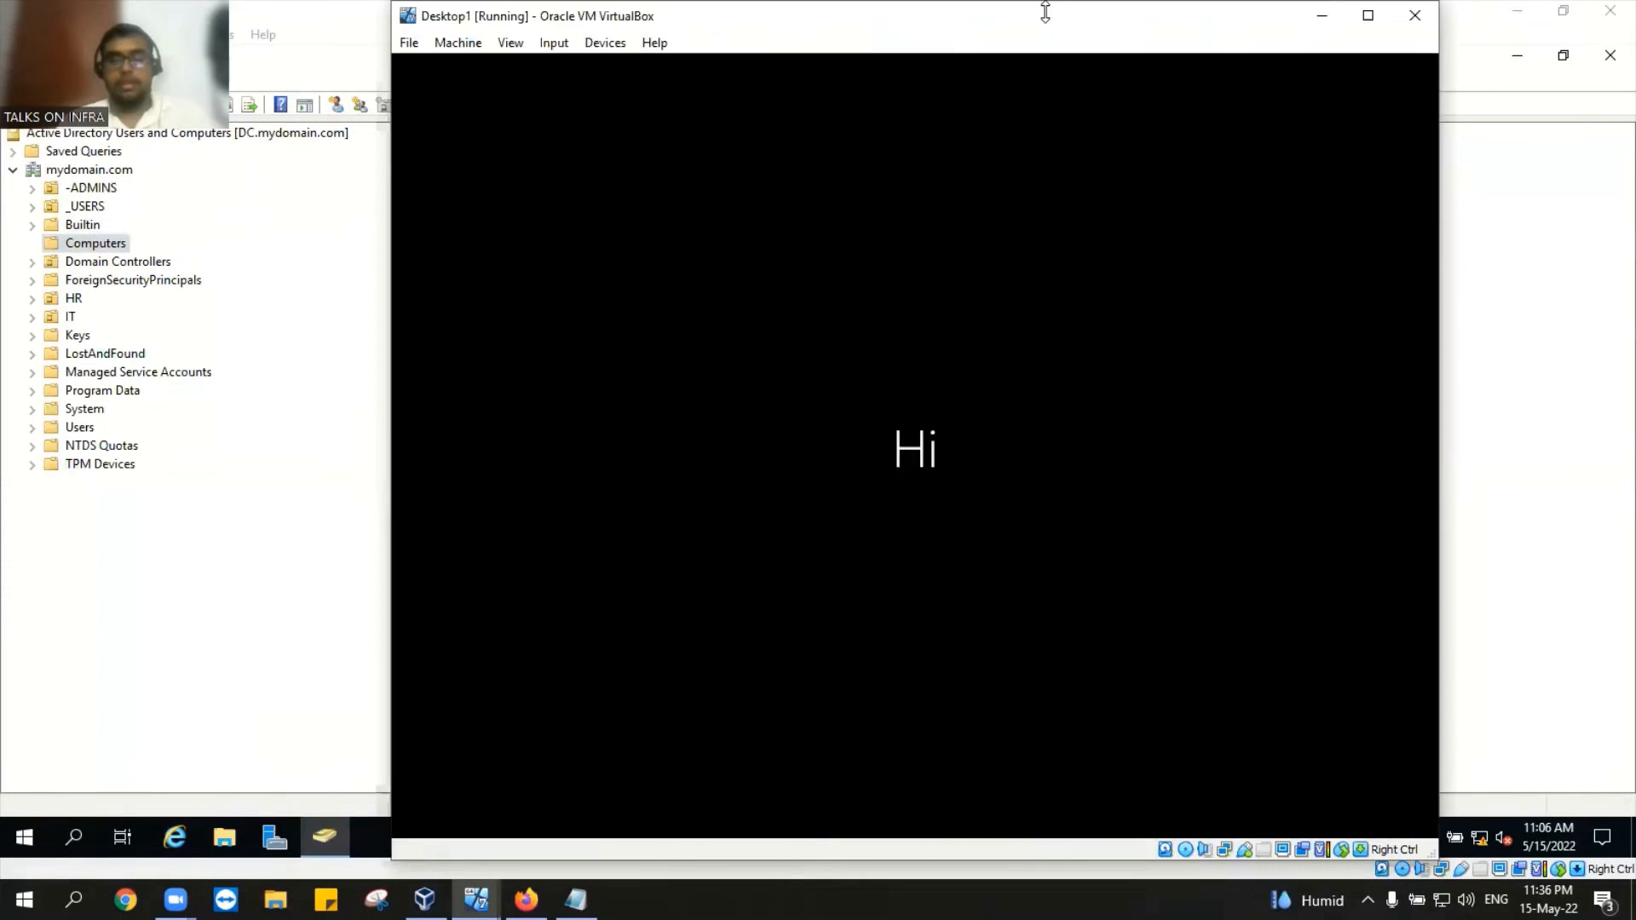
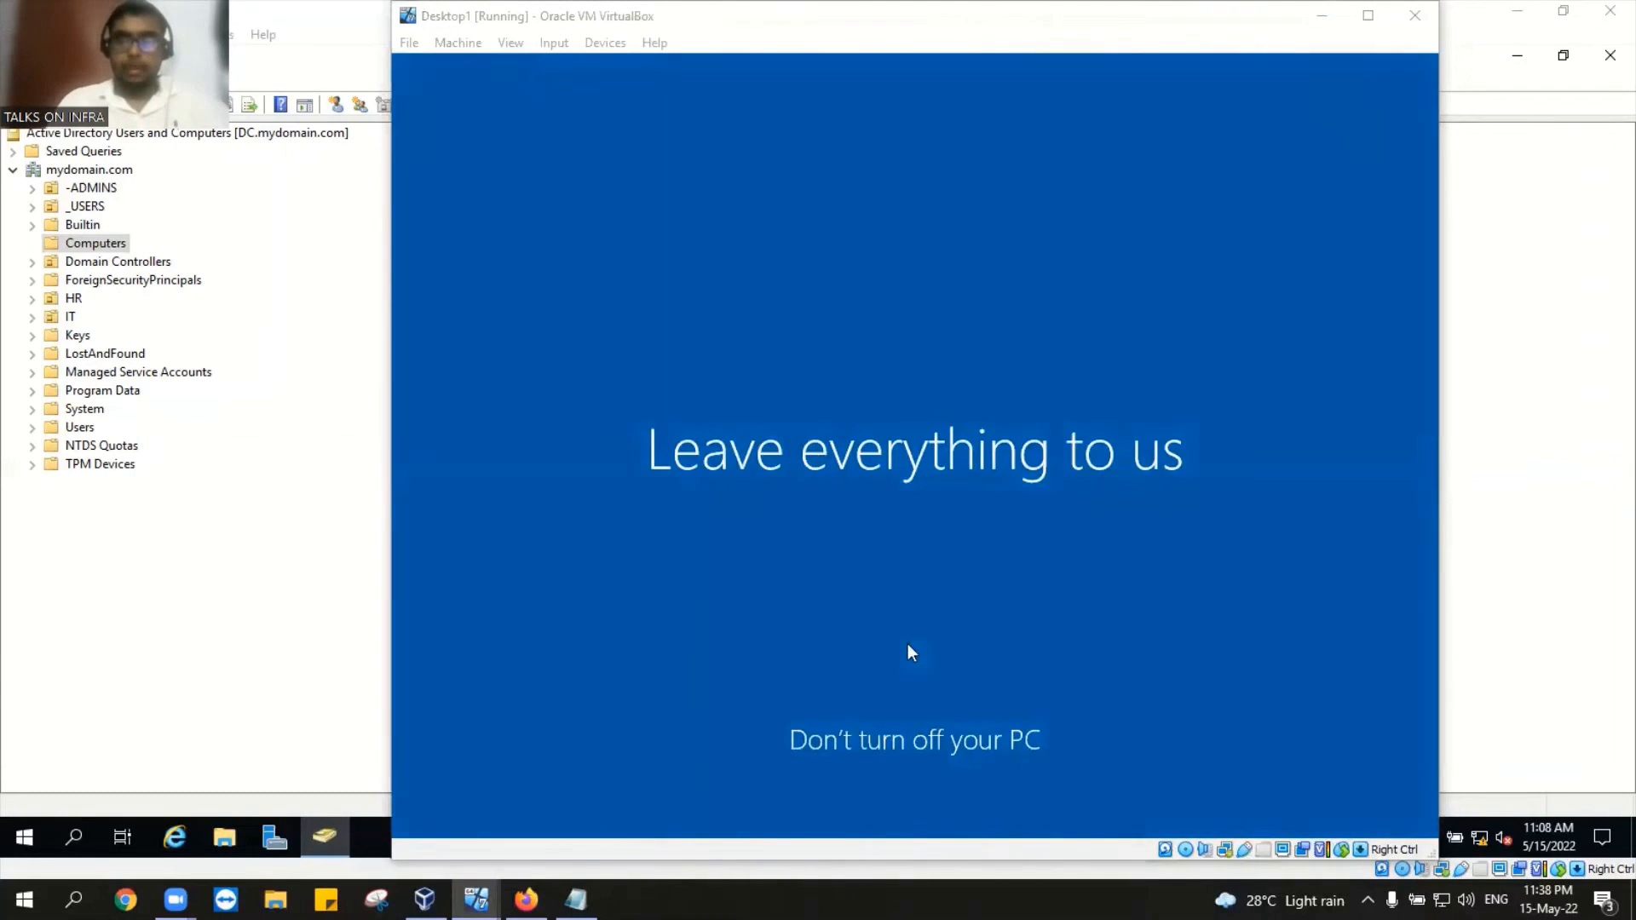
Step: Minimize the Desktop1 VM window and close Active Directory Users and Computers
left_click(1319, 19)
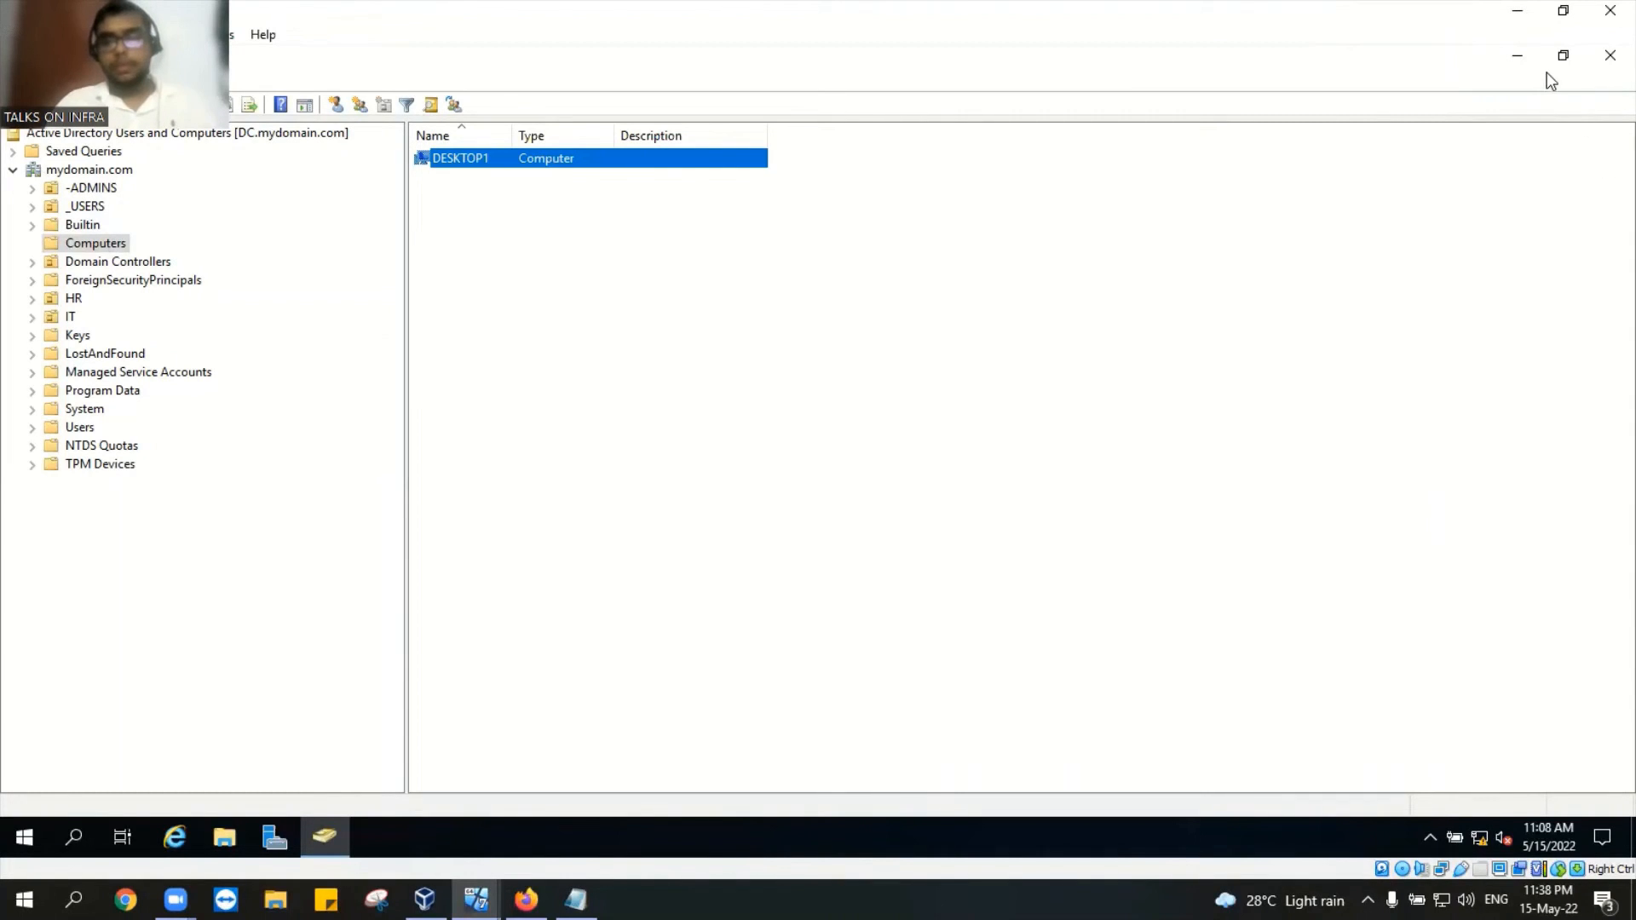
left_click(1598, 57)
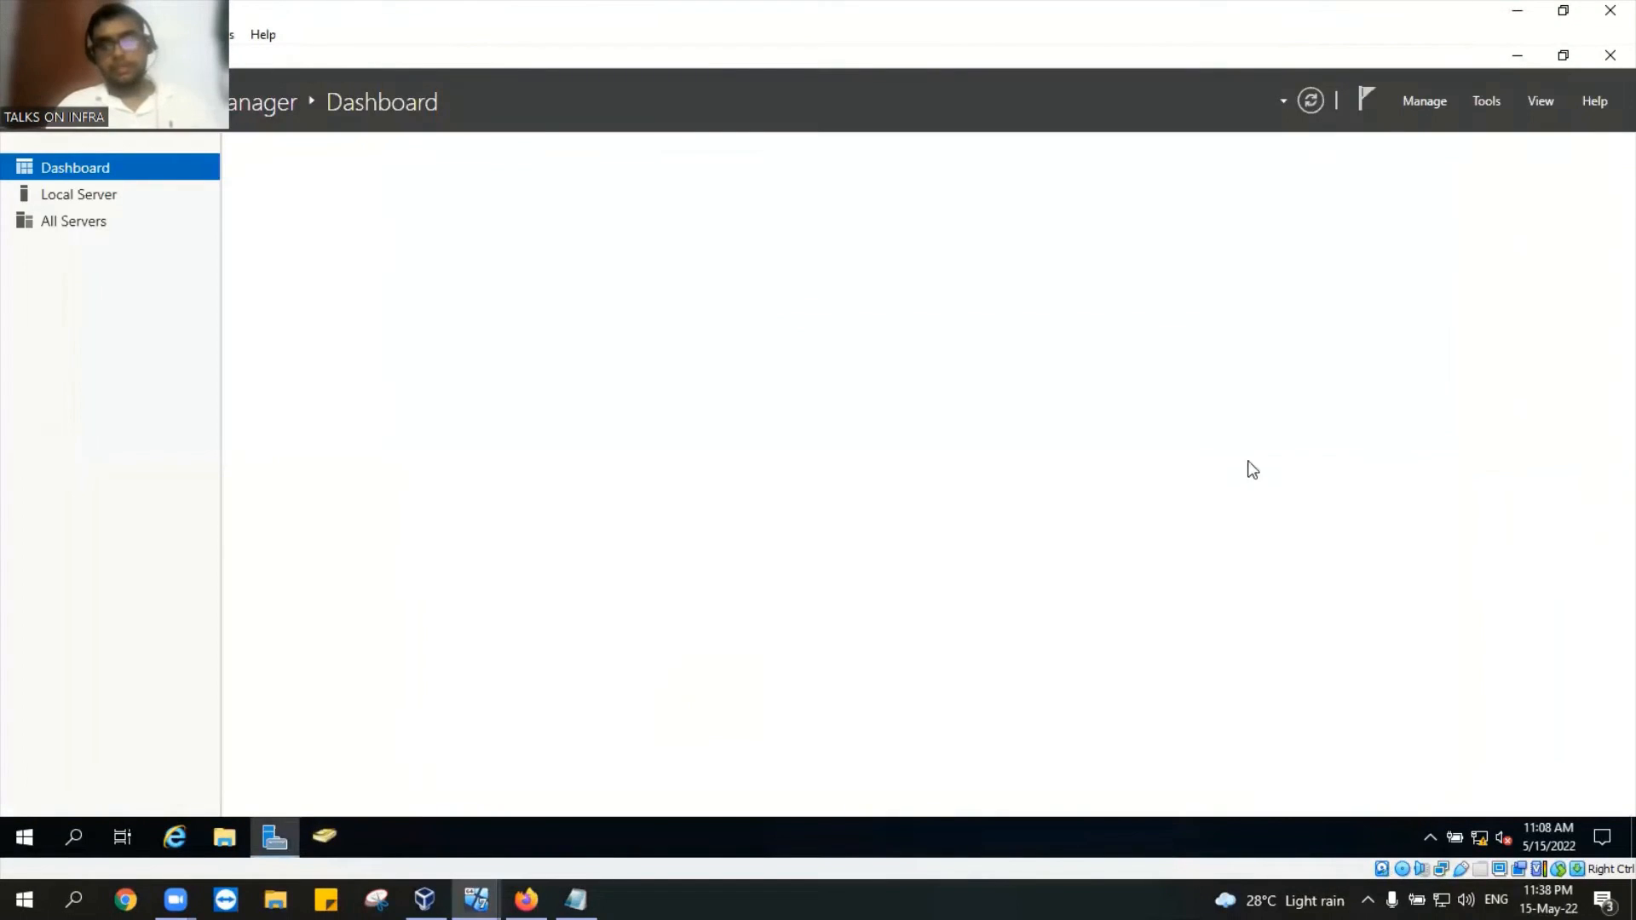
Step: Launch Group Policy Management from Tools and view the Default Domain Policy's settings report
left_click(1485, 102)
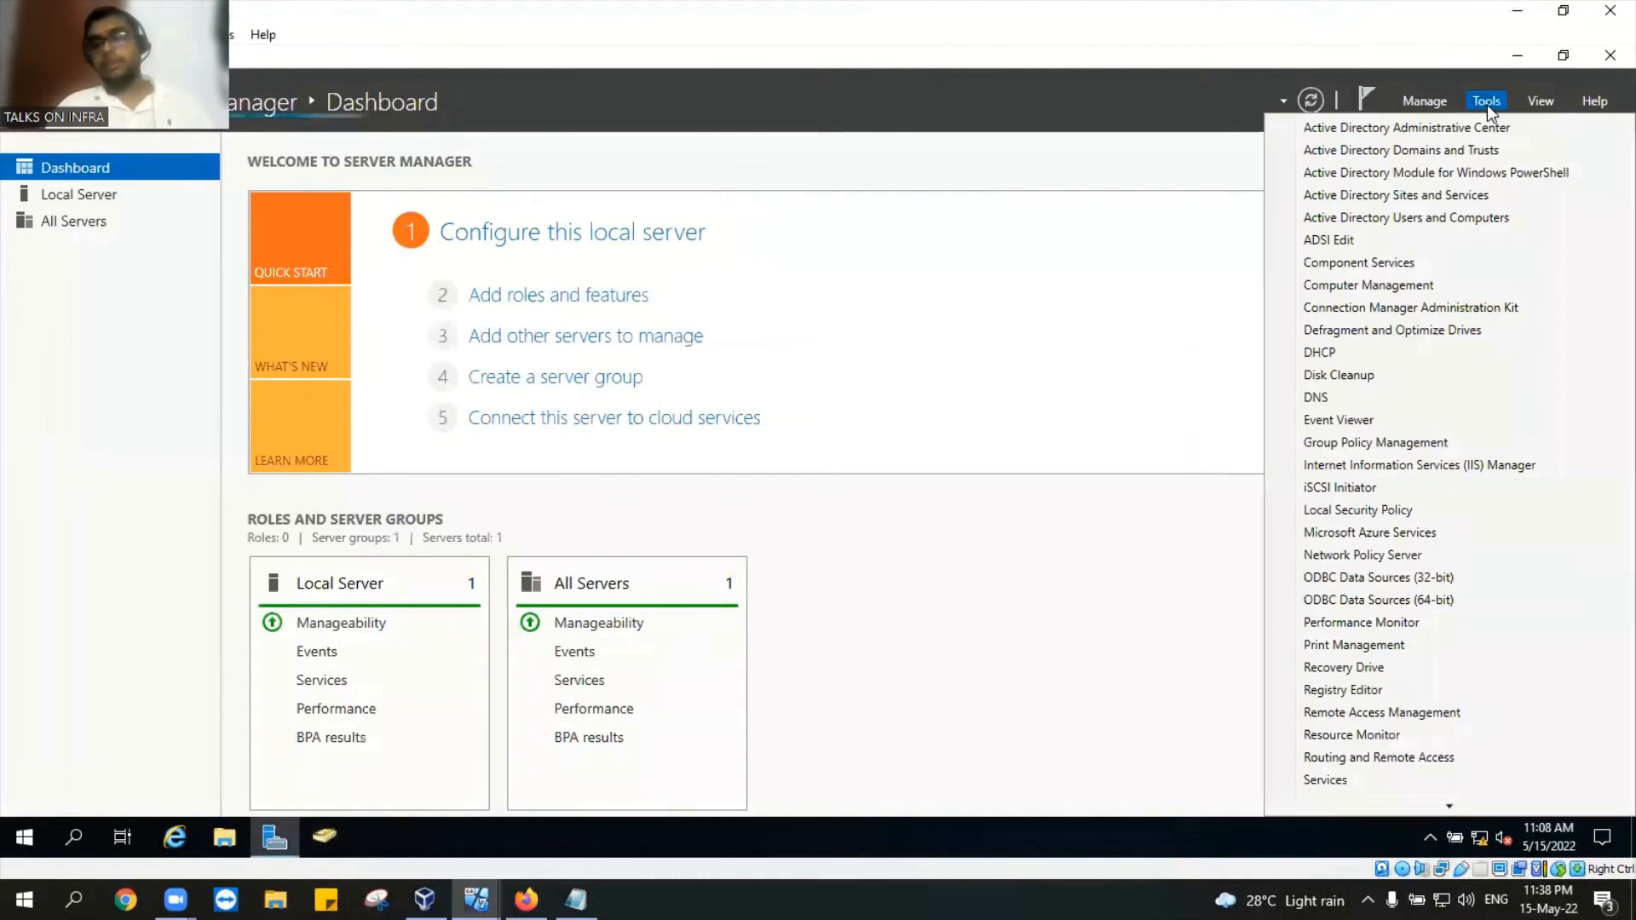
left_click(1408, 450)
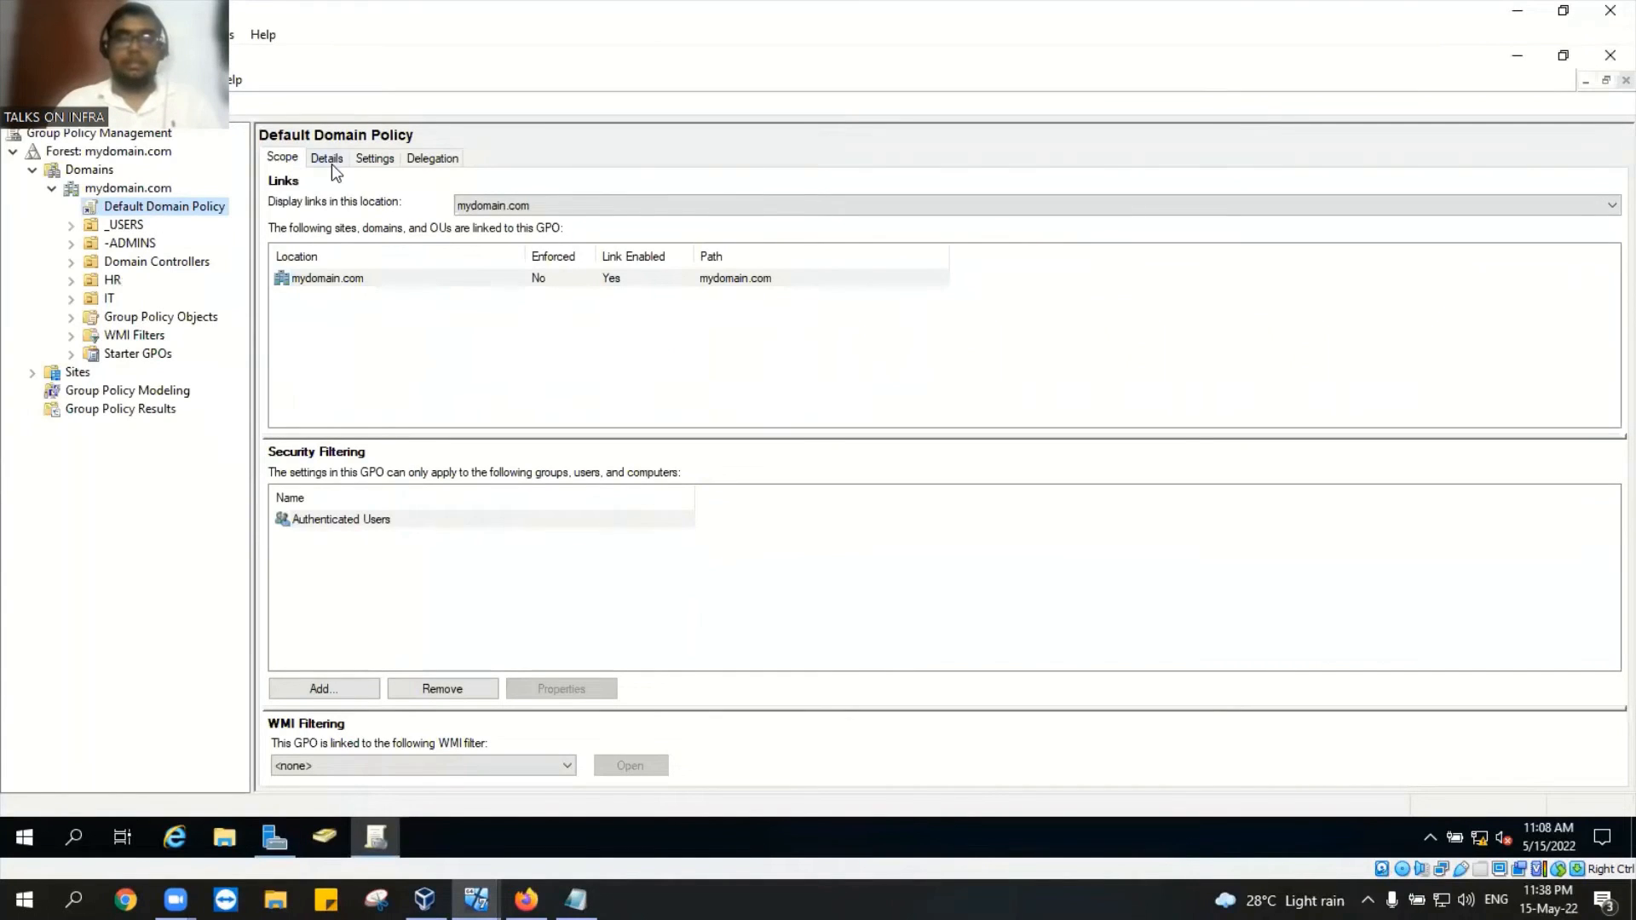
left_click(331, 164)
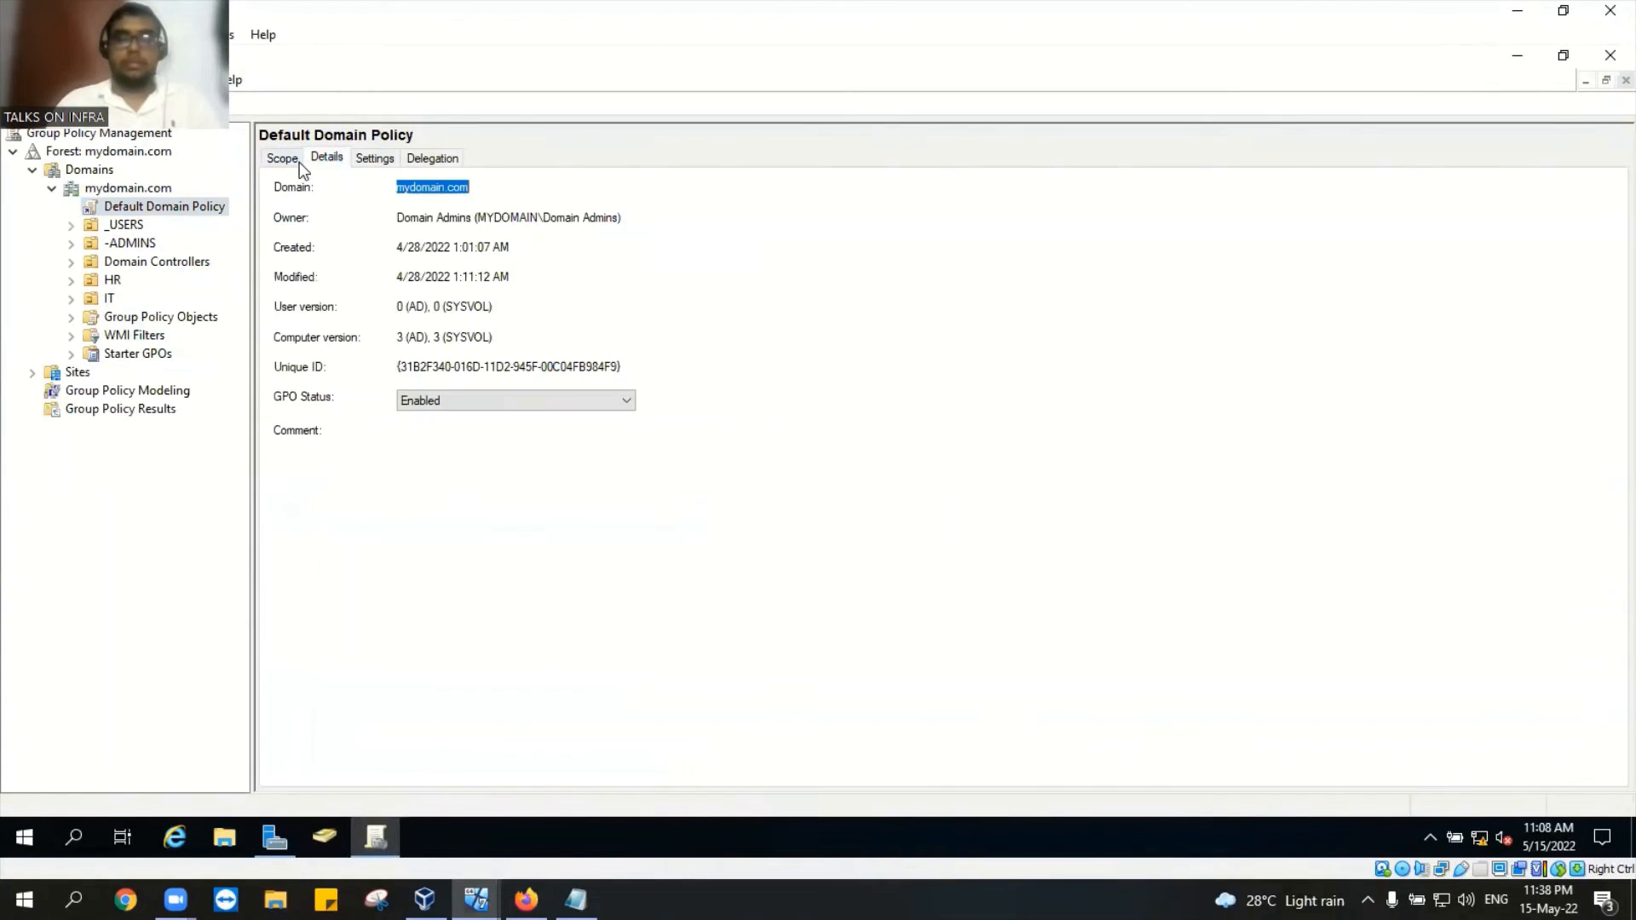
left_click(372, 162)
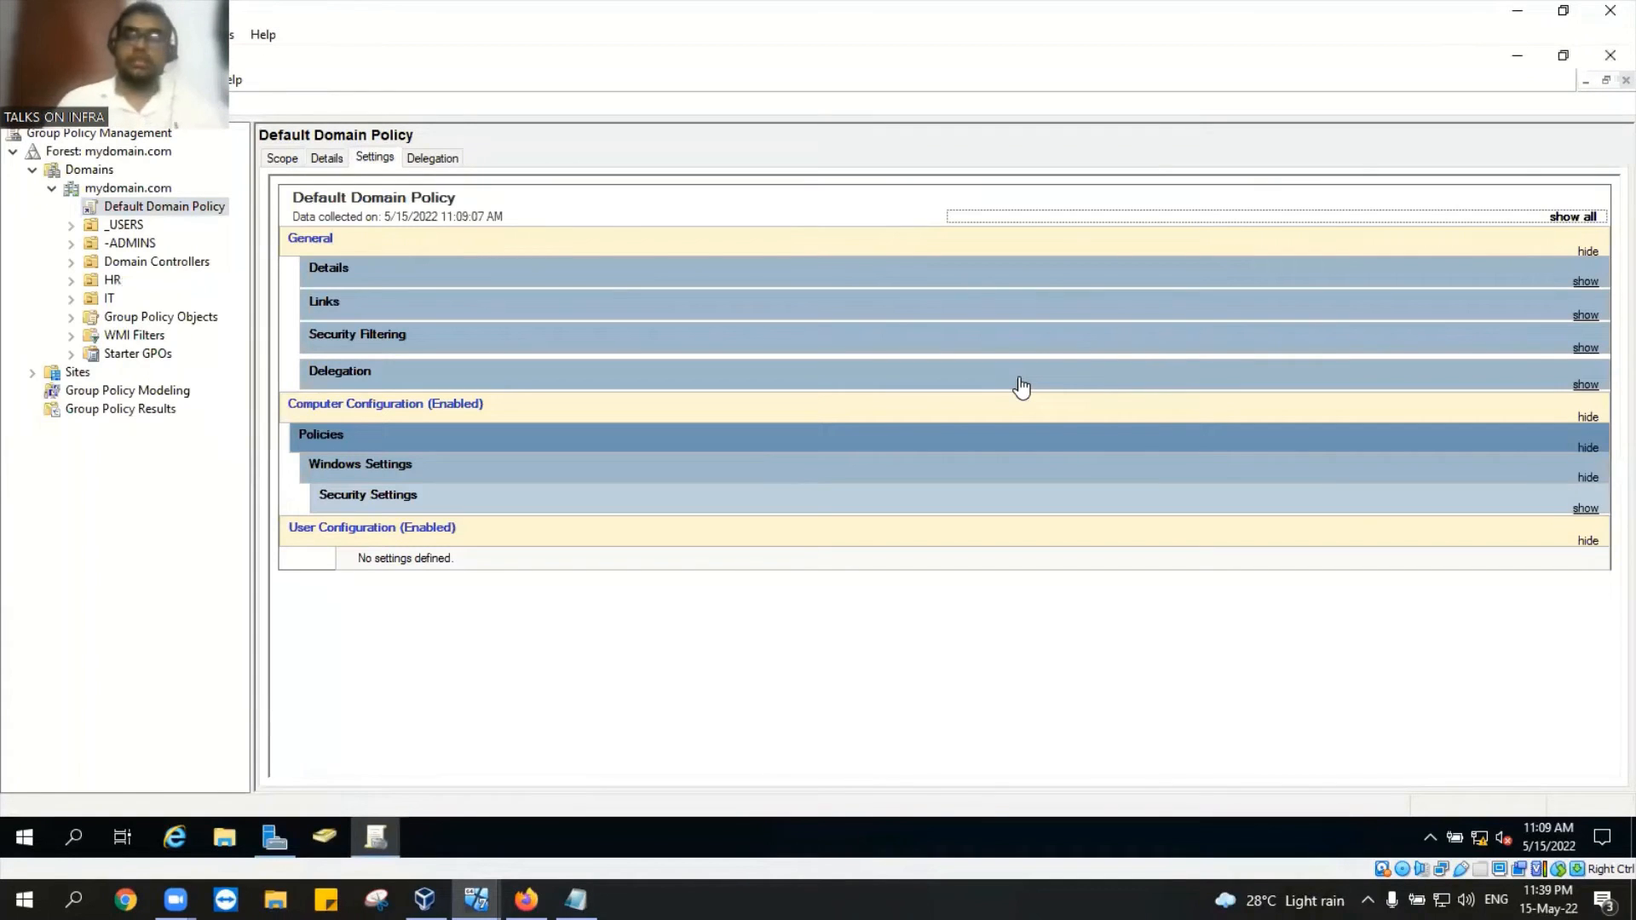
Step: Expand all report sections and highlight the Account lockout threshold of 0 invalid logon attempts
left_click(1570, 218)
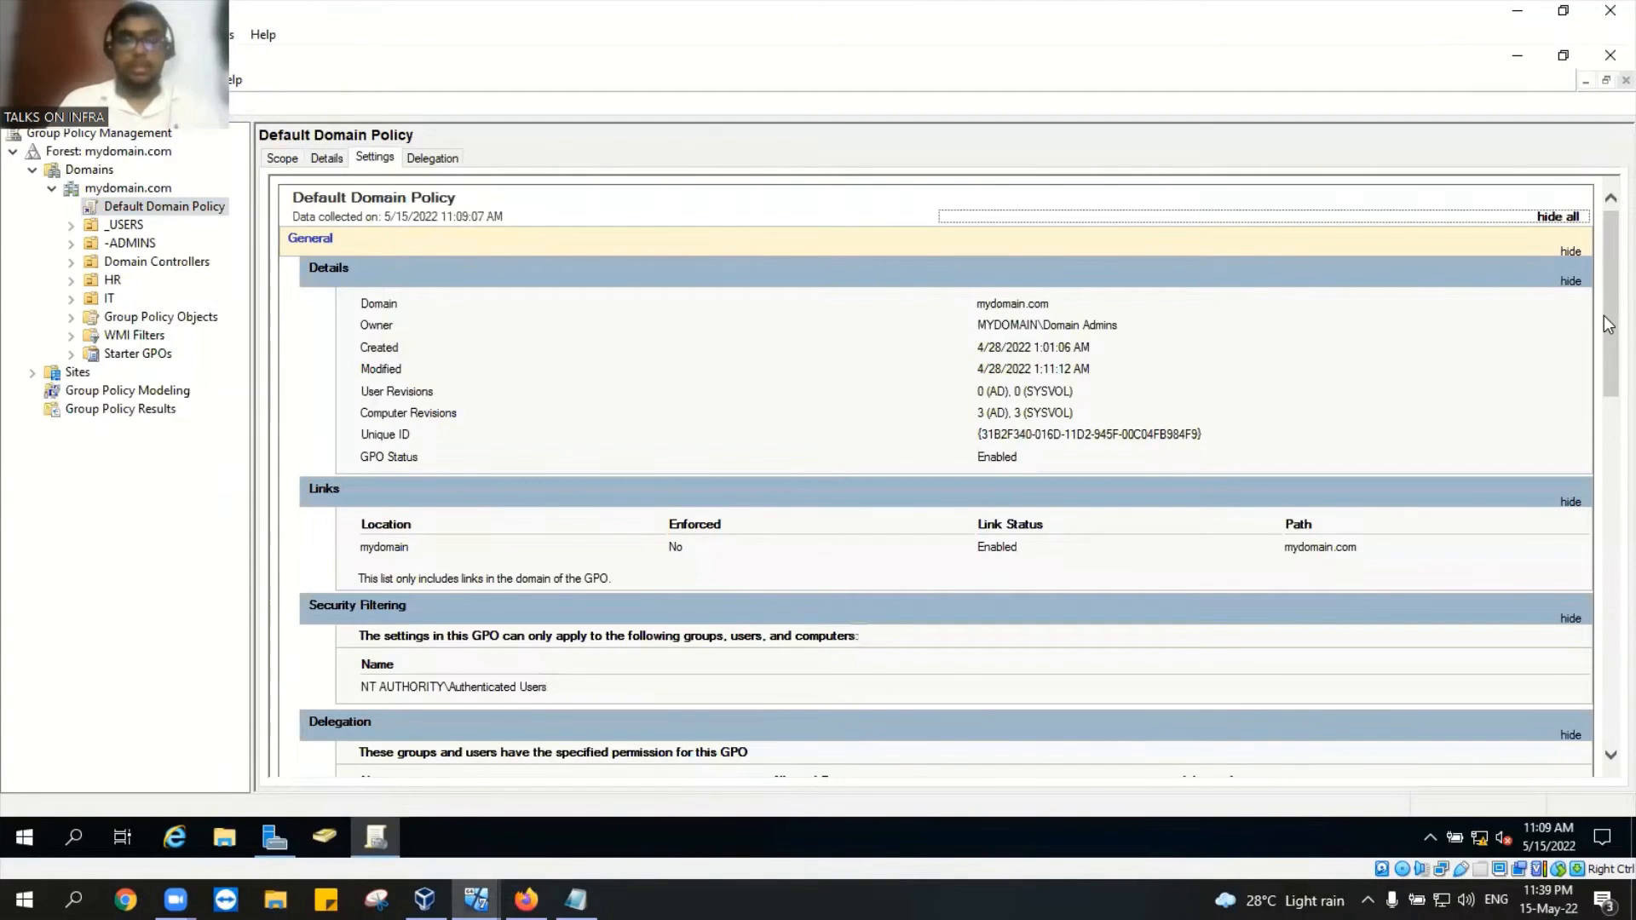
scroll(1604, 324, "down", 6)
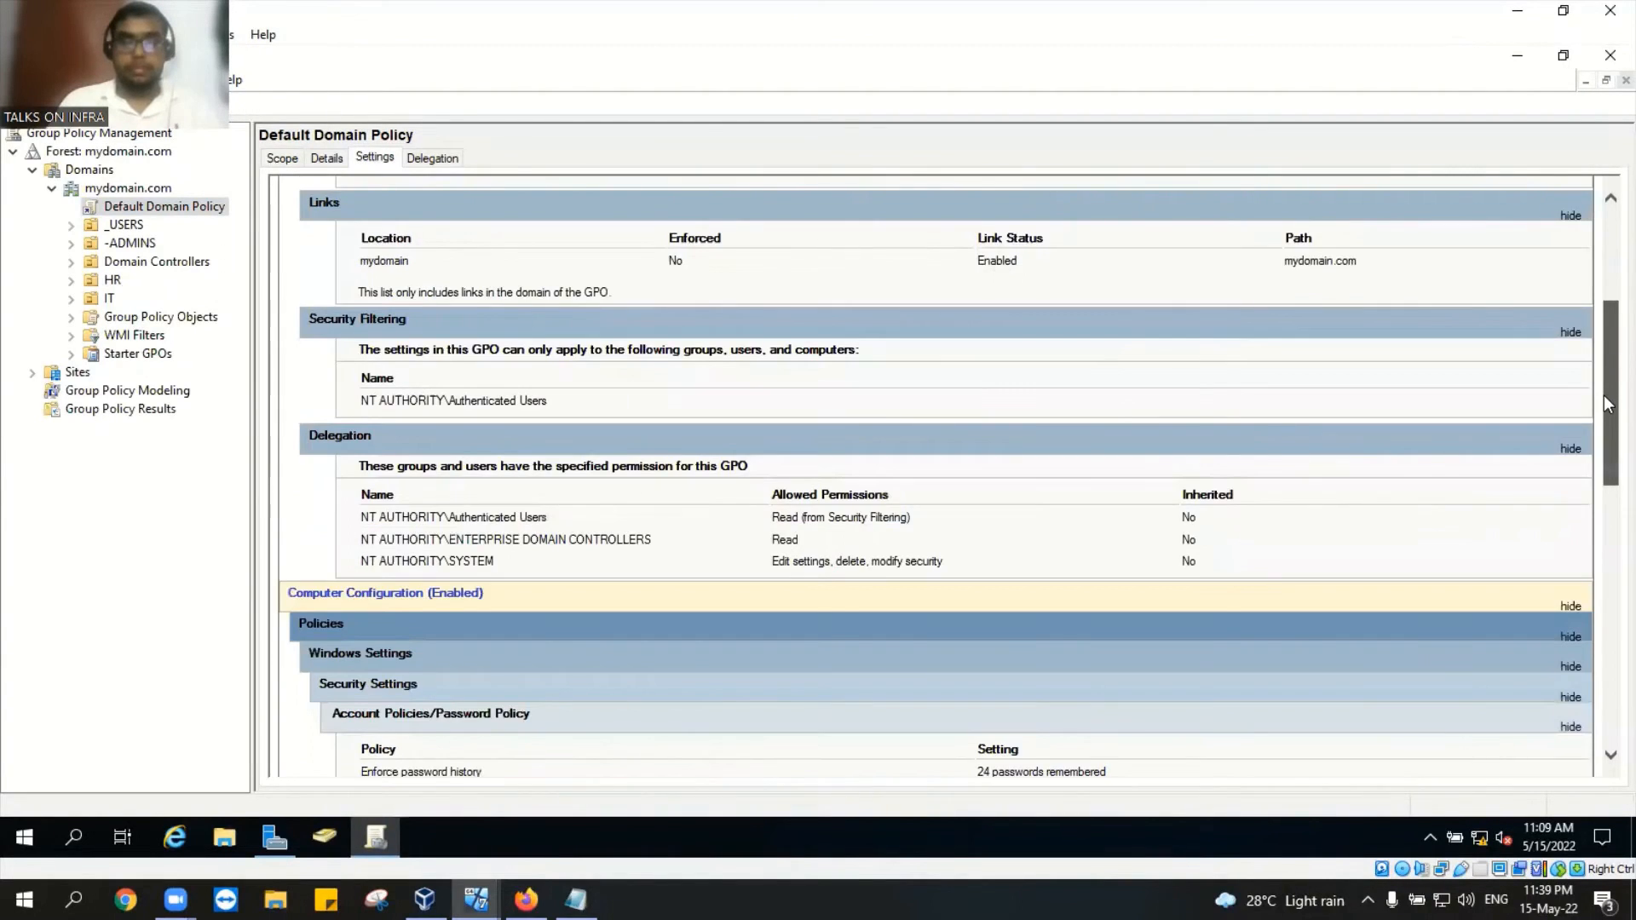
scroll(1603, 397, "down", 2)
scroll(1603, 422, "down", 2)
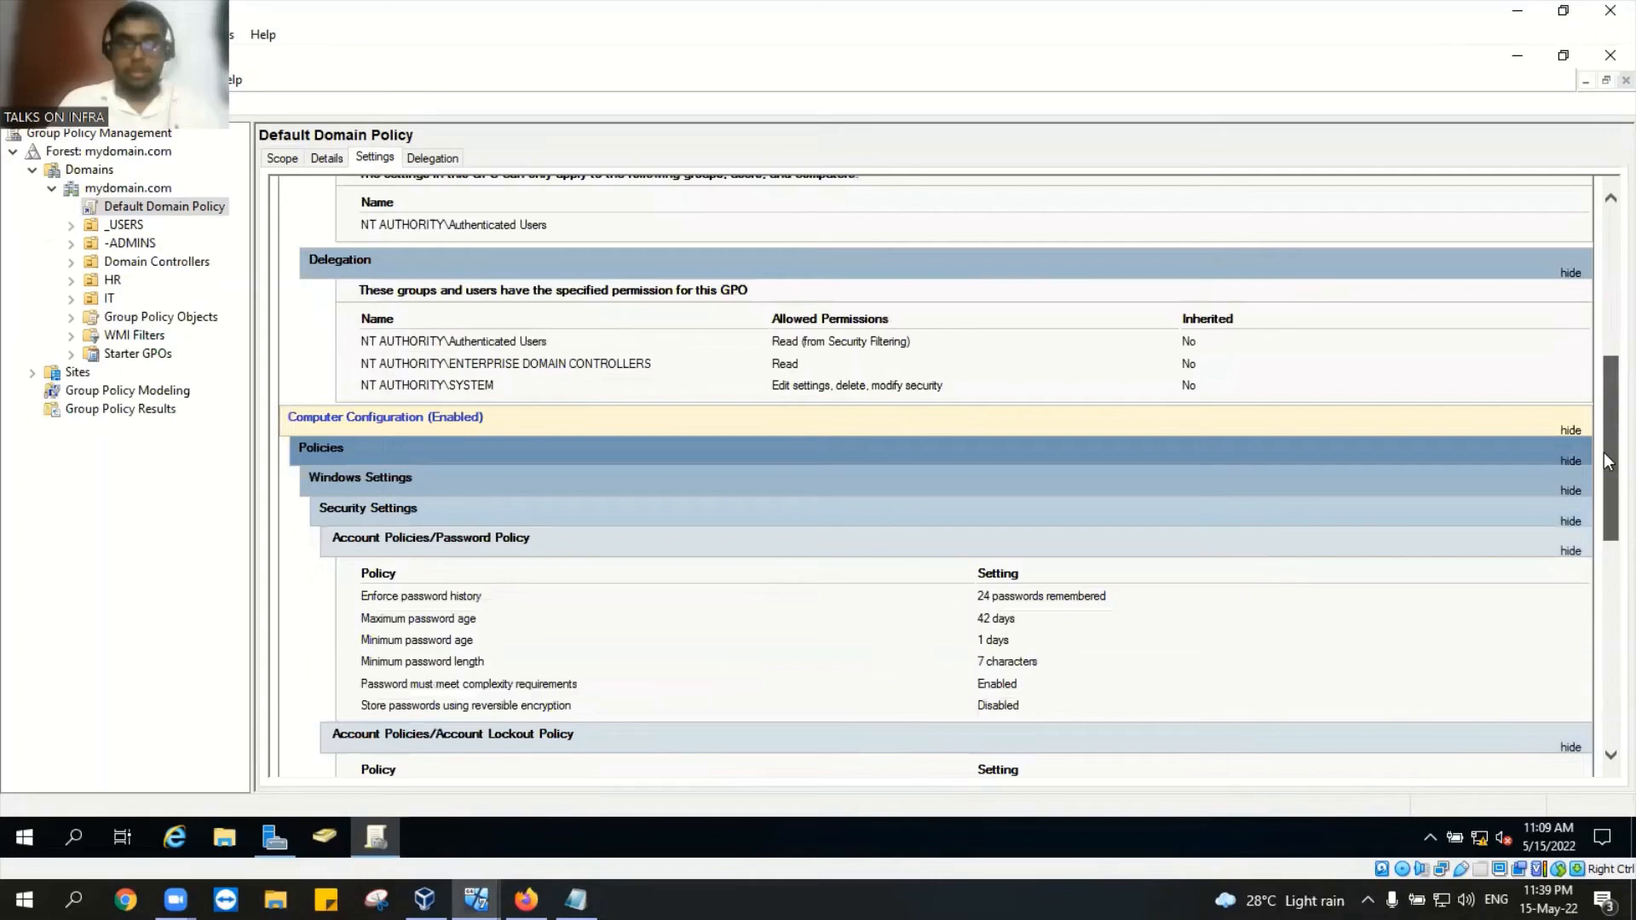
scroll(1607, 485, "down", 3)
scroll(1603, 508, "down", 1)
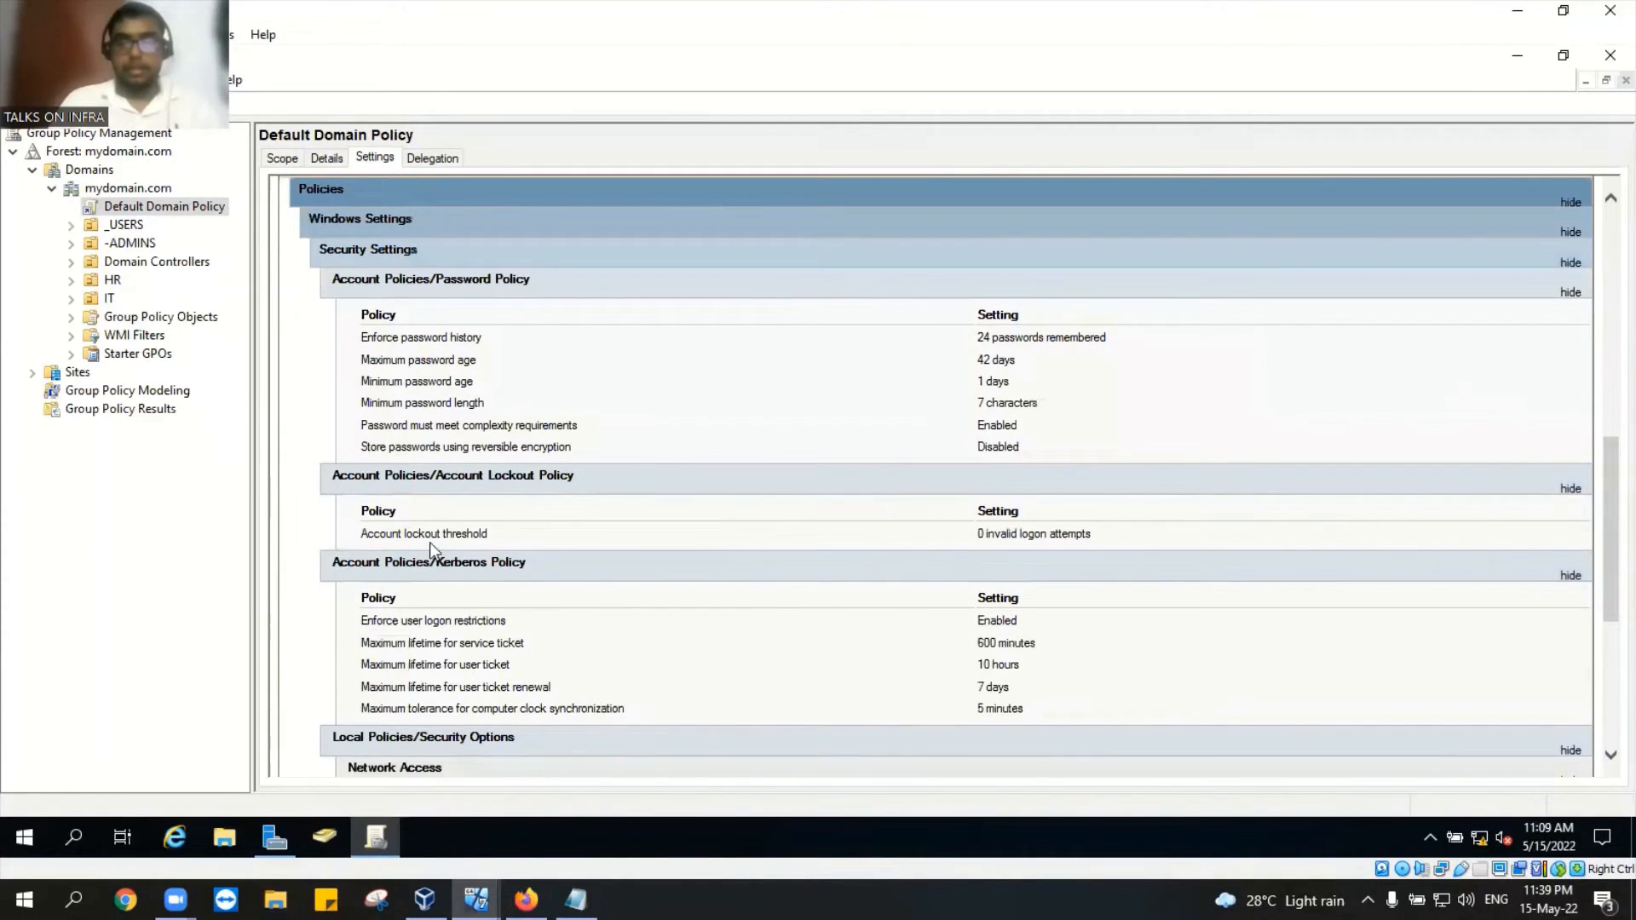
left_click_drag(444, 534, 1143, 559)
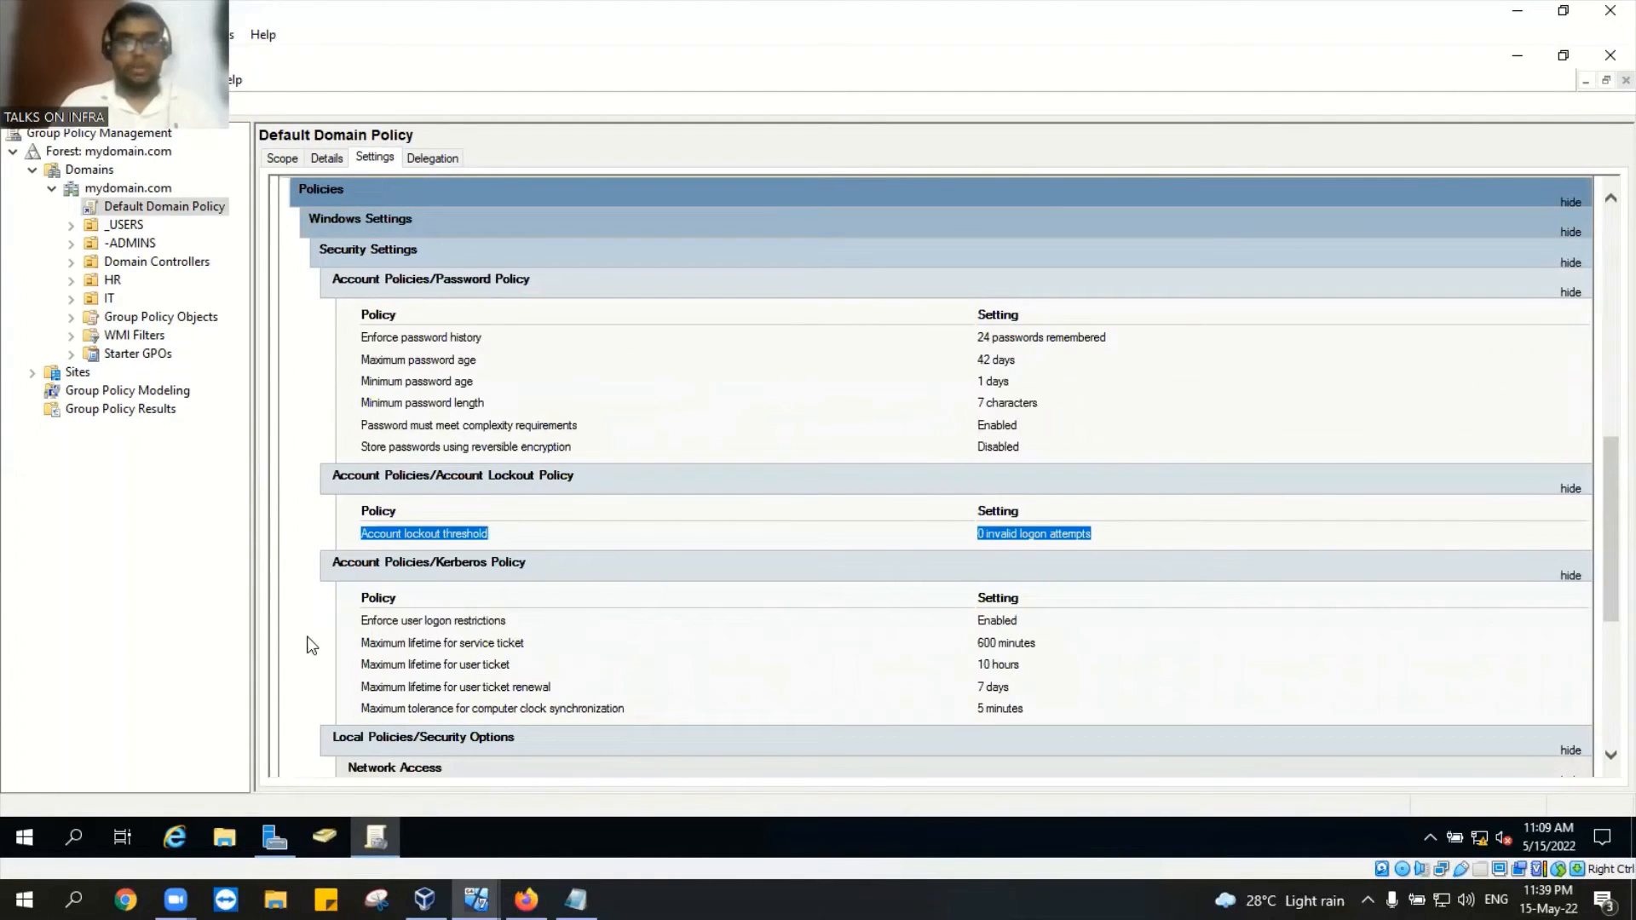
Step: Edit the Default Domain Policy and expand Computer Configuration down to Security Settings
right_click(175, 210)
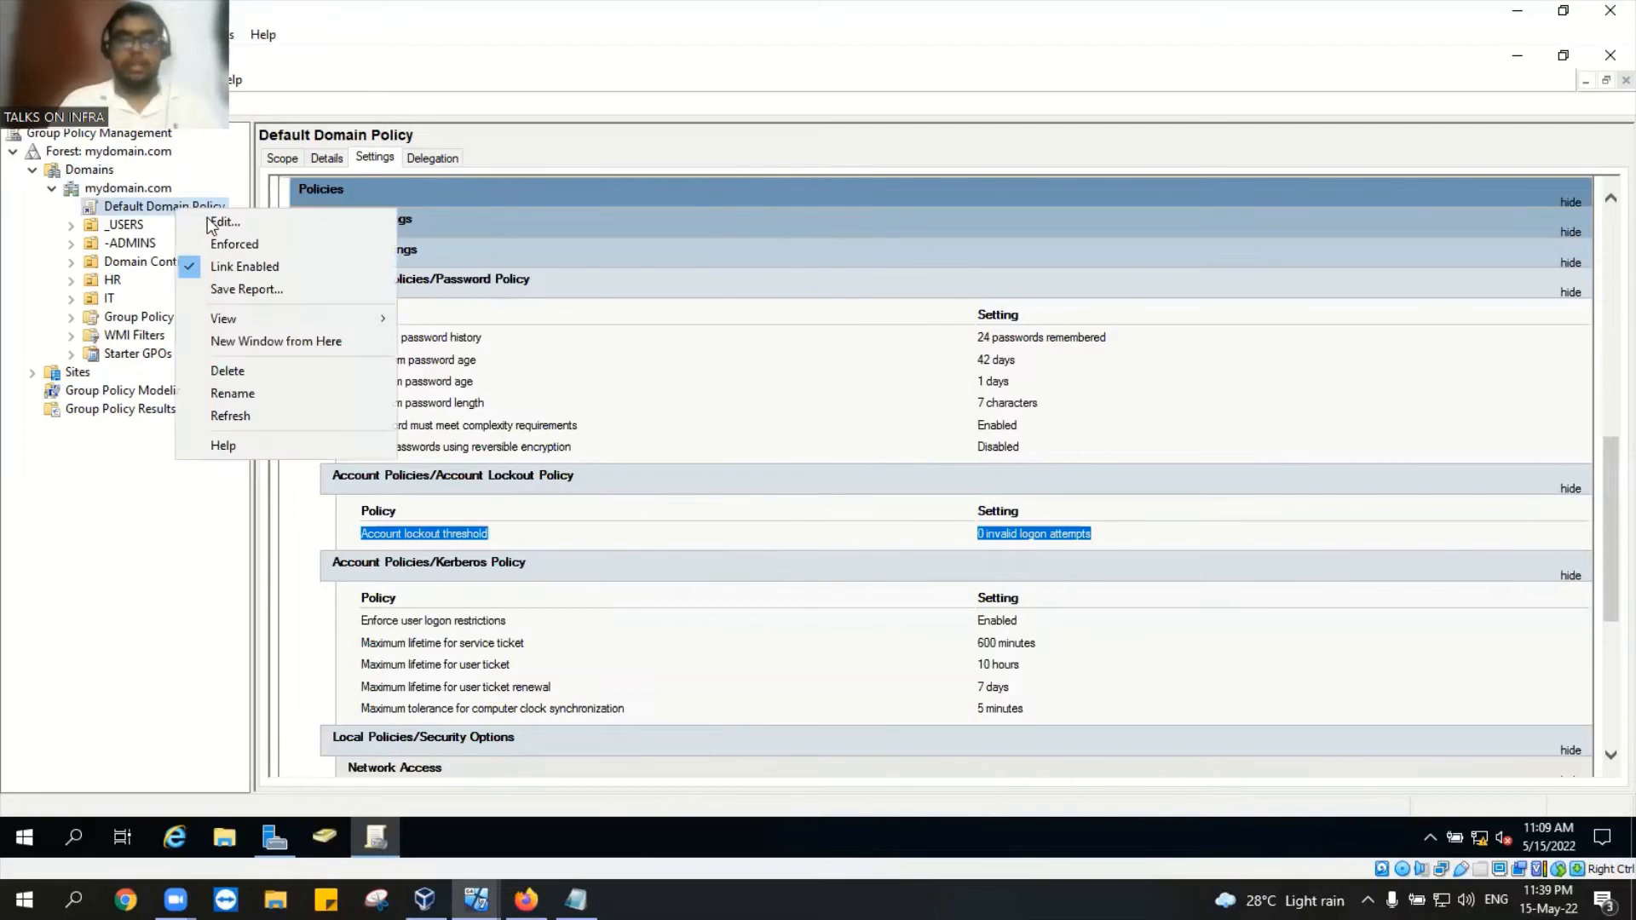
left_click(132, 210)
right_click(132, 209)
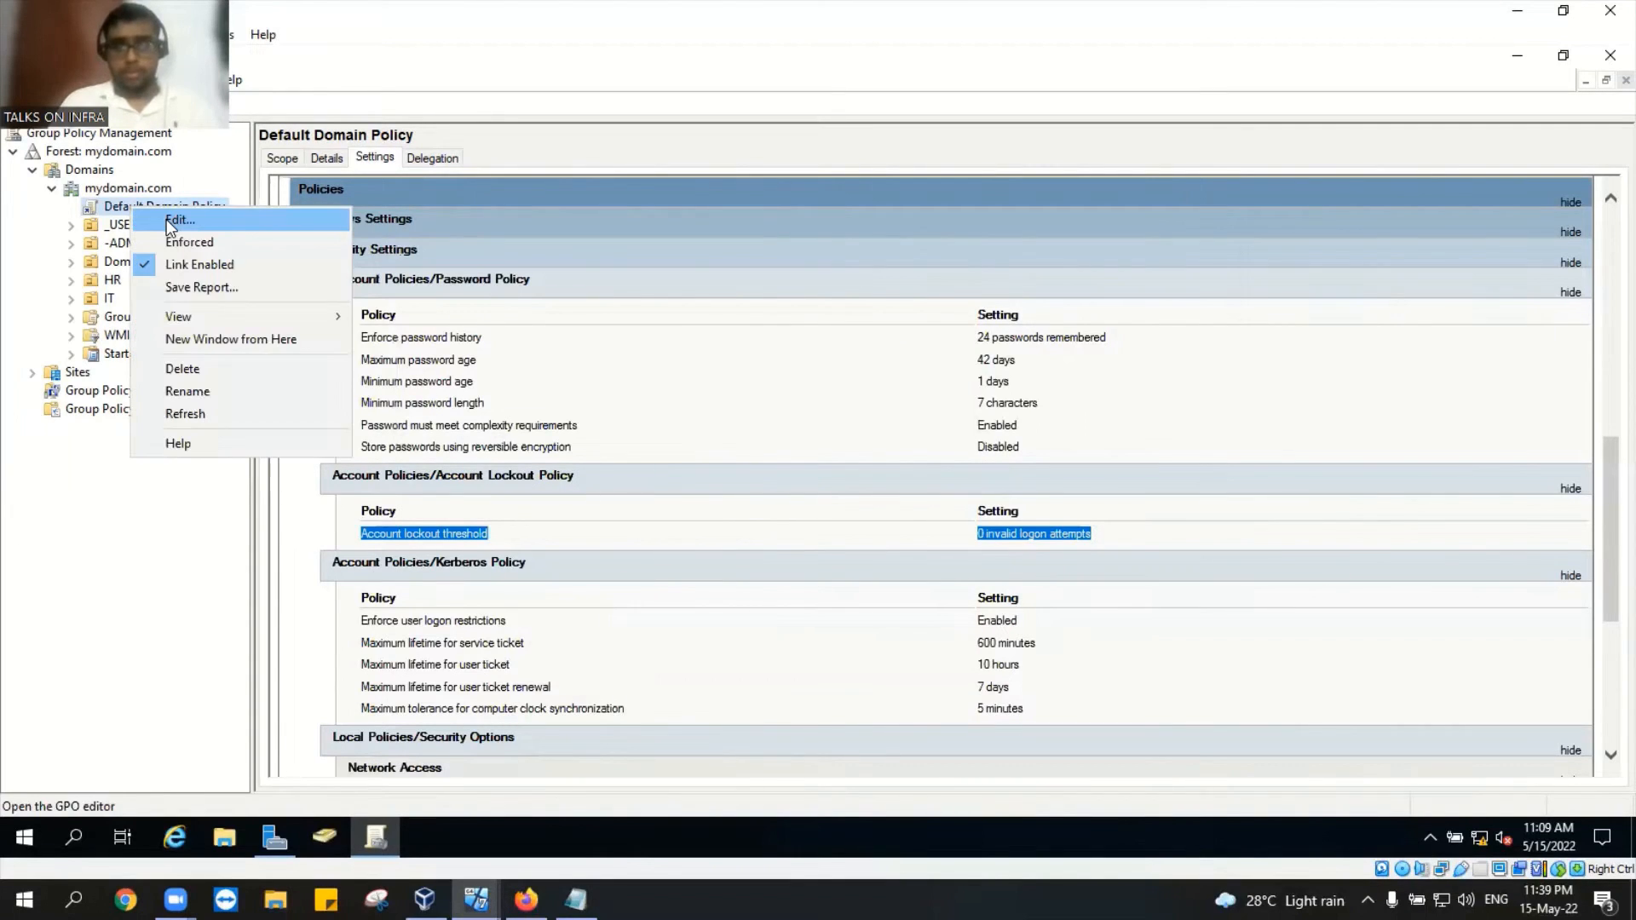
left_click(168, 223)
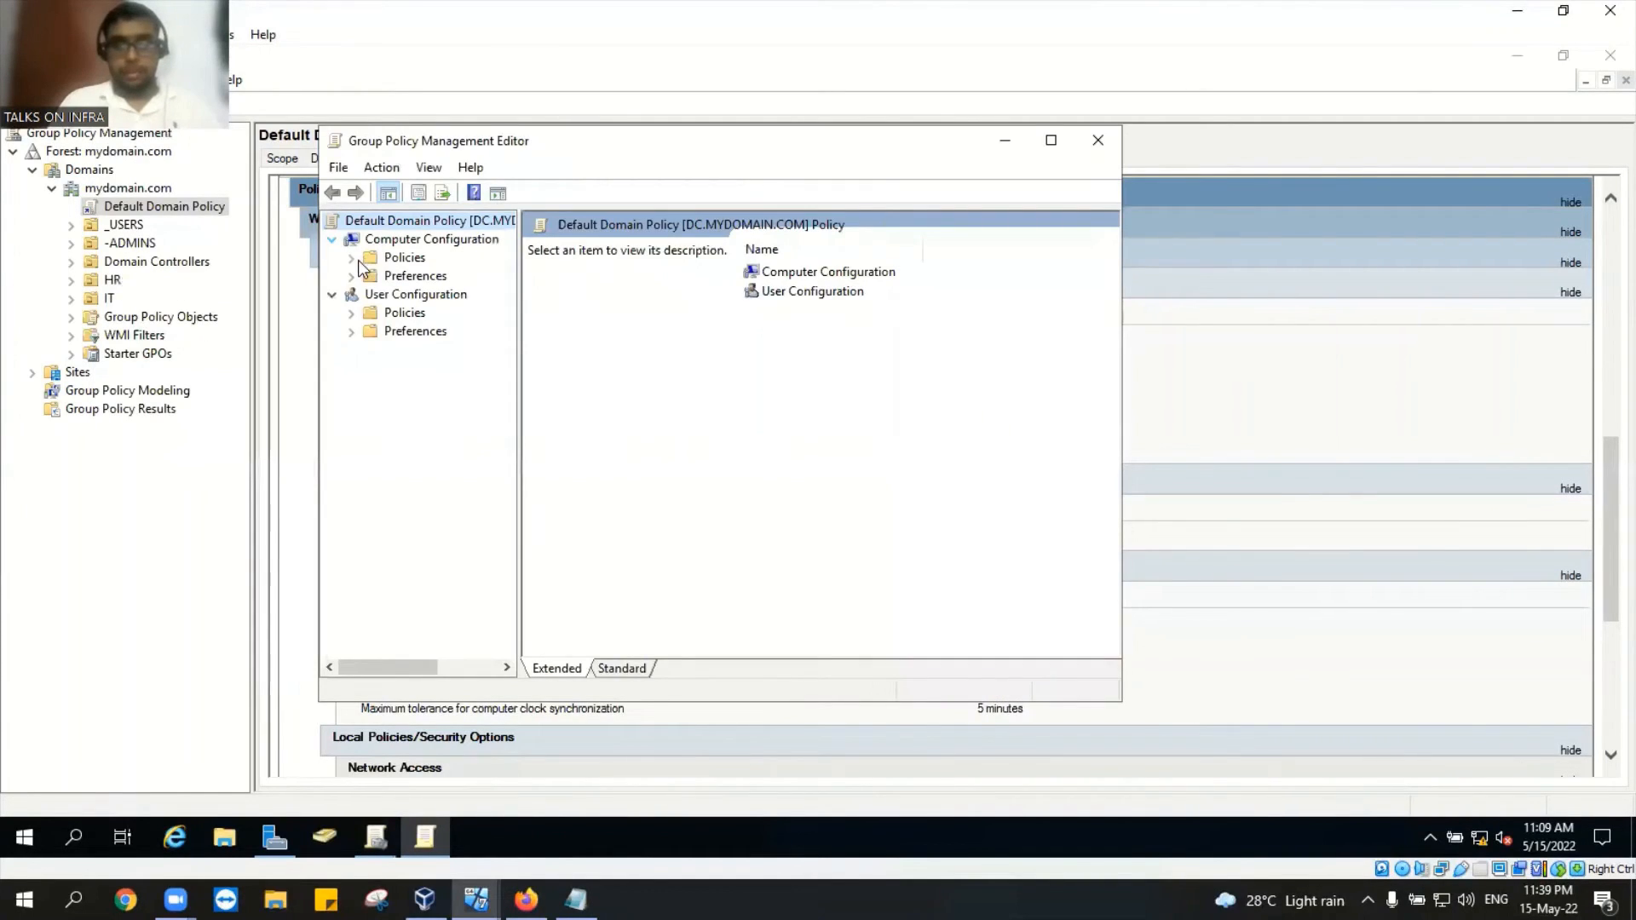
left_click(351, 257)
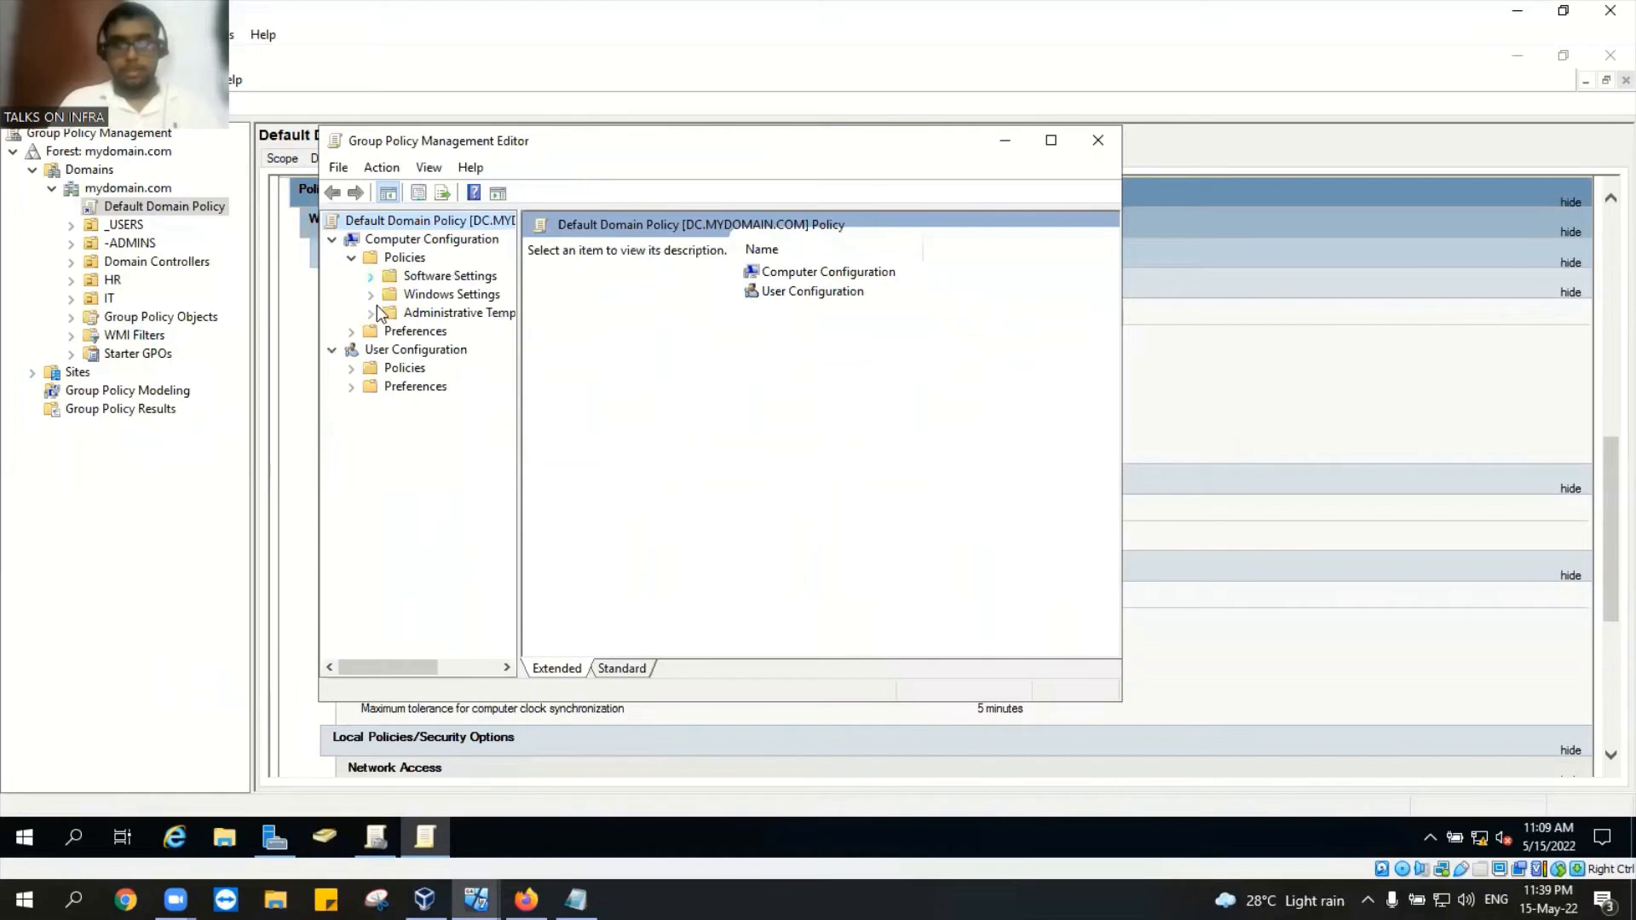
left_click(371, 296)
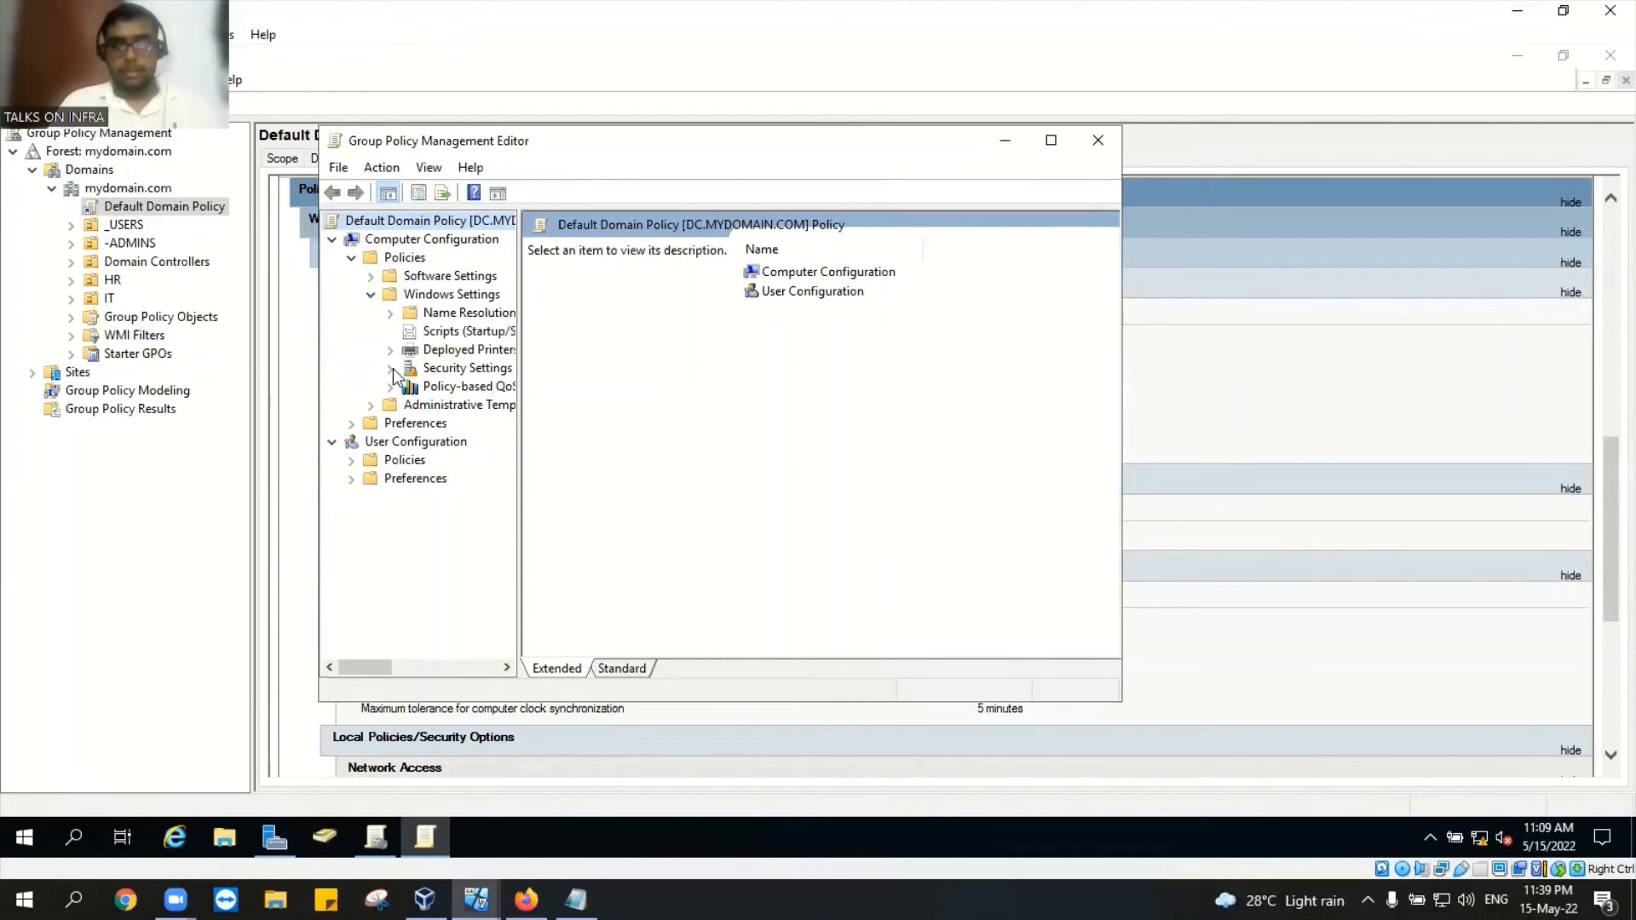
left_click(392, 370)
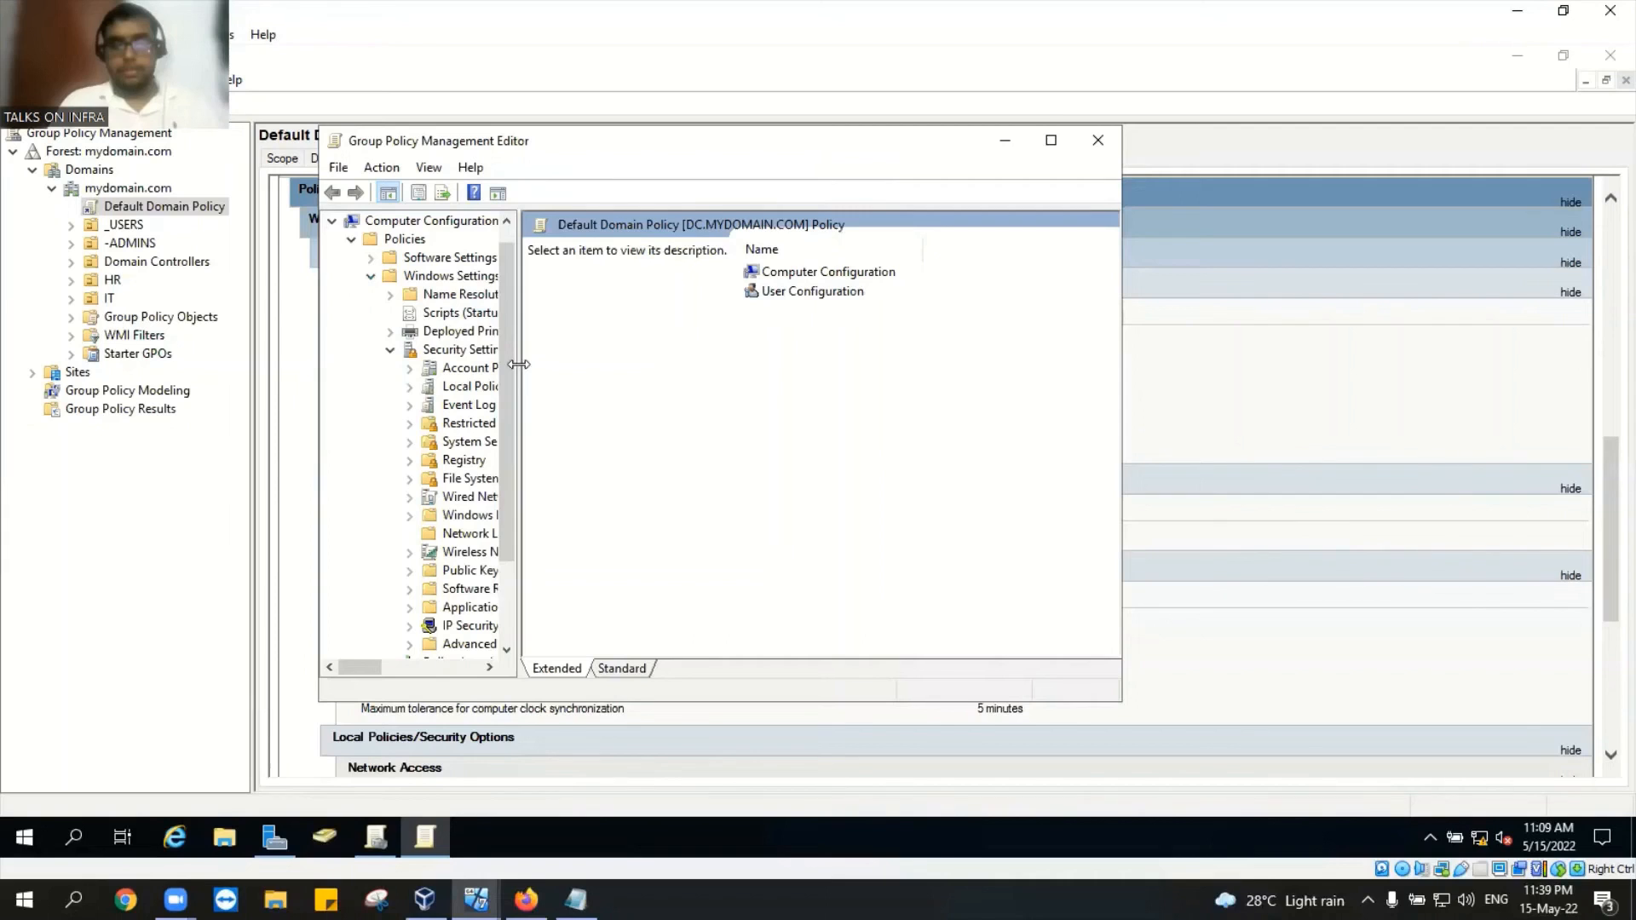
Step: Open Account Policies > Account Lockout Policy > Account lockout threshold and raise it to 1
left_click_drag(526, 364, 602, 367)
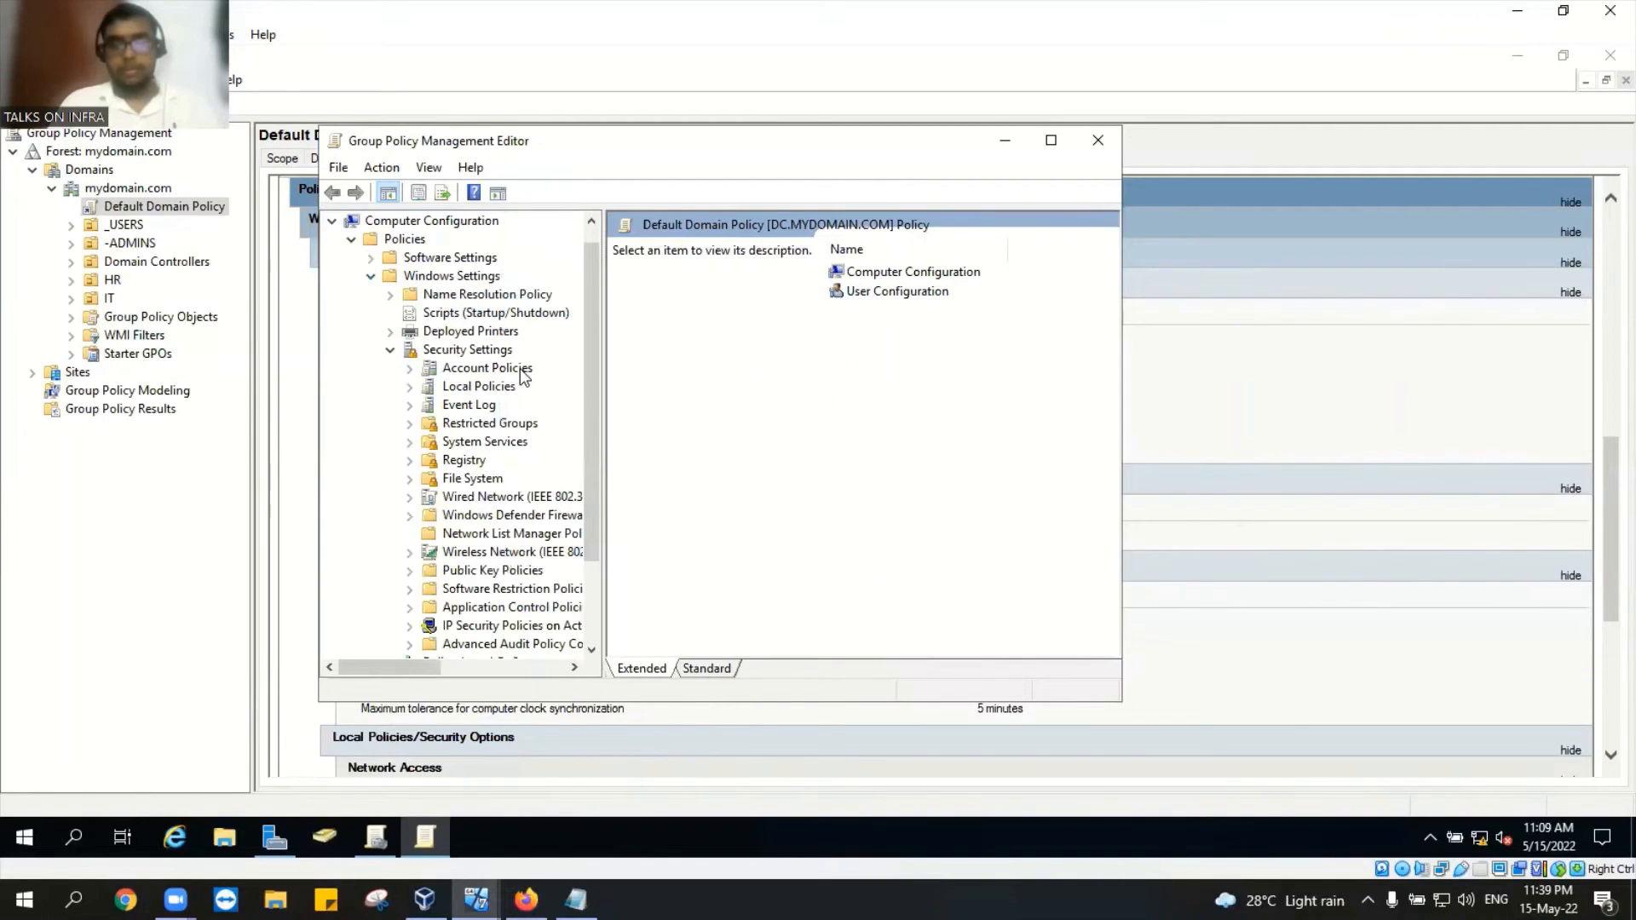
left_click(521, 371)
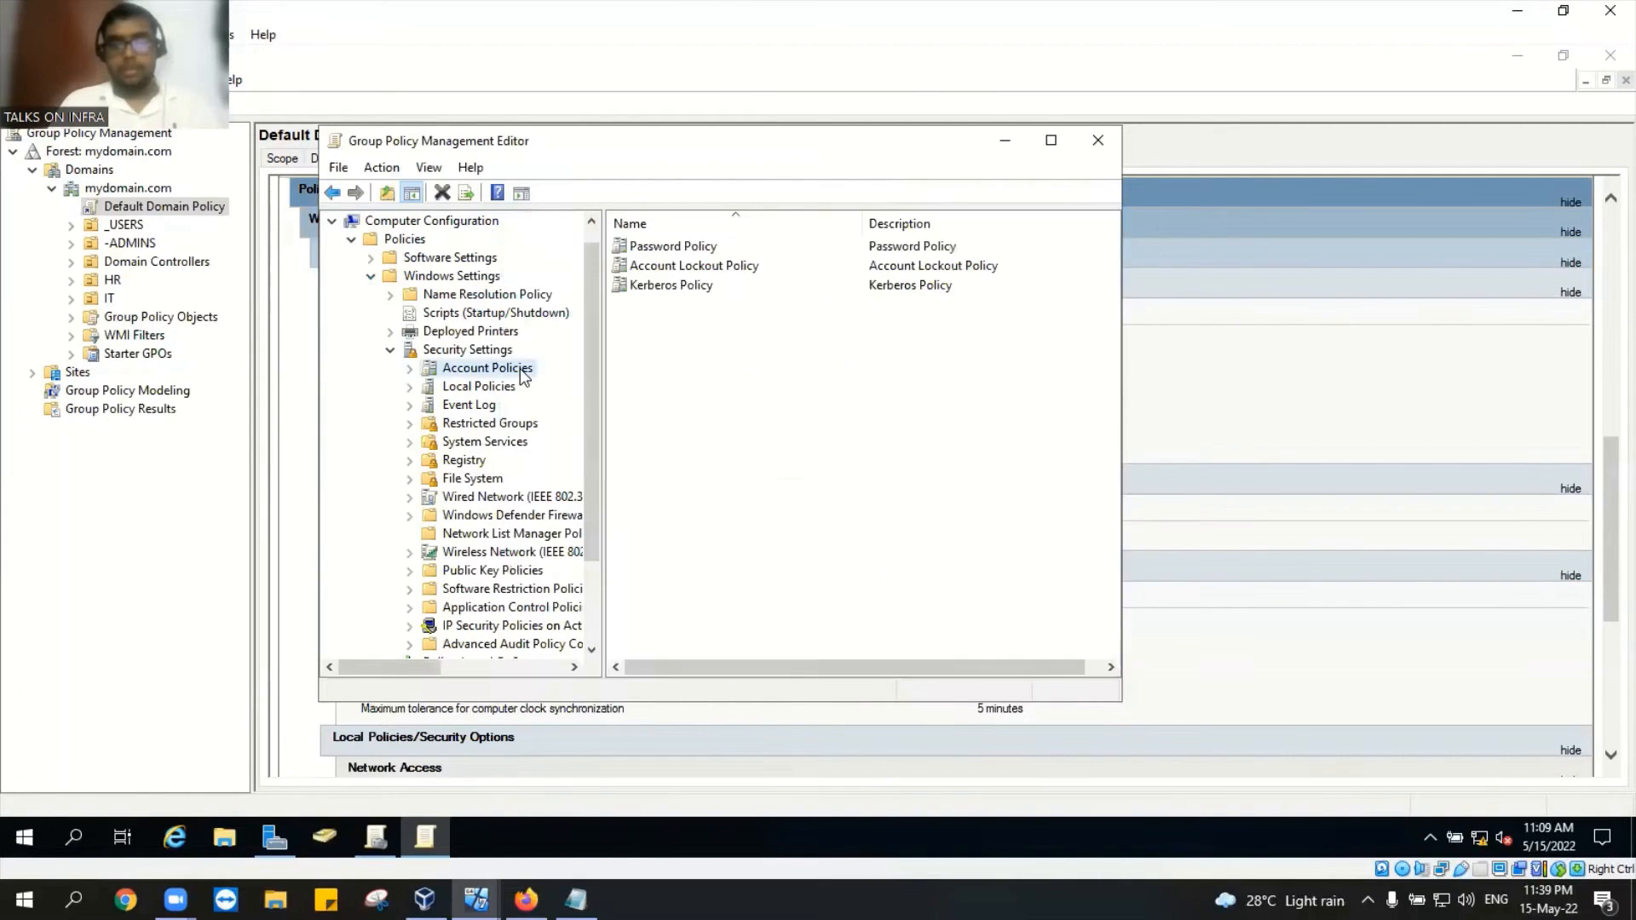
double_click(673, 268)
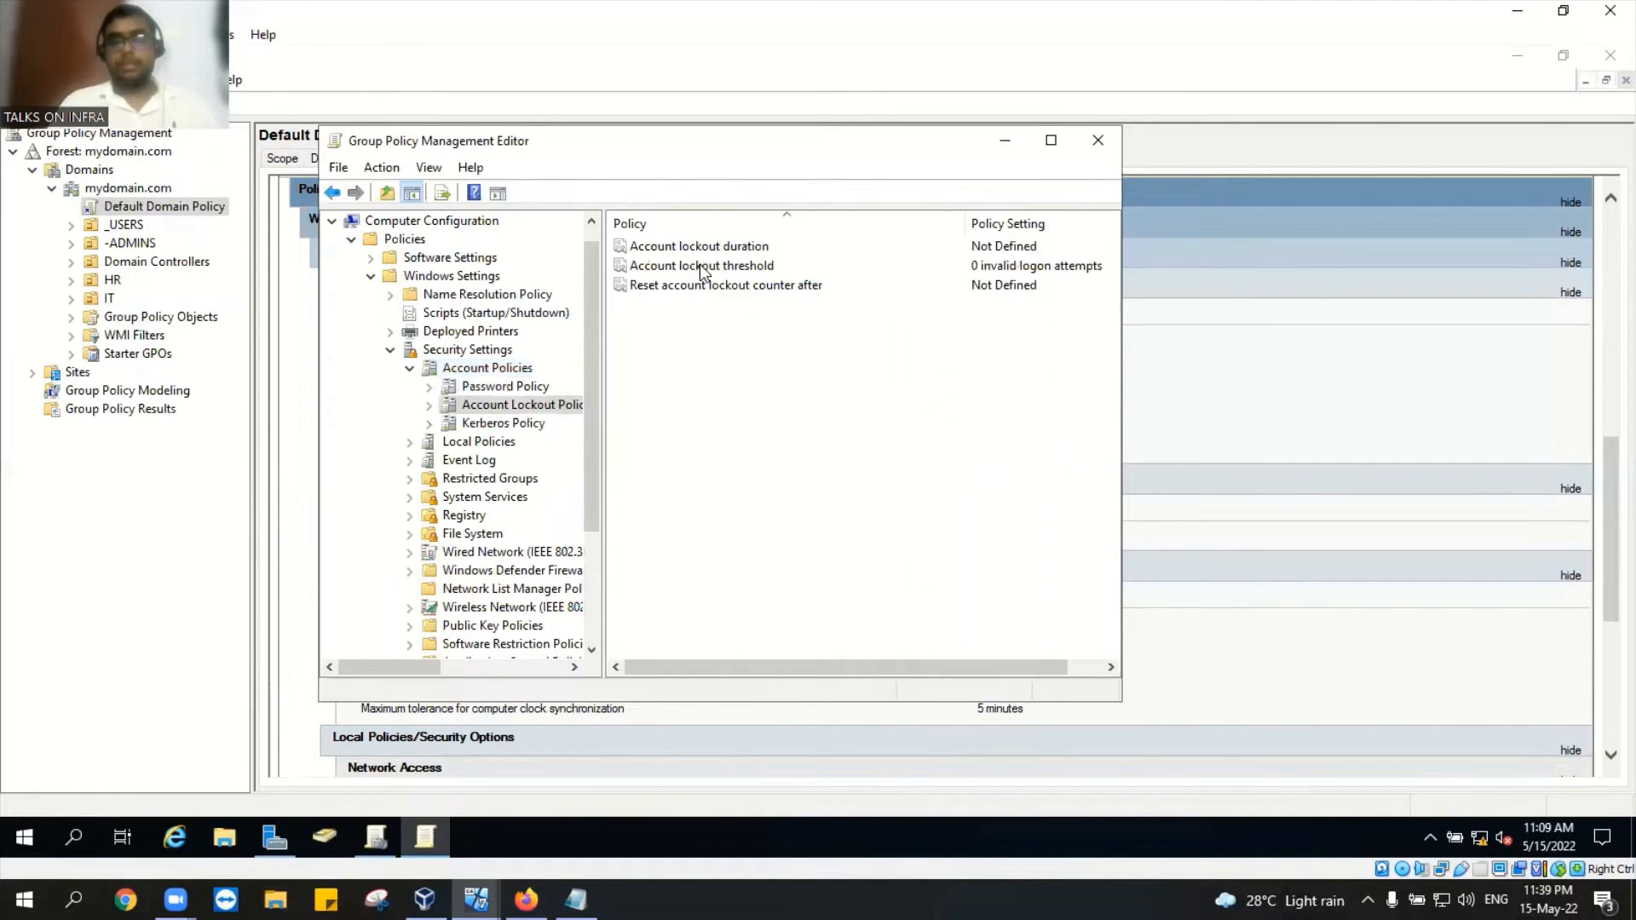
double_click(698, 266)
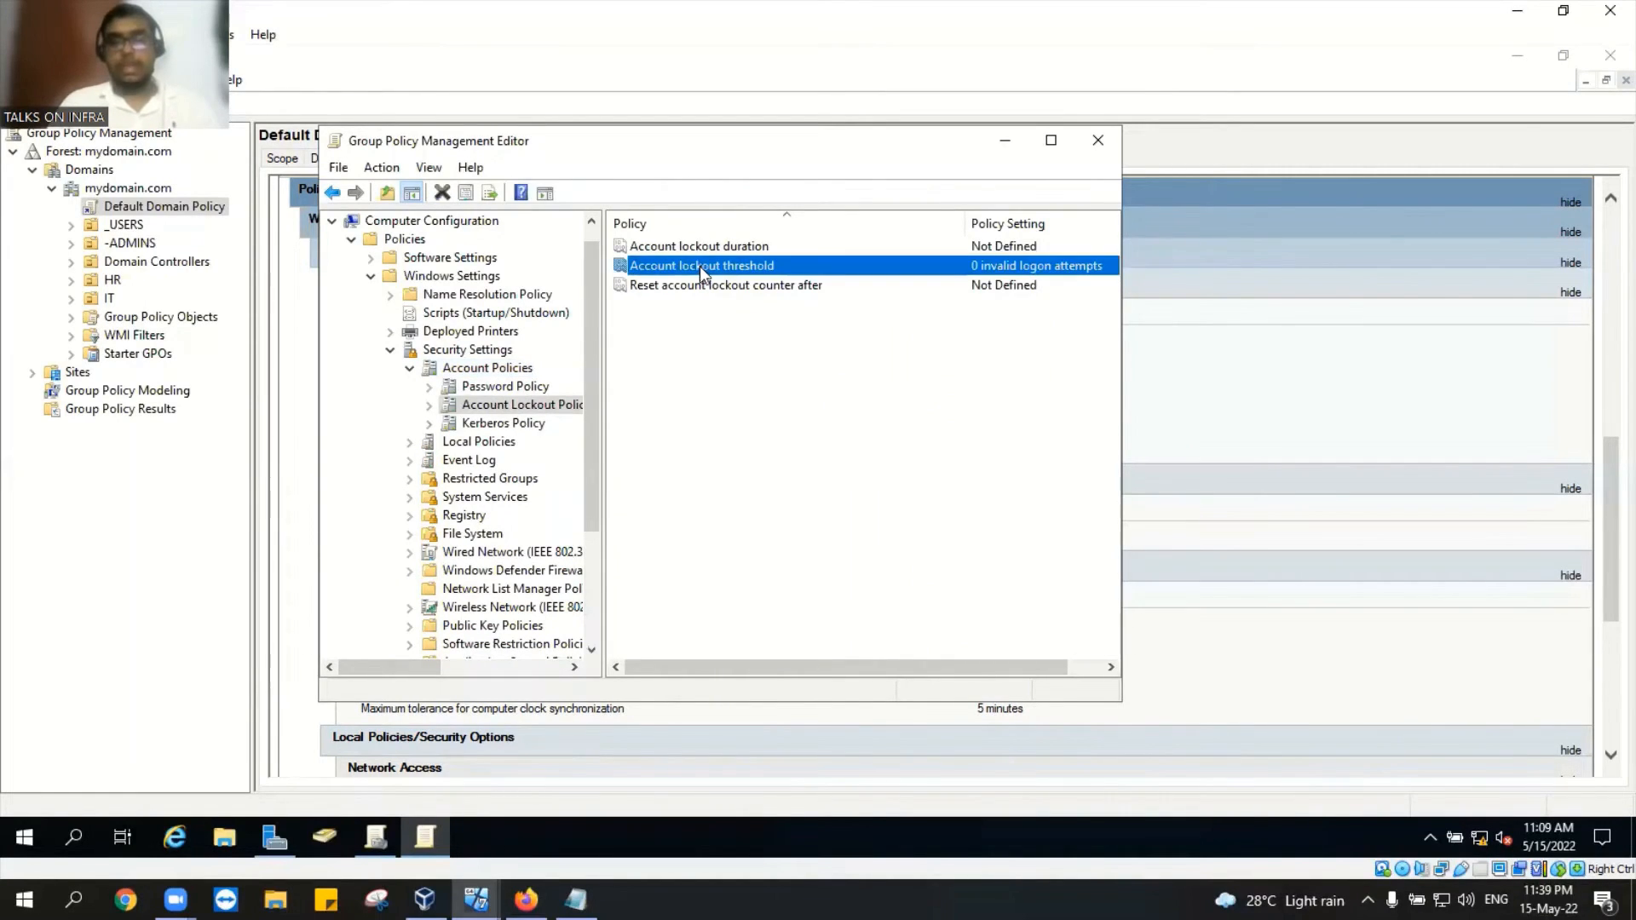
left_click(608, 324)
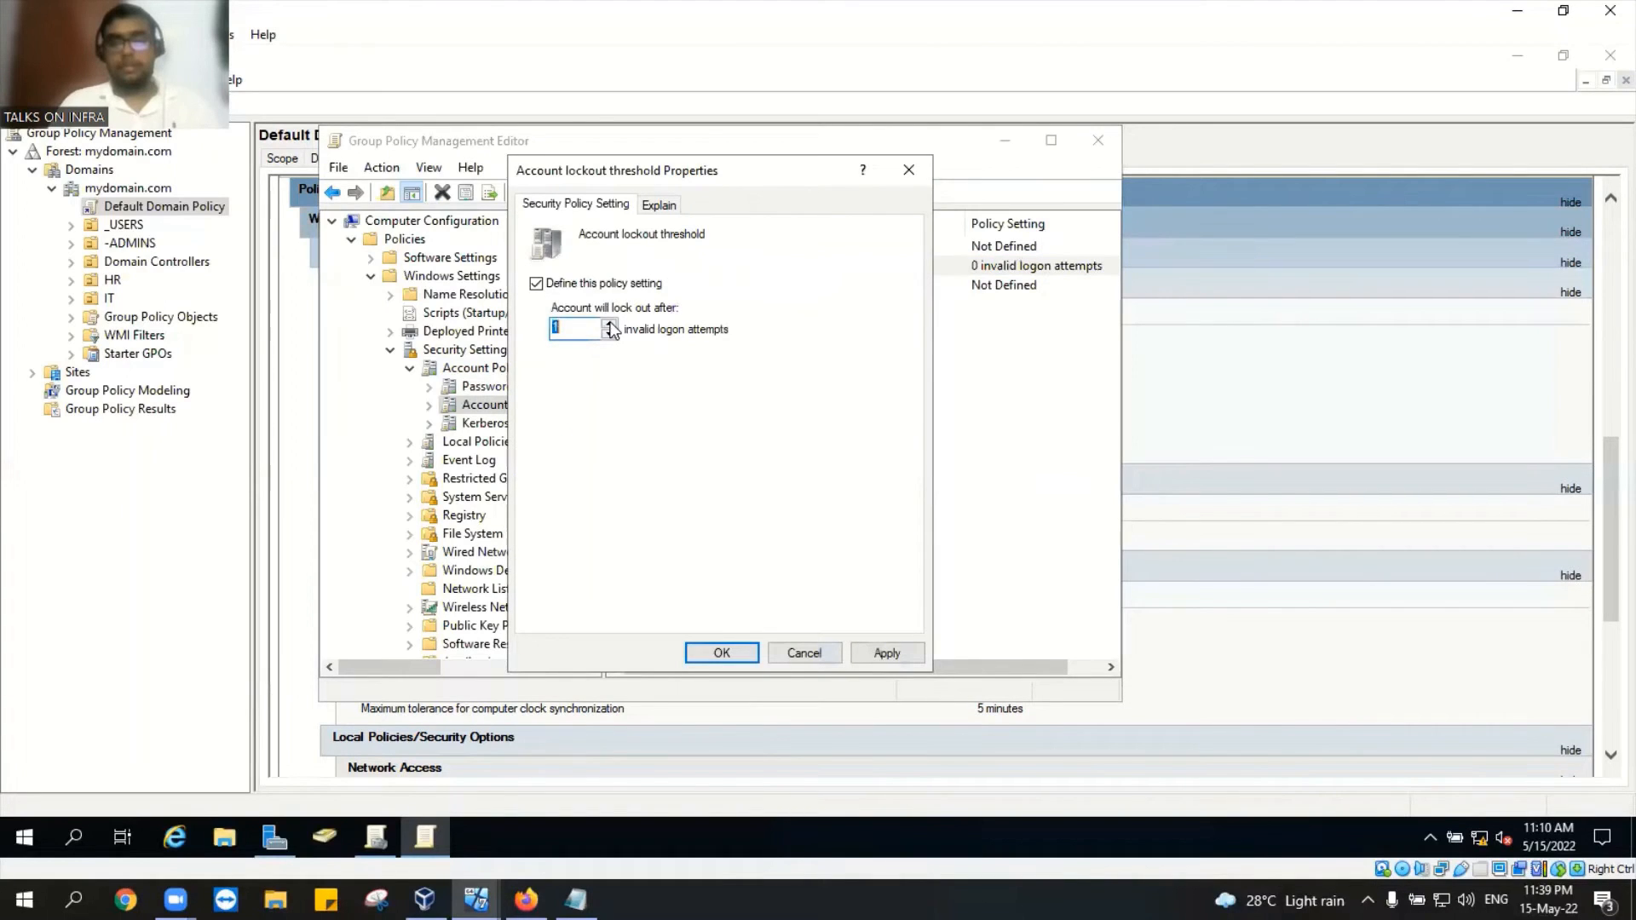
Step: Save the lockout threshold as 3 attempts with the suggested related settings, then view Password Policy
left_click(608, 324)
left_click(608, 324)
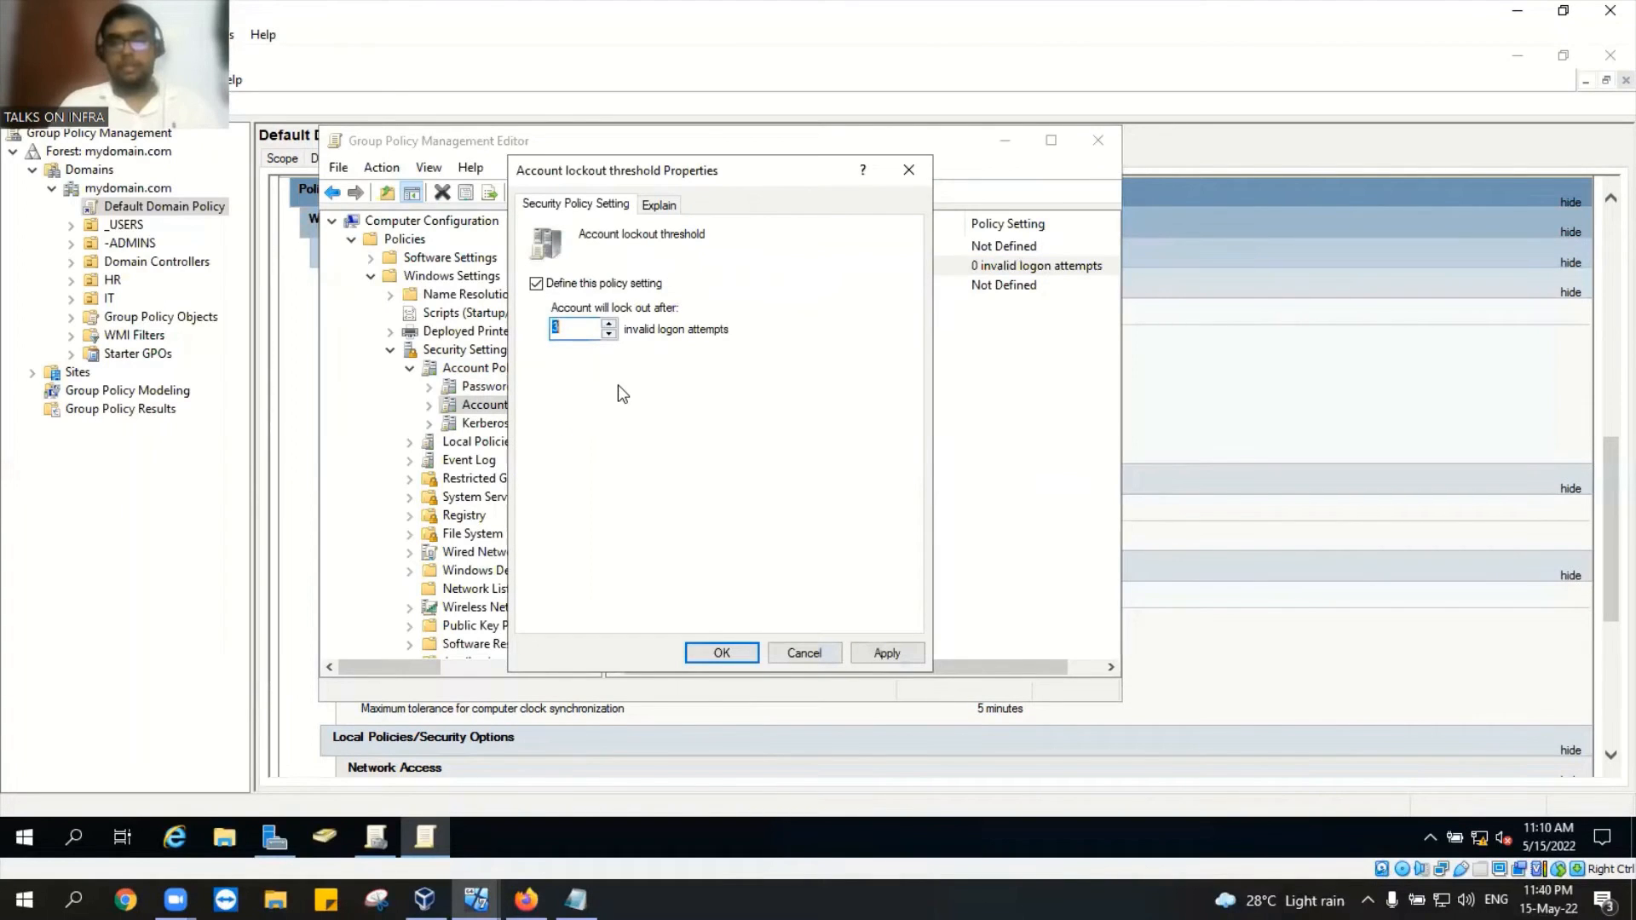
left_click(880, 648)
left_click(807, 508)
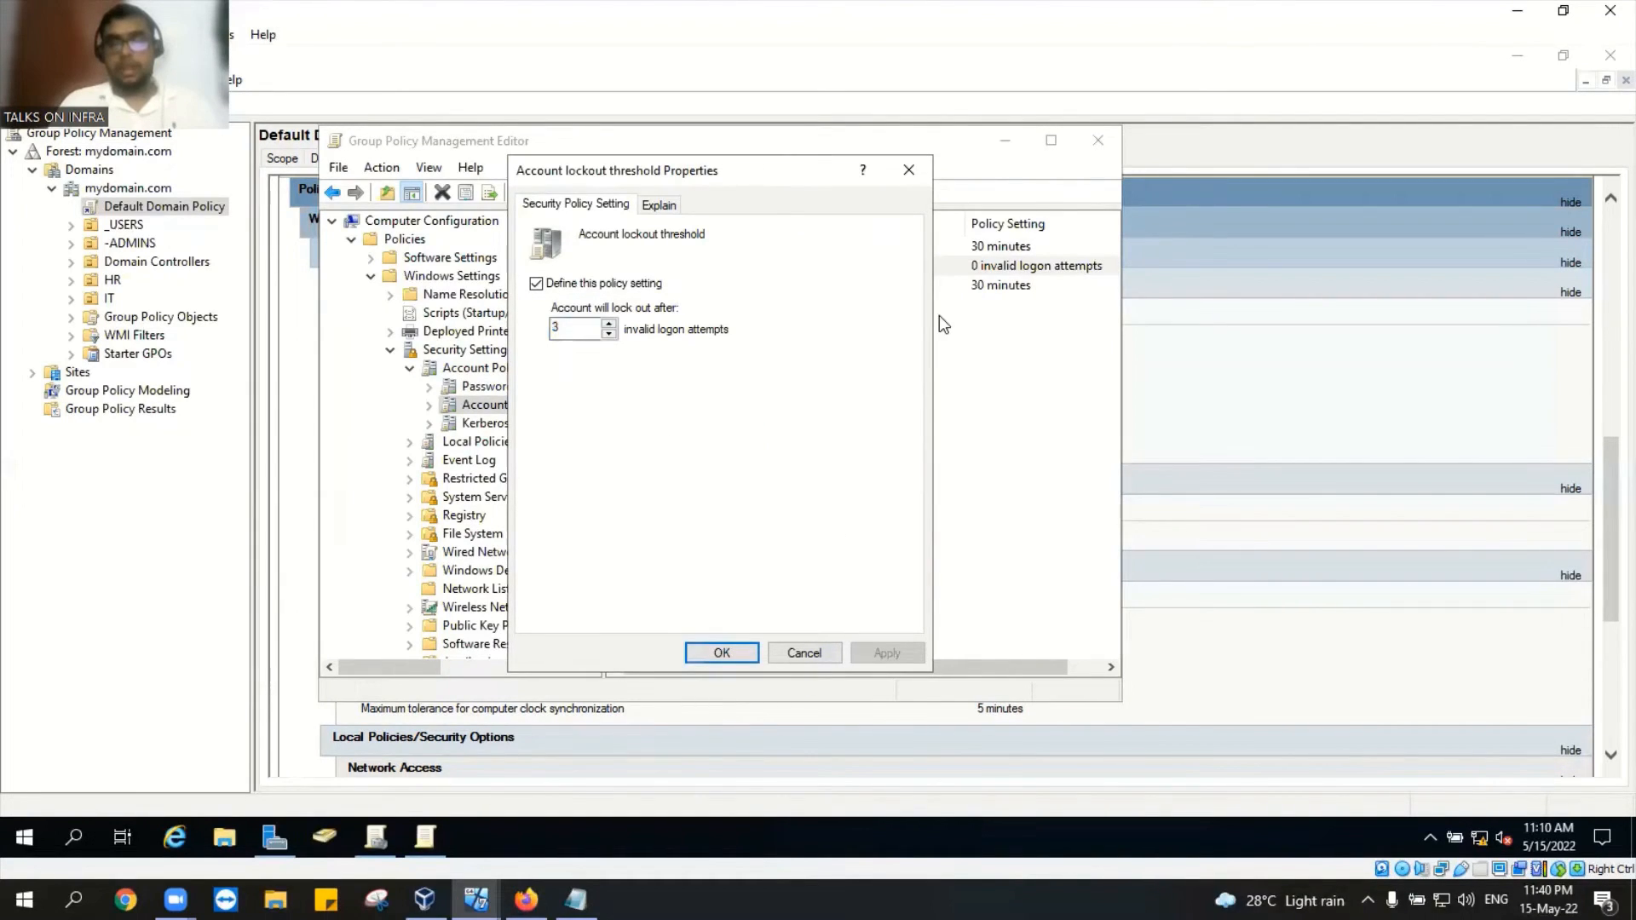
key("Return")
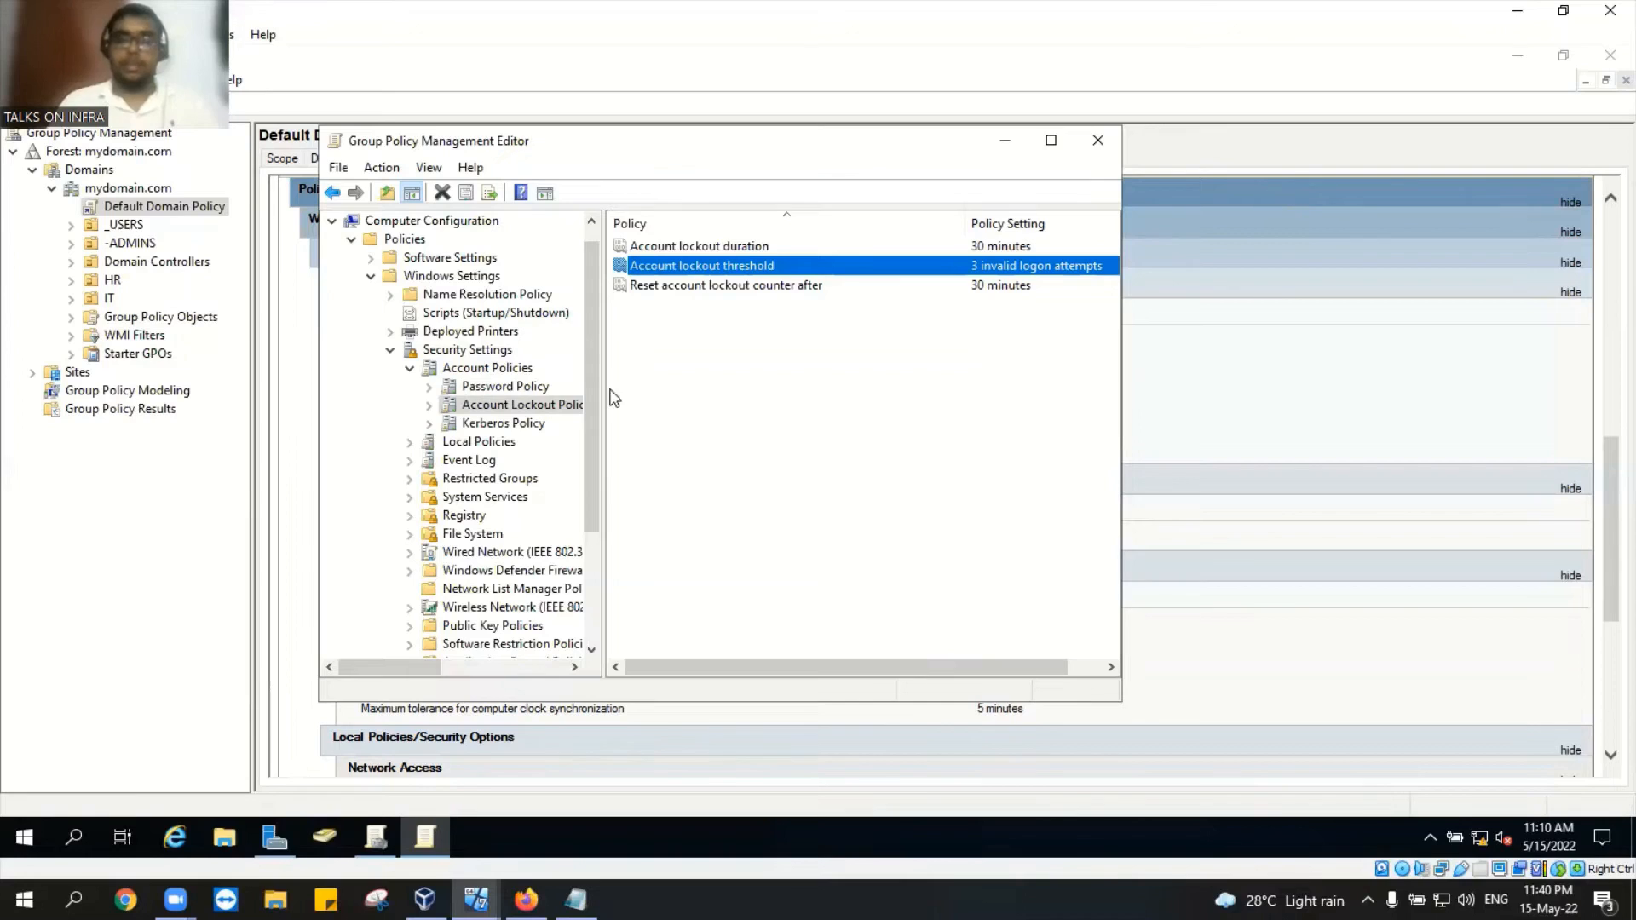
left_click(506, 387)
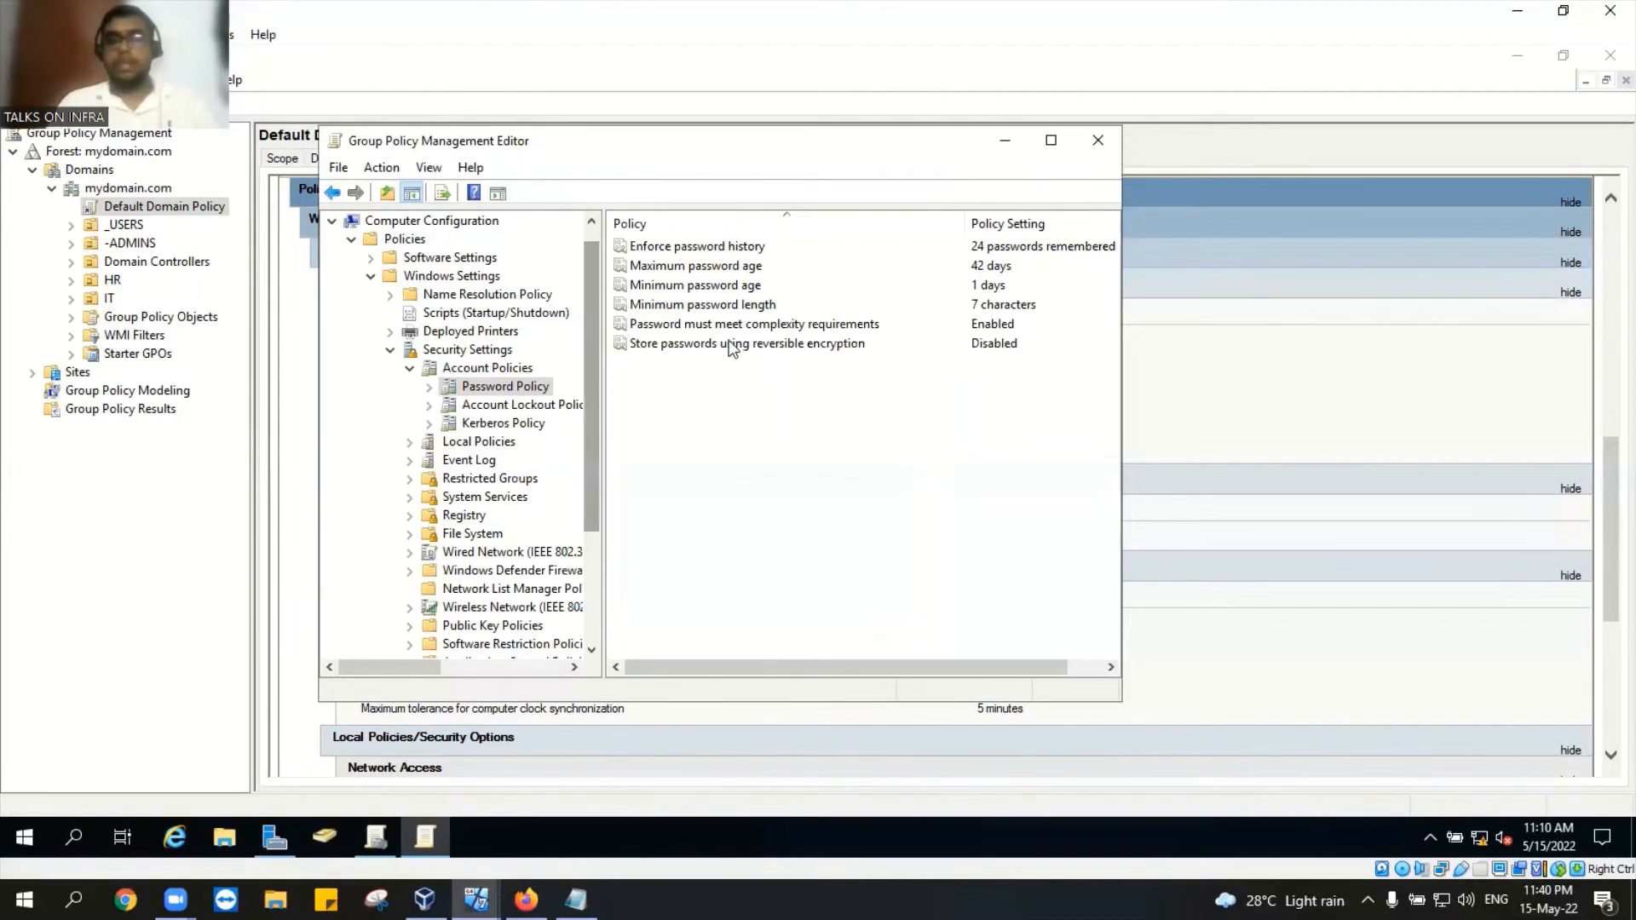
Step: Inspect Minimum password length and close it unchanged at 7 characters
double_click(978, 308)
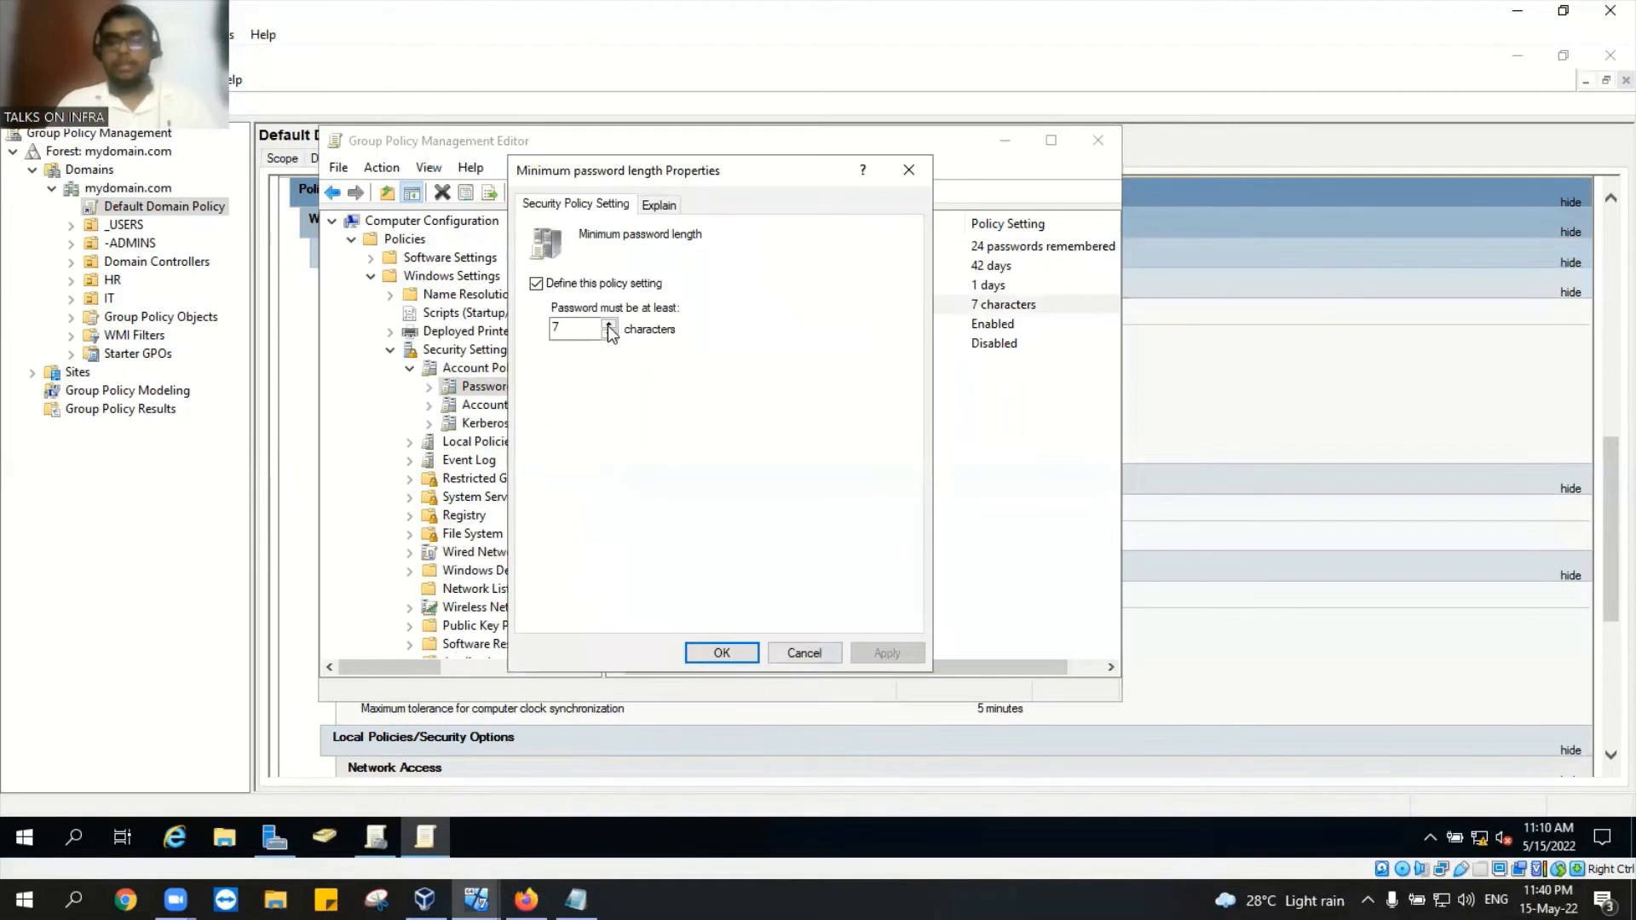
left_click(609, 325)
left_click(608, 325)
left_click(608, 325)
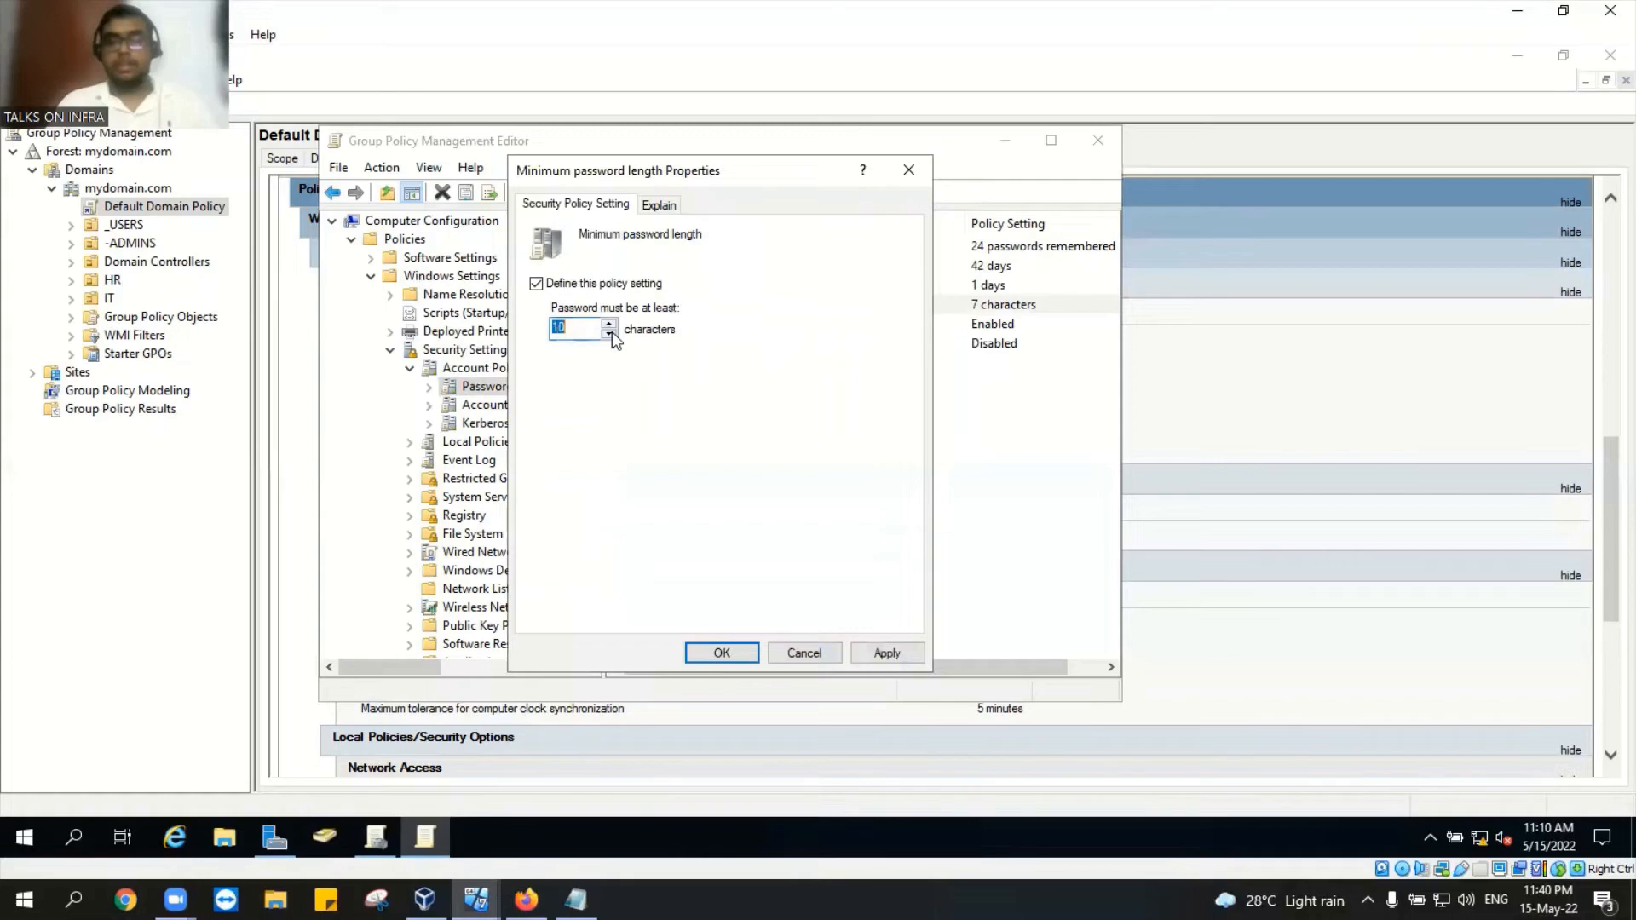
left_click(609, 334)
left_click(608, 334)
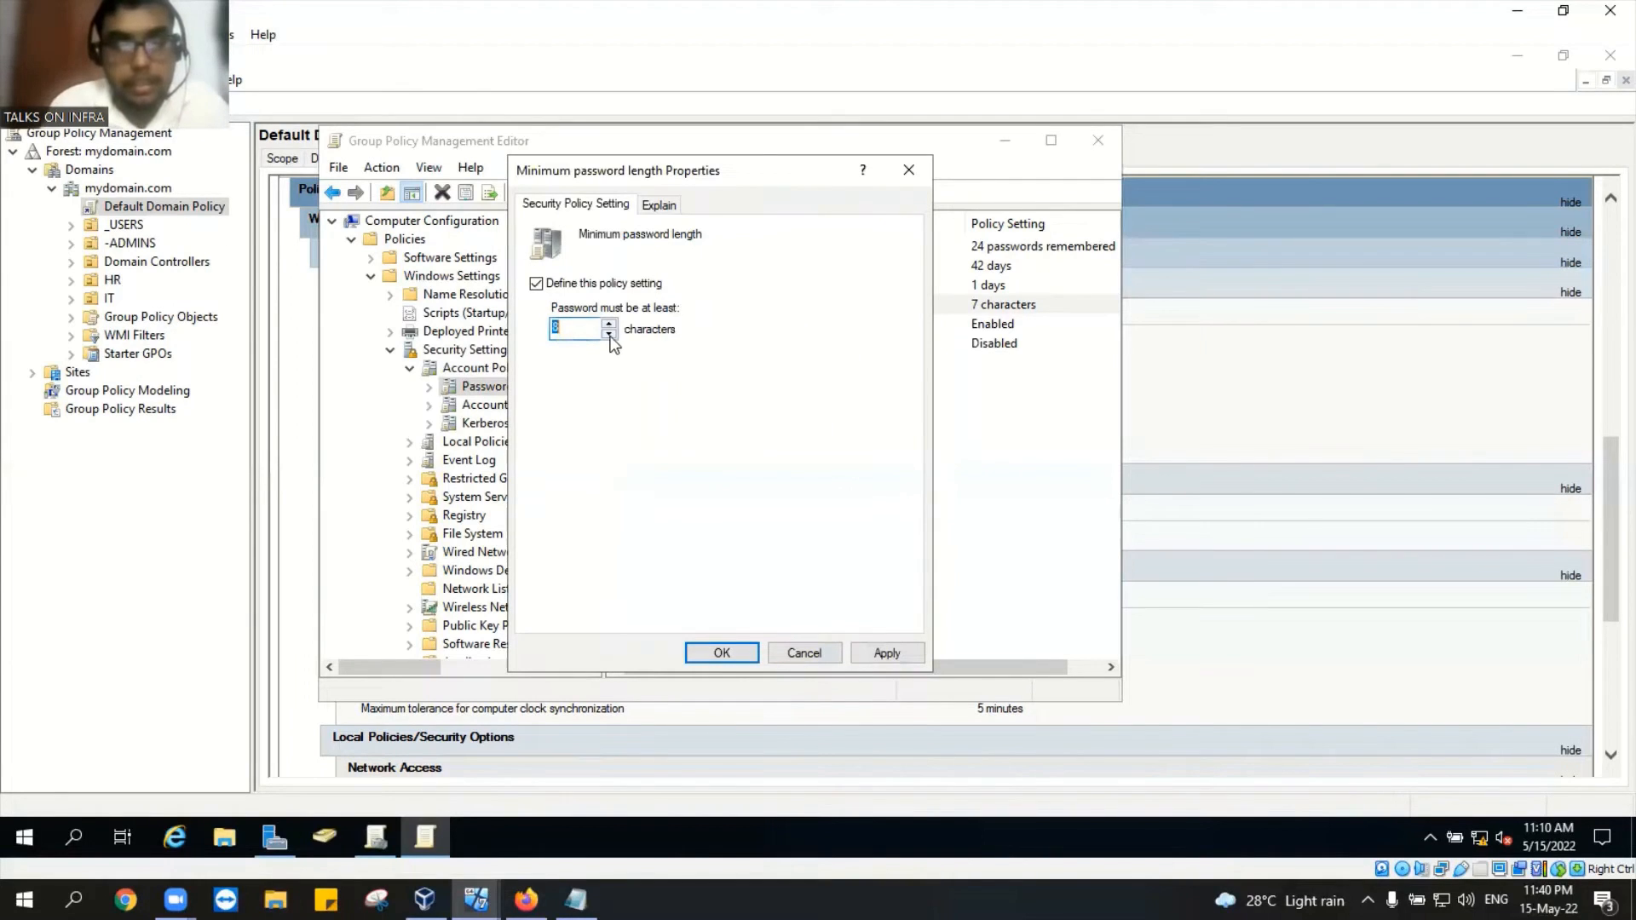
left_click(608, 334)
left_click(723, 651)
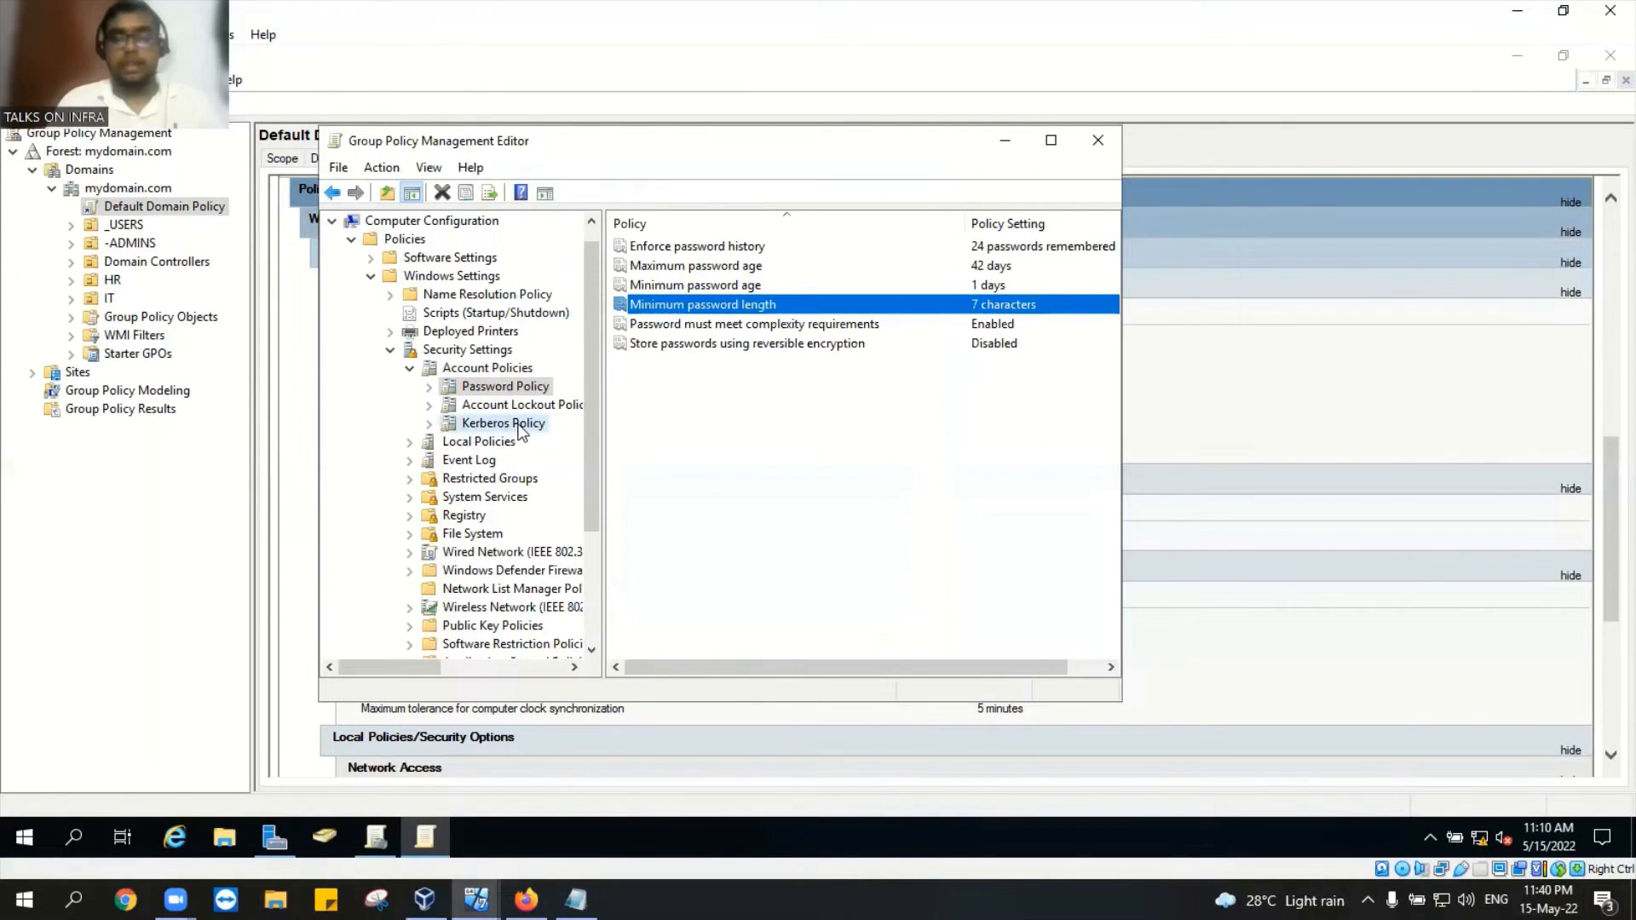
Step: Browse Kerberos and Account Lockout policies, close the editor, and preview the running VMs
left_click(518, 425)
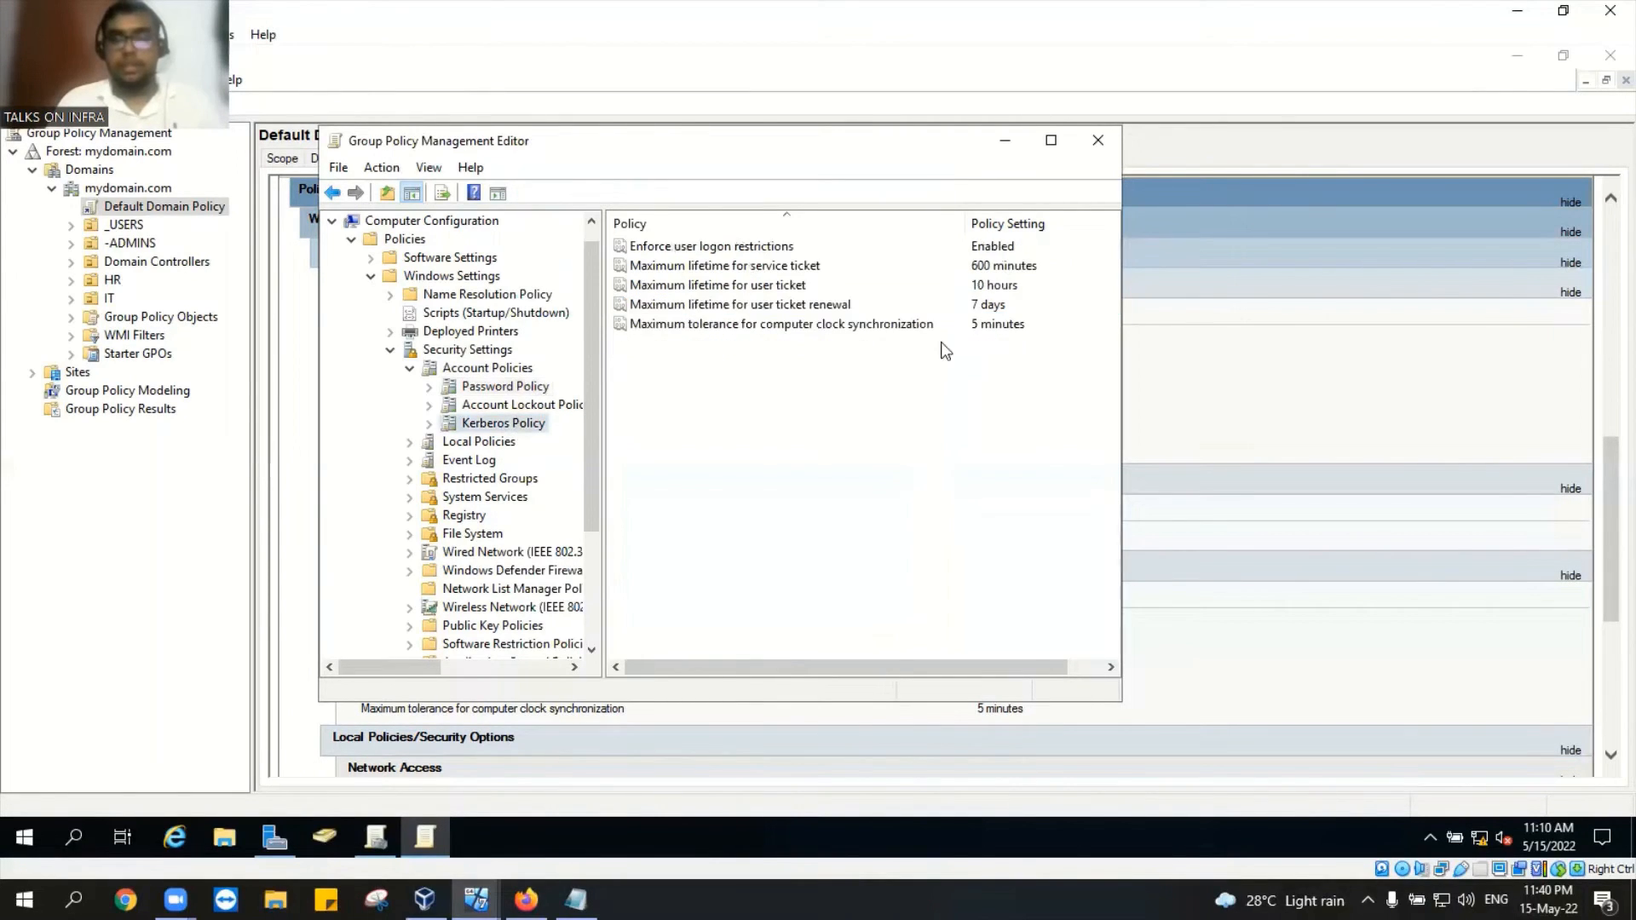
left_click(519, 409)
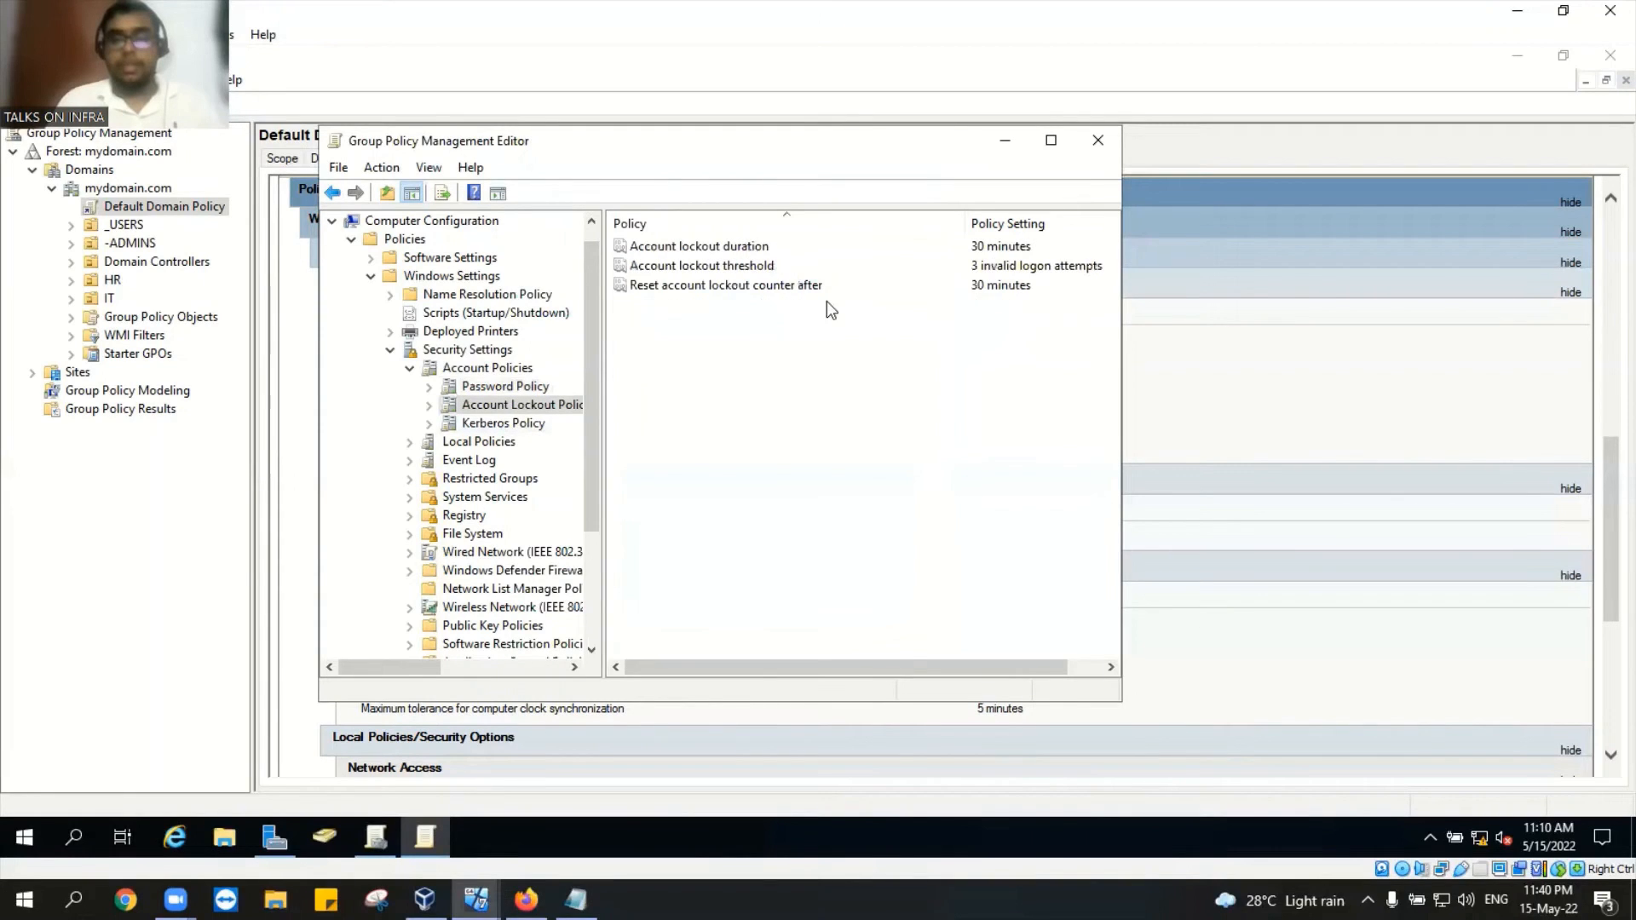
left_click(1099, 145)
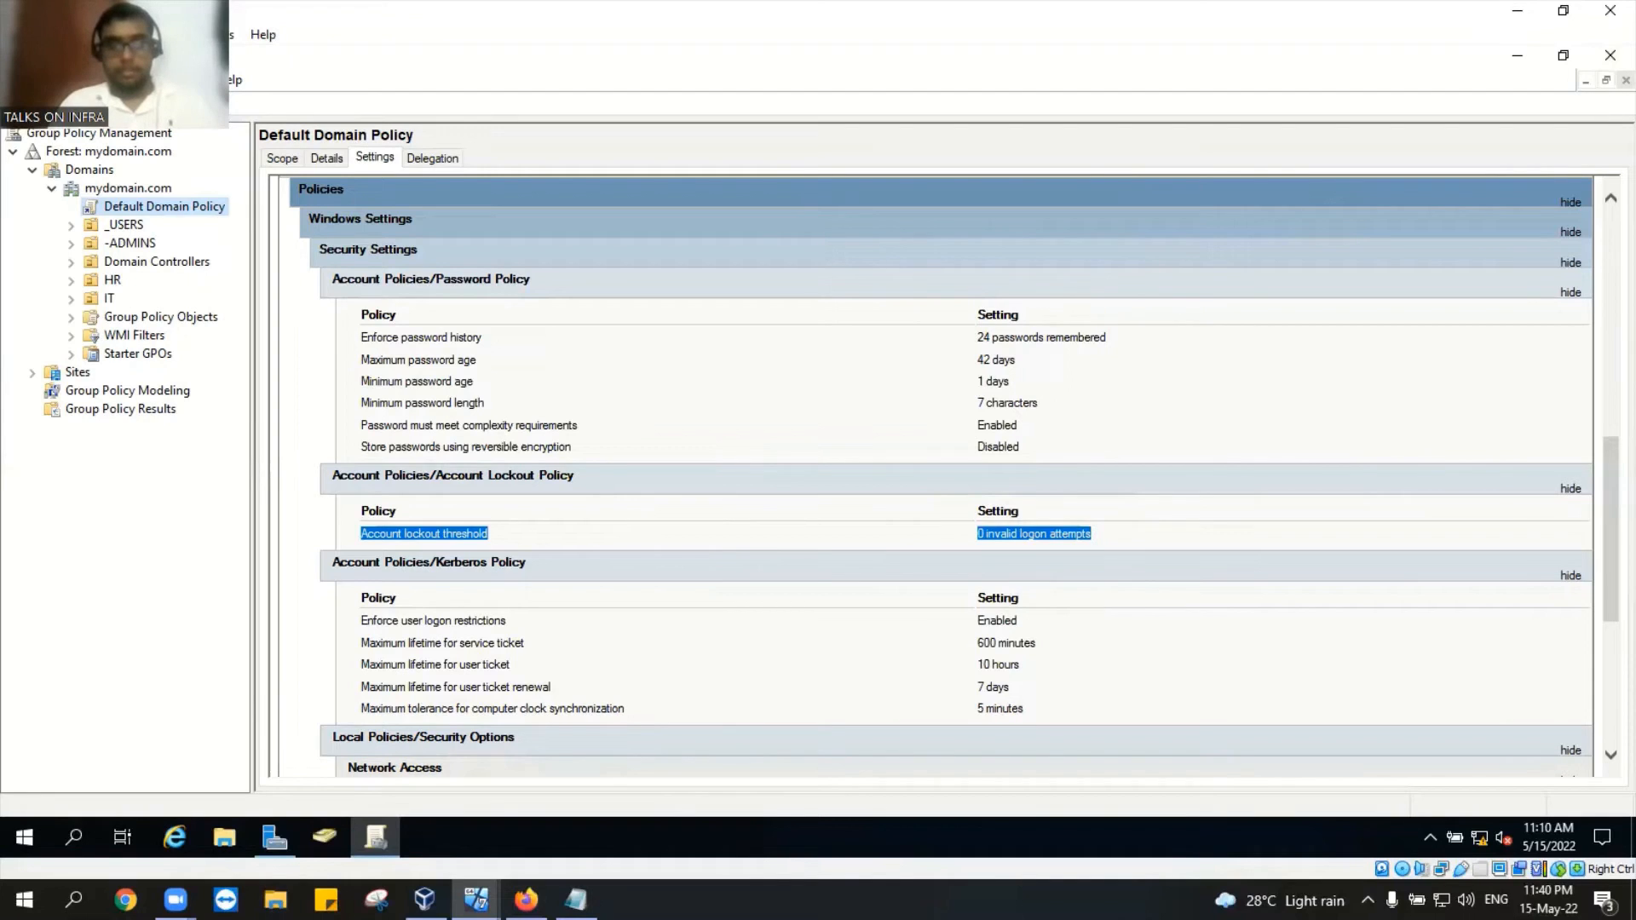
left_click(476, 899)
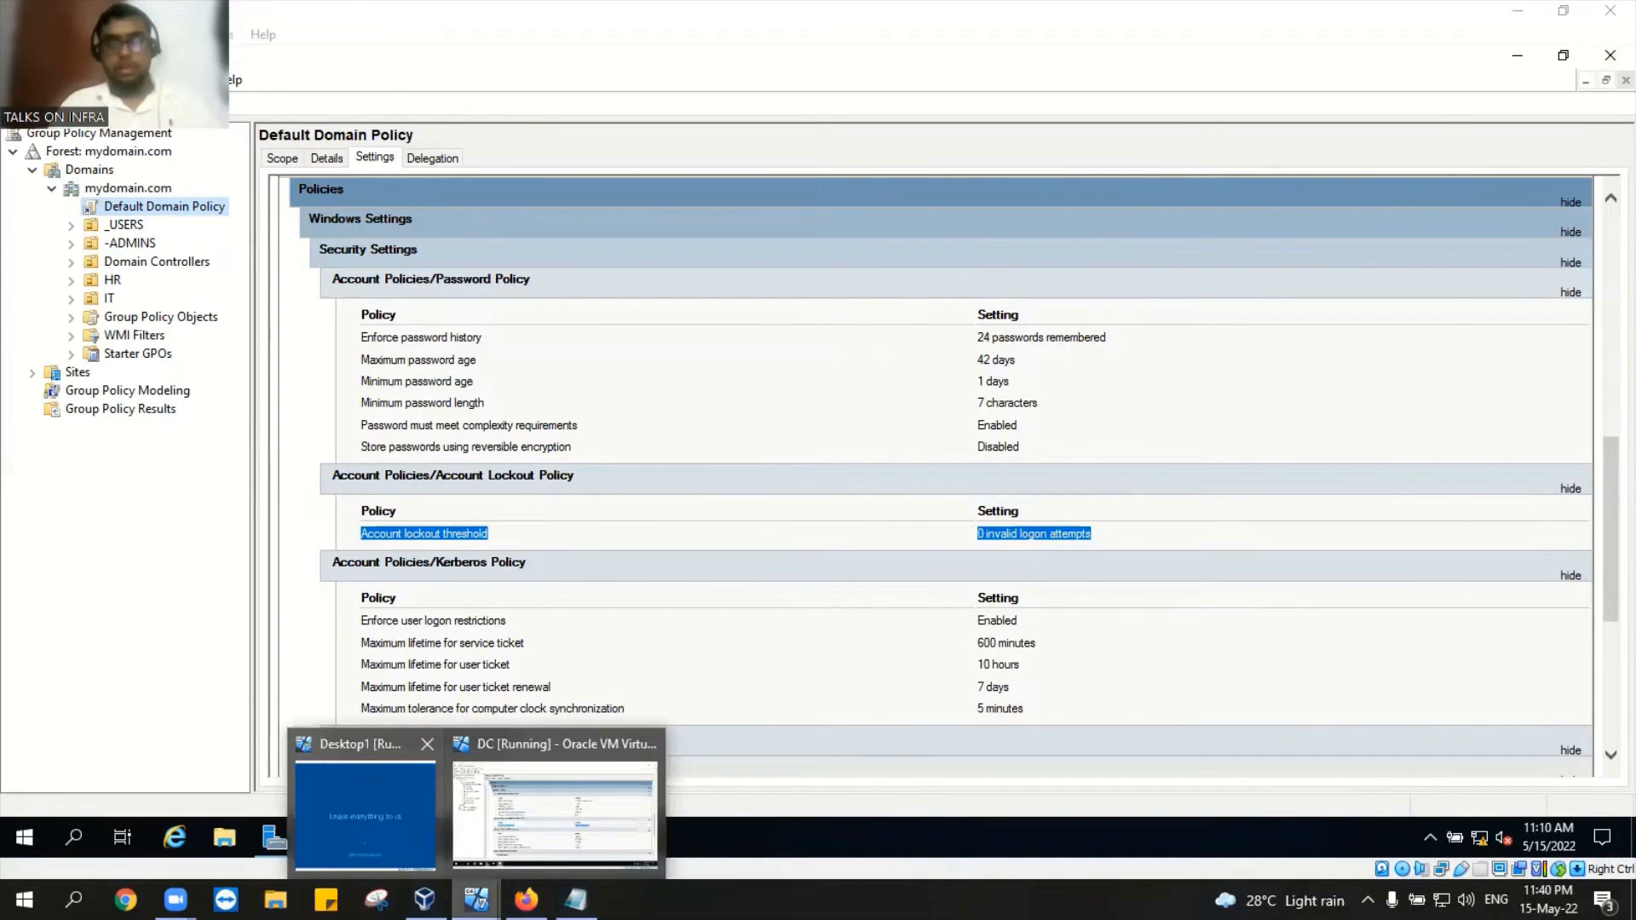
Step: Bring Desktop1 to the front and sign its user out from the Start menu
left_click(364, 809)
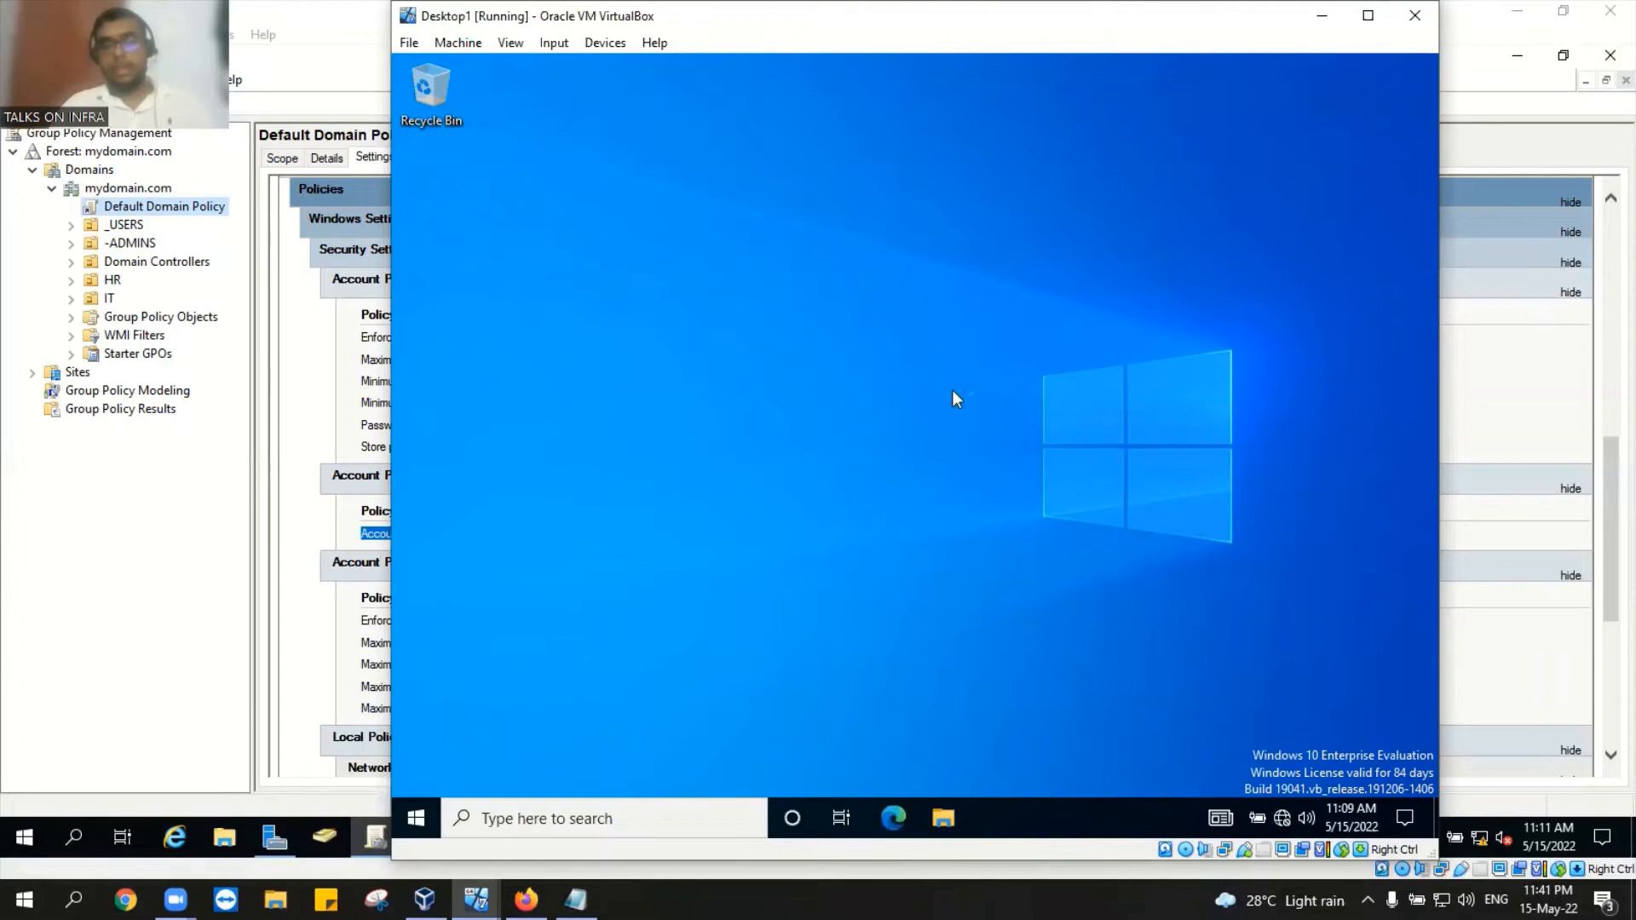
left_click(417, 819)
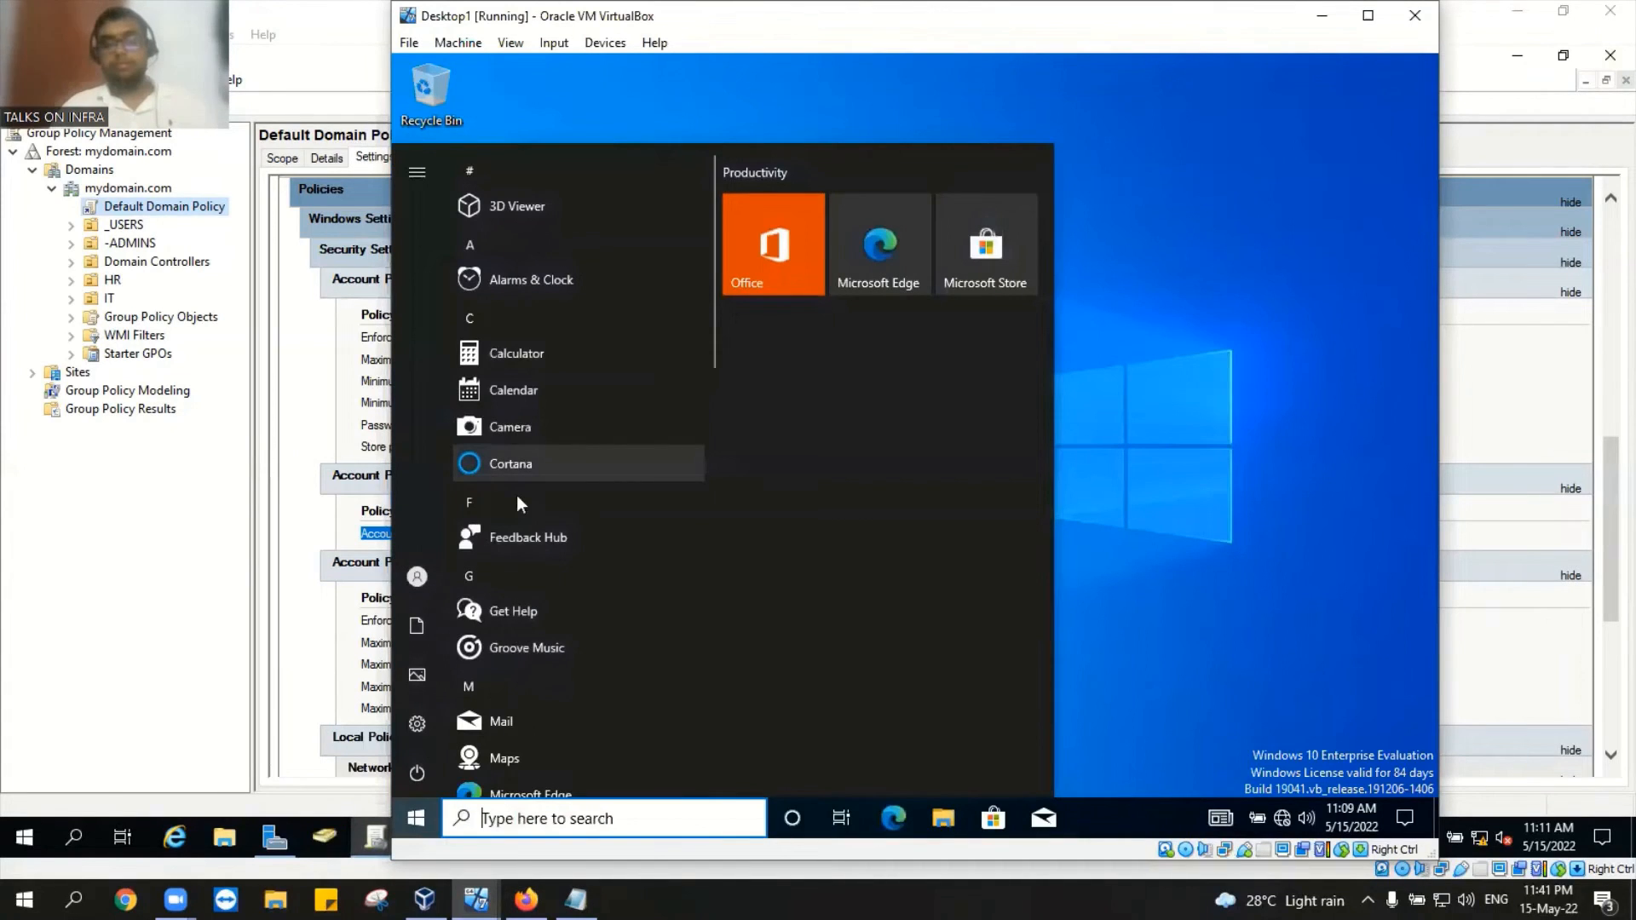
mouse_move(417, 775)
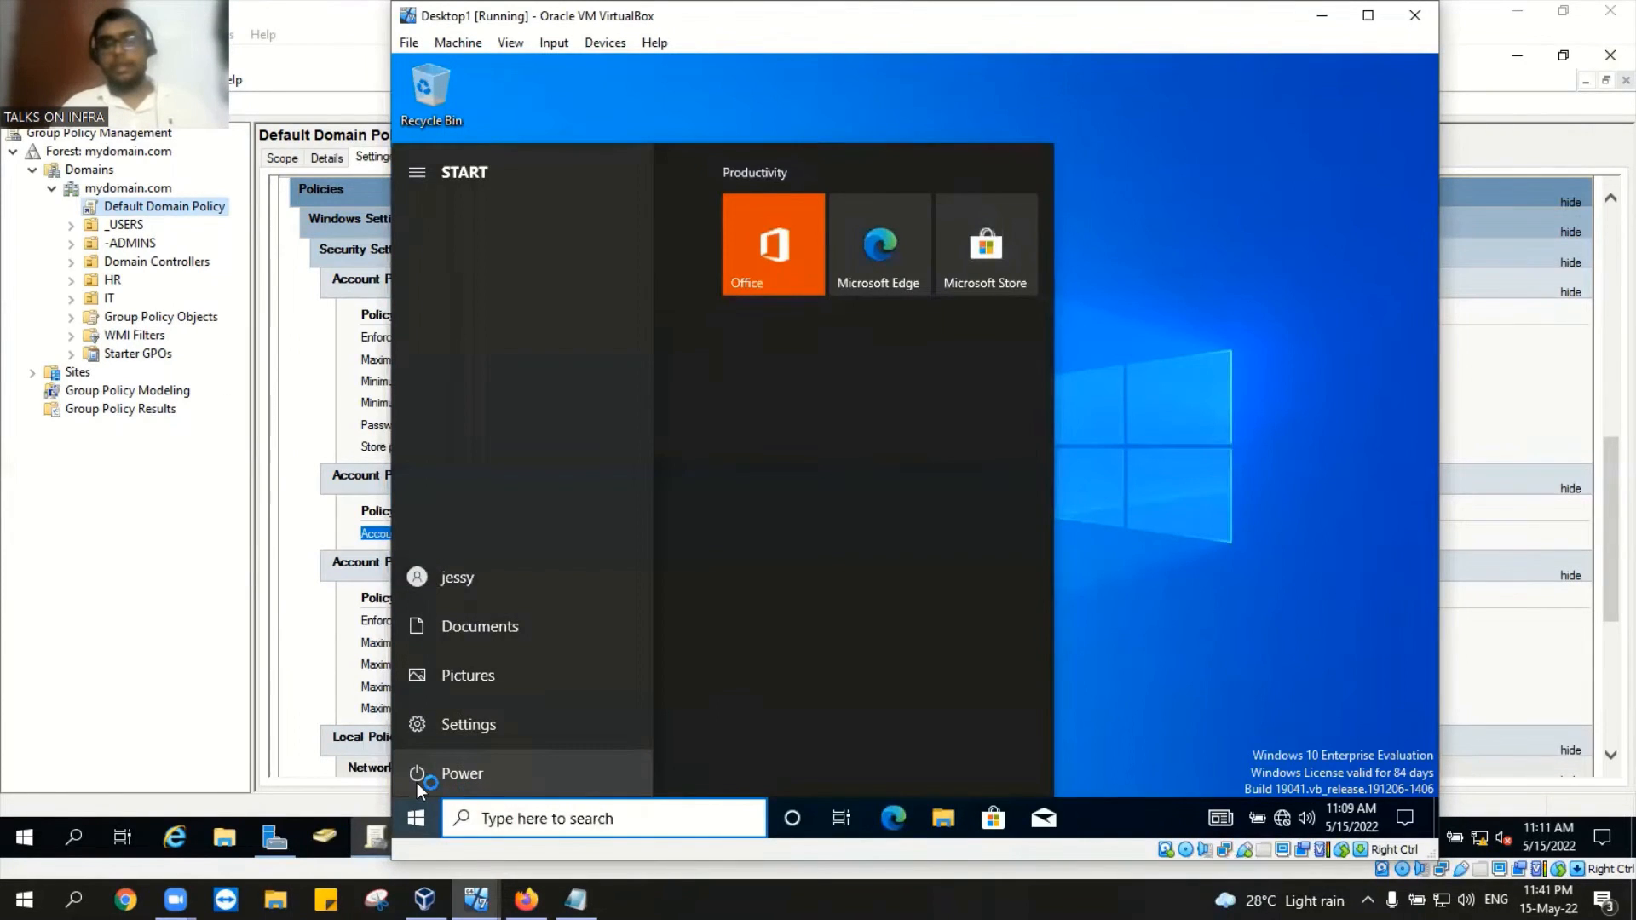
left_click(474, 577)
left_click(474, 481)
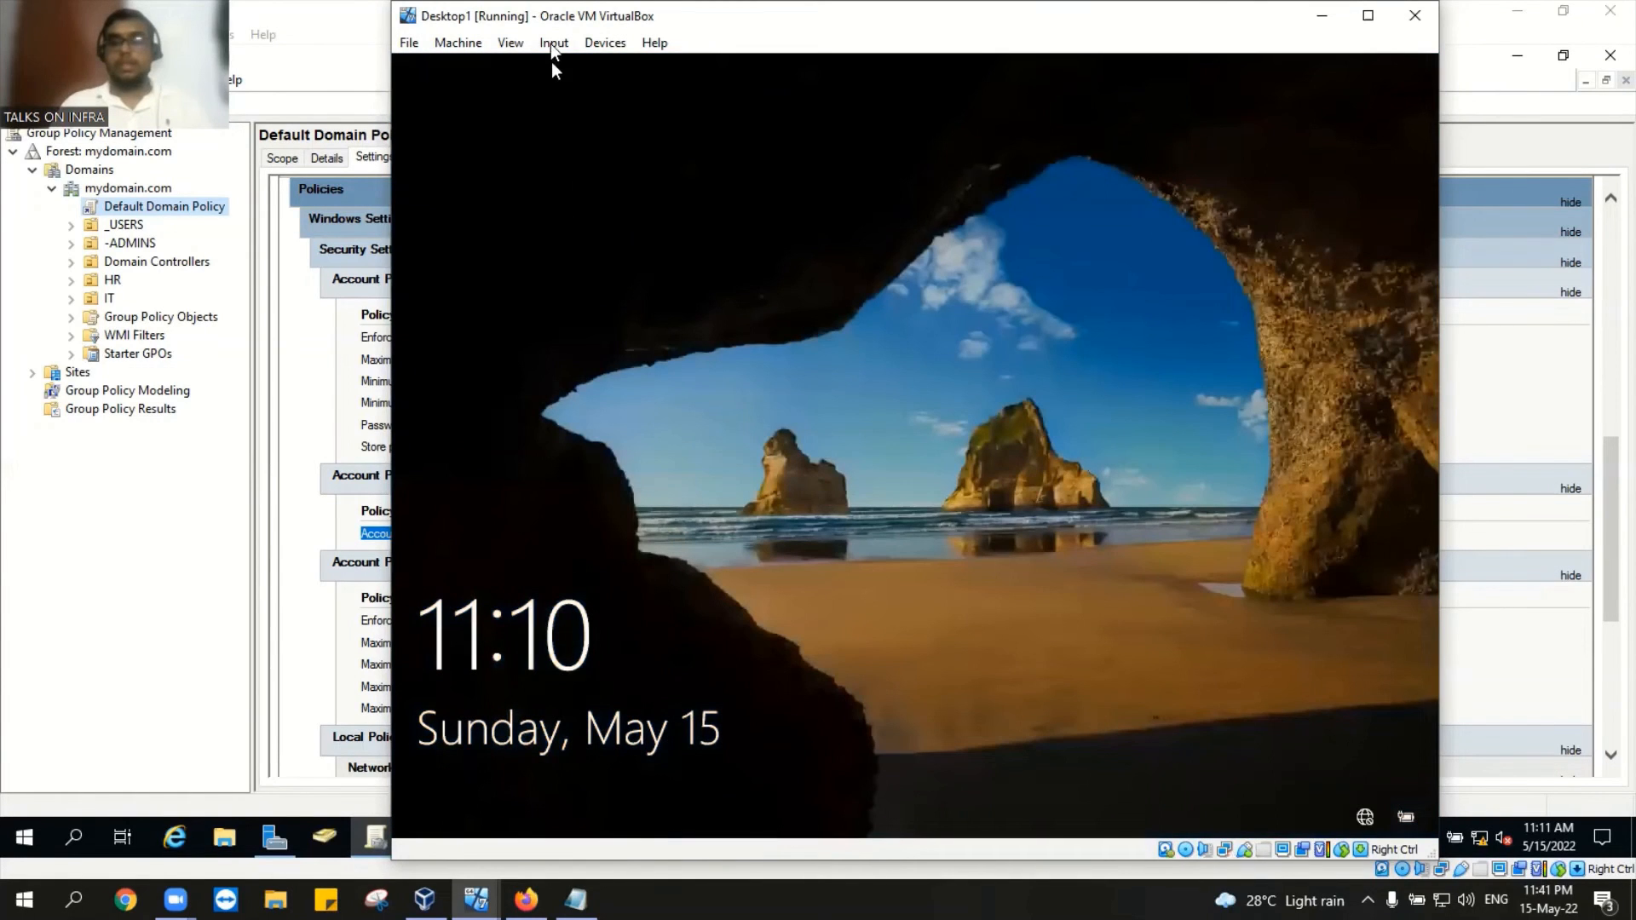
Step: Send Ctrl-Alt-Del to Desktop1 via Input > Keyboard and reach the sign-in screen
left_click(552, 45)
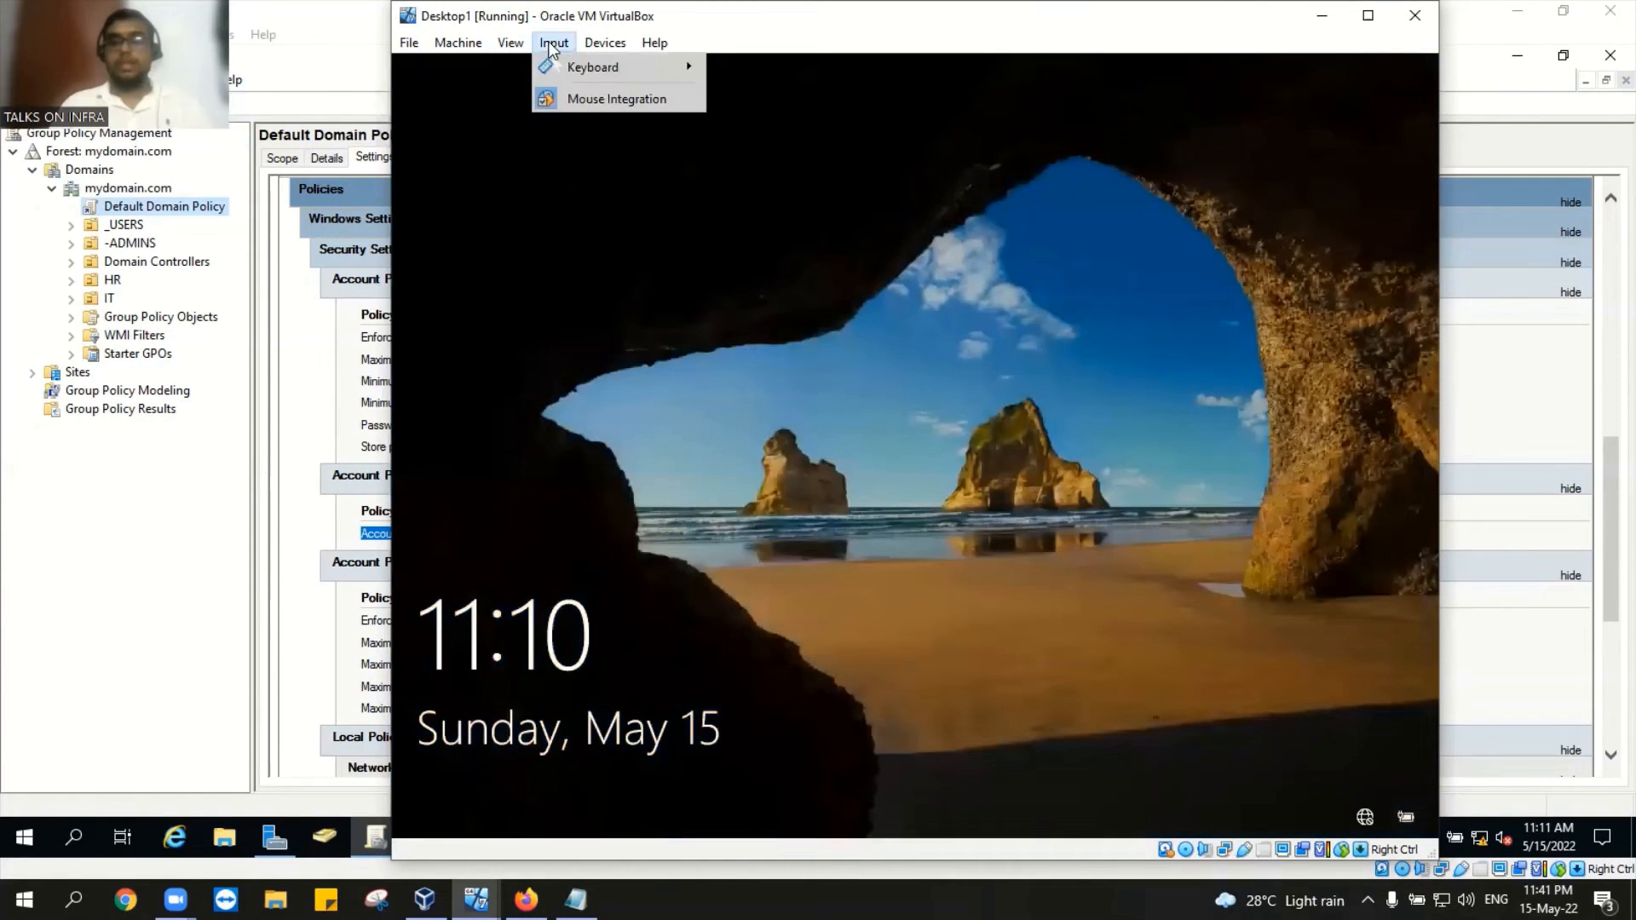
mouse_move(562, 65)
left_click(760, 129)
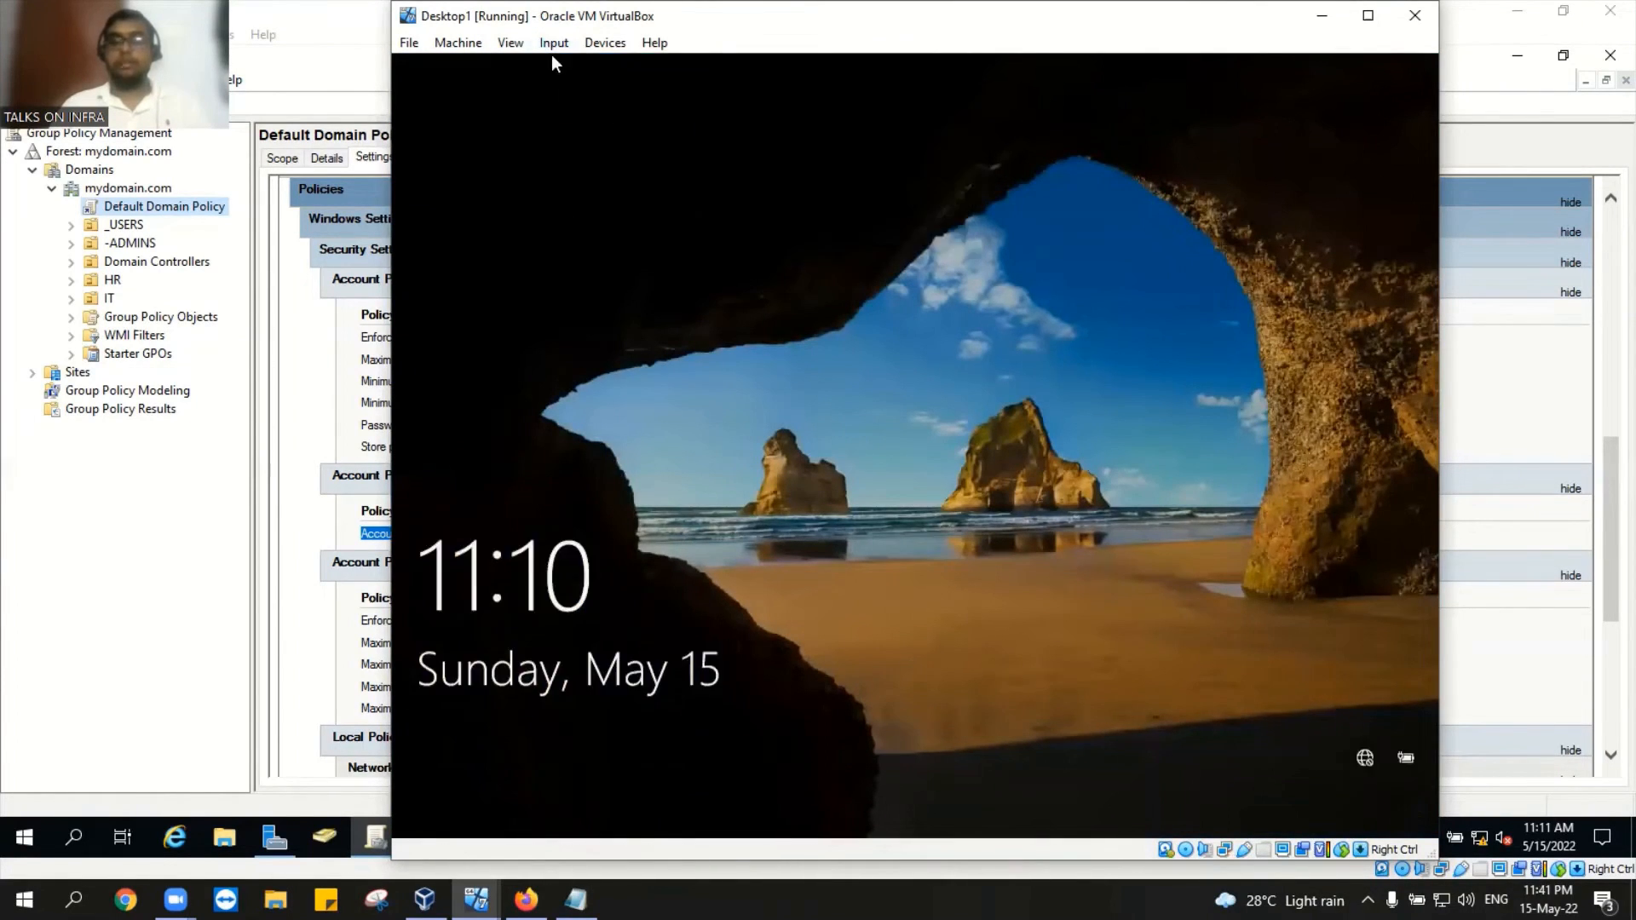
left_click(917, 510)
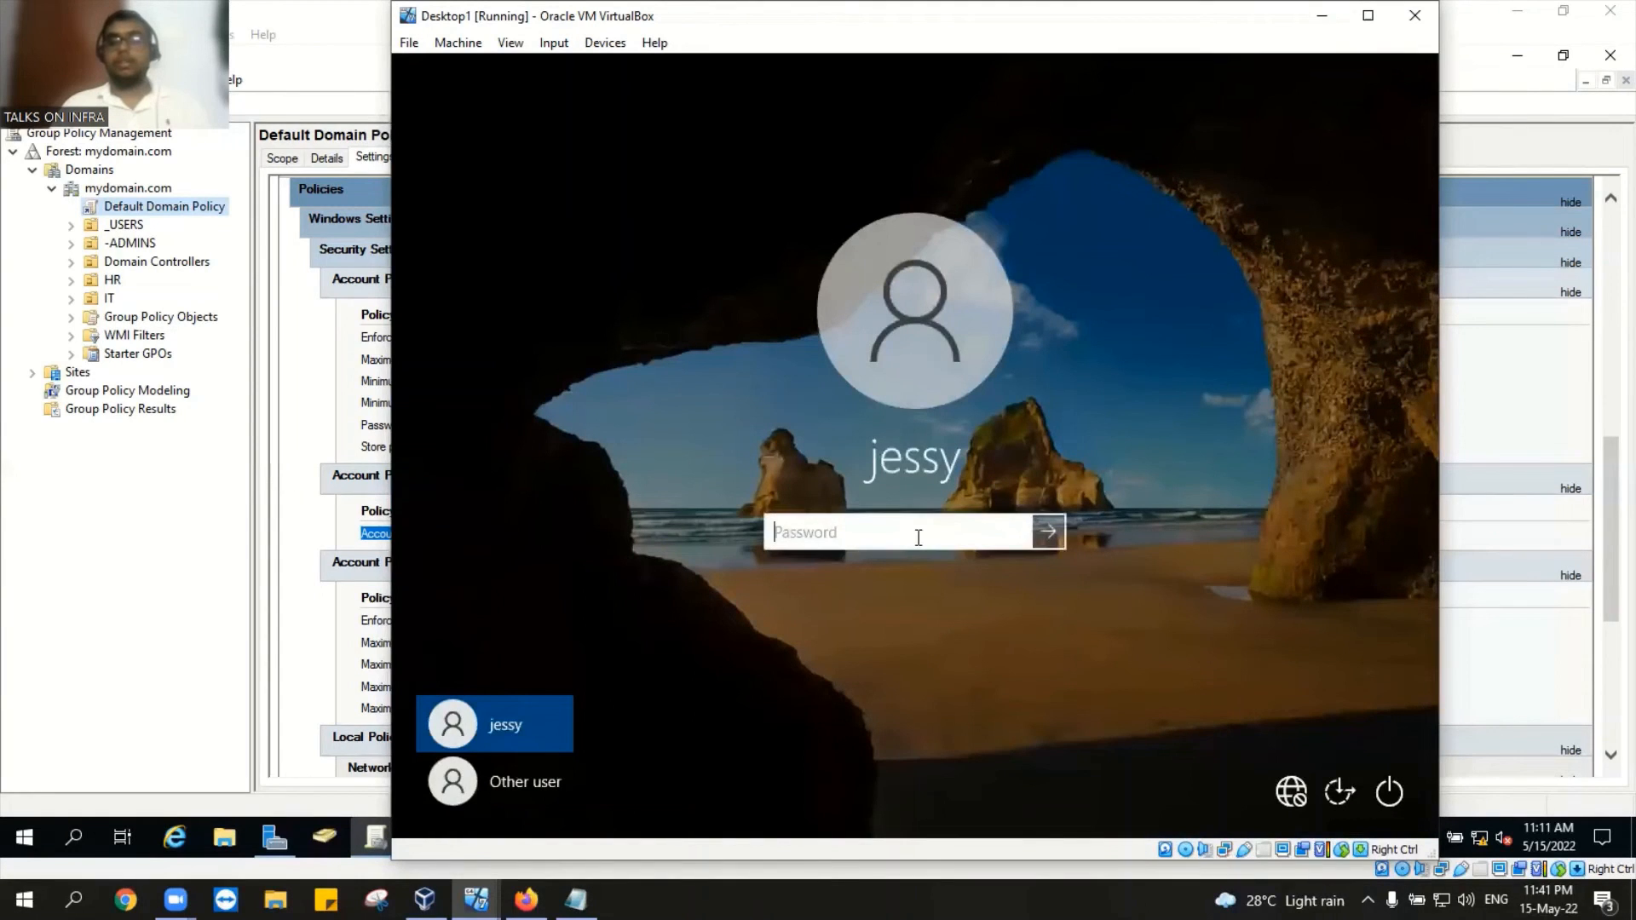
Step: Submit wrong passwords repeatedly as jessy, dismissing each incorrect-password error
type("P@ssword123")
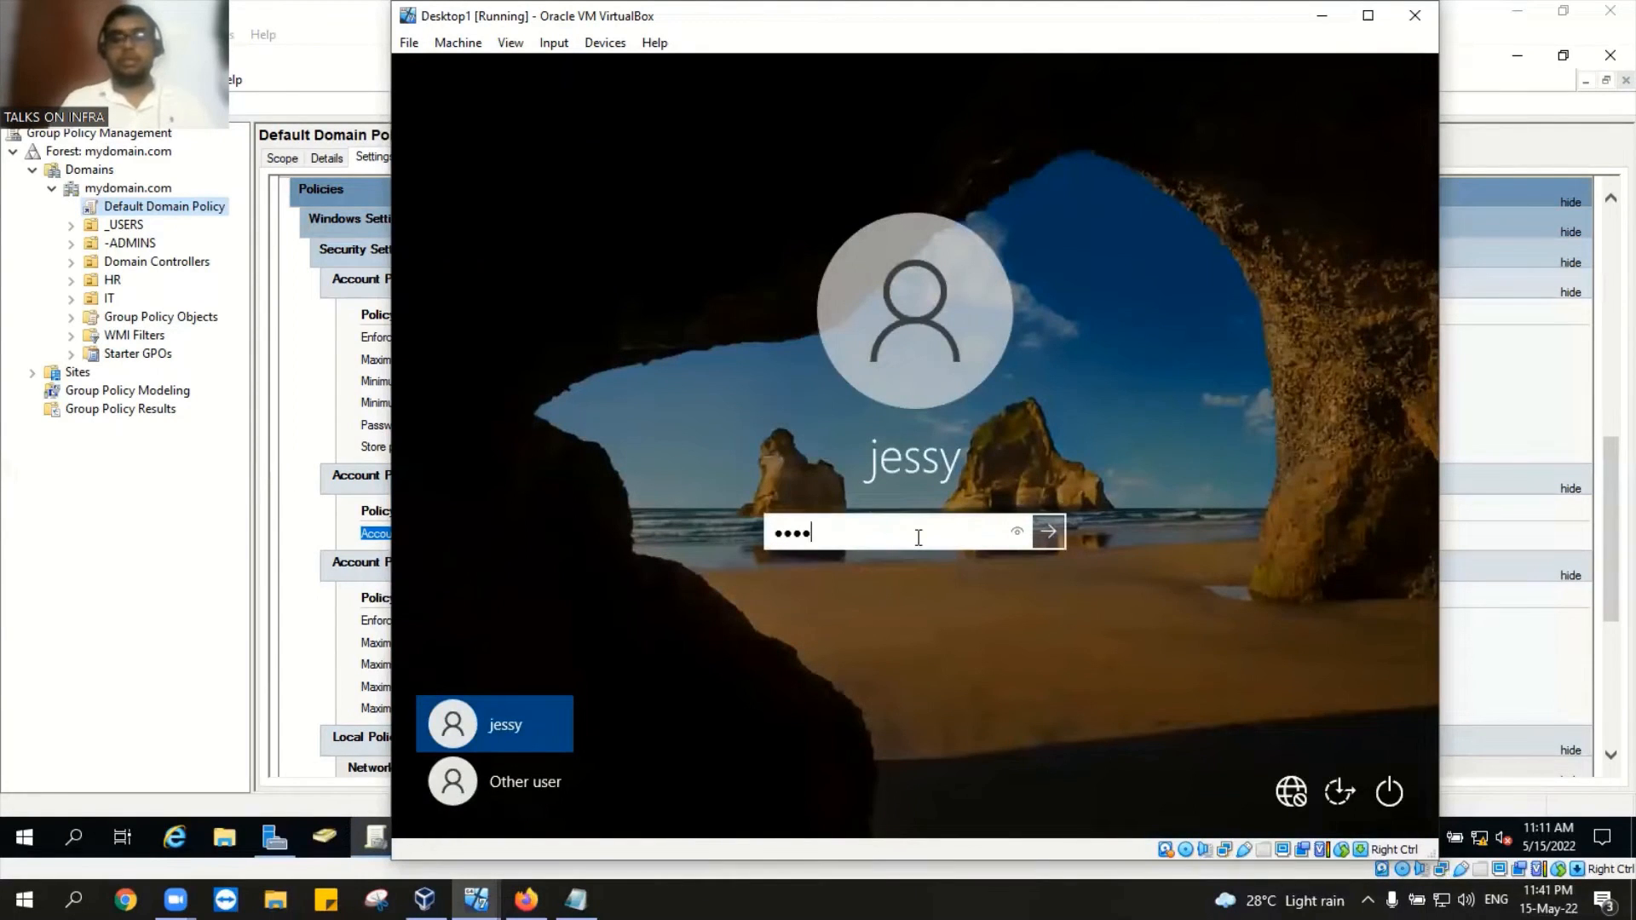
key("Return")
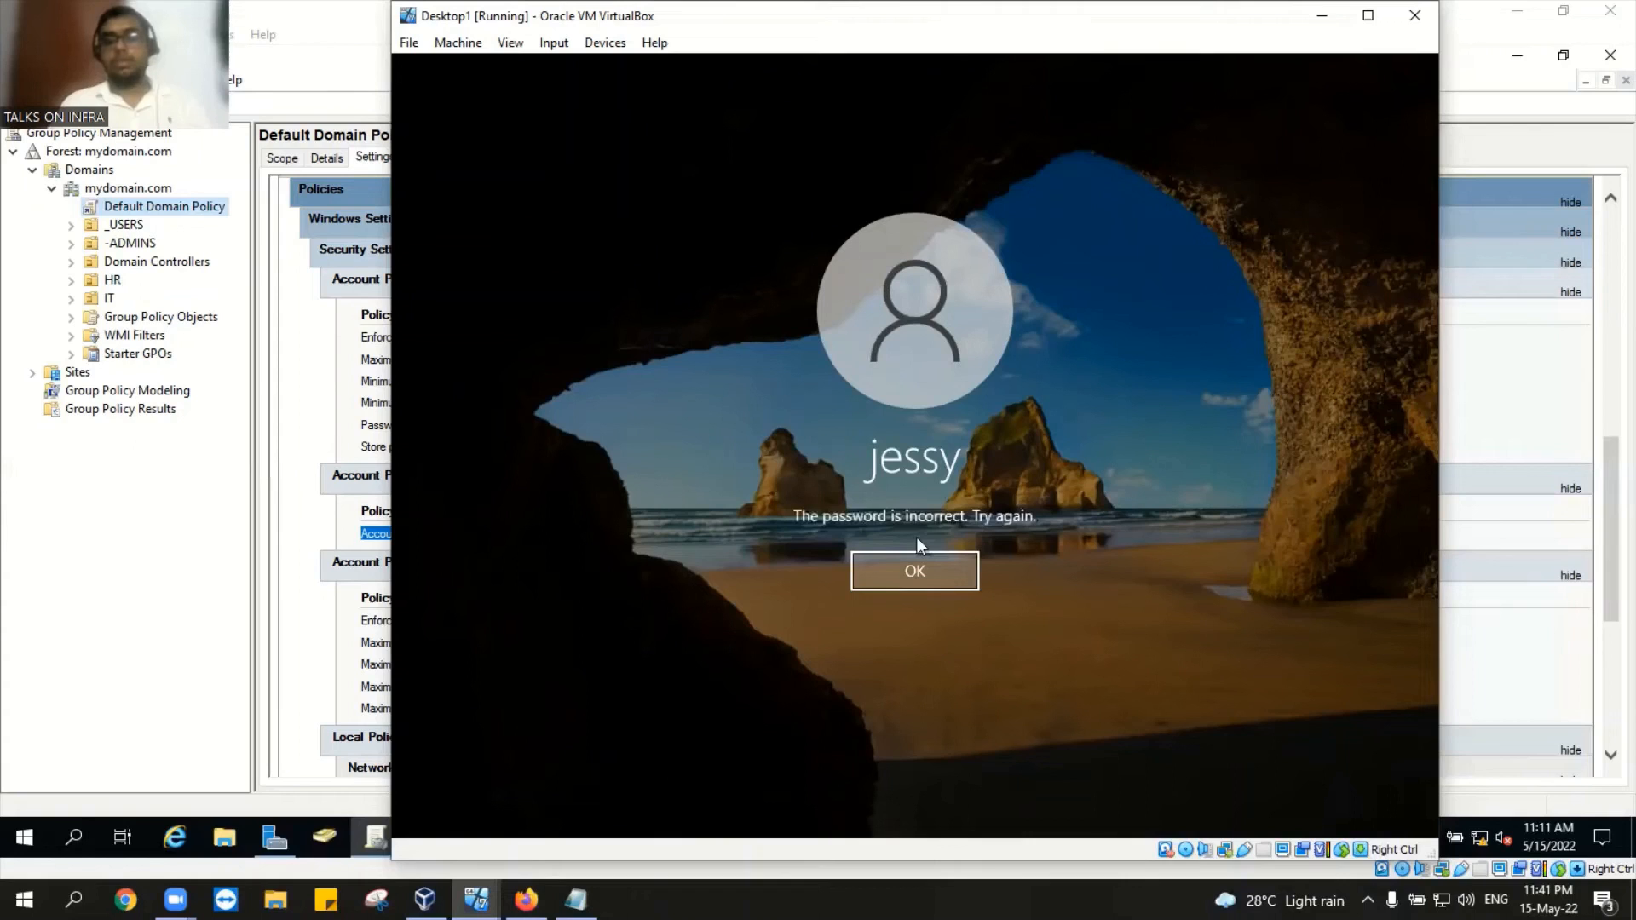
key("Return")
type("P@ssword123")
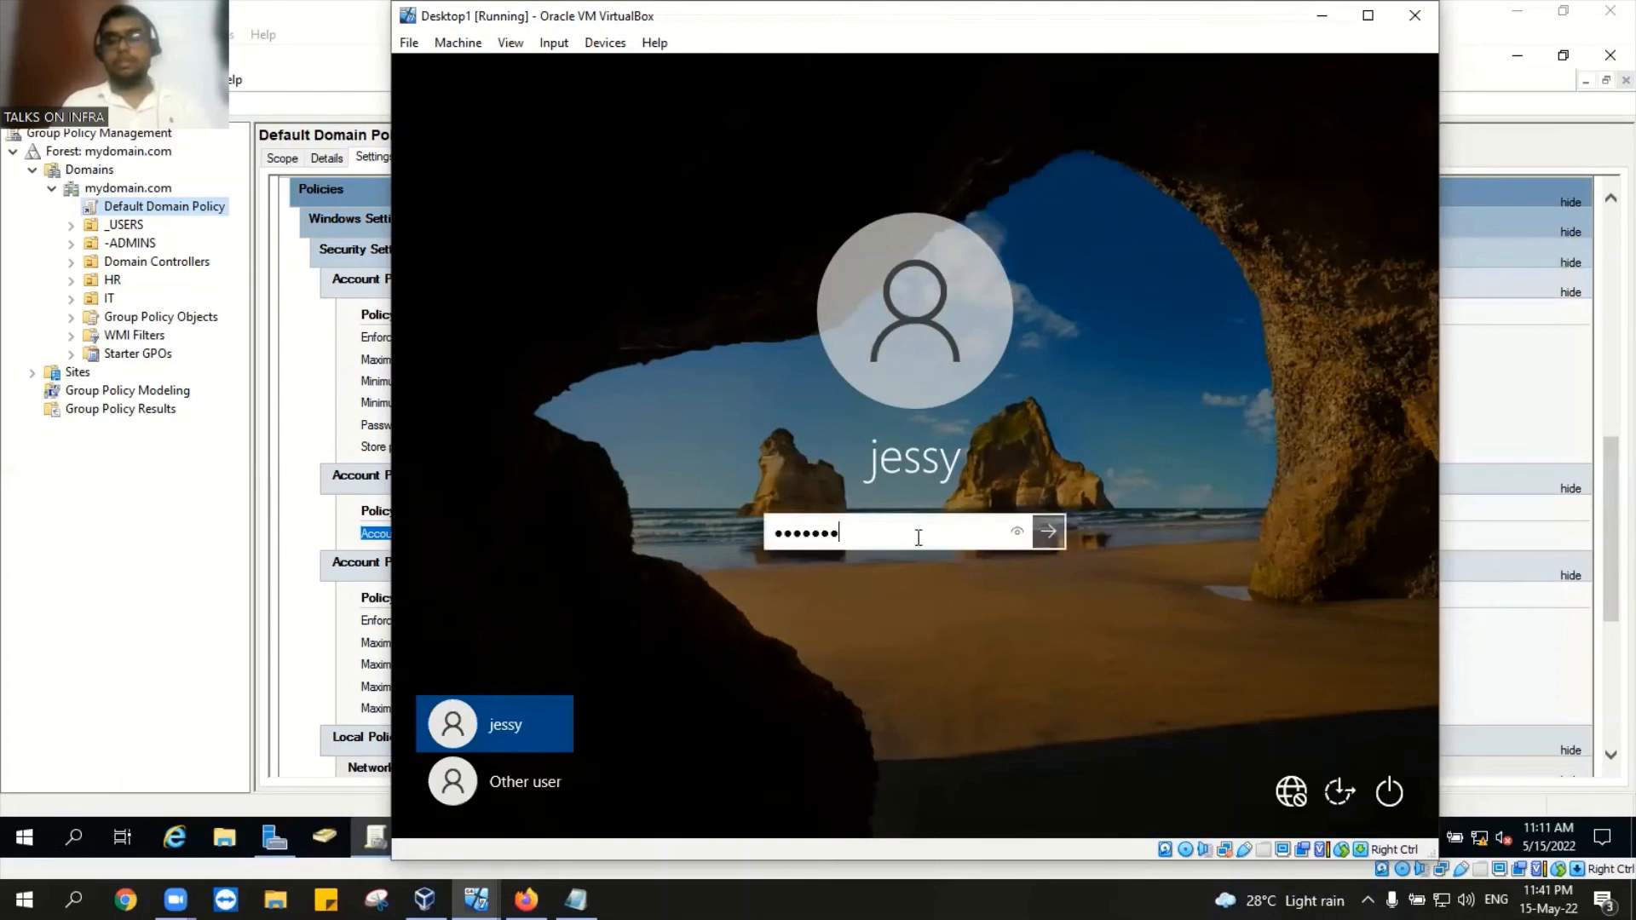
key("Return")
key("Return")
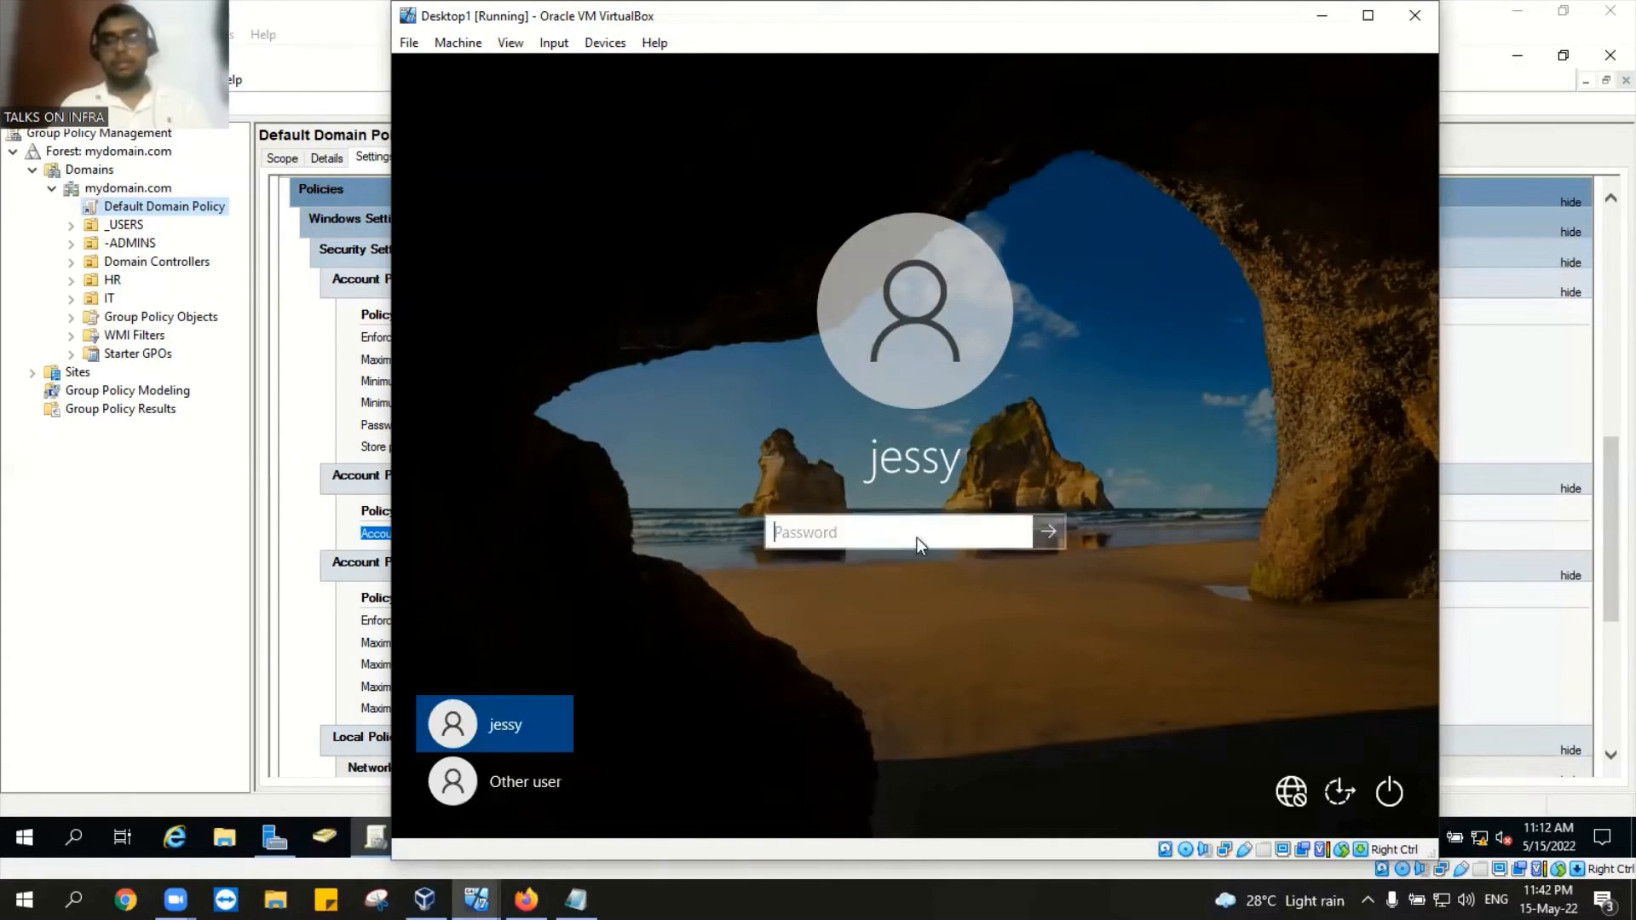
type("P@ssword12312345")
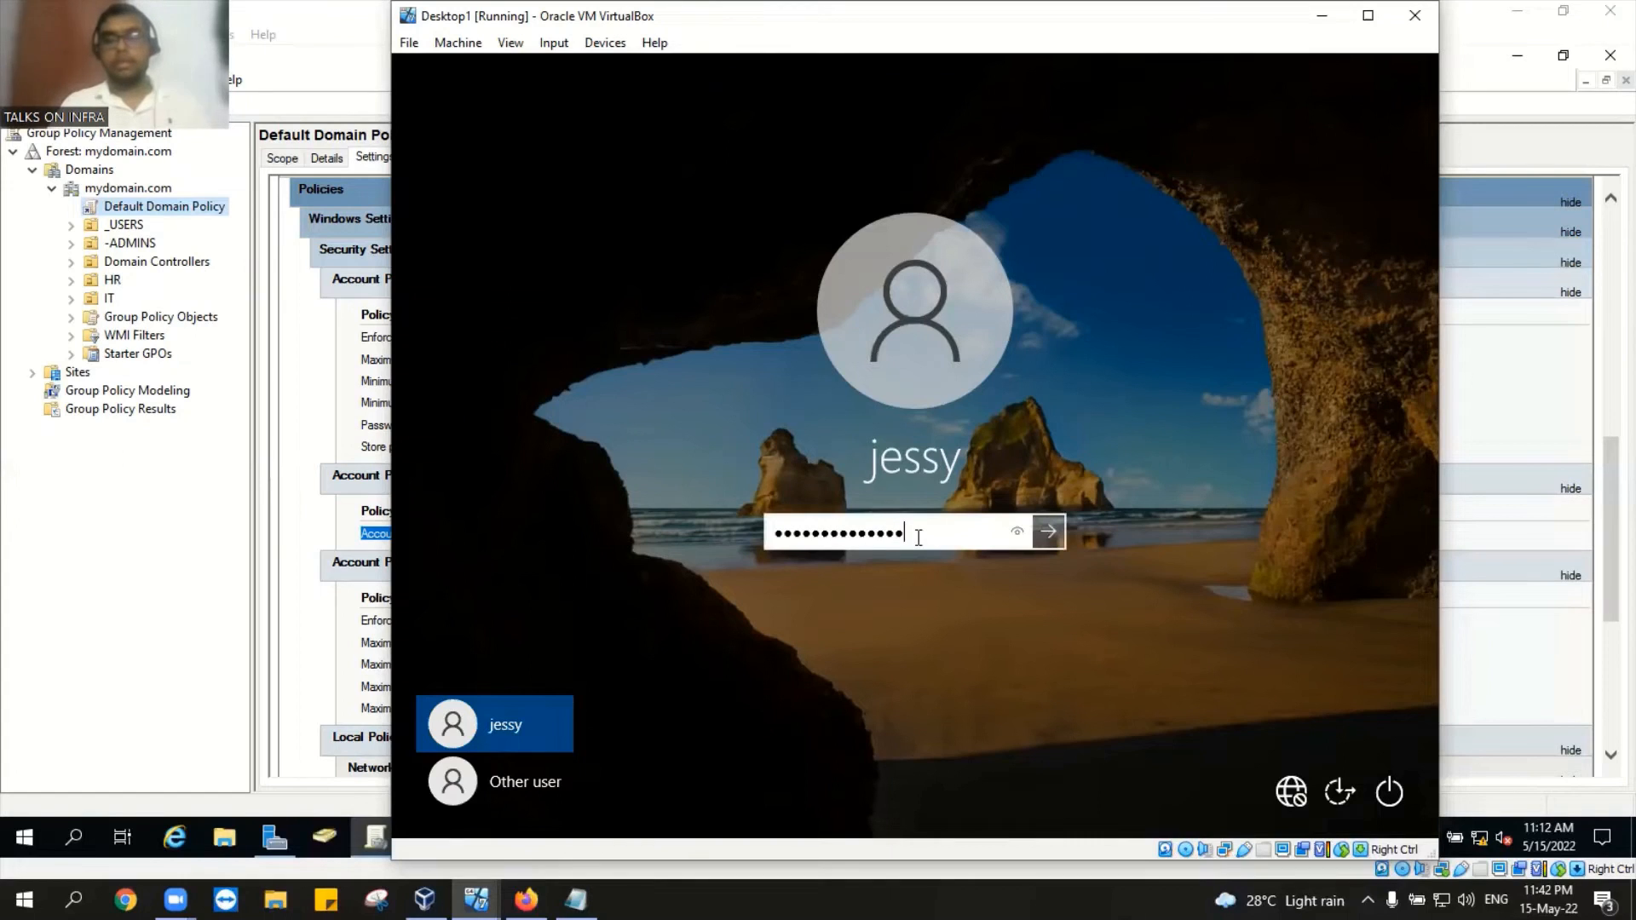
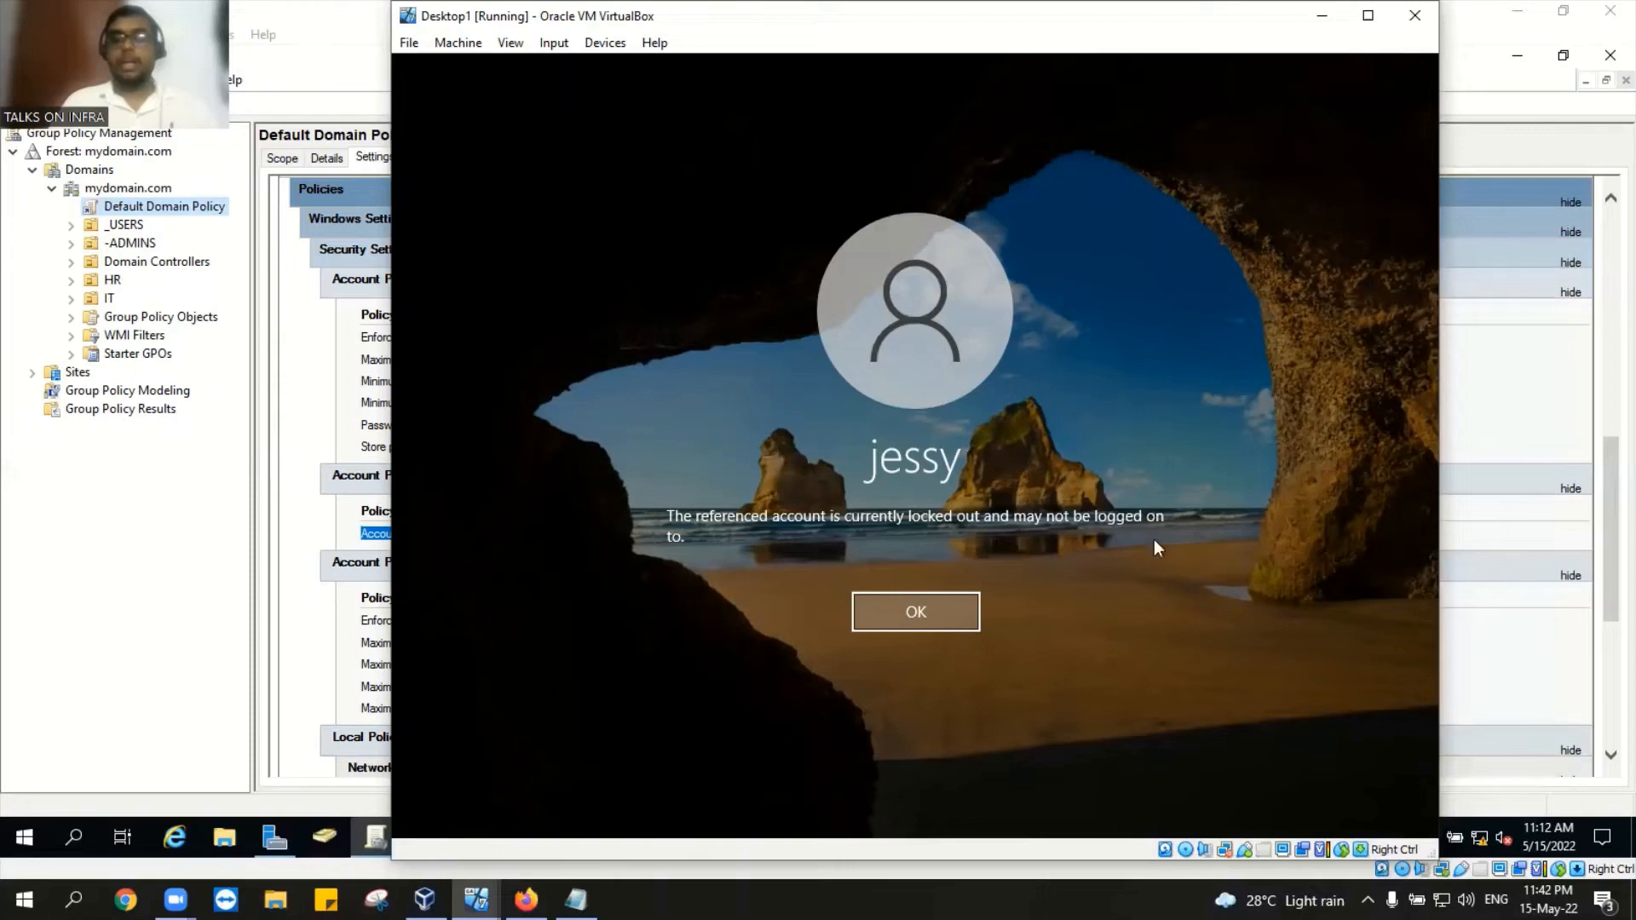
Step: Dismiss Desktop1's account lock-out notice and minimize its window to reveal the Default Domain Policy
left_click(935, 616)
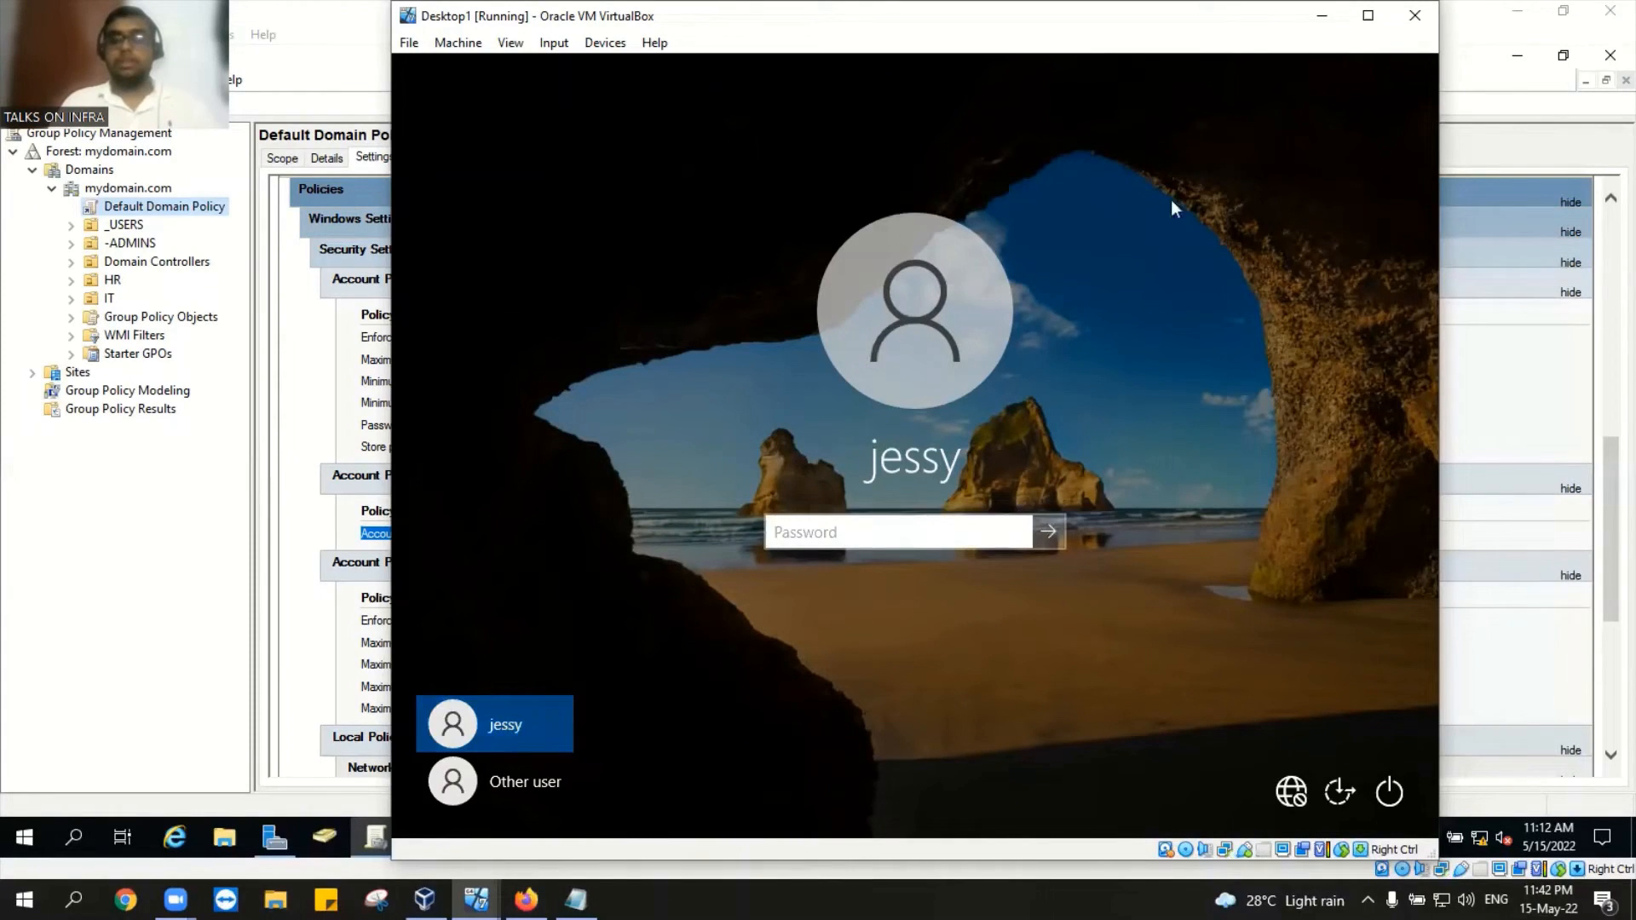
left_click(1323, 22)
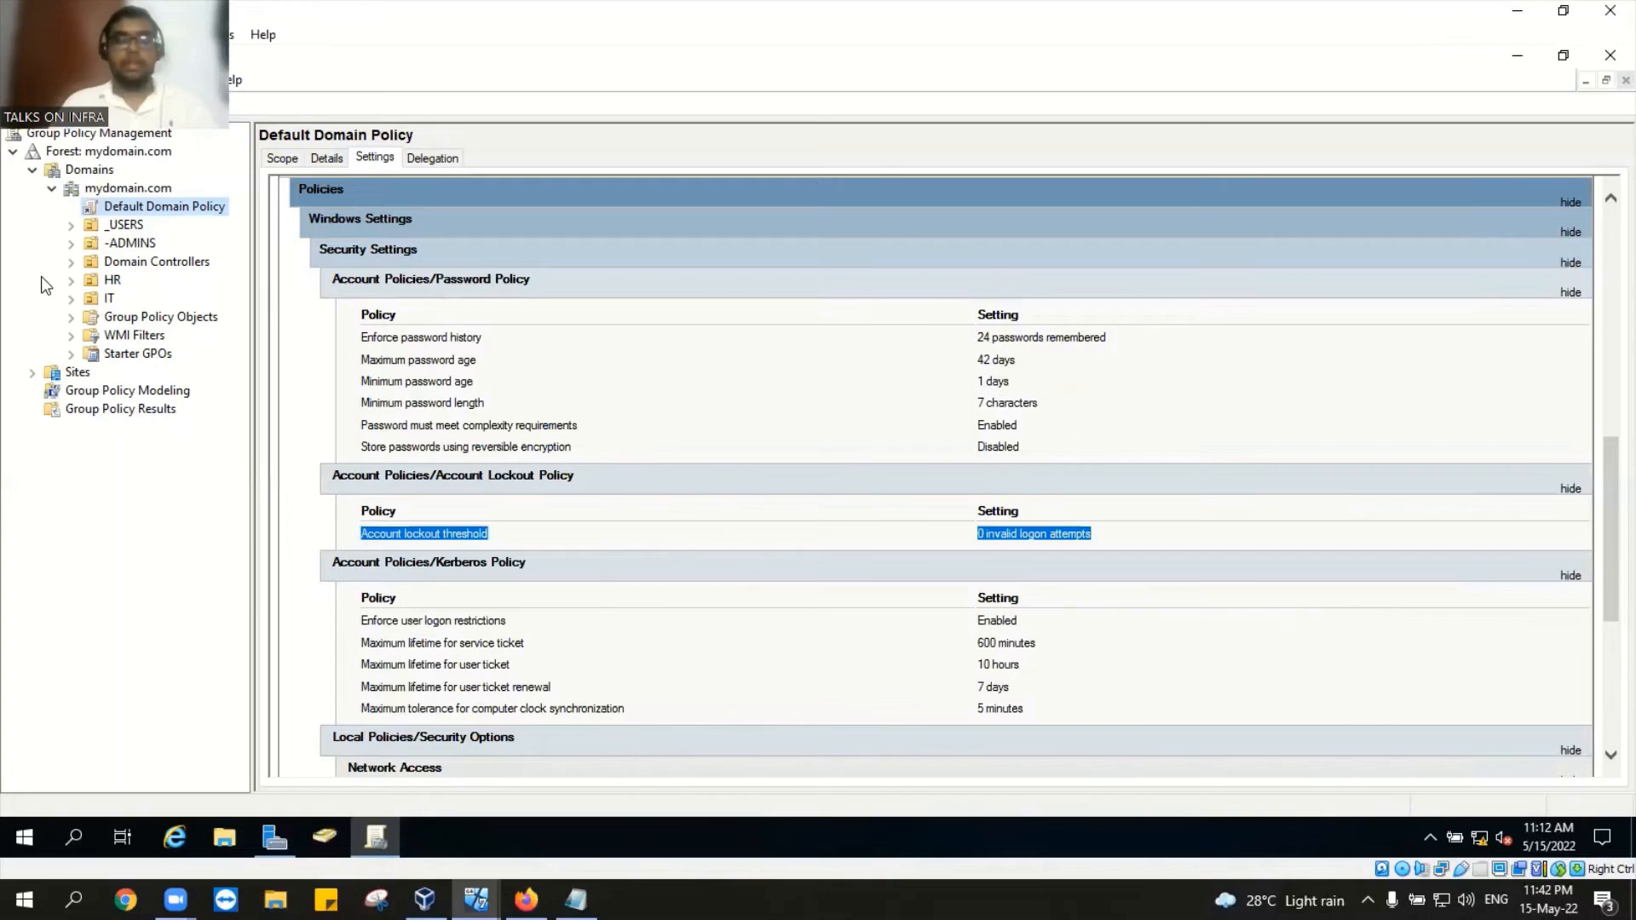
Step: Close Group Policy Management and launch Active Directory Users and Computers from Server Manager Tools
left_click(113, 280)
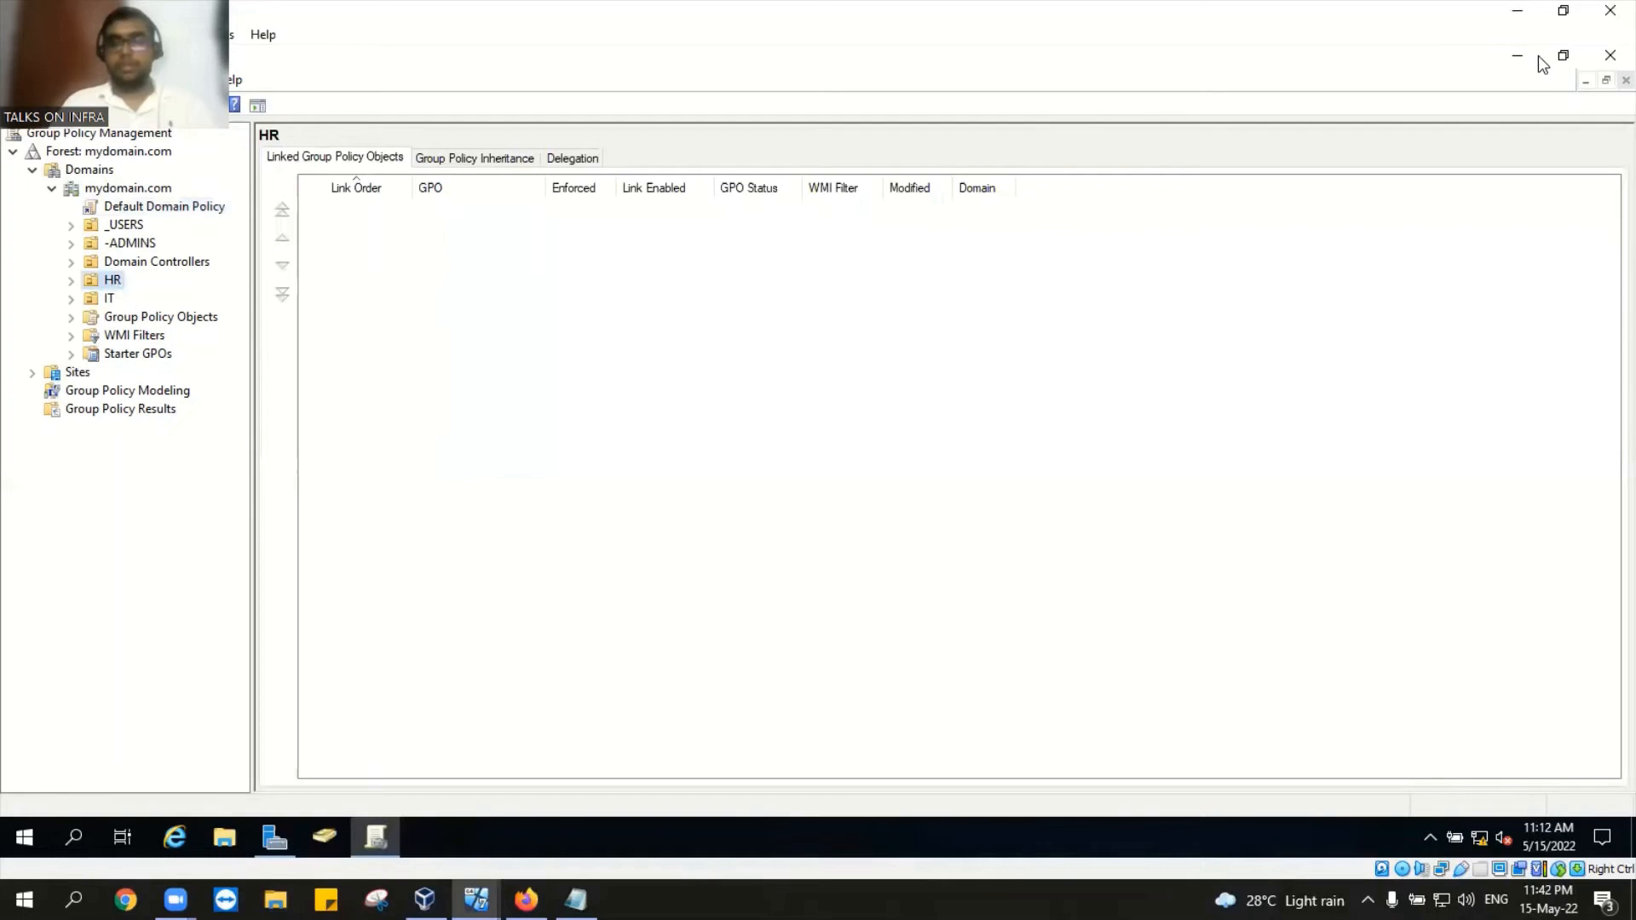
left_click(1607, 58)
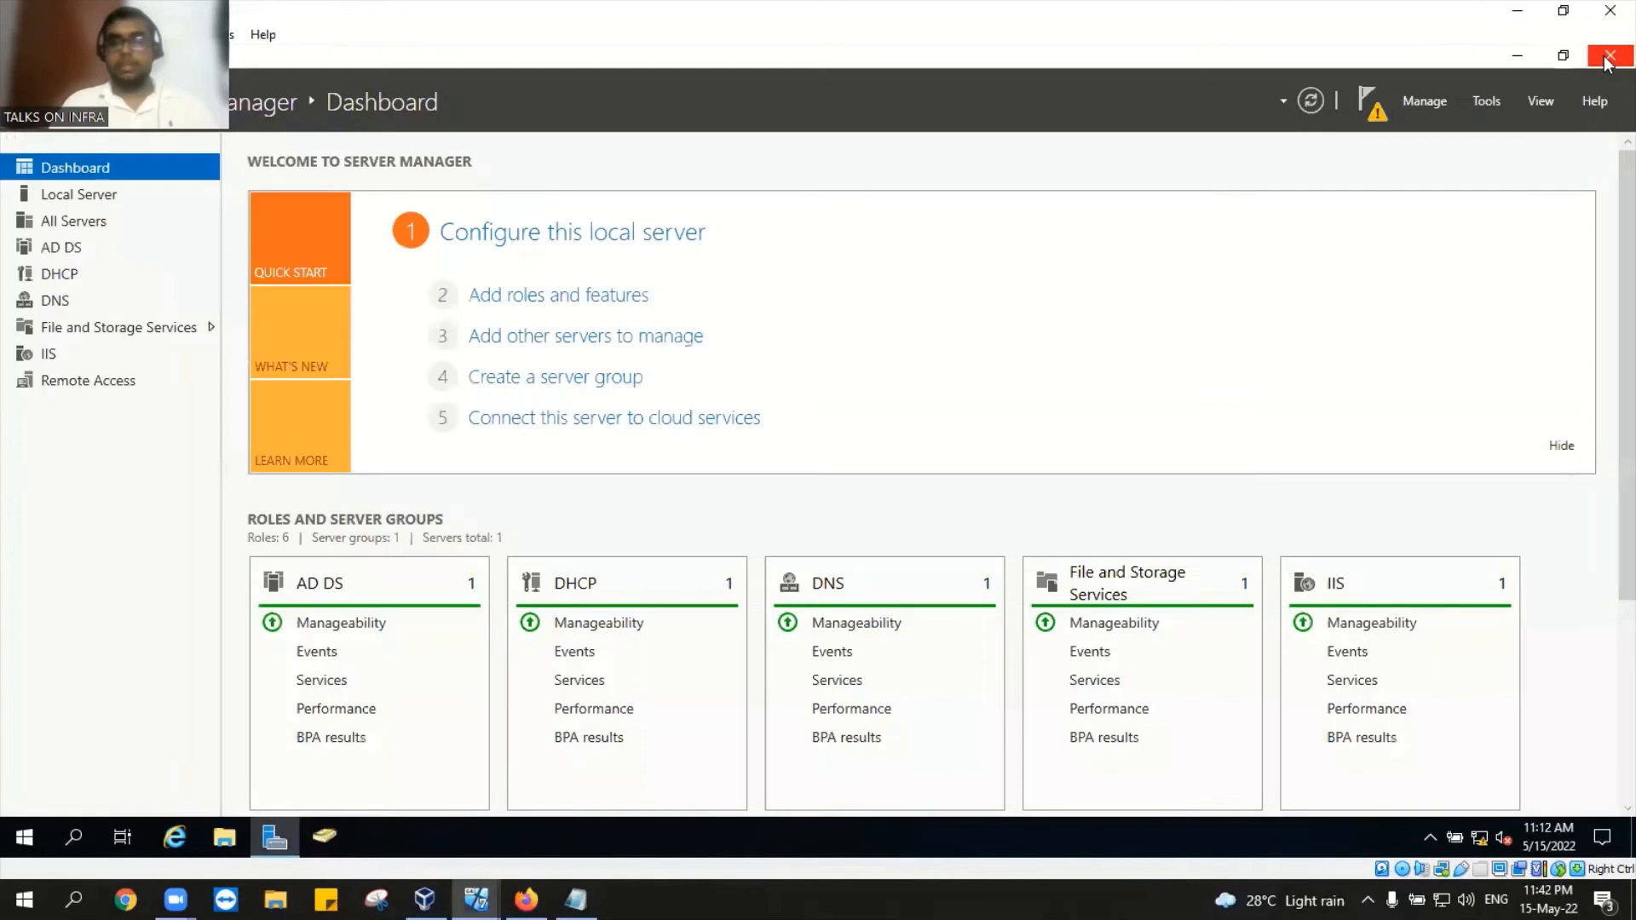
left_click(1486, 97)
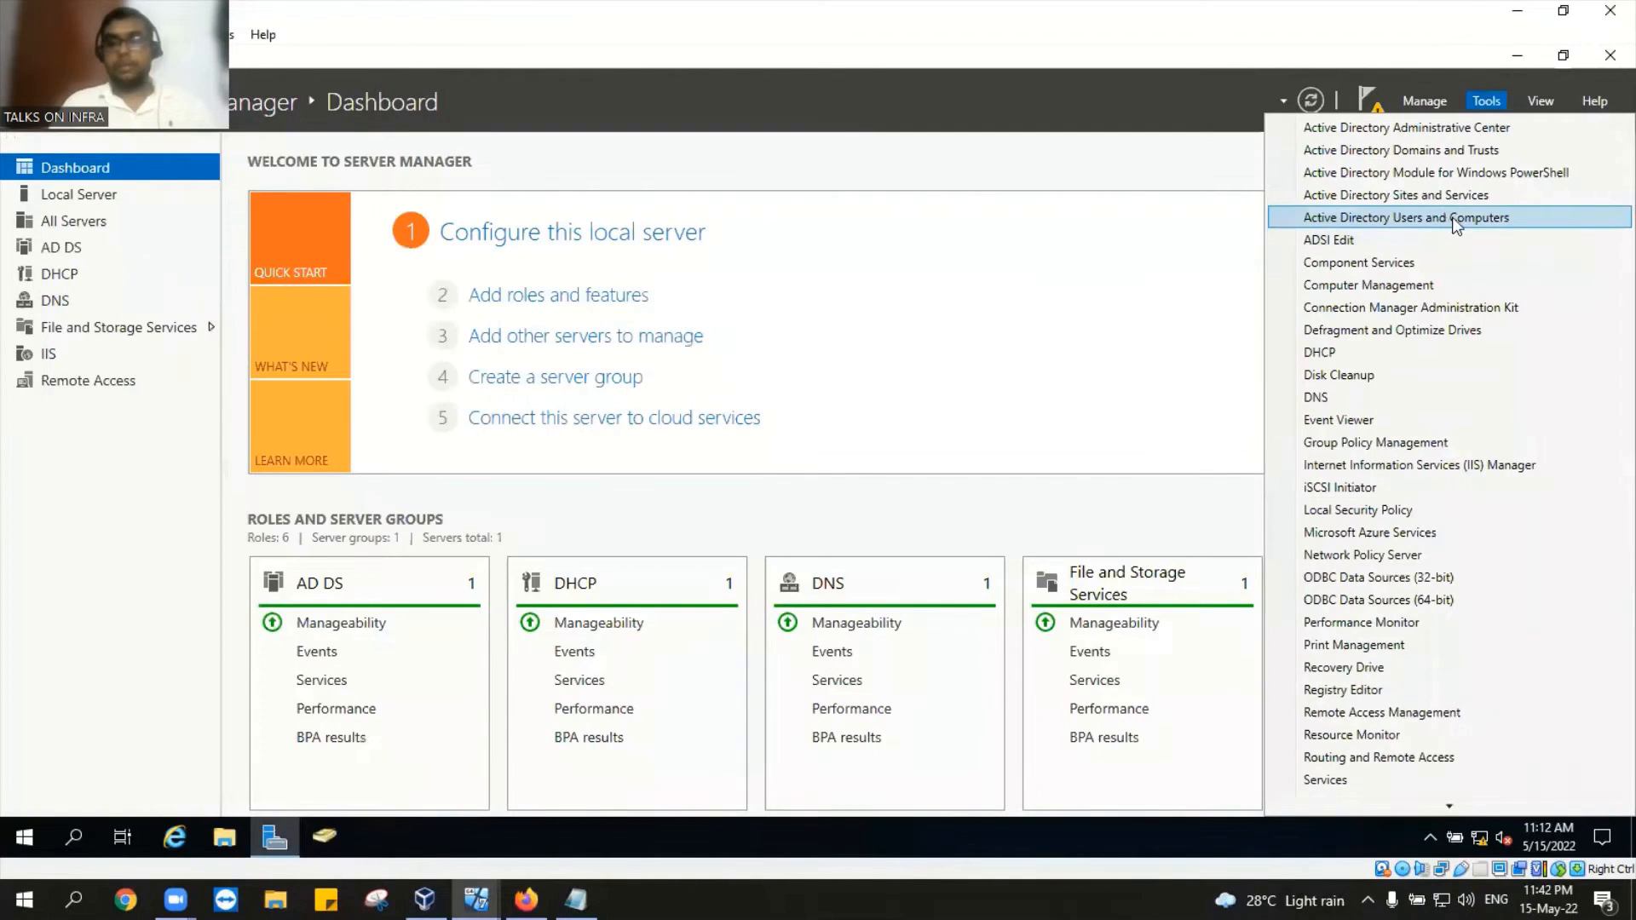
left_click(1448, 217)
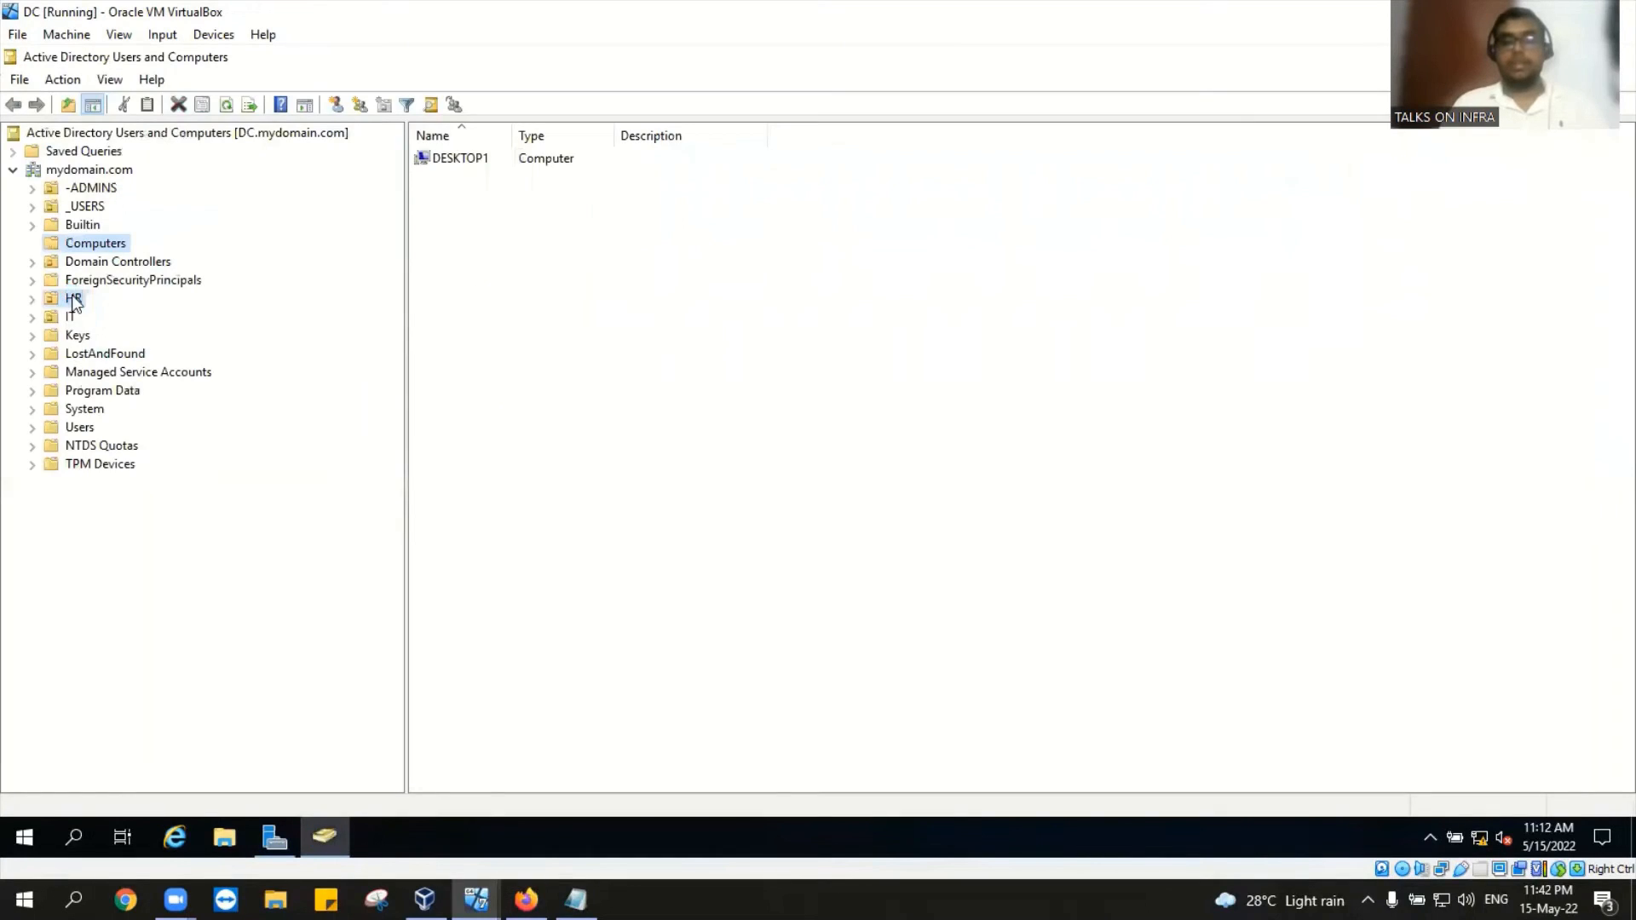
Step: In the HR OU, tick Unlock account on jessy's Account tab and apply
left_click(74, 298)
left_click(455, 171)
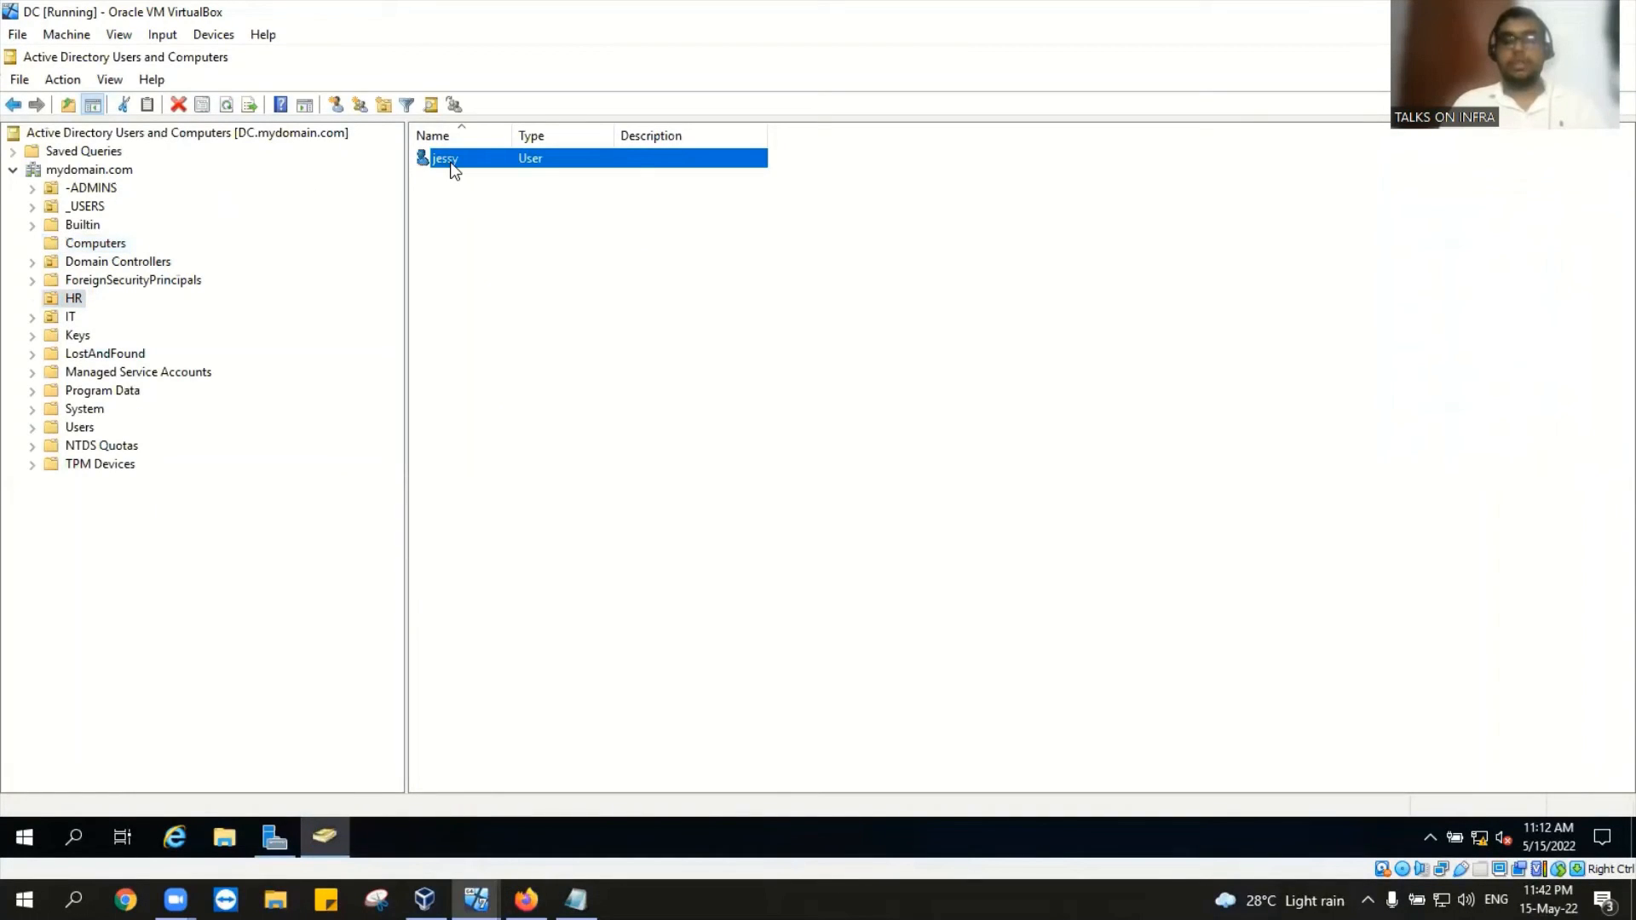
right_click(454, 171)
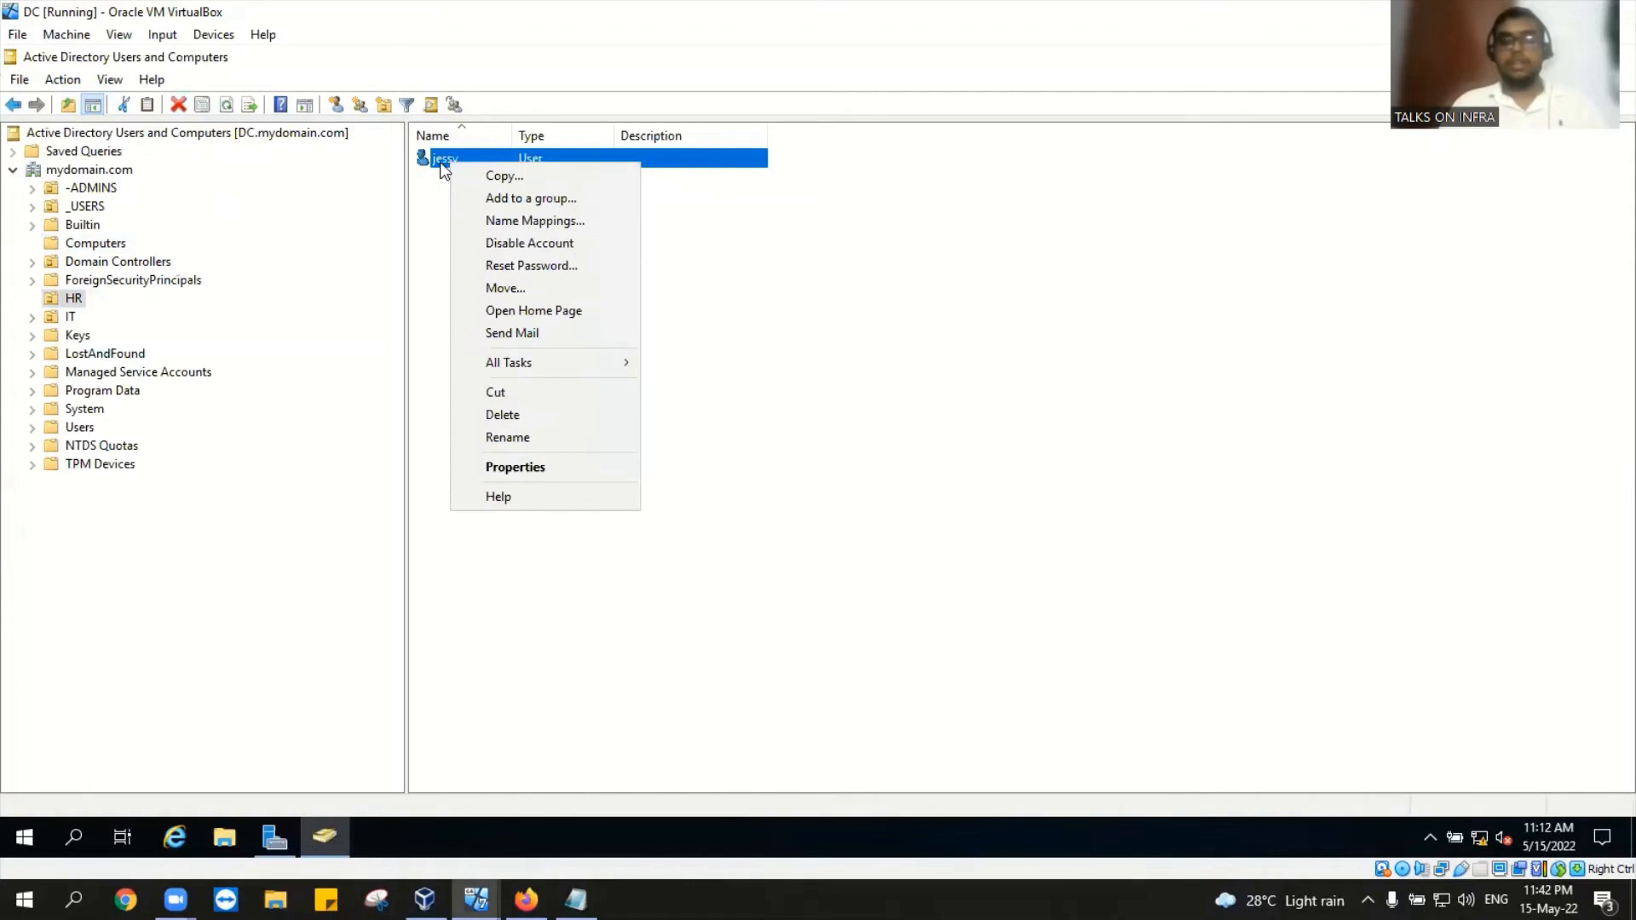
double_click(441, 162)
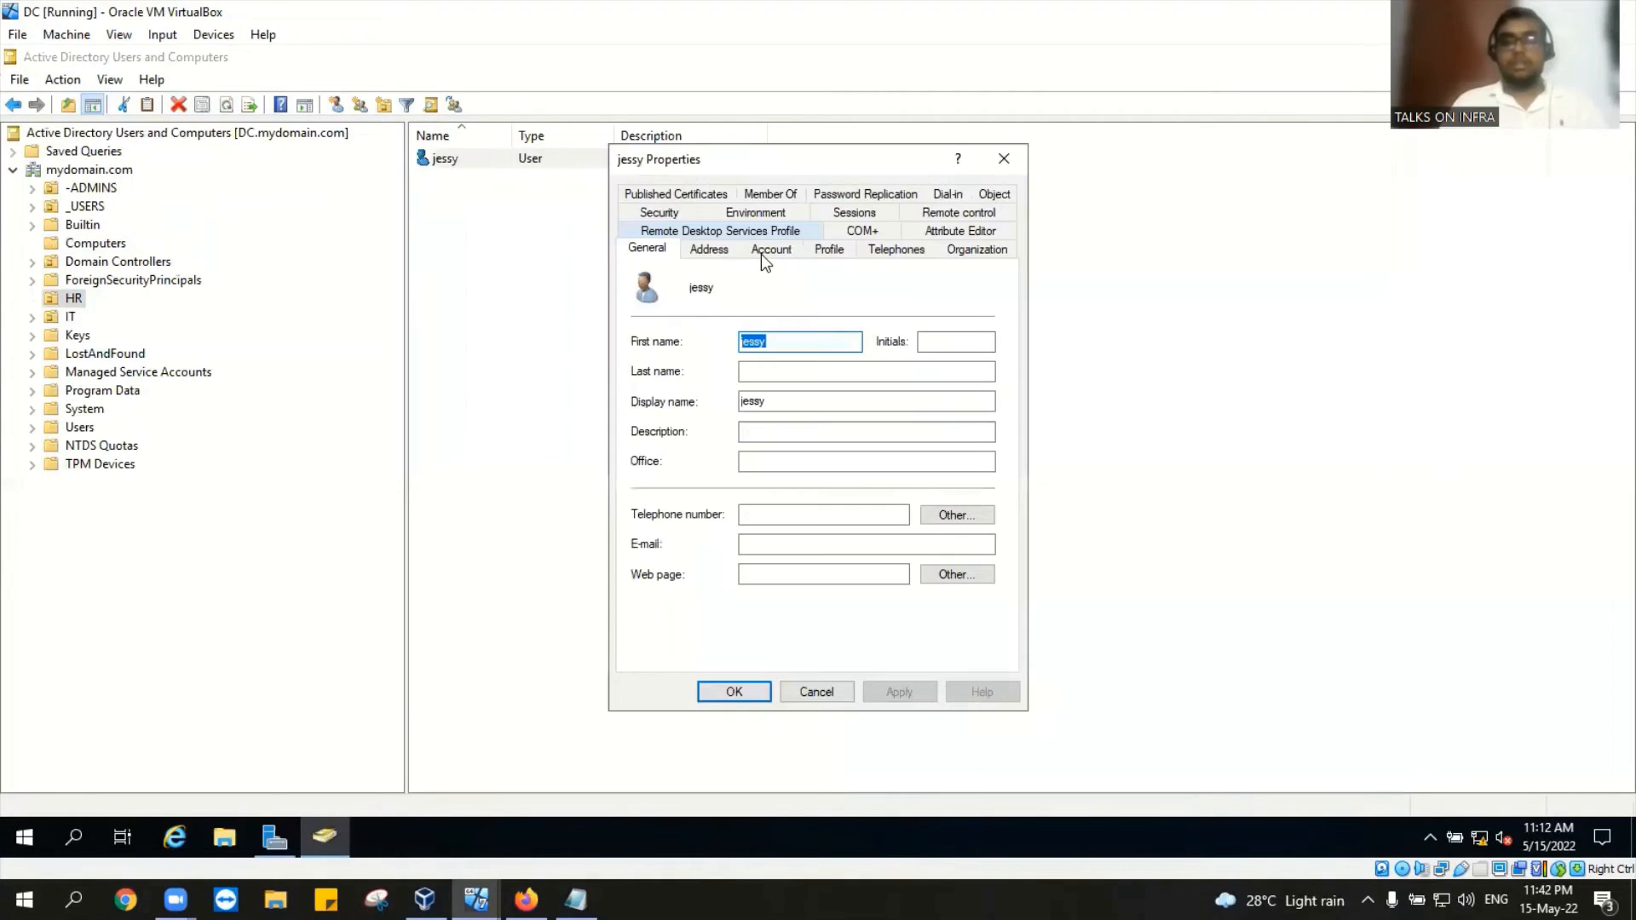
left_click(760, 254)
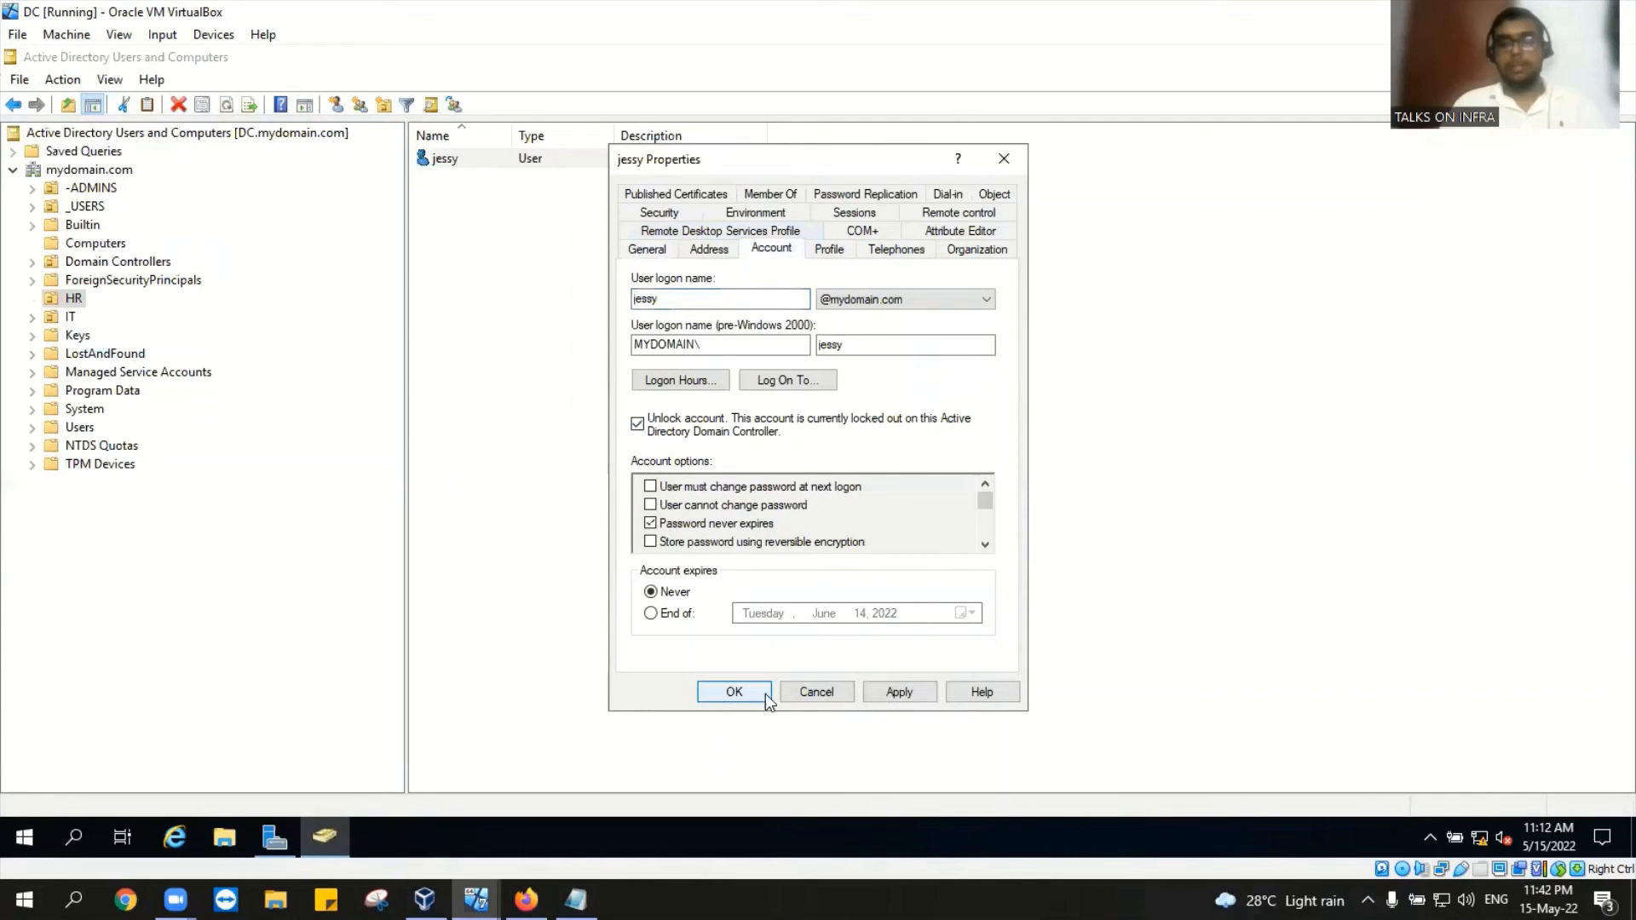
left_click(734, 691)
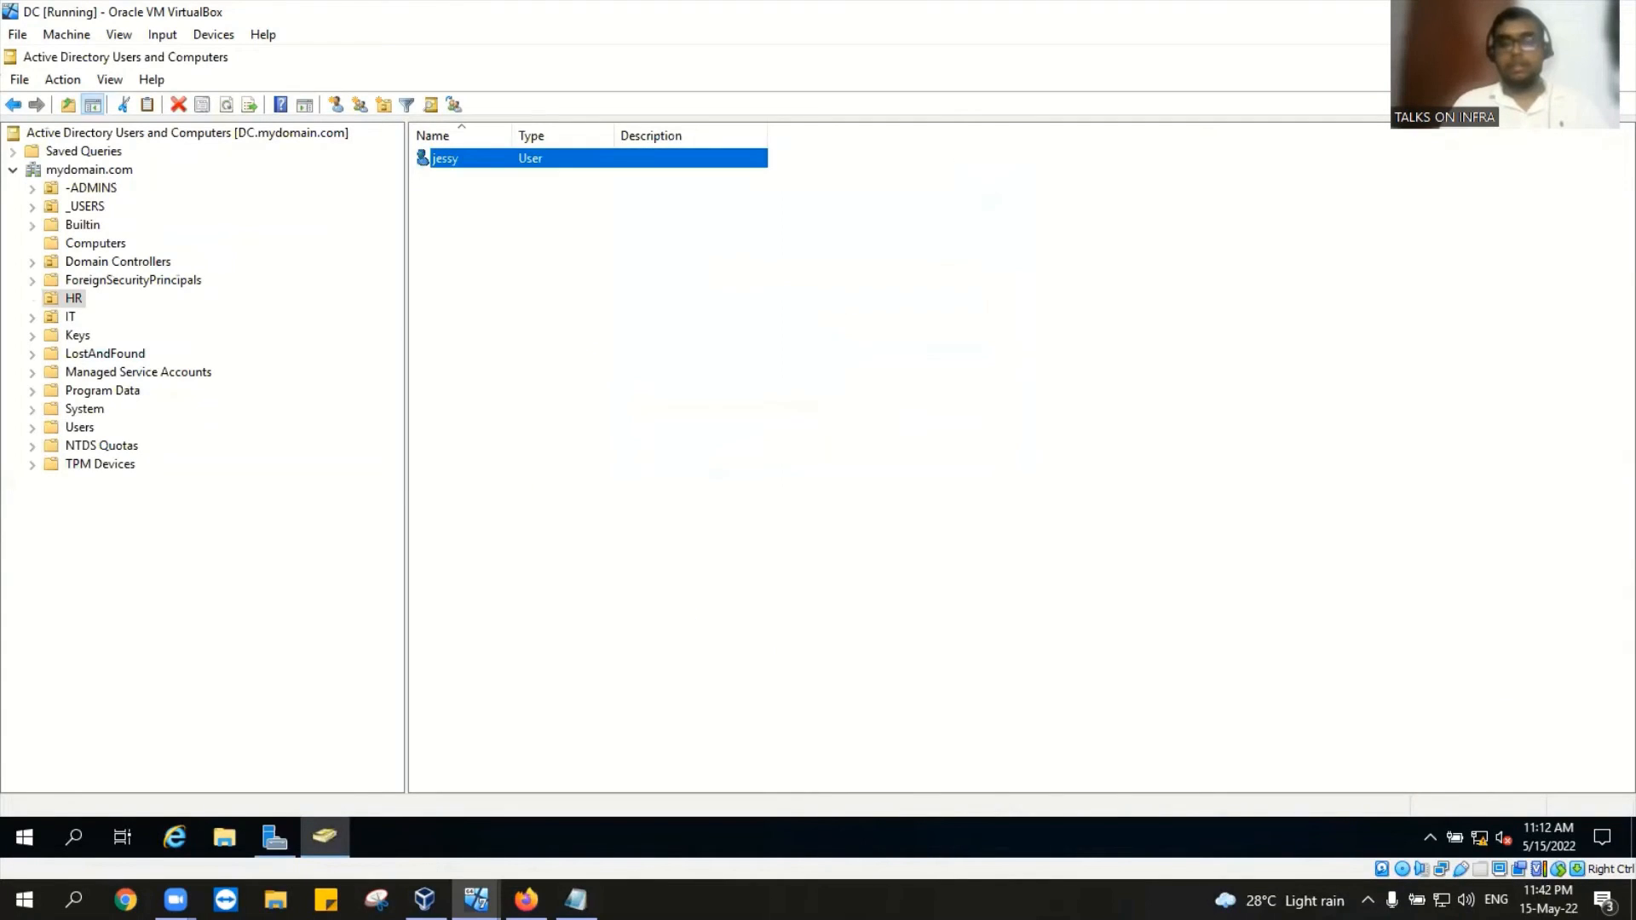
Step: Bring Desktop1 forward, insert Ctrl-Alt-Del and sign in as jessy with her password
mouse_move(424, 899)
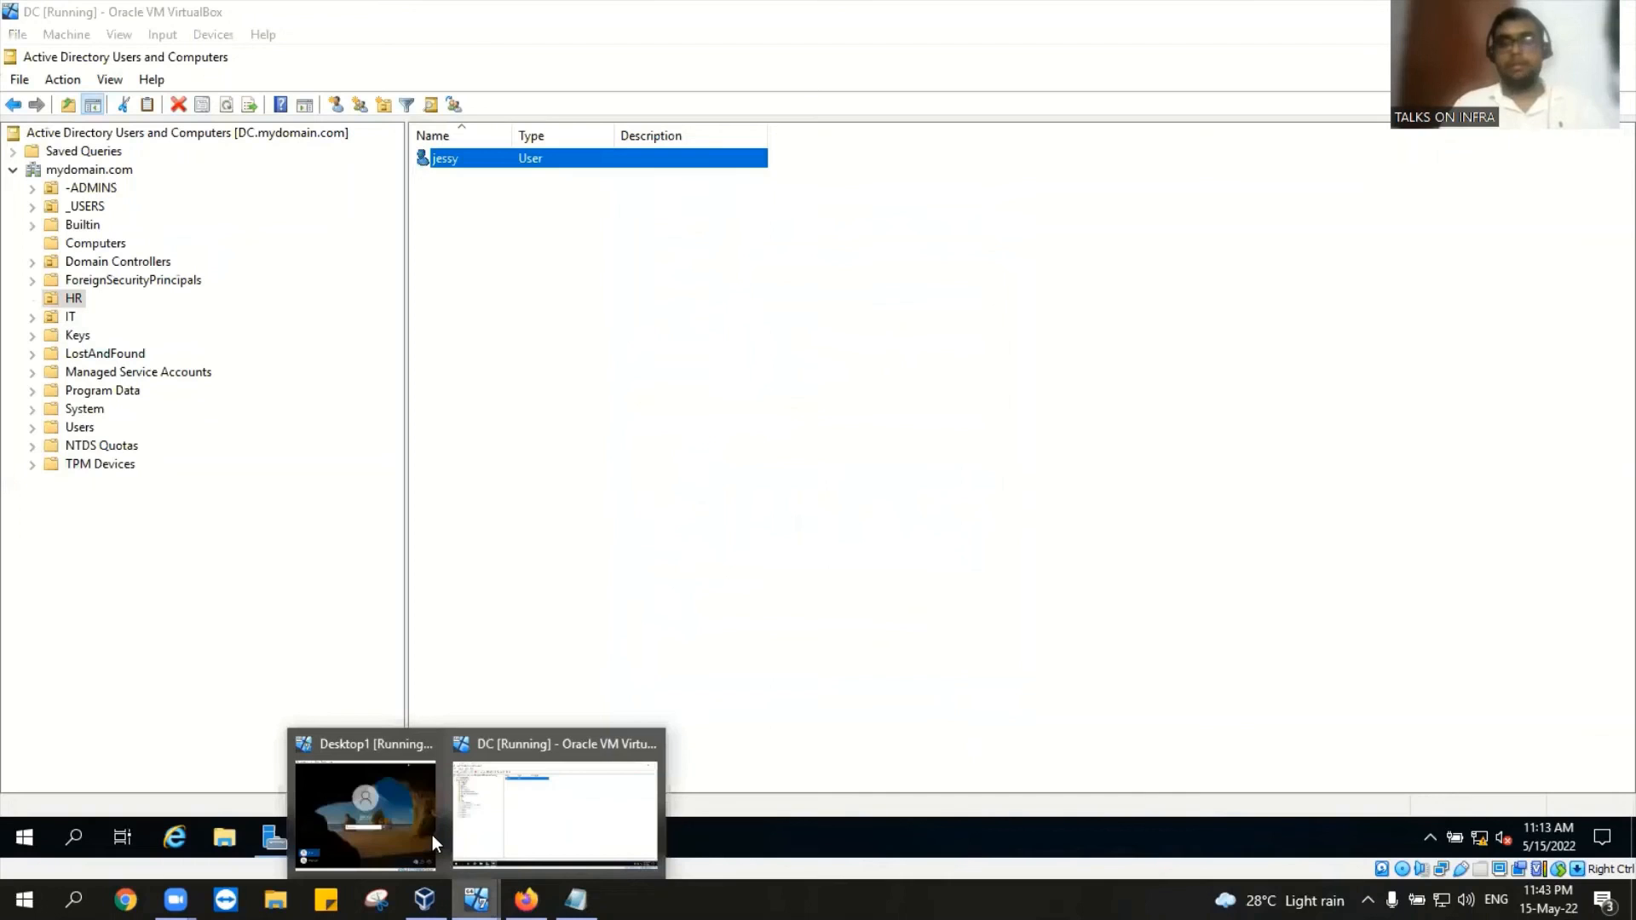
left_click(432, 835)
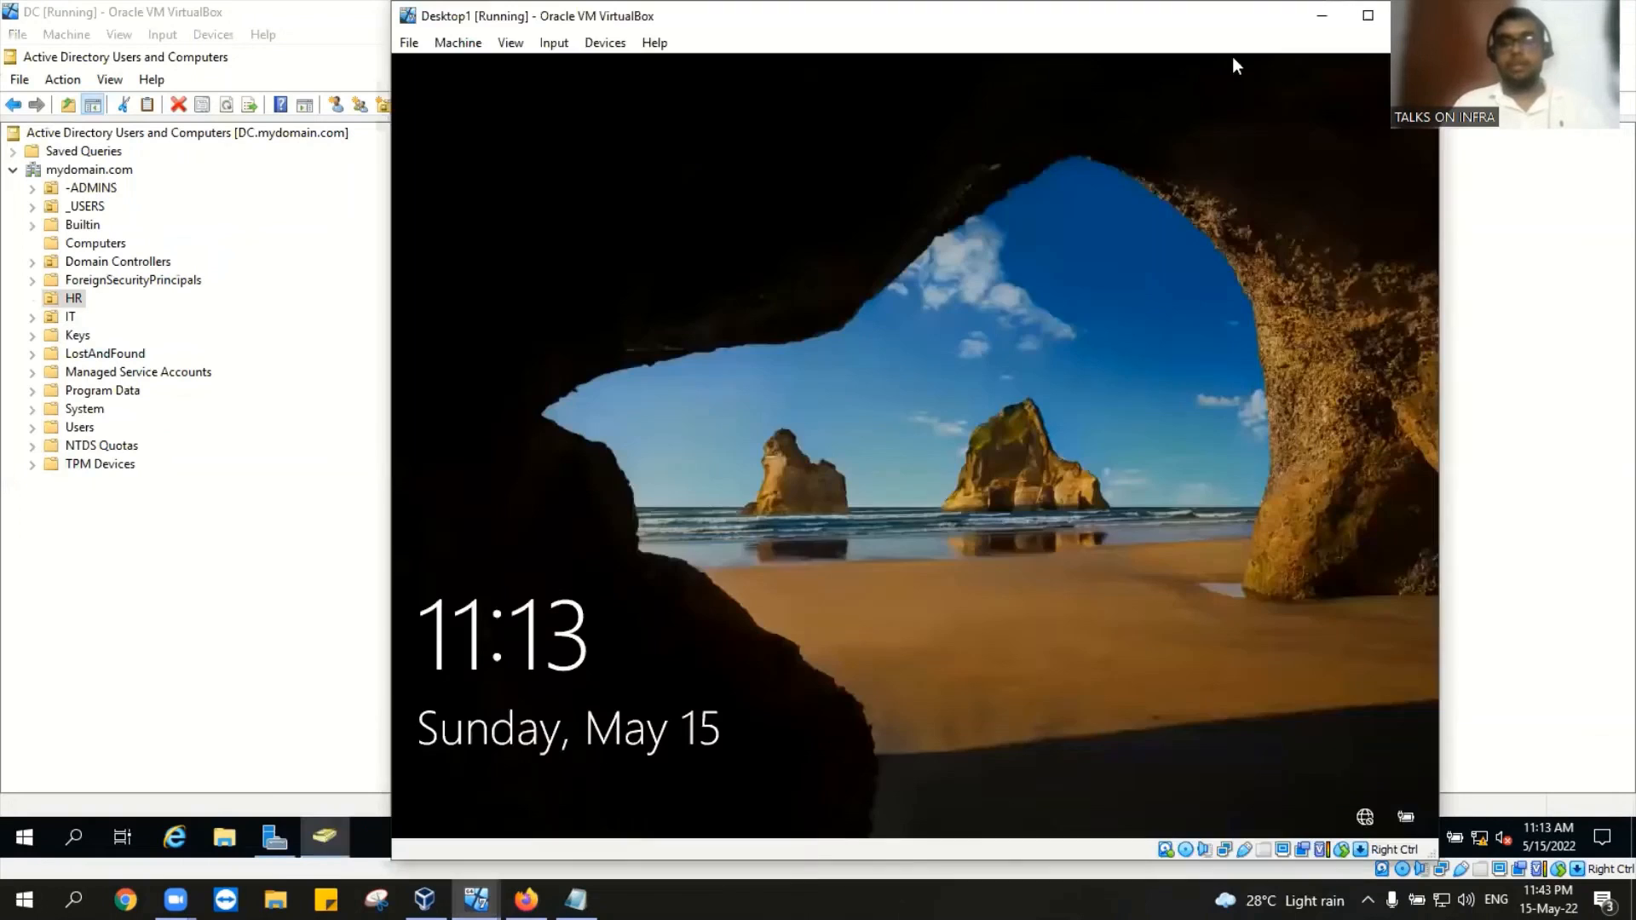
left_click(545, 47)
mouse_move(592, 70)
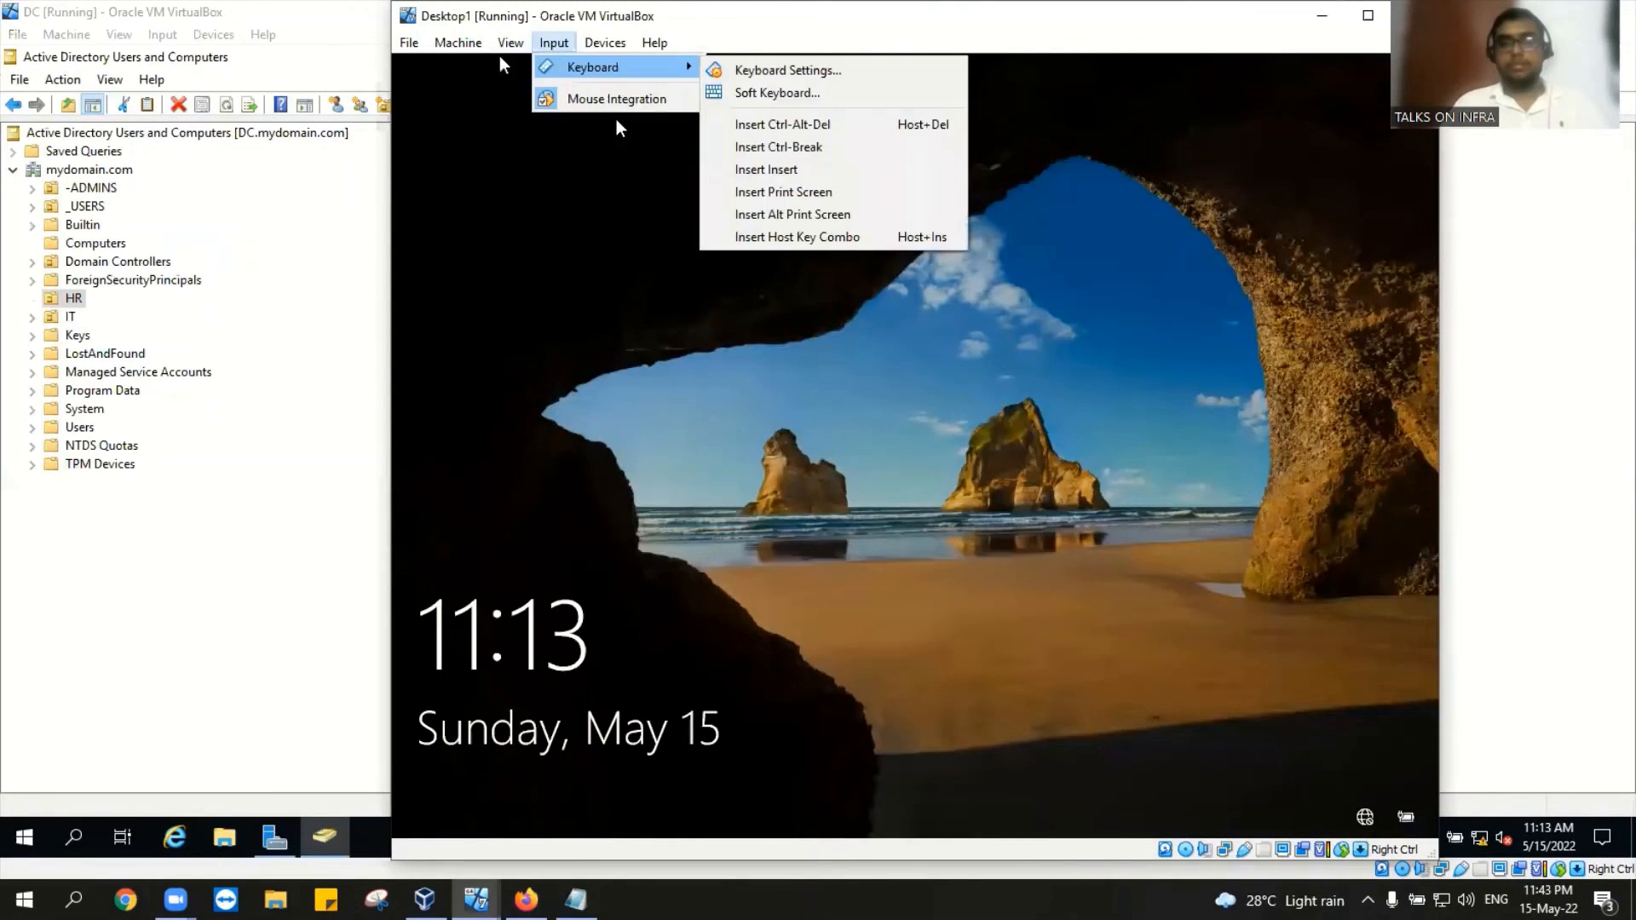
left_click(776, 128)
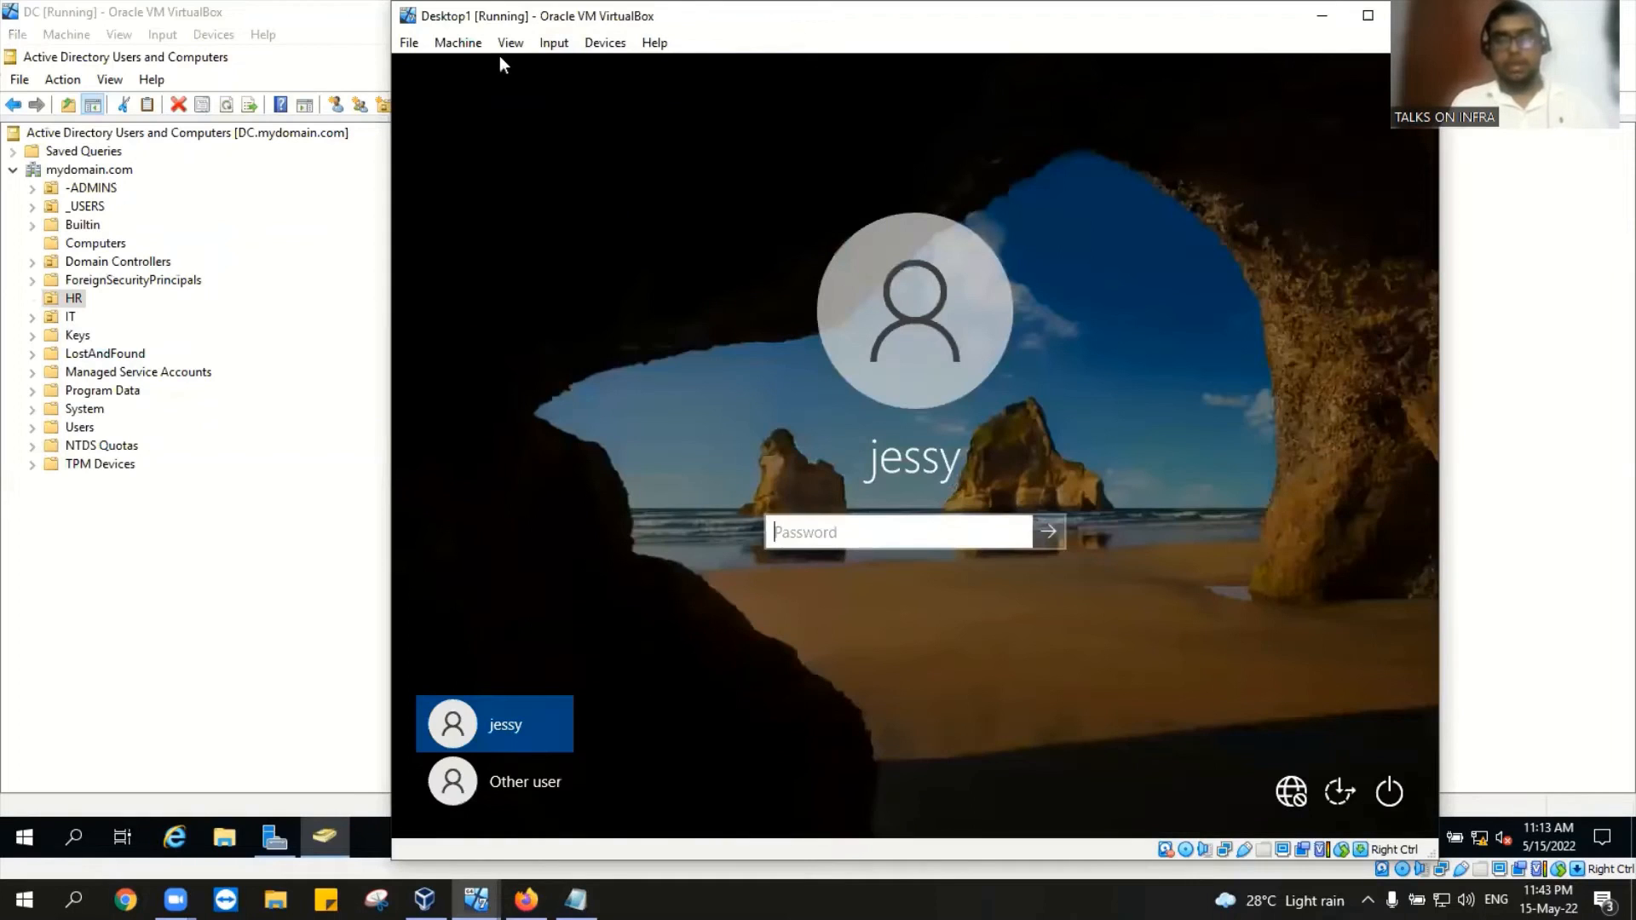
type("**")
type("•••")
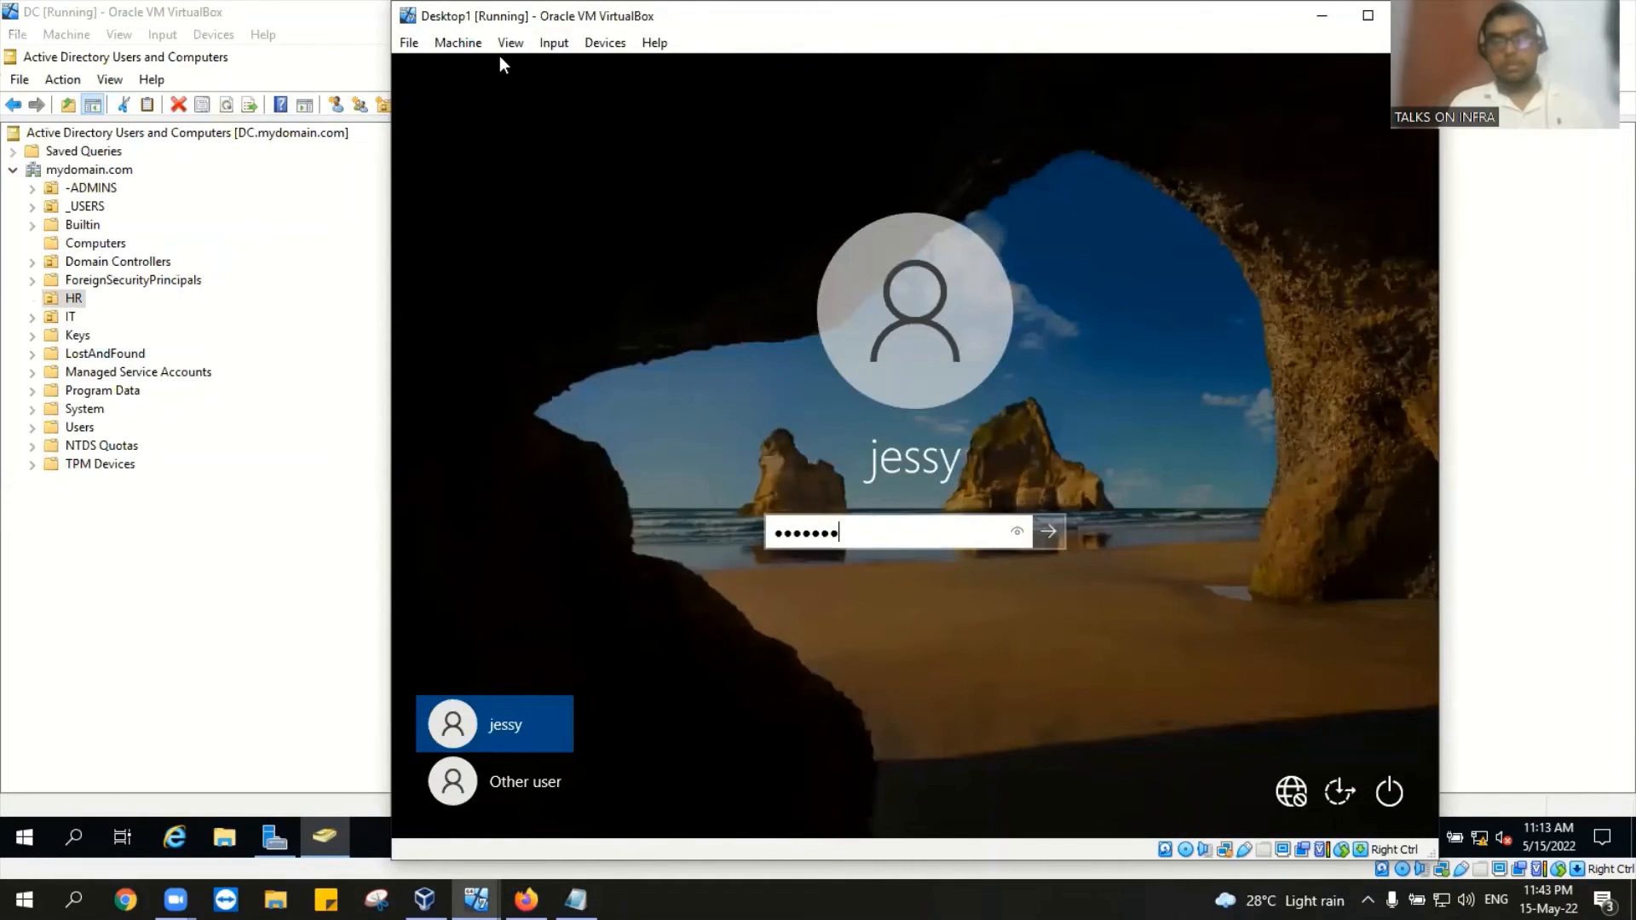
type("•")
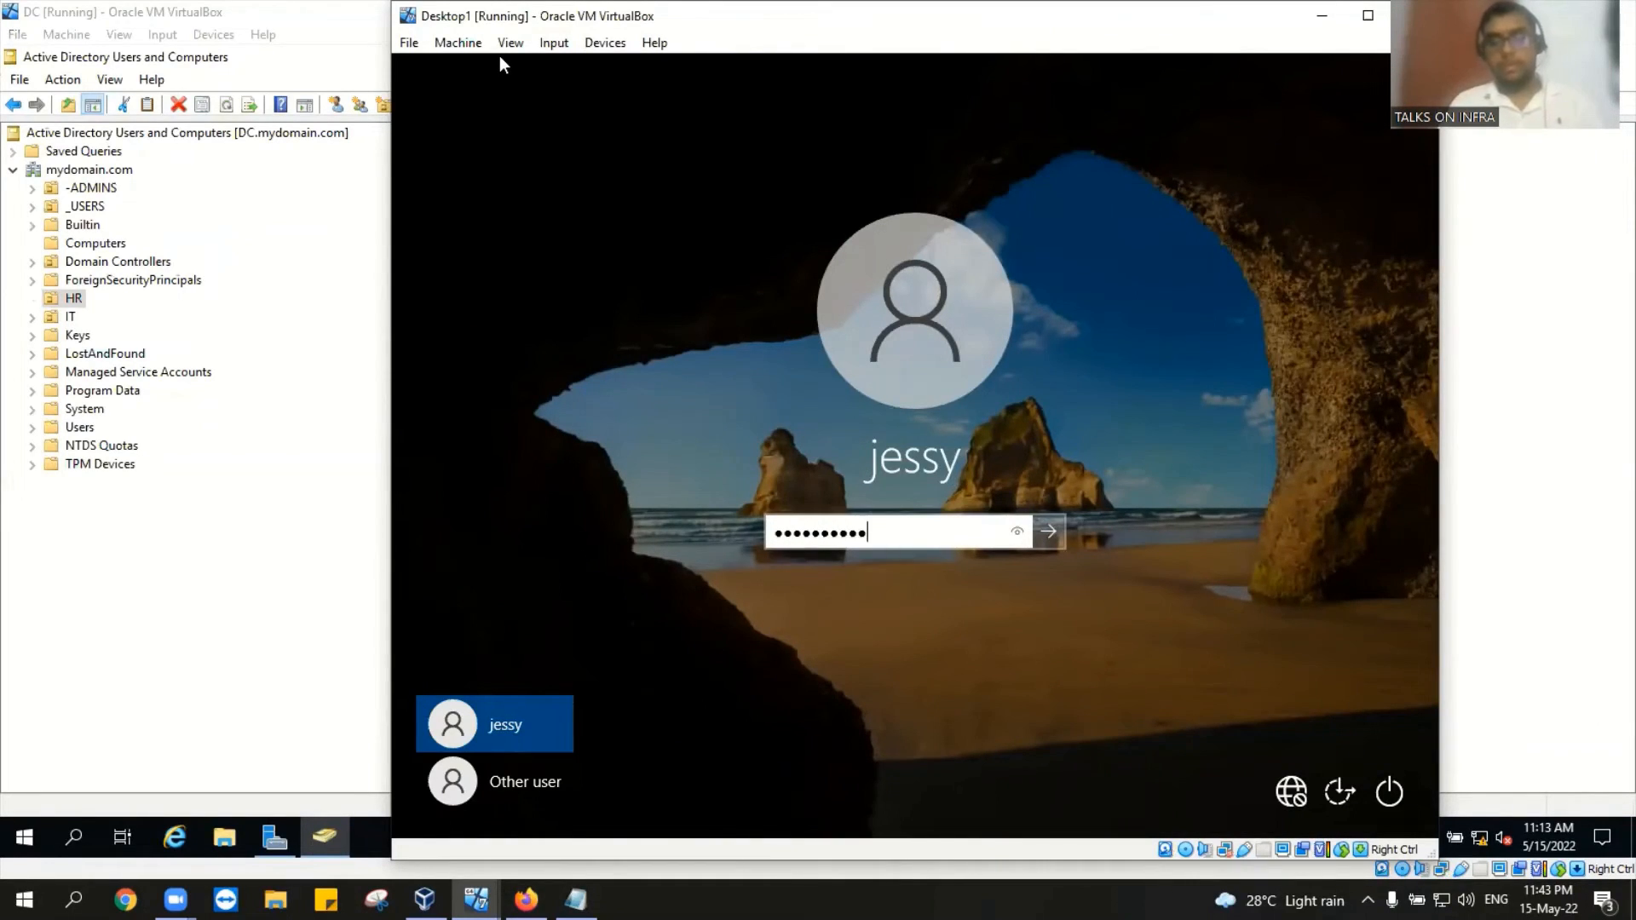
type("•••")
key("Return")
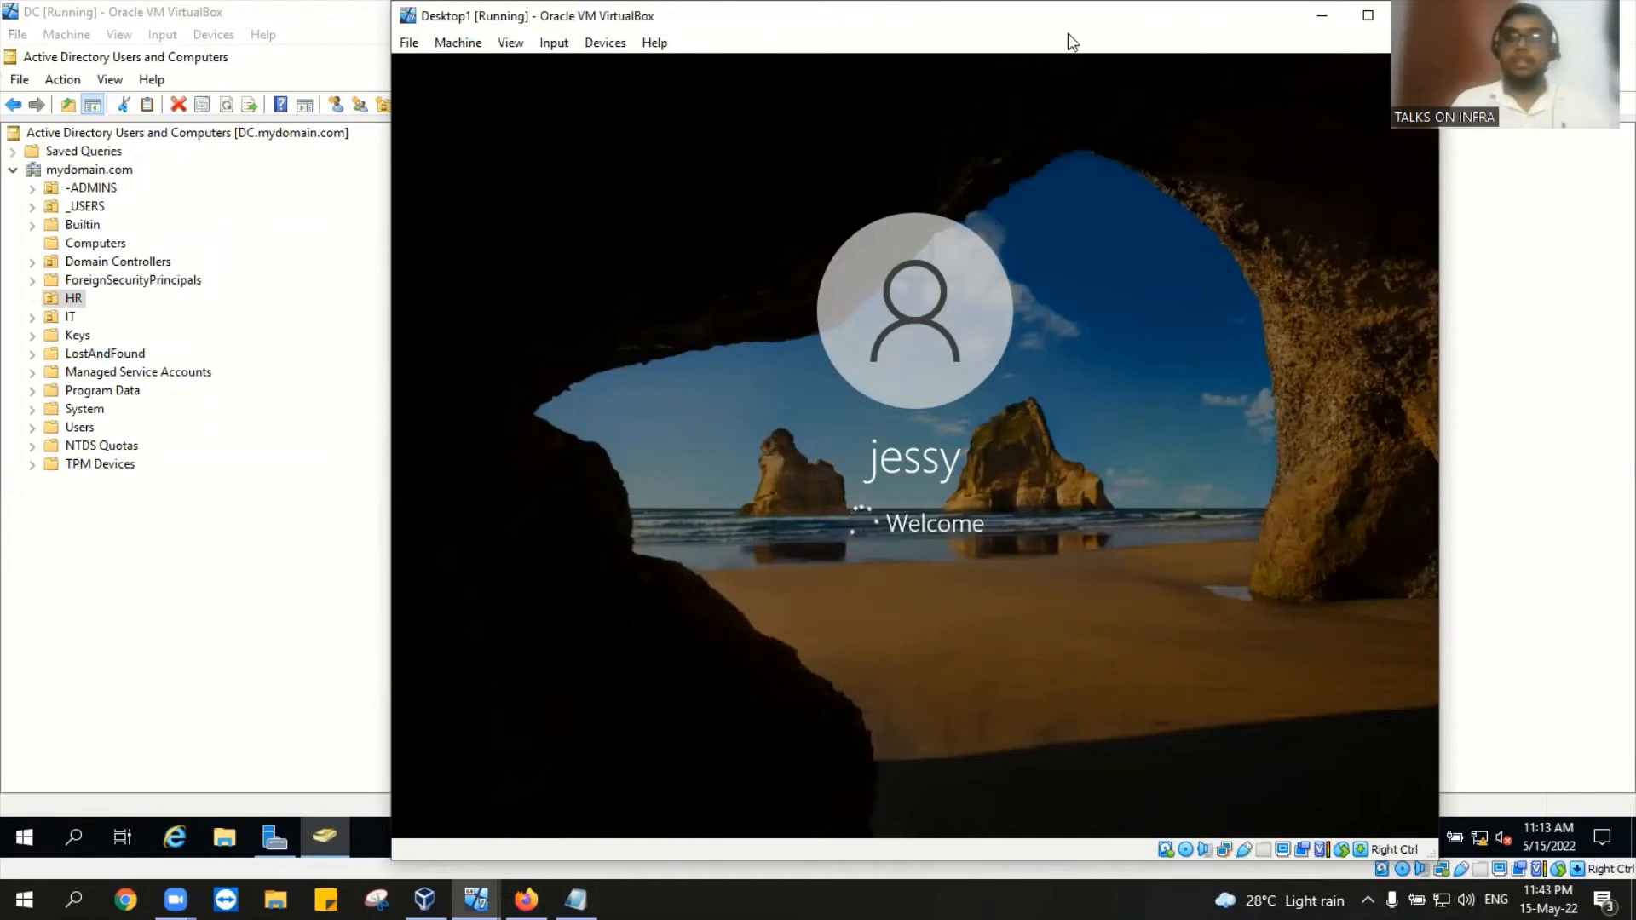
Step: Minimize Desktop1 and bring it back up from the taskbar previews
left_click(1305, 15)
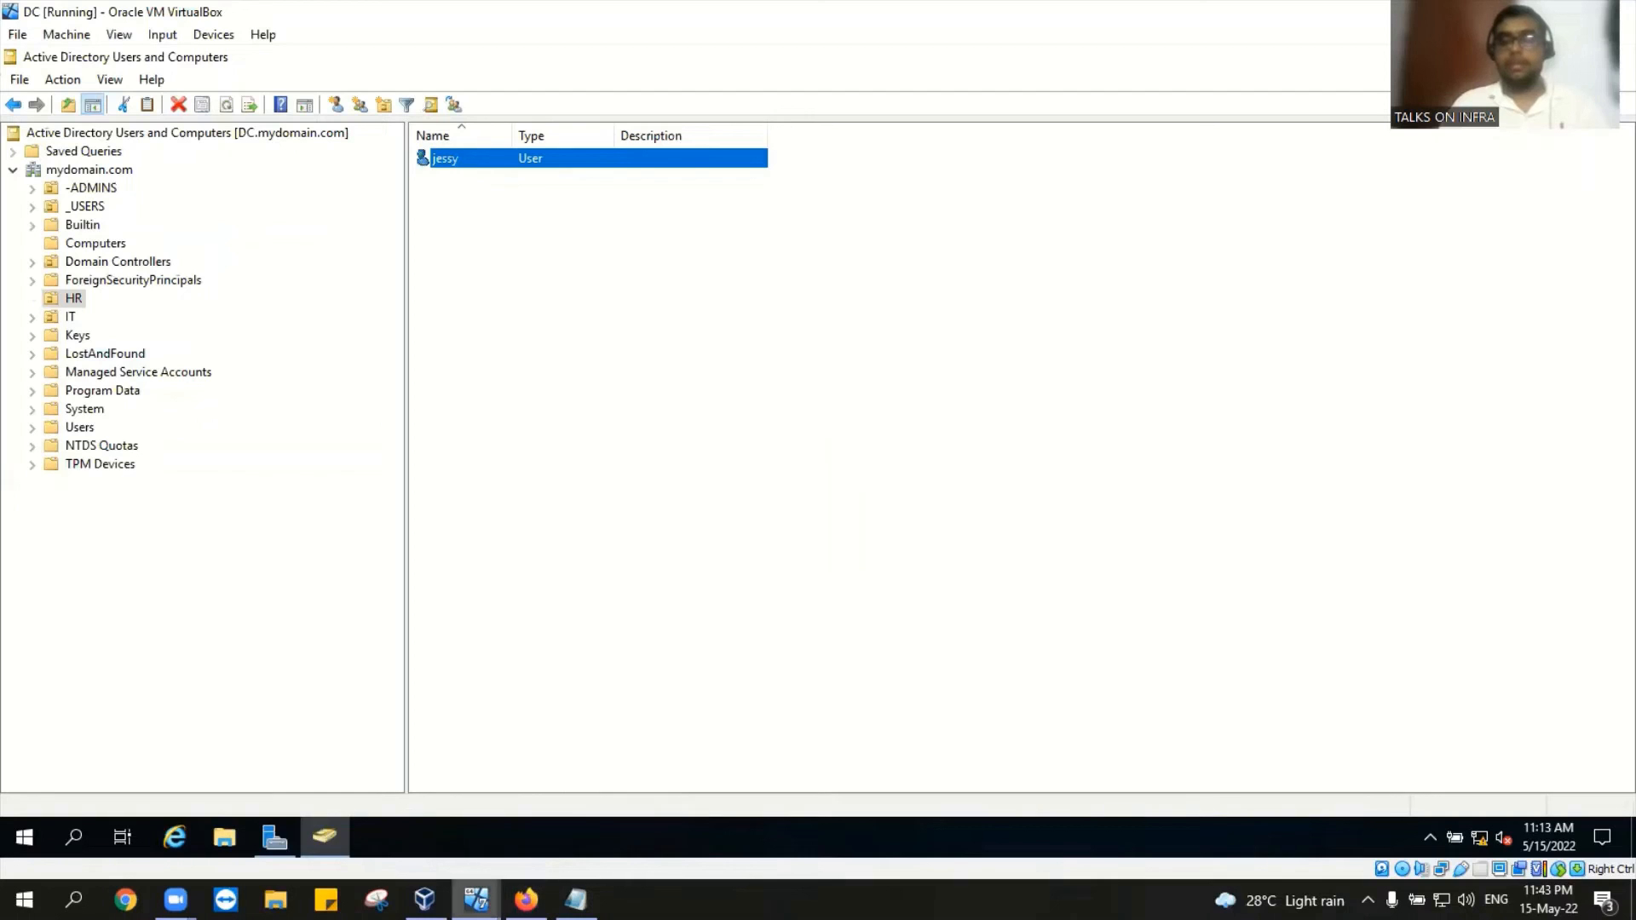
left_click(476, 900)
left_click(586, 831)
left_click(476, 900)
left_click(365, 814)
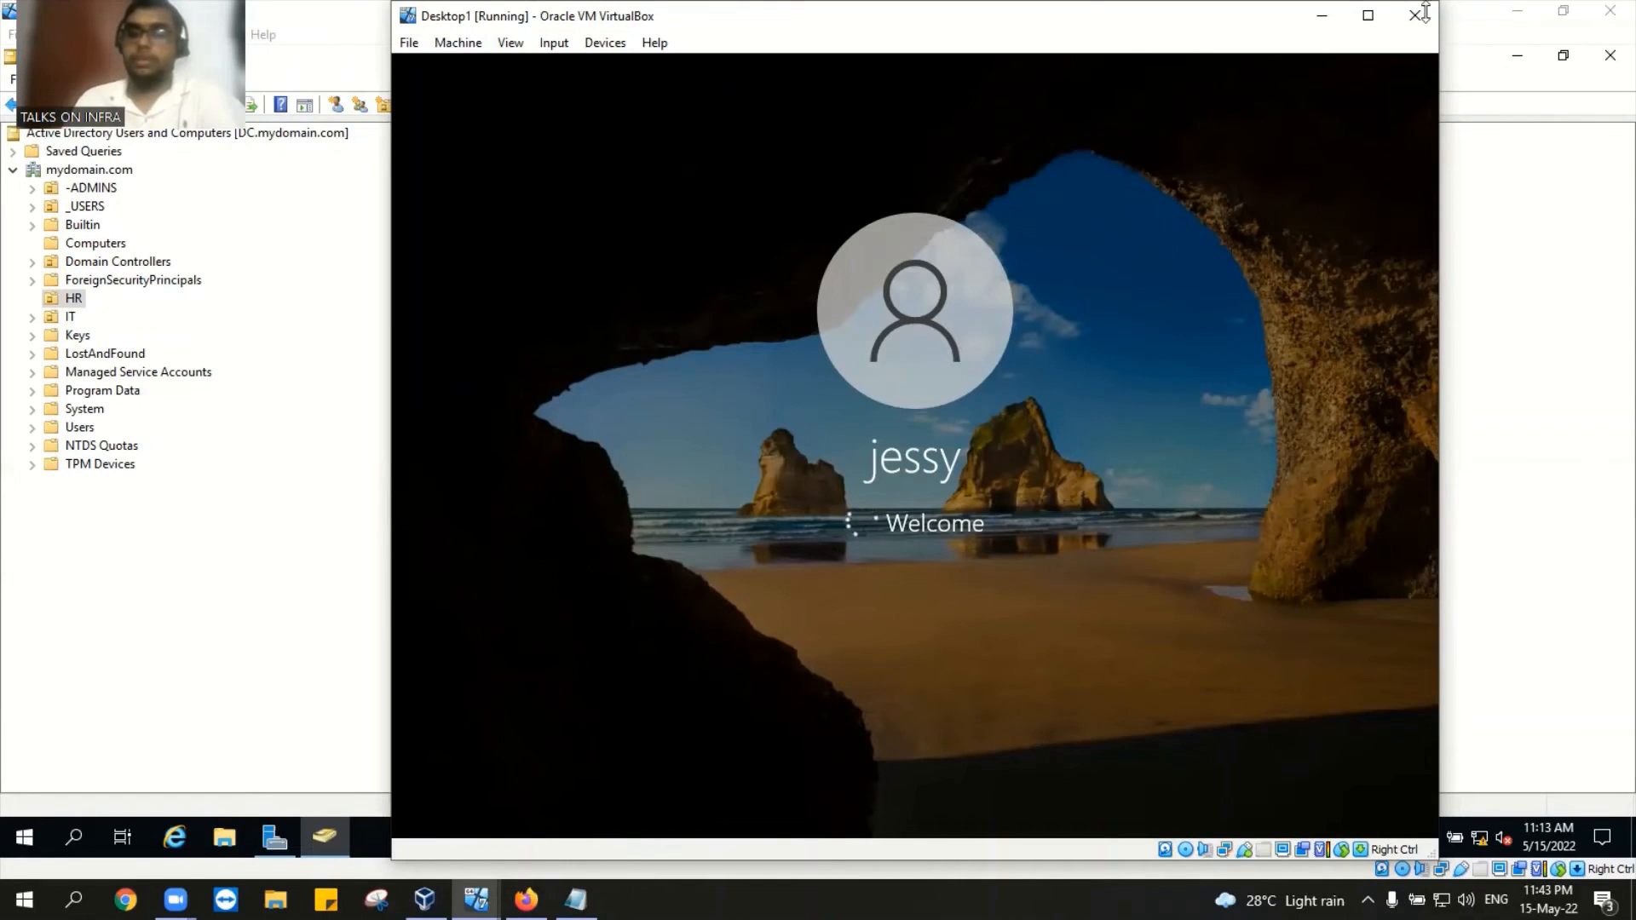
Step: Minimize Desktop1, then open and close jessy's properties on the DC
left_click(1320, 19)
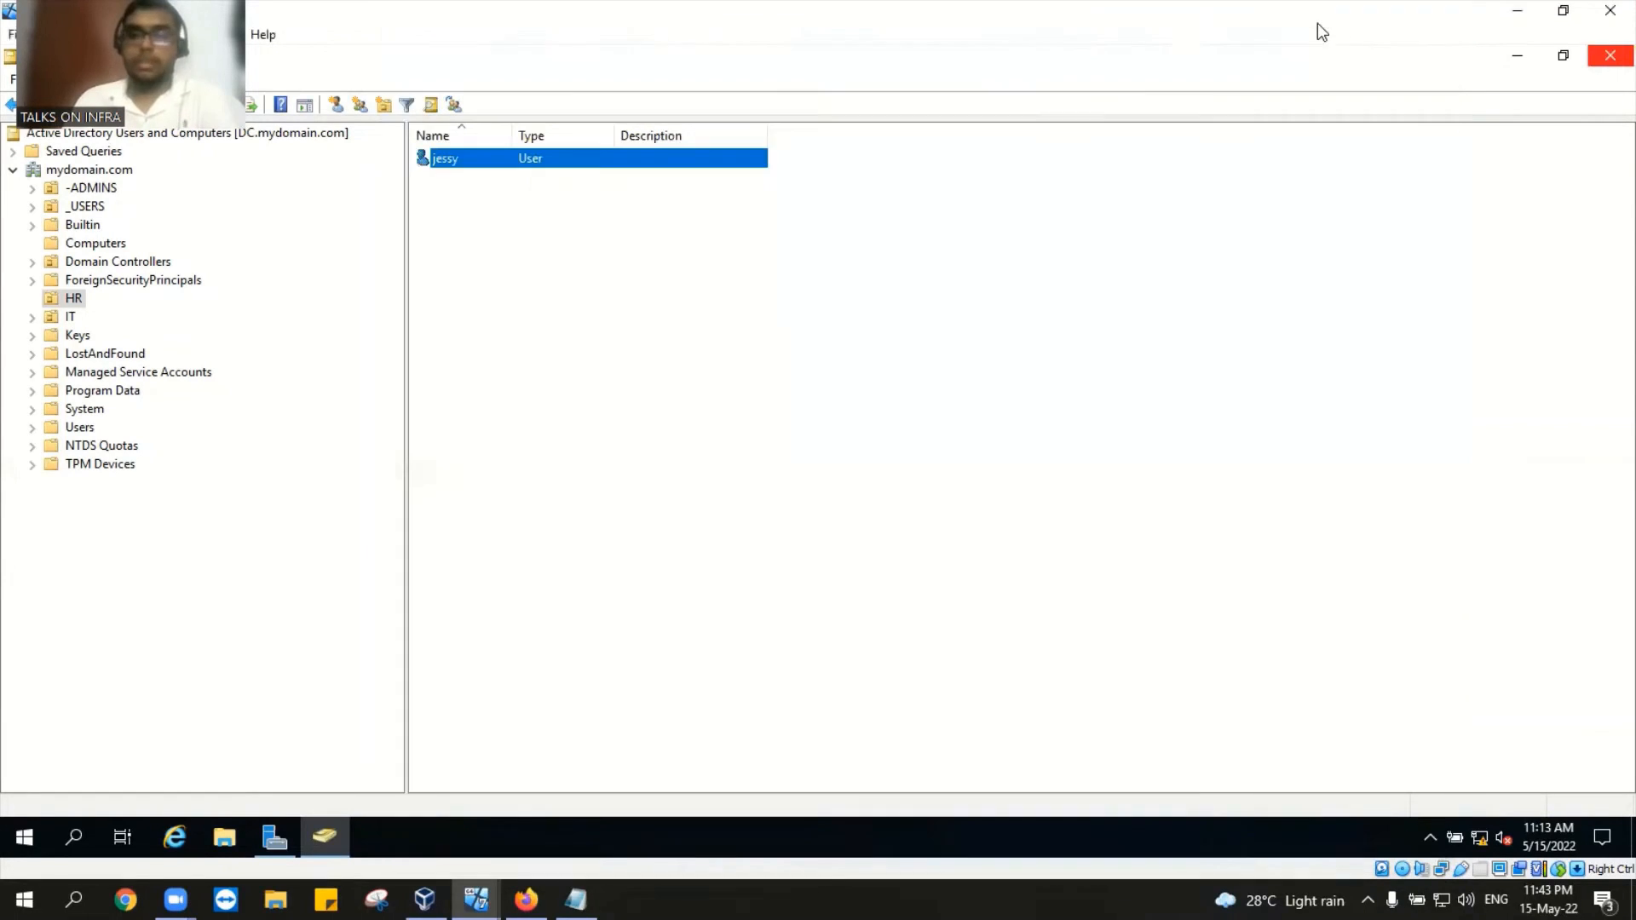
double_click(503, 160)
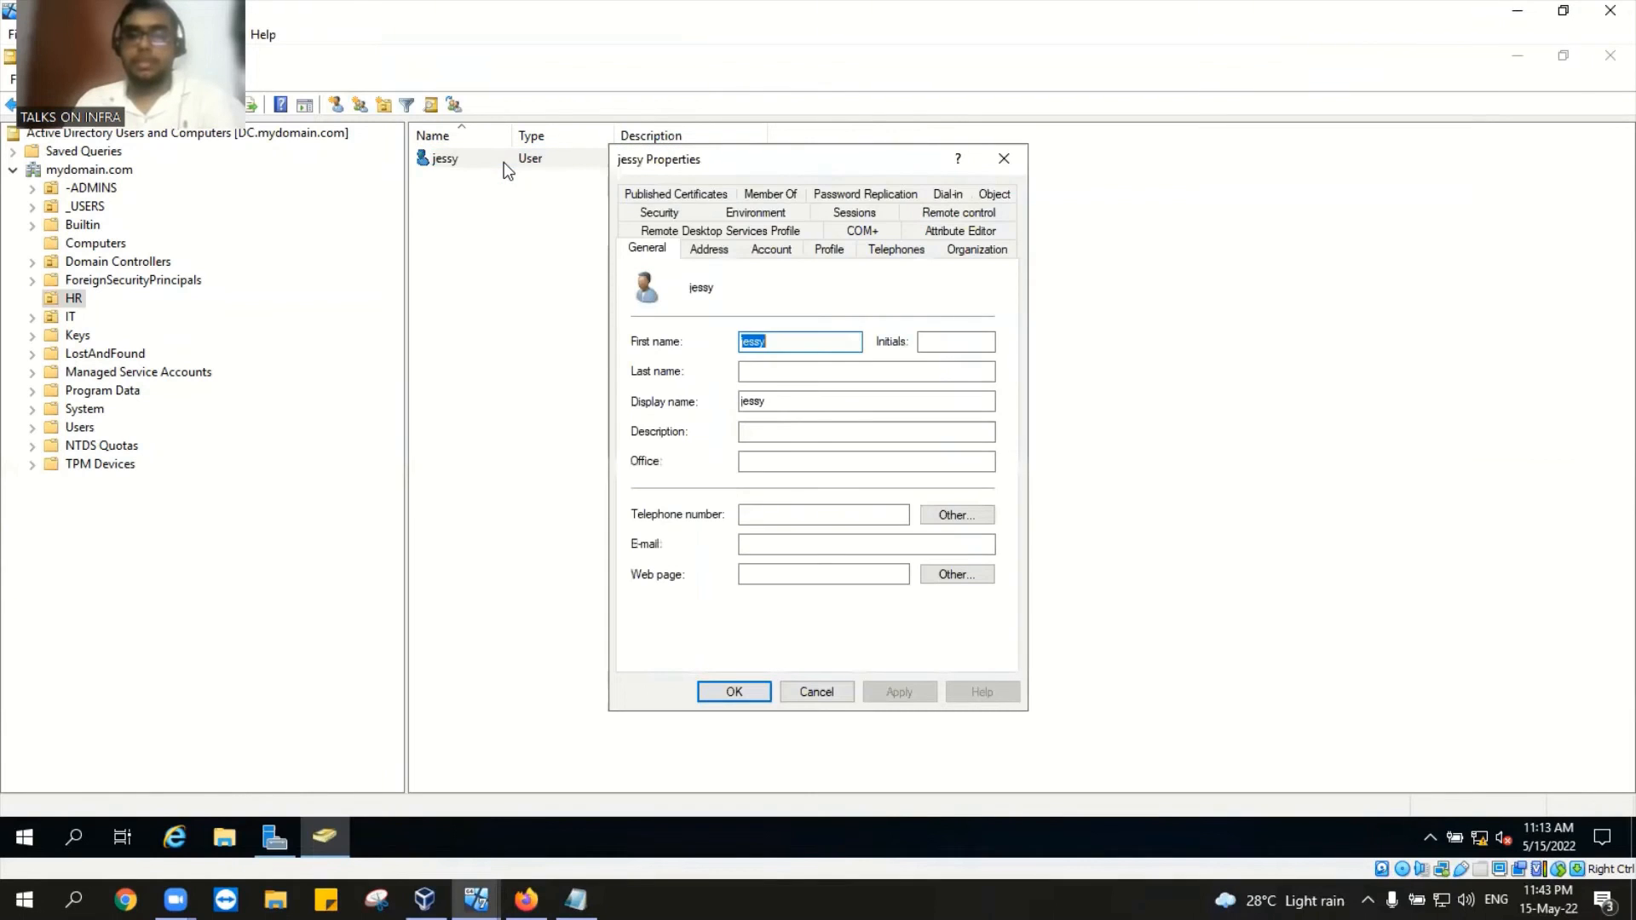
left_click(1003, 159)
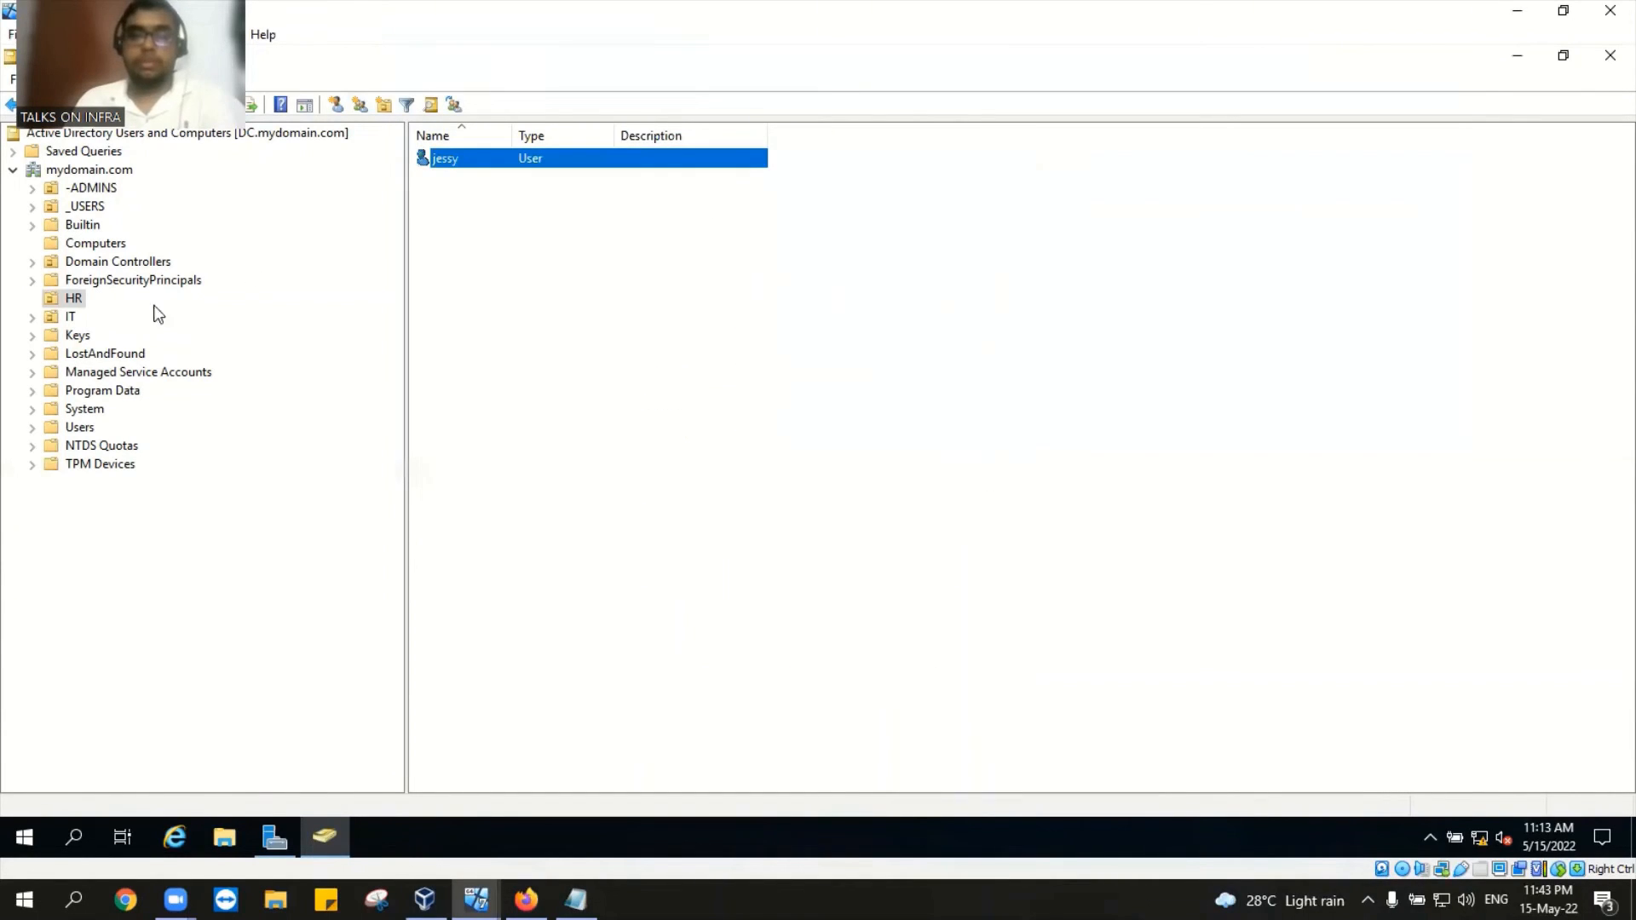
Step: Search the Entire Directory of mydomain.com for the user 'jessy'
left_click(104, 173)
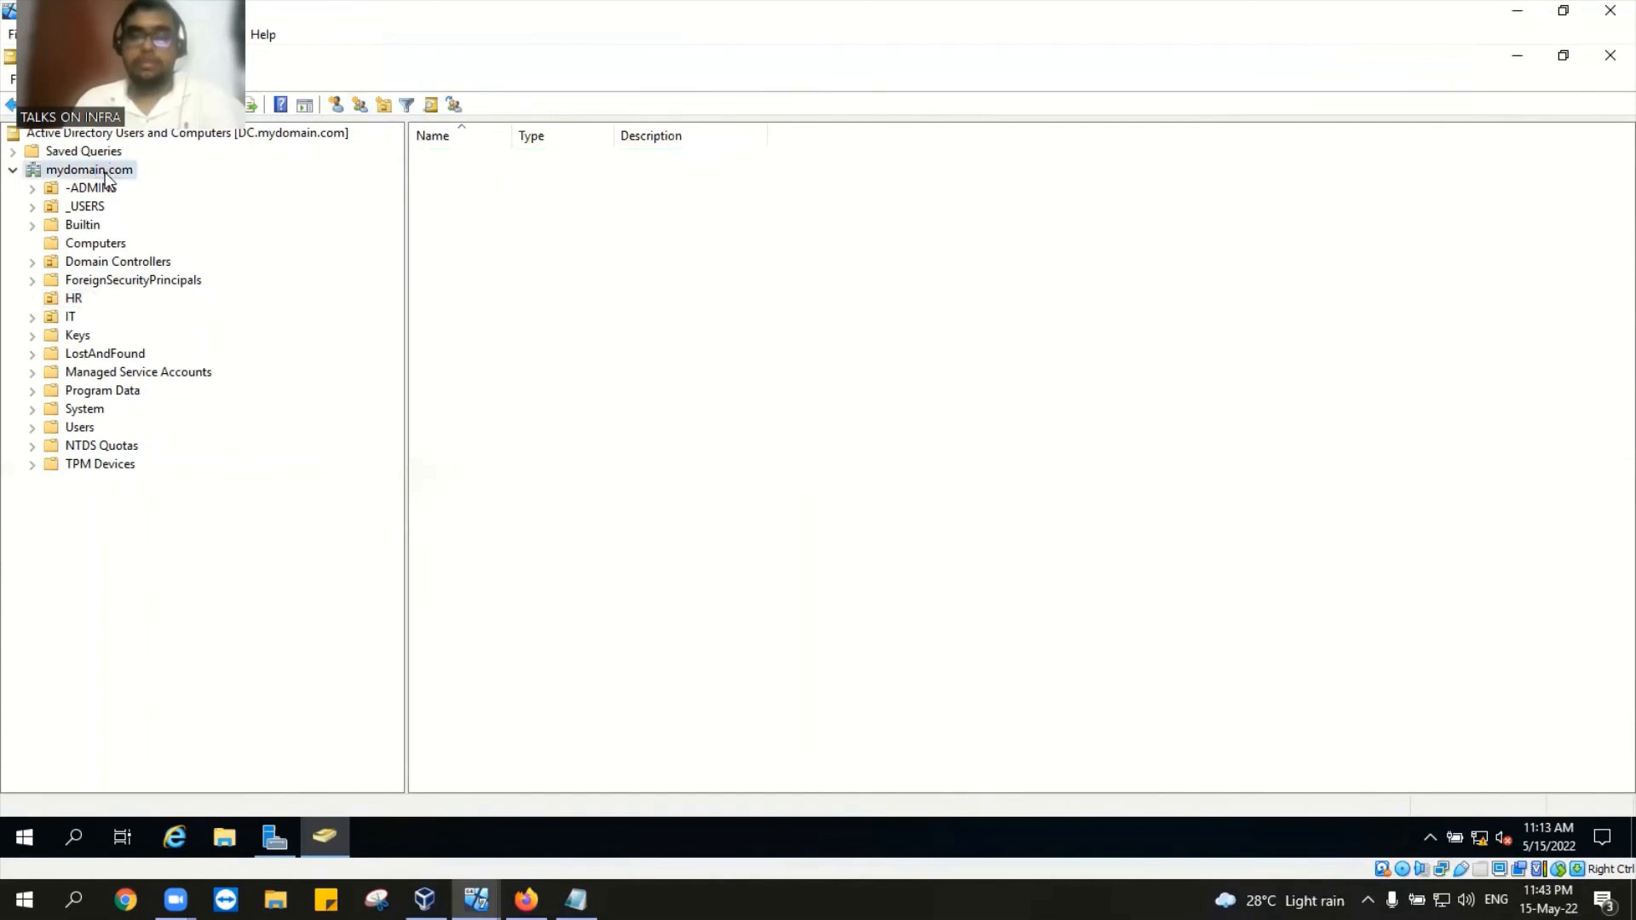
right_click(105, 172)
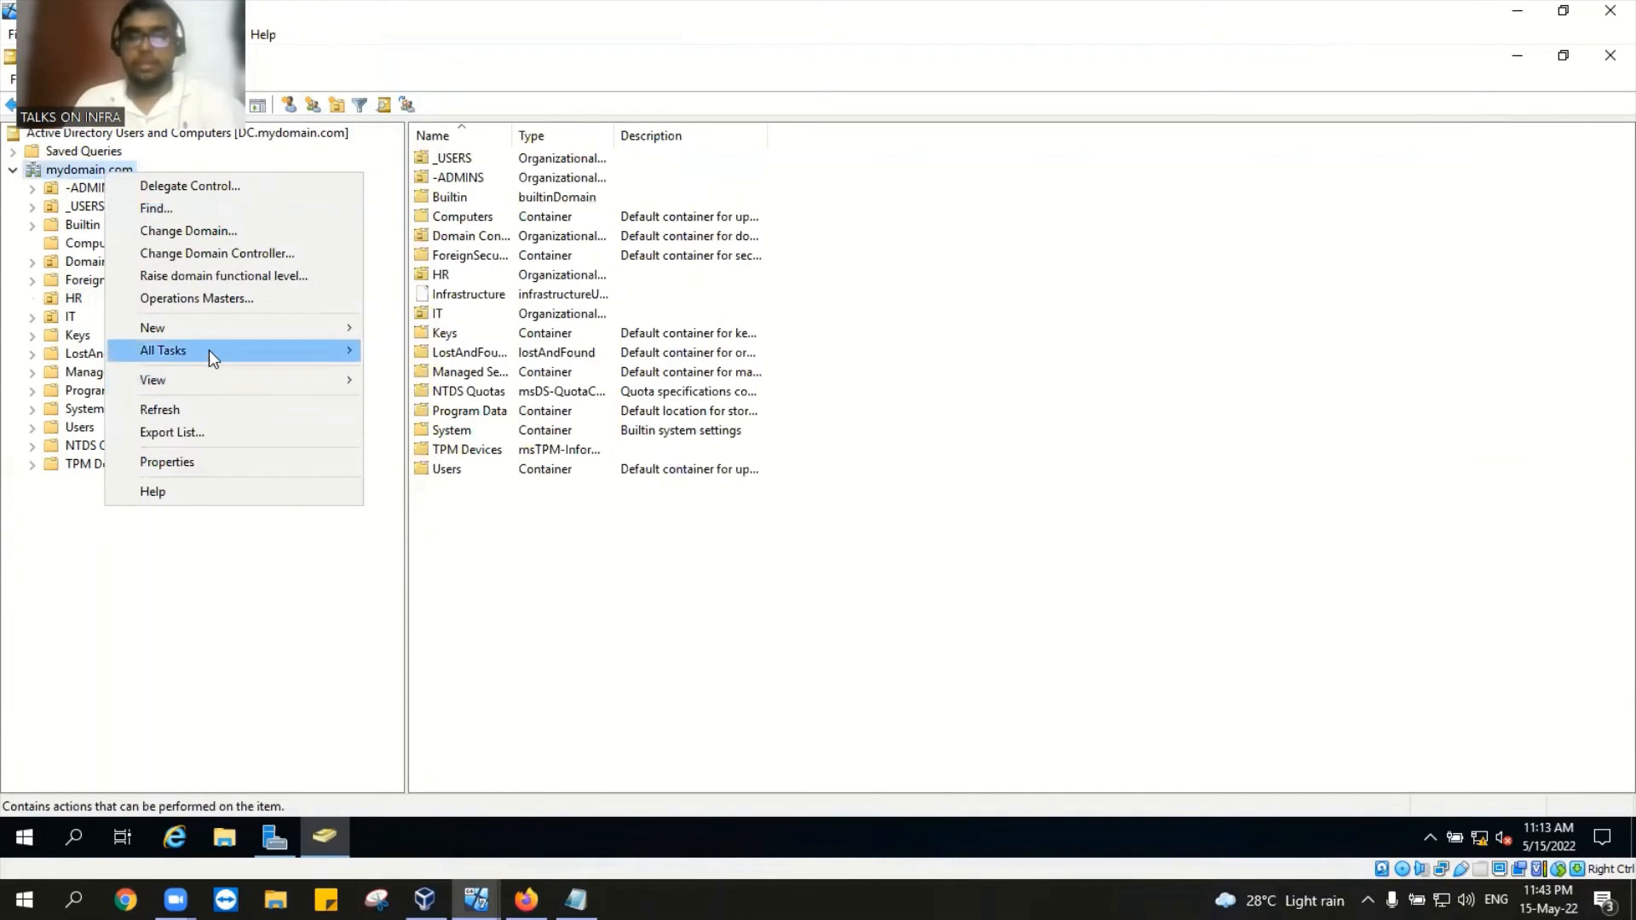
left_click(180, 208)
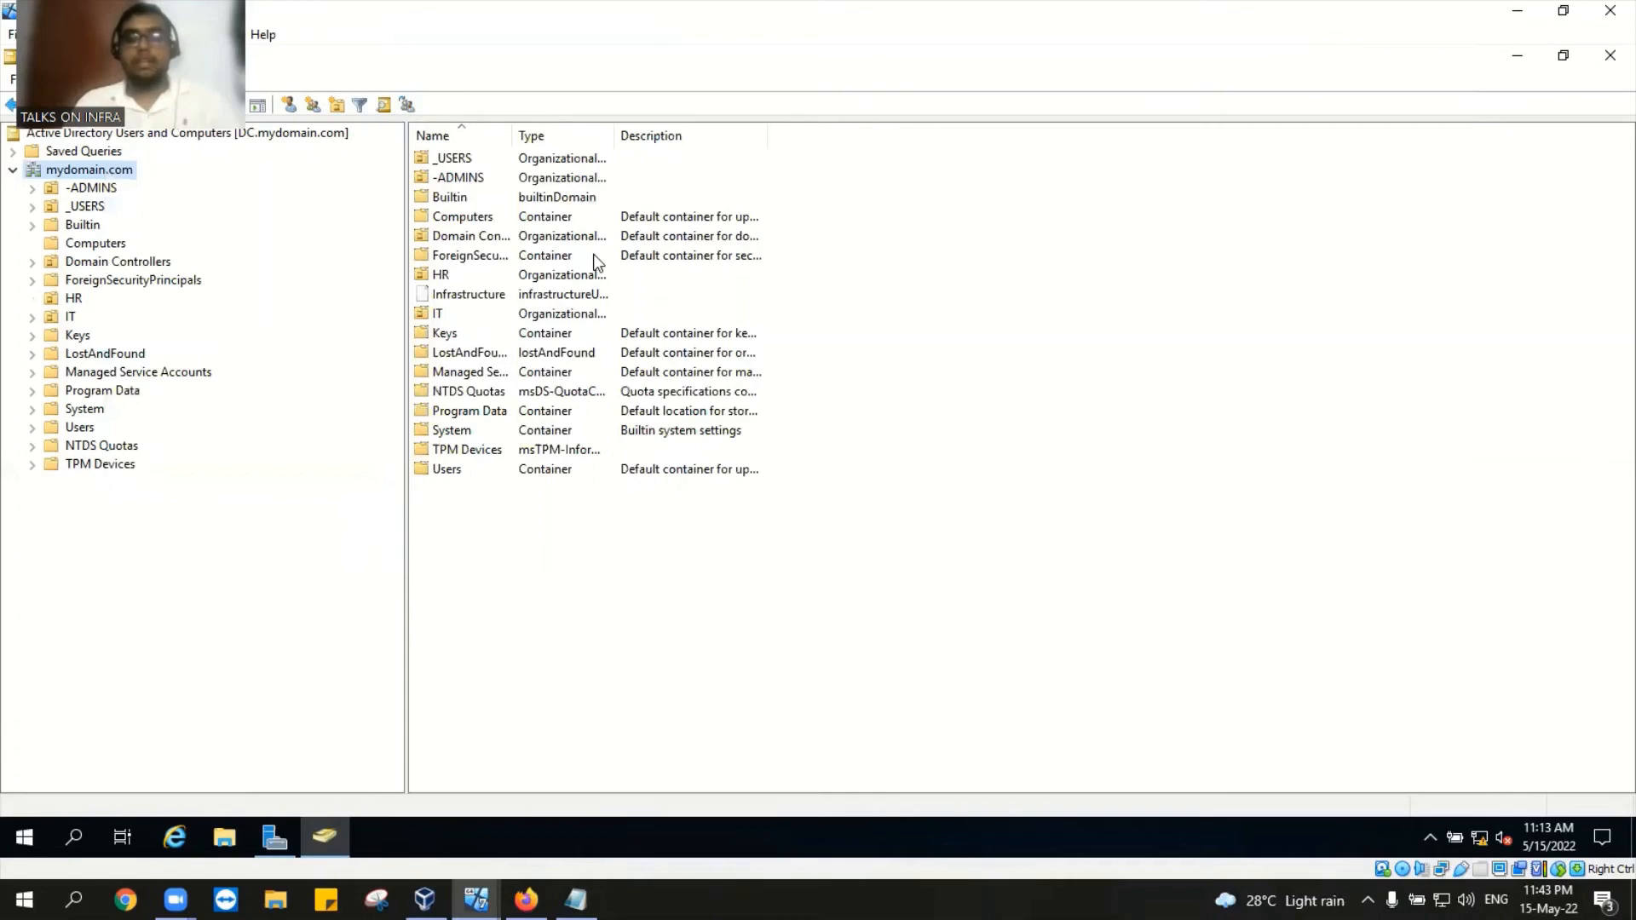
left_click(398, 181)
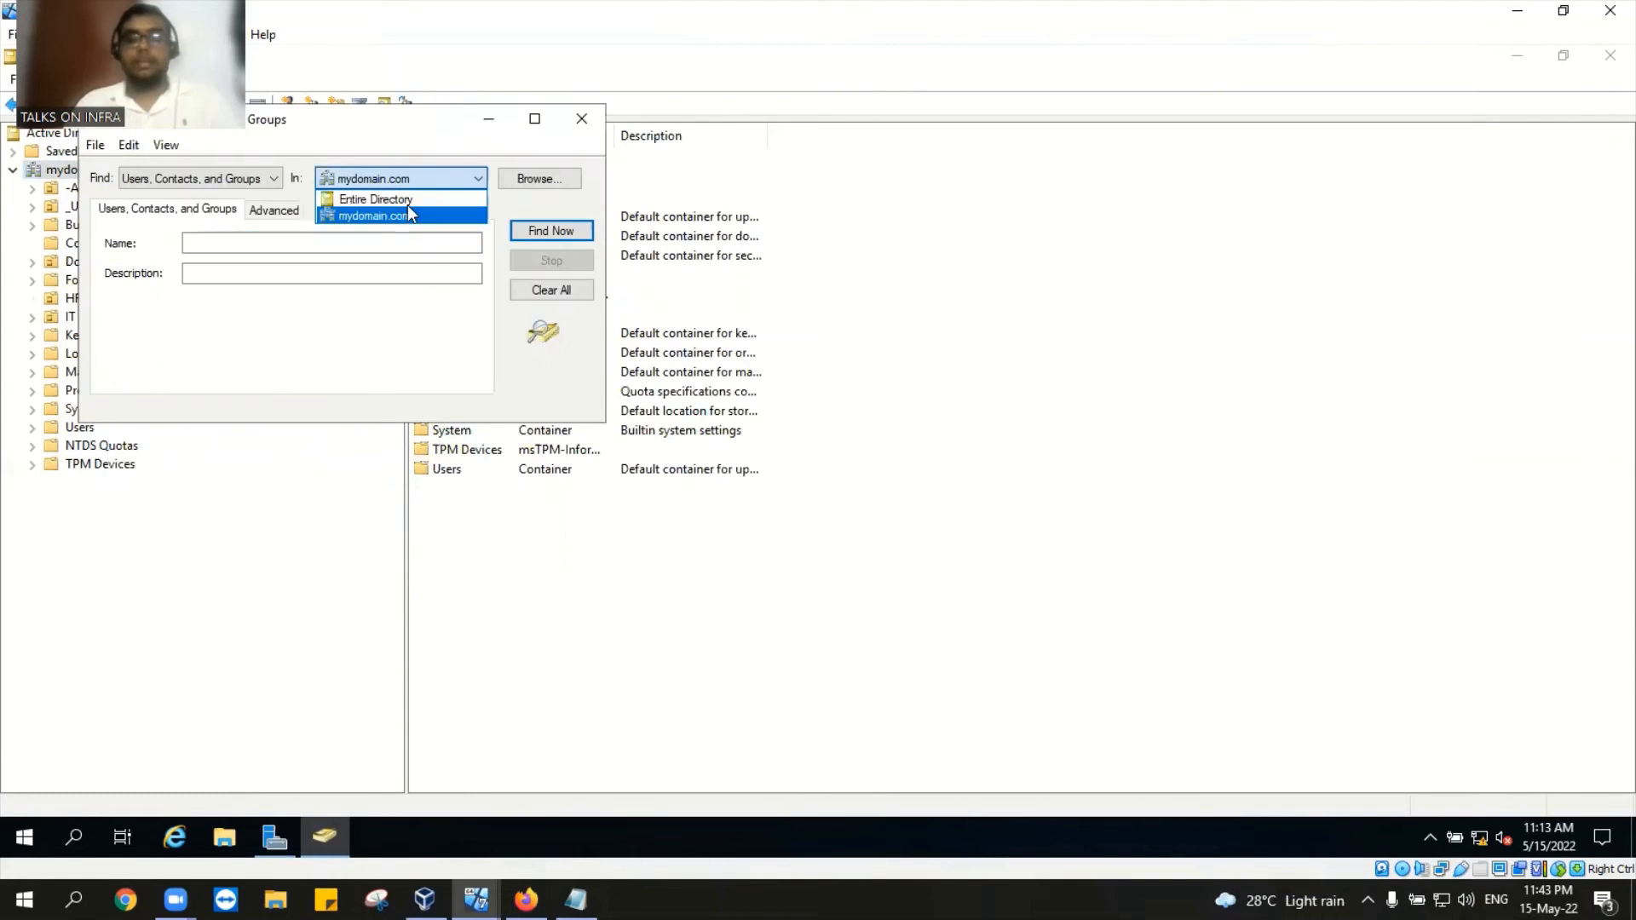
left_click(409, 201)
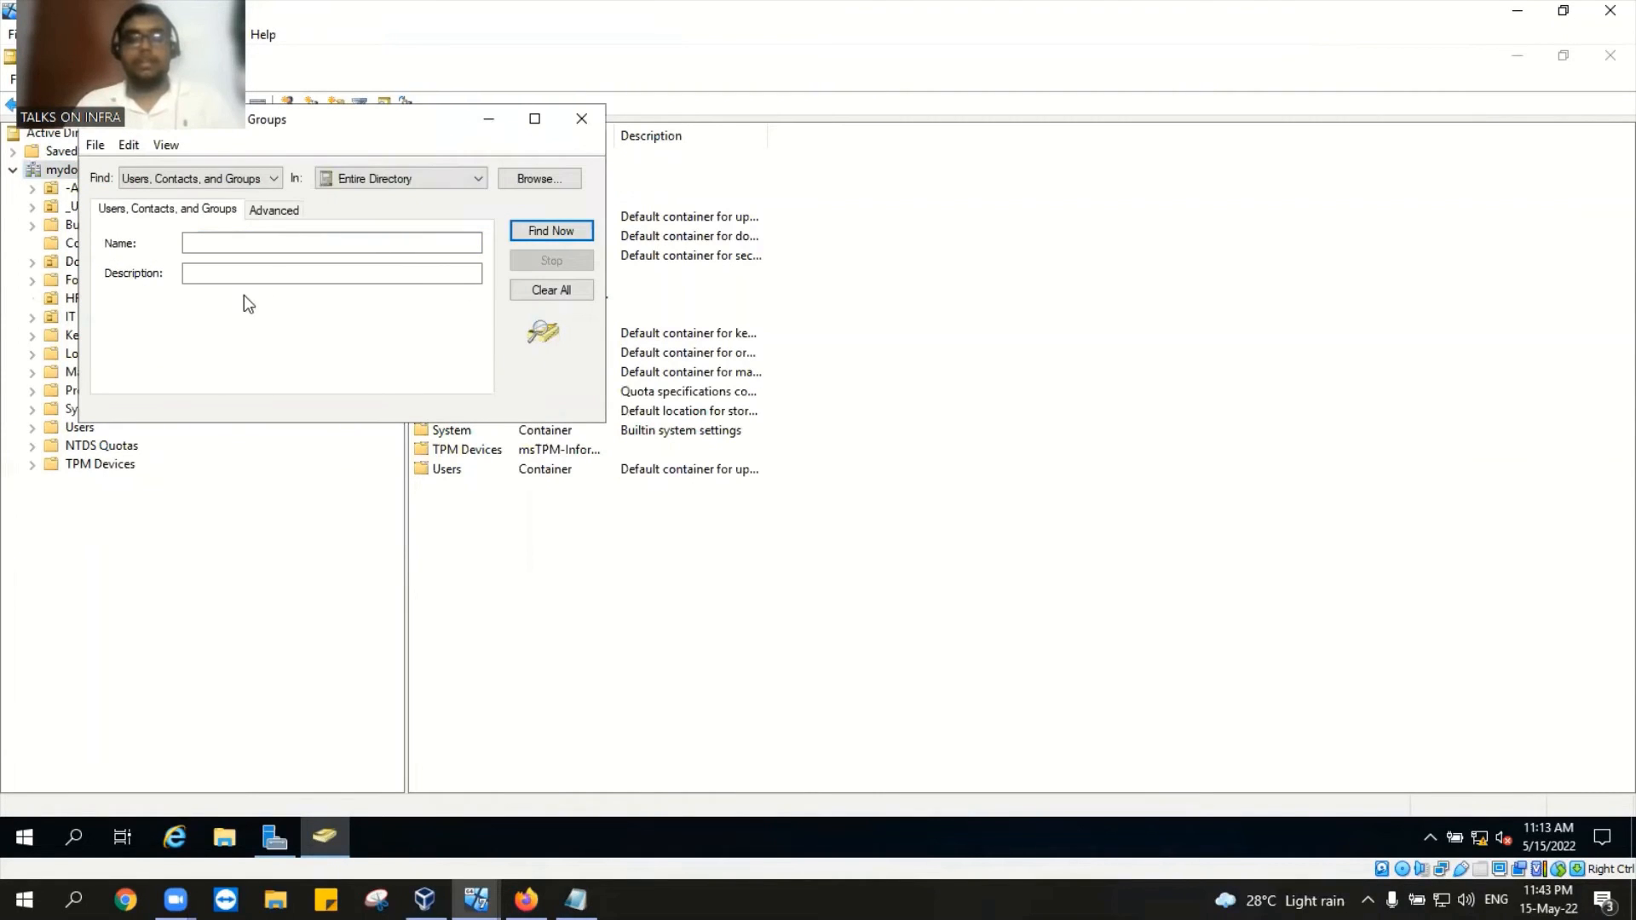
left_click(238, 243)
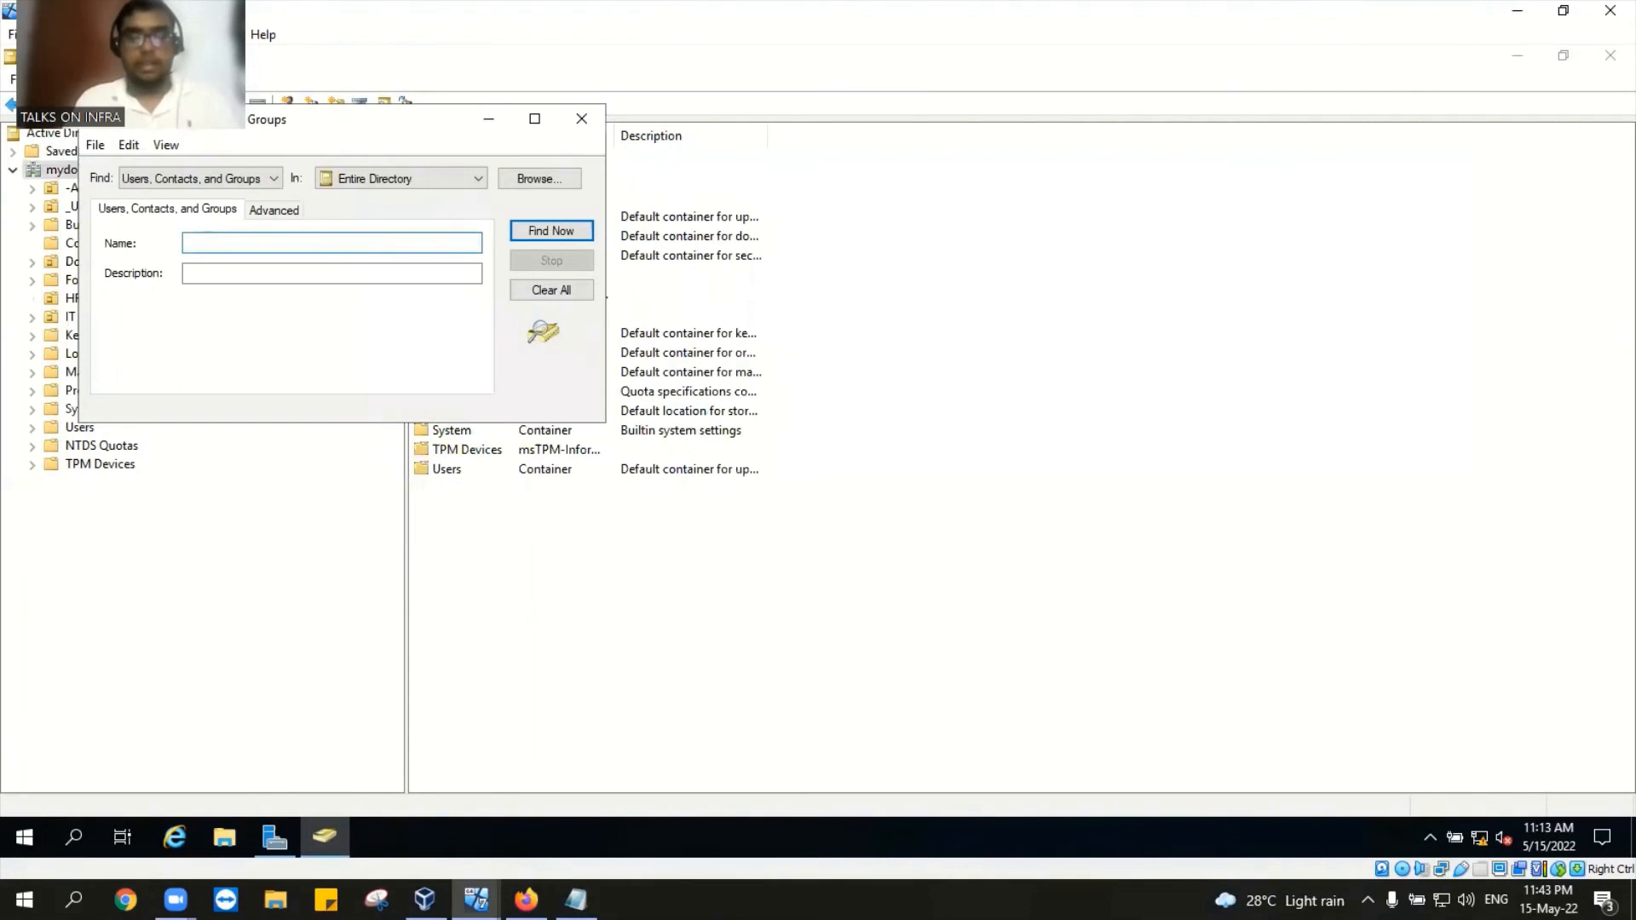
type("jessy")
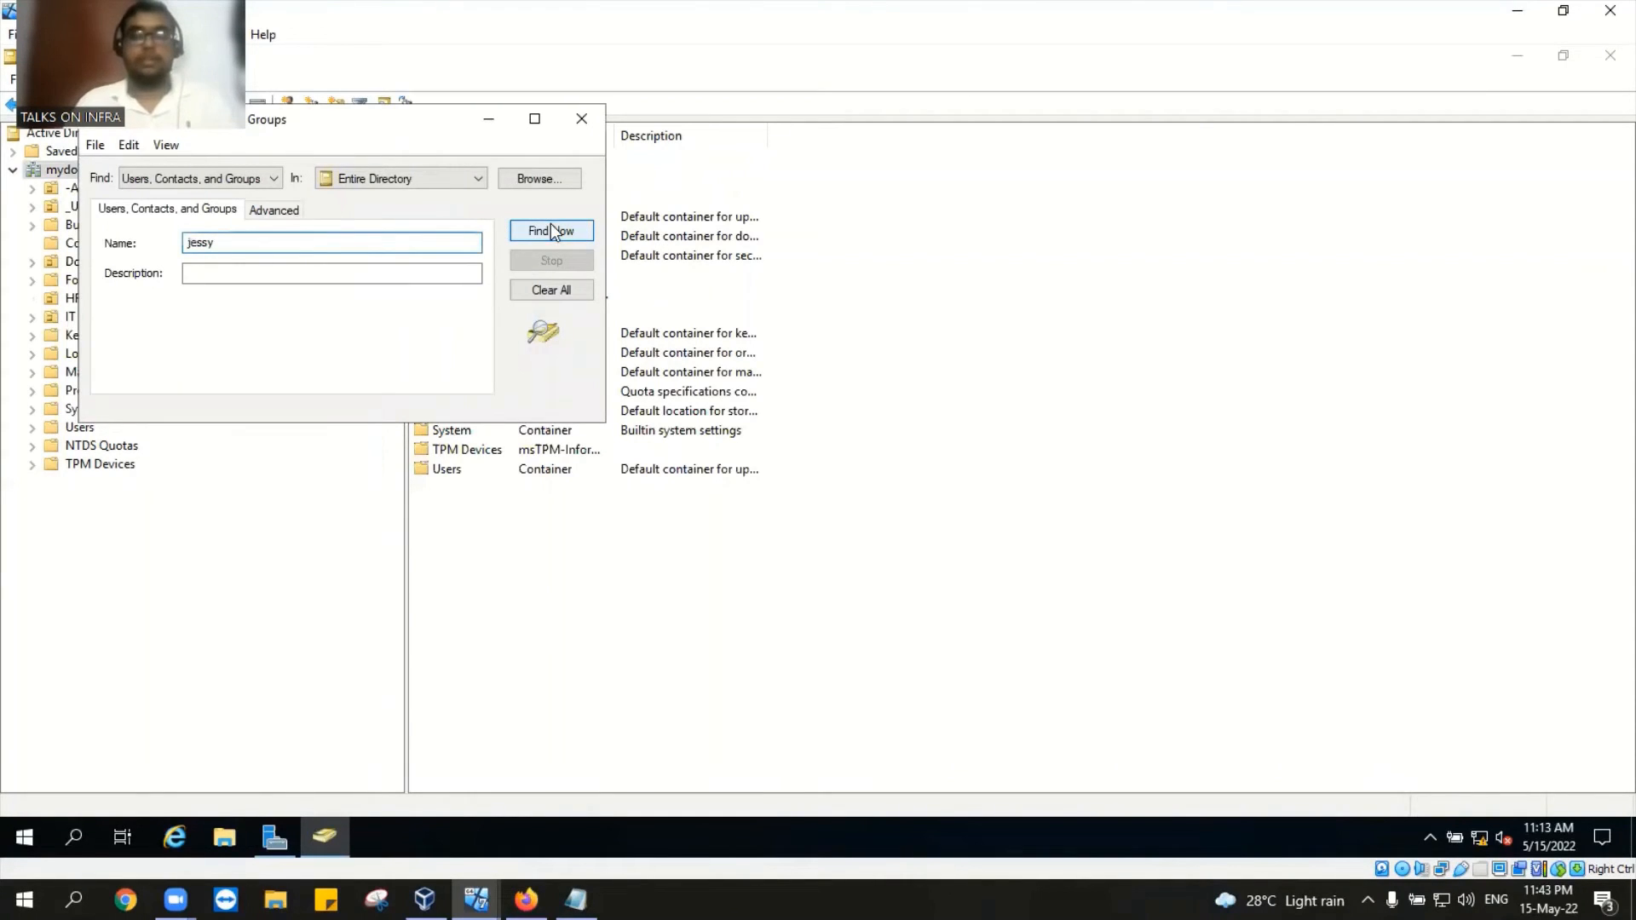
left_click(549, 230)
Step: Check jessy's Account tab from the results, then close Properties and the Find Users window
double_click(223, 460)
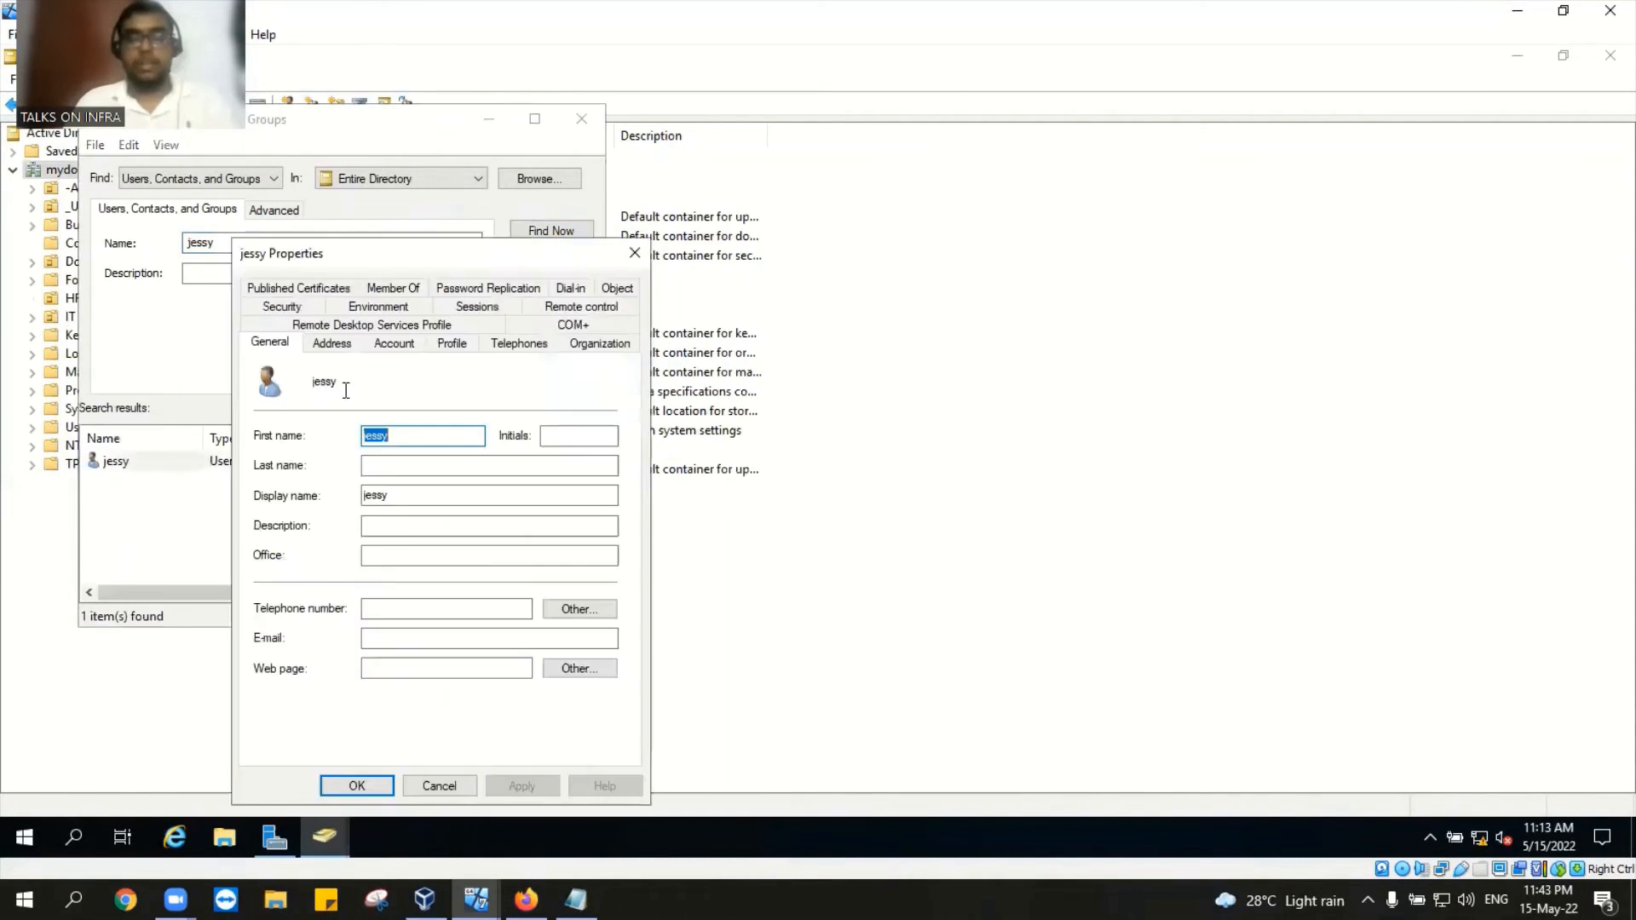
left_click(393, 342)
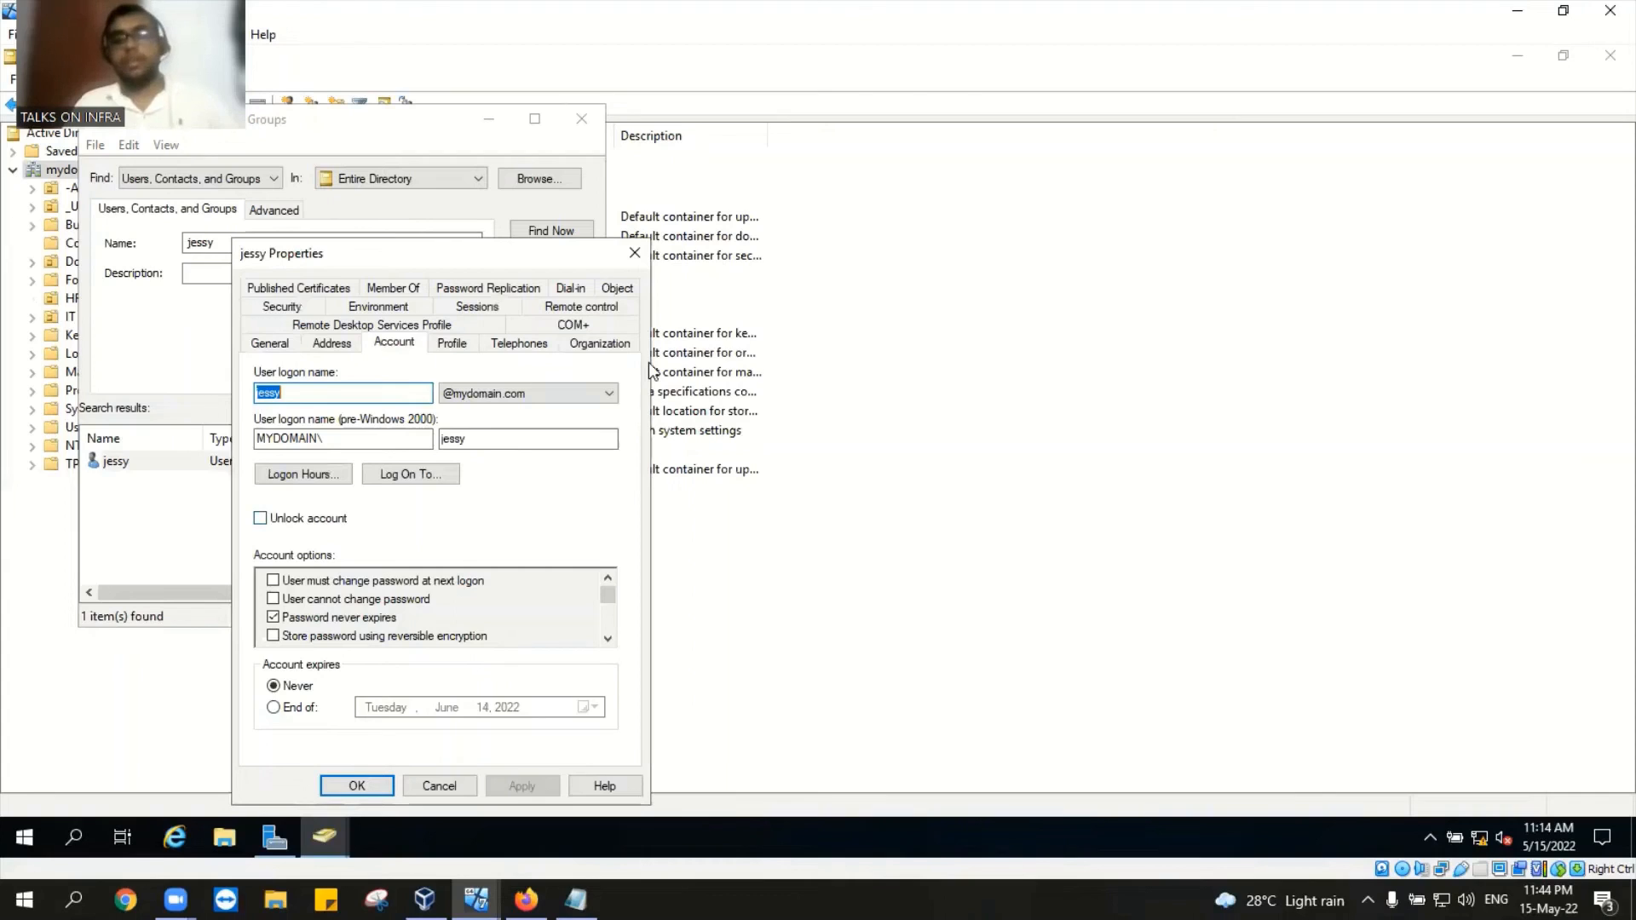
left_click(637, 260)
left_click(584, 118)
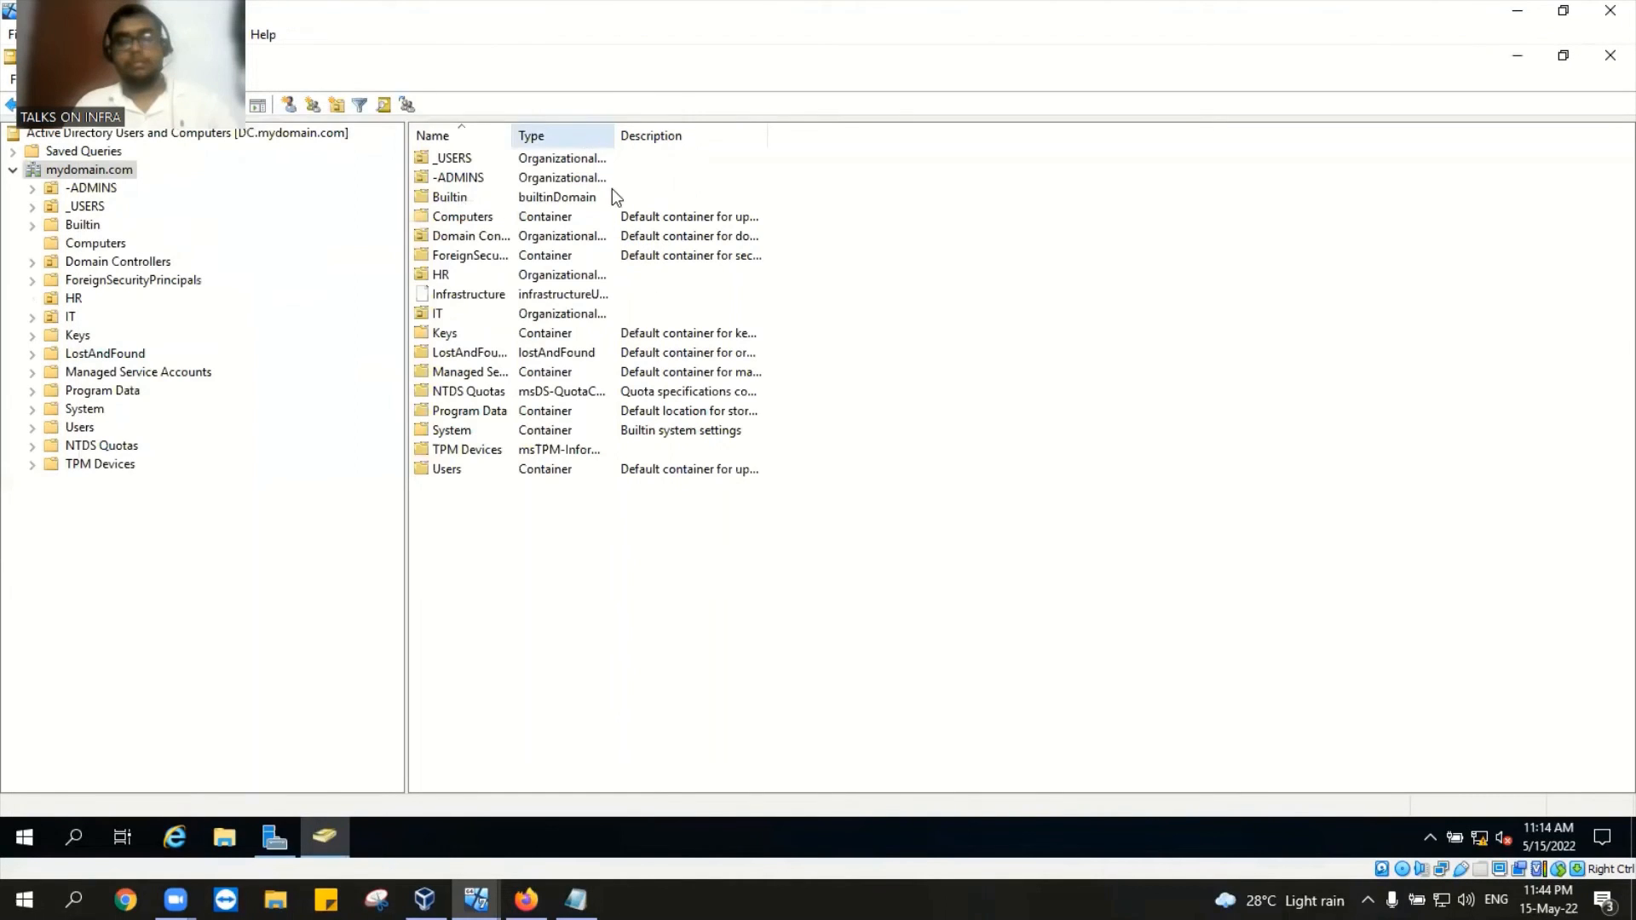
Step: Show the HR container's contents and dismiss jessy's context menu
left_click(74, 298)
right_click(494, 158)
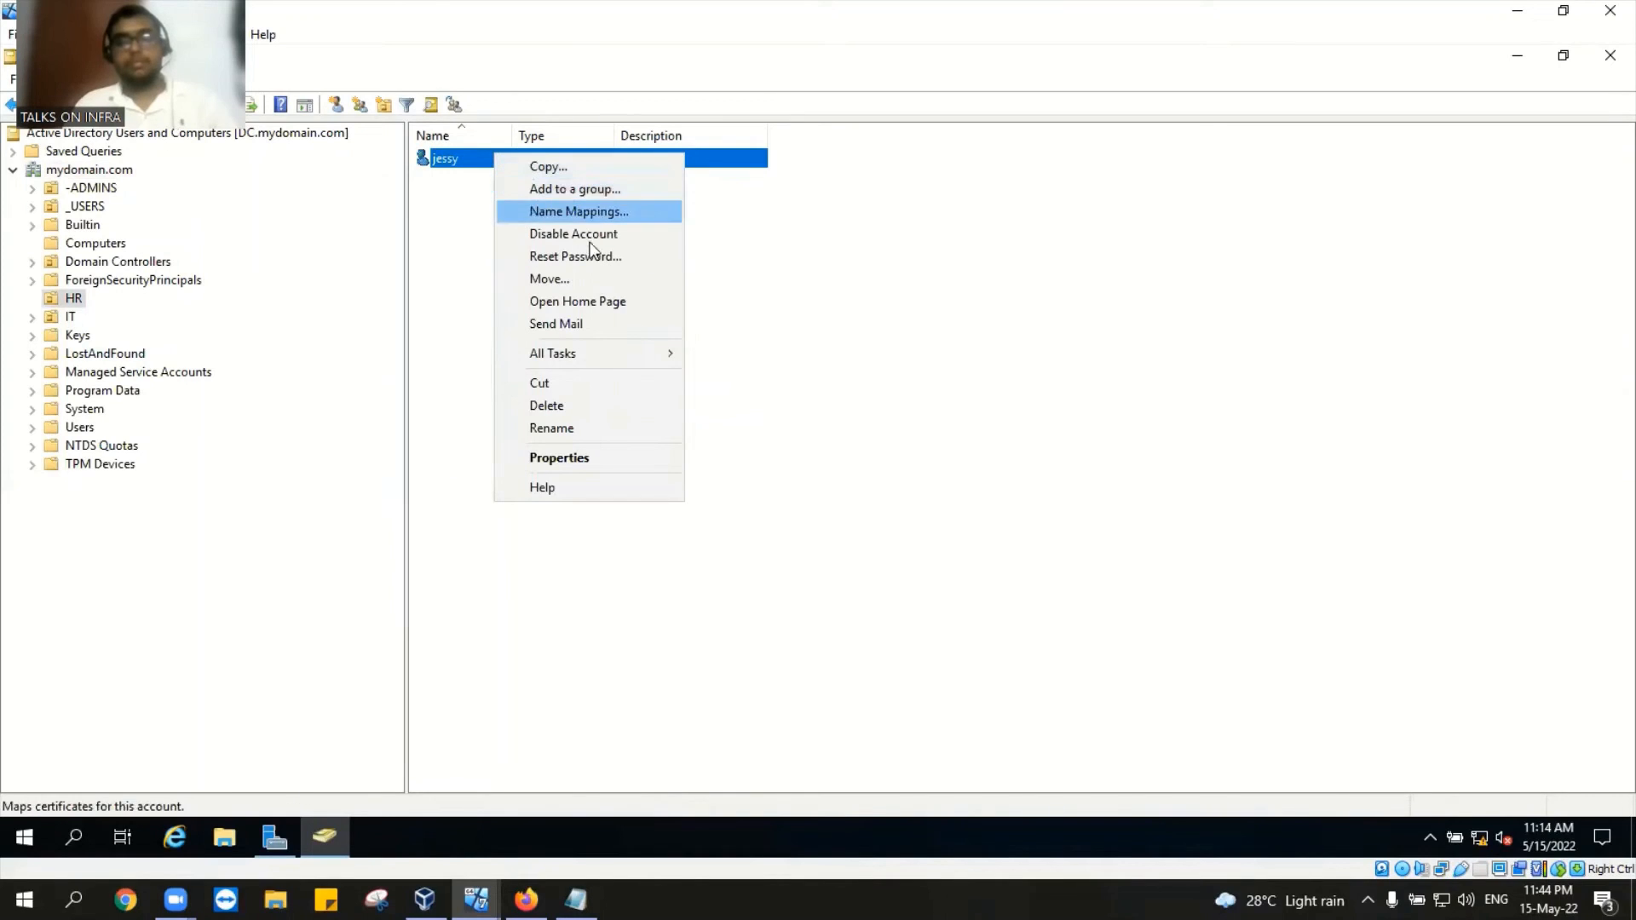
left_click(1078, 294)
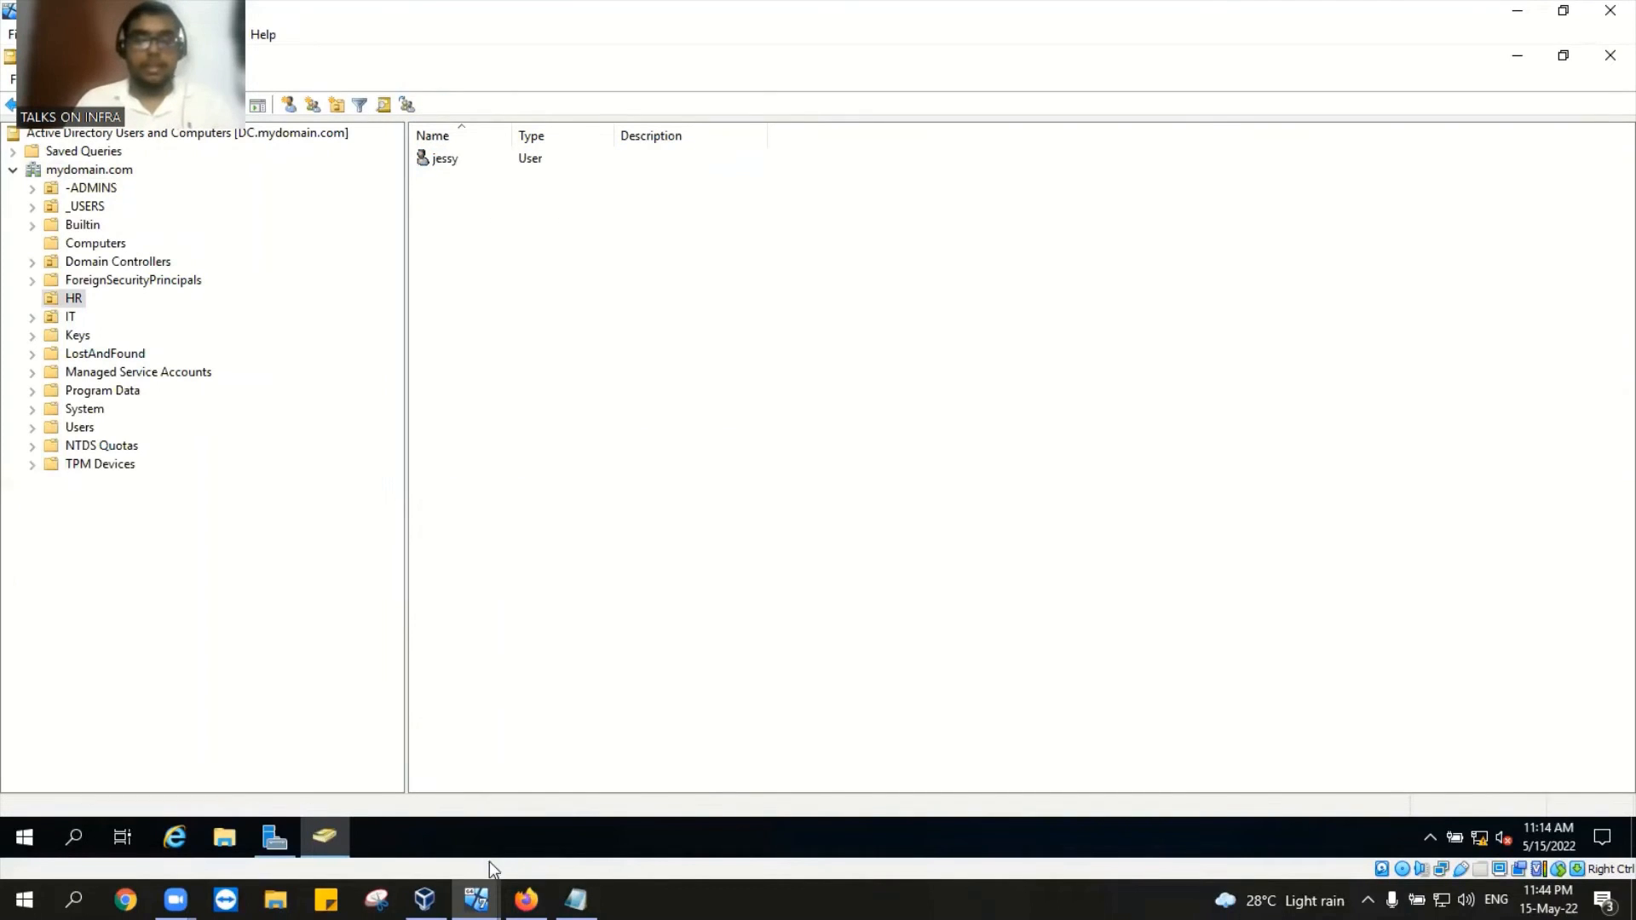
Step: Briefly check the Desktop1 VM via the taskbar previews, then return to the DC
left_click(476, 900)
left_click(340, 830)
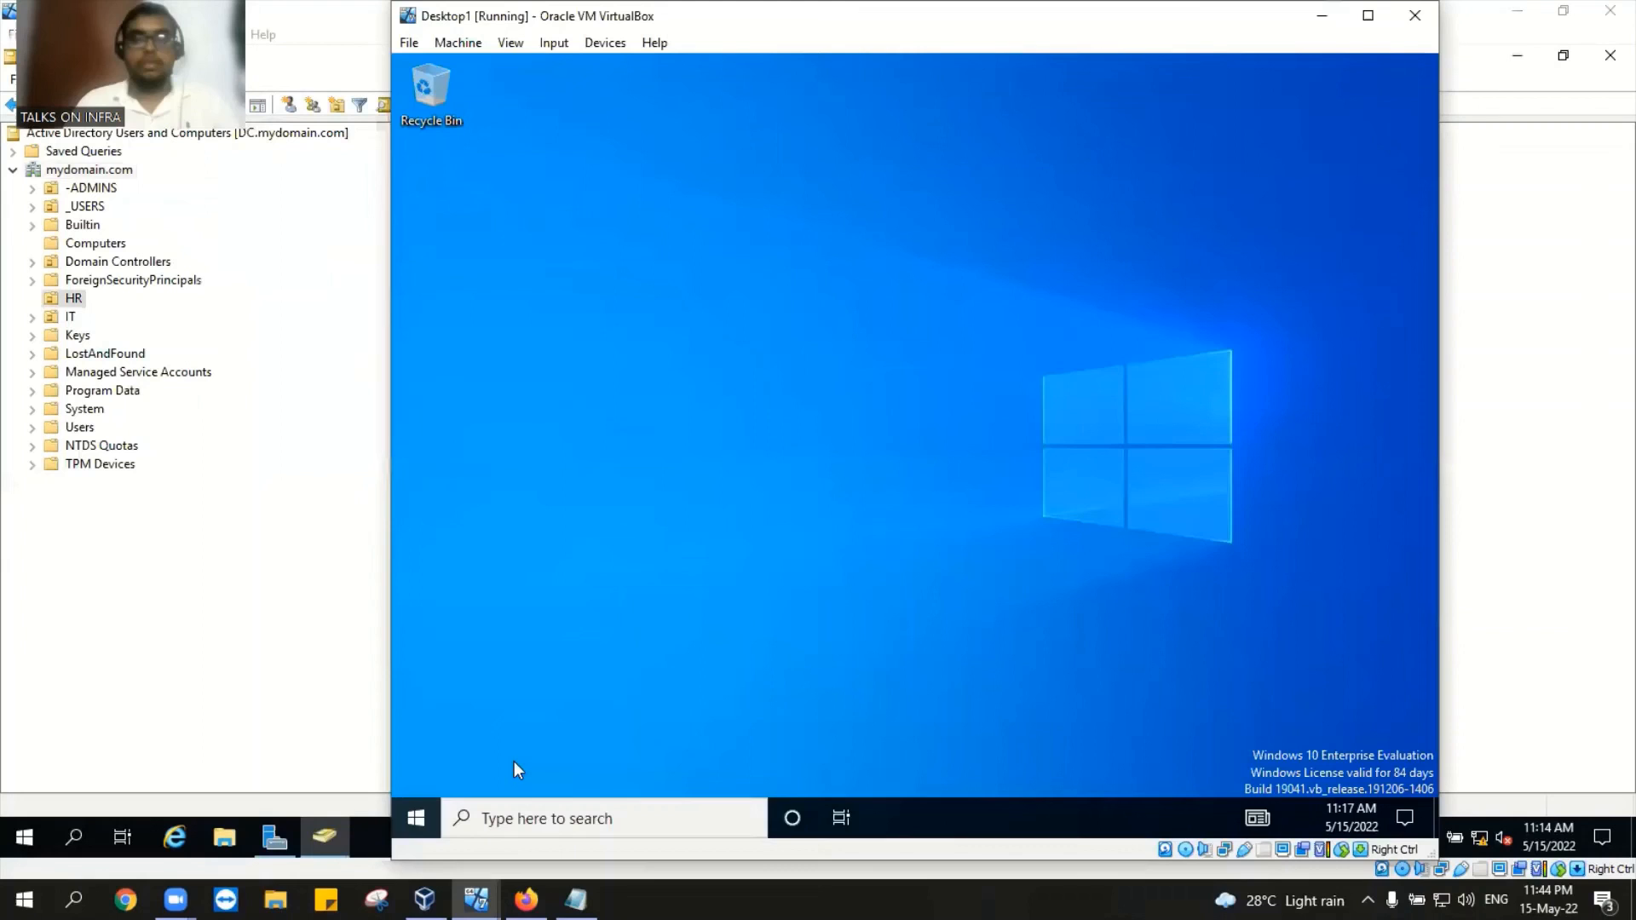
left_click(553, 42)
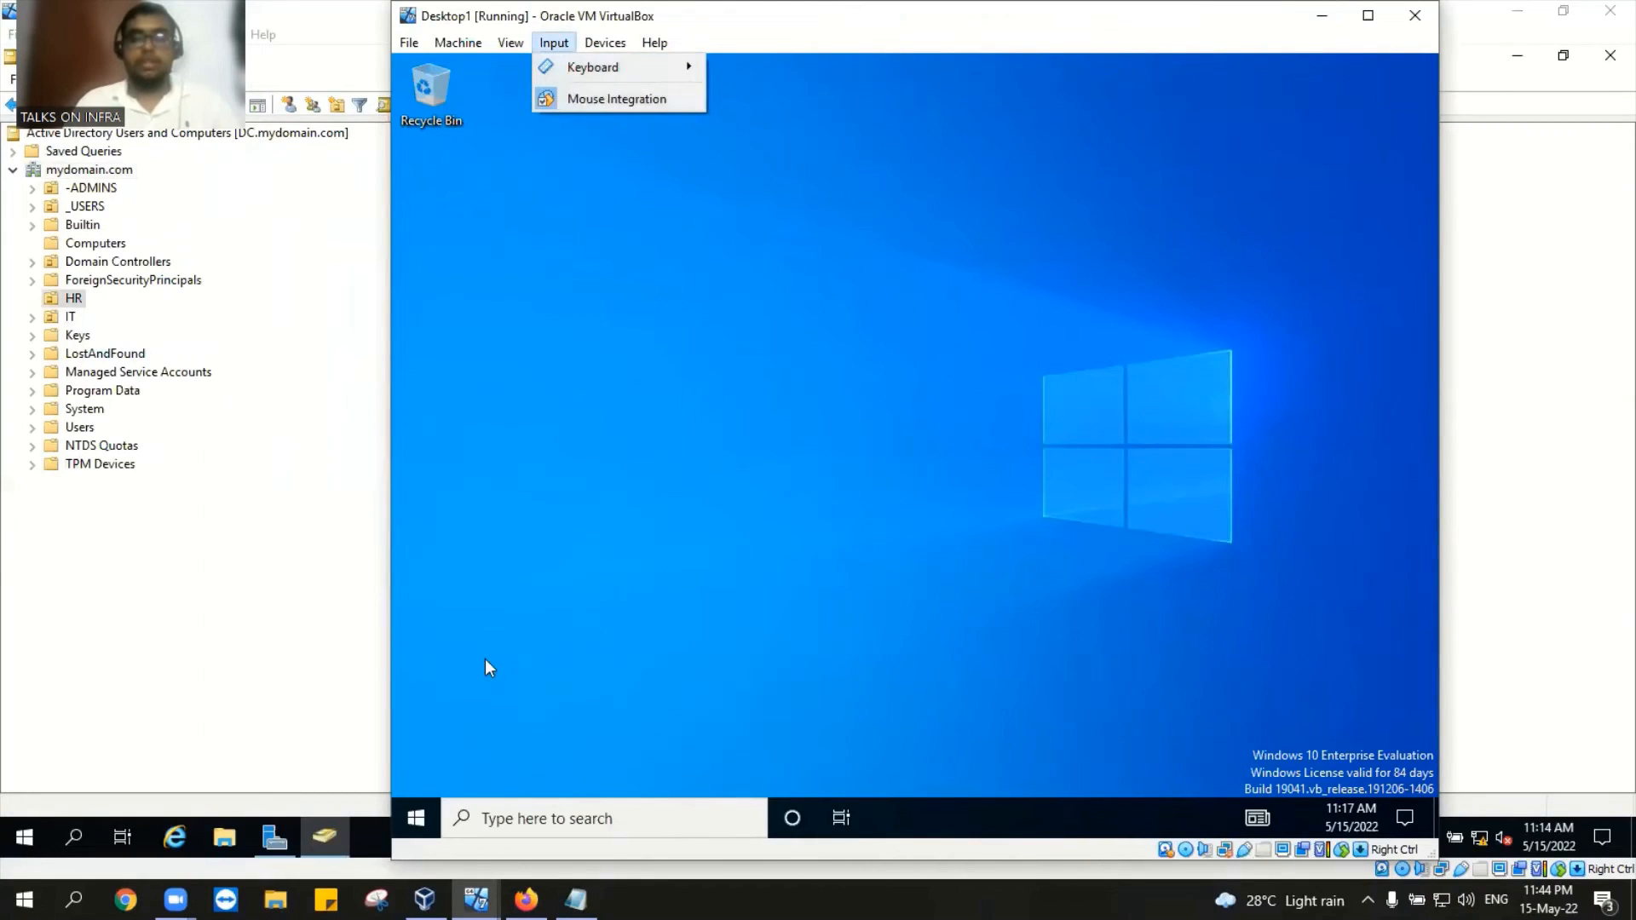
left_click(425, 900)
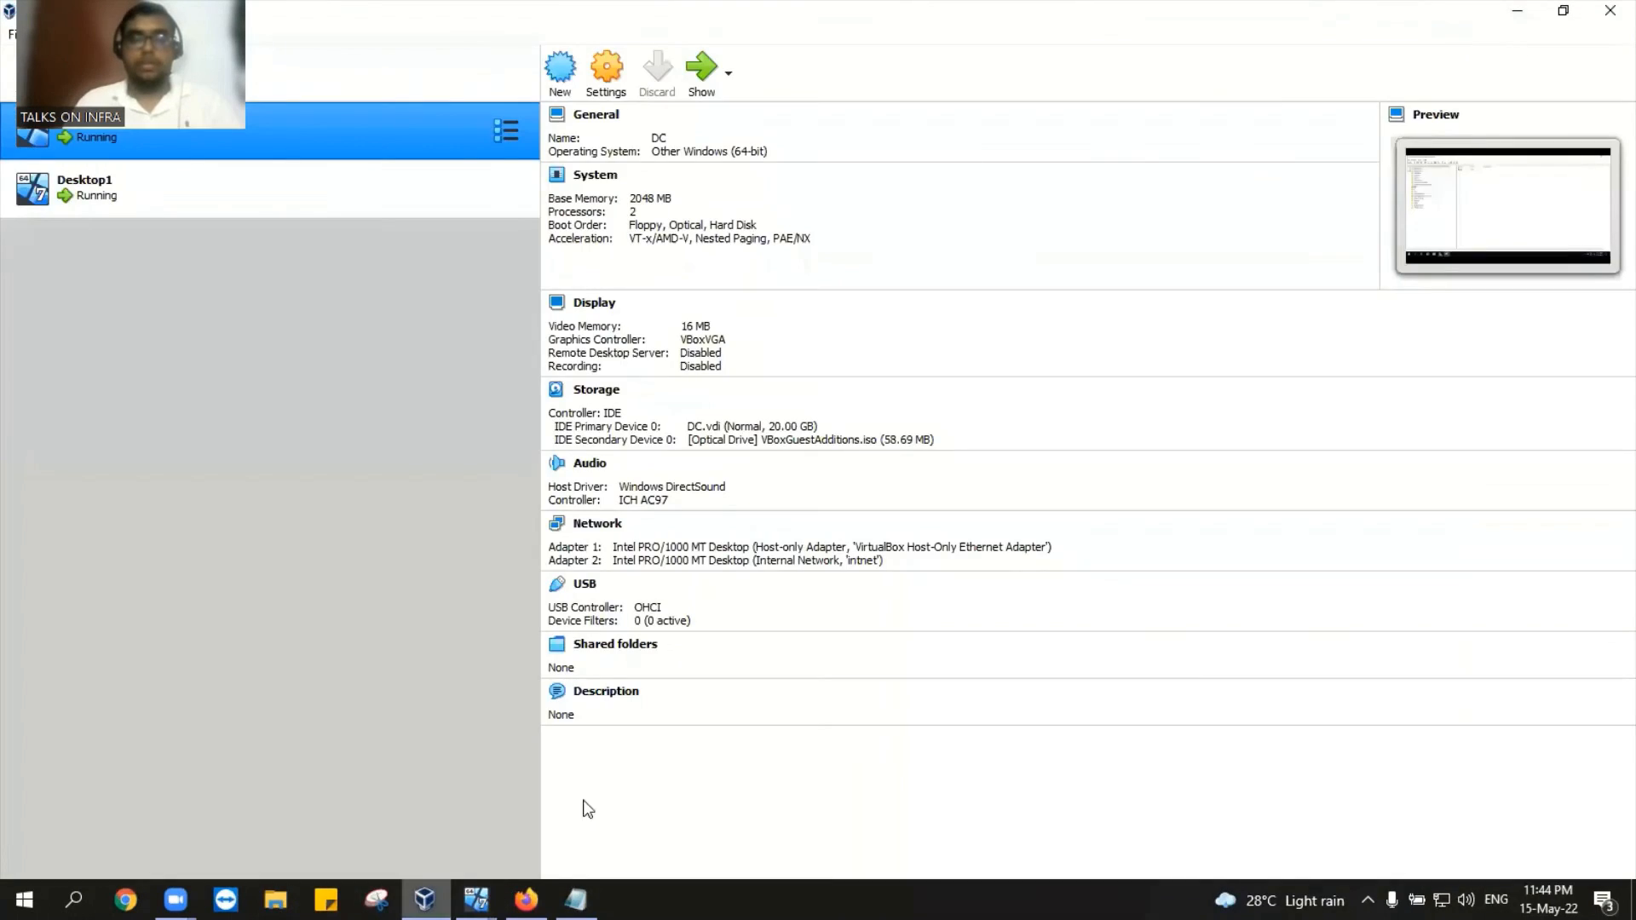
mouse_move(475, 899)
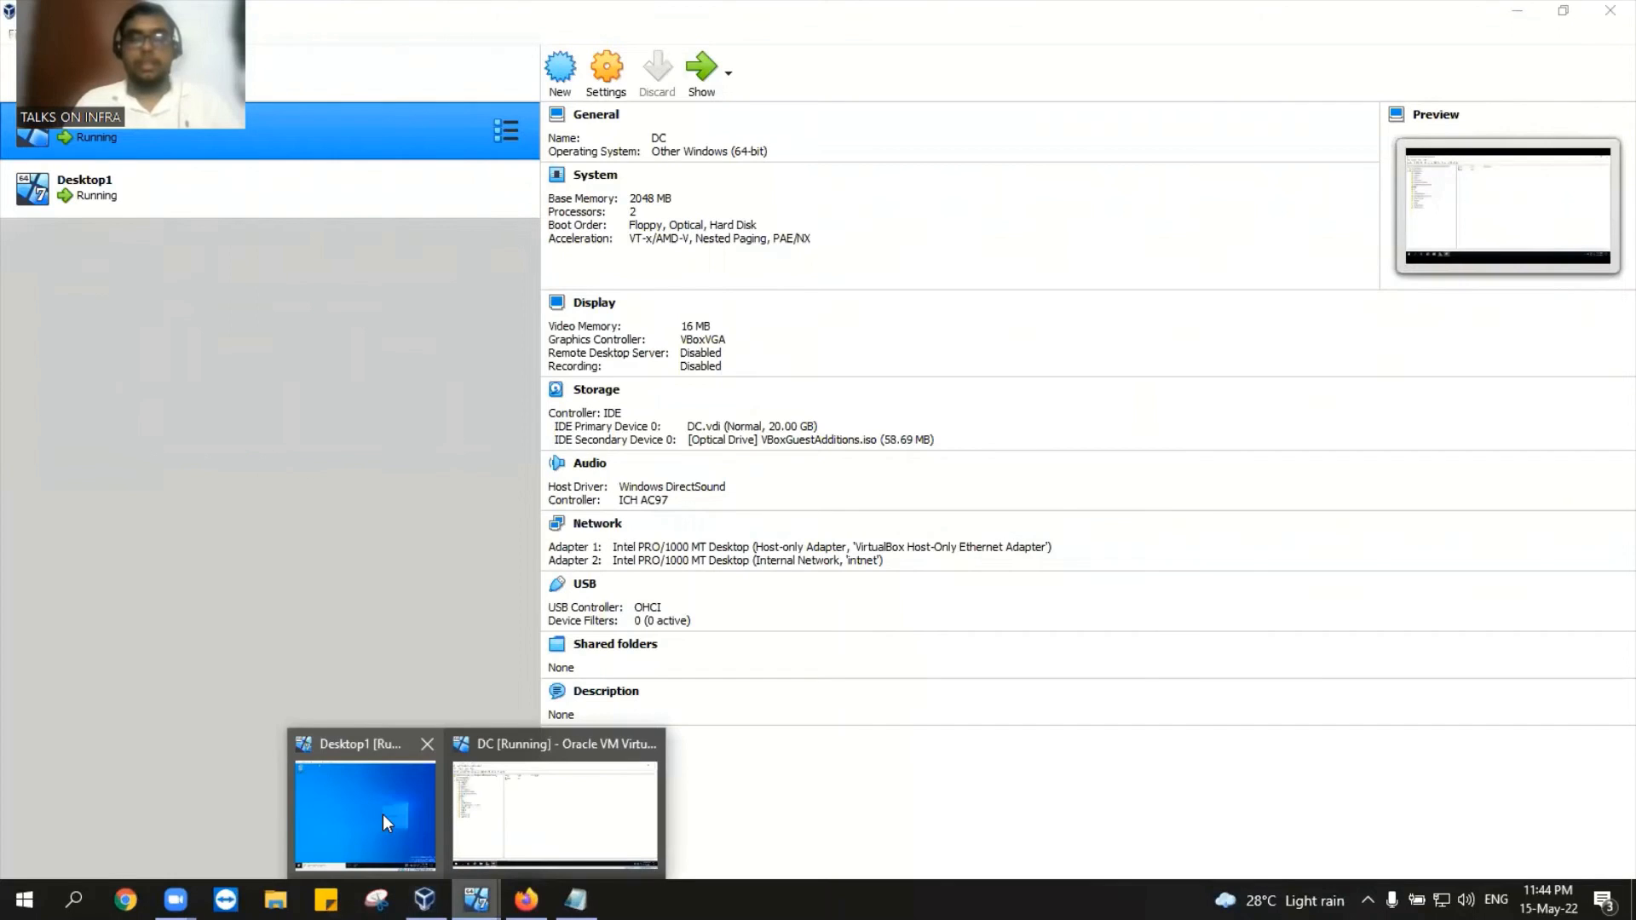
left_click(382, 814)
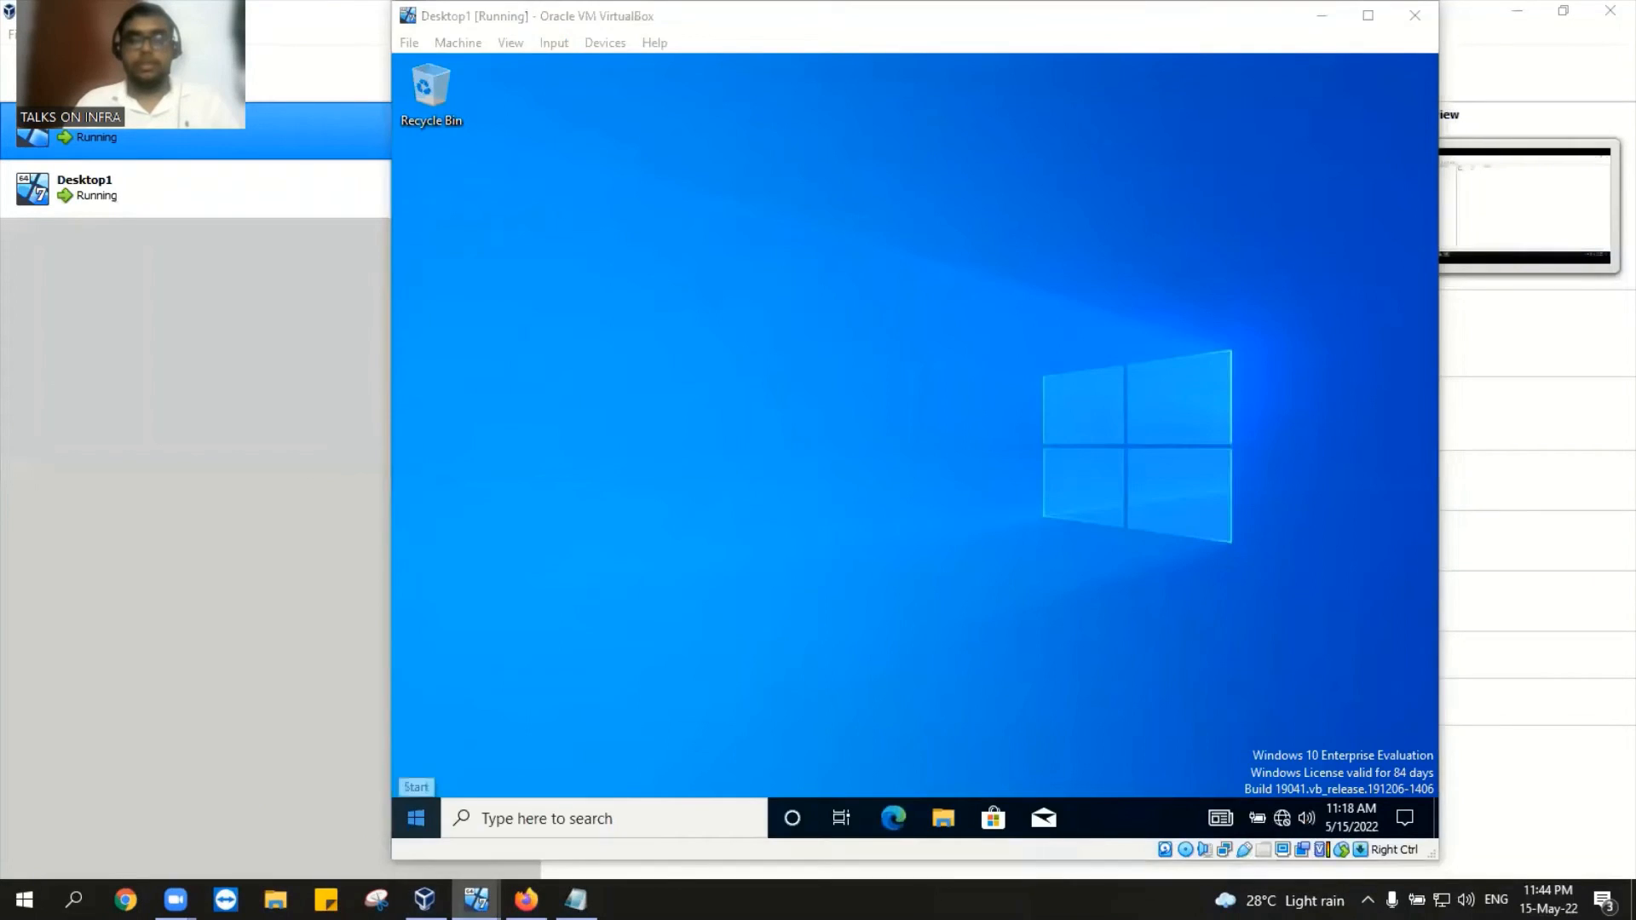
left_click(555, 807)
Step: Disable jessy's domain account via Disable Account and acknowledge the confirmation
left_click(449, 156)
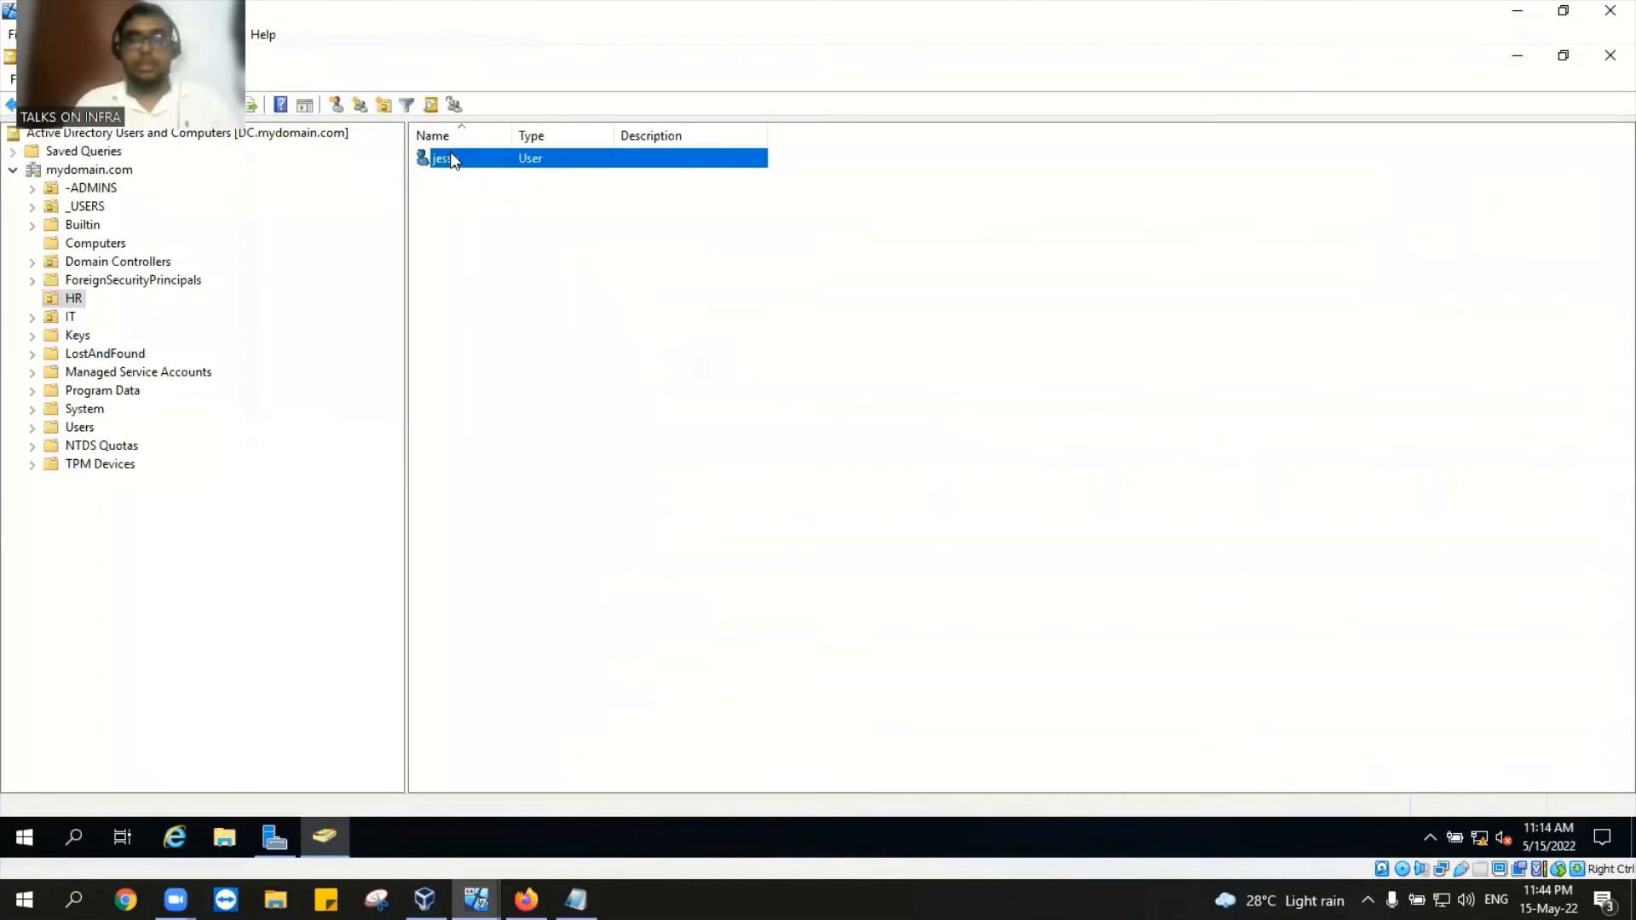
right_click(450, 154)
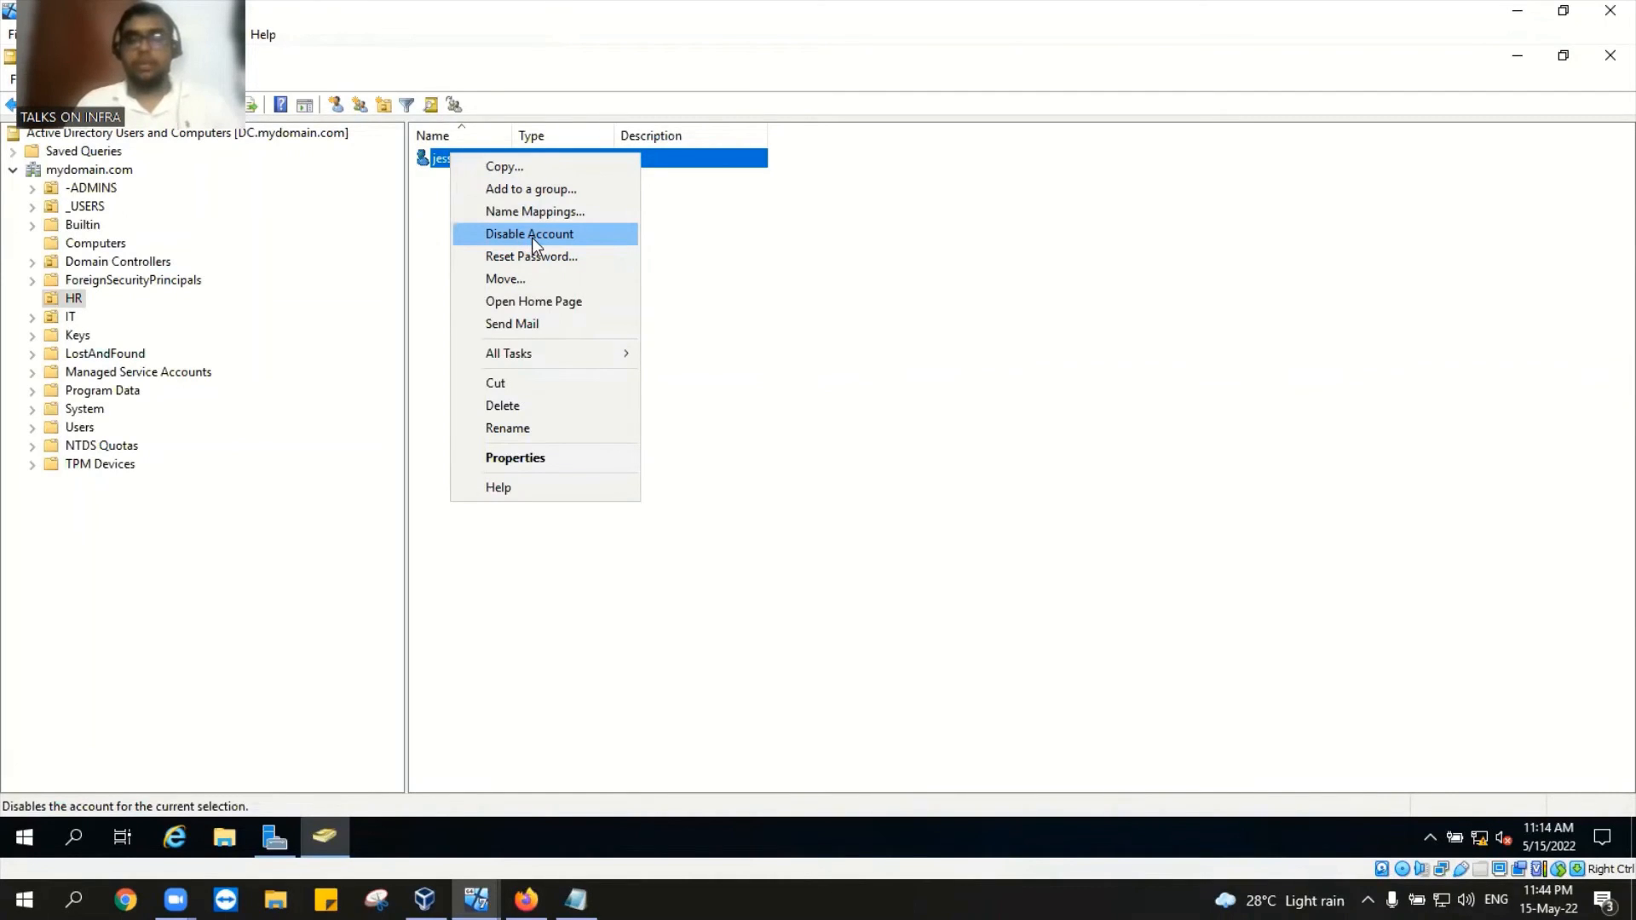
left_click(532, 237)
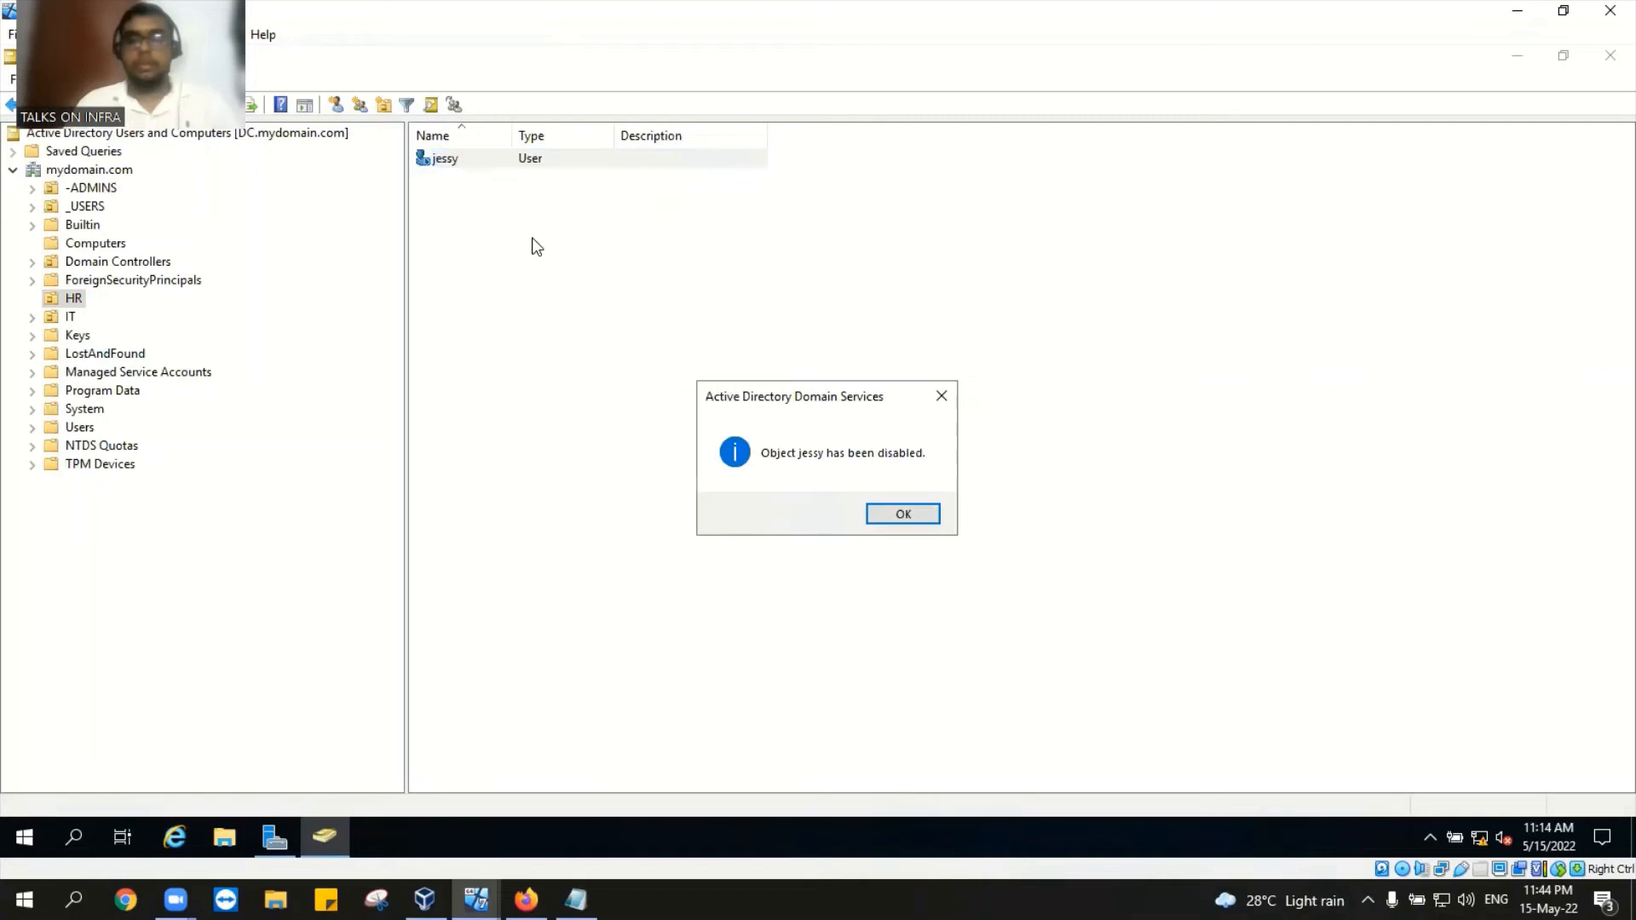
left_click(903, 514)
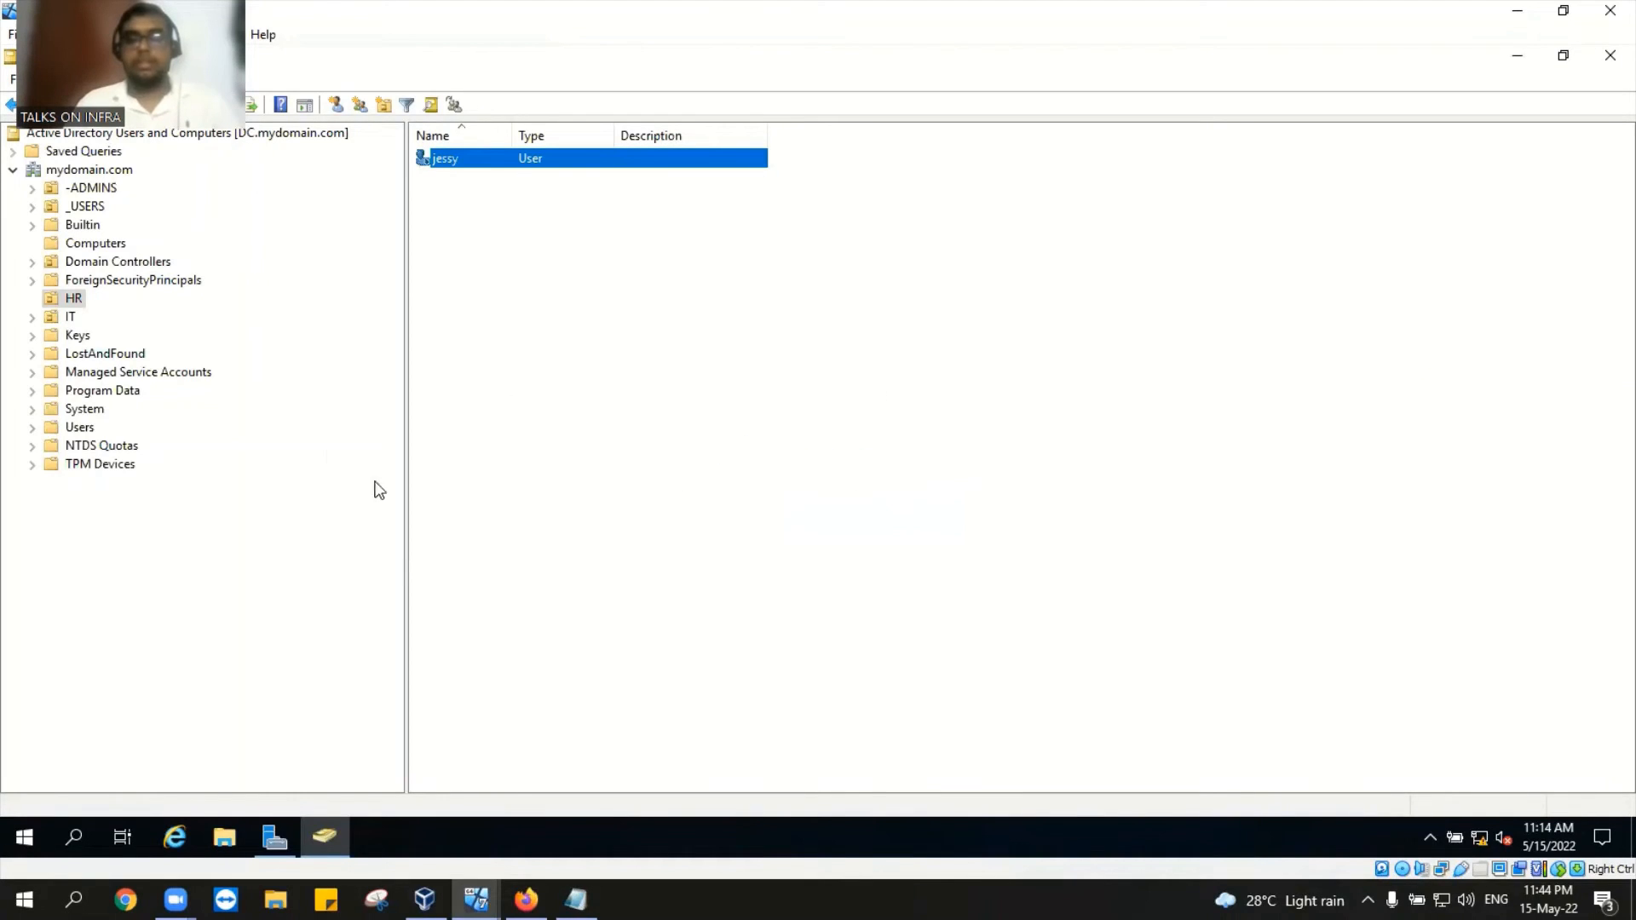
Step: Switch to Desktop1 and sign the current user out from the Start menu's account options
left_click(476, 899)
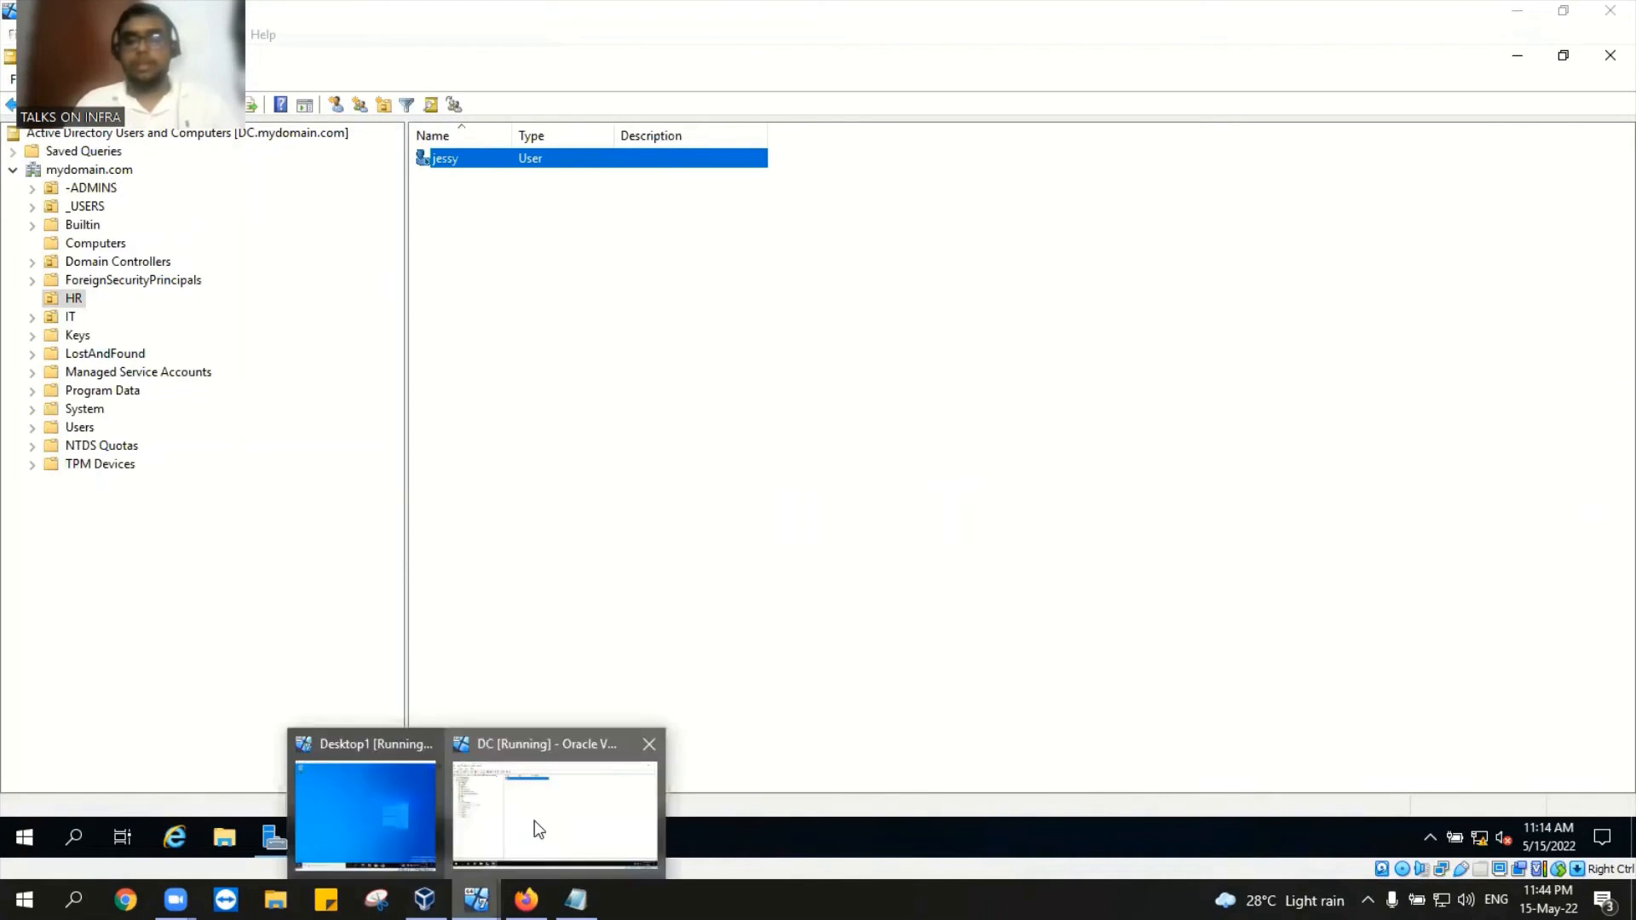
left_click(358, 811)
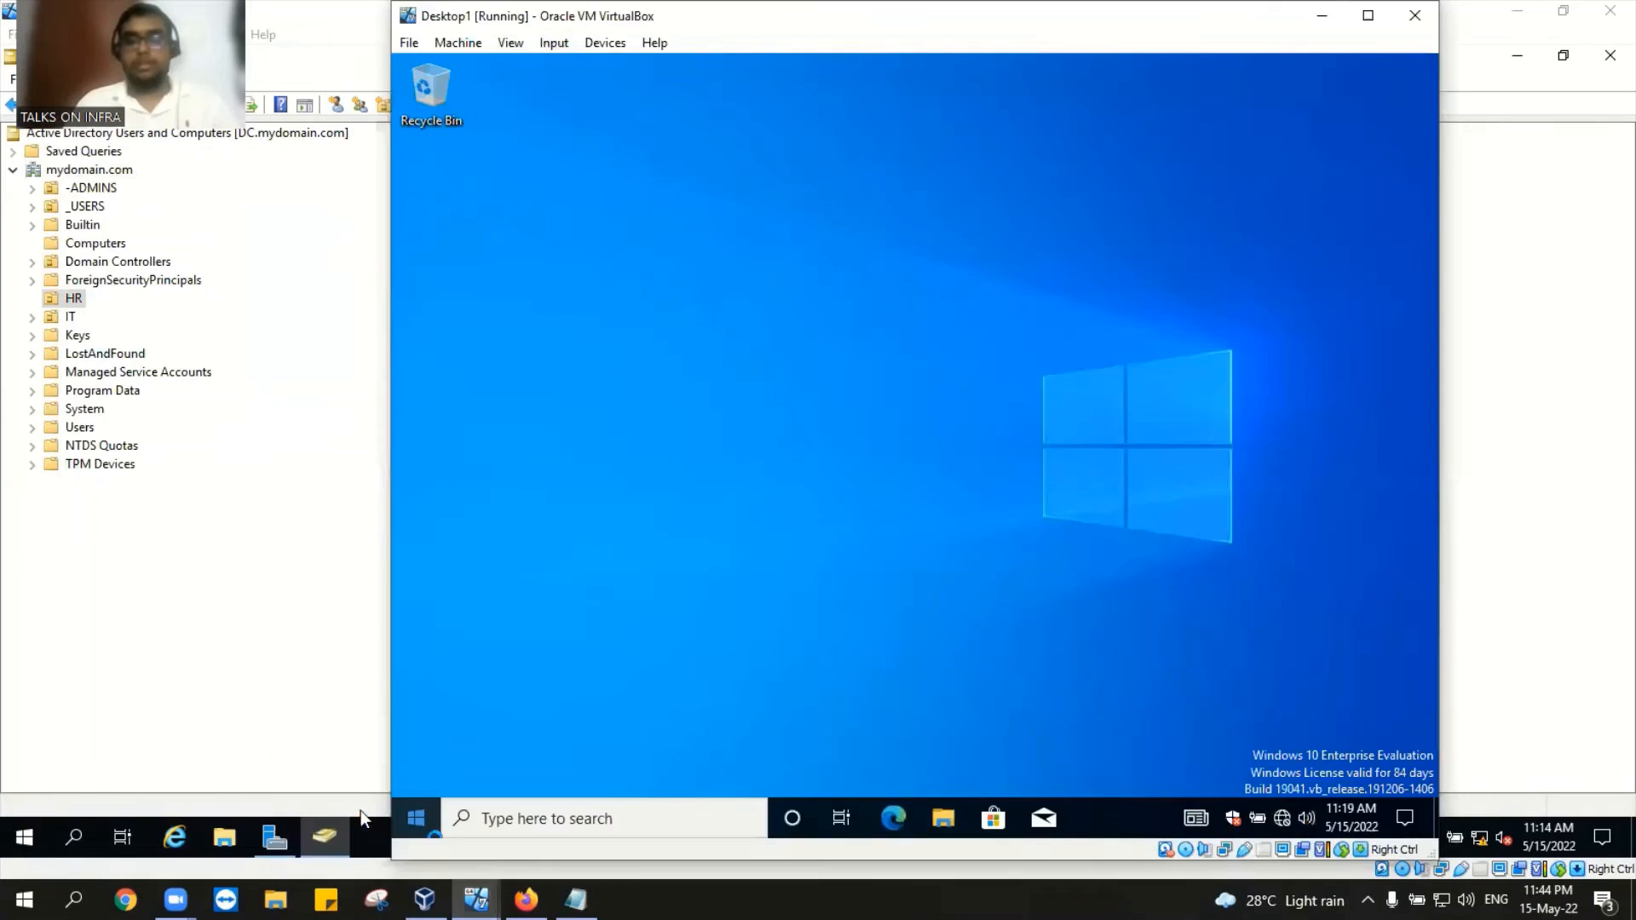
left_click(418, 820)
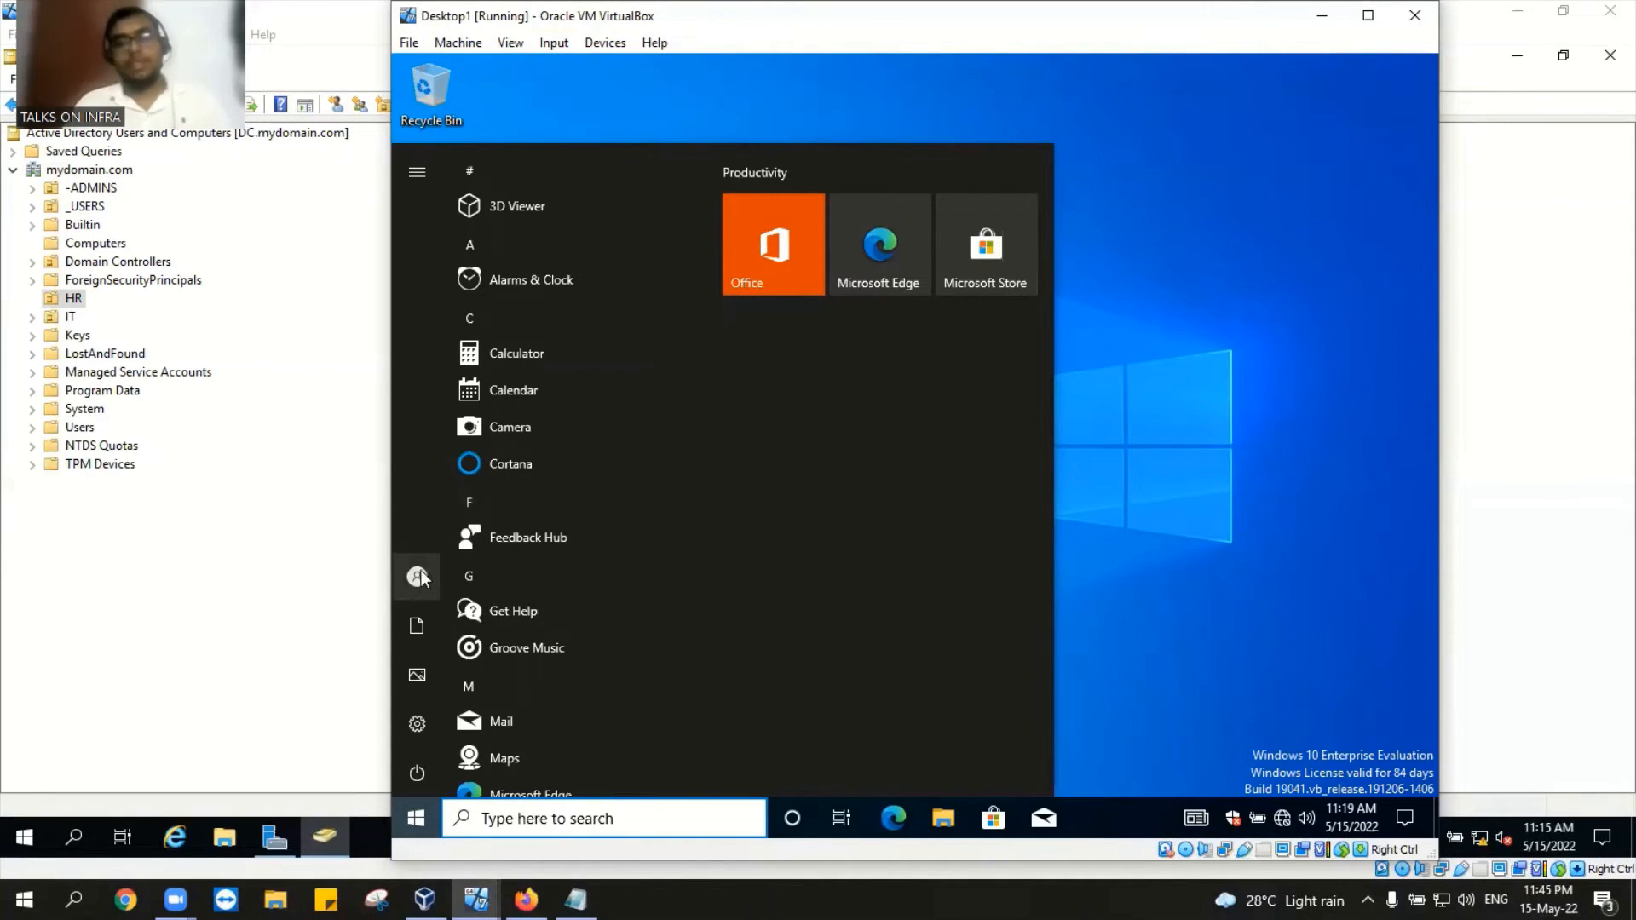
left_click(418, 577)
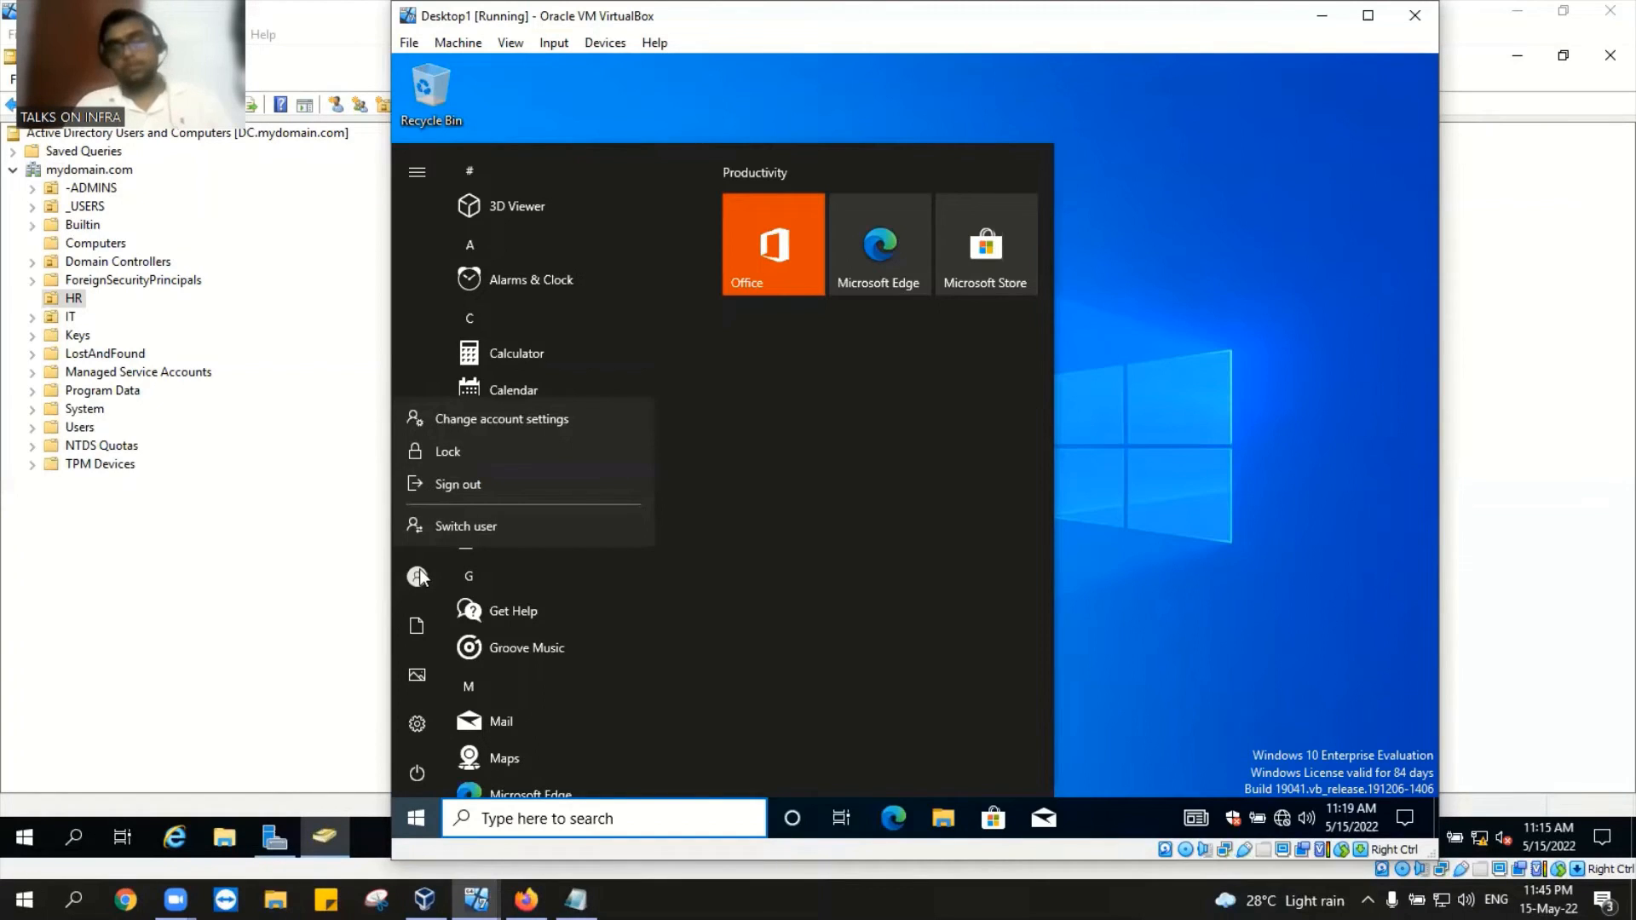
left_click(448, 489)
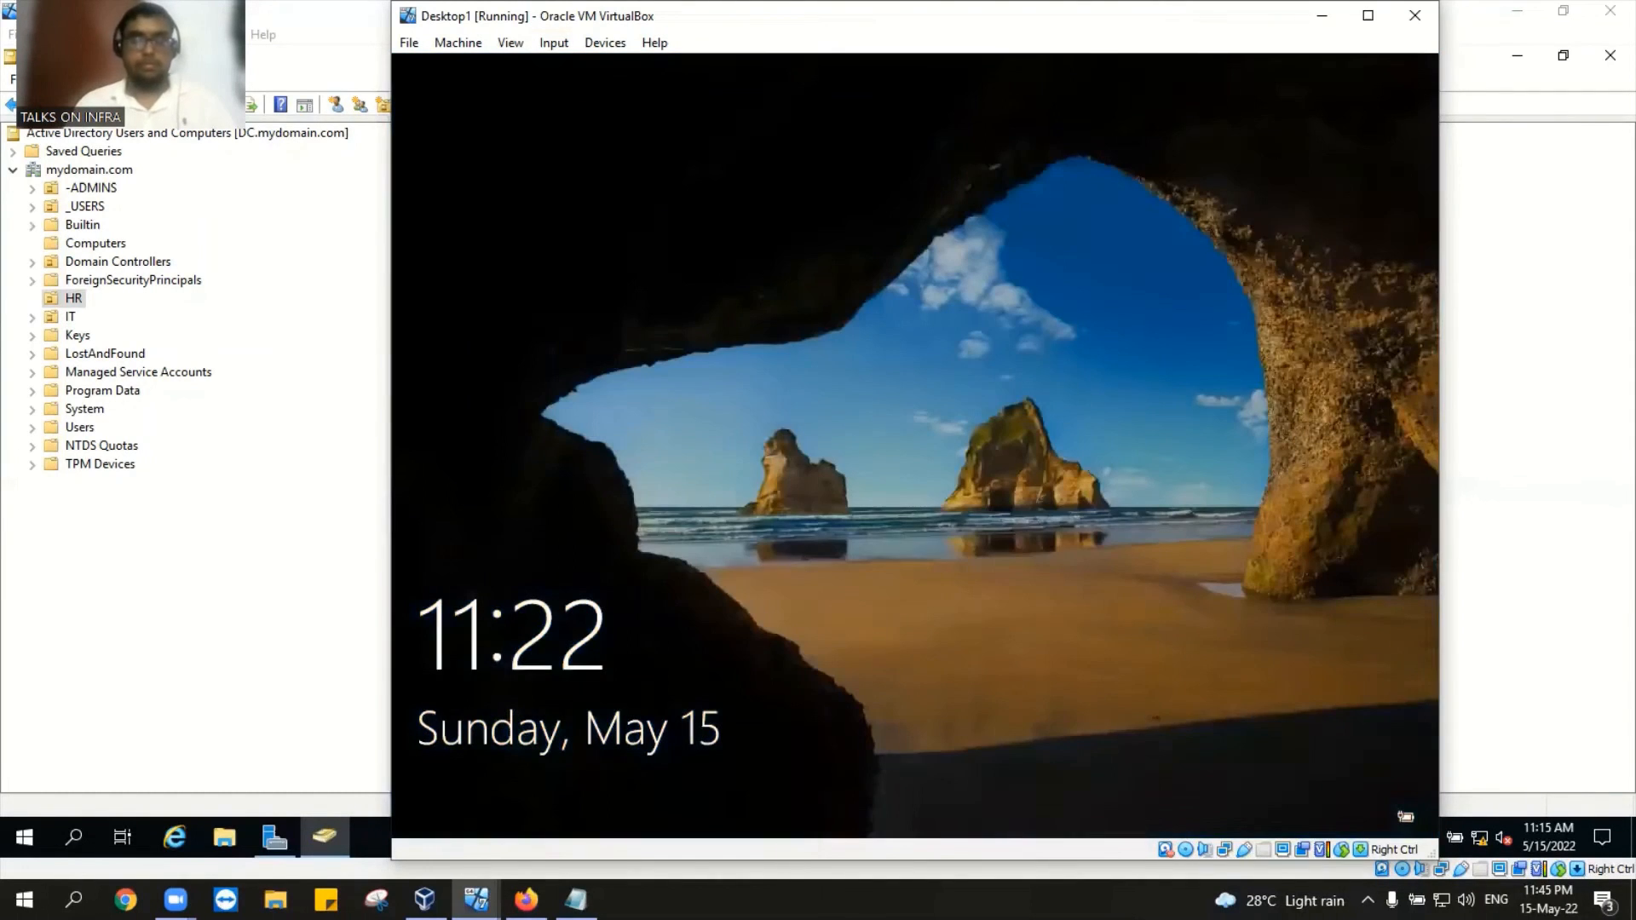
Step: Insert Ctrl-Alt-Del via Input > Keyboard and sign in to Desktop1 with jessy's password
left_click(554, 42)
mouse_move(596, 71)
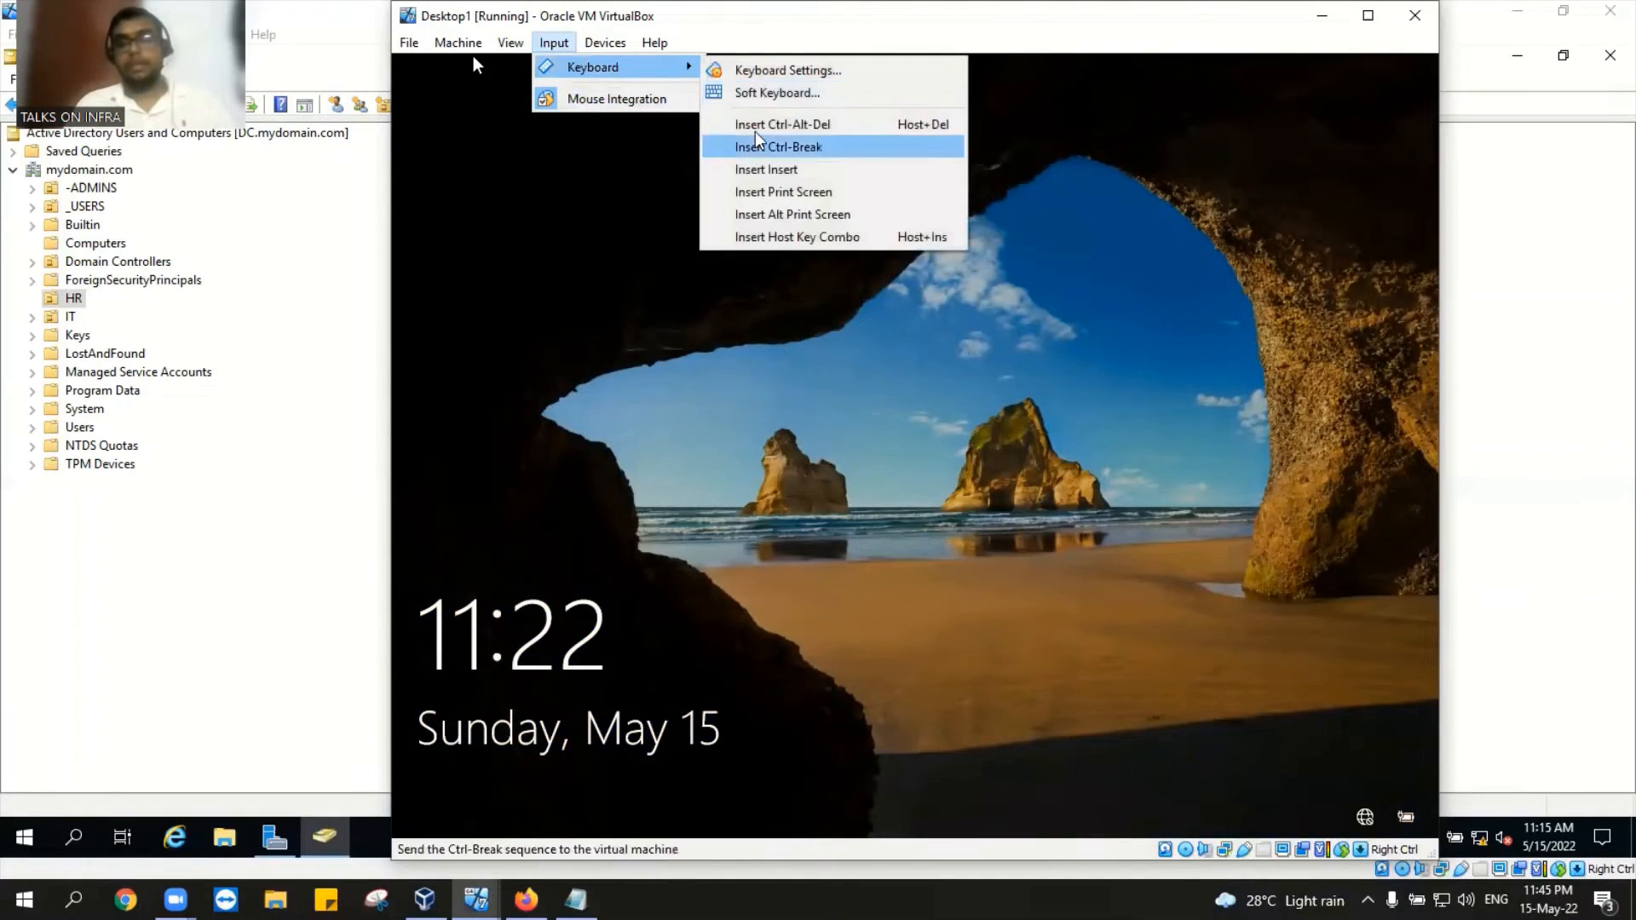
left_click(771, 128)
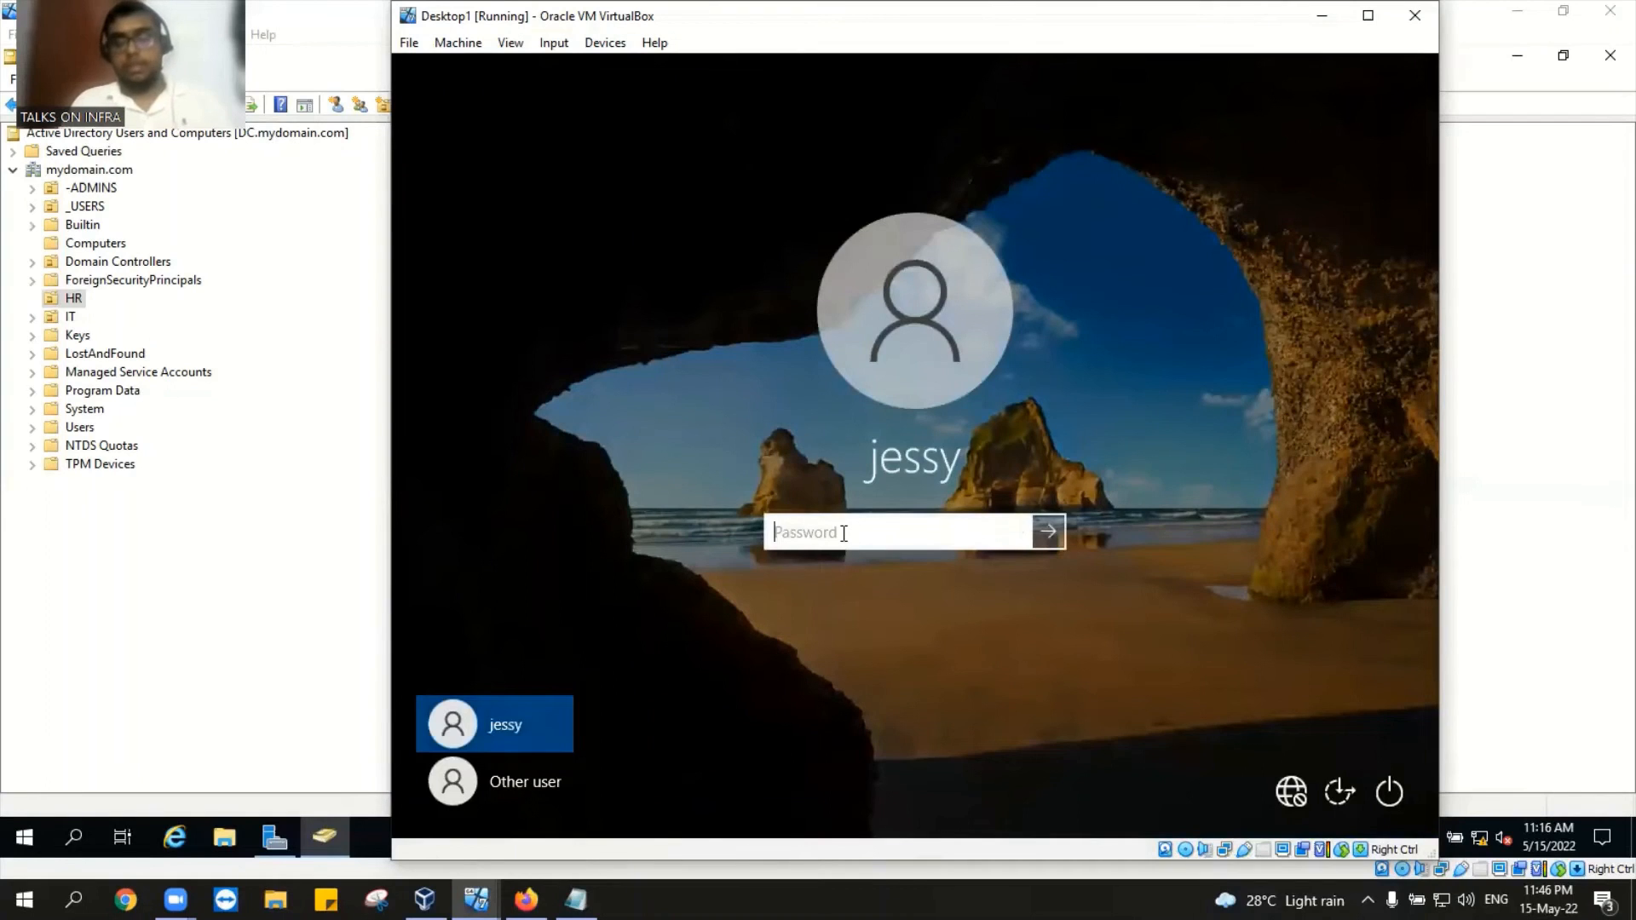
type("•••••••")
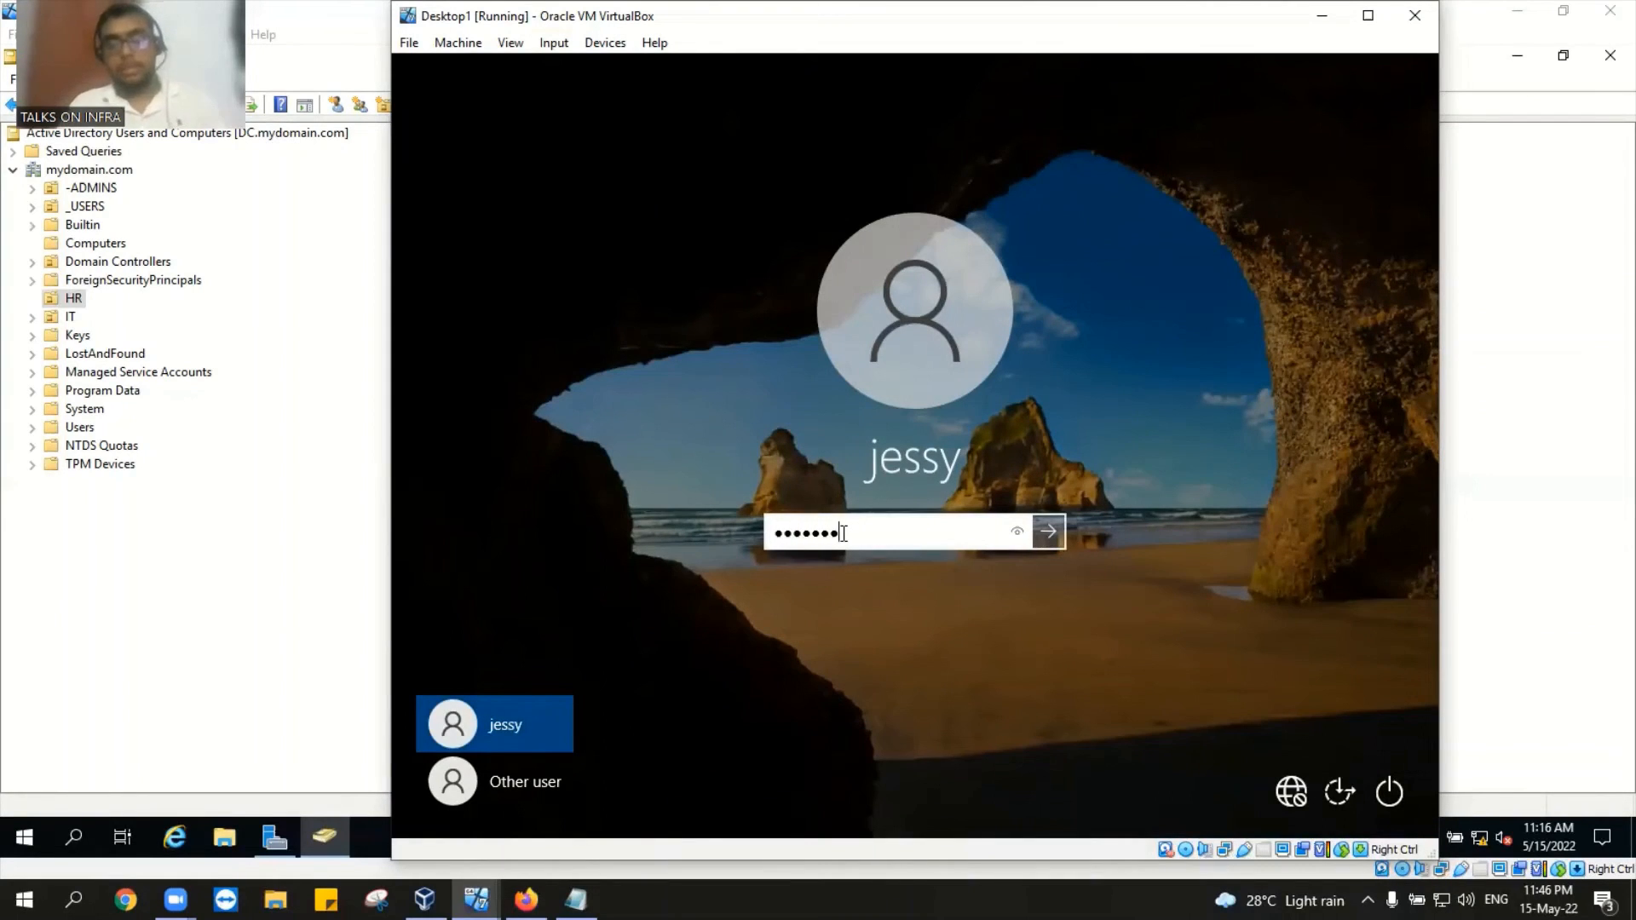
type("••••")
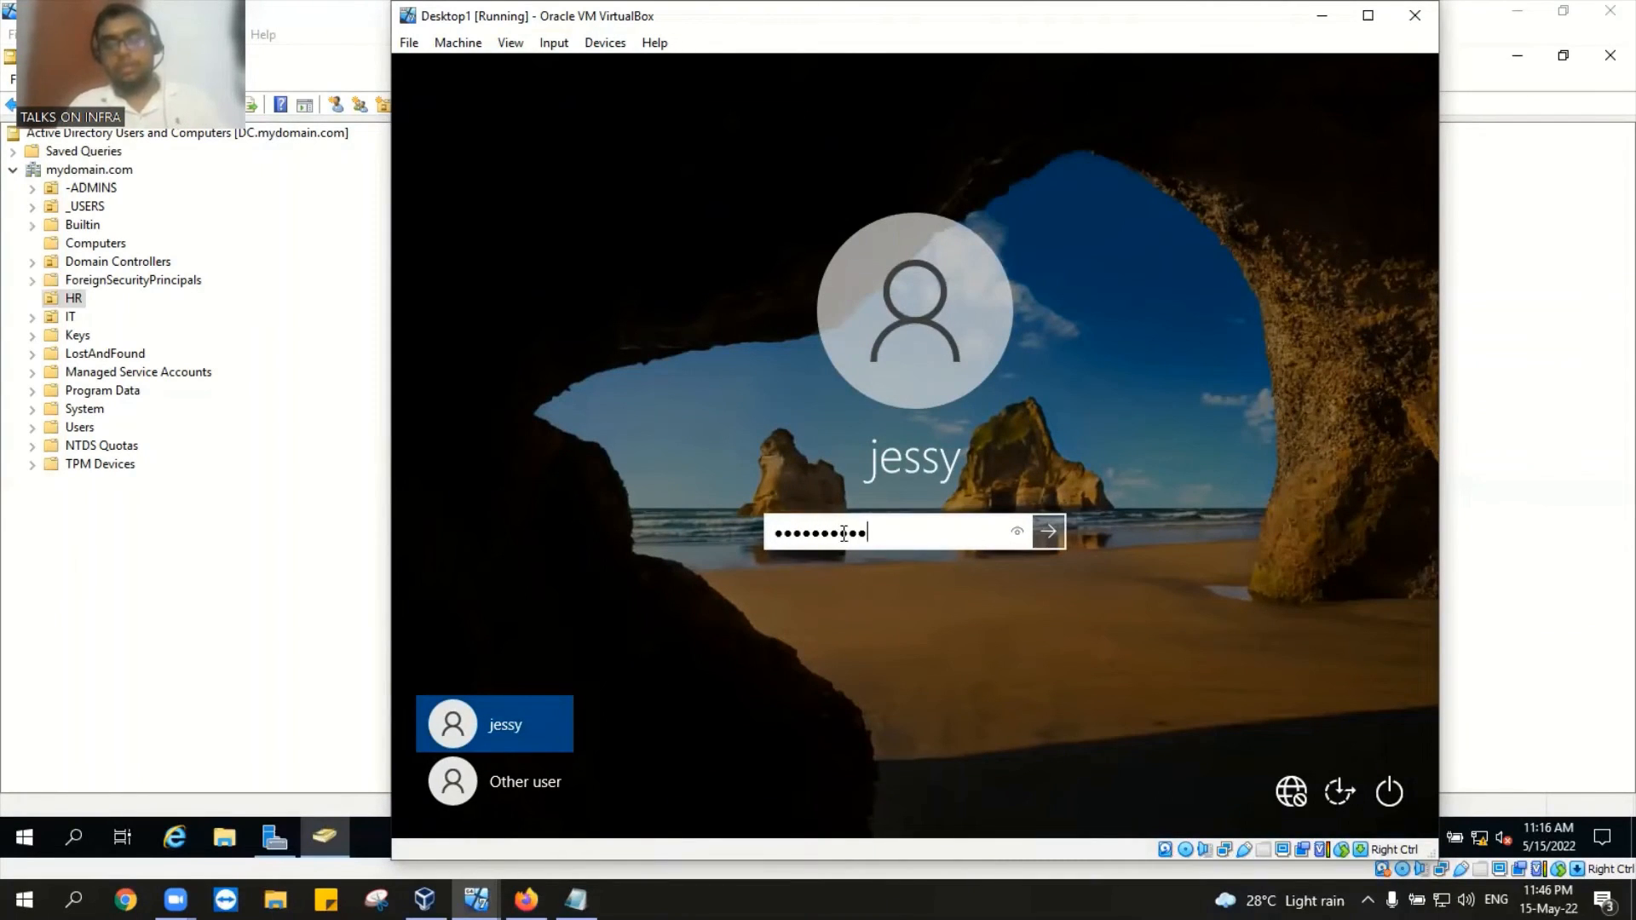
key("Return")
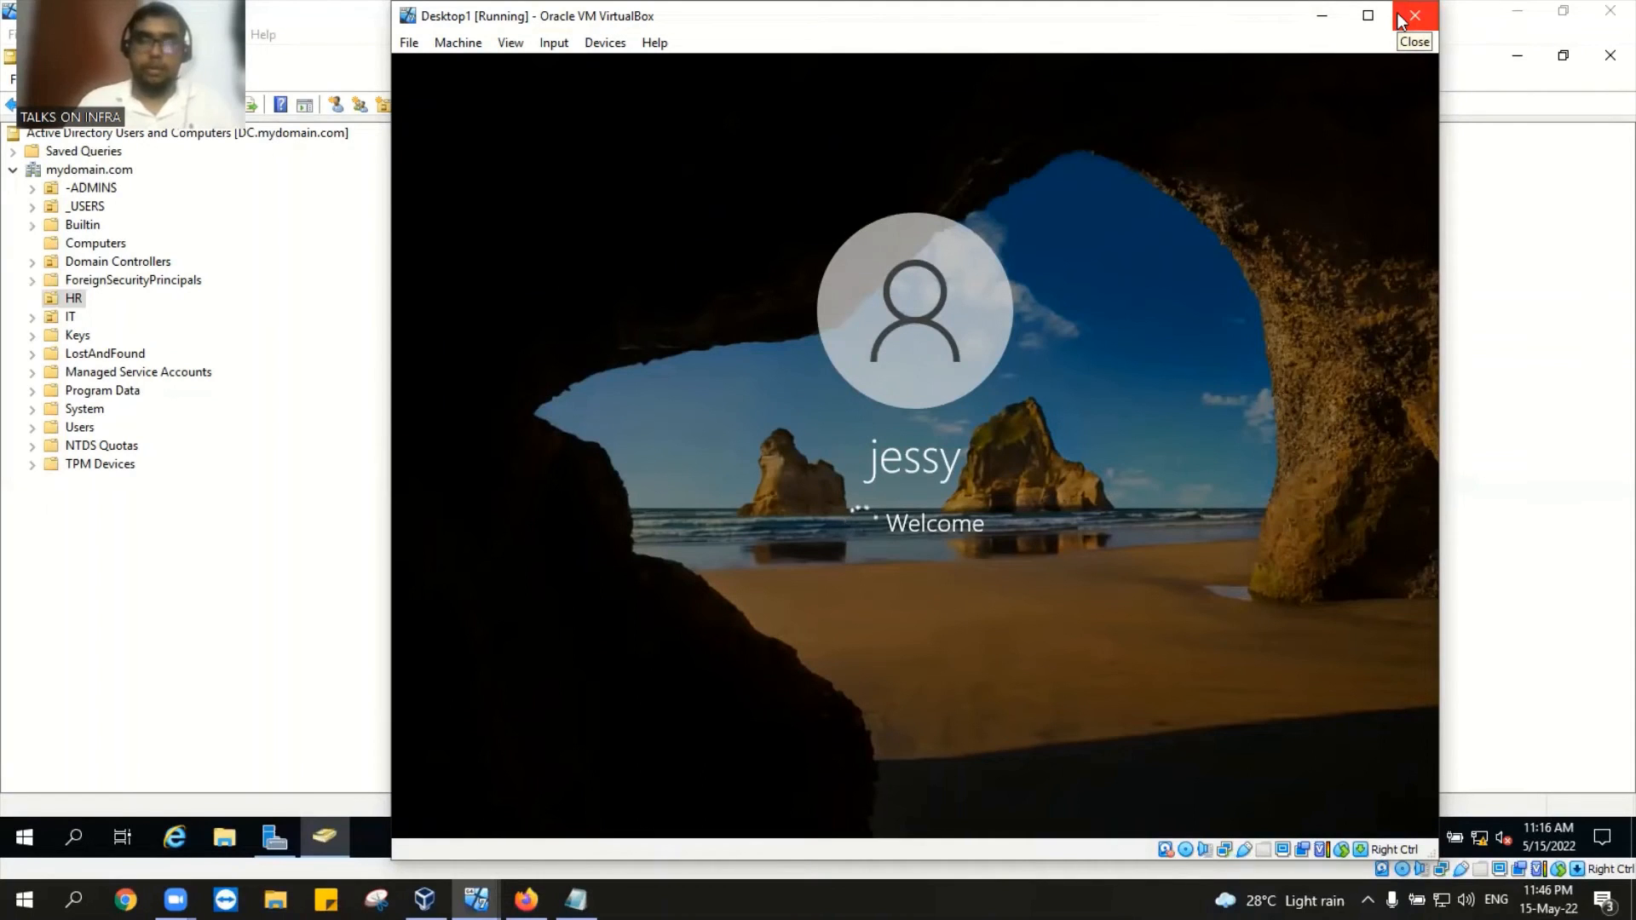
Step: Minimize Desktop1 and check jessy's account state from its context menu on the DC
left_click(1322, 16)
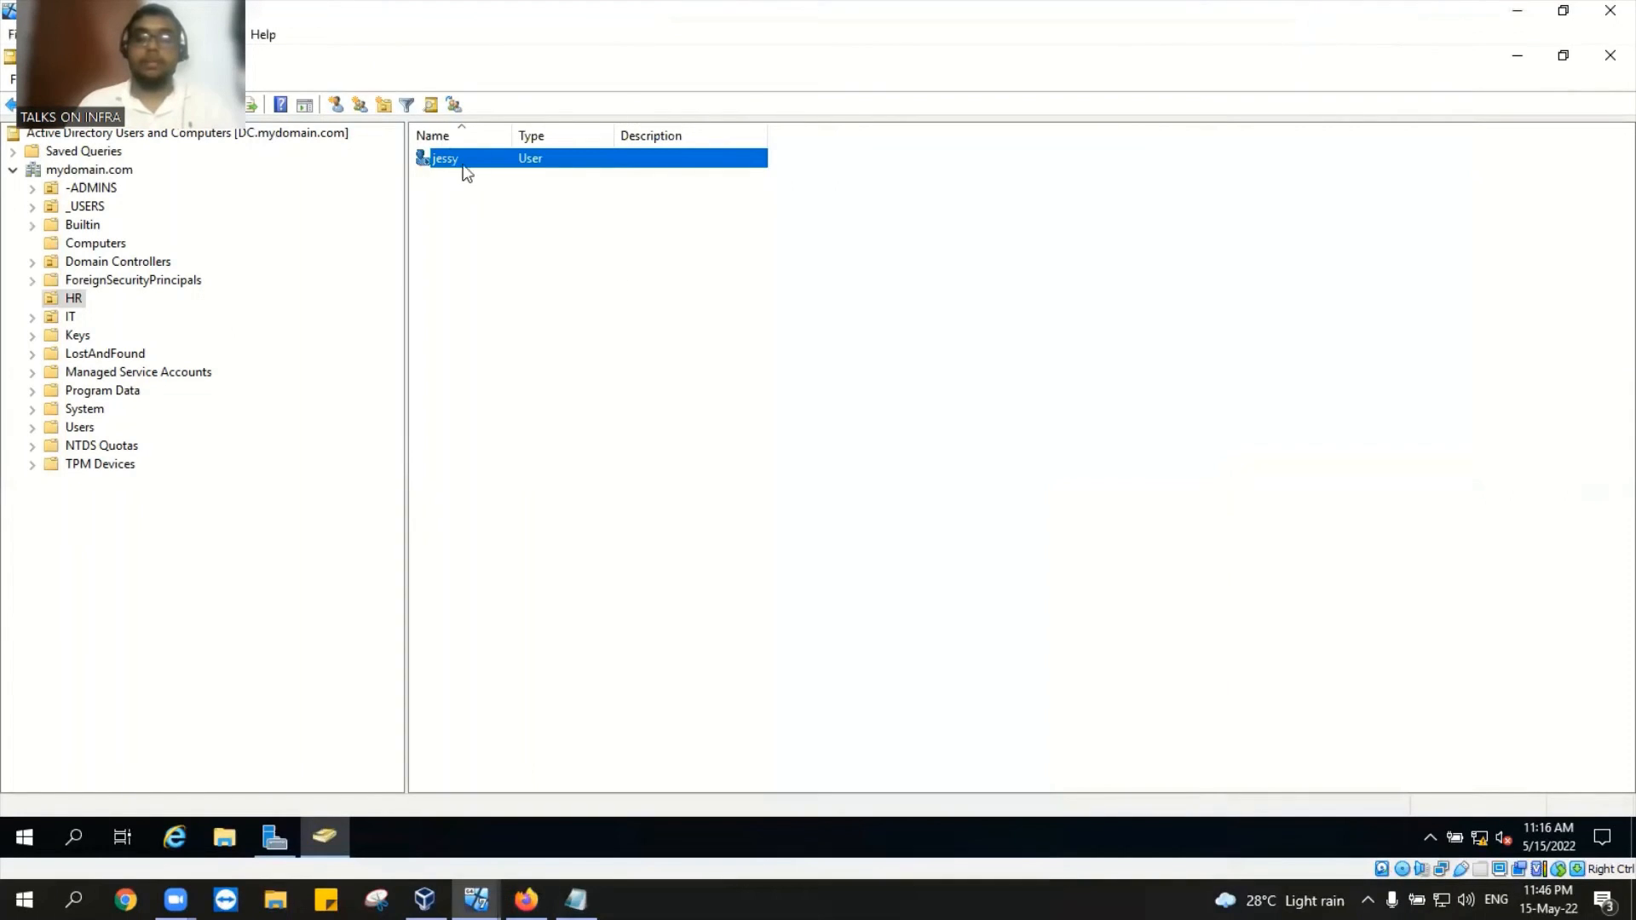
left_click(469, 162)
right_click(468, 162)
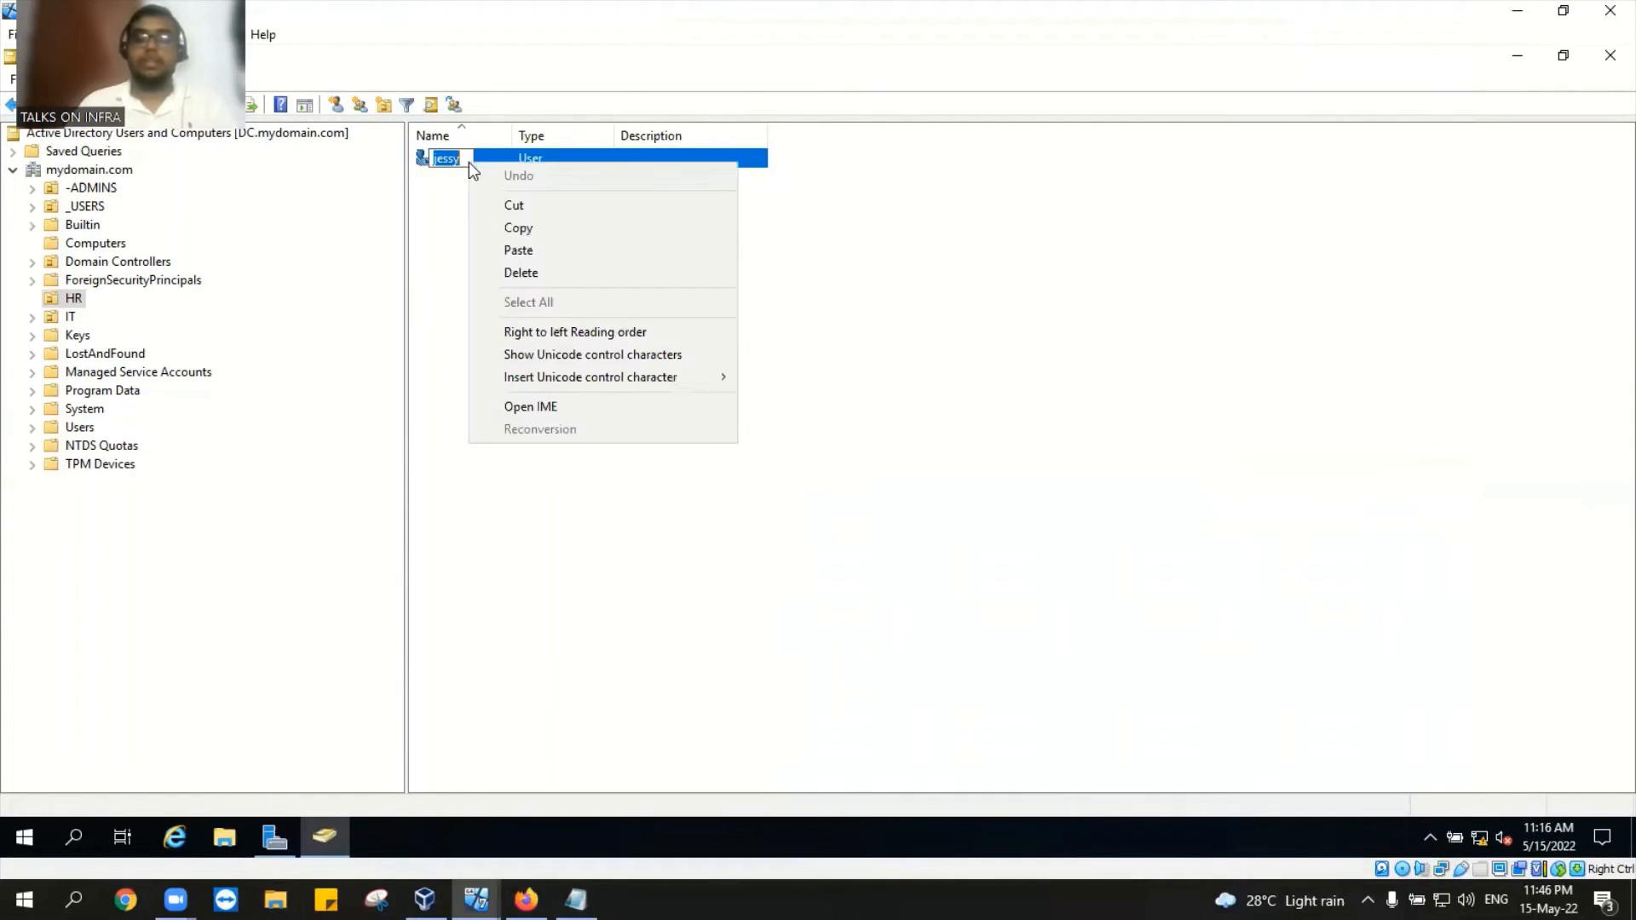
left_click(532, 158)
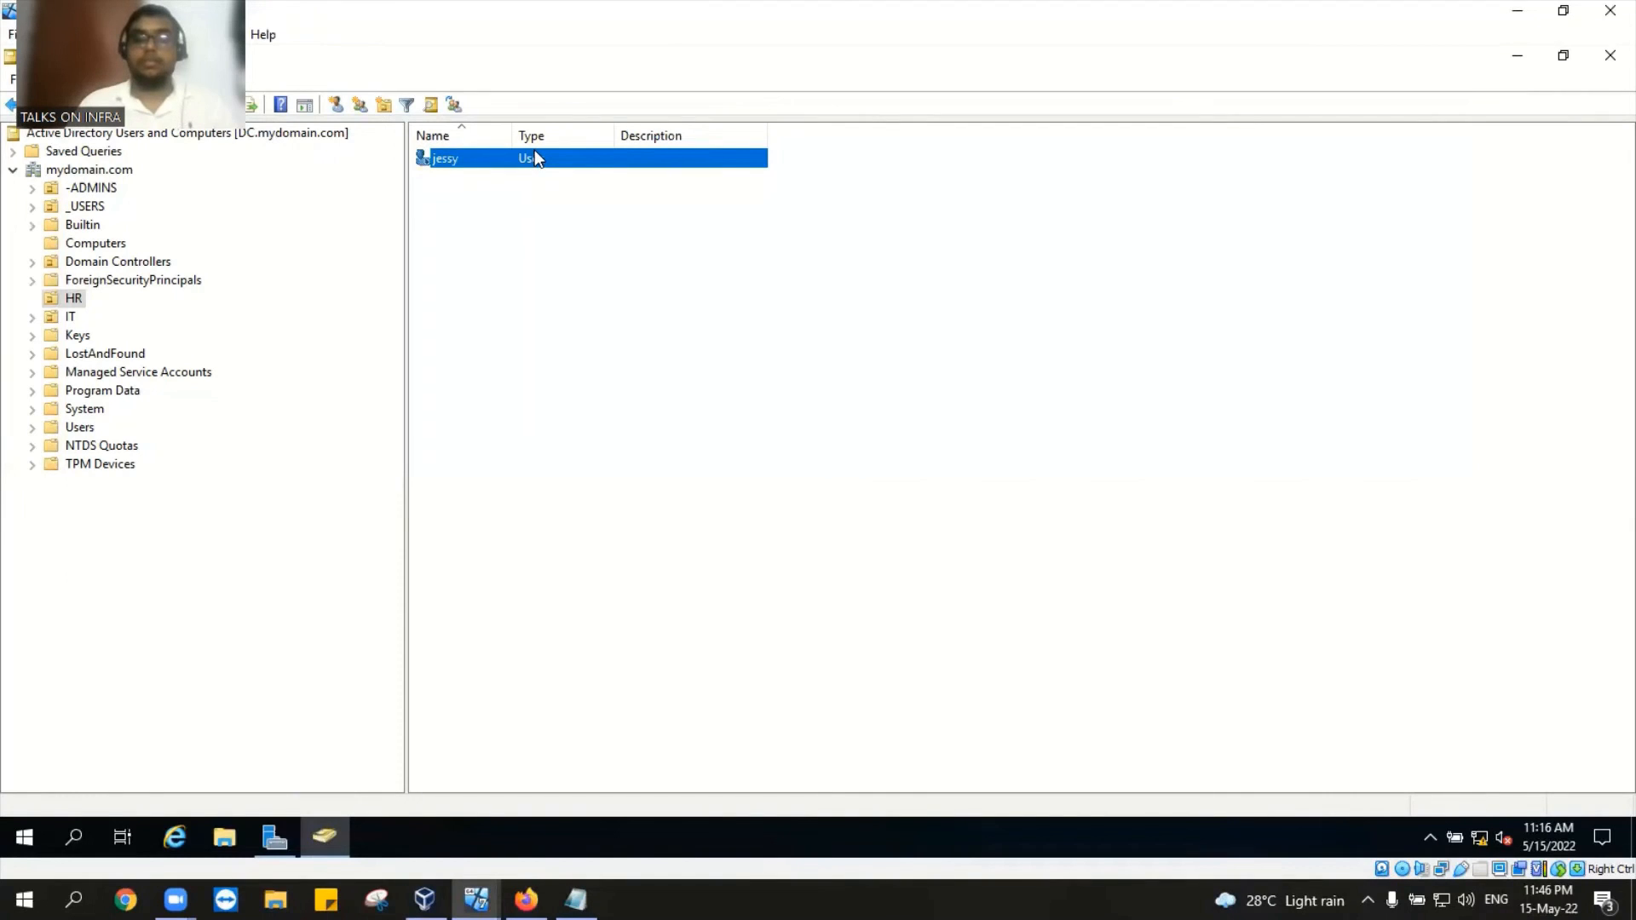
right_click(534, 151)
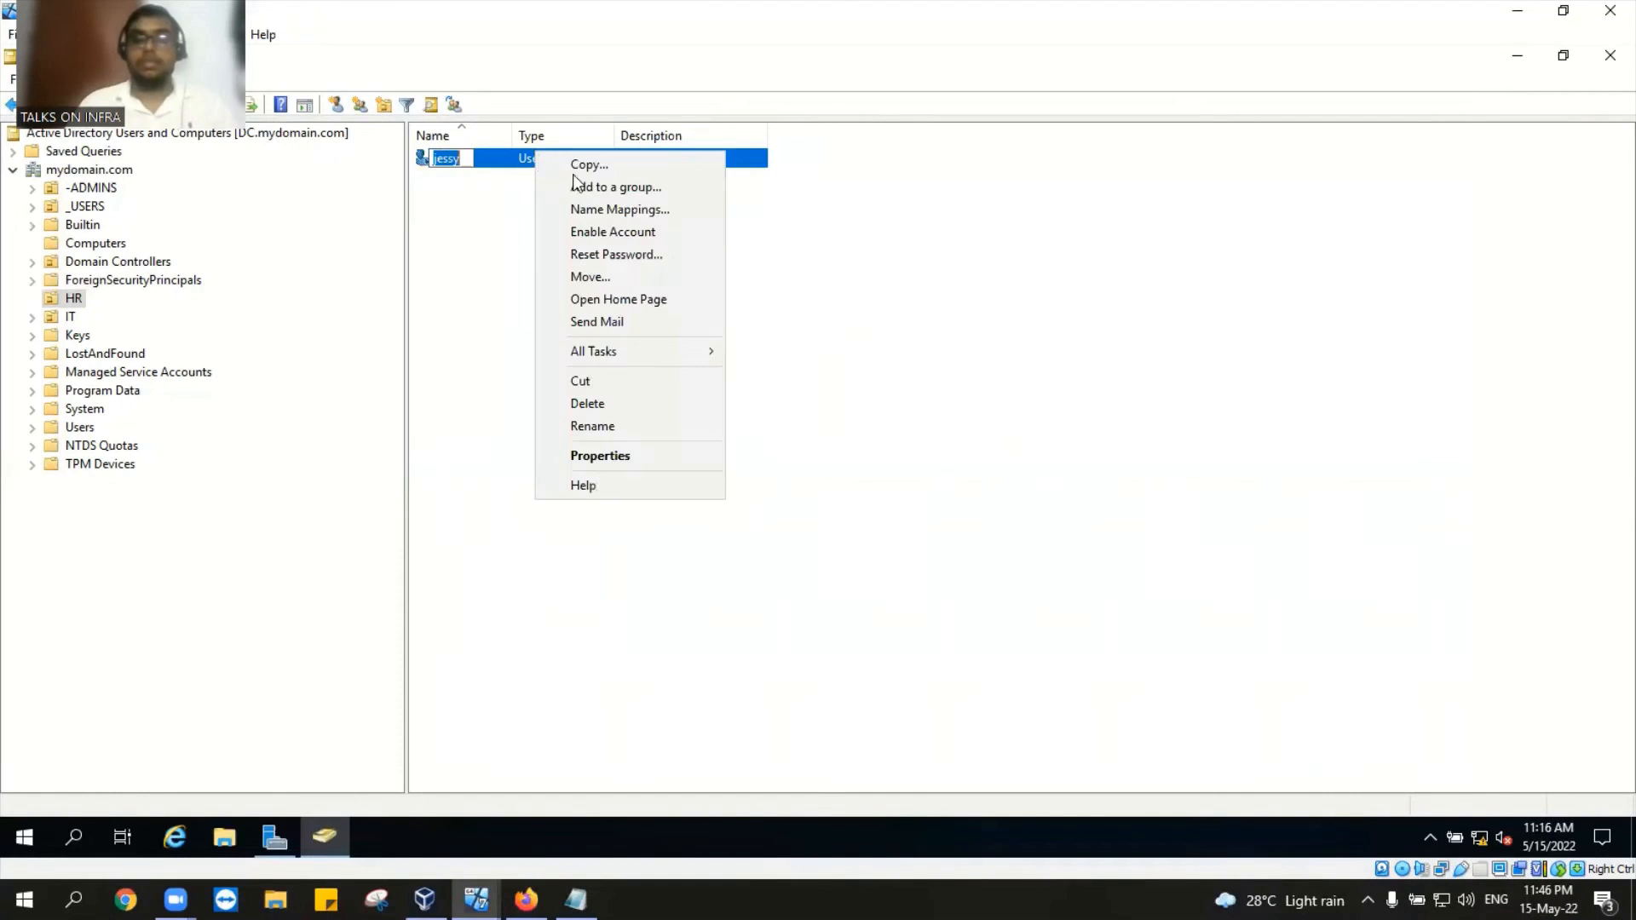
left_click(869, 261)
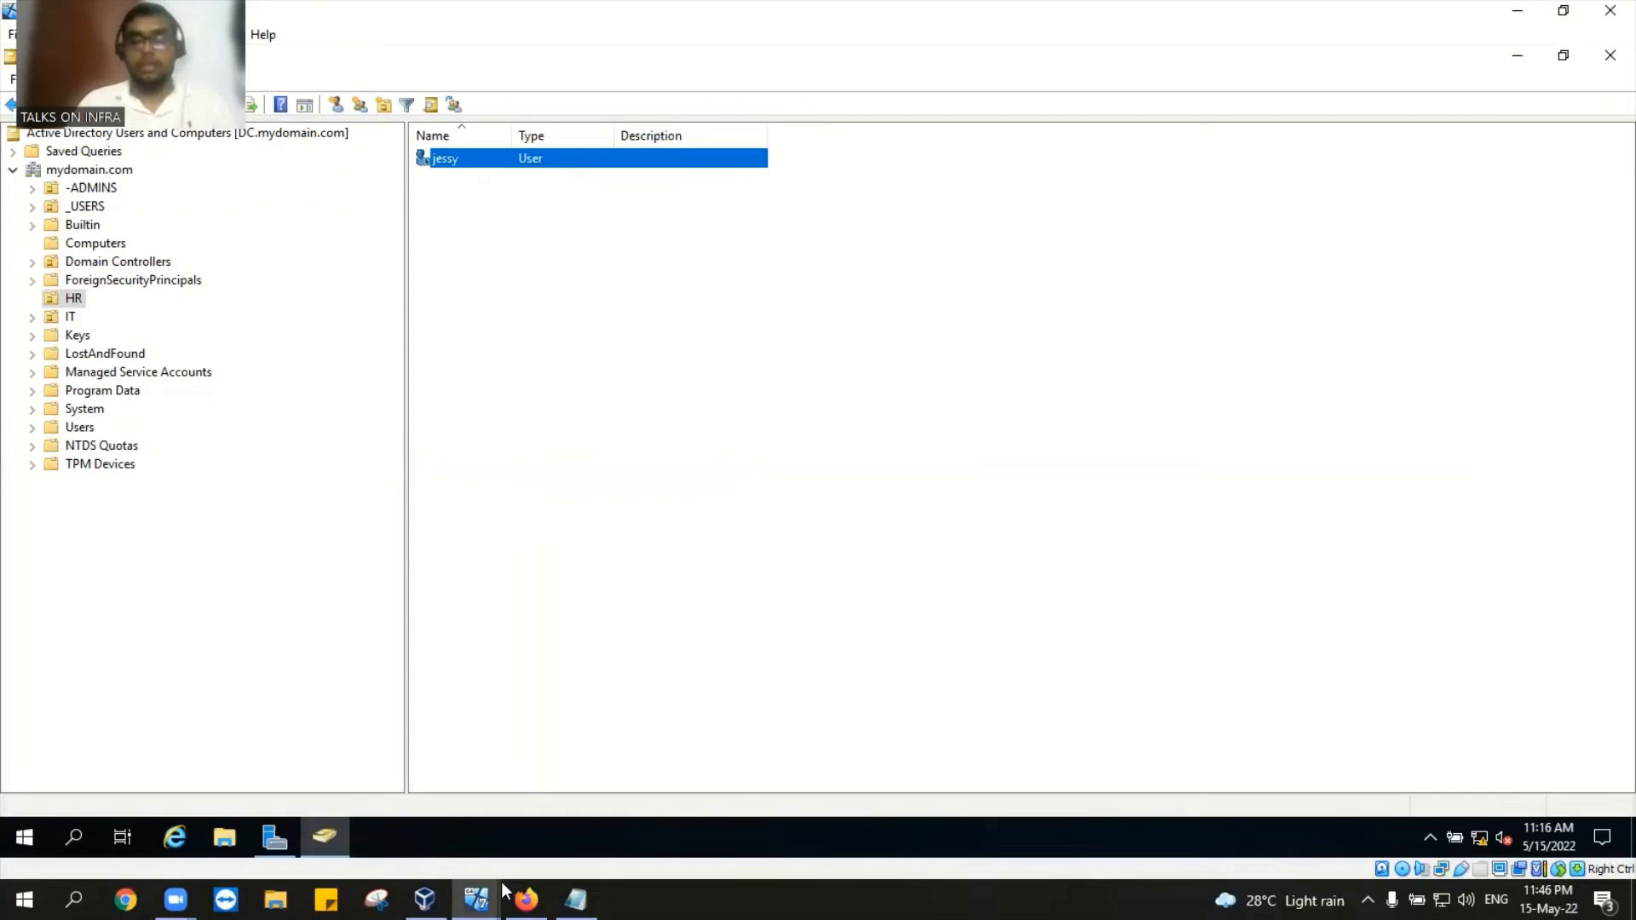
Step: Reset the Desktop1 machine from VirtualBox Manager and confirm
mouse_move(476, 898)
left_click(413, 837)
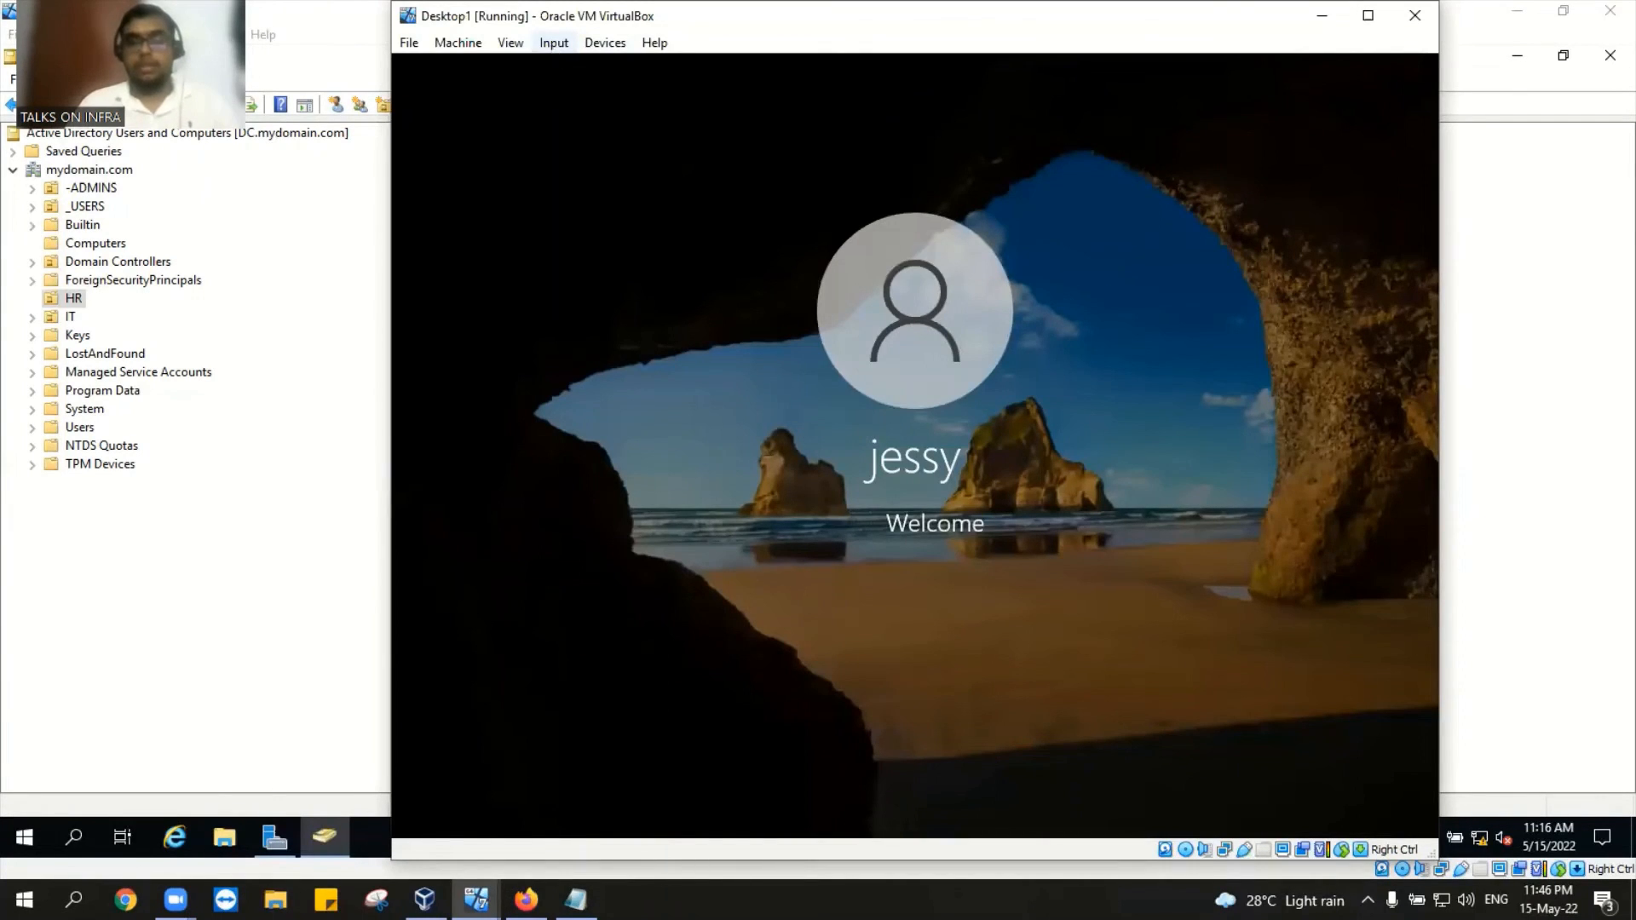
left_click(424, 899)
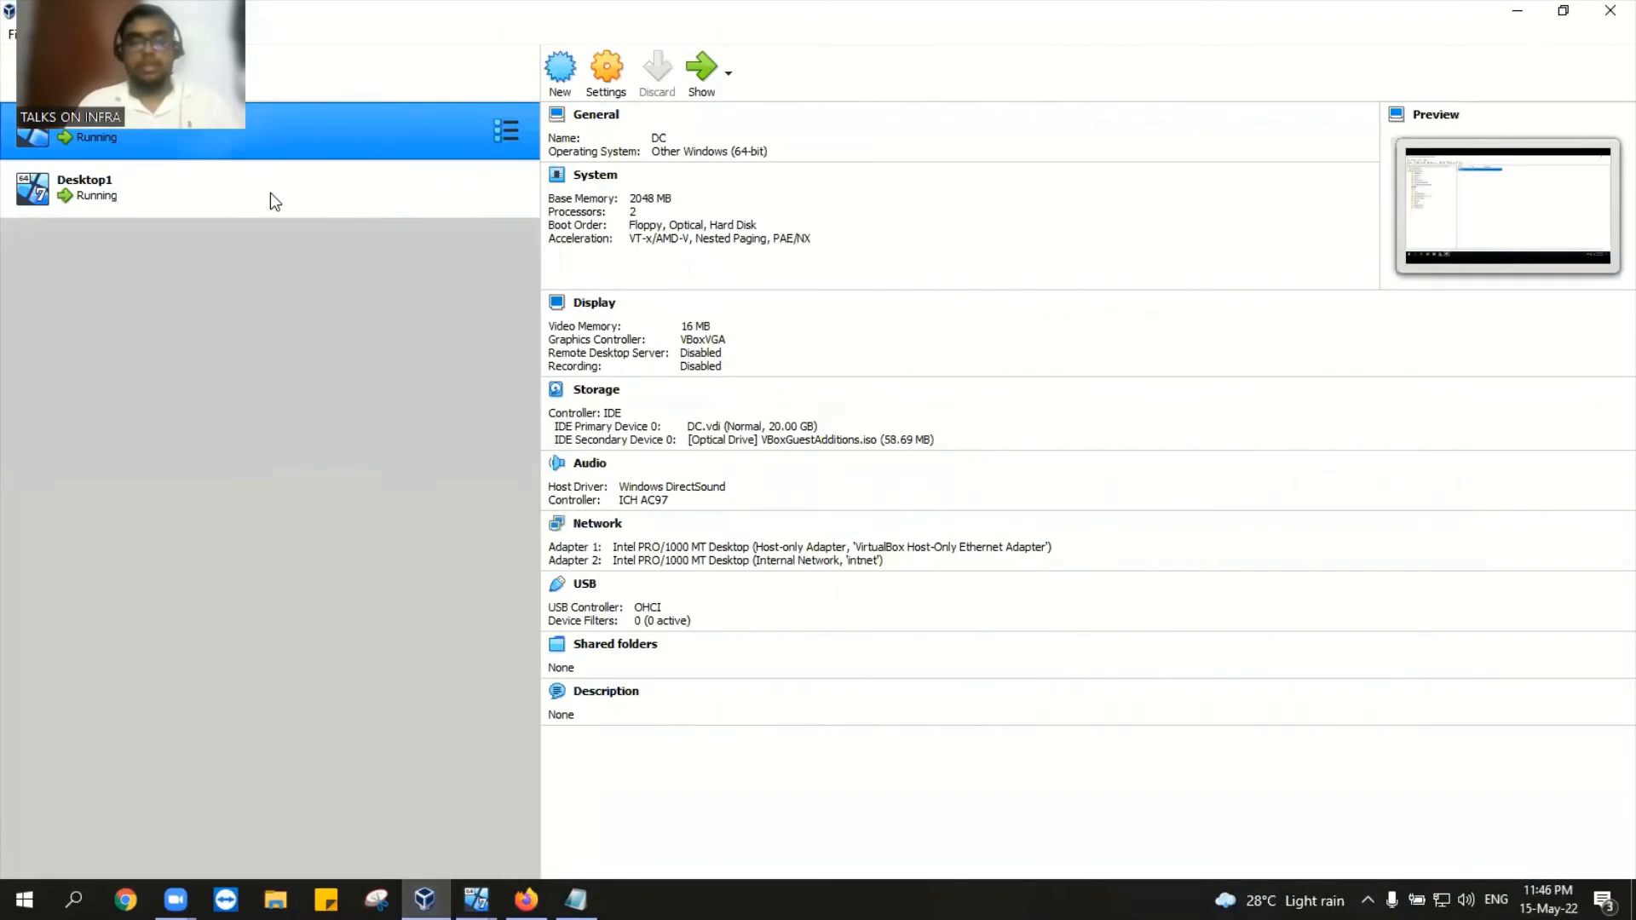
left_click(269, 193)
right_click(269, 192)
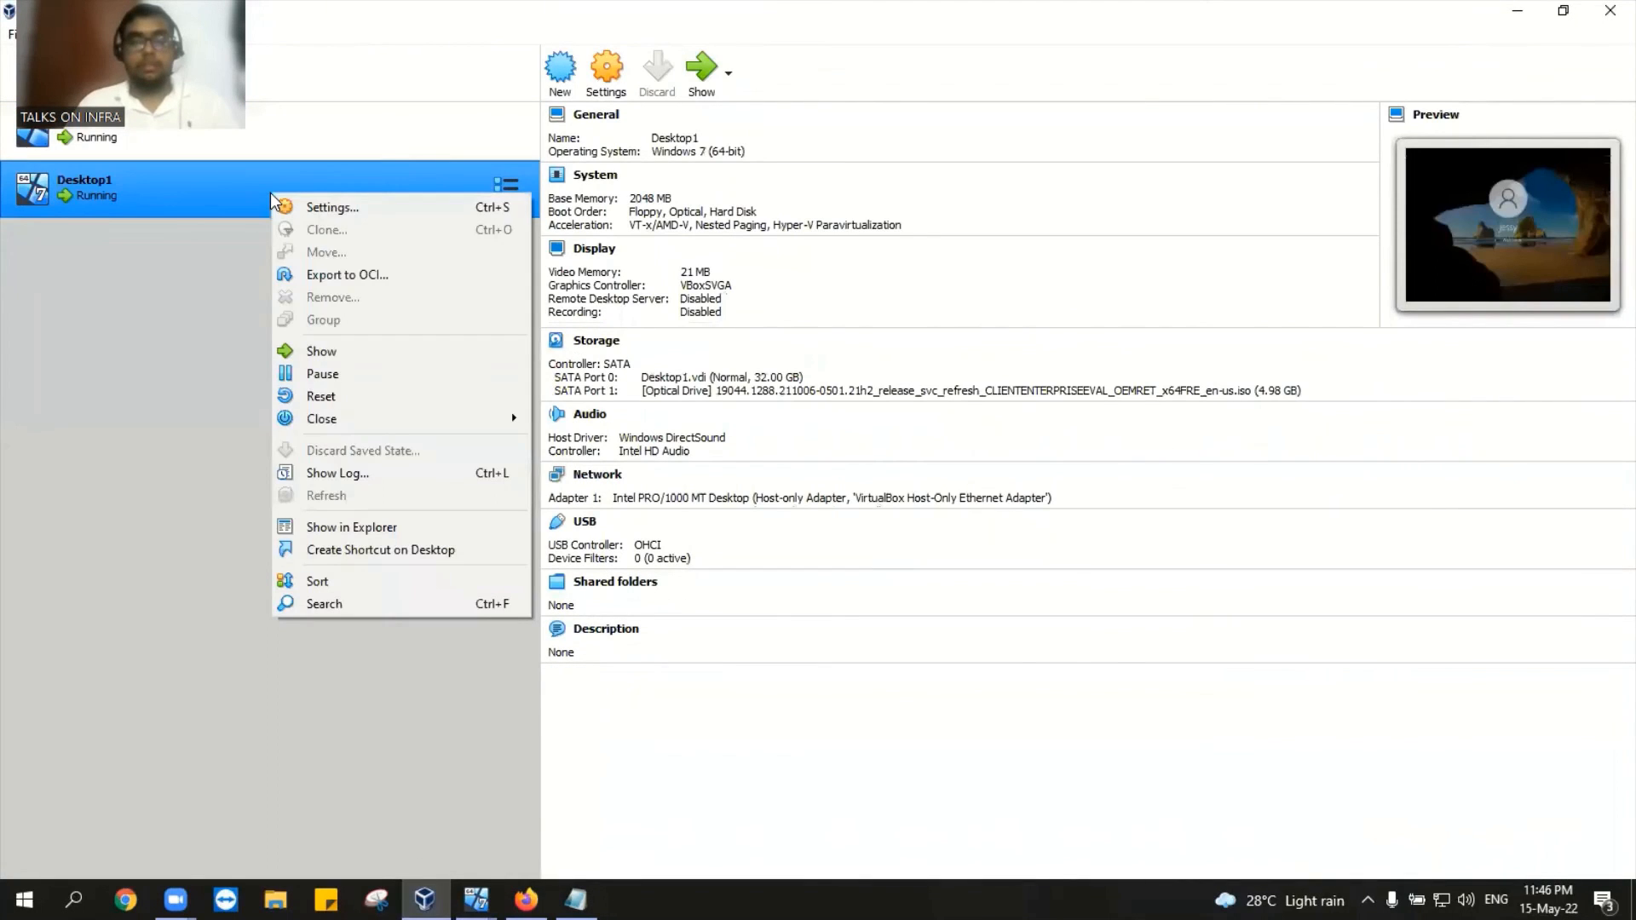
left_click(351, 398)
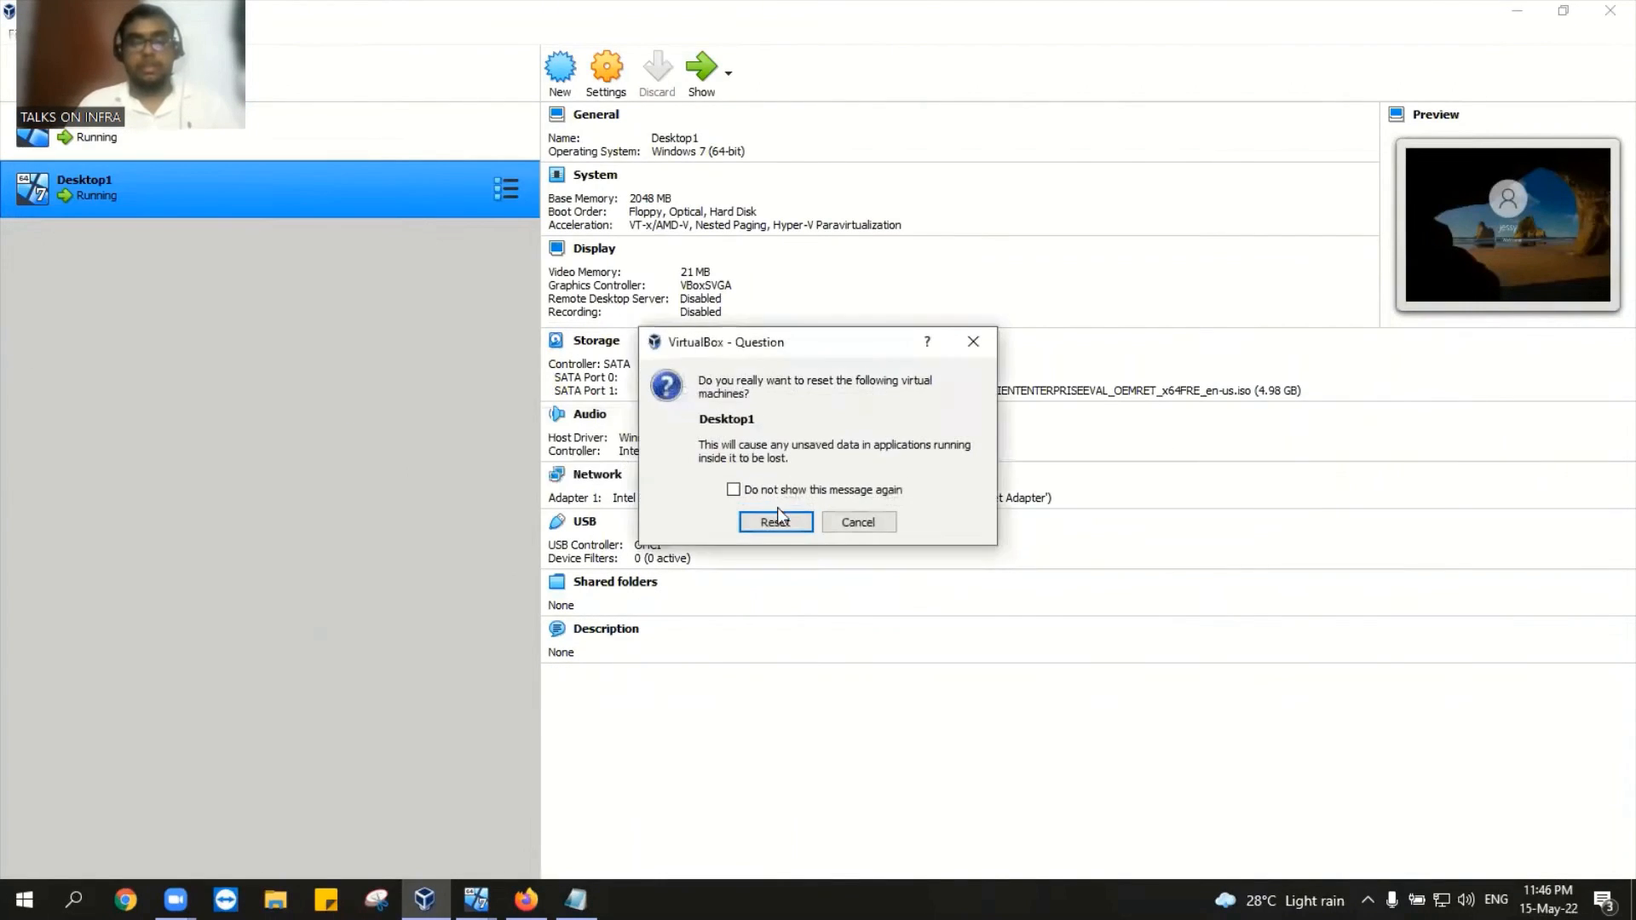
left_click(781, 516)
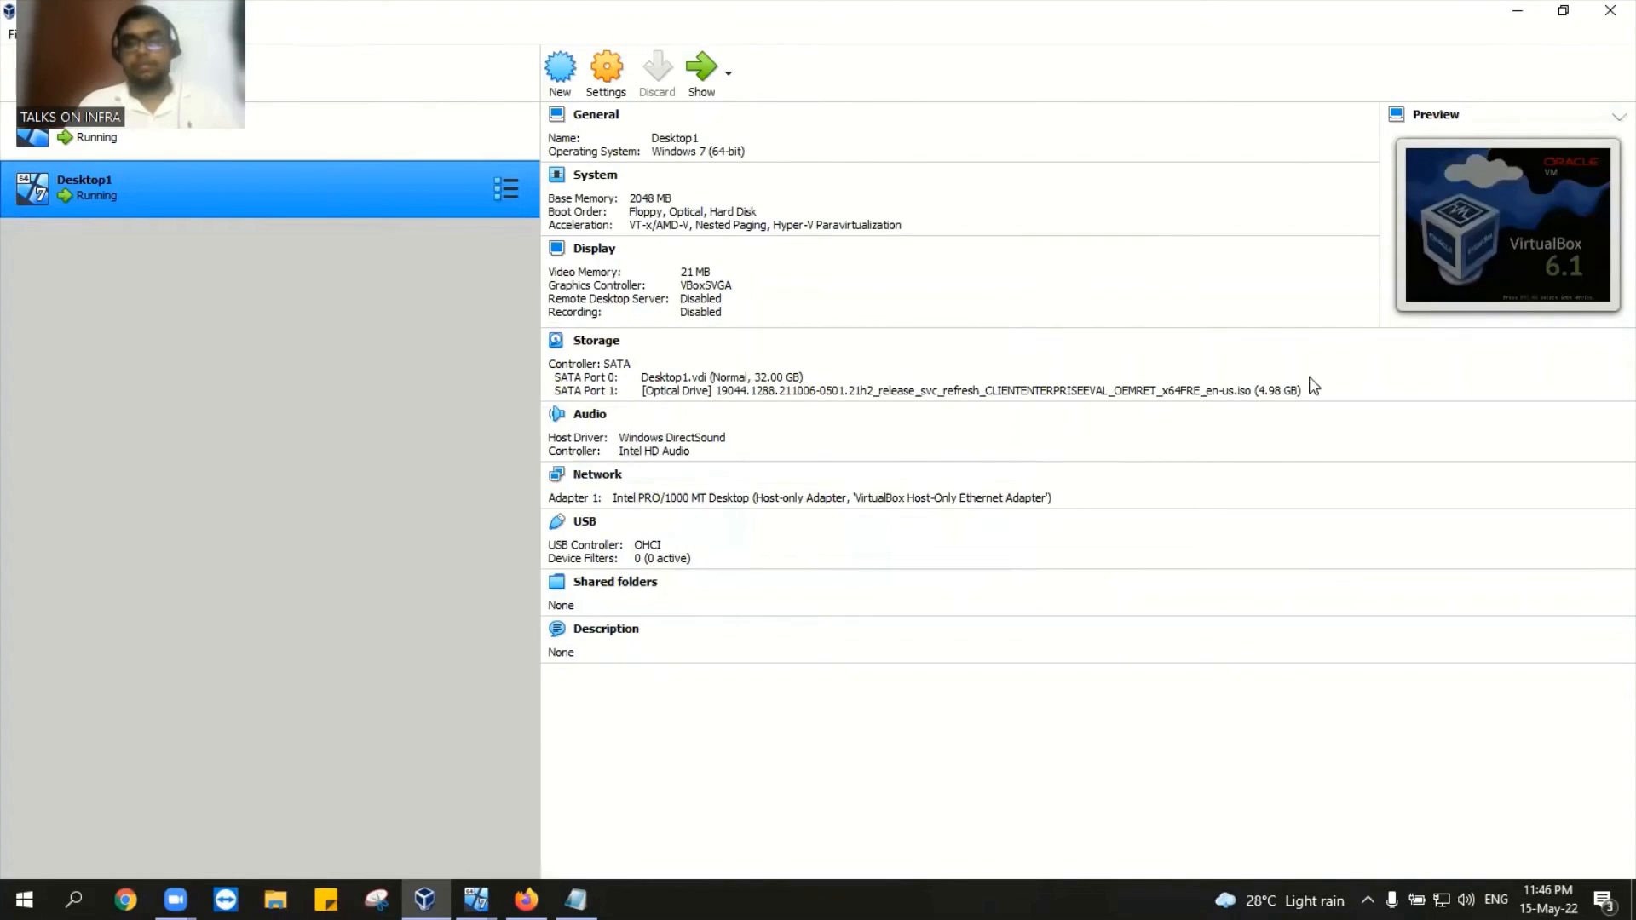
Step: Bring the rebooting Desktop1 window forward and close the mouse integration notice
mouse_move(475, 900)
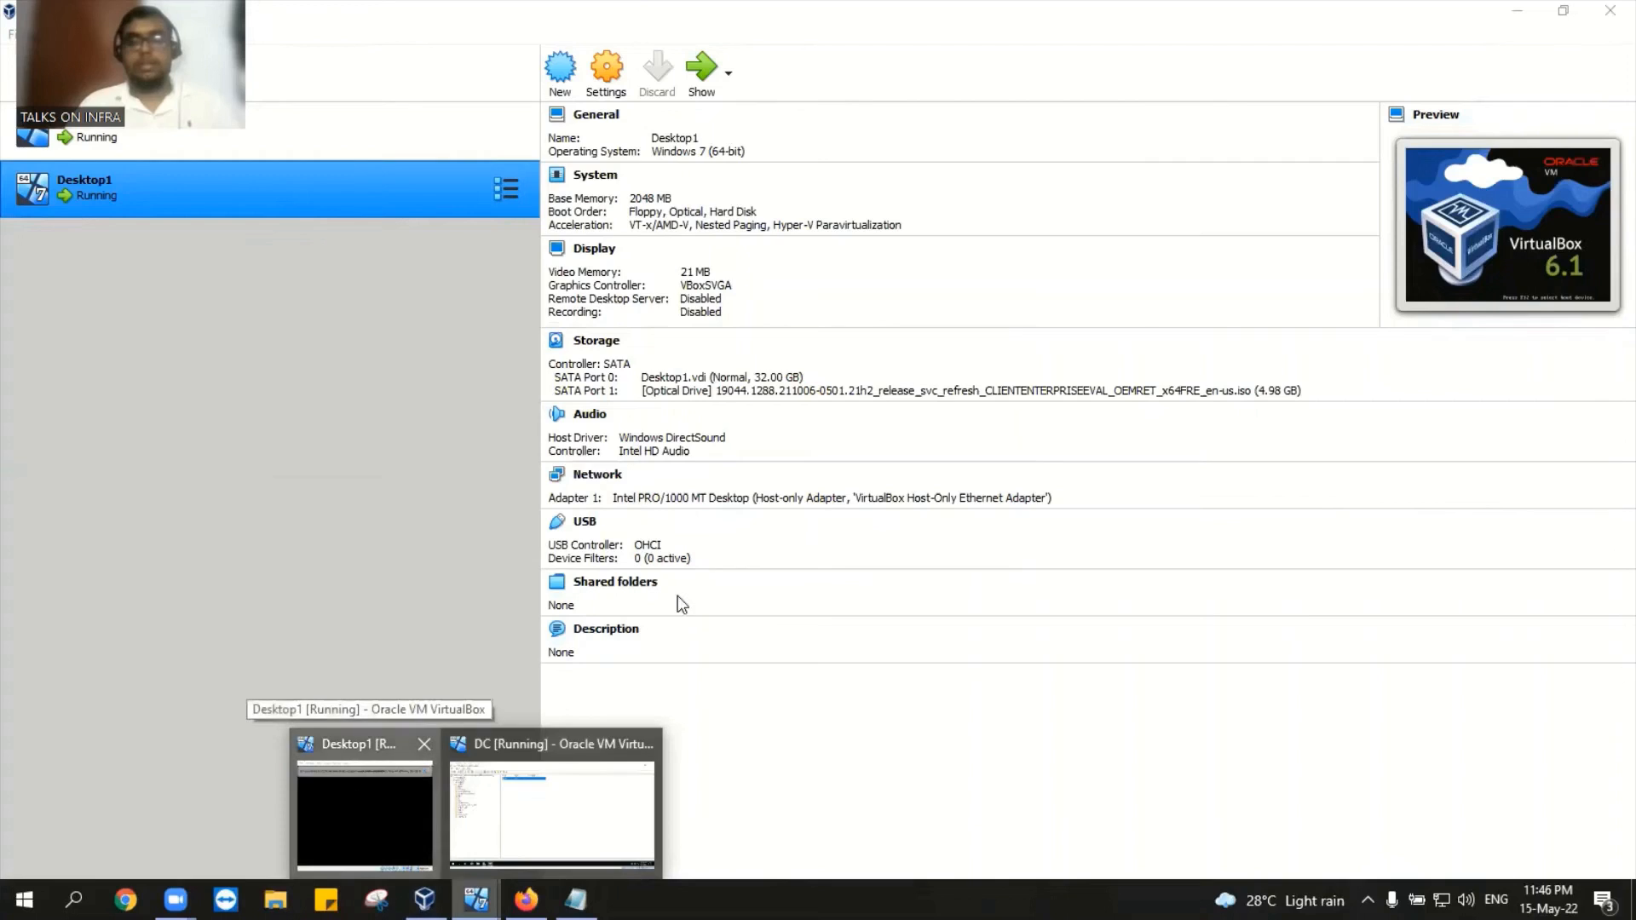
left_click(361, 794)
left_click(1085, 75)
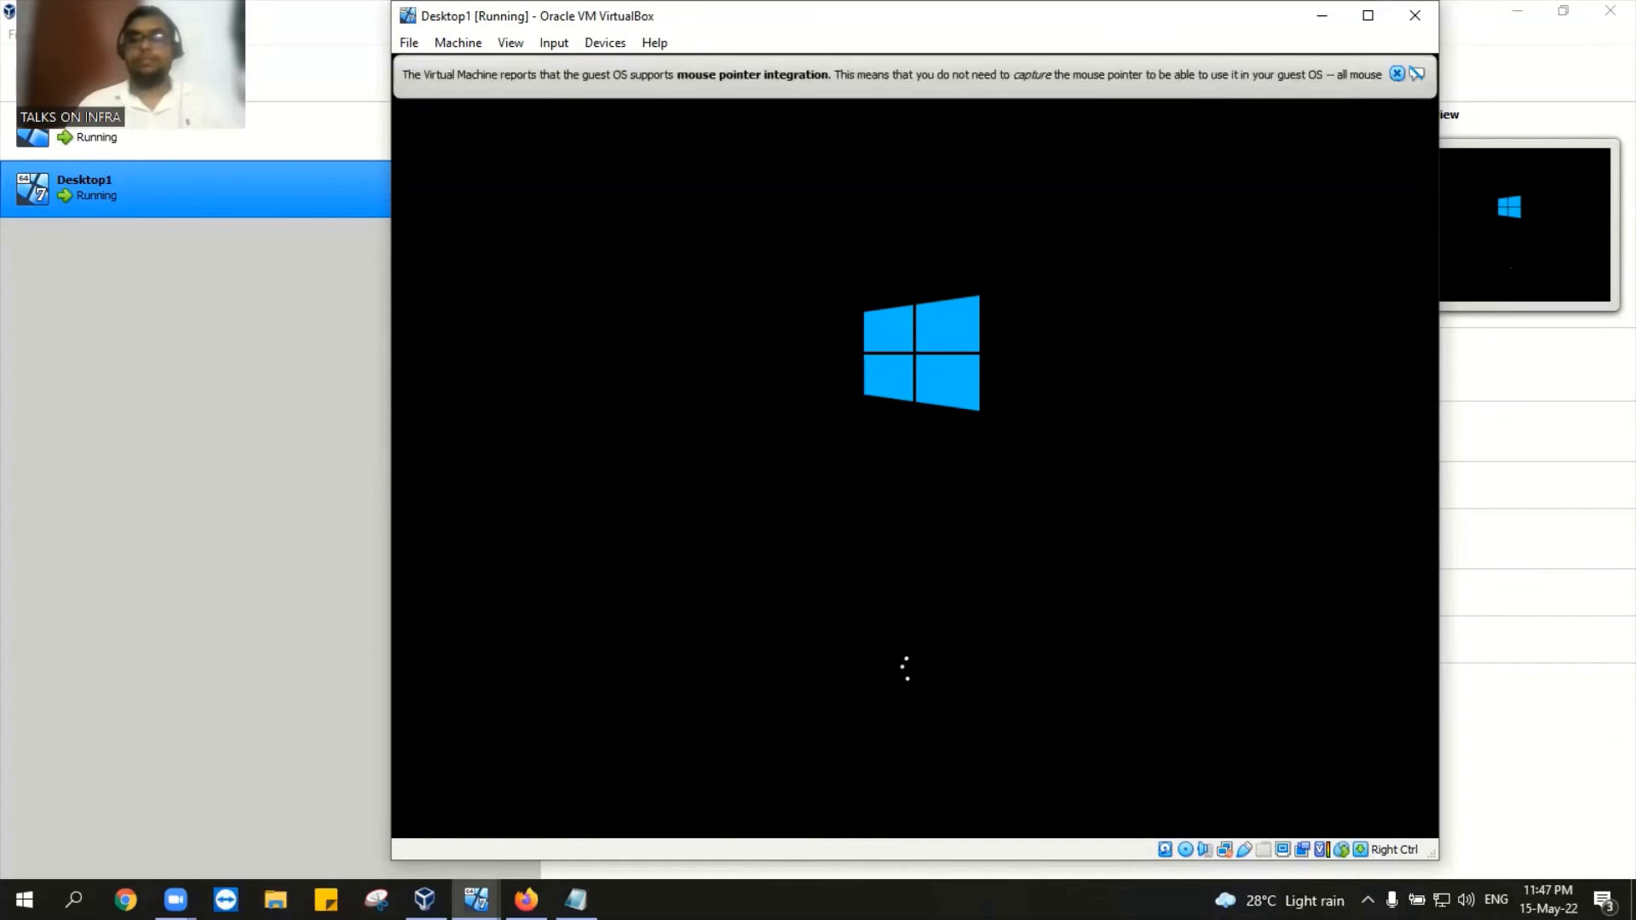
Step: Send Ctrl-Alt-Del to Desktop1 and try jessy's password, dismiss the disabled-account error, then minimize
left_click(1414, 73)
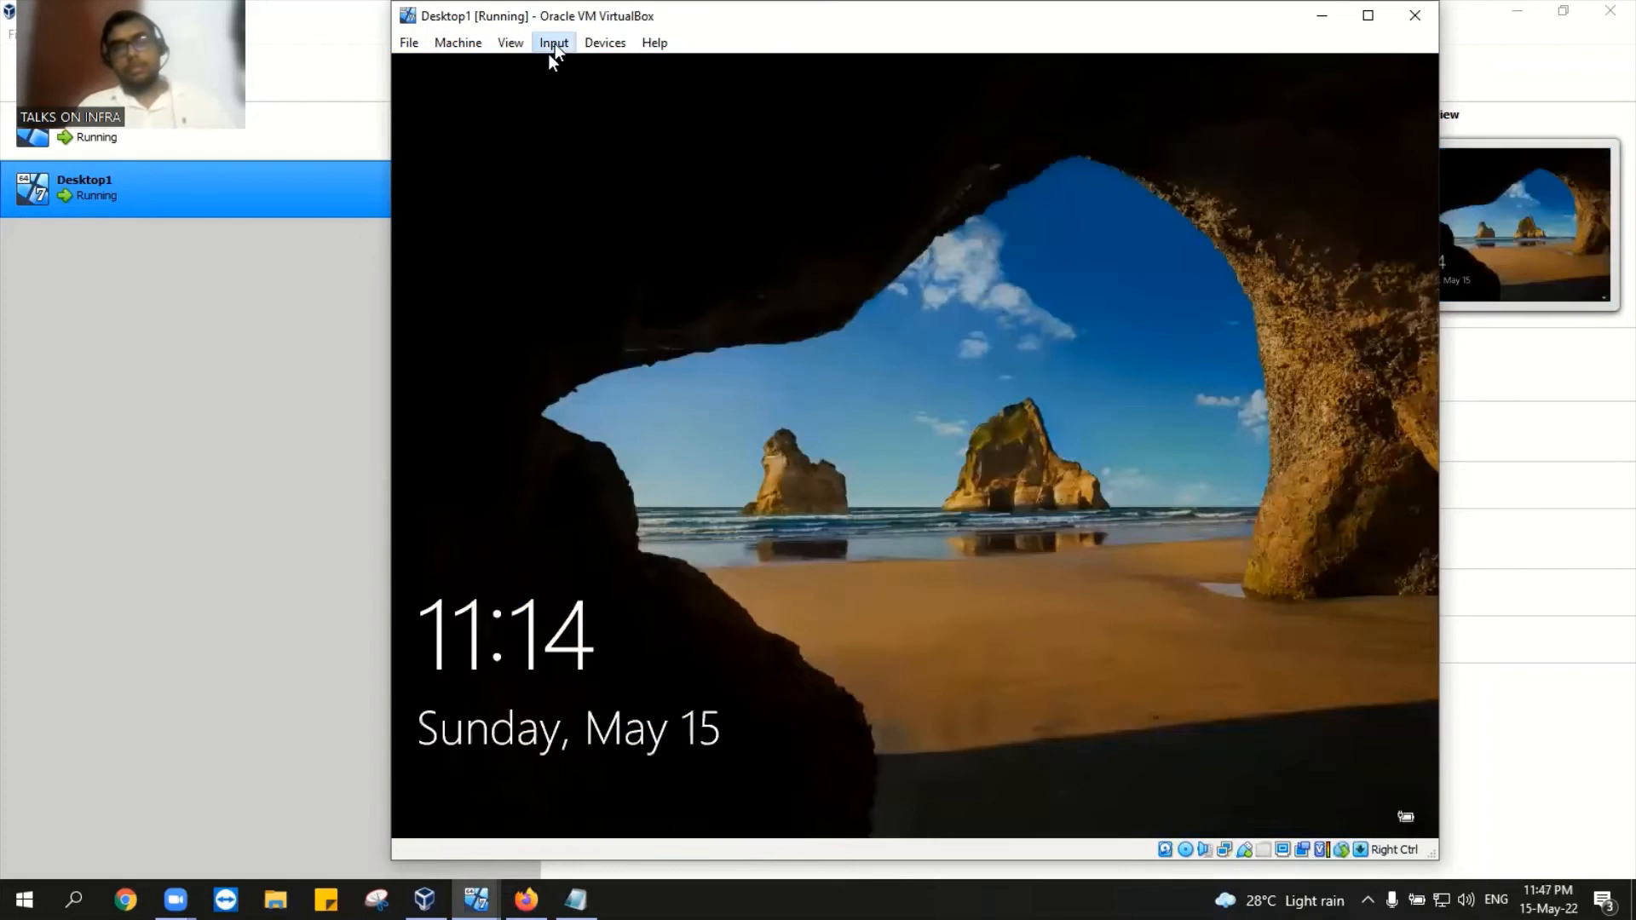
left_click(553, 42)
mouse_move(581, 65)
left_click(784, 124)
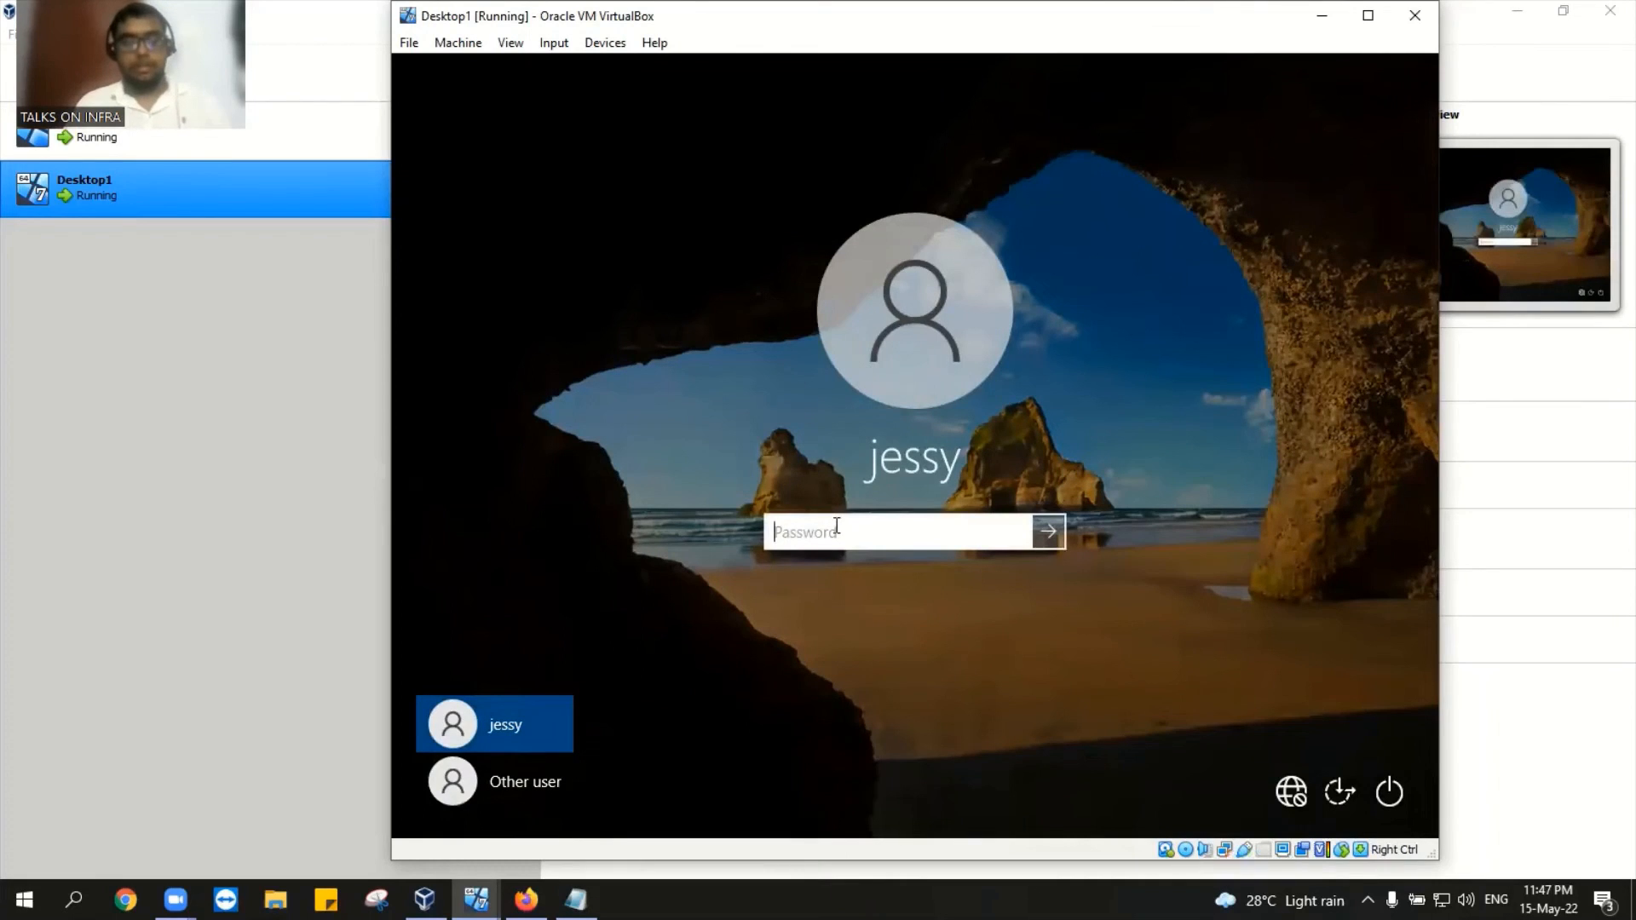
type("a••••••")
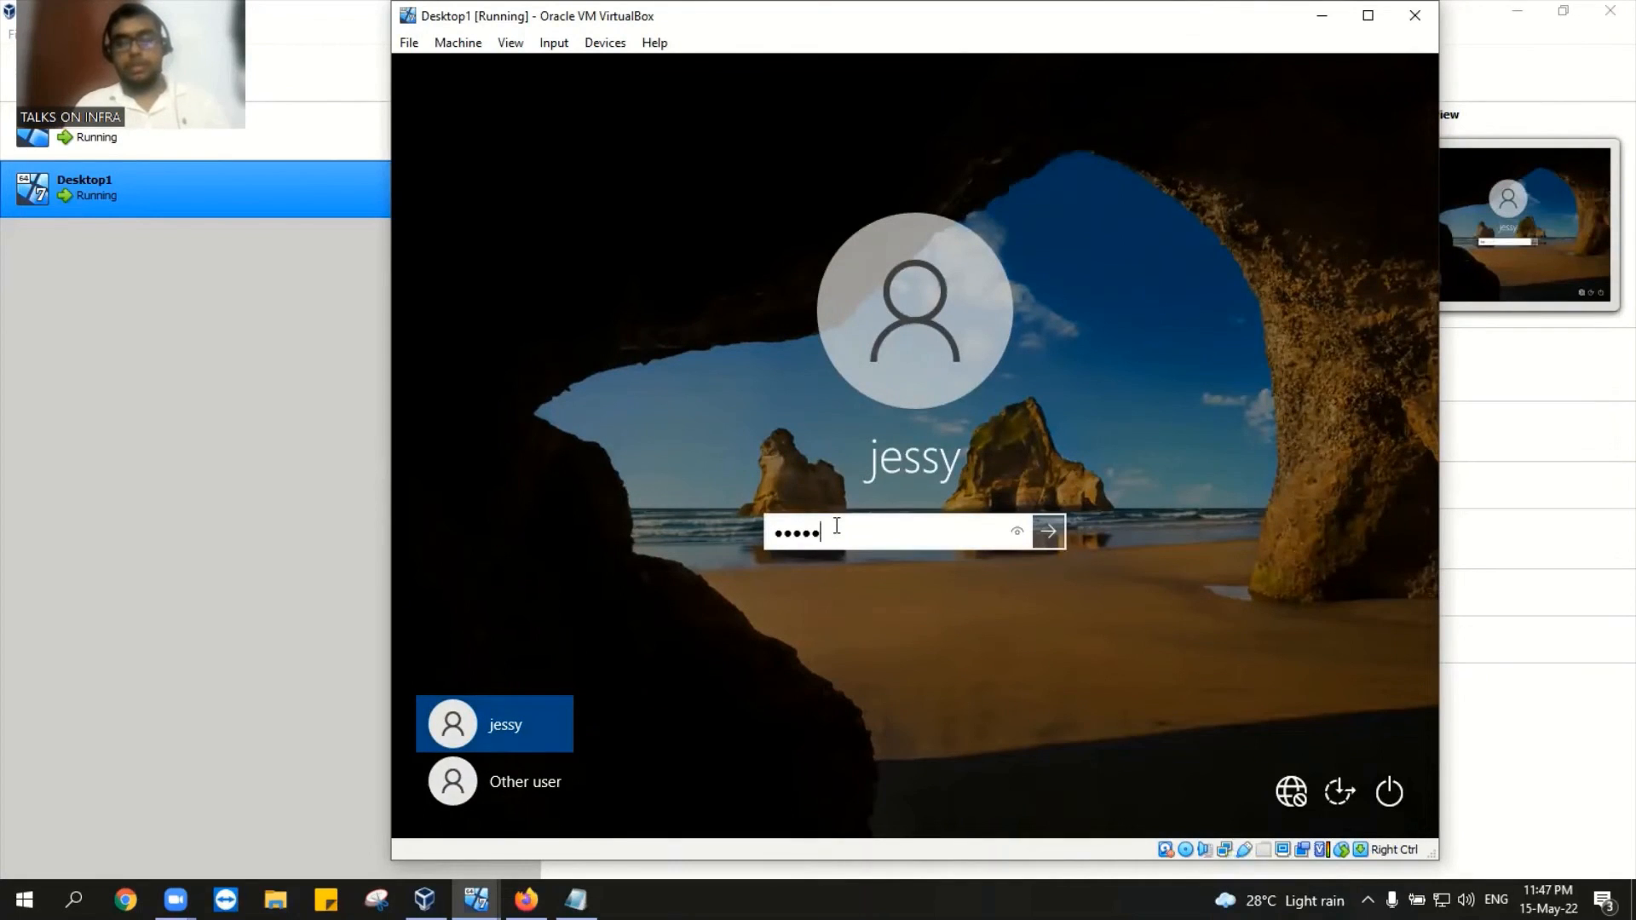
type("•")
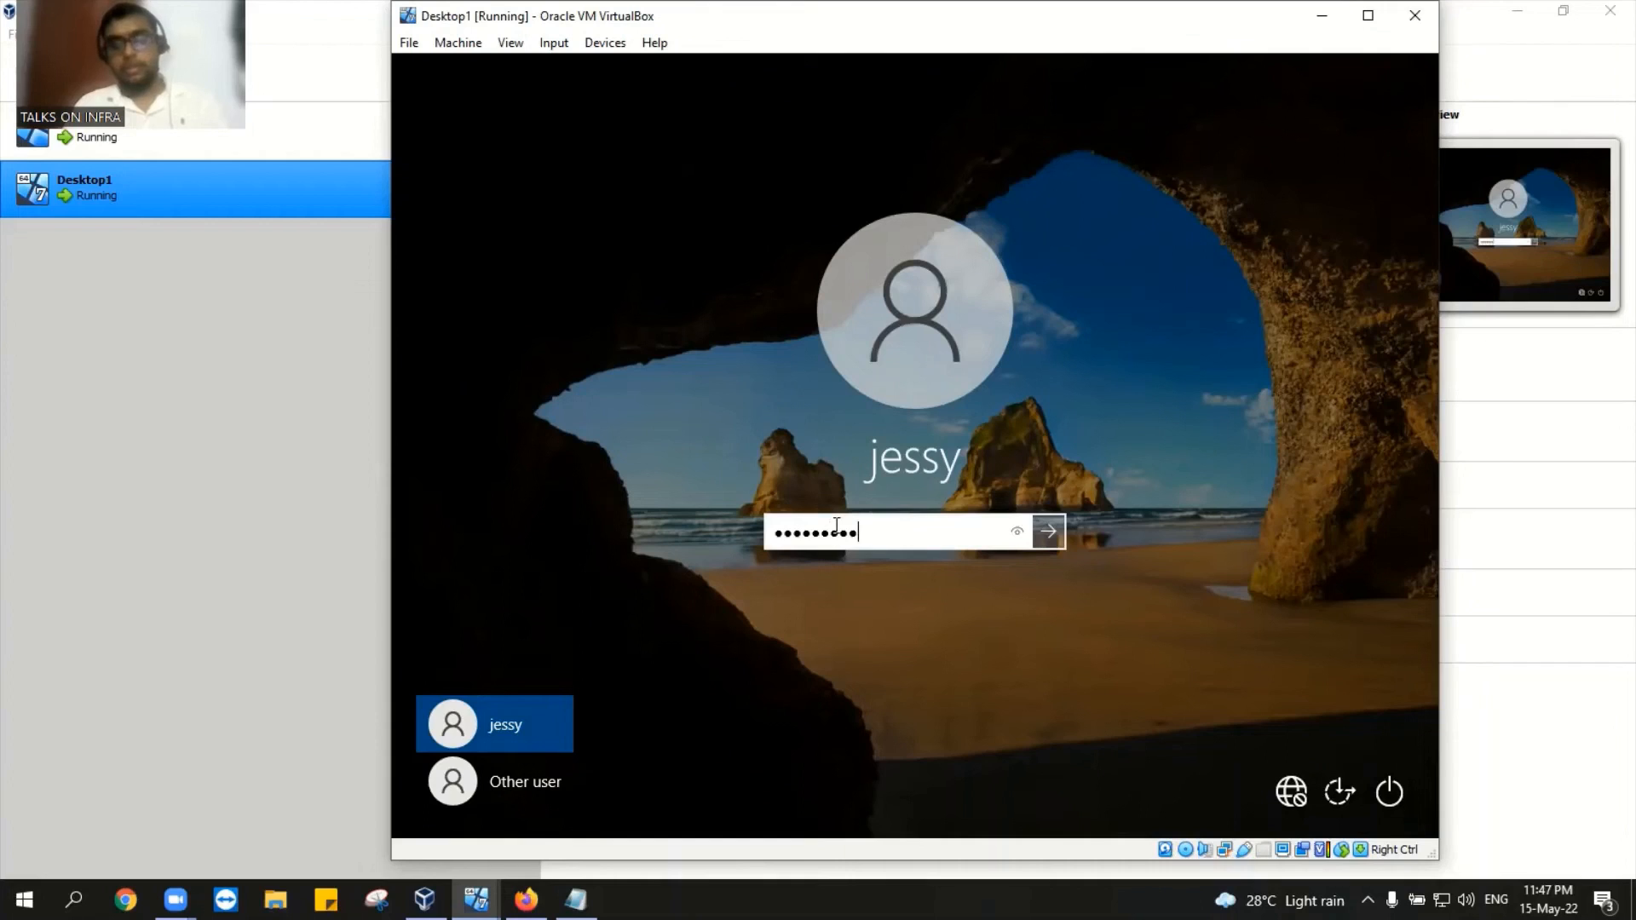
key("Return")
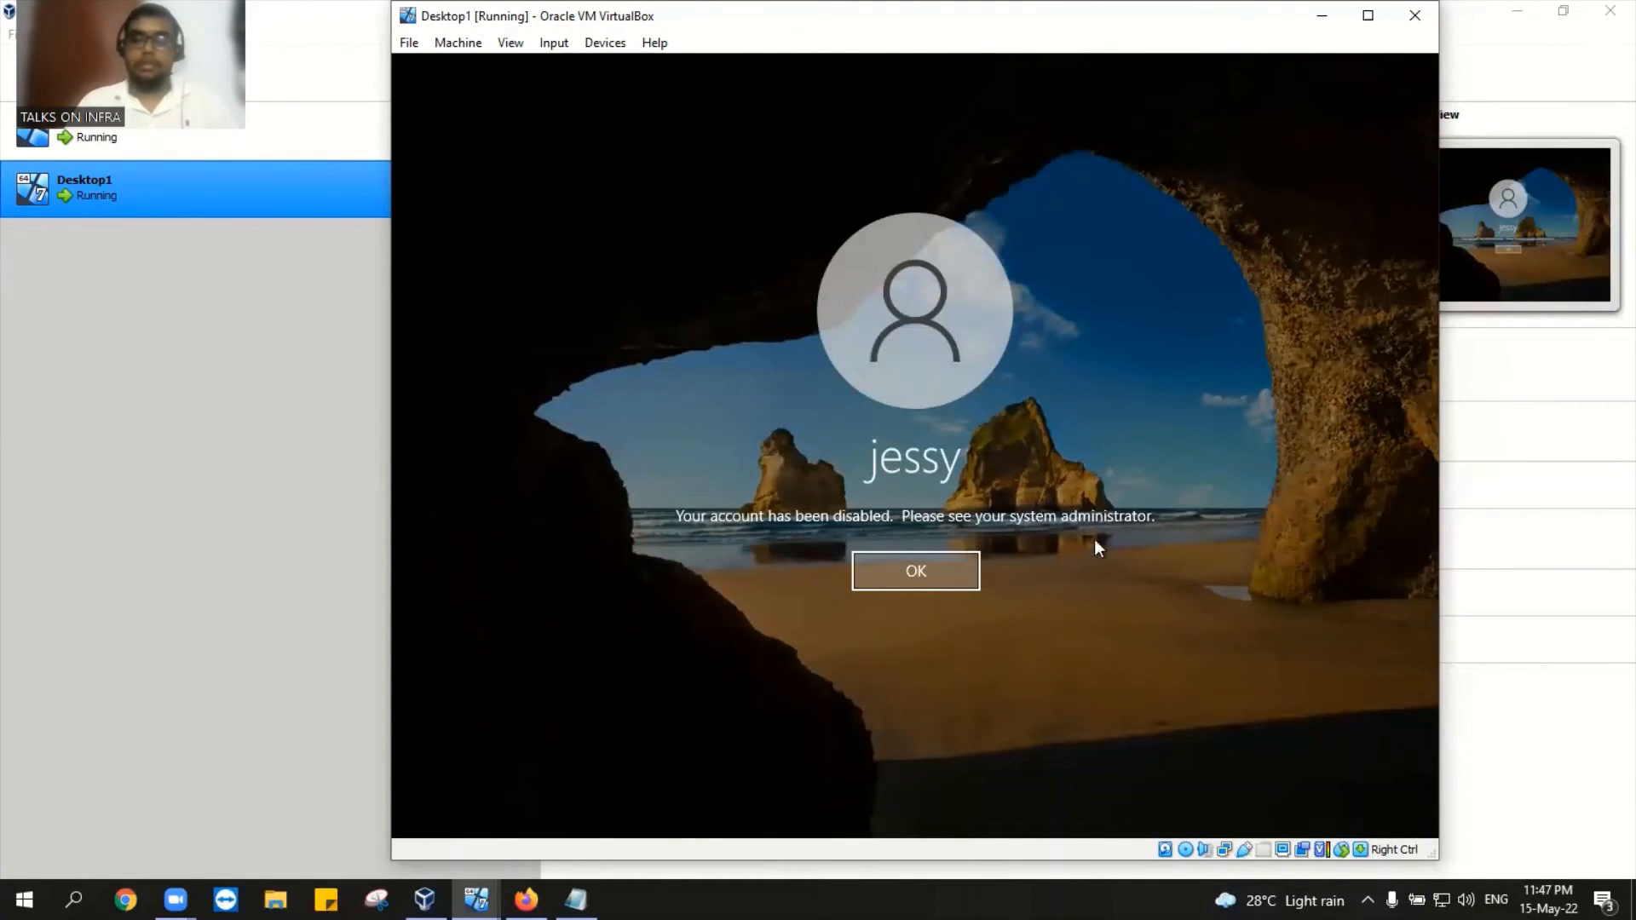
left_click(882, 585)
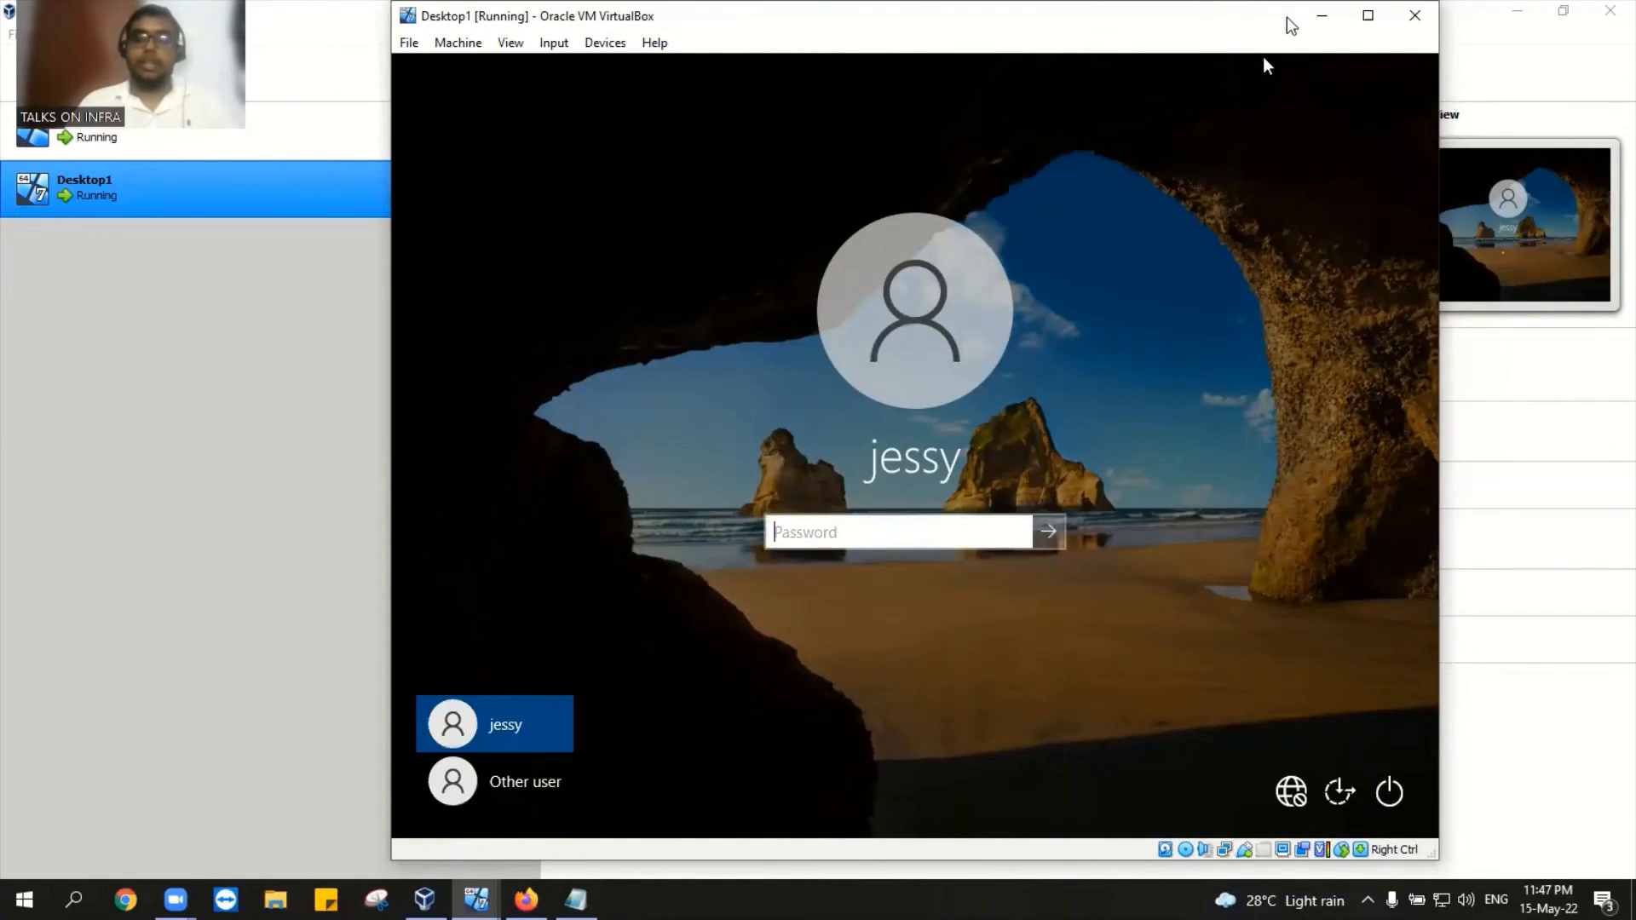
left_click(1321, 15)
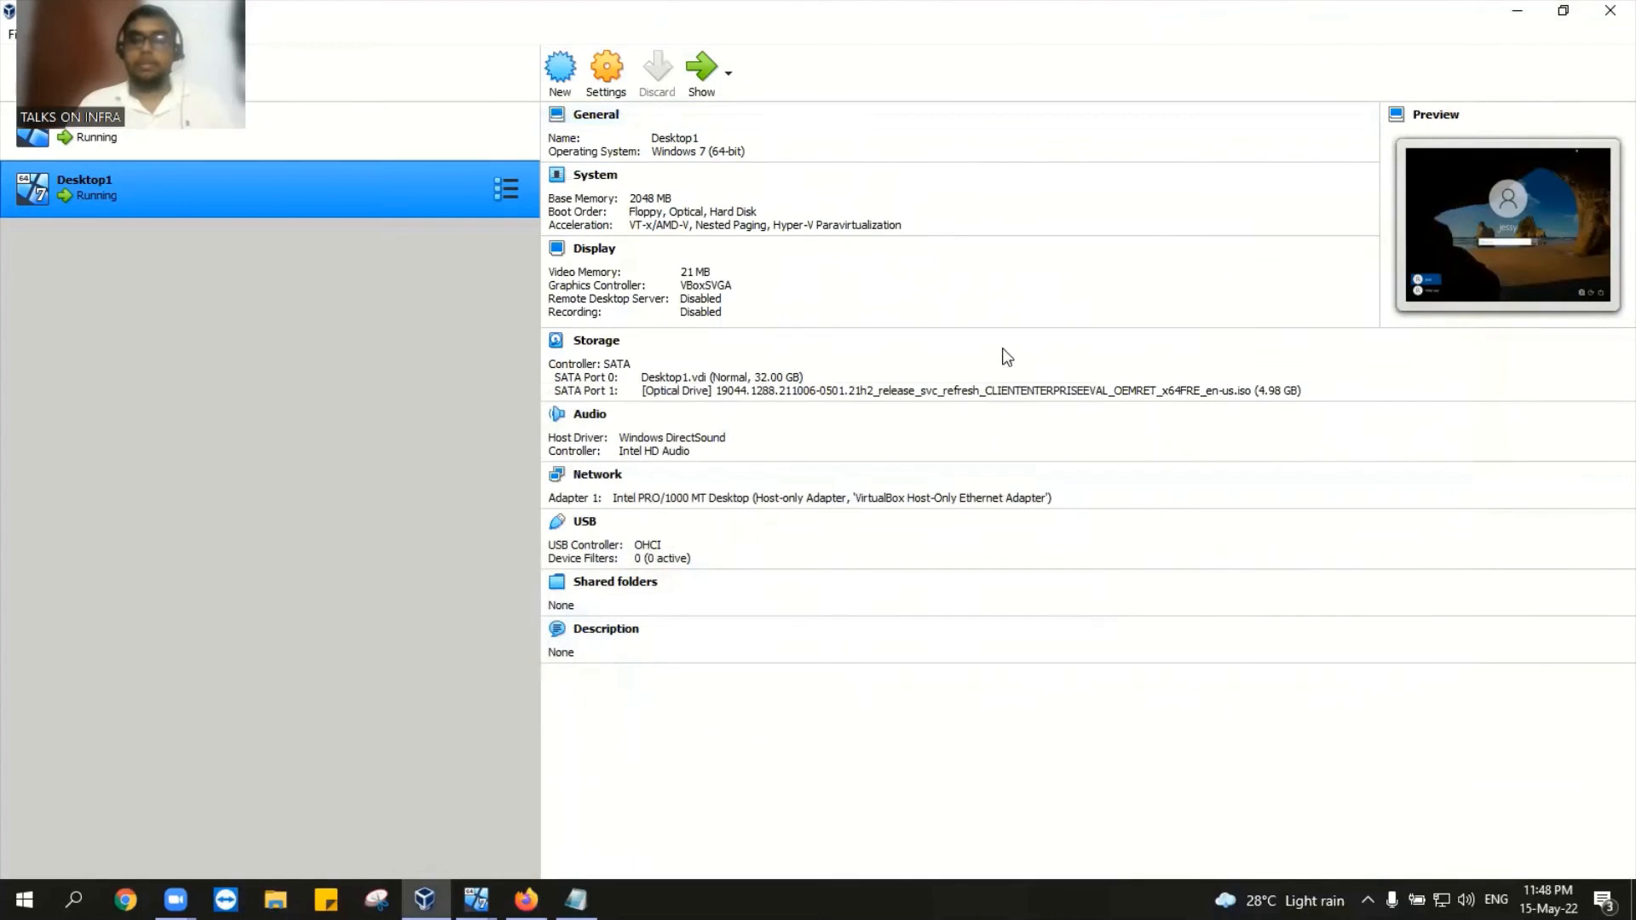
Step: On the DC, open Find for the mydomain.com domain
mouse_move(475, 898)
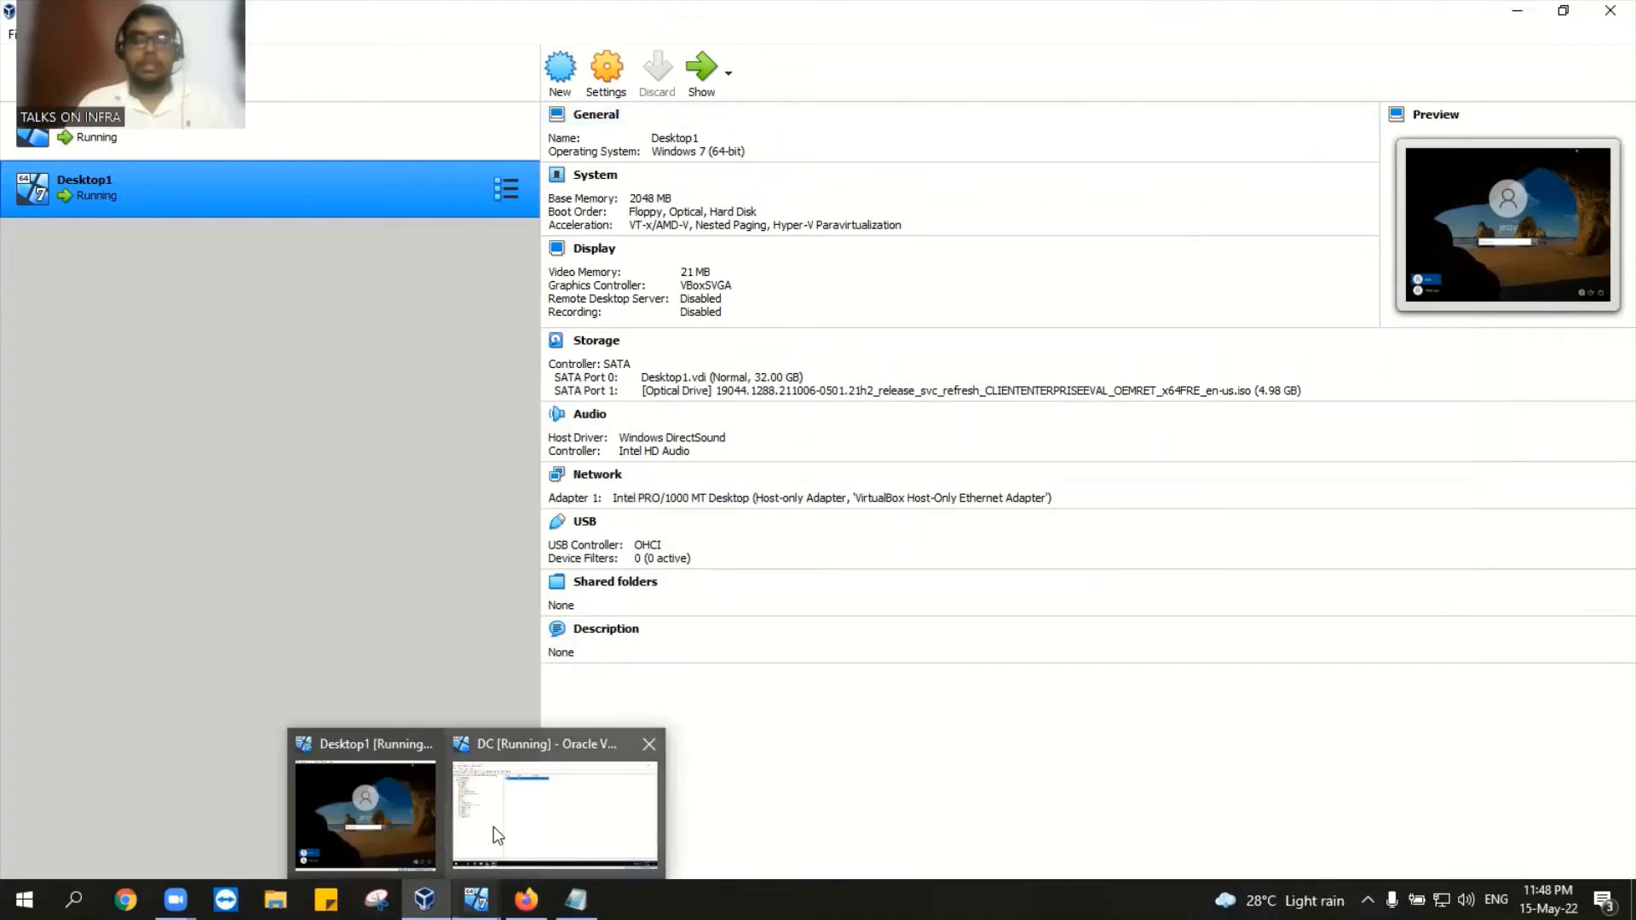
left_click(522, 803)
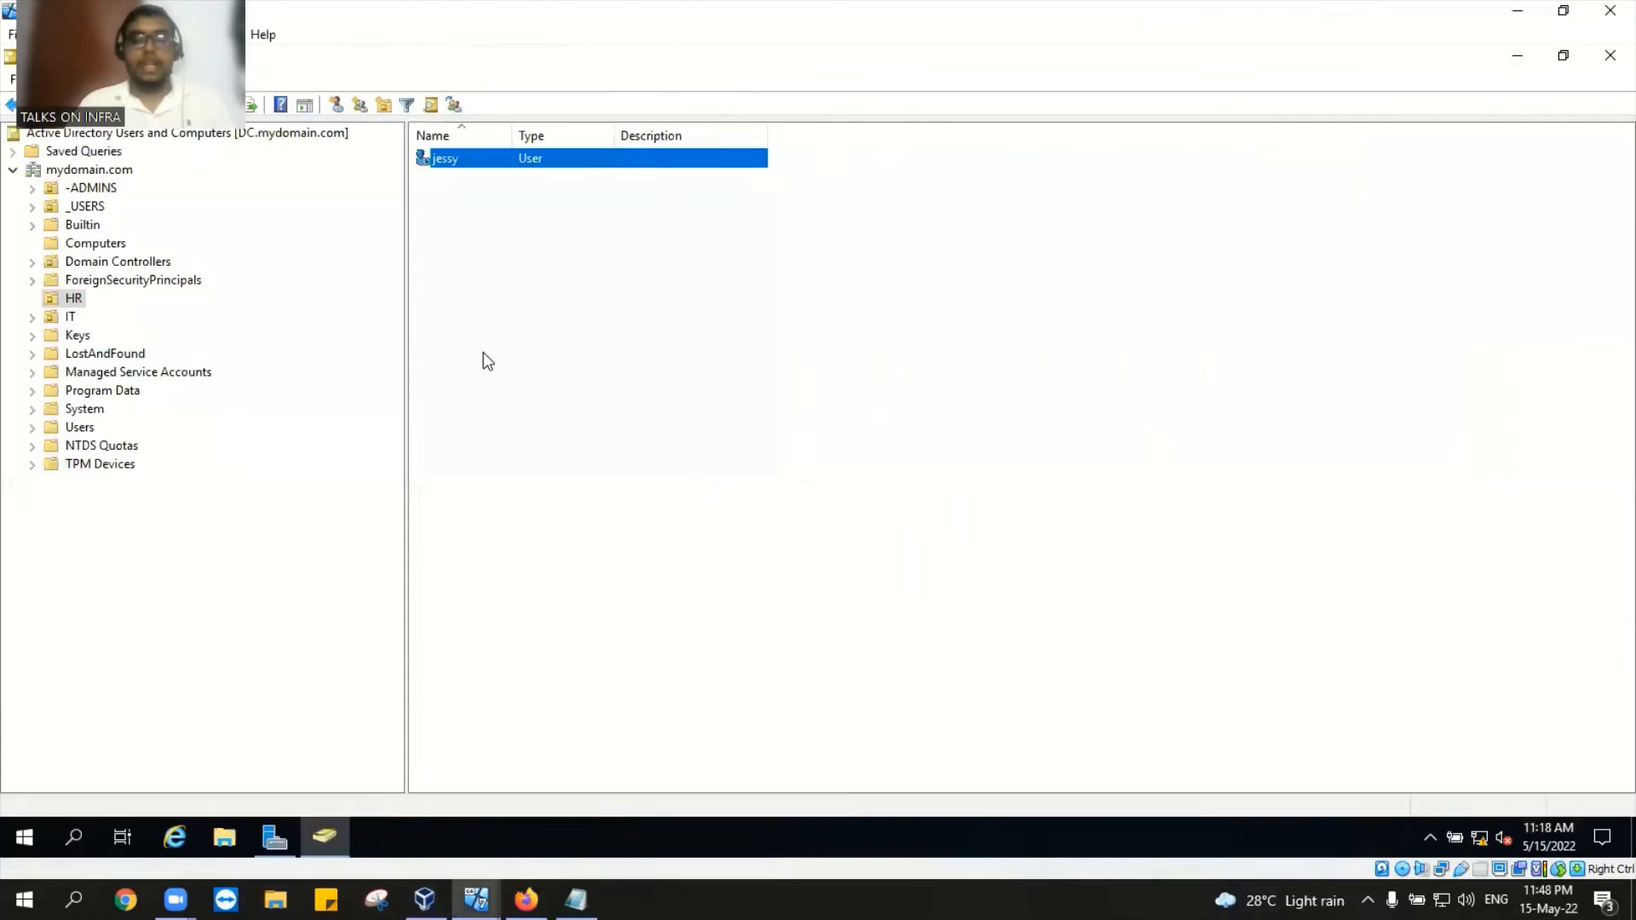
left_click(94, 169)
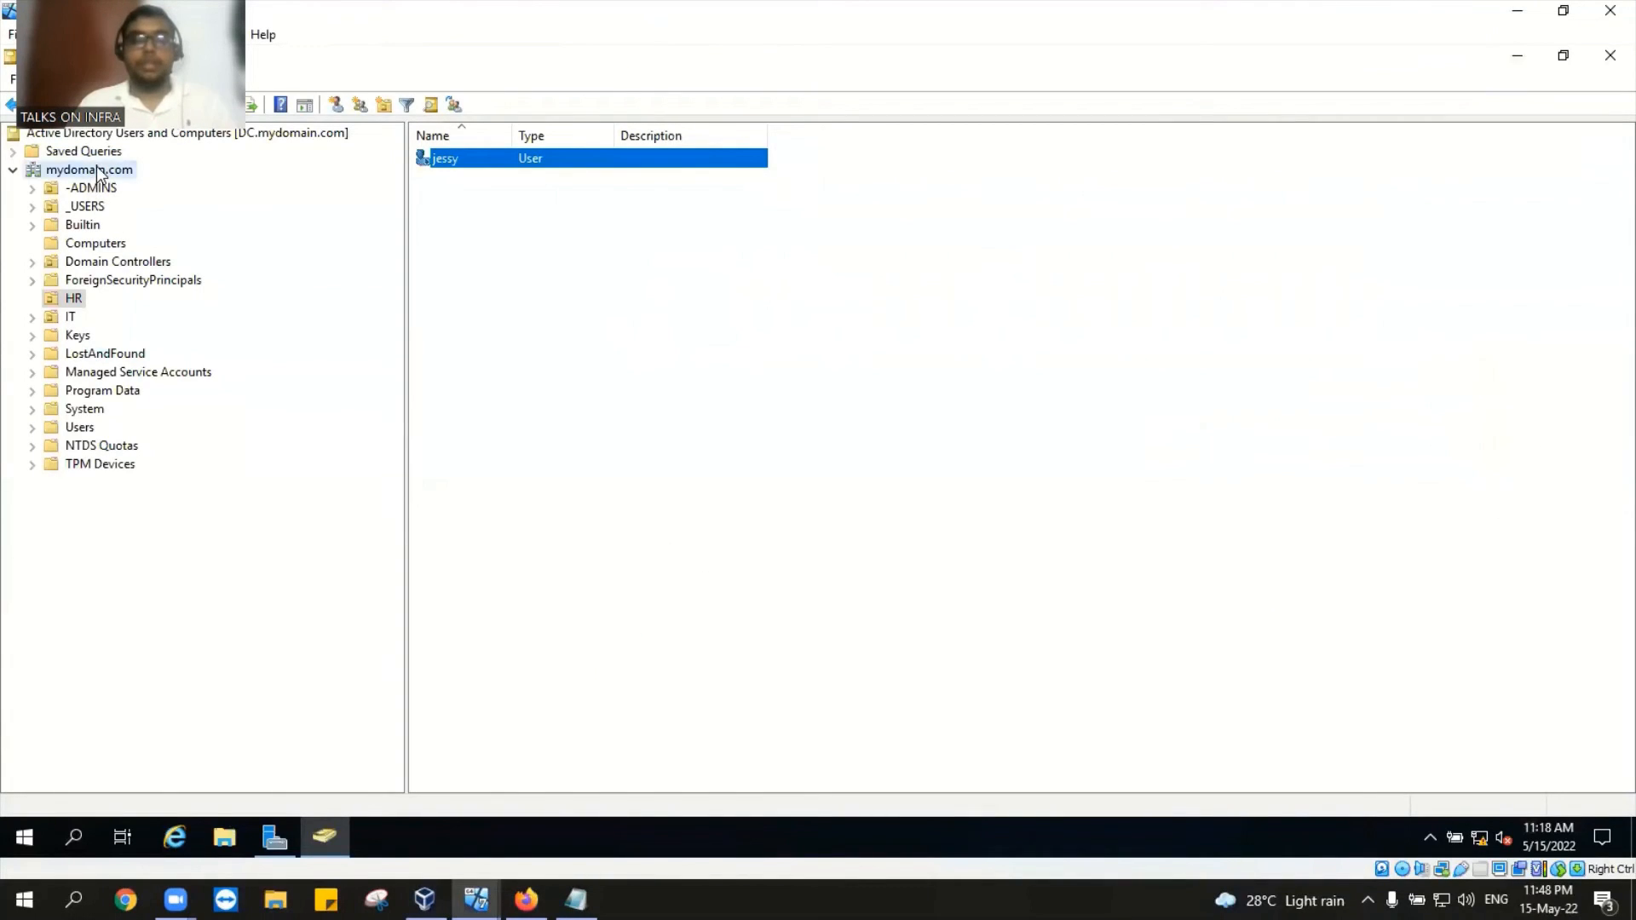
right_click(96, 166)
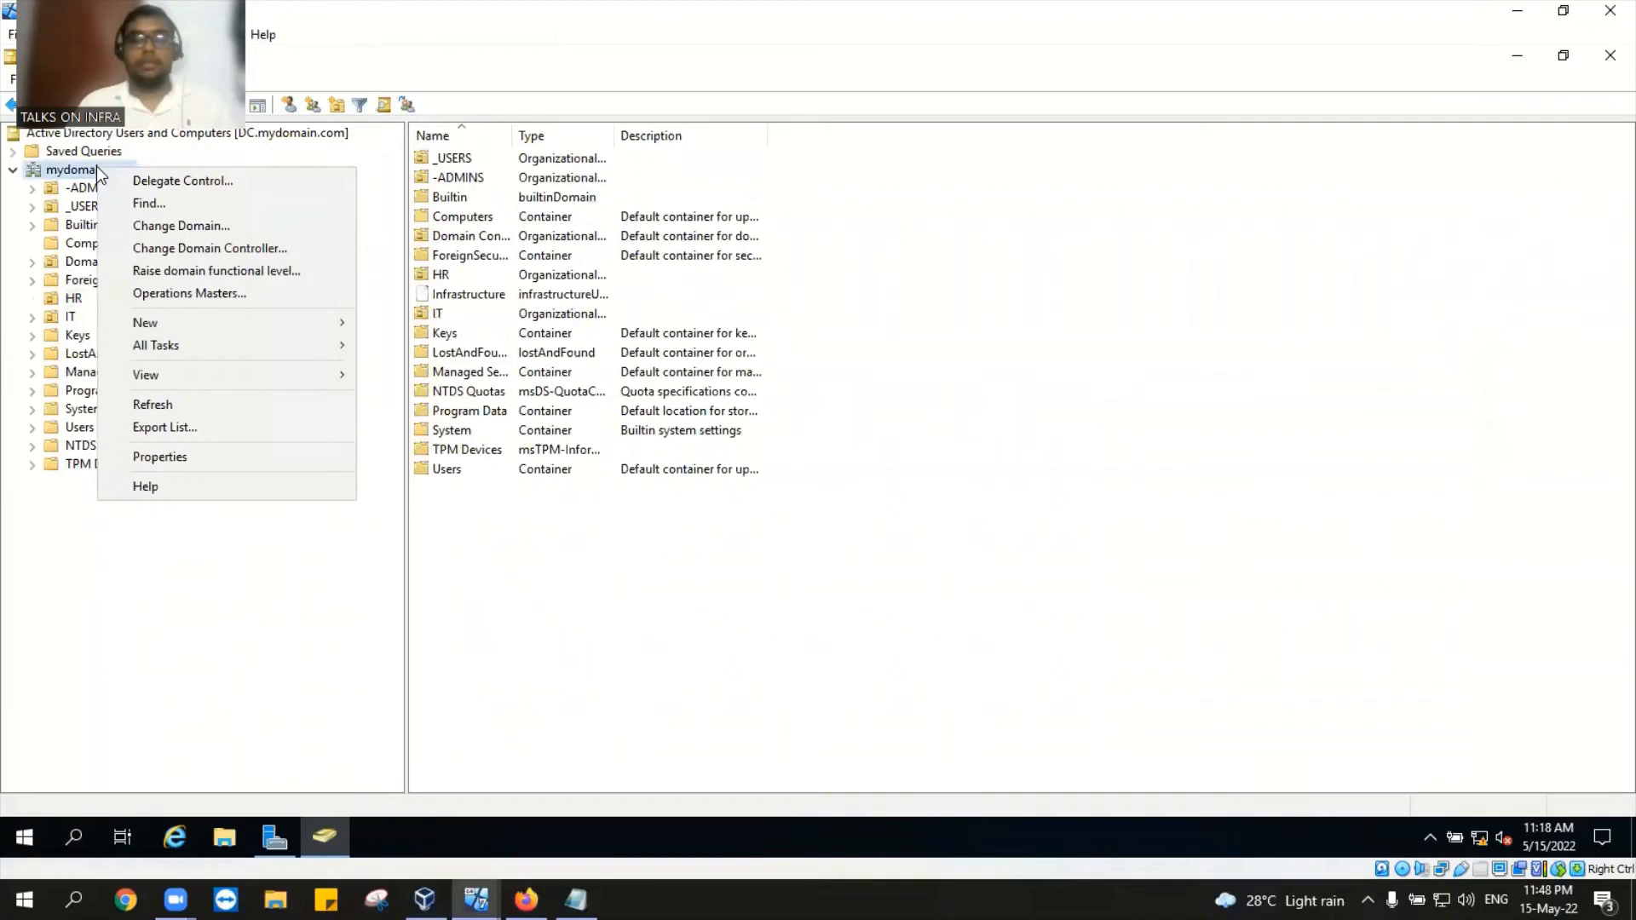
left_click(177, 202)
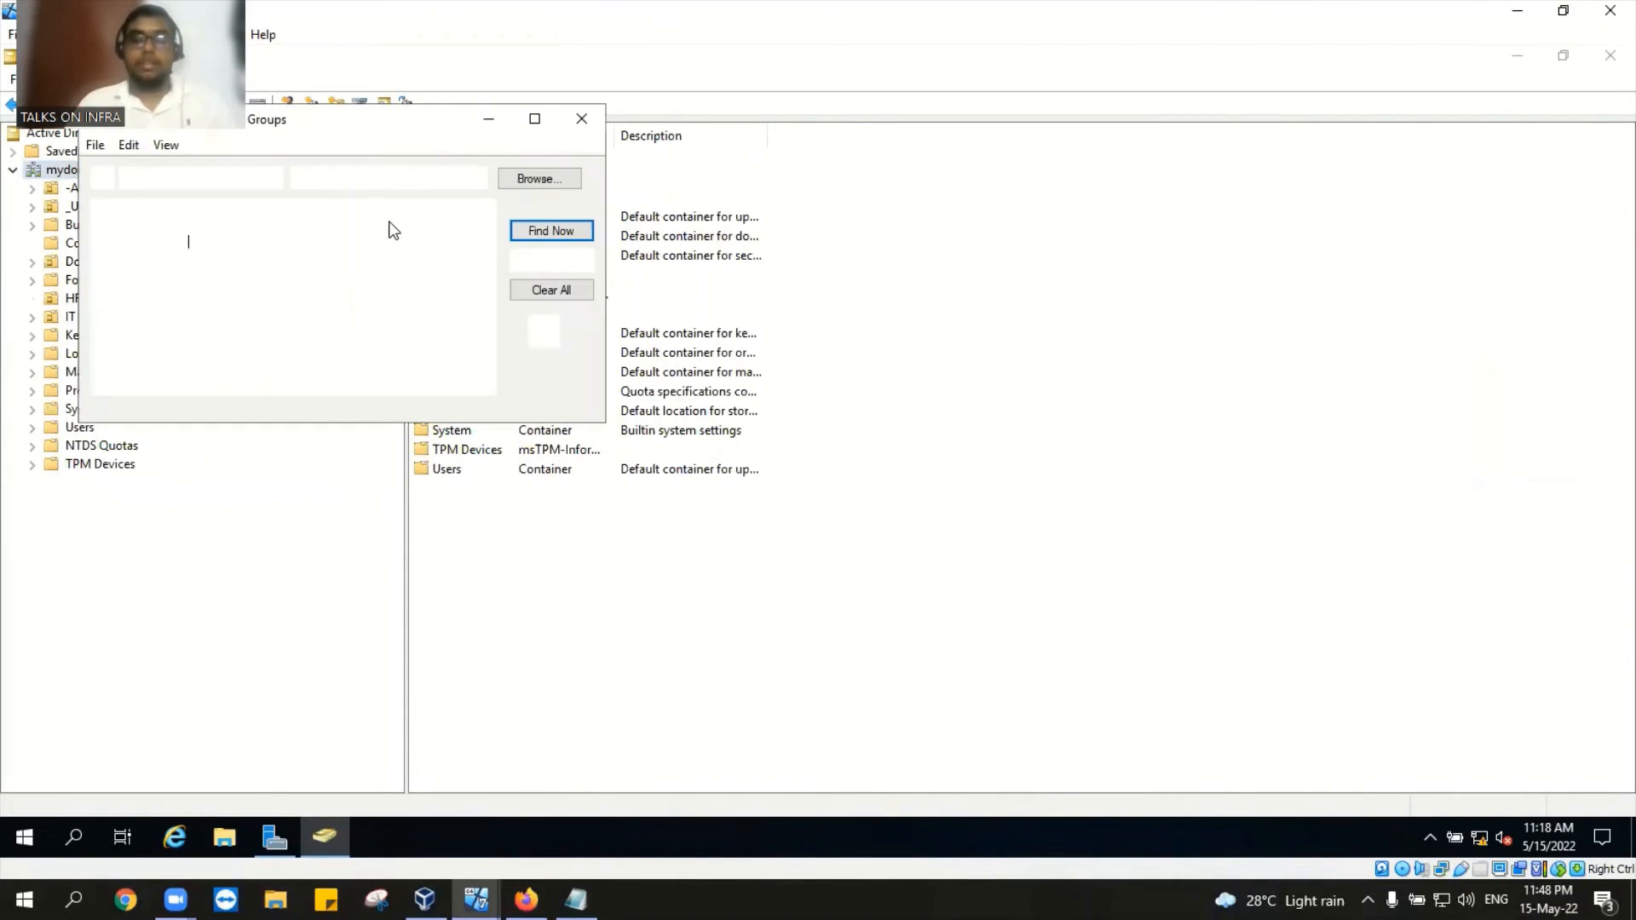
Step: Search the Entire Directory for 'jessy' and select the single result
left_click(424, 177)
left_click(381, 205)
left_click(194, 243)
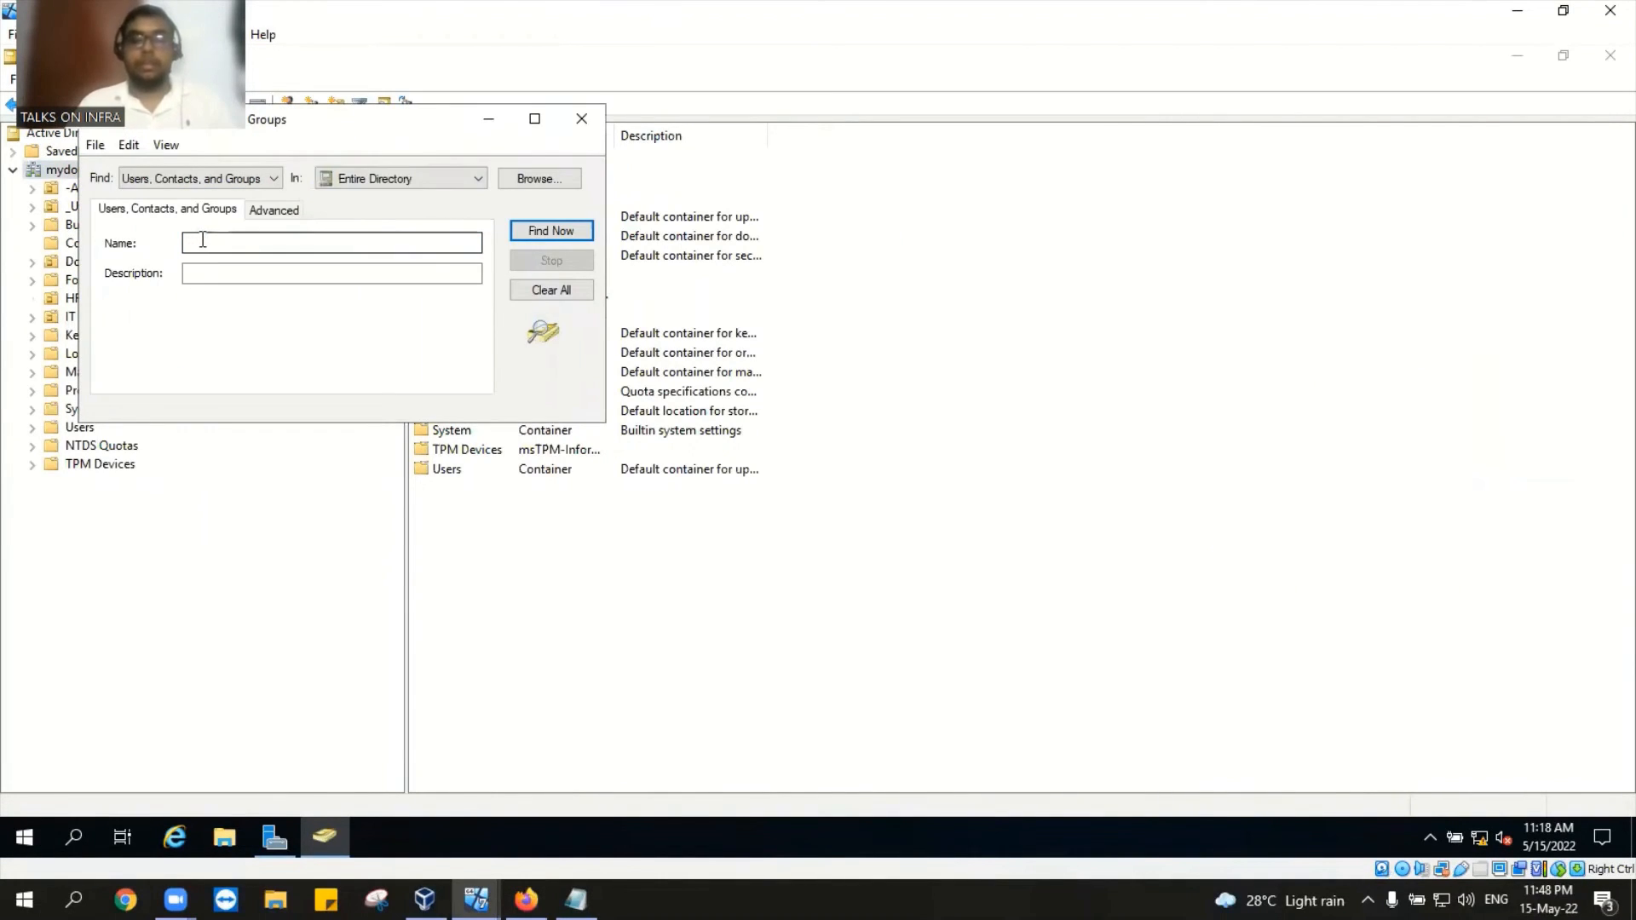
type("jessy")
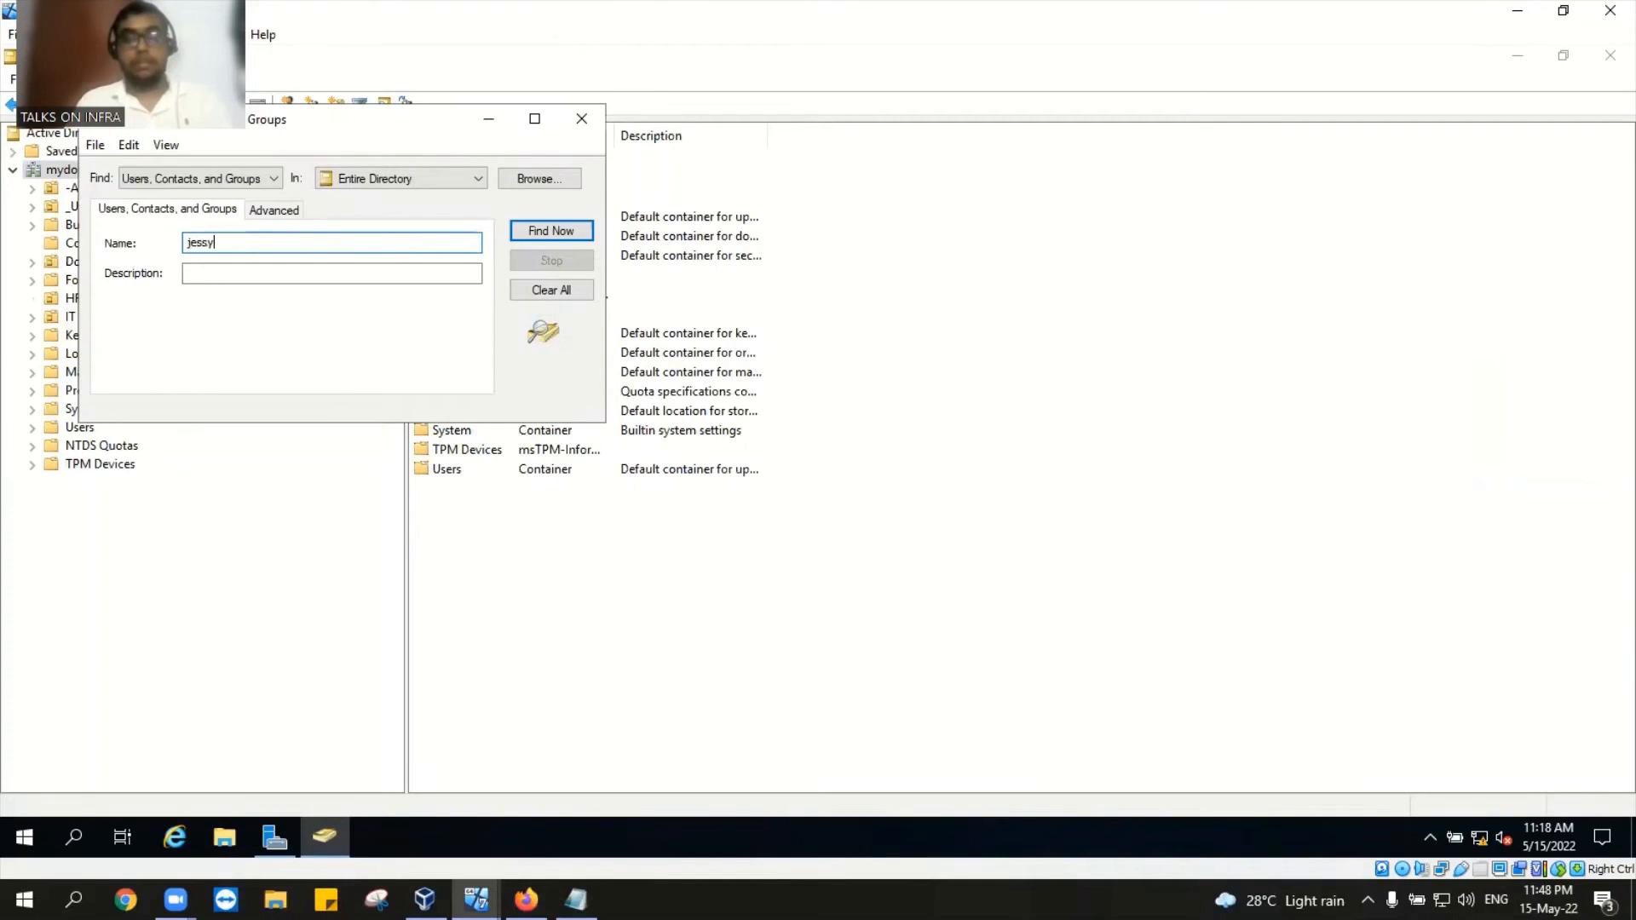
left_click(558, 231)
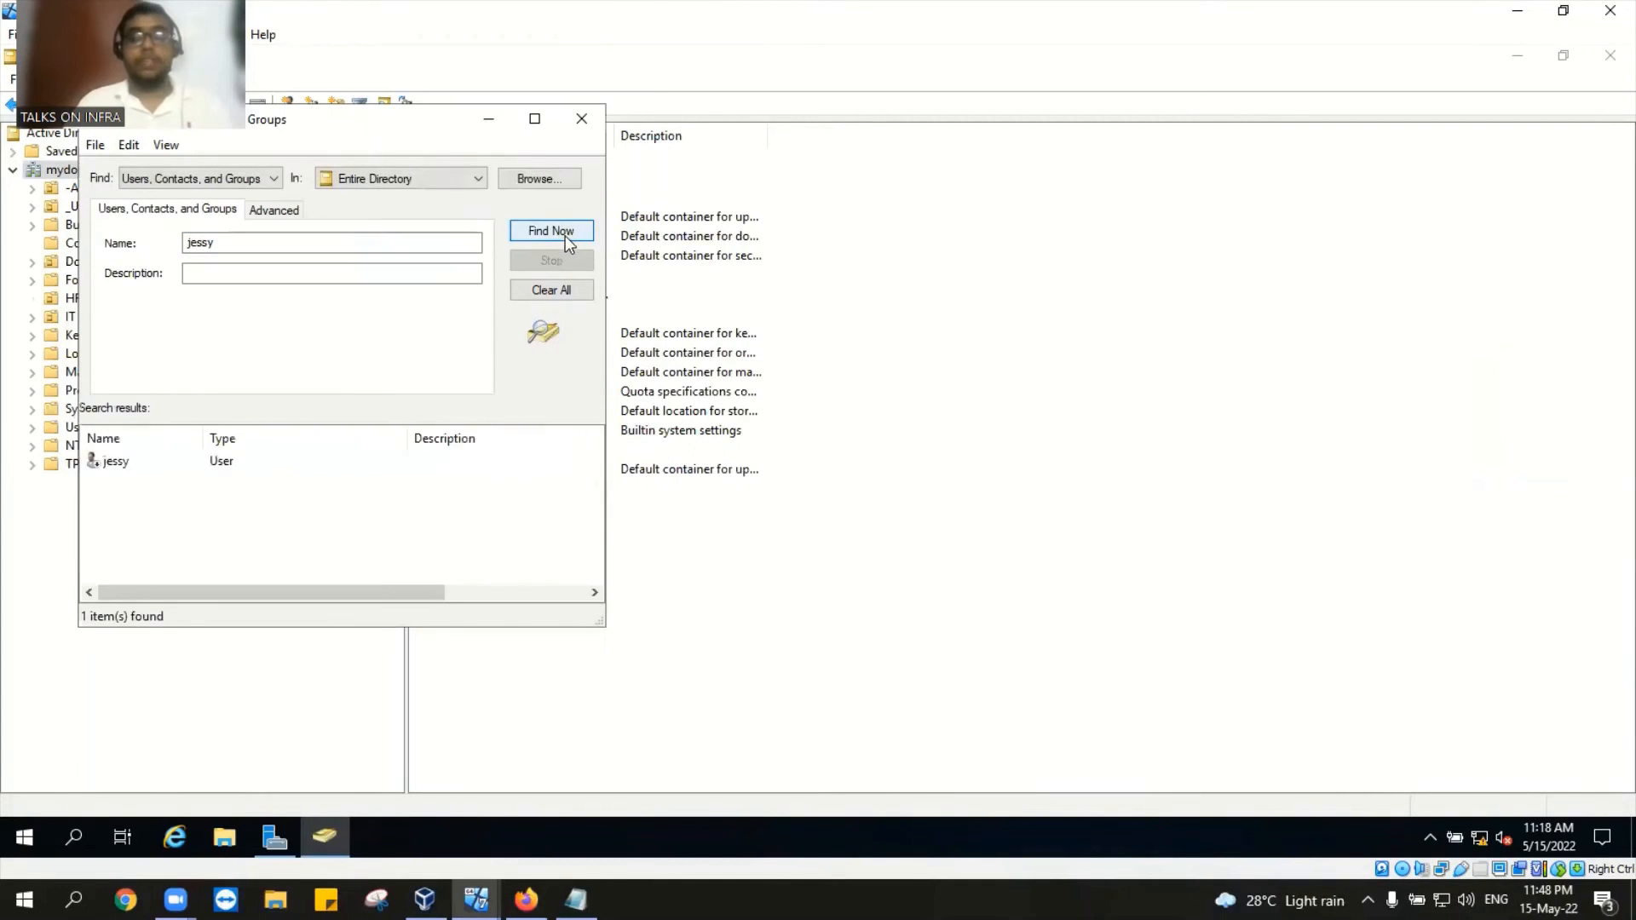
left_click(228, 465)
Step: Review the Account tab in jessy's properties, then close them
double_click(227, 464)
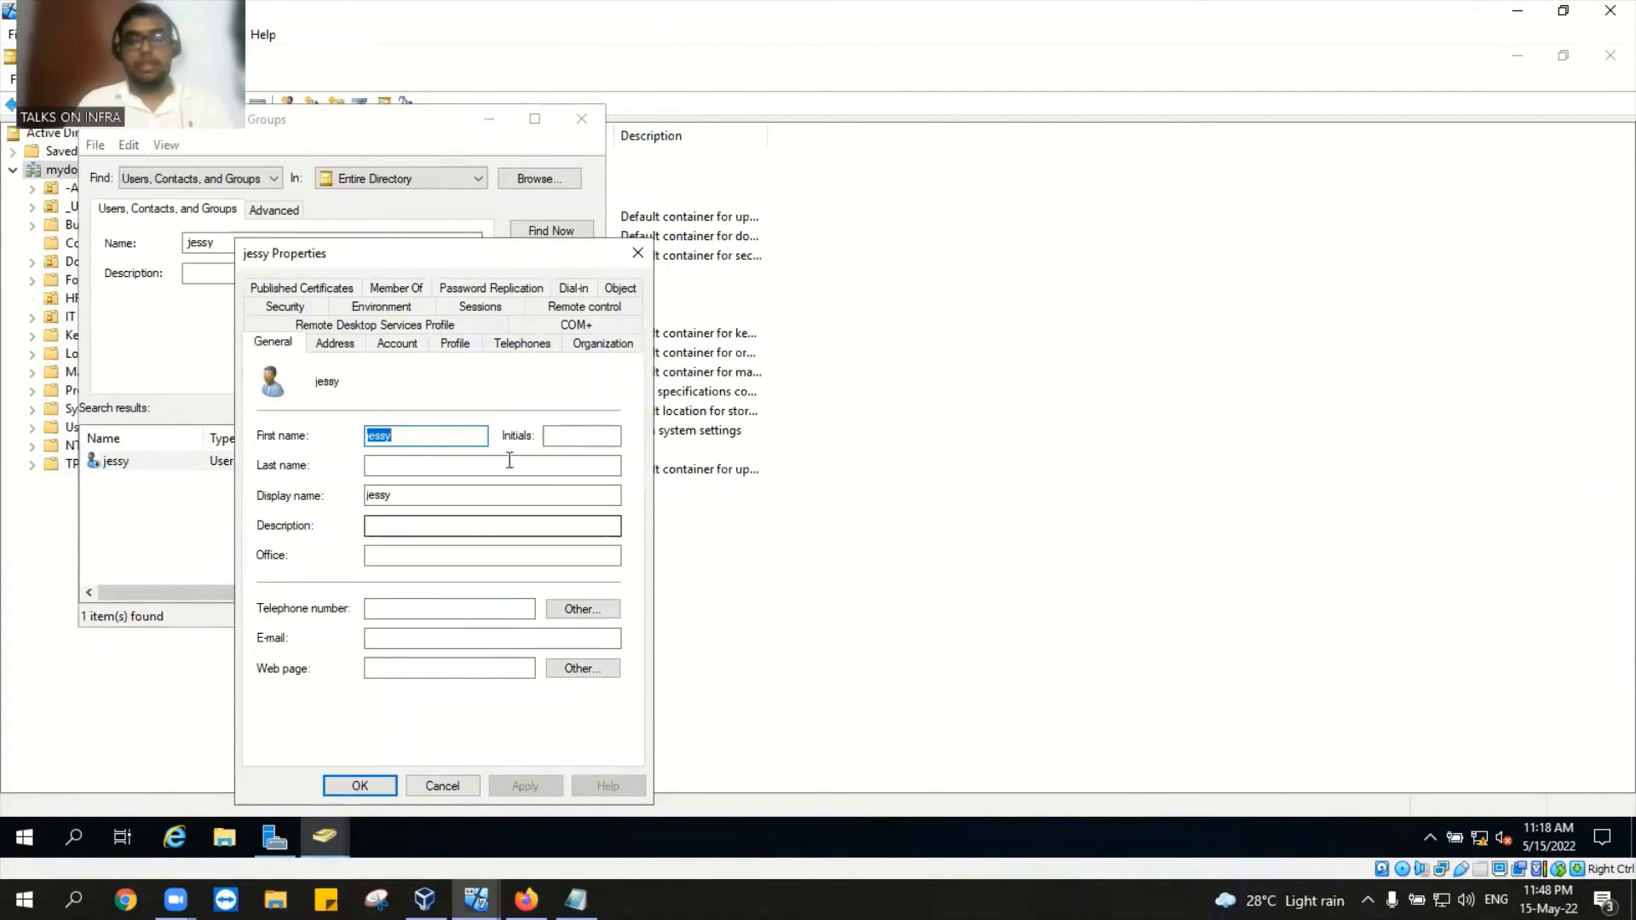
left_click(409, 345)
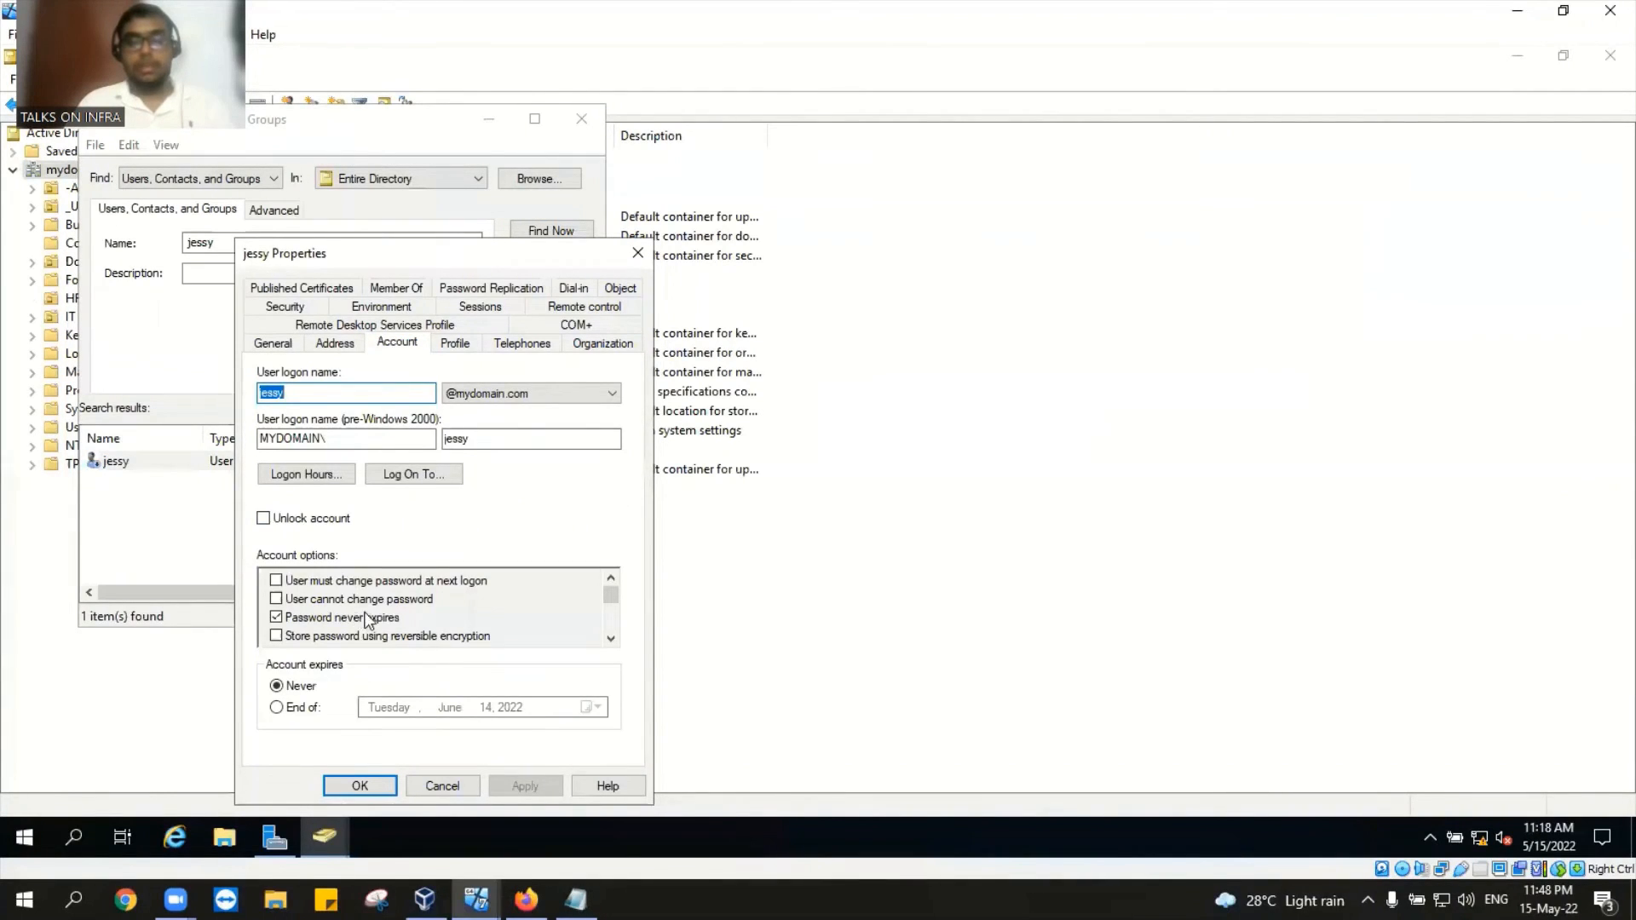
left_click(638, 254)
Step: Enable jessy's account and acknowledge the confirmation
right_click(203, 464)
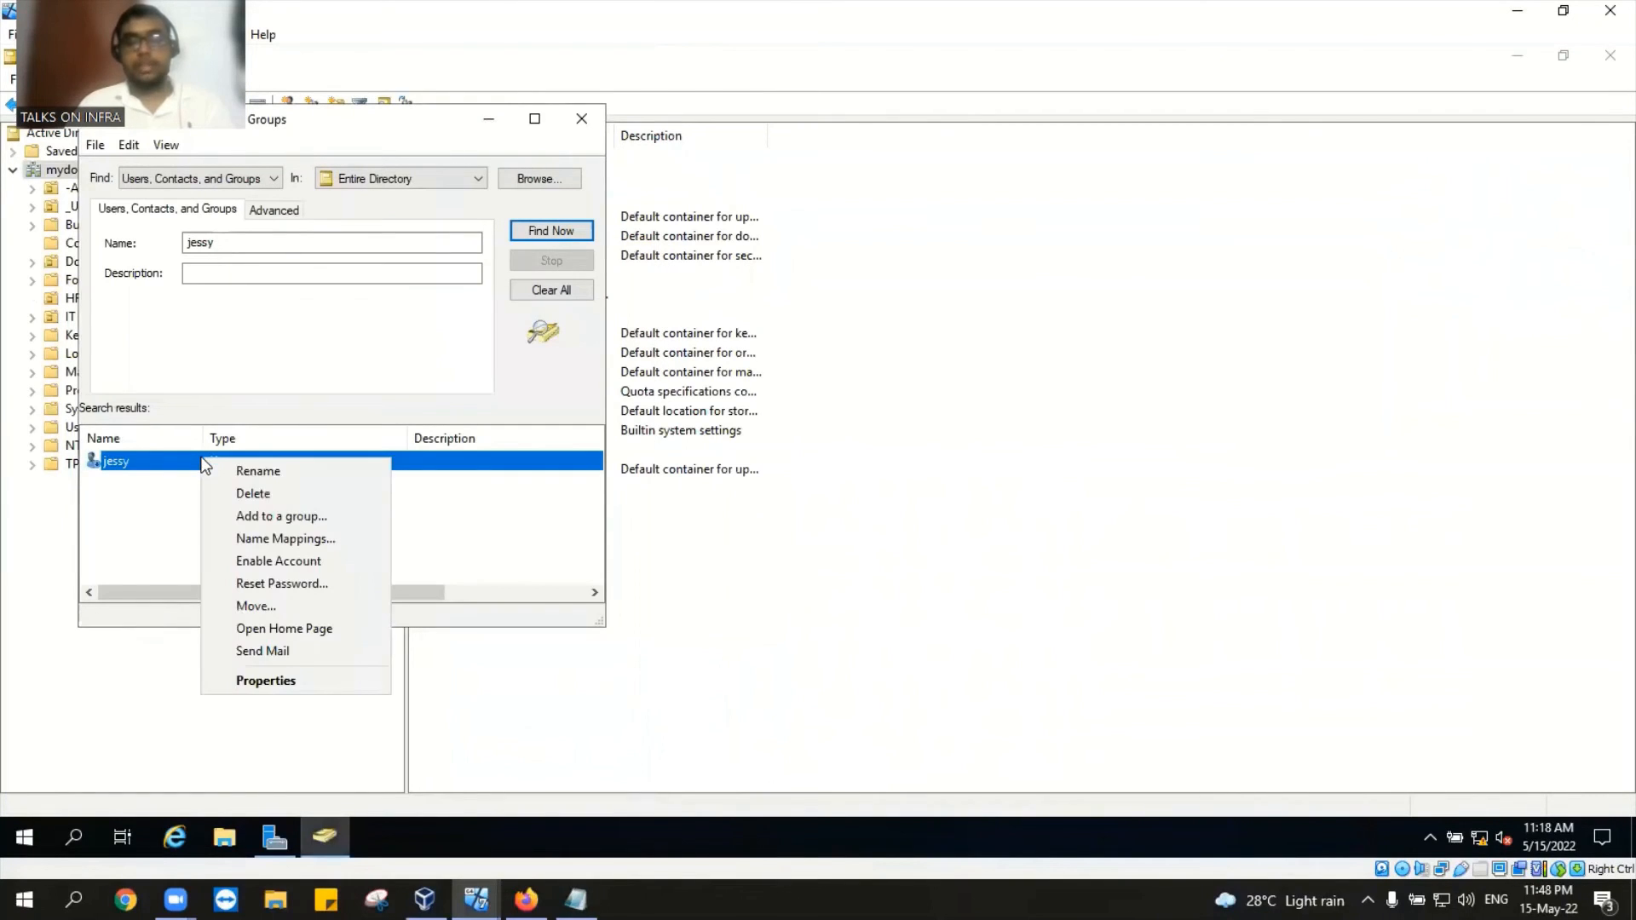
left_click(288, 560)
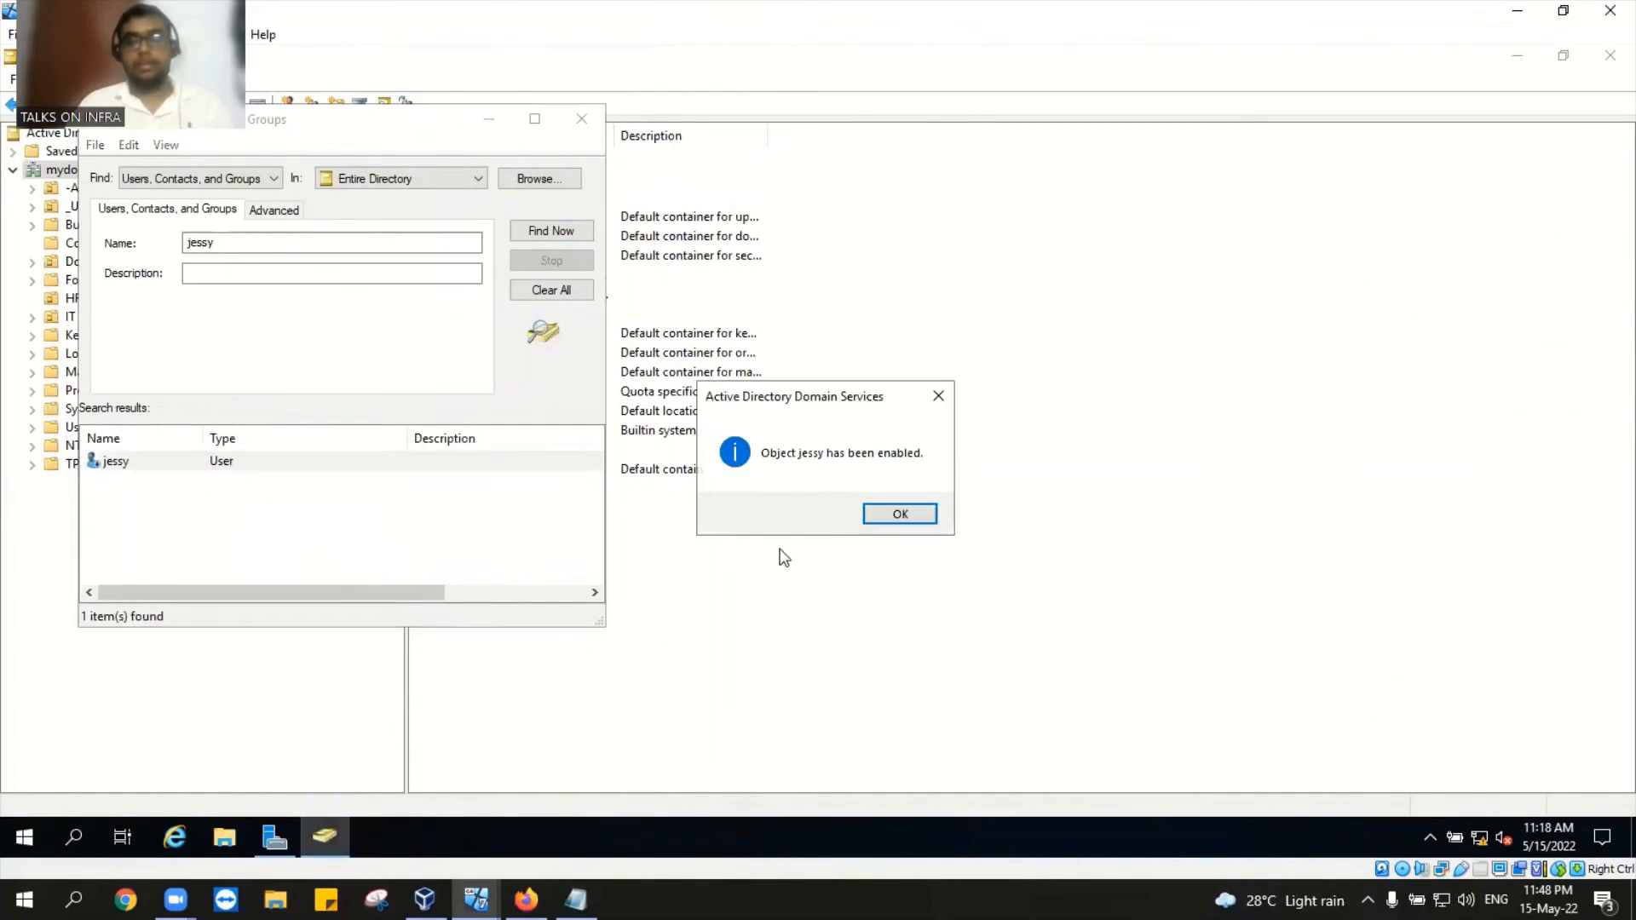
left_click(895, 513)
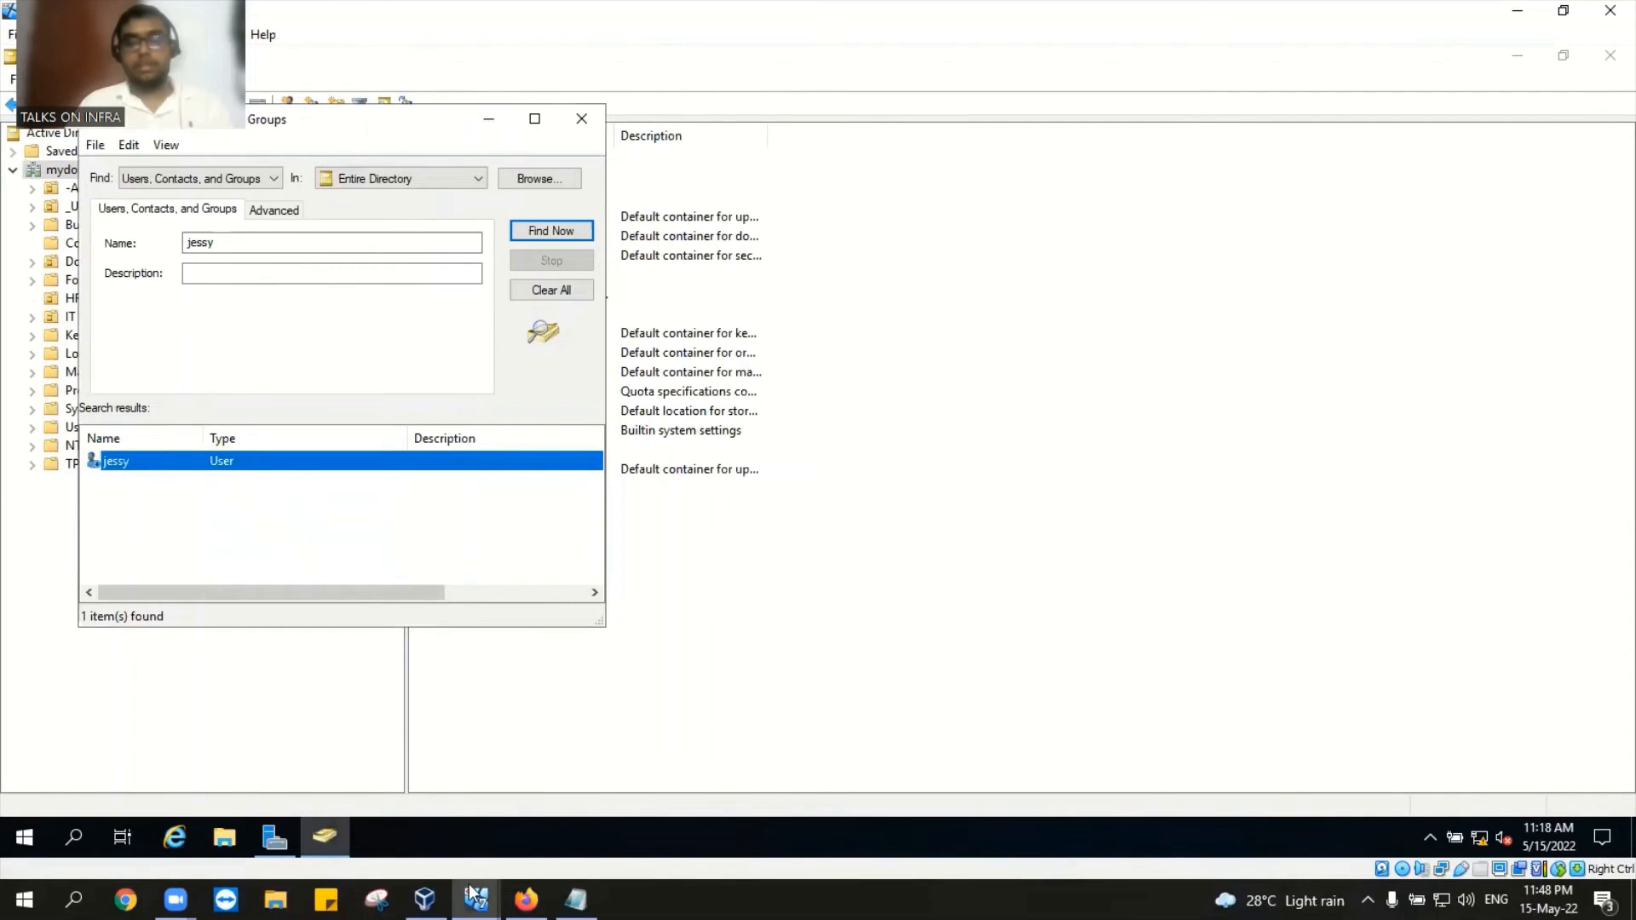
Step: Send Ctrl-Alt-Del to Desktop1, sign in again with jessy's password, then minimize the window
mouse_move(470, 895)
left_click(319, 823)
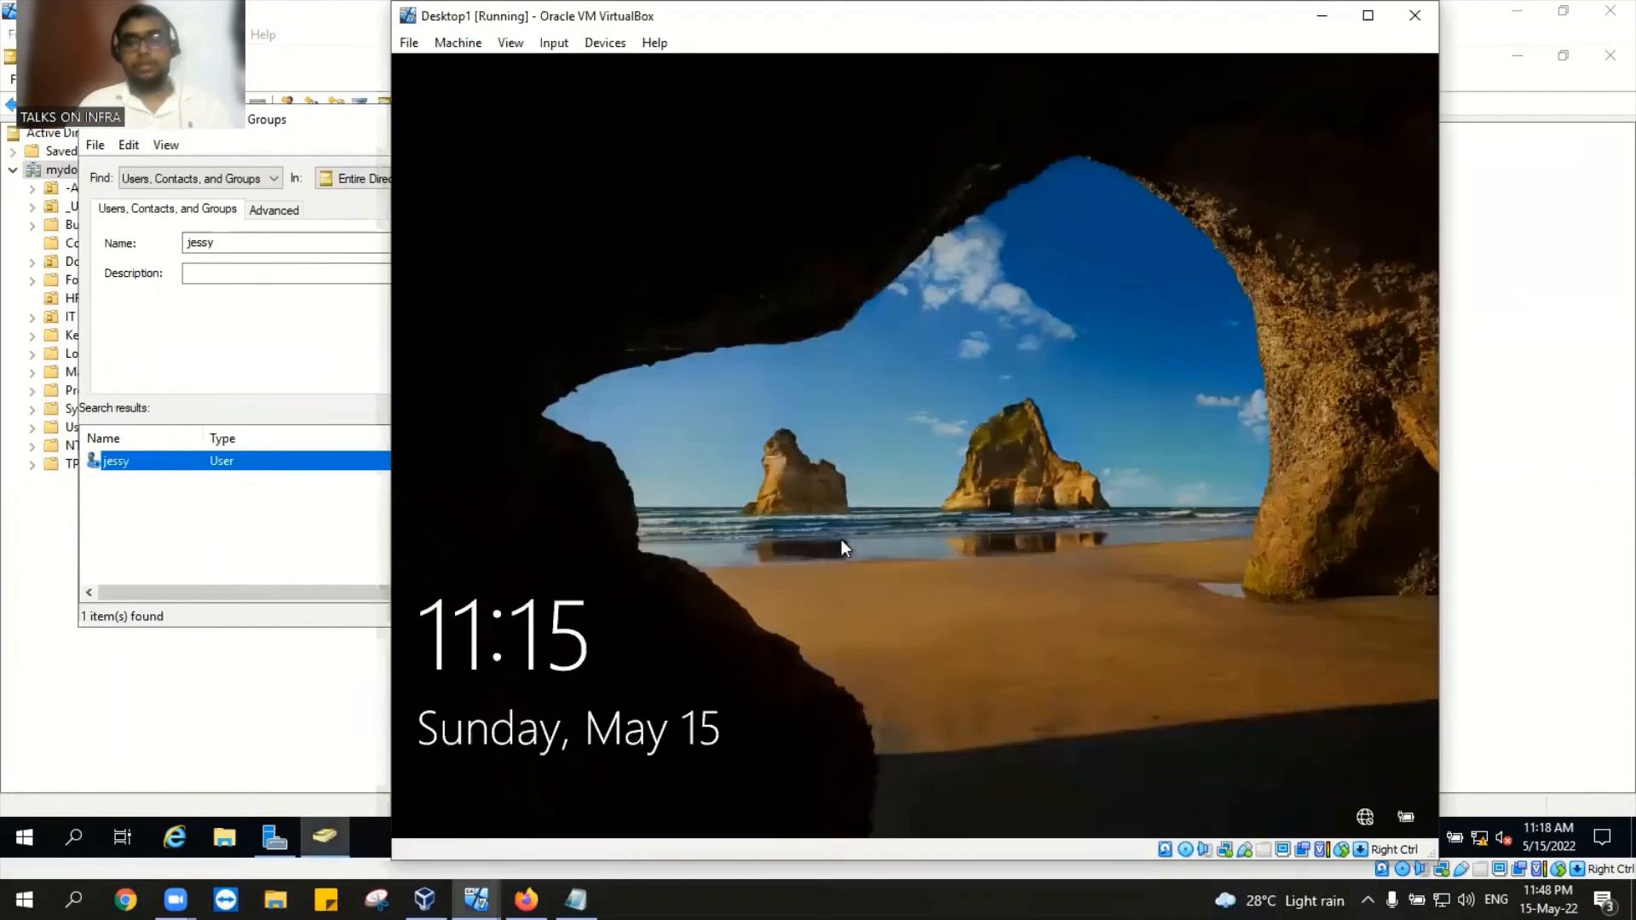
left_click(554, 42)
mouse_move(537, 45)
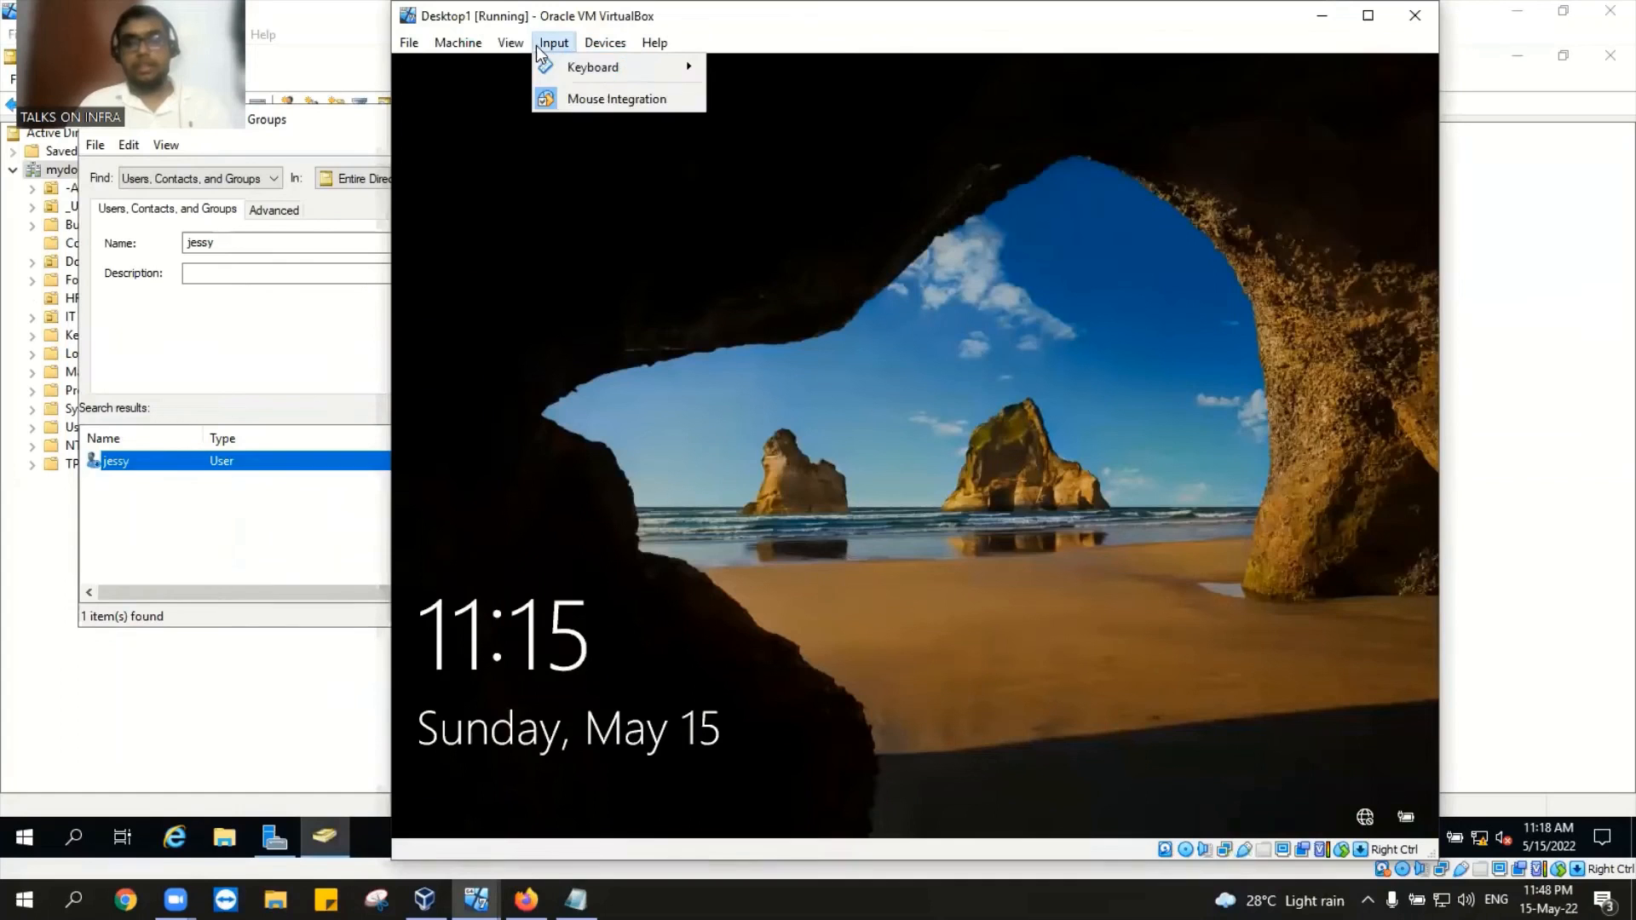
mouse_move(596, 67)
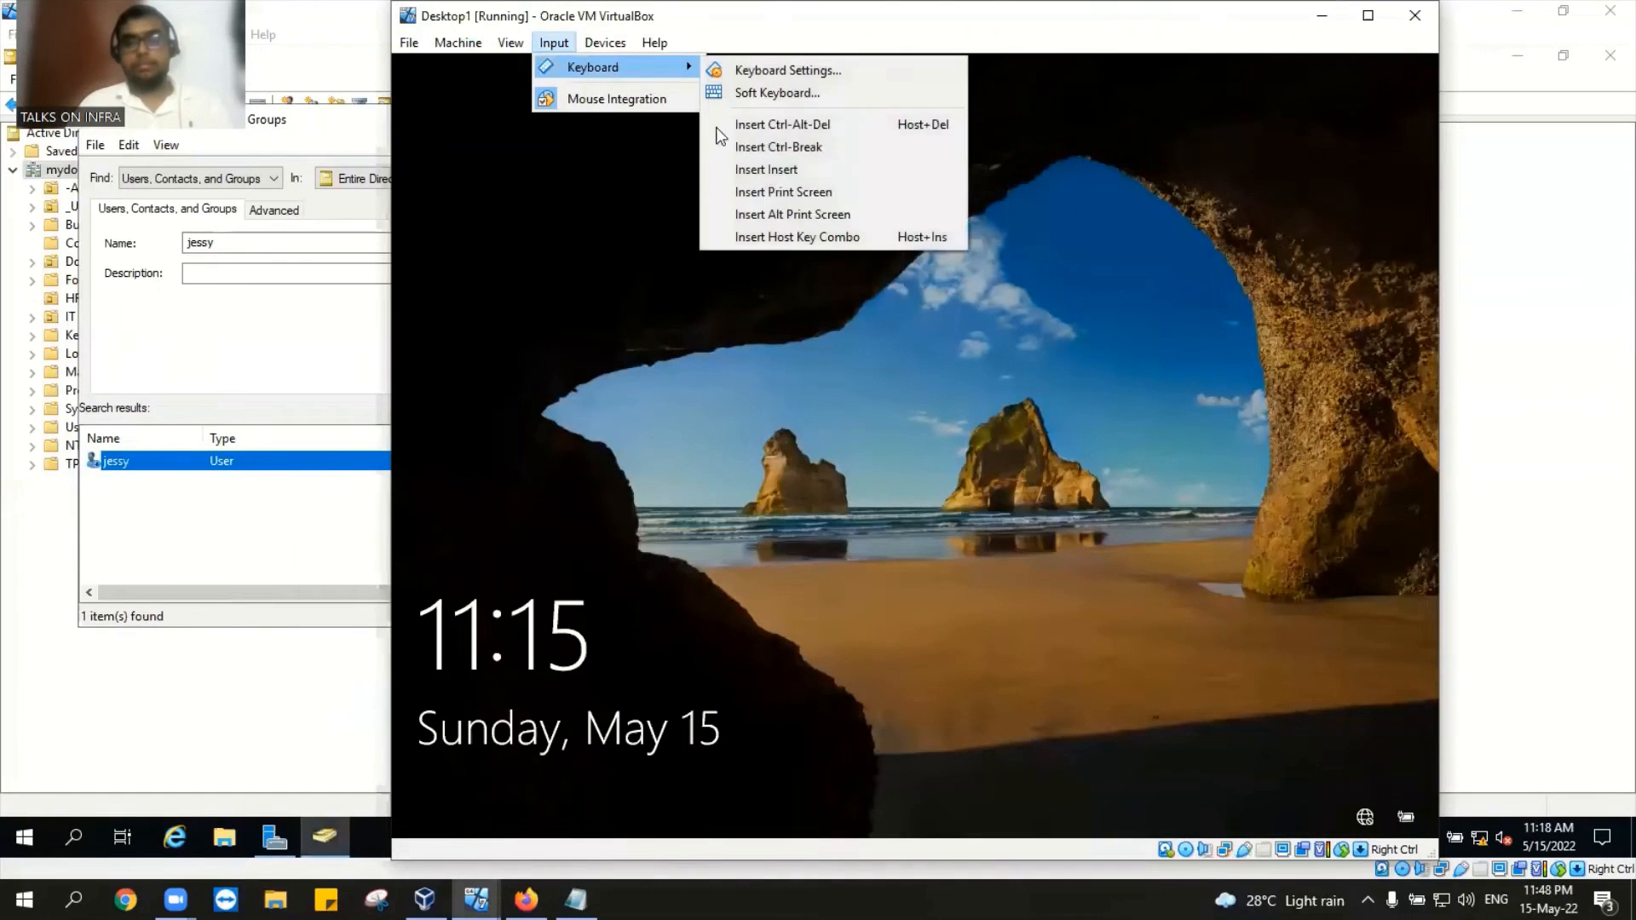
left_click(782, 124)
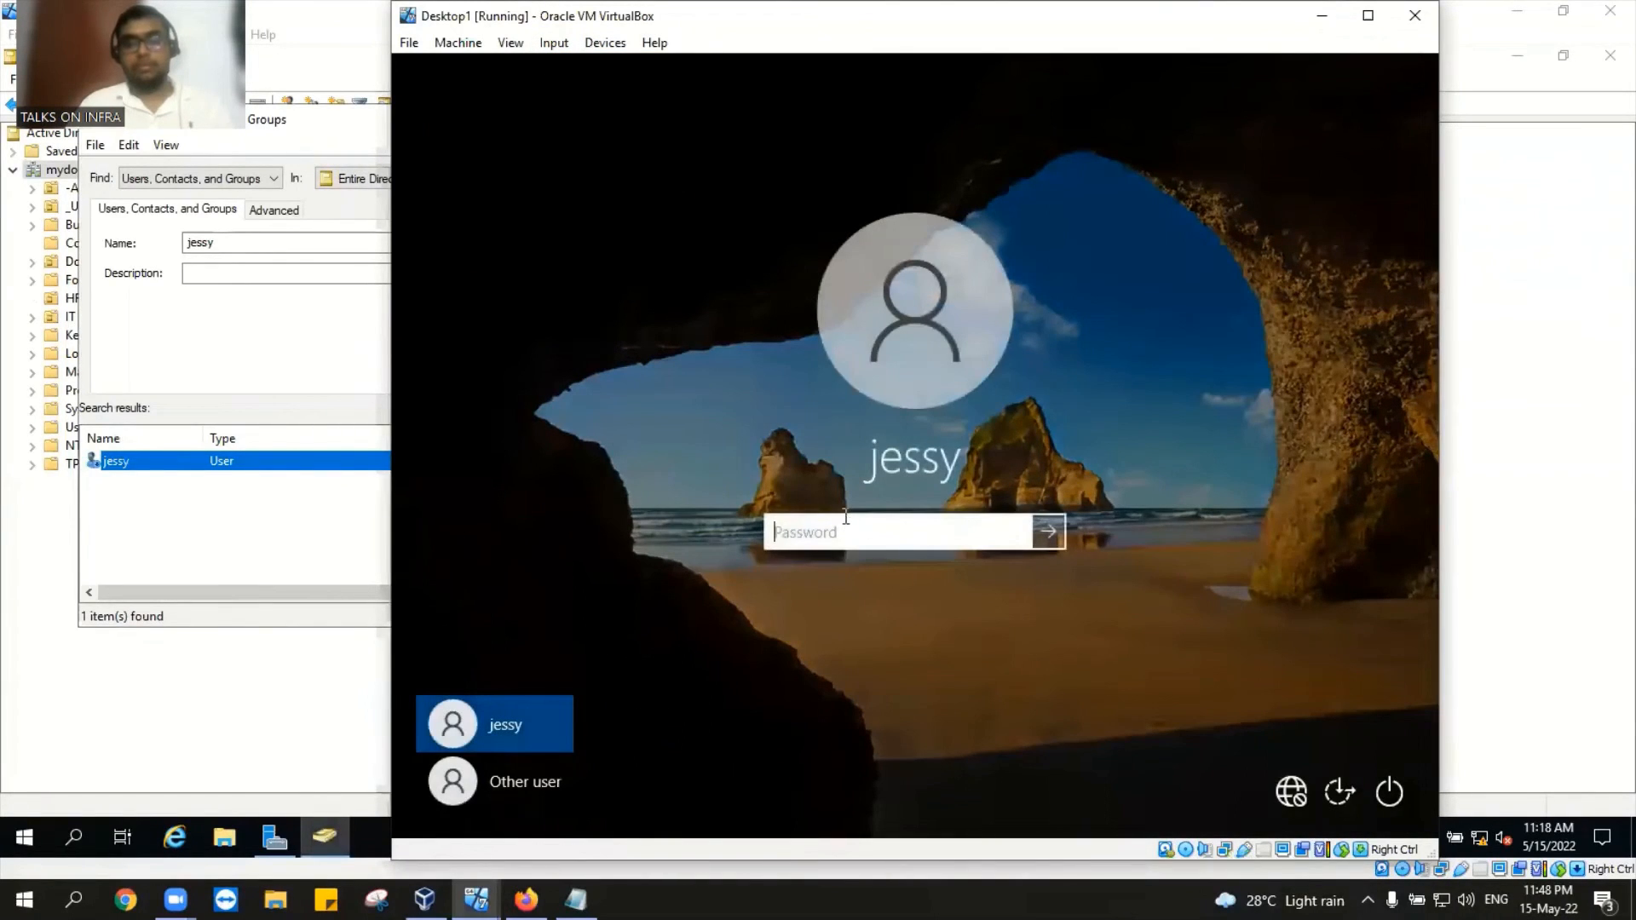
type("••••••")
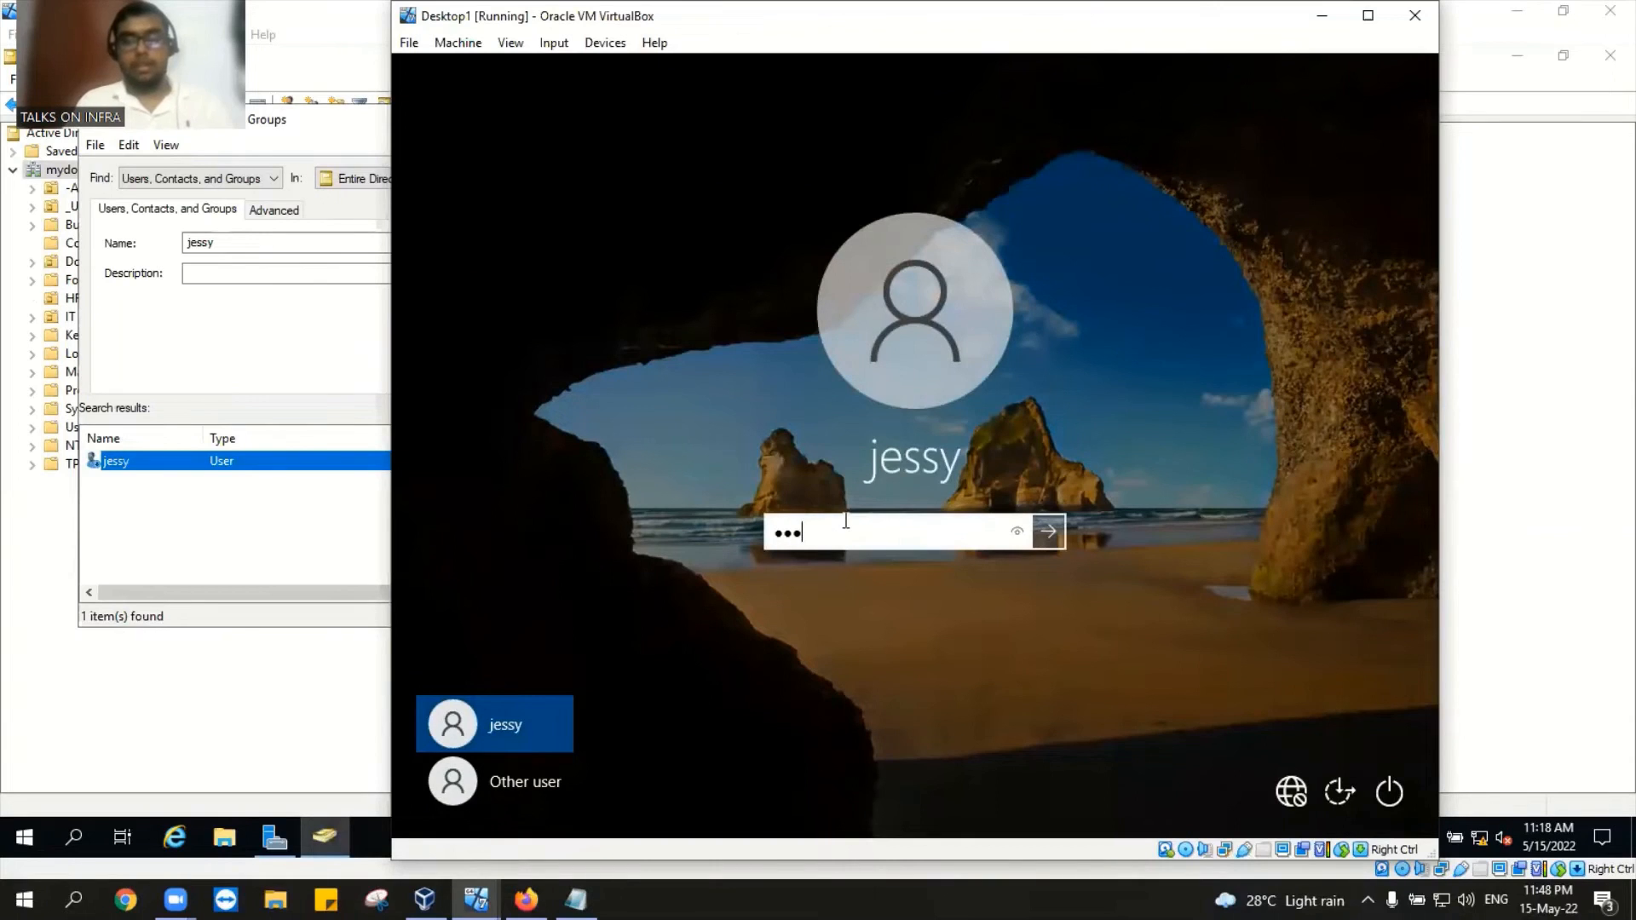
type("••••")
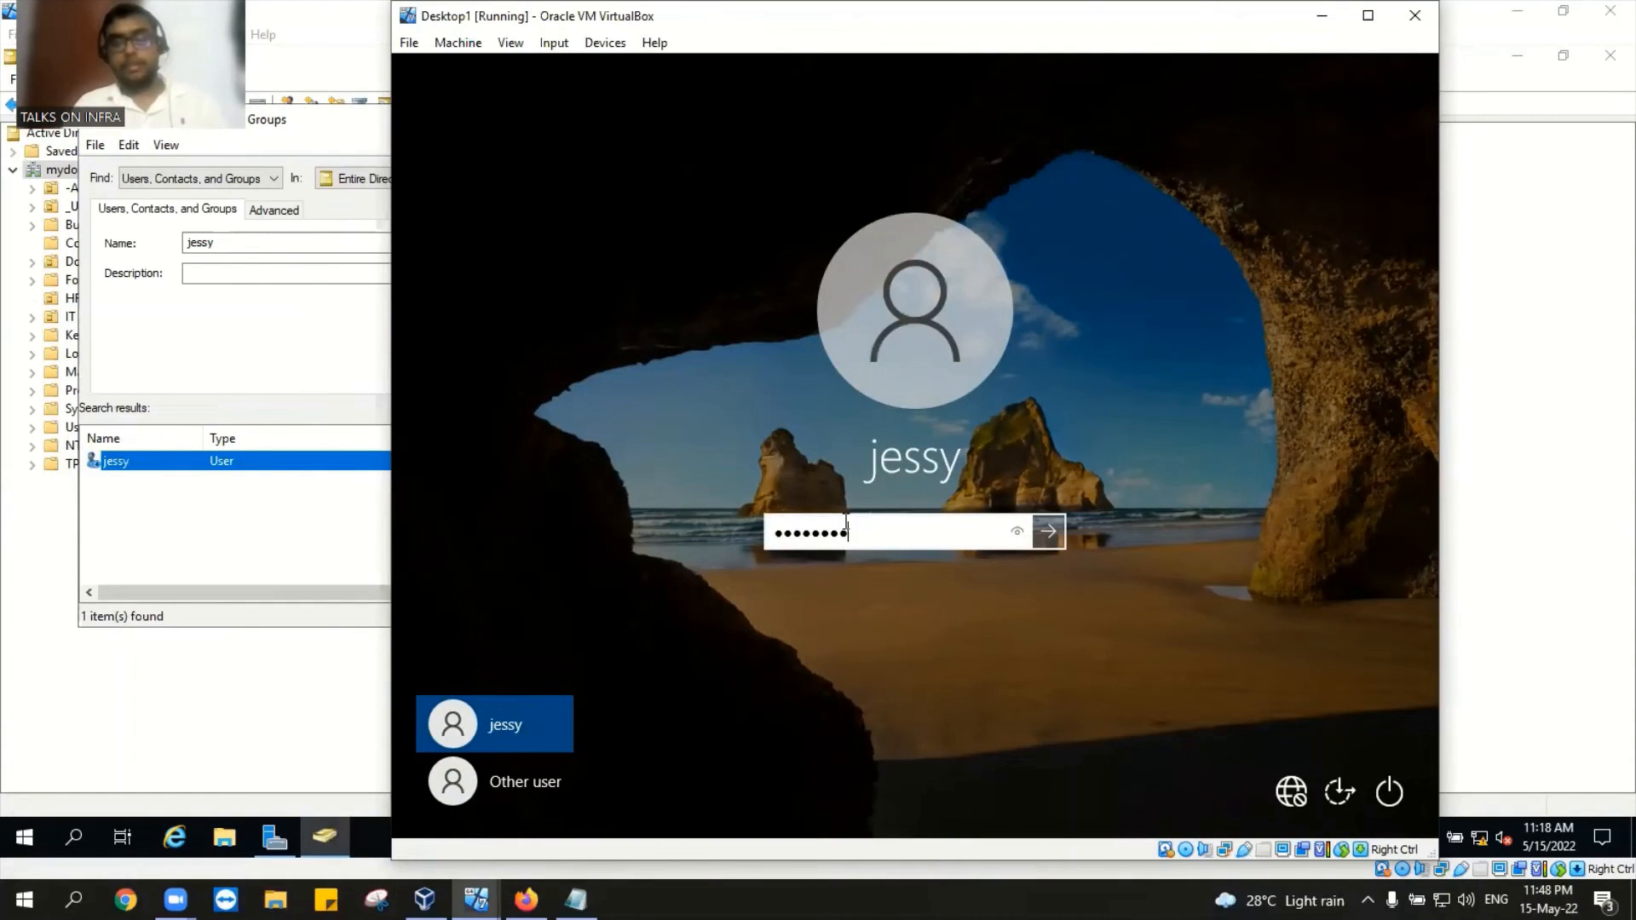
key("Return")
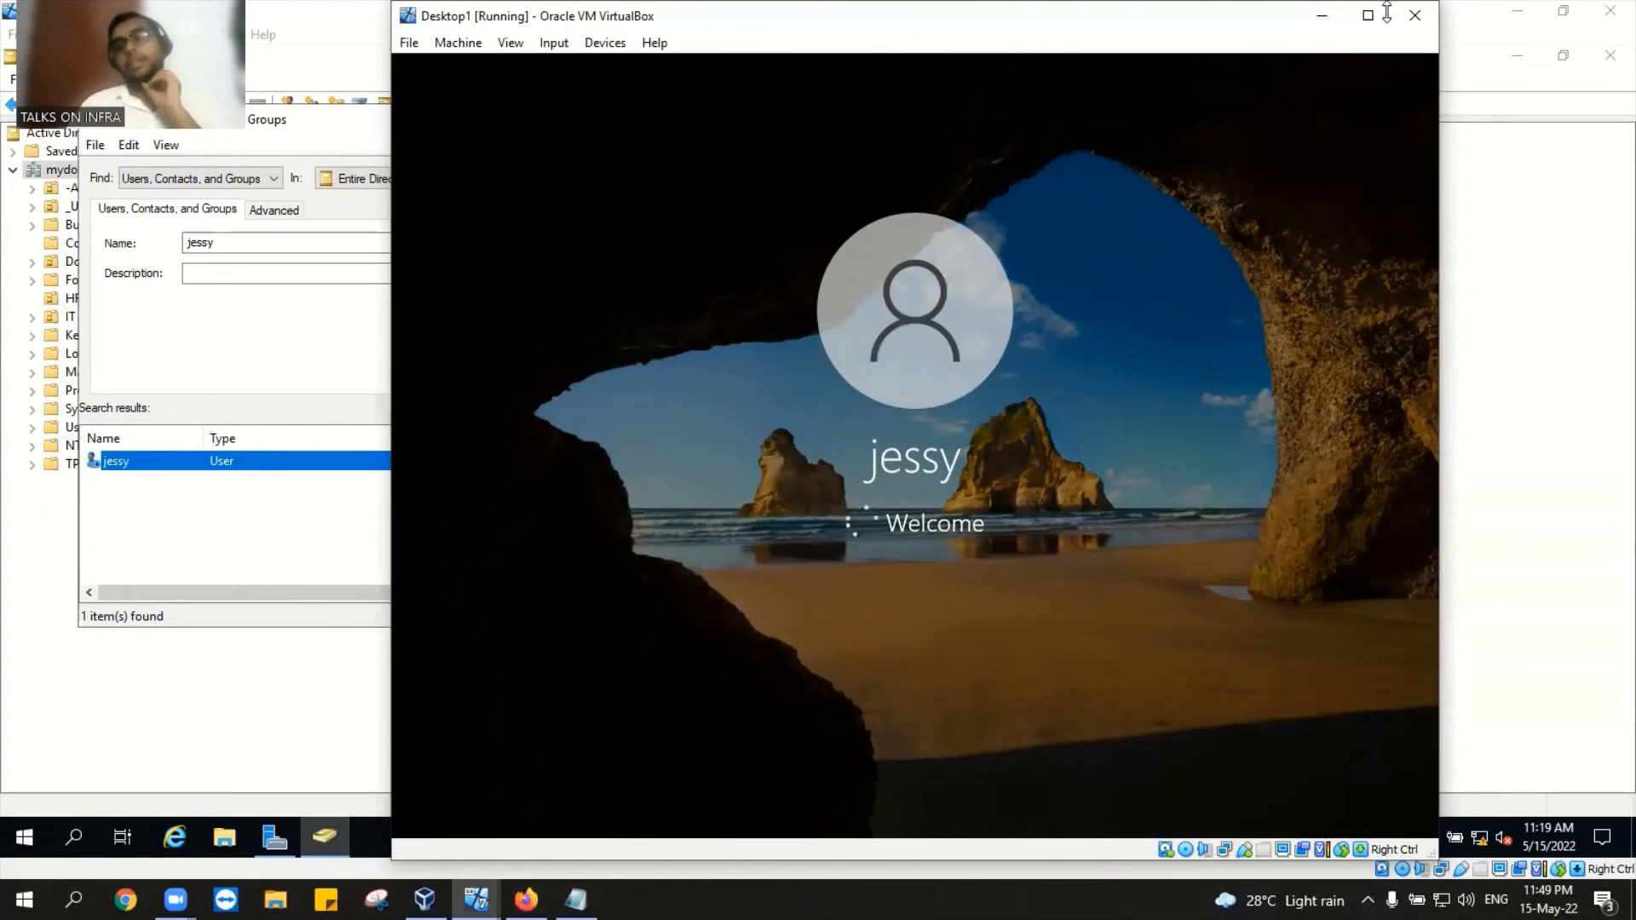
left_click(1321, 15)
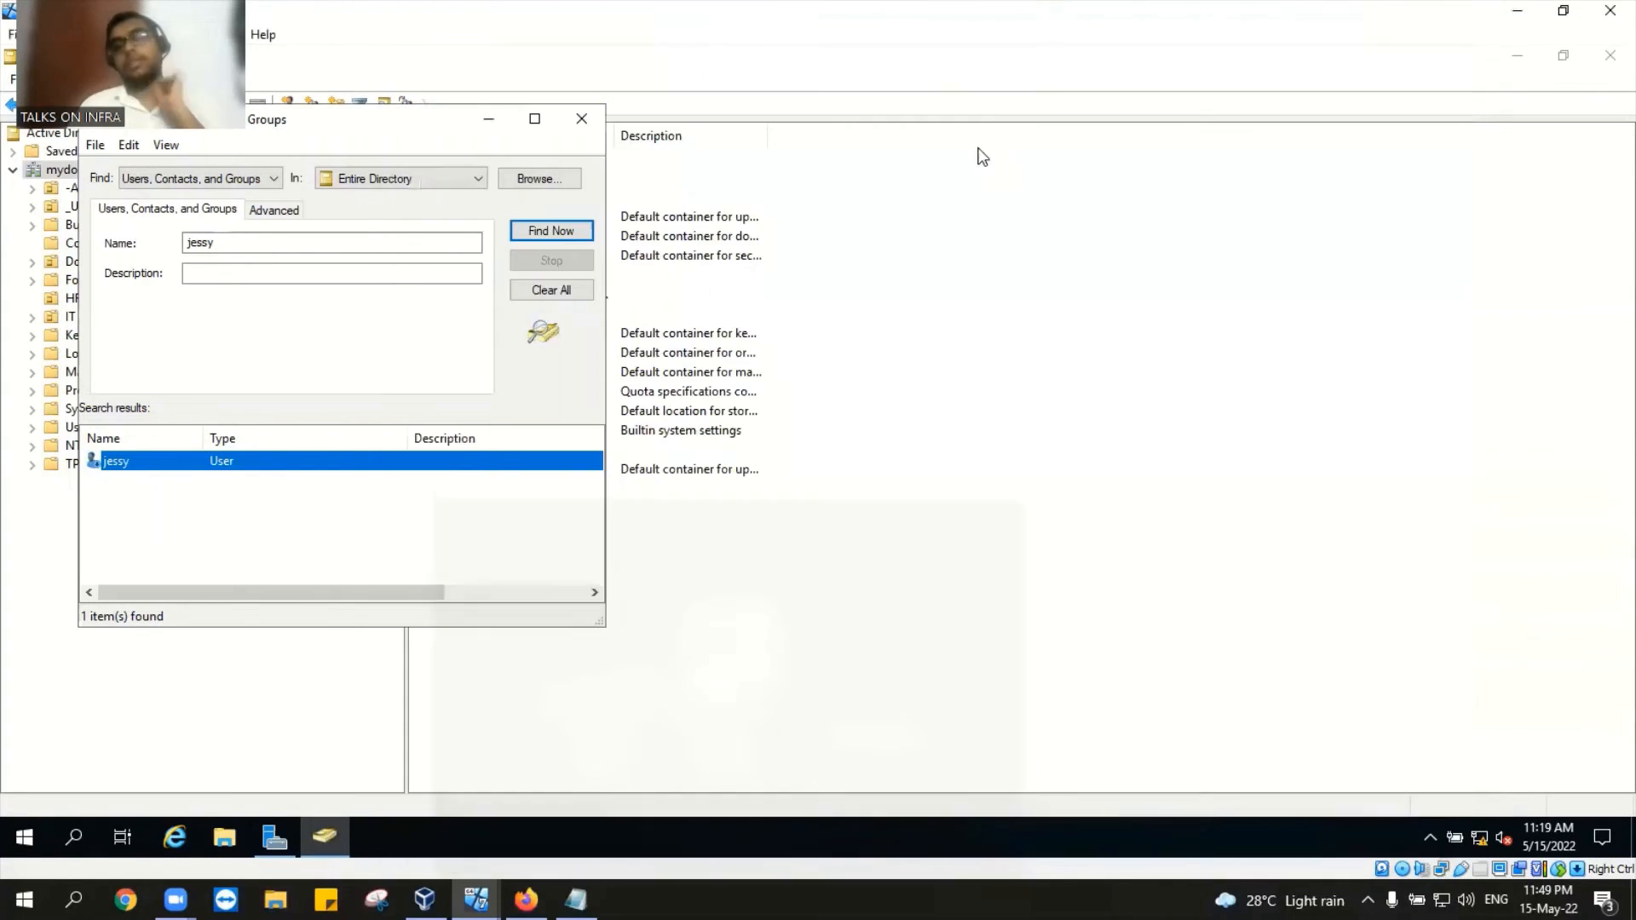
Step: Close the search and open Properties for jessy in the HR container under _USERS
left_click(581, 120)
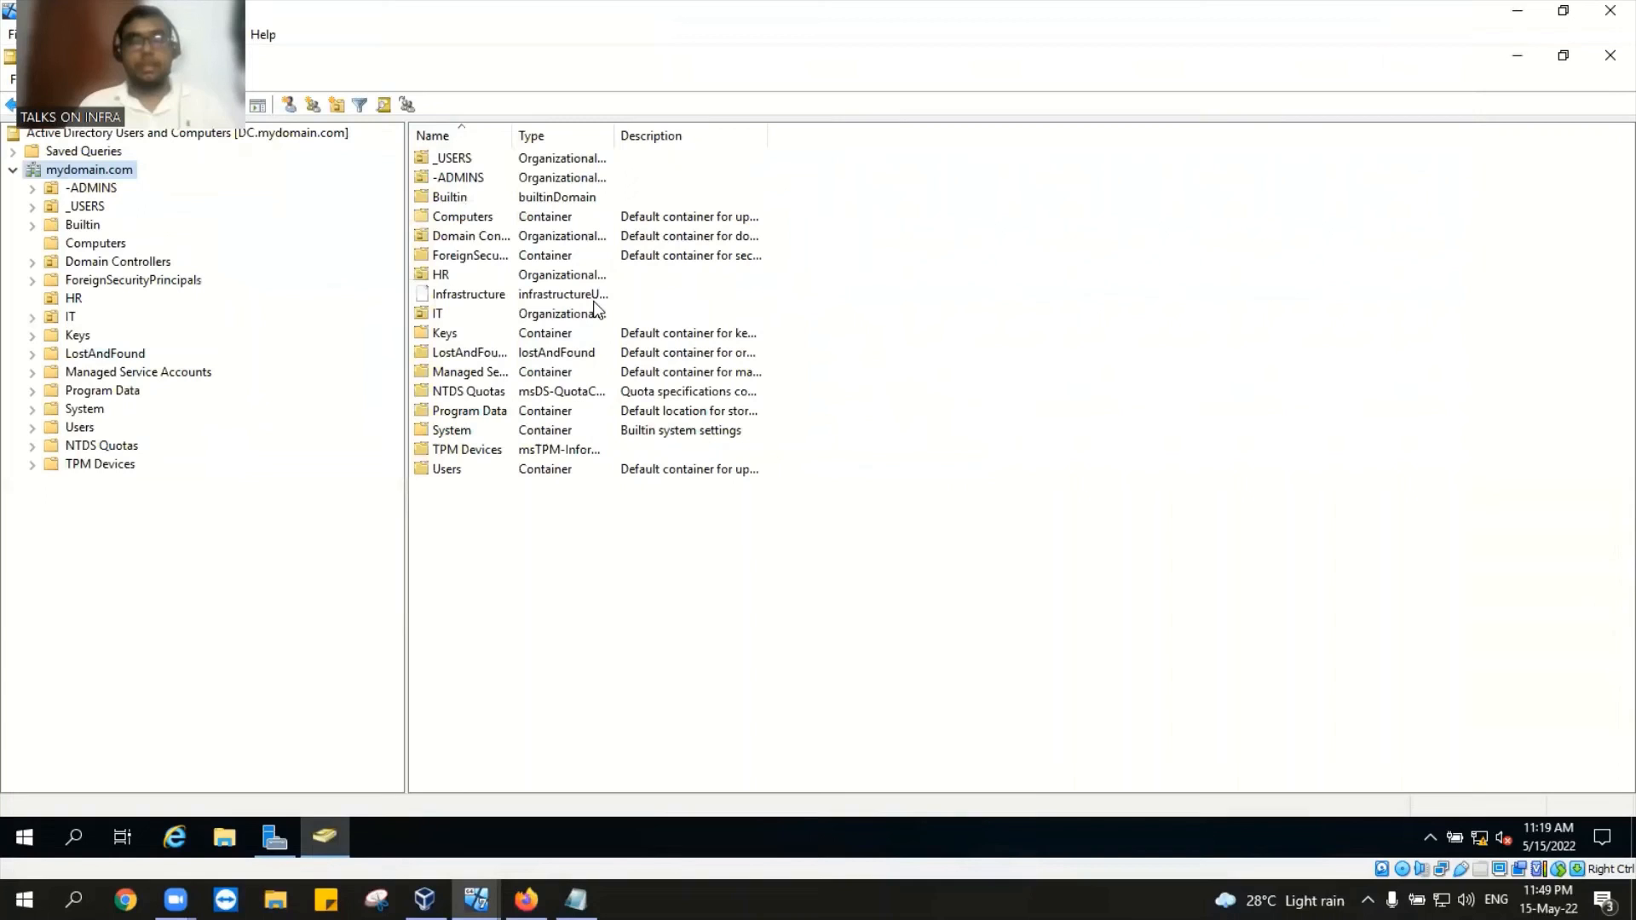
left_click(86, 207)
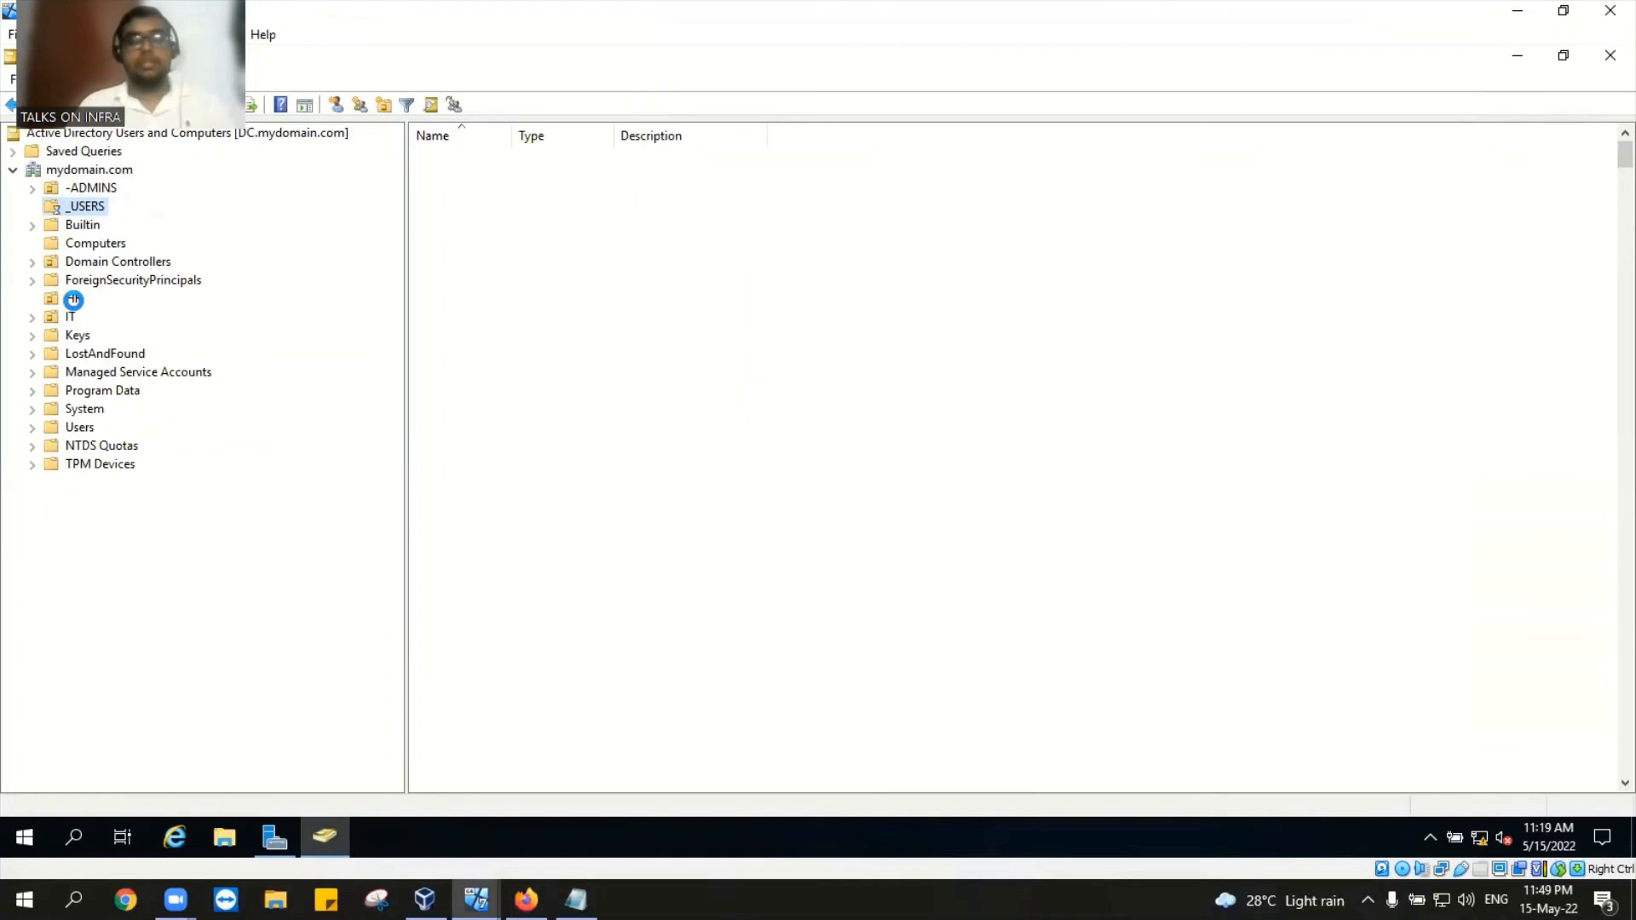
left_click(74, 300)
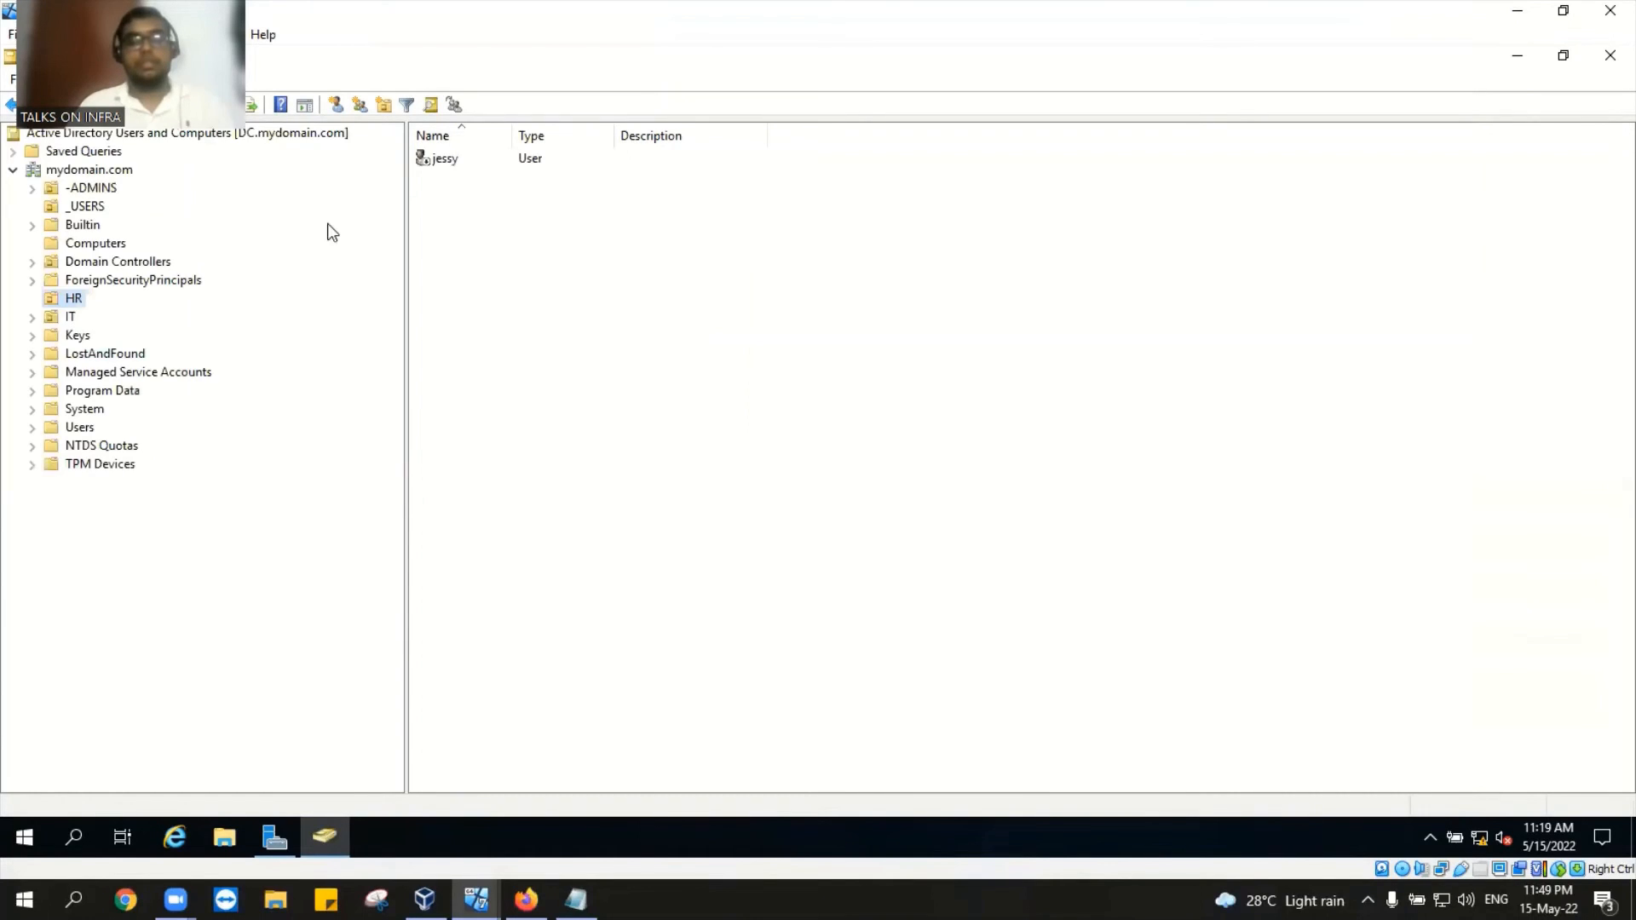
left_click(450, 162)
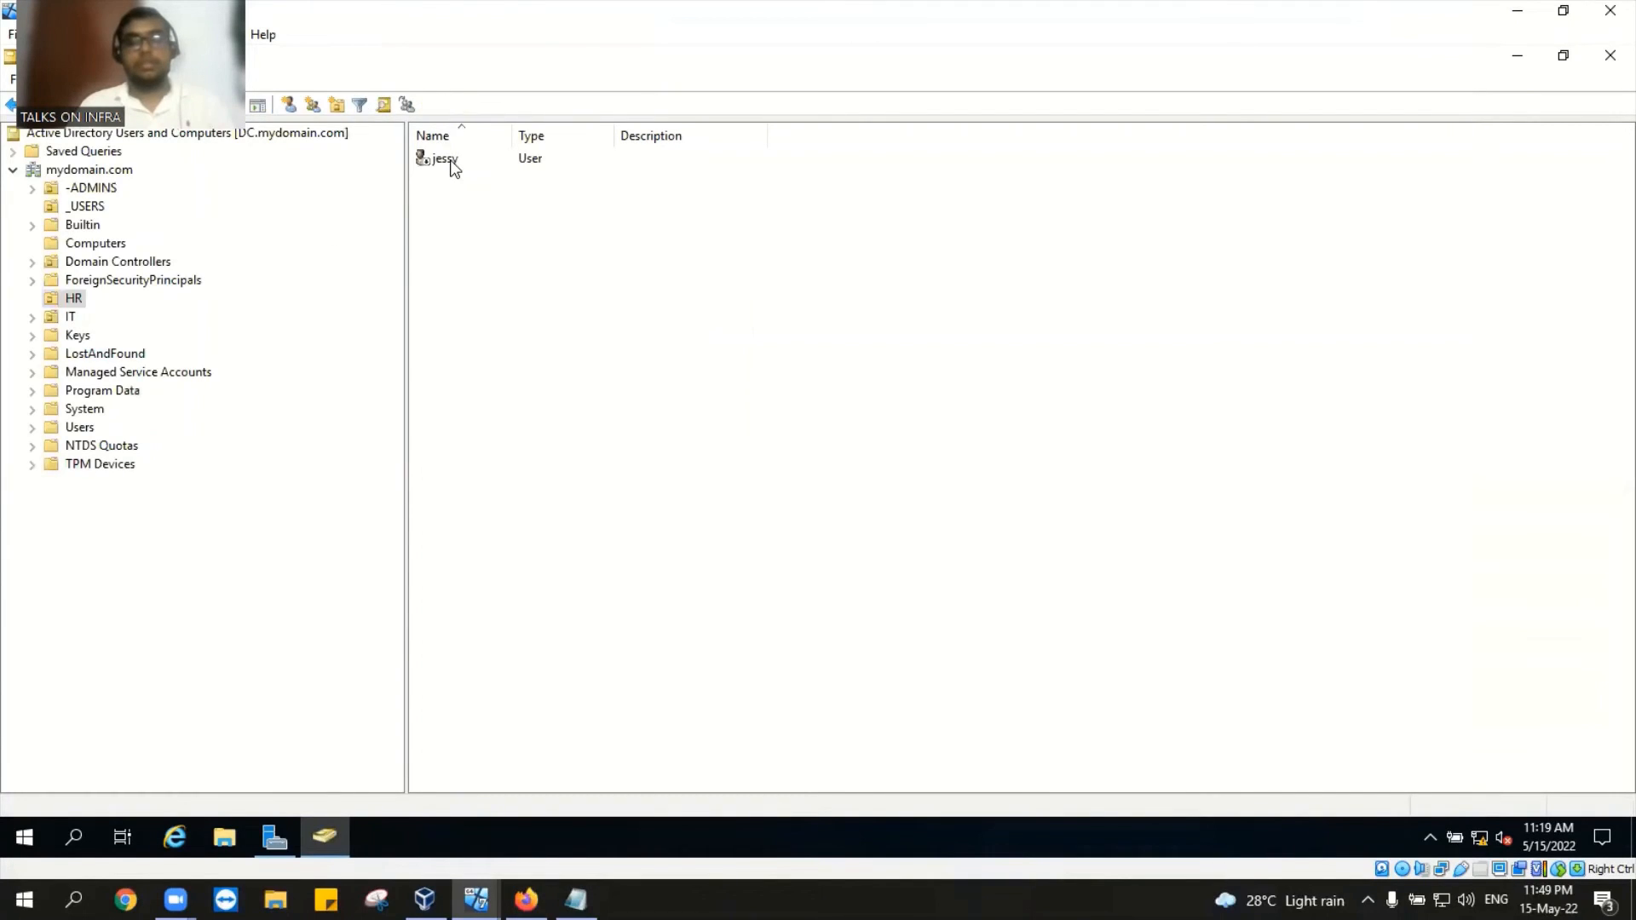
right_click(452, 166)
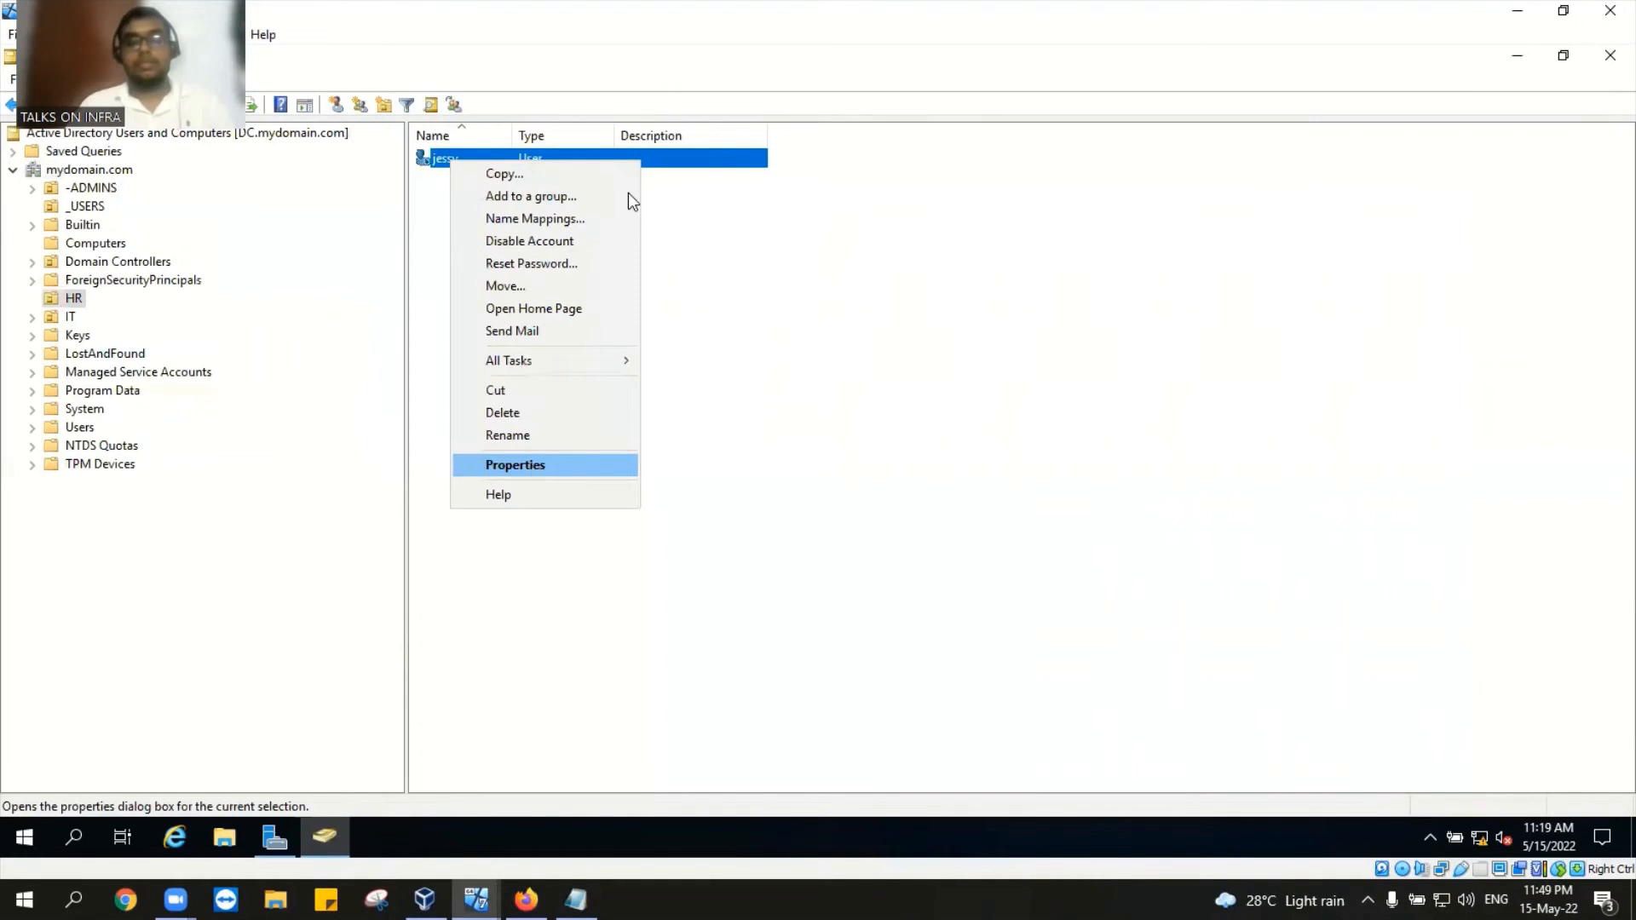
key("Return")
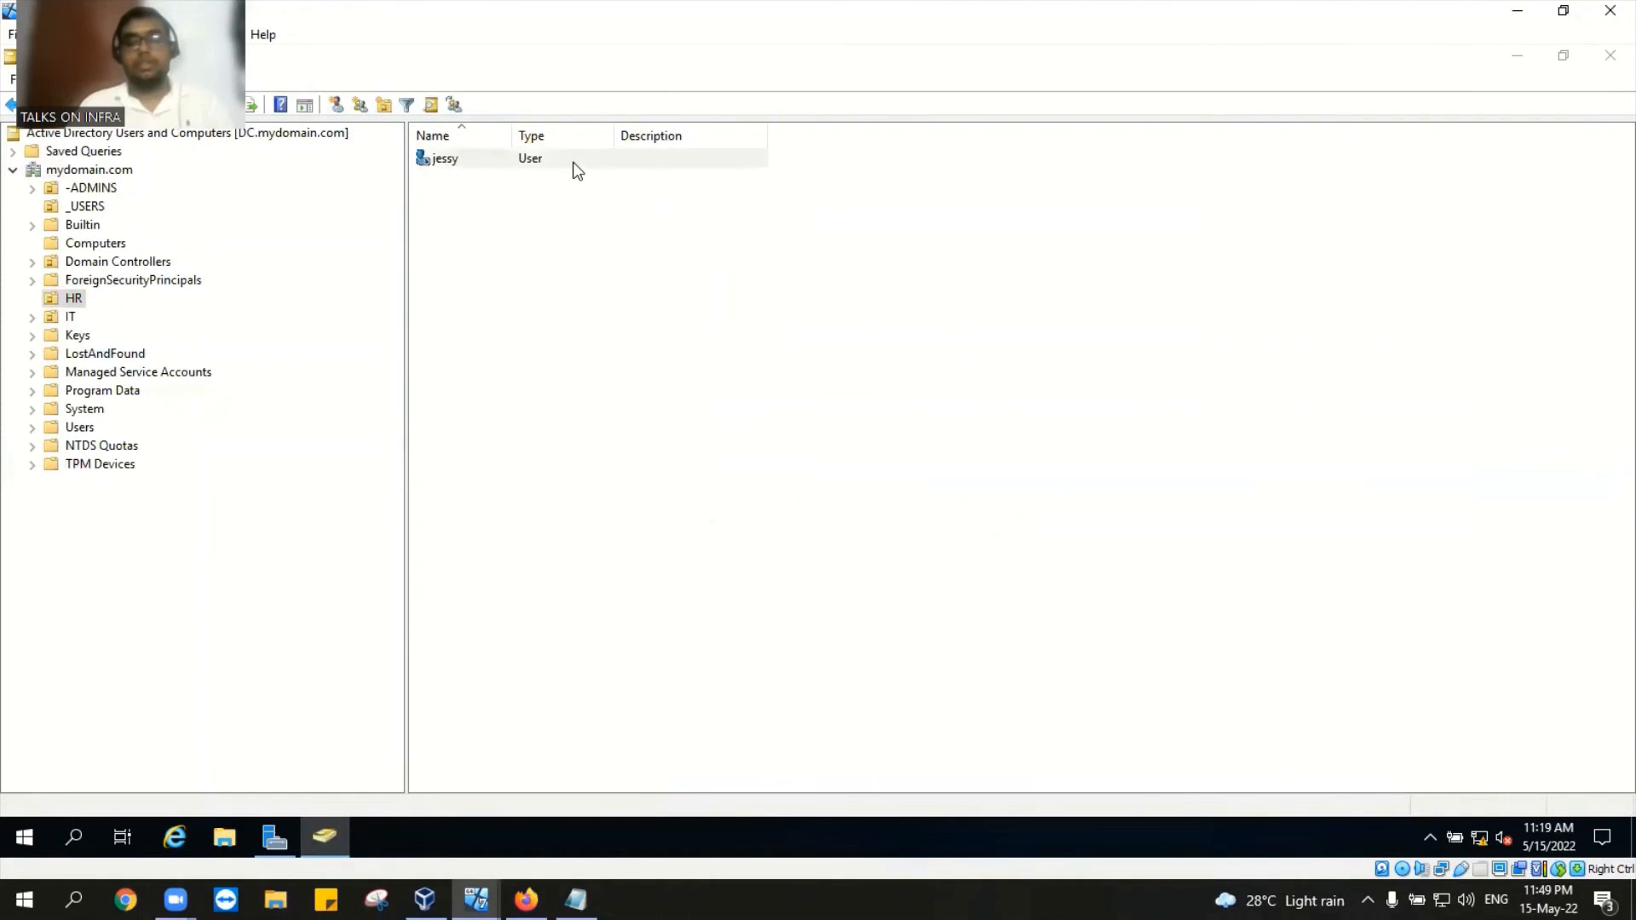
Step: On jessy's Account tab, make the account expire with an End of date
left_click(772, 251)
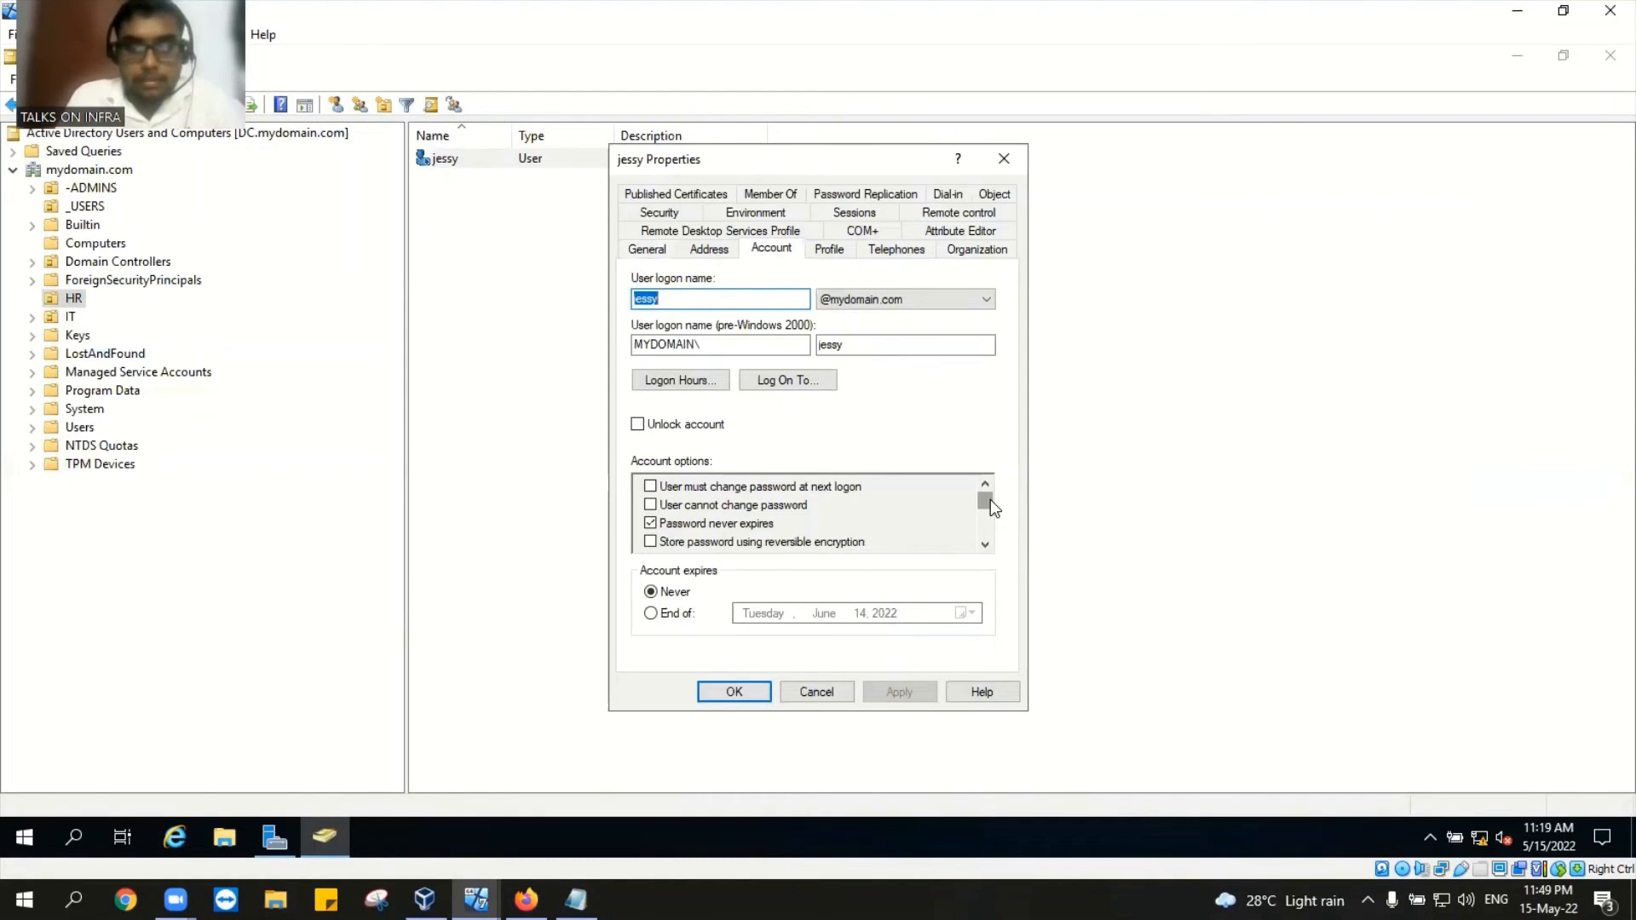
left_click(651, 613)
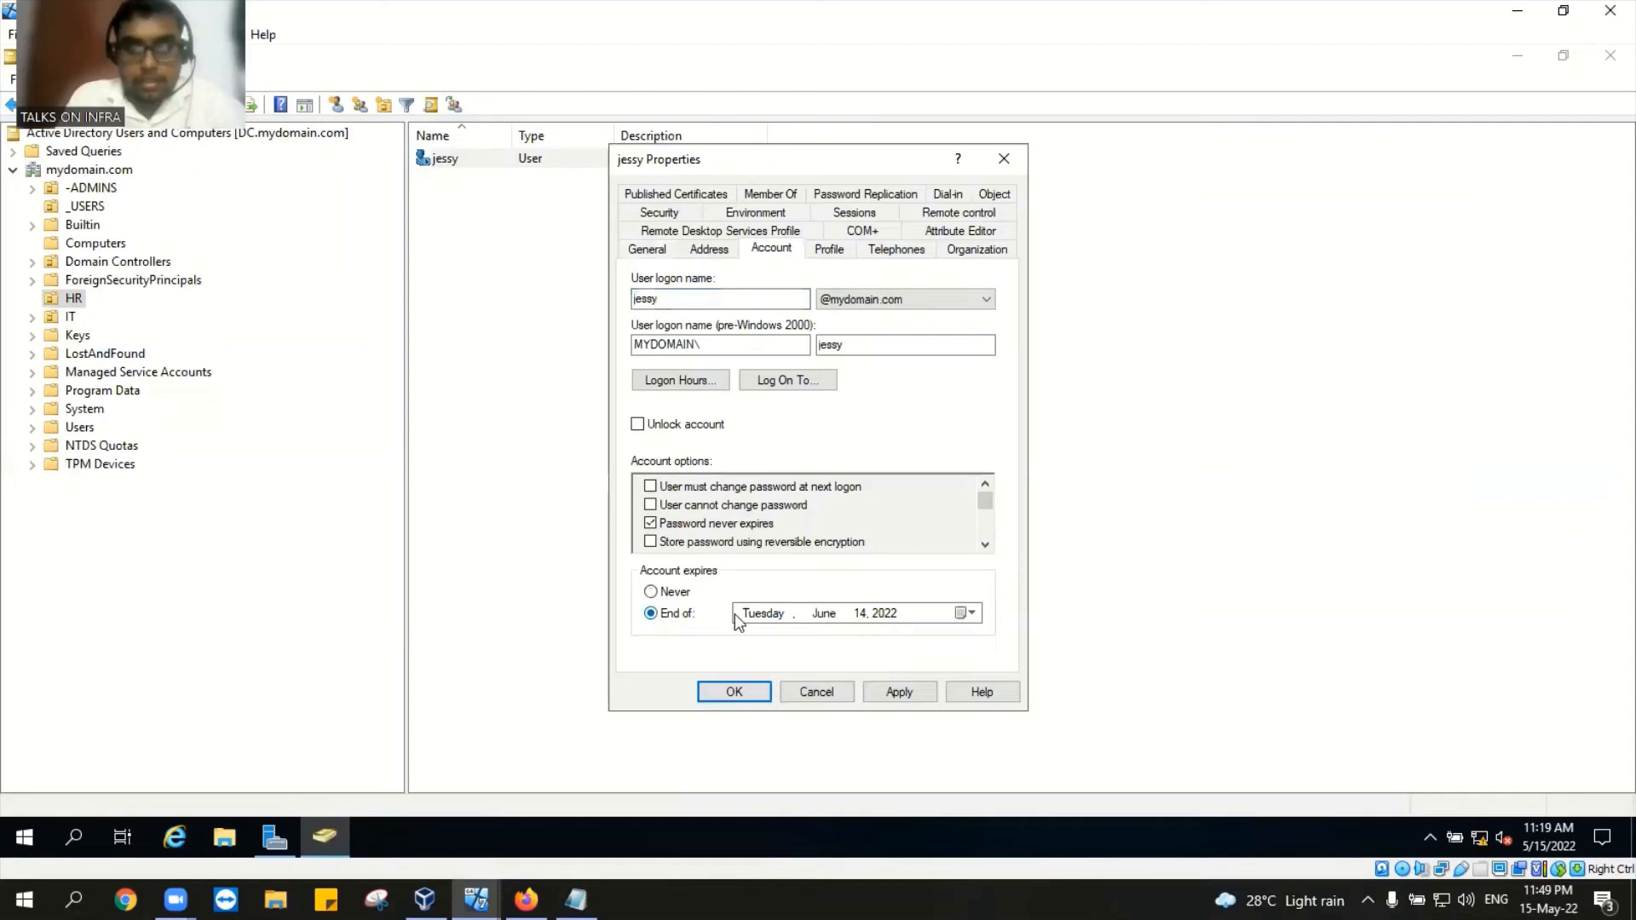
left_click(971, 614)
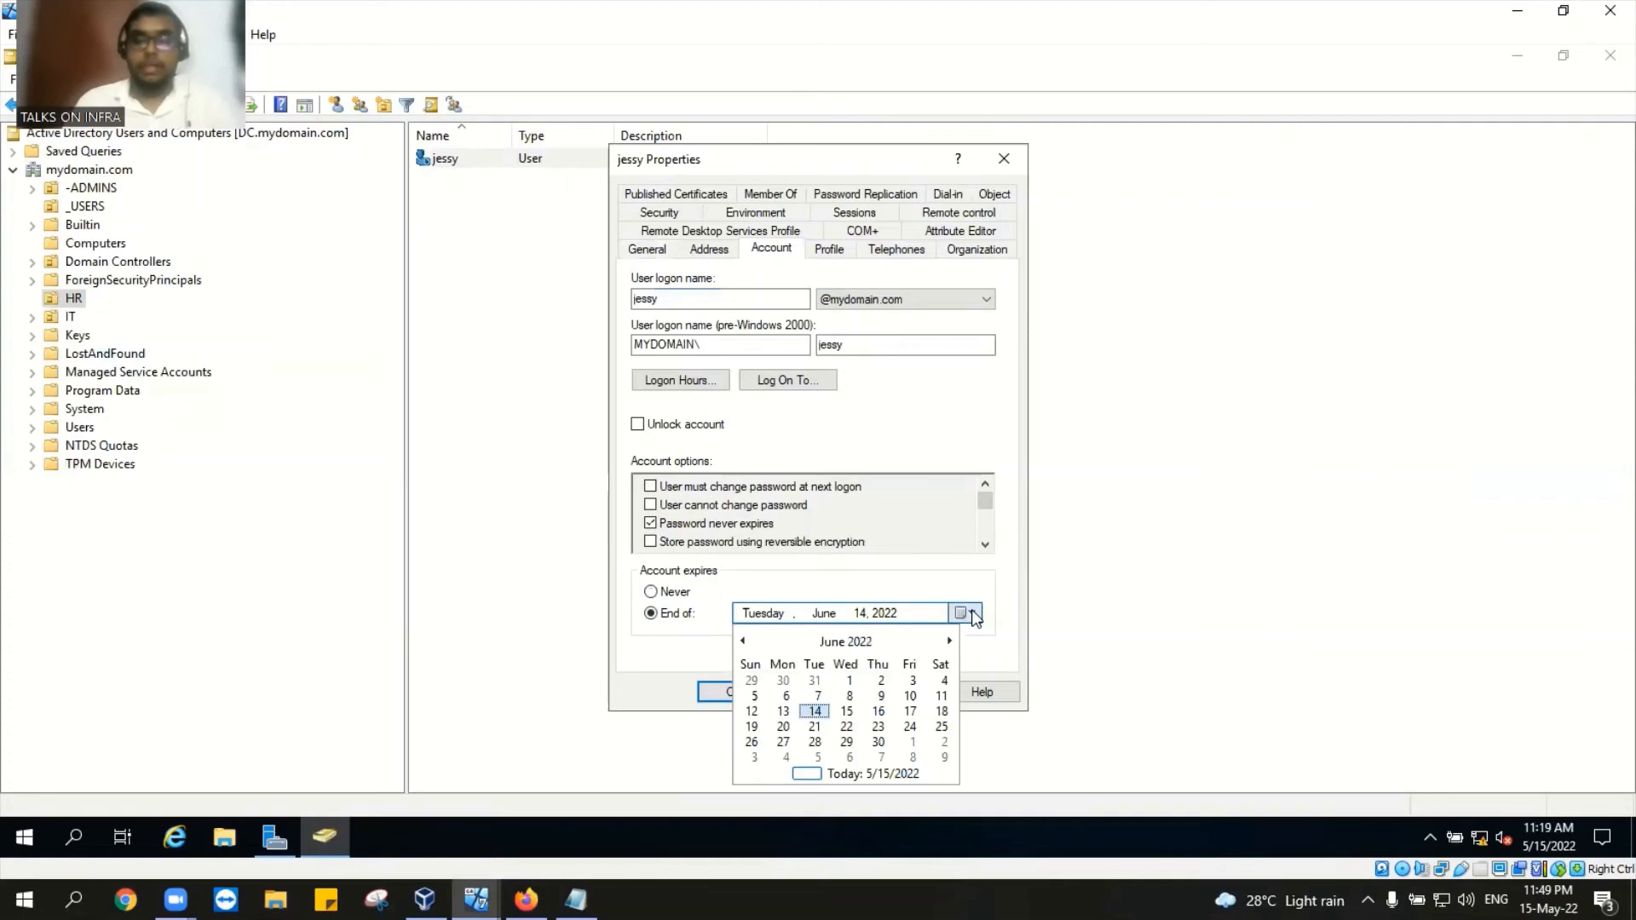
left_click(843, 642)
left_click(817, 674)
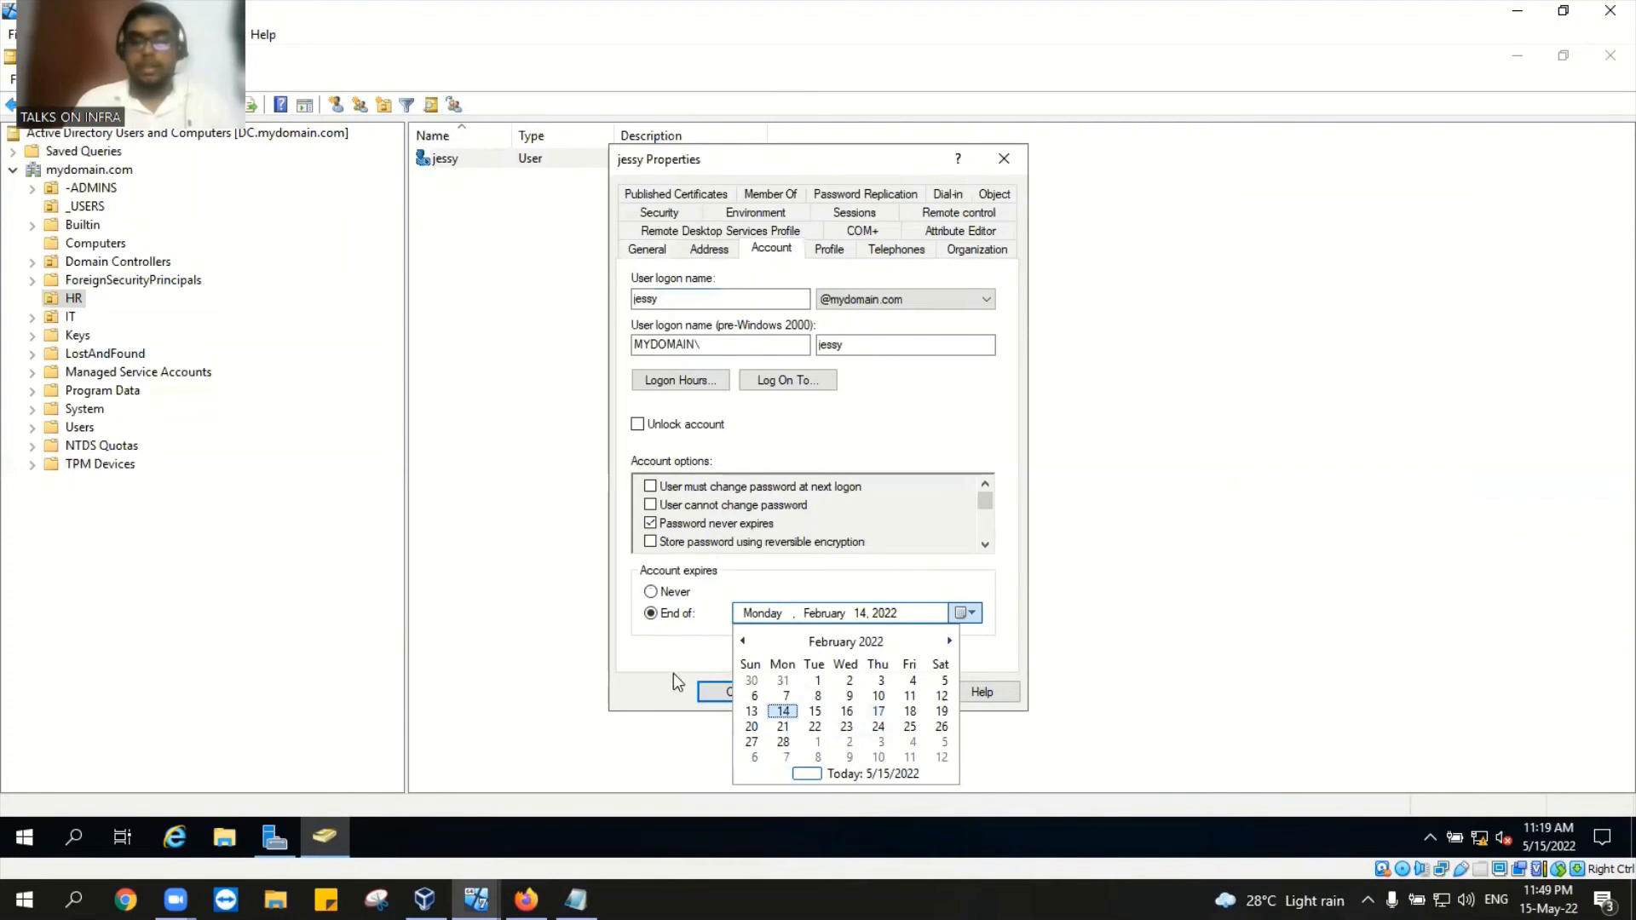
left_click(877, 614)
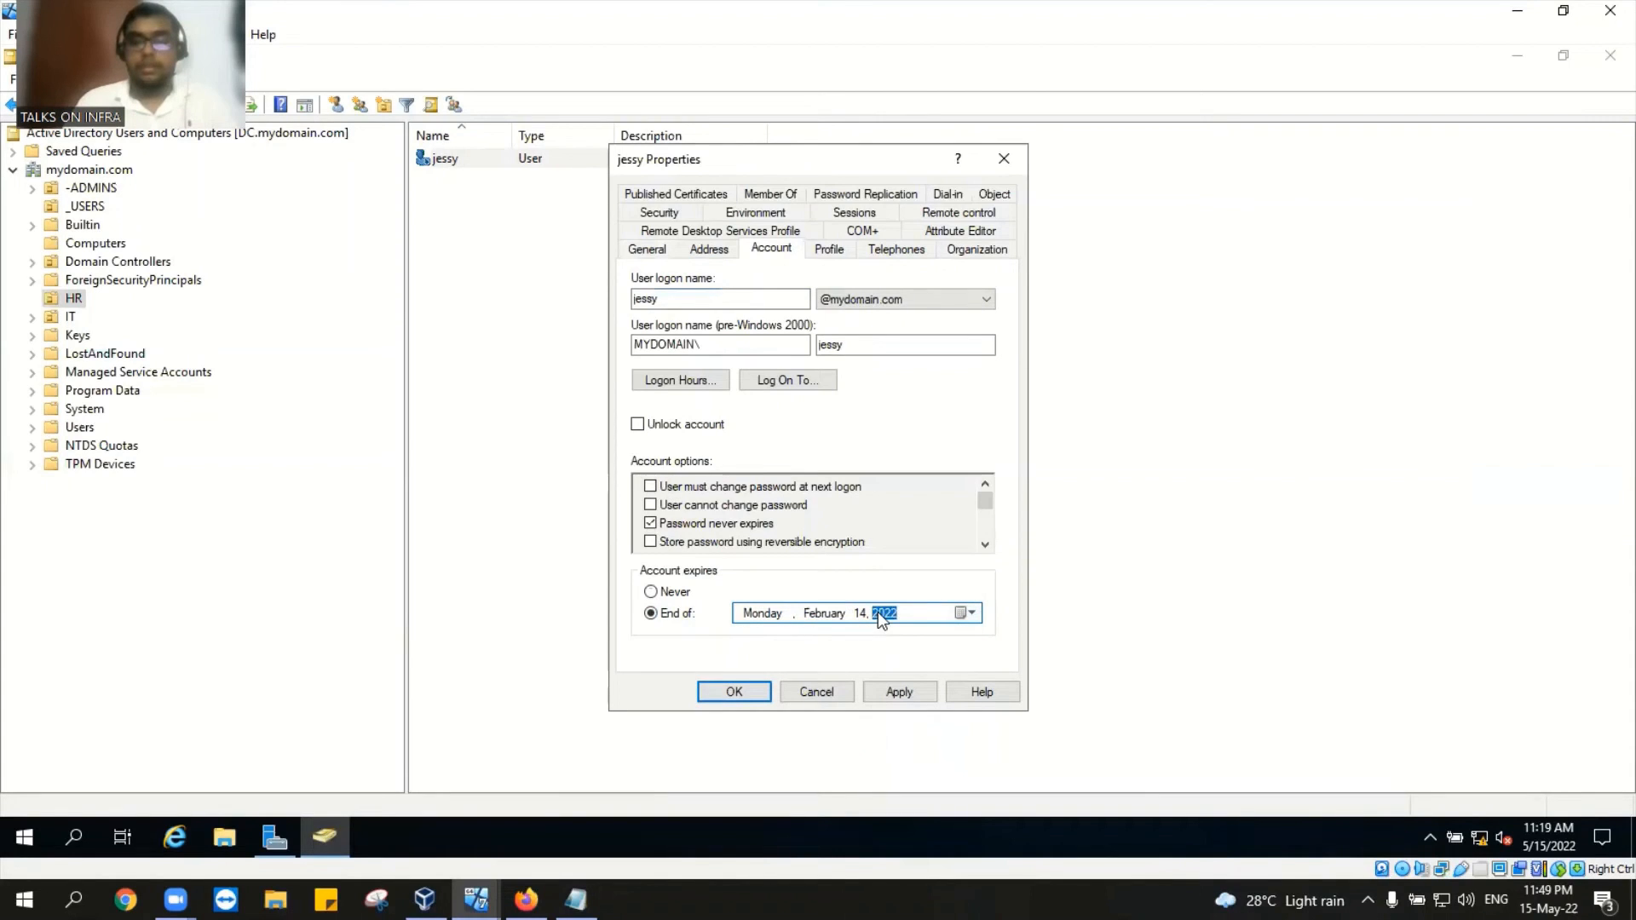
Step: Set the expiry date to September 20, 2019 and apply it
left_click(966, 612)
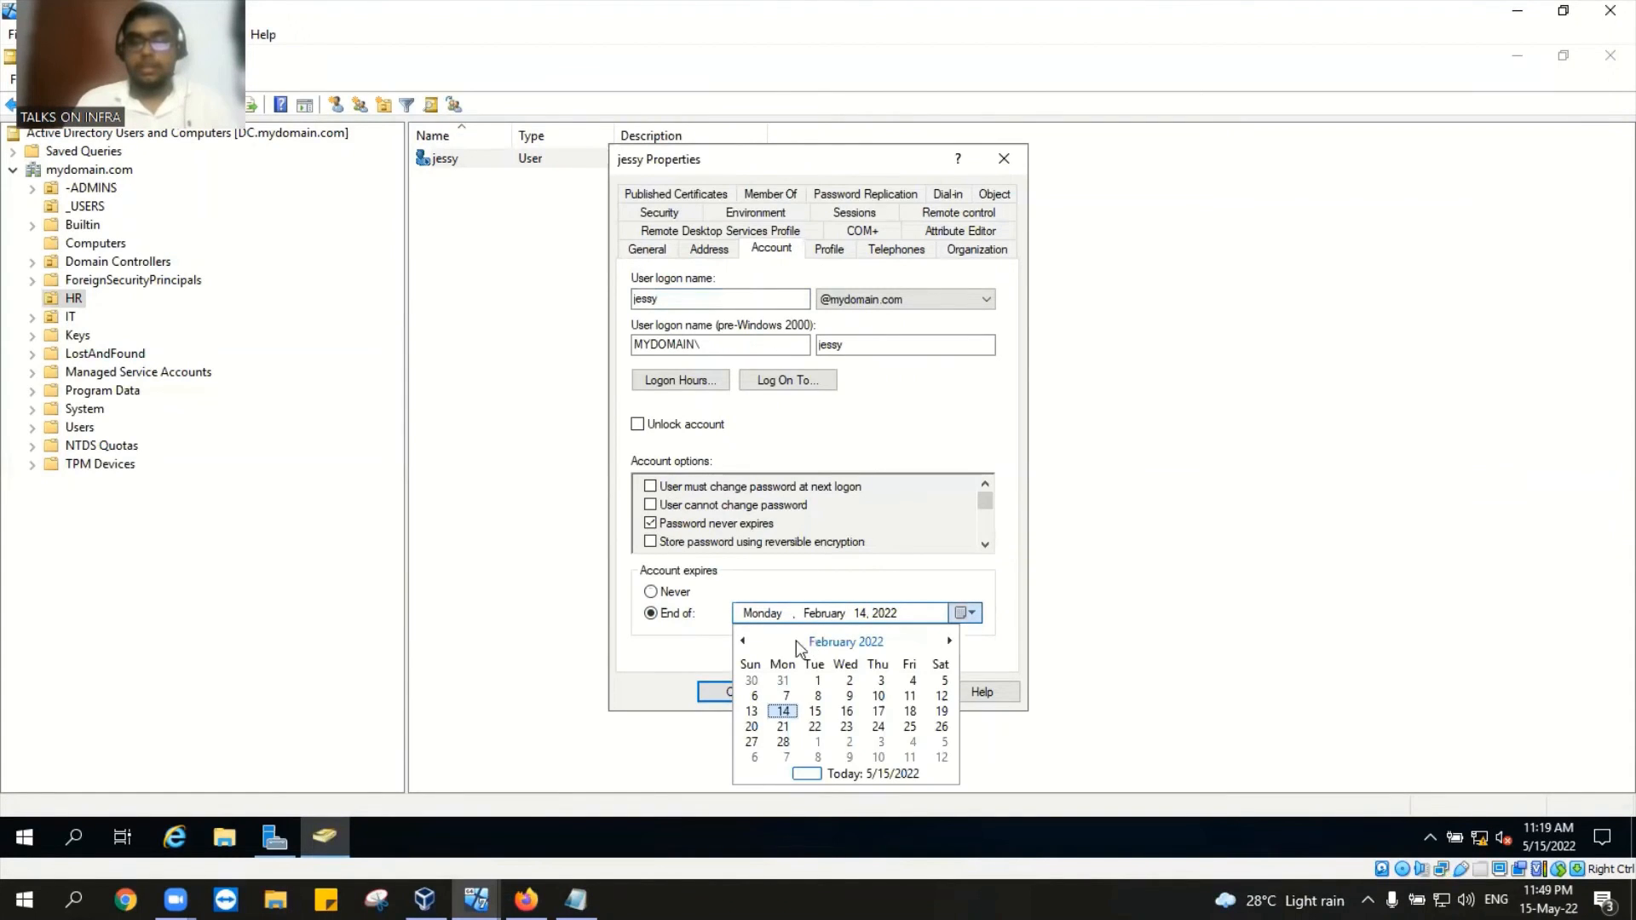
left_click(744, 640)
left_click(743, 640)
left_click(744, 640)
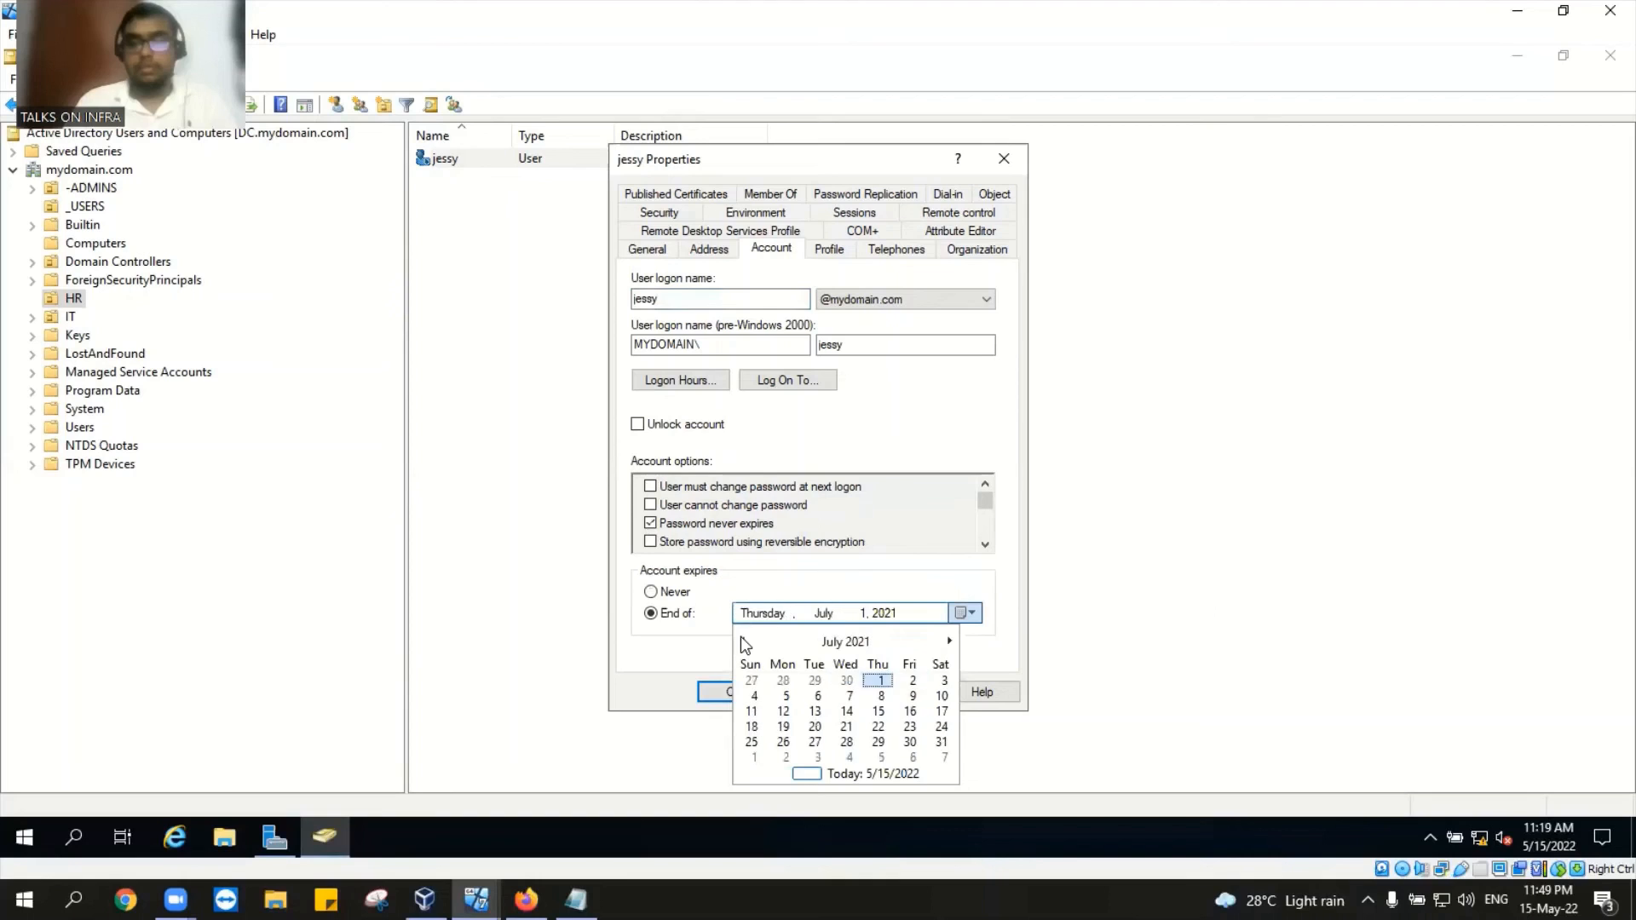
left_click(743, 640)
left_click(744, 640)
left_click(744, 640)
left_click(744, 640)
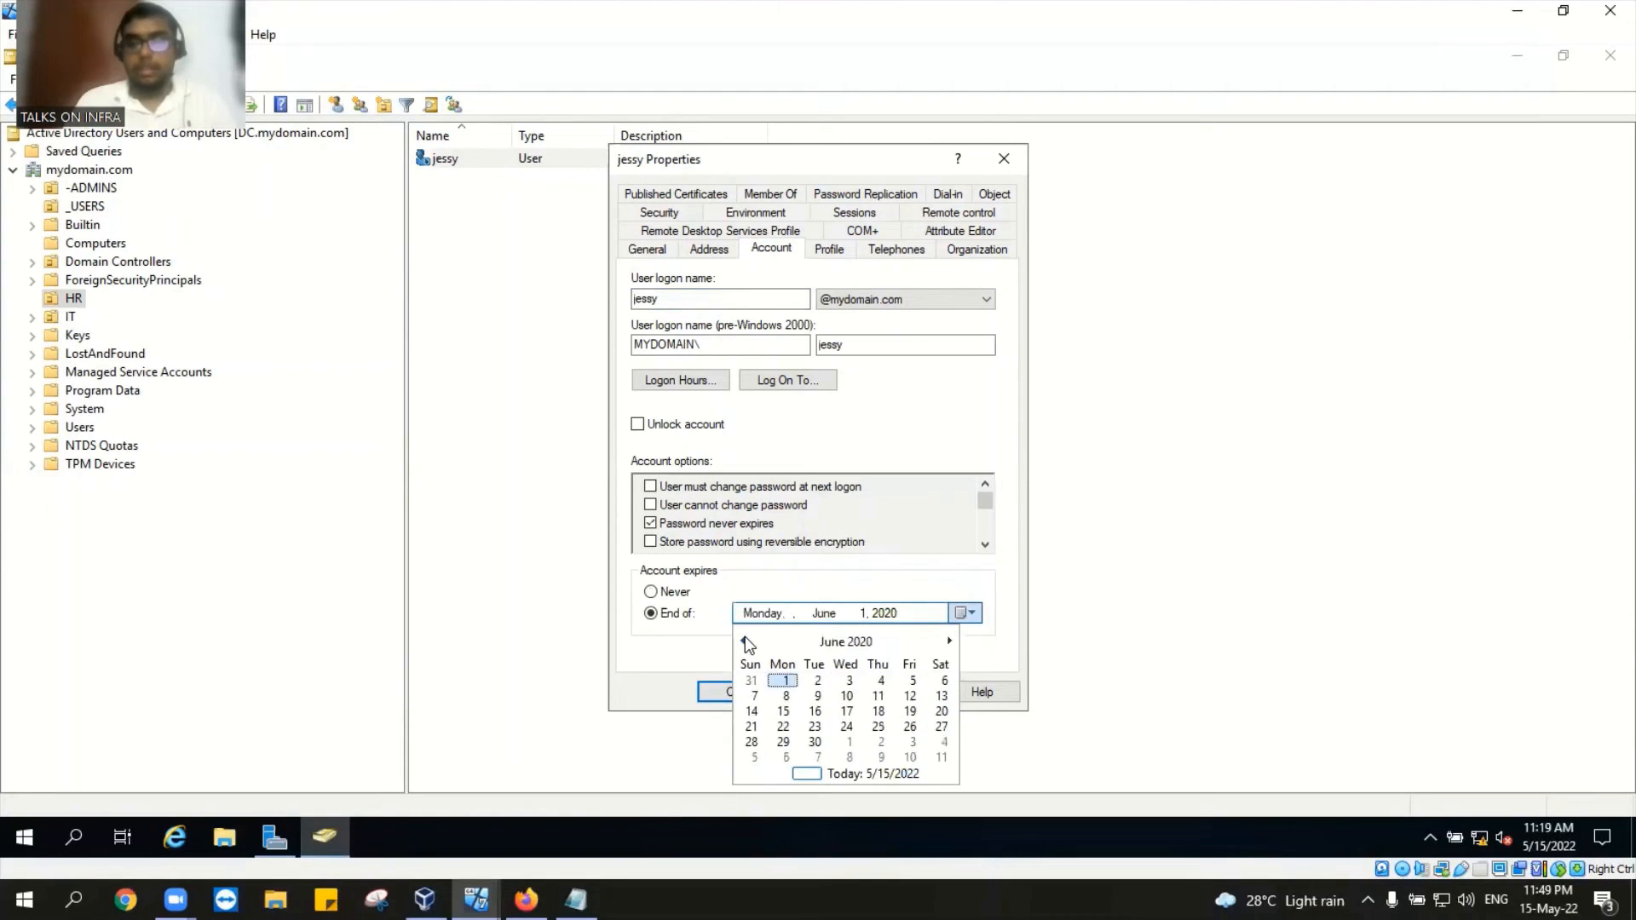
left_click(744, 640)
left_click(744, 639)
left_click(743, 640)
left_click(744, 640)
left_click(744, 640)
left_click(744, 639)
left_click(909, 724)
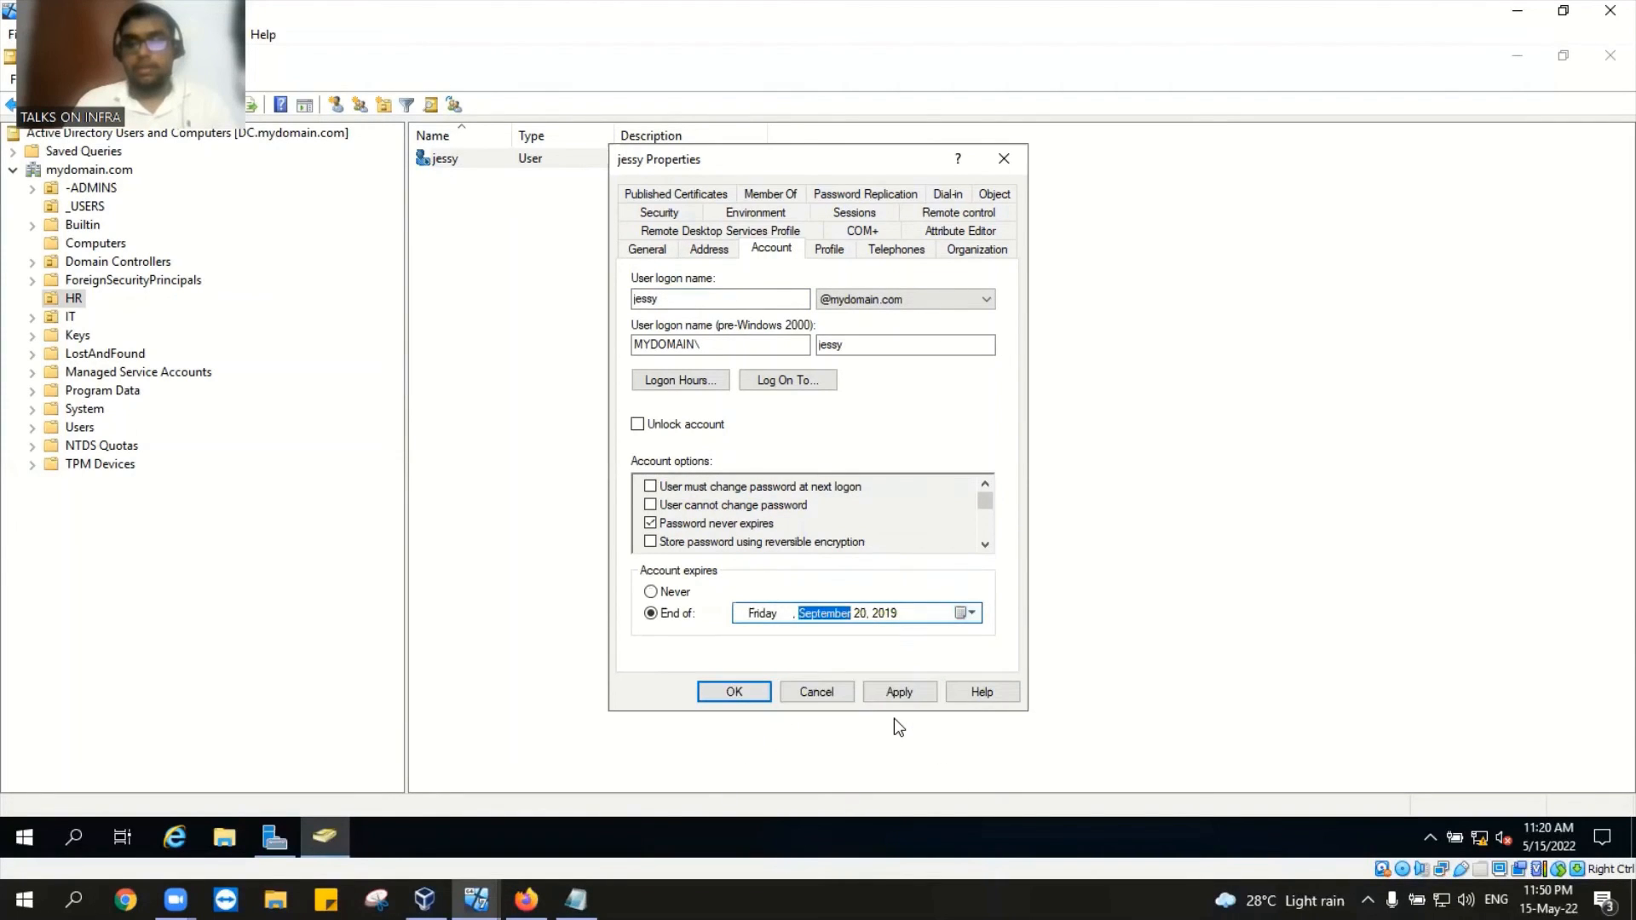
left_click(893, 690)
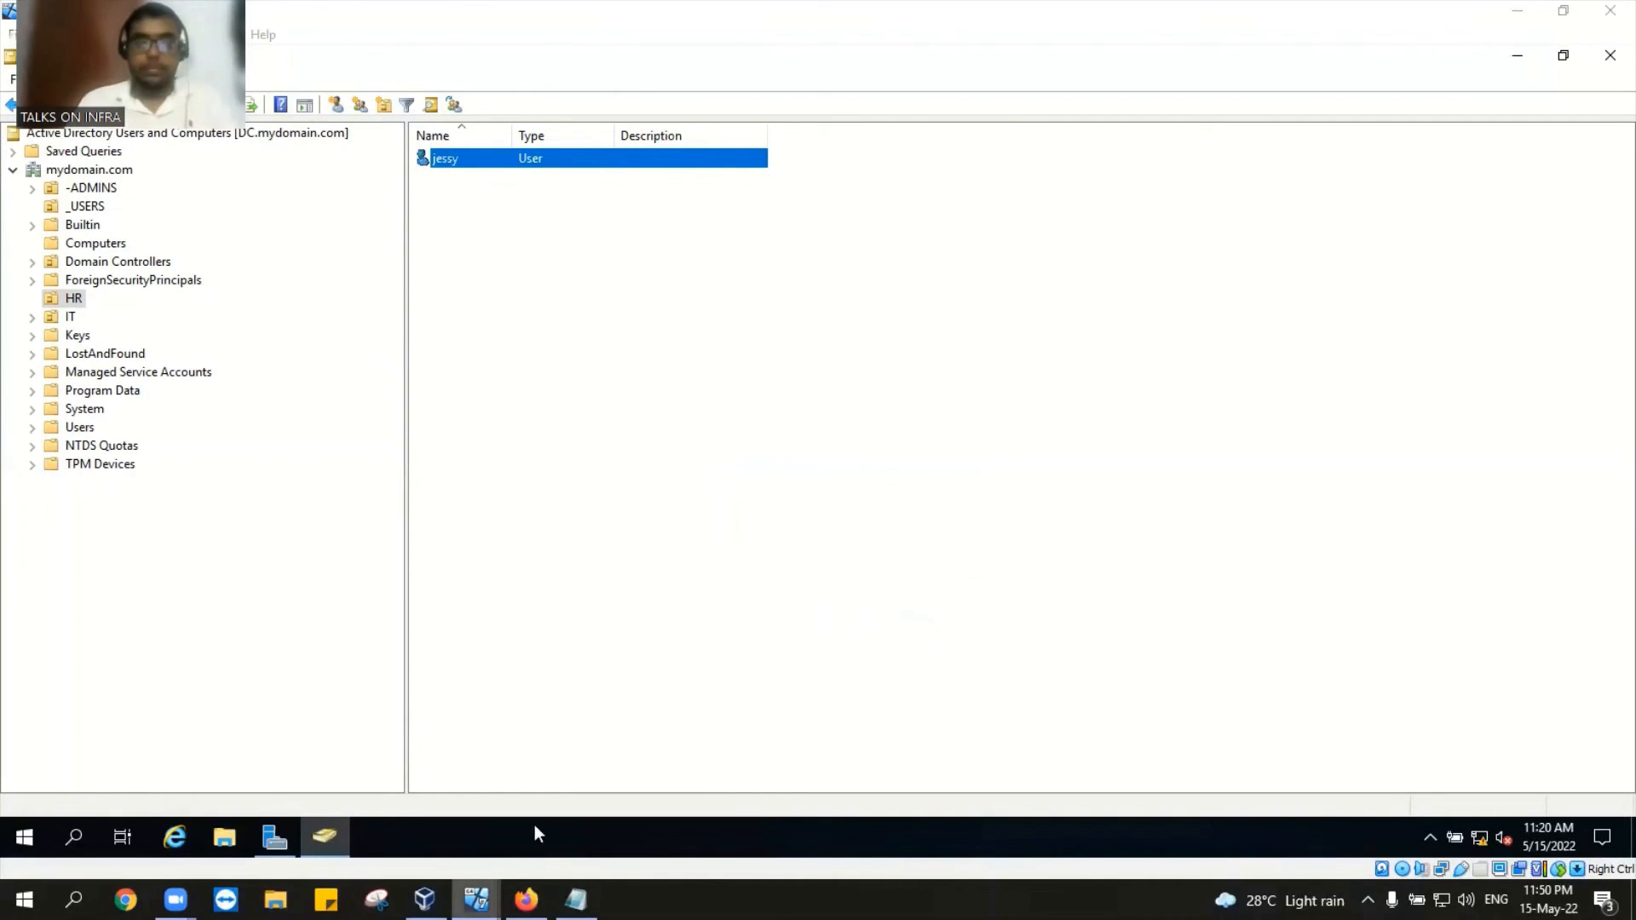
Step: Sign jessy out of Desktop1 from the Start menu's account options
mouse_move(476, 900)
left_click(399, 816)
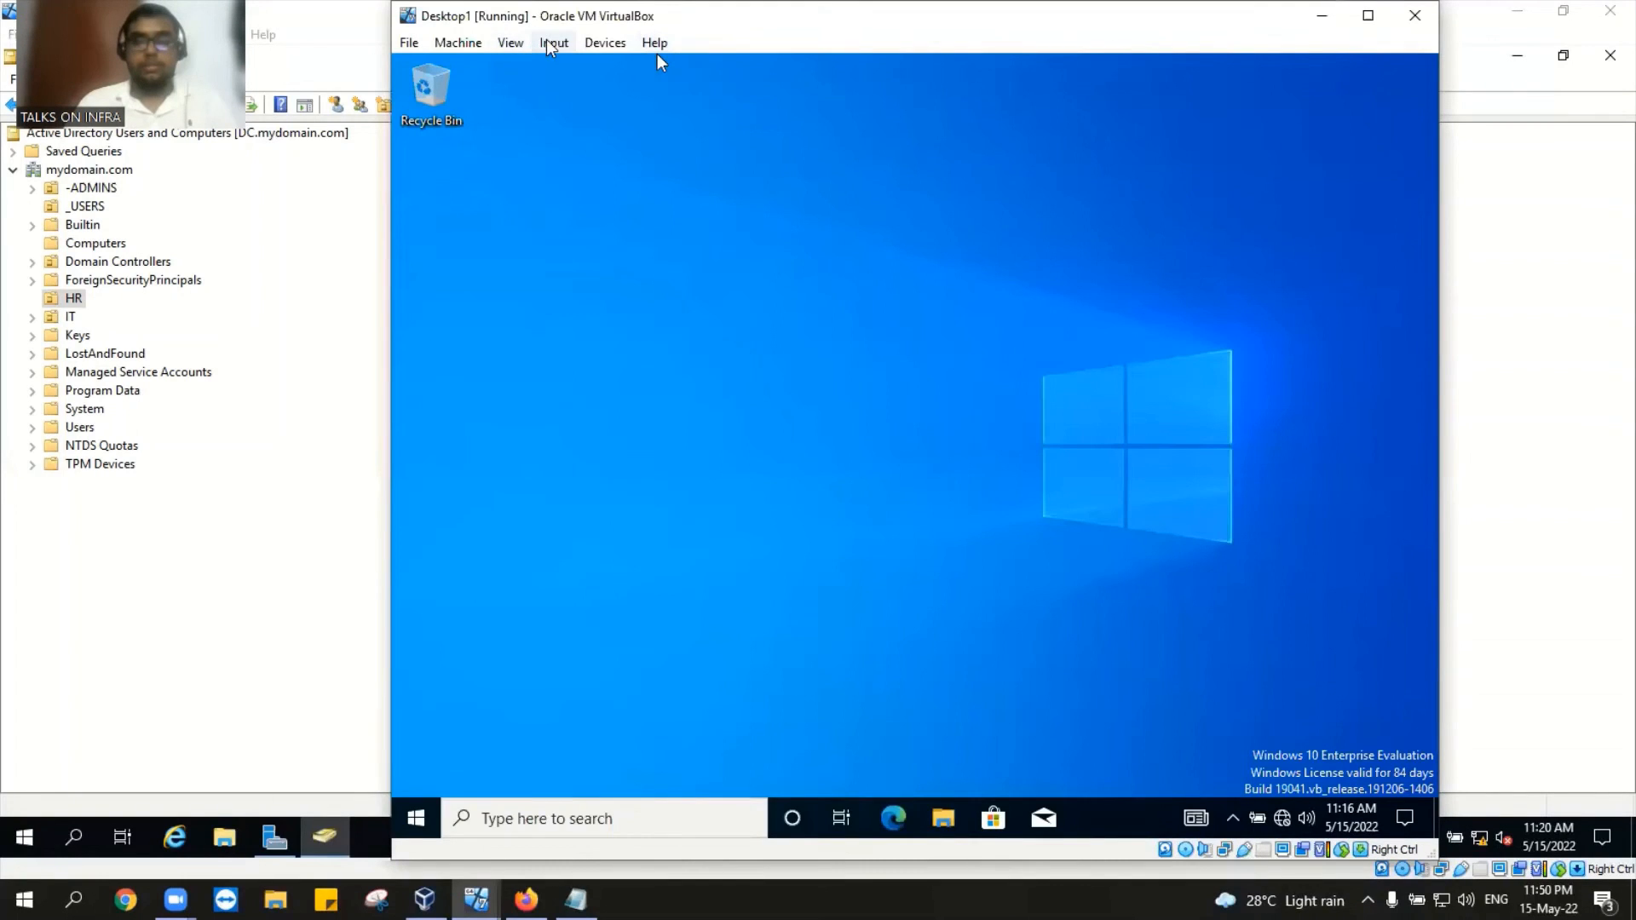
left_click(415, 794)
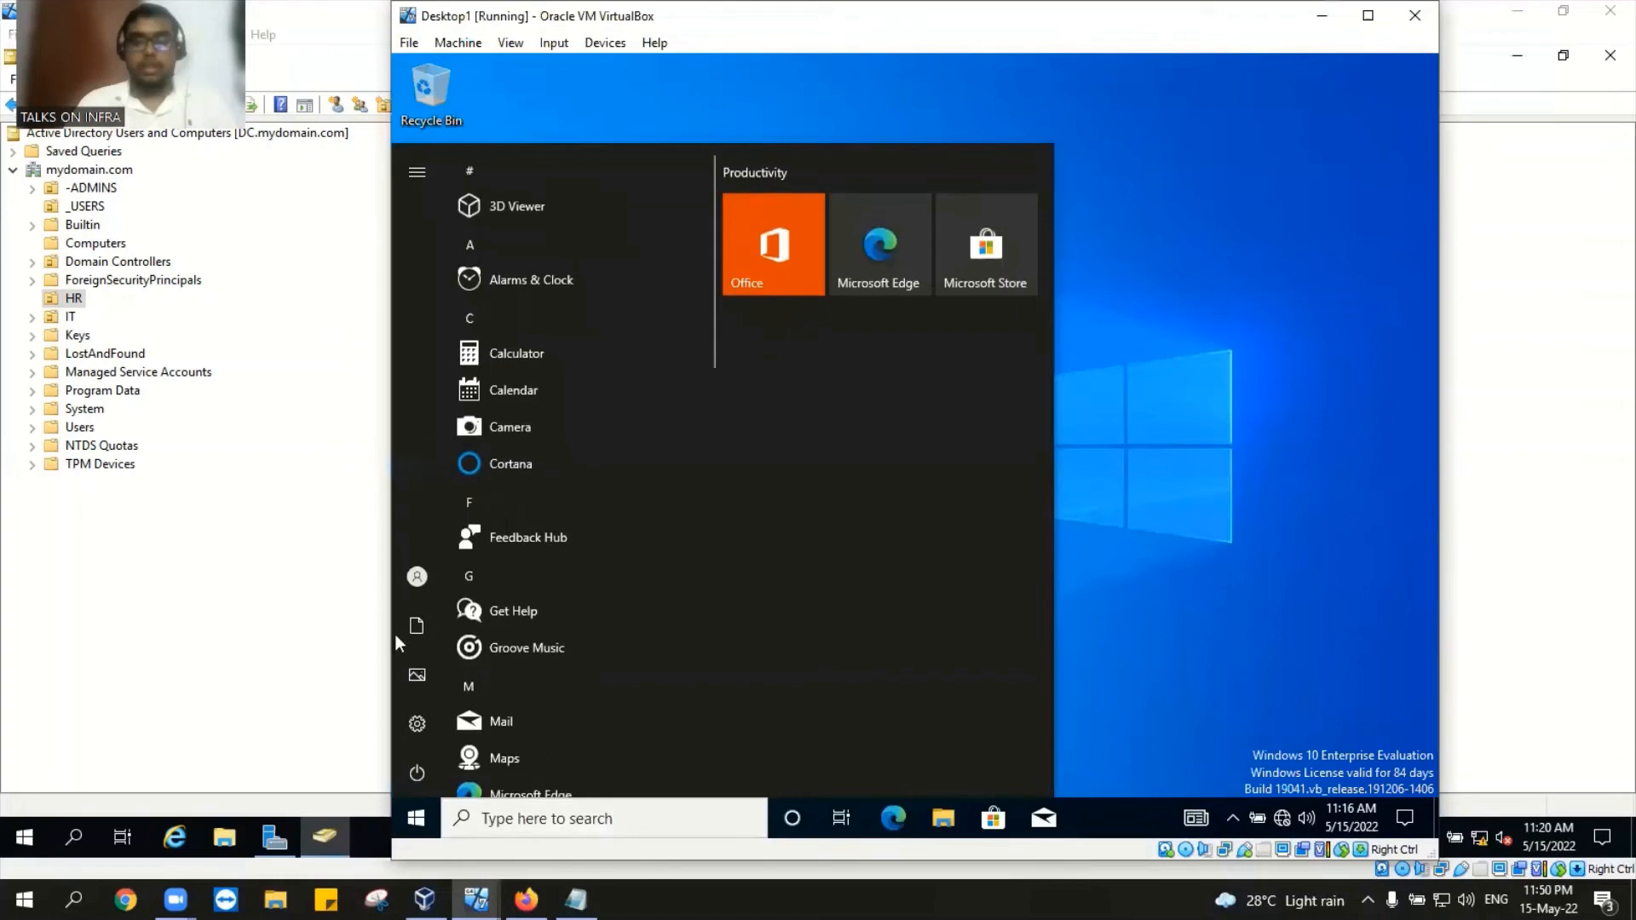
mouse_move(417, 578)
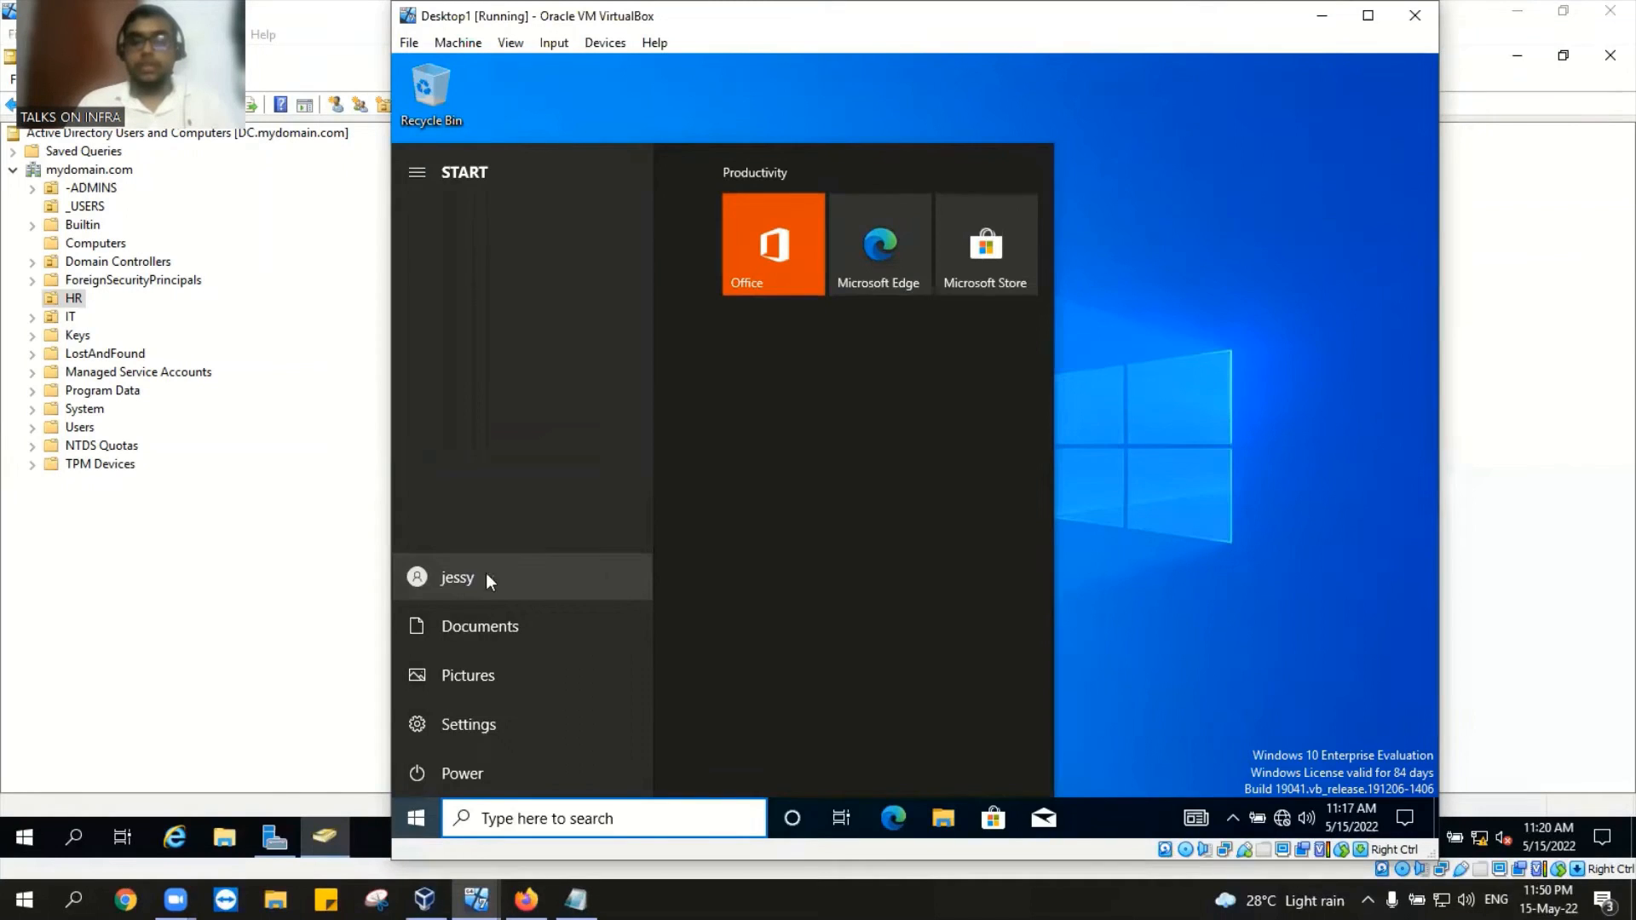
left_click(493, 578)
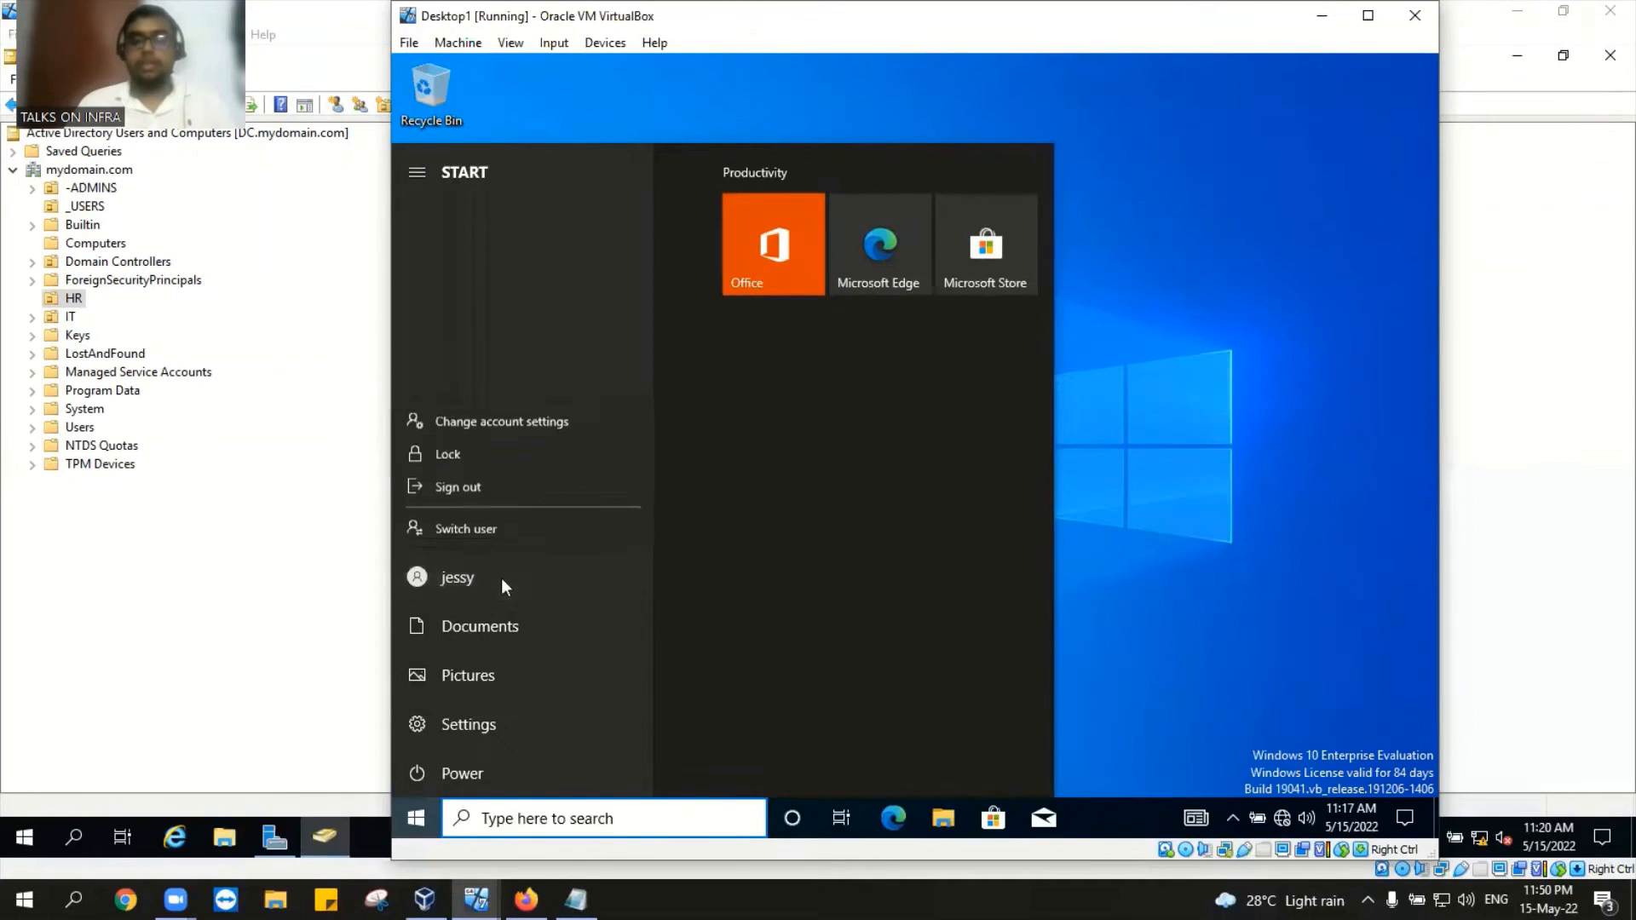
left_click(502, 489)
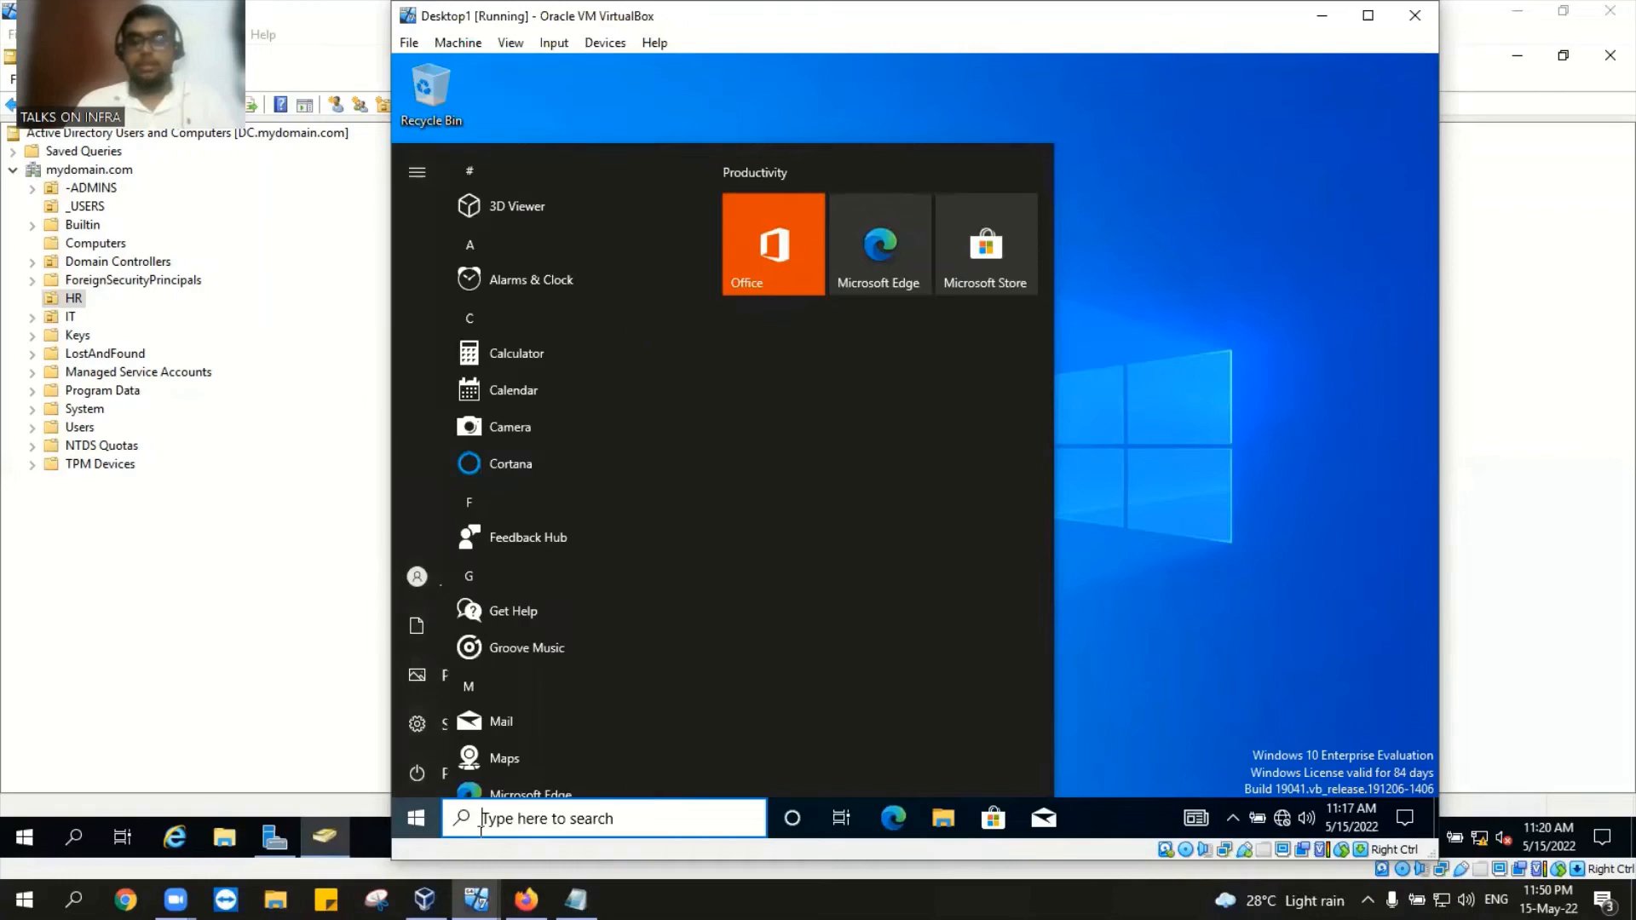
Step: Bring the DC virtual machine back to the front
mouse_move(424, 899)
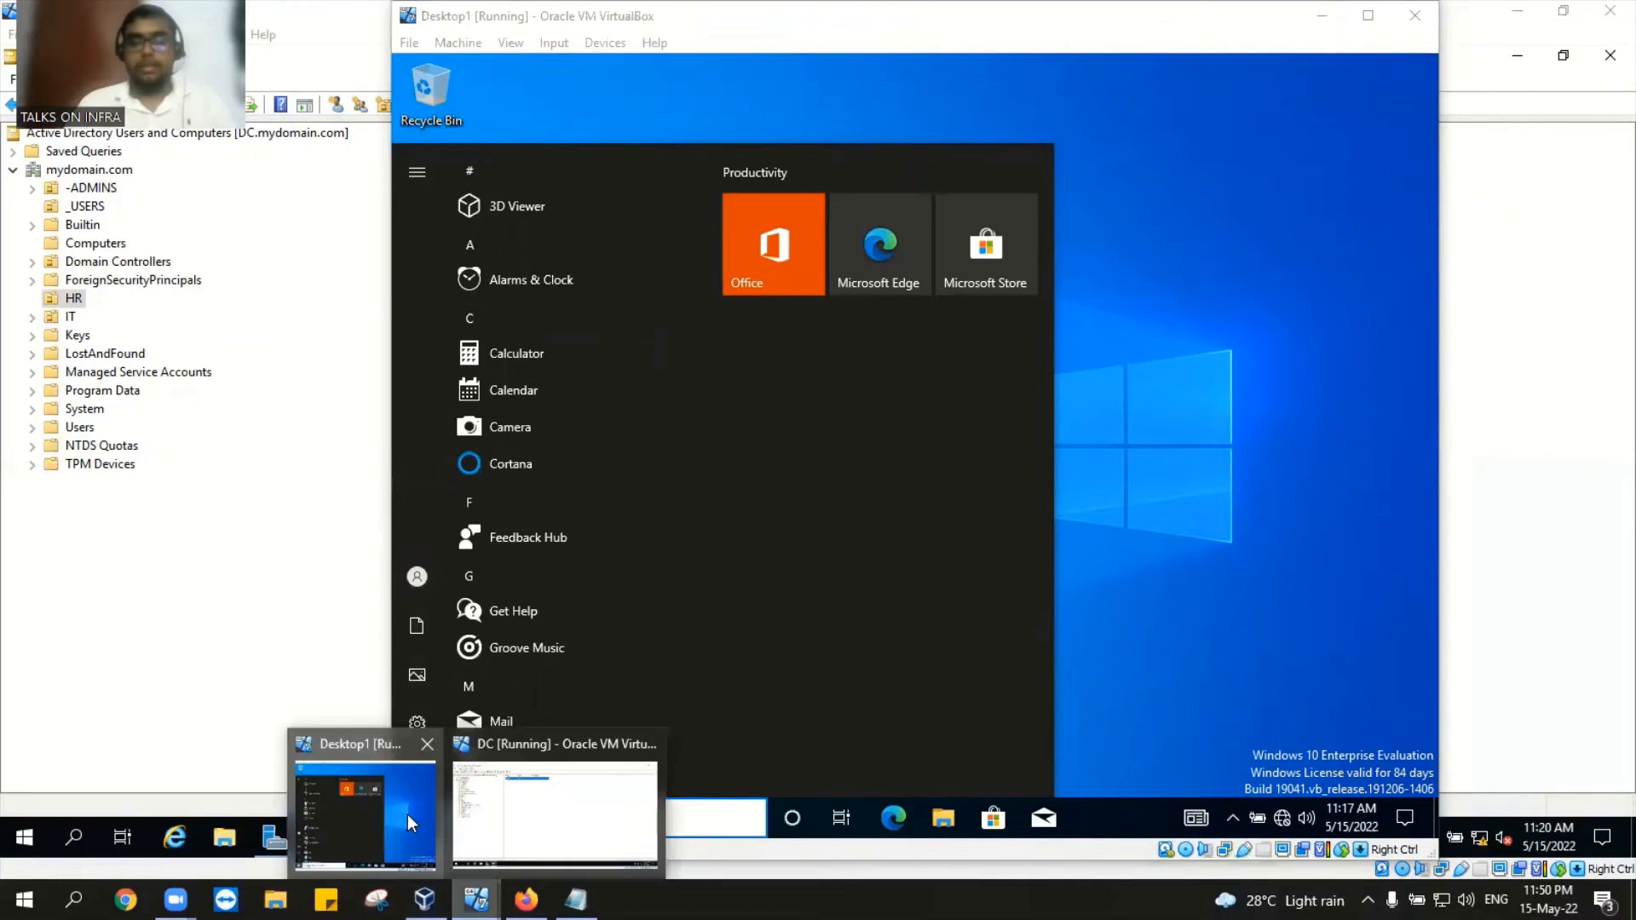
left_click(407, 814)
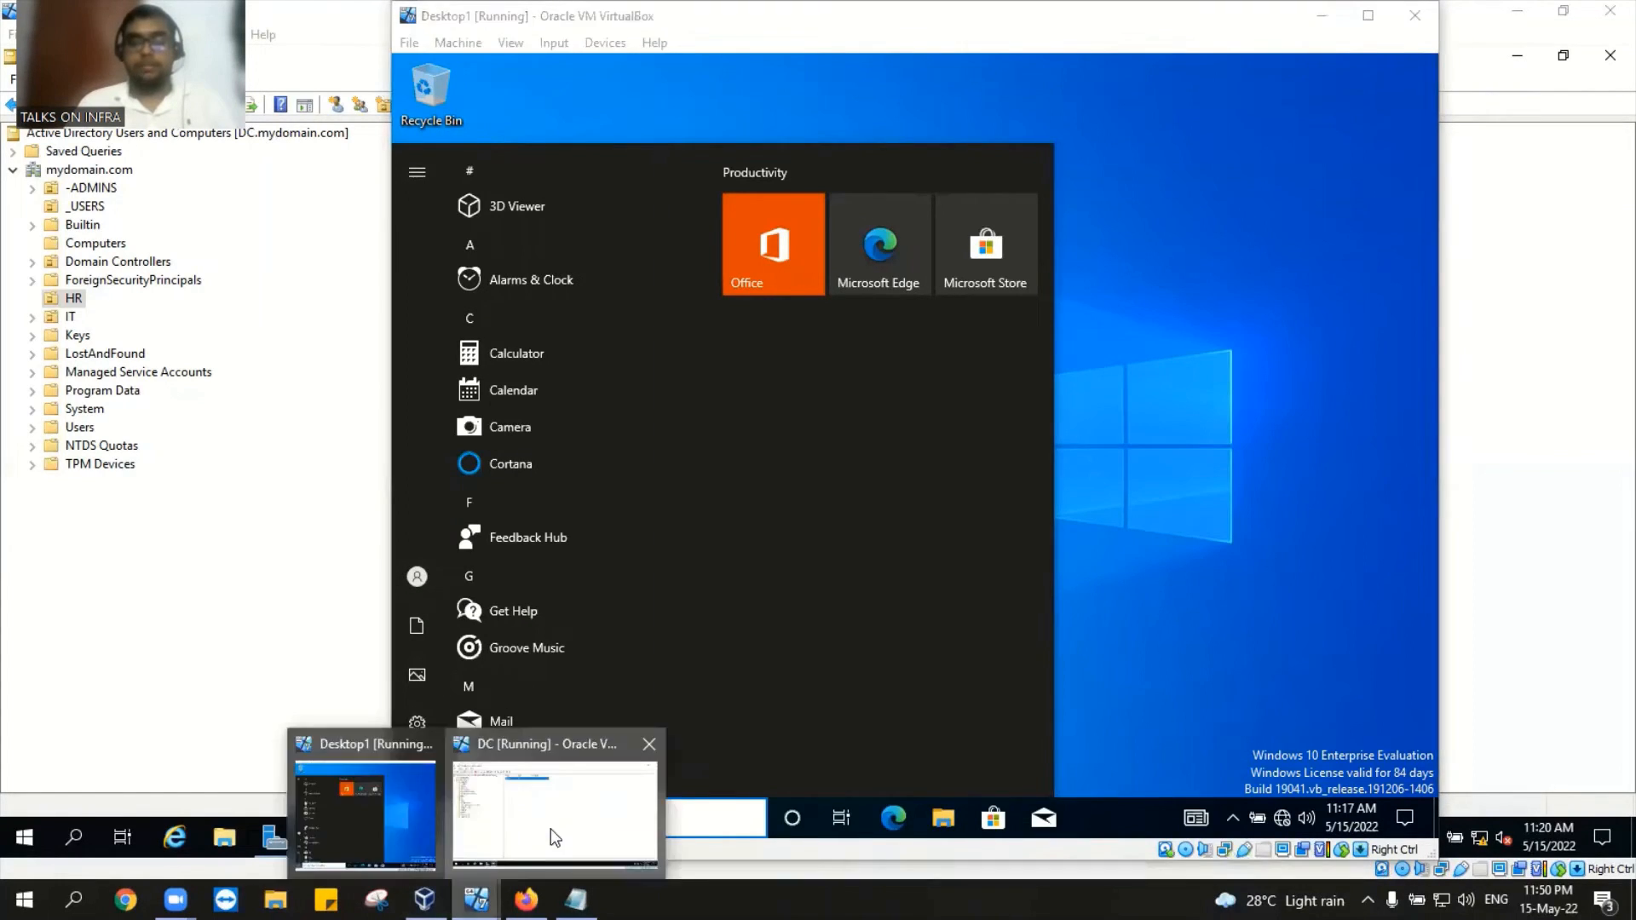
left_click(550, 828)
Step: Reopen jessy's properties to confirm the September 20, 2019 expiry, then close them
right_click(512, 158)
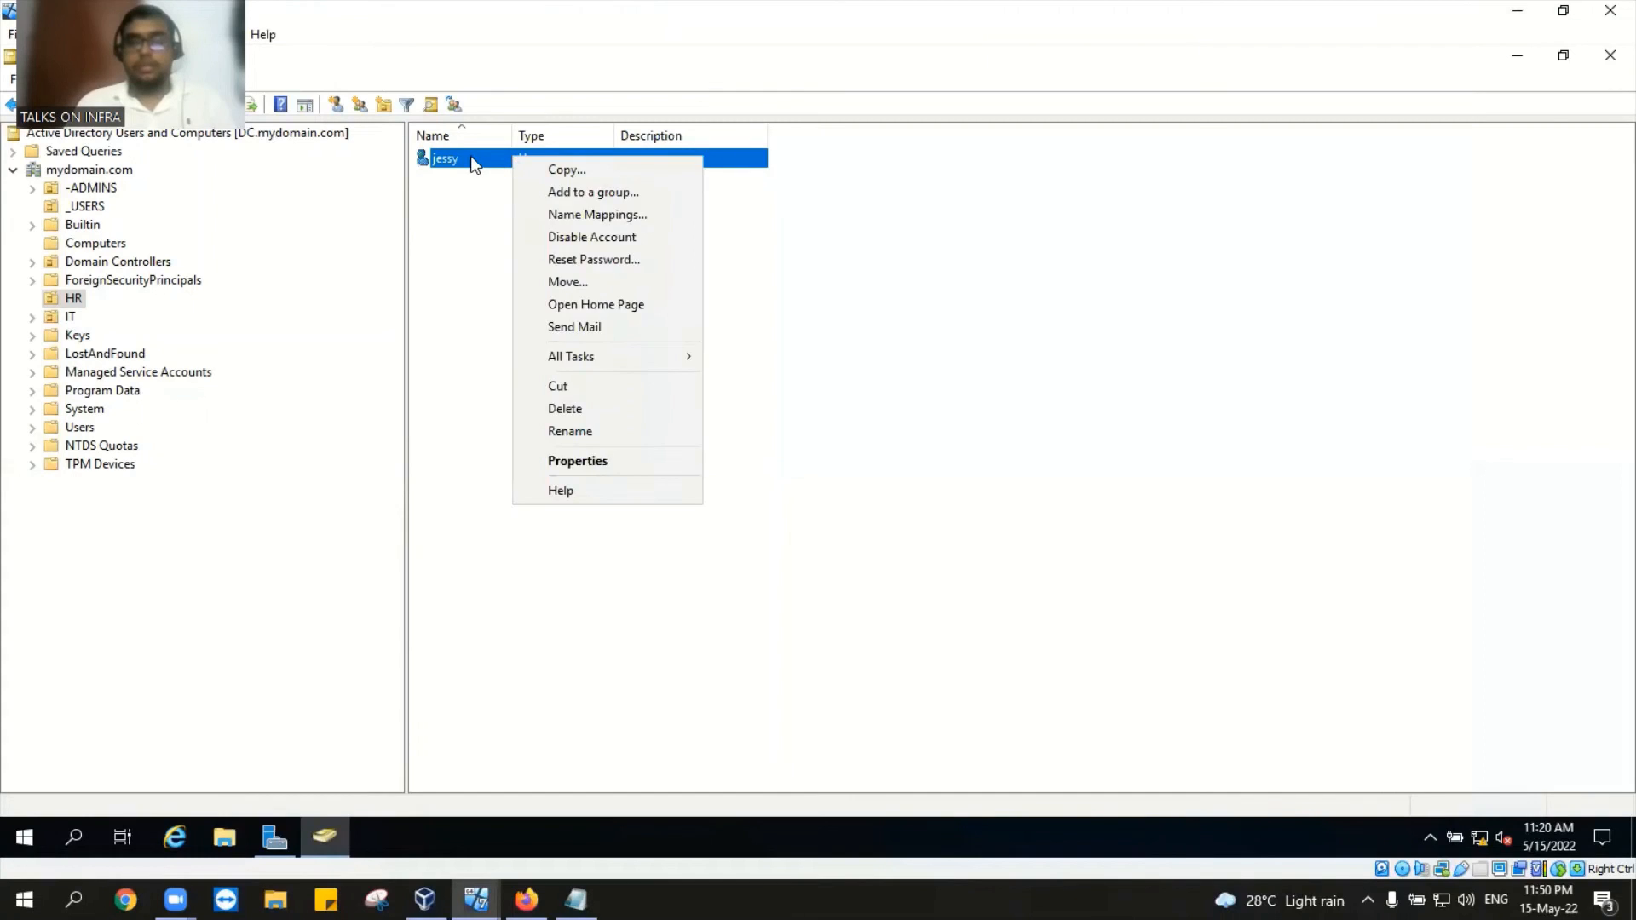
double_click(471, 158)
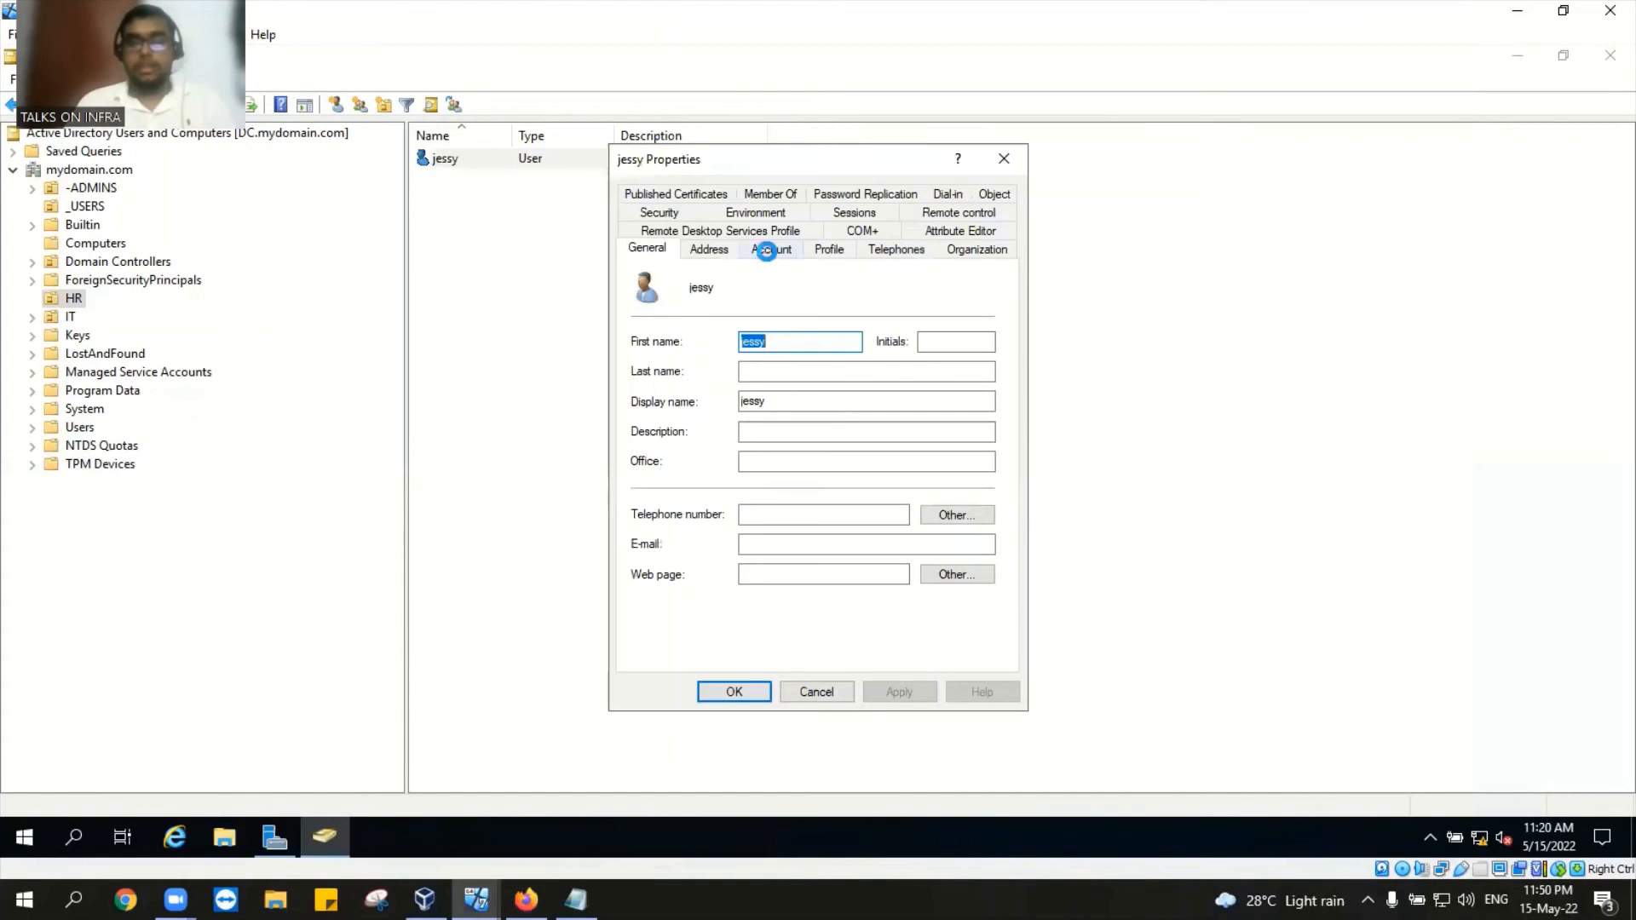
left_click(766, 249)
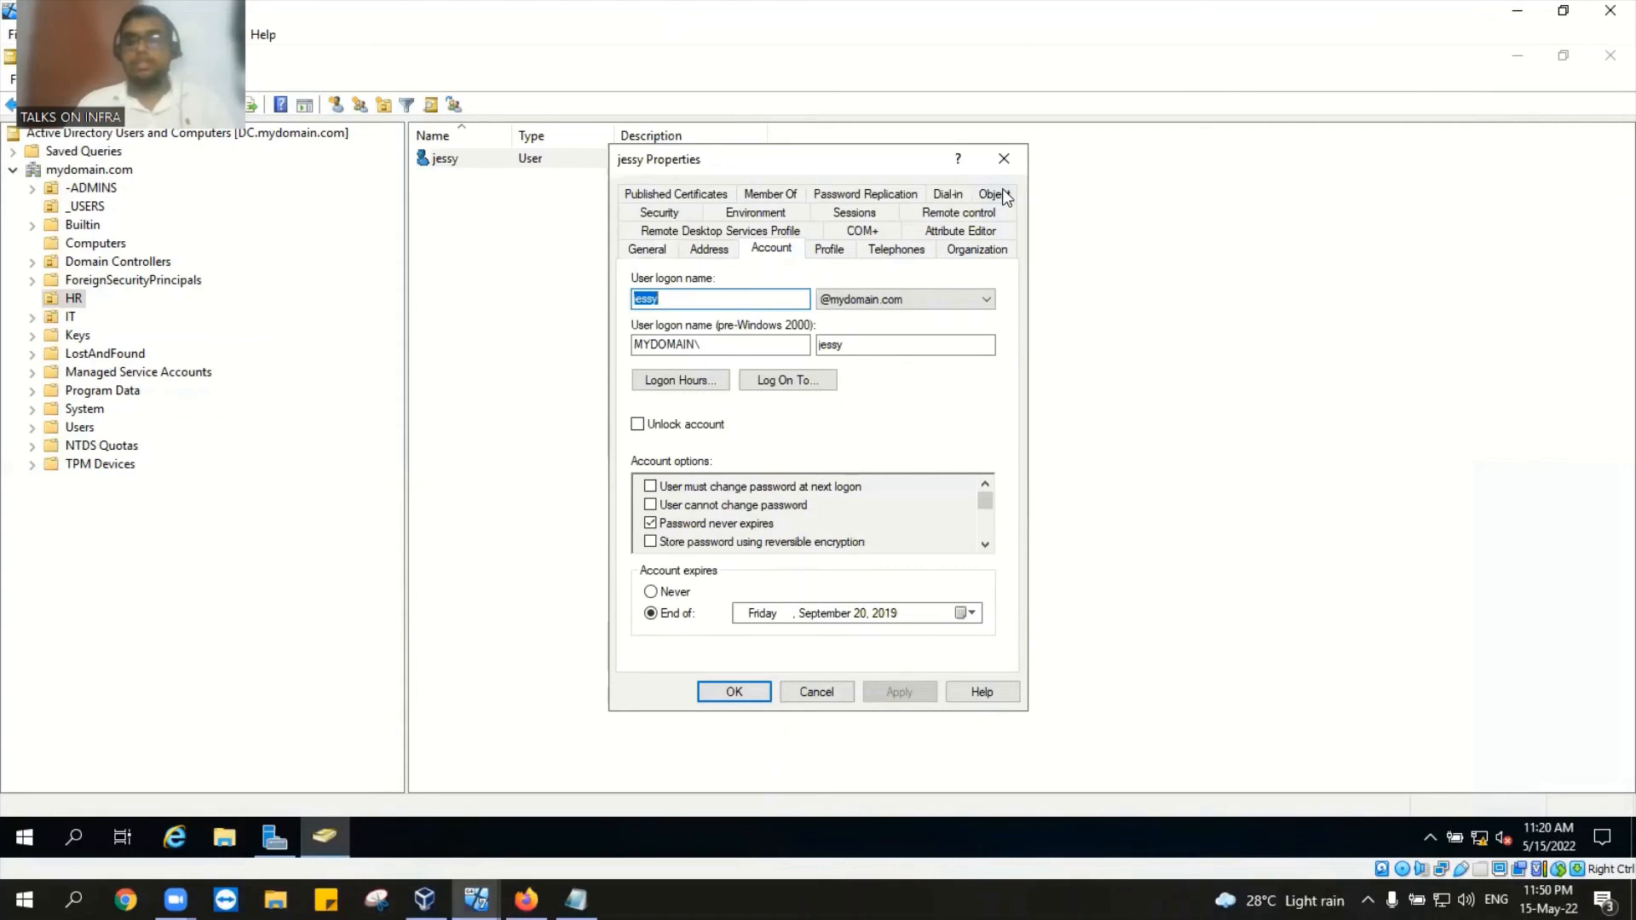
left_click(1010, 157)
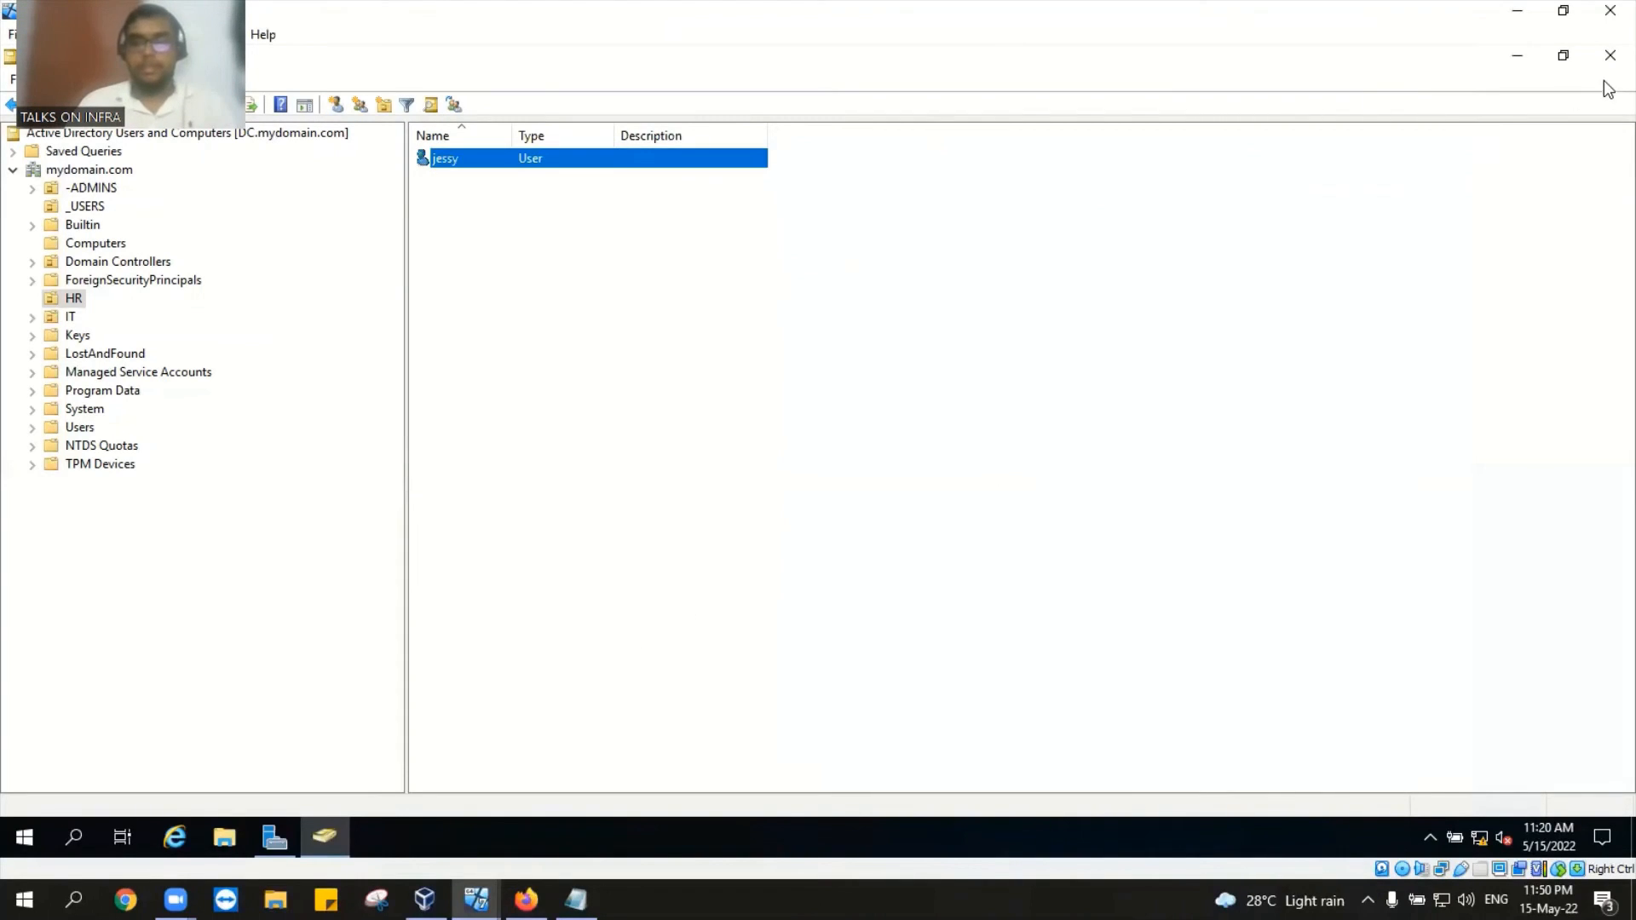
Step: Minimize the Active Directory and DC windows and choose Sign out anyway on Desktop1
left_click(1506, 58)
left_click(1514, 17)
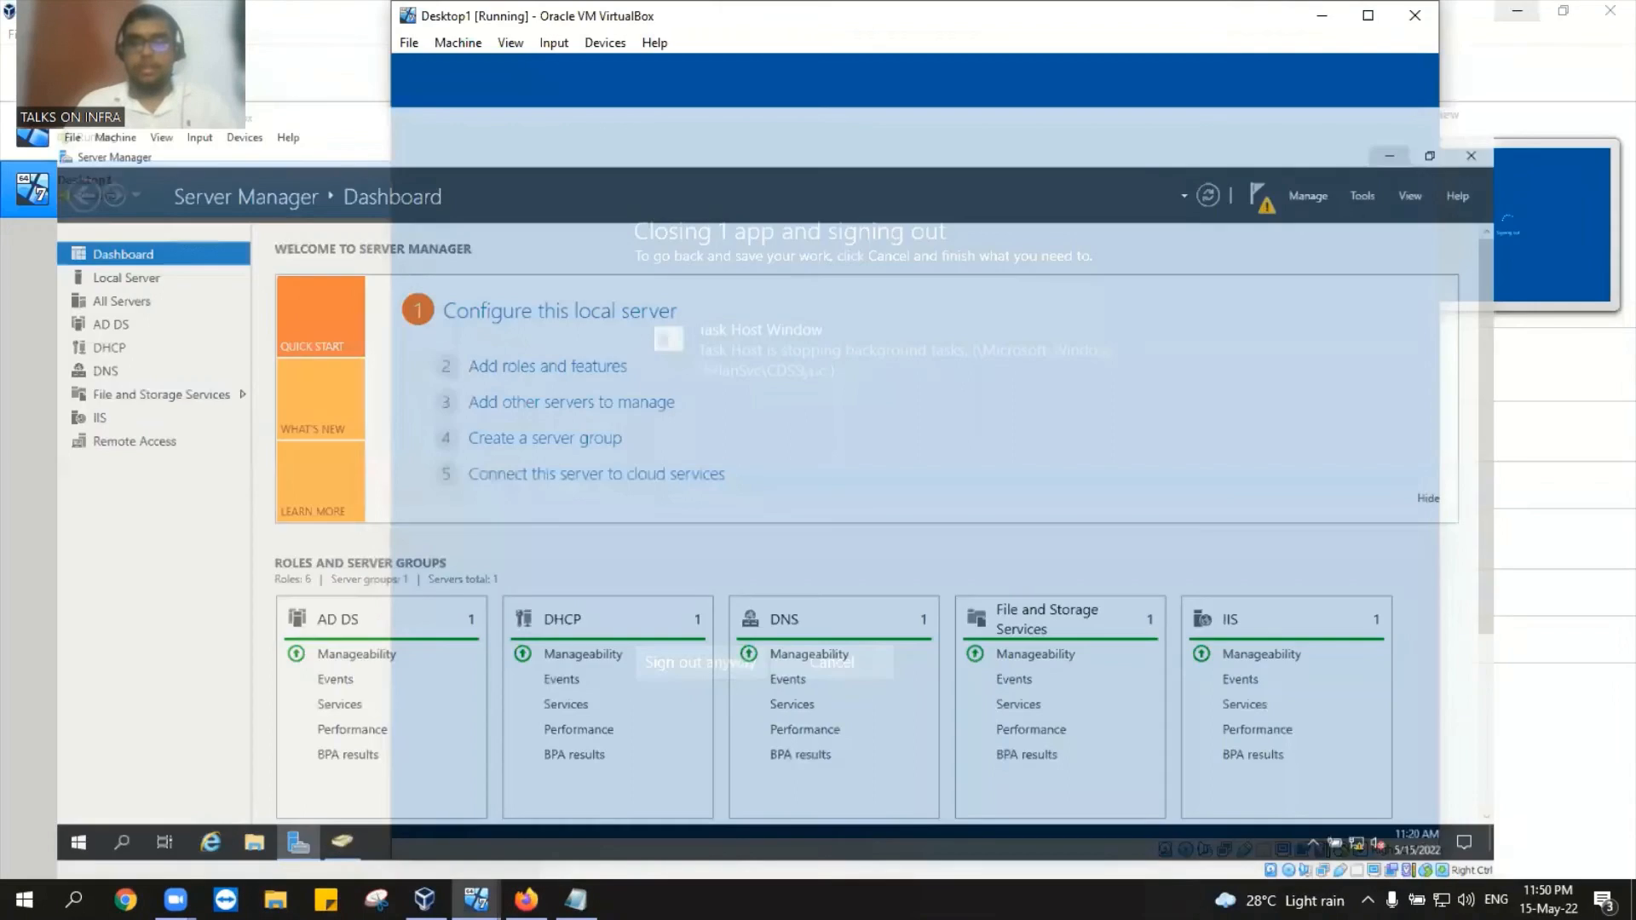
left_click(755, 667)
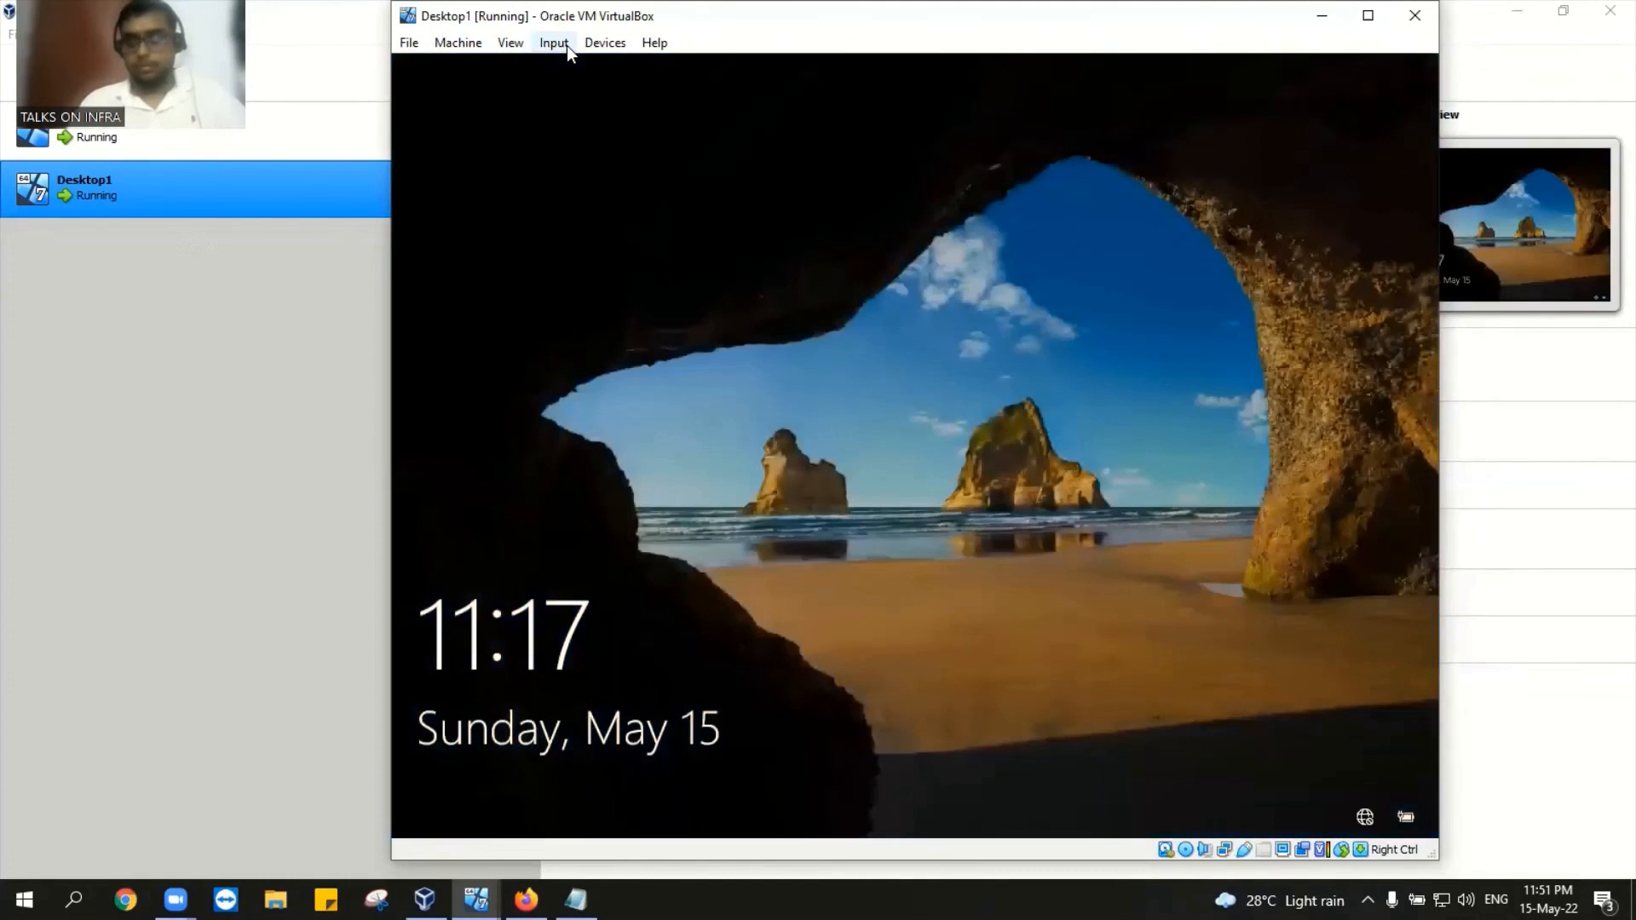
Step: Send Ctrl-Alt-Del to Desktop1 and sign in with the domain user's password
left_click(565, 44)
mouse_move(581, 68)
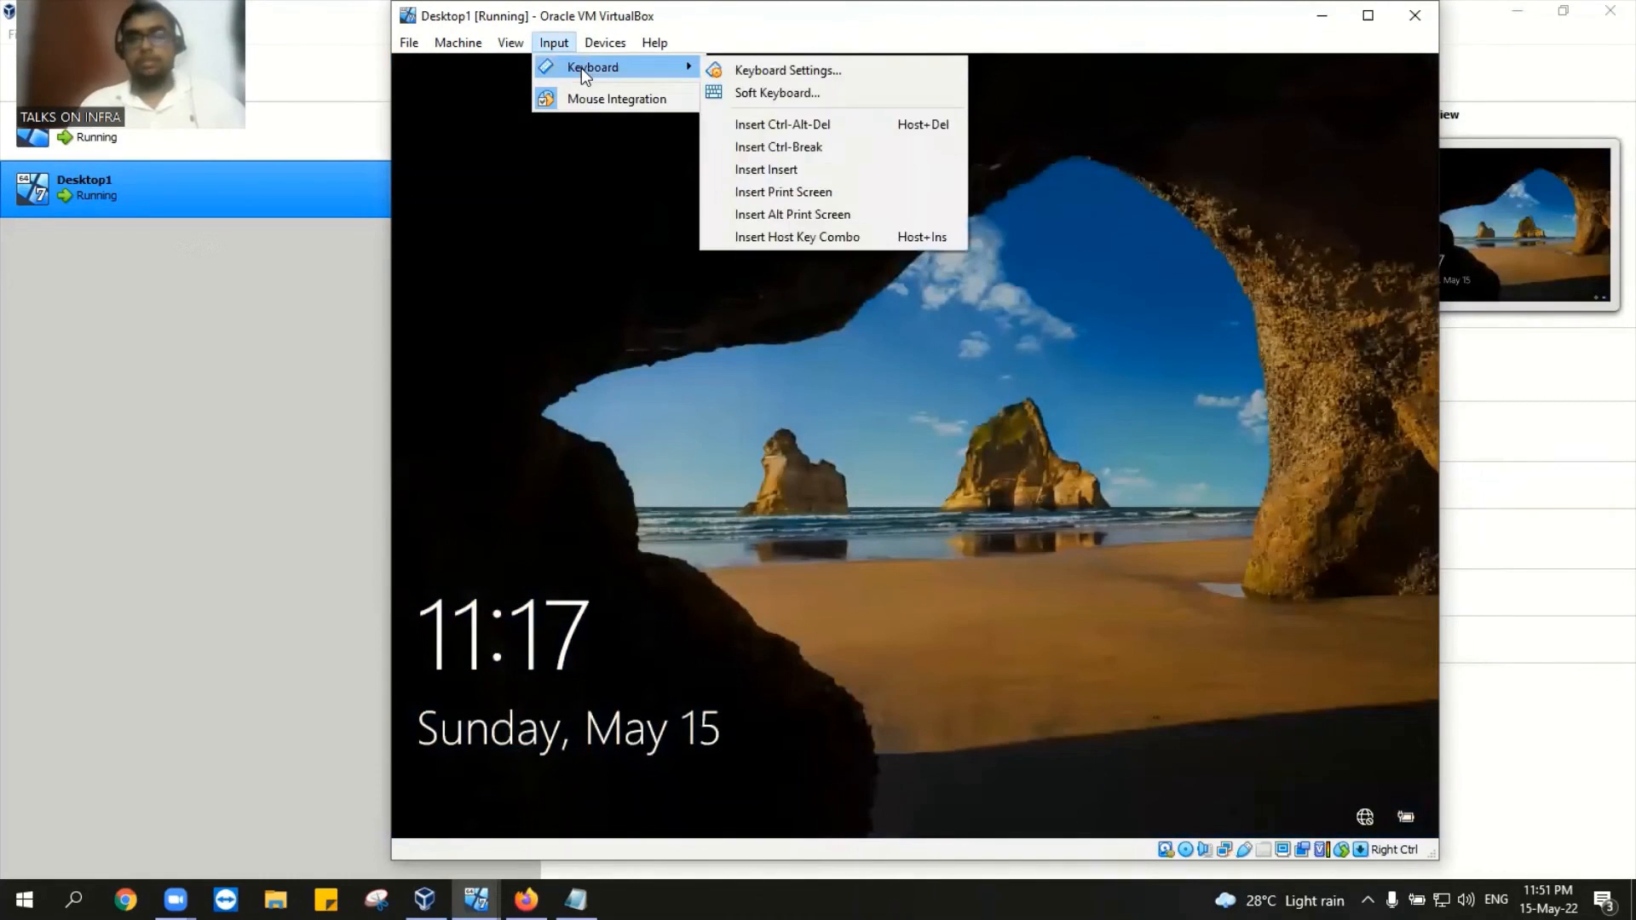
left_click(765, 122)
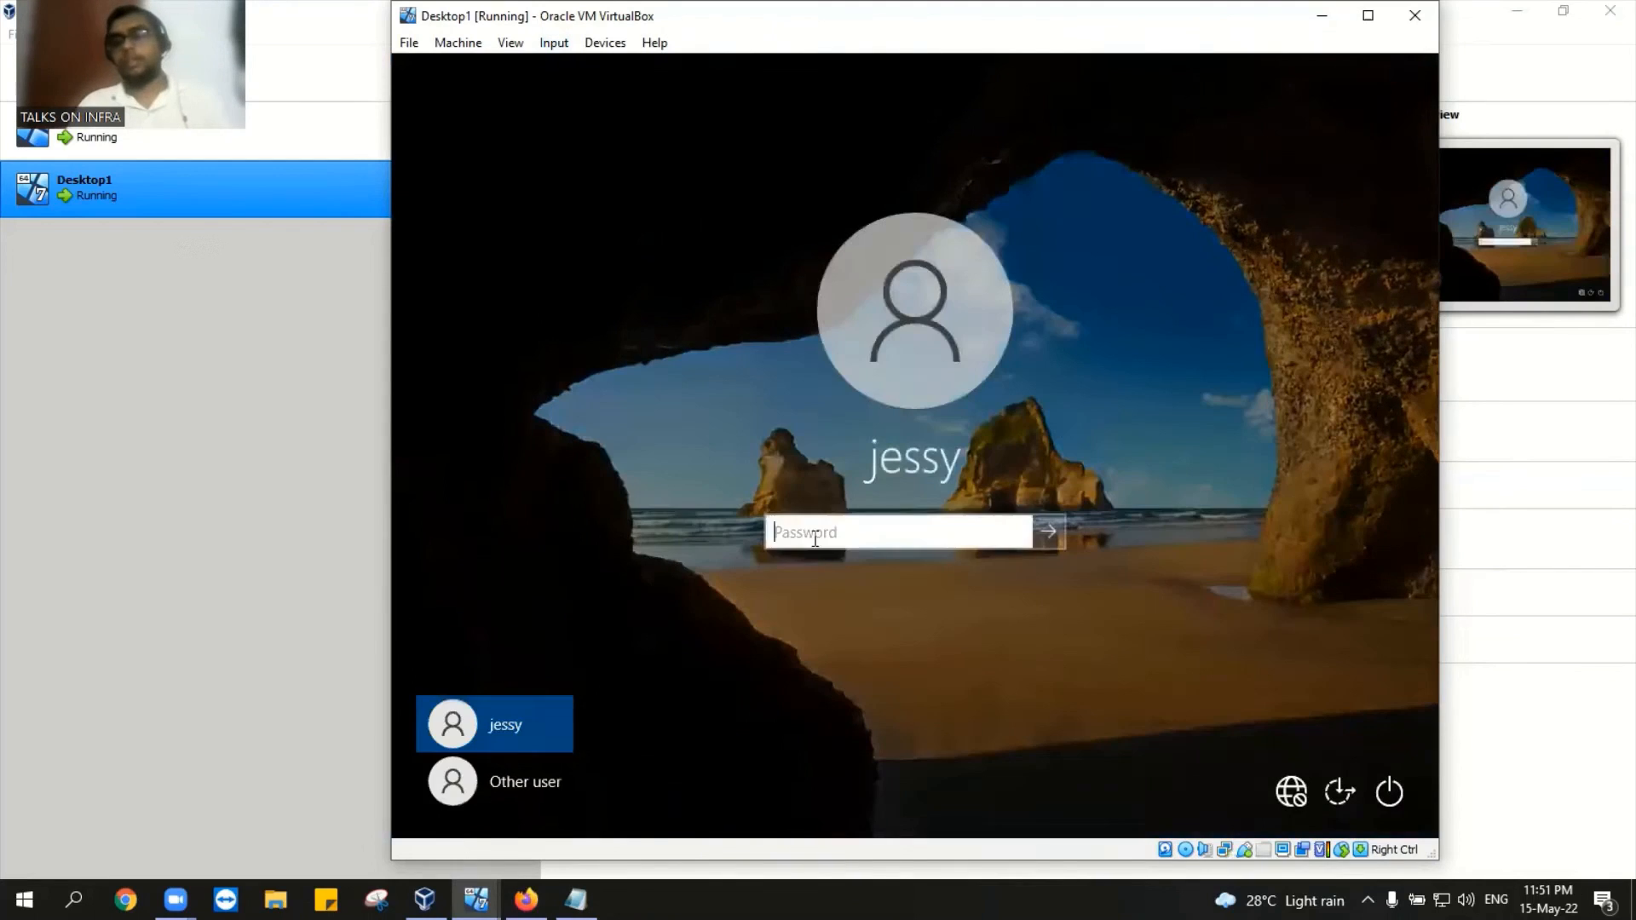
type("***")
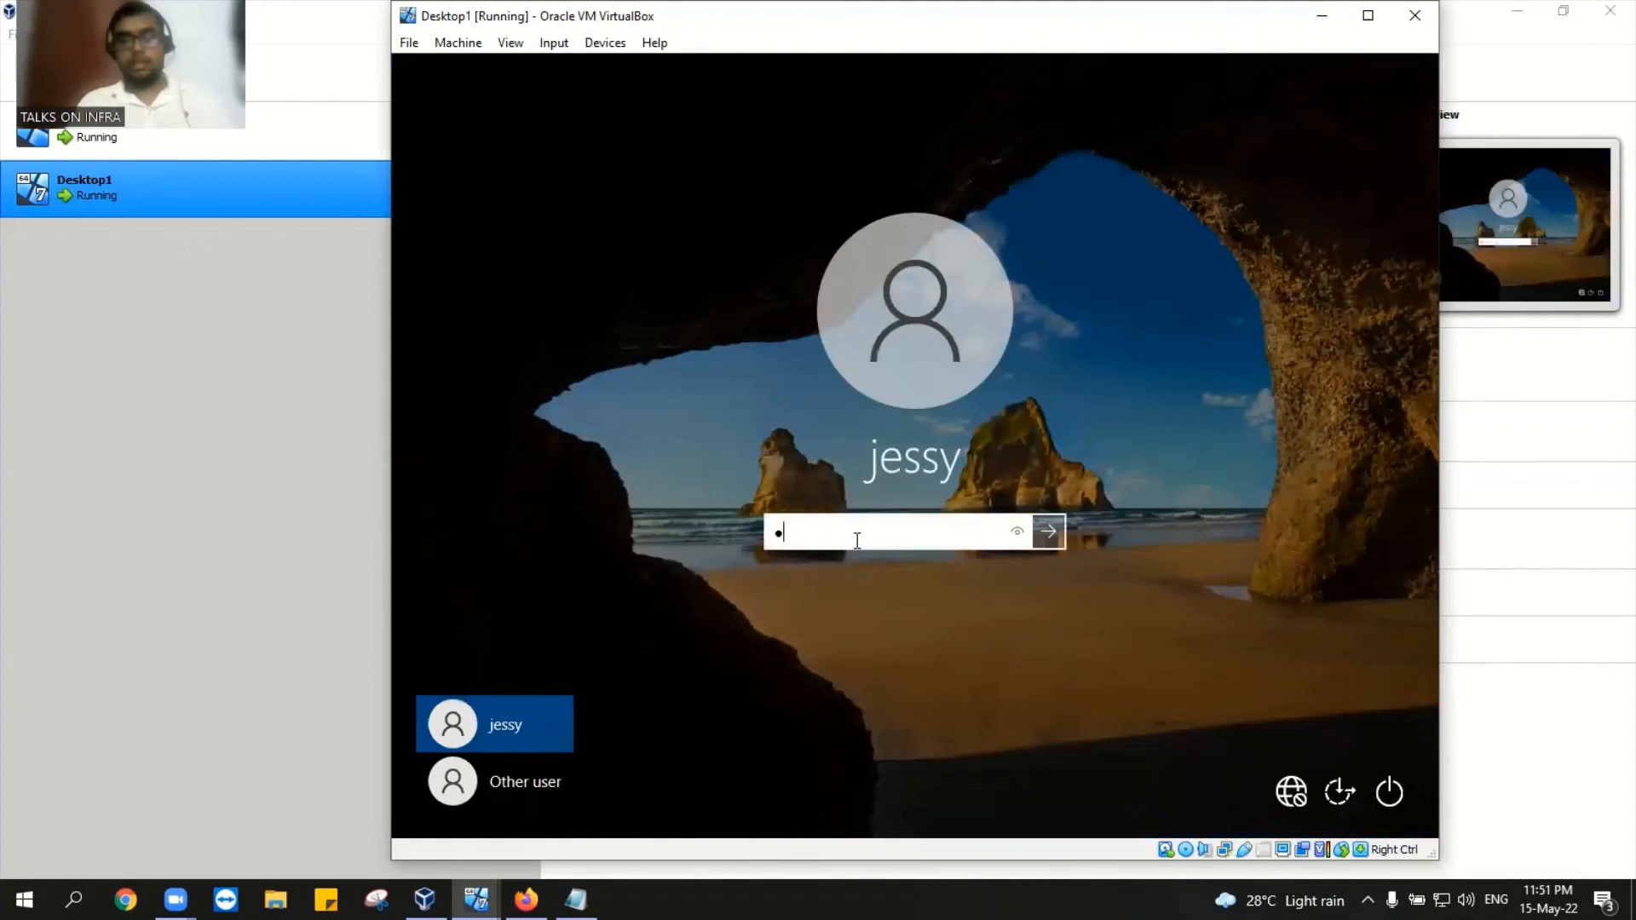
type("****")
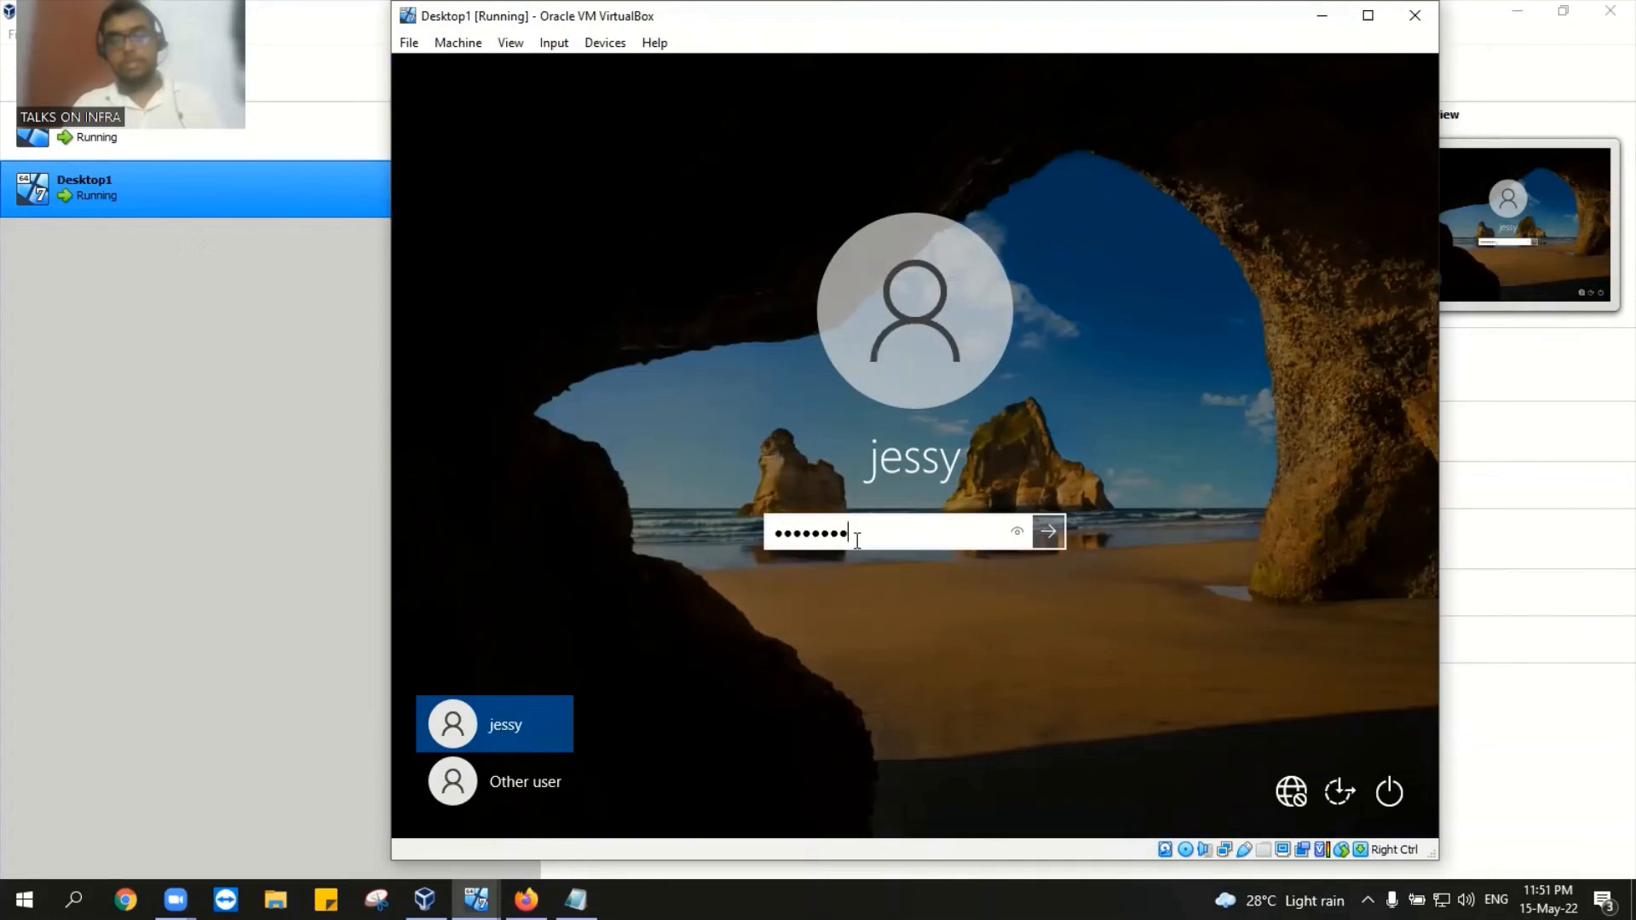
type("***")
key("Return")
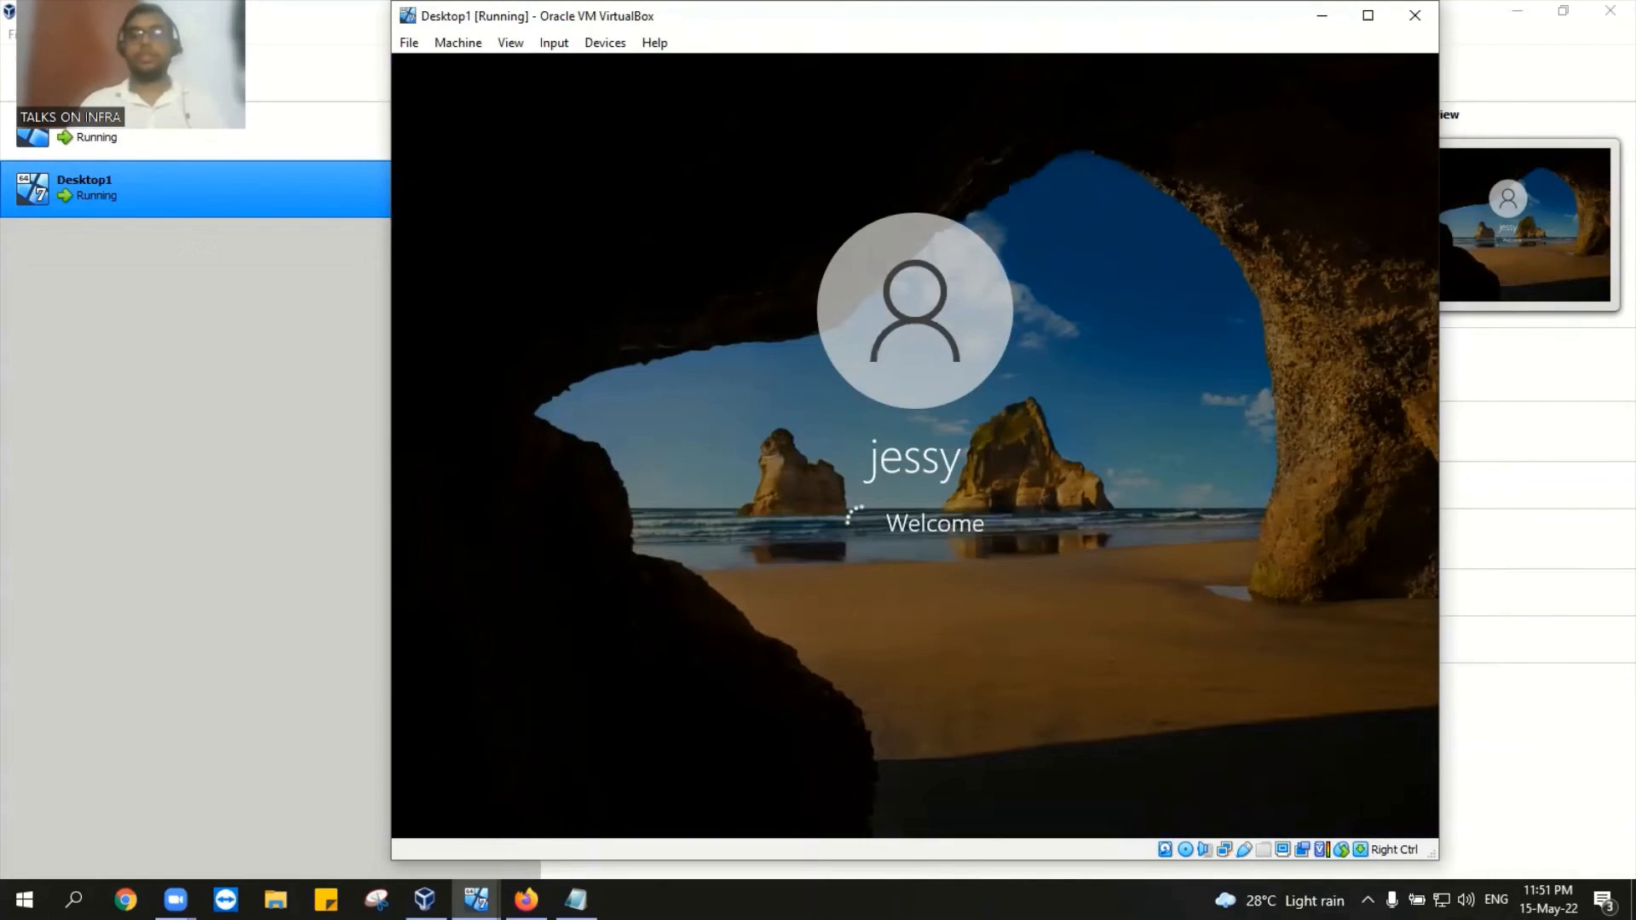
Step: Reset the Desktop1 machine from the VirtualBox Manager
right_click(213, 185)
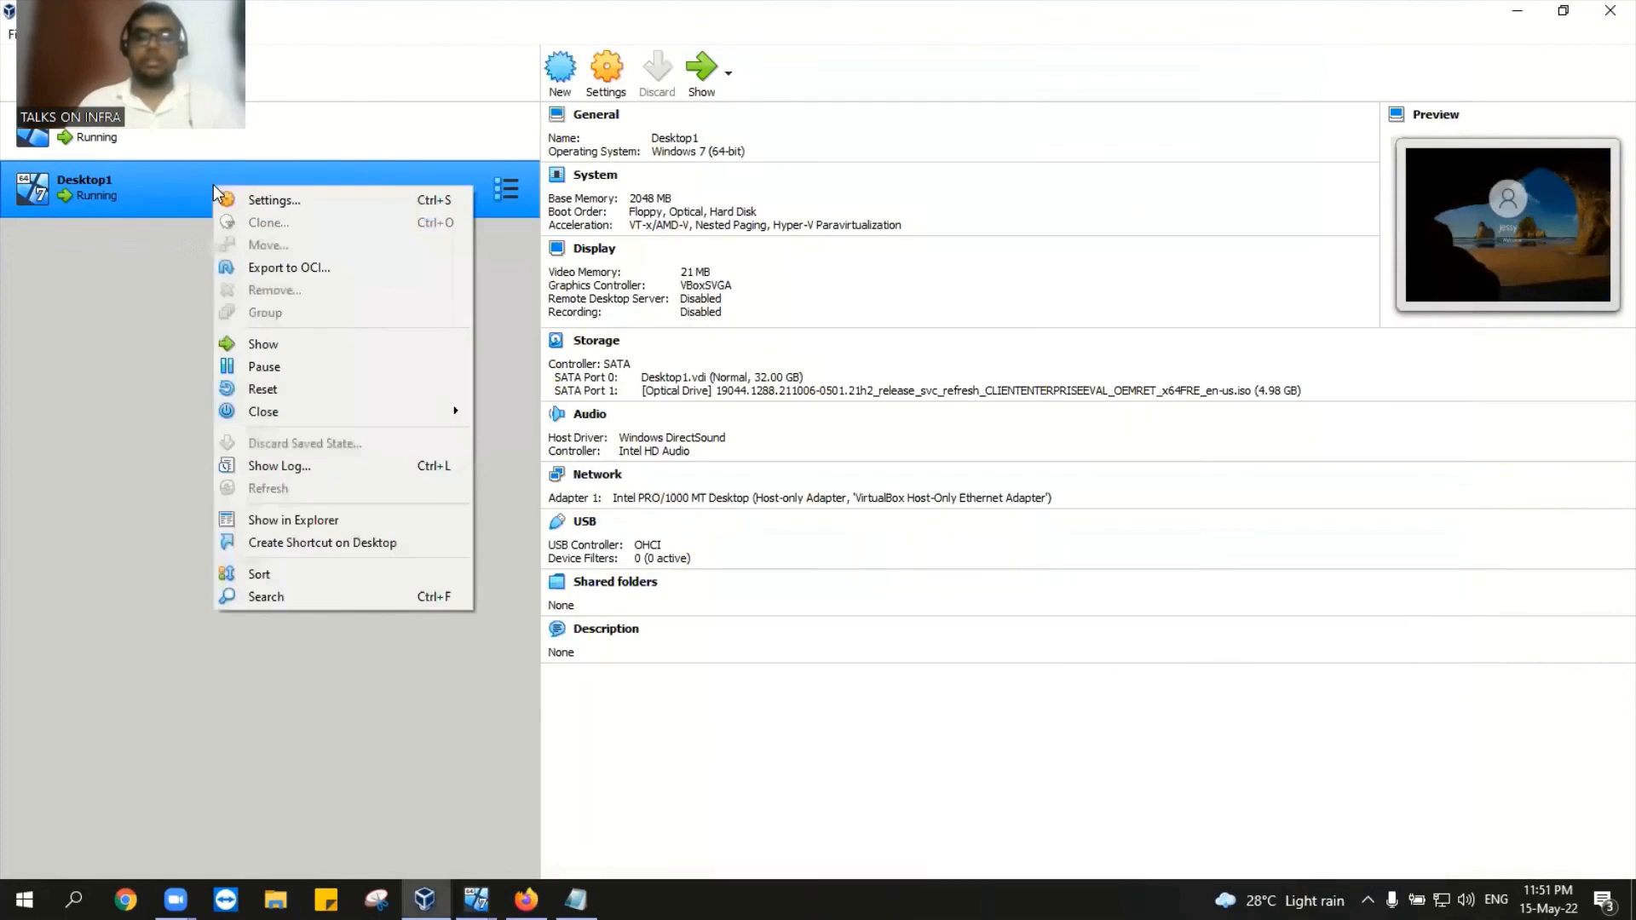
left_click(284, 393)
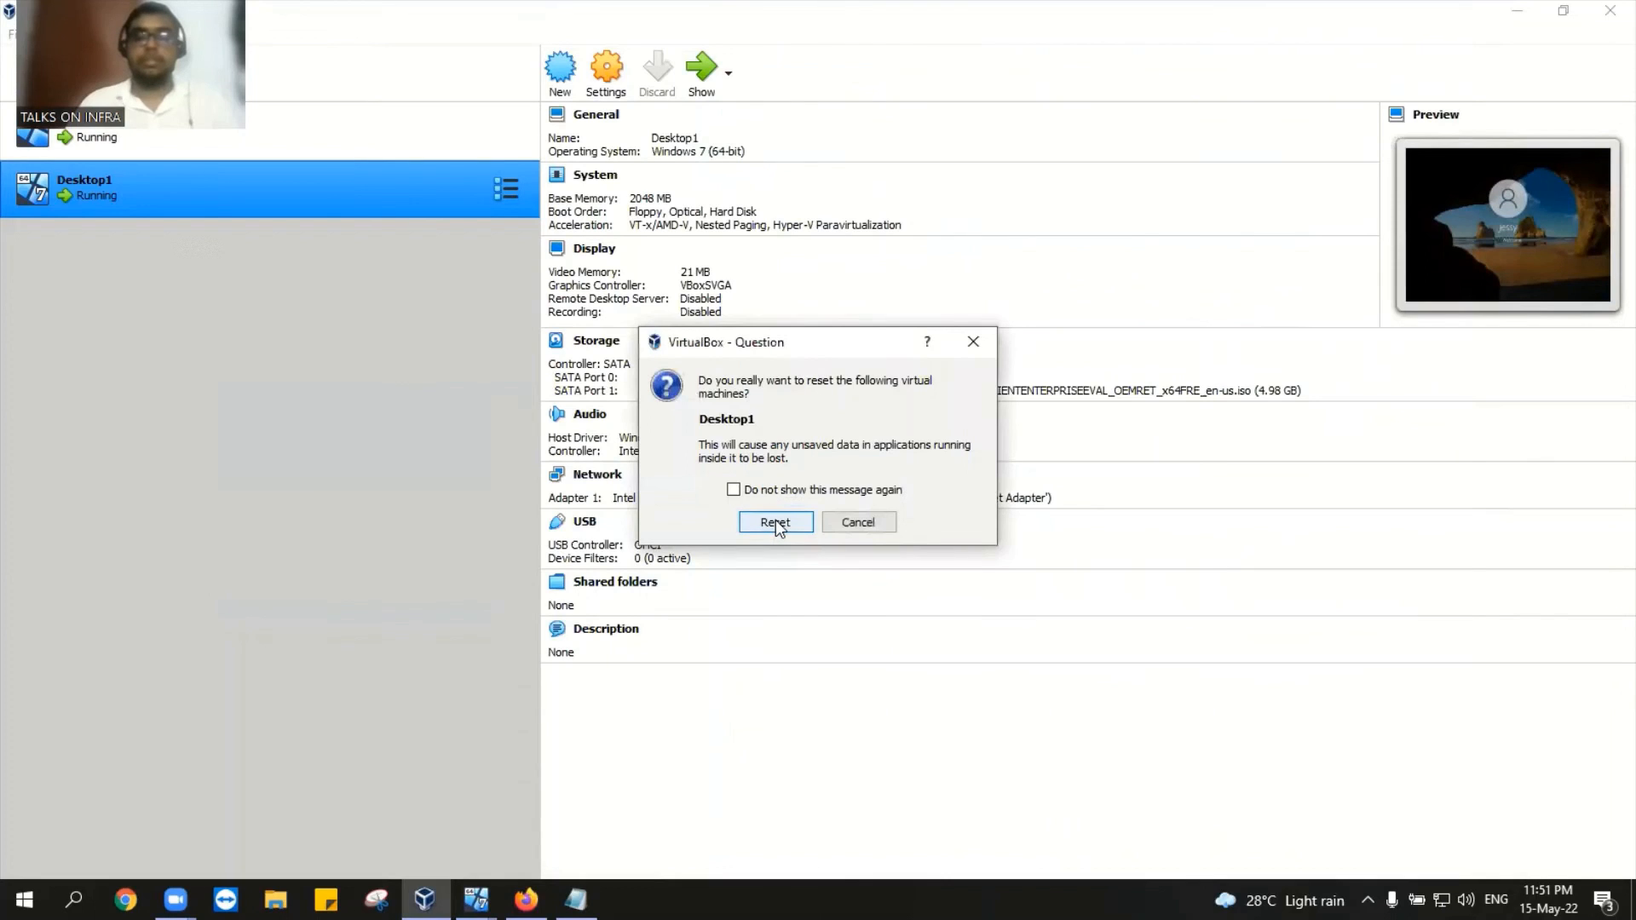
left_click(776, 522)
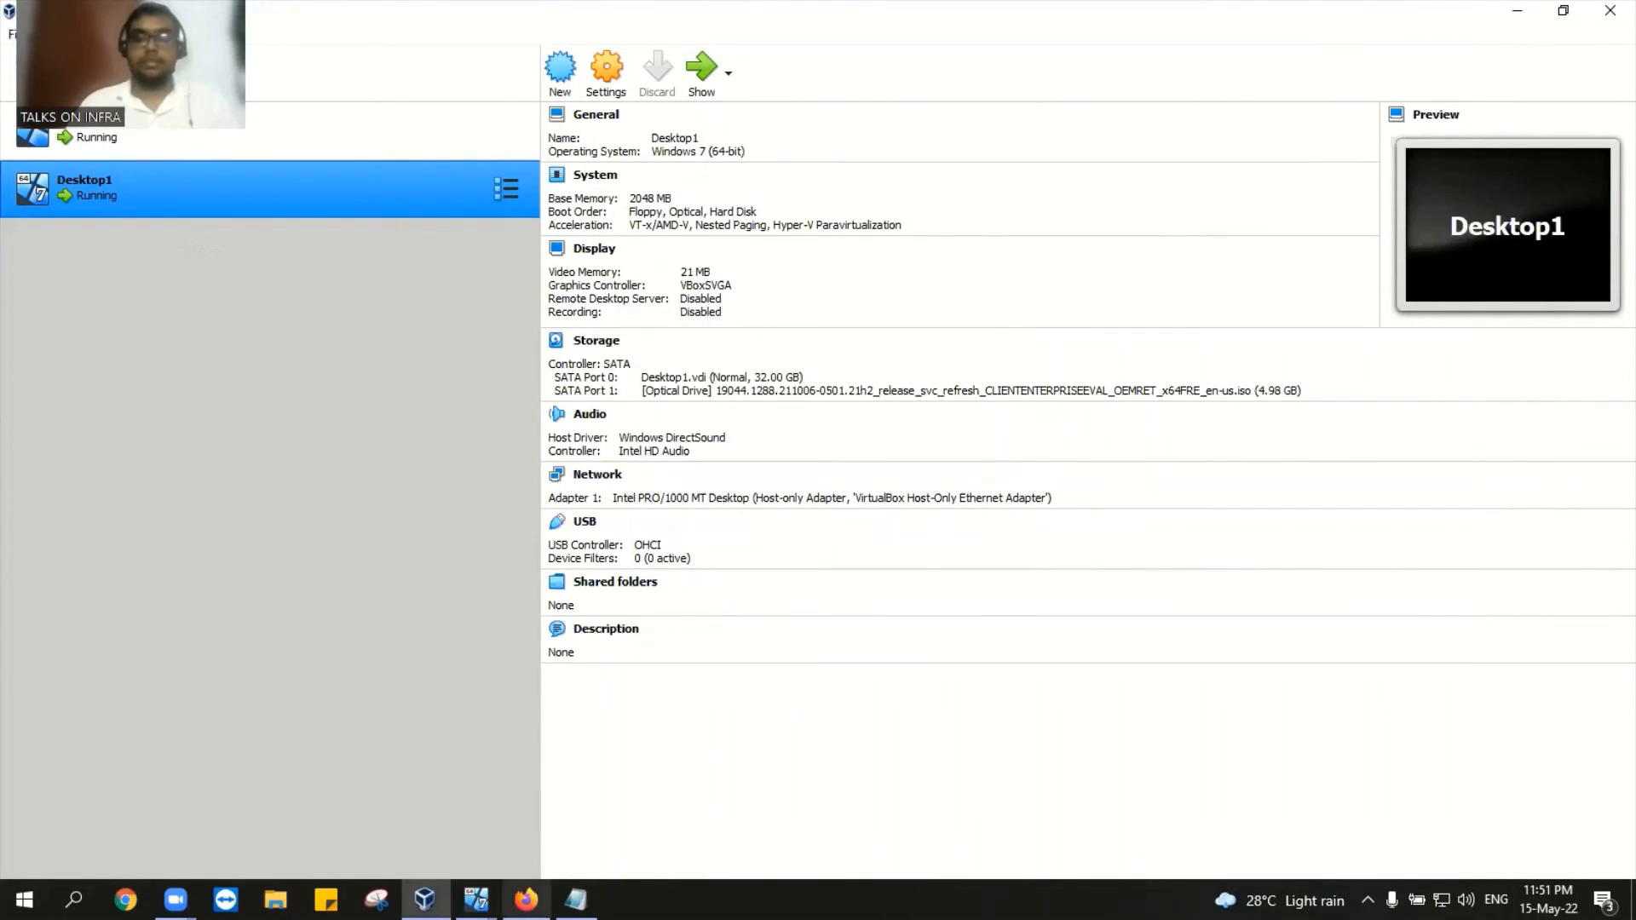
Step: Open the Desktop1 window and press Enter at the DVD boot prompt to boot to the lock screen
mouse_move(526, 899)
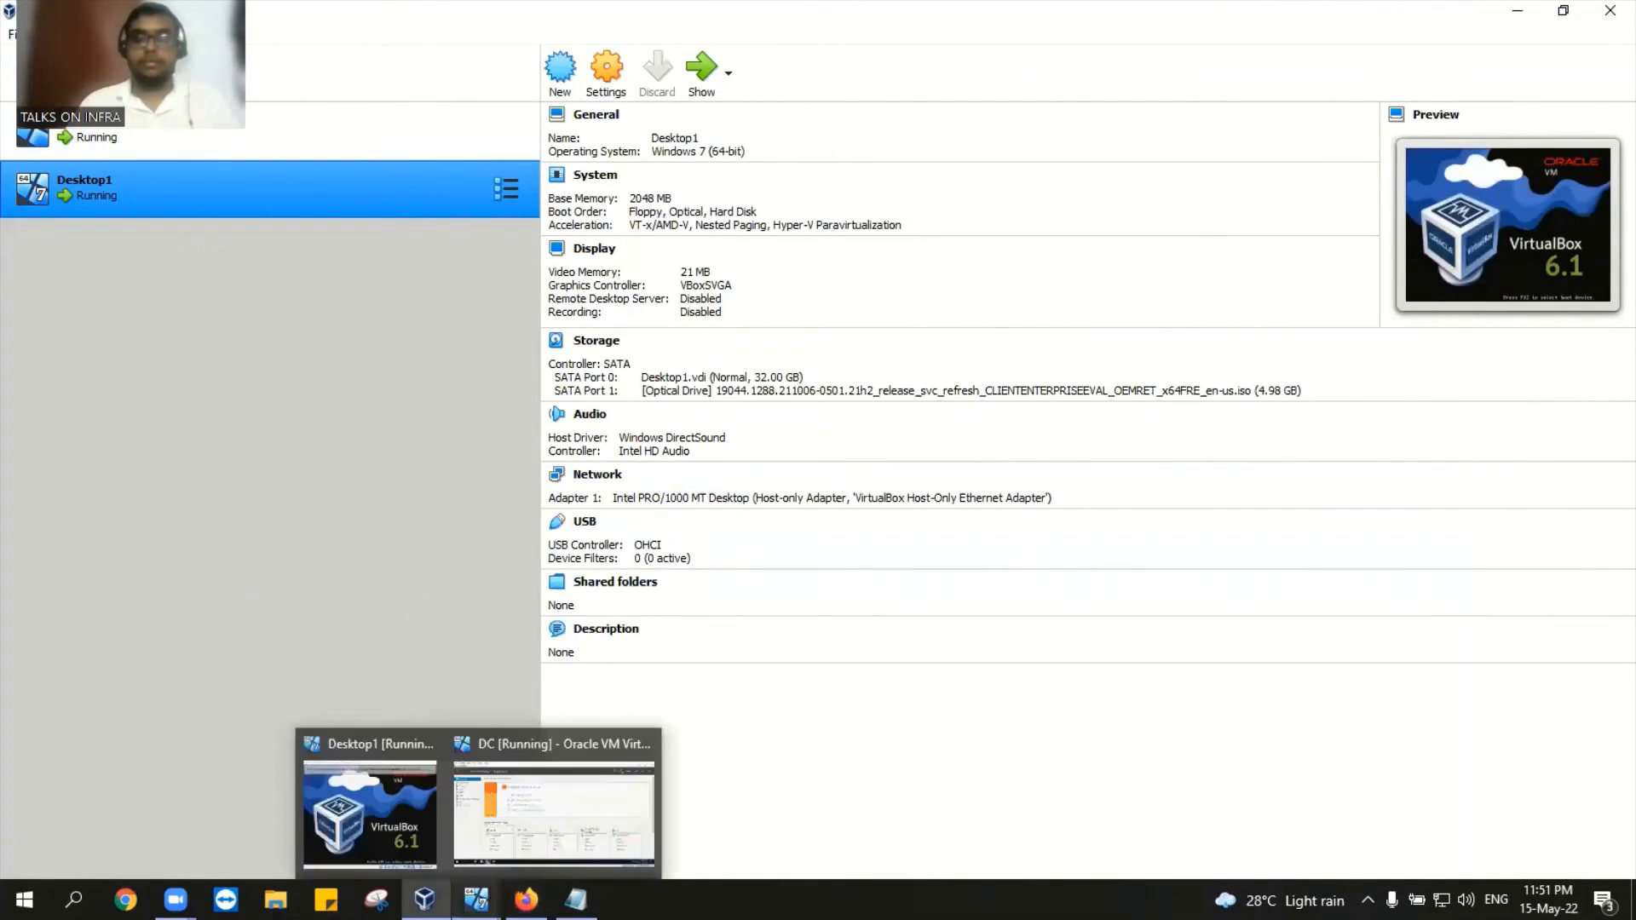
left_click(356, 818)
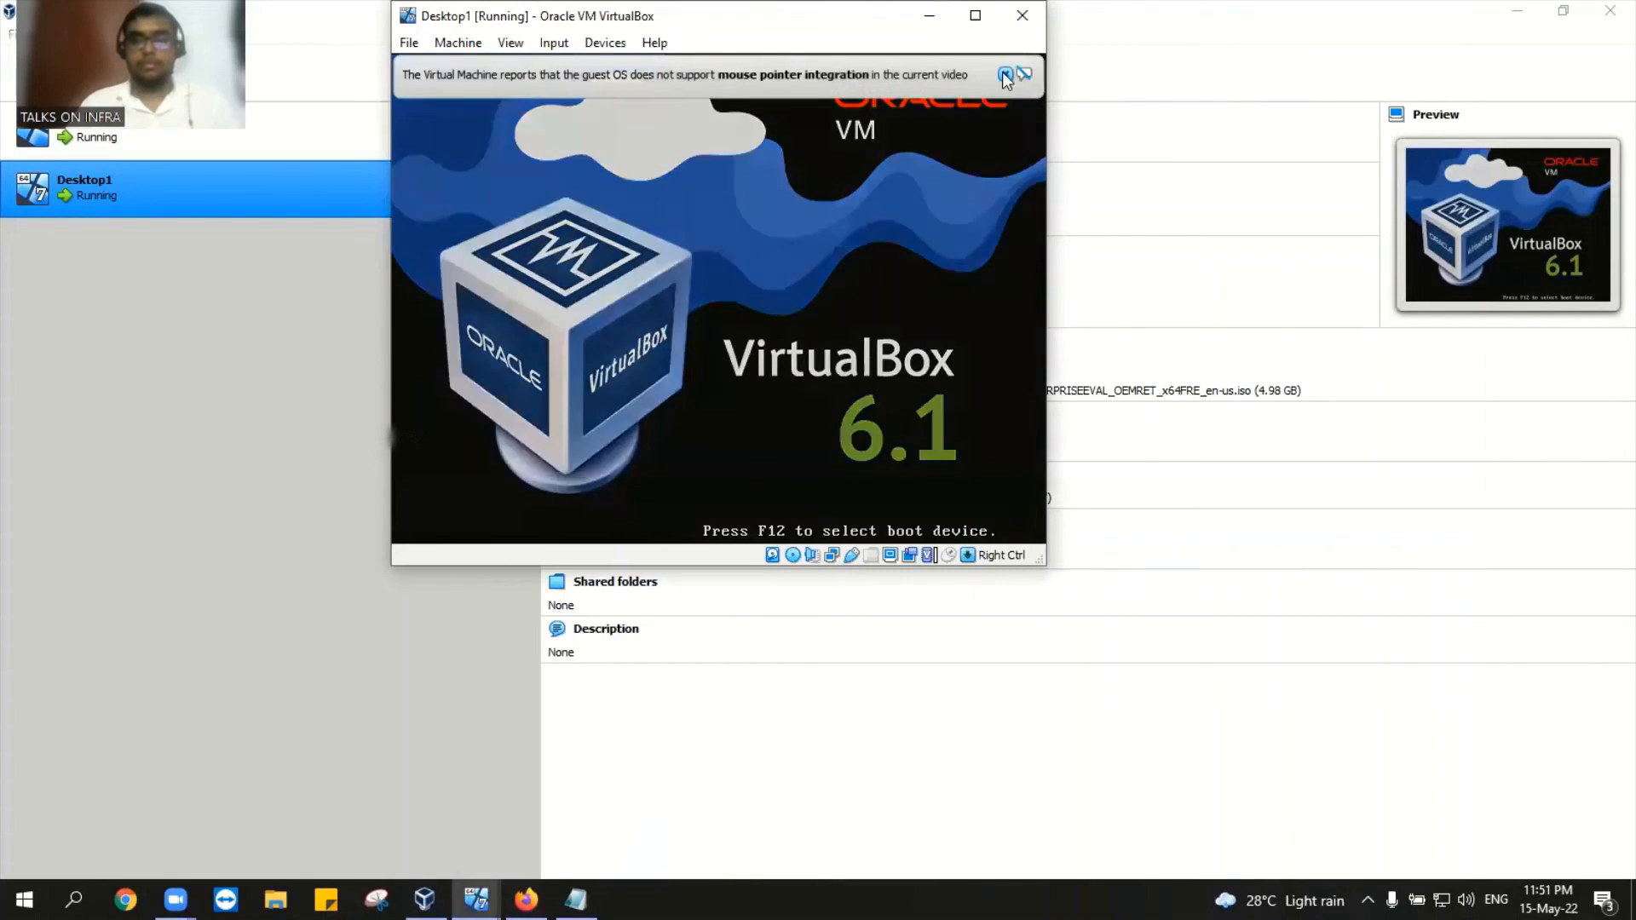
left_click(1004, 76)
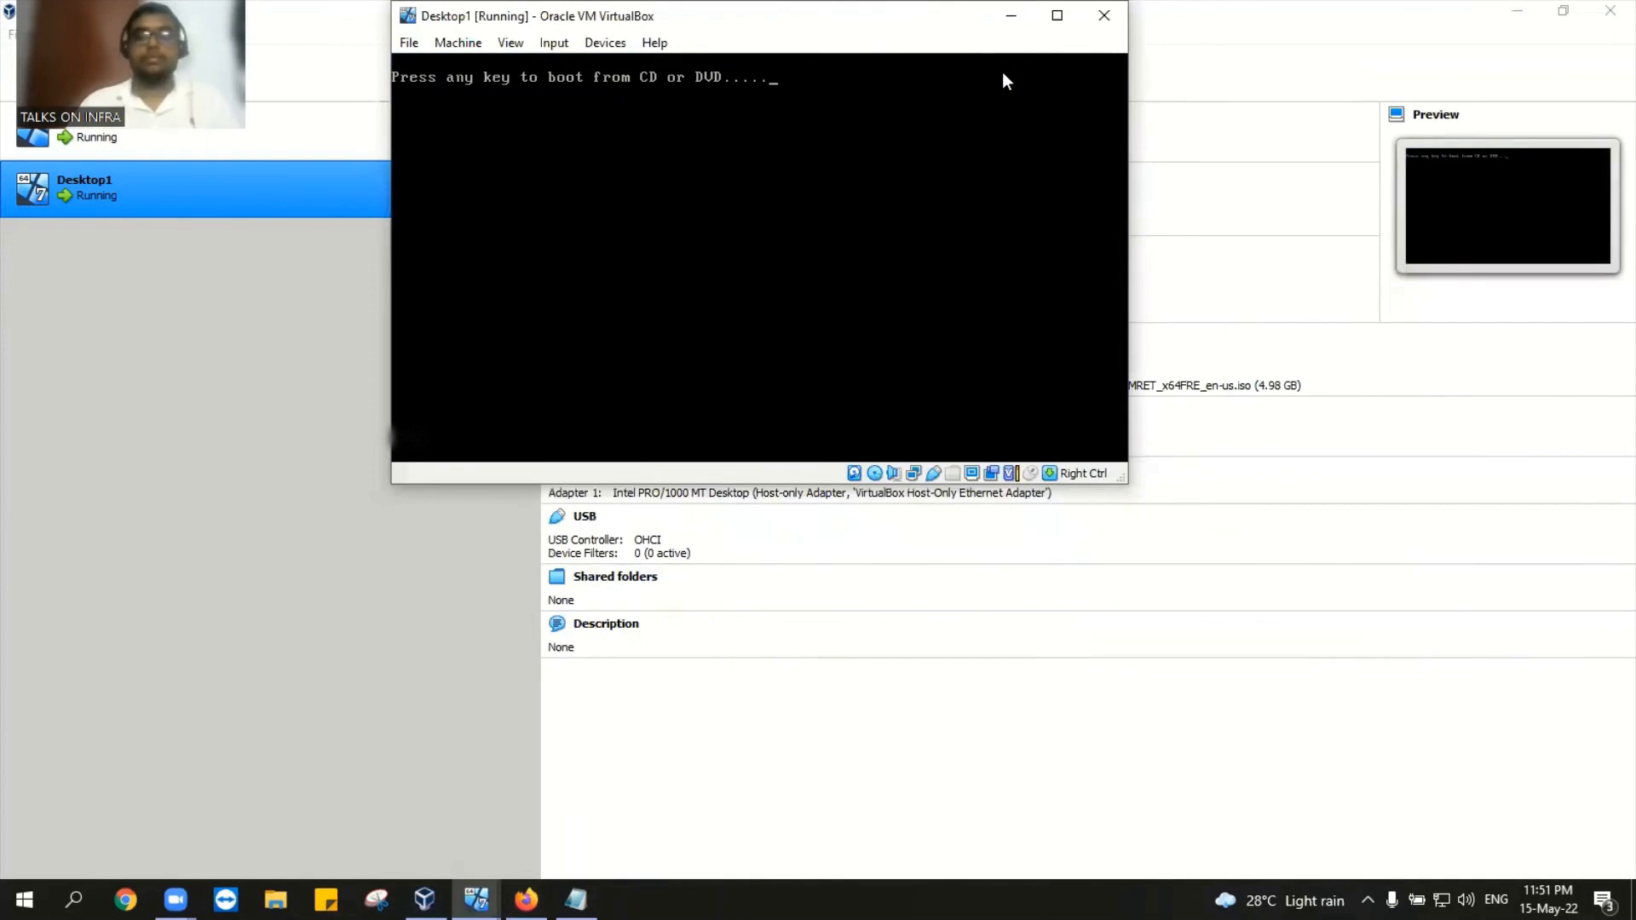
key("Return")
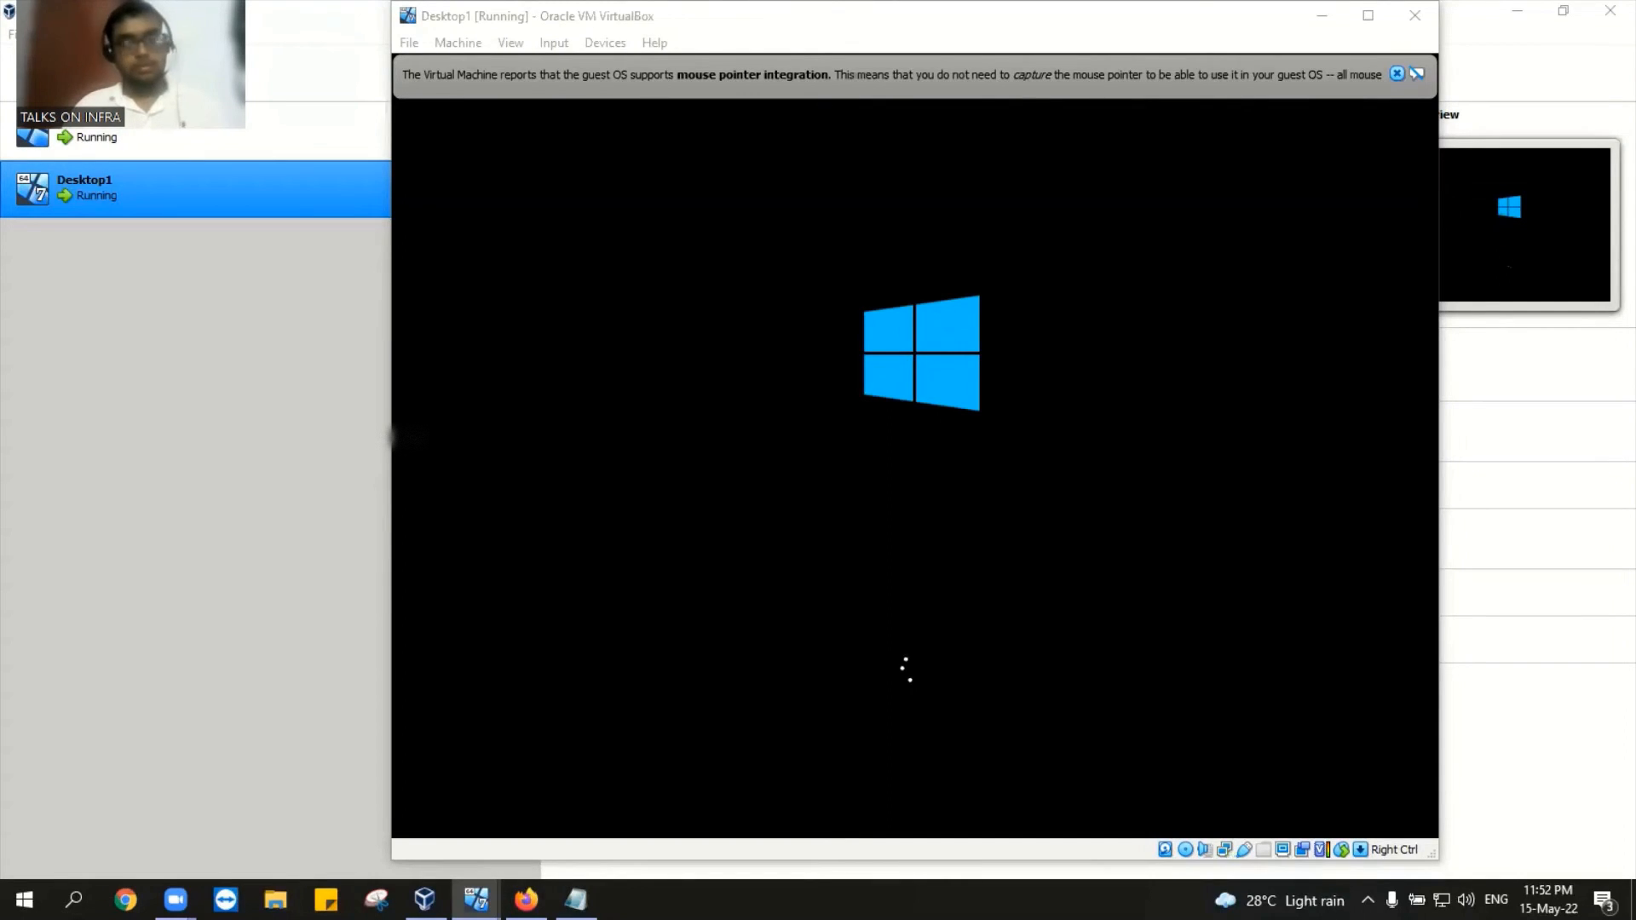
left_click(1397, 74)
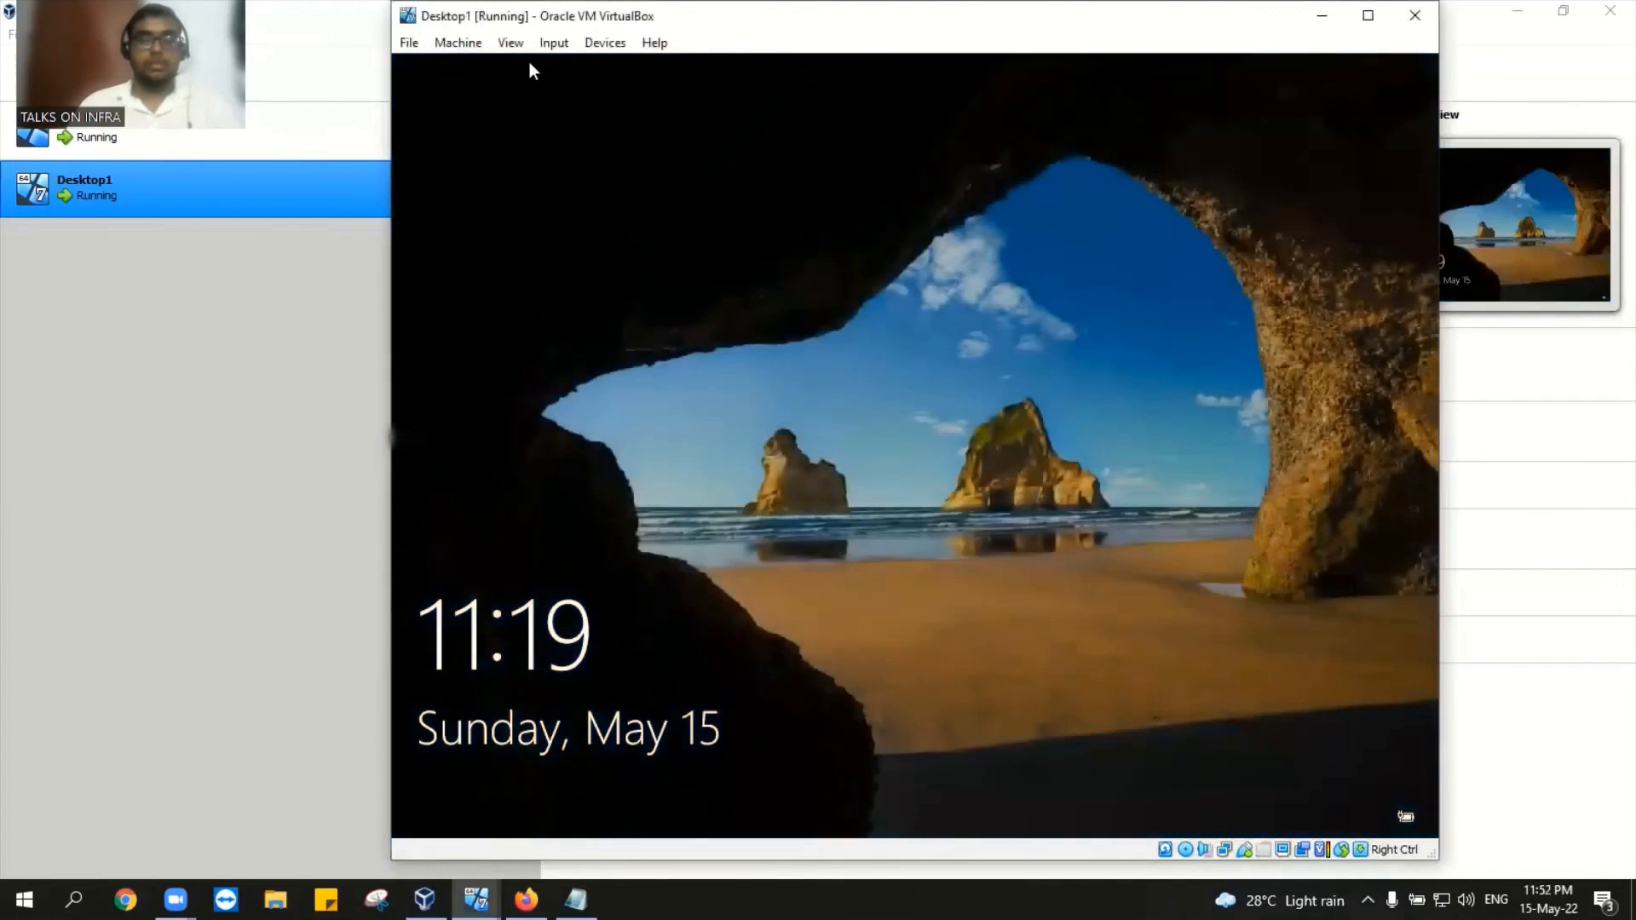
Step: Send Ctrl-Alt-Del to Desktop1, enter the domain user's password, and wait while sign-in loads
left_click(554, 42)
mouse_move(582, 68)
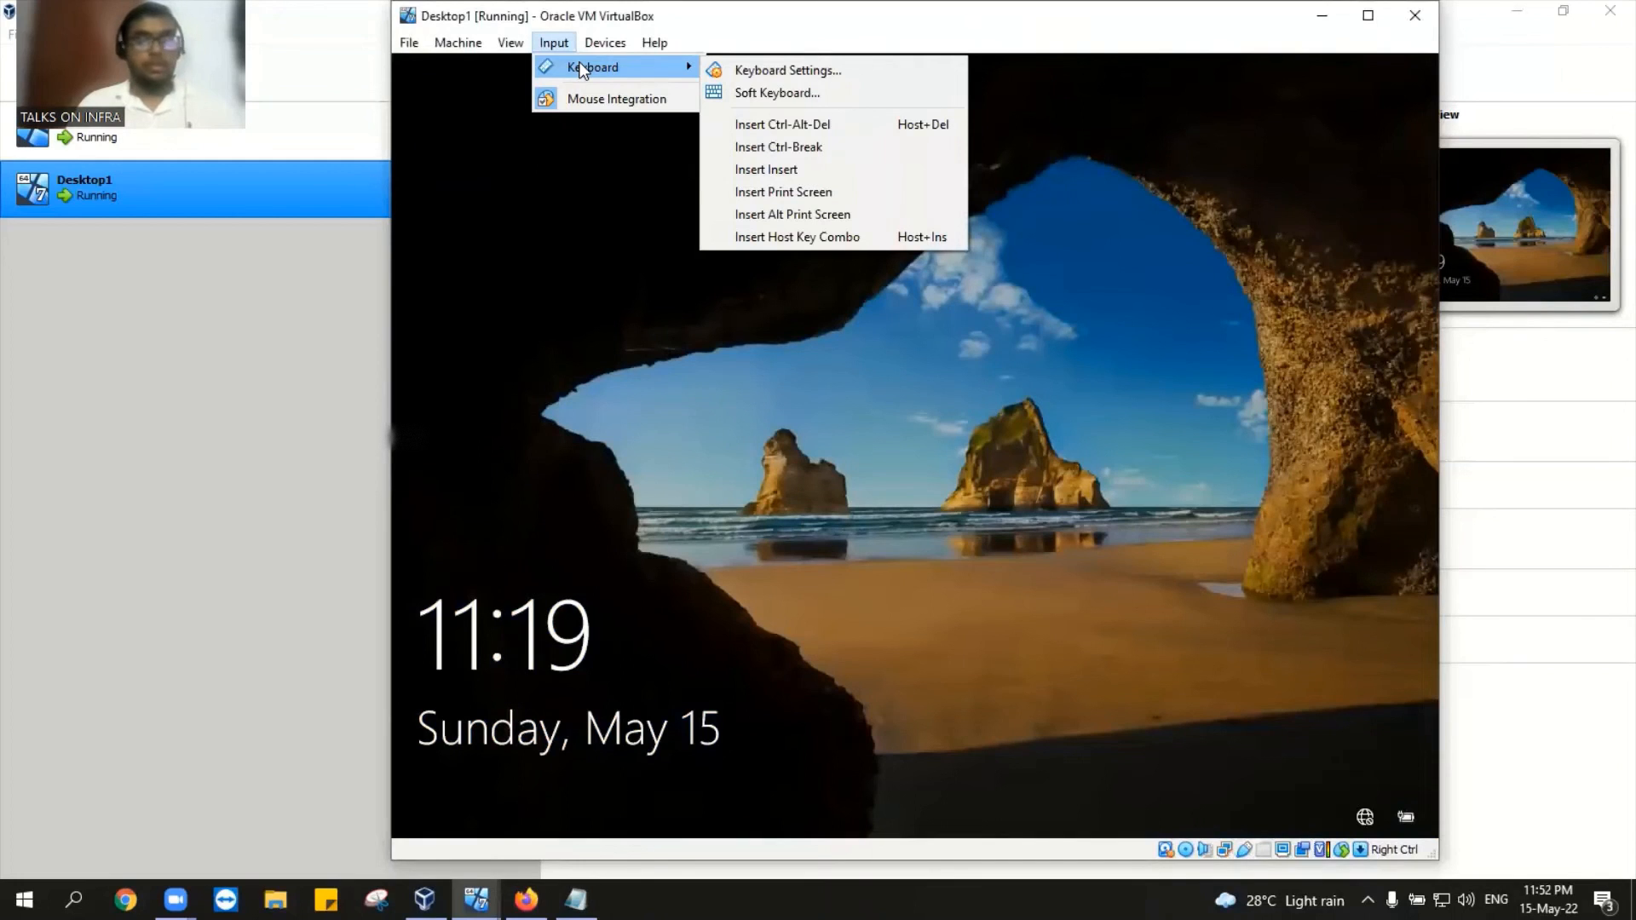
left_click(858, 128)
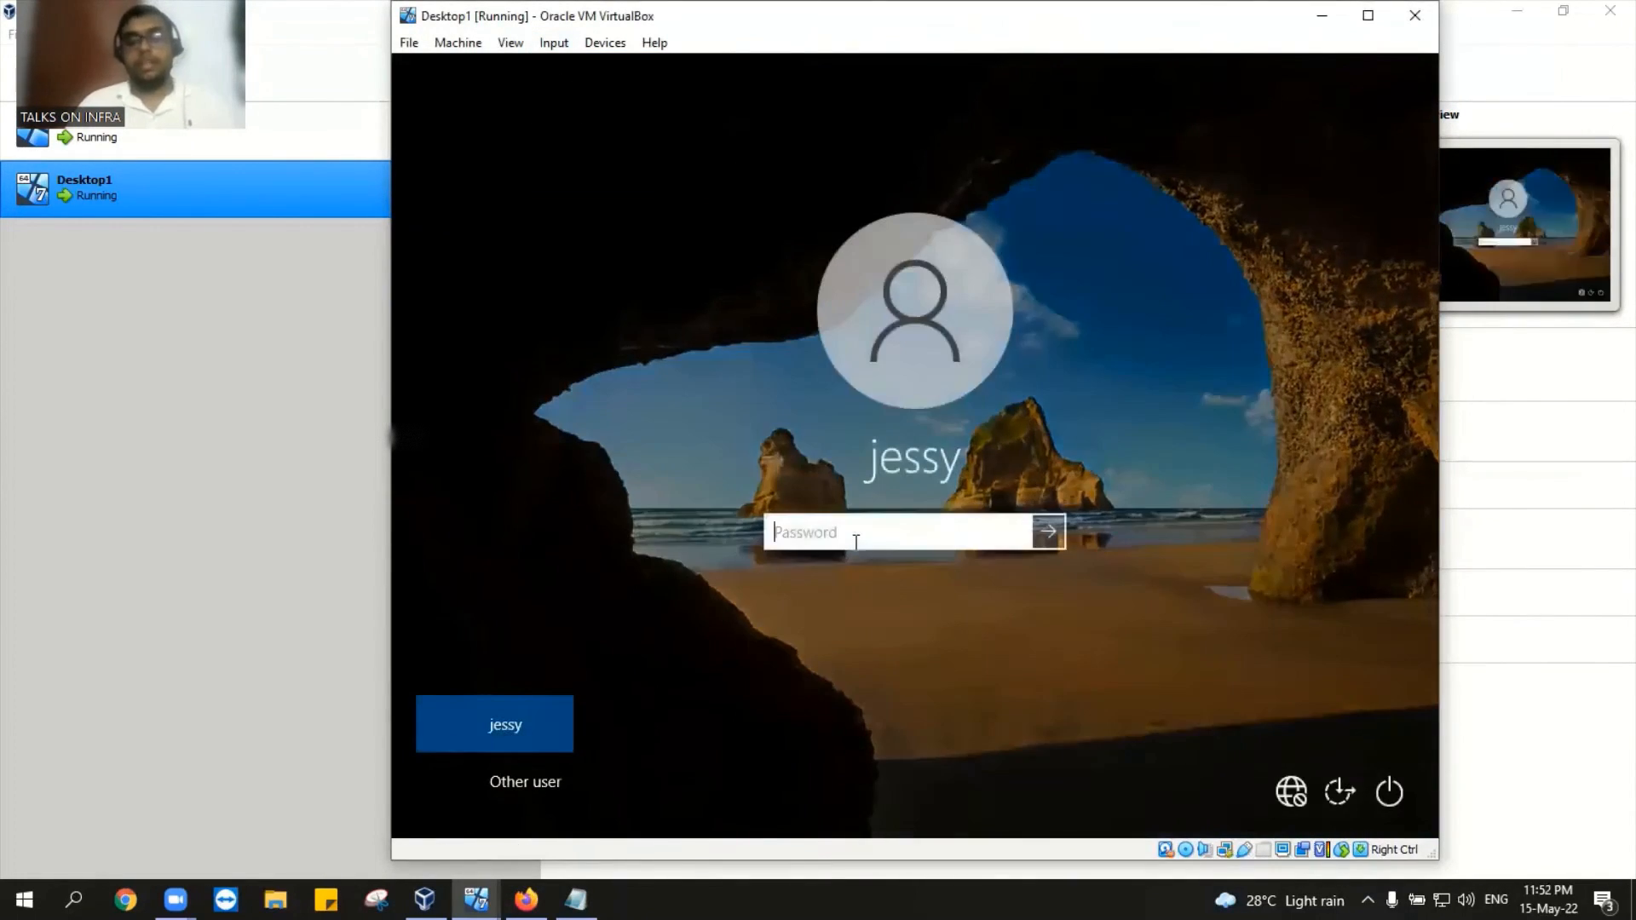
type("p")
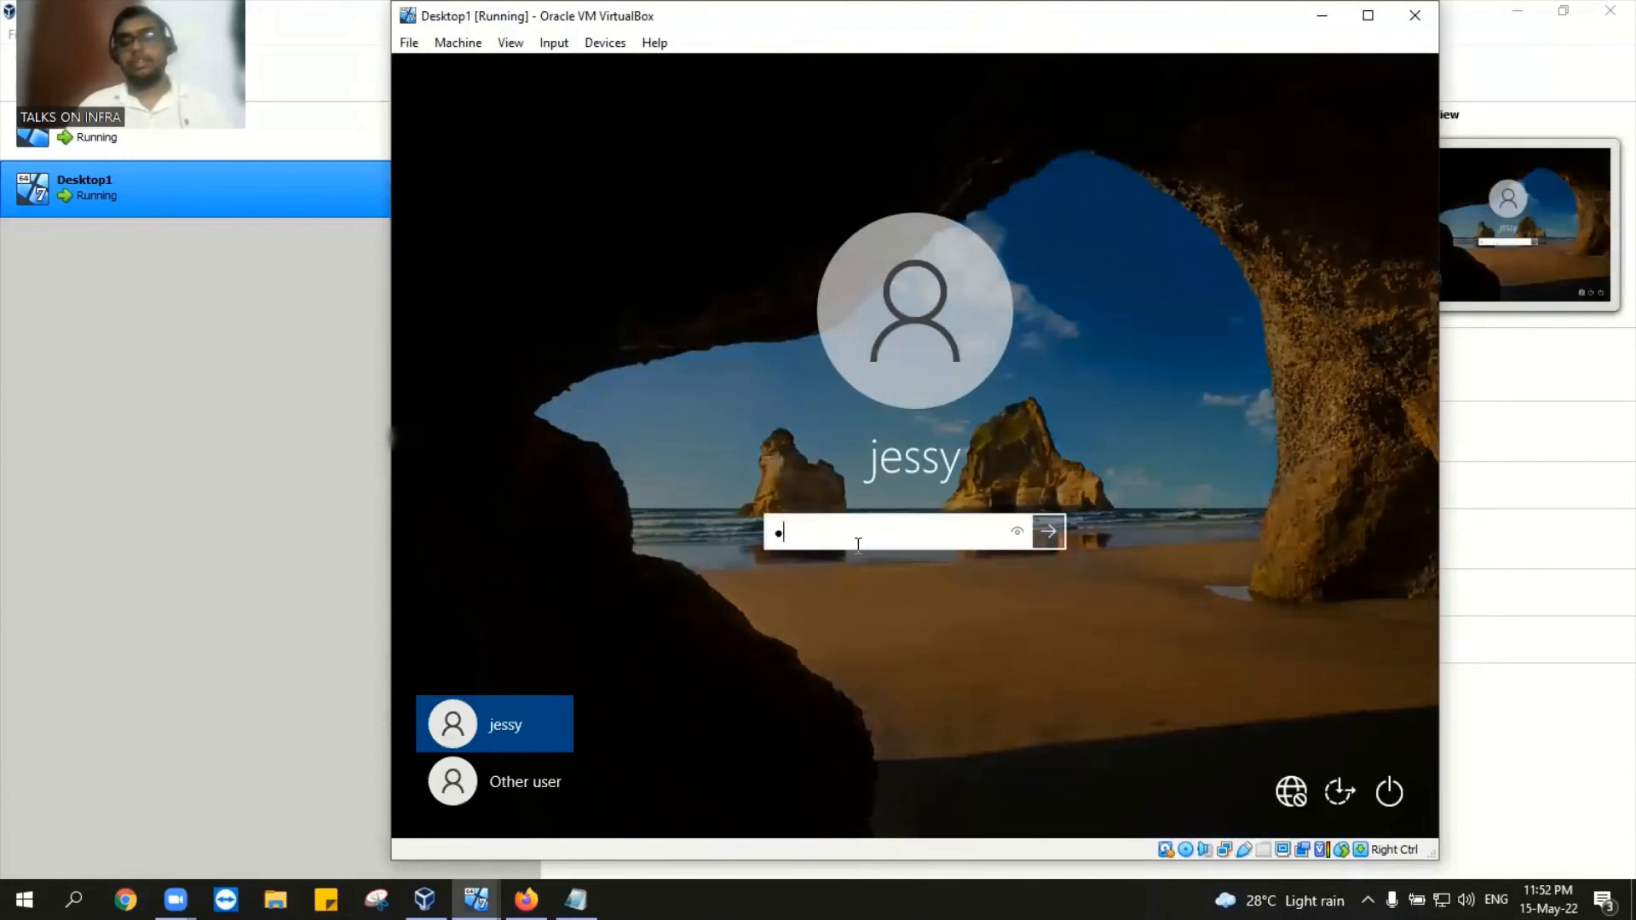
type("ass")
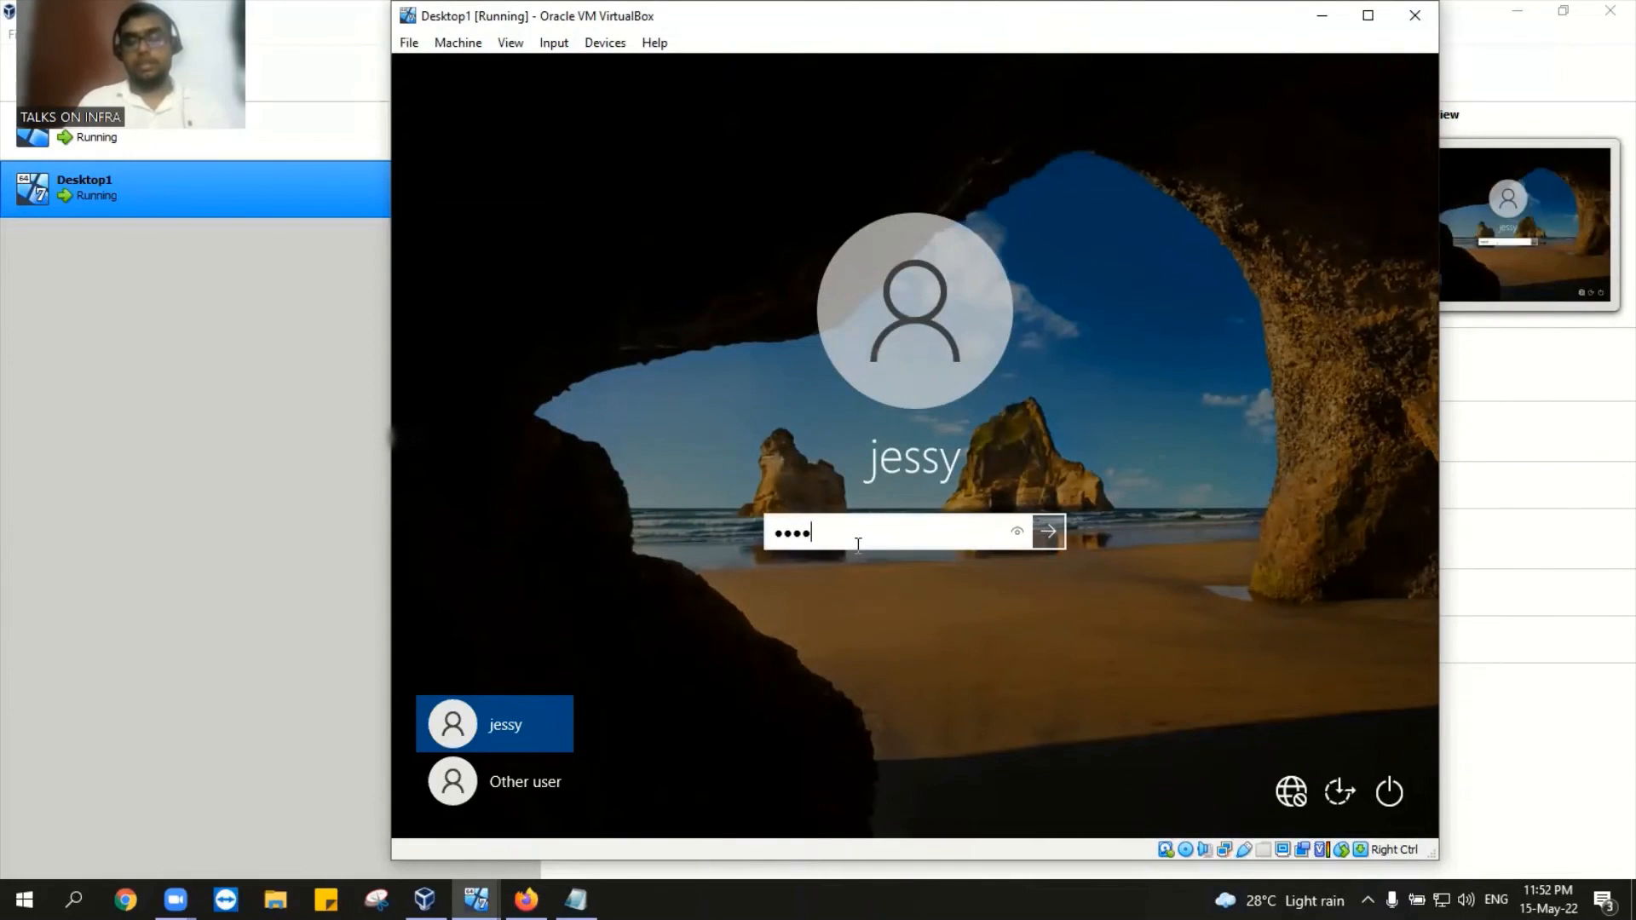
type("word@123")
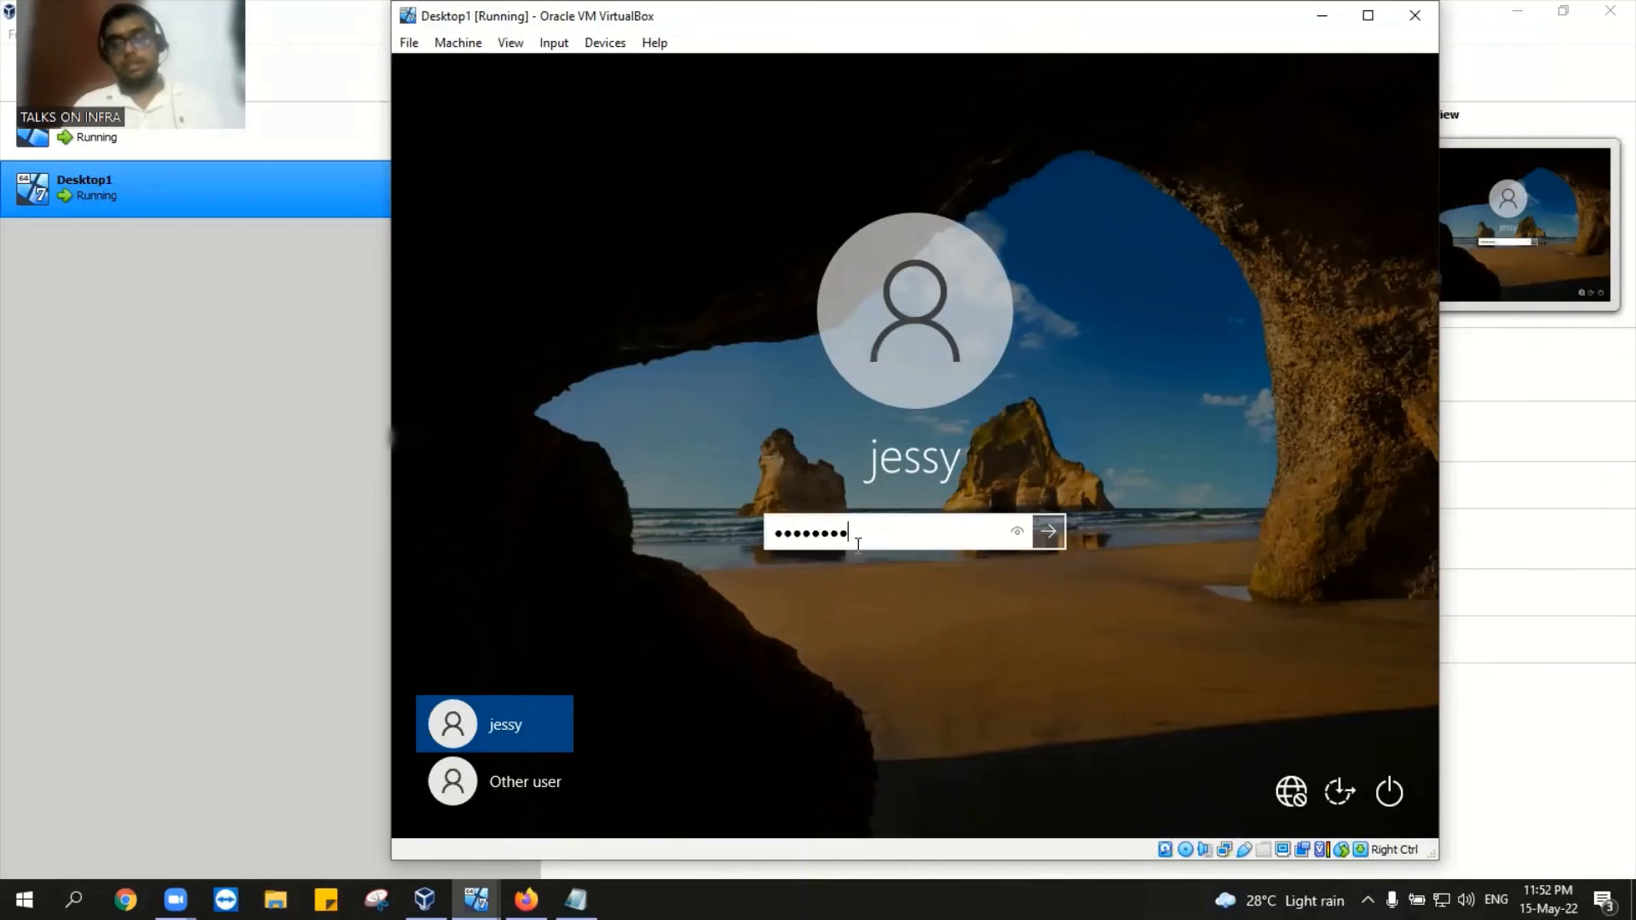
key("Return")
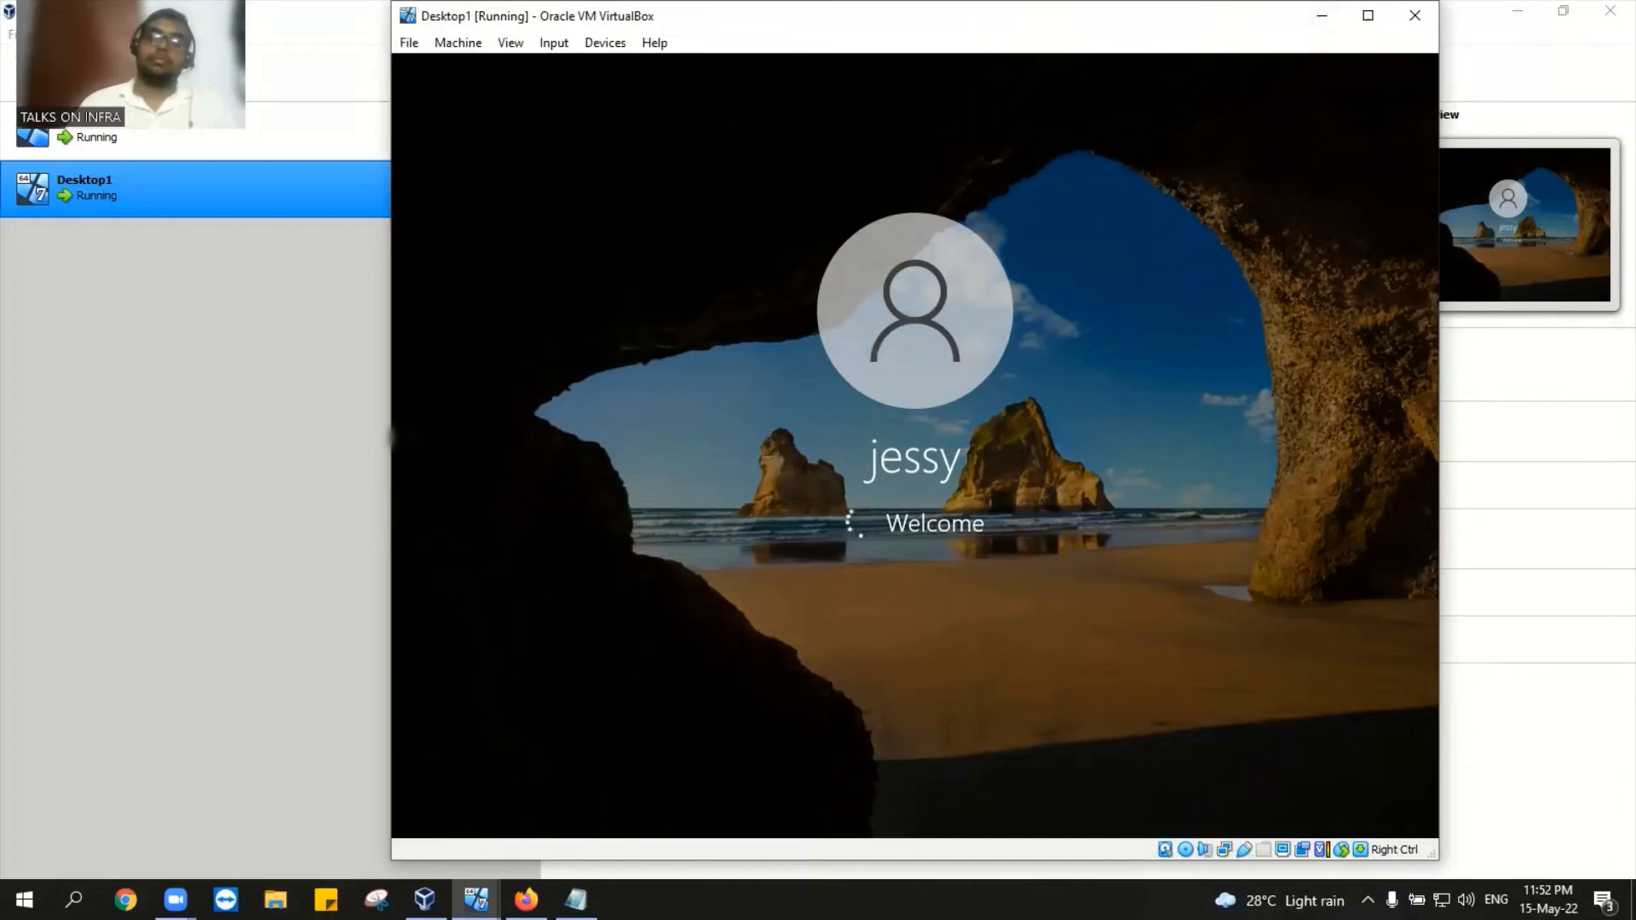
mouse_move(475, 900)
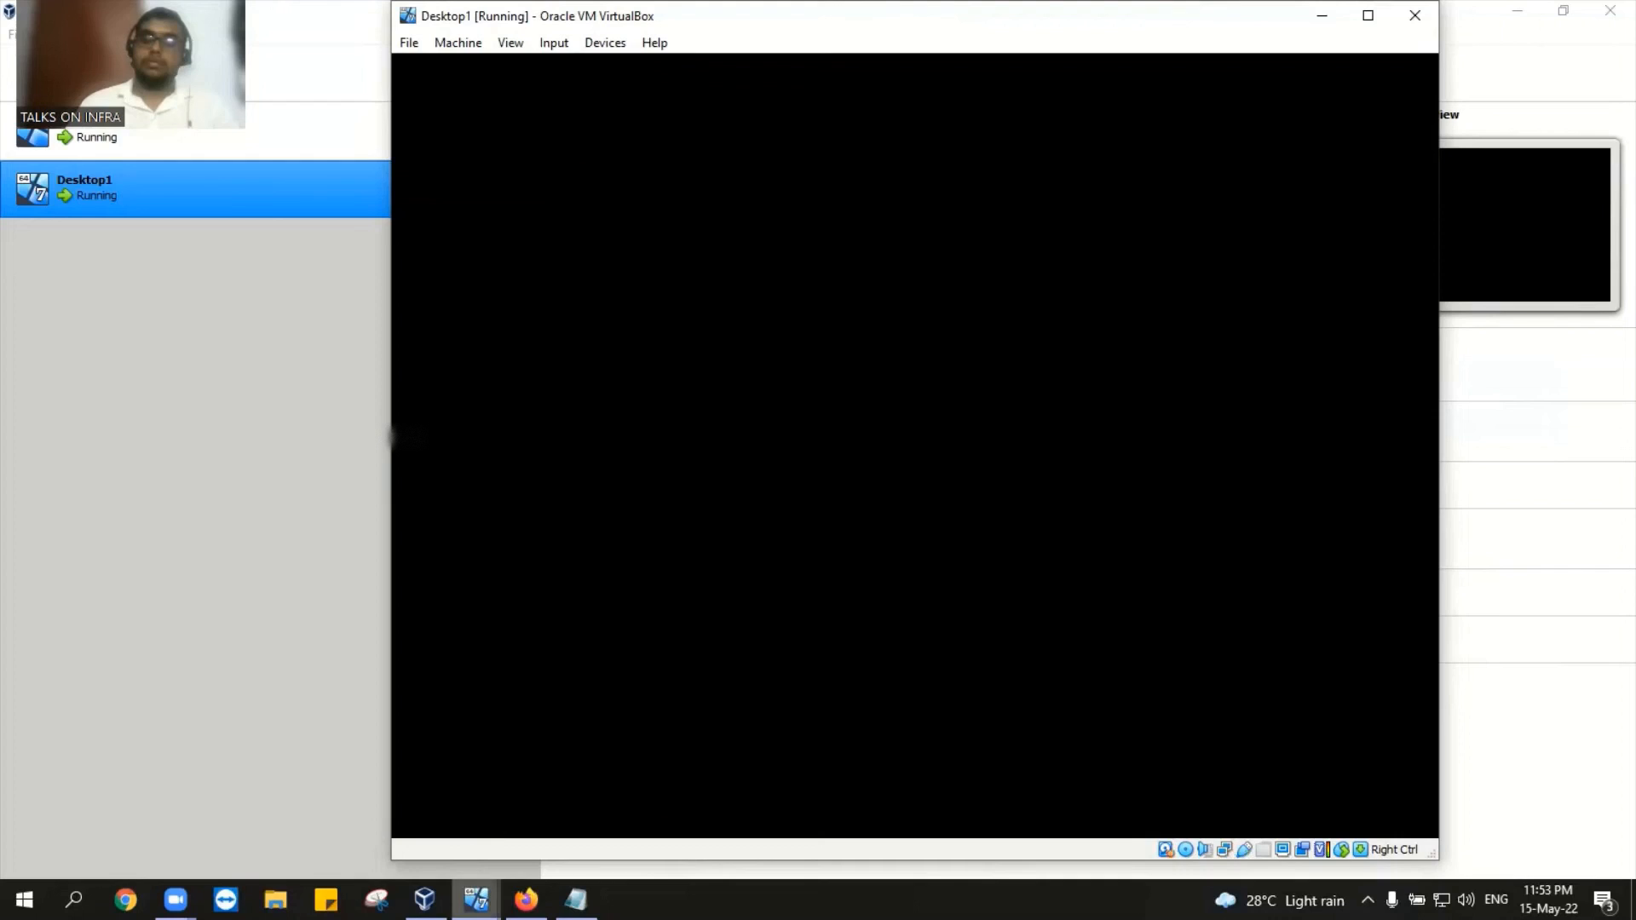
mouse_move(475, 898)
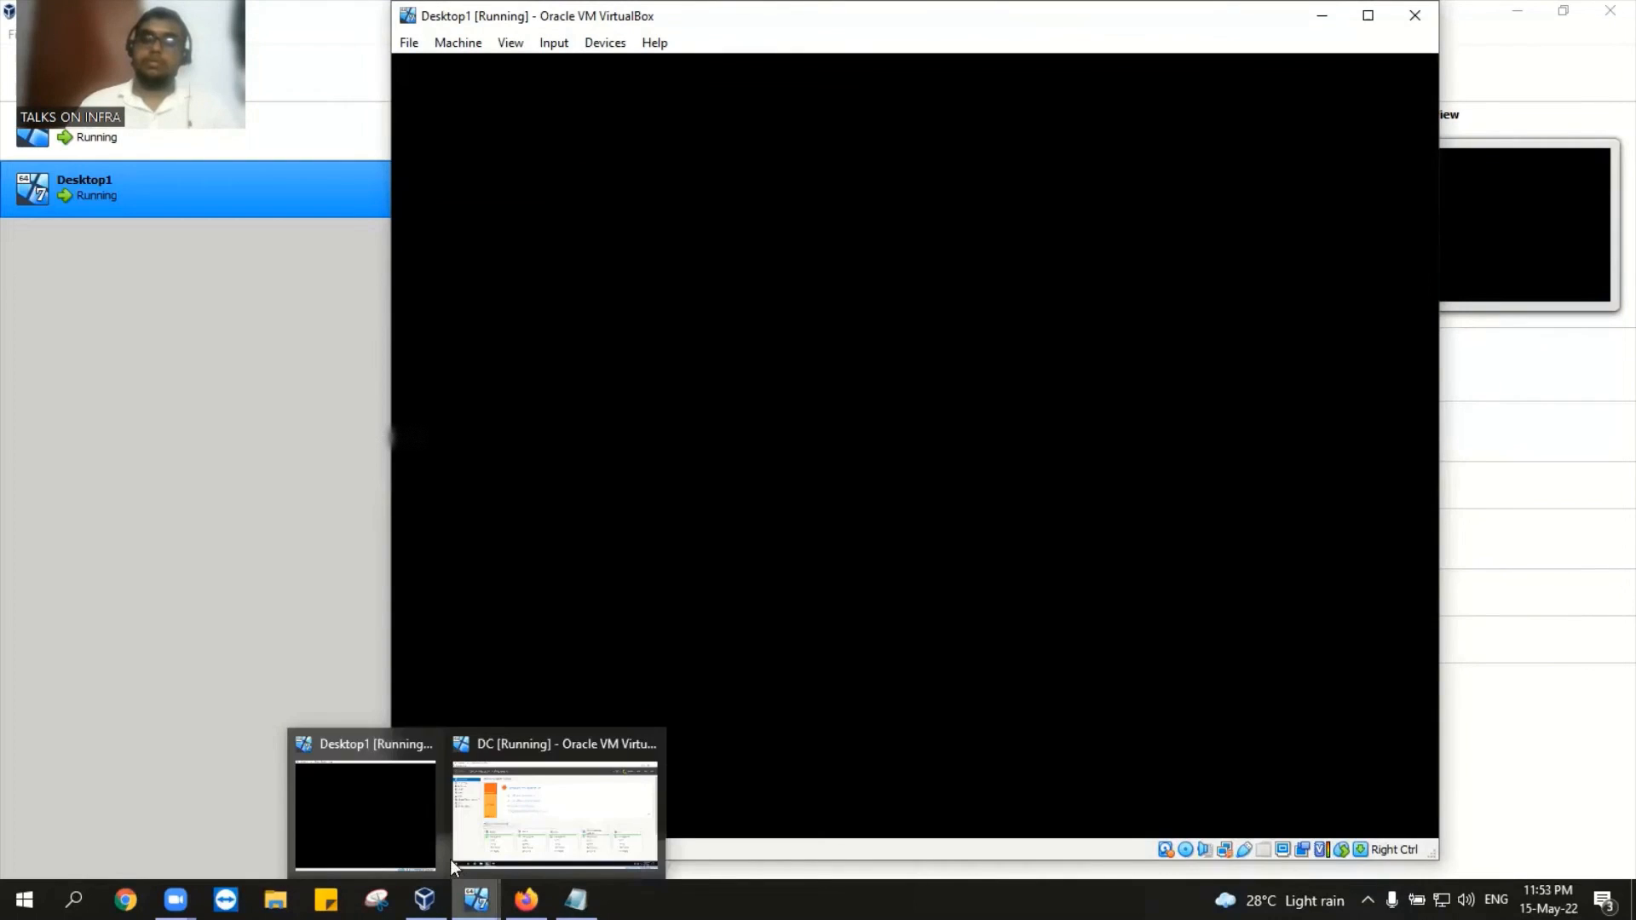
Step: On the DC, review the HR user's Account tab, close it, and minimize back to Desktop1
left_click(566, 816)
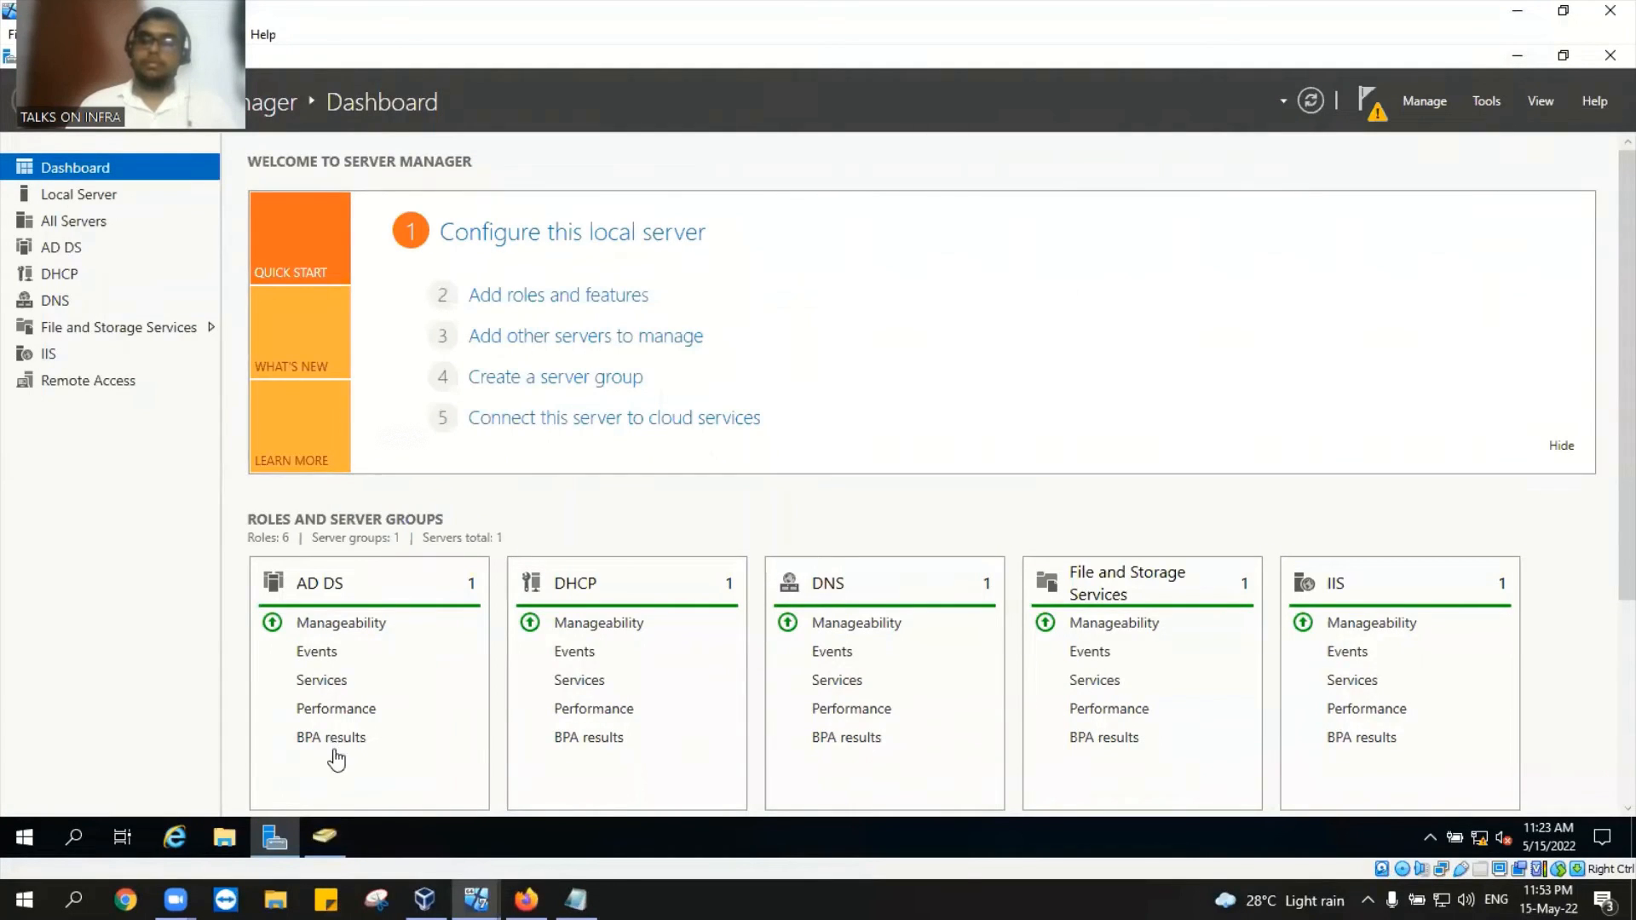
left_click(334, 844)
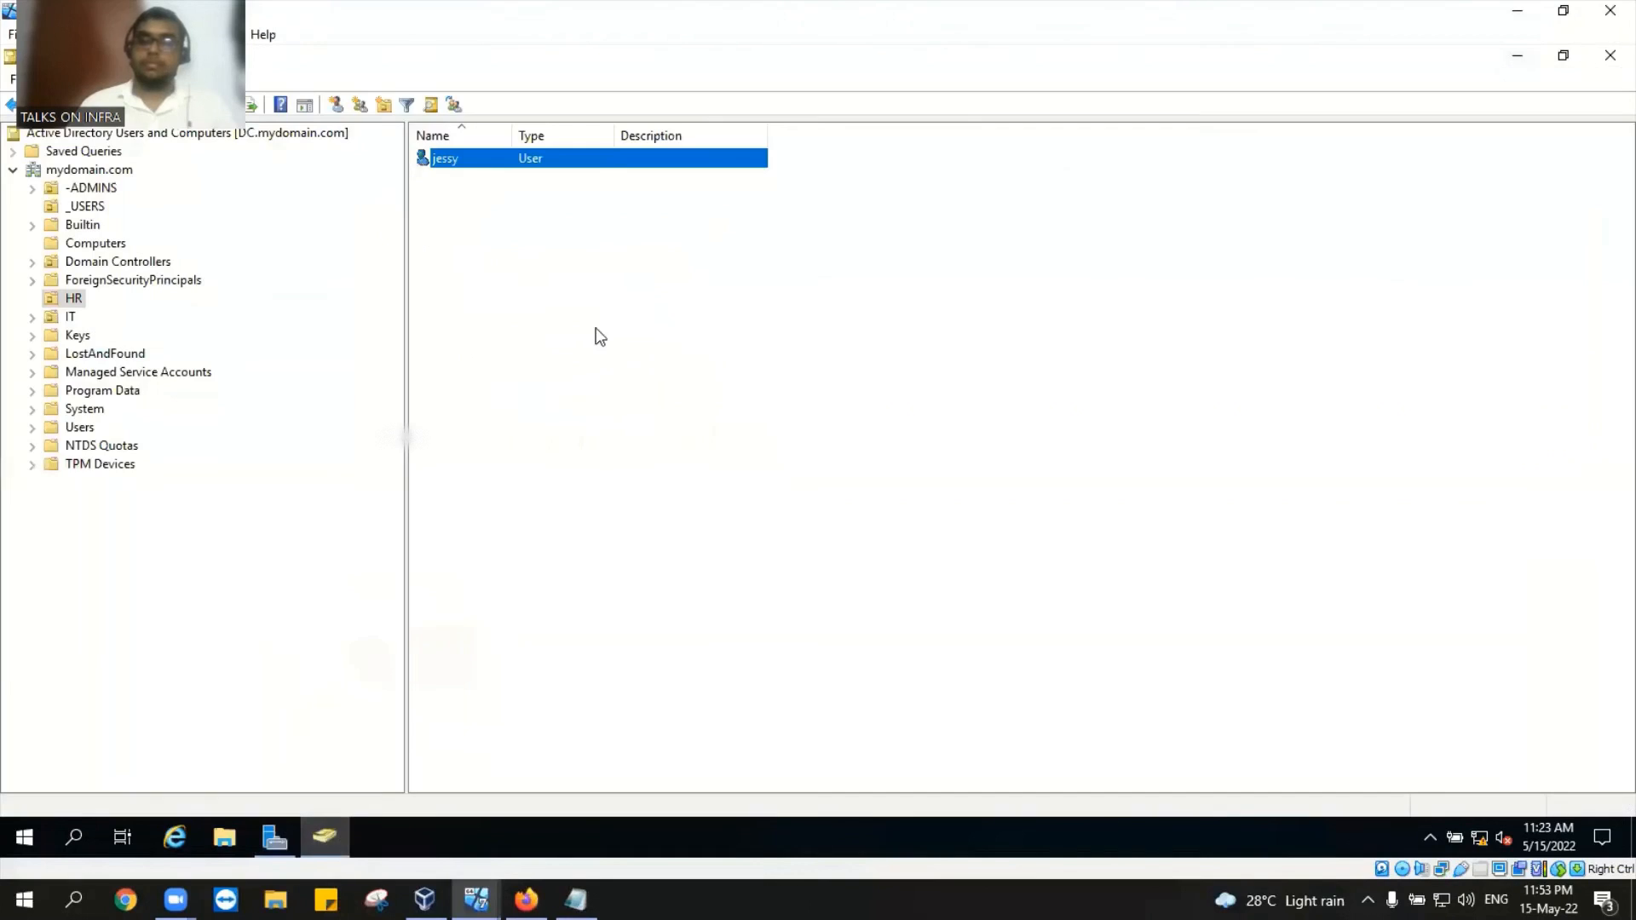
right_click(460, 160)
double_click(715, 159)
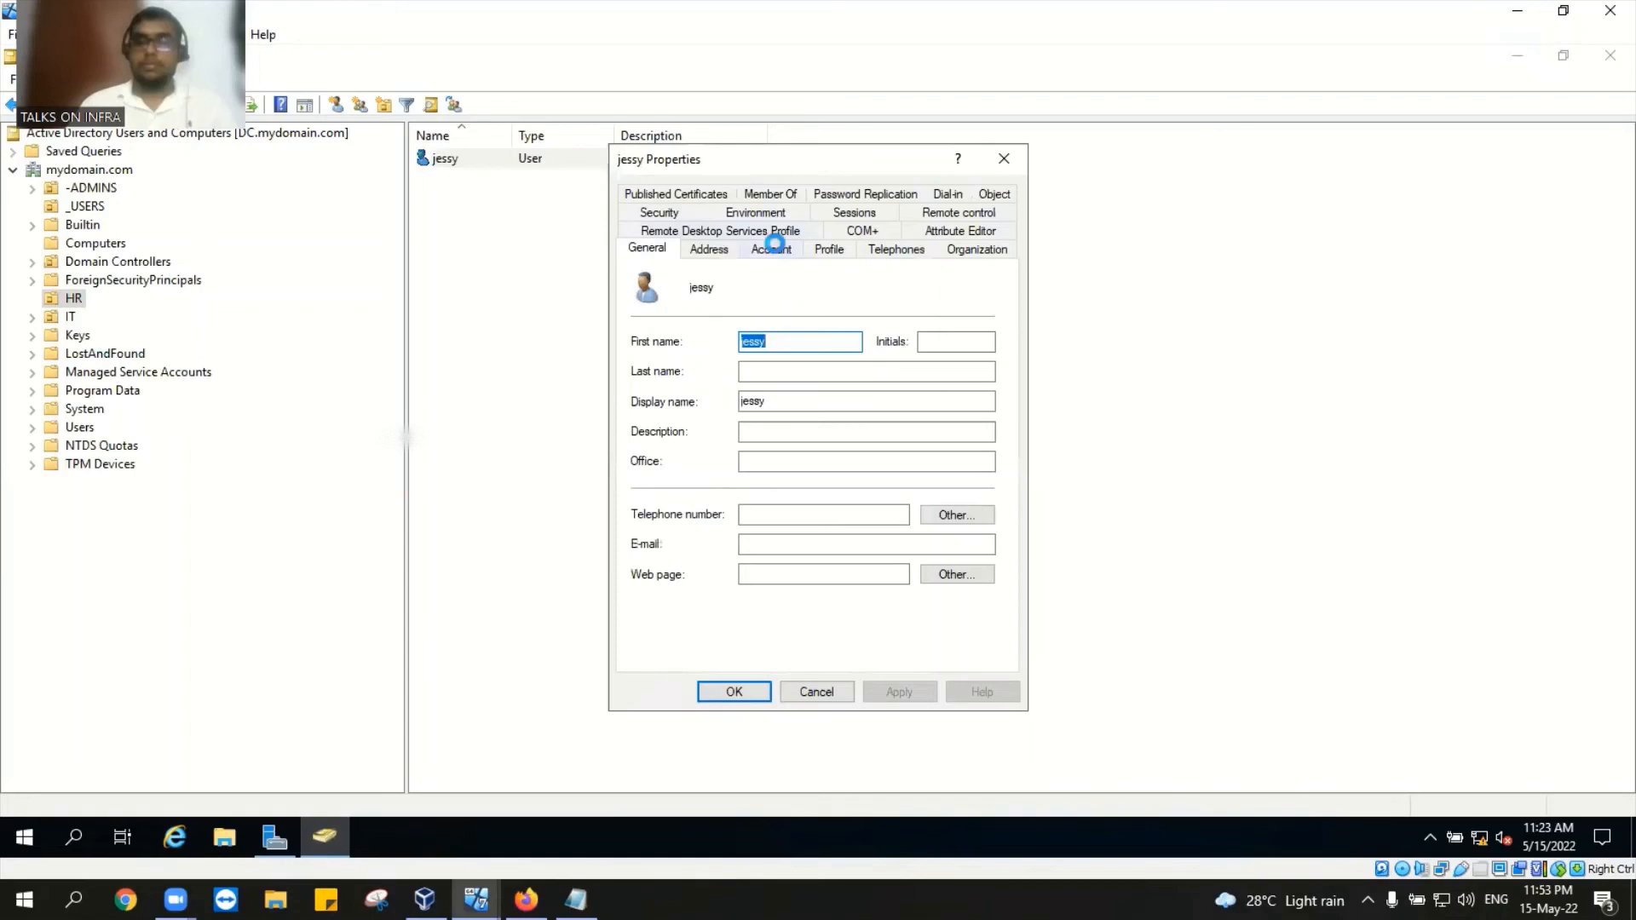
left_click(771, 248)
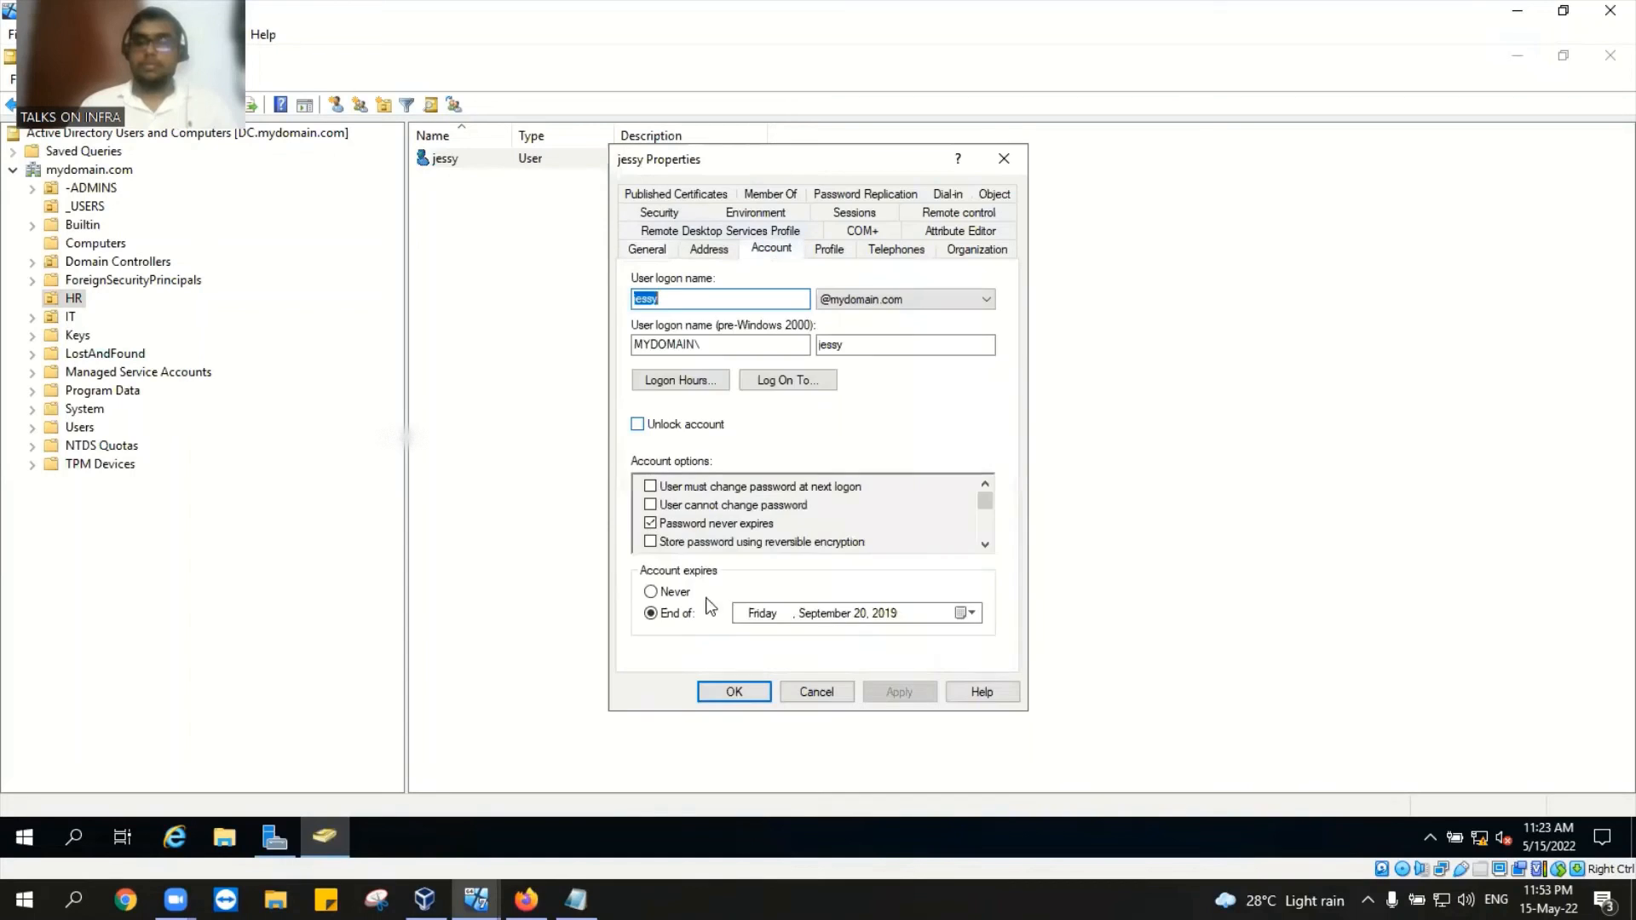
left_click(750, 696)
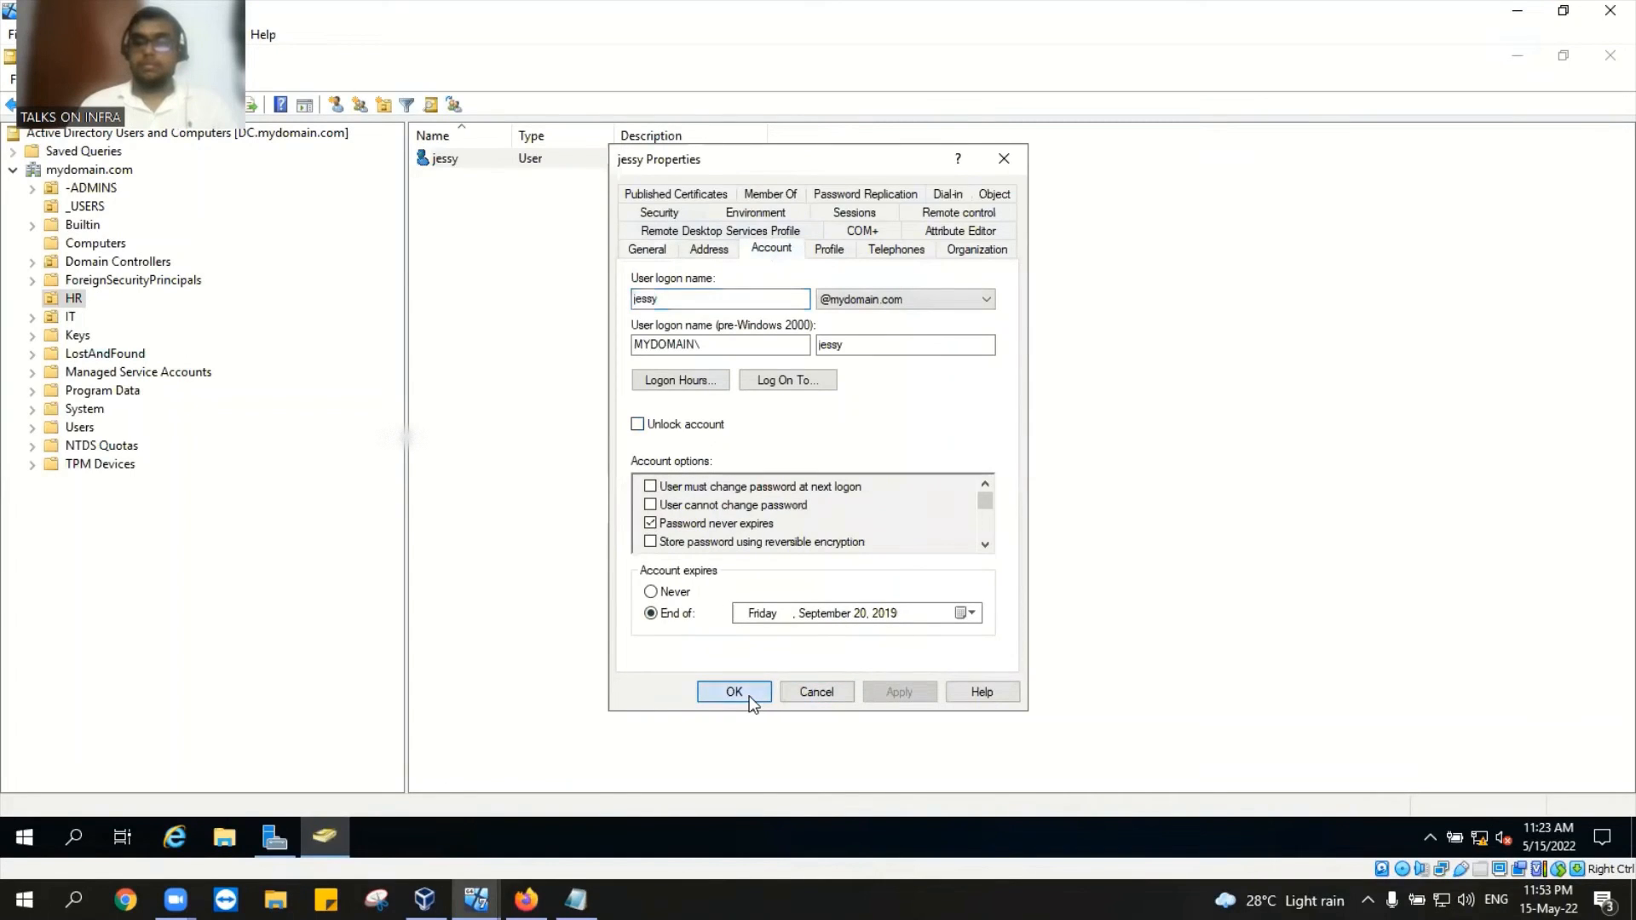
left_click(1517, 55)
left_click(1520, 13)
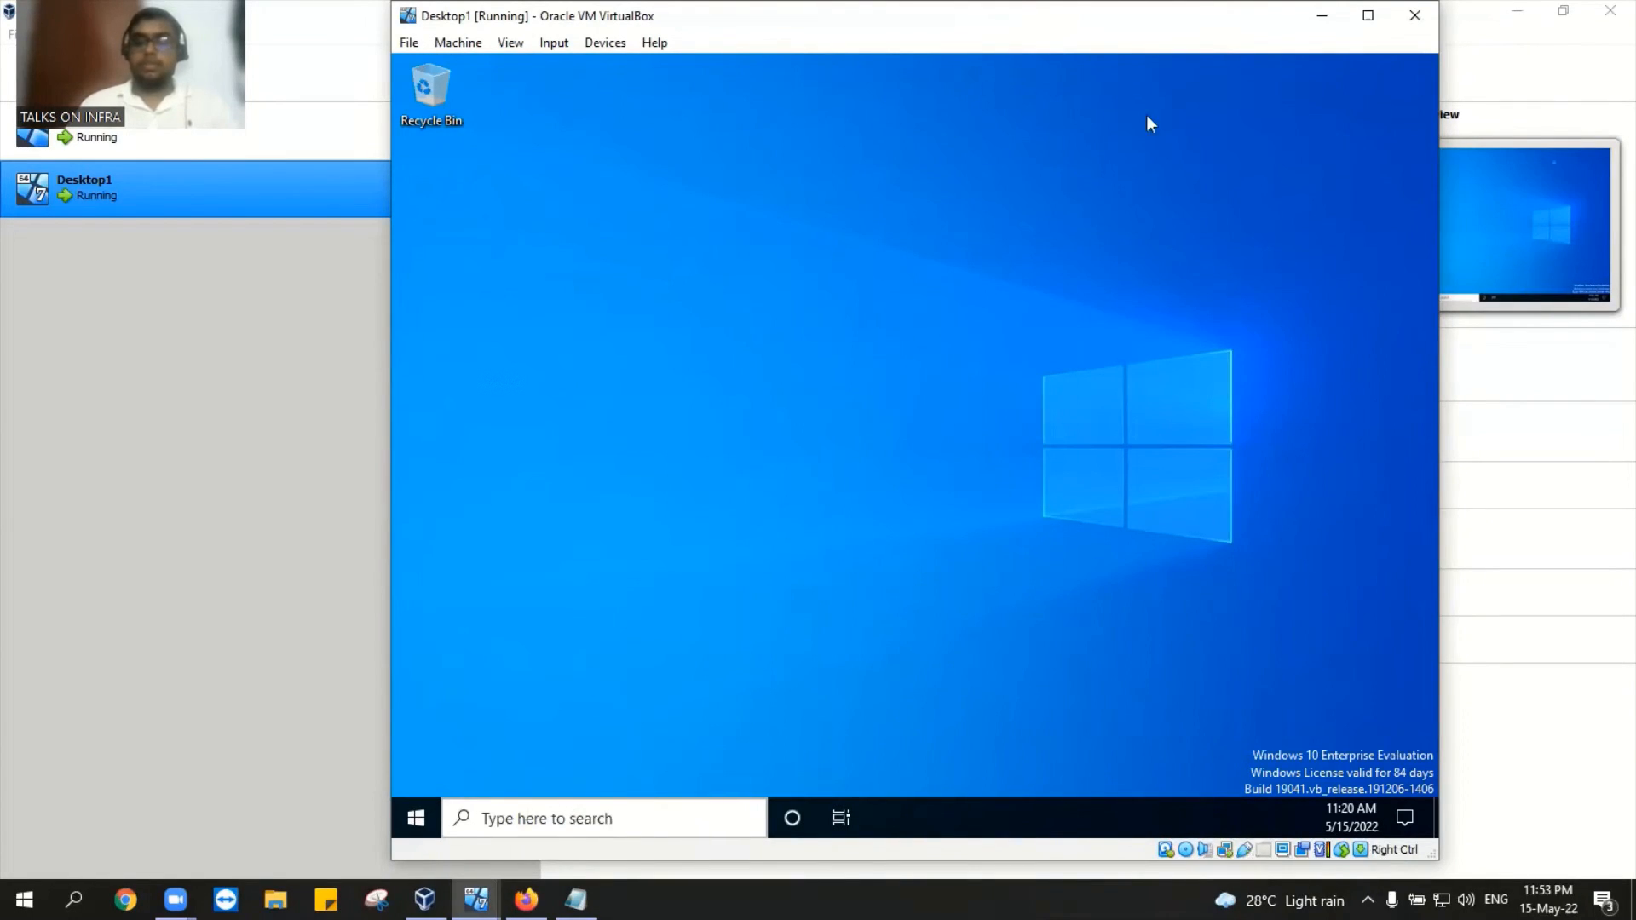
Step: On the DC, set the HR user's account to never expire and apply it
left_click(470, 894)
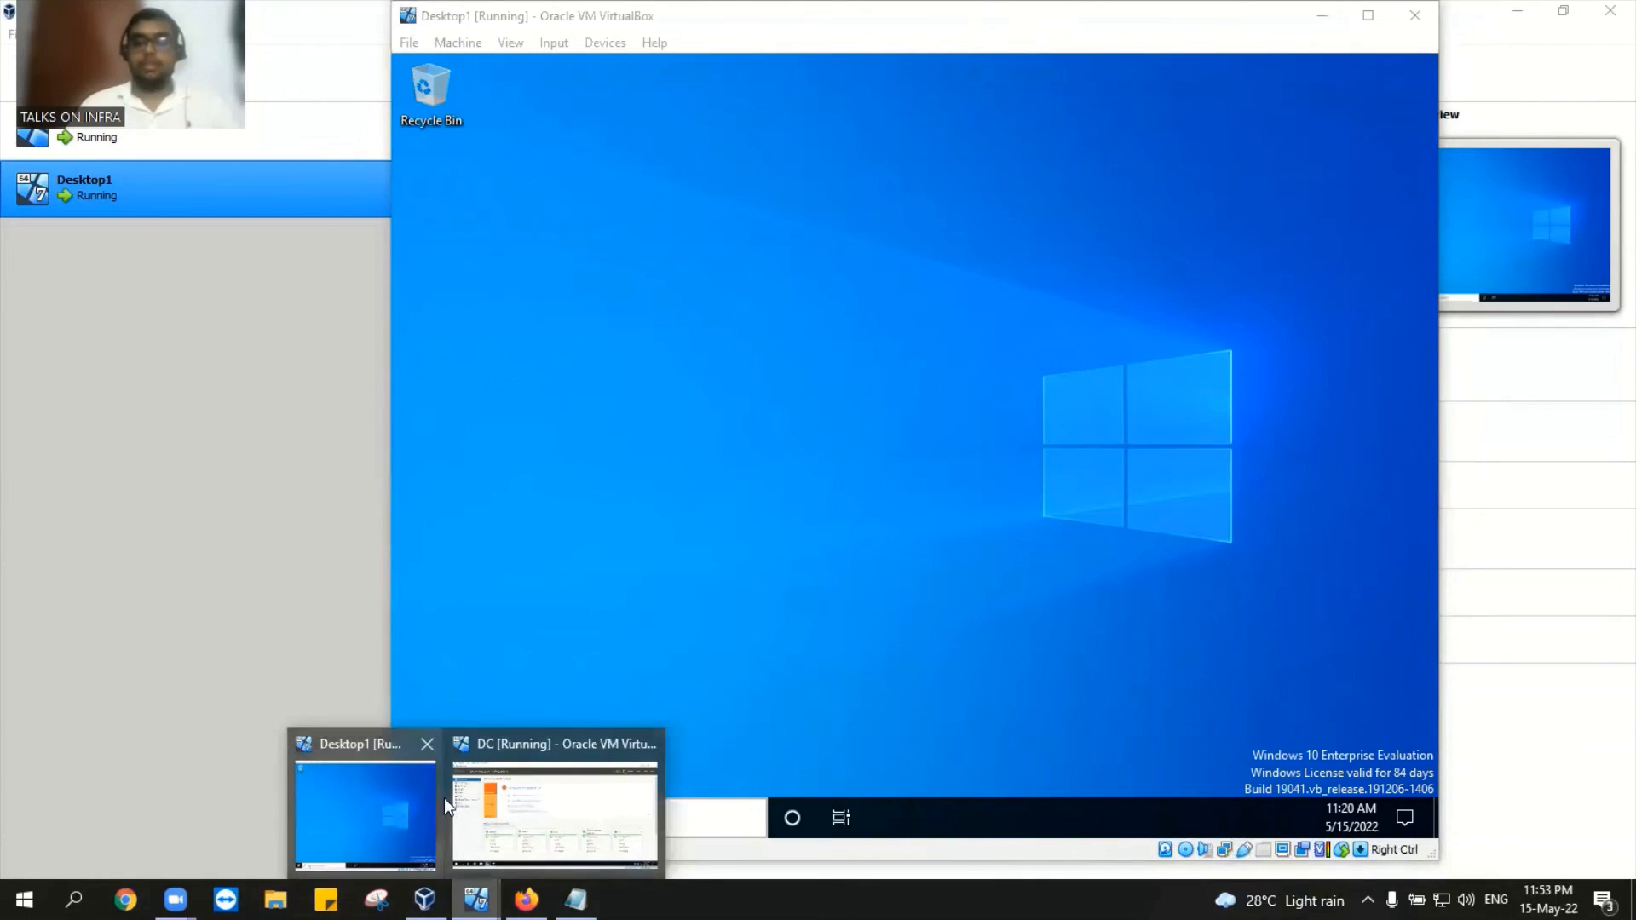
left_click(544, 809)
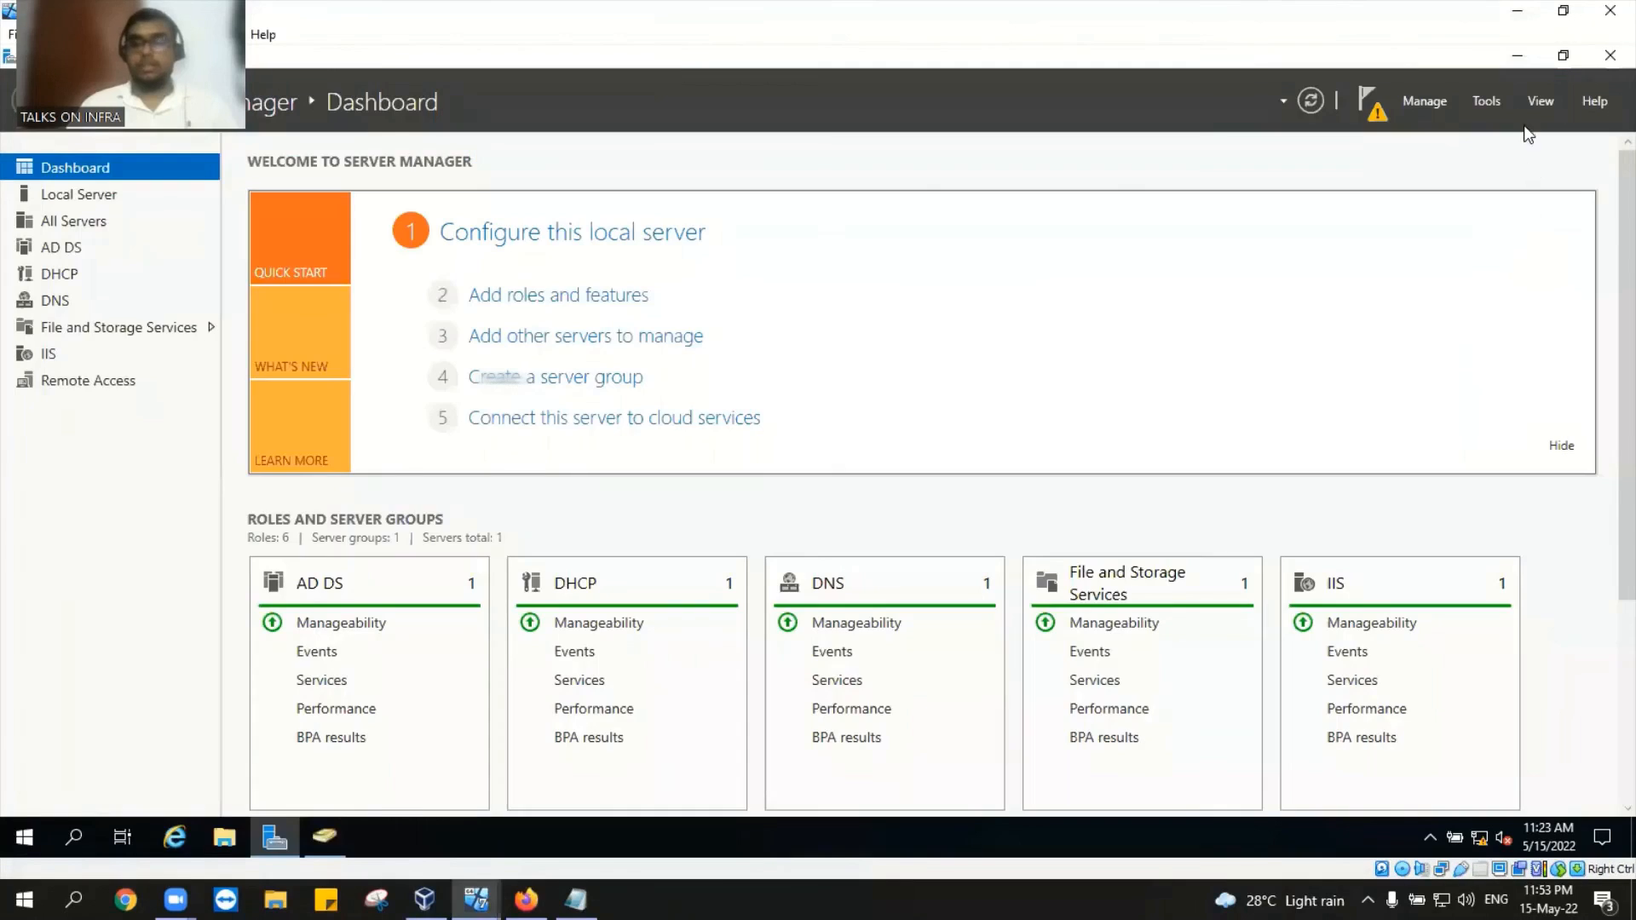
left_click(344, 837)
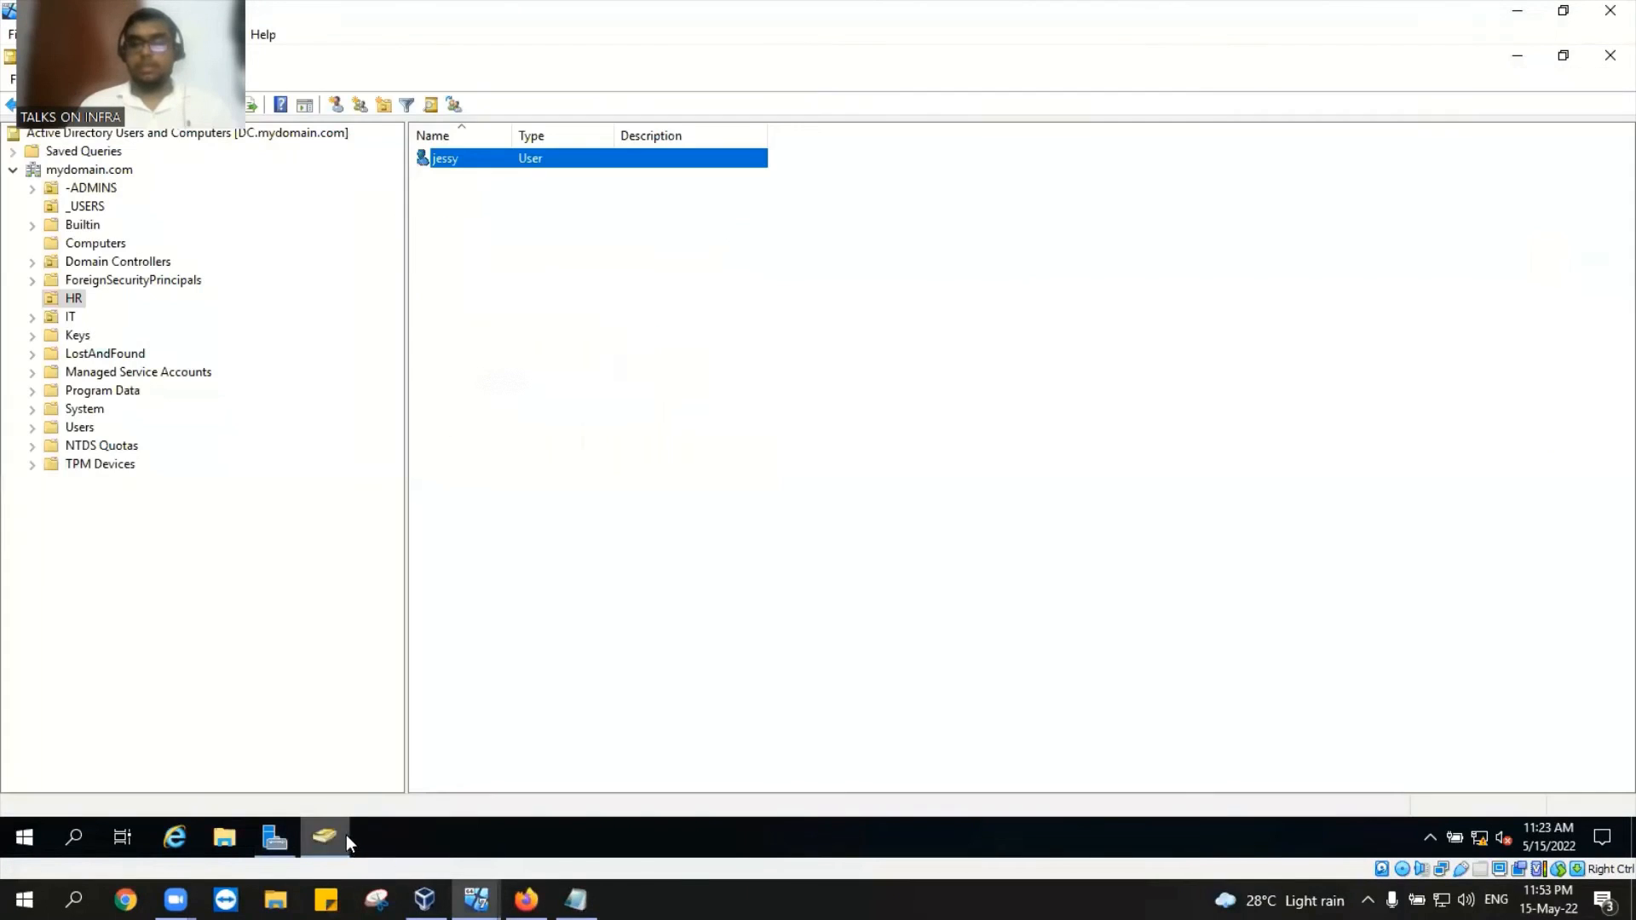
double_click(530, 160)
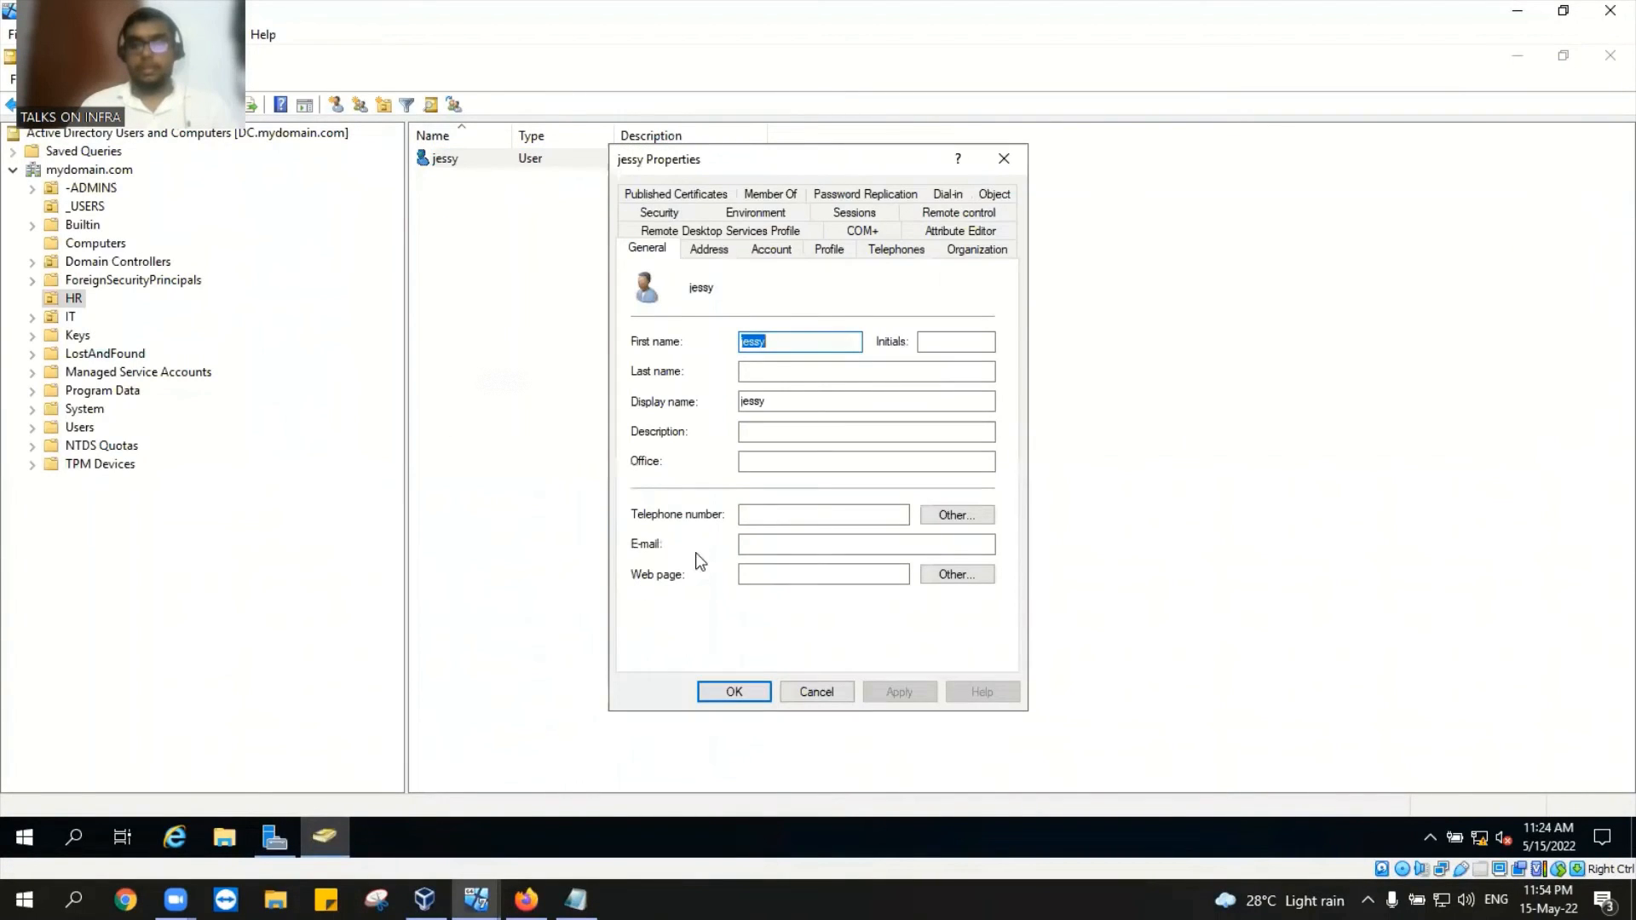
left_click(762, 255)
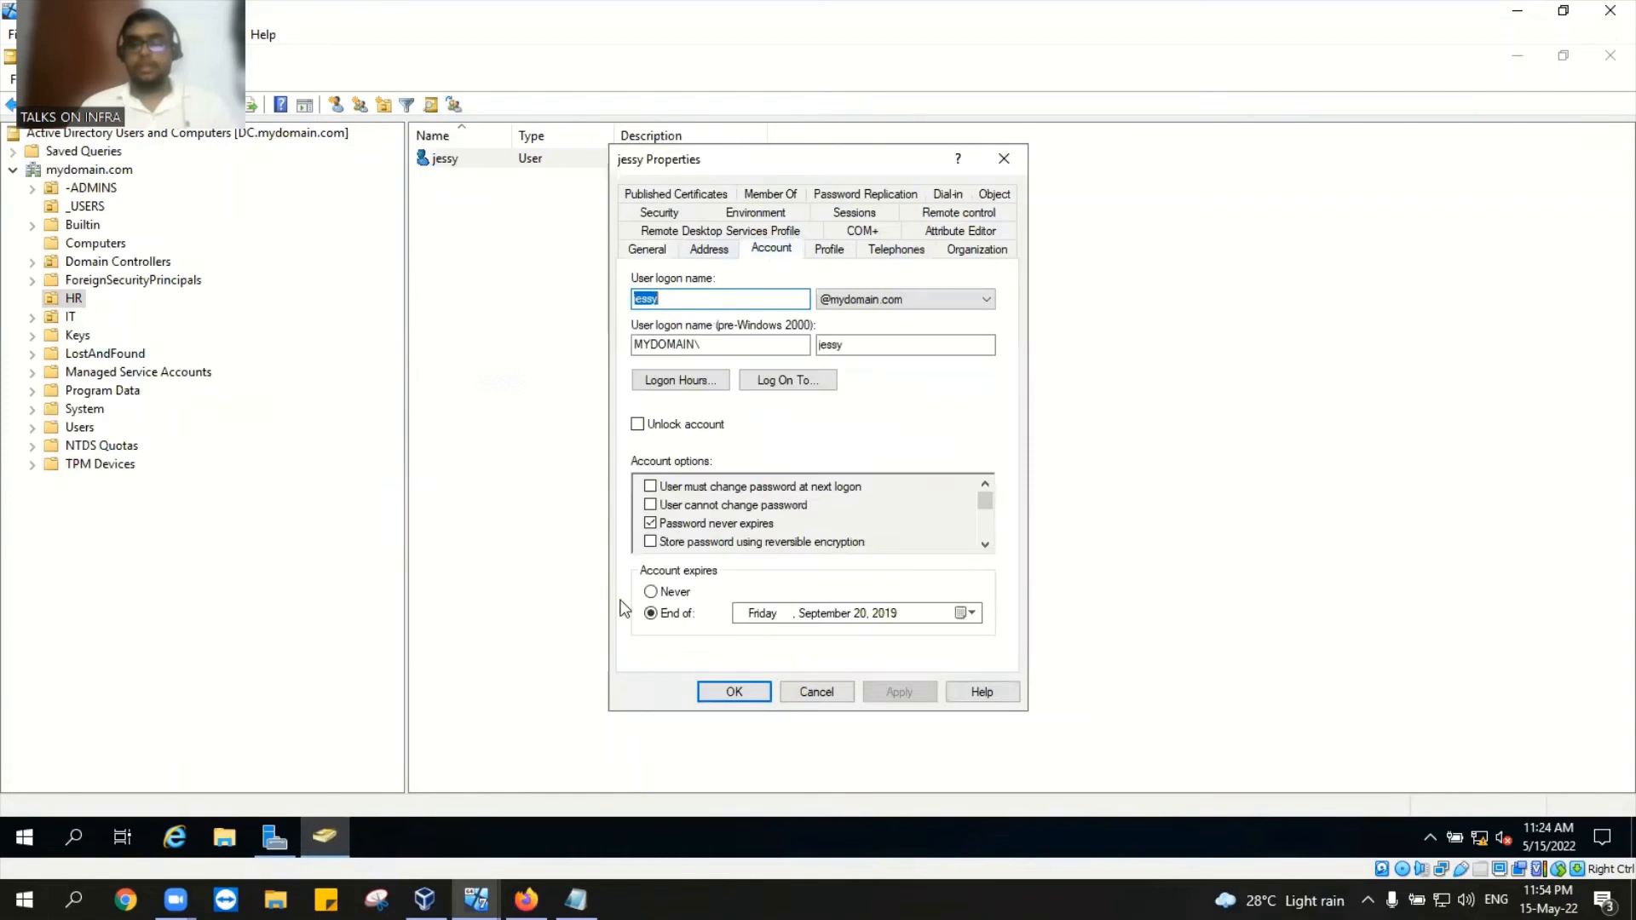
left_click(651, 591)
left_click(732, 691)
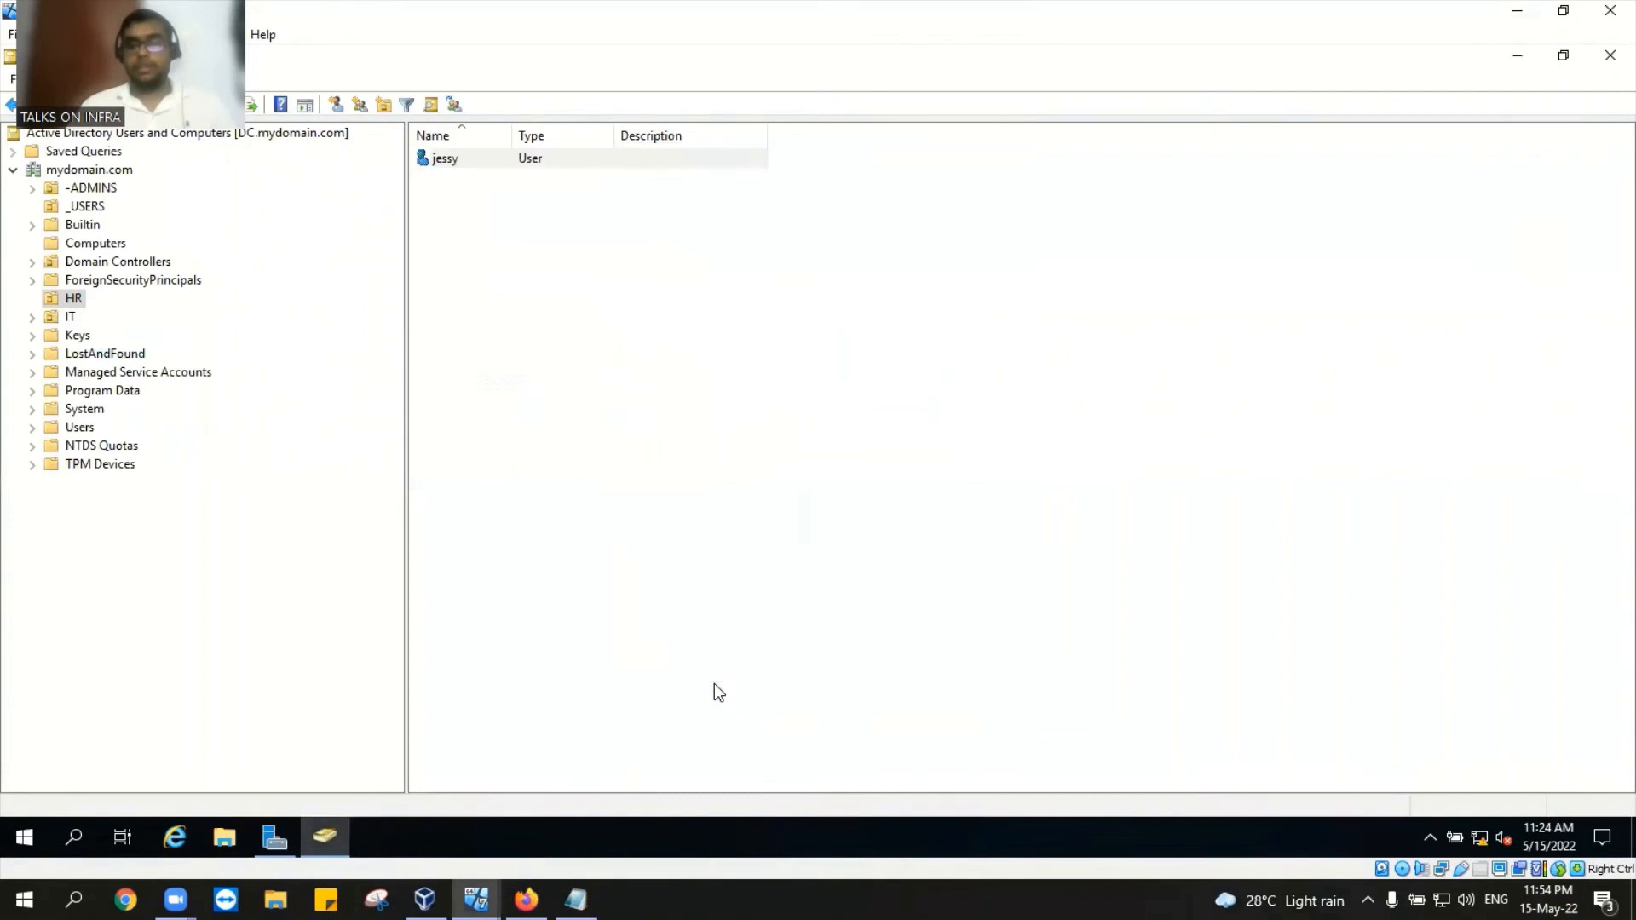
Step: Reopen and close the HR user's properties, then select the mydomain.com domain root
double_click(520, 158)
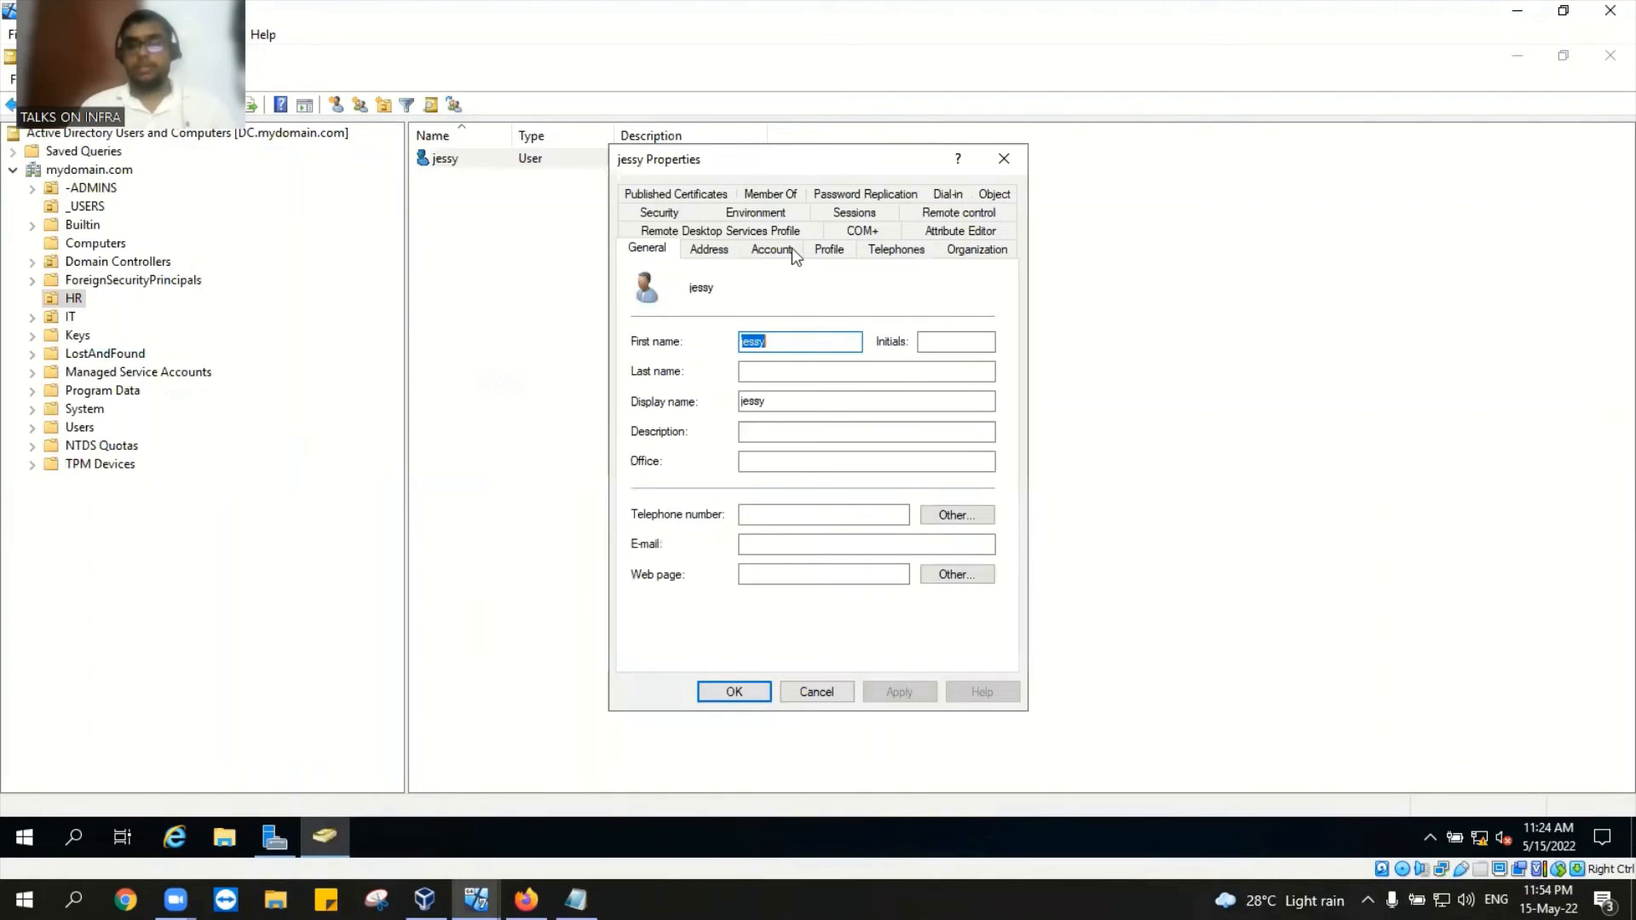
key("Escape")
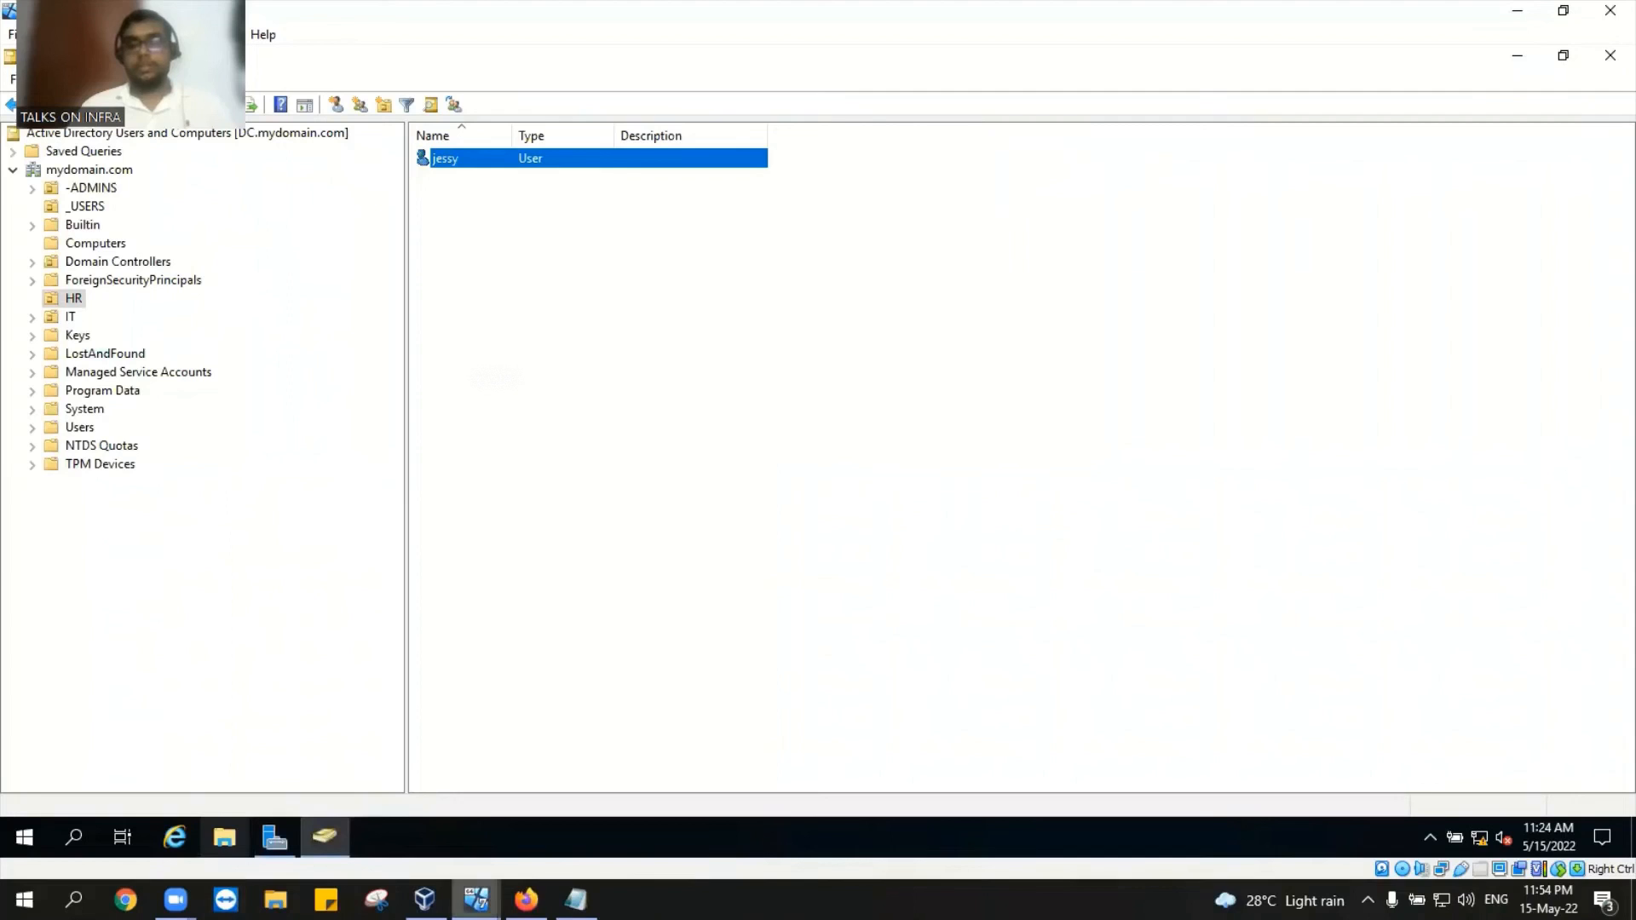
left_click(476, 900)
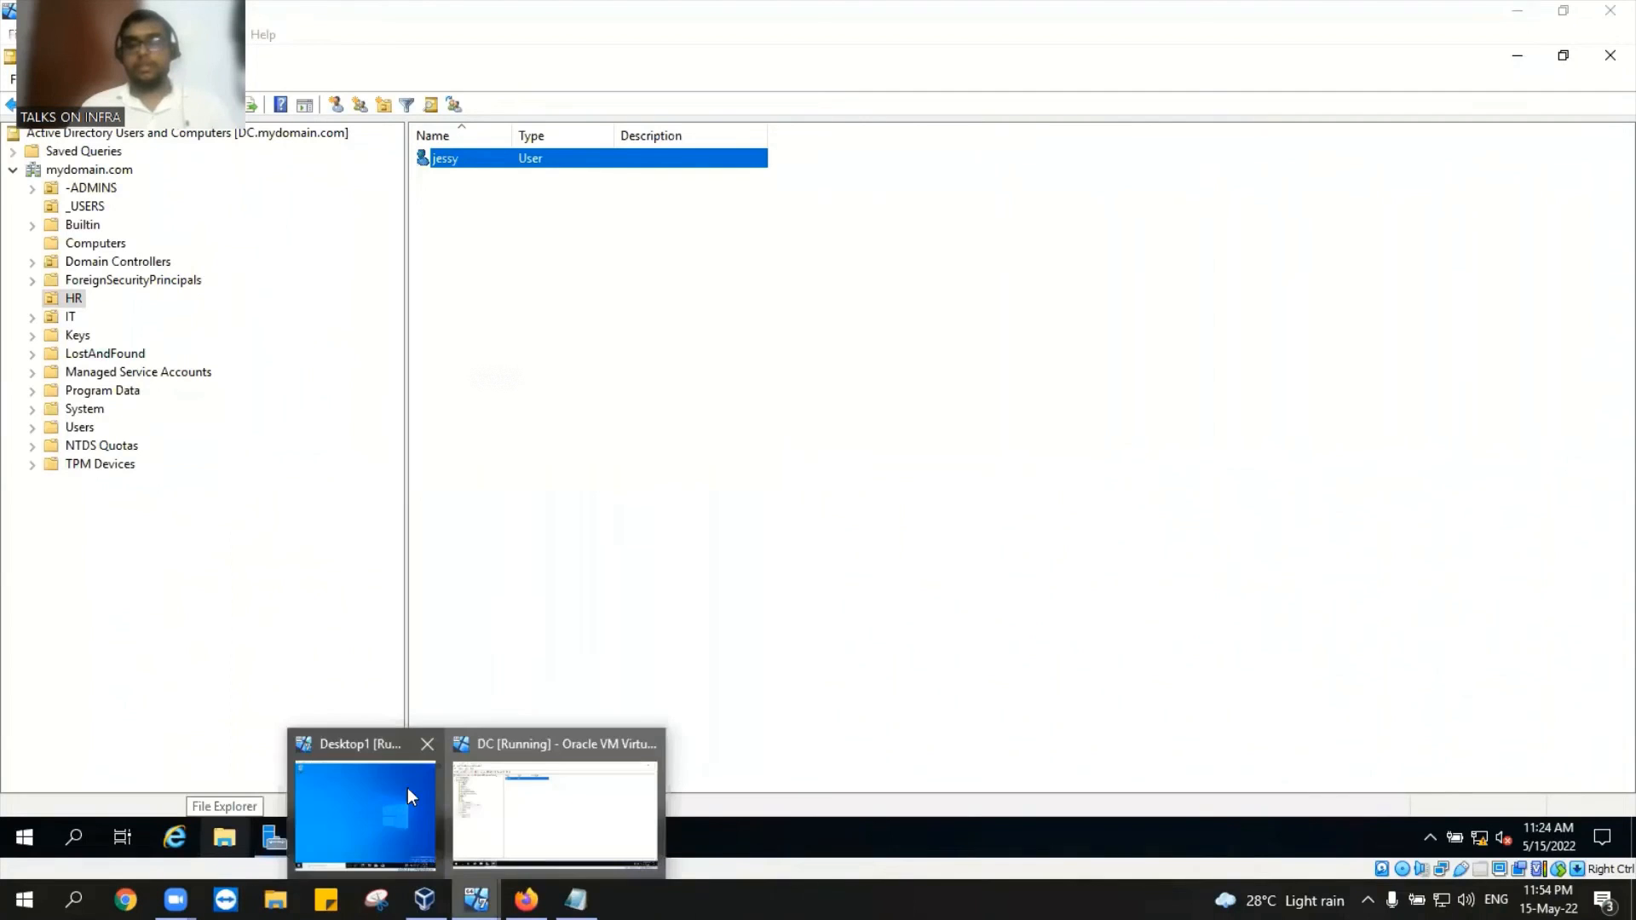
left_click(588, 822)
left_click(117, 168)
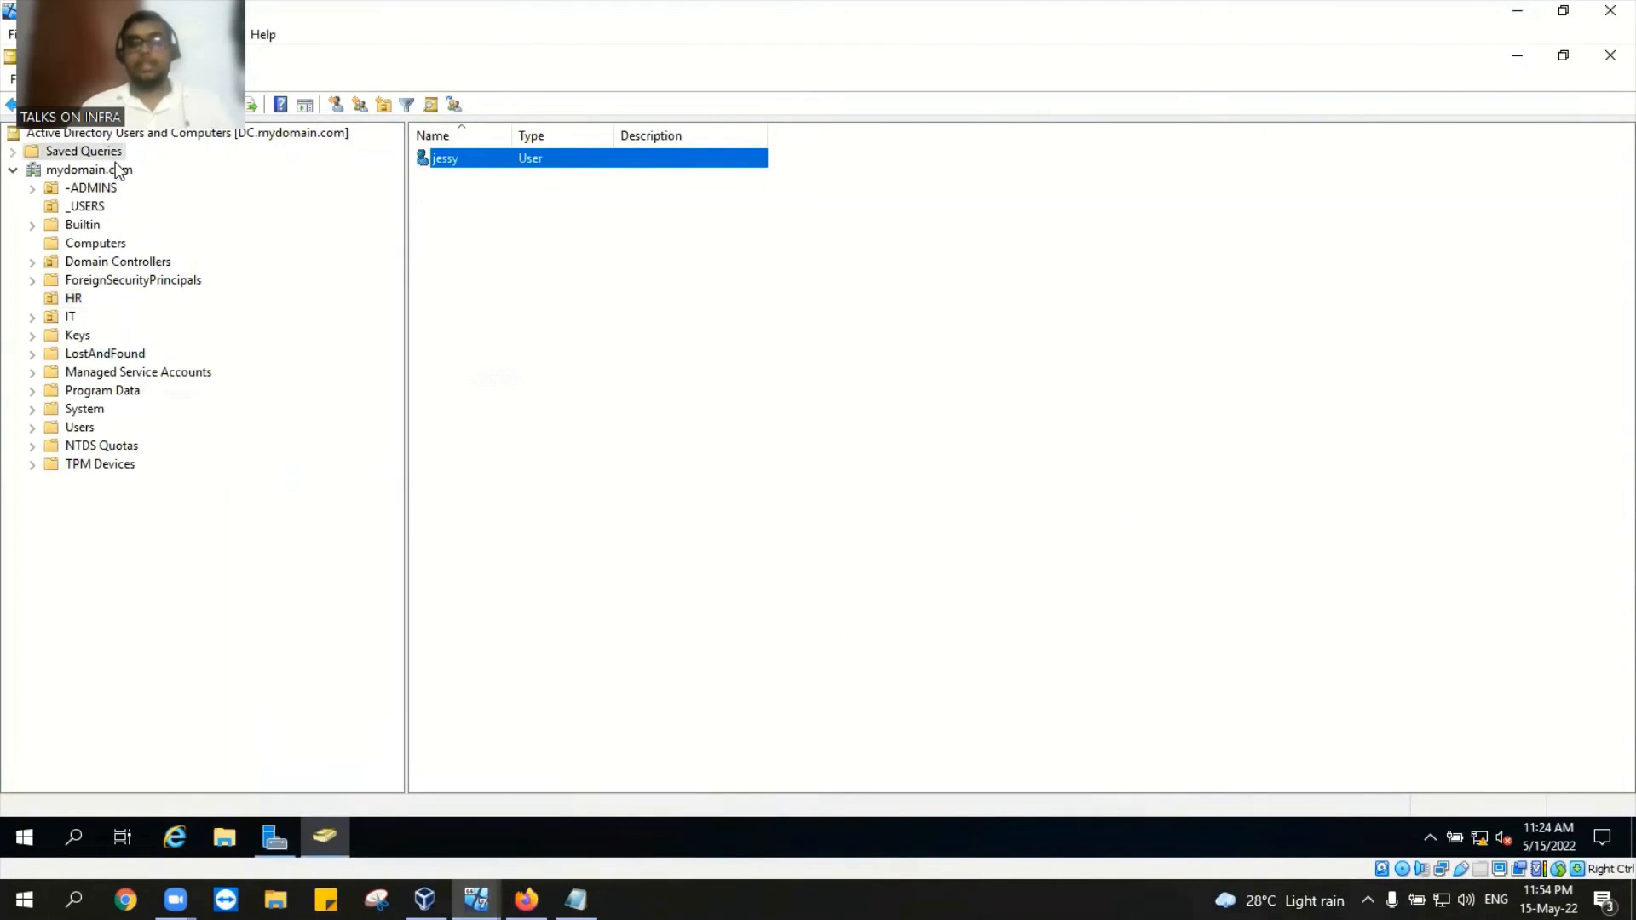
right_click(117, 168)
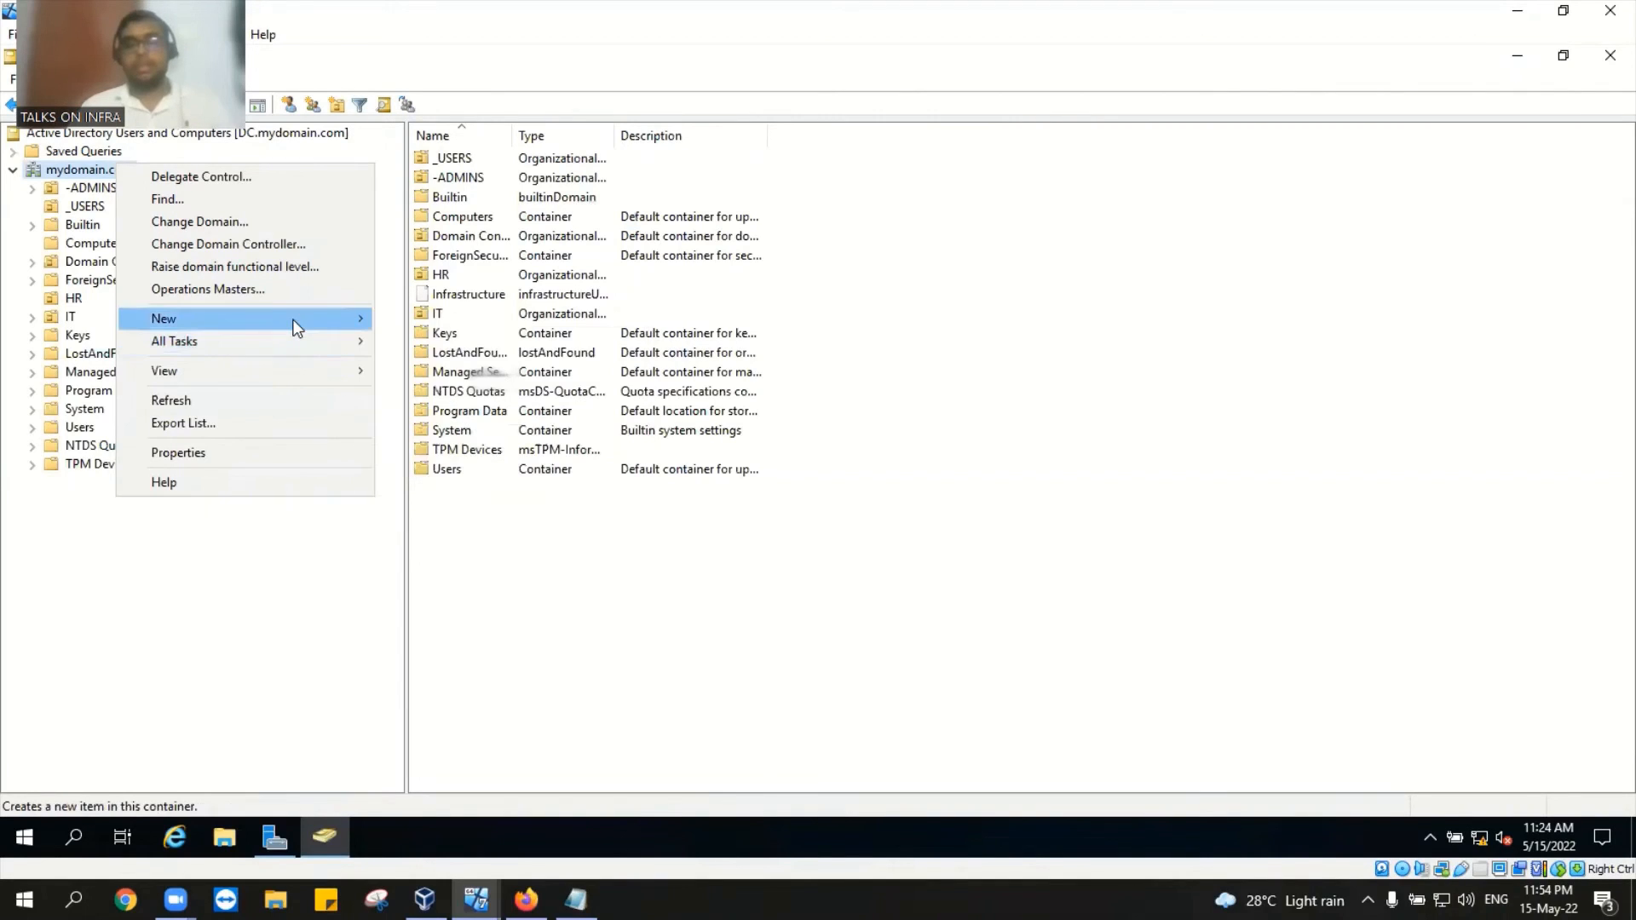
mouse_move(476, 899)
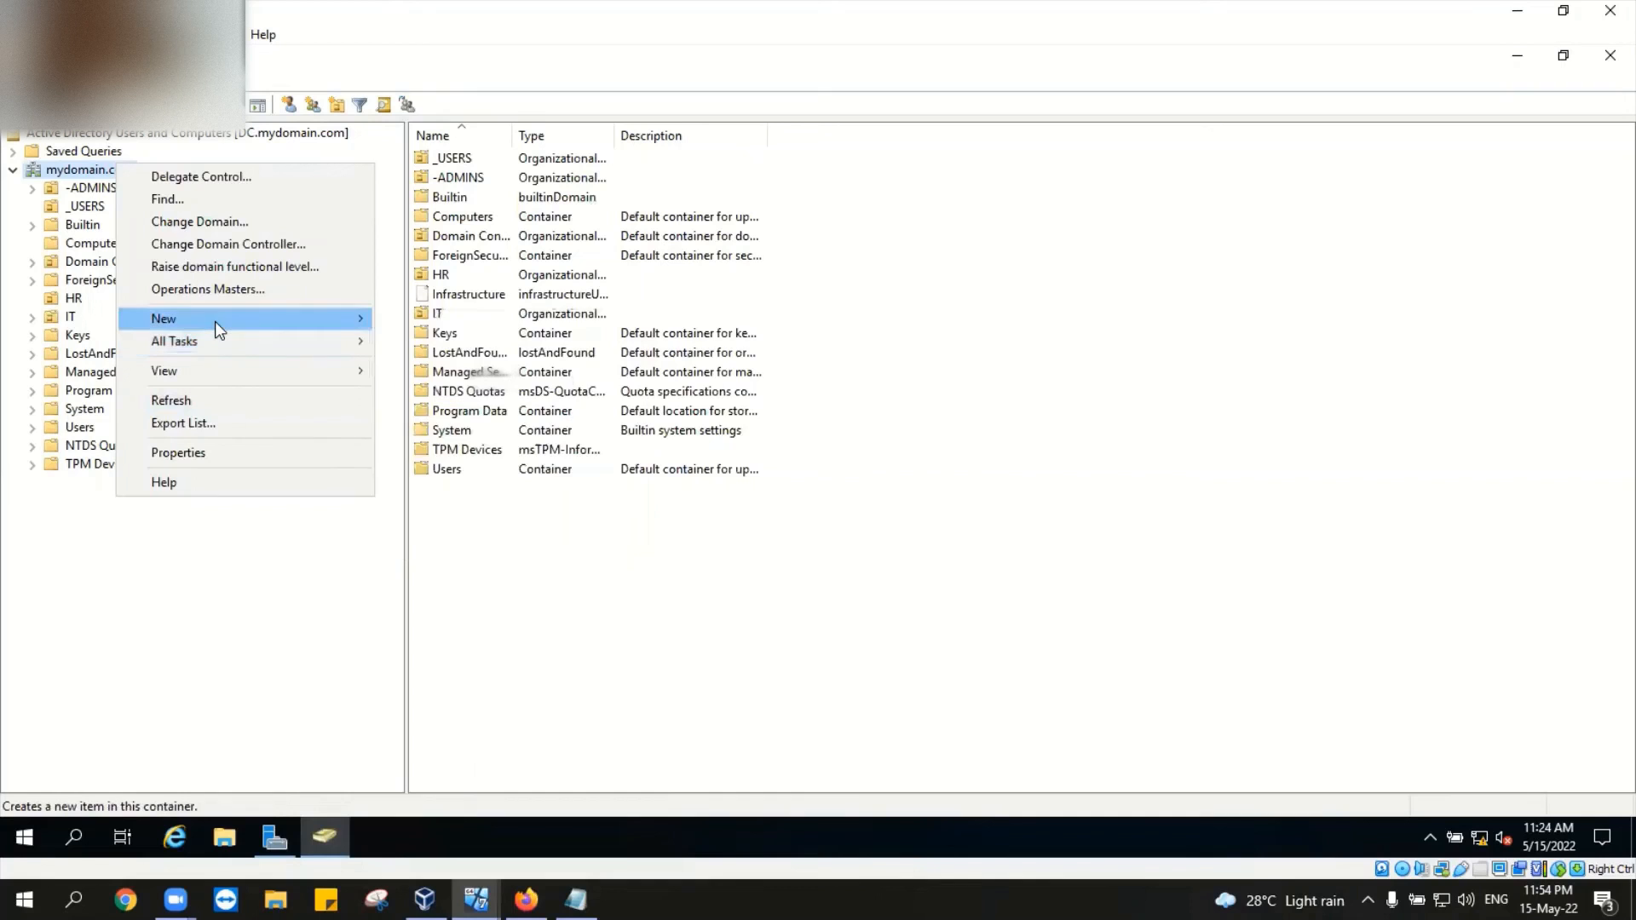
left_click(226, 205)
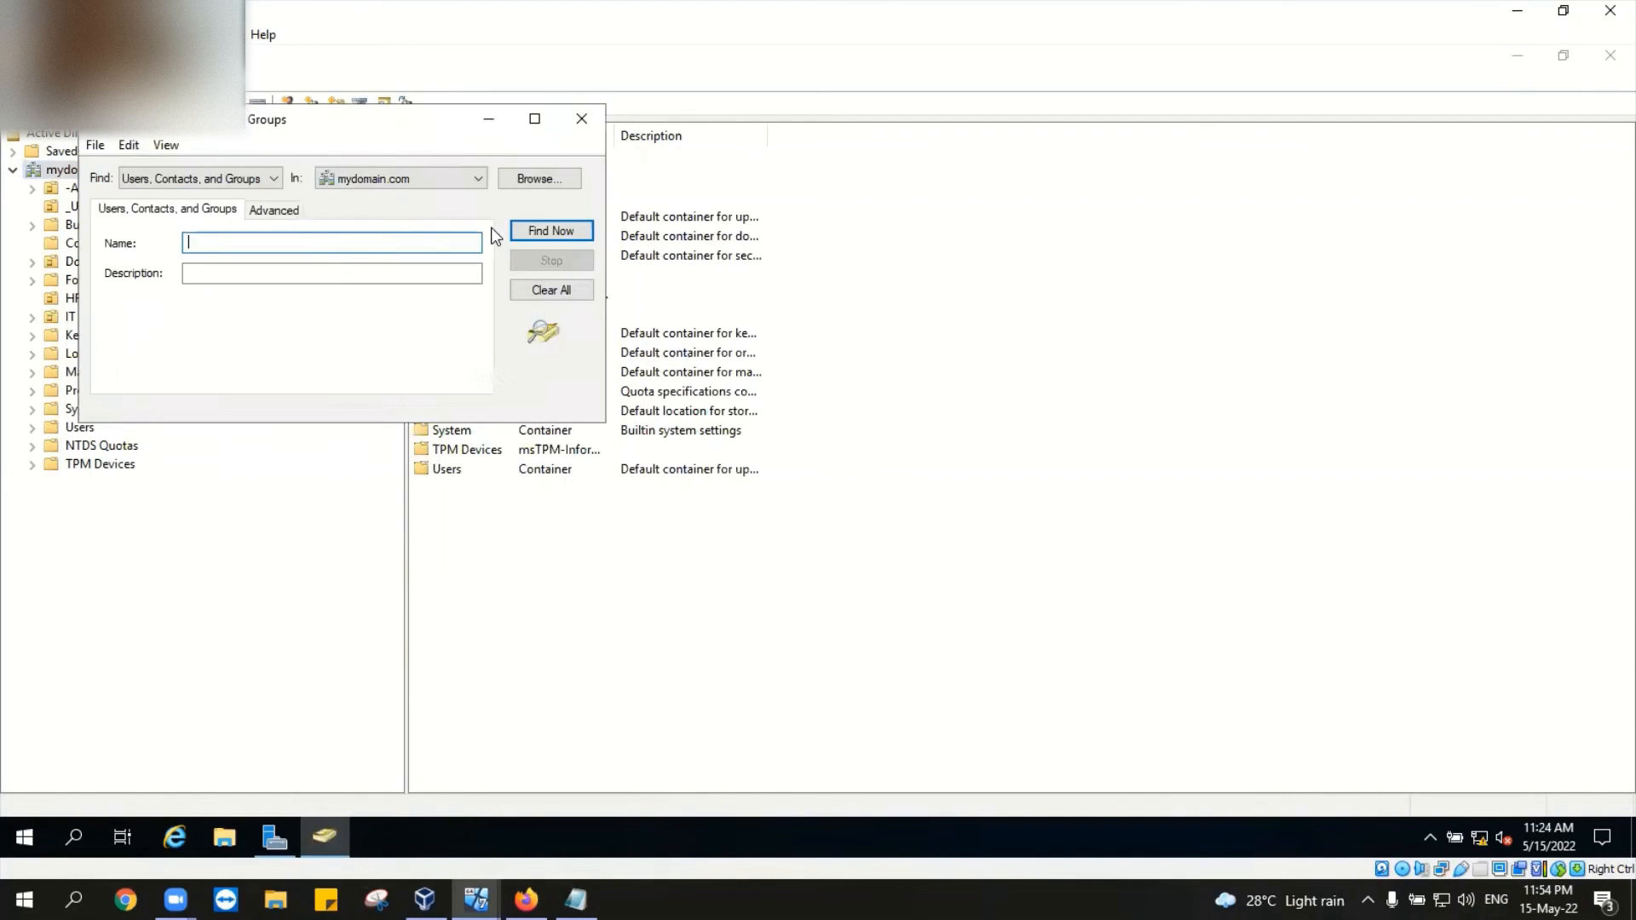
left_click(401, 174)
left_click(398, 201)
left_click(343, 244)
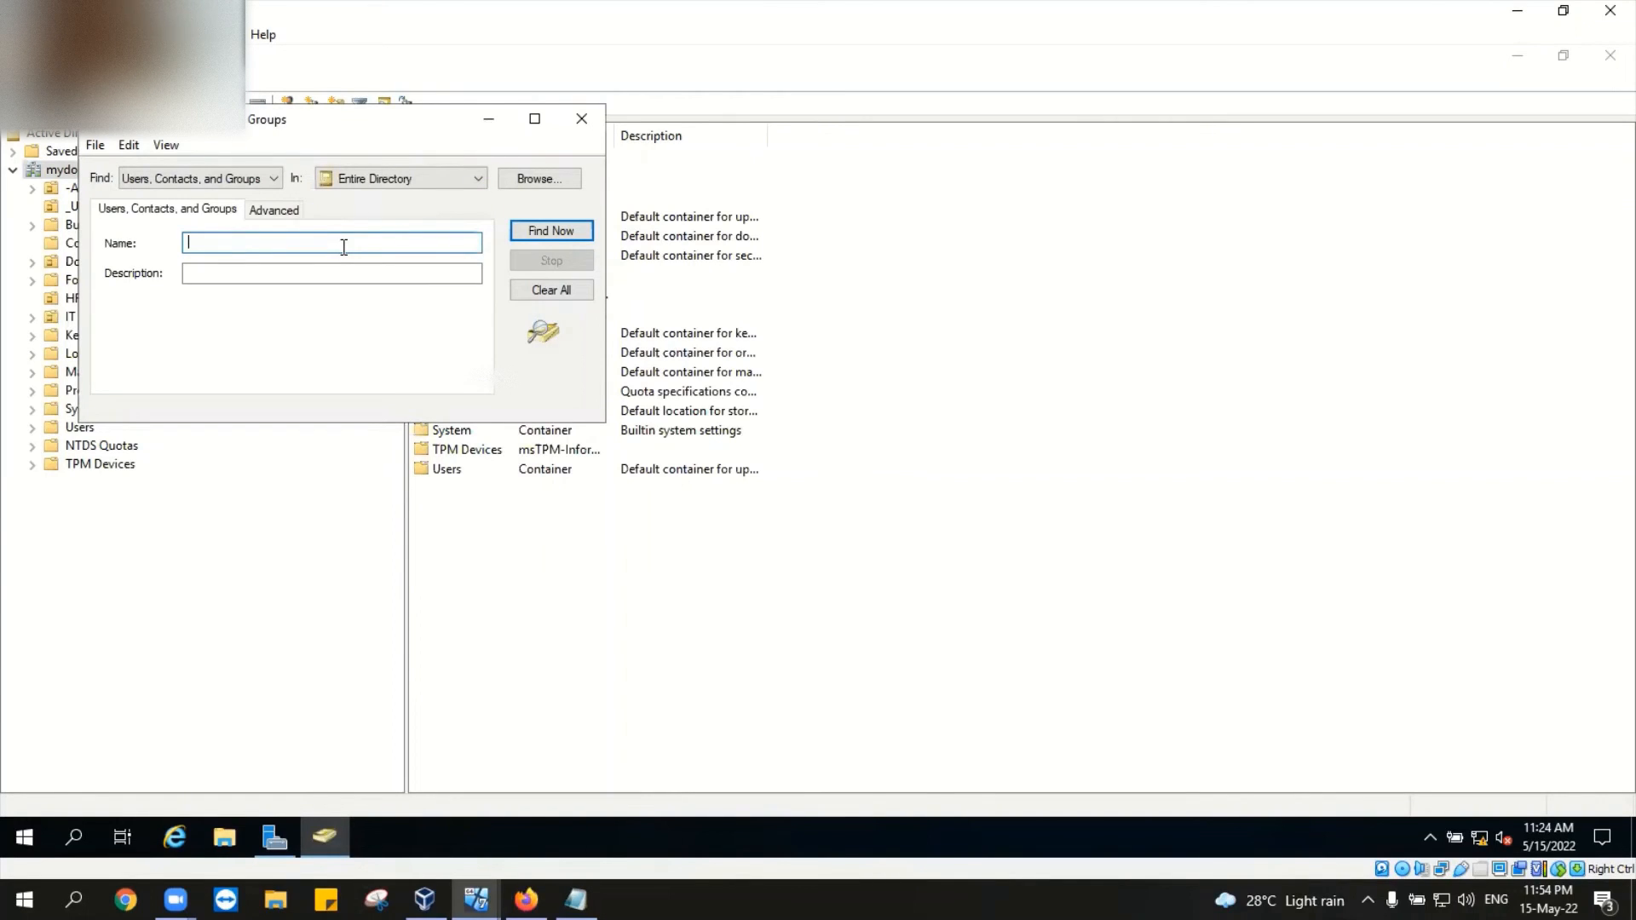
type("jessy")
left_click(575, 230)
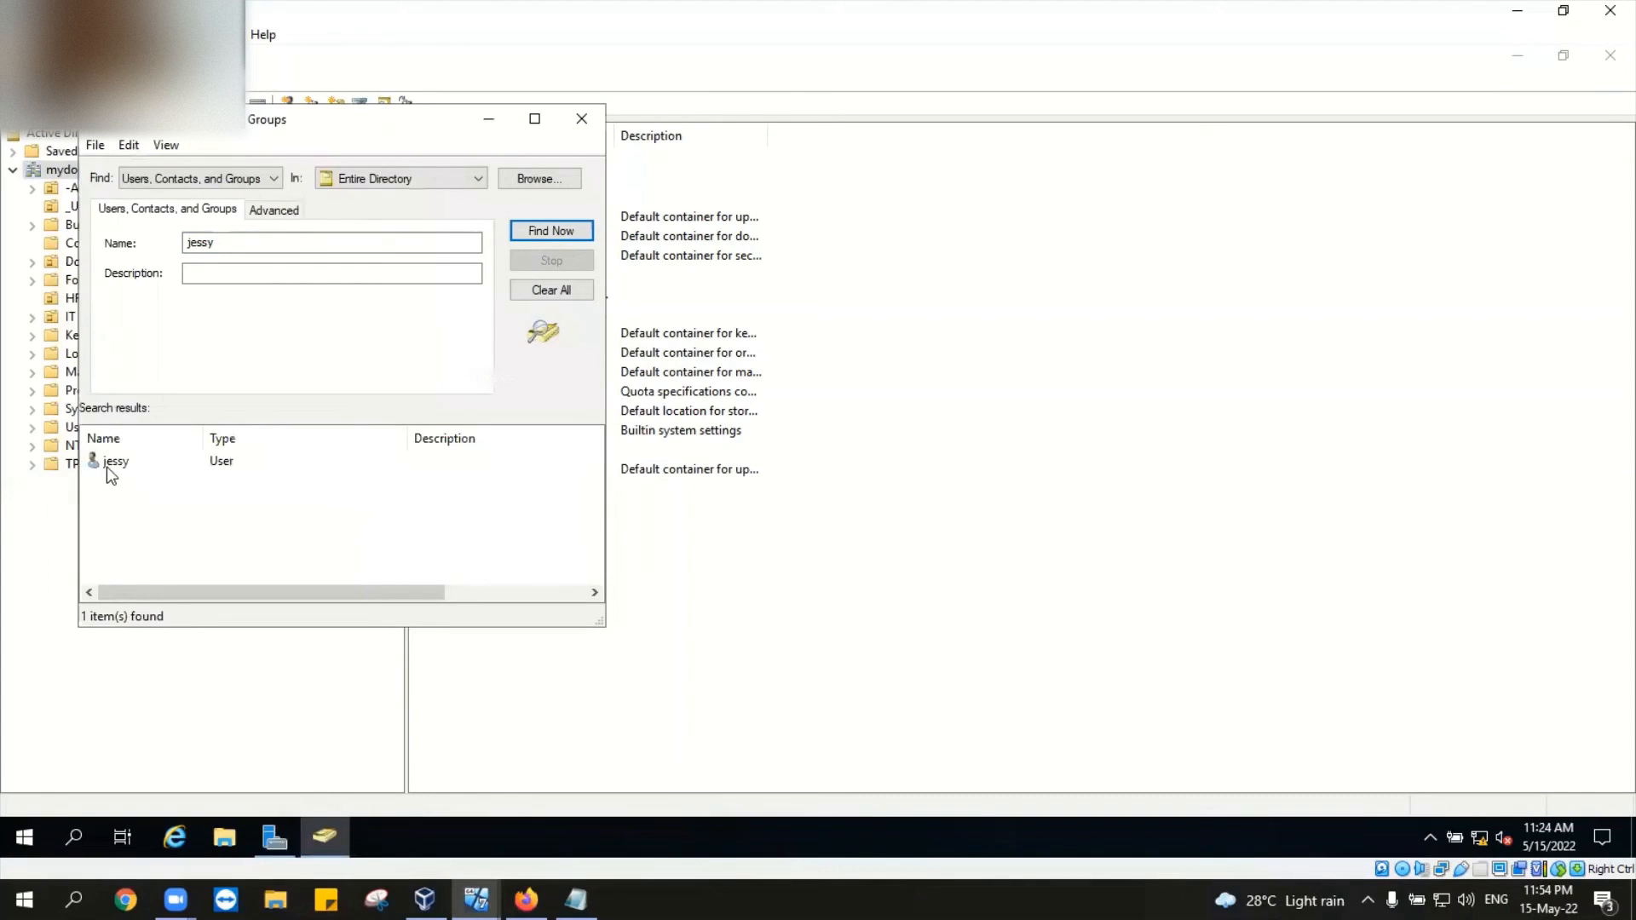
left_click(106, 463)
right_click(105, 463)
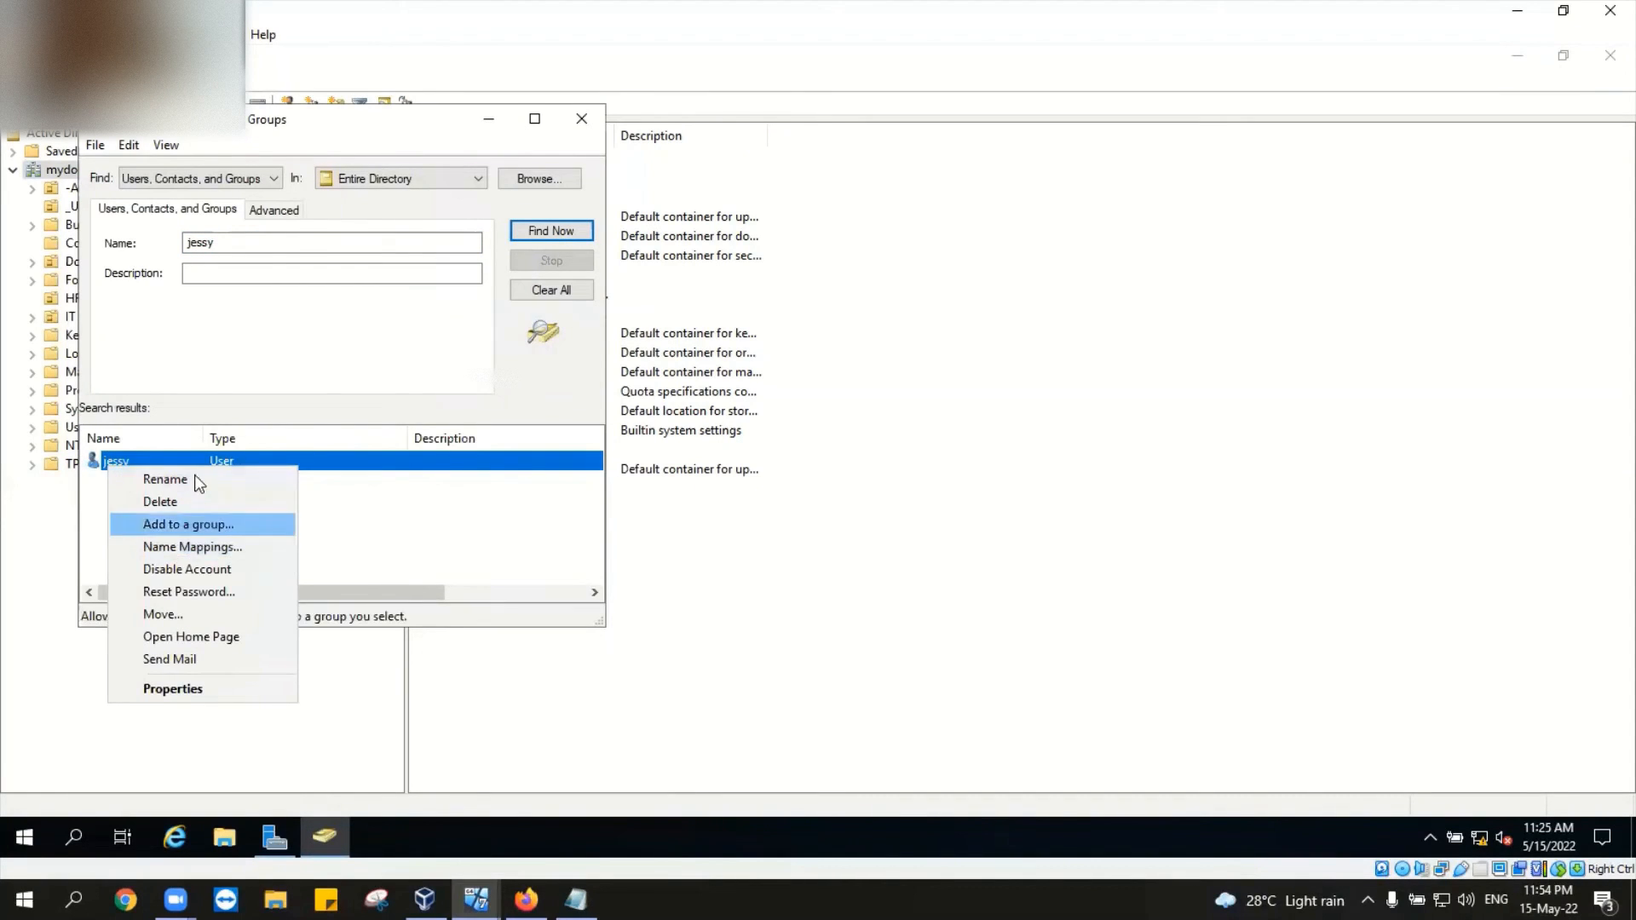
left_click(192, 592)
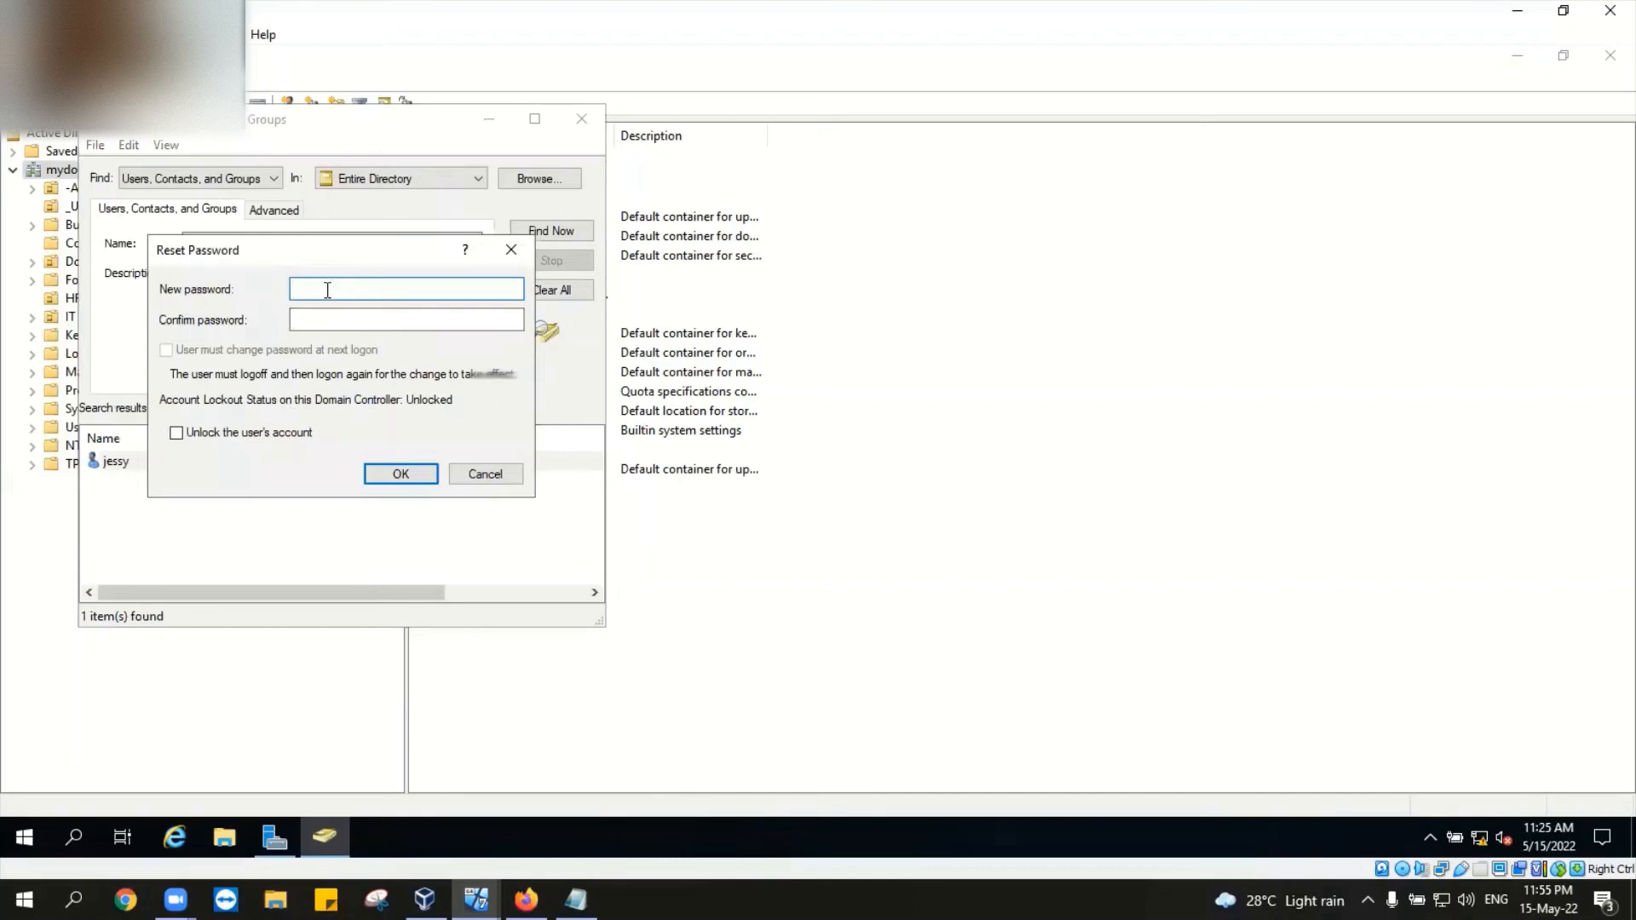
left_click(492, 473)
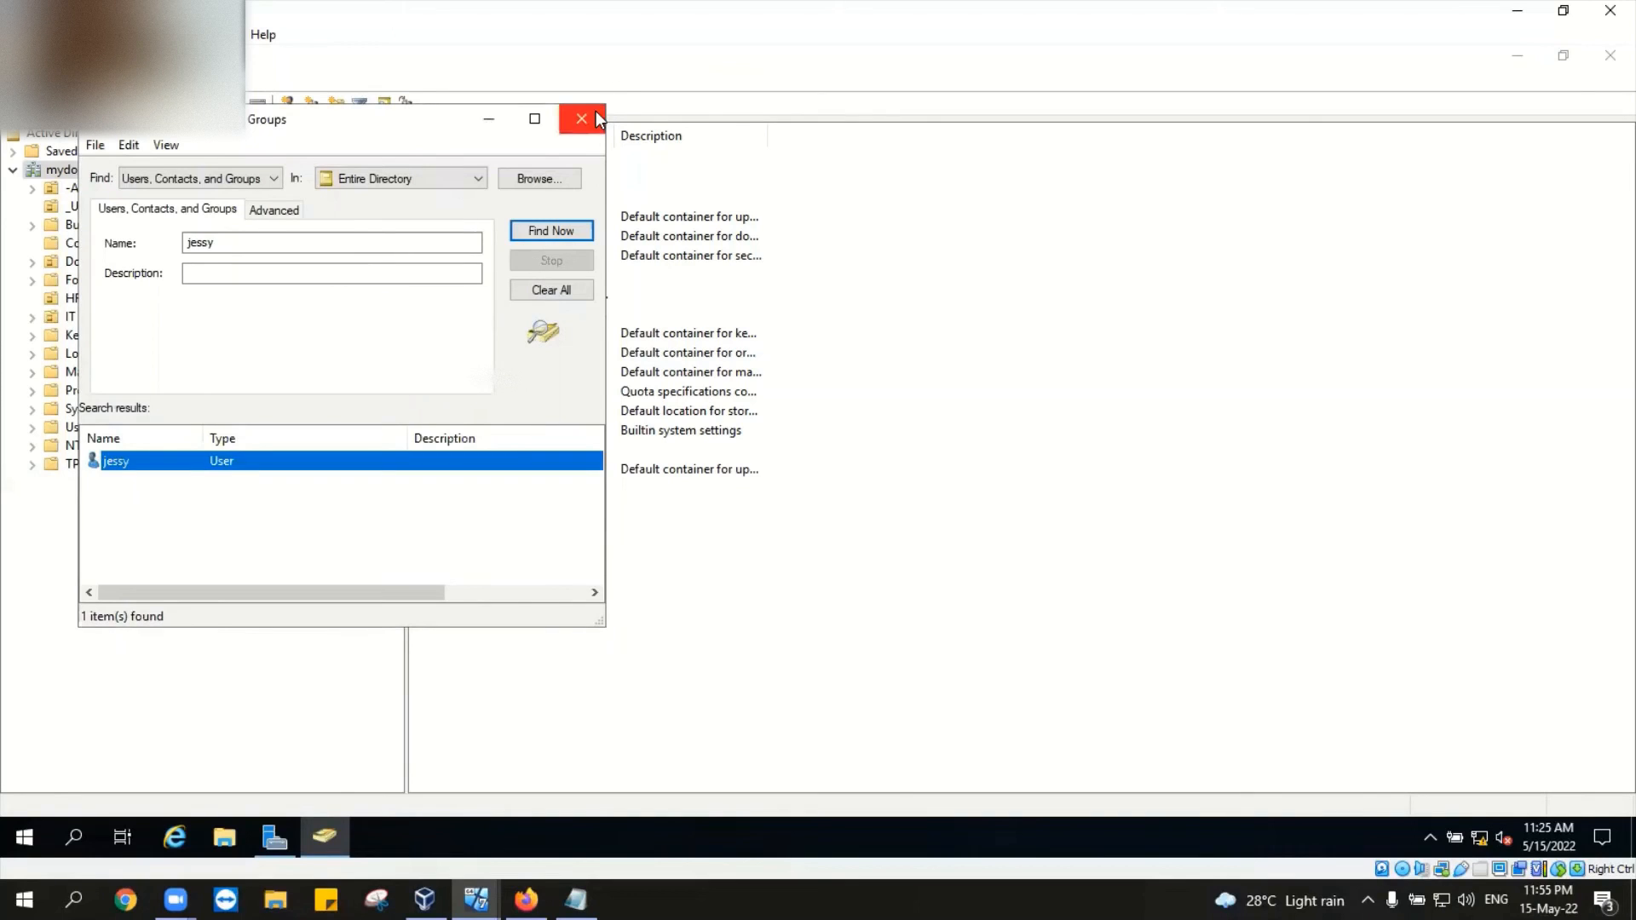
left_click(596, 113)
left_click(475, 900)
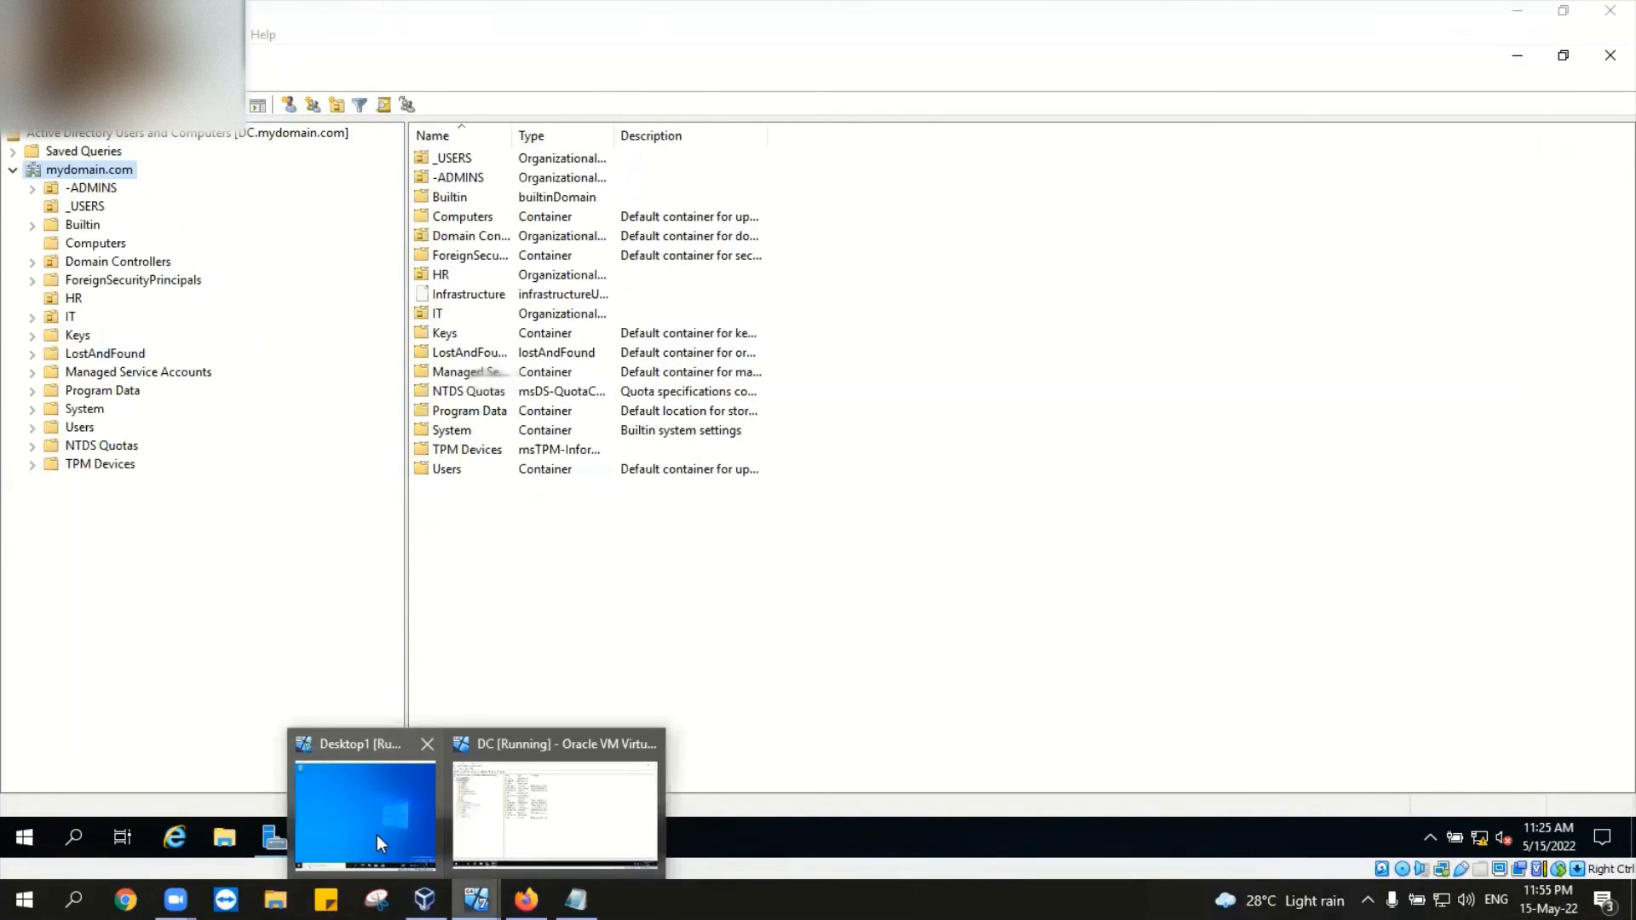
Step: Delete the DESKTOP1 computer object from the domain's Computers container
left_click(100, 243)
left_click(482, 161)
right_click(482, 161)
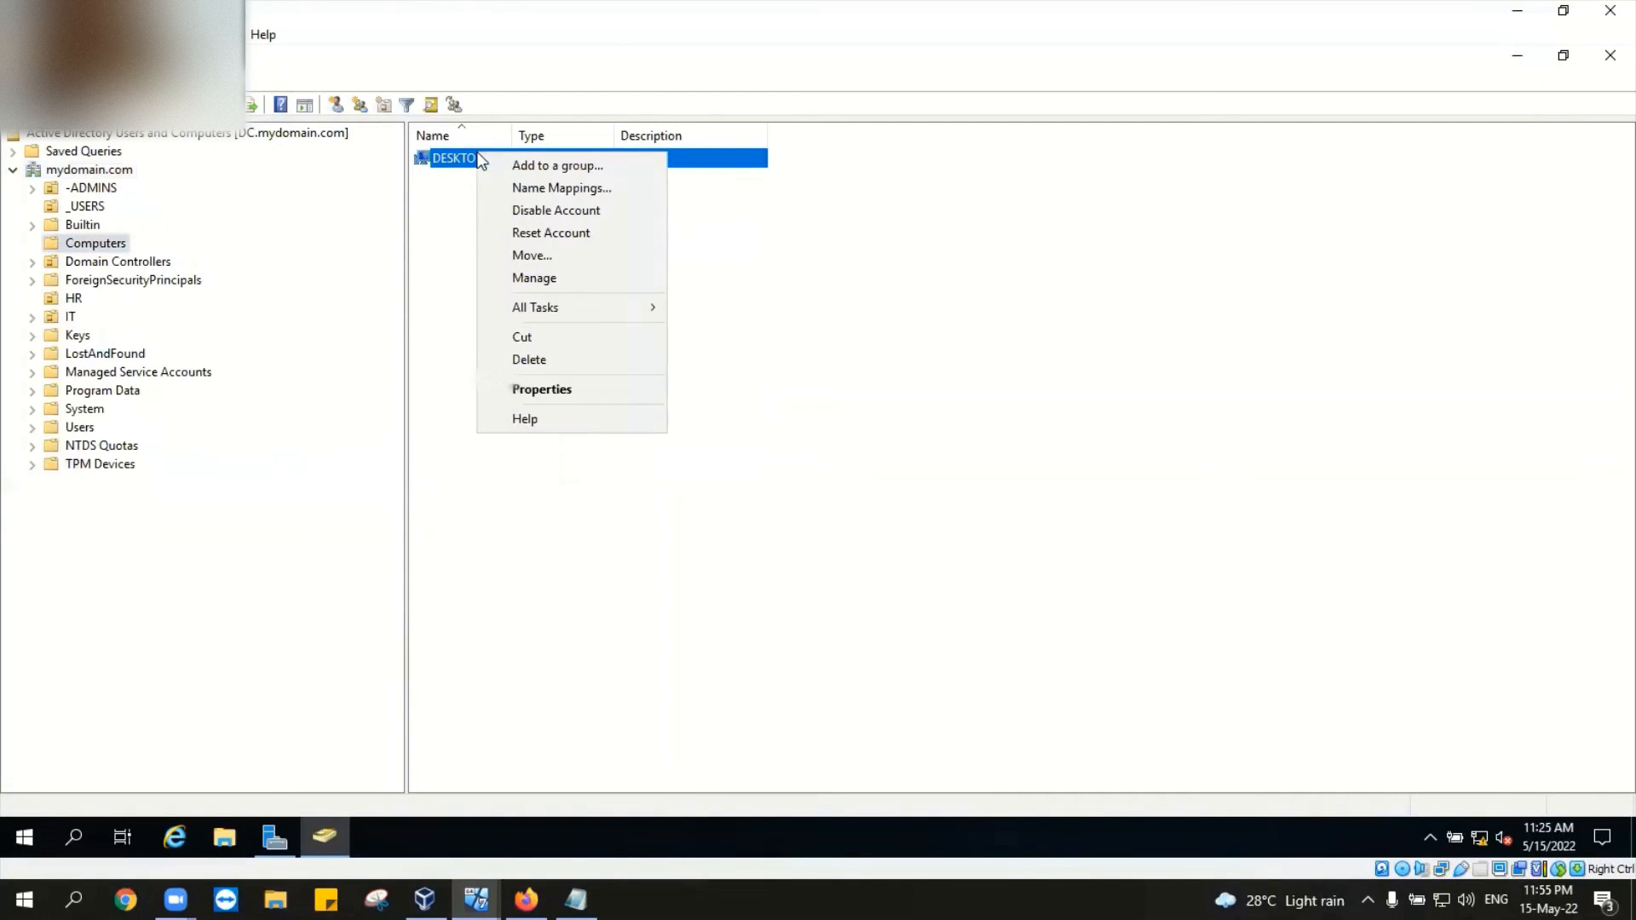
left_click(567, 359)
left_click(877, 515)
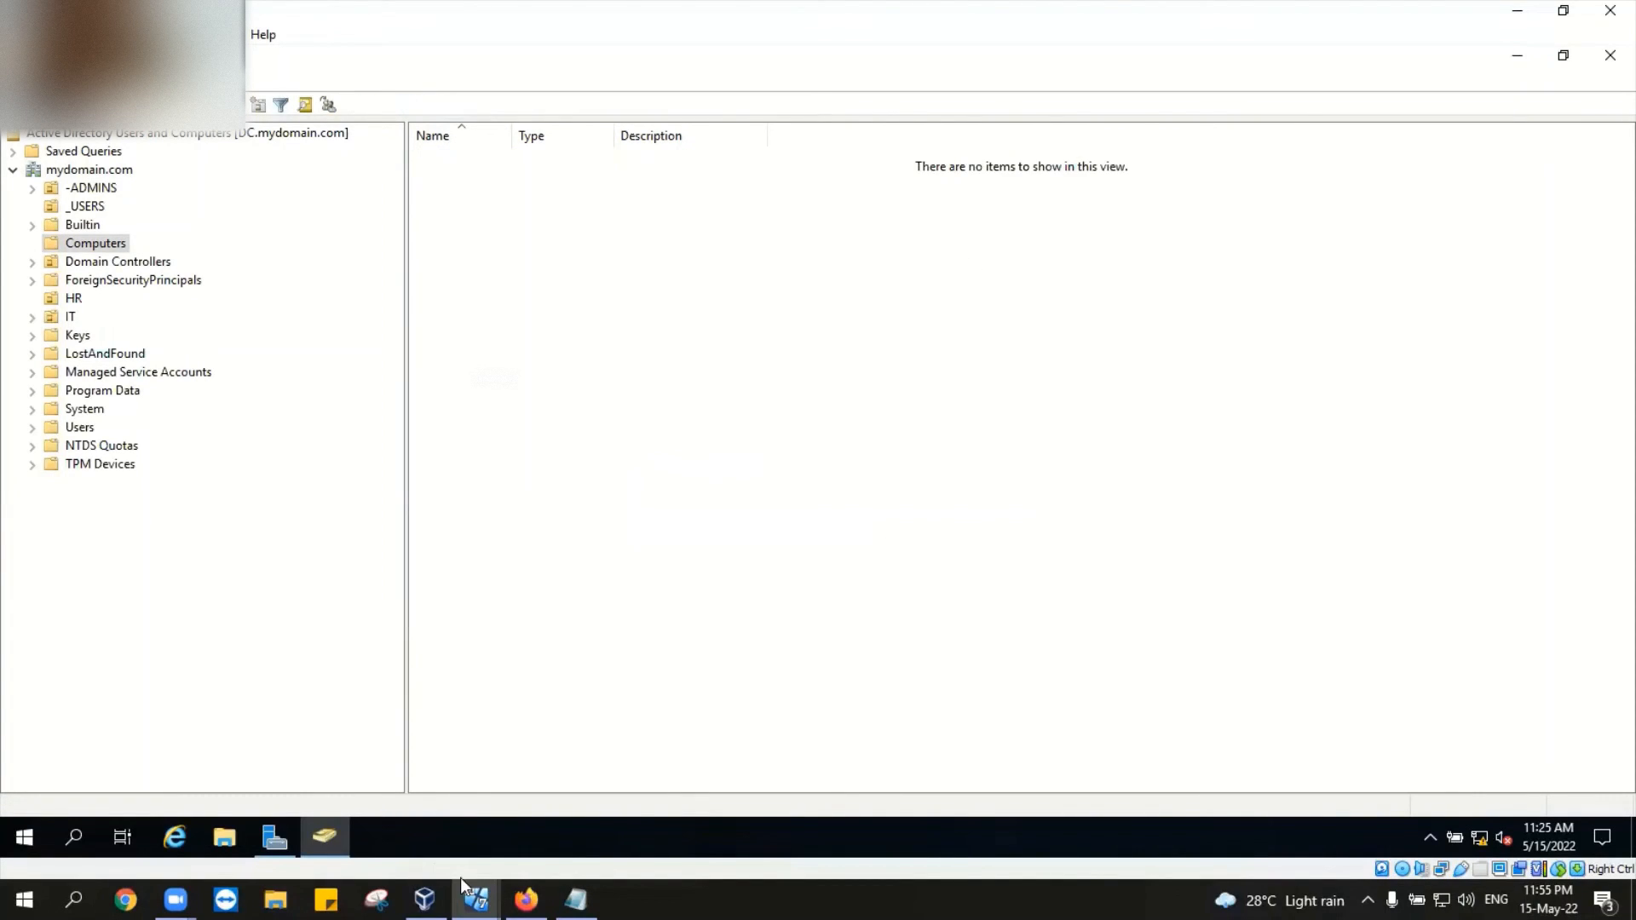
Step: Reset the Desktop1 machine from VirtualBox Manager, then return to the DC window
mouse_move(475, 899)
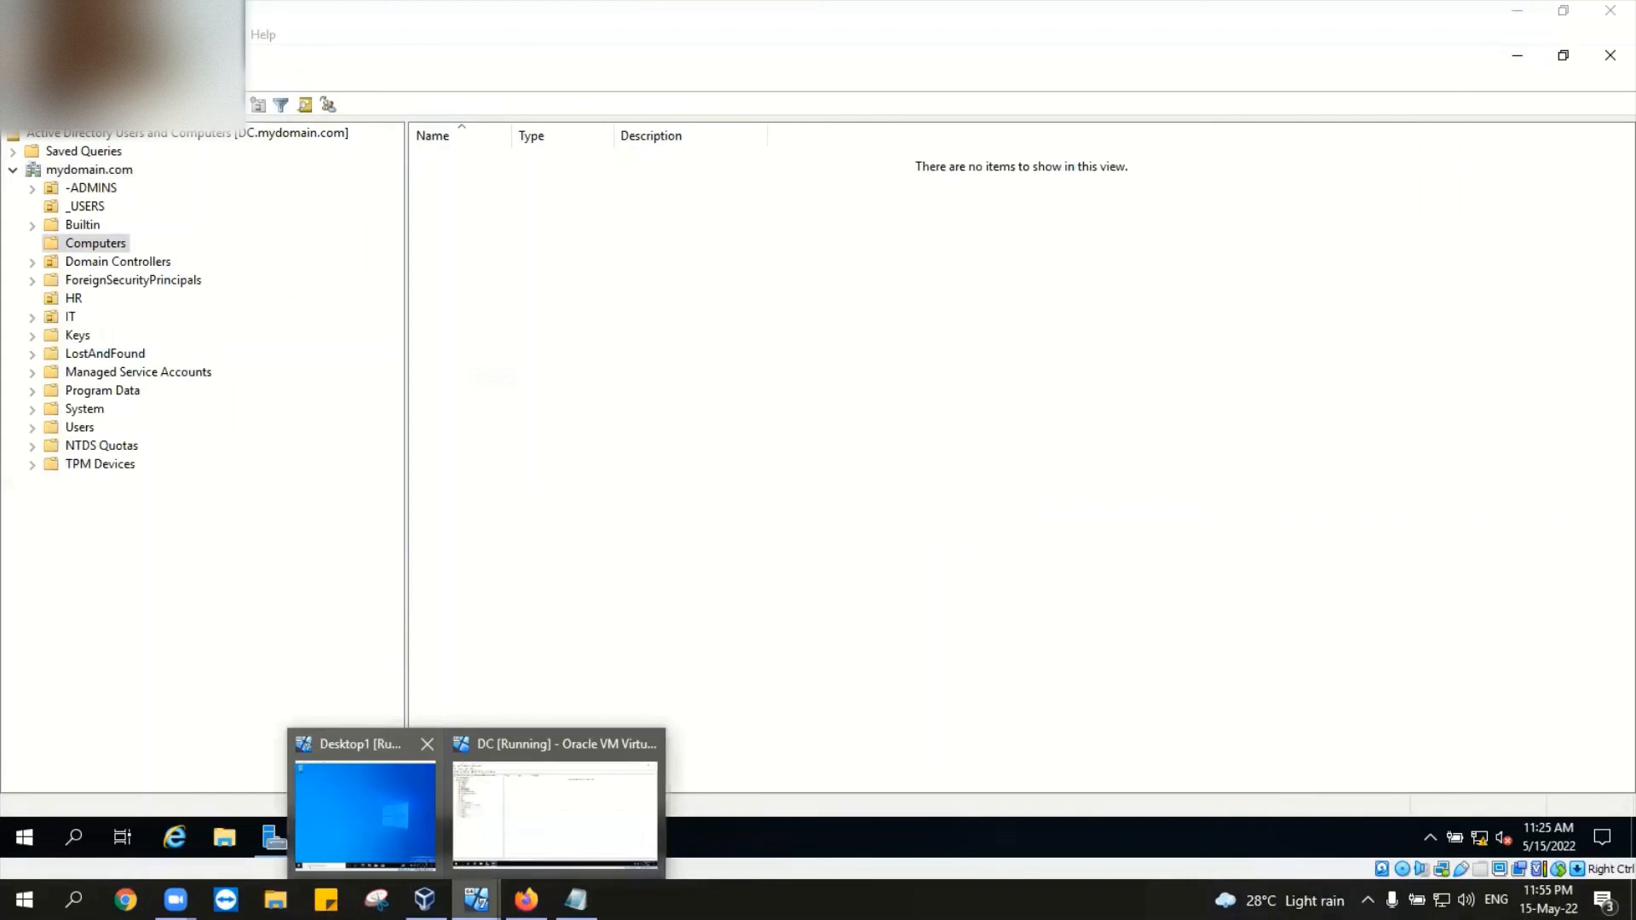
left_click(368, 816)
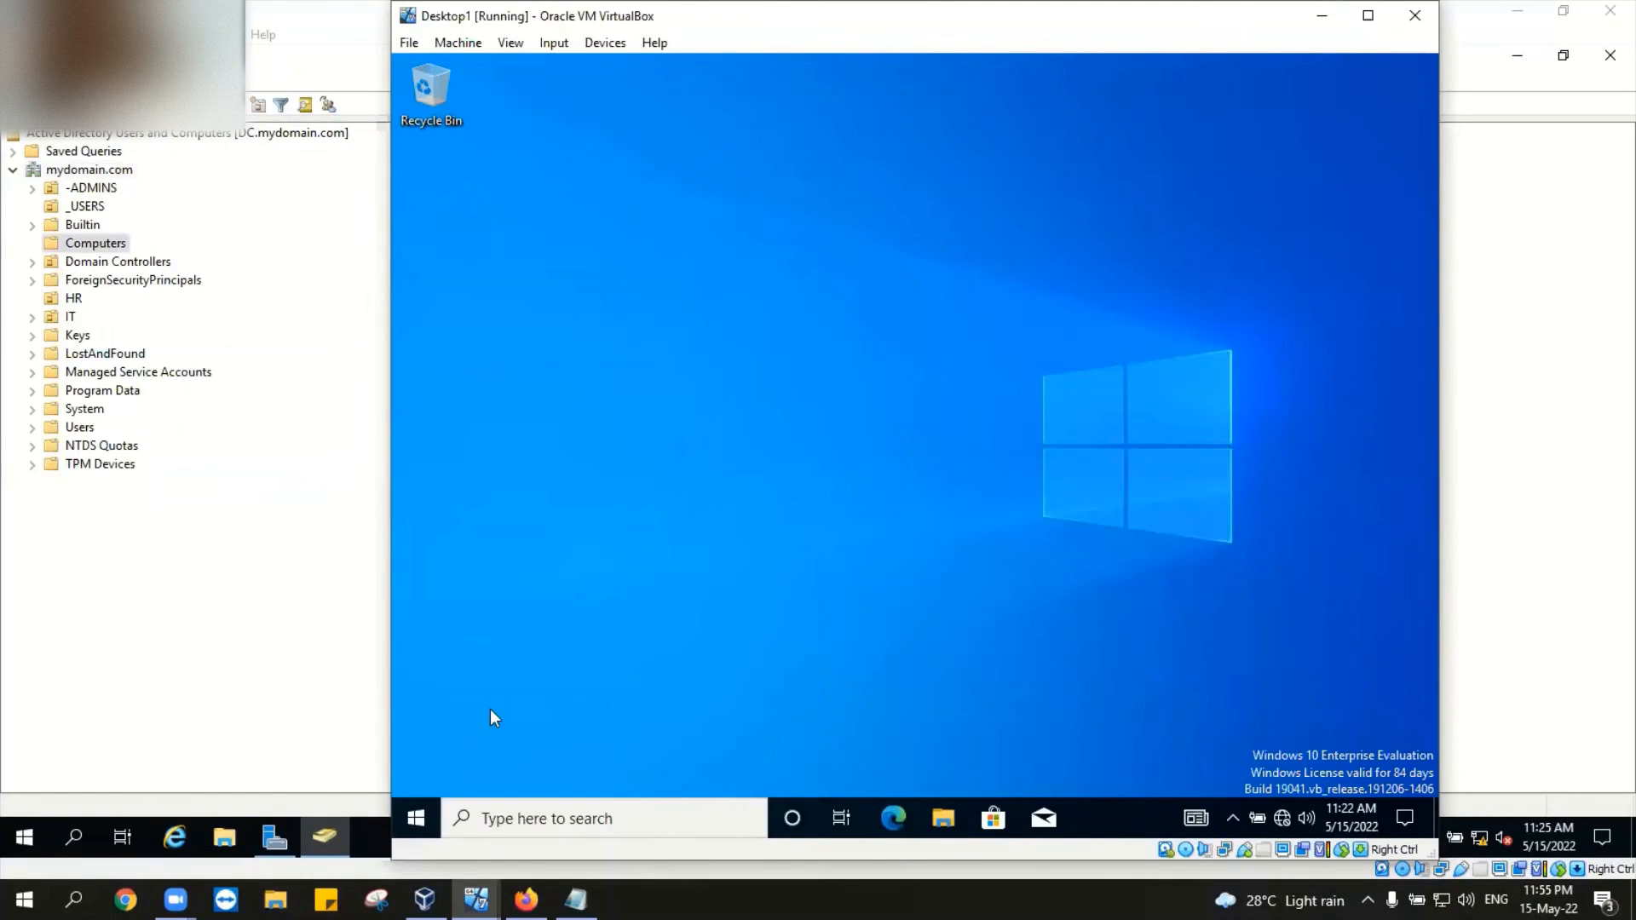
left_click(425, 900)
right_click(140, 172)
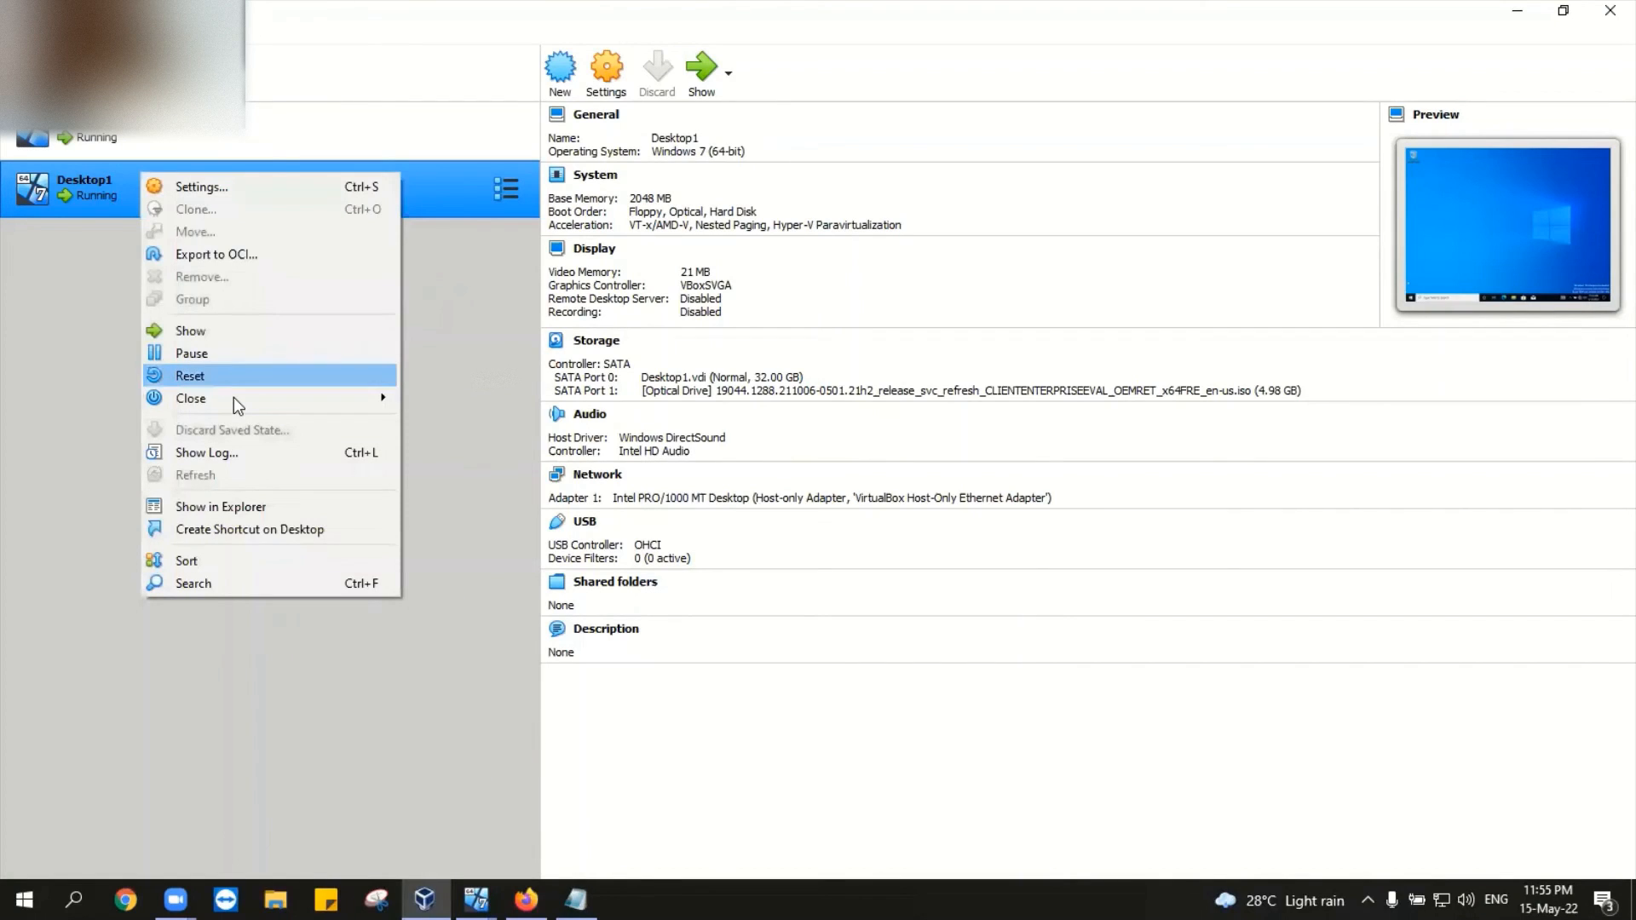
key("Return")
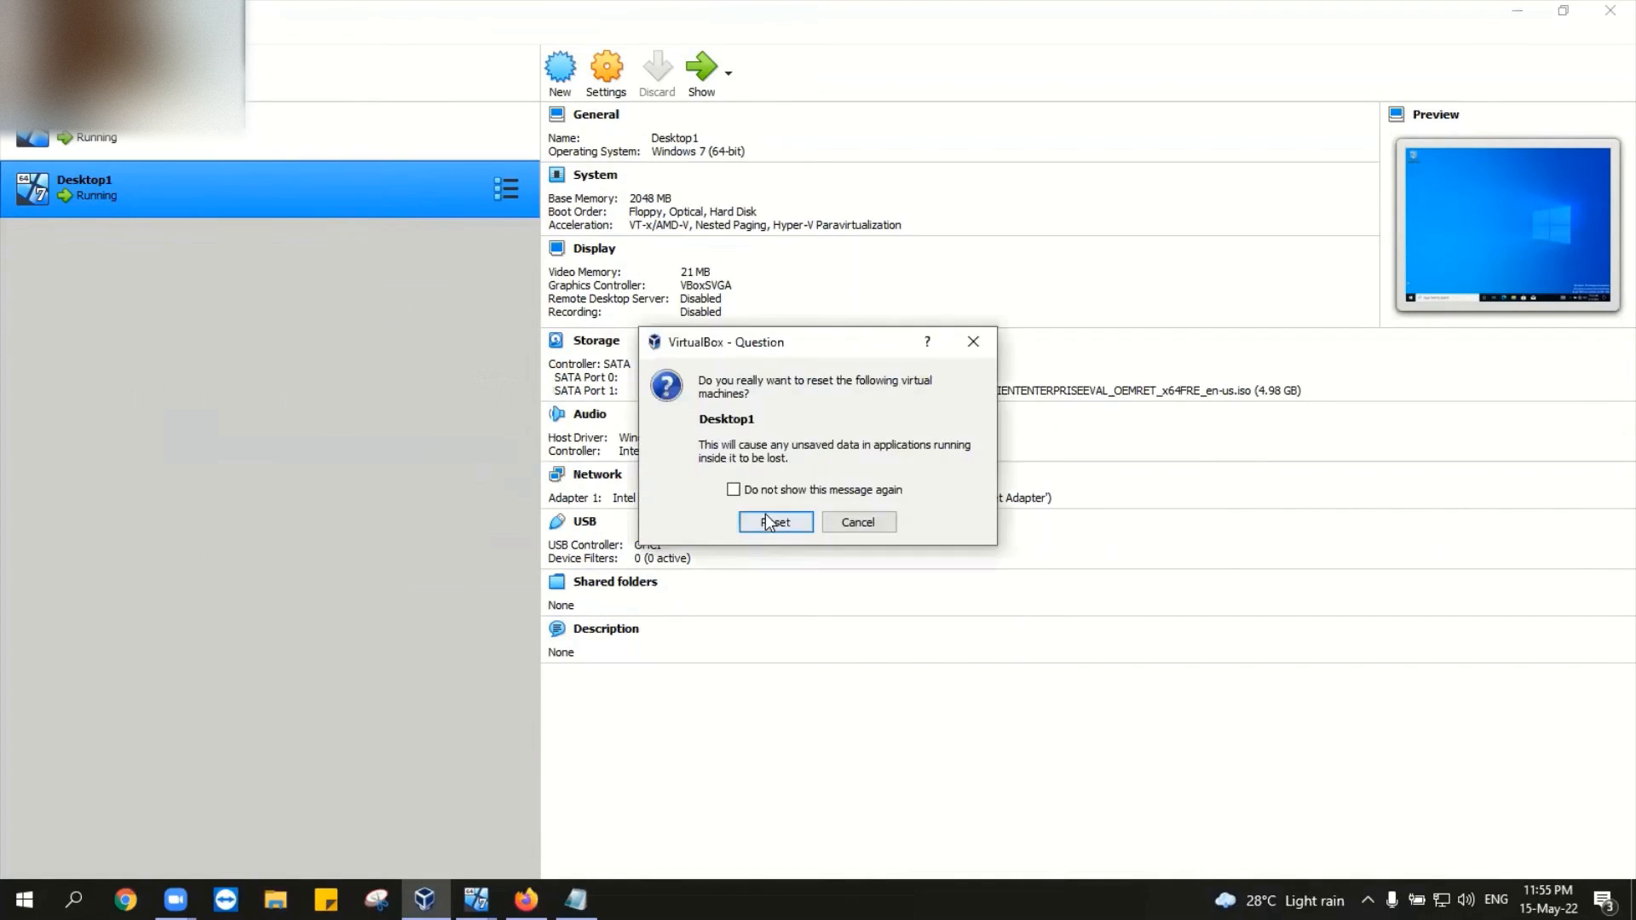
left_click(772, 520)
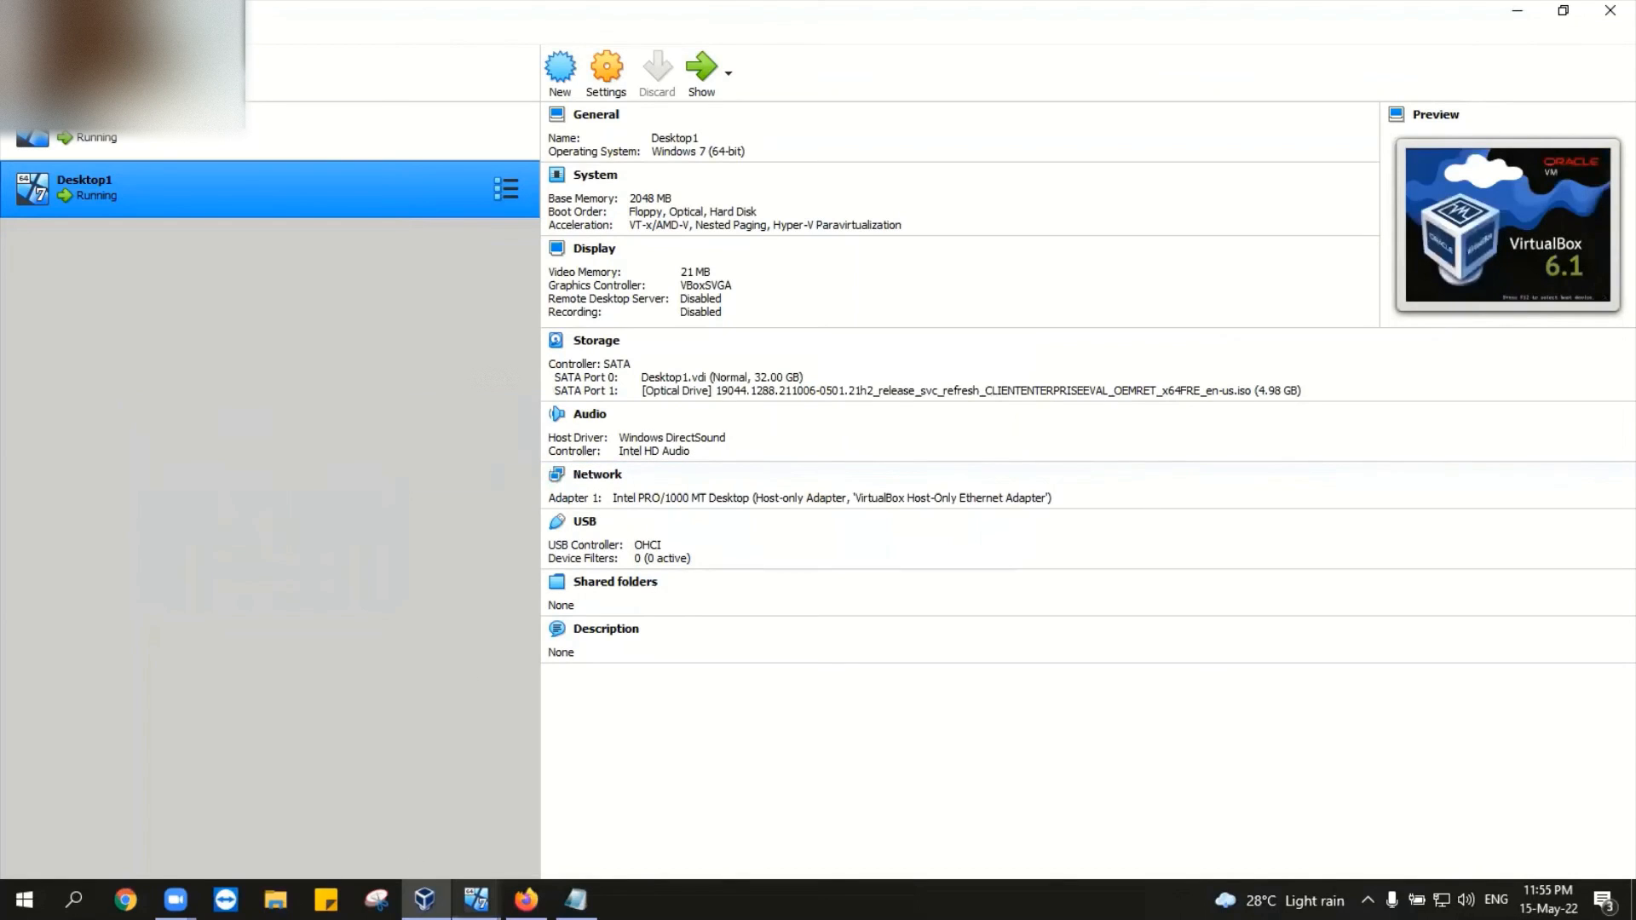
mouse_move(476, 900)
left_click(552, 805)
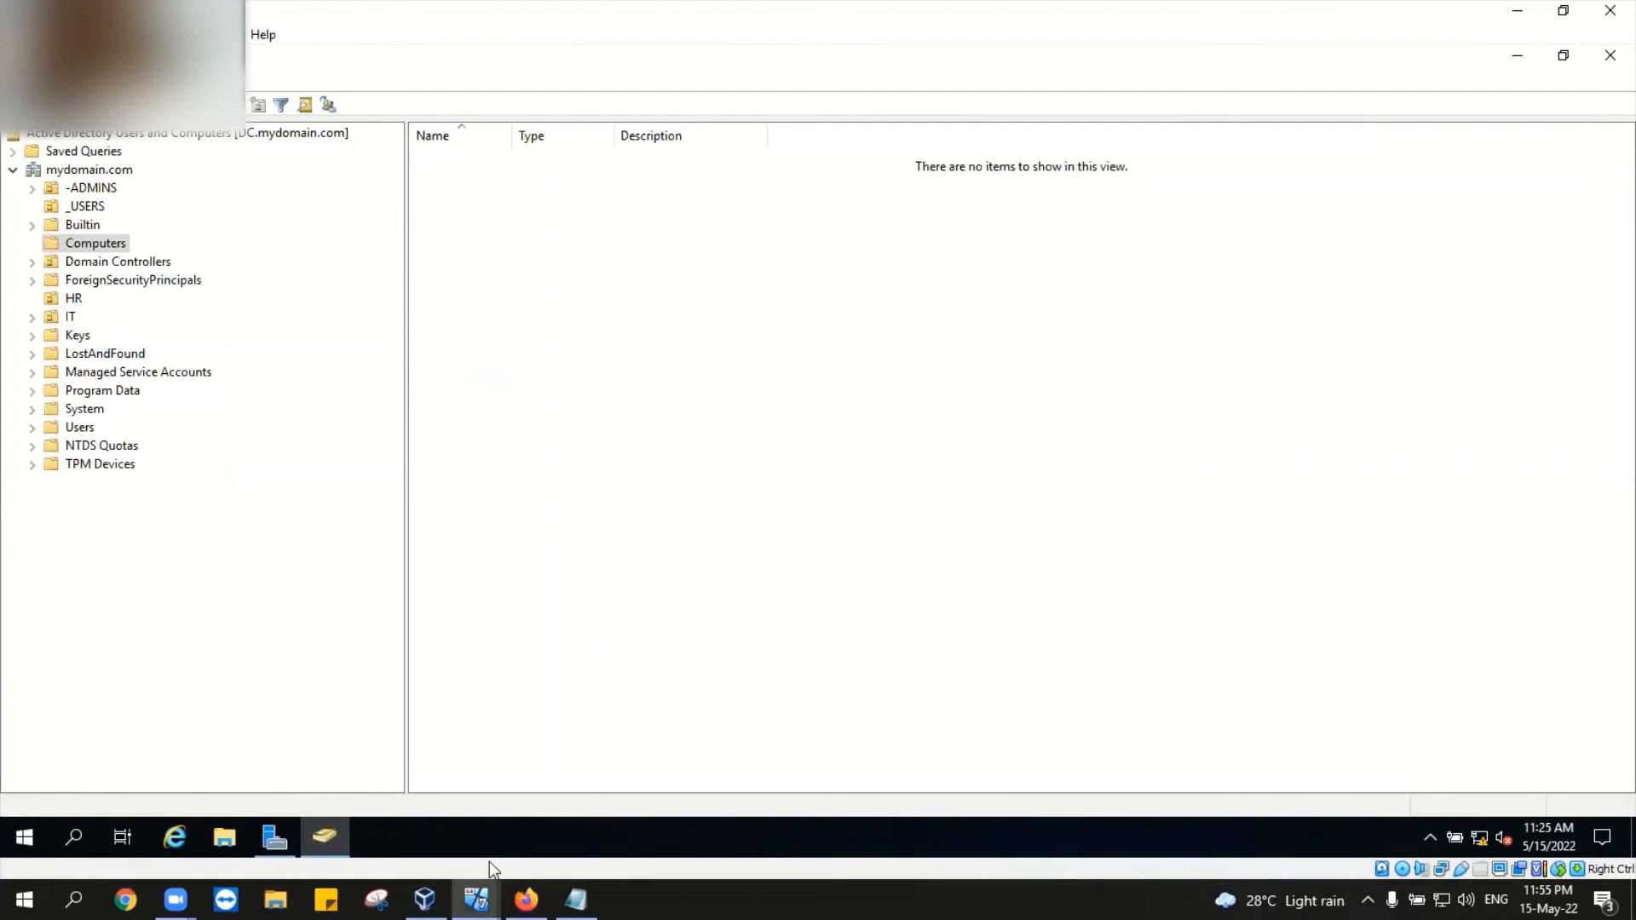
Step: Bring rebooting Desktop1 forward and dismiss both mouse integration notices until the lock screen appears
mouse_move(474, 899)
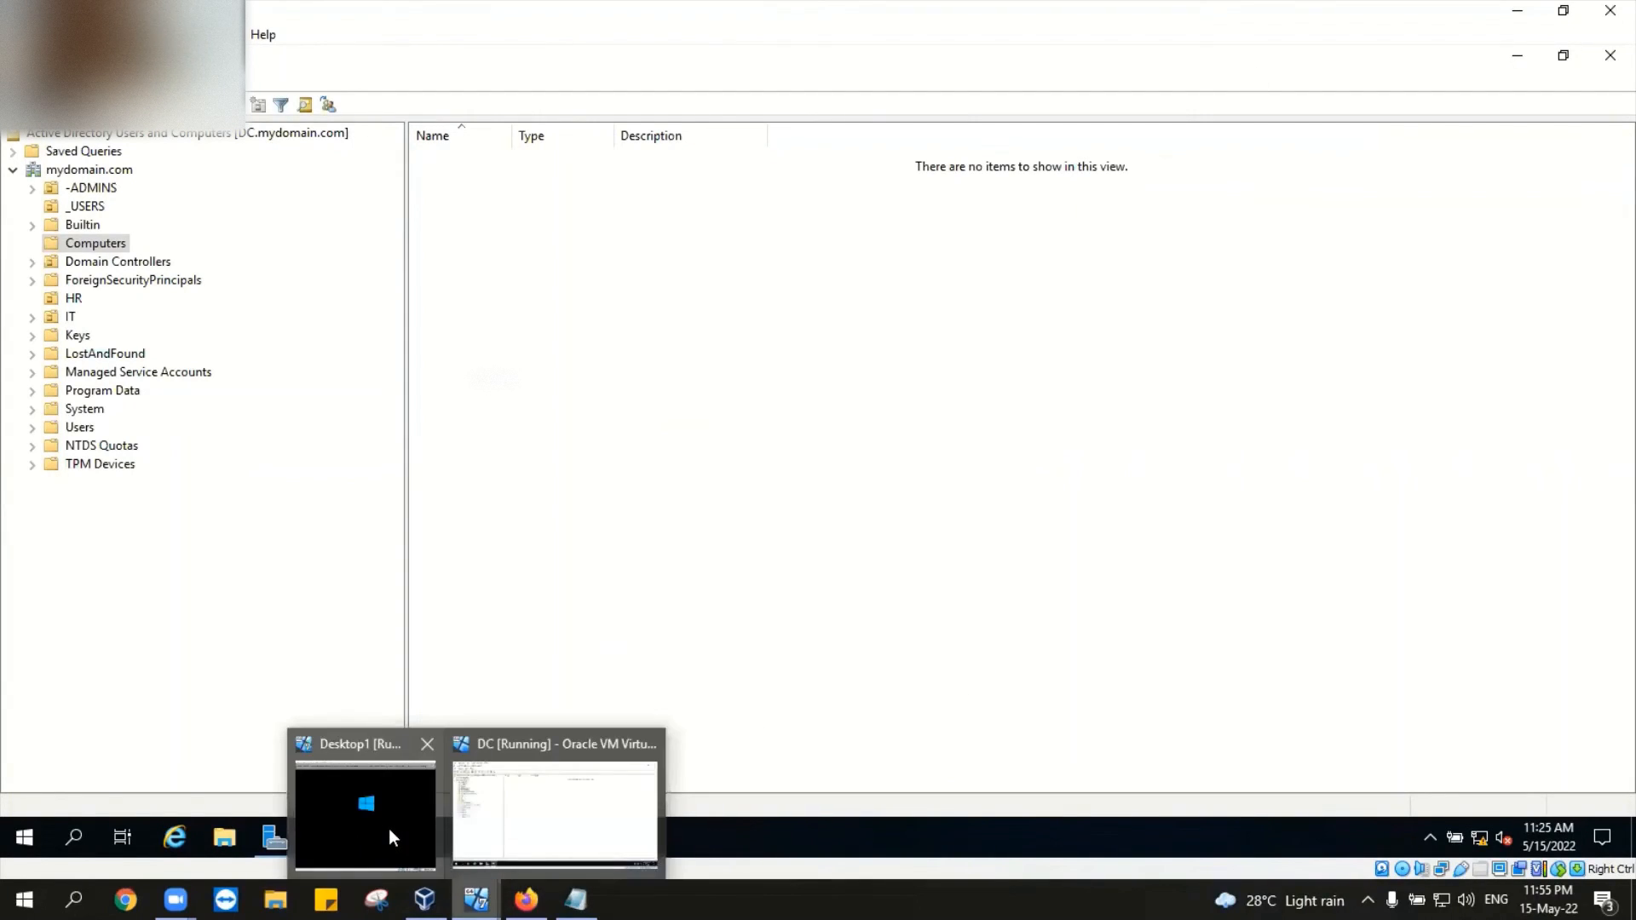
left_click(412, 814)
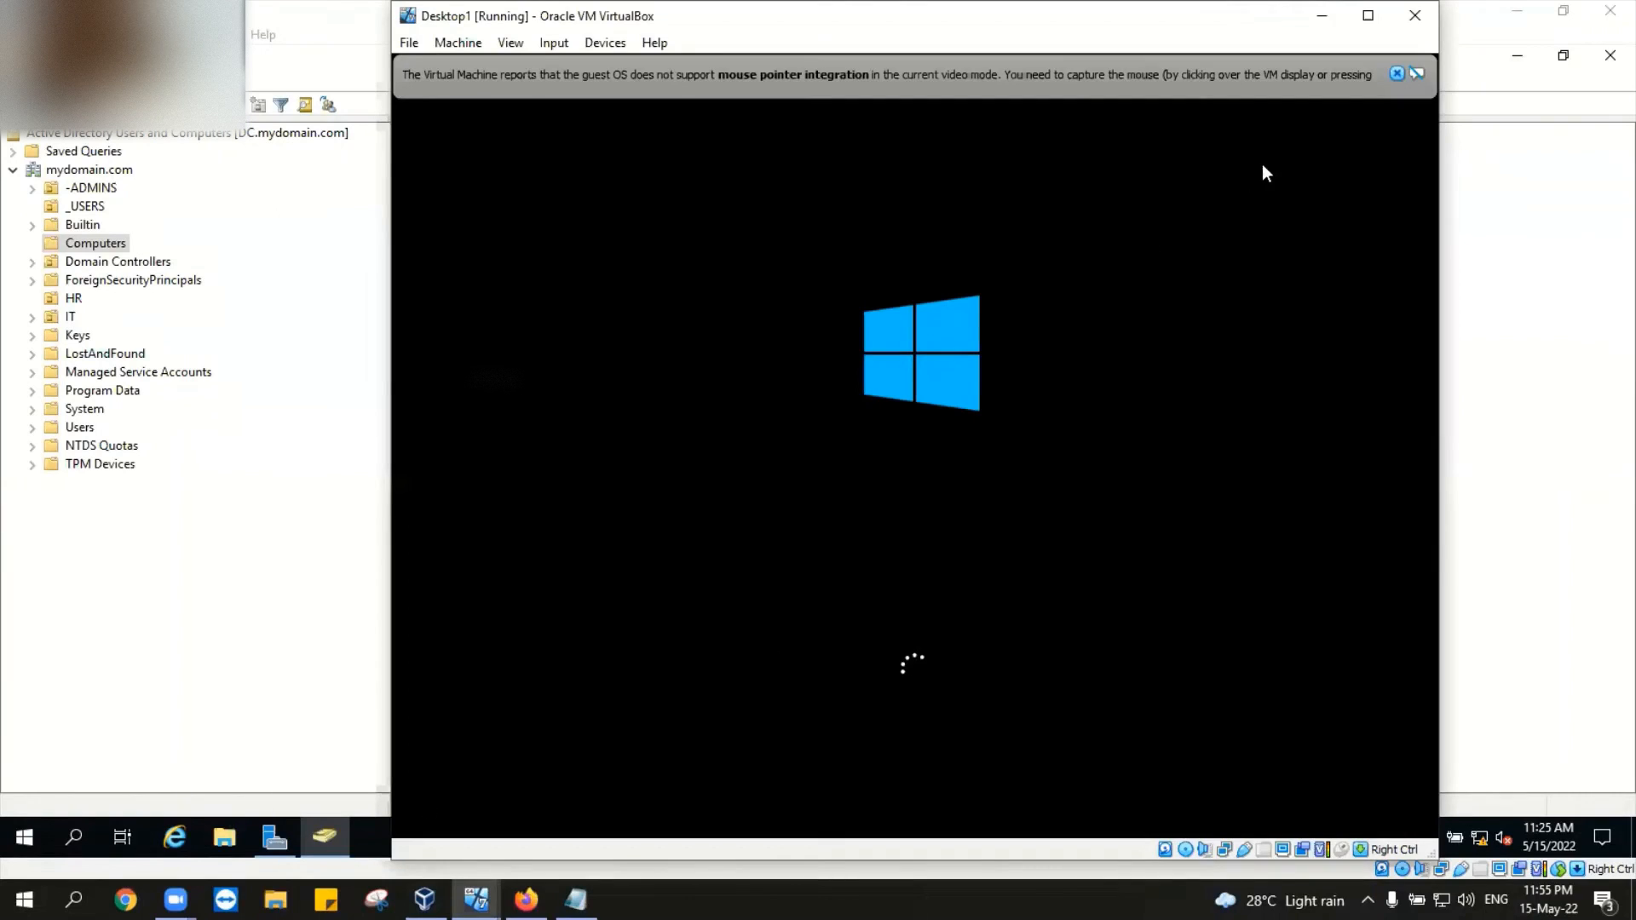
left_click(1395, 73)
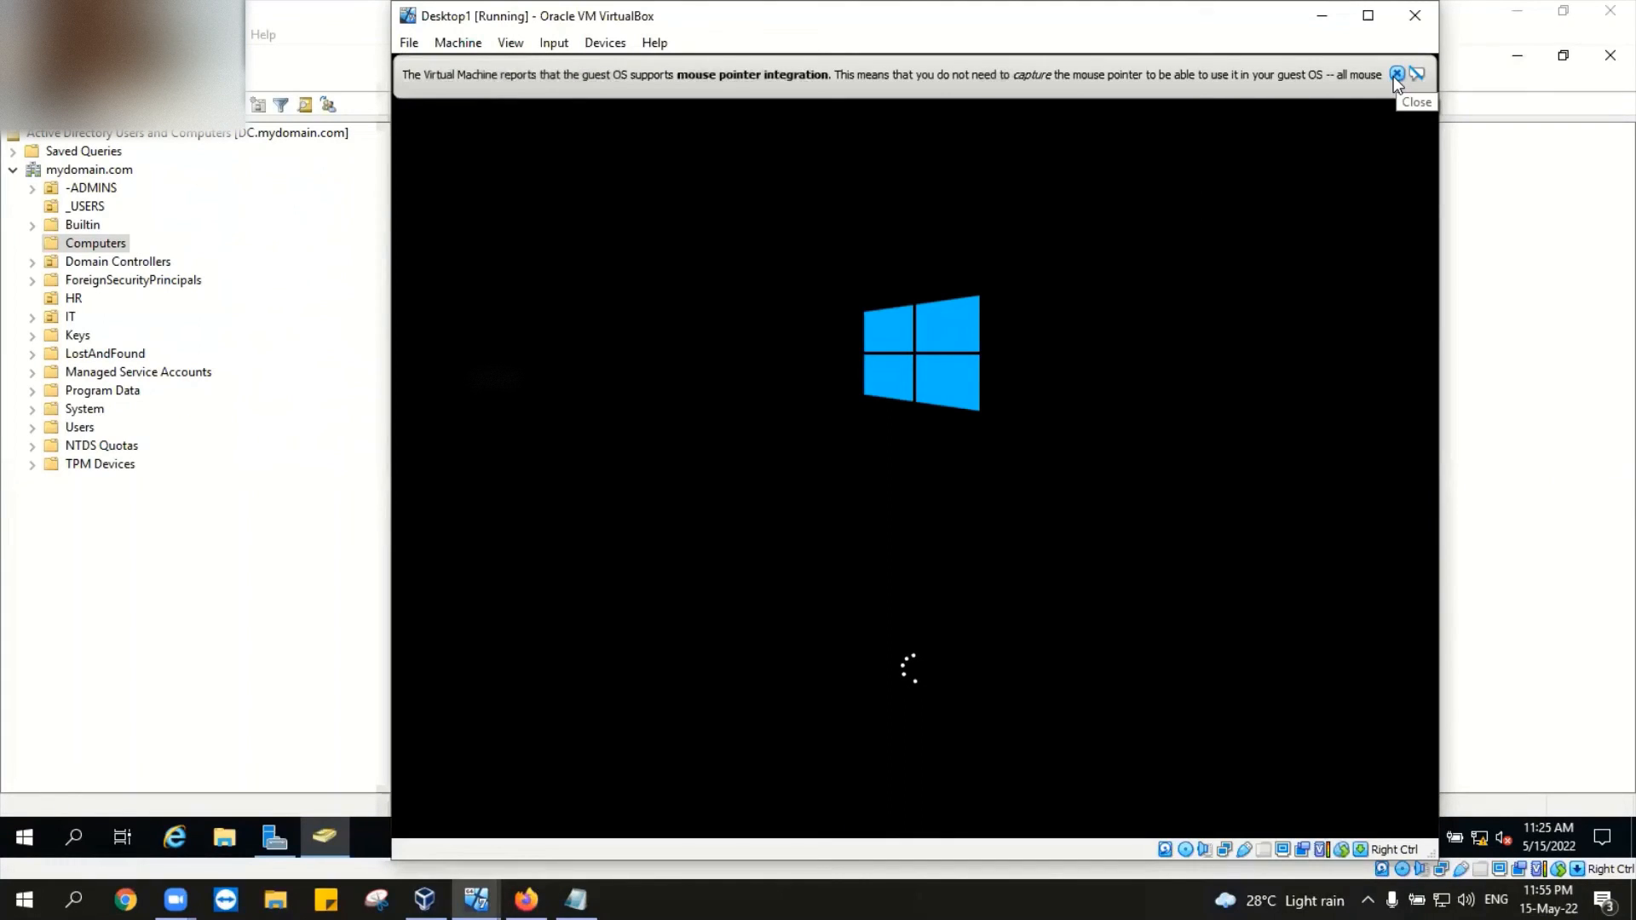
left_click(1395, 75)
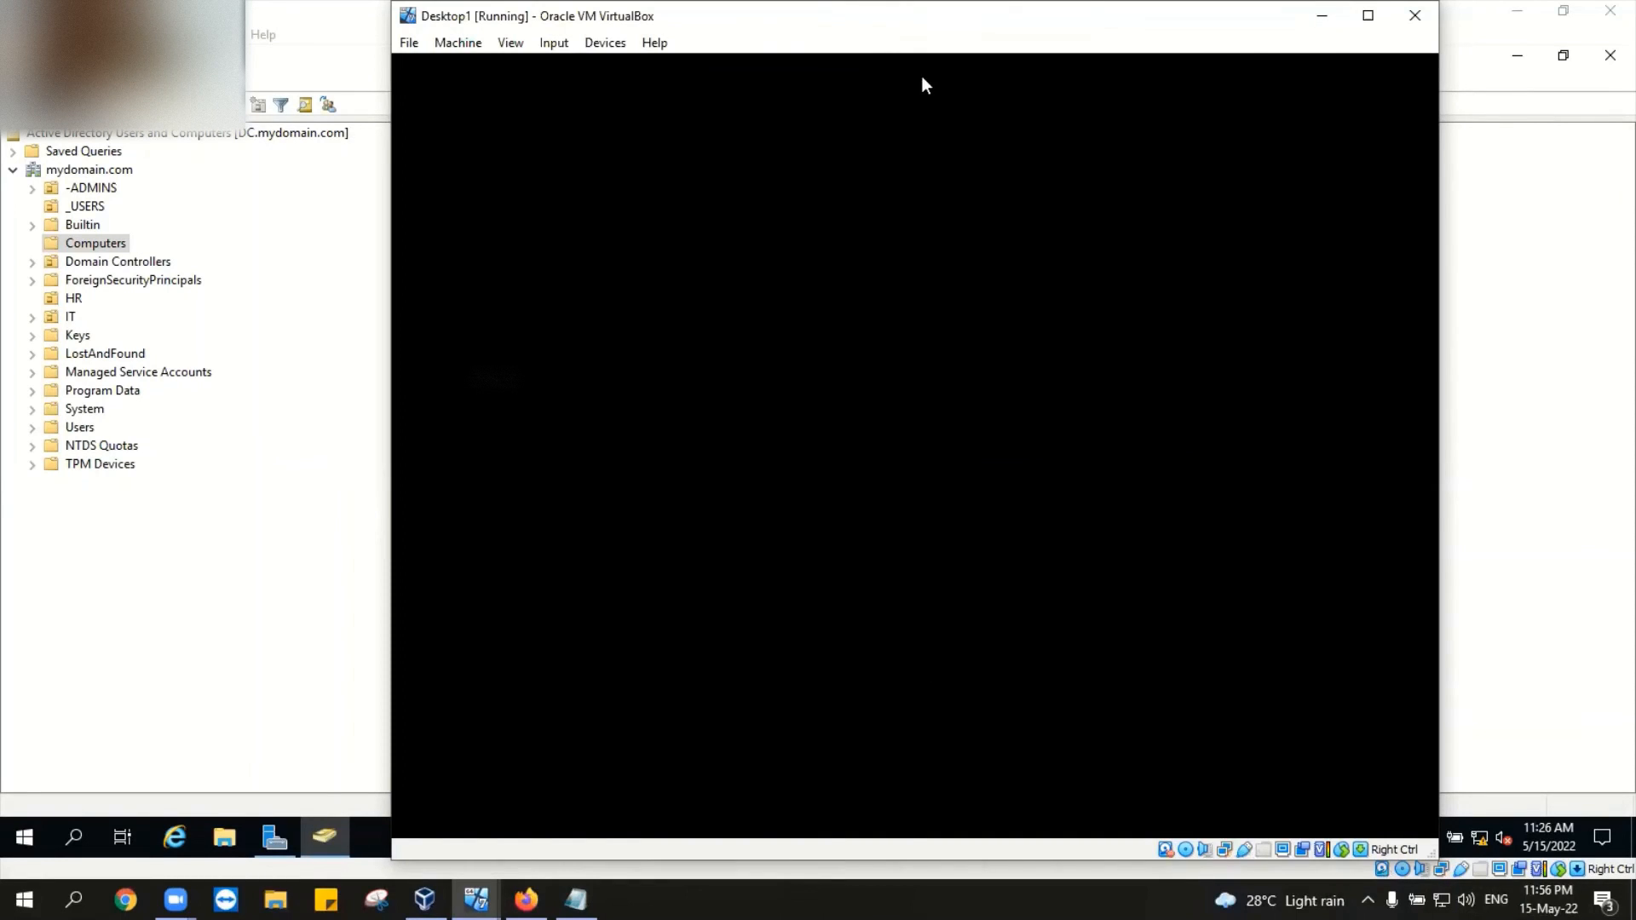
left_click(1321, 16)
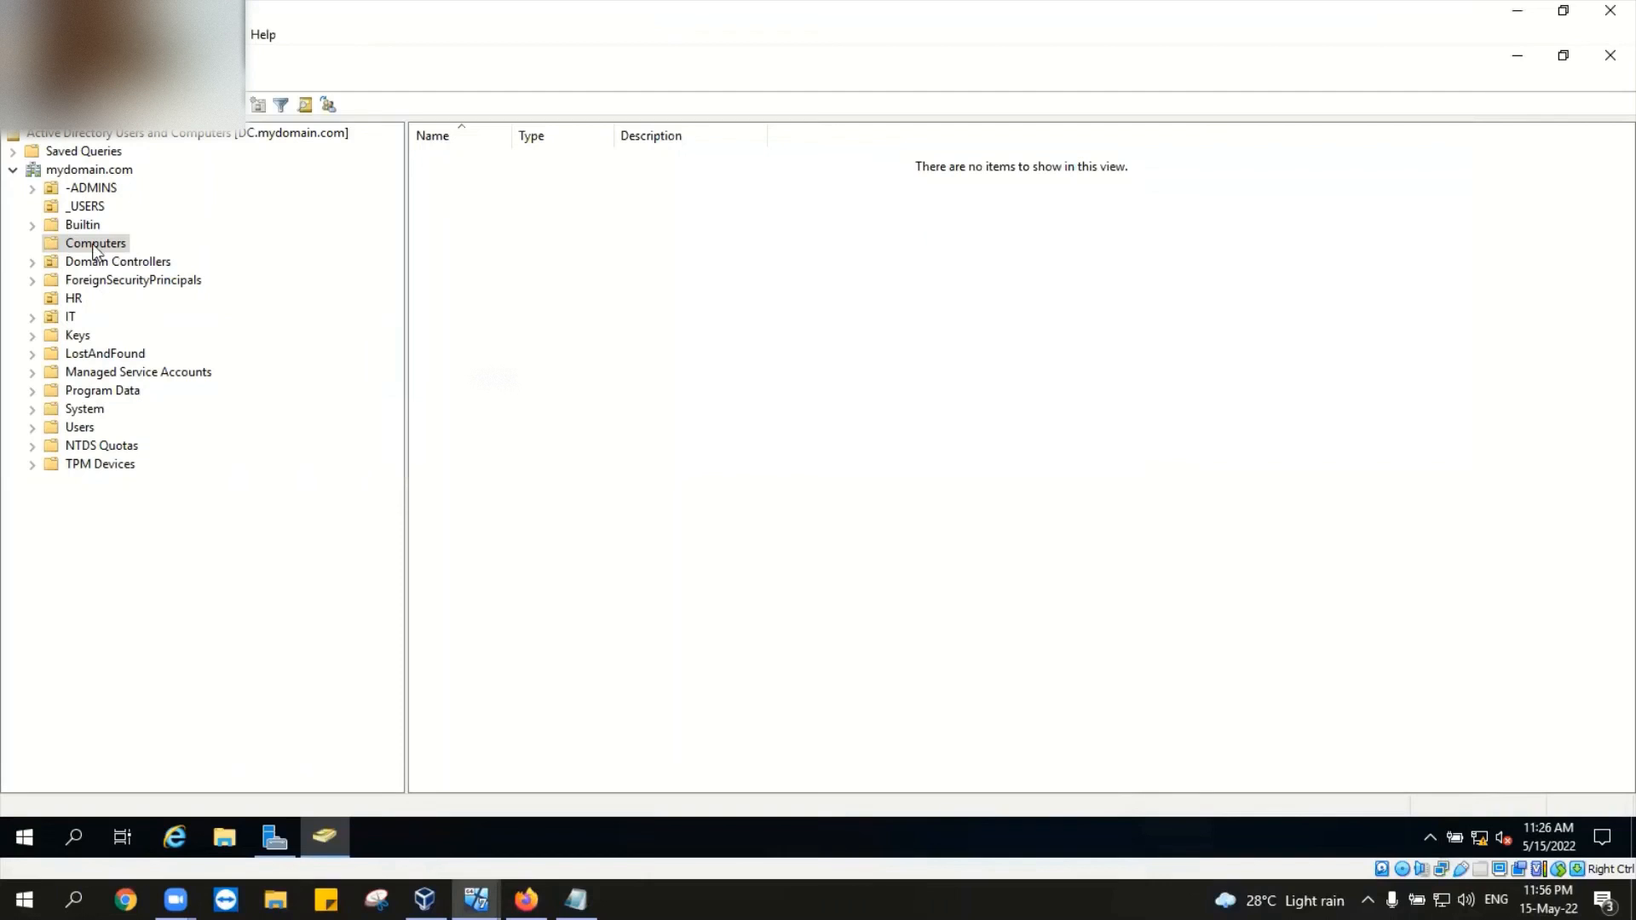
left_click(475, 899)
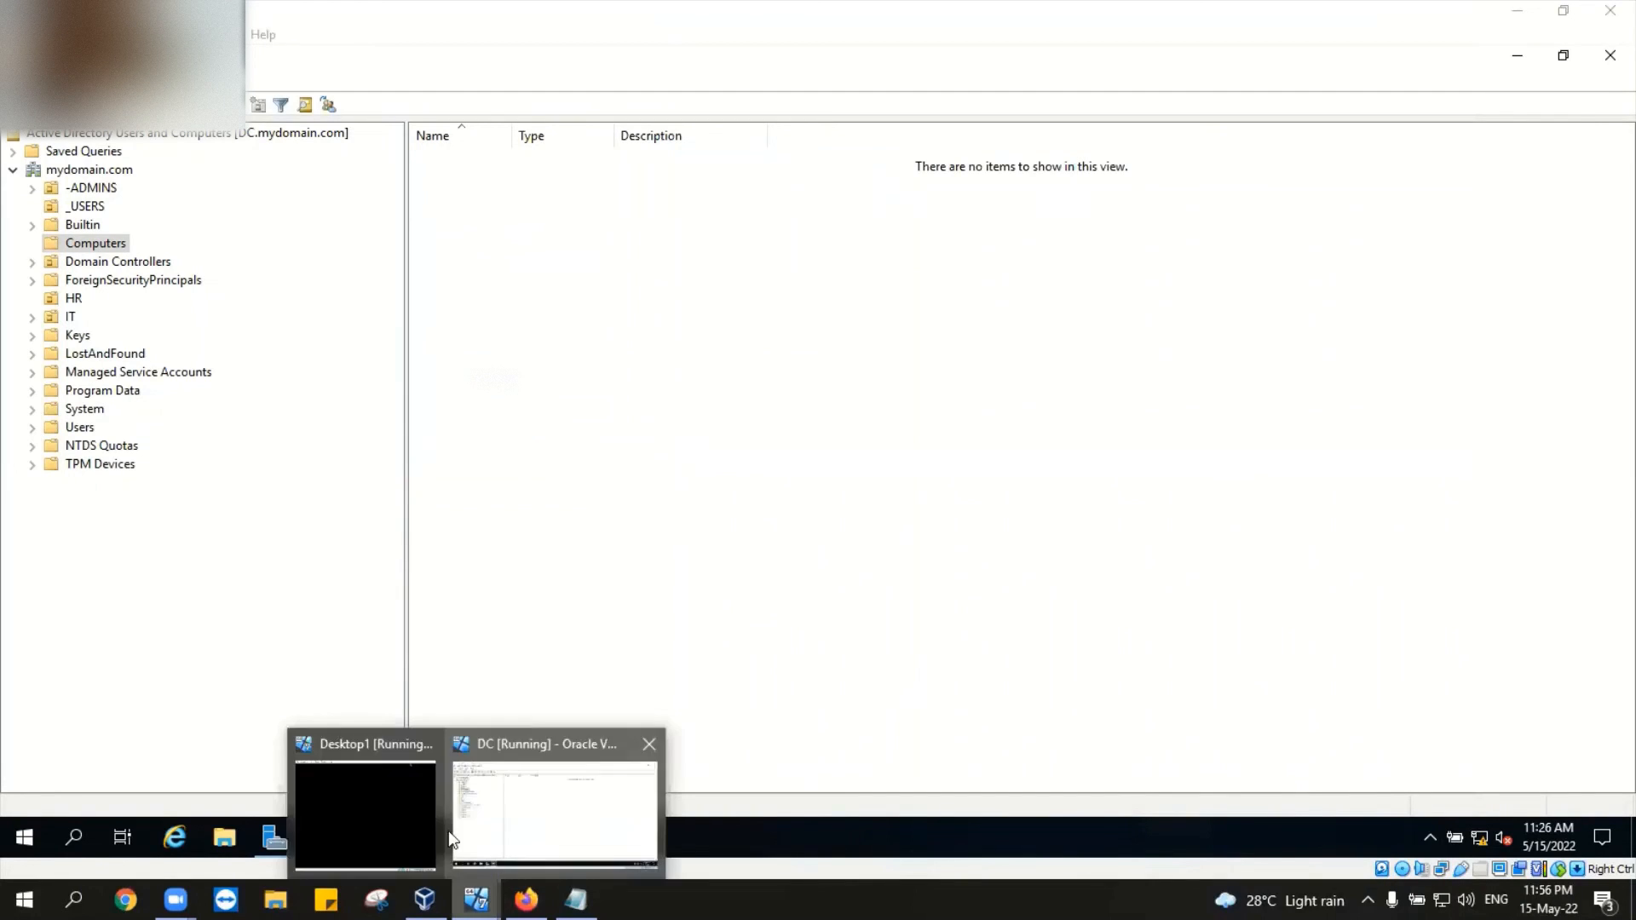
left_click(370, 831)
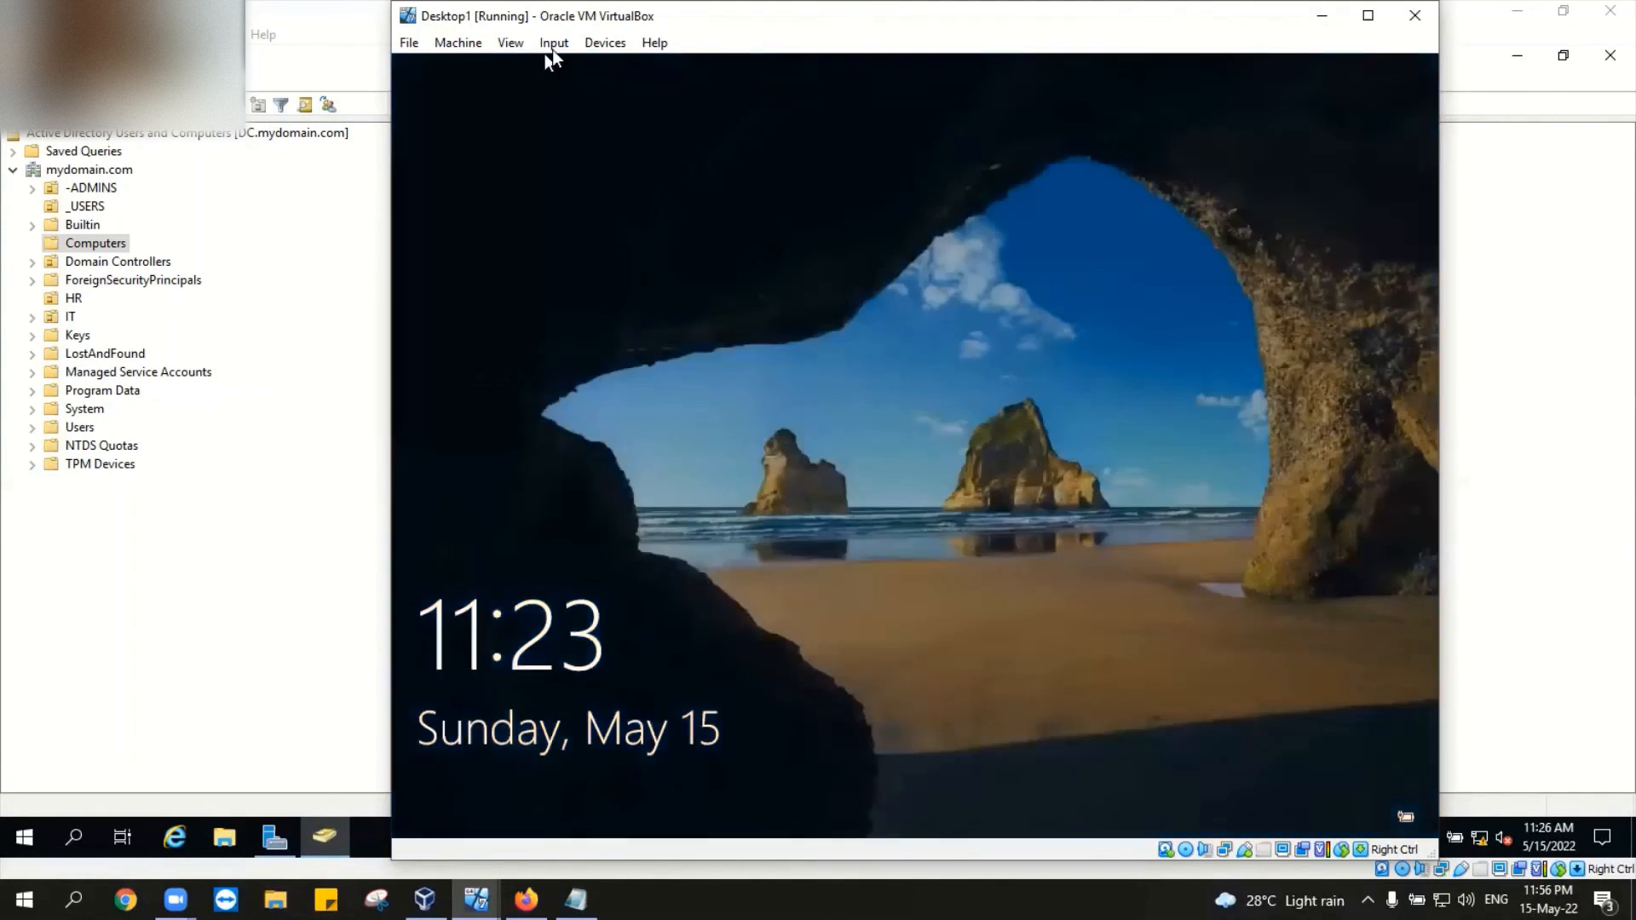
Step: Send Ctrl-Alt-Del to Desktop1 and submit jessy's password to sign in
left_click(553, 45)
mouse_move(562, 68)
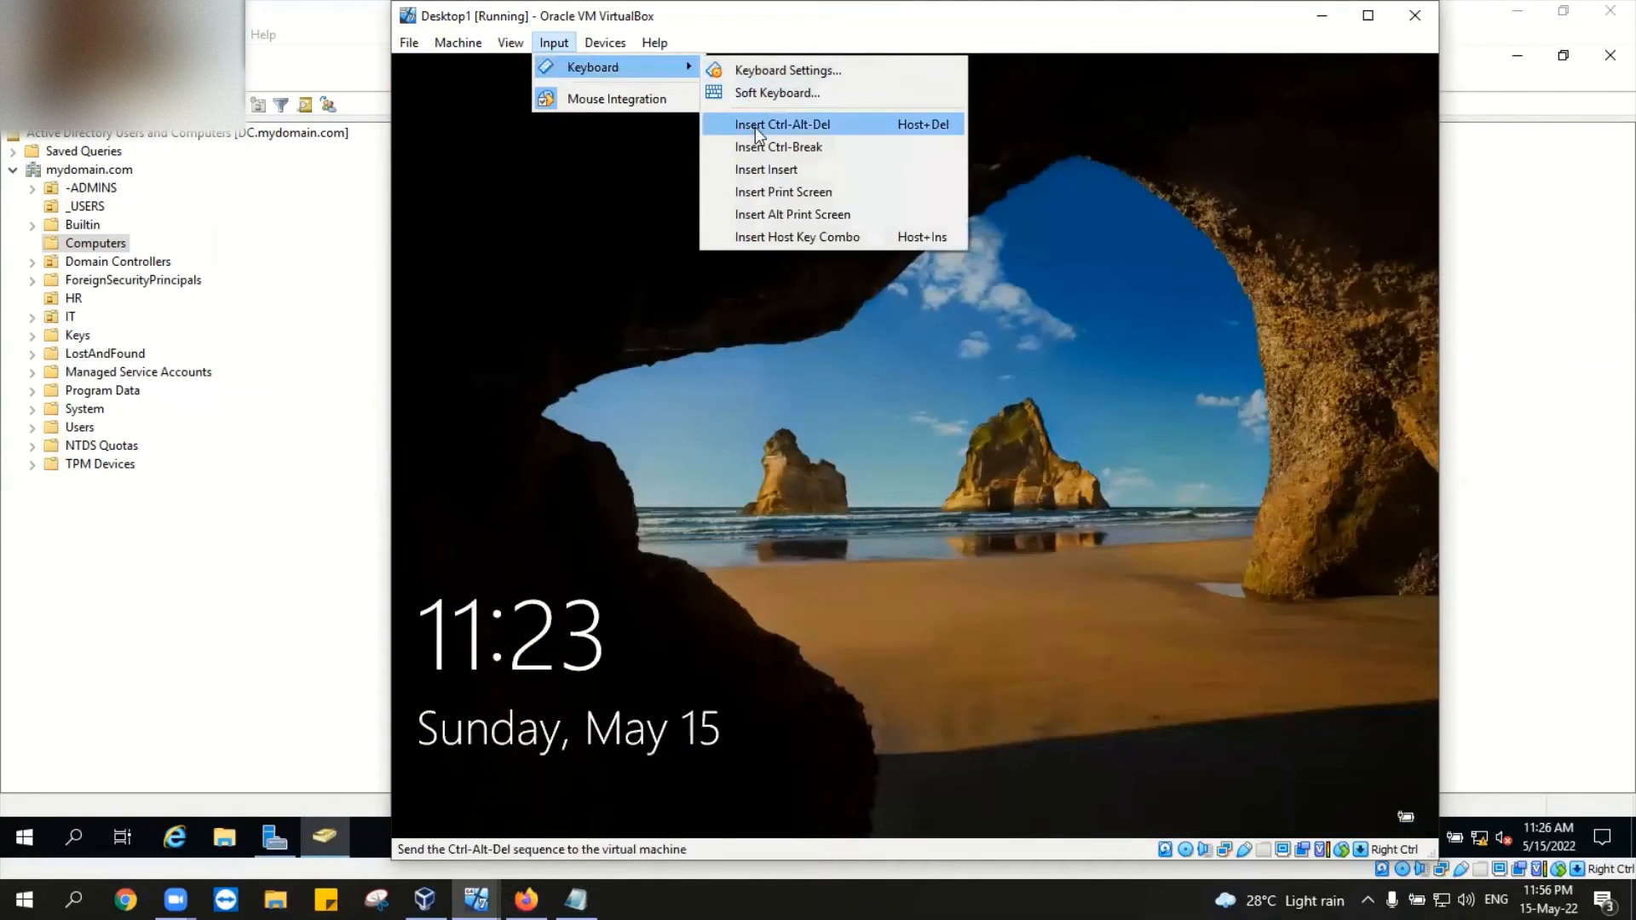
left_click(755, 126)
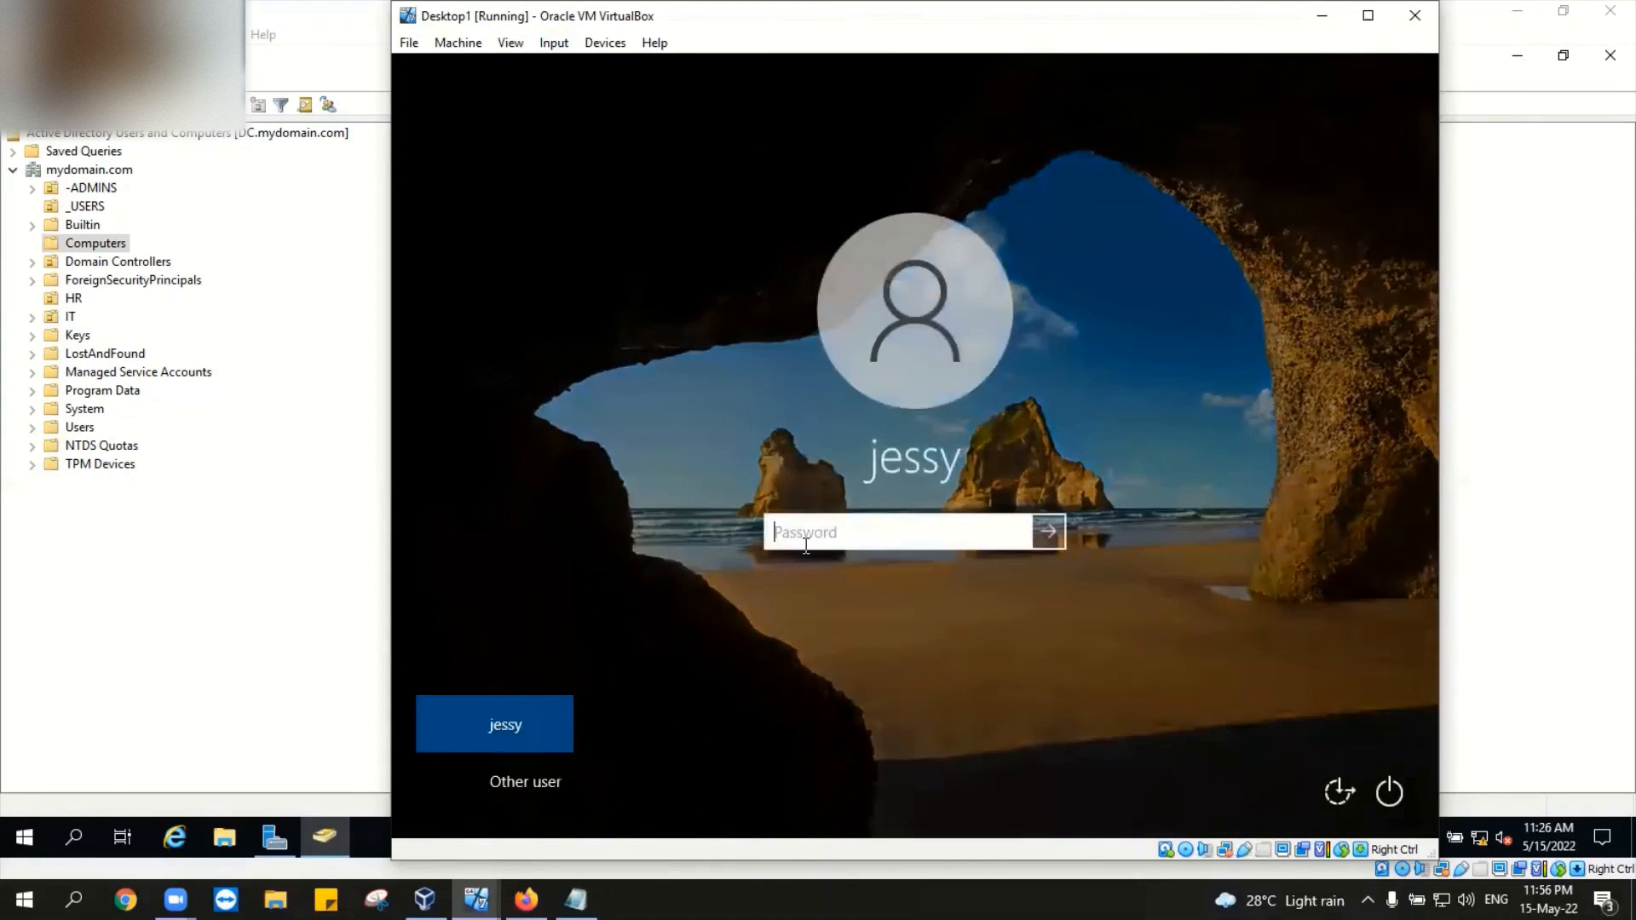
type("P")
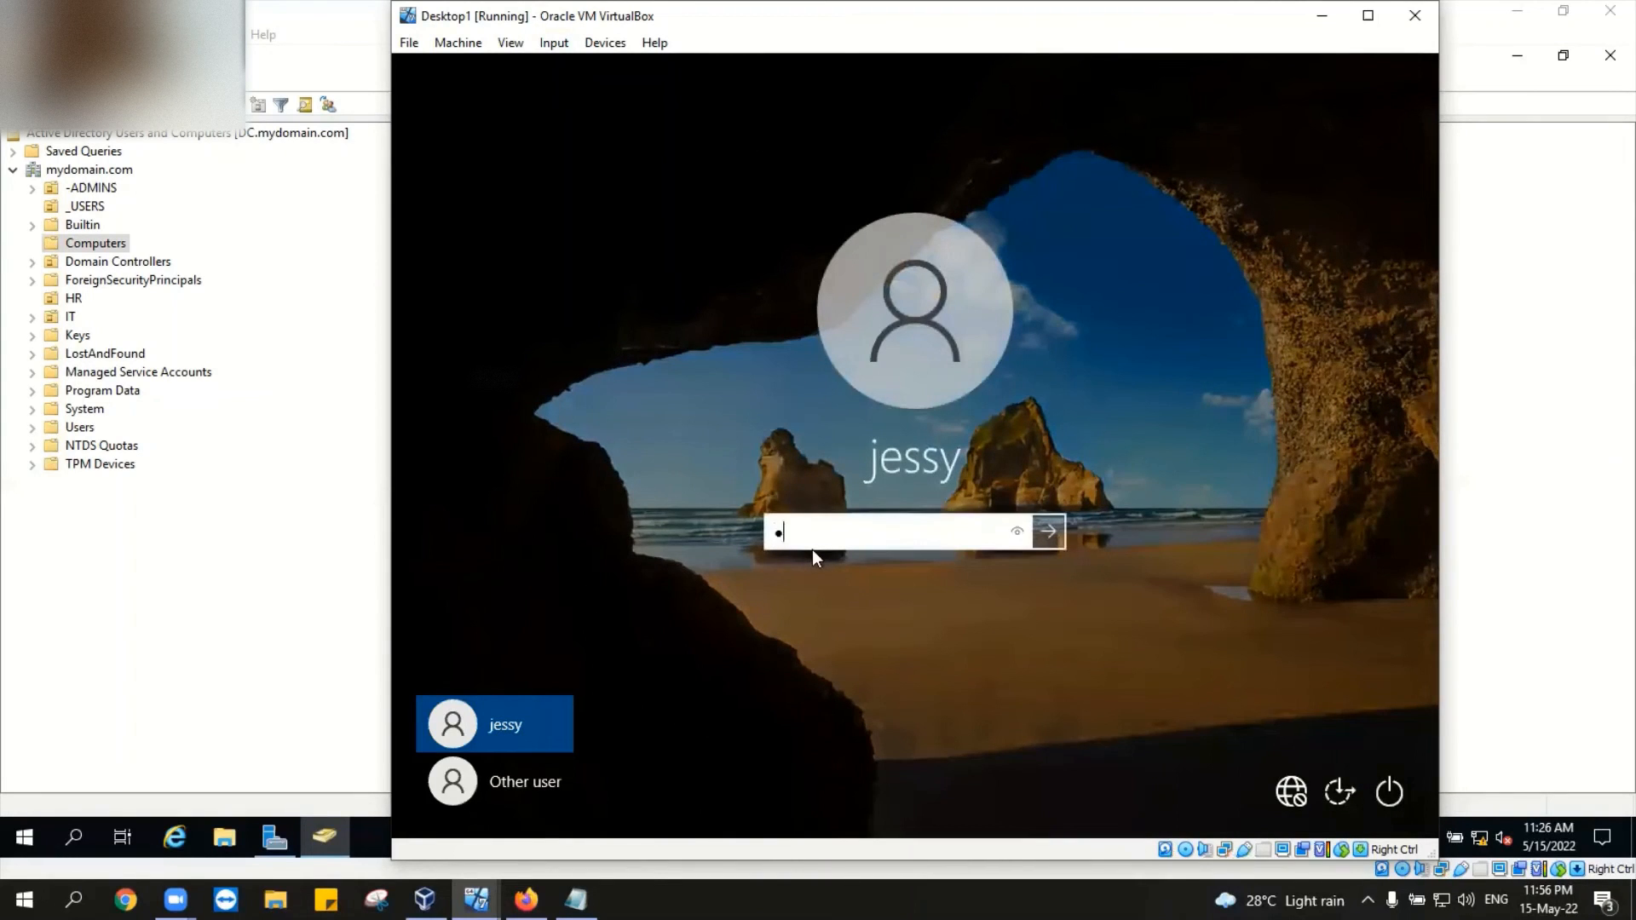
type("••••••")
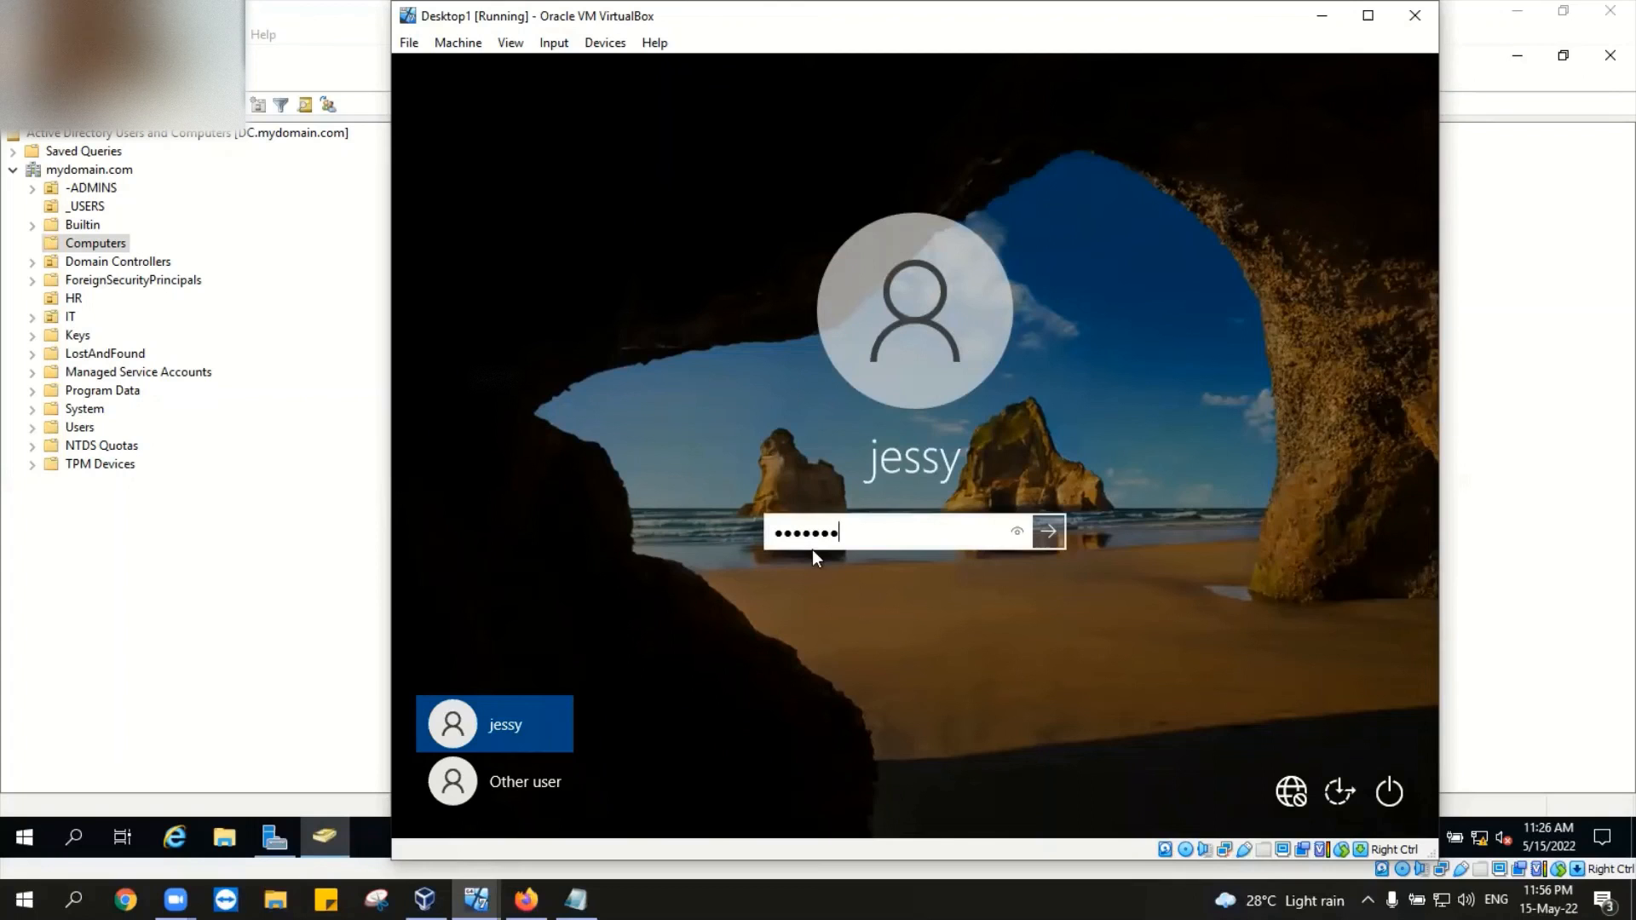
type("••••")
key("Return")
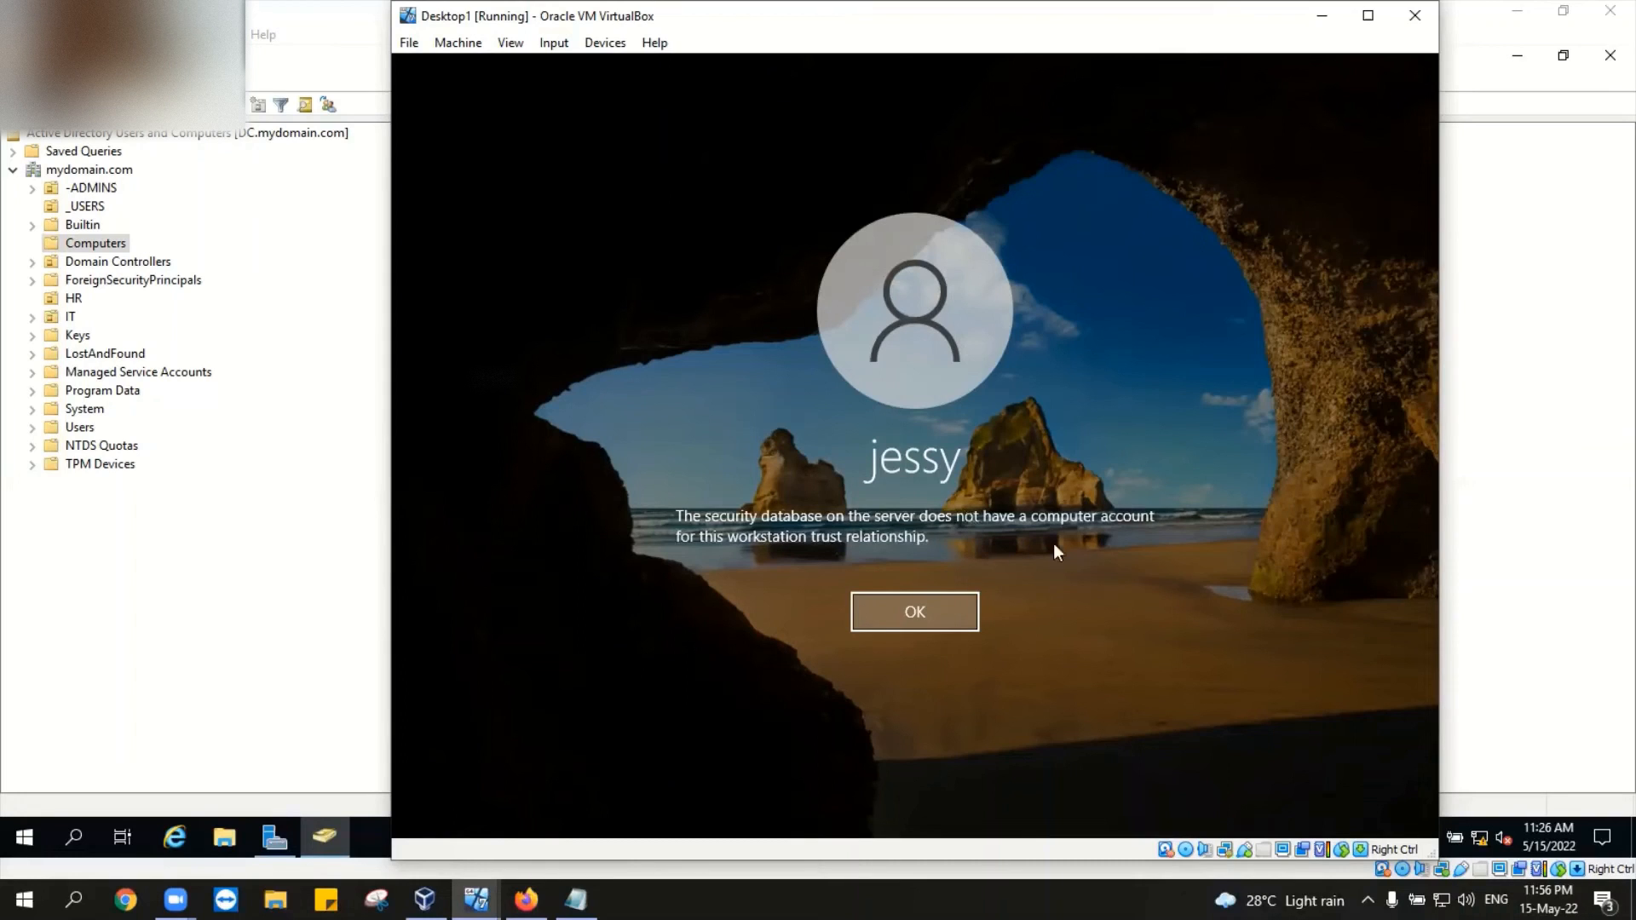
Step: Dismiss the trust-relationship error and switch the sign-in screen to Other user
left_click(901, 611)
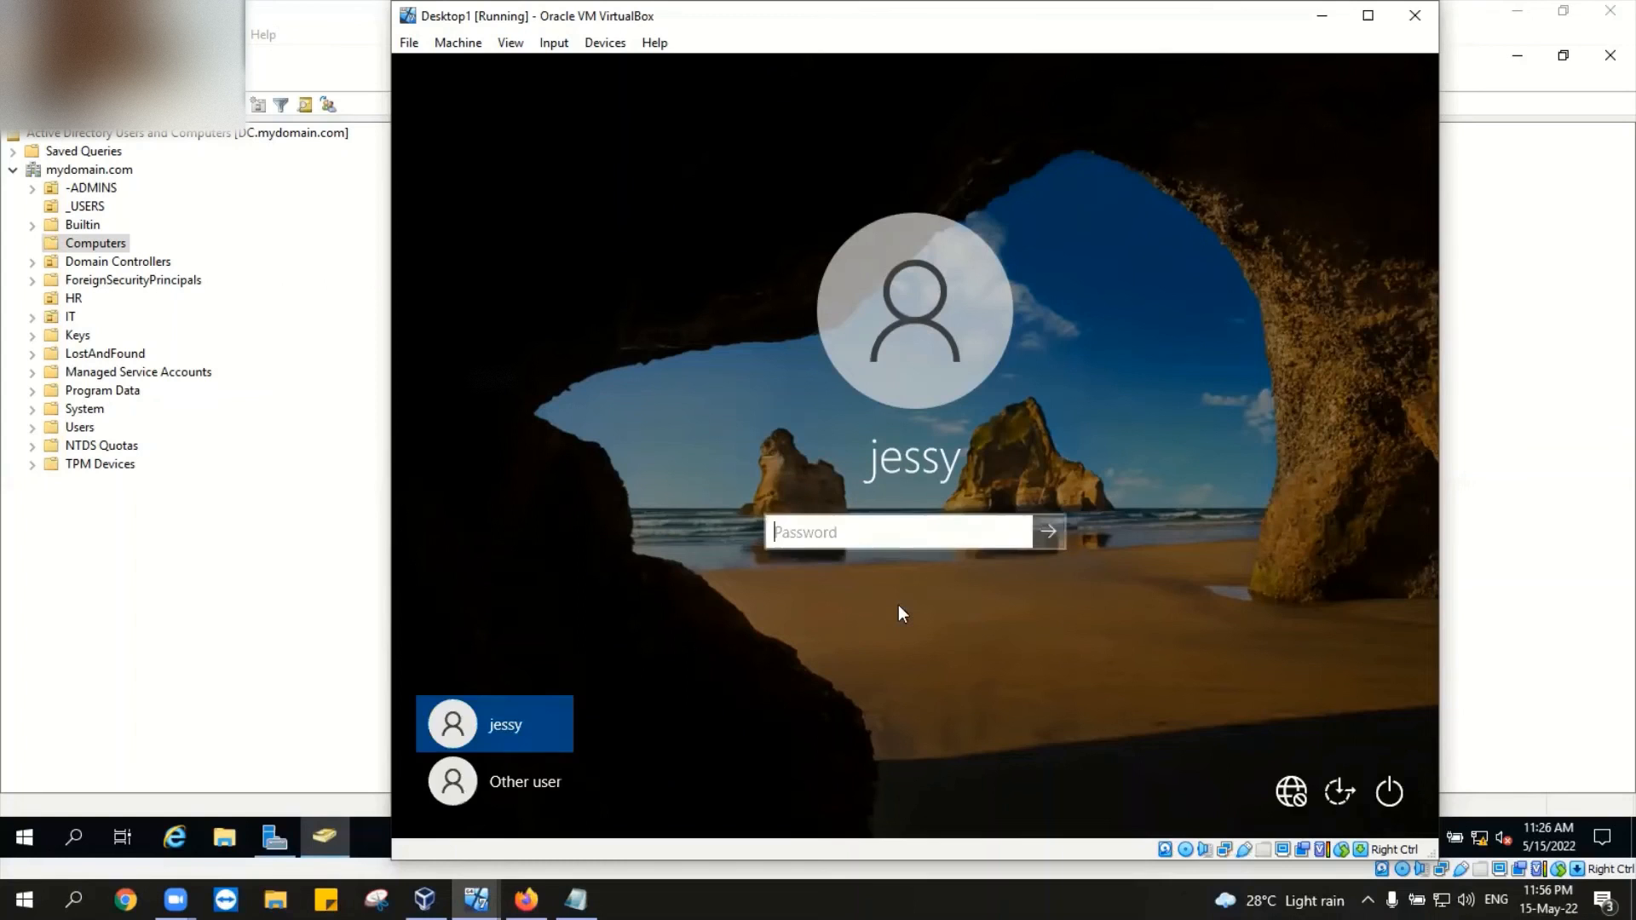
left_click(511, 780)
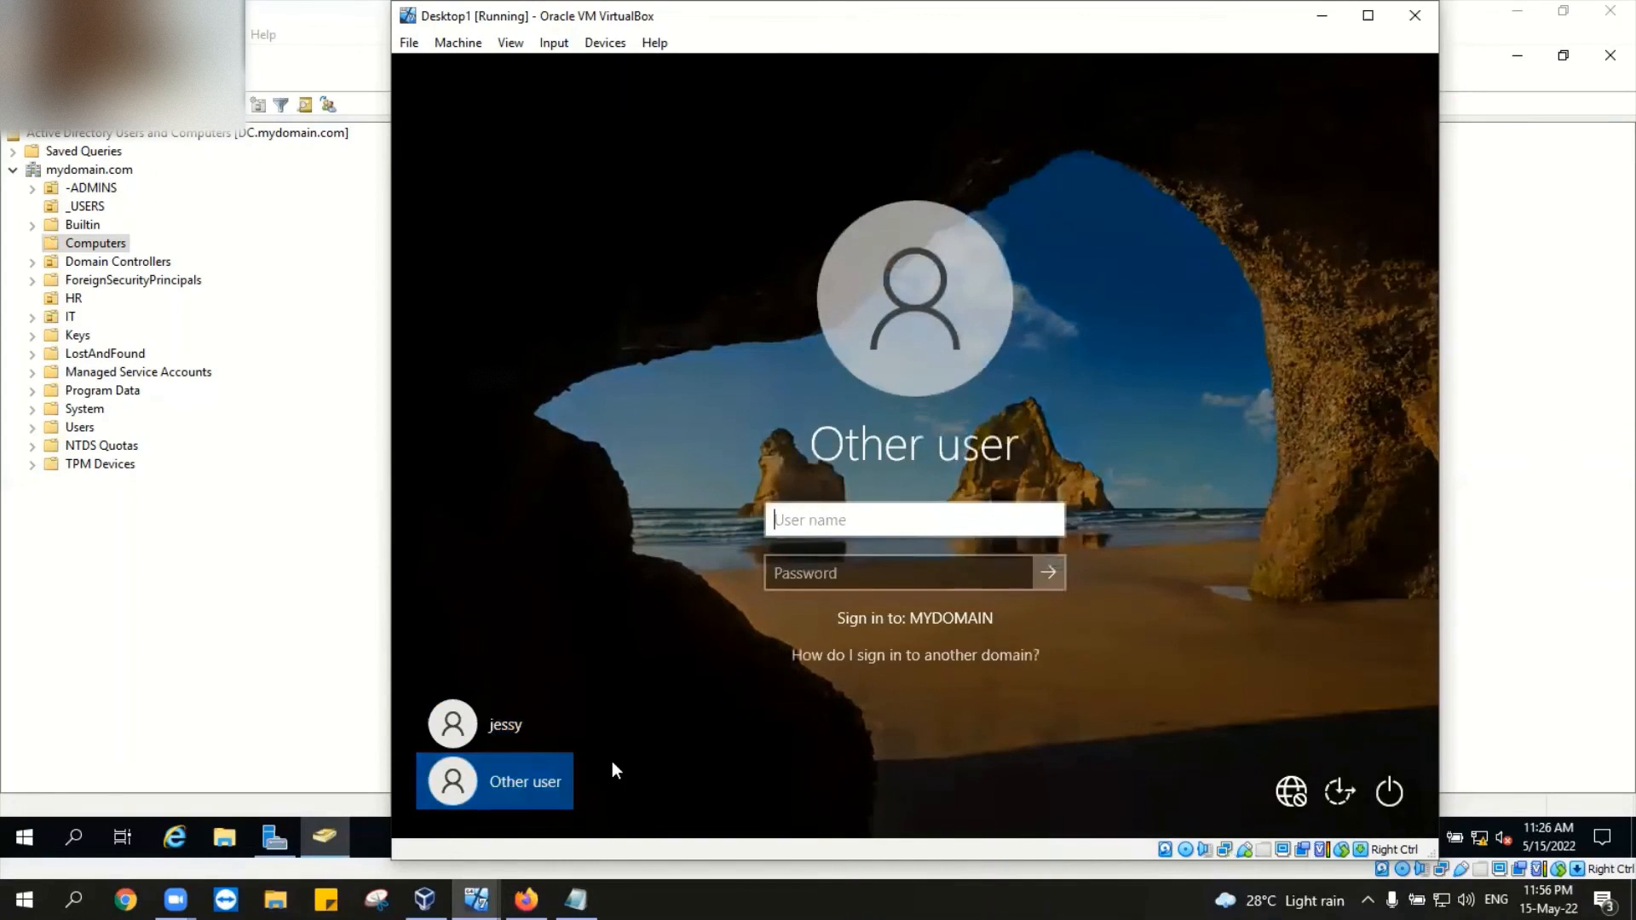
left_click(501, 727)
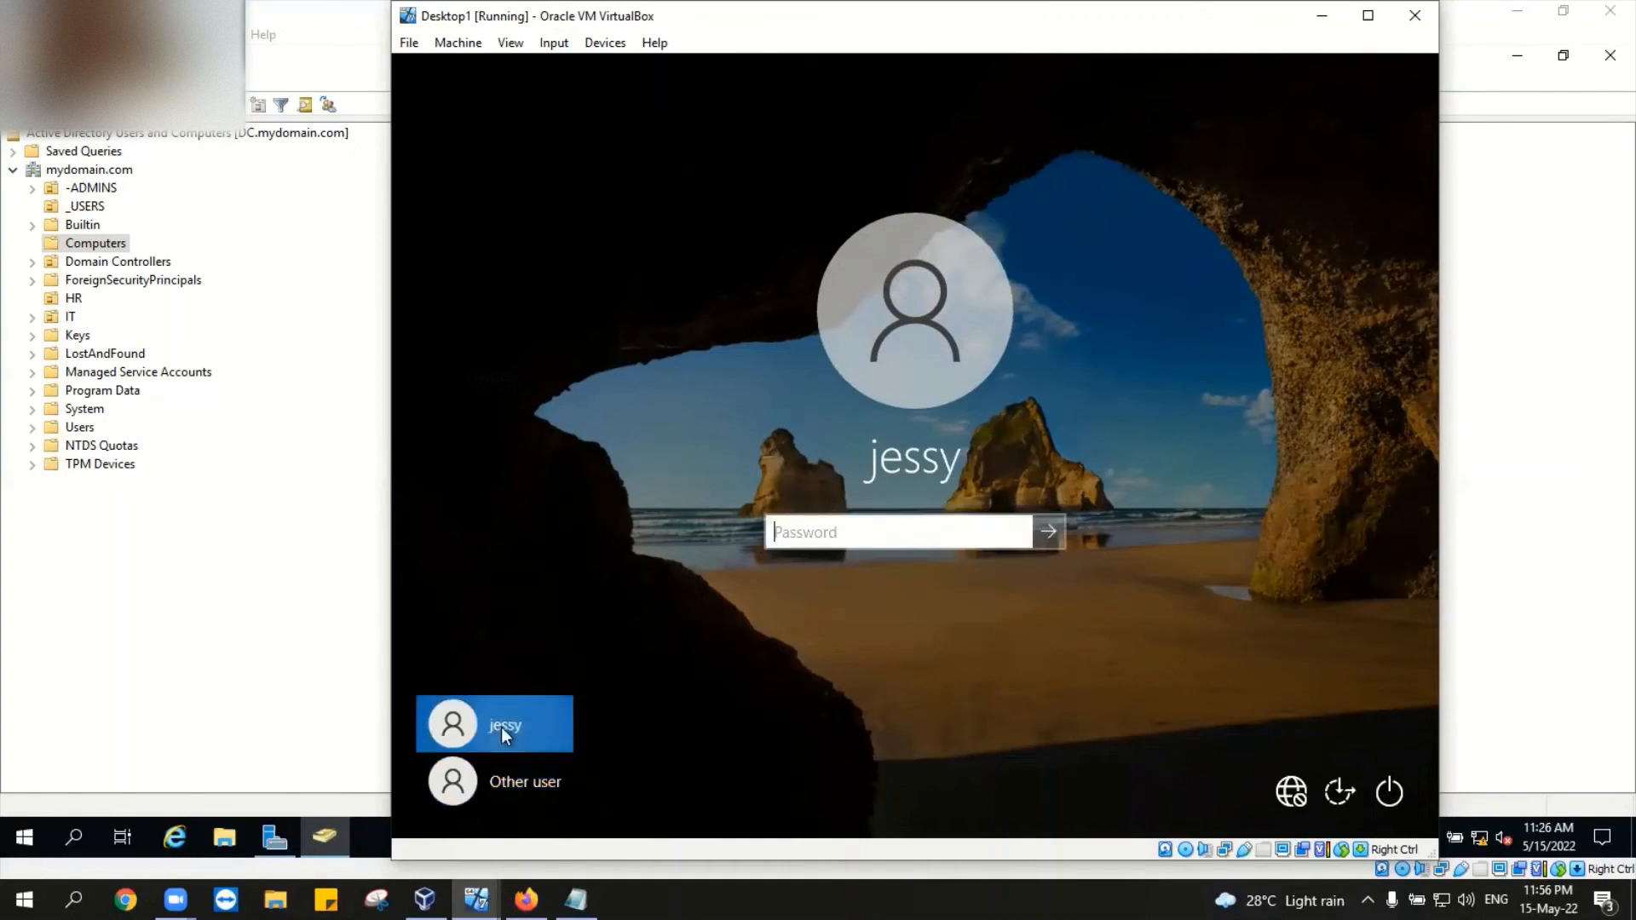
left_click(545, 776)
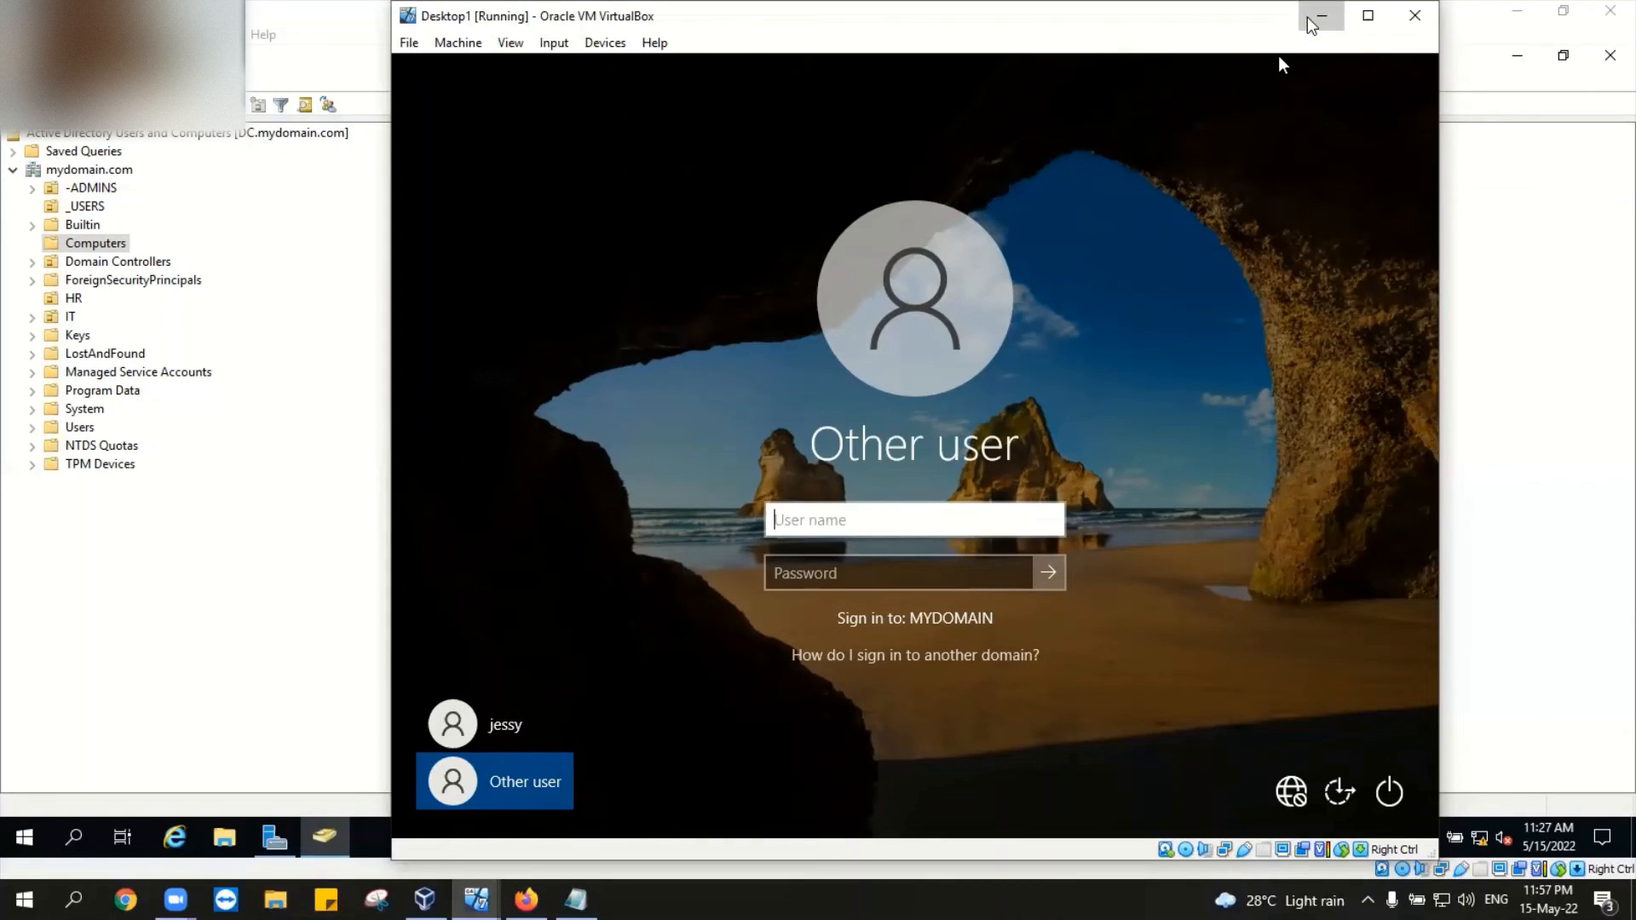
left_click(1312, 19)
mouse_move(476, 899)
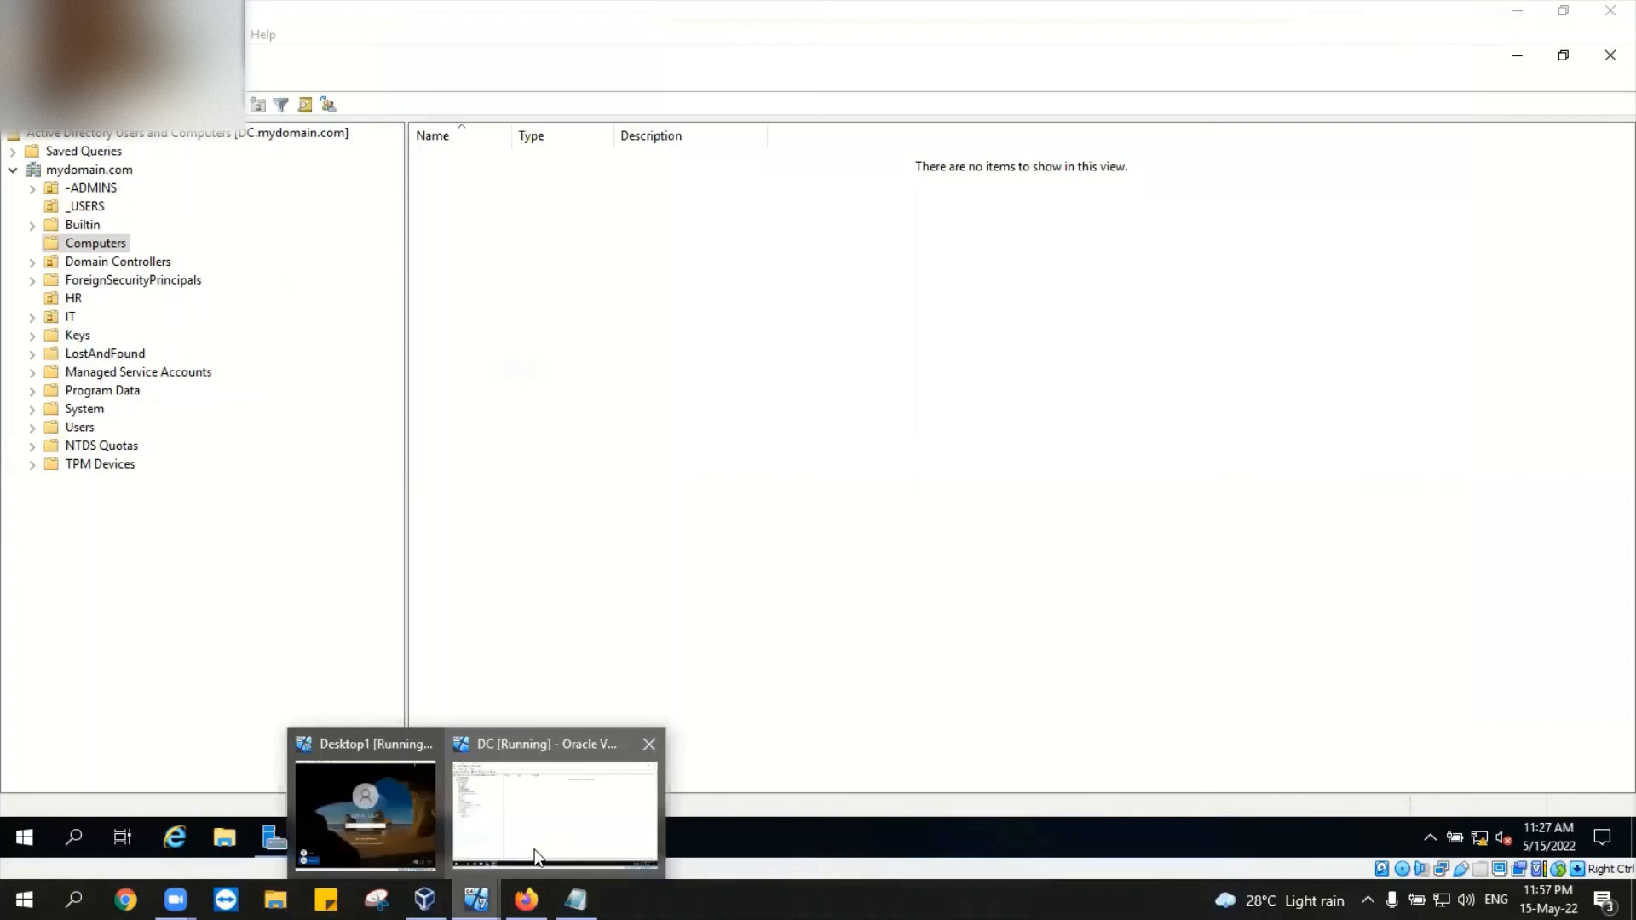
left_click(391, 841)
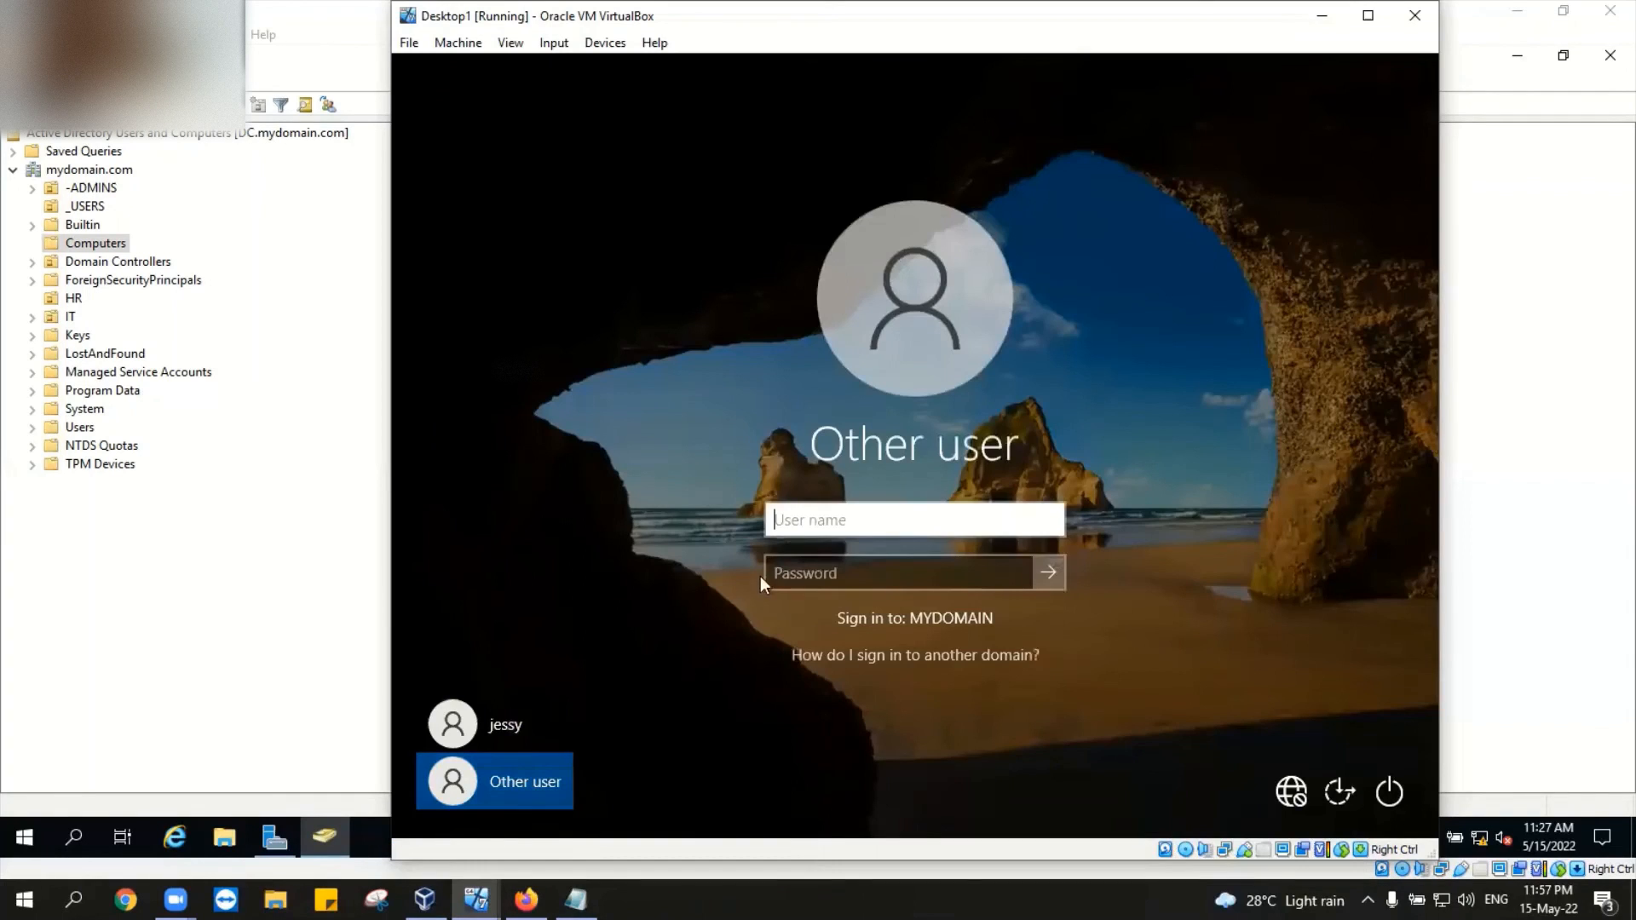
Step: In the IT OU, review helpdesk1's account settings and cancel an accidental rename
left_click(70, 317)
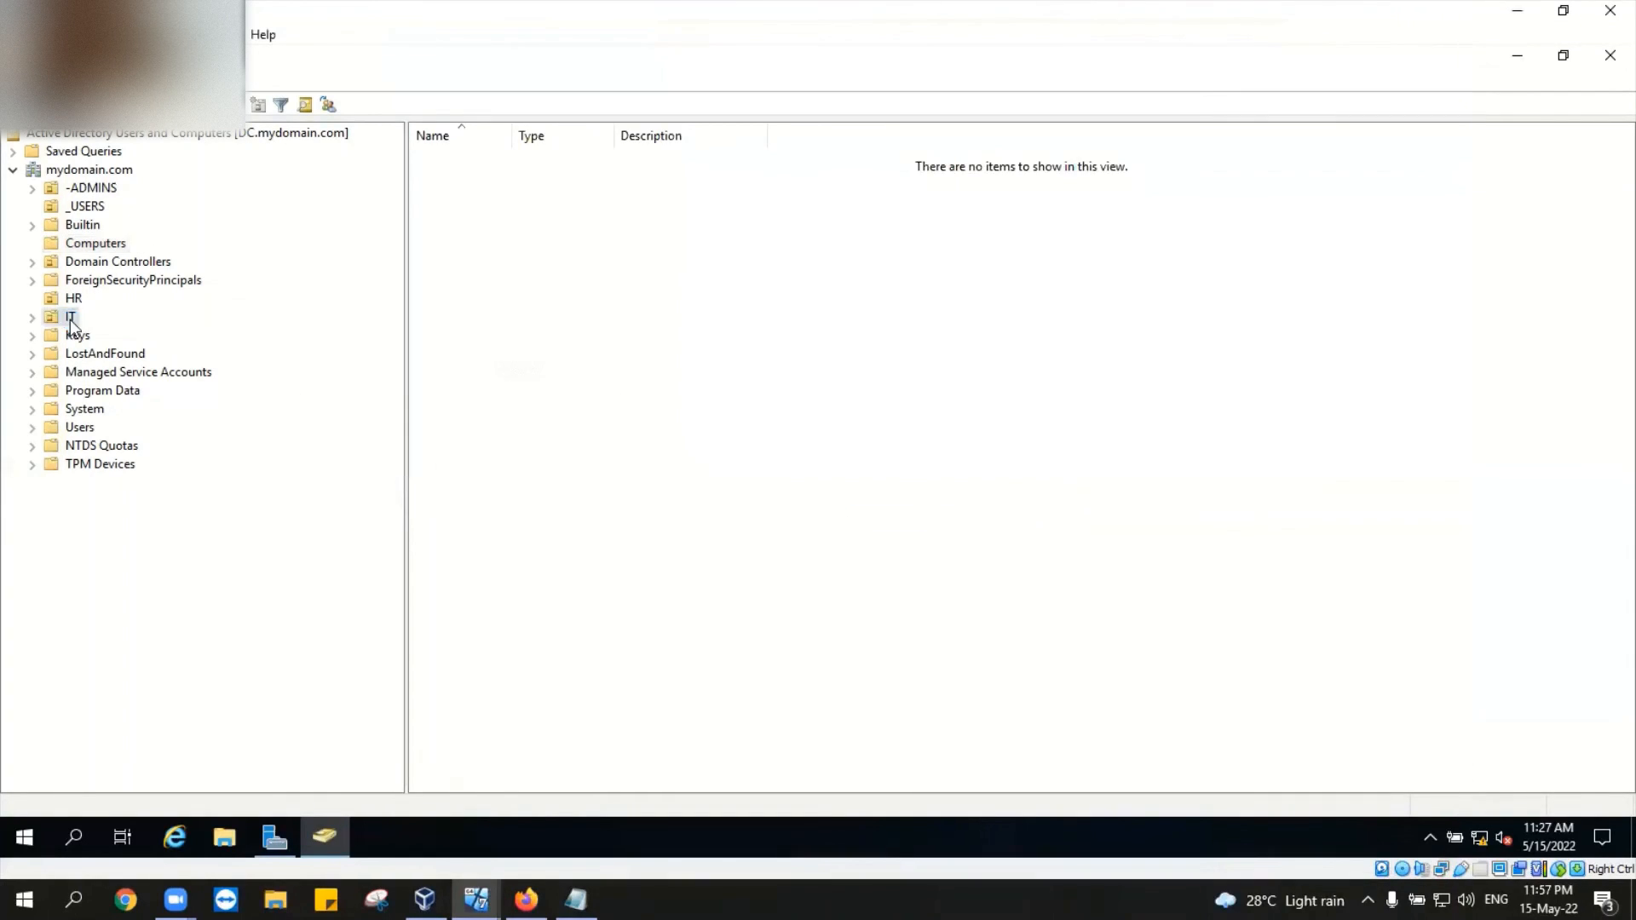
left_click(461, 178)
double_click(460, 178)
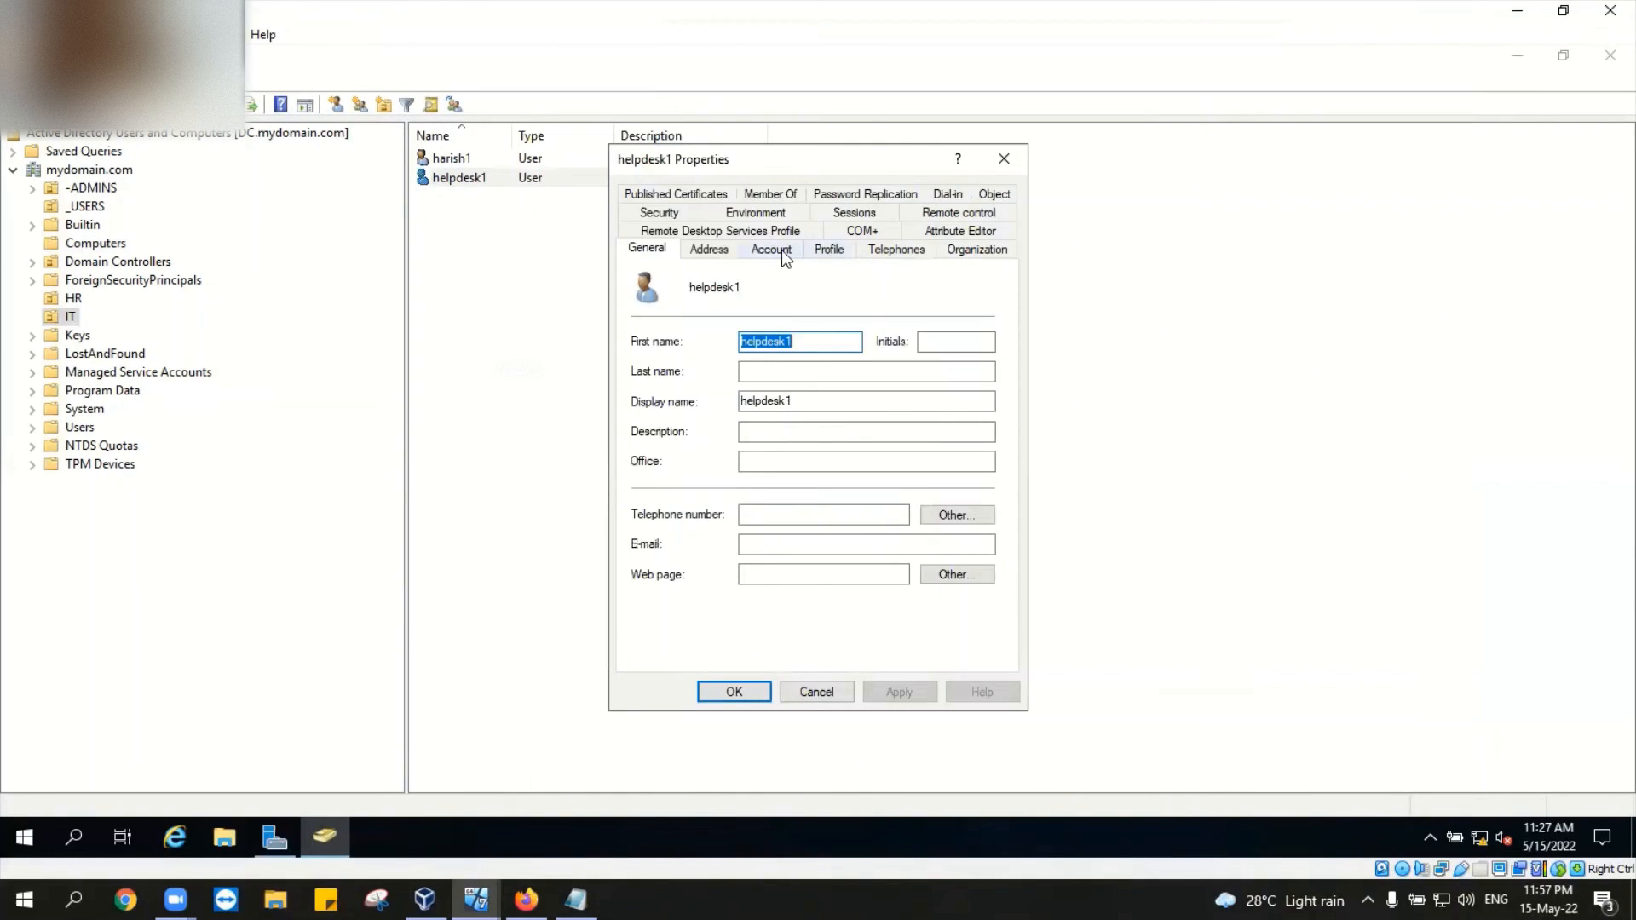
left_click(779, 249)
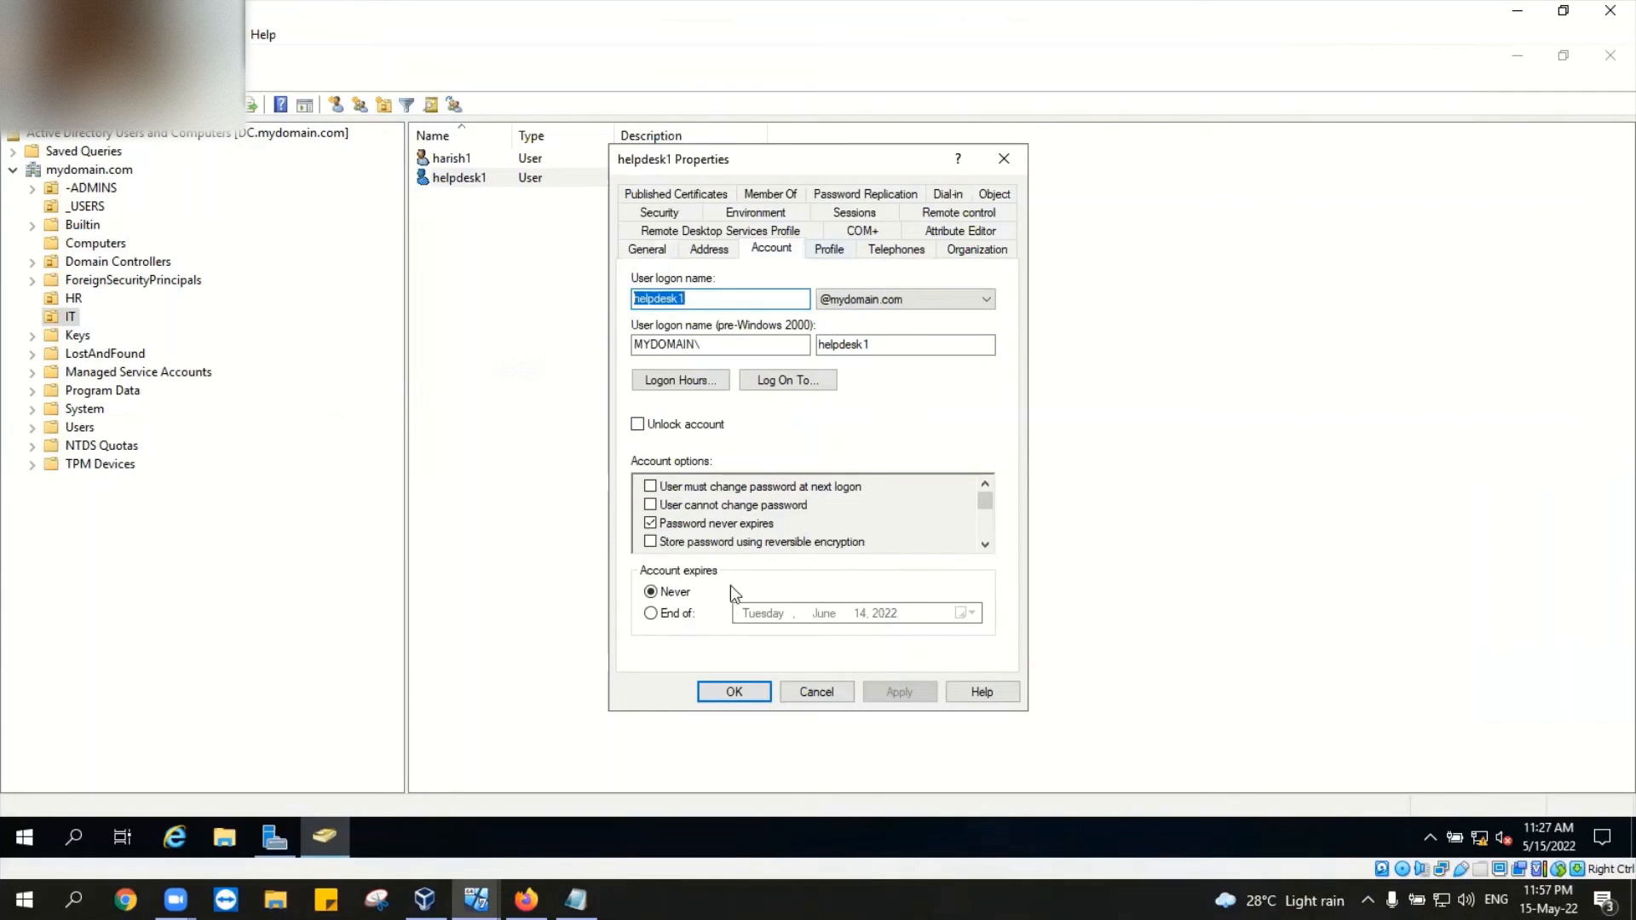
left_click(1002, 161)
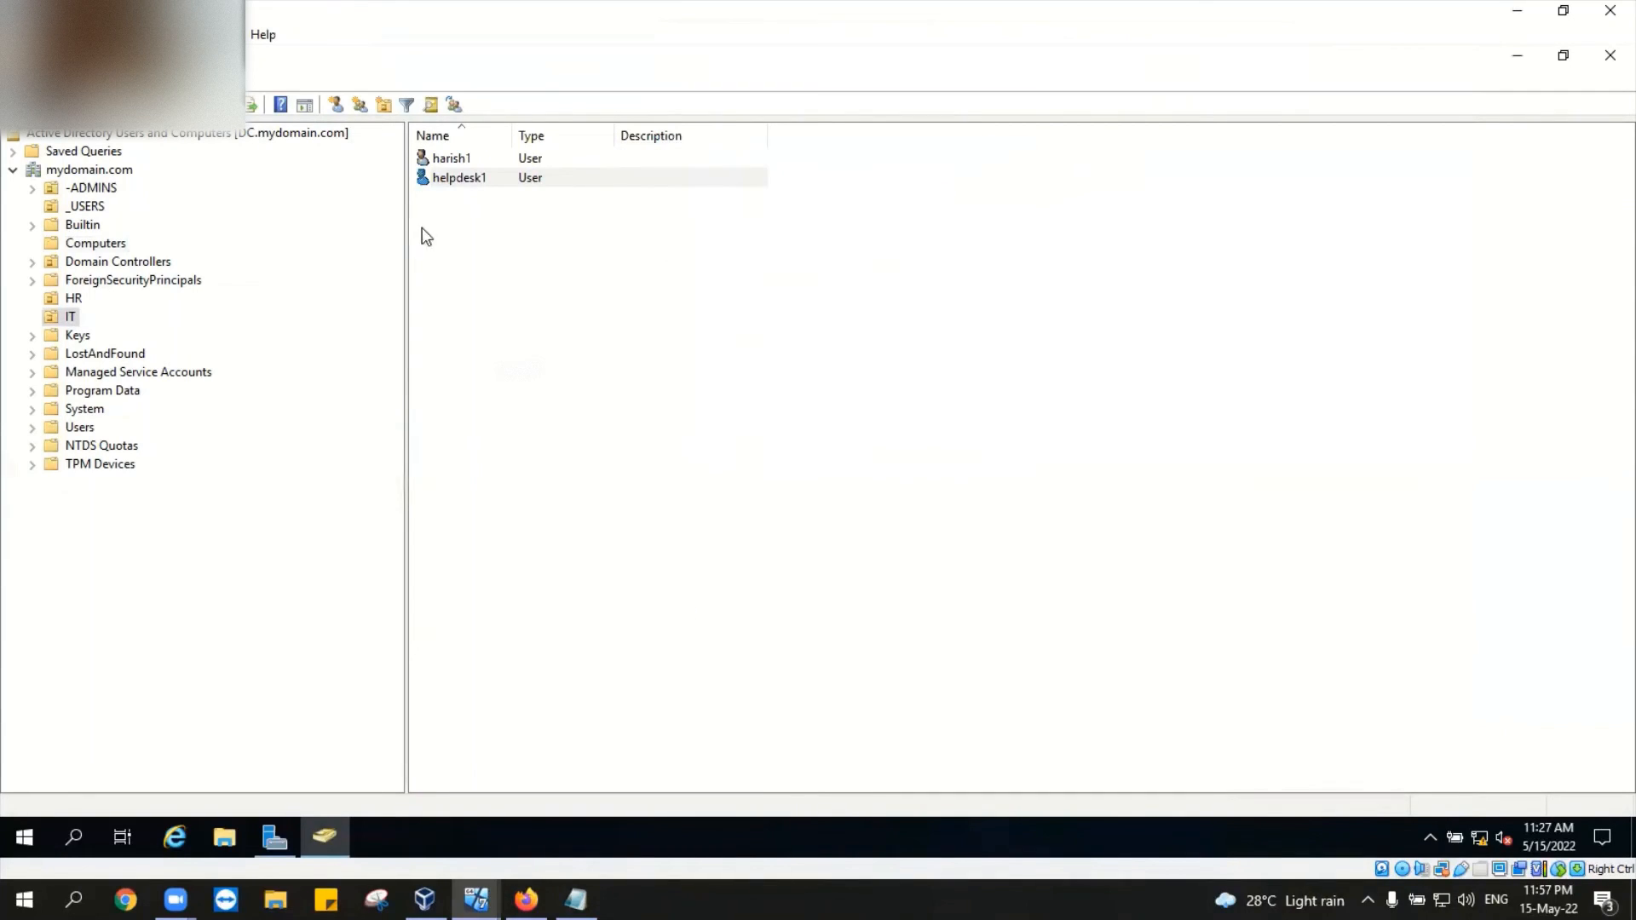
left_click(499, 179)
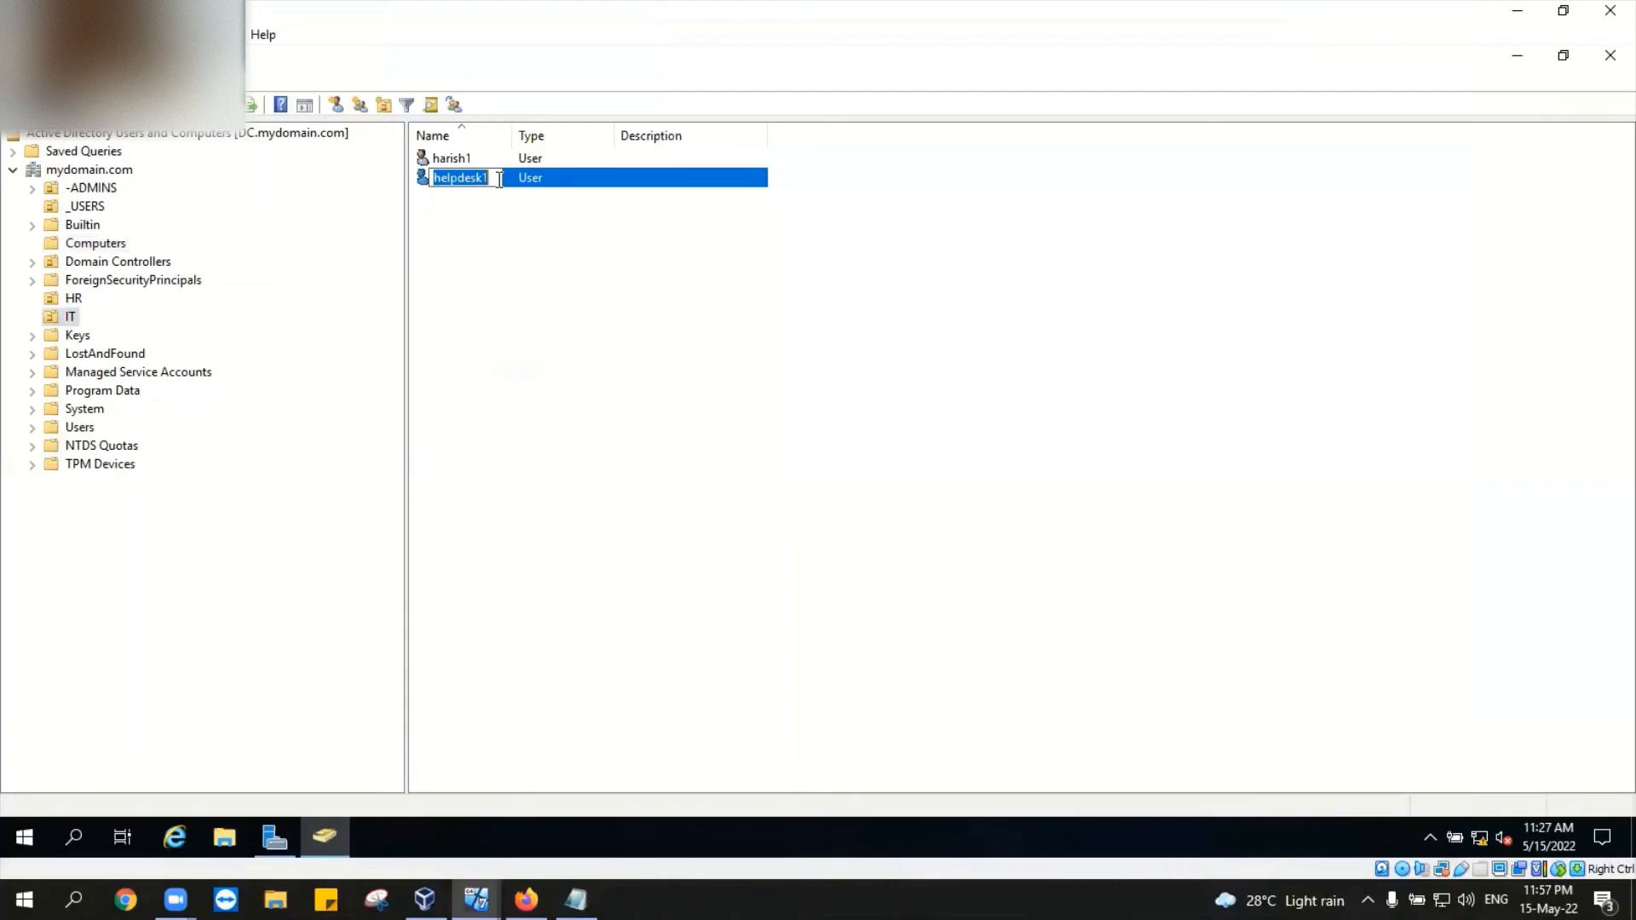
left_click(579, 231)
Step: Reset helpdesk1's password, entering and confirming the new password, then return to Desktop1
right_click(566, 180)
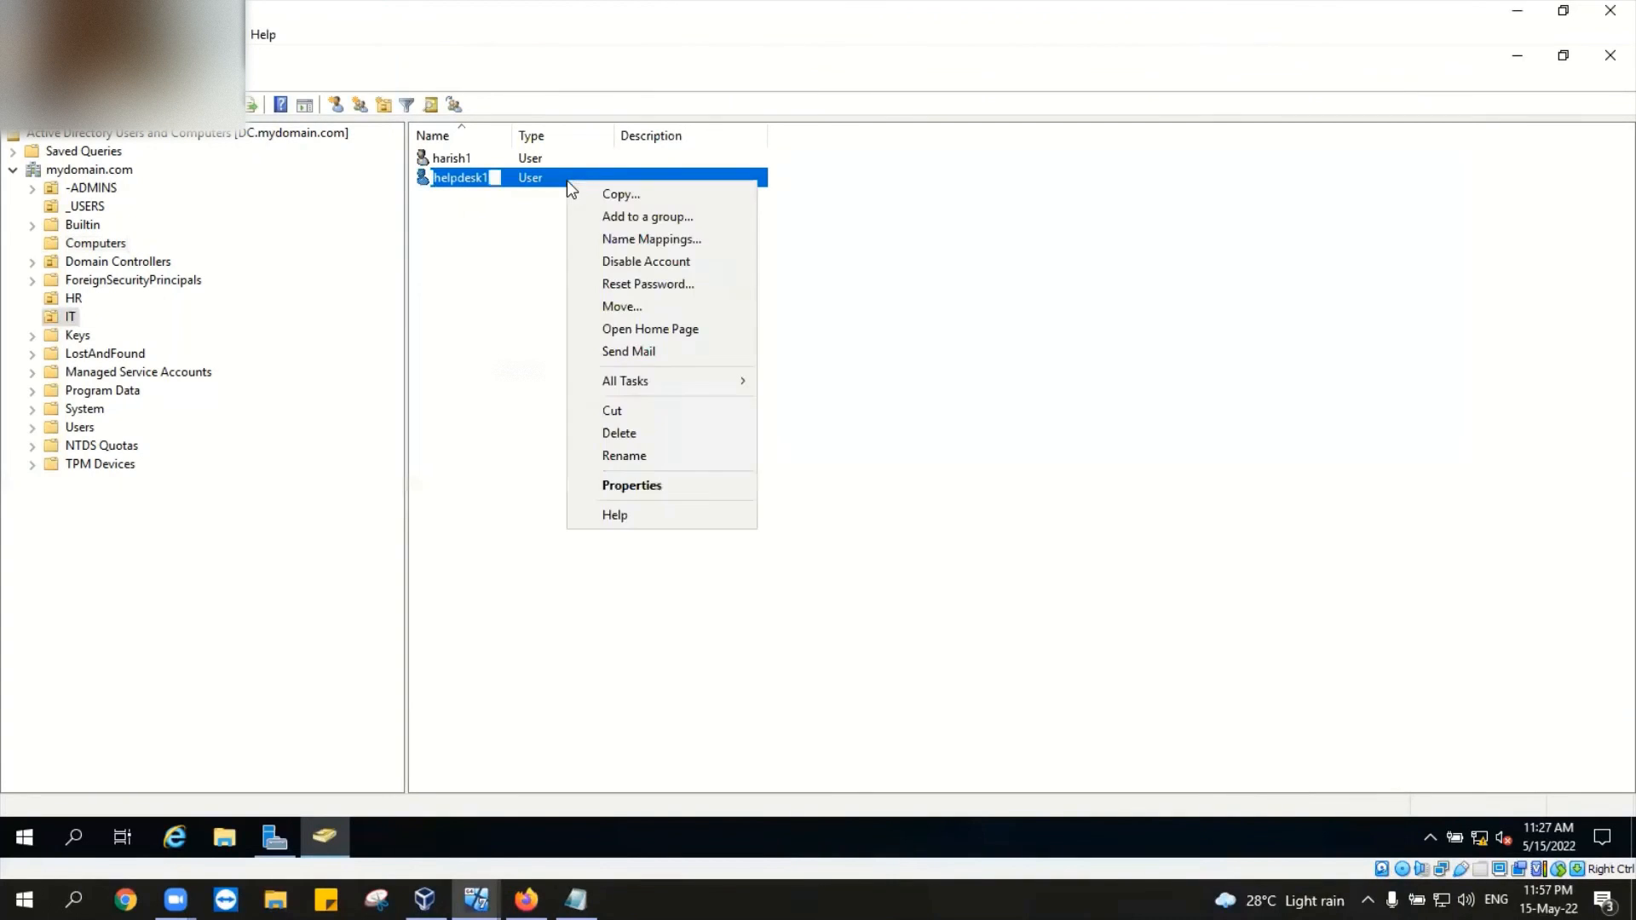
left_click(664, 284)
type("P@")
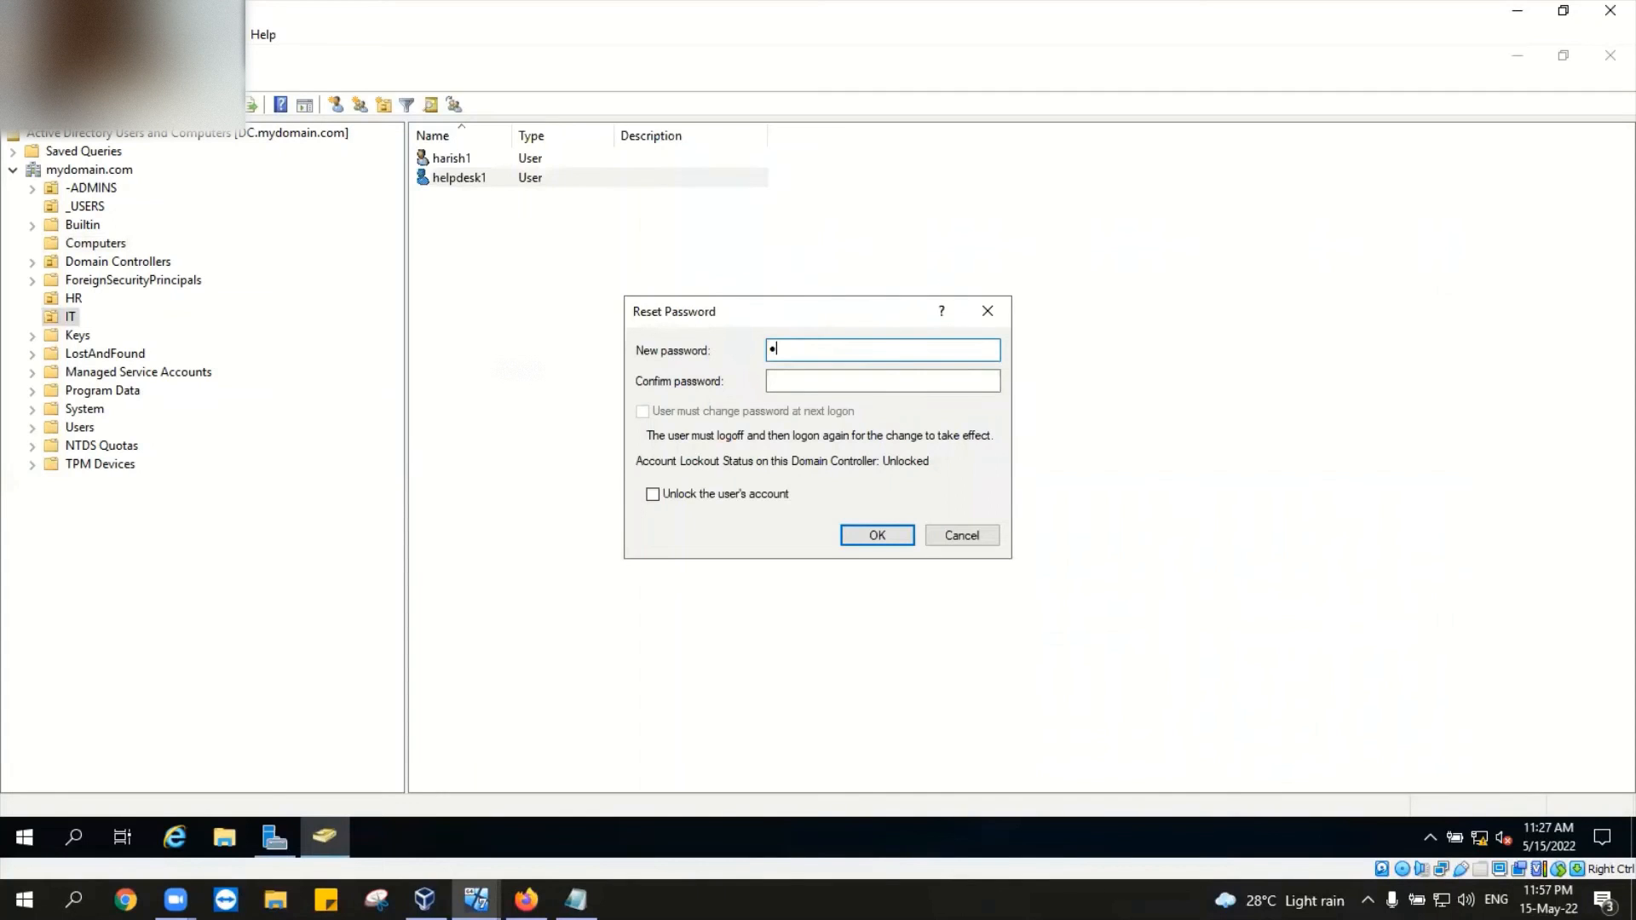
type("ssw0r")
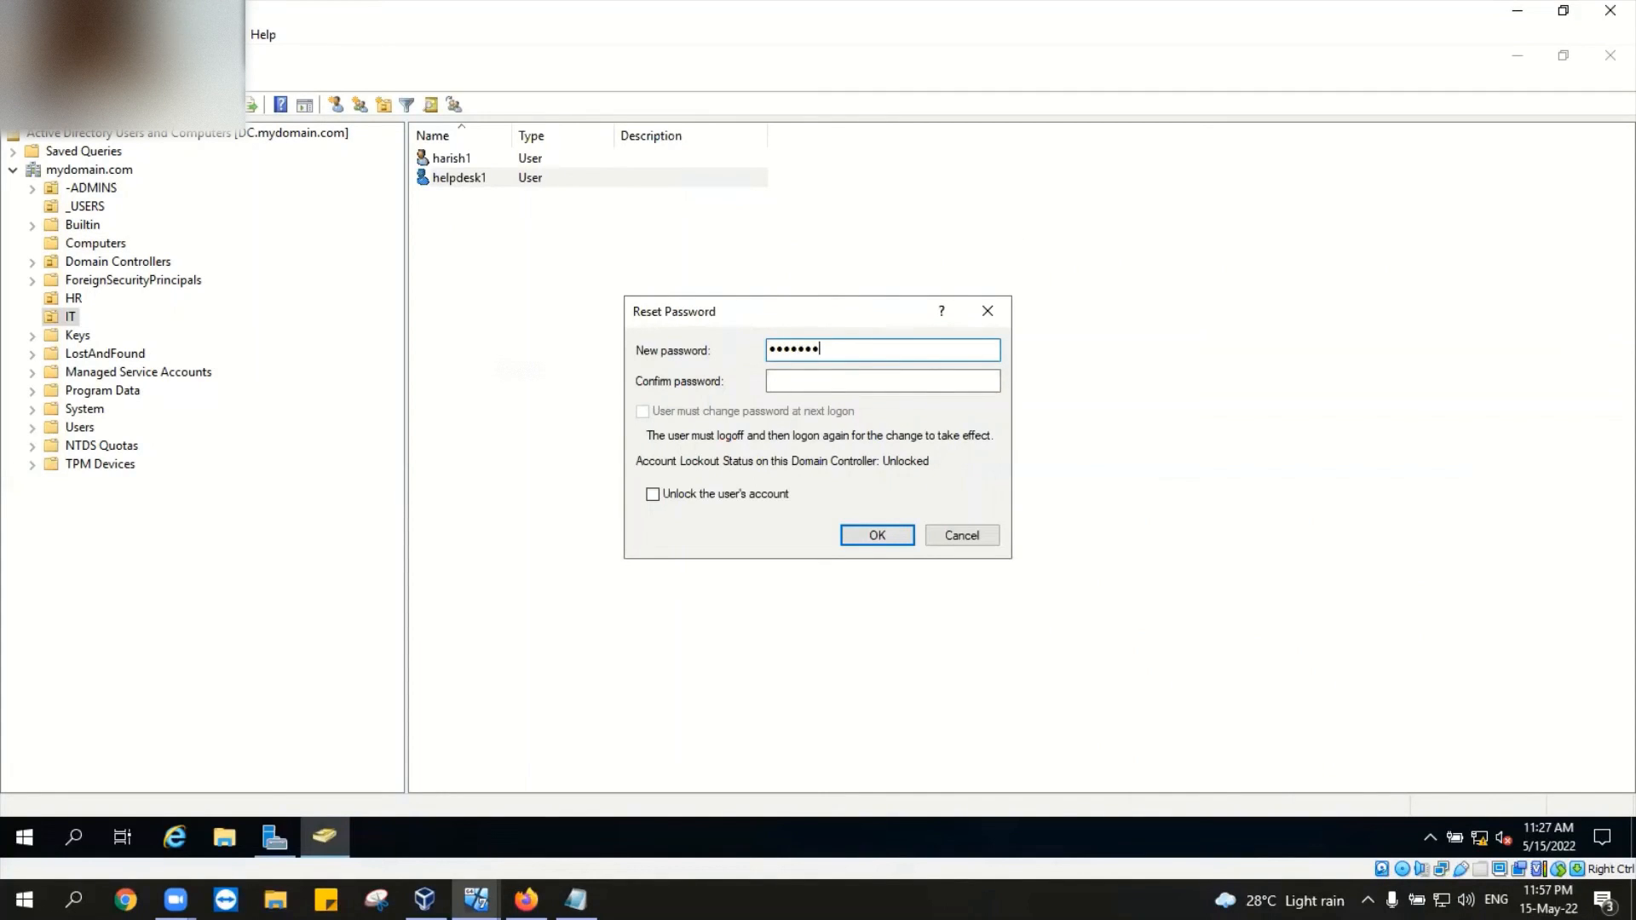
type("d123")
left_click(906, 374)
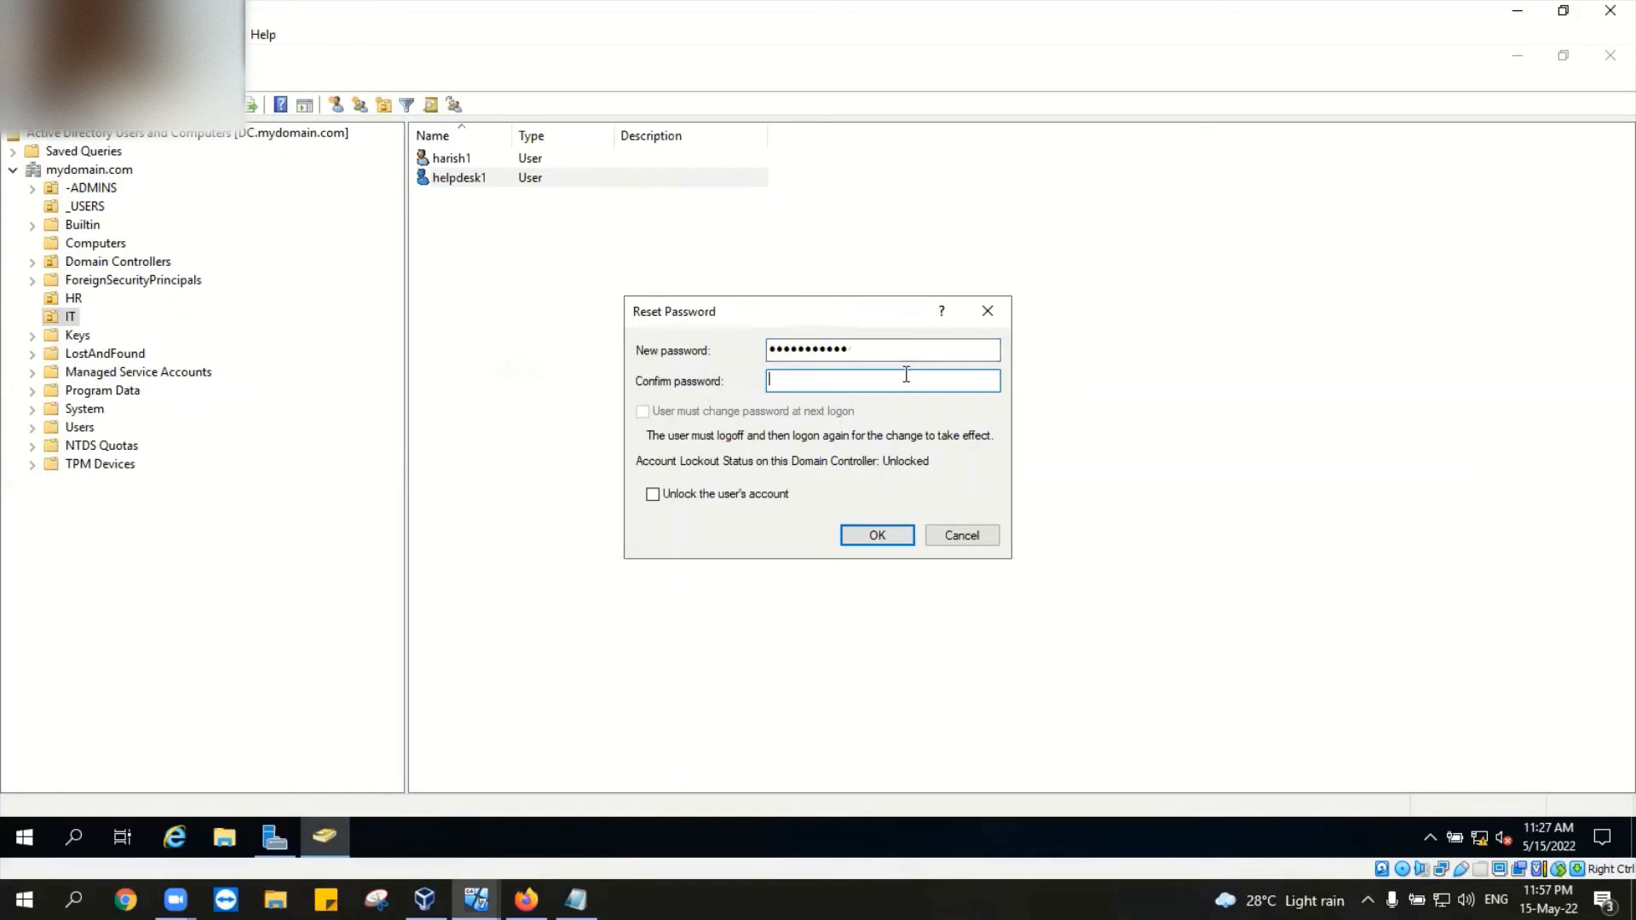
type("Passw0r")
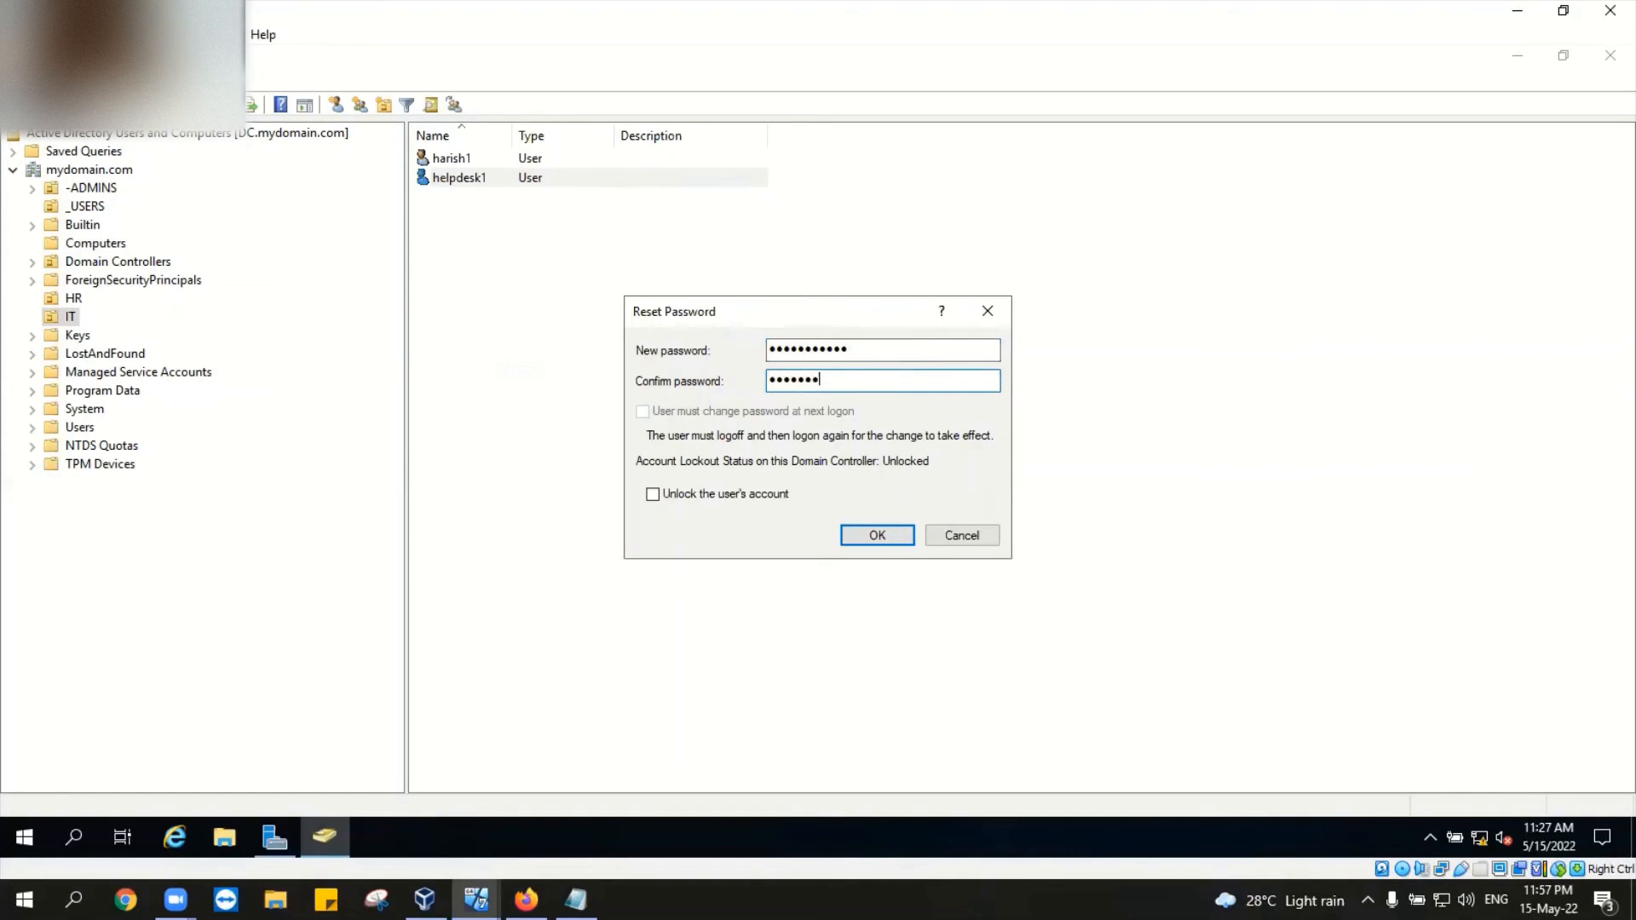
type("d123")
key("Return")
left_click(945, 514)
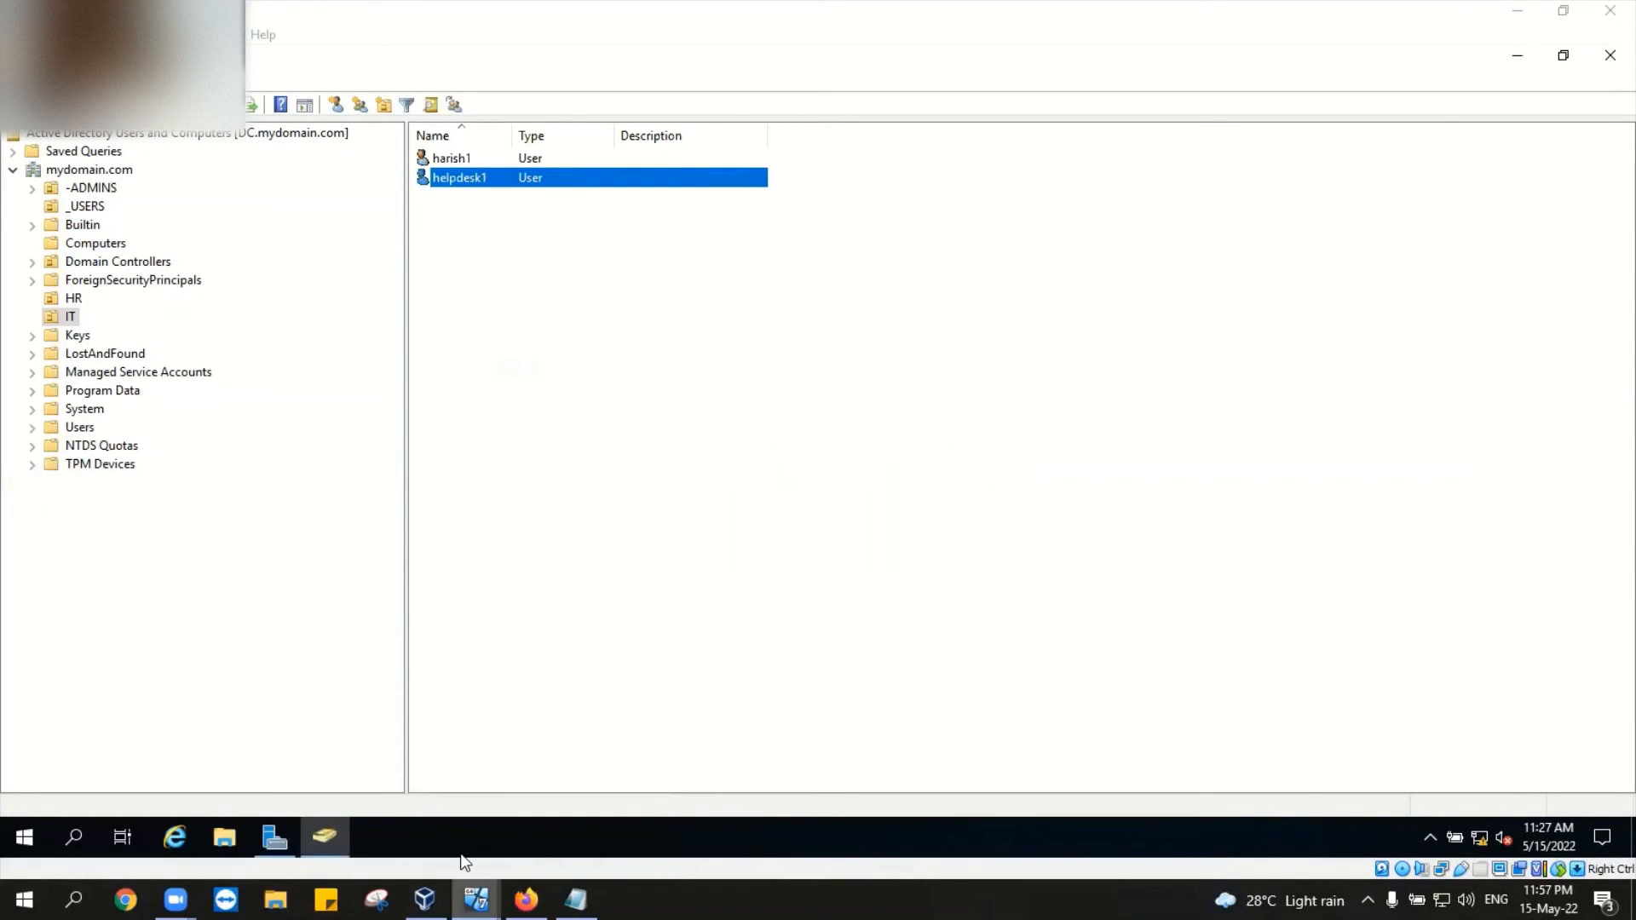
left_click(438, 820)
Step: Wake Desktop1's lock screen and sign in as administrator via Other user
left_click(542, 49)
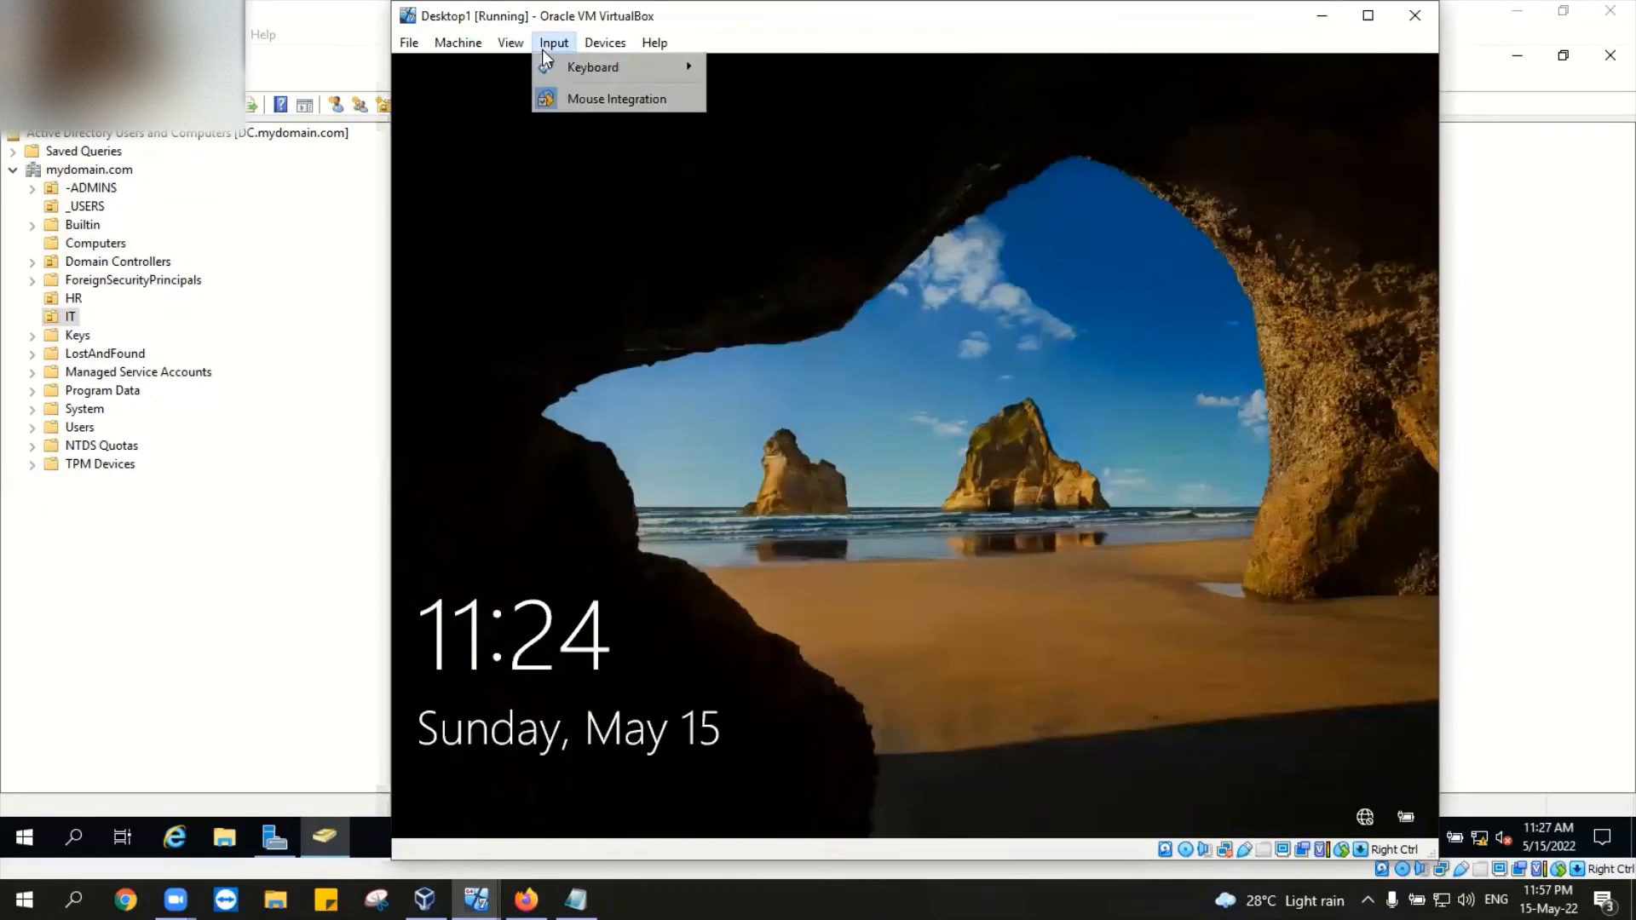
left_click(540, 54)
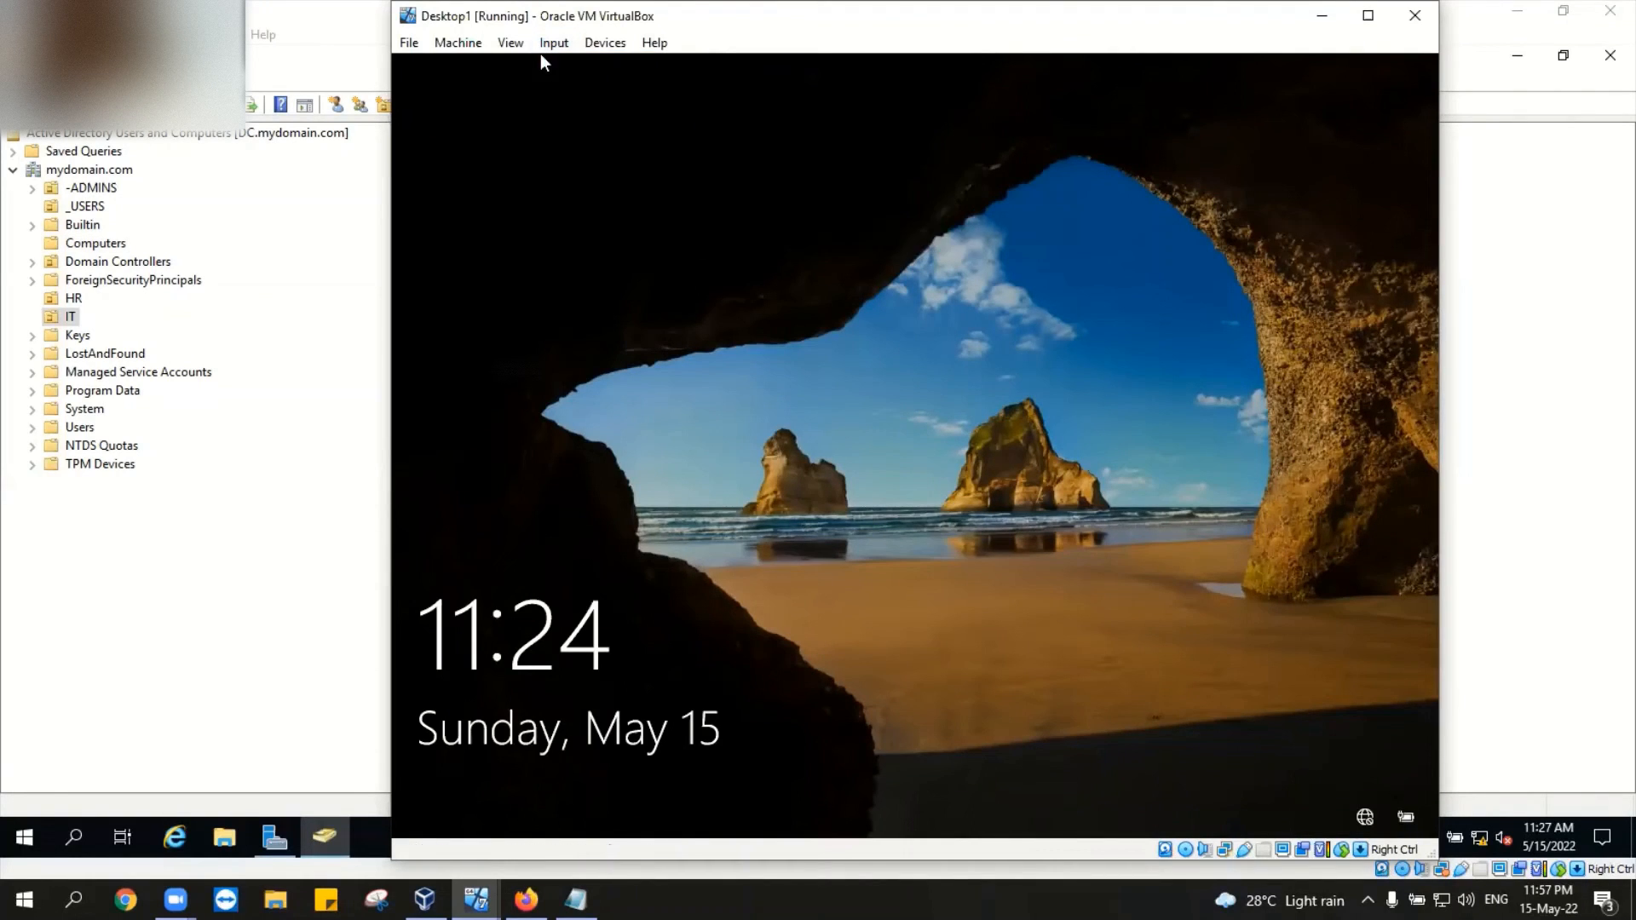
left_click(760, 575)
left_click(530, 785)
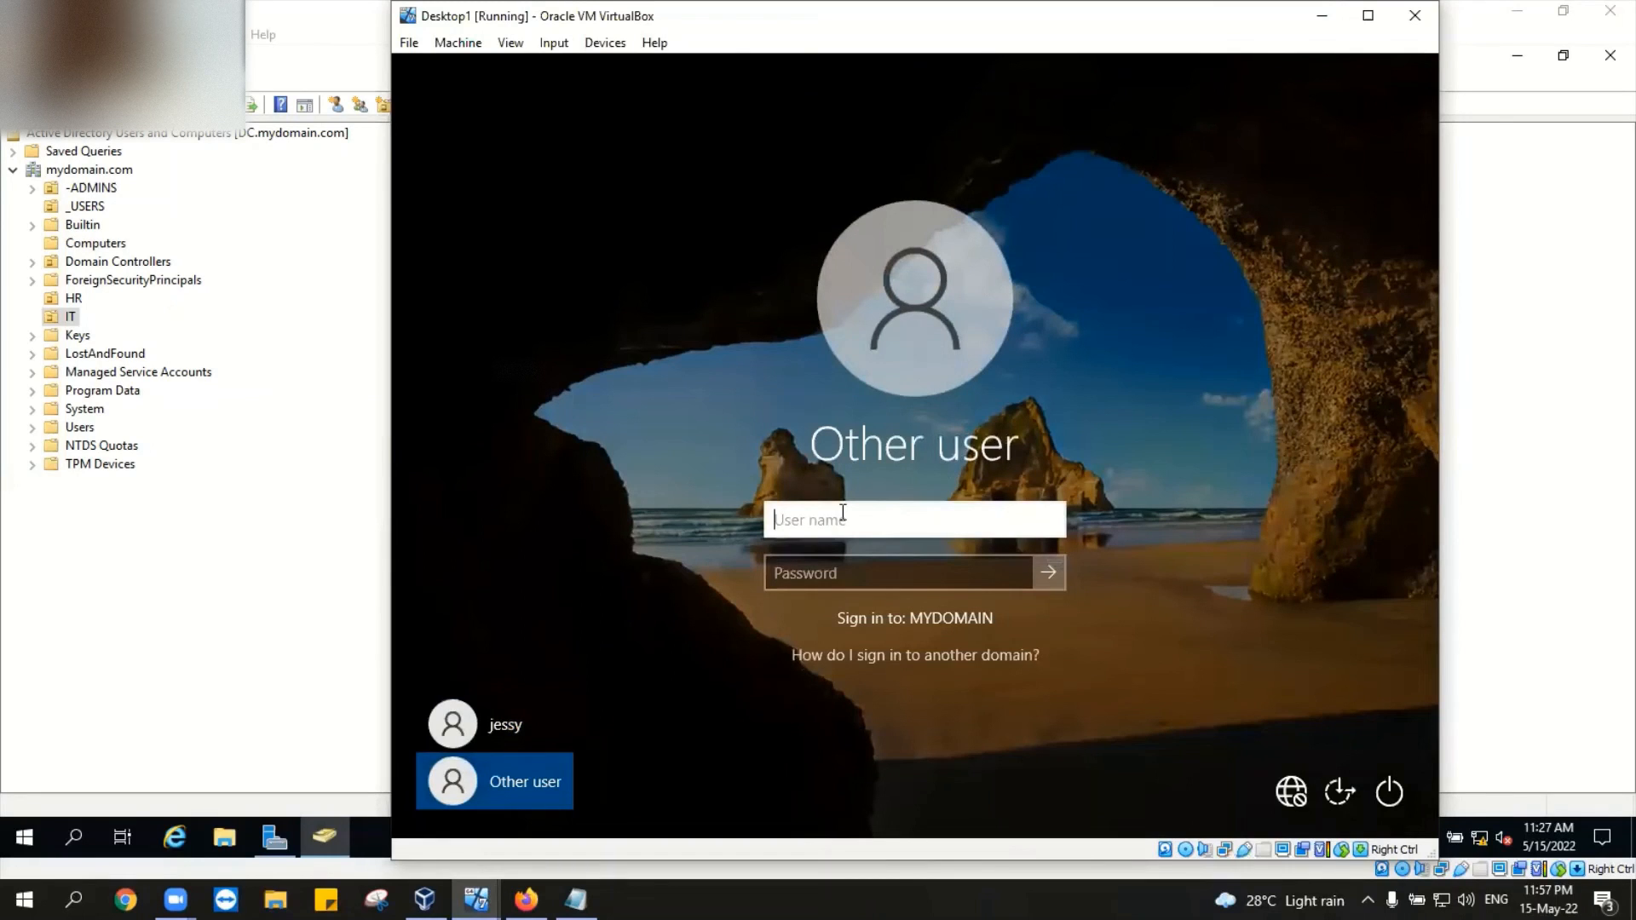
type("adm")
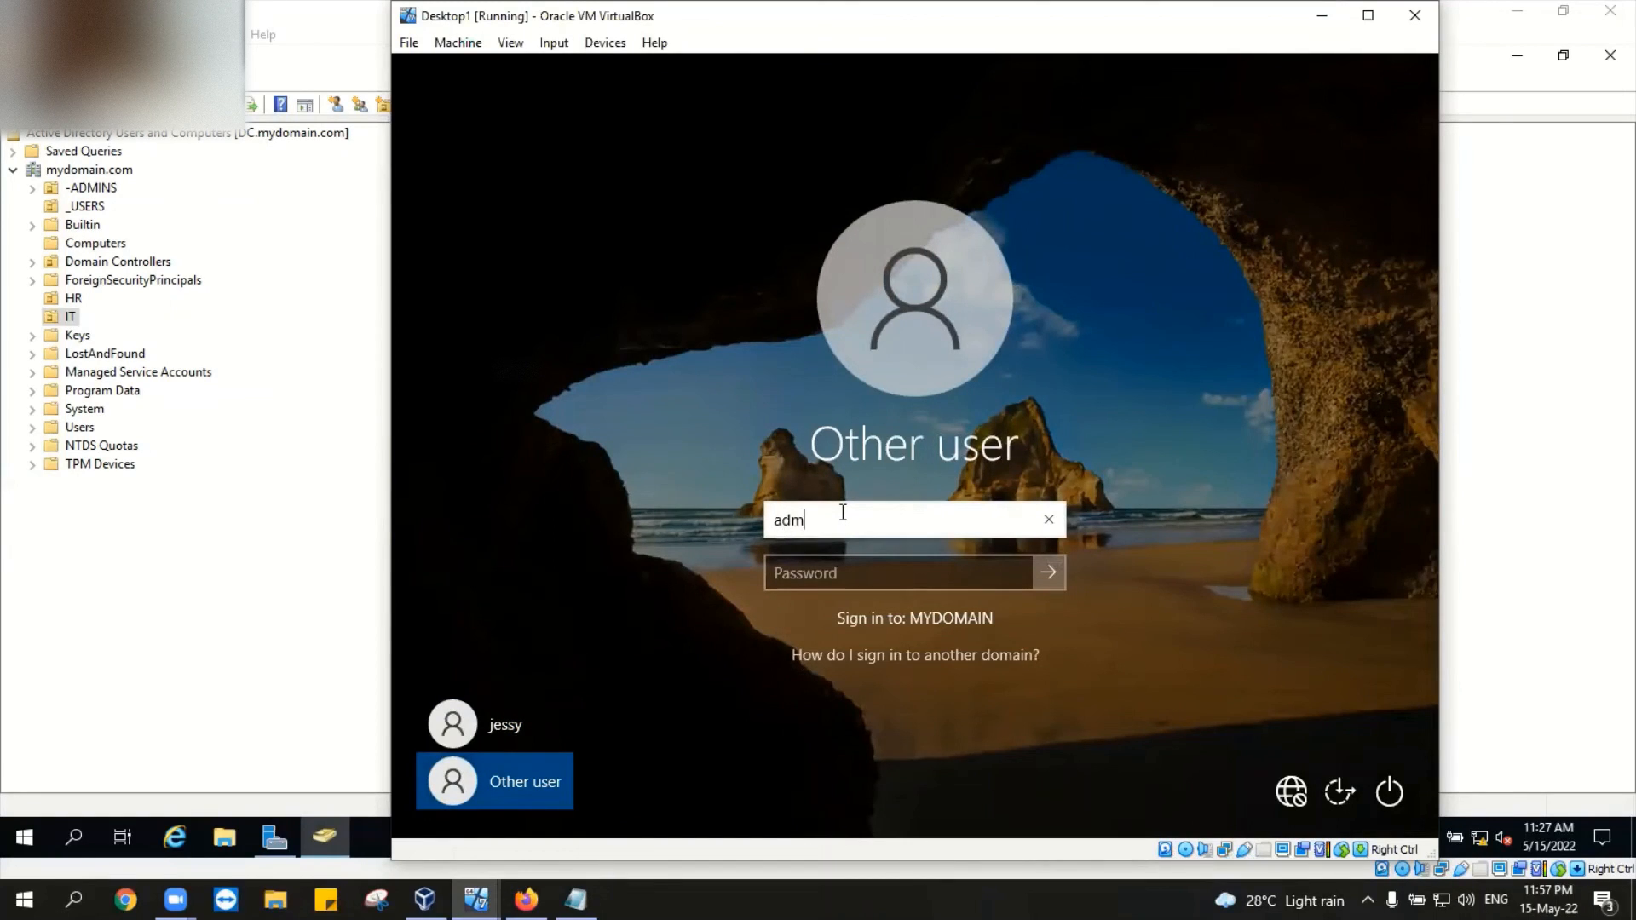
type("inistrator")
key("Return")
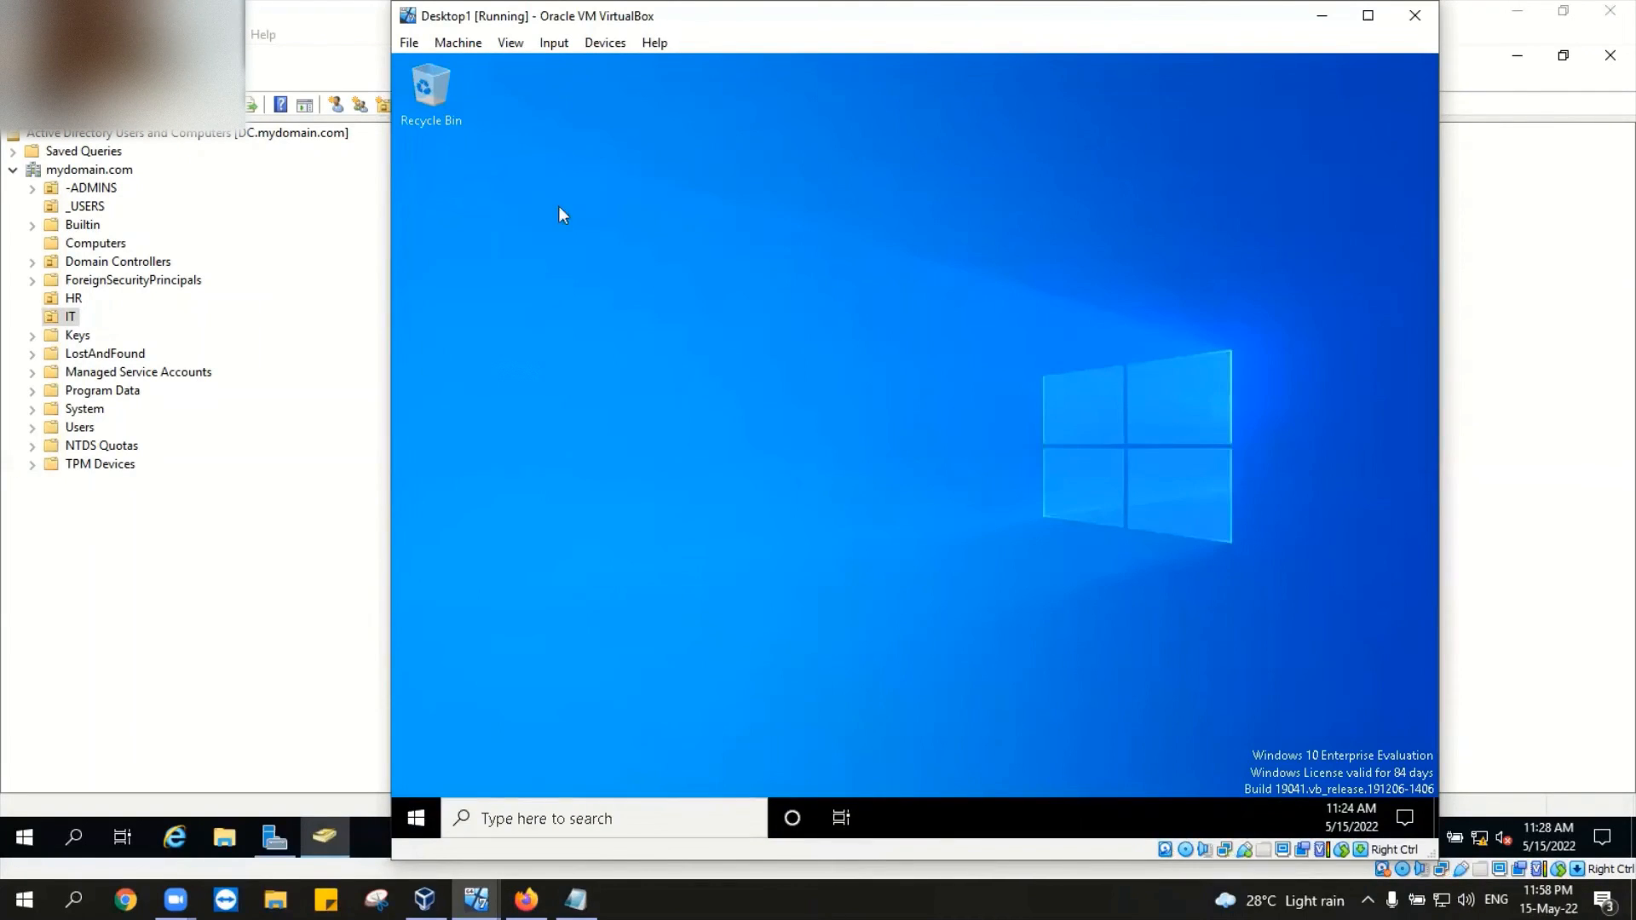
Step: Refresh Desktop1's desktop from its right-click menu
right_click(1189, 578)
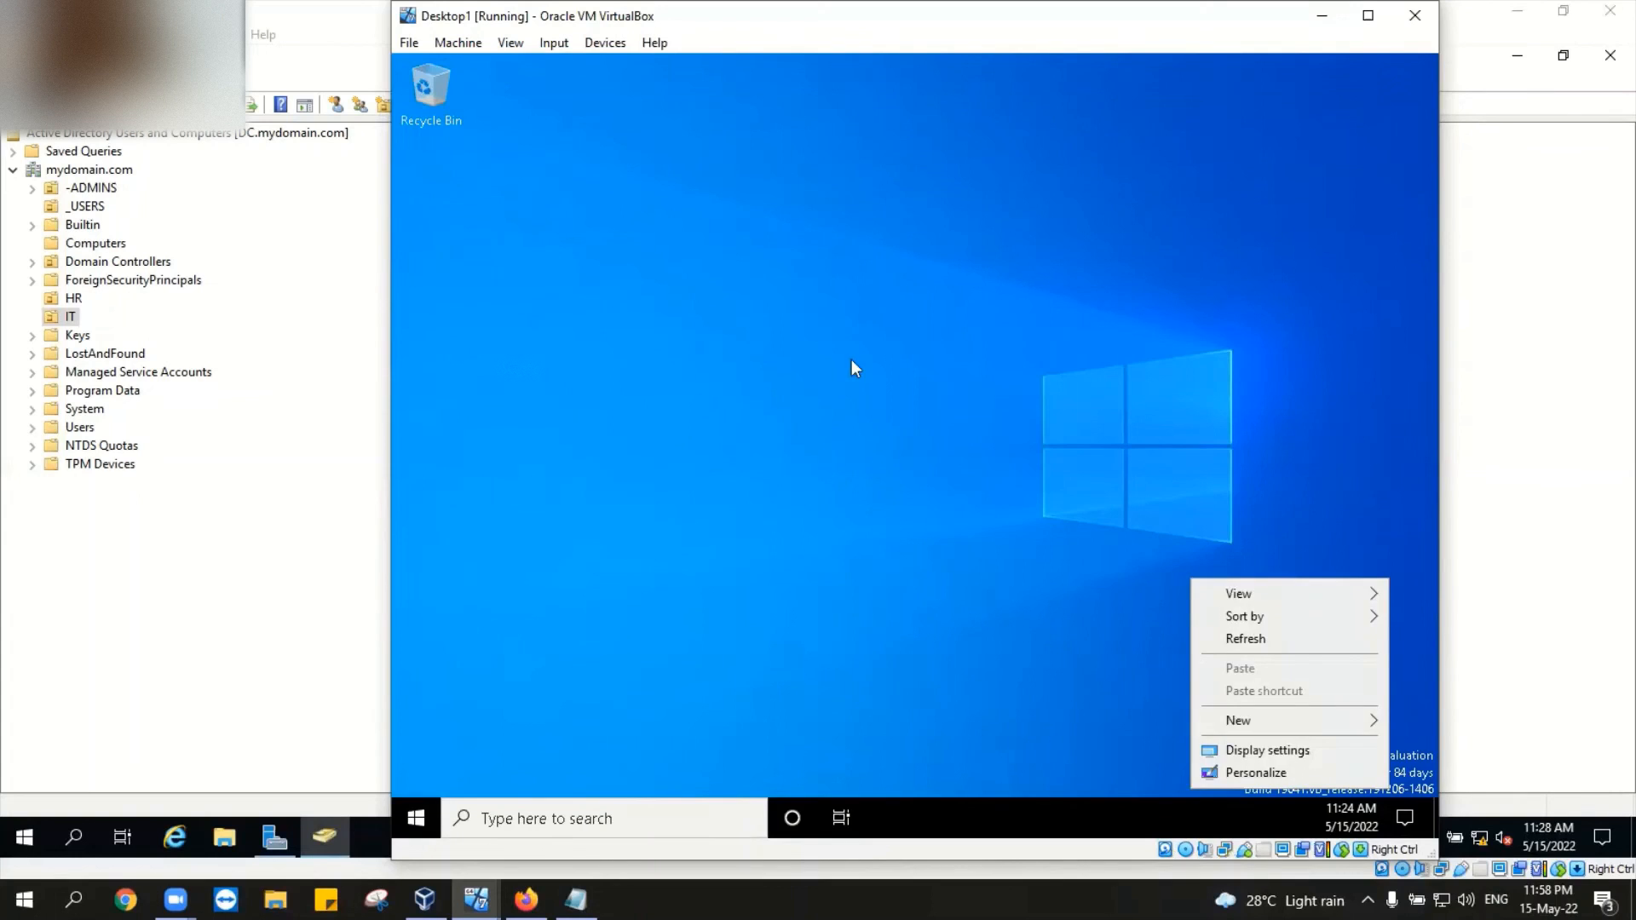
right_click(684, 275)
left_click(749, 335)
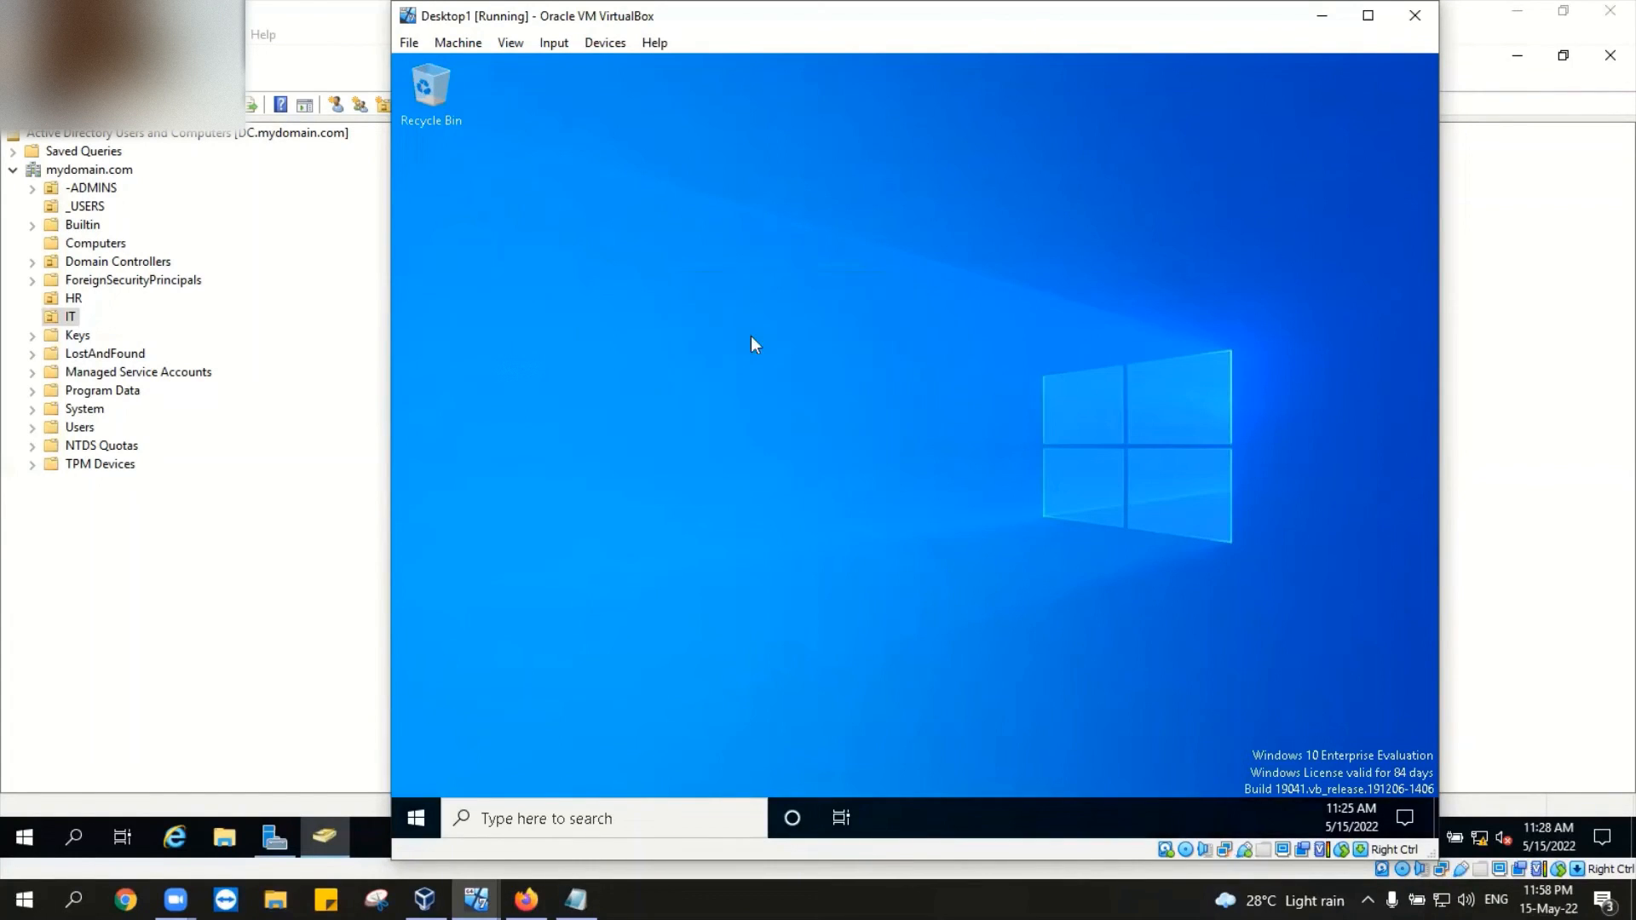
right_click(602, 181)
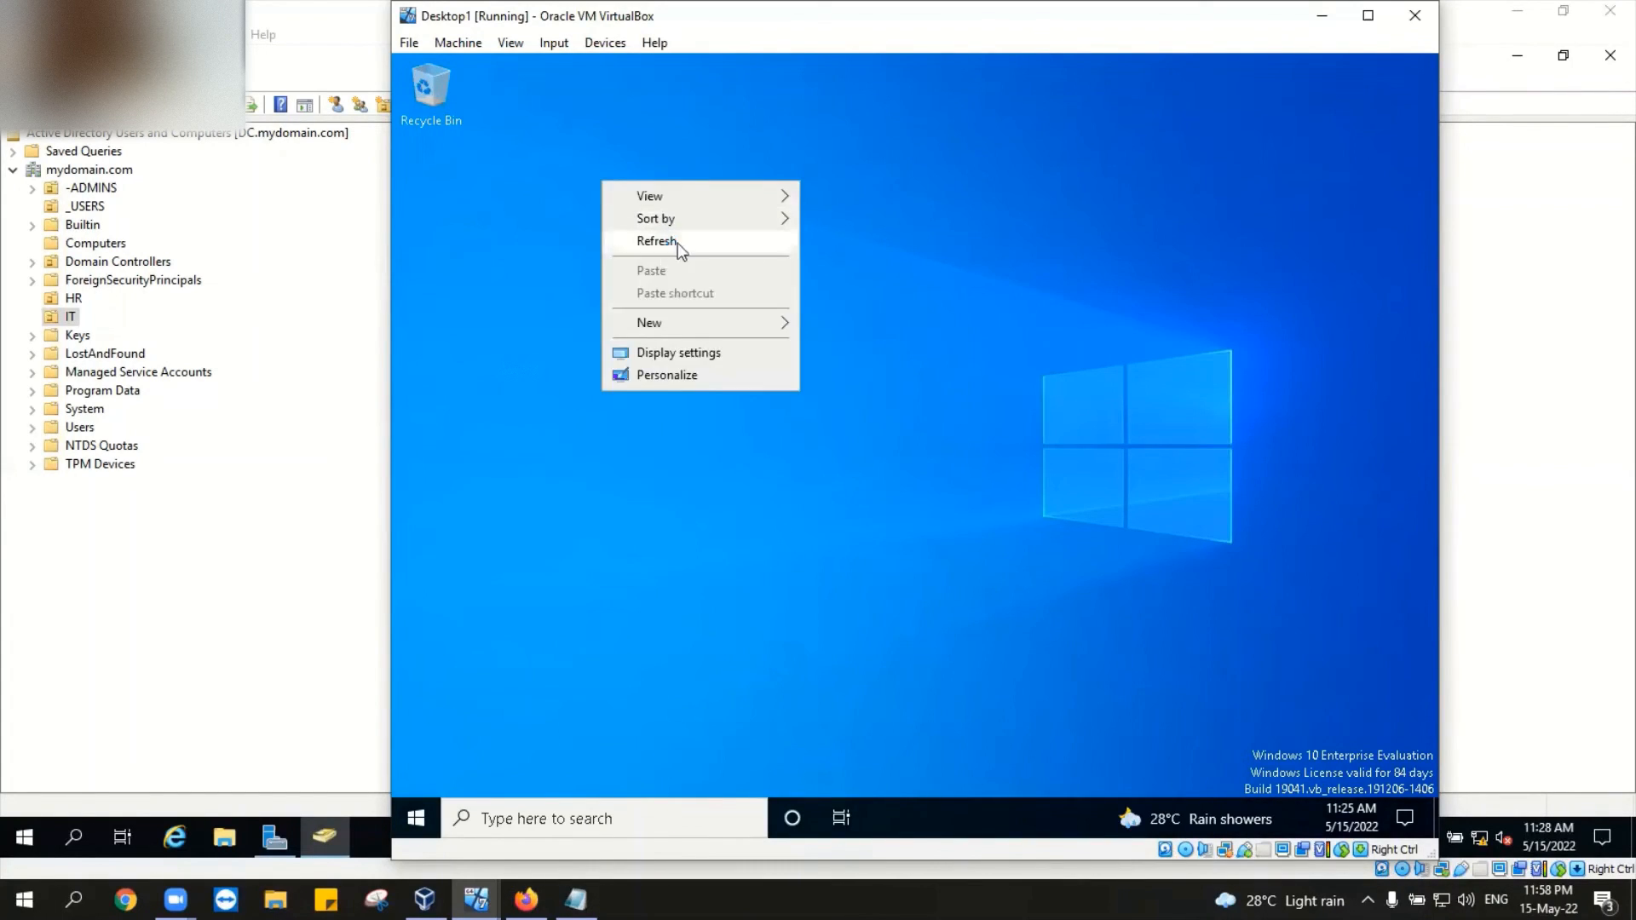
left_click(685, 241)
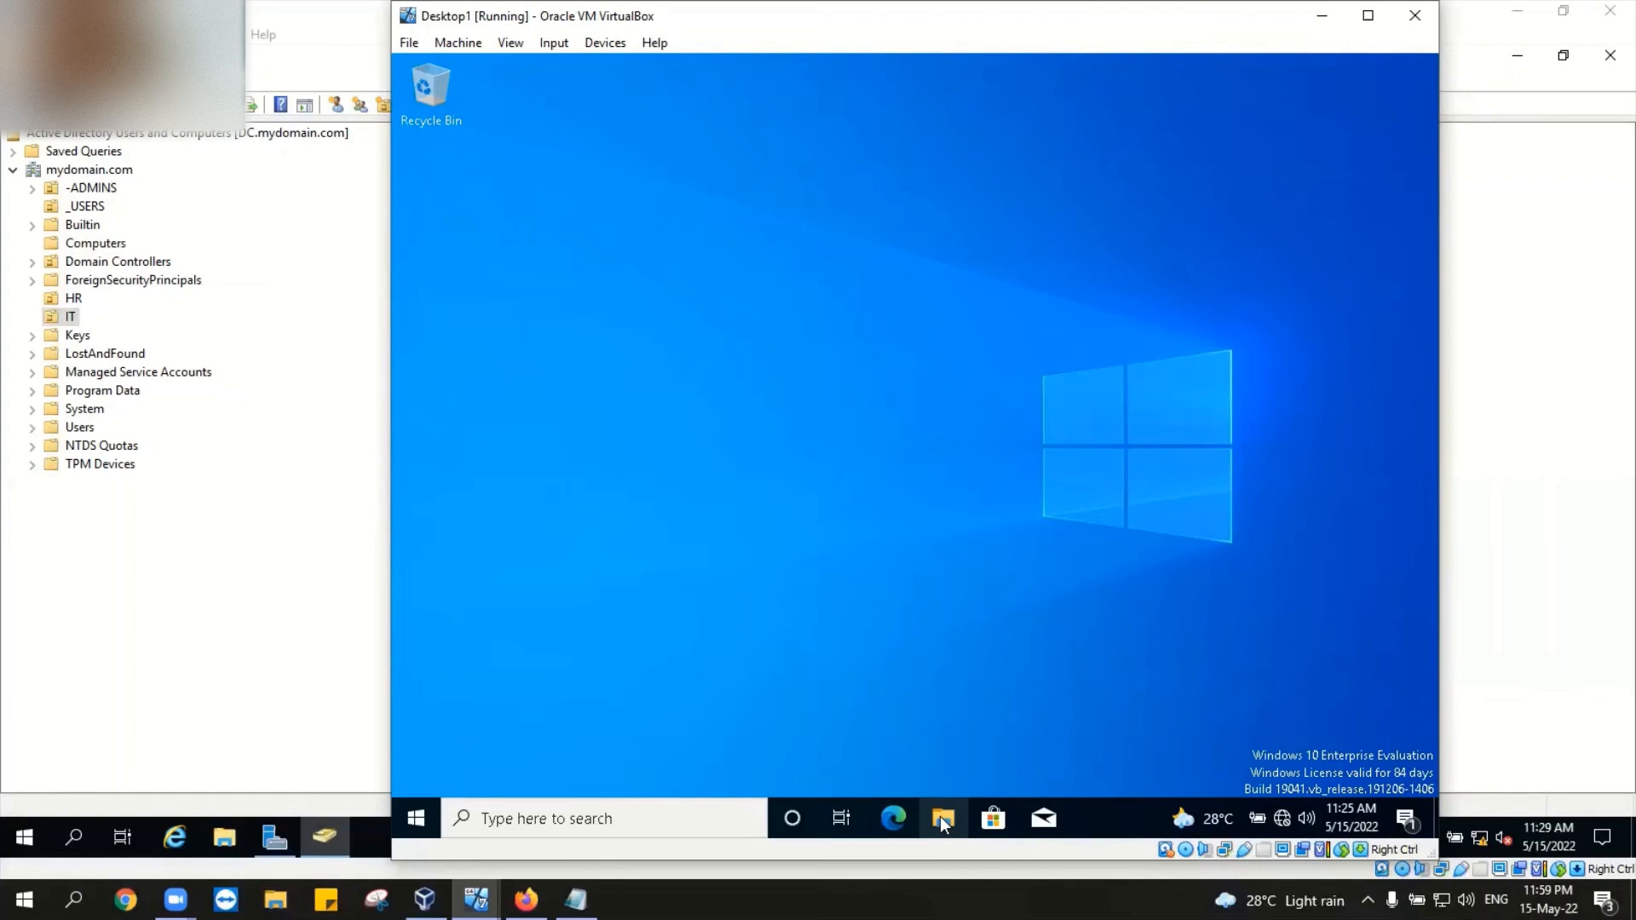
Step: Open This PC's properties from File Explorer to bring up the system information page
left_click(940, 819)
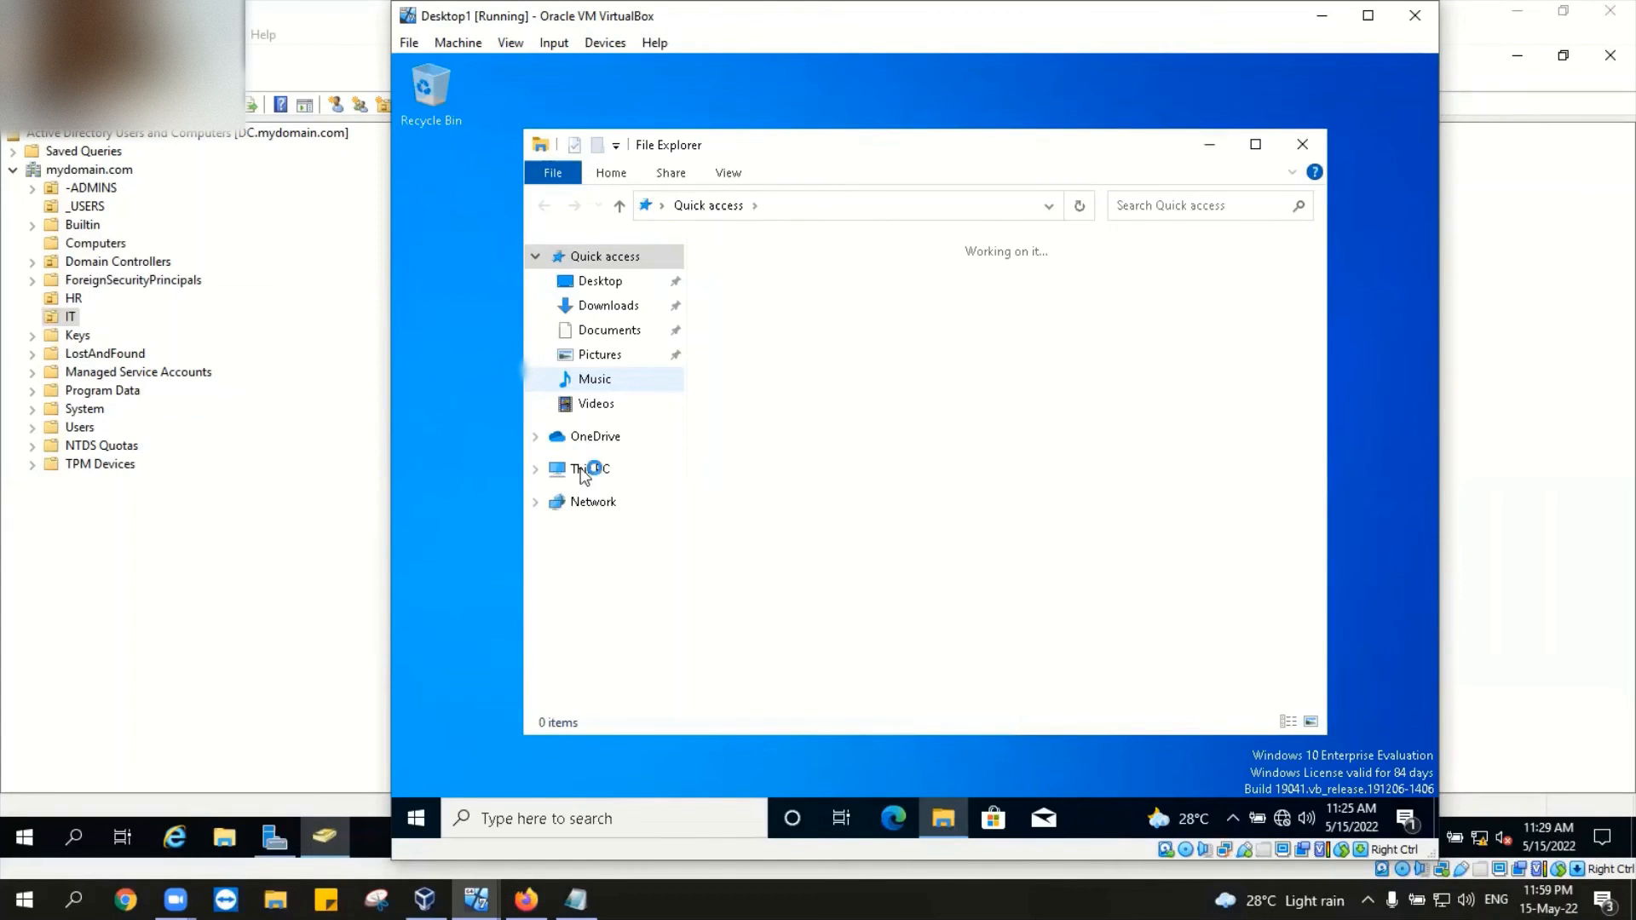
left_click(590, 475)
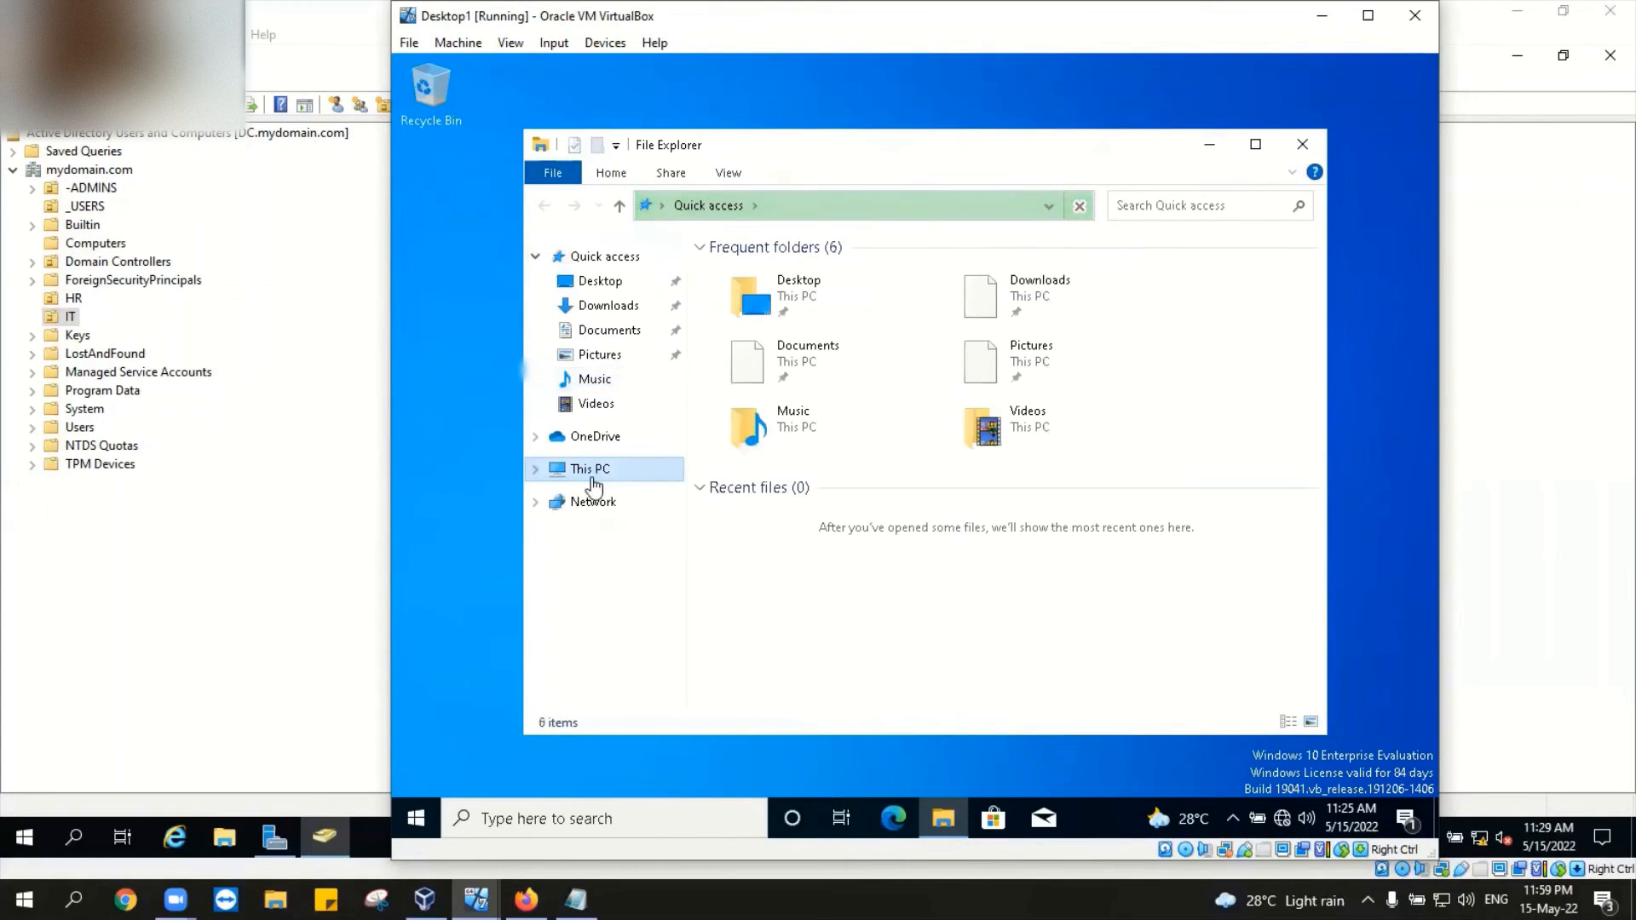
right_click(593, 478)
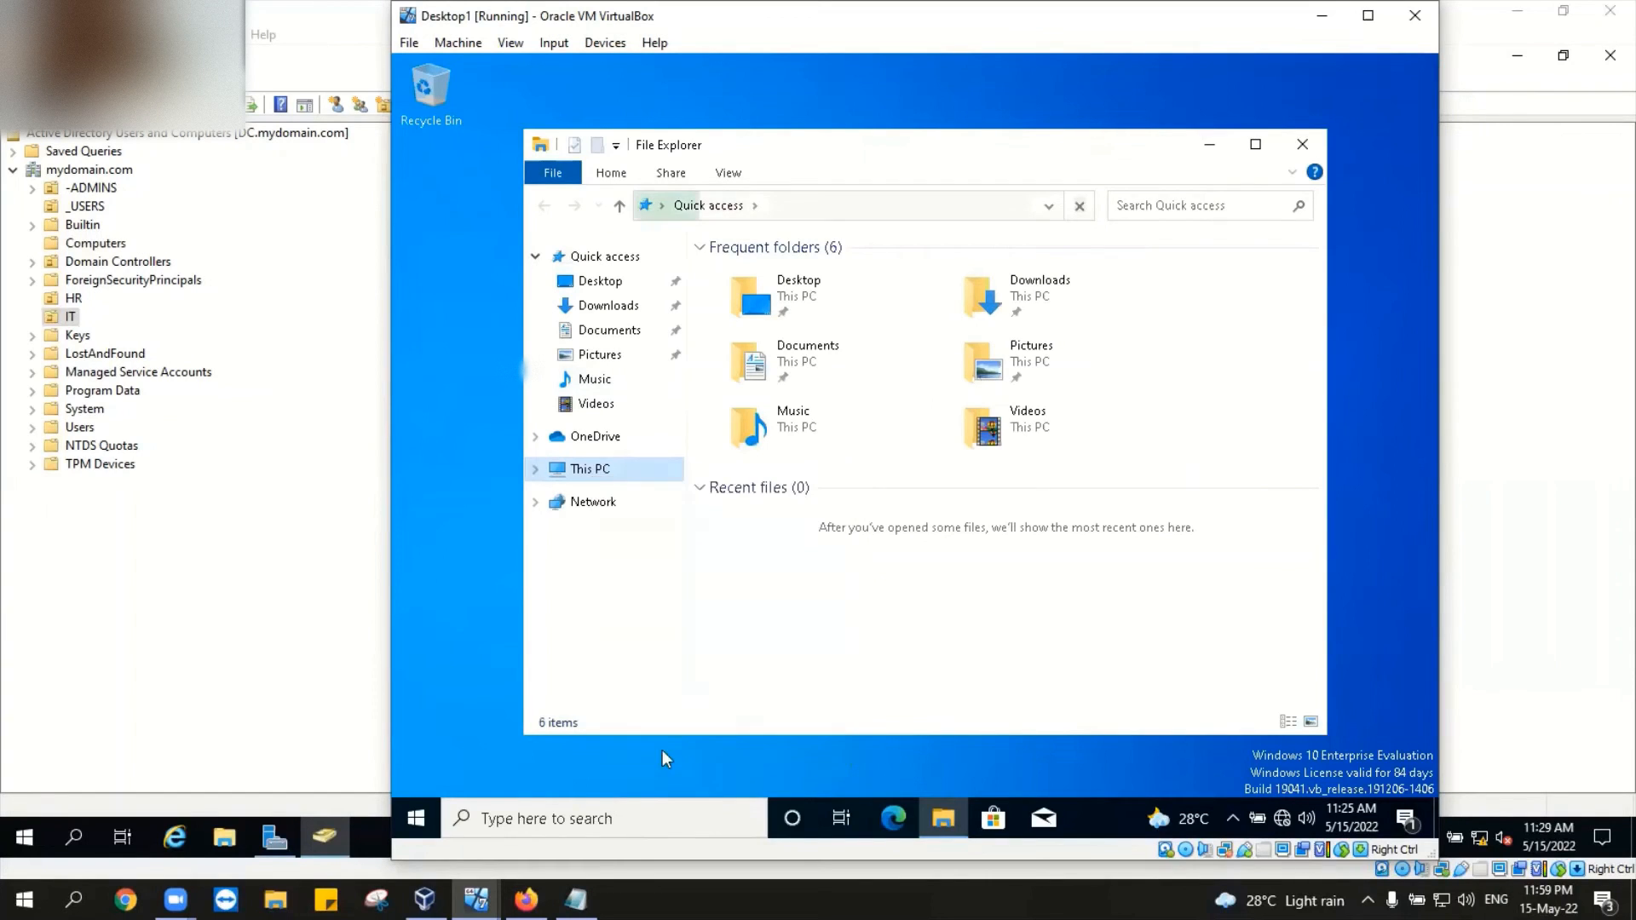
left_click(662, 748)
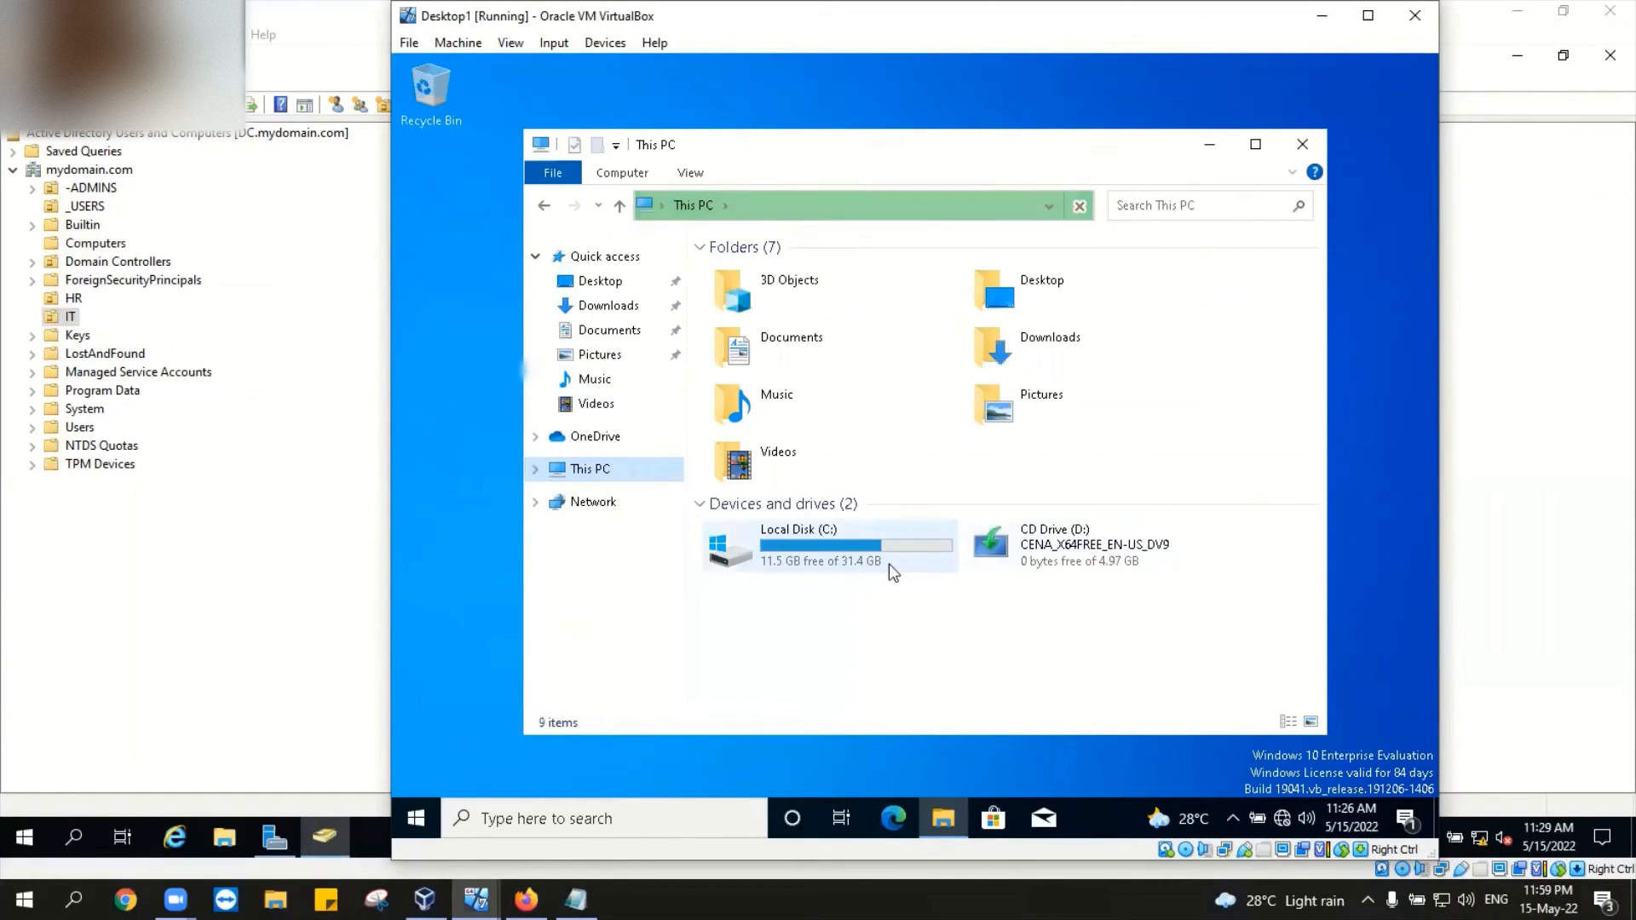
mouse_move(842, 551)
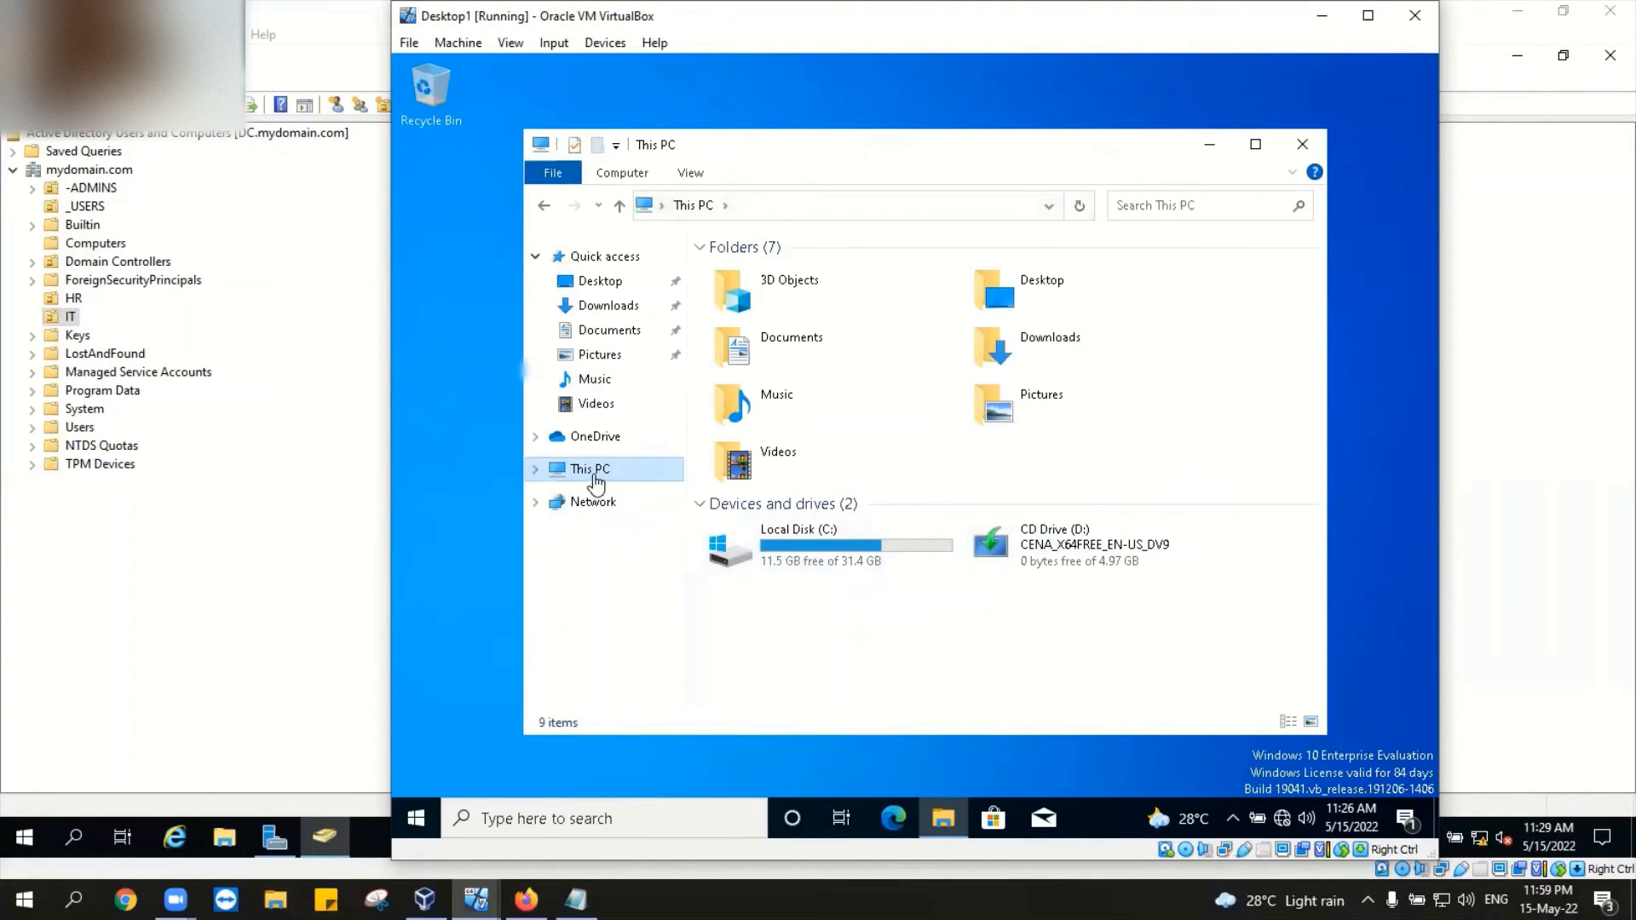
key("super+i")
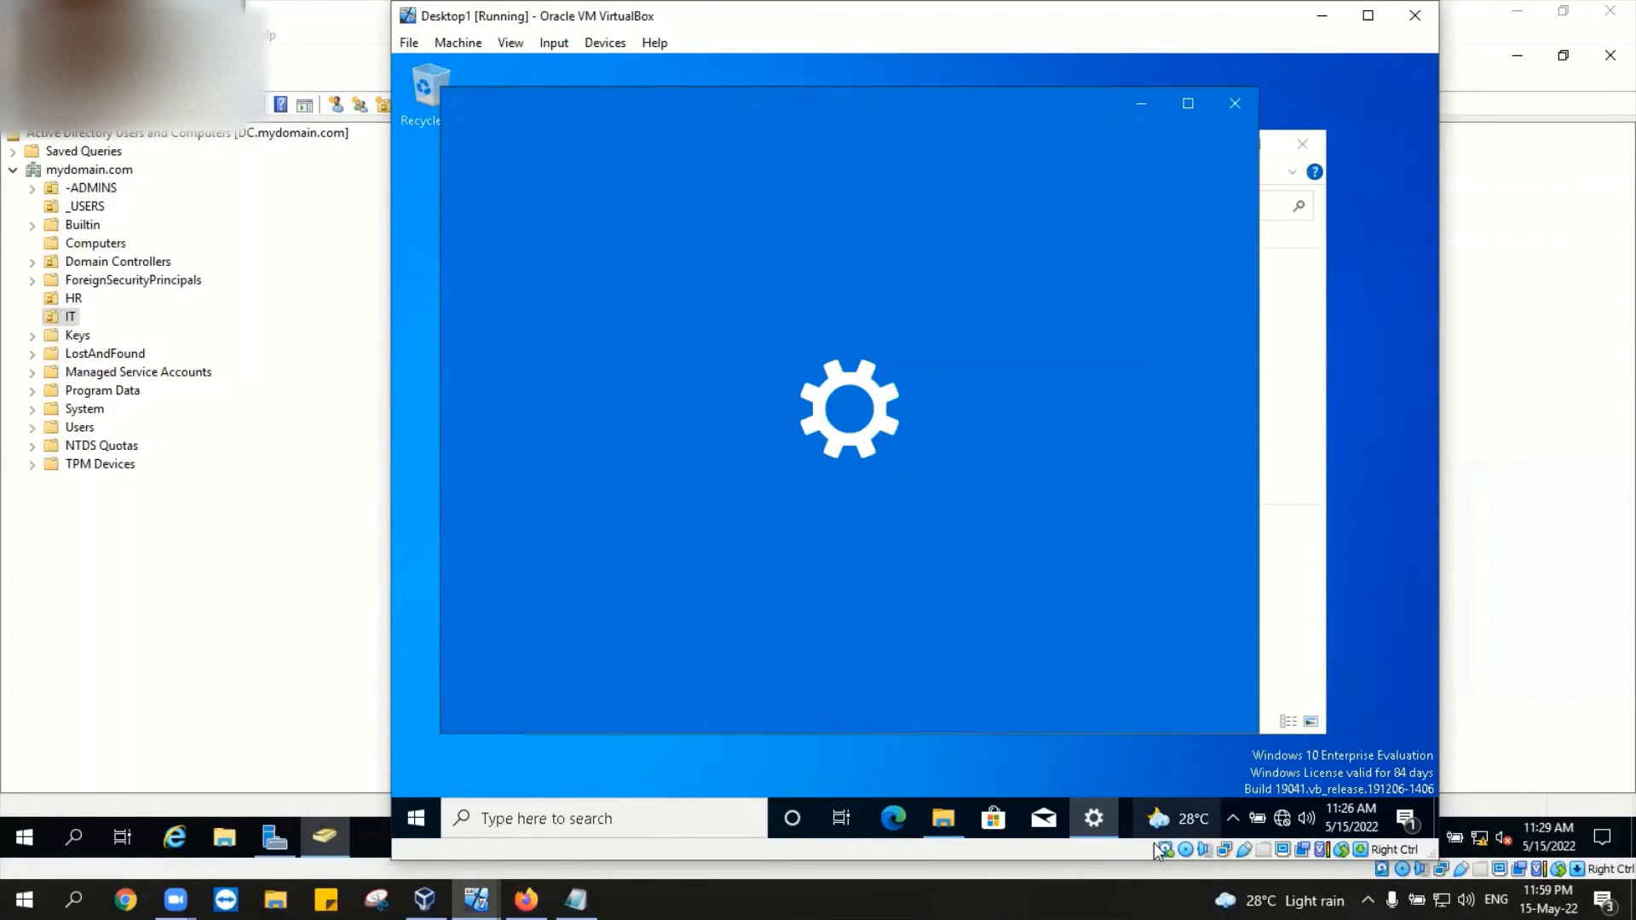
Step: Scroll down the About page, briefly opening Get help before returning to it
scroll(949, 585, "down", 10)
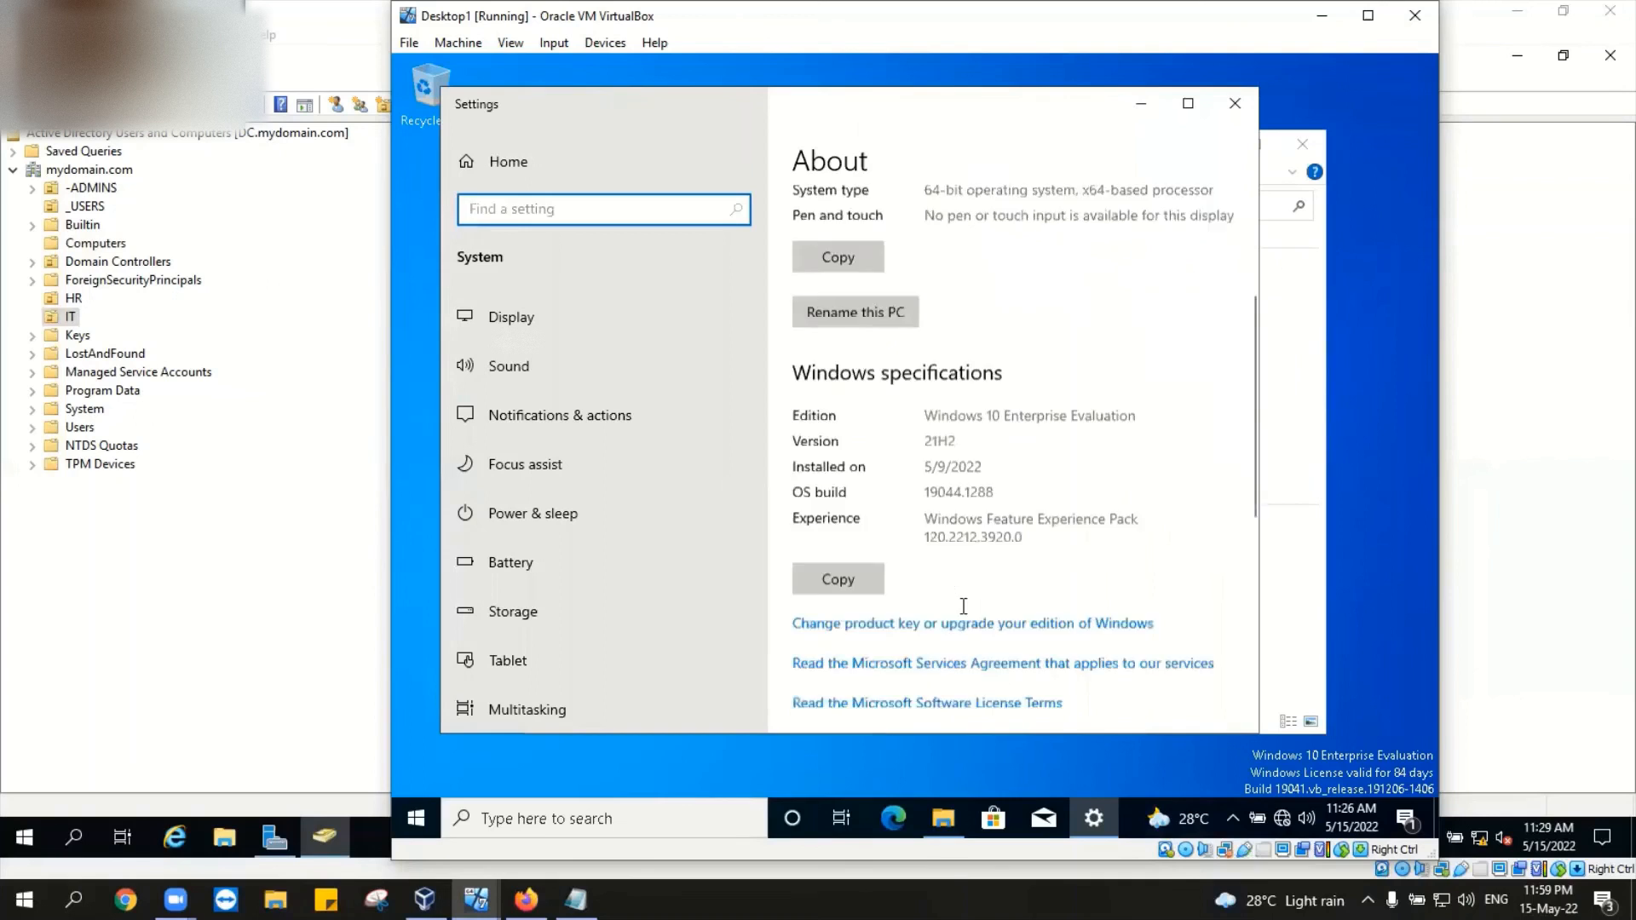
scroll(963, 605, "down", 3)
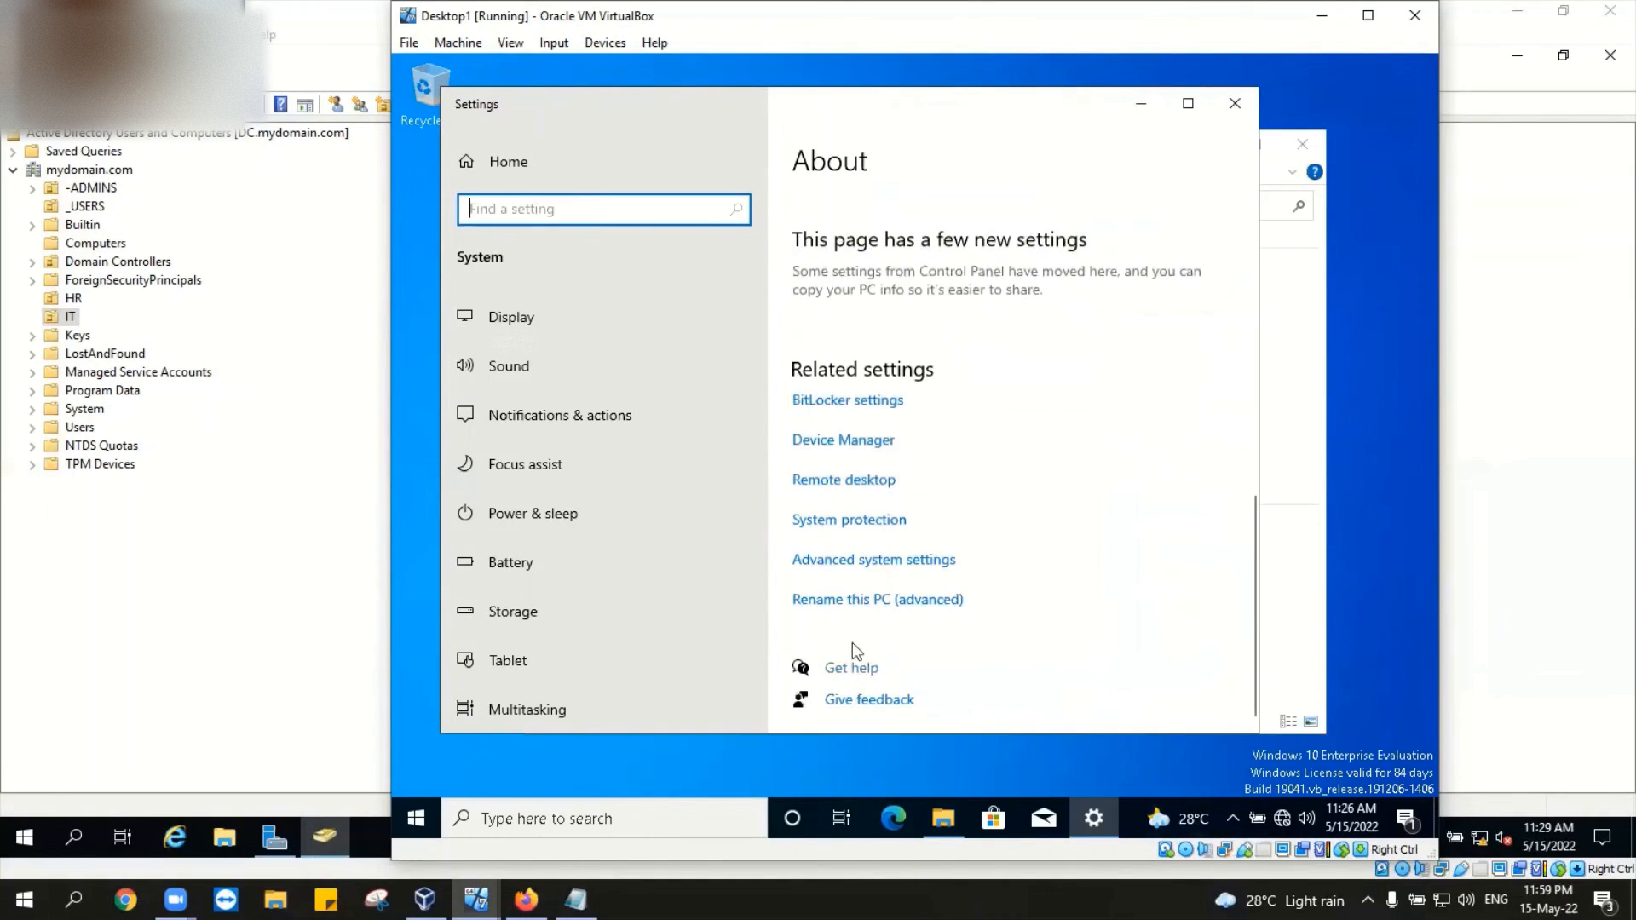
left_click(857, 669)
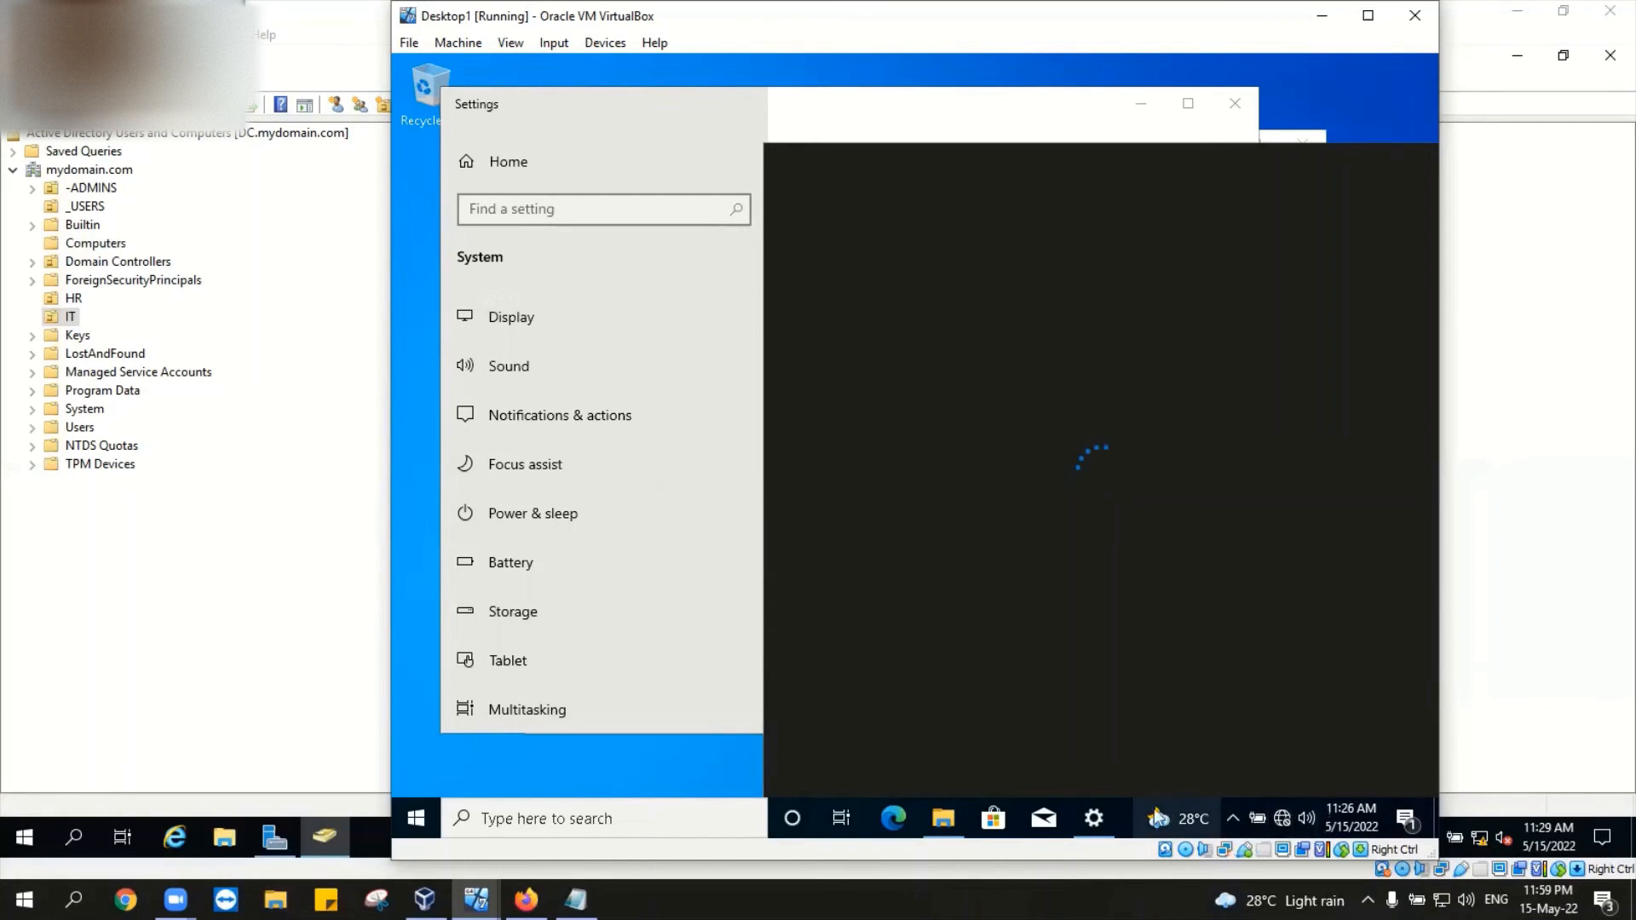
left_click(1113, 816)
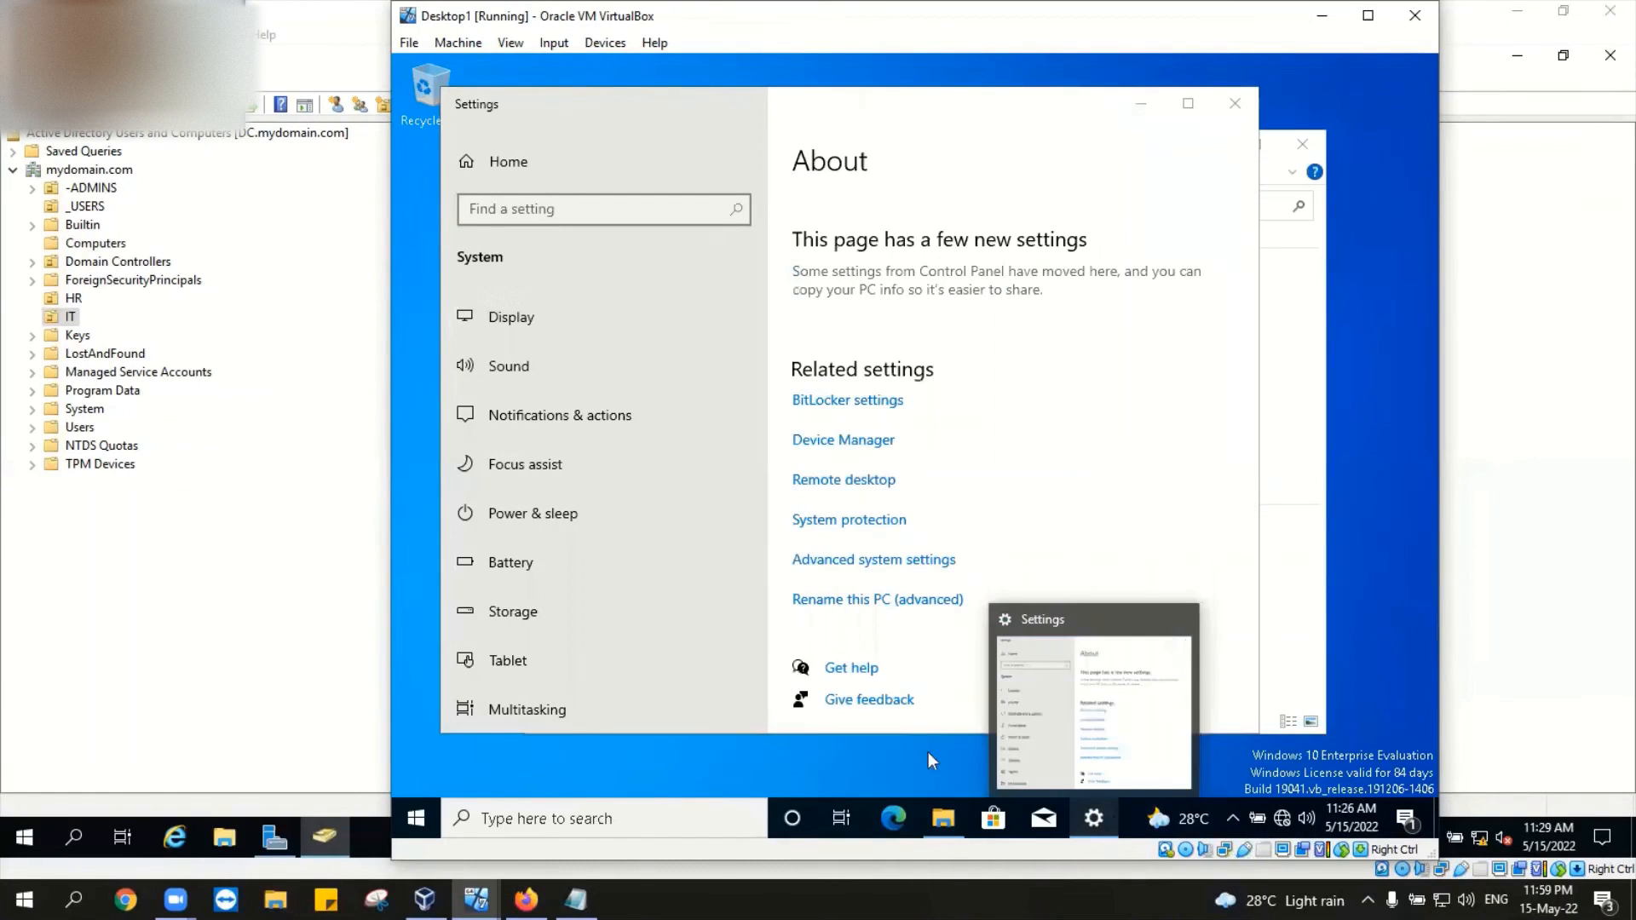
Step: In Advanced system settings, change Desktop1's membership from mydomain.com to workgroup WORKGROUP
left_click(890, 562)
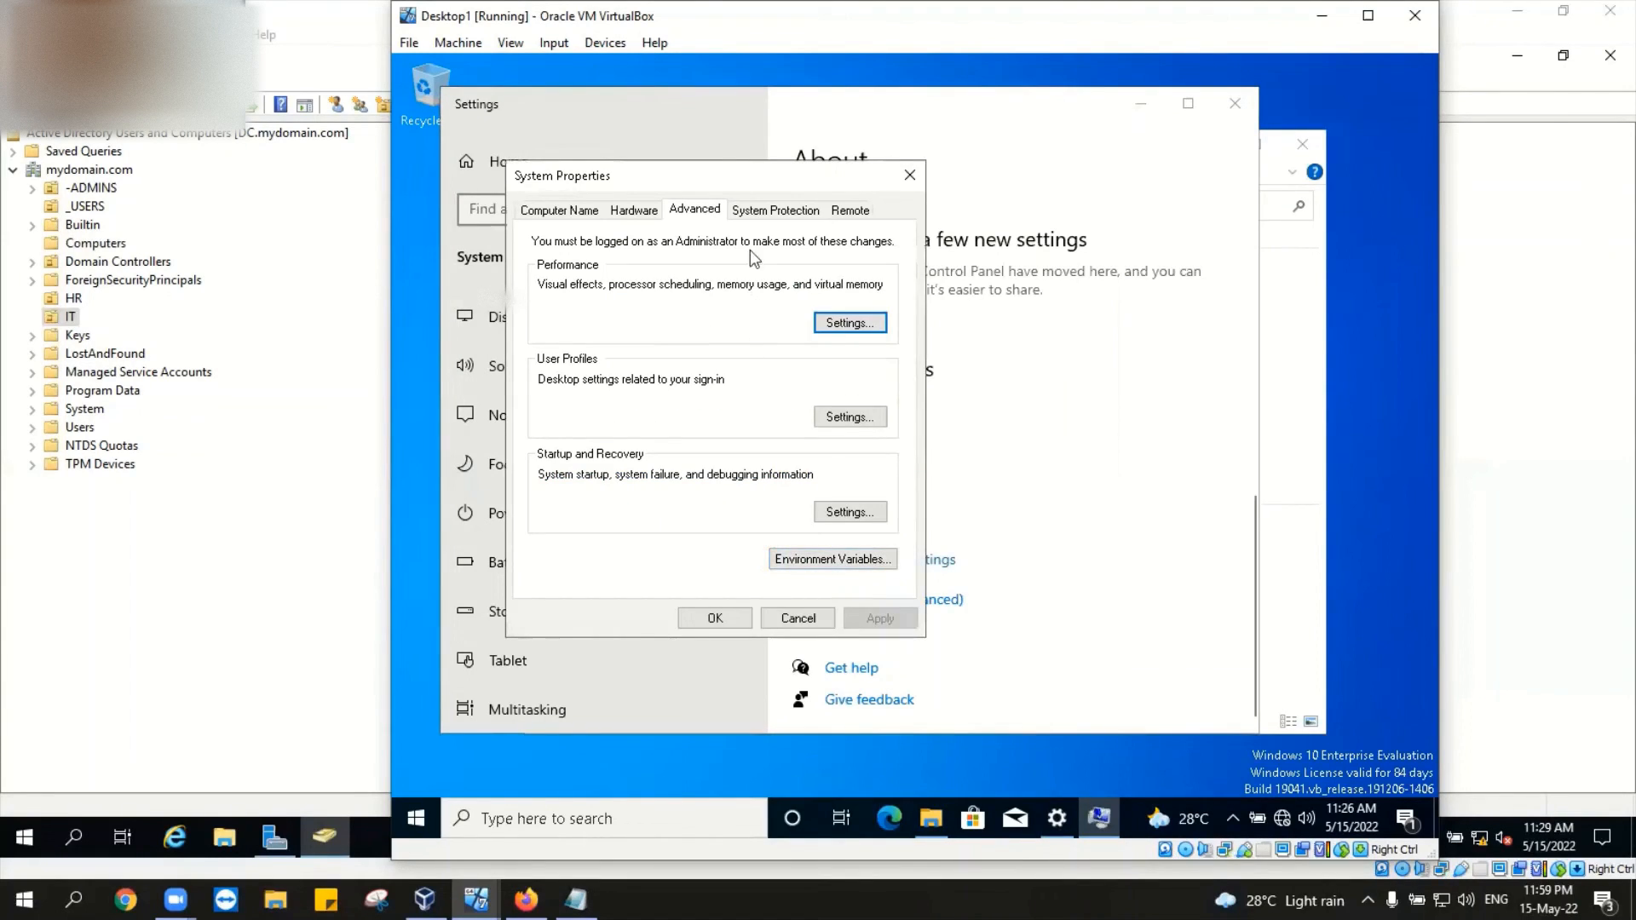
left_click(547, 213)
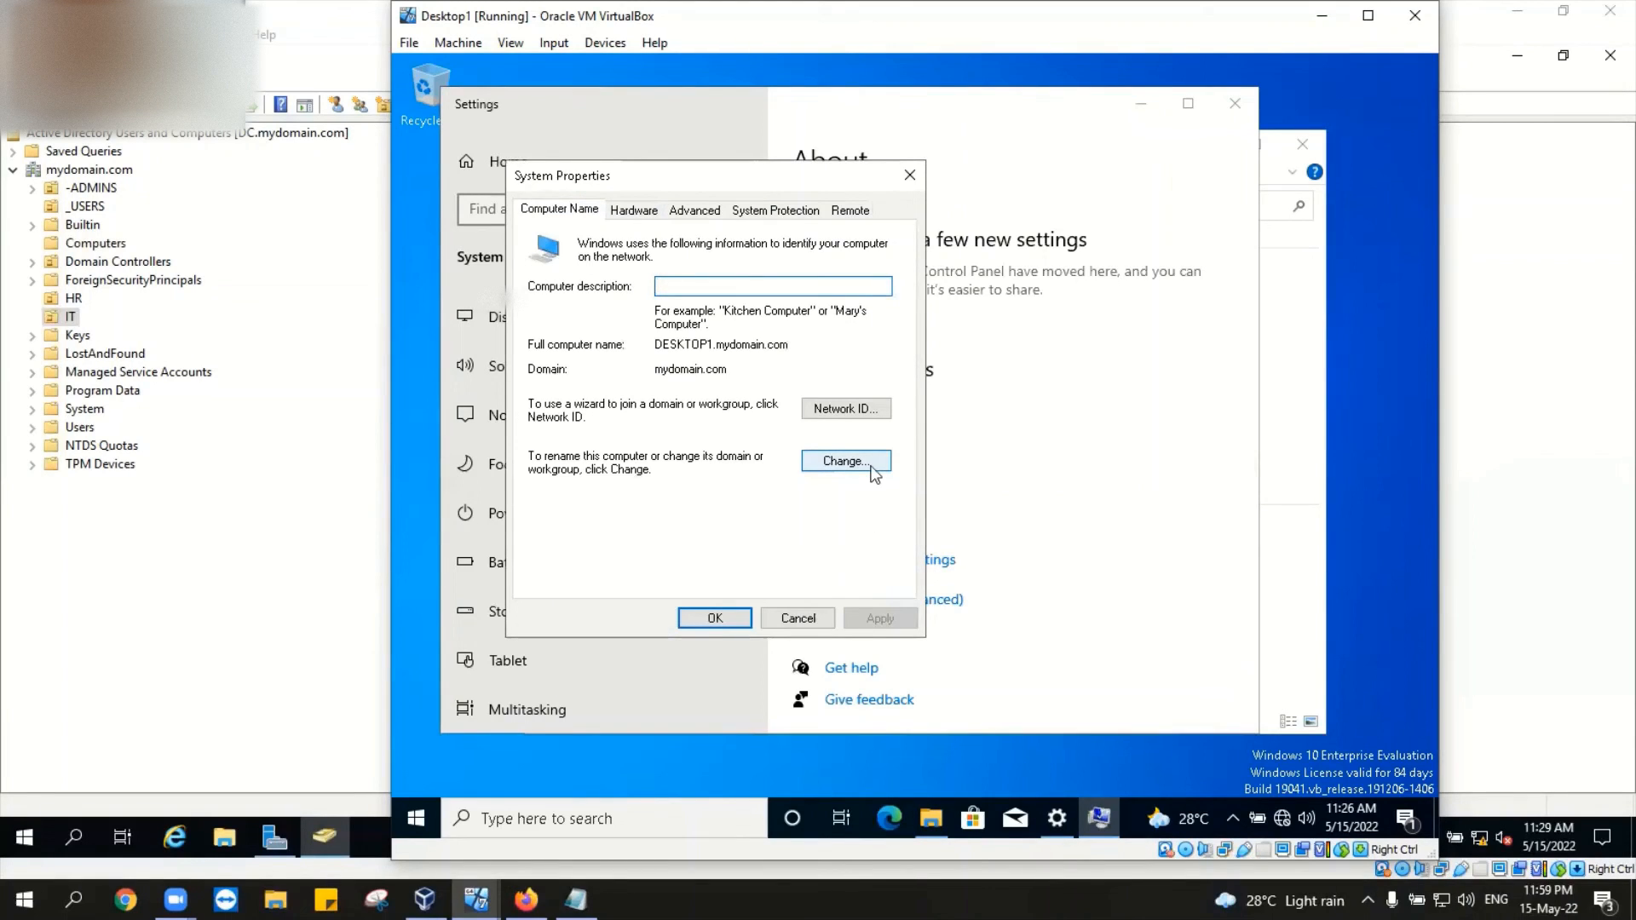
left_click(871, 468)
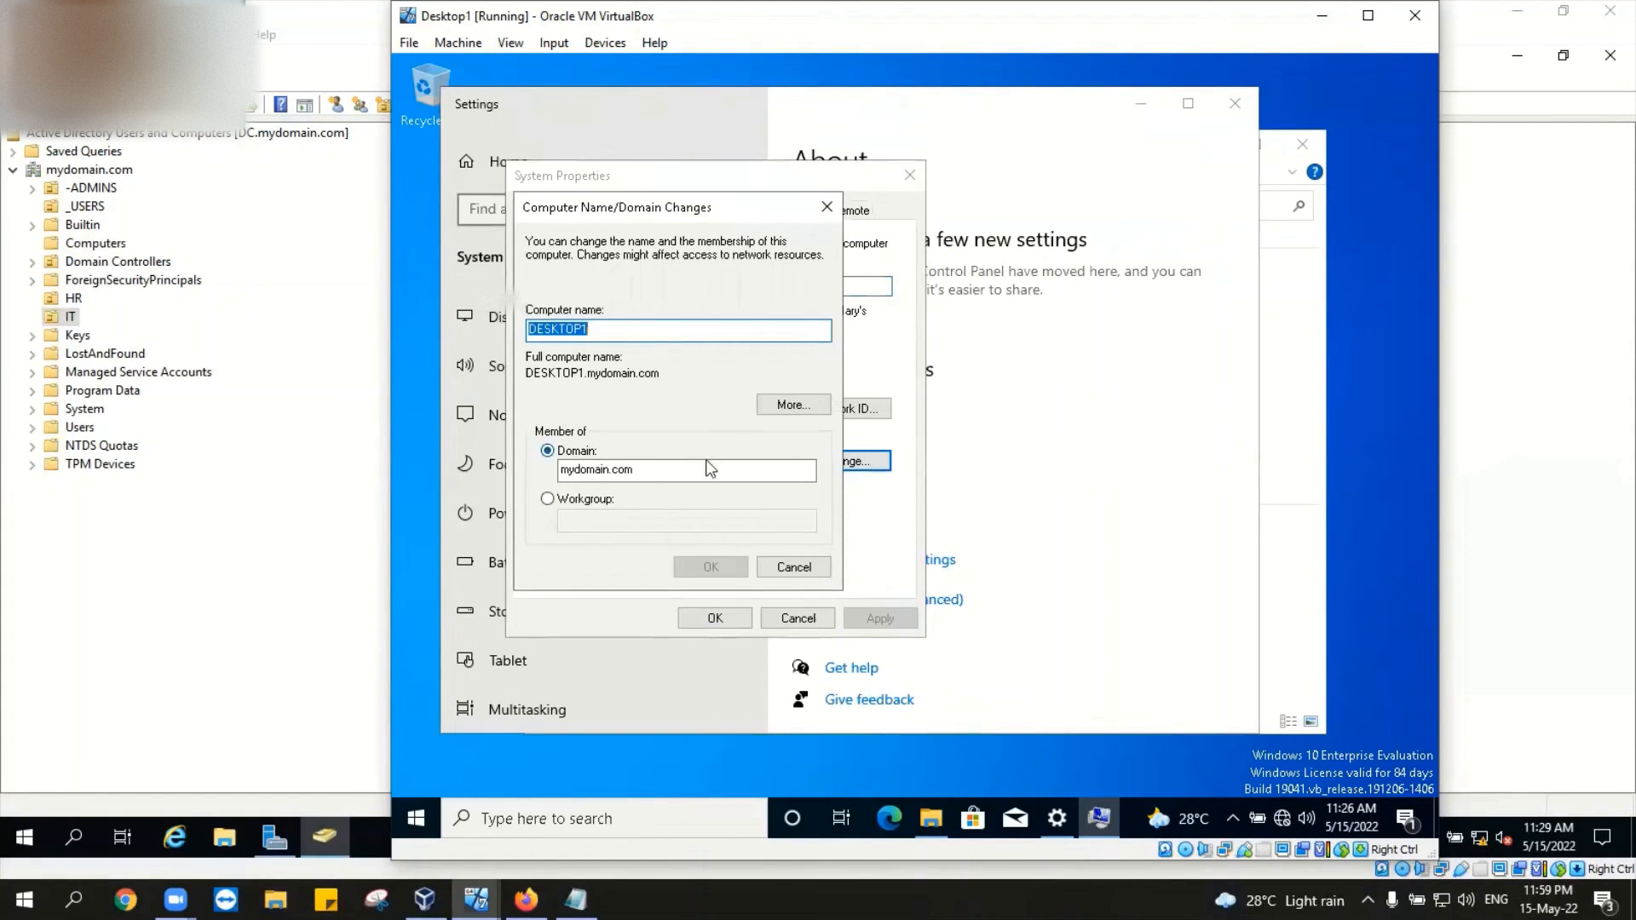
left_click(548, 499)
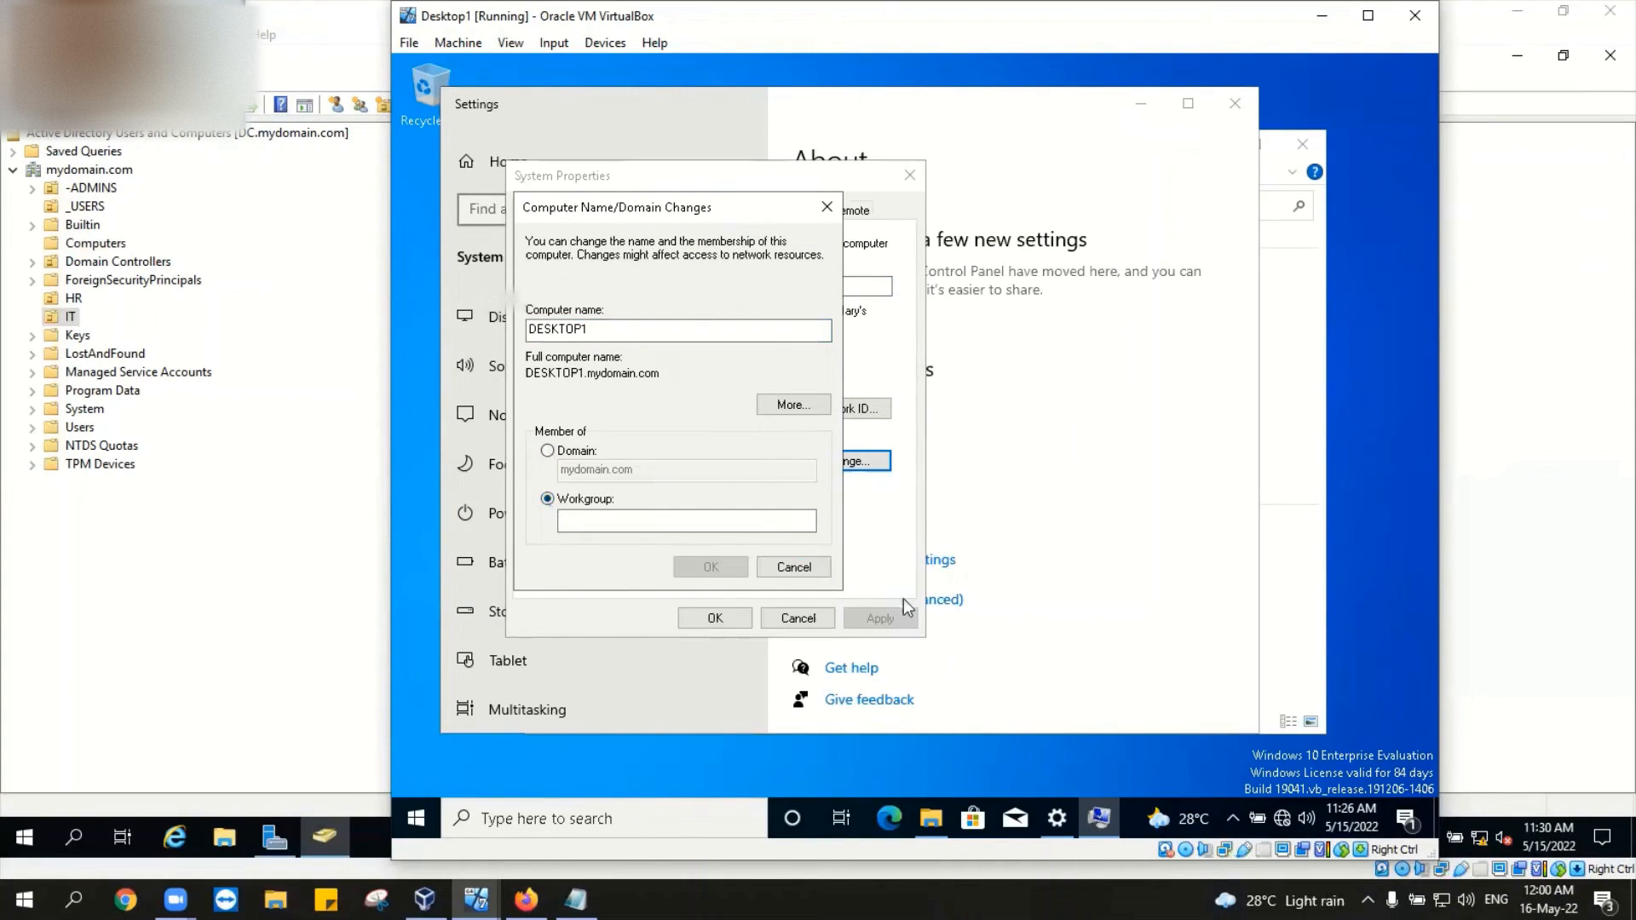
left_click(690, 518)
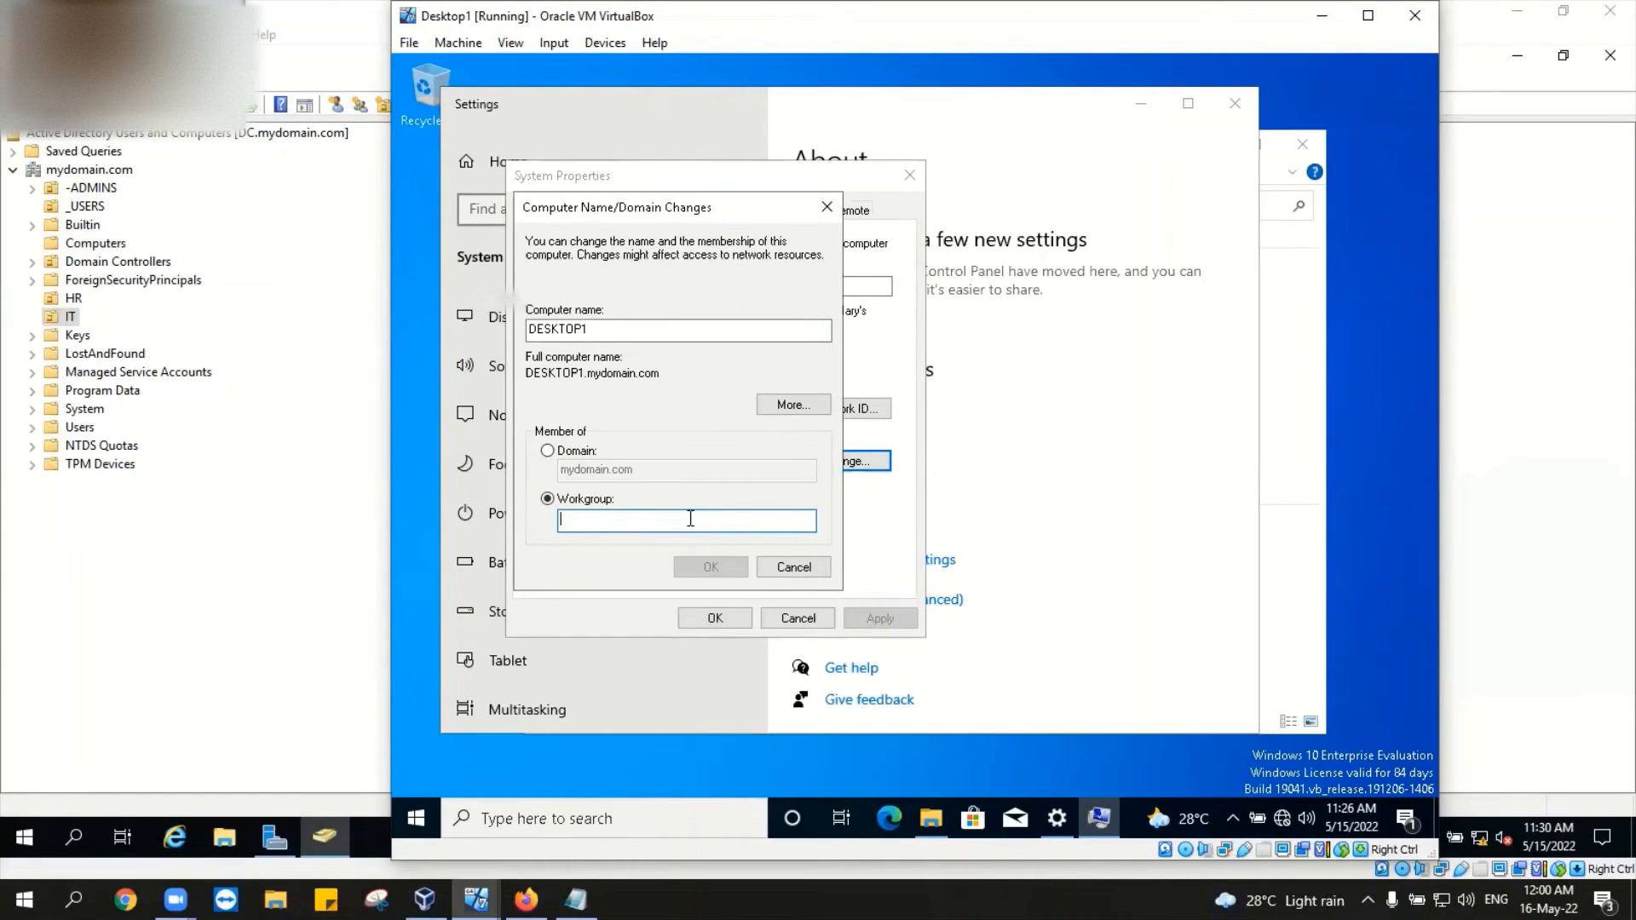
type("WORKG")
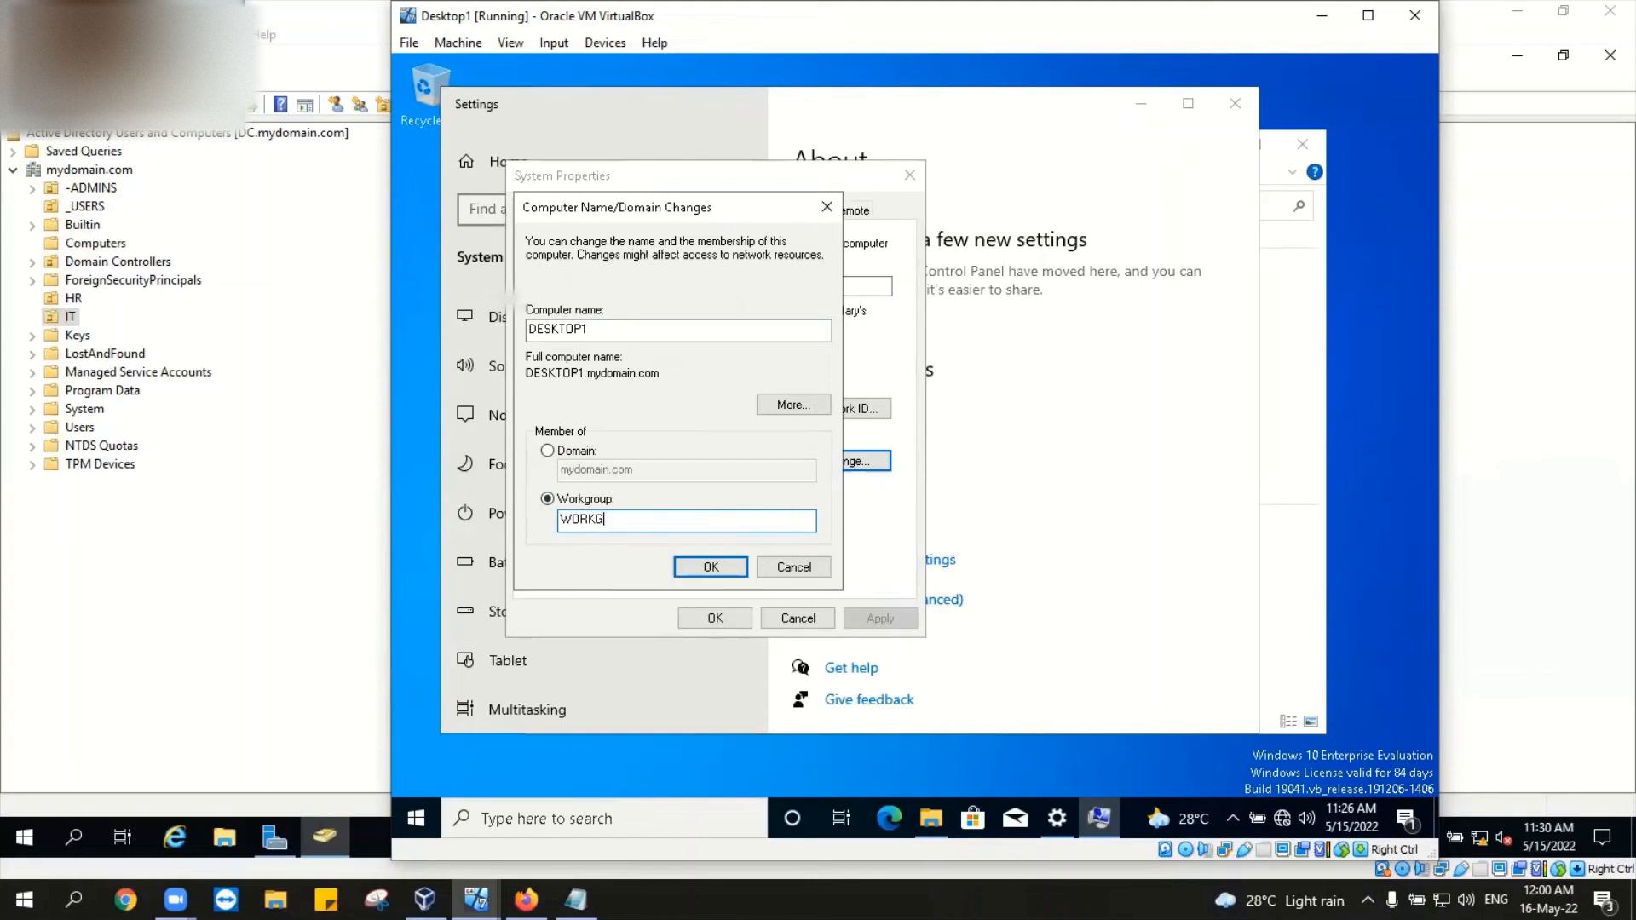
type("ROUP")
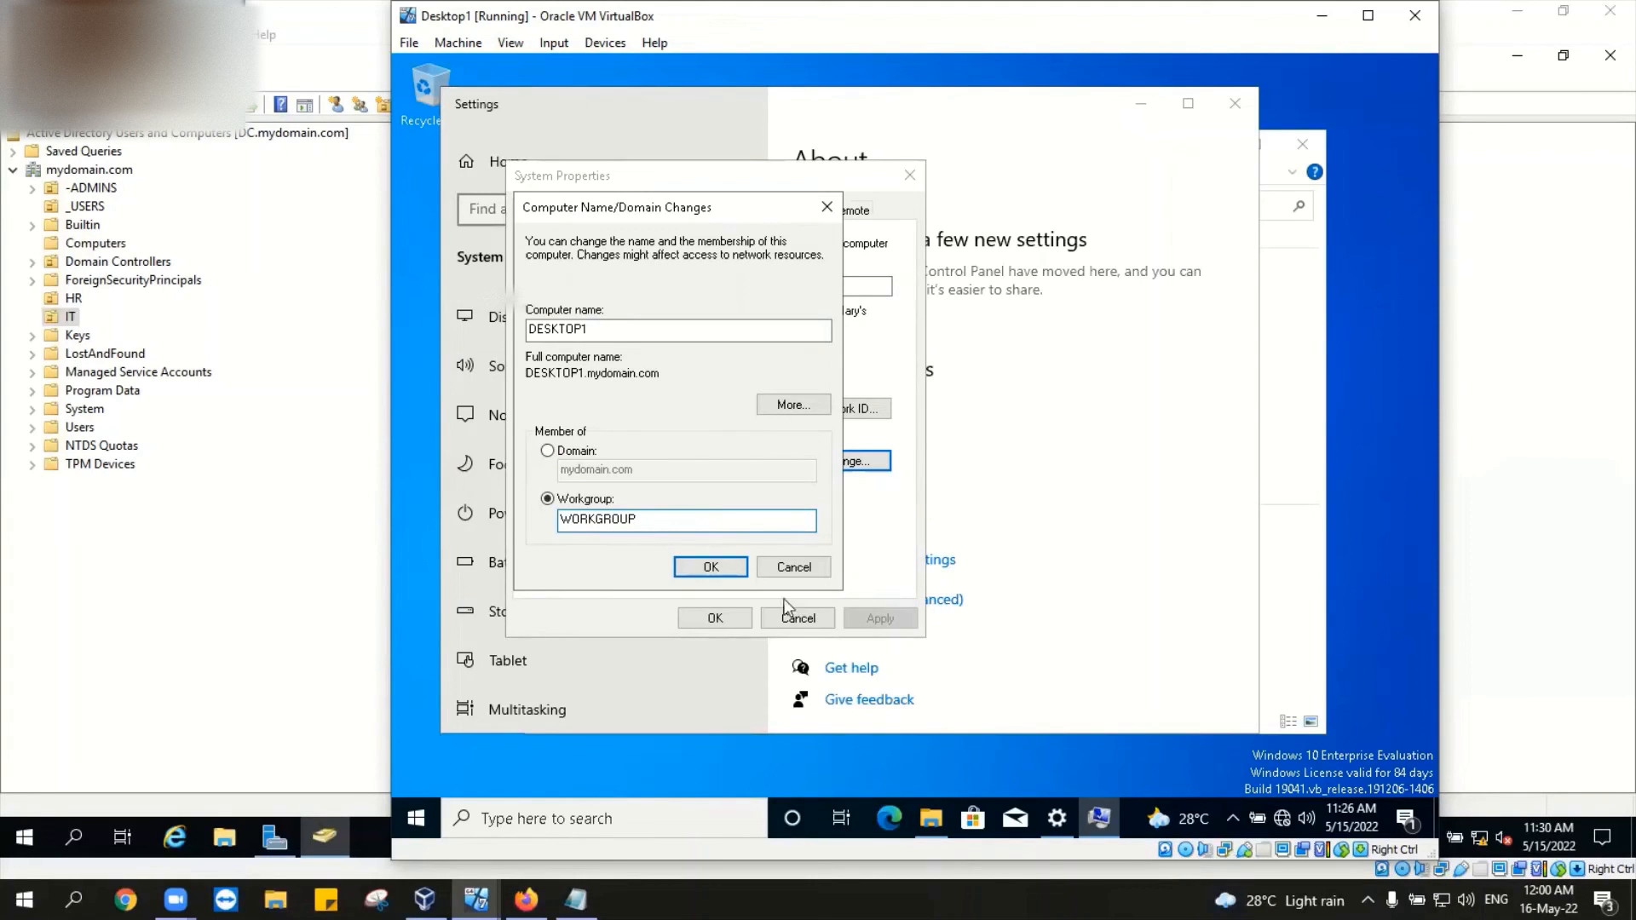
left_click(712, 566)
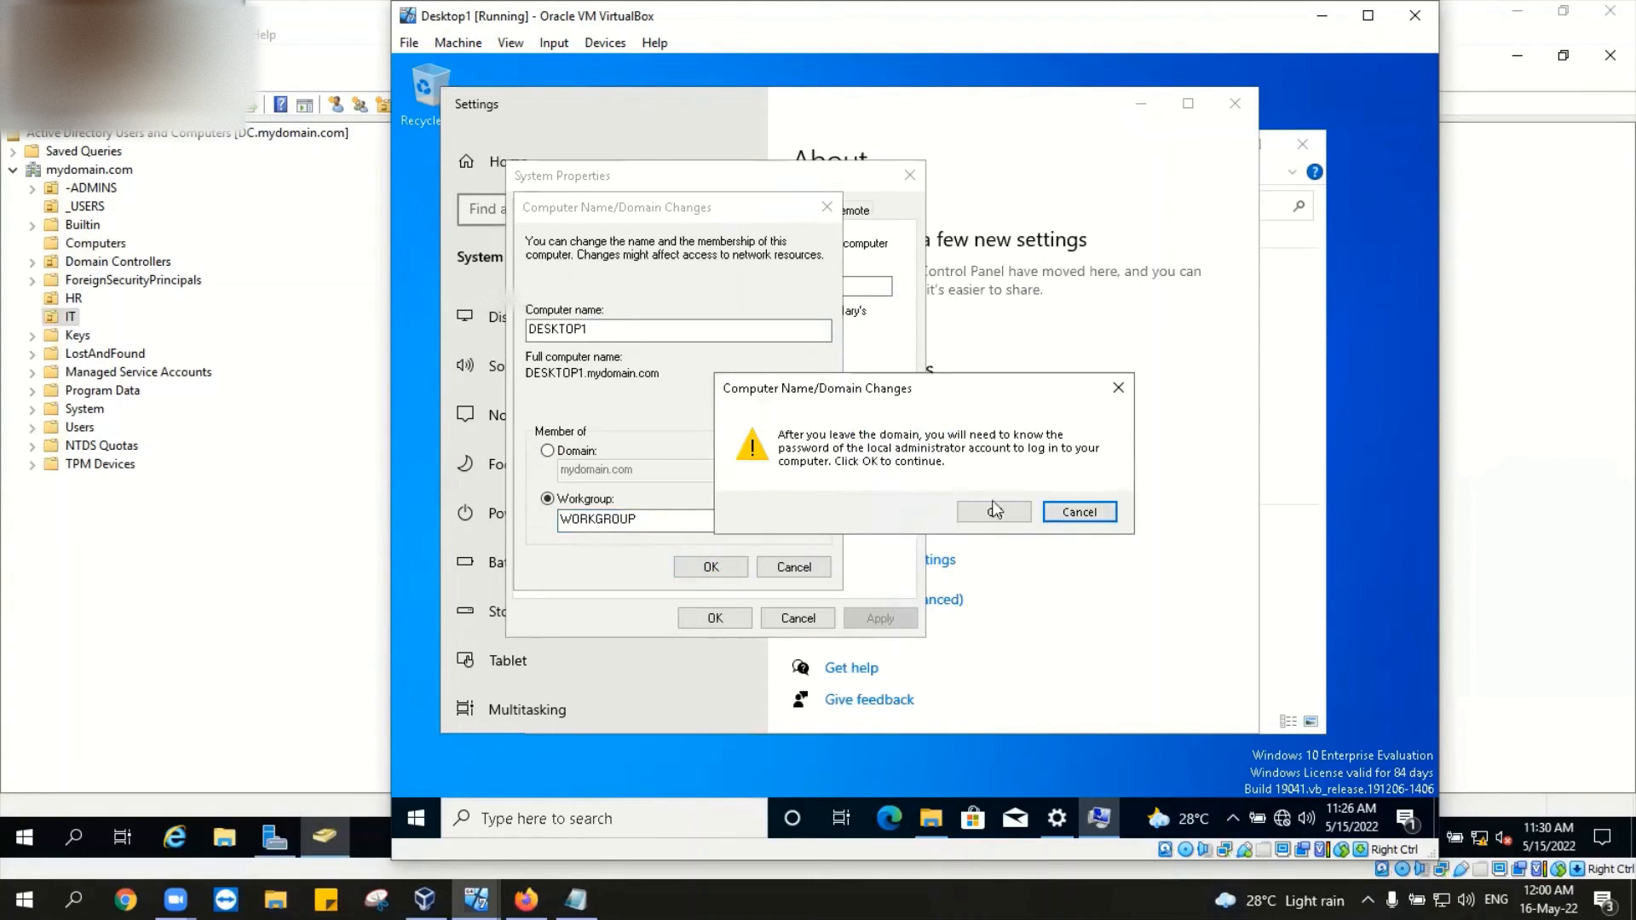
Step: Confirm leaving mydomain.com and supply the domain administrator credentials on Desktop1
left_click(995, 511)
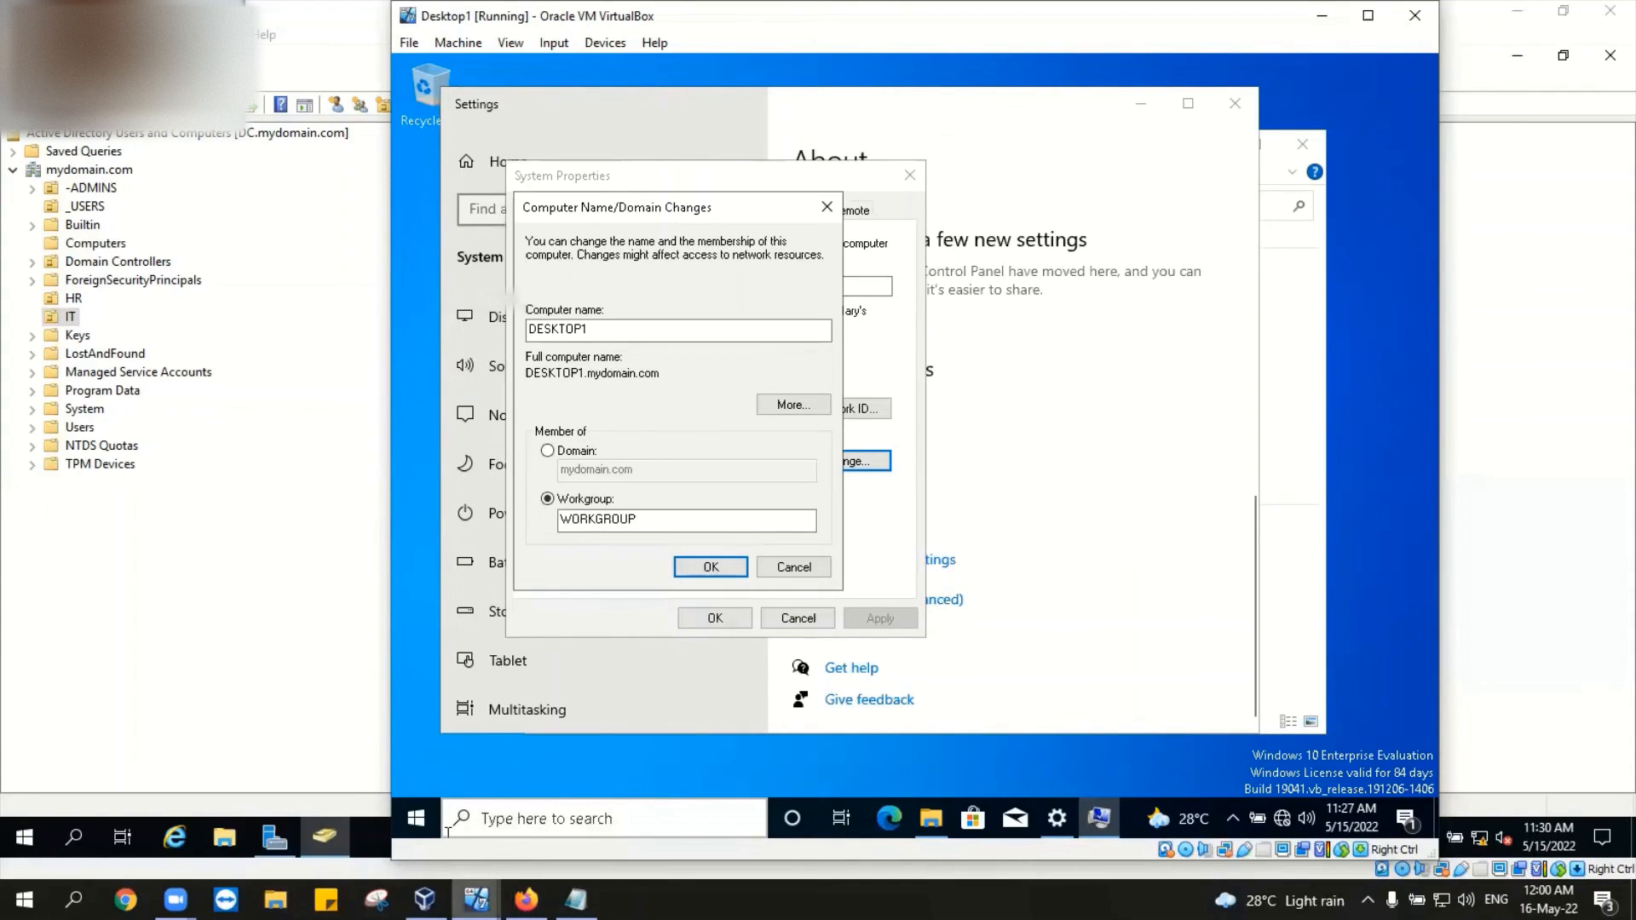
mouse_move(475, 900)
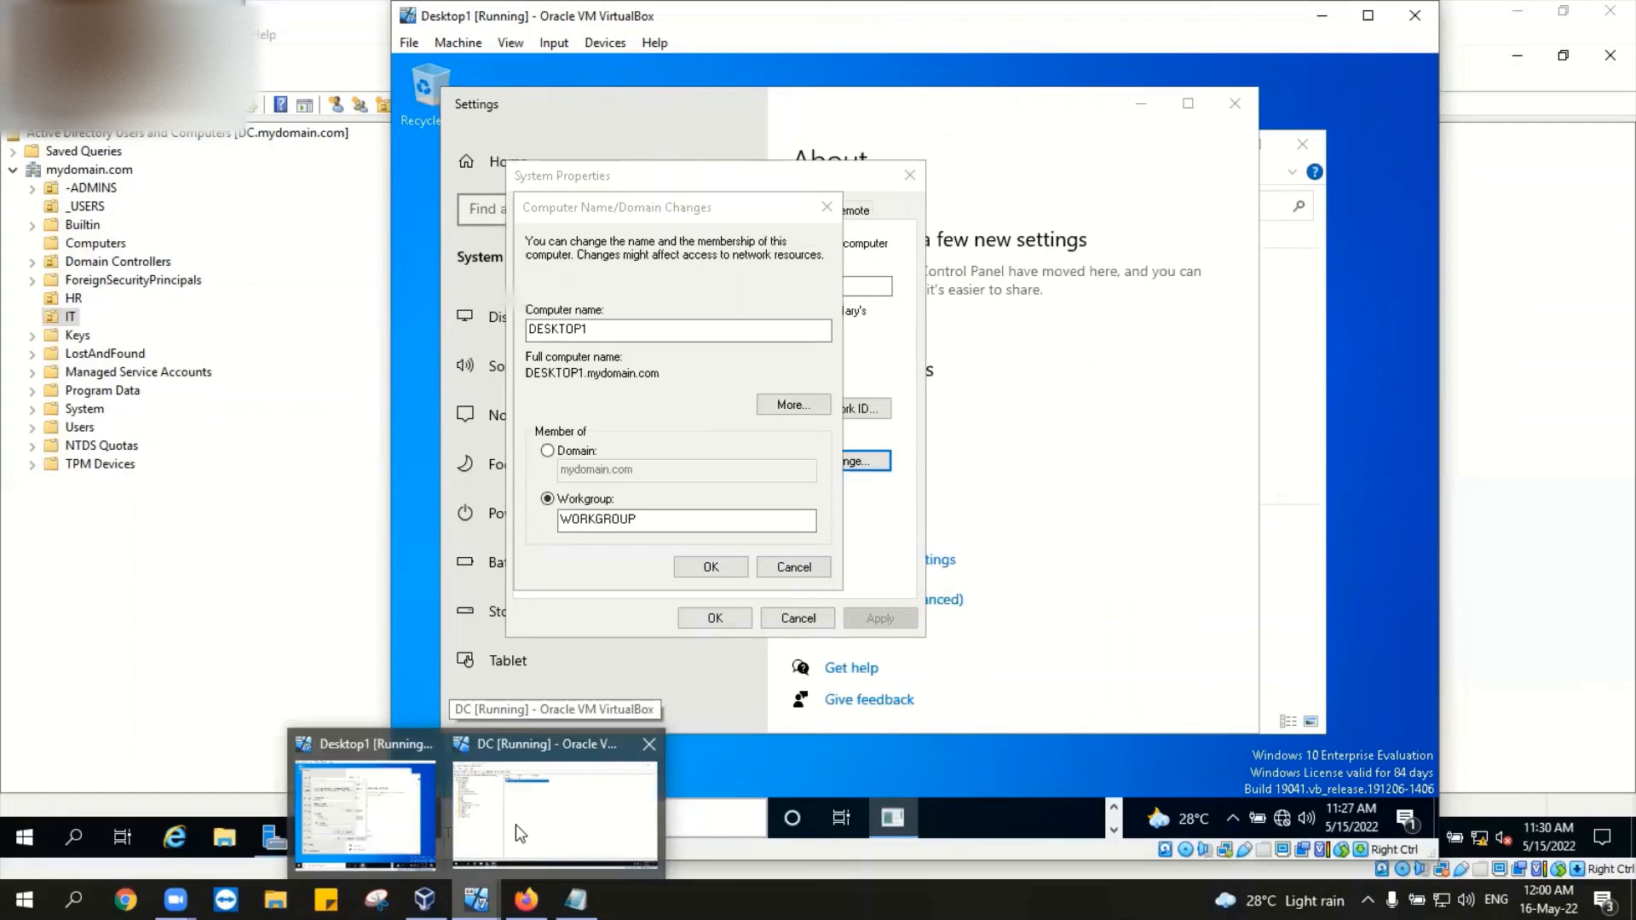
mouse_move(424, 900)
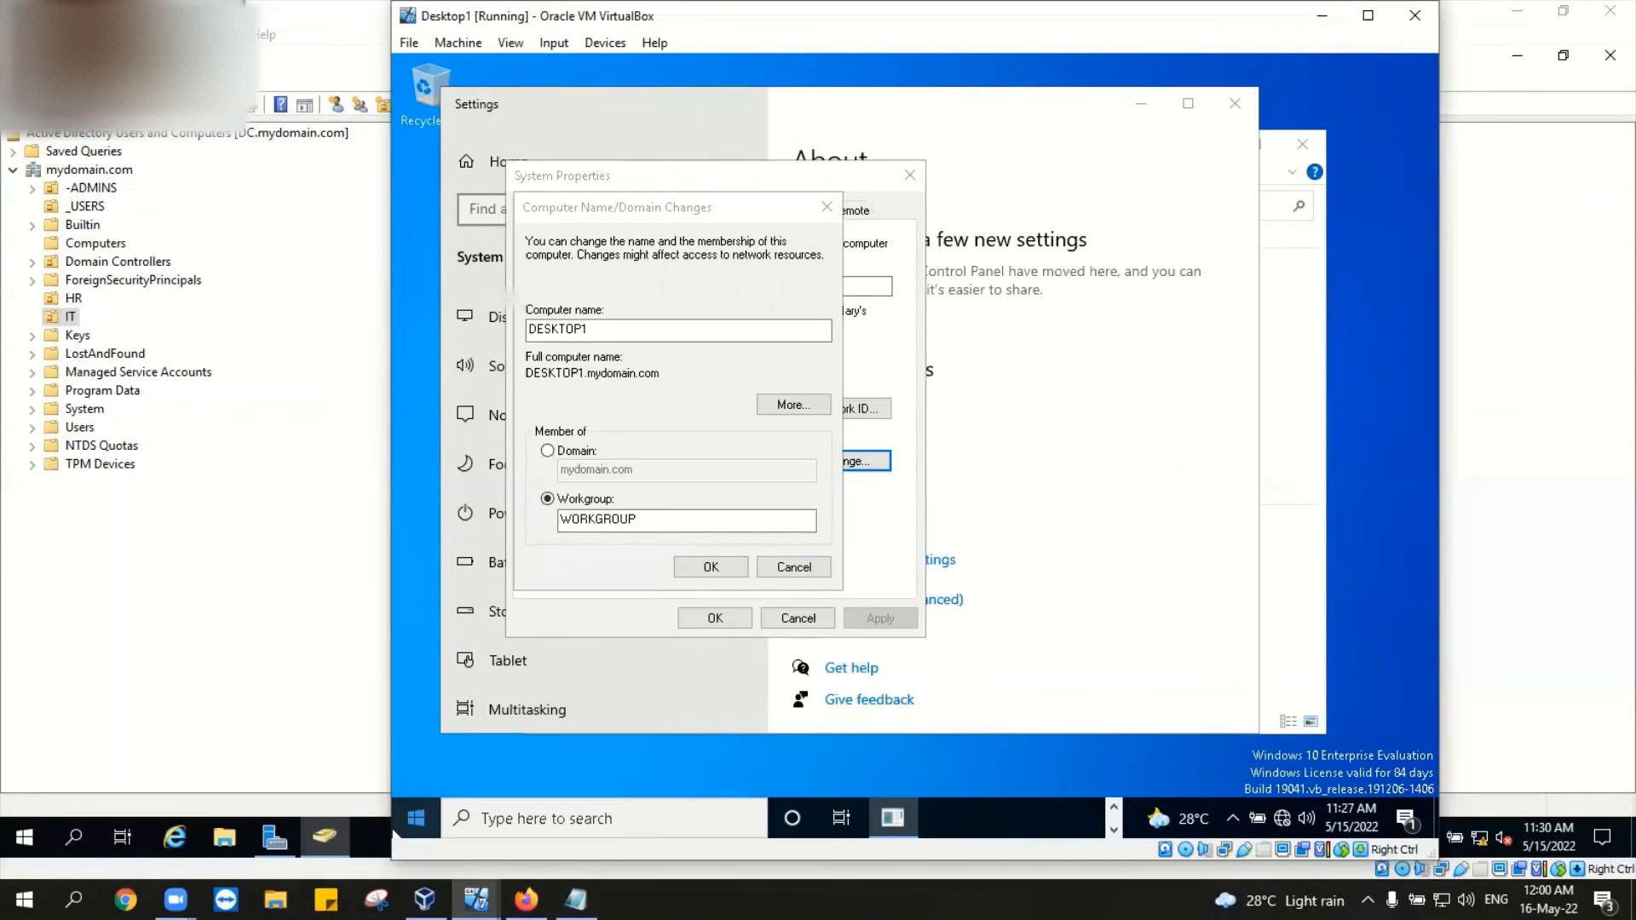
left_click(368, 803)
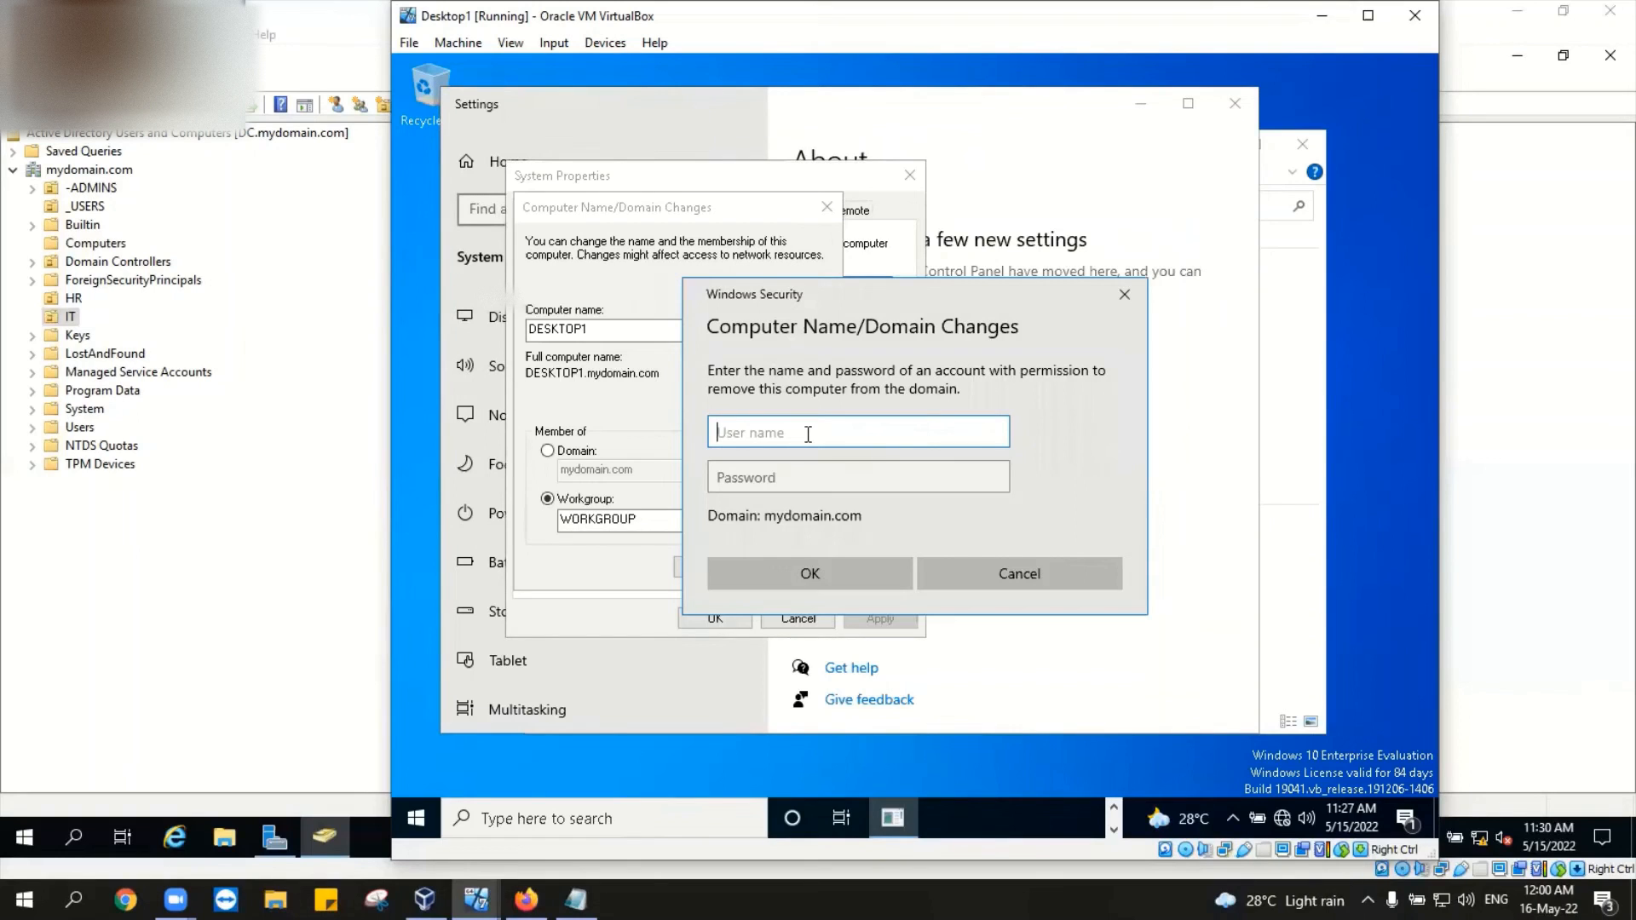
type("administrator")
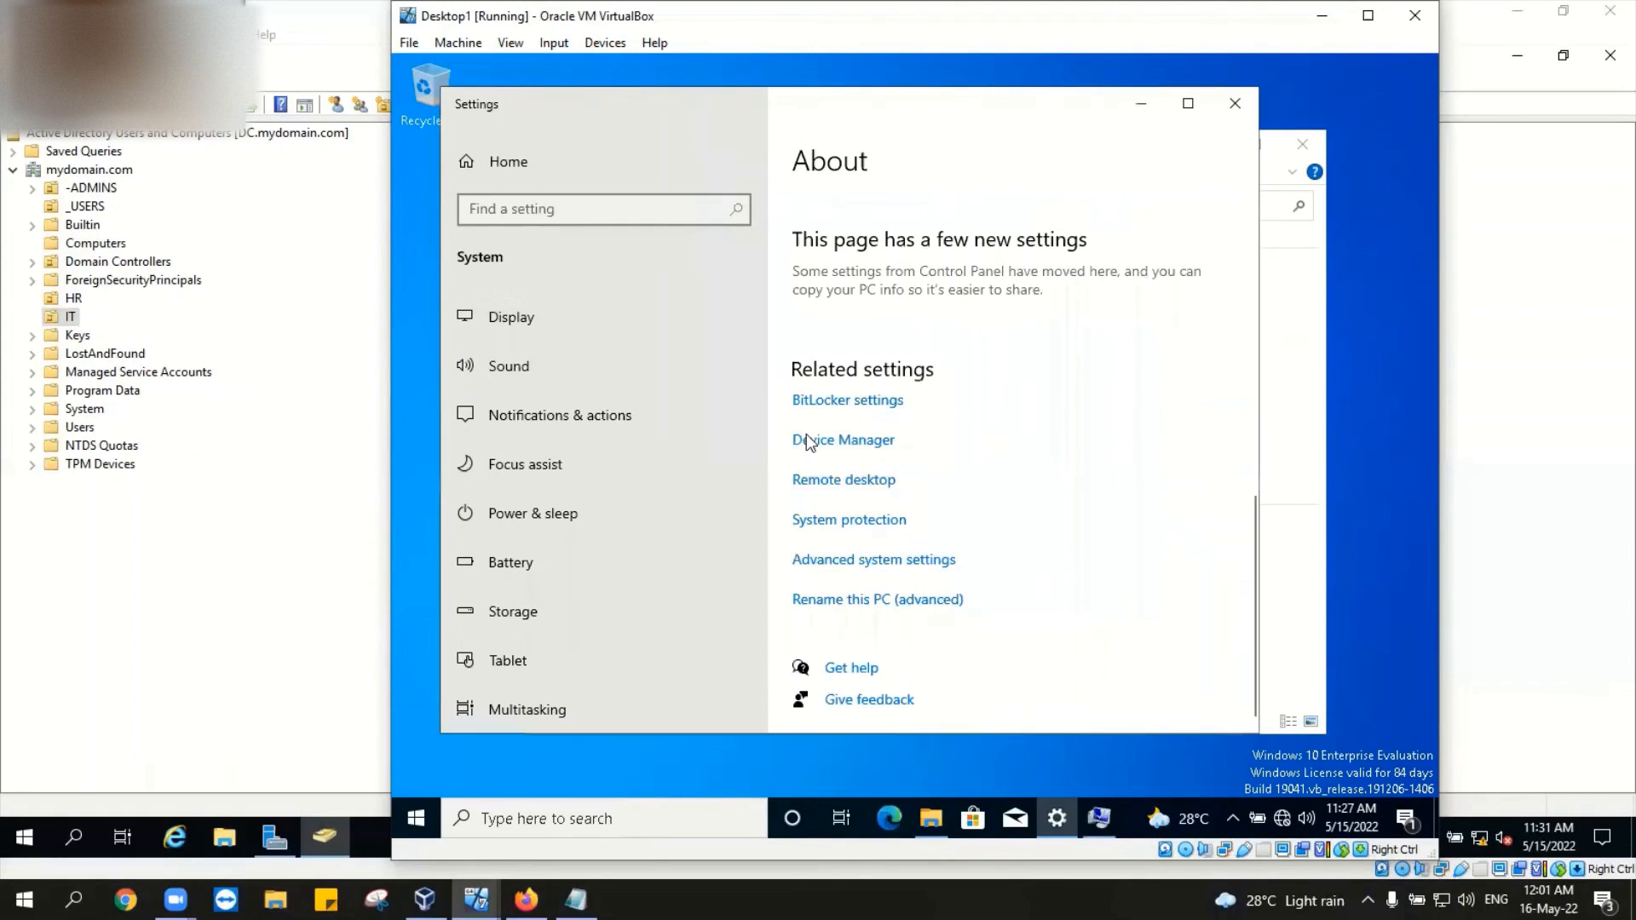
Step: Close the Settings and This PC windows, accept the workgroup change, and bring up the DC VM
left_click(1242, 103)
left_click(1308, 145)
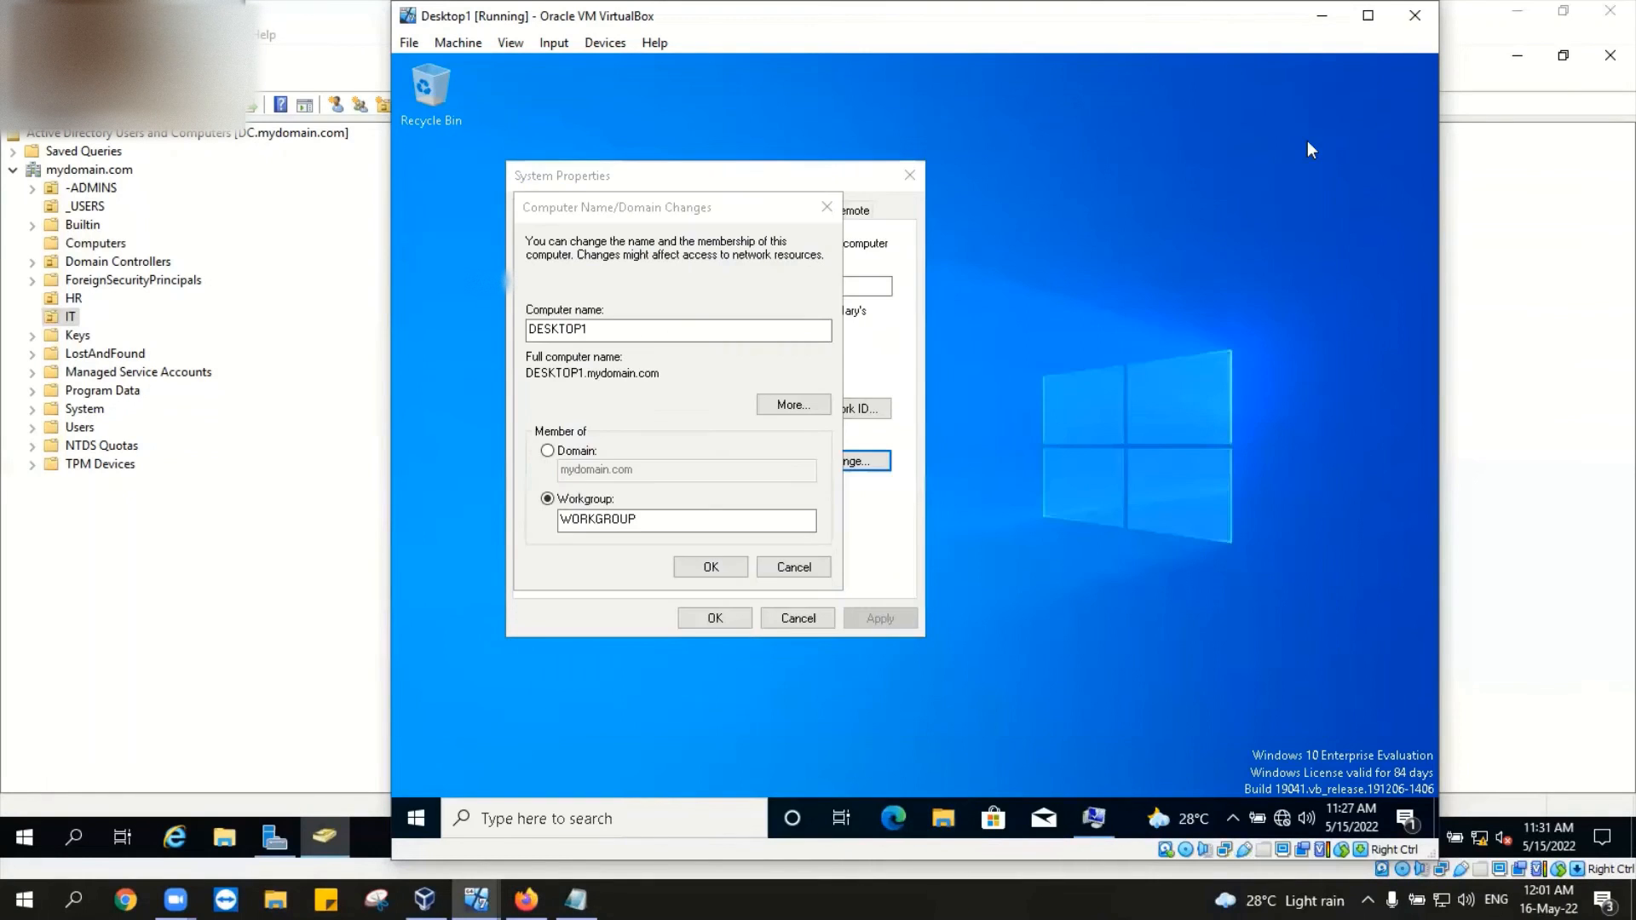
left_click(714, 568)
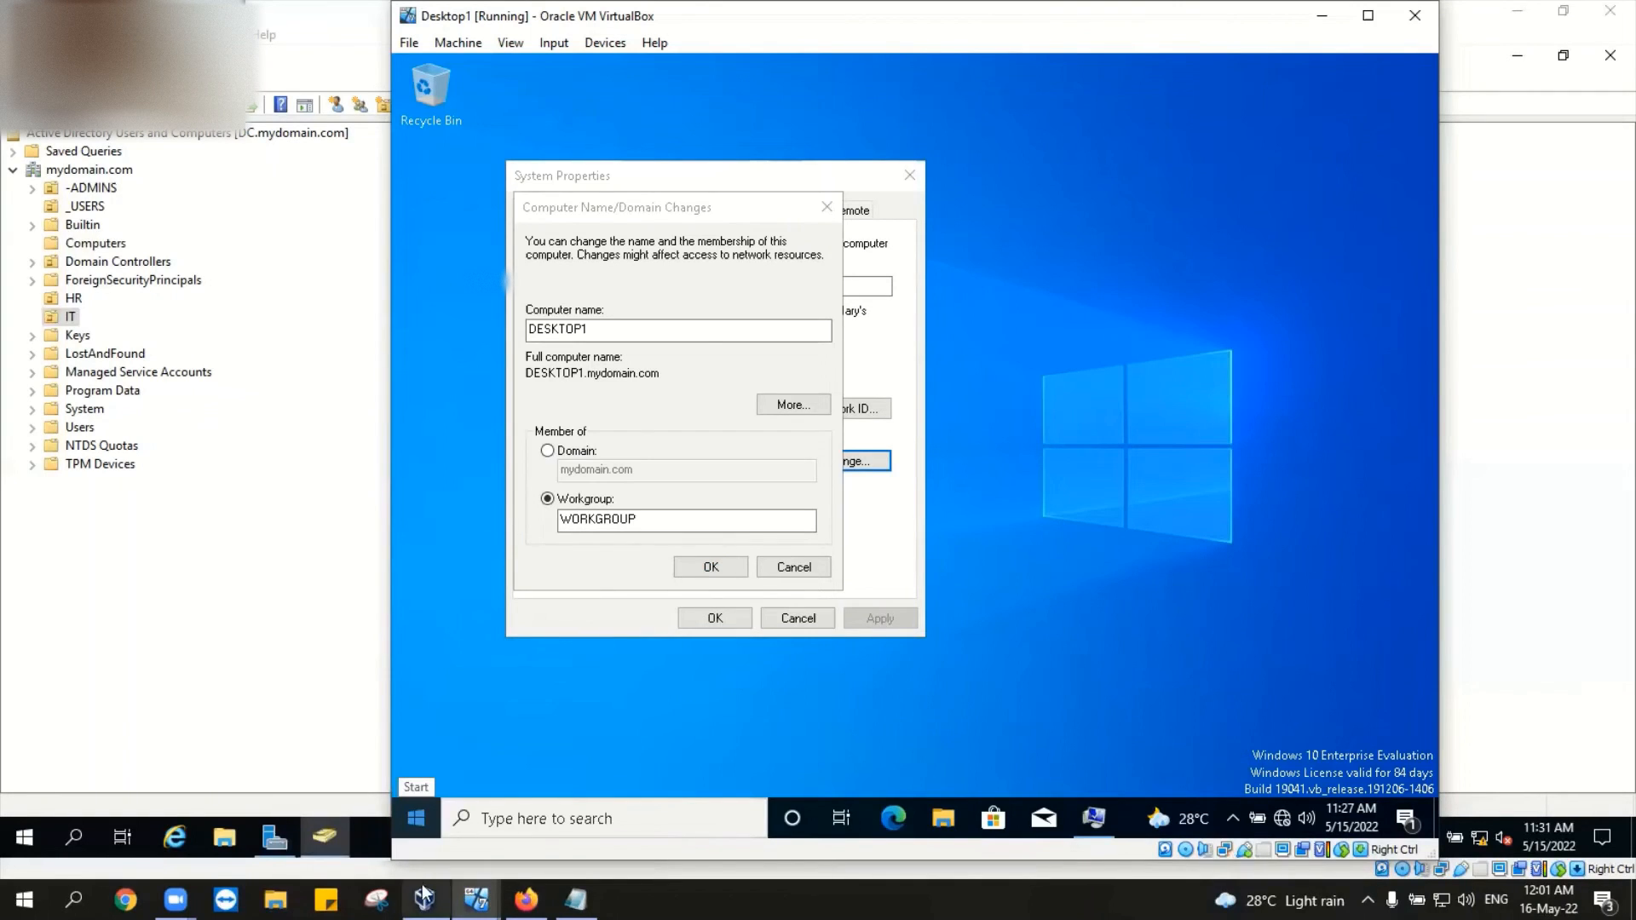
left_click(475, 899)
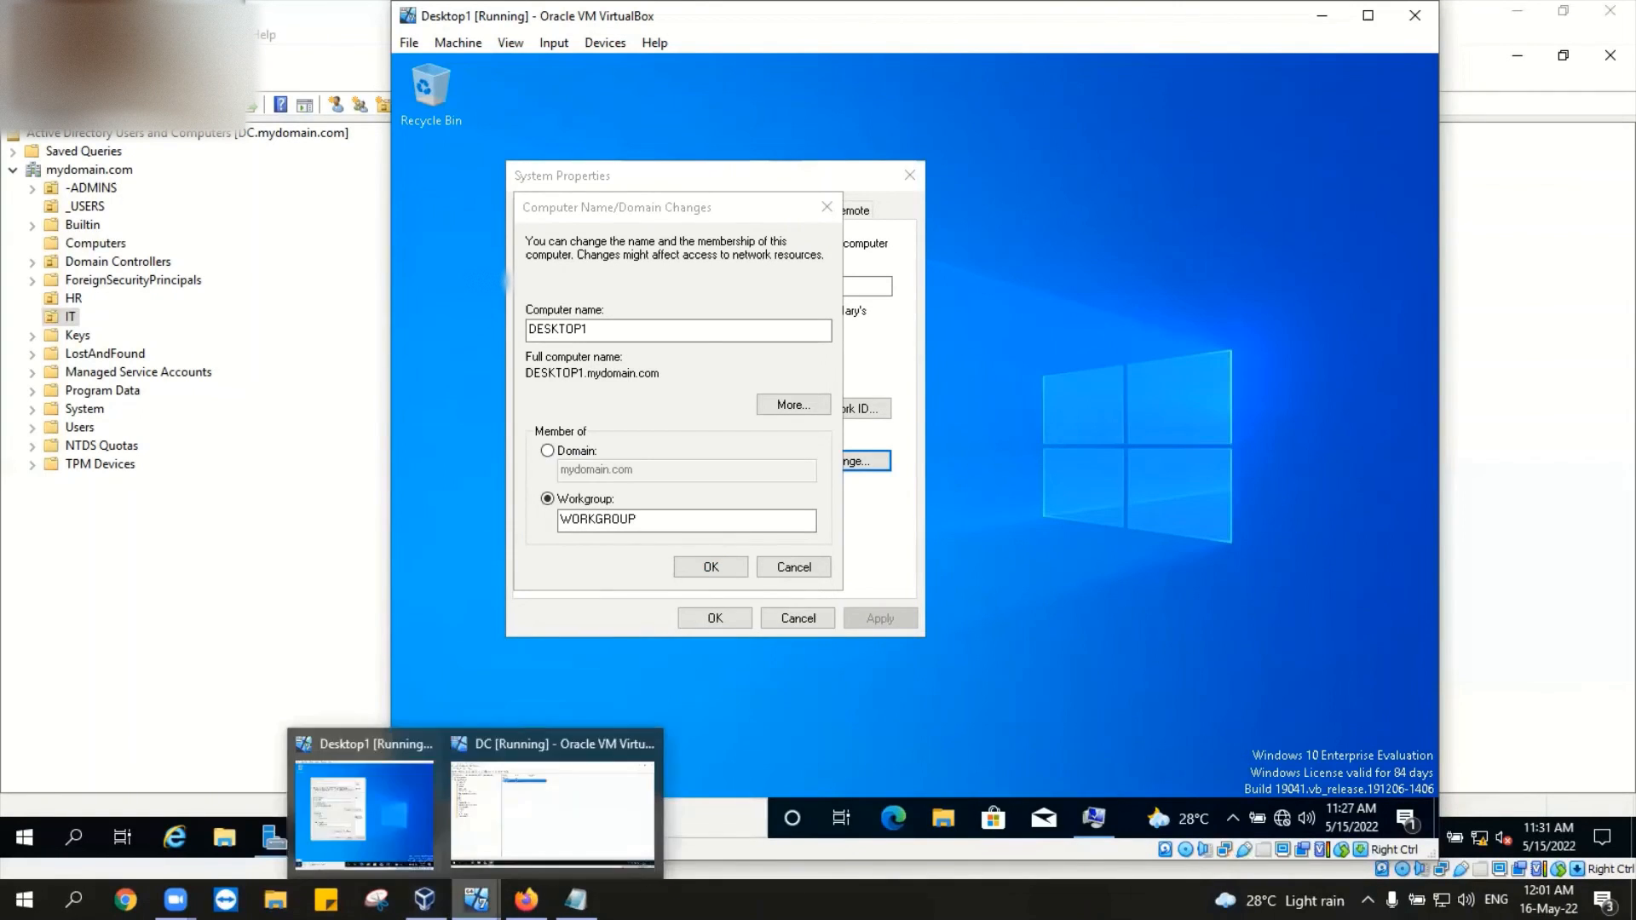
left_click(534, 821)
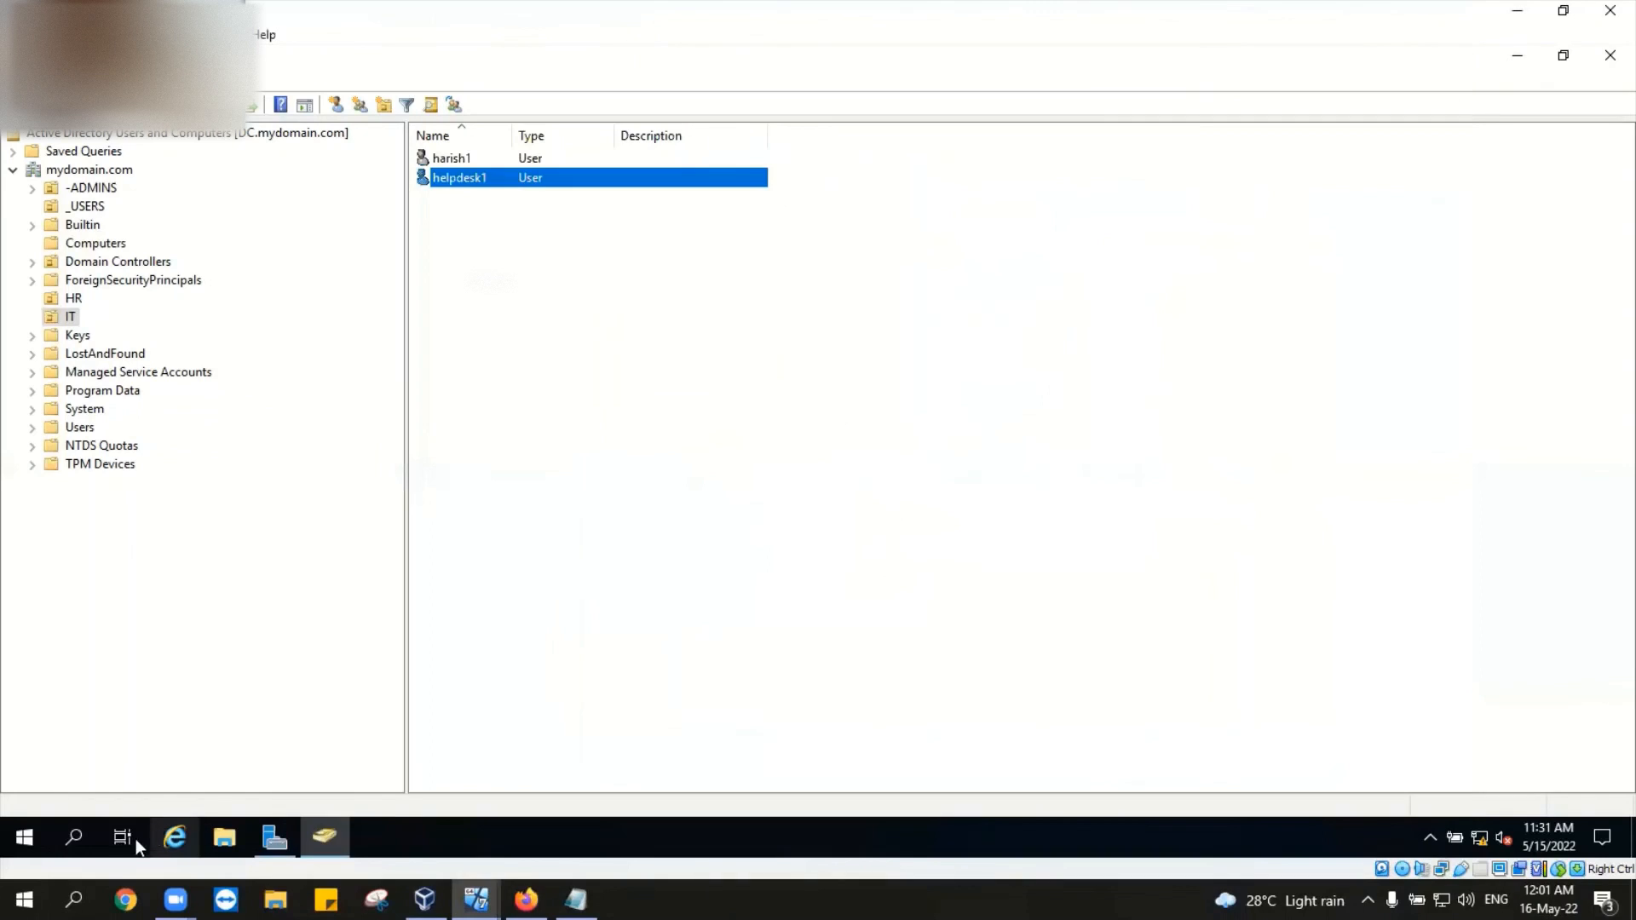
Step: Launch Command Prompt on the DC by searching for cmd
left_click(75, 838)
type("cmd")
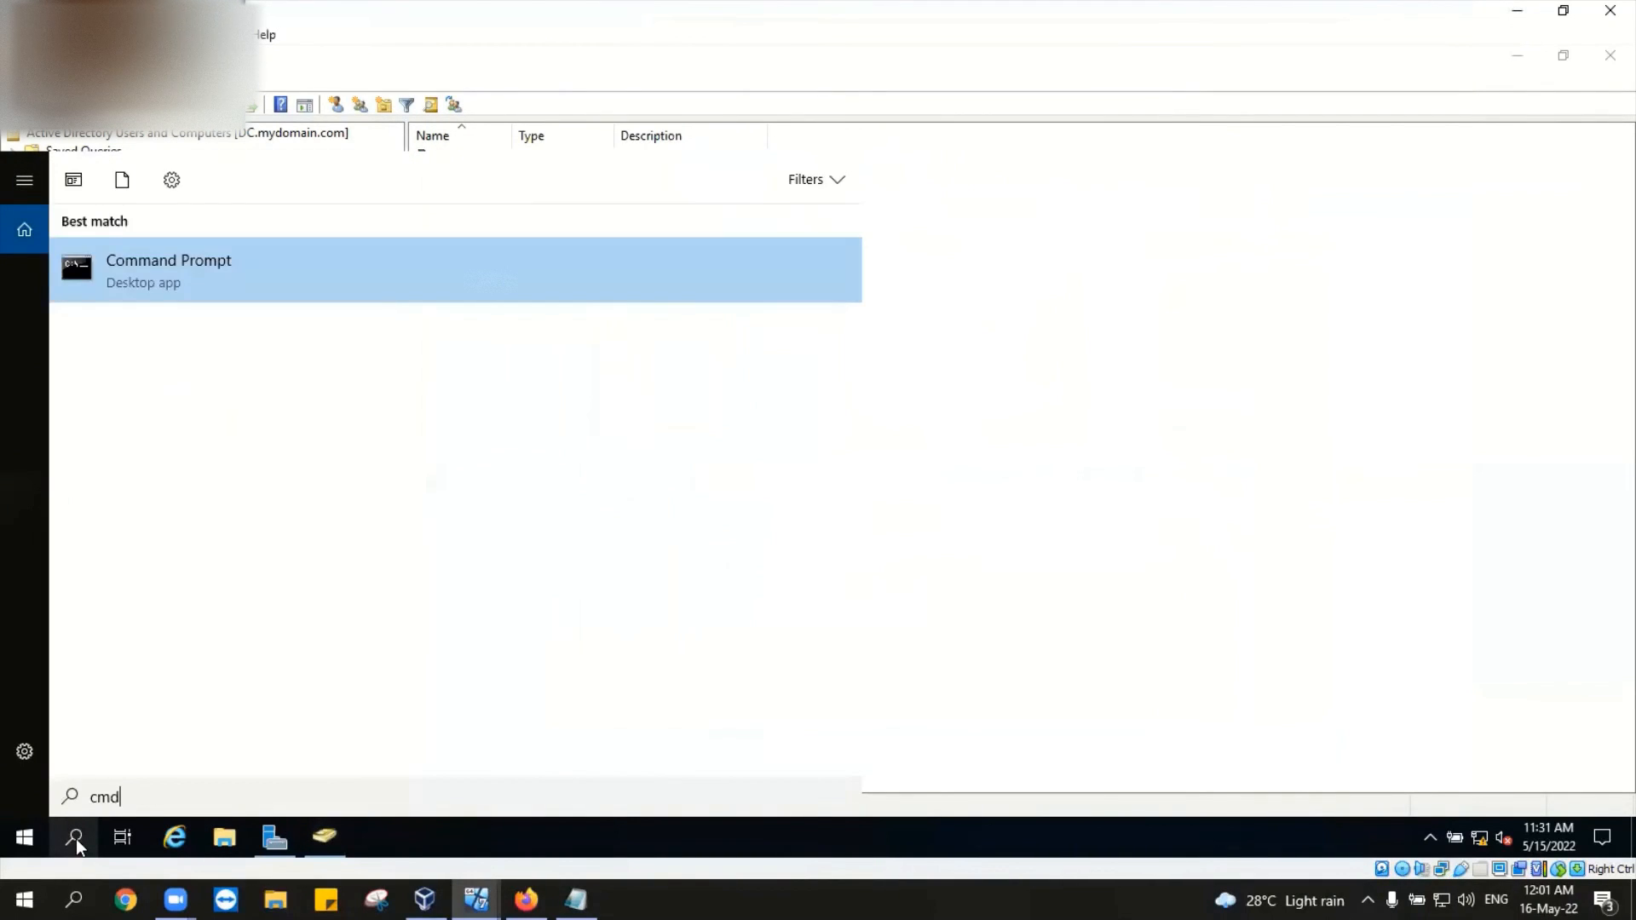
key("Return")
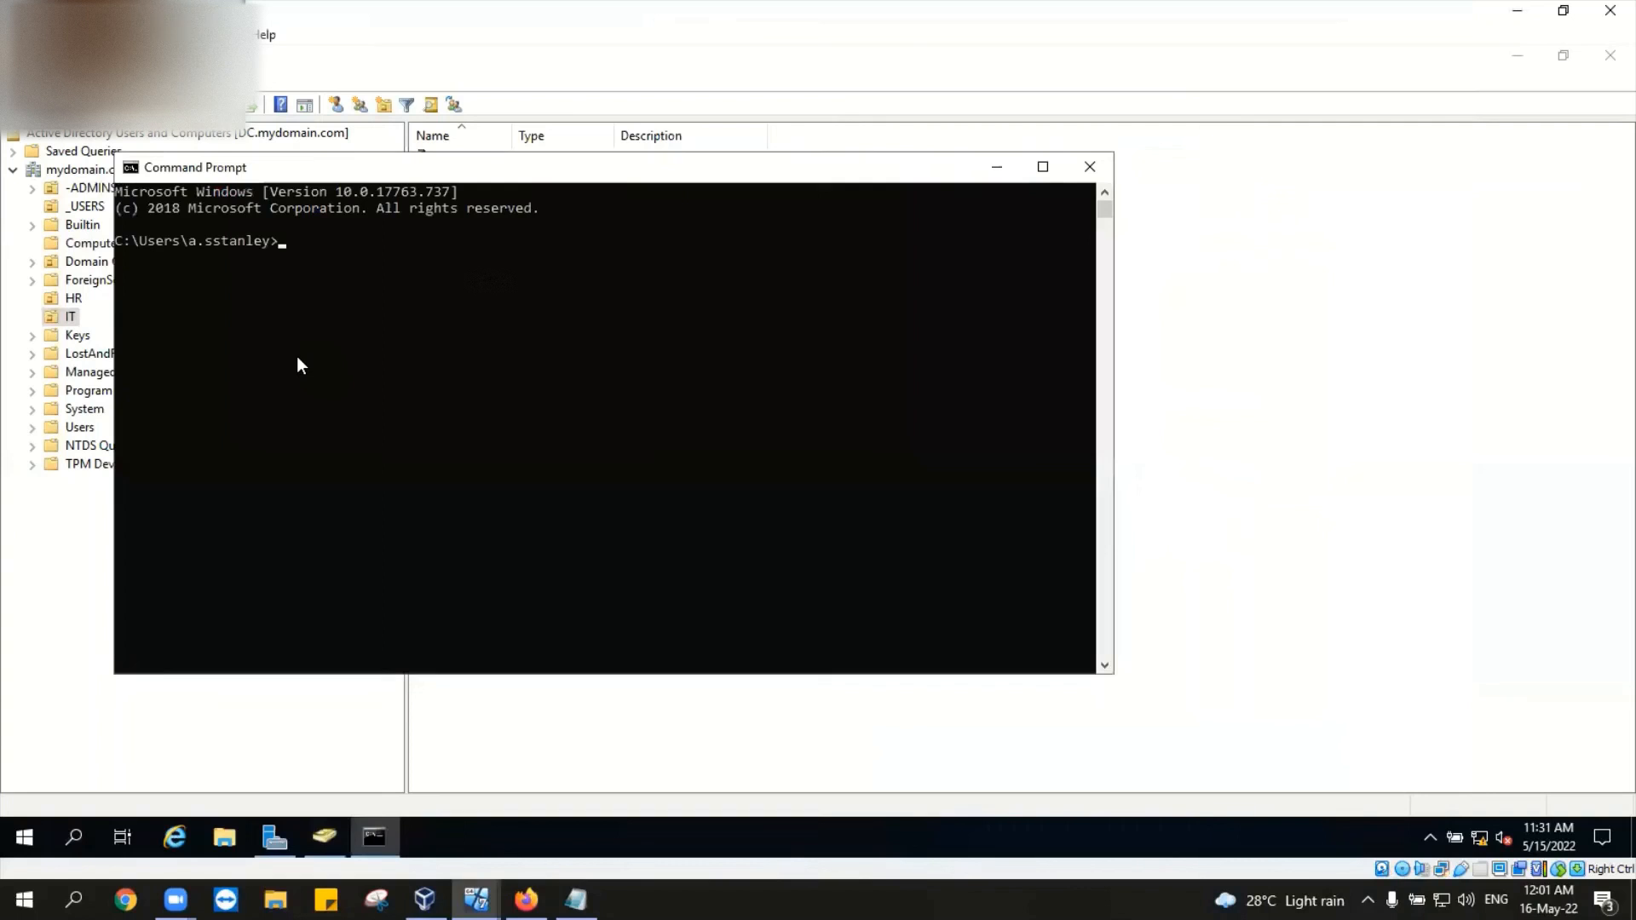
Step: Run net user for the HR user's account with /domain, which returns System error 5: Access is denied
type("net user jessy /doman")
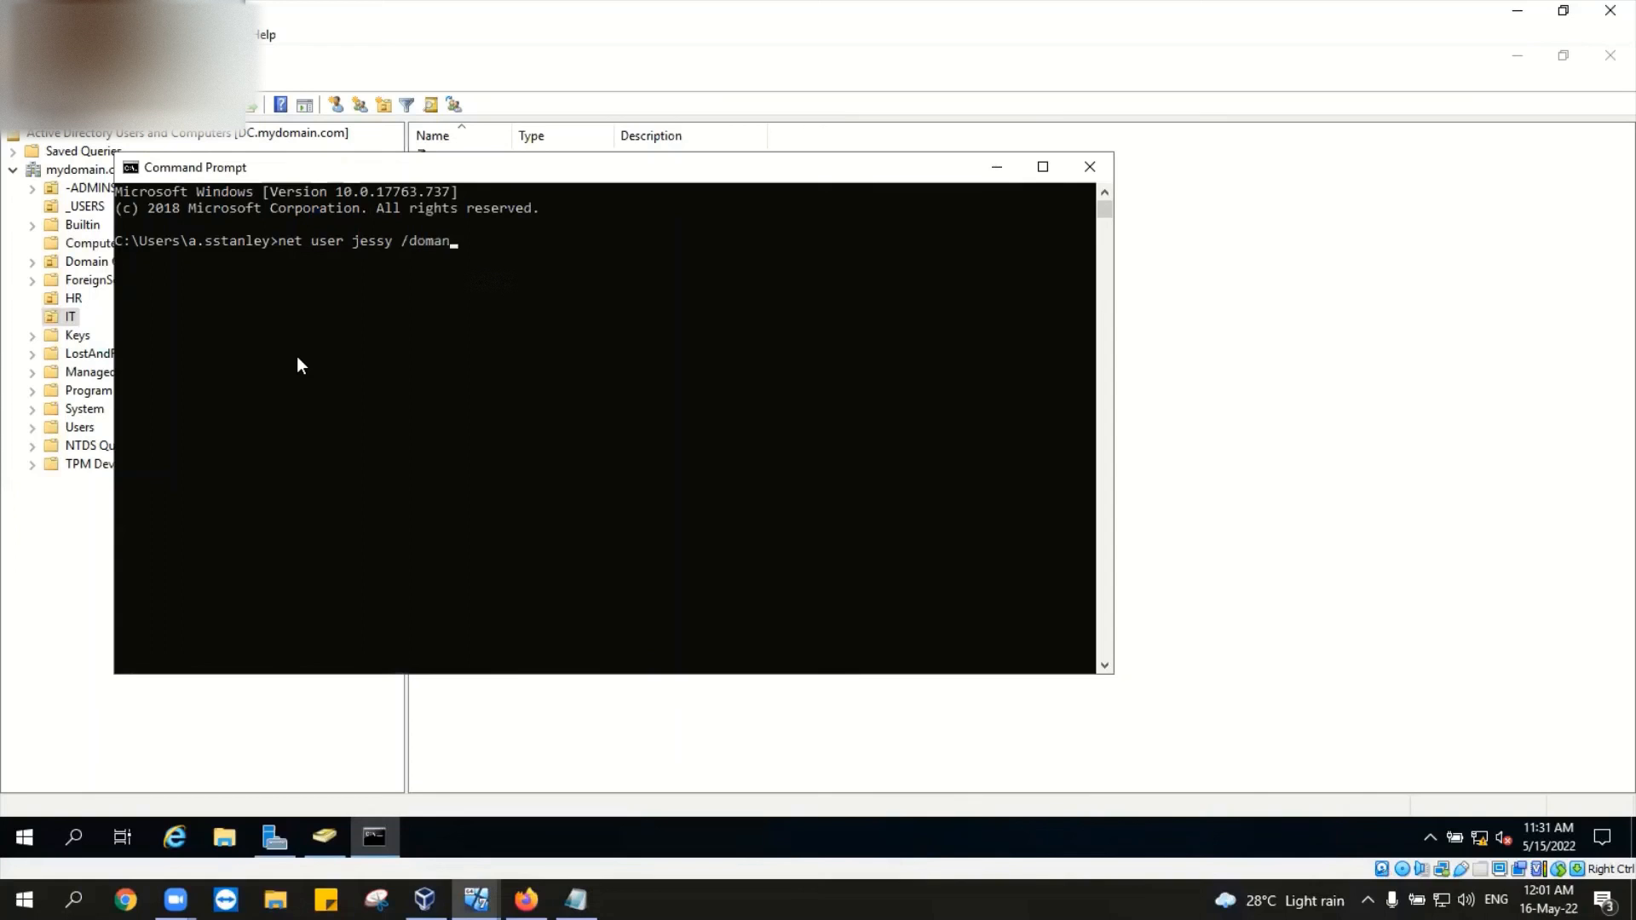
key("Left")
type("i")
key("Return")
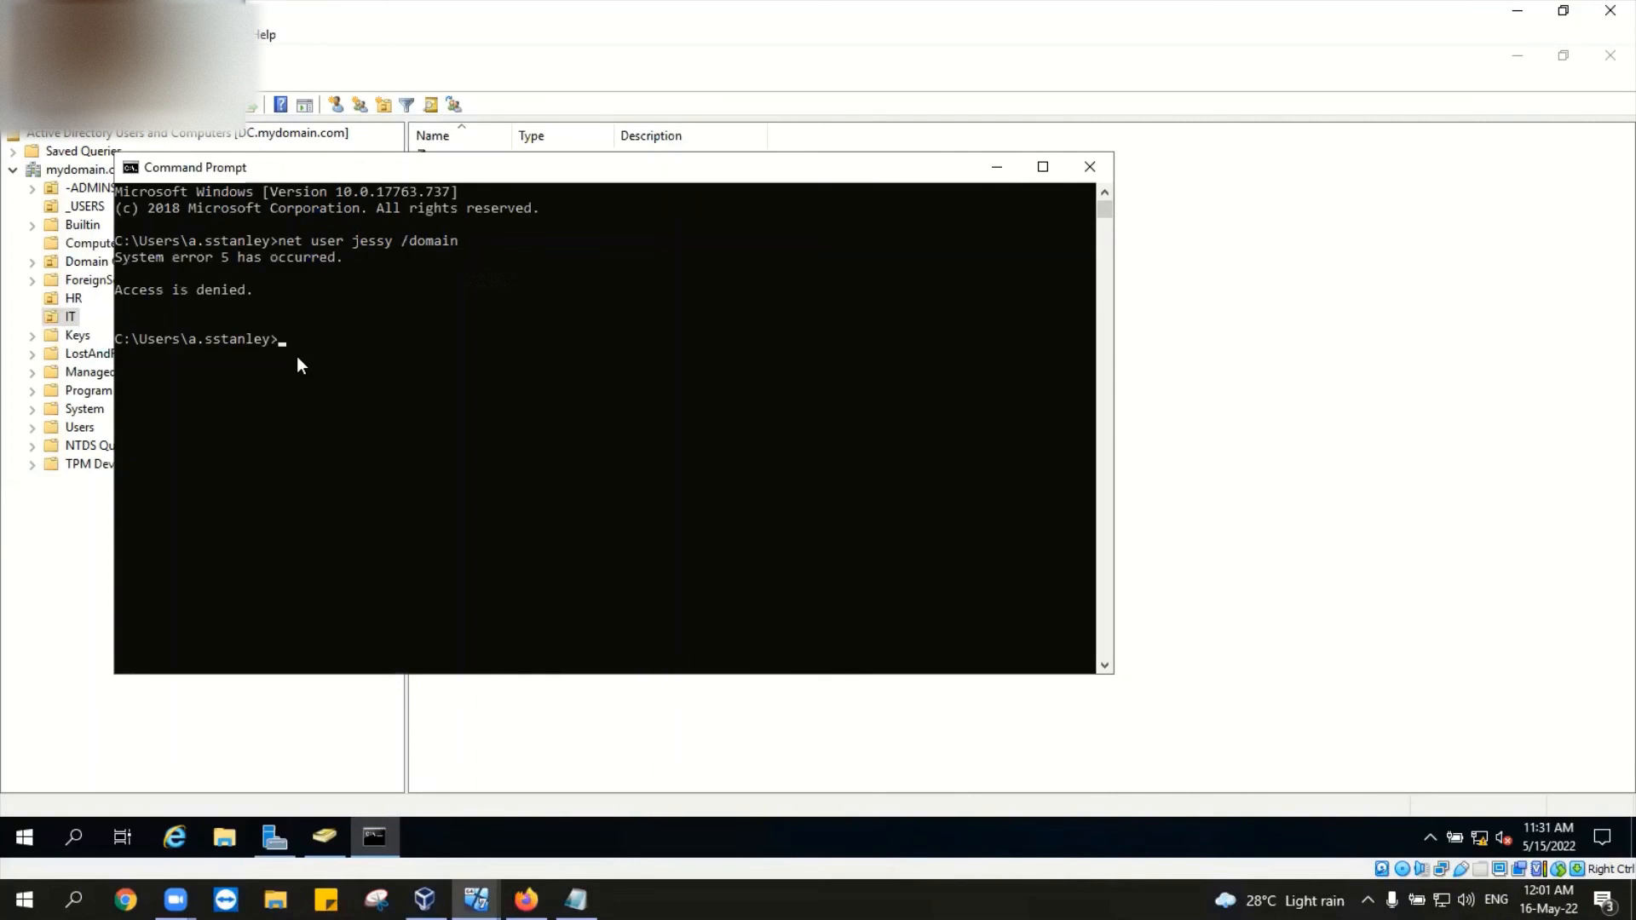
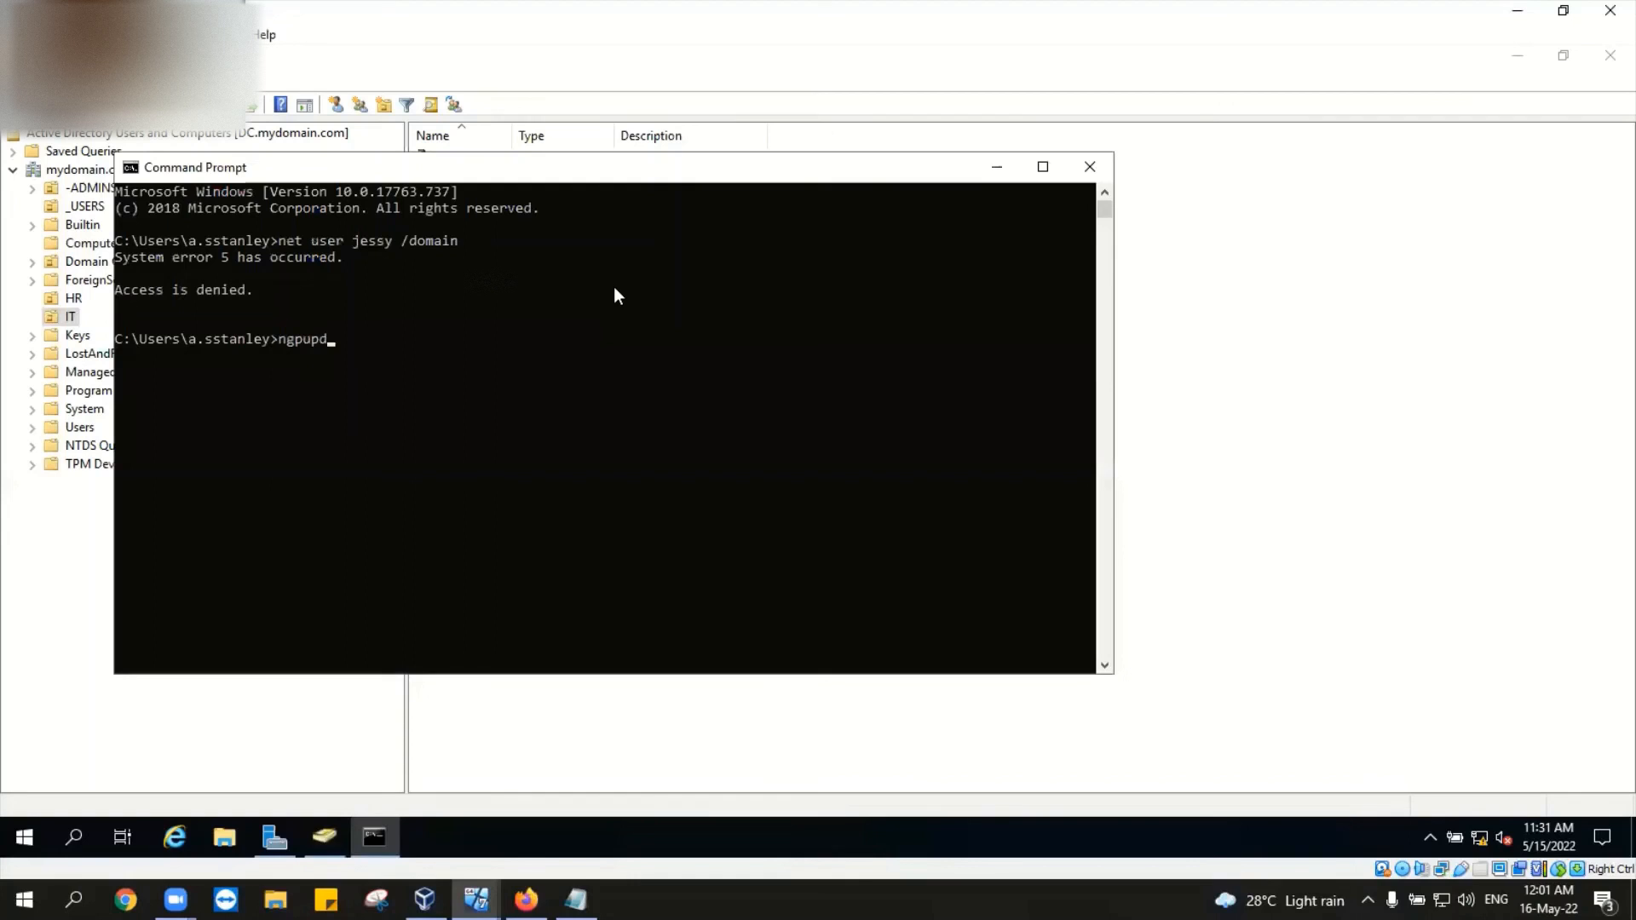
Step: Refresh group policy with gpupdate after the misspelled ngpupdate is not recognized
key("Return")
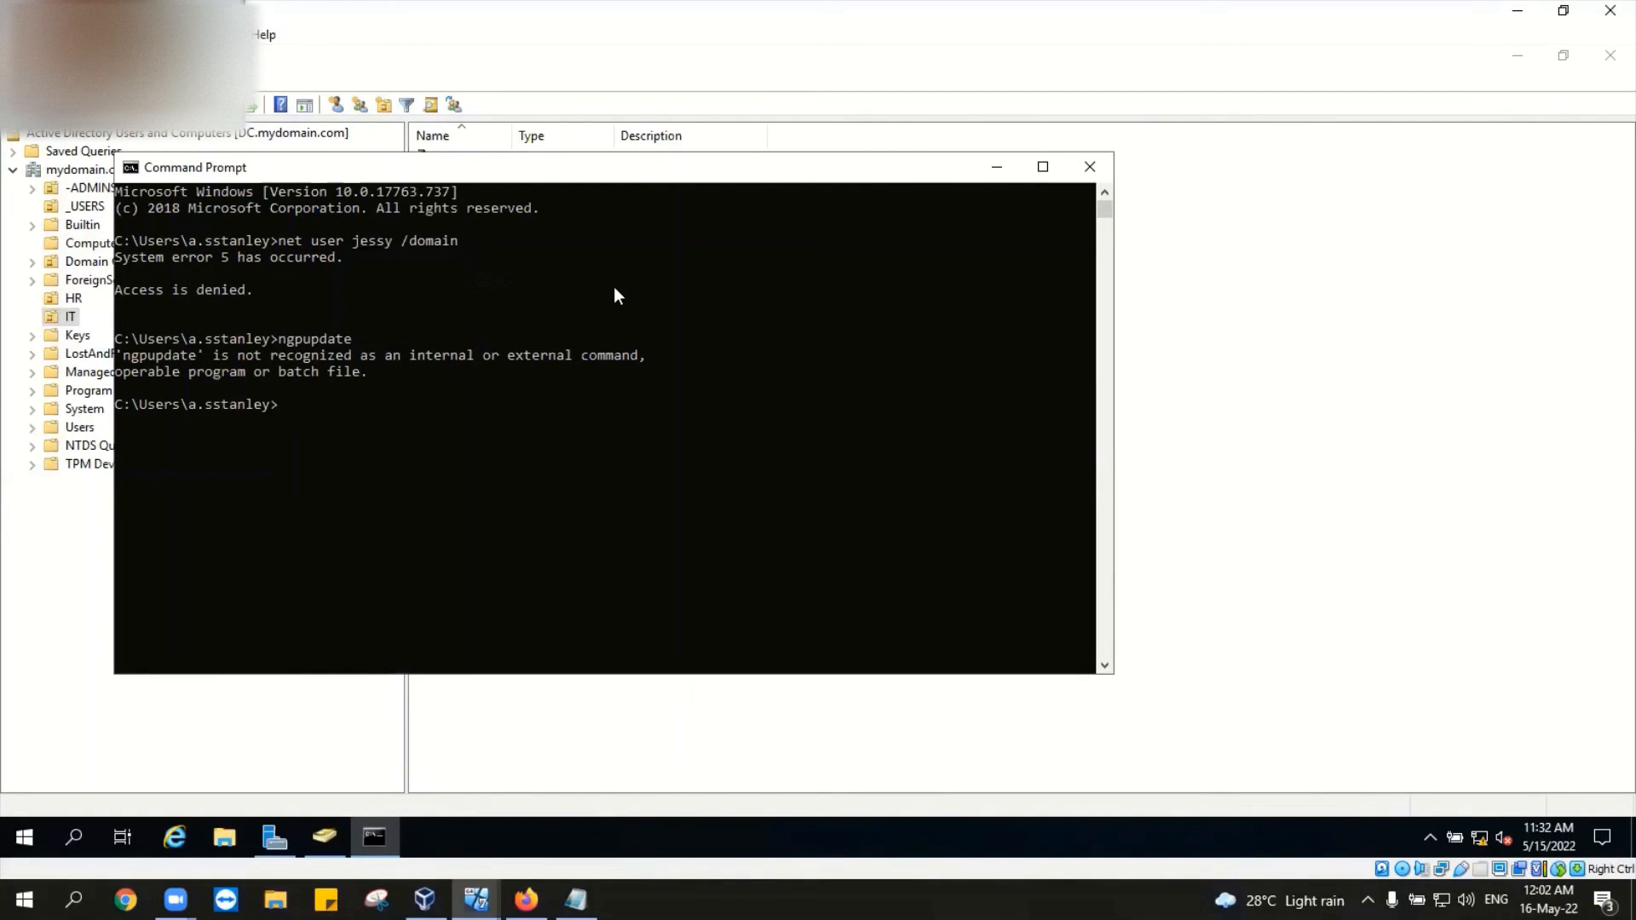
type("gr")
key("BackSpace")
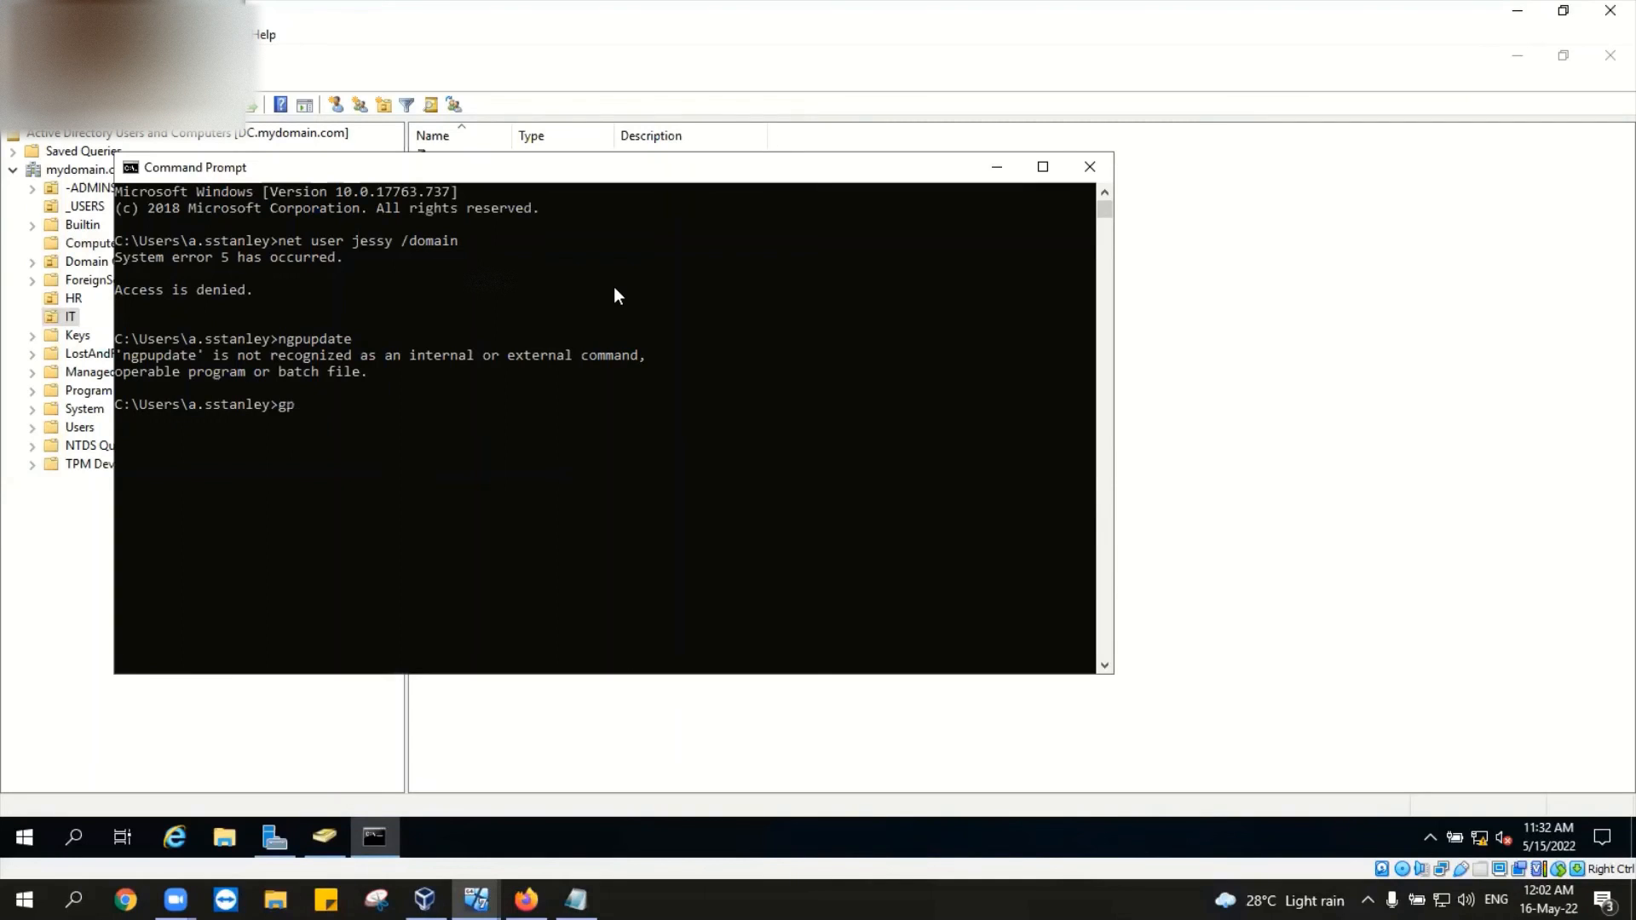
type("pupdate")
key("Return")
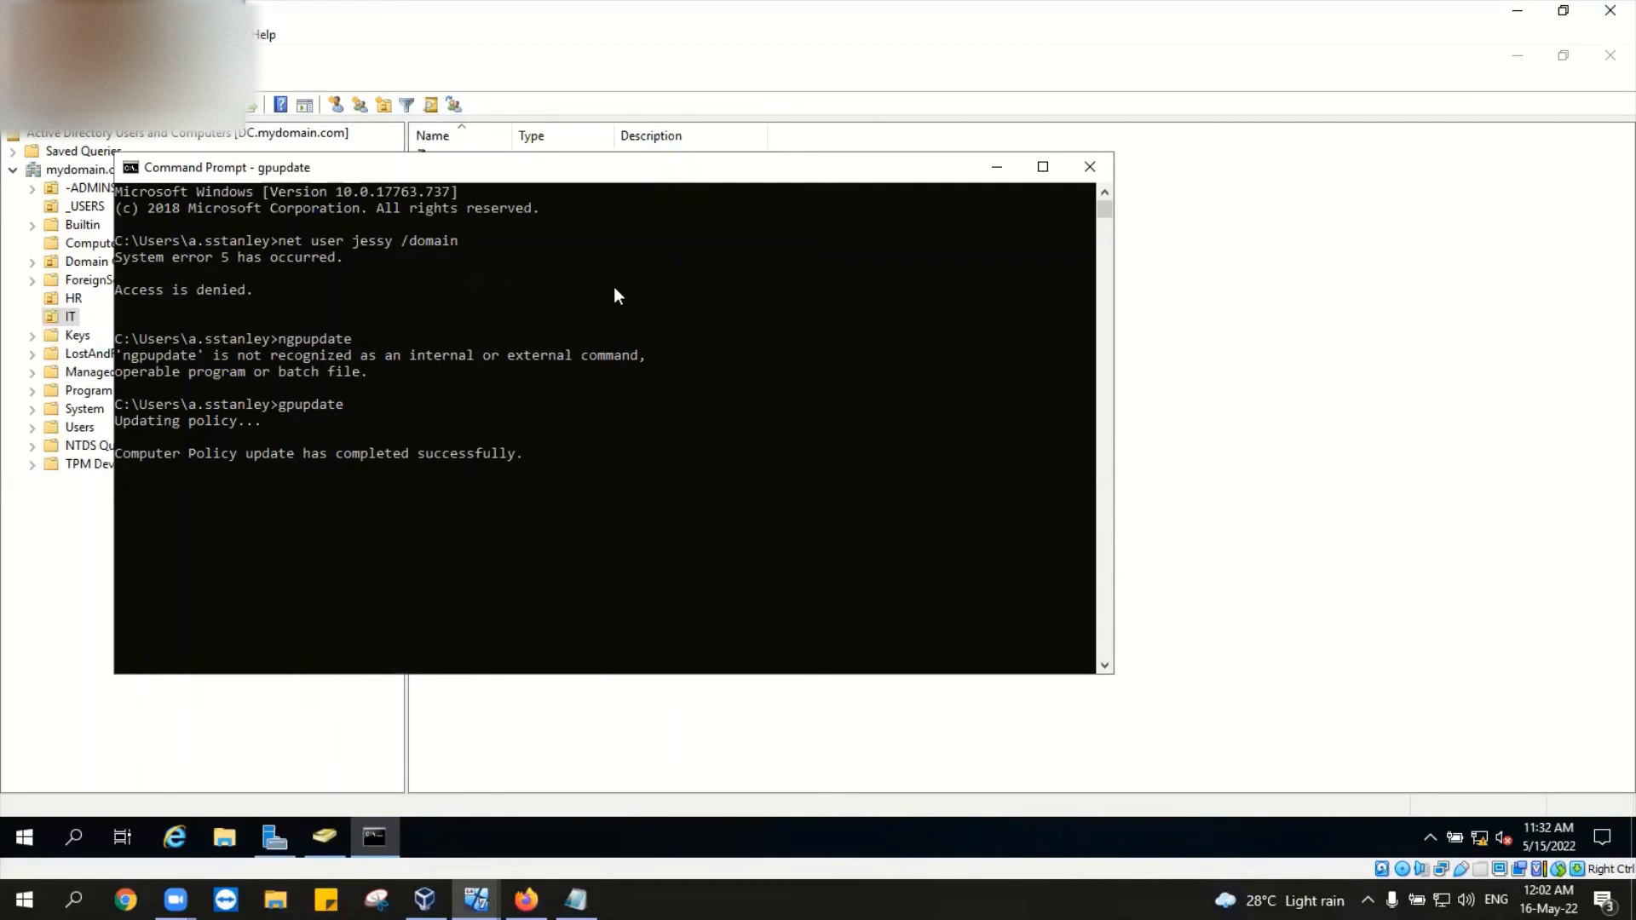
Step: Rerun gpupdate and cancel it with Ctrl+C, then request gpupdate /help after a mistyped gpudate
key("Up")
key("Return")
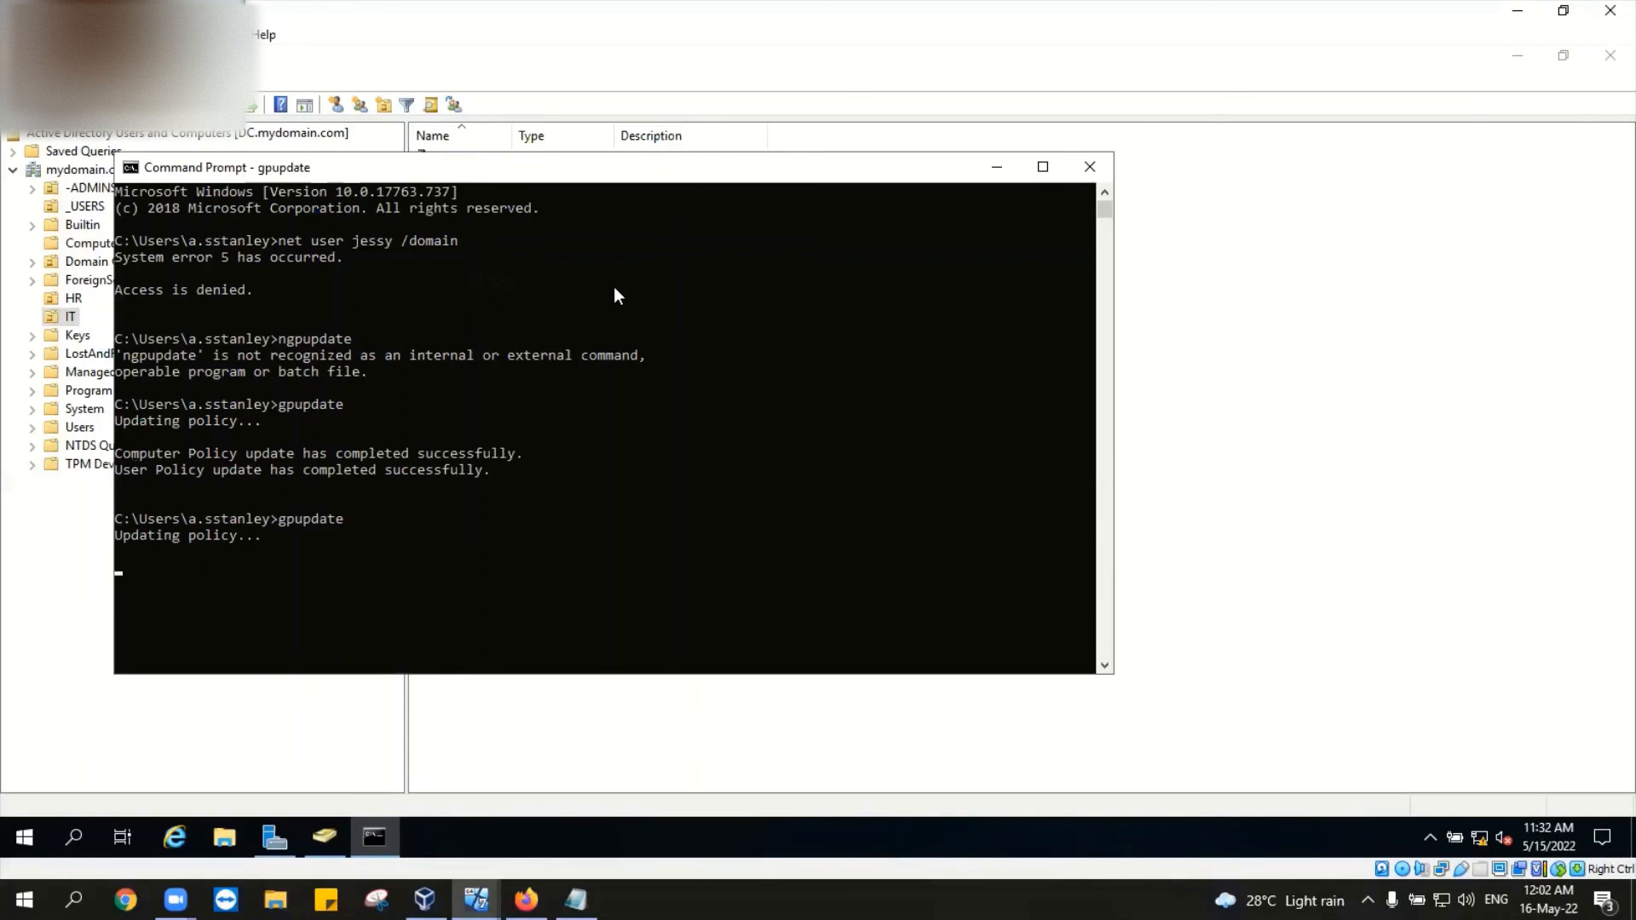
key("ctrl+c")
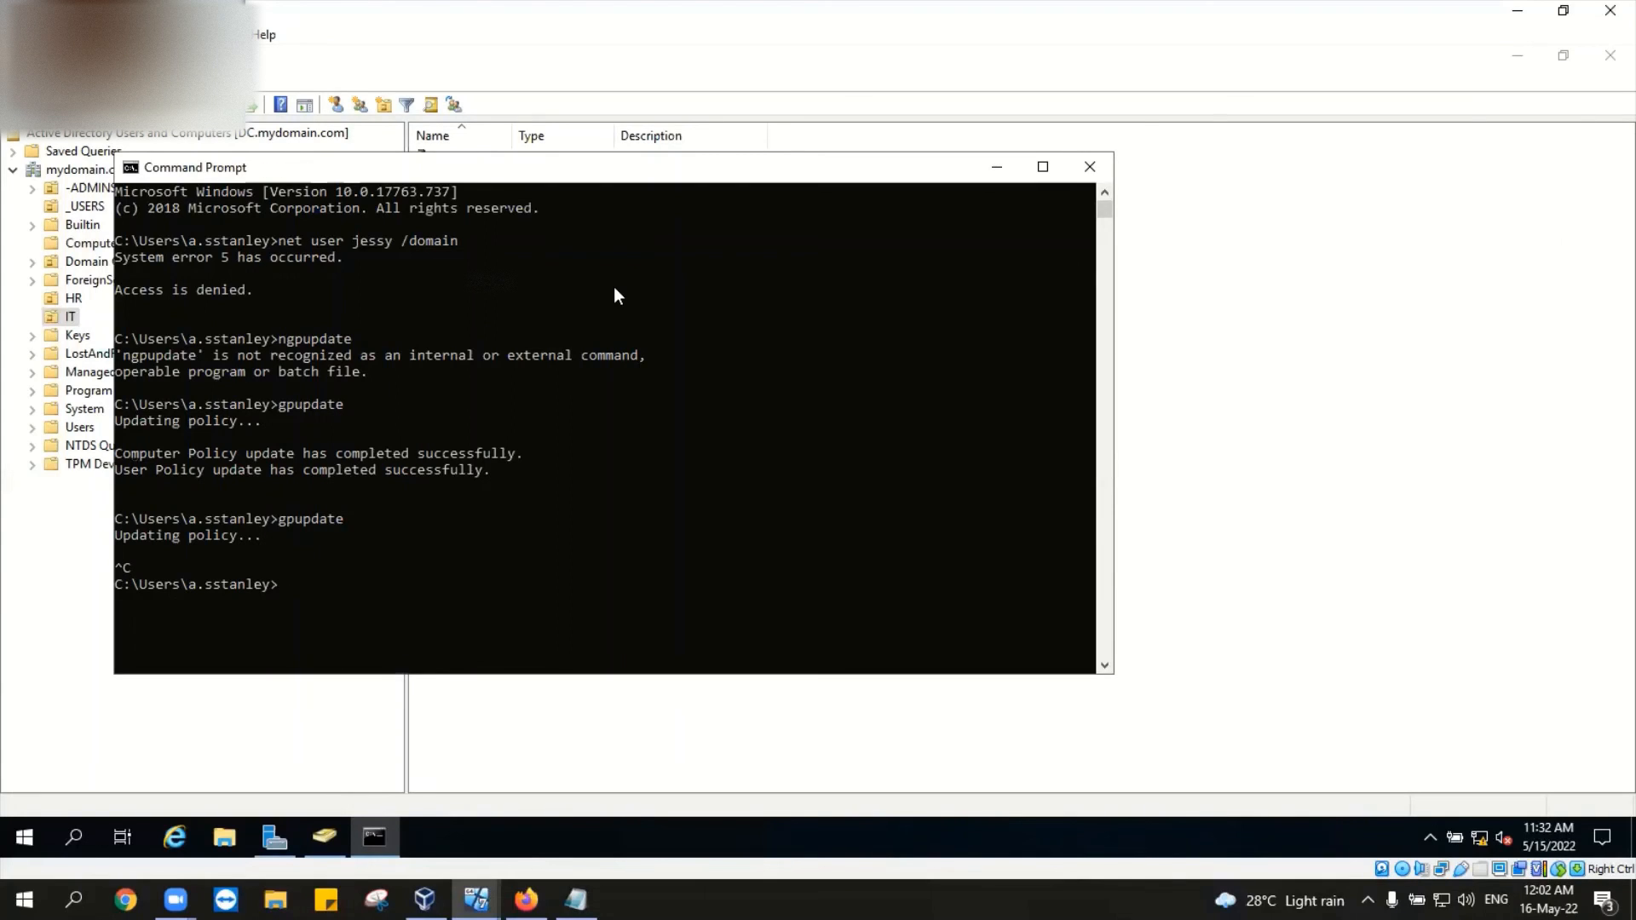
type("gpudate /")
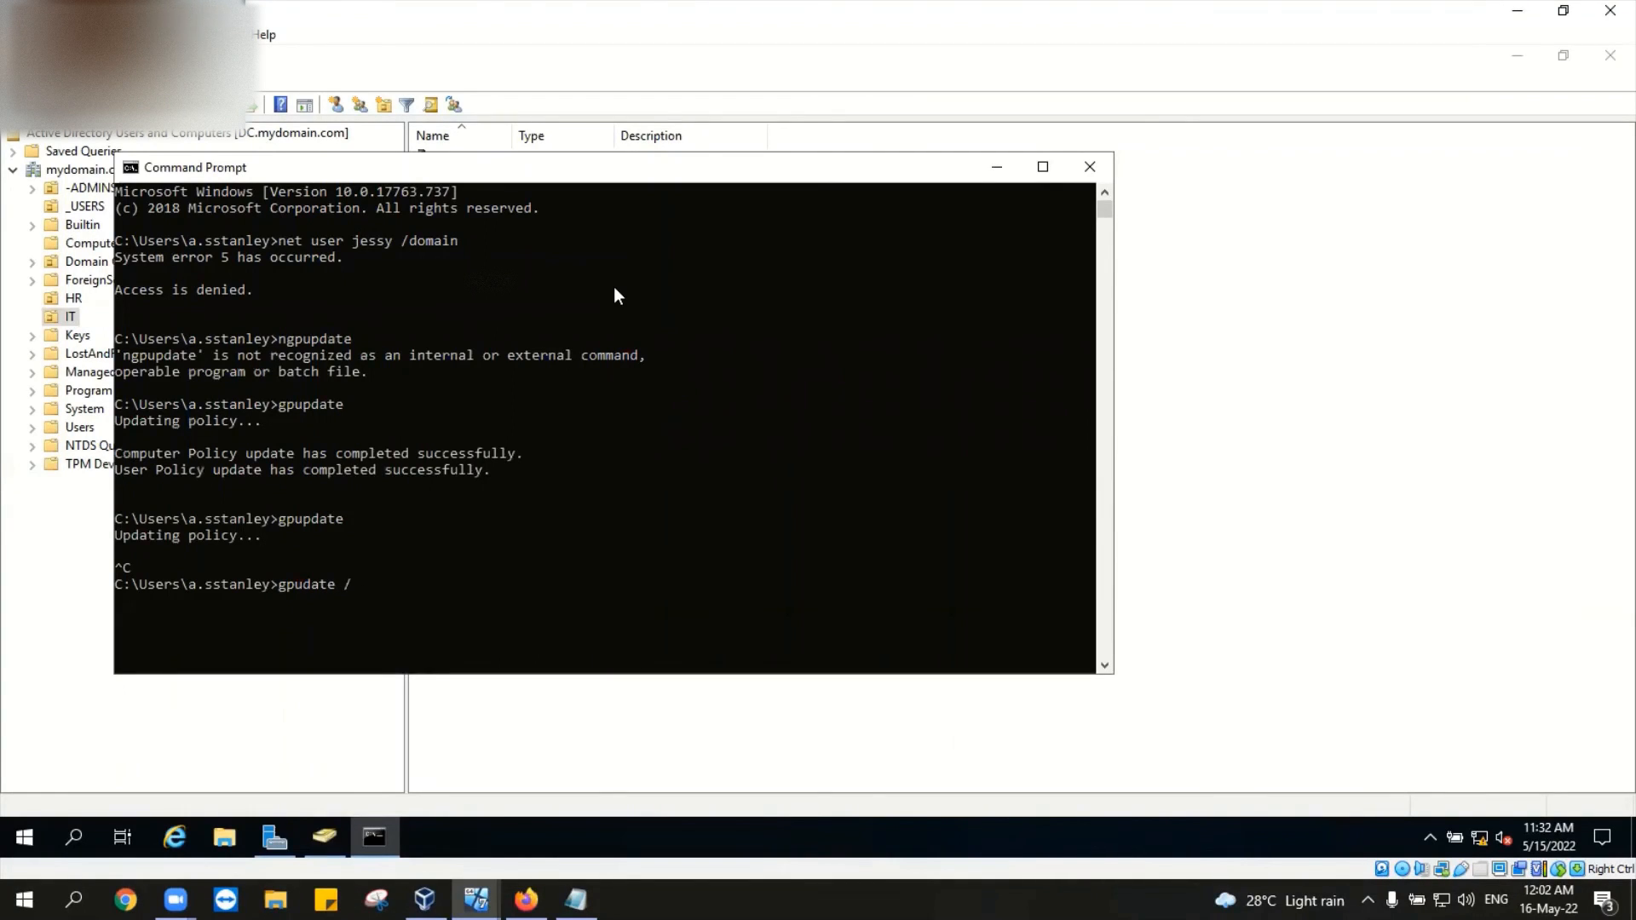
type("help")
key("Return")
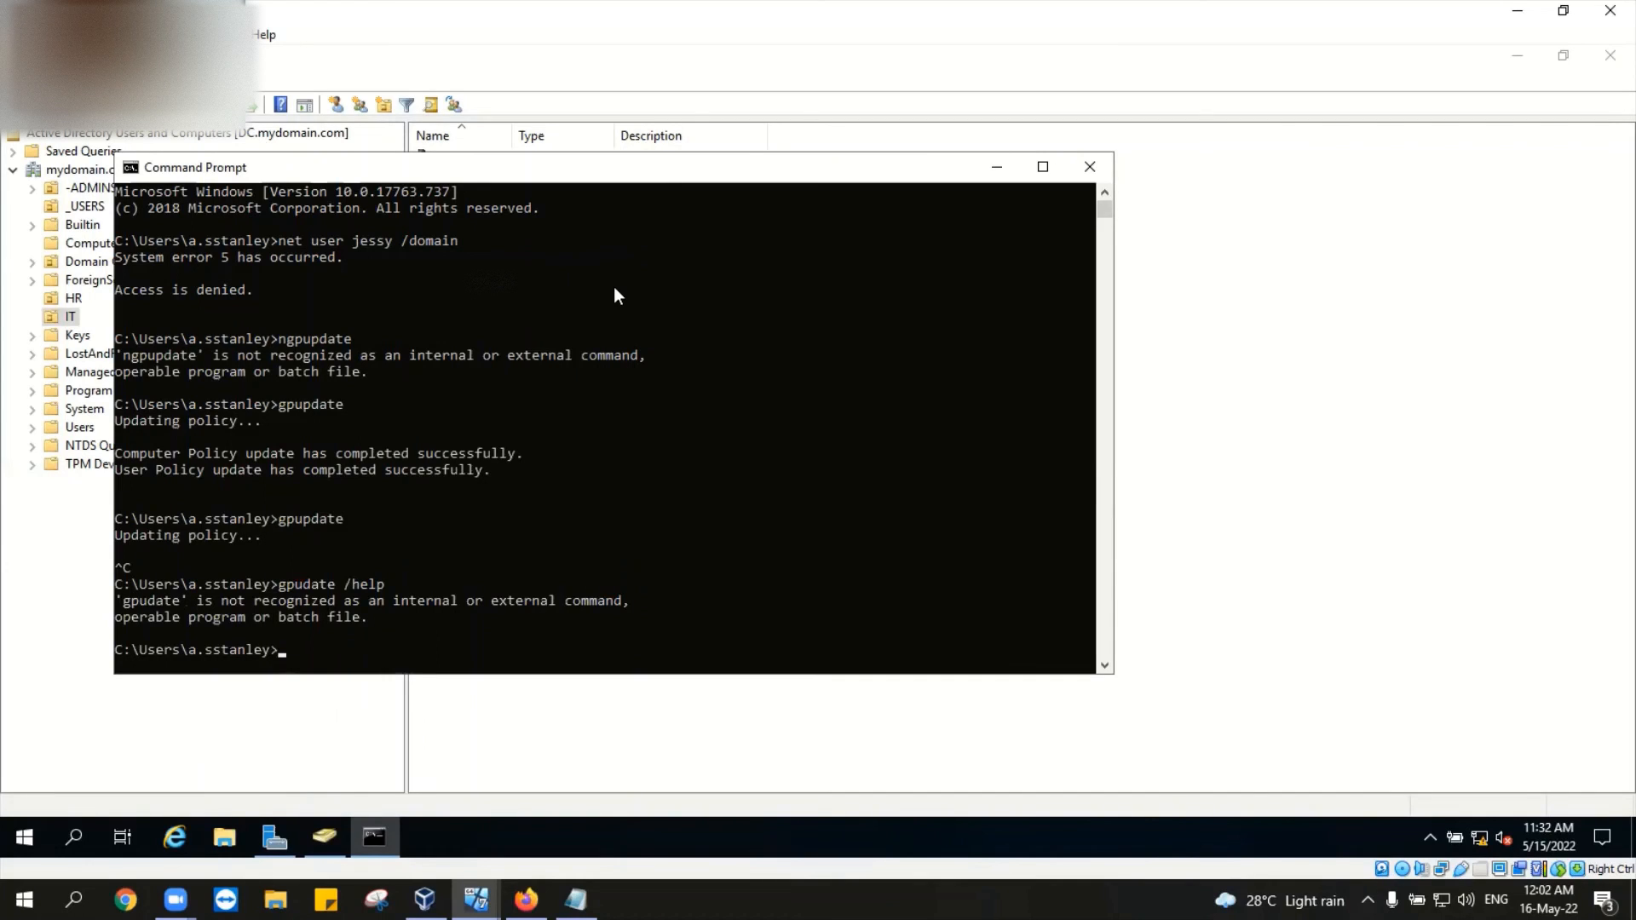
type("gpupdate /help")
Step: Display the gpupdate /help options, scroll through them, and minimize Command Prompt
key("Return")
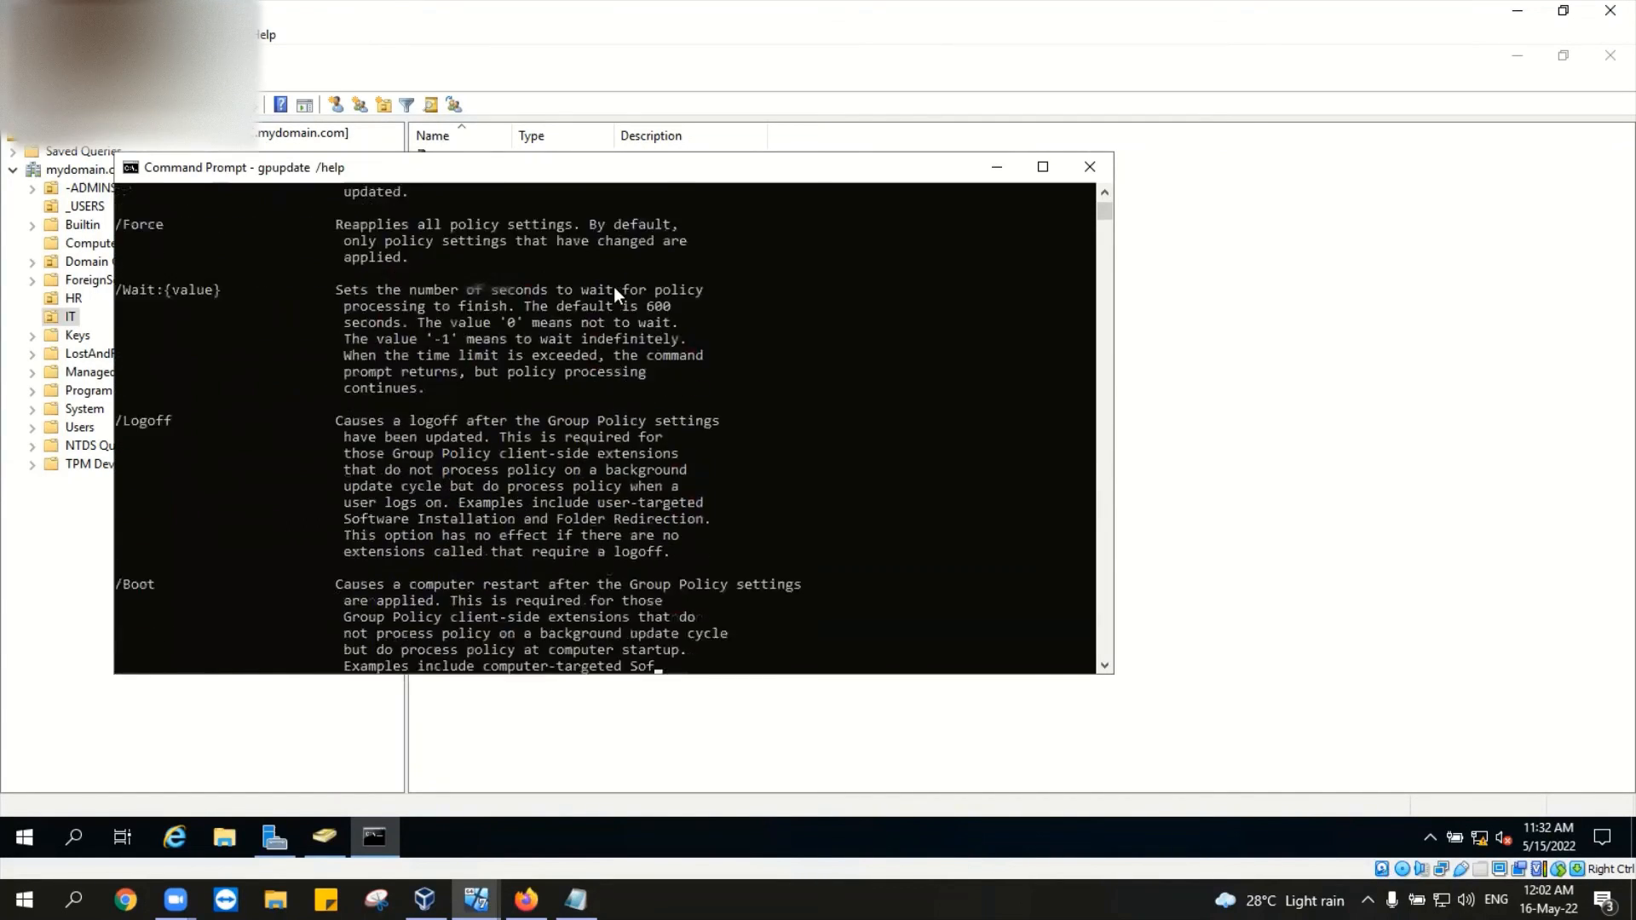
scroll(617, 493, "up", 5)
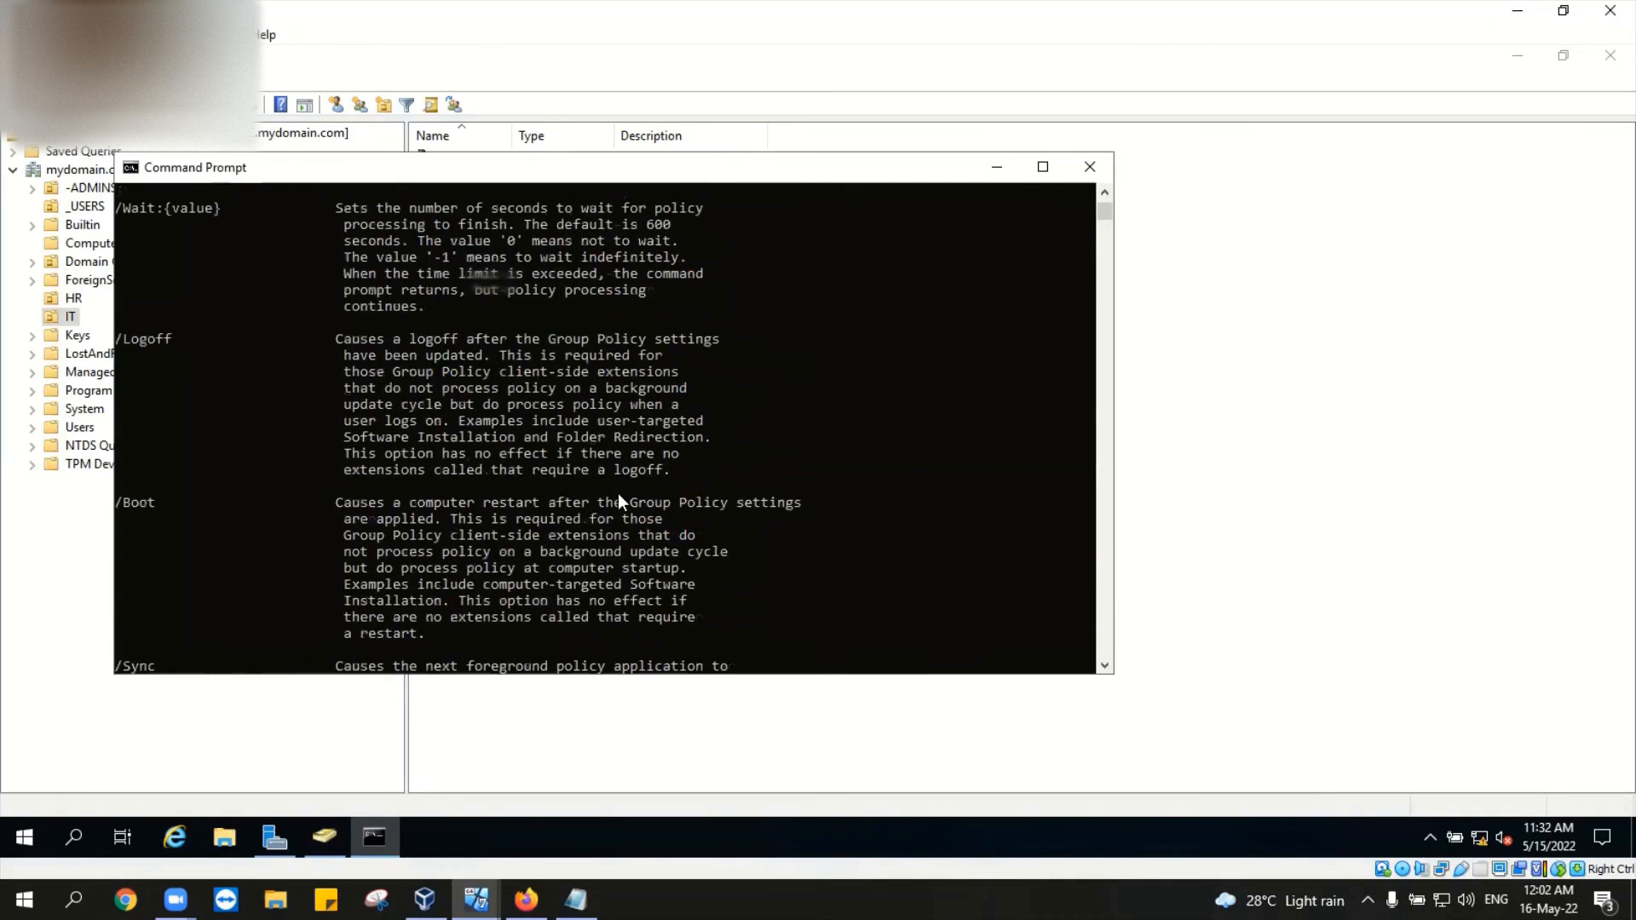
scroll(616, 494, "up", 3)
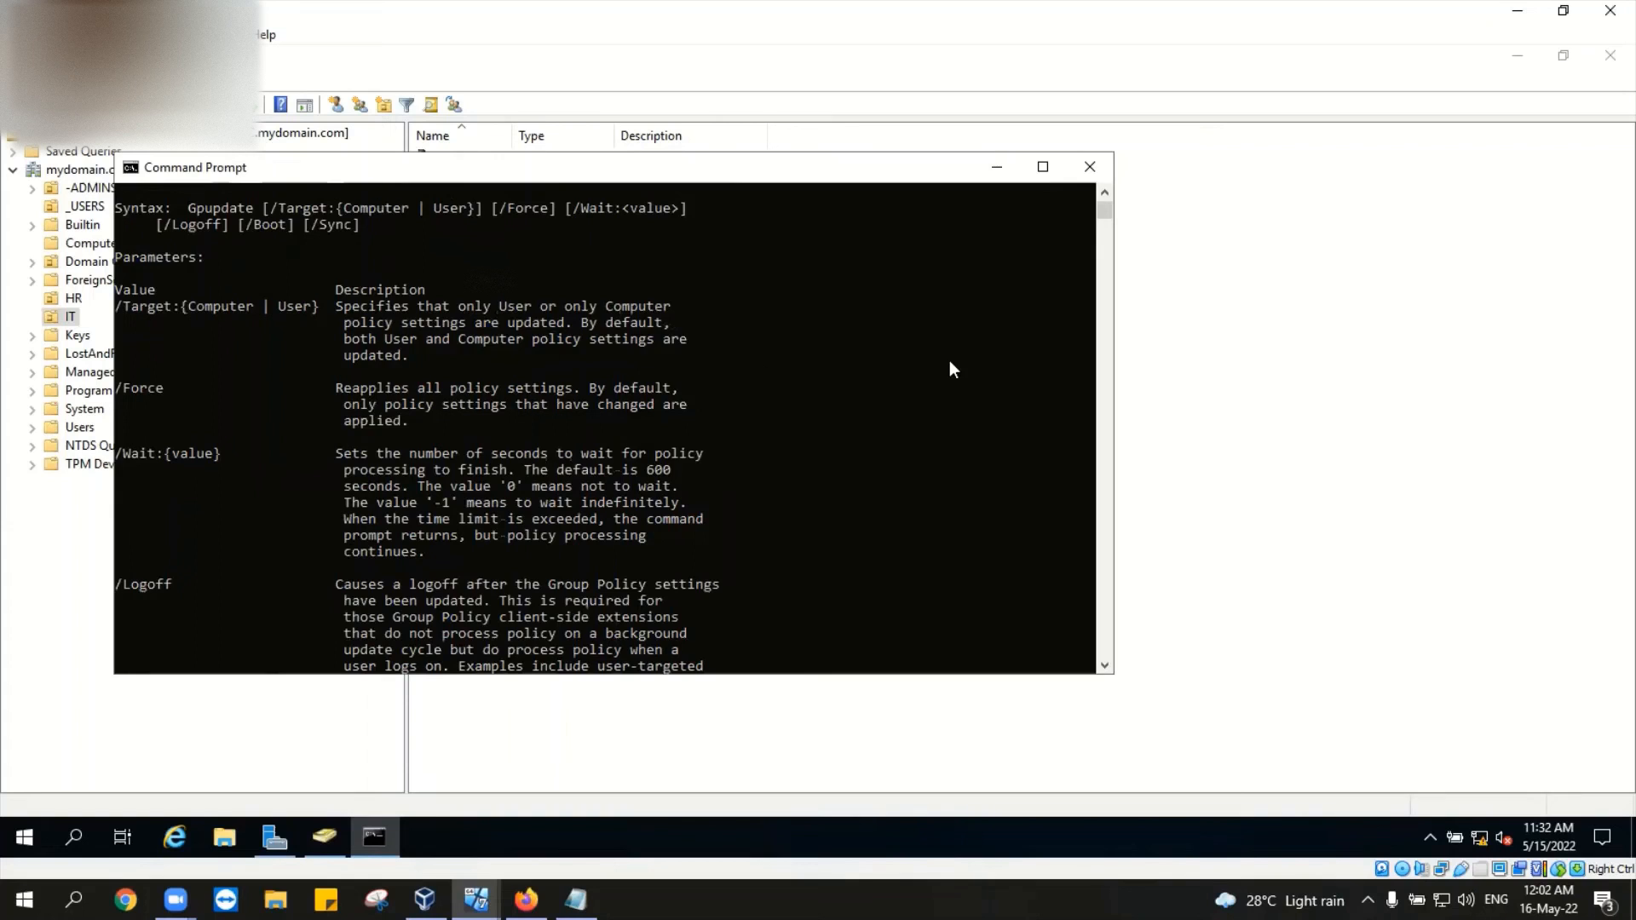
scroll(949, 366, "down", 9)
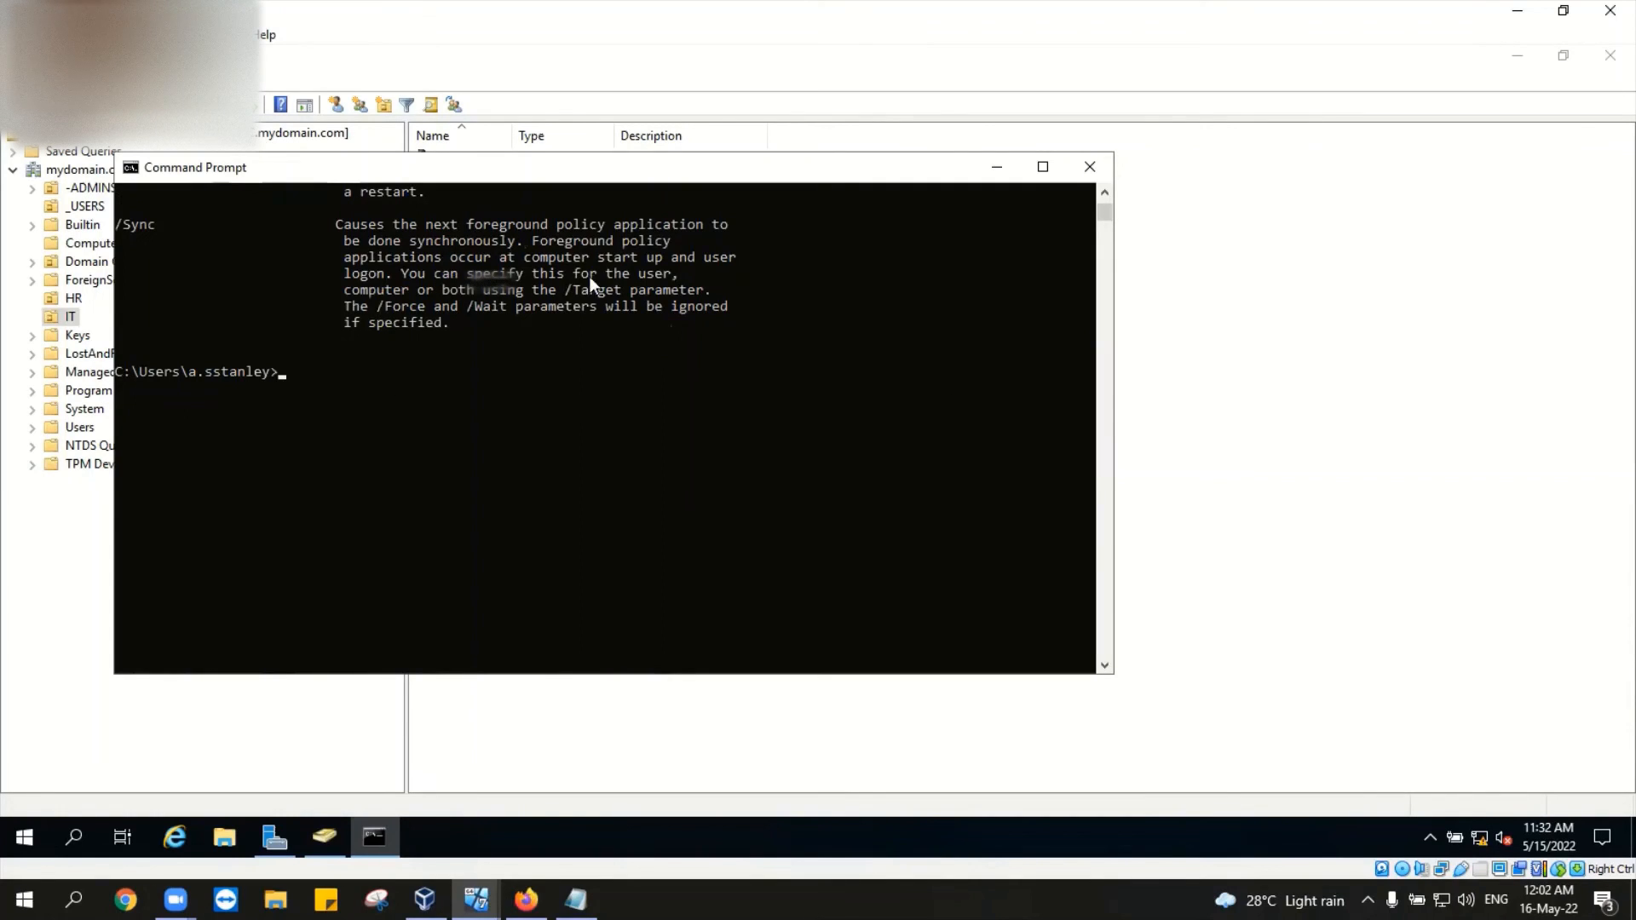
left_click(996, 167)
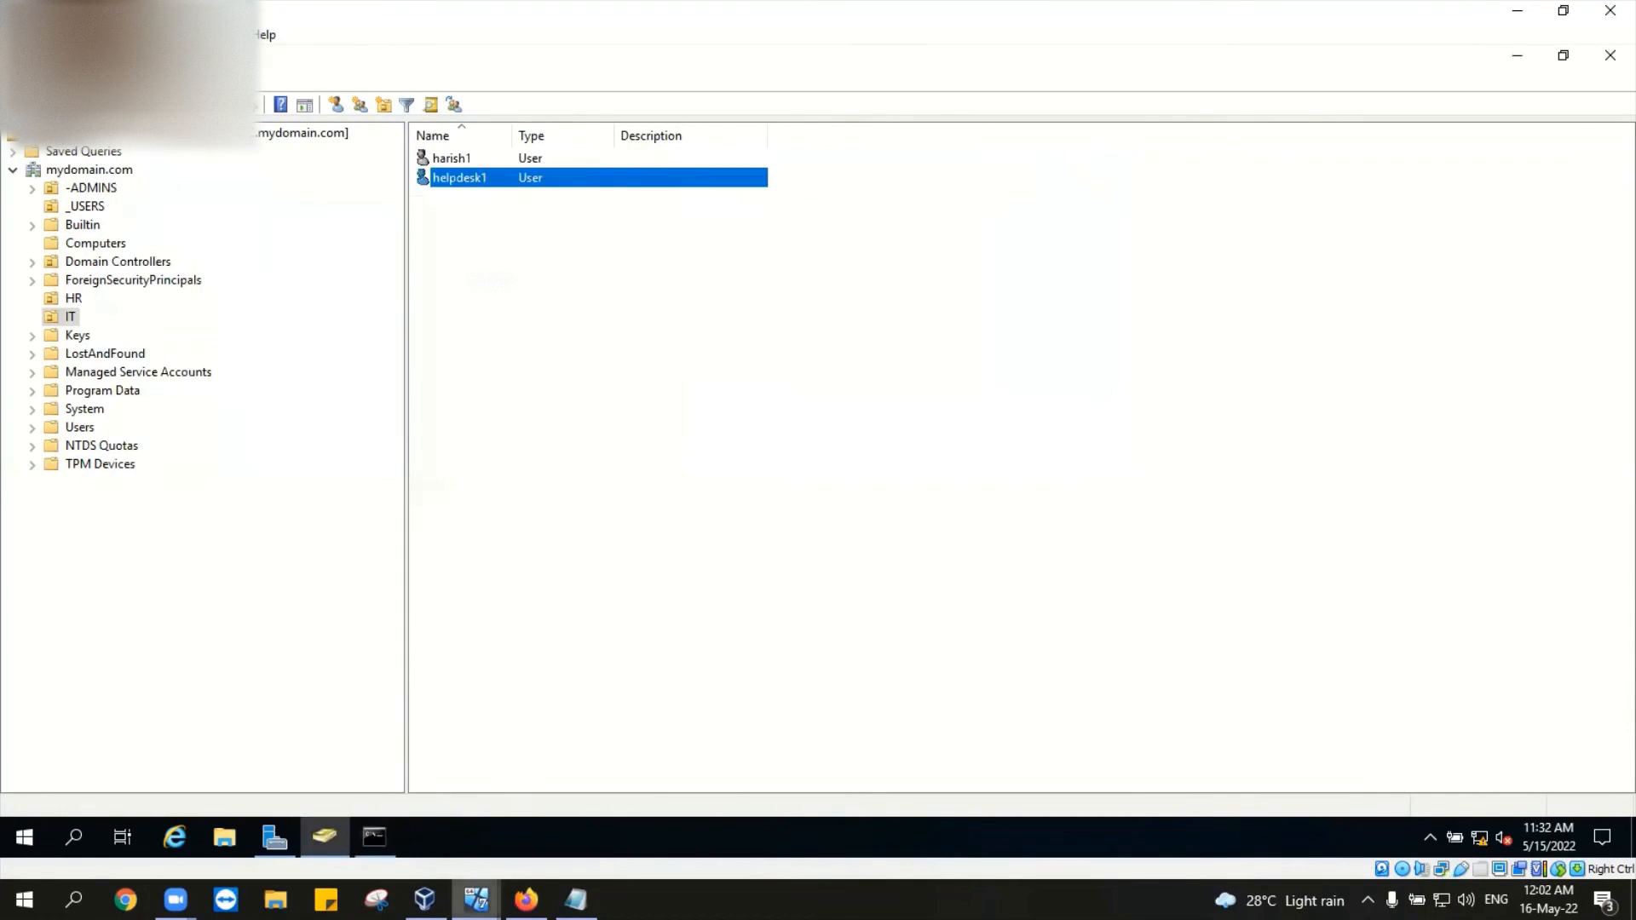
Step: On Desktop1, accept the WORKGROUP welcome and restart notices, close System Properties, and restart now
mouse_move(475, 900)
left_click(366, 831)
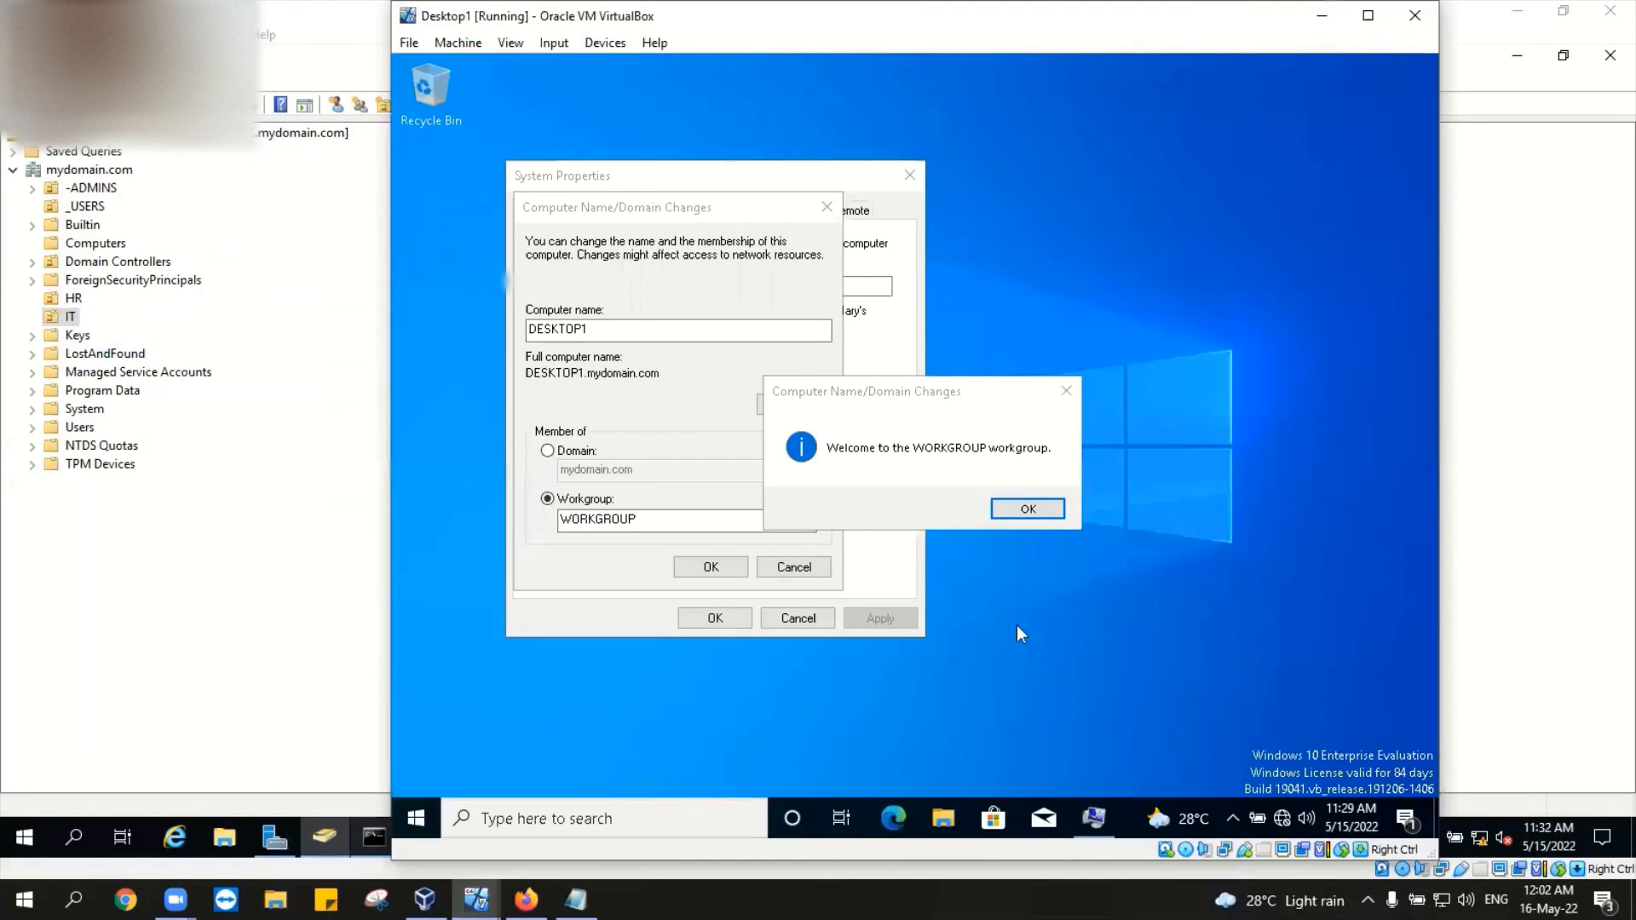
left_click(1050, 508)
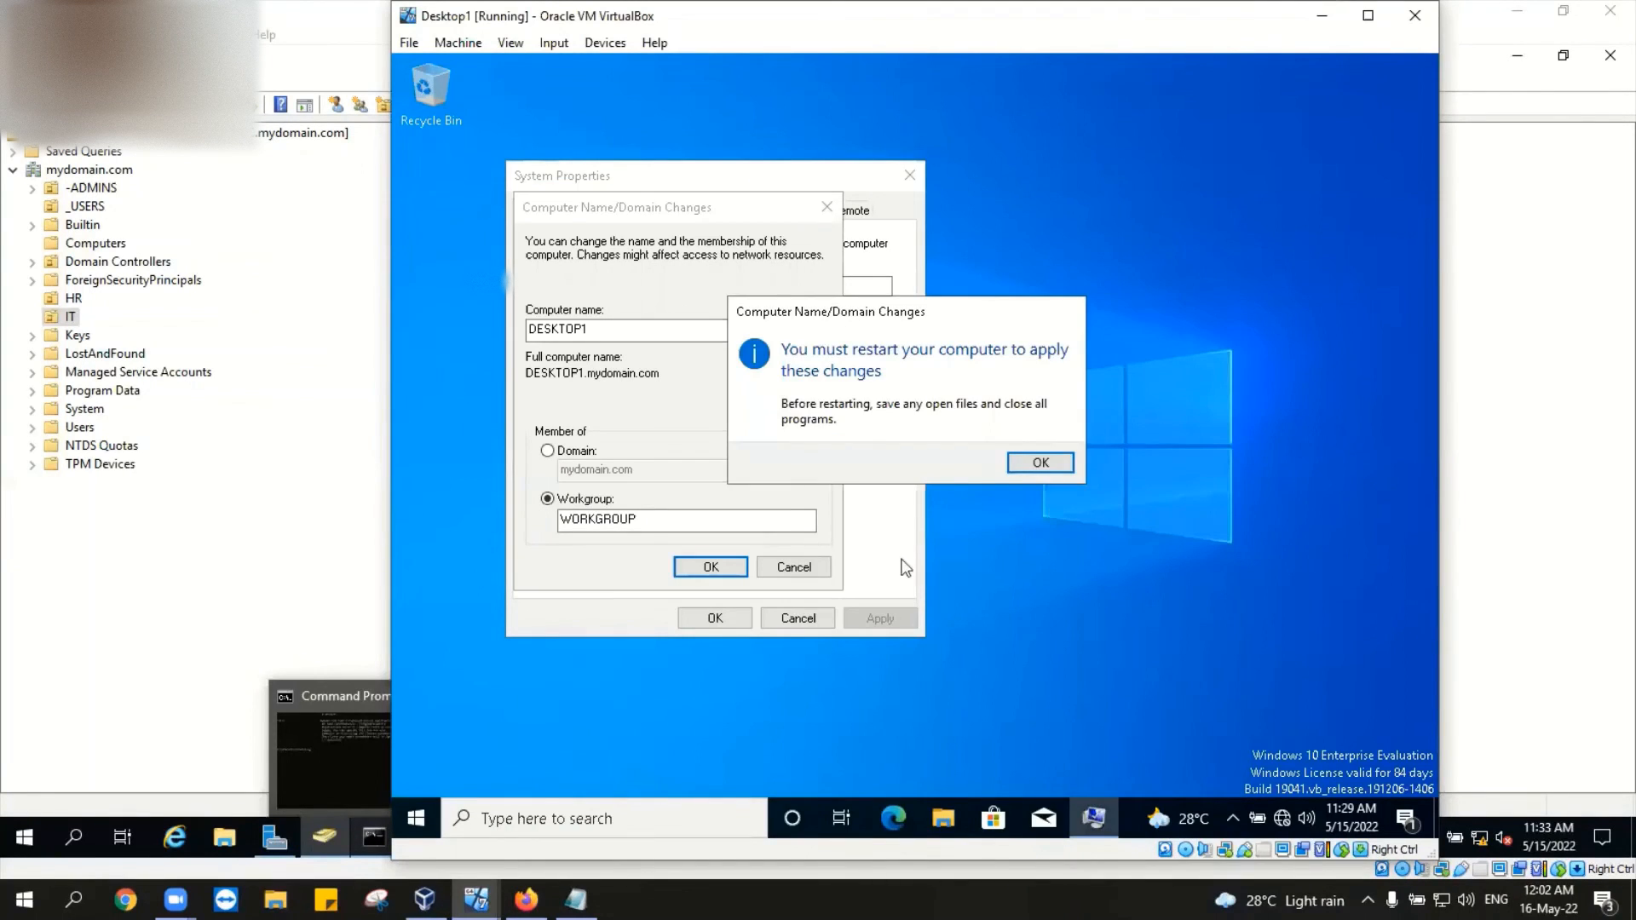
left_click(1018, 463)
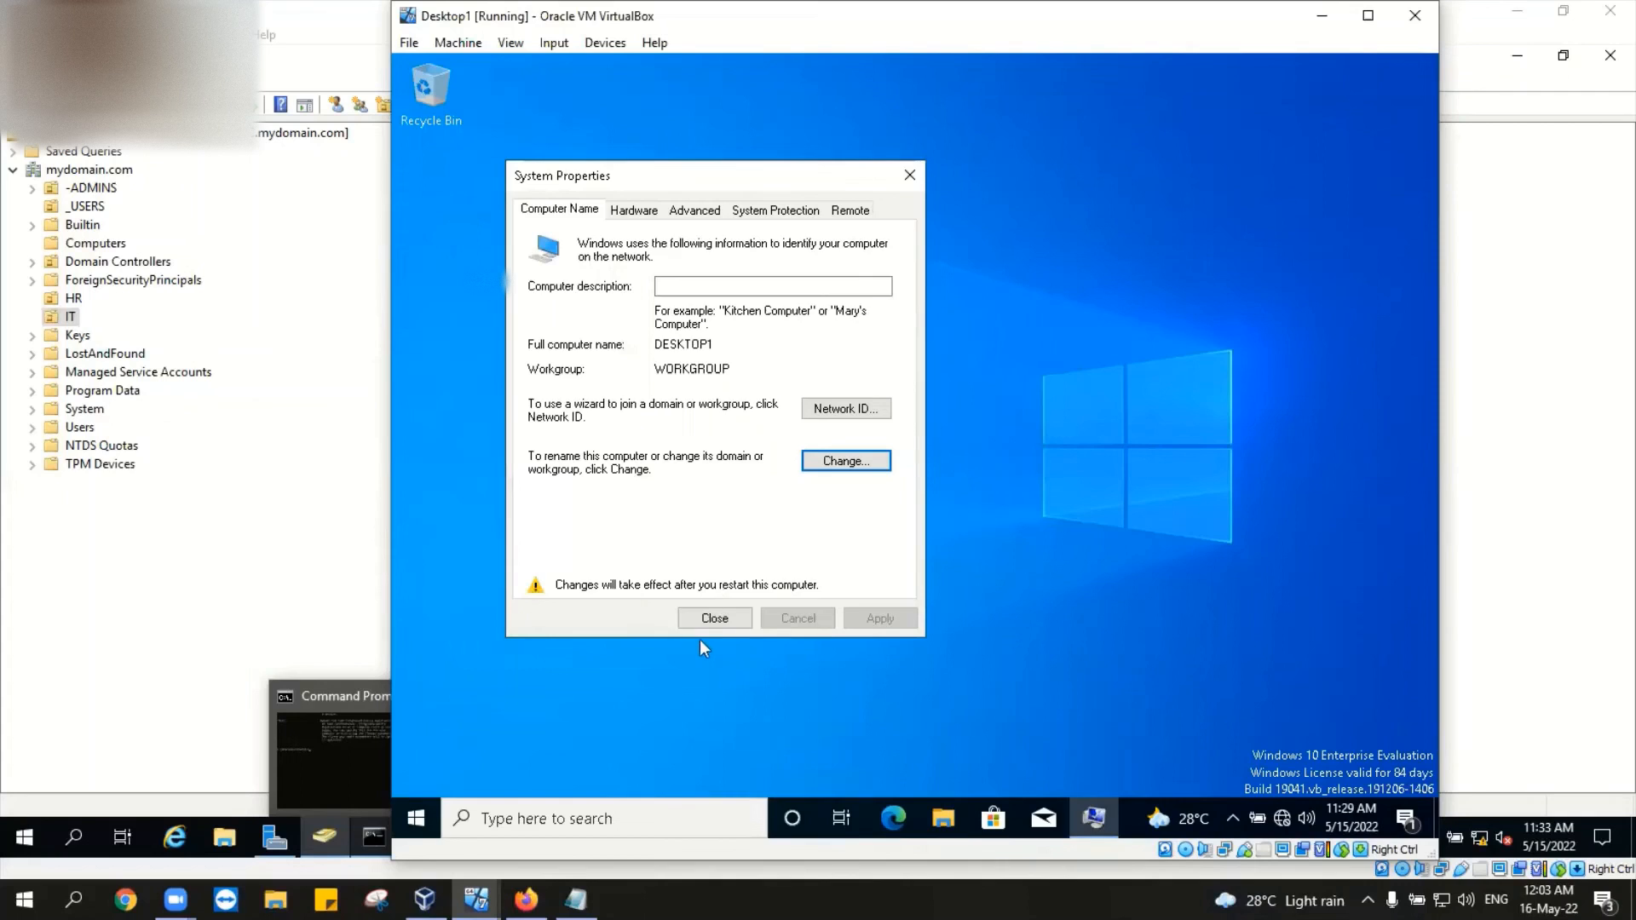
left_click(714, 618)
left_click(944, 451)
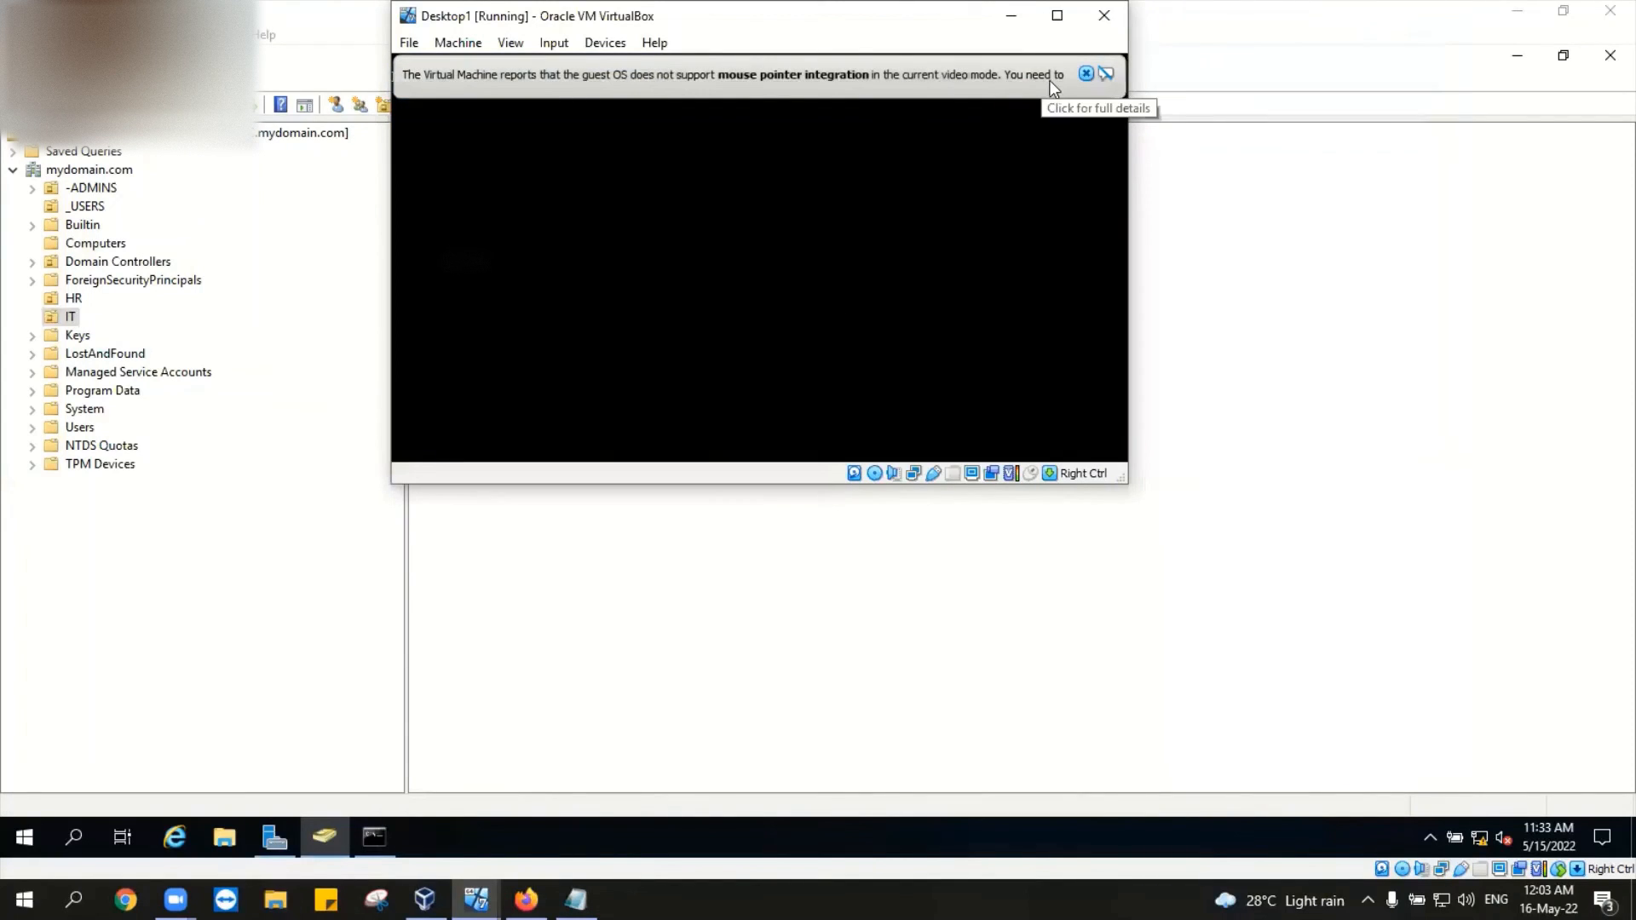
Step: Dismiss both mouse-integration notification bars while Desktop1 reboots
left_click(1083, 74)
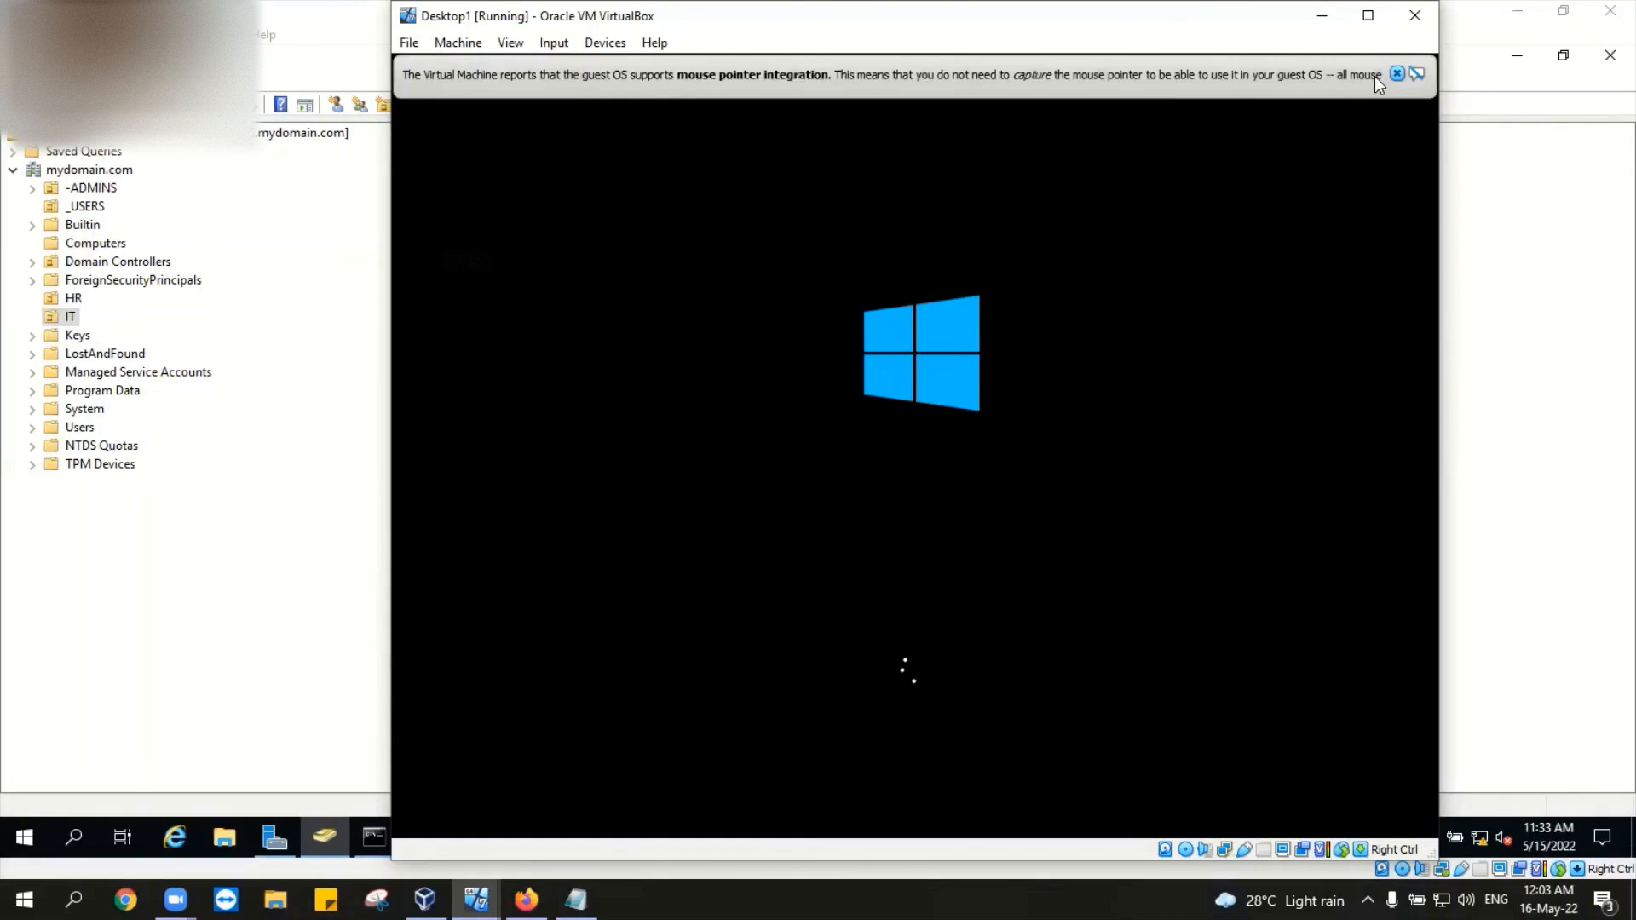
left_click(1397, 74)
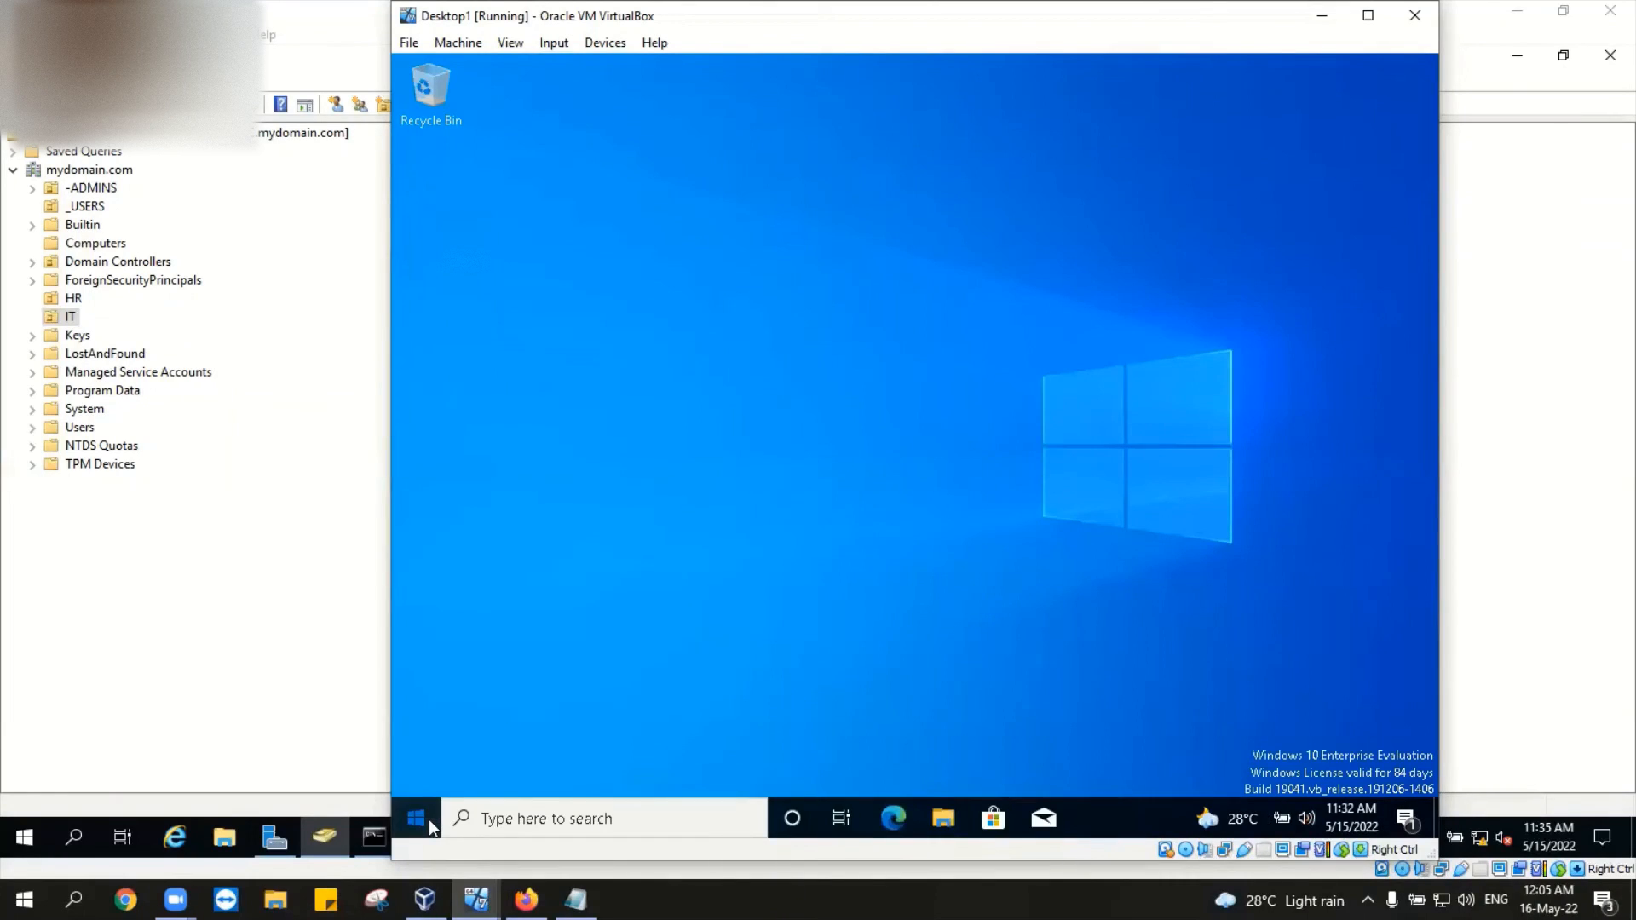
Step: Open and close the Start menu, then refresh Desktop1's desktop from its context menu
left_click(428, 820)
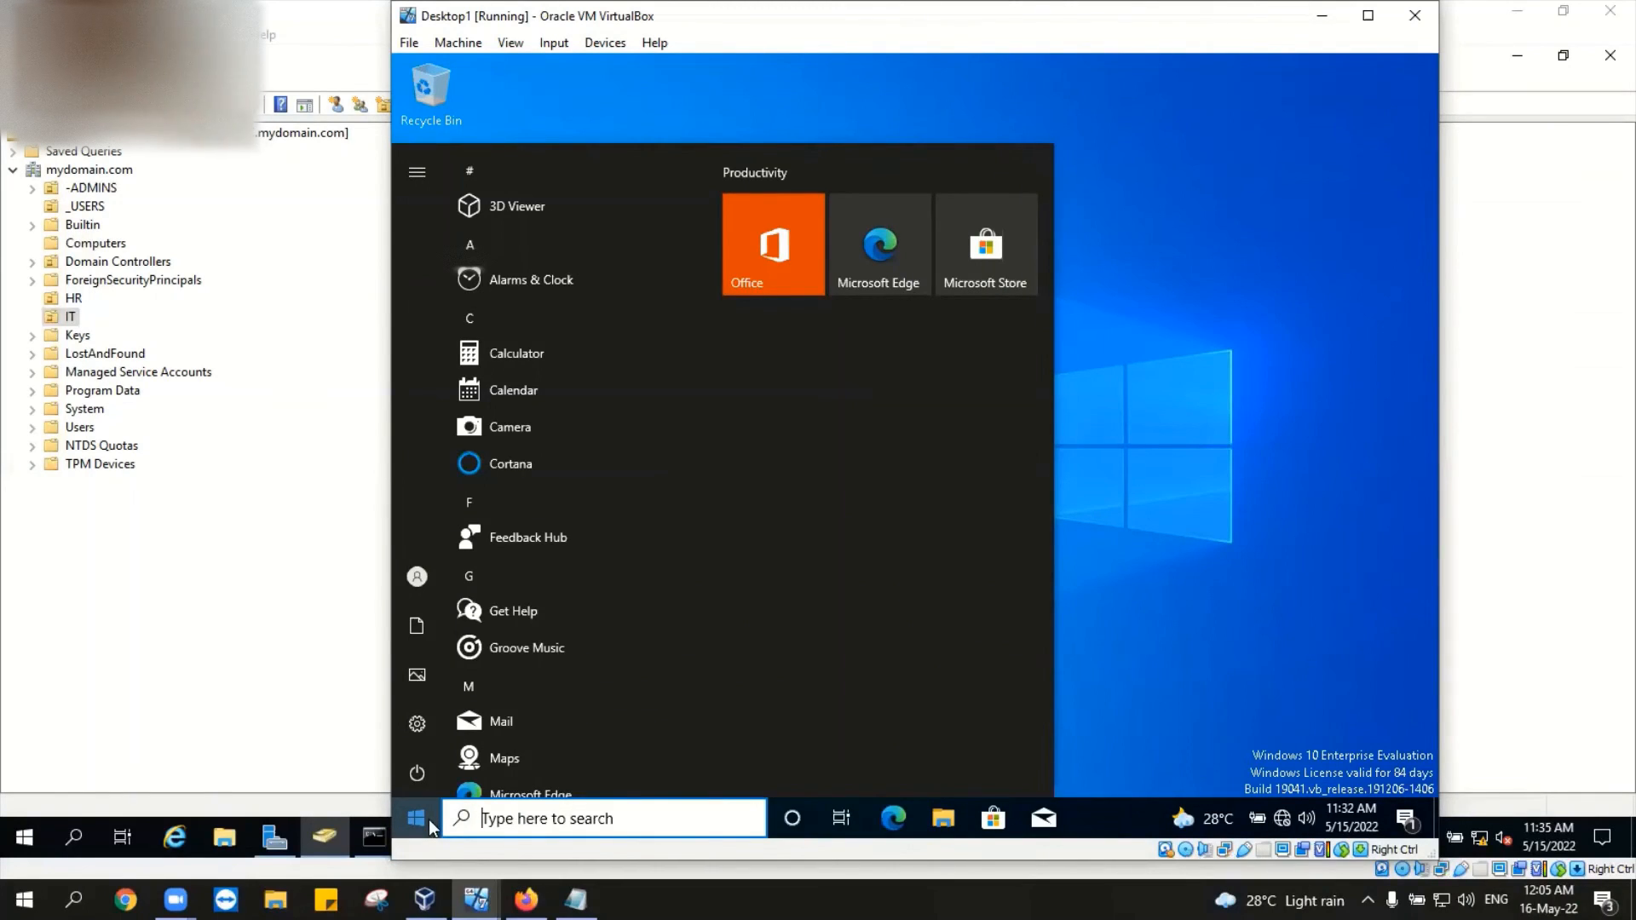
left_click(1220, 501)
right_click(1222, 505)
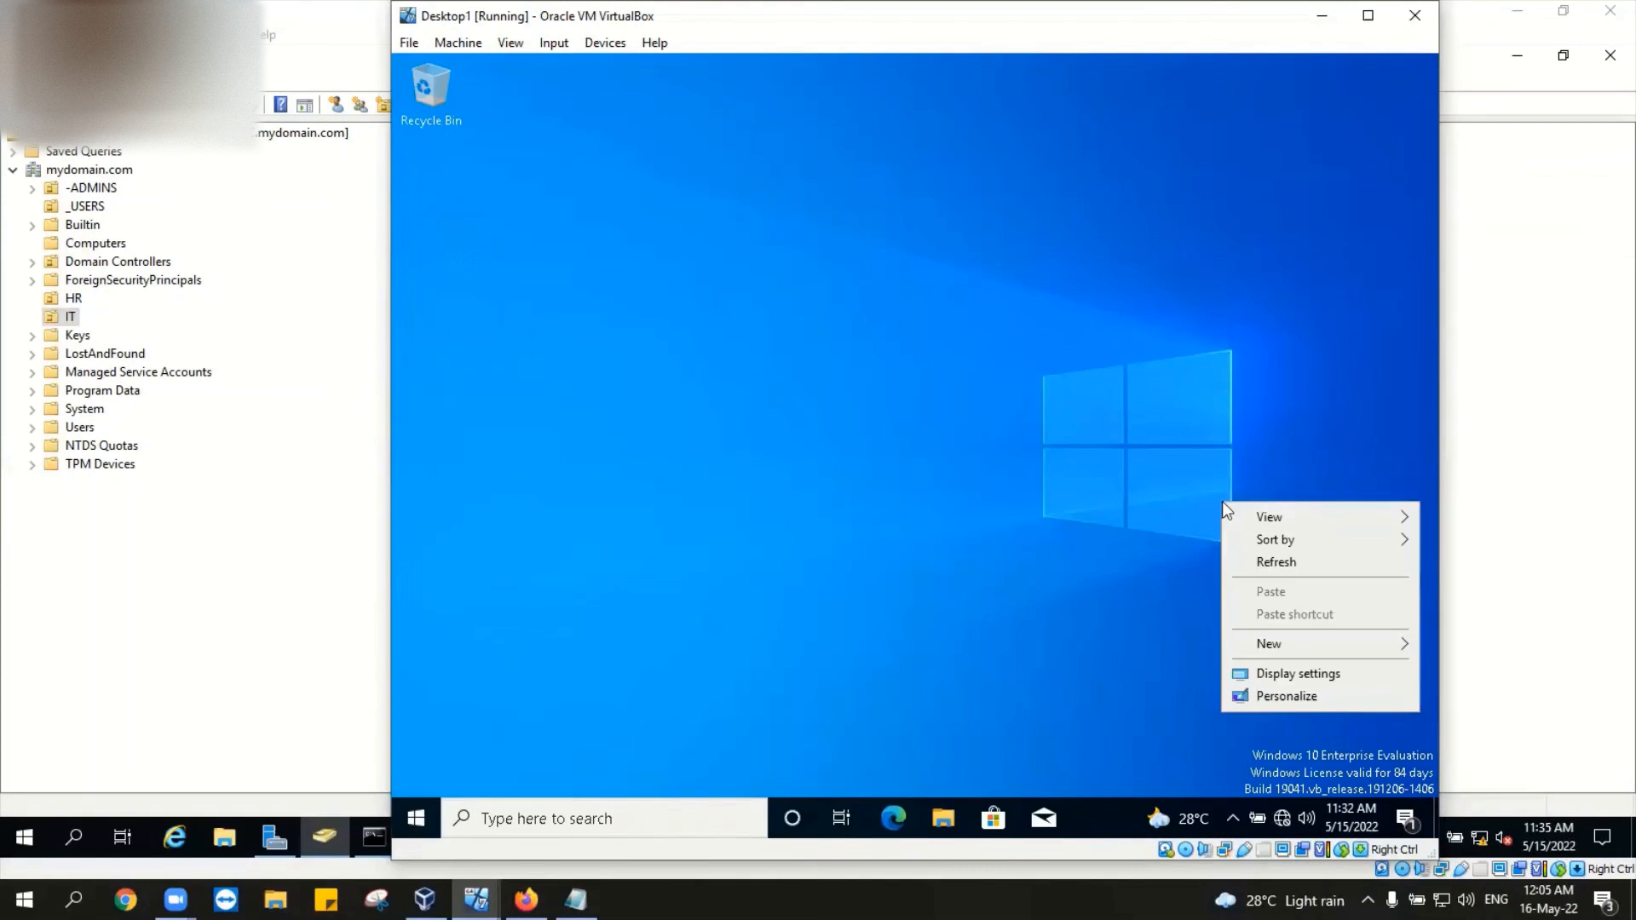
left_click(1273, 566)
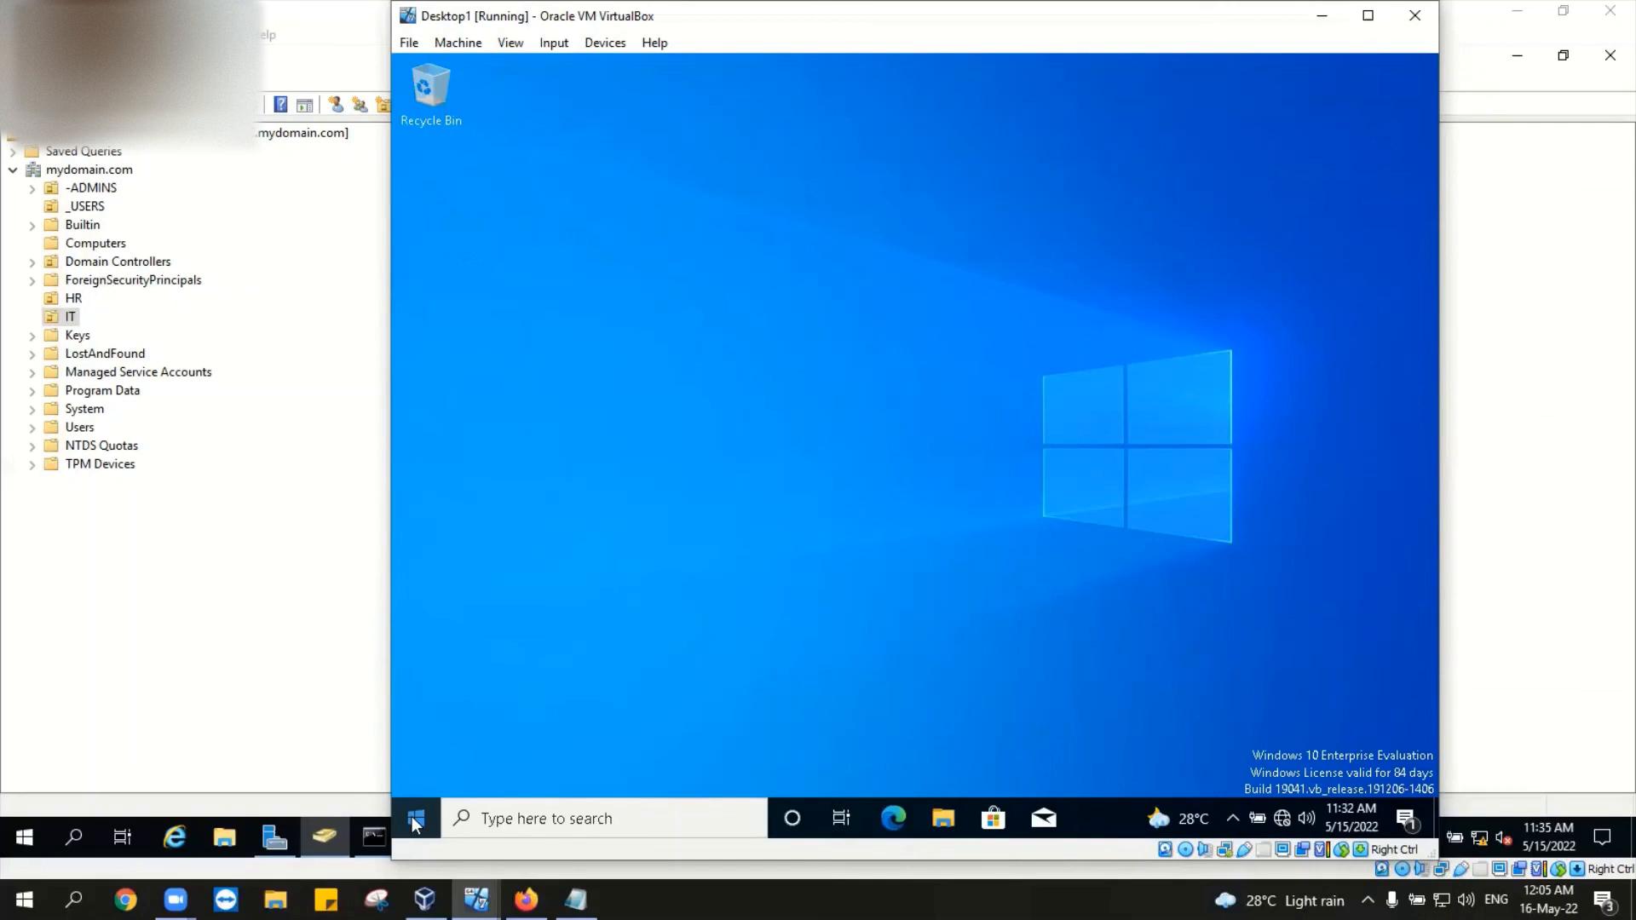
Step: In File Explorer, visit Network past the discovery warning, then open This PC's Properties
left_click(959, 828)
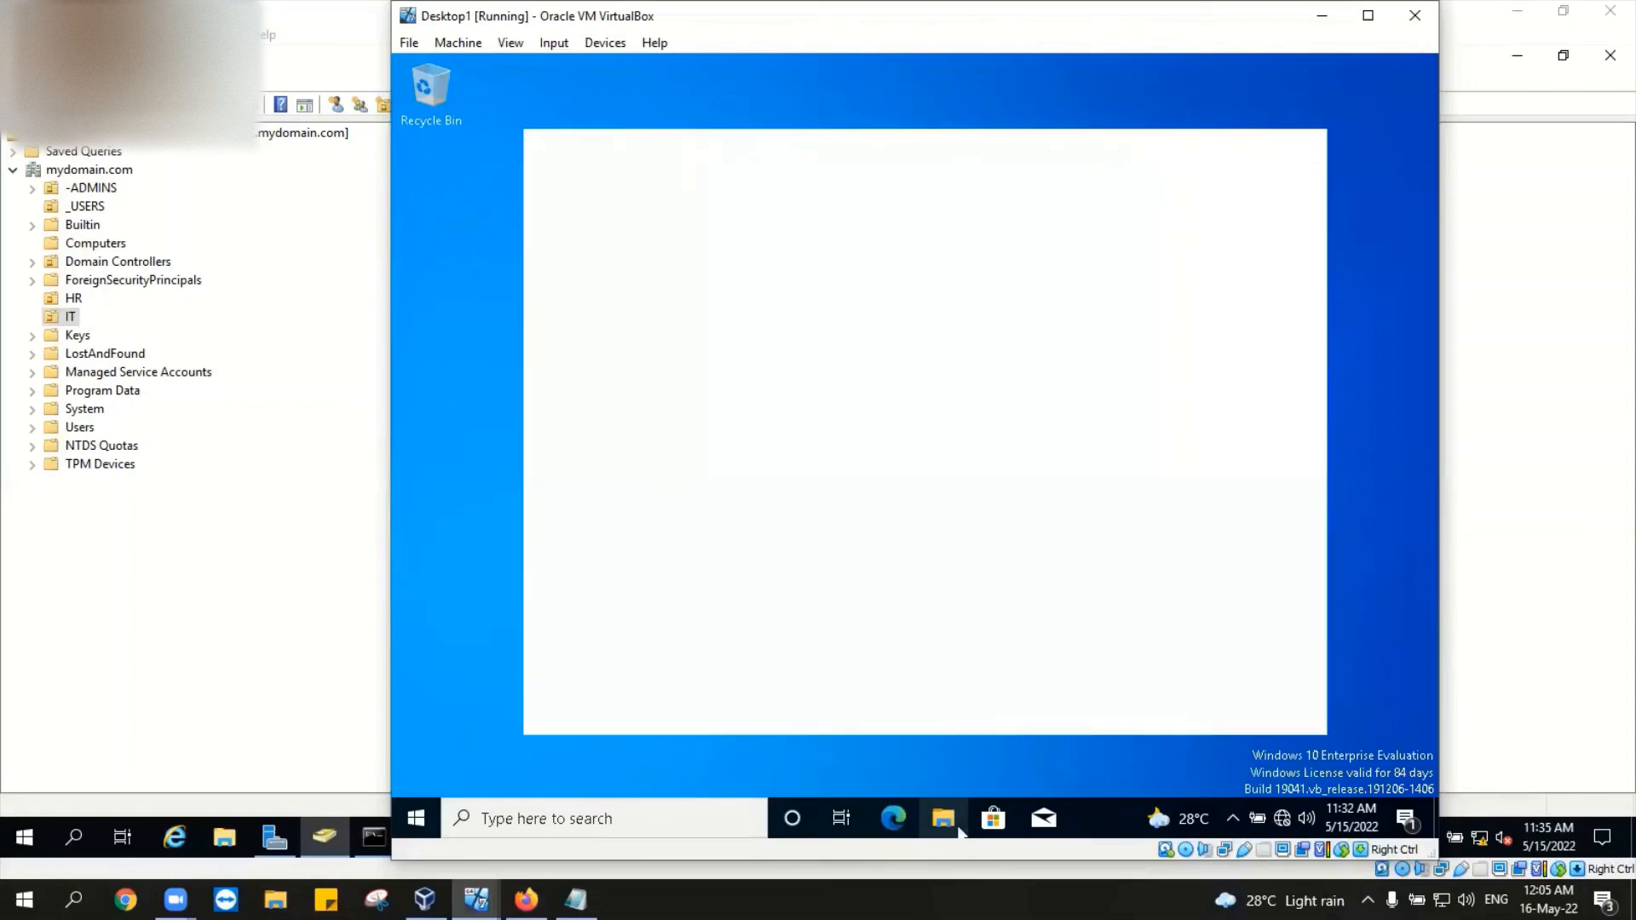
left_click(592, 503)
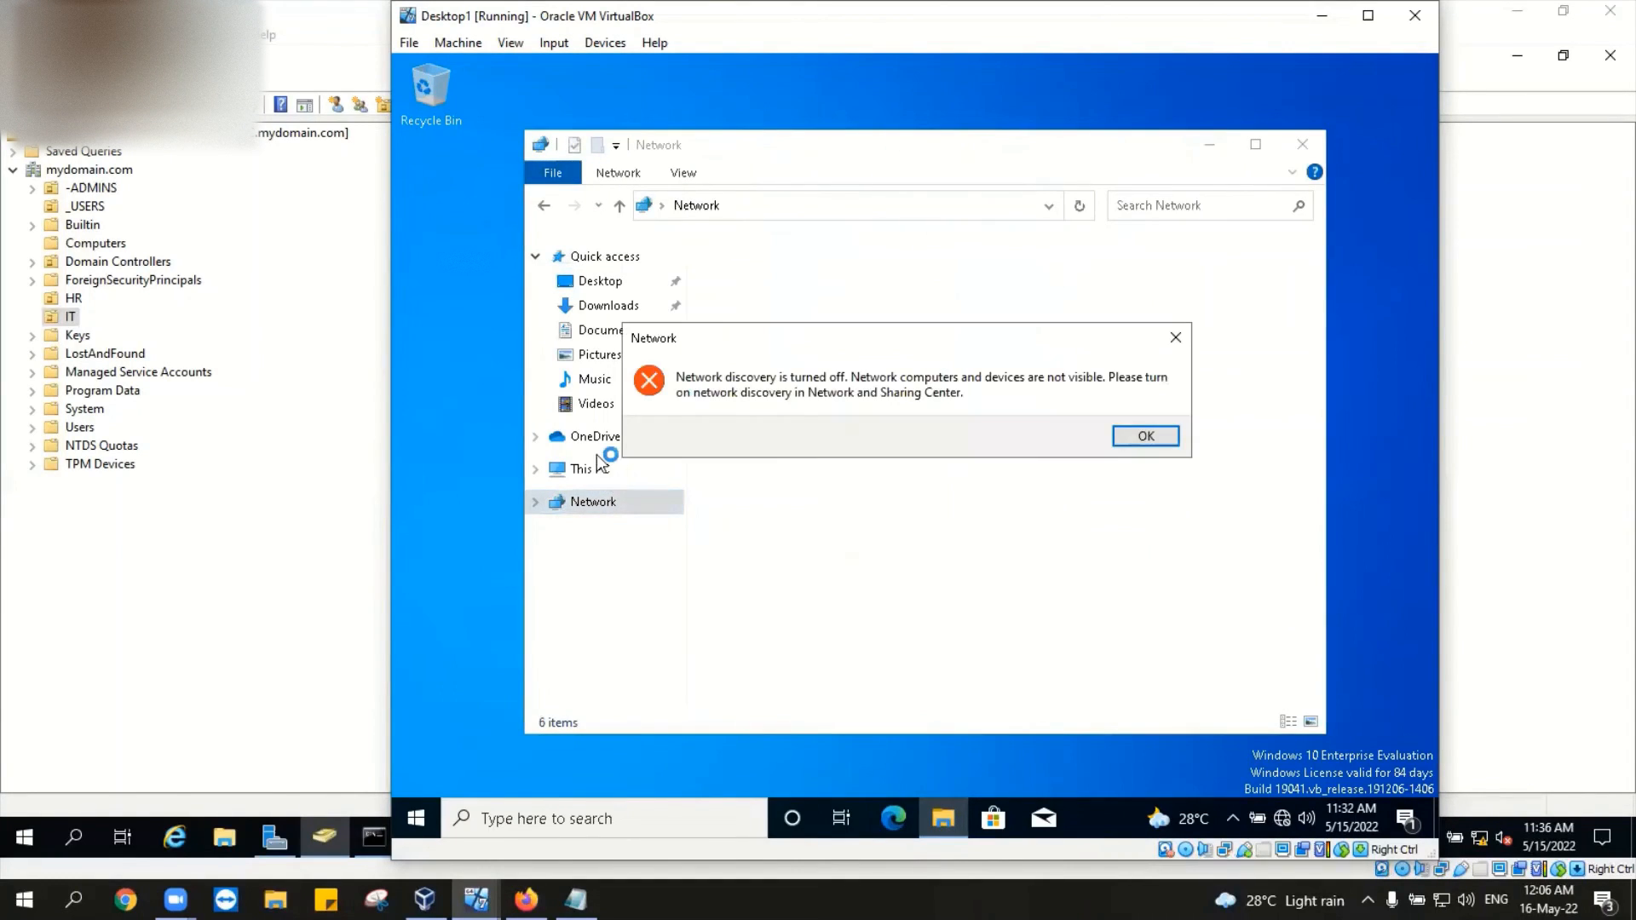
left_click(1165, 349)
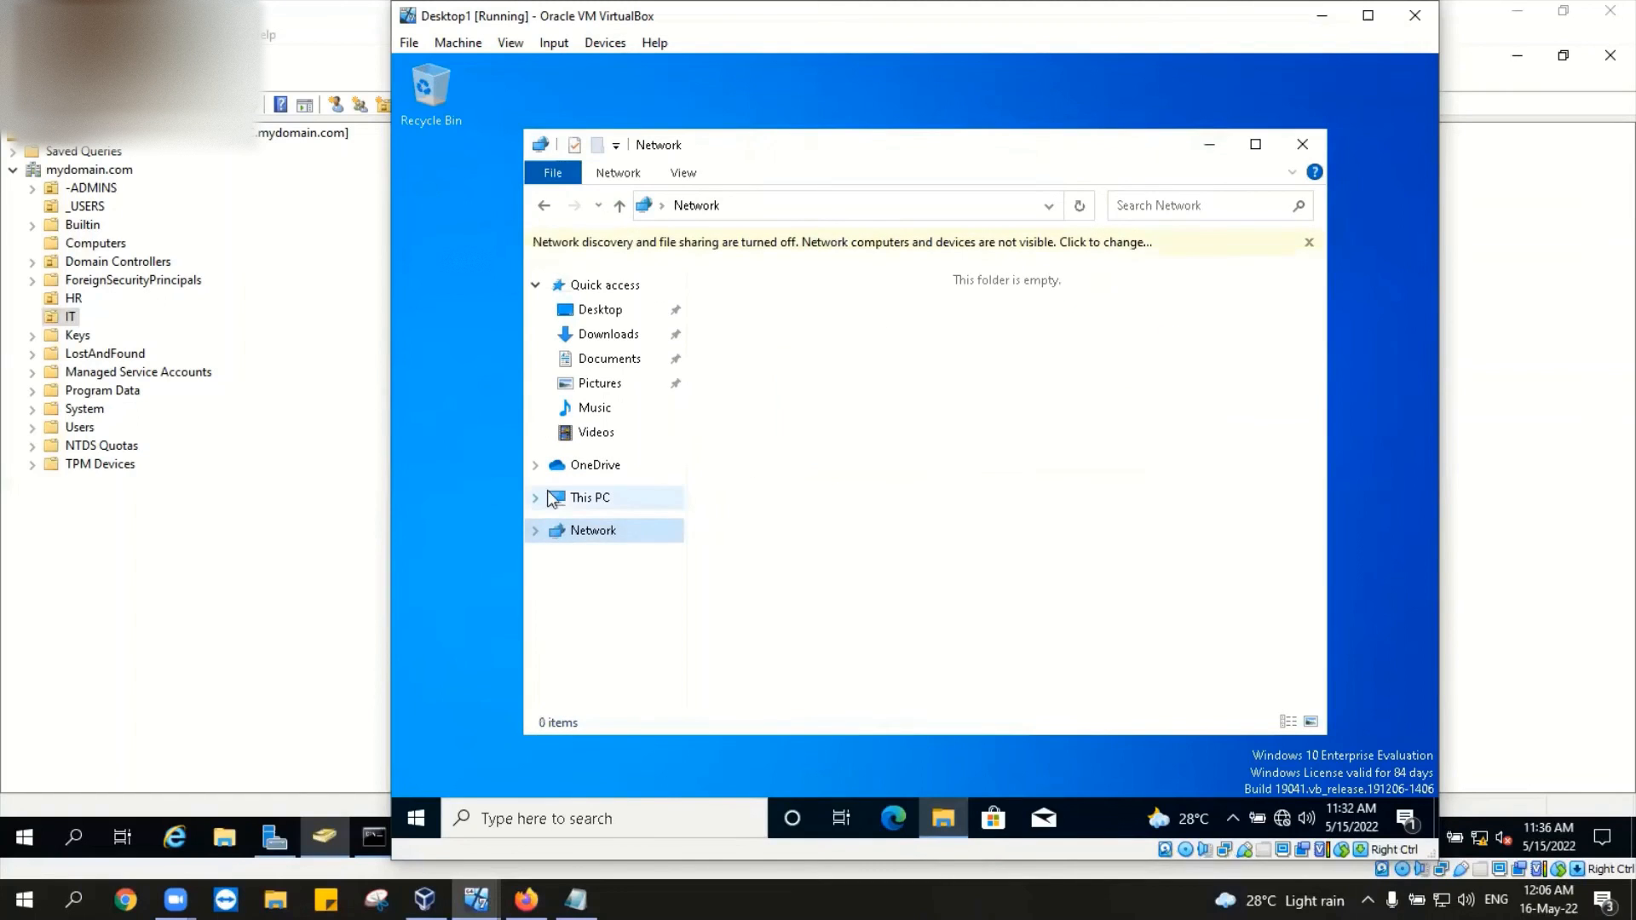
left_click(586, 469)
right_click(571, 500)
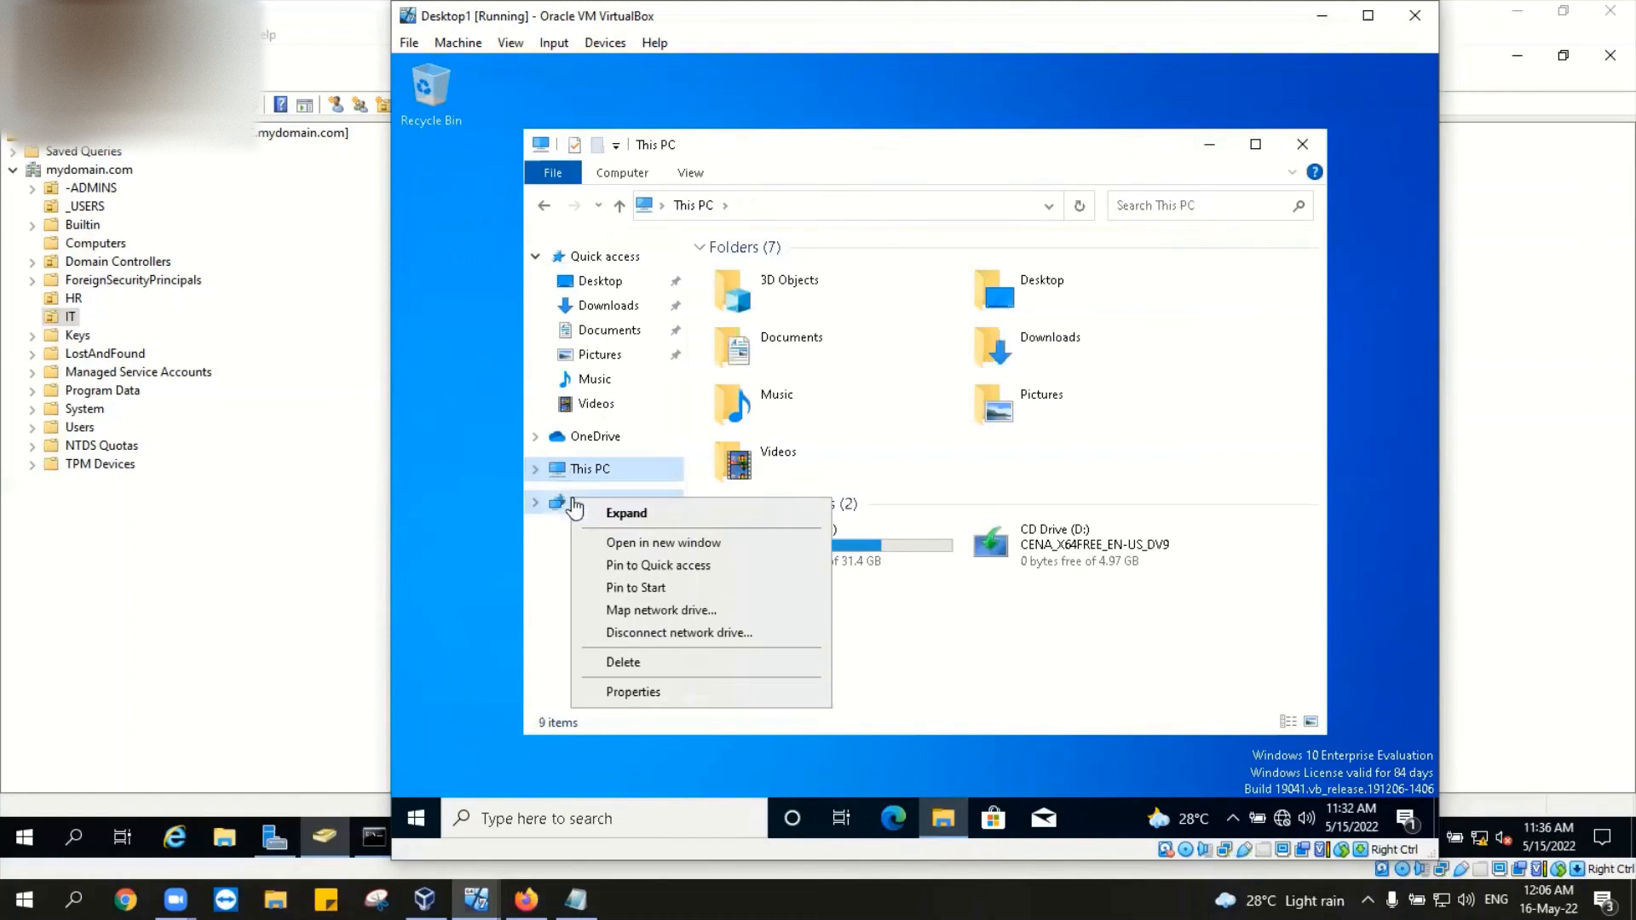
right_click(594, 464)
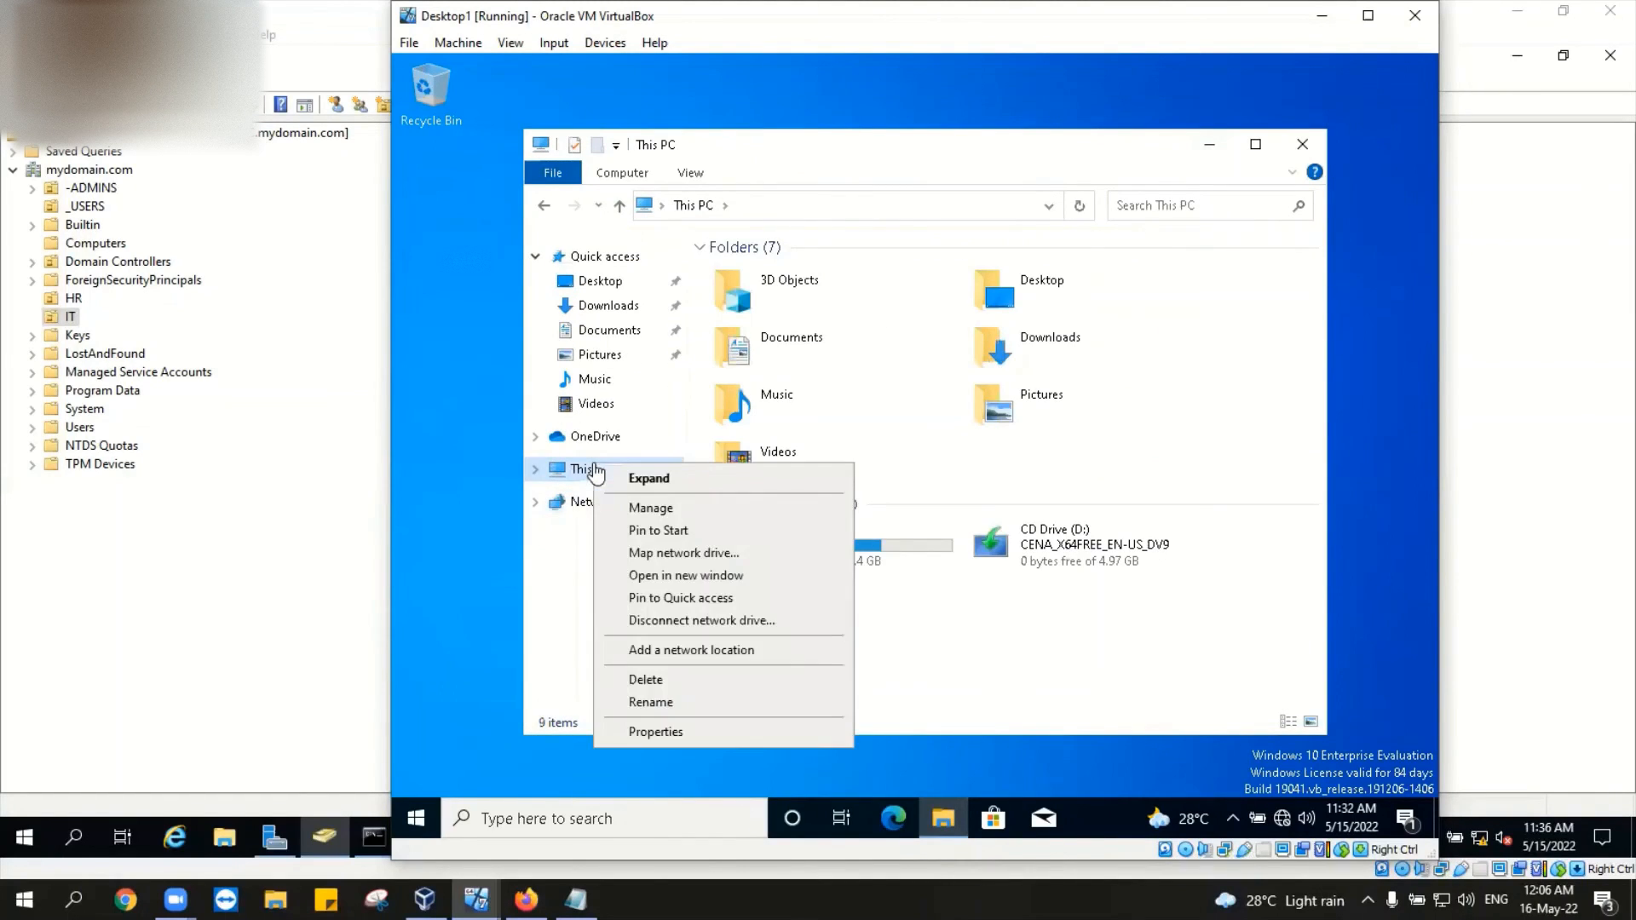
left_click(695, 731)
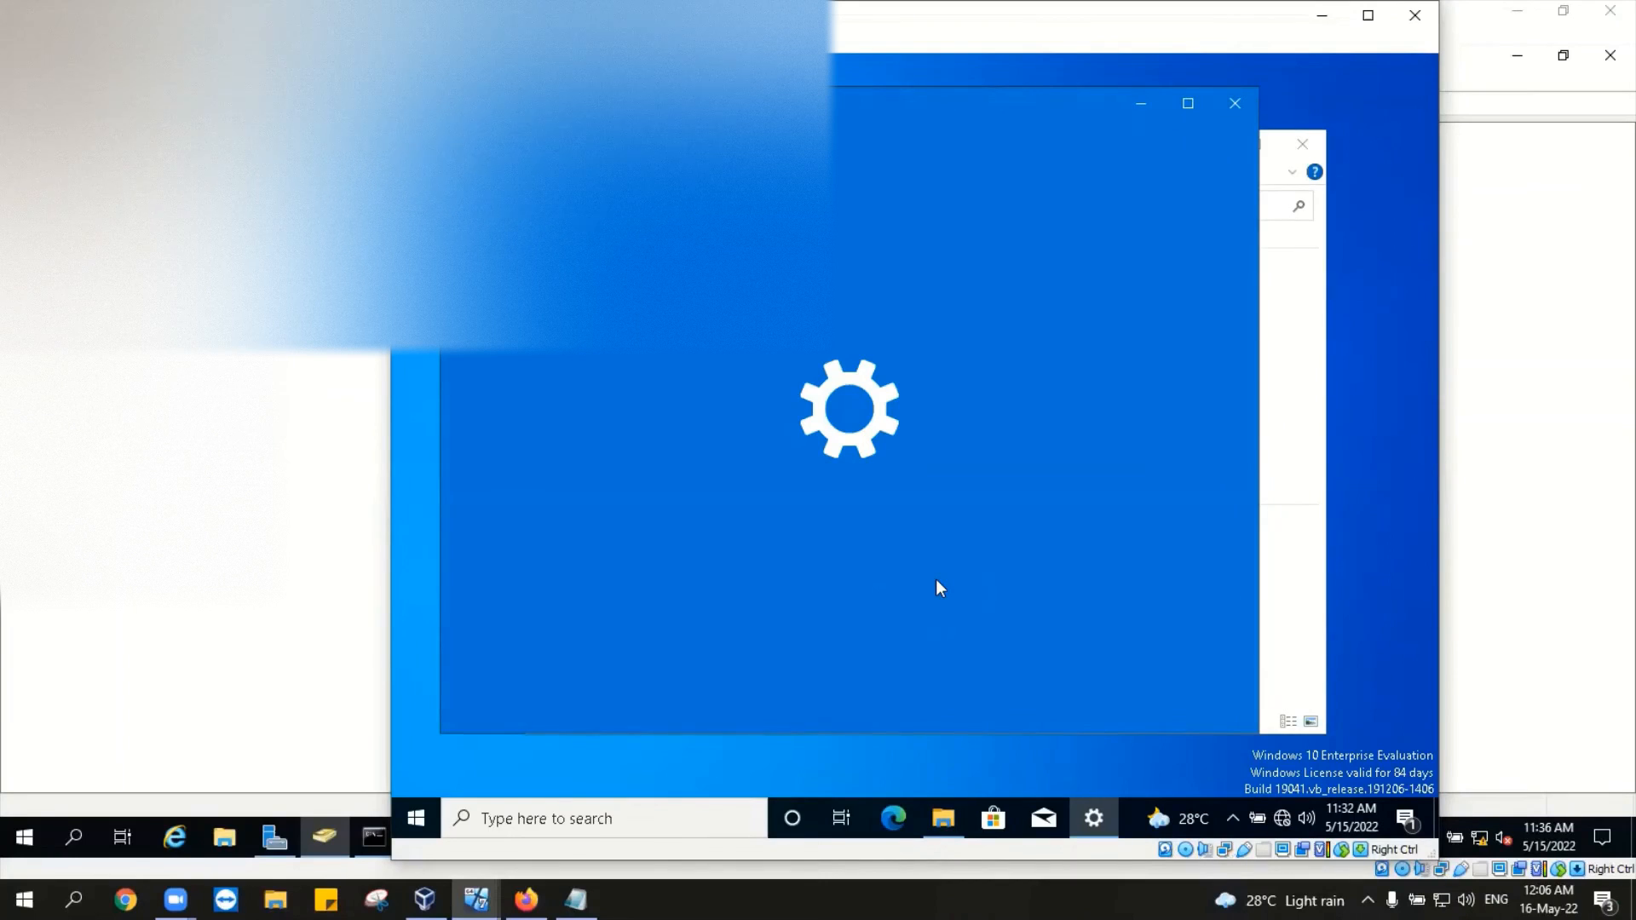
Step: Try joining Desktop1 to the mydomain domain via Computer Name changes, acknowledging the controller error
scroll(985, 425, "down", 10)
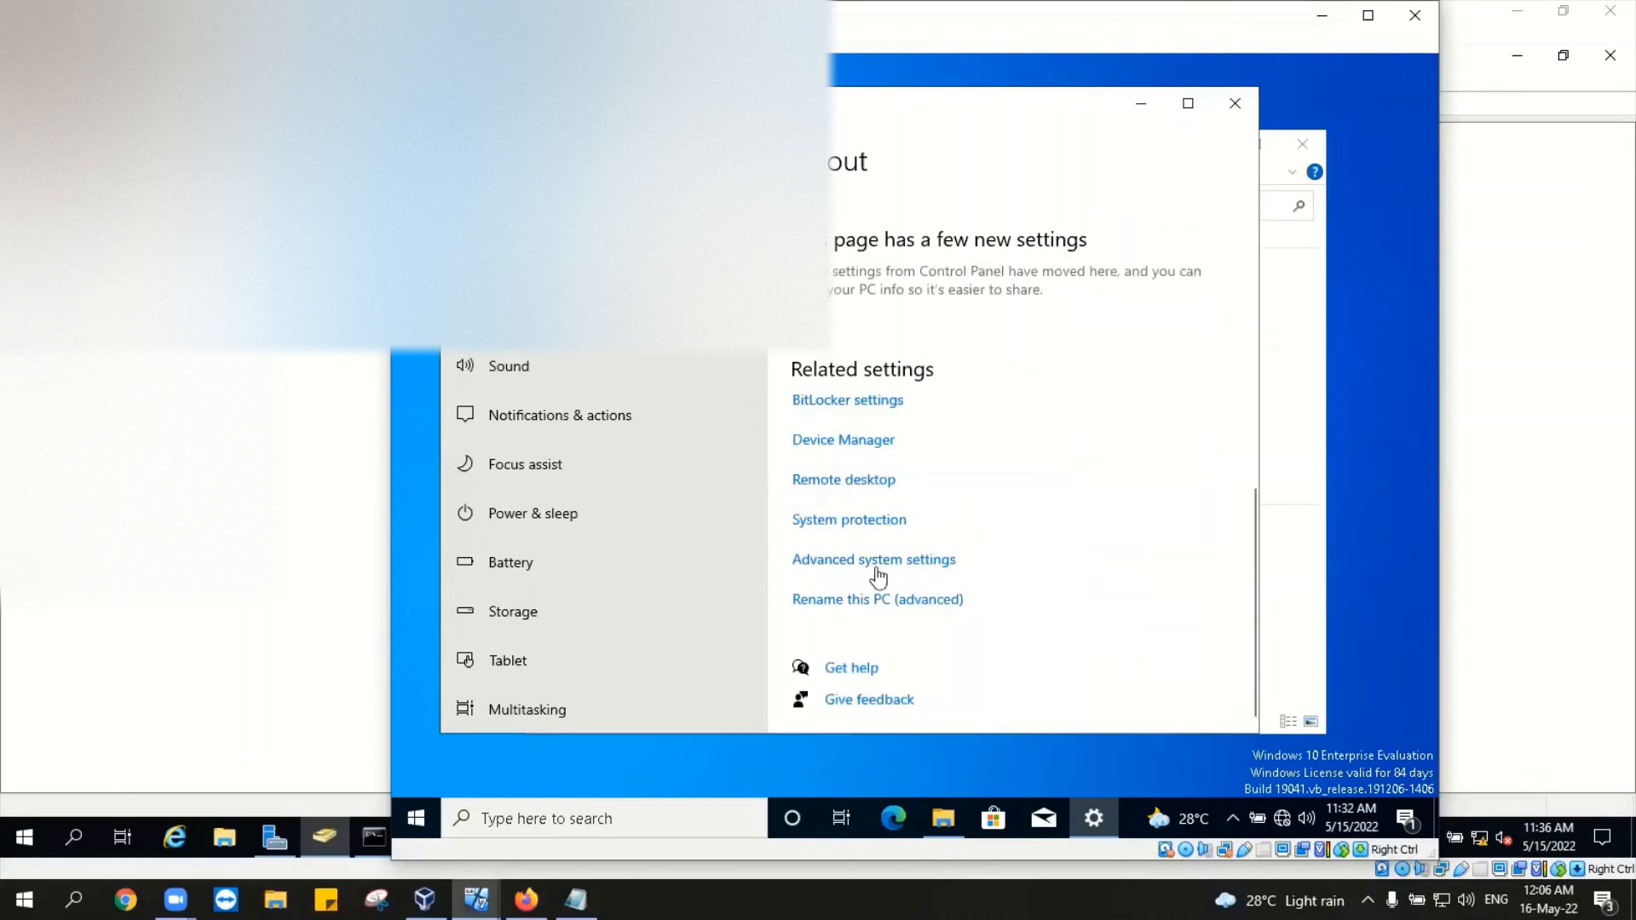
left_click(882, 566)
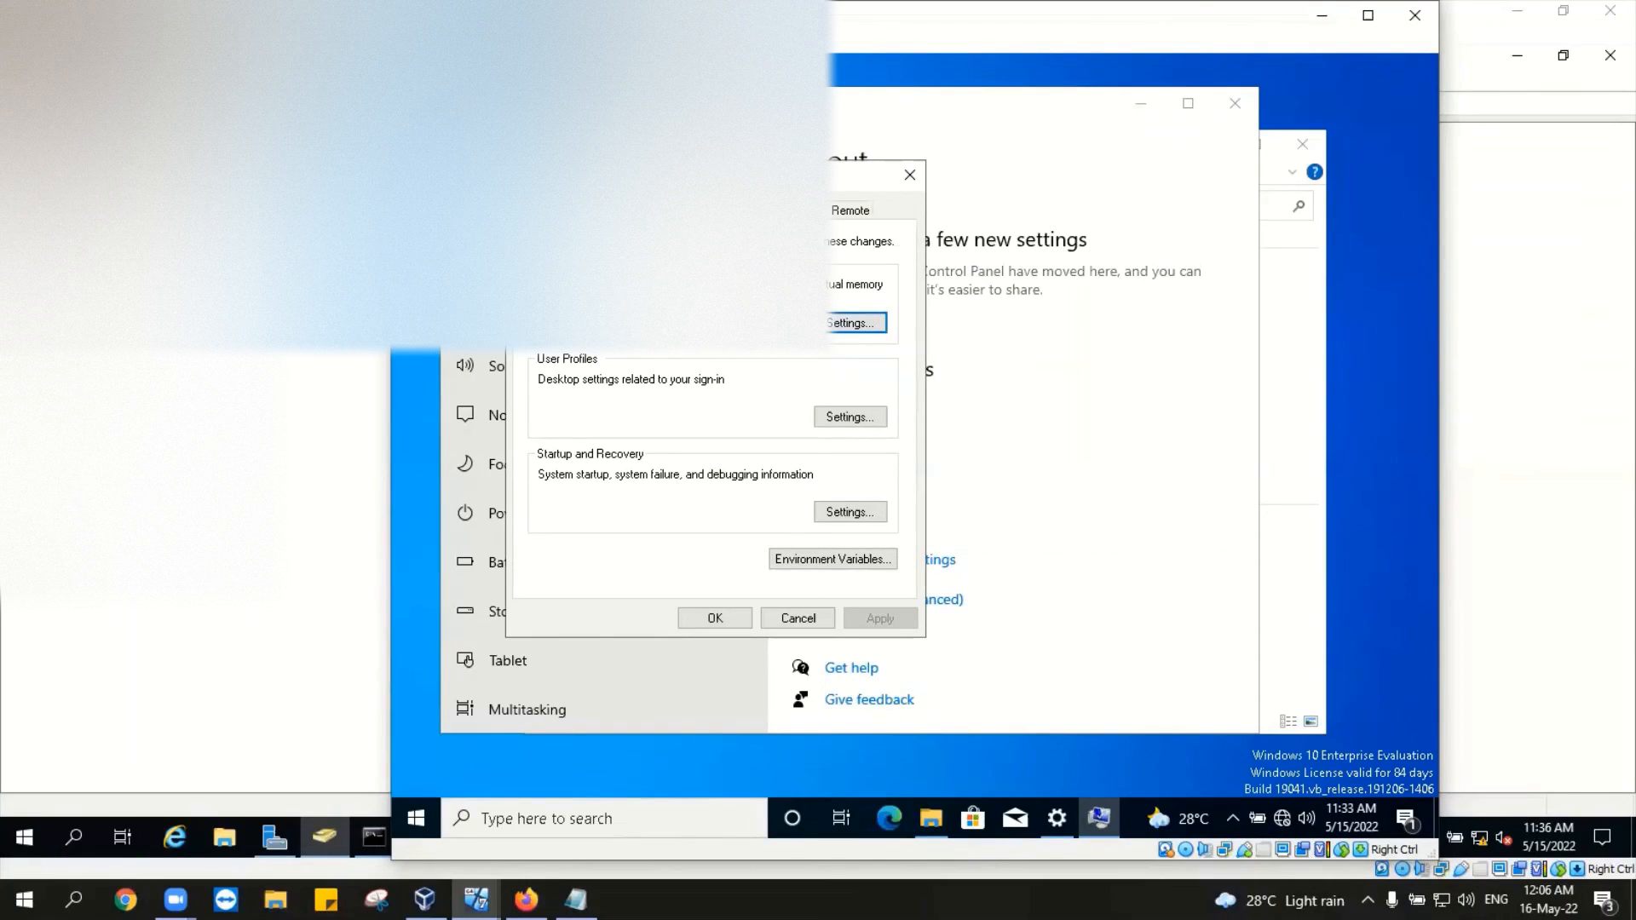
left_click(556, 211)
left_click(877, 470)
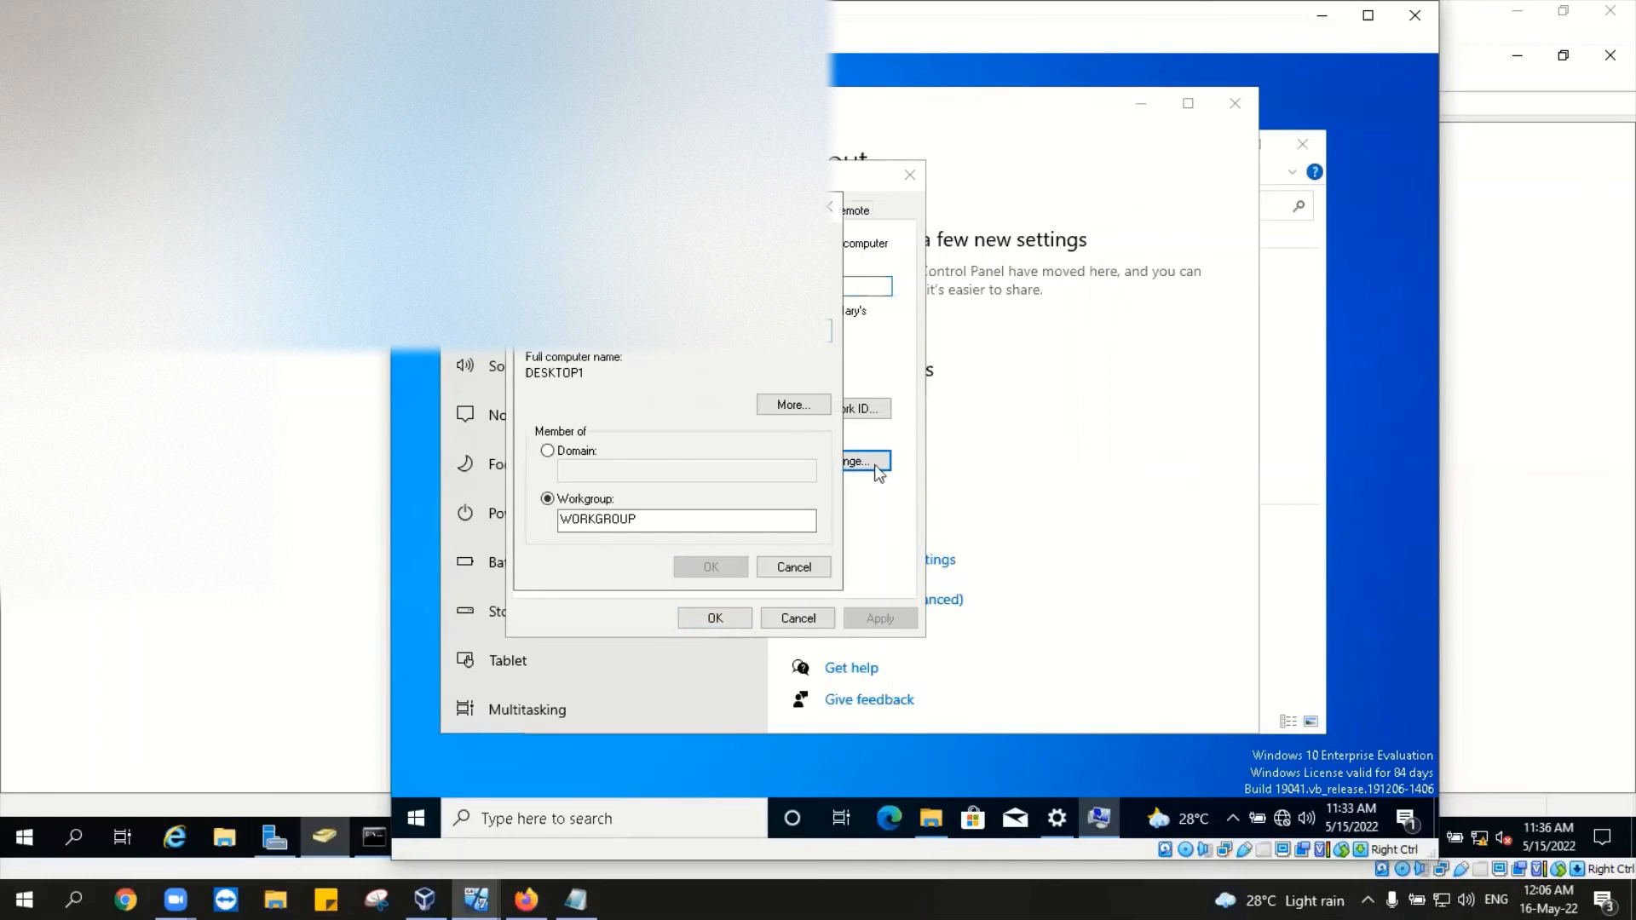
left_click(547, 450)
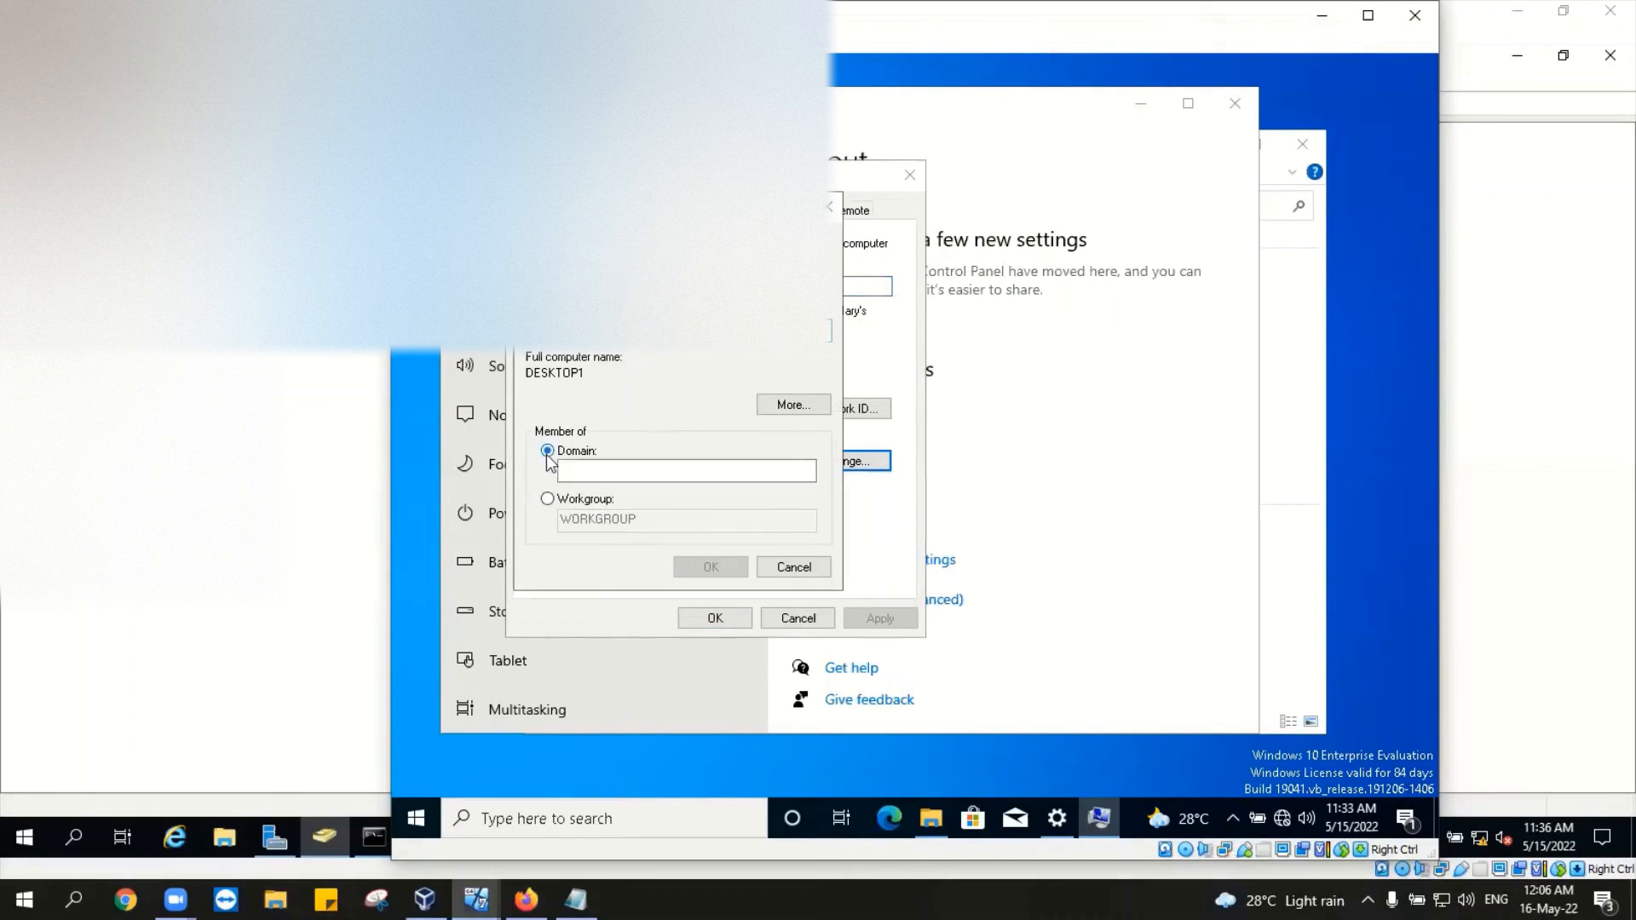
type("my")
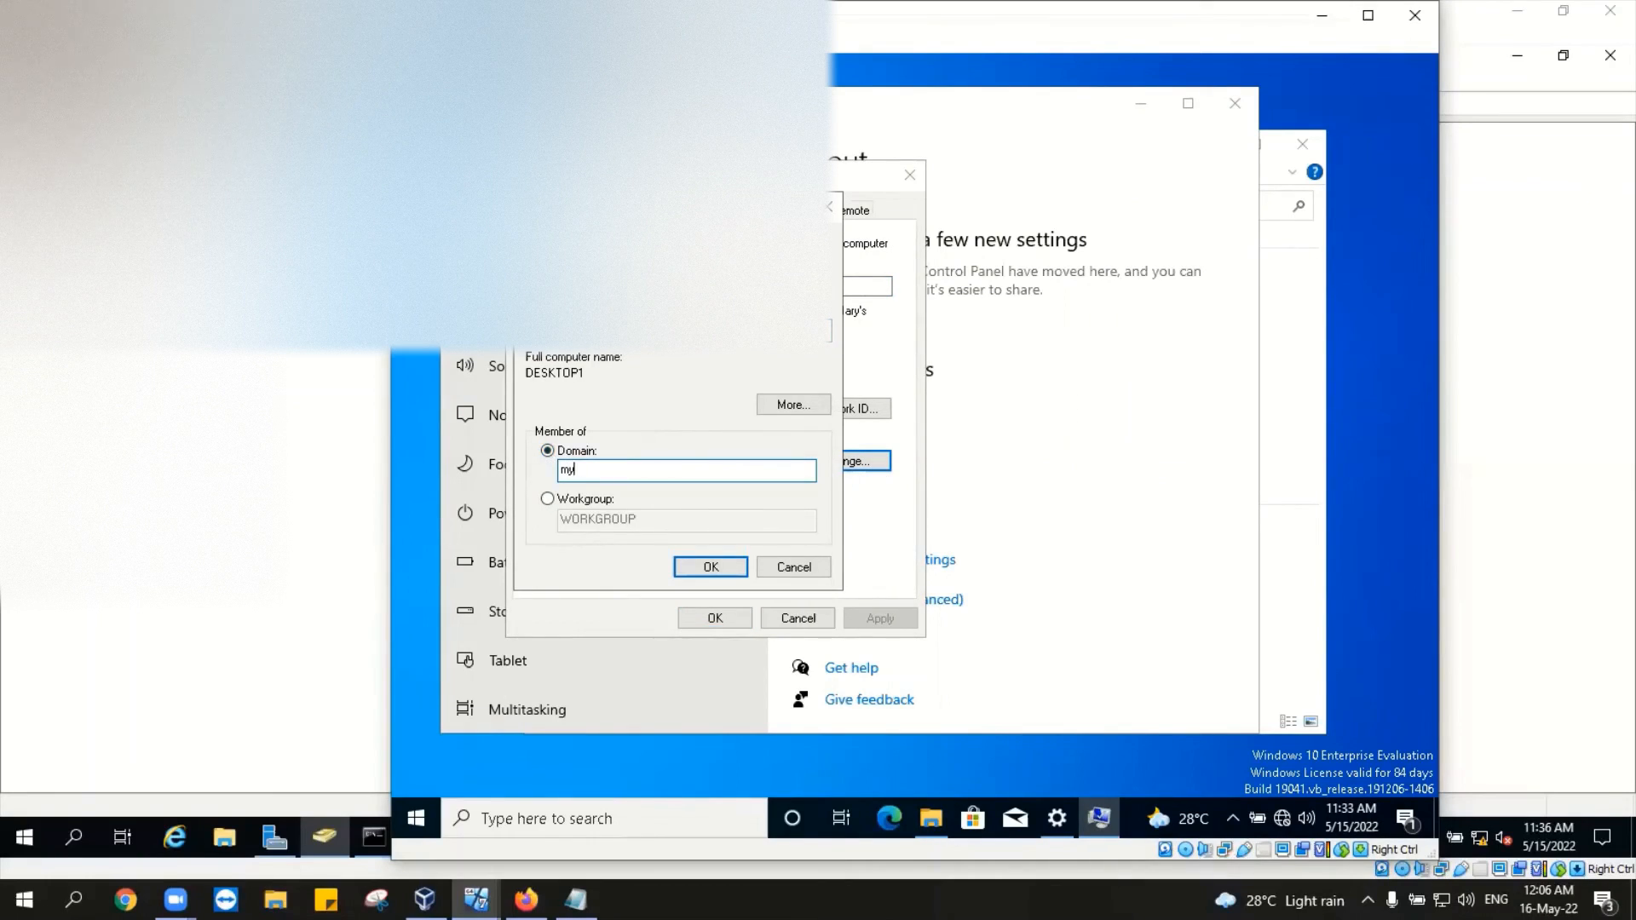
type("domain.com")
left_click(688, 566)
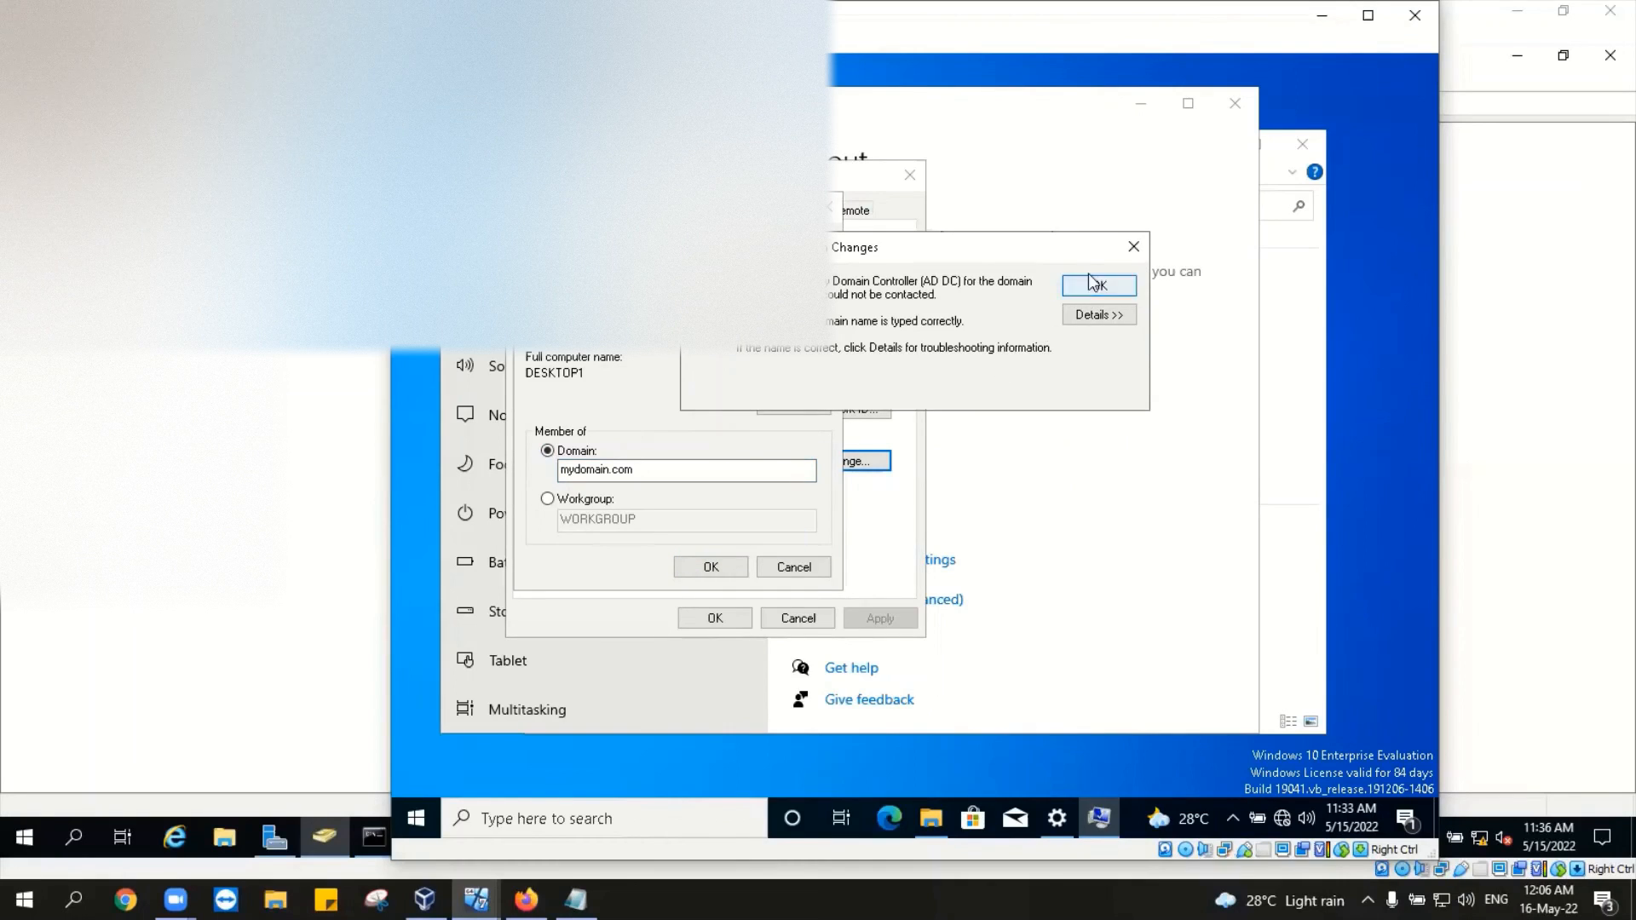
left_click(1095, 289)
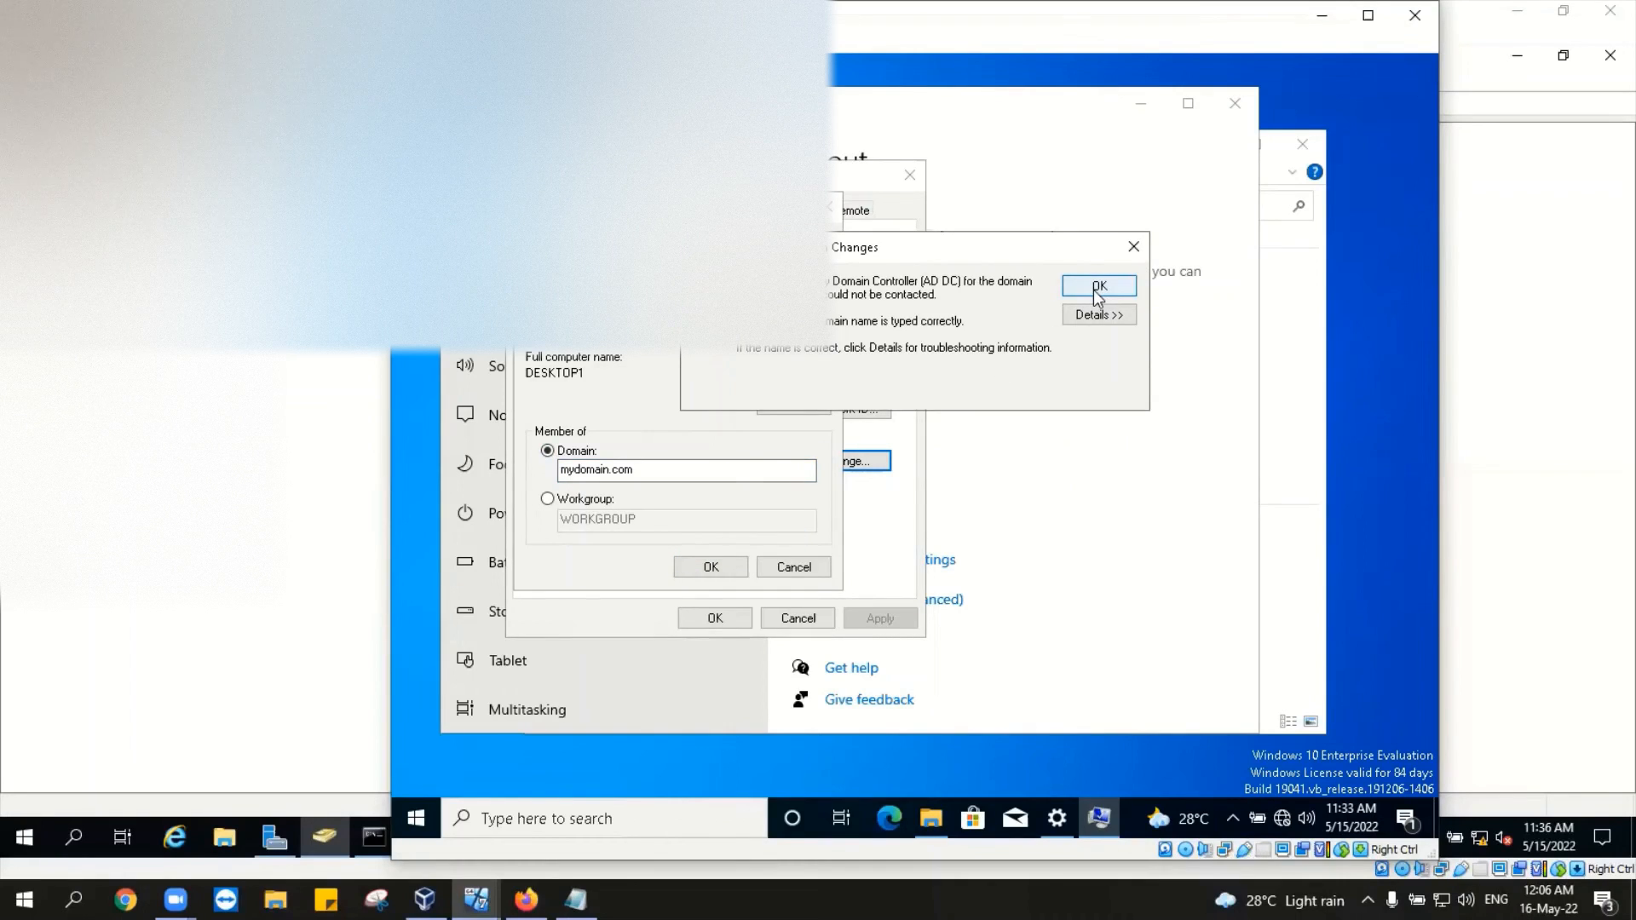
Step: Close the error, cancel the domain change, and close System Properties, Settings and File Explorer
left_click(1097, 287)
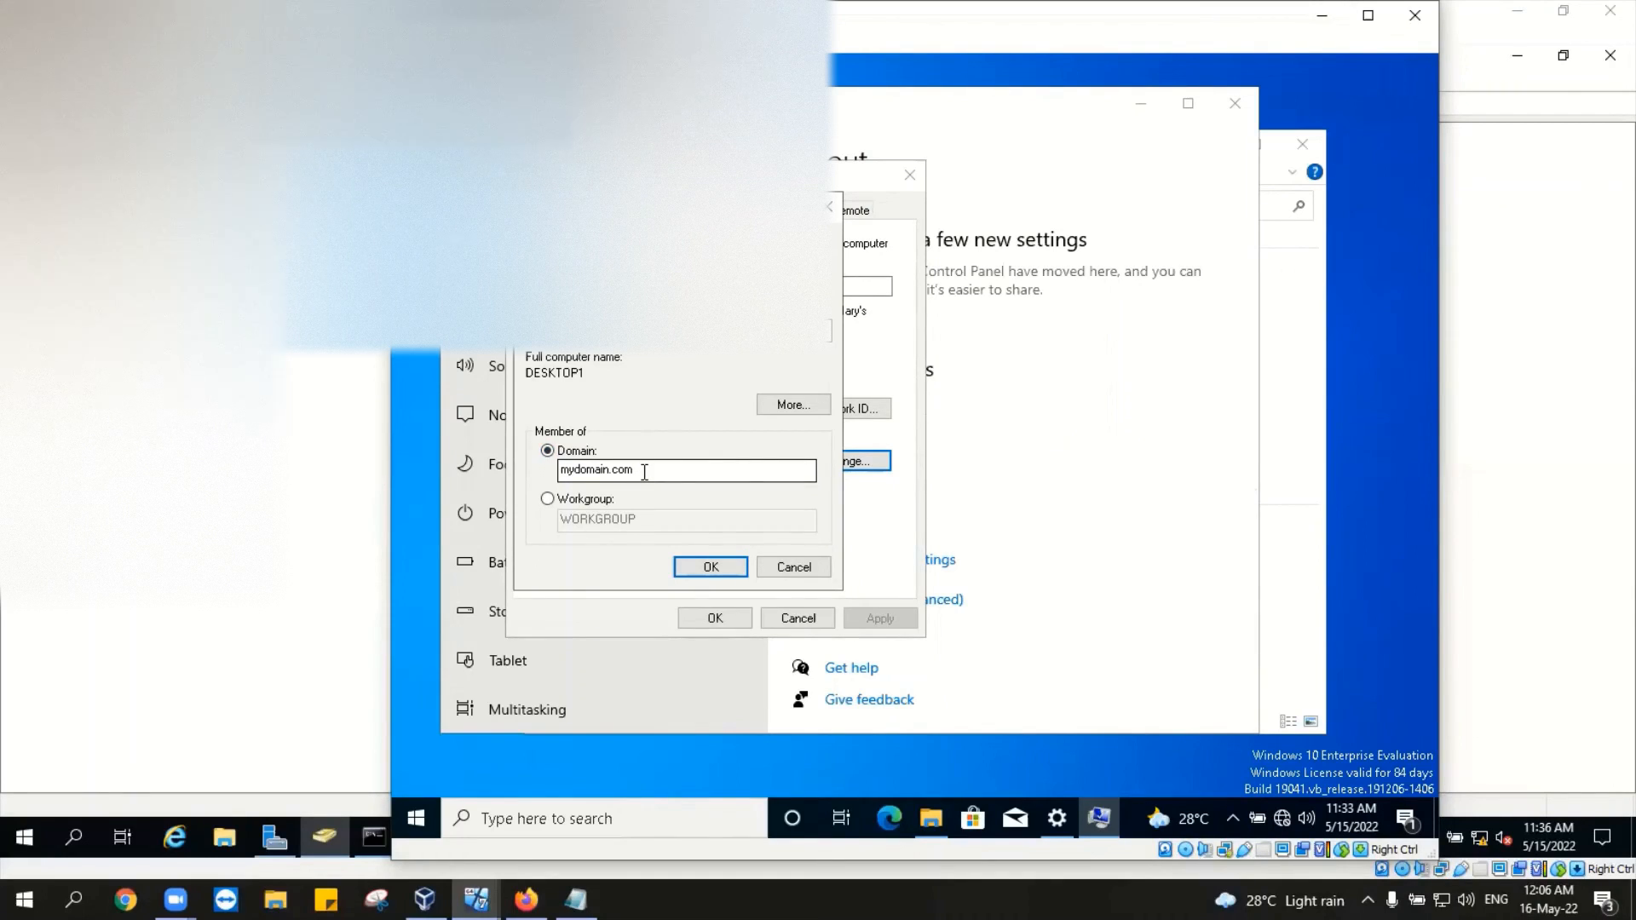
left_click(771, 573)
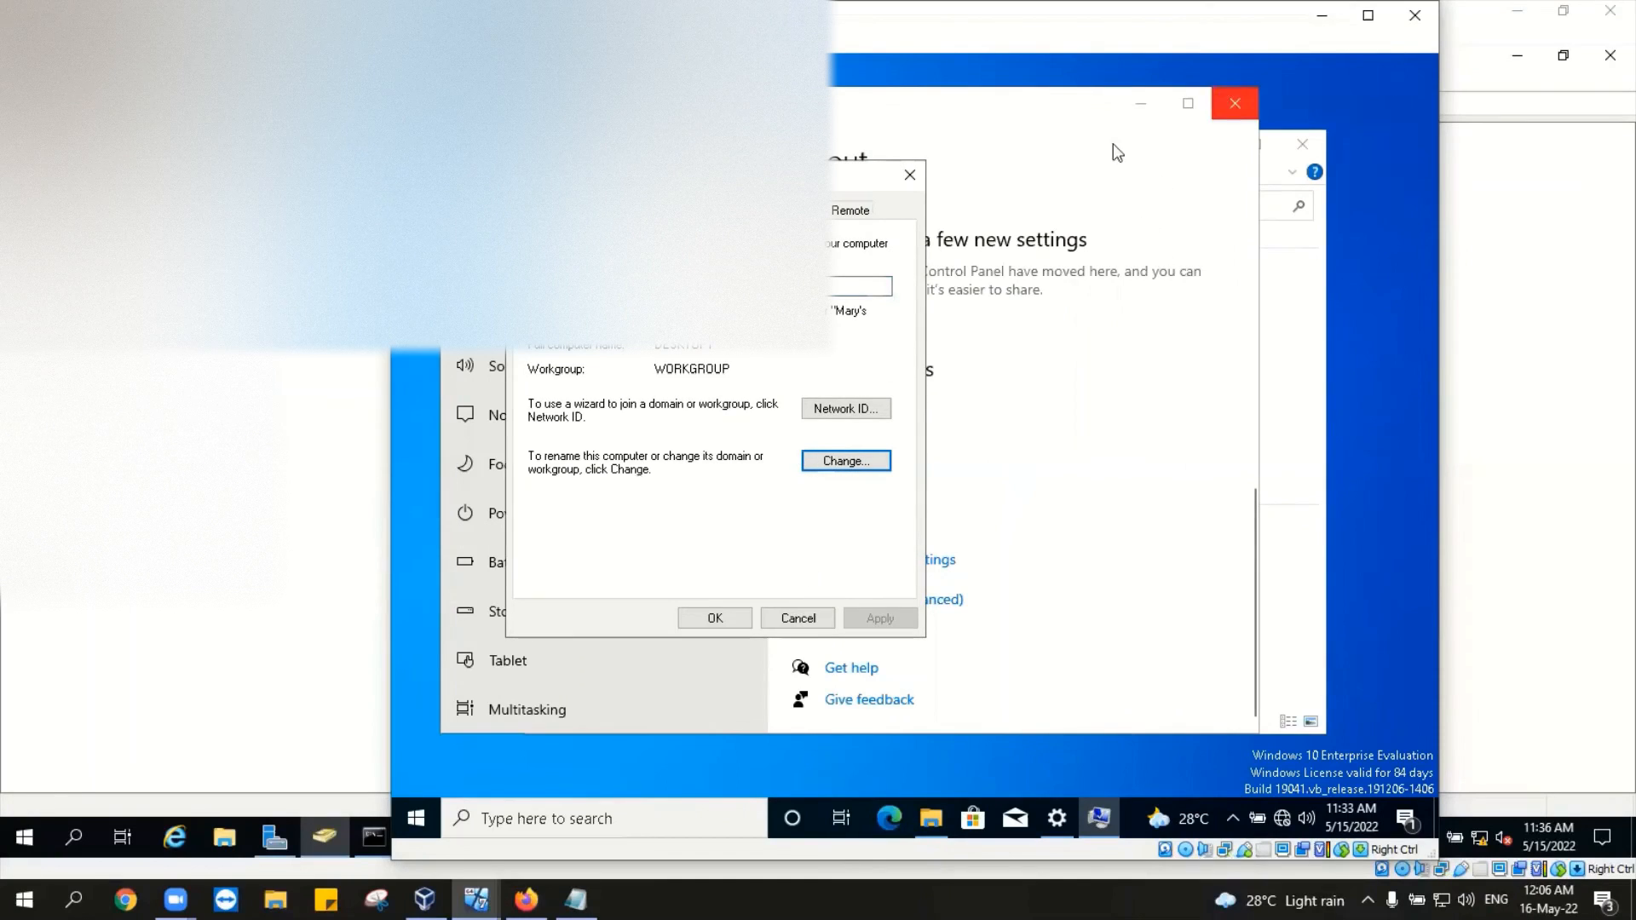
left_click(909, 175)
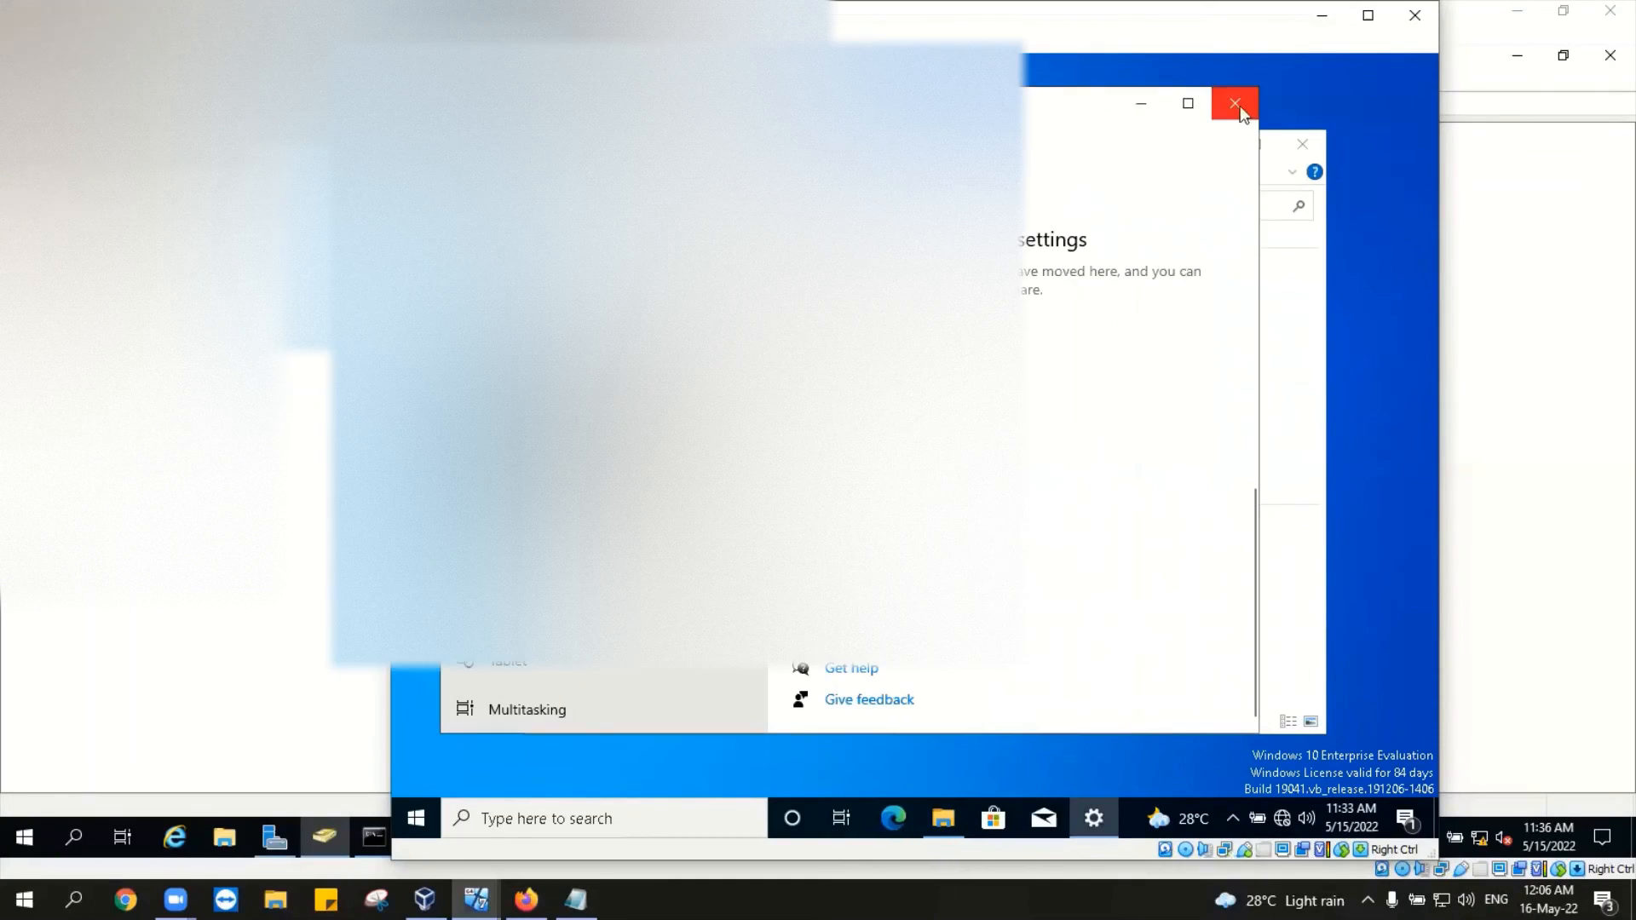
left_click(1234, 103)
left_click(1301, 144)
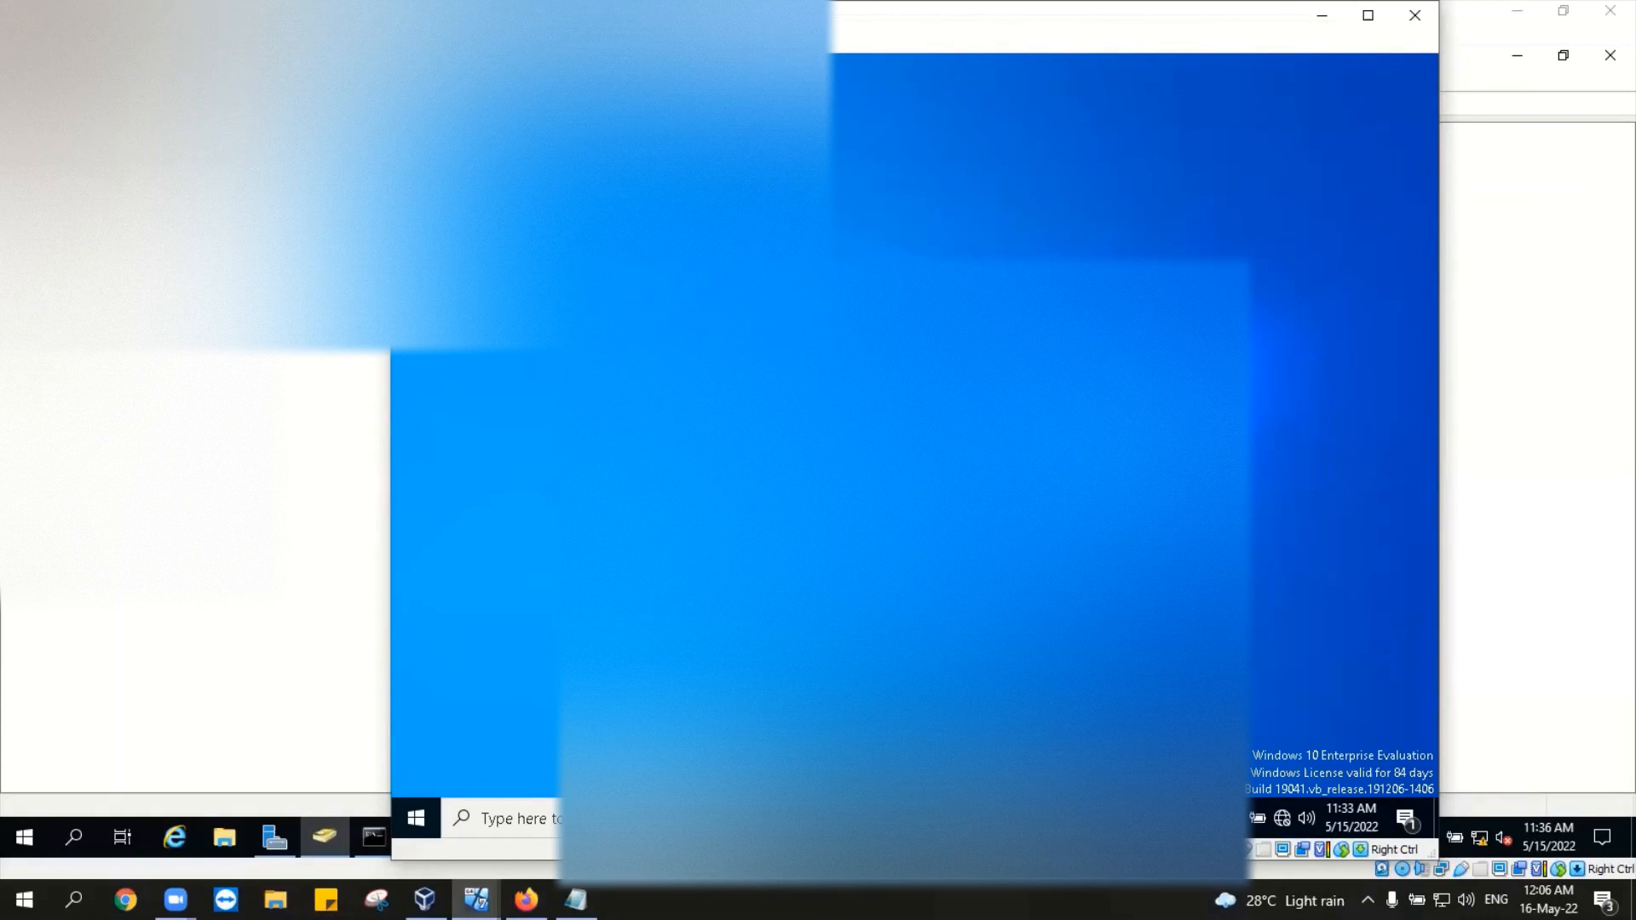
left_click(540, 40)
mouse_move(579, 72)
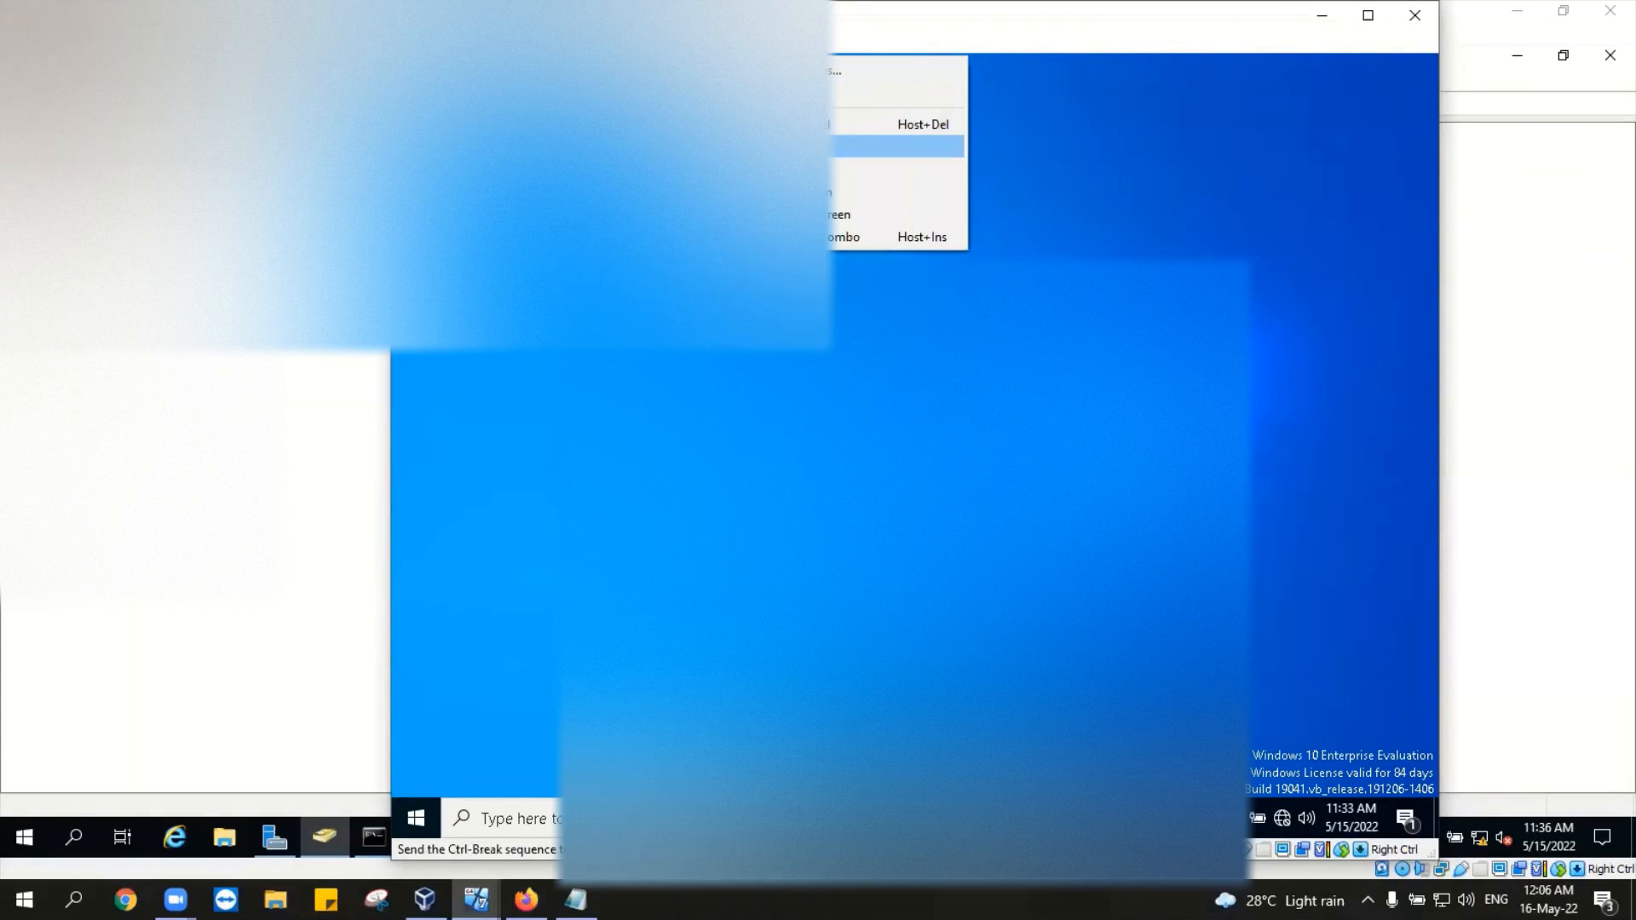
mouse_move(588, 41)
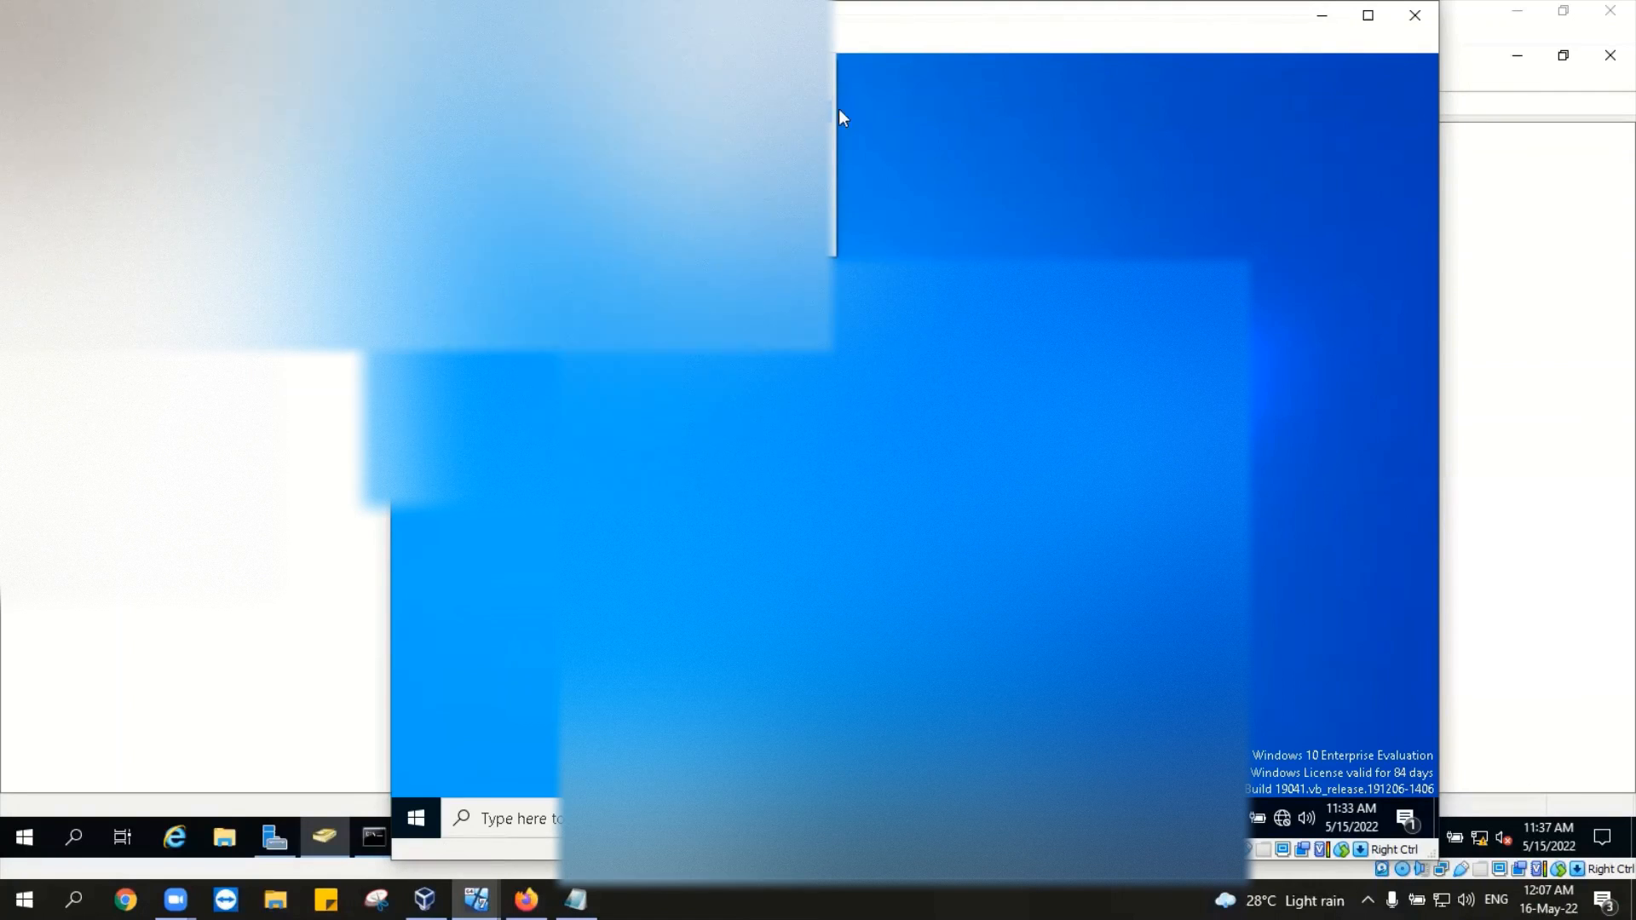
mouse_move(847, 116)
left_click(893, 126)
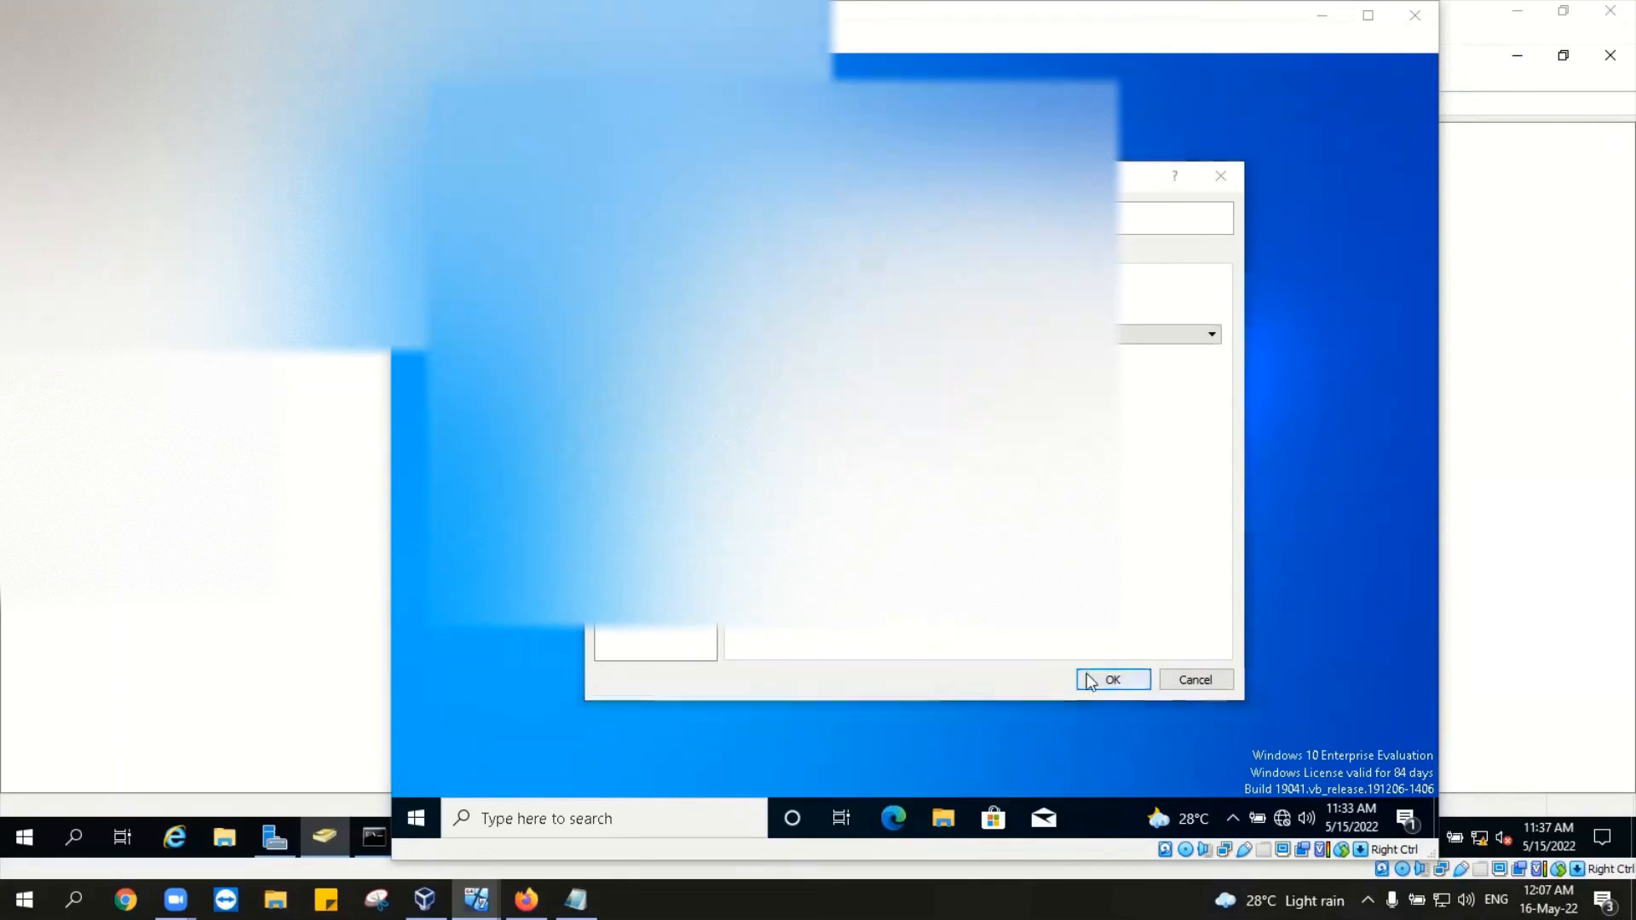
left_click(1112, 680)
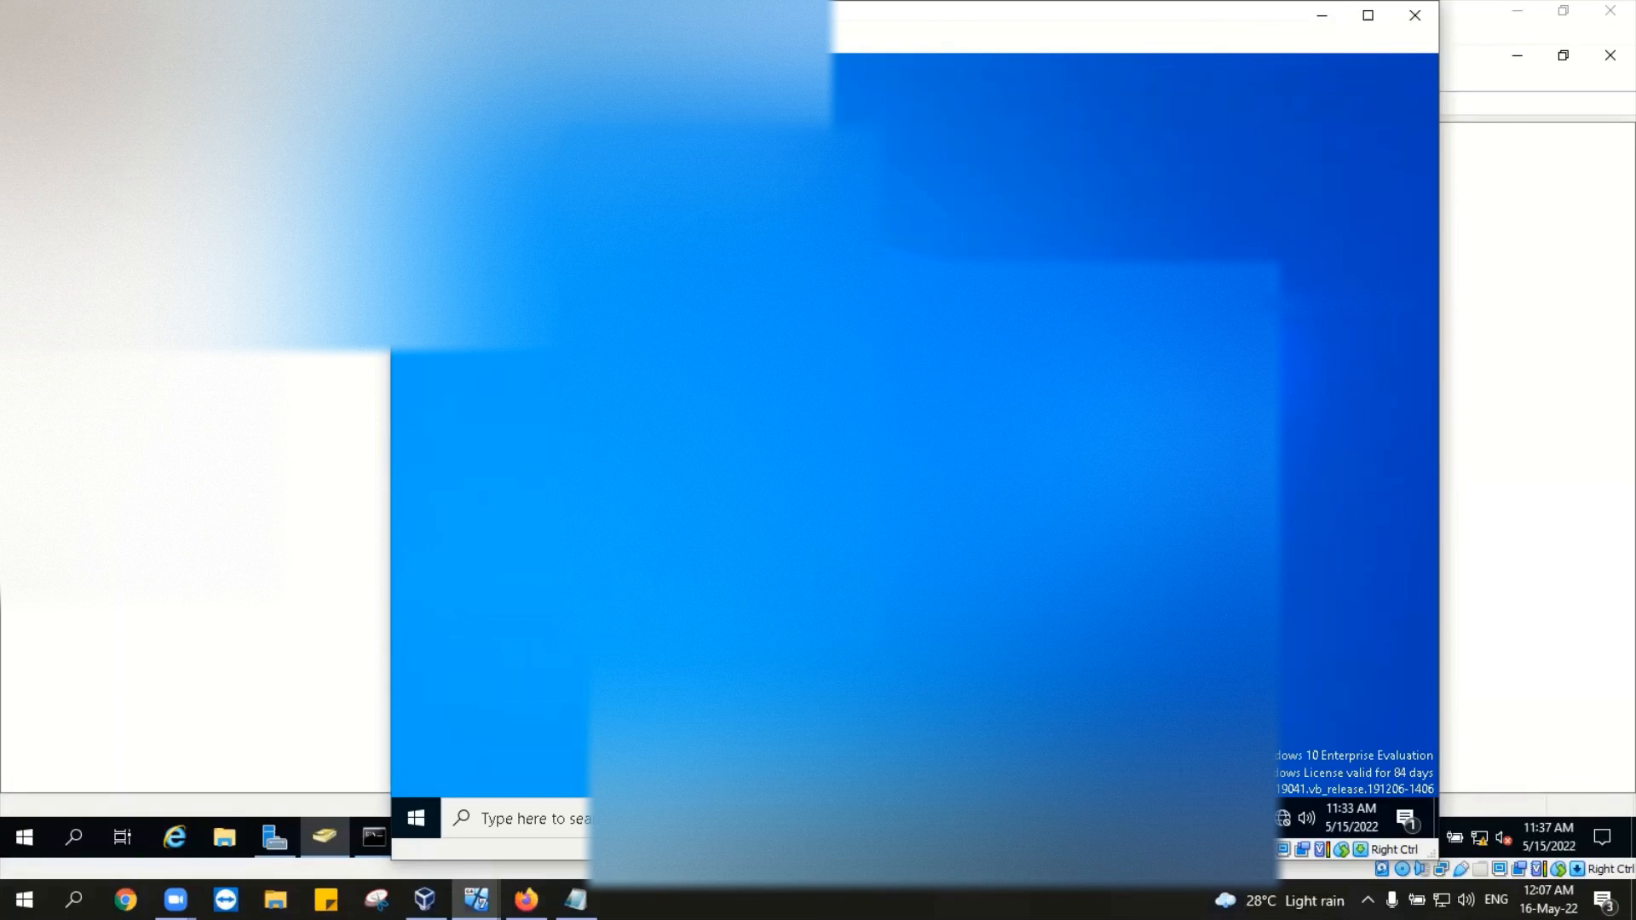
left_click(965, 818)
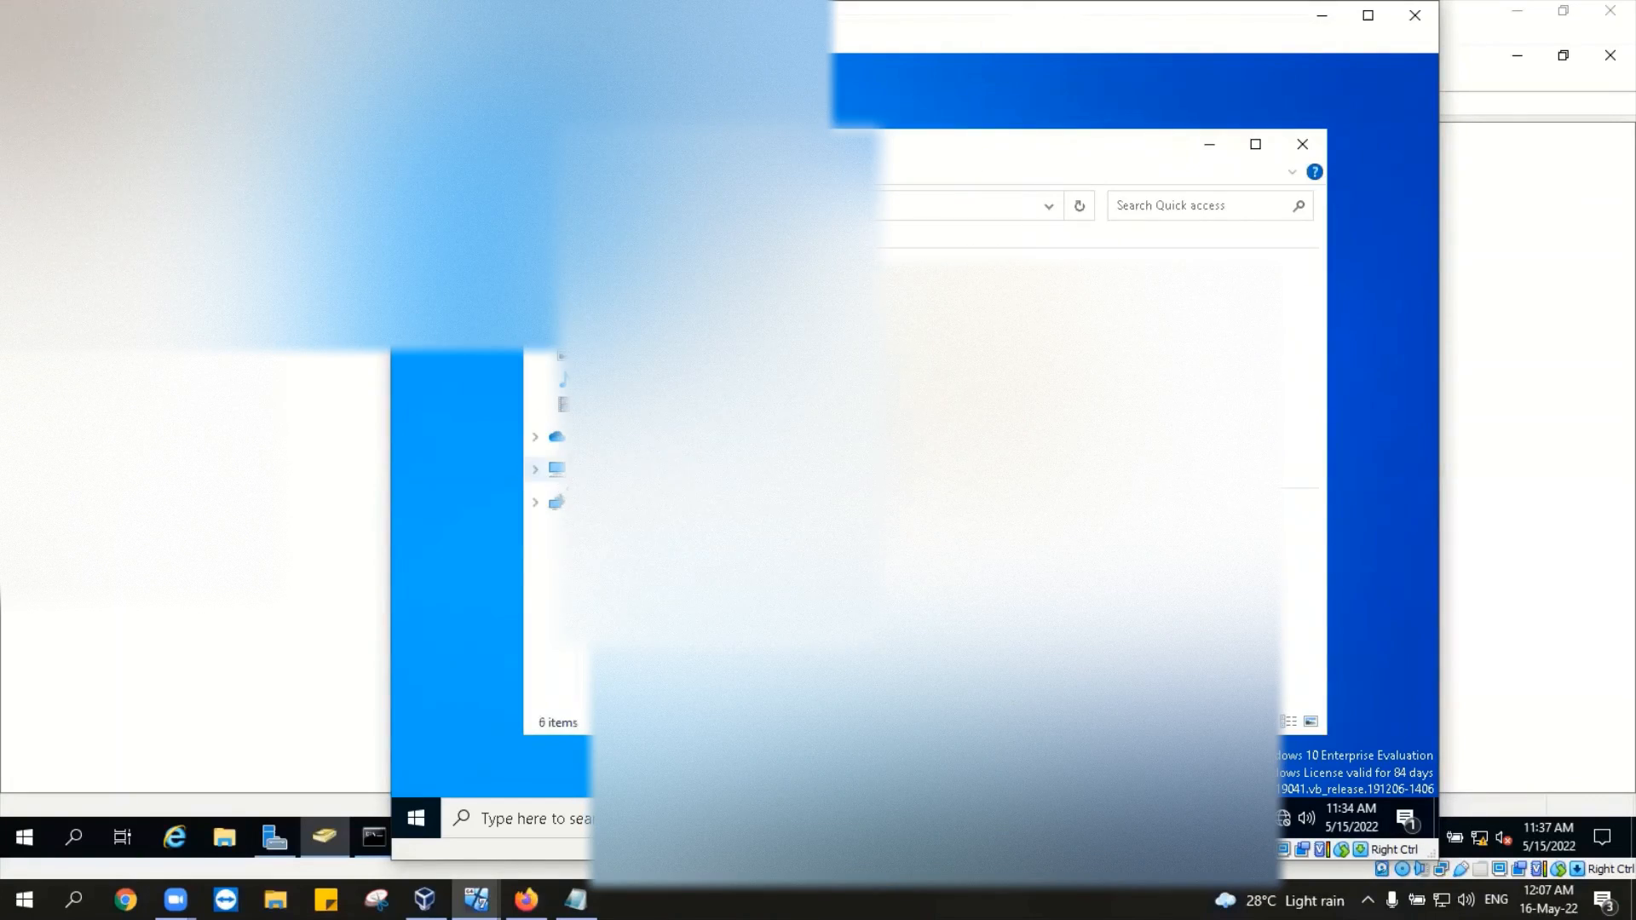
Step: Browse This PC and Network past the discovery prompt, then open Network & Internet settings from the tray
left_click(583, 469)
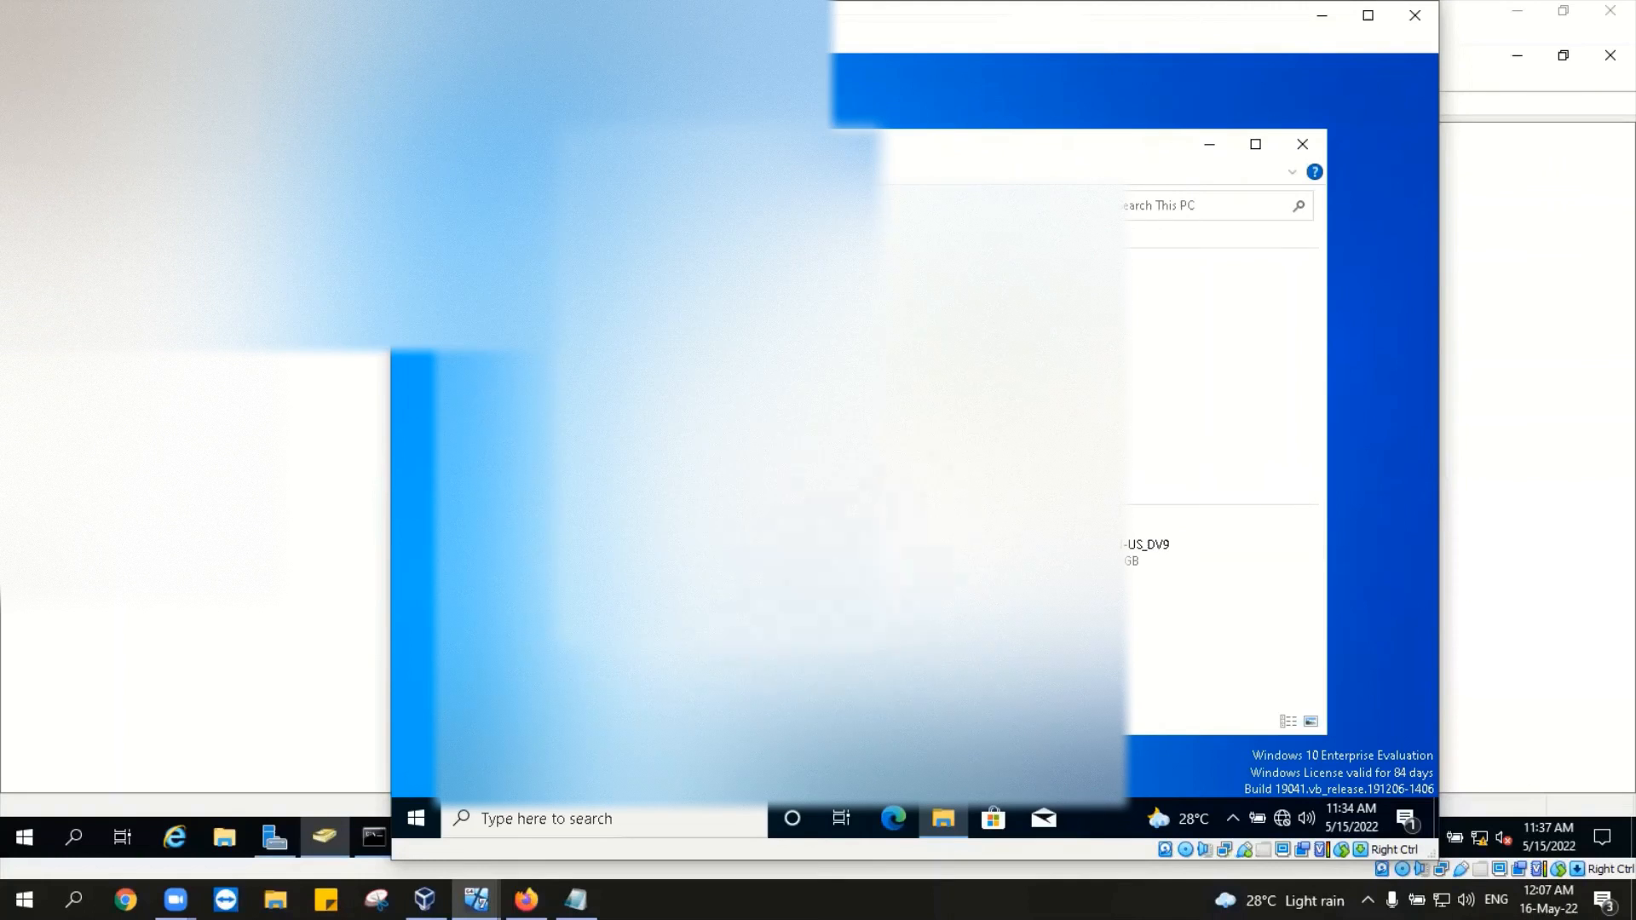
left_click(582, 536)
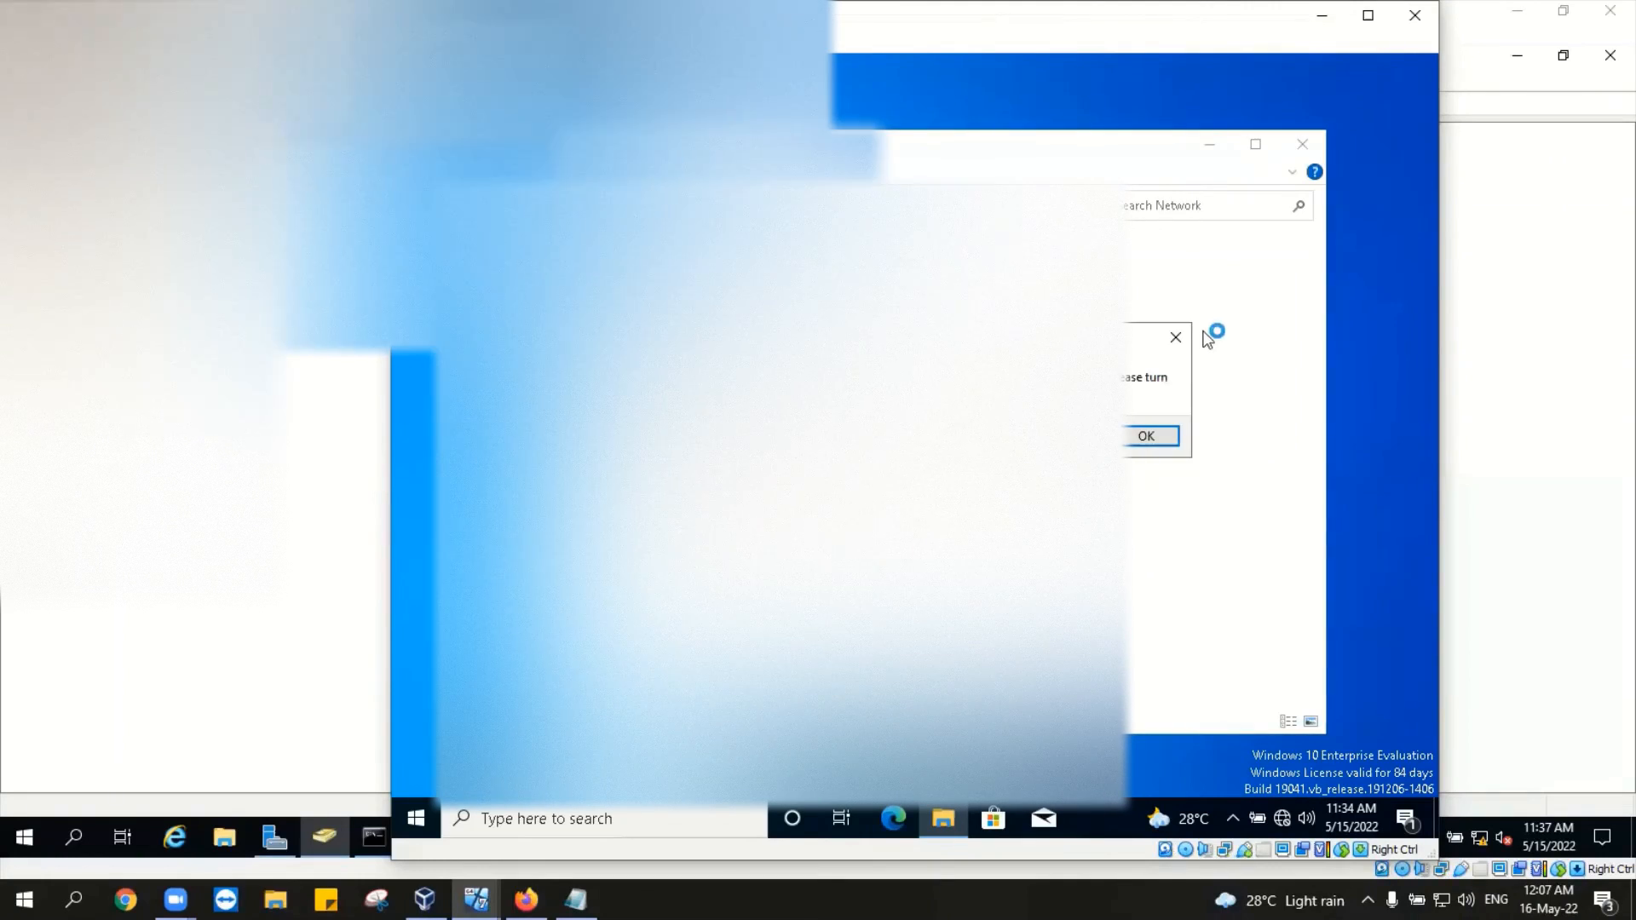
left_click(1176, 338)
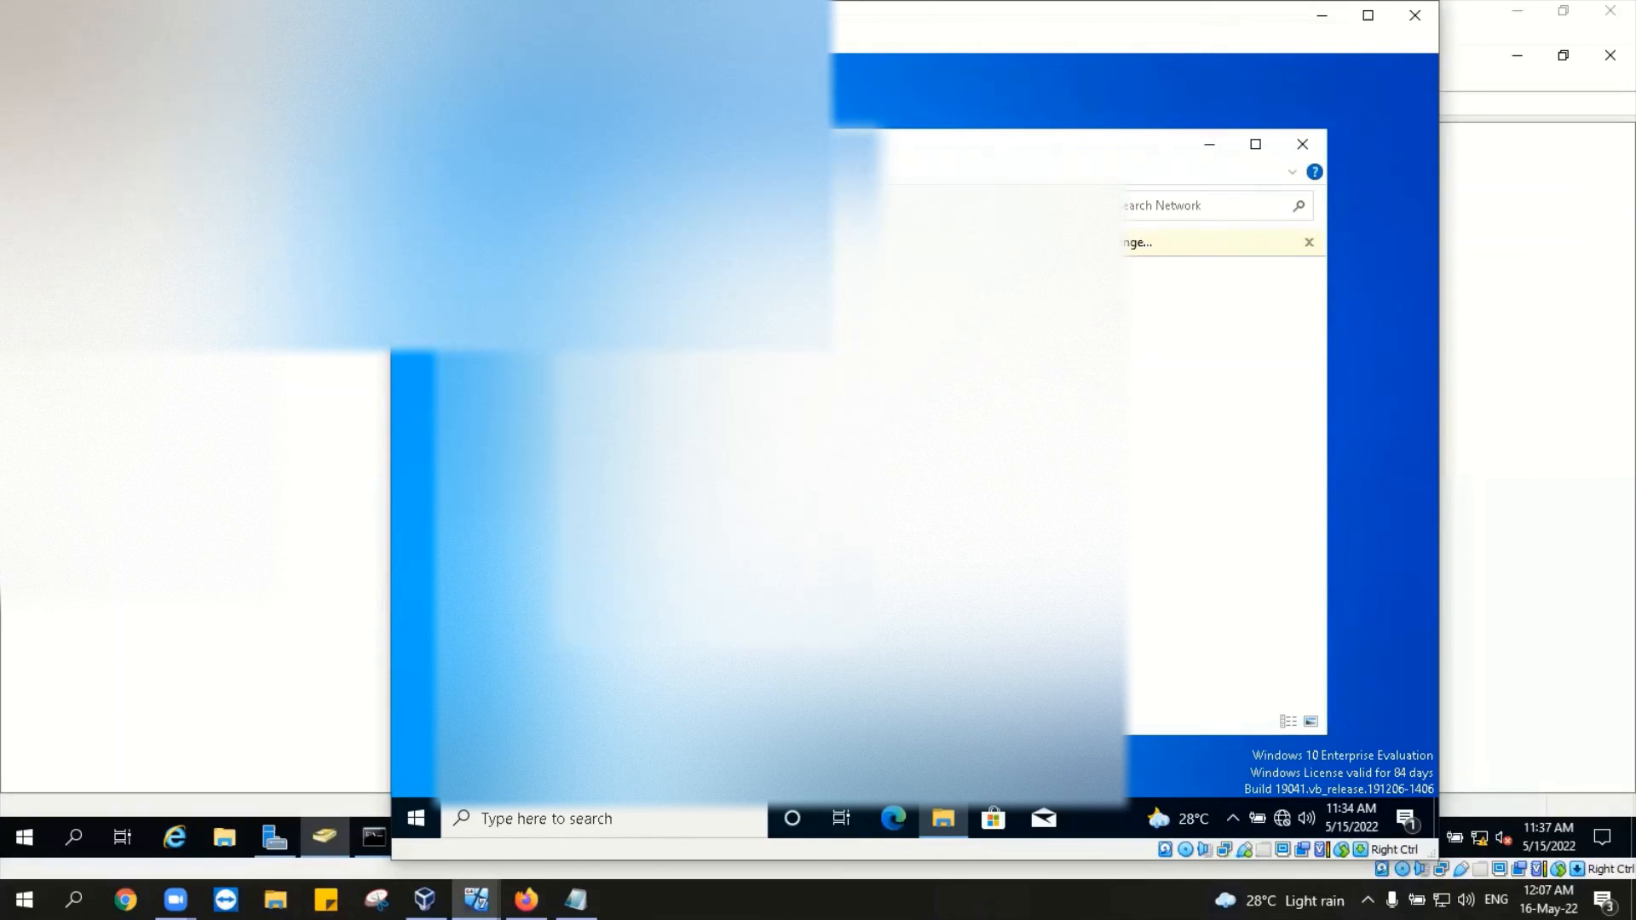
left_click(582, 473)
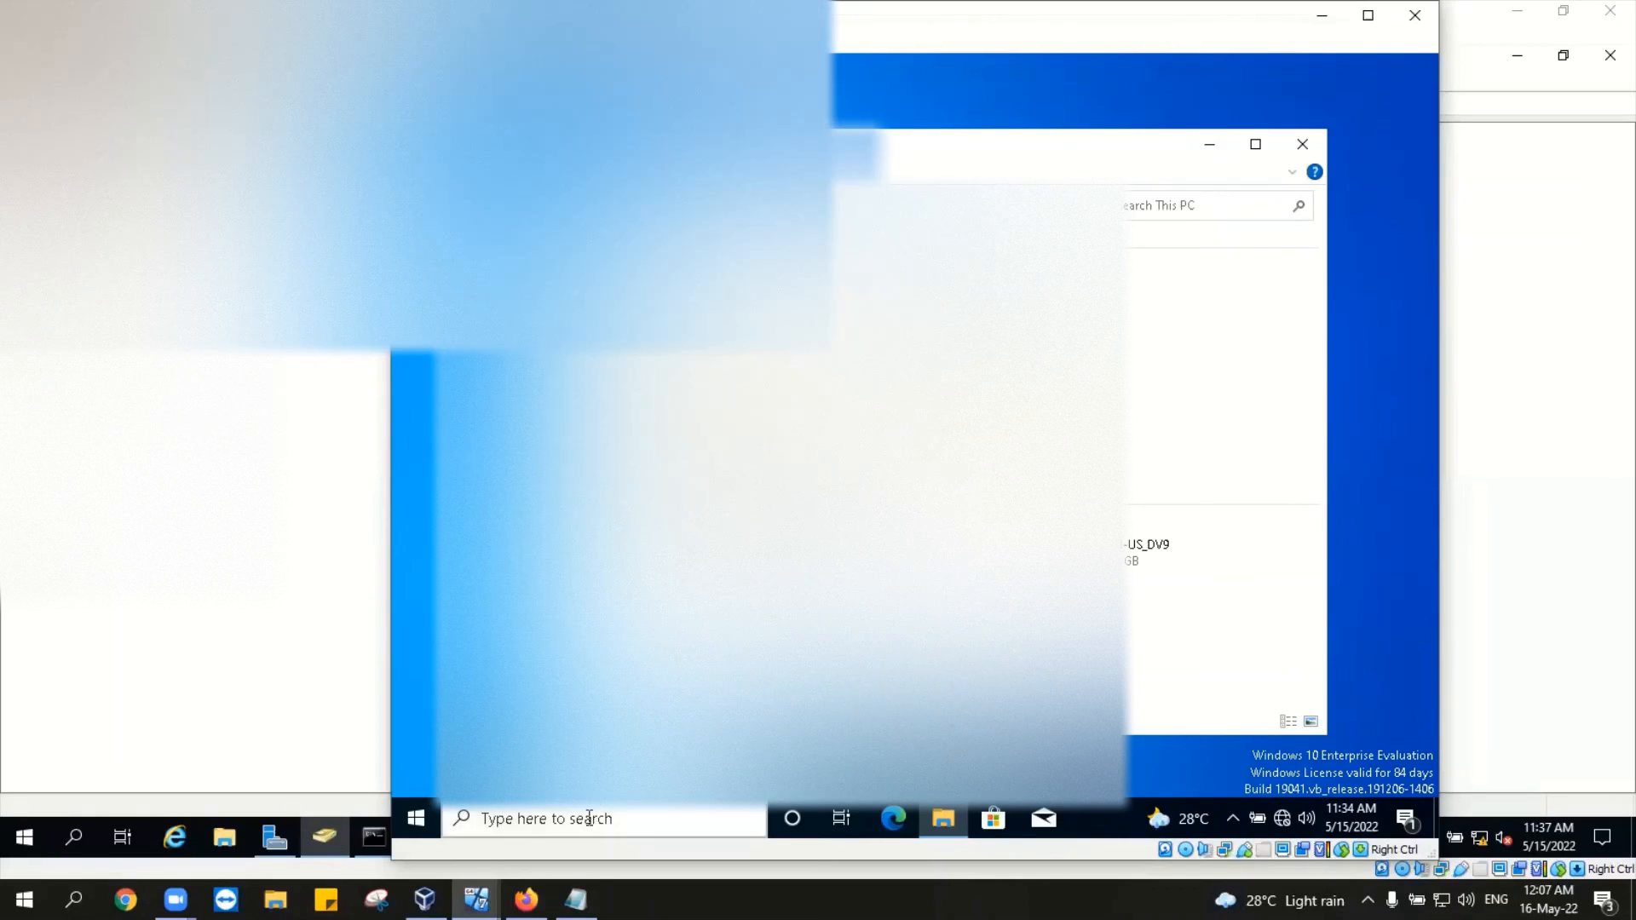
right_click(1284, 816)
left_click(1290, 787)
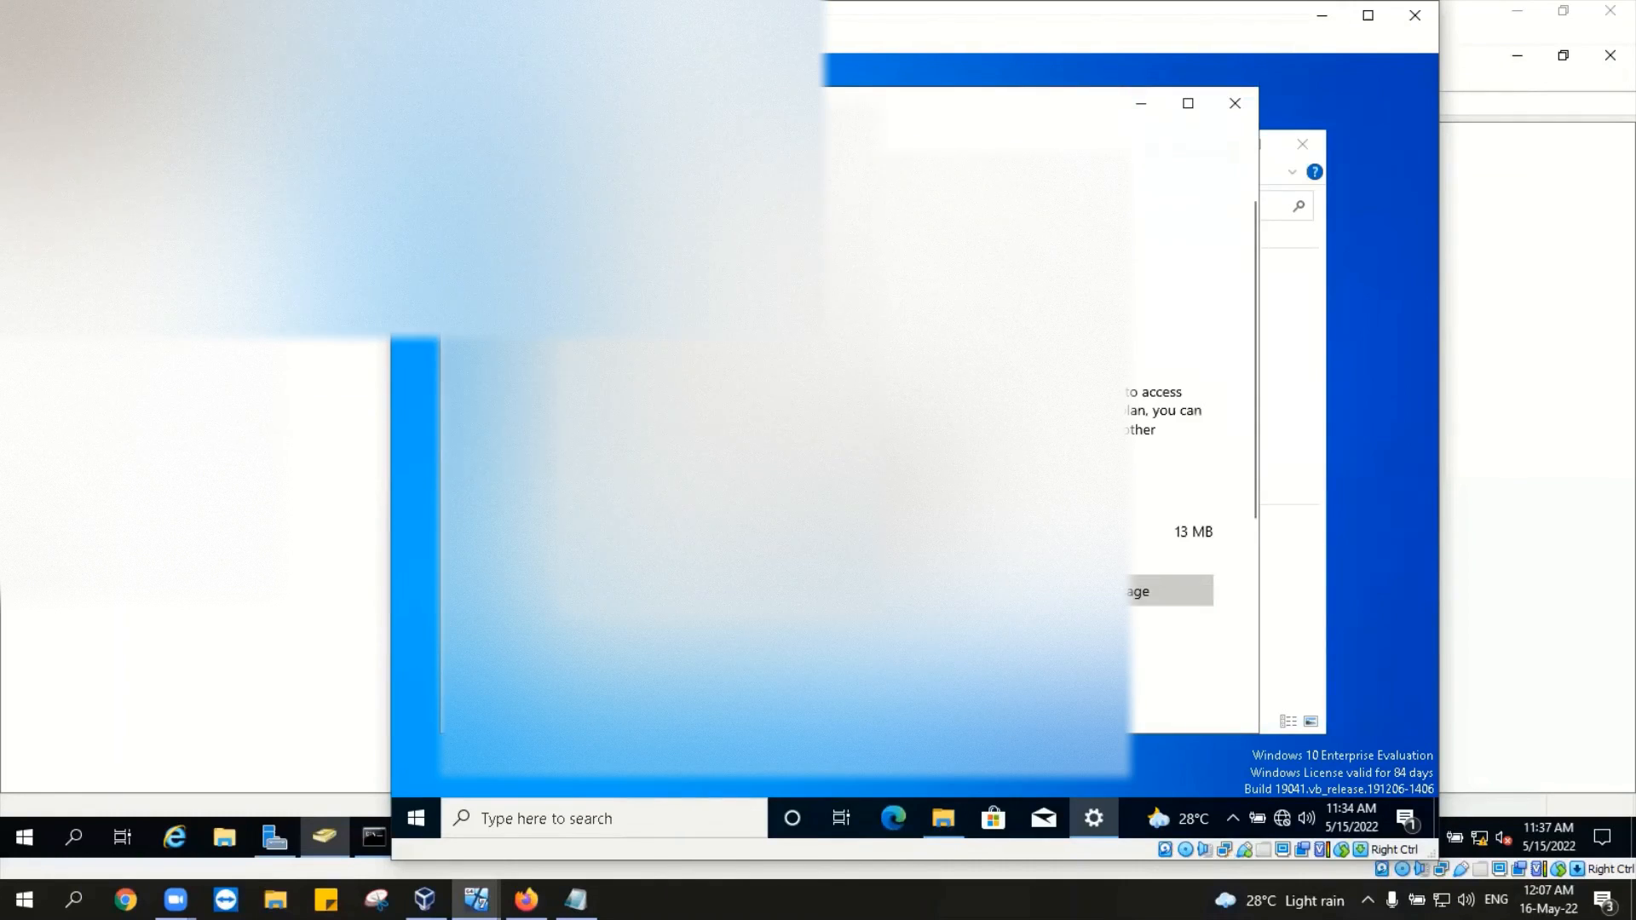
Step: Open the network connections list, then glance at the host's Notepad notes and return
scroll(1193, 426, "down", 5)
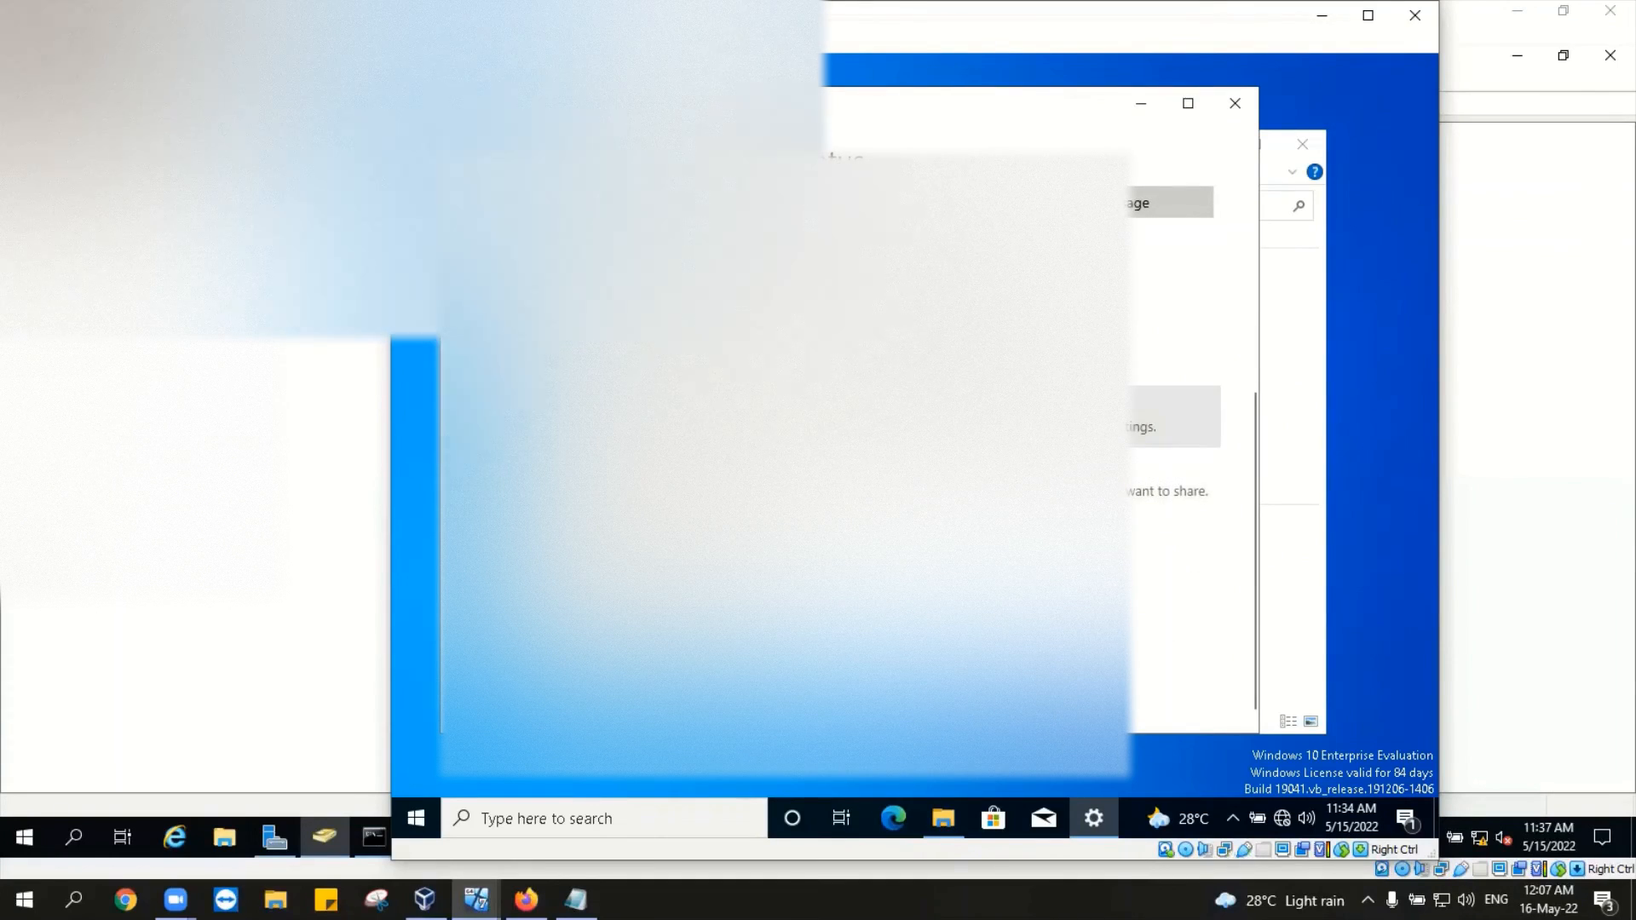
left_click(971, 417)
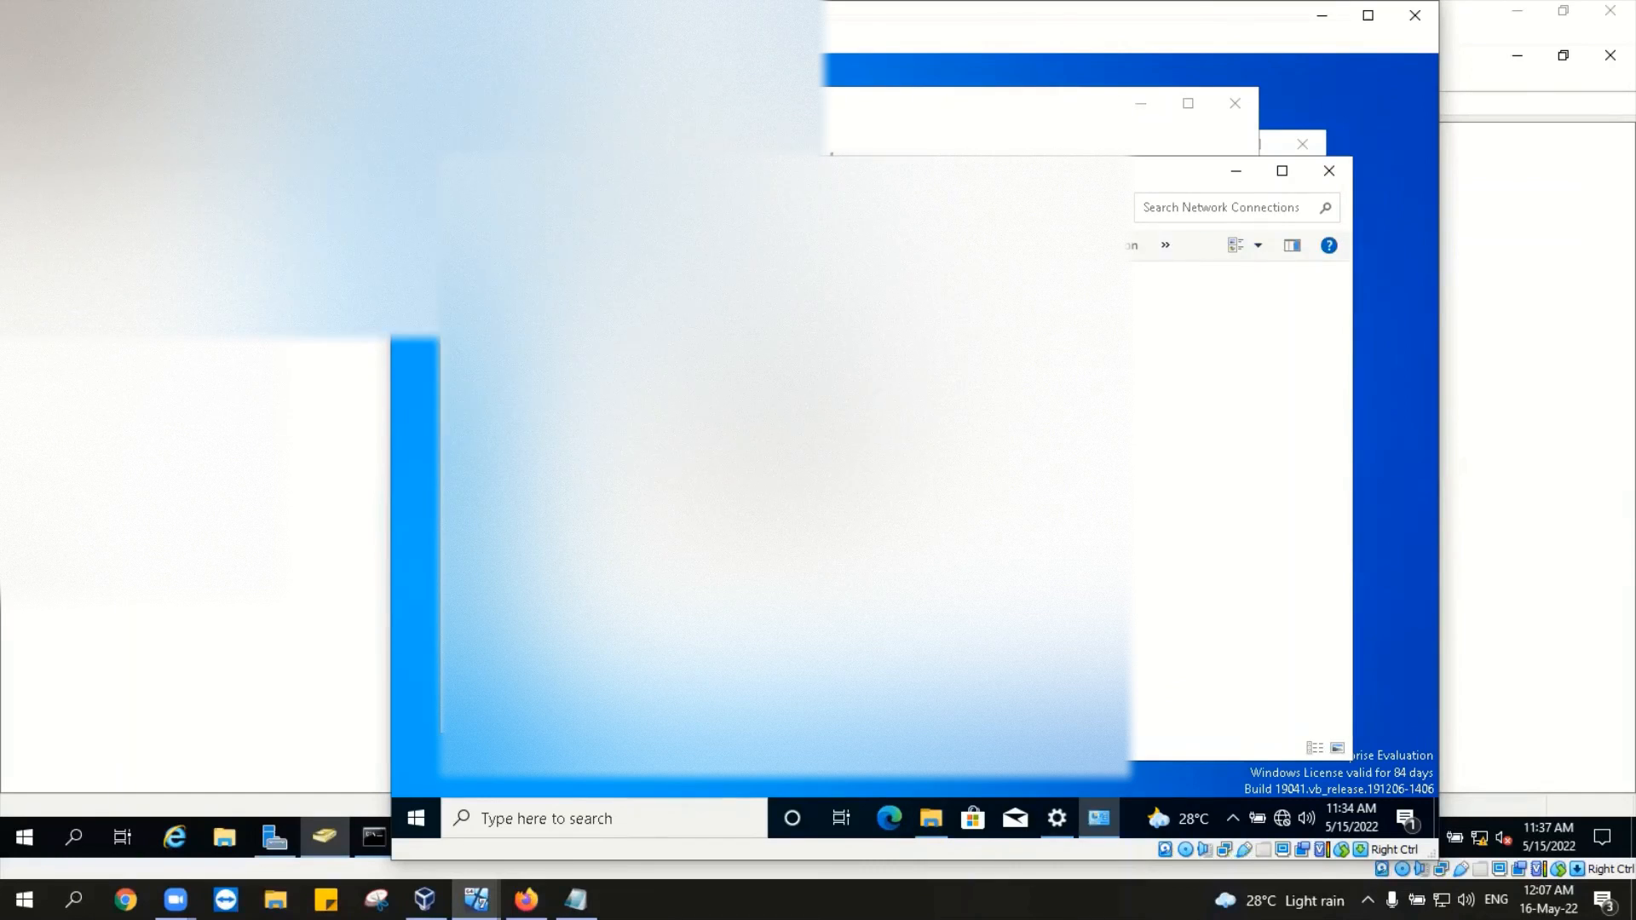
left_click(615, 509)
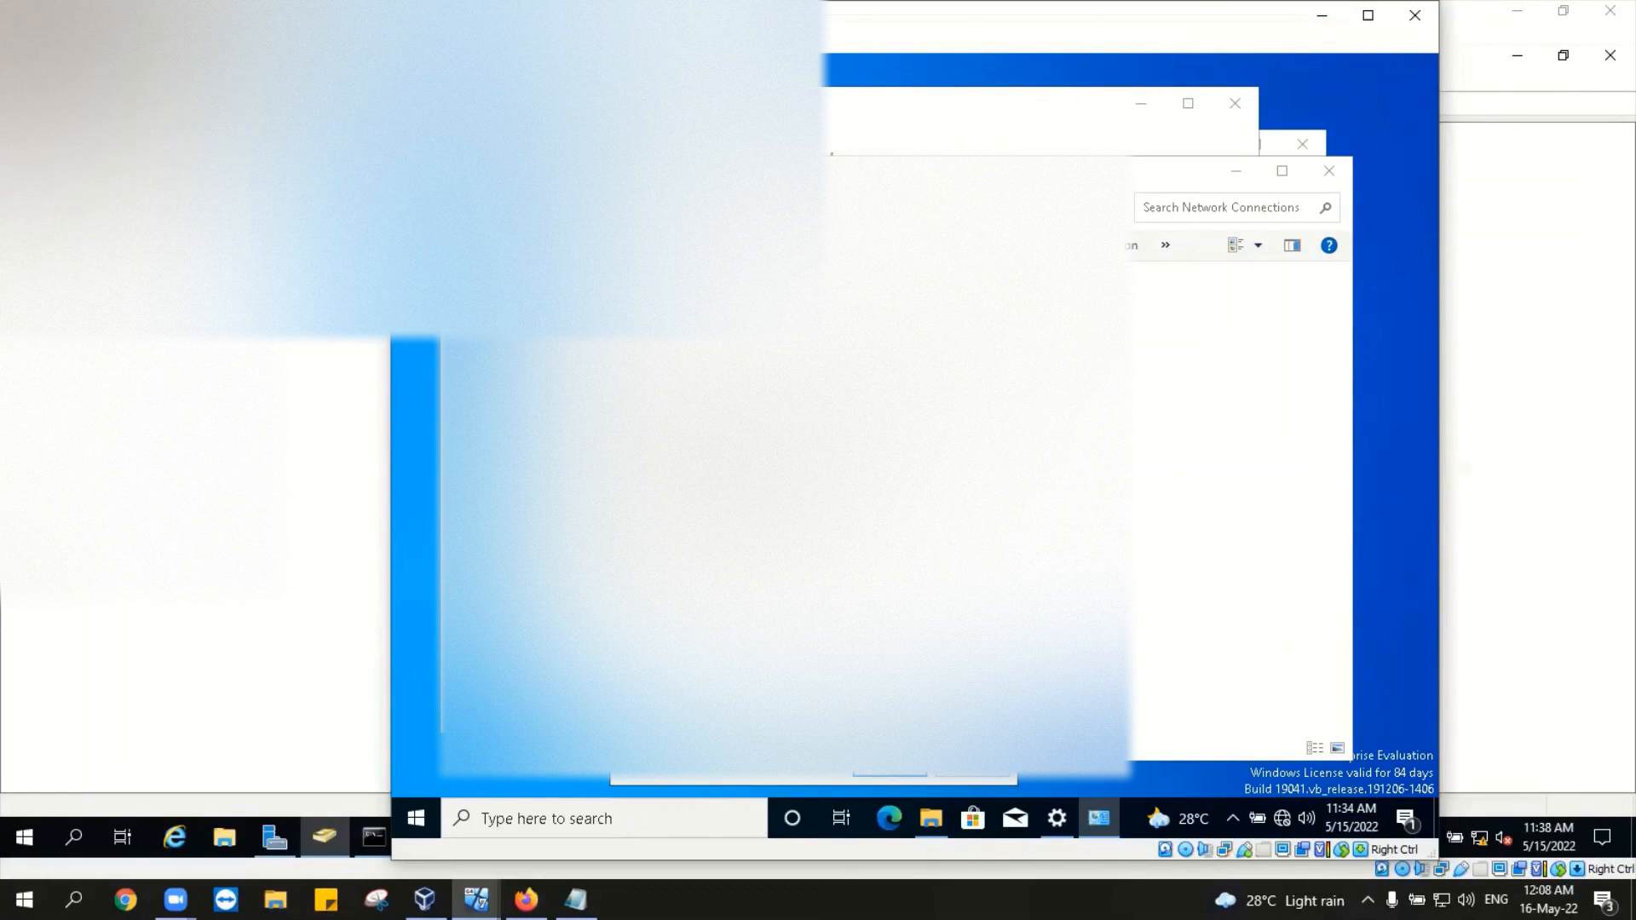
left_click(918, 781)
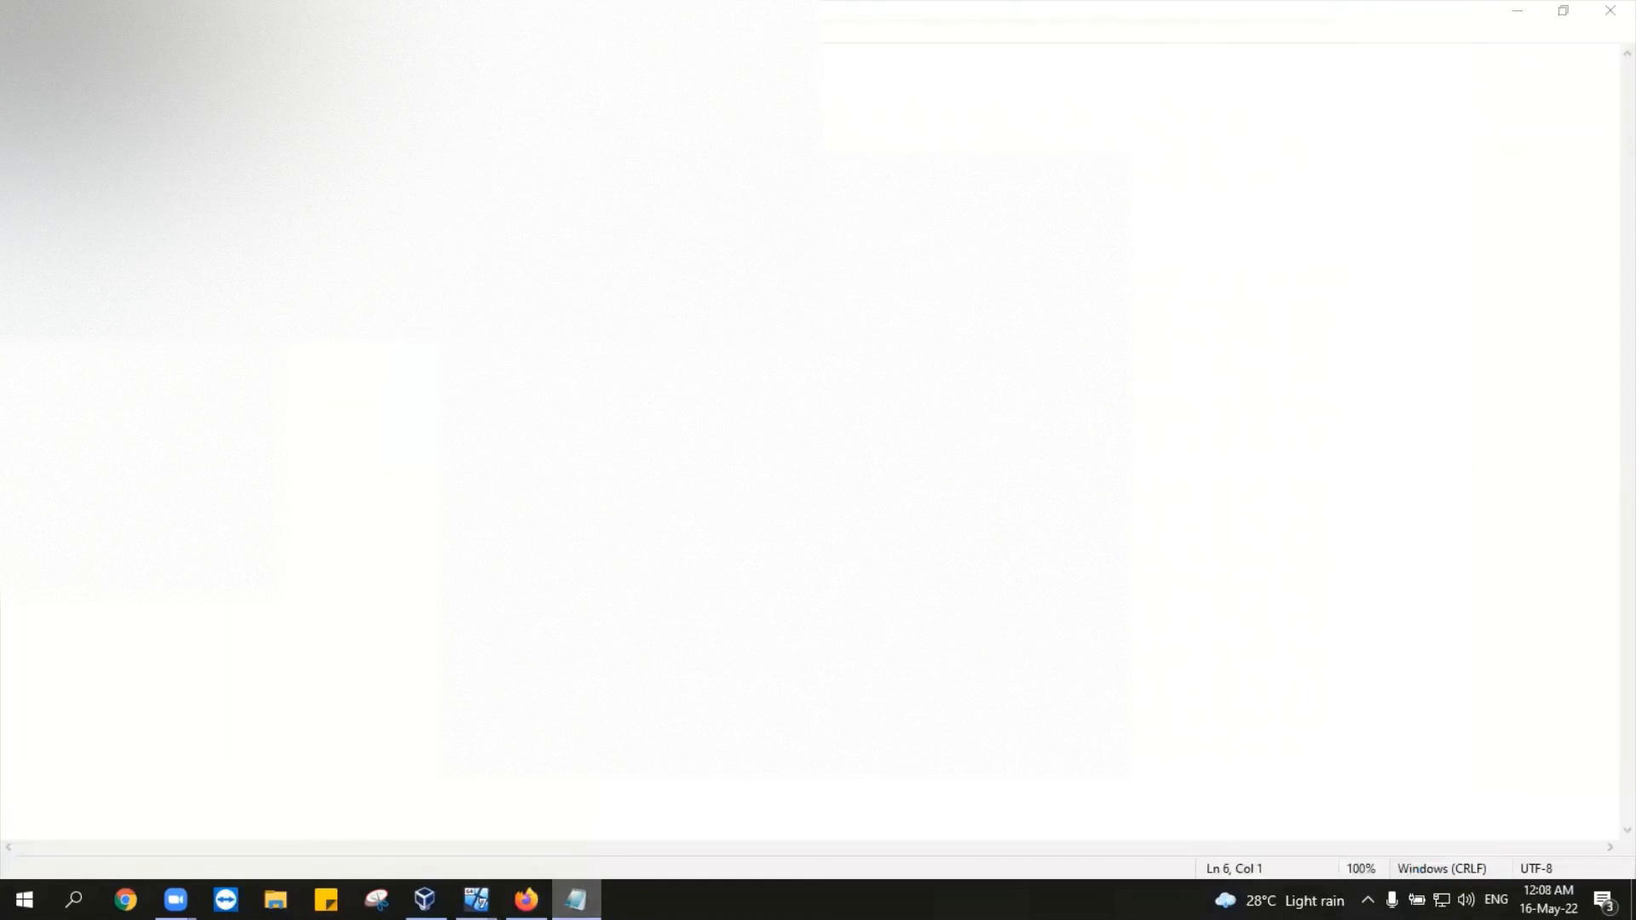
left_click(576, 900)
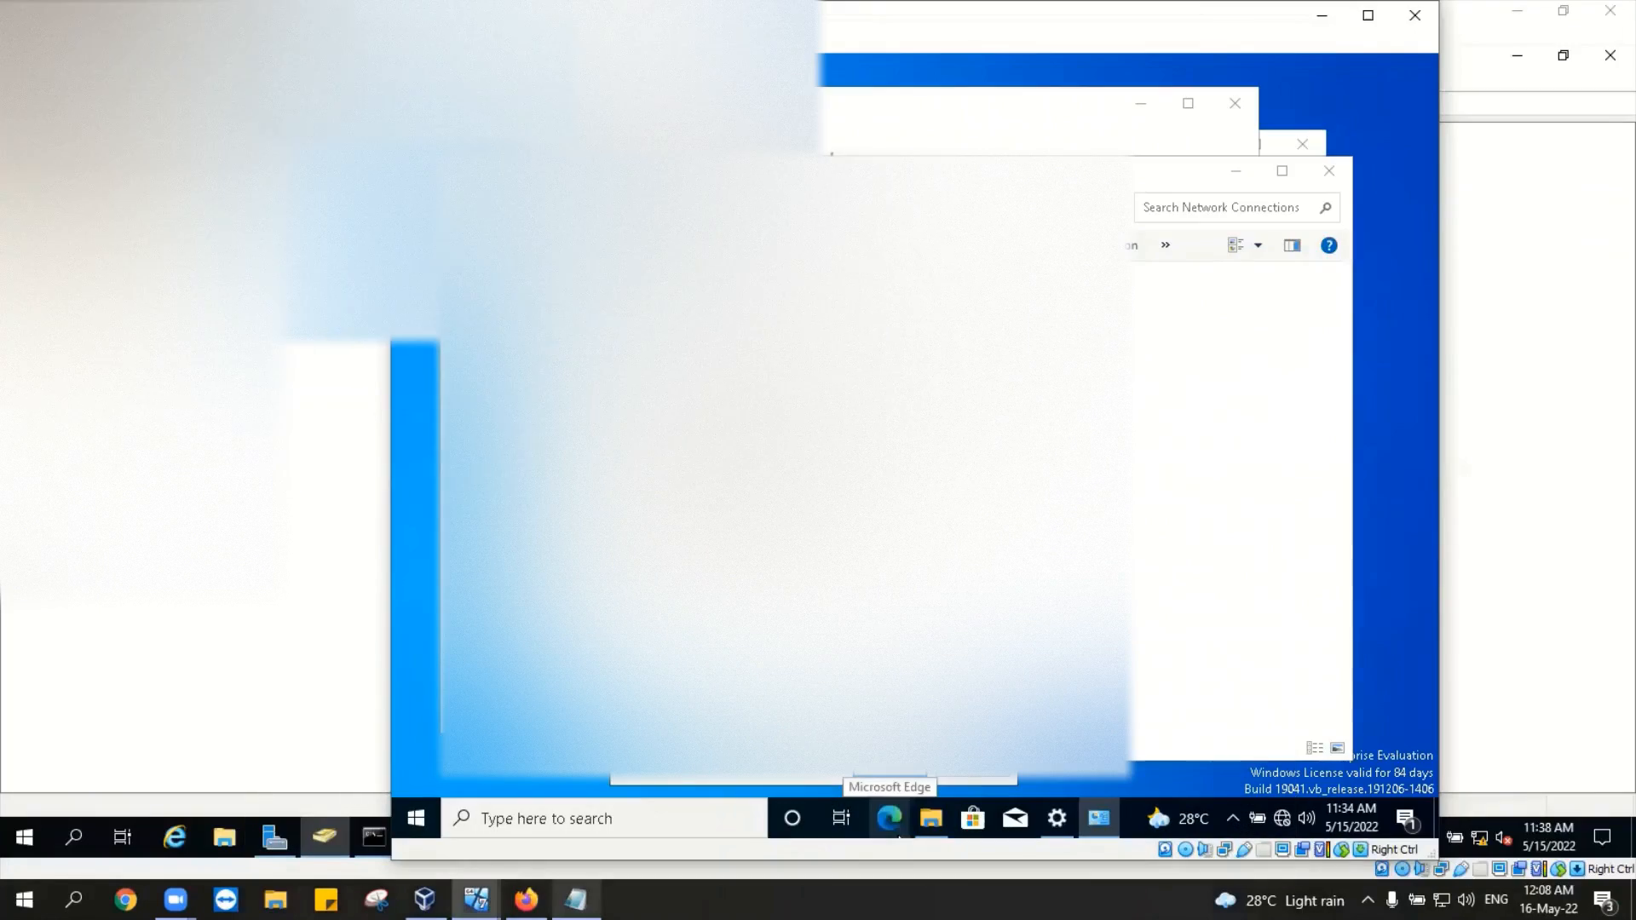
Step: Close the guest network dialogs, Network Connections and Settings, then reopen Settings from the taskbar
left_click(905, 766)
left_click(825, 726)
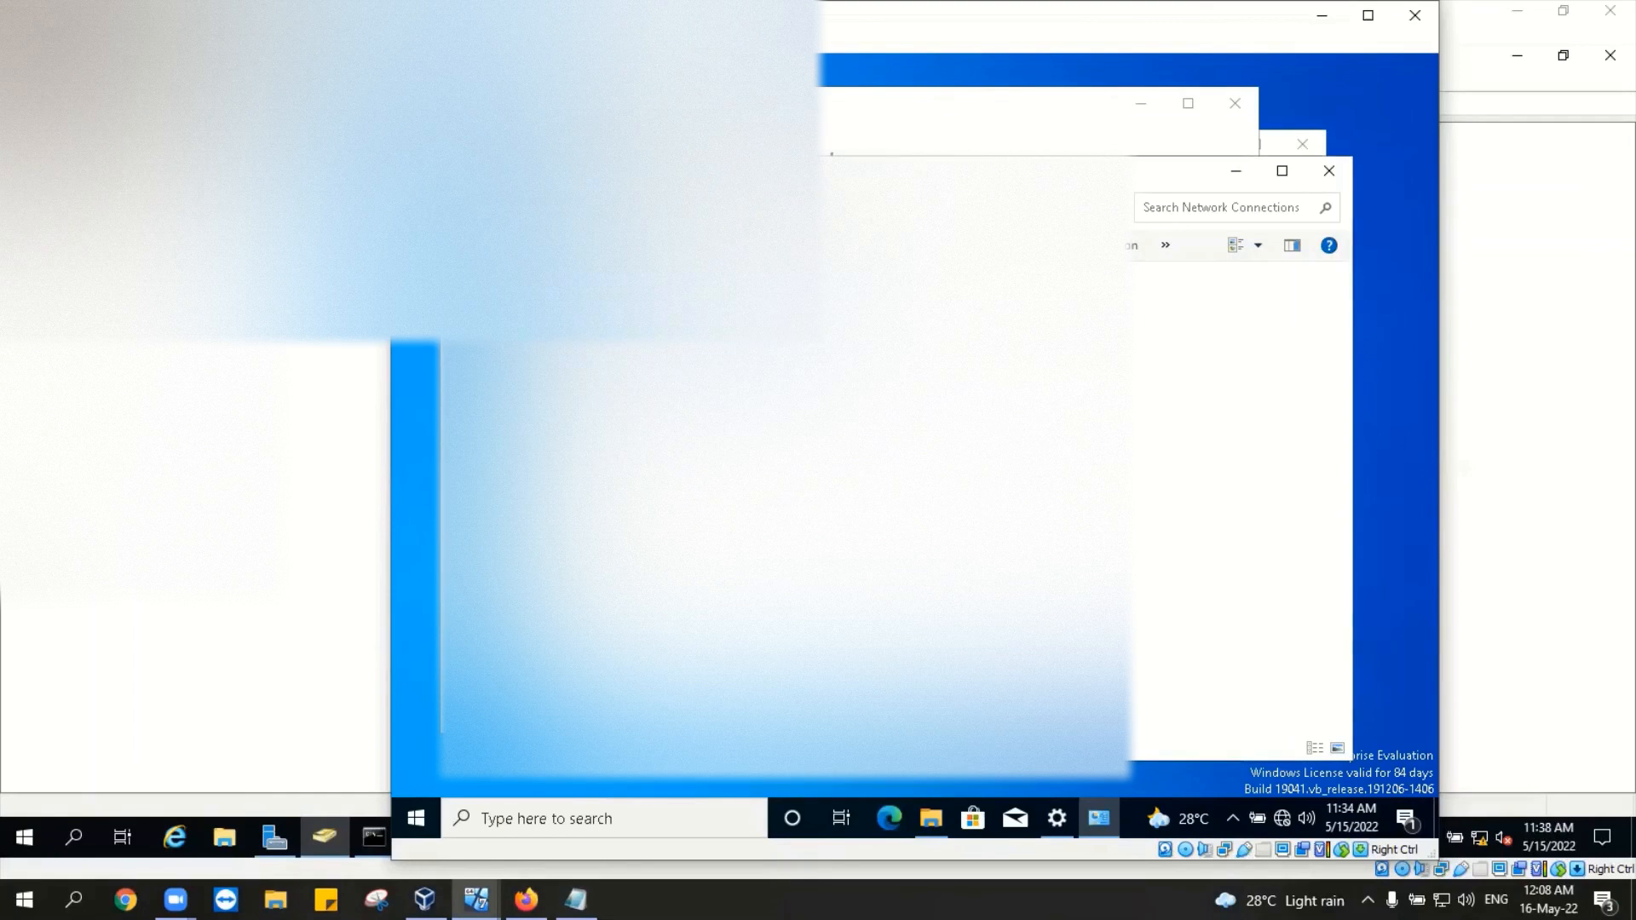
left_click(1329, 170)
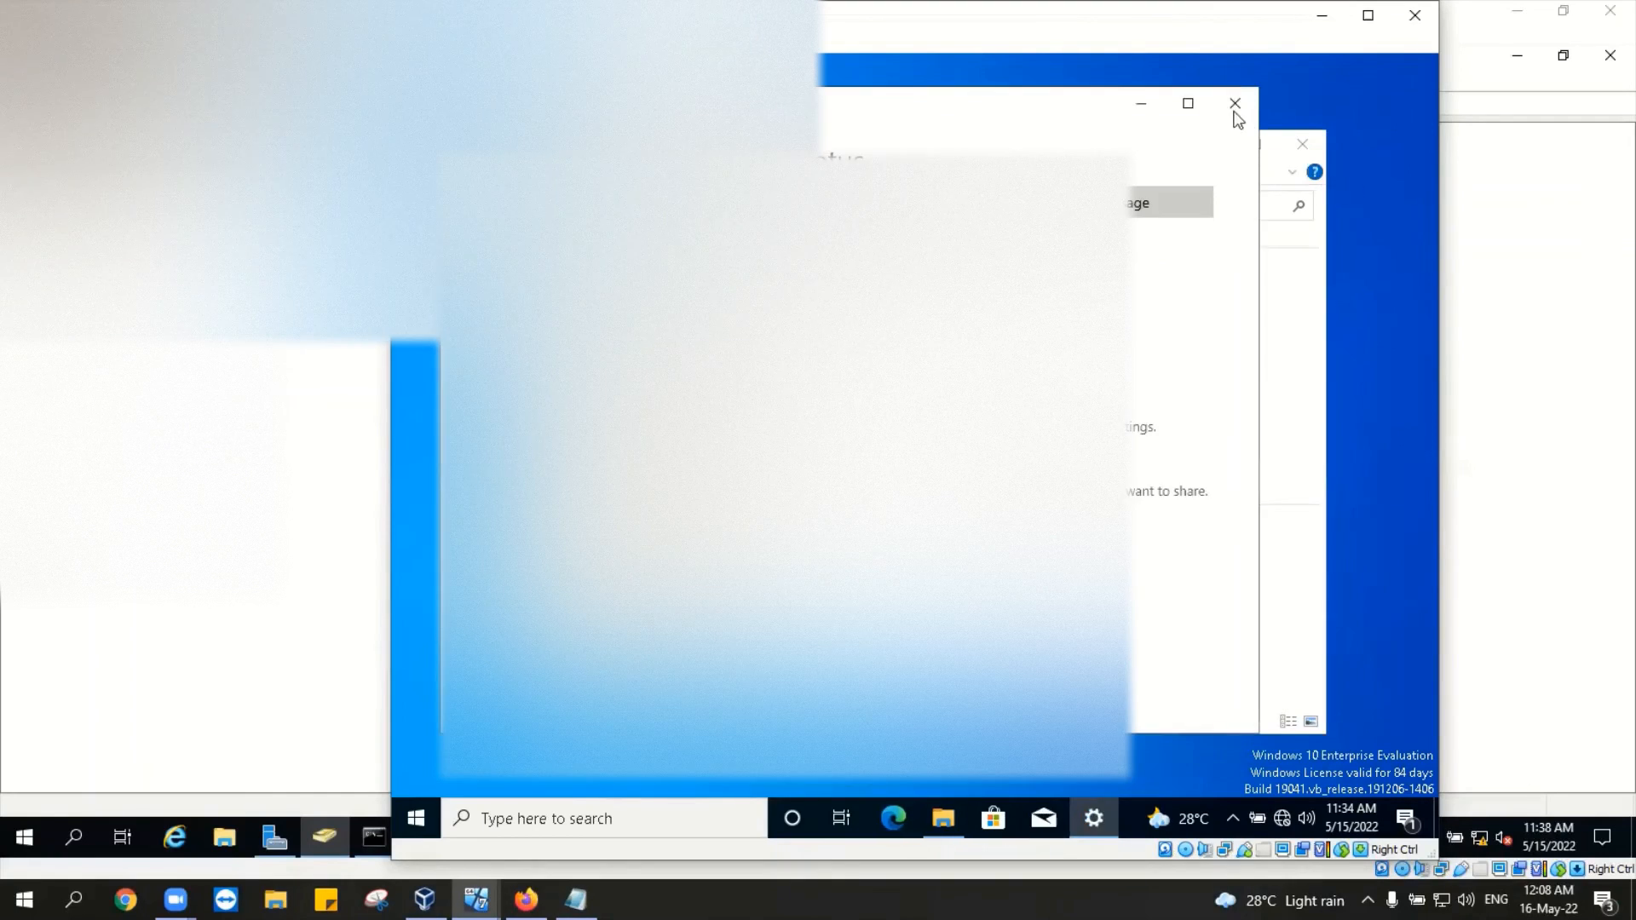
left_click(1235, 104)
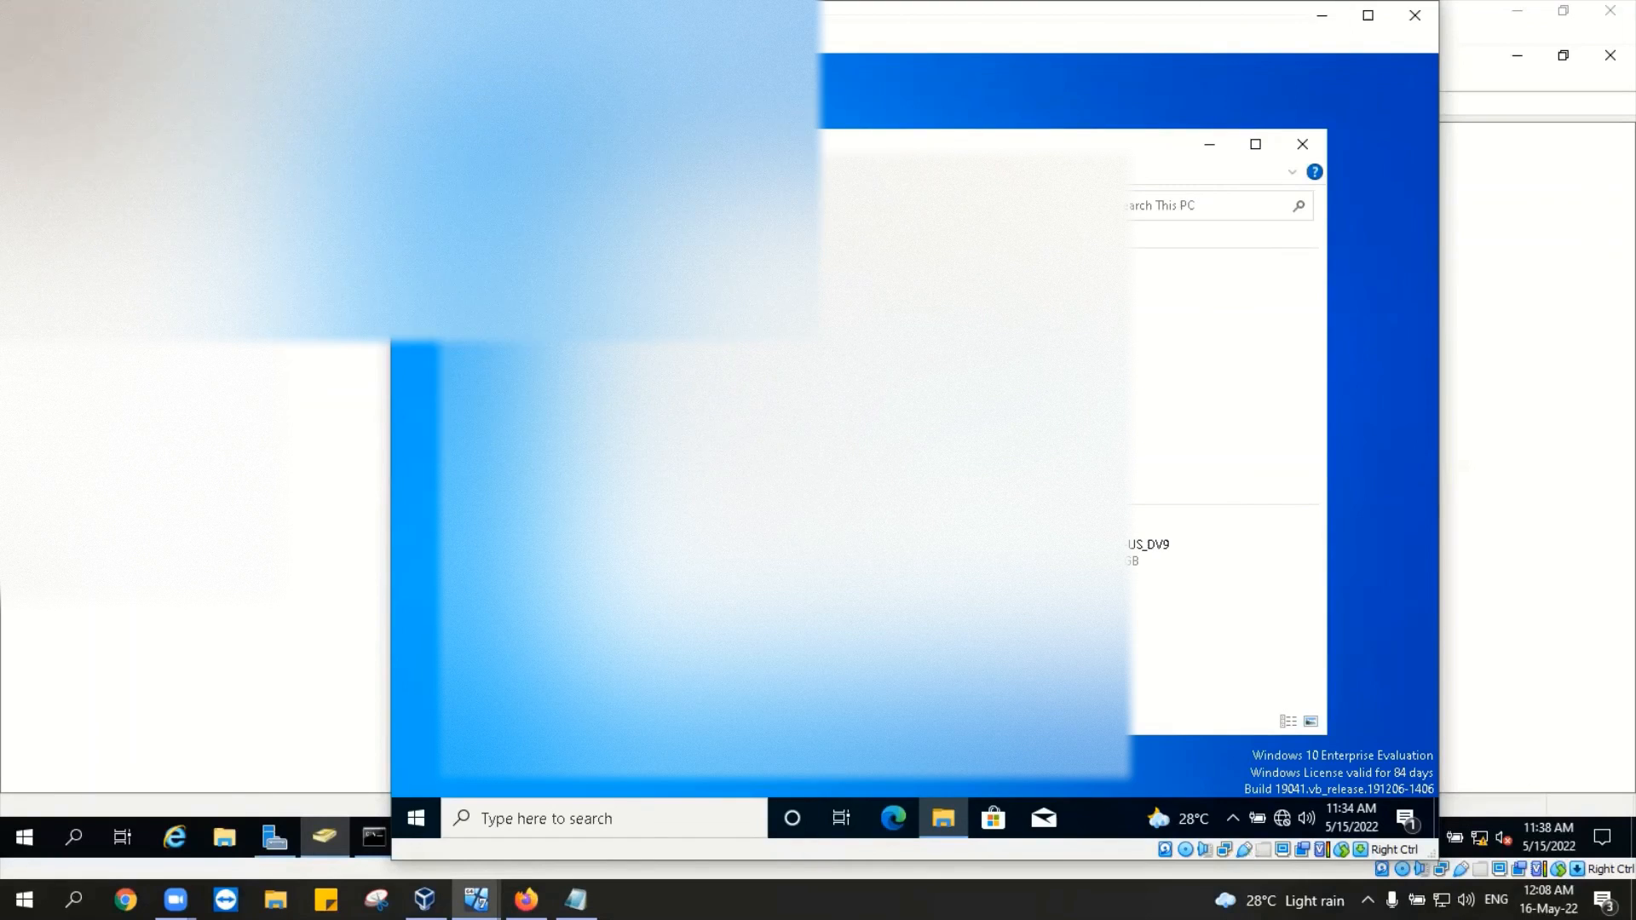
left_click(723, 550)
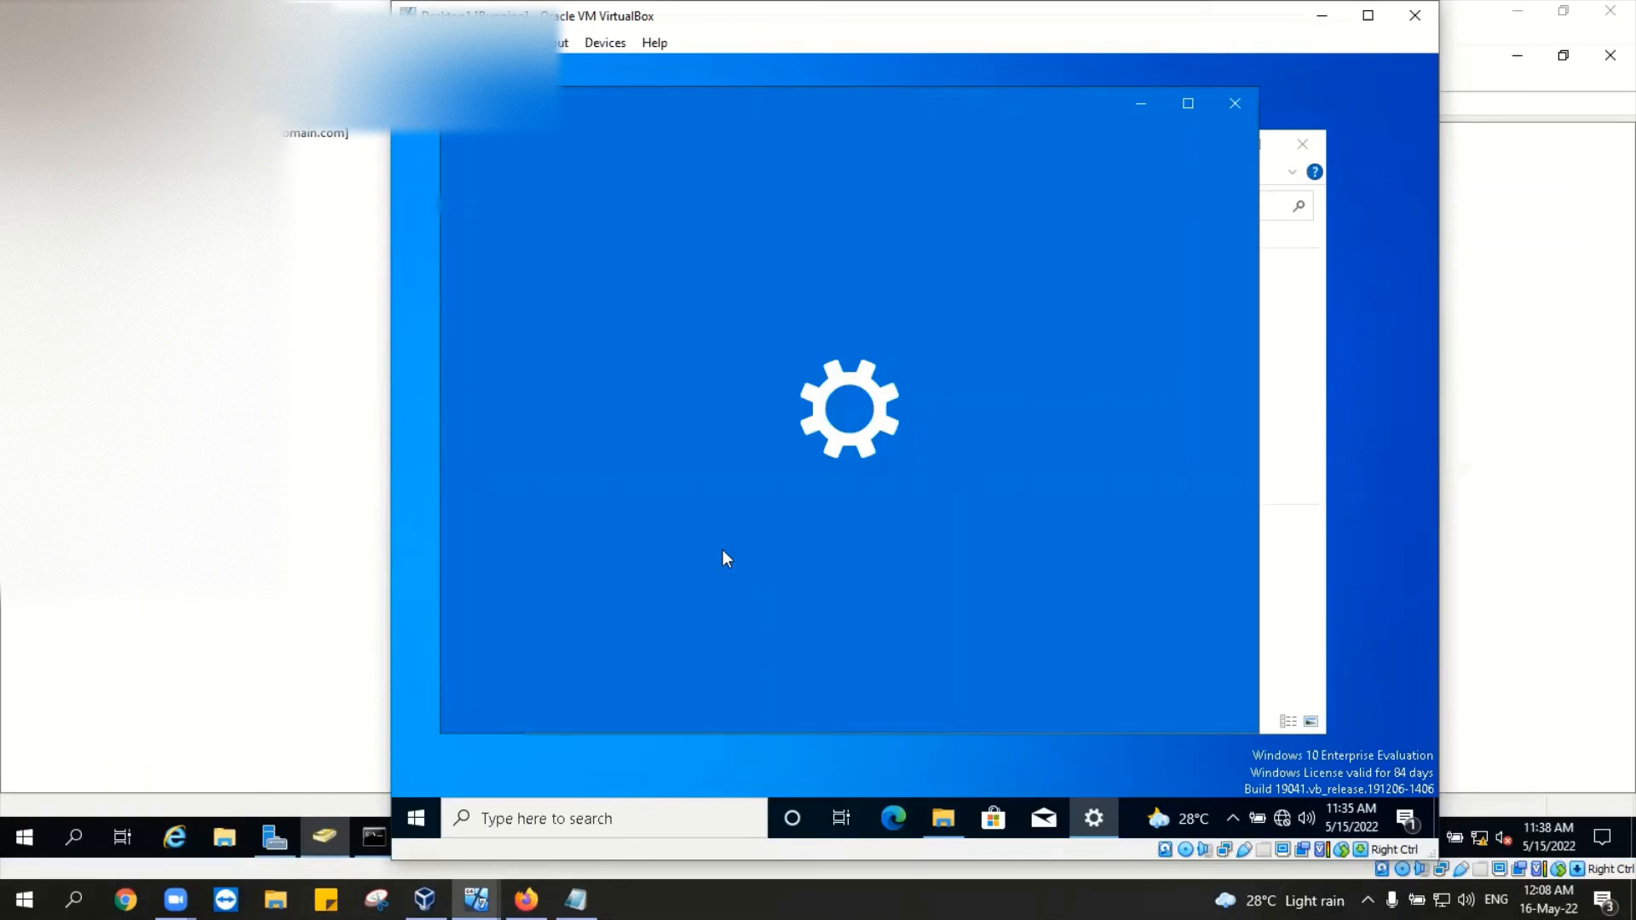
Step: Through Advanced system settings, set DESKTOP1 as a member of domain mydomain.com
scroll(924, 475, "down", 5)
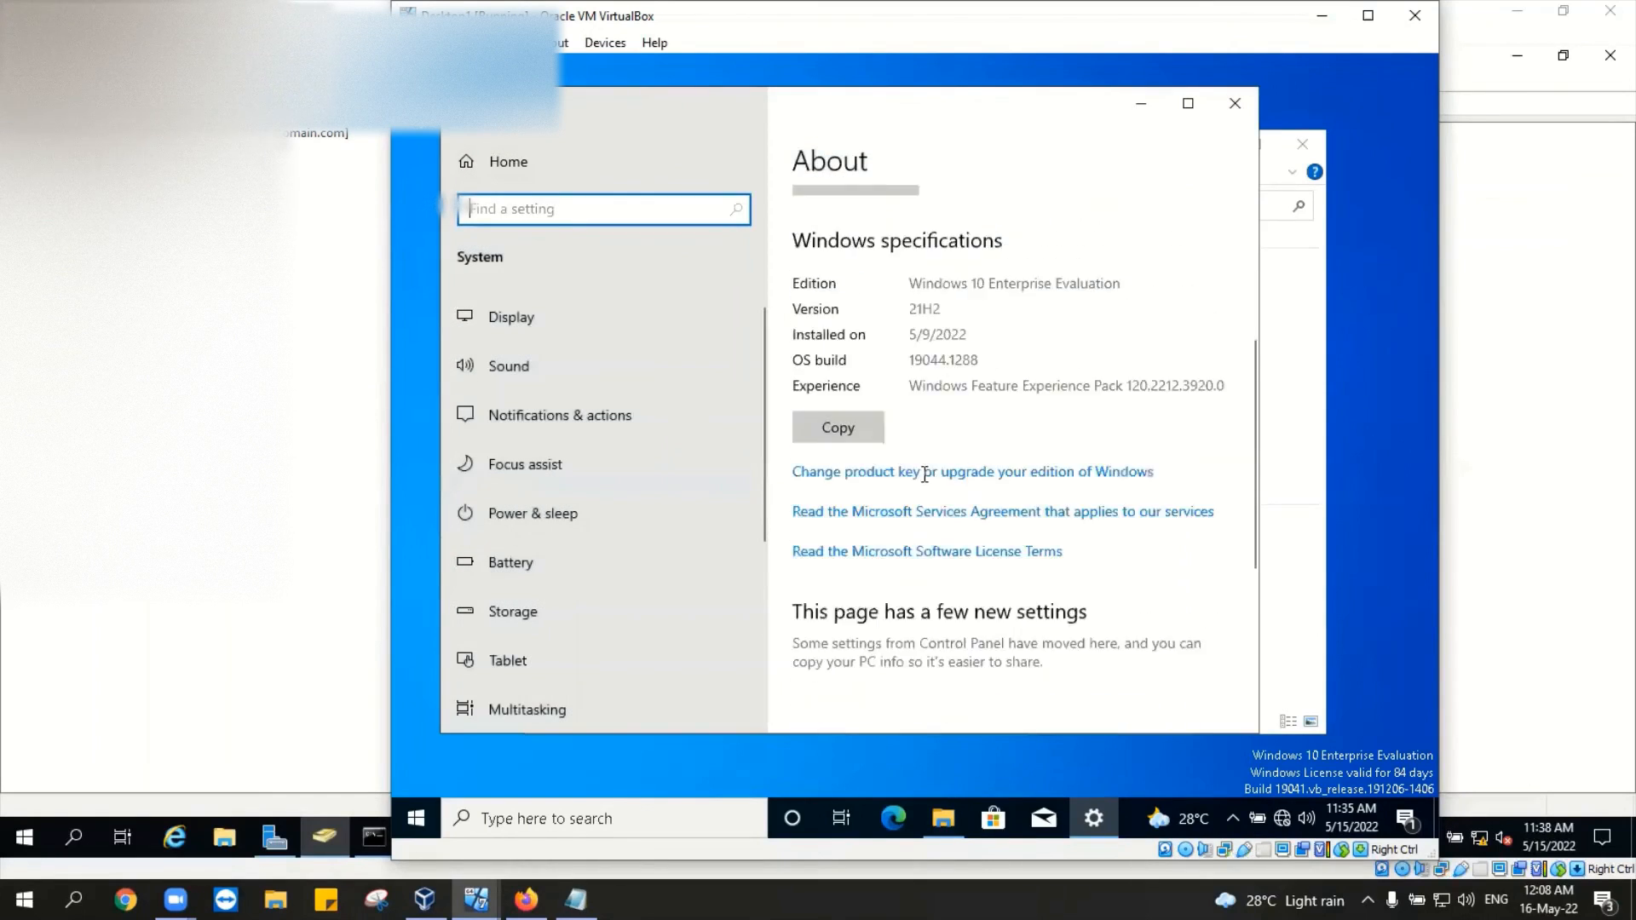
scroll(903, 498, "down", 3)
left_click(853, 698)
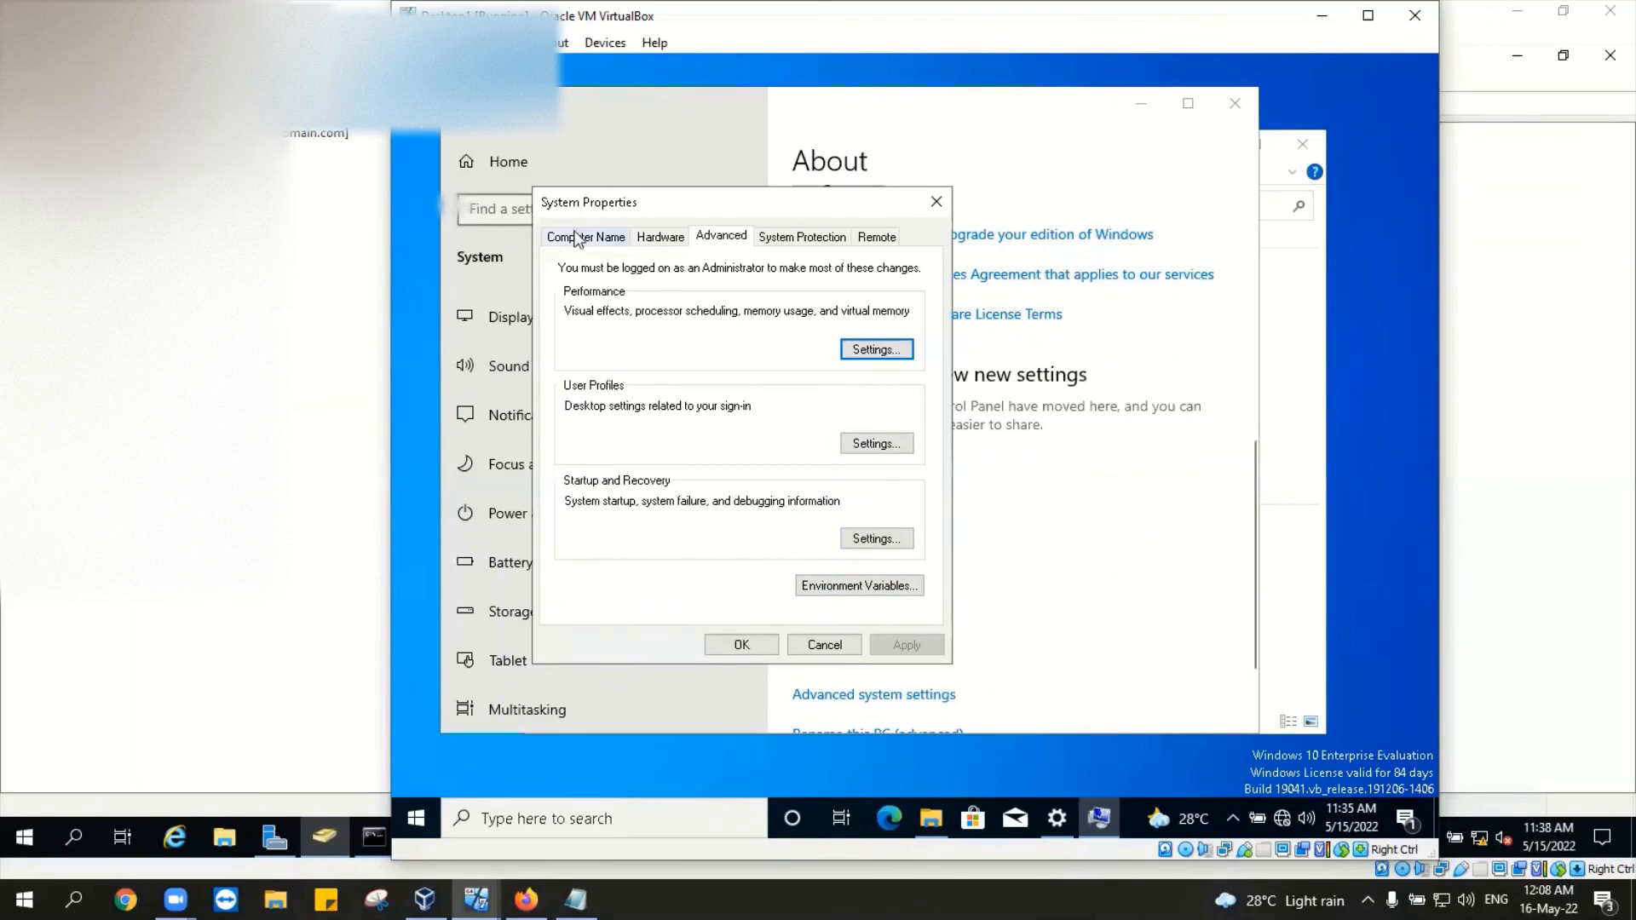
left_click(577, 239)
left_click(886, 496)
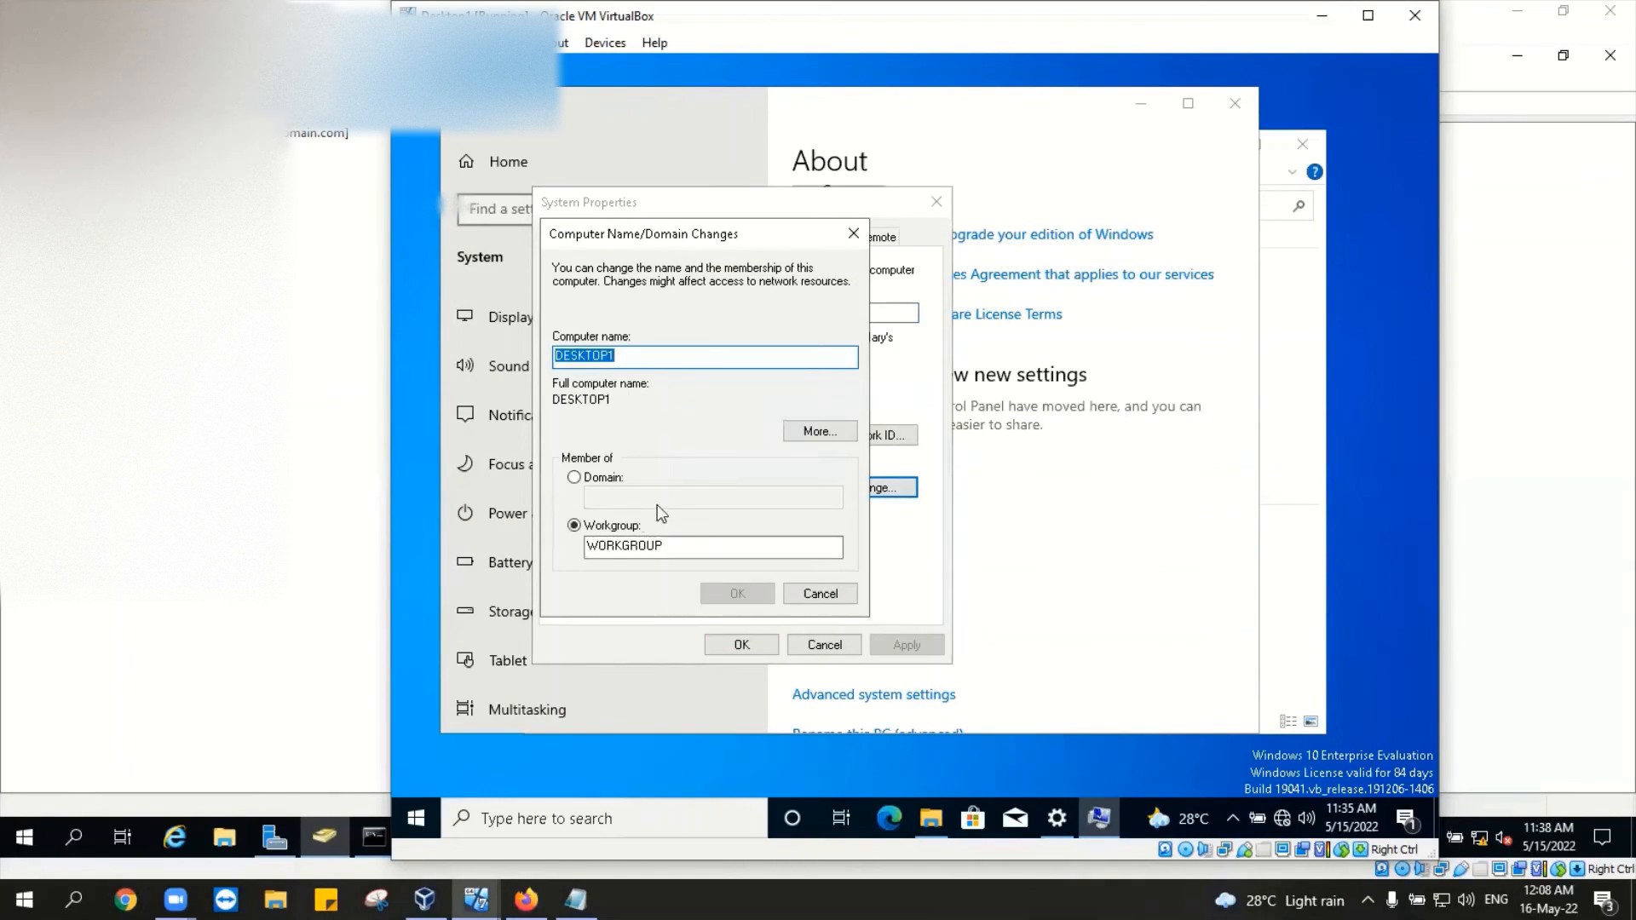
left_click(614, 478)
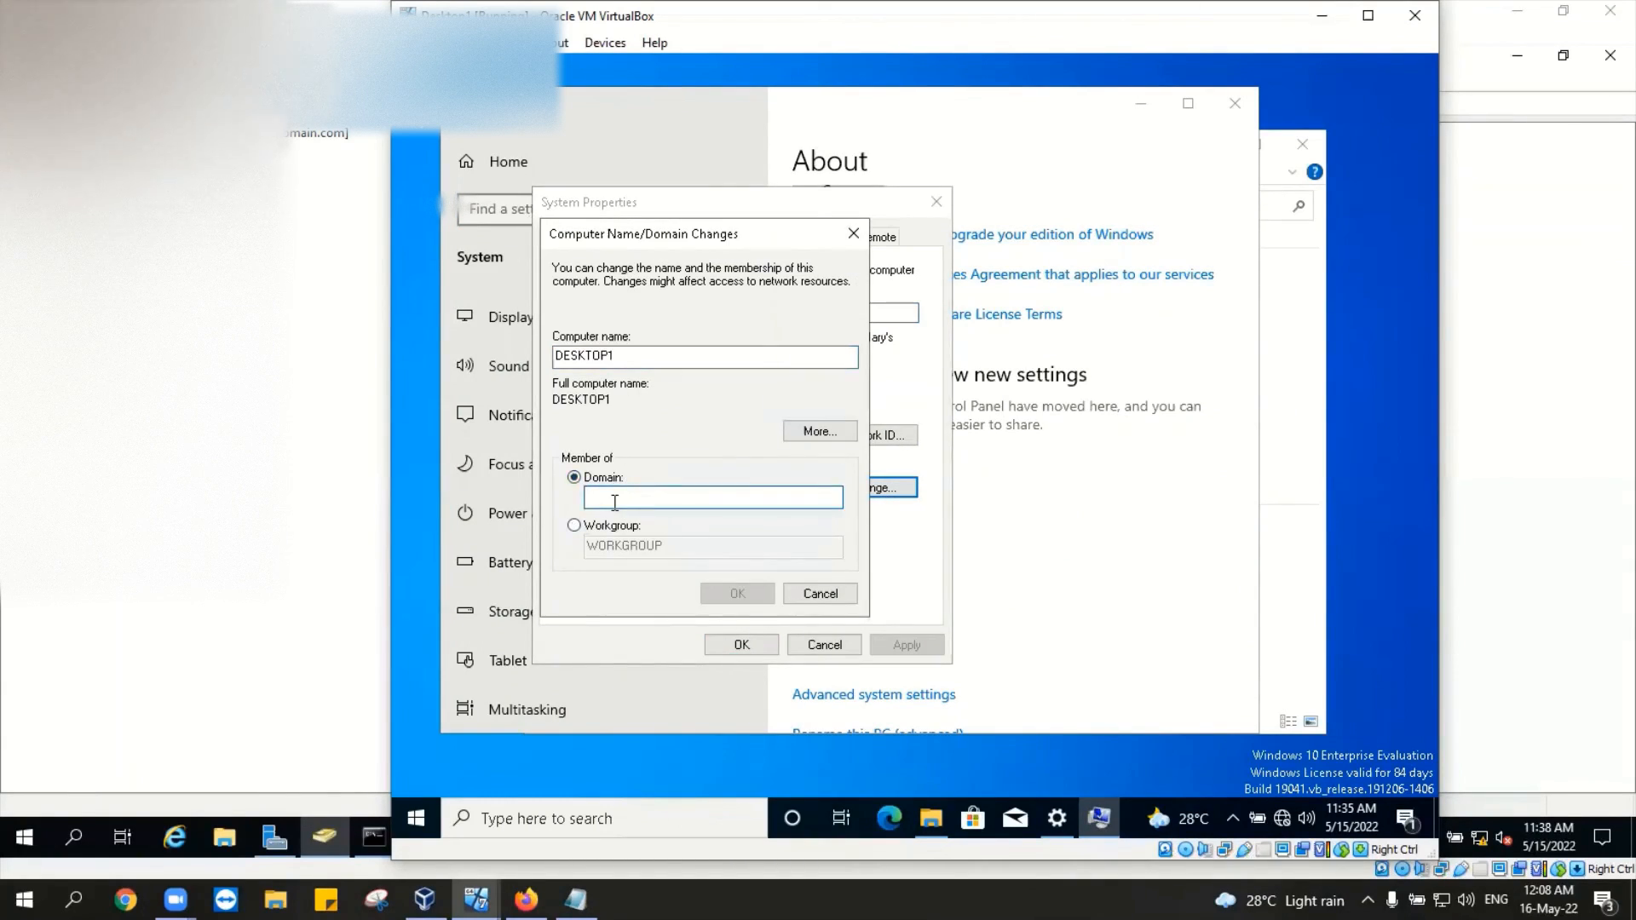
type("mydomain")
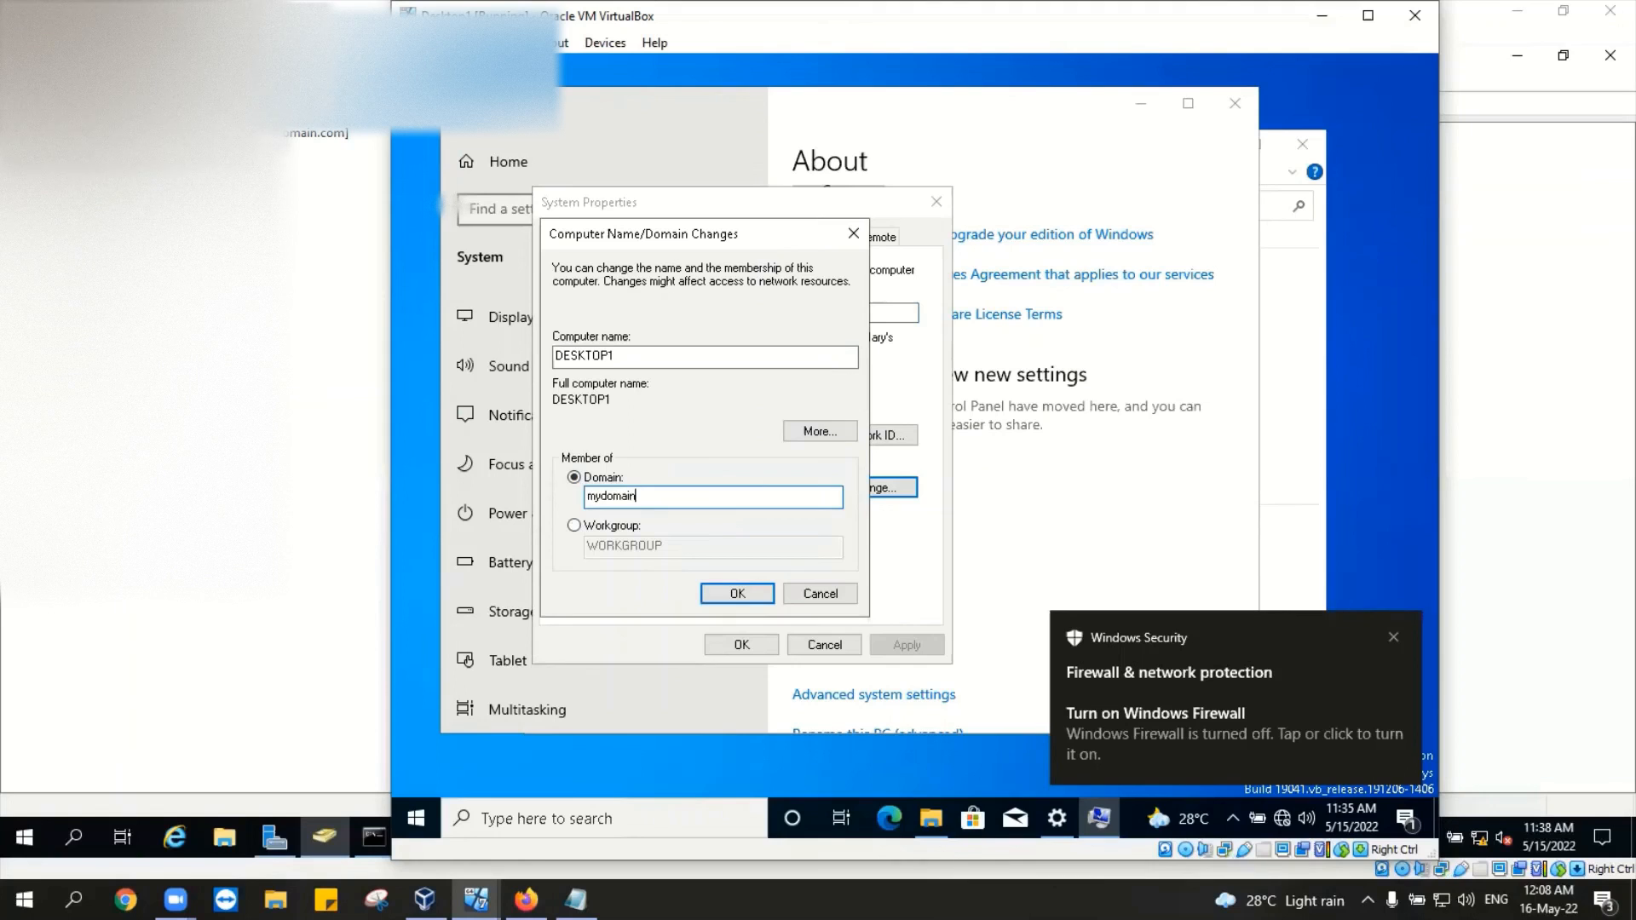
type(".com")
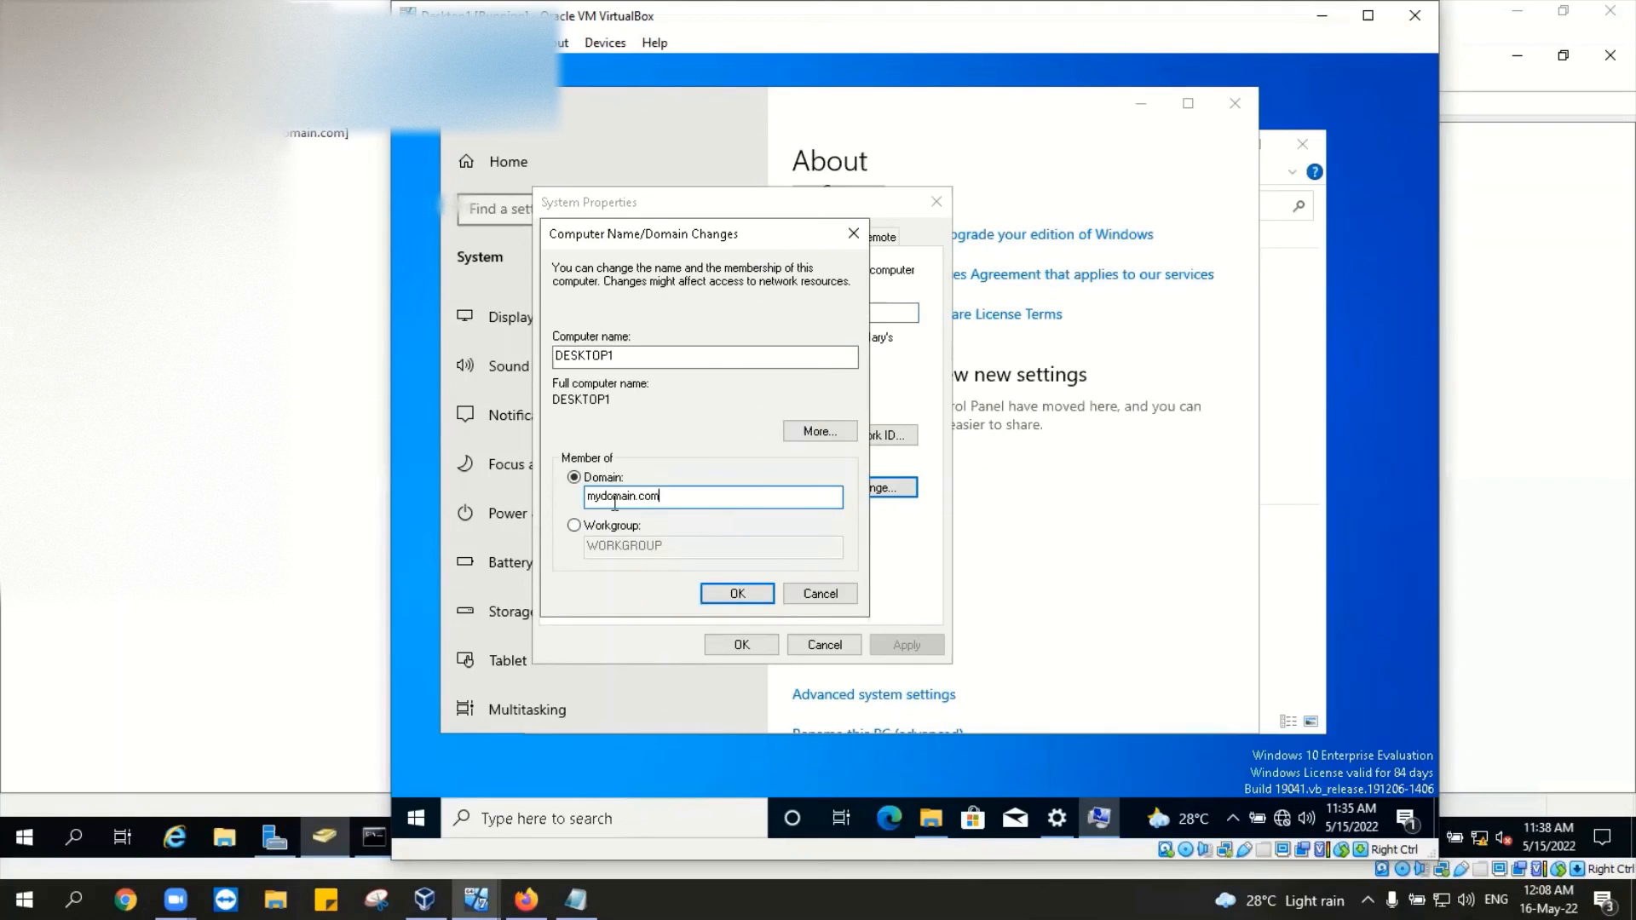
Step: Submit the mydomain.com join and authenticate with the domain account's username and password
left_click(733, 593)
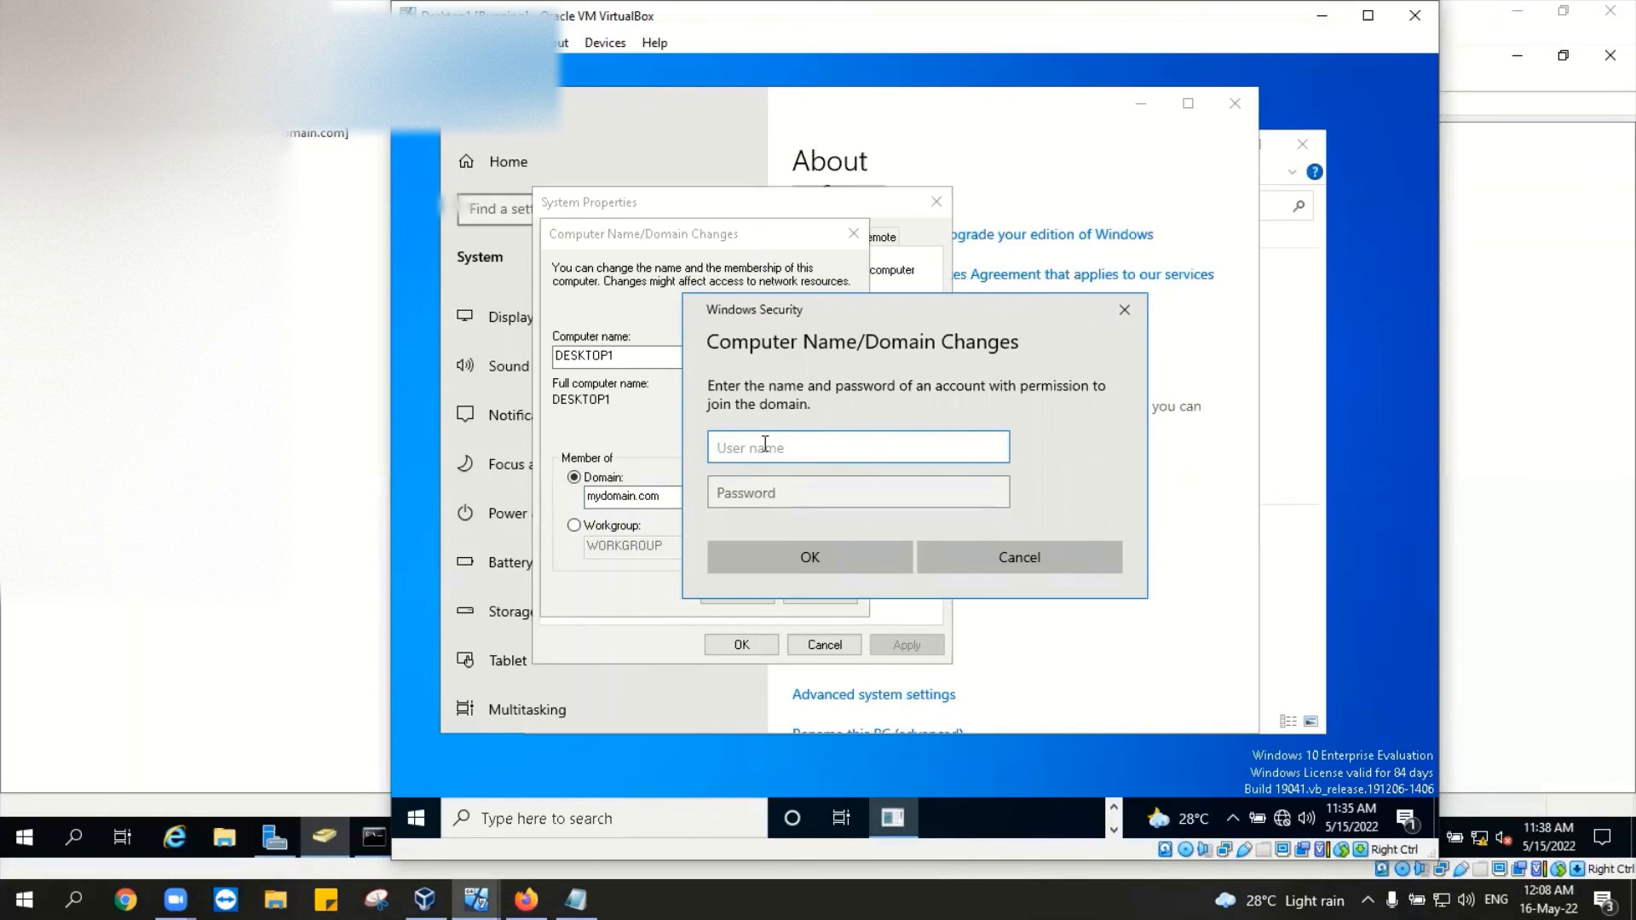
type("jessy")
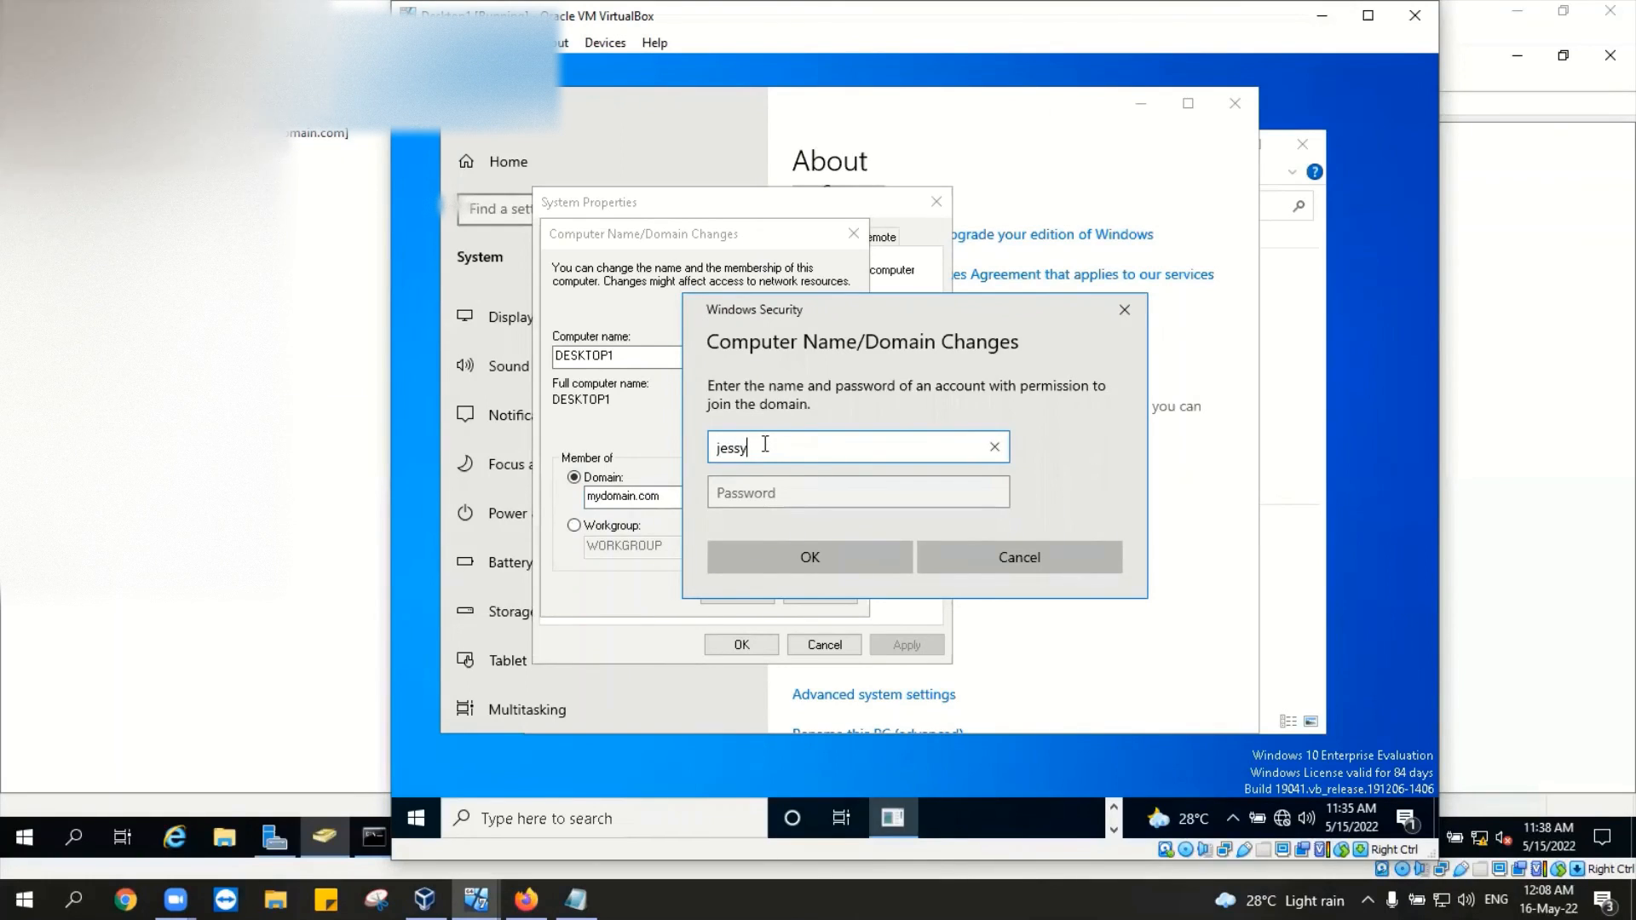
left_click(772, 494)
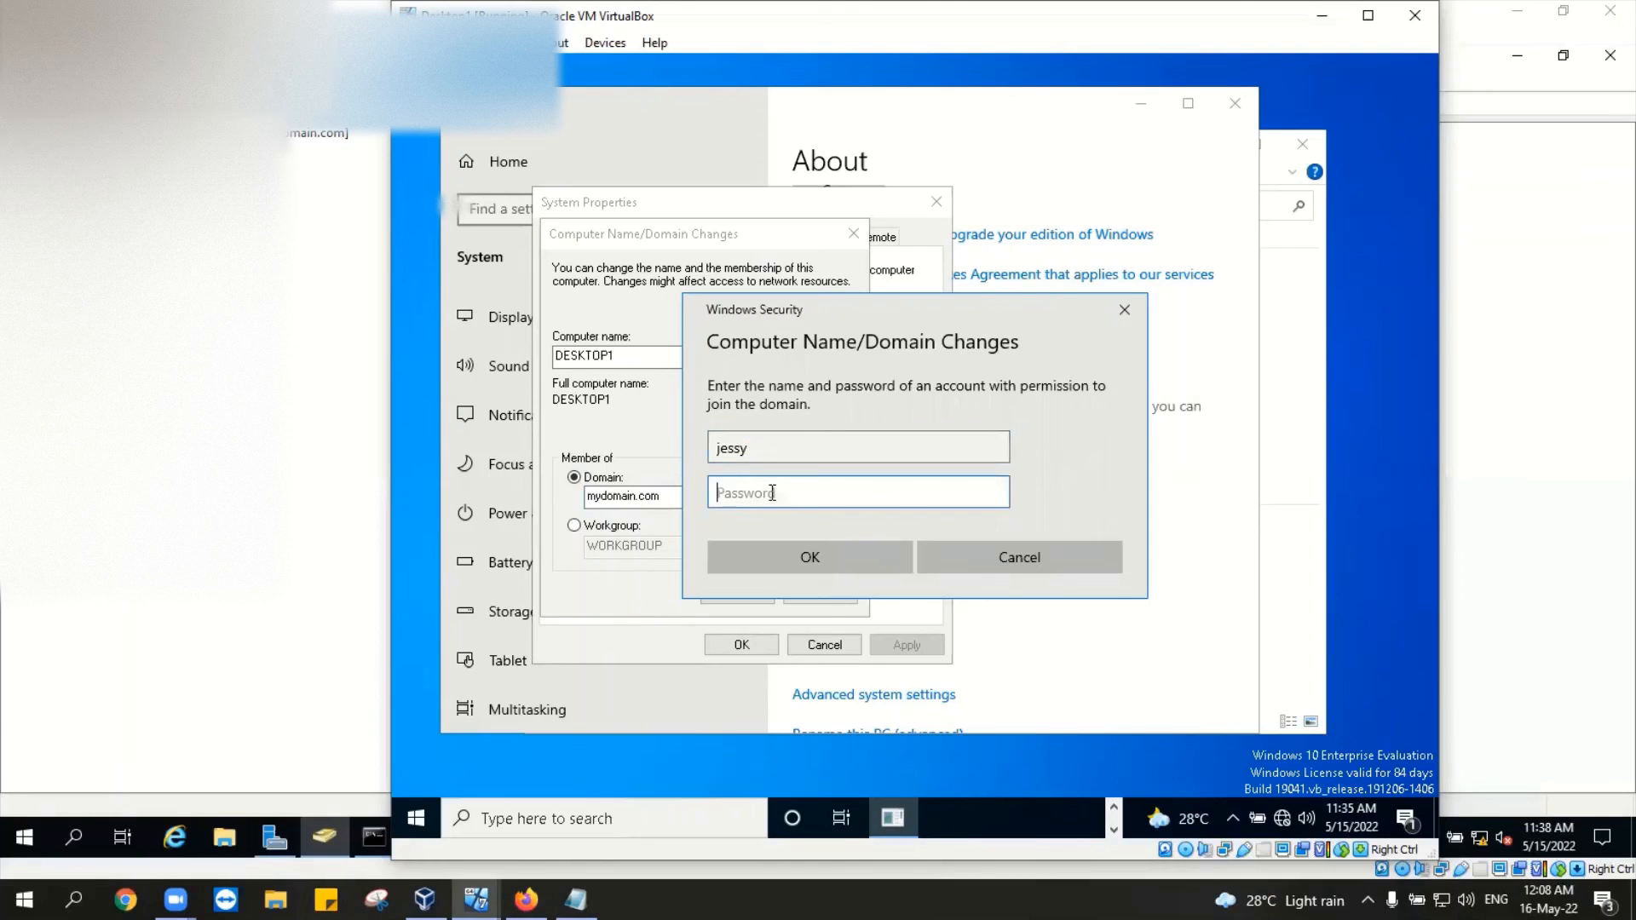
type("P••••••••")
key("Return")
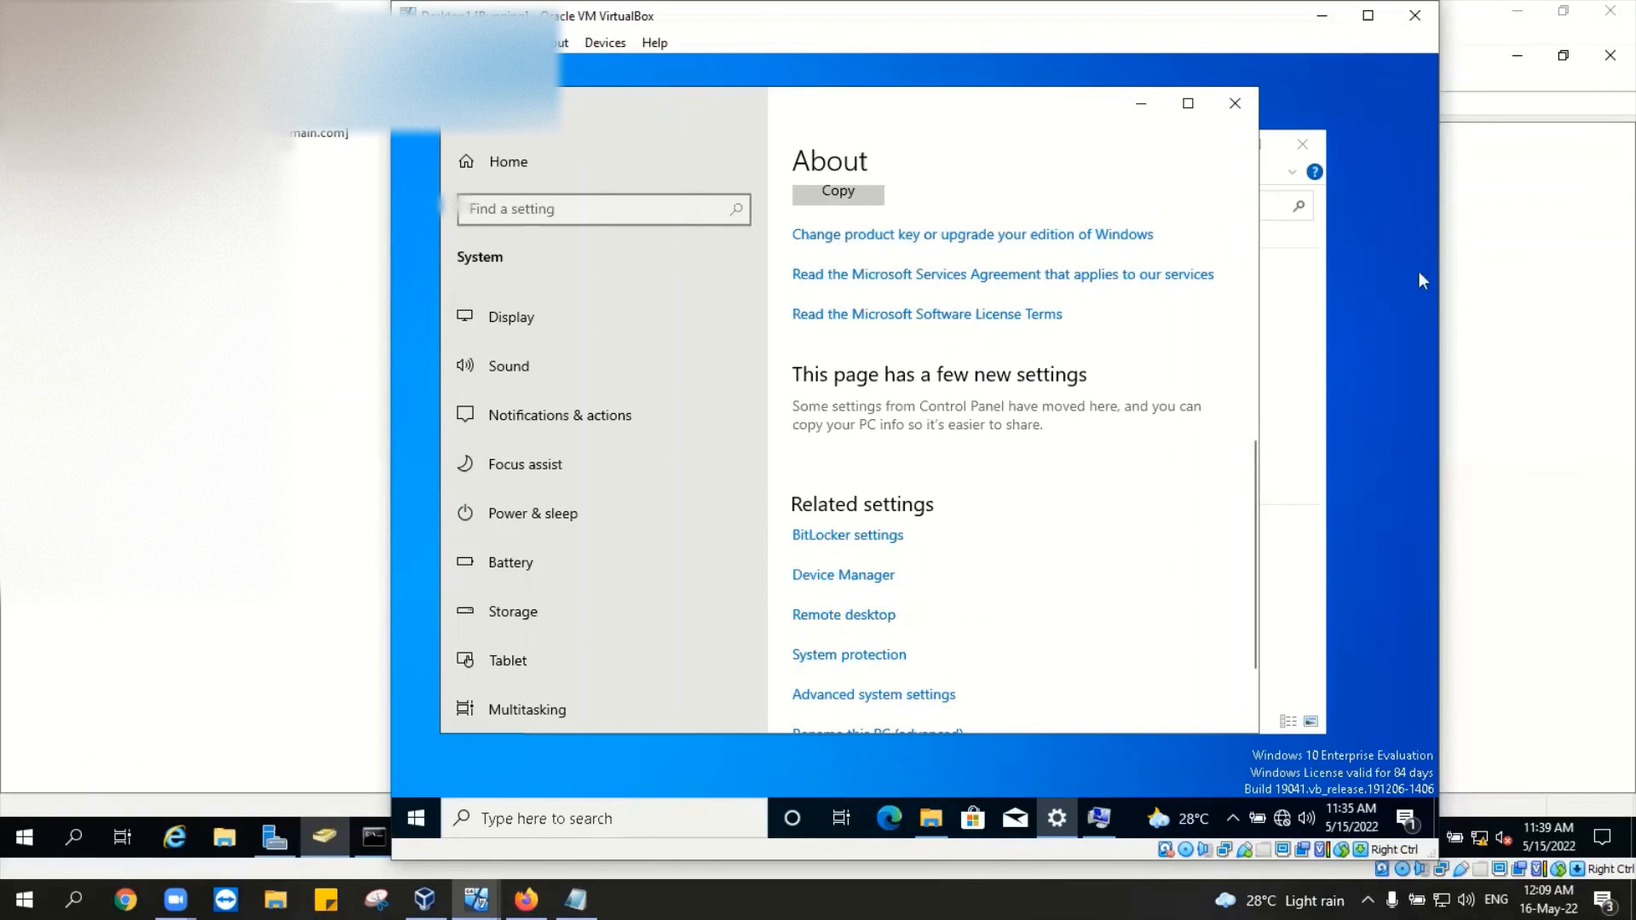
Step: Close Settings and This PC, accept the welcome and restart notices, and restart Desktop1 now
left_click(1230, 109)
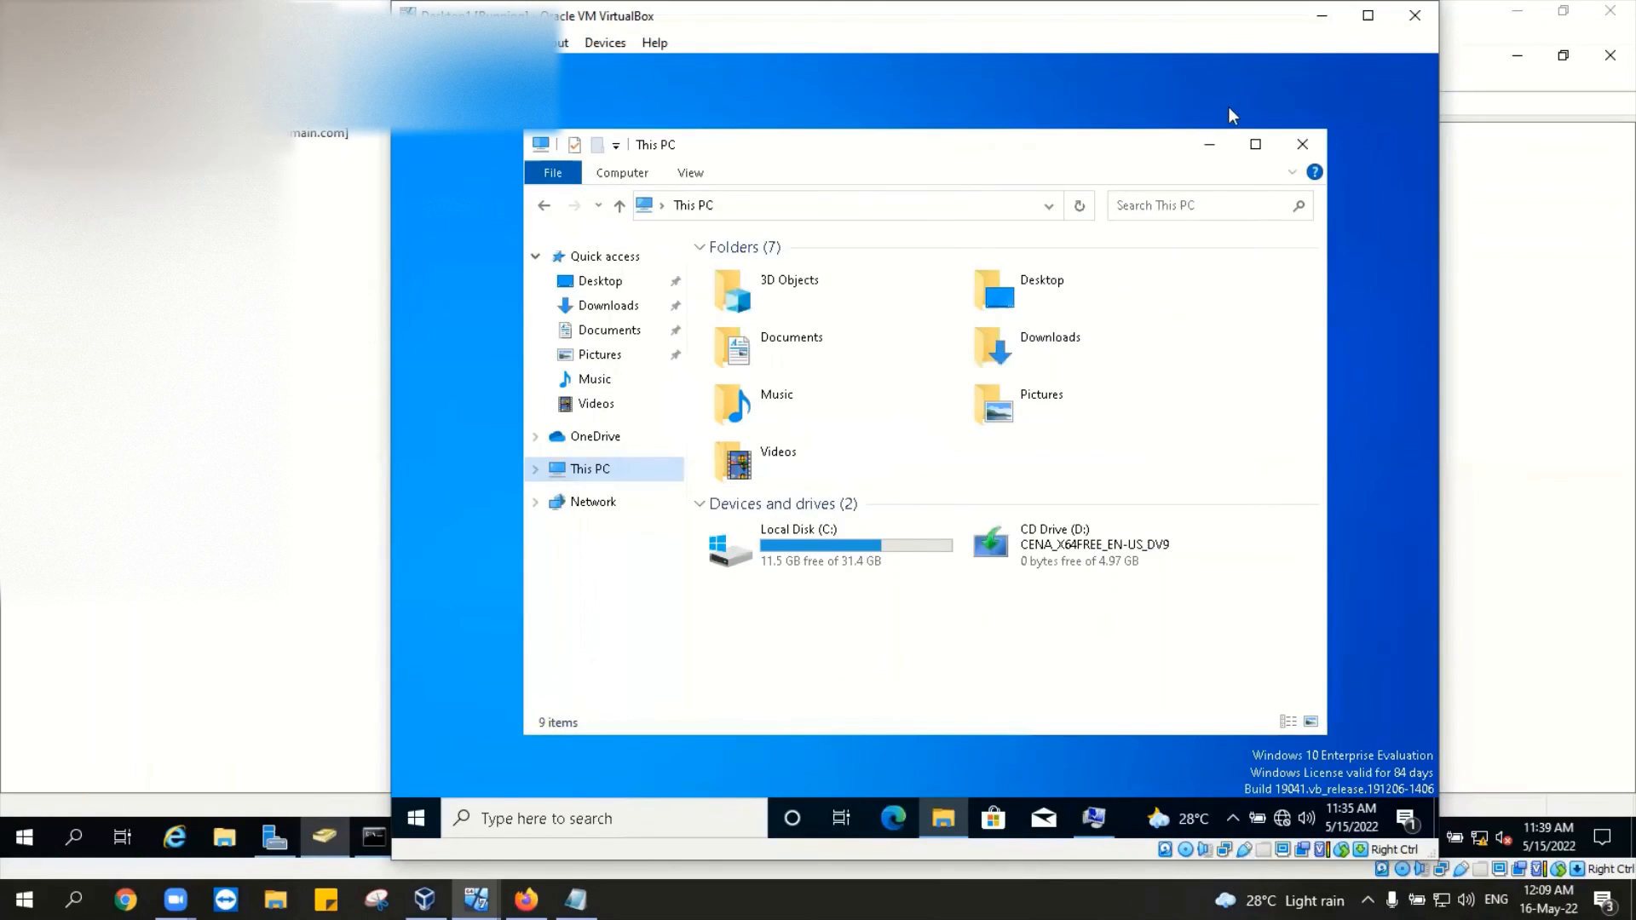
left_click(1304, 147)
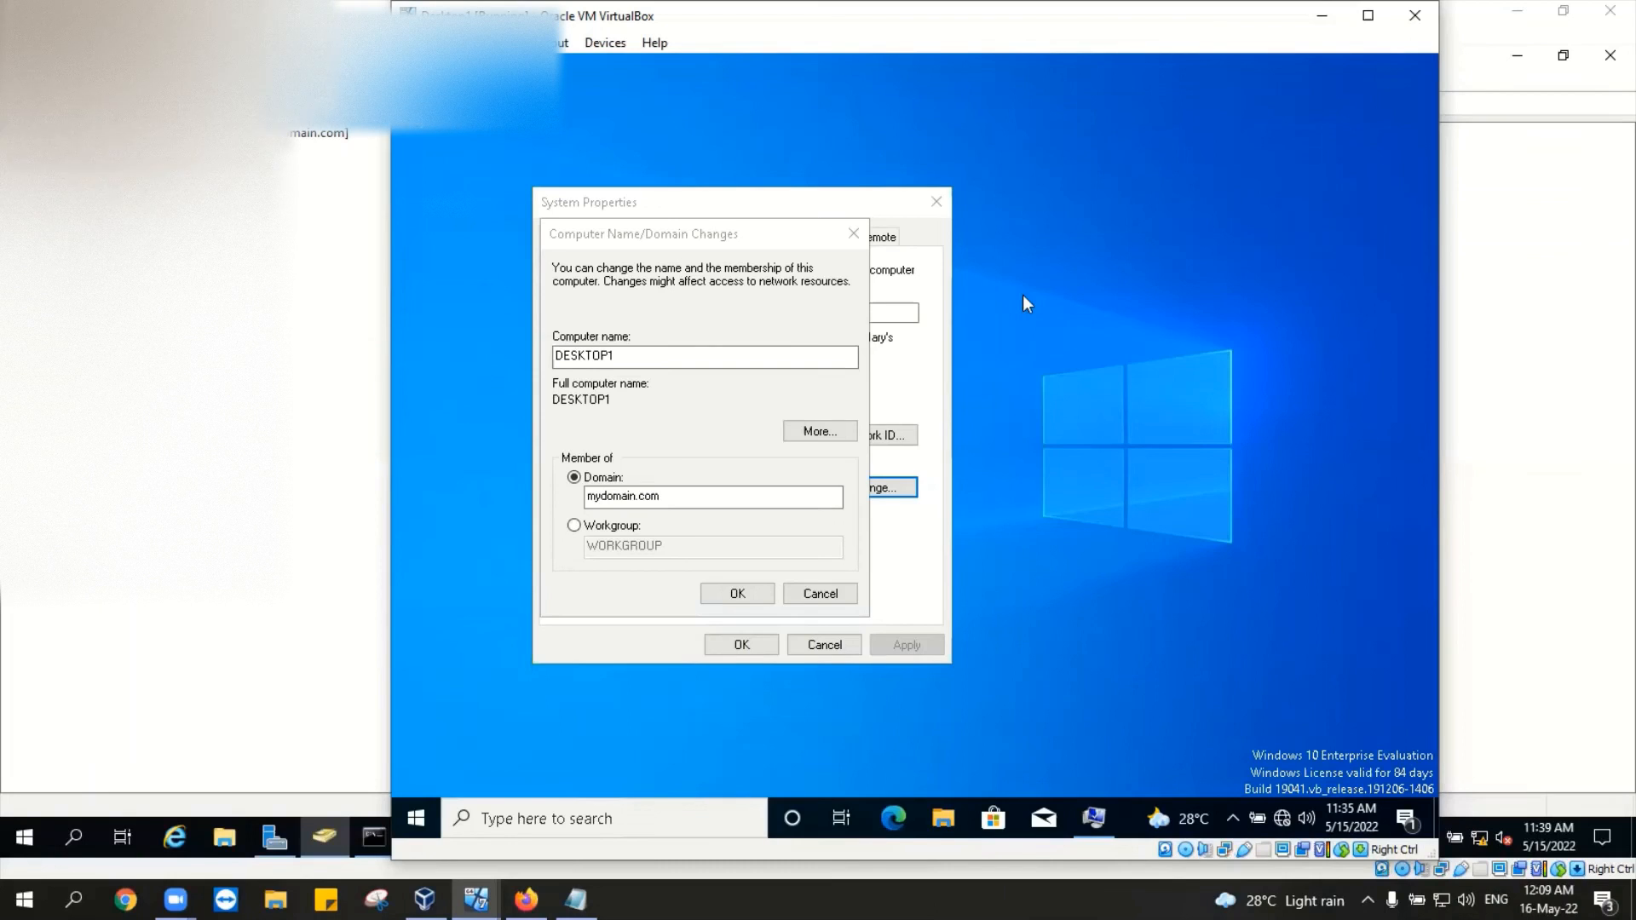
left_click(737, 587)
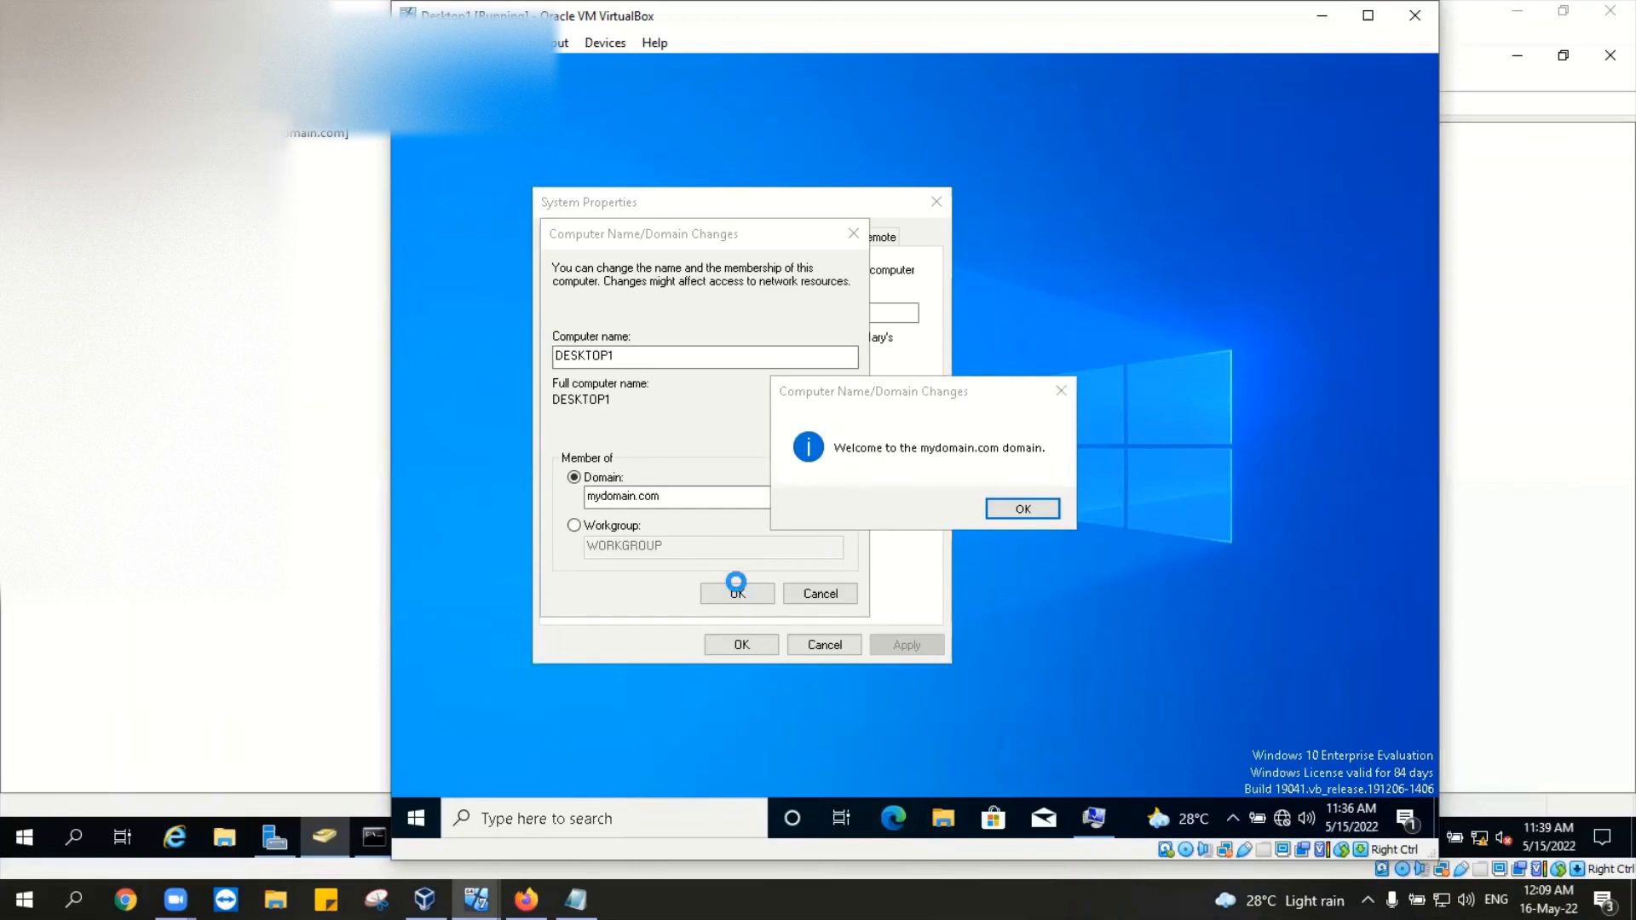
left_click(1049, 508)
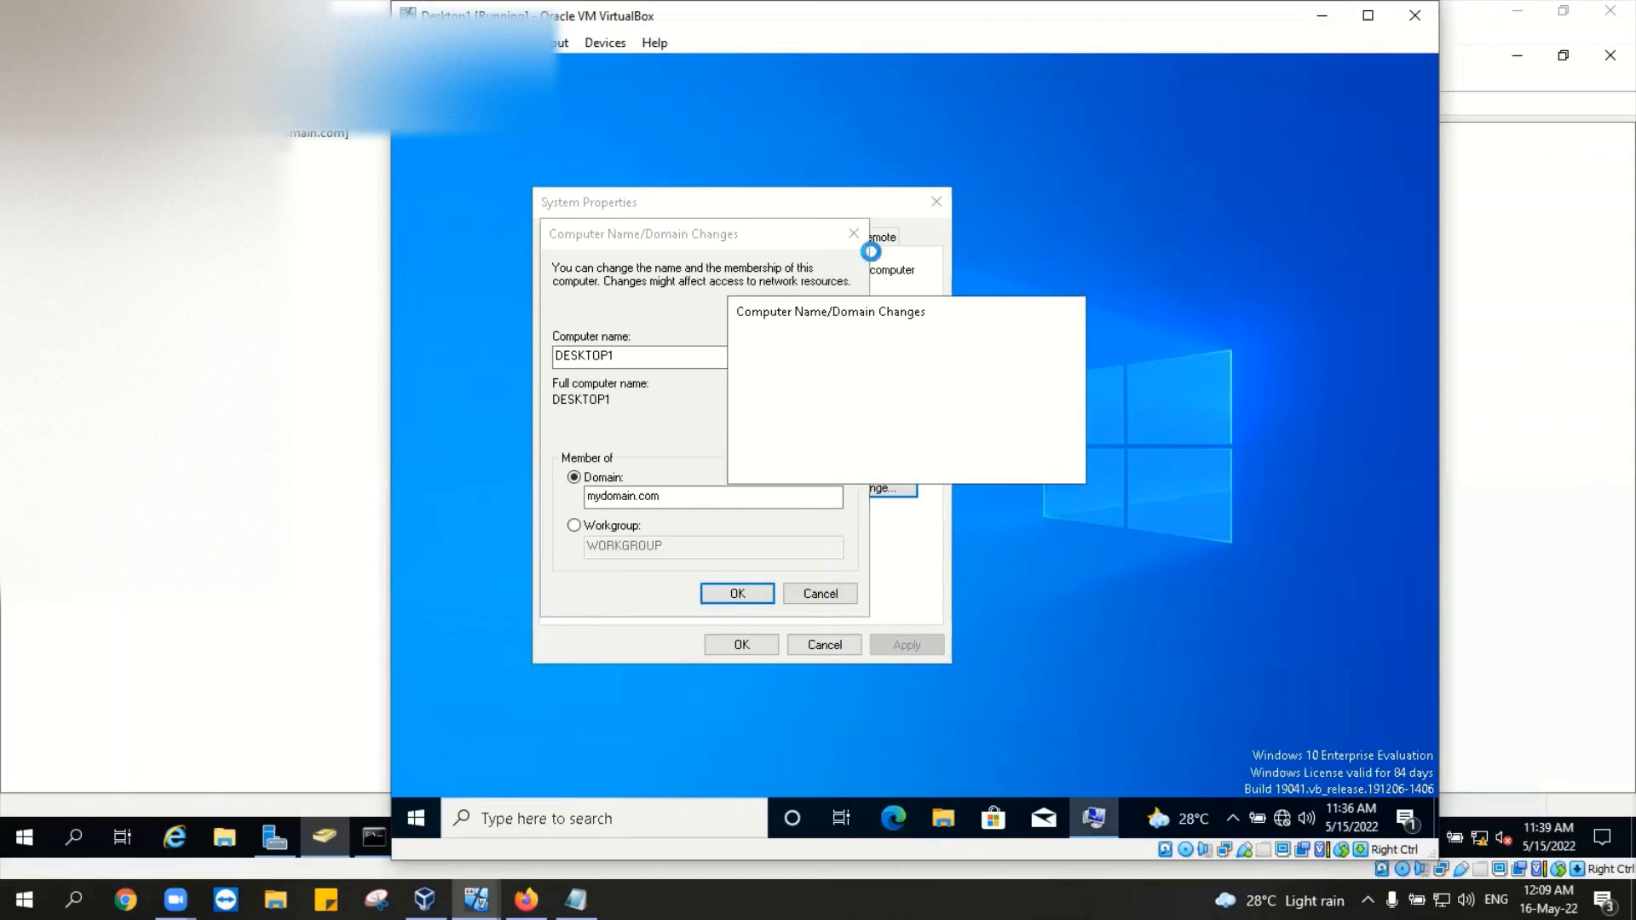
left_click(1040, 462)
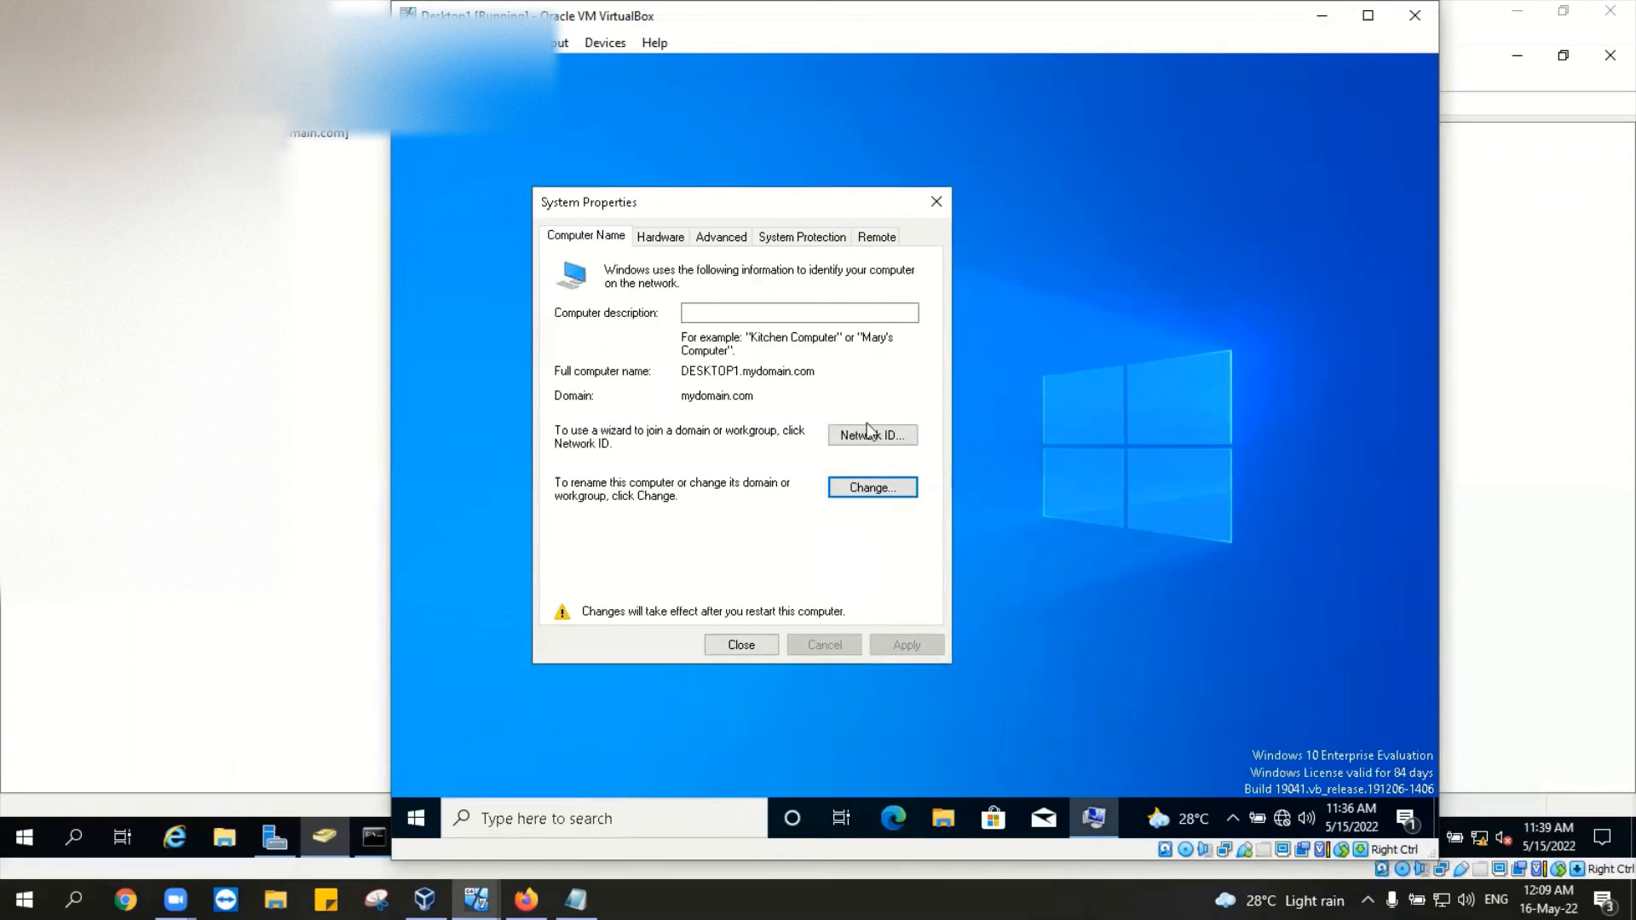
left_click(743, 643)
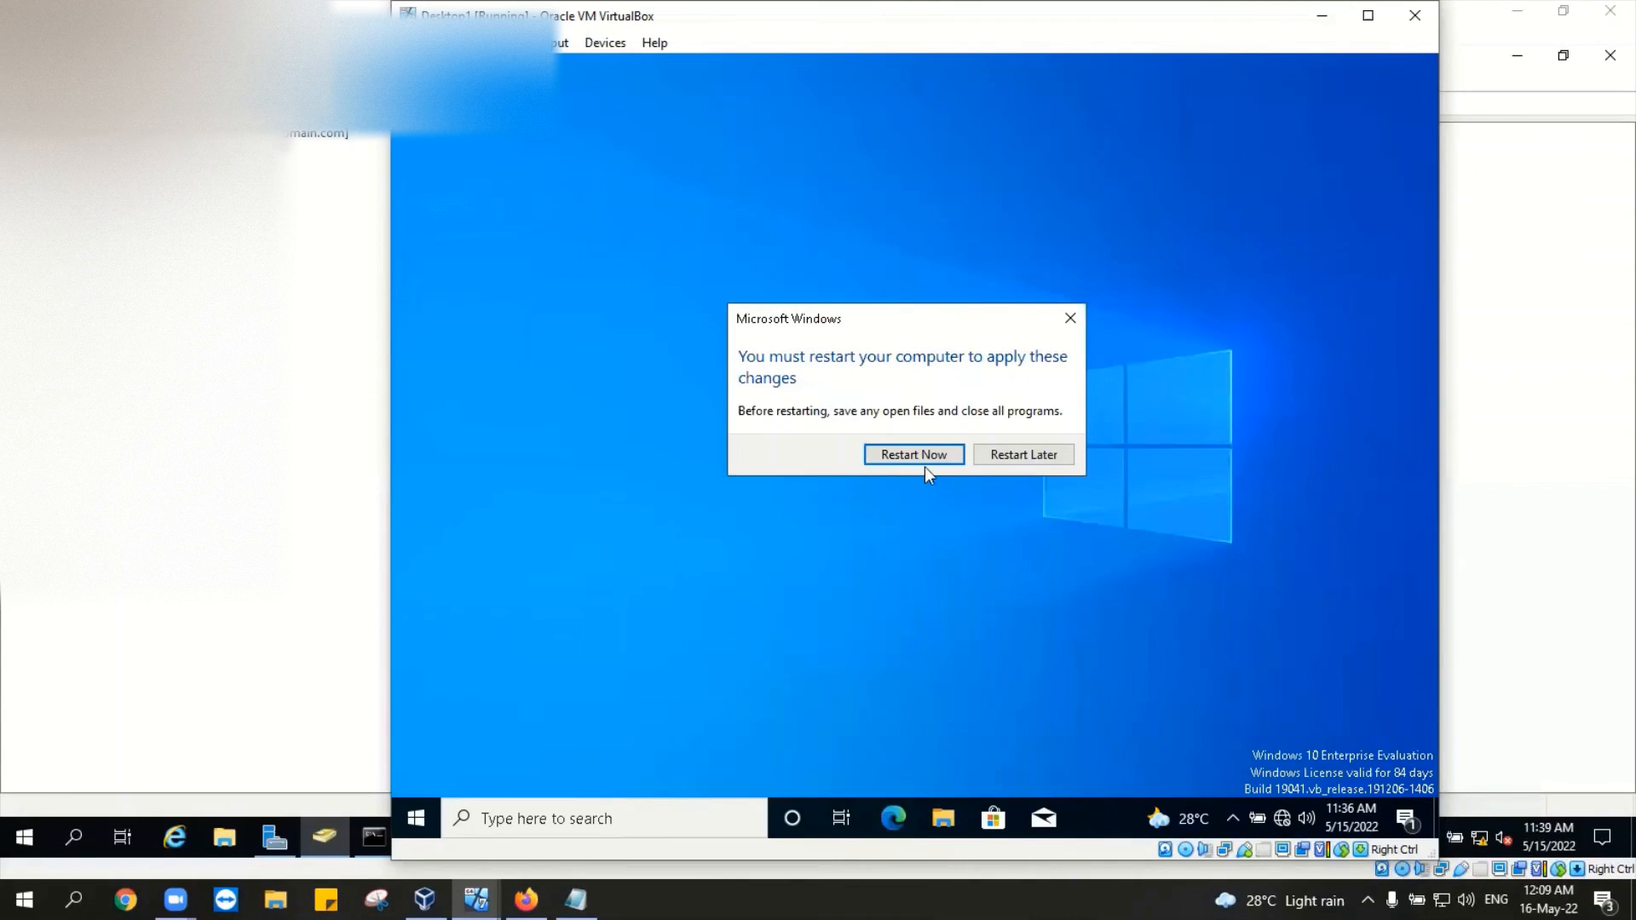
left_click(933, 460)
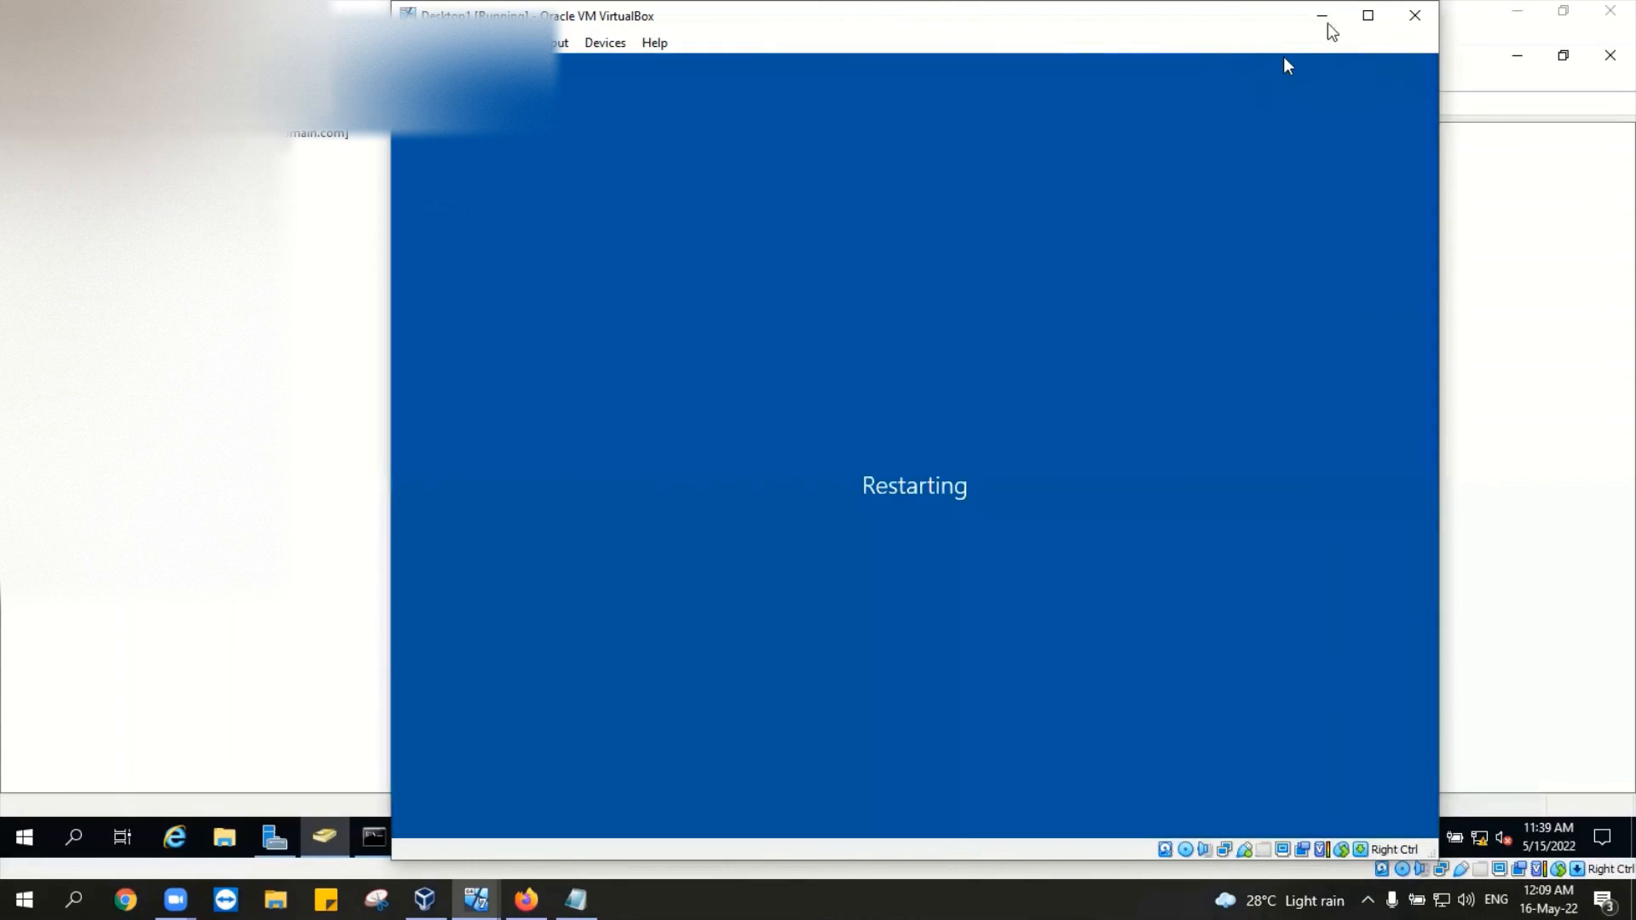
Step: Minimize Desktop1 and browse the DC's directory containers, including Builtin, ending on an empty one
left_click(1322, 17)
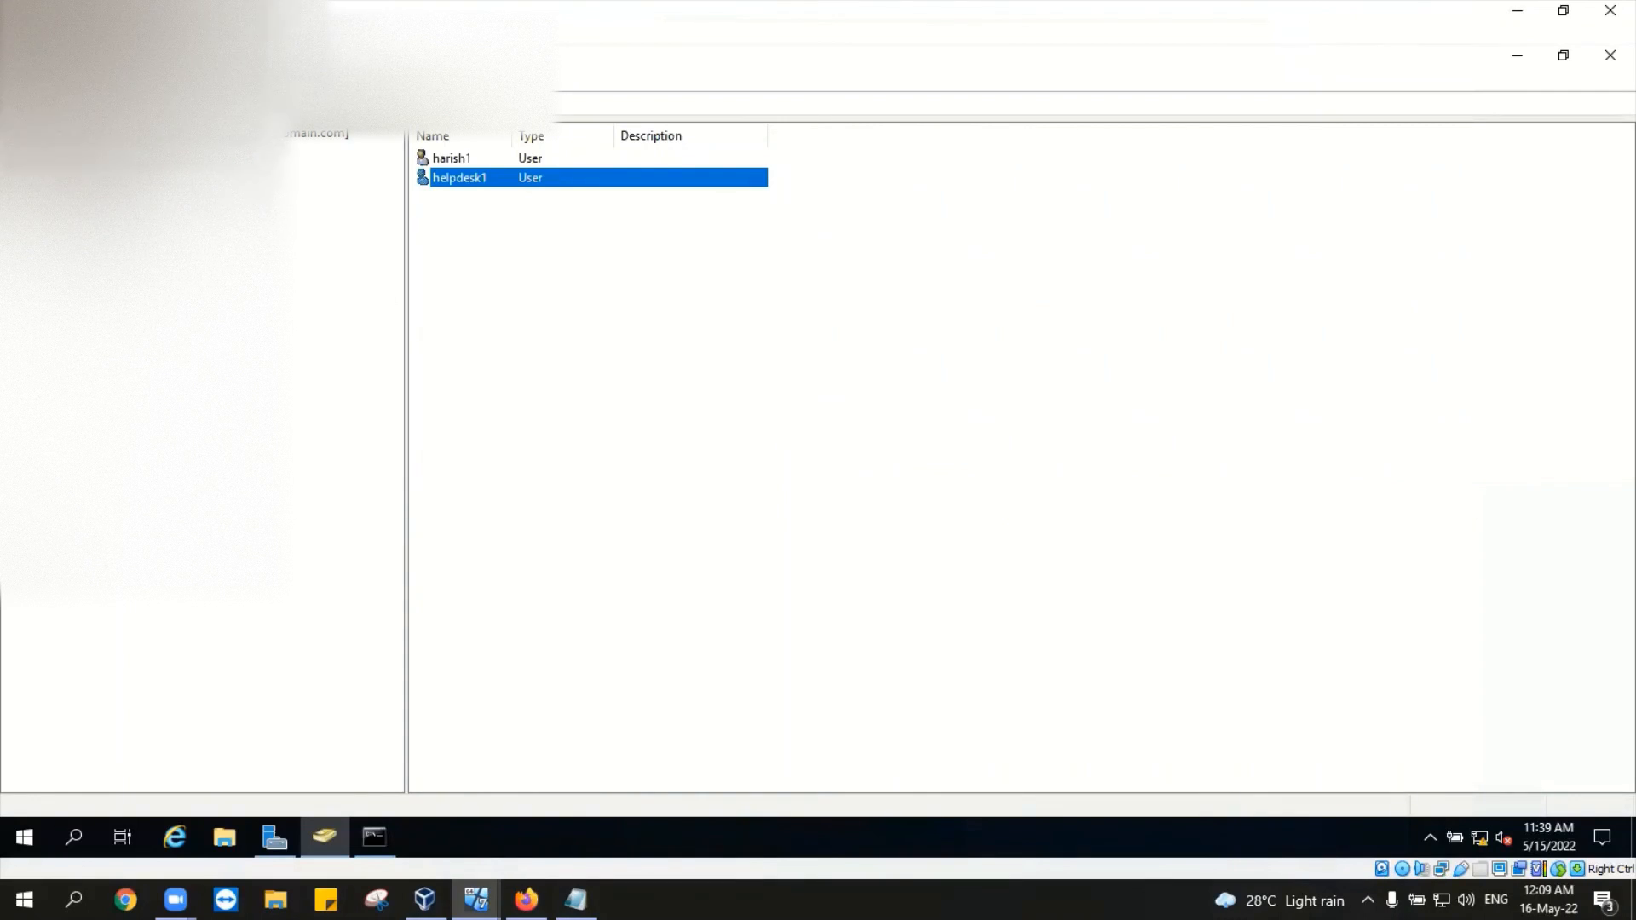
left_click(102, 290)
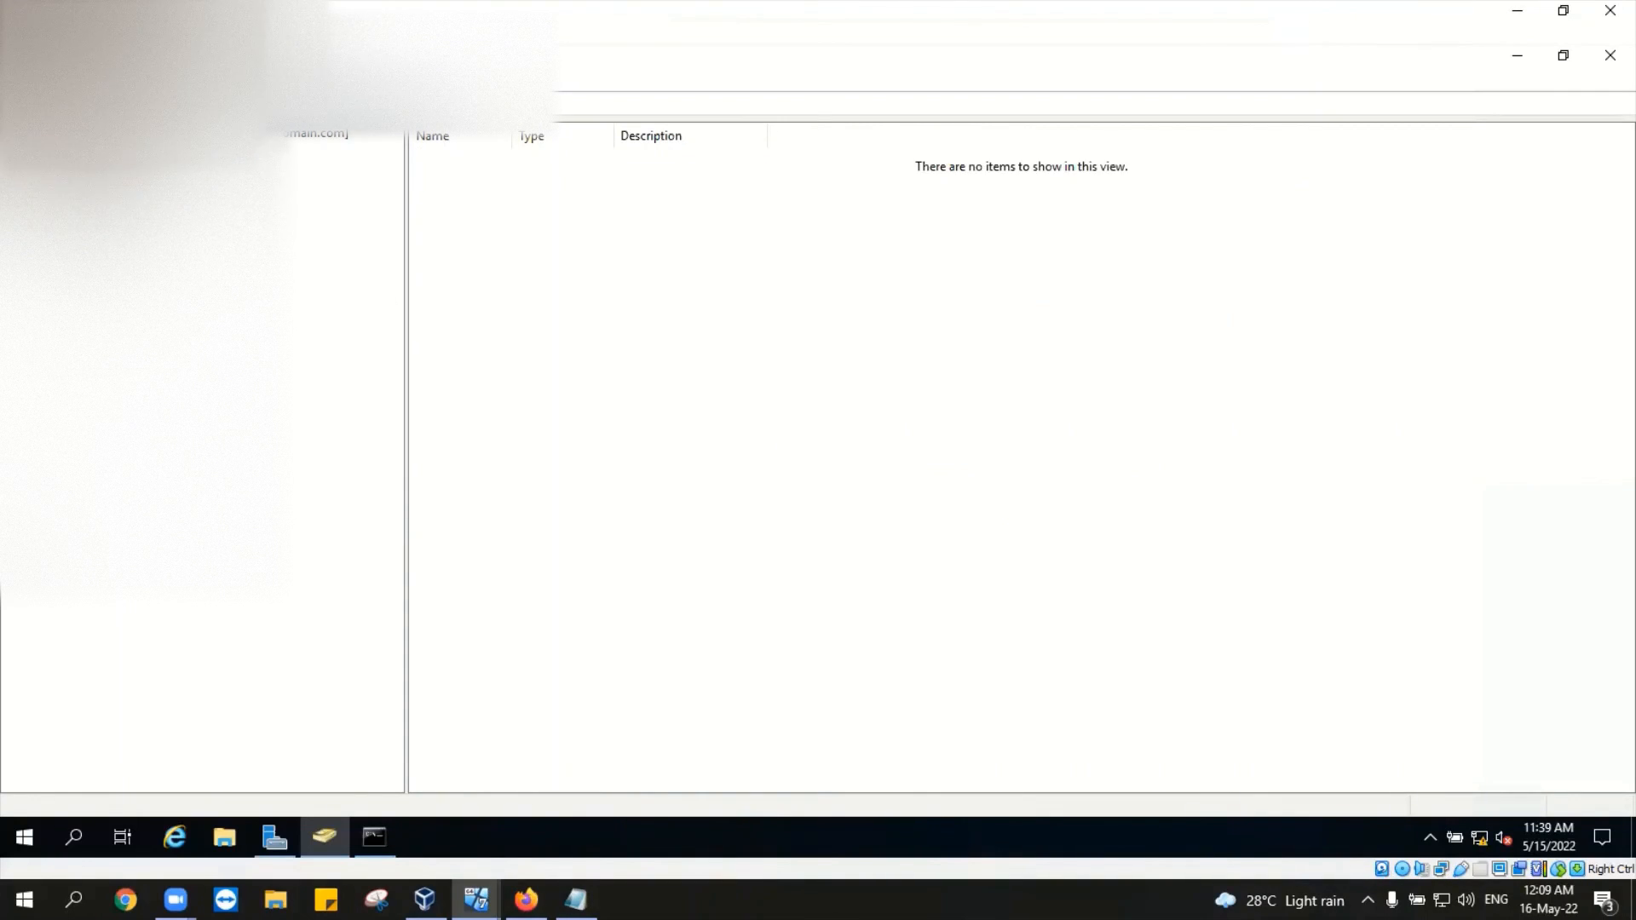
left_click(77, 192)
left_click(81, 211)
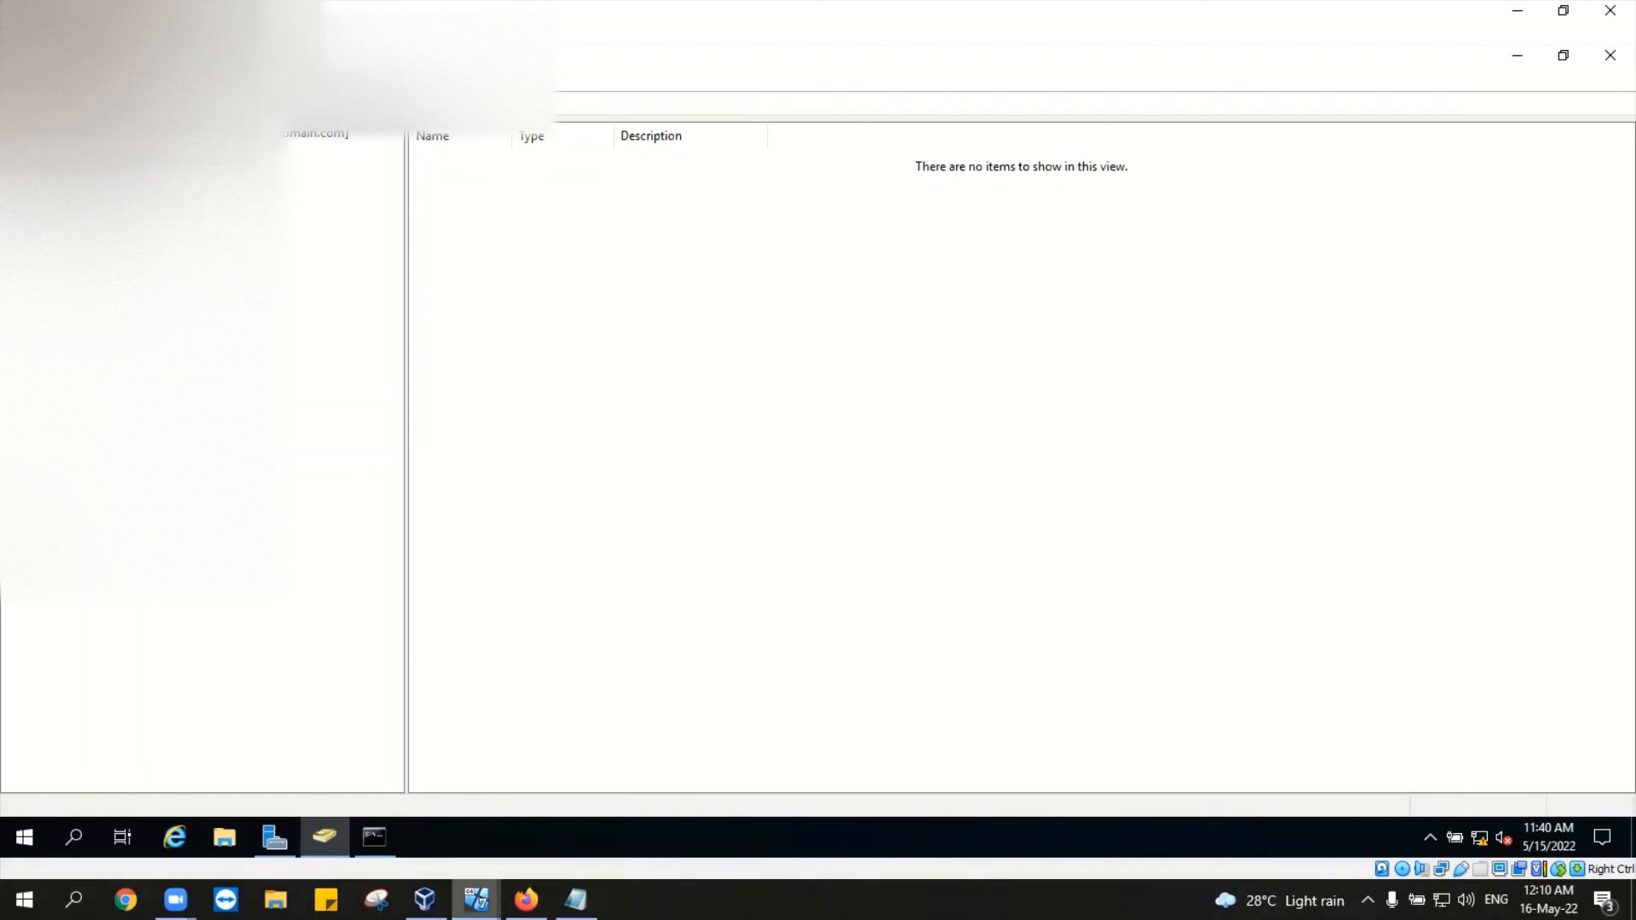
Step: Bring Desktop1 forward, dismiss both mouse integration notices, then minimize it again
mouse_move(475, 899)
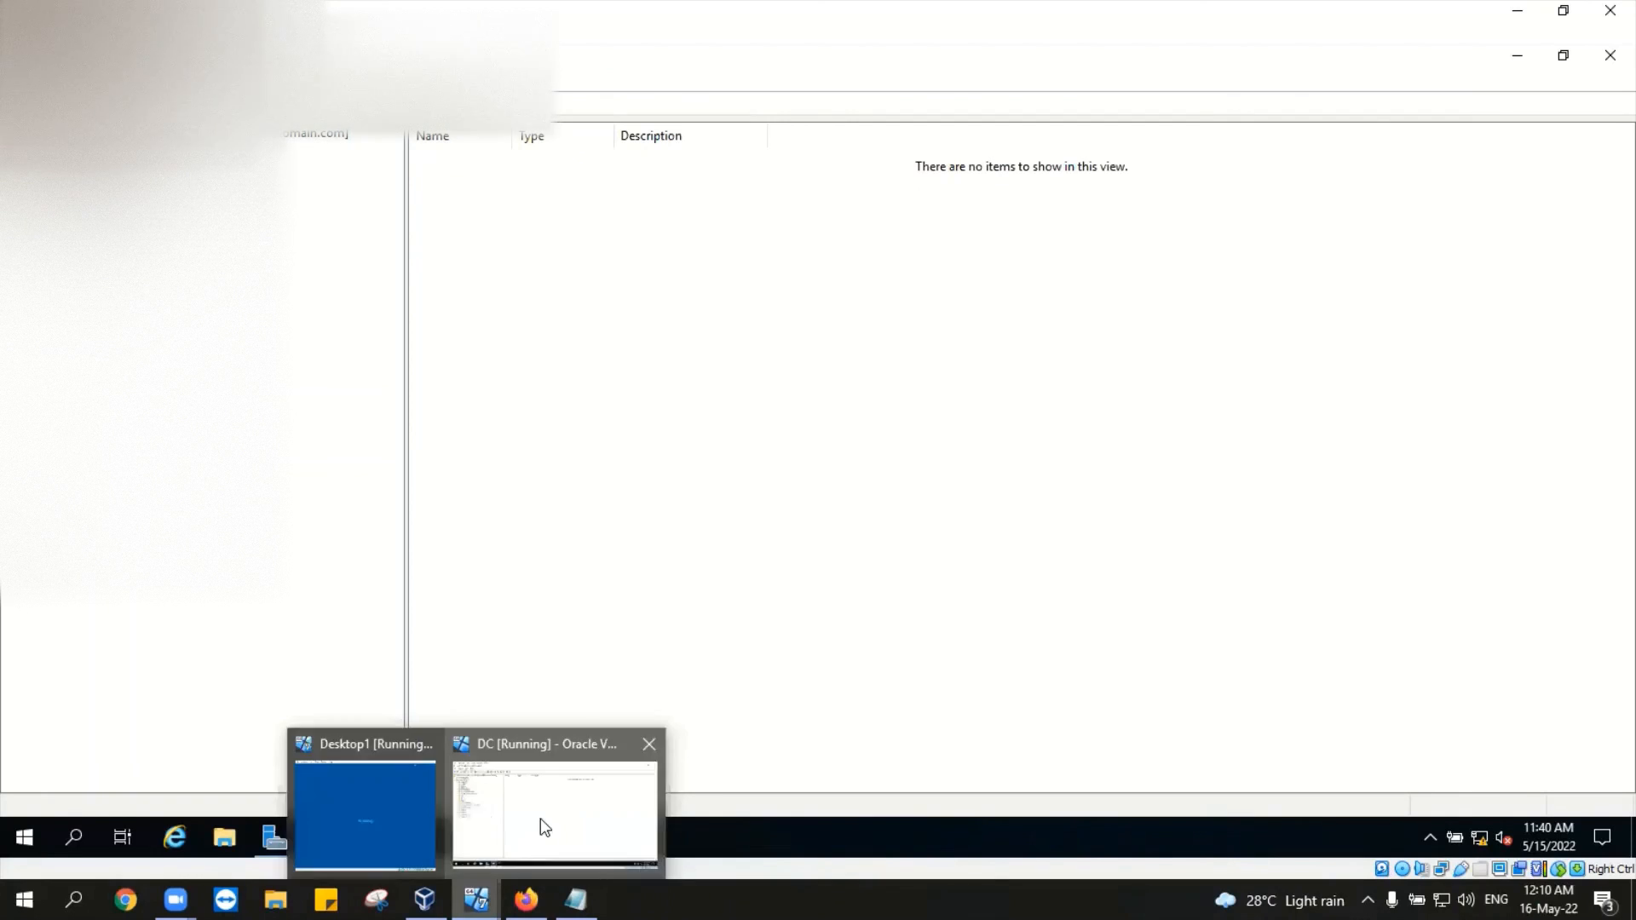
left_click(356, 821)
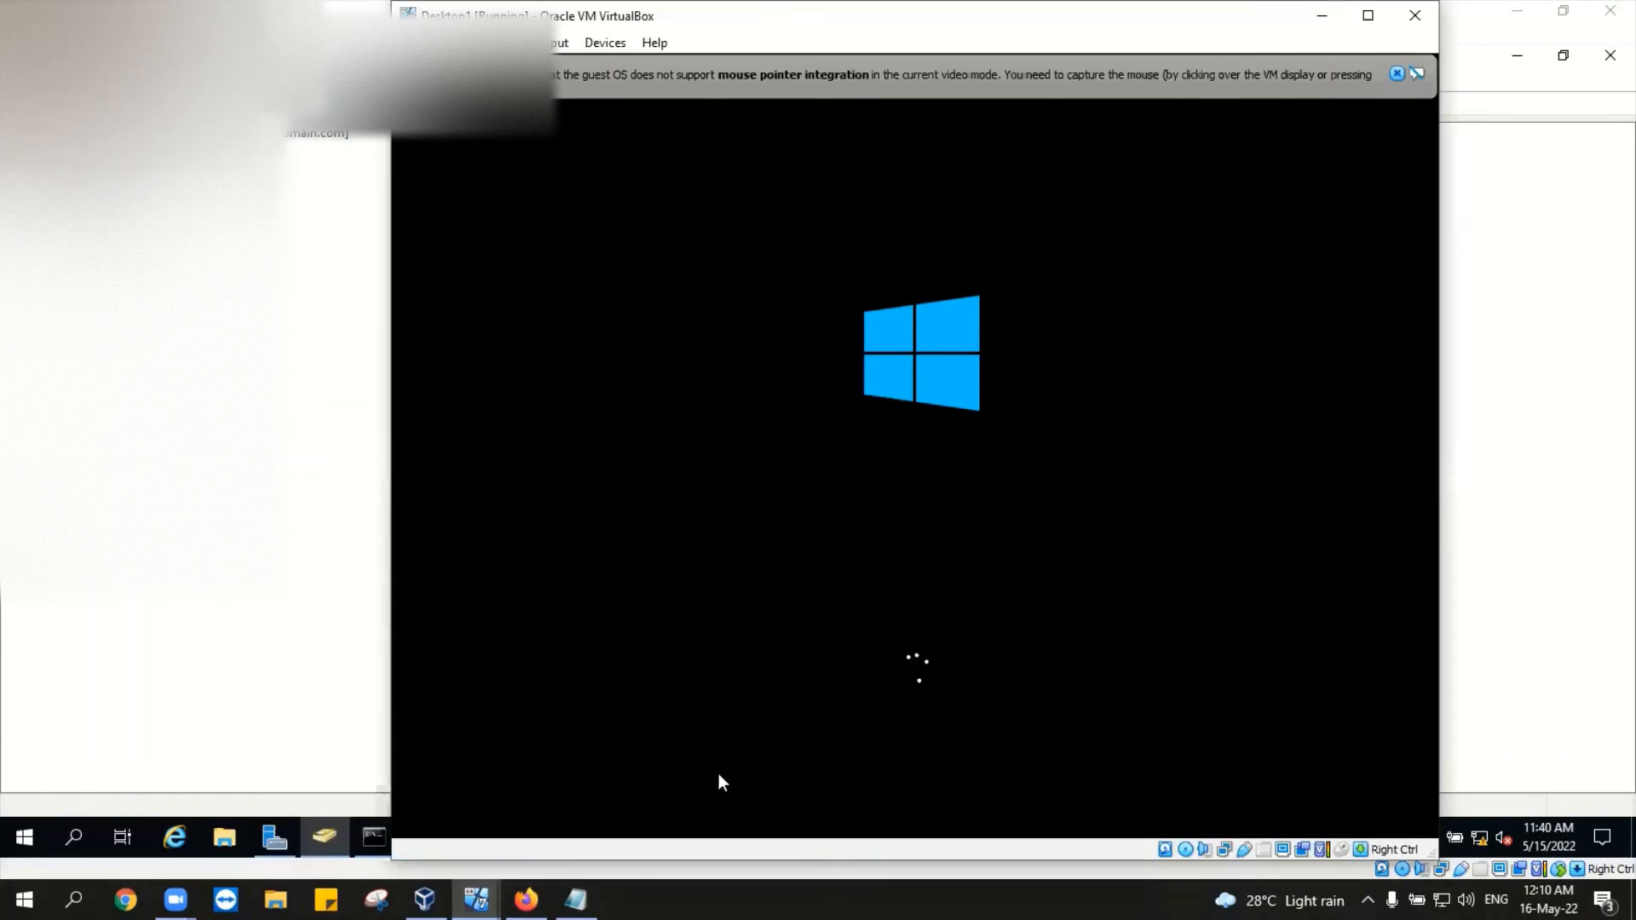
left_click(1395, 74)
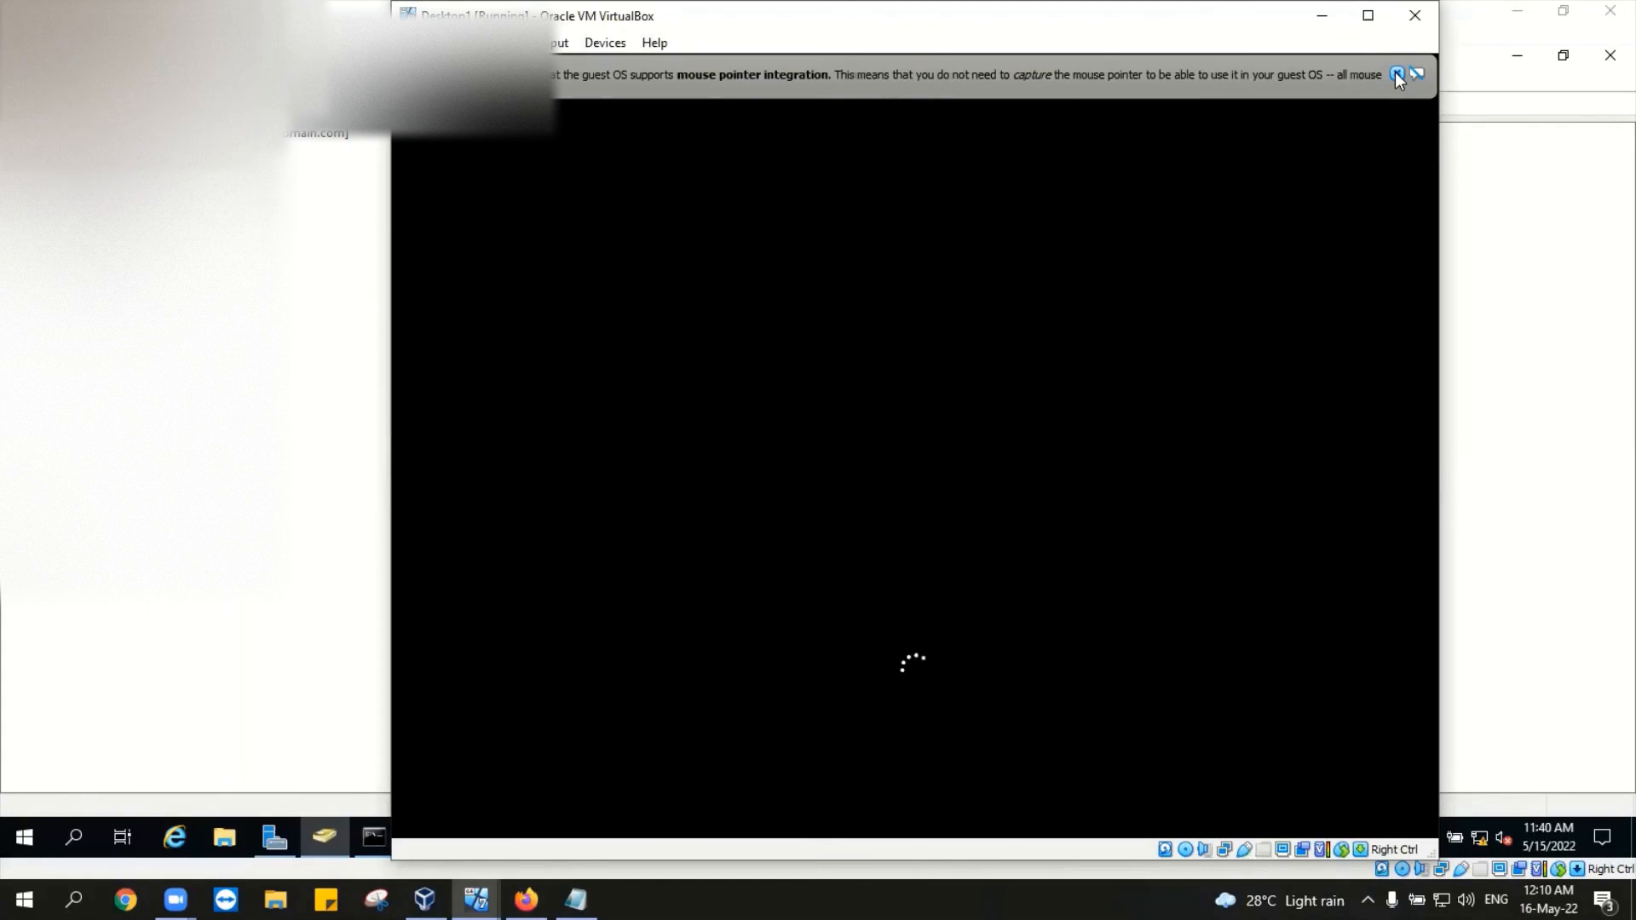
left_click(1397, 75)
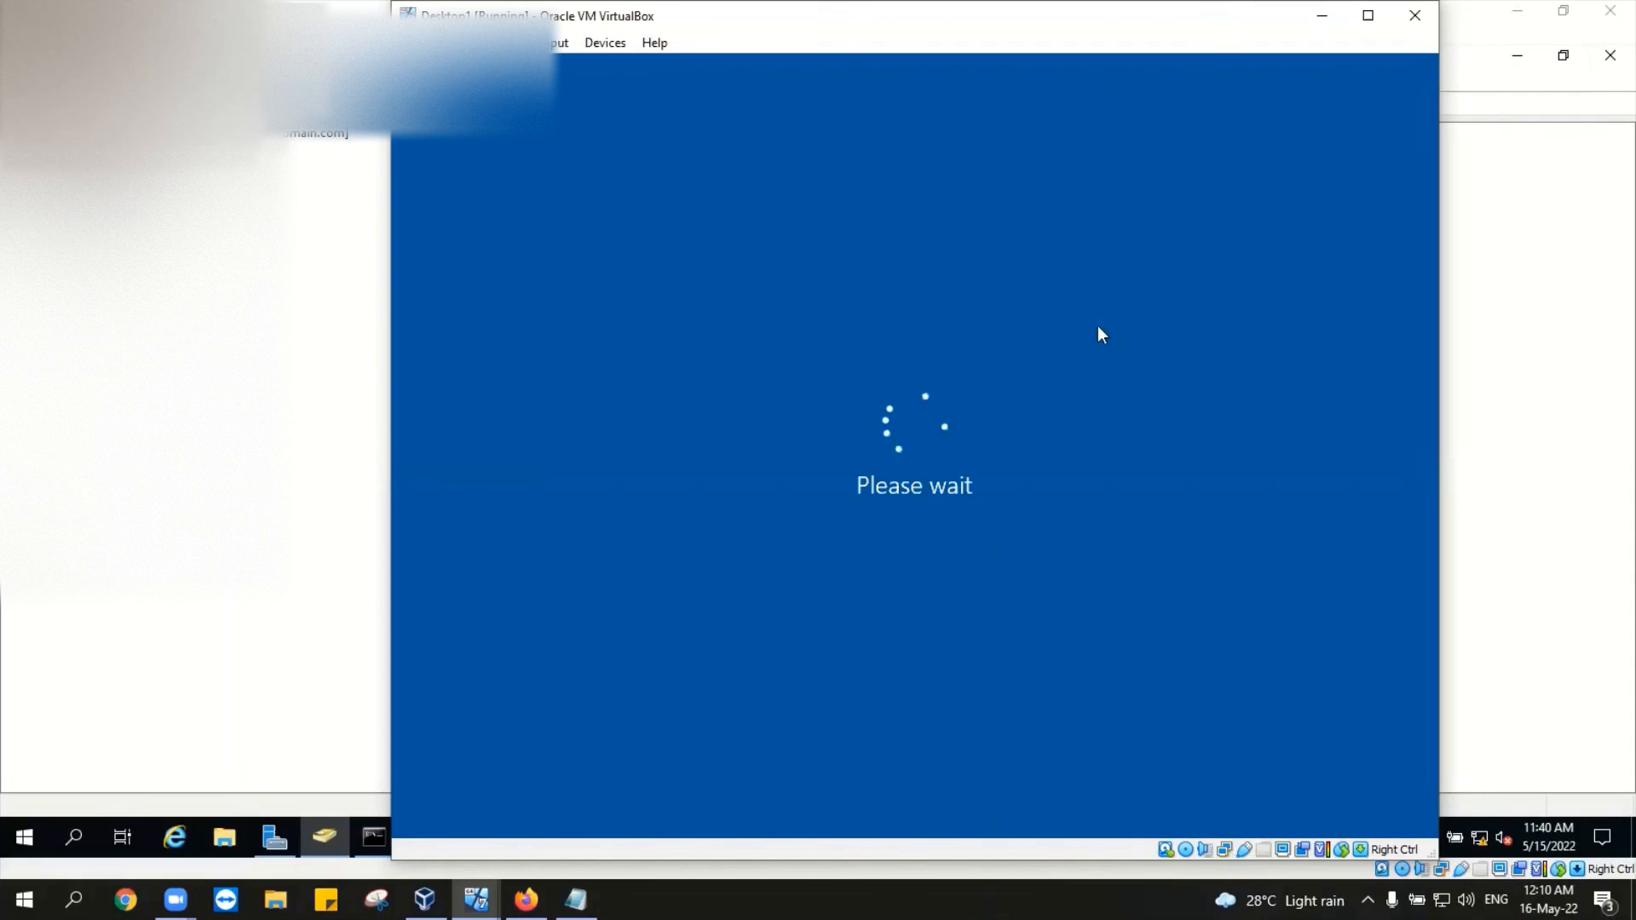
left_click(1321, 17)
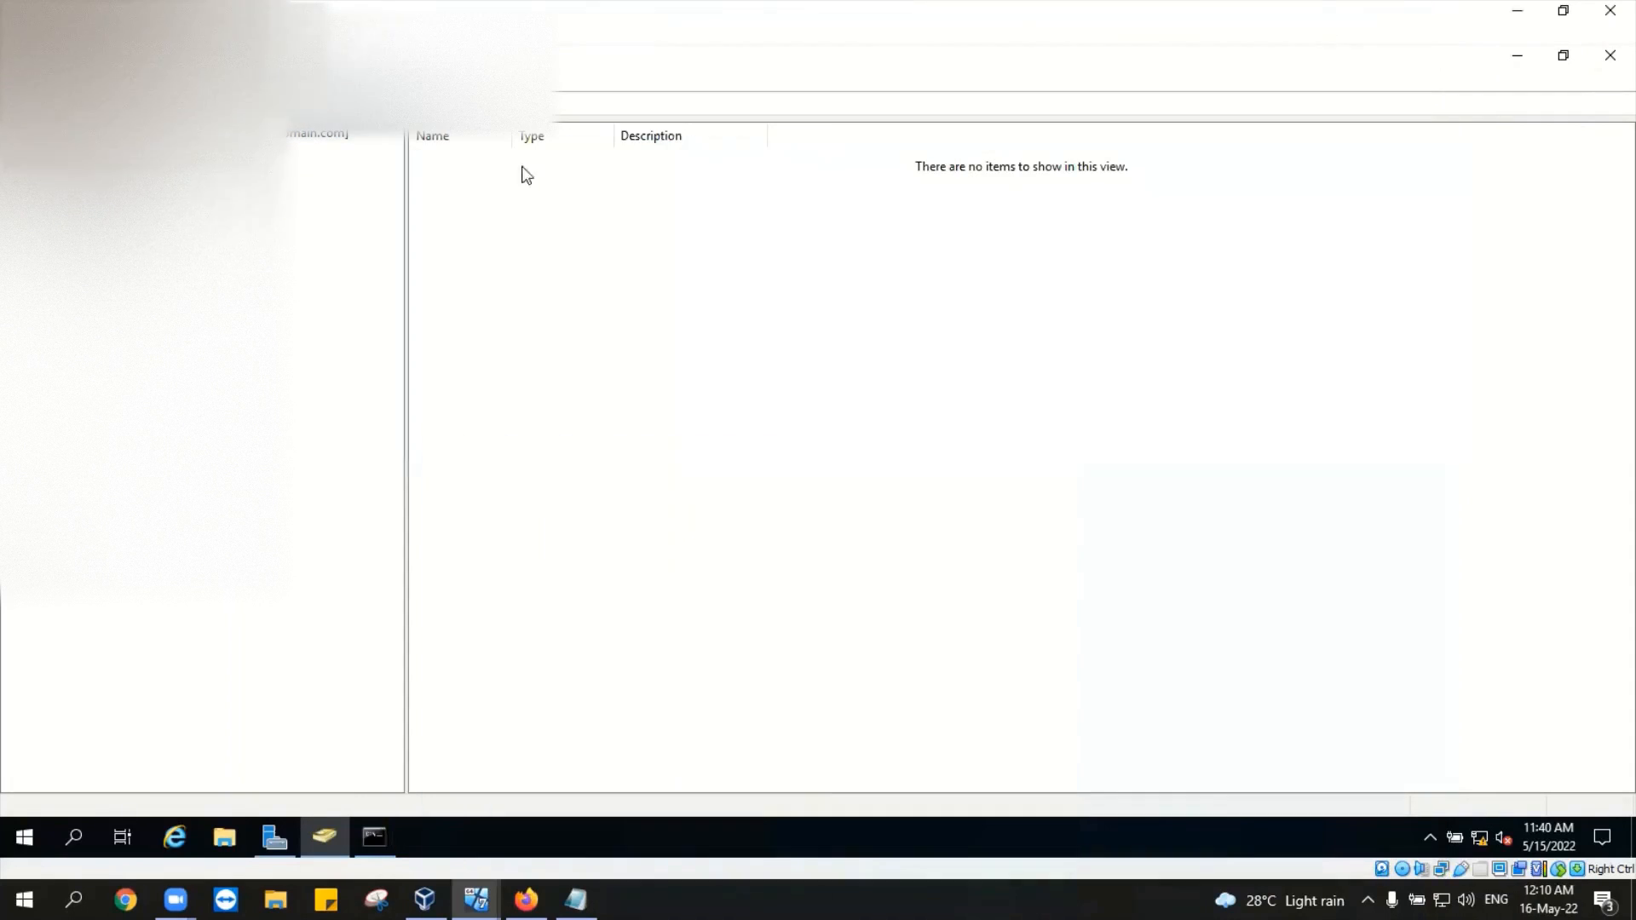
Step: Close the DC's windows, cancelling the Close VM dialog, and select DESKTOP1 in Active Directory Users and Computers
left_click(1610, 54)
left_click(1608, 17)
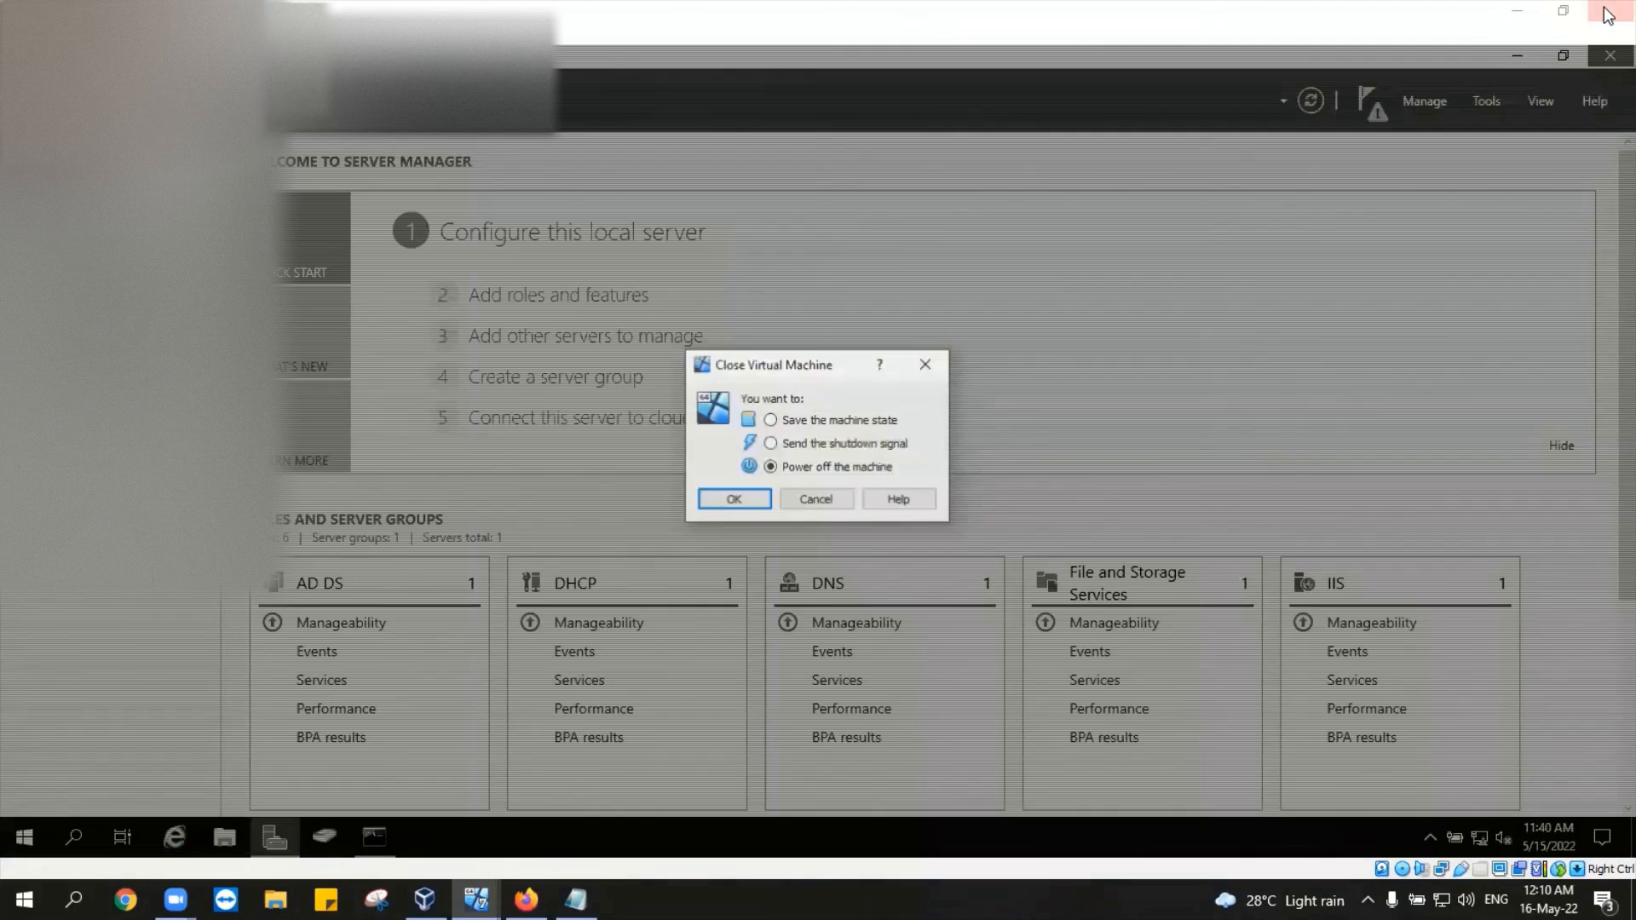
left_click(814, 497)
left_click(1609, 54)
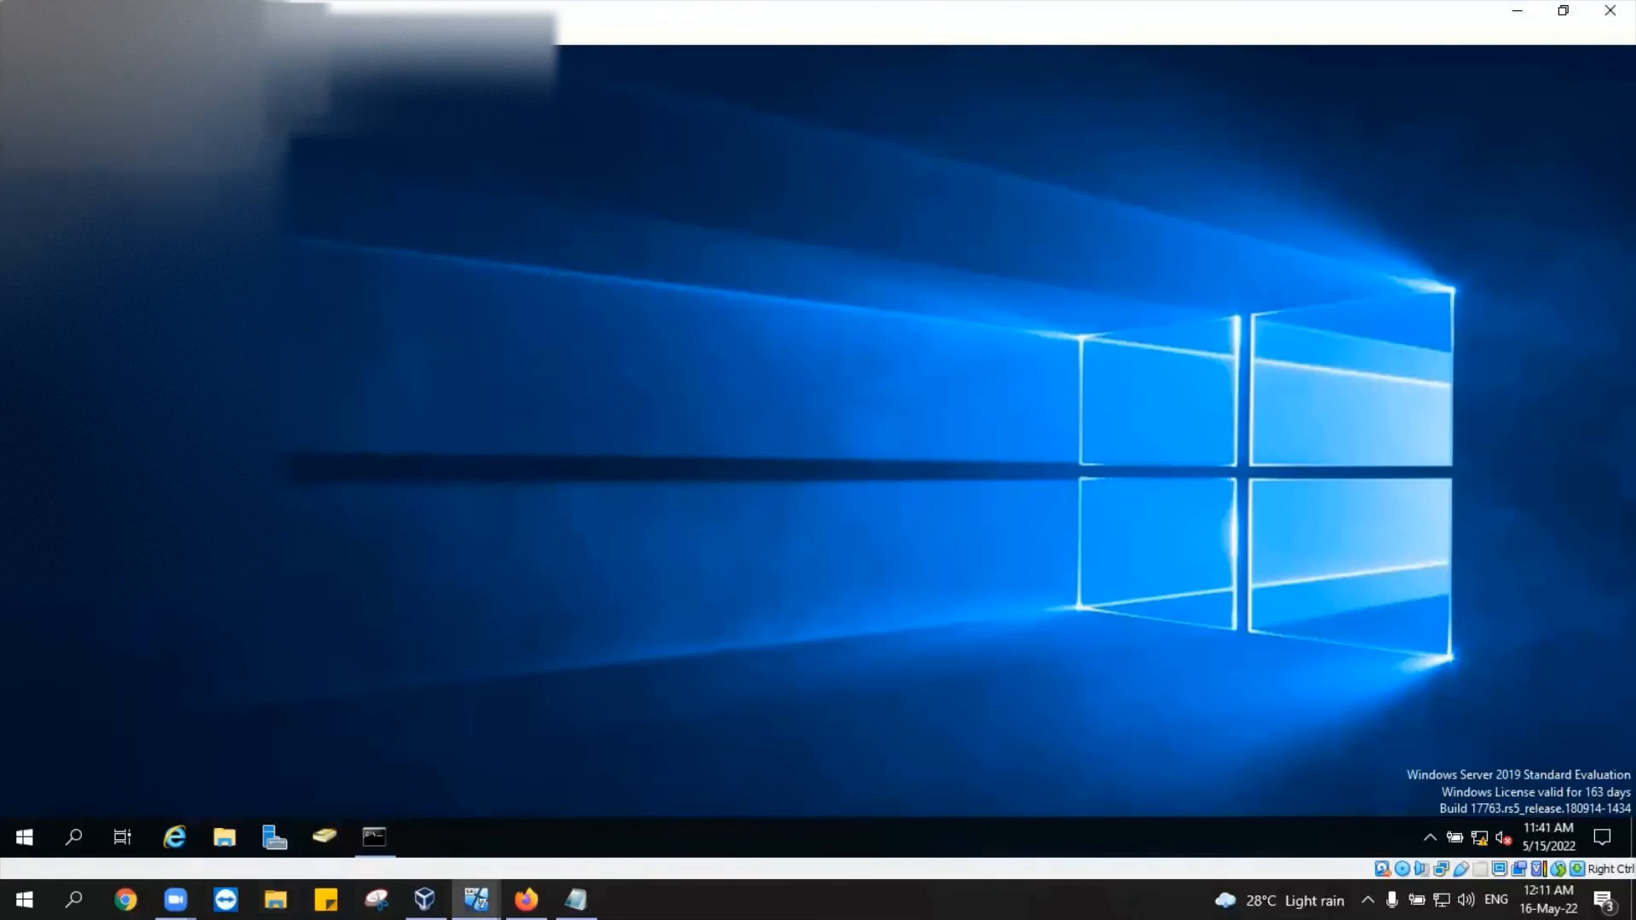
left_click(344, 838)
left_click(478, 162)
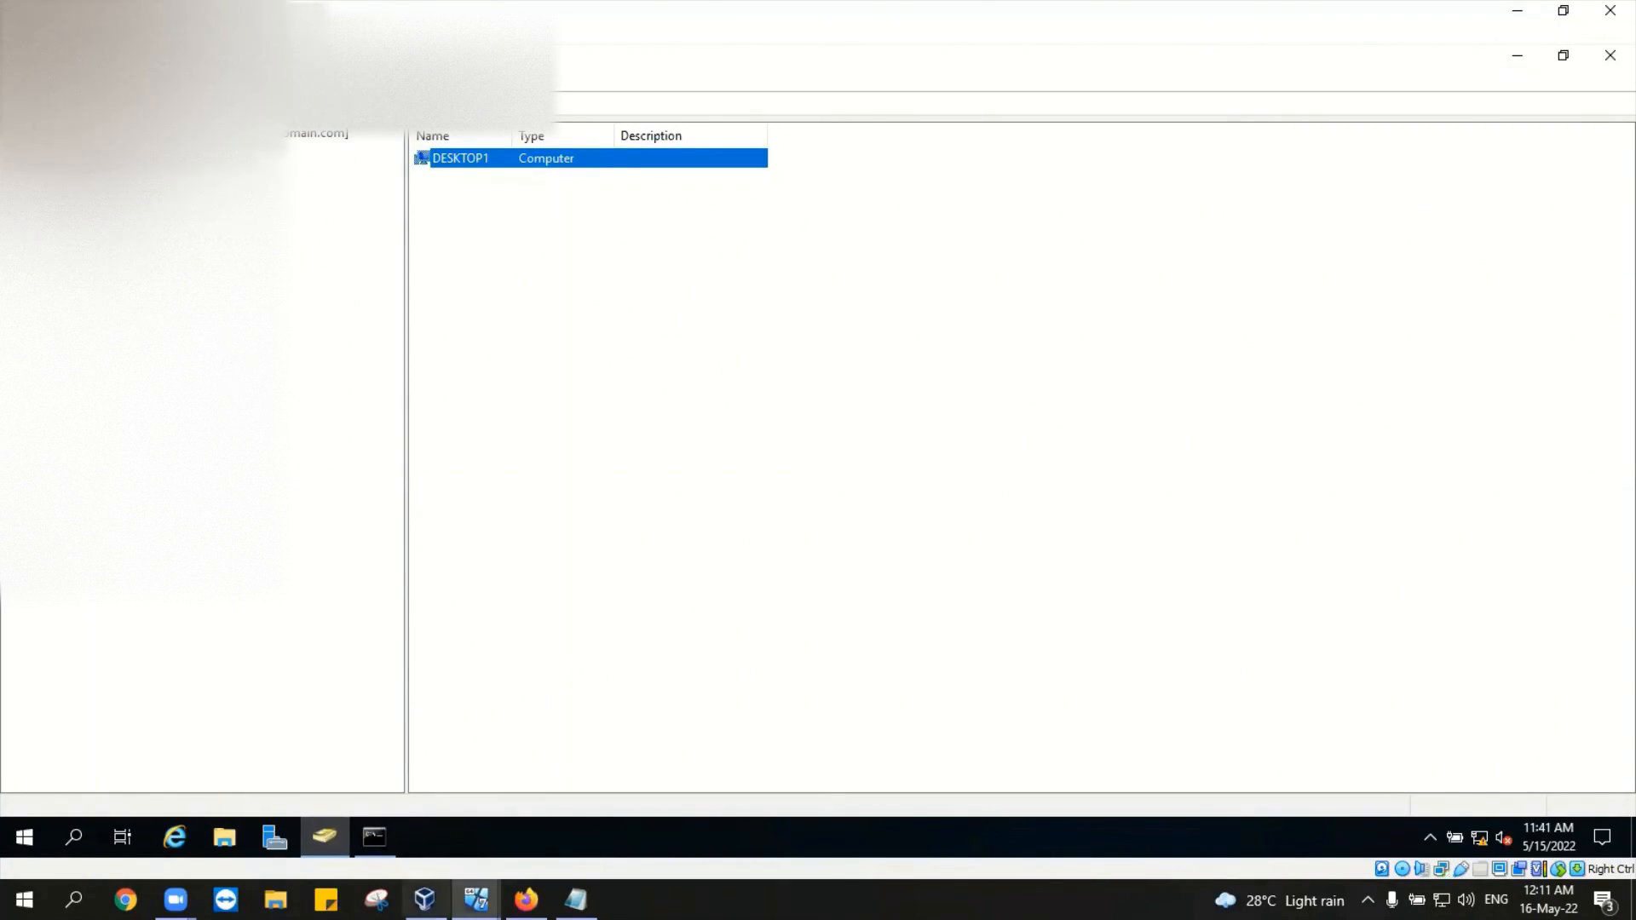
Step: Check Desktop1 by maximizing and restoring it, then close the DC's computer list window
mouse_move(475, 900)
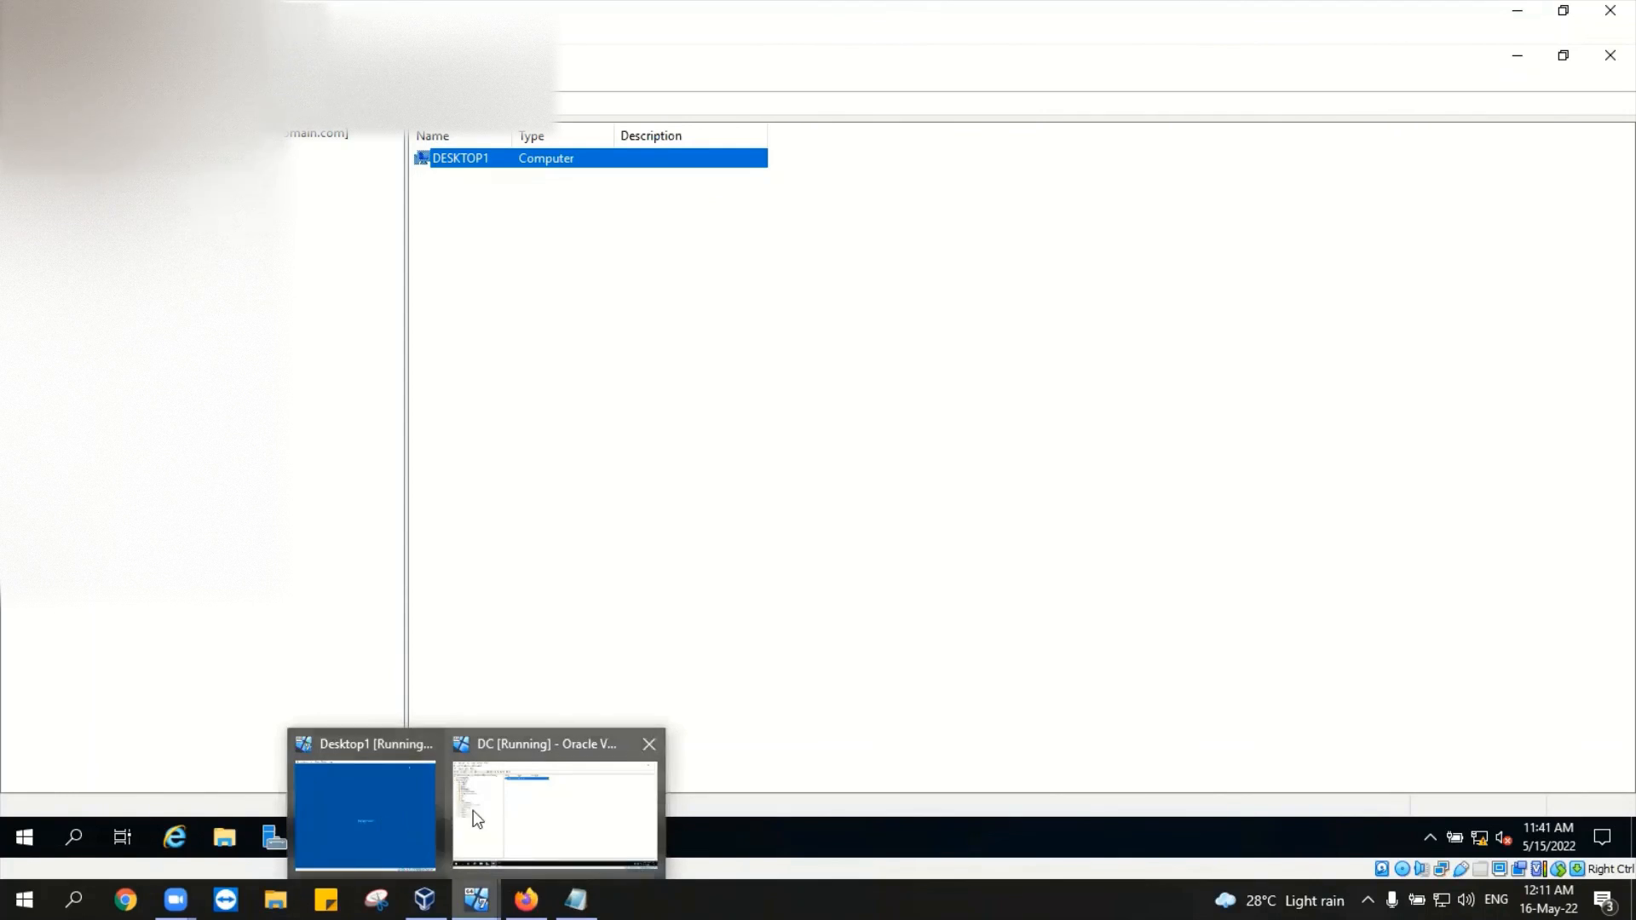
left_click(417, 806)
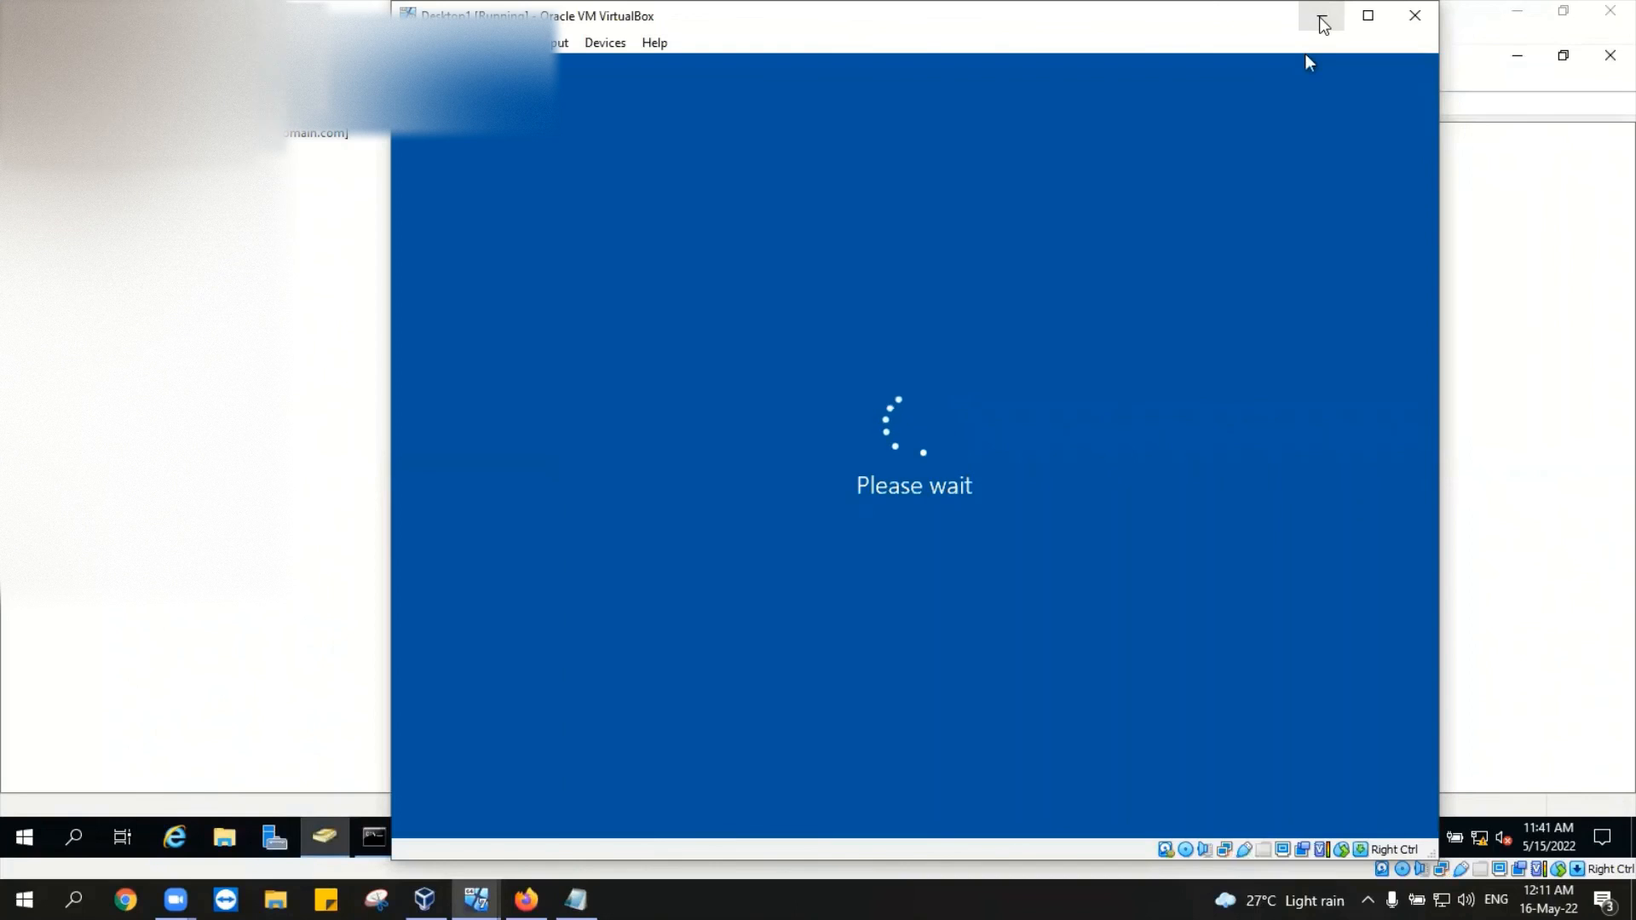
left_click(1367, 16)
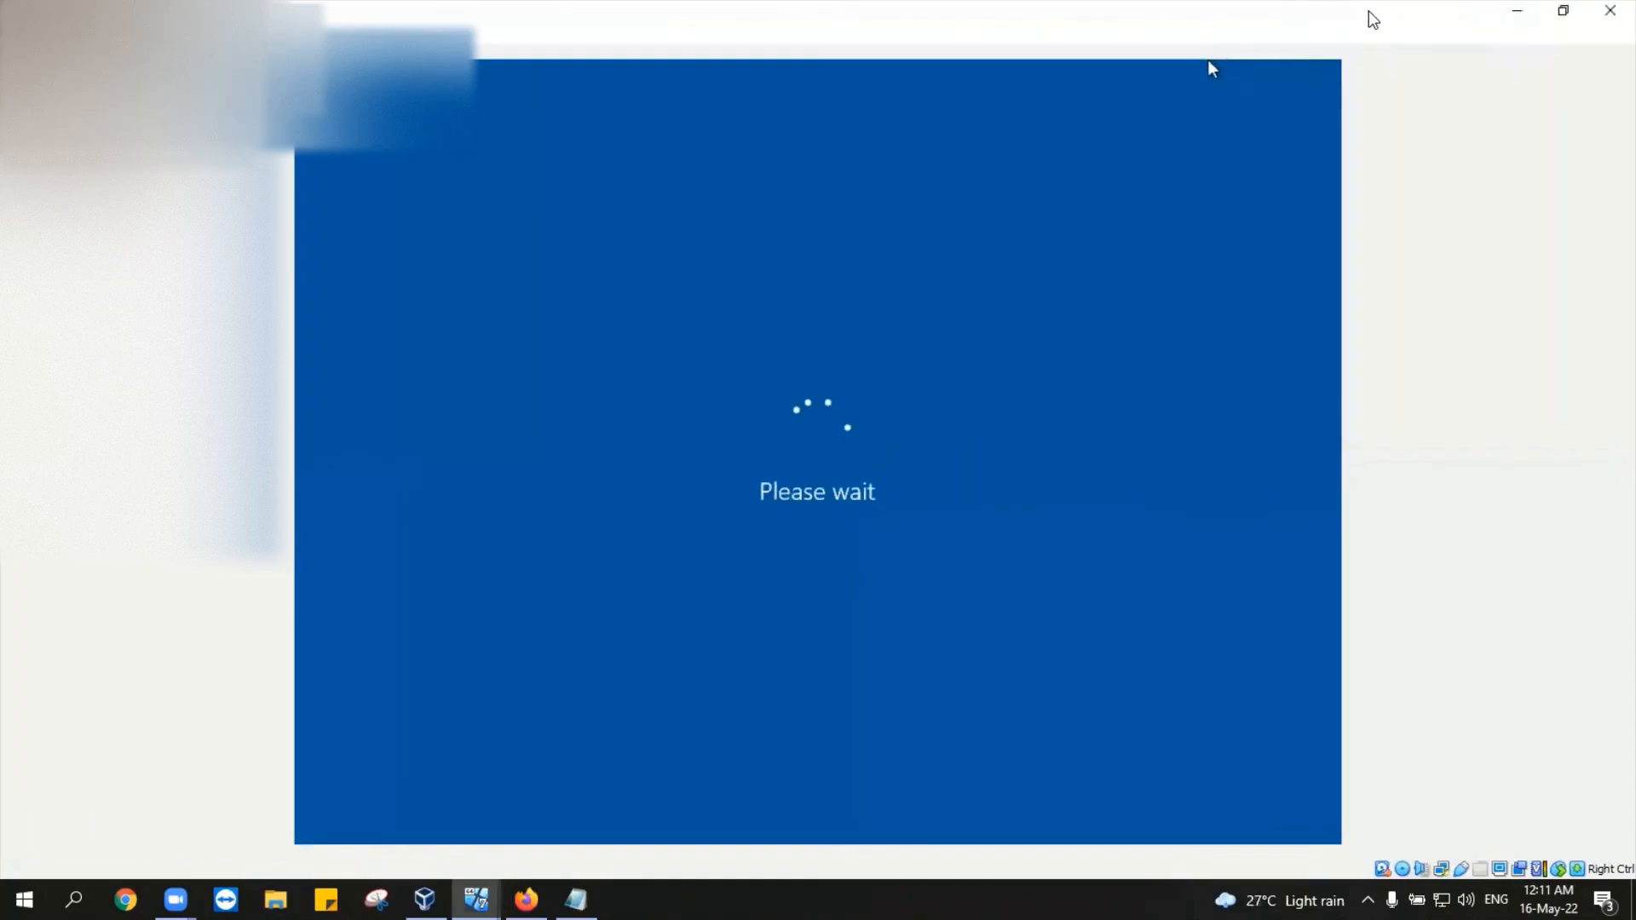
left_click(1562, 10)
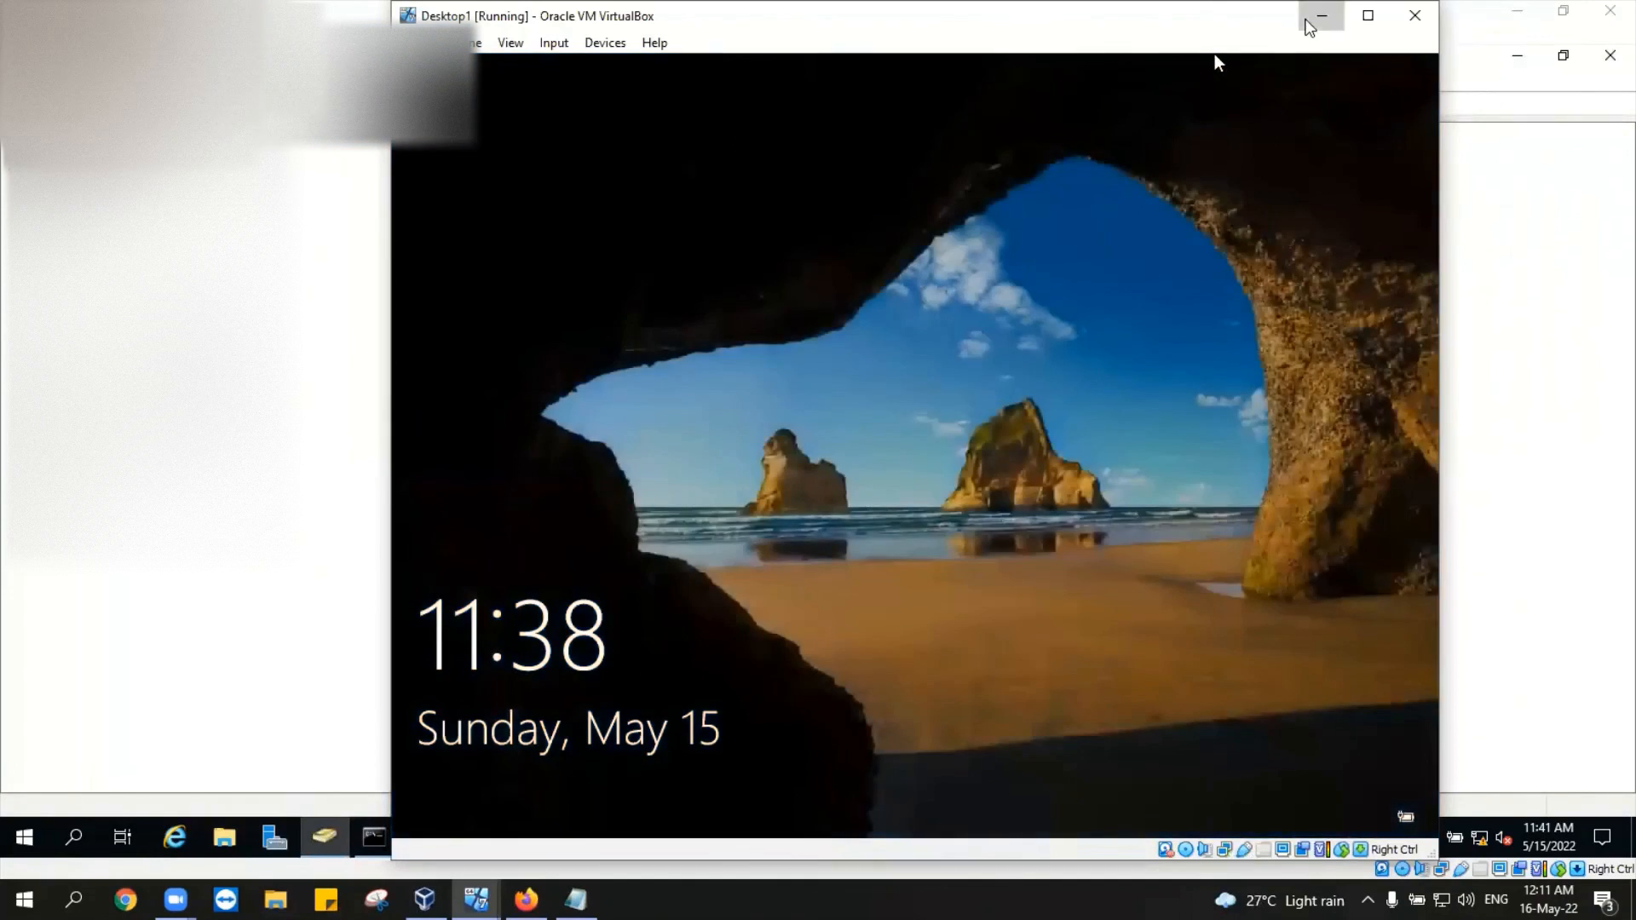
left_click(1577, 56)
left_click(1608, 56)
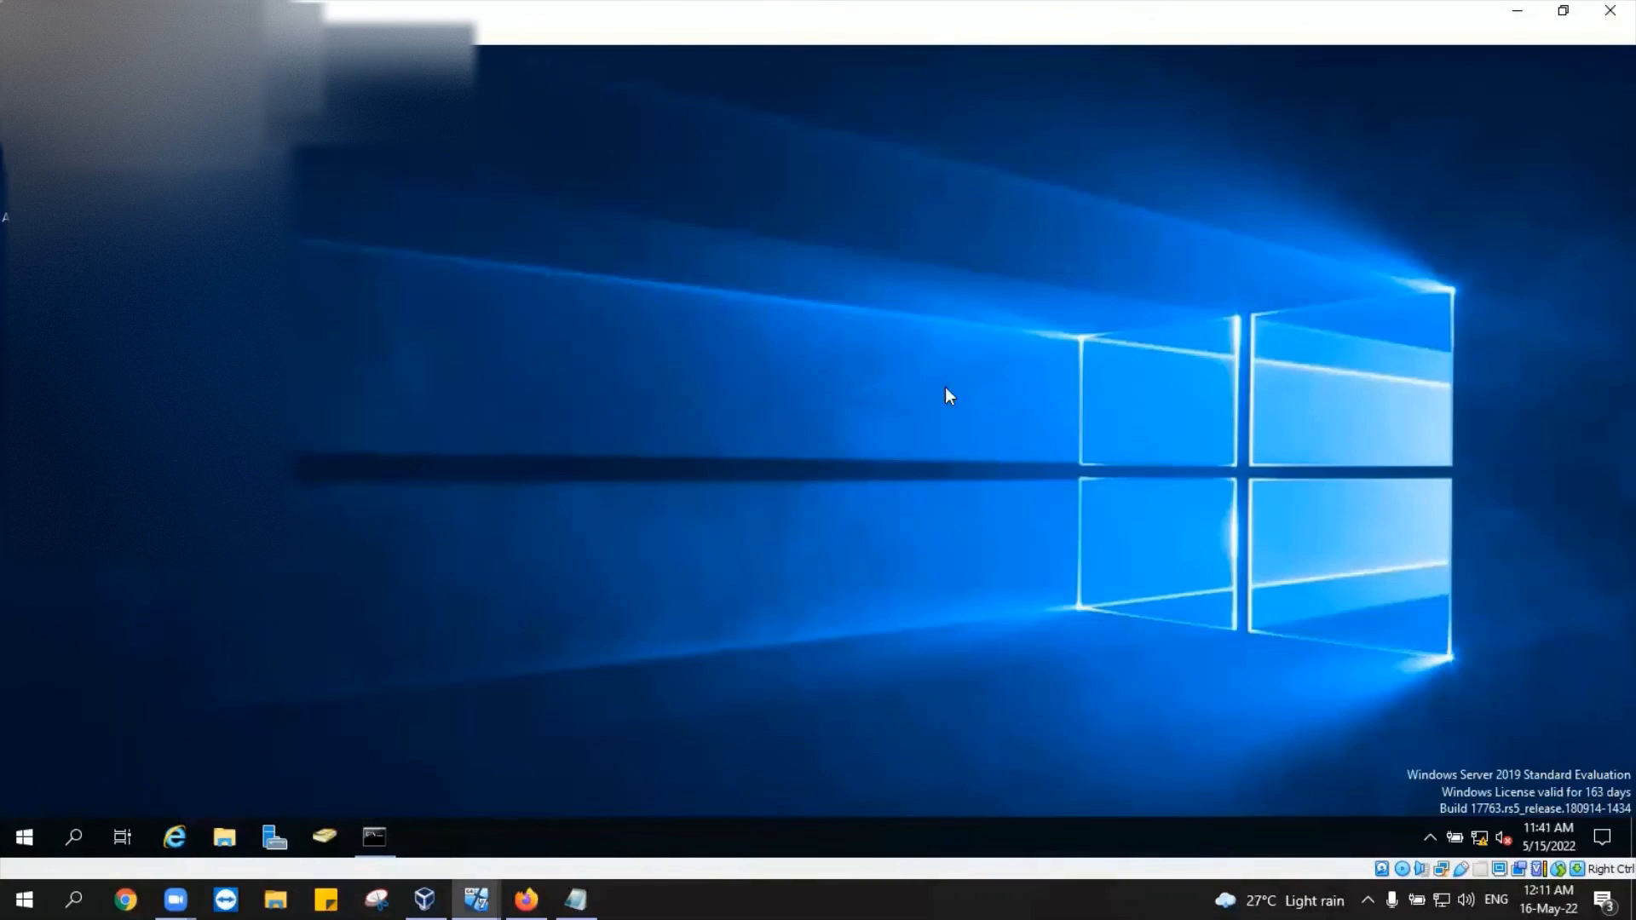
Step: Relaunch Server Manager on the DC, then open, scroll and dismiss its Tools menu
left_click(280, 838)
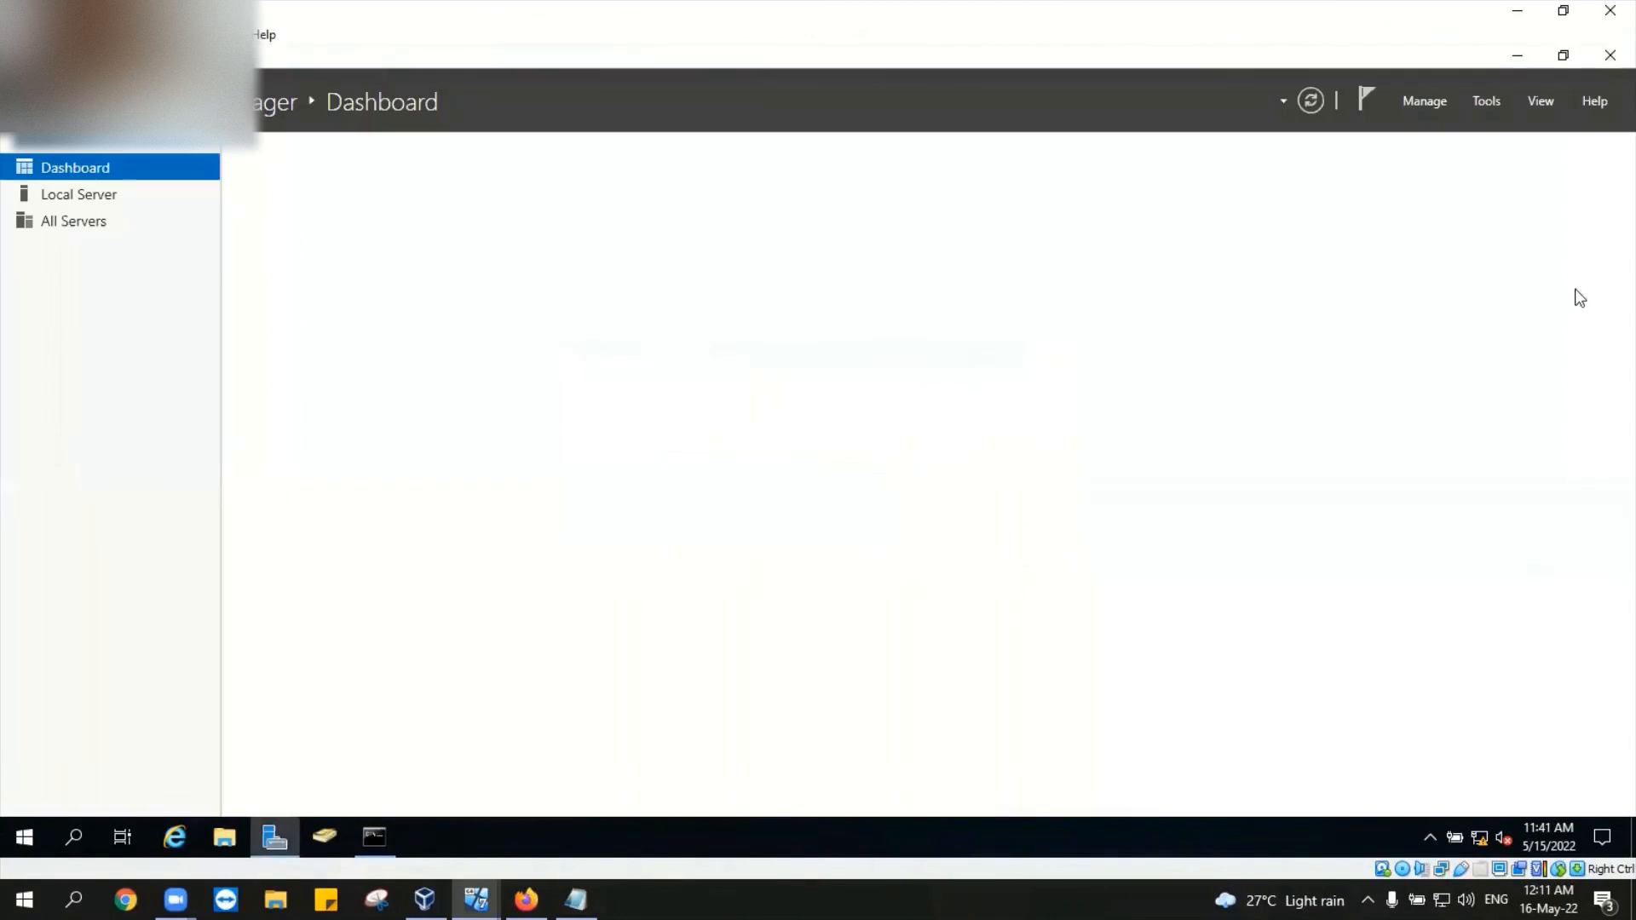
left_click(1486, 99)
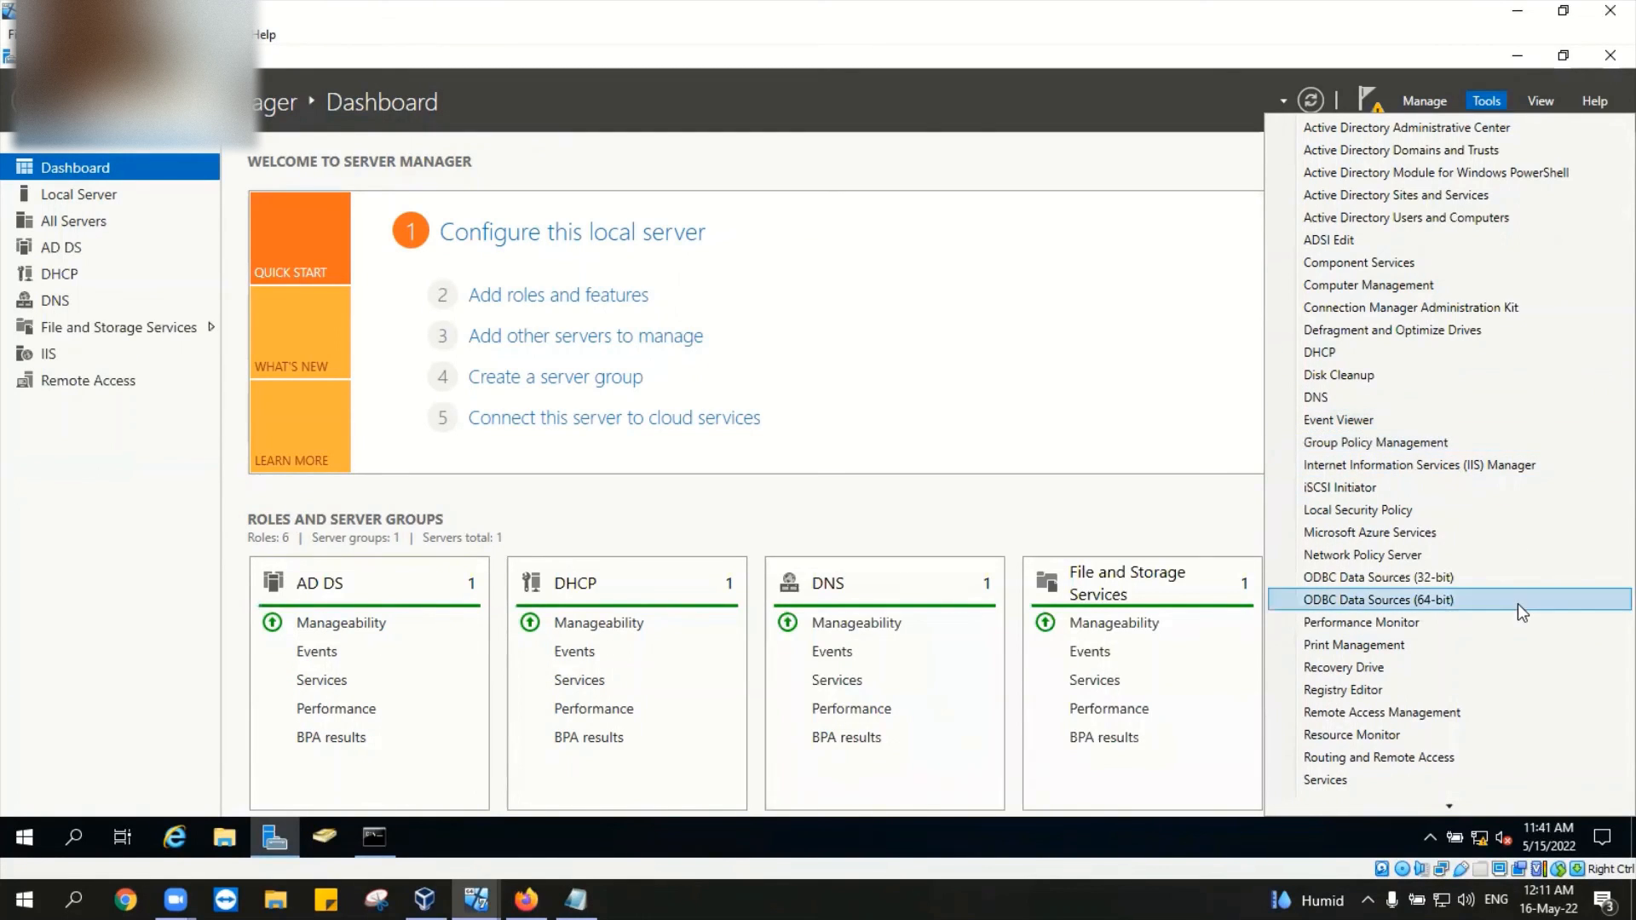
scroll(1518, 615, "down", 2)
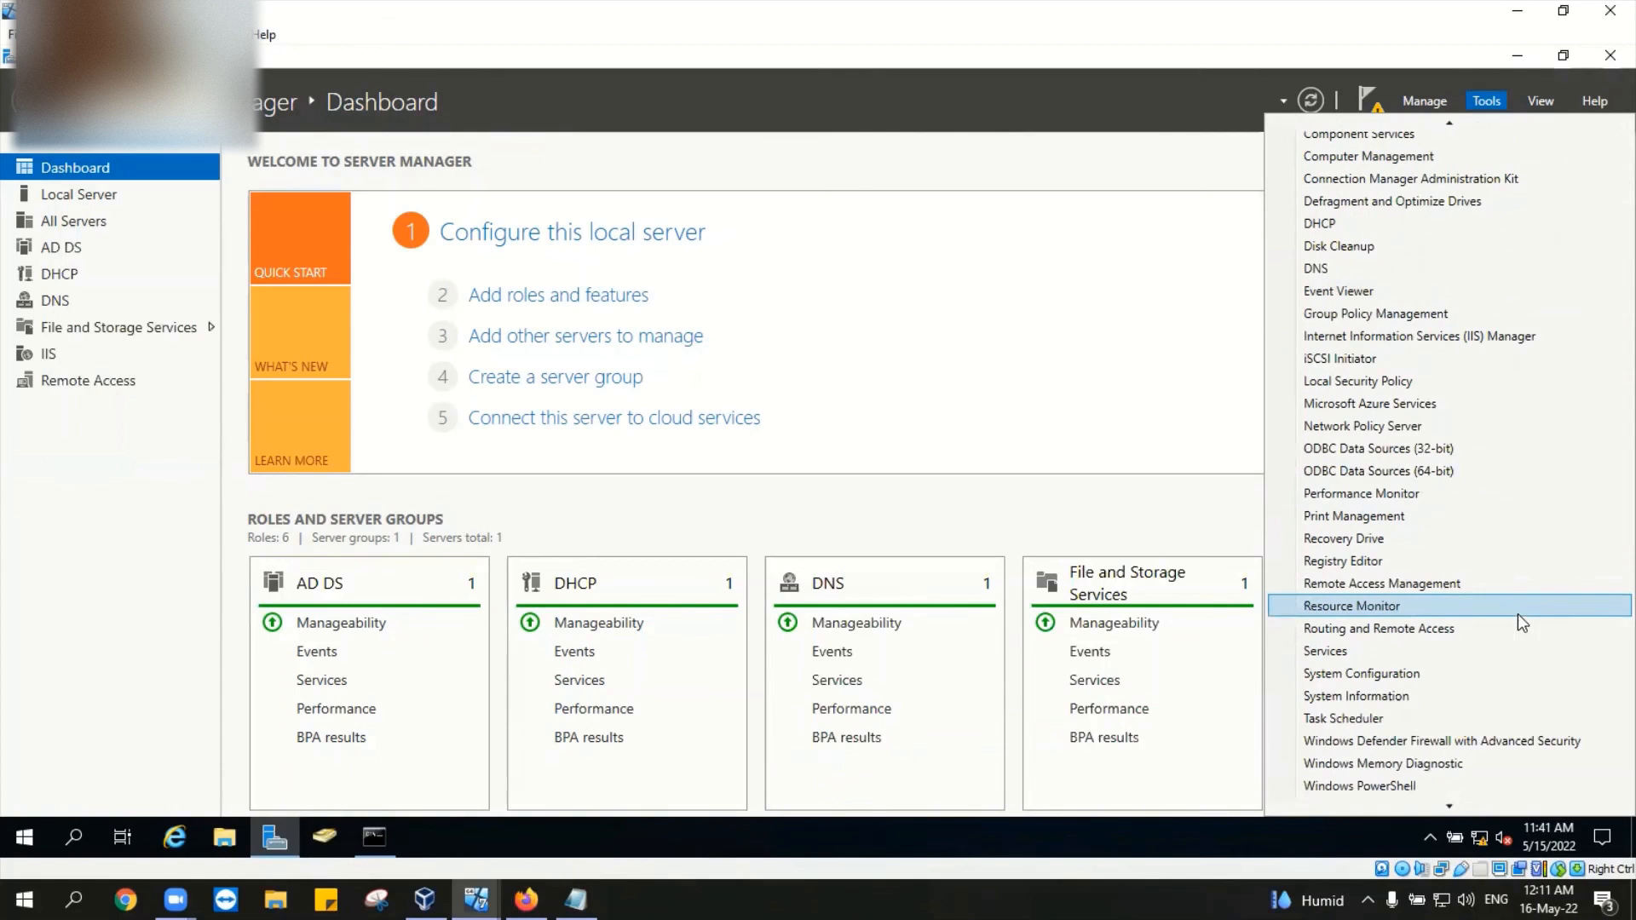
left_click(1051, 344)
Step: Switch to Desktop1 and send Ctrl-Alt-Del via the Input > Keyboard menu
mouse_move(374, 837)
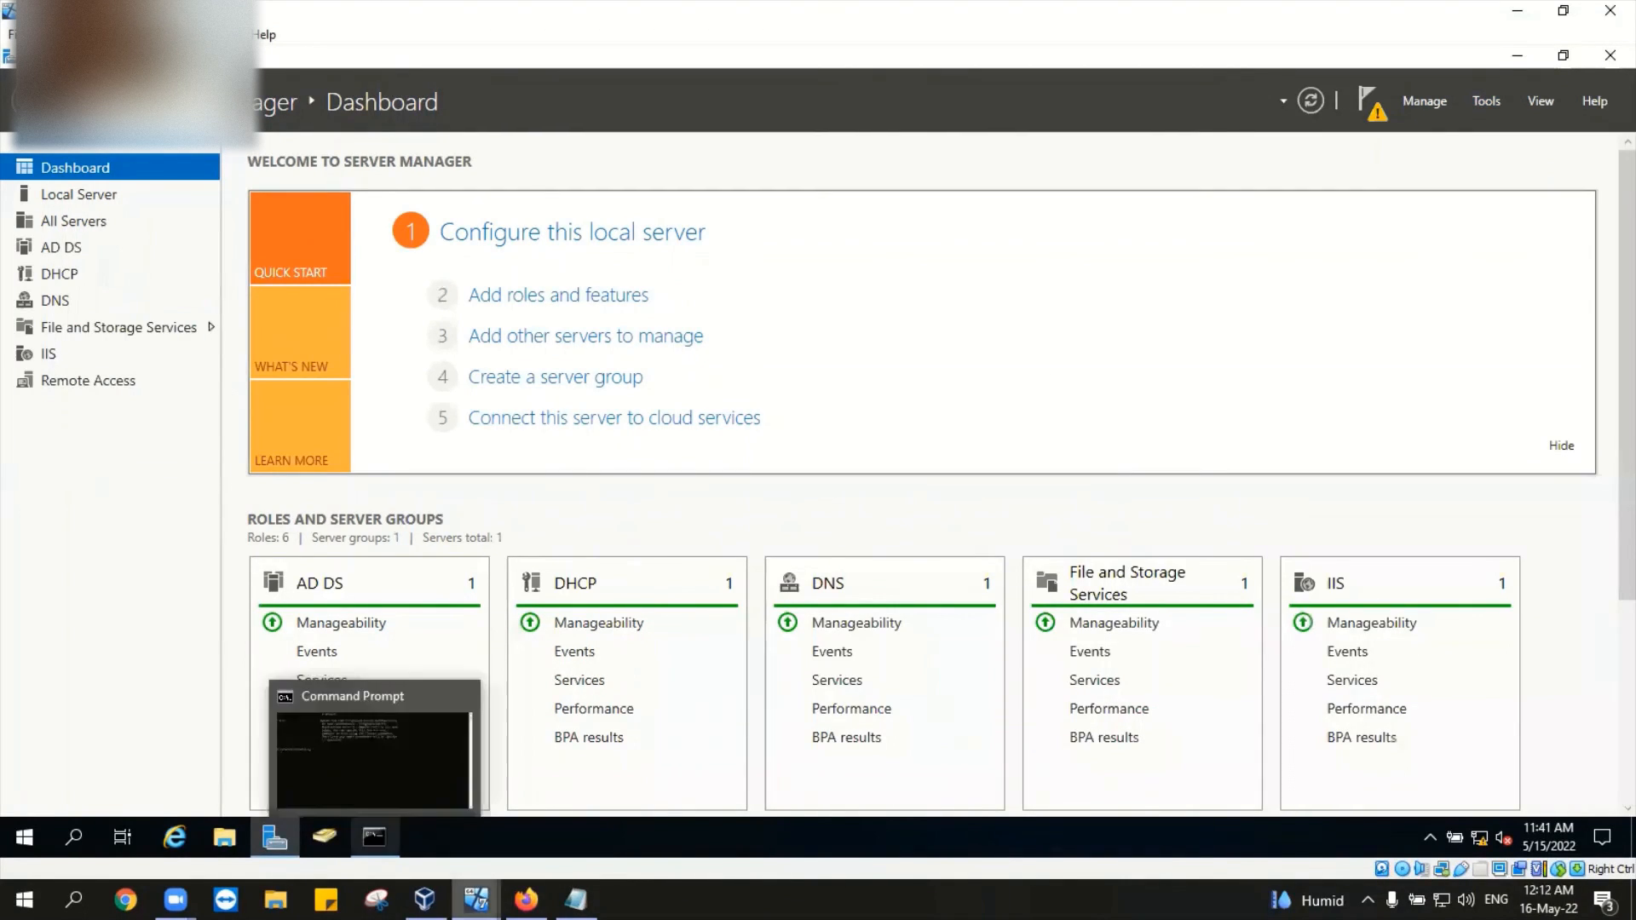
mouse_move(425, 899)
left_click(360, 831)
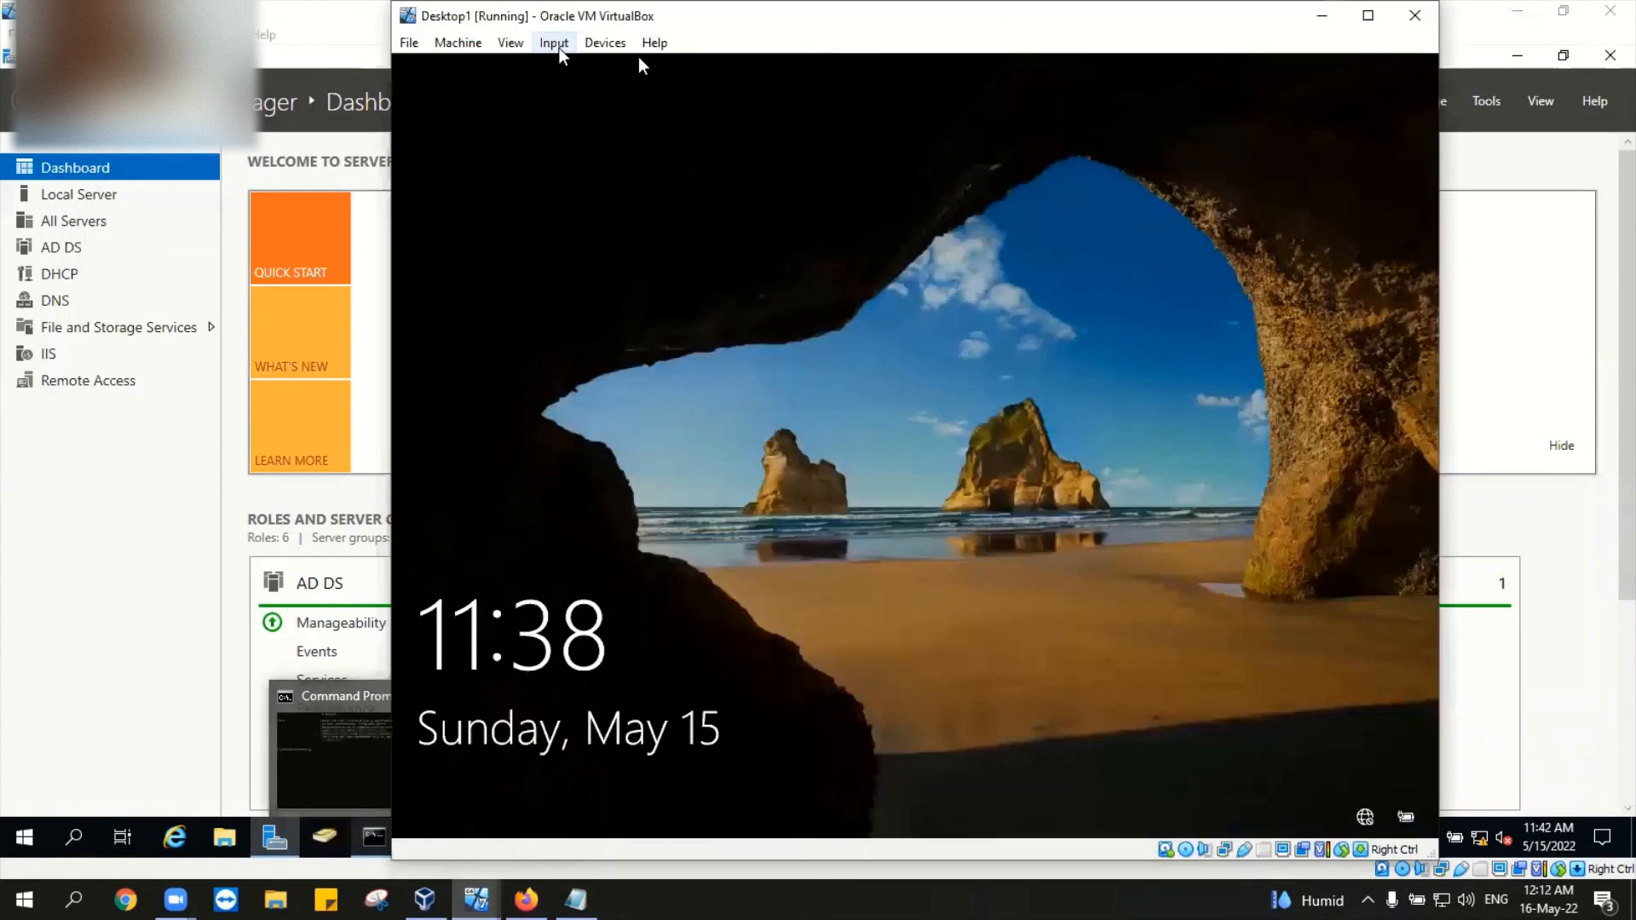
left_click(570, 47)
mouse_move(591, 64)
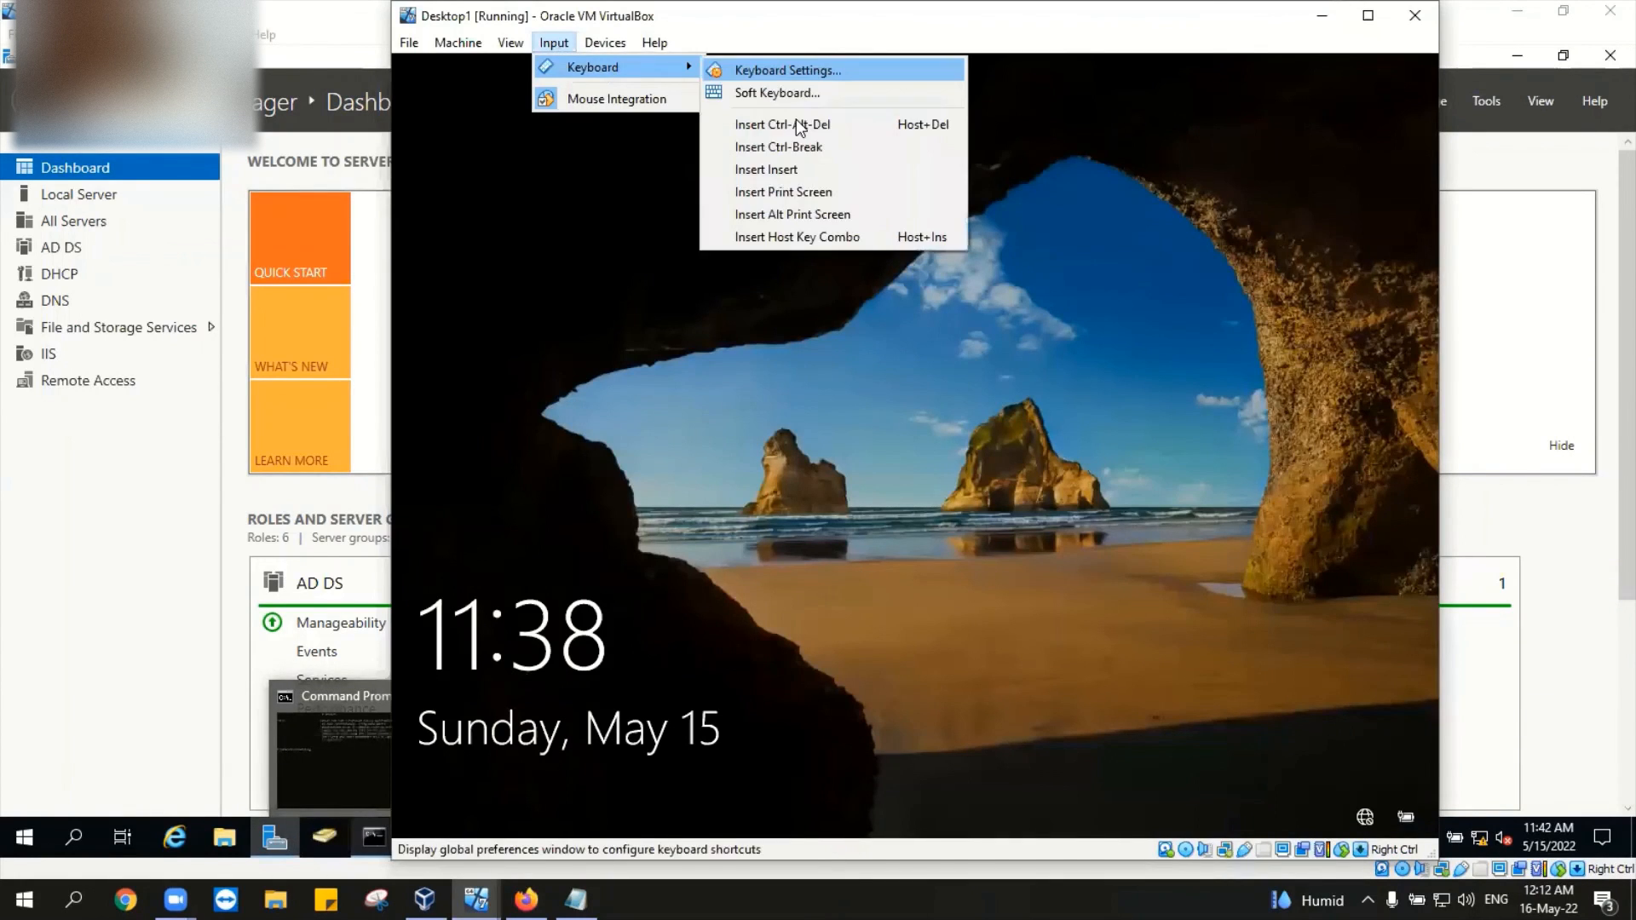
left_click(819, 151)
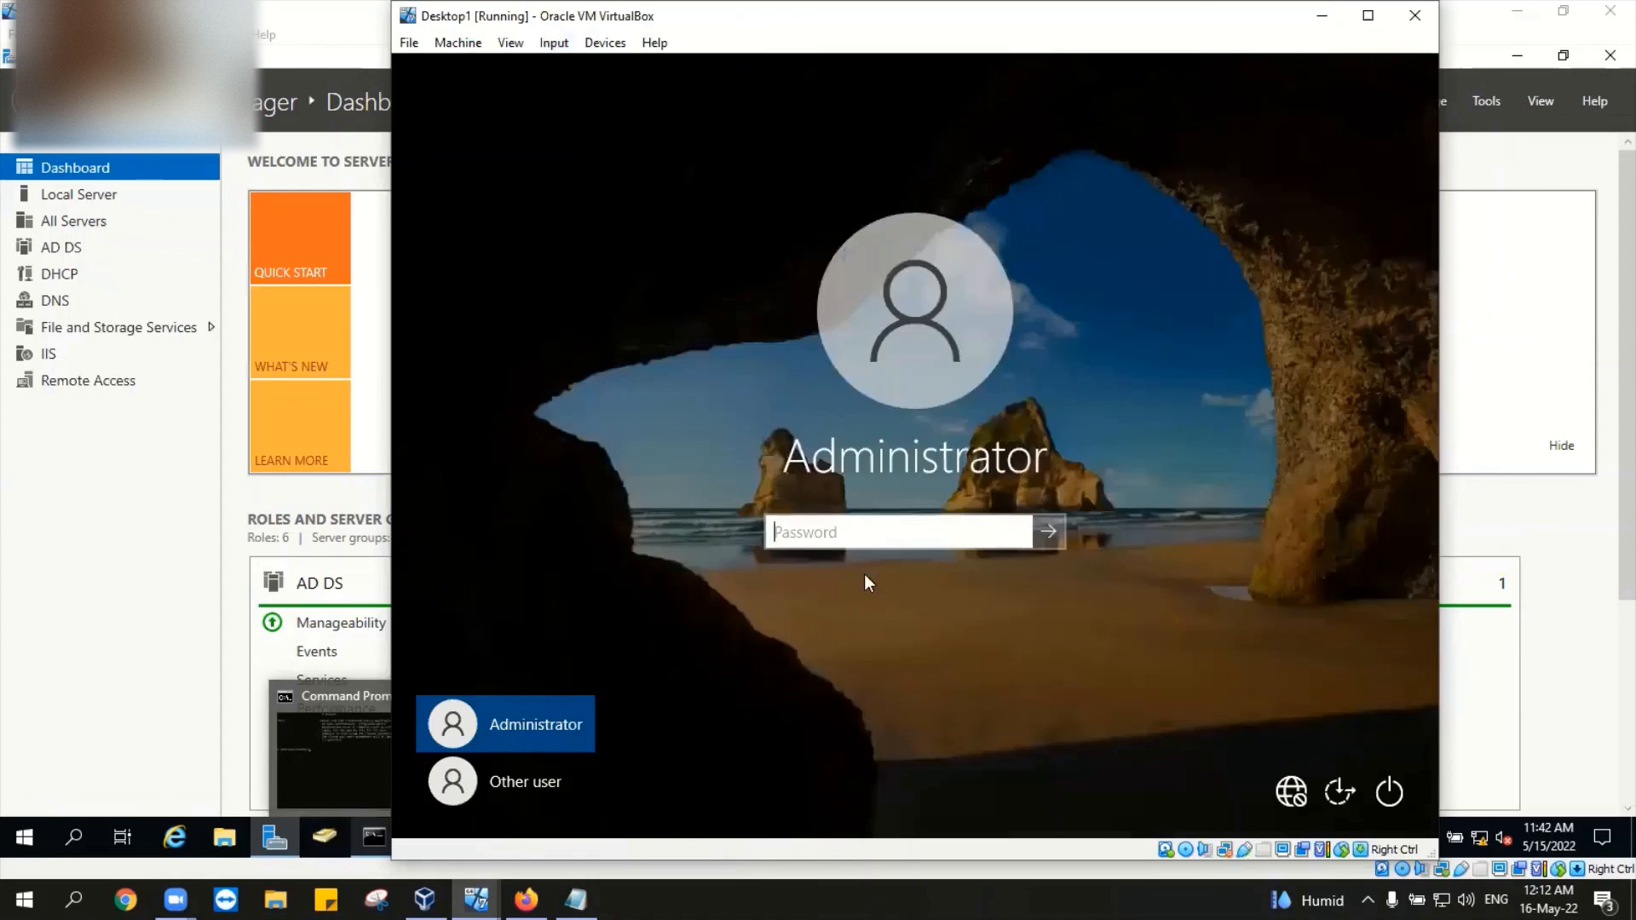
Step: Choose Other user and sign in with the domain account's username and password
left_click(519, 799)
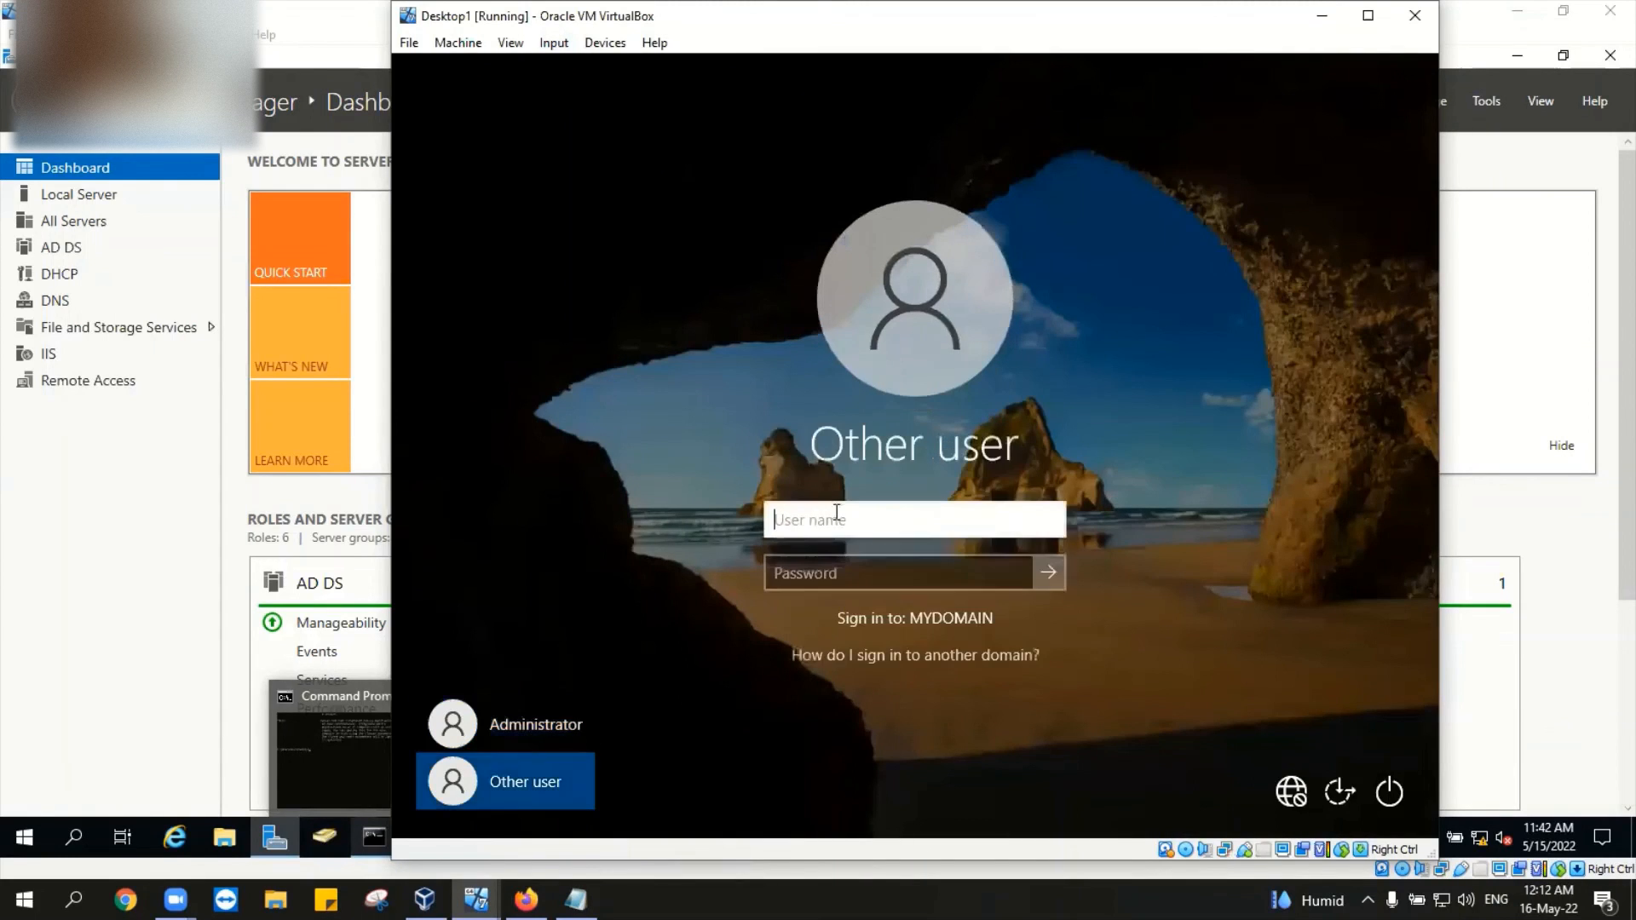
type("jessy")
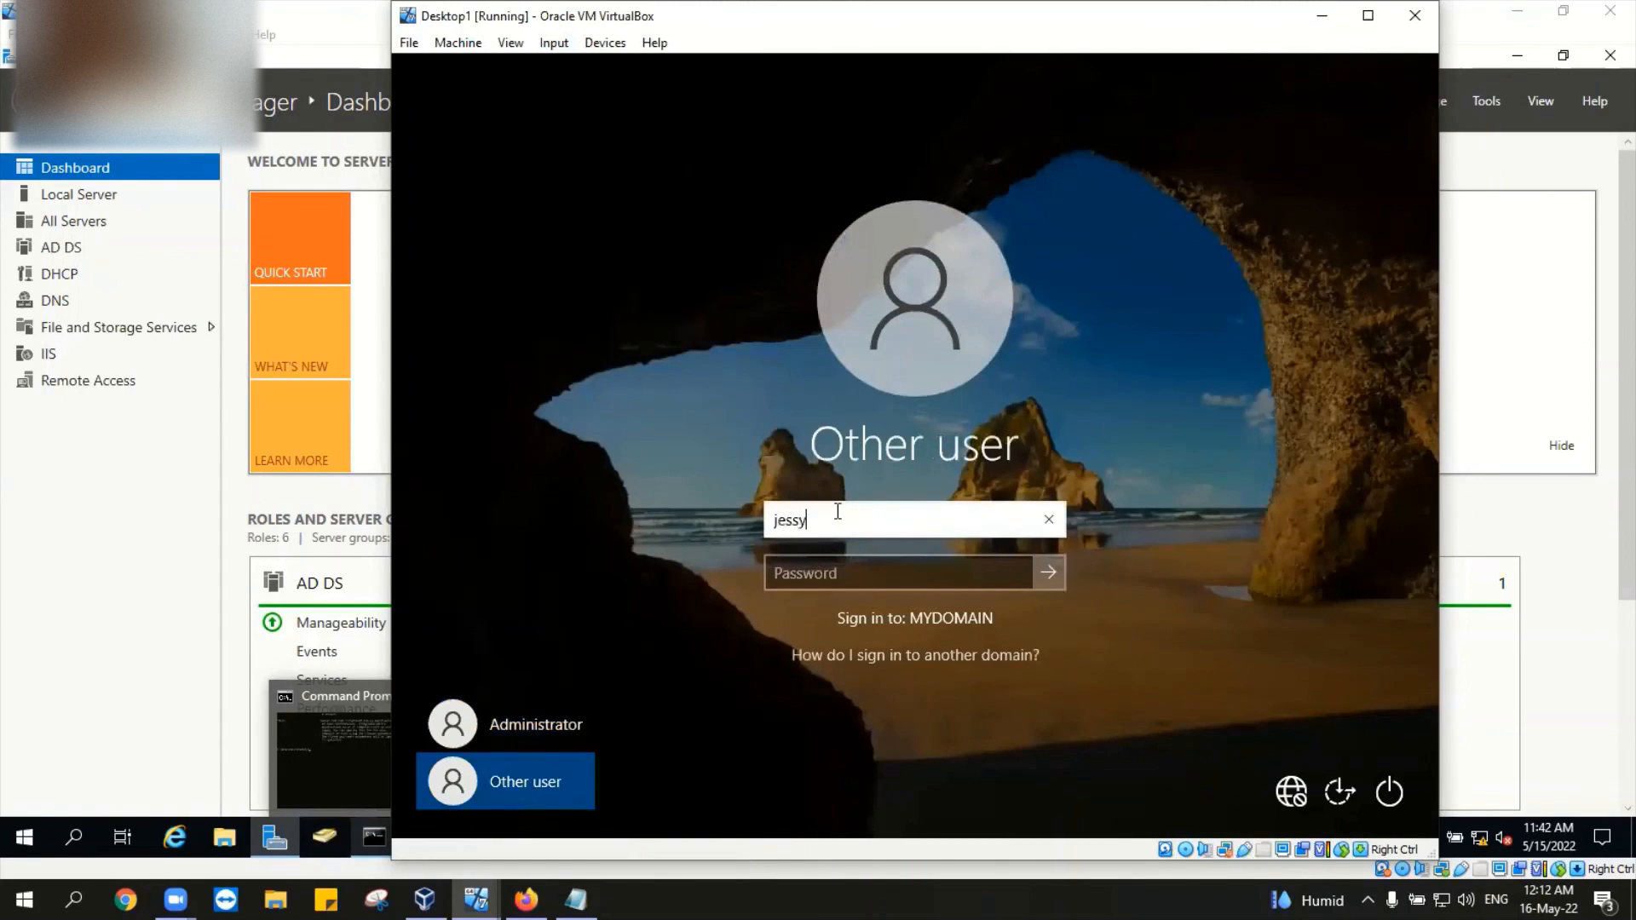
left_click(857, 565)
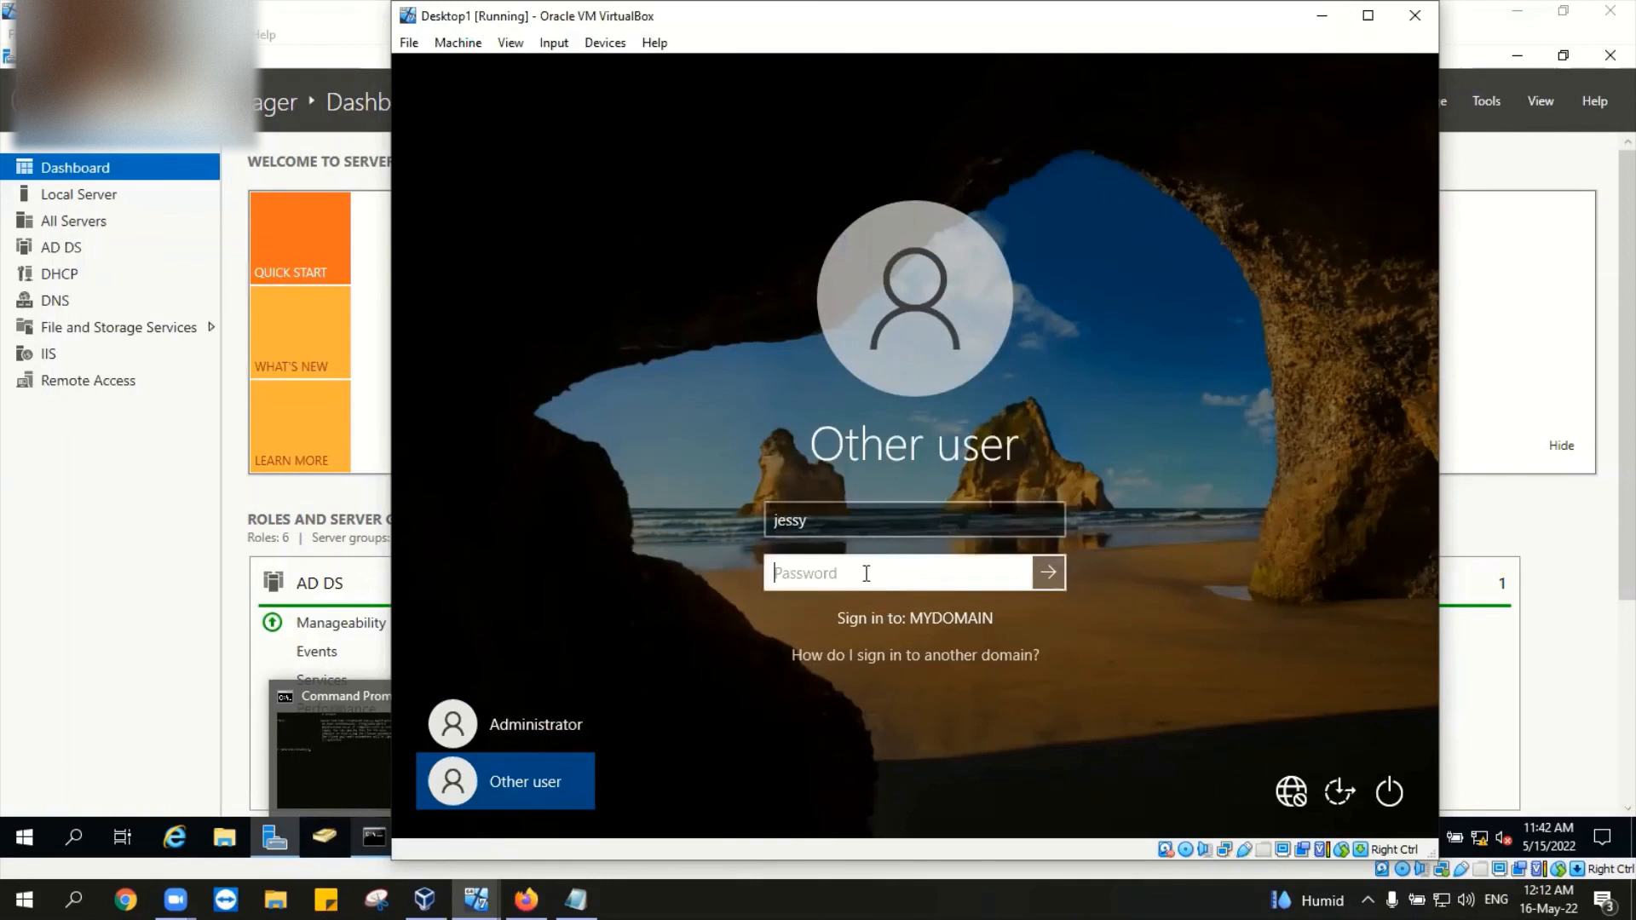
type("P")
type("•••••••")
key("Return")
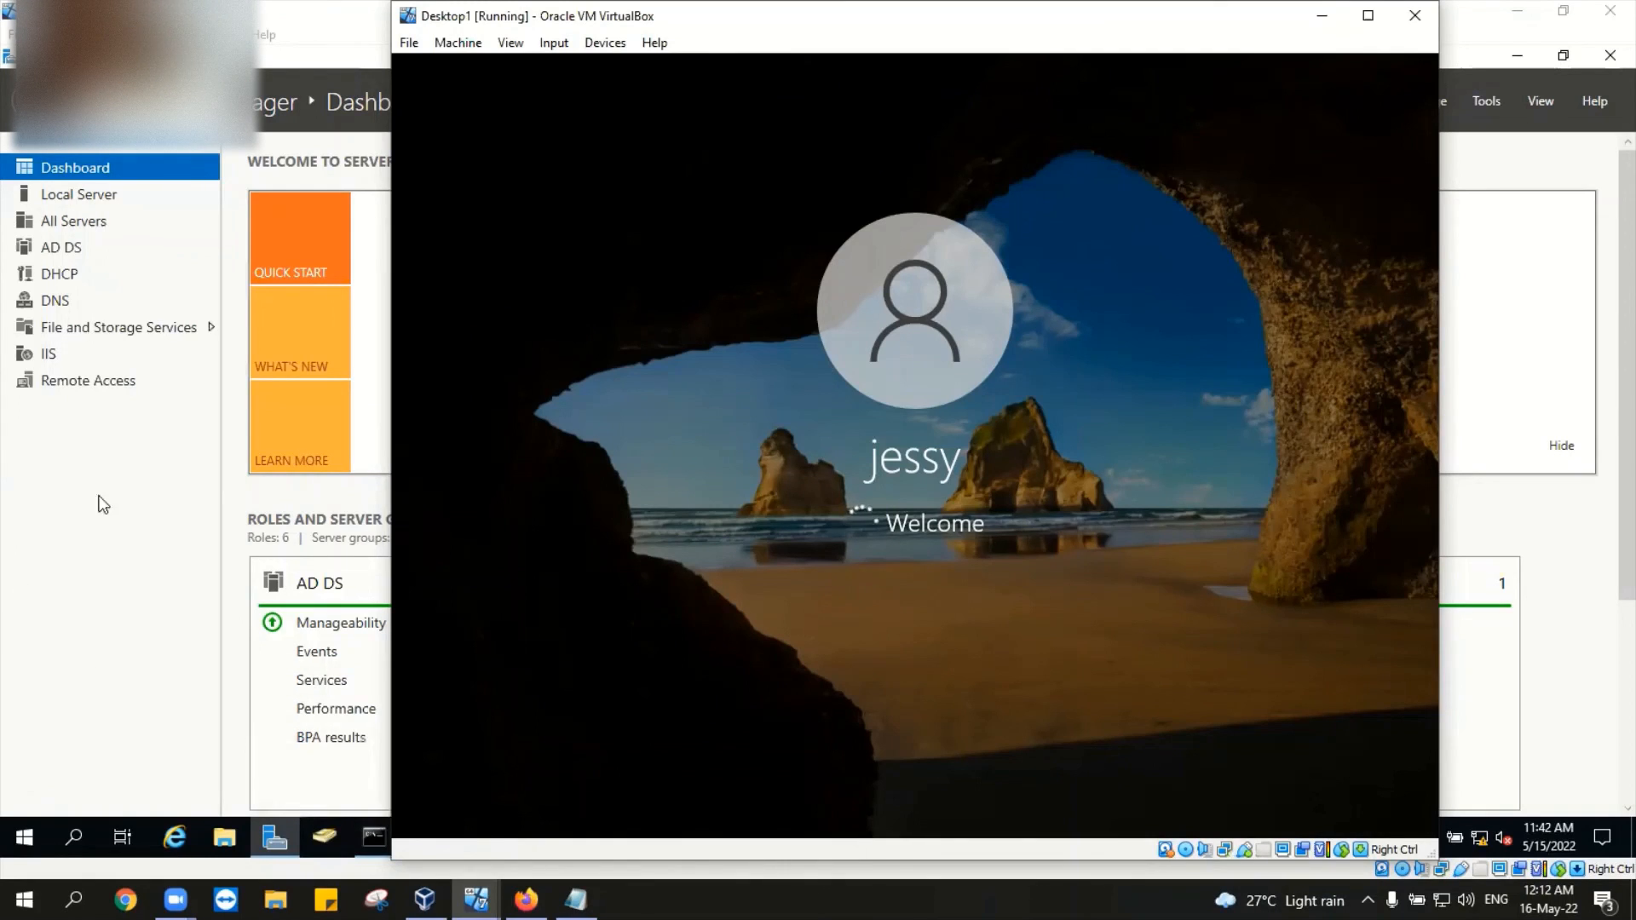
Step: Maximize and restore the Desktop1 window while the Windows 10 desktop loads
left_click(1369, 26)
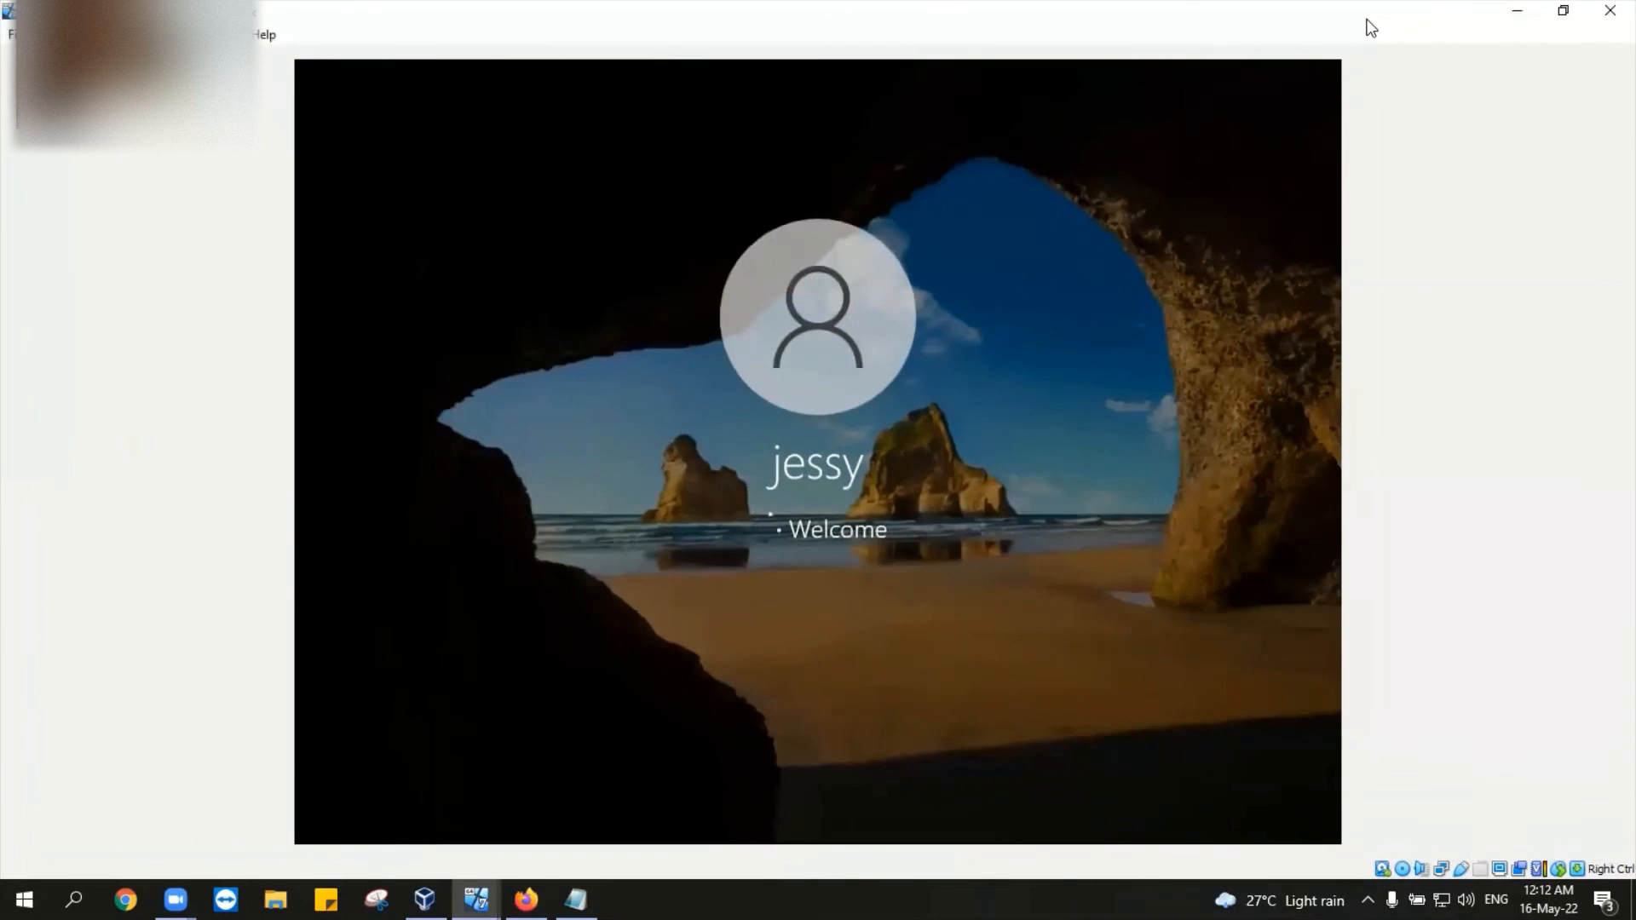
left_click(1563, 13)
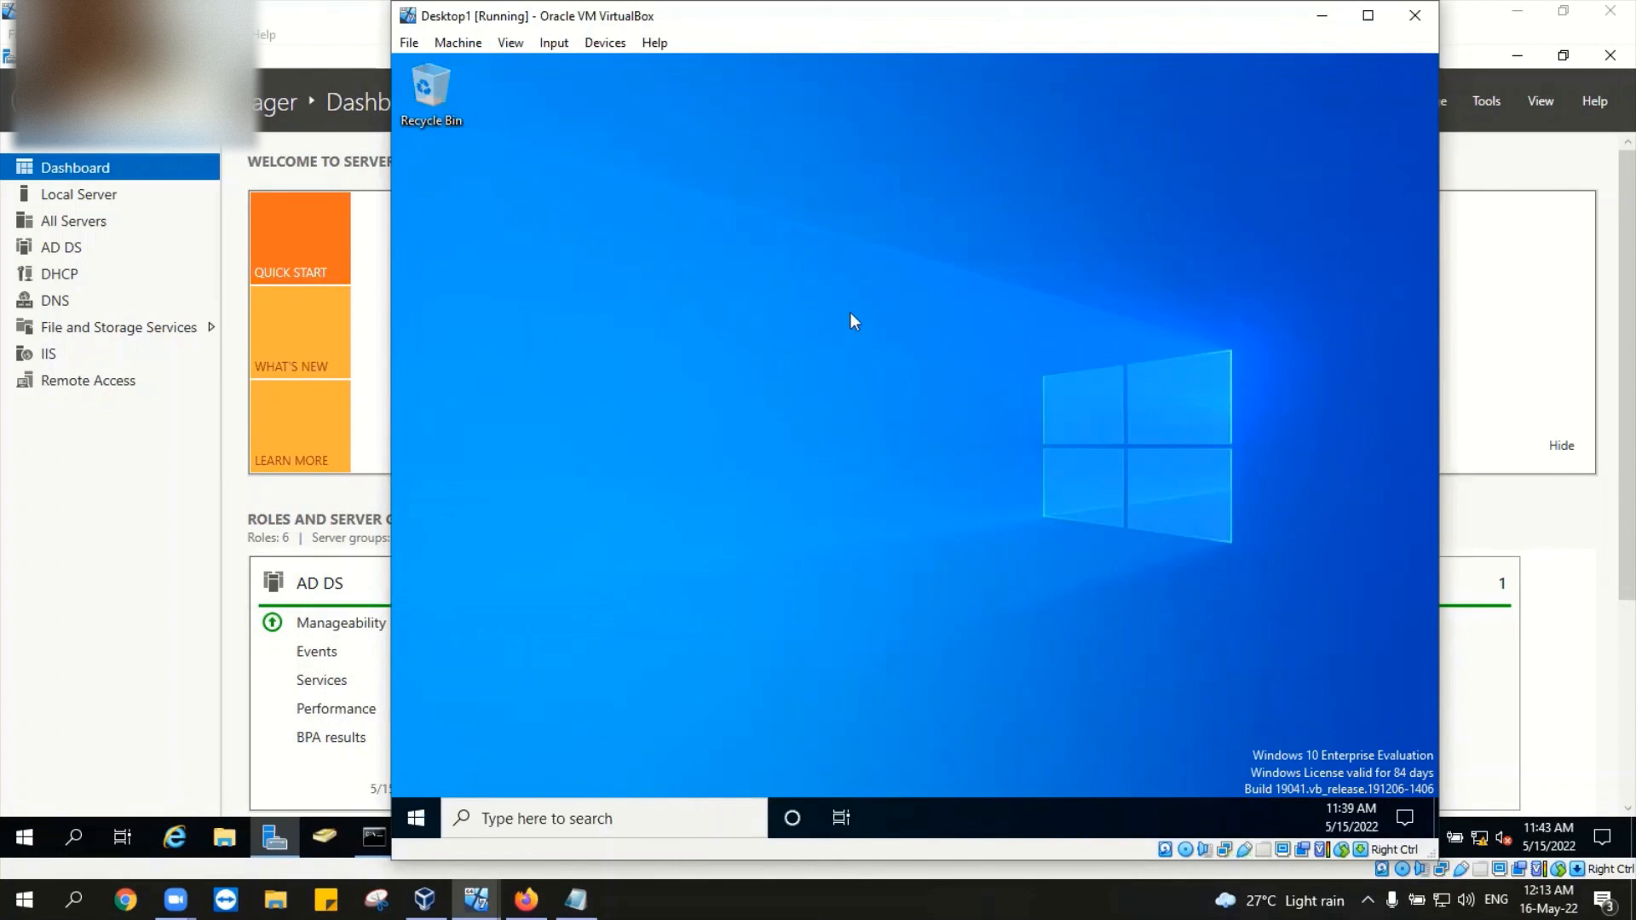
Step: Refresh the Desktop1 desktop three times, then open the Start menu with the Windows key
right_click(761, 289)
left_click(827, 354)
right_click(798, 289)
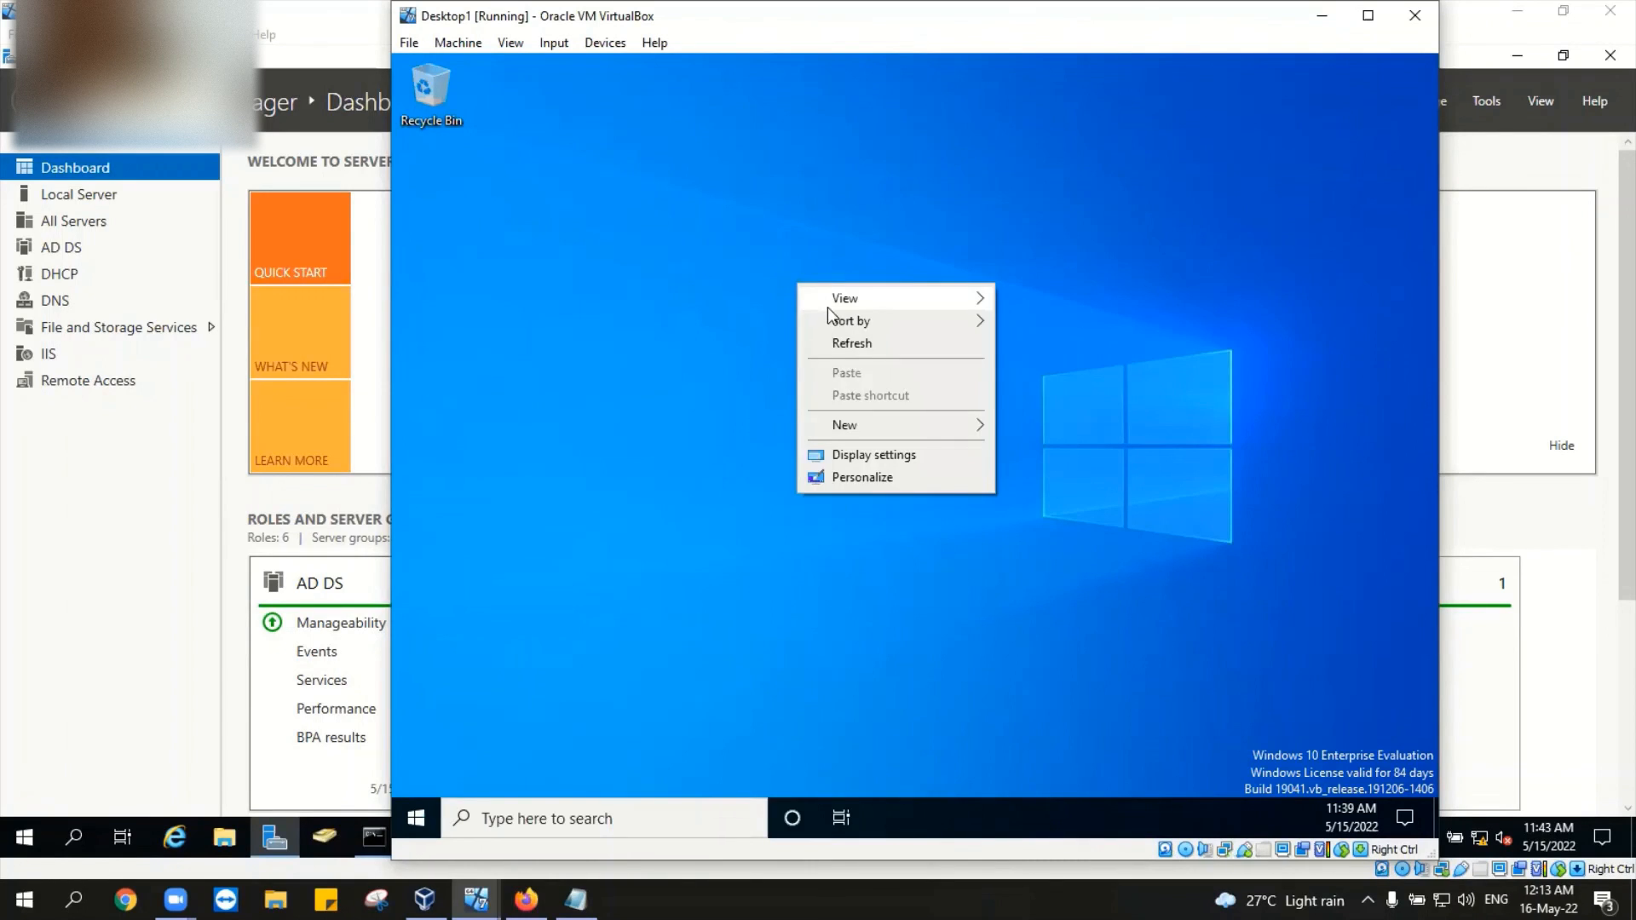
left_click(854, 345)
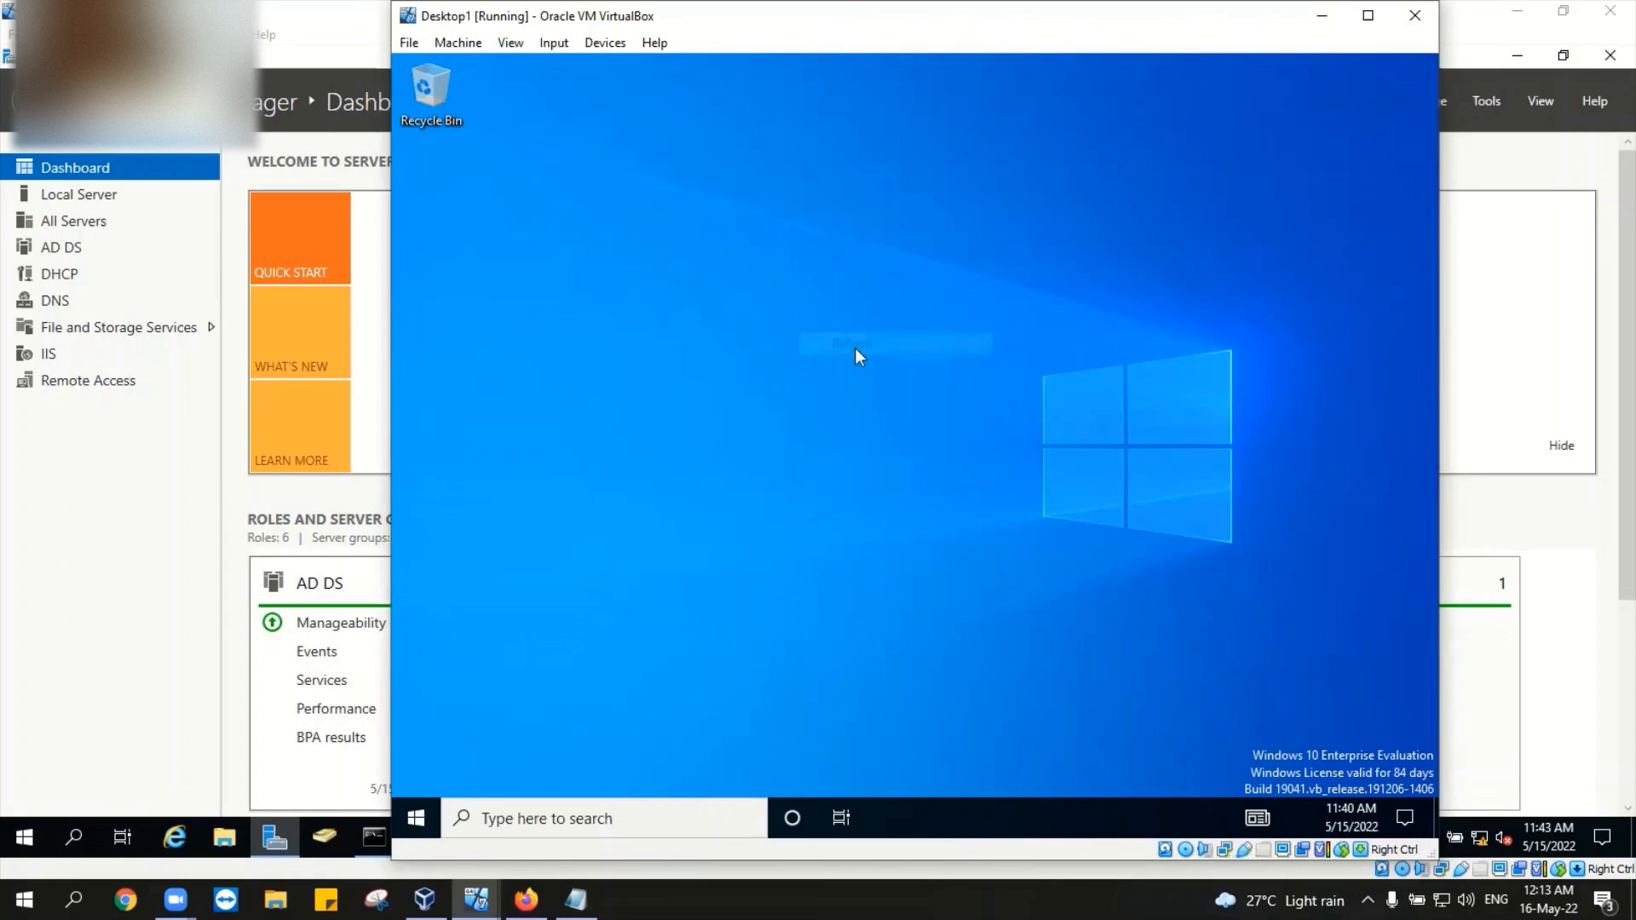
right_click(627, 204)
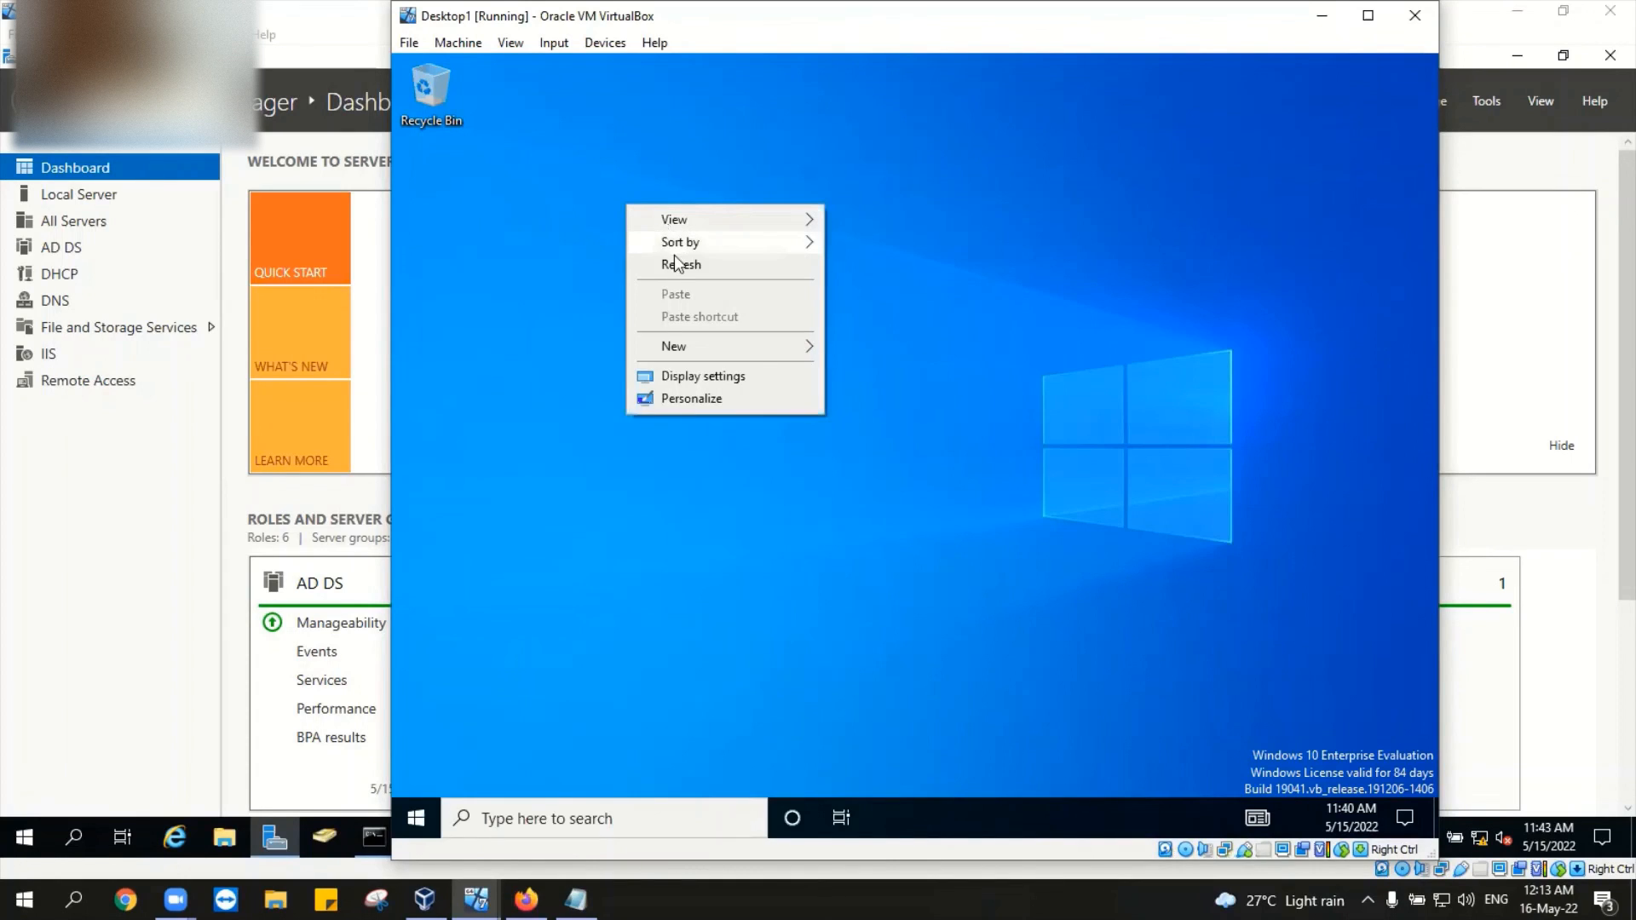
left_click(681, 264)
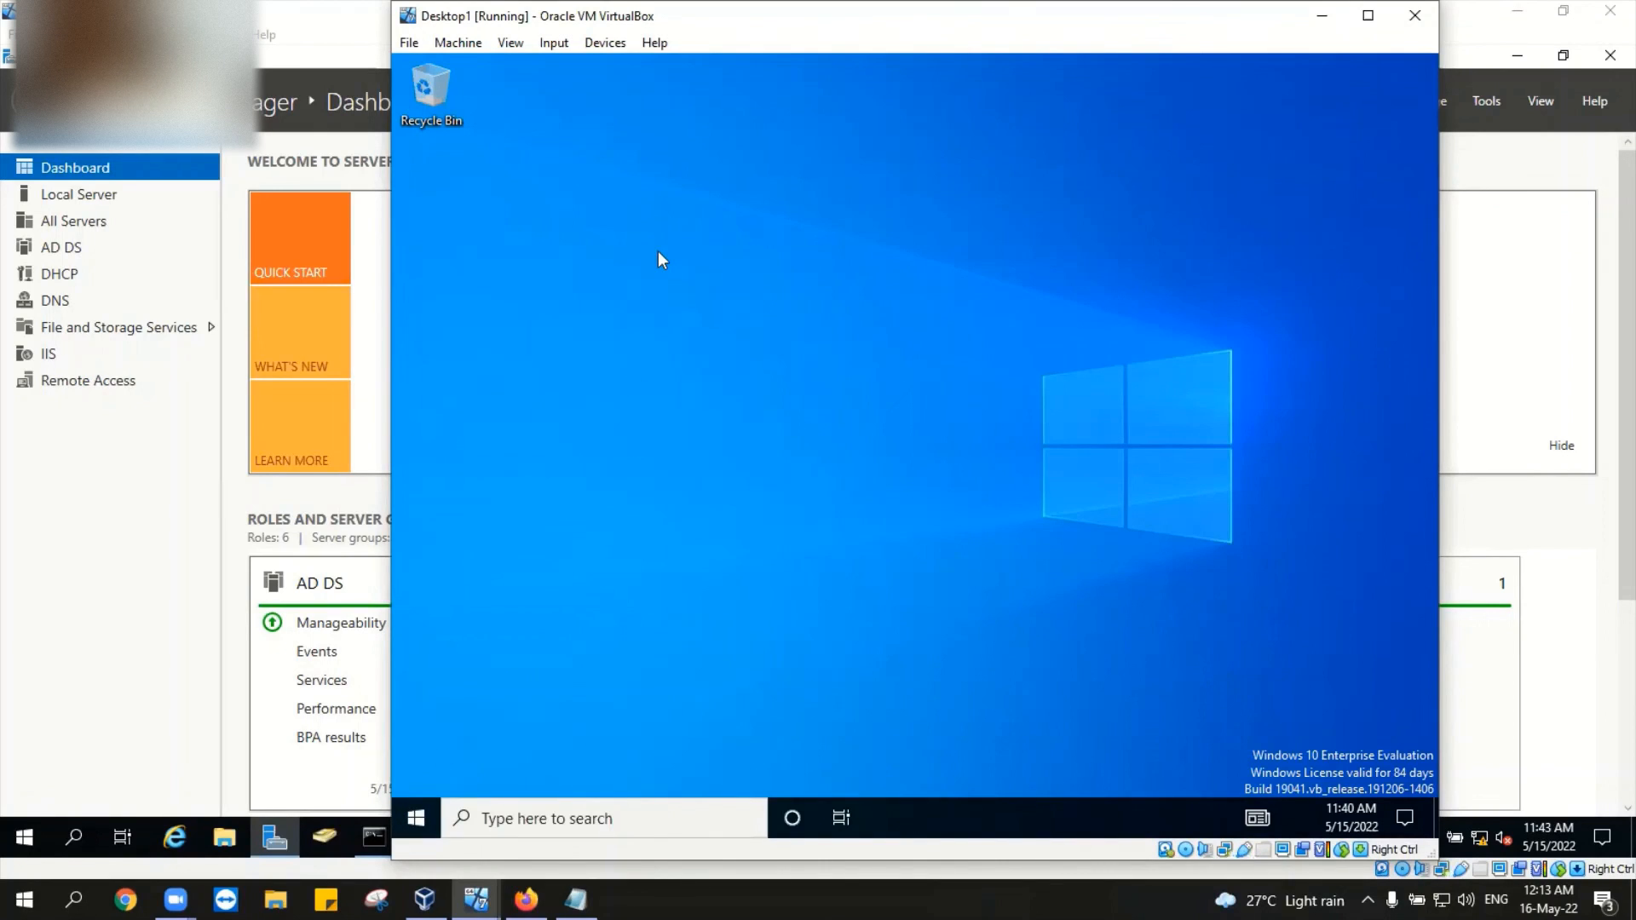
key("super")
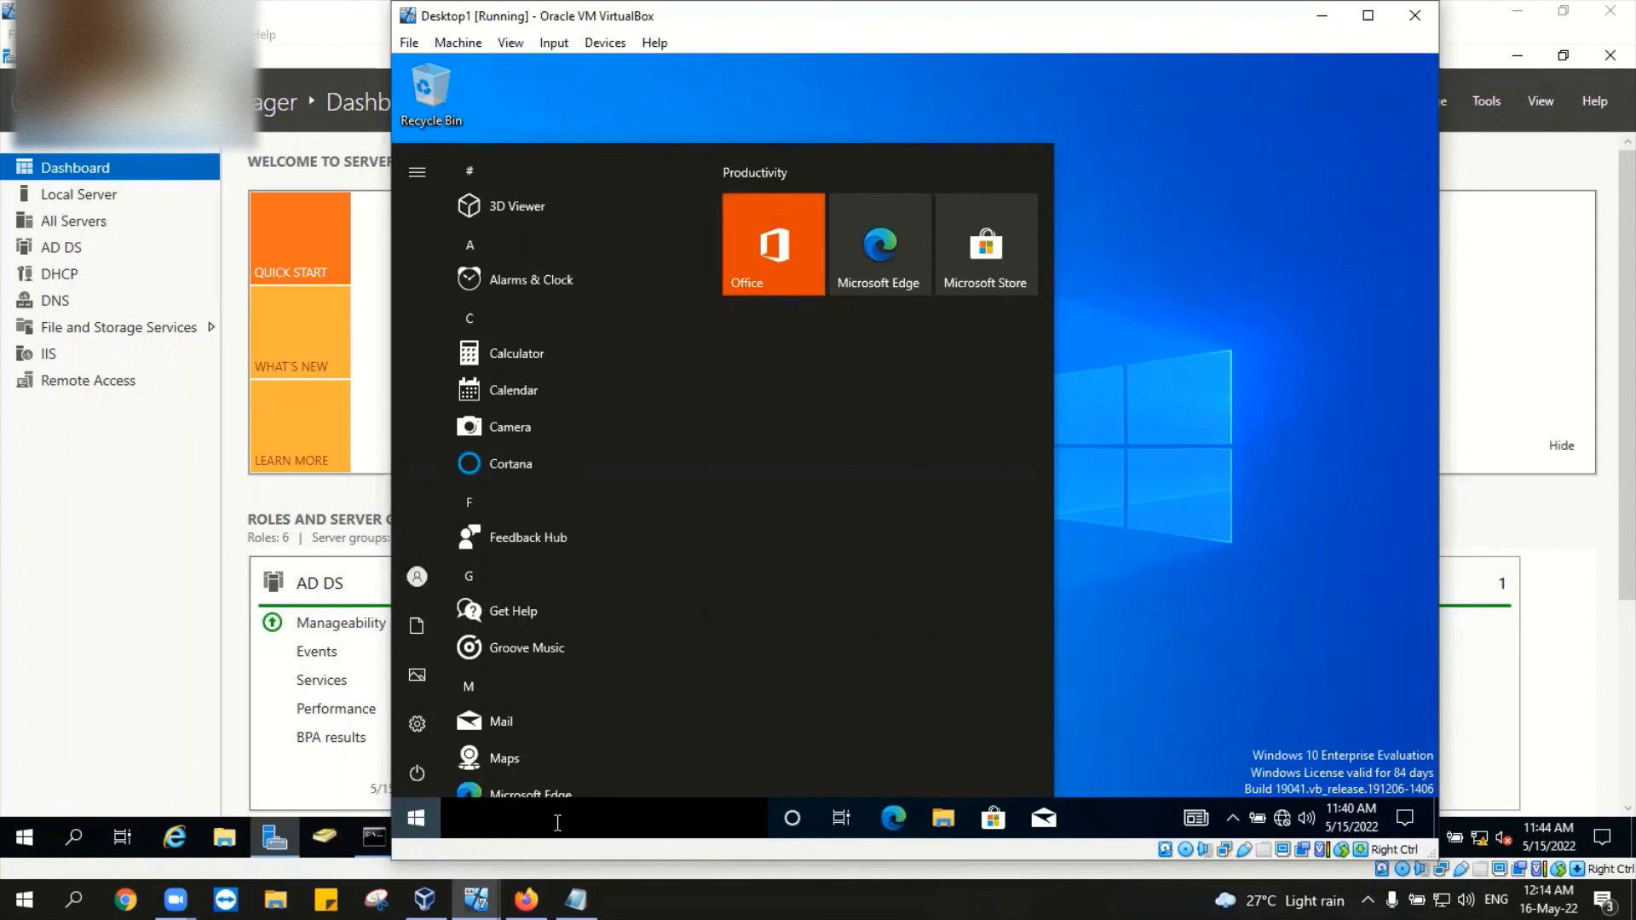
Step: Type 'apps' into Desktop1's taskbar search, then backspace to clear the query
left_click(558, 819)
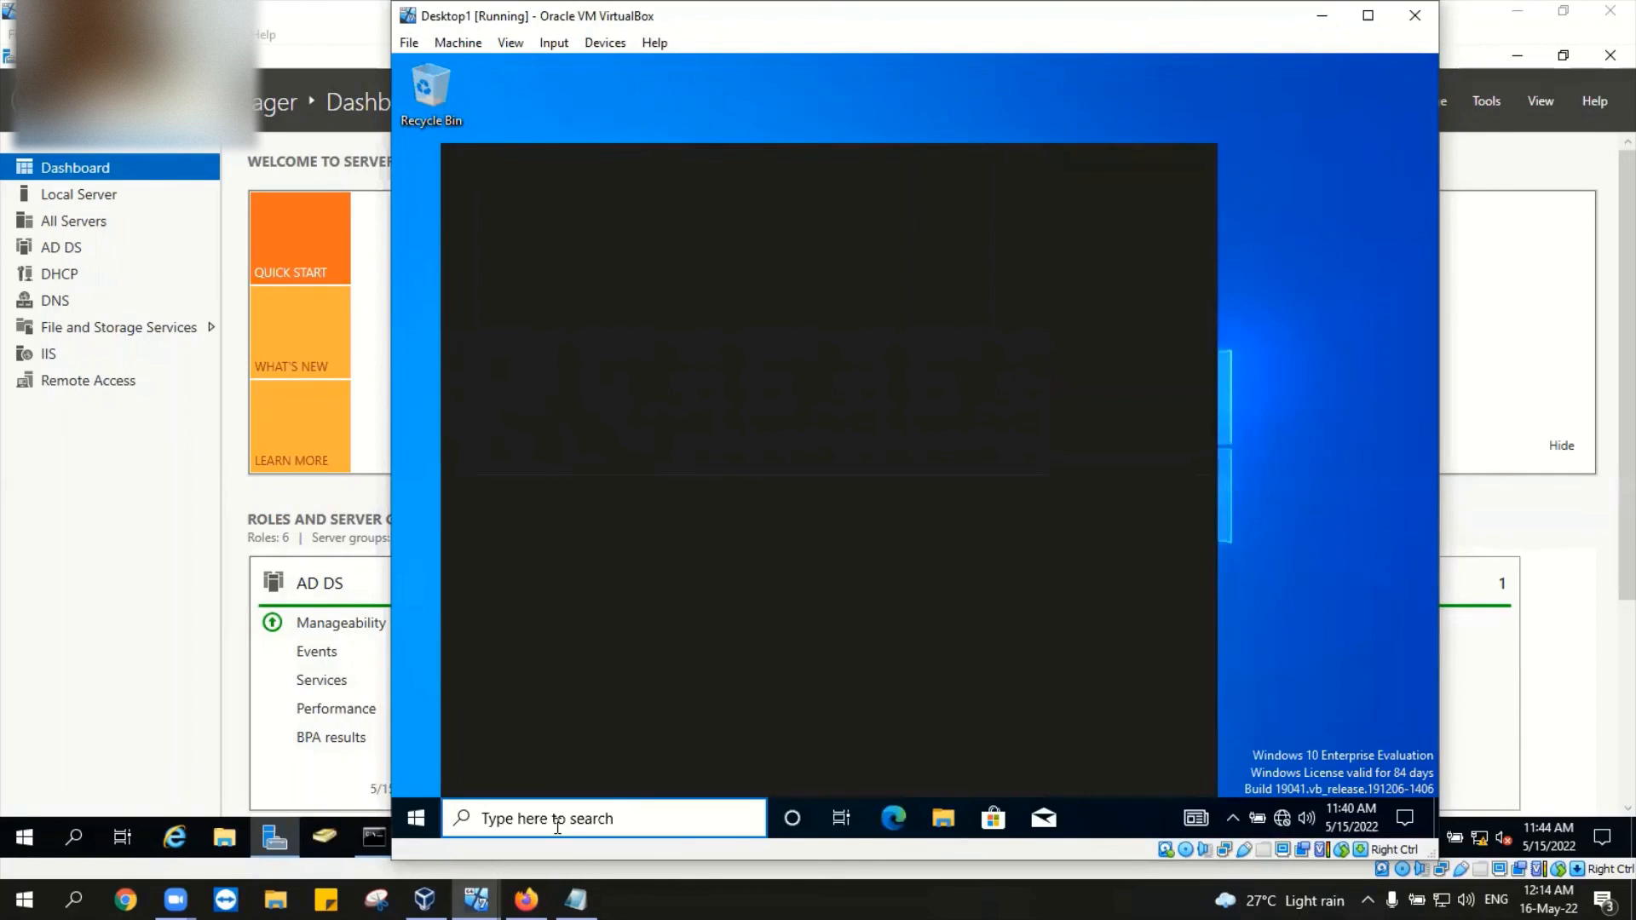
type("app")
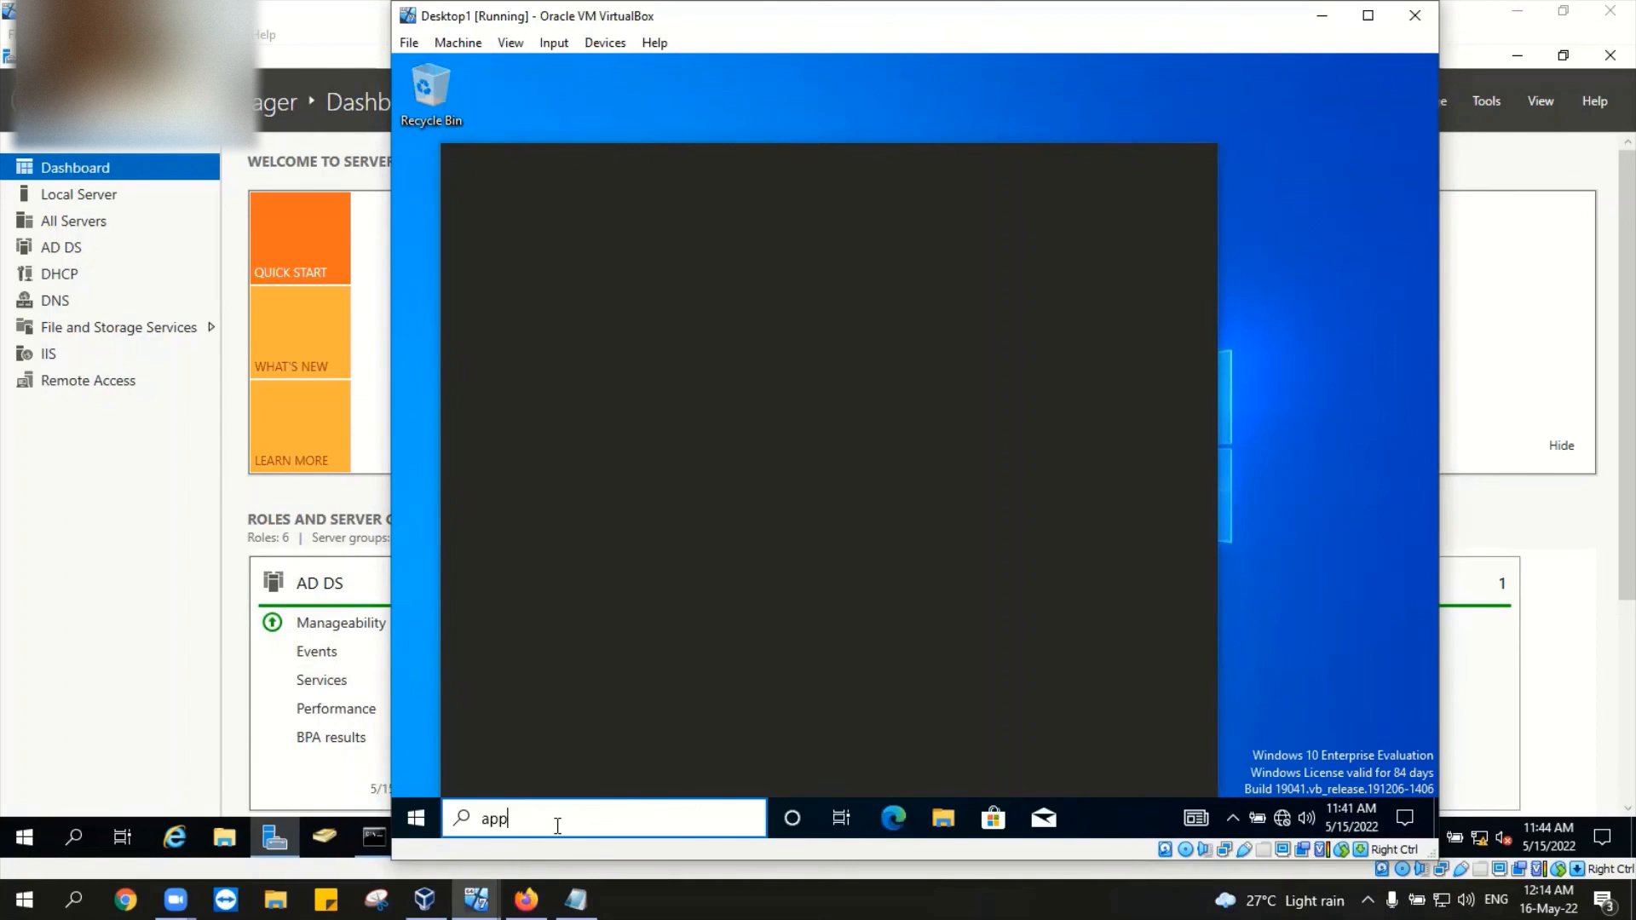
type("s")
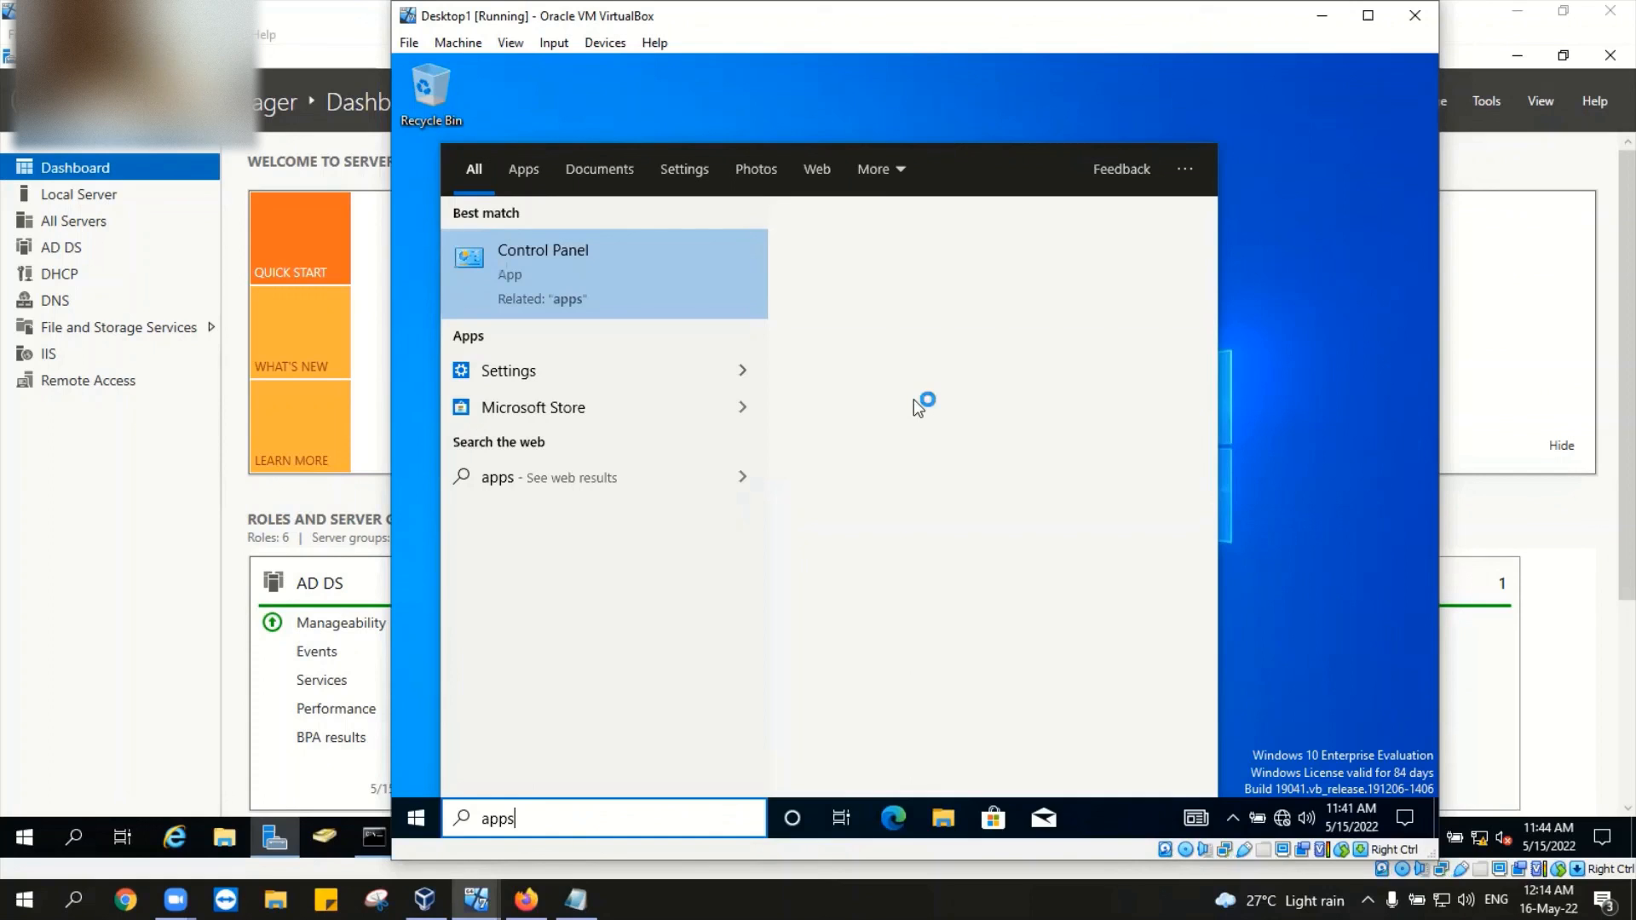
key("BackSpace")
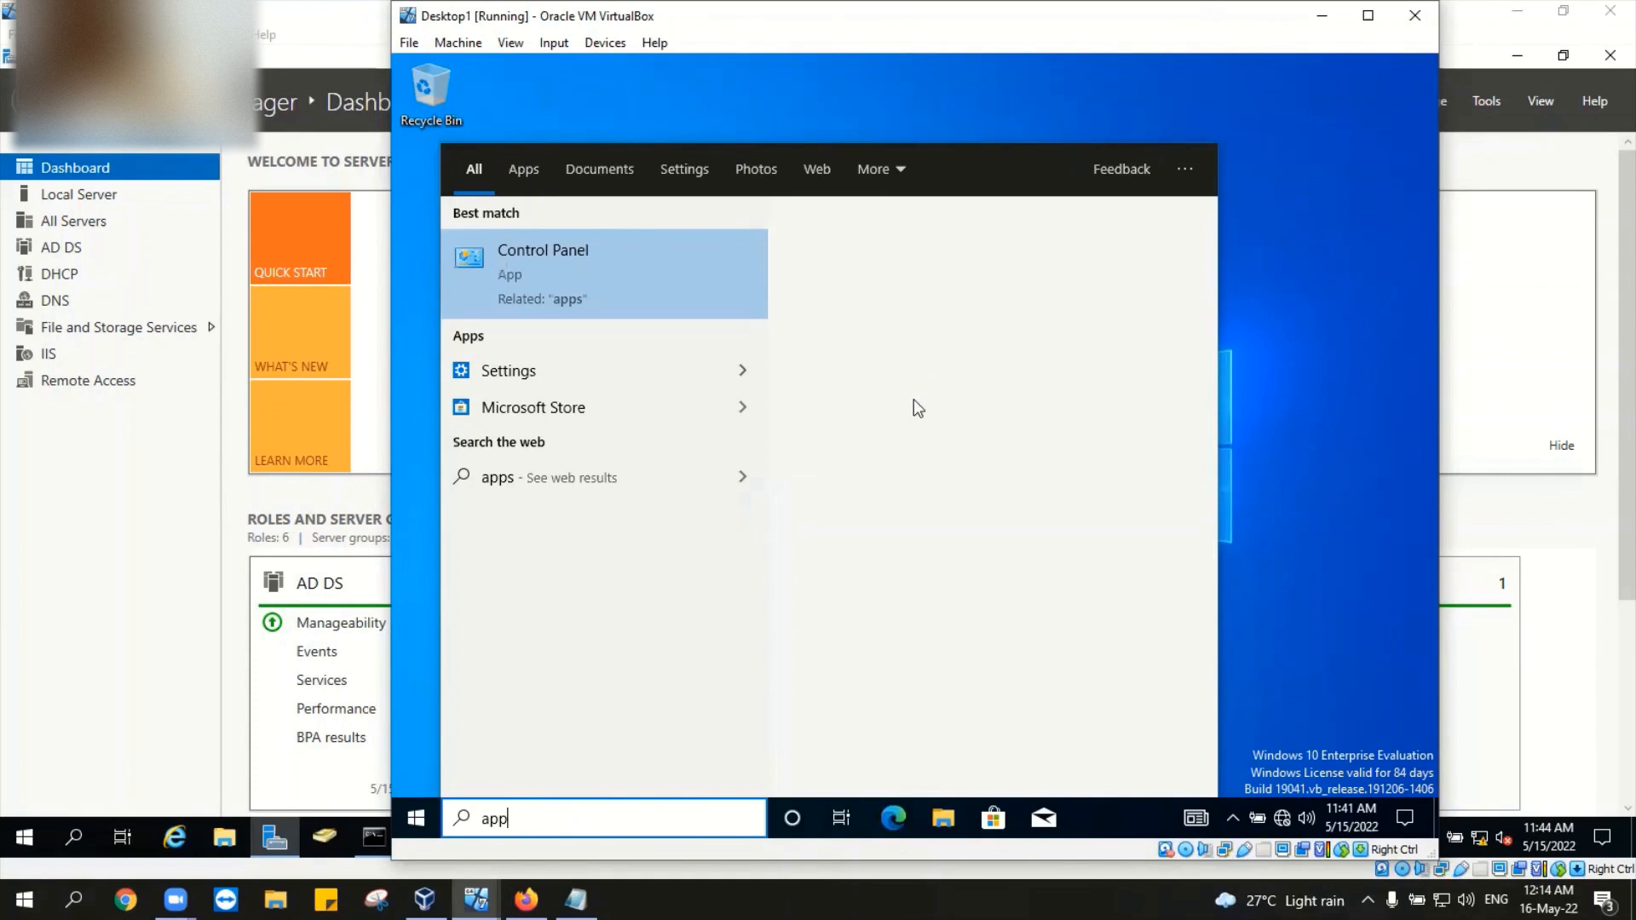
key("BackSpace")
key("BackSpace")
key("BackSpace")
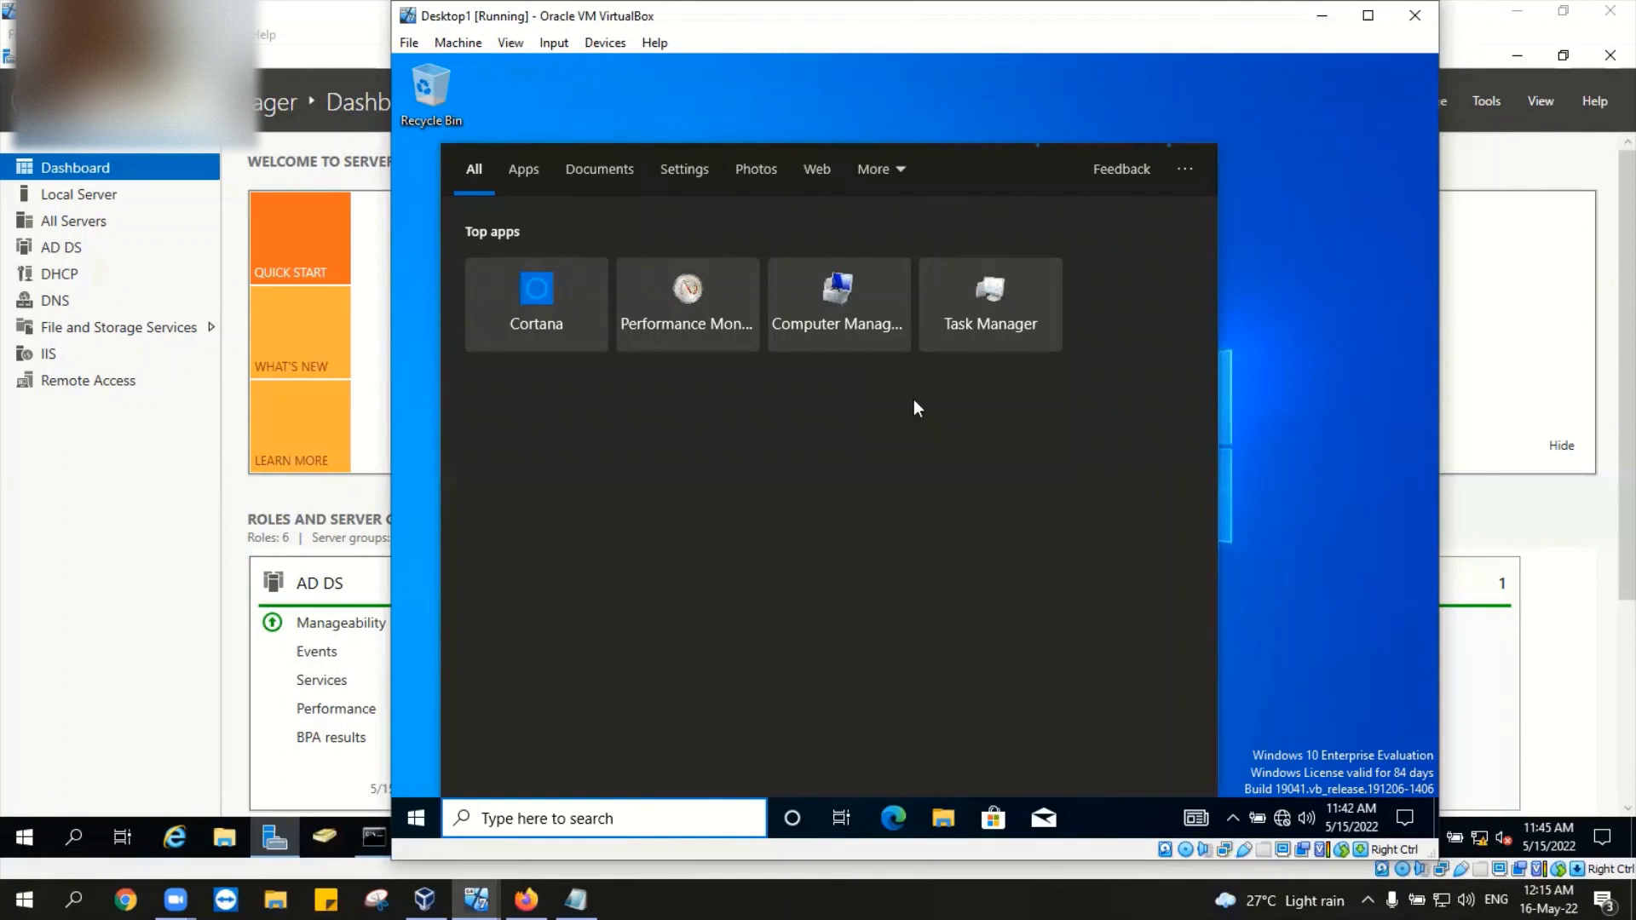
Step: Search for 'optional', backspacing away the accidental extra 'op'
type("optionalop")
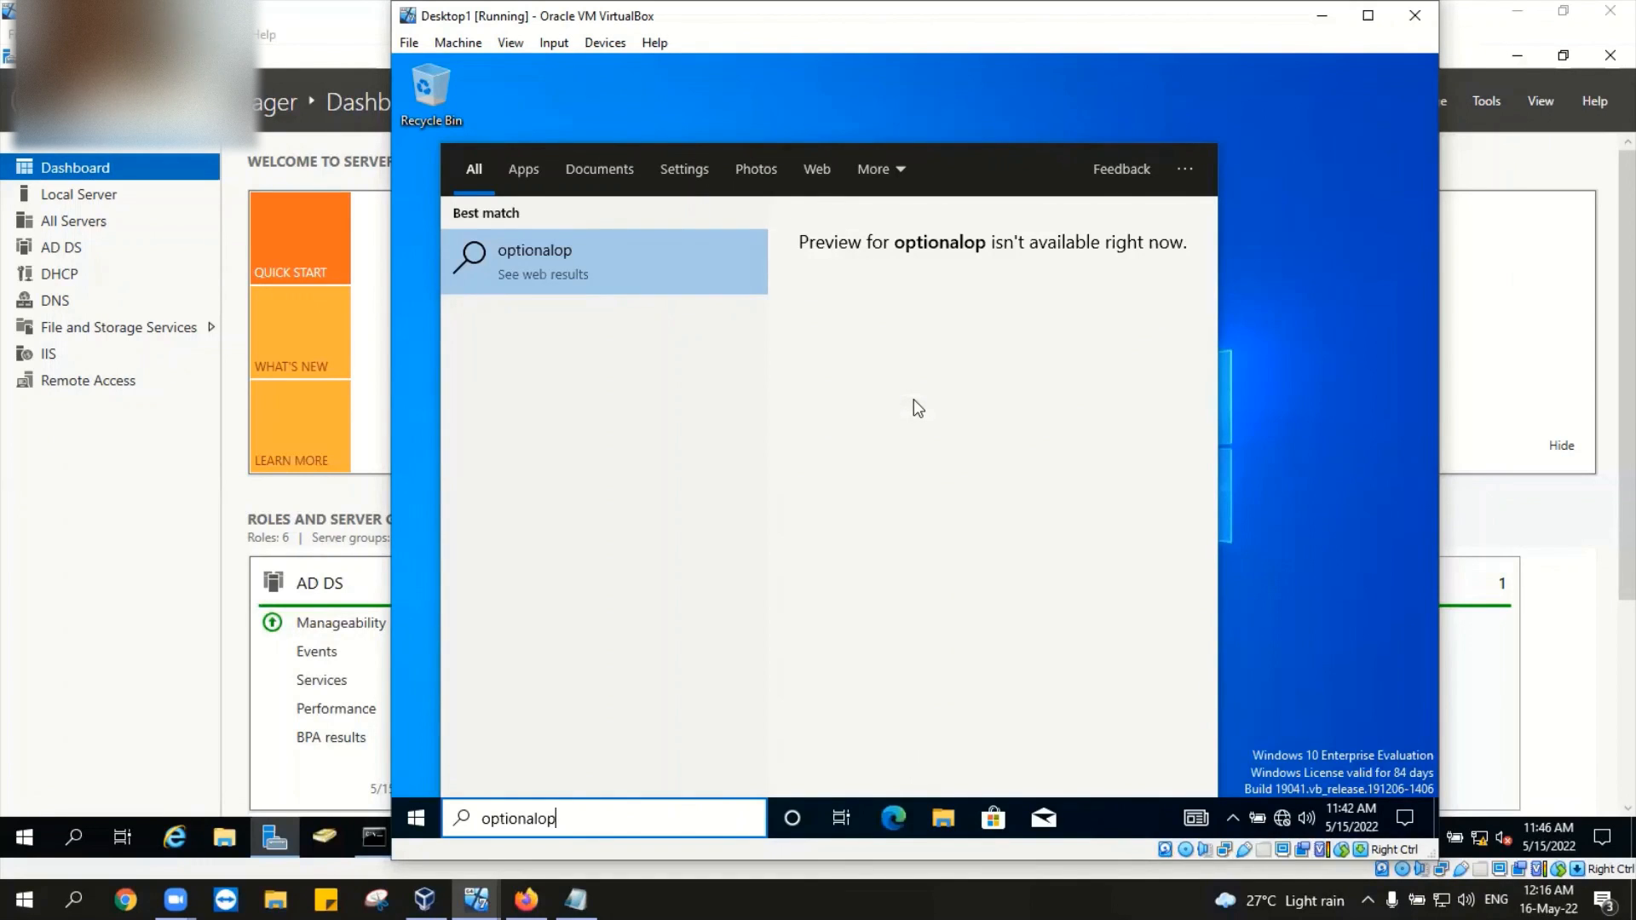
key("BackSpace")
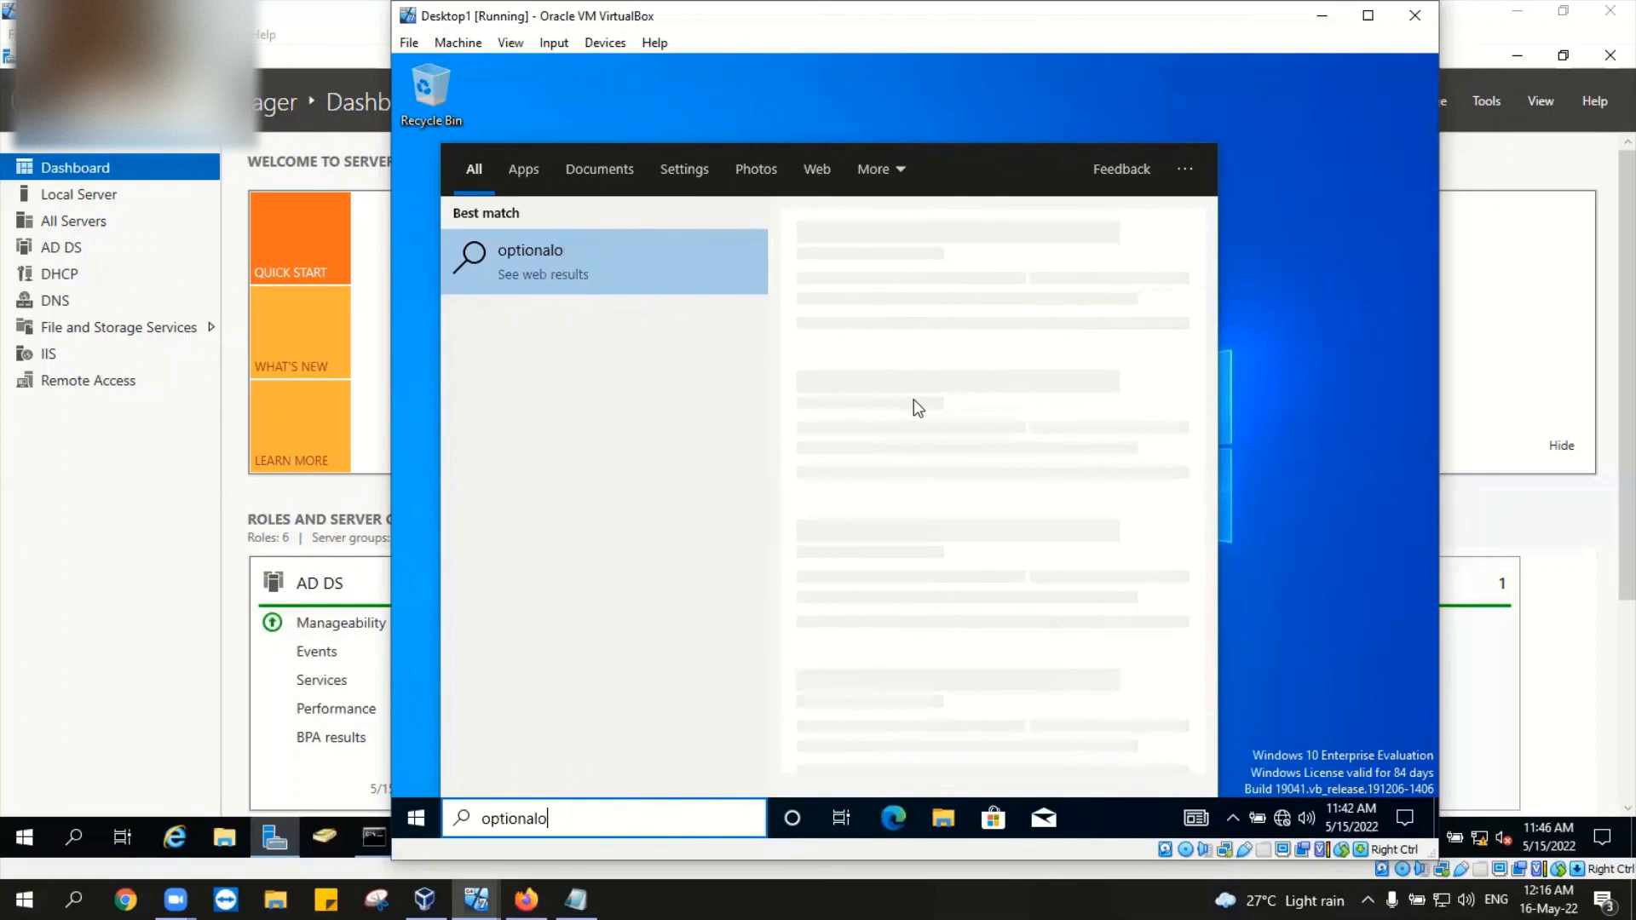
key("BackSpace")
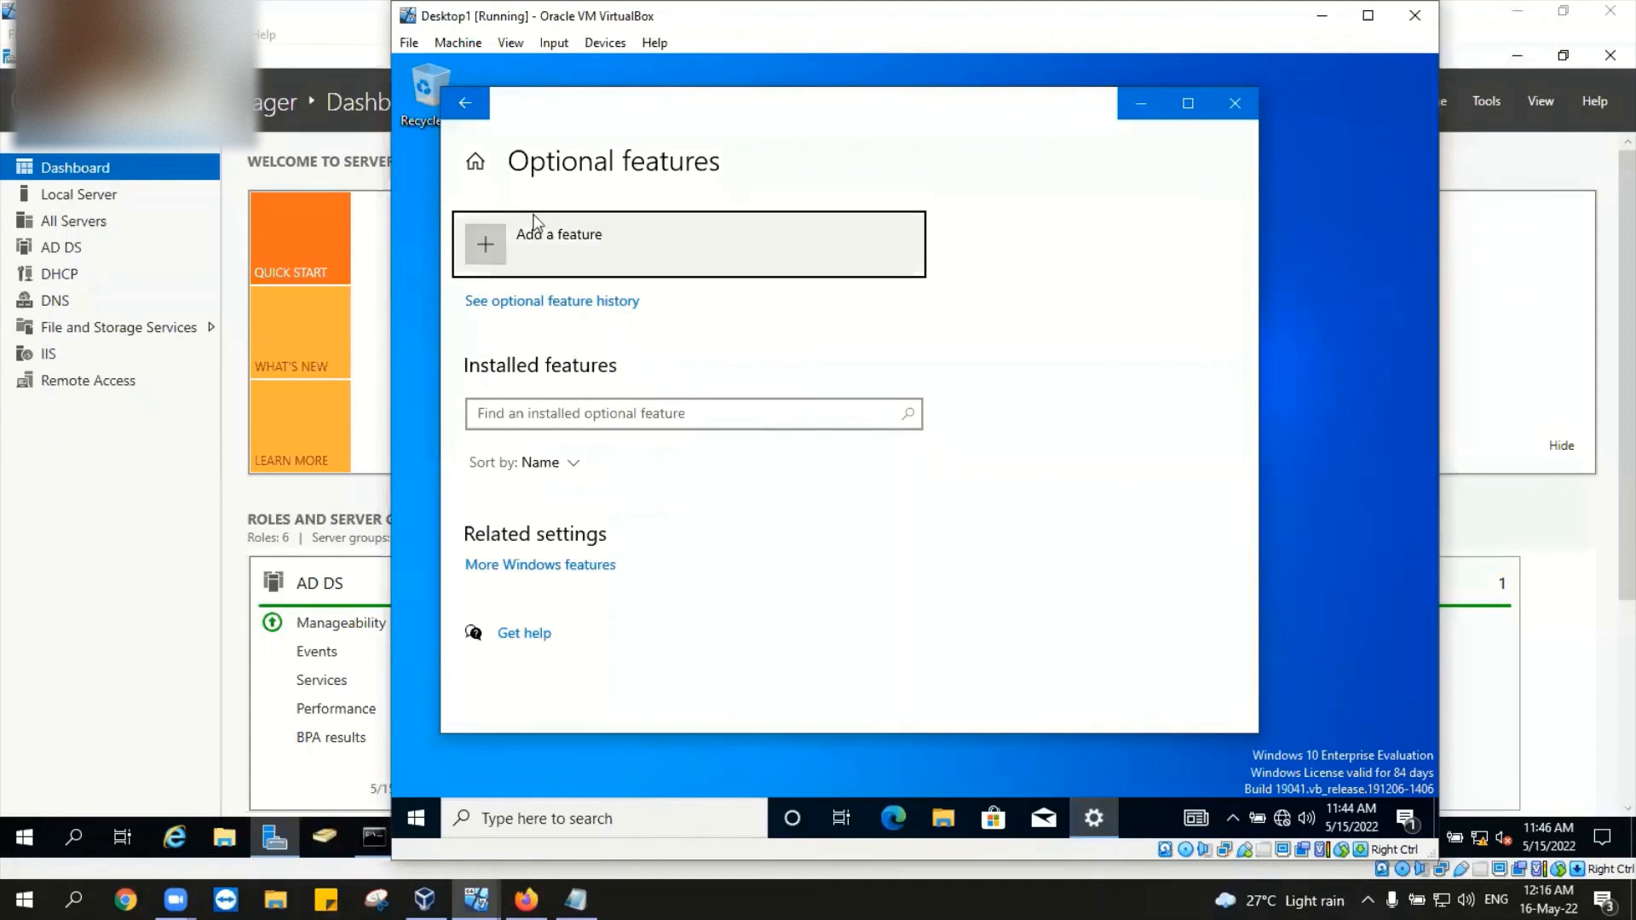
Step: Open Desktop1's Add an optional feature dialog from the Optional features page
left_click(497, 246)
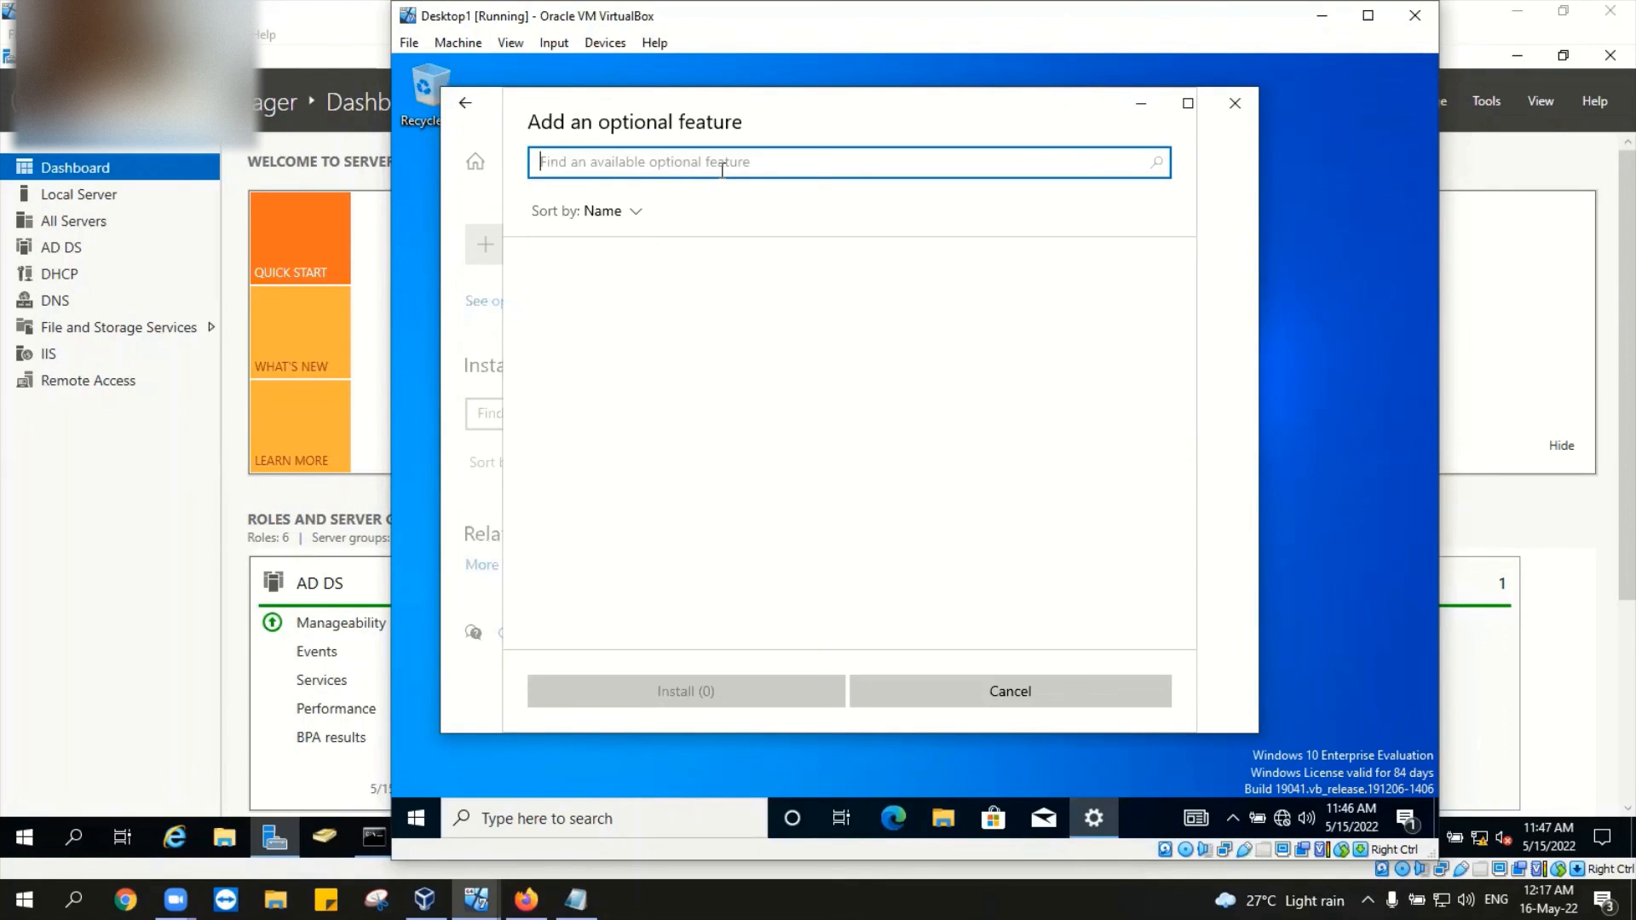
Step: Search Desktop1's available optional features for 'rsat', then search the host for 'apps'
type("r")
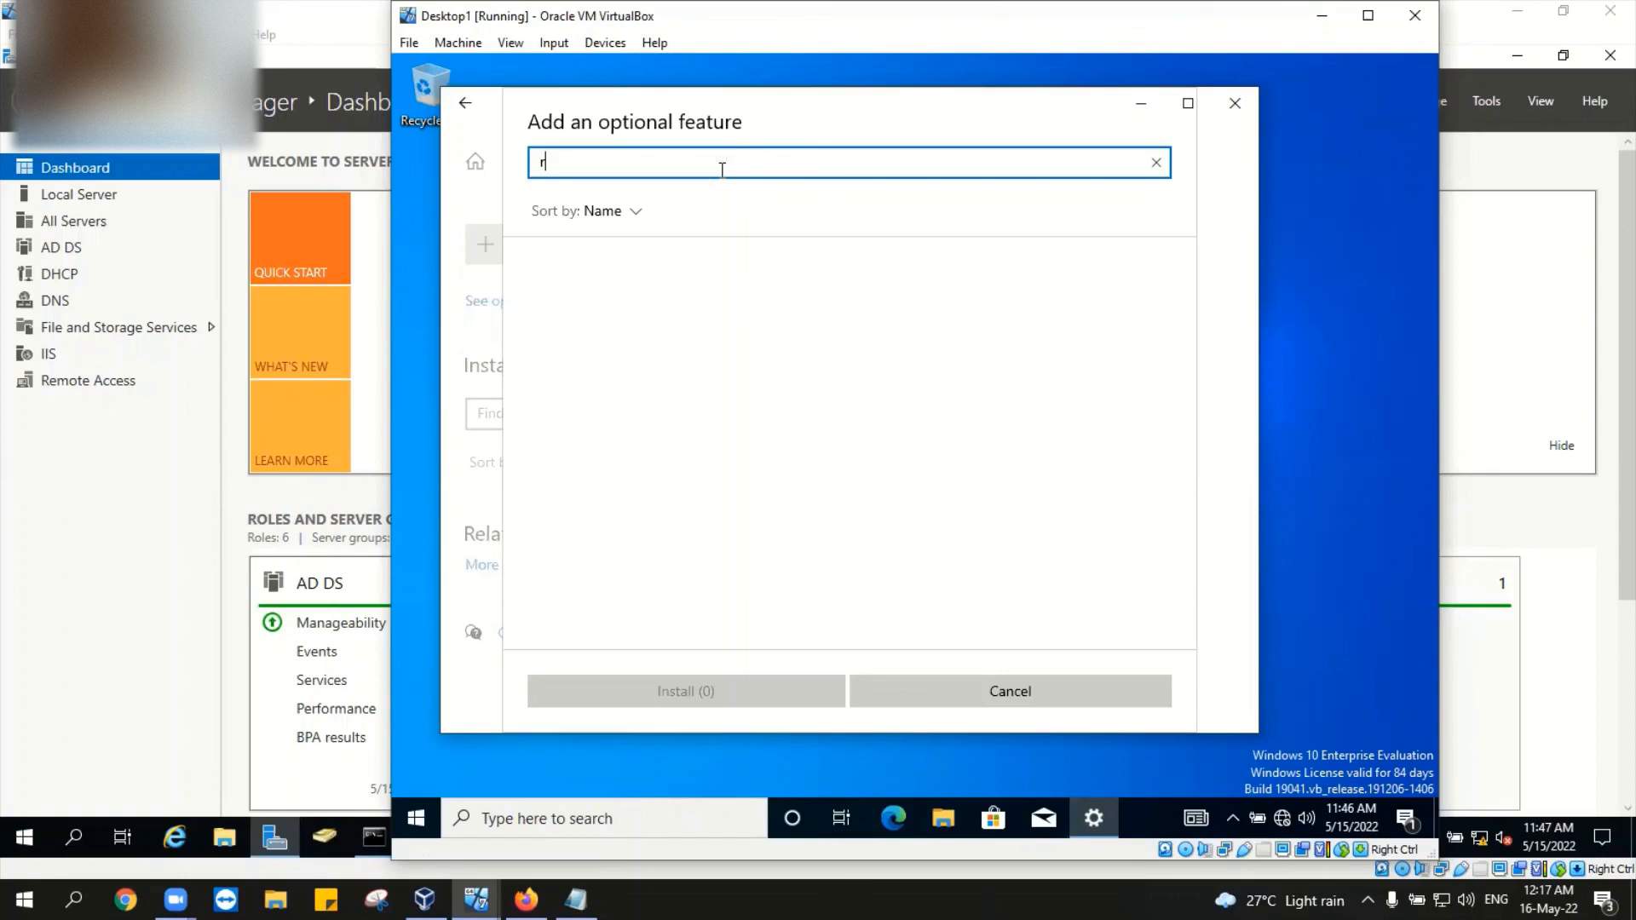
type("sat")
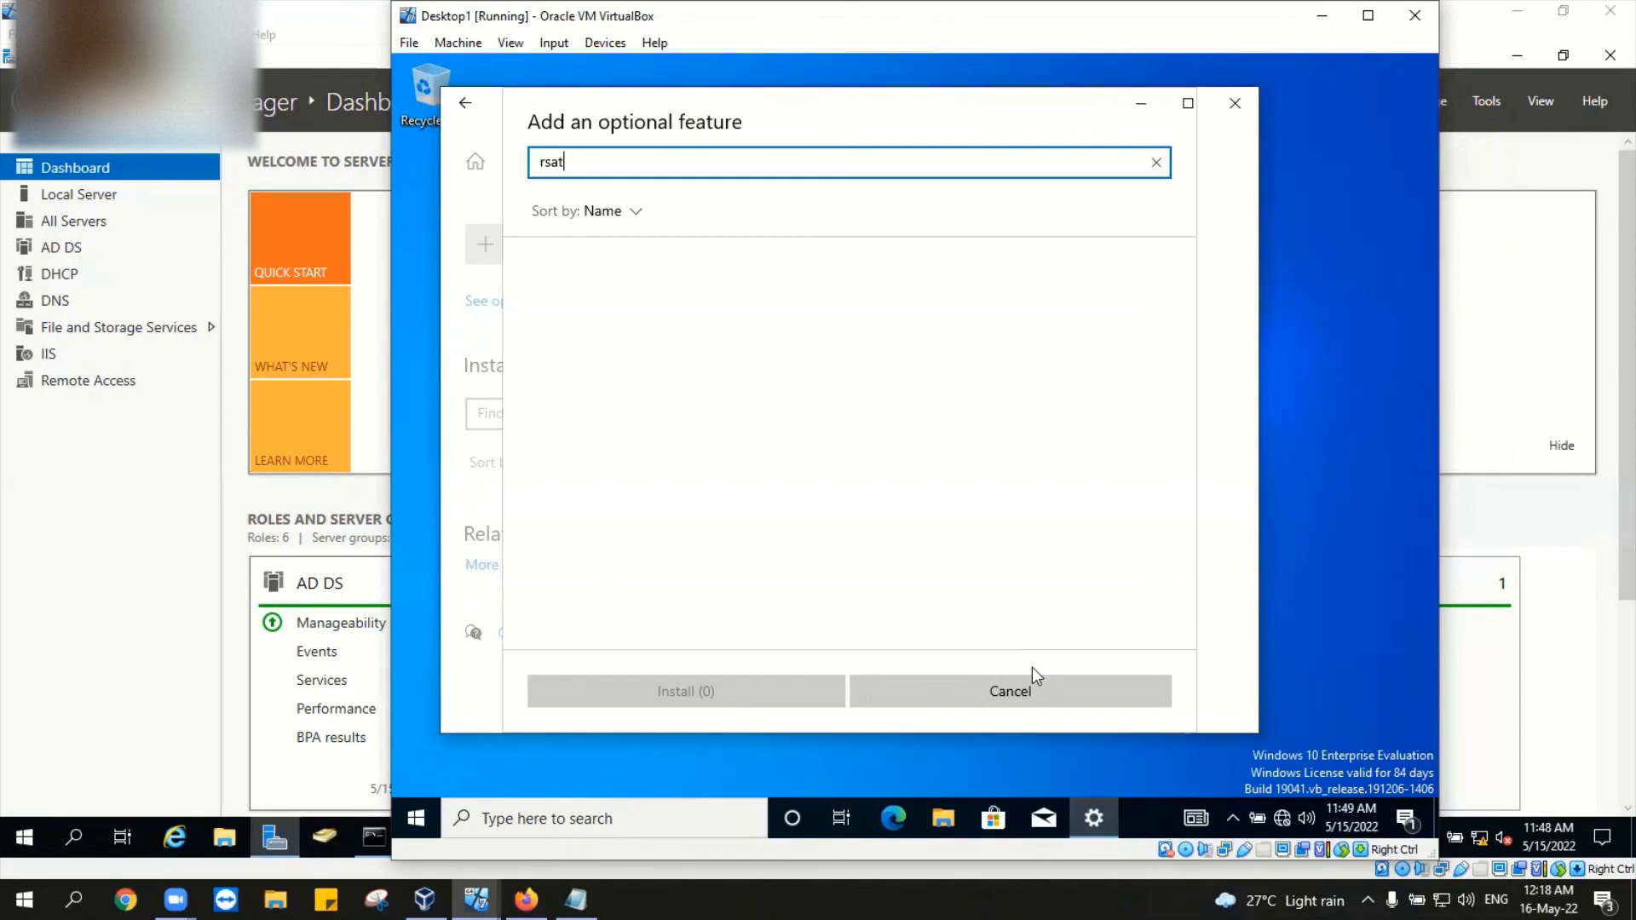
key("super")
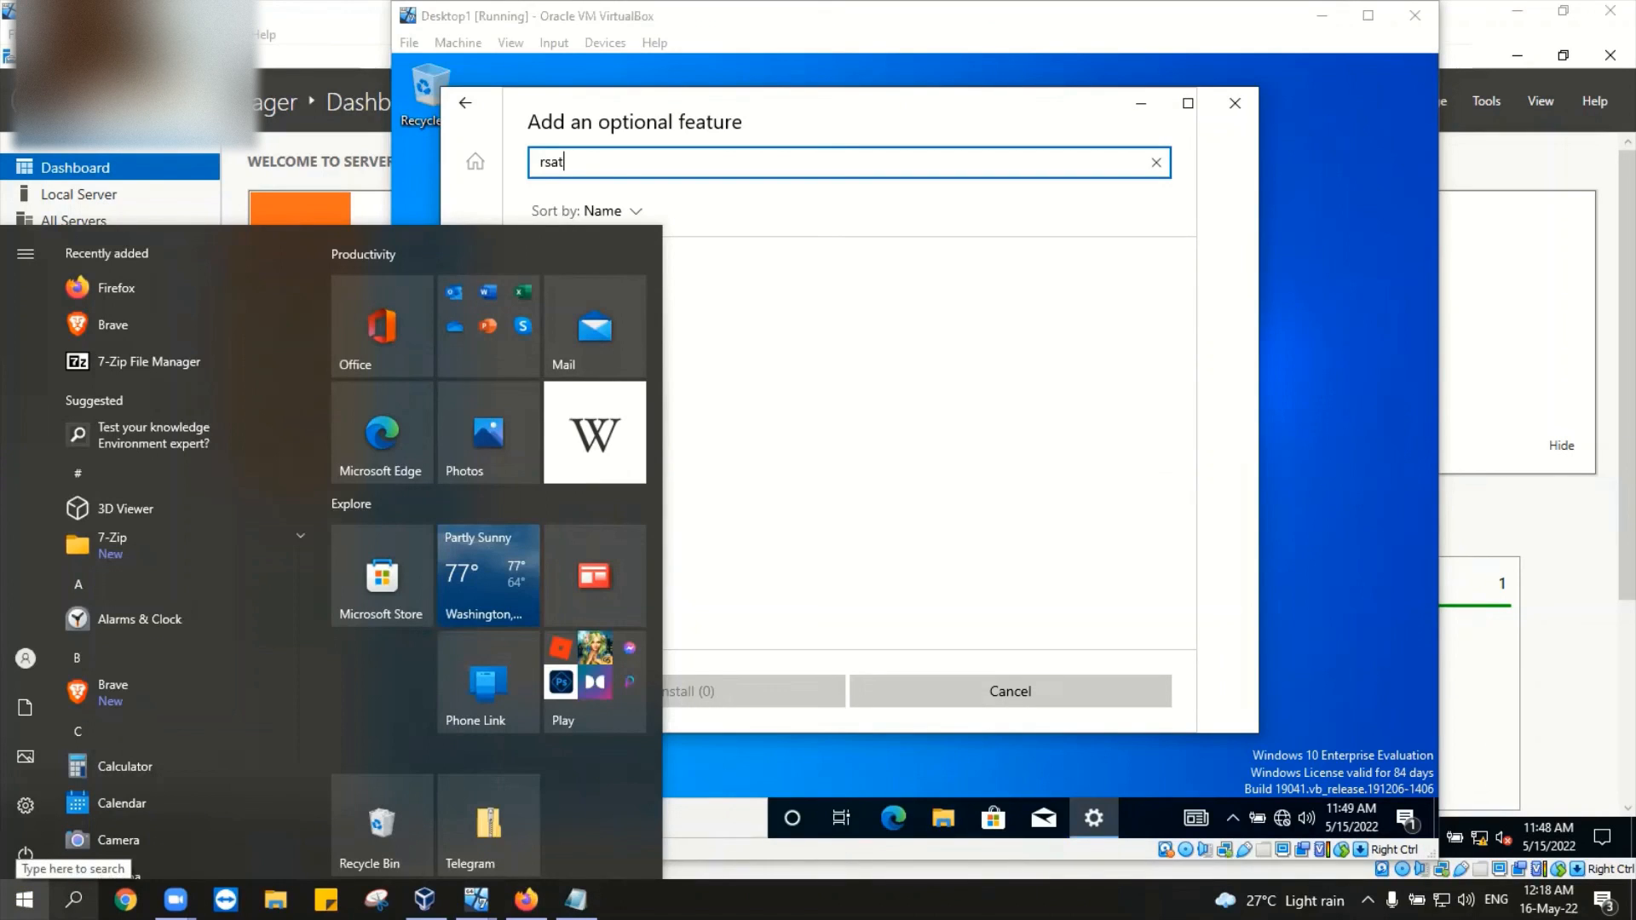
left_click(73, 900)
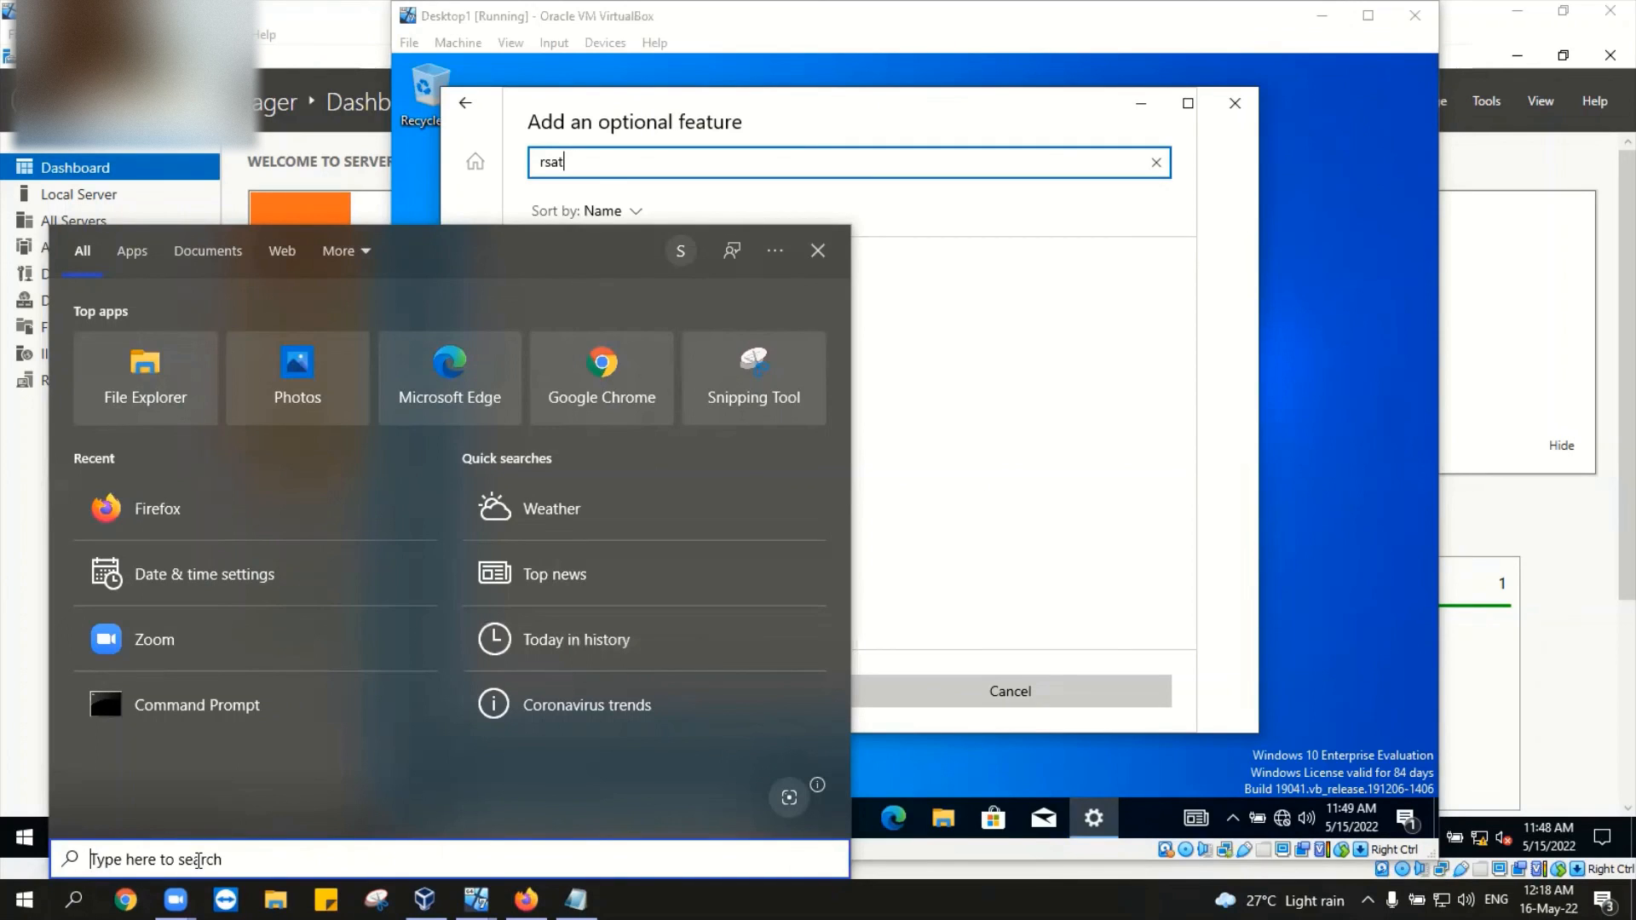
type("apps")
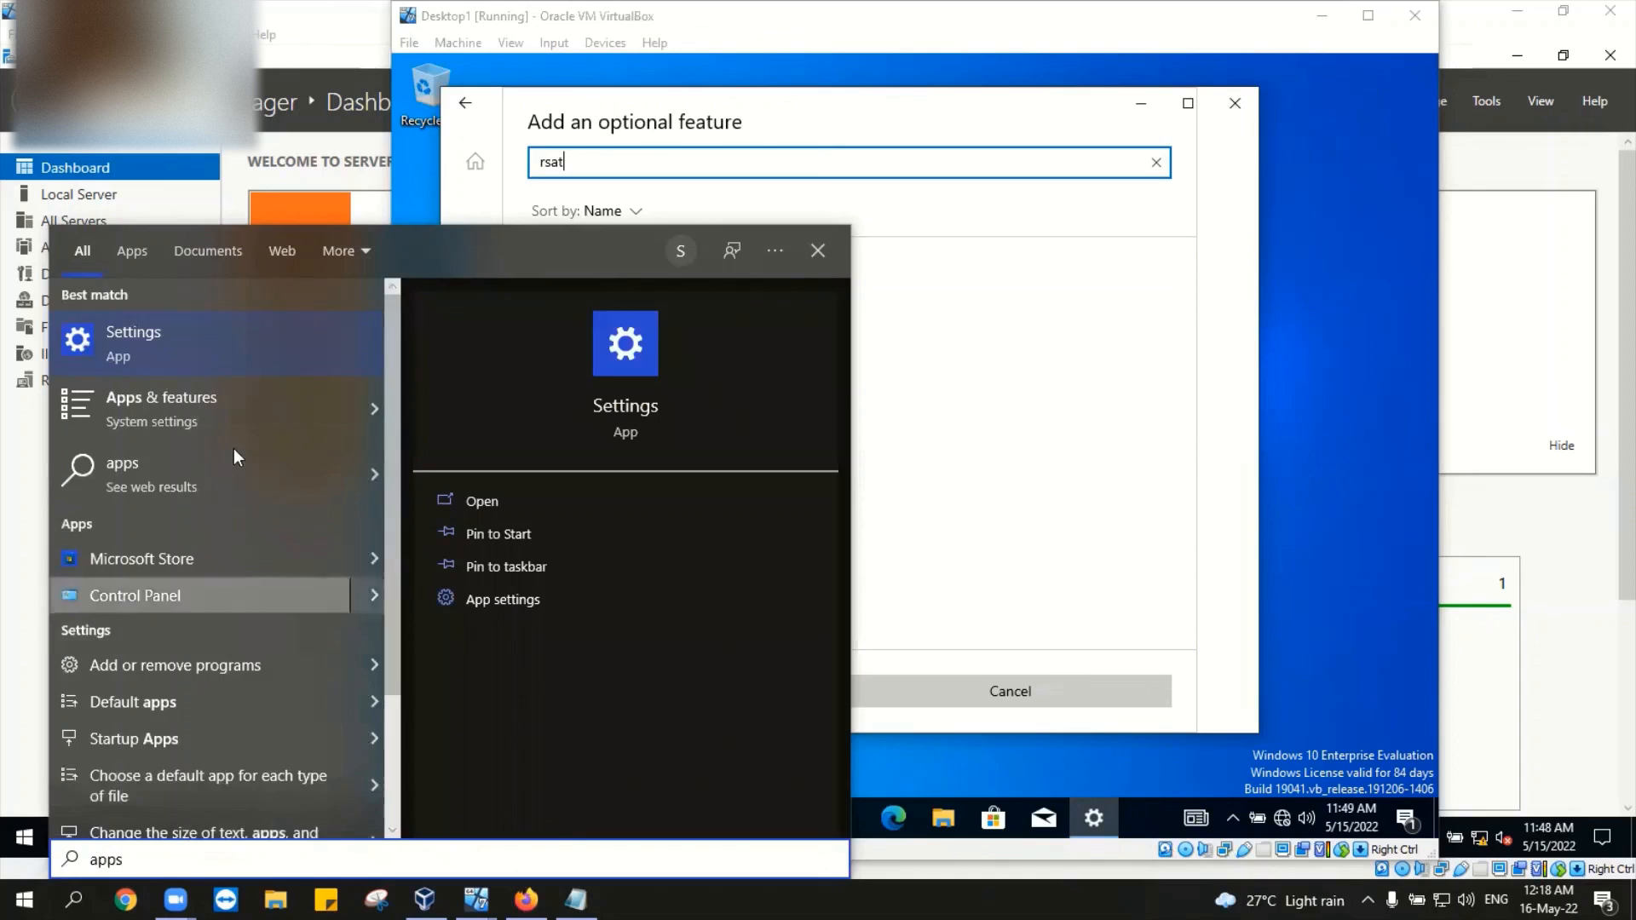
Step: Check the host's Apps & features Optional features 'Add a feature' list, then close host Settings
left_click(223, 422)
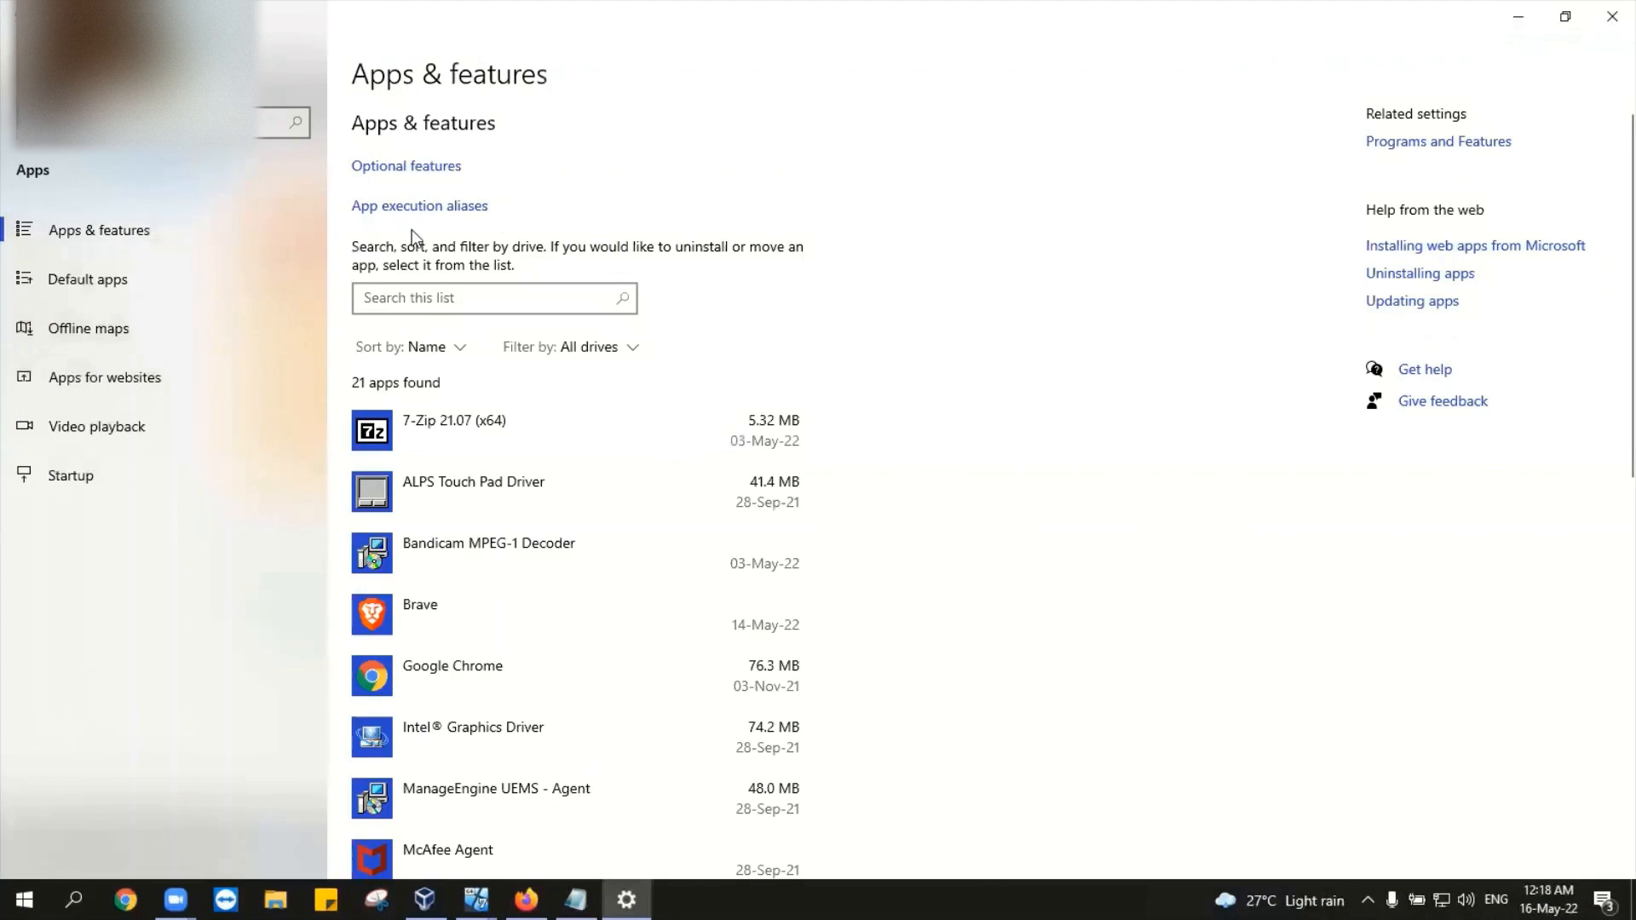
left_click(404, 167)
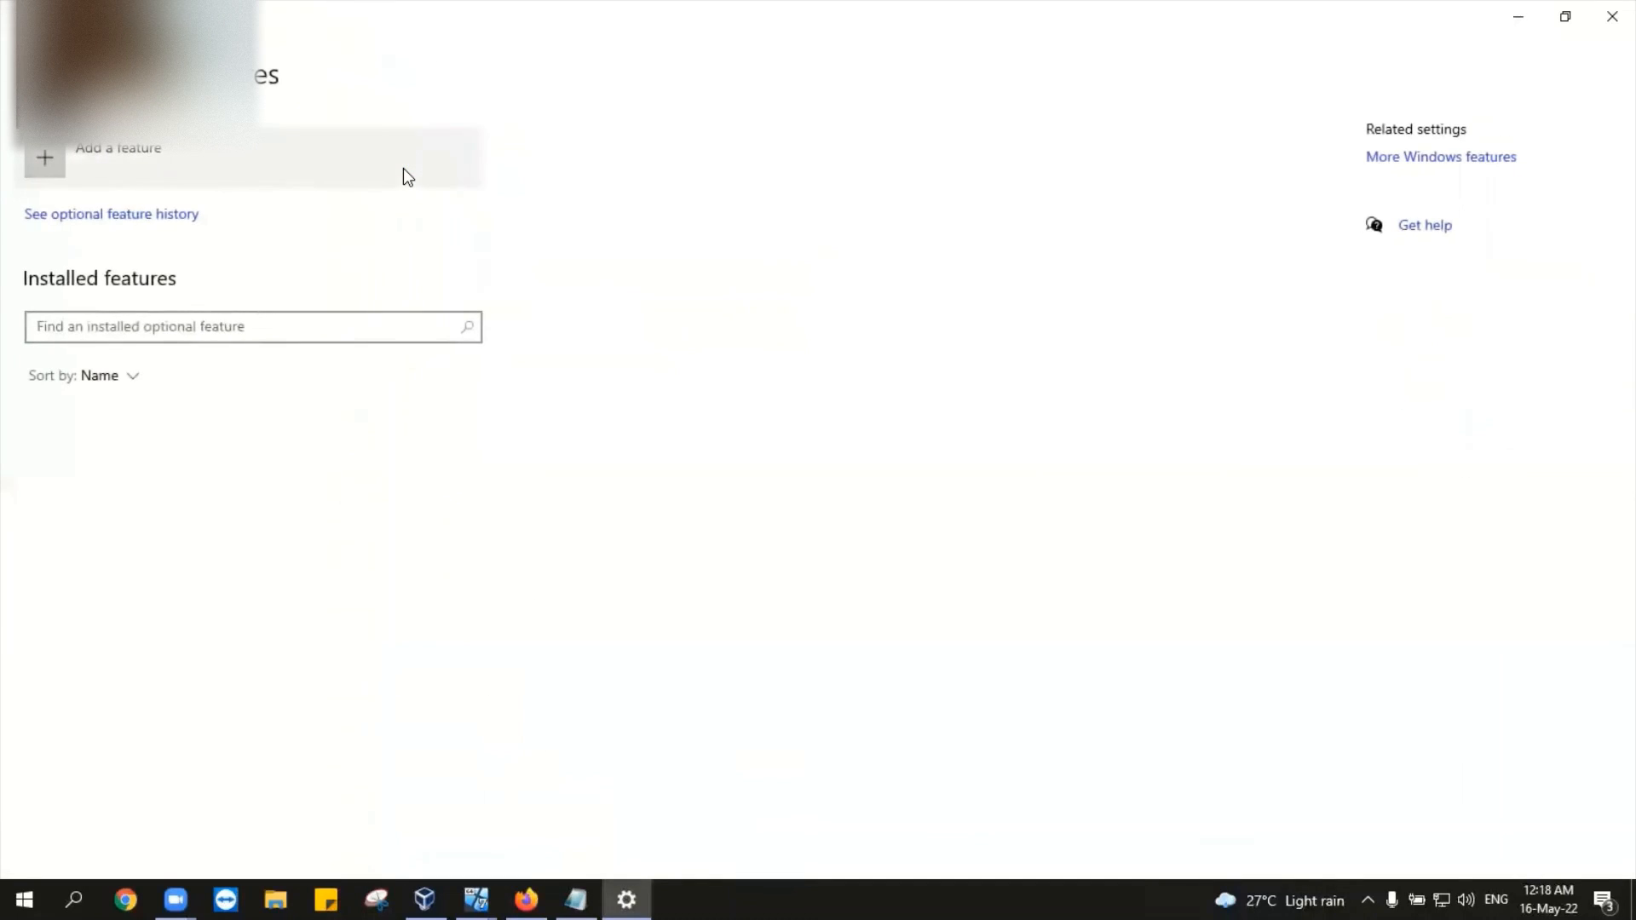
left_click(404, 168)
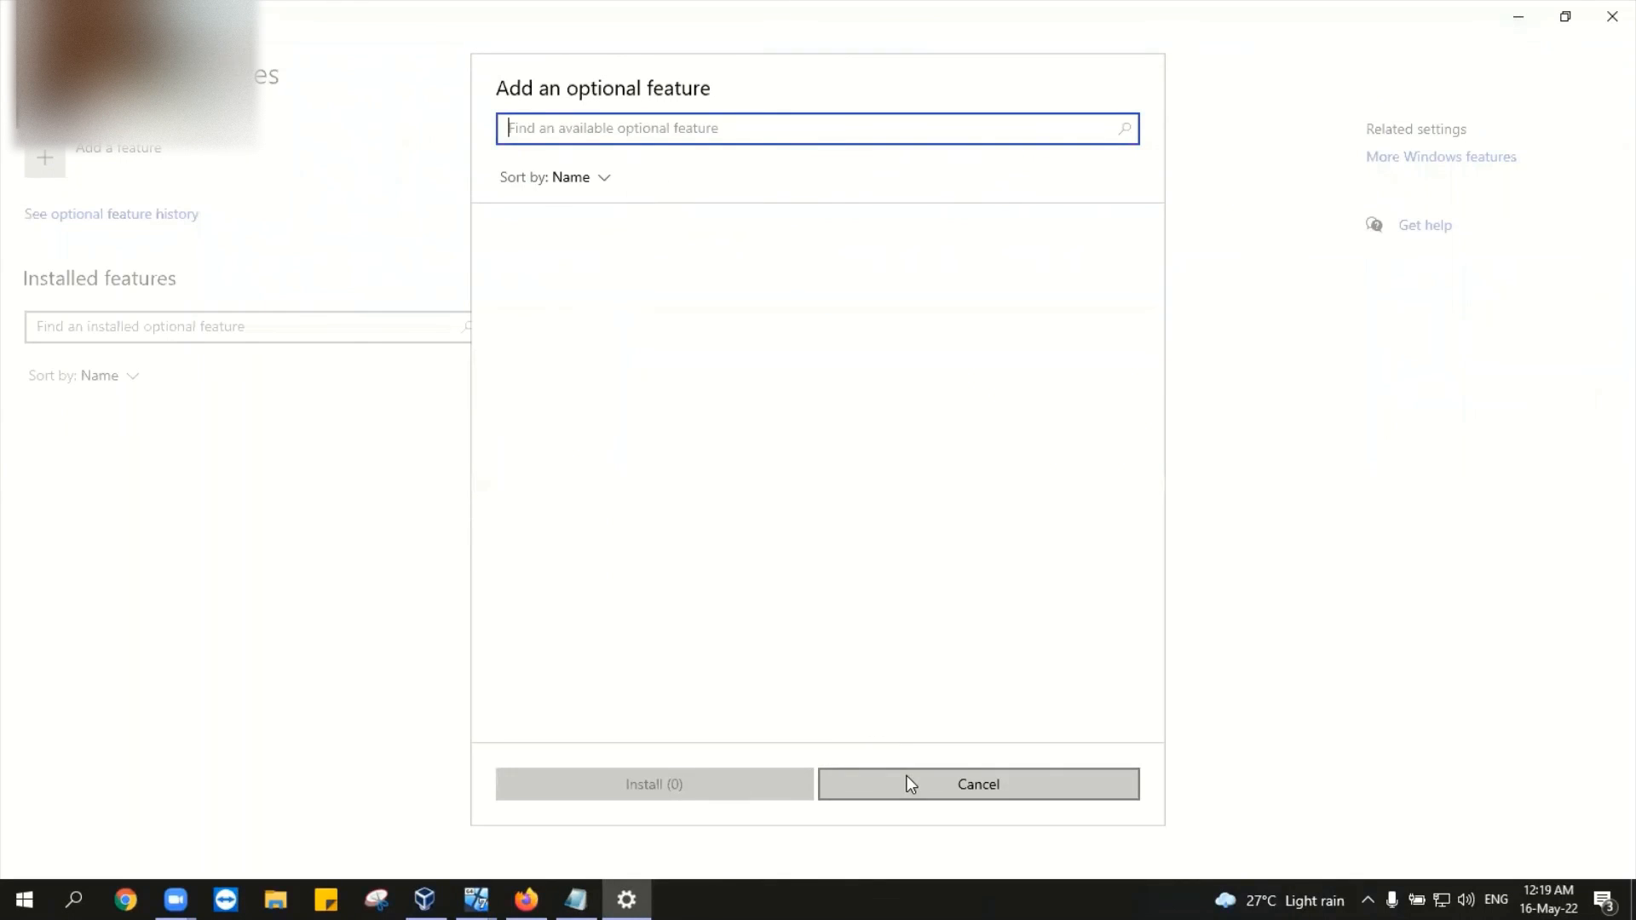
left_click(1606, 14)
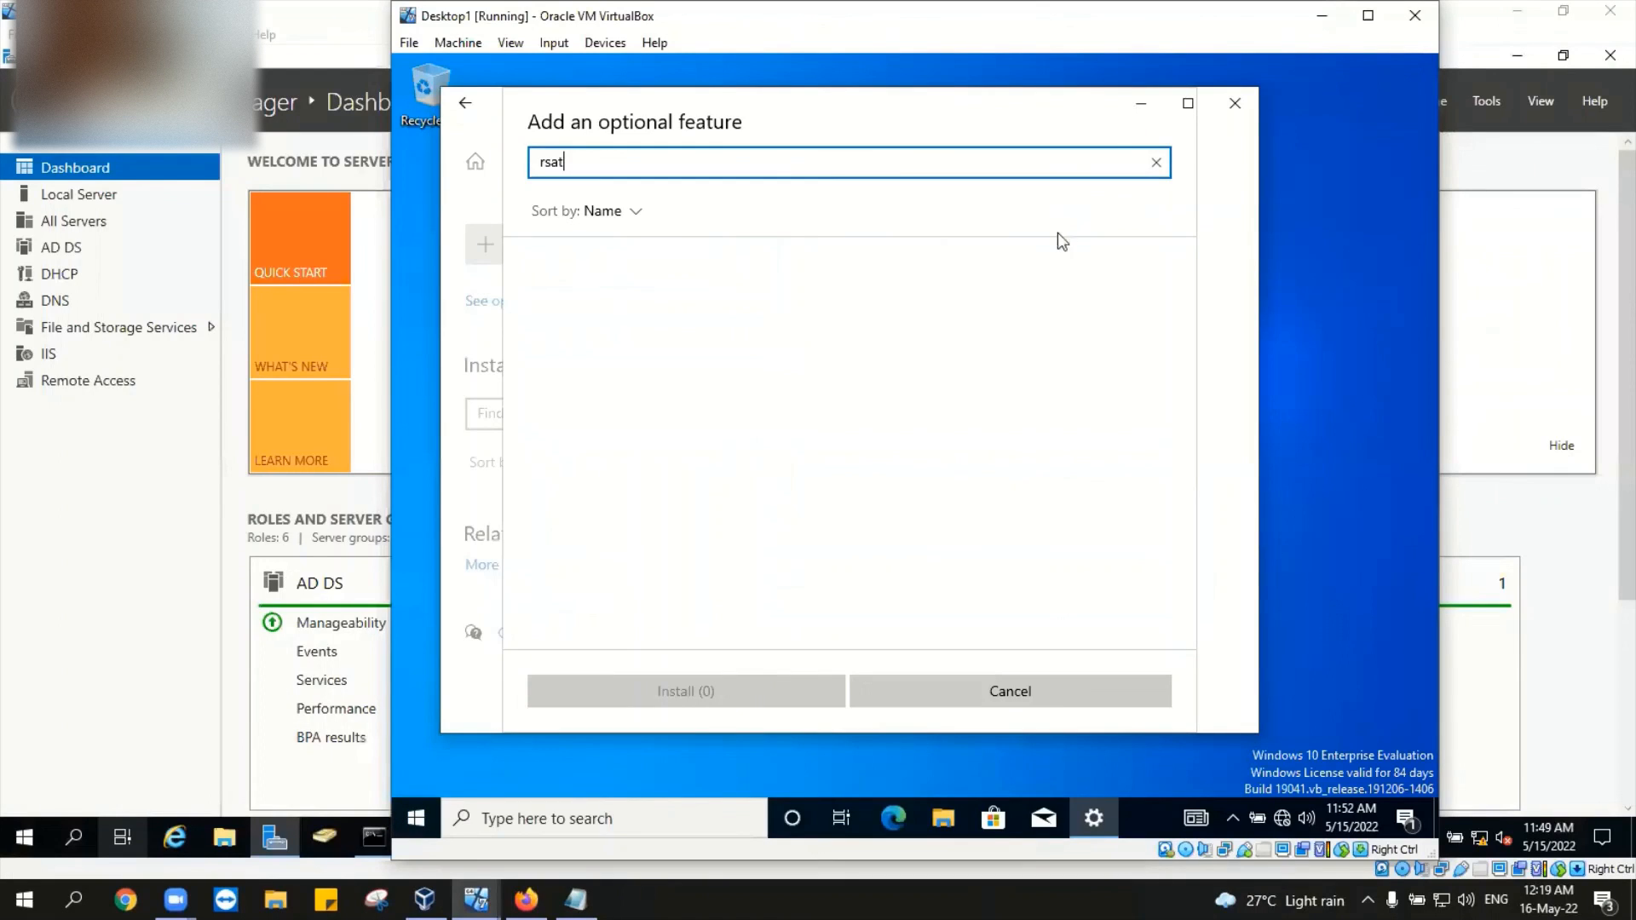
Step: Cancel and reopen Add a feature, keep sorting by Name, then close the dialog
left_click(928, 699)
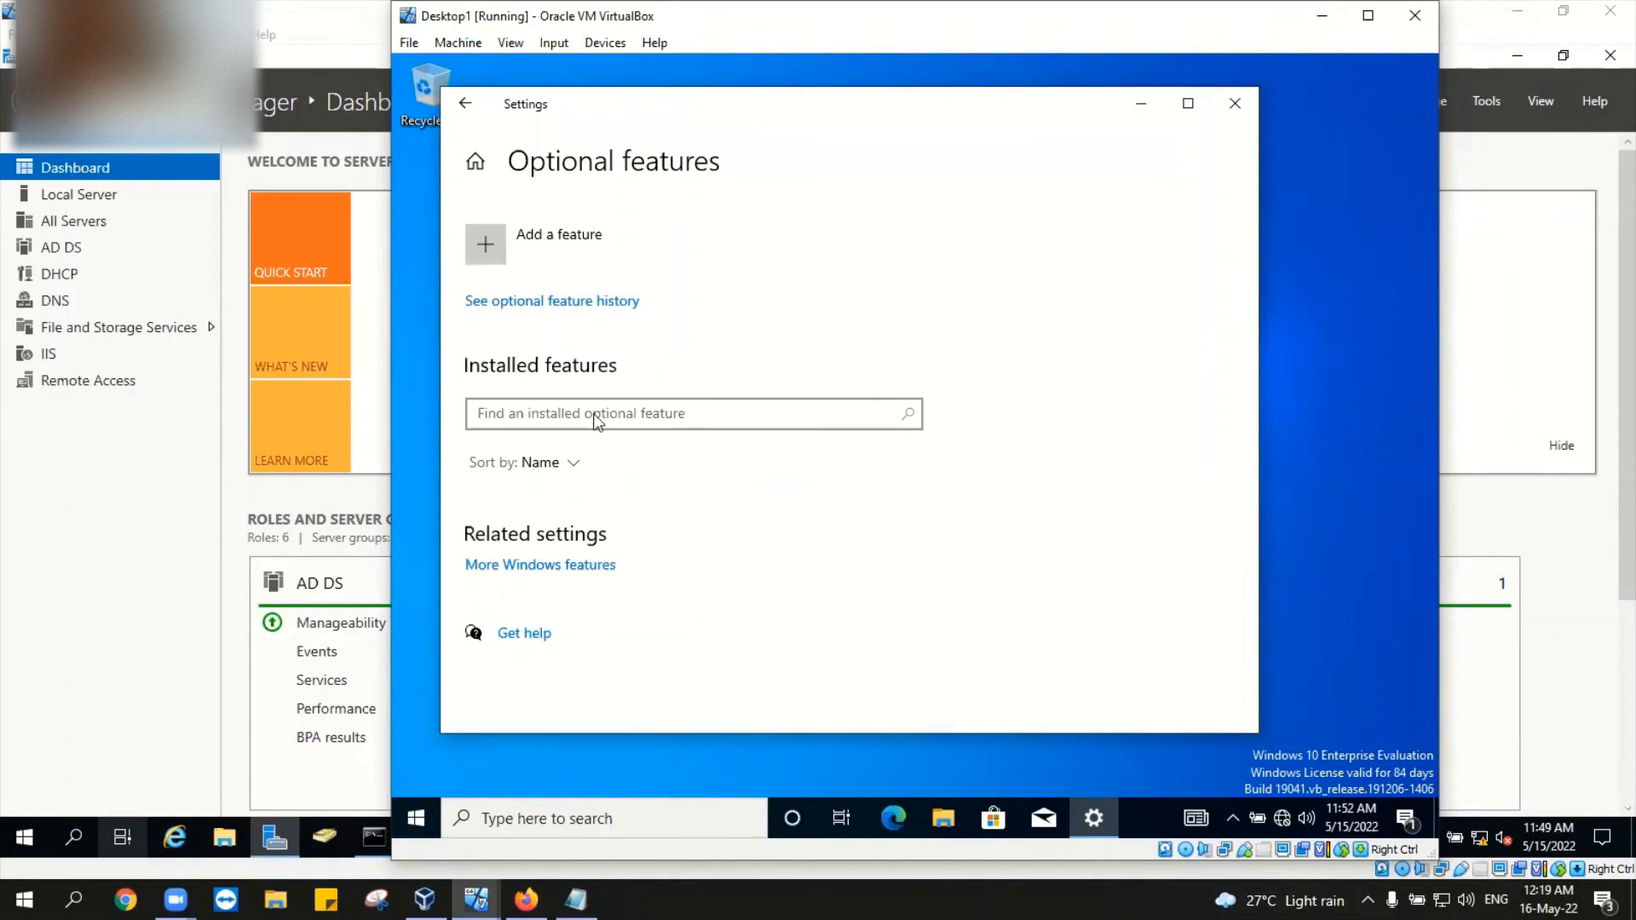
left_click(493, 244)
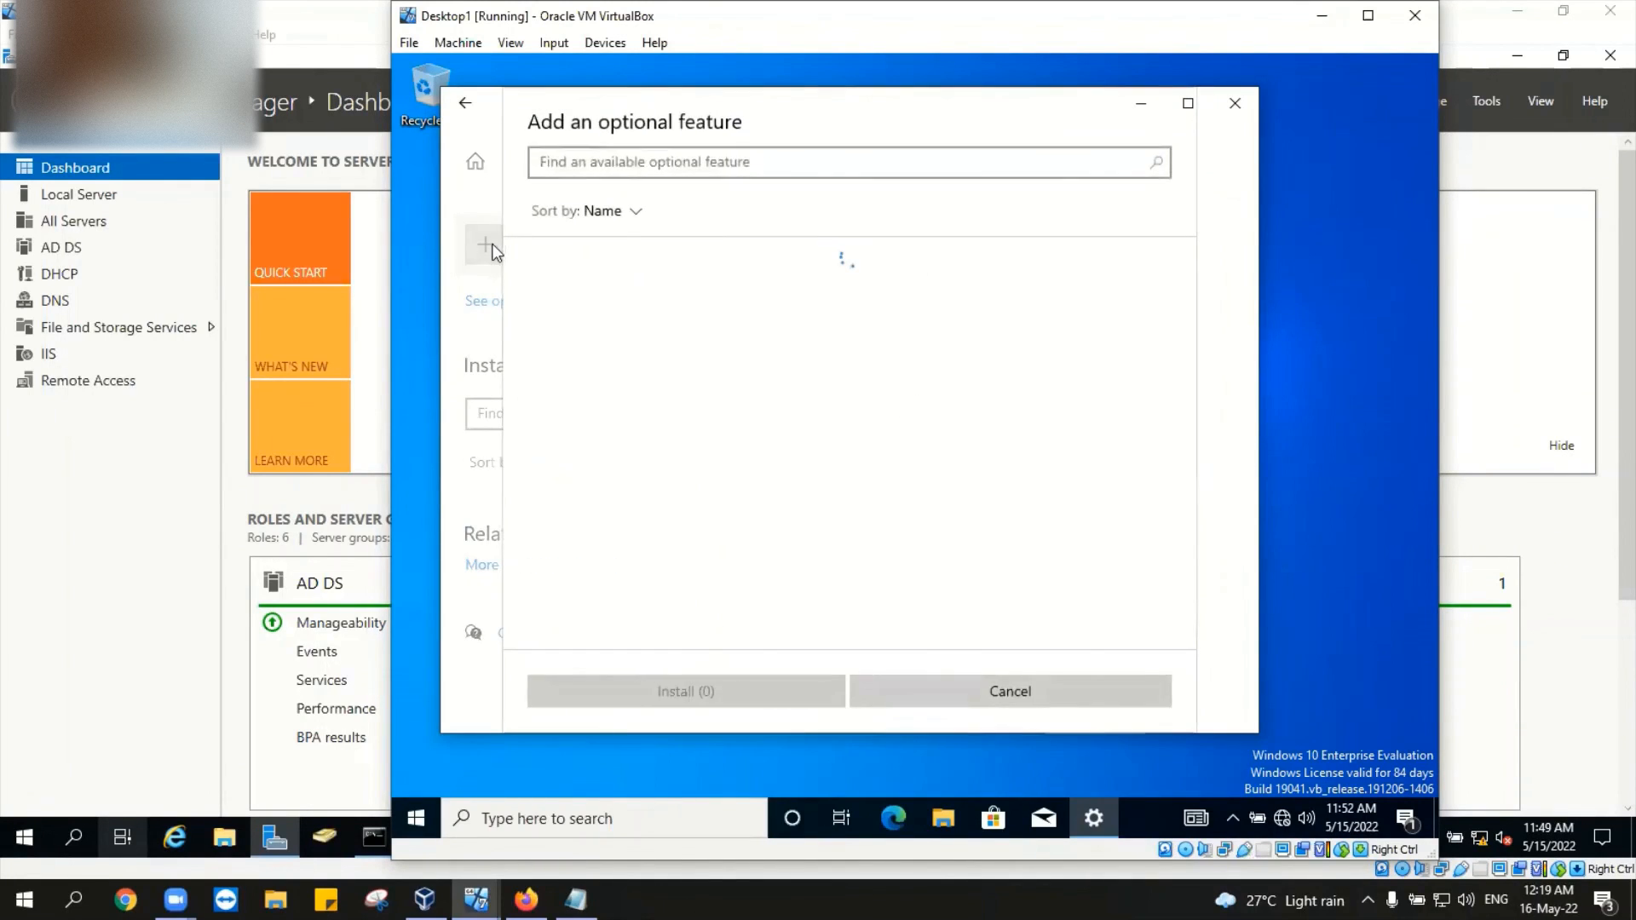
left_click(635, 212)
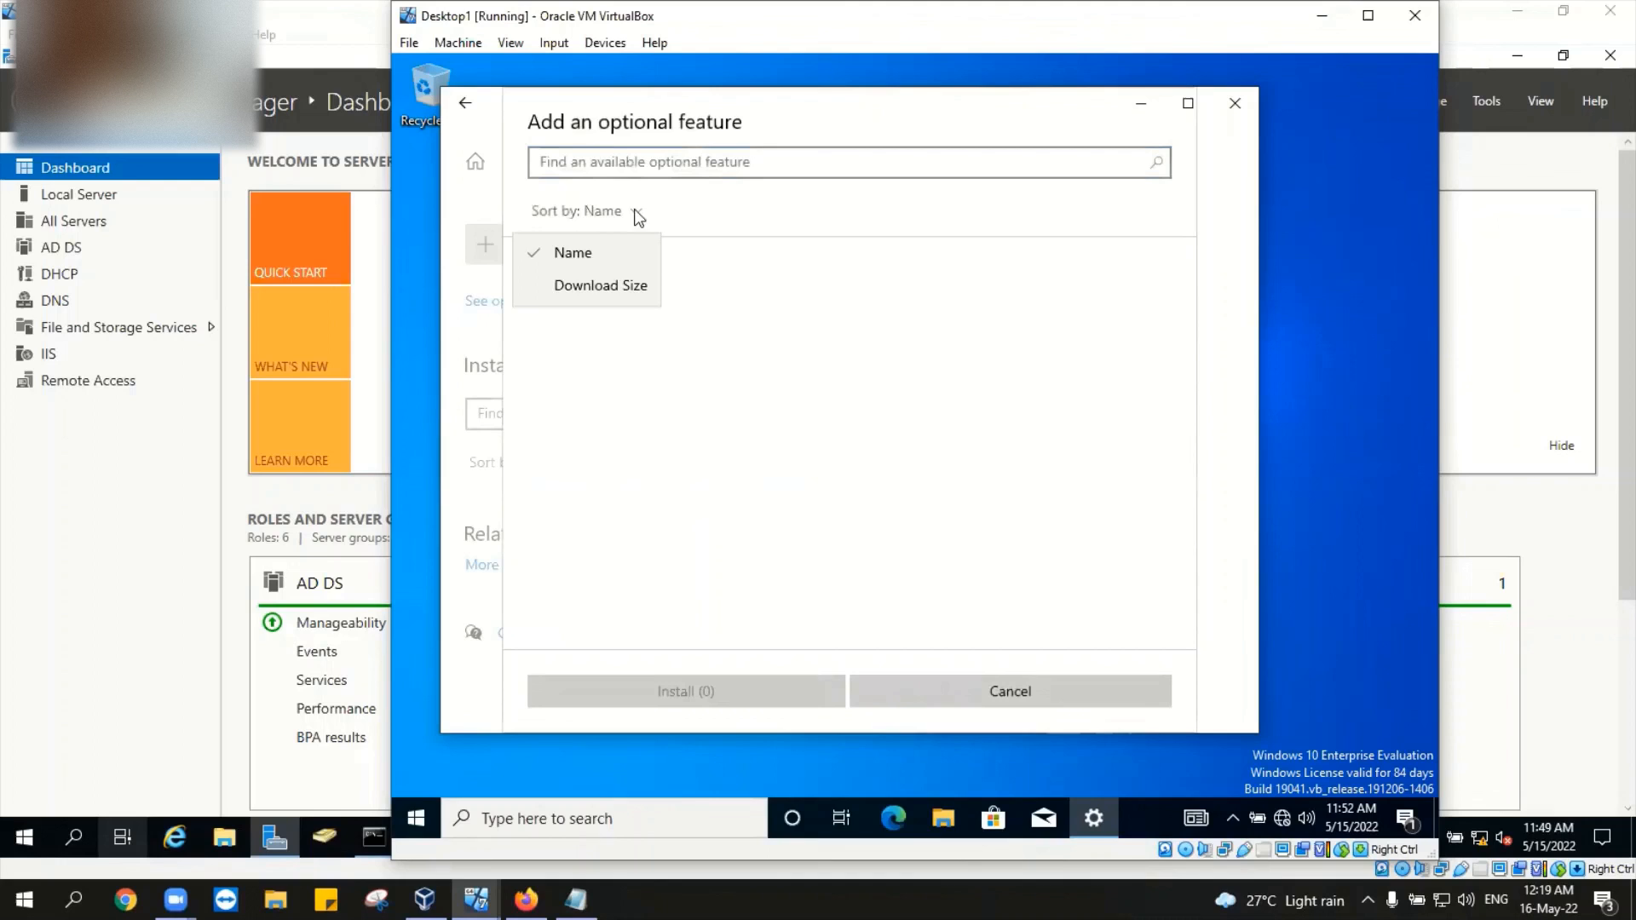
left_click(616, 253)
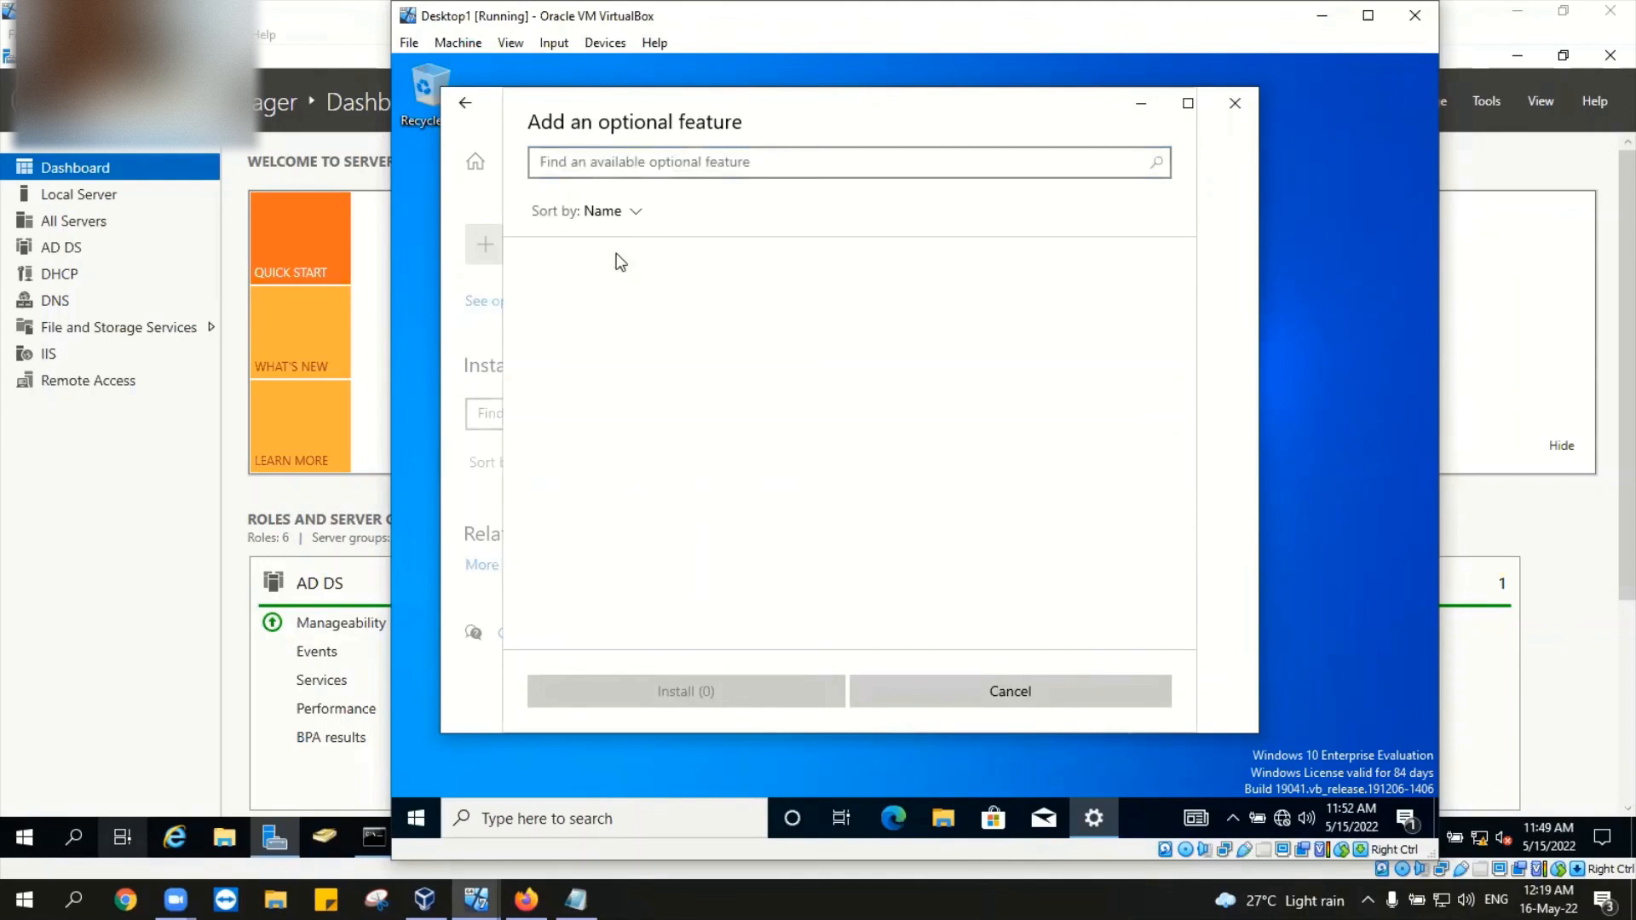
left_click(658, 169)
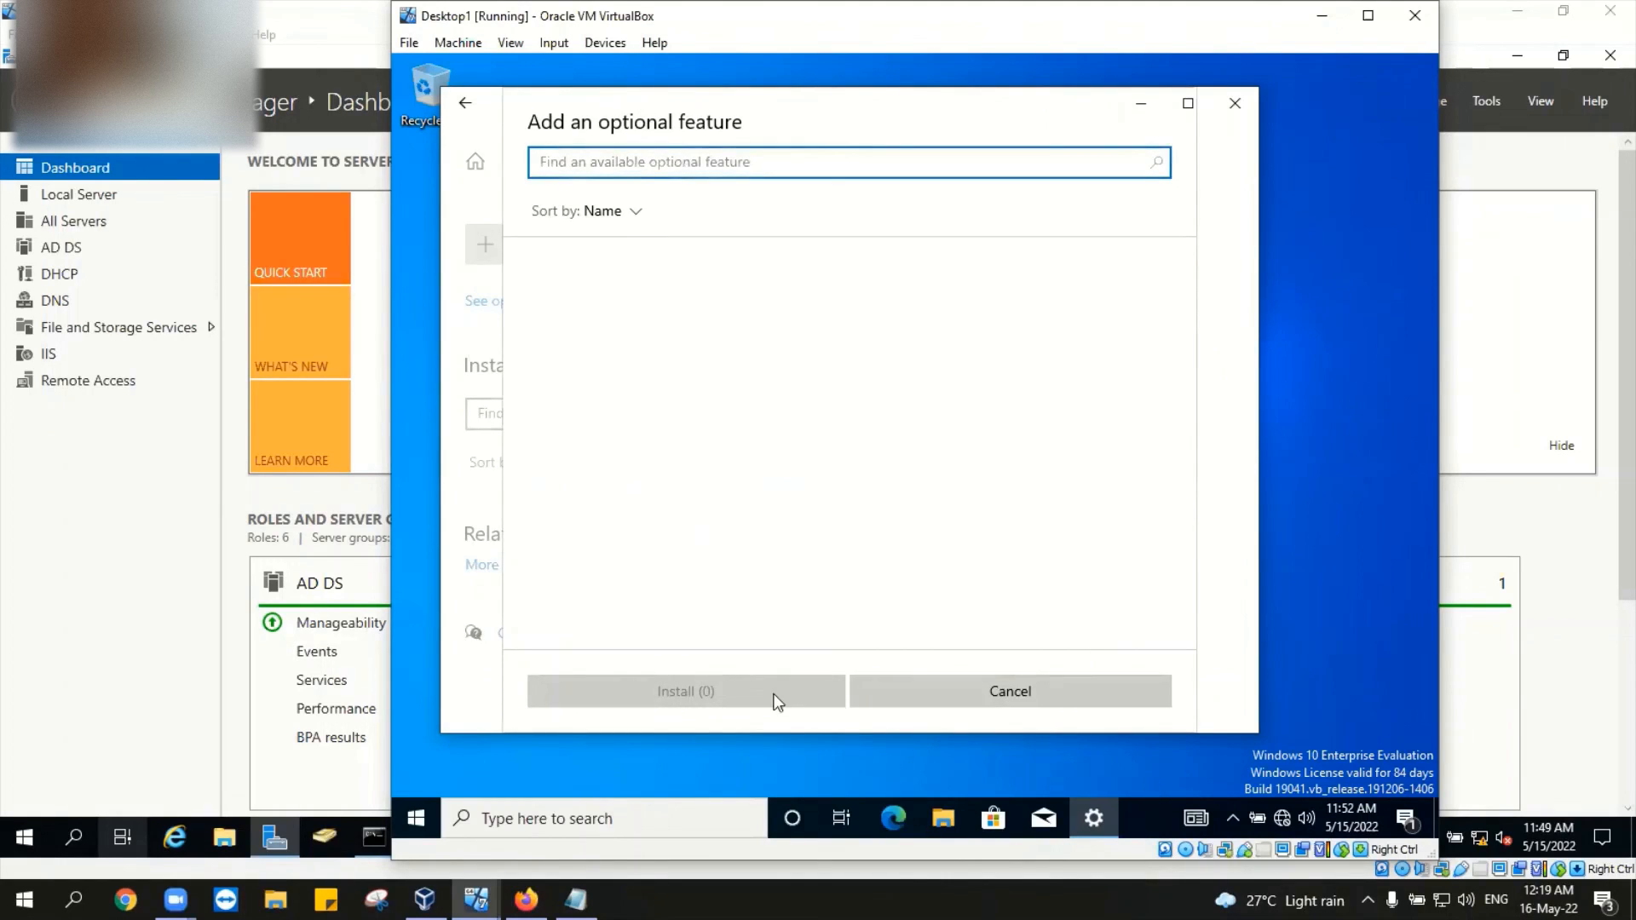
left_click(1234, 104)
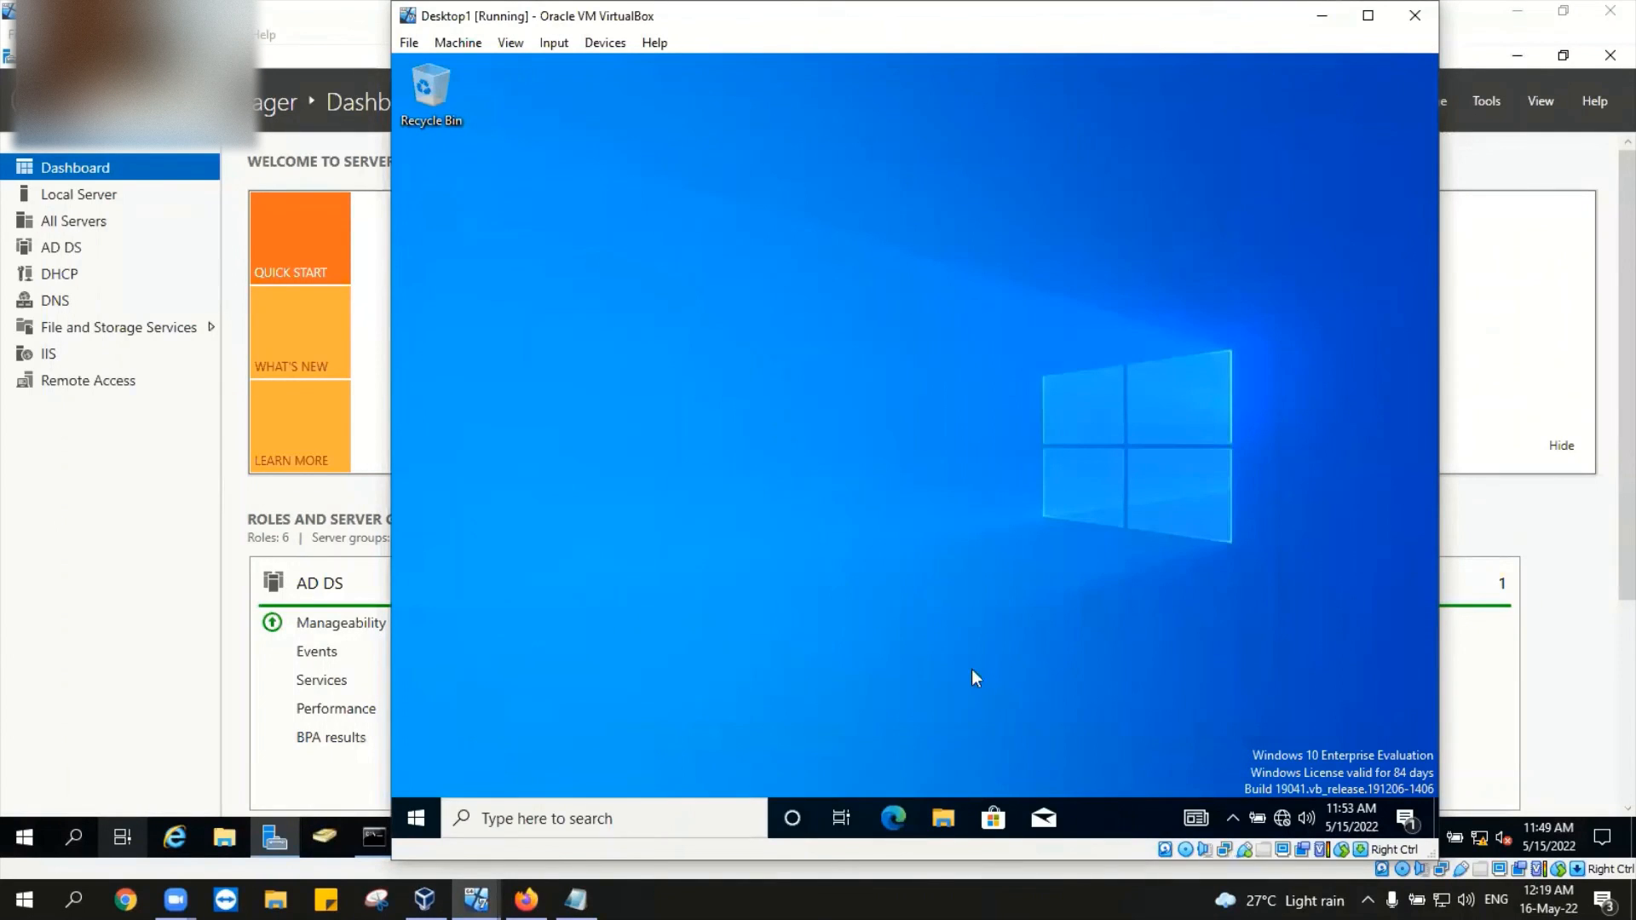